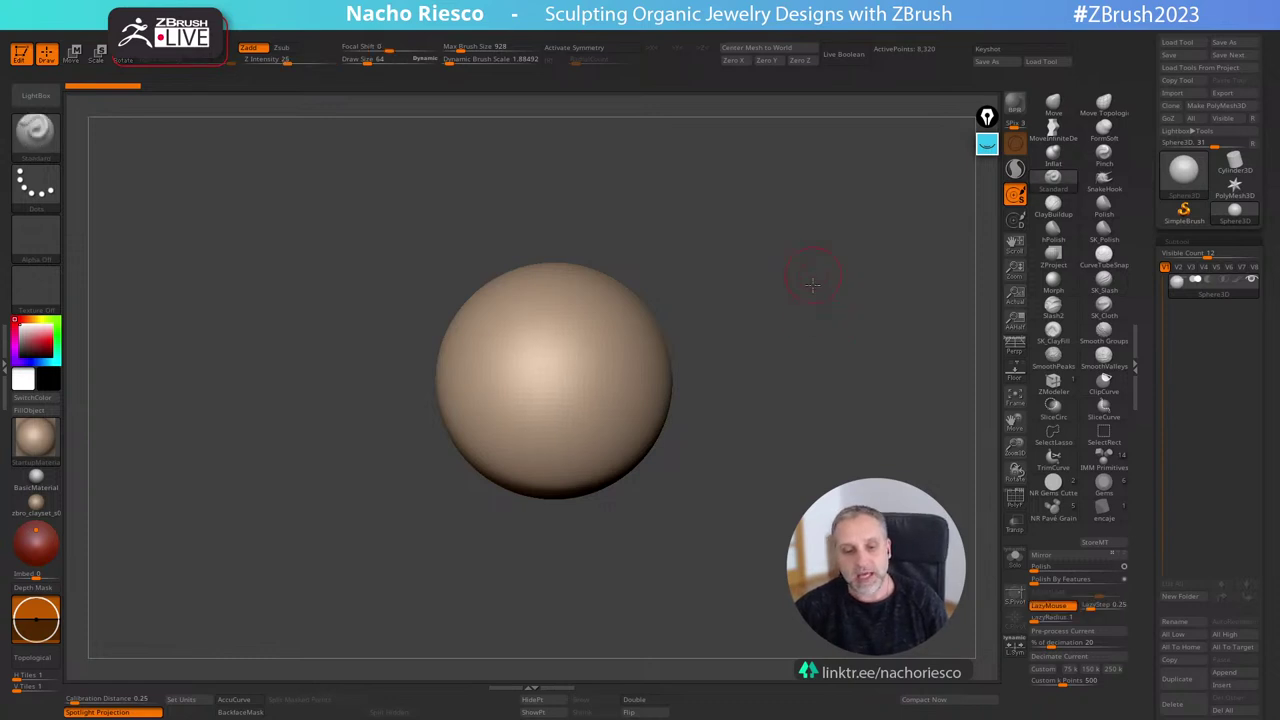
alt+drag(812, 277, 843, 363)
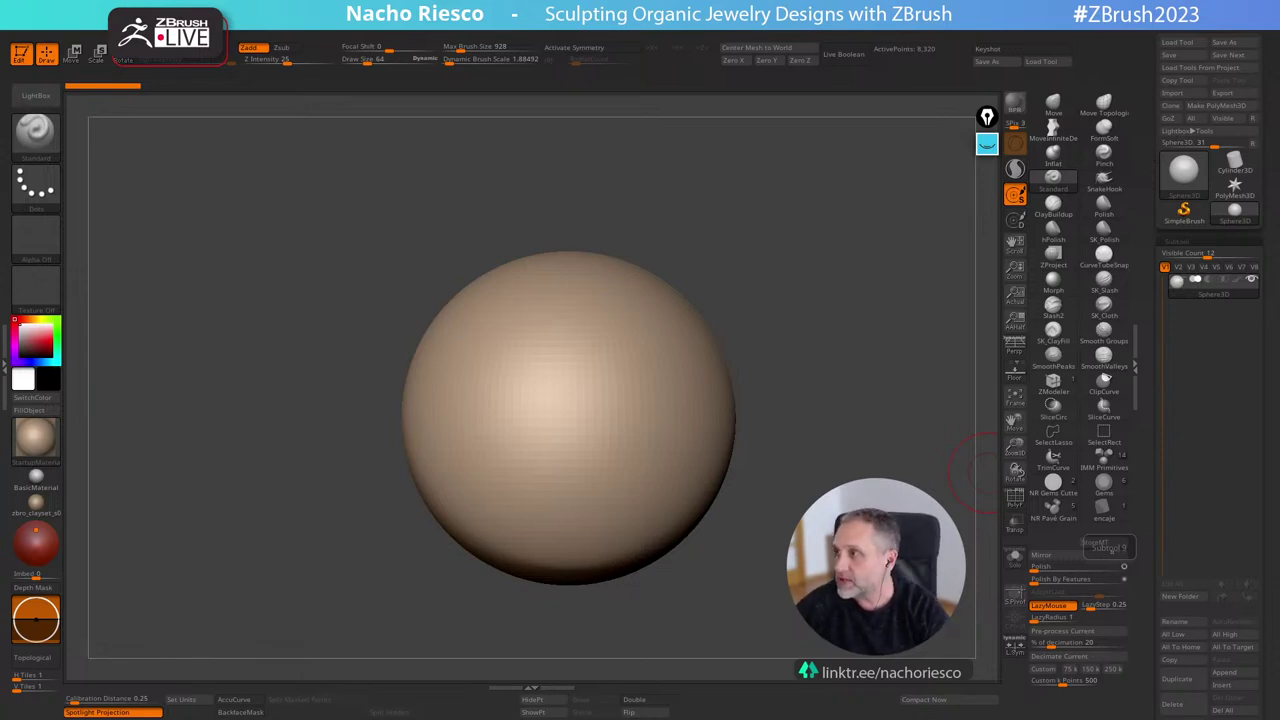
Switch to the browser and examine the Digital Renders gallery on the artist's jewelry portfolio website.
drag(1279, 124, 722, 98)
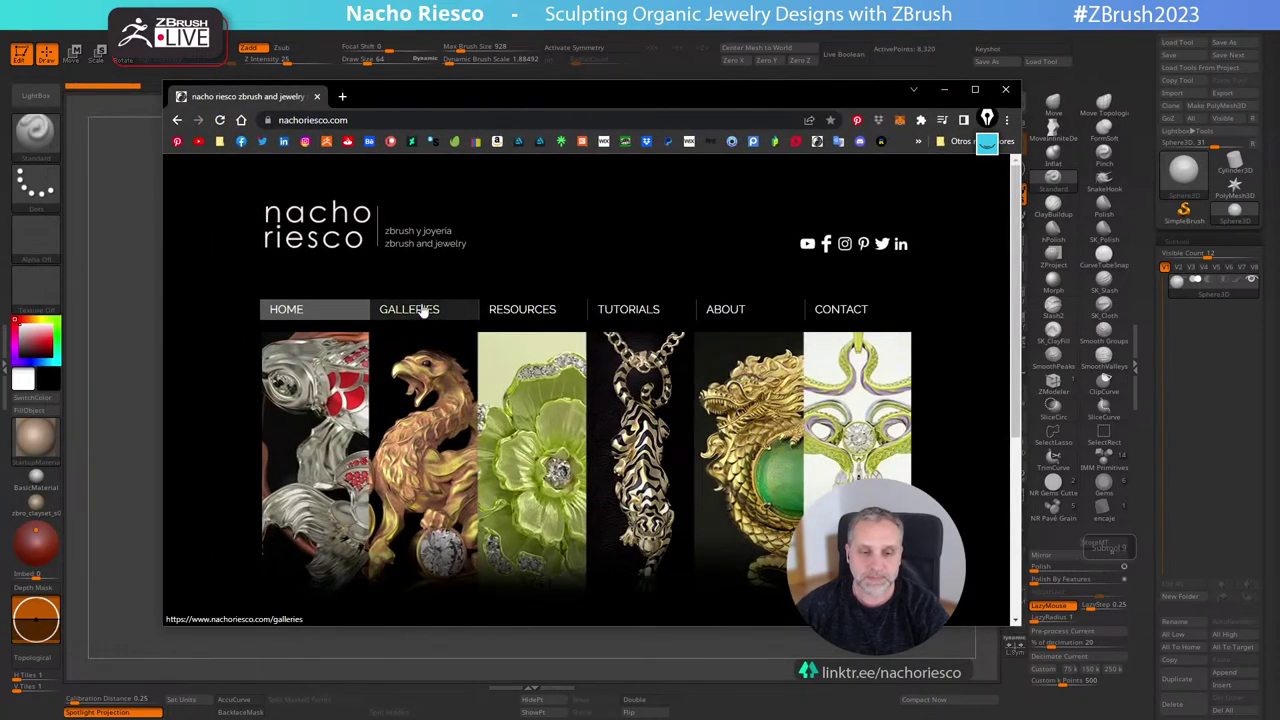
scroll(422, 312, down, 1)
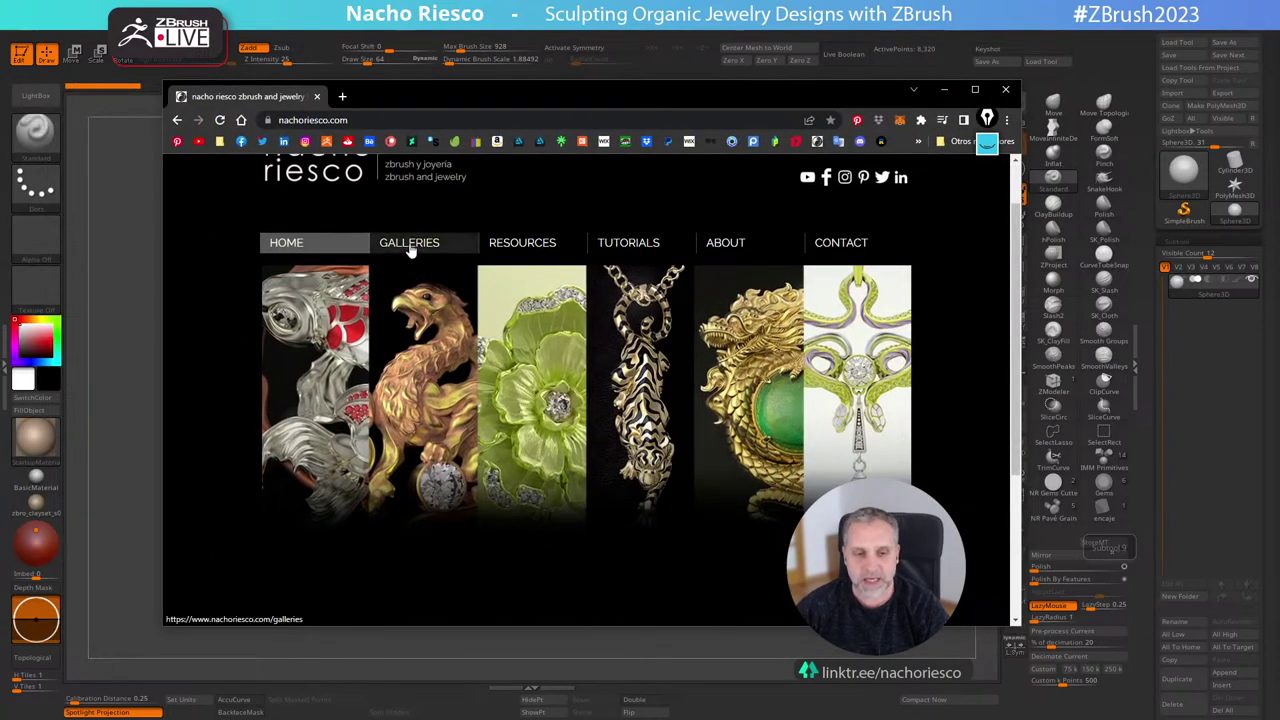
click(409, 250)
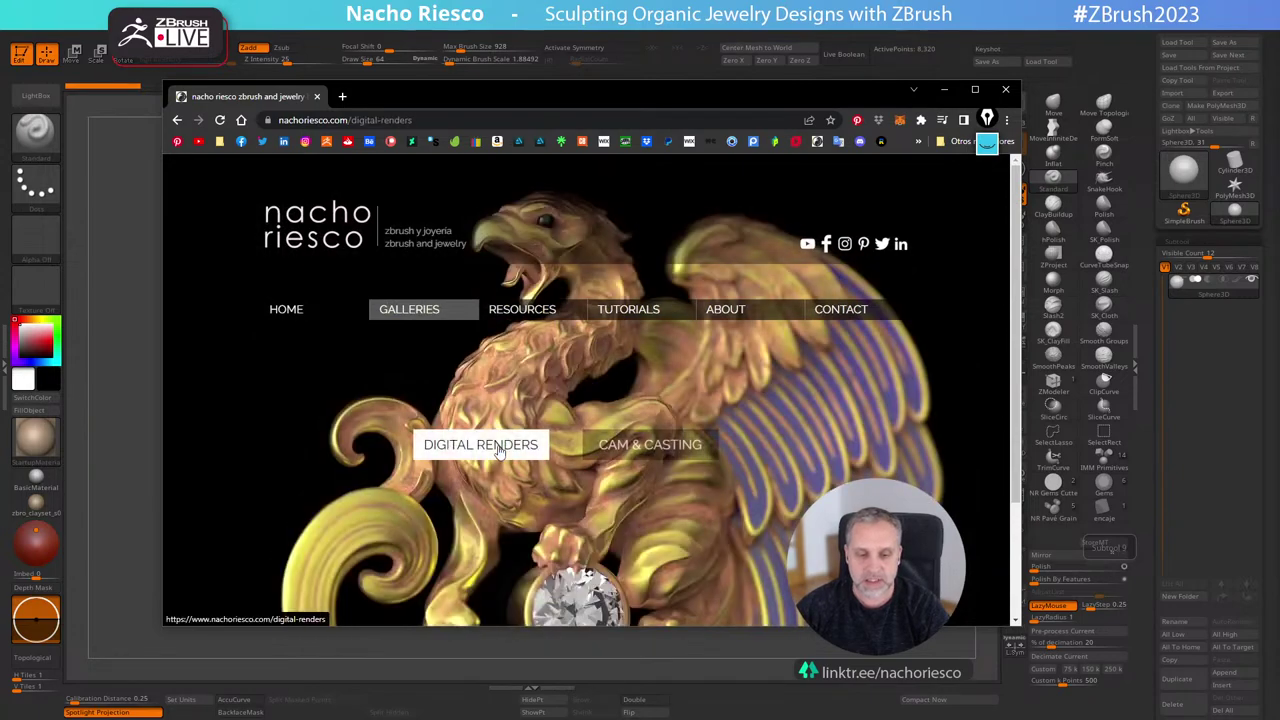
click(498, 449)
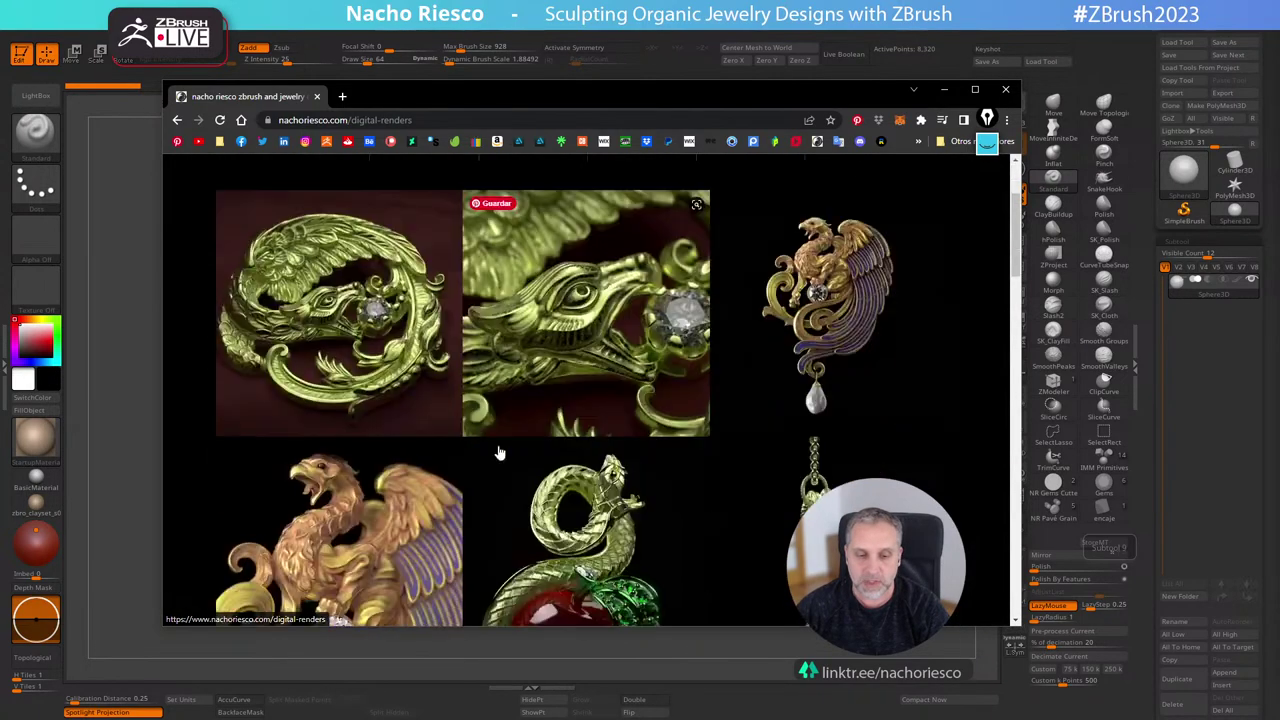
scroll(498, 450, down, 5)
scroll(498, 452, up, 5)
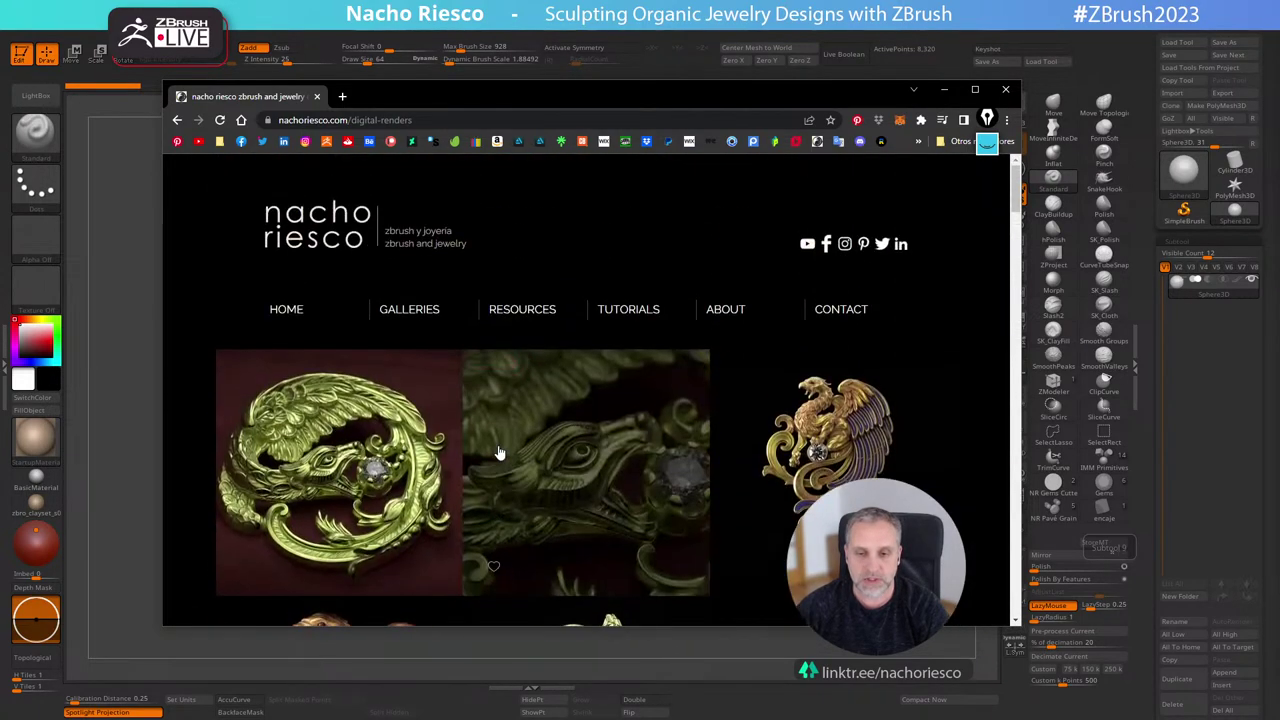
scroll(500, 453, up, 1)
scroll(500, 453, down, 1)
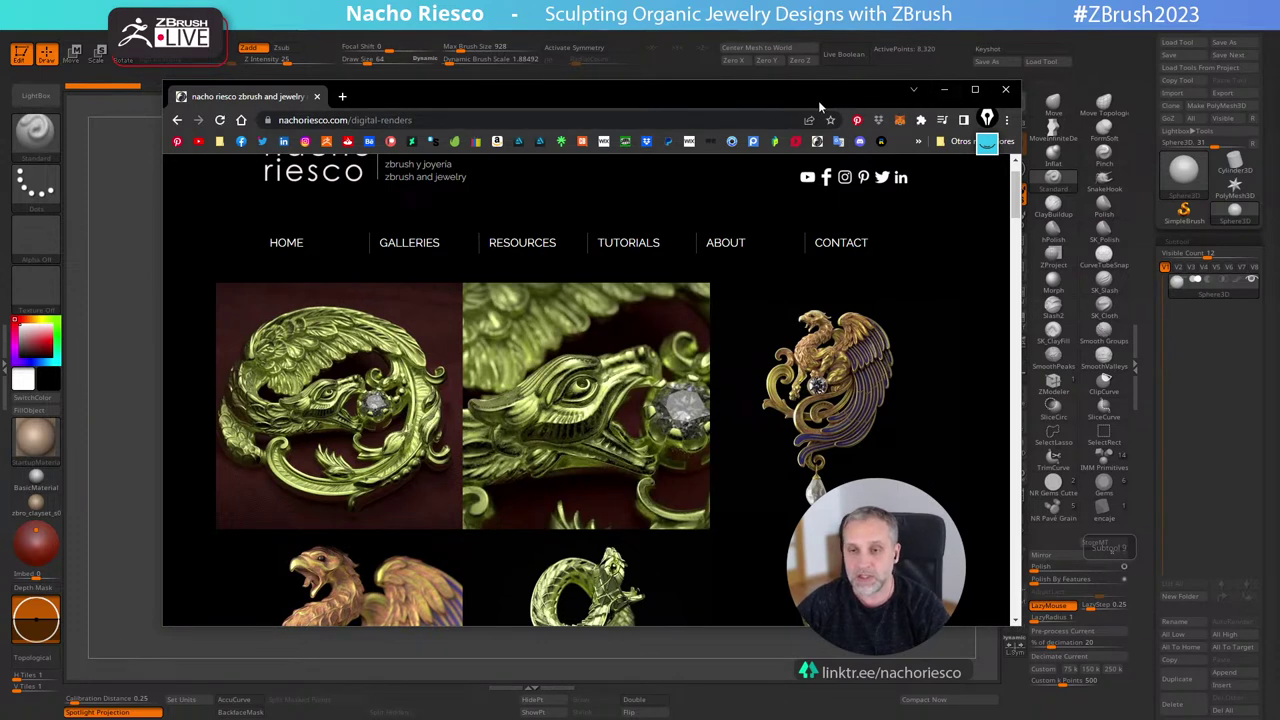
drag(487, 104, 720, 177)
drag(484, 174, 1279, 255)
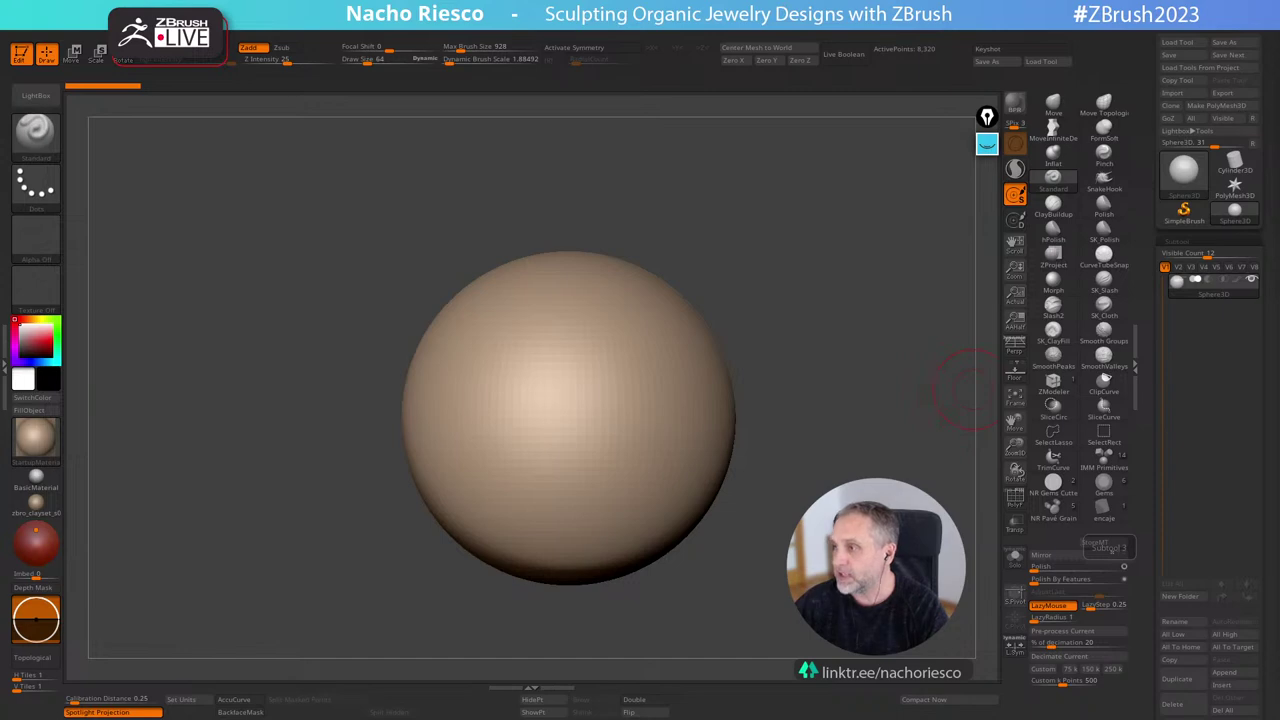
Bring the Pinterest window with the "baroque pearl jewelry" results into view and enlarge it to fit five columns.
drag(1279, 133, 472, 89)
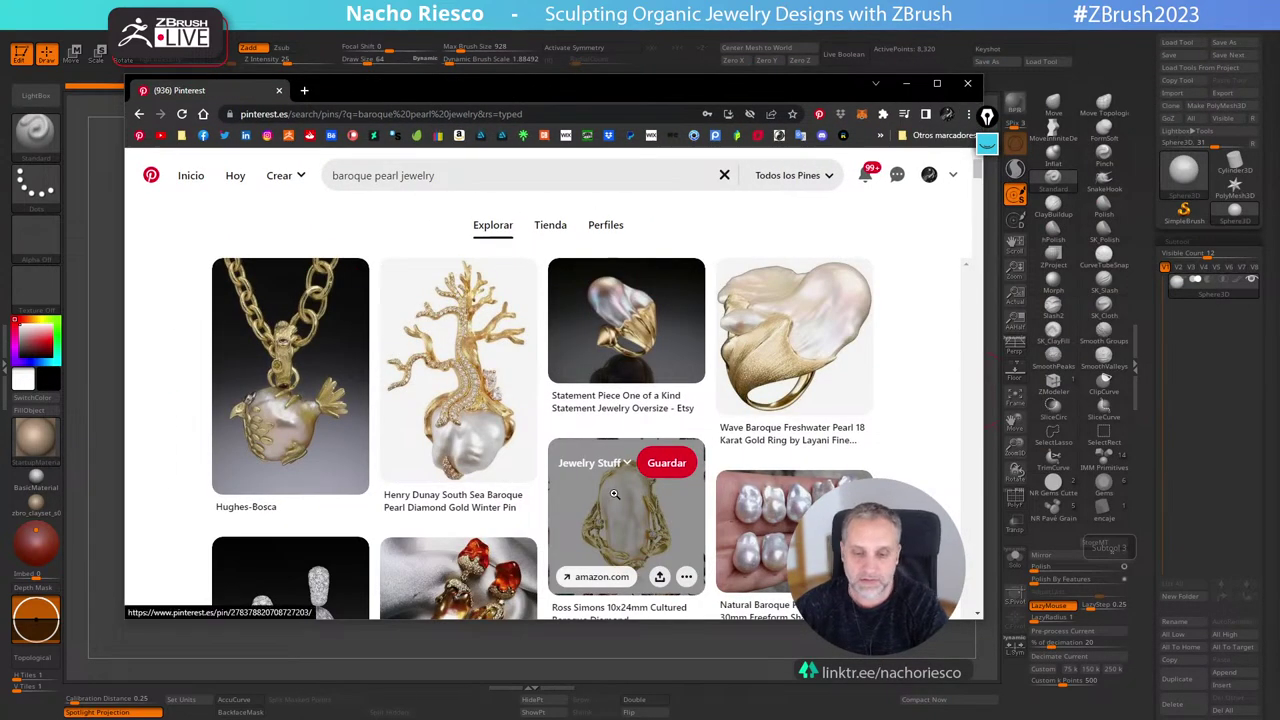
scroll(614, 494, down, 1)
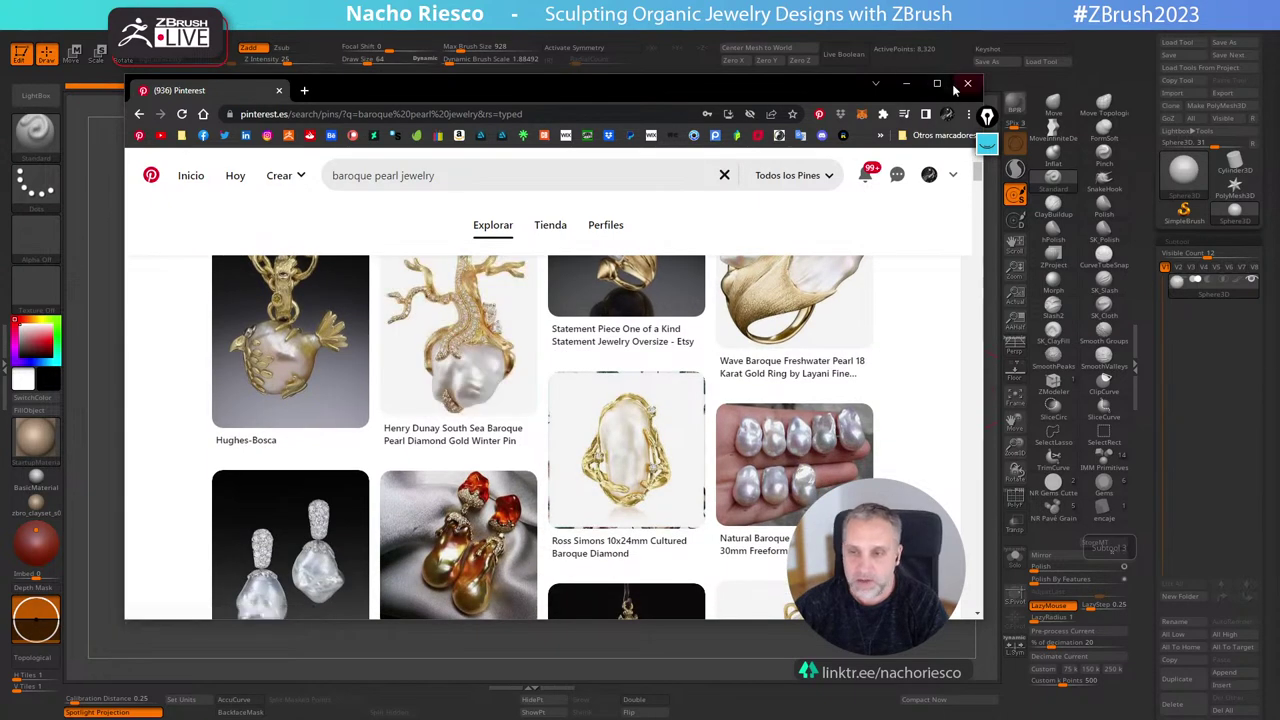
drag(984, 74, 1037, 53)
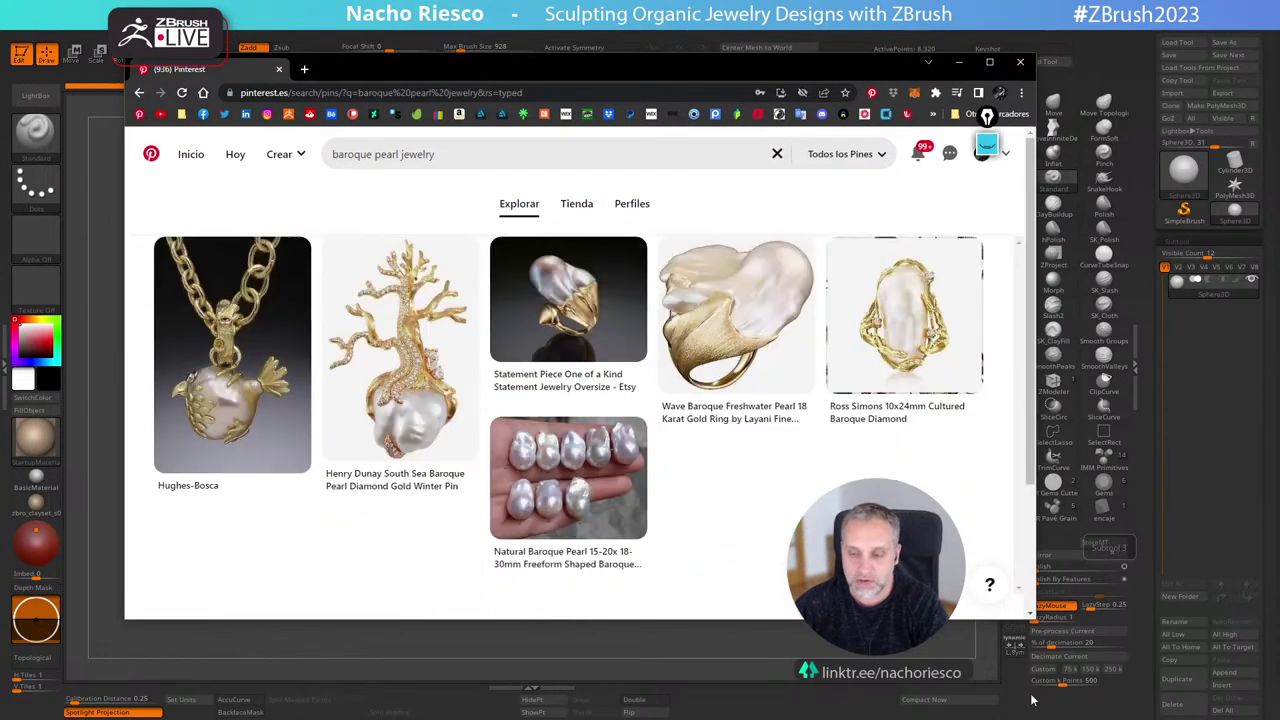
drag(1032, 612, 1050, 640)
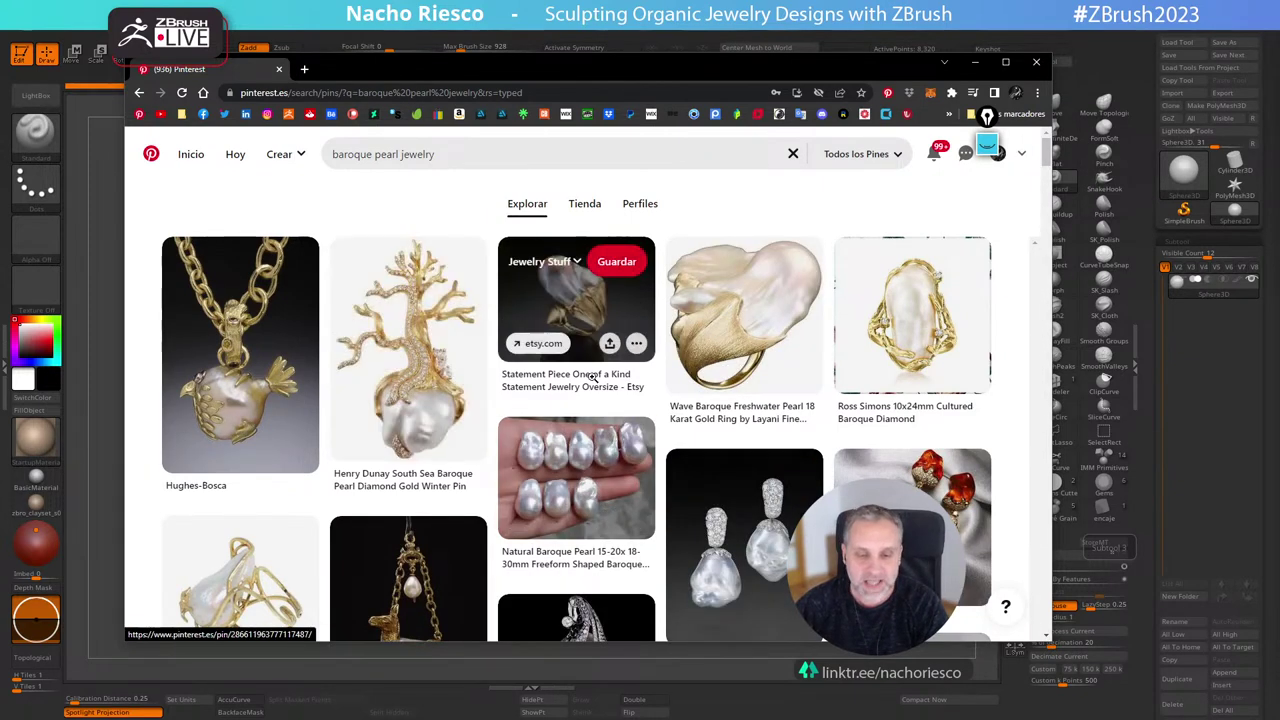
View the pin of natural freeform baroque pearls held in a hand and return to the search results, postponing the privacy settings.
click(600, 484)
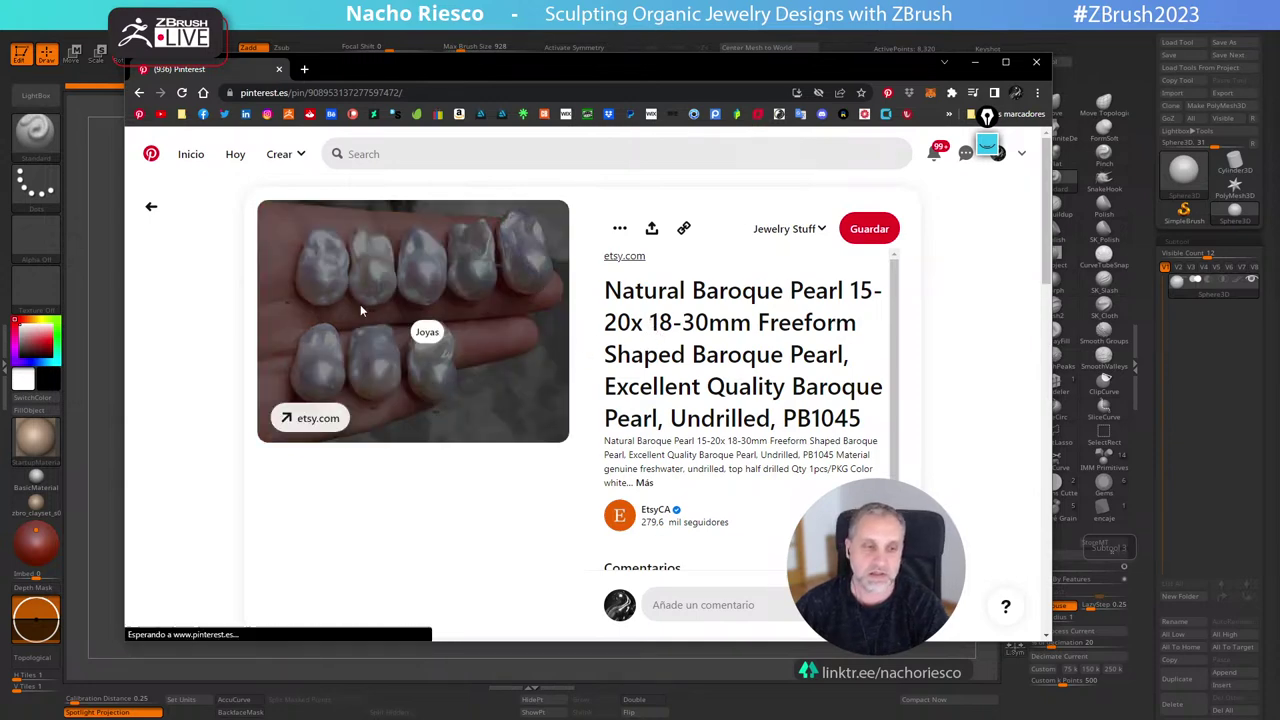
click(151, 205)
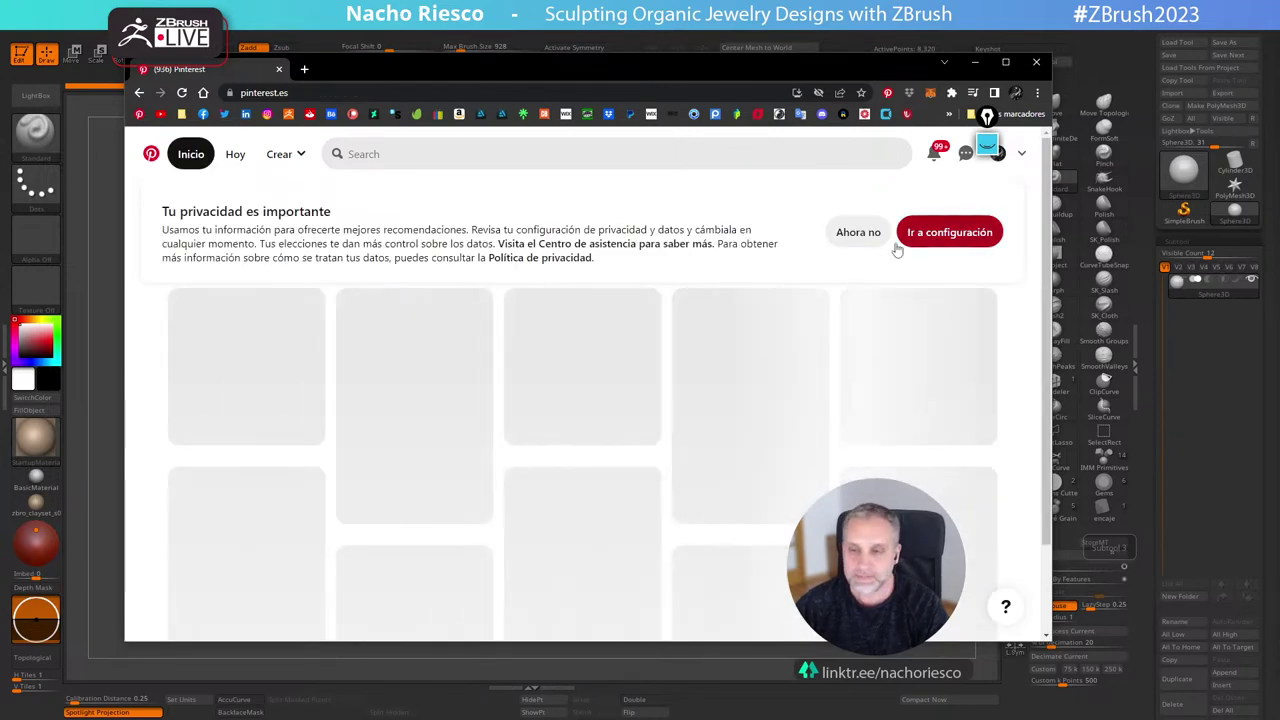
click(858, 236)
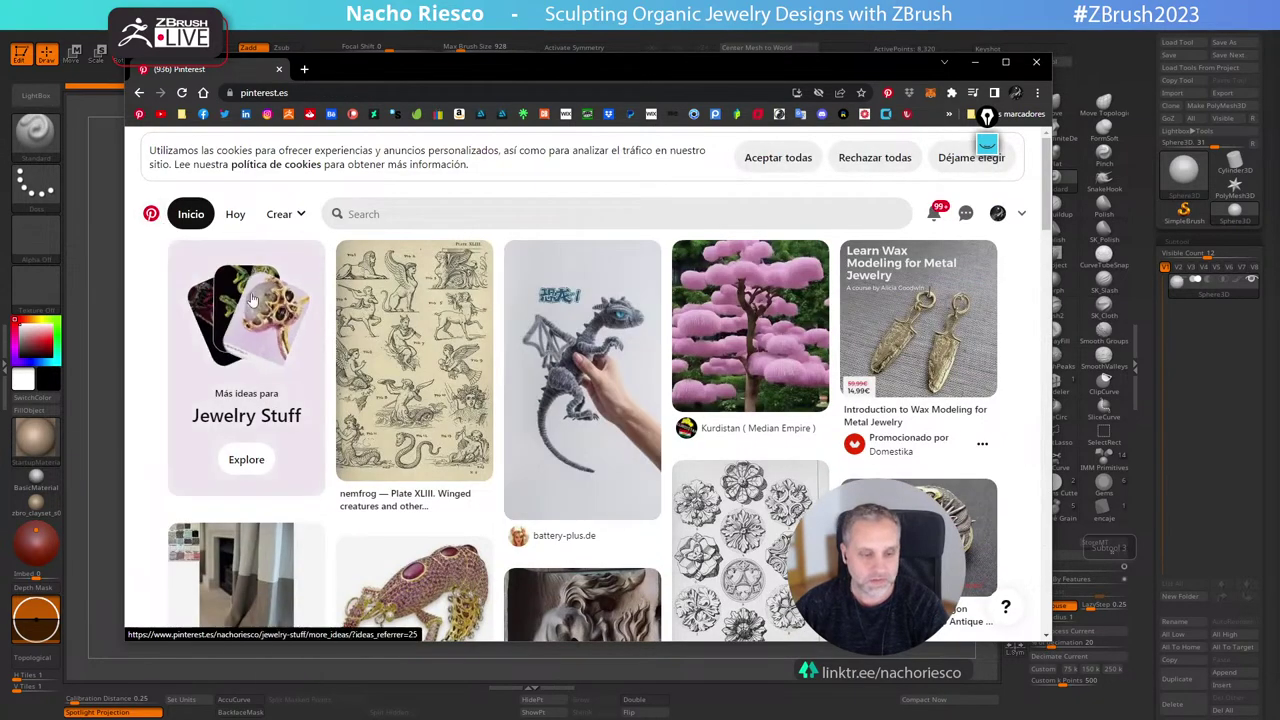
click(140, 93)
click(140, 93)
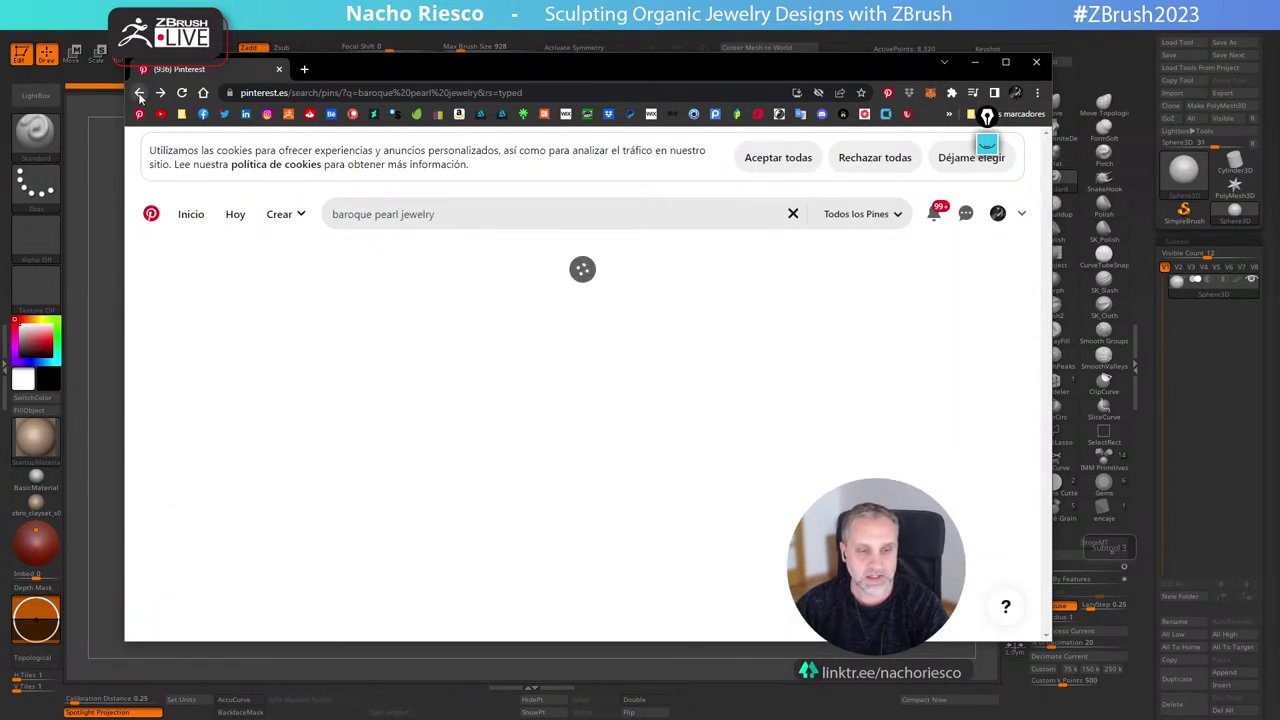
Make the Pinterest window taller to show more of the baroque pearl results.
scroll(628, 398, down, 2)
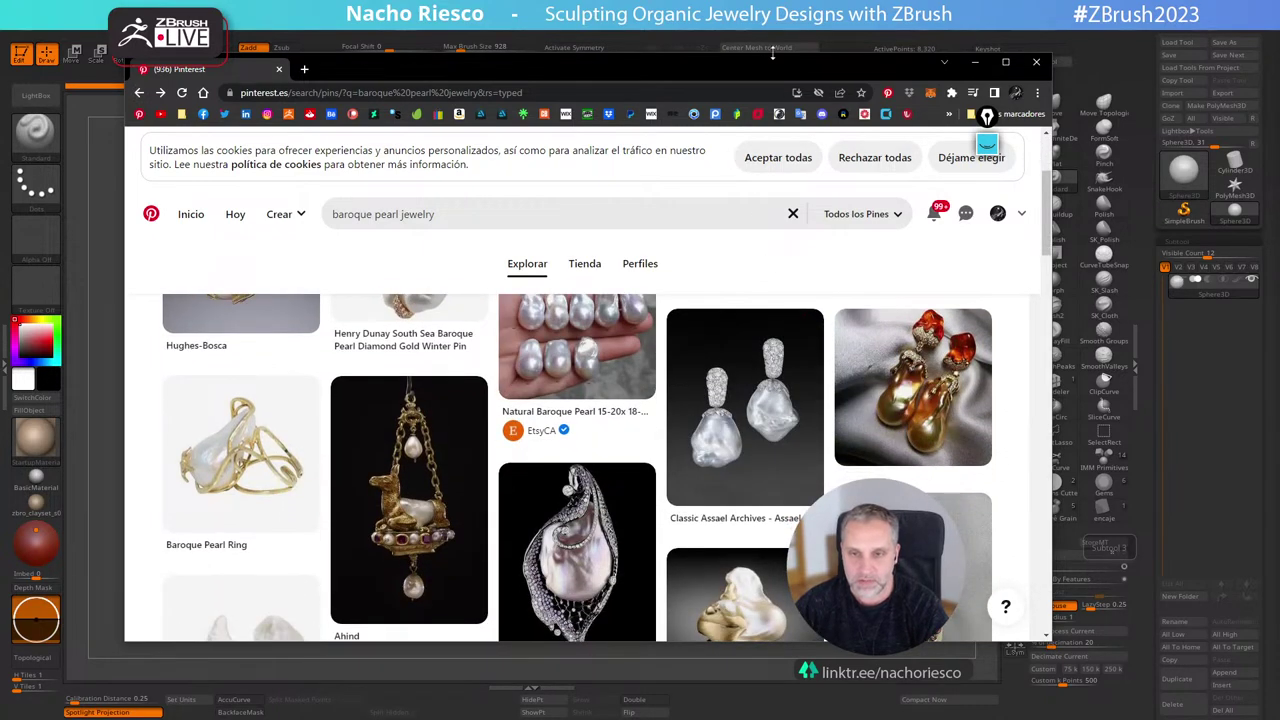
drag(773, 53, 773, 1)
scroll(745, 330, up, 2)
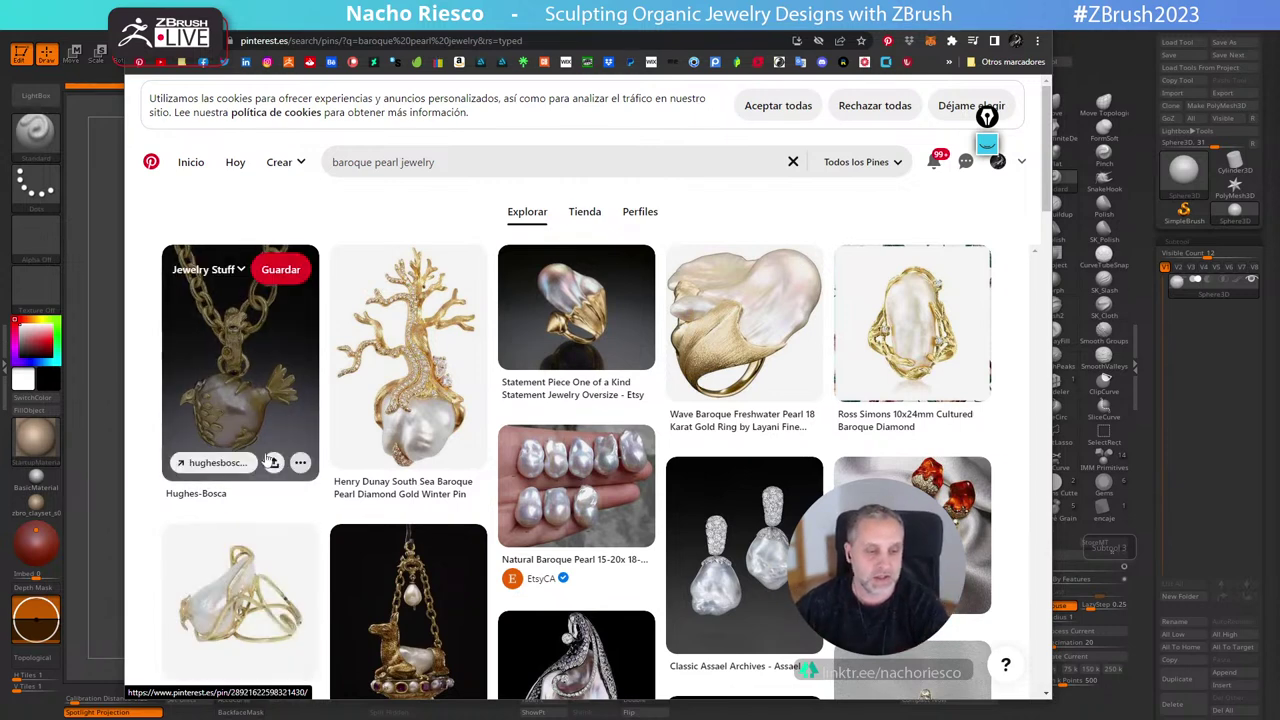
Examine the pins of the bird-shaped pearl pendant and the tree-shaped pearl and diamond winter pin, returning to the results.
click(238, 409)
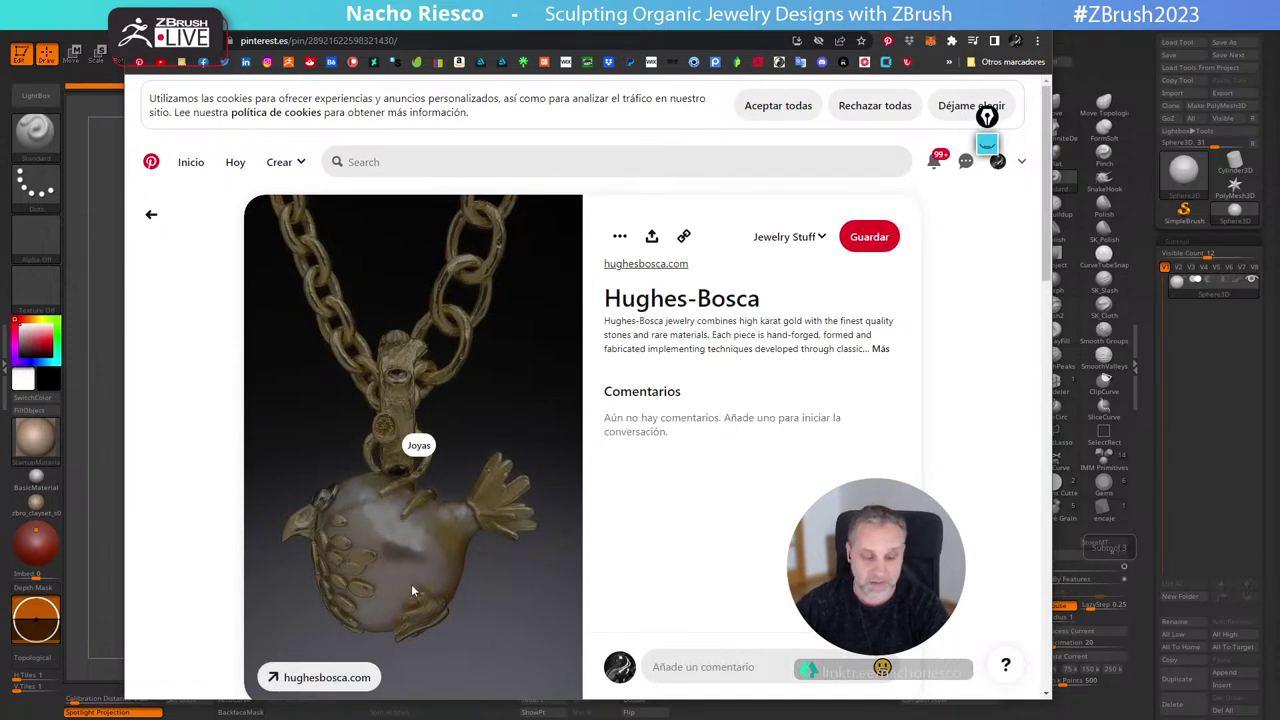
scroll(415, 585, down, 1)
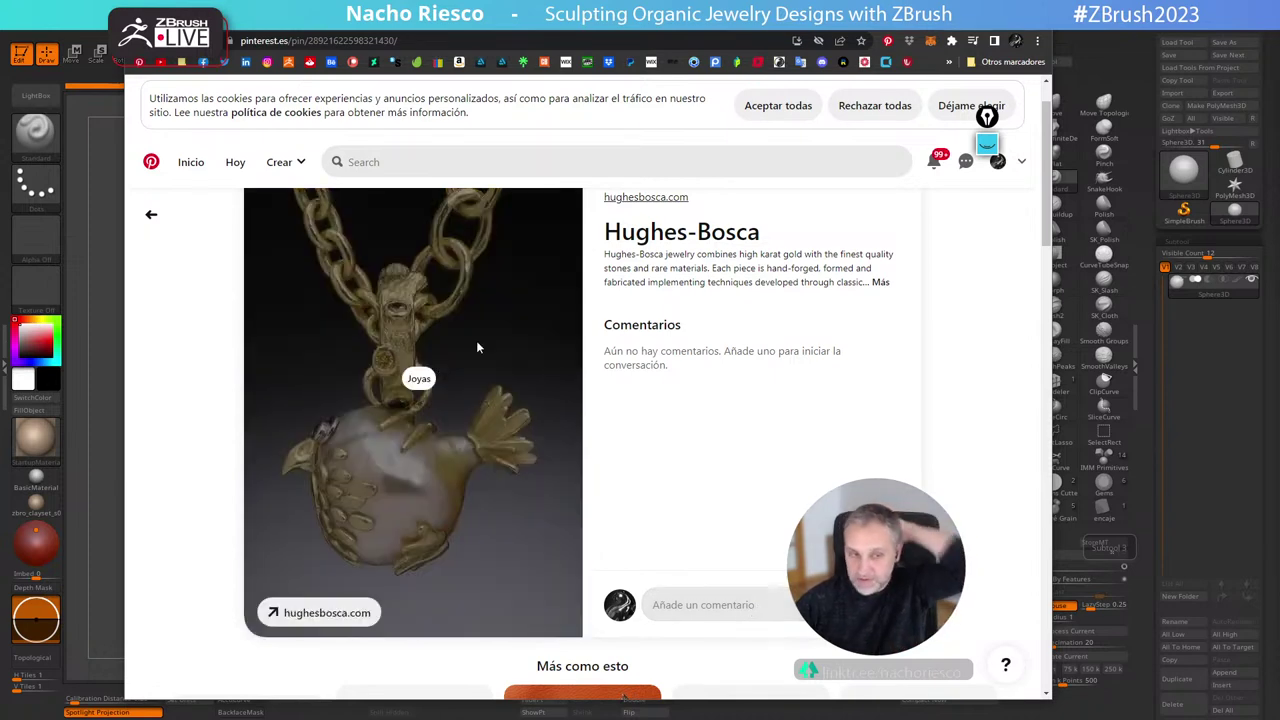
click(151, 214)
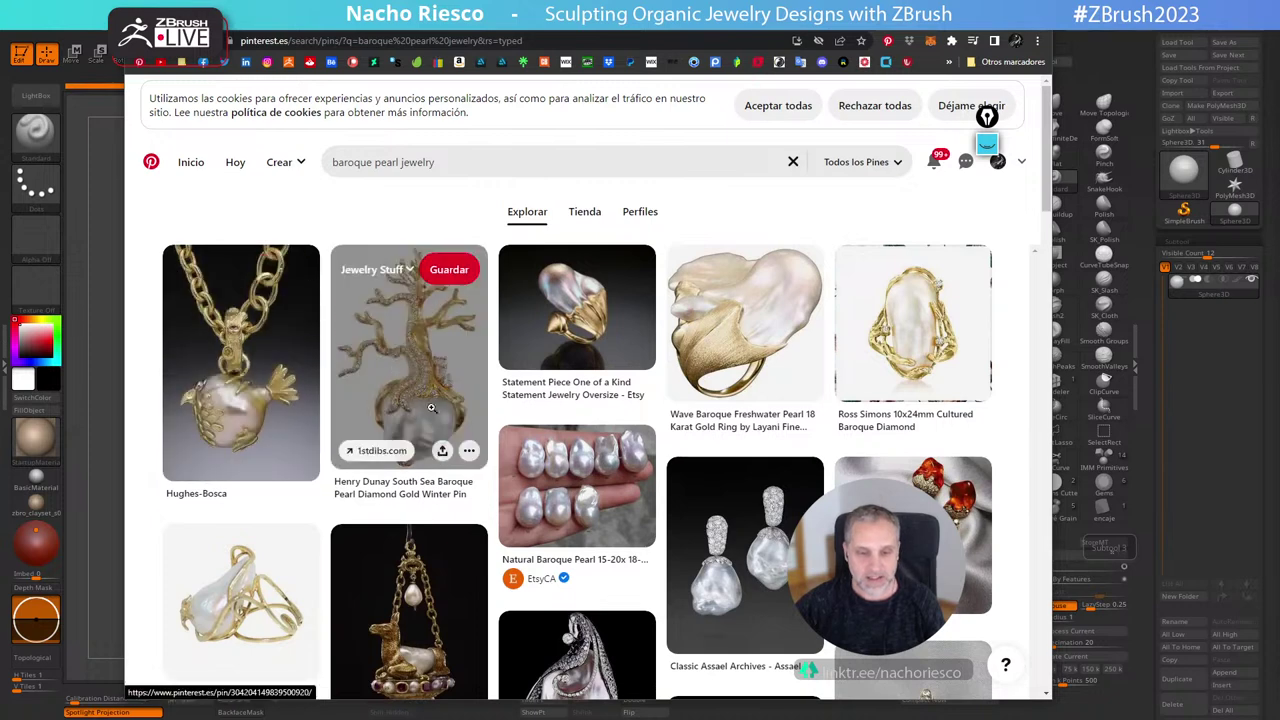
click(430, 370)
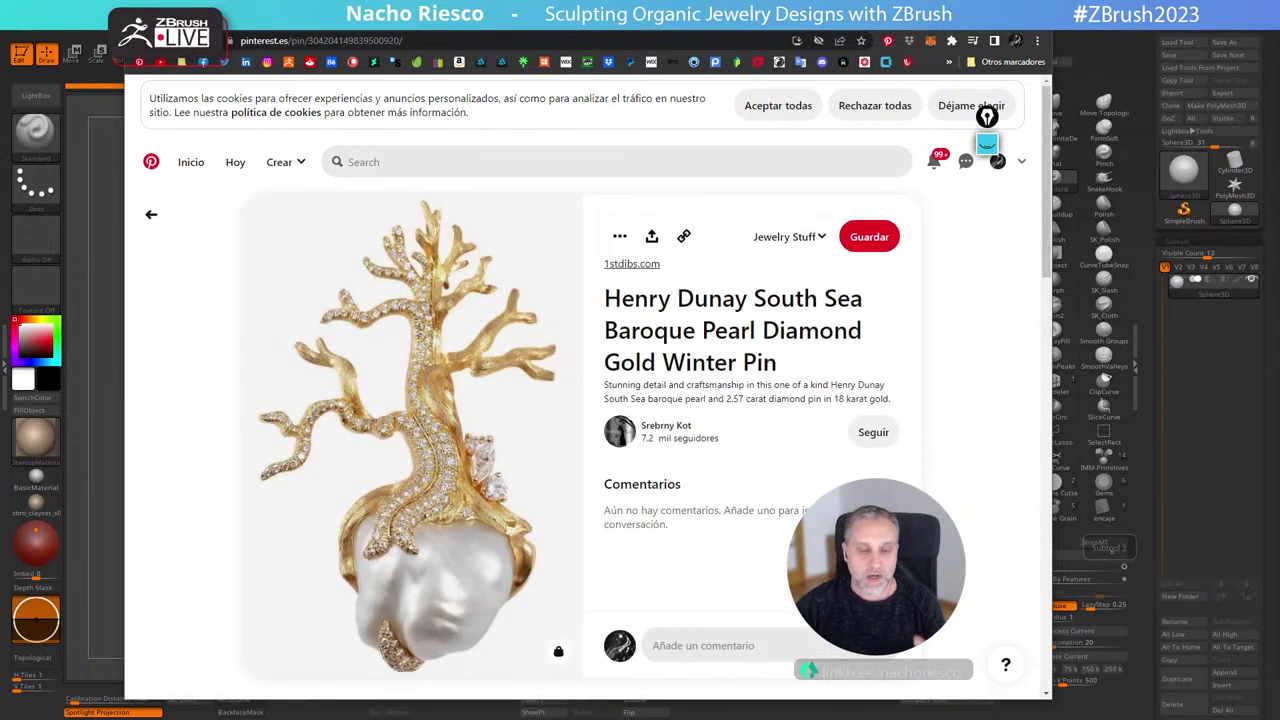
click(151, 214)
Browse further through the baroque pearl results and open the merman pendant pin with its related images.
scroll(376, 360, down, 7)
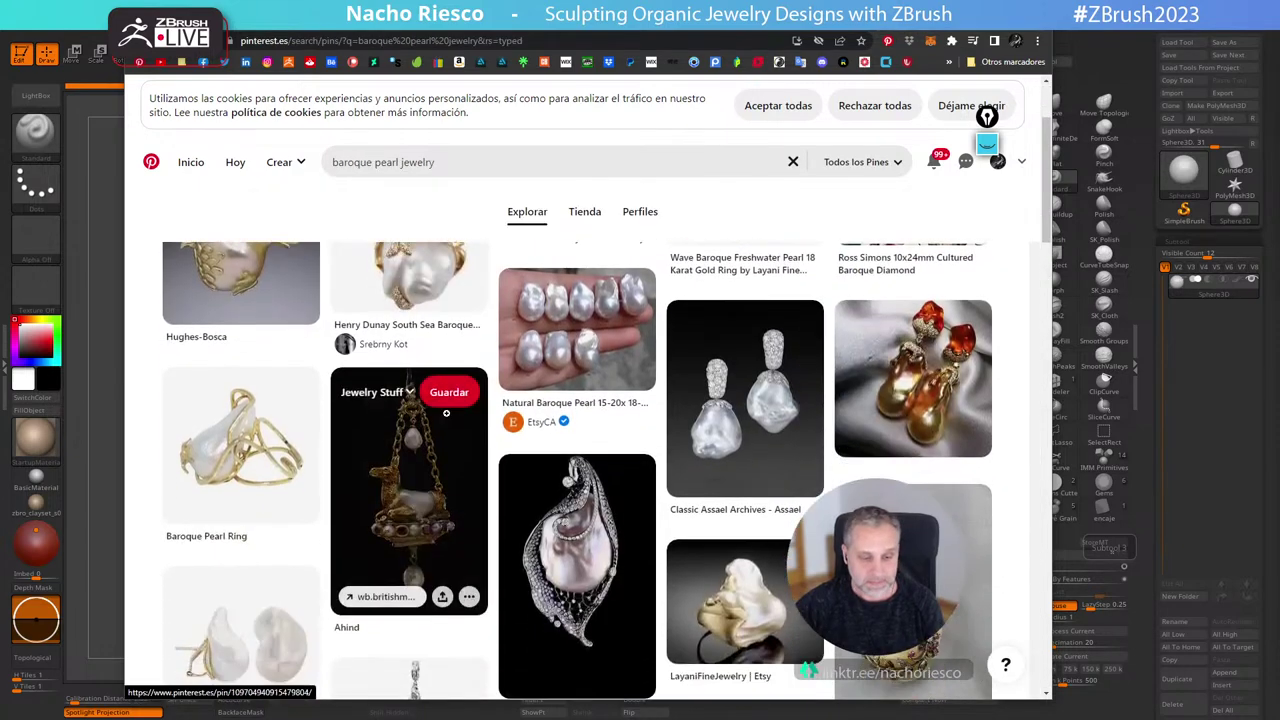
scroll(516, 493, down, 7)
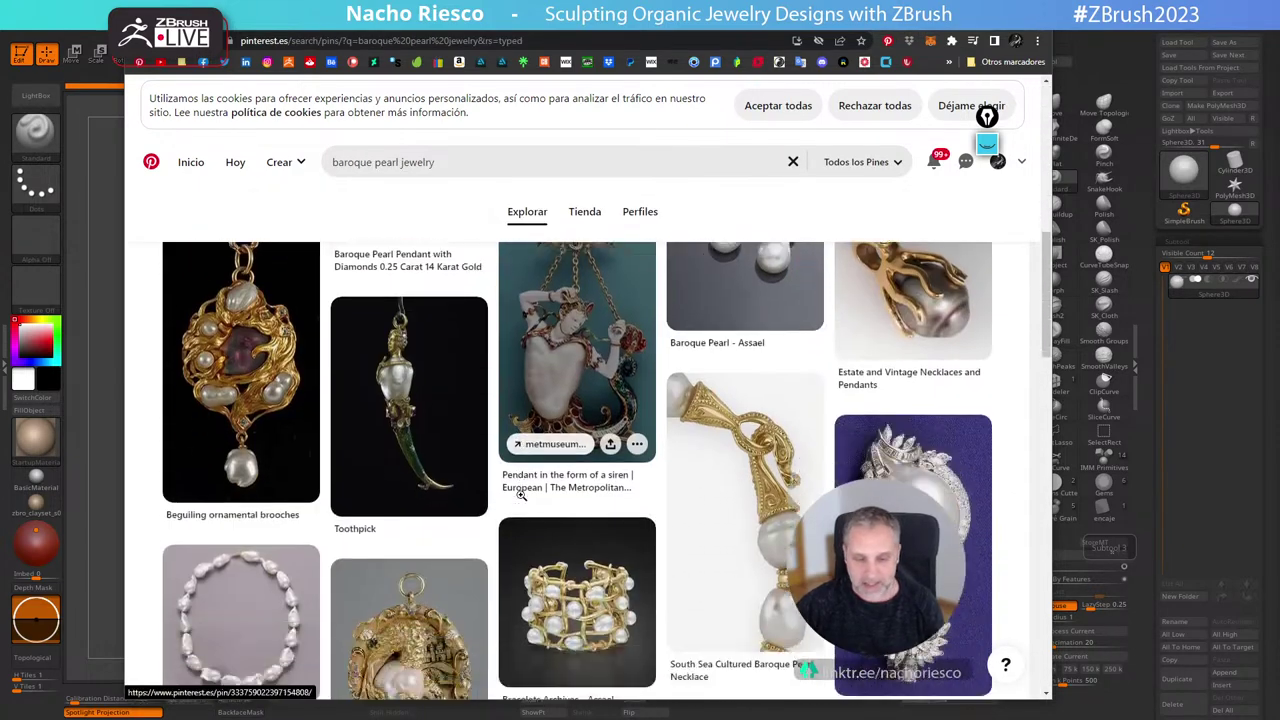
scroll(520, 495, down, 2)
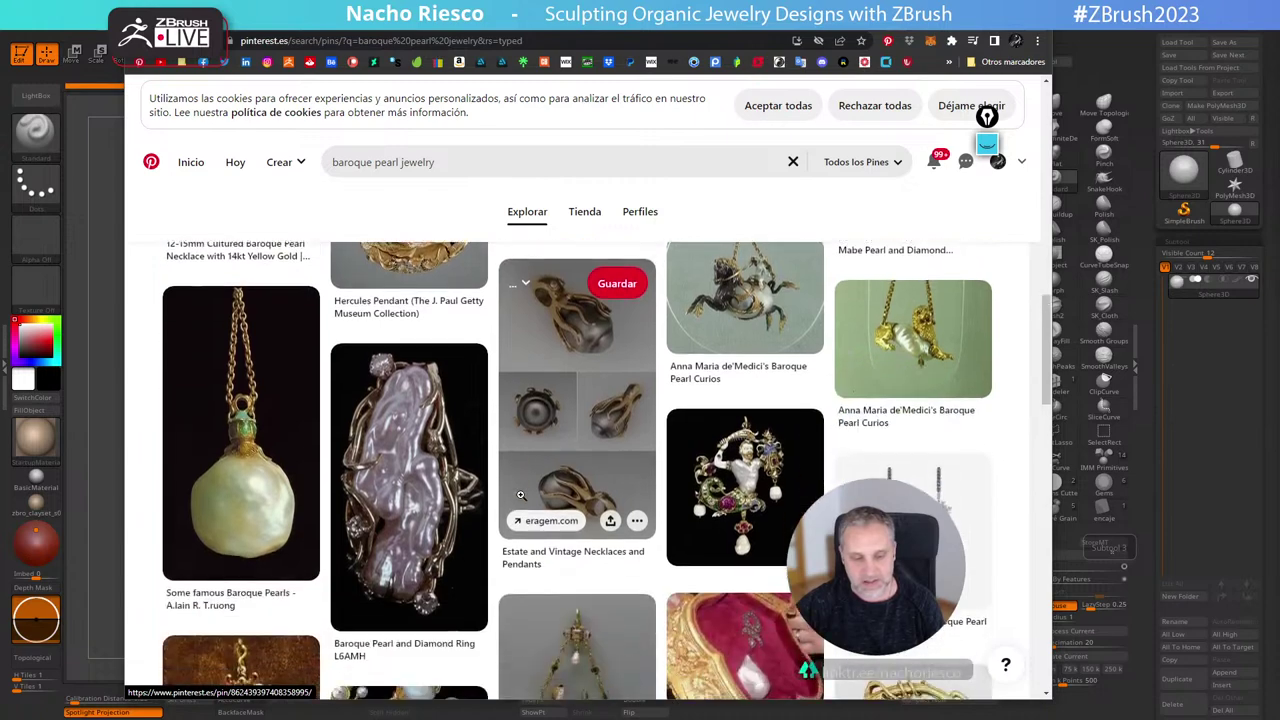
scroll(521, 500, down, 2)
scroll(521, 500, down, 1)
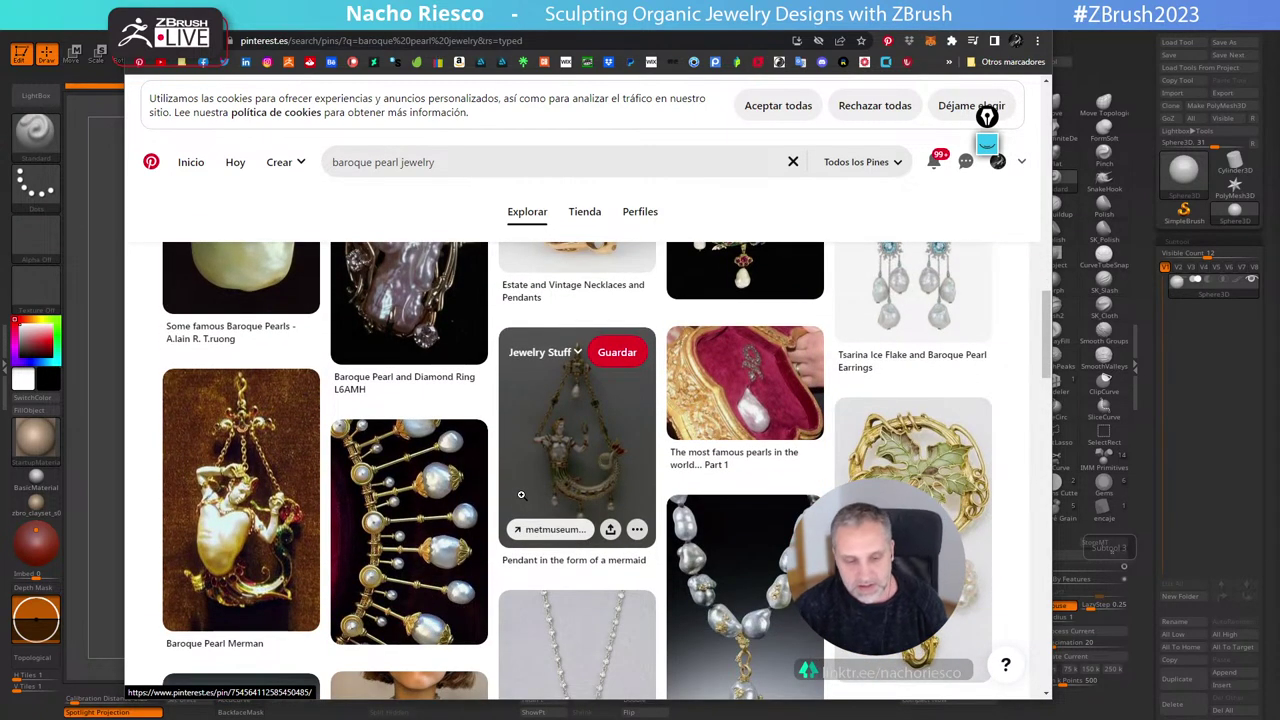
scroll(509, 455, up, 2)
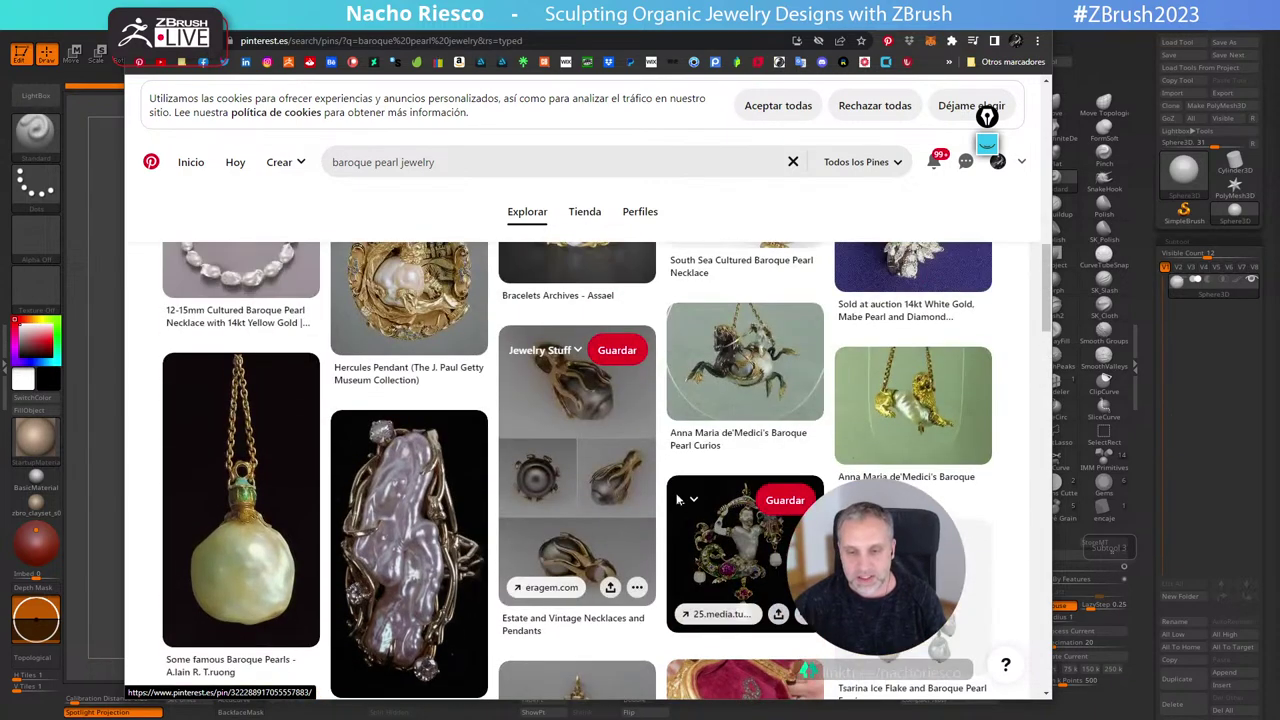
click(753, 540)
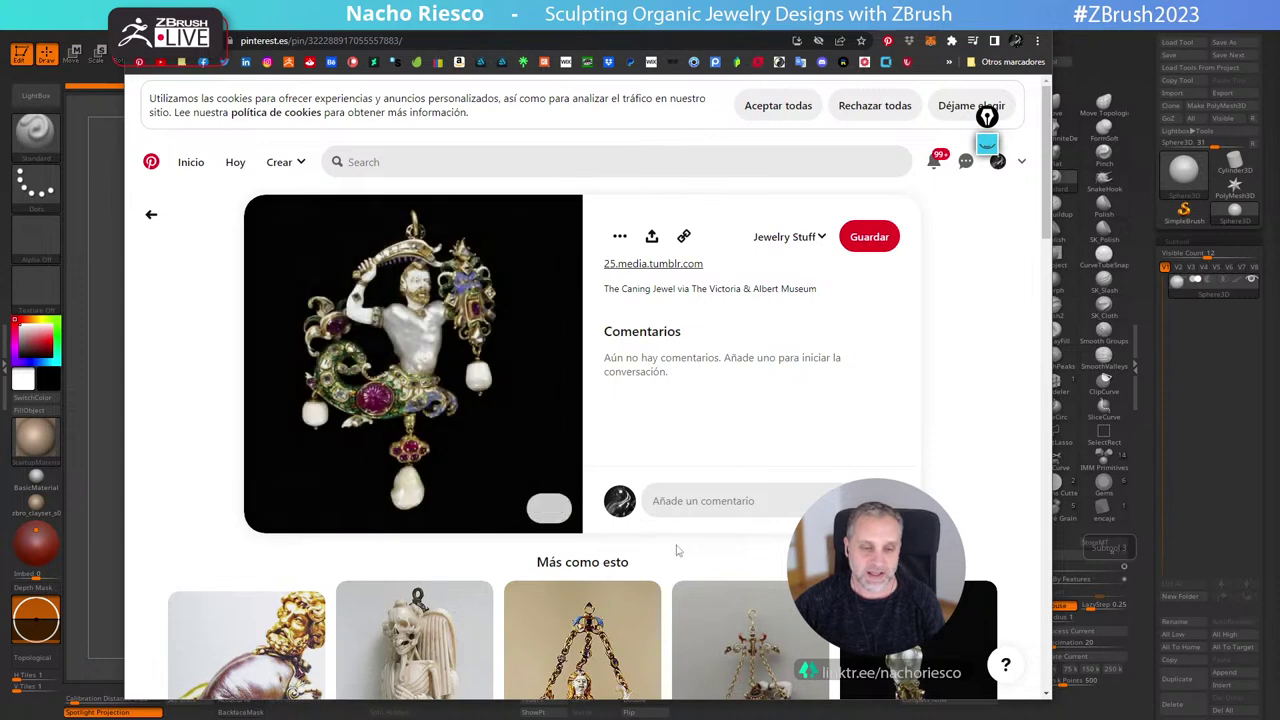
scroll(686, 542, down, 2)
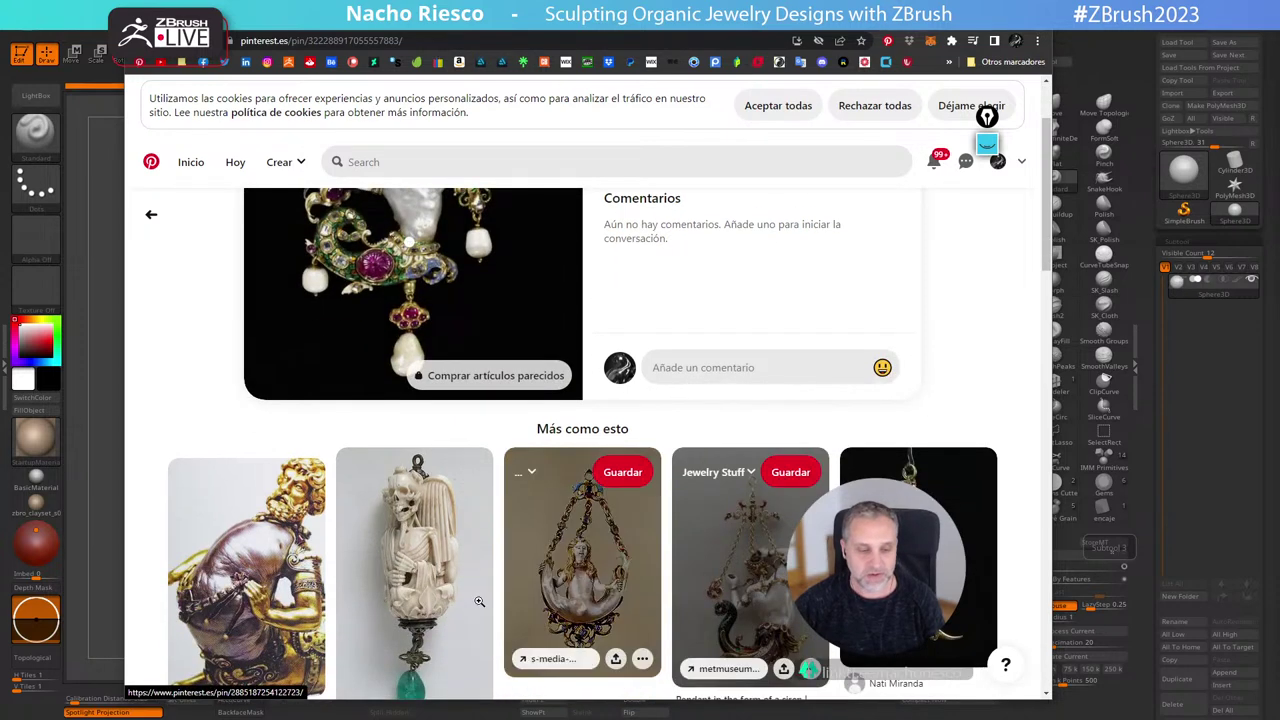
View the "Going for Baroque" pin, browse more images related to the merman pendant, and leave the browser.
click(290, 540)
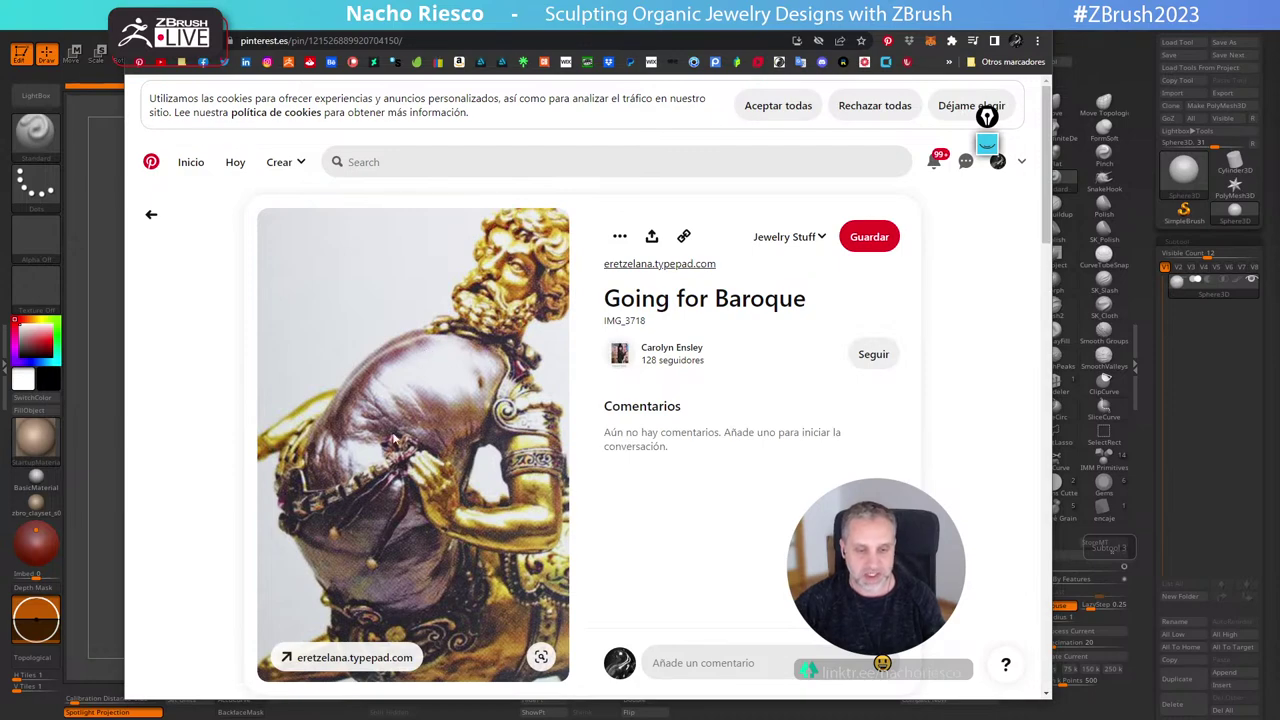
click(152, 217)
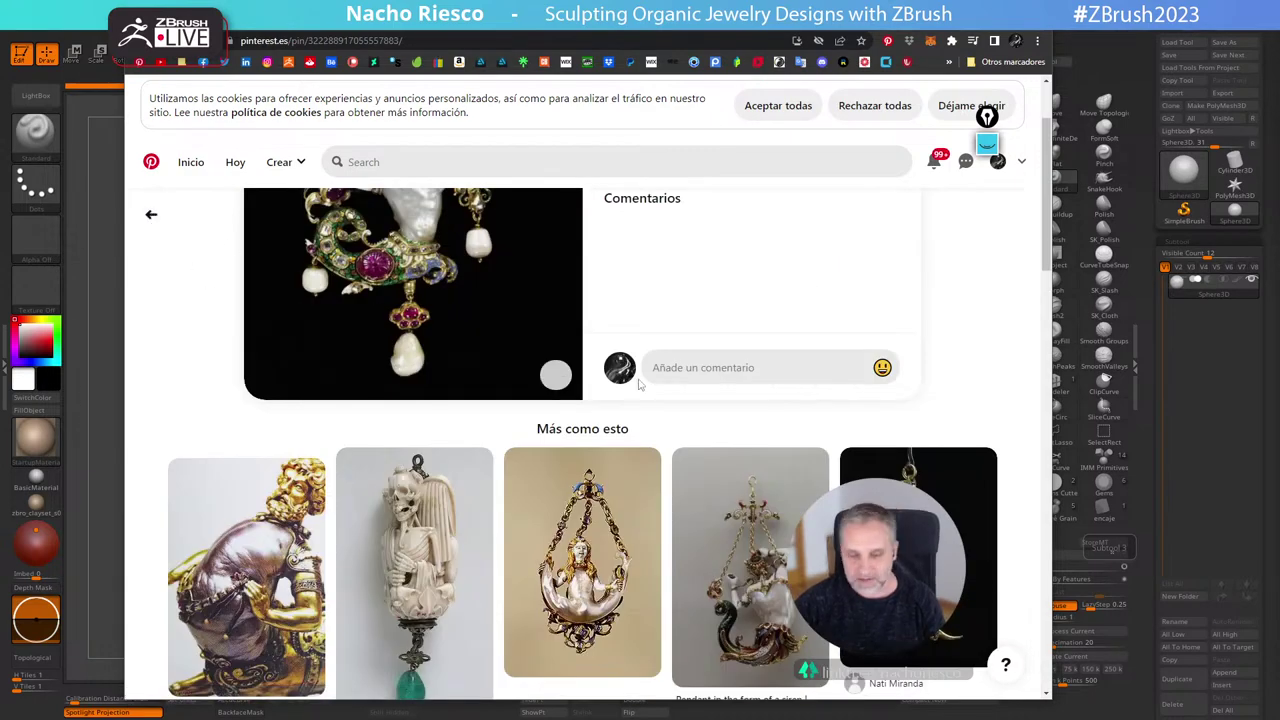
scroll(640, 381, down, 2)
scroll(640, 381, down, 5)
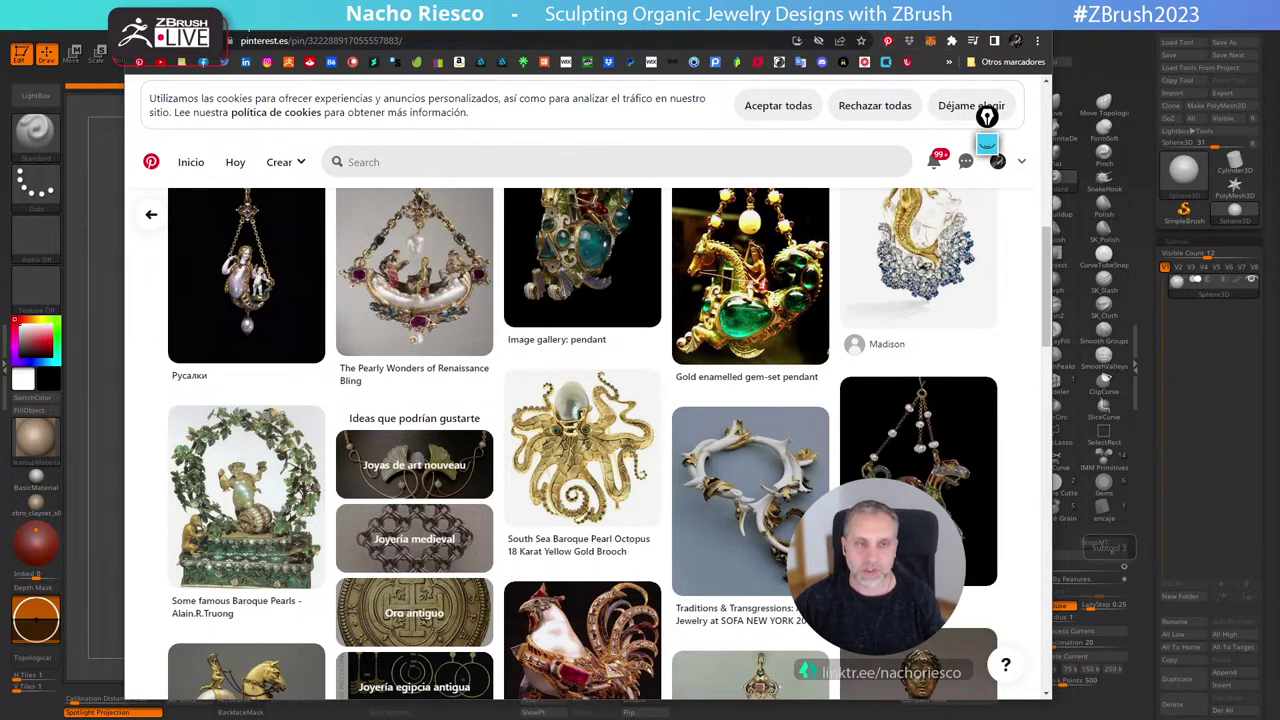
key(alt+Tab)
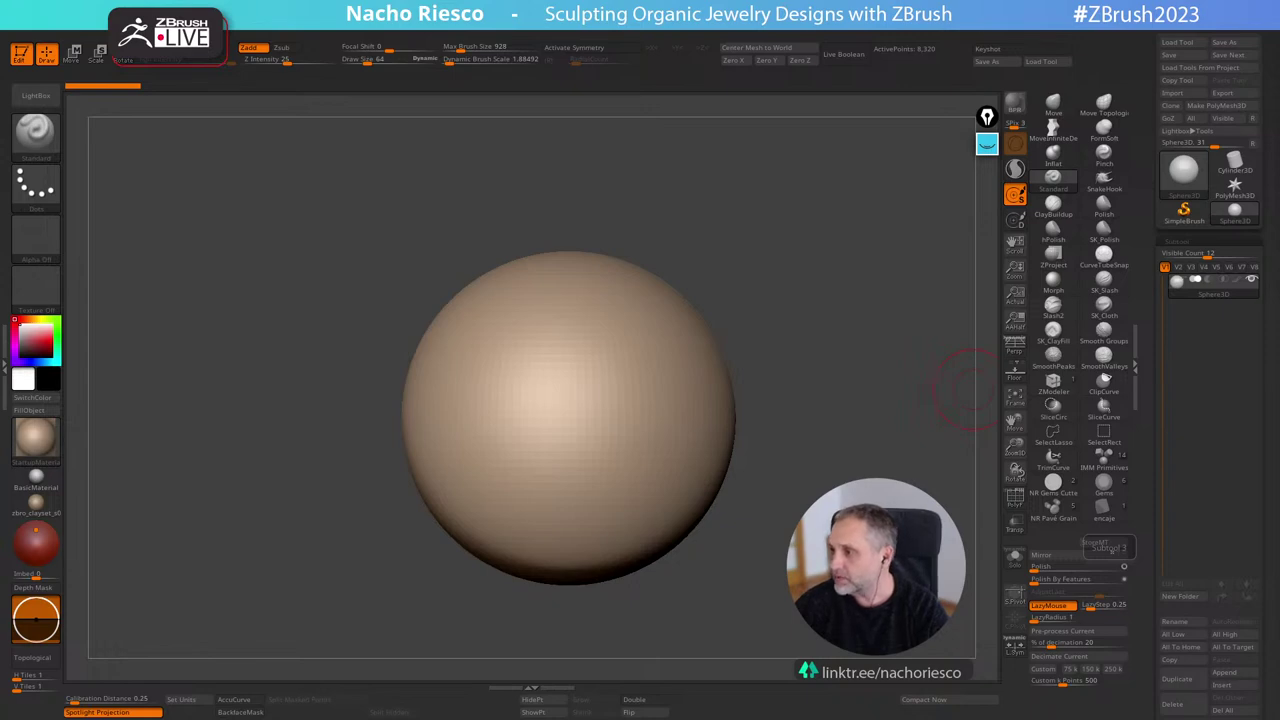
Bring the reference image board over the canvas, enlarge its window and zoom in on the photo of the pearl in a palm.
right_drag(1279, 290, 272, 196)
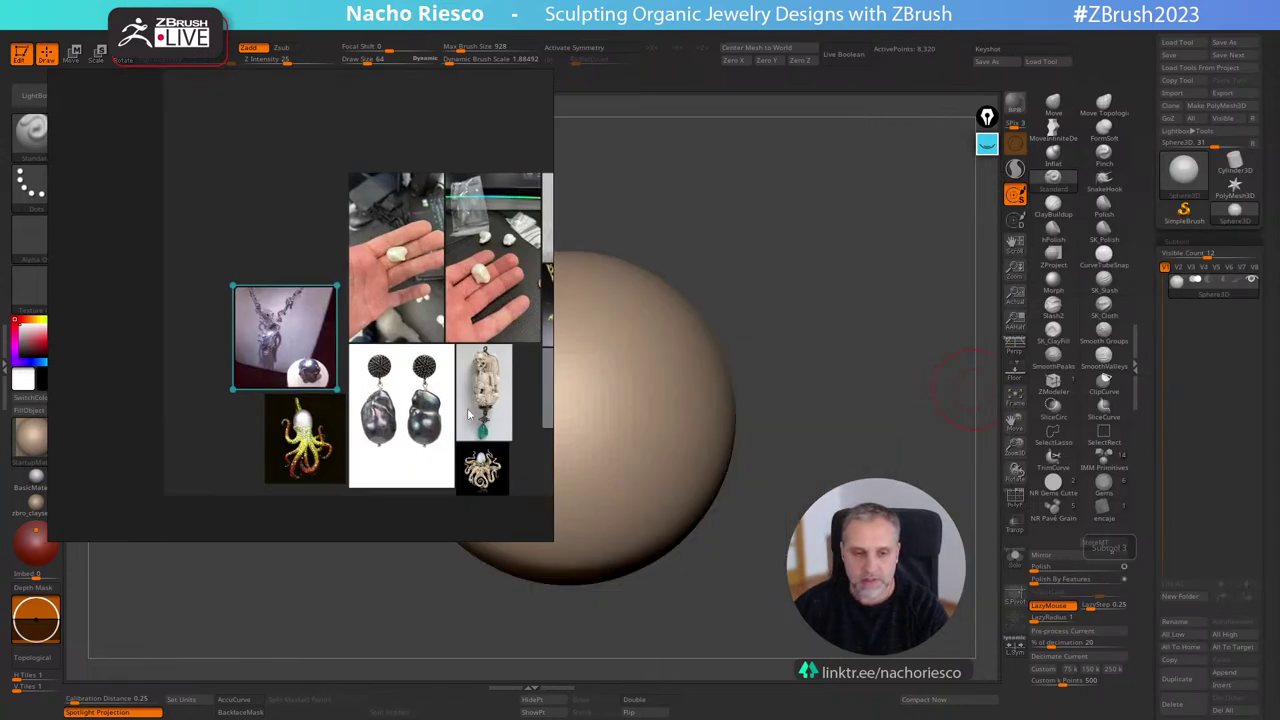
scroll(470, 407, up, 3)
scroll(470, 407, up, 1)
drag(553, 542, 691, 628)
scroll(459, 343, up, 5)
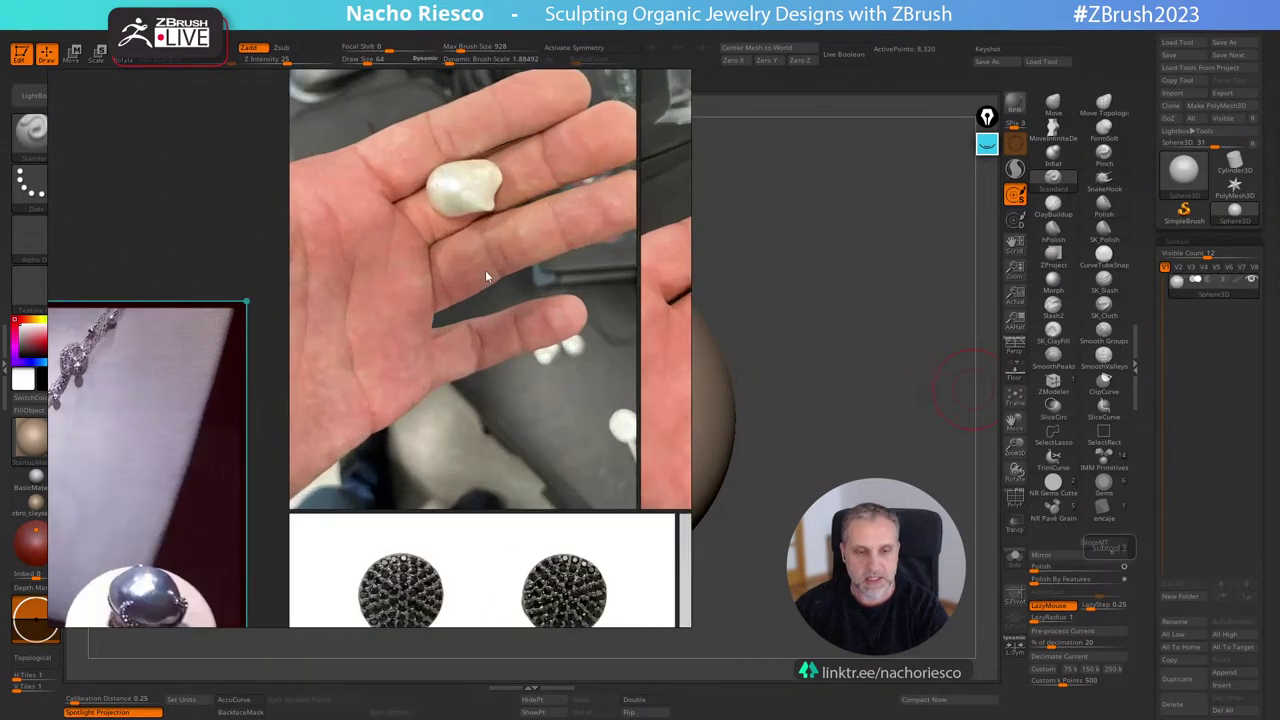
Examine the two photos of loose baroque pearls held in a palm on the reference board.
scroll(418, 364, down, 3)
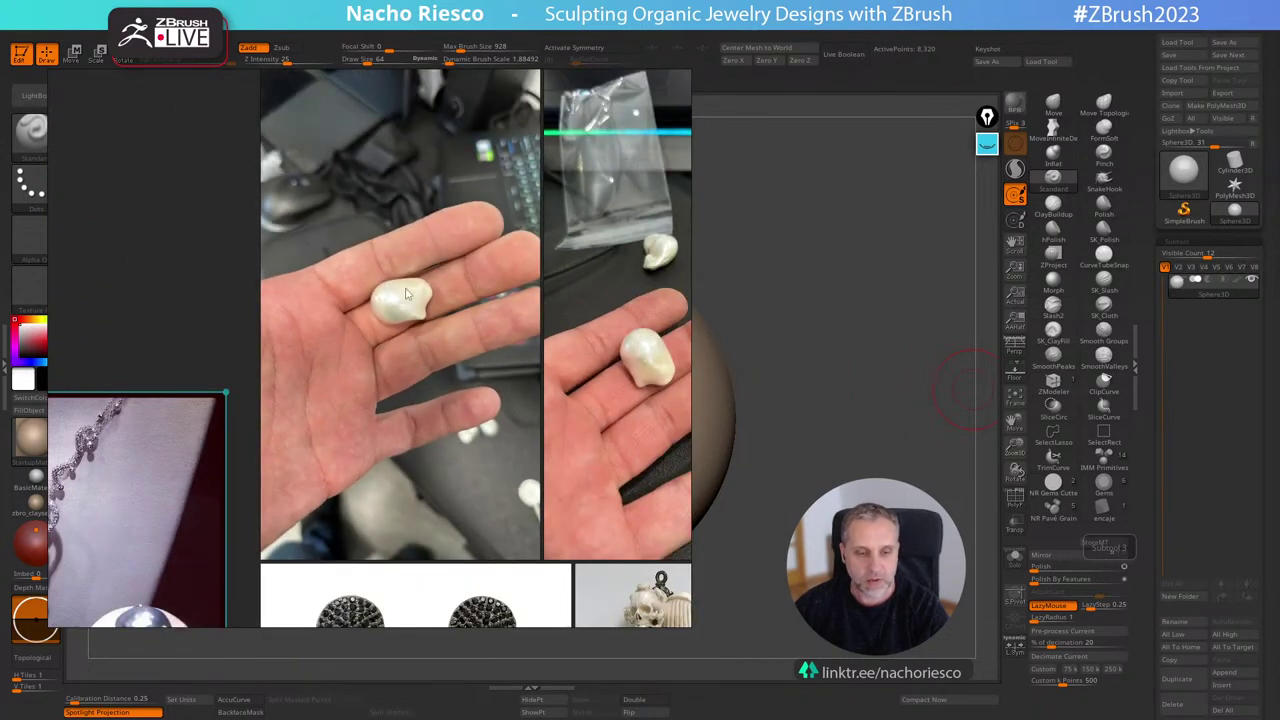
middle_drag(487, 362, 394, 362)
middle_drag(541, 378, 387, 375)
scroll(500, 420, down, 2)
scroll(434, 427, up, 2)
scroll(434, 427, down, 2)
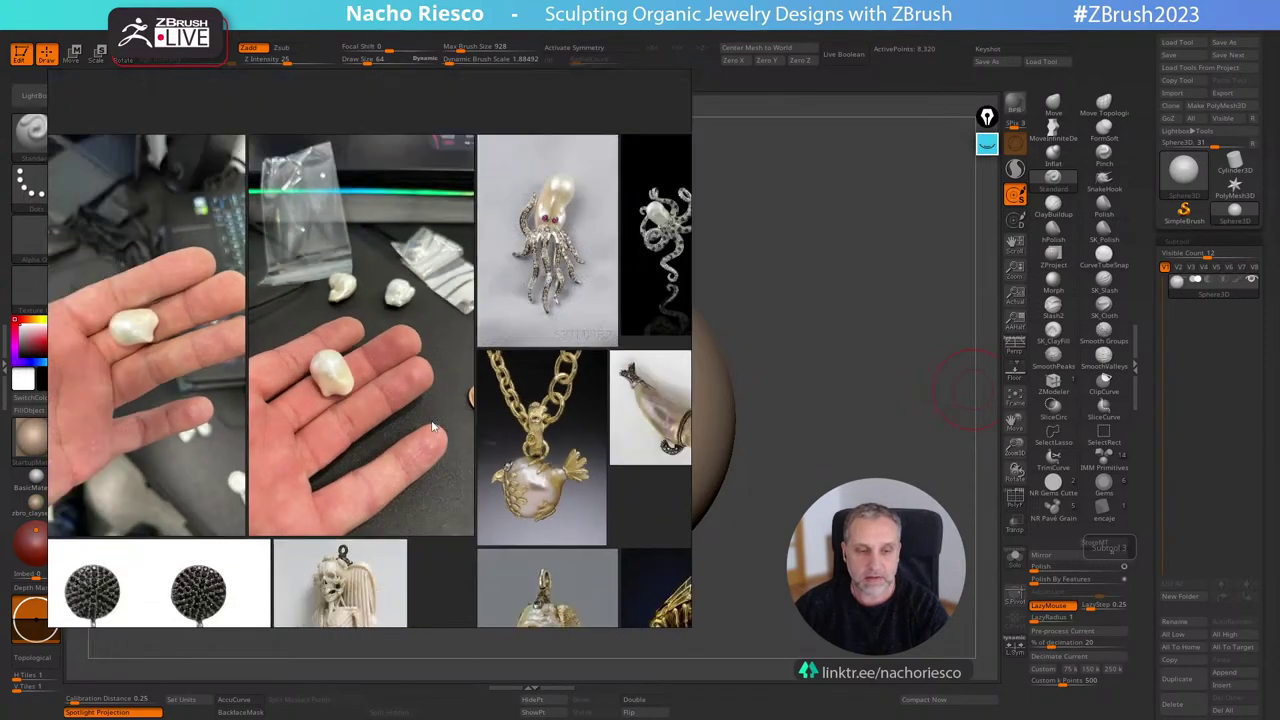
middle_drag(488, 420, 318, 372)
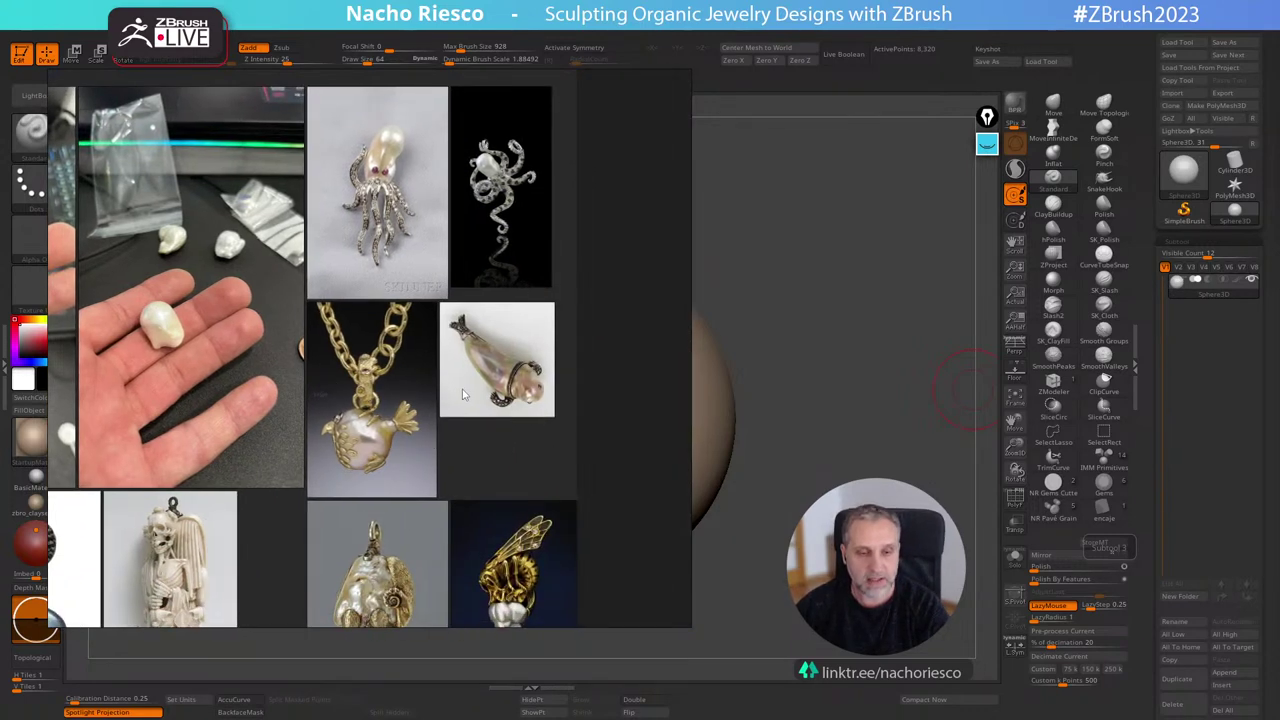
Examine the two silver octopus references, the ruby-eyed brooch and the curled-tentacle piece on black.
scroll(463, 392, down, 1)
scroll(463, 395, down, 1)
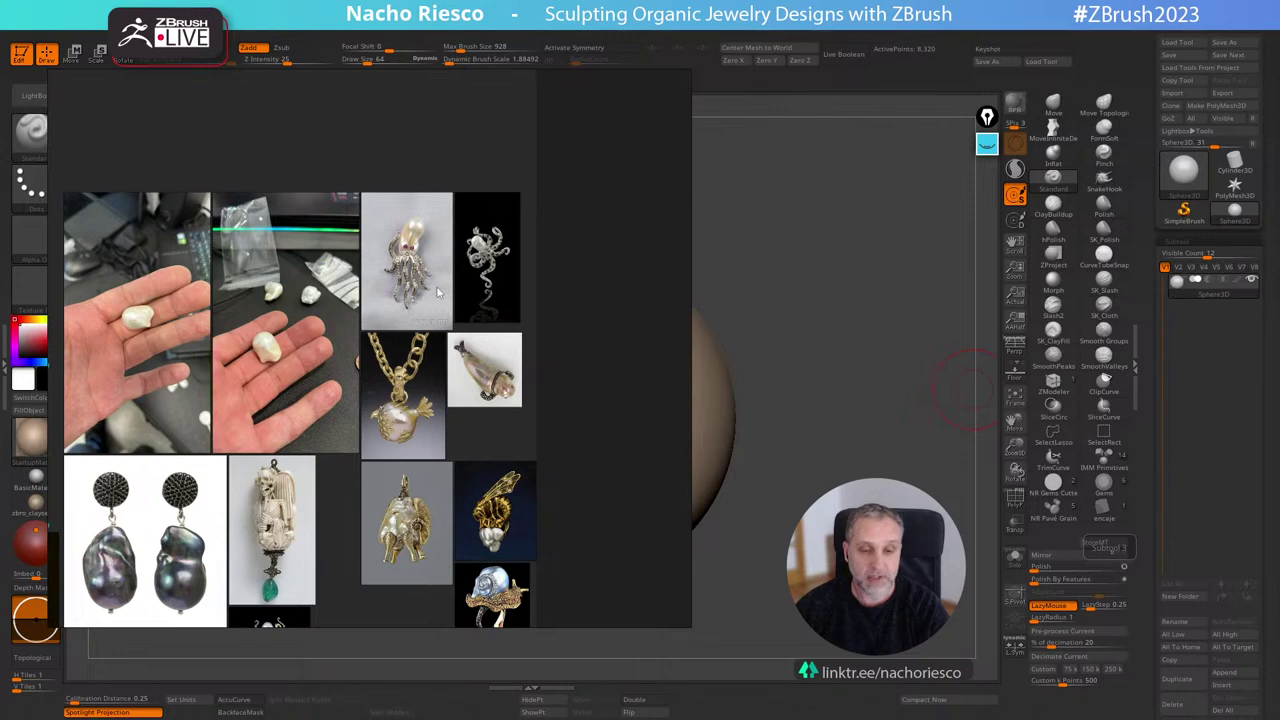
scroll(412, 288, up, 2)
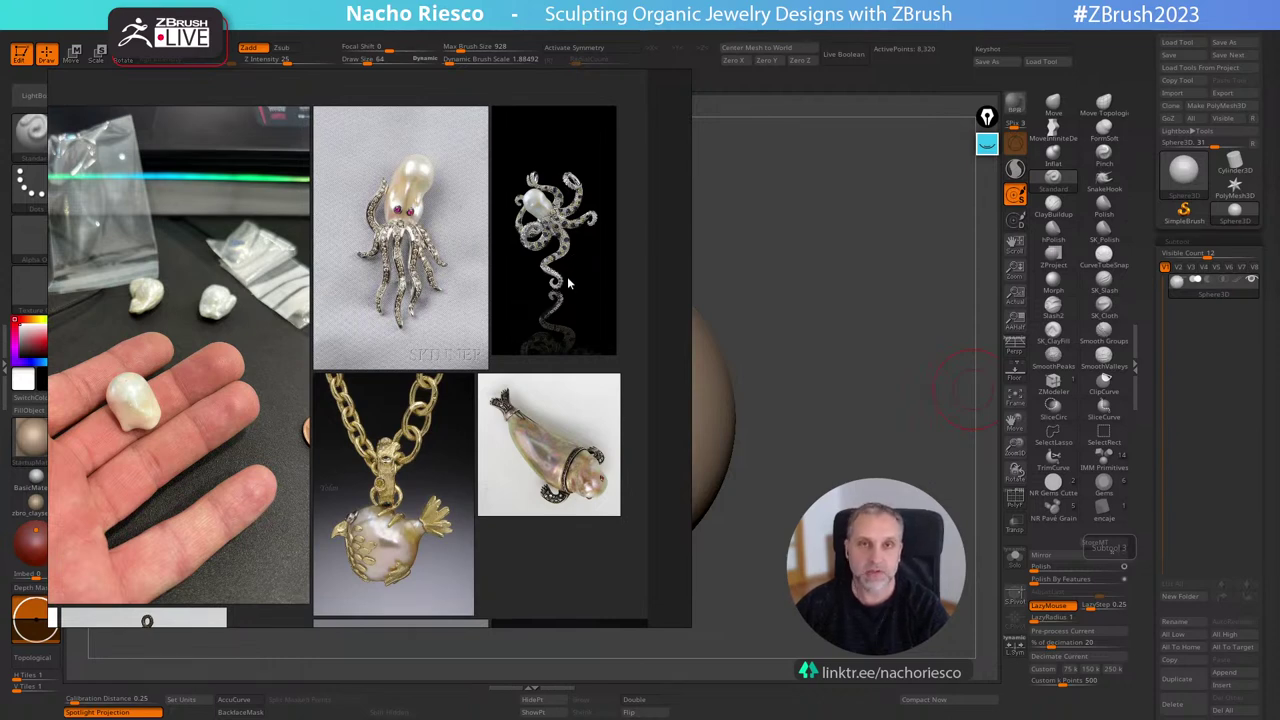
scroll(572, 271, up, 2)
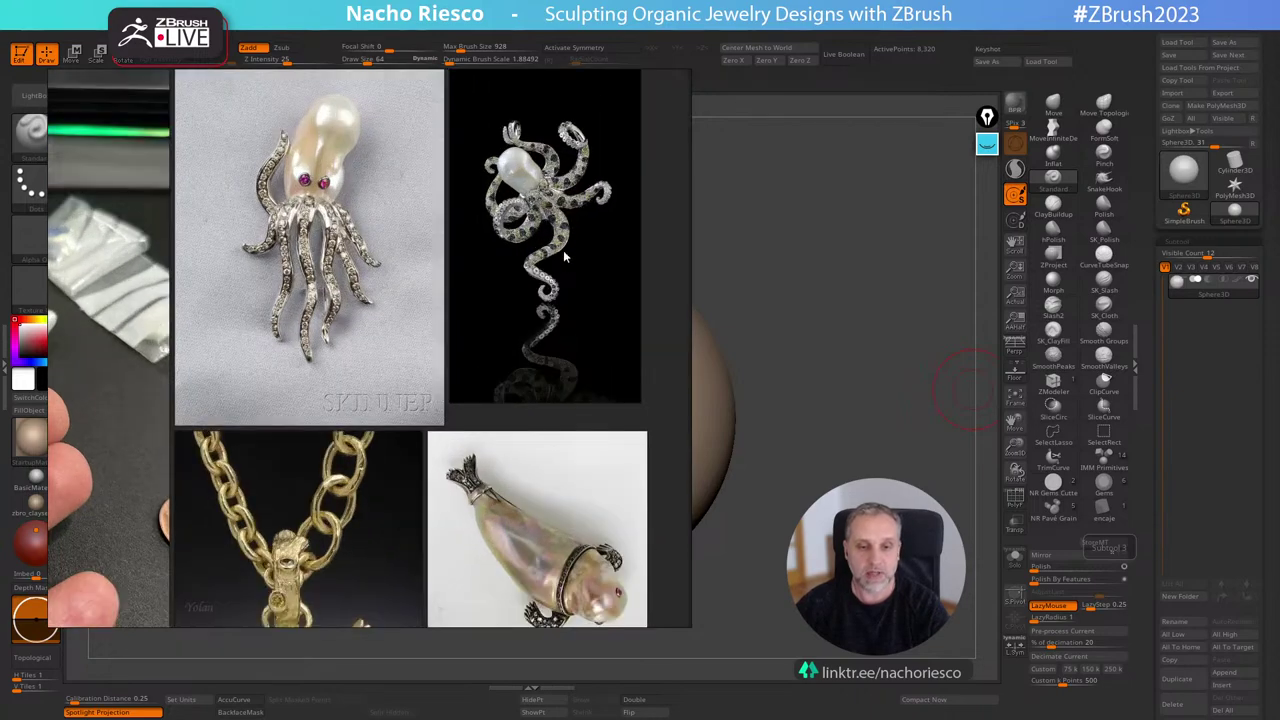
middle_drag(564, 256, 595, 385)
scroll(597, 387, up, 2)
scroll(306, 338, down, 3)
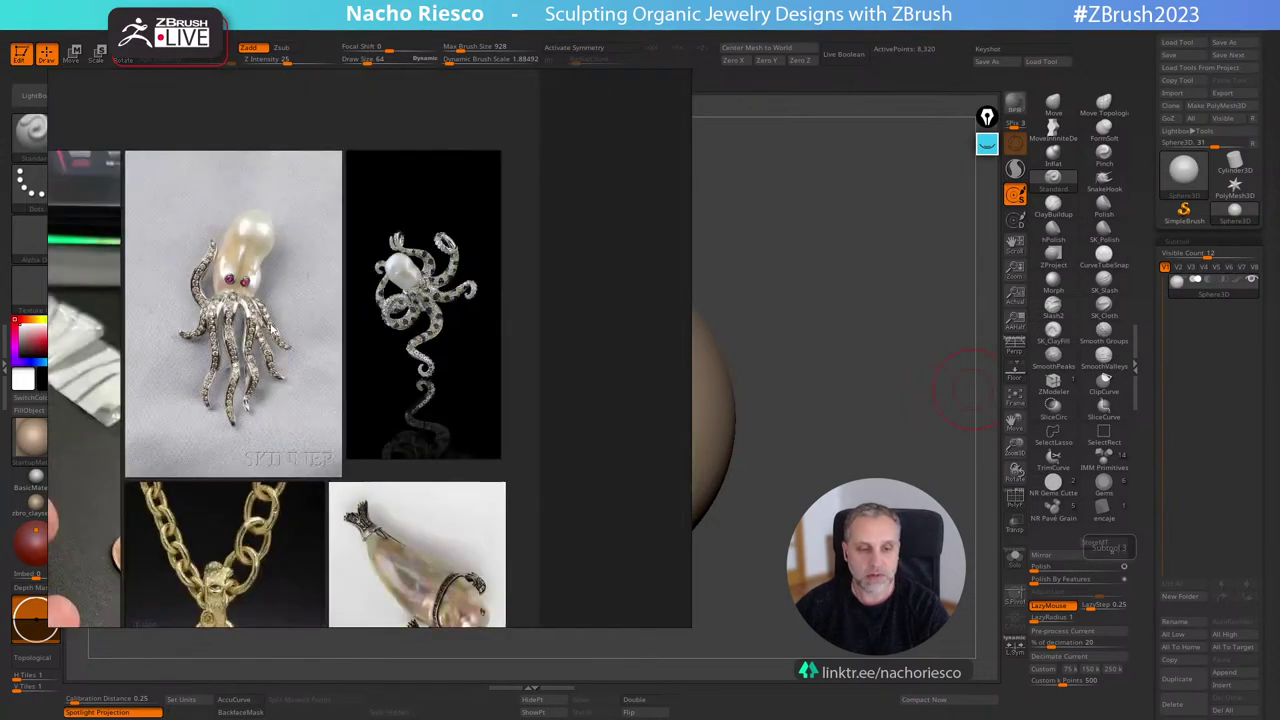
scroll(275, 331, down, 2)
Inspect the octopus necklace with its matching pearl ring and the yellow gem-set octopus up close.
middle_drag(293, 388, 582, 184)
middle_drag(399, 347, 630, 230)
mouse_move(182, 511)
middle_down()
mouse_move(432, 439)
mouse_move(432, 551)
middle_up()
scroll(414, 461, up, 2)
scroll(403, 471, down, 1)
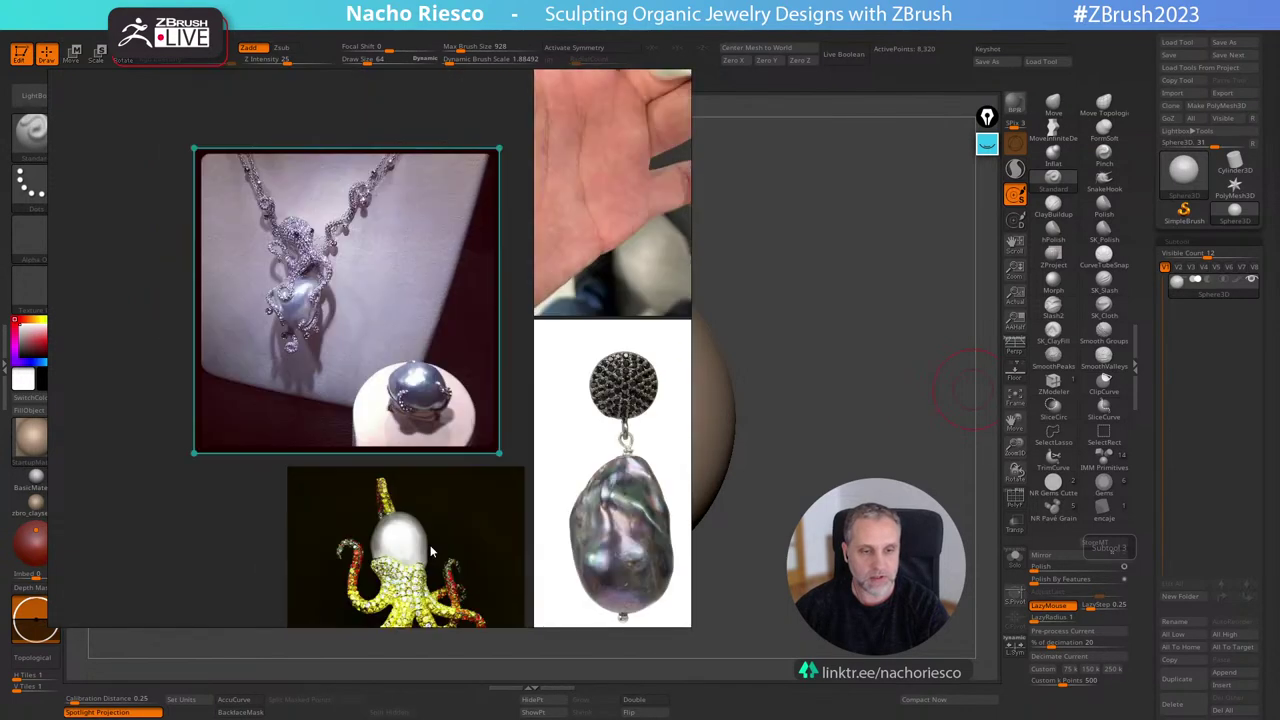
scroll(432, 552, up, 3)
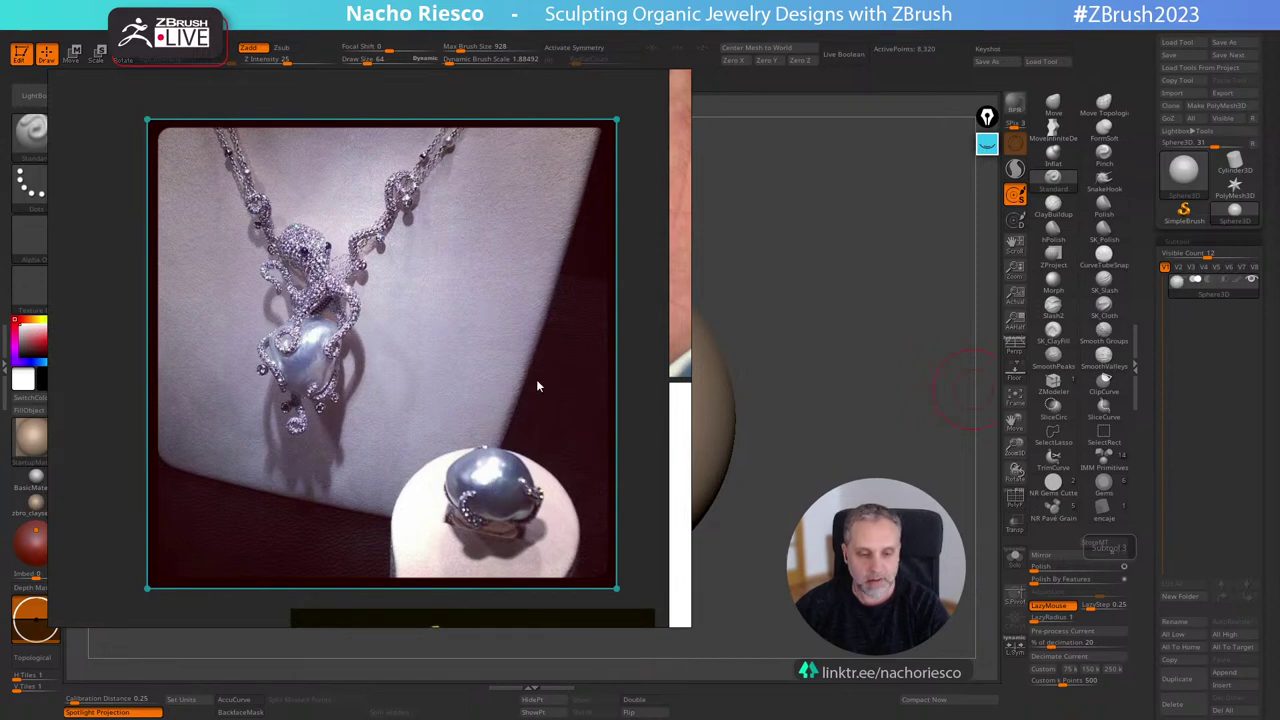
scroll(527, 403, down, 5)
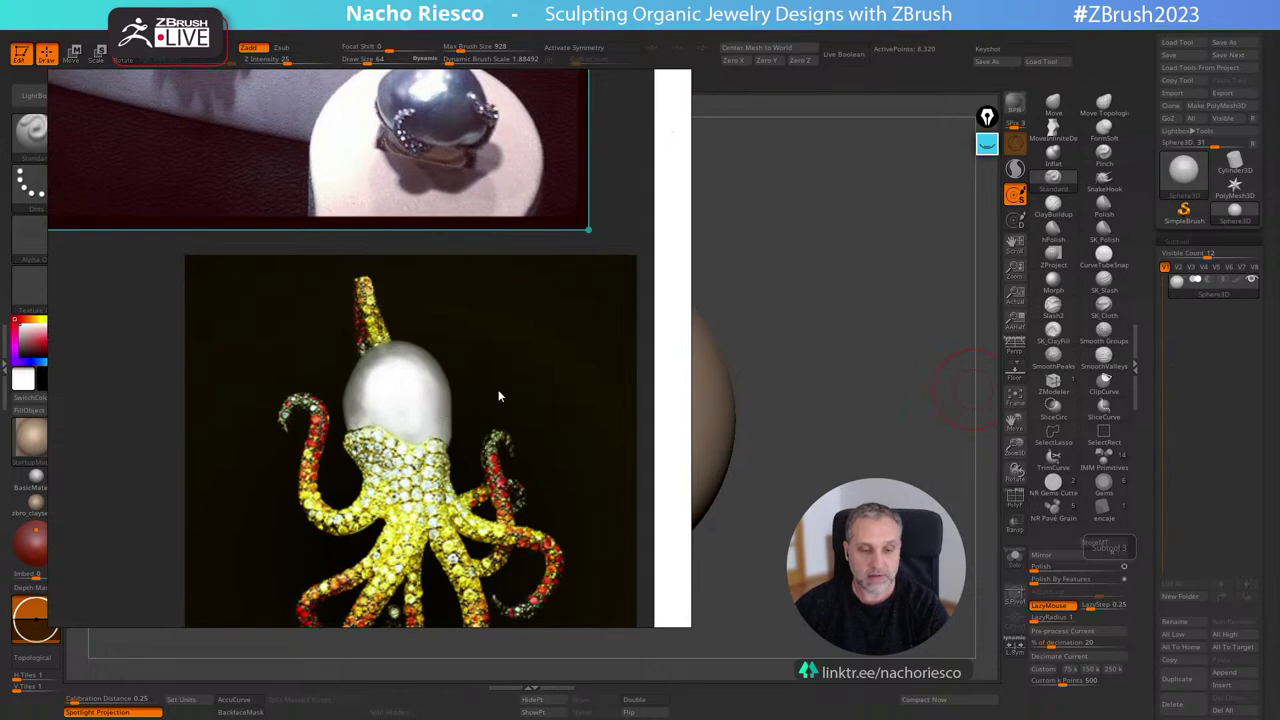
Review the dark baroque pearl earrings and the carved skeleton pendant beside them.
mouse_move(490, 380)
middle_down()
mouse_move(333, 420)
mouse_move(403, 363)
mouse_move(249, 369)
middle_up()
scroll(487, 355, down, 3)
scroll(506, 358, up, 2)
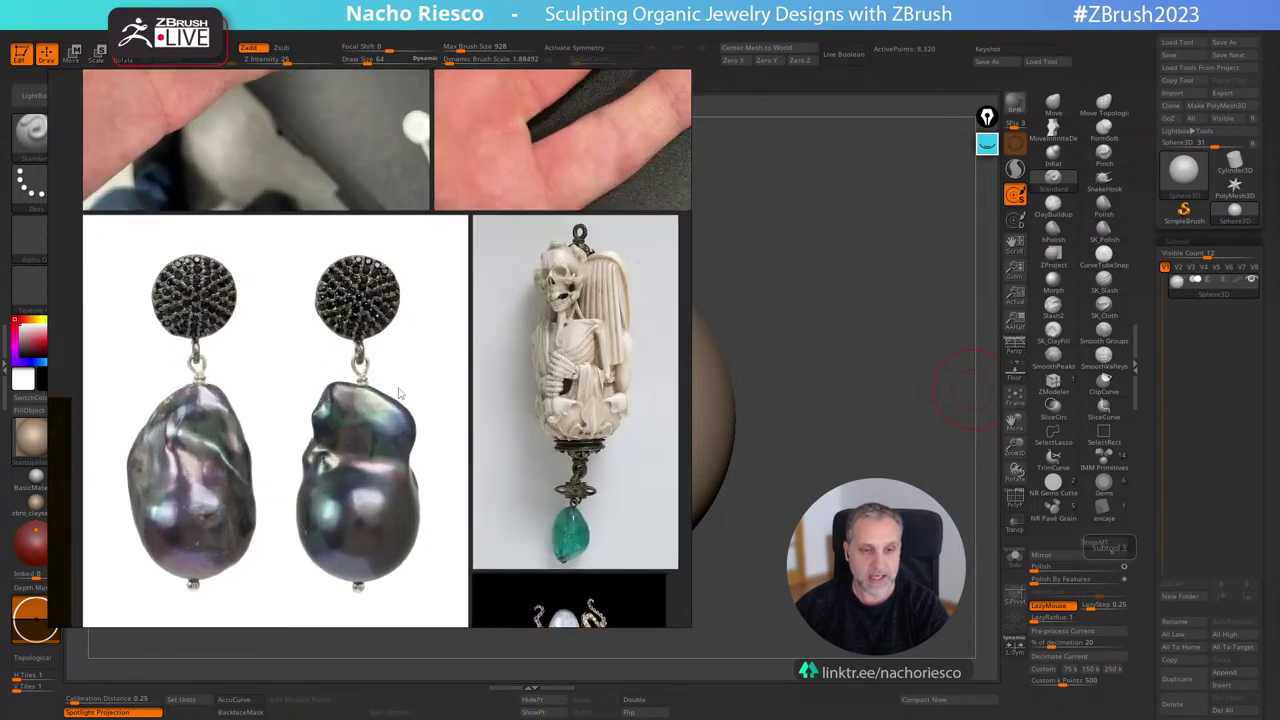
scroll(523, 347, down, 4)
middle_drag(548, 350, 316, 385)
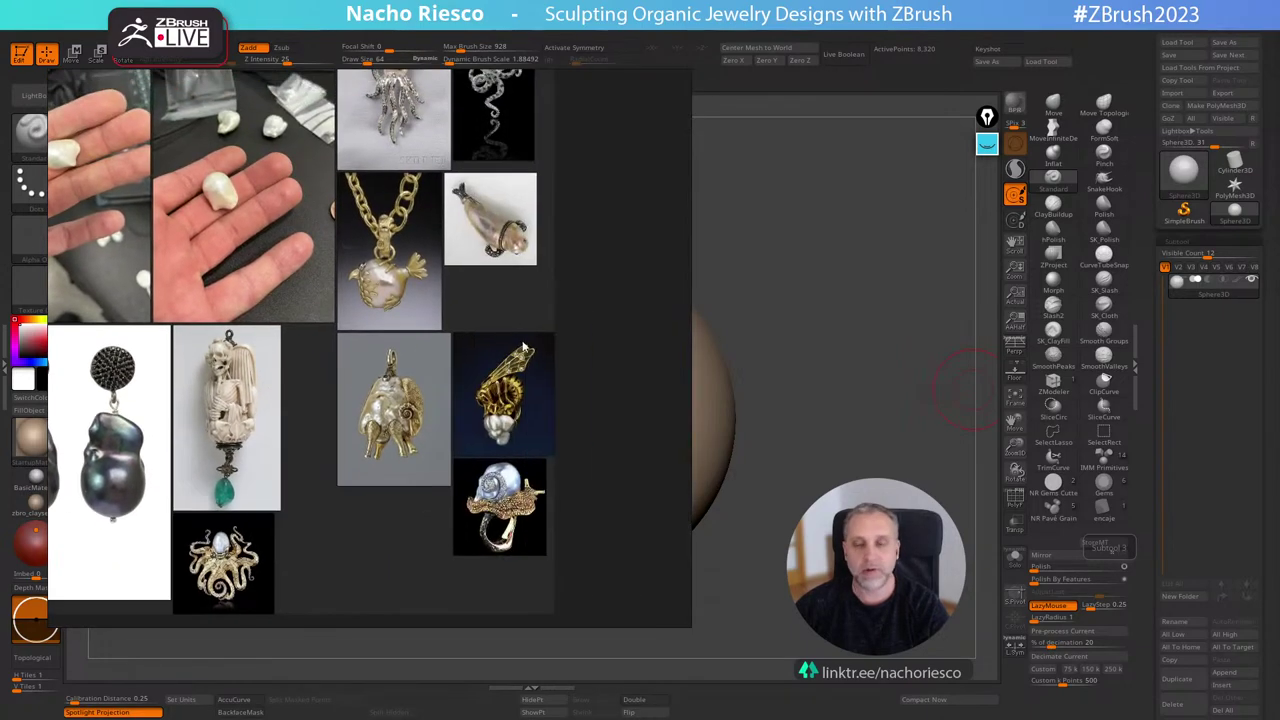
Return to the silver octopus pieces and study how the ruby-eyed brooch uses the pearl's shape as its head.
scroll(536, 338, up, 2)
scroll(582, 306, up, 4)
middle_drag(546, 331, 580, 464)
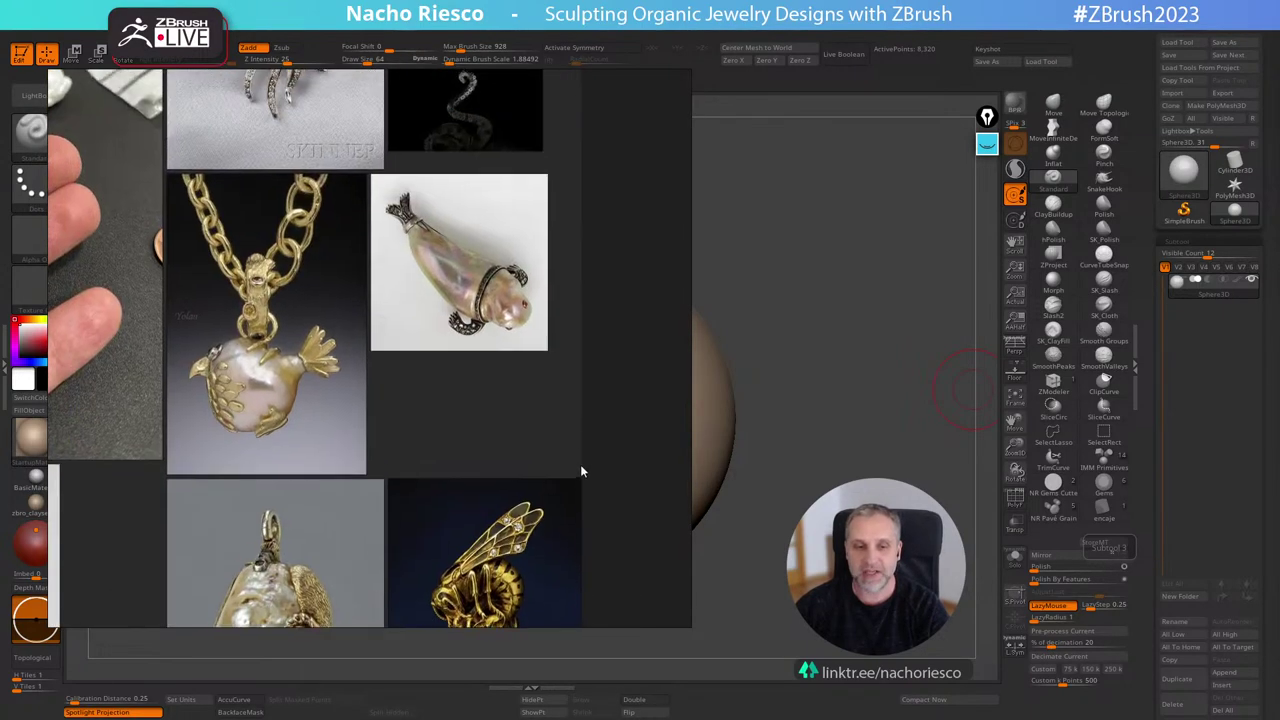
middle_drag(423, 201, 483, 490)
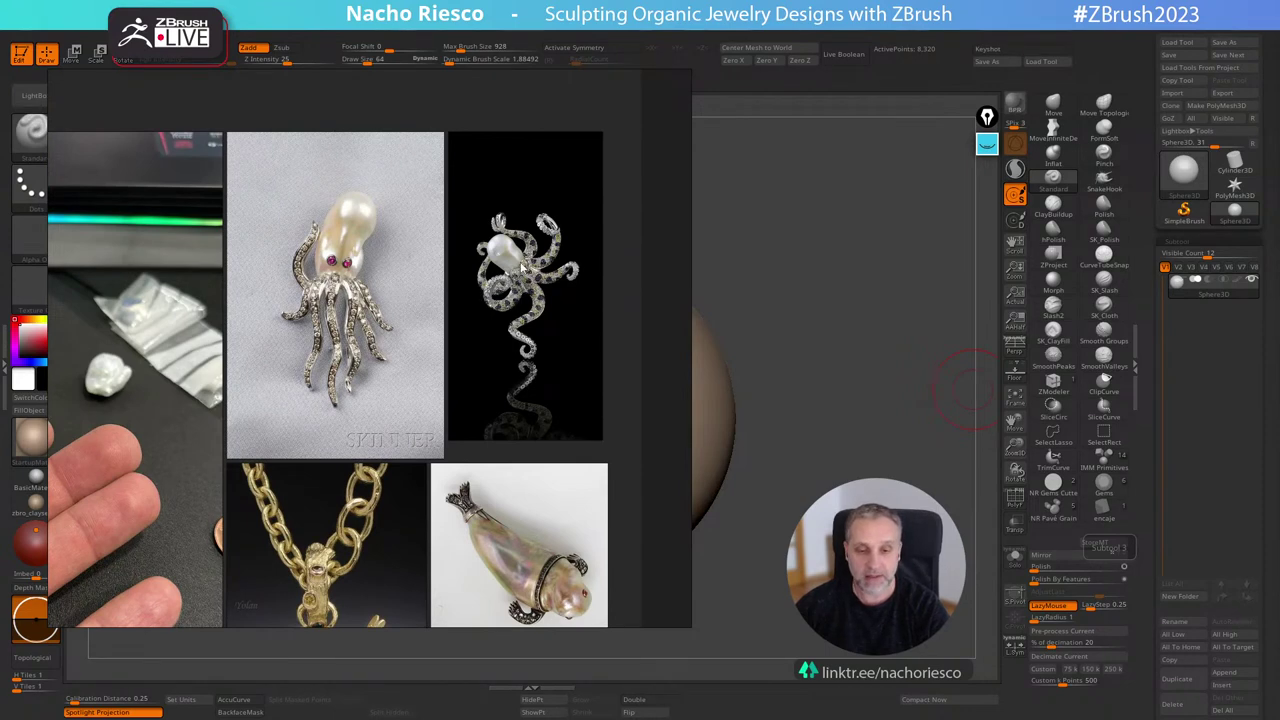
scroll(521, 268, up, 2)
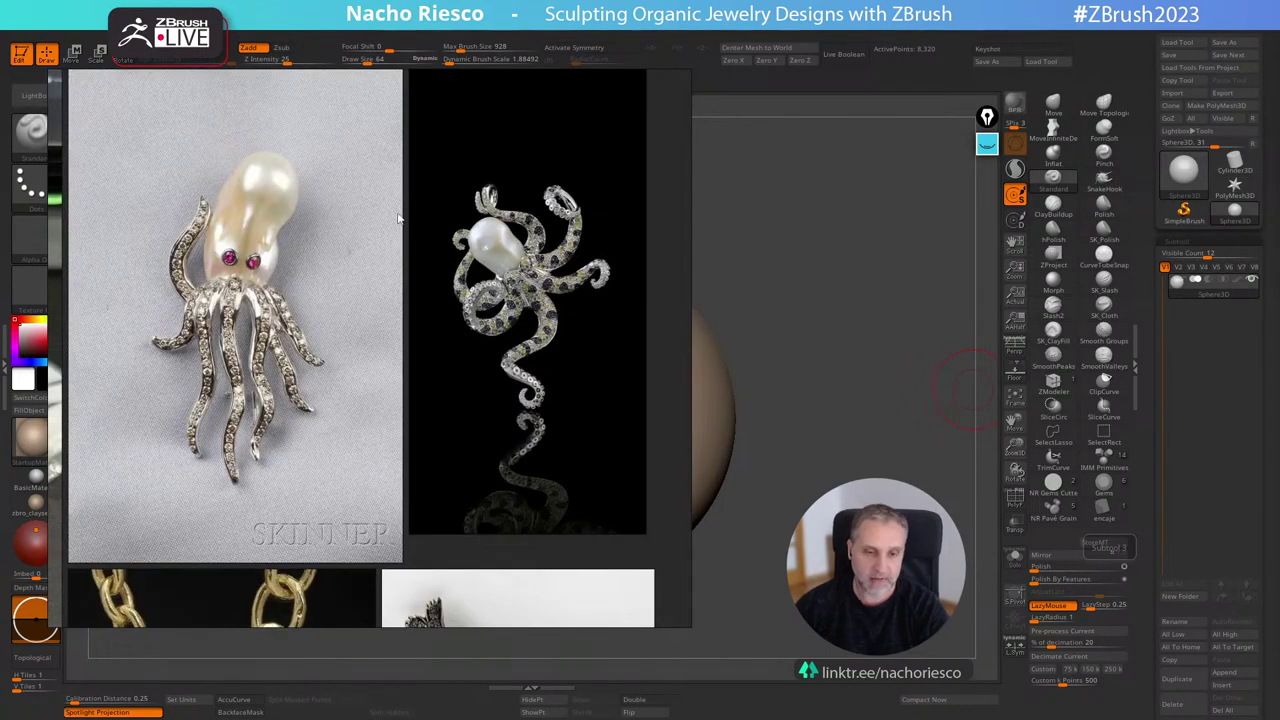
scroll(308, 270, down, 2)
middle_drag(360, 326, 428, 270)
scroll(338, 205, up, 1)
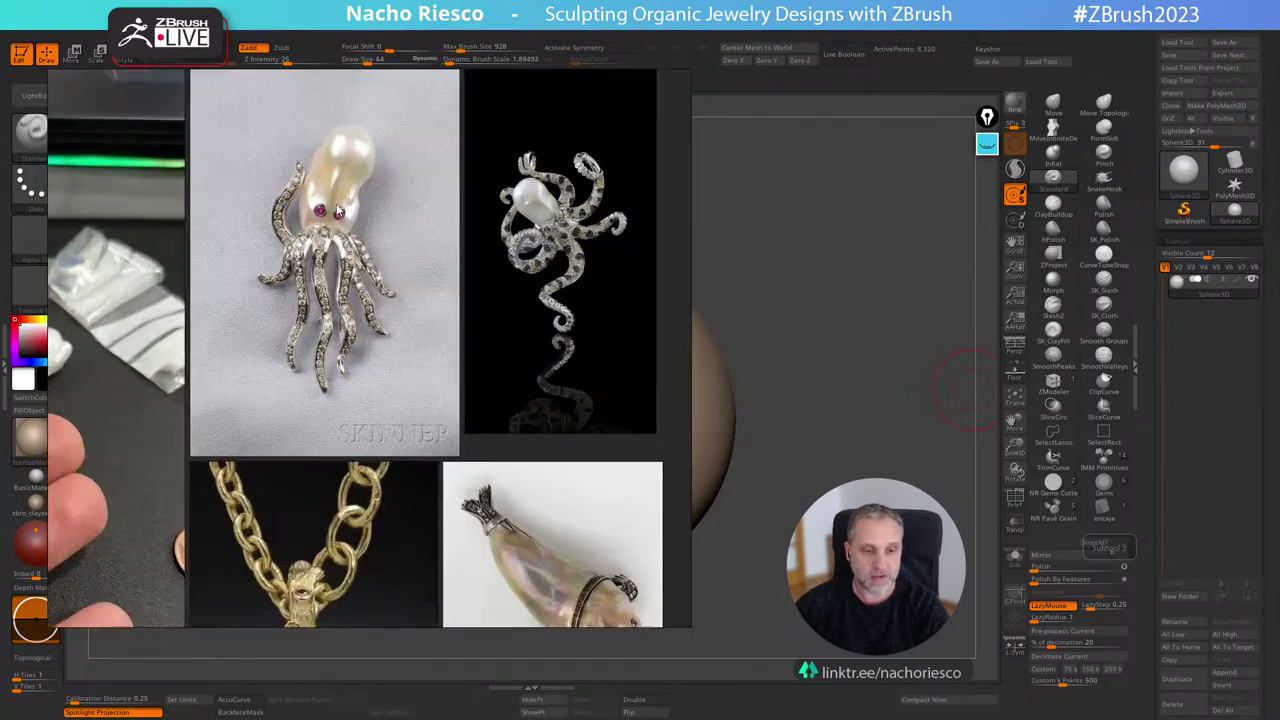
scroll(339, 211, up, 1)
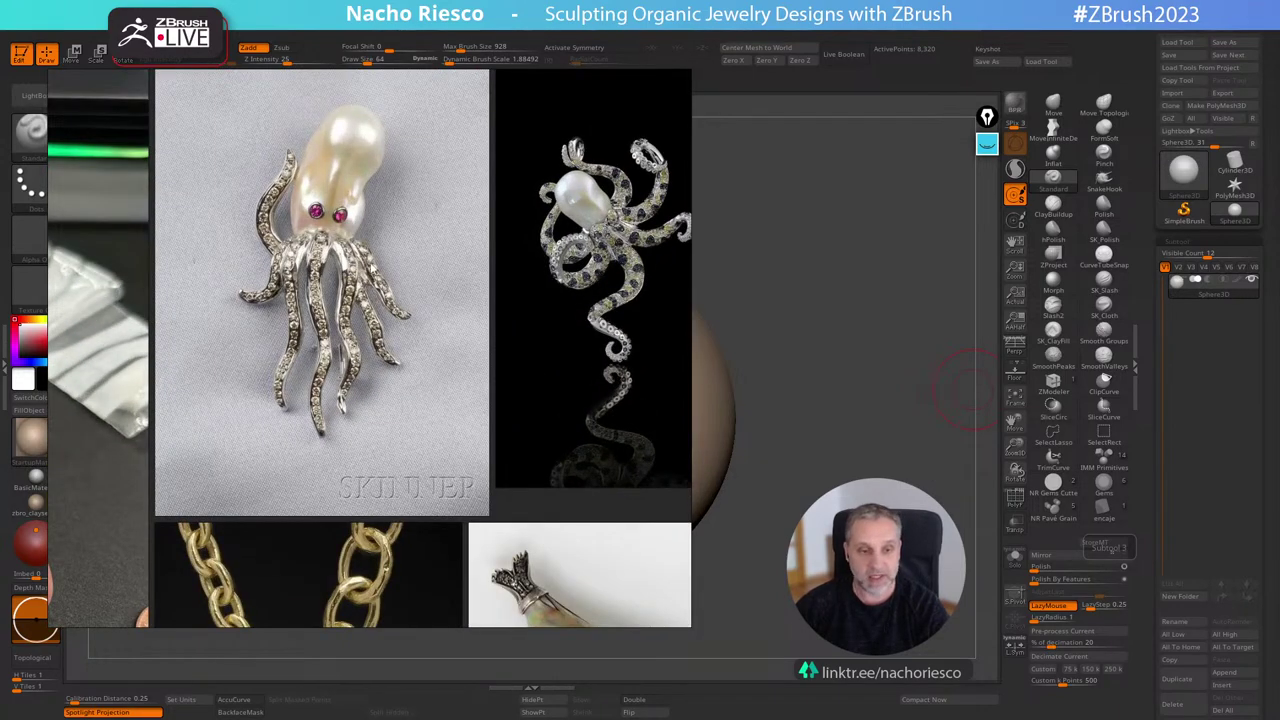
scroll(416, 345, down, 3)
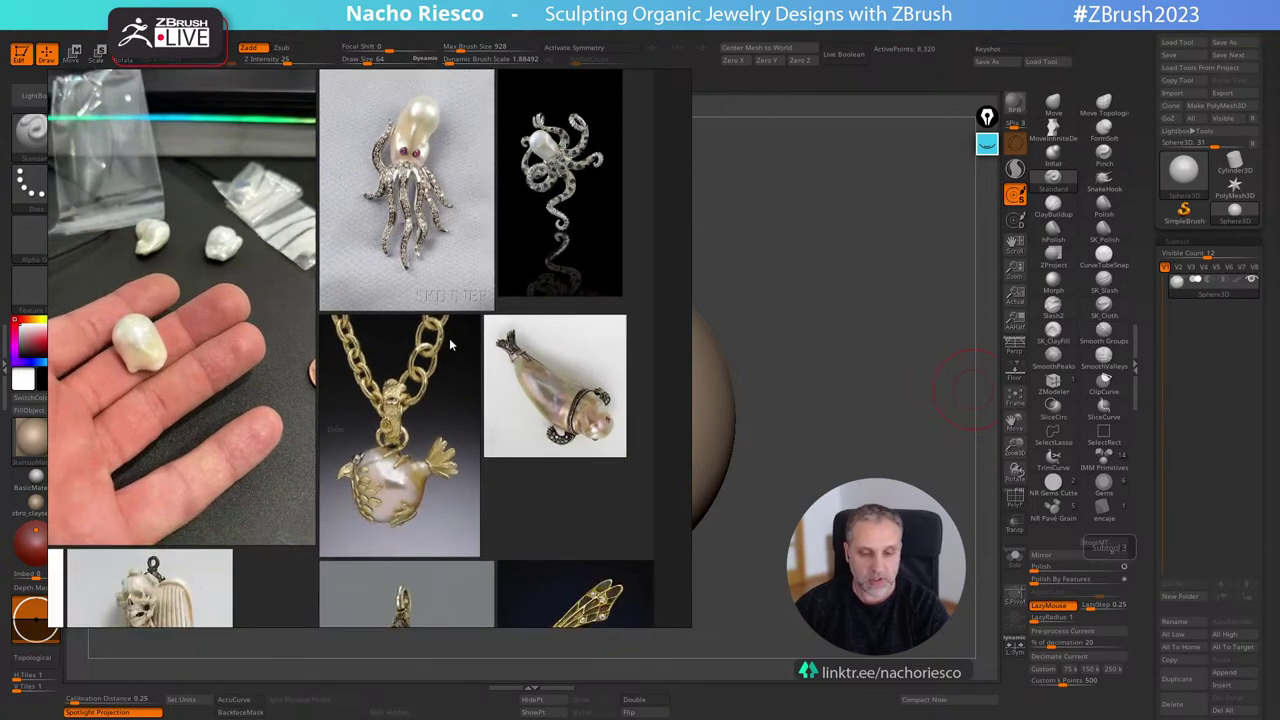
Inspect the seal-shaped pearl brooch with its metal tail, collar and flippers up close.
scroll(520, 385, up, 5)
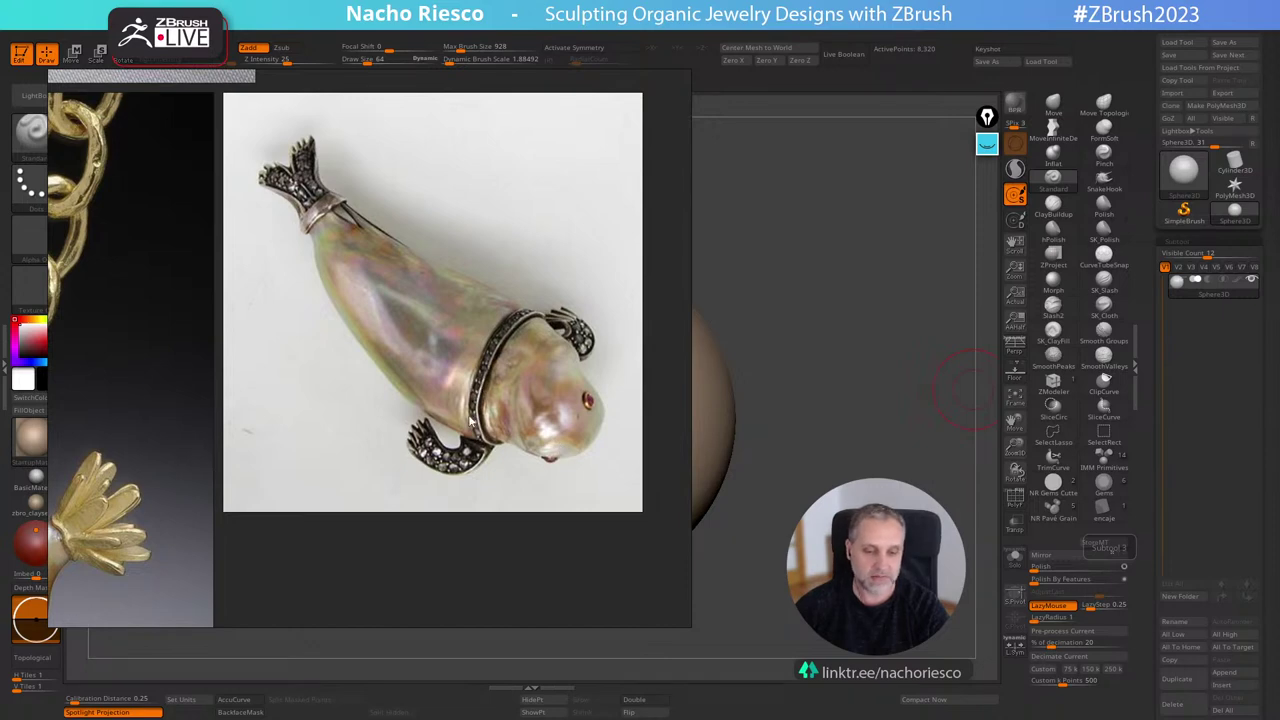
scroll(442, 433, down, 4)
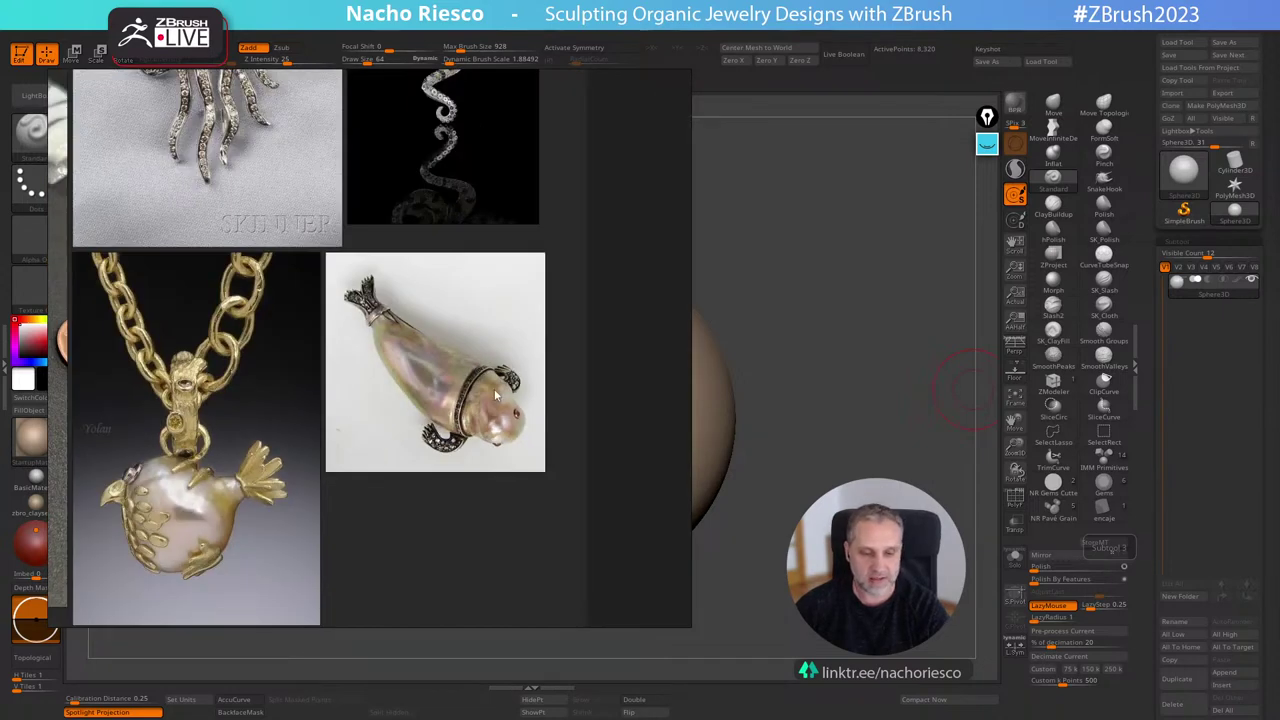
scroll(494, 388, up, 1)
scroll(479, 399, down, 4)
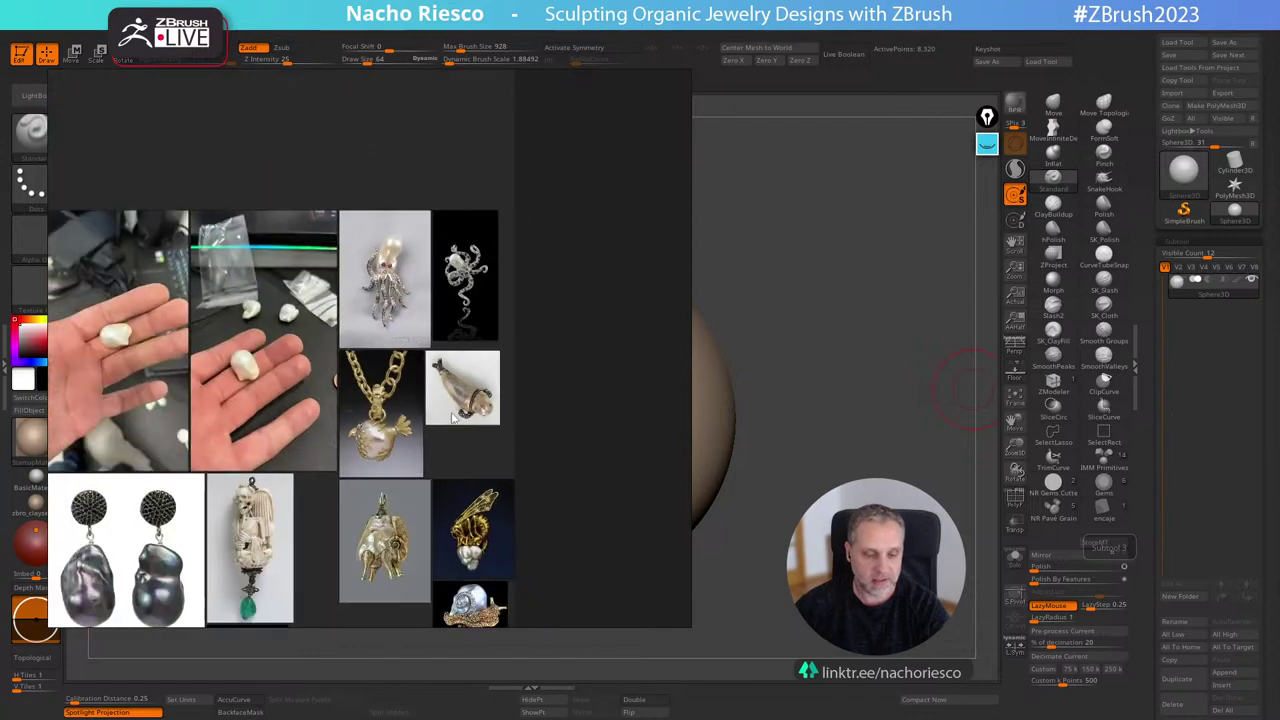
Examine the gold winged insect holding a pearl cluster and the snail ring with a pearl shell.
middle_drag(453, 418, 437, 277)
scroll(501, 362, up, 5)
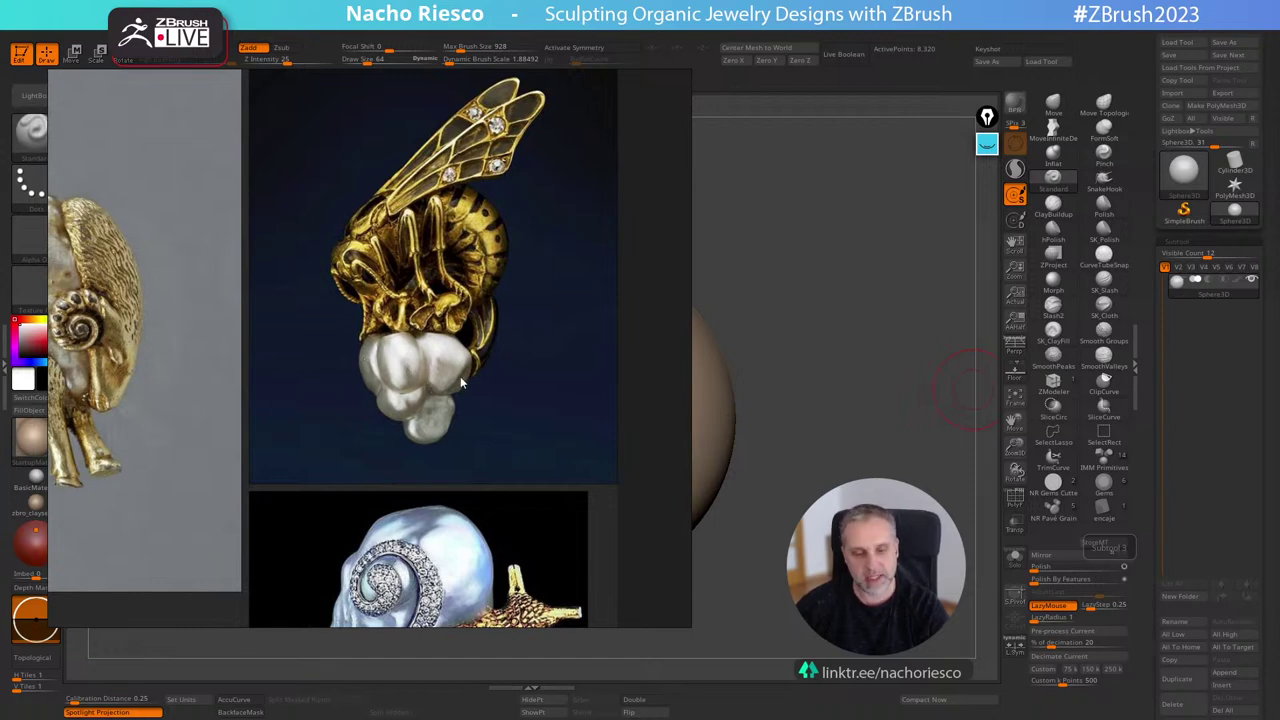
scroll(440, 368, down, 1)
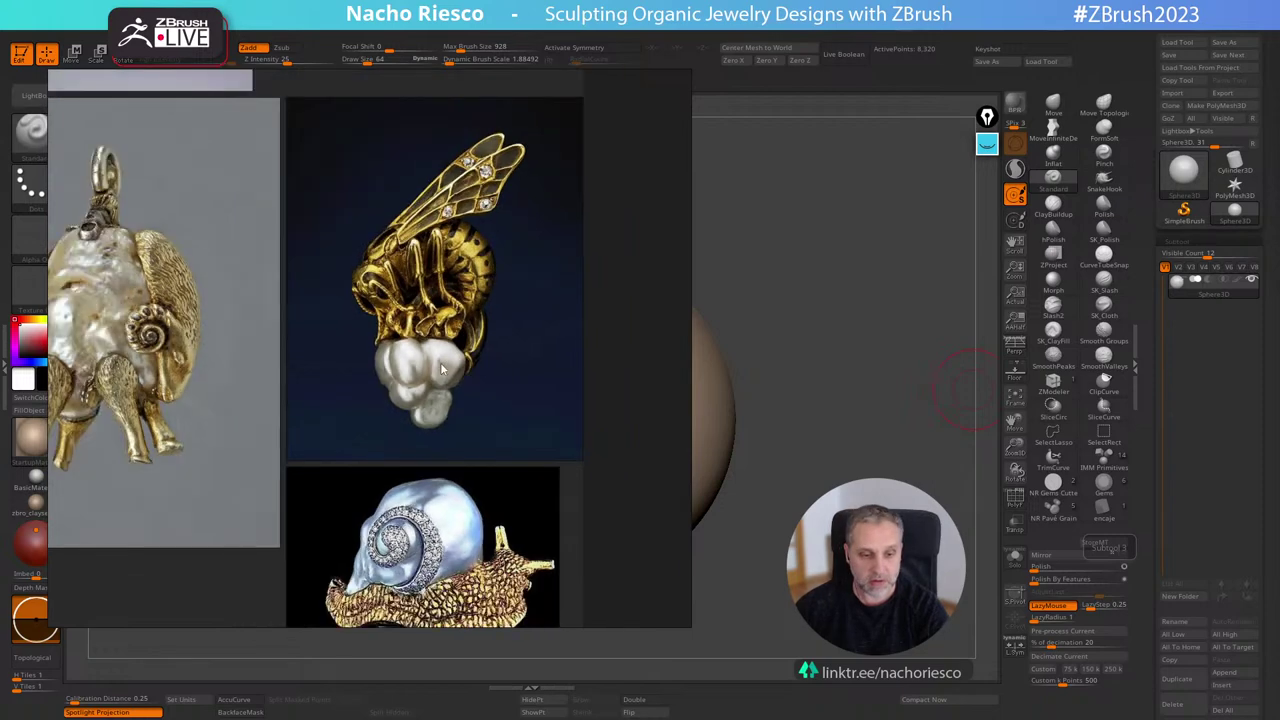
scroll(430, 393, up, 1)
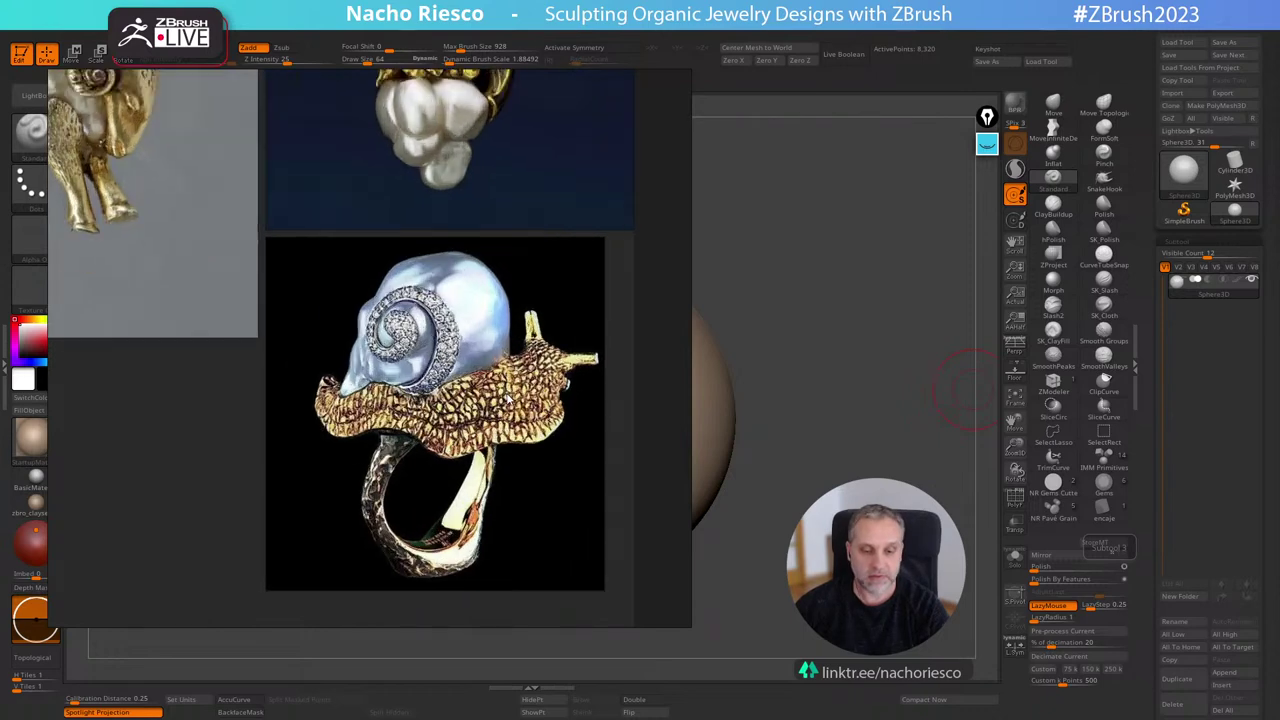
Study the ram-shaped pearl pendant with gold legs and a curled horn.
scroll(508, 400, down, 3)
middle_drag(266, 257, 612, 440)
scroll(608, 437, up, 2)
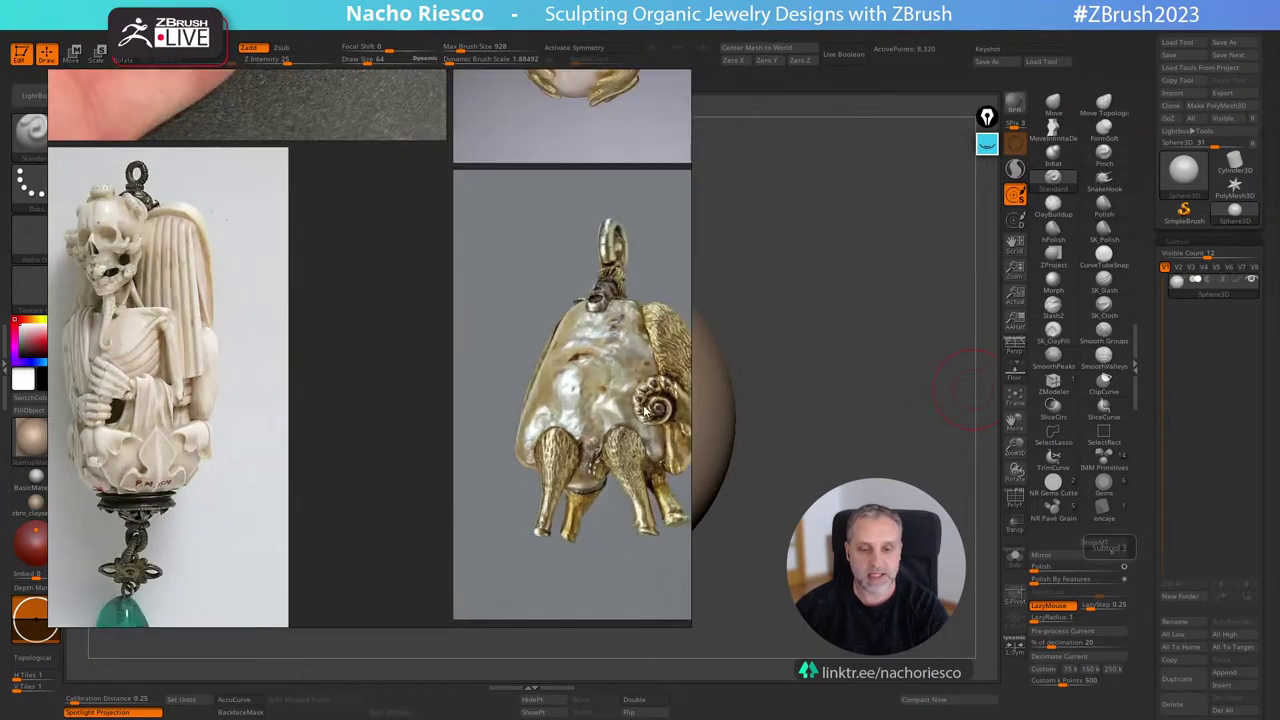
middle_drag(608, 384, 449, 341)
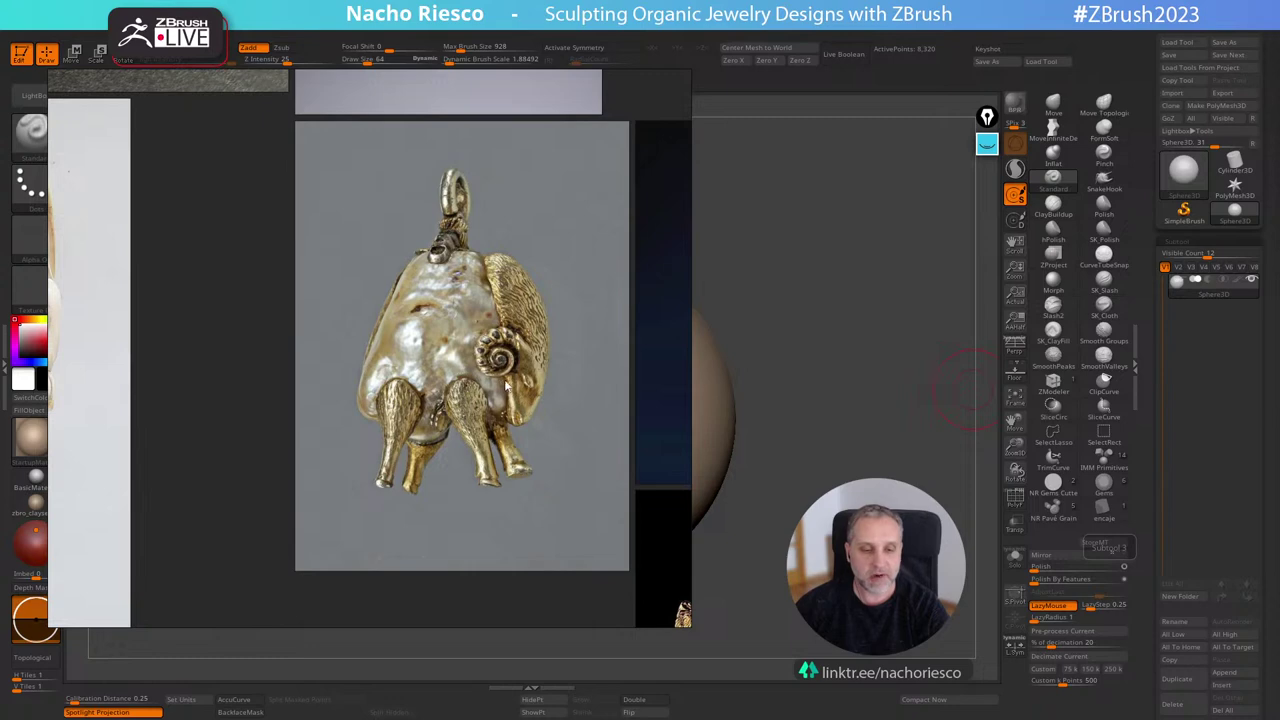
scroll(513, 373, down, 4)
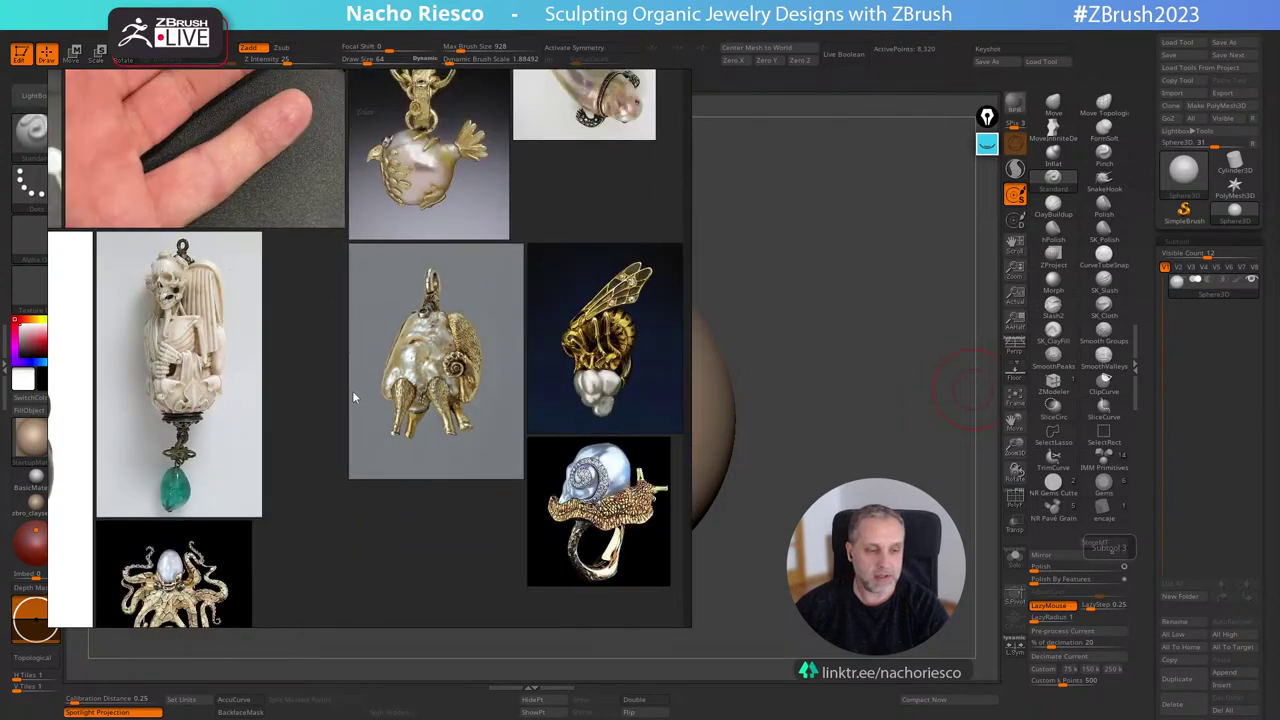
Inspect the gold octopus with a white pearl head and gem-lined tentacles up close.
middle_drag(355, 472, 462, 366)
scroll(397, 448, up, 2)
scroll(423, 414, up, 4)
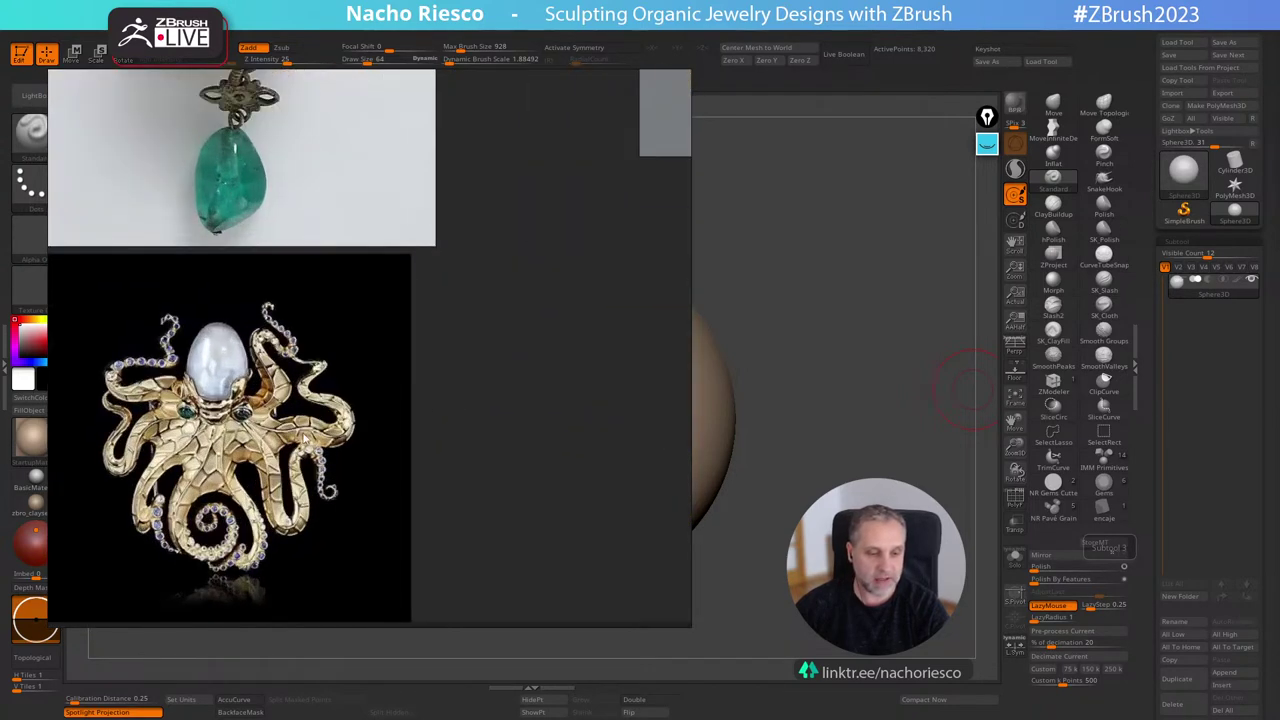
scroll(484, 403, down, 1)
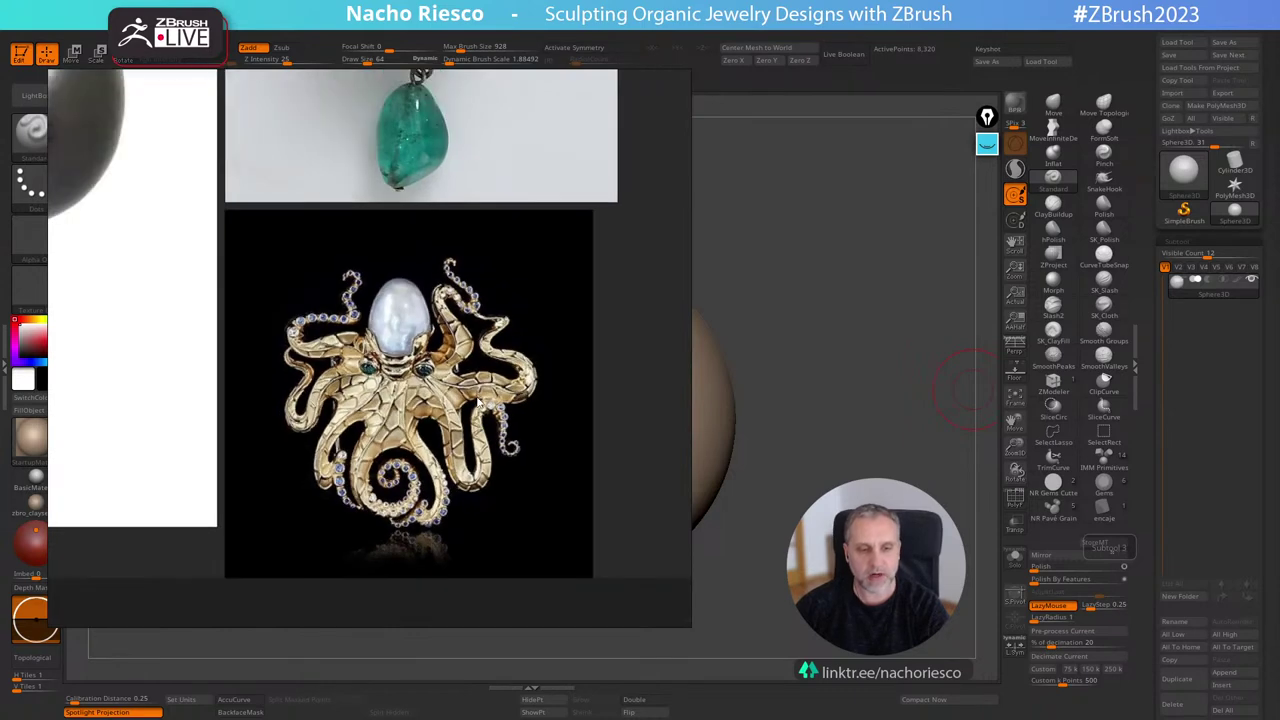
scroll(480, 402, up, 1)
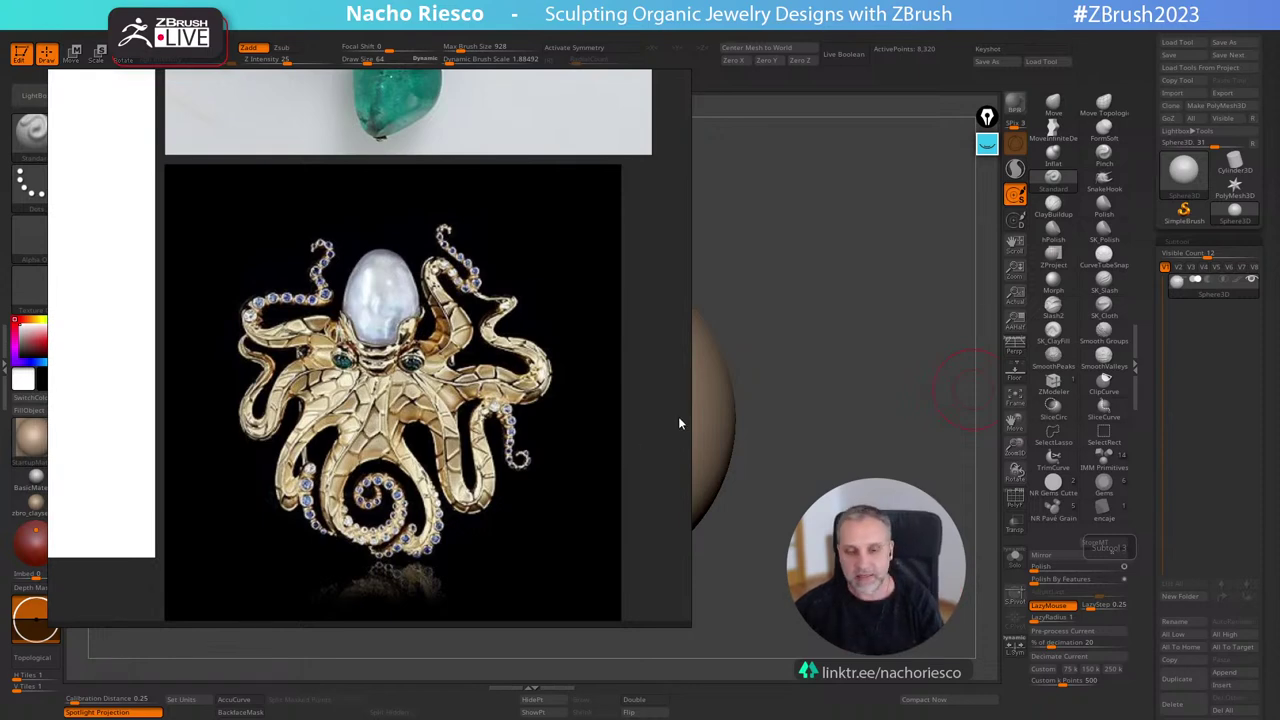
Go back past the dark pearl earrings to the photos of the loose pearls in a palm.
scroll(678, 416, down, 2)
middle_drag(471, 330, 523, 425)
scroll(524, 428, down, 3)
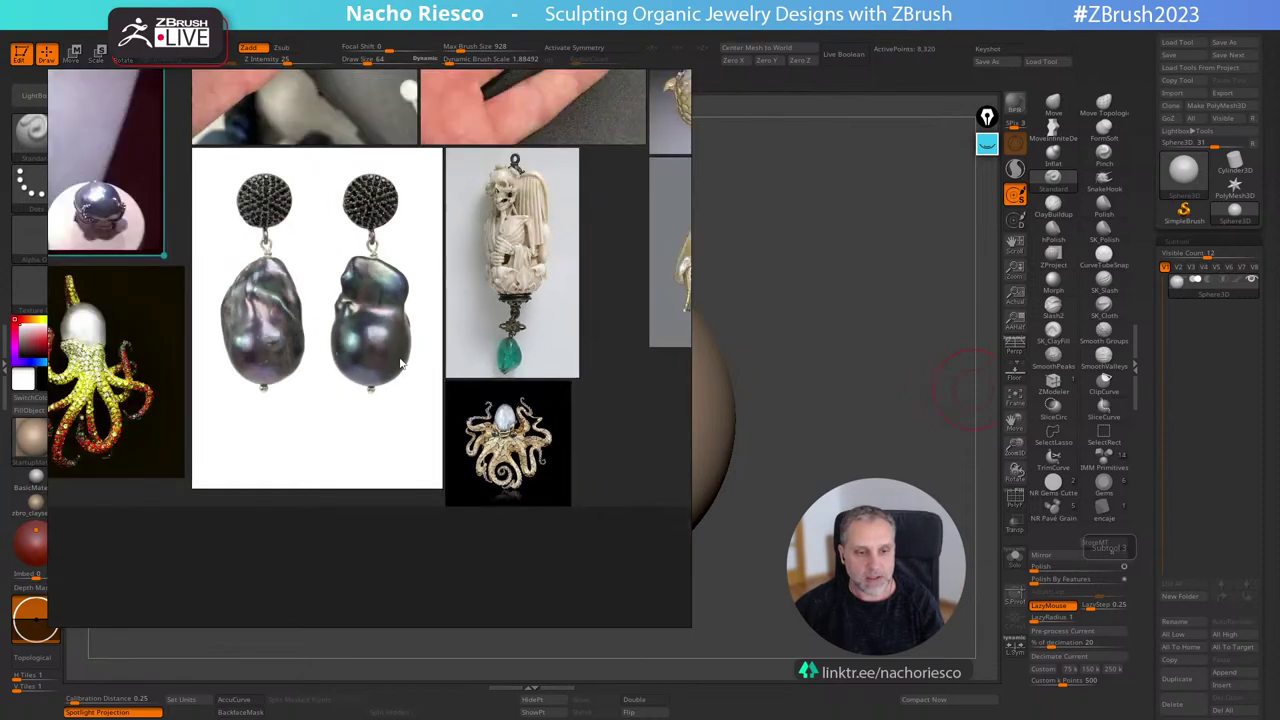
scroll(425, 405, up, 2)
middle_drag(425, 406, 479, 675)
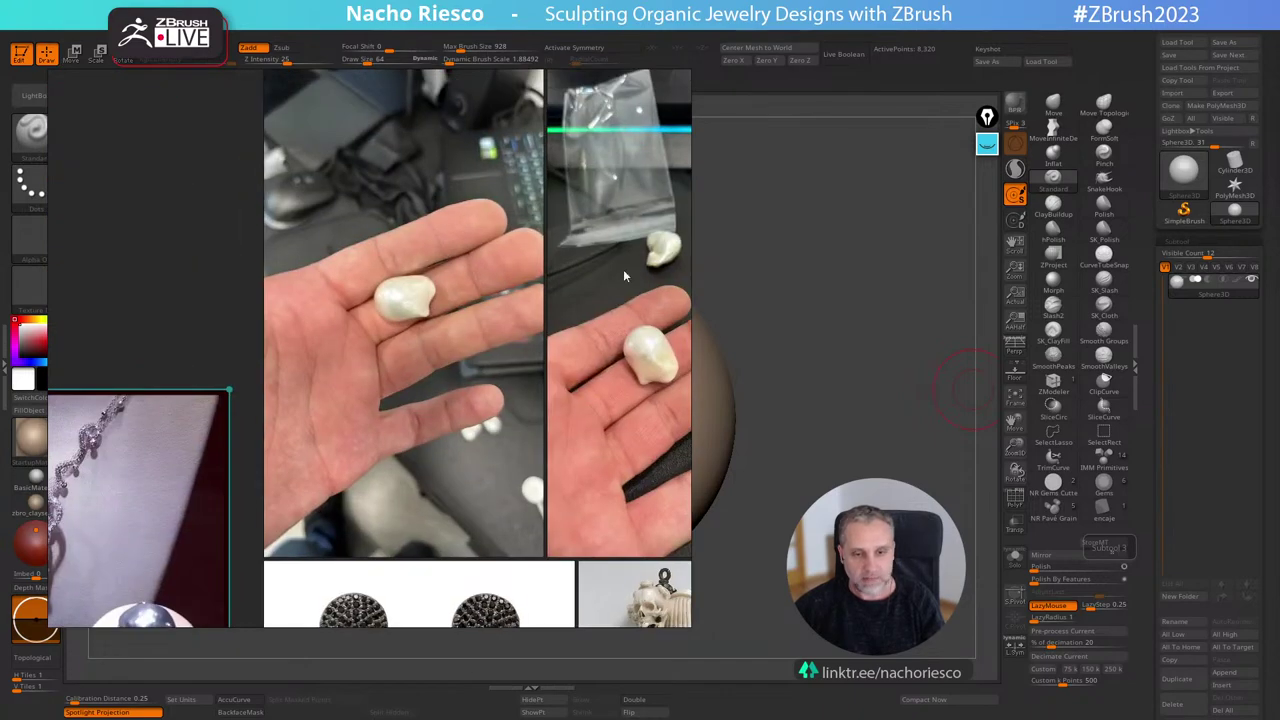
Move the reference board off the canvas, bring it back over the sphere and view the full image collection.
right_drag(396, 331, 1279, 347)
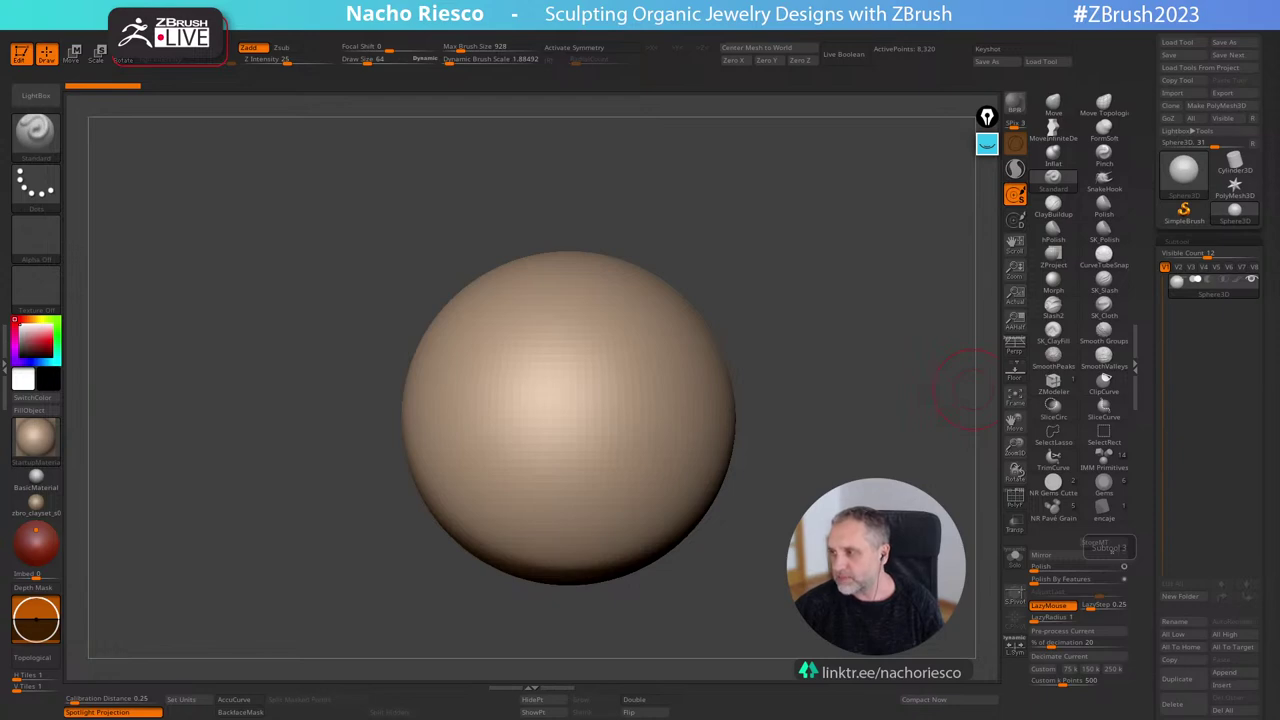
right_drag(1279, 287, 576, 237)
scroll(620, 226, up, 3)
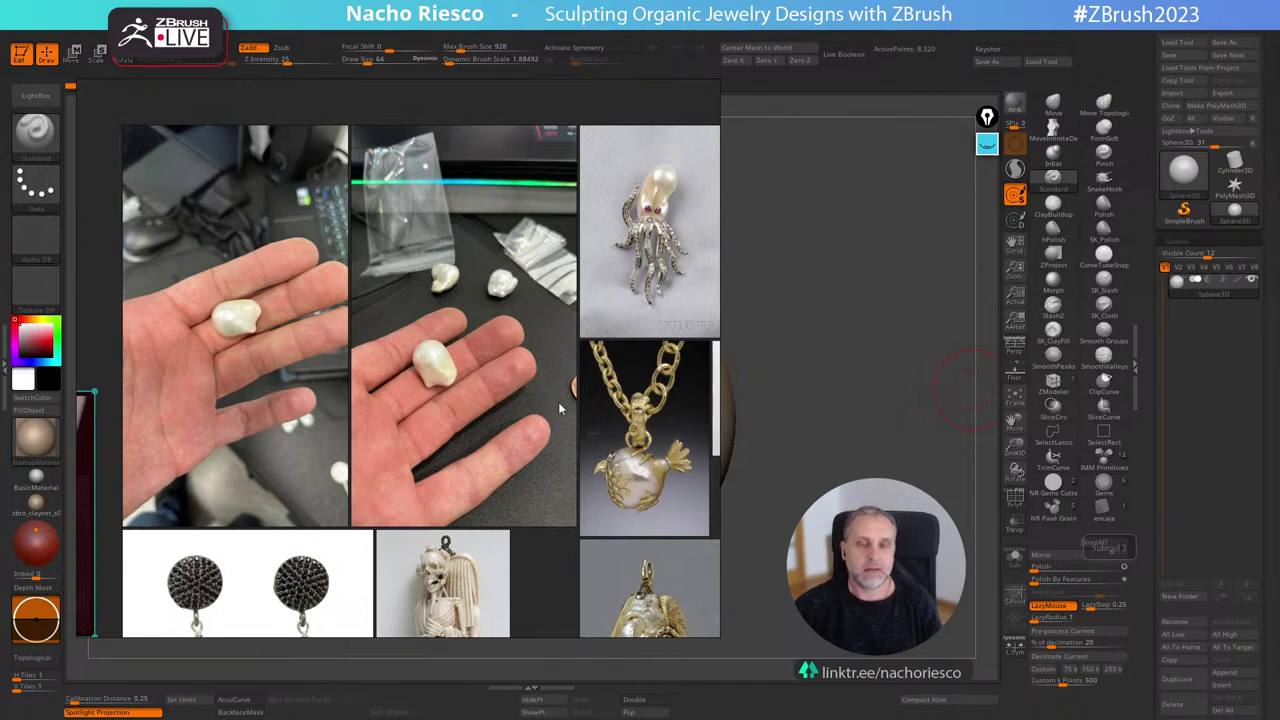
scroll(556, 413, down, 4)
middle_drag(555, 413, 527, 335)
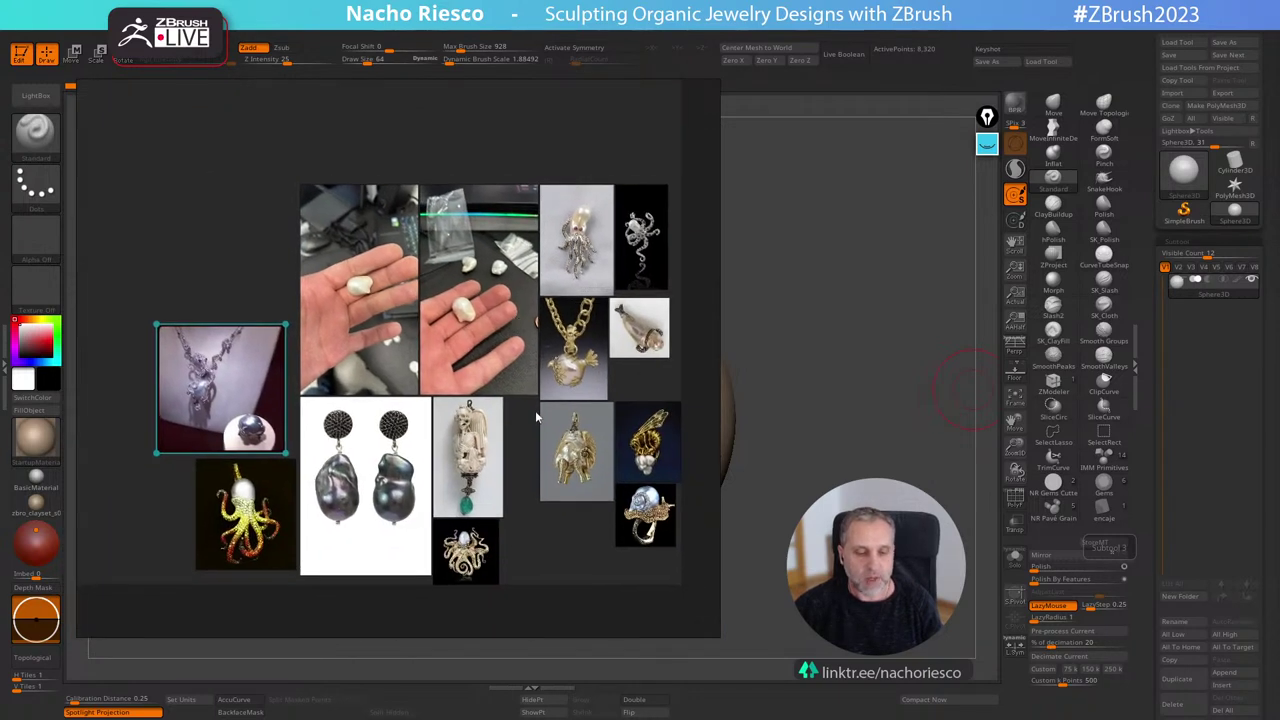
Enlarge the loose pearl photos on the reference board, then hide the board to return to the sphere.
scroll(543, 420, up, 2)
scroll(550, 424, up, 1)
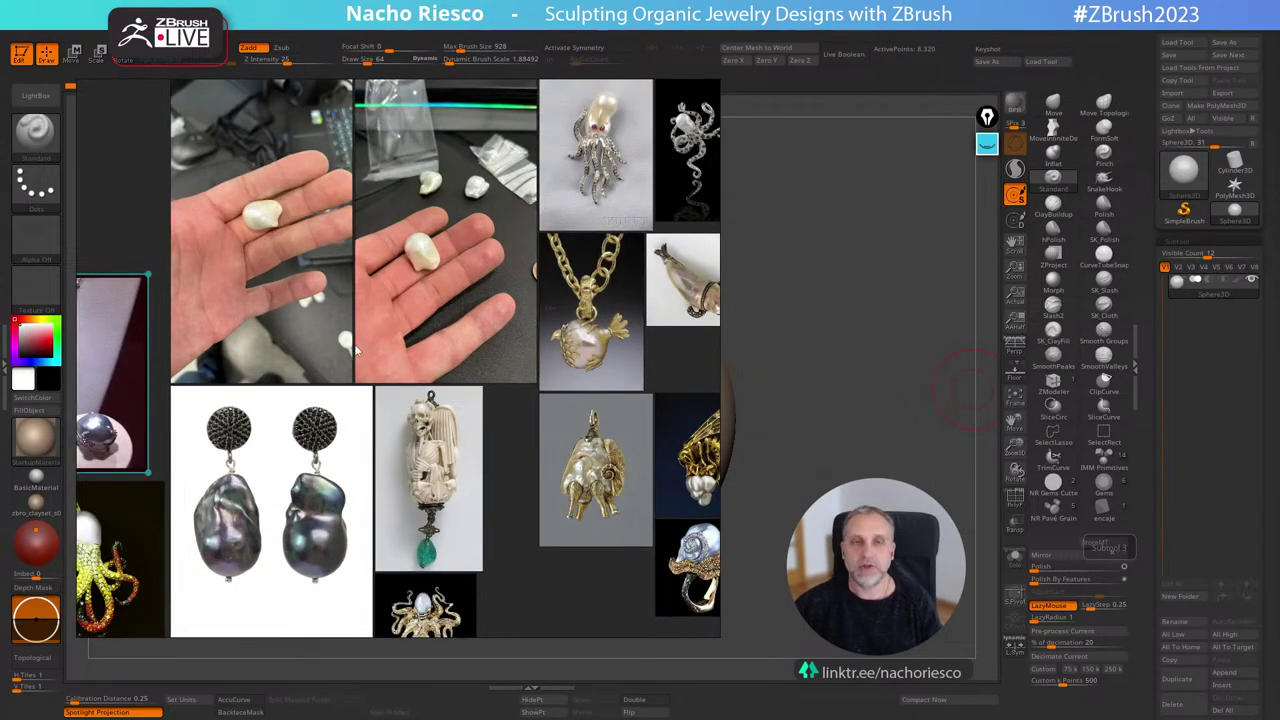
key(shift+z)
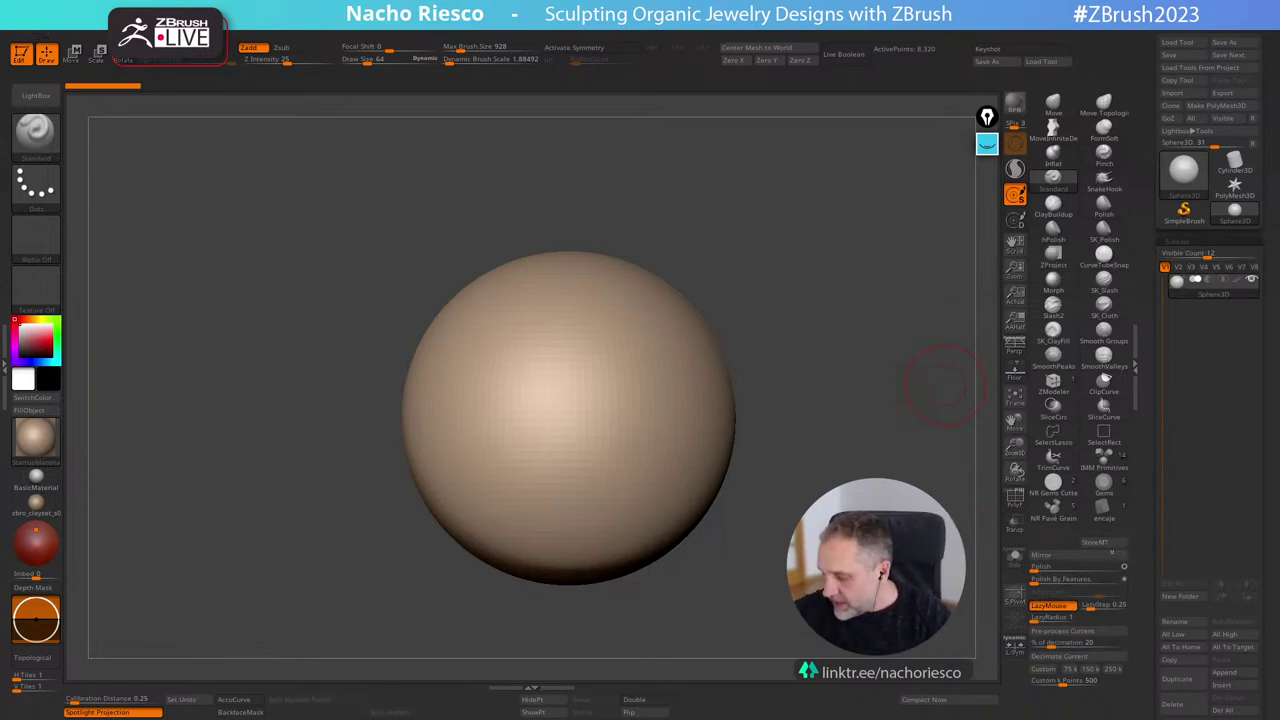
Import the "perla irregular FINAL" pearl model as the active tool and bring it into view.
click(1183, 96)
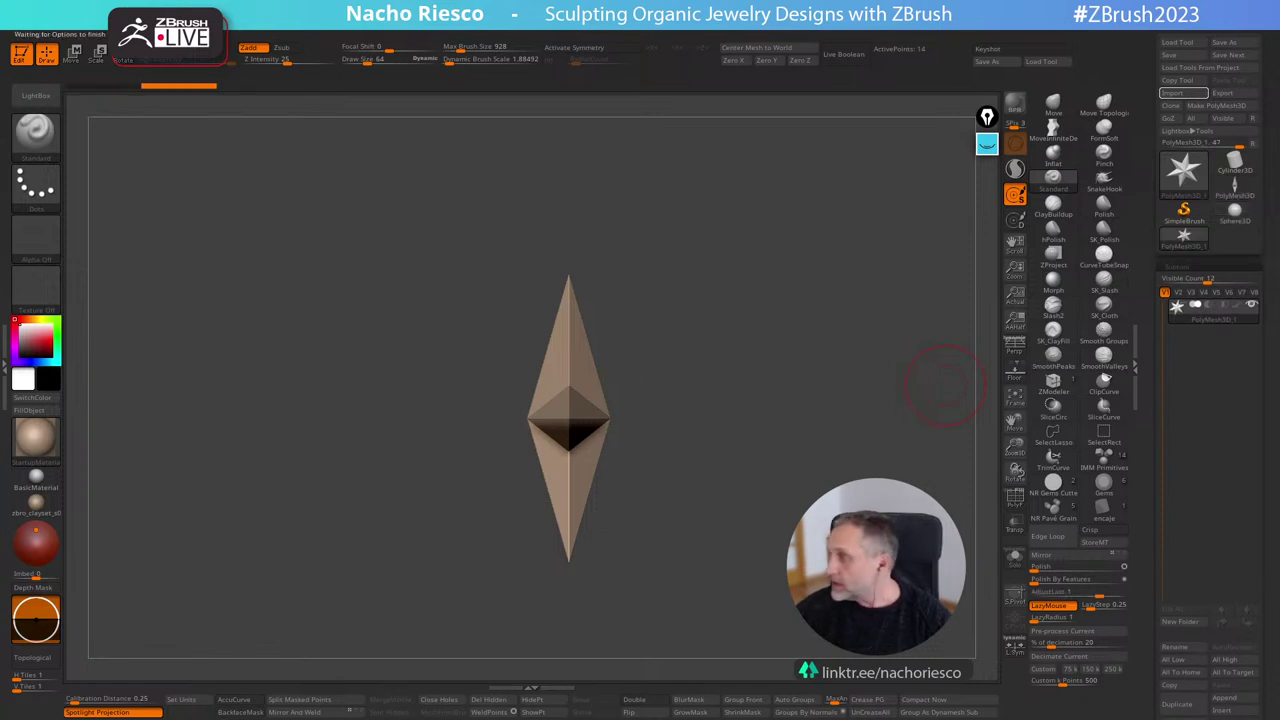
mouse_move(832, 424)
mouse_down()
mouse_move(826, 457)
mouse_move(889, 446)
mouse_move(756, 448)
mouse_move(877, 459)
mouse_move(576, 358)
mouse_up()
alt+drag(613, 411, 680, 414)
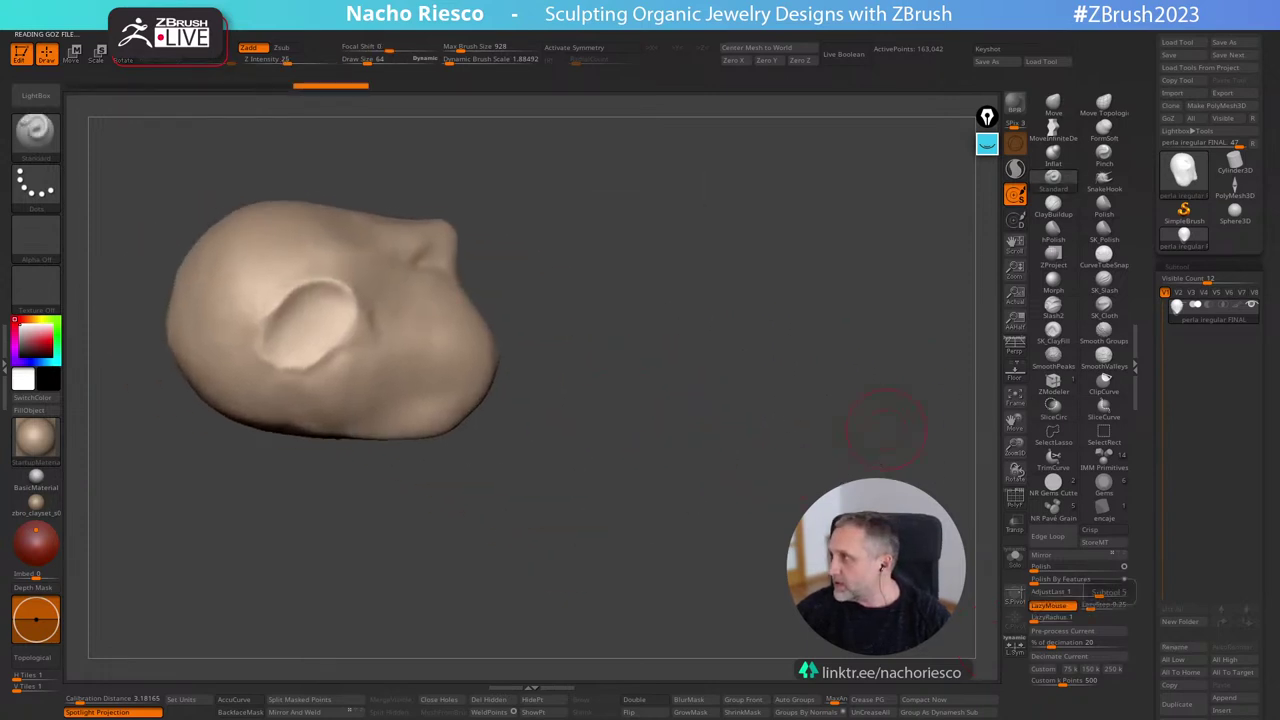
Switch to the PureRef board, place it beside the model and enlarge the photo of the white pearl held between the fingers.
key(alt+Tab)
right_drag(787, 340, 663, 314)
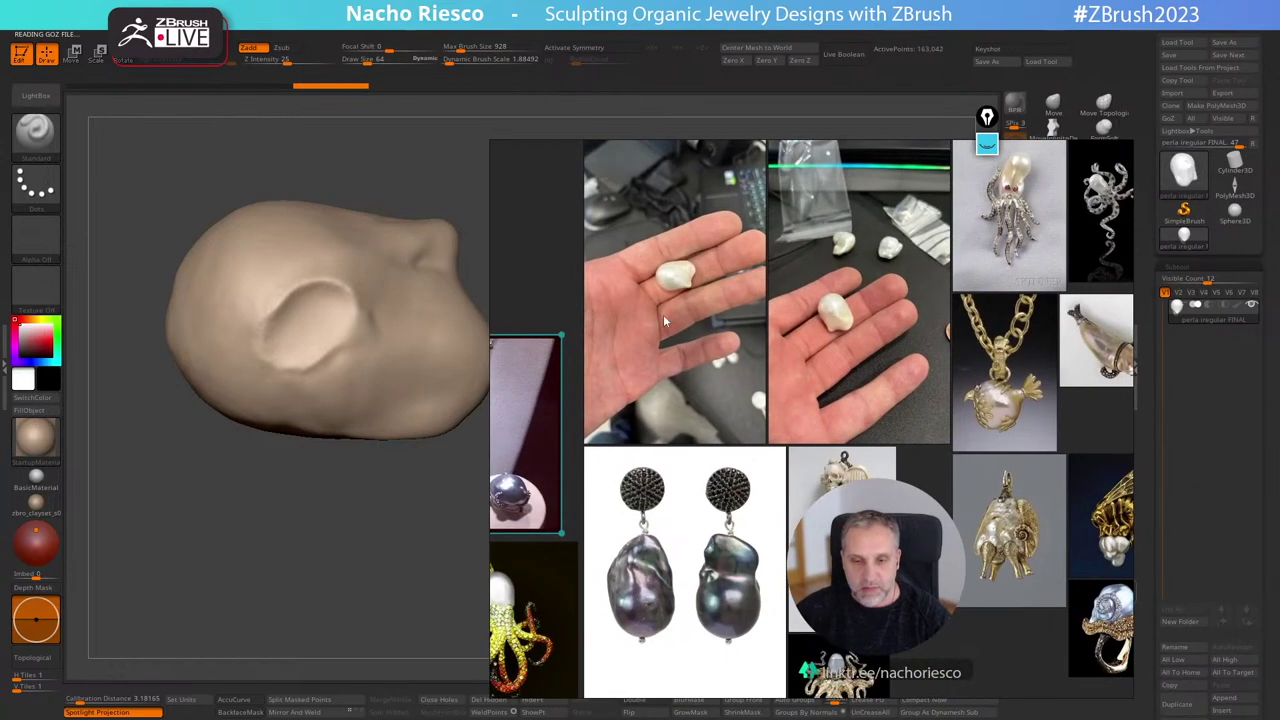
scroll(666, 317, up, 3)
scroll(676, 321, up, 2)
scroll(705, 314, up, 3)
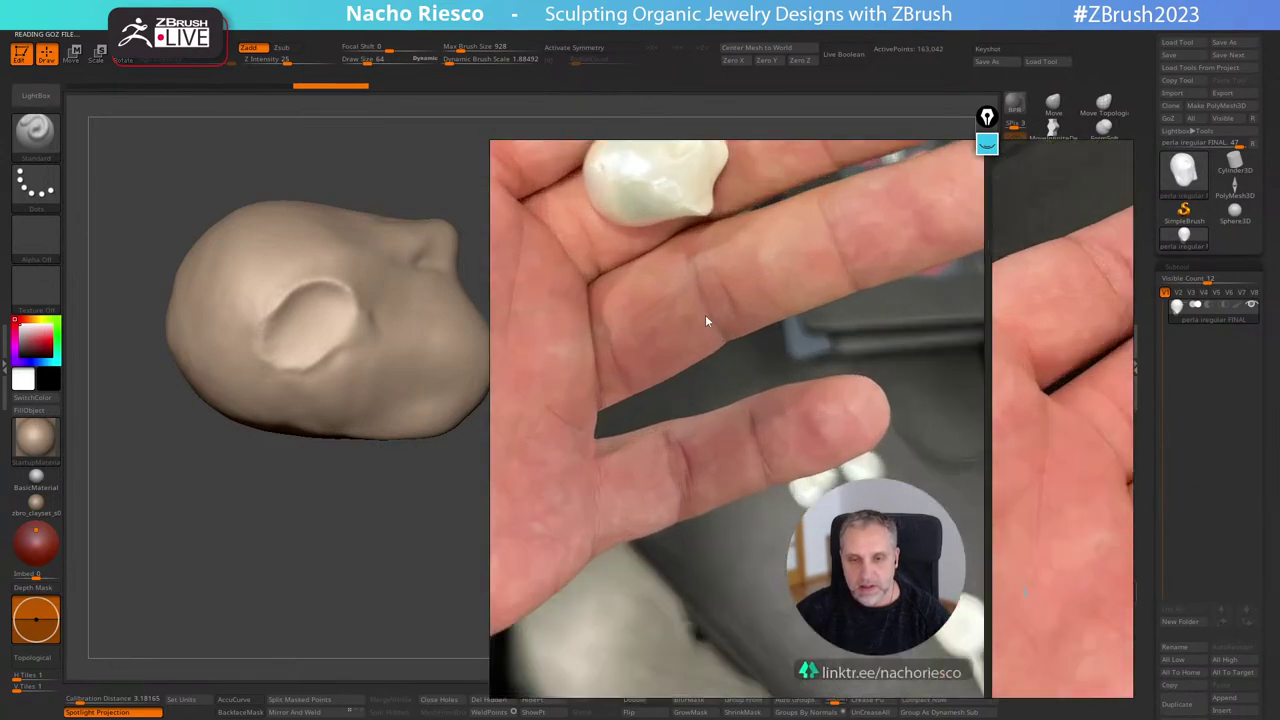
scroll(746, 430, up, 1)
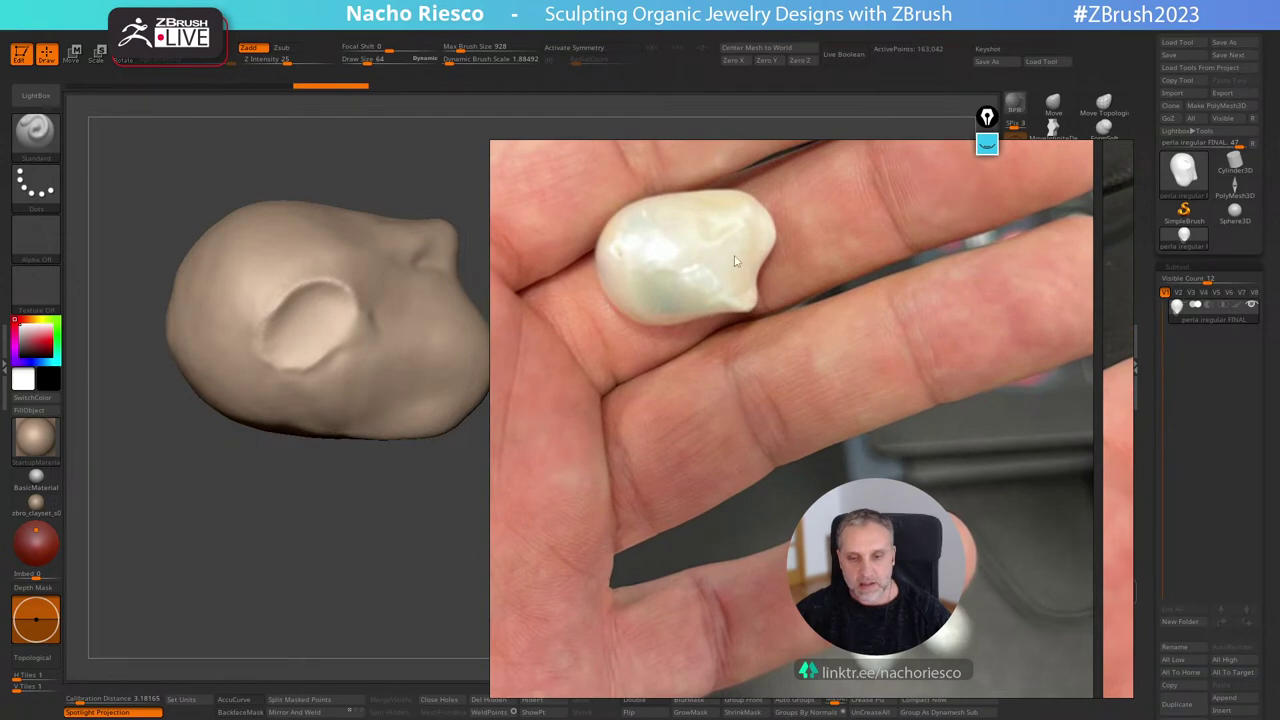
Compare the imported pearl with both reference photos of the real one, examining the model from several sides.
drag(403, 508, 391, 277)
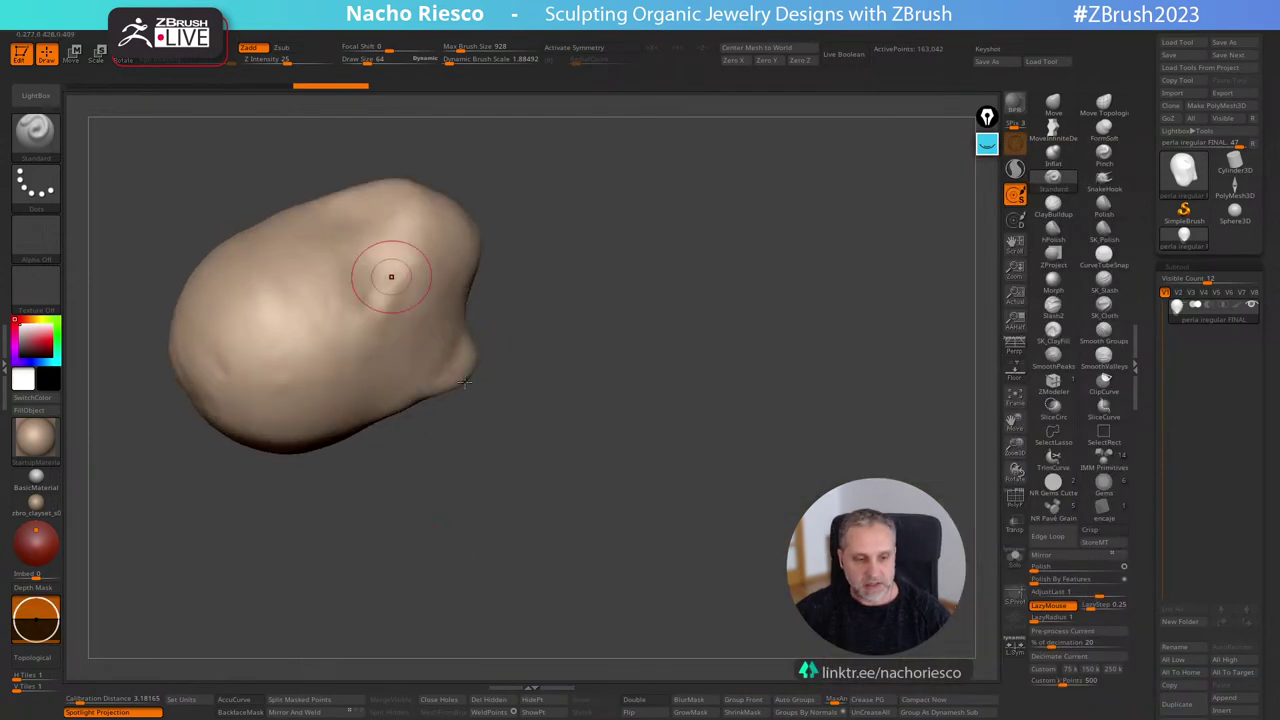
shift+drag(542, 470, 666, 502)
key(alt+Tab)
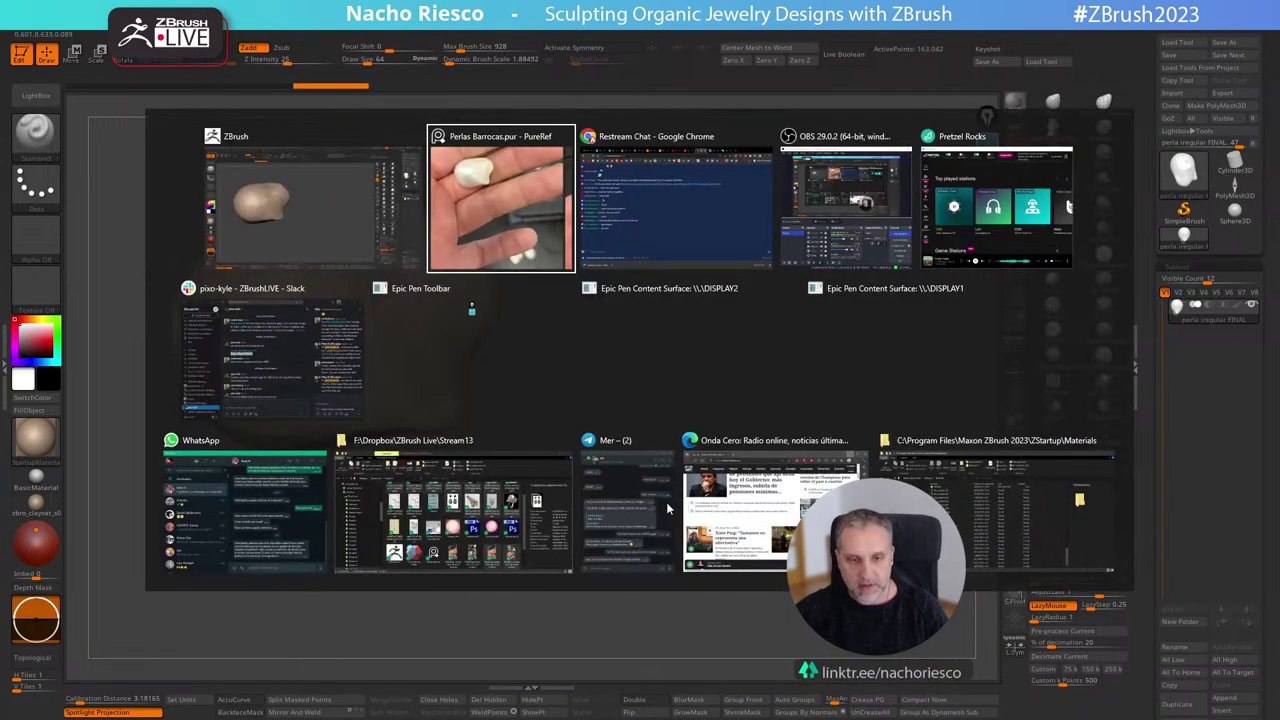
middle_drag(750, 348, 762, 476)
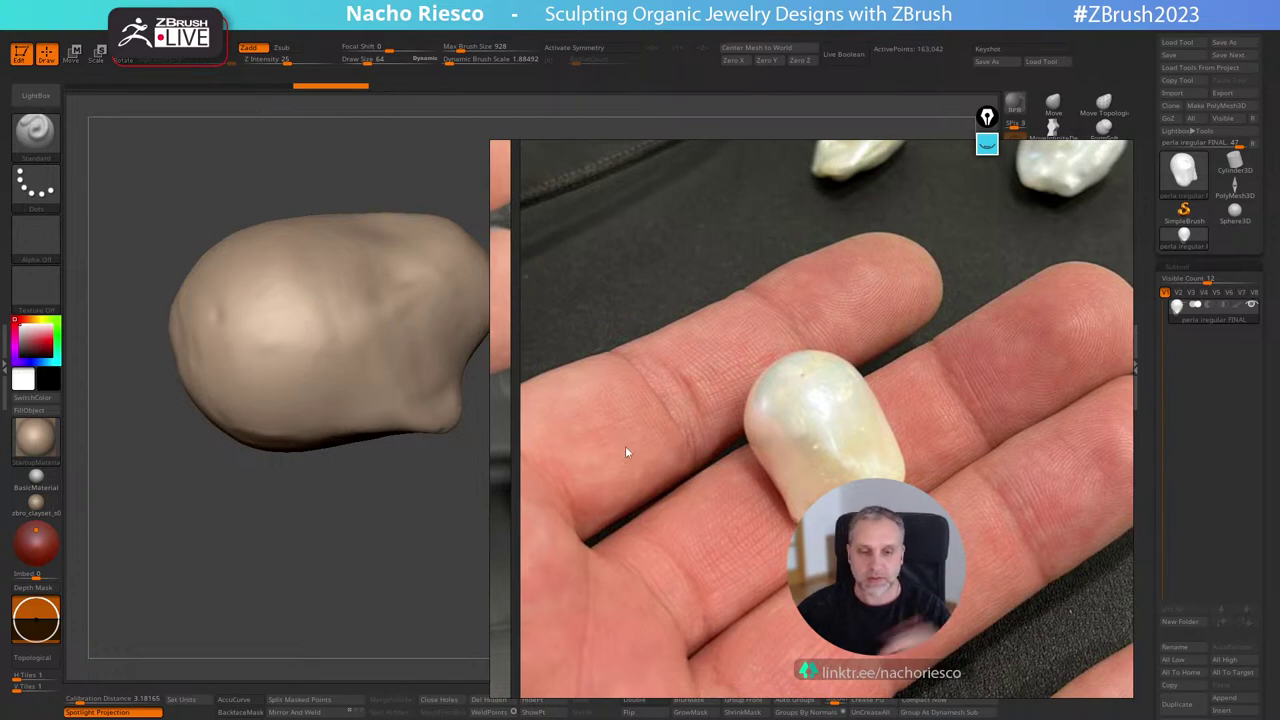
key(alt+Tab)
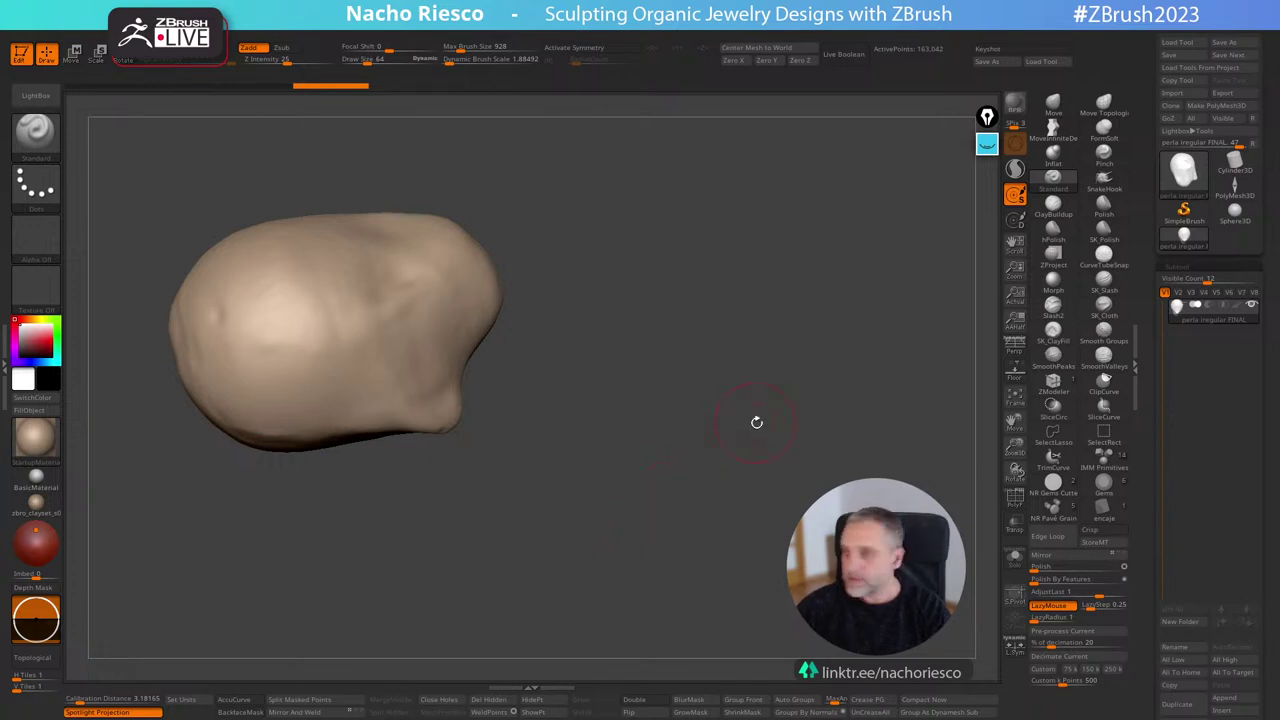
mouse_move(691, 428)
mouse_down()
mouse_move(654, 460)
mouse_move(780, 470)
mouse_move(766, 506)
mouse_move(778, 521)
mouse_move(746, 517)
mouse_move(744, 348)
mouse_up()
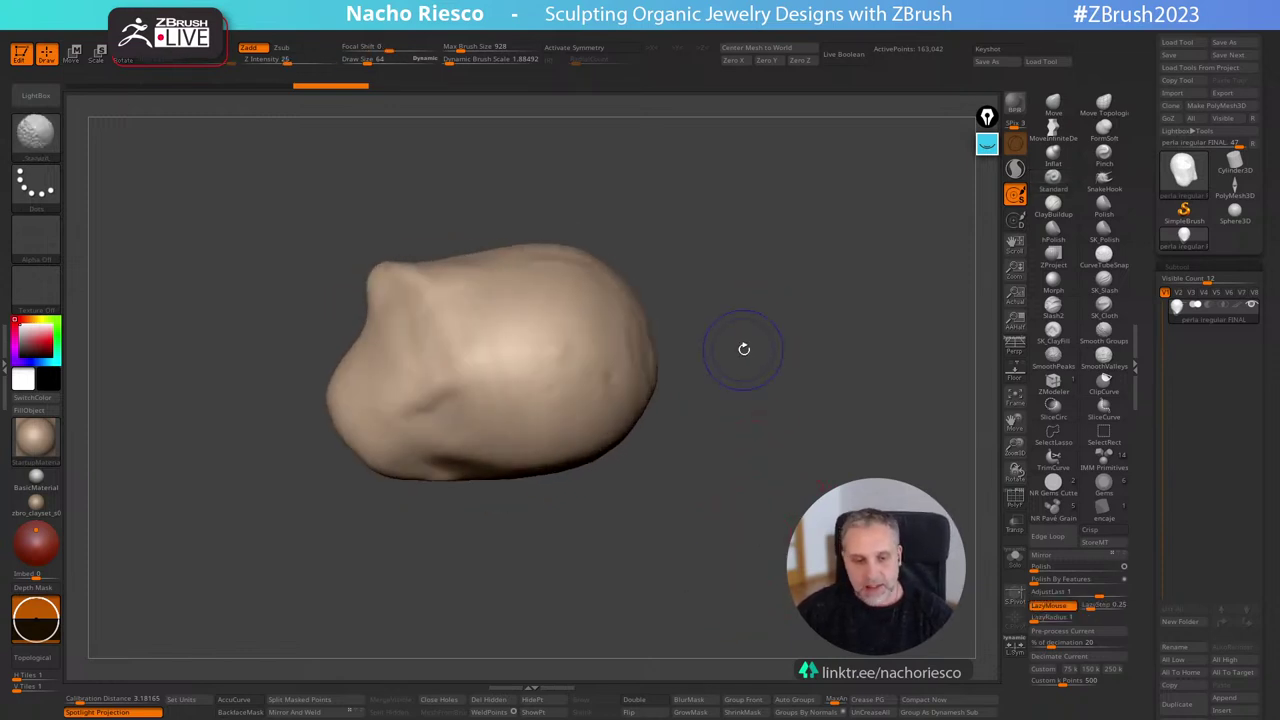
key(shift)
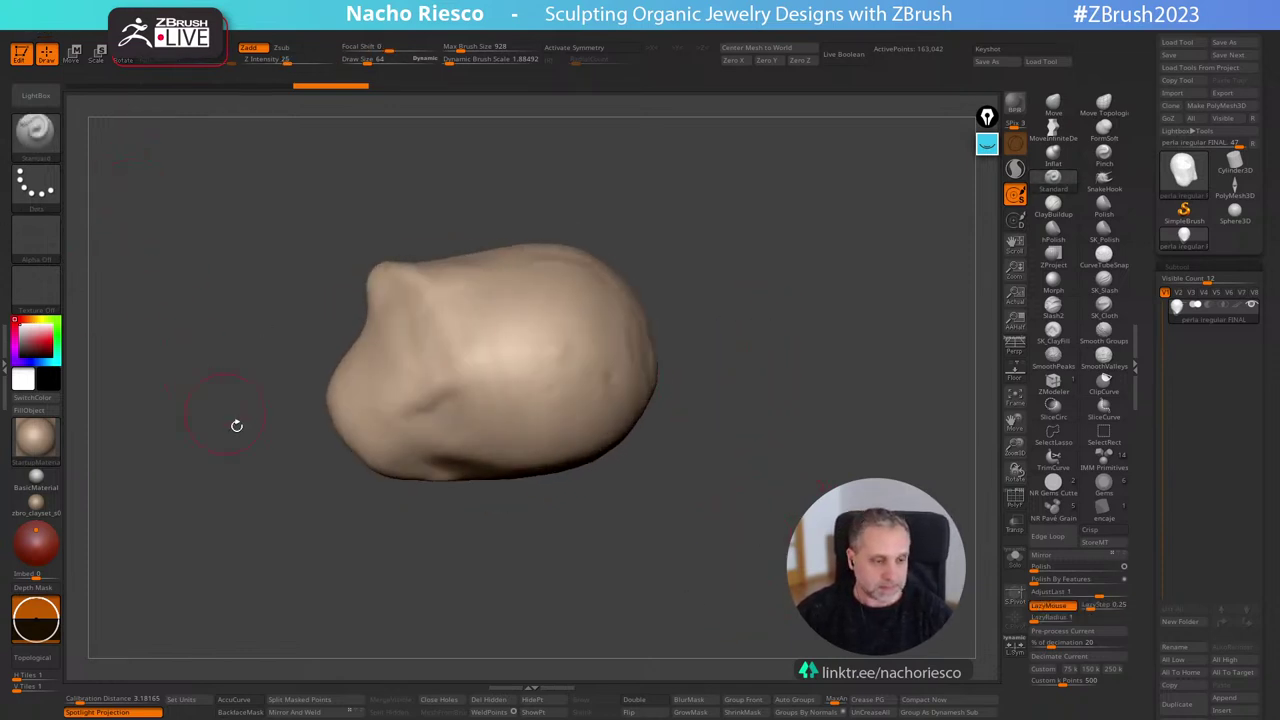
Apply the Perla1 MatCap material to the pearl model and check its shading from different angles.
click(45, 444)
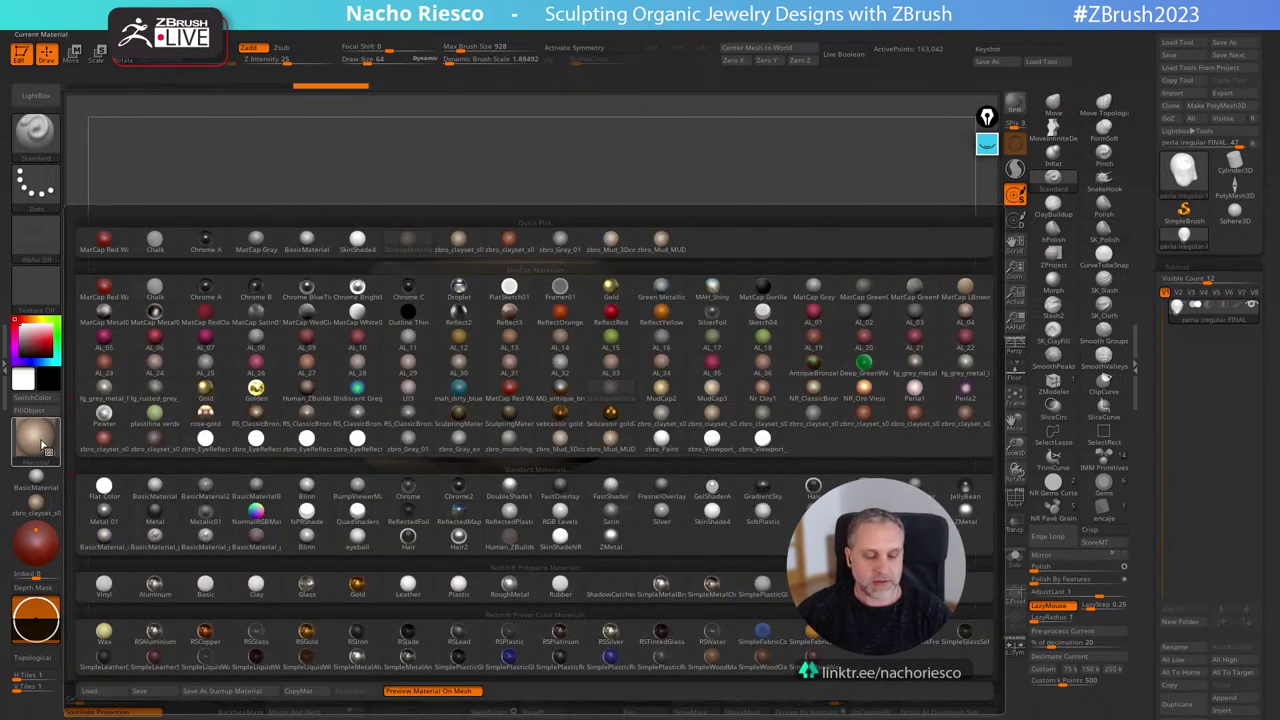
mouse_move(183, 337)
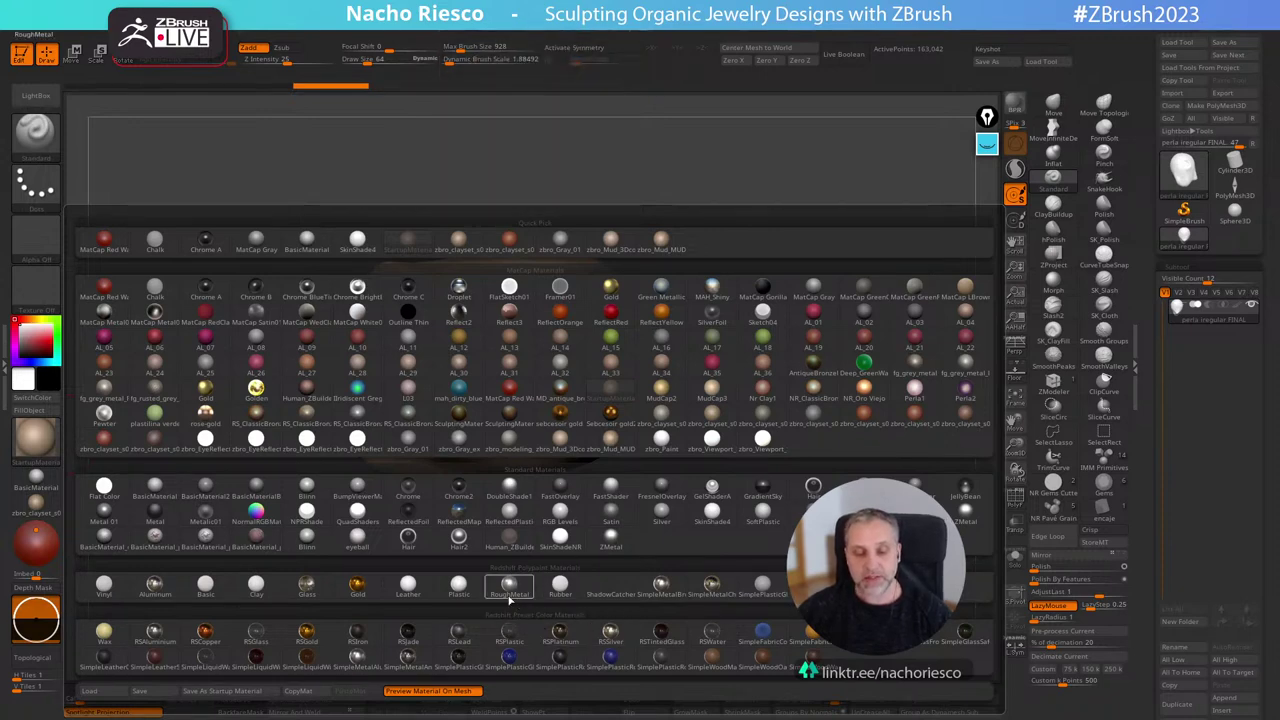
click(441, 587)
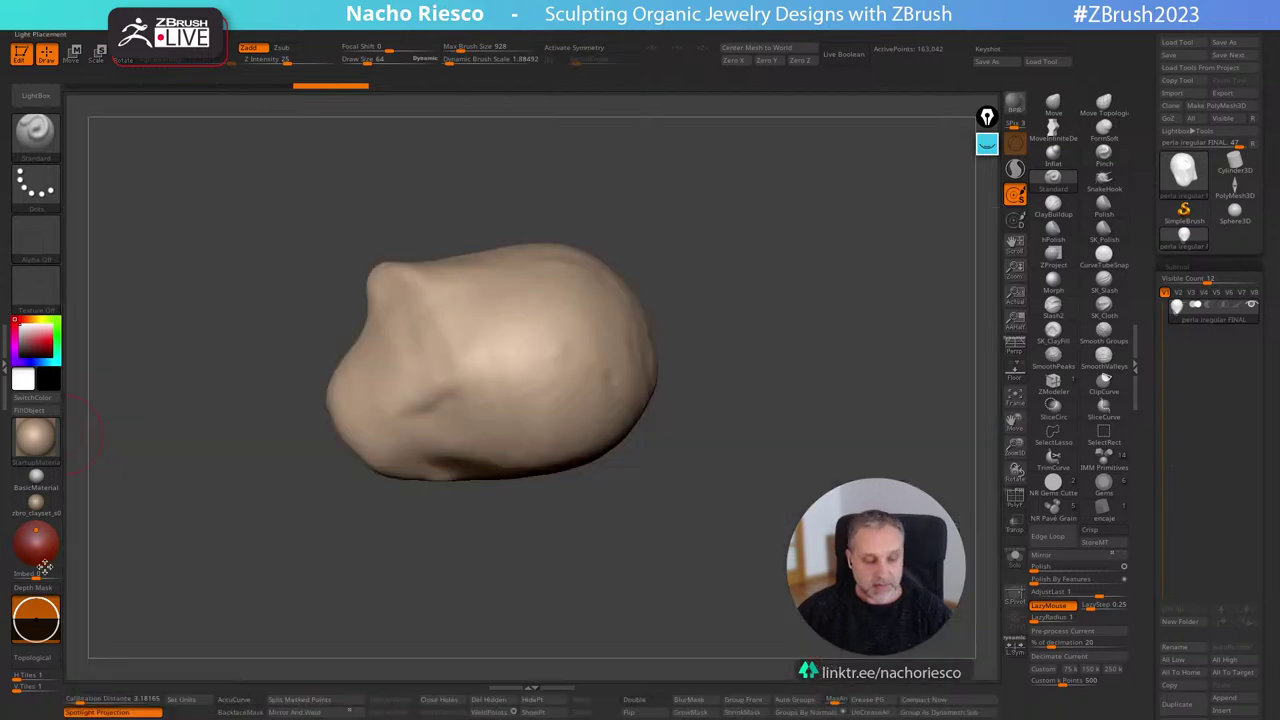
click(36, 437)
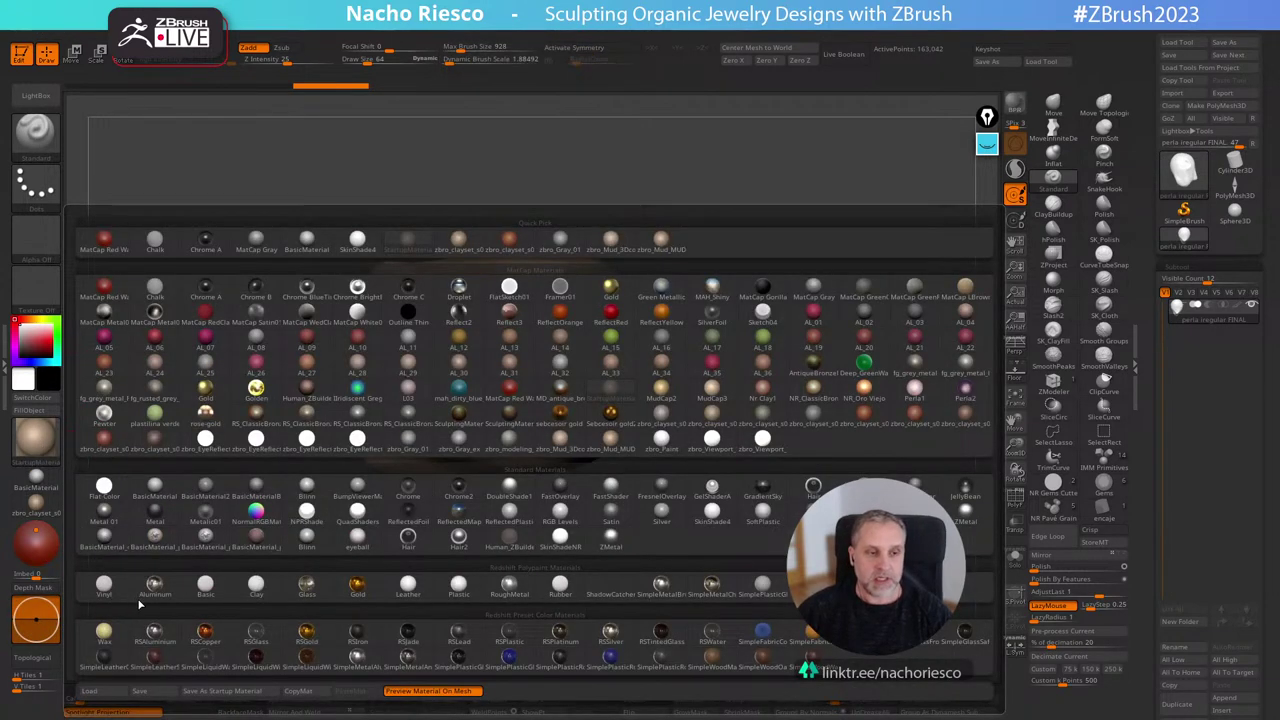
mouse_move(141, 604)
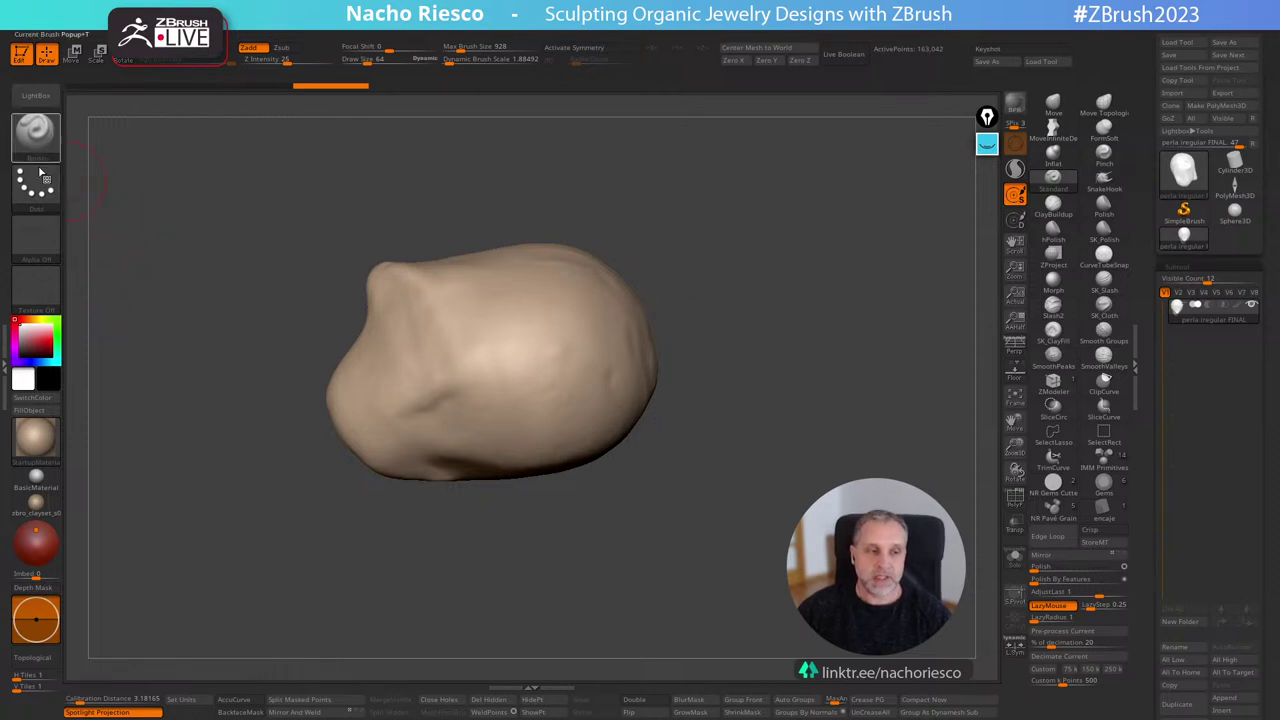
click(45, 440)
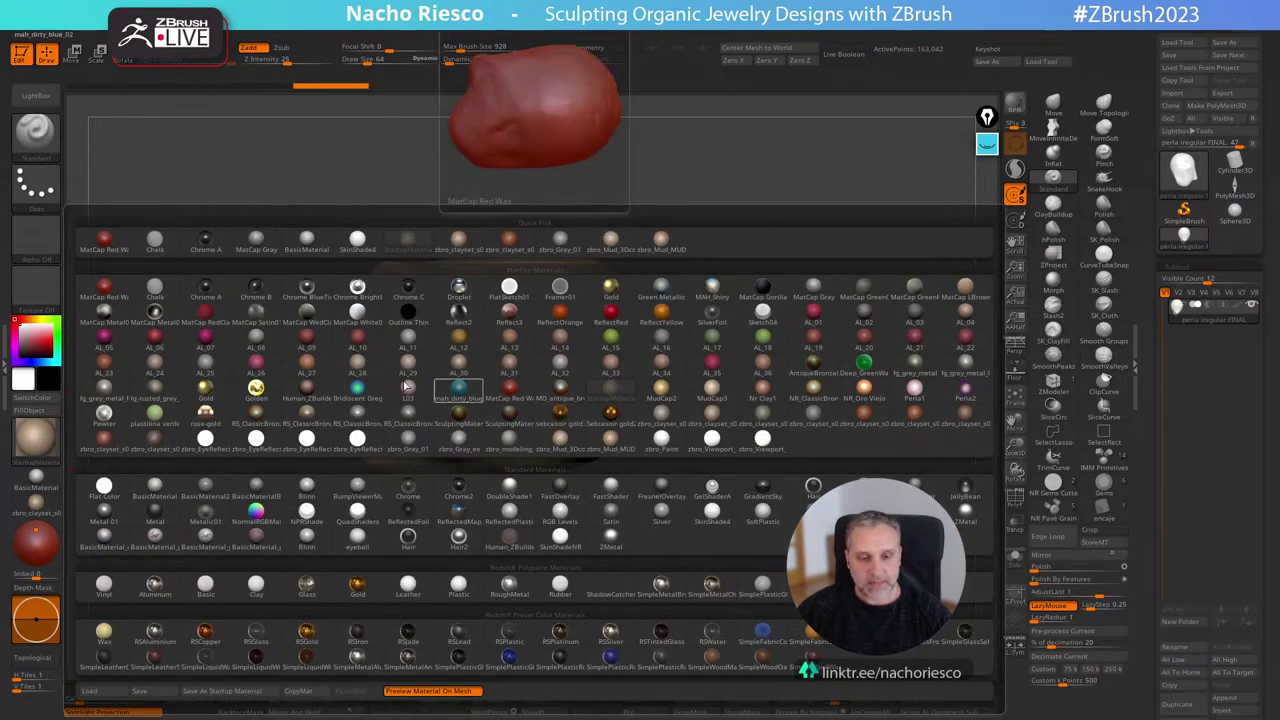
click(918, 396)
drag(800, 423, 803, 508)
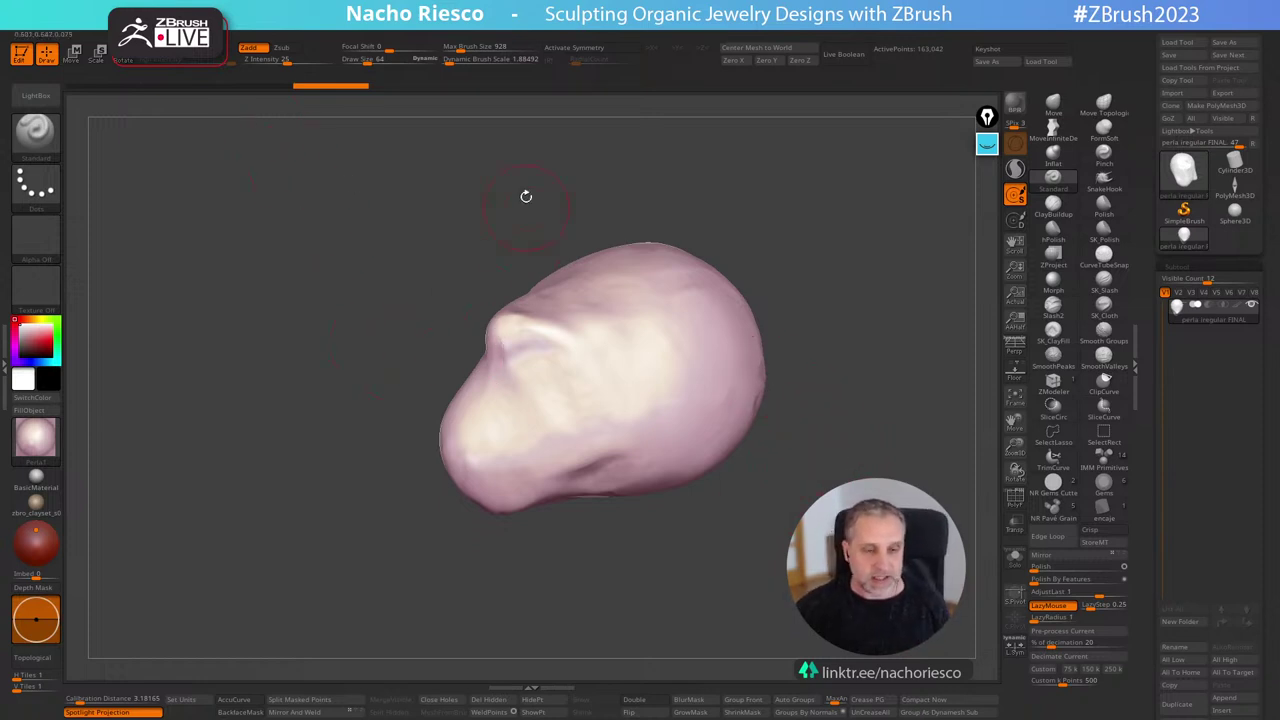
drag(853, 262, 795, 180)
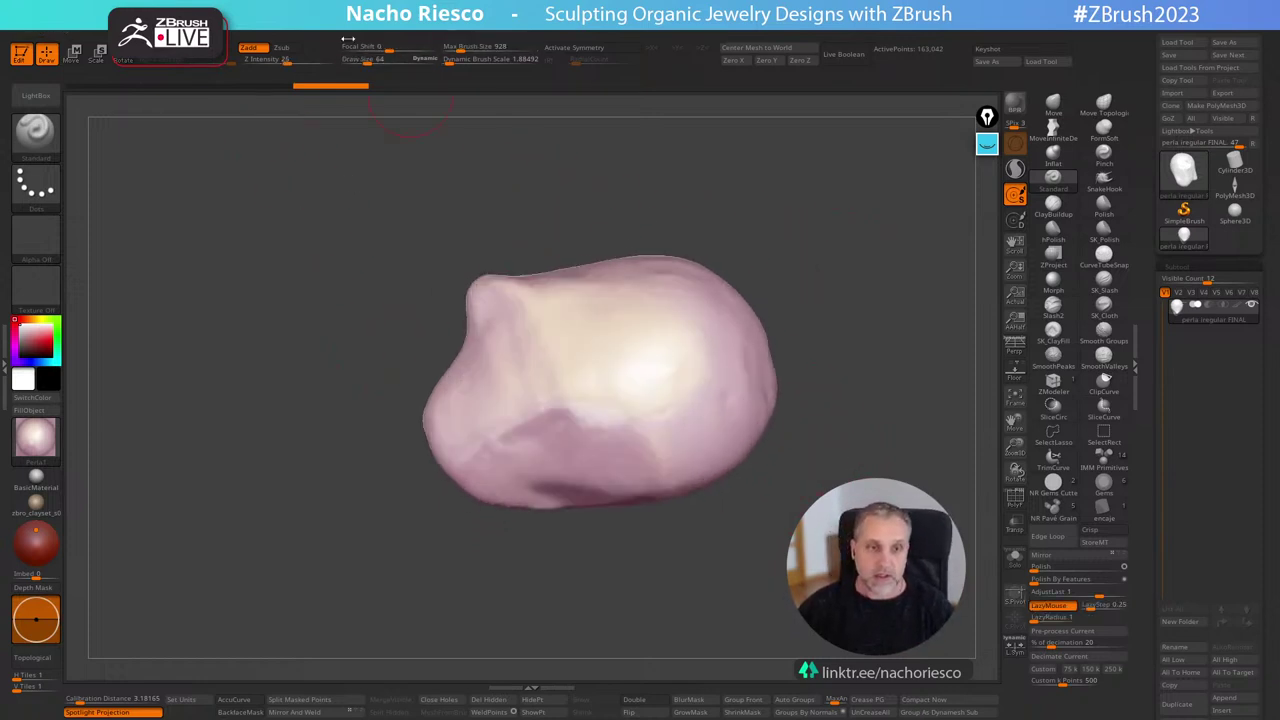
Dock the Material palette in the side tray above the Tool palette.
key(m)
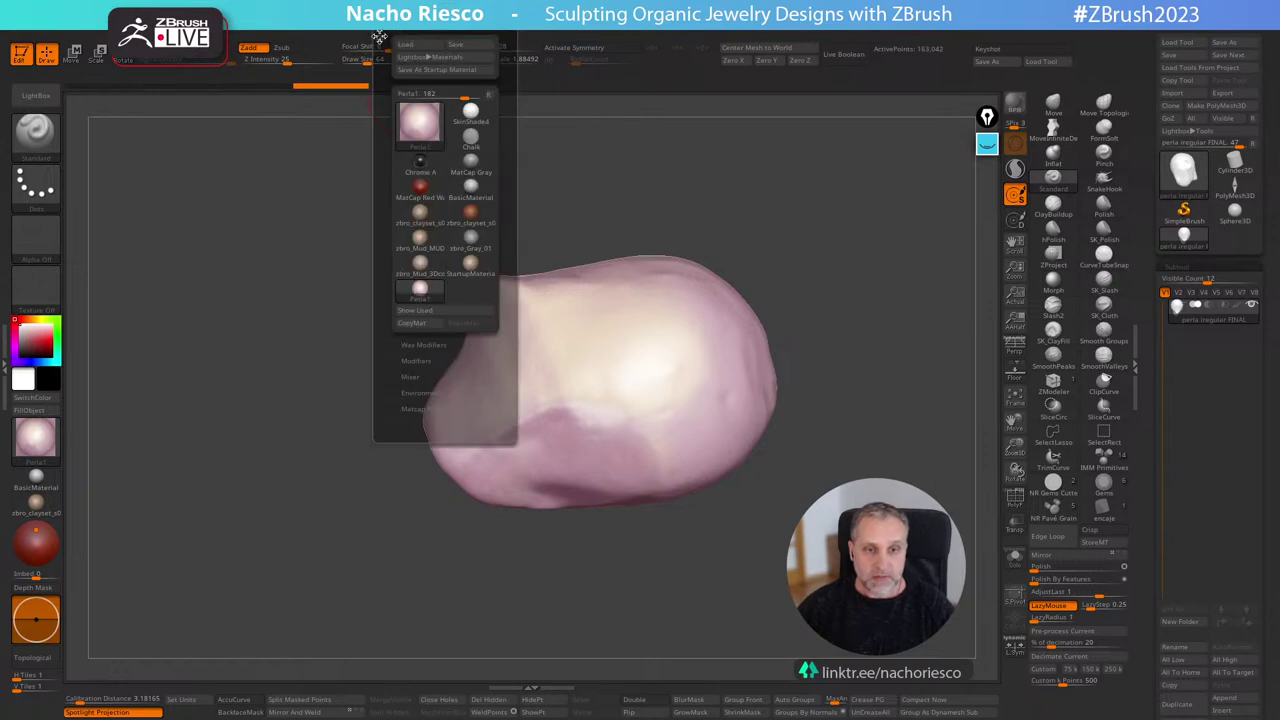
click(379, 37)
mouse_move(1156, 330)
mouse_down()
mouse_move(1163, 296)
mouse_move(1160, 311)
mouse_up()
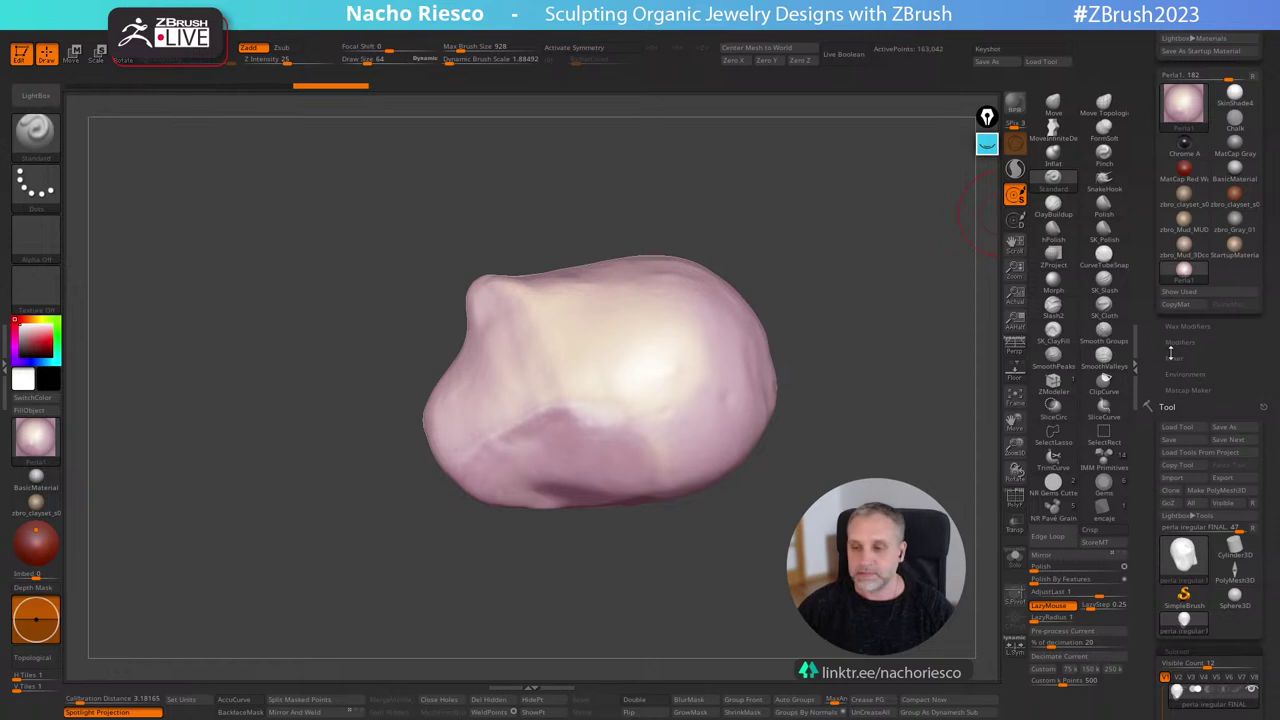
drag(1153, 311, 1156, 343)
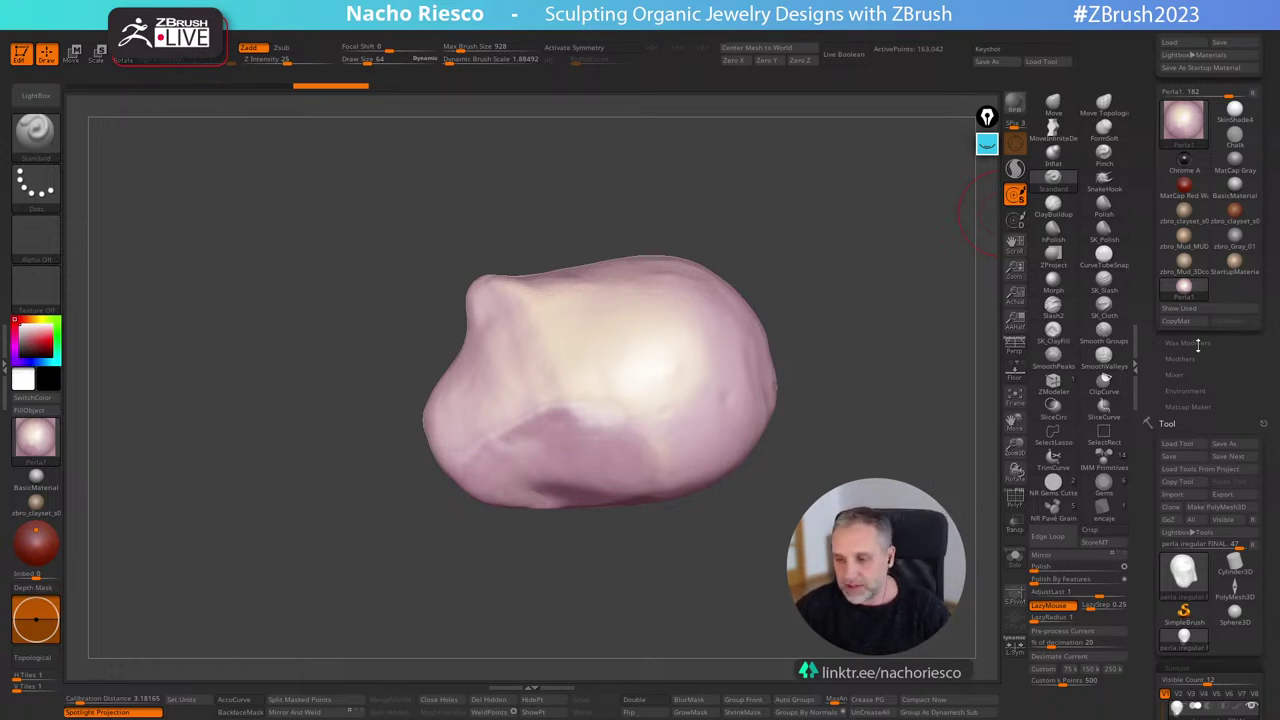
Try the Perla2 MatCap material on the pearl model and inspect its color shifts from slightly different angles.
drag(870, 391, 872, 362)
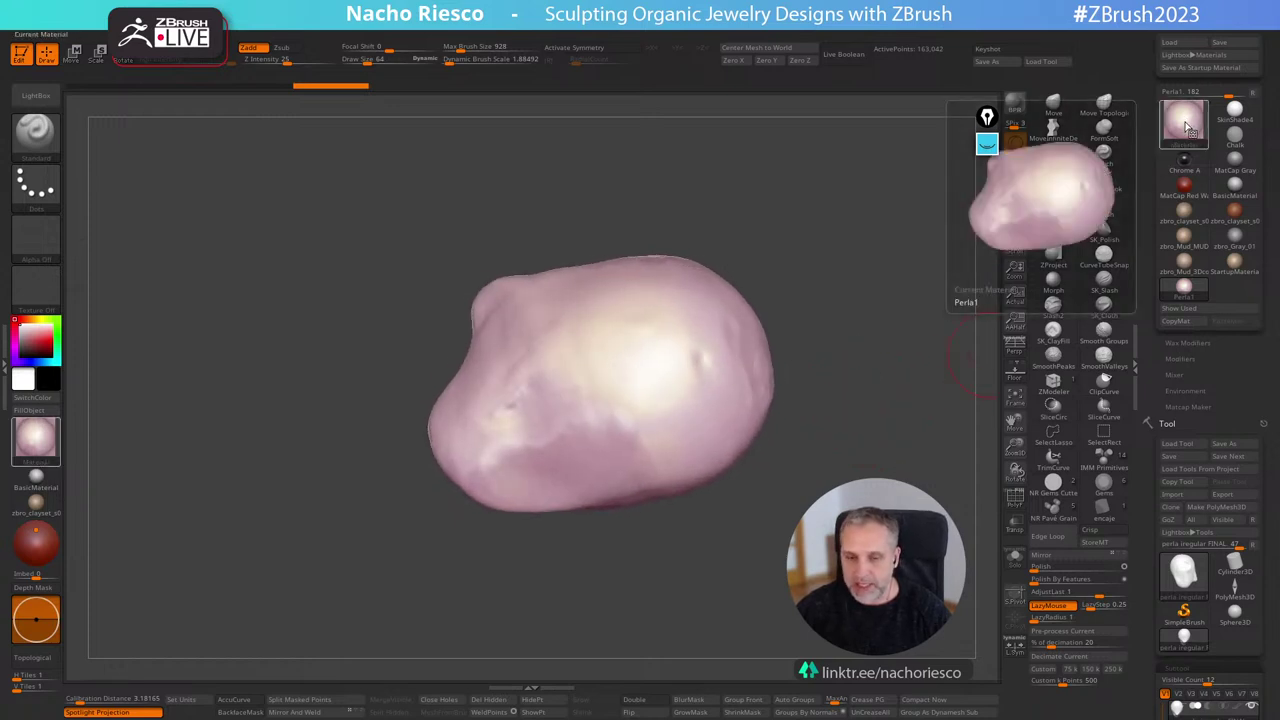
drag(845, 320, 843, 342)
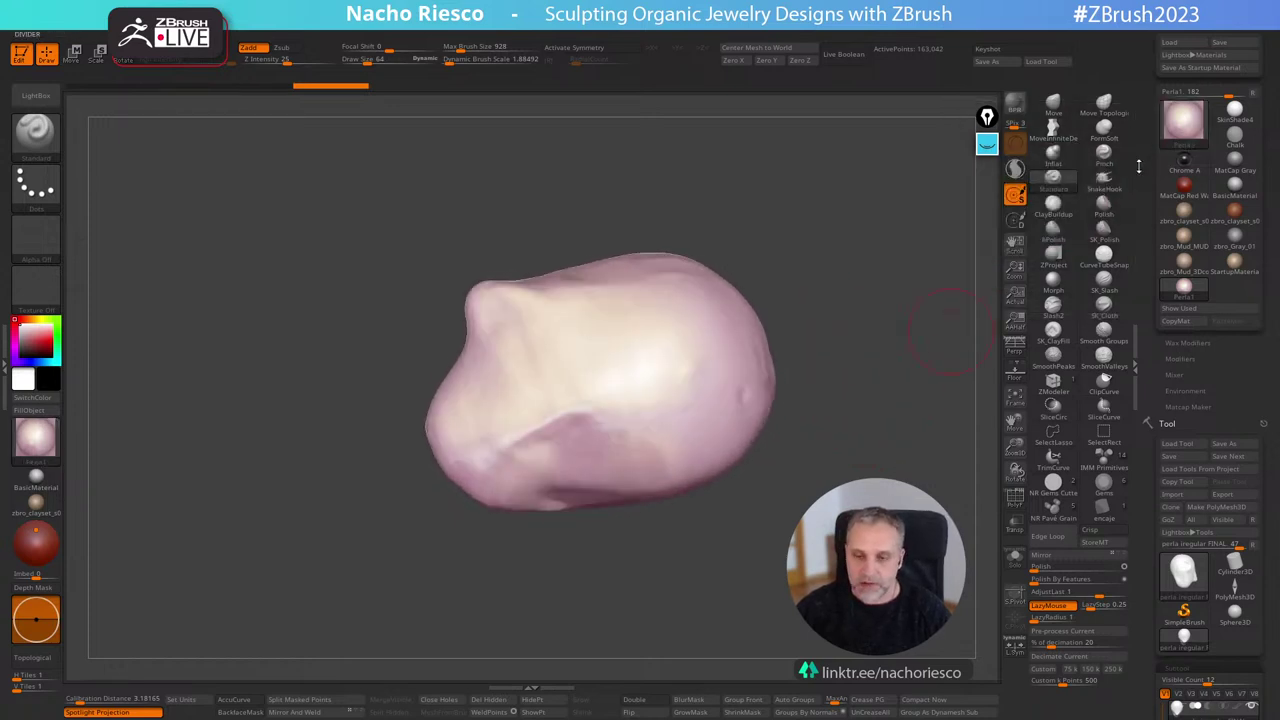
click(1190, 130)
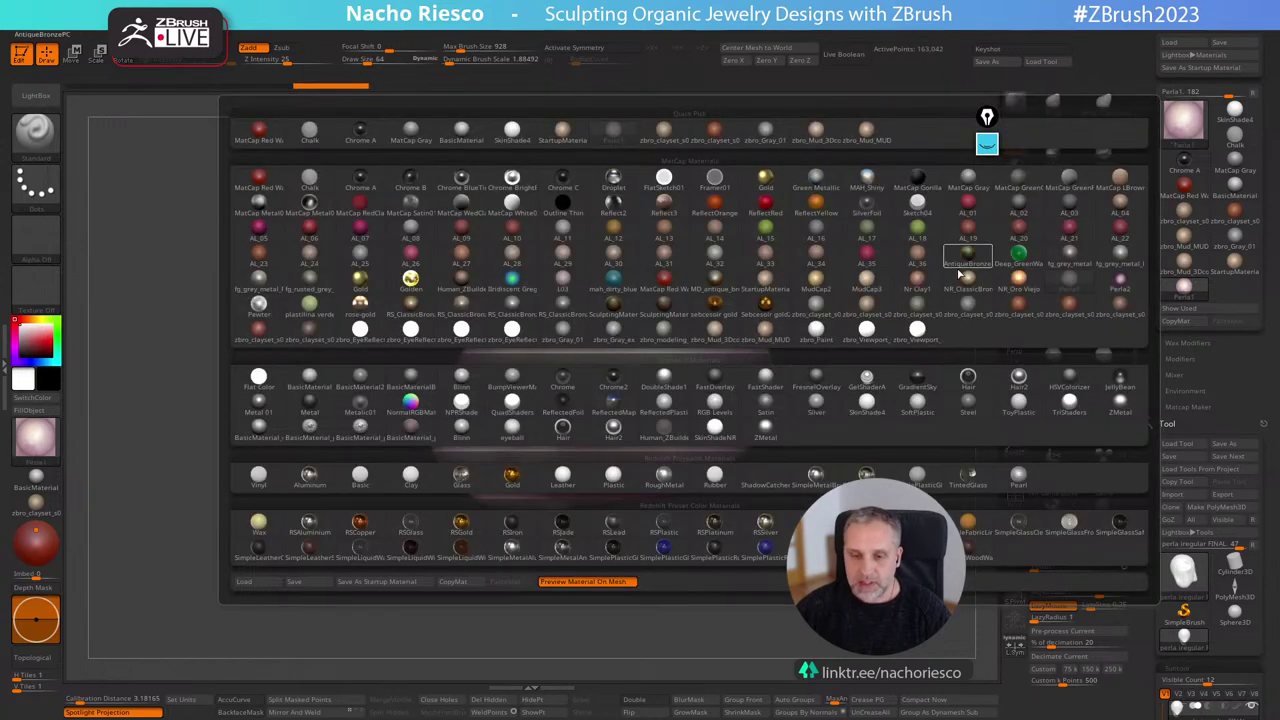
click(1107, 288)
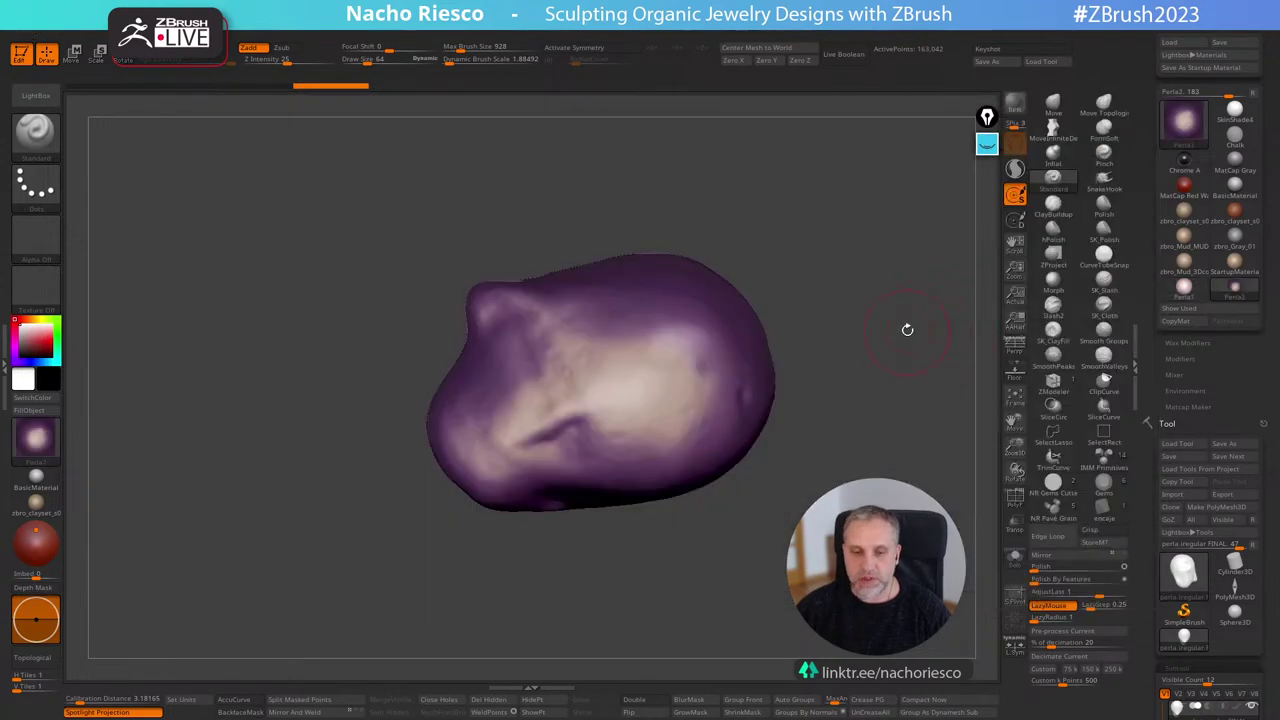
mouse_move(906, 329)
mouse_down()
mouse_move(845, 345)
mouse_move(908, 333)
mouse_up()
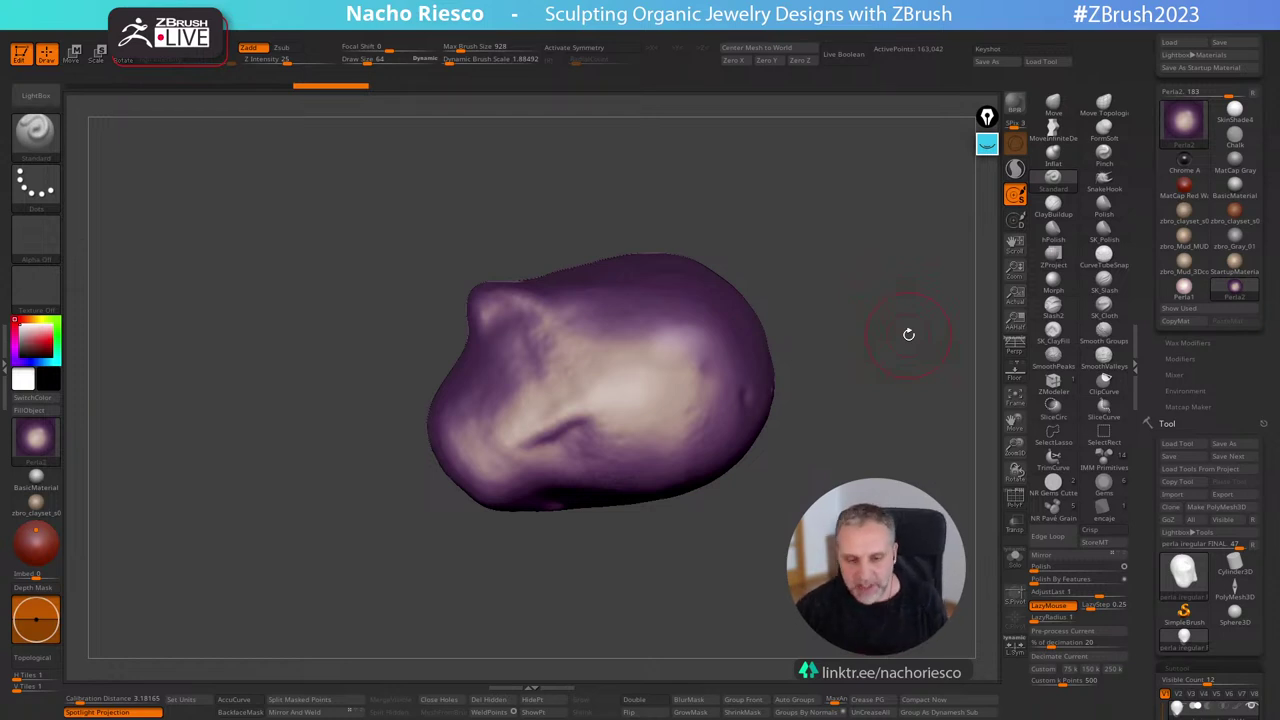
mouse_move(872, 340)
mouse_down()
mouse_move(878, 260)
mouse_move(875, 279)
mouse_up()
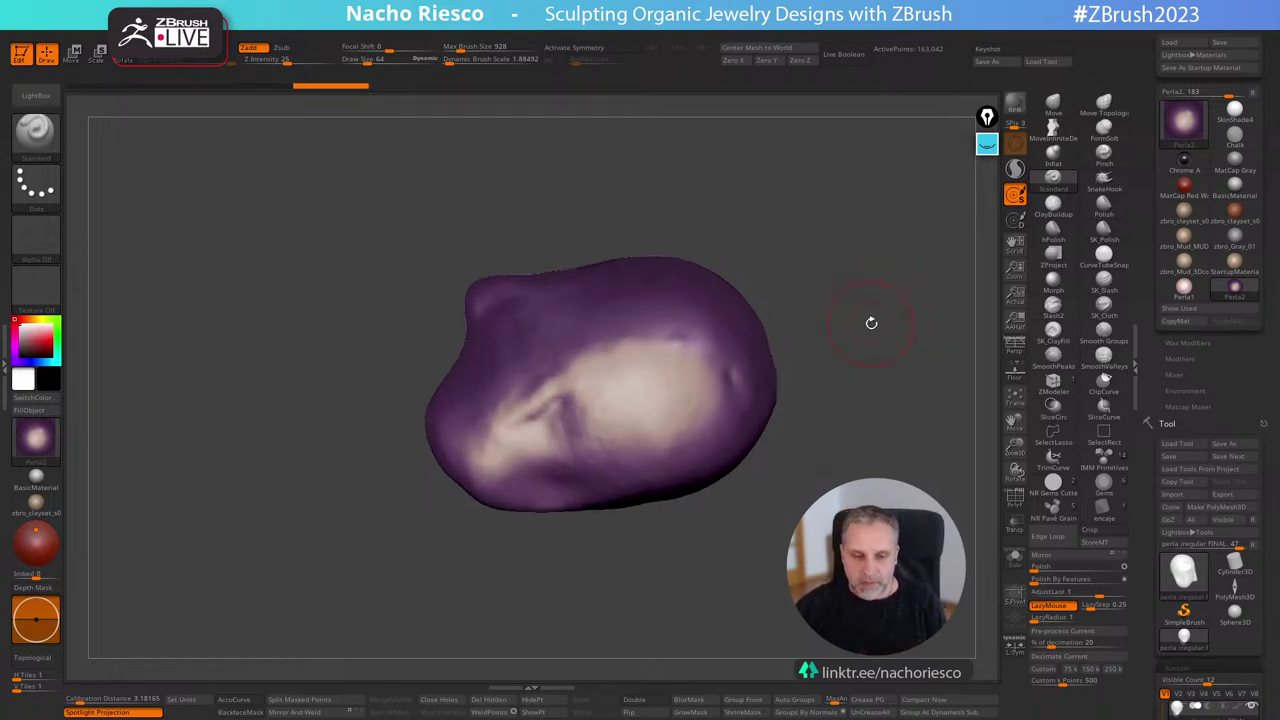
drag(877, 328, 883, 352)
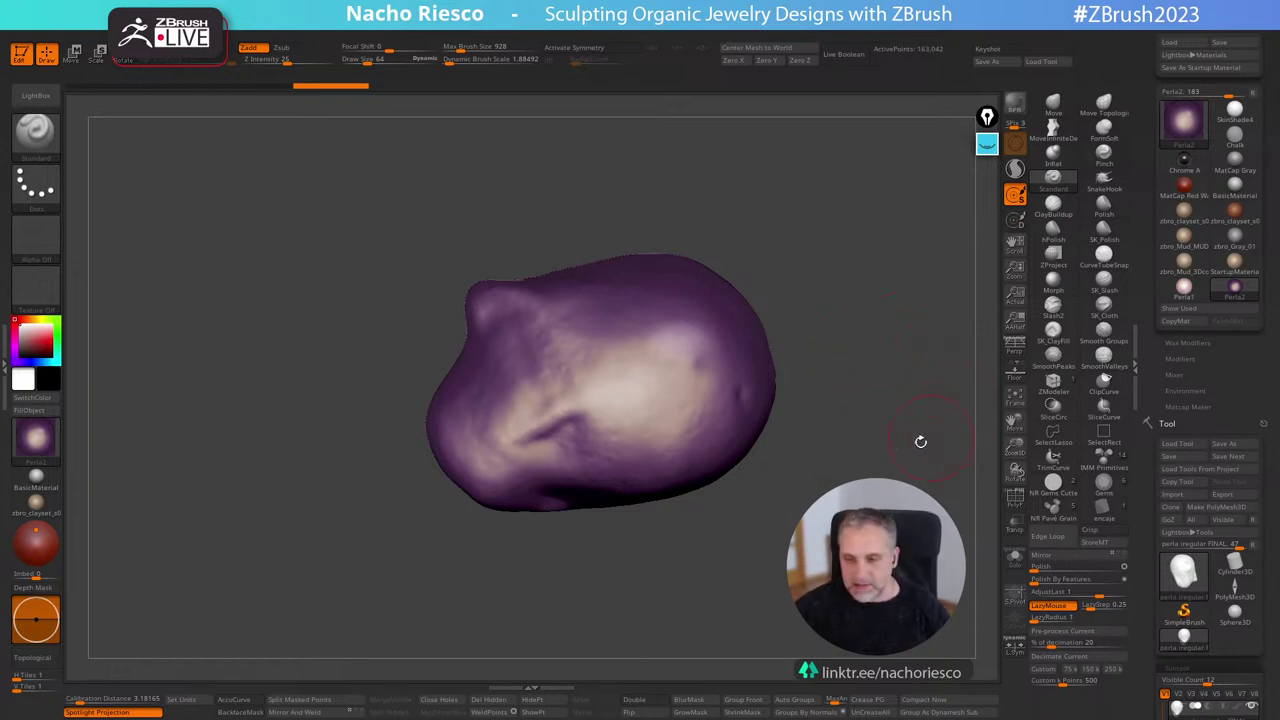
Switch the pearl back to the Perla1 material and expand the material's Modifiers settings.
click(1185, 290)
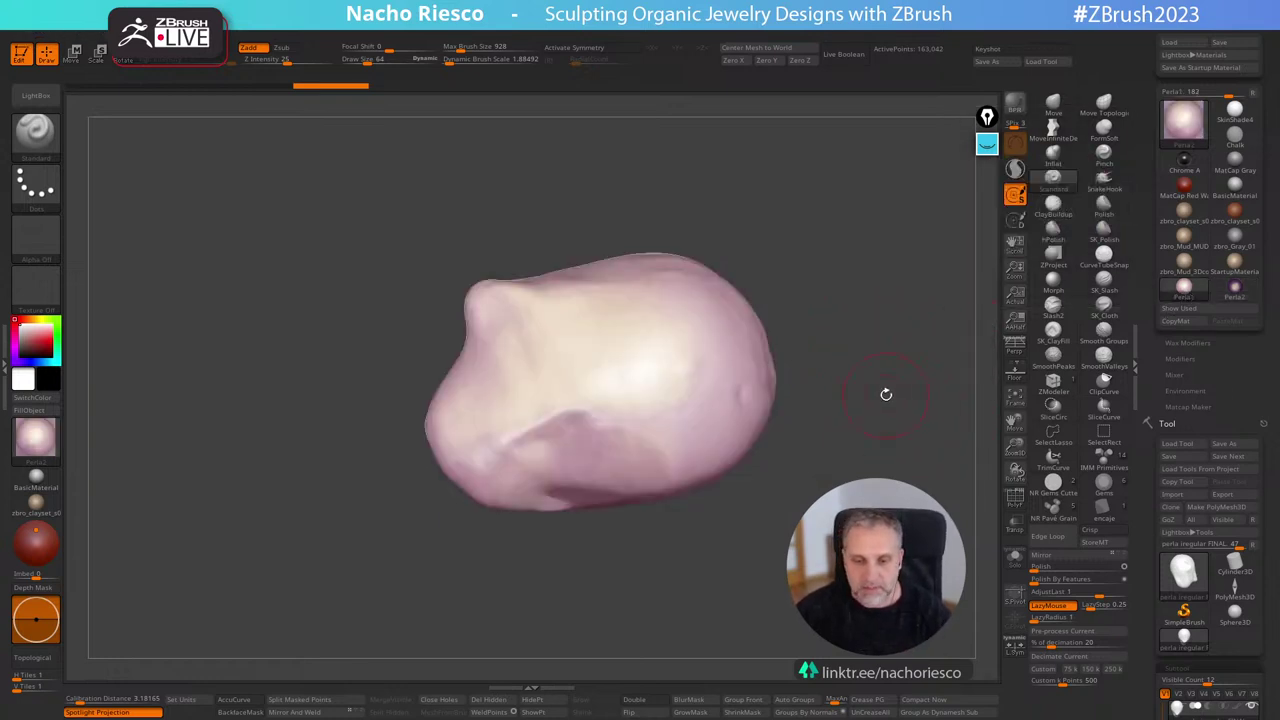
mouse_move(908, 377)
mouse_down()
mouse_move(905, 330)
mouse_move(899, 358)
mouse_move(858, 326)
mouse_up()
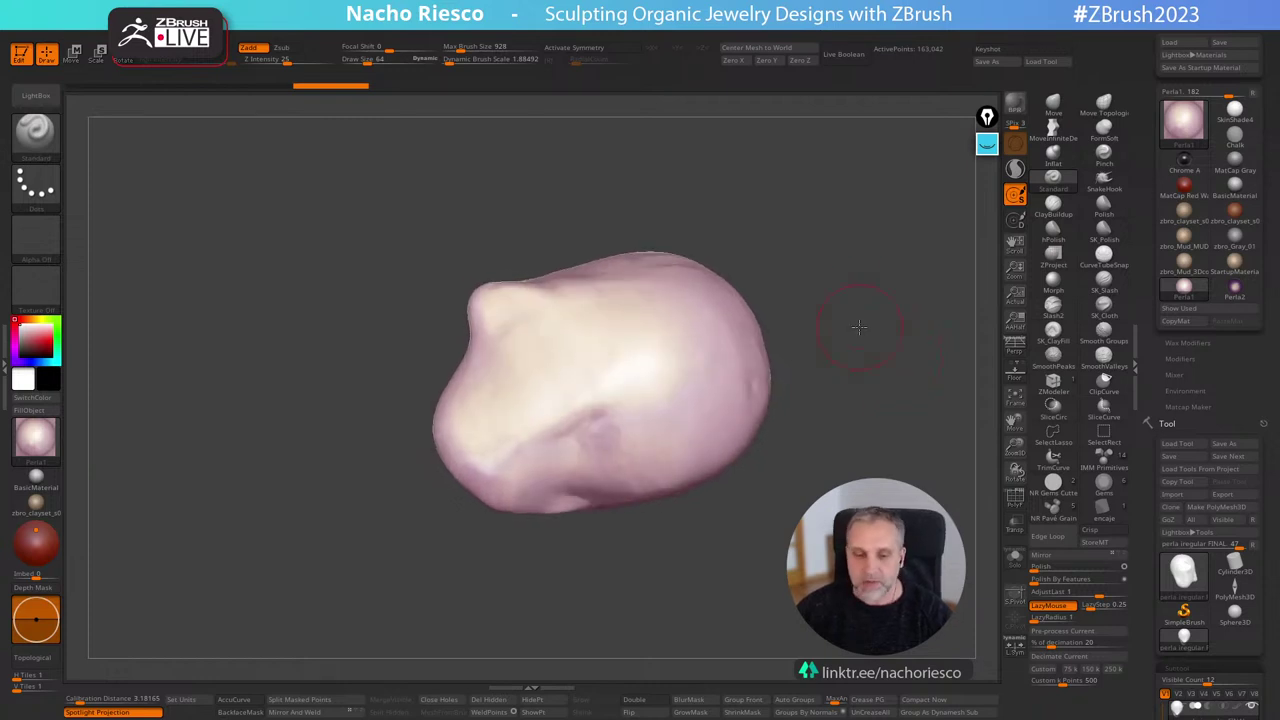
click(1179, 360)
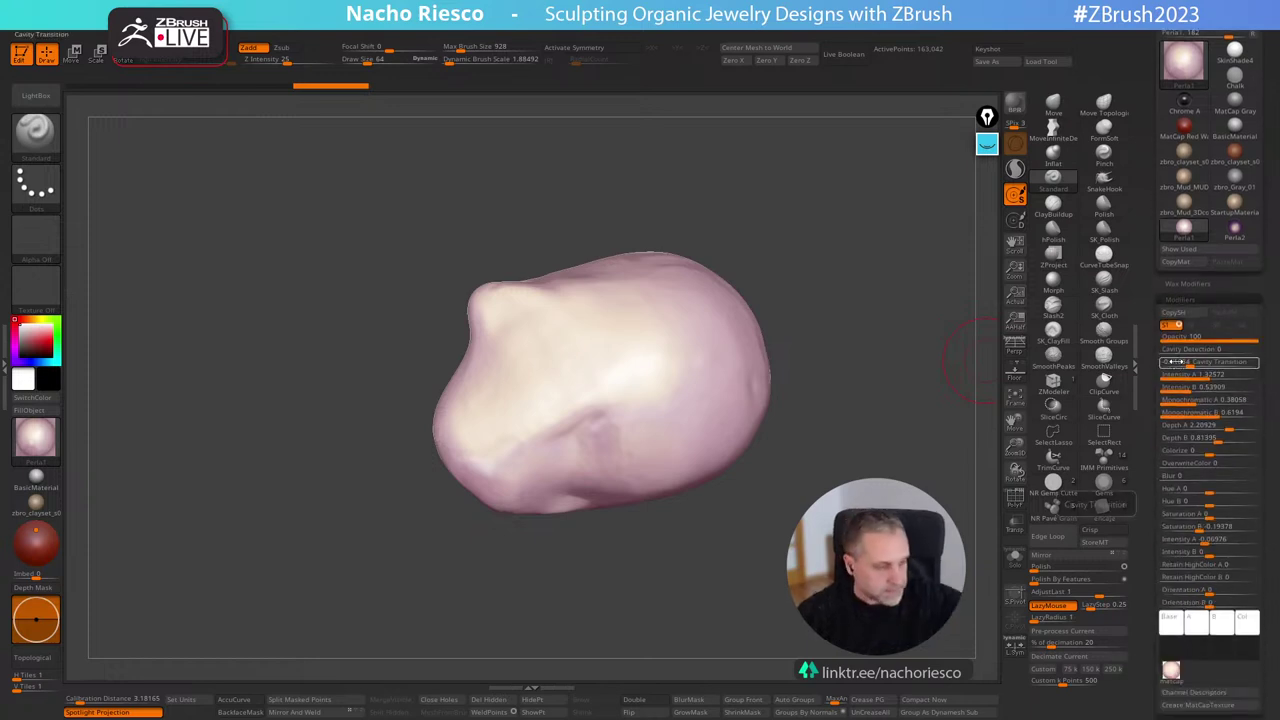
key(Return)
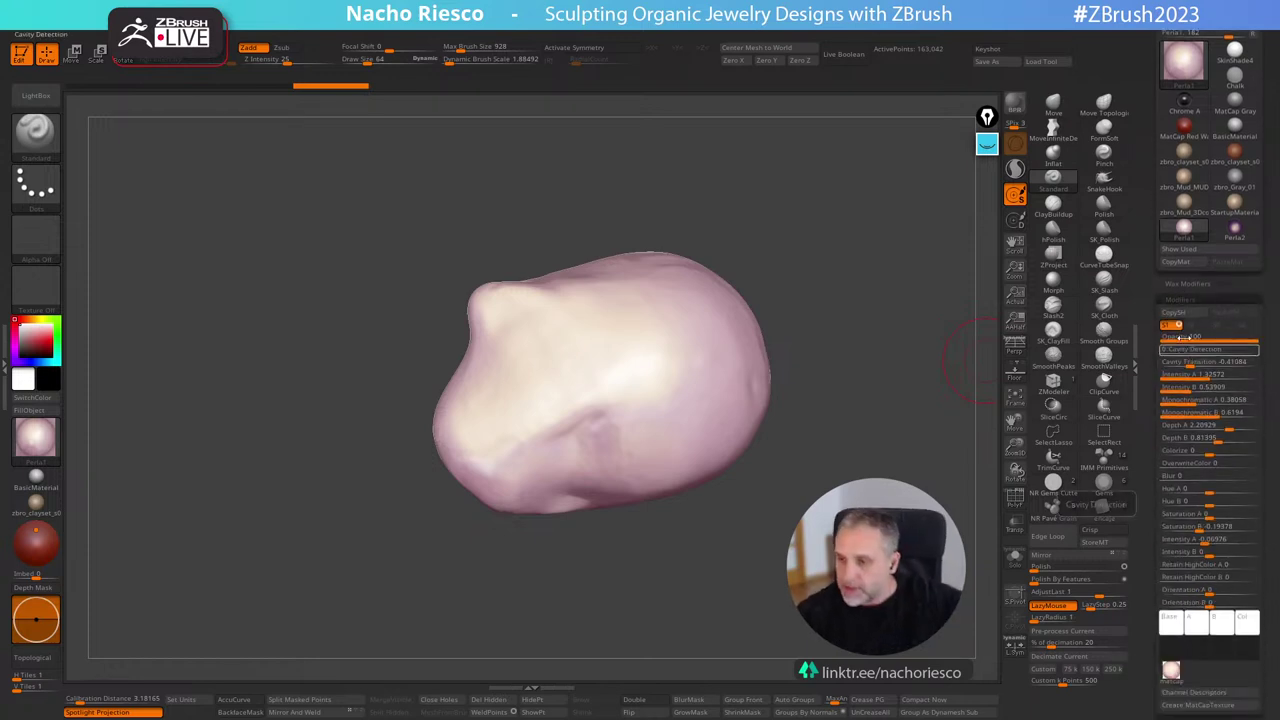
Examine the Perla1 material's MatCap texture and its source image matcap perla.png in the photo viewer, then minimize the viewer.
drag(1152, 556, 1152, 324)
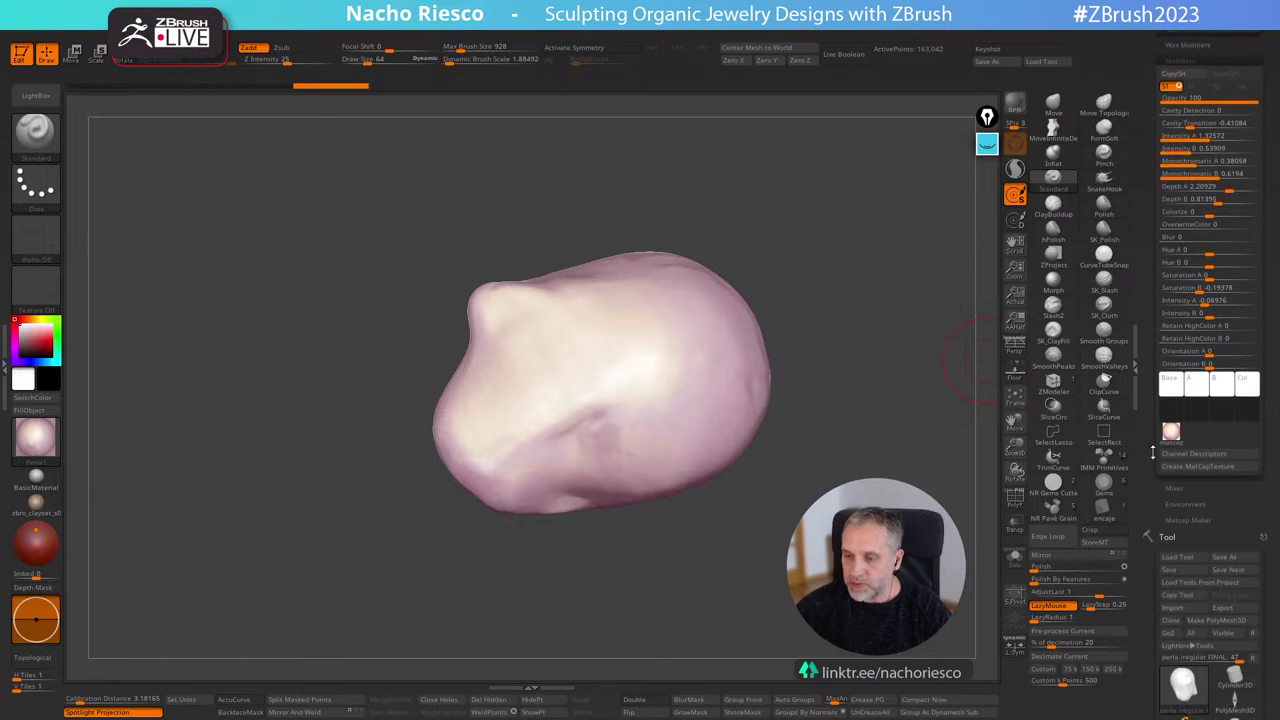
mouse_move(1175, 443)
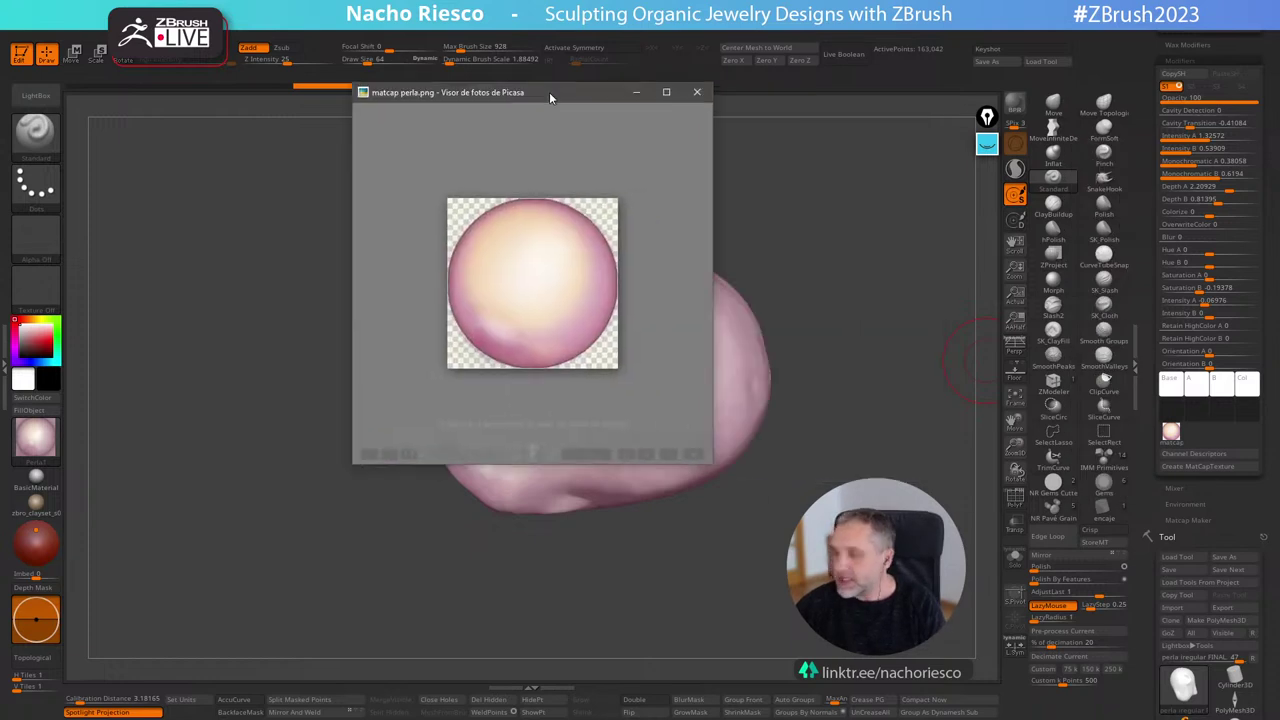
drag(549, 92, 373, 132)
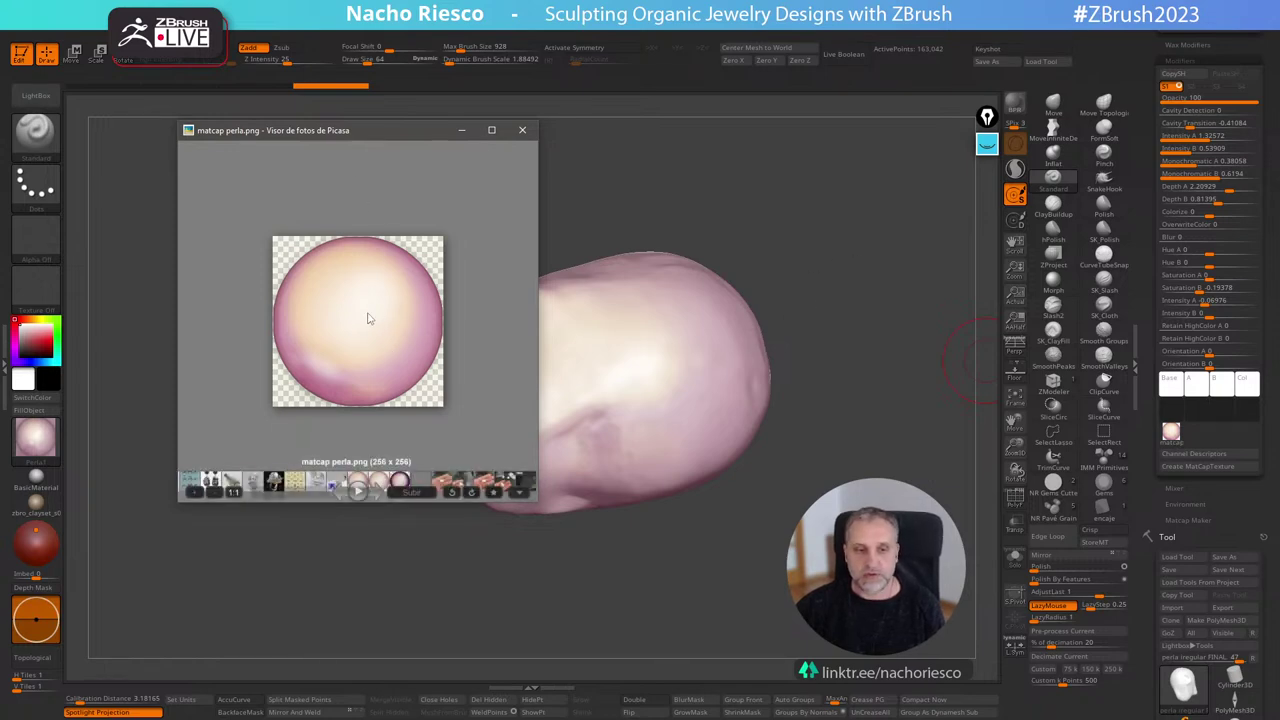
click(461, 131)
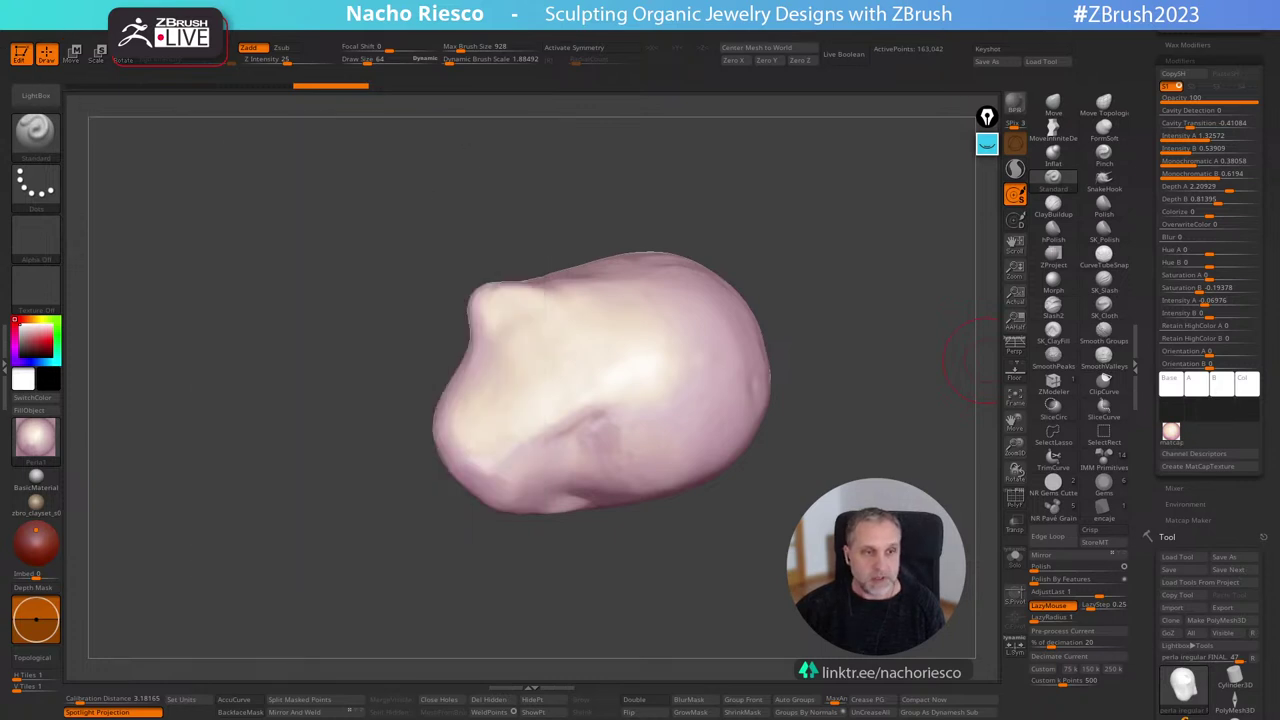
Resize the document to 512 by 512 pixels with constrained proportions turned off.
click(122, 24)
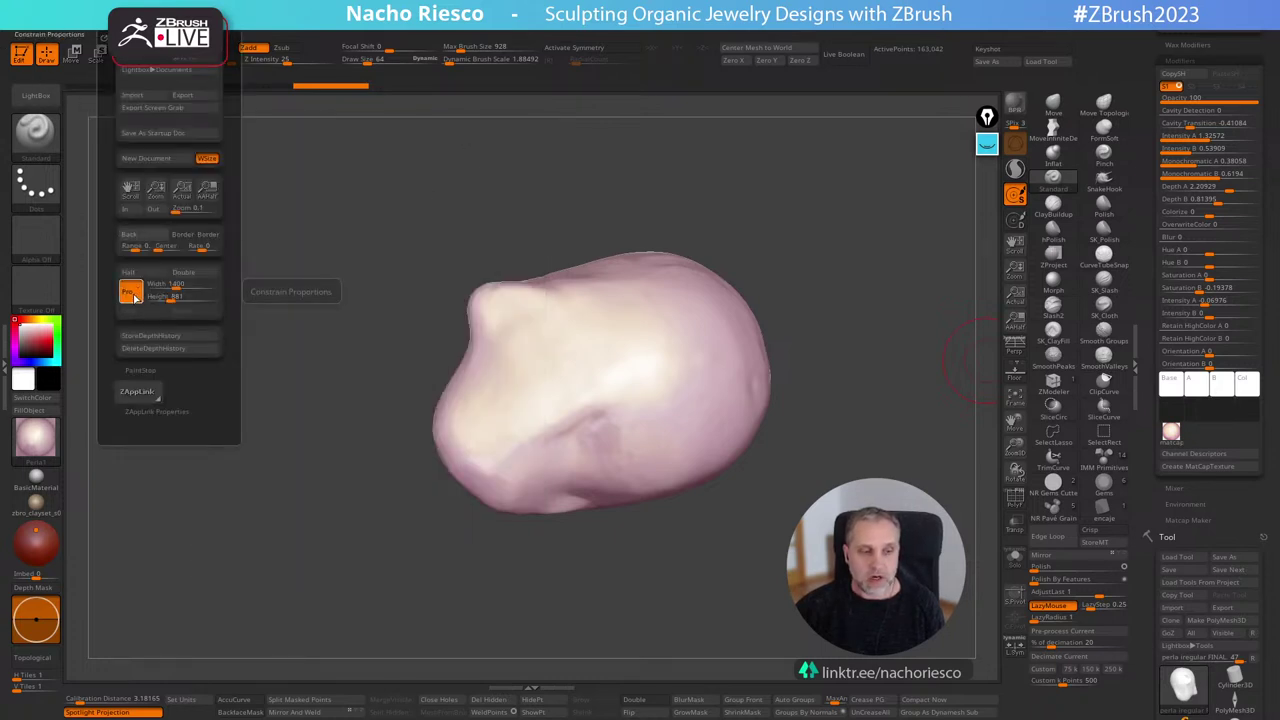
click(172, 285)
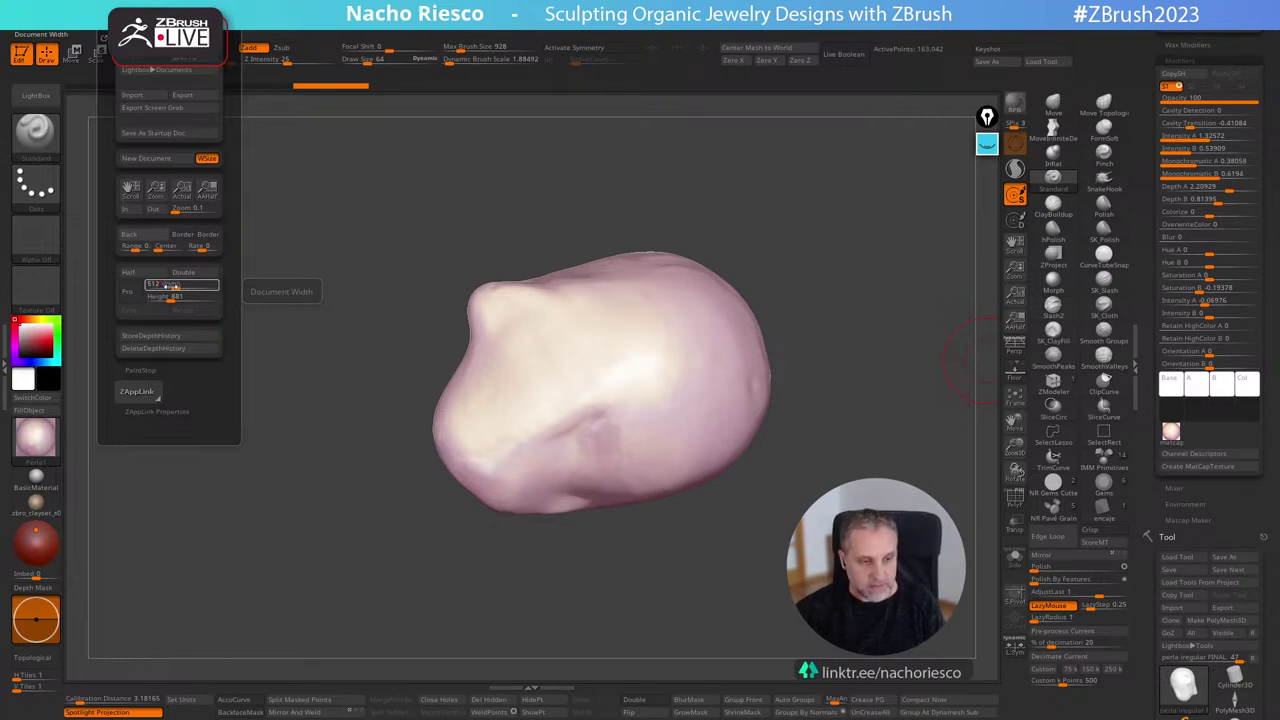
text(512)
click(170, 297)
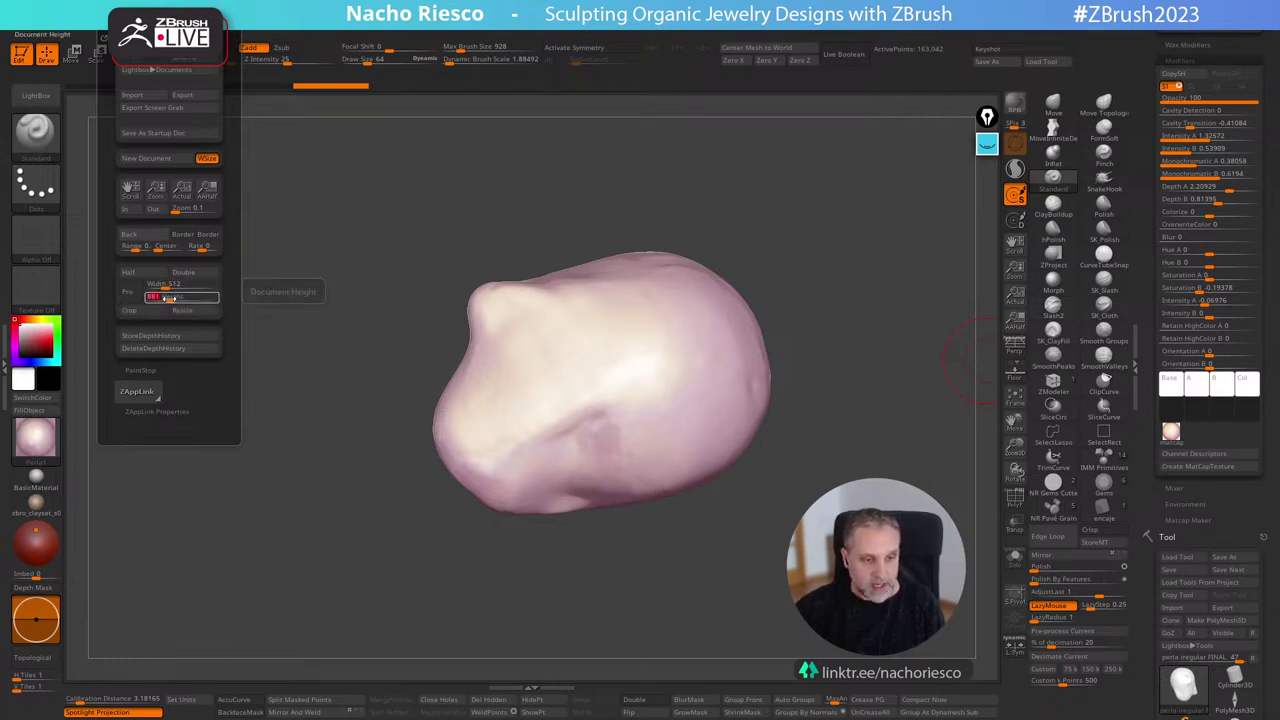
text(512)
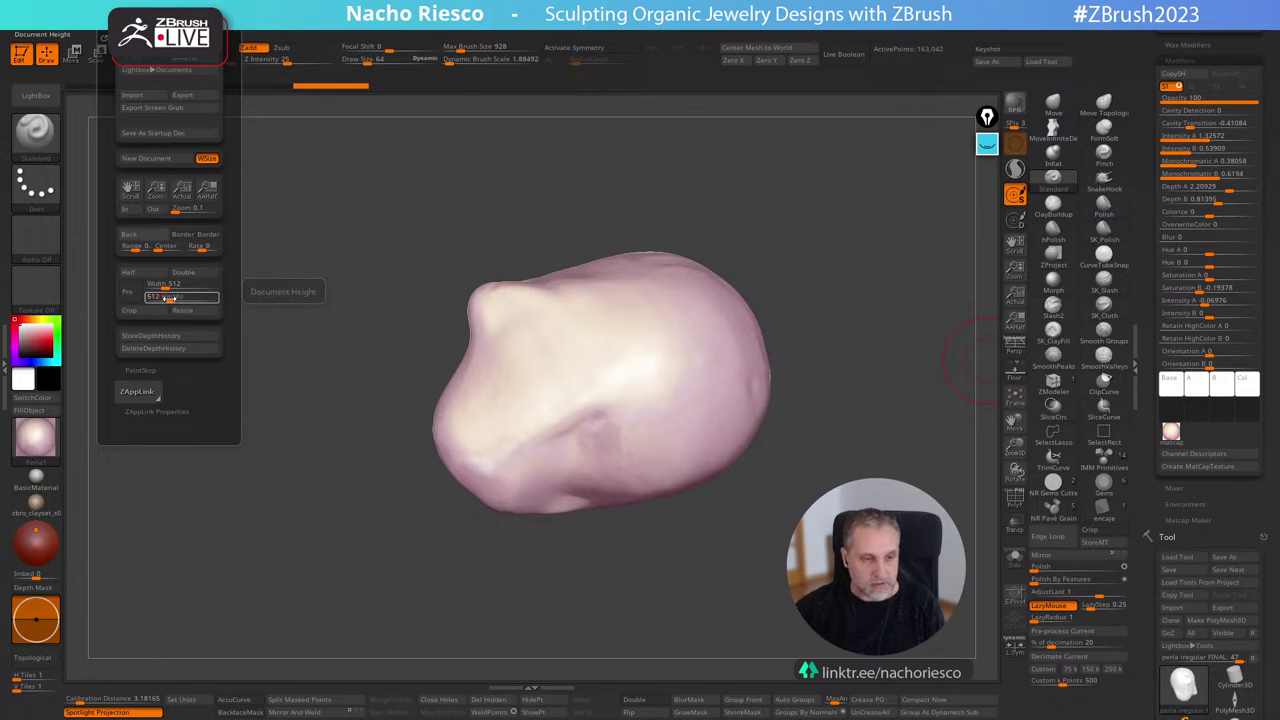
key(Return)
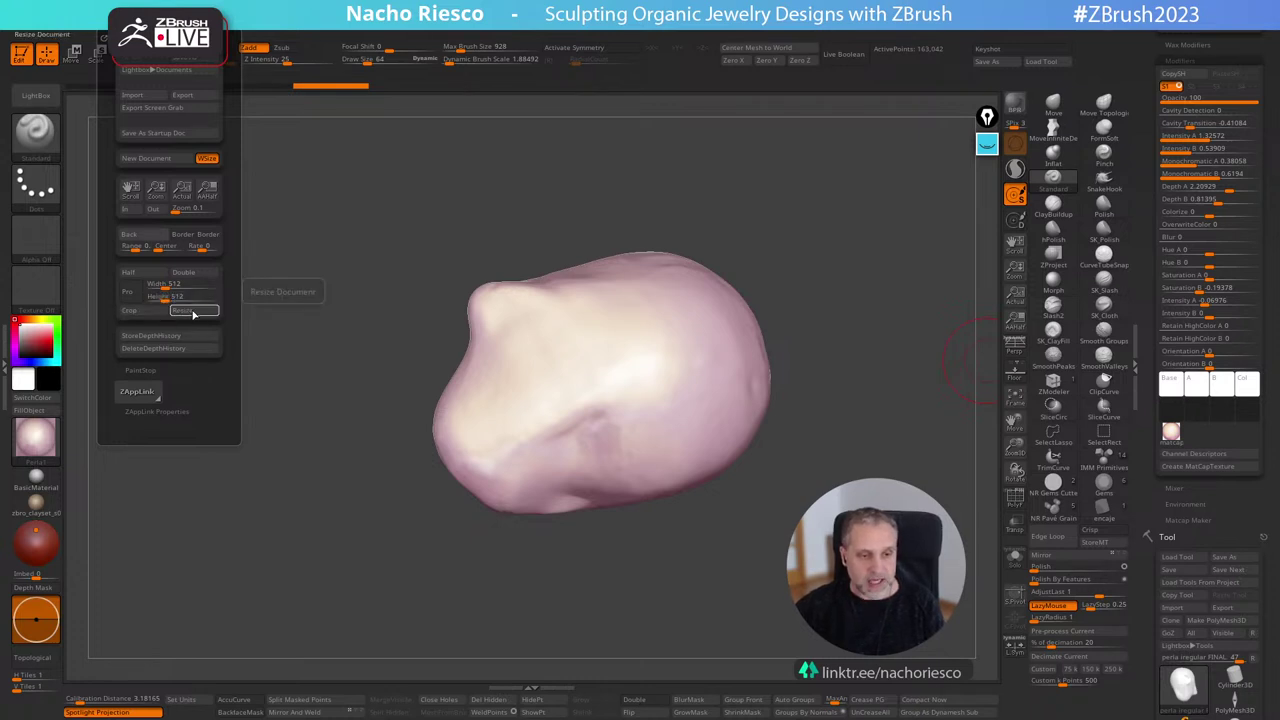
click(193, 311)
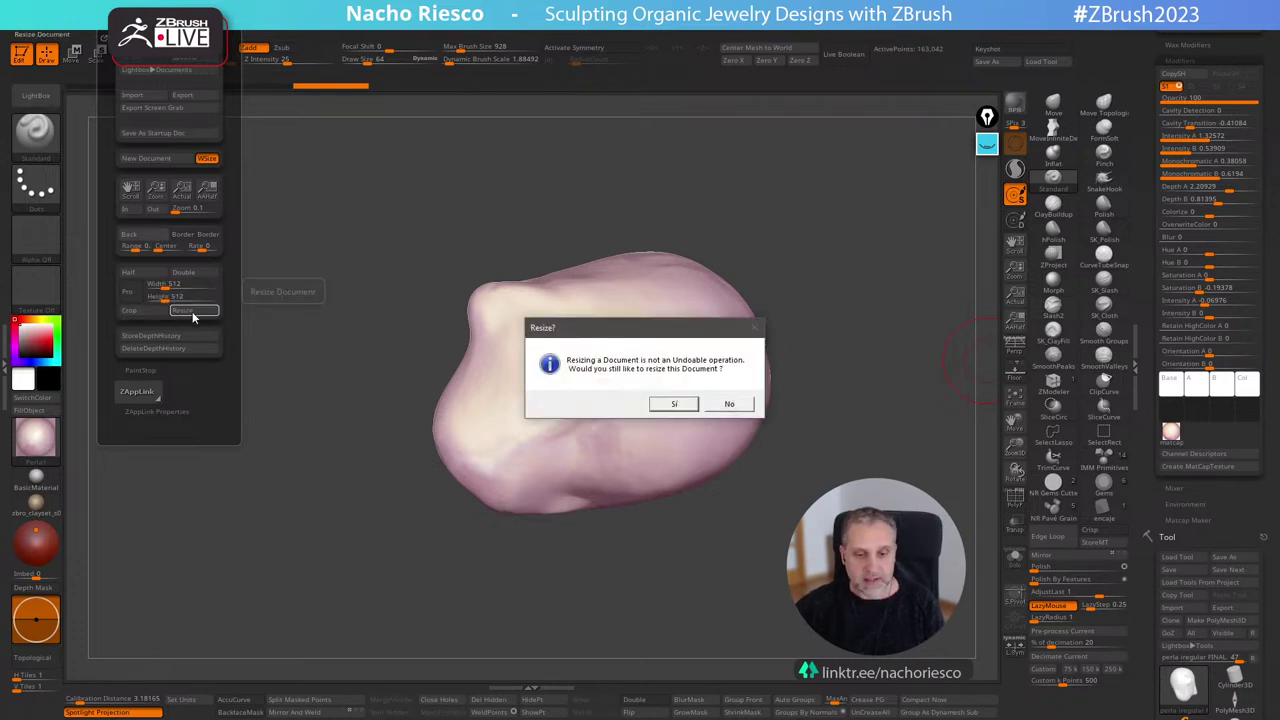
click(675, 405)
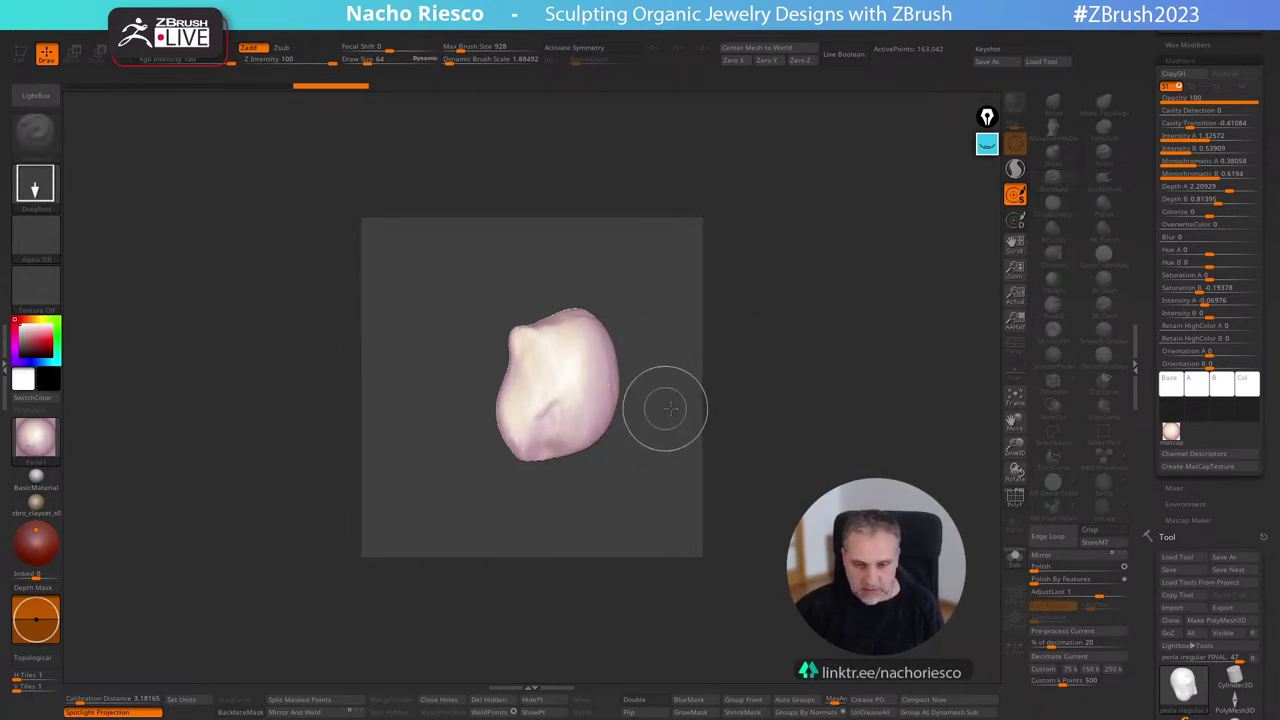
Clear the canvas, draw a Sphere3D, and make it editable and framed to fill the square document.
key(ctrl+n)
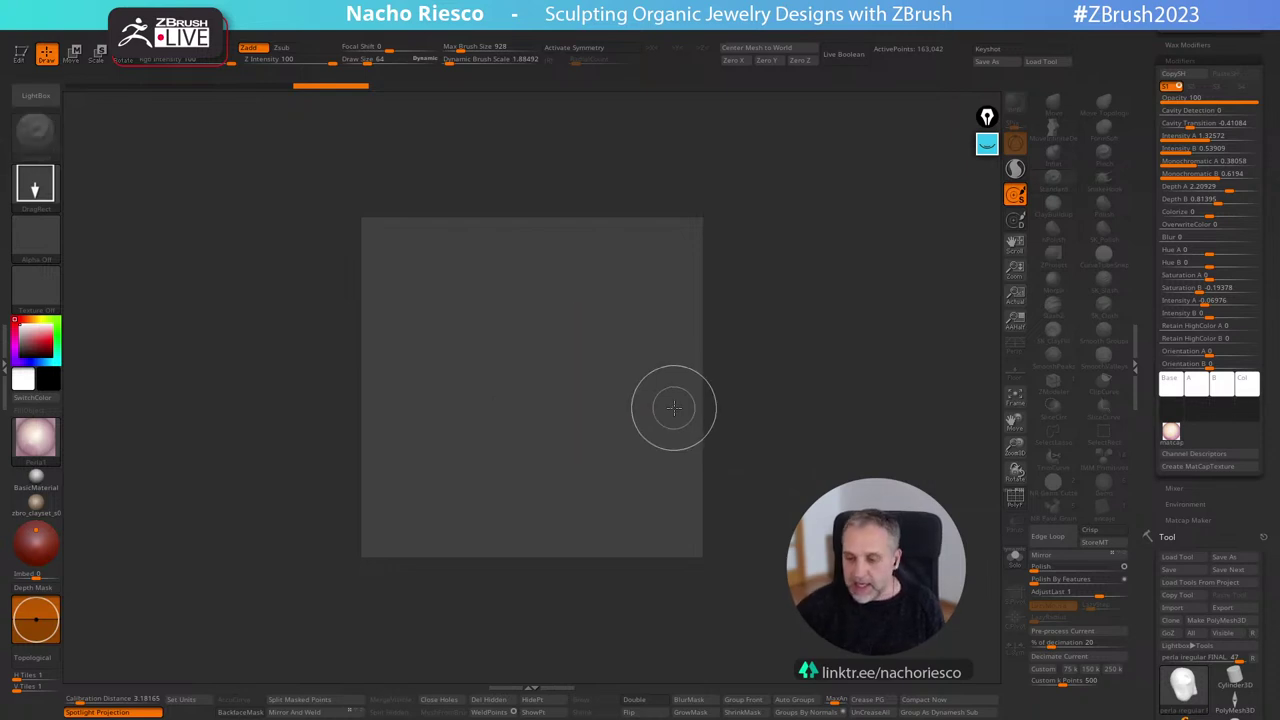
drag(1147, 618, 1193, 456)
click(1235, 400)
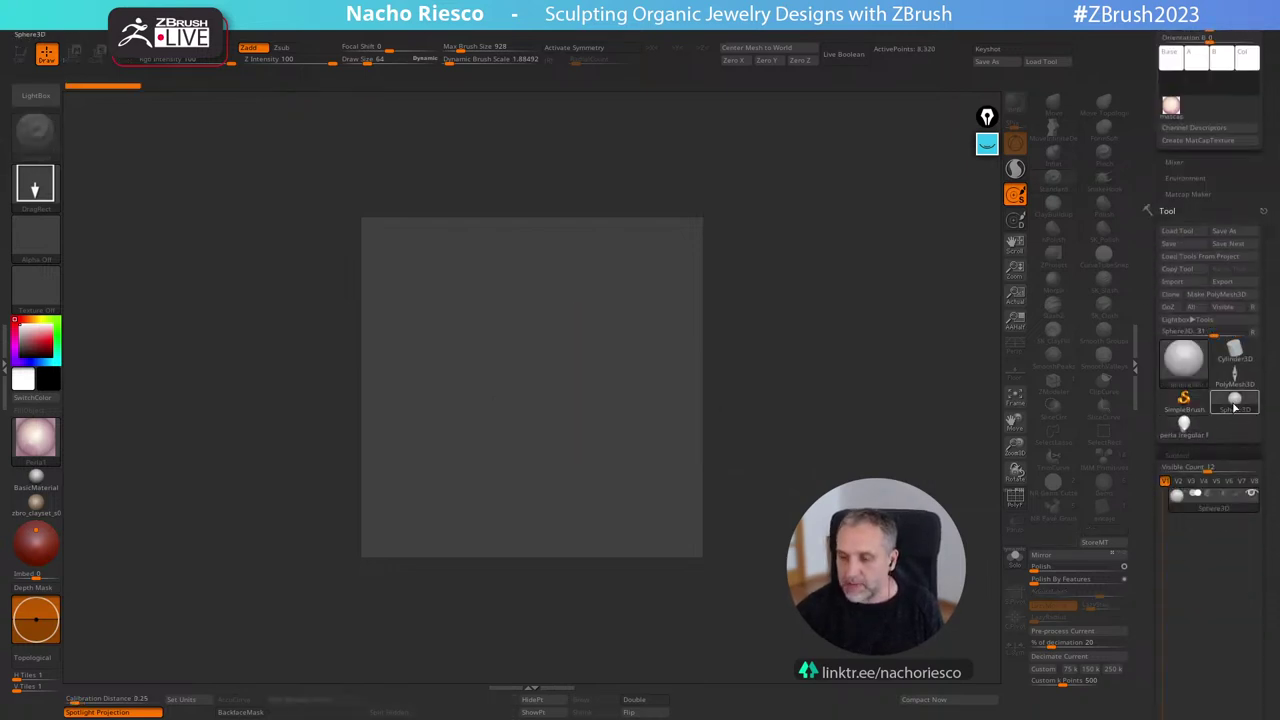
drag(545, 370, 580, 580)
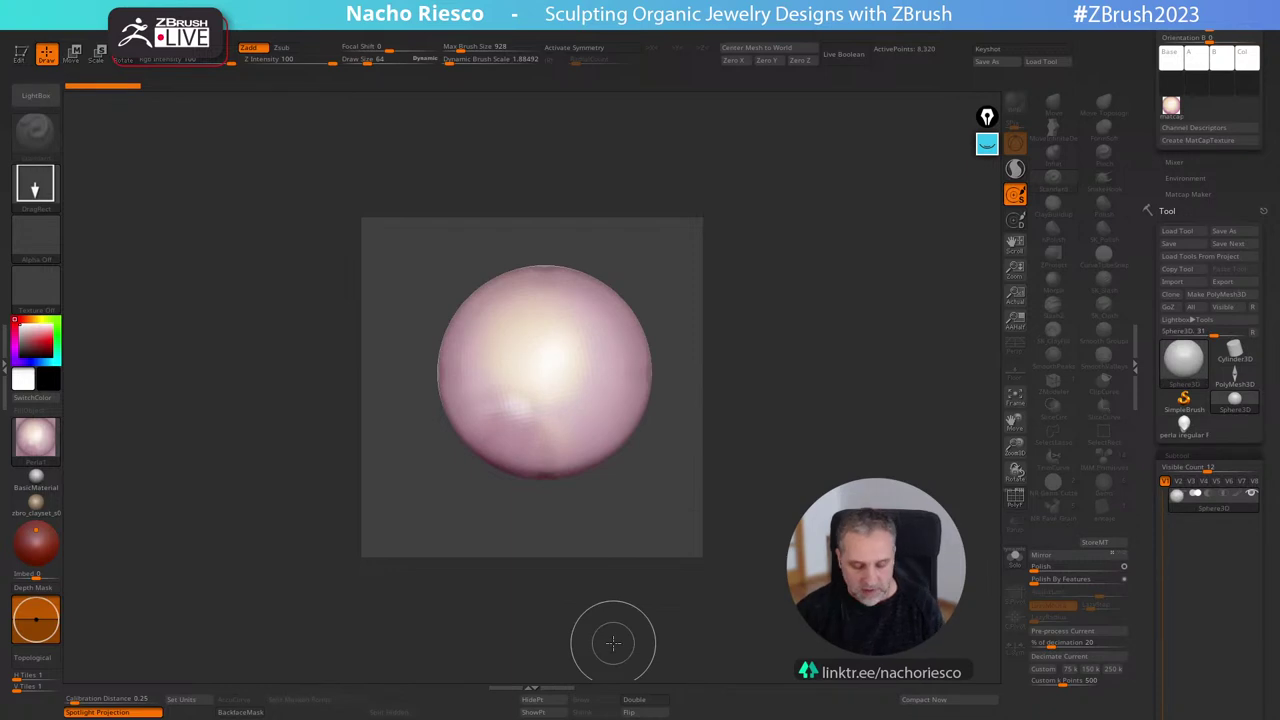
key(t)
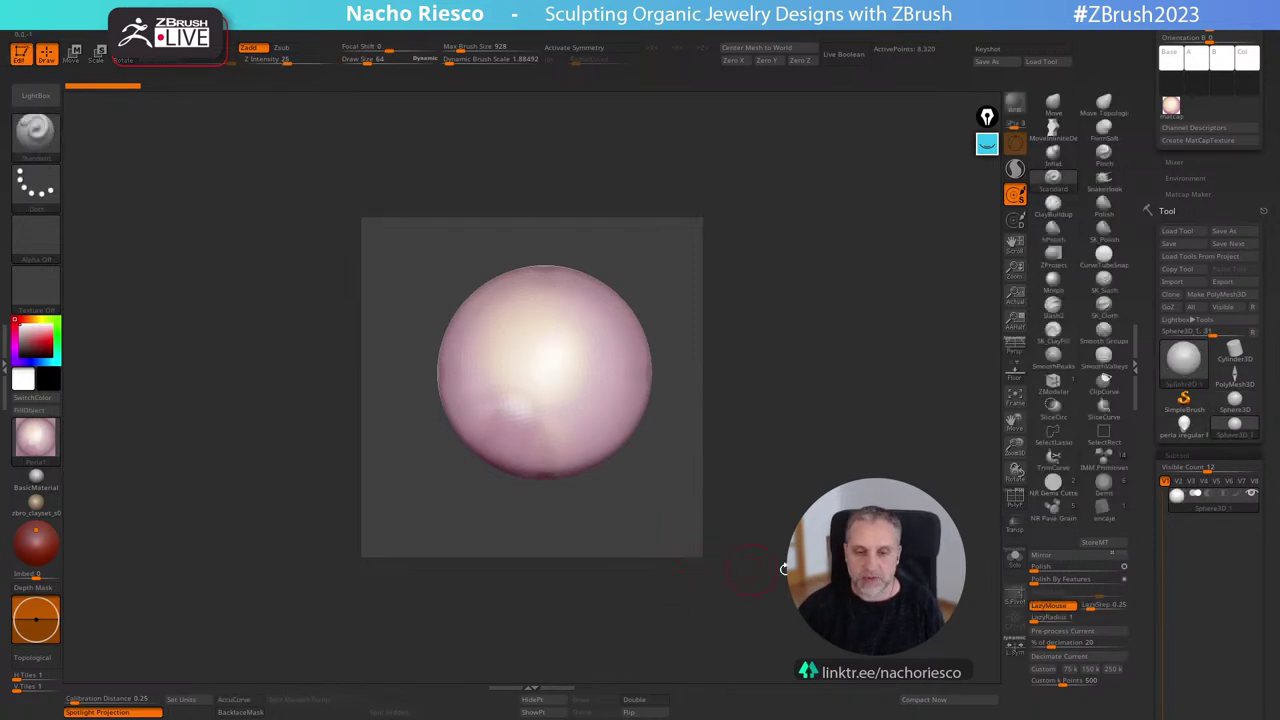
key(f)
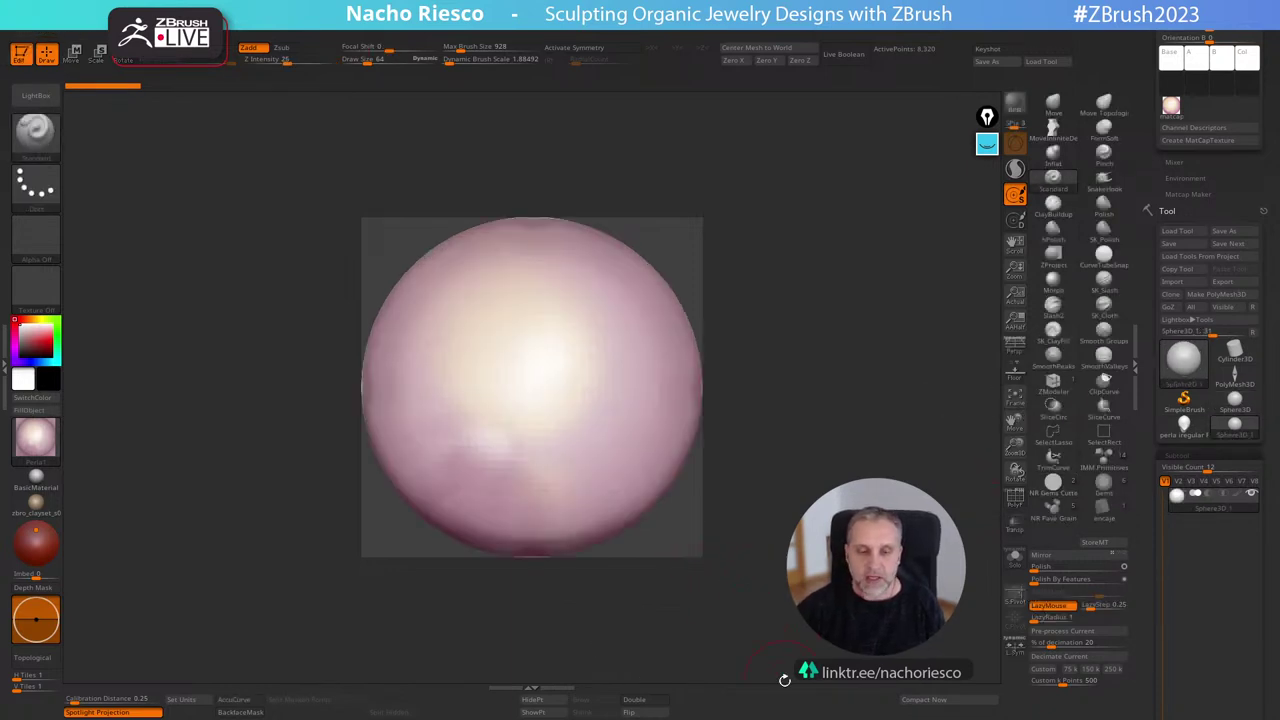
Shade the sphere with BasicMaterial under a more frontal light and locate the document's image export option.
click(40, 484)
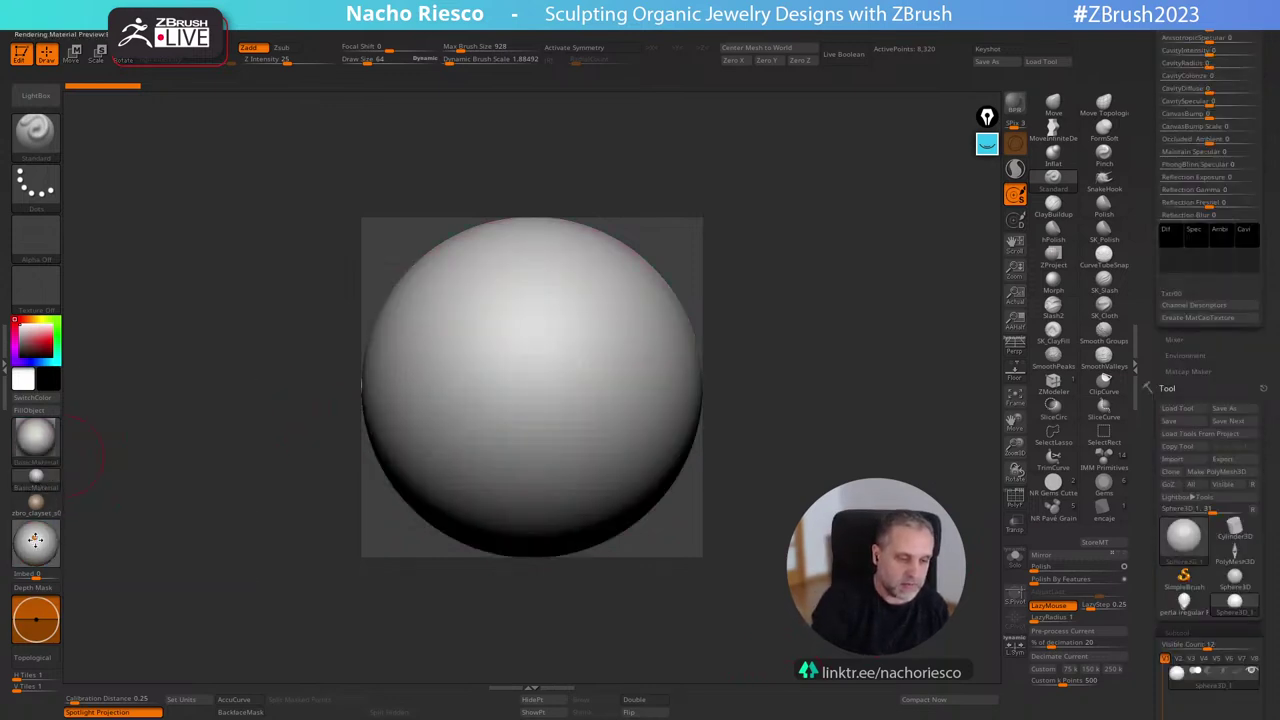
click(34, 539)
mouse_move(44, 450)
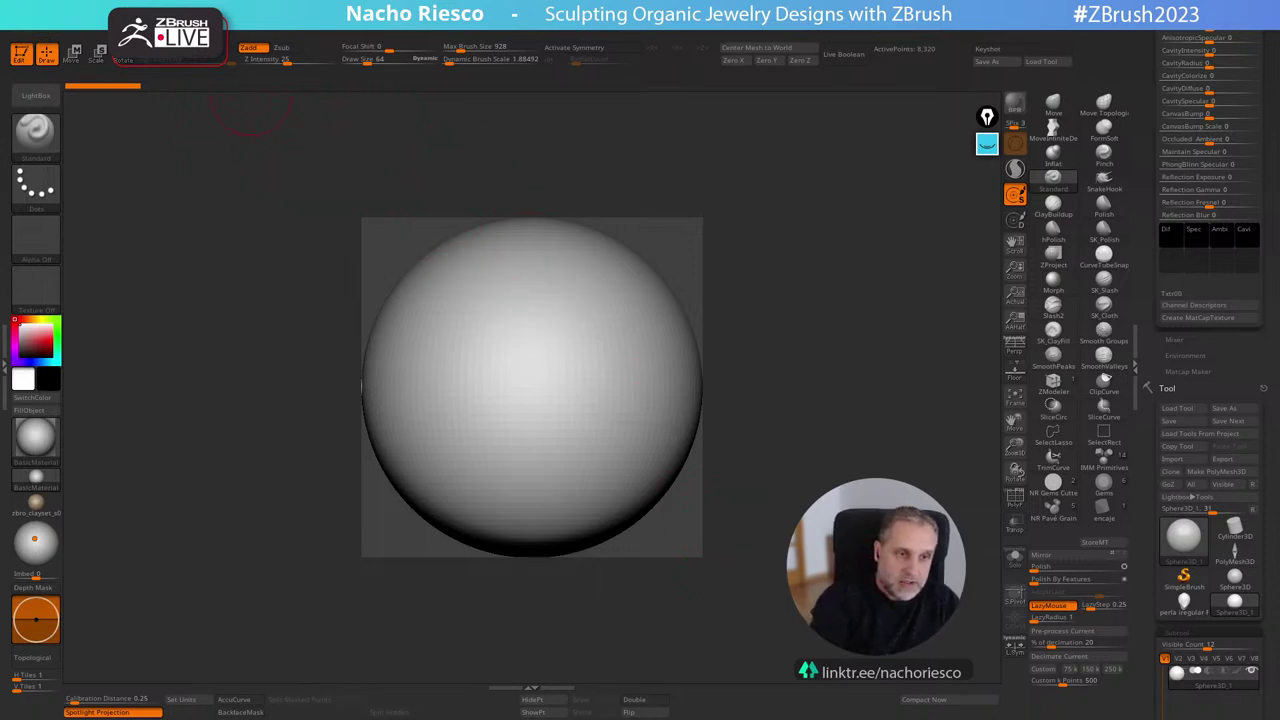
mouse_move(150, 24)
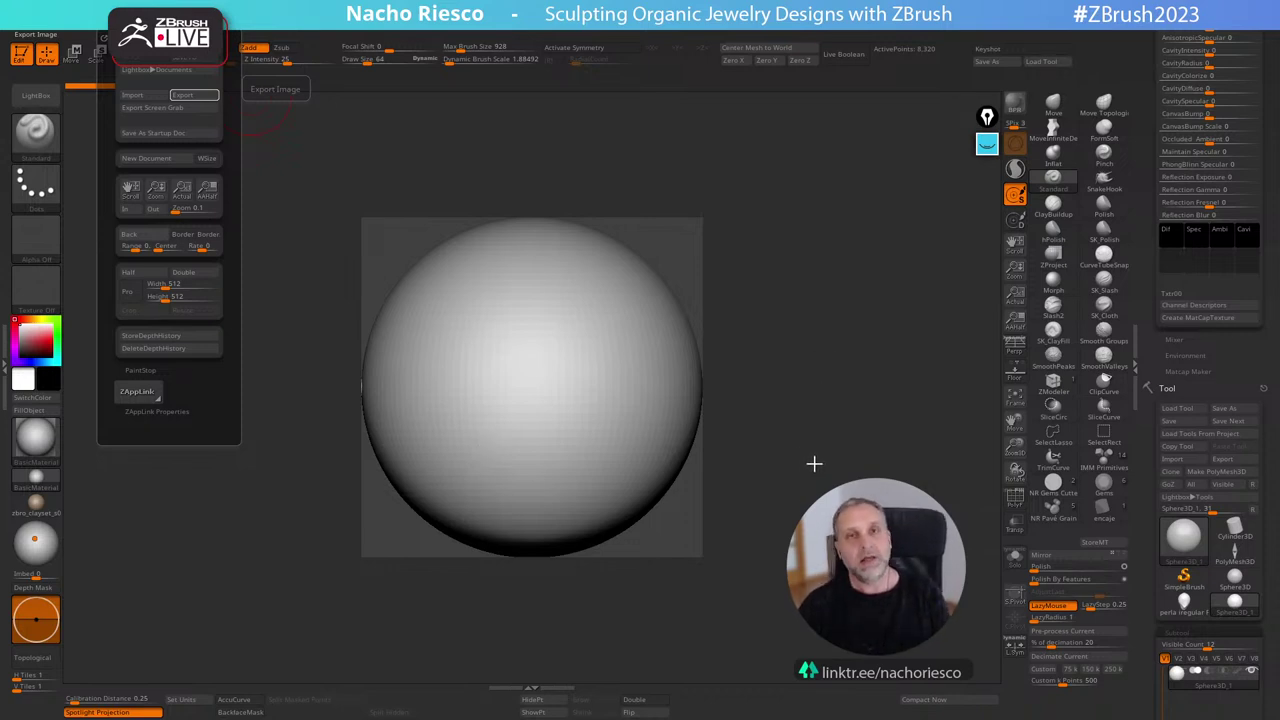
click(246, 551)
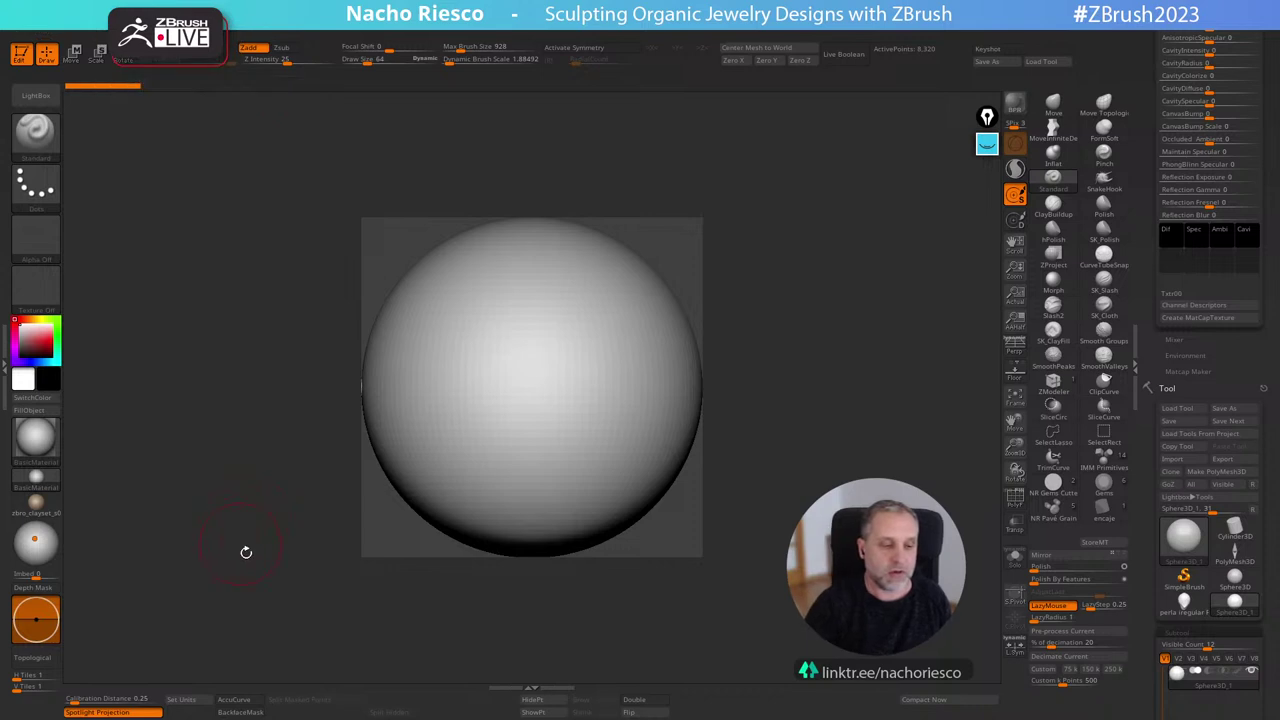
Apply the Perla1 material to the sphere and inspect the MatCap texture in its modifiers.
drag(1151, 332, 1151, 624)
drag(1151, 264, 1151, 595)
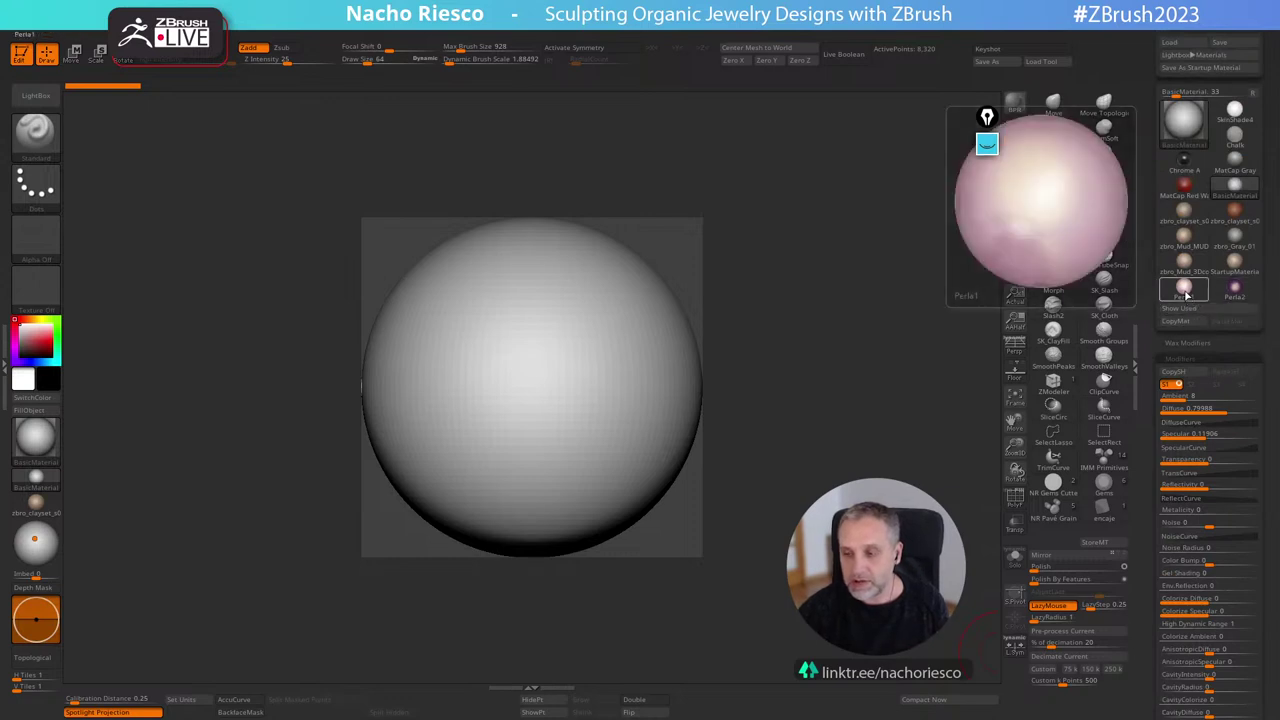
click(1184, 288)
scroll(1151, 455, down, 3)
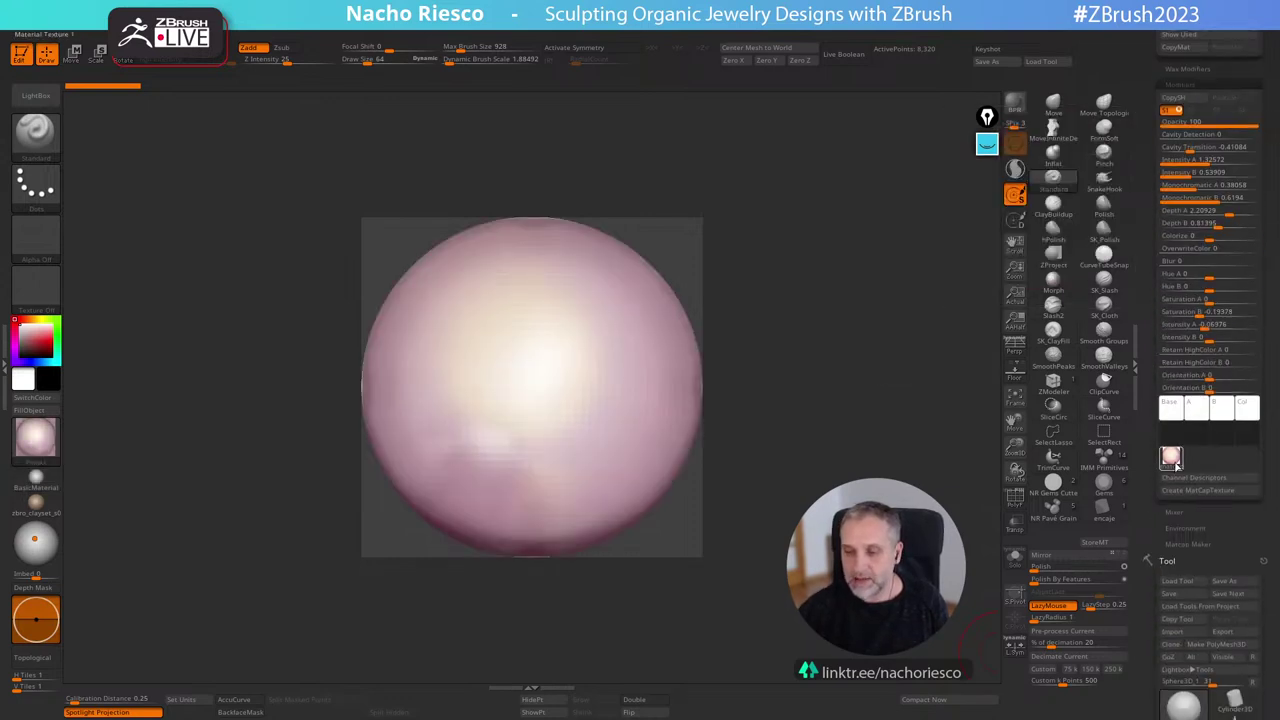
mouse_move(1172, 460)
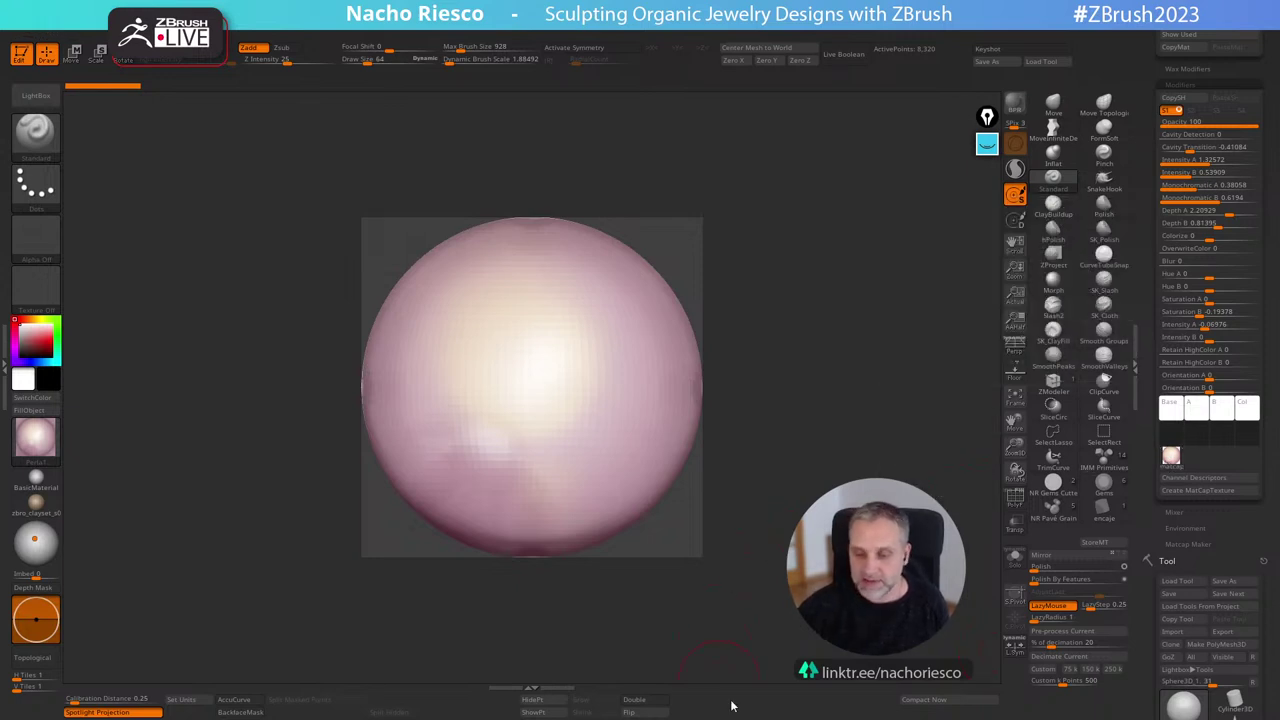
Switch the active tool back to the irregular pearl model and view it from a different angle.
drag(1151, 628, 1150, 543)
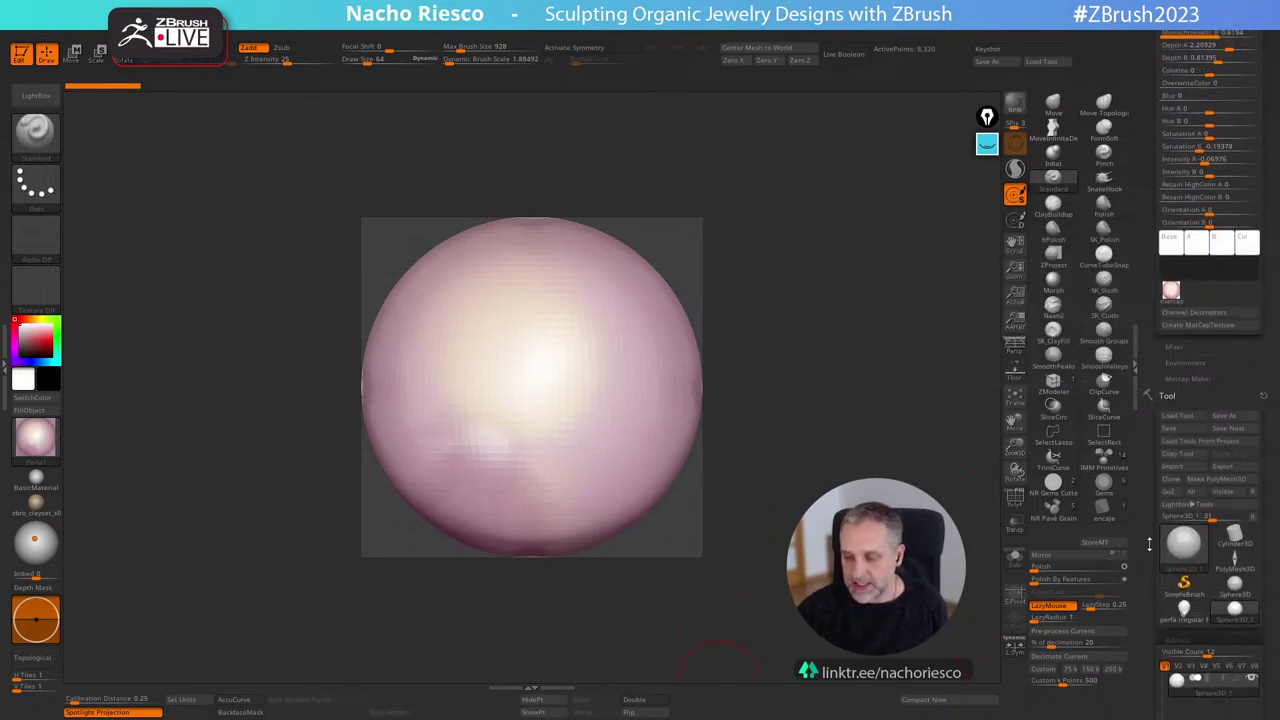
click(1184, 610)
mouse_move(734, 546)
mouse_down()
mouse_move(718, 440)
mouse_move(691, 528)
mouse_move(671, 529)
mouse_move(724, 527)
mouse_up()
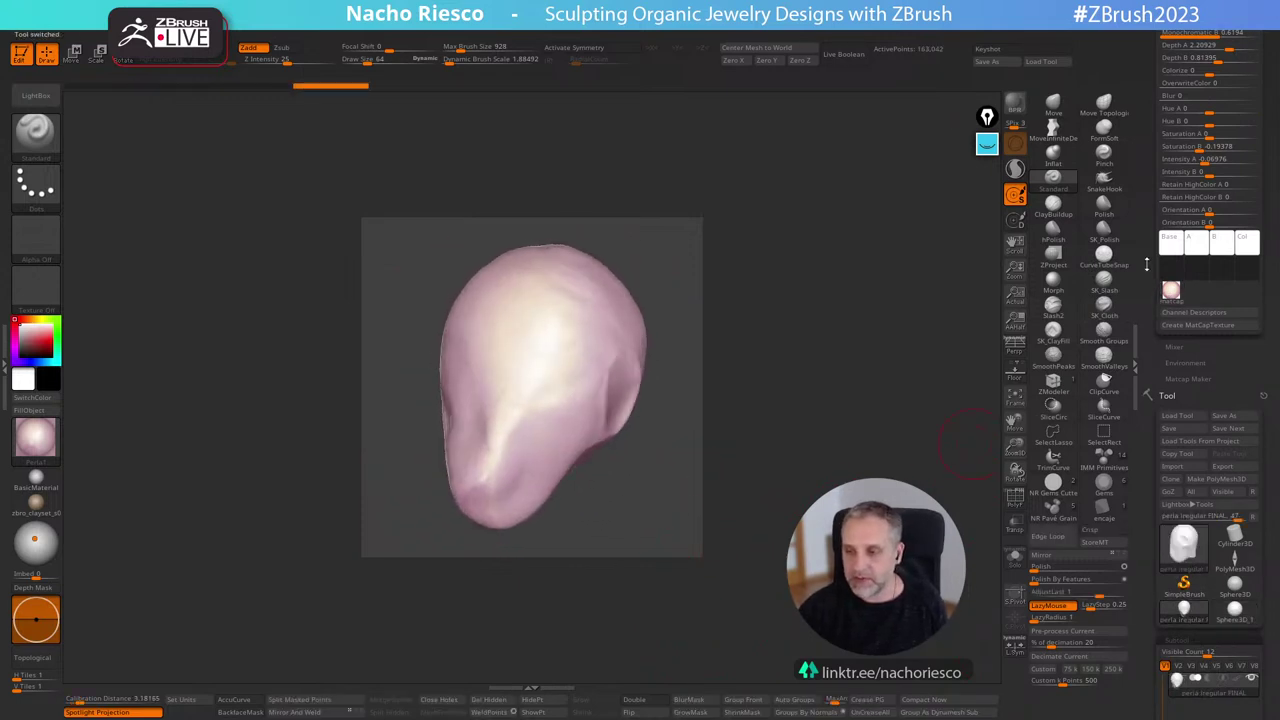
Try the Perla2 MatCap material on the irregular pearl and check its shading while rotating the model.
drag(1147, 265, 1167, 344)
click(1183, 118)
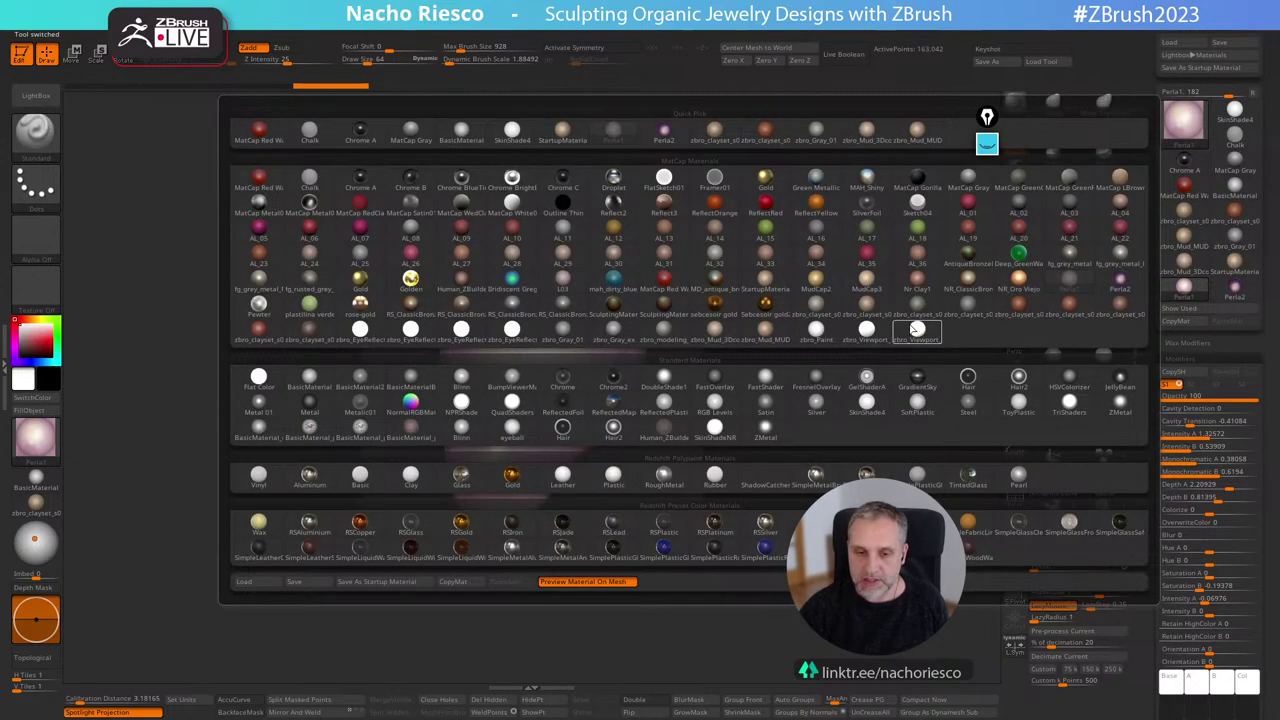
mouse_move(915, 330)
click(1121, 282)
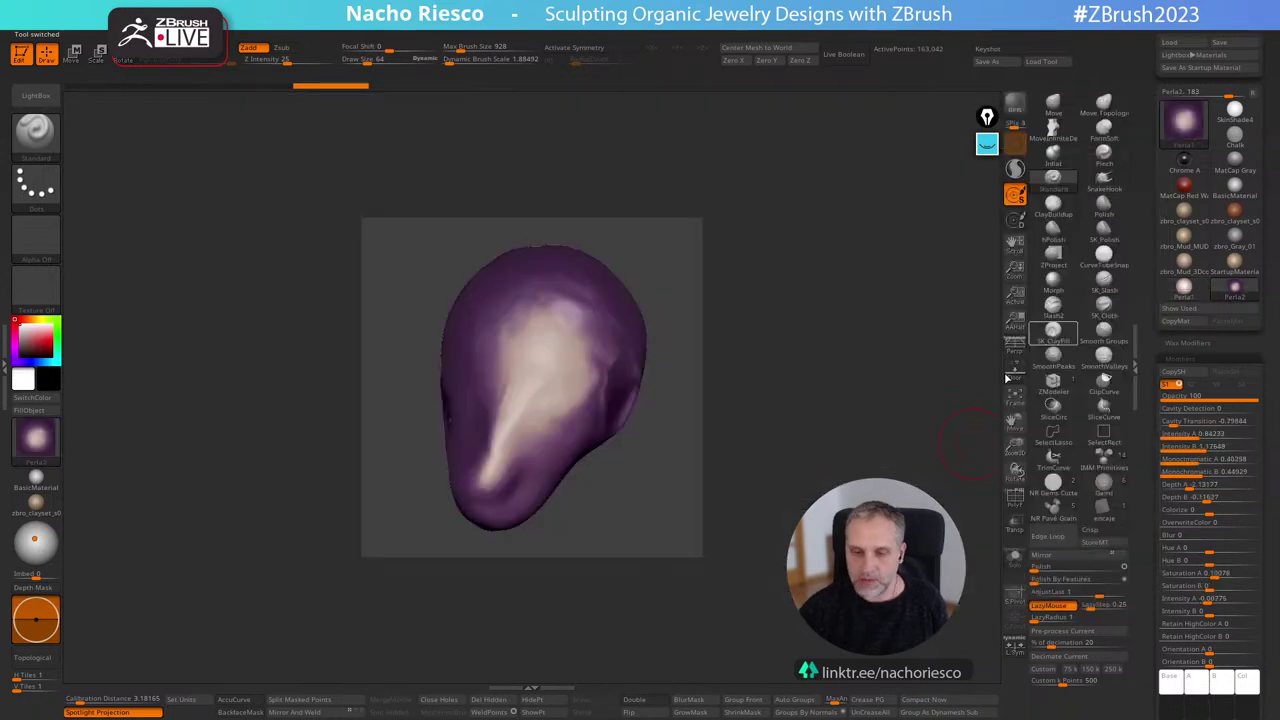
drag(685, 524, 676, 455)
Try the iridescent blue-green MatCap material on the pearl and inspect the MatCap texture behind it.
click(1184, 124)
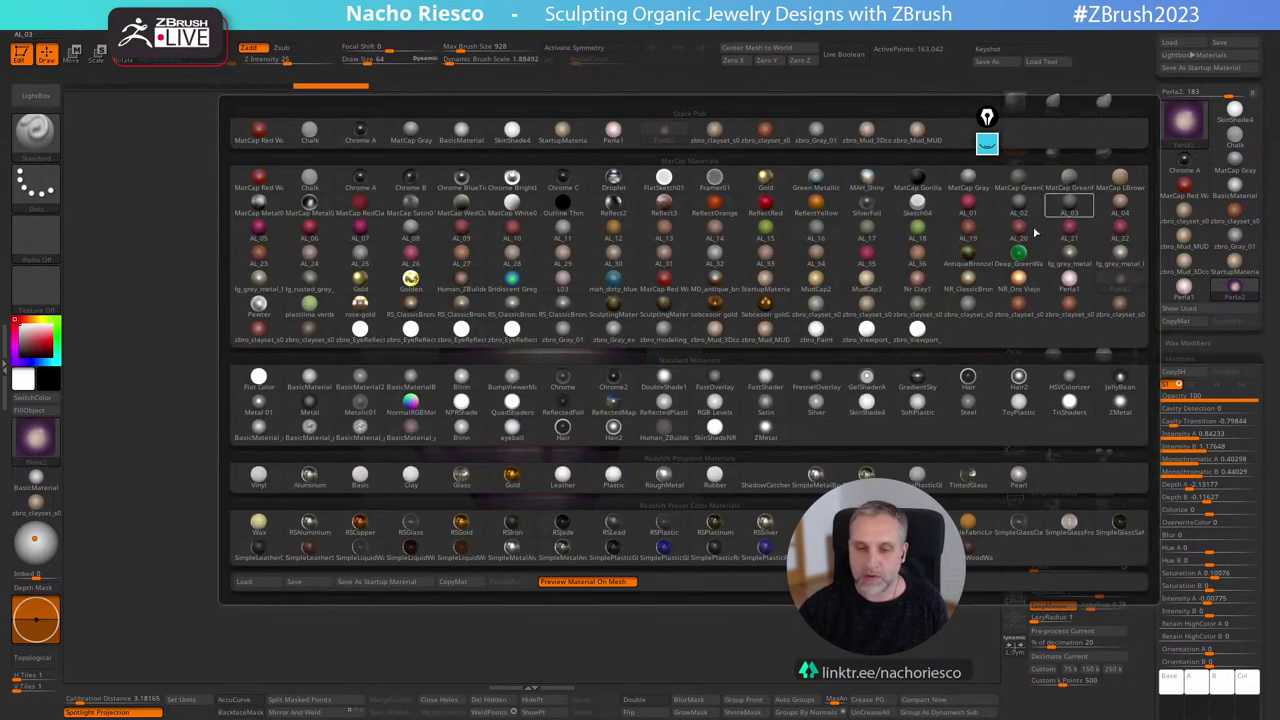
click(511, 281)
mouse_move(672, 512)
mouse_down()
mouse_move(660, 477)
mouse_move(685, 519)
mouse_move(717, 523)
mouse_move(664, 482)
mouse_move(600, 466)
mouse_move(680, 517)
mouse_up()
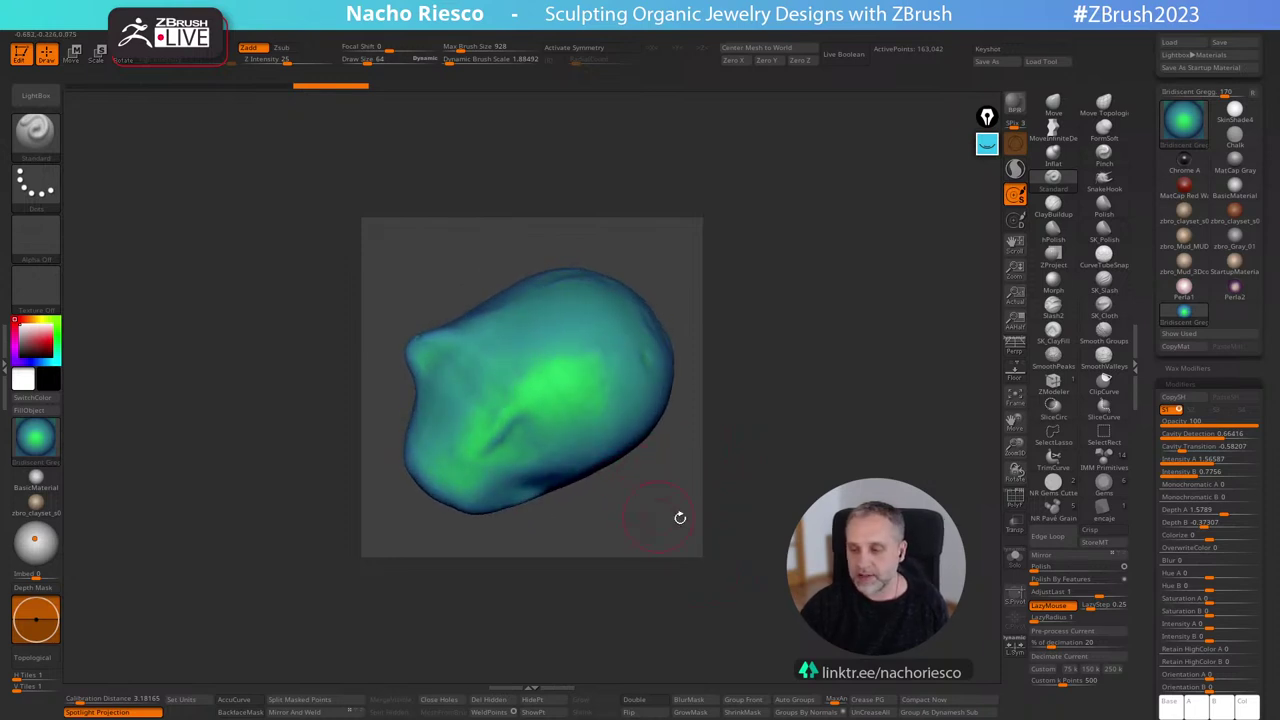
drag(1152, 576, 1152, 319)
mouse_move(1168, 502)
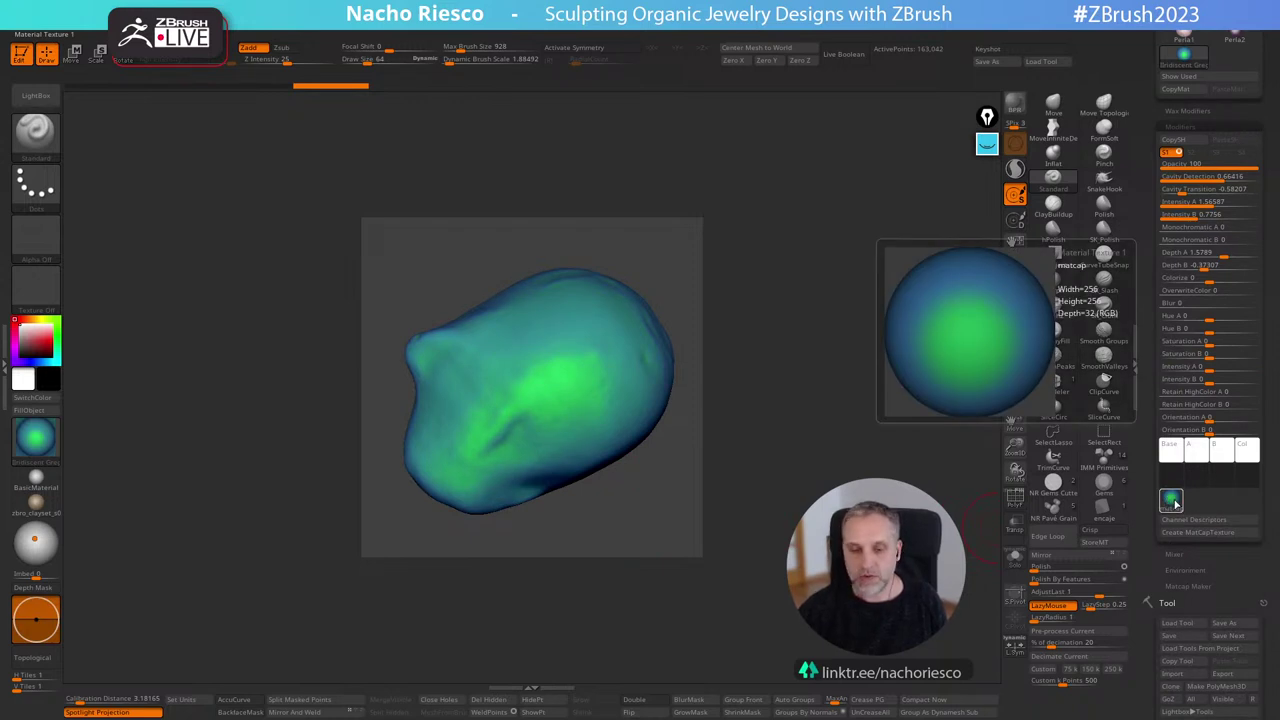
drag(1152, 255, 1157, 502)
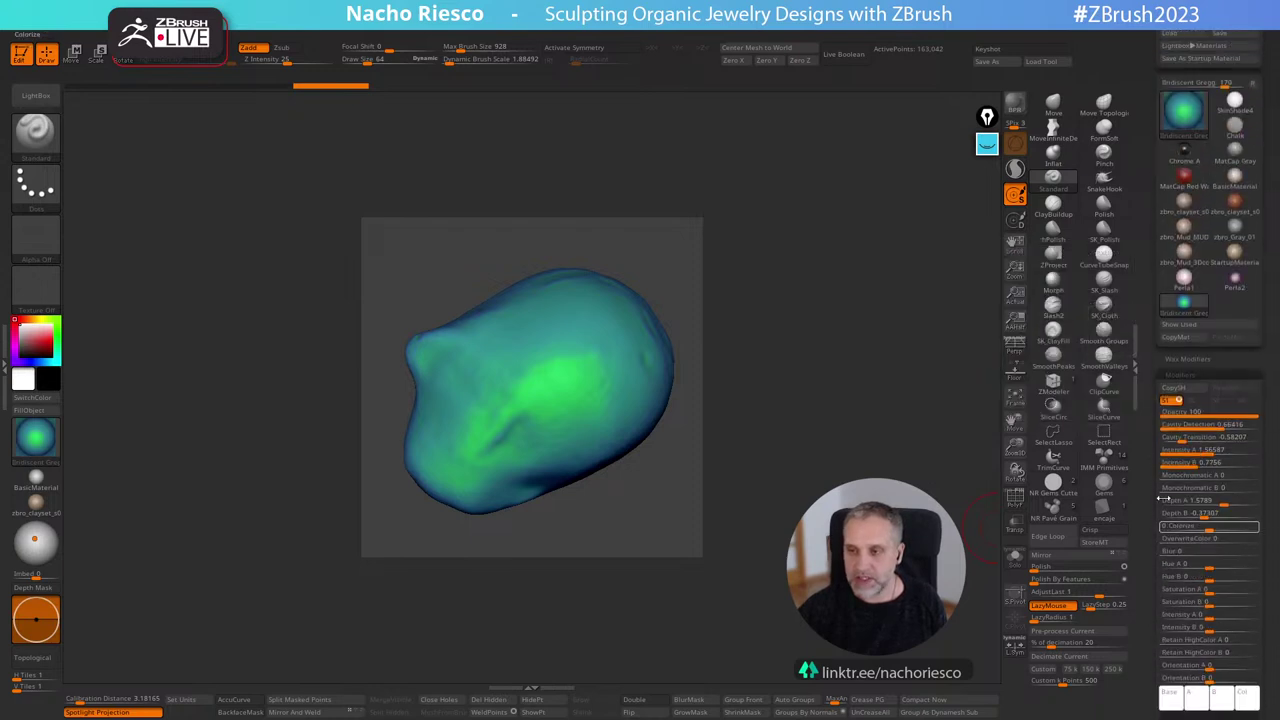
Compare Perla2 once more on the pearl, then set the material back to Perla1 and view its modifiers.
click(1238, 284)
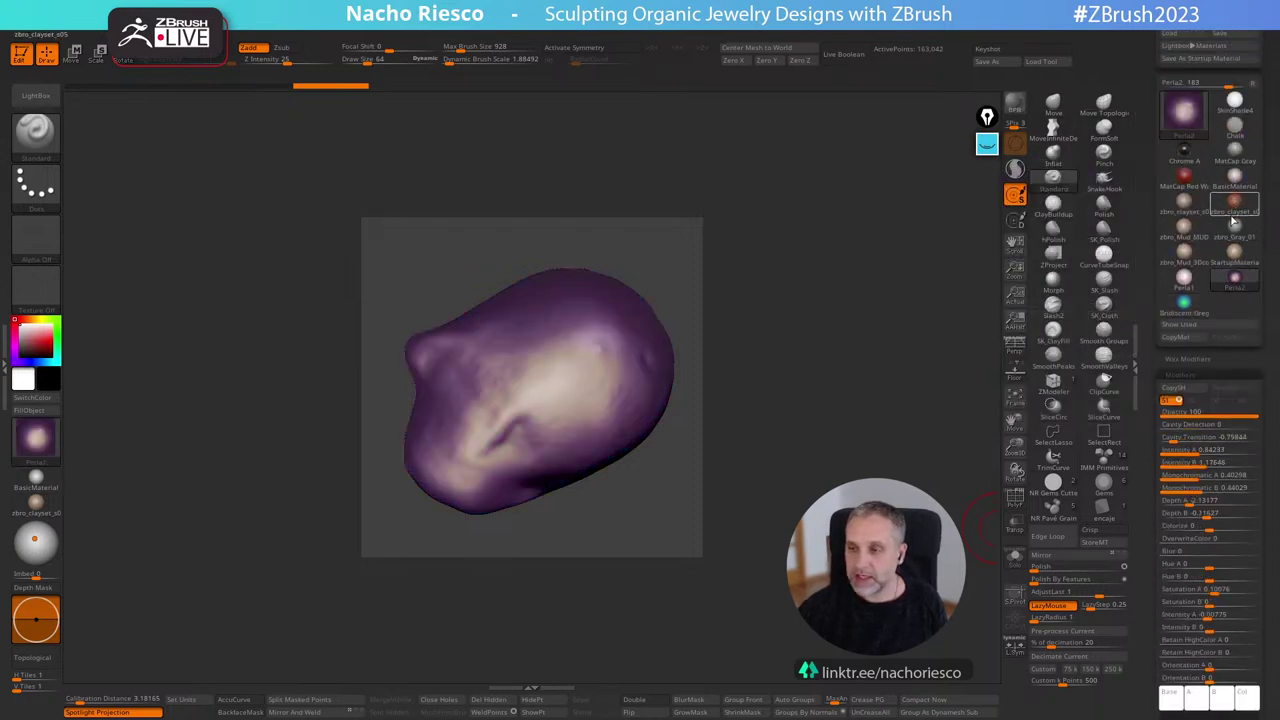
click(1184, 278)
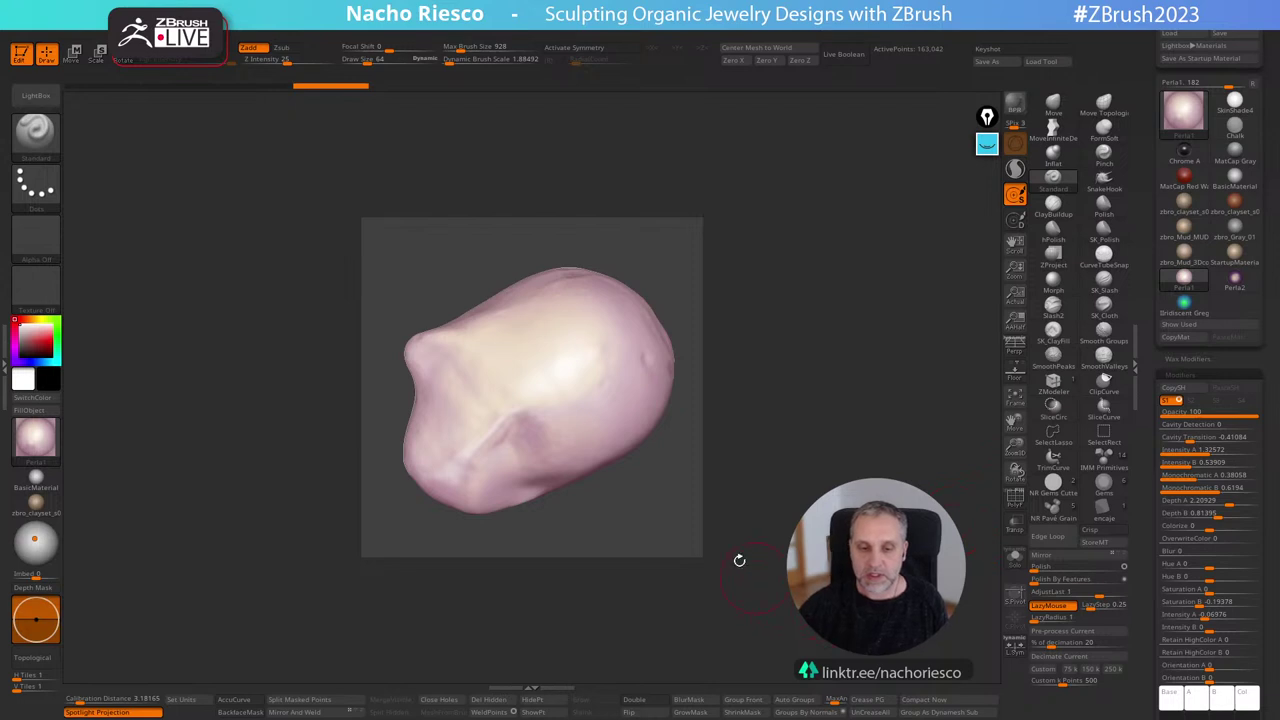
click(125, 24)
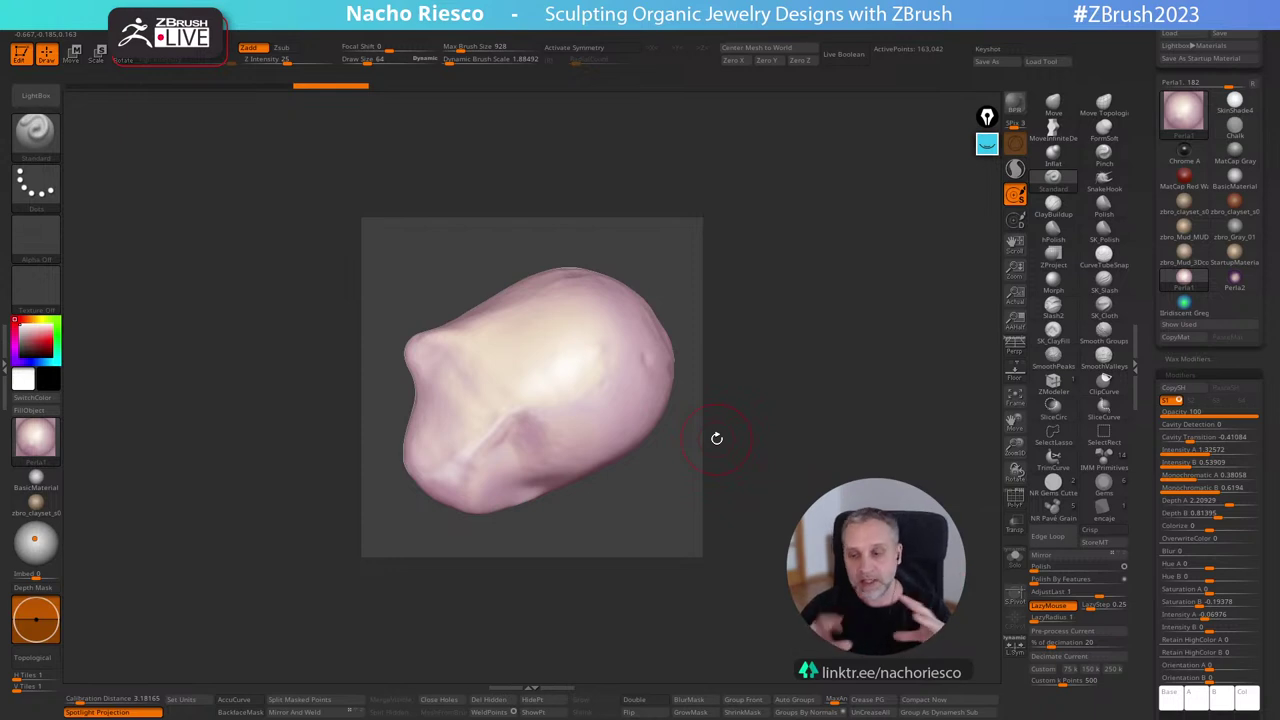
scroll(1149, 432, down, 3)
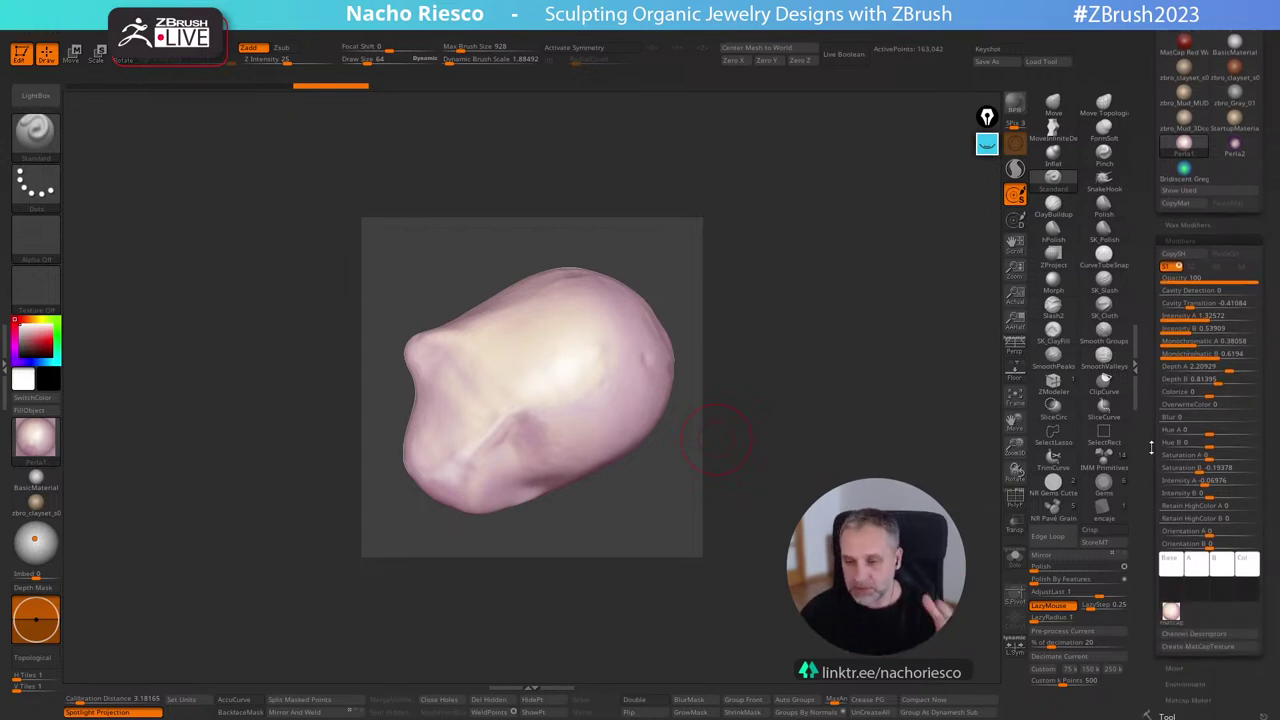
Create a new document without saving the changes to the current one.
scroll(1150, 447, down, 1)
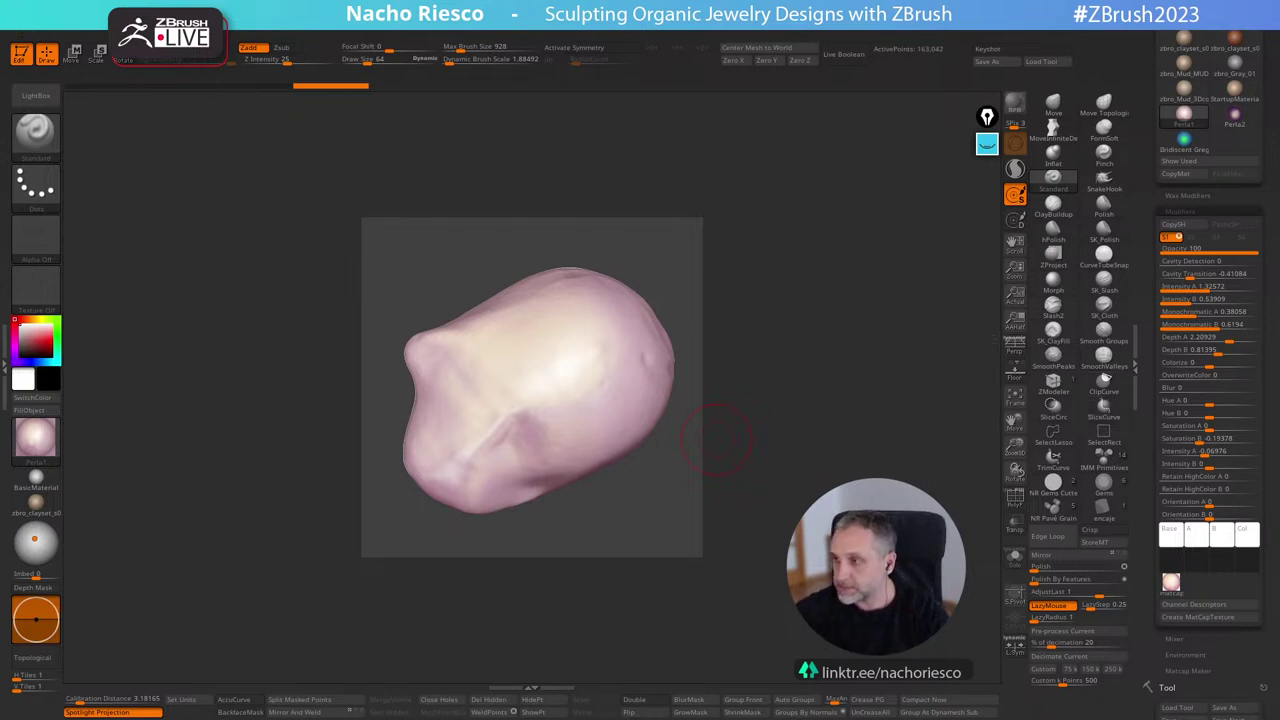
scroll(1143, 478, down, 4)
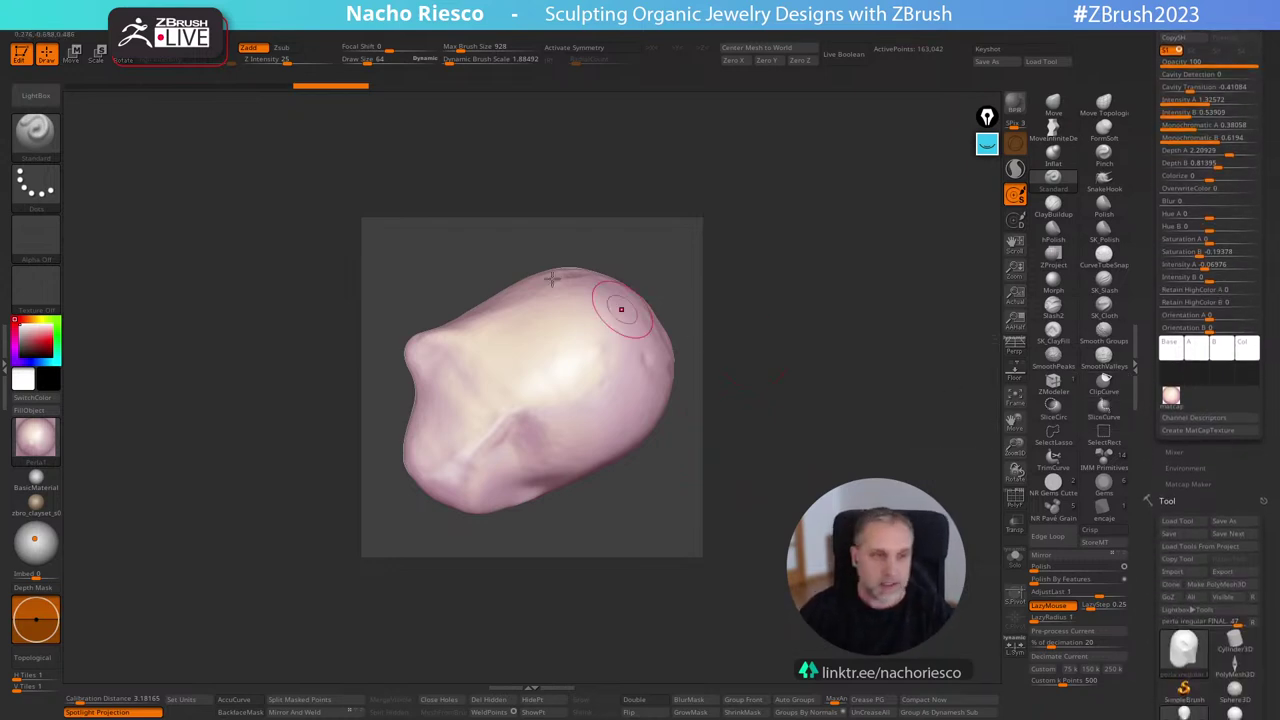
click(124, 22)
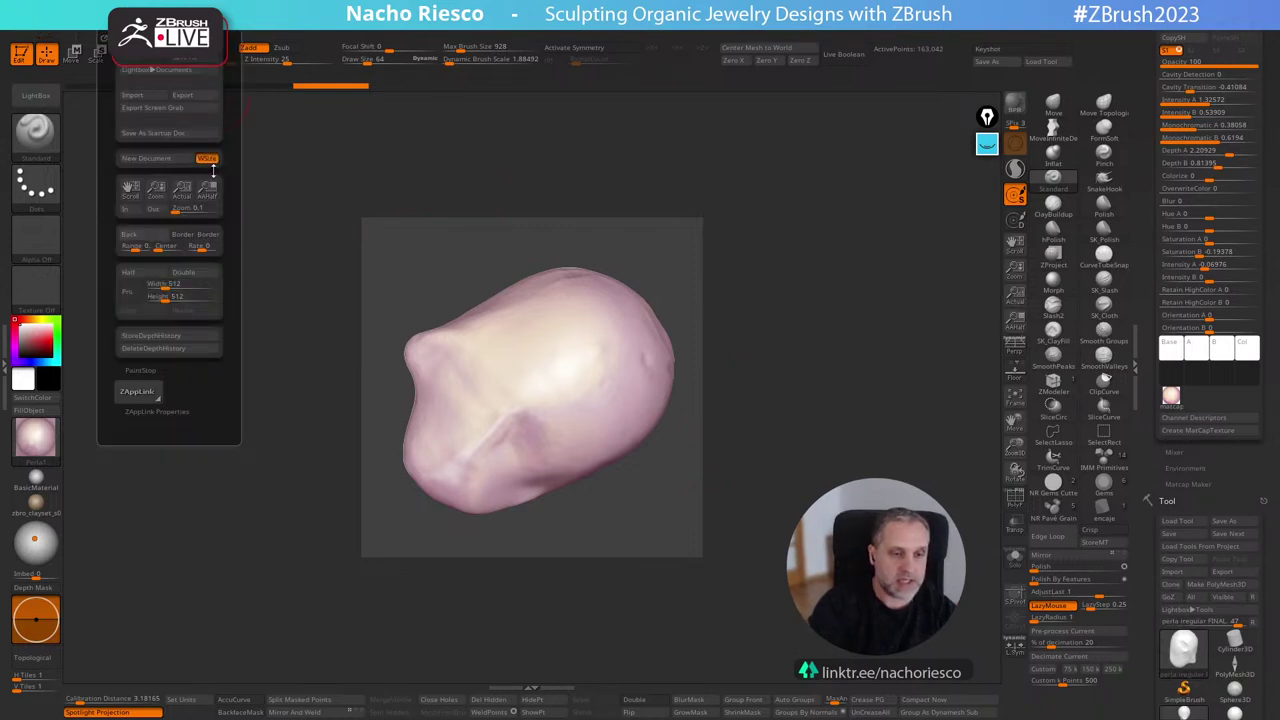
click(155, 158)
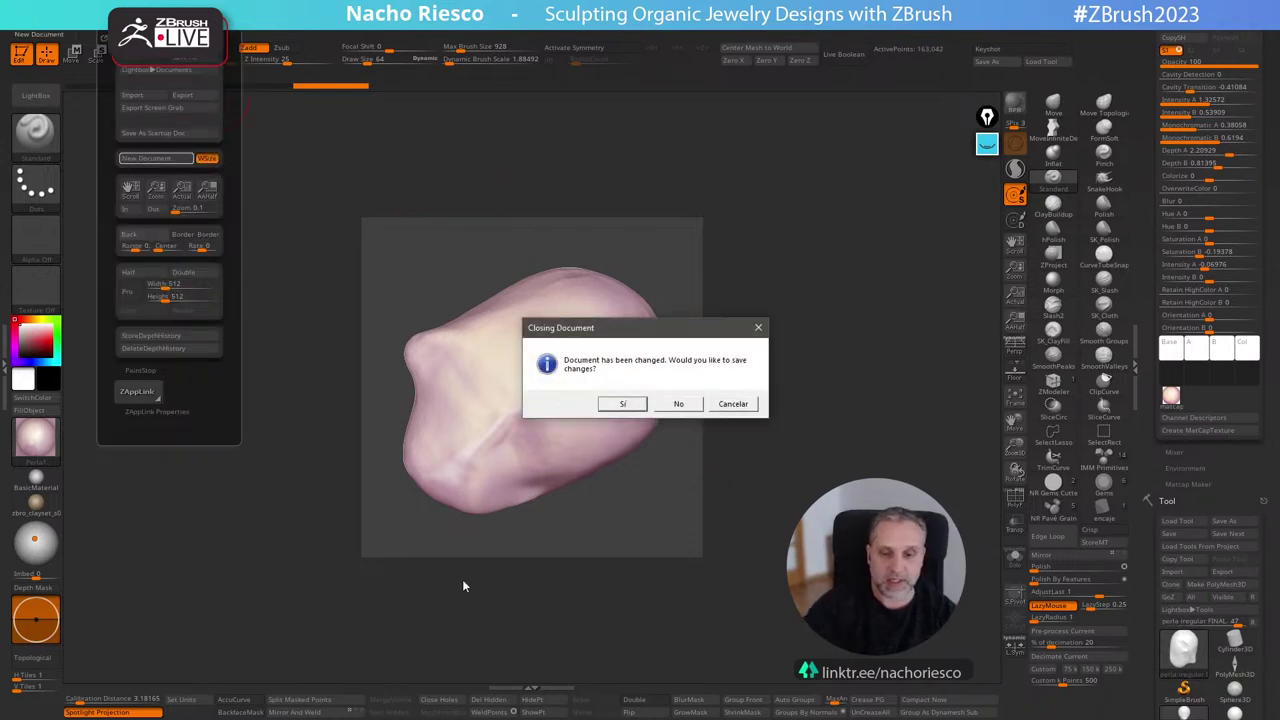
click(678, 403)
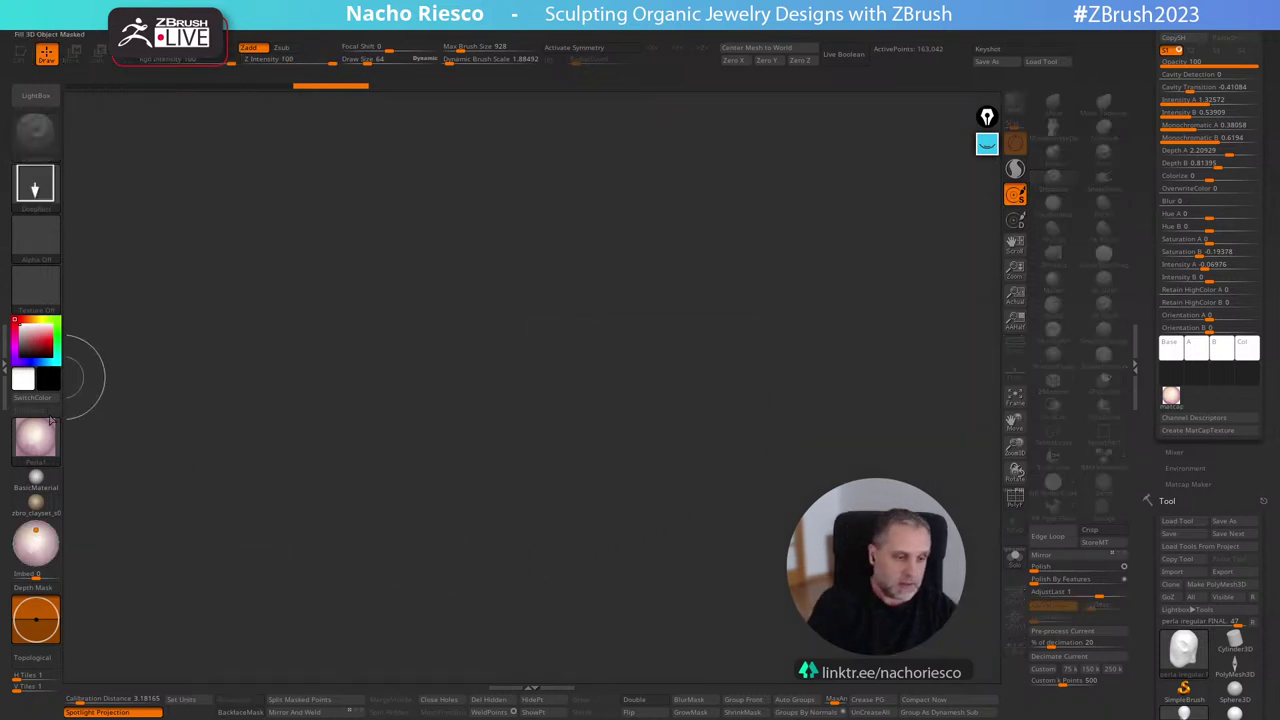
Pick the canvas's dark grey as the active color and apply it as the document background color.
drag(24, 380, 89, 326)
click(114, 26)
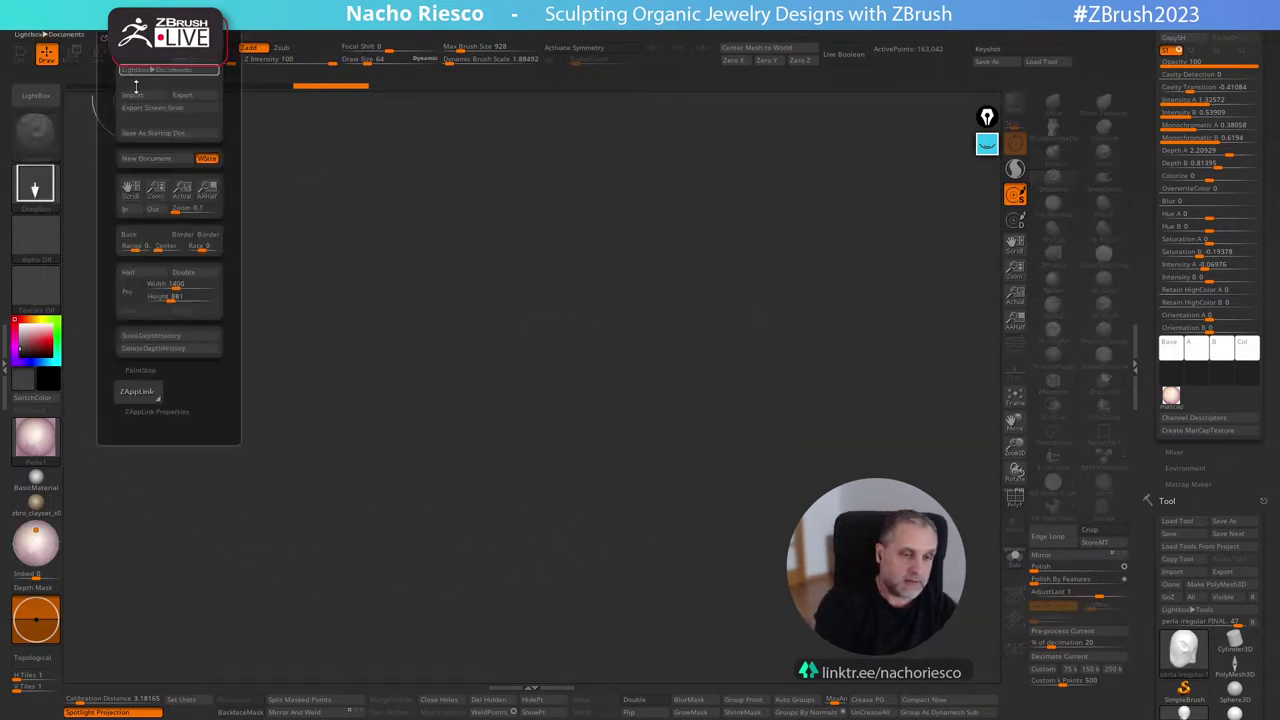
click(152, 234)
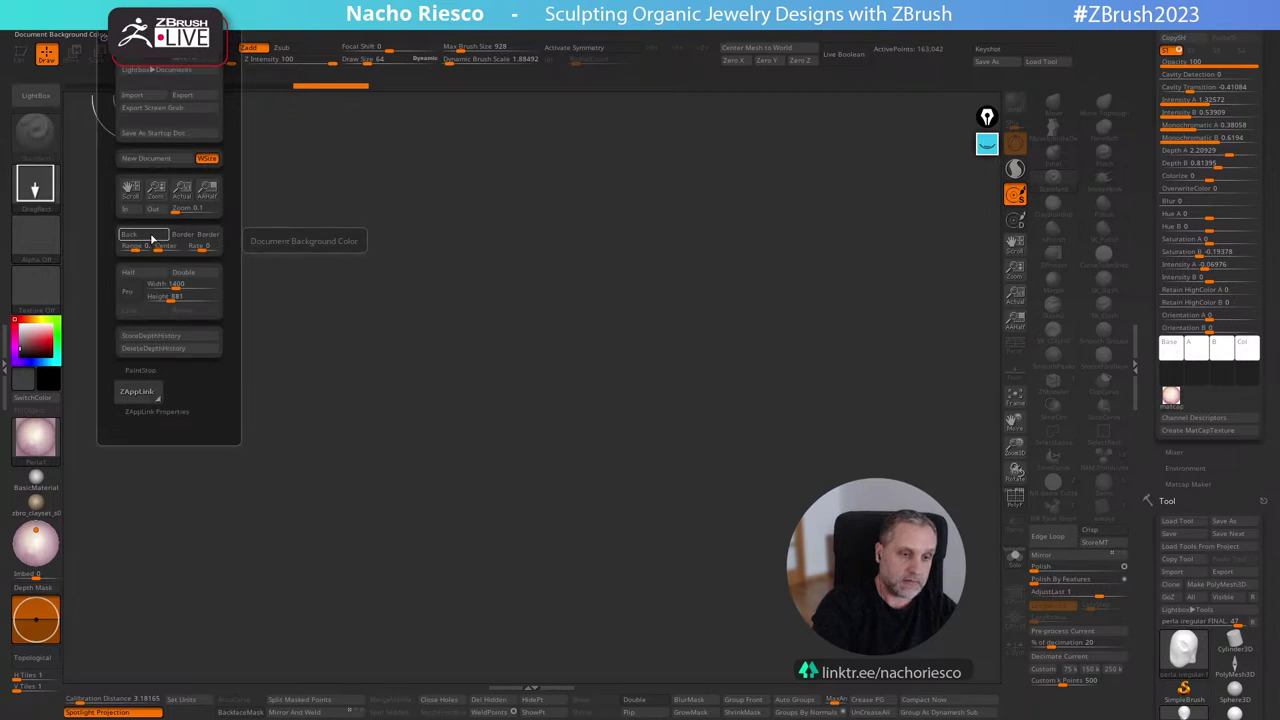
click(150, 234)
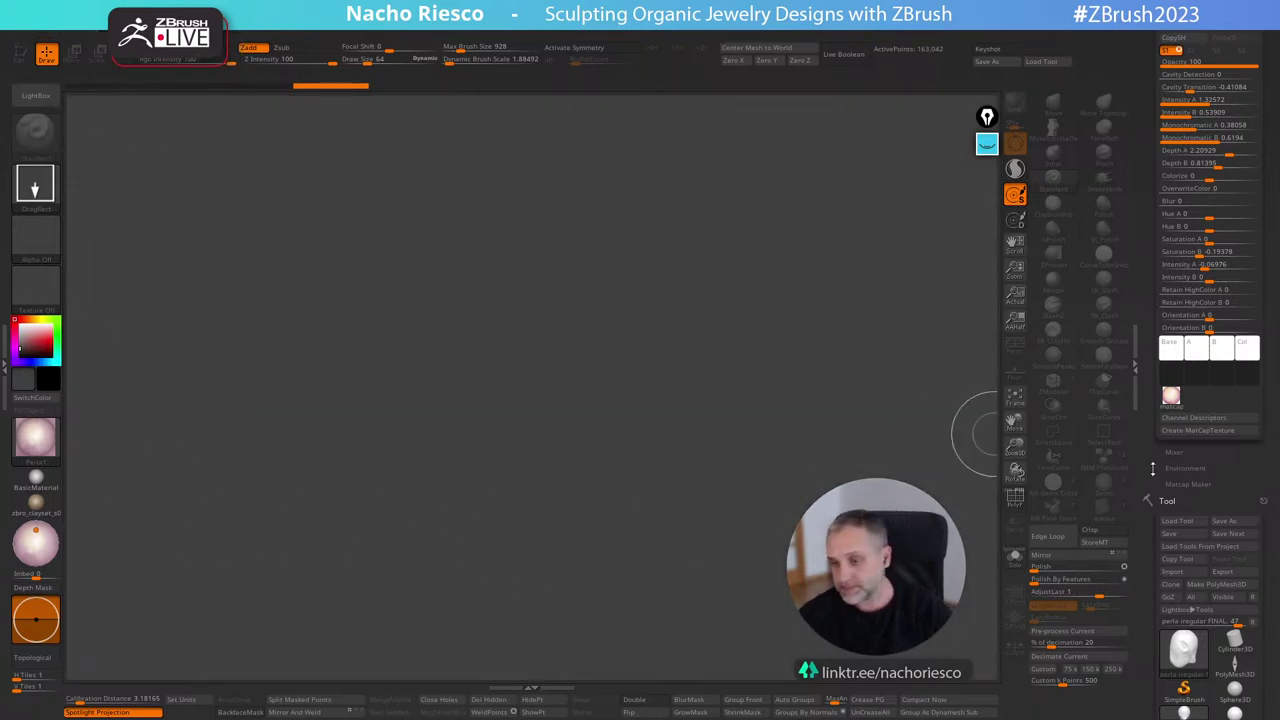
Place the irregular pearl model on the empty canvas in Edit mode, set the color back to white and turn the pearl sideways.
drag(1145, 143, 1150, 344)
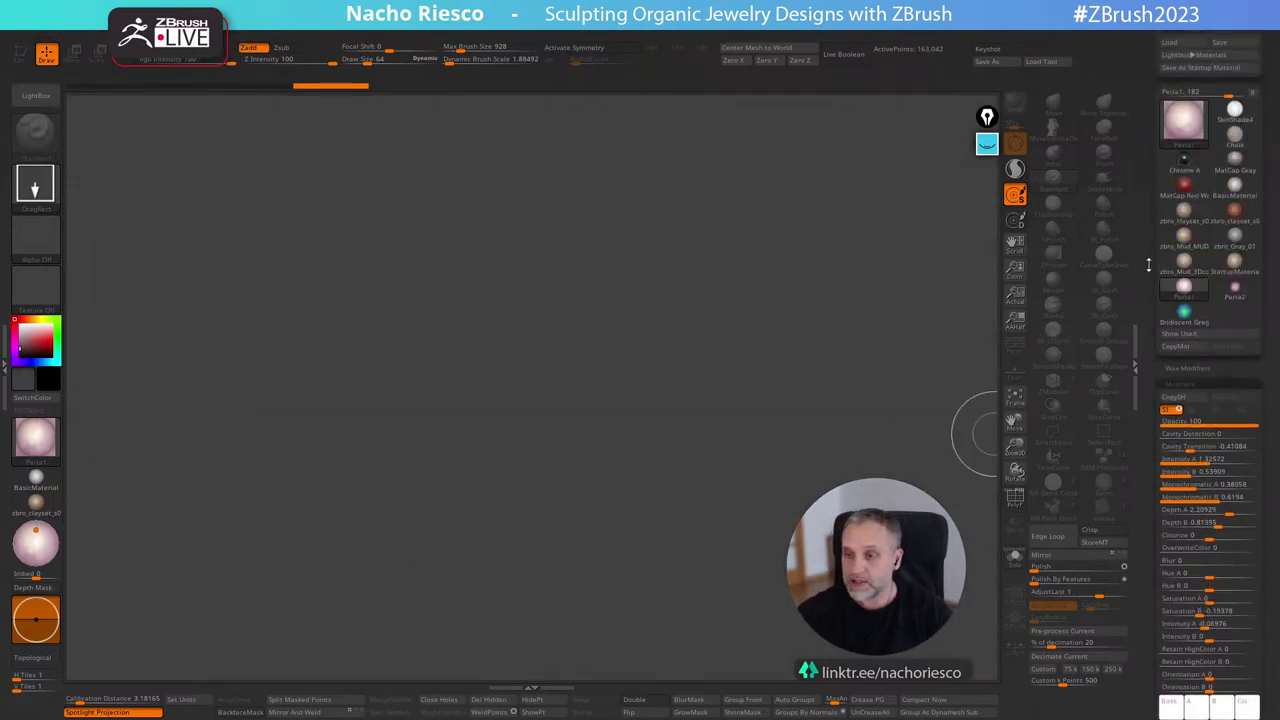
drag(1148, 265, 1136, 98)
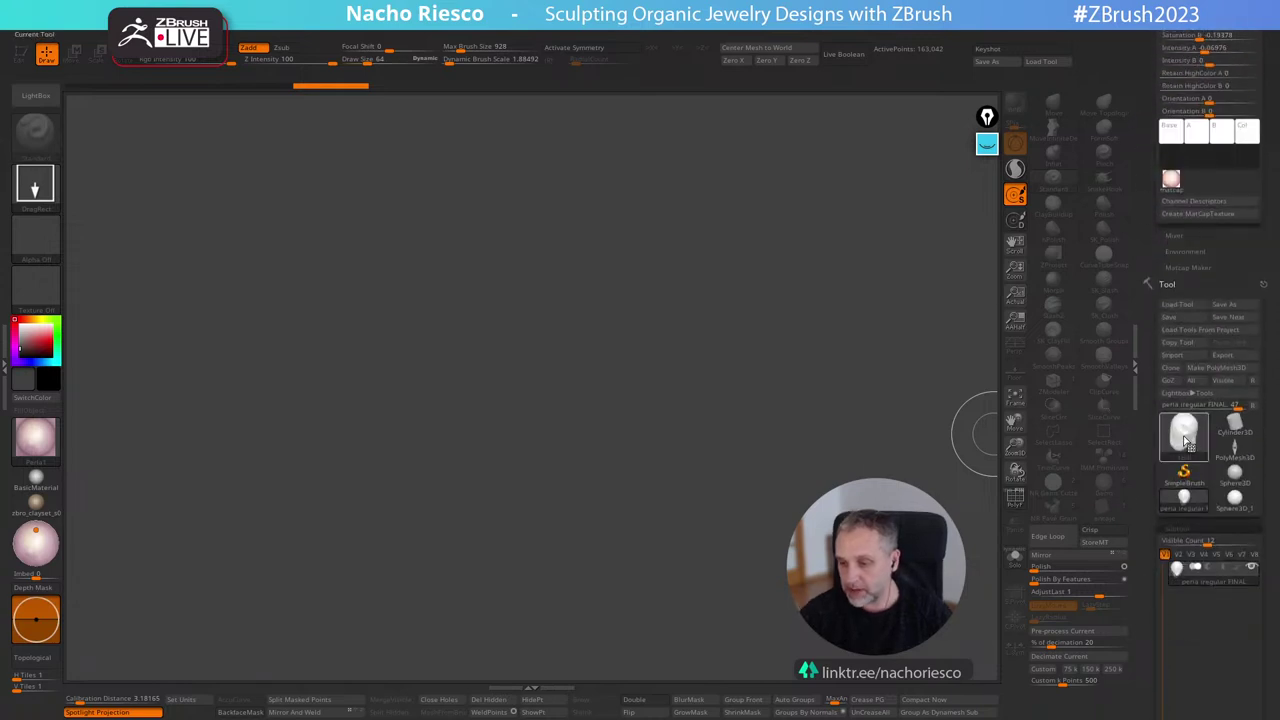
drag(589, 396, 646, 573)
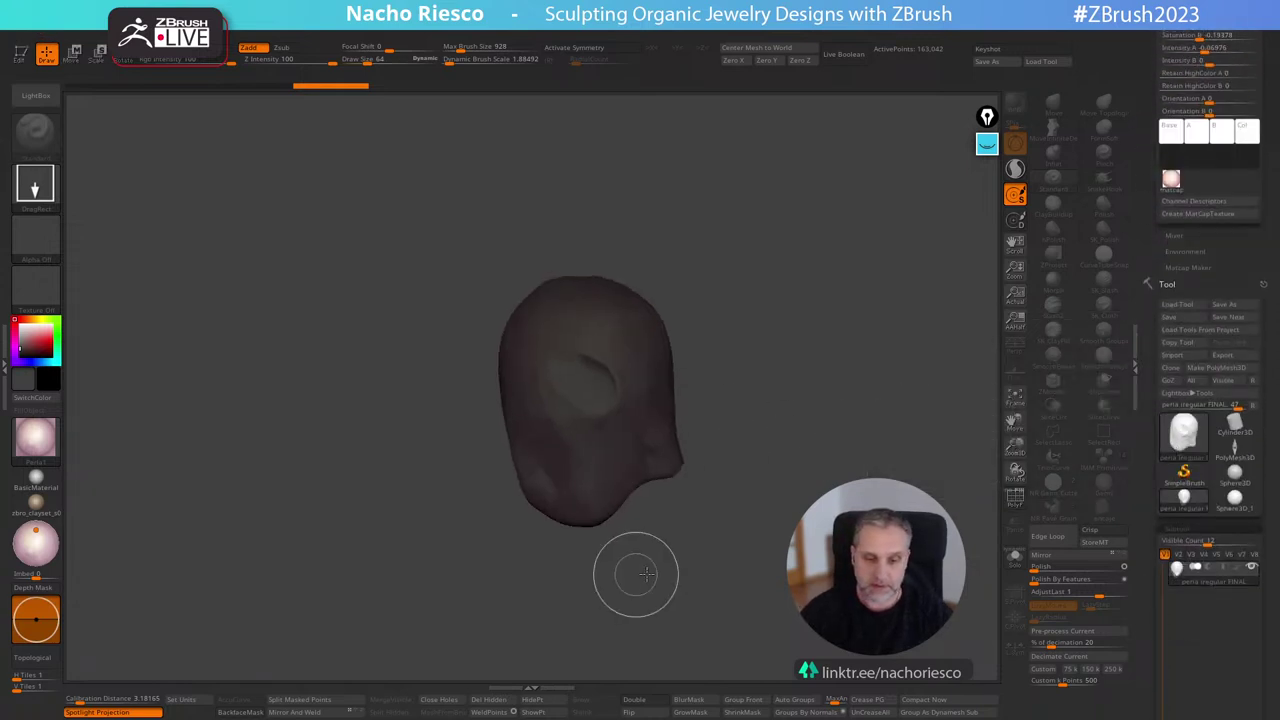
key(t)
click(16, 321)
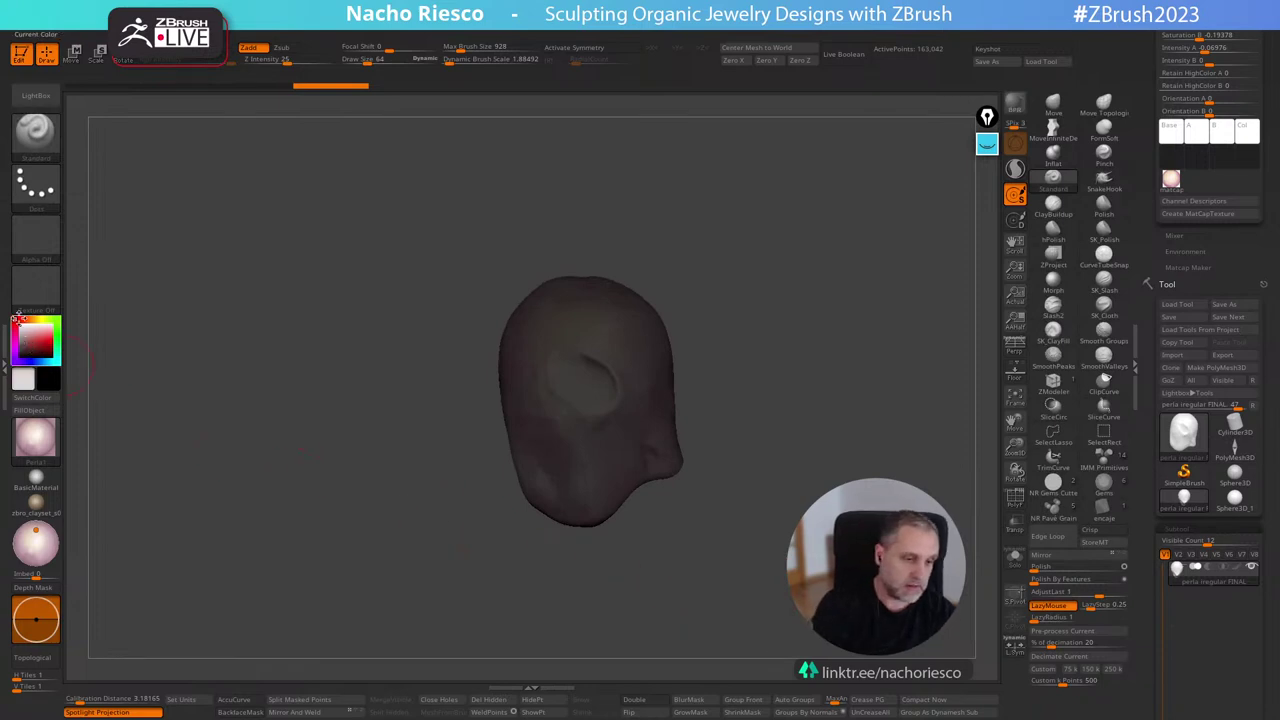
mouse_move(850, 560)
shift+mouse_down()
mouse_move(743, 487)
mouse_move(795, 575)
mouse_move(905, 560)
mouse_move(915, 480)
mouse_move(816, 396)
mouse_move(835, 566)
shift+mouse_up()
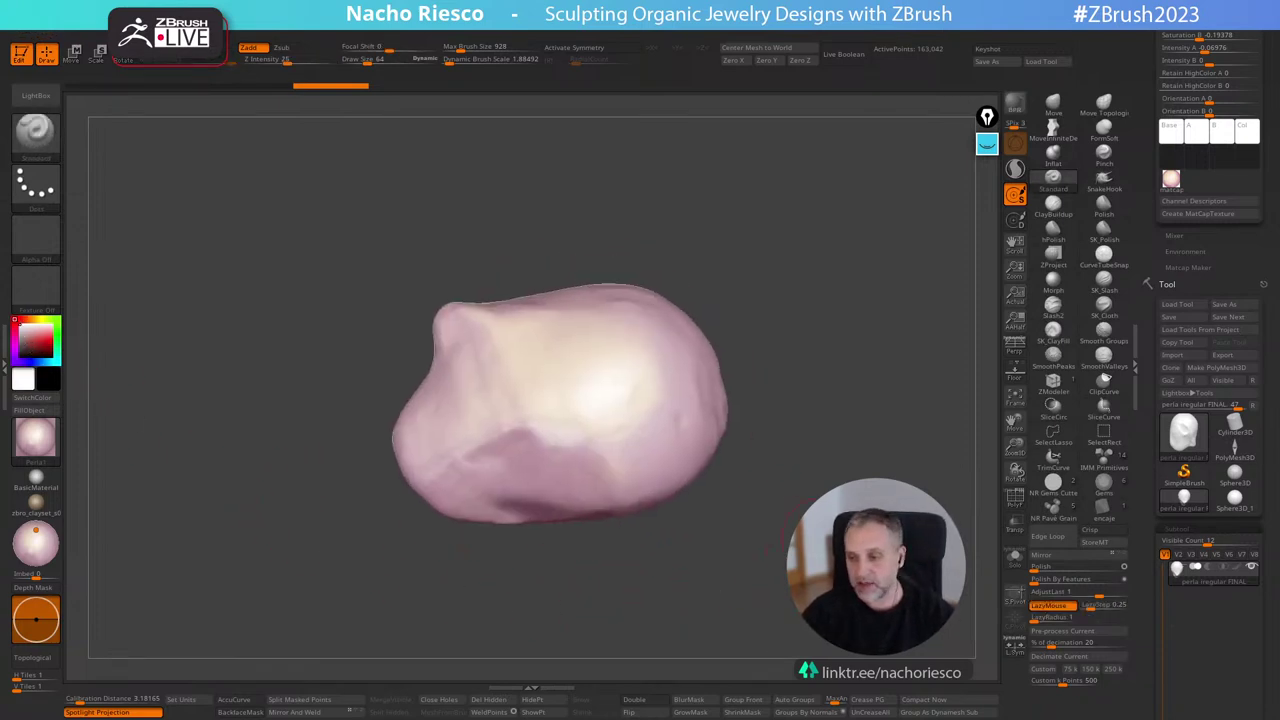
Load the Pearl.zmt material from LightBox's RedShift materials folder onto the irregular pearl.
drag(1147, 335, 1143, 451)
drag(1147, 263, 1153, 387)
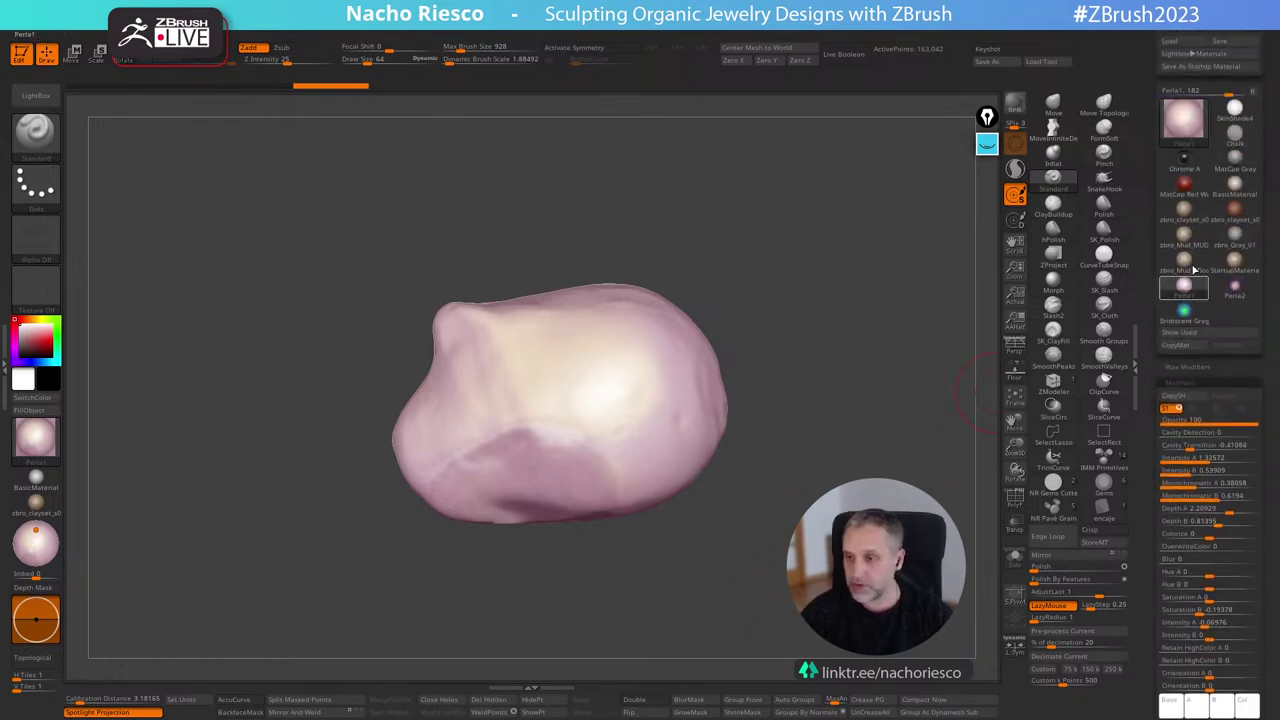
click(36, 95)
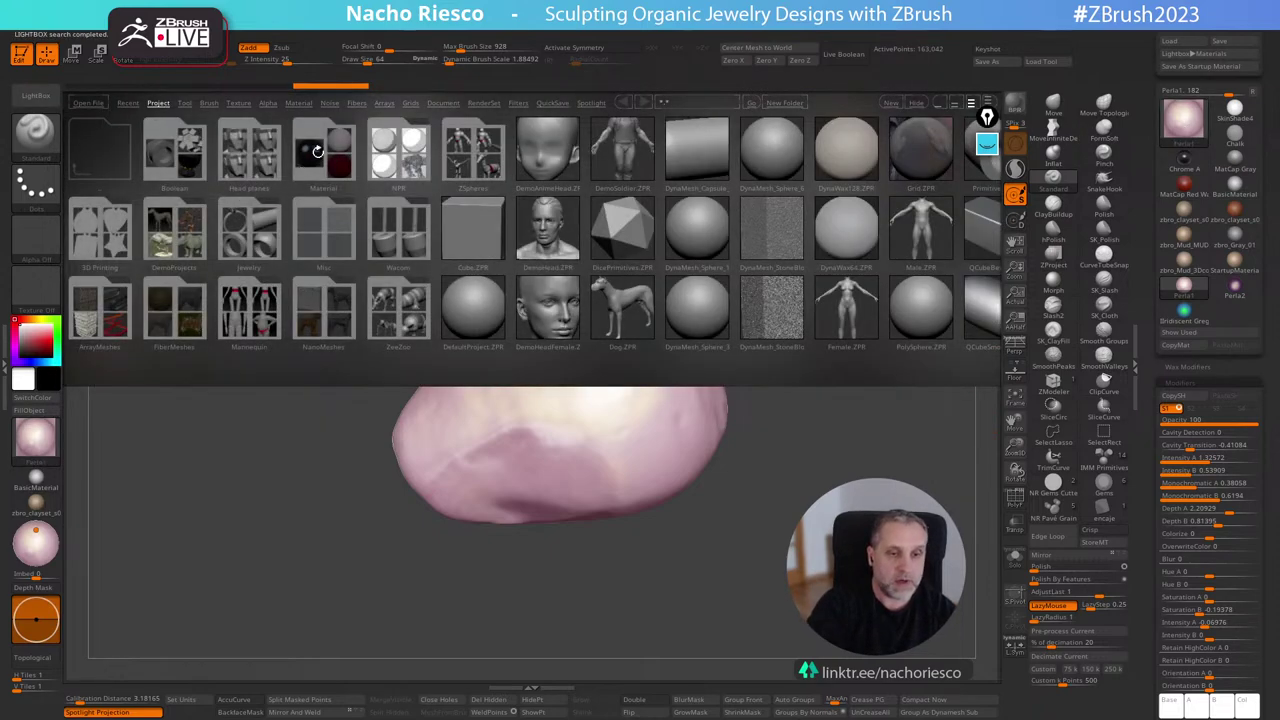
click(300, 103)
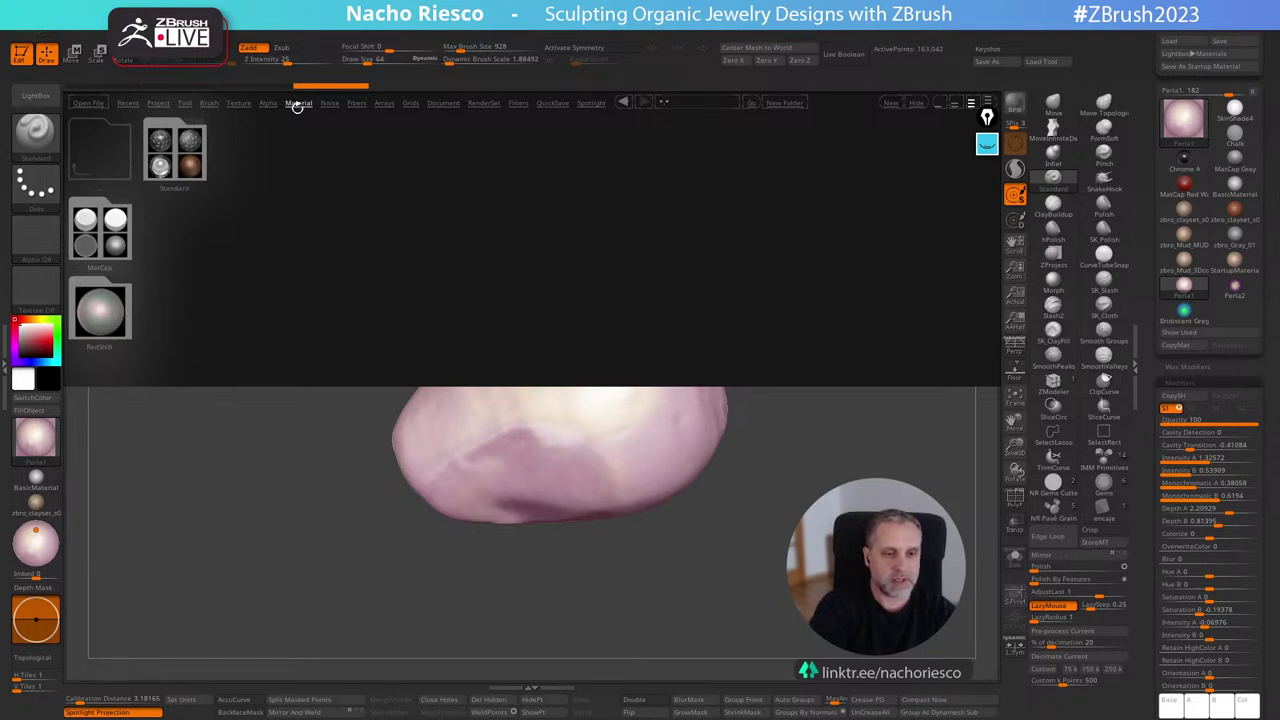
click(108, 316)
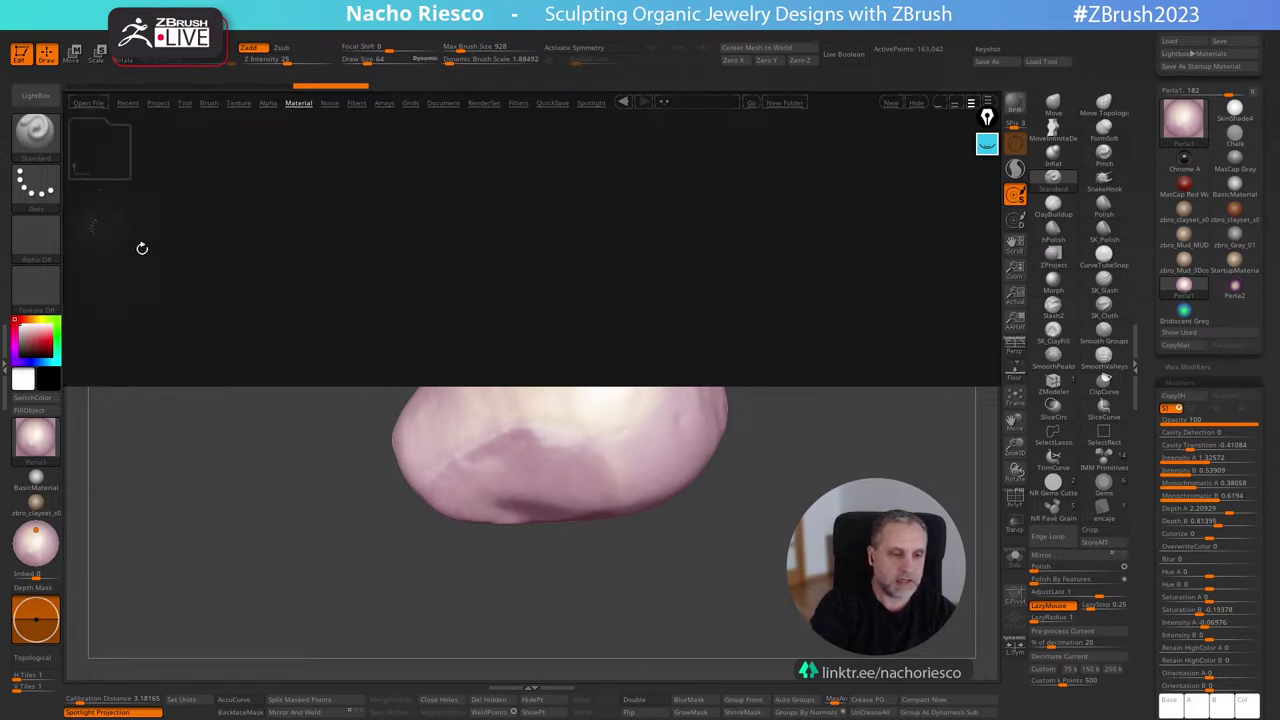
click(103, 238)
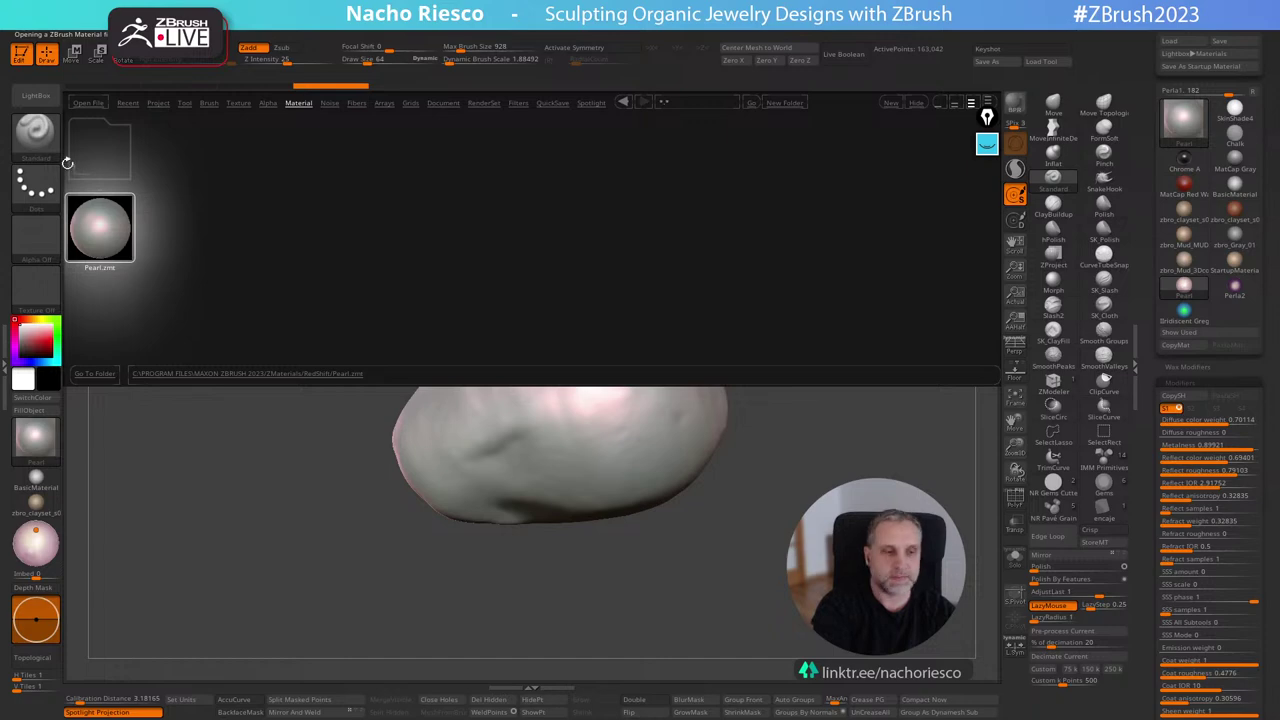
mouse_move(870, 499)
mouse_down()
mouse_move(888, 506)
mouse_move(870, 496)
mouse_up()
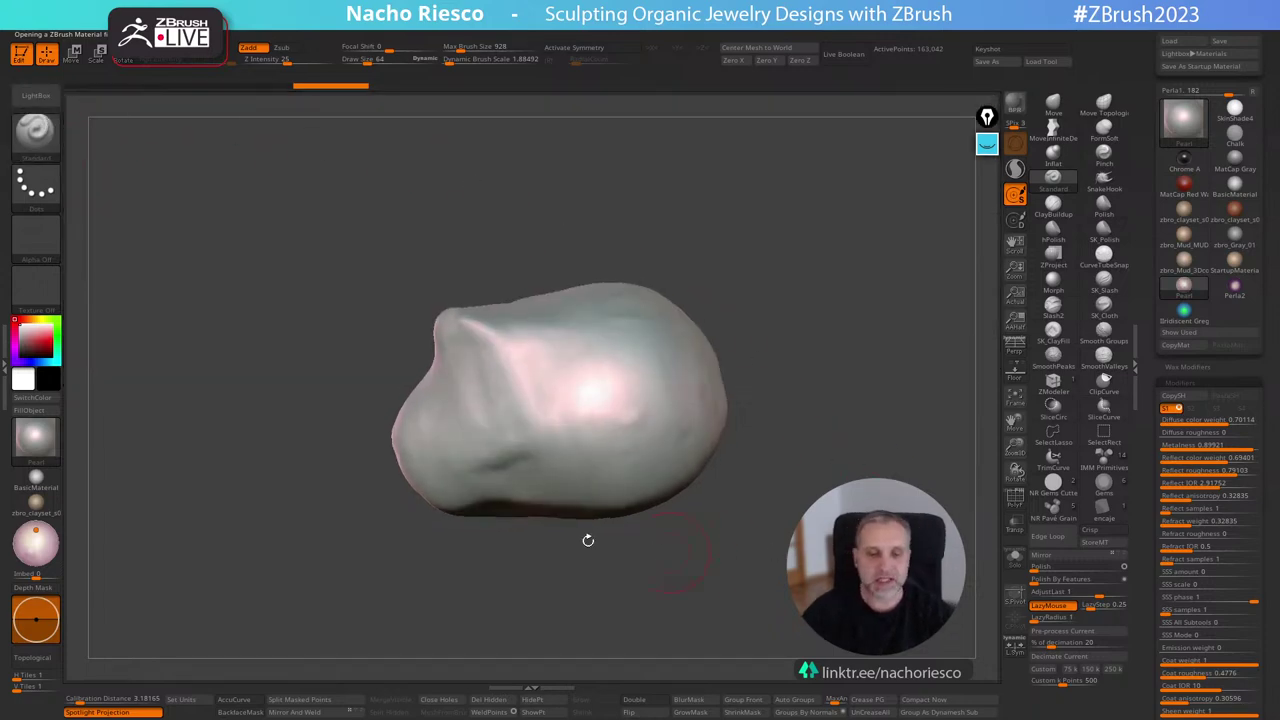
Examine the Redshift Pearl material's modifiers and color swatches, and check its shading while rotating the model.
click(45, 444)
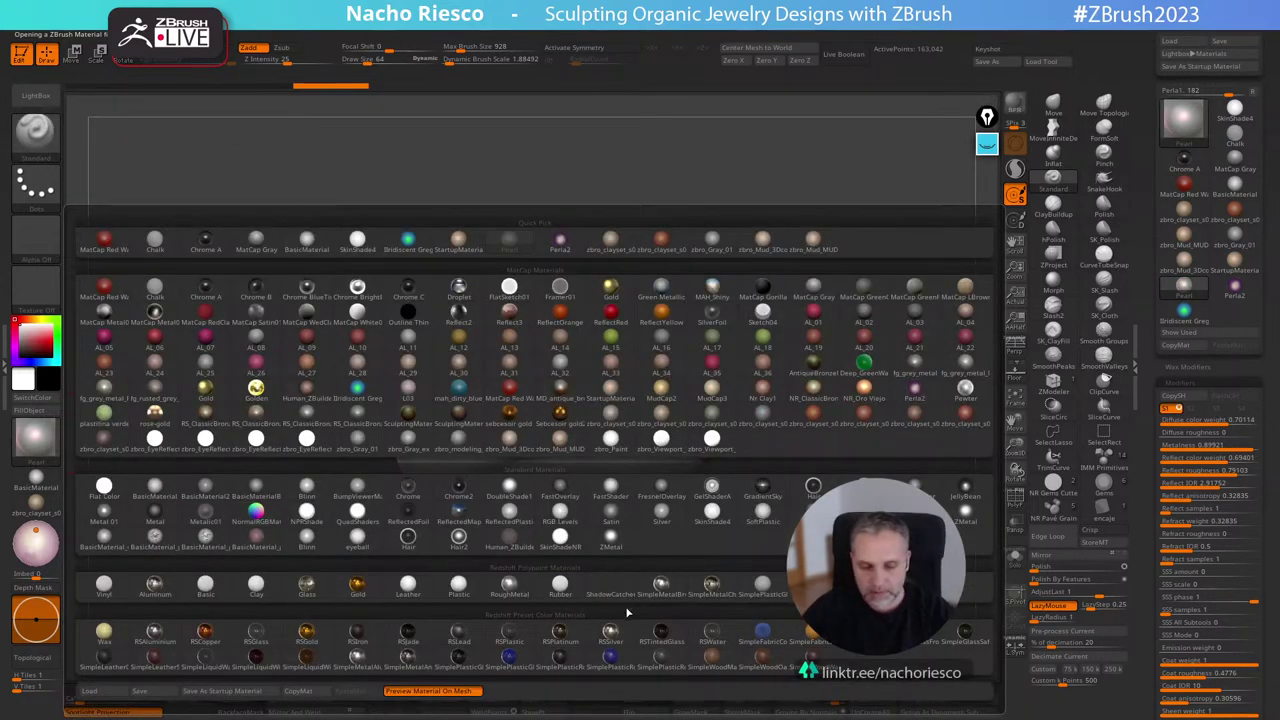
mouse_move(519, 578)
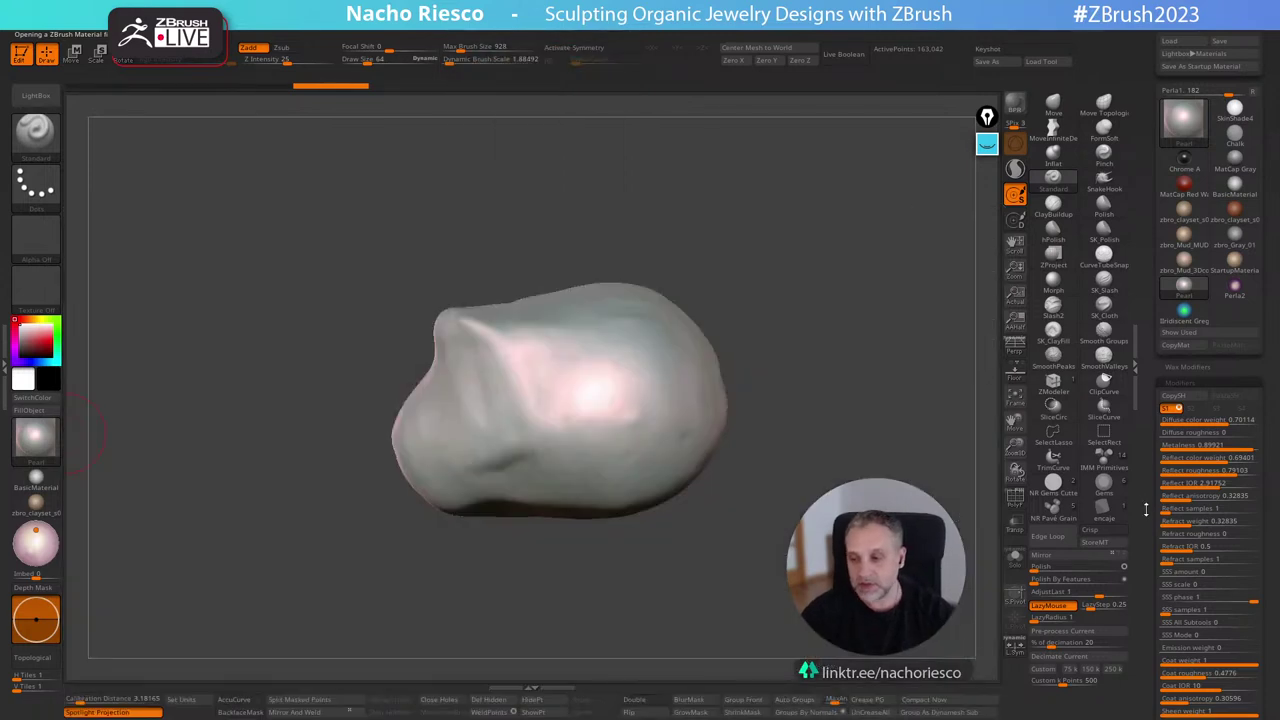
drag(1146, 508, 1150, 377)
scroll(1219, 427, up, 3)
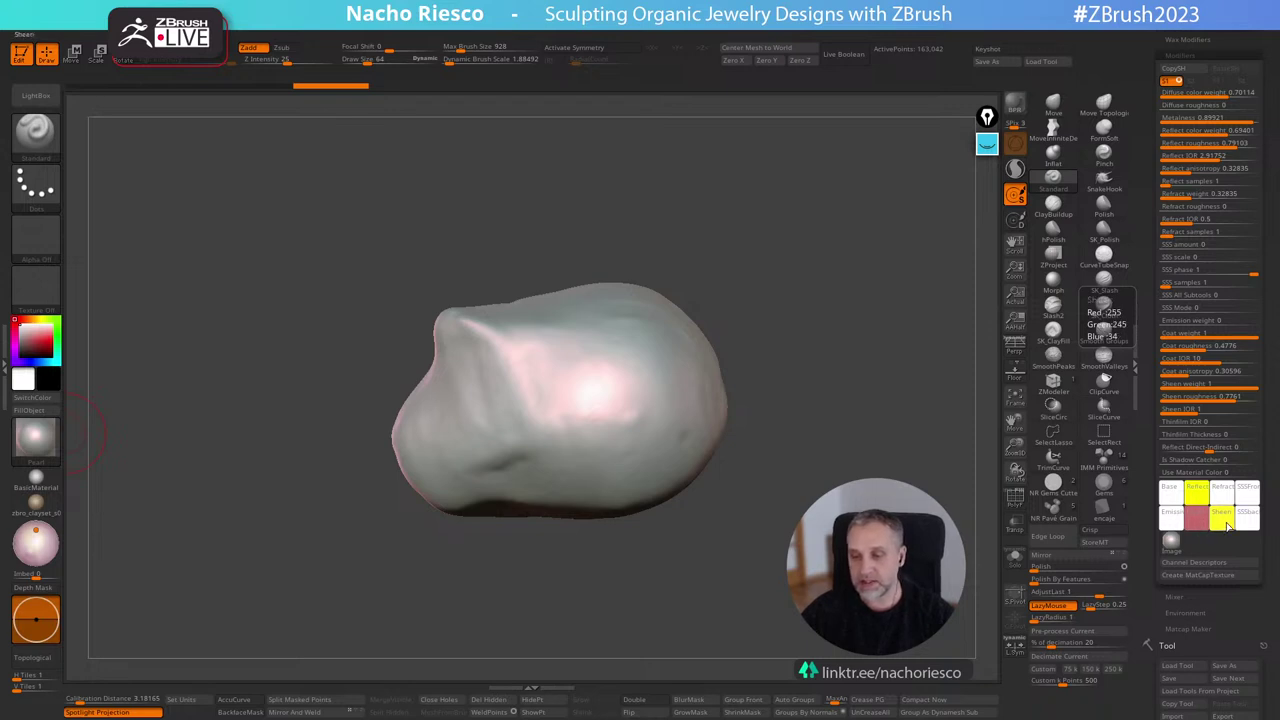
mouse_move(925, 515)
mouse_down()
mouse_move(845, 445)
mouse_move(922, 500)
mouse_move(820, 495)
mouse_move(830, 410)
mouse_move(940, 440)
mouse_up()
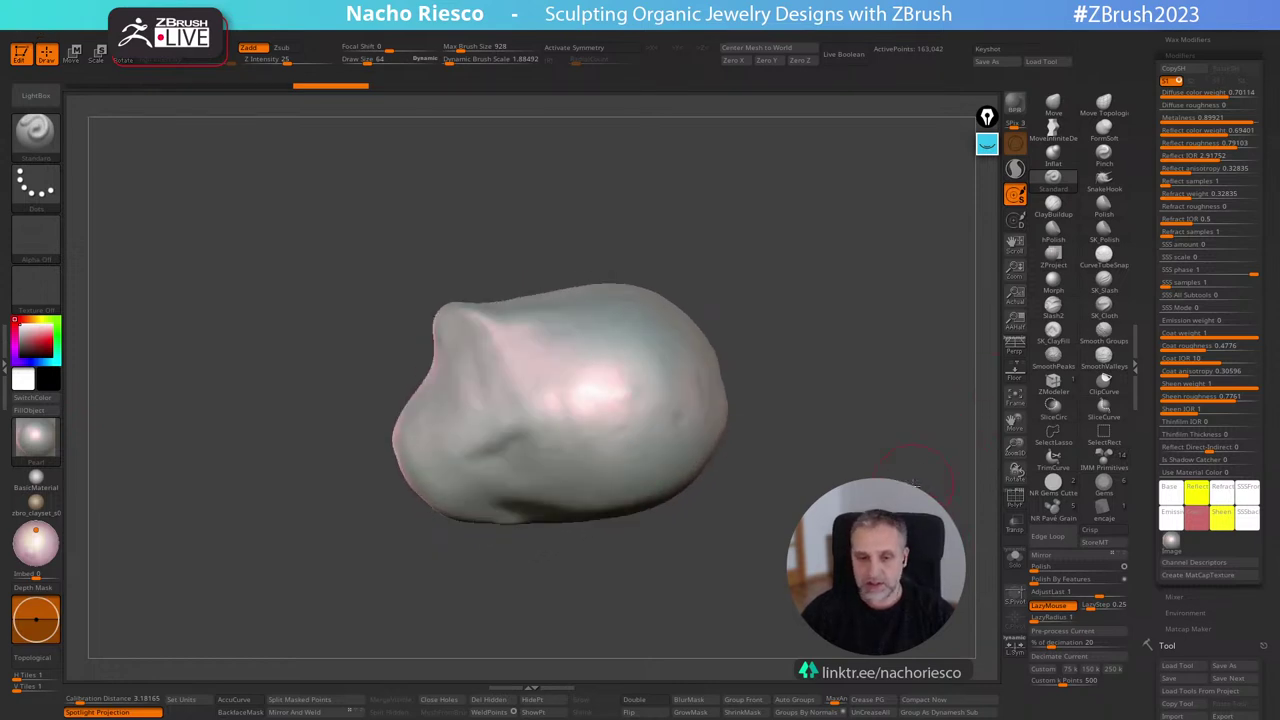
mouse_move(915, 483)
mouse_down()
mouse_move(912, 460)
mouse_move(840, 475)
mouse_move(933, 465)
mouse_up()
Turn off Smooth surface in the pearl subtool's Redshift properties.
drag(1151, 314, 1151, 185)
drag(1148, 509, 1146, 354)
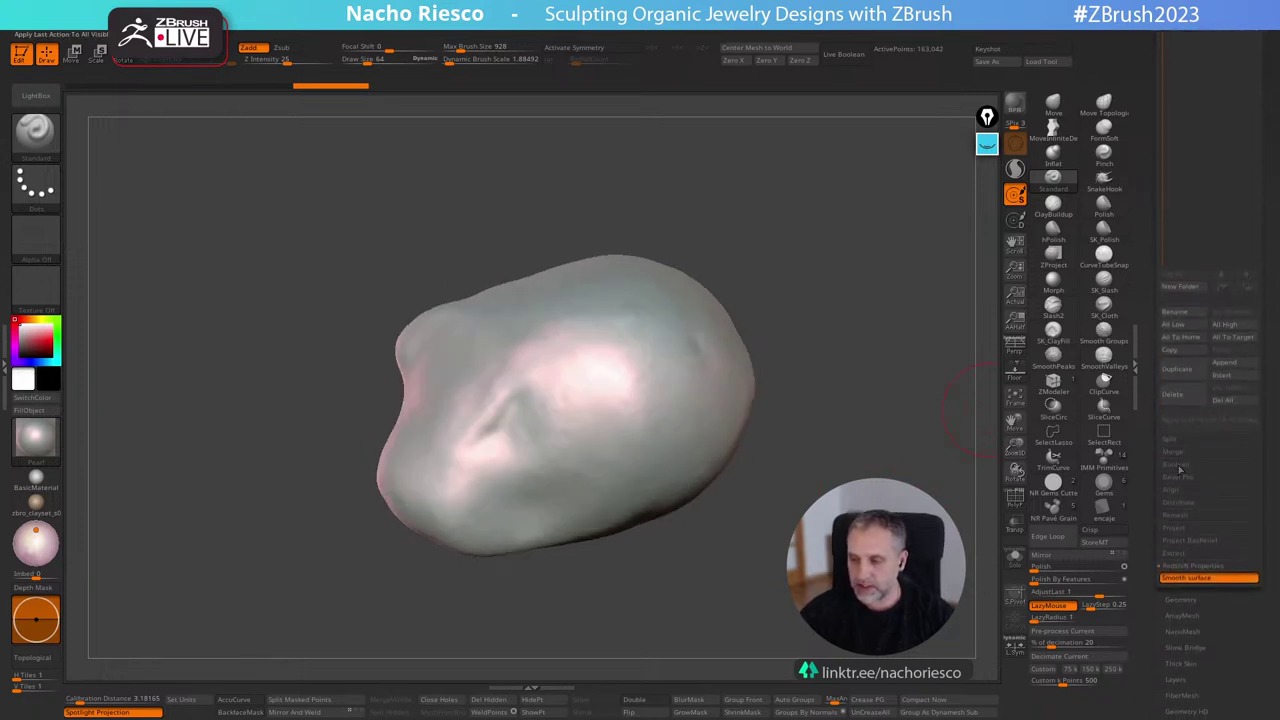
click(1187, 581)
key(ctrl+shift+z)
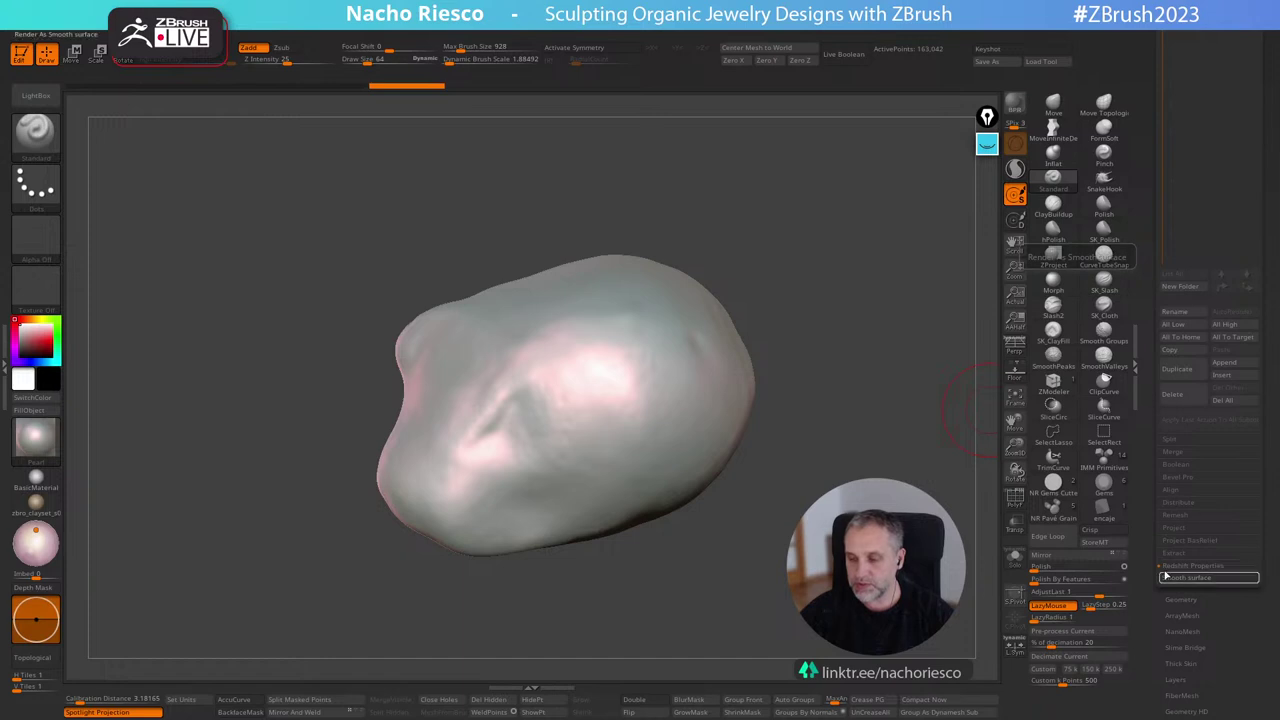
drag(1148, 538, 1153, 653)
drag(1153, 353, 1149, 660)
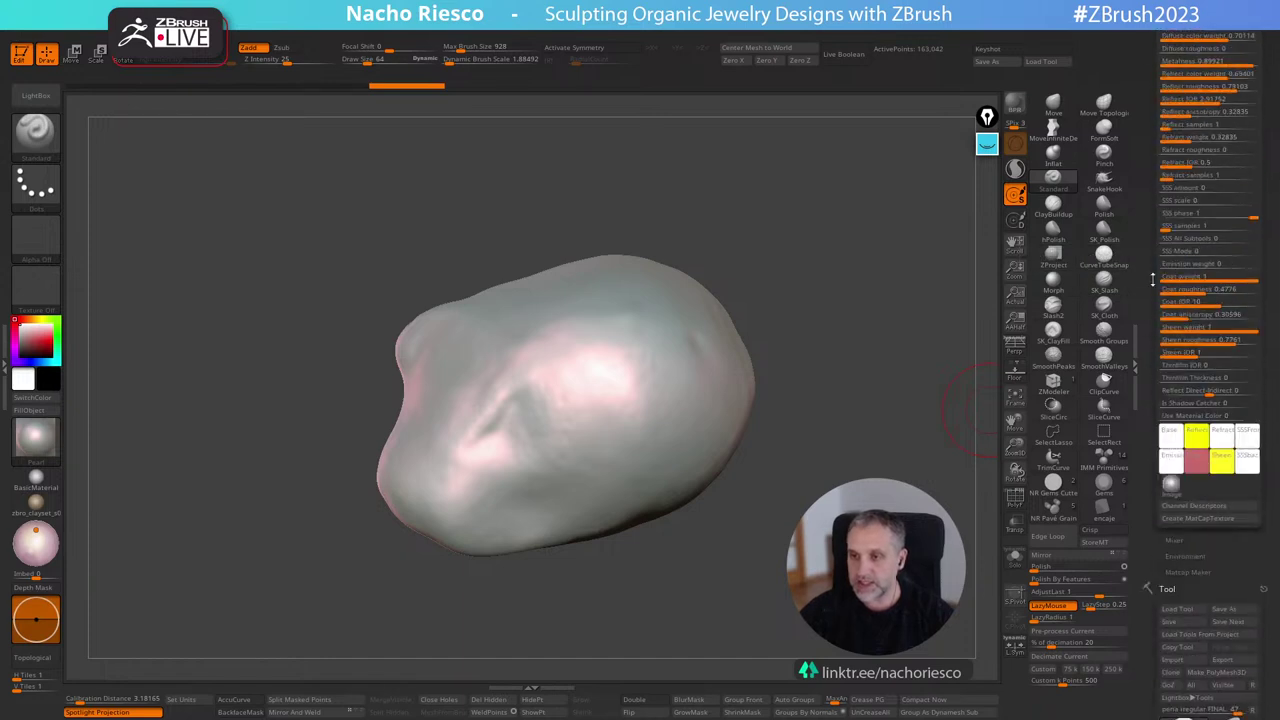
scroll(1152, 280, up, 5)
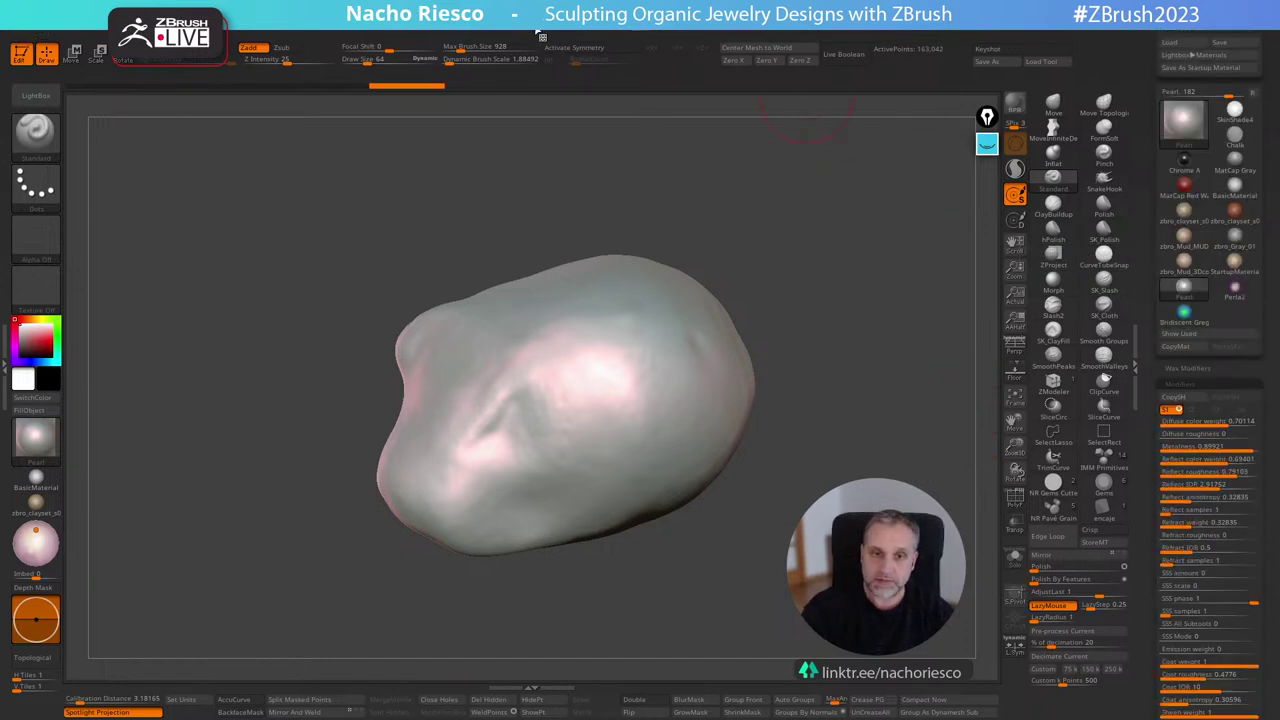
Render the pearl with Redshift, and set the renderer's Render Quality to 1 and Error Threshold to 0.12925.
click(541, 36)
click(527, 39)
mouse_move(860, 289)
mouse_down()
mouse_move(908, 472)
mouse_move(962, 459)
mouse_move(975, 440)
mouse_up()
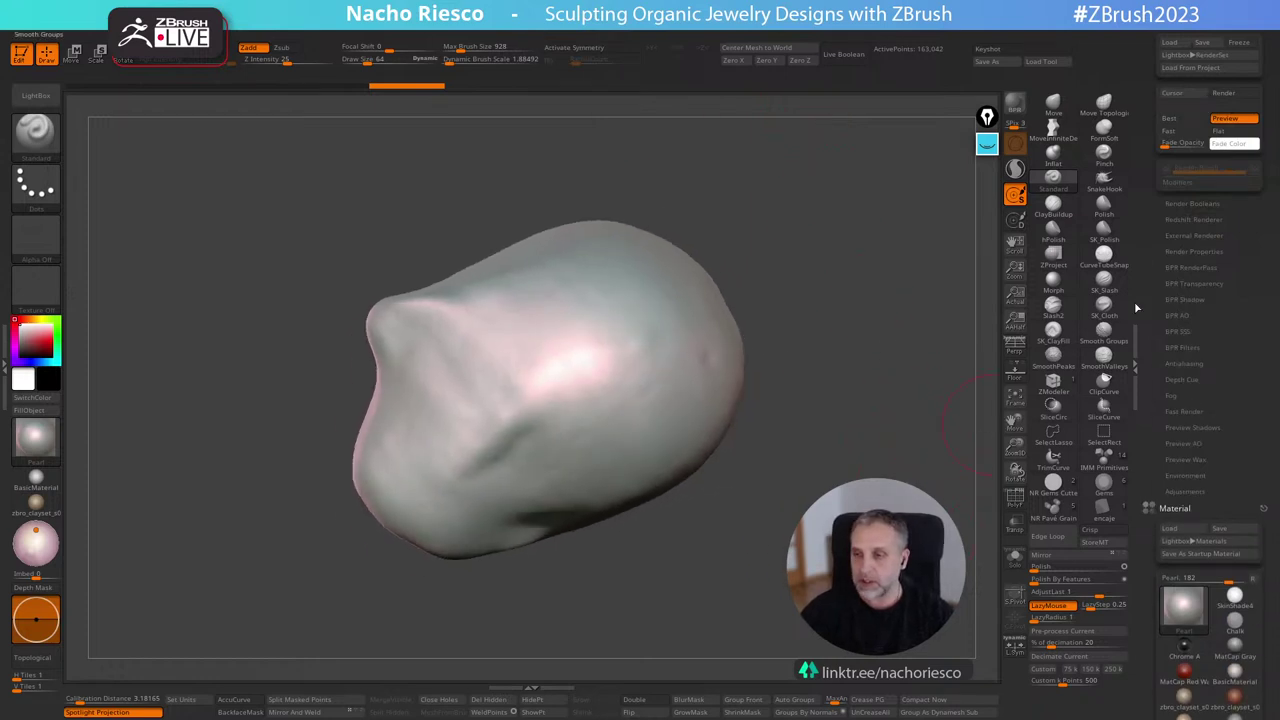
click(1188, 219)
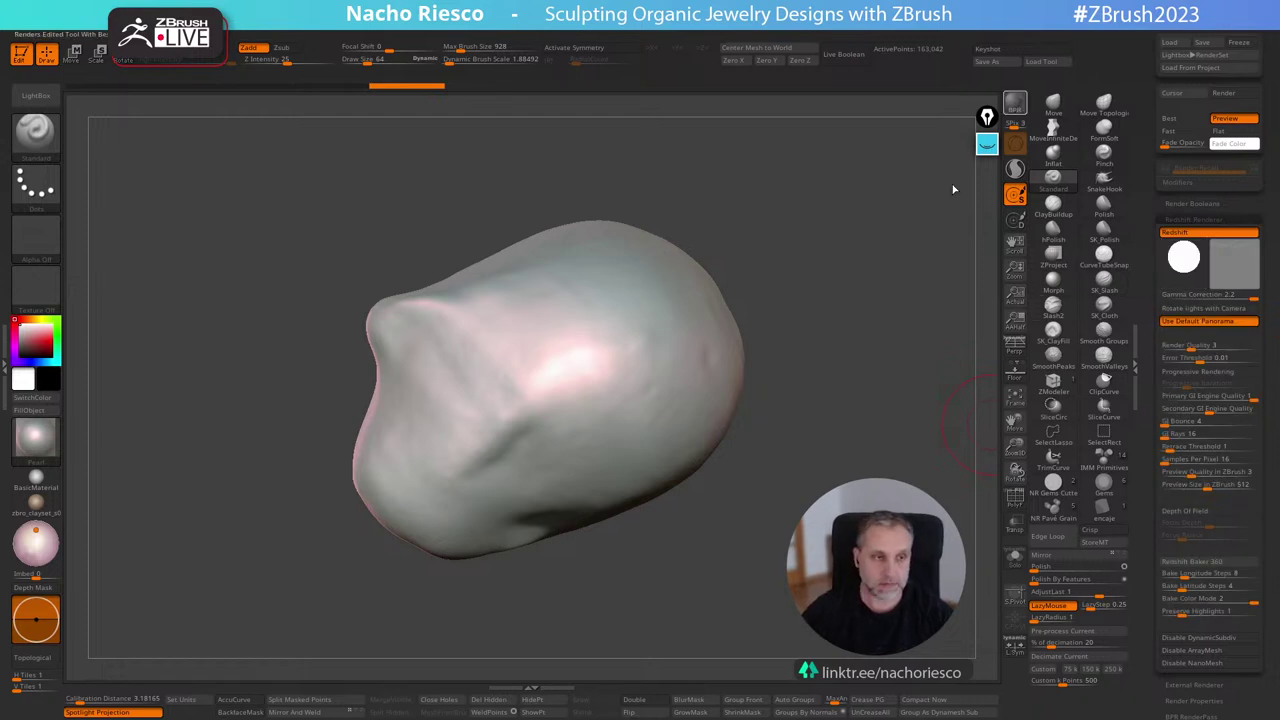
key(shift+r)
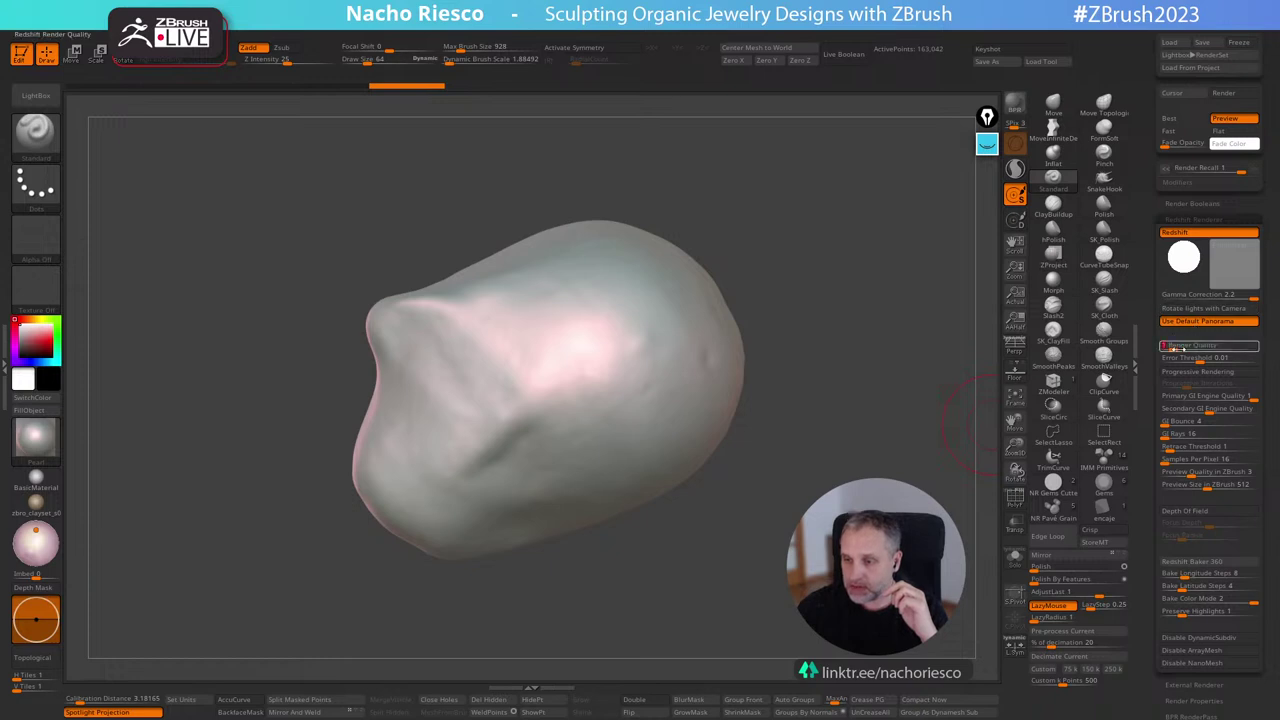
click(1222, 361)
drag(840, 423, 822, 453)
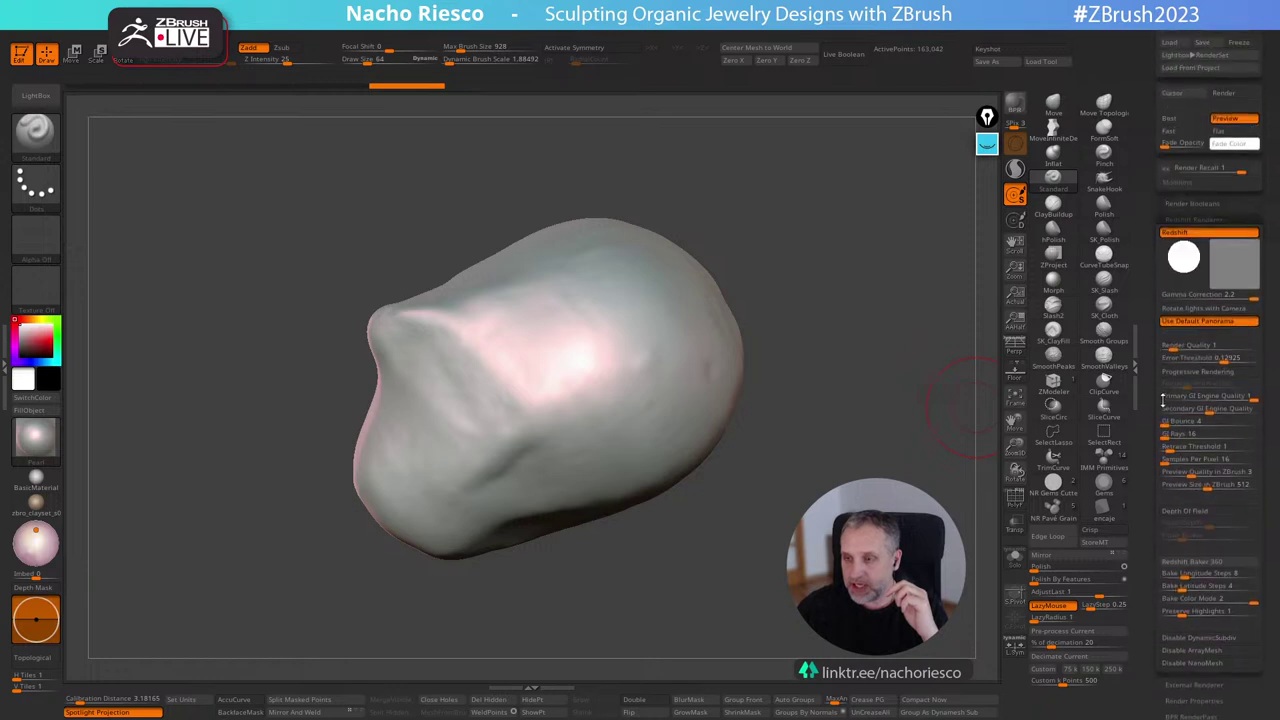
Switch the irregular pearl's material from the Redshift Pearl back to the Perla1 MatCap.
click(1148, 23)
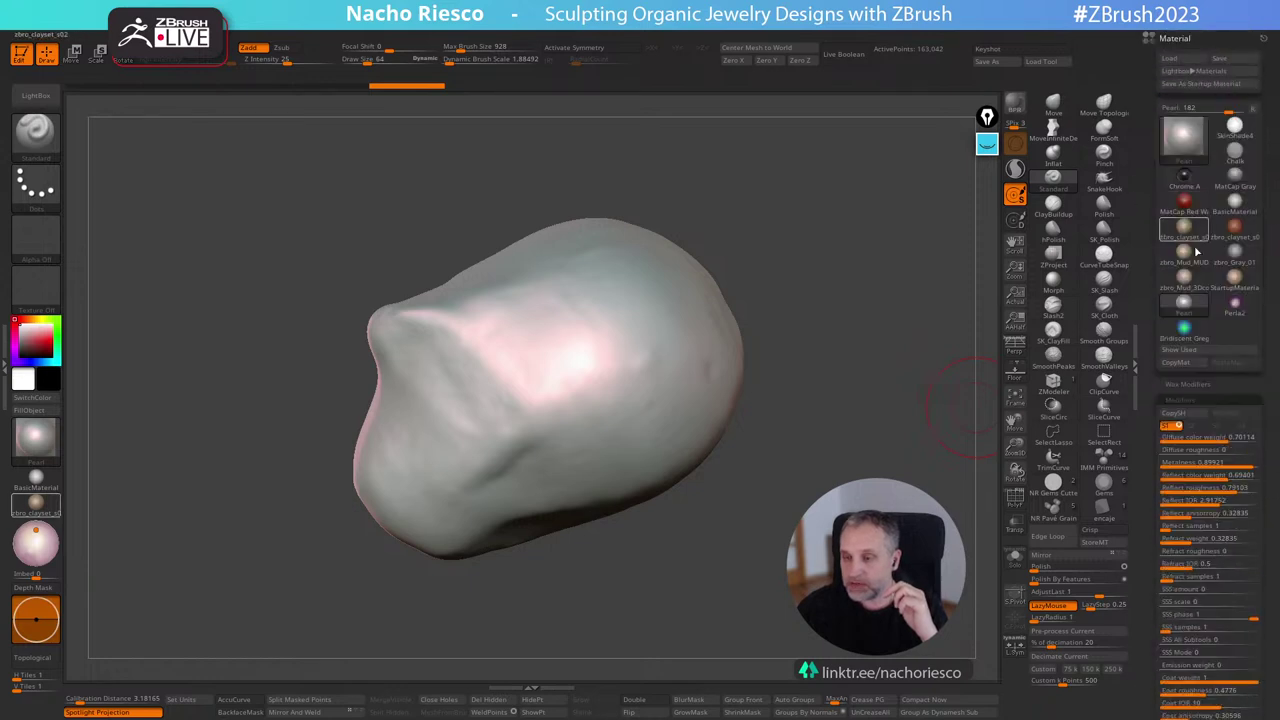
mouse_move(1237, 277)
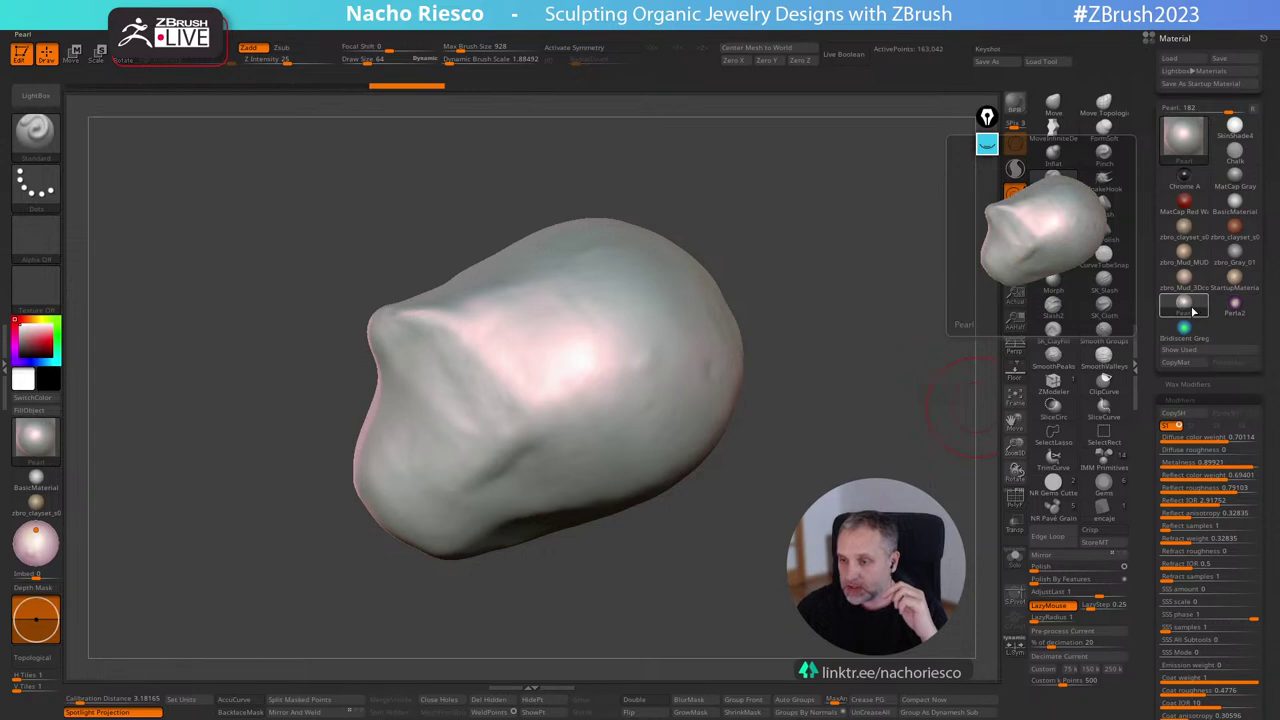
click(1183, 135)
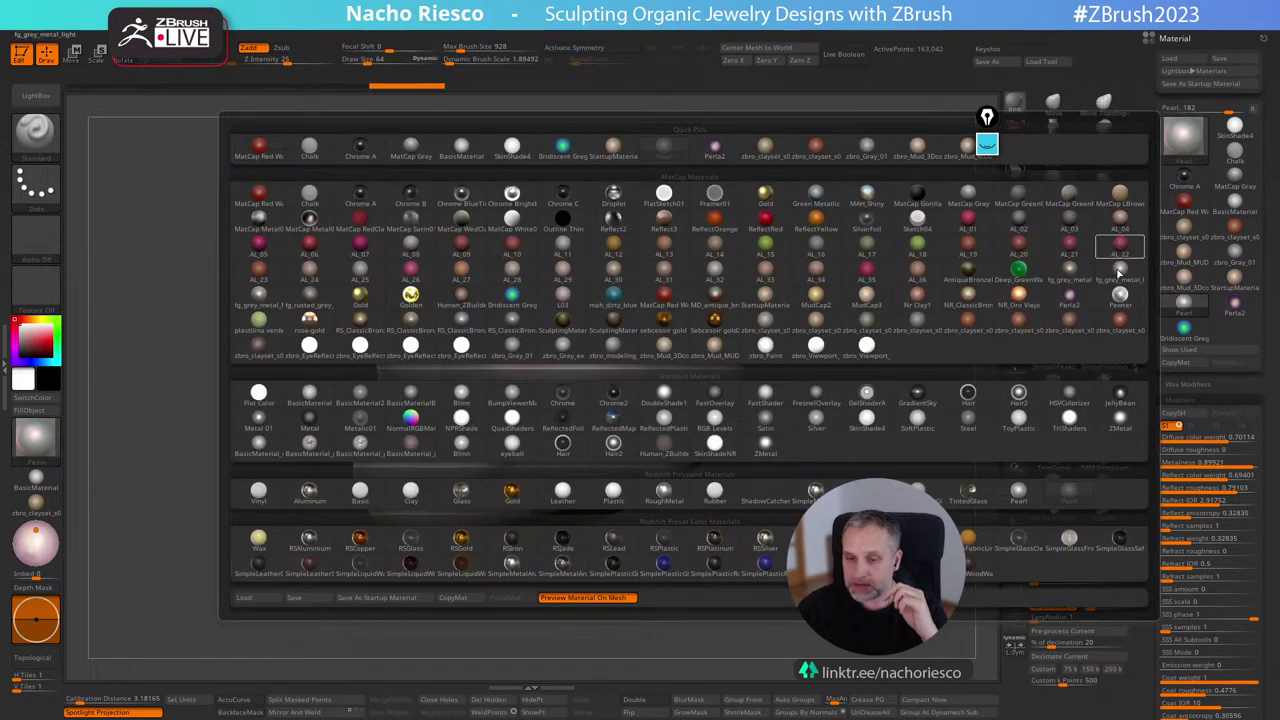
mouse_move(1121, 273)
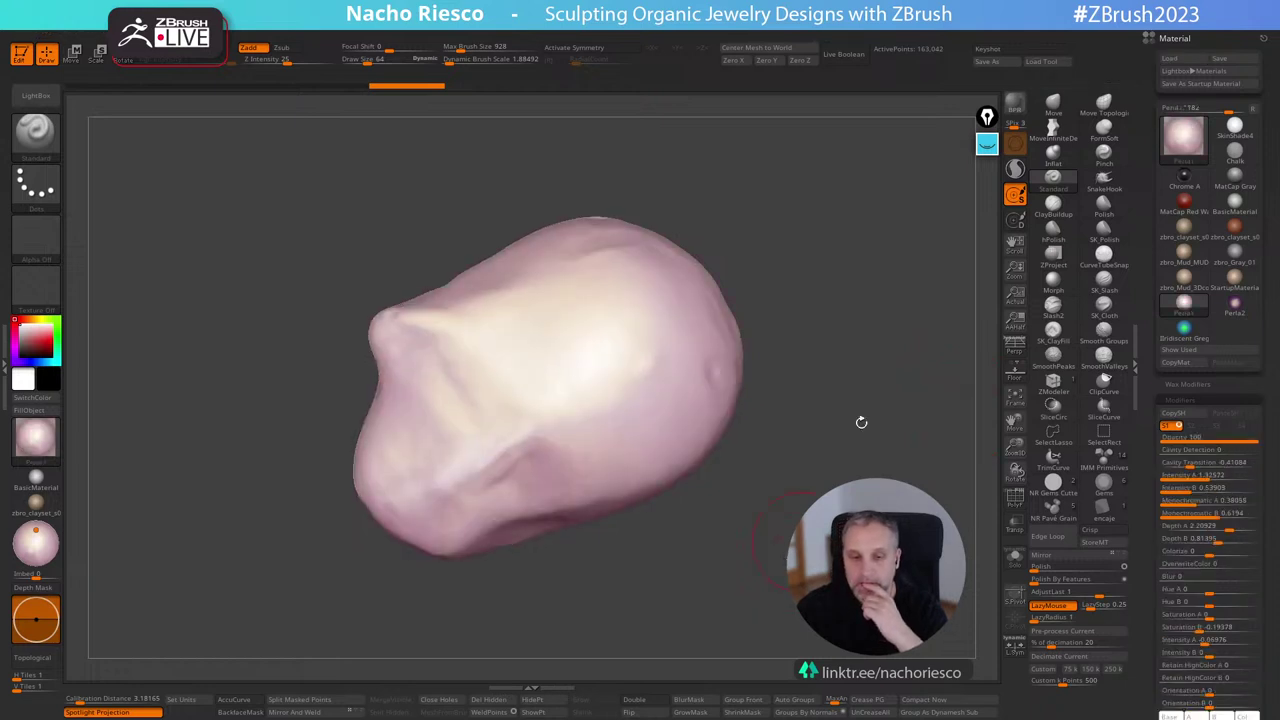
Try to render the pearl with the Perla1 MatCap, and dismiss the error dialogs.
click(1015, 106)
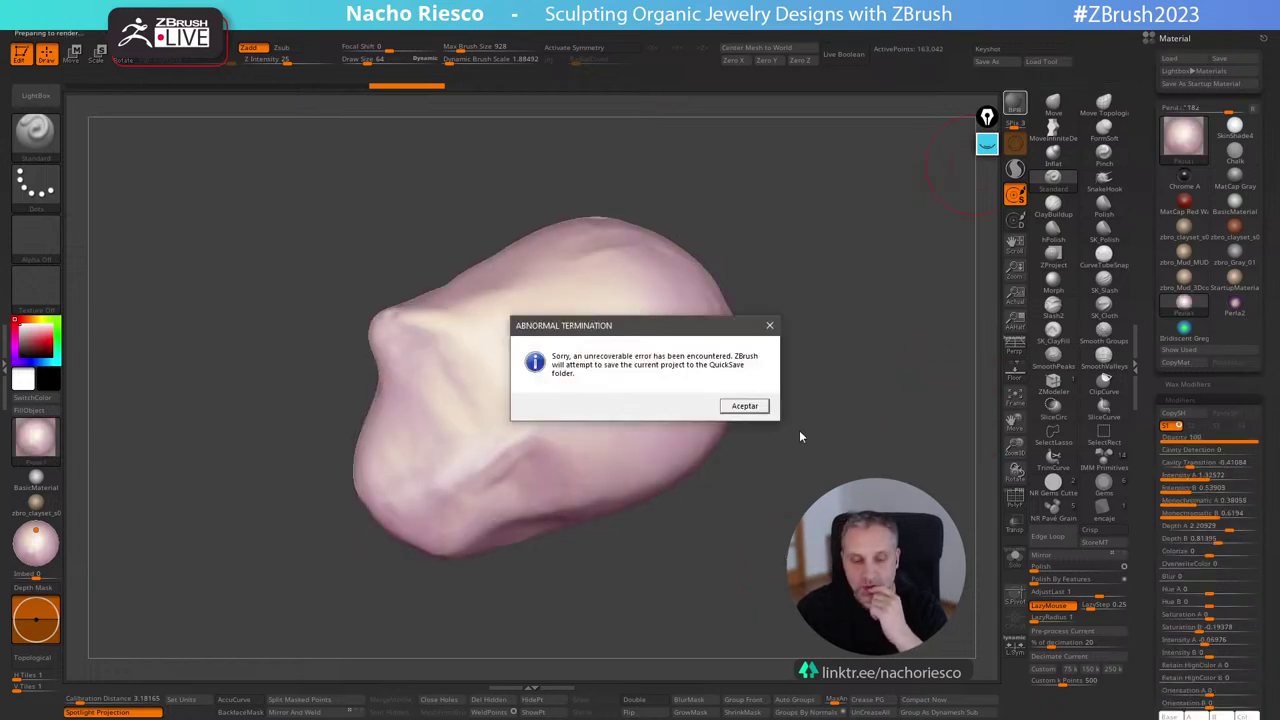
click(757, 405)
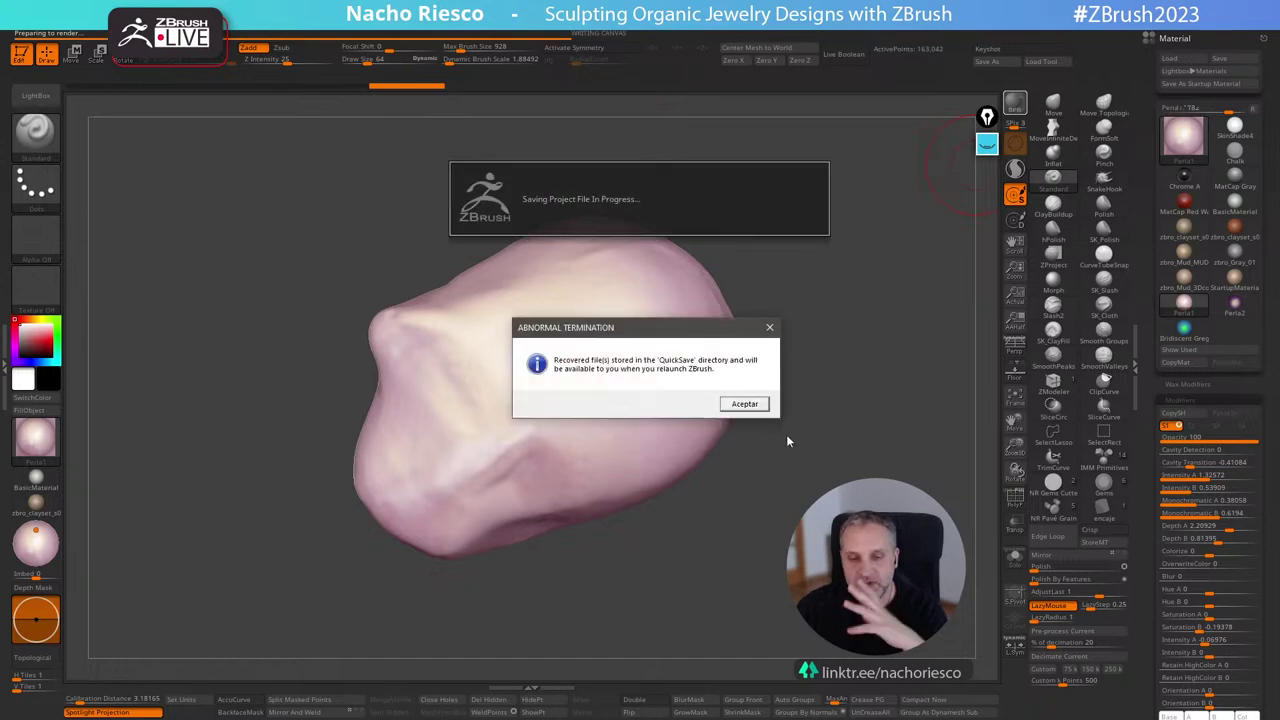
click(744, 404)
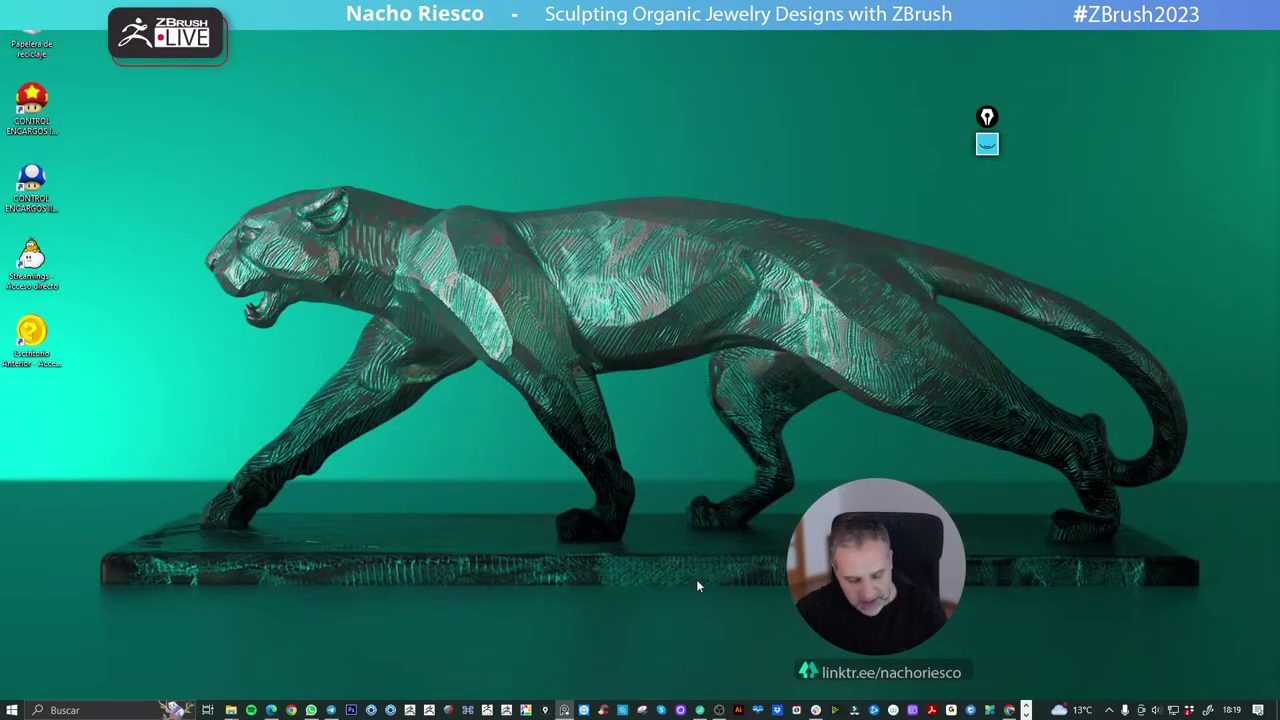
Relaunch ZBrush, open the recovered pearl project from the QuickSave files, and check the model from several angles.
click(410, 710)
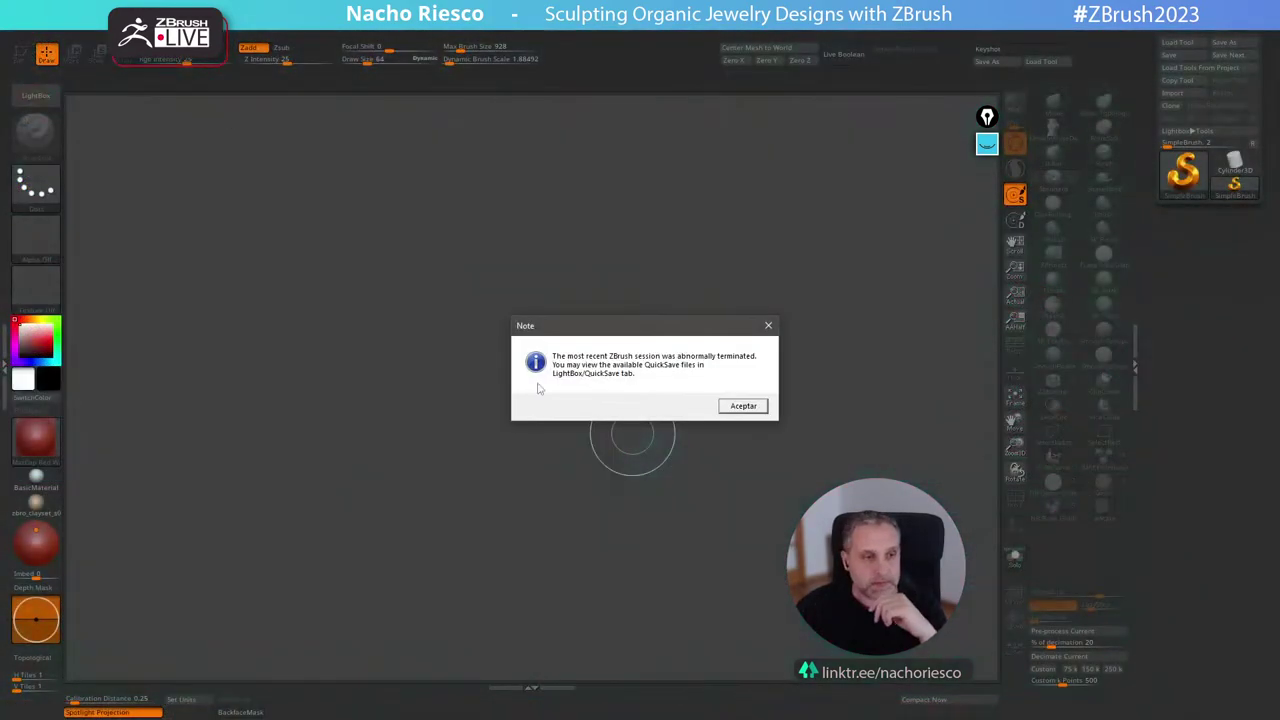
click(752, 410)
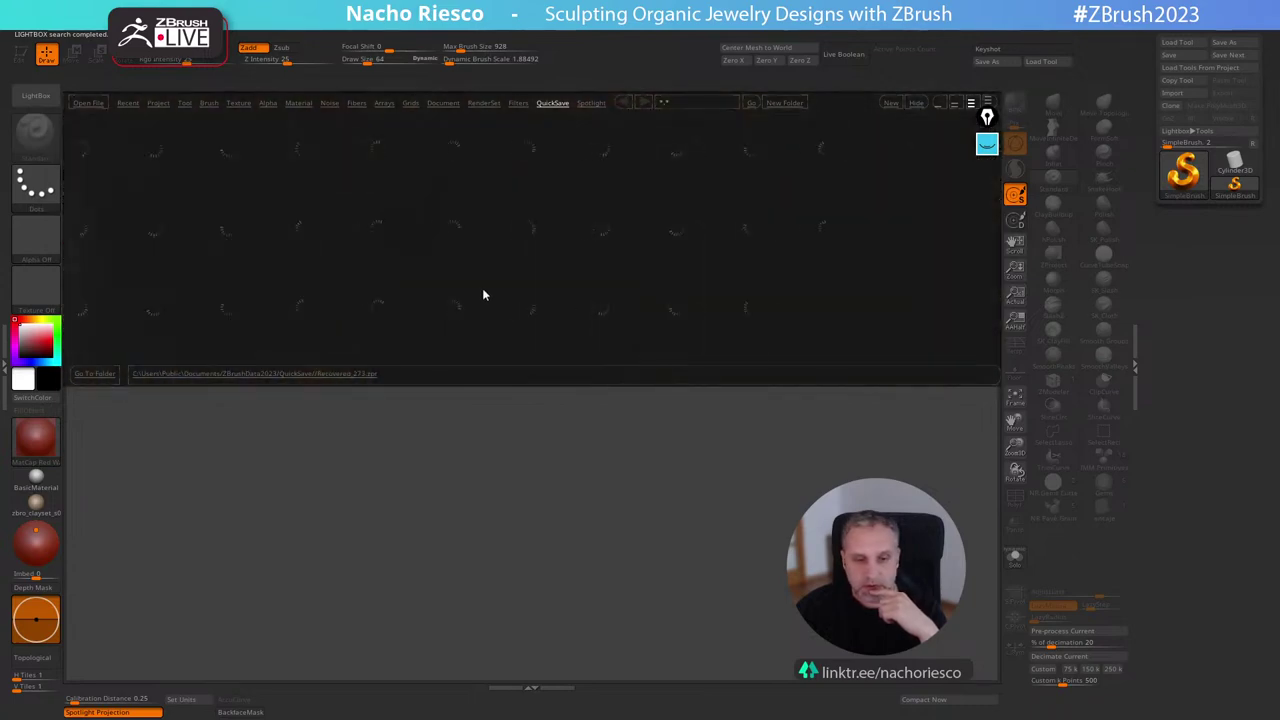
click(583, 228)
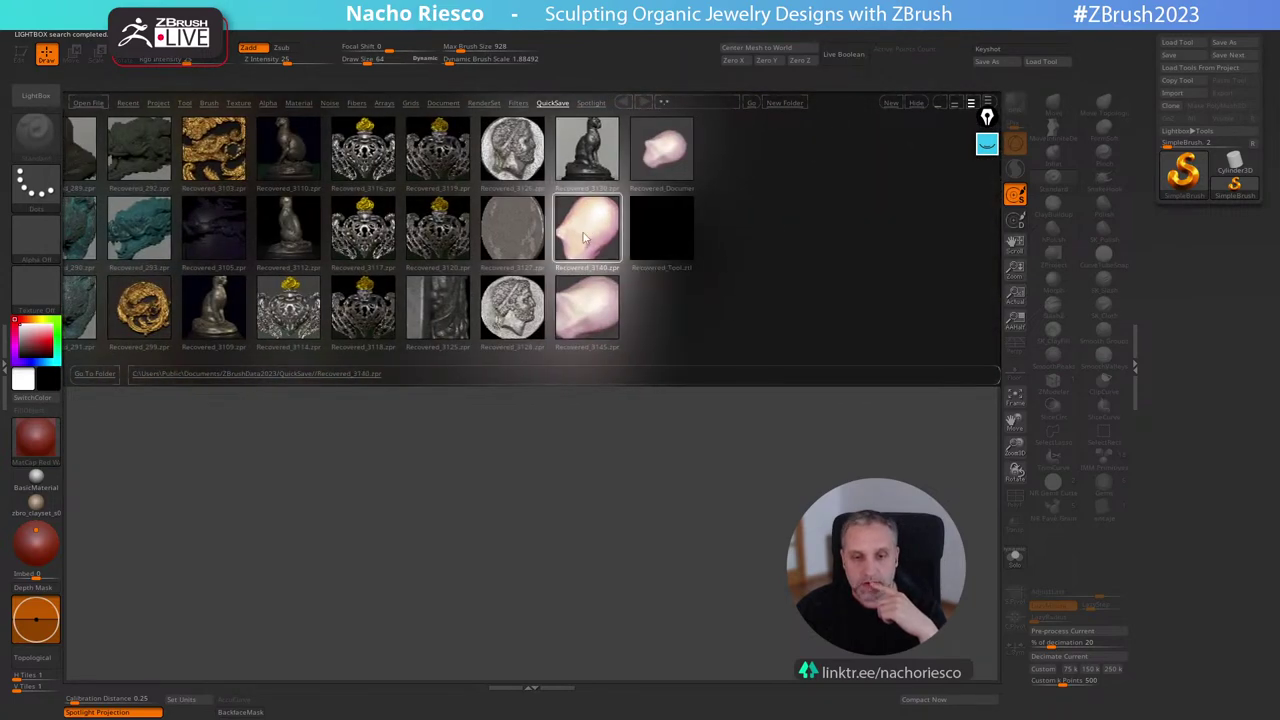
click(36, 95)
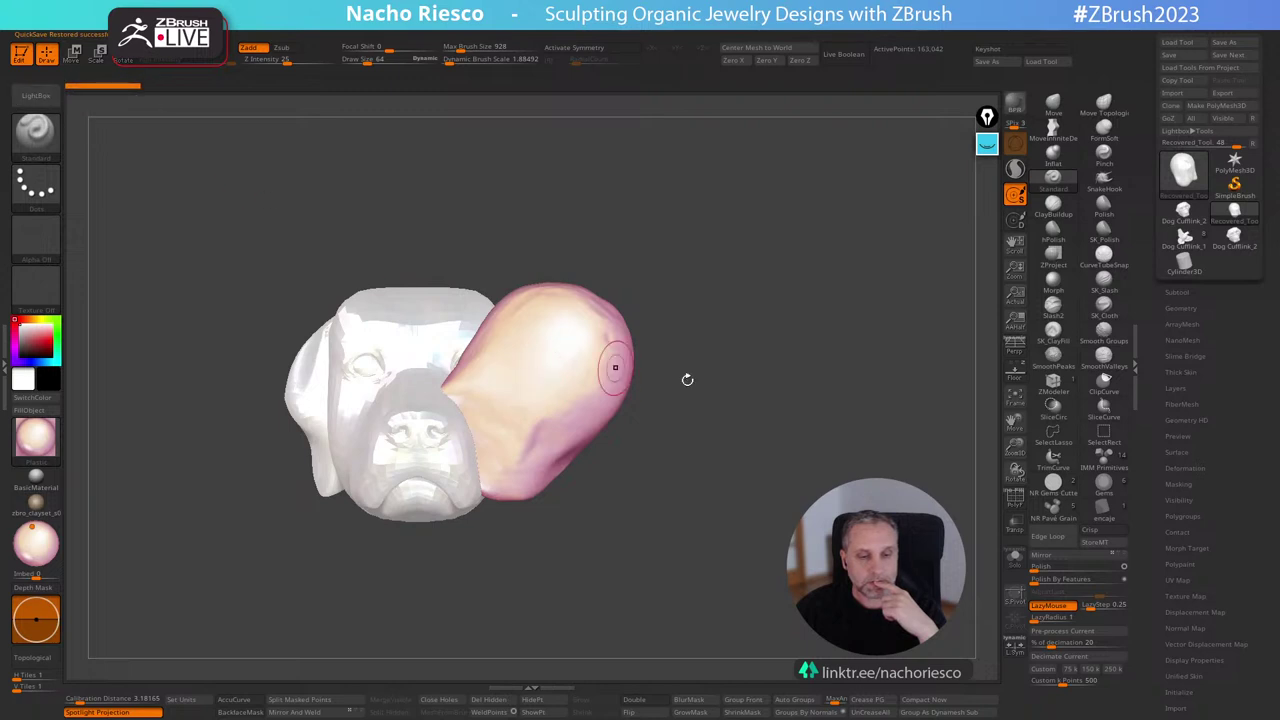
drag(757, 438, 772, 480)
drag(772, 480, 790, 490)
drag(775, 405, 758, 428)
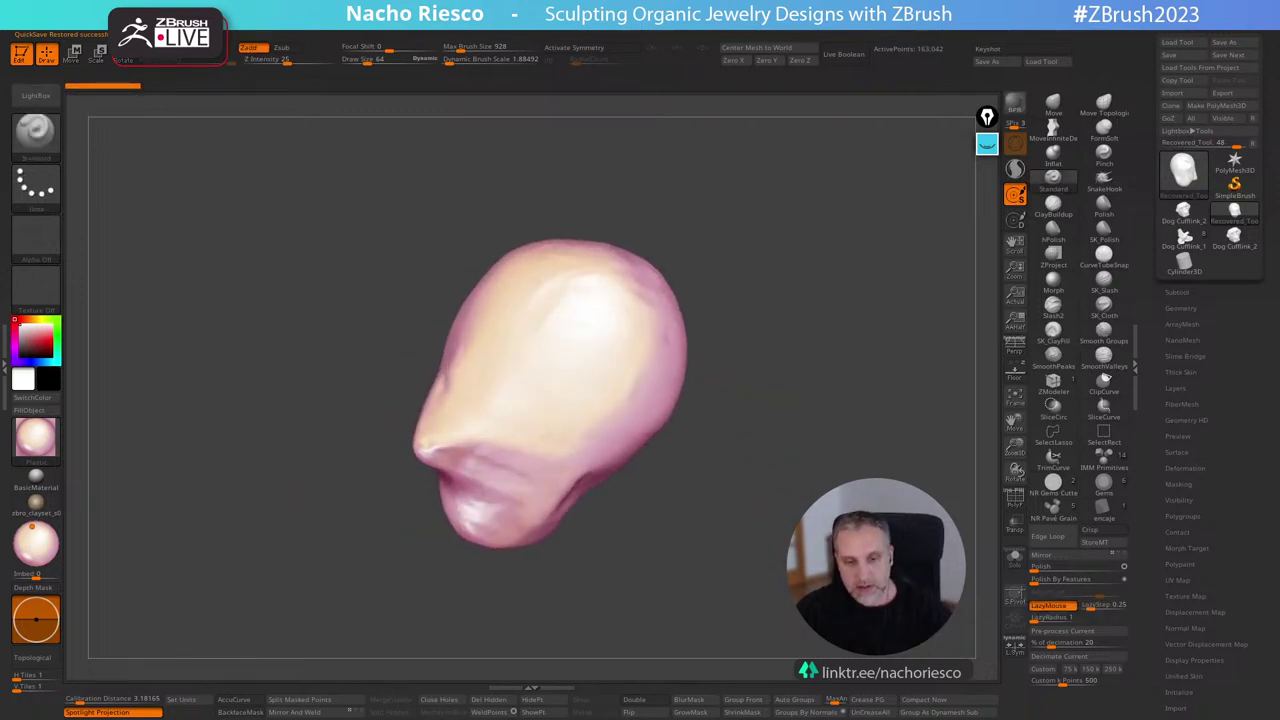
Render the recovered pearl with its Plastic material.
mouse_move(571, 33)
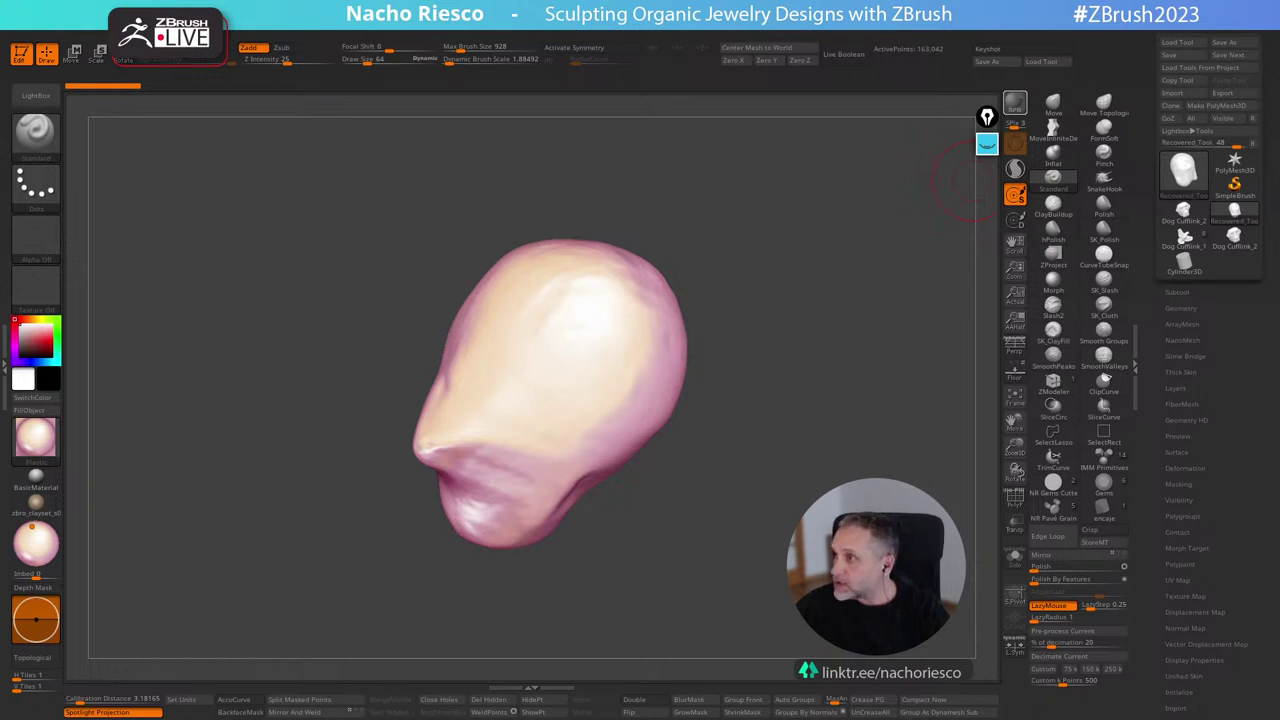
key(shift+r)
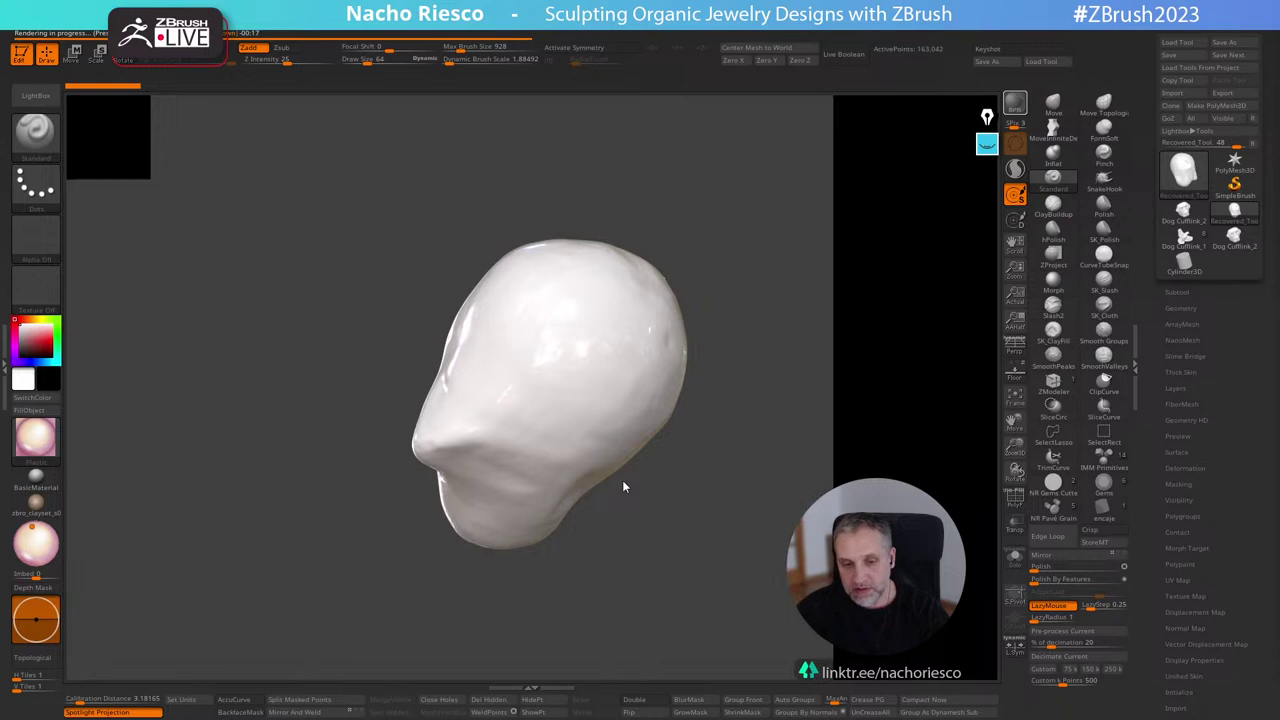
drag(666, 472, 671, 449)
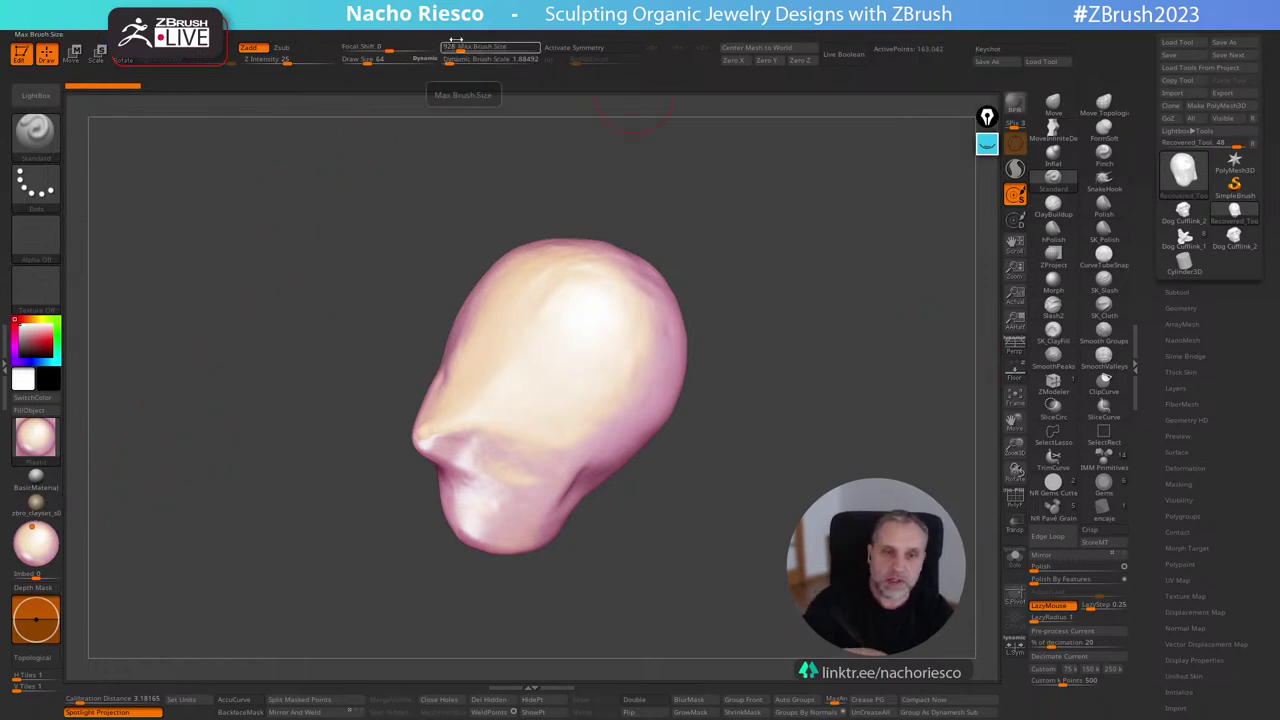
Replace the MatCap Red Wax material with the Redshift Pearl material from LightBox, and inspect it on the pearl.
click(382, 40)
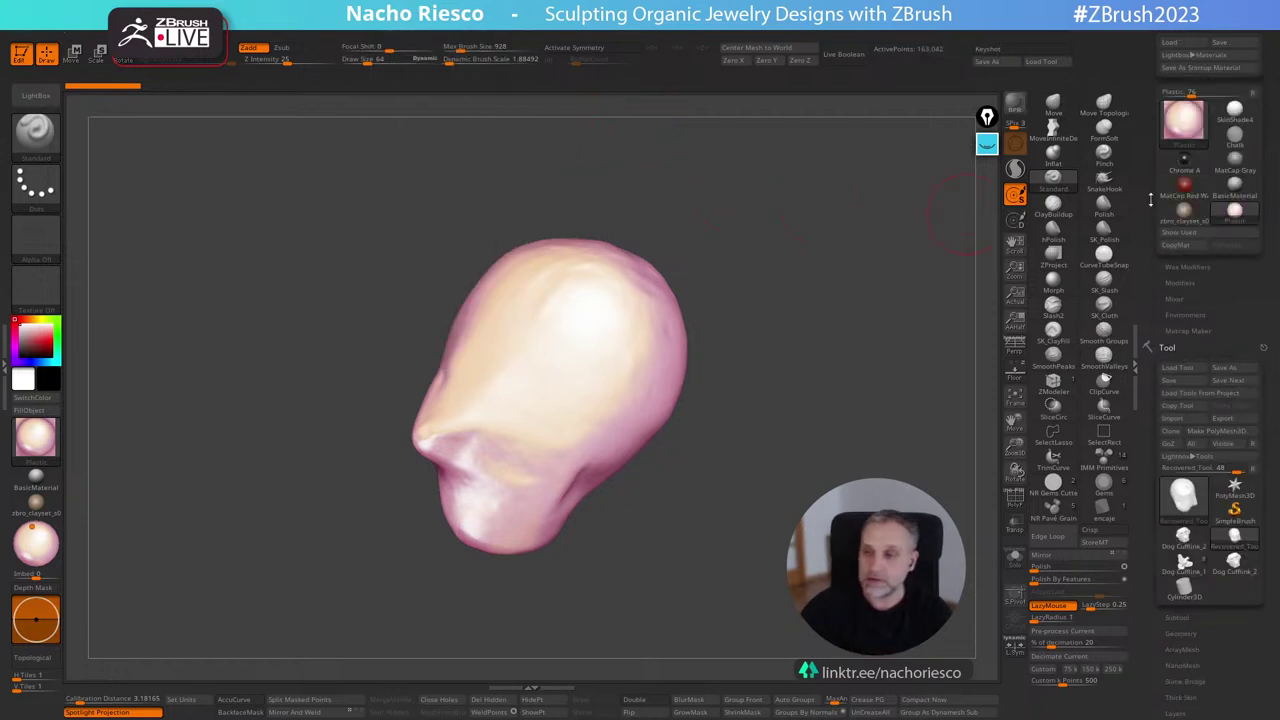
click(1184, 186)
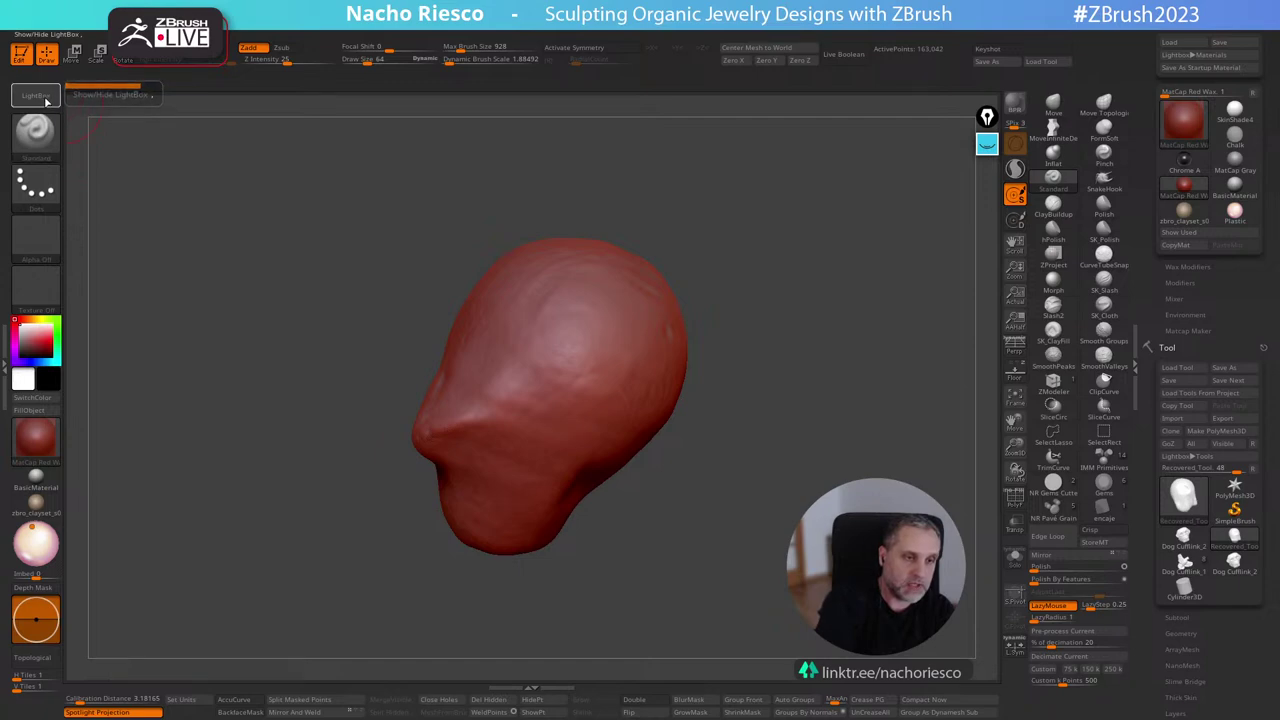
click(36, 96)
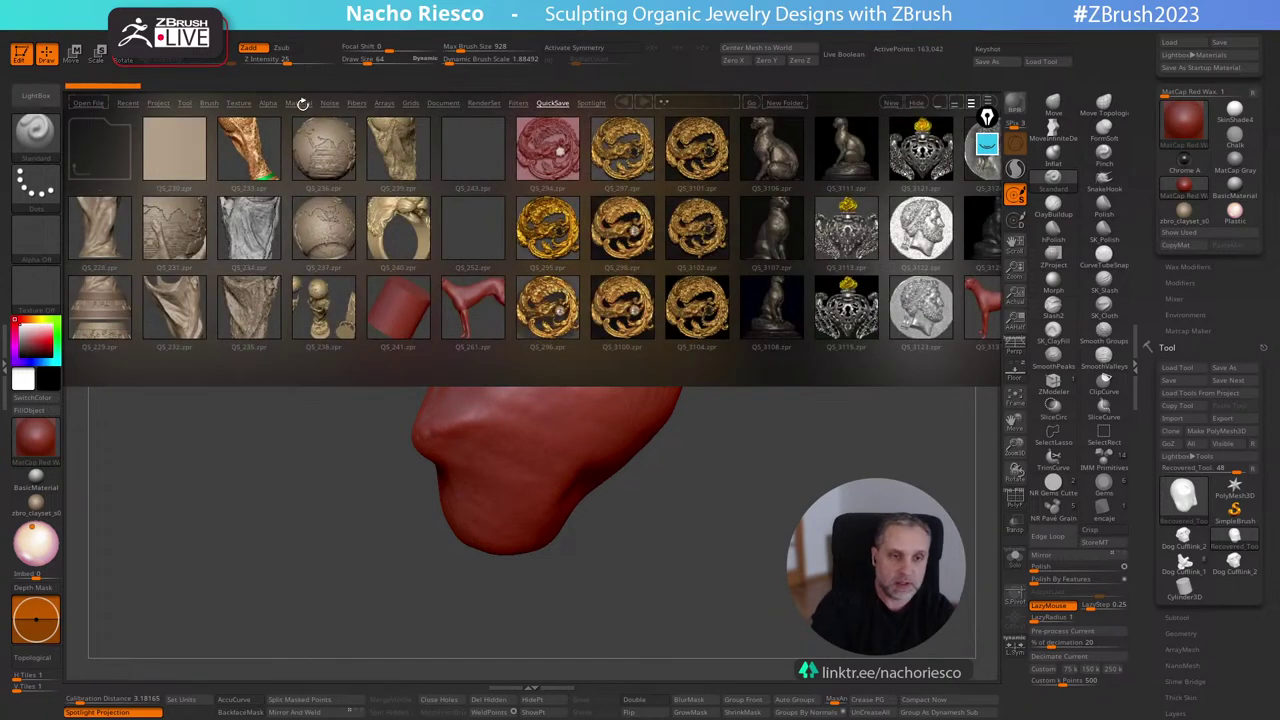
click(301, 103)
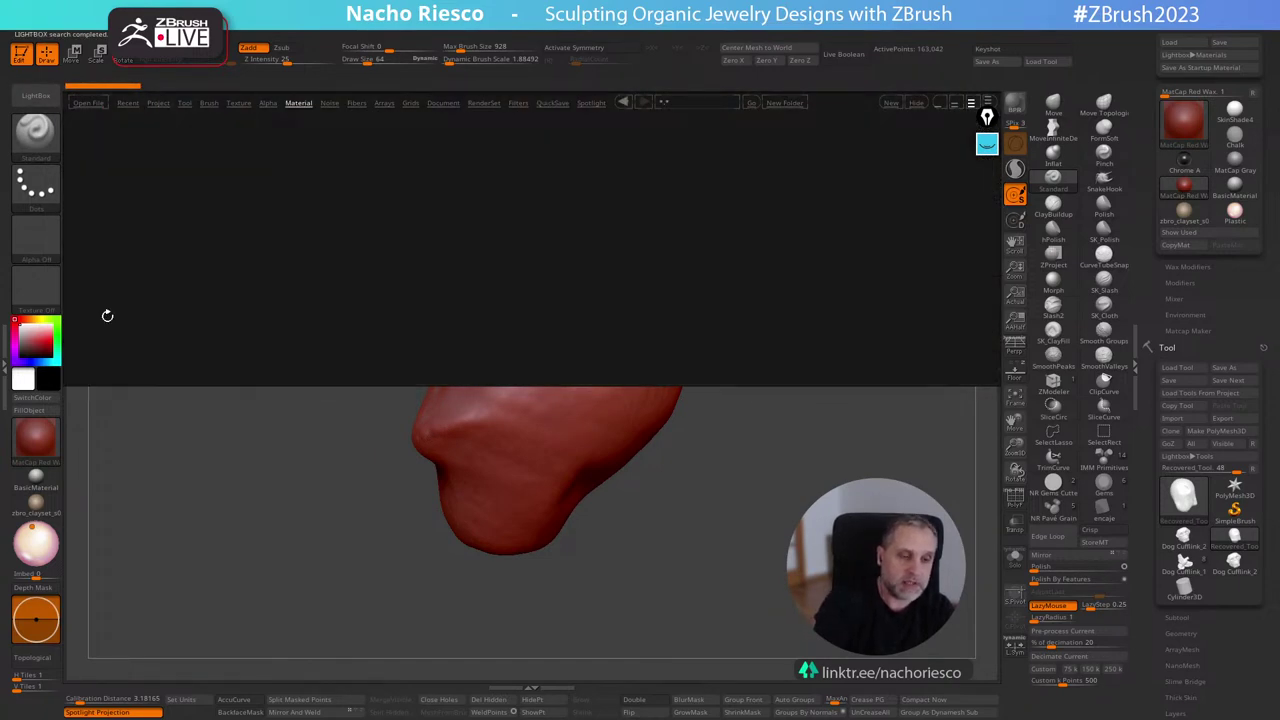
double_click(100, 228)
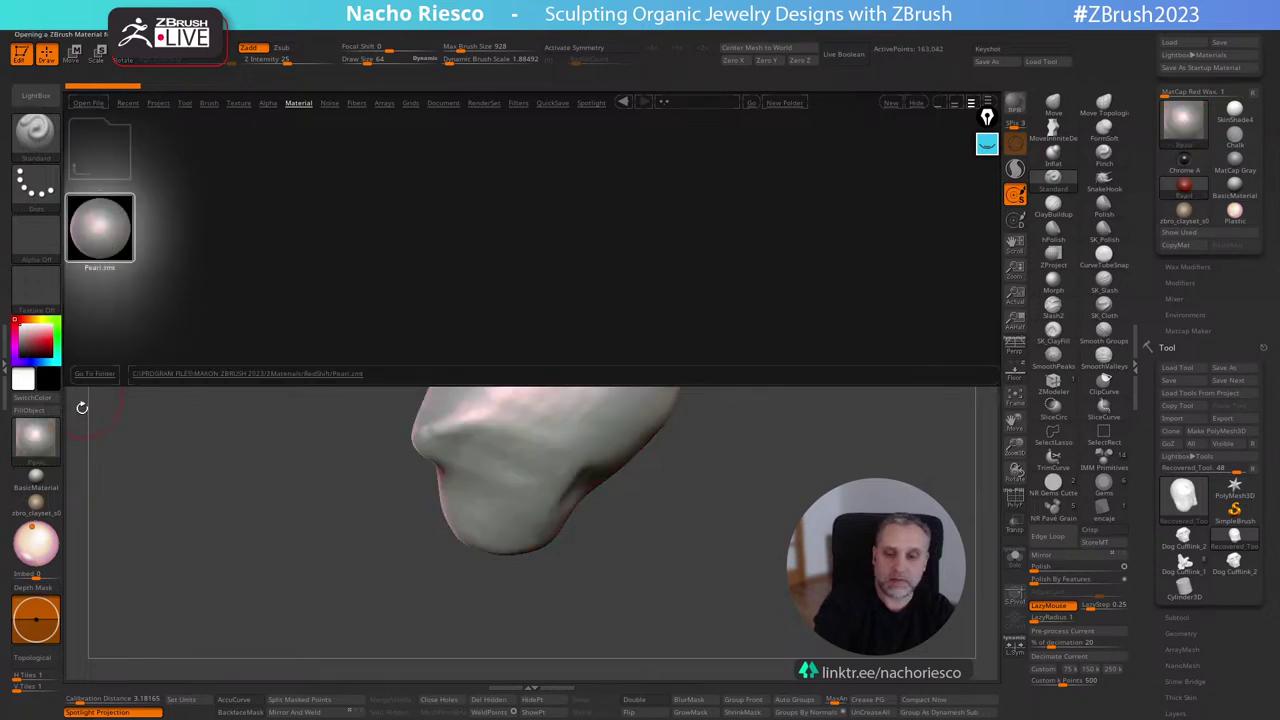
click(42, 107)
drag(714, 453, 683, 645)
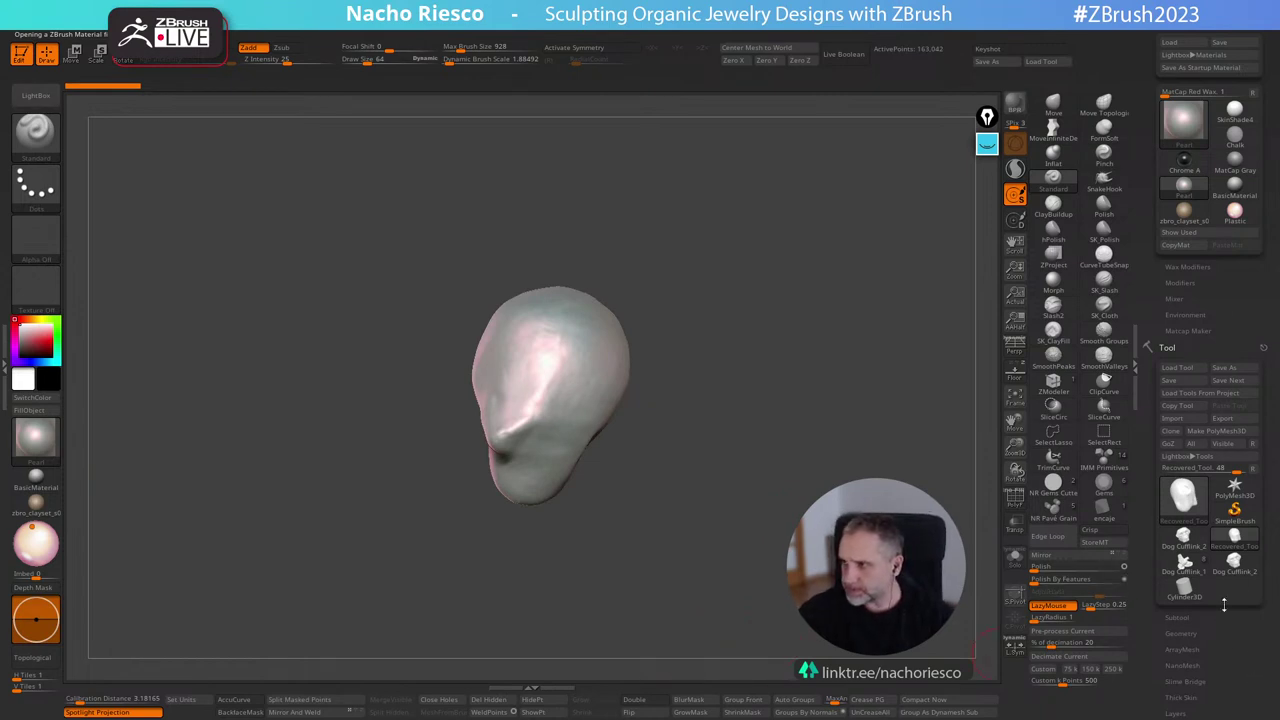
drag(700, 343, 735, 305)
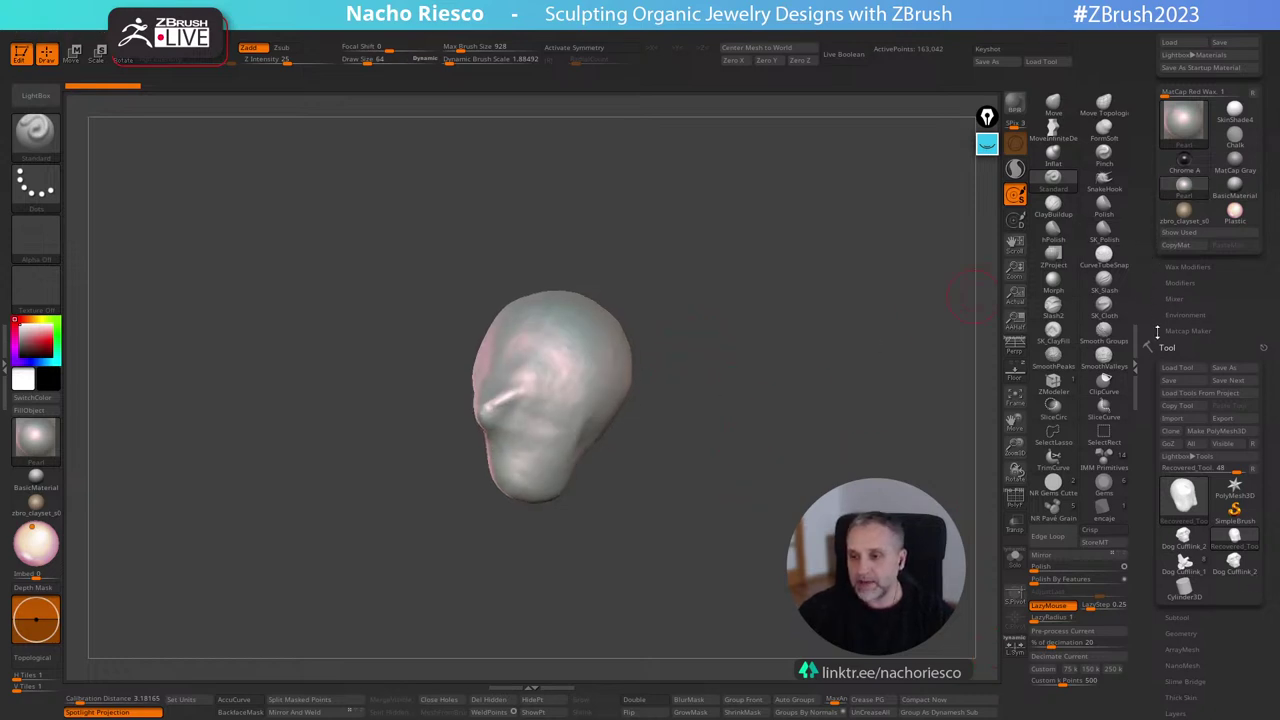
Alternate the pearl's material between the Perla1 MatCap and the Redshift Pearl to compare their shading, finishing on the Redshift Pearl.
click(1186, 124)
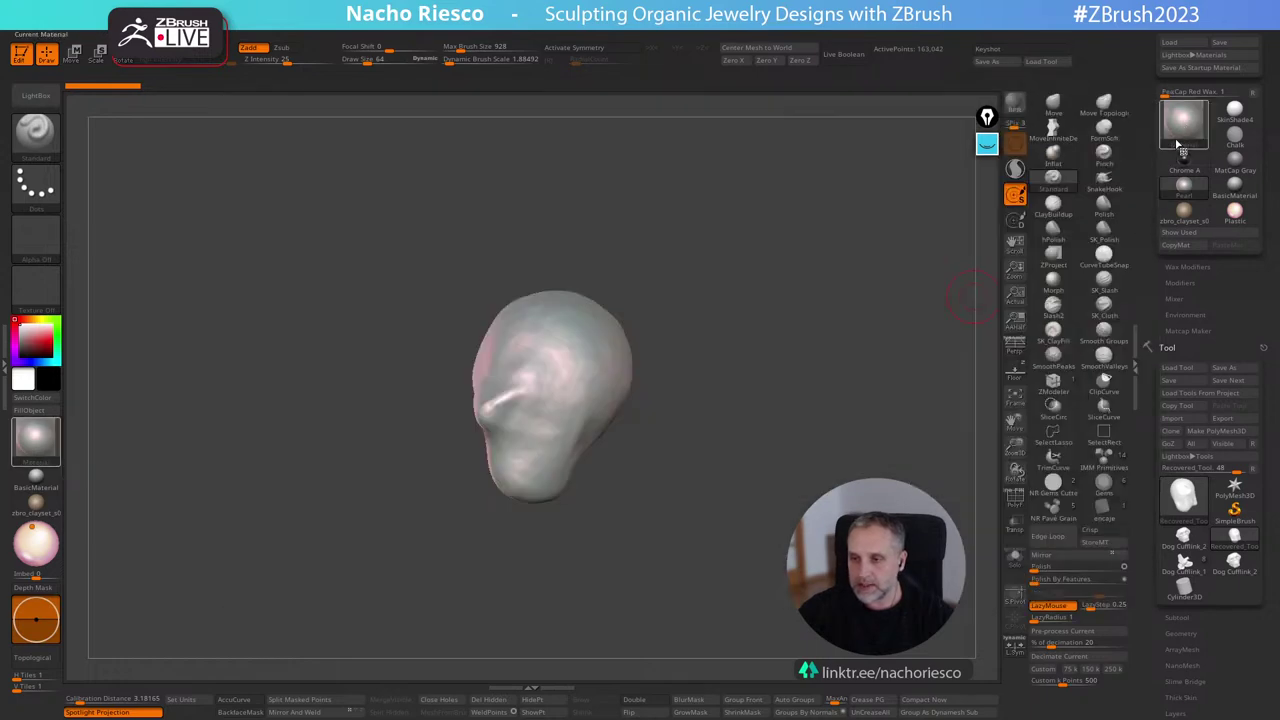
click(1186, 124)
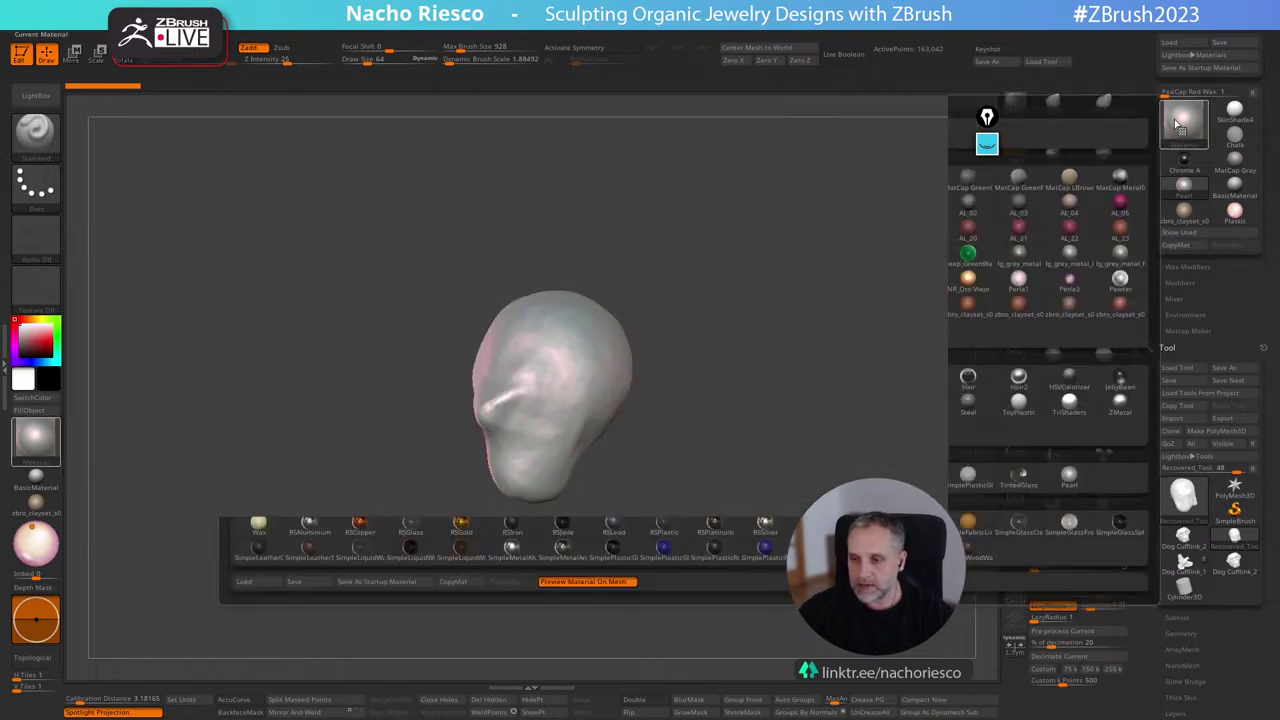
click(1018, 282)
drag(848, 394, 790, 520)
click(1184, 186)
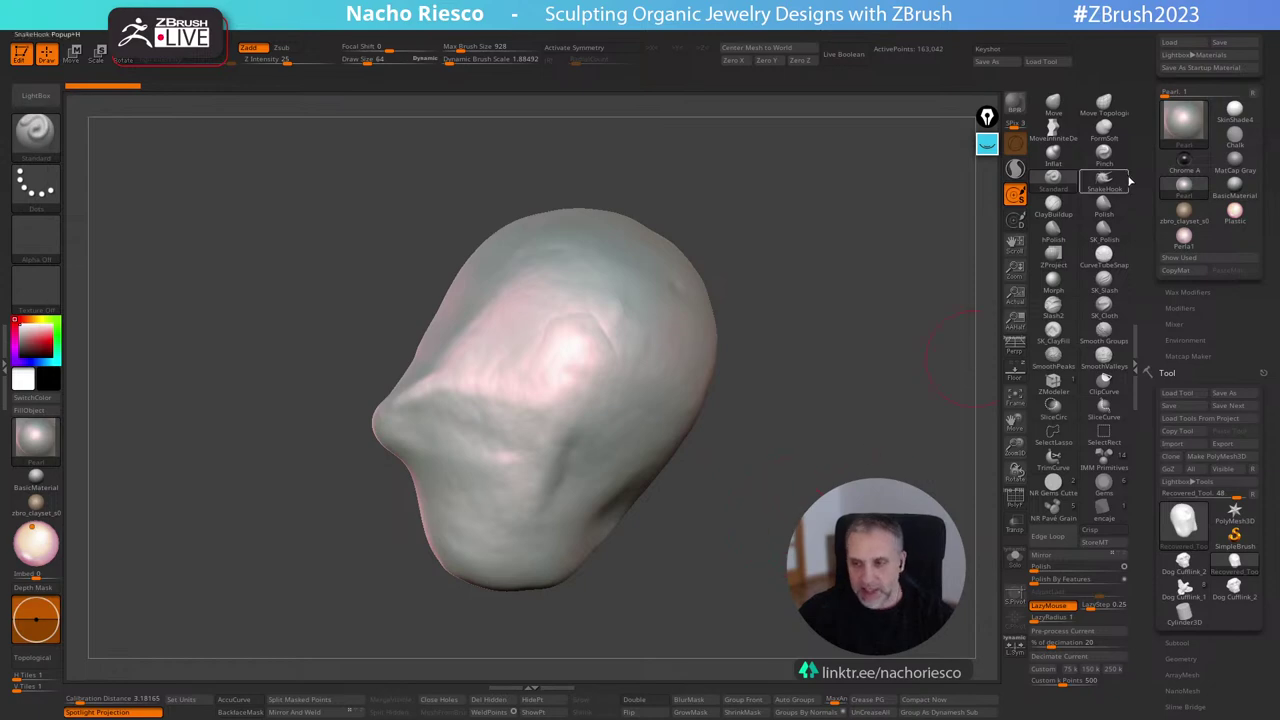
click(1188, 125)
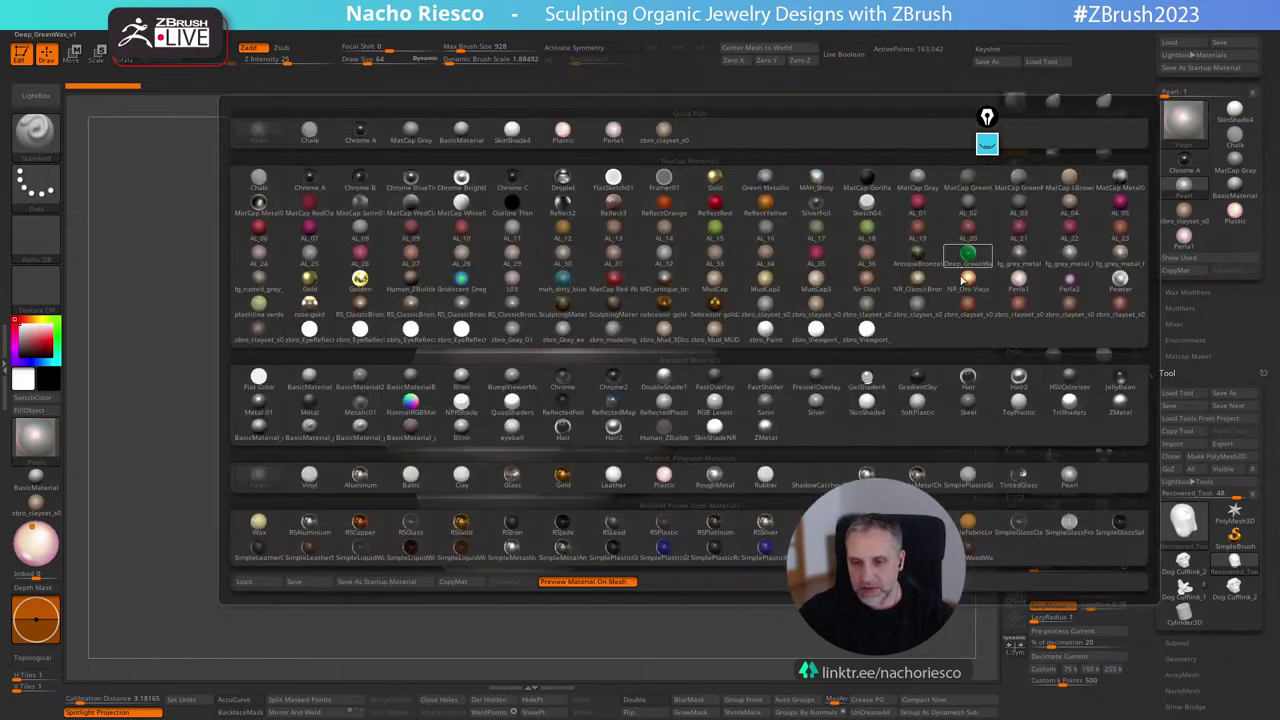
click(1012, 290)
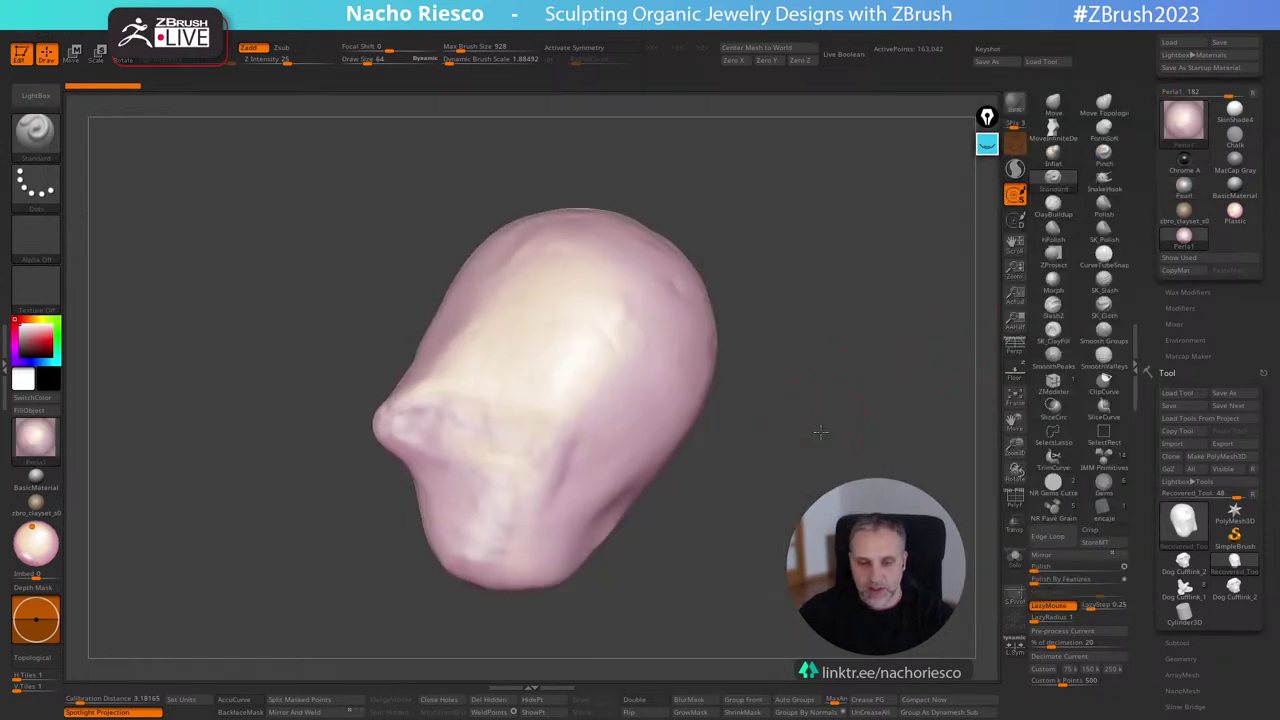
drag(850, 470, 848, 520)
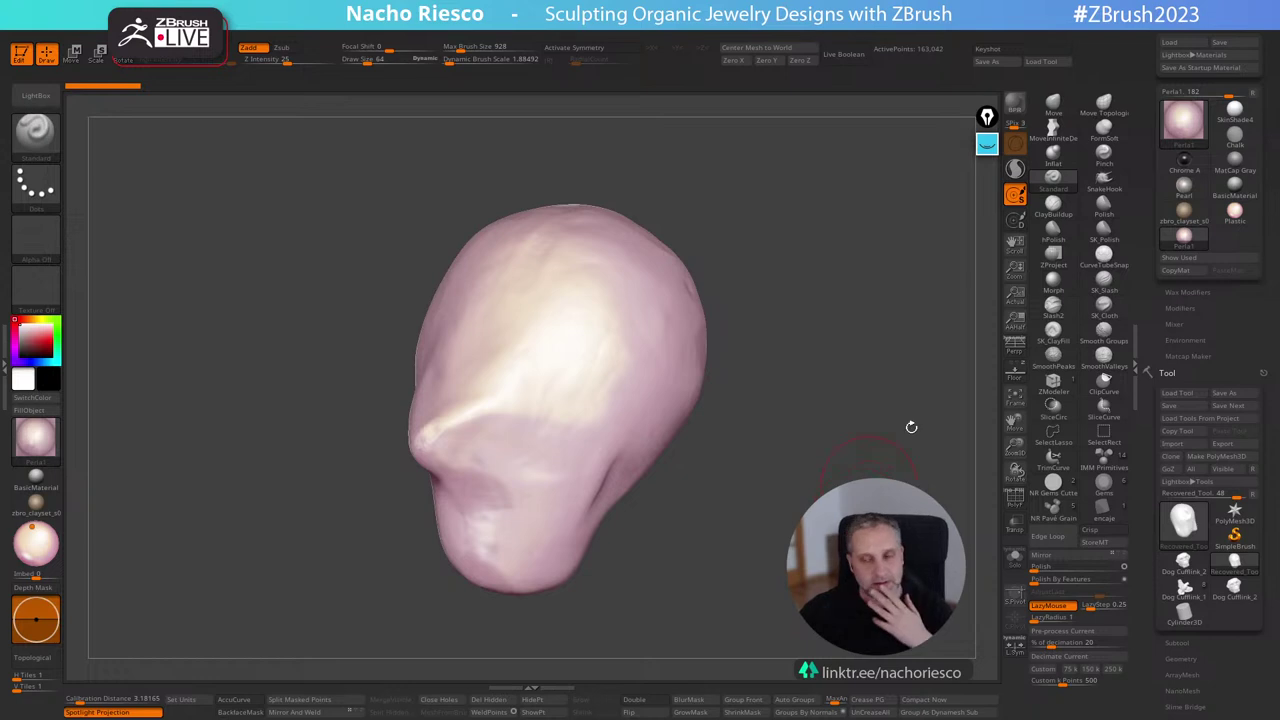
click(1184, 186)
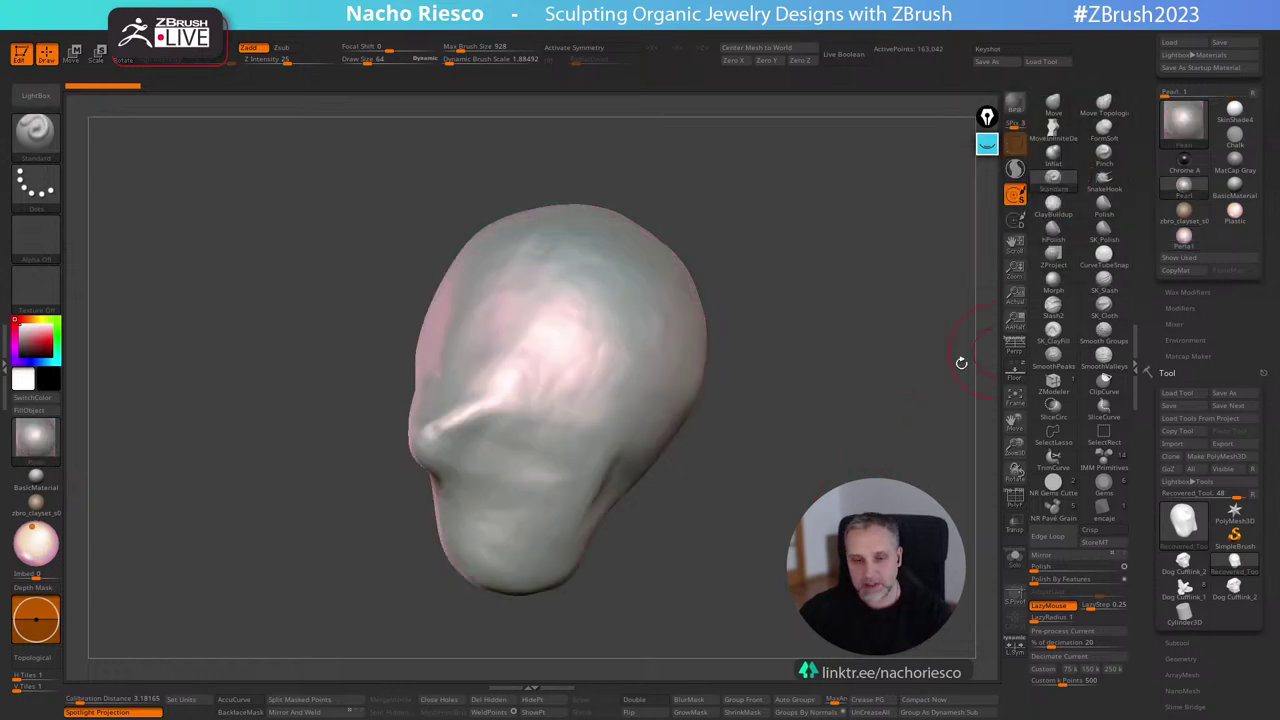
drag(823, 441, 838, 380)
shift+drag(838, 400, 868, 404)
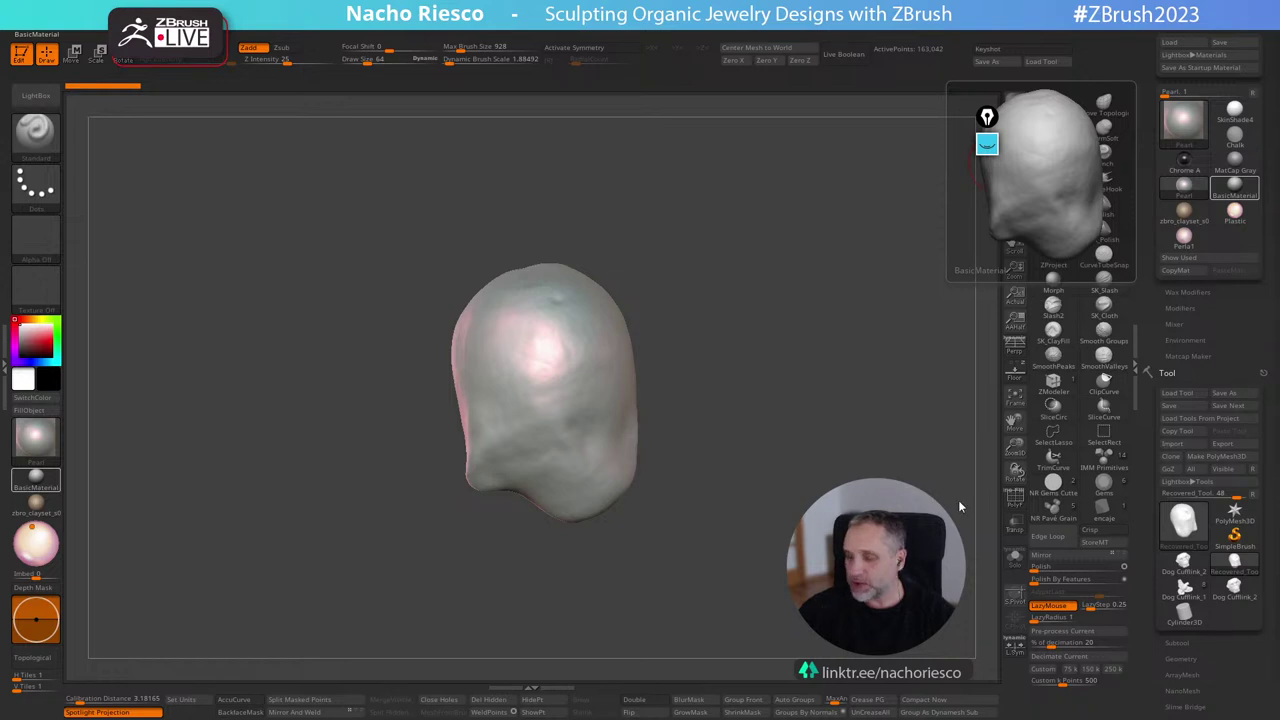
Set the scene scale with Scale Master, choosing the 18.28 x 25.45 x 17.64 mm size for the pearl subtool.
click(7, 368)
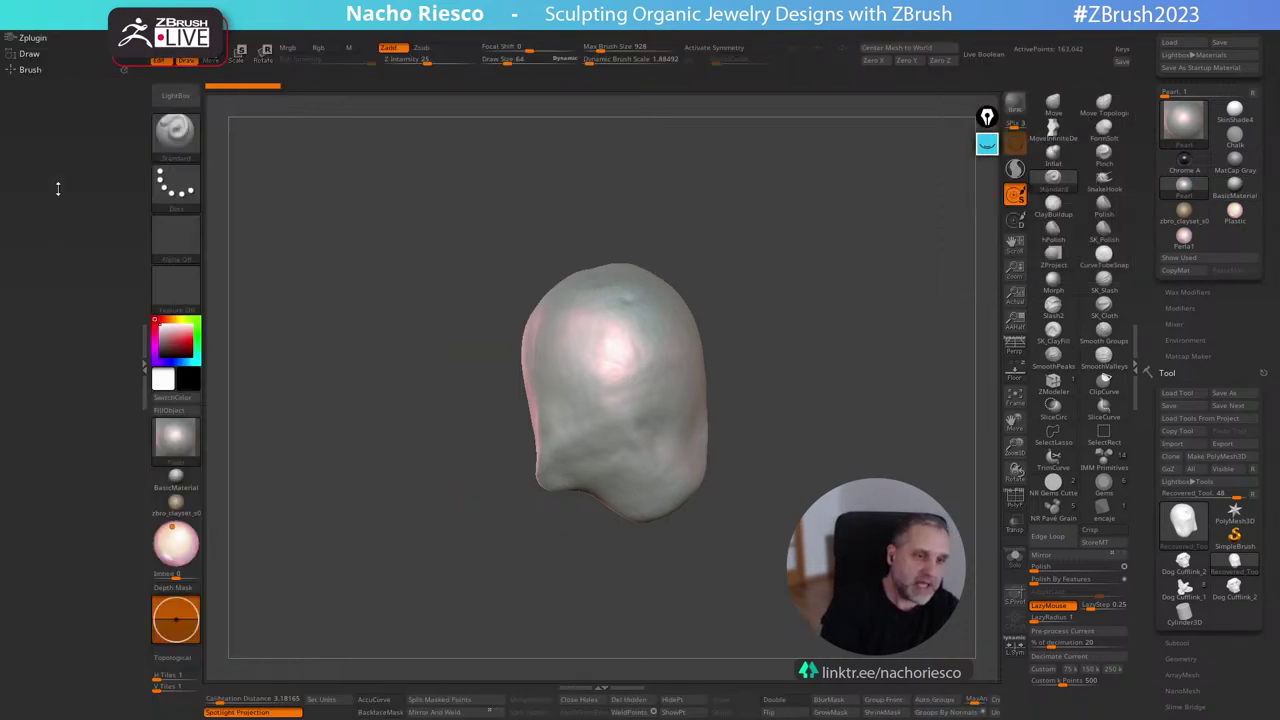
click(32, 37)
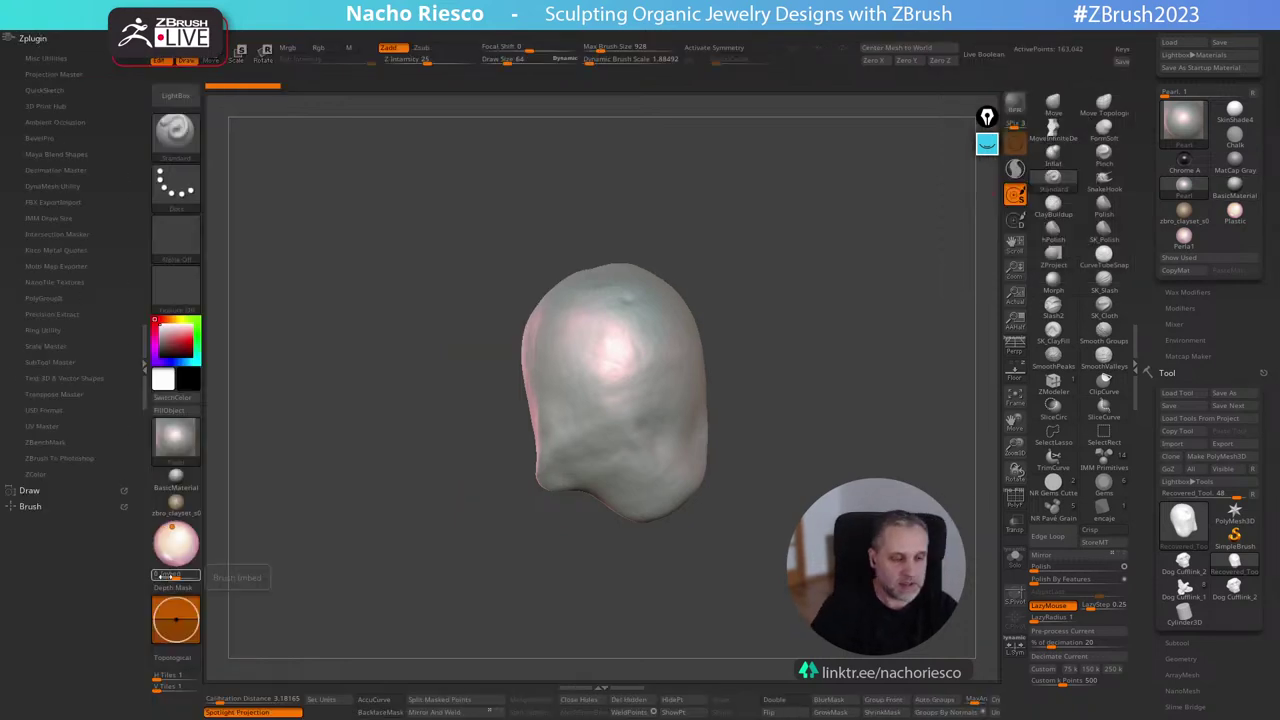
click(52, 345)
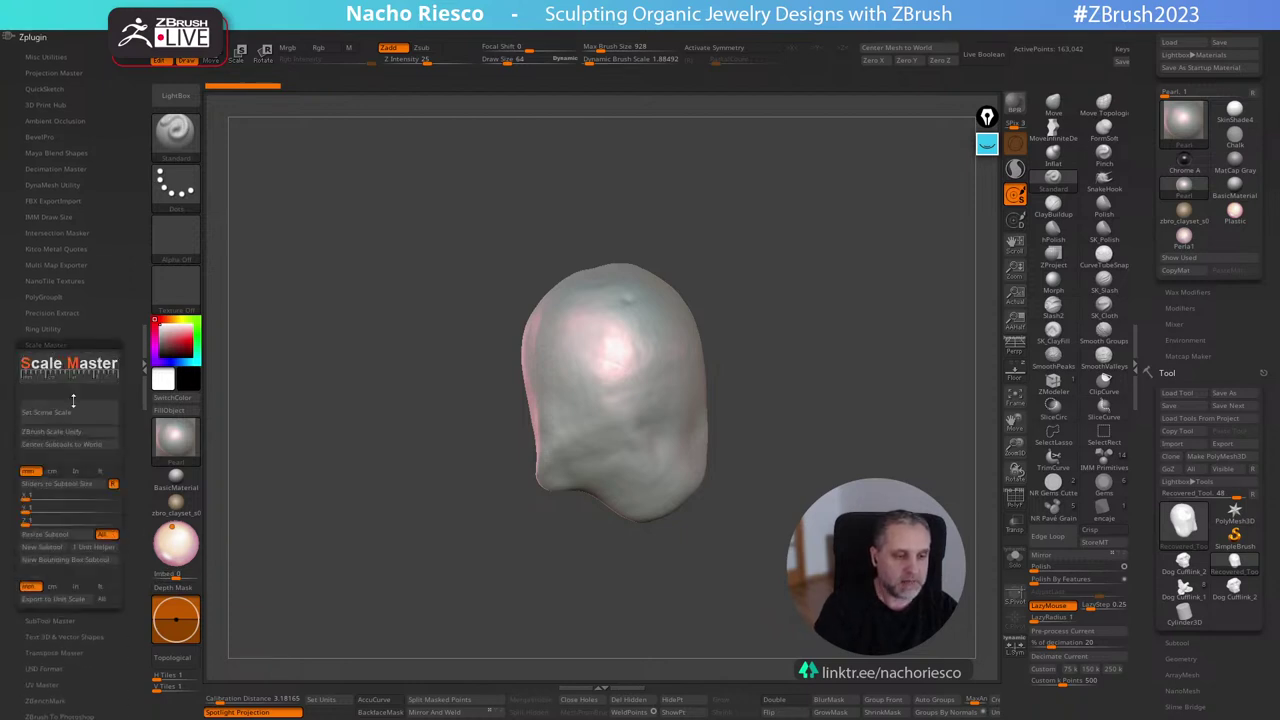
click(68, 413)
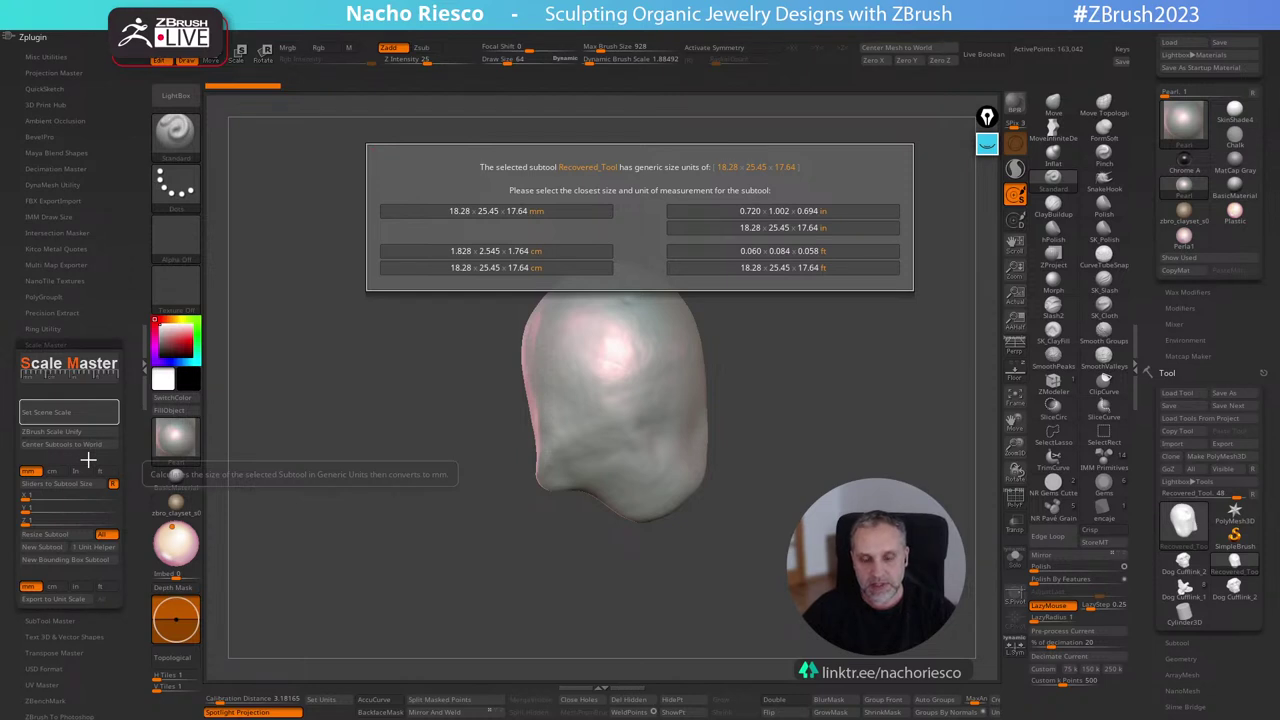
click(488, 211)
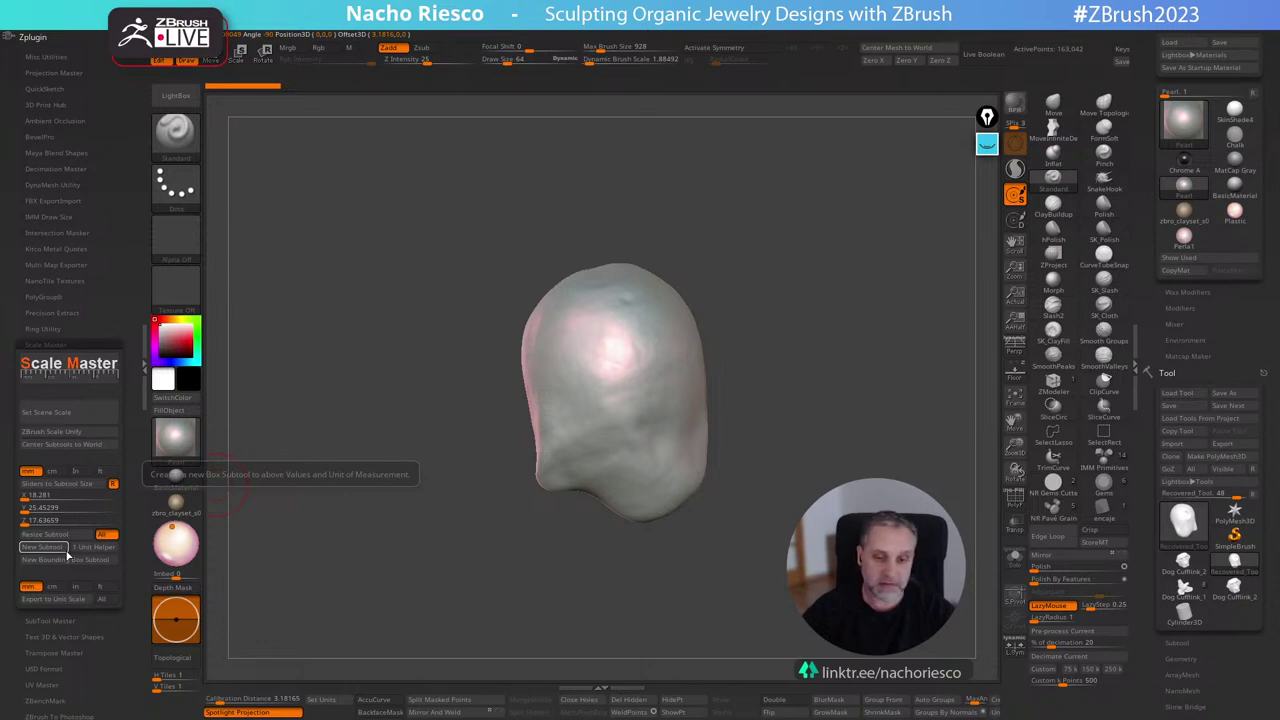
Annotate the pearl's height on screen with a yellow double-headed arrow and the handwritten note "Y = 25.4 mm".
click(987, 143)
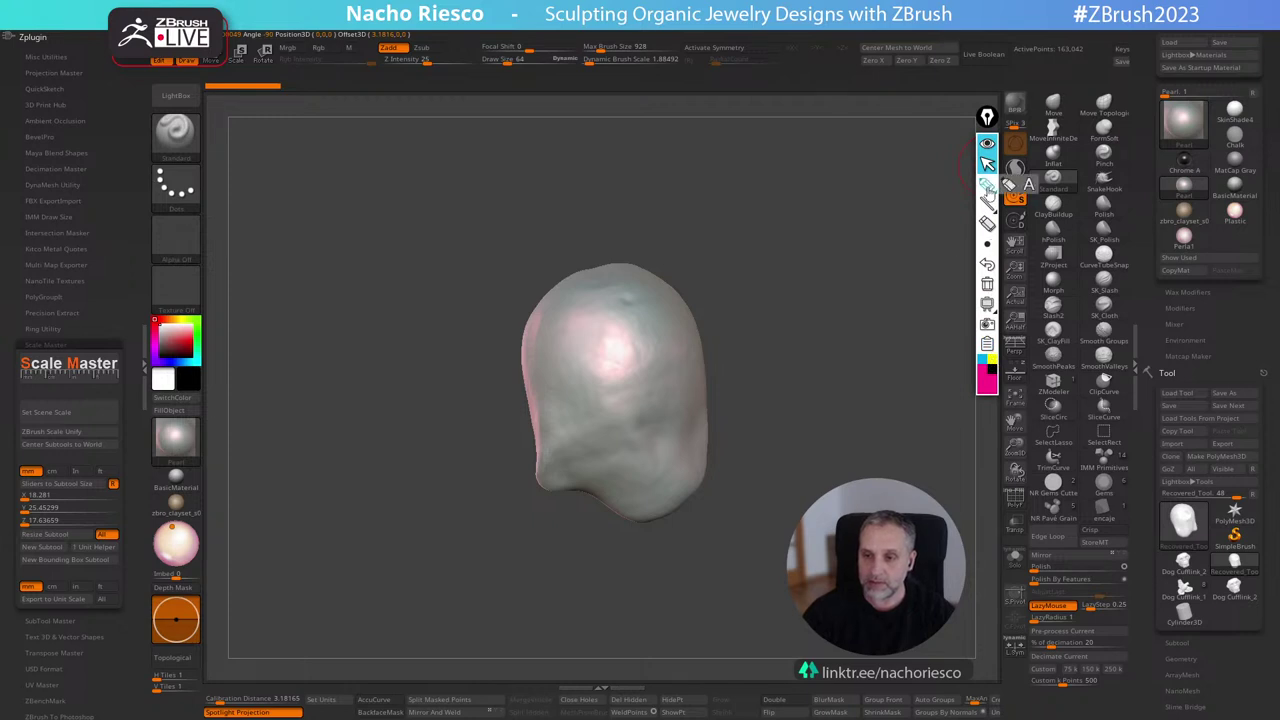
click(987, 185)
click(992, 358)
mouse_move(733, 263)
mouse_down()
mouse_move(745, 515)
mouse_move(743, 275)
mouse_up()
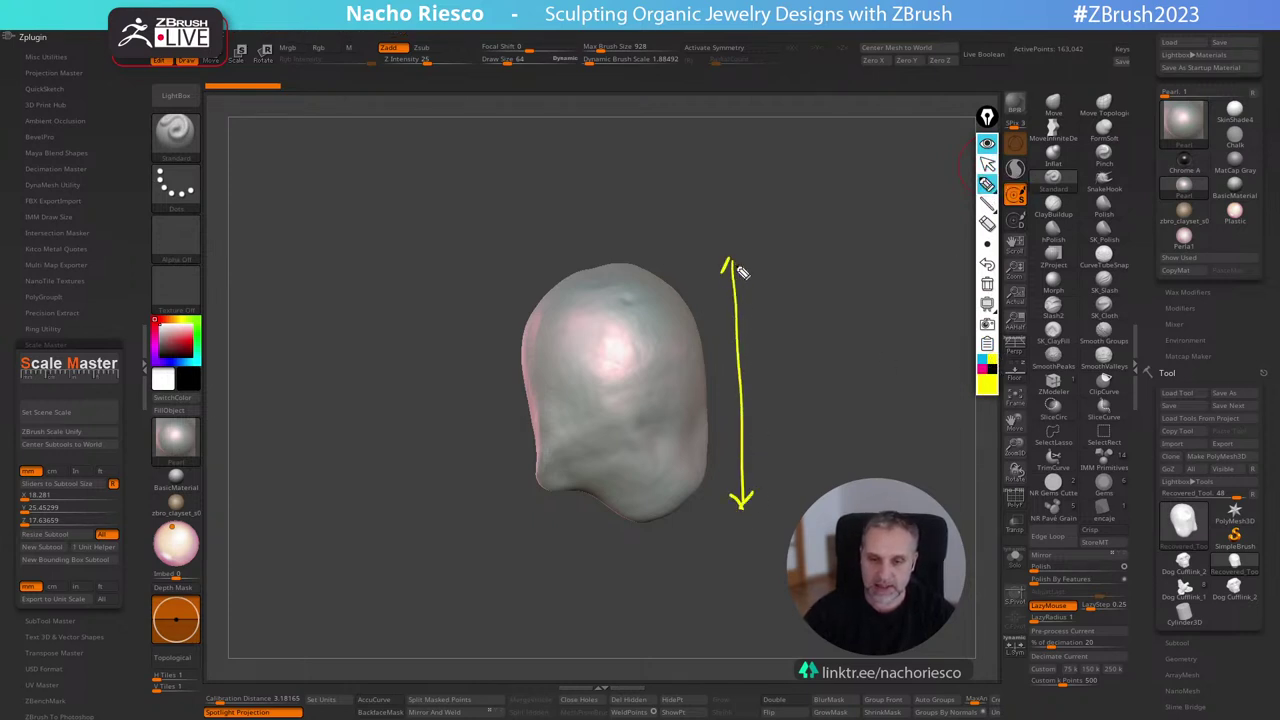
mouse_move(755, 353)
mouse_down()
mouse_move(758, 396)
mouse_move(788, 369)
mouse_move(838, 374)
mouse_move(851, 342)
mouse_up()
click(829, 376)
click(860, 365)
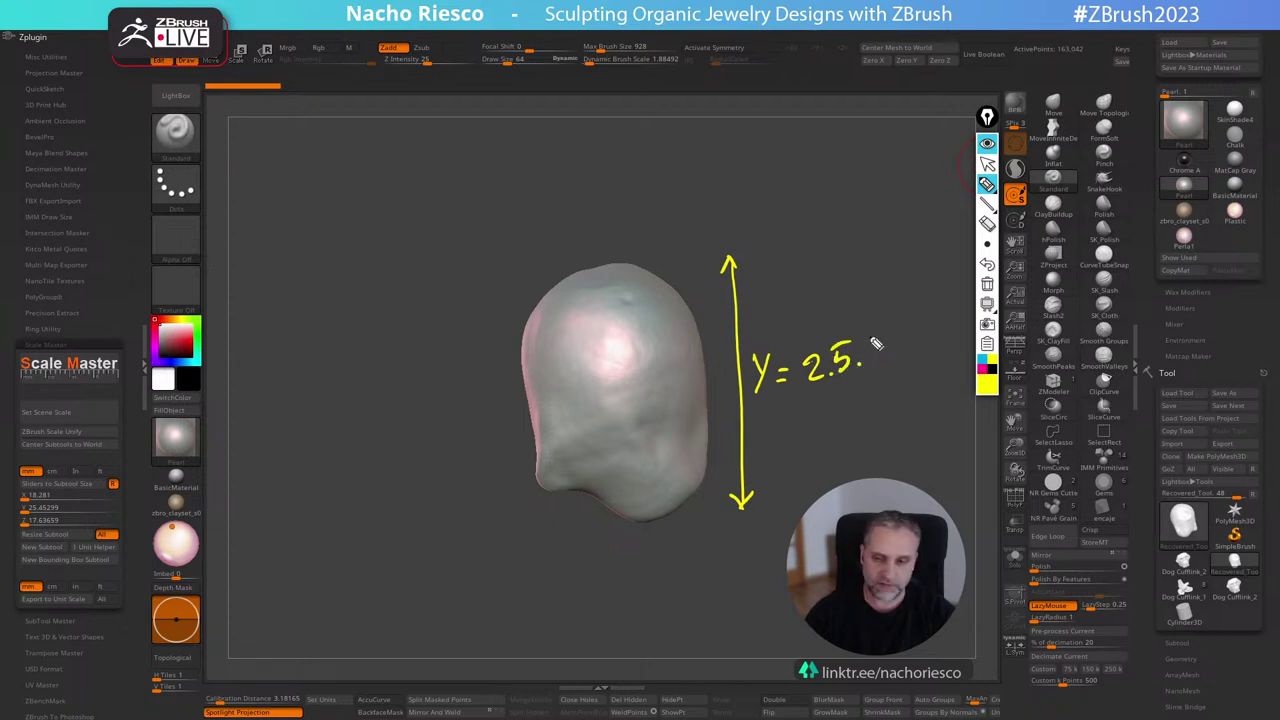
mouse_move(876, 344)
mouse_down()
mouse_move(896, 370)
mouse_move(920, 339)
mouse_move(937, 350)
mouse_up()
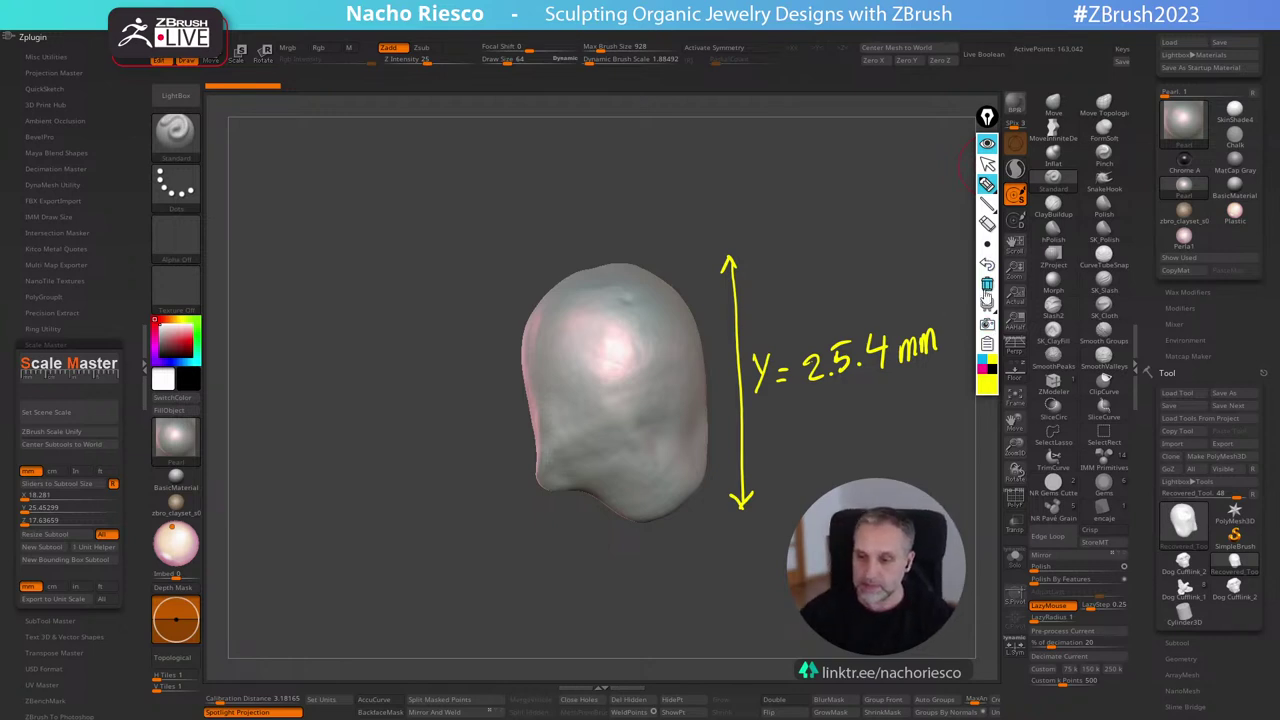
Clear the yellow on-screen annotation from around the pearl.
click(987, 284)
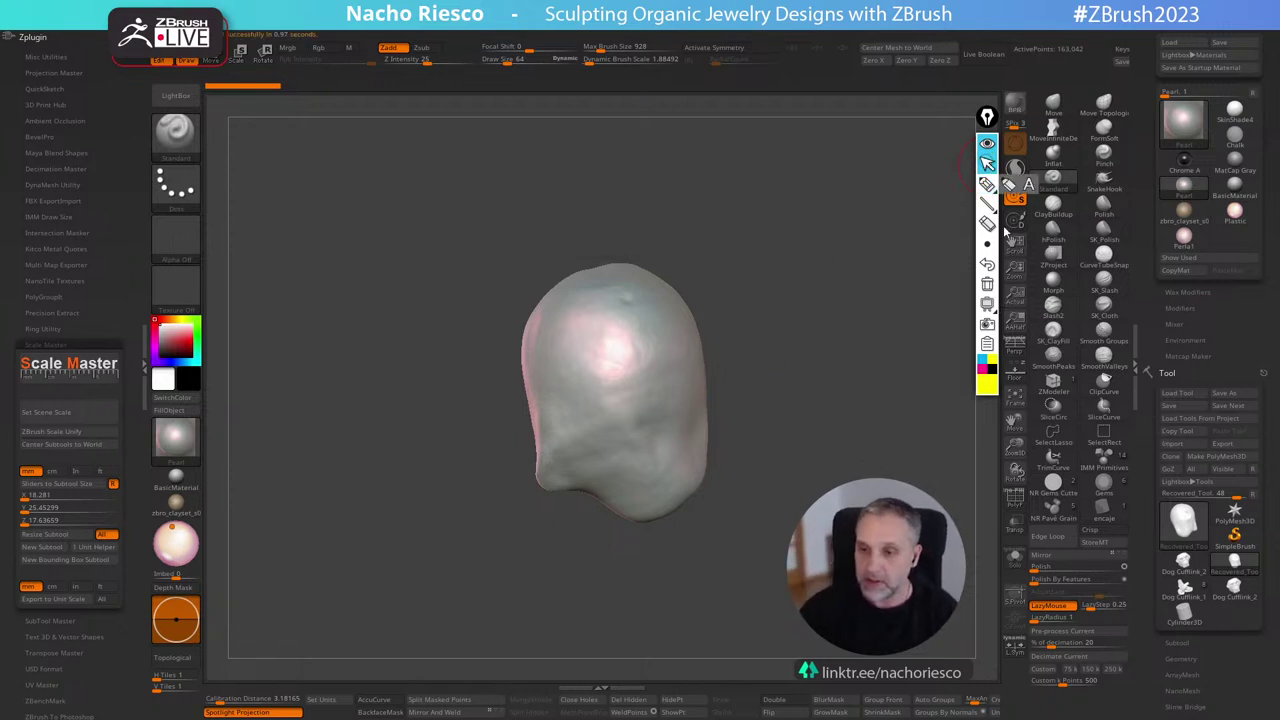
scroll(1146, 438, down, 3)
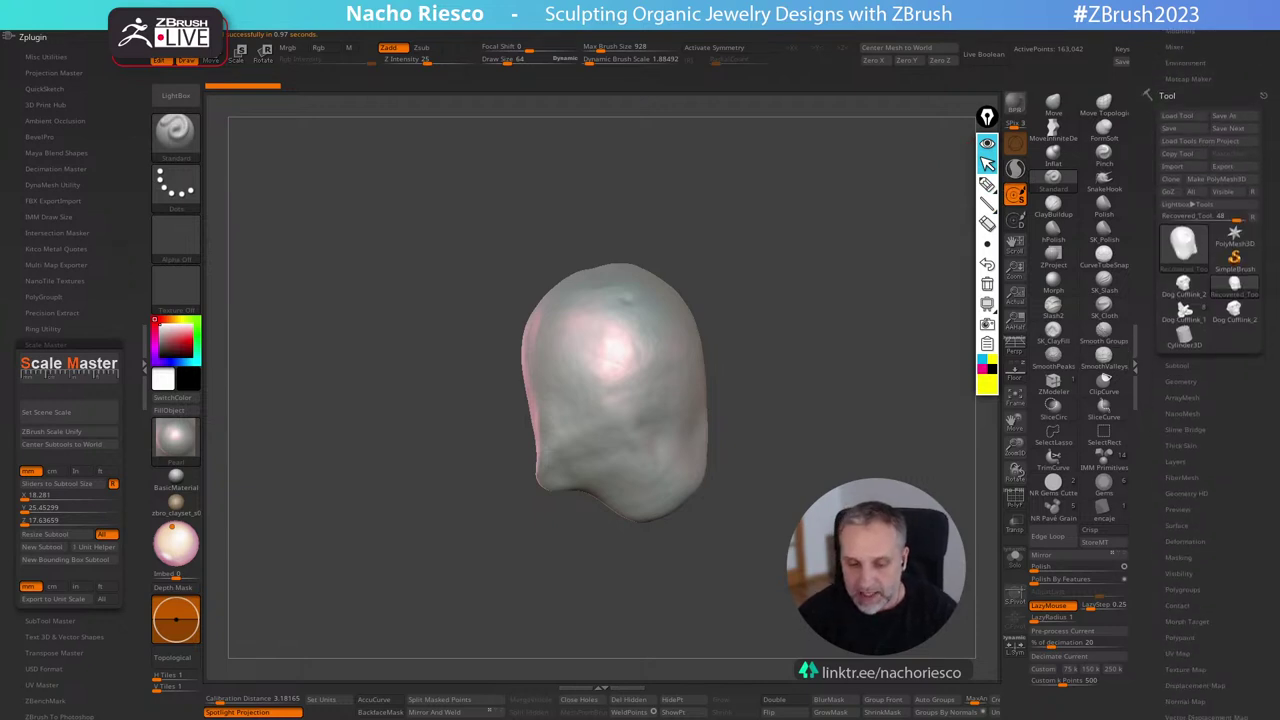
alt+drag(778, 664, 722, 648)
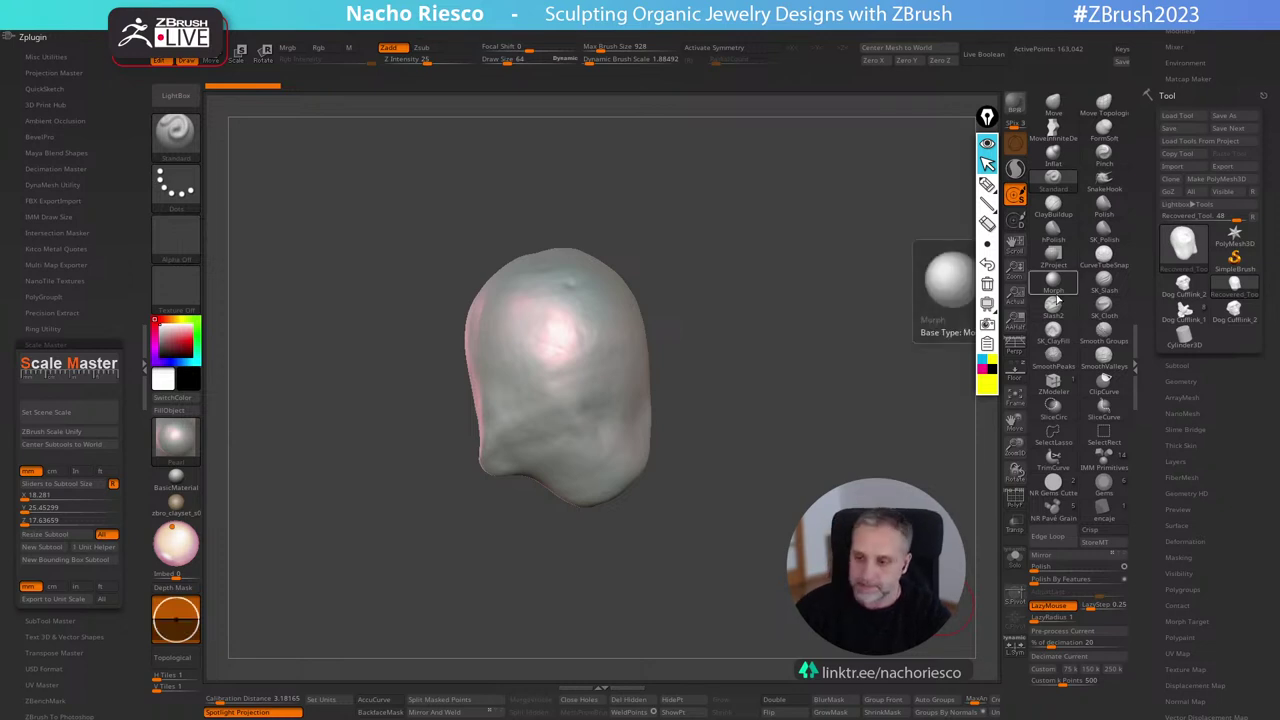
Add a Cube3D primitive as a new subtool below the pearl and make it the active subtool.
click(1178, 366)
drag(1149, 386, 1149, 412)
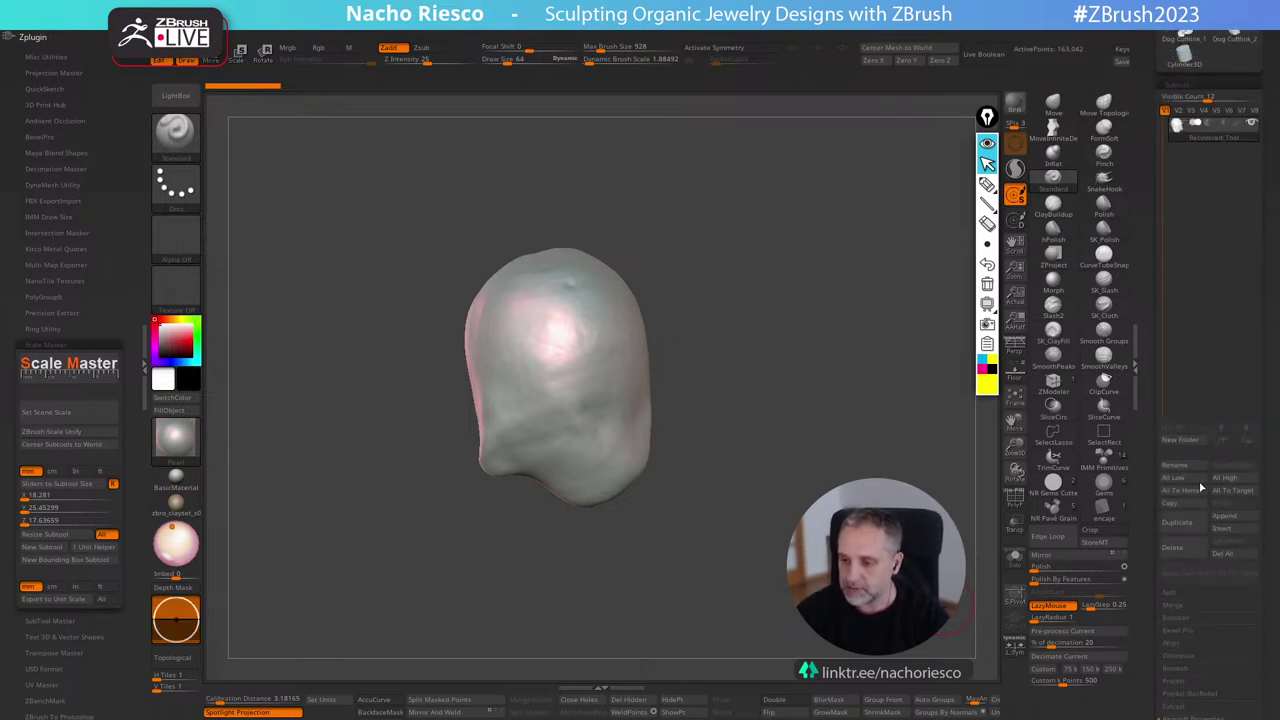
click(1232, 519)
click(1222, 528)
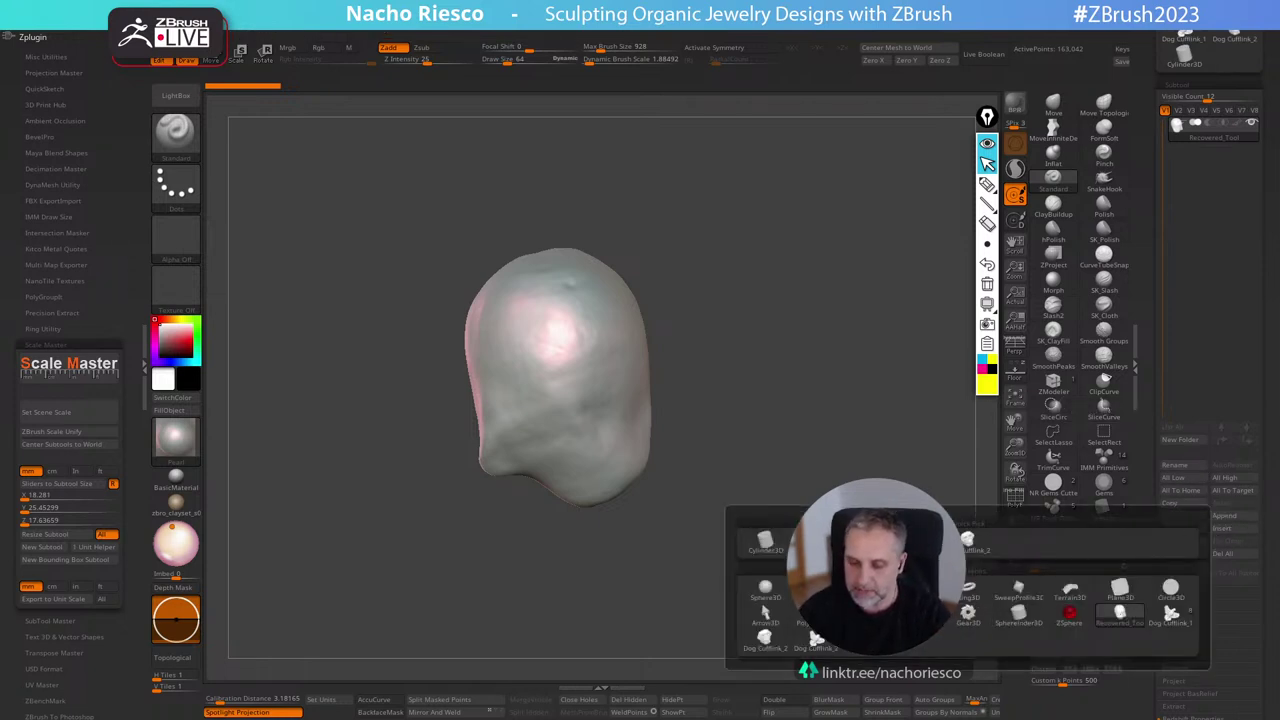
click(816, 590)
click(1203, 158)
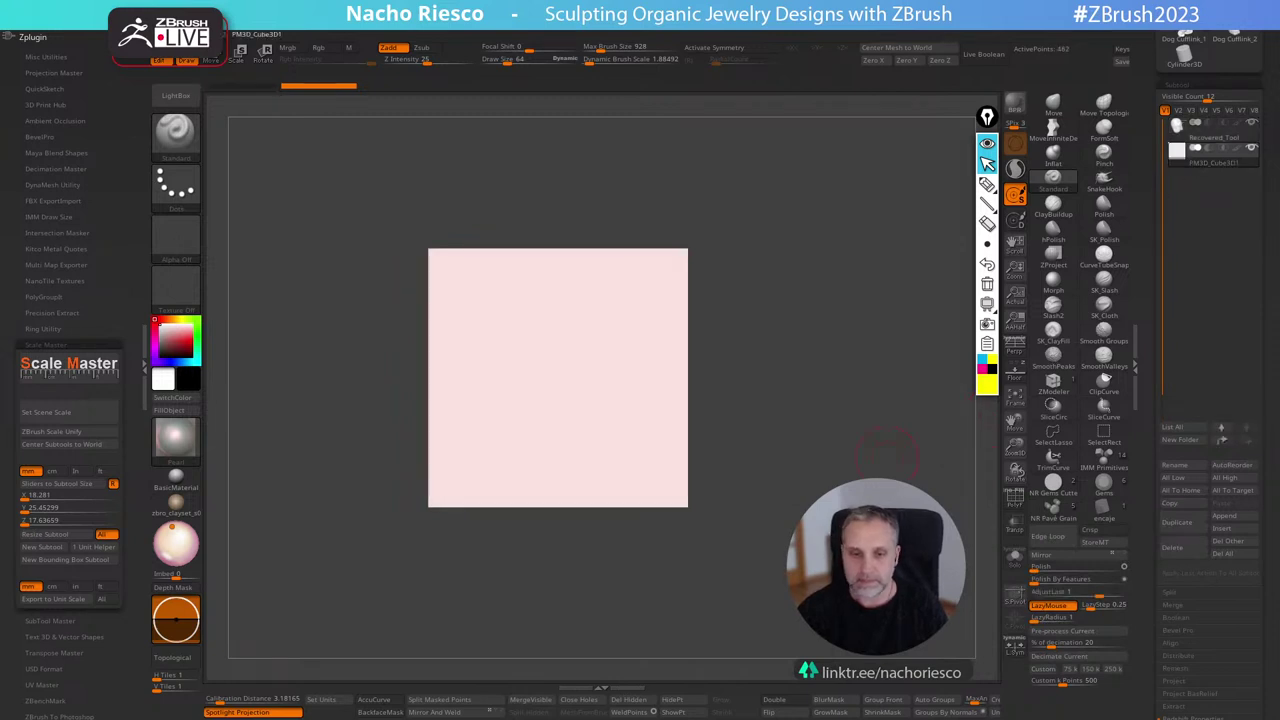
Stretch the cube vertically into a taller block.
alt+drag(890, 444, 860, 470)
key(w)
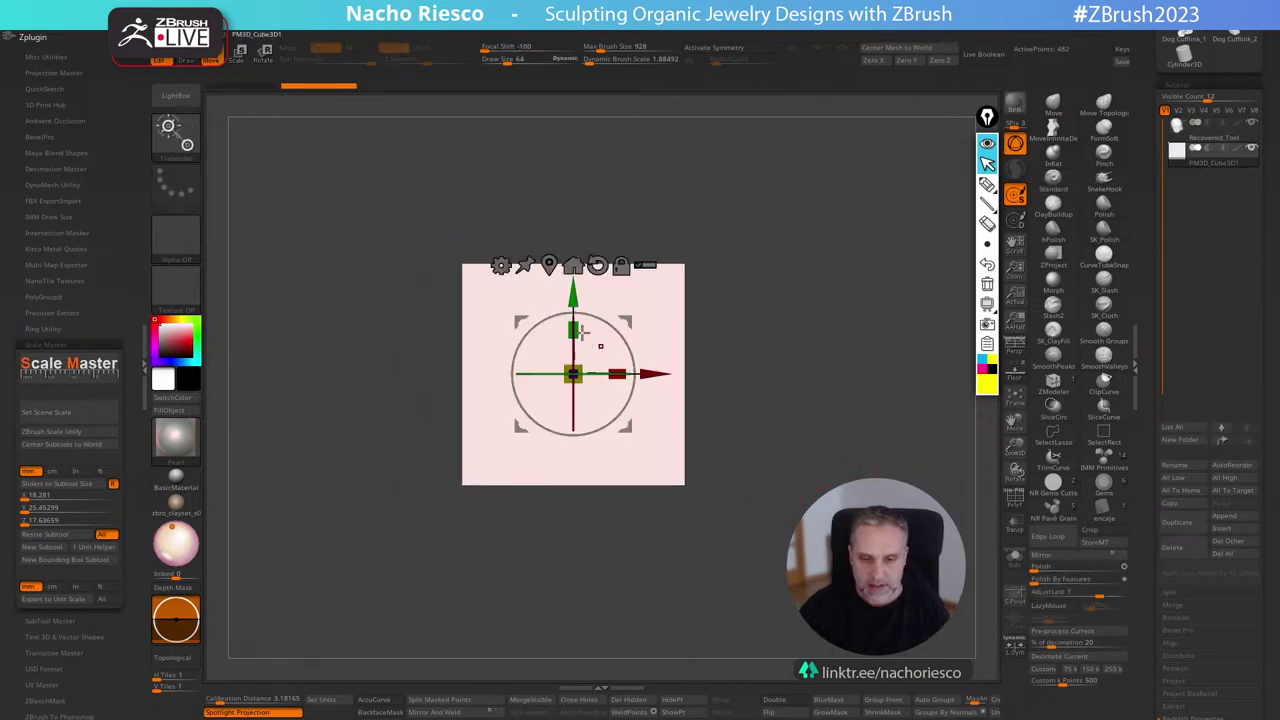
drag(574, 330, 602, 298)
drag(872, 405, 826, 424)
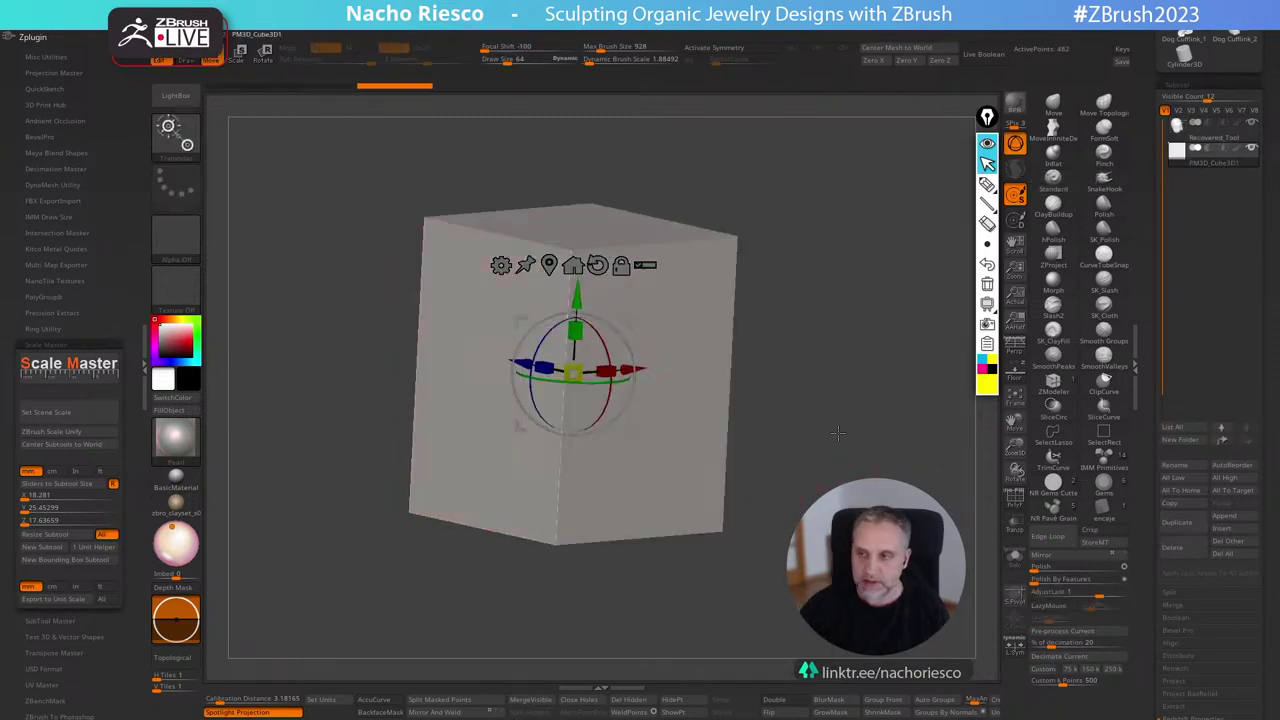
Isolate the pearl subtool and fill it with the Pearl material with Mrgb enabled.
click(1210, 131)
click(1016, 560)
key(ctrl+z)
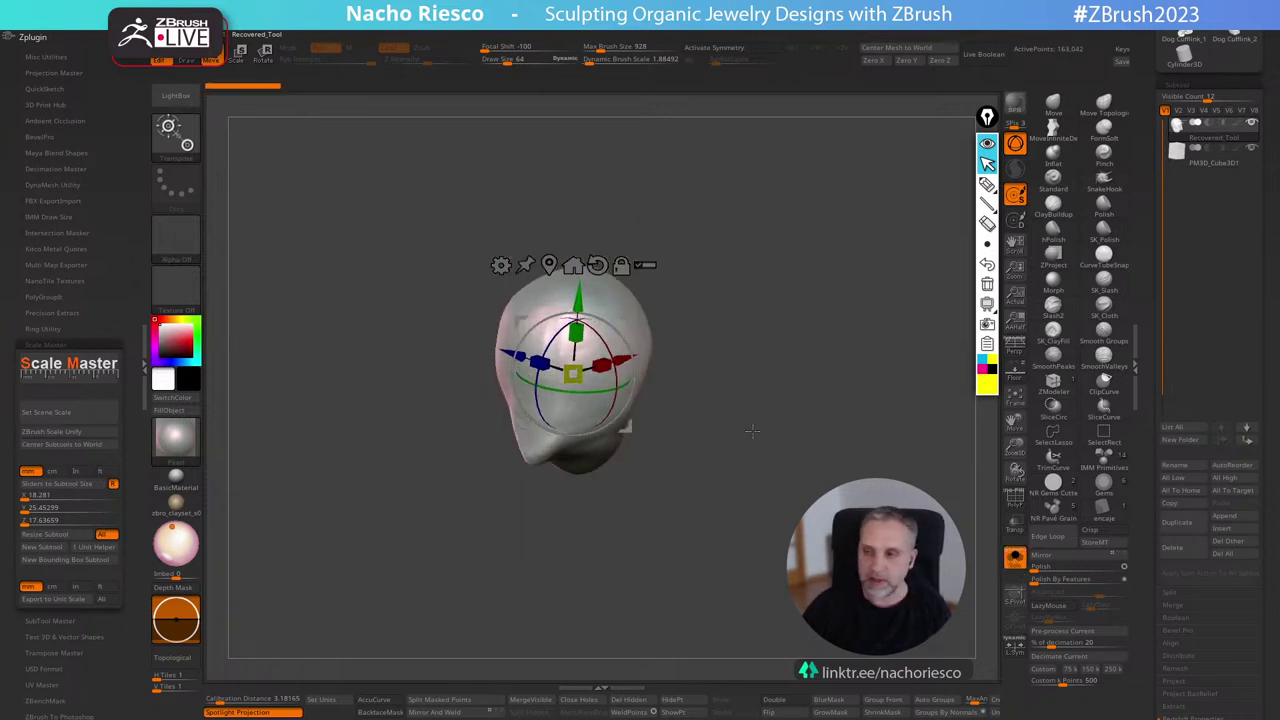
key(q)
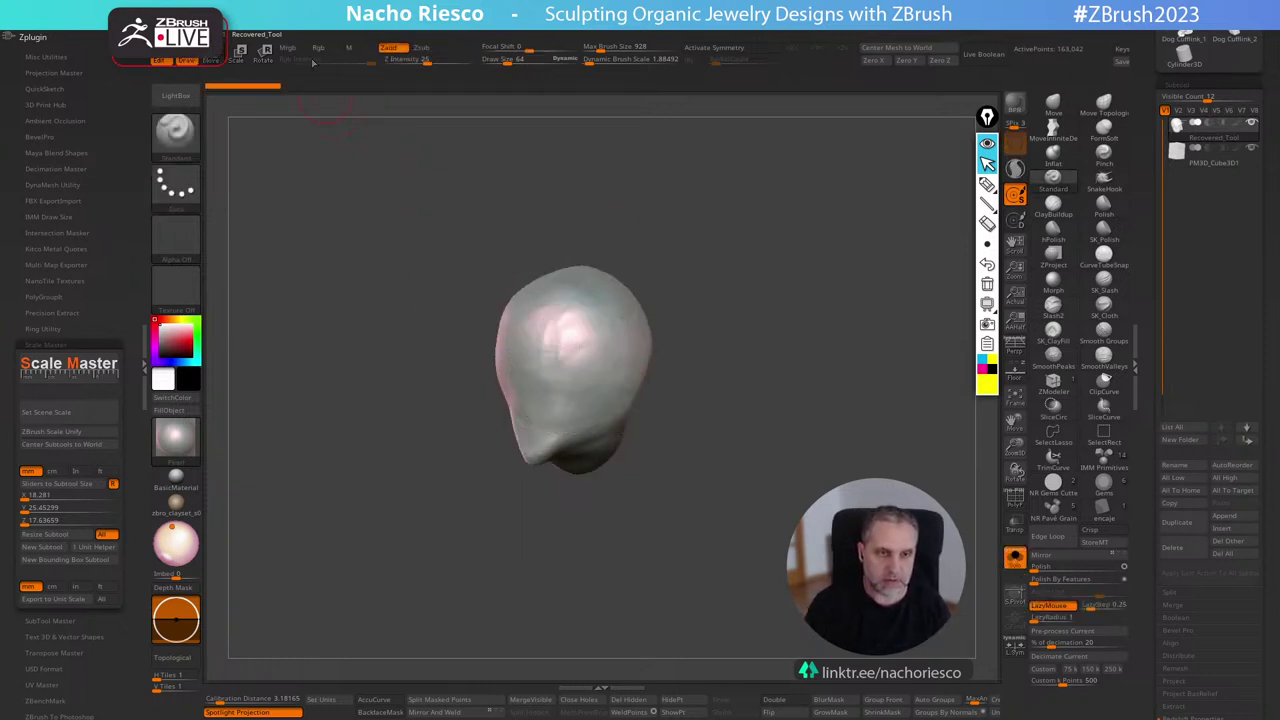
click(289, 48)
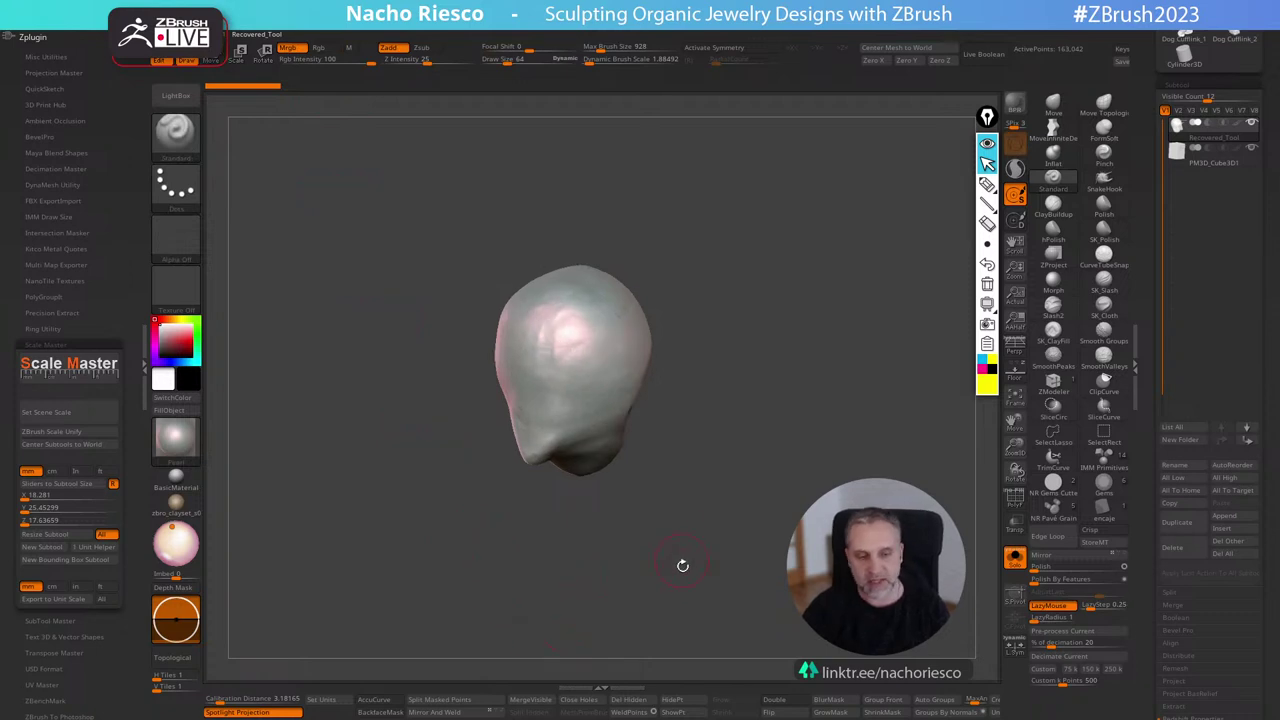
mouse_move(680, 563)
alt+mouse_down()
mouse_move(683, 634)
mouse_move(678, 624)
alt+mouse_up()
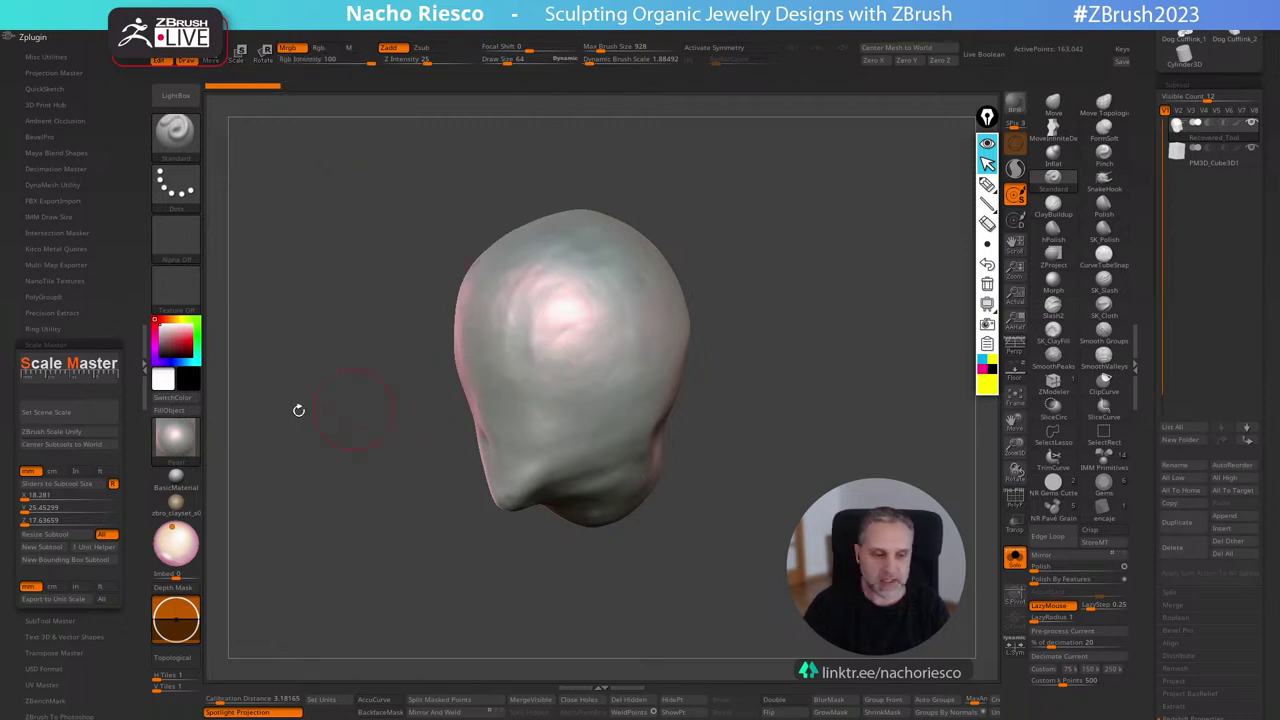
Give the cube subtool the MudCap material, and inspect the pearl's own material for comparison.
click(1205, 150)
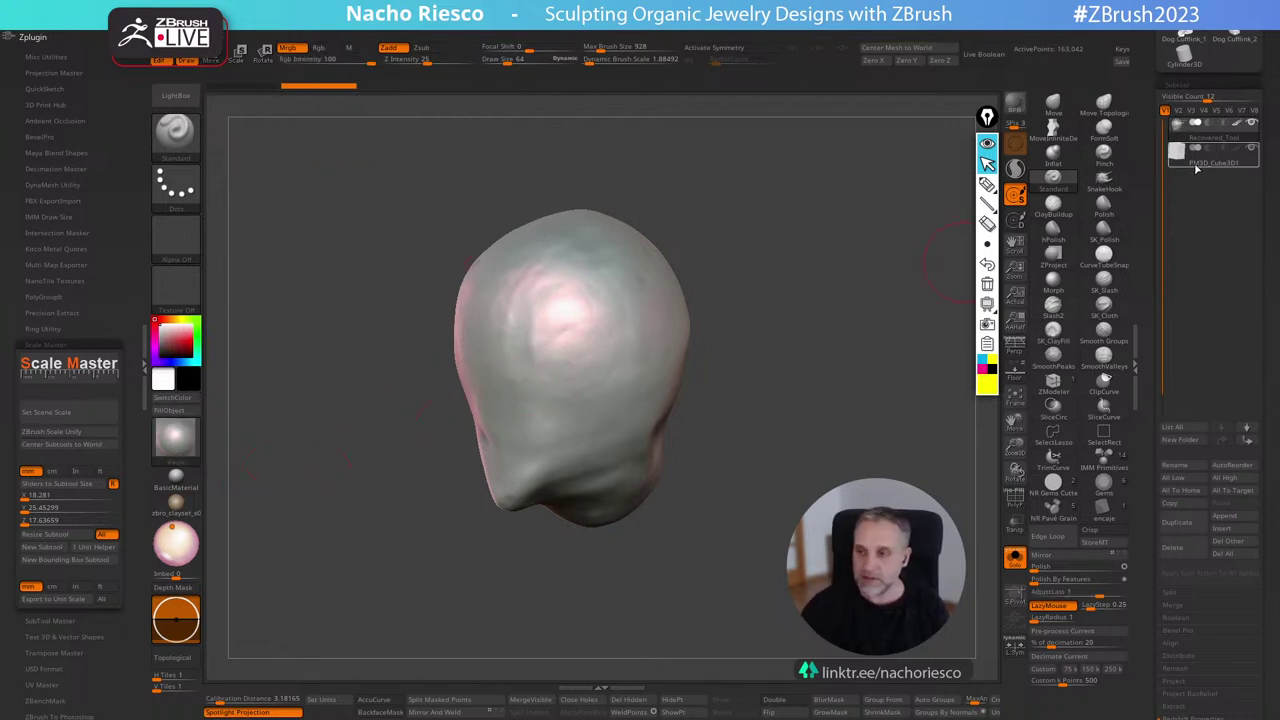
click(175, 437)
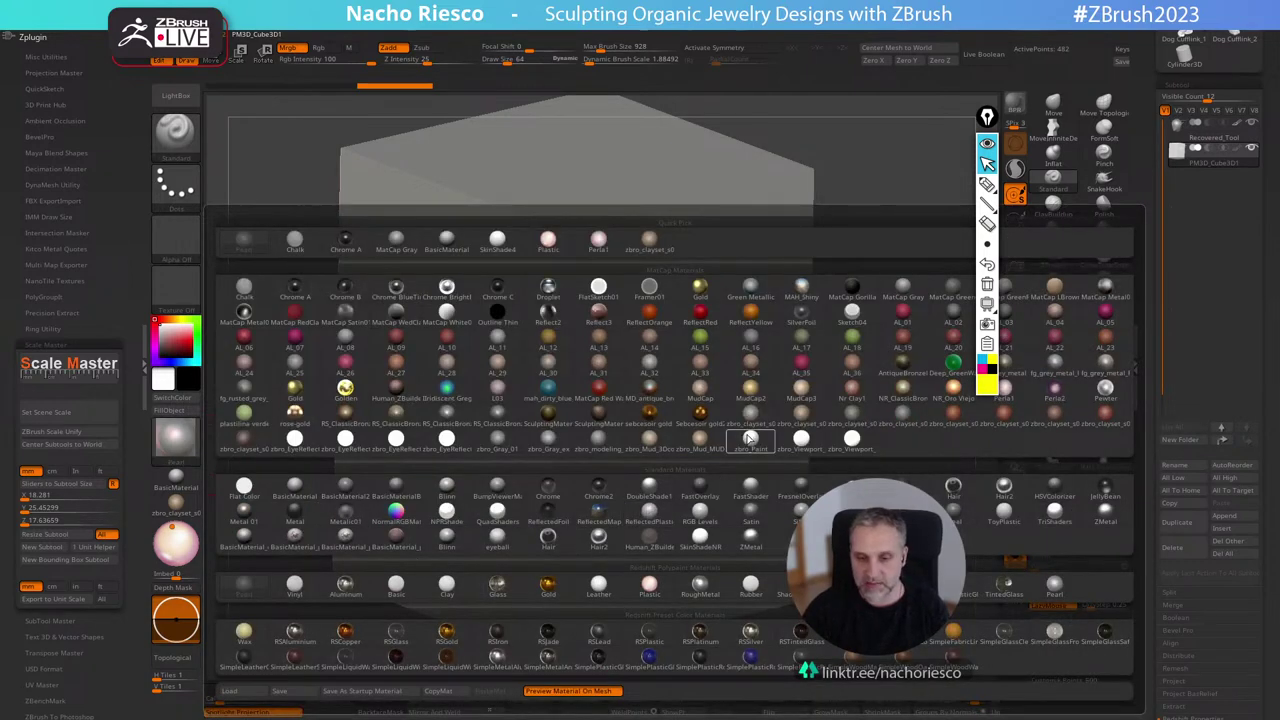
click(705, 400)
right_drag(763, 418, 820, 435)
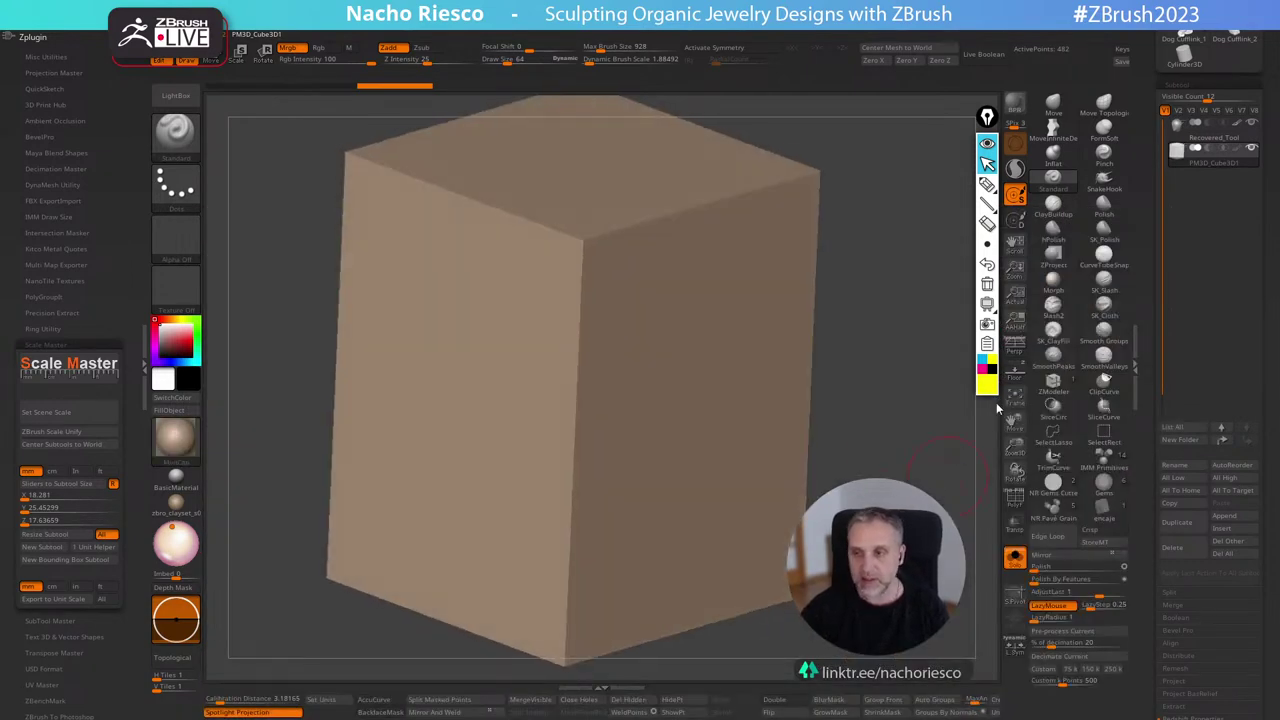
click(1190, 140)
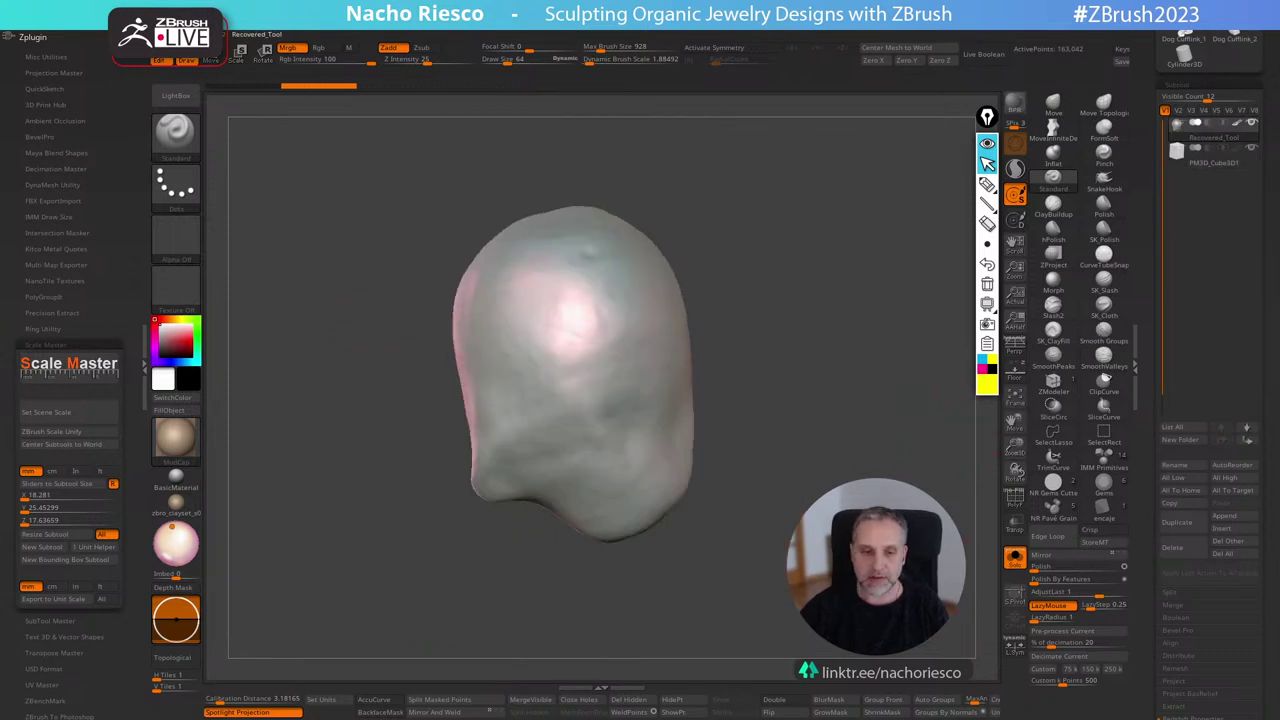
drag(925, 440, 960, 478)
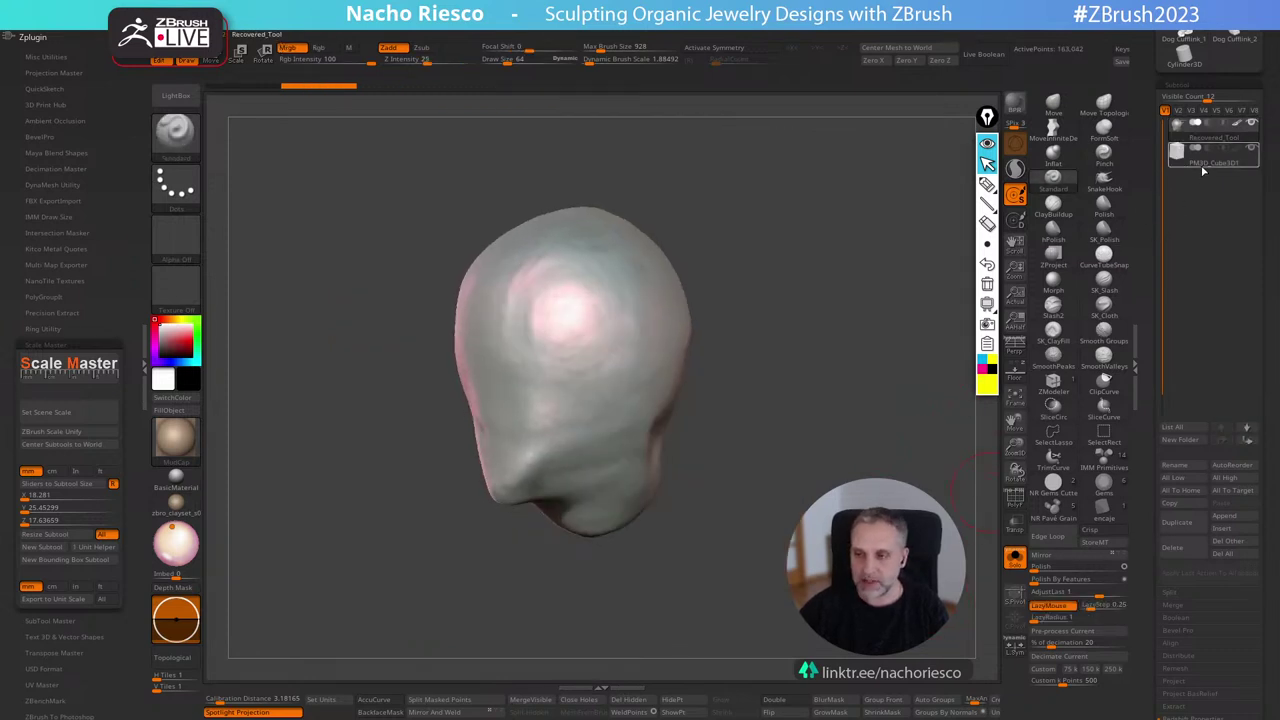
mouse_move(1203, 171)
mouse_move(1238, 128)
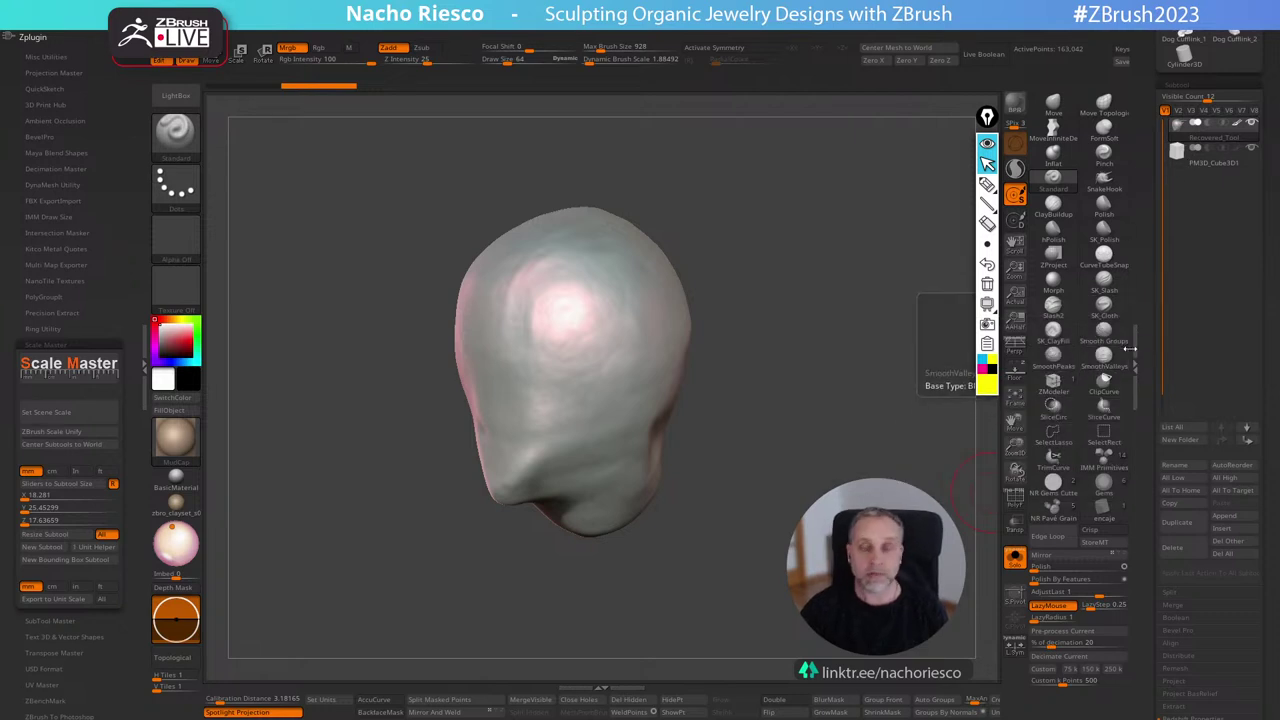
Hide the annotation toolbar and scale the cube down along Z to a depth of about 14.8 mm.
click(987, 145)
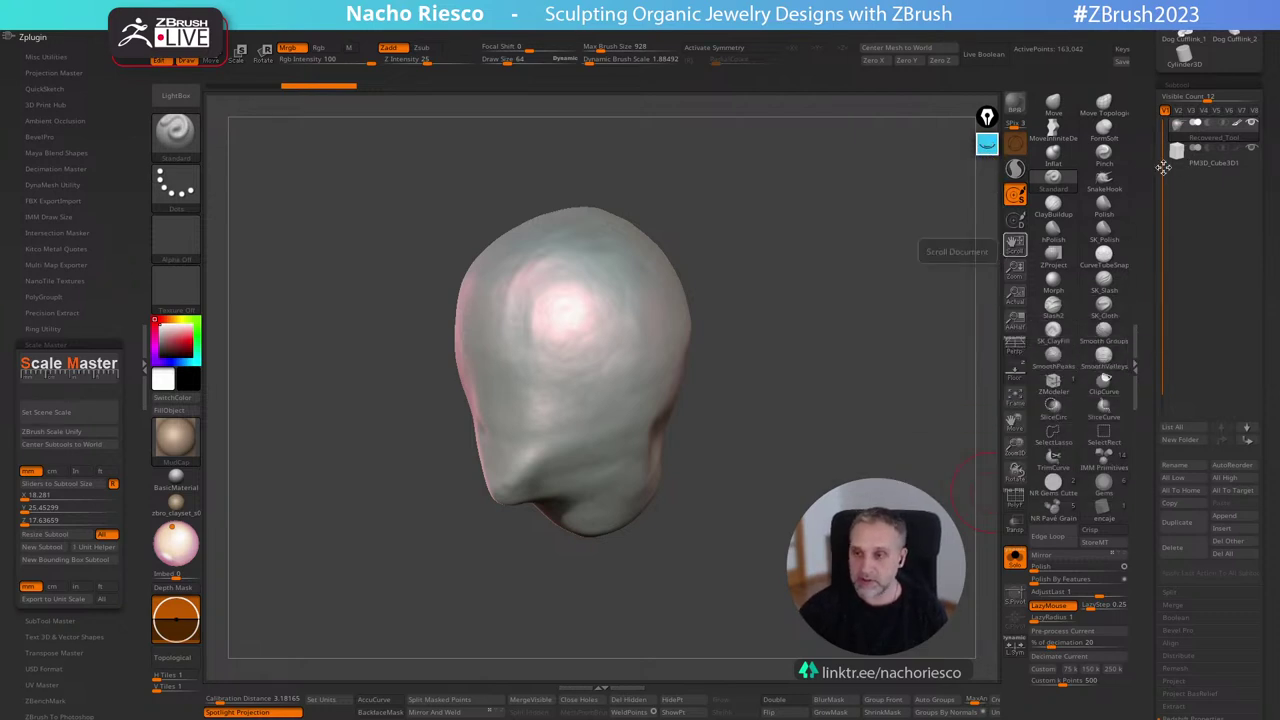
click(1195, 158)
shift+drag(970, 383, 911, 465)
key(w)
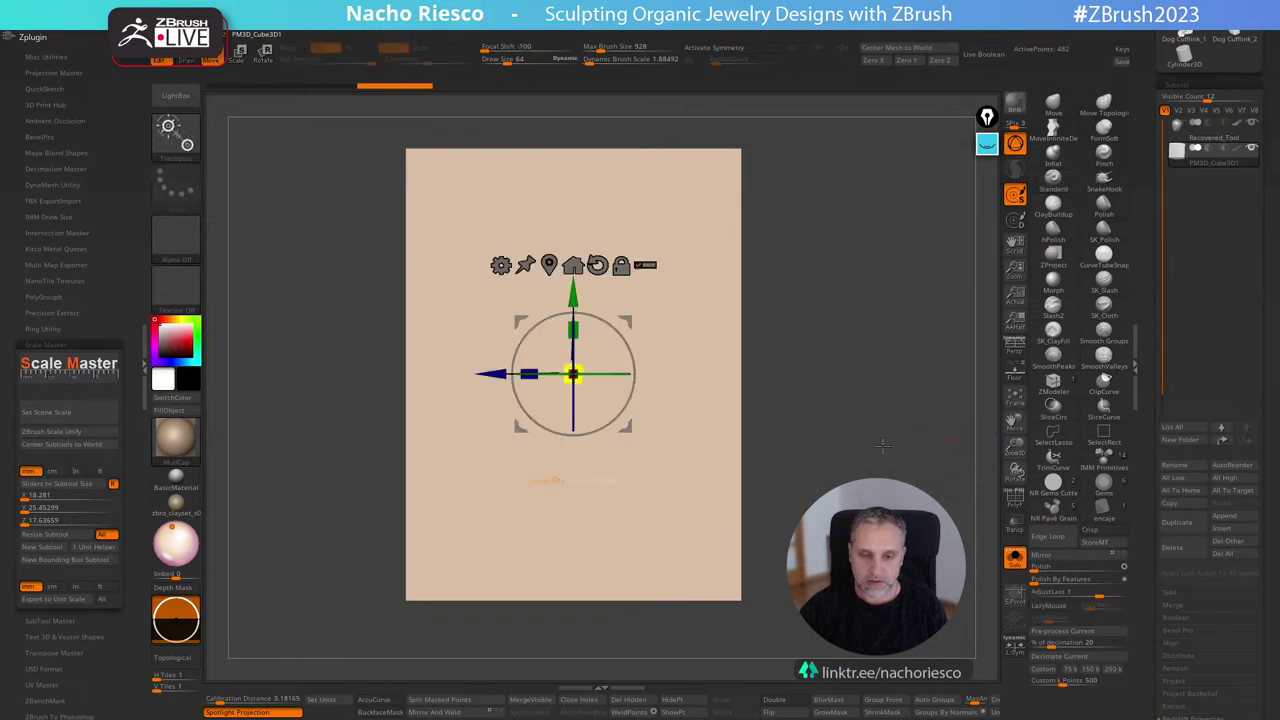
right_drag(574, 375, 745, 371)
shift+drag(911, 359, 837, 371)
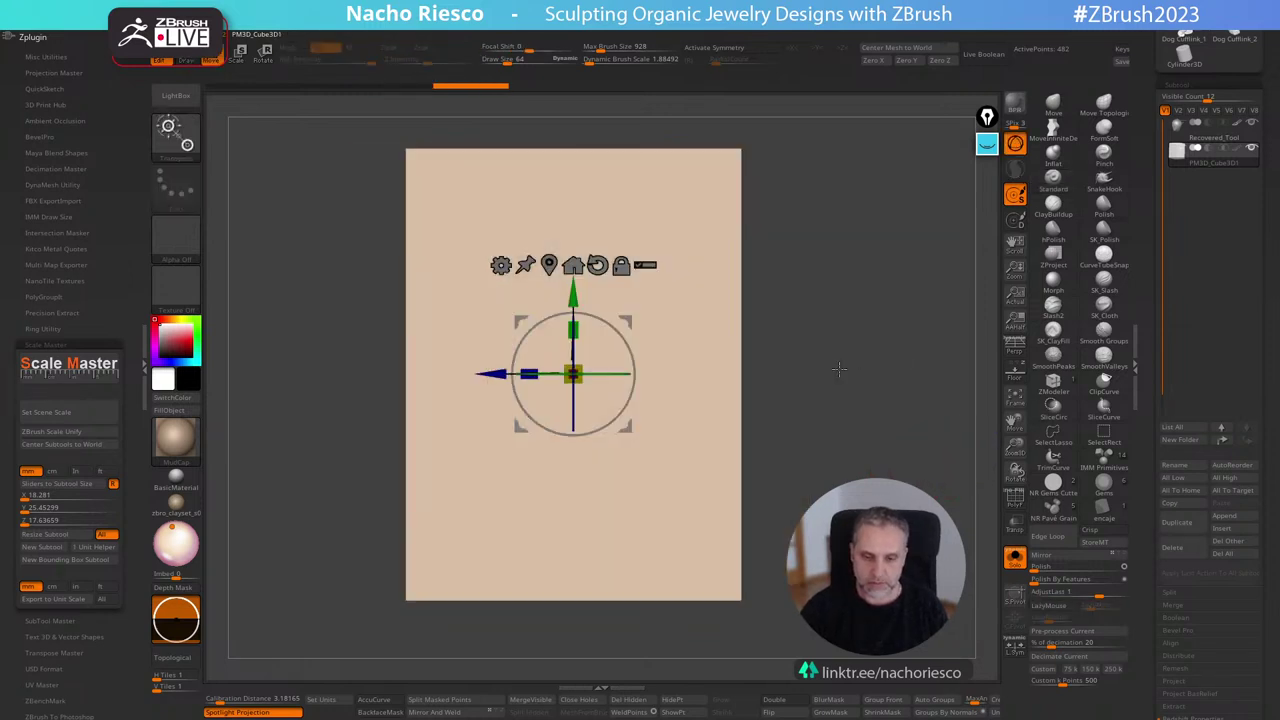
drag(531, 372, 657, 361)
shift+drag(715, 345, 788, 317)
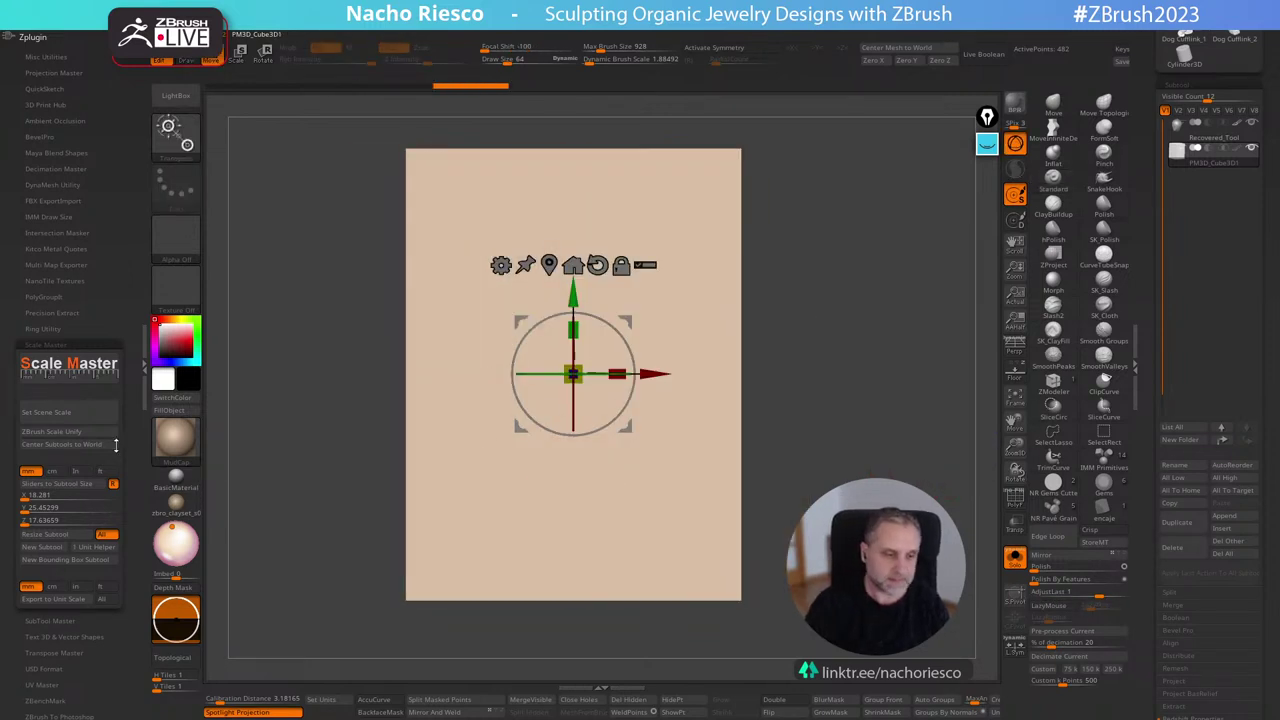
Set the scene scale from the cube at 25.45 x 34.26 x 14.81 mm, and resize only this subtool proportionally to 65 mm in Y.
click(88, 418)
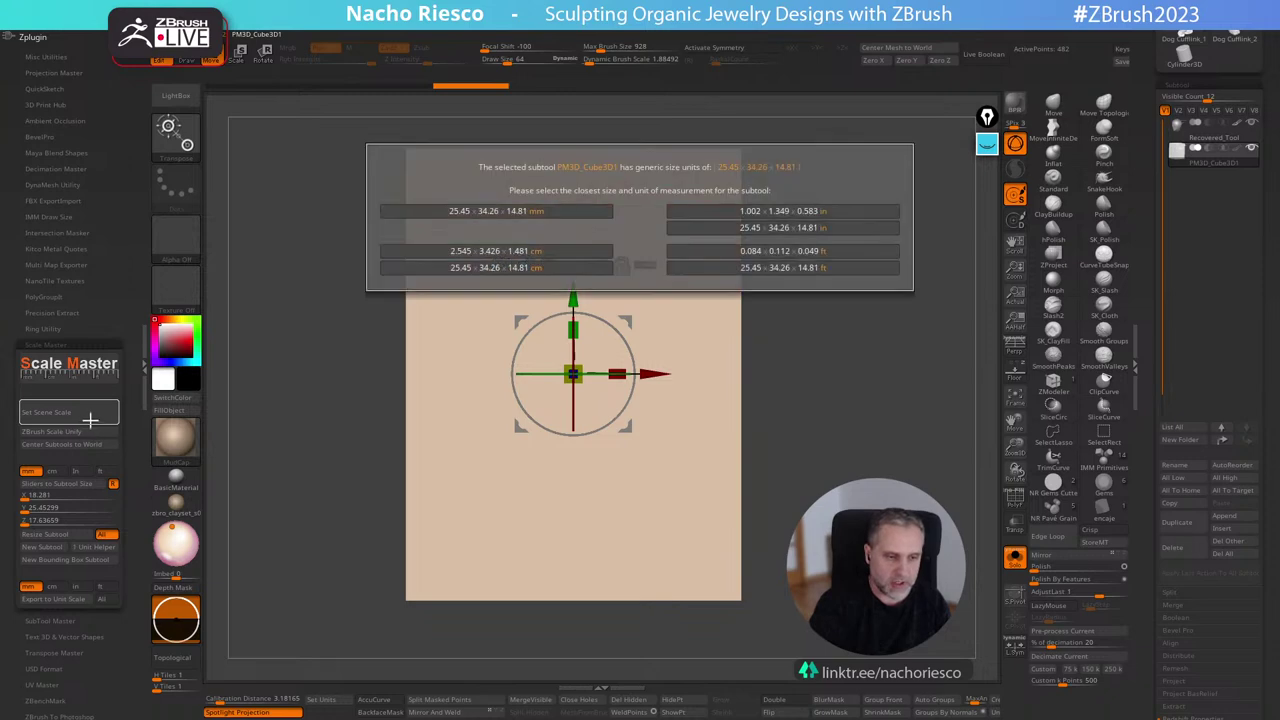
click(488, 212)
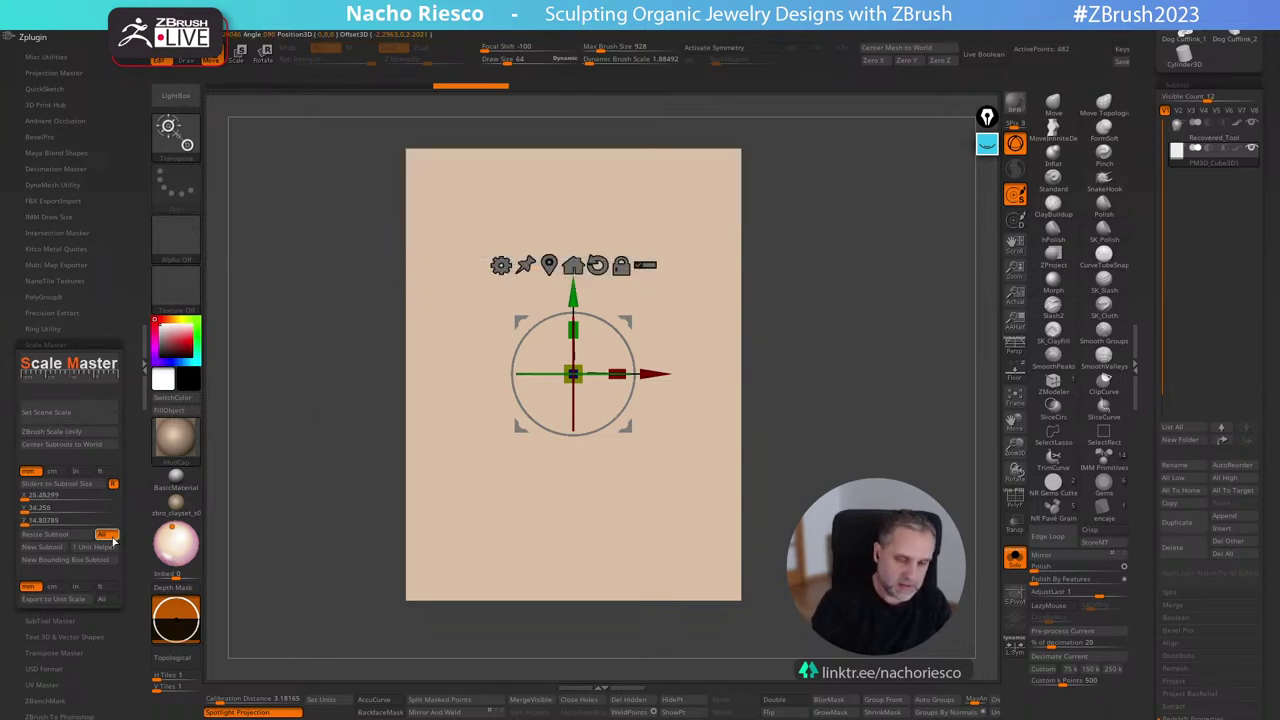
click(119, 521)
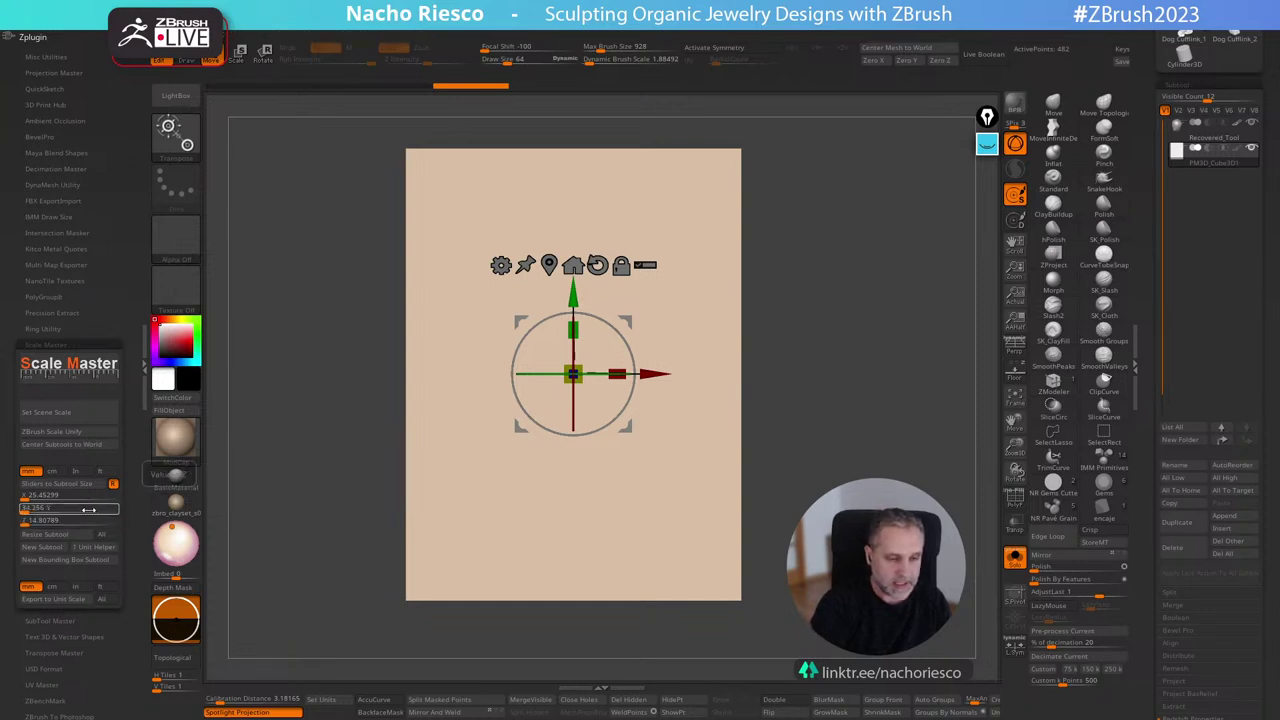
click(92, 511)
text(5)
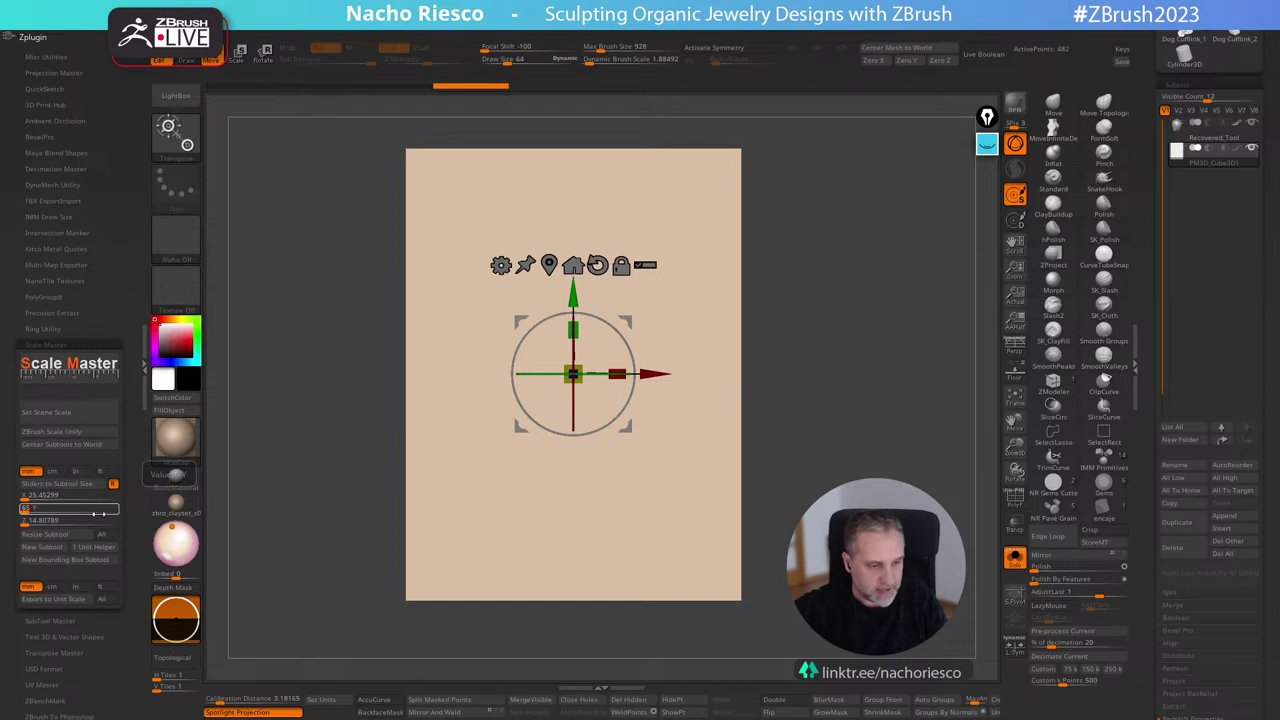
key(Return)
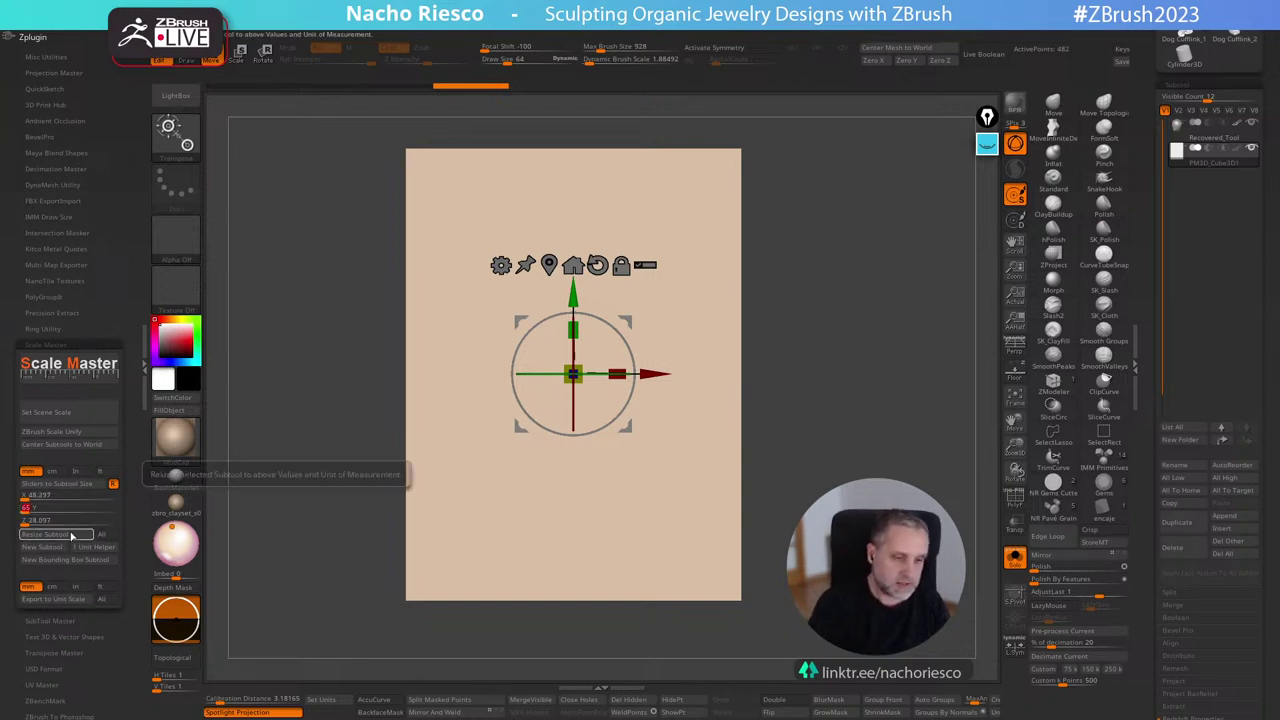
click(78, 535)
Turn on transparent display and leave solo mode to show the pearl together with the cube.
alt+drag(984, 470, 989, 425)
click(1014, 522)
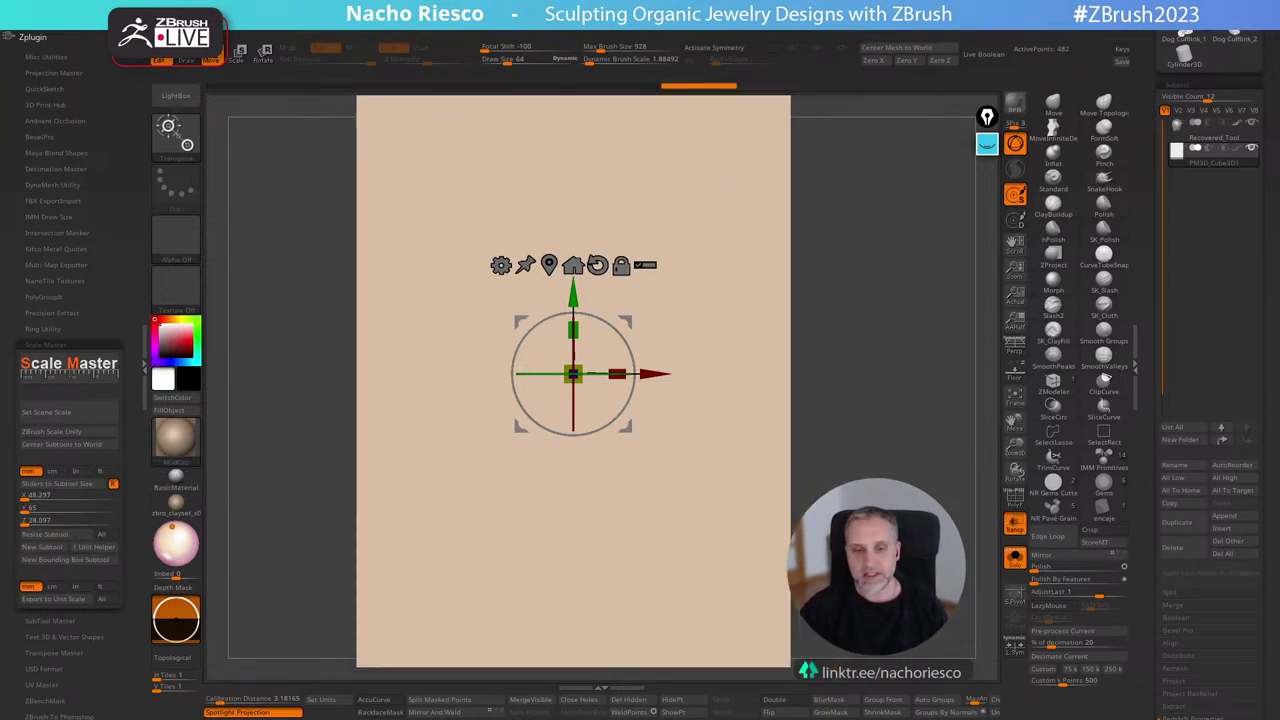
click(1021, 566)
alt+drag(985, 570, 960, 523)
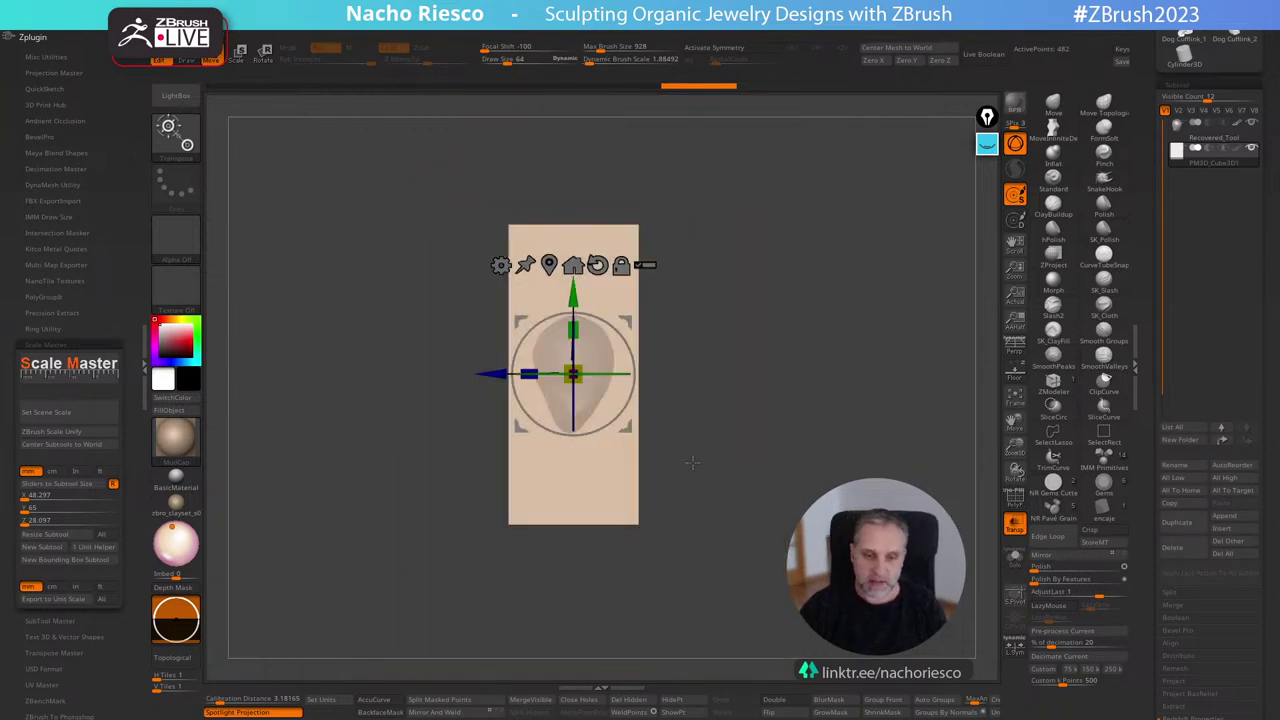
Move the cube along Z until it clears the pearl, and lower it so the pearl lines up with the cube's upper end.
drag(491, 374, 390, 374)
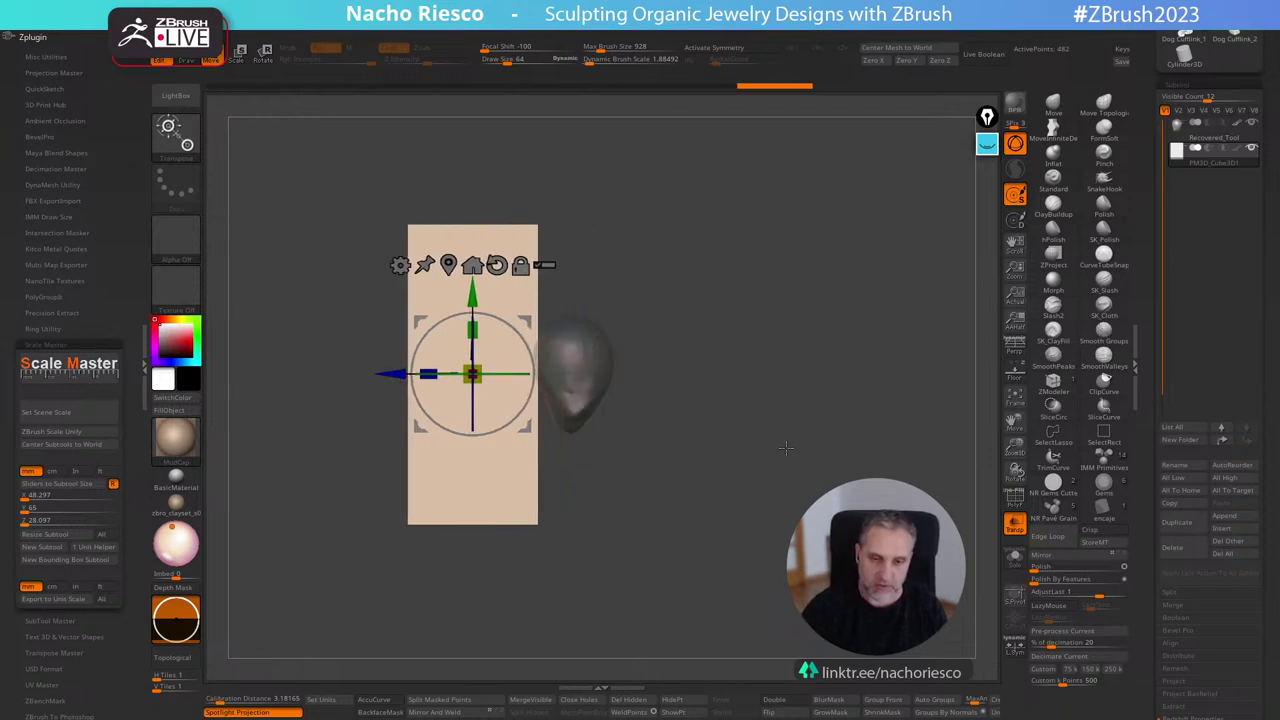
drag(472, 294, 472, 306)
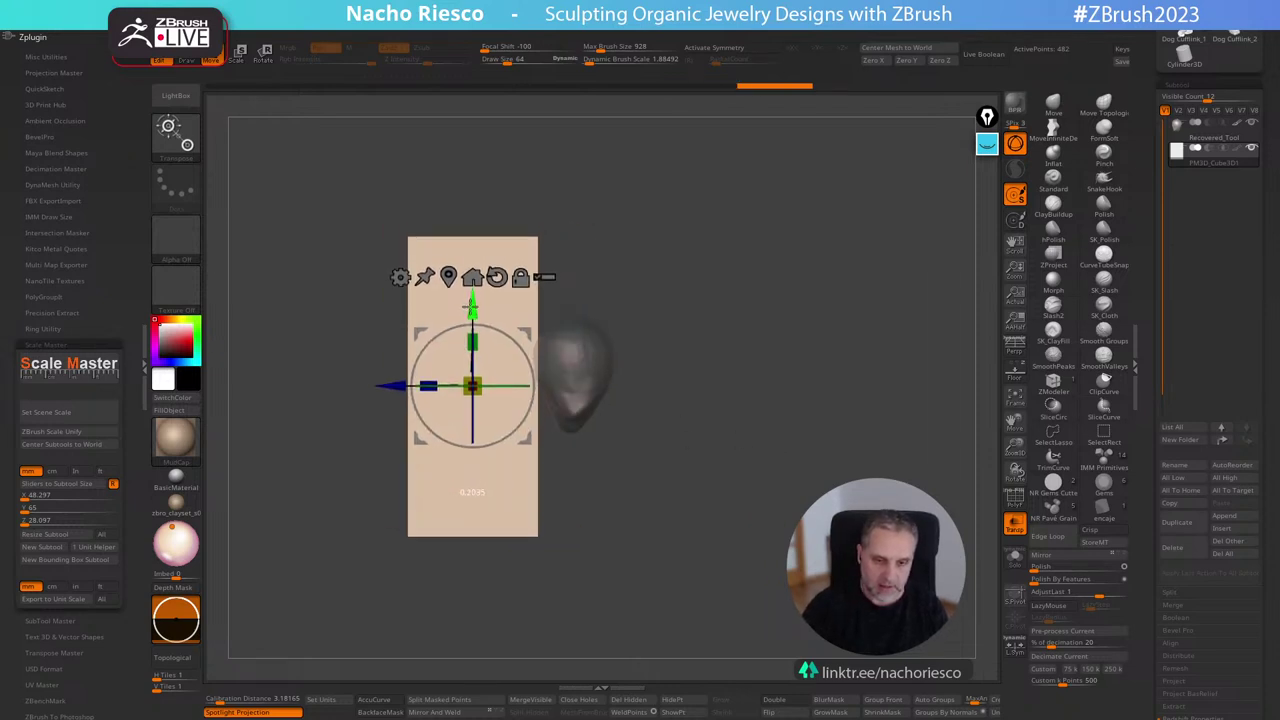
shift+drag(595, 229, 672, 236)
drag(474, 301, 474, 361)
alt+drag(626, 360, 911, 457)
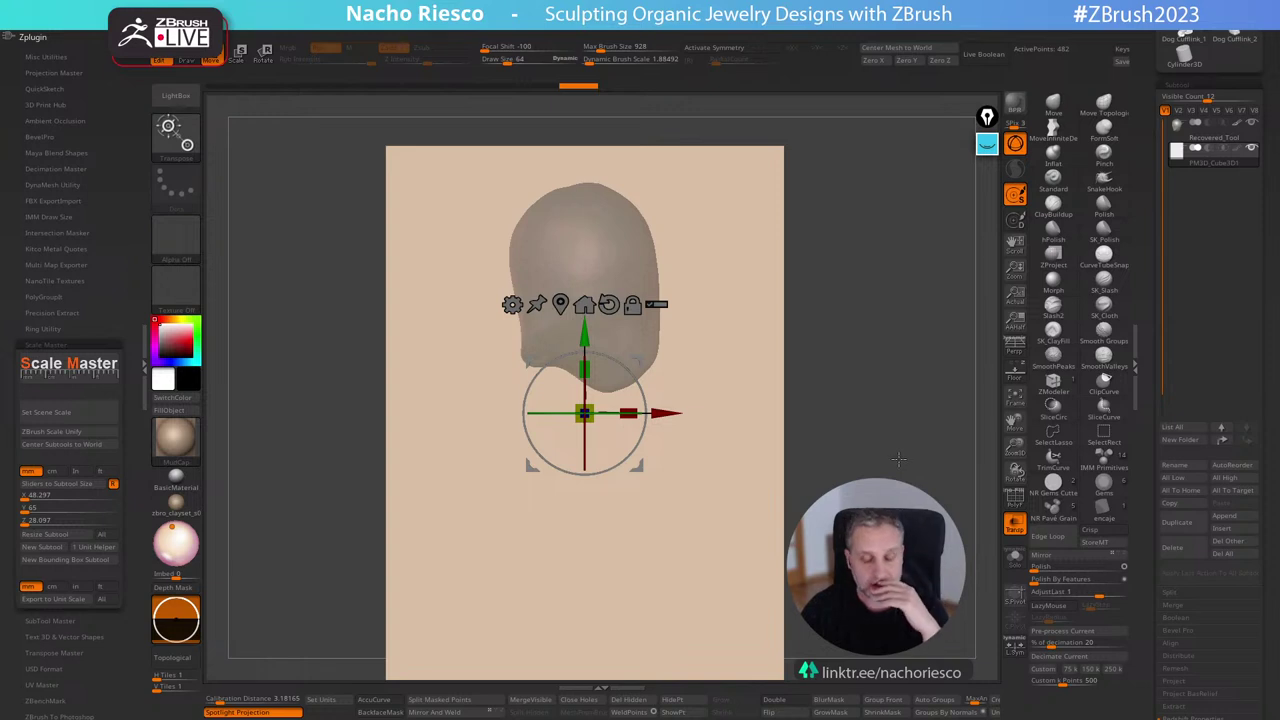
drag(585, 332, 585, 369)
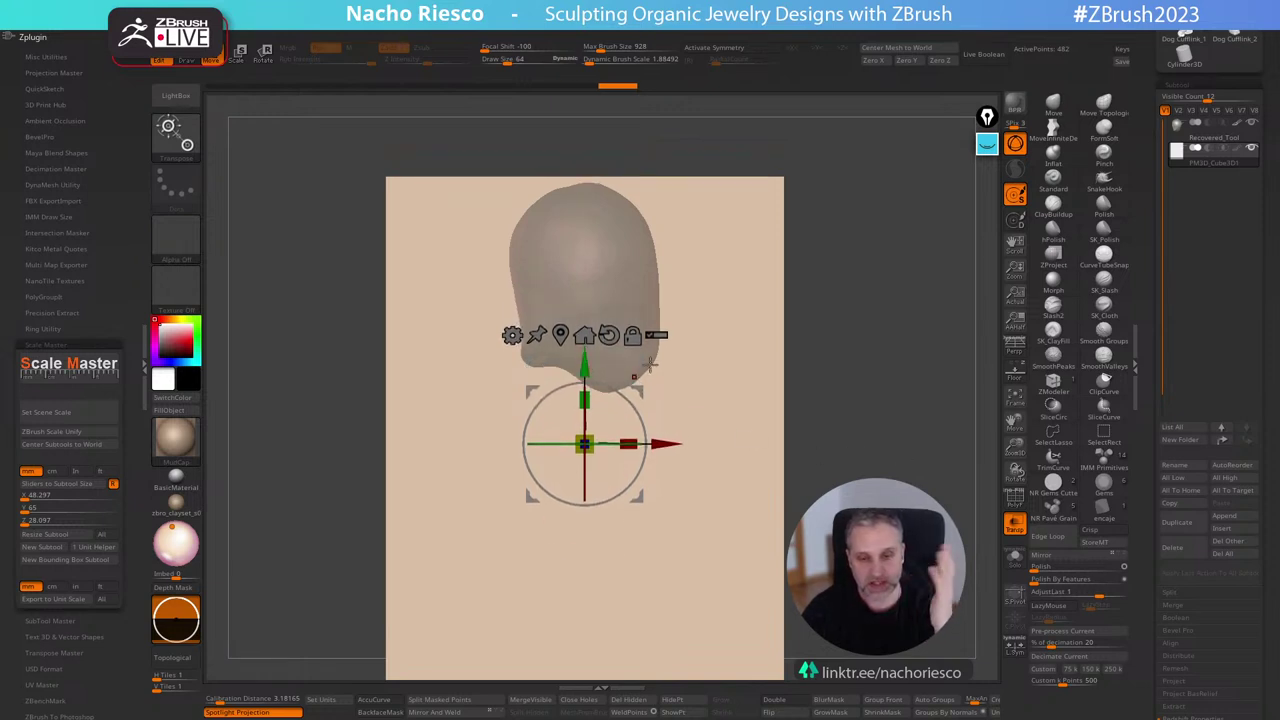
Turn off transparent display and isolate the cube in solo mode, viewed from the front.
drag(930, 475, 935, 483)
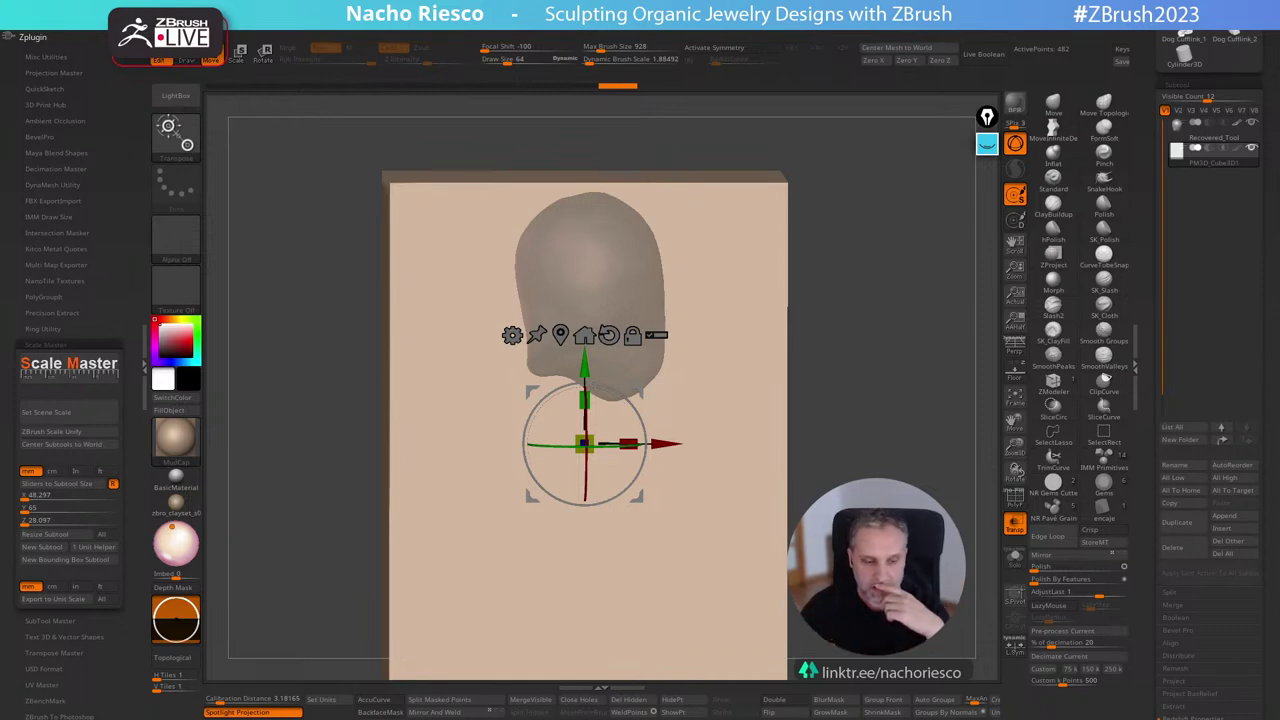
click(1017, 526)
drag(987, 518, 960, 510)
click(1013, 562)
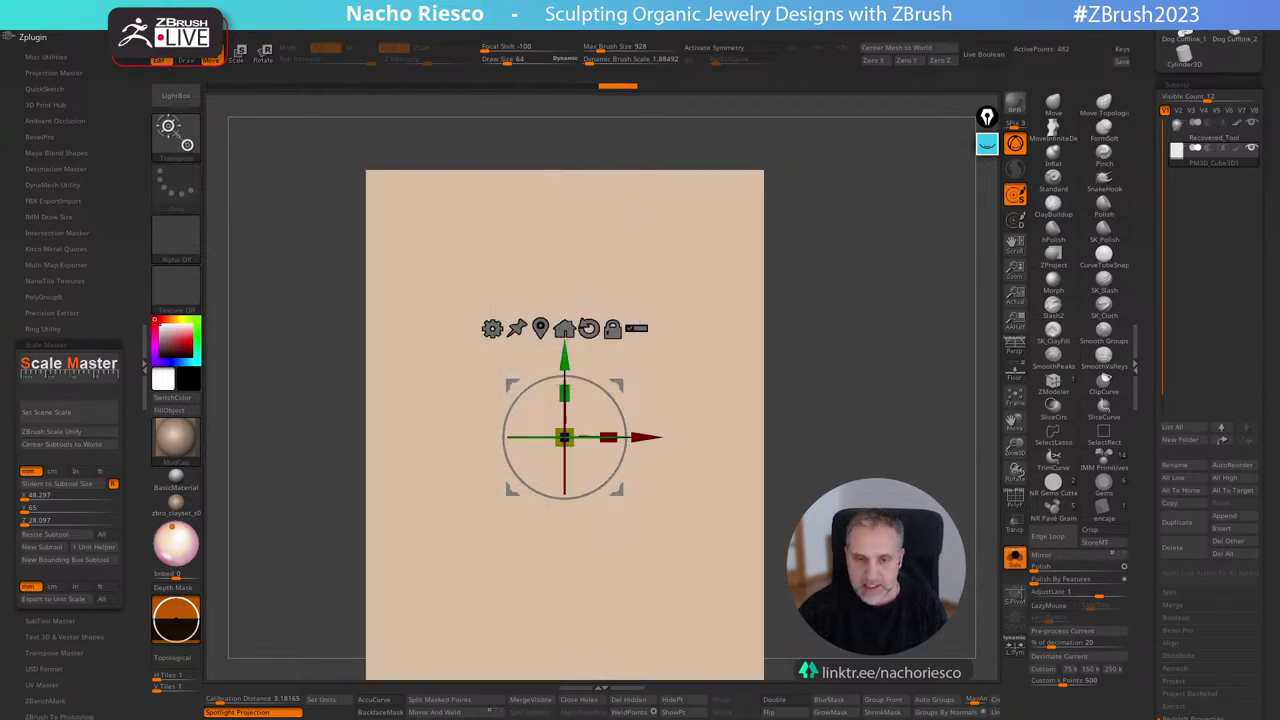
Isolate the pearl in solo mode and rotate it so its rounded dome points up in the front view.
drag(970, 585, 625, 665)
key(q)
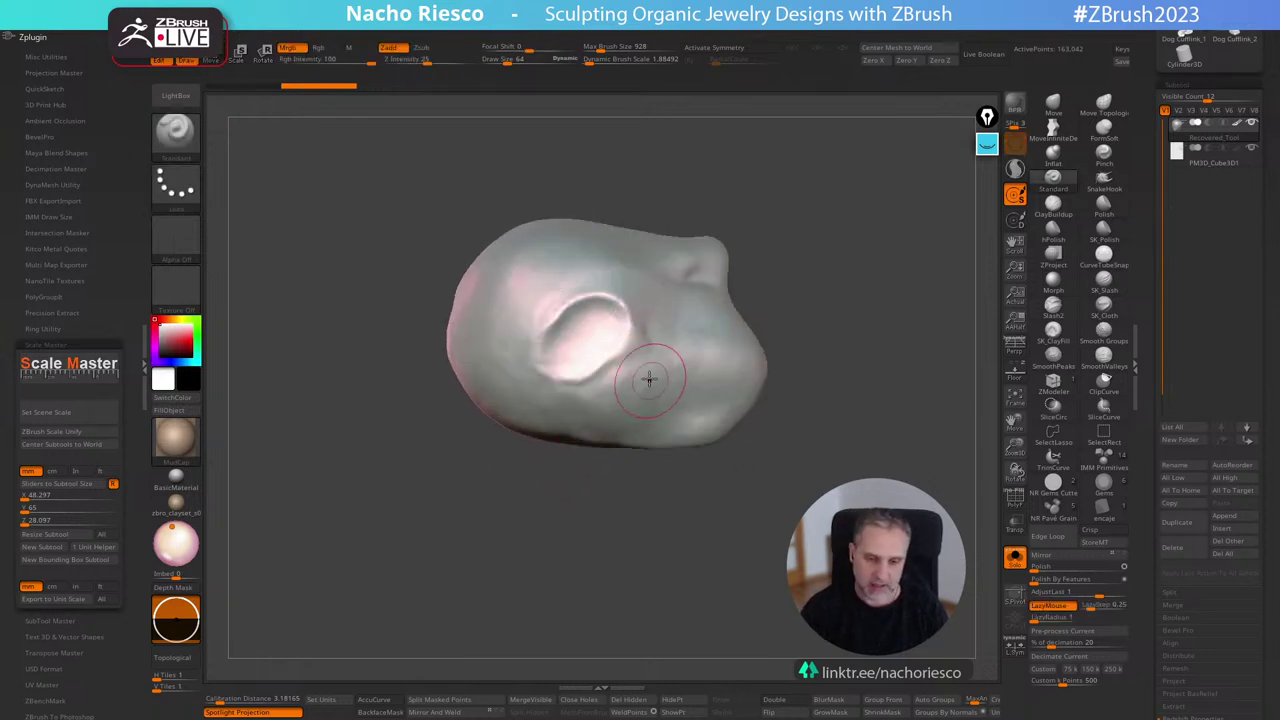
drag(869, 334, 794, 500)
drag(775, 545, 806, 489)
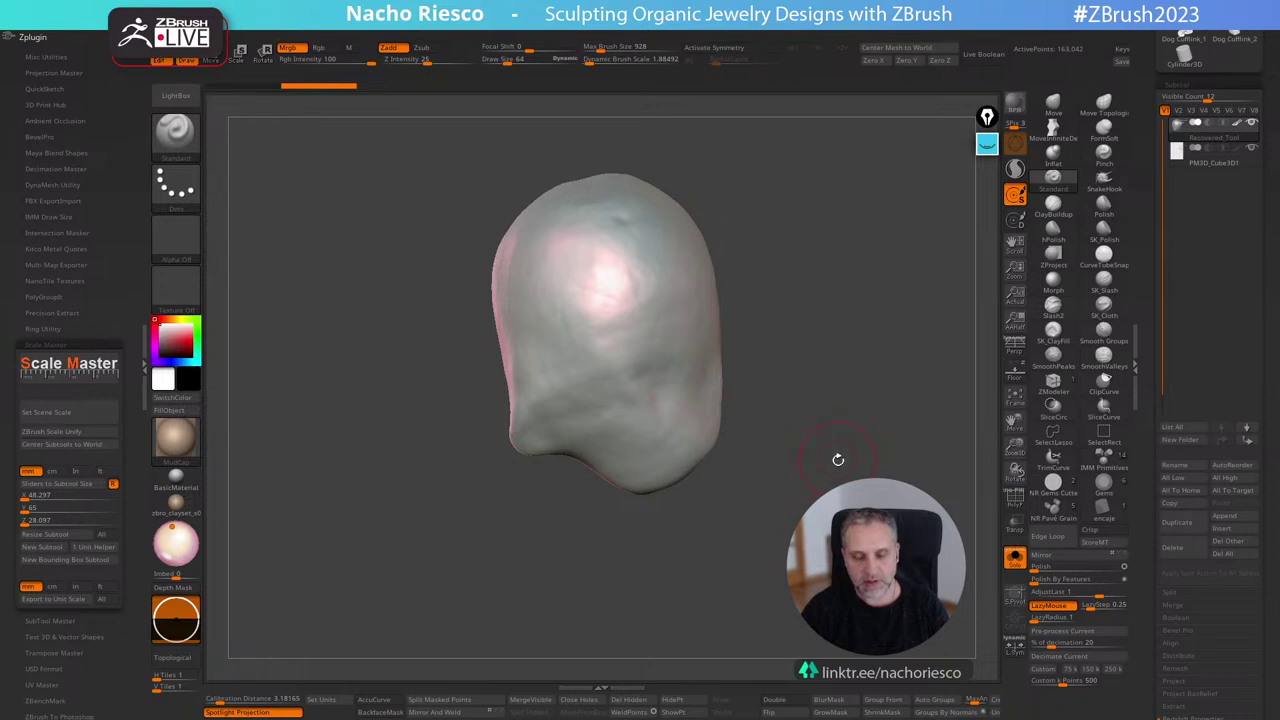
key(w)
mouse_move(668, 312)
mouse_down()
mouse_move(680, 345)
mouse_move(662, 317)
mouse_up()
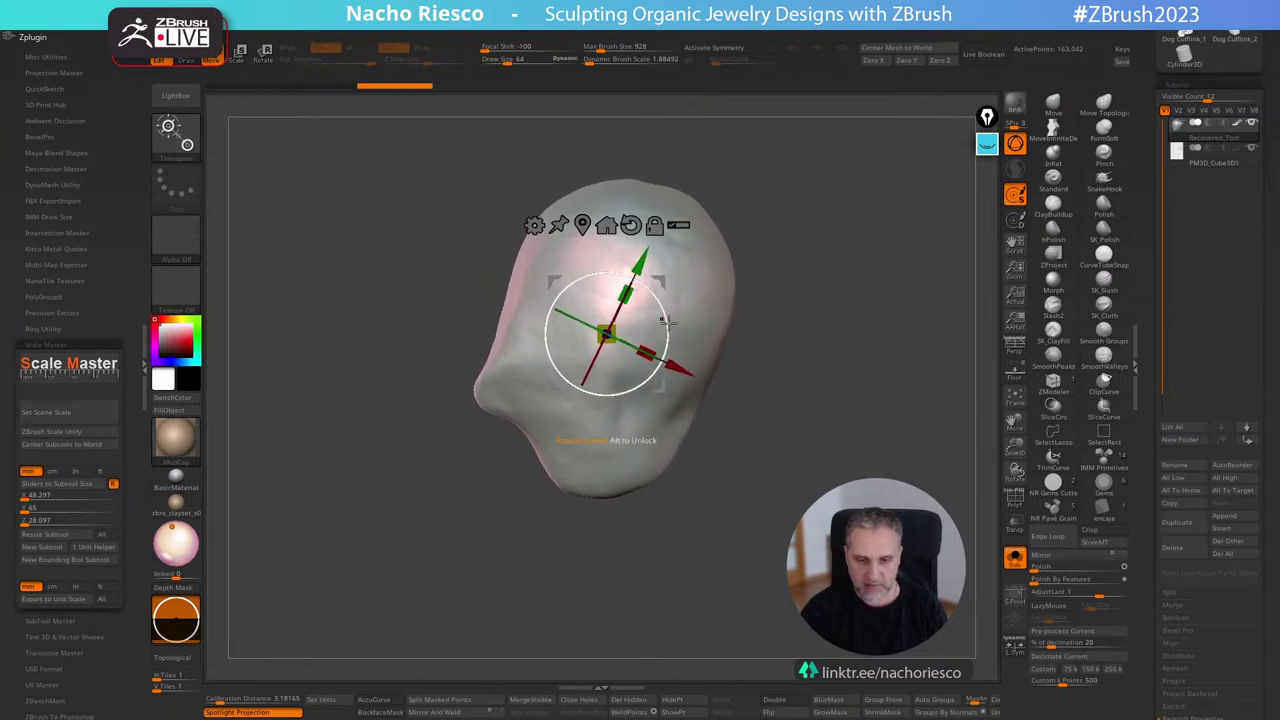
alt+drag(796, 463, 750, 415)
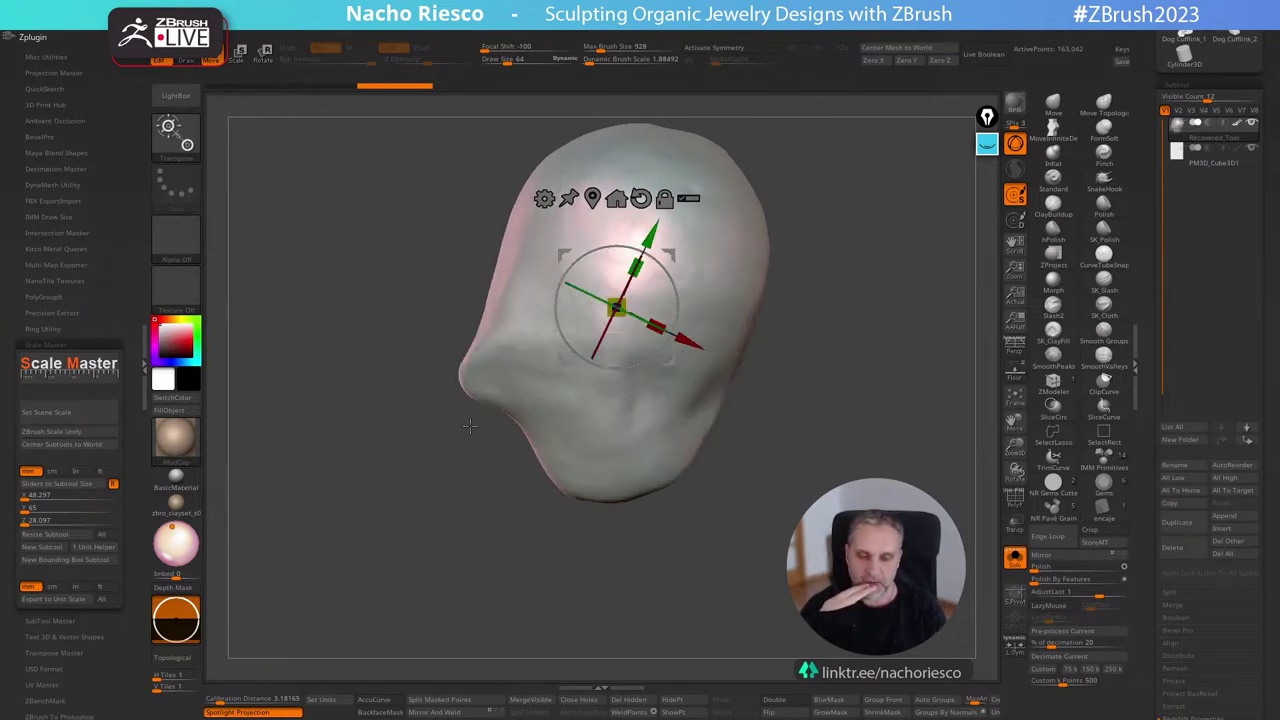
Rotate the pearl slightly in the side view to straighten it.
shift+drag(470, 426, 545, 426)
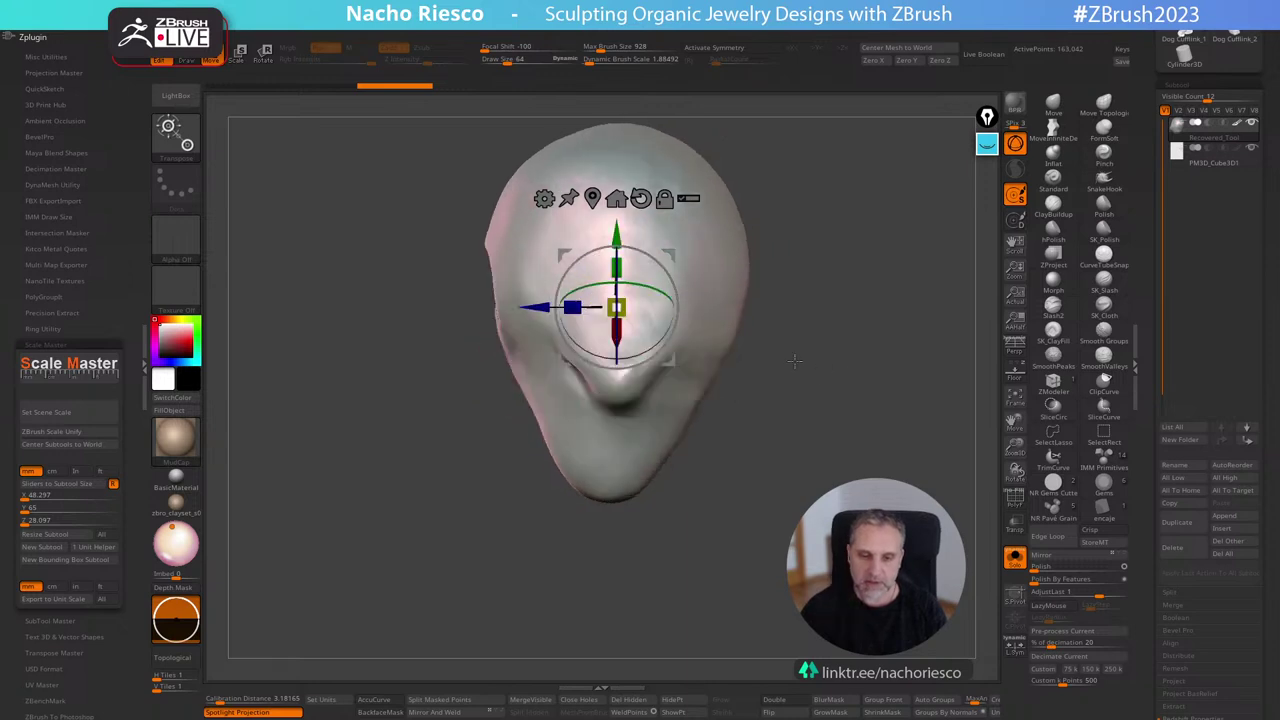
drag(673, 287, 663, 271)
drag(845, 378, 789, 376)
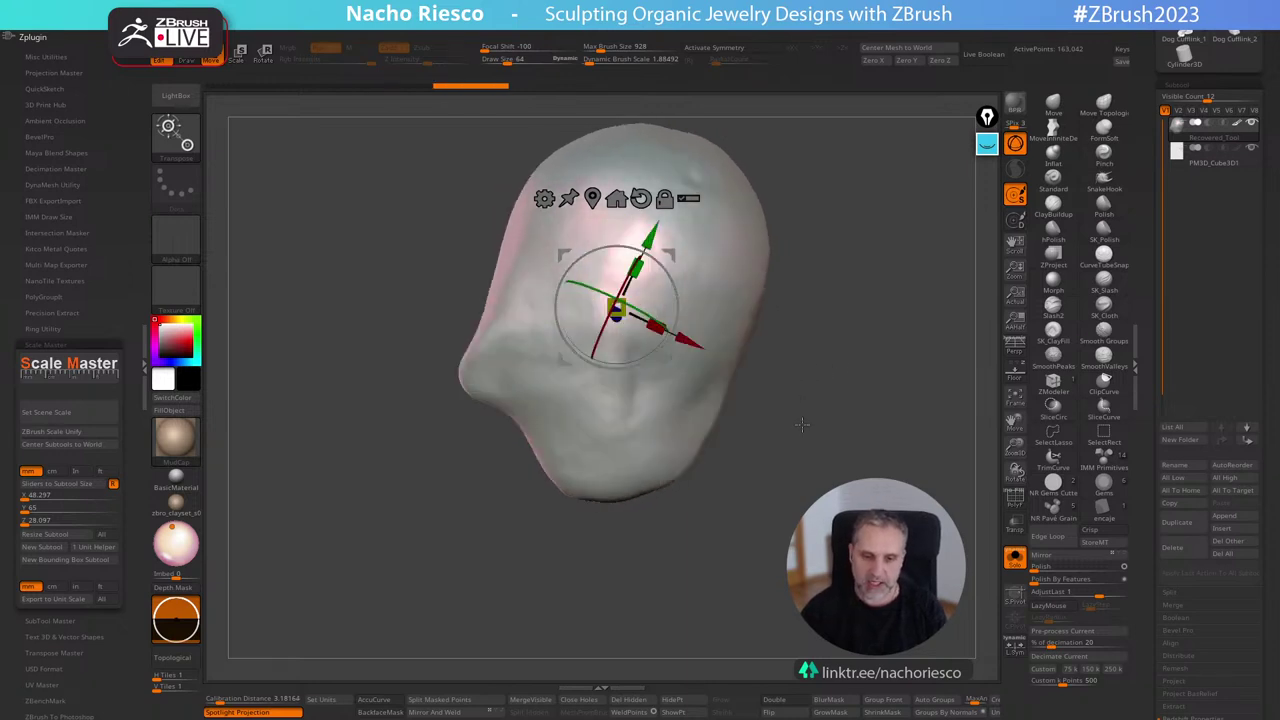
key(q)
mouse_move(831, 530)
alt+mouse_down()
mouse_move(848, 443)
mouse_move(840, 463)
alt+mouse_up()
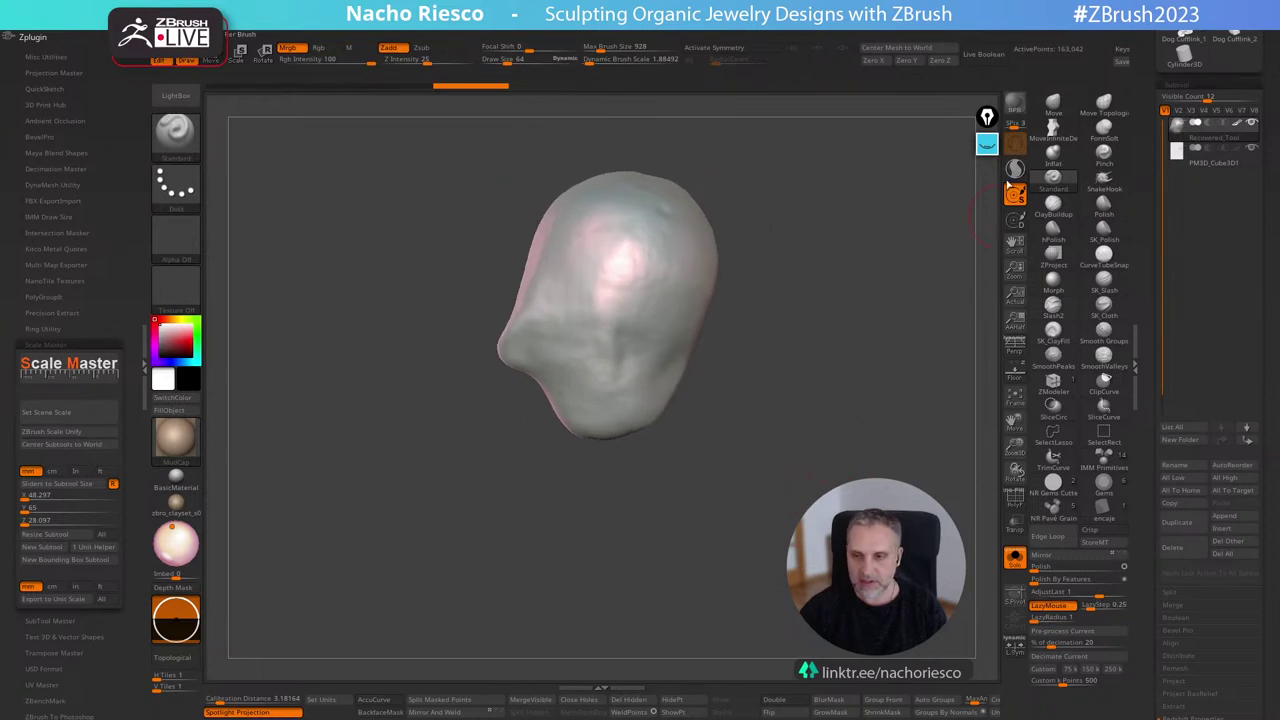
With a black annotation pen, sketch a curved boundary line across the pearl's lower part and short lines running down from both ends.
click(988, 146)
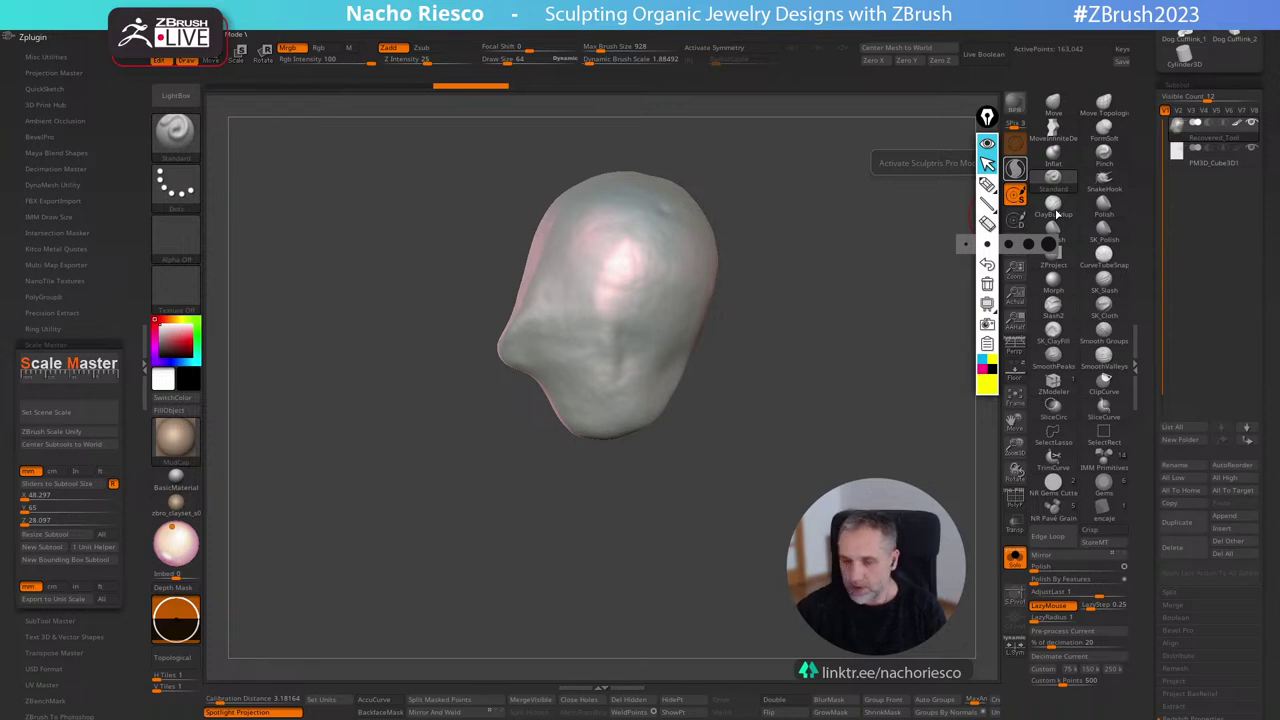
click(992, 368)
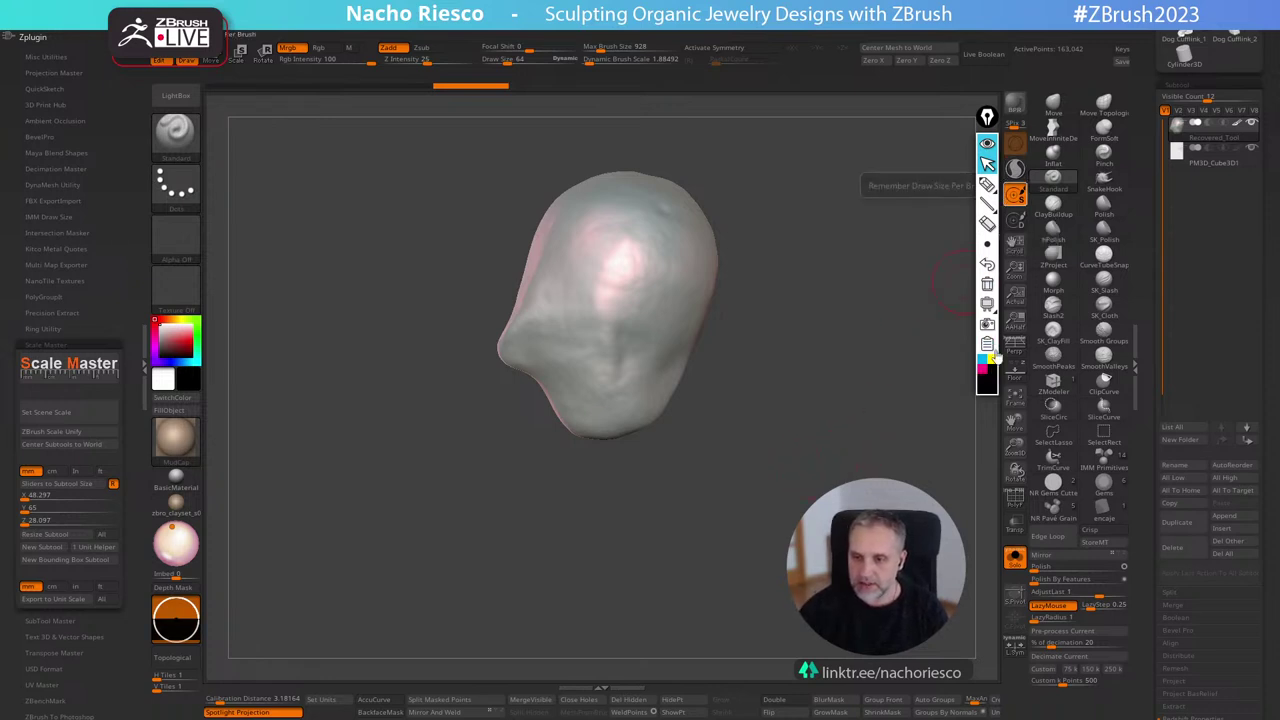
click(987, 184)
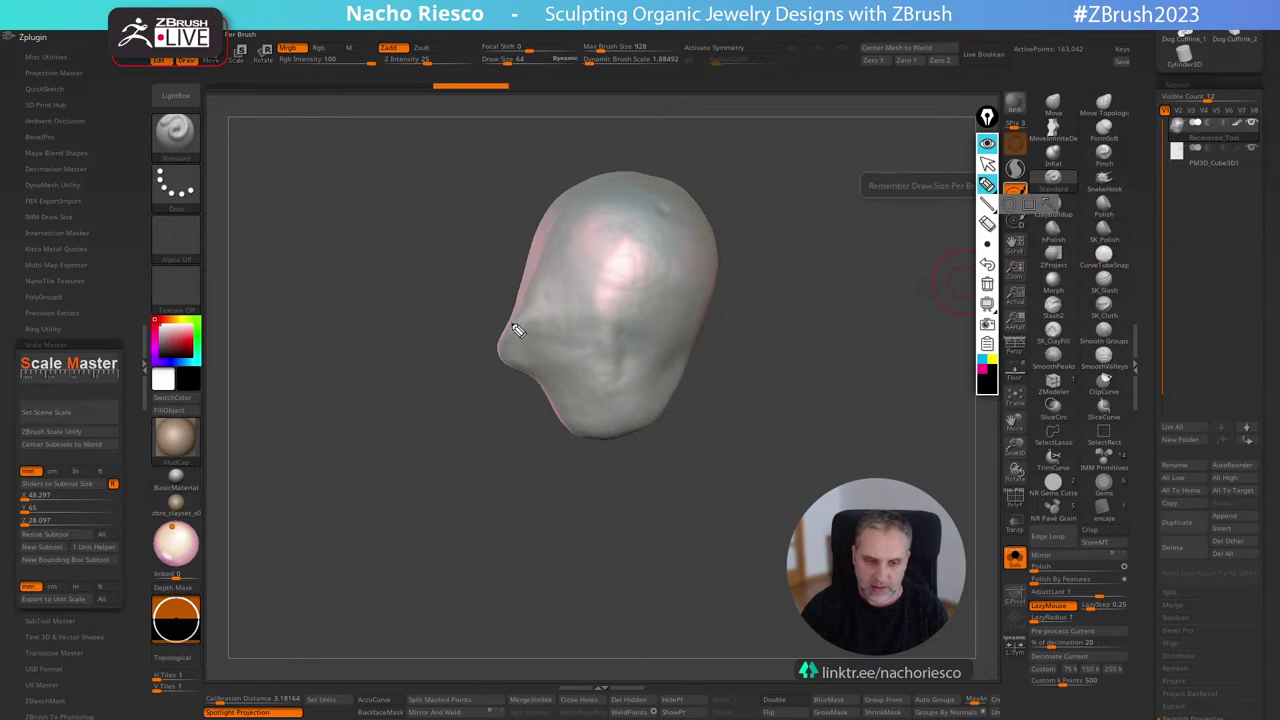
drag(512, 326, 484, 380)
mouse_move(510, 330)
mouse_down()
mouse_move(595, 386)
mouse_move(700, 364)
mouse_move(655, 462)
mouse_up()
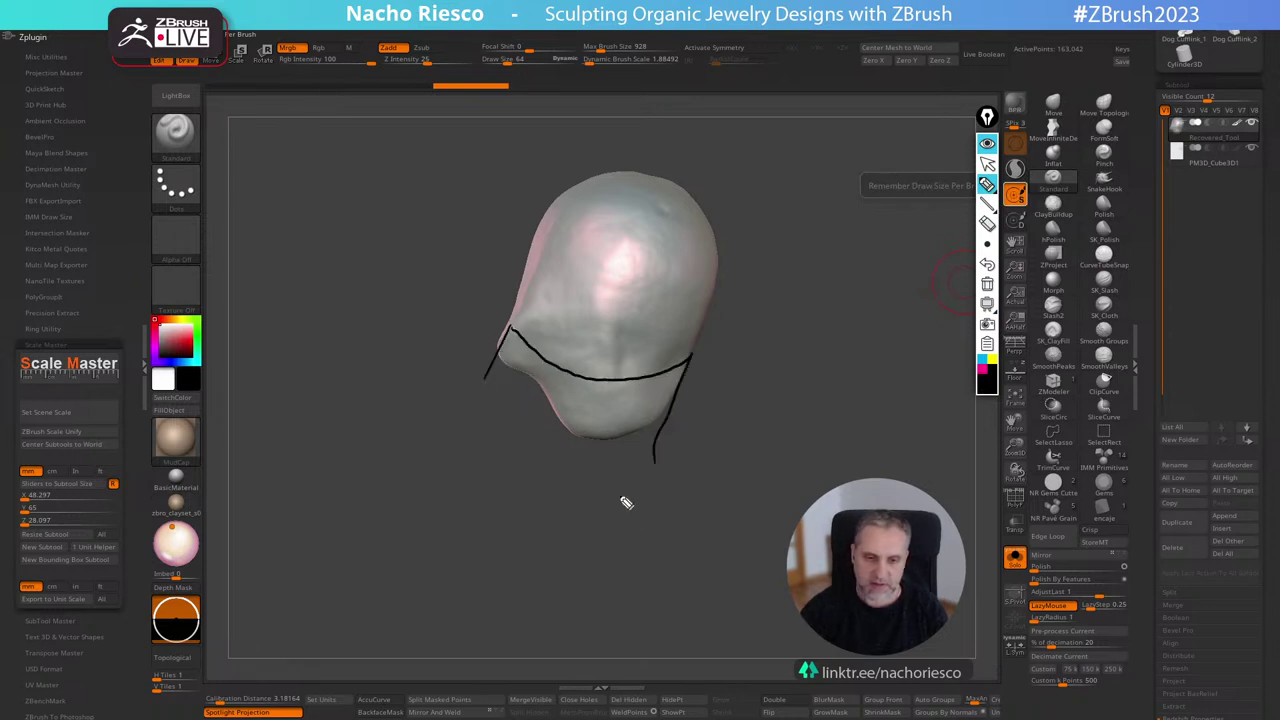
Sketch curling octopus tentacles spreading downward and sideways from the boundary line under the pearl.
mouse_move(513, 331)
mouse_down()
mouse_move(480, 423)
mouse_move(354, 500)
mouse_move(278, 606)
mouse_up()
mouse_move(444, 492)
mouse_down()
mouse_move(302, 604)
mouse_move(362, 645)
mouse_move(479, 620)
mouse_move(557, 680)
mouse_move(766, 609)
mouse_move(771, 529)
mouse_move(735, 522)
mouse_up()
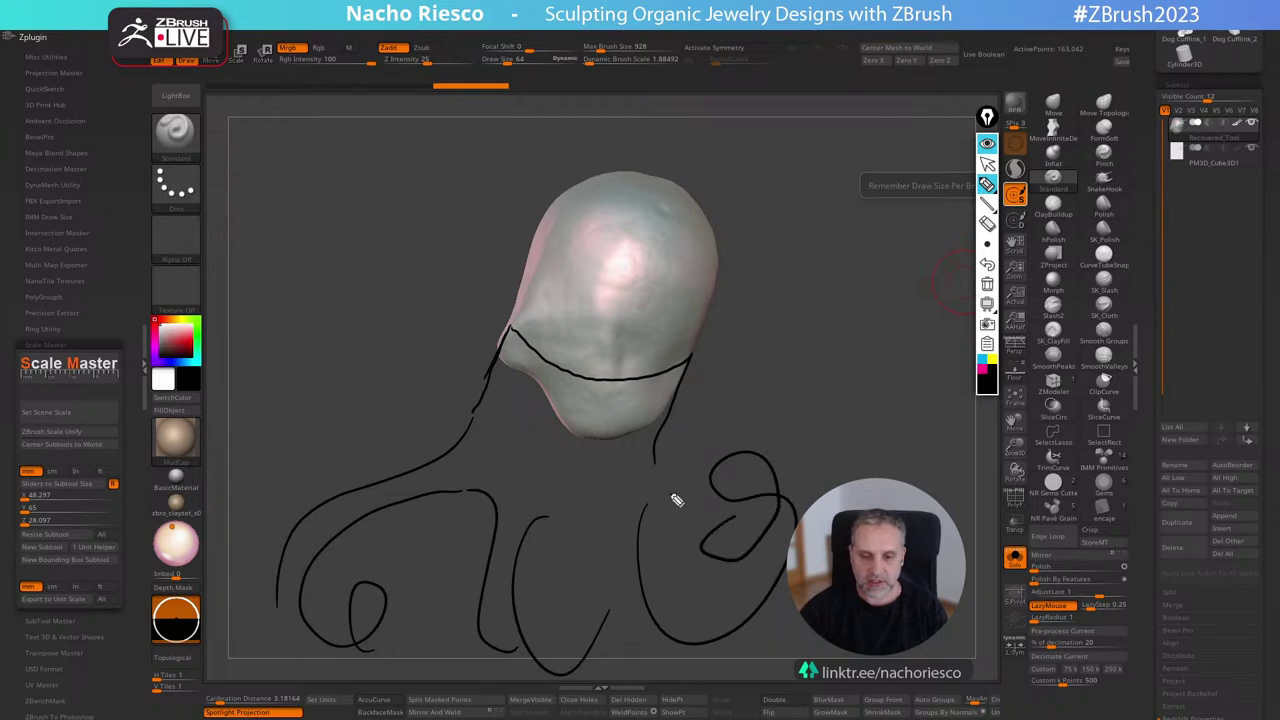
mouse_move(660, 482)
mouse_down()
mouse_move(583, 623)
mouse_move(592, 662)
mouse_up()
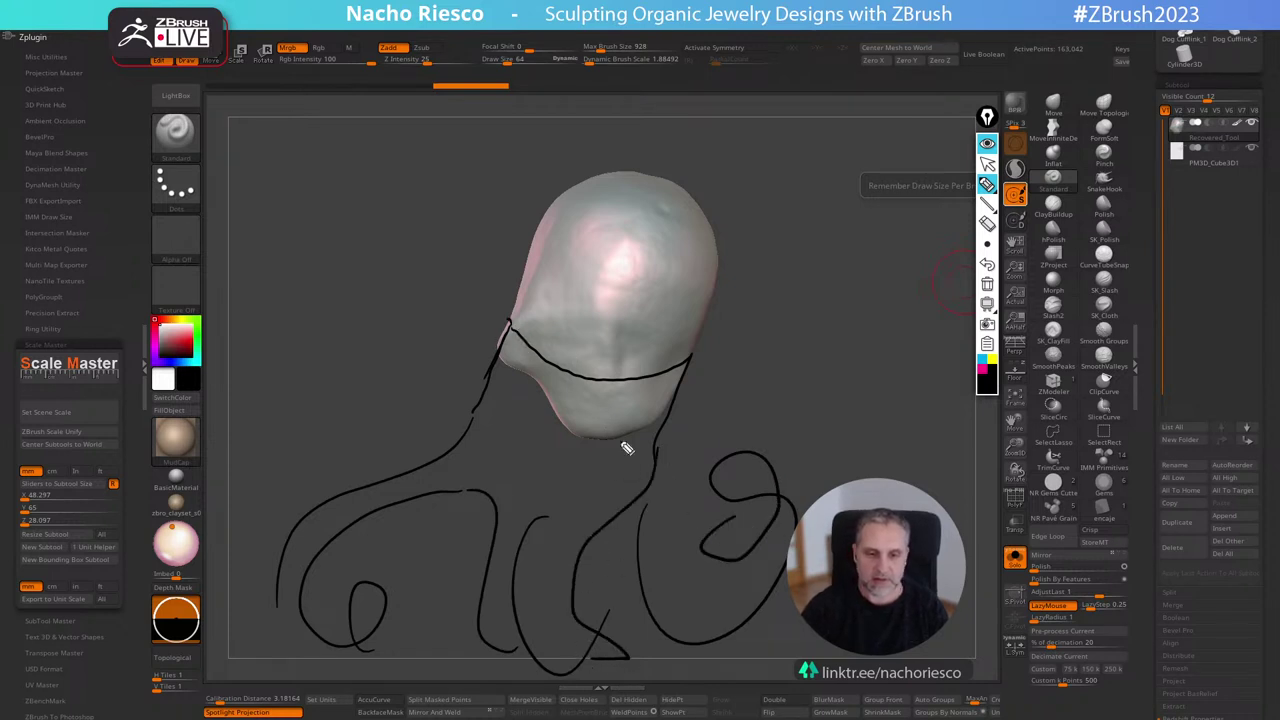
Hatch the area of the pearl below the boundary line, clear all annotations and return to the normal pointer.
drag(508, 334, 528, 372)
mouse_move(518, 332)
mouse_down()
mouse_move(575, 425)
mouse_move(664, 388)
mouse_up()
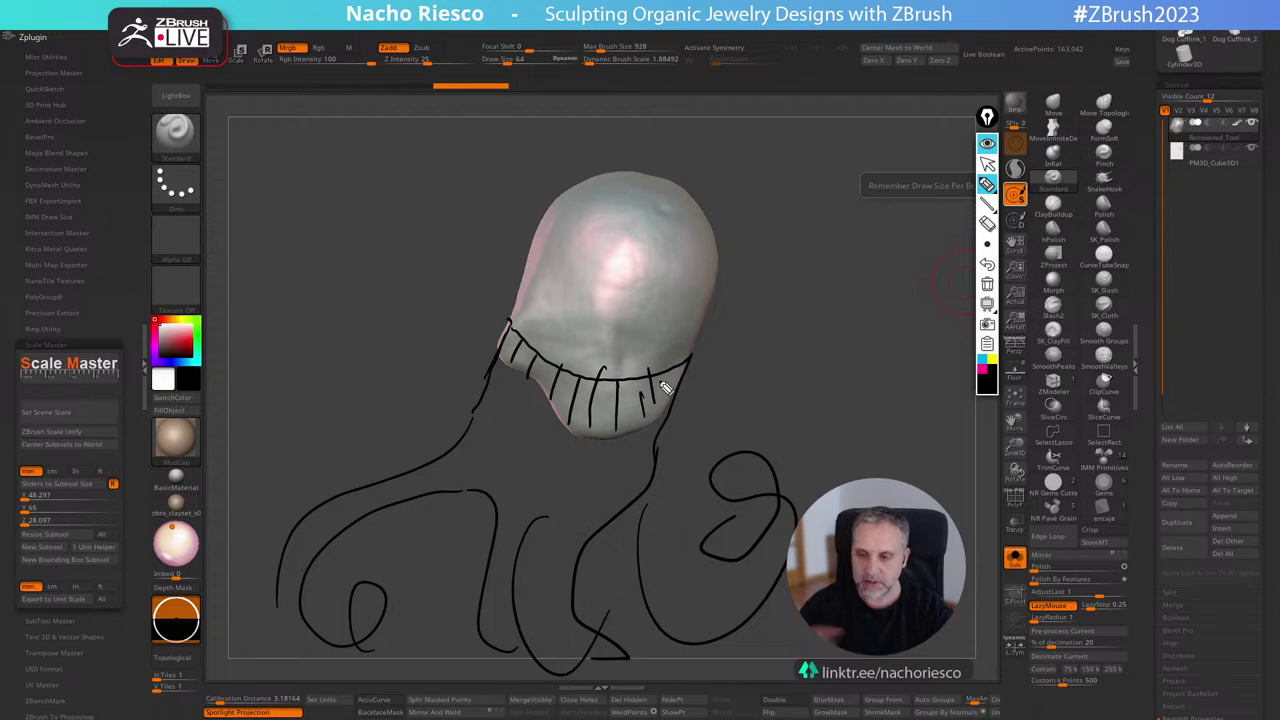
click(987, 284)
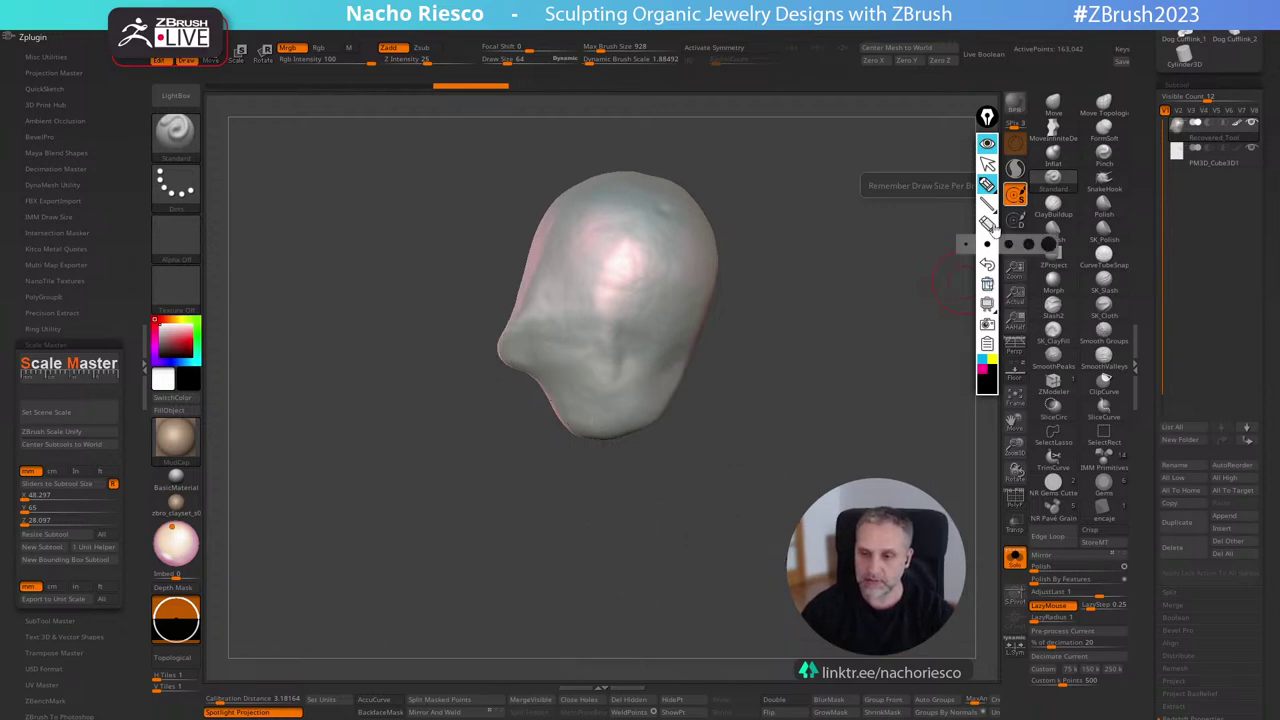
click(987, 165)
View the pearl from the side and leave solo mode to show the whole reference block beside it.
drag(885, 522, 782, 530)
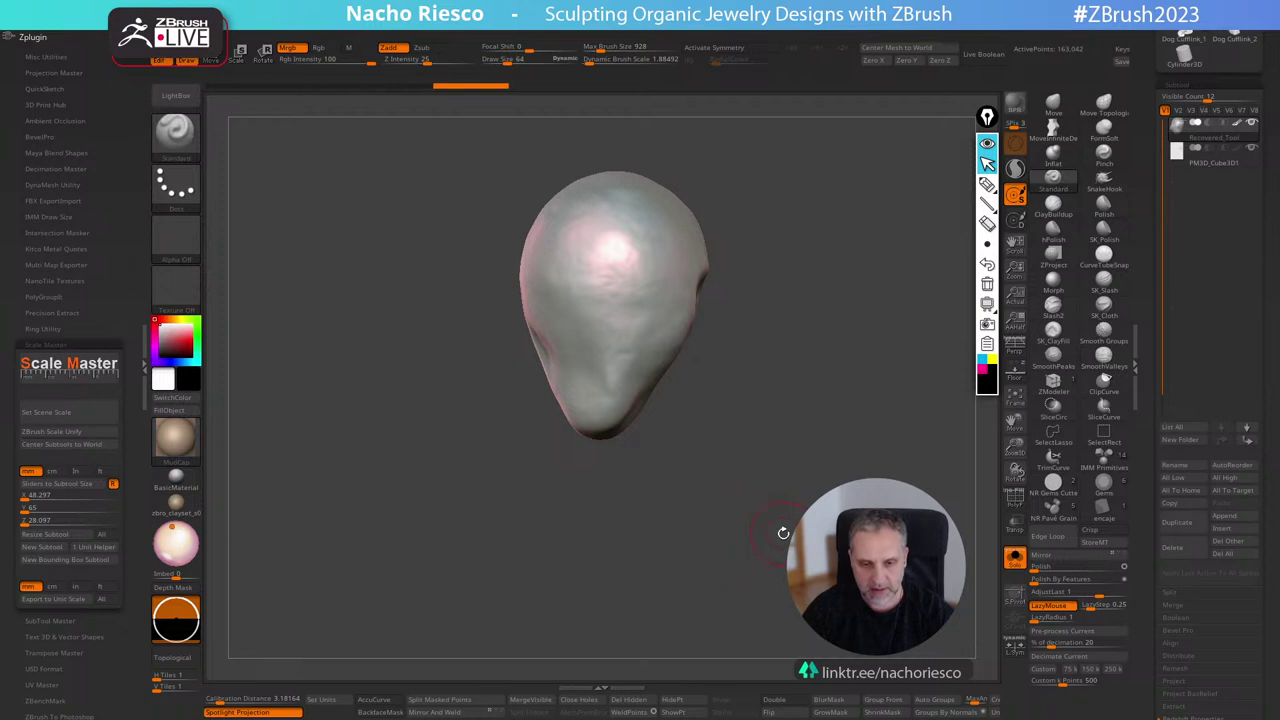
key(r)
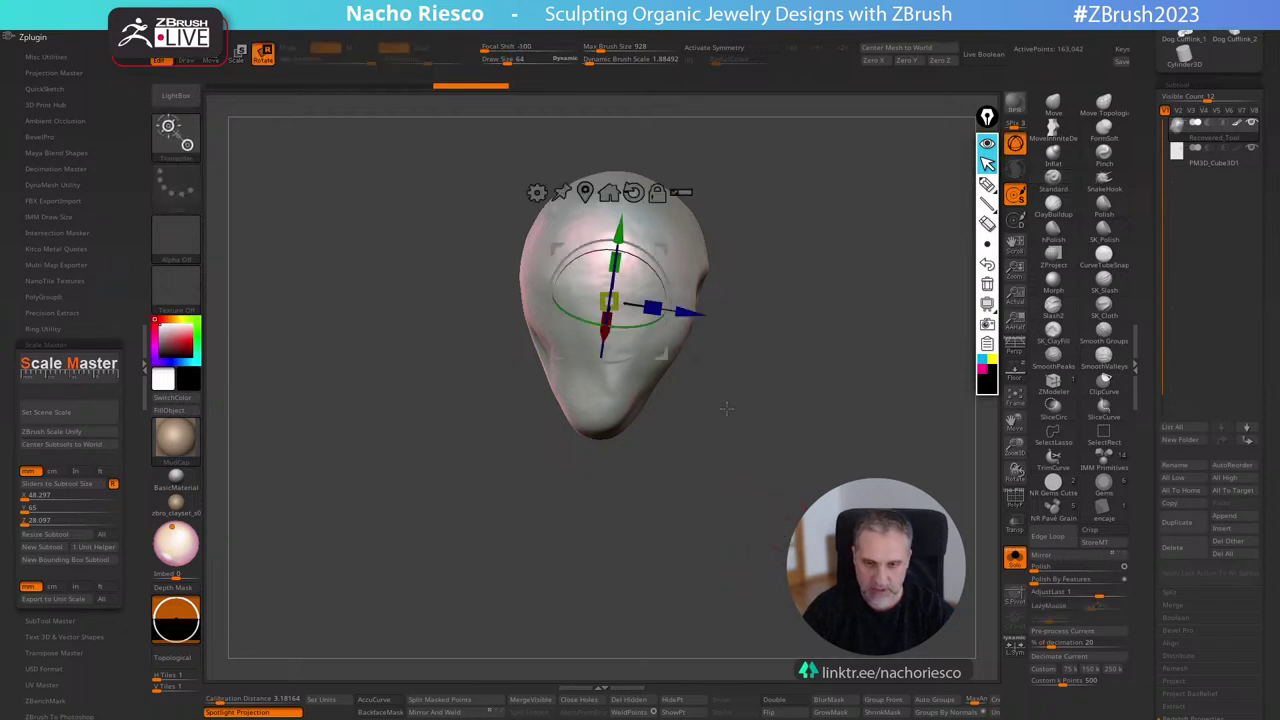
click(1015, 562)
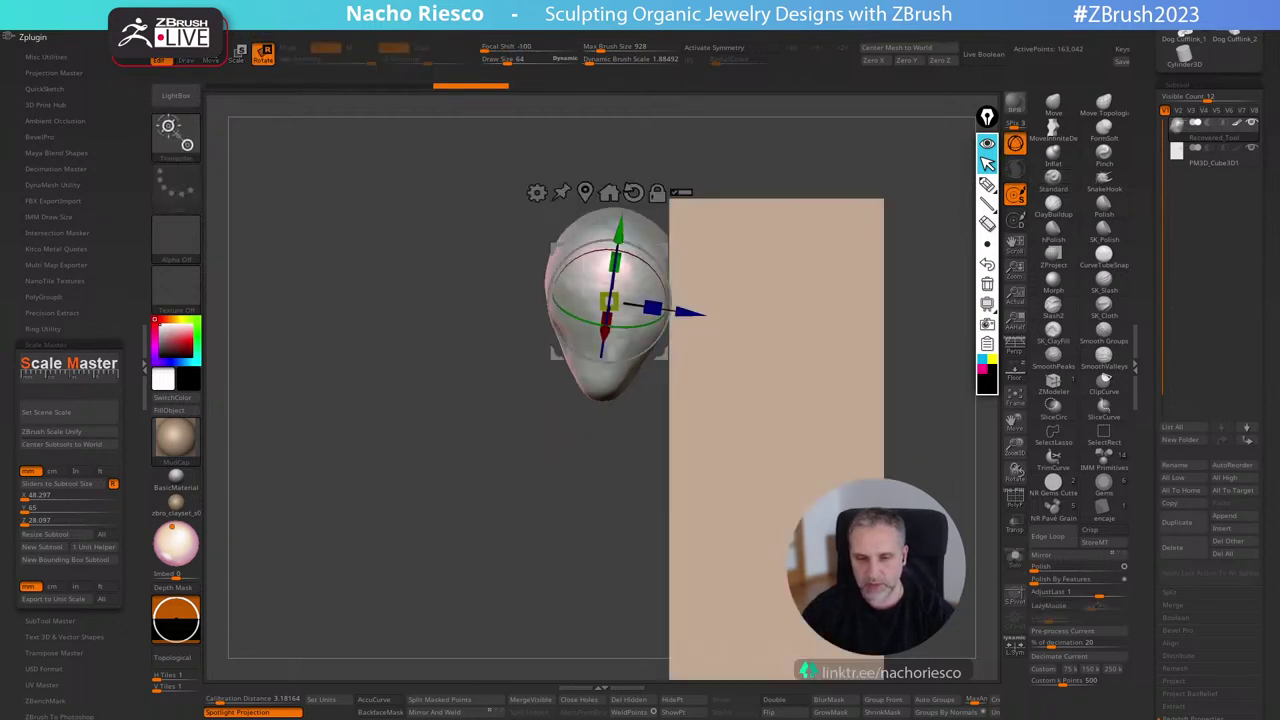
alt+drag(962, 534, 943, 506)
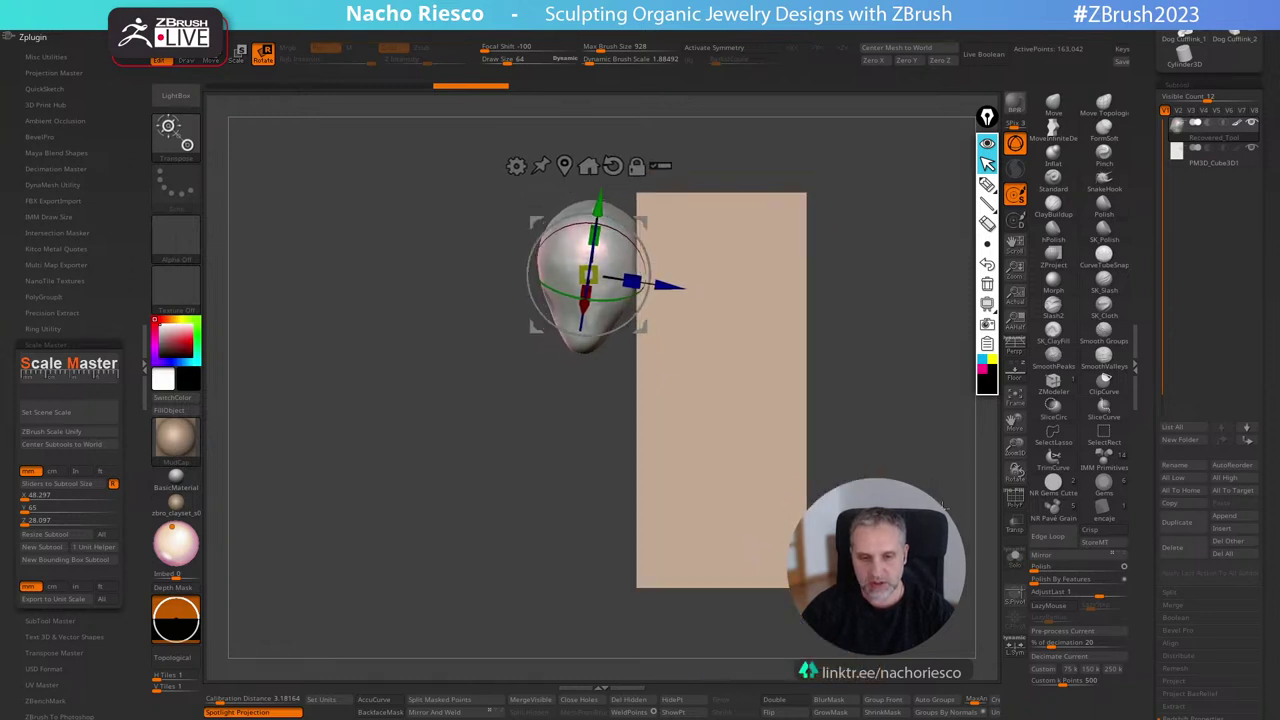
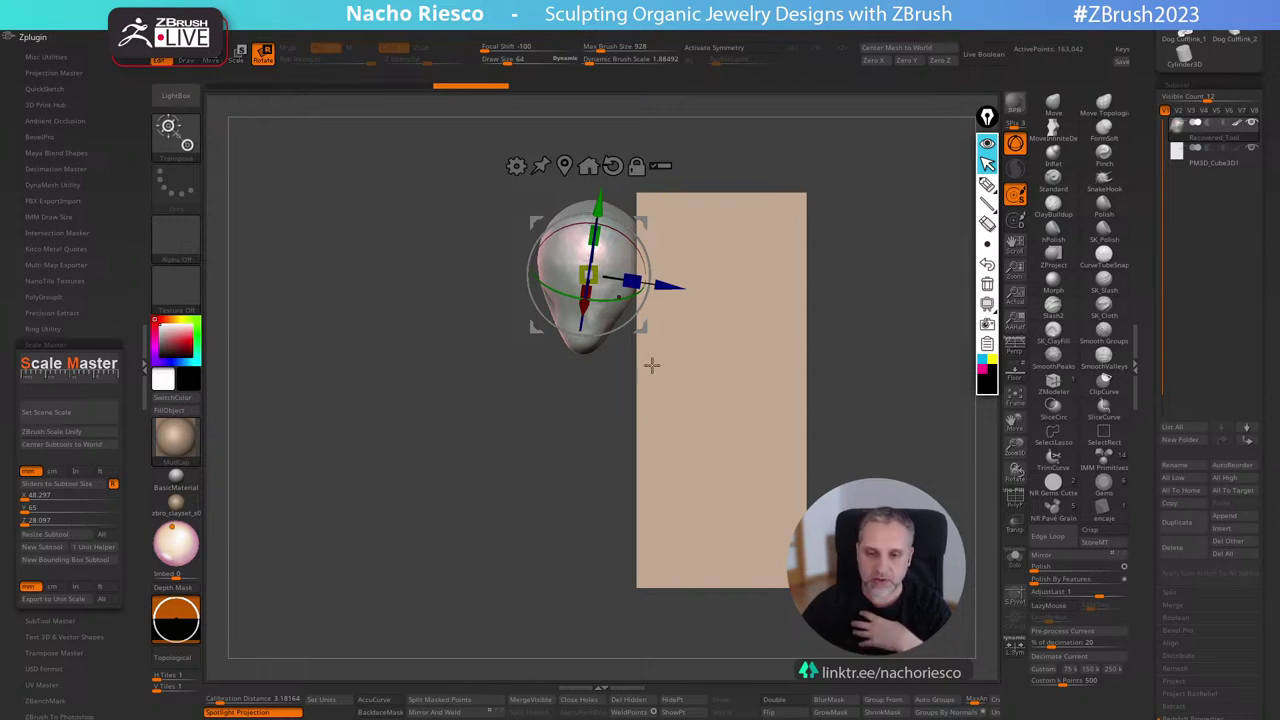
Try tilting the pearl strongly beside the block in the side view, and undo the changes.
drag(643, 240, 629, 338)
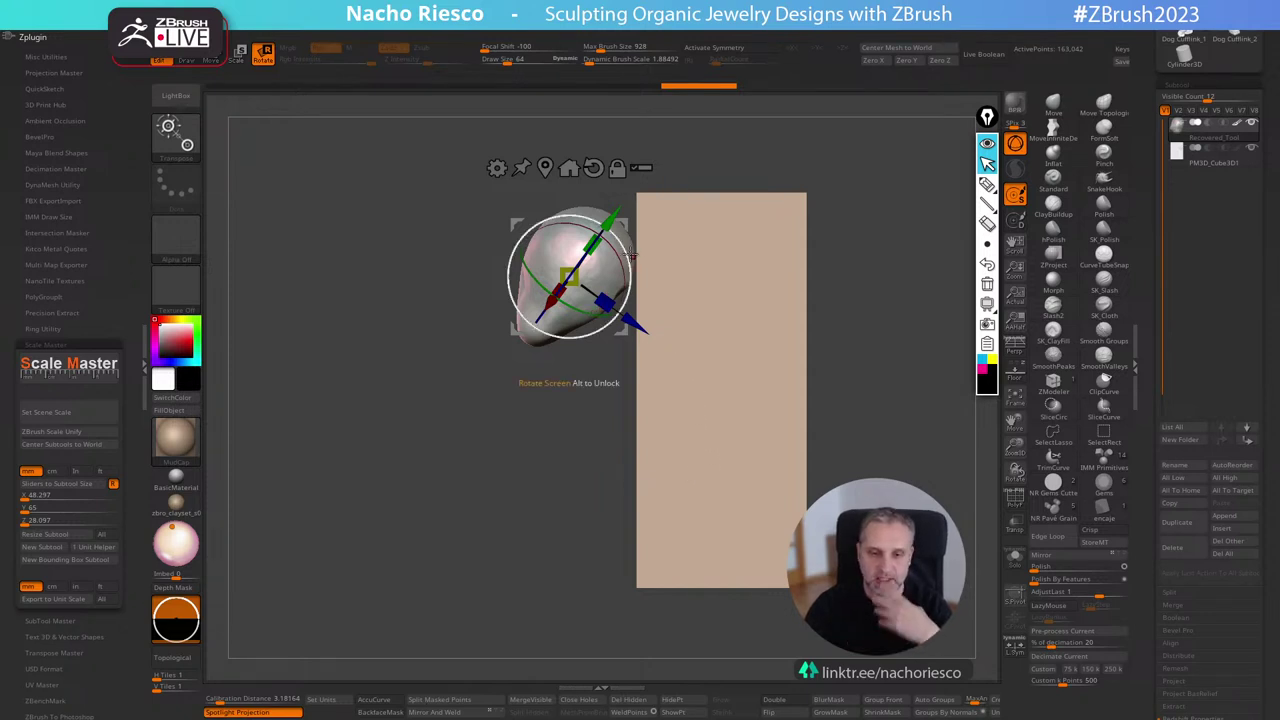
key(ctrl+z)
key(ctrl+z)
key(ctrl+z)
key(ctrl+z)
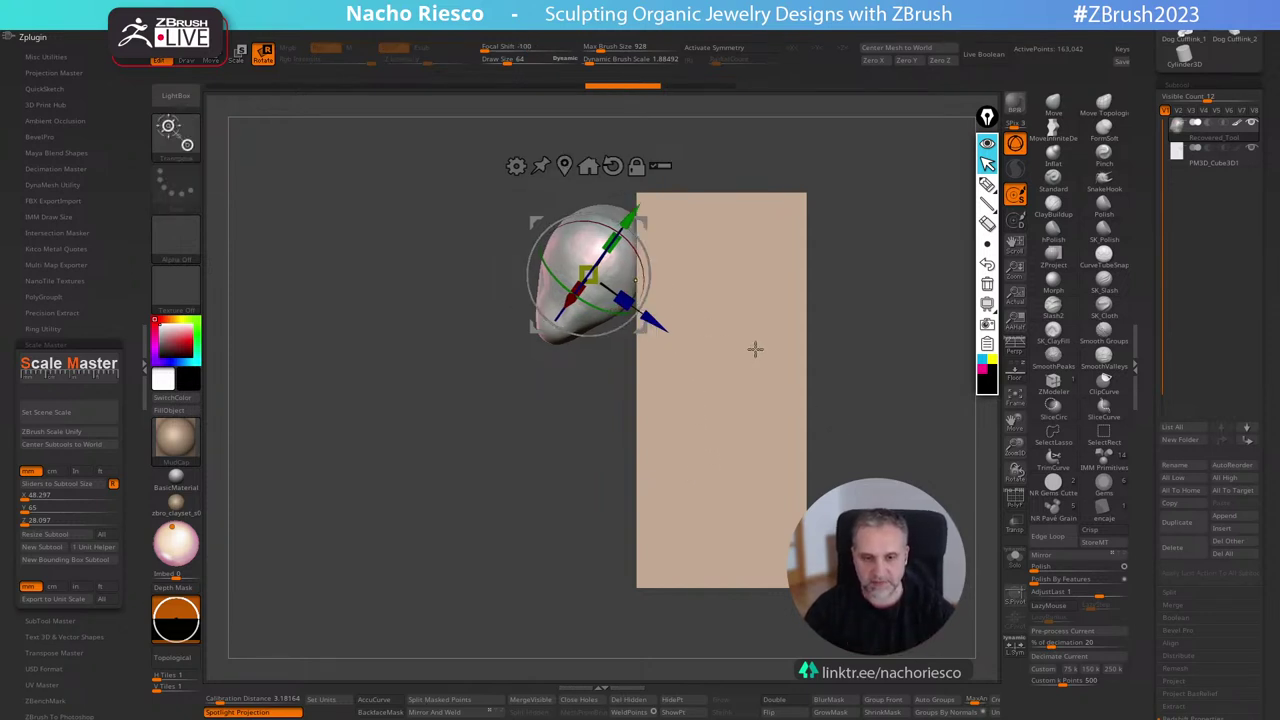
key(ctrl+z)
key(ctrl+z)
key(ctrl+z)
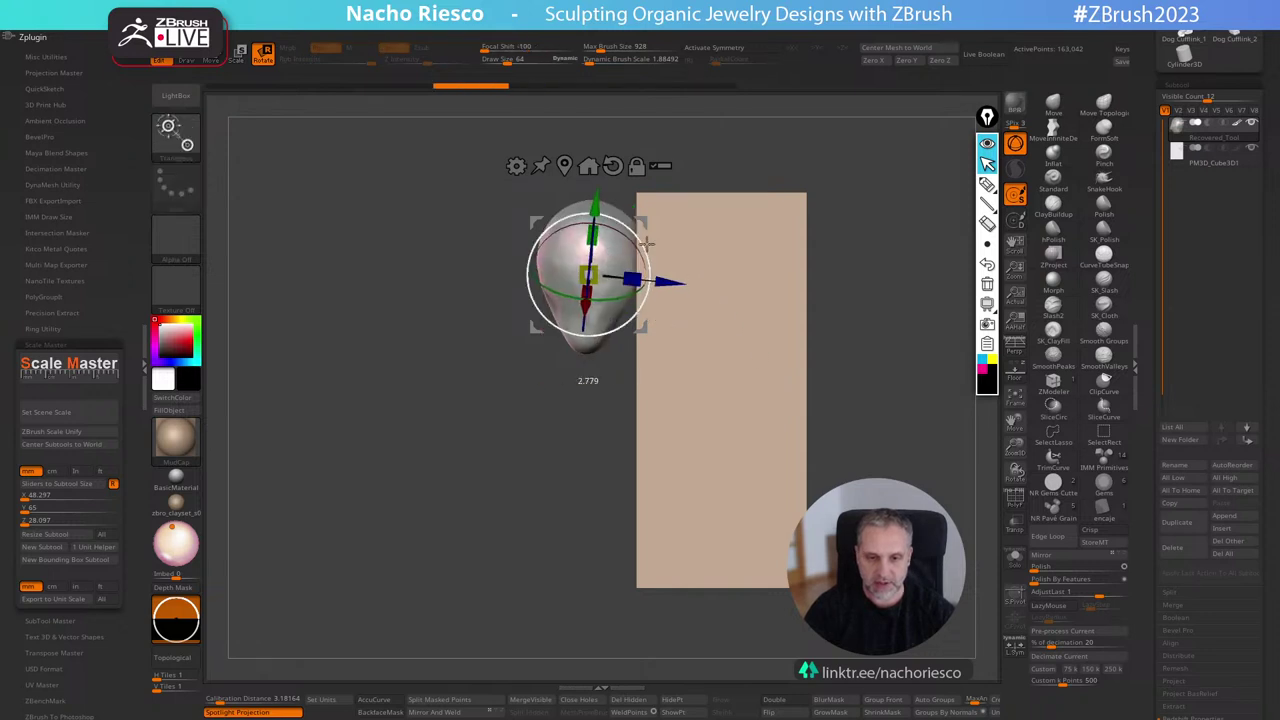
Rotate the pearl slightly in the side view and move it a little away from the block.
key(ctrl+shift+z)
key(ctrl+shift+z)
key(ctrl+shift+z)
key(ctrl+shift+z)
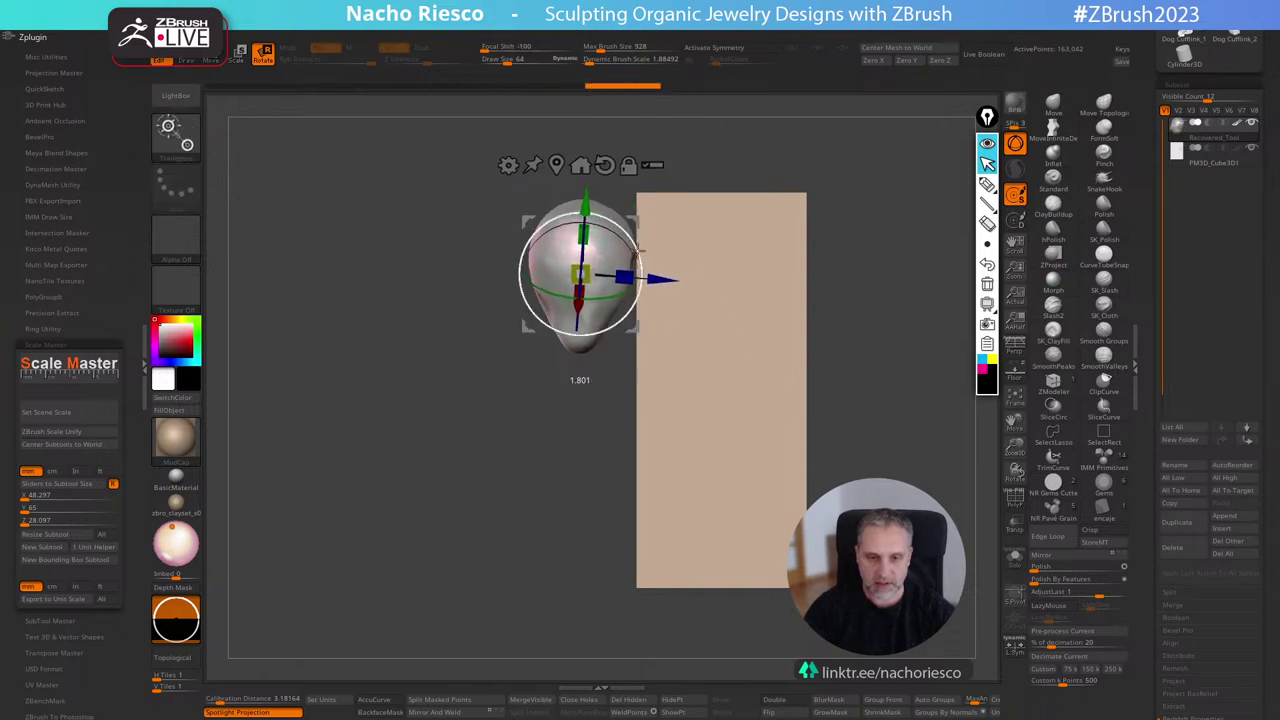
key(ctrl+shift+z)
key(ctrl+shift+z)
key(ctrl+shift+z)
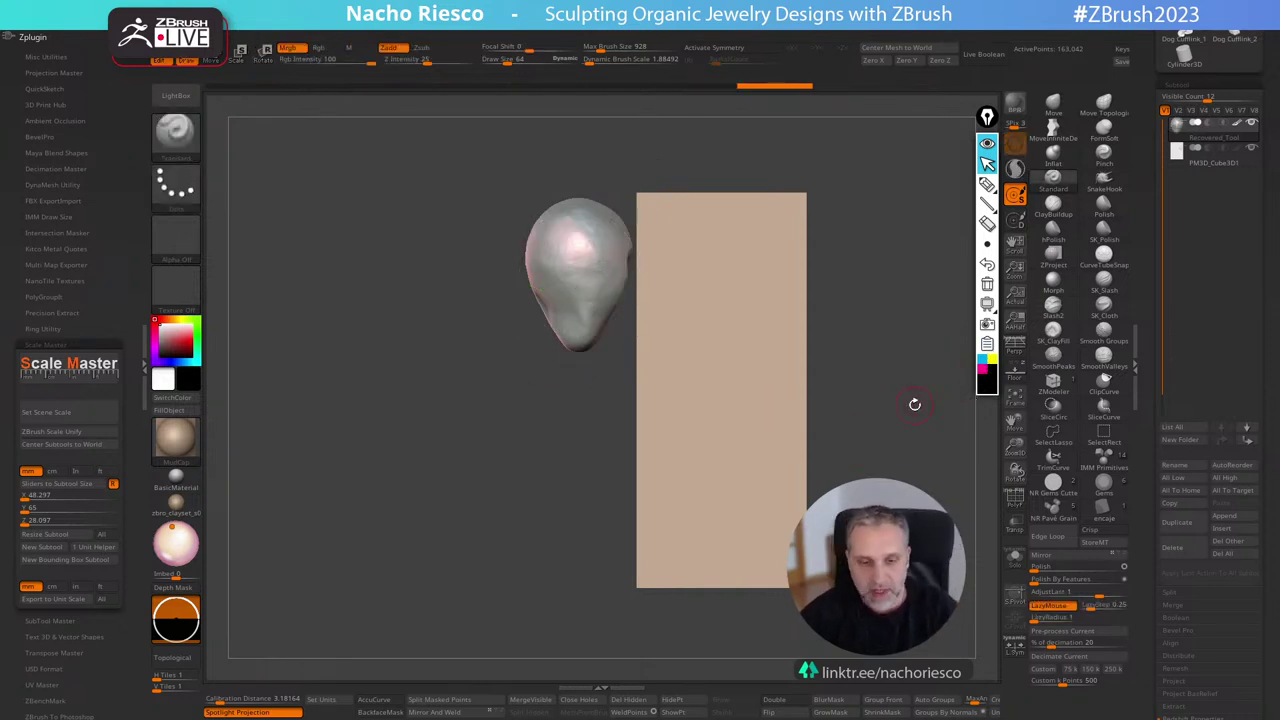
Try the pearl upside down against the block in the front view.
shift+drag(864, 416, 957, 426)
mouse_move(900, 460)
shift+mouse_down()
mouse_move(924, 463)
mouse_move(889, 470)
shift+mouse_up()
key(ctrl+shift+z)
key(r)
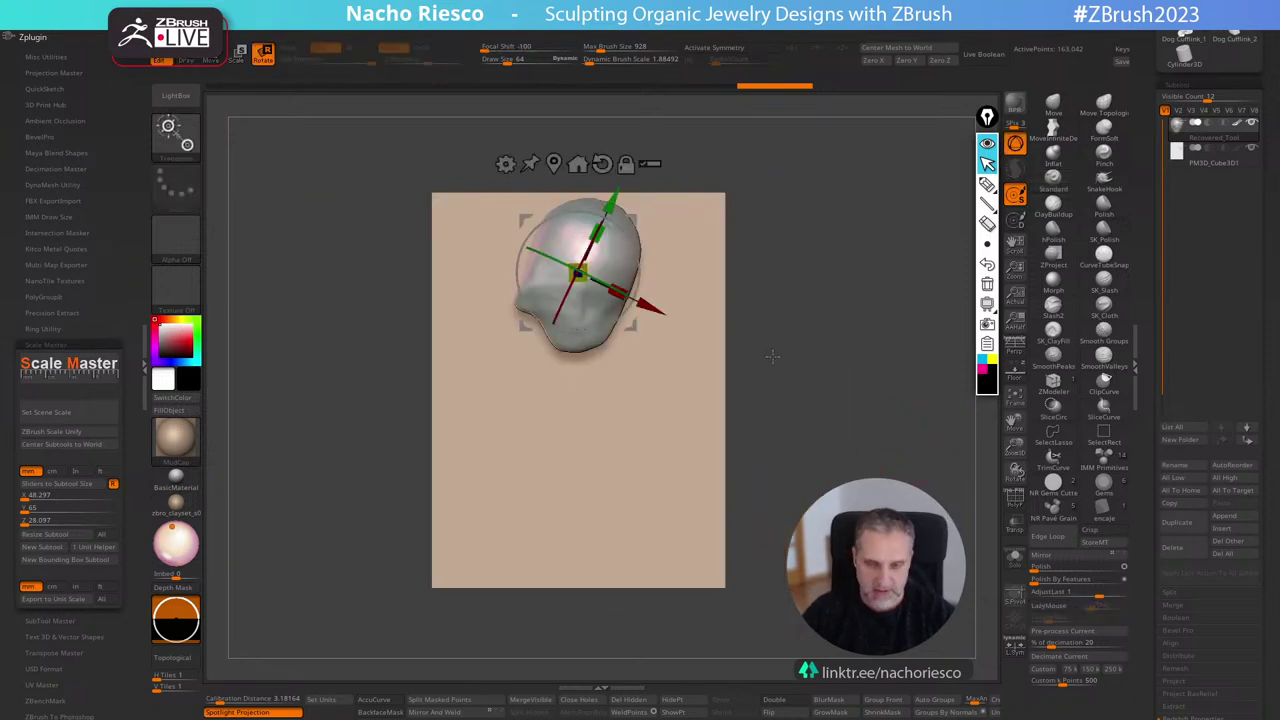
drag(635, 250, 462, 379)
key(ctrl+shift+z)
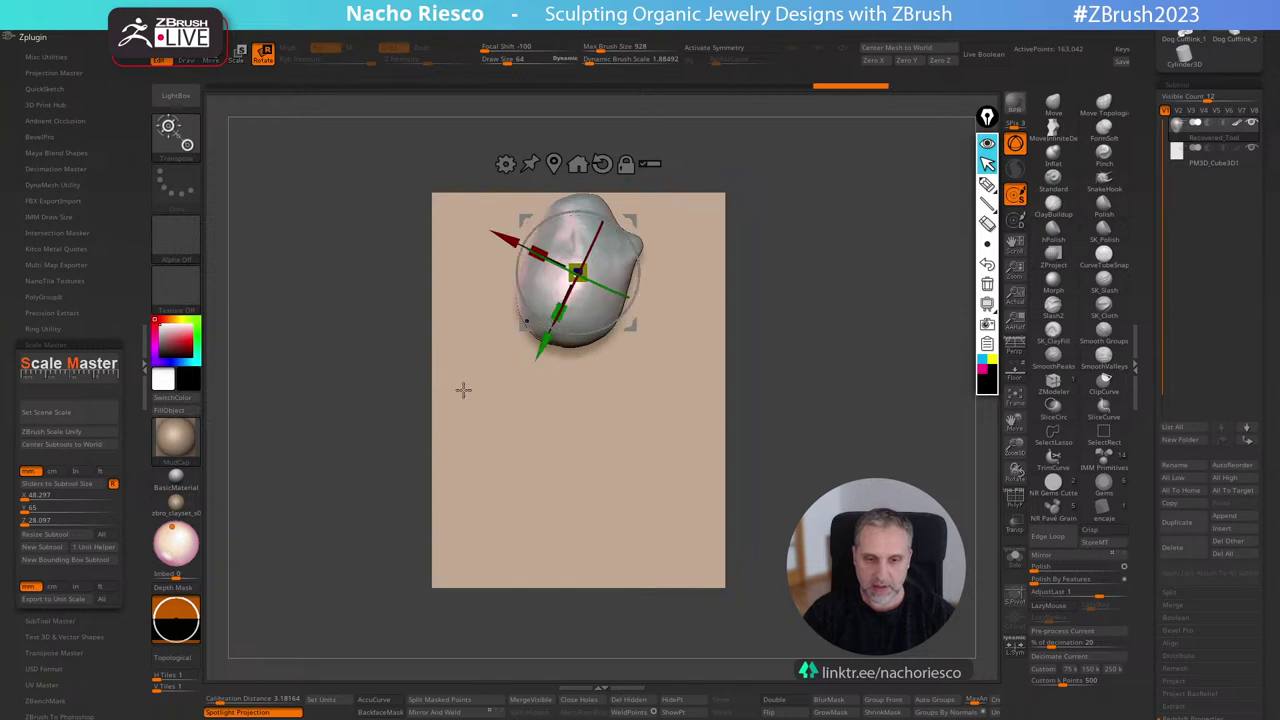
key(ctrl+shift+z)
key(ctrl+shift+z)
key(ctrl+shift+z)
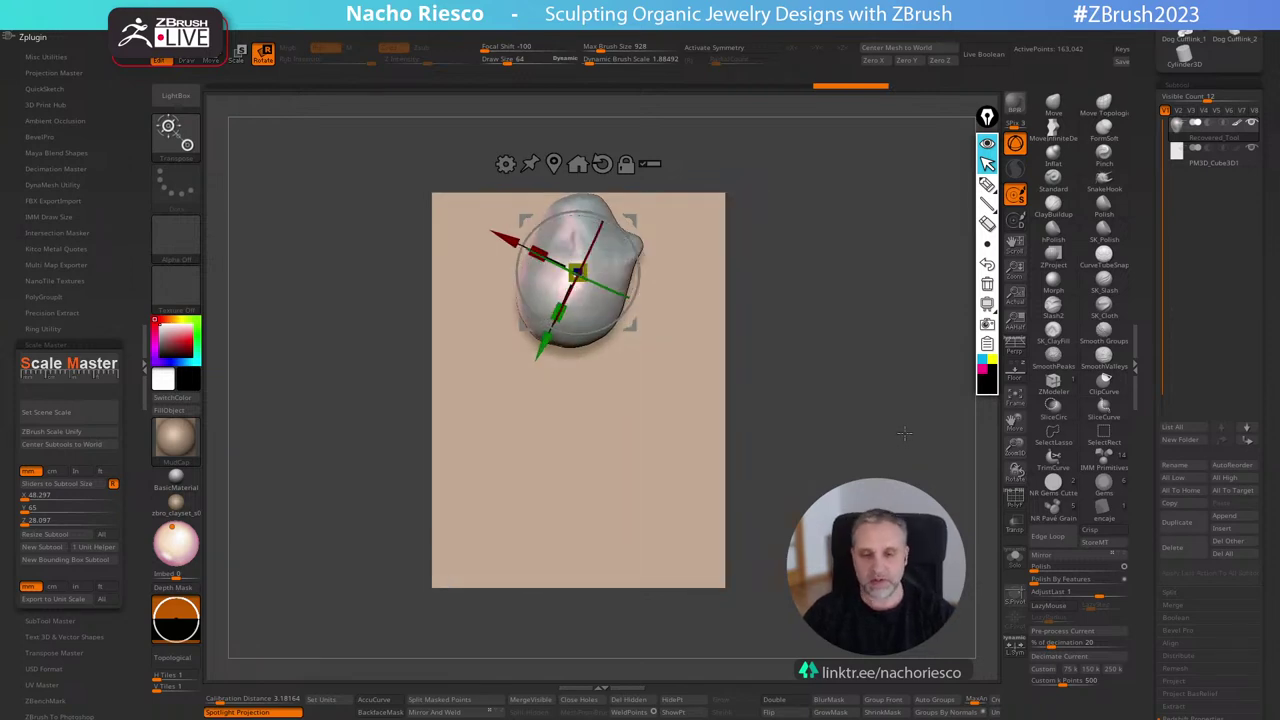
key(ctrl+shift+z)
key(ctrl+z)
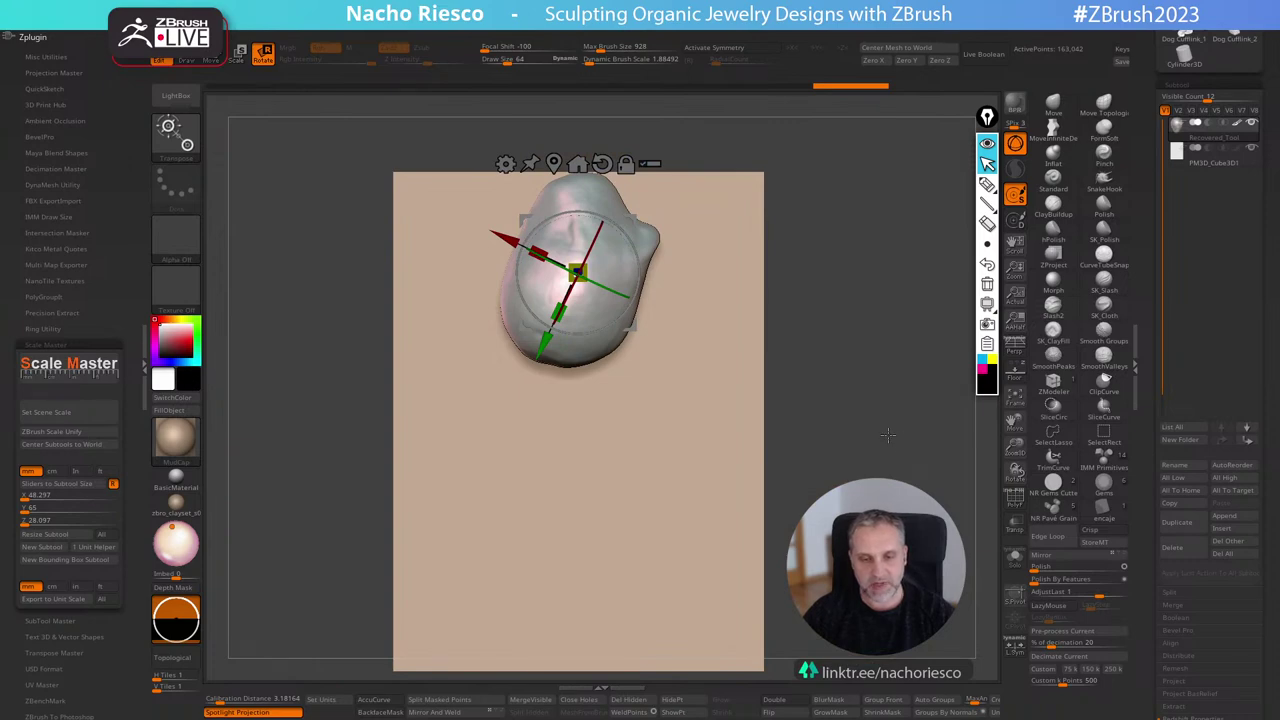
Rotate the pearl back upright in the front view, with its dome tilted slightly to the right.
drag(638, 259, 684, 334)
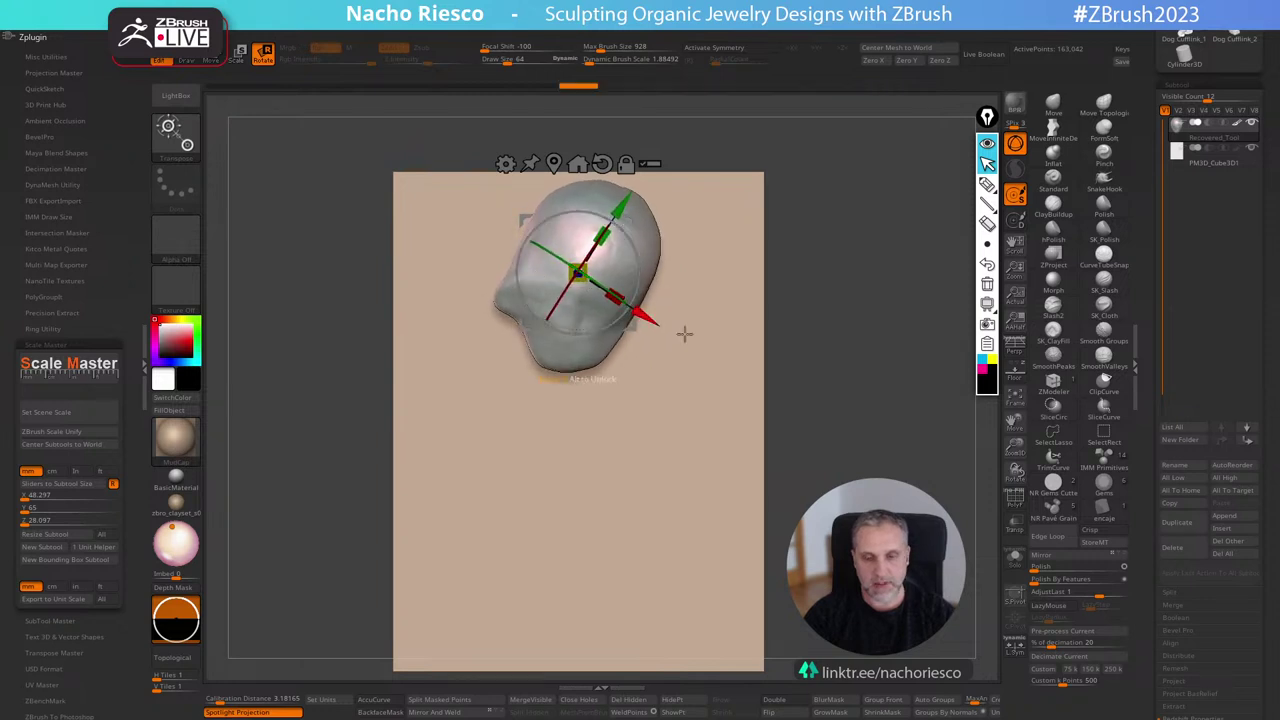
key(q)
mouse_move(856, 525)
alt+mouse_down()
mouse_move(854, 477)
mouse_move(890, 477)
mouse_move(879, 473)
mouse_move(914, 380)
mouse_move(930, 378)
mouse_move(950, 324)
alt+mouse_up()
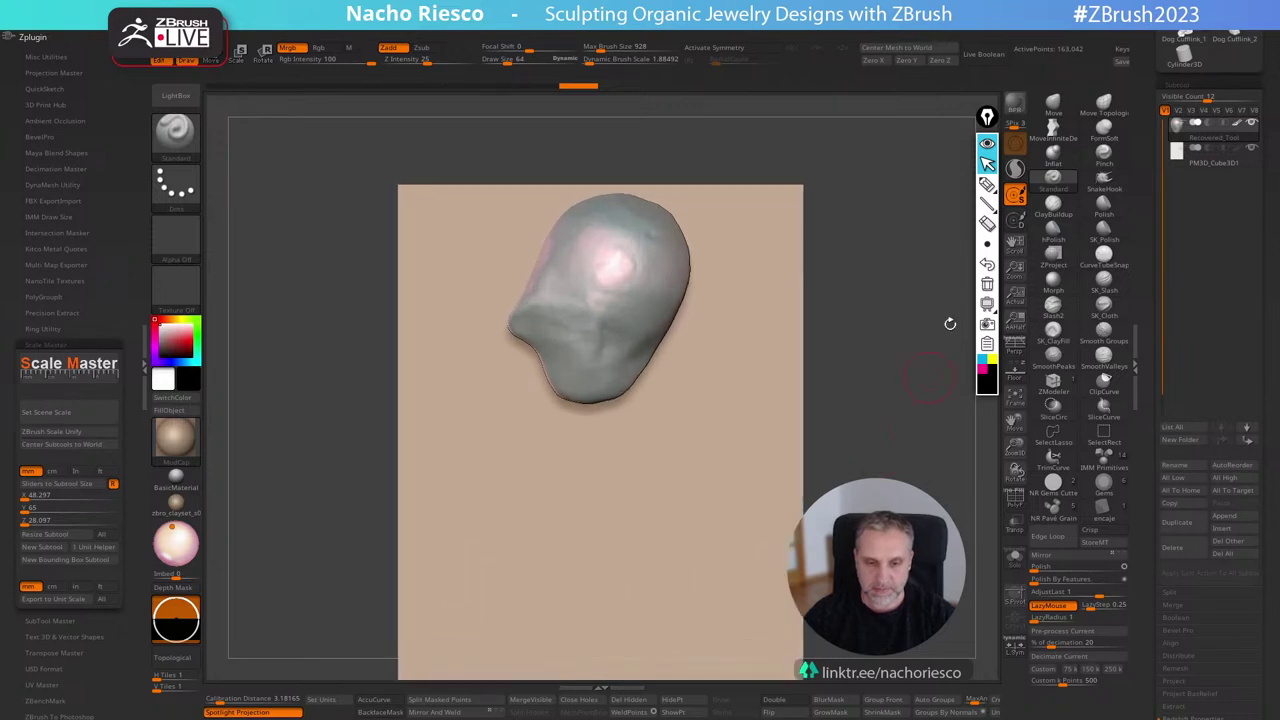
Append a sphere subtool and move it down along Y so it overlaps the pearl's lower end.
drag(928, 526, 969, 530)
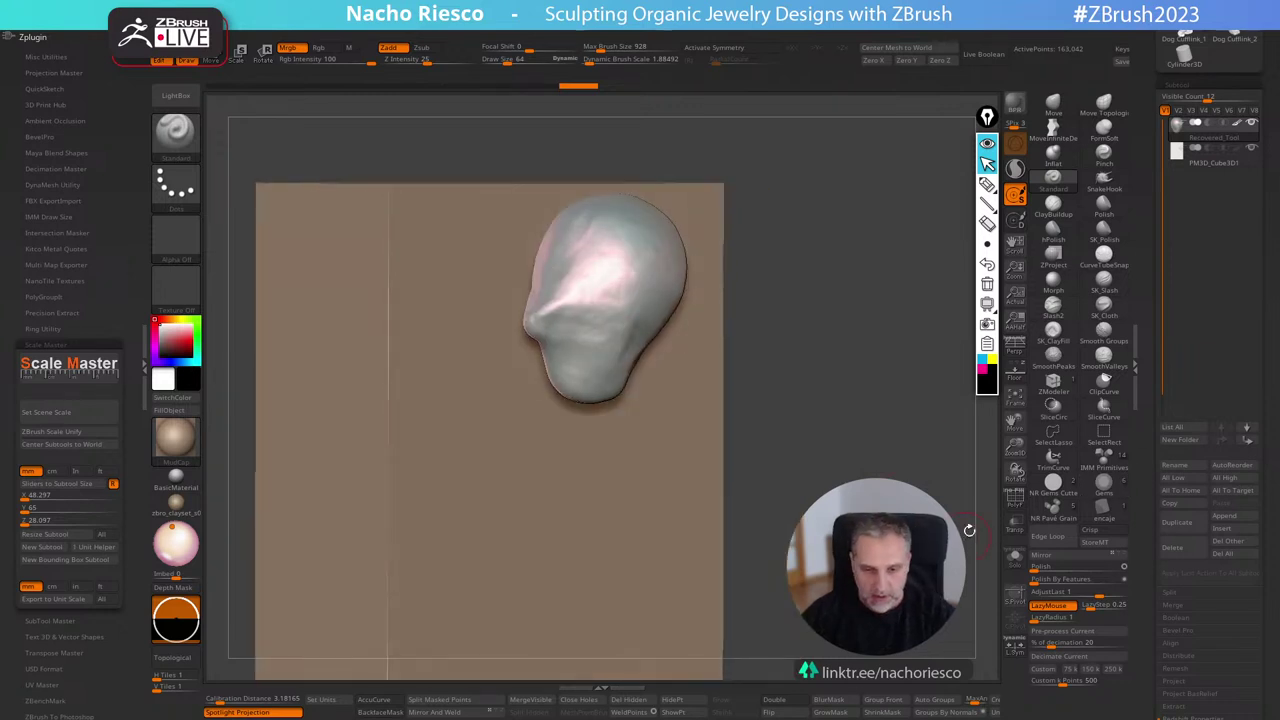
click(1190, 525)
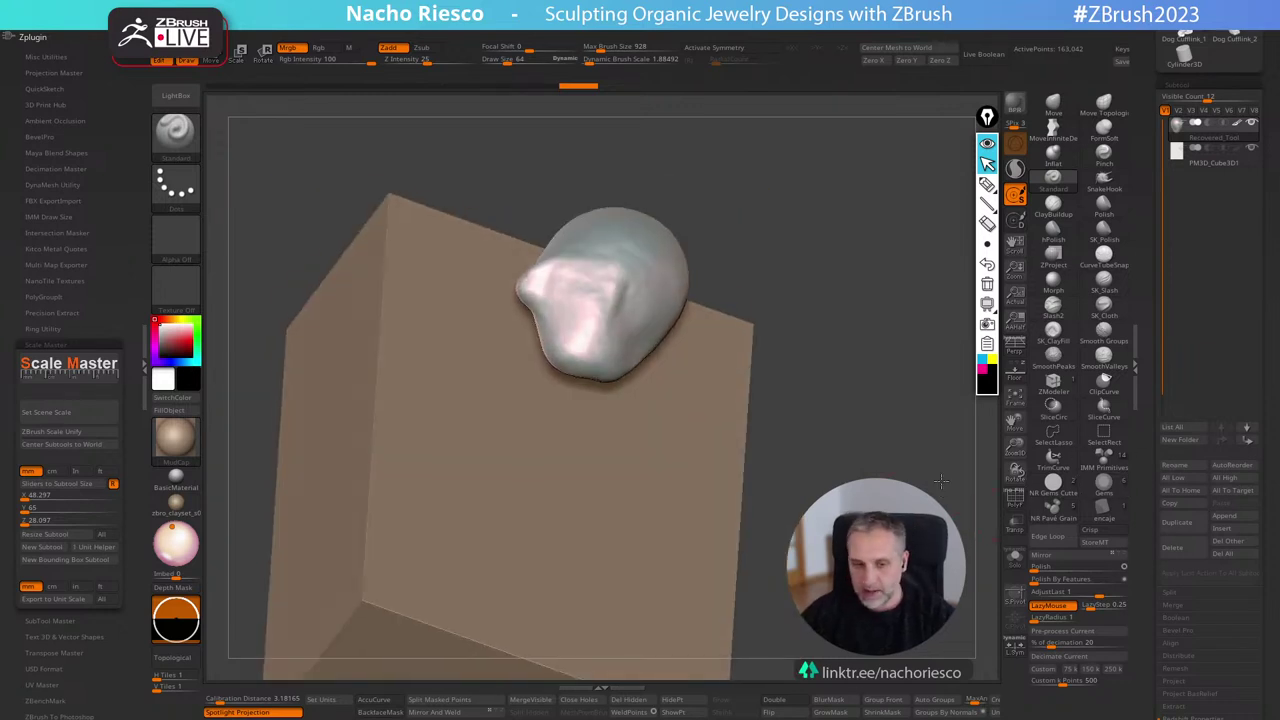
click(1227, 531)
click(764, 602)
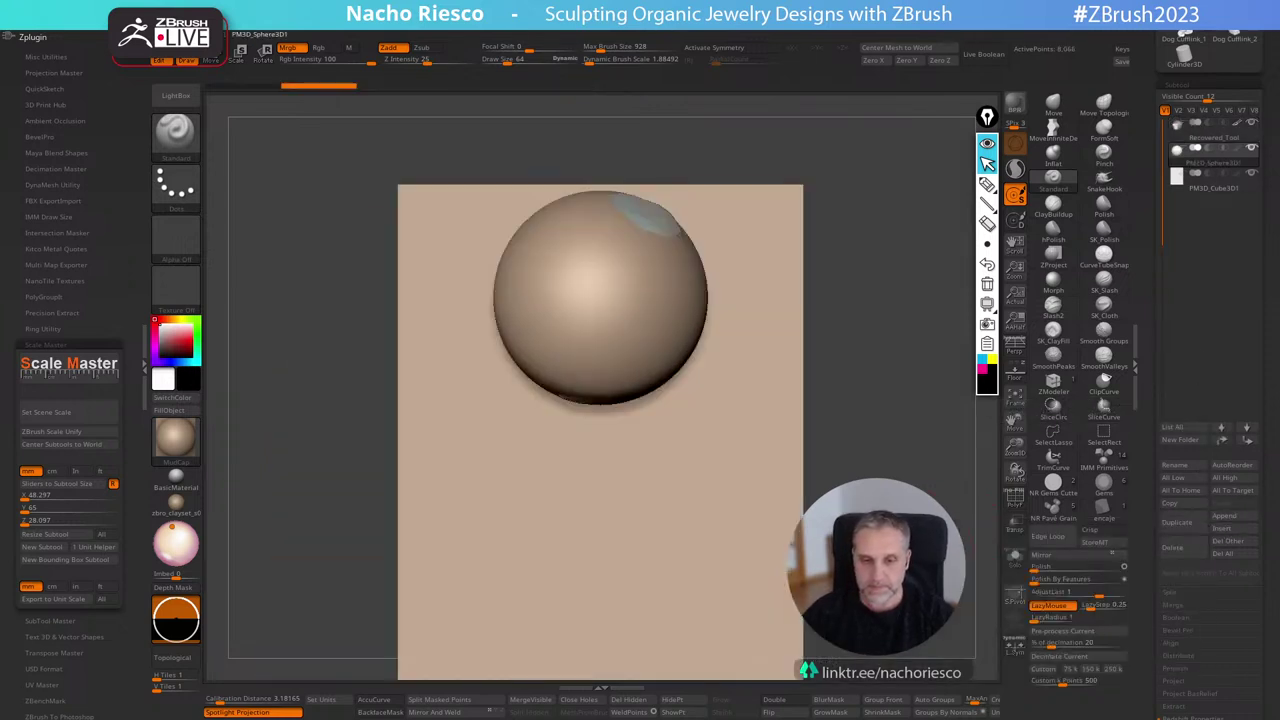
key(w)
drag(609, 272, 609, 345)
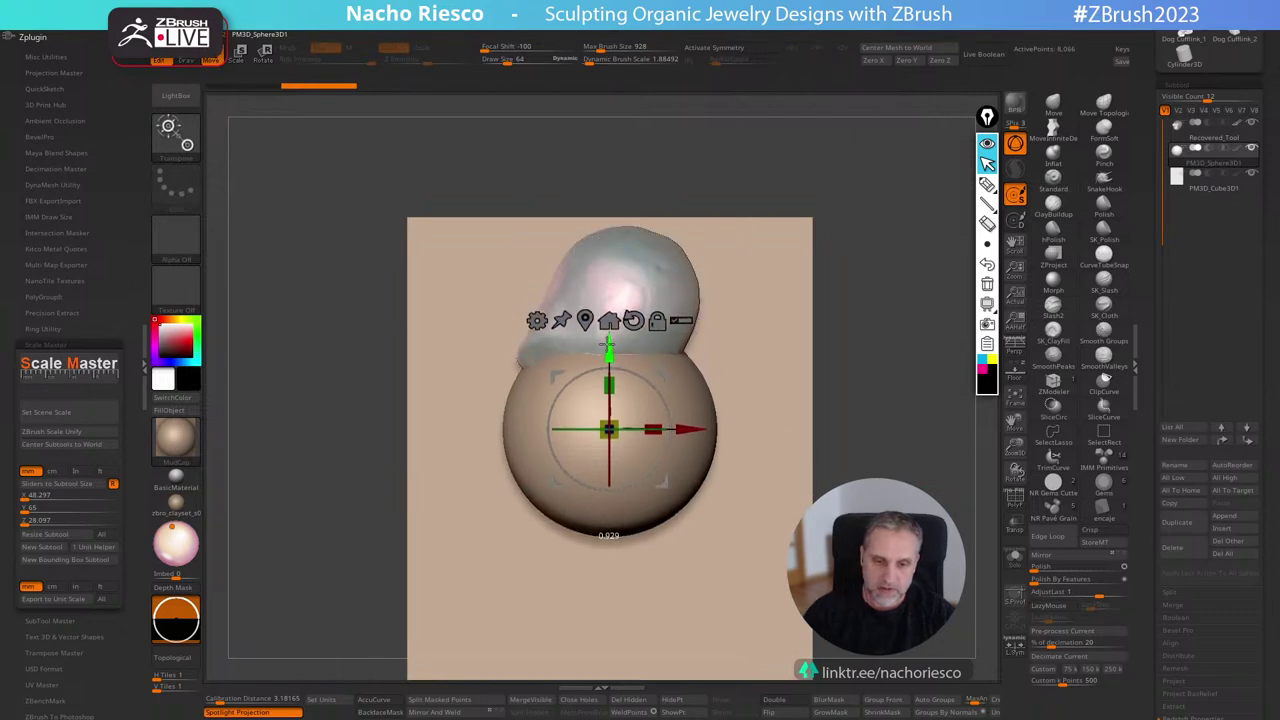
Delete the appended sphere subtool and make the pearl the active subtool.
drag(609, 430, 563, 450)
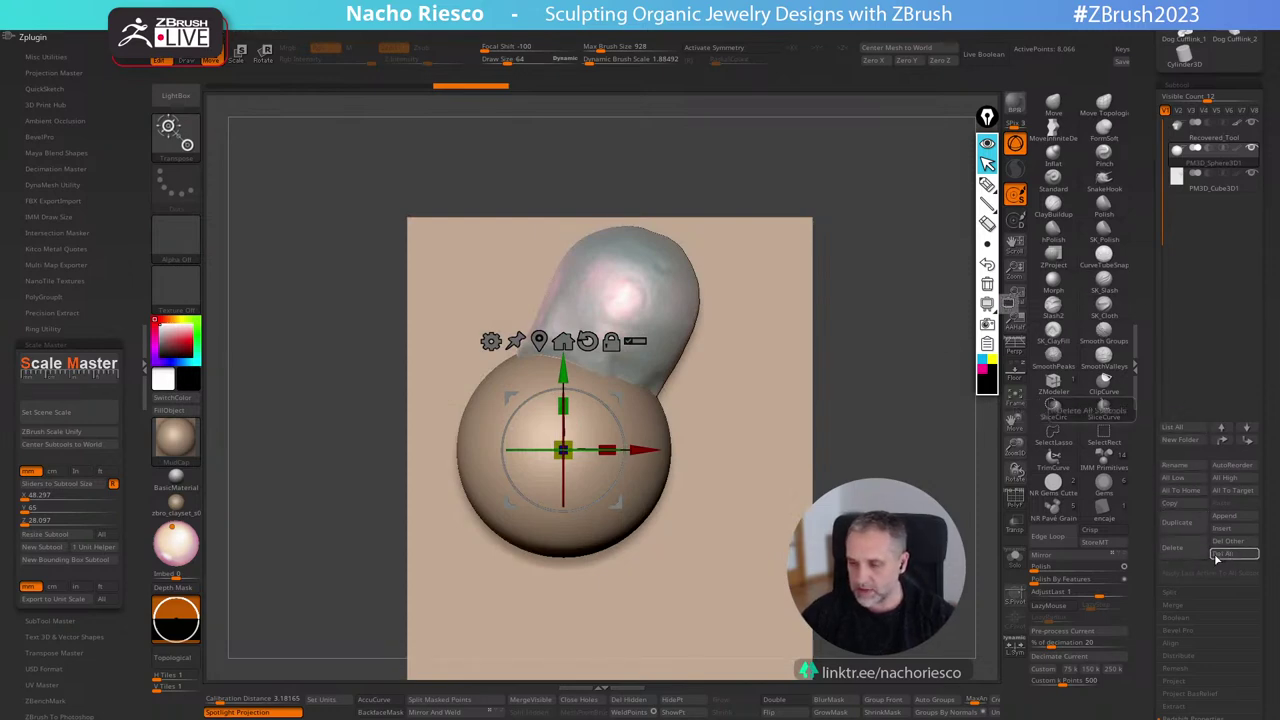
click(1171, 547)
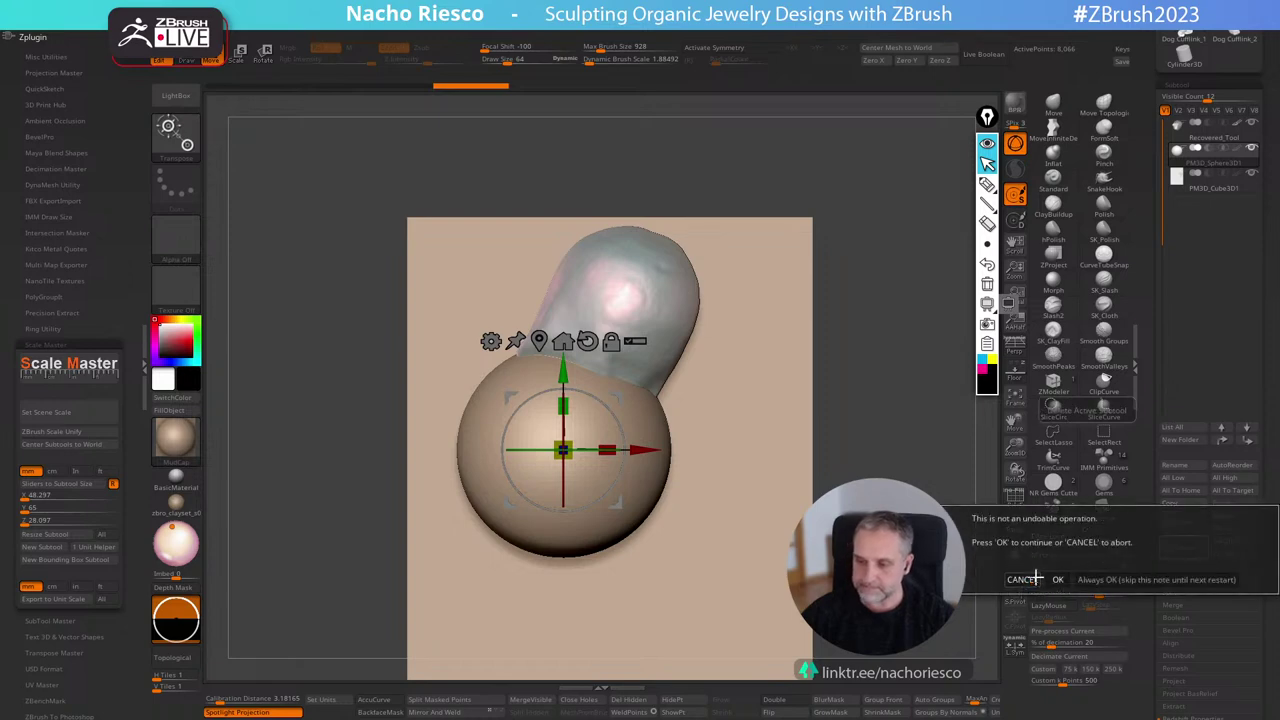
click(1057, 579)
click(1212, 130)
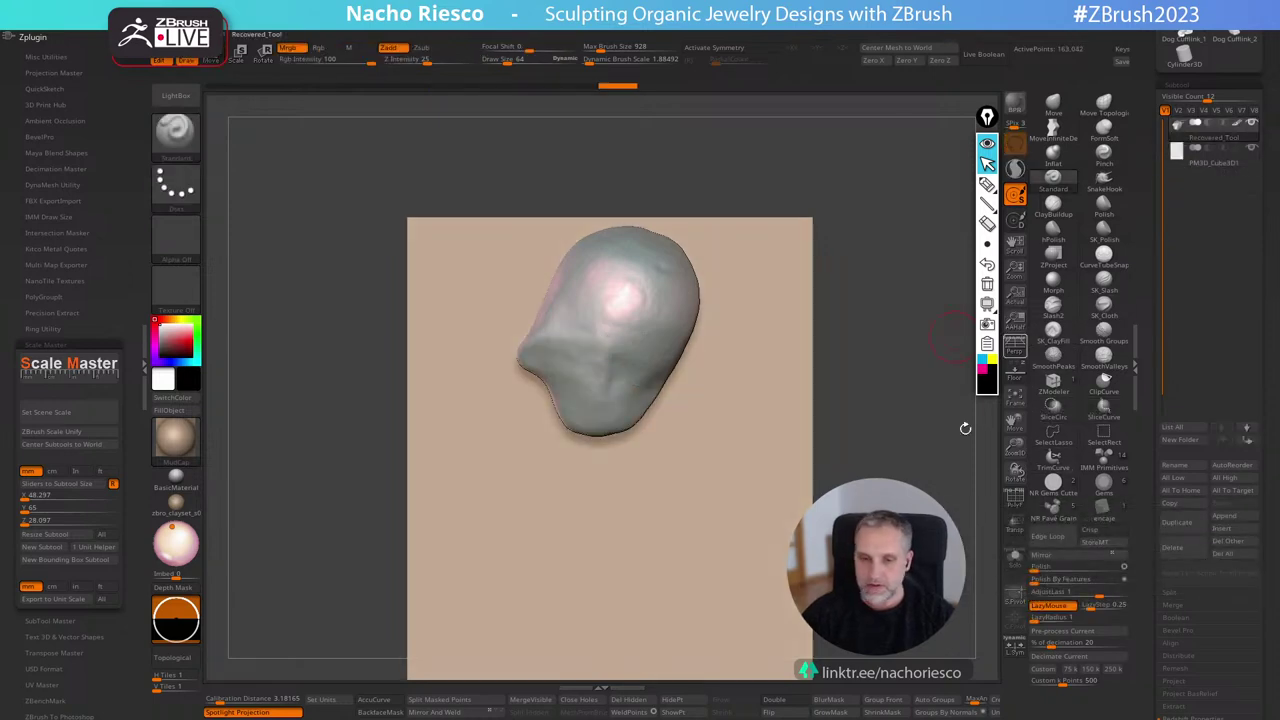
Mask the lower part of the pearl below a curved boundary in the front view.
alt+drag(964, 428, 930, 520)
alt+drag(694, 412, 655, 460)
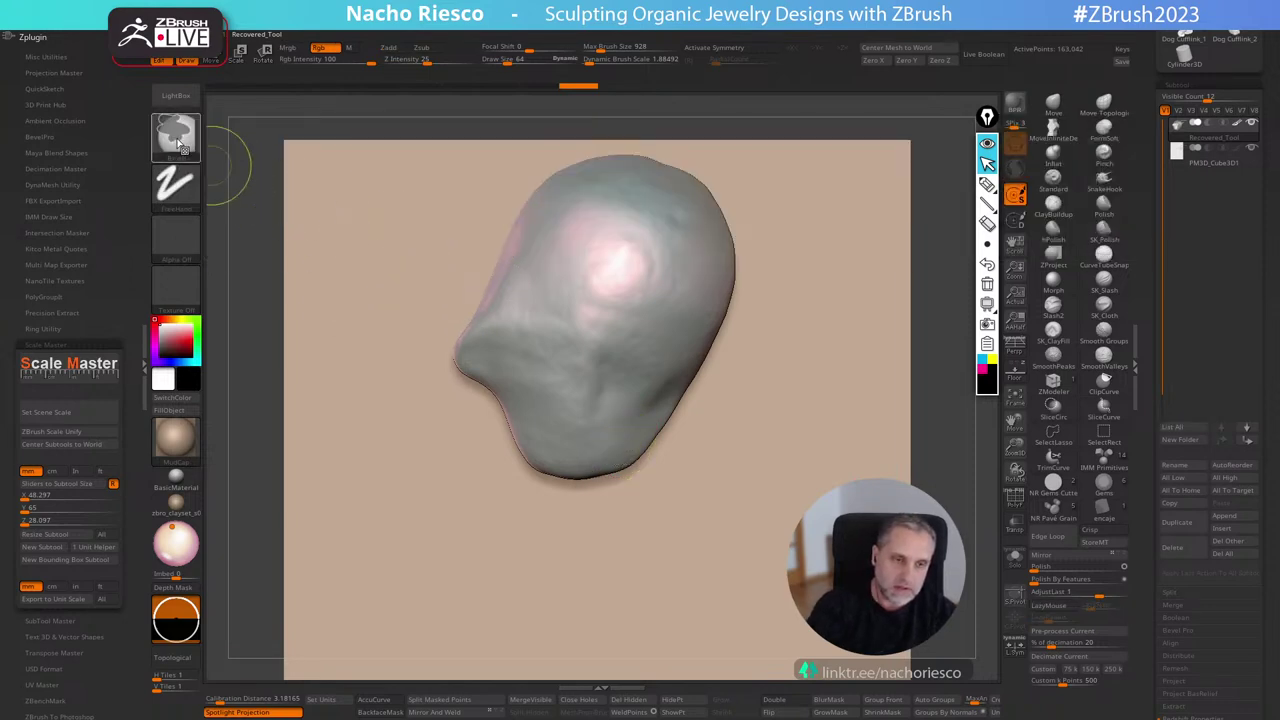
ctrl+click(177, 138)
ctrl+click(399, 207)
click(145, 383)
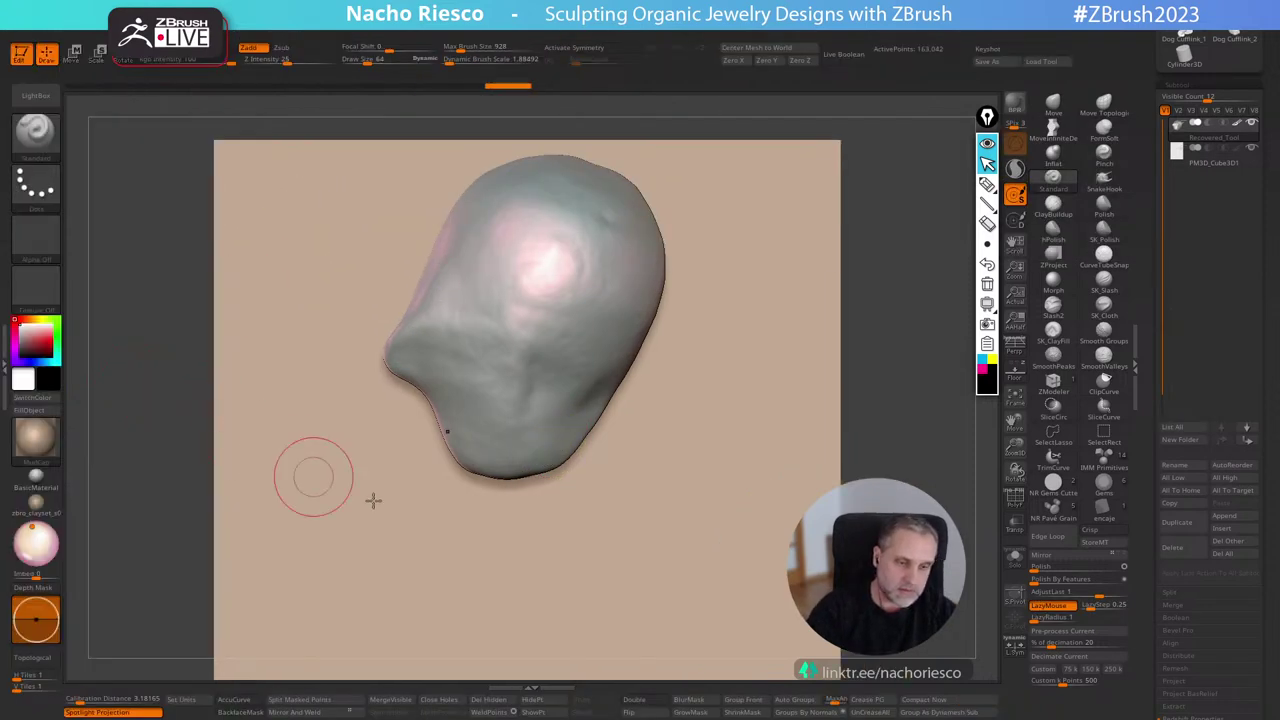
mouse_move(559, 570)
ctrl+mouse_down()
mouse_move(626, 440)
mouse_move(550, 410)
mouse_move(432, 330)
mouse_move(291, 551)
mouse_move(555, 650)
ctrl+mouse_up()
mouse_move(897, 500)
alt+mouse_down()
mouse_move(906, 463)
mouse_move(974, 472)
mouse_move(911, 457)
alt+mouse_up()
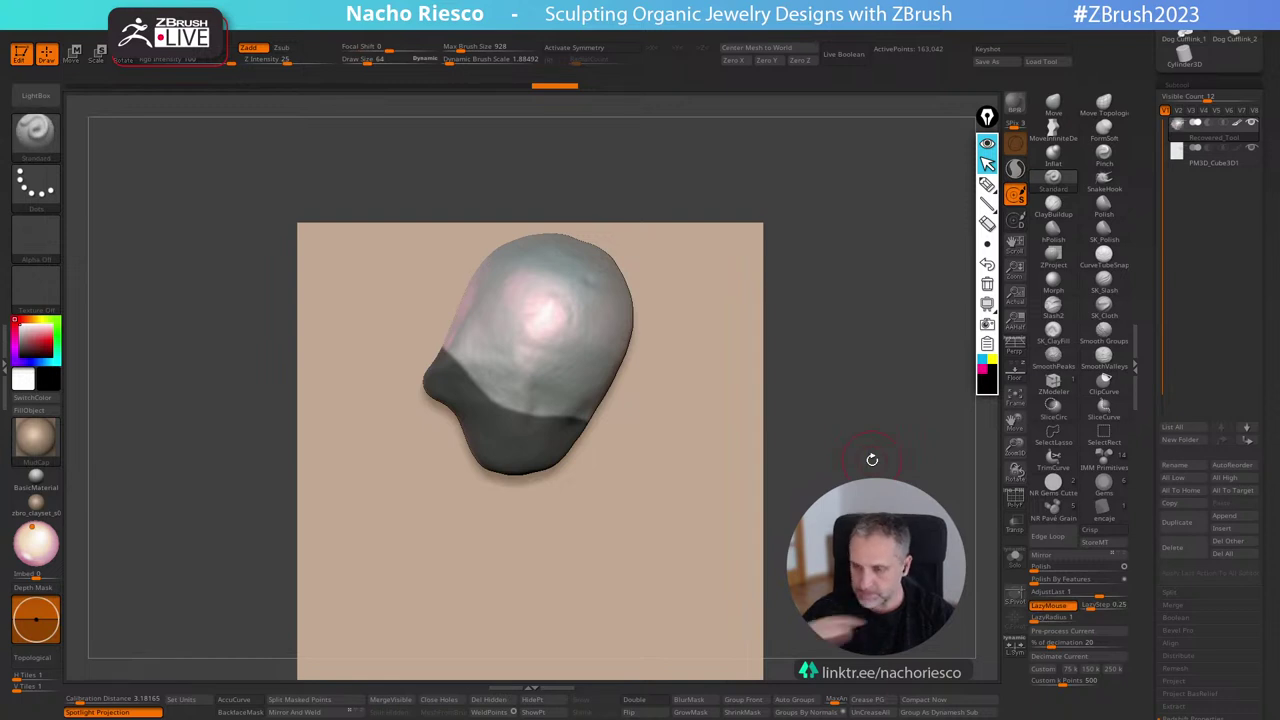
Duplicate the masked pearl, isolate the copy and delete its unmasked part, keeping only the lower cap.
click(1178, 524)
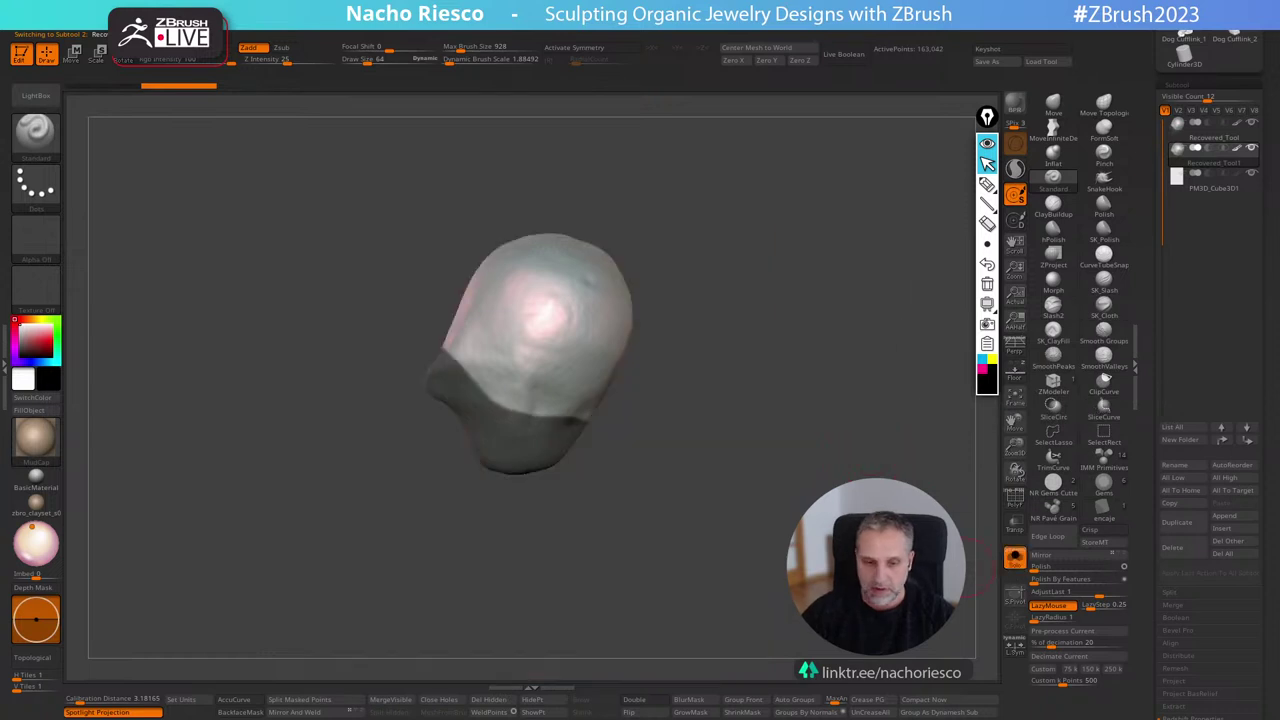
click(1014, 557)
click(530, 699)
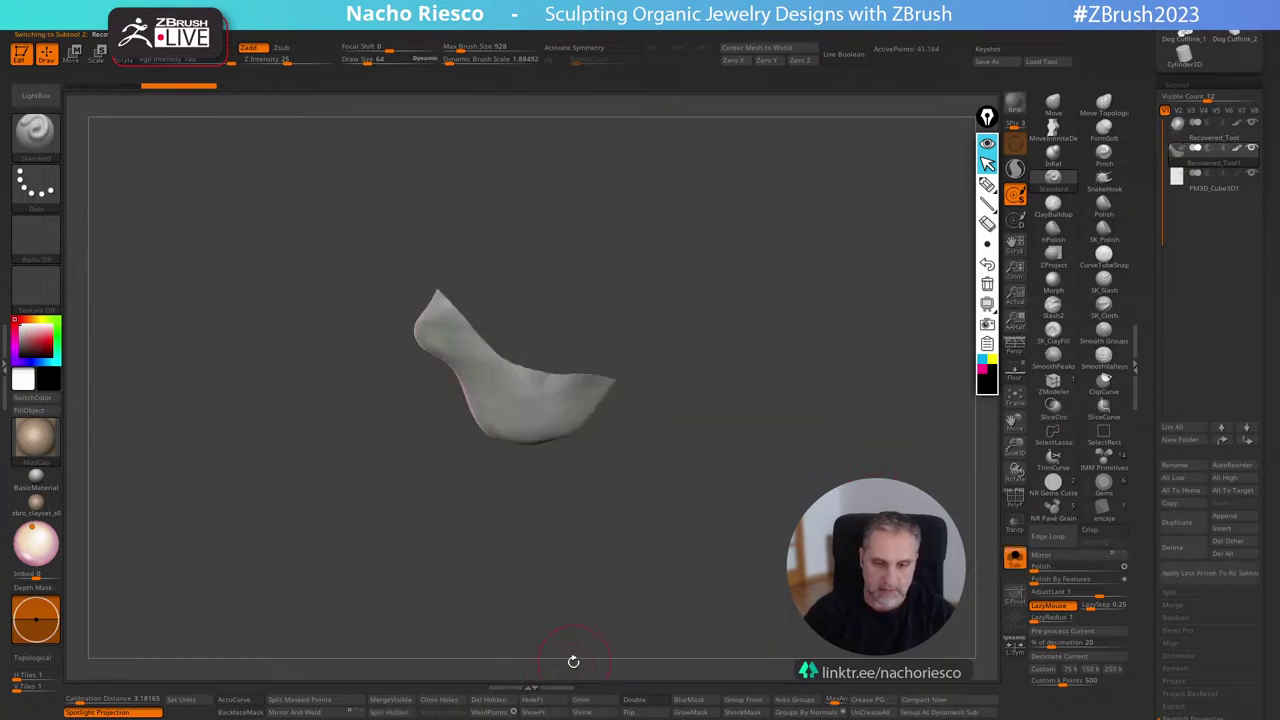
drag(671, 557, 666, 621)
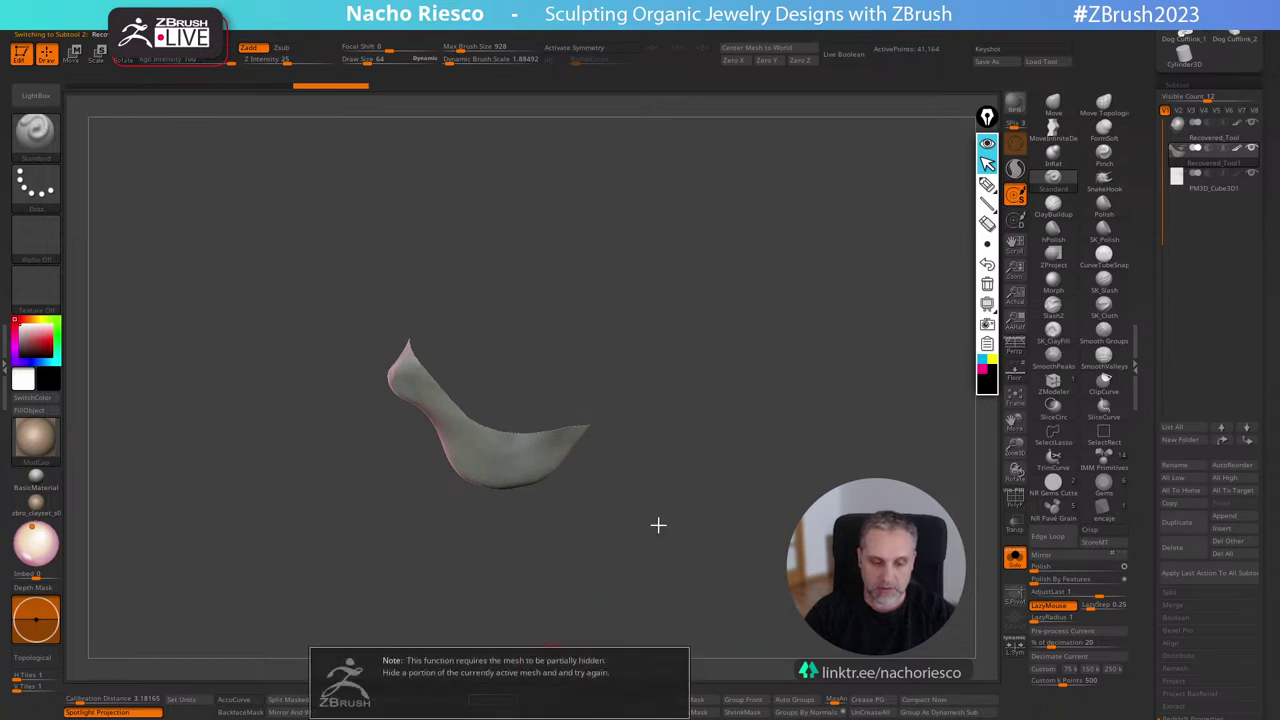
Close the open hole in the cap mesh and show the other subtools again.
click(444, 702)
drag(632, 581, 649, 547)
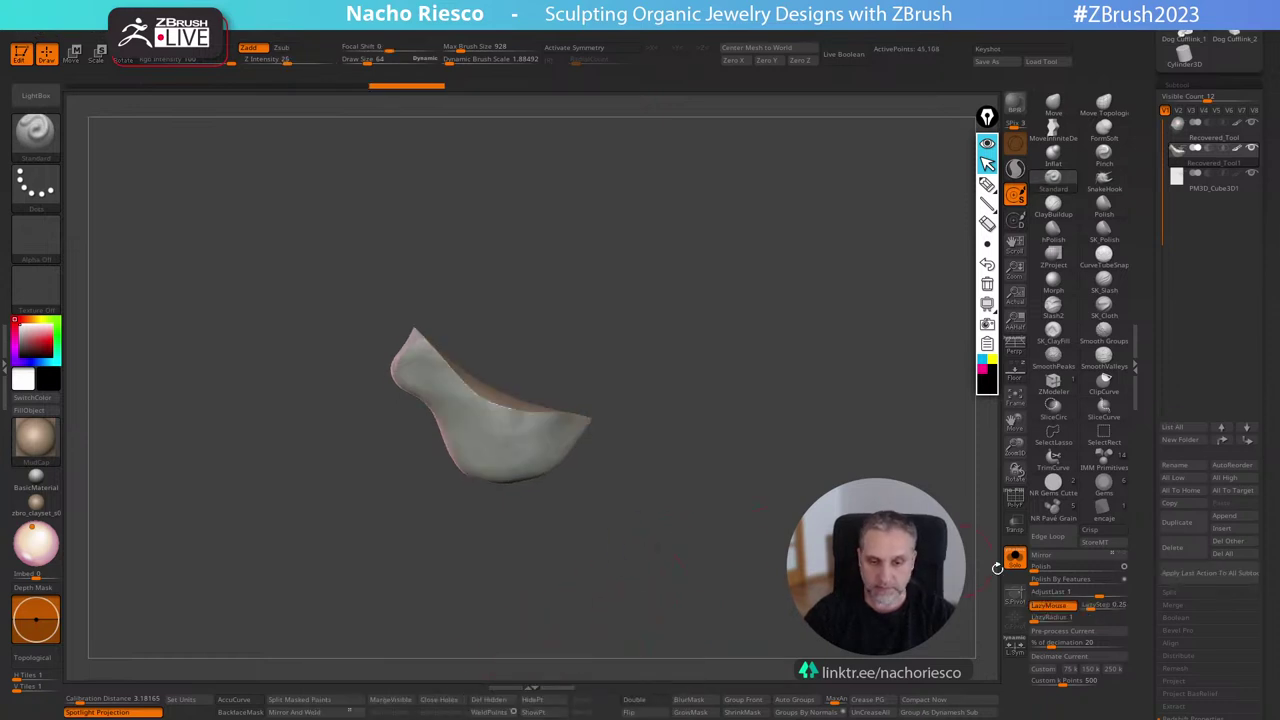
click(1015, 562)
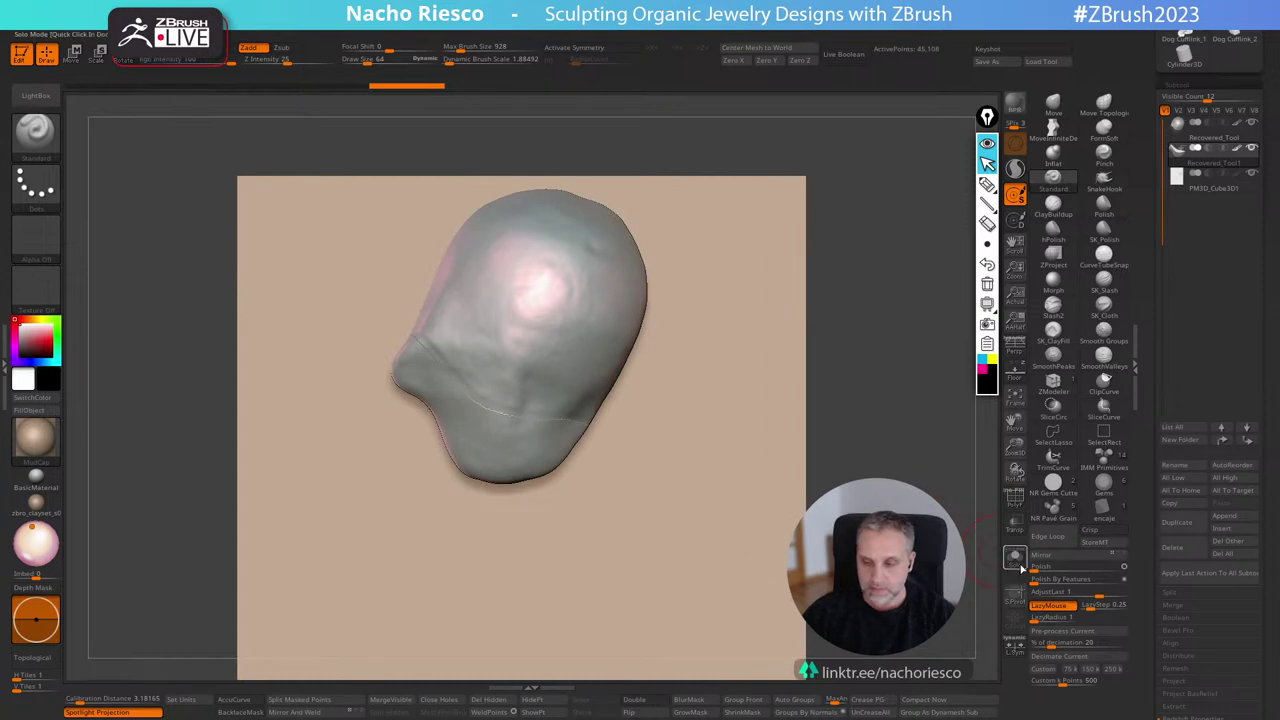
Inflate the cap slightly outward from the pearl and smooth its jagged rim with Polish By Features.
key(w)
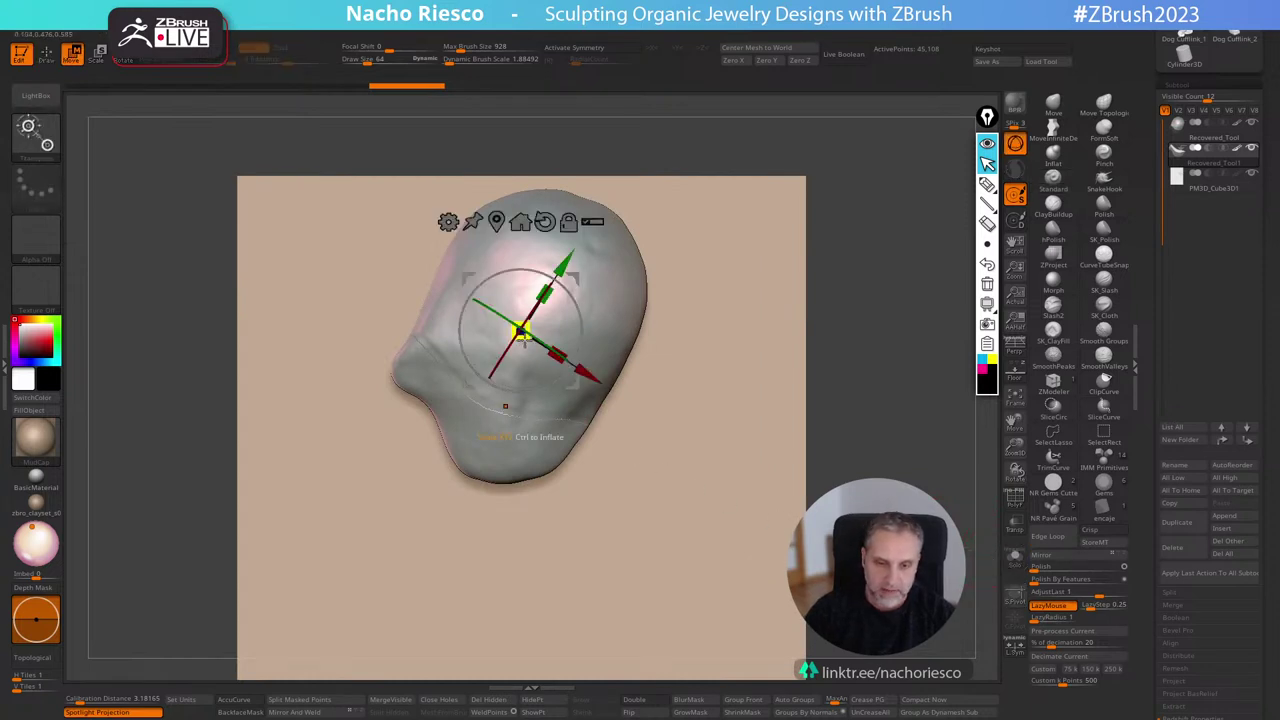
drag(521, 333, 531, 337)
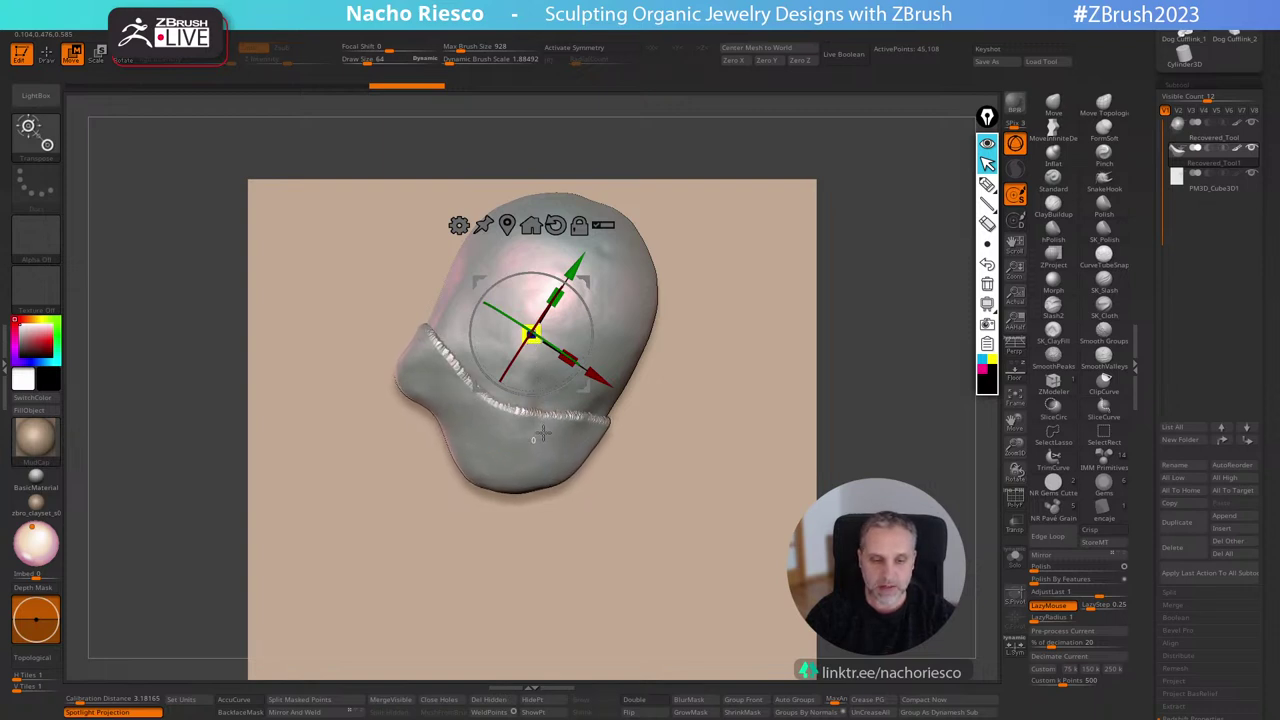
key(q)
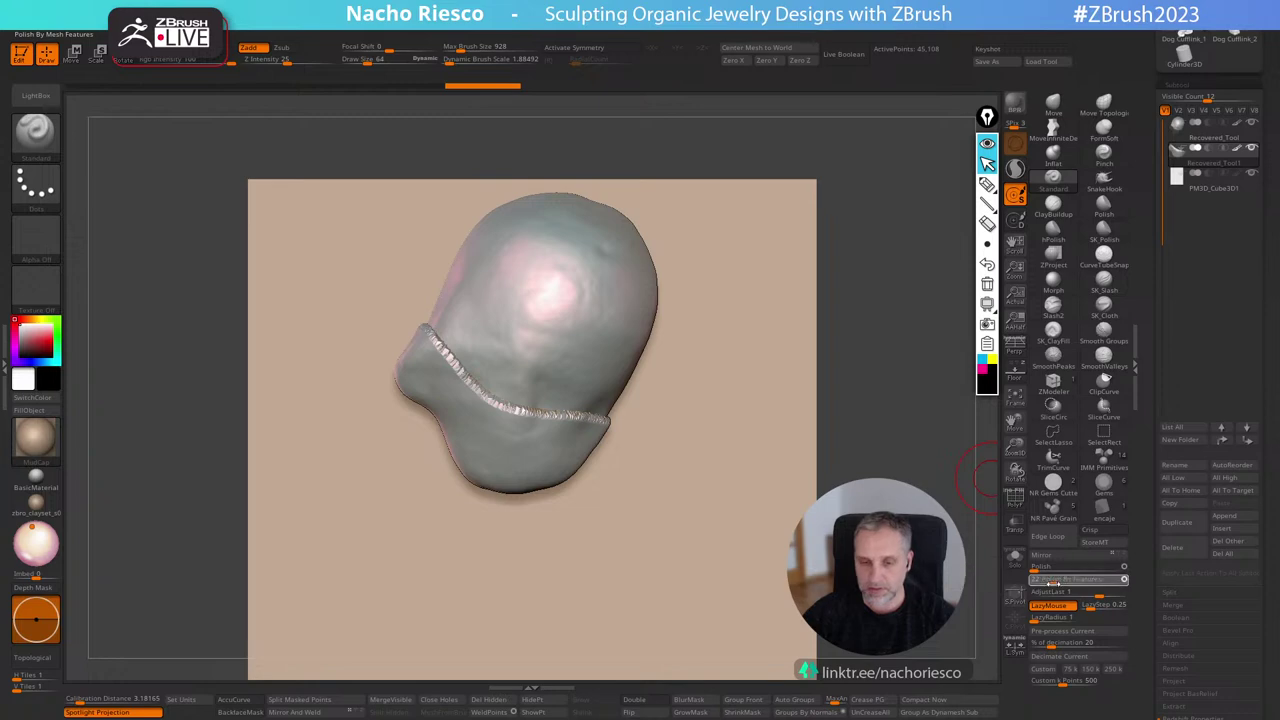
click(1075, 580)
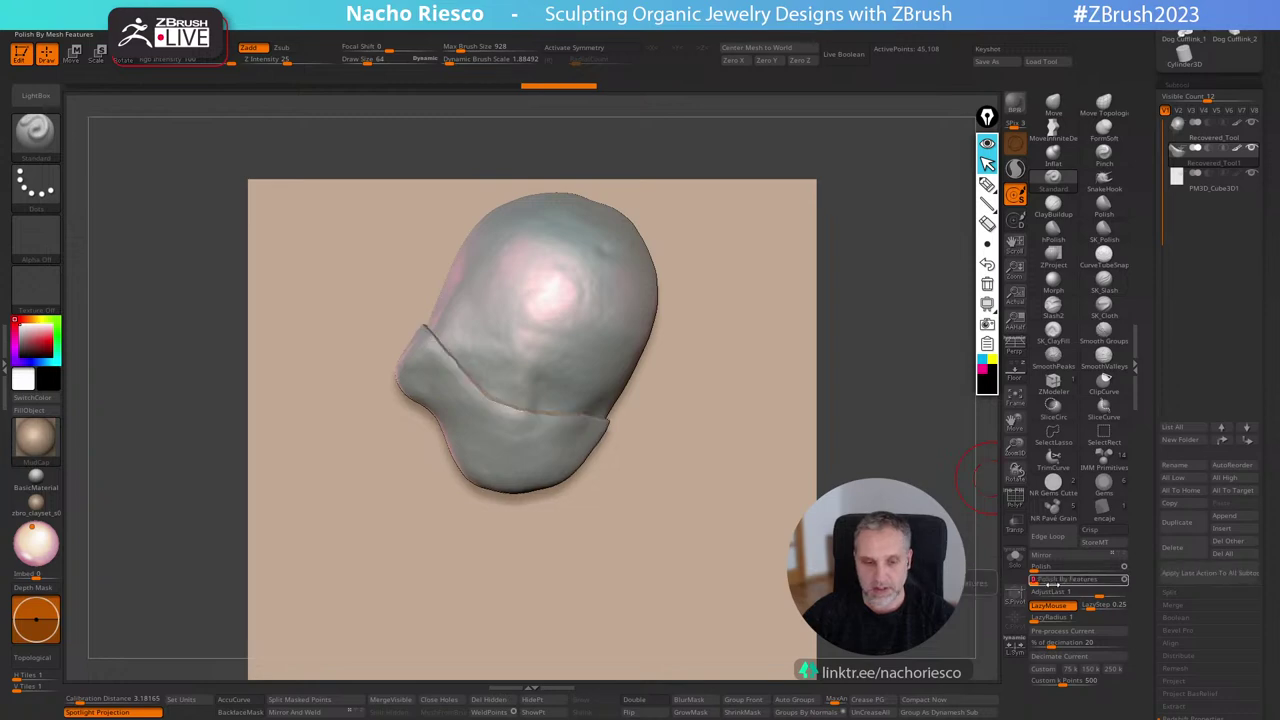
Turn off the cap's polypaint and pull its rim outward from the pearl using the Move brush at a draw size of about 299.
click(1238, 152)
mouse_move(900, 300)
mouse_down()
mouse_move(850, 335)
mouse_move(925, 430)
mouse_up()
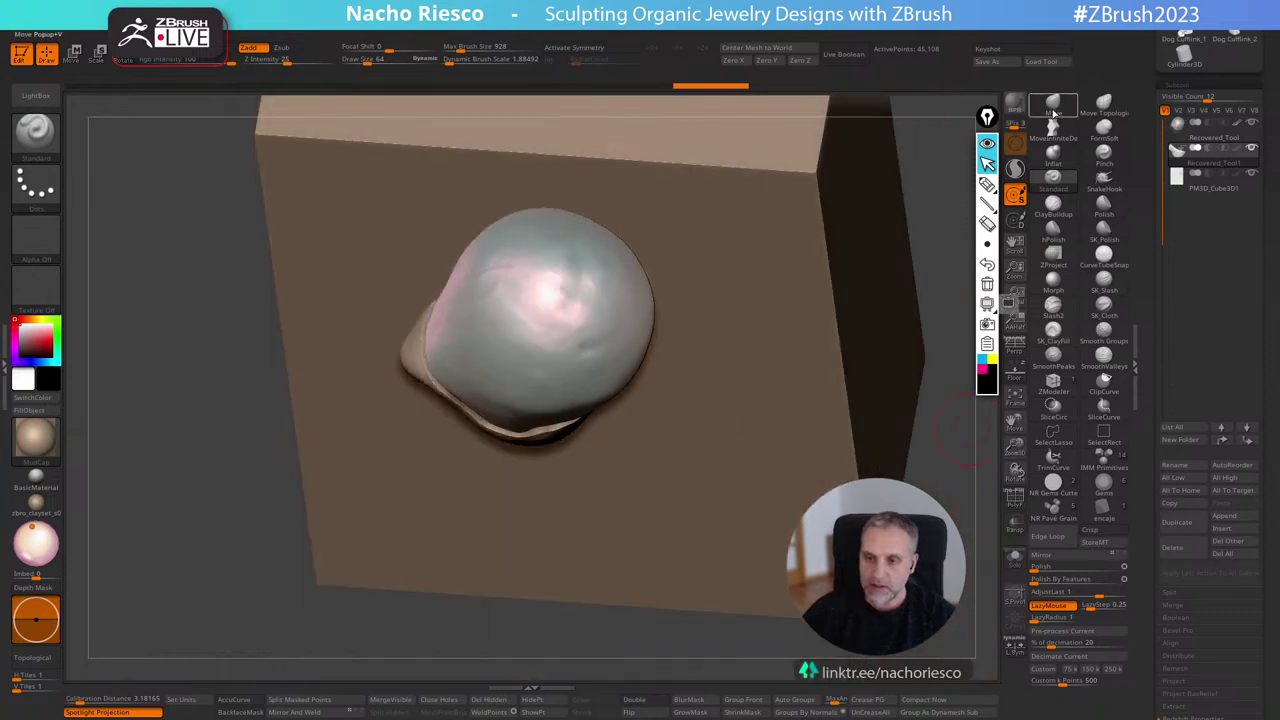
click(1055, 112)
key(s)
drag(563, 494, 580, 493)
drag(417, 364, 409, 368)
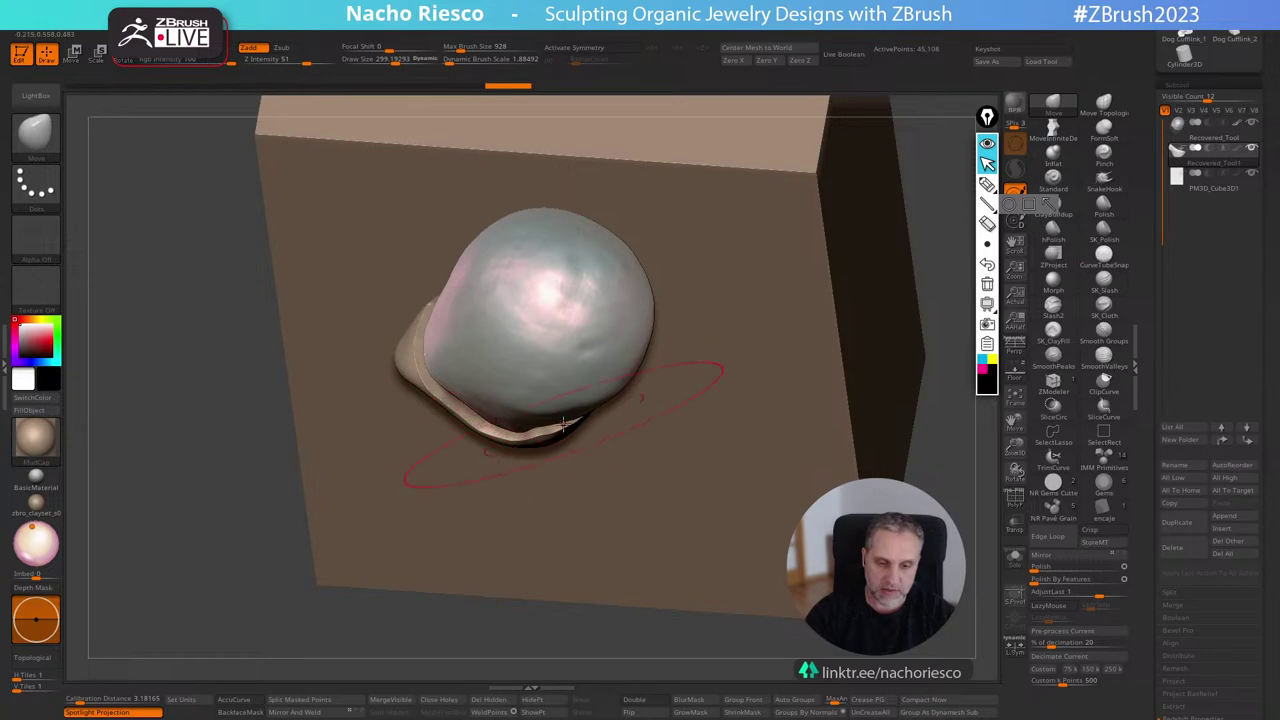
drag(537, 634, 476, 352)
shift+drag(611, 560, 666, 471)
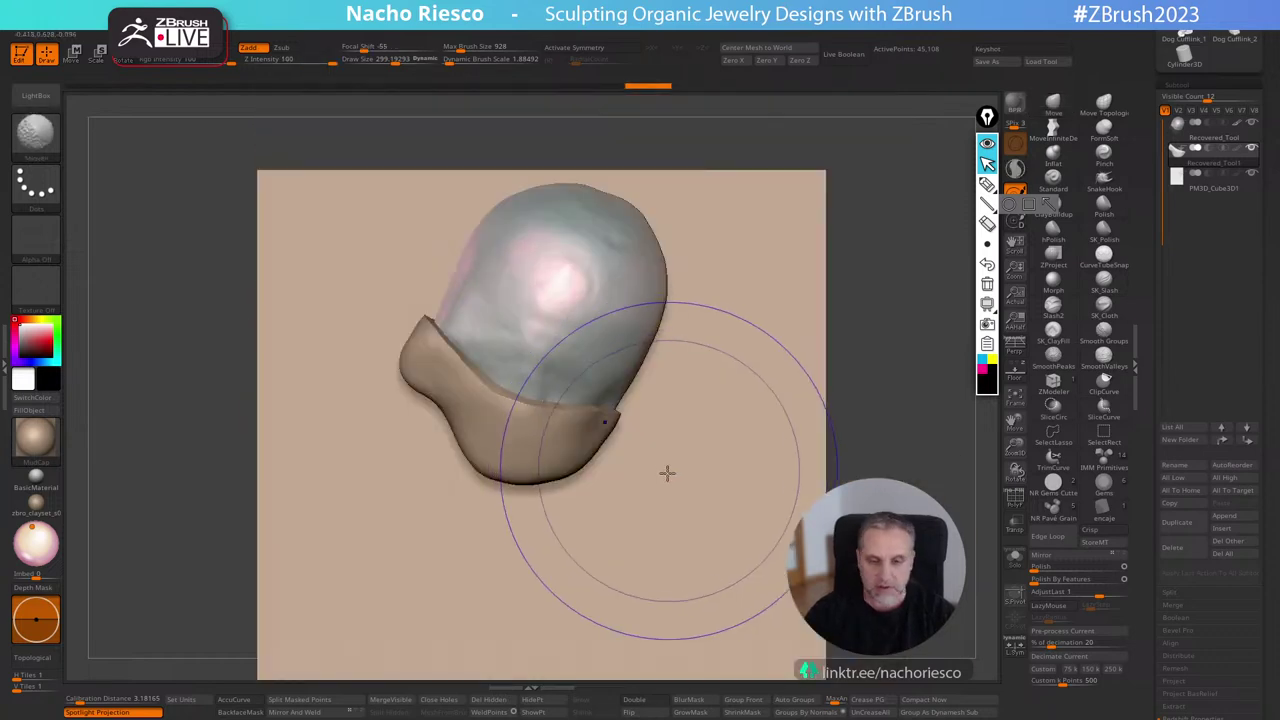
alt+drag(906, 448, 775, 615)
drag(545, 487, 382, 548)
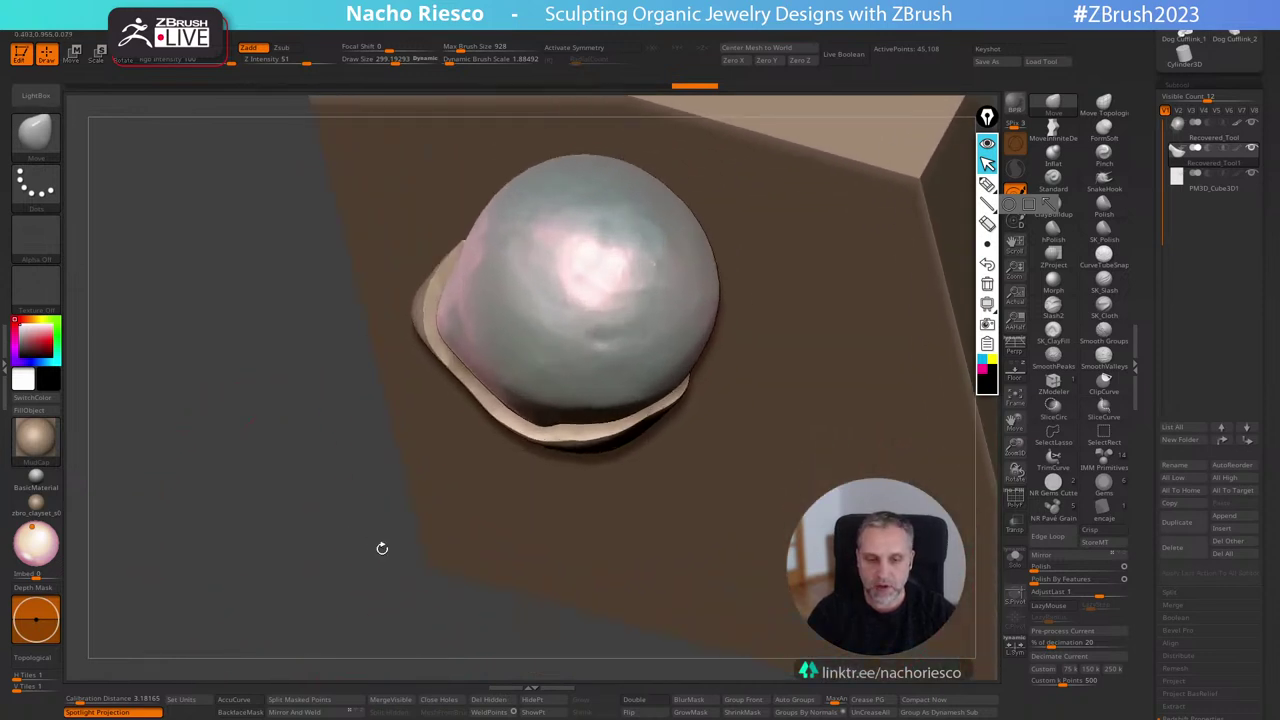
Hide the reference block so only the pearl and its cap are displayed.
click(1251, 174)
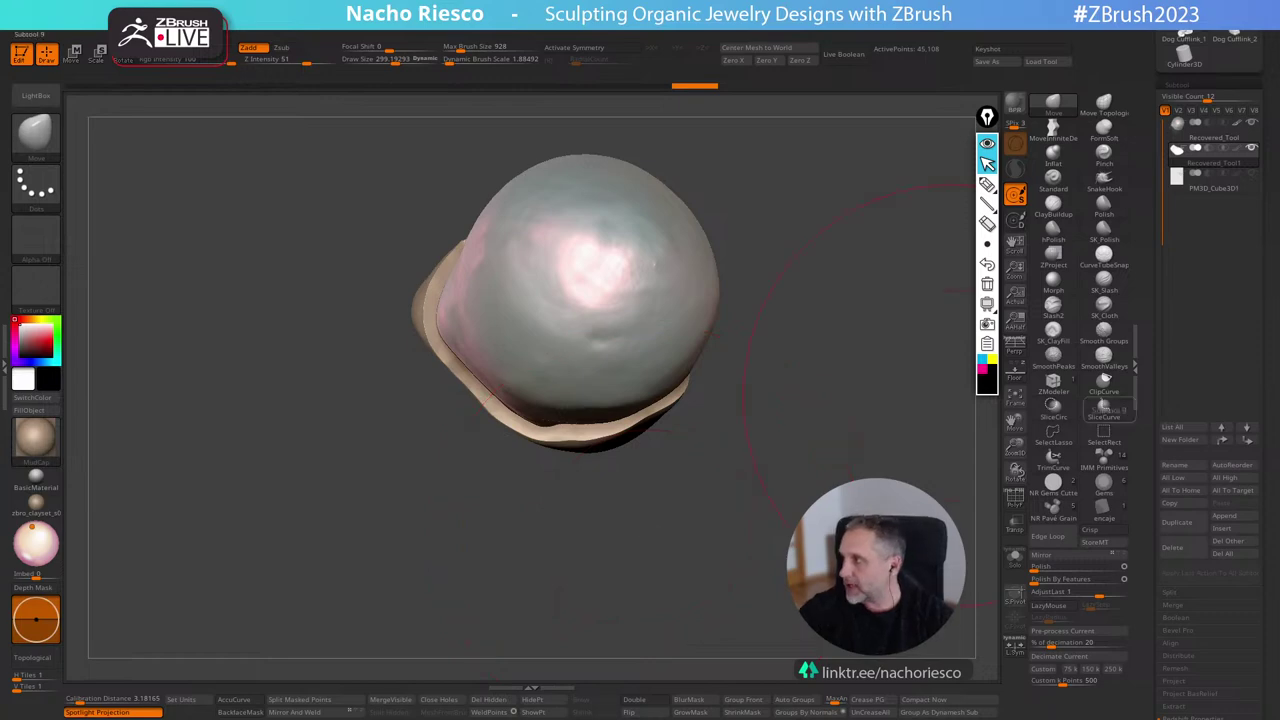
right_drag(1279, 290, 1098, 241)
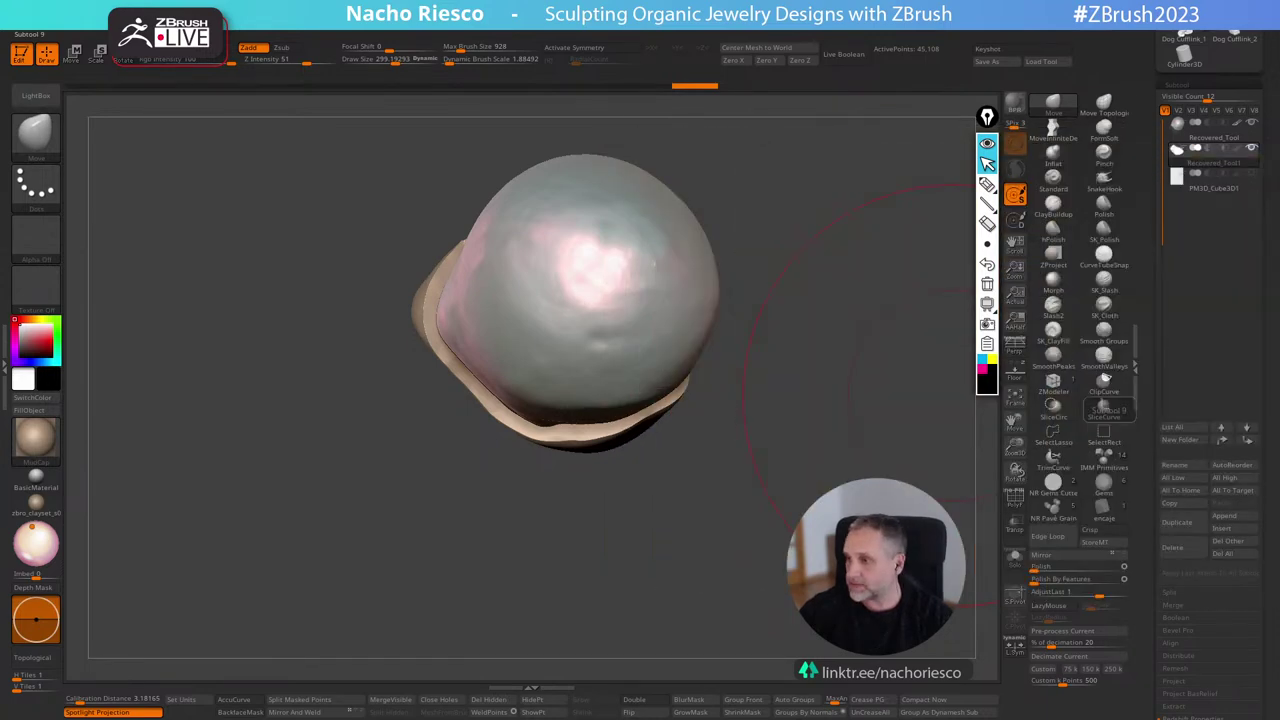
mouse_move(723, 565)
mouse_down()
mouse_move(794, 477)
mouse_move(749, 620)
mouse_move(770, 600)
mouse_up()
Examine the pearl's wireframe density next to the cap, and turn the wireframe display off.
click(1015, 500)
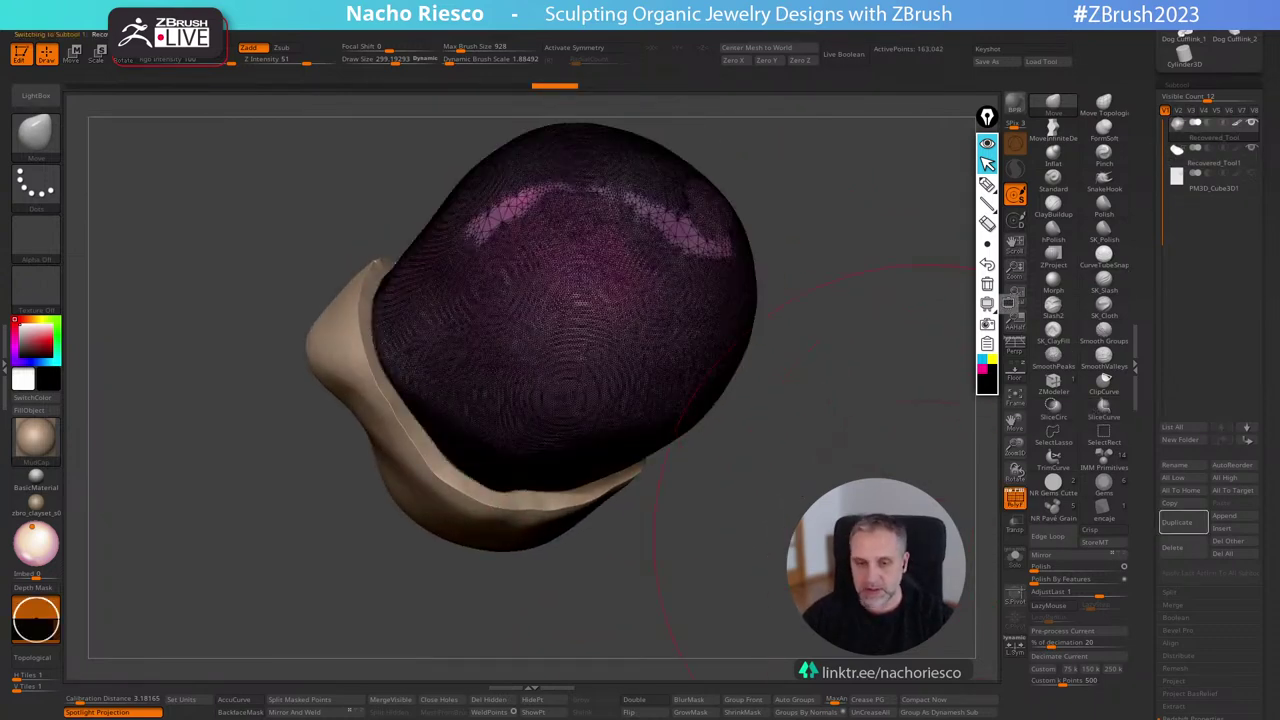
drag(868, 440, 891, 717)
mouse_move(868, 480)
mouse_down()
mouse_move(850, 440)
mouse_move(865, 462)
mouse_move(950, 490)
mouse_move(932, 476)
mouse_move(958, 468)
mouse_move(968, 396)
mouse_move(950, 420)
mouse_move(972, 543)
mouse_up()
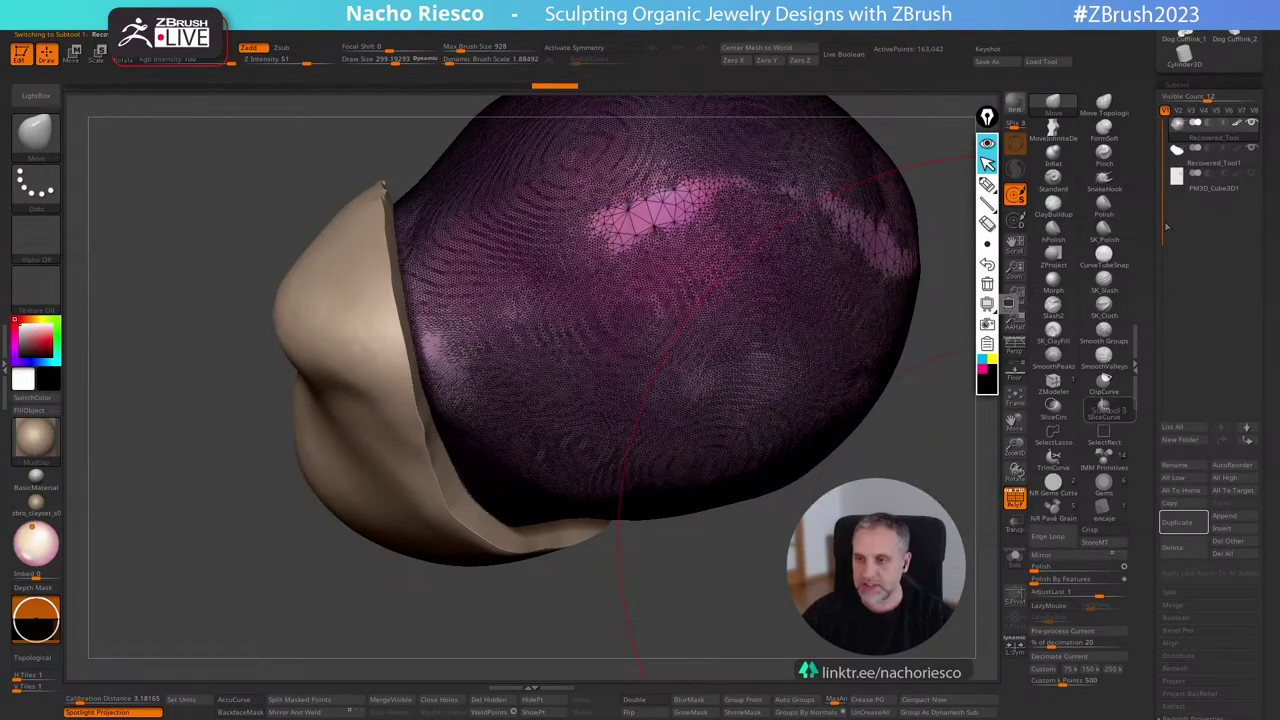
mouse_move(970, 459)
mouse_down()
mouse_move(952, 438)
mouse_move(917, 461)
mouse_move(838, 461)
mouse_move(832, 550)
mouse_move(825, 502)
mouse_move(771, 546)
mouse_move(763, 626)
mouse_move(830, 562)
mouse_move(801, 672)
mouse_move(814, 632)
mouse_move(895, 614)
mouse_move(839, 656)
mouse_move(836, 640)
mouse_up()
key(shift+f)
Measure the thickness of the cap's rim at its lower middle with a Transpose line.
drag(620, 420, 784, 605)
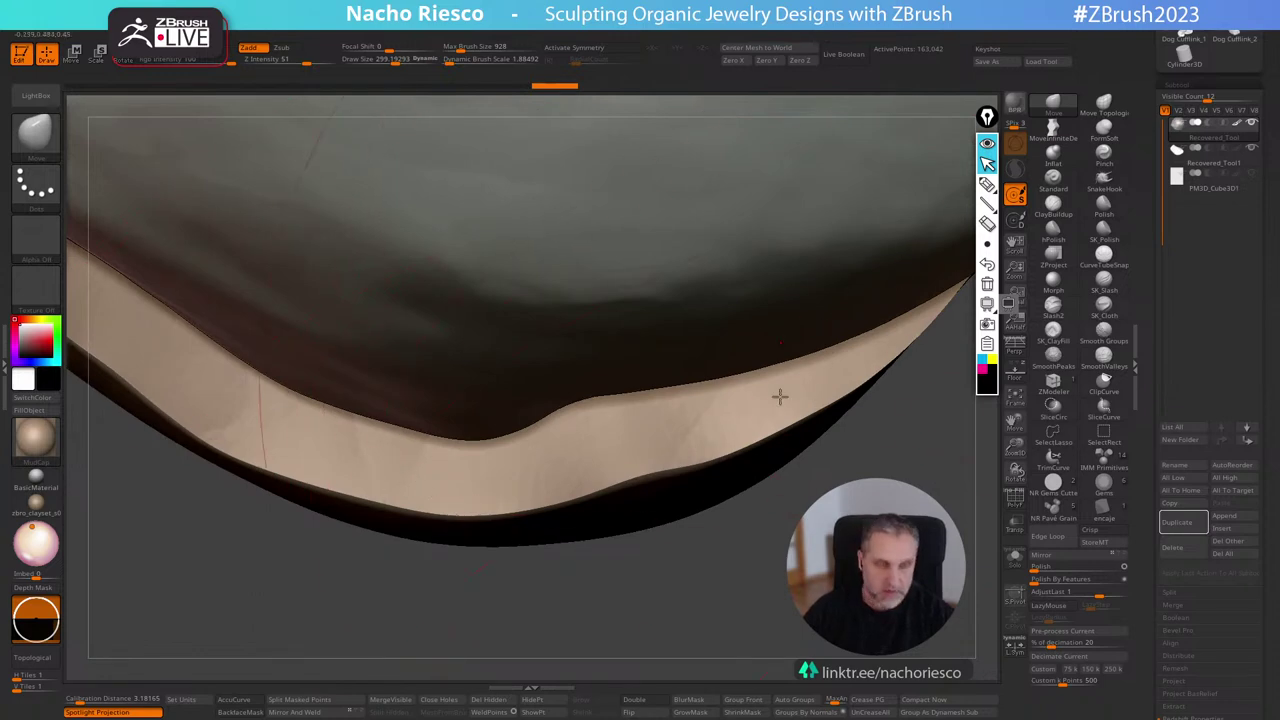
key(w)
click(1015, 144)
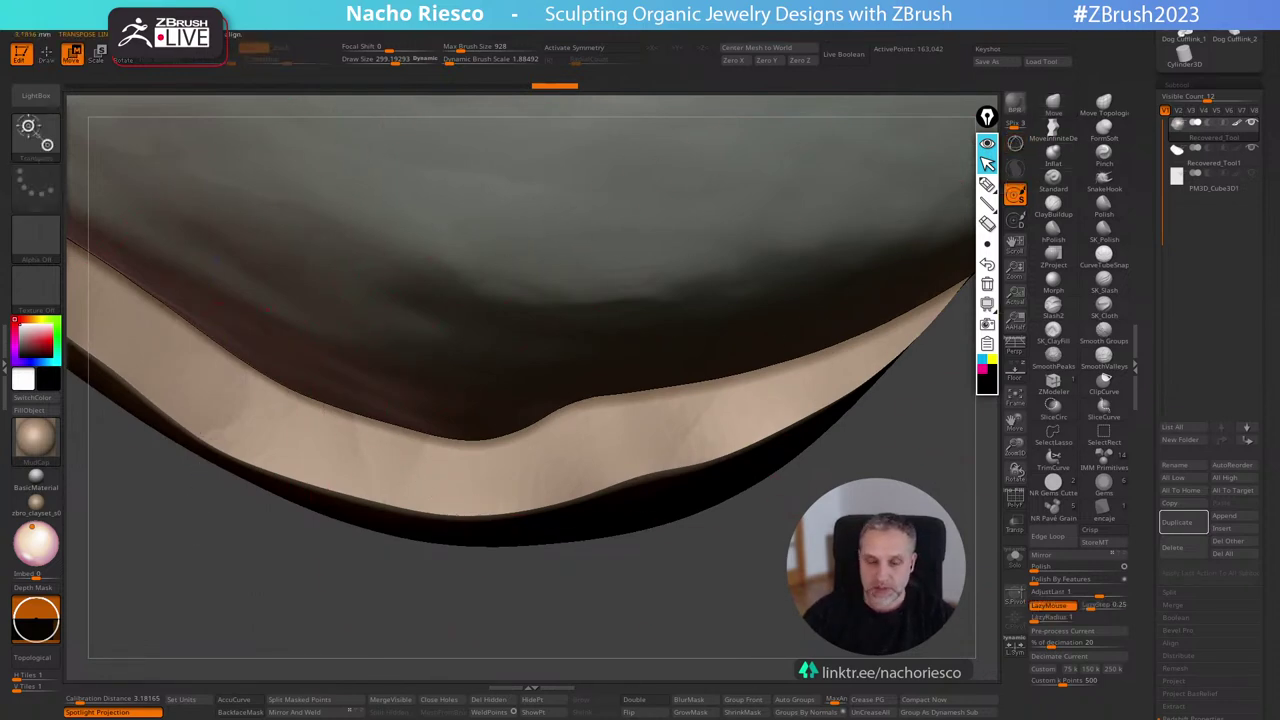
right_drag(530, 482, 618, 470)
drag(560, 430, 560, 538)
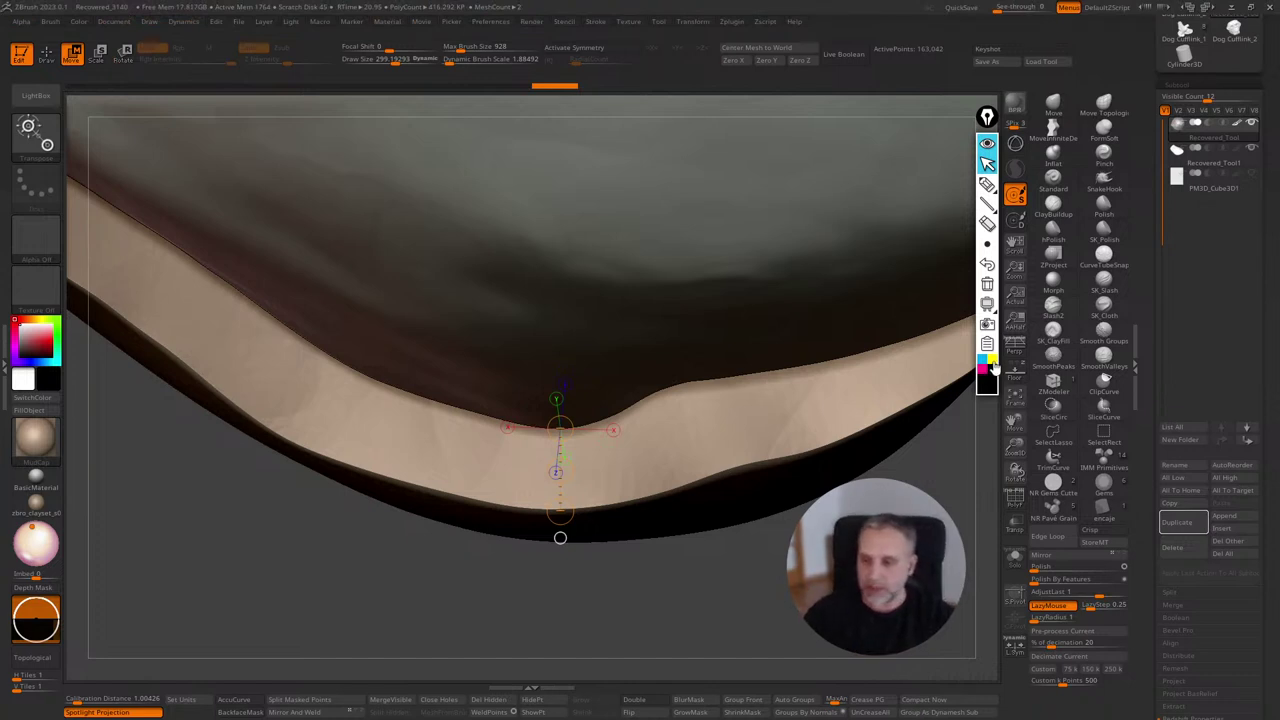
Annotate the screen with a yellow circle around the Transpose measurement read-out area and an arrow pointing at it.
click(987, 203)
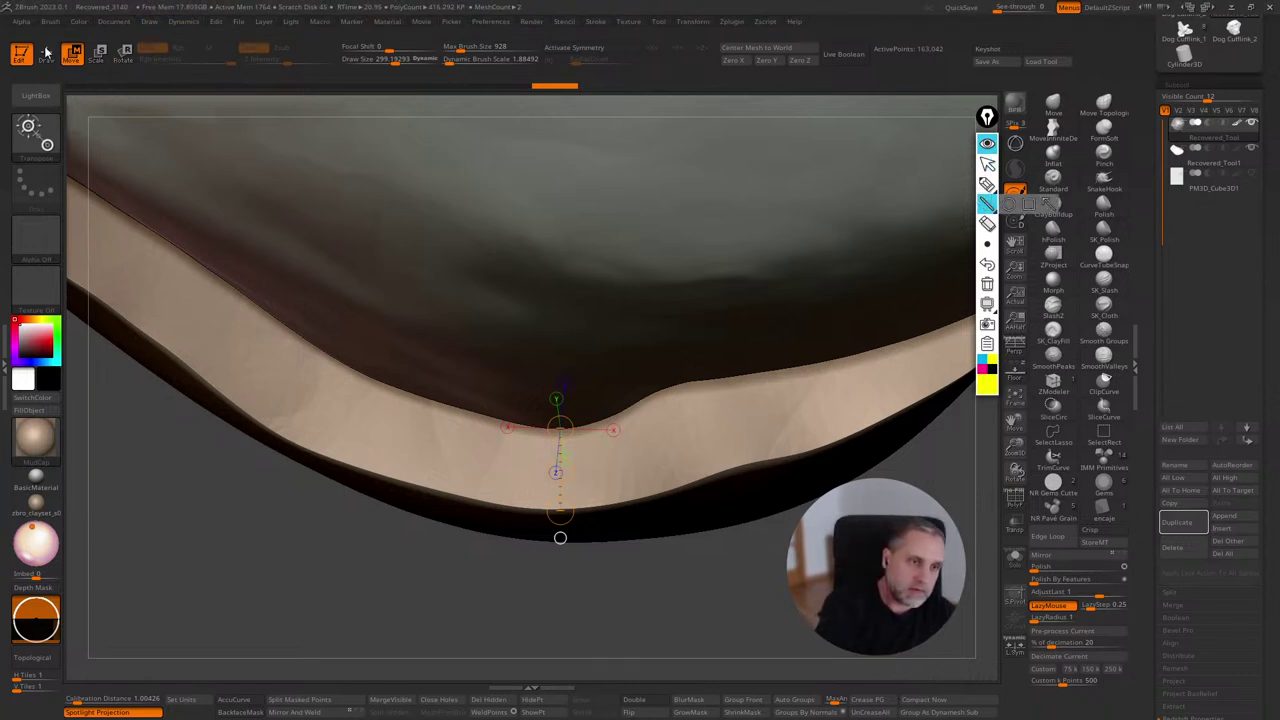
click(987, 183)
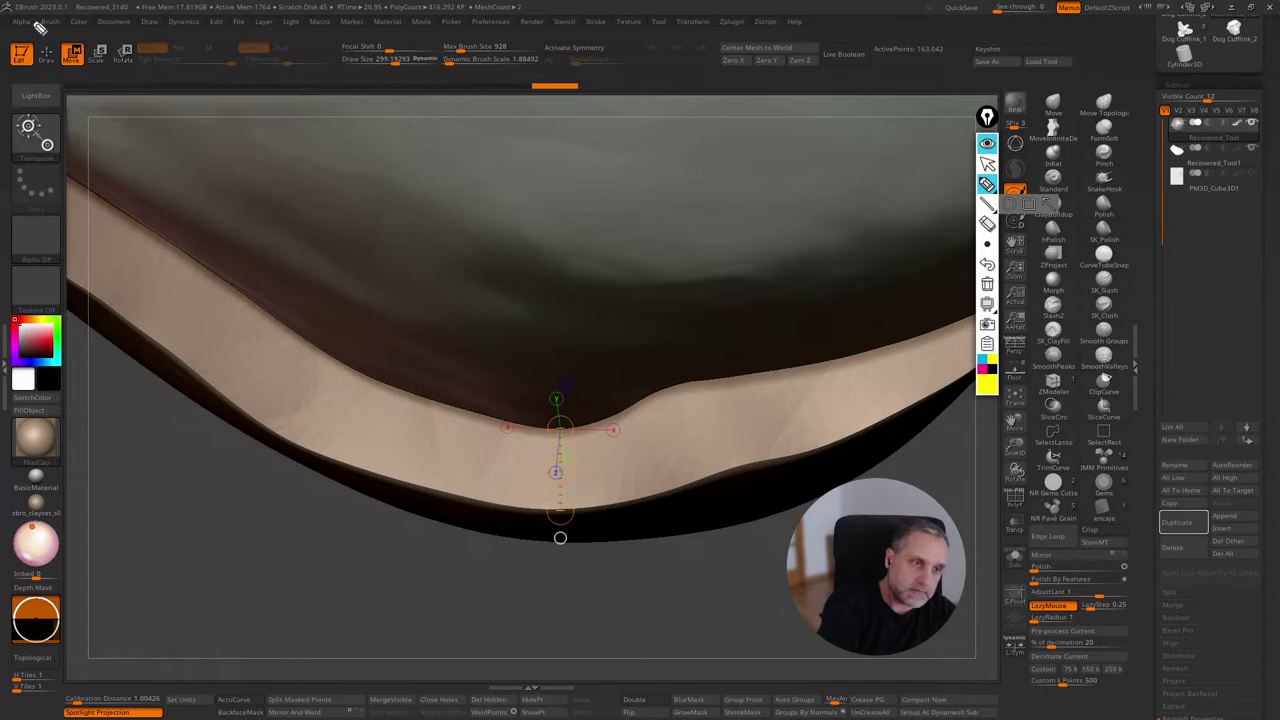
mouse_move(40, 10)
mouse_down()
mouse_move(137, 40)
mouse_move(40, 12)
mouse_up()
drag(92, 98, 150, 230)
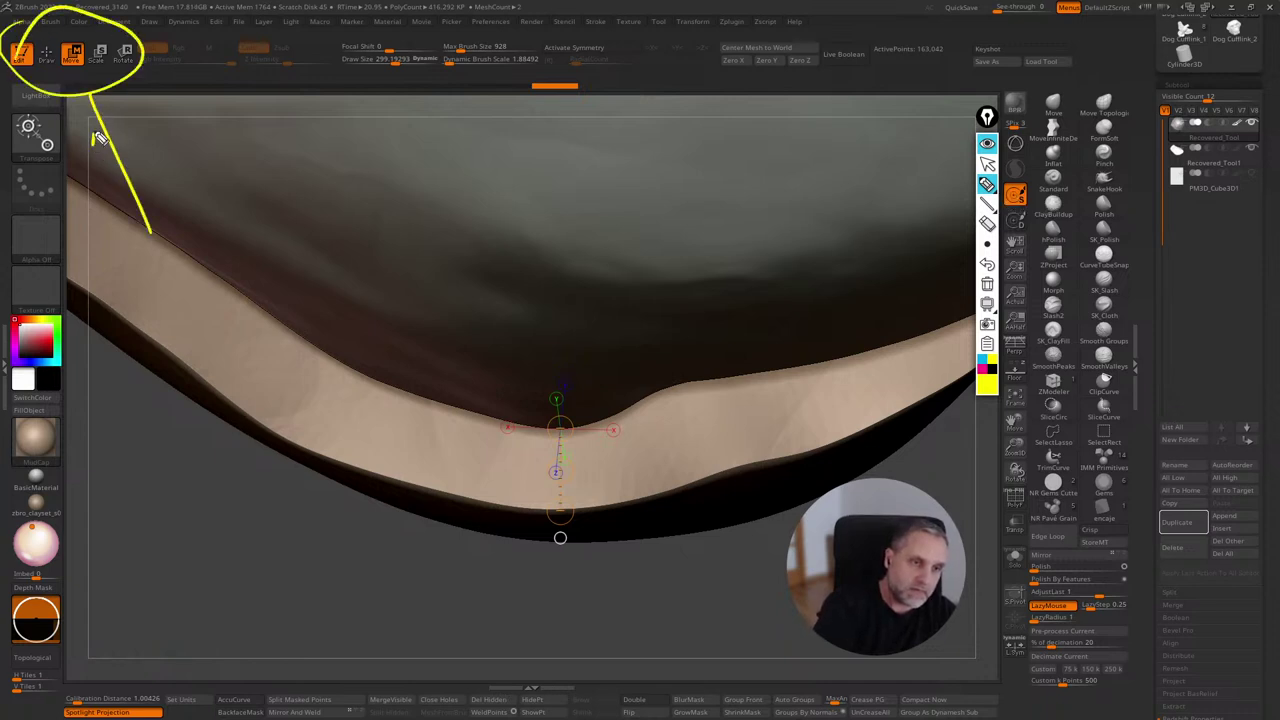
drag(95, 141, 97, 103)
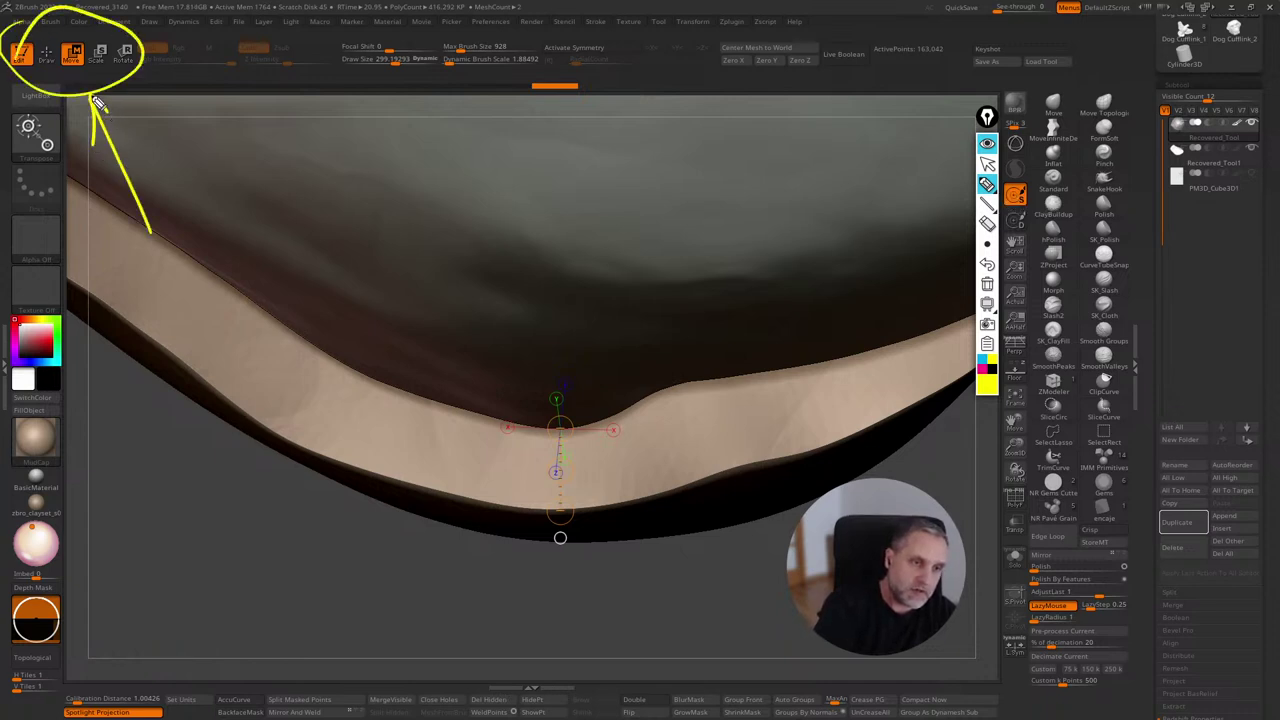
Return to the modelling cursor and redraw the Transpose line across the cap's rim to measure its thickness again.
click(987, 163)
click(987, 145)
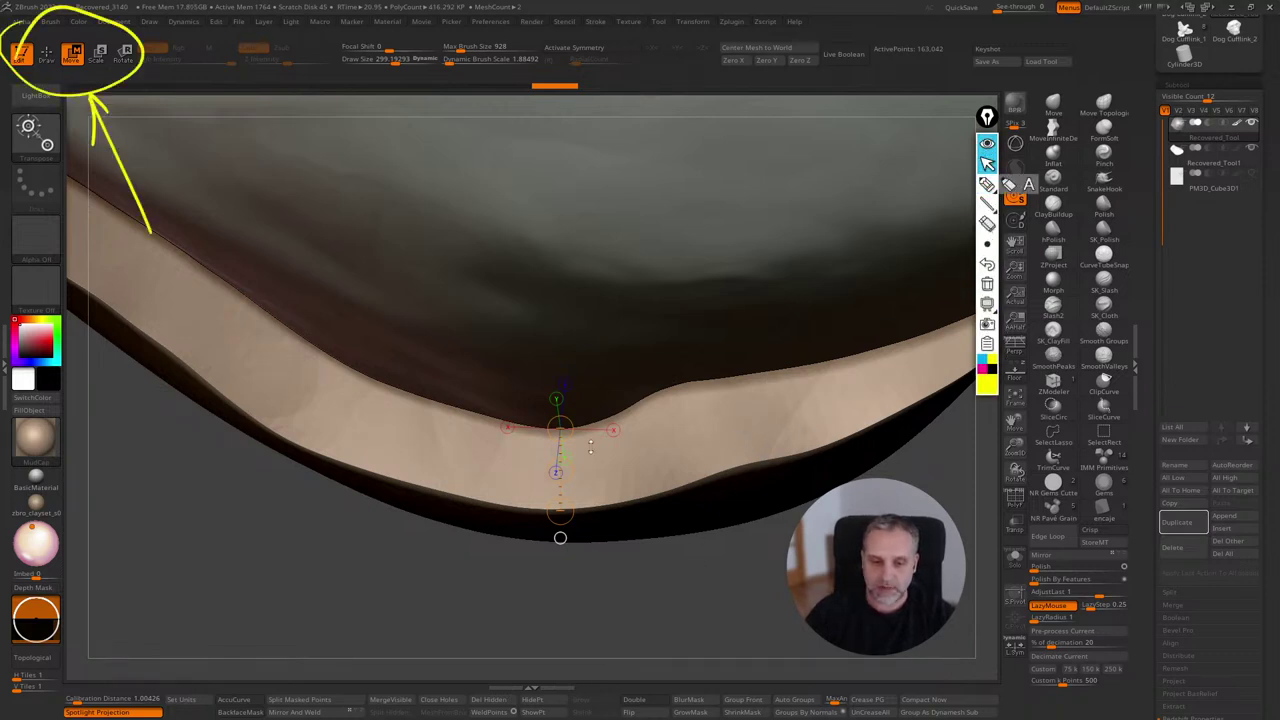
click(587, 443)
drag(558, 430, 561, 515)
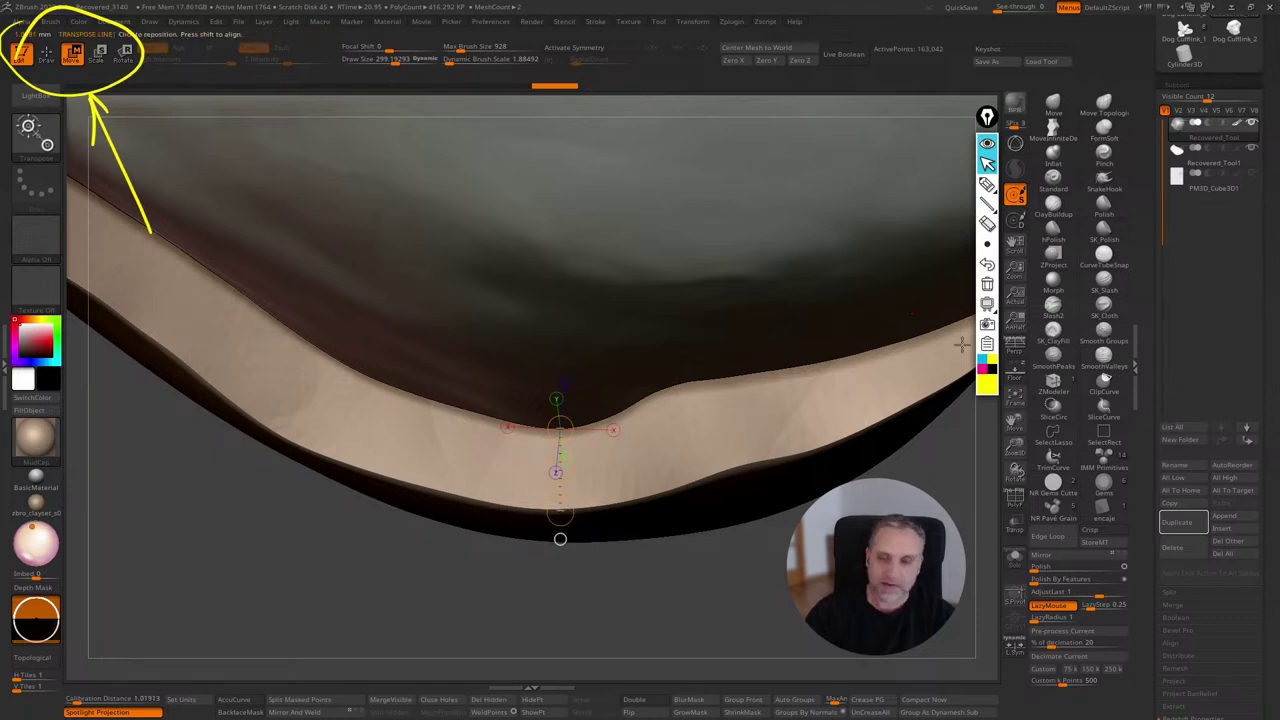
Erase the yellow circle and redraw a smaller yellow outline around the measurement read-out area.
click(988, 226)
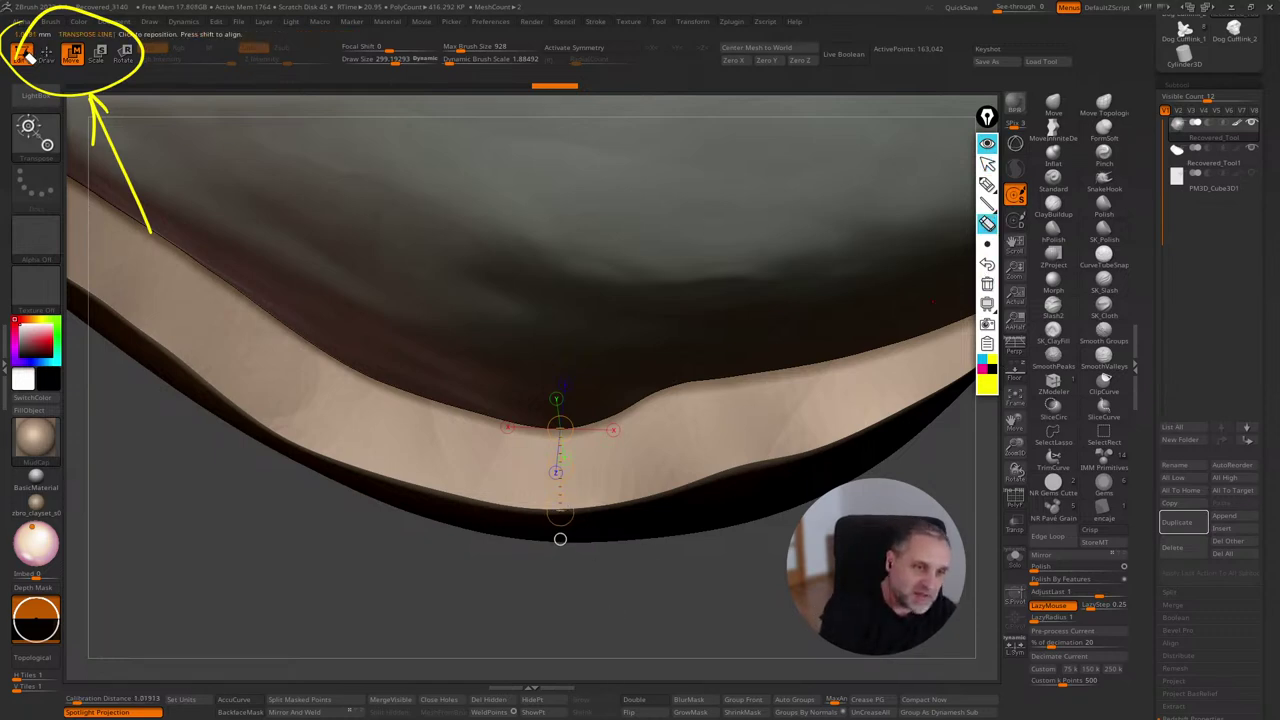
click(29, 57)
click(988, 186)
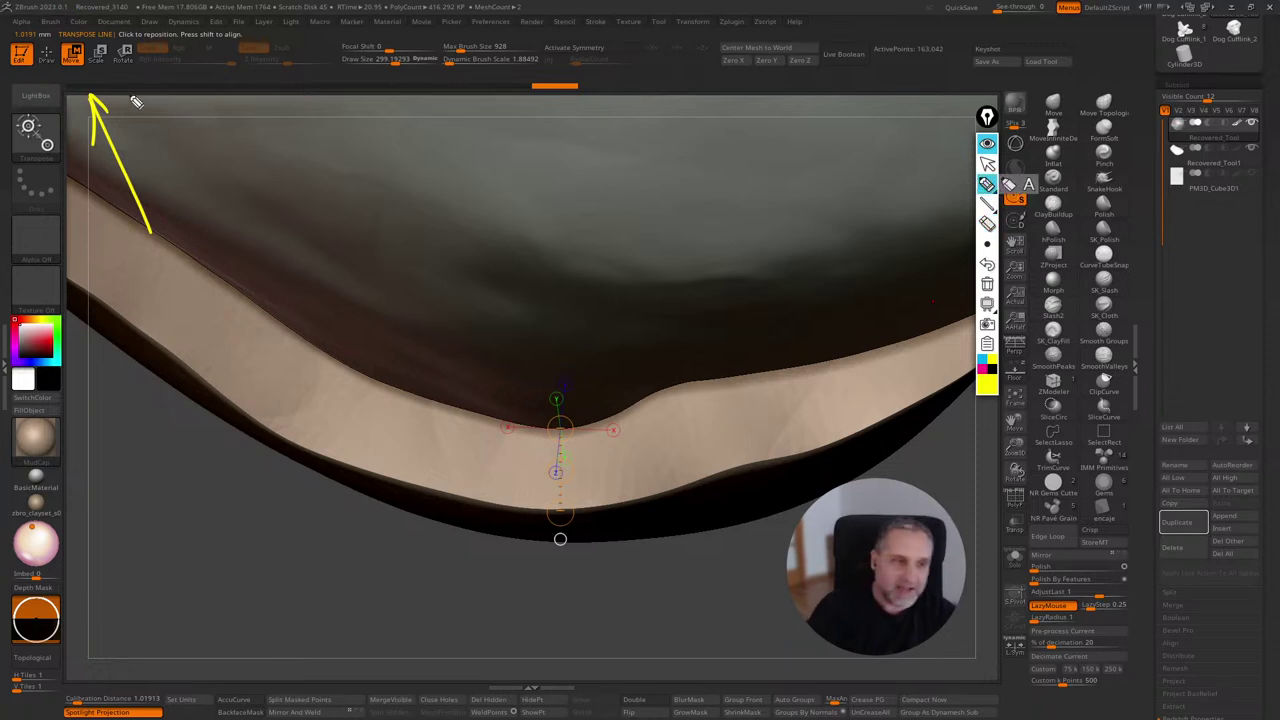
mouse_move(10, 25)
mouse_down()
mouse_move(4, 70)
mouse_move(95, 56)
mouse_move(42, 17)
mouse_move(8, 24)
mouse_up()
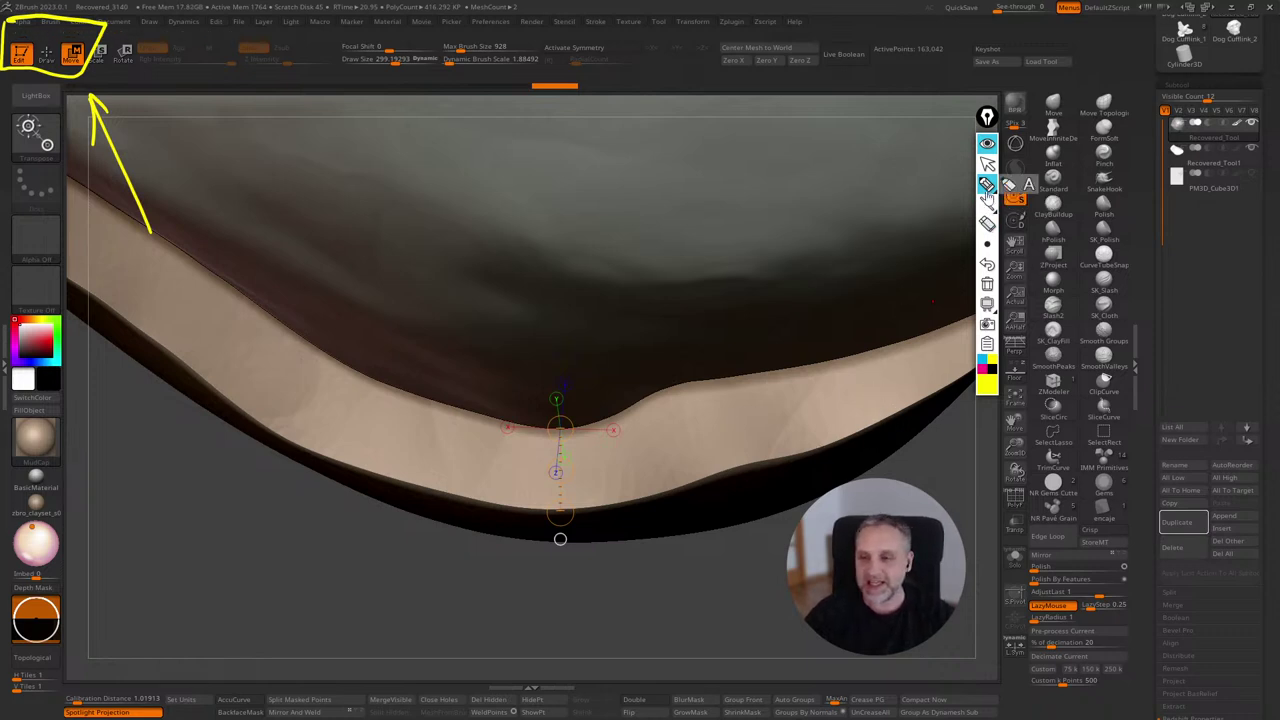
Return to the modelling cursor and redraw the Transpose line from the rim's inner edge to its outer edge to recheck the thickness.
click(987, 163)
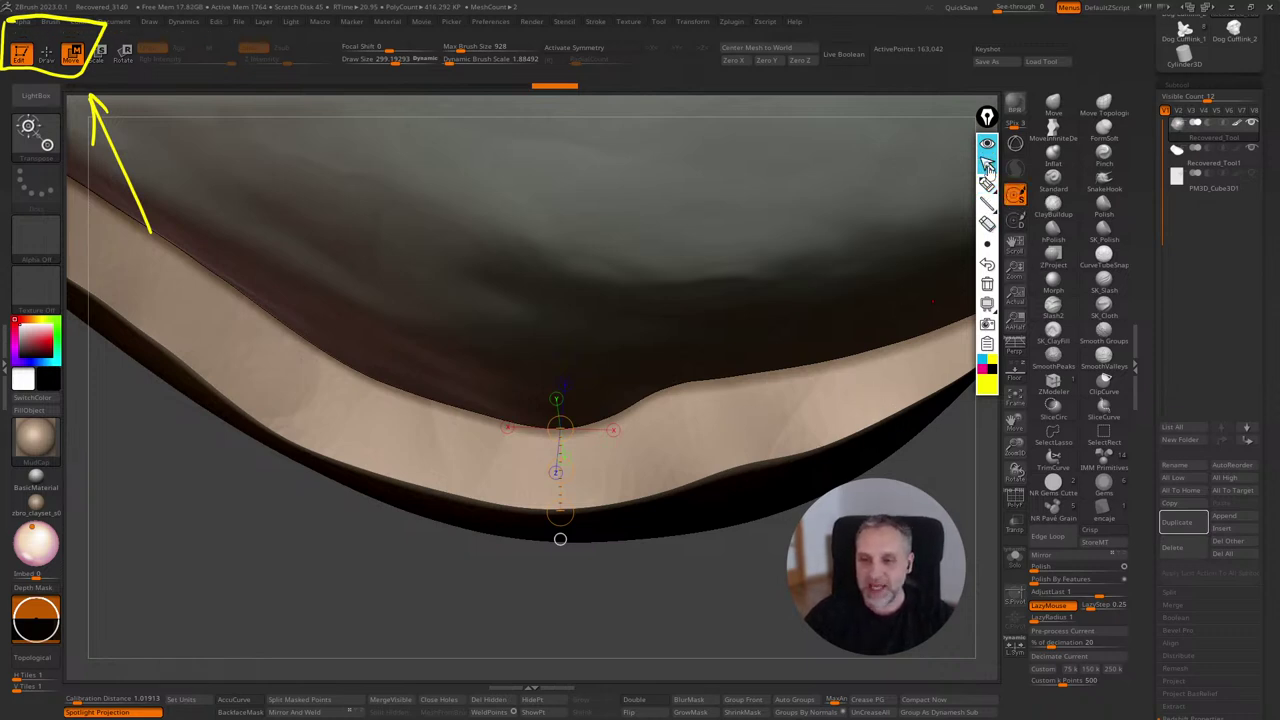
click(571, 520)
mouse_move(553, 428)
mouse_down()
mouse_move(553, 535)
mouse_move(562, 521)
mouse_up()
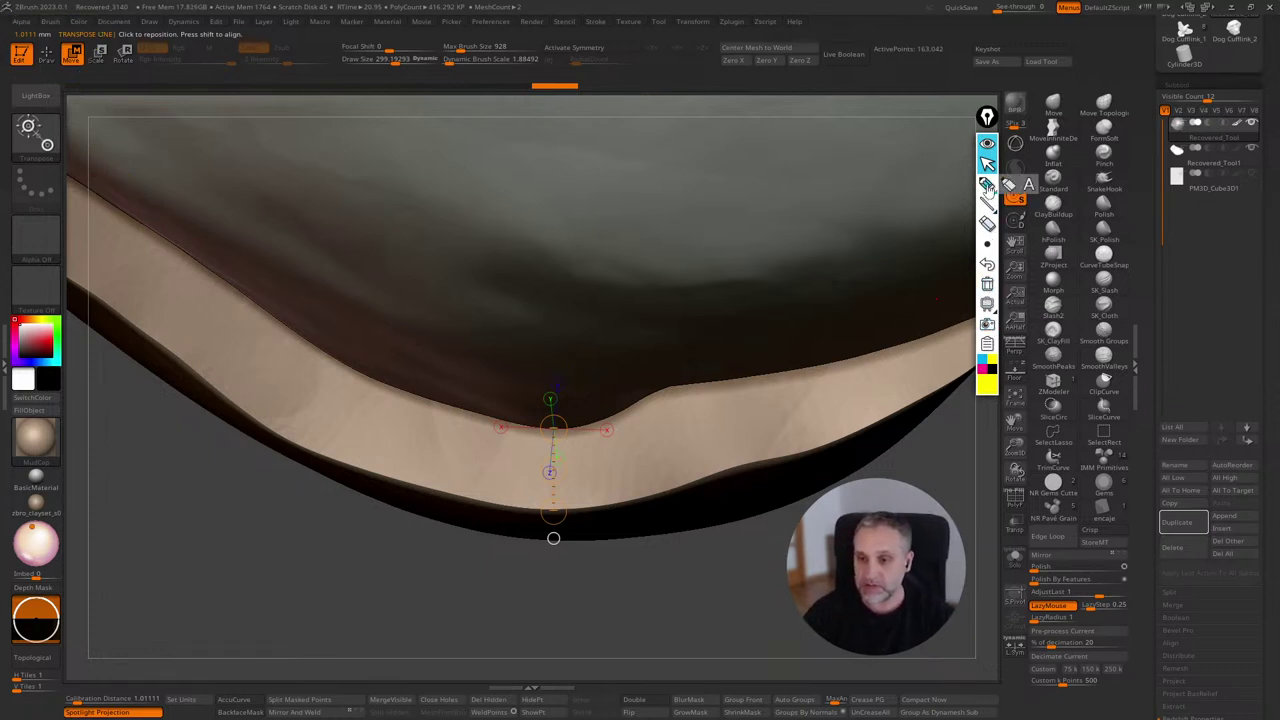
mouse_move(989, 186)
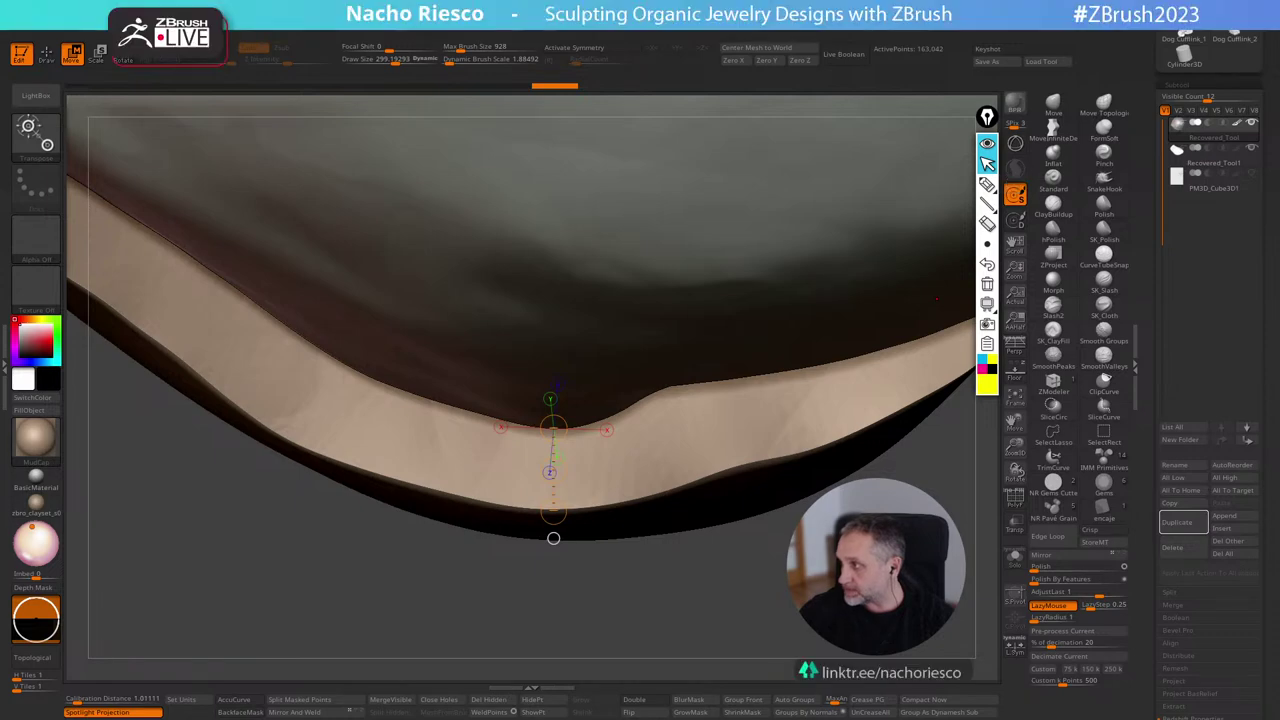
Mask the upper rim of the cap subtool and blur the mask three times, with the infinite-depth Move brush active.
drag(806, 629, 835, 545)
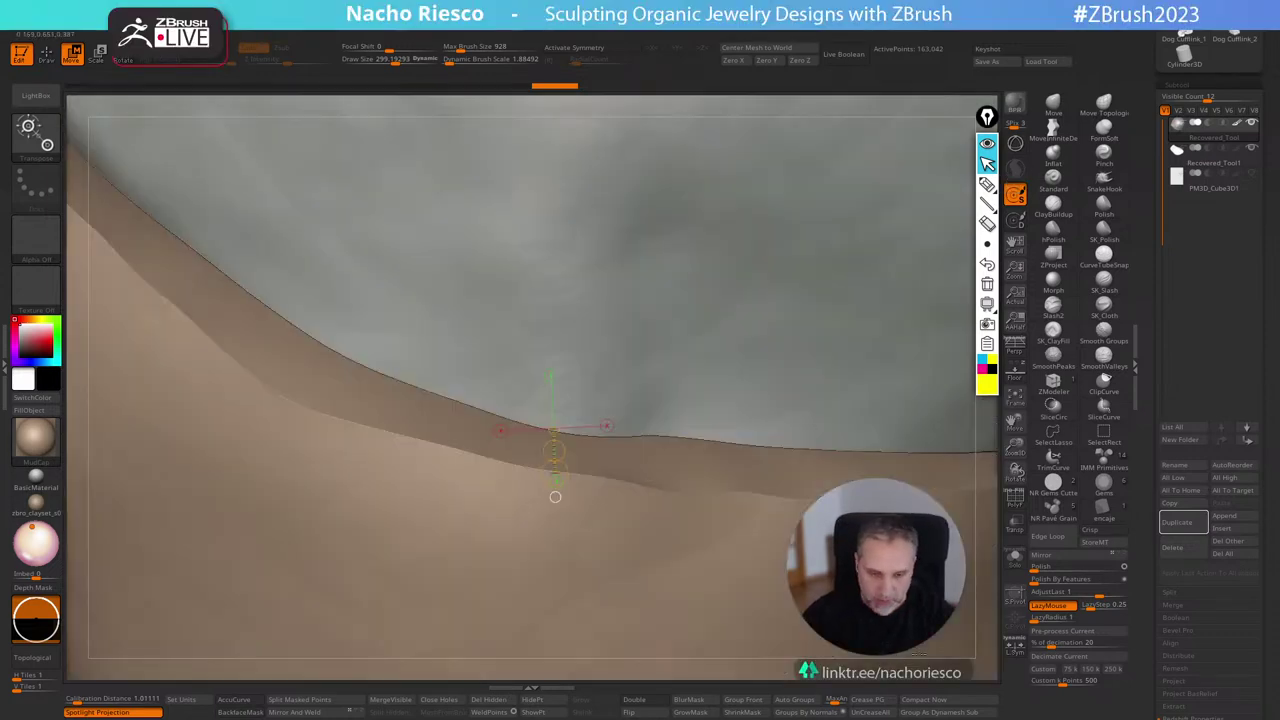
click(1018, 400)
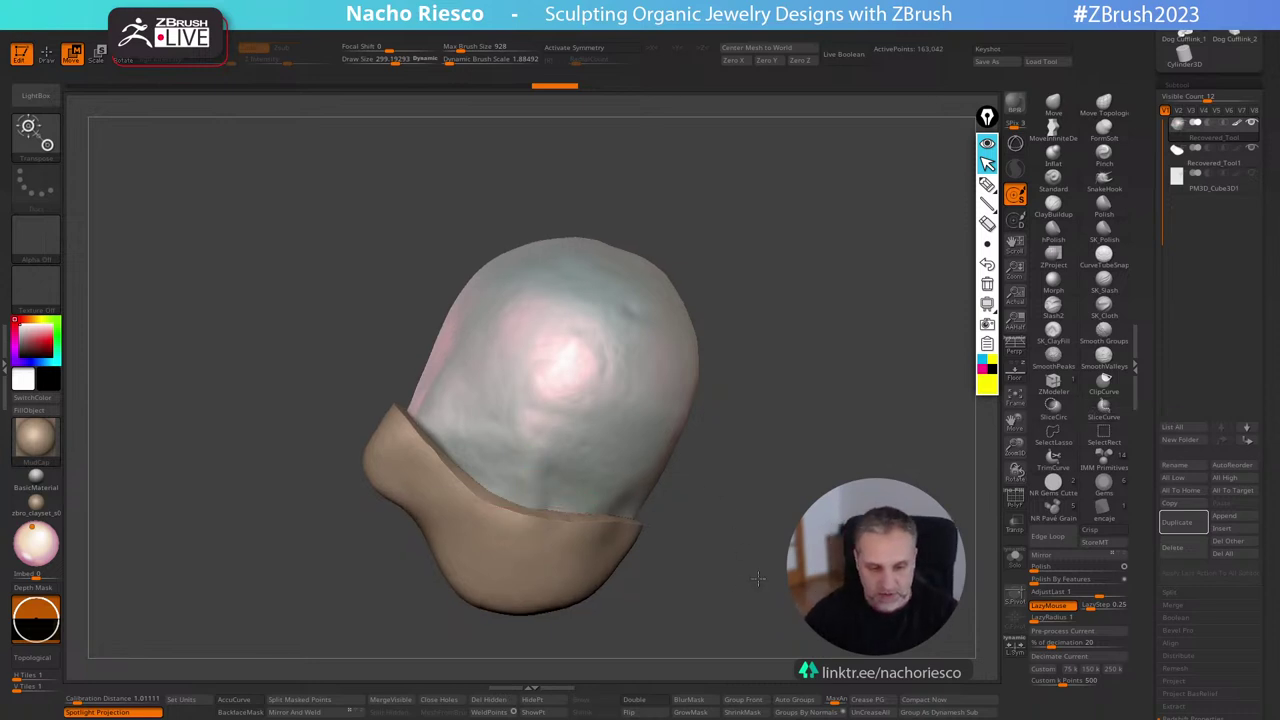
alt+drag(758, 579, 791, 479)
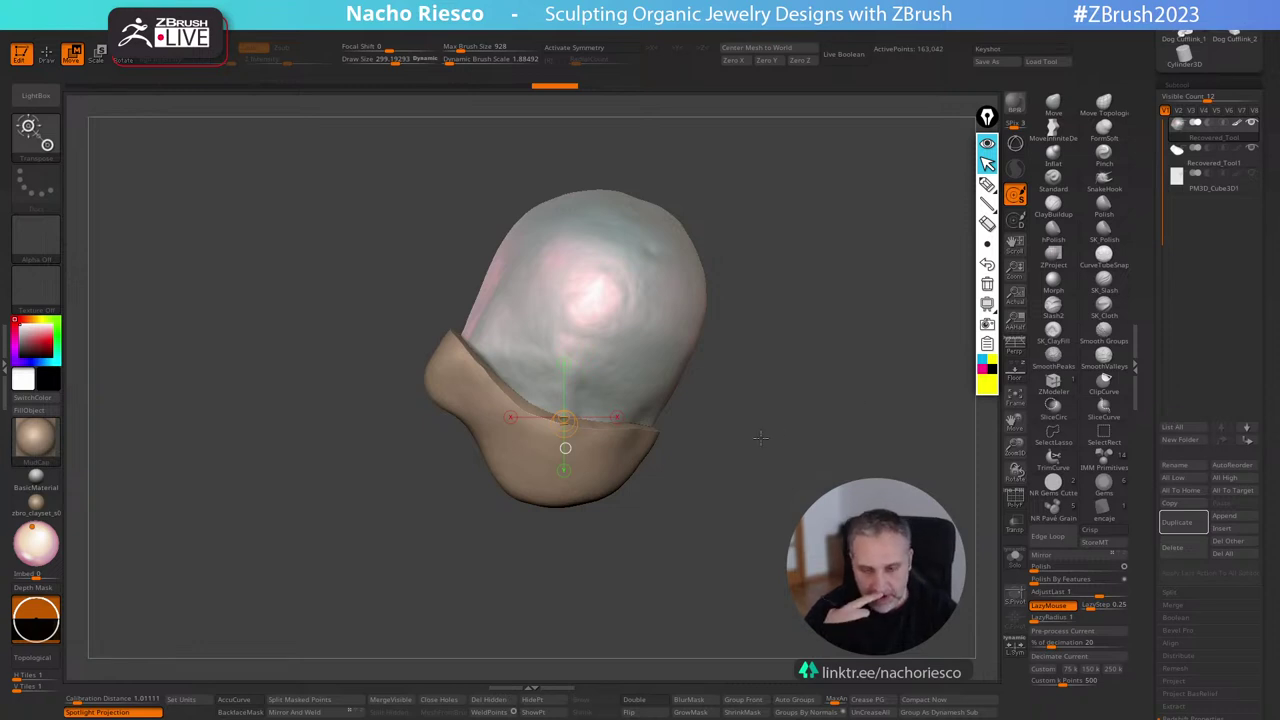
click(1052, 128)
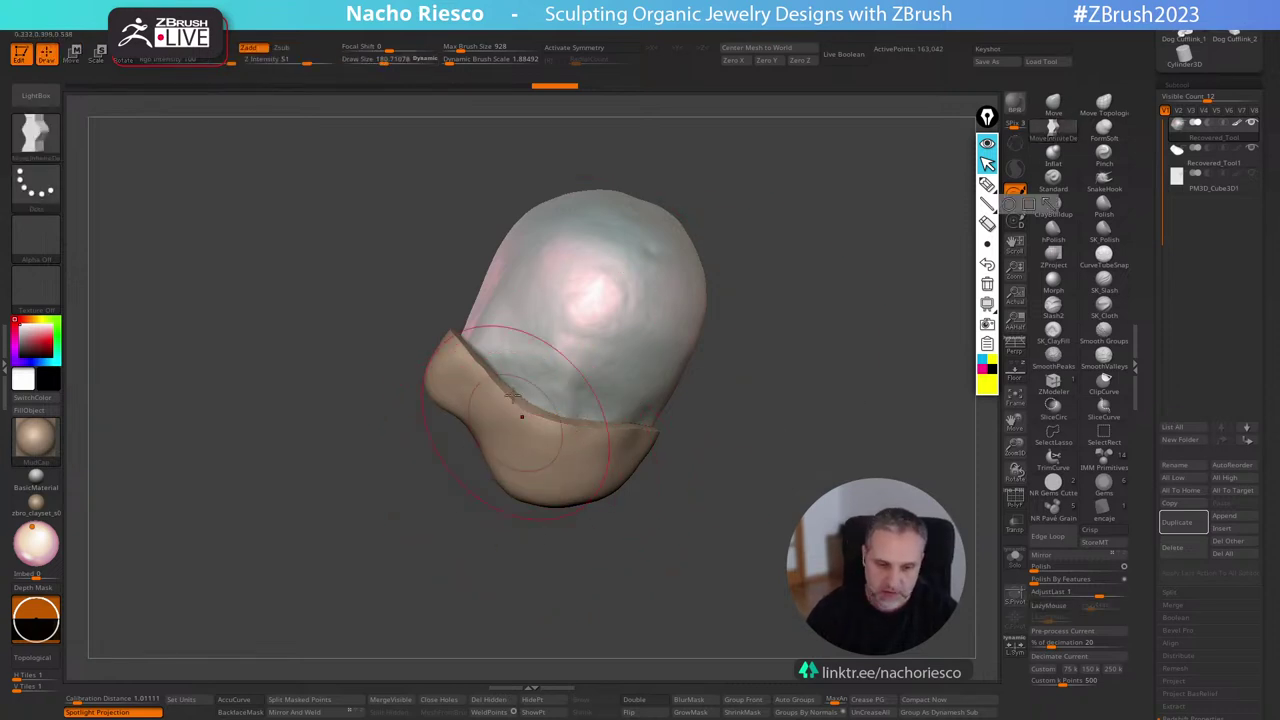
mouse_move(432, 258)
ctrl+mouse_down()
mouse_move(462, 362)
mouse_move(525, 422)
mouse_move(668, 443)
mouse_move(795, 406)
ctrl+mouse_up()
key(ctrl+z)
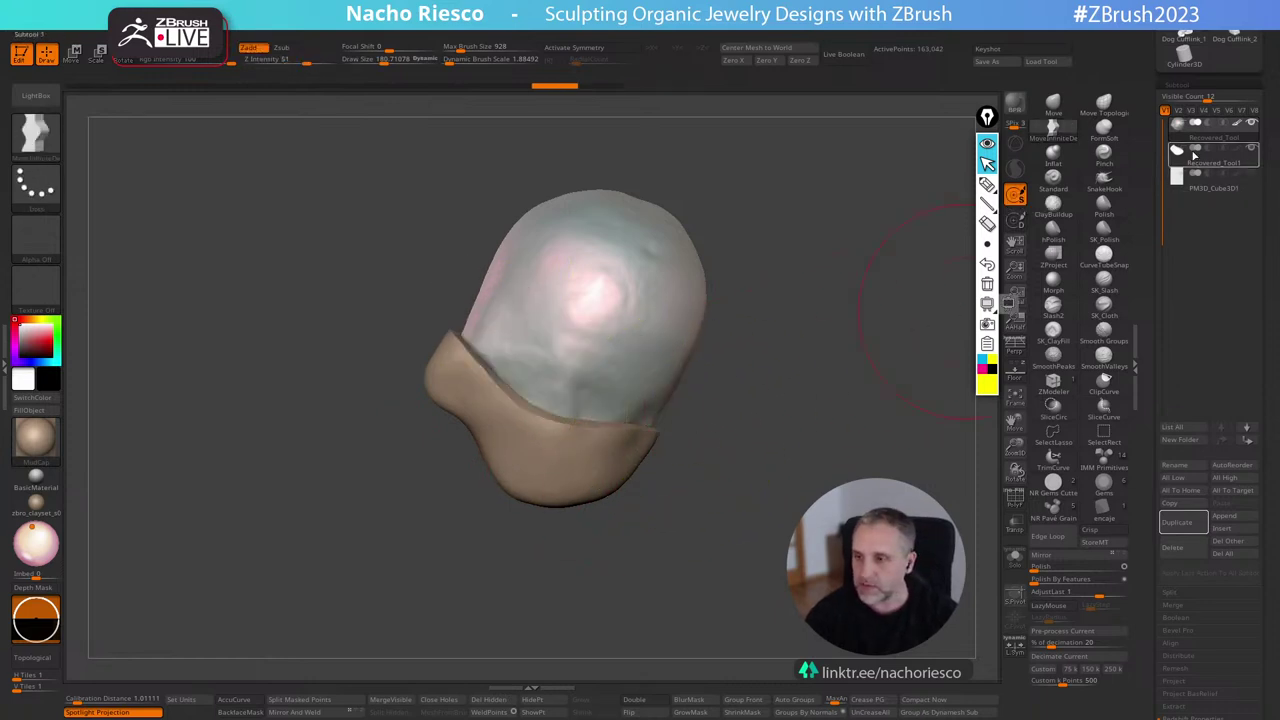
click(1193, 151)
mouse_move(505, 205)
ctrl+mouse_down()
mouse_move(430, 250)
mouse_move(455, 362)
mouse_move(522, 430)
mouse_move(668, 450)
ctrl+mouse_up()
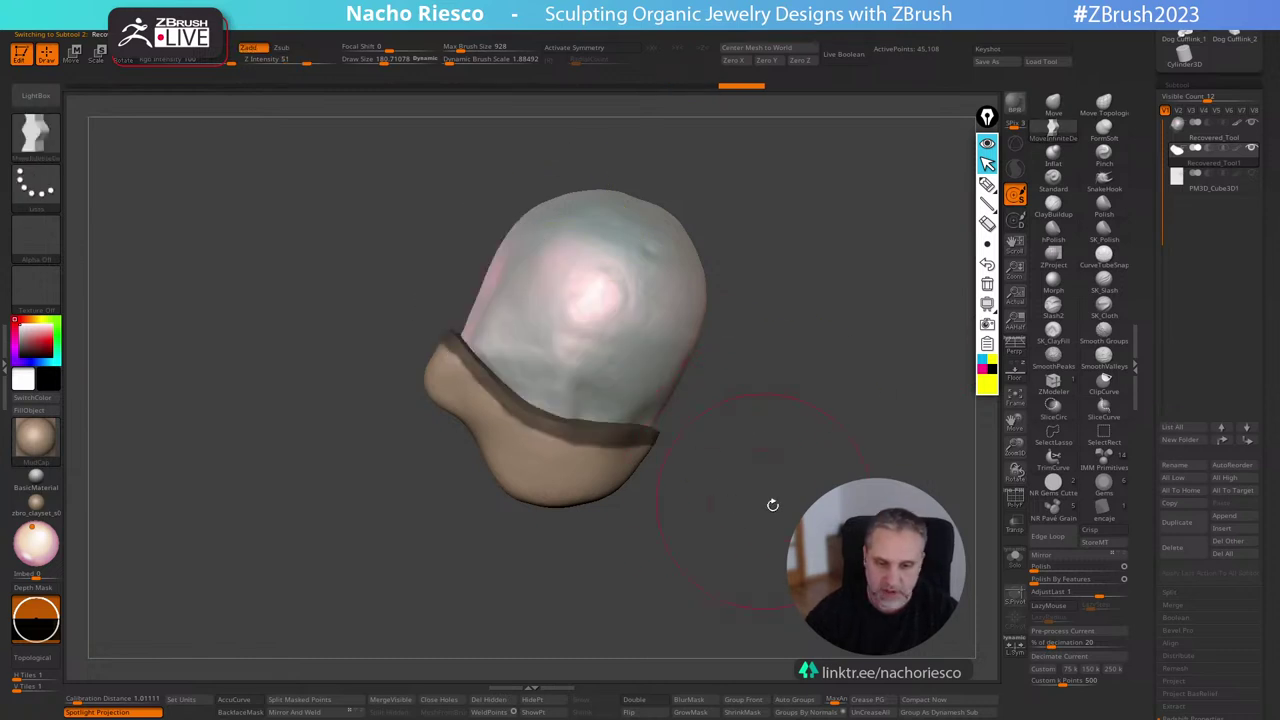
click(691, 702)
click(692, 704)
click(693, 704)
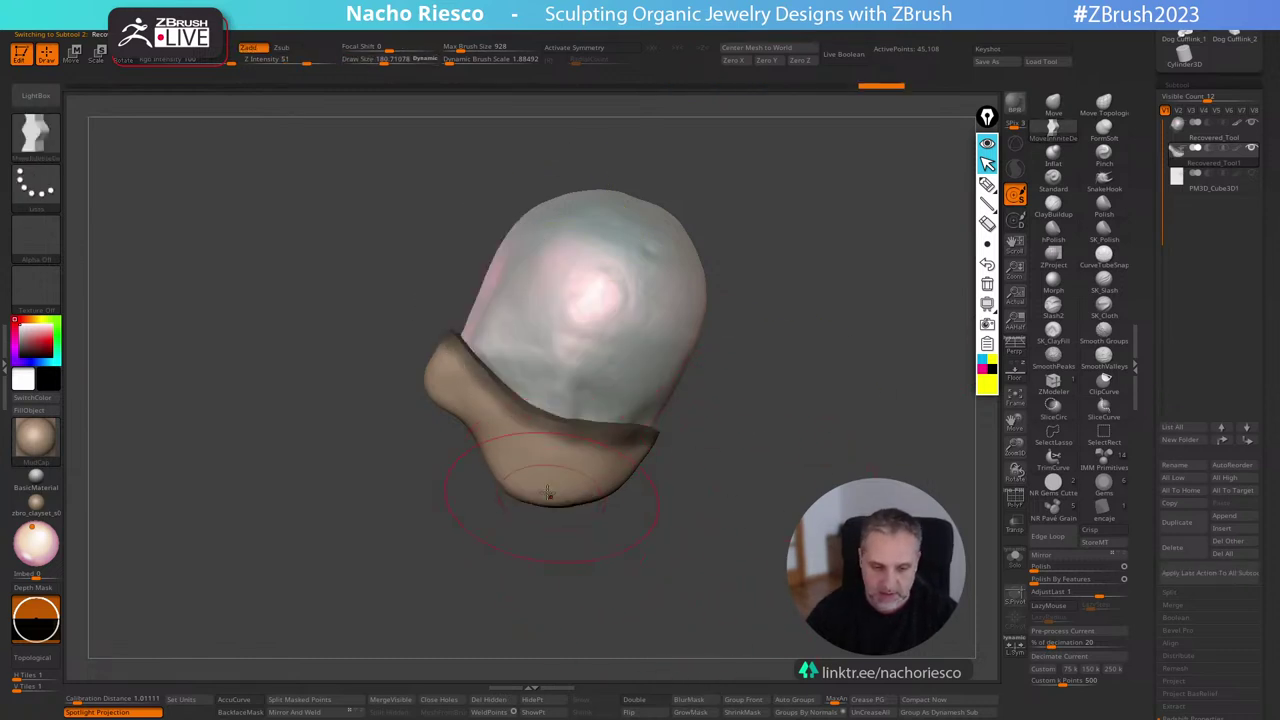
Pull the unmasked lower part of the cap outward and downward with the infinite-depth Move brush to enlarge it below the pearl.
mouse_move(505, 440)
mouse_down()
mouse_move(493, 466)
mouse_move(466, 466)
mouse_up()
drag(446, 414, 434, 428)
drag(562, 492, 586, 524)
drag(624, 555, 668, 554)
drag(504, 456, 490, 476)
drag(579, 555, 640, 583)
drag(468, 462, 480, 490)
drag(434, 464, 431, 477)
Shift the cap's unmasked lower part sideways in side view with a Transpose line.
mouse_move(447, 558)
mouse_down()
mouse_move(531, 594)
mouse_move(636, 549)
mouse_up()
key(w)
mouse_move(507, 413)
mouse_down()
mouse_move(651, 414)
mouse_move(637, 465)
mouse_up()
key(r)
key(w)
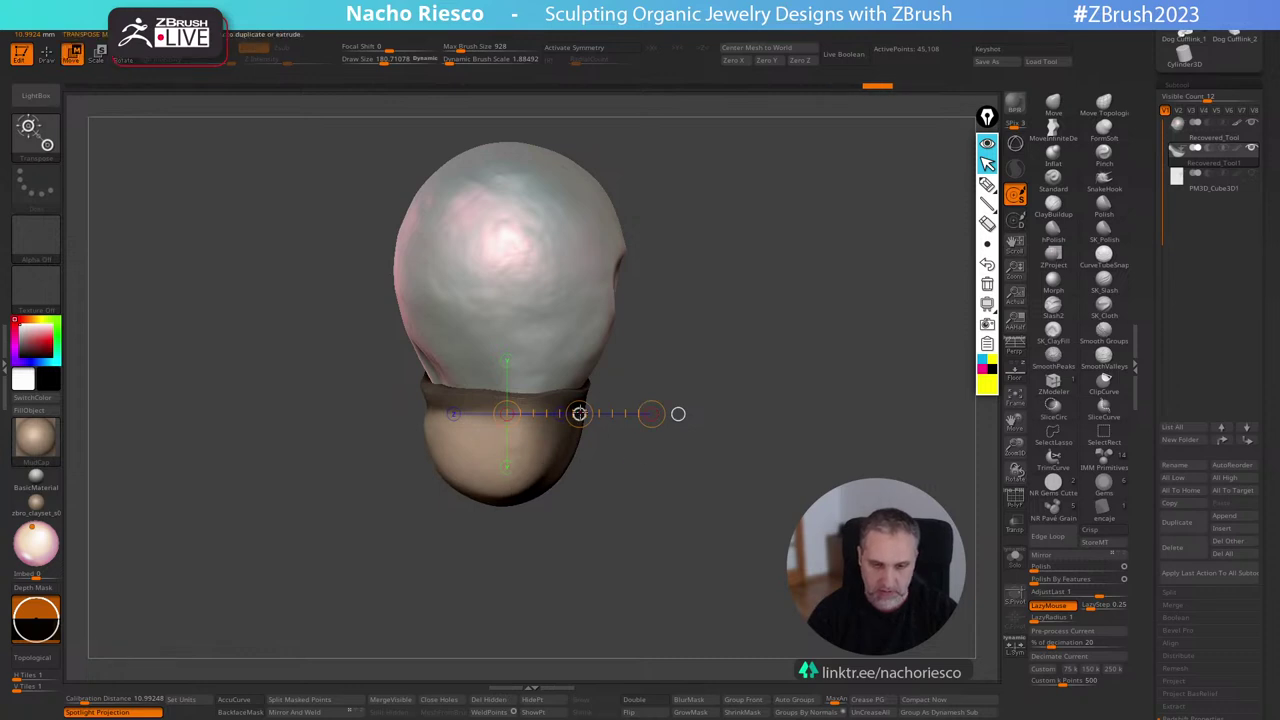
drag(579, 413, 565, 428)
key(q)
Flatten the cap's outer surface into smoother planes with the hPolish brush at a draw size of about 141.
mouse_move(770, 510)
mouse_down()
mouse_move(703, 523)
mouse_move(767, 541)
mouse_move(900, 355)
mouse_up()
key(s)
click(1056, 236)
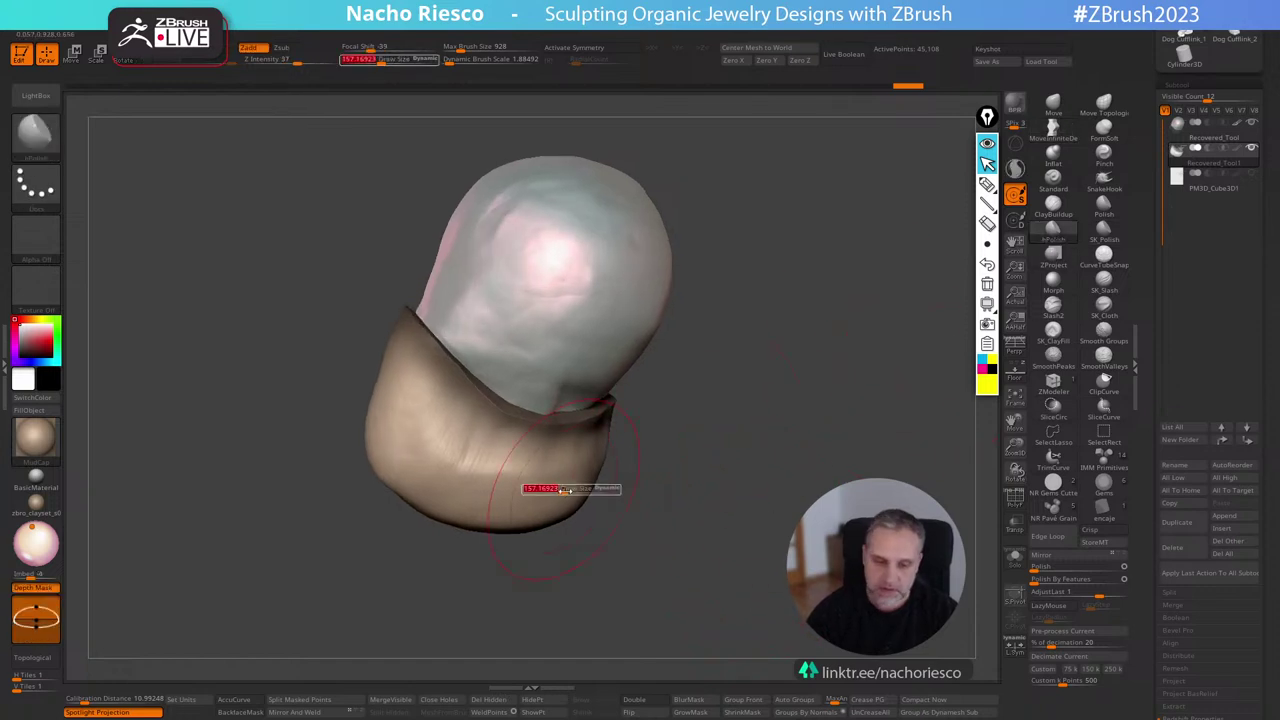
mouse_move(536, 481)
mouse_down()
mouse_move(450, 465)
mouse_move(400, 435)
mouse_move(460, 500)
mouse_move(588, 449)
mouse_move(575, 508)
mouse_up()
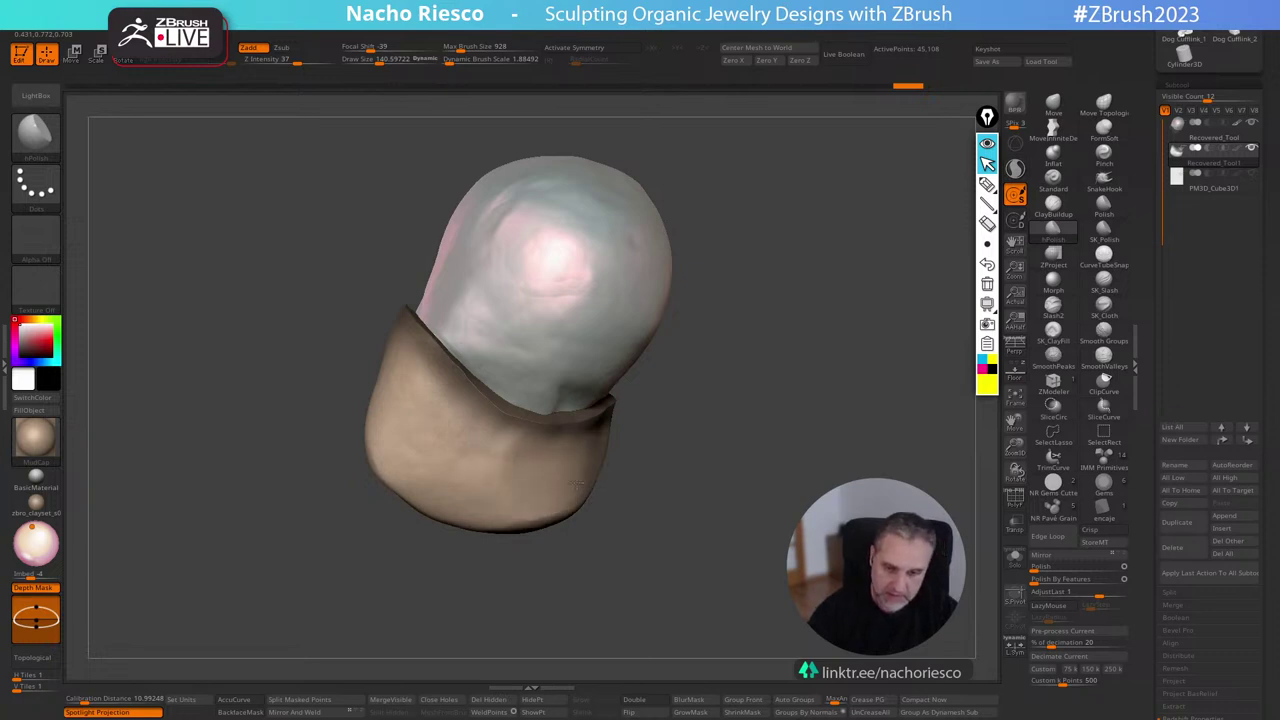
mouse_move(690, 470)
mouse_down()
mouse_move(640, 451)
mouse_move(594, 520)
mouse_move(549, 514)
mouse_move(609, 549)
mouse_move(756, 453)
mouse_move(740, 520)
mouse_move(678, 473)
mouse_up()
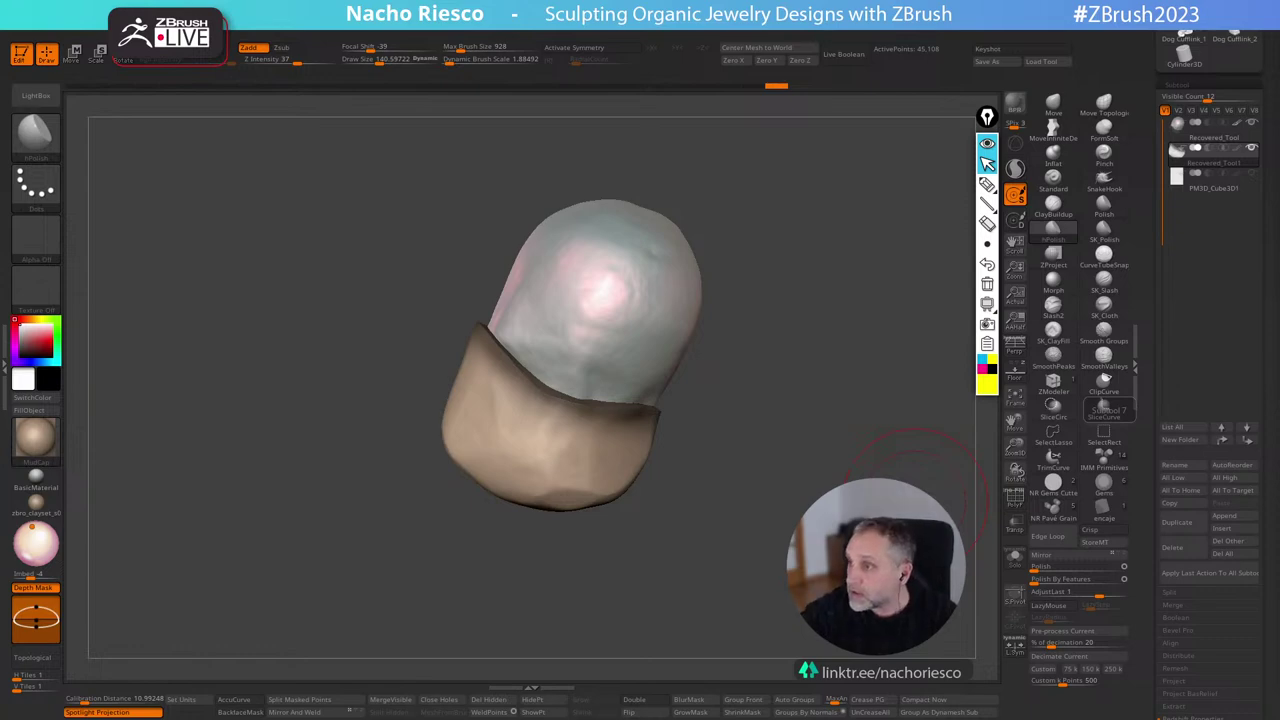
Switch to the Pinterest window, examine the octopus sculpture references and the red Spi Home Surfacing Octopus Sculpture pin, then put the browser away.
drag(1279, 132, 643, 103)
scroll(690, 497, down, 1)
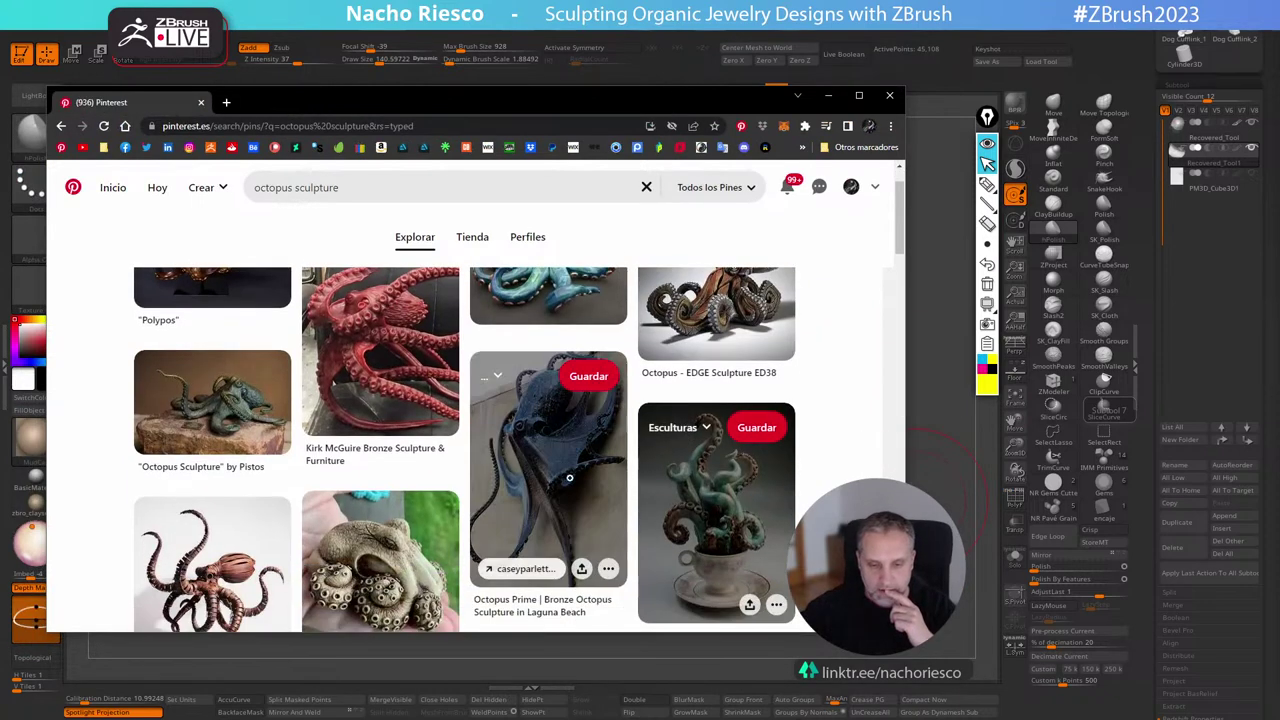
scroll(476, 522, down, 3)
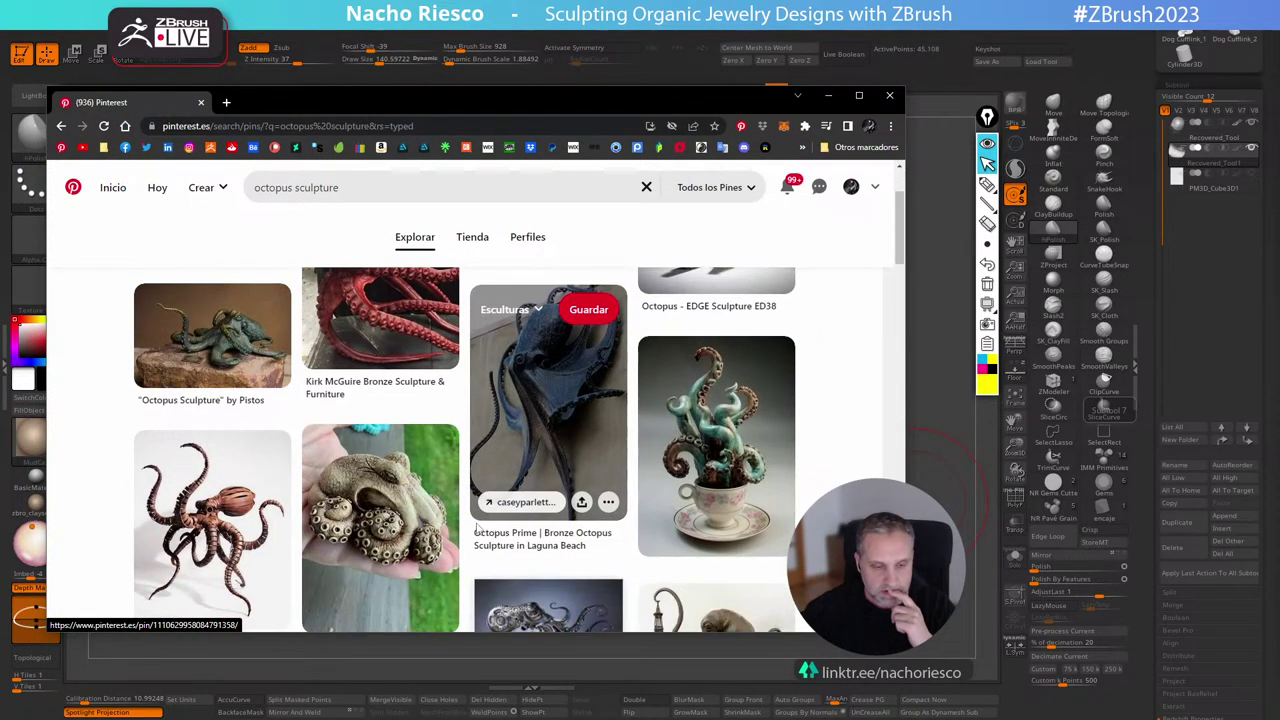
scroll(477, 521, down, 3)
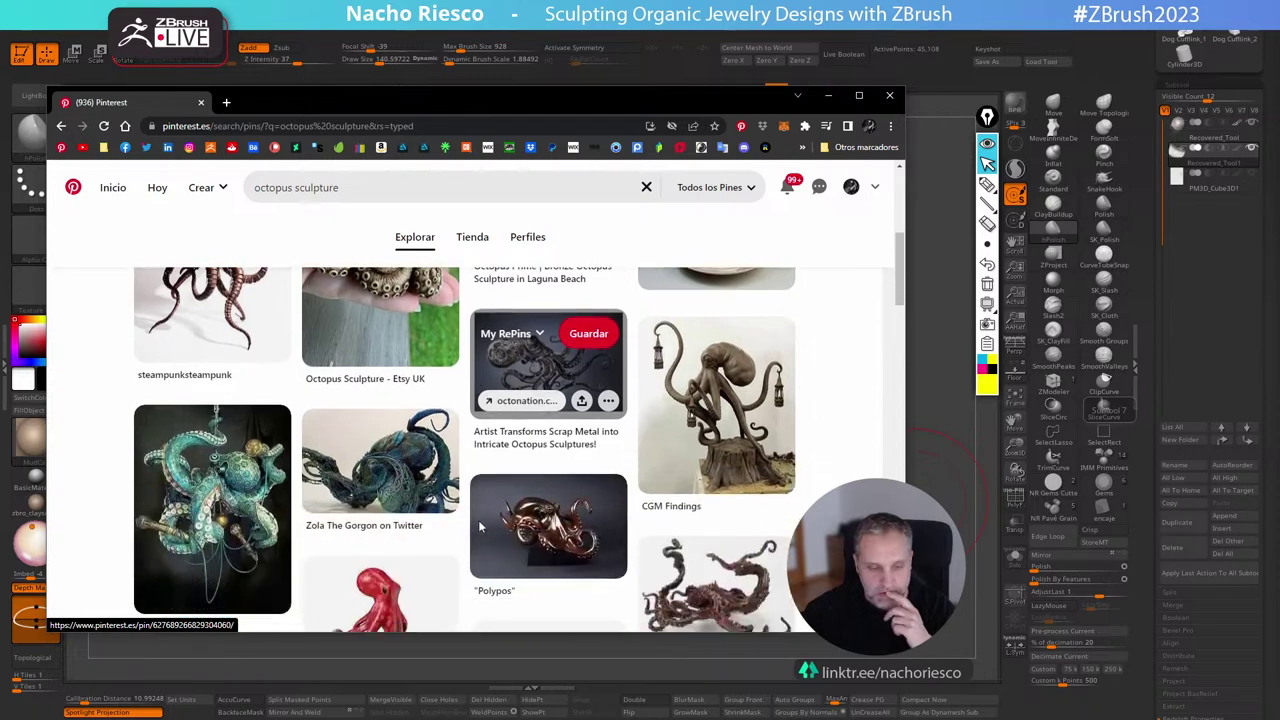
scroll(479, 525, up, 6)
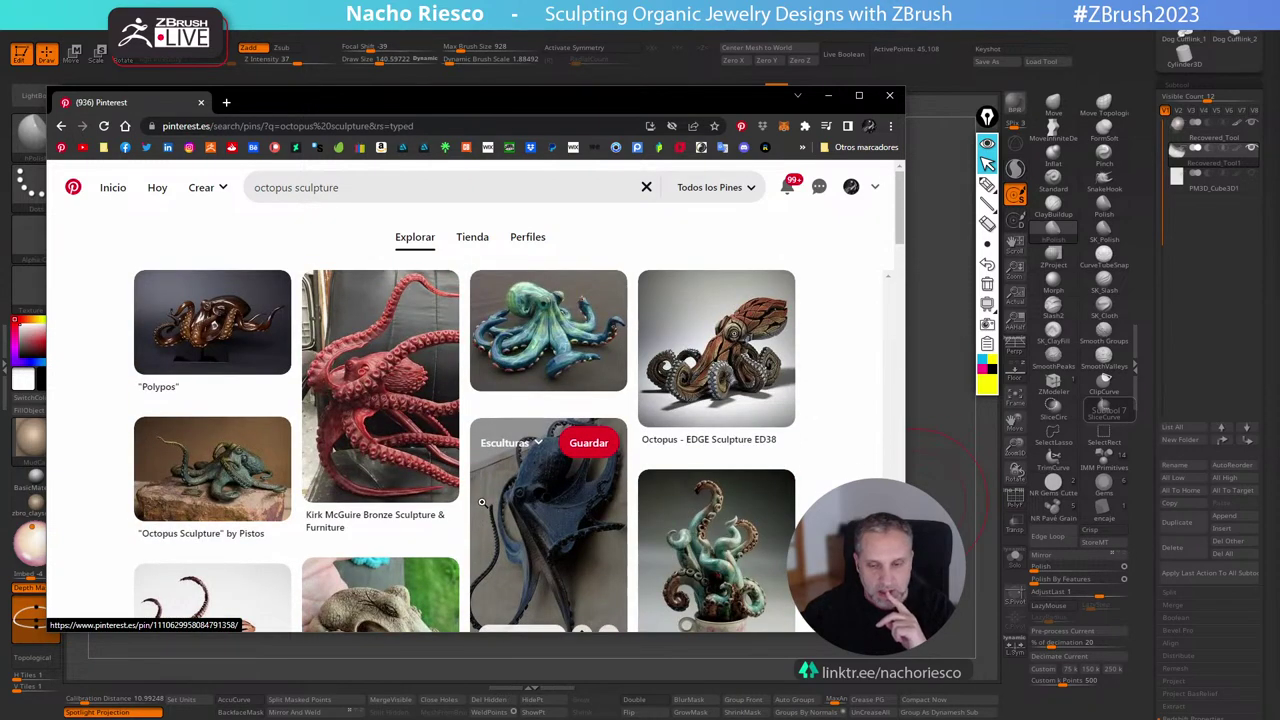
scroll(482, 502, down, 1)
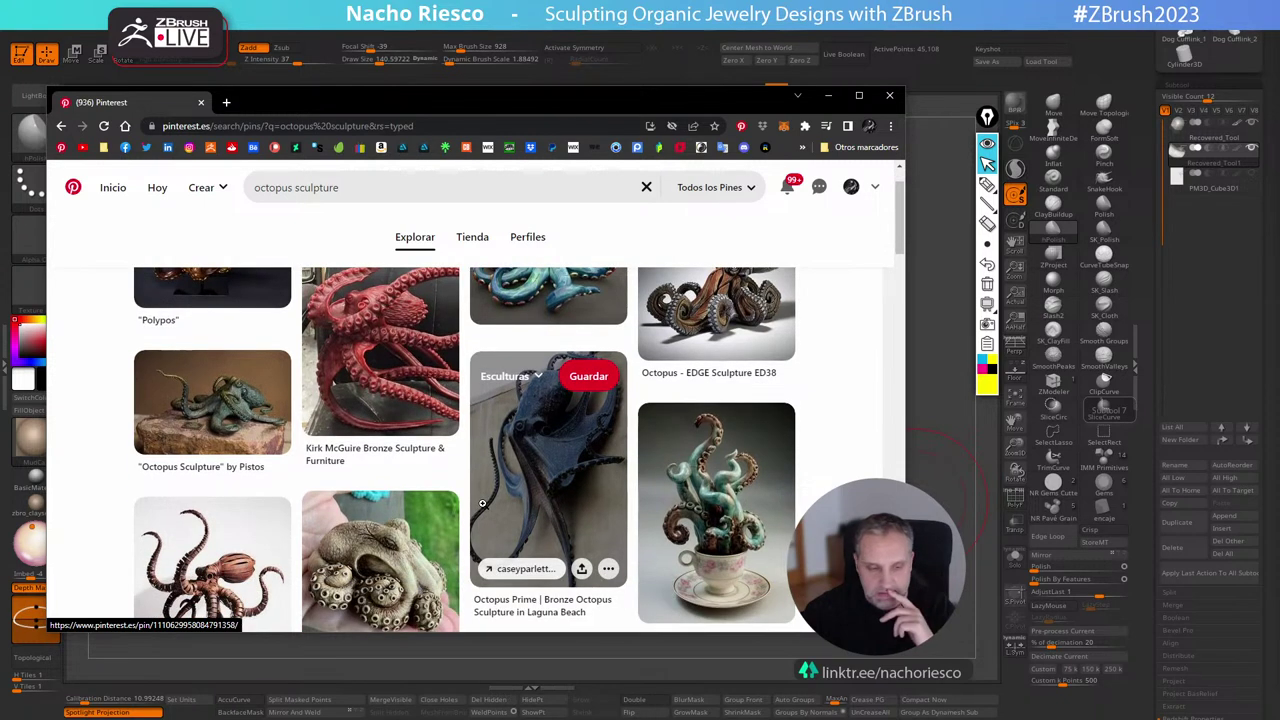
scroll(486, 502, down, 1)
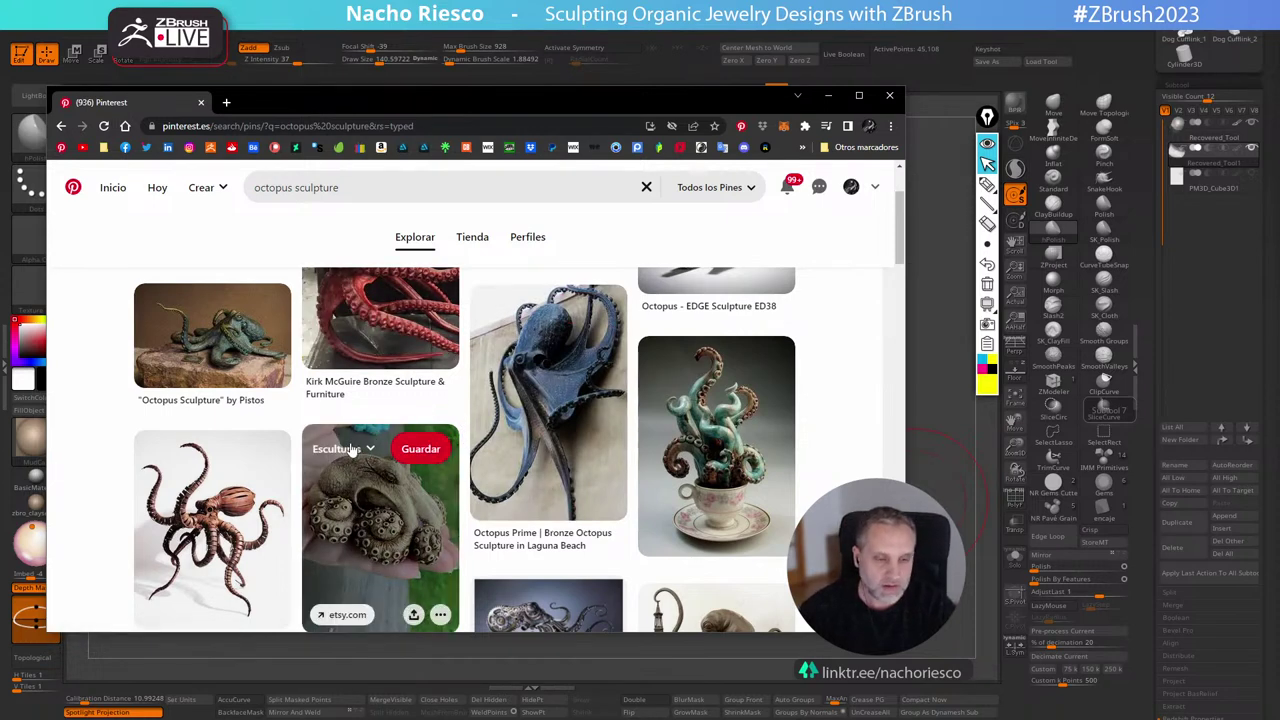
scroll(352, 448, down, 3)
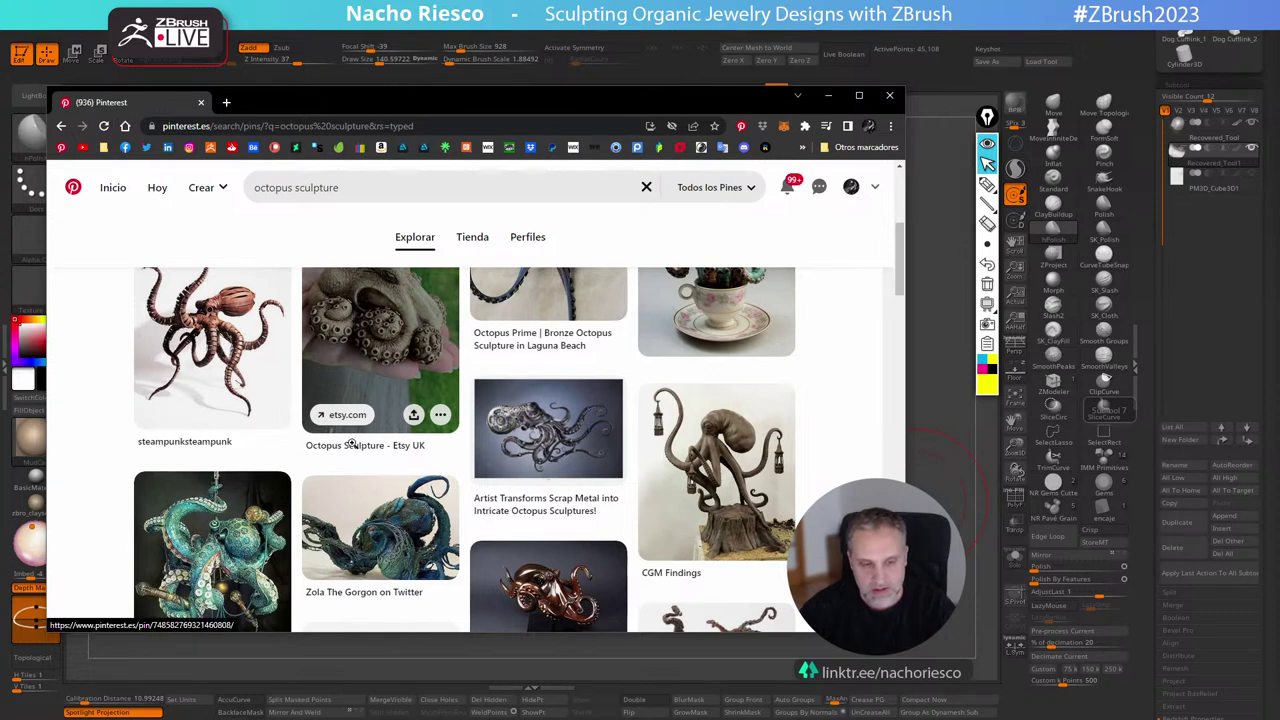
scroll(352, 448, down, 2)
scroll(370, 465, down, 1)
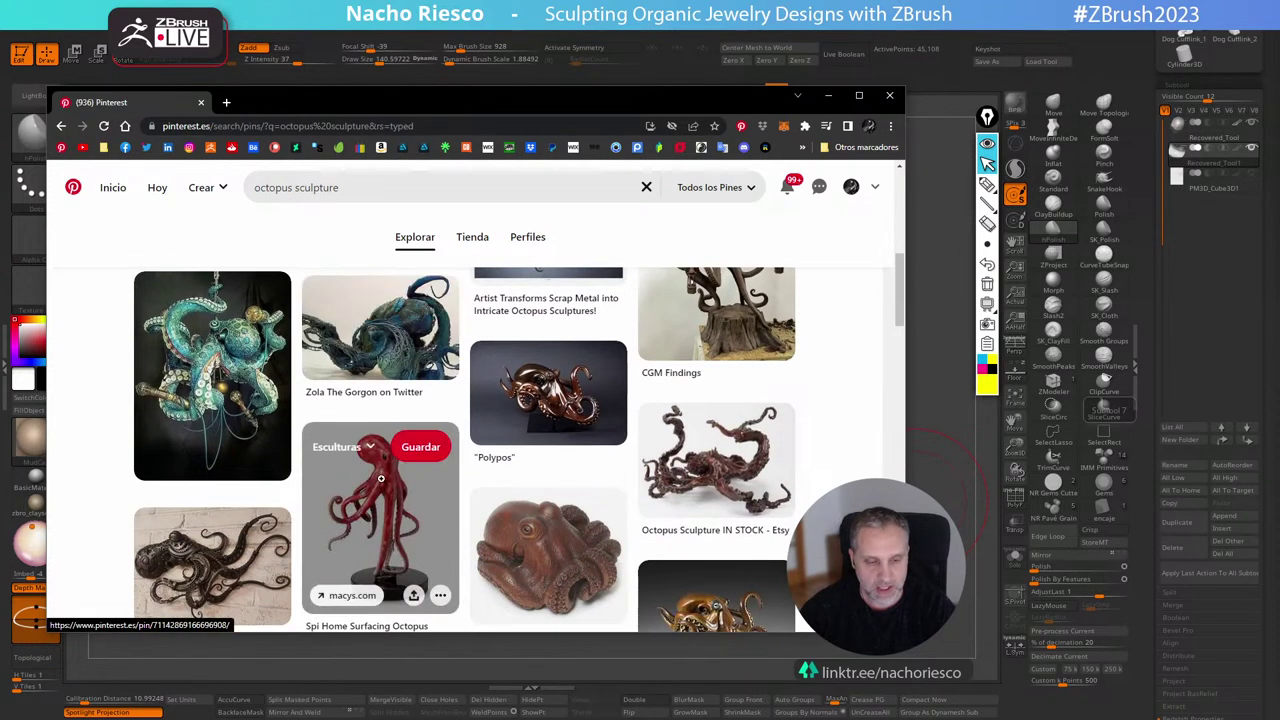
click(380, 479)
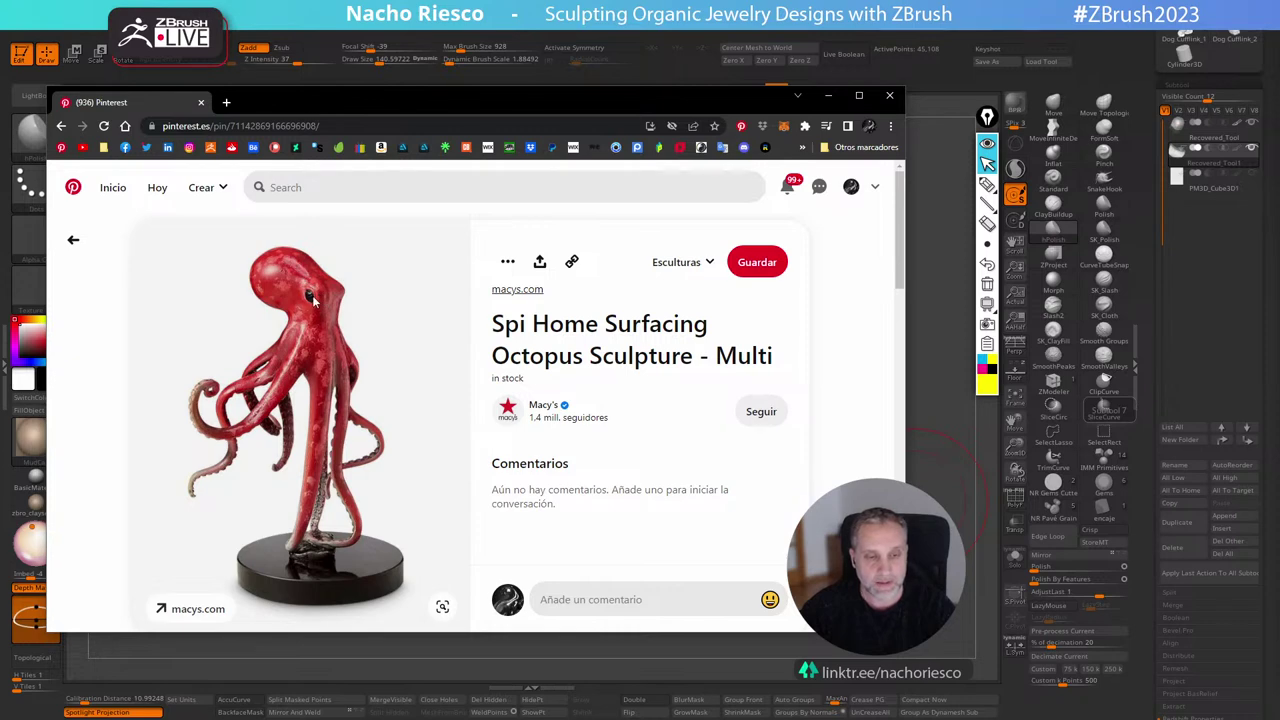
drag(414, 106, 2, 106)
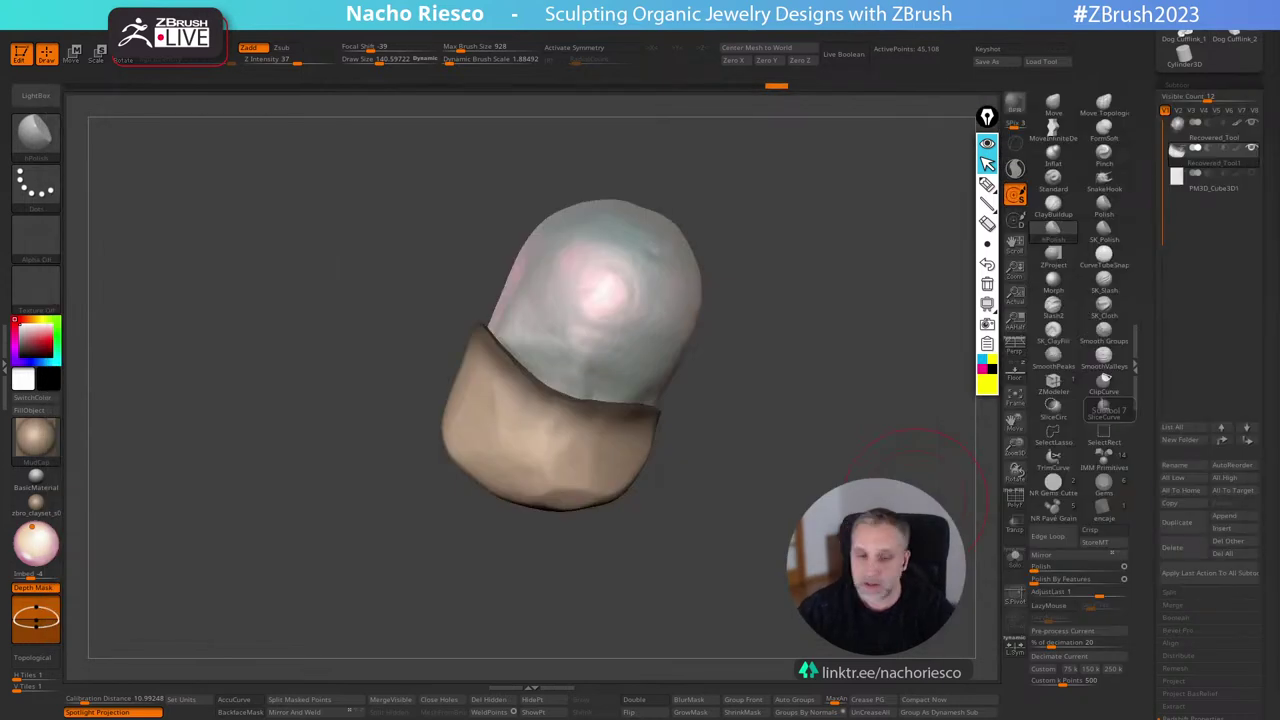
Select the pearl, reset the Gizmo's orientation and set the Gizmo to transform all selected subtools.
mouse_move(808, 494)
shift+mouse_down()
mouse_move(812, 532)
mouse_move(780, 435)
mouse_move(777, 494)
mouse_move(794, 517)
shift+mouse_up()
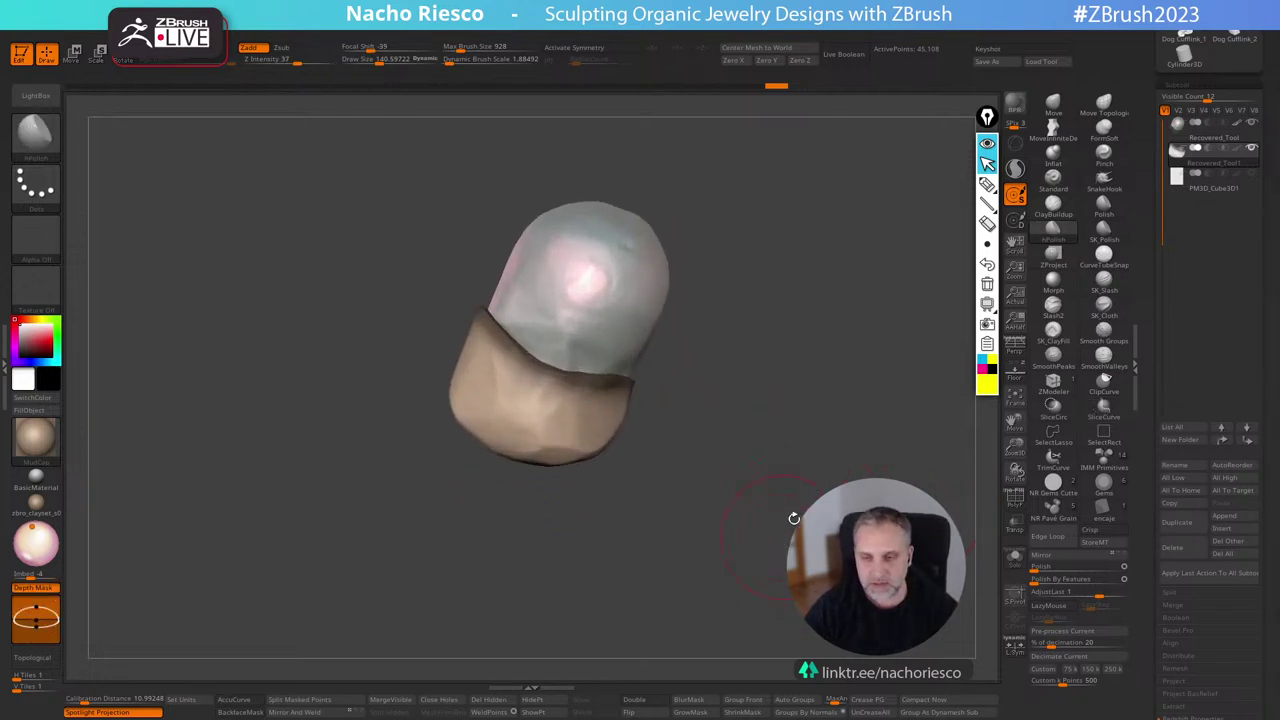
click(1198, 147)
key(w)
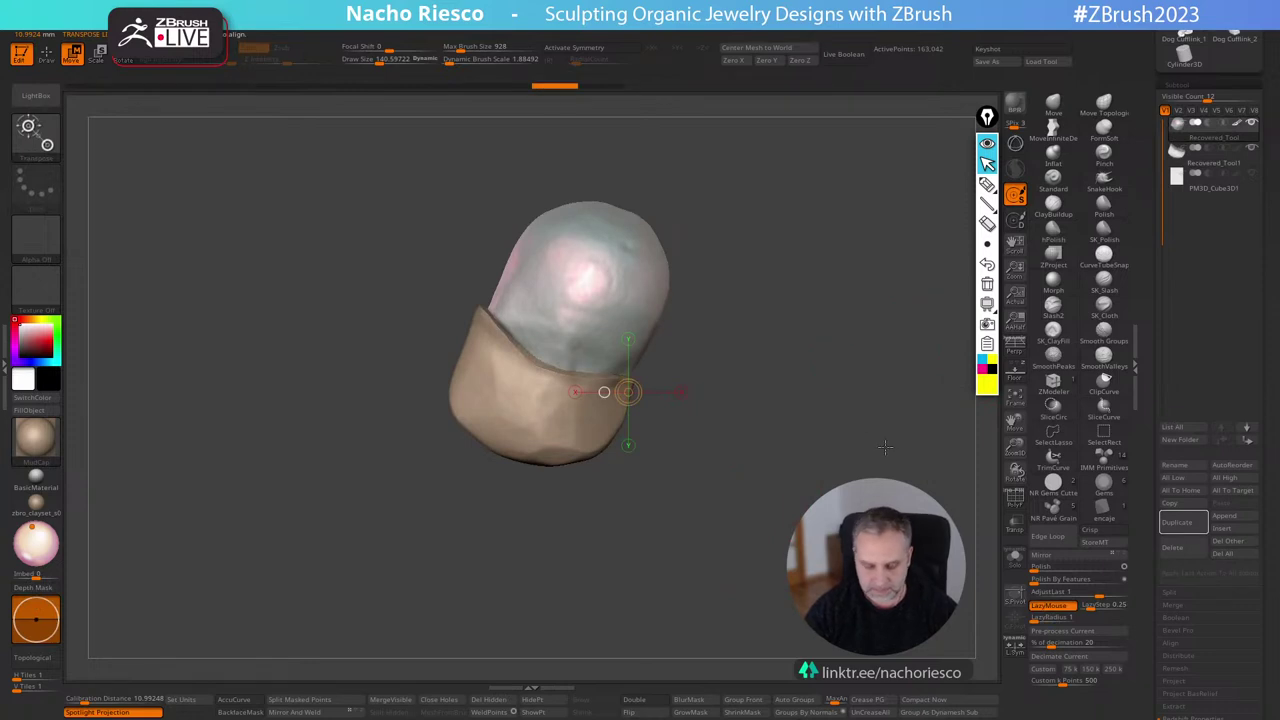
key(y)
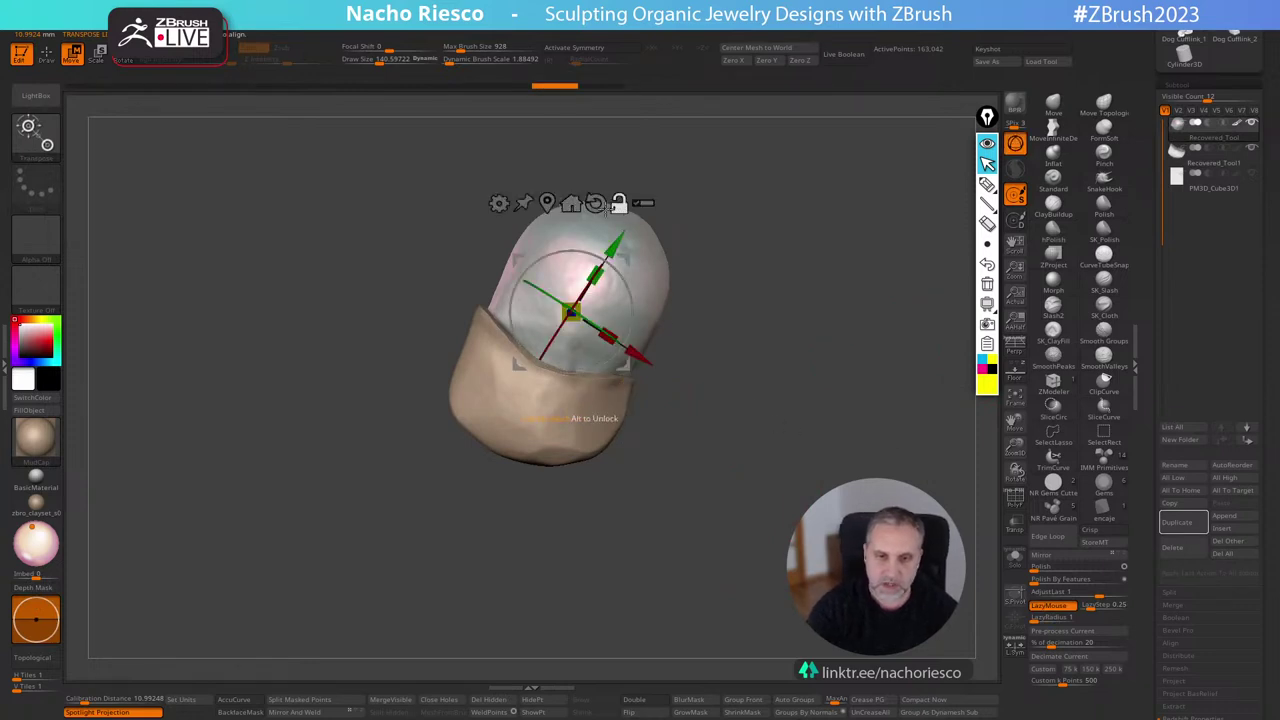
alt+click(600, 206)
click(643, 204)
mouse_move(624, 274)
mouse_down()
mouse_move(617, 266)
mouse_move(626, 277)
mouse_up()
key(ctrl+z)
key(ctrl+z)
Select the cap, centre the Gizmo on it and rotate the pearl and cap together so the whole piece stands upright.
ctrl+right_drag(740, 405, 748, 452)
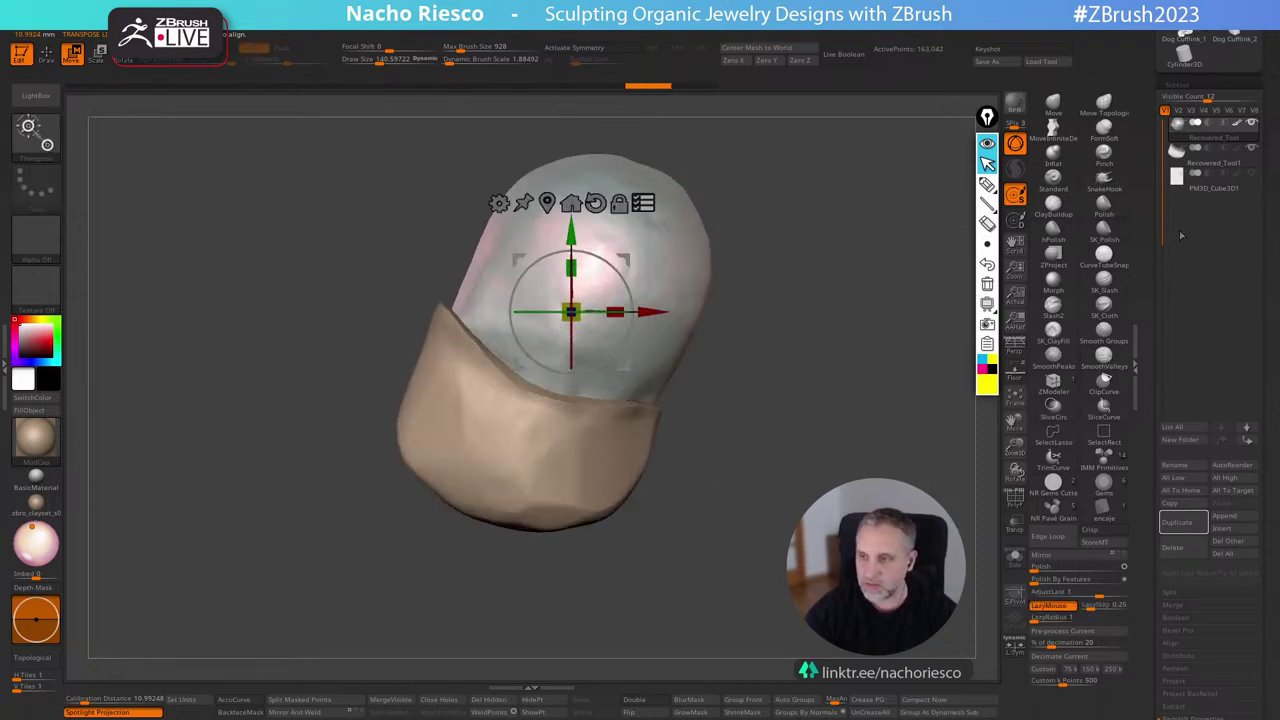
click(1188, 158)
drag(706, 394, 682, 378)
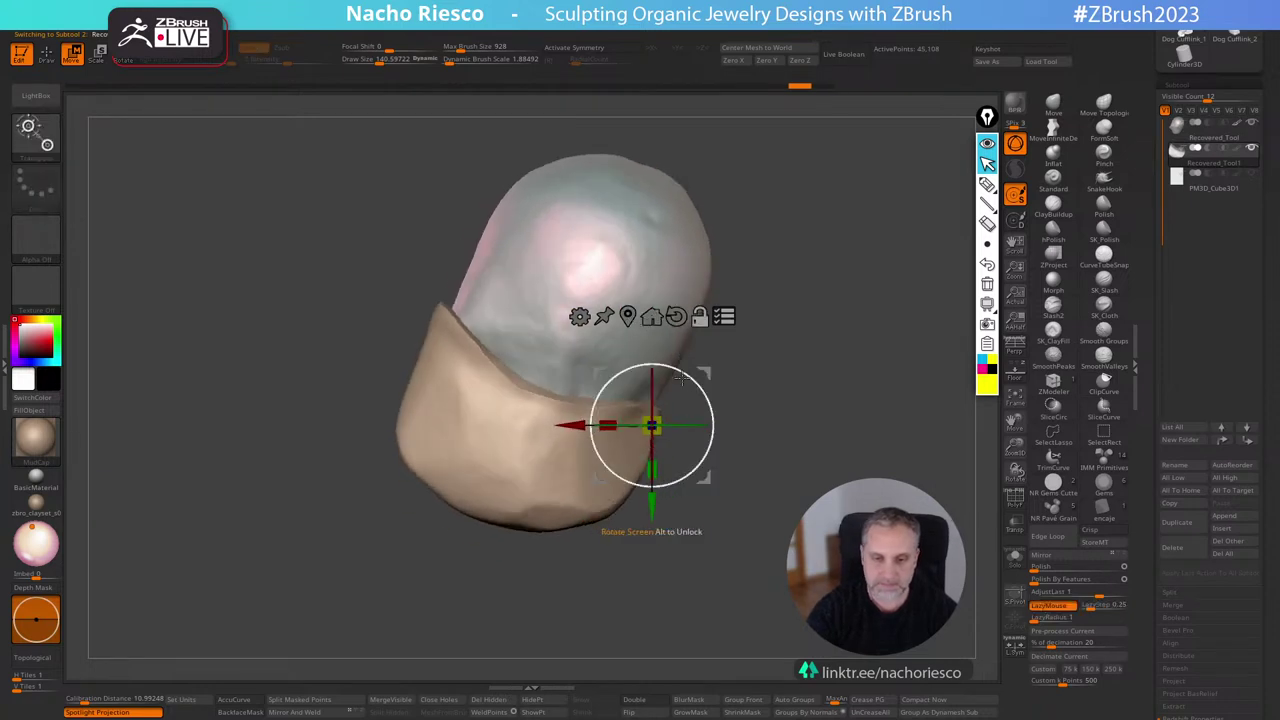
click(628, 316)
click(573, 307)
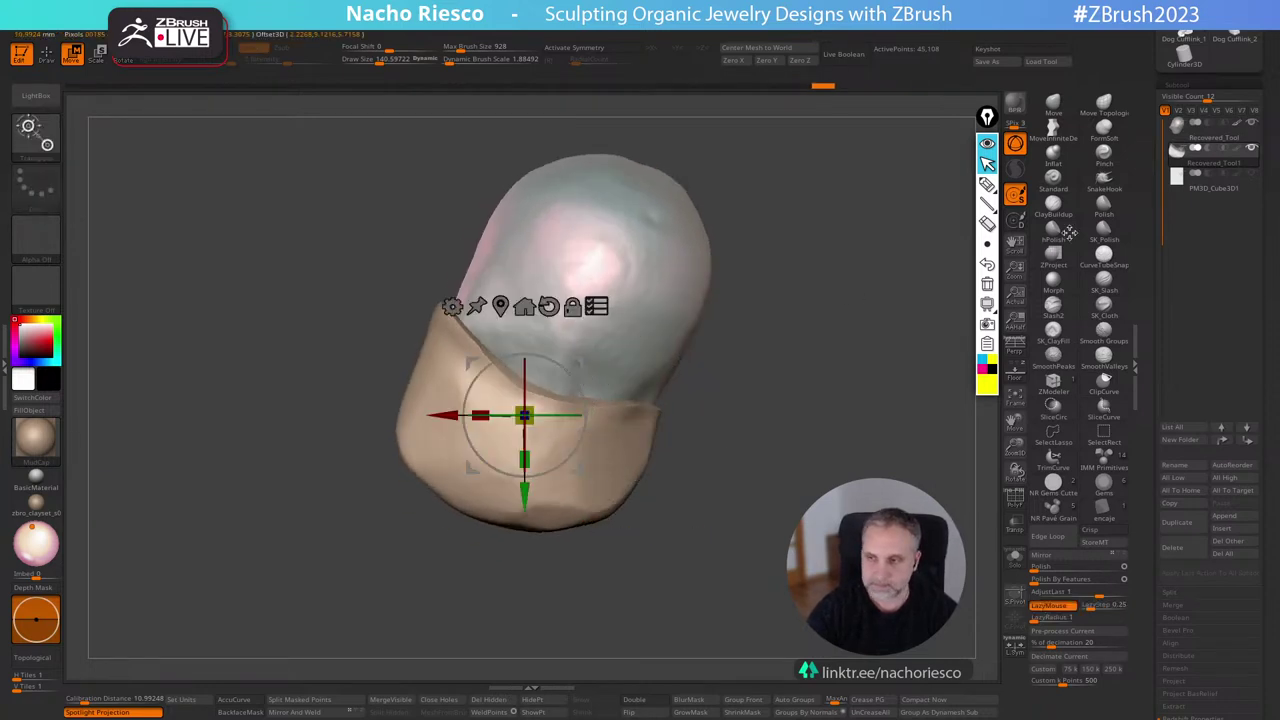
mouse_move(567, 387)
mouse_down()
mouse_move(556, 356)
mouse_move(851, 308)
mouse_up()
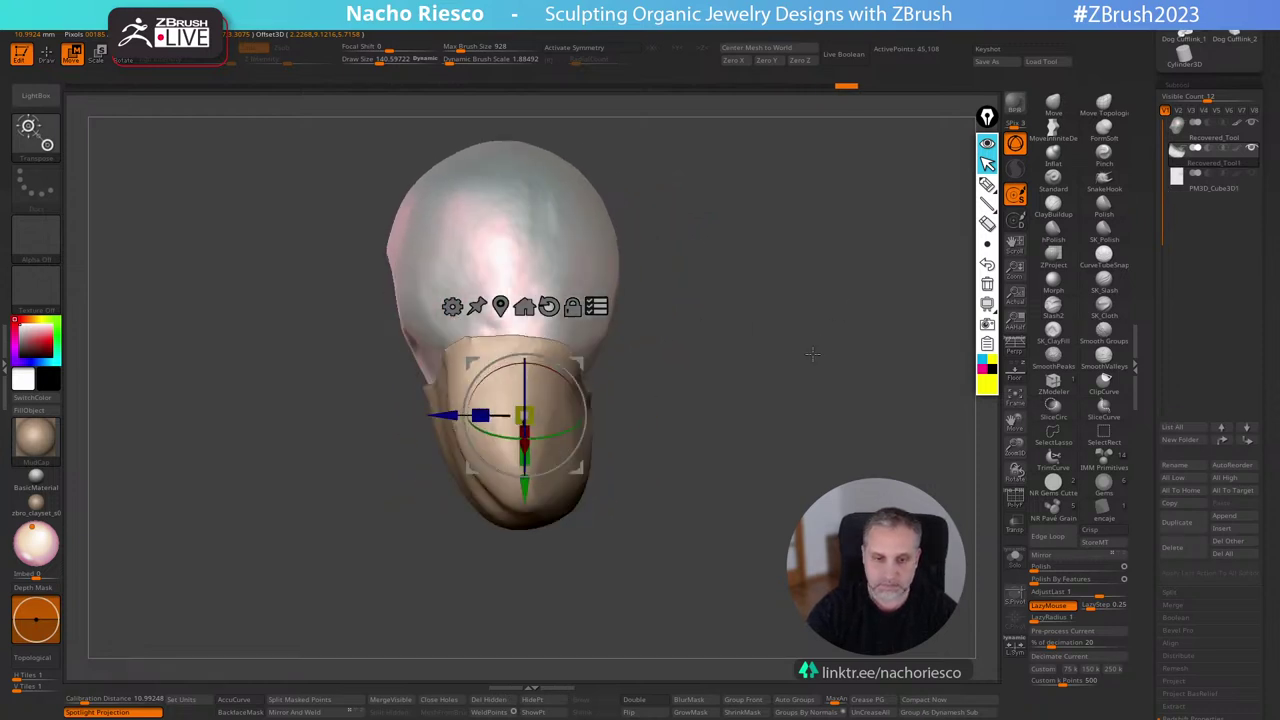
mouse_move(813, 354)
mouse_down()
mouse_move(811, 338)
mouse_move(857, 345)
mouse_move(740, 365)
mouse_up()
key(q)
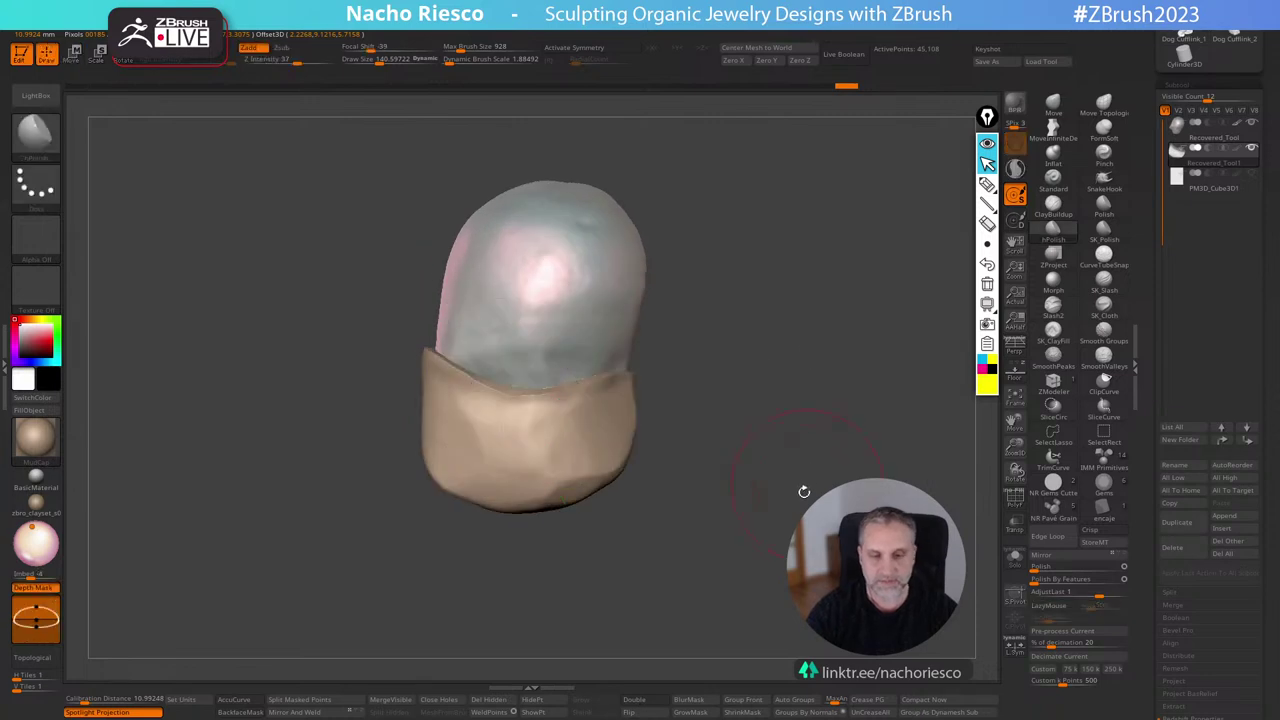
Reshape the cap's front rim and lower contour with the Move brush at a draw size of about 291.
mouse_move(803, 491)
mouse_down()
mouse_move(858, 469)
mouse_move(789, 494)
mouse_up()
key(w)
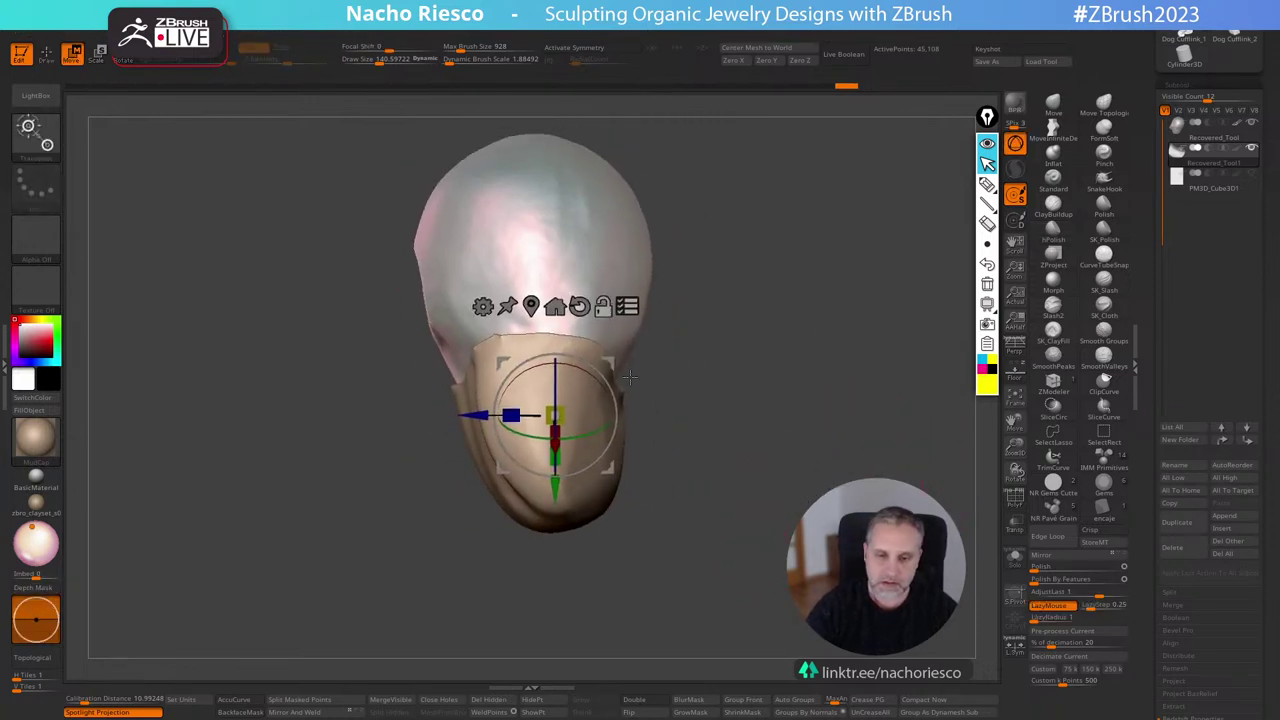
drag(740, 372, 678, 371)
key(q)
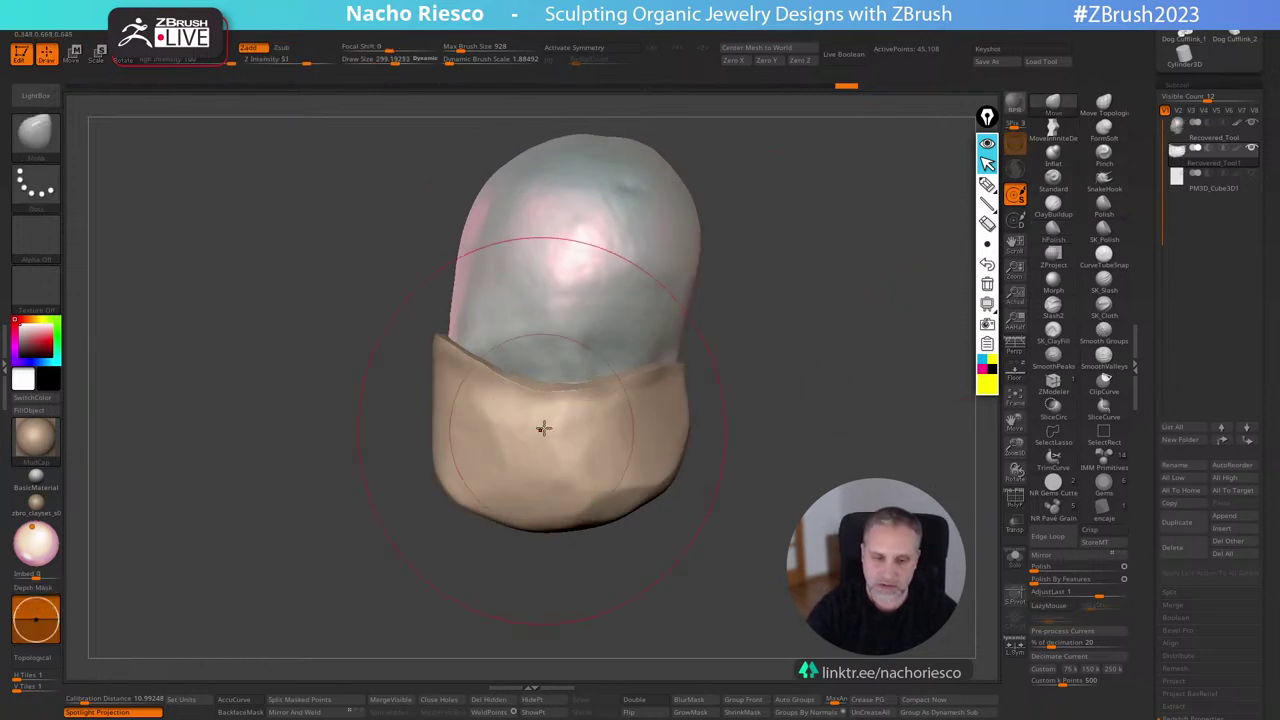
drag(592, 491, 624, 488)
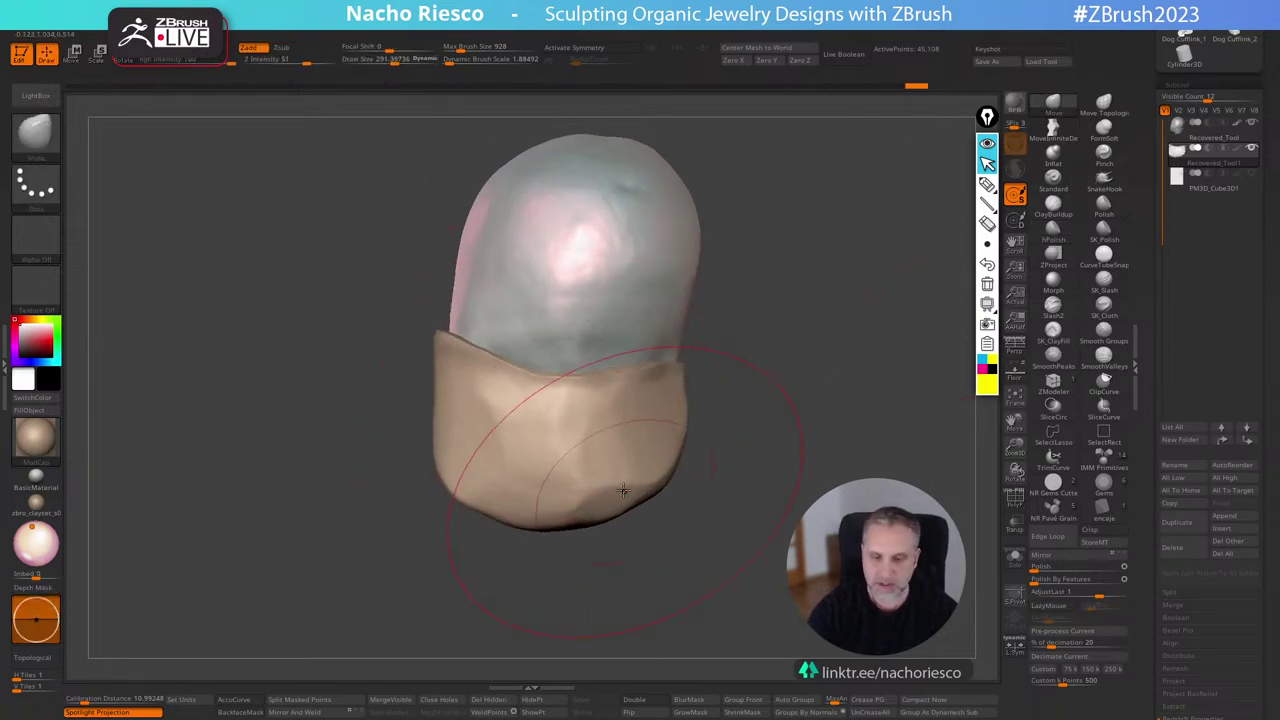
drag(650, 556, 608, 532)
right_drag(607, 533, 590, 490)
Reduce the Move brush's draw size to about 101 and pull rounded bulges out of the cap's lower sides.
key(s)
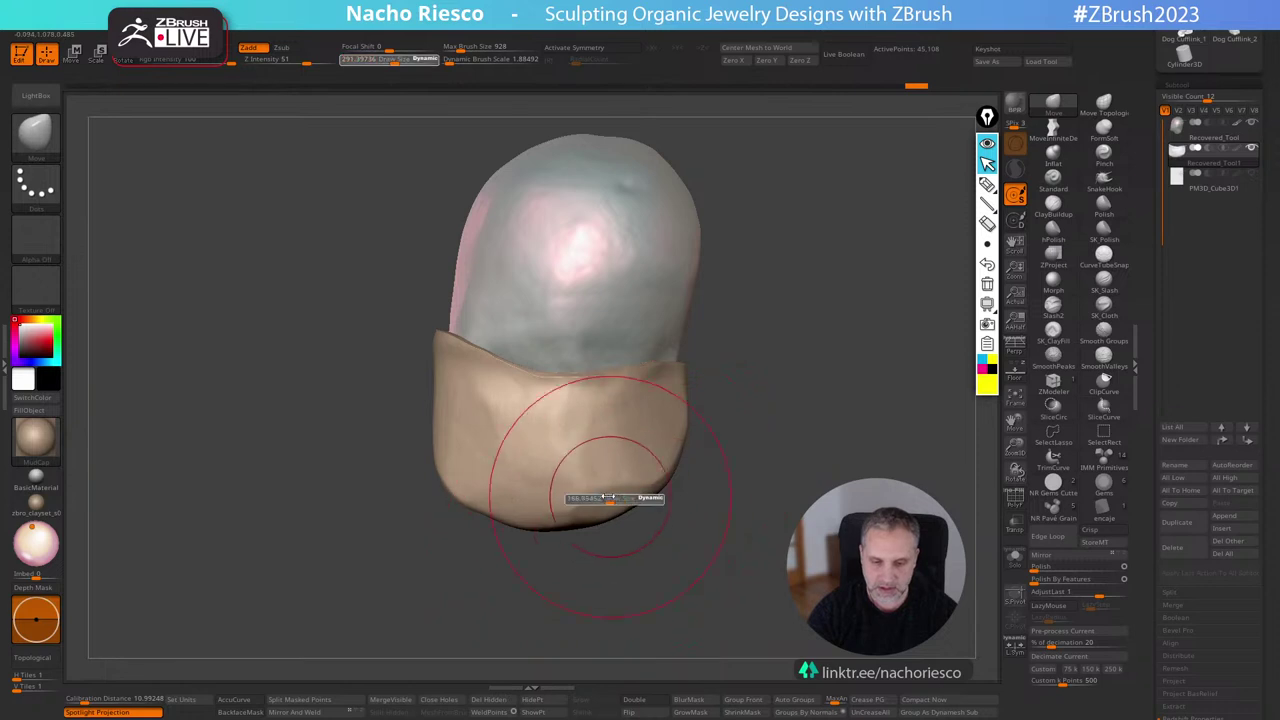
drag(598, 495, 491, 472)
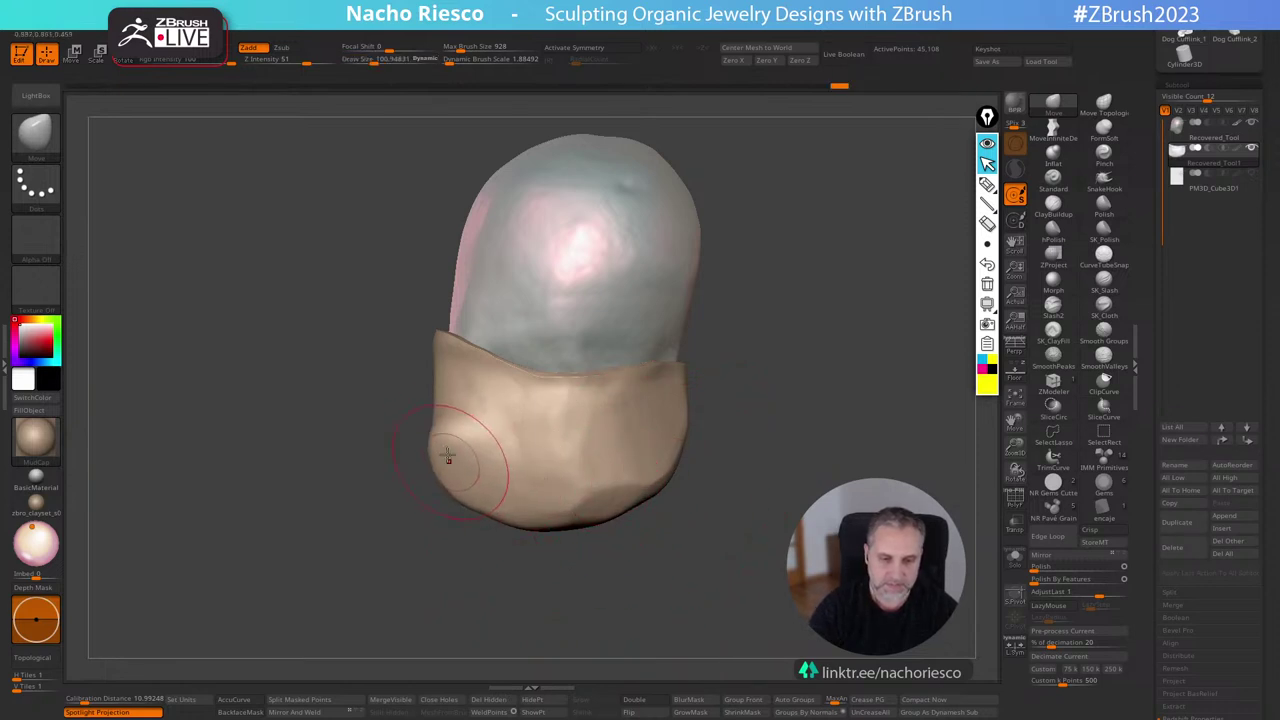
mouse_move(617, 478)
mouse_down()
mouse_move(634, 465)
mouse_move(512, 478)
mouse_move(450, 462)
mouse_up()
mouse_move(719, 594)
alt+mouse_down()
mouse_move(742, 512)
mouse_move(734, 574)
mouse_move(568, 430)
mouse_move(556, 436)
mouse_move(623, 406)
alt+mouse_up()
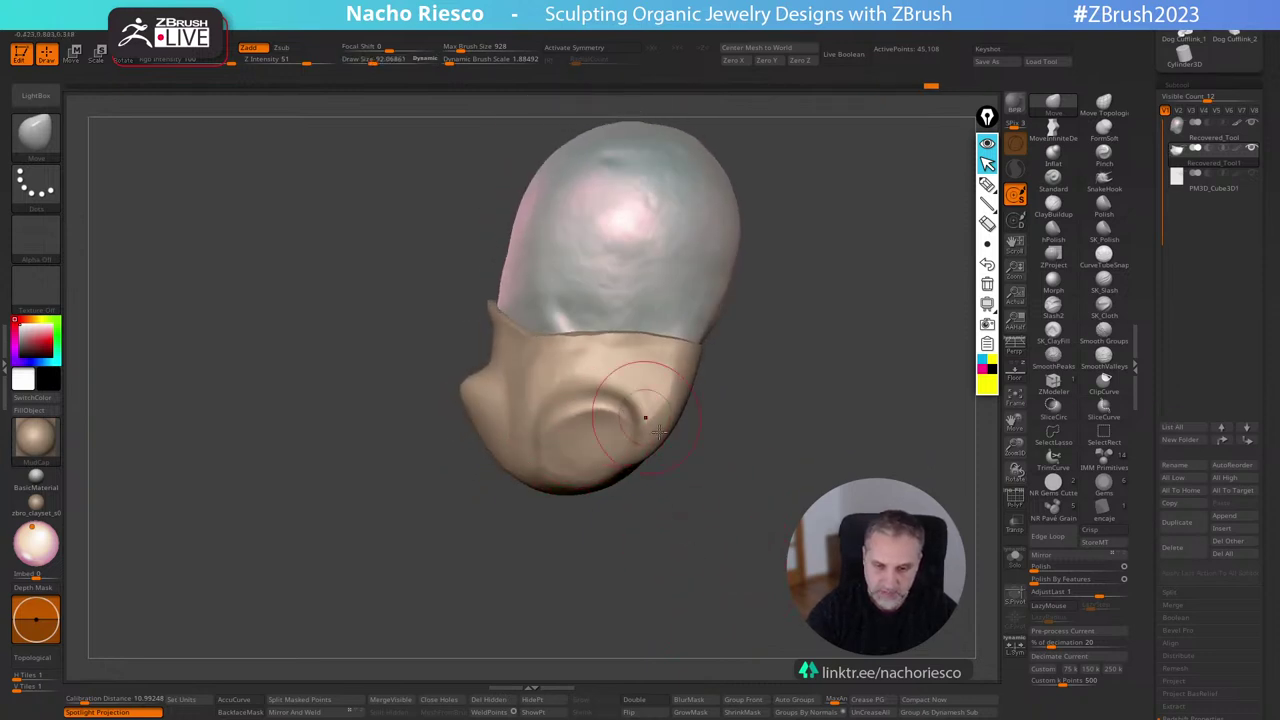
Reshape the protruding rims of the two round sockets on the tan piece with the Move brush at draw size about 92.
drag(650, 500, 732, 490)
drag(610, 492, 540, 502)
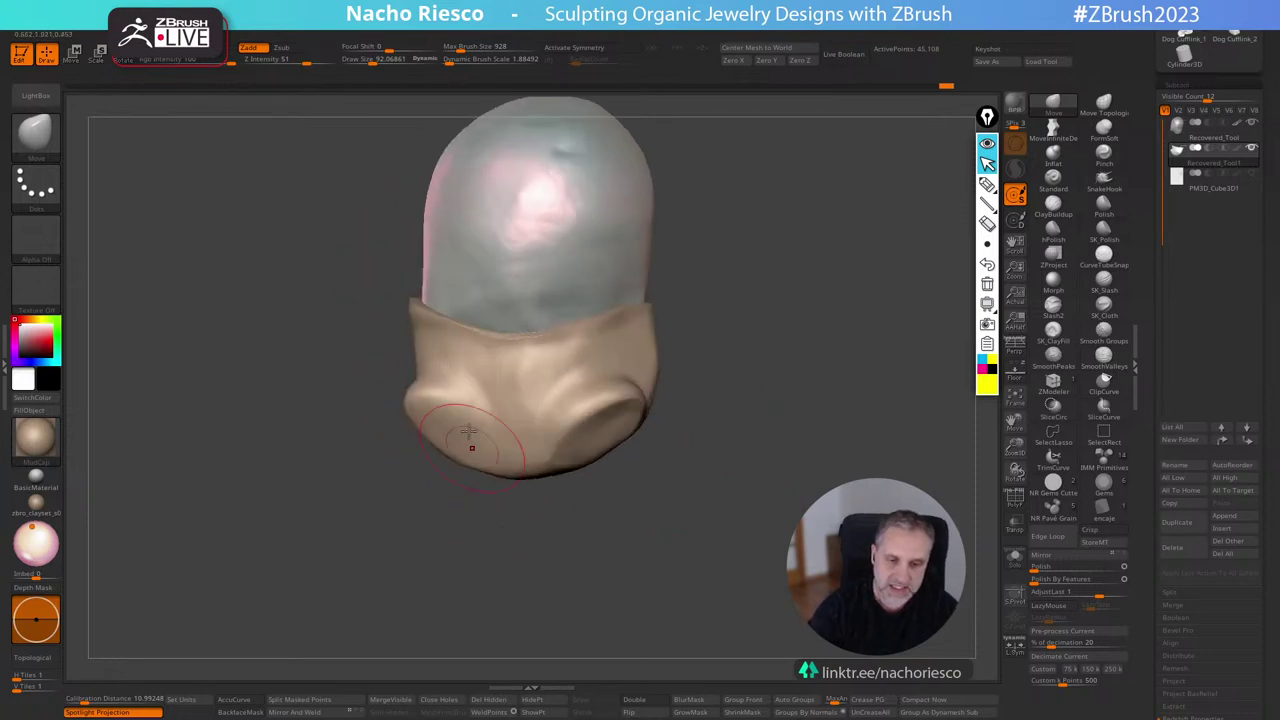
drag(471, 444, 462, 426)
drag(460, 529, 525, 534)
drag(402, 404, 401, 394)
drag(459, 522, 388, 526)
alt+drag(614, 581, 681, 596)
Flatten both socket faces on the tan piece with the hPolish brush at draw size about 141.
click(1053, 230)
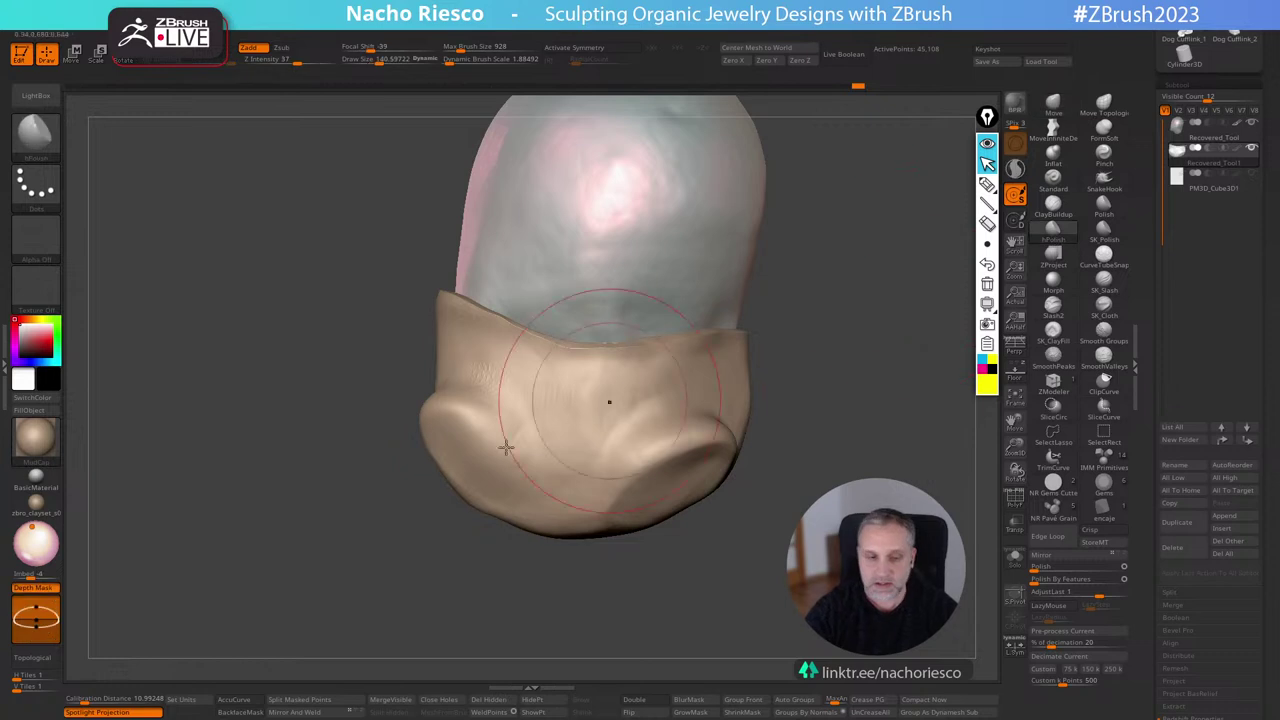
mouse_move(443, 457)
mouse_down()
mouse_move(462, 440)
mouse_move(474, 482)
mouse_up()
mouse_move(700, 440)
mouse_down()
mouse_move(672, 505)
mouse_move(685, 490)
mouse_up()
mouse_move(745, 640)
mouse_down()
mouse_move(722, 610)
mouse_move(755, 592)
mouse_move(700, 574)
mouse_move(704, 592)
mouse_up()
Adjust the contours of the flattened sockets with the Move brush at draw size about 88.
click(1053, 105)
key(s)
drag(661, 454, 671, 477)
drag(652, 432, 647, 442)
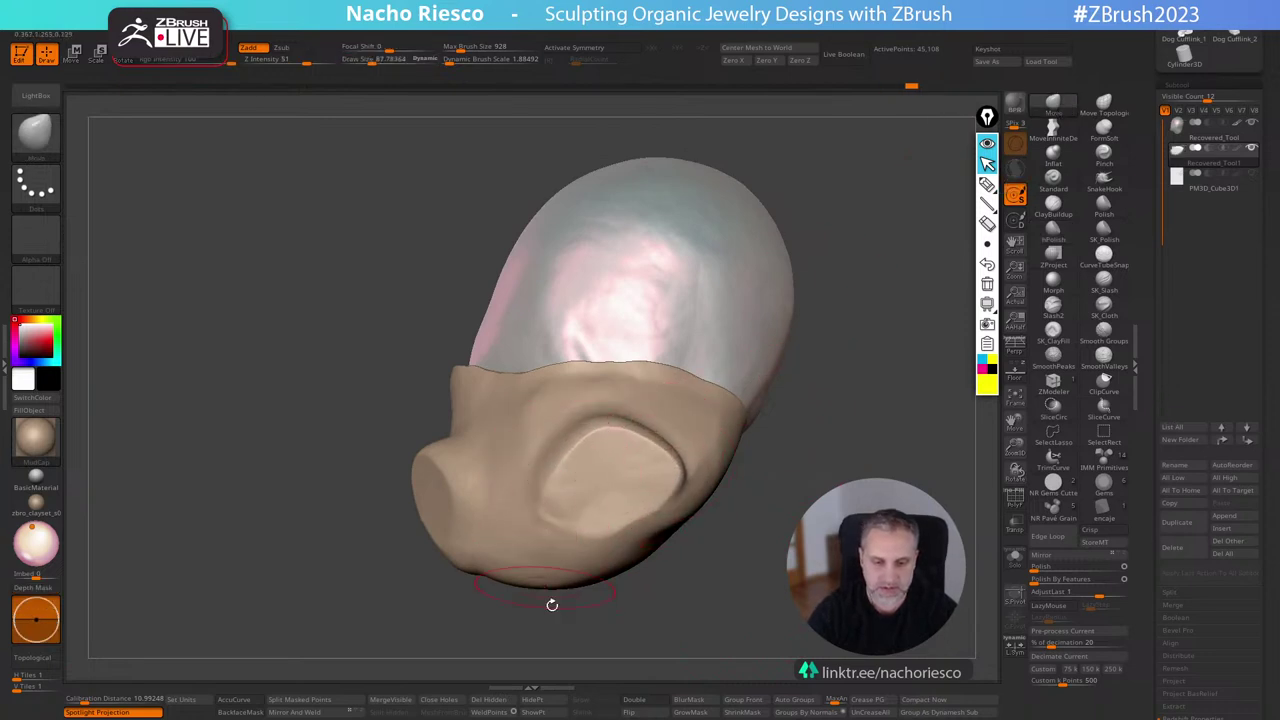
mouse_move(551, 603)
mouse_down()
mouse_move(631, 606)
mouse_move(438, 488)
mouse_move(436, 528)
mouse_up()
drag(346, 484, 334, 486)
drag(649, 445, 722, 450)
mouse_move(699, 503)
mouse_down()
mouse_move(791, 457)
mouse_move(791, 397)
mouse_move(797, 434)
mouse_move(837, 398)
mouse_up()
Push the upper and outer socket rims into shape with the Move brush, varying draw size between about 101 and 84.
key(s)
drag(406, 451, 412, 450)
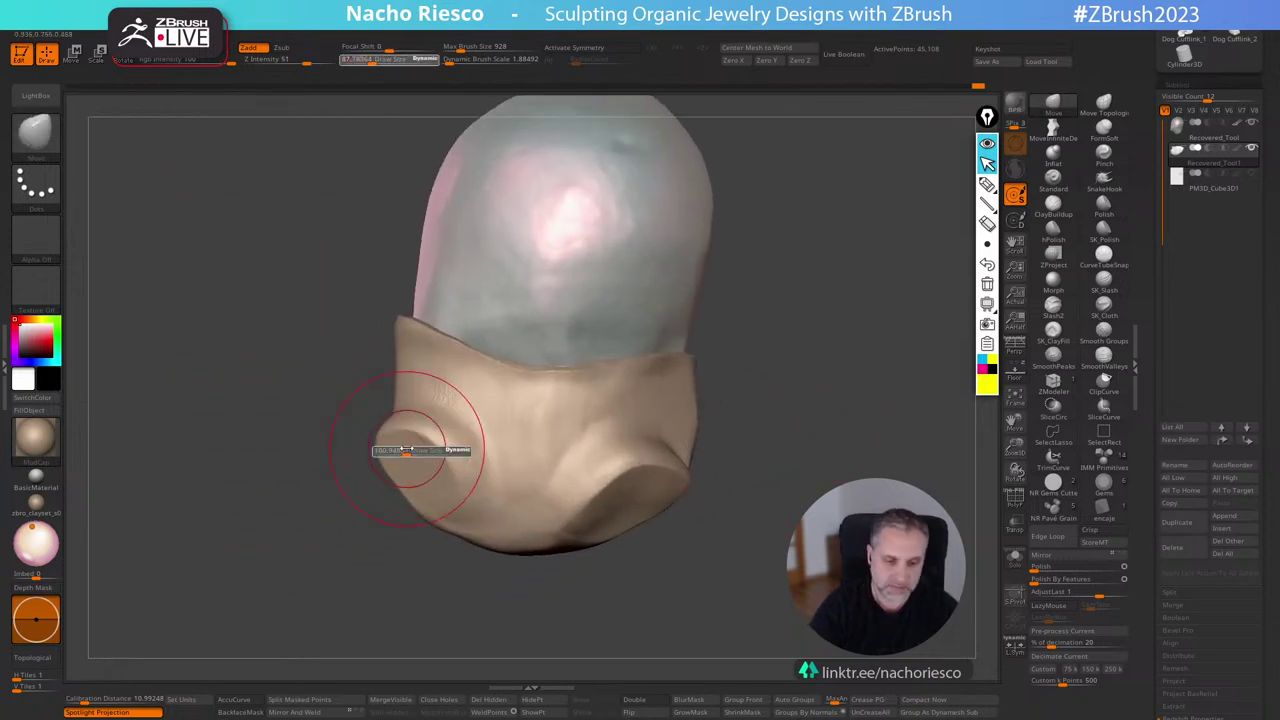
drag(393, 408, 403, 418)
mouse_move(655, 488)
mouse_down()
mouse_move(668, 484)
mouse_move(672, 506)
mouse_move(599, 509)
mouse_up()
key(s)
drag(423, 454, 394, 478)
mouse_move(702, 472)
mouse_down()
mouse_move(797, 457)
mouse_move(780, 470)
mouse_move(563, 478)
mouse_up()
alt+drag(591, 537, 583, 588)
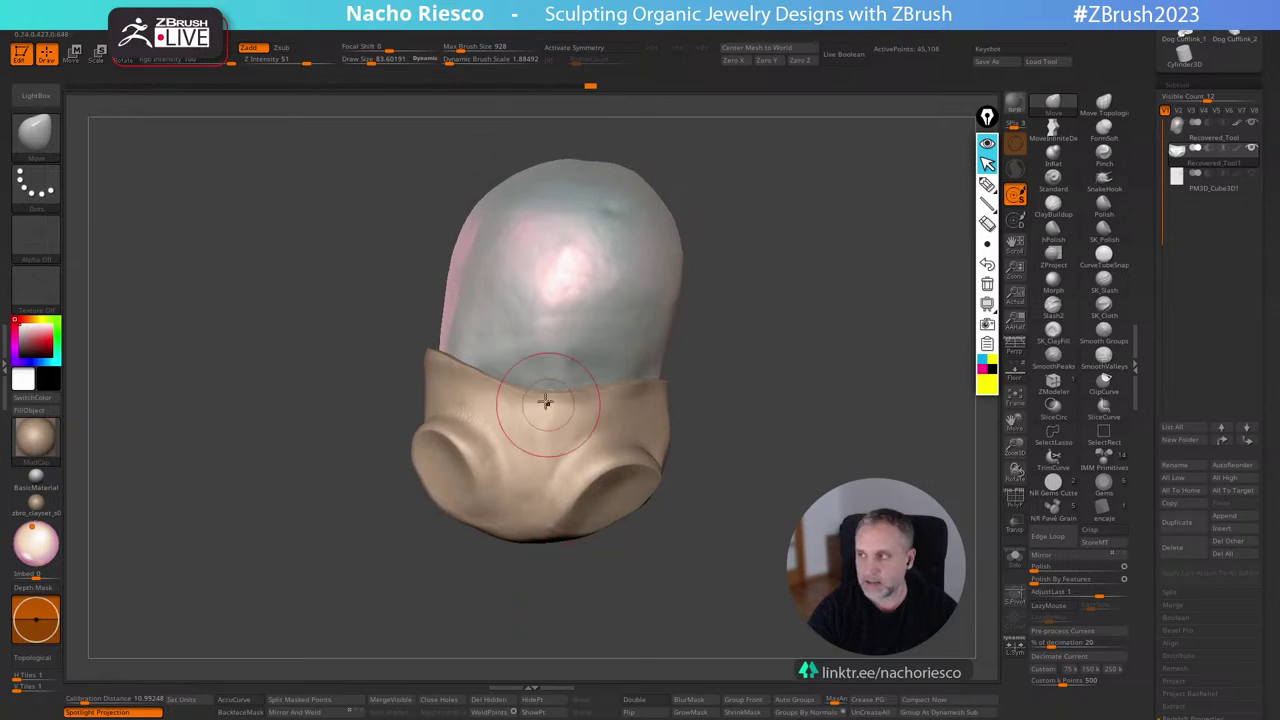
key(s)
mouse_move(546, 402)
mouse_down()
mouse_move(557, 402)
mouse_move(539, 427)
mouse_move(544, 402)
mouse_move(536, 412)
mouse_up()
key(ctrl+z)
Pull the centre of the tan piece's upper edge down into a V-shaped dip between the sockets with the Move brush.
key(s)
drag(535, 402, 537, 414)
drag(536, 407, 536, 418)
key(s)
drag(492, 378, 438, 380)
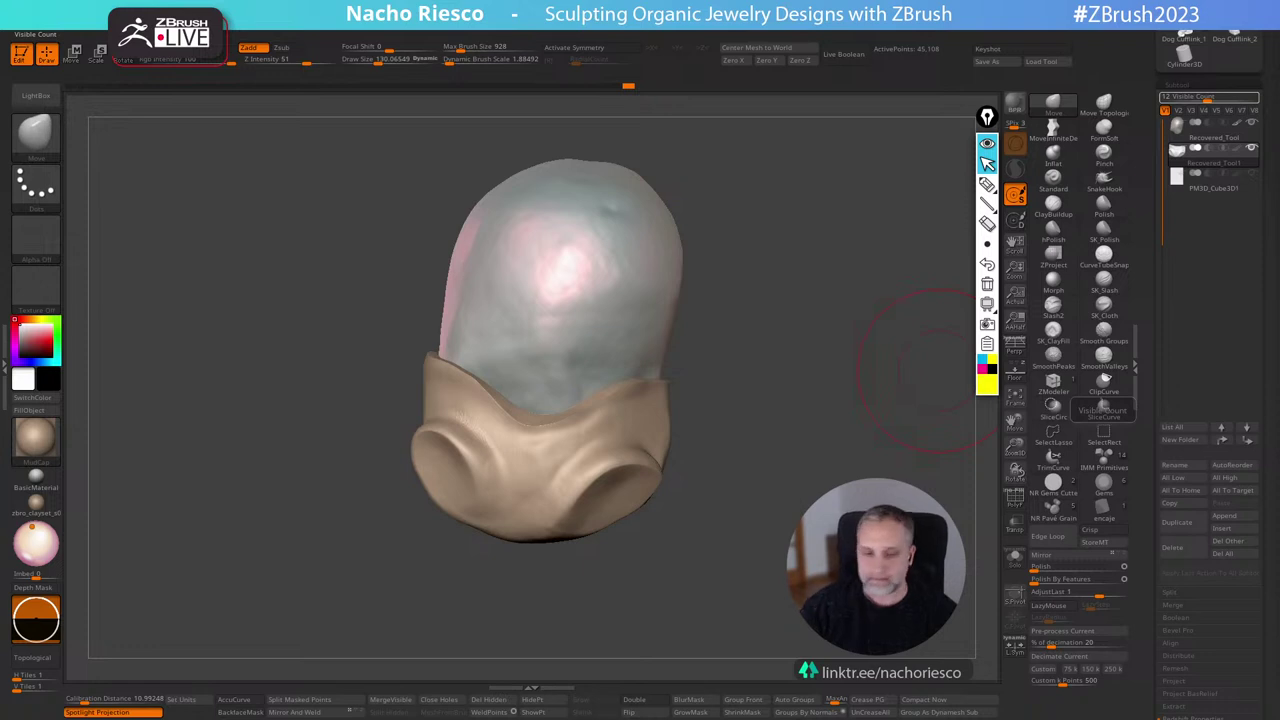
Refine the slopes on both sides of the V-shaped upper edge with the Move brush at draw size about 141.
mouse_move(778, 495)
mouse_down()
mouse_move(774, 537)
mouse_move(789, 523)
mouse_up()
key(s)
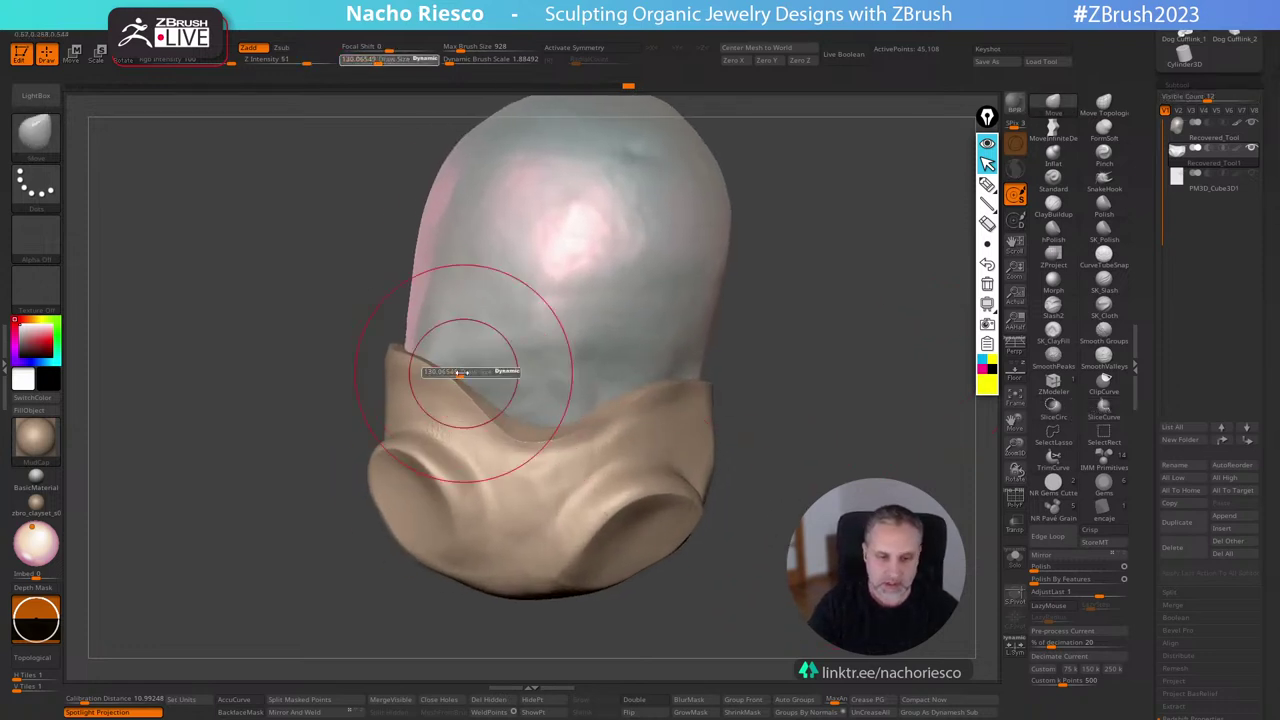
drag(461, 373, 455, 376)
drag(640, 422, 647, 397)
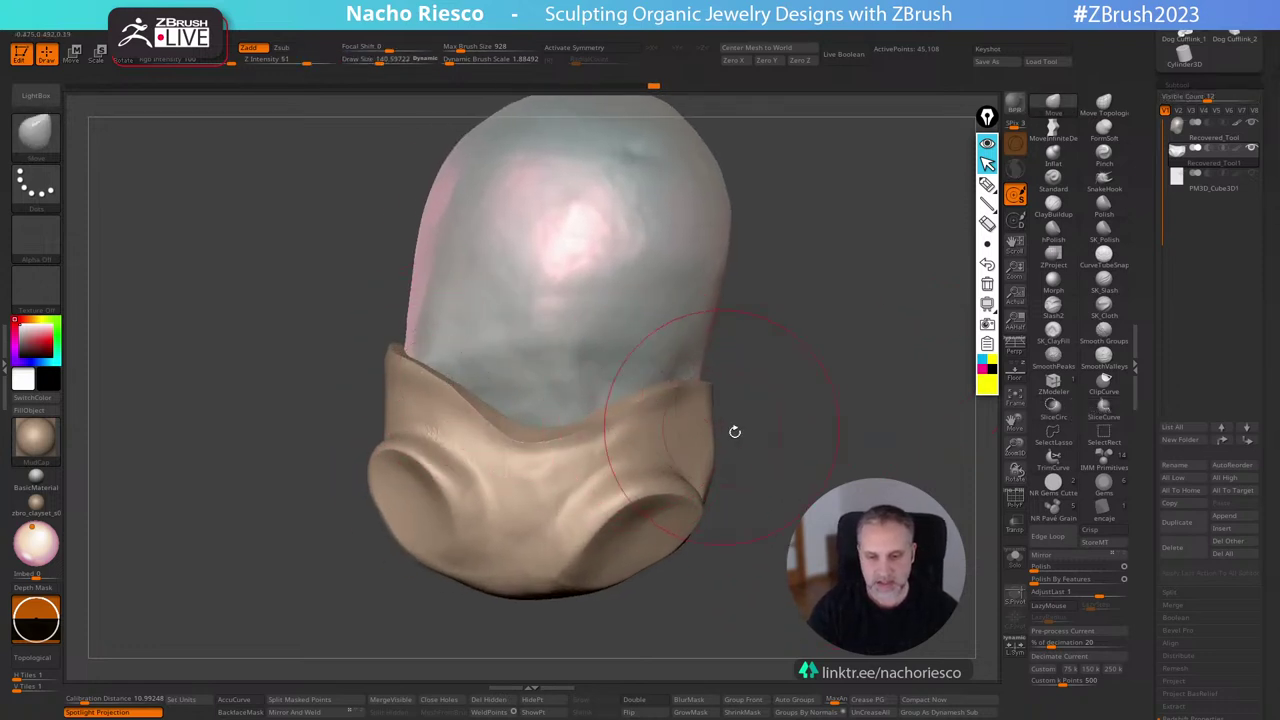
key(shift)
Collapse the screen annotation toolbar, enable Sculptris Pro and smooth the V-shaped front edge at draw size about 57.
click(1104, 229)
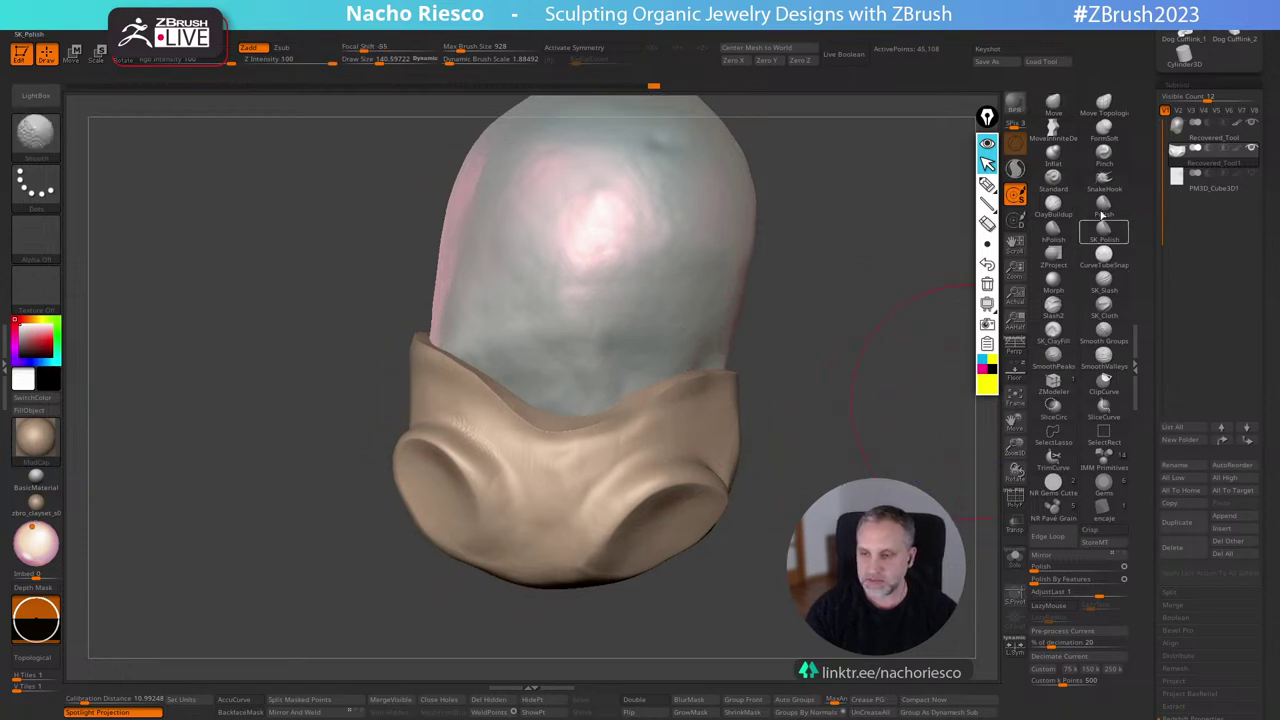
click(988, 146)
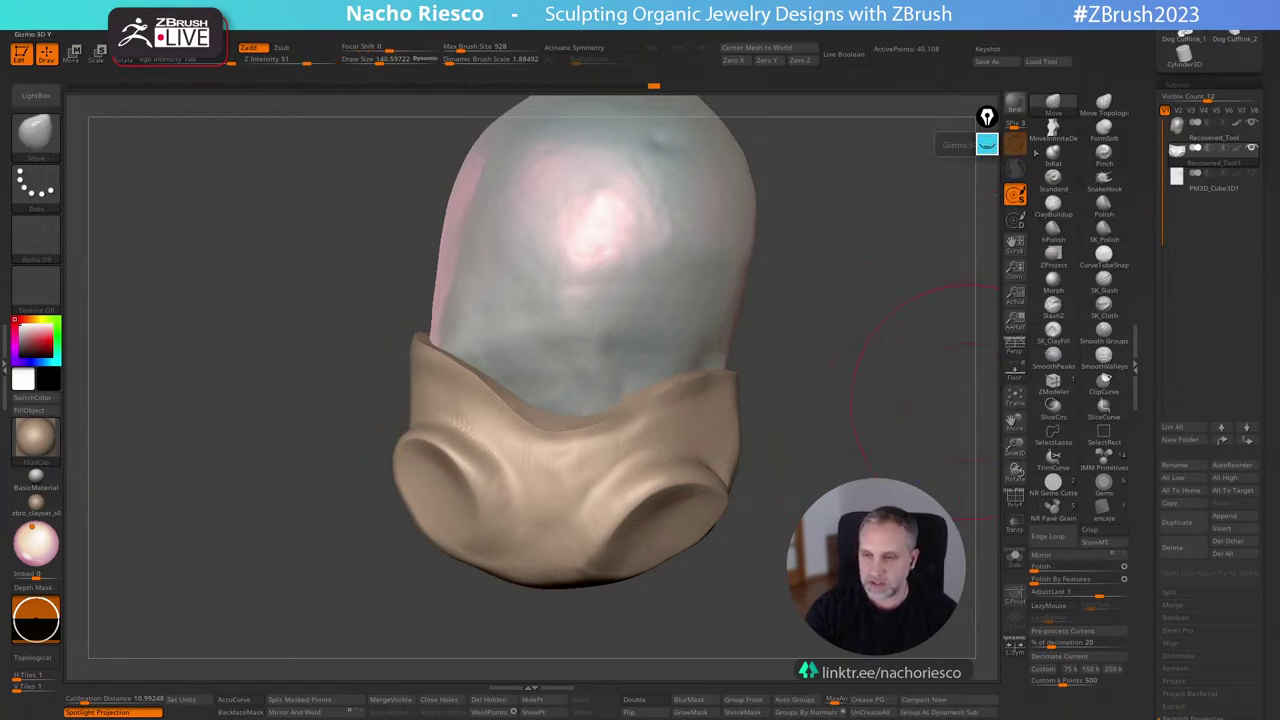
drag(860, 398, 866, 404)
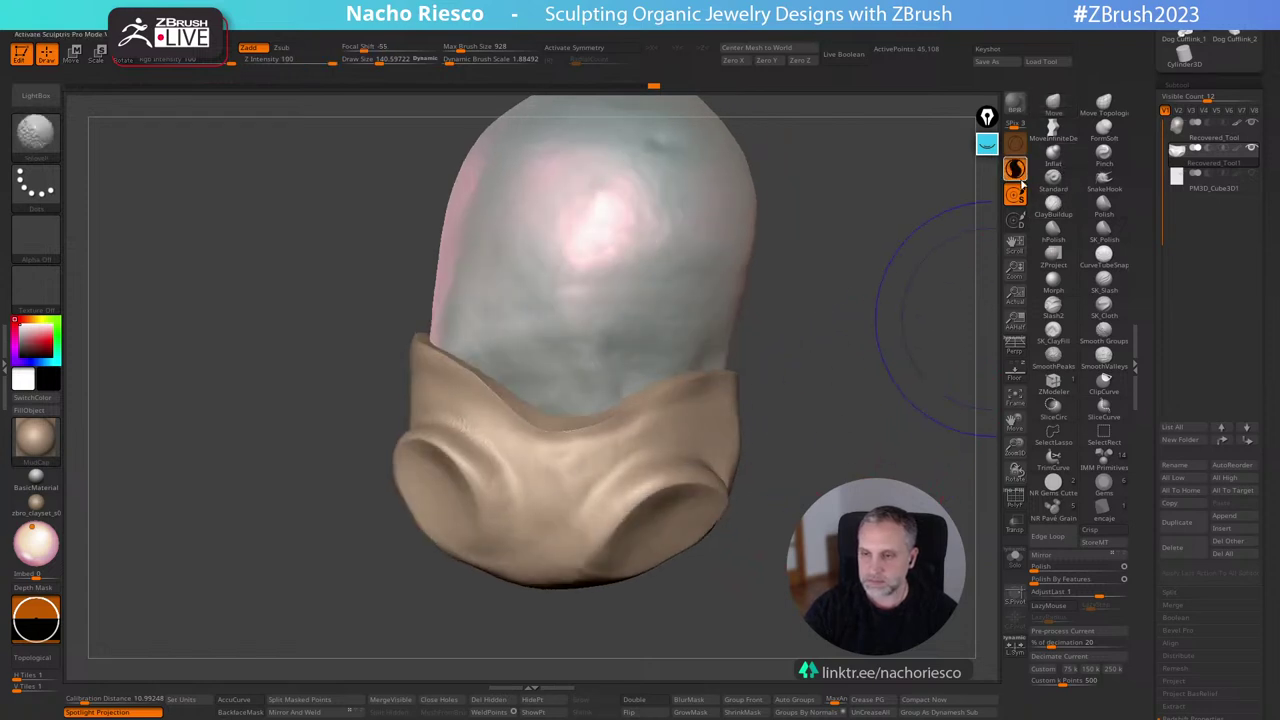
key(s)
shift+drag(562, 432, 652, 402)
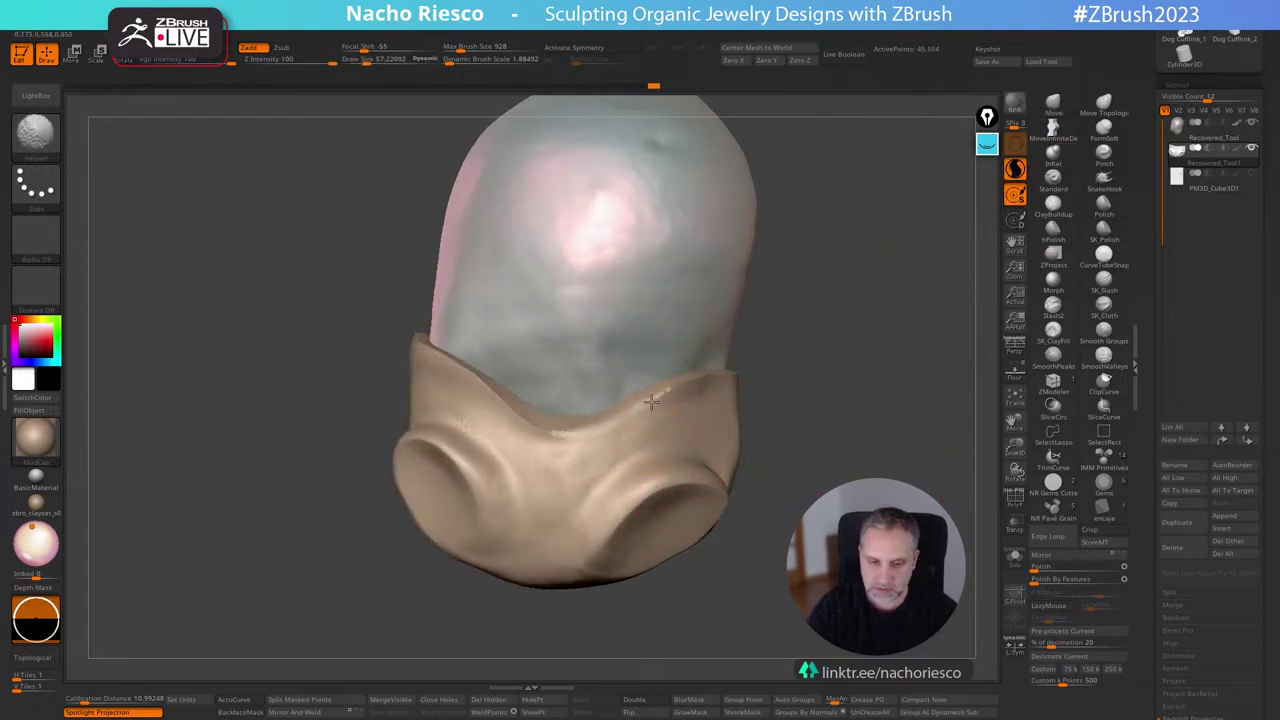
drag(593, 431, 479, 390)
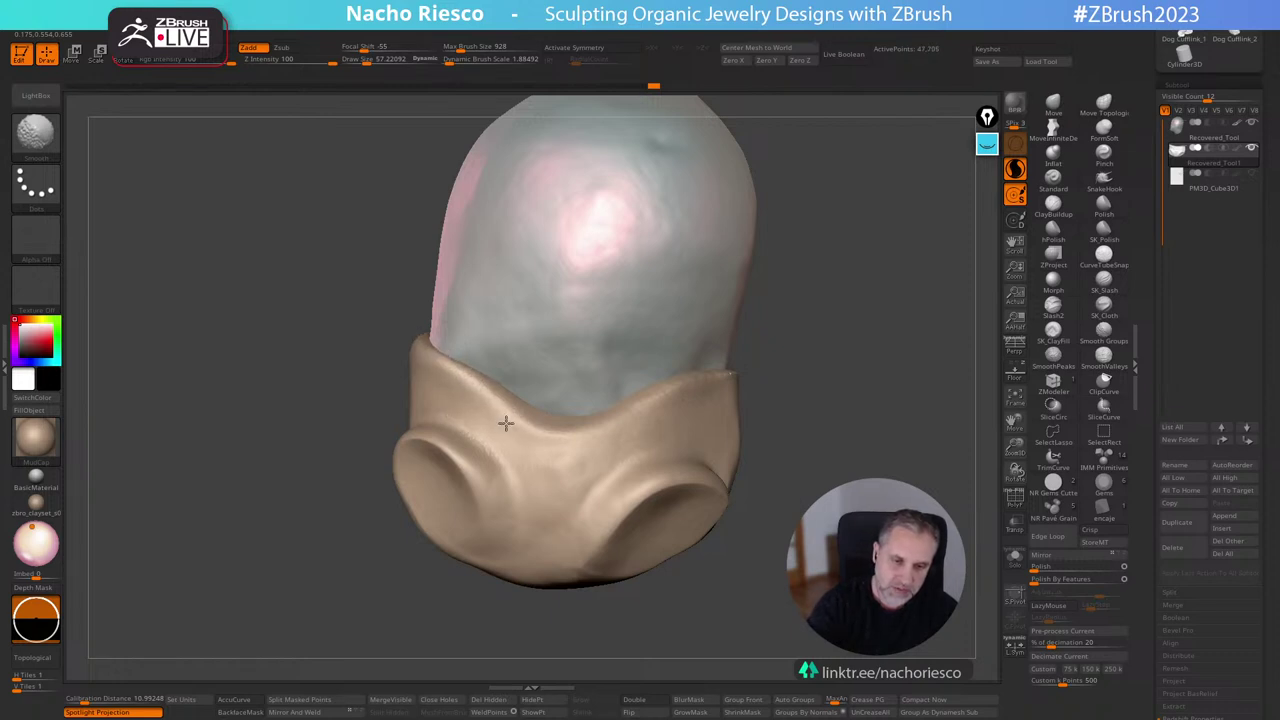
Smooth the upper rim around the side and back of the tan piece.
drag(800, 363, 707, 392)
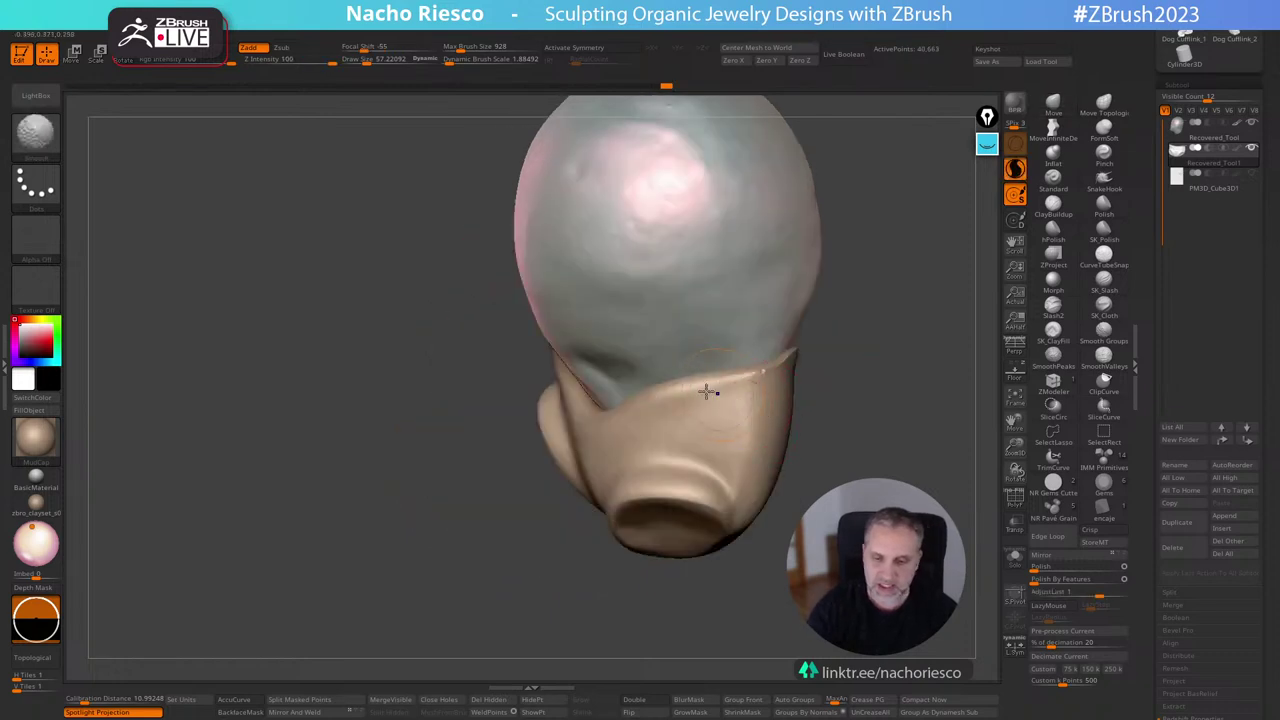
drag(795, 363, 806, 371)
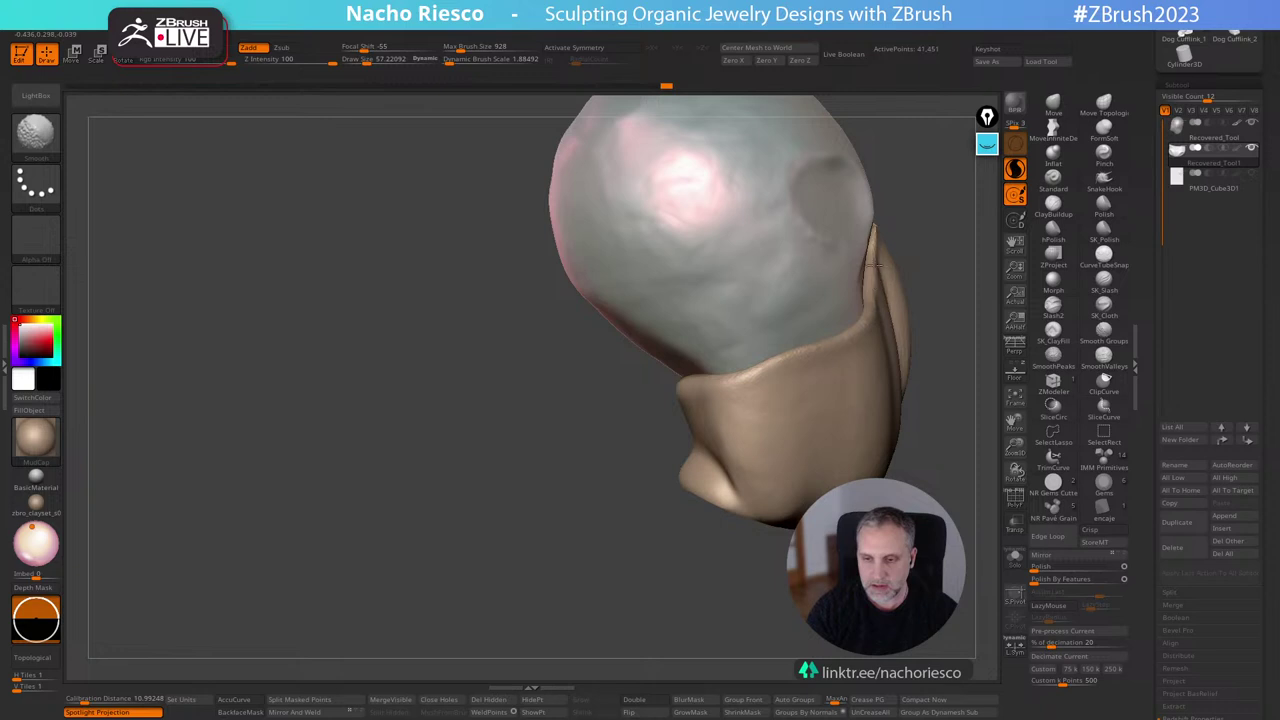
drag(874, 263, 939, 484)
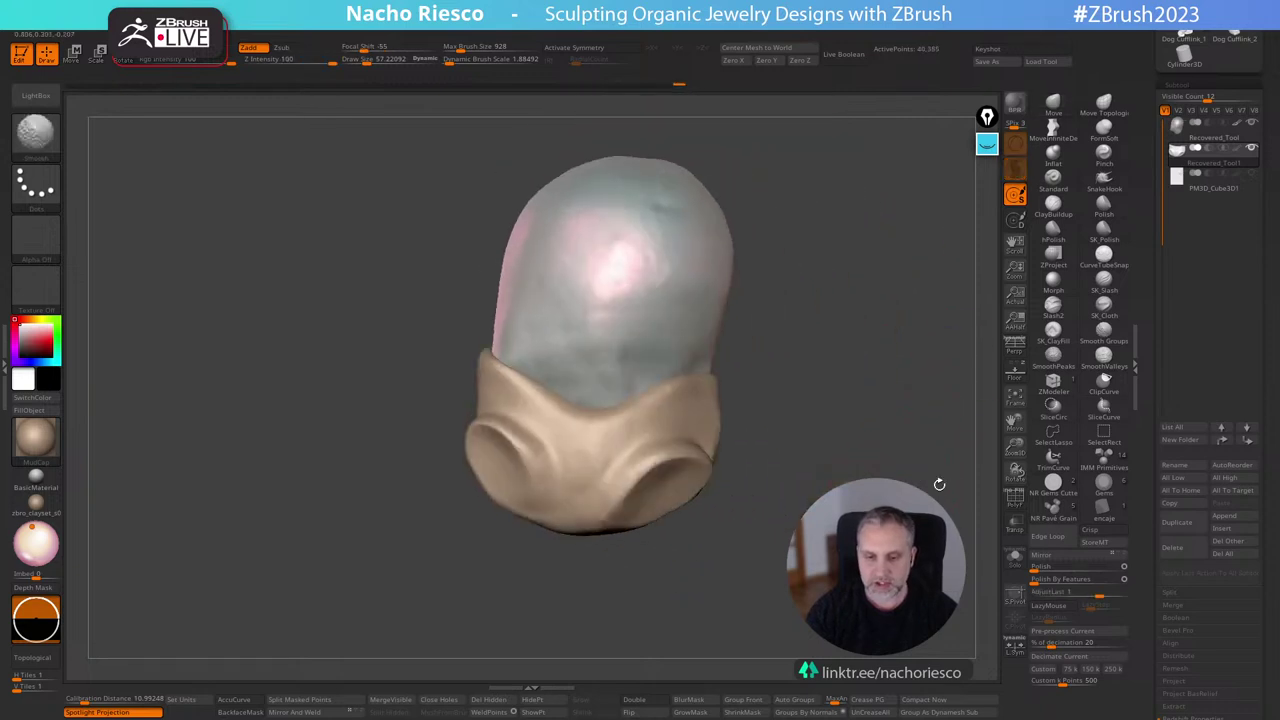
Lasso-mask the underside of the tan piece and invert the mask to protect the sockets and upper rim.
mouse_move(848, 494)
alt+mouse_down()
mouse_move(851, 452)
mouse_move(831, 488)
mouse_move(727, 507)
mouse_move(682, 580)
mouse_move(717, 523)
mouse_move(720, 453)
alt+mouse_up()
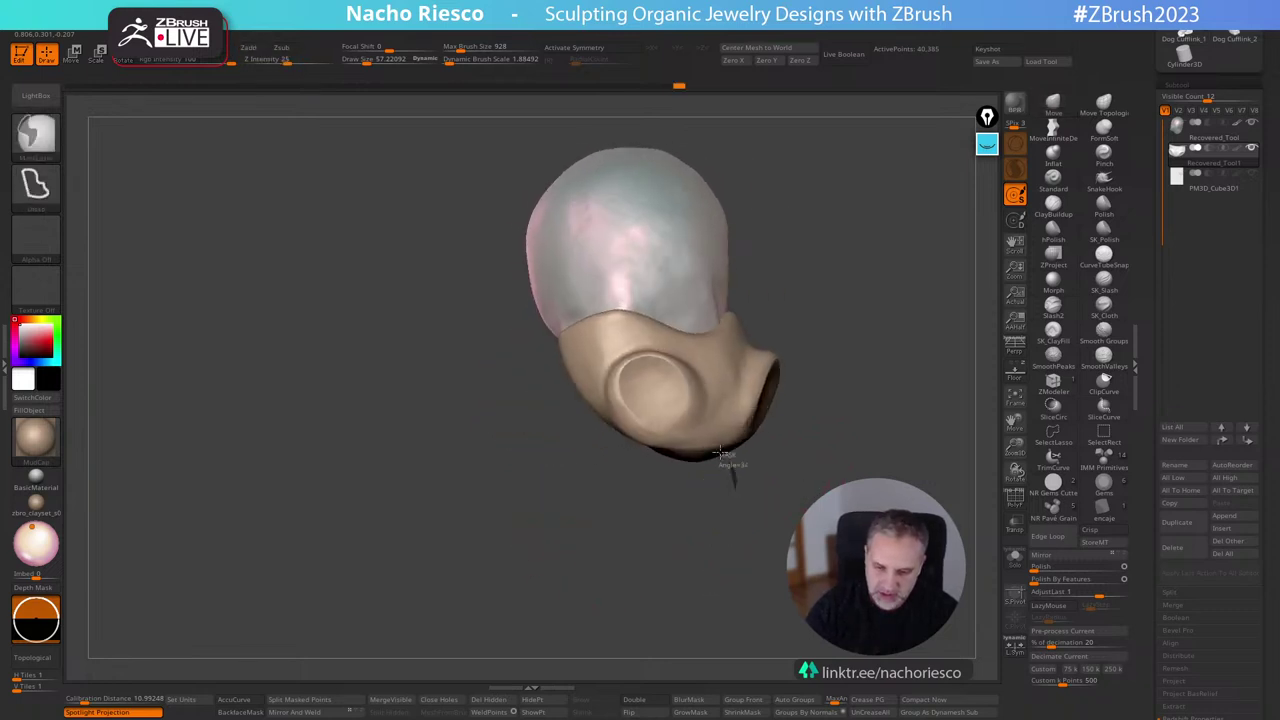
mouse_move(626, 546)
mouse_down()
mouse_move(726, 546)
mouse_move(729, 586)
mouse_move(641, 618)
mouse_move(702, 605)
mouse_move(691, 551)
mouse_move(705, 447)
mouse_move(654, 364)
mouse_move(545, 470)
mouse_up()
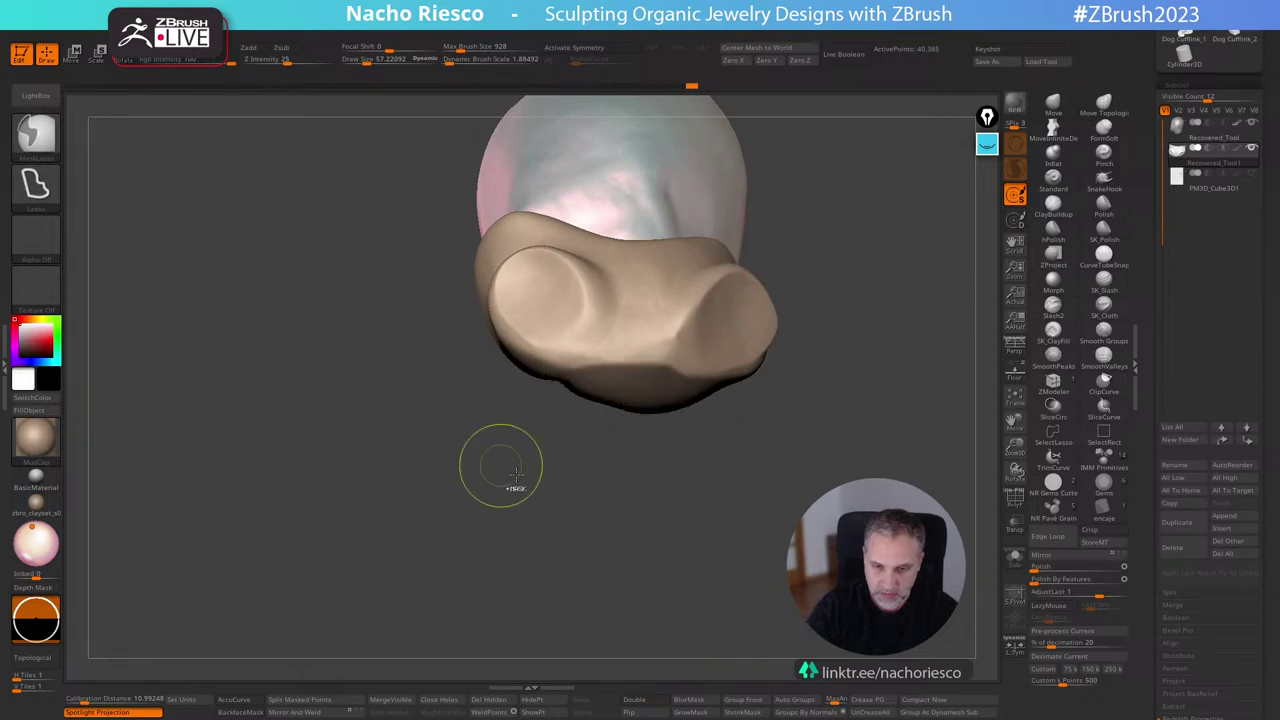
mouse_move(646, 462)
mouse_down()
mouse_move(690, 535)
mouse_move(640, 546)
mouse_up()
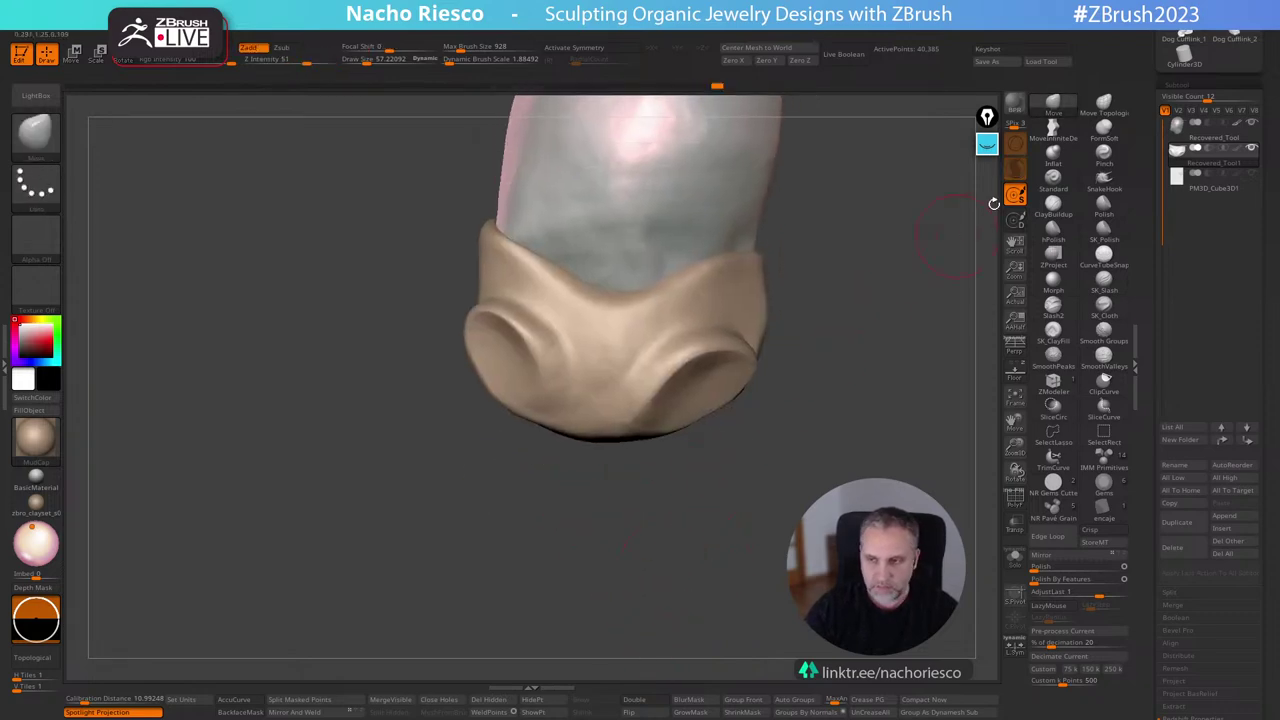
key(s)
drag(567, 509, 586, 509)
ctrl+click(586, 506)
Pull the unmasked underside down into a snout-like extension with the Move brush at draw size about 247.
mouse_move(586, 436)
mouse_down()
mouse_move(569, 491)
mouse_move(552, 490)
mouse_up()
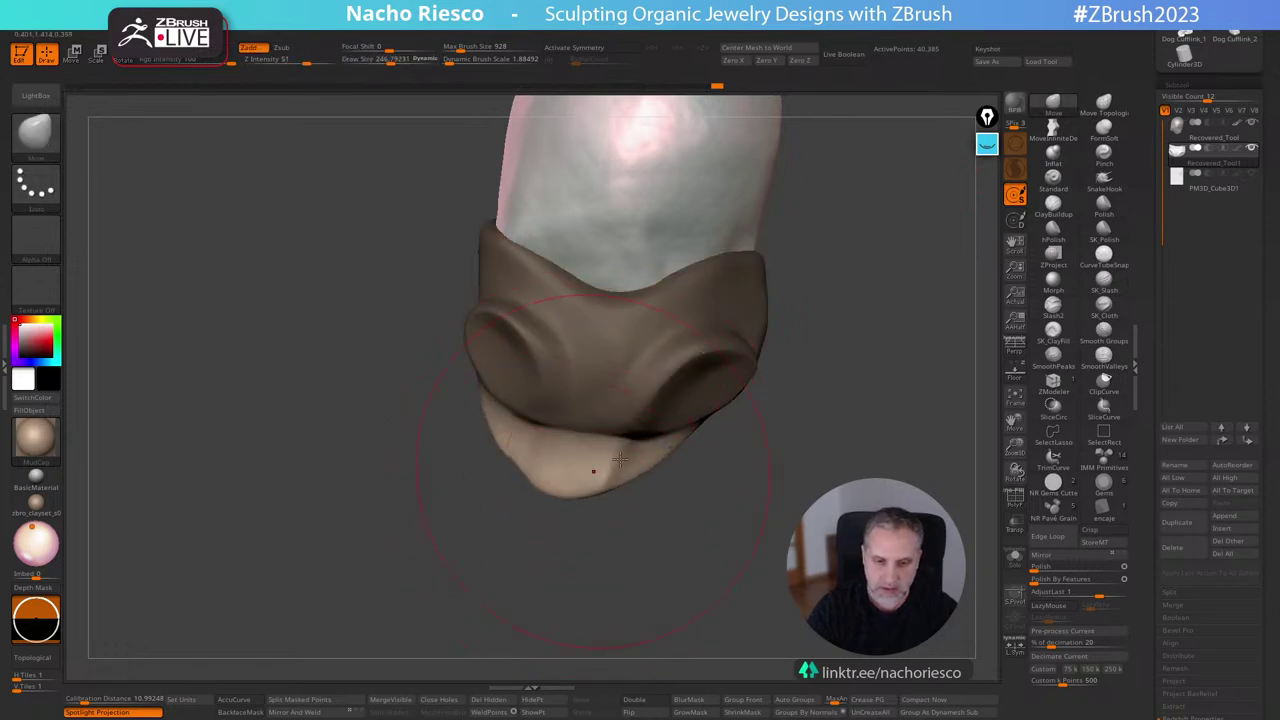
mouse_move(643, 460)
mouse_down()
mouse_move(668, 478)
mouse_move(632, 512)
mouse_up()
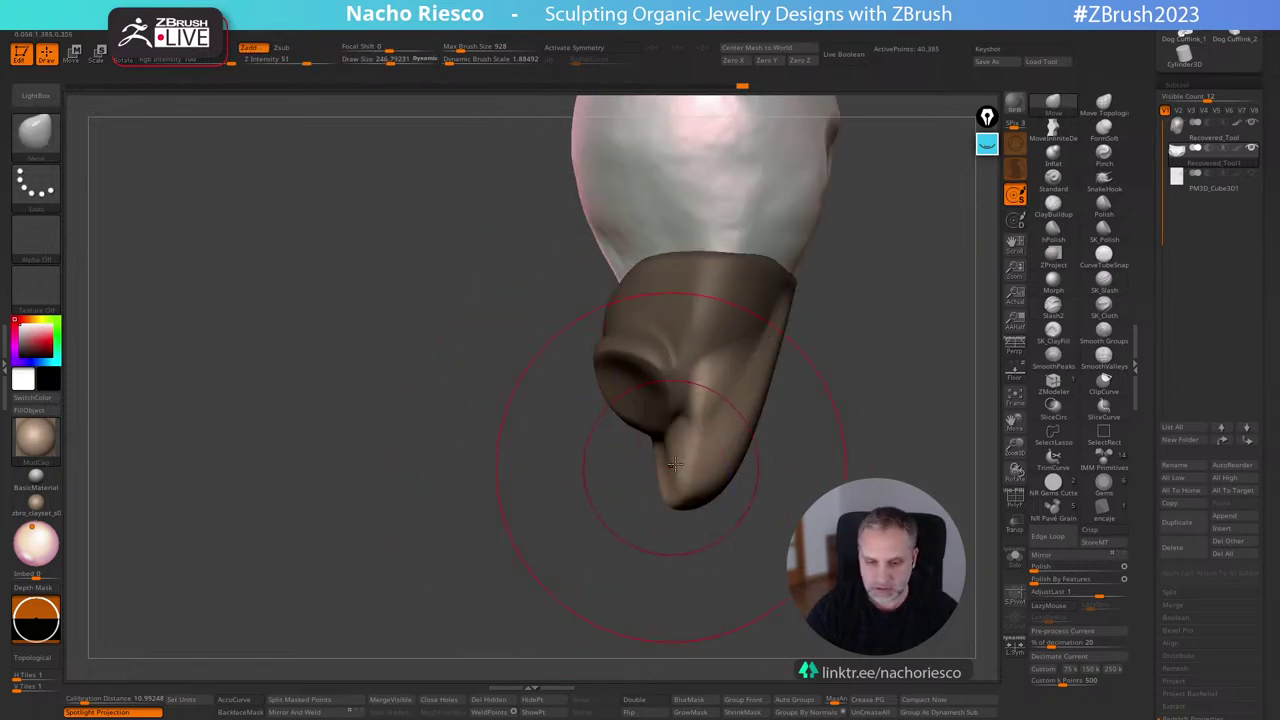
mouse_move(766, 480)
mouse_down()
mouse_move(768, 462)
mouse_move(745, 462)
mouse_up()
Broaden and even out the lower extension from below with the Move brush at draw size about 141.
key(s)
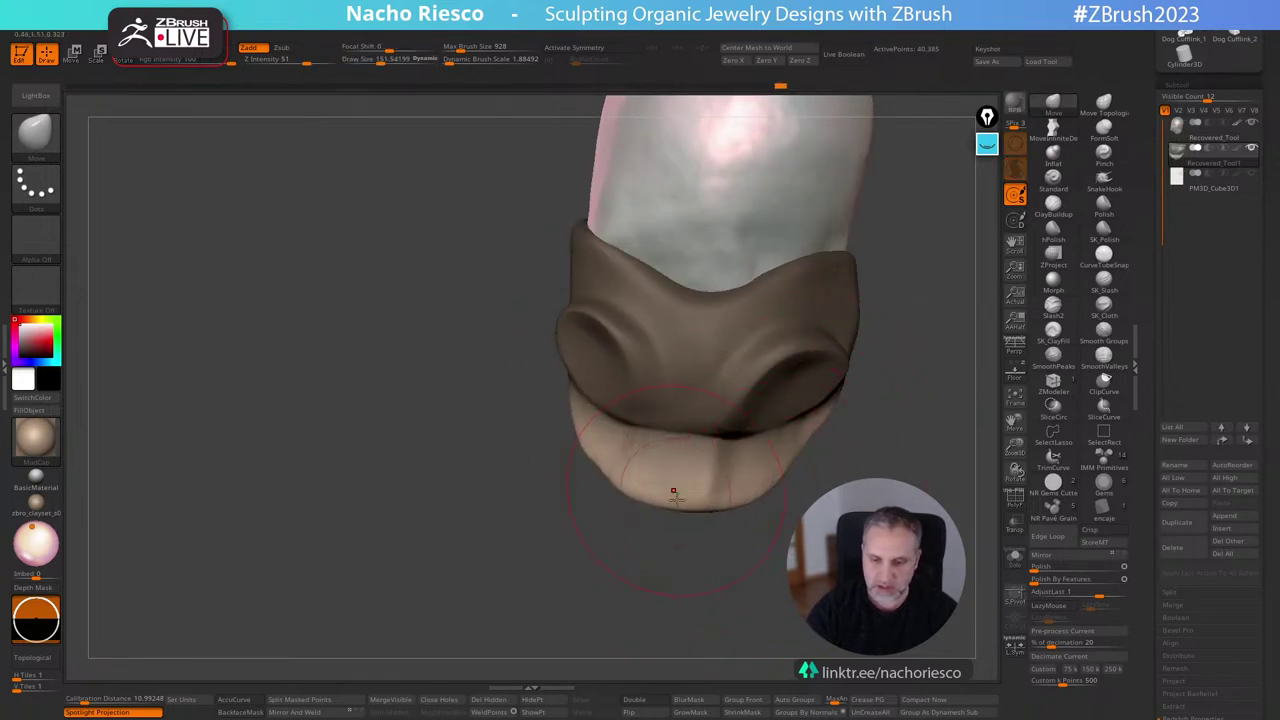
mouse_move(680, 550)
mouse_down()
mouse_move(703, 391)
mouse_move(760, 394)
mouse_move(748, 470)
mouse_up()
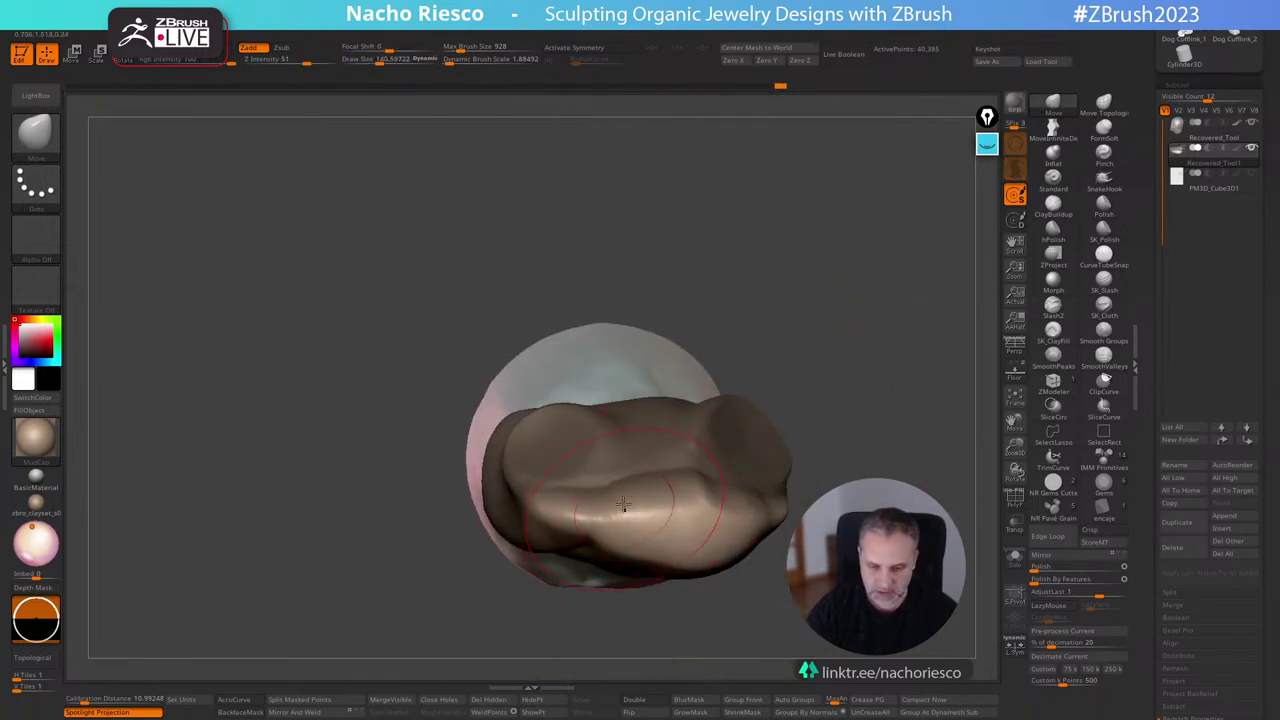
drag(623, 504, 629, 522)
alt+right_drag(650, 525, 635, 443)
drag(586, 460, 580, 480)
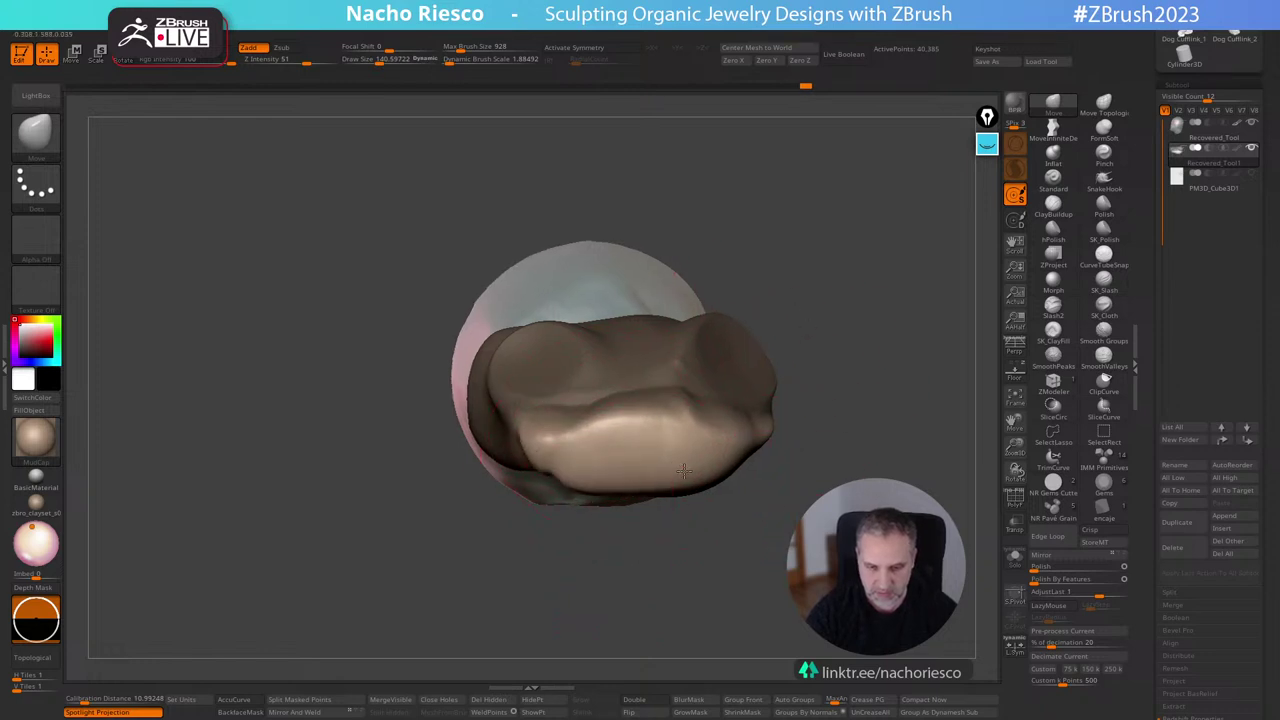
drag(684, 471, 686, 486)
right_drag(690, 488, 630, 486)
mouse_move(708, 463)
mouse_down()
mouse_move(716, 482)
mouse_move(714, 420)
mouse_up()
drag(864, 420, 880, 575)
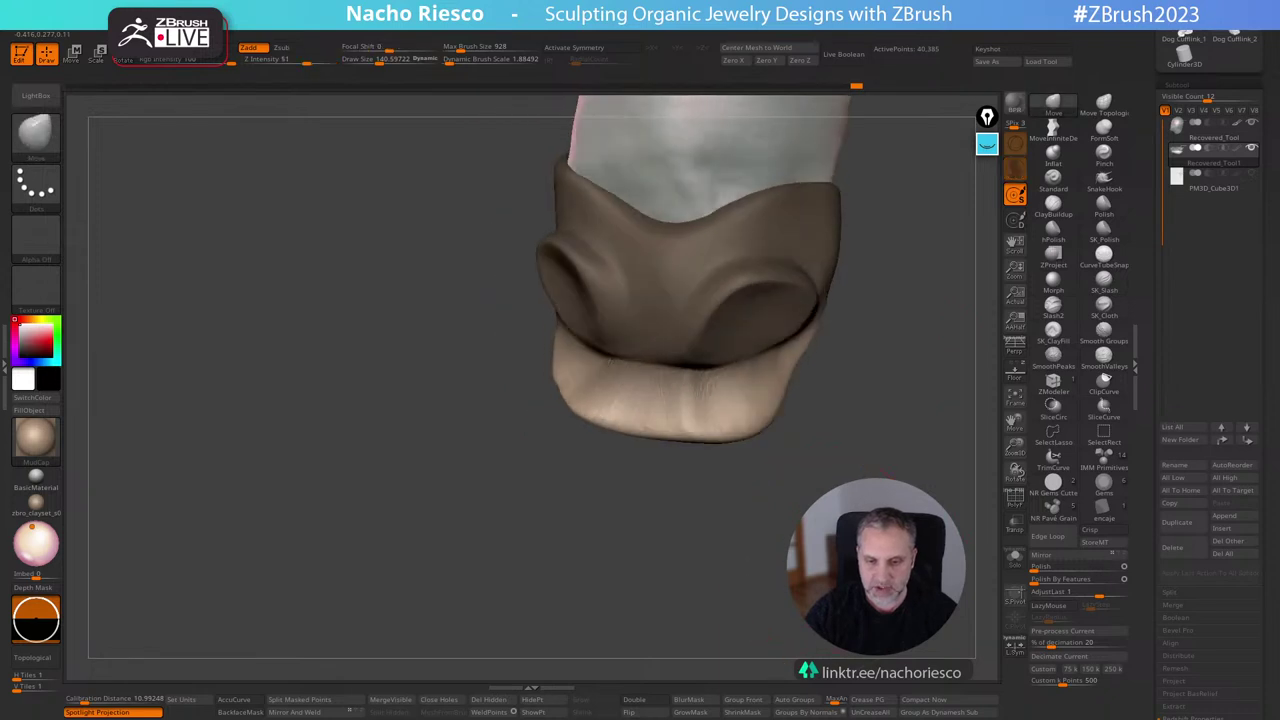
Refine the side and back contours of the lower extension with the Move brush, starting at draw size about 72.
drag(840, 440, 752, 539)
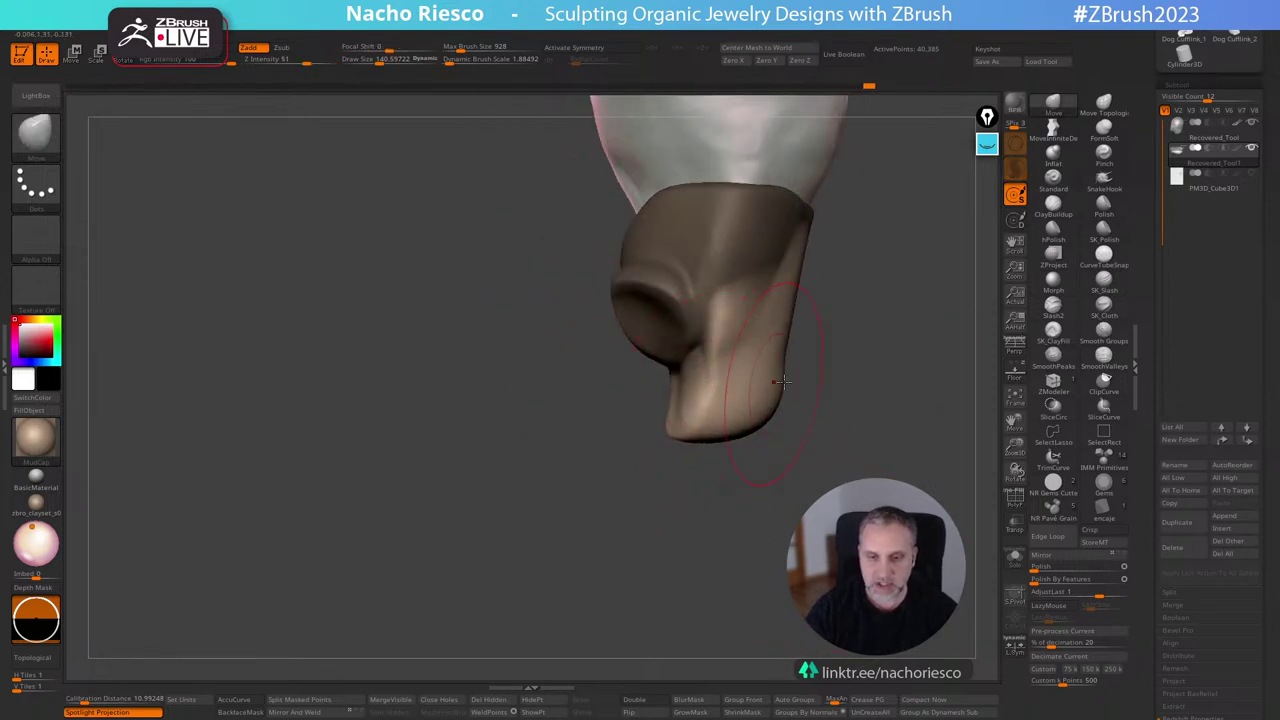
key(s)
drag(719, 366, 709, 366)
drag(816, 366, 837, 386)
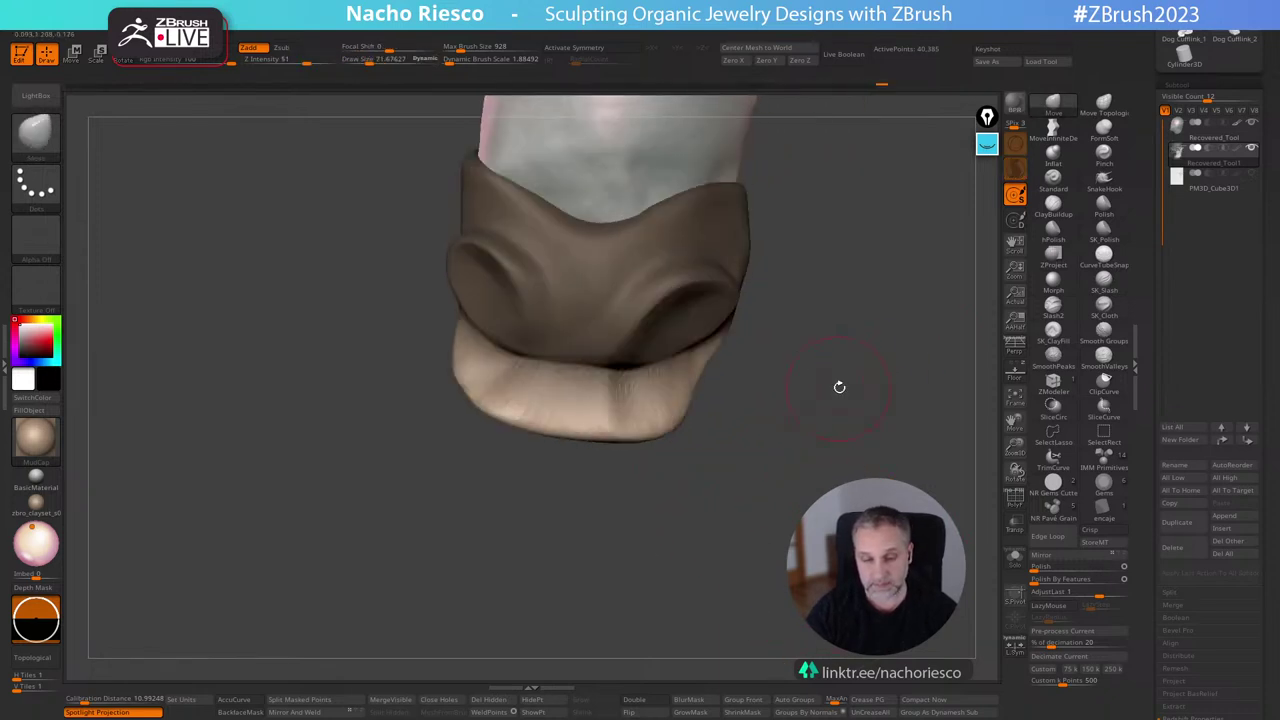
drag(709, 407, 766, 394)
drag(608, 312, 760, 330)
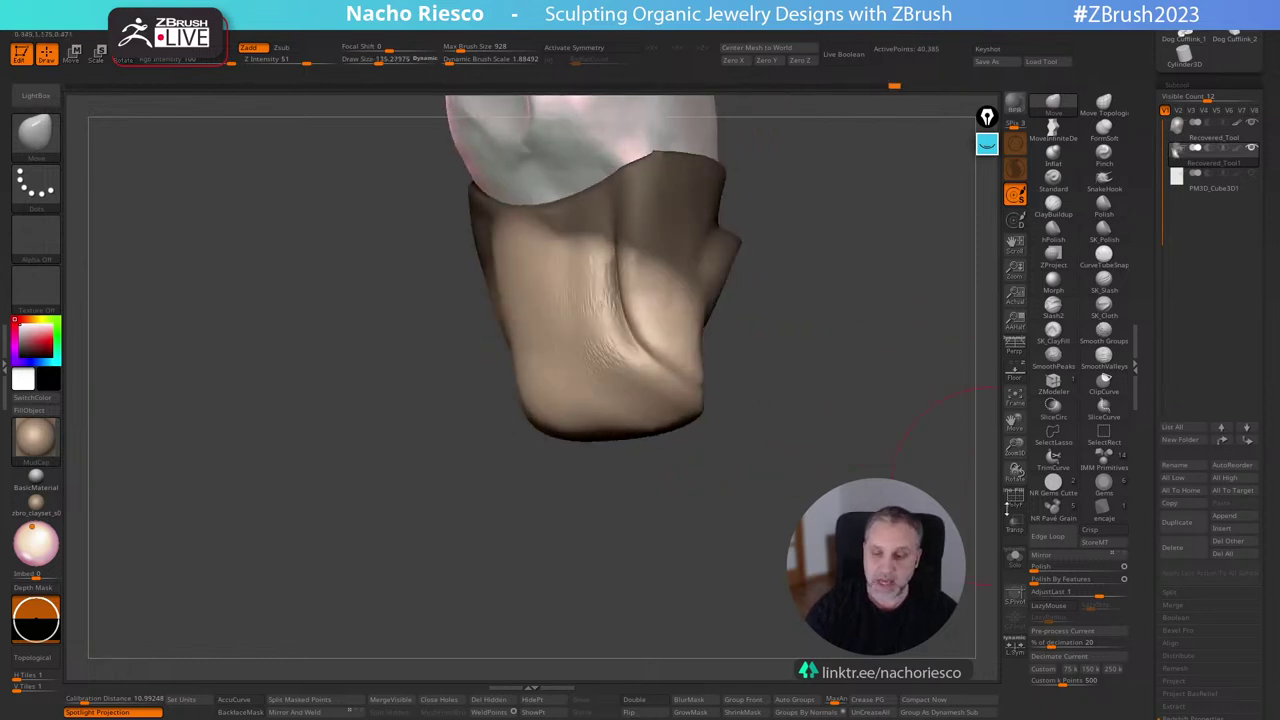
Show the polyframe and smooth the stretched polygons across the back and front of the lower extension.
click(1012, 504)
drag(910, 490, 893, 545)
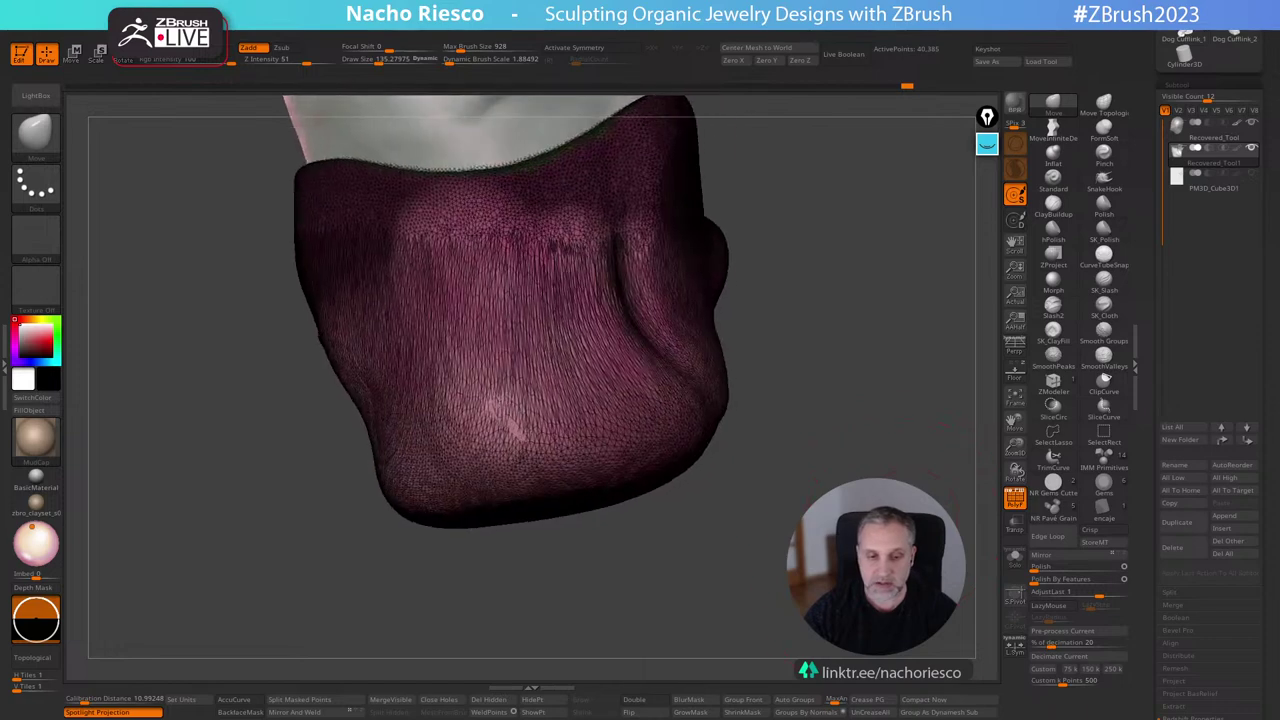
mouse_move(726, 429)
shift+mouse_down()
mouse_move(593, 392)
mouse_move(524, 405)
shift+mouse_up()
mouse_move(423, 301)
shift+mouse_down()
mouse_move(450, 470)
mouse_move(600, 370)
mouse_move(640, 290)
mouse_move(702, 425)
shift+mouse_up()
mouse_move(830, 430)
mouse_down()
mouse_move(690, 450)
mouse_move(610, 480)
mouse_up()
mouse_move(726, 497)
shift+mouse_down()
mouse_move(610, 425)
mouse_move(795, 478)
mouse_move(600, 448)
shift+mouse_up()
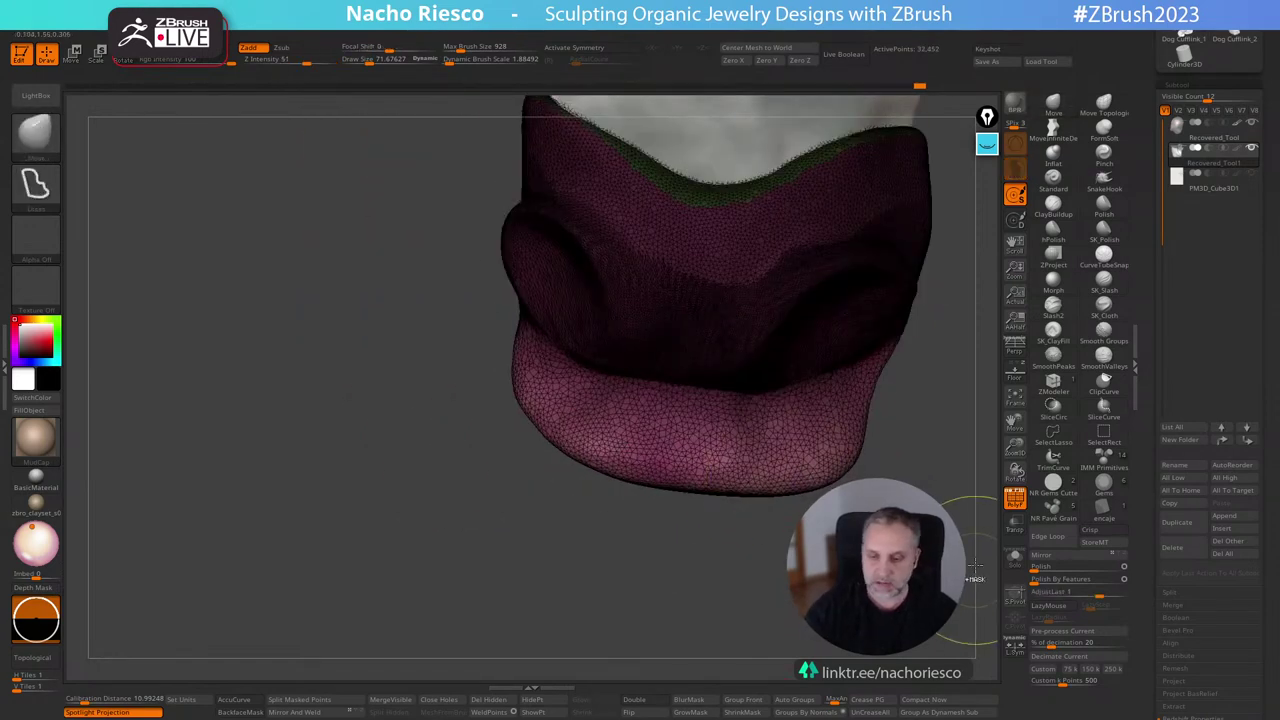
Clear the mask, smooth the seam between the sockets and the lower extension, and hide the polyframe.
ctrl+drag(895, 580, 855, 545)
mouse_move(575, 362)
shift+mouse_down()
mouse_move(700, 408)
mouse_move(820, 380)
shift+mouse_up()
click(1017, 495)
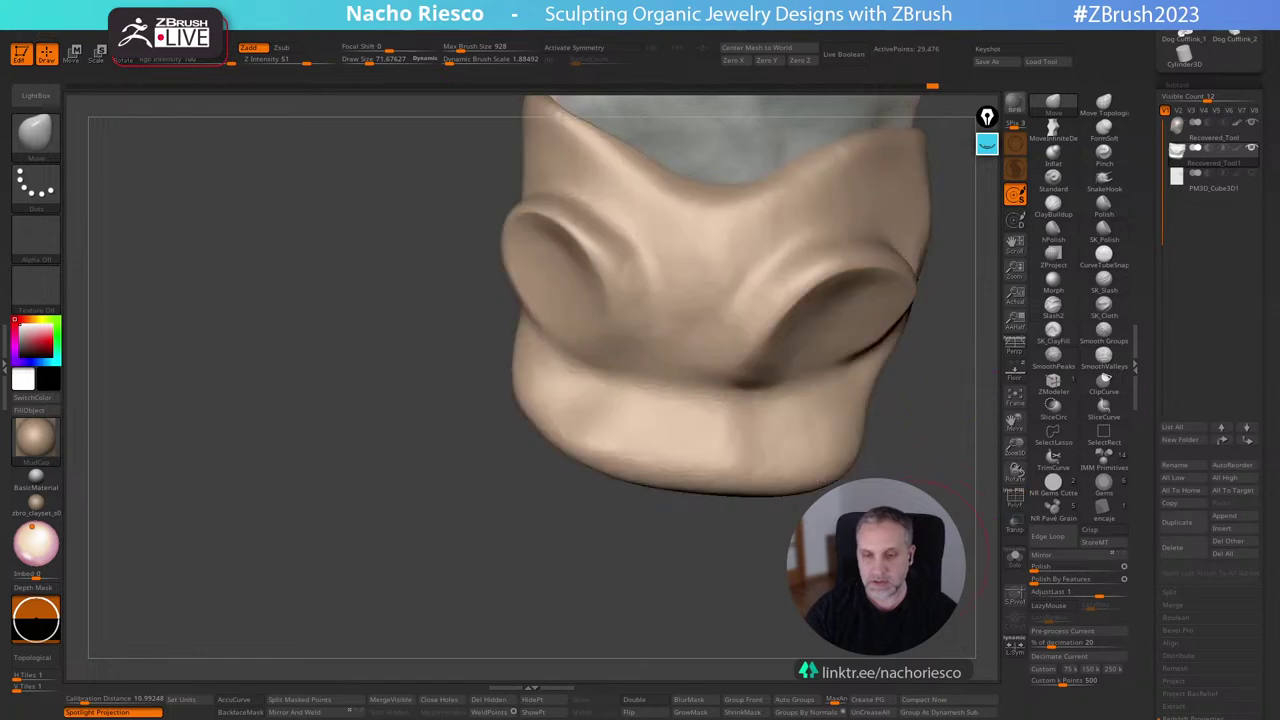
Carve curved grooves inside one eye socket with the ClayBuildup brush, alpha off, at draw size about 18.
alt+drag(925, 470, 842, 618)
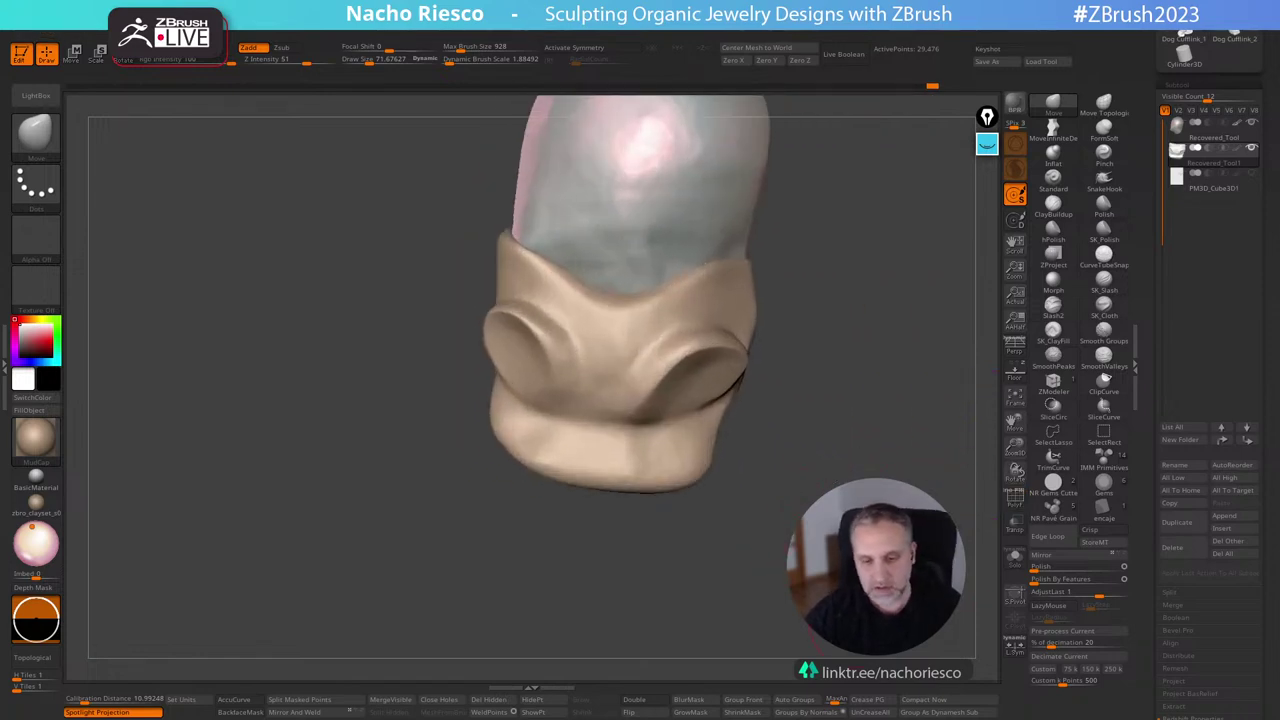
drag(850, 450, 862, 350)
drag(810, 512, 775, 610)
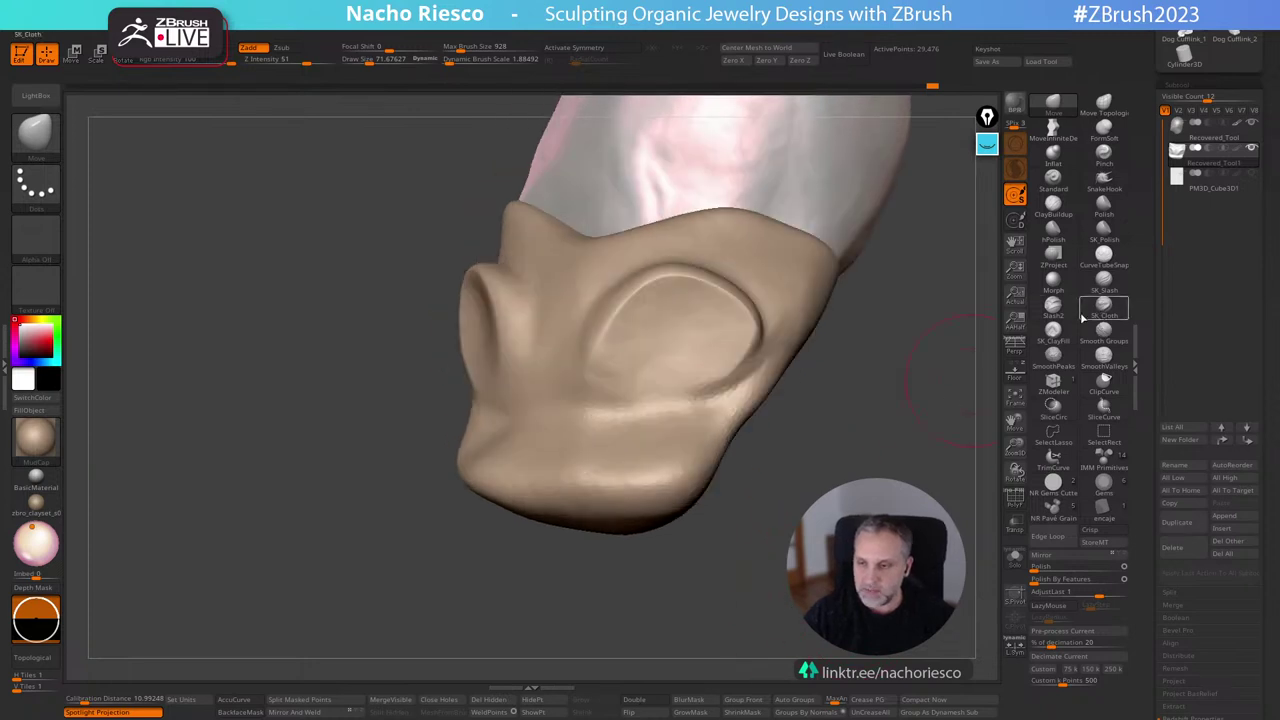
click(1053, 208)
key(s)
drag(678, 361, 621, 373)
click(38, 240)
click(135, 298)
key(s)
key(s)
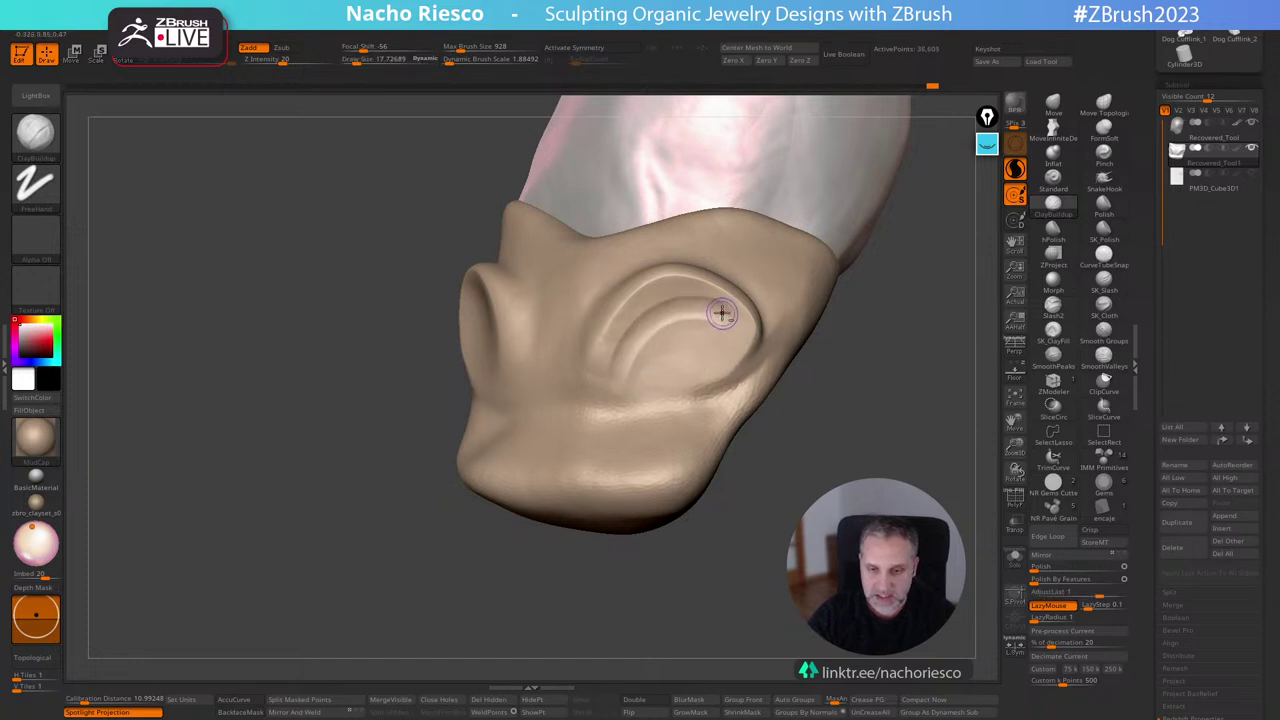
mouse_move(665, 375)
mouse_down()
mouse_move(677, 294)
mouse_move(626, 380)
mouse_move(700, 310)
mouse_move(716, 345)
mouse_up()
Carve matching curved grooves inside the opposite eye socket with the ClayBuildup brush at draw size about 18.
mouse_move(844, 398)
mouse_down()
mouse_move(848, 423)
mouse_move(648, 347)
mouse_up()
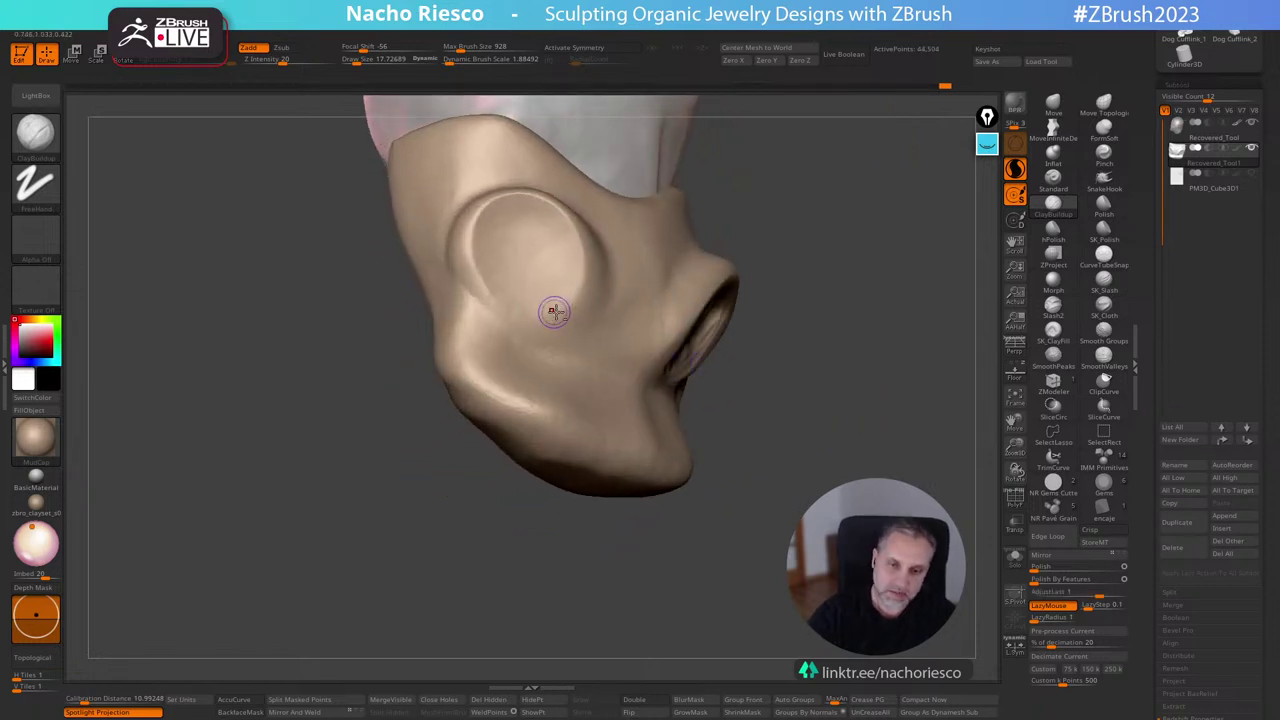
mouse_move(555, 311)
mouse_down()
mouse_move(545, 238)
mouse_move(500, 214)
mouse_move(496, 280)
mouse_up()
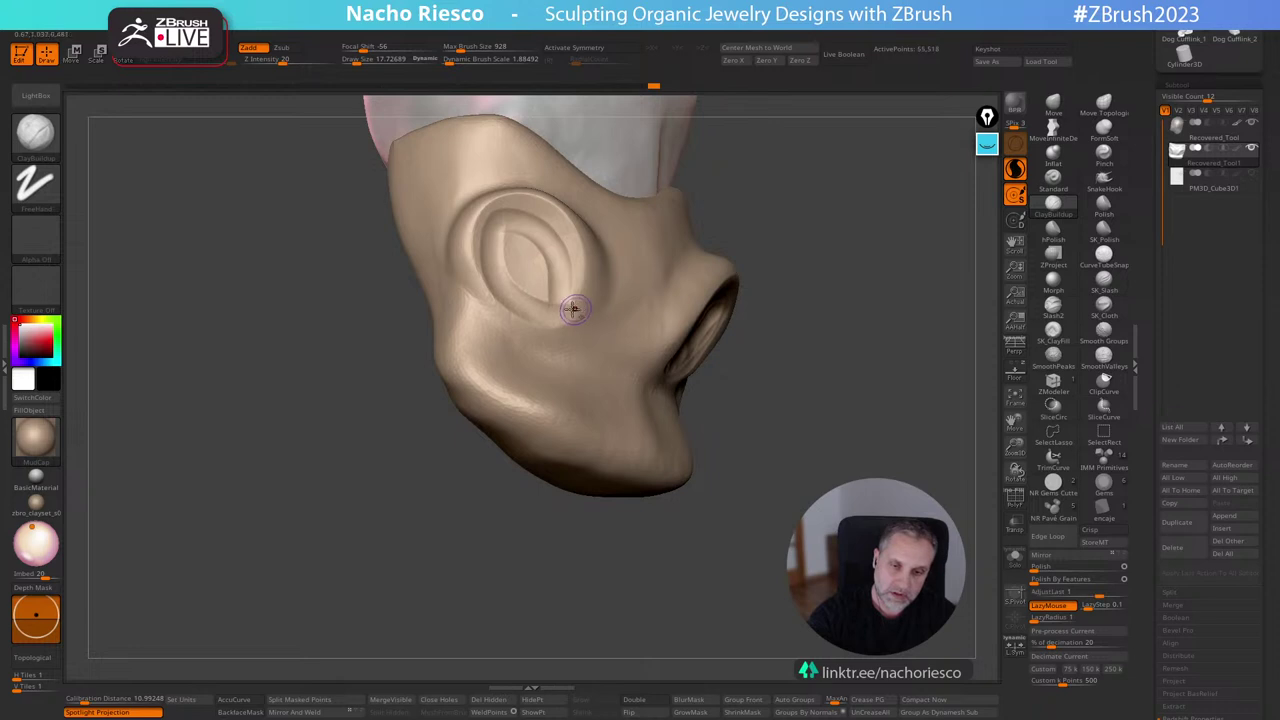
mouse_move(524, 226)
mouse_down()
mouse_move(556, 286)
mouse_move(534, 284)
mouse_move(549, 305)
mouse_move(557, 263)
mouse_up()
drag(800, 400, 620, 440)
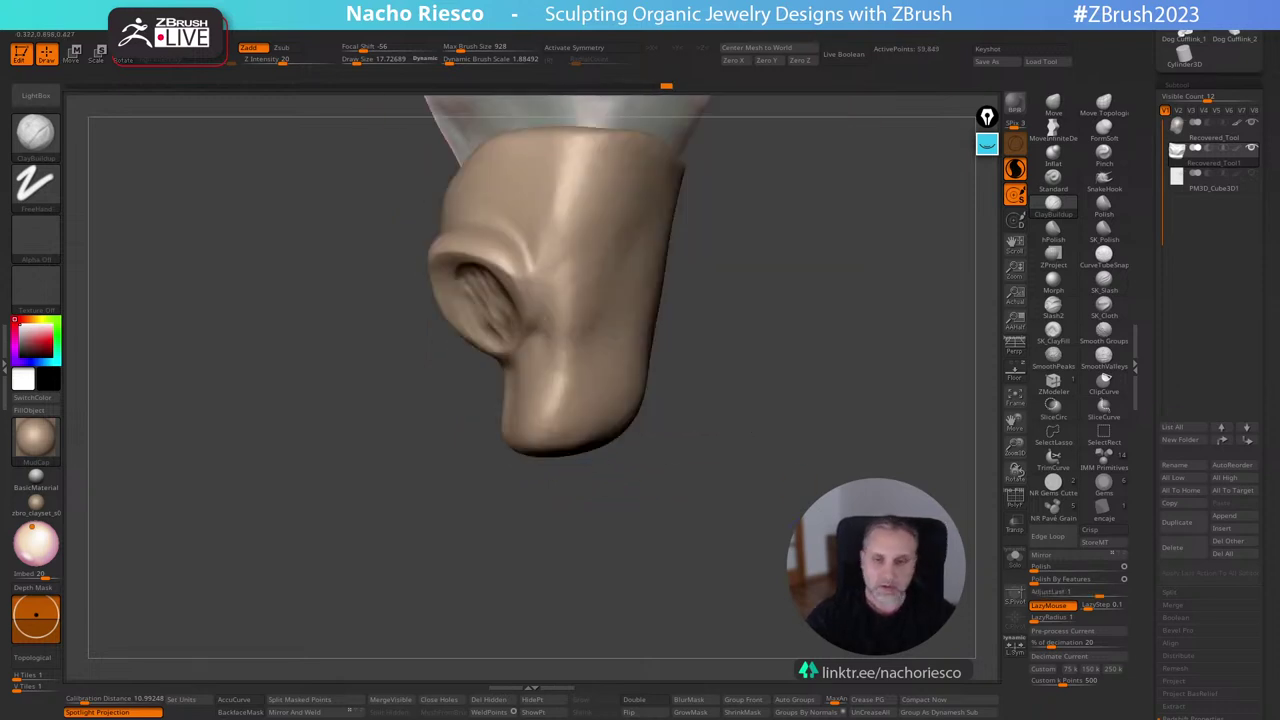
Sculpt the brow area above one eye socket with the ClayBuildup brush at draw size about 44.
alt+drag(780, 440, 760, 350)
drag(740, 430, 880, 425)
alt+drag(875, 480, 885, 560)
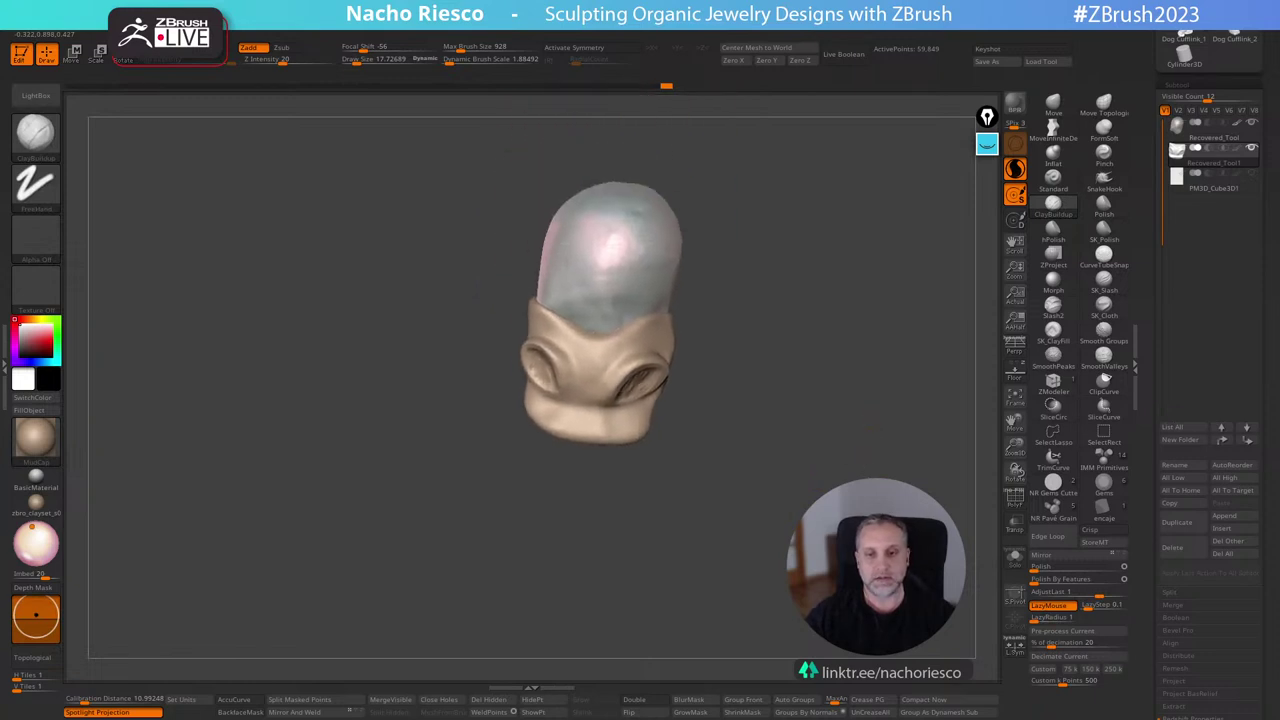
alt+drag(850, 300, 920, 405)
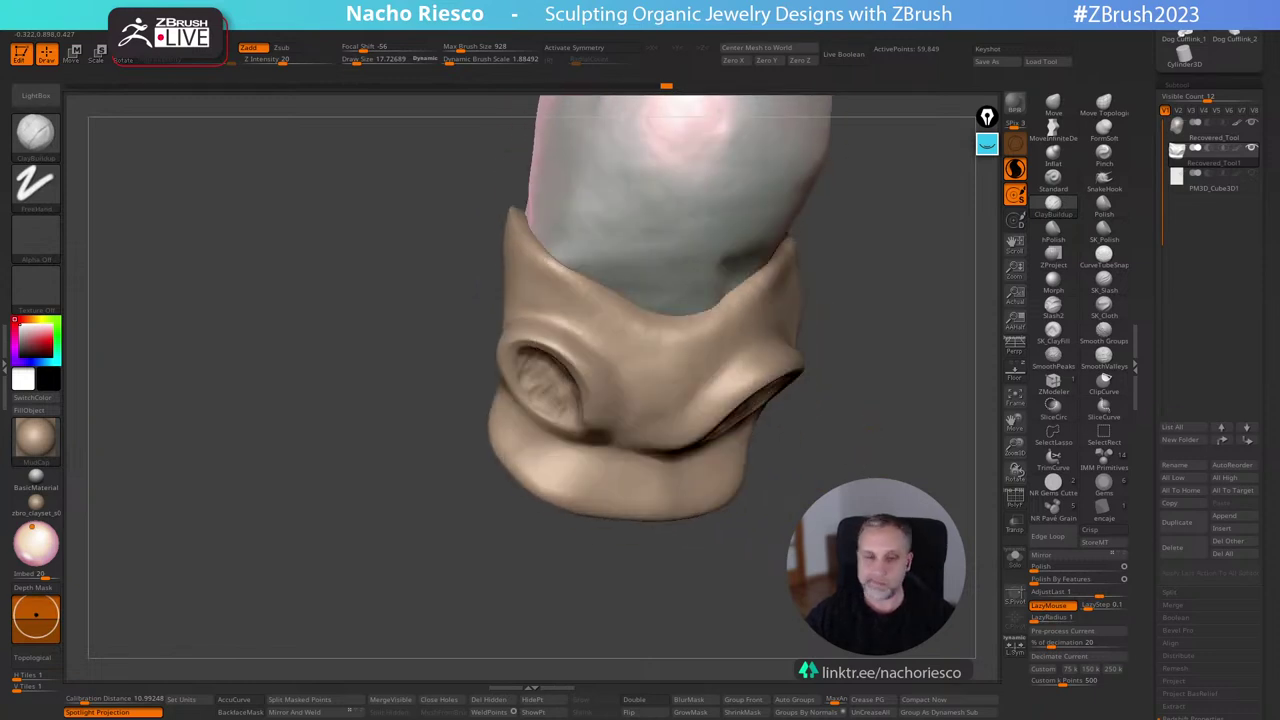
drag(680, 465, 735, 455)
key(s)
drag(517, 319, 526, 318)
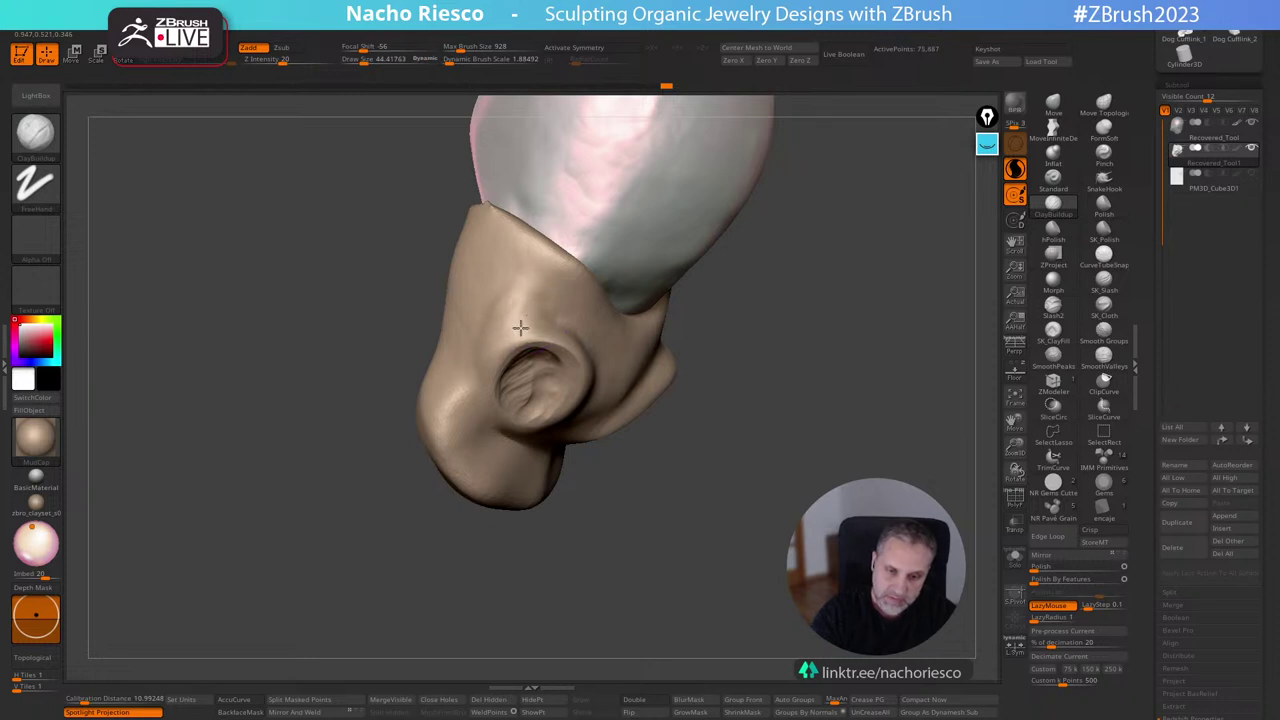
drag(540, 321, 527, 273)
mouse_move(581, 252)
right_down()
mouse_move(809, 297)
mouse_move(615, 322)
right_up()
drag(542, 316, 567, 337)
Sculpt the brow area above the other eye socket with the ClayBuildup brush at draw size about 44.
mouse_move(868, 426)
mouse_down()
mouse_move(775, 372)
mouse_move(770, 343)
mouse_move(798, 345)
mouse_up()
drag(880, 342, 778, 338)
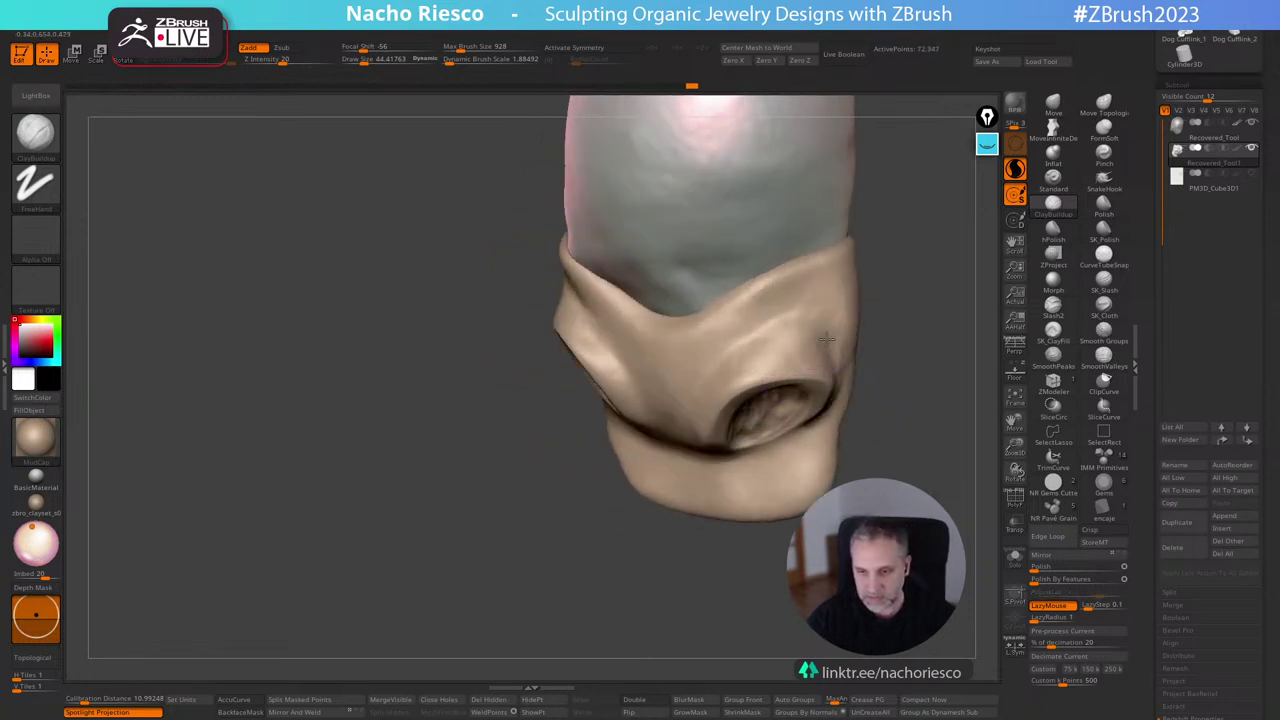
drag(827, 339, 800, 308)
mouse_move(903, 257)
mouse_down()
mouse_move(923, 257)
mouse_move(923, 374)
mouse_move(944, 293)
mouse_up()
mouse_move(929, 363)
alt+mouse_down()
mouse_move(938, 343)
mouse_move(863, 380)
mouse_move(857, 414)
mouse_move(817, 440)
alt+mouse_up()
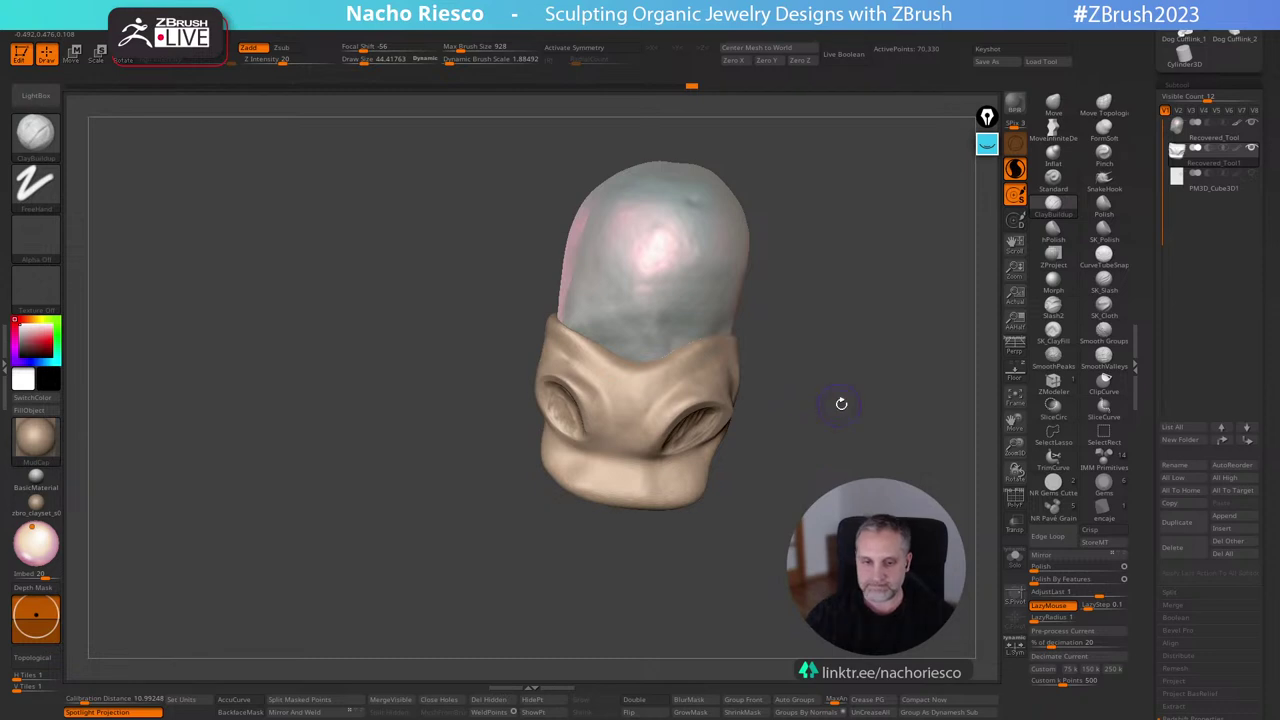
Reset the gizmo orientation on the socket piece and move the piece down by about 0.12, away from the dome.
drag(841, 403, 742, 400)
key(w)
alt+click(659, 334)
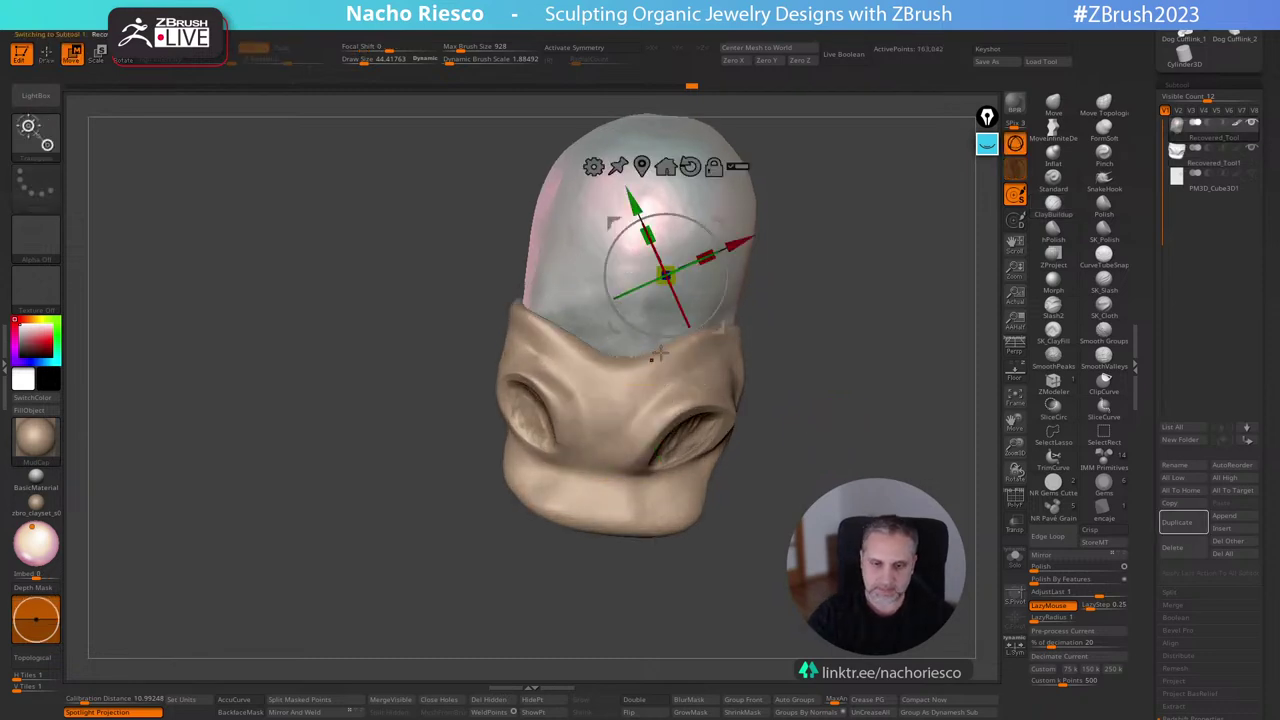
click(666, 167)
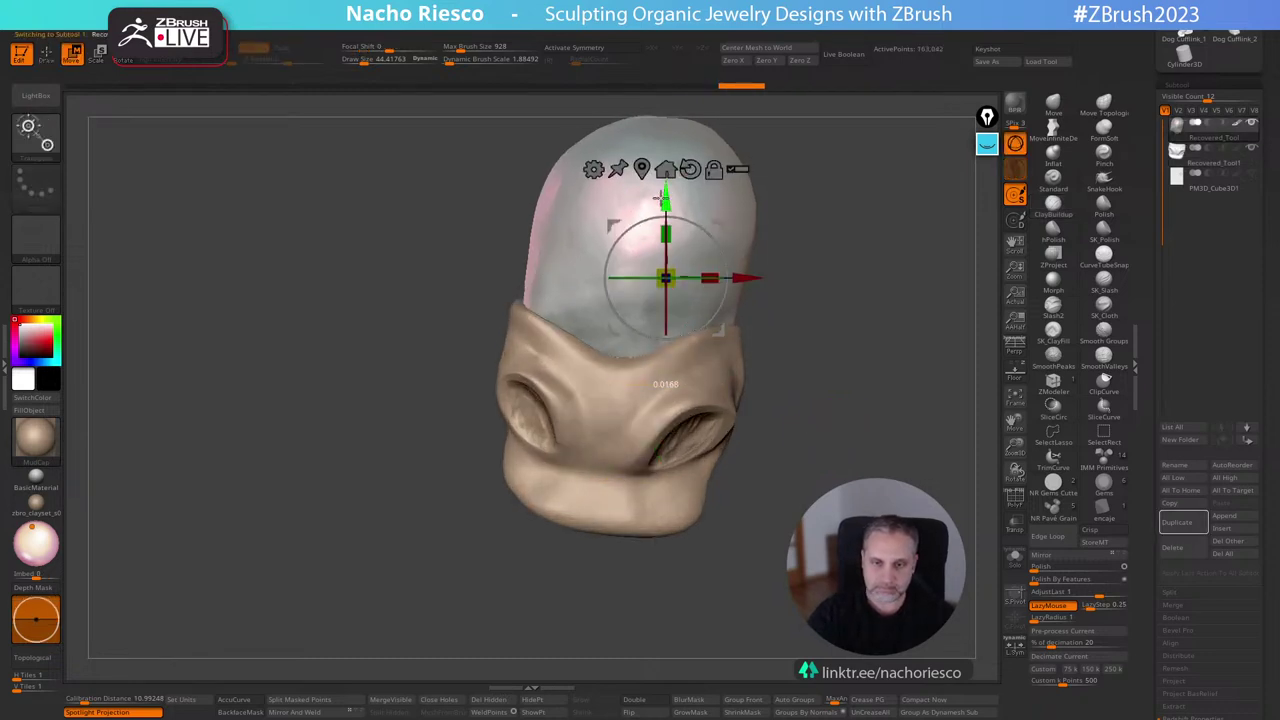
click(1203, 147)
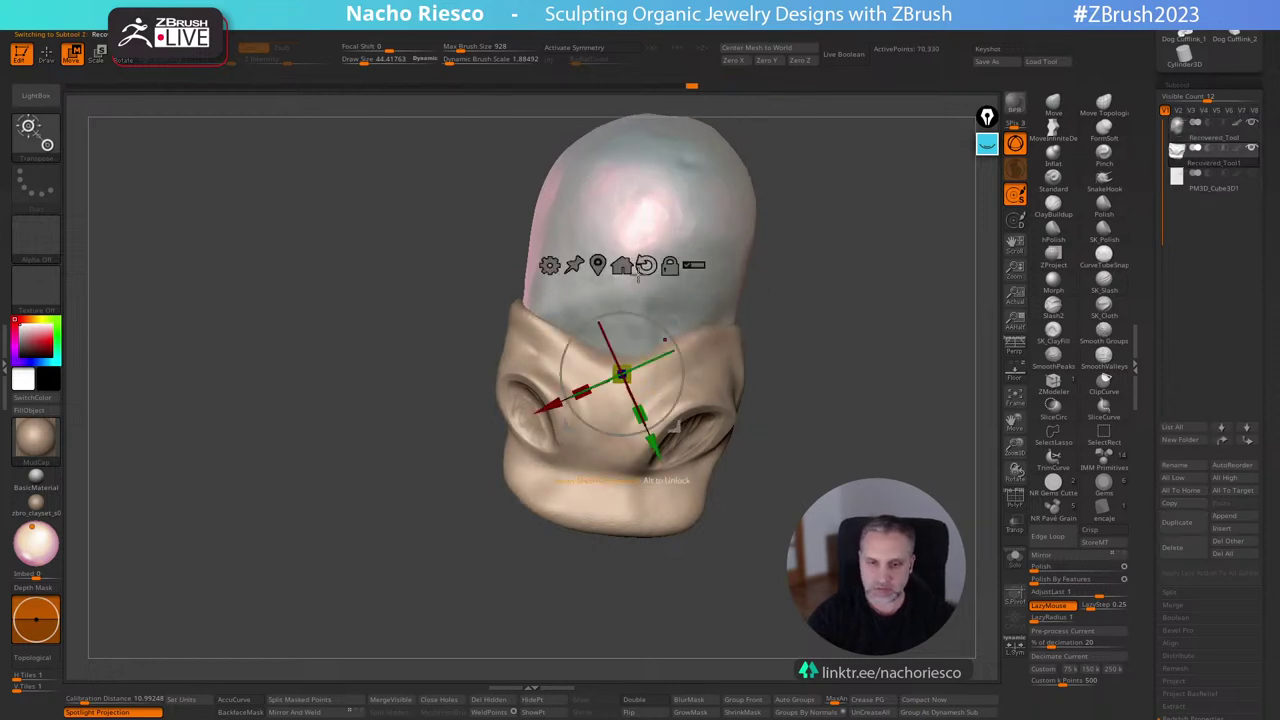
alt+click(646, 266)
alt+drag(669, 337, 676, 346)
drag(633, 296, 630, 315)
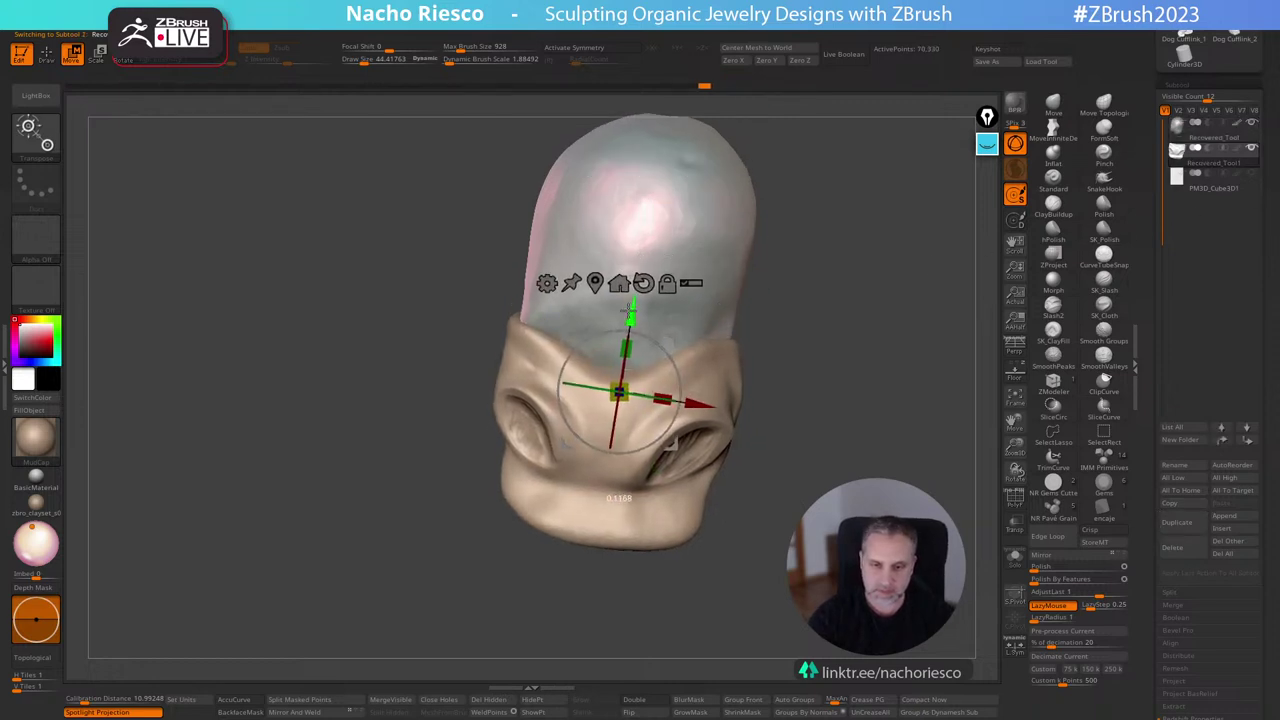
Scale the socket piece down uniformly to about 0.89 with the gizmo and return to sculpting.
drag(622, 398, 606, 407)
mouse_move(708, 397)
right_down()
mouse_move(708, 345)
mouse_move(708, 397)
right_up()
drag(624, 398, 618, 393)
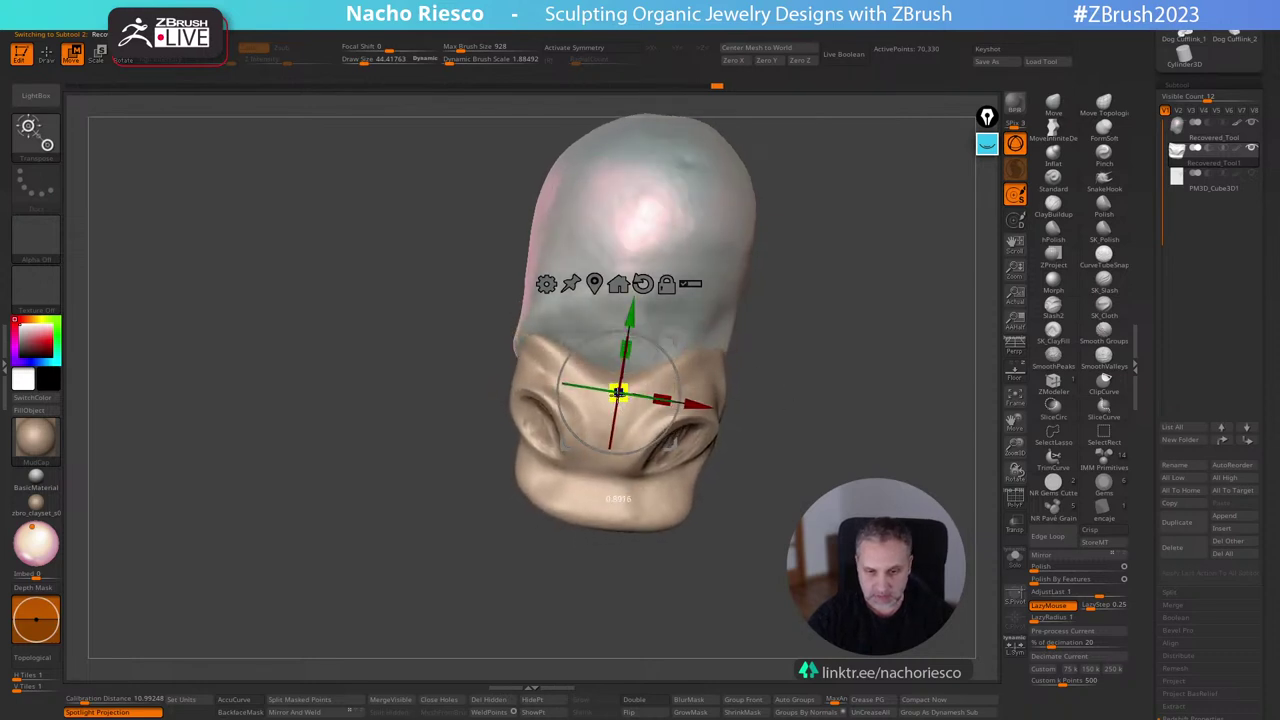
key(q)
mouse_move(846, 347)
right_down()
mouse_move(838, 420)
mouse_move(845, 350)
right_up()
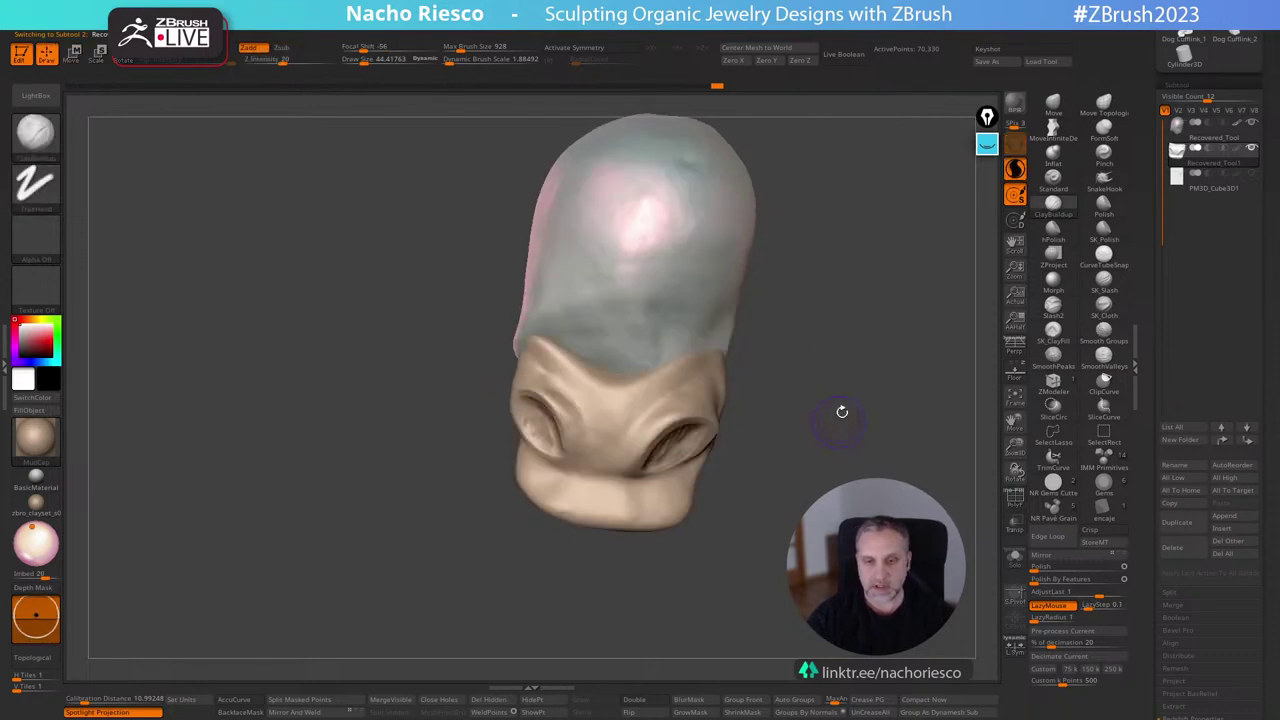
Pull the upper corners of the socket piece outward and adjust its front edge with the Move brush at draw sizes about 120 and 96.
click(1053, 102)
key(s)
drag(543, 354, 510, 336)
key(s)
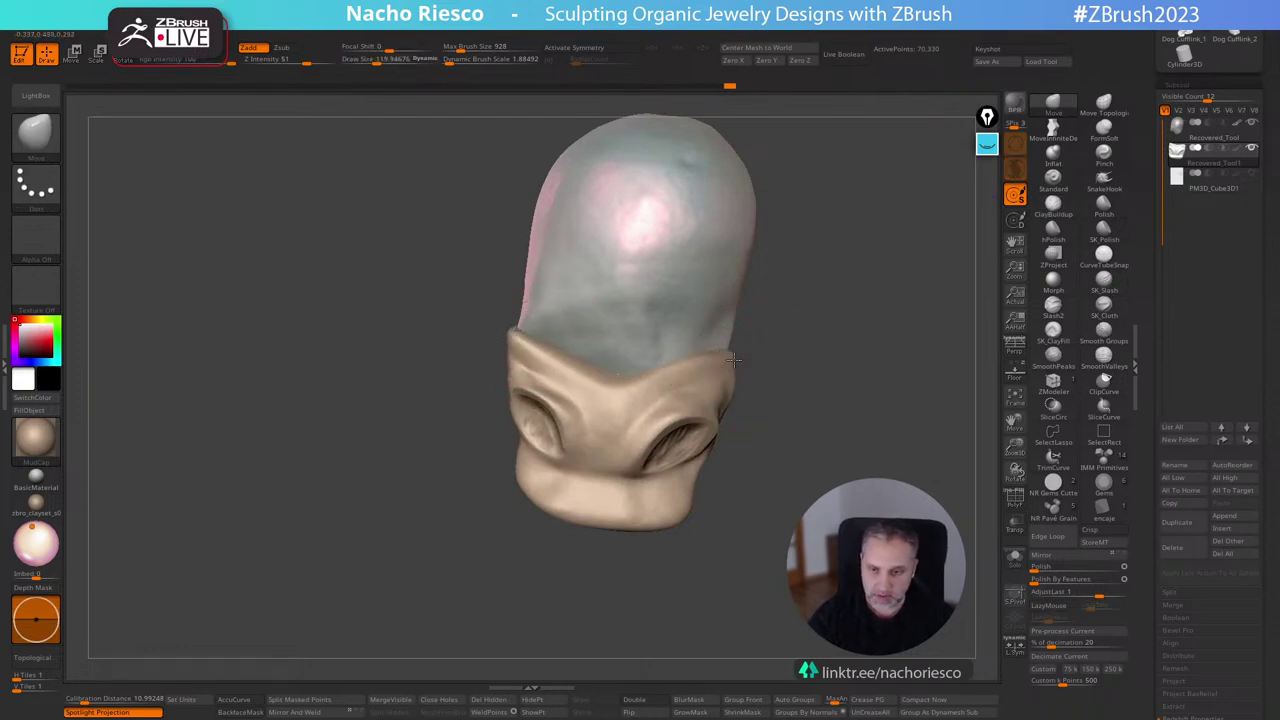
drag(780, 354, 780, 452)
key(s)
drag(668, 402, 670, 388)
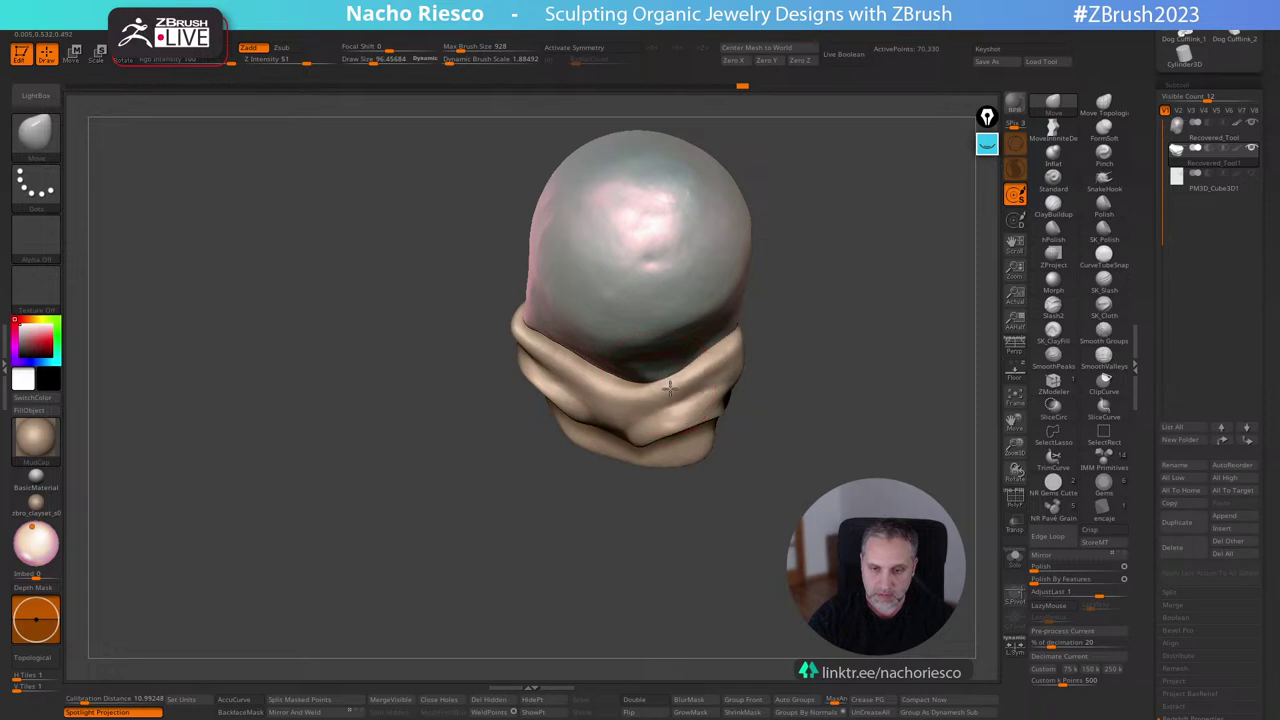
Reshape the socket piece's upper rim around the dome from above with the Move brush, starting at draw size about 141.
drag(586, 490, 654, 574)
key(s)
drag(558, 310, 560, 284)
drag(520, 425, 588, 462)
drag(616, 242, 614, 234)
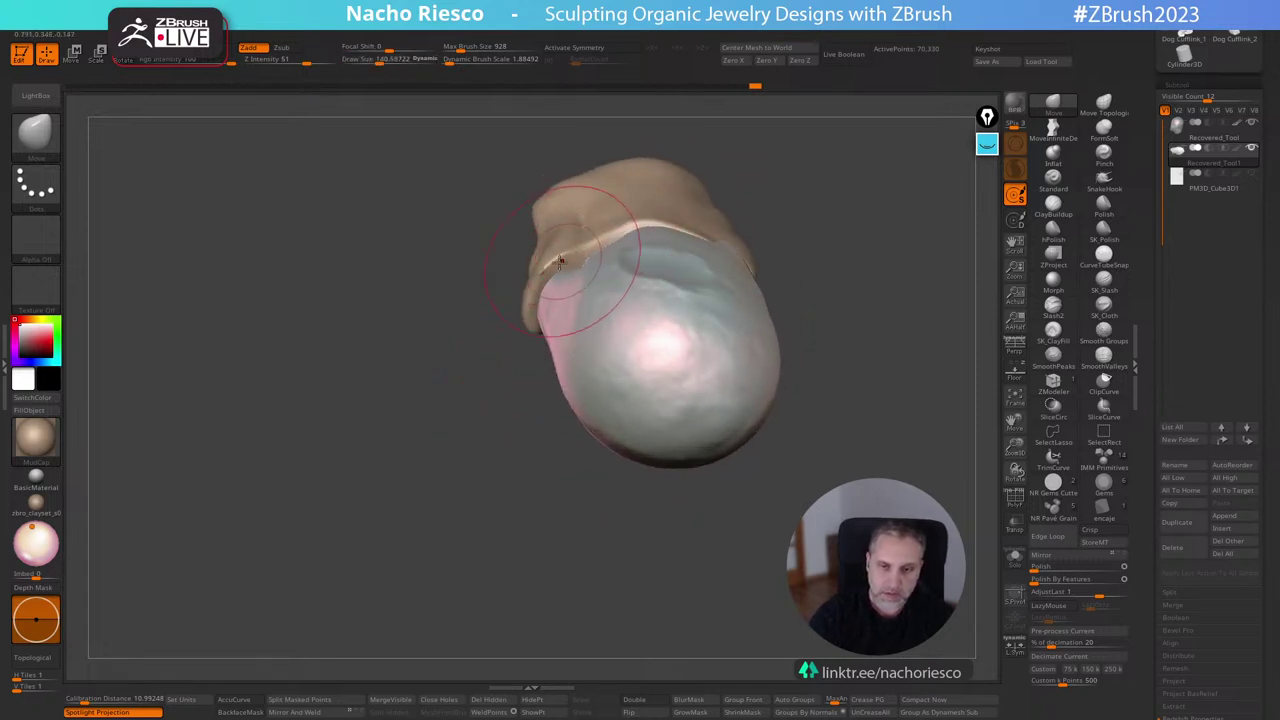
key(s)
mouse_move(562, 268)
mouse_down()
mouse_move(606, 236)
mouse_move(692, 236)
mouse_up()
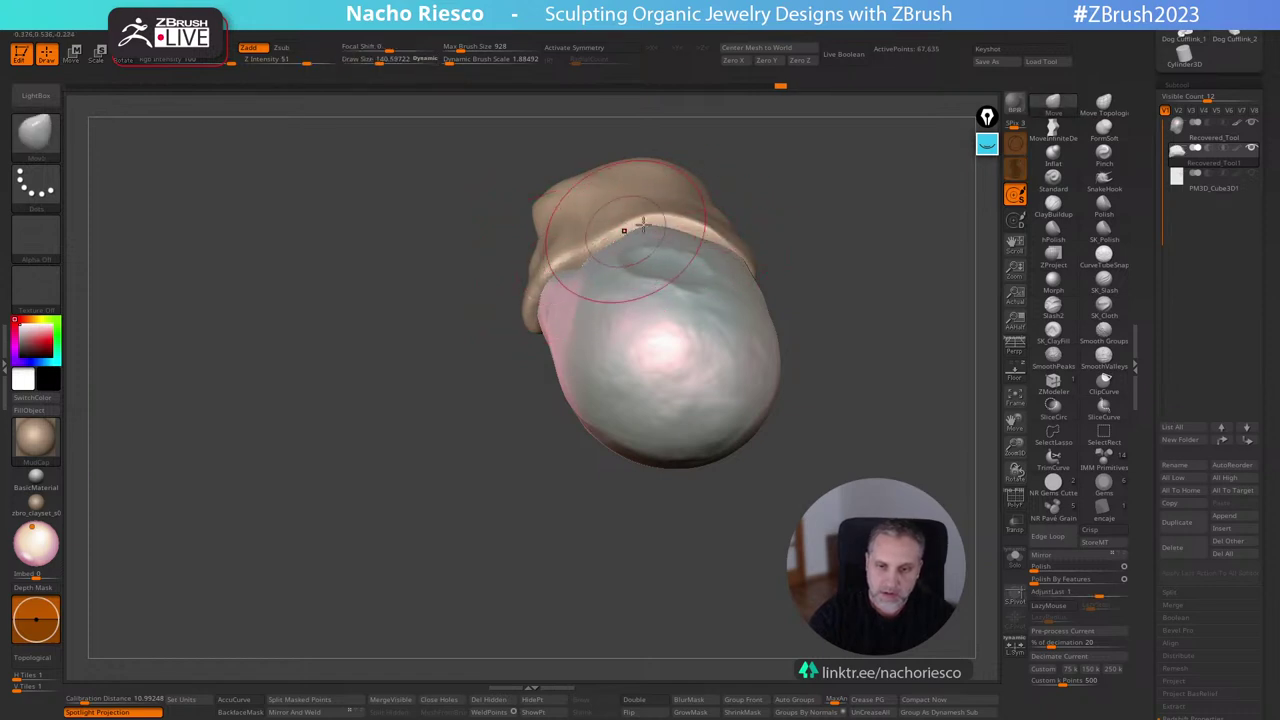
mouse_move(872, 385)
mouse_down()
mouse_move(886, 249)
mouse_move(880, 342)
mouse_move(813, 442)
mouse_move(815, 363)
mouse_move(812, 377)
mouse_move(786, 334)
mouse_up()
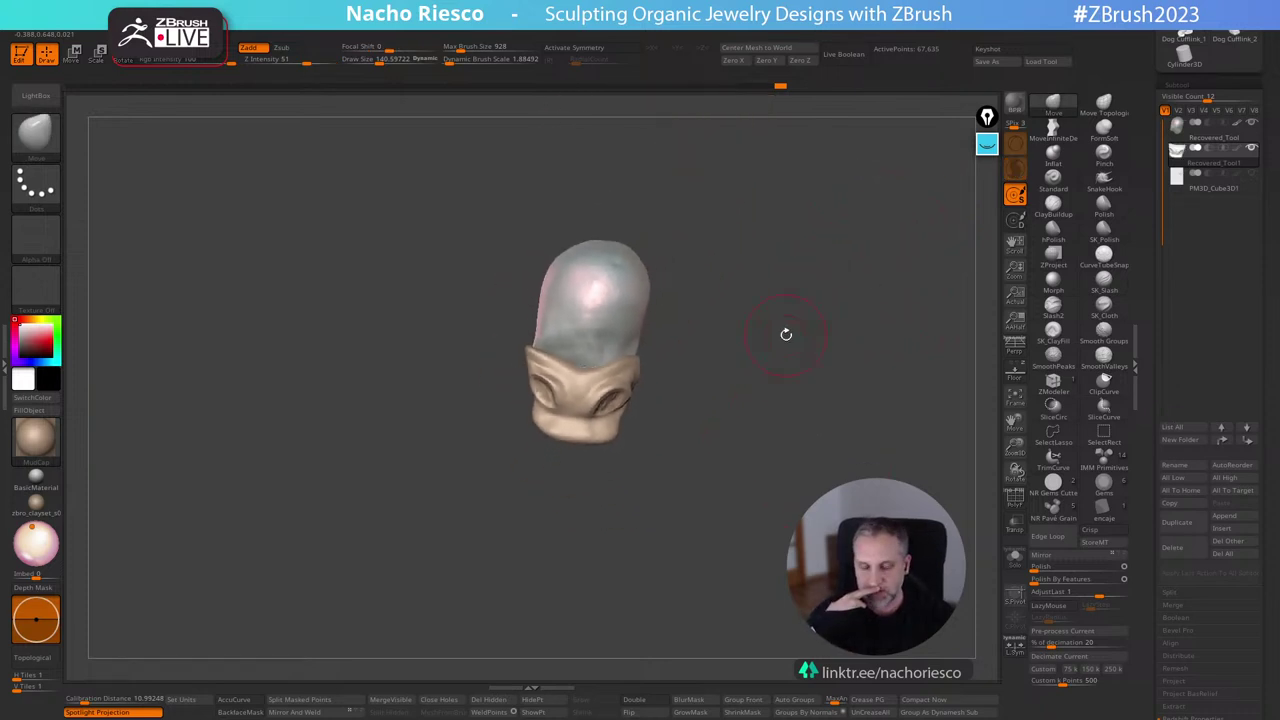
Refine the front upper edge and corner of the socket piece with the Move brush, starting at draw size about 80.
alt+drag(796, 397, 792, 482)
key(s)
drag(590, 385, 577, 385)
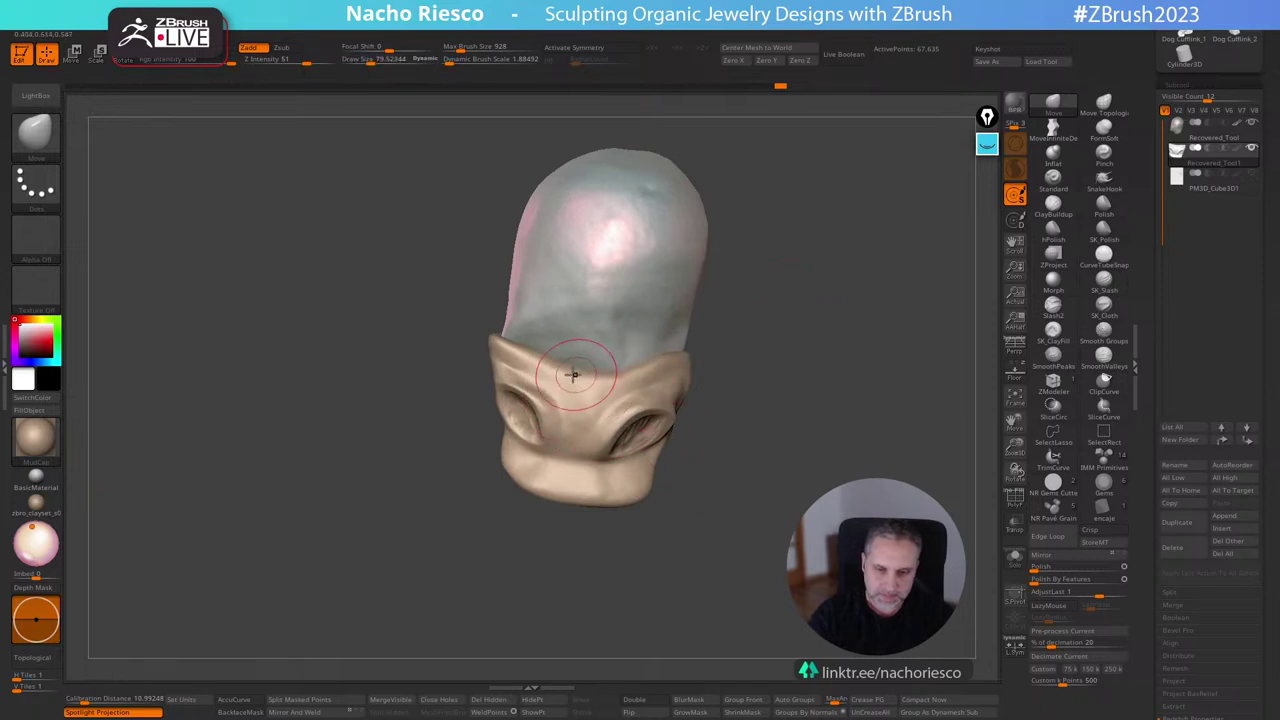
drag(498, 333, 499, 334)
key(s)
drag(513, 382, 493, 412)
drag(494, 333, 495, 332)
Adjust the upper contour of the socket piece from the side with the Move brush at draw size about 125.
key(s)
drag(671, 363, 574, 367)
drag(736, 334, 684, 335)
key(s)
drag(612, 366, 615, 366)
drag(769, 303, 700, 308)
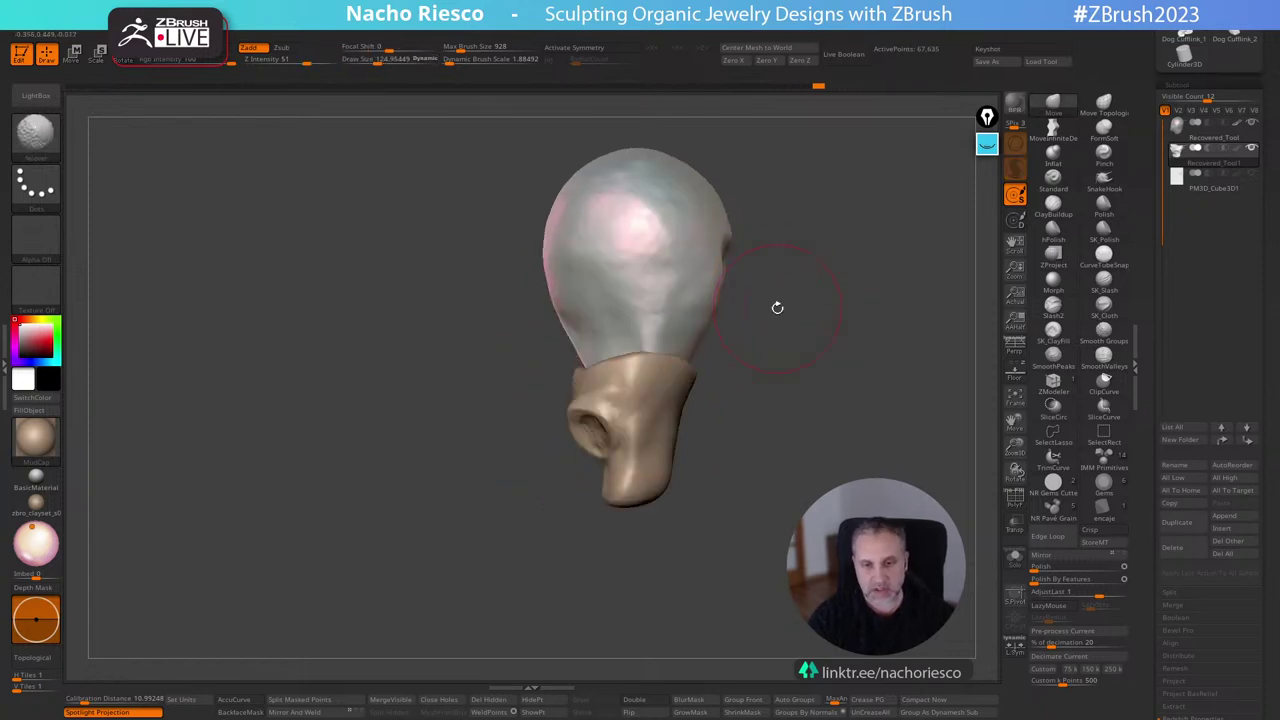
Measure the thickness of the socket piece's upper rim with the Transpose line, then return to sculpting and frame the model.
mouse_move(778, 309)
mouse_down()
mouse_move(826, 346)
mouse_move(838, 312)
mouse_move(802, 400)
mouse_move(811, 503)
mouse_move(840, 570)
mouse_up()
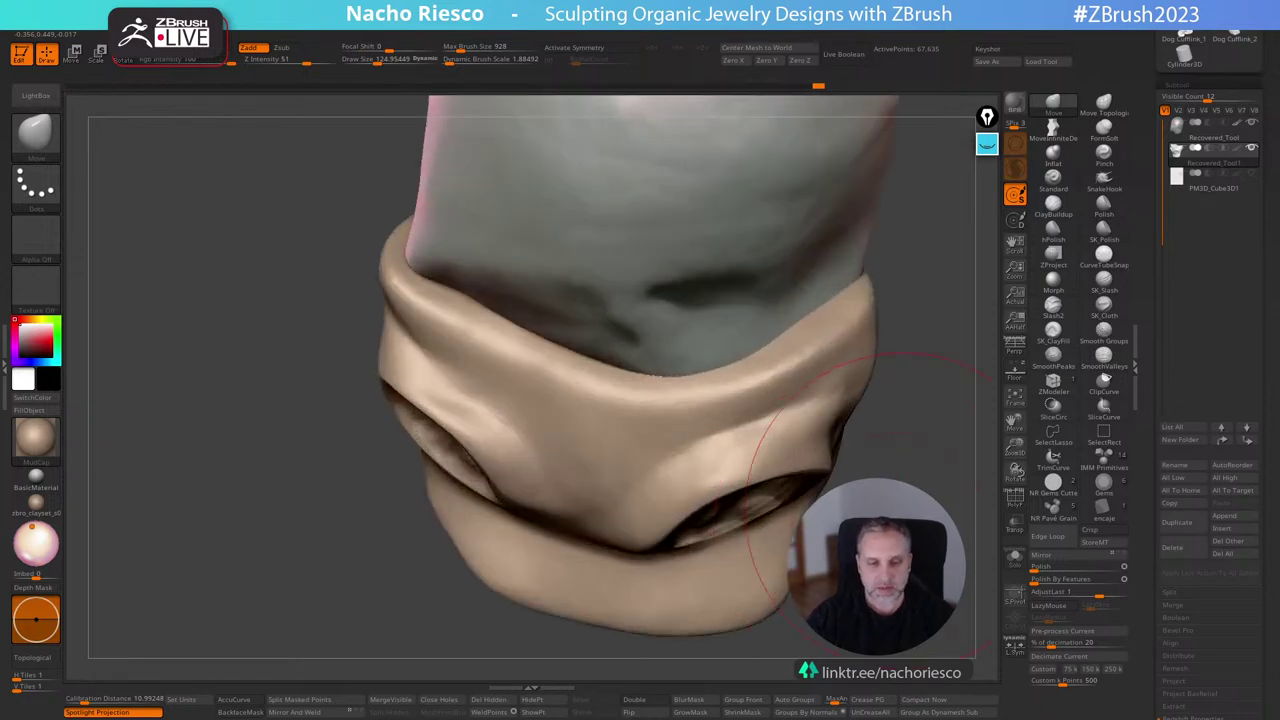
drag(862, 470, 835, 530)
key(w)
drag(577, 502, 558, 608)
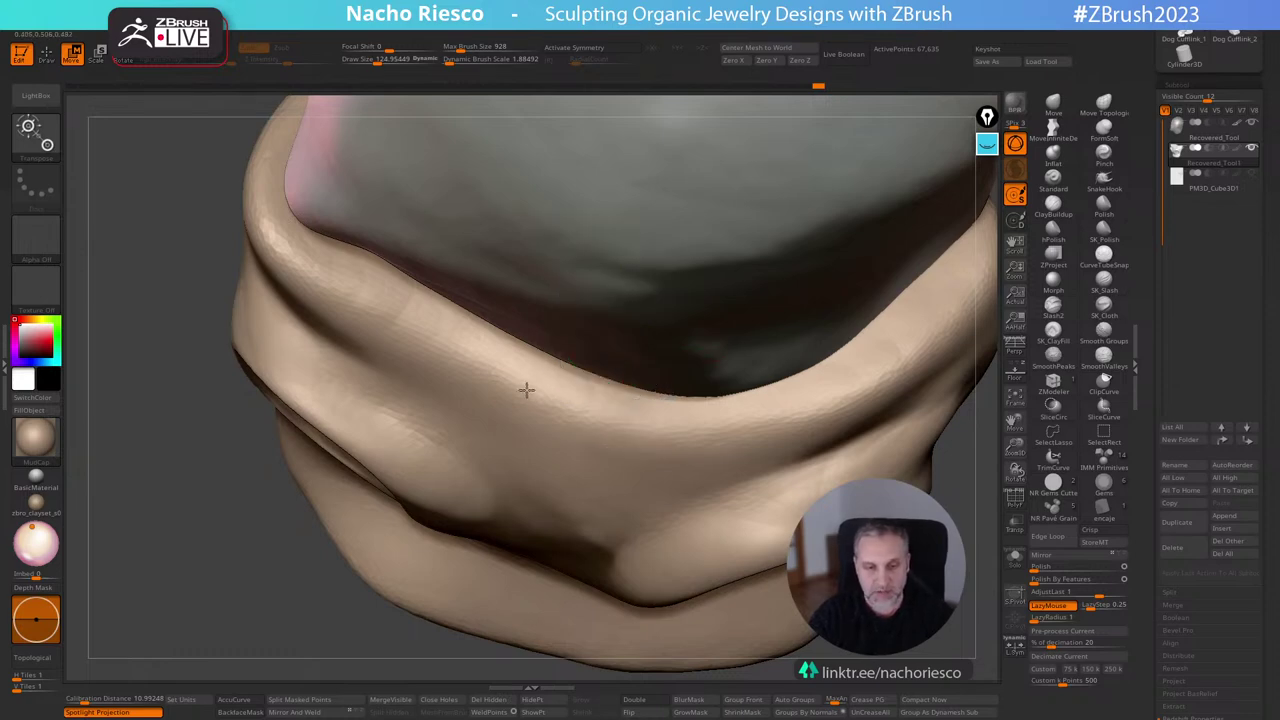
key(y)
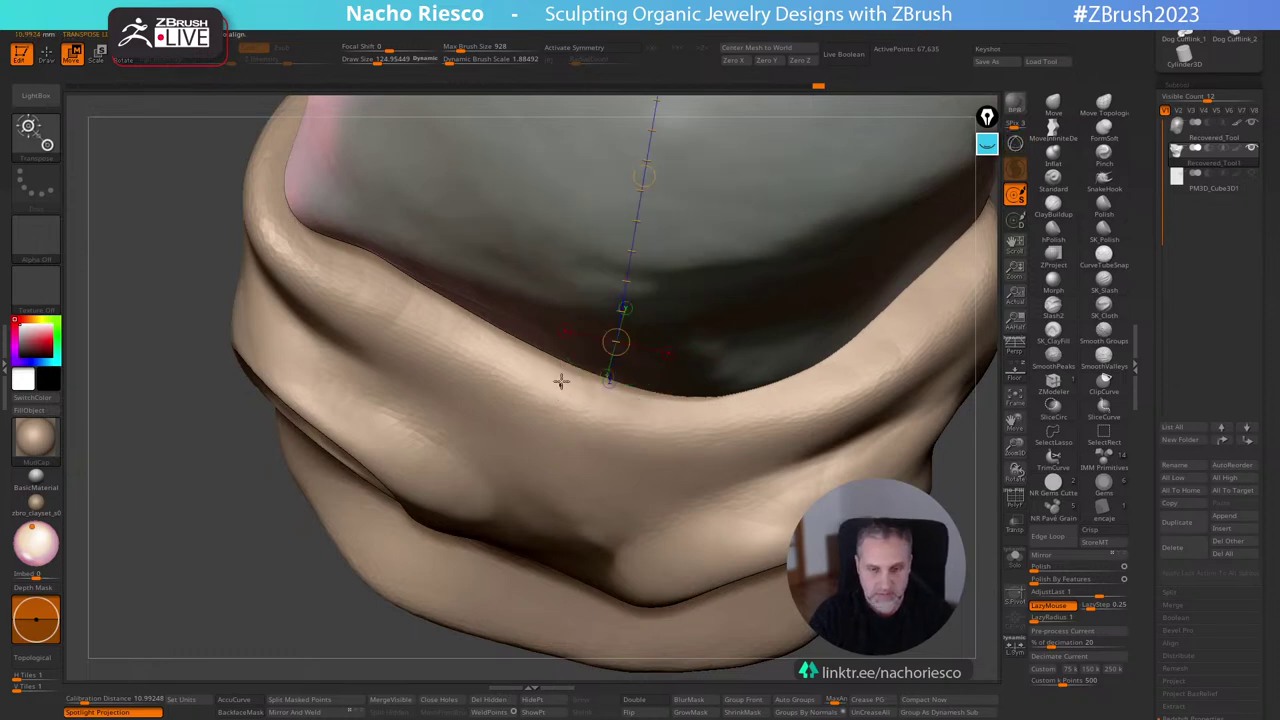
drag(561, 381, 545, 400)
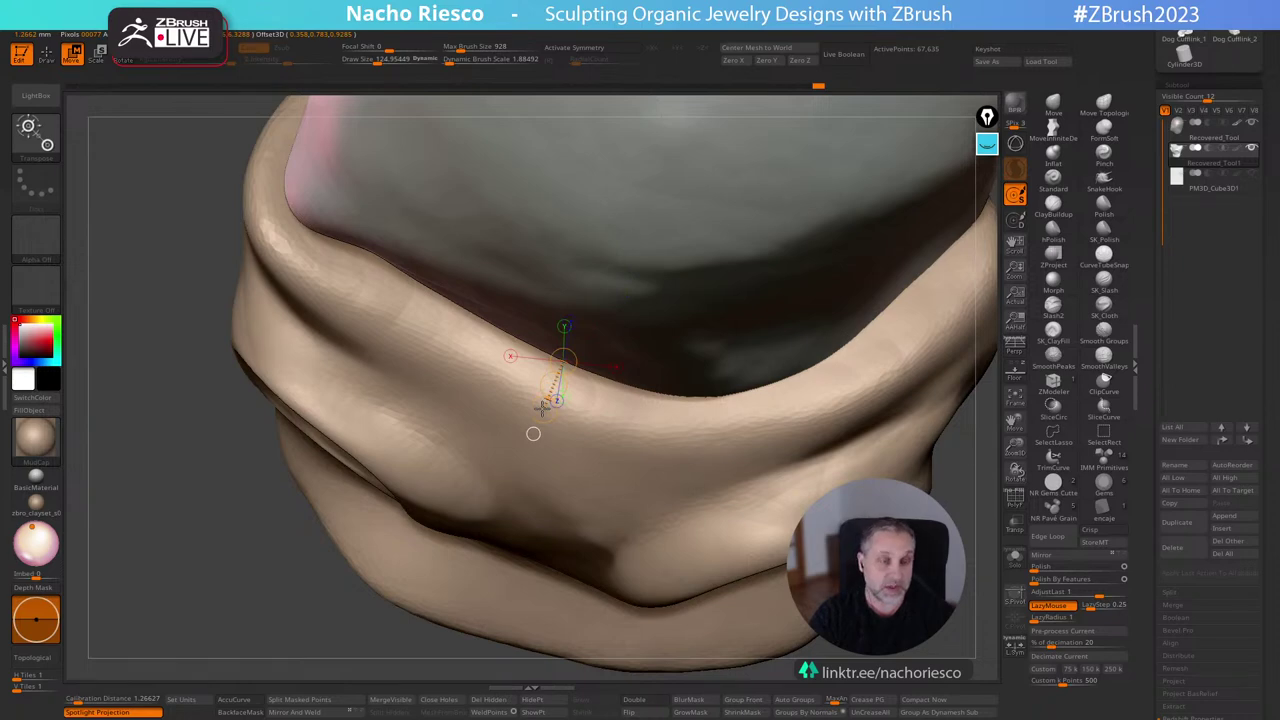
key(q)
key(f)
mouse_move(337, 574)
mouse_down()
mouse_move(792, 451)
mouse_move(787, 534)
mouse_move(795, 480)
mouse_move(781, 505)
mouse_up()
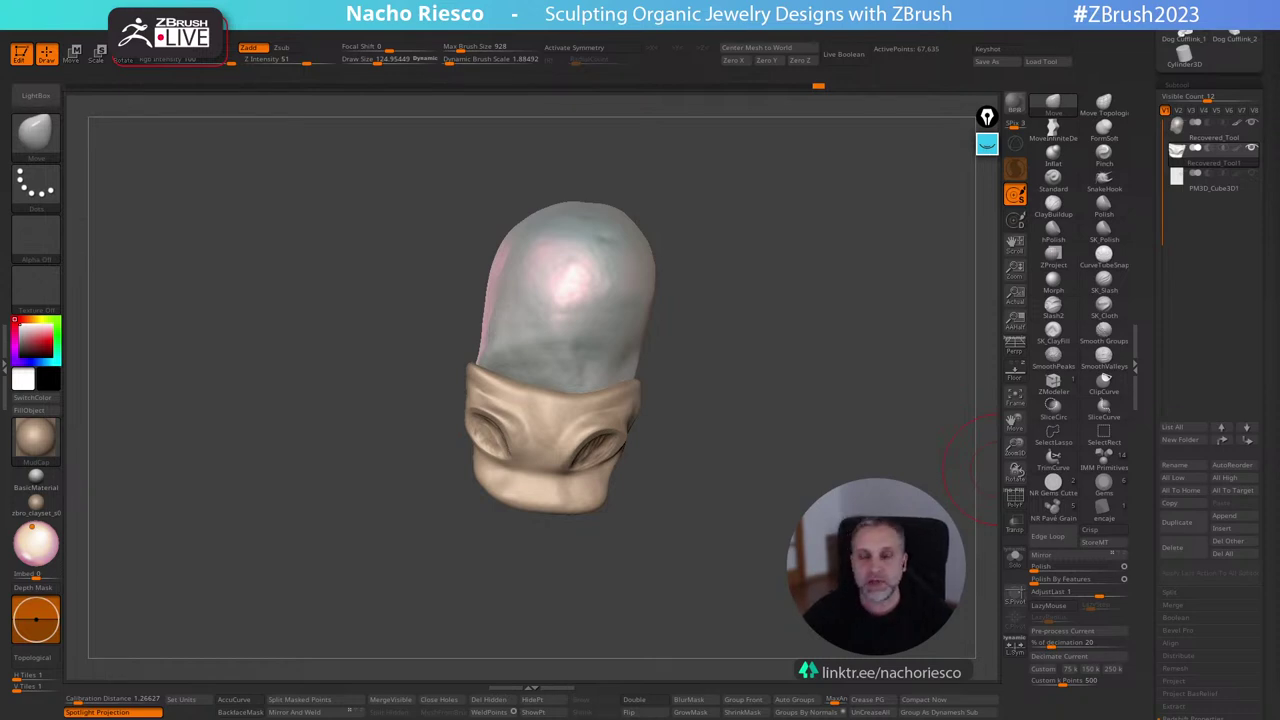
Open the ZRemesher settings in the socket piece's geometry options.
scroll(1147, 519, down, 6)
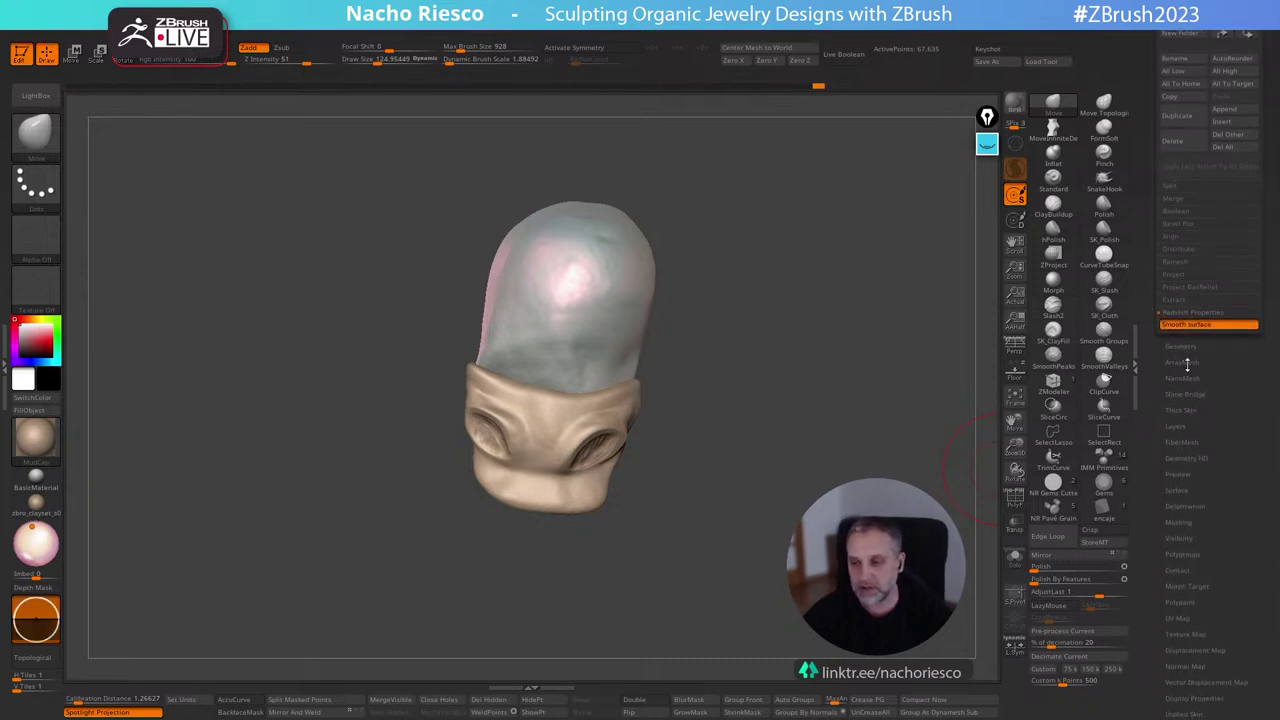
click(1185, 346)
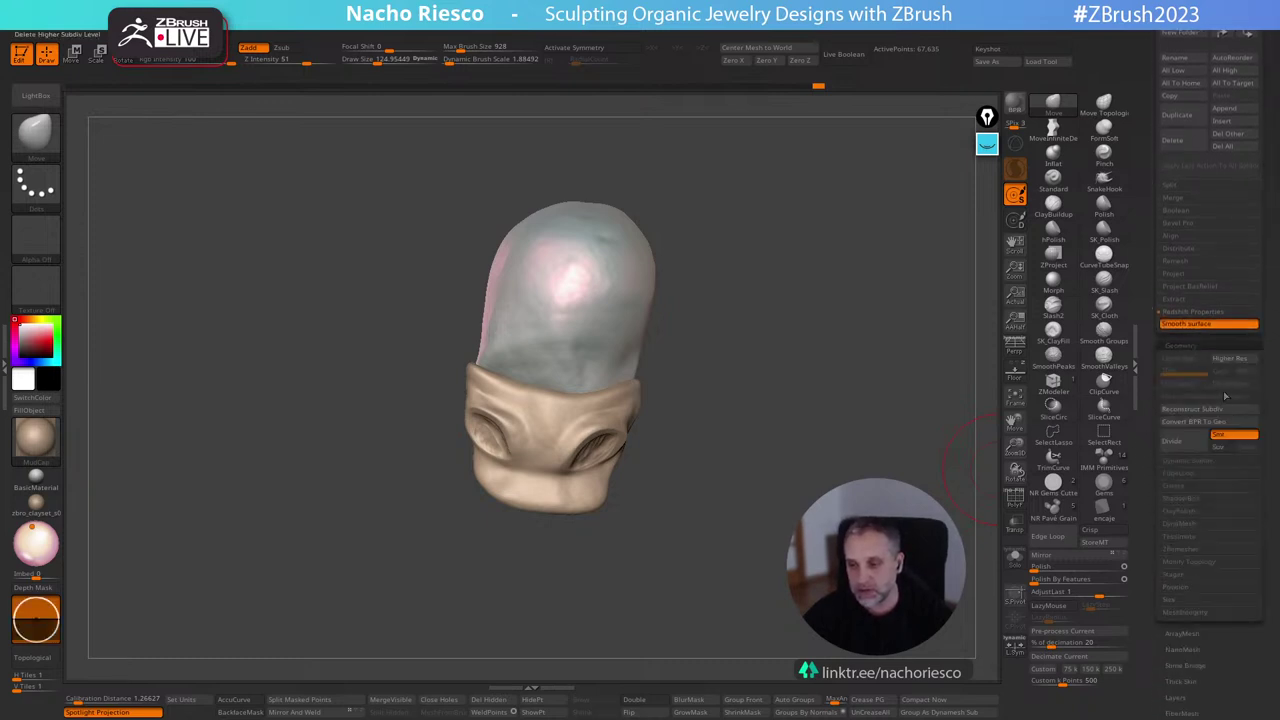
click(1190, 550)
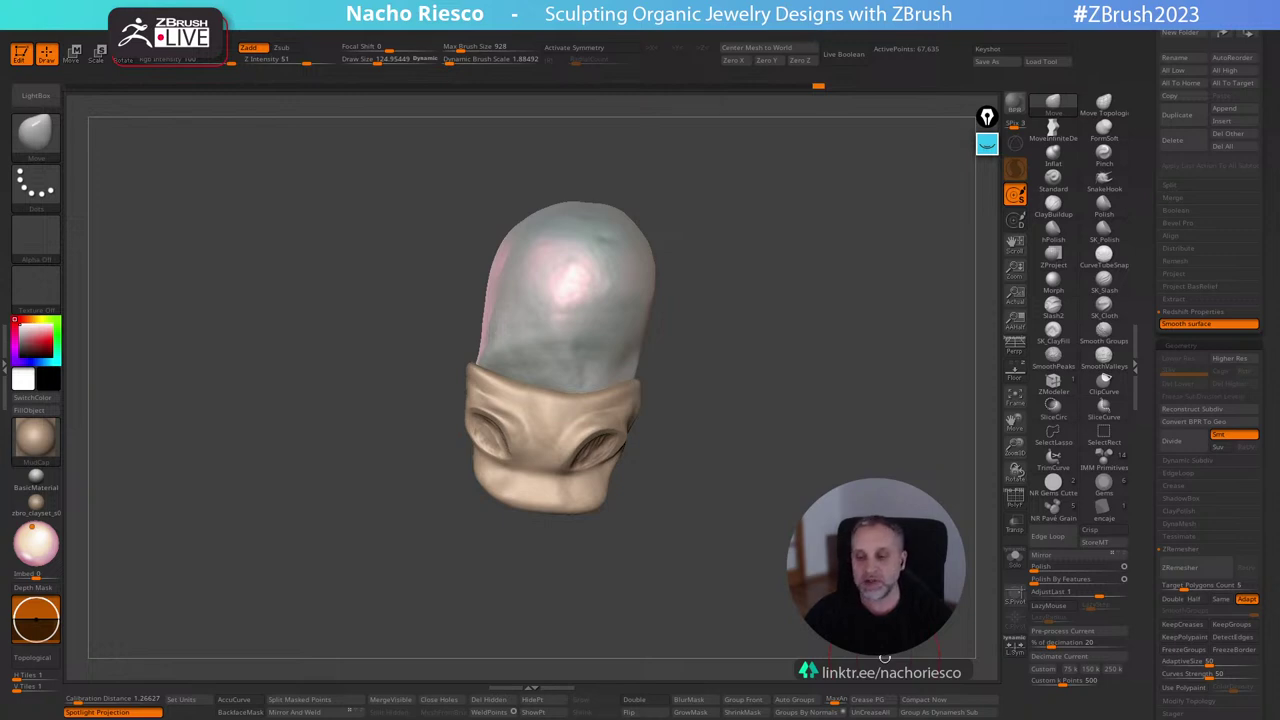
scroll(1210, 470, down, 3)
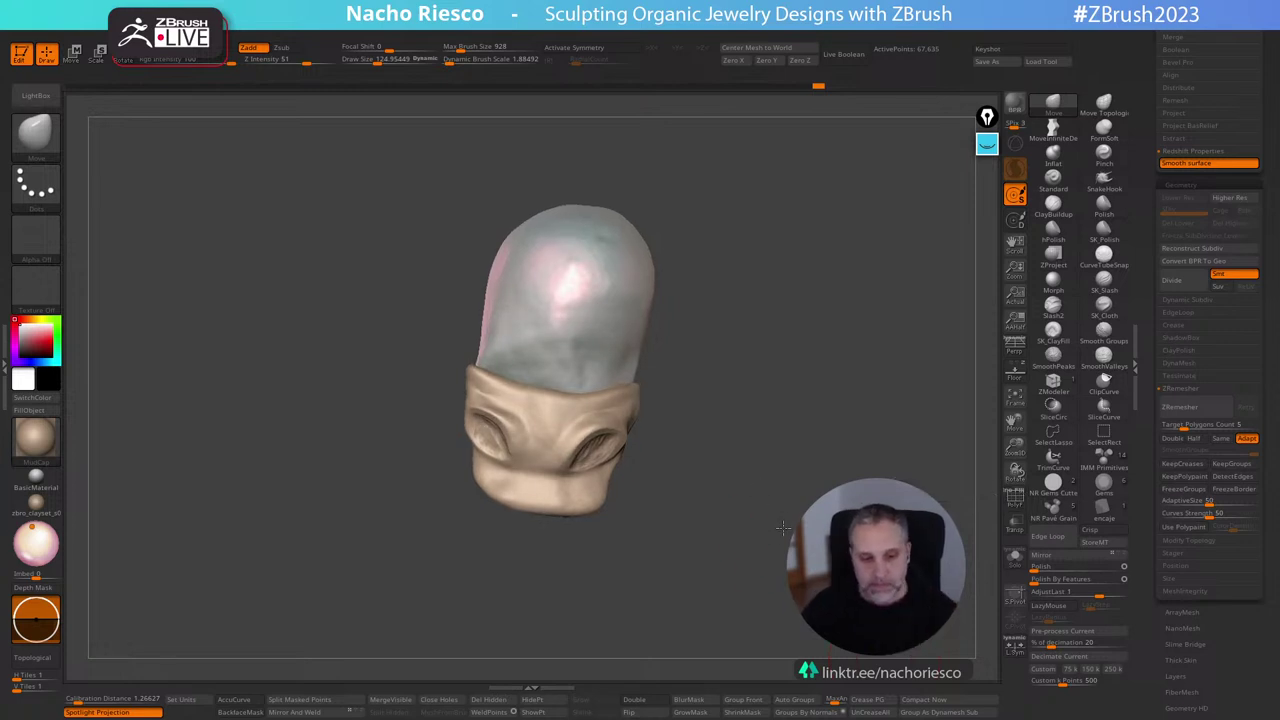
Reposition the gizmo over the socket piece and nudge the piece slightly against the dome, returning to sculpting mode.
drag(768, 585, 785, 490)
key(w)
key(y)
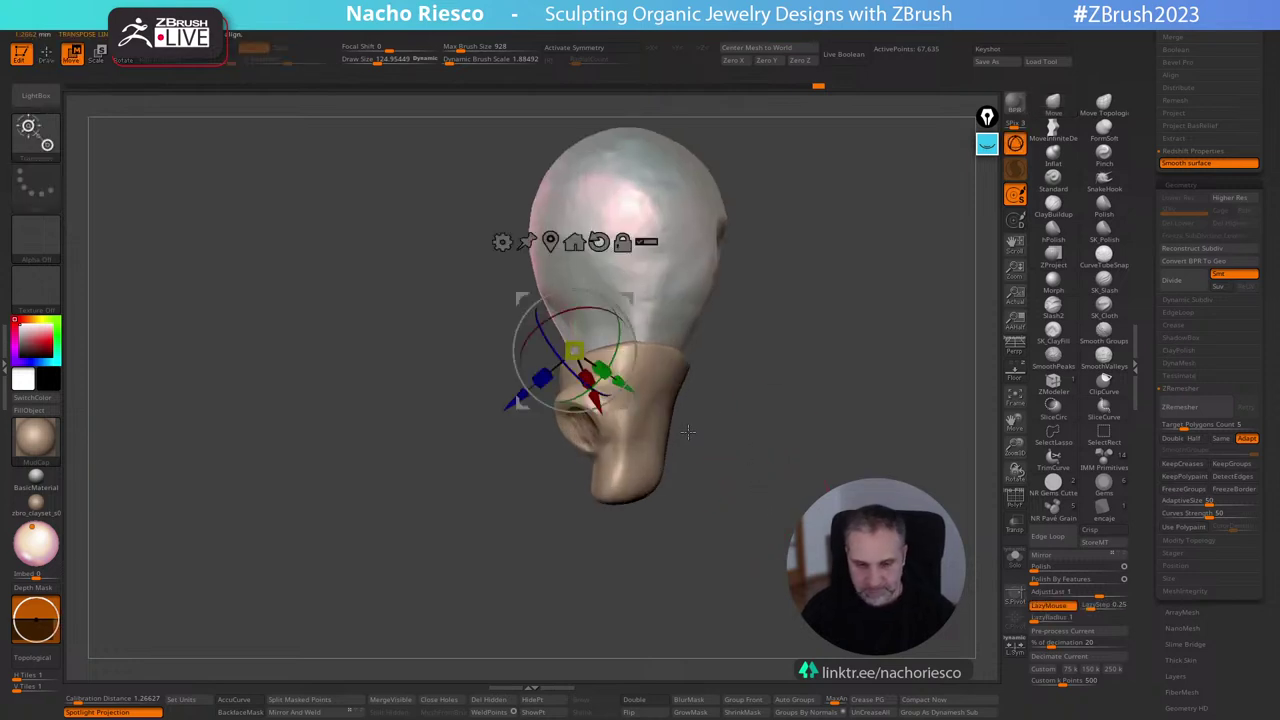
alt+drag(627, 405, 696, 410)
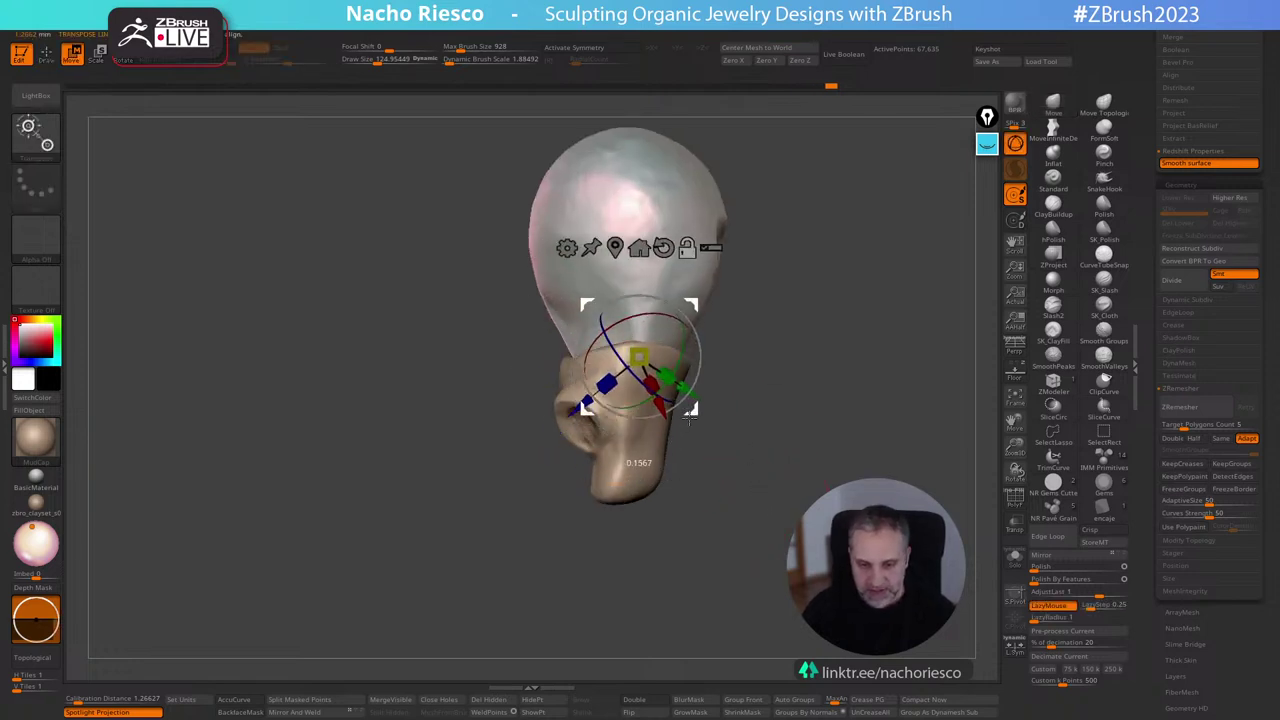
drag(701, 360, 868, 363)
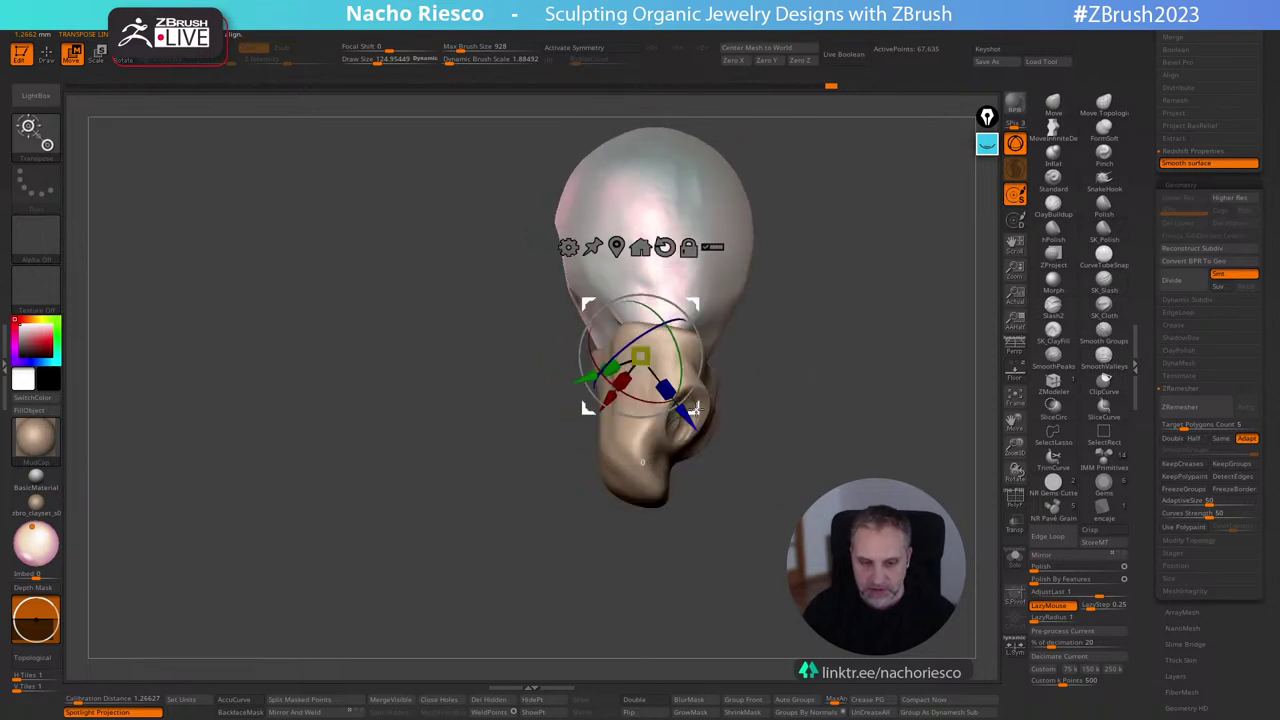
drag(694, 407, 690, 404)
mouse_move(882, 369)
mouse_down()
mouse_move(831, 366)
mouse_move(837, 423)
mouse_up()
key(q)
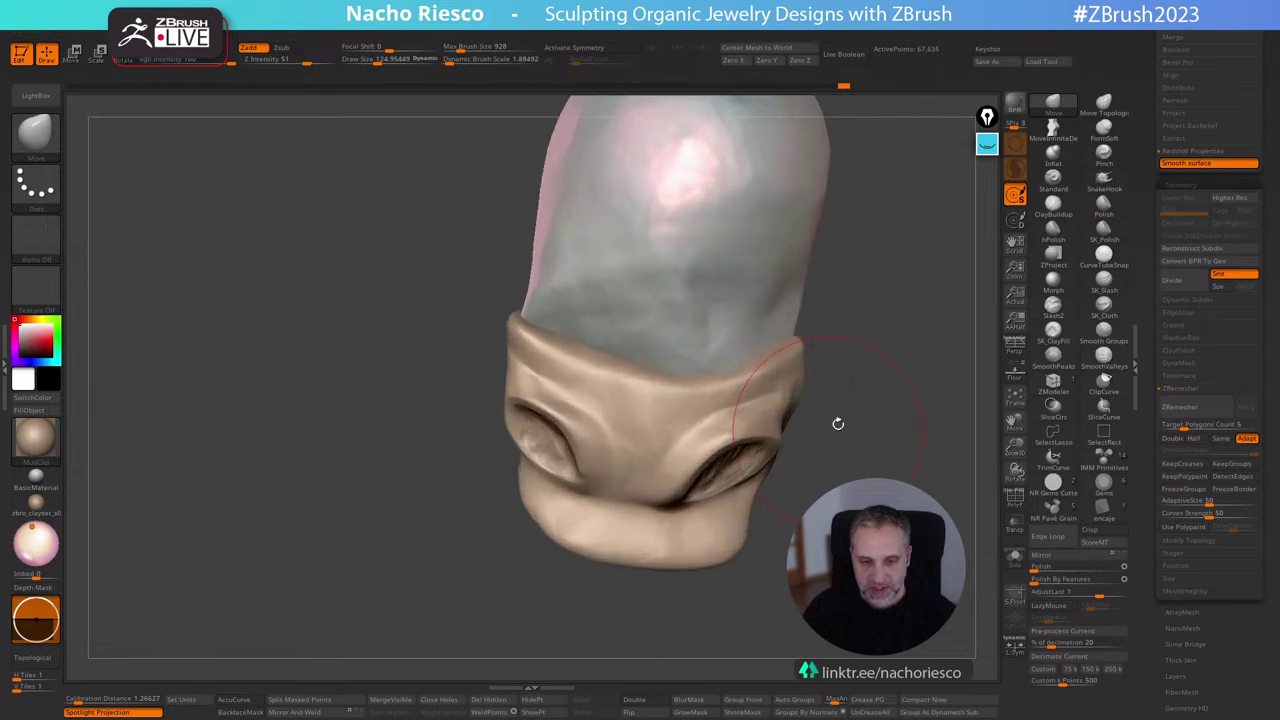
Build up the brow surface above the eye sockets with the ClayBuildup brush, starting at draw size about 61.
drag(930, 366, 950, 363)
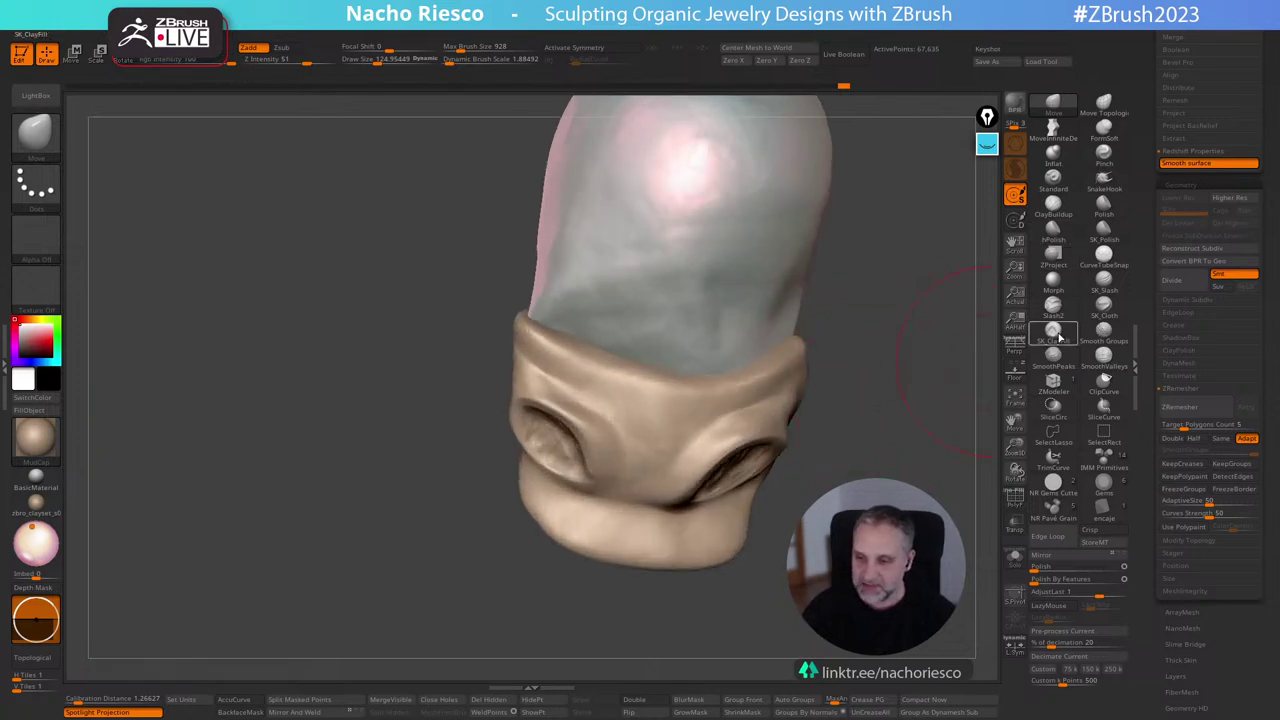
click(1054, 210)
key(s)
mouse_move(599, 409)
mouse_down()
mouse_move(575, 410)
mouse_move(598, 408)
mouse_up()
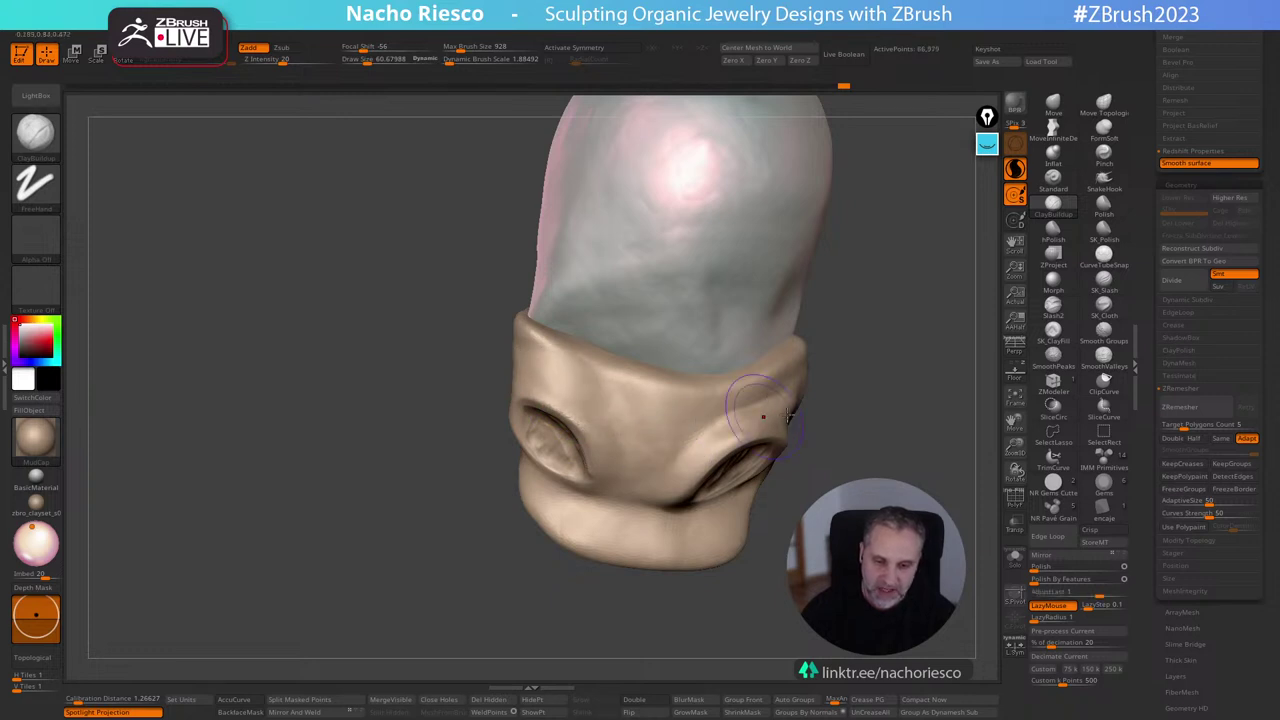
mouse_move(757, 400)
mouse_down()
mouse_move(715, 424)
mouse_move(714, 412)
mouse_up()
drag(842, 368, 852, 385)
key(s)
mouse_move(678, 408)
mouse_down()
mouse_move(626, 403)
mouse_move(633, 418)
mouse_up()
Isolate the socket piece and fill out its upper rim with ClayBuildup at draw size about 33, restoring the dome's visibility at the end.
drag(890, 384, 890, 455)
click(1015, 558)
key(s)
mouse_move(589, 349)
mouse_down()
mouse_move(569, 348)
mouse_move(651, 371)
mouse_move(744, 363)
mouse_up()
drag(659, 373, 788, 347)
mouse_move(582, 345)
mouse_down()
mouse_move(548, 279)
mouse_move(606, 247)
mouse_up()
drag(762, 354, 730, 263)
drag(873, 405, 873, 320)
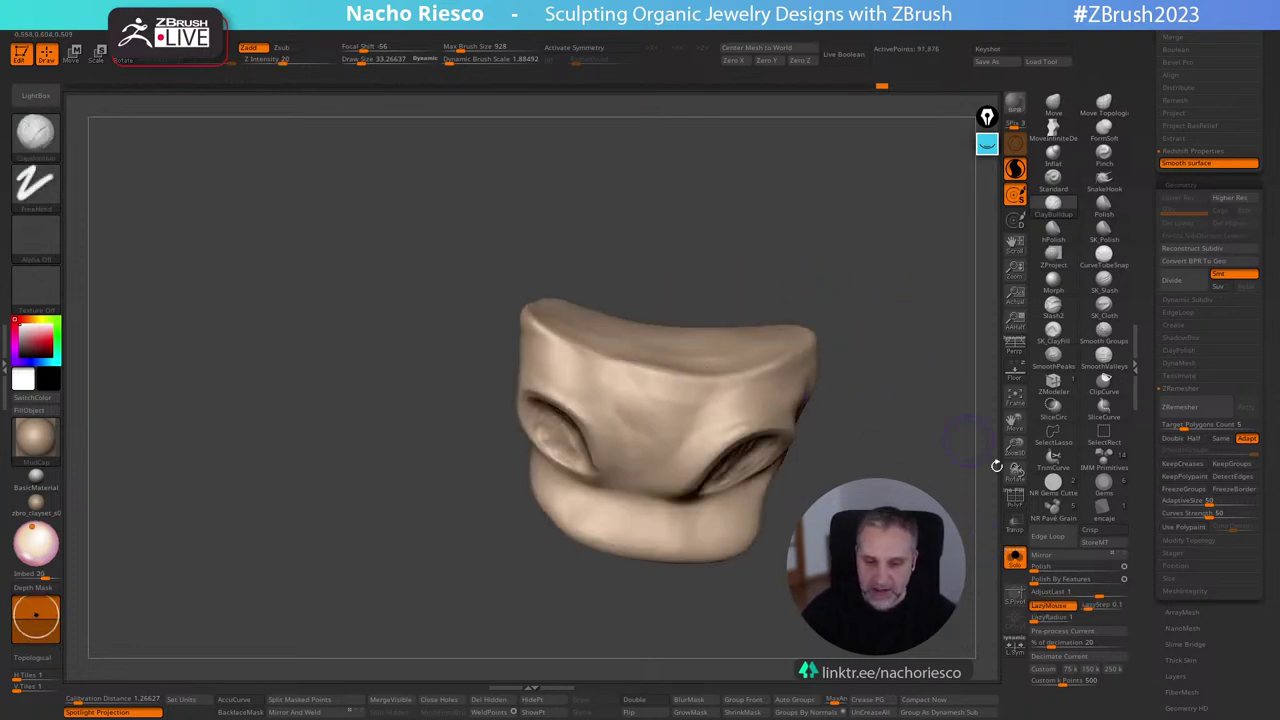
click(1014, 557)
alt+drag(880, 350, 880, 400)
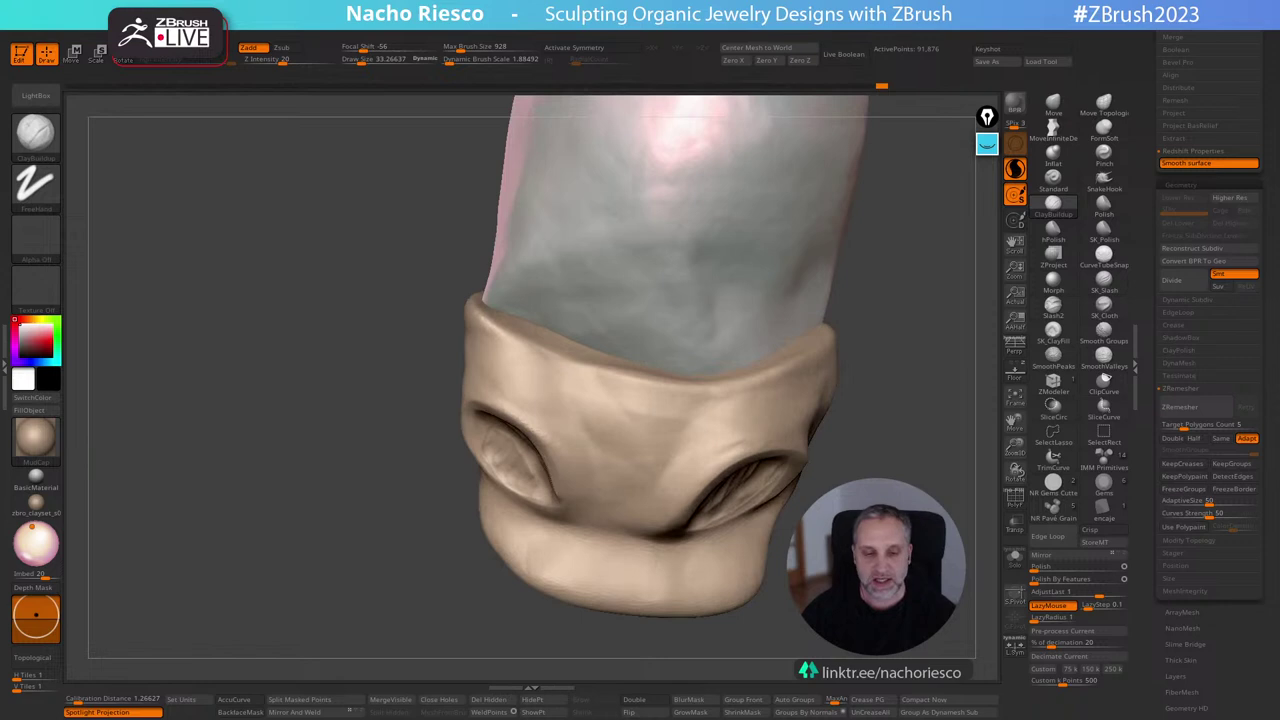
Reshape the socket piece's upper edge against the dome with the Move brush at draw size about 120, reduced to about 92.
drag(946, 284, 946, 345)
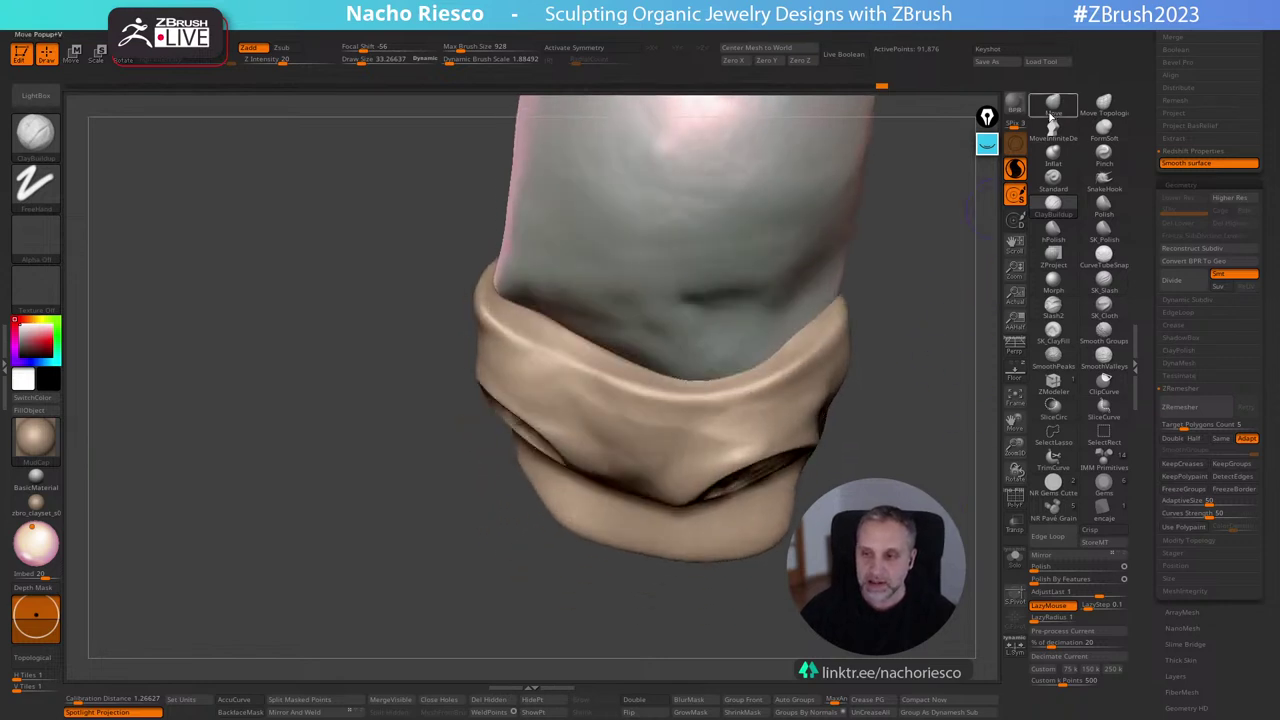
click(1053, 104)
mouse_move(926, 442)
mouse_down()
mouse_move(928, 470)
mouse_move(940, 450)
mouse_up()
key(s)
click(534, 345)
drag(537, 343, 532, 326)
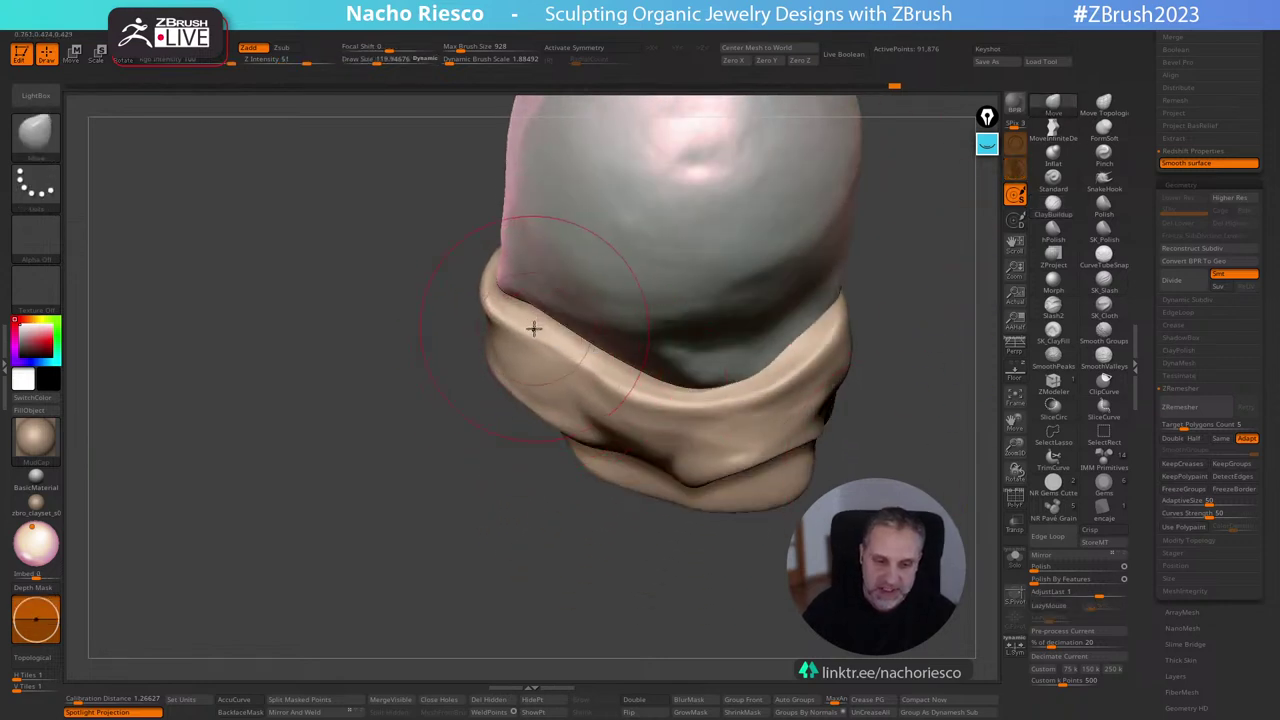
right_drag(443, 357, 586, 557)
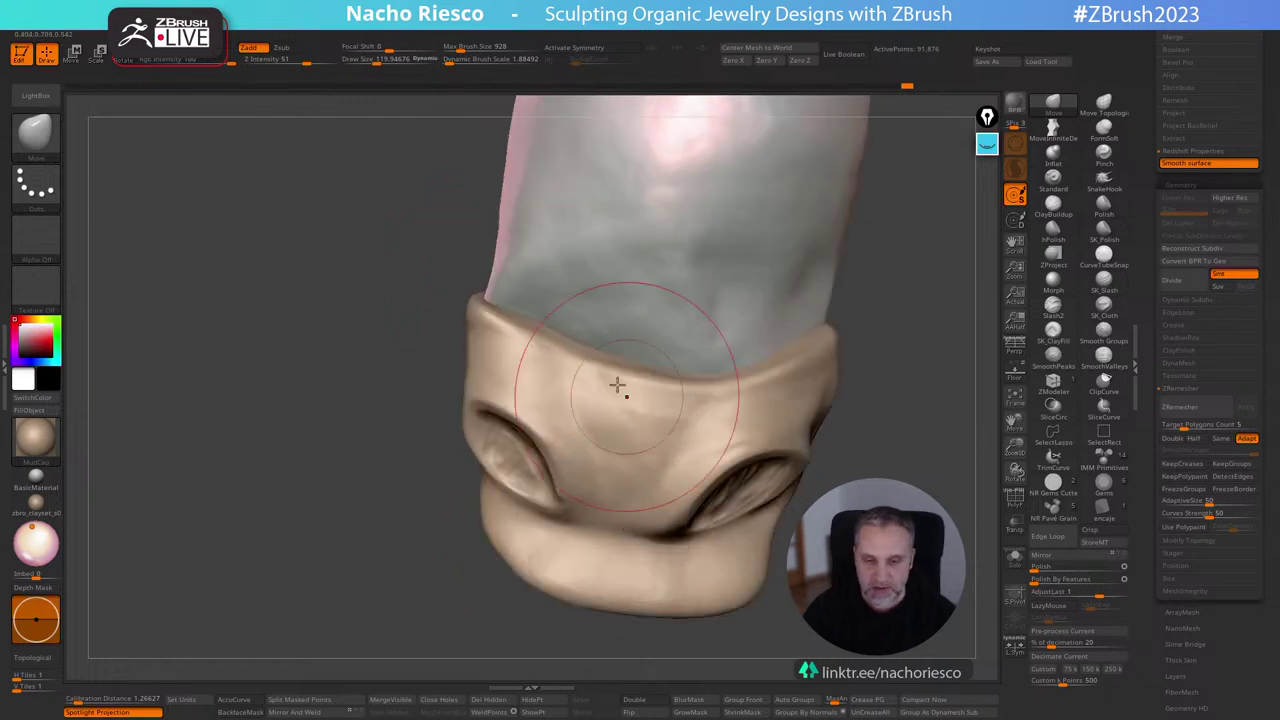
key(s)
drag(593, 368, 486, 337)
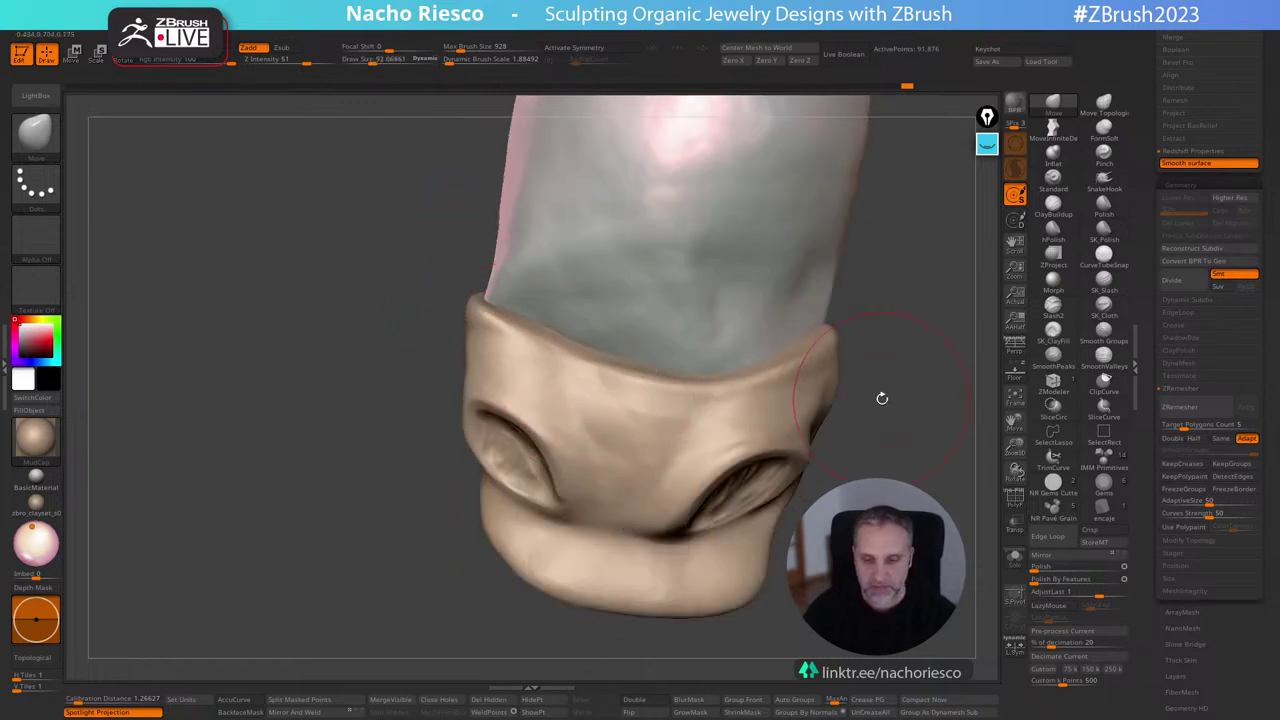
Append a ZSphere as a new subtool to the model.
right_drag(883, 397, 826, 331)
right_drag(800, 480, 822, 514)
alt+right_drag(822, 514, 905, 508)
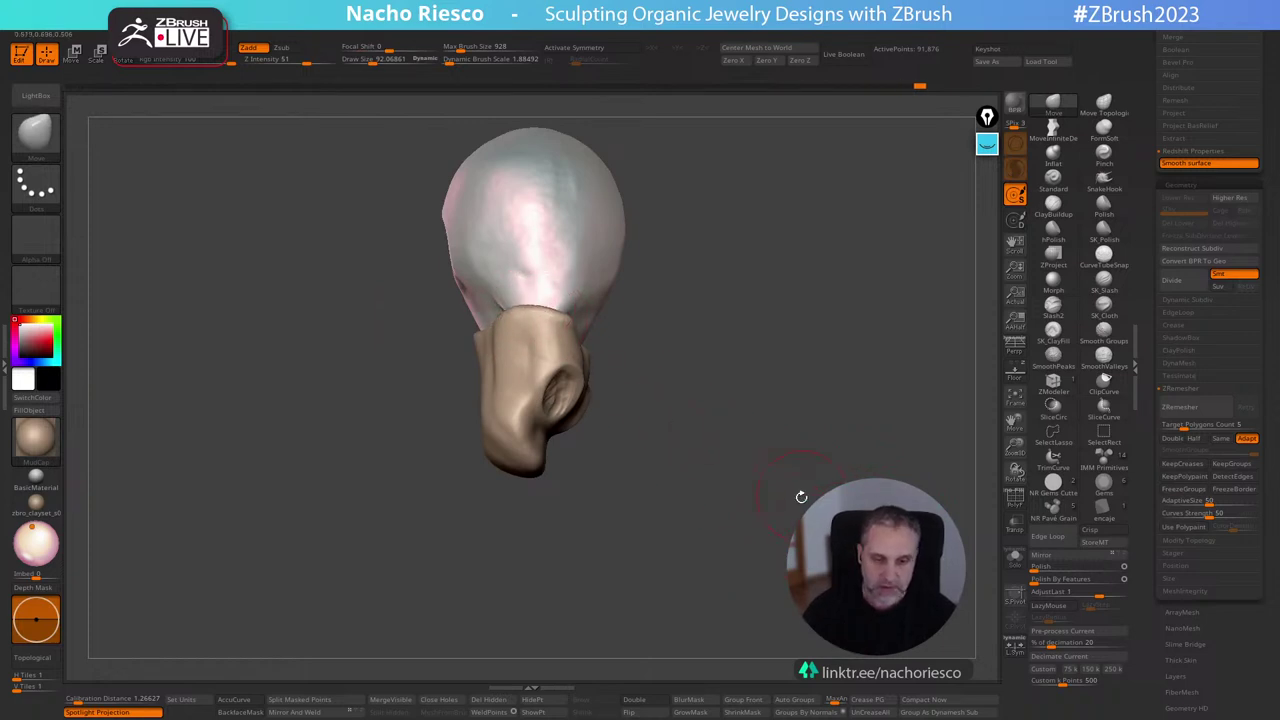
mouse_move(707, 444)
right_down()
mouse_move(751, 525)
mouse_move(766, 484)
right_up()
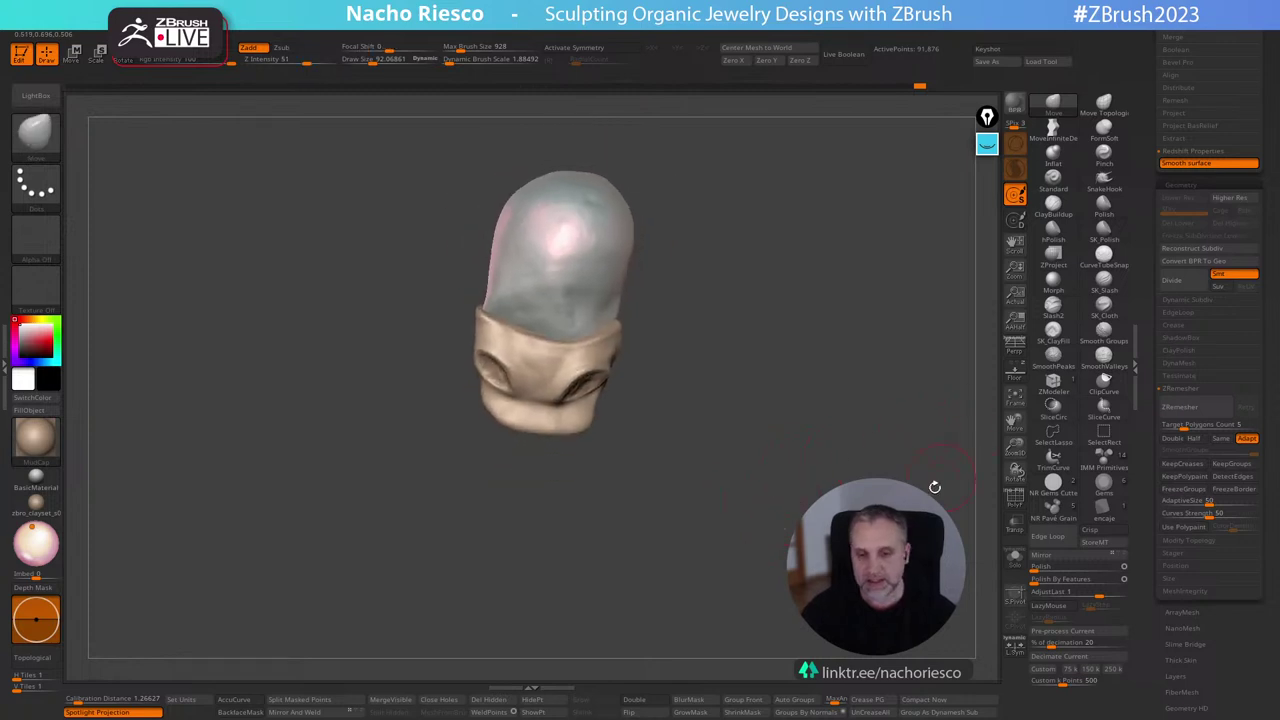
drag(1149, 263, 1149, 321)
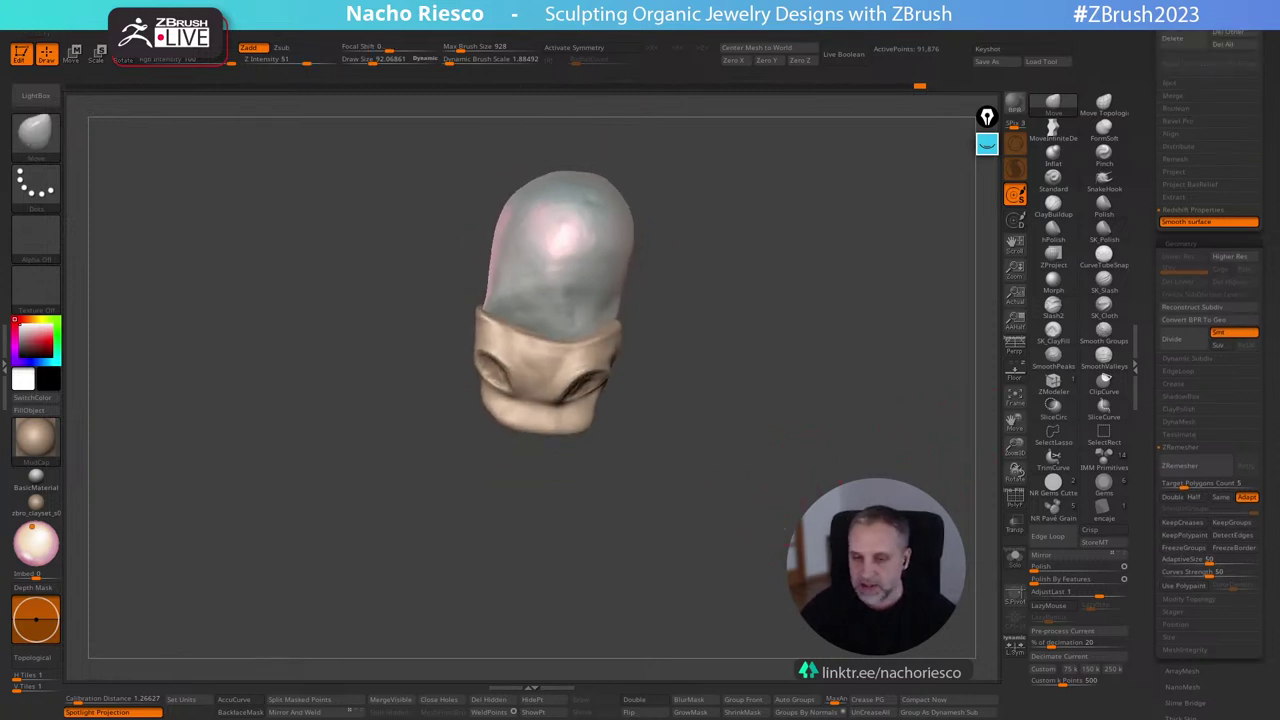
drag(1147, 266, 1148, 439)
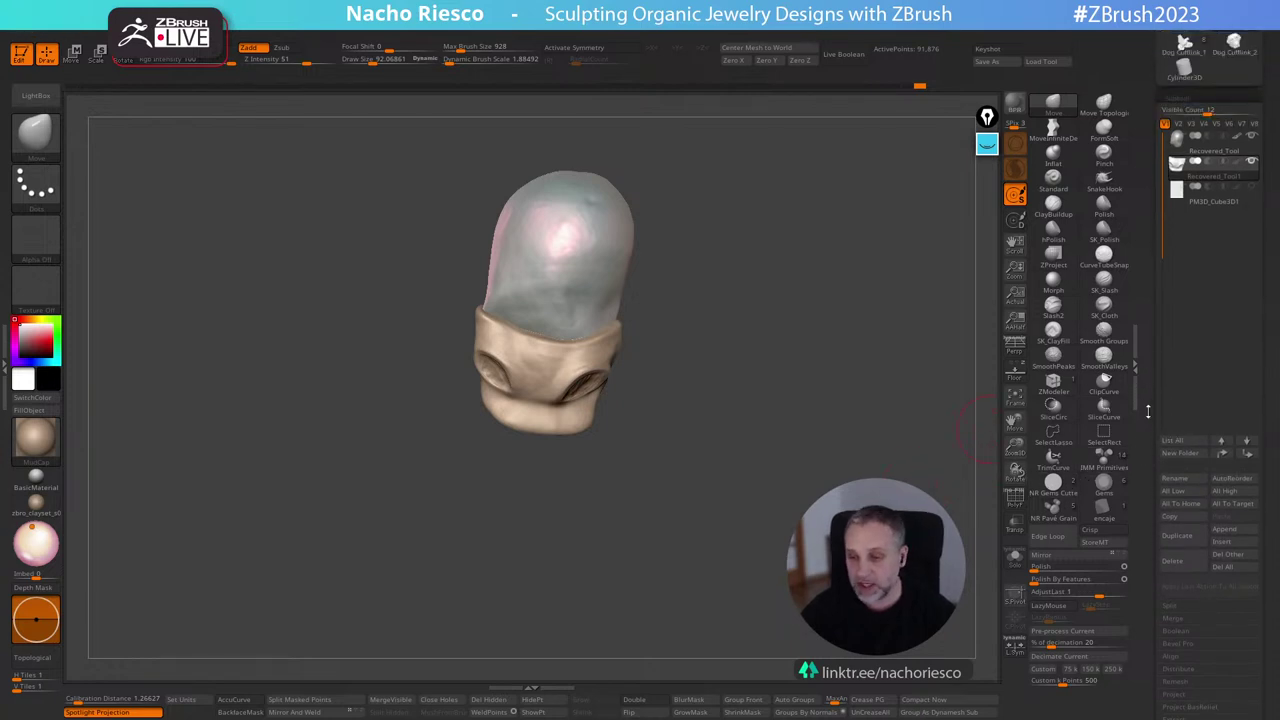
drag(1148, 462, 1148, 434)
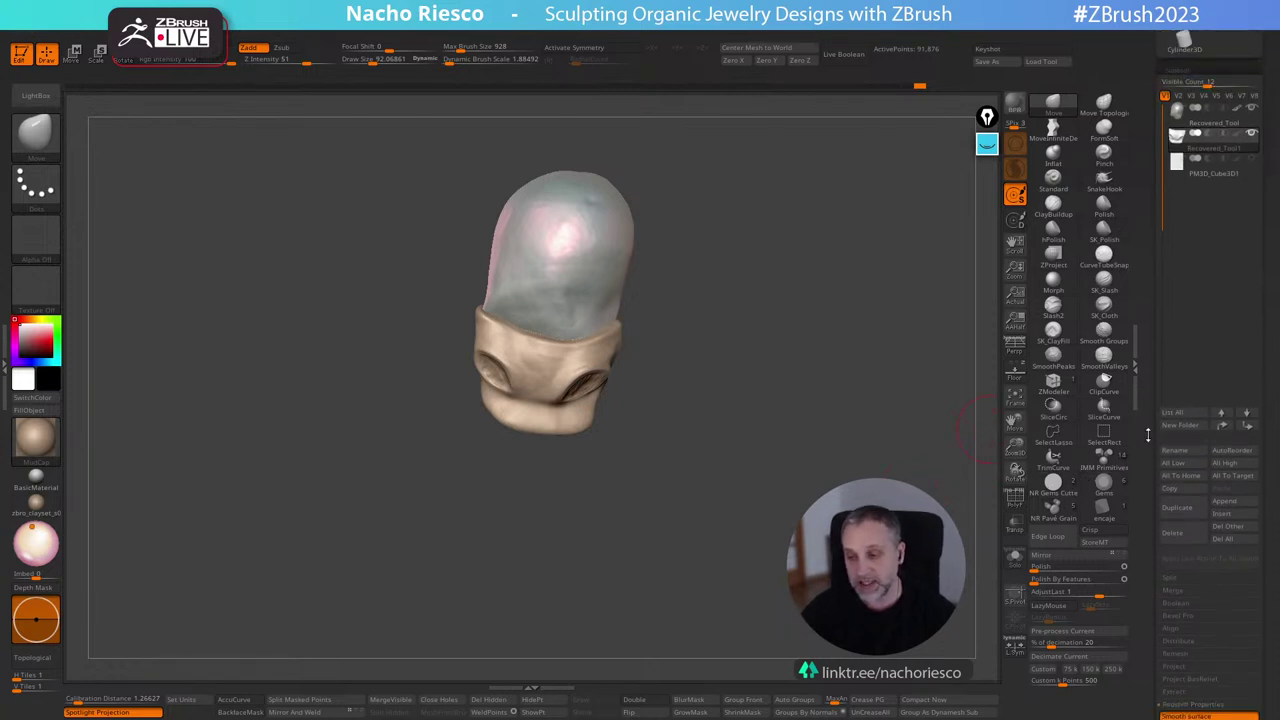
click(1225, 519)
click(1062, 612)
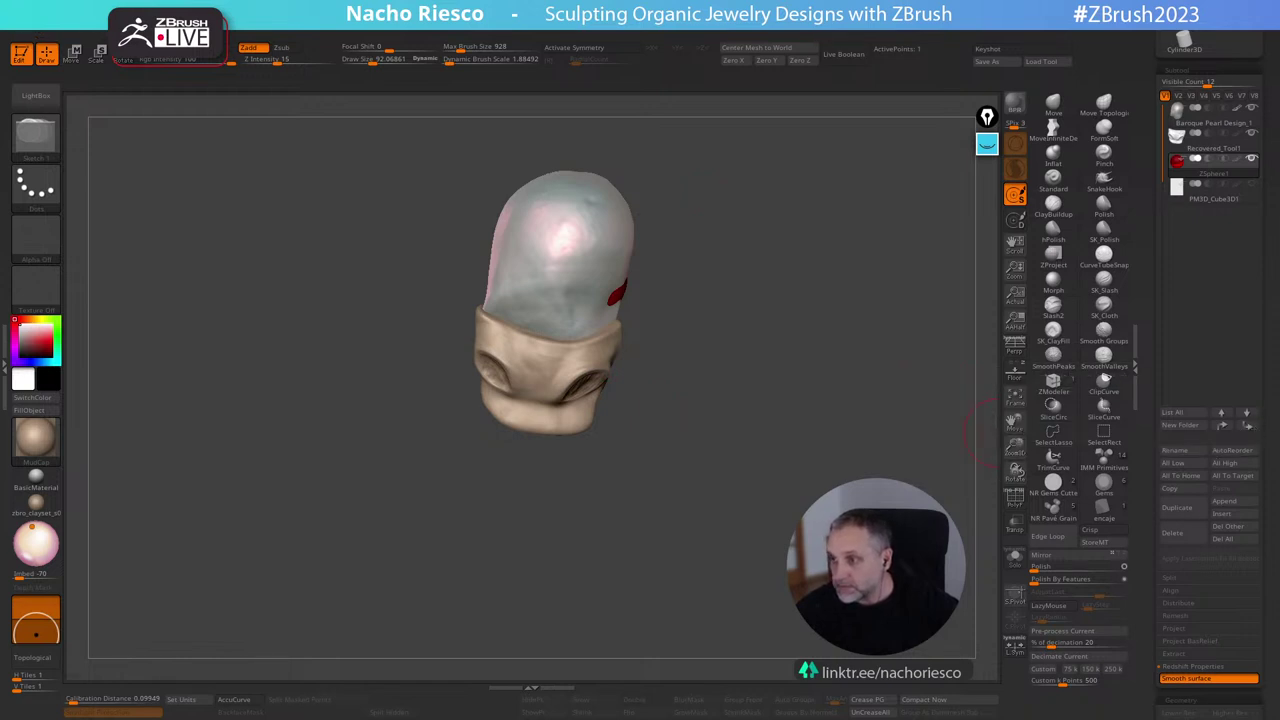
Turn on transparency, move the ZSphere just below the socket piece and scale it down.
click(1014, 521)
alt+drag(956, 498, 962, 528)
key(w)
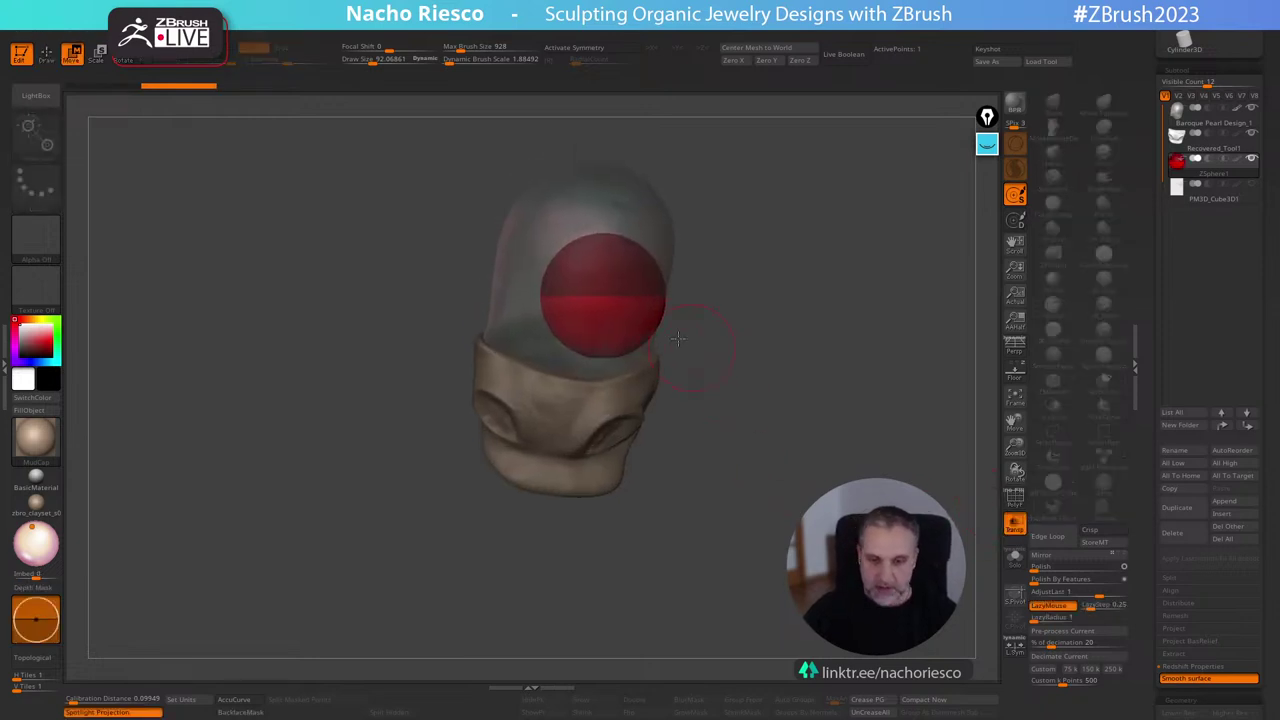
mouse_move(621, 305)
mouse_down()
mouse_move(578, 535)
mouse_move(404, 380)
mouse_up()
key(e)
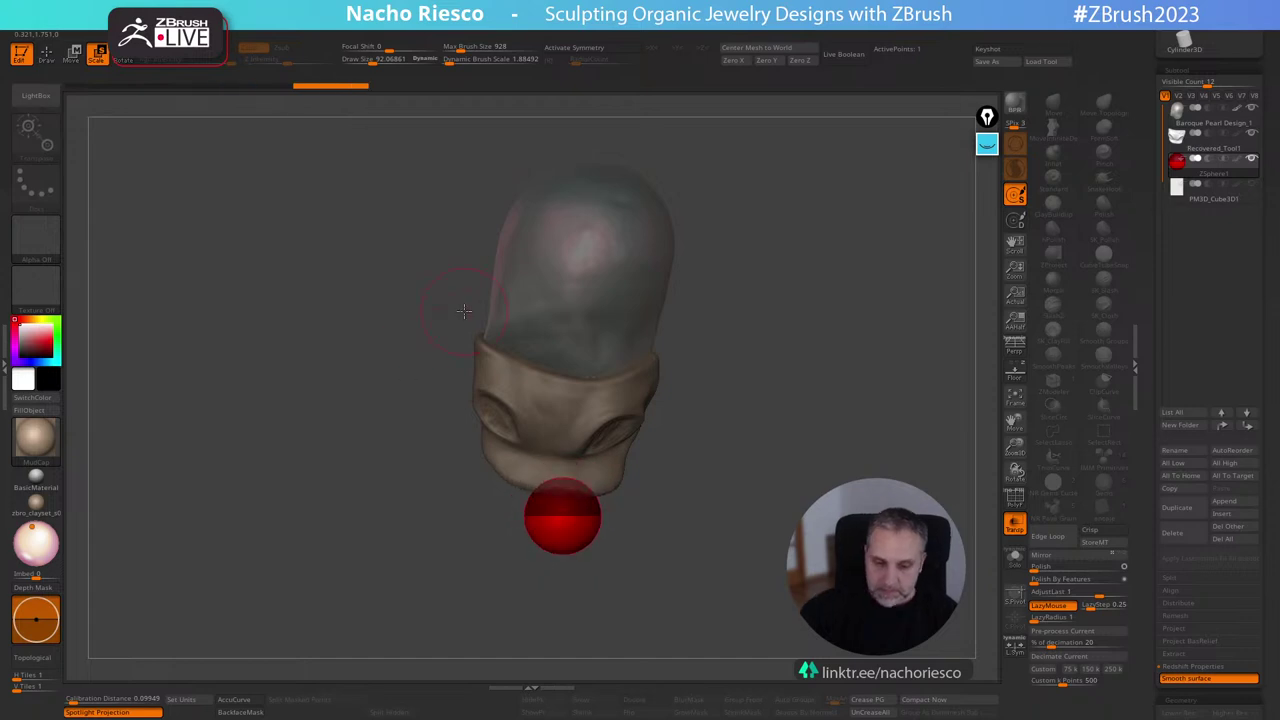
Switch to the Perlas Barrocas.pur reference board and examine the gold octopus jewel with the pearl head.
mouse_move(1184, 44)
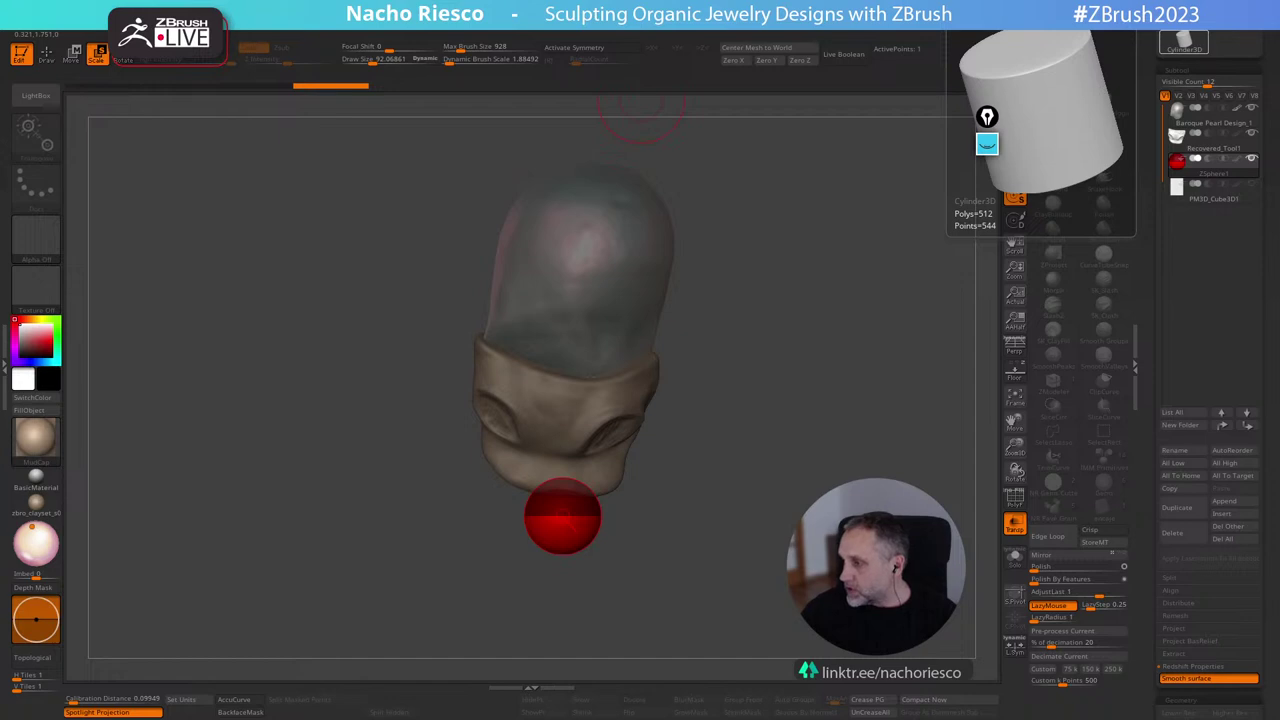
key(alt+Tab)
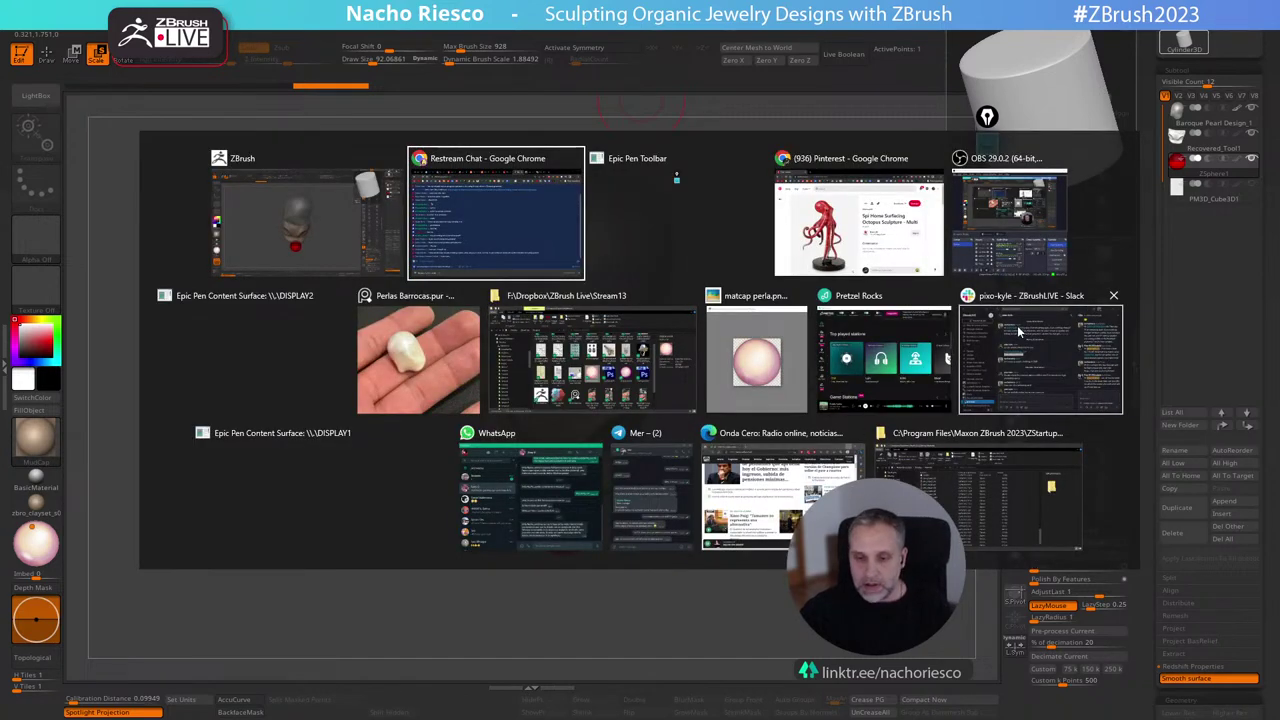
key(Escape)
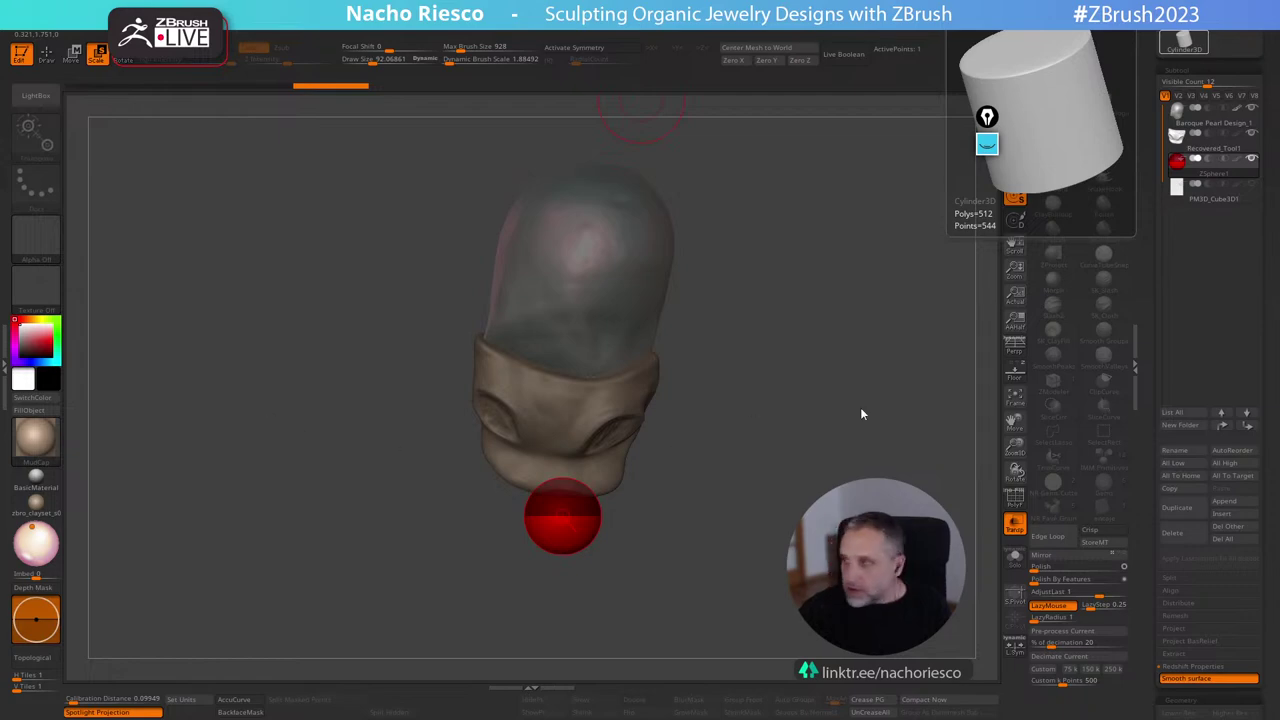
right_drag(1279, 414, 337, 432)
scroll(528, 379, down, 8)
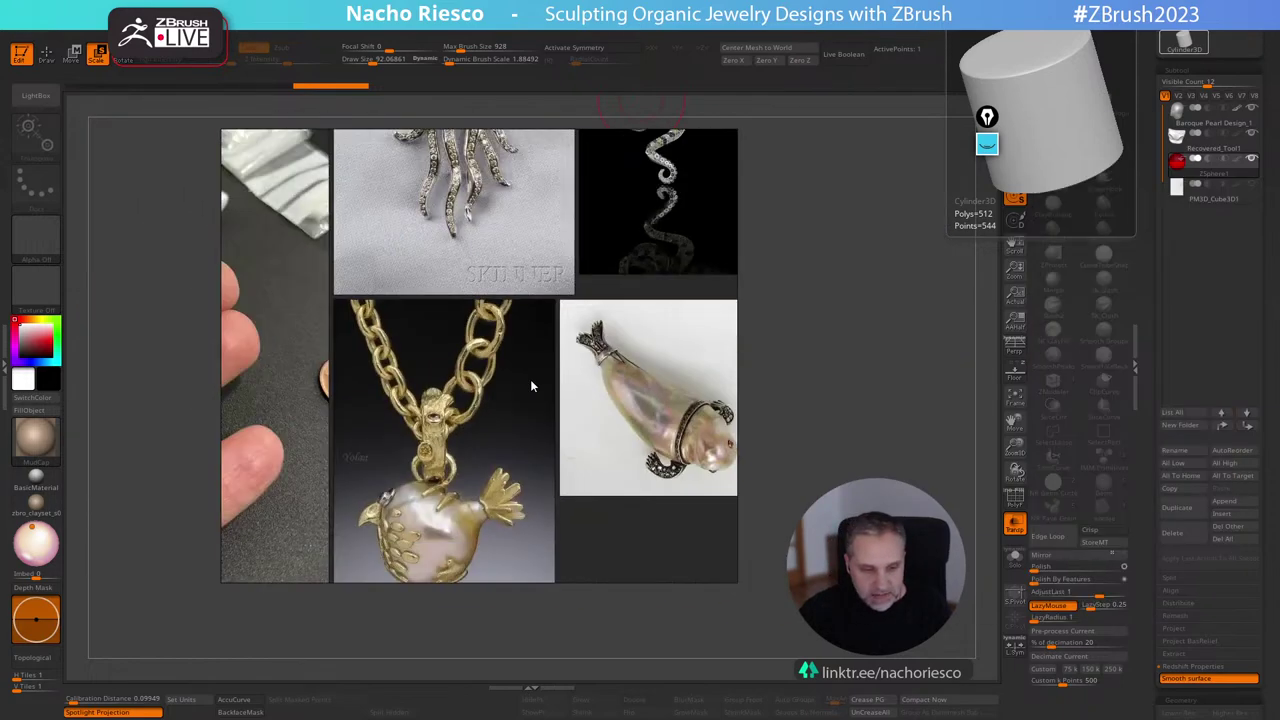
scroll(458, 480, up, 1)
middle_drag(458, 480, 531, 270)
middle_drag(447, 442, 428, 358)
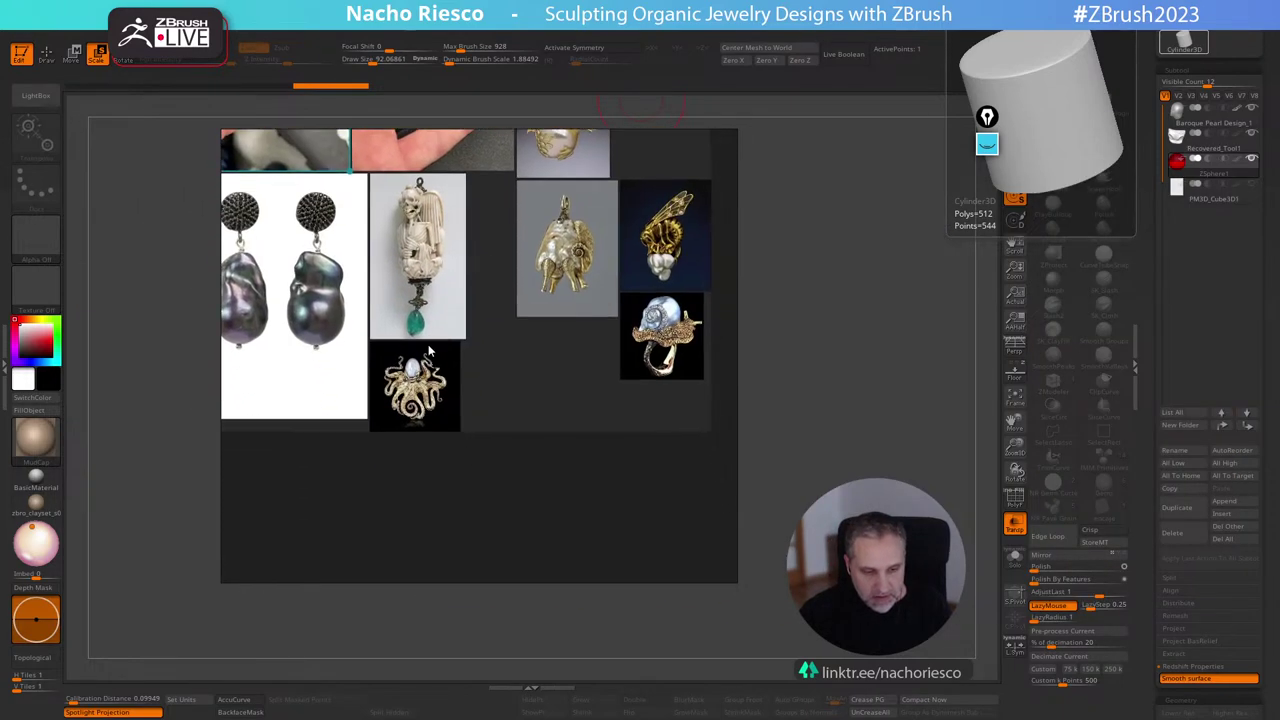
scroll(424, 397, up, 3)
scroll(425, 398, up, 2)
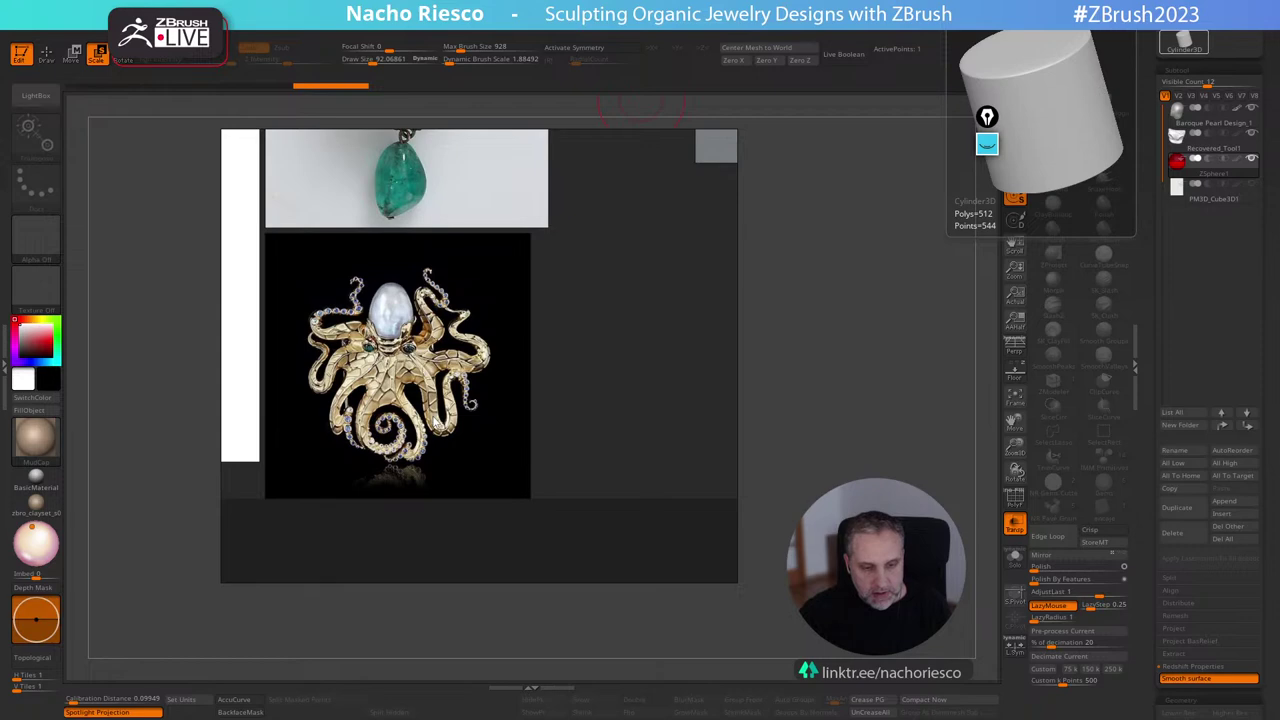
scroll(555, 325, down, 5)
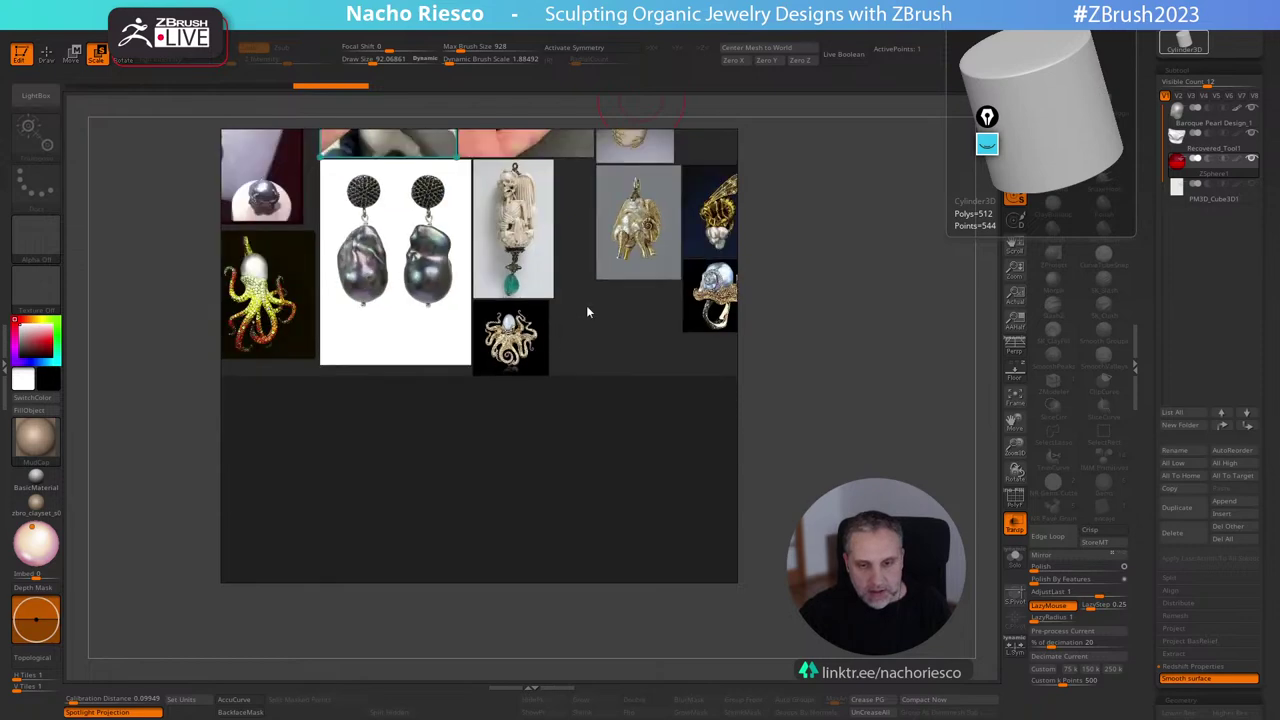
Examine the silver gem-set octopus jewel on the black background for its curling tentacles around the pearl.
middle_drag(608, 281, 309, 418)
middle_drag(372, 307, 429, 437)
mouse_move(478, 286)
middle_down()
mouse_move(516, 327)
mouse_move(510, 504)
middle_up()
scroll(516, 327, up, 5)
scroll(516, 325, up, 2)
middle_drag(489, 374, 490, 434)
scroll(434, 372, up, 2)
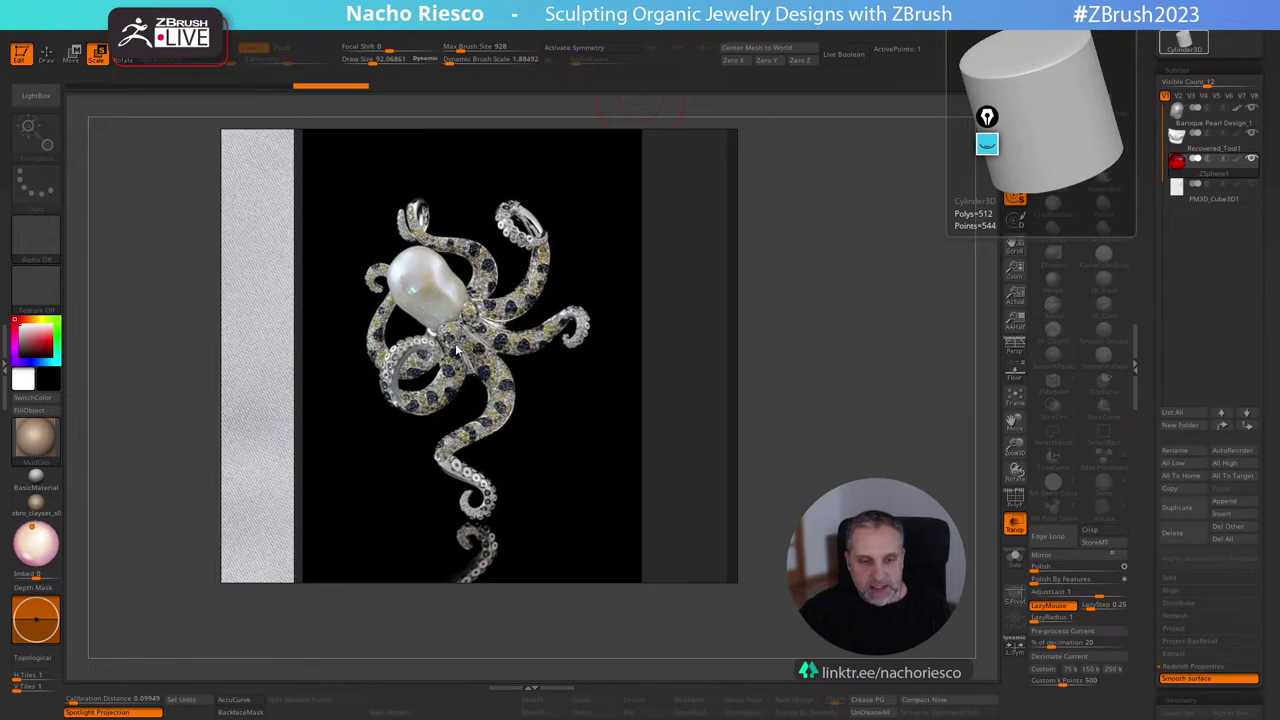
Compare the remaining baroque pearl references, examining the yellow and red gem-set octopus pendant and the ring above it.
scroll(460, 376, down, 2)
scroll(461, 378, down, 3)
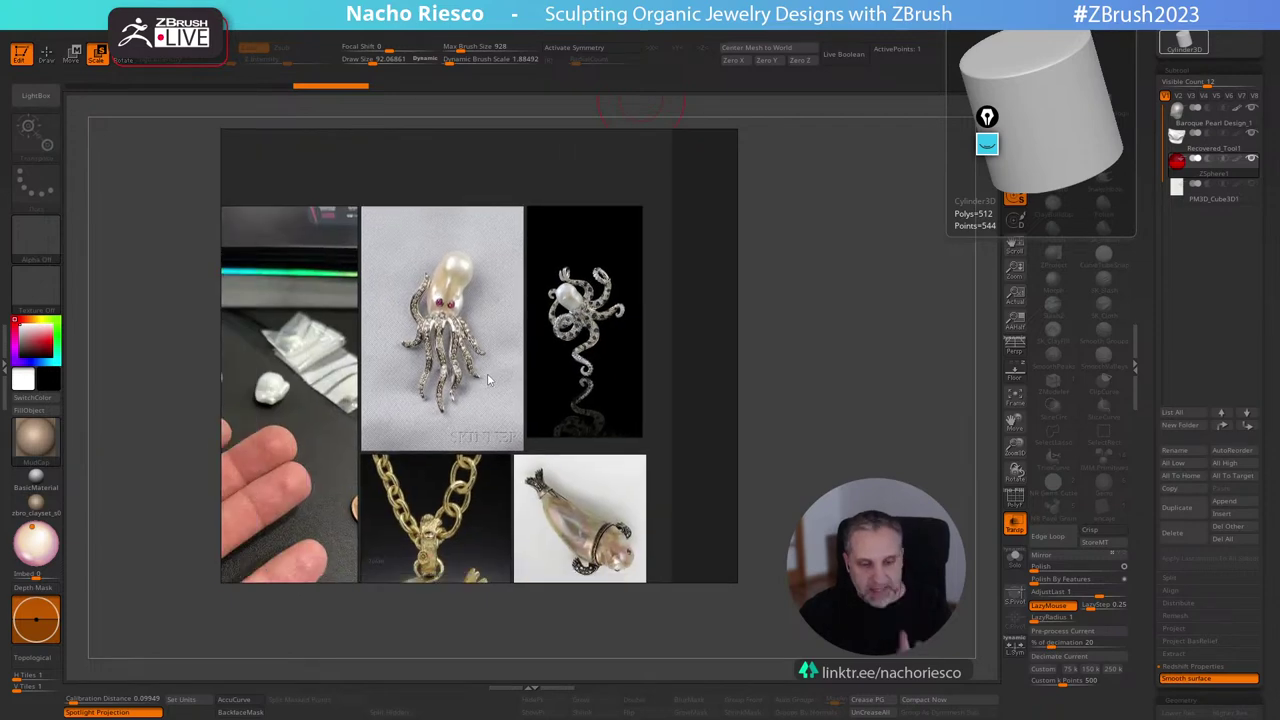
scroll(487, 376, down, 1)
scroll(487, 377, up, 2)
scroll(466, 398, down, 1)
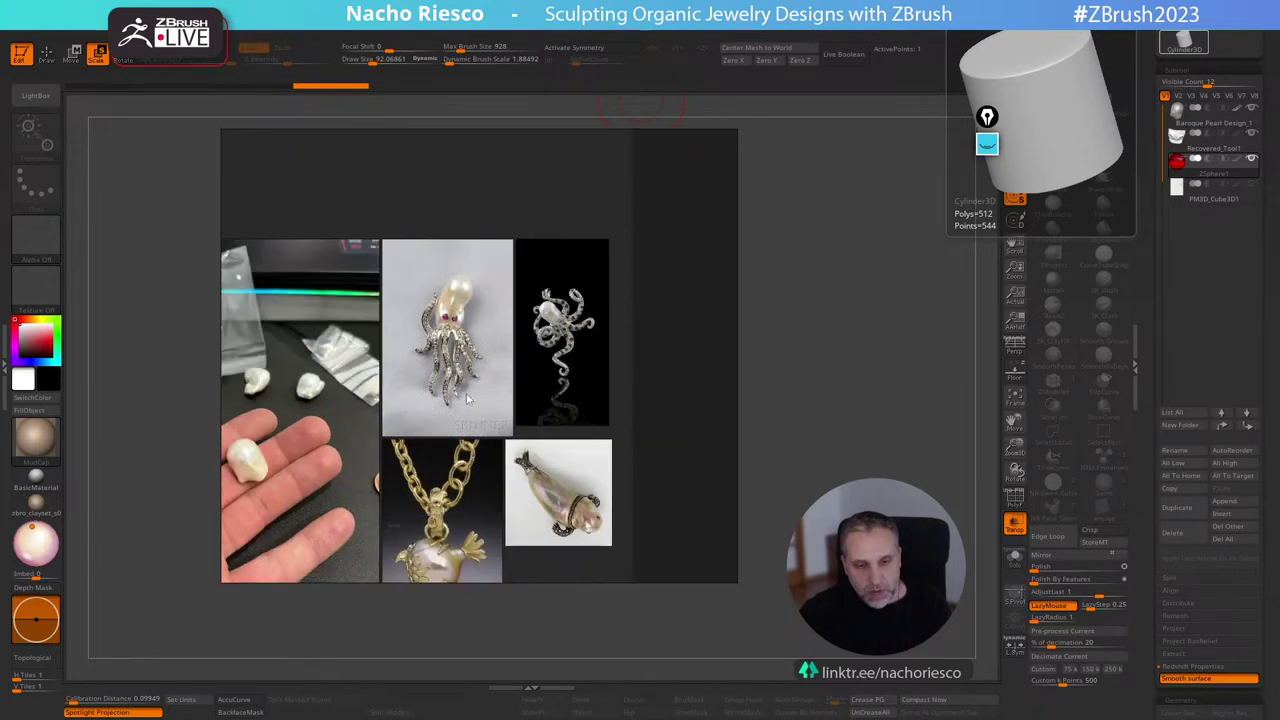
scroll(460, 428, down, 4)
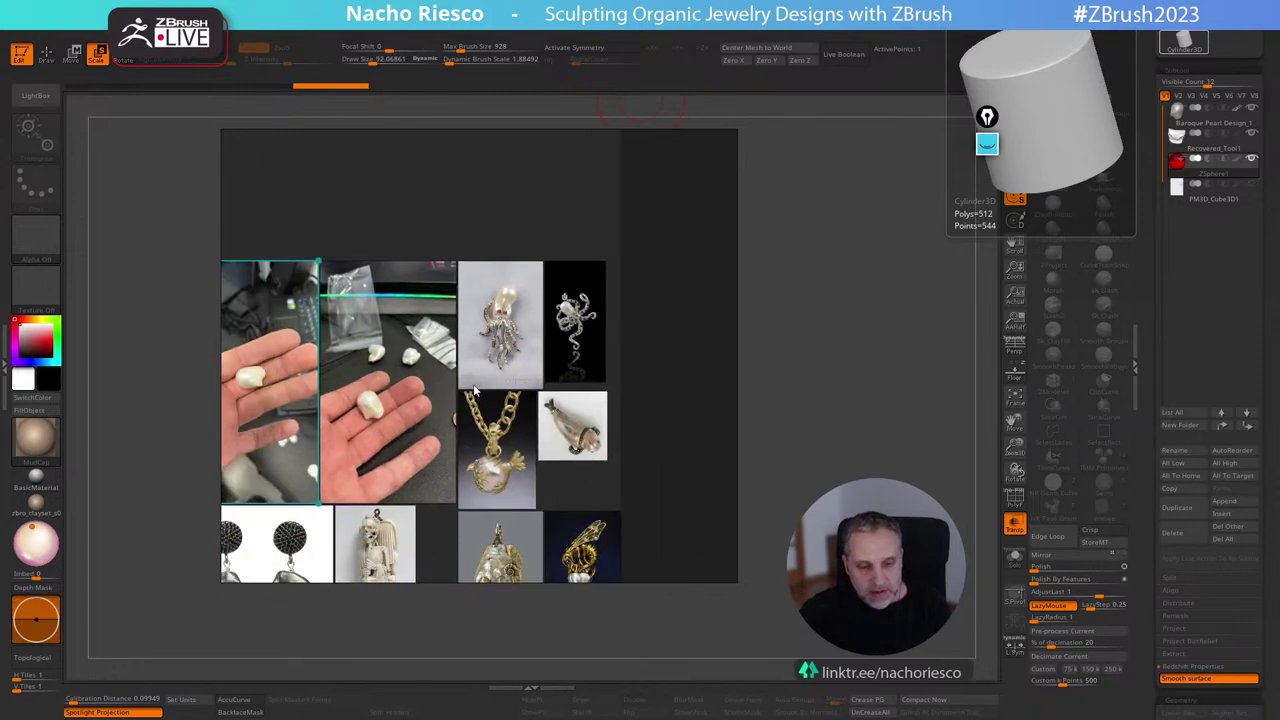
middle_drag(405, 440, 431, 415)
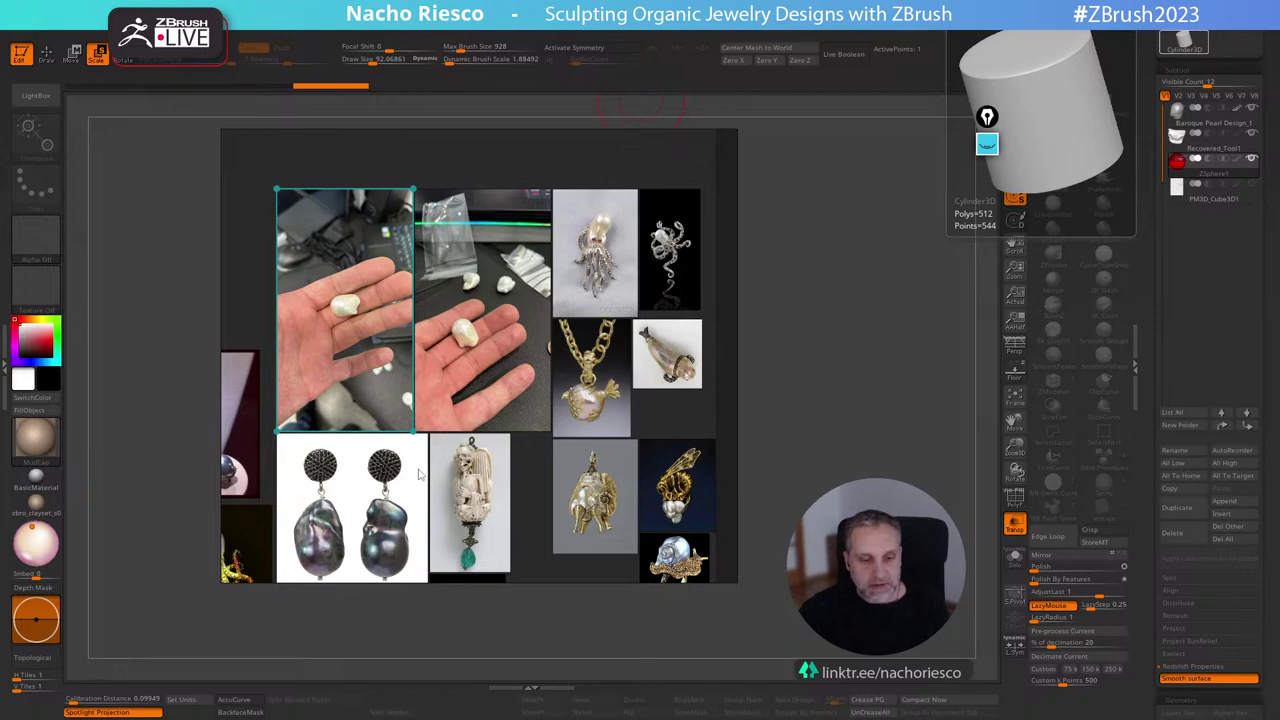
middle_drag(418, 481, 506, 444)
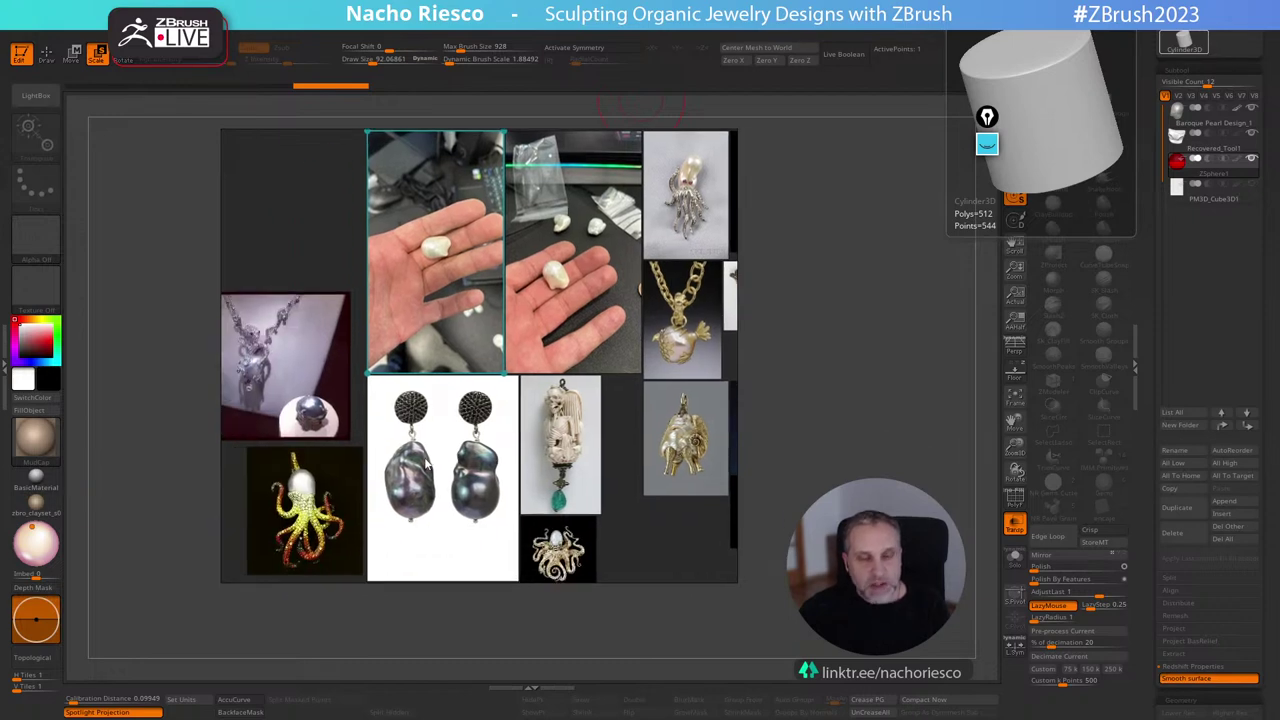
middle_drag(398, 487, 505, 370)
scroll(480, 418, up, 5)
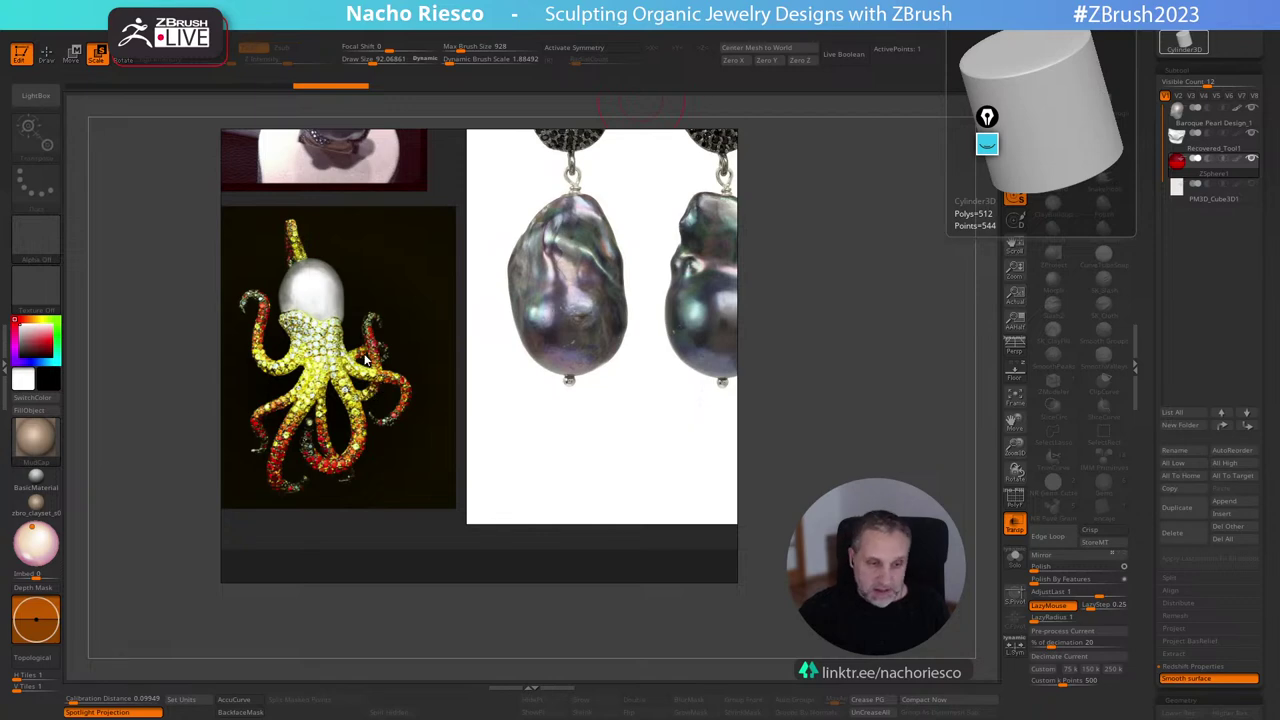
middle_drag(336, 318, 469, 466)
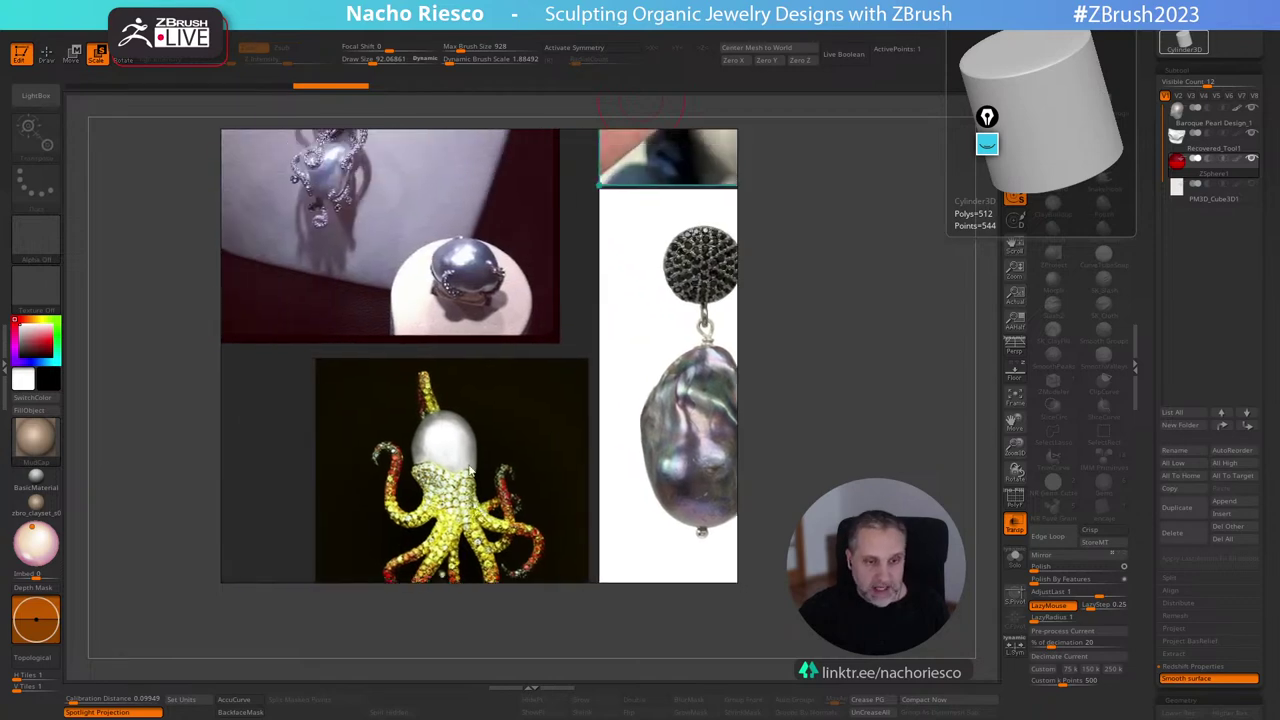
Examine the silver necklace and ring on the reference board, survey all the baroque pearl references, and return to ZBrush.
middle_drag(403, 355, 508, 551)
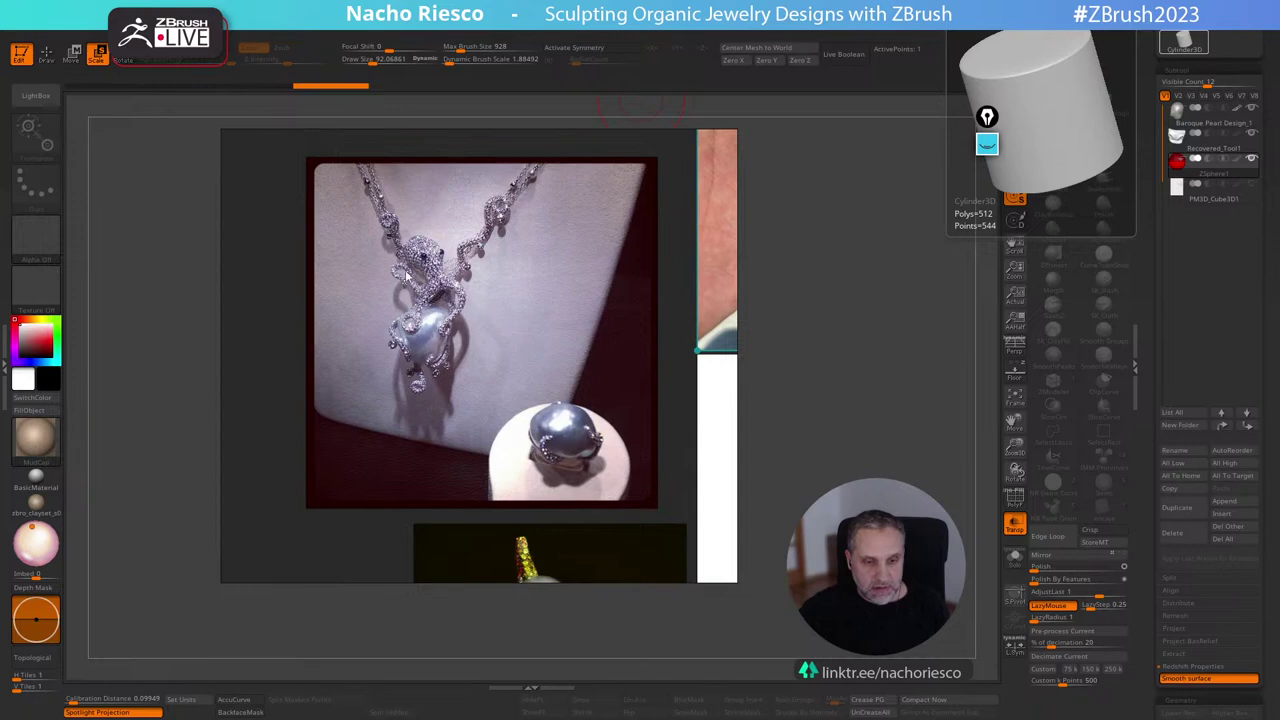
scroll(462, 358, down, 3)
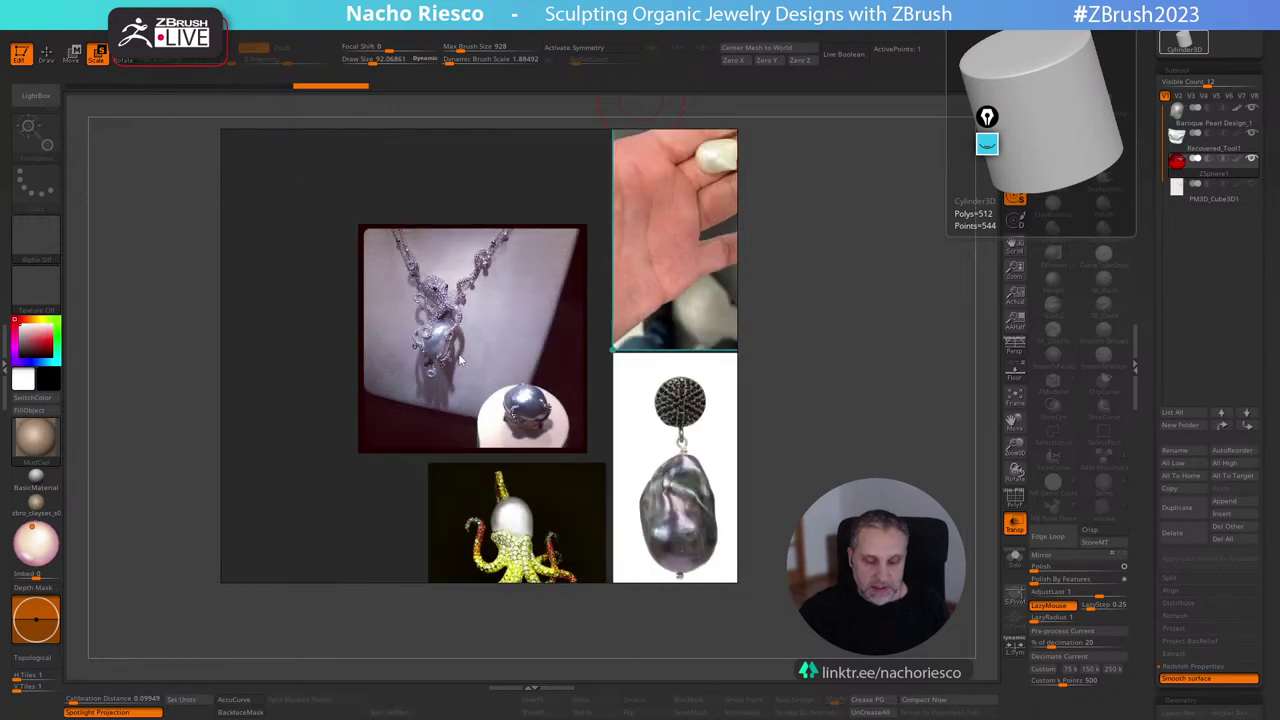
middle_drag(539, 410, 231, 434)
scroll(500, 412, down, 3)
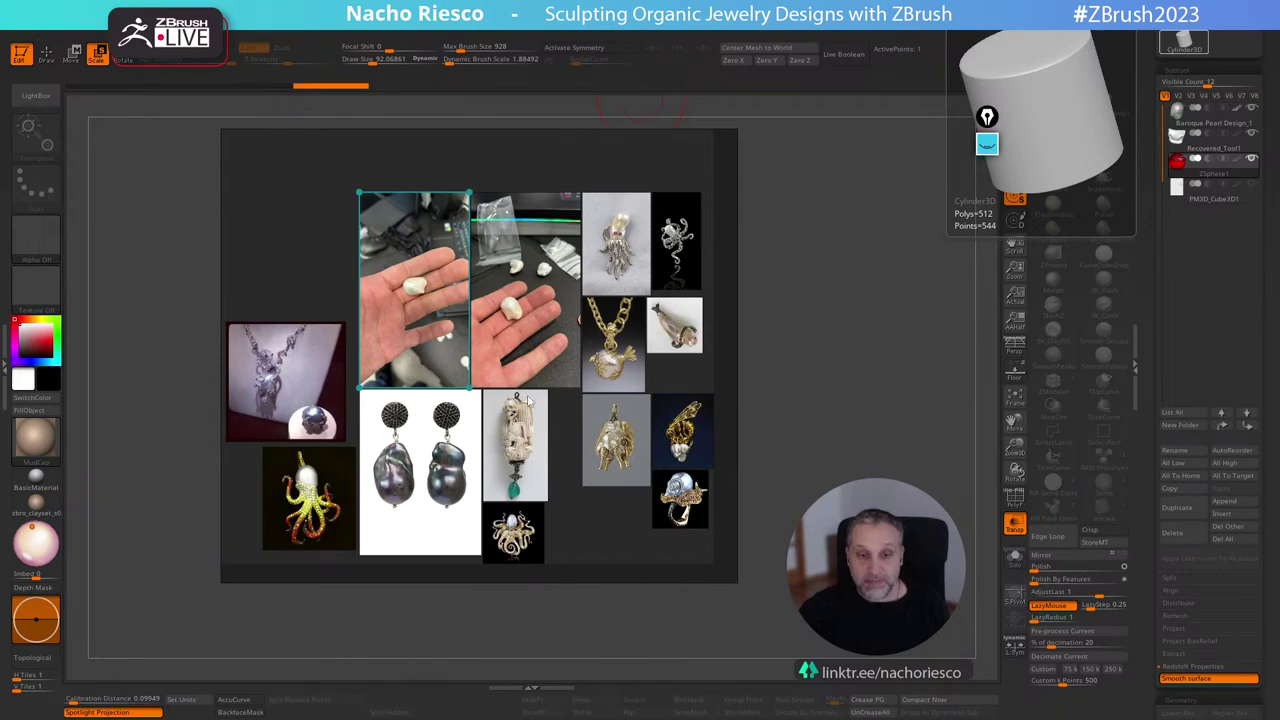
click(845, 243)
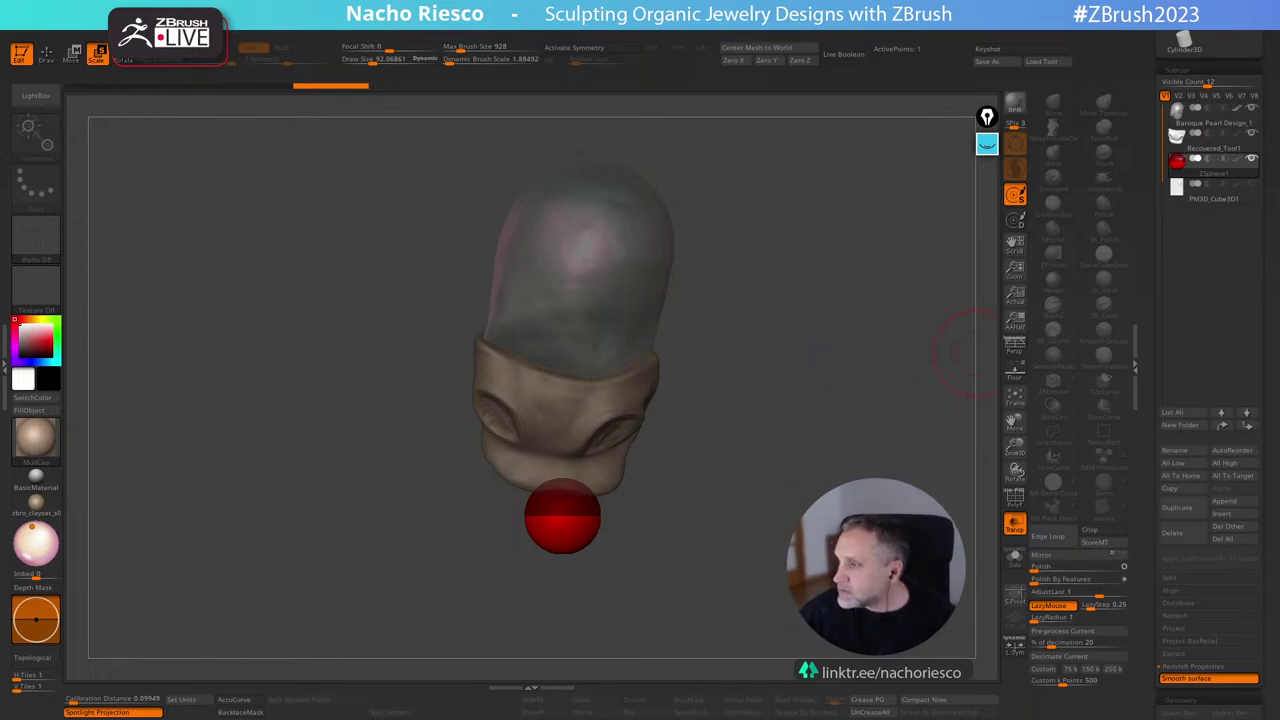
Move the ZSphere to the socket piece's lower edge beneath one eye socket and turn off transparency.
drag(769, 517, 773, 468)
key(w)
drag(572, 518, 531, 502)
drag(635, 500, 708, 495)
drag(588, 506, 577, 504)
drag(650, 525, 608, 624)
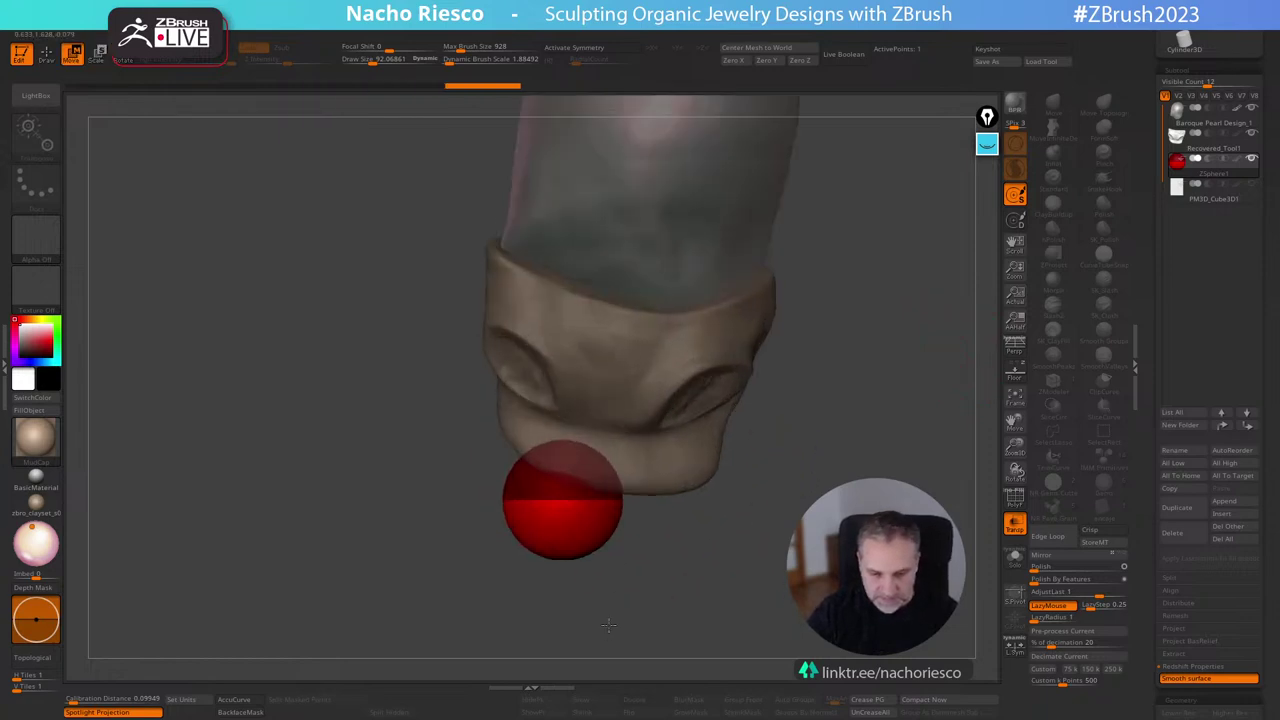
click(1015, 523)
drag(586, 514, 578, 506)
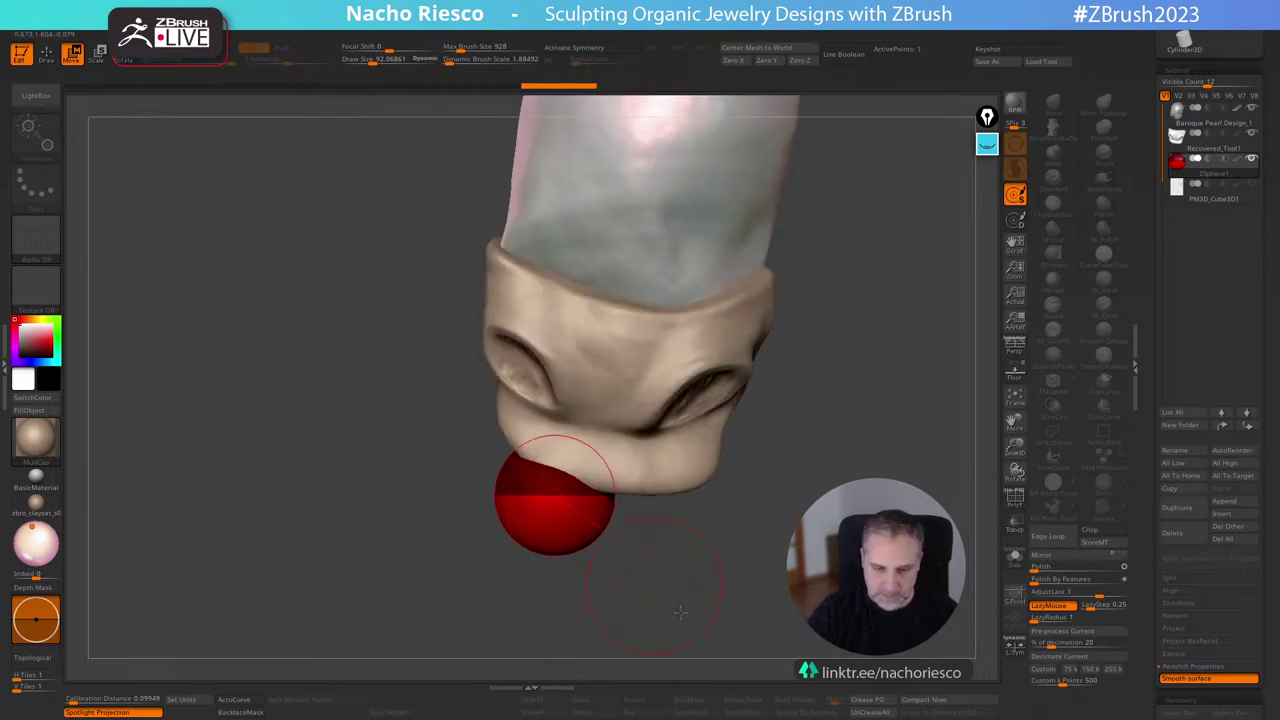
drag(680, 582, 548, 372)
key(e)
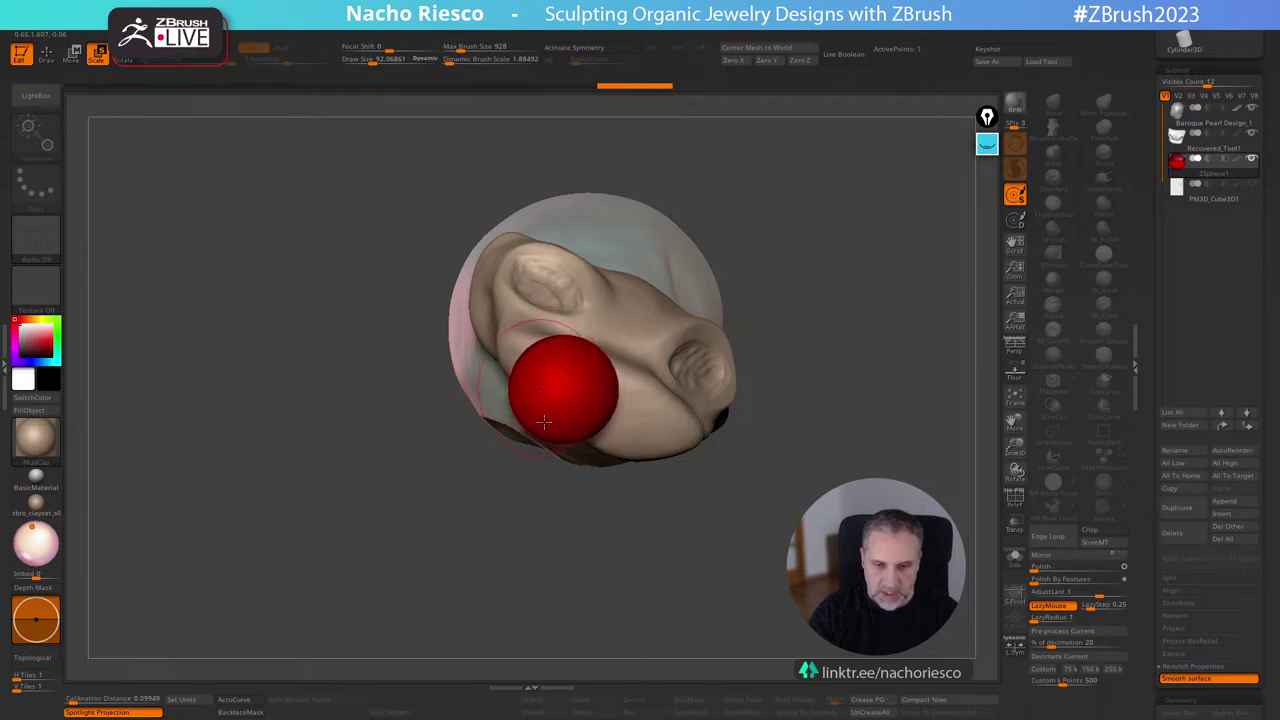
drag(544, 478, 582, 538)
key(w)
key(e)
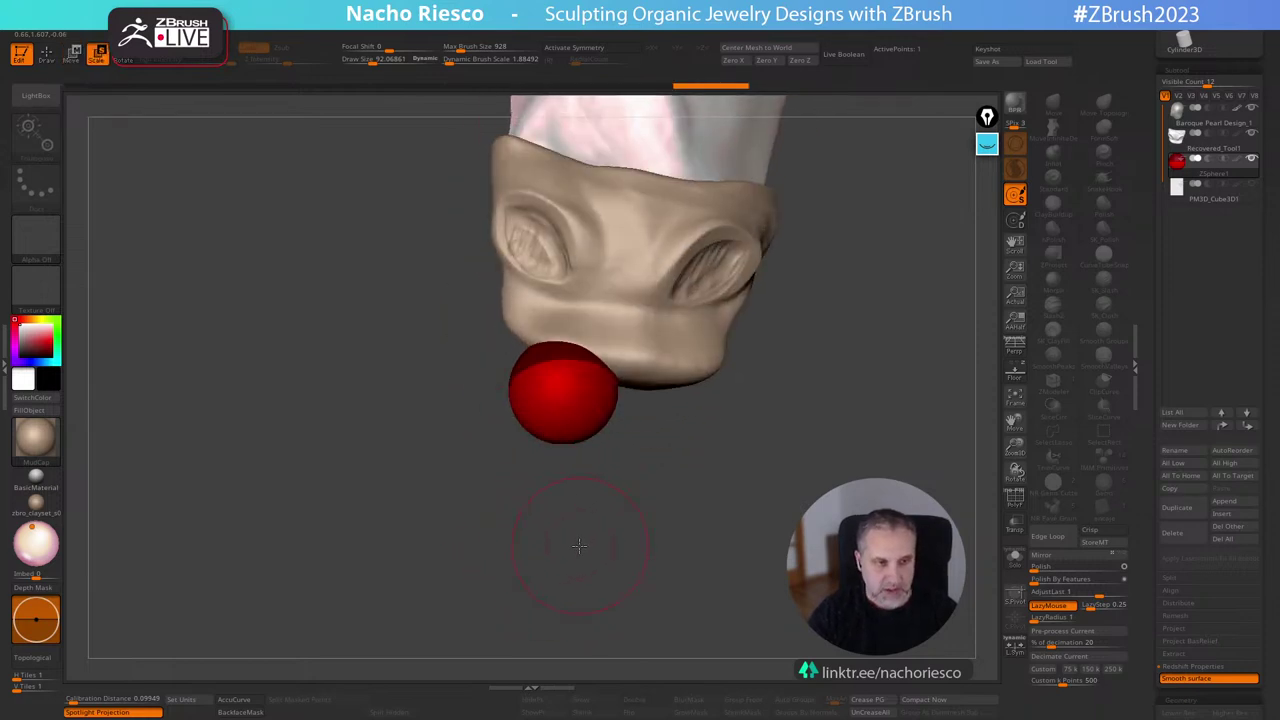
key(r)
click(97, 52)
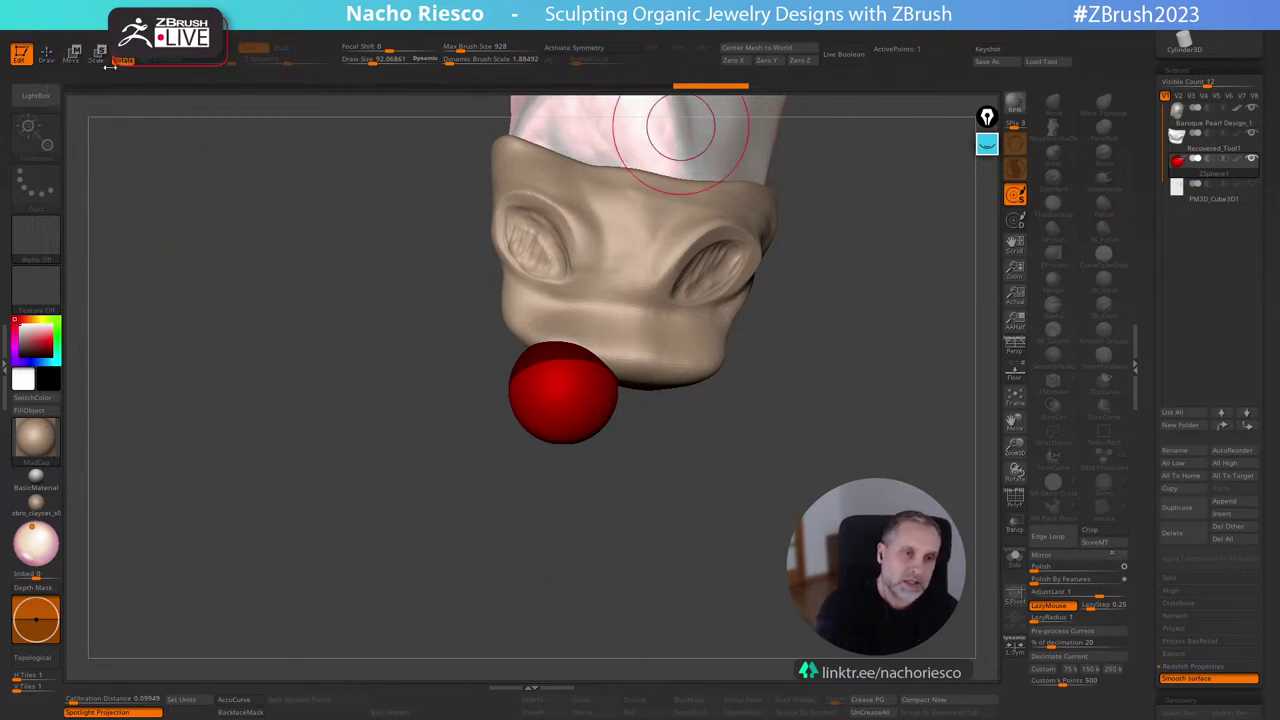
click(47, 54)
mouse_move(626, 586)
mouse_down()
mouse_move(621, 551)
mouse_move(626, 571)
mouse_up()
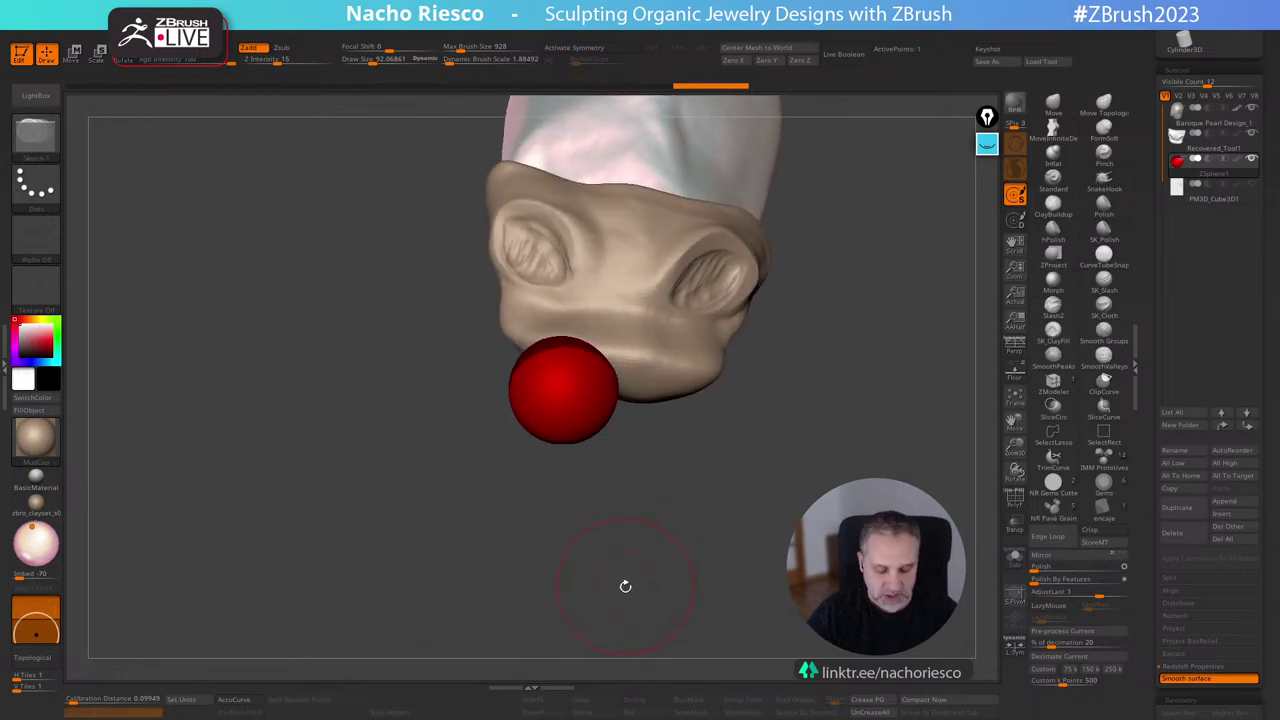
key(w)
key(e)
key(r)
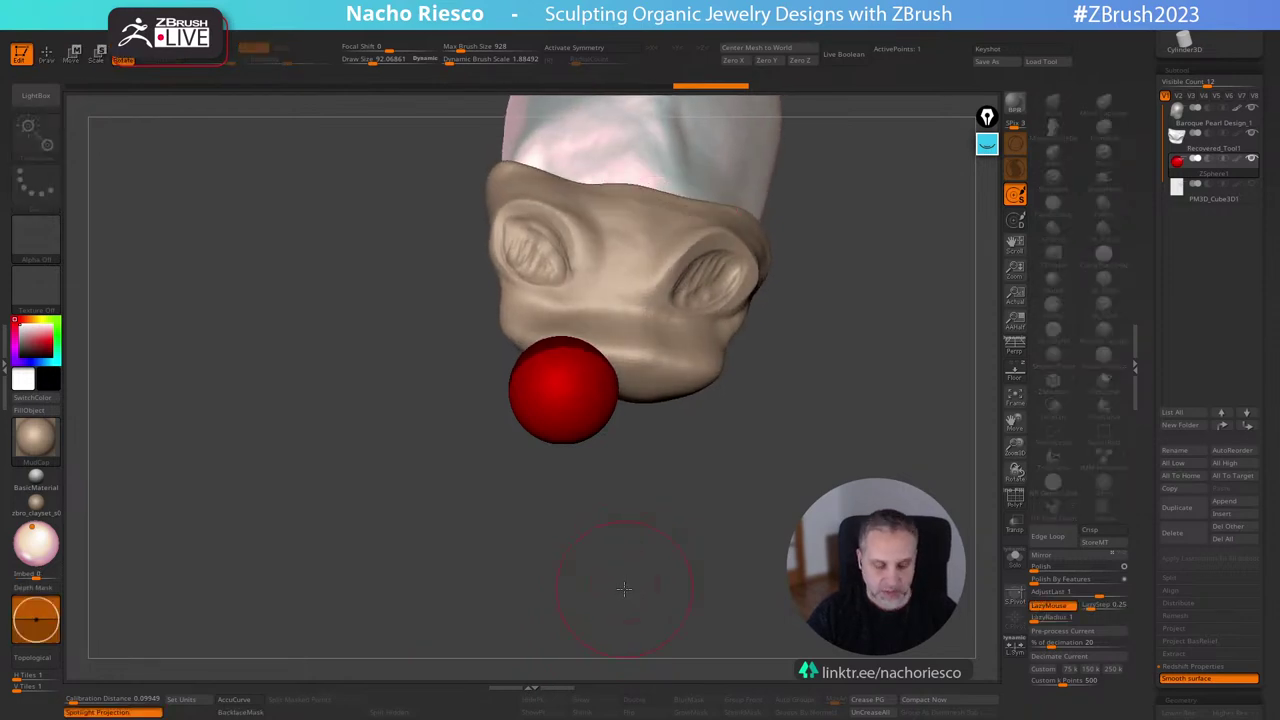
Draw new ZSpheres one after another downward from the base to form a straight chain of five.
key(q)
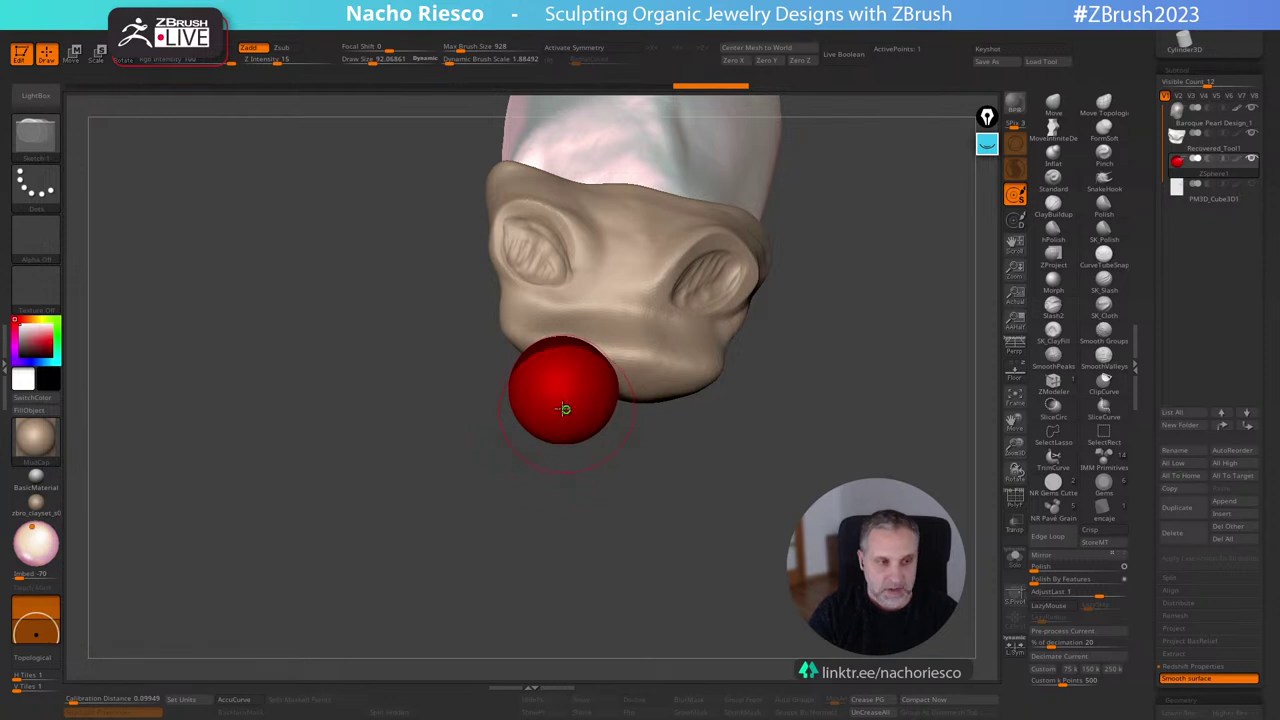
mouse_move(566, 417)
mouse_down()
mouse_move(563, 447)
mouse_move(596, 482)
mouse_move(593, 500)
mouse_up()
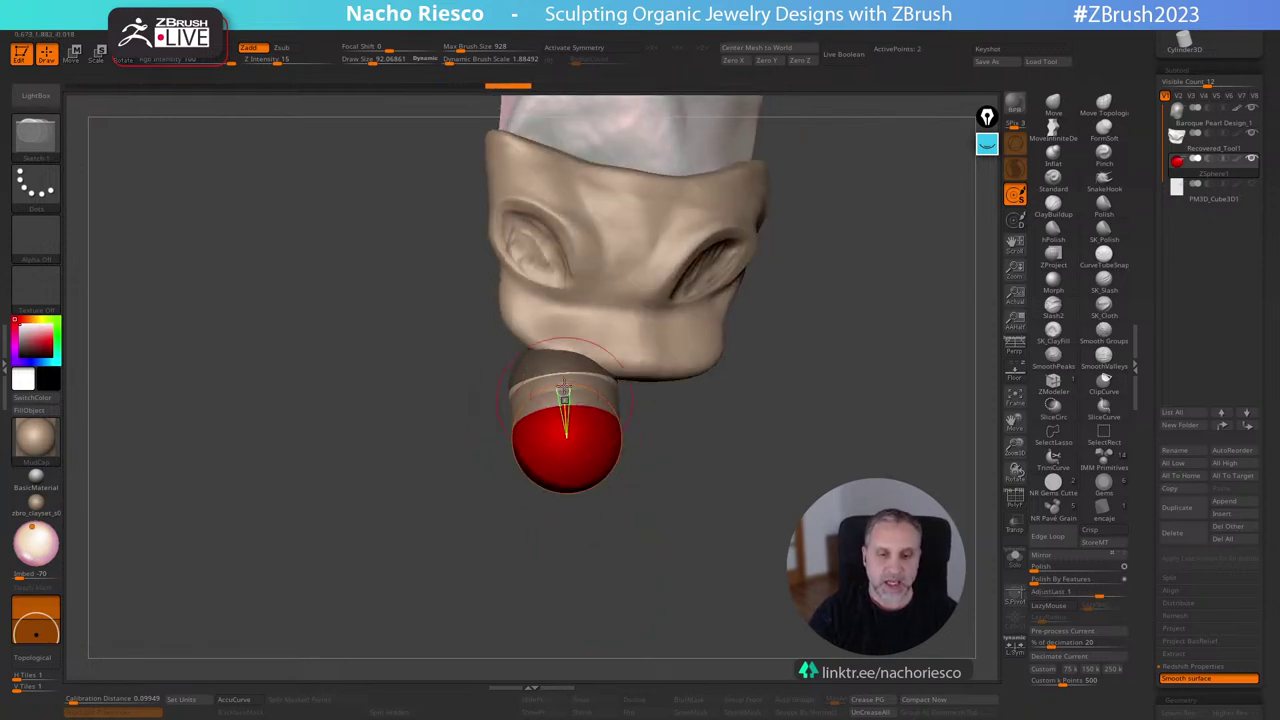
drag(628, 570, 630, 530)
shift+drag(576, 455, 588, 539)
drag(683, 520, 732, 603)
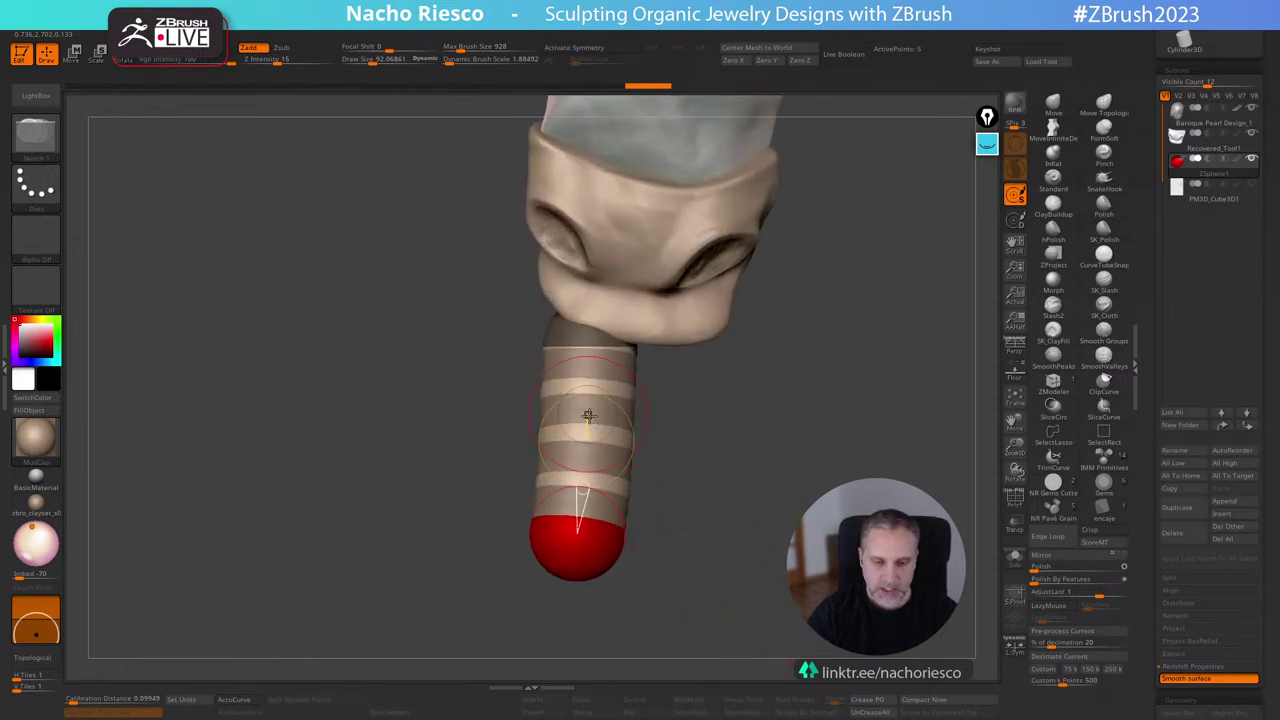
Scale down the lower ZSpheres so the chain tapers away from the socket piece, and reduce the draw size to 1.
key(e)
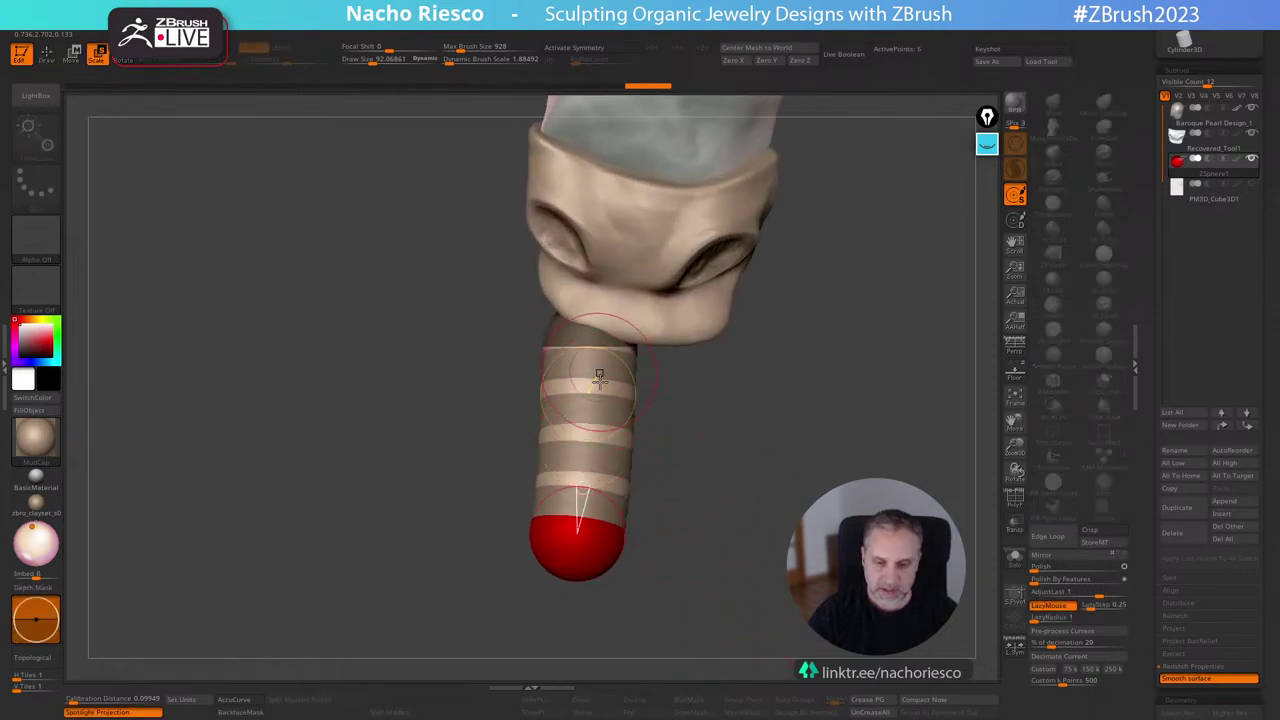
key(a)
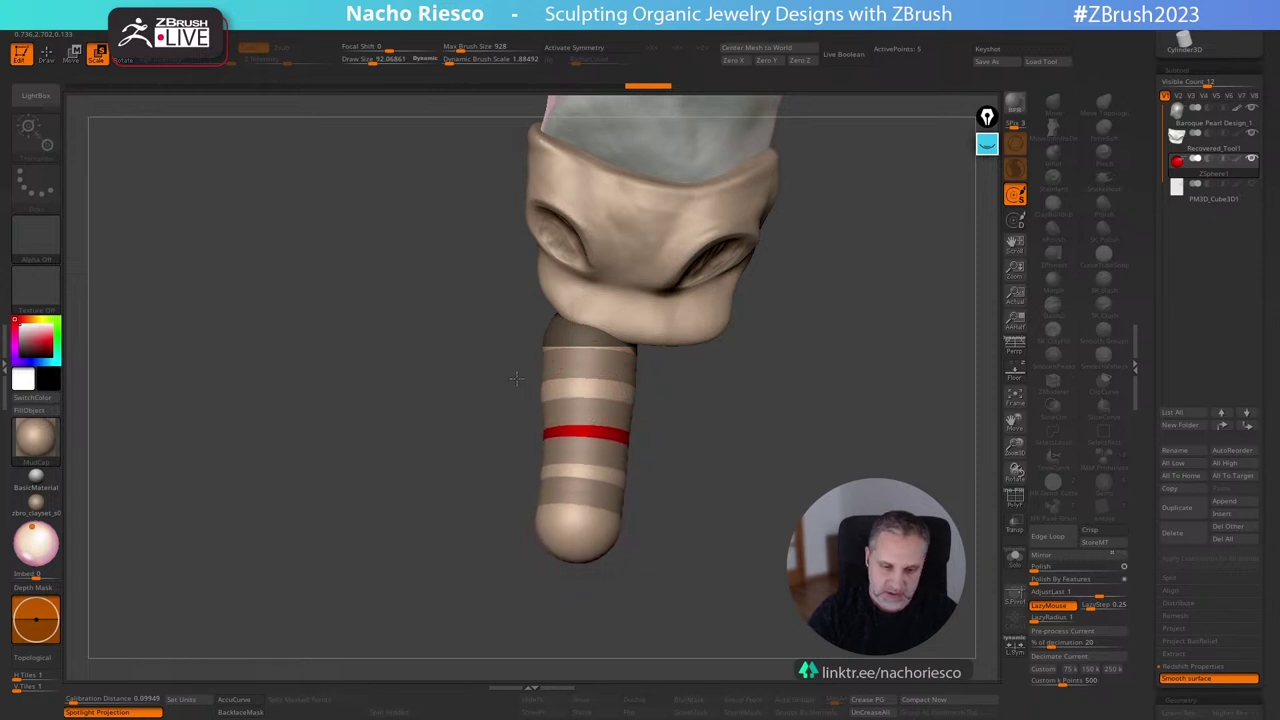
drag(563, 485, 491, 454)
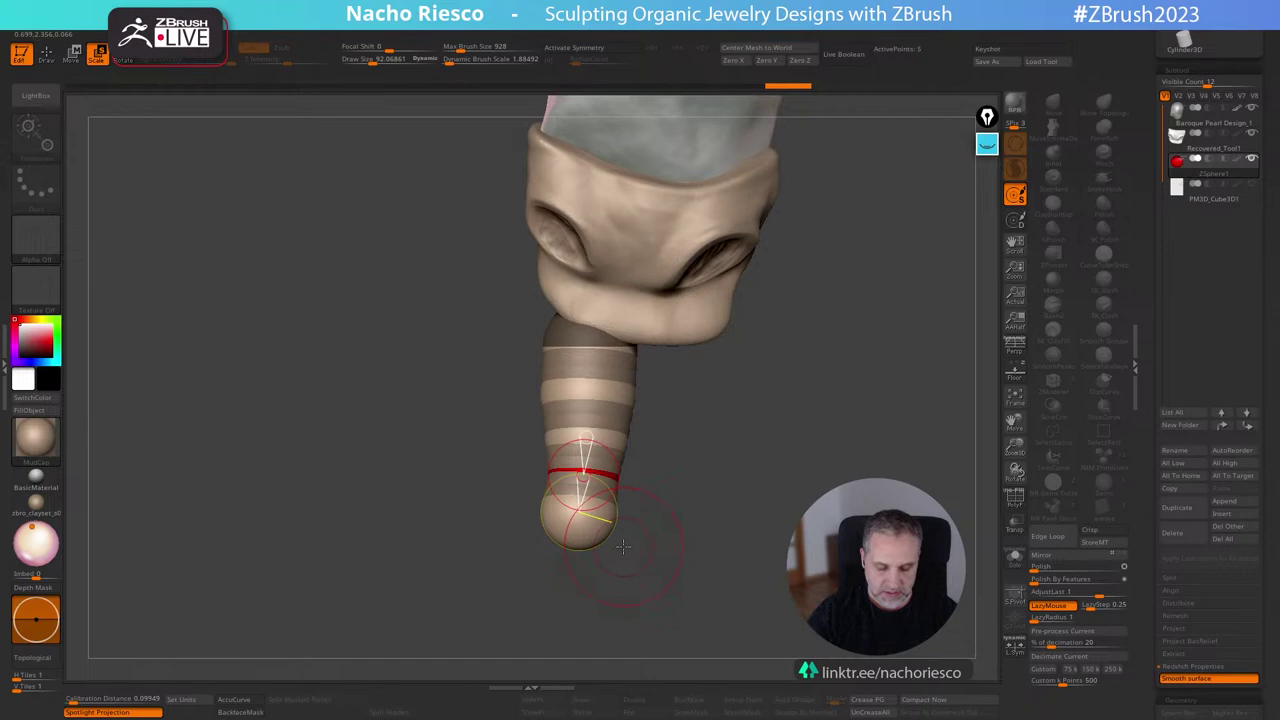
drag(674, 543, 614, 502)
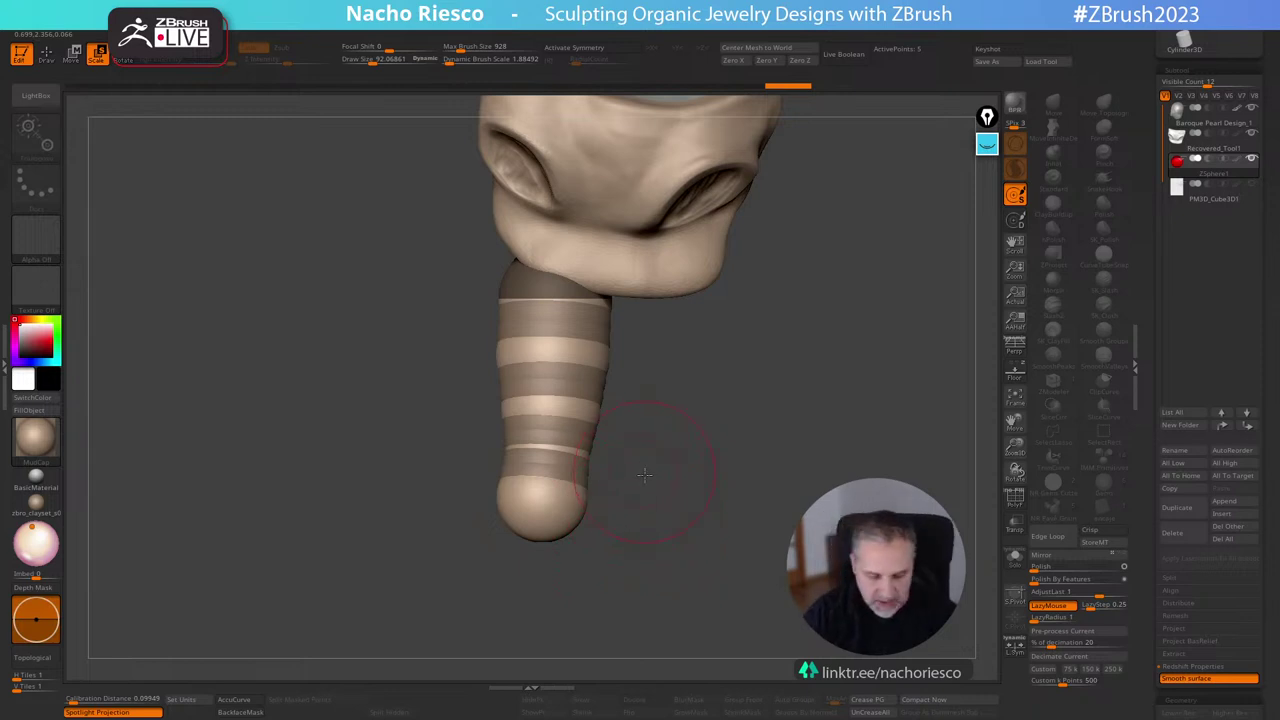
key(s)
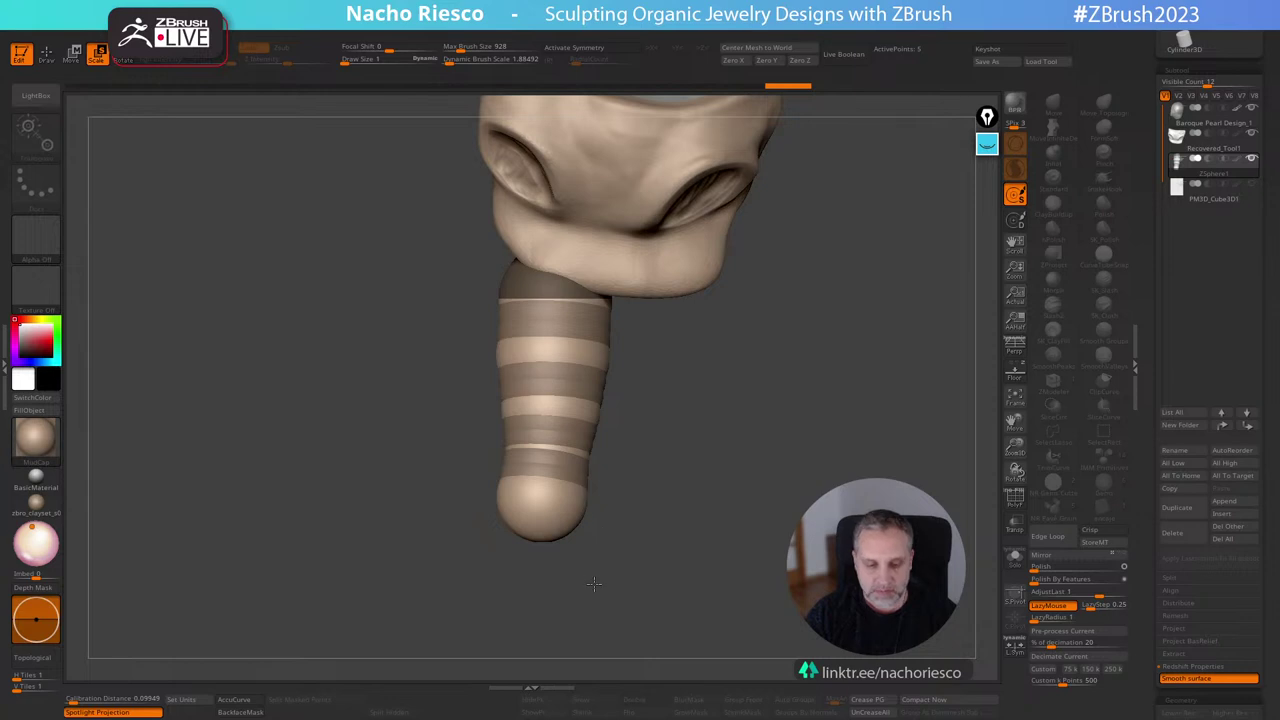
Move the ZSpheres apart to lengthen the chain and bend its end outward in a curve.
alt+drag(594, 584, 601, 515)
key(w)
mouse_move(562, 466)
mouse_down()
mouse_move(497, 592)
mouse_move(519, 584)
mouse_up()
mouse_move(571, 420)
mouse_down()
mouse_move(581, 460)
mouse_move(547, 403)
mouse_up()
mouse_move(567, 331)
mouse_down()
mouse_move(551, 332)
mouse_move(560, 347)
mouse_up()
mouse_move(562, 383)
mouse_down()
mouse_move(560, 427)
mouse_move(538, 463)
mouse_up()
drag(620, 476, 727, 474)
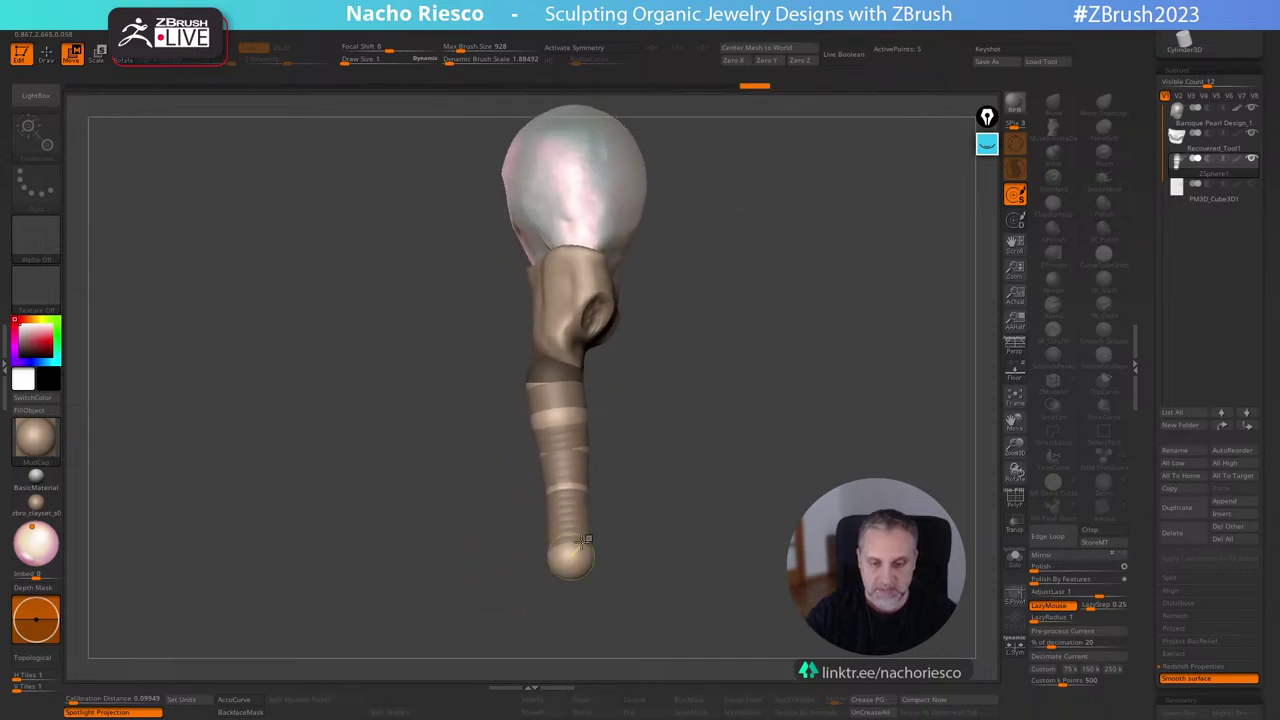
drag(585, 540, 637, 505)
drag(705, 478, 668, 517)
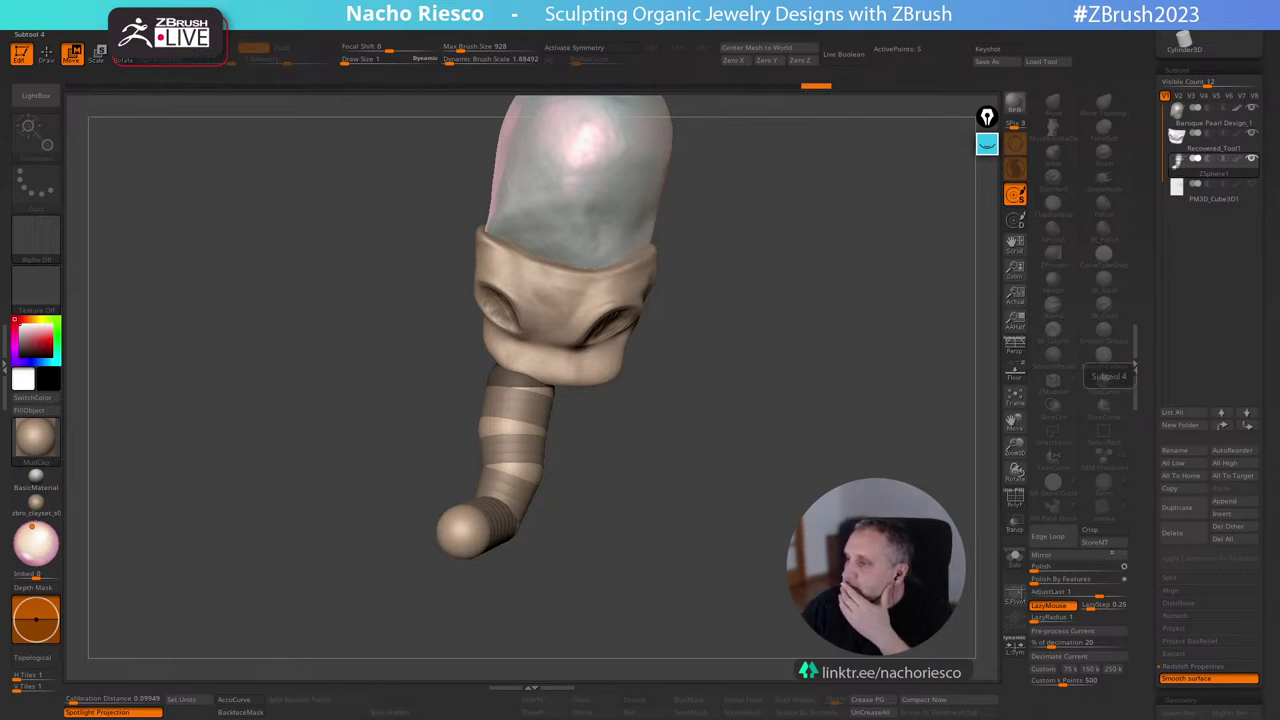
Rotate the ZSphere chain out to the side of the socket piece and raise its end upward beside it.
drag(648, 496, 715, 520)
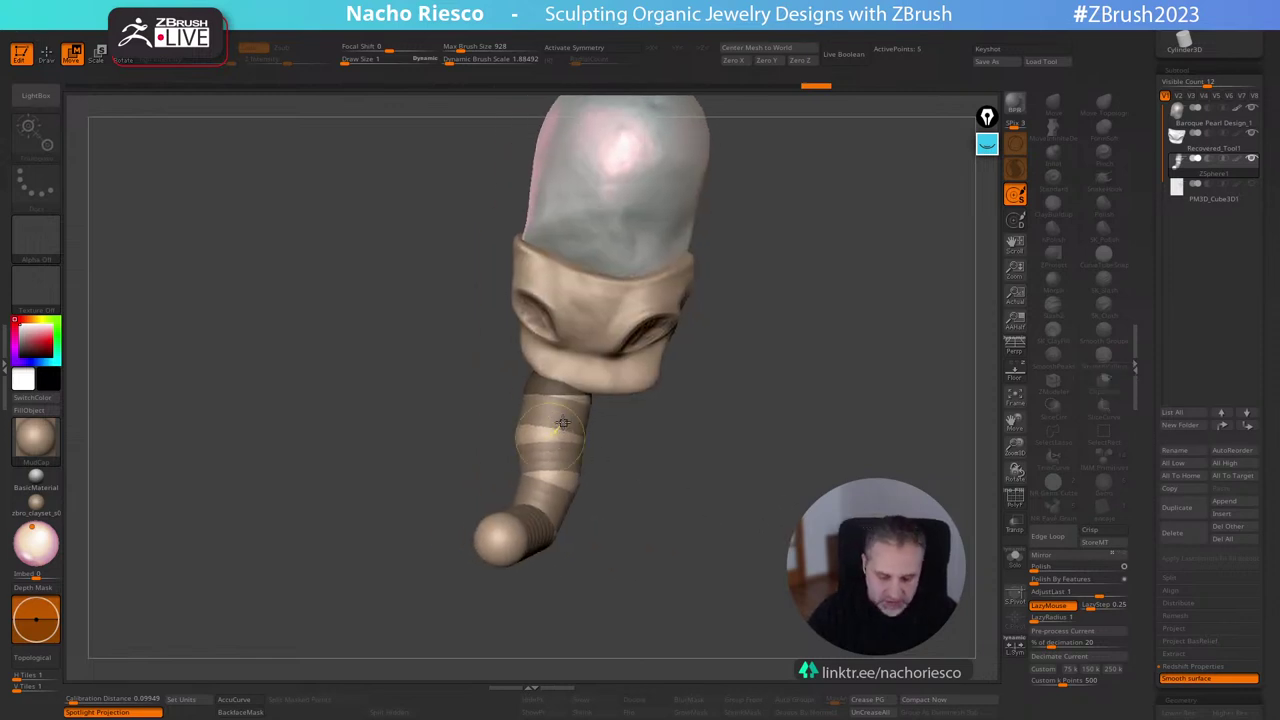
key(r)
drag(563, 423, 464, 371)
key(w)
drag(424, 309, 422, 291)
drag(424, 362, 412, 349)
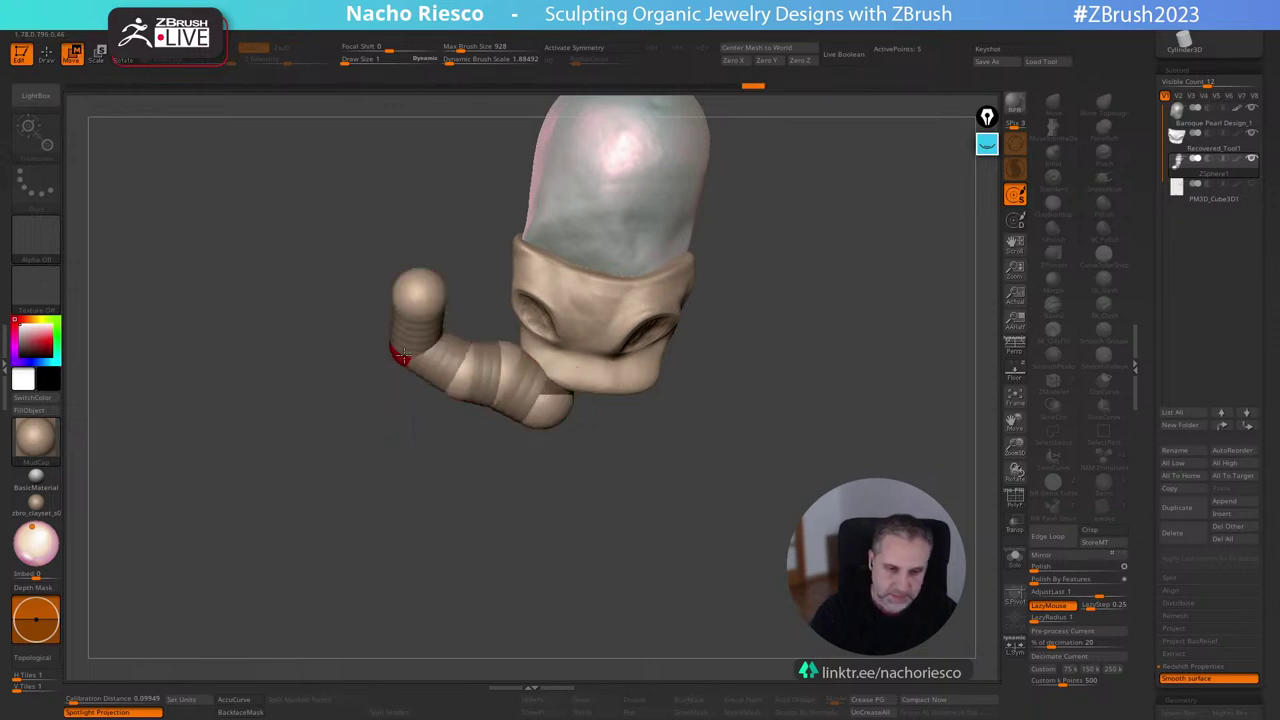
drag(420, 291, 418, 266)
drag(411, 350, 400, 331)
drag(418, 267, 427, 242)
Reposition the middle ZSpheres to round the tentacle's lower bend and tilt its tip toward the pearl.
mouse_move(464, 371)
mouse_down()
mouse_move(448, 364)
mouse_move(488, 376)
mouse_up()
drag(556, 408, 563, 545)
mouse_move(499, 373)
mouse_down()
mouse_move(487, 405)
mouse_move(462, 373)
mouse_up()
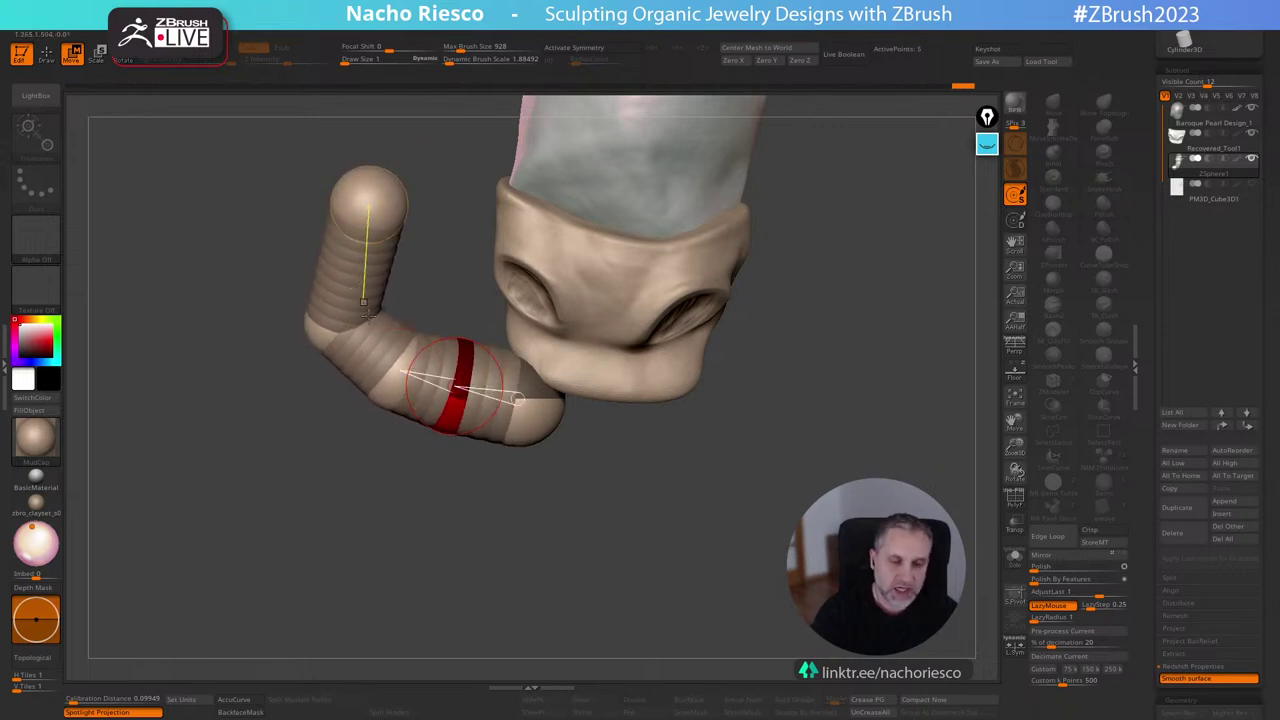
alt+drag(475, 464, 527, 494)
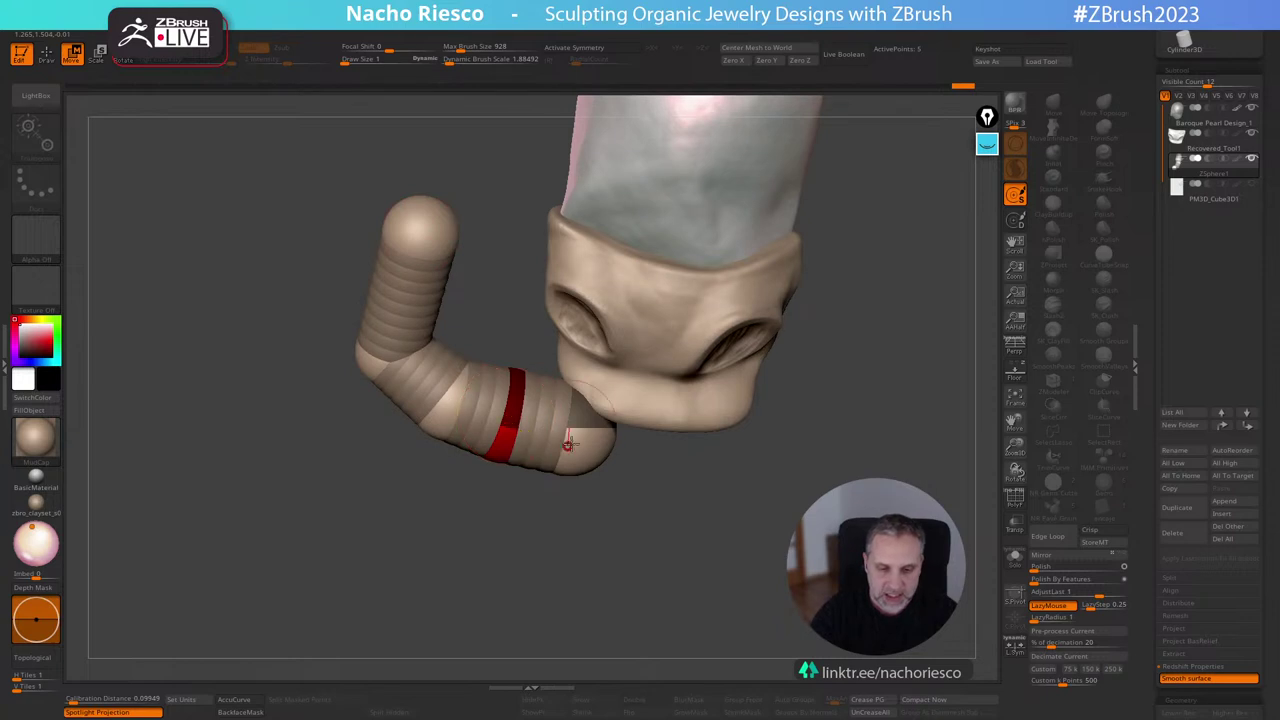
drag(522, 424, 527, 416)
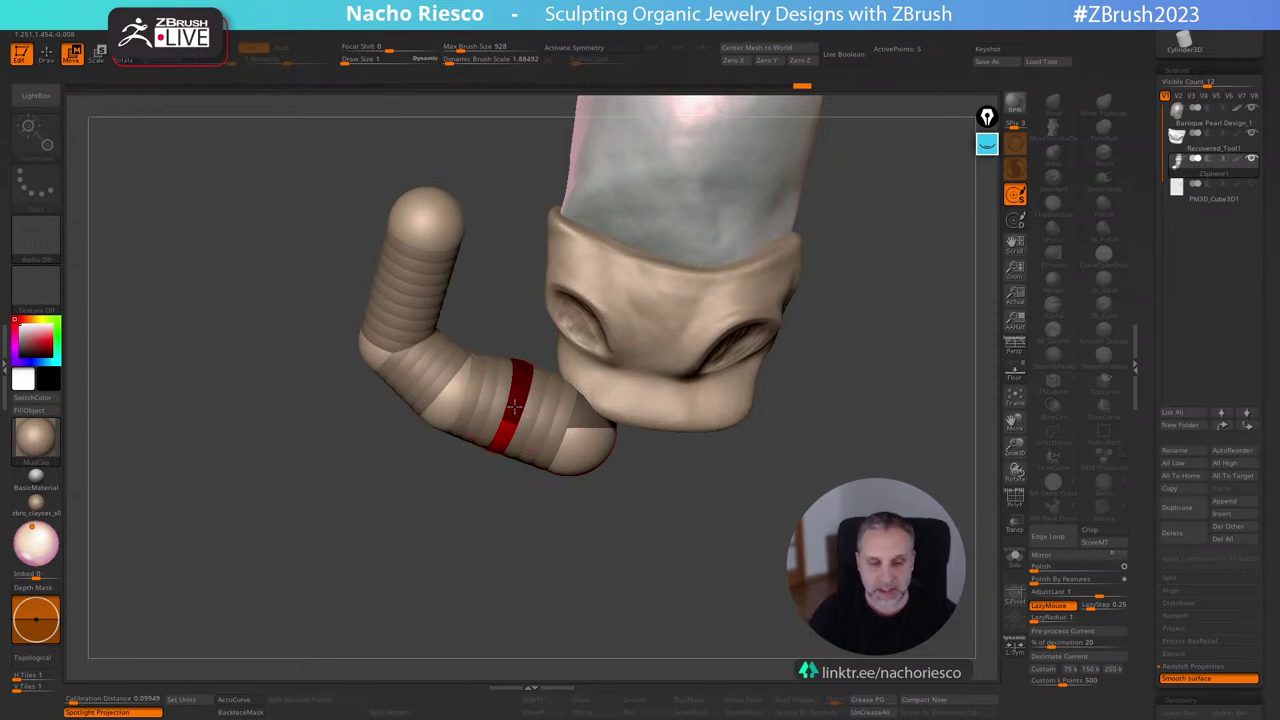
drag(511, 404, 497, 435)
drag(451, 390, 436, 409)
drag(427, 222, 465, 215)
Insert two more ZSpheres in the tentacle's end section and move them to curl the tip inward and down.
drag(505, 492, 556, 440)
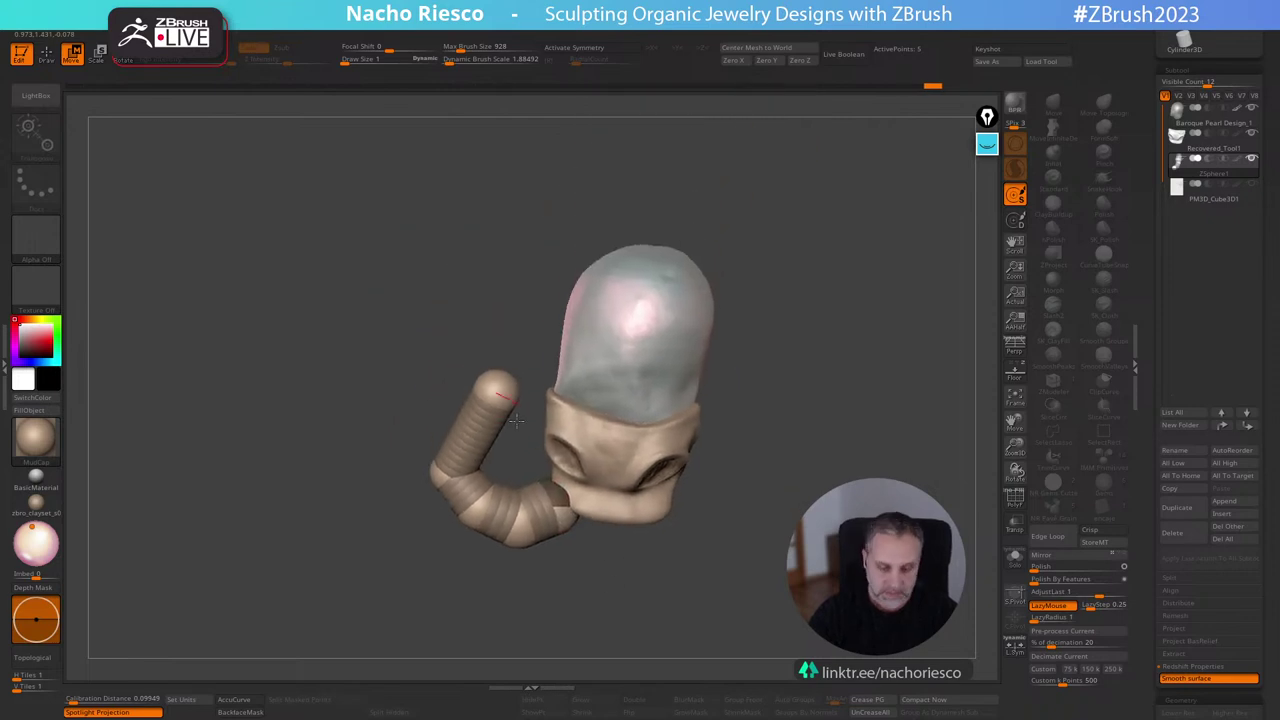
key(q)
click(474, 432)
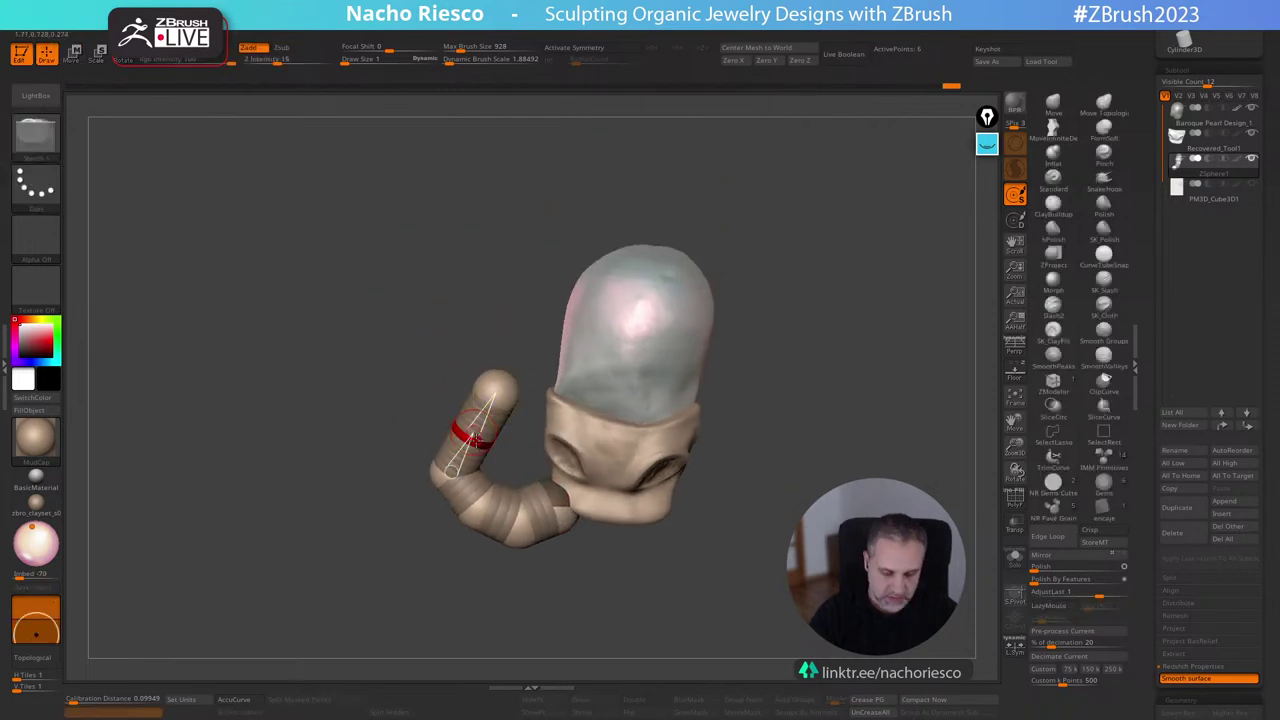
key(w)
mouse_move(474, 416)
mouse_down()
mouse_move(447, 412)
mouse_move(434, 392)
mouse_move(516, 406)
mouse_up()
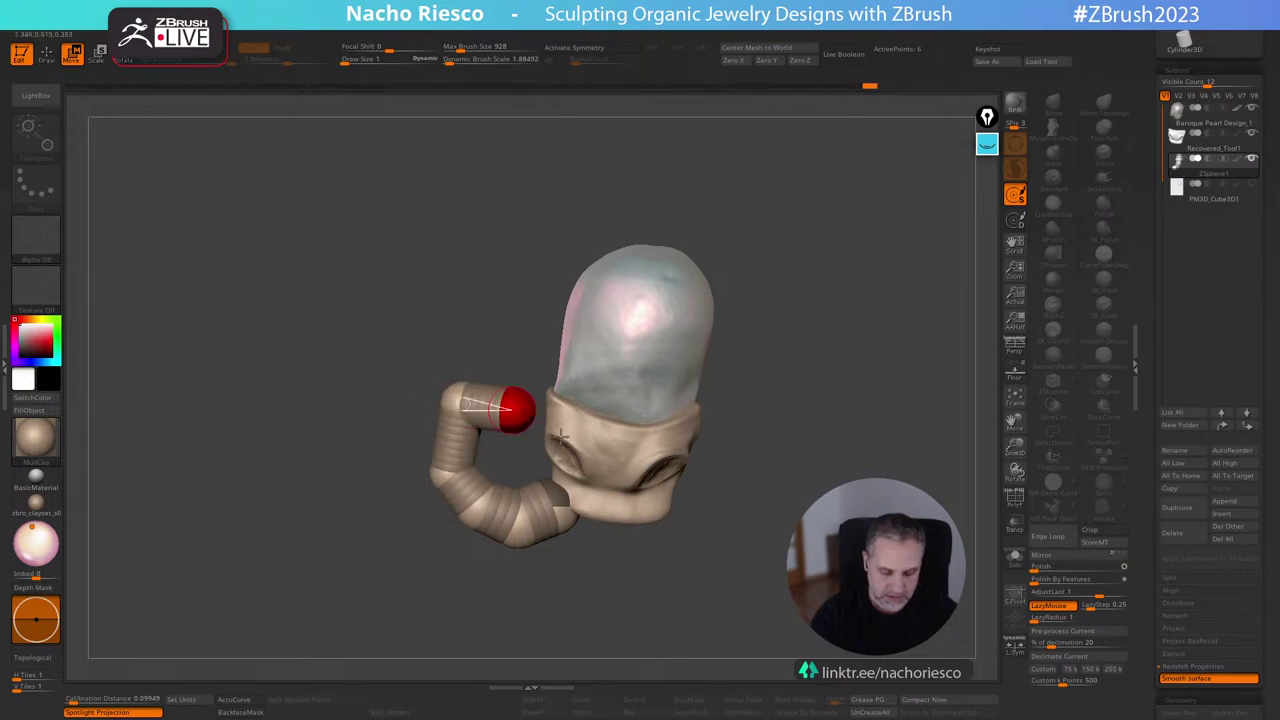
key(q)
key(w)
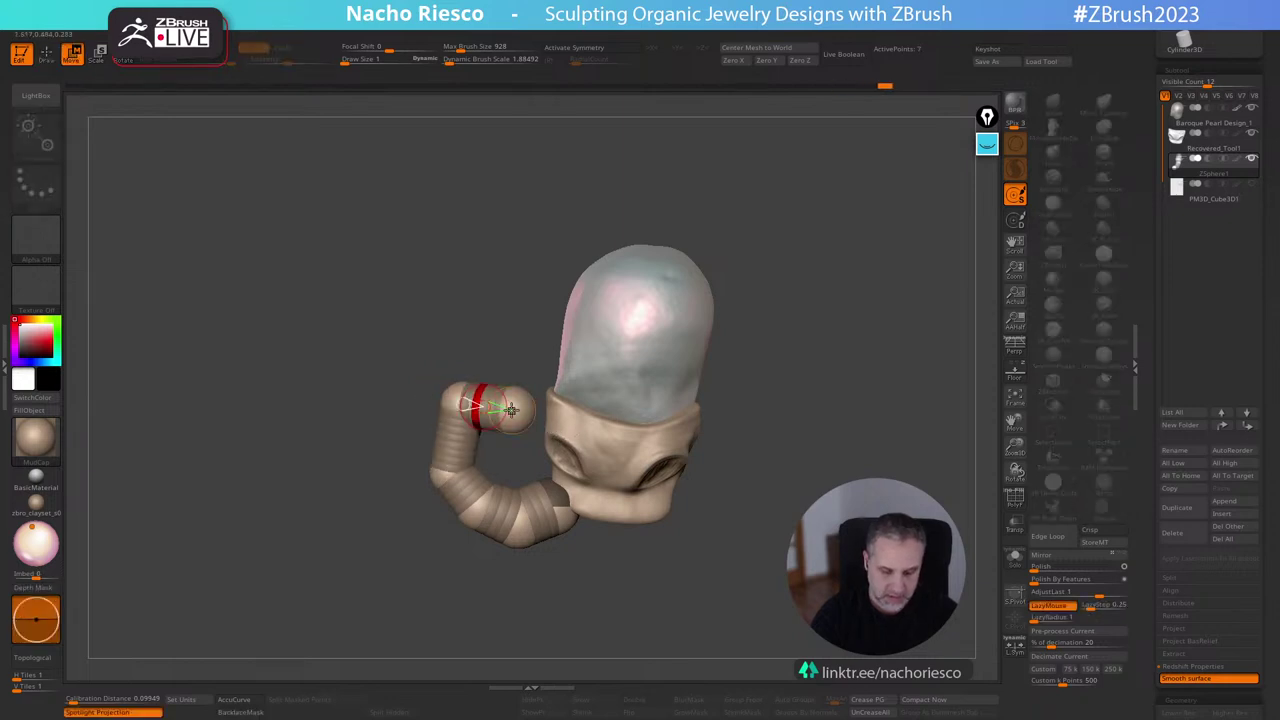
mouse_move(507, 413)
mouse_down()
mouse_move(514, 429)
mouse_move(501, 381)
mouse_up()
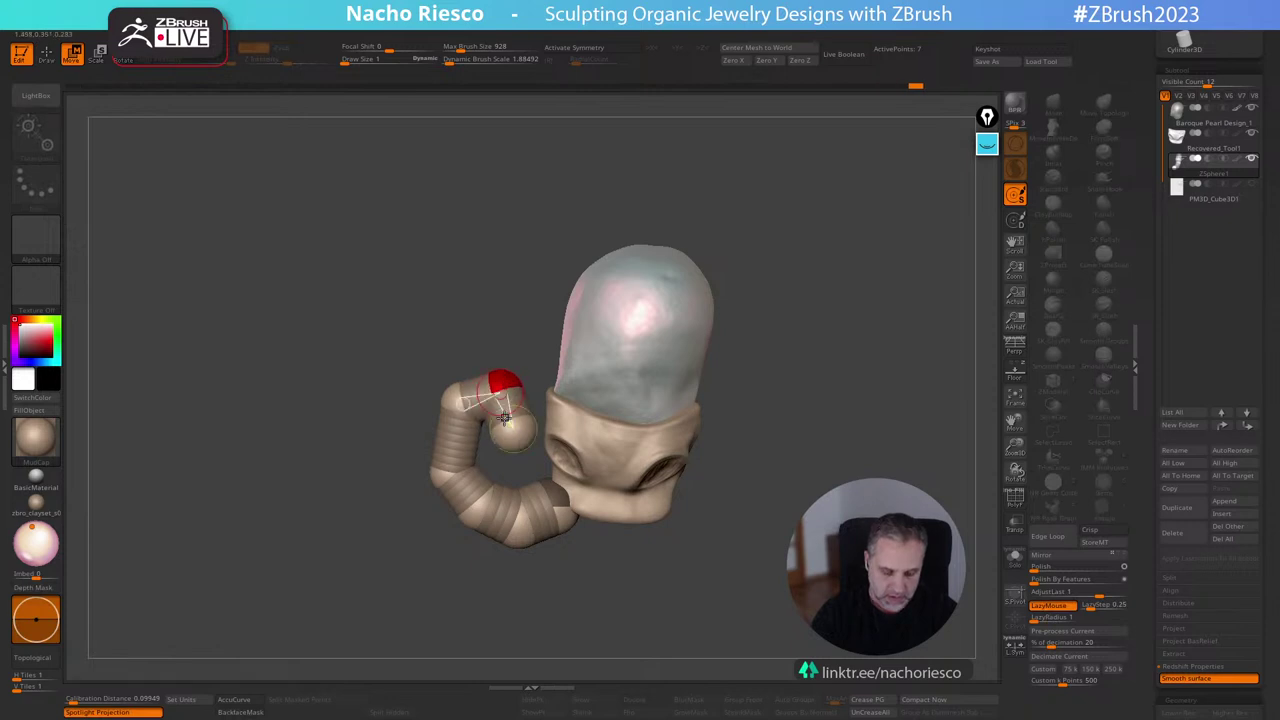
Scale down the ZSpheres along the tentacle's upper half so it thins toward the curled tip.
key(e)
drag(456, 433, 394, 354)
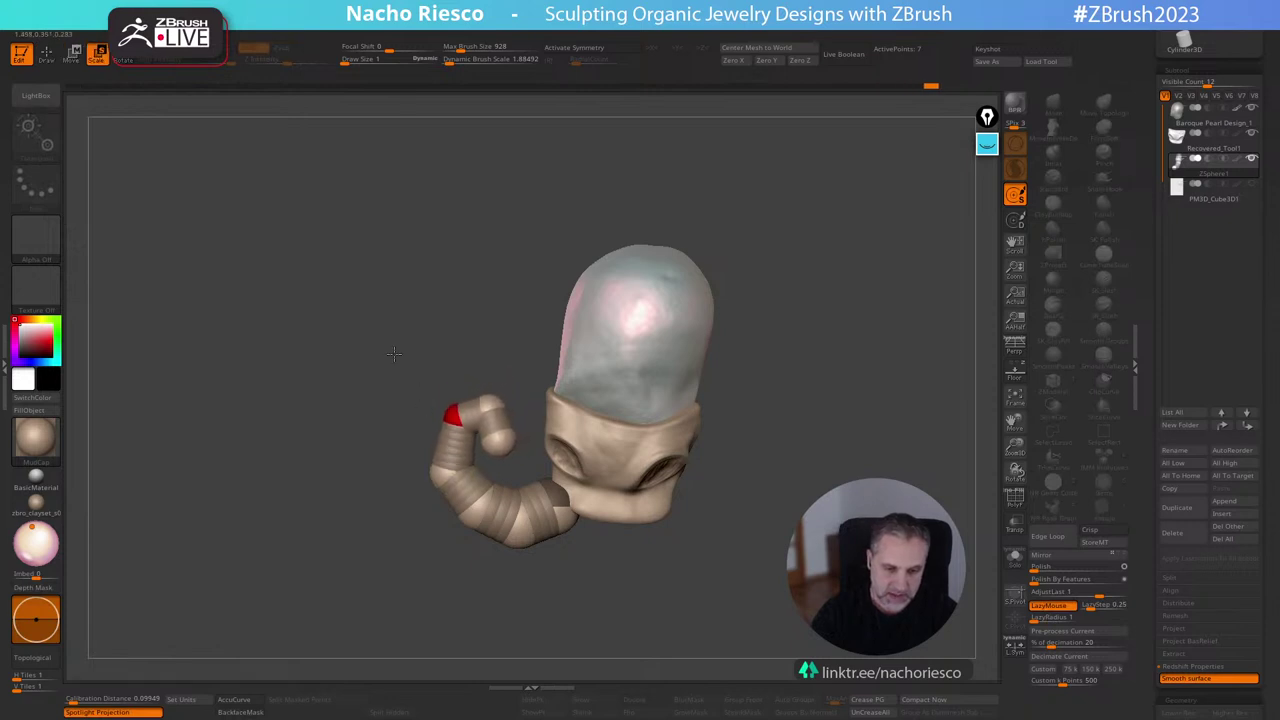
drag(444, 472, 420, 440)
Move the tentacle's upper ZSpheres upward and pull its tip toward the pearl to enlarge the curl.
alt+drag(757, 380, 826, 448)
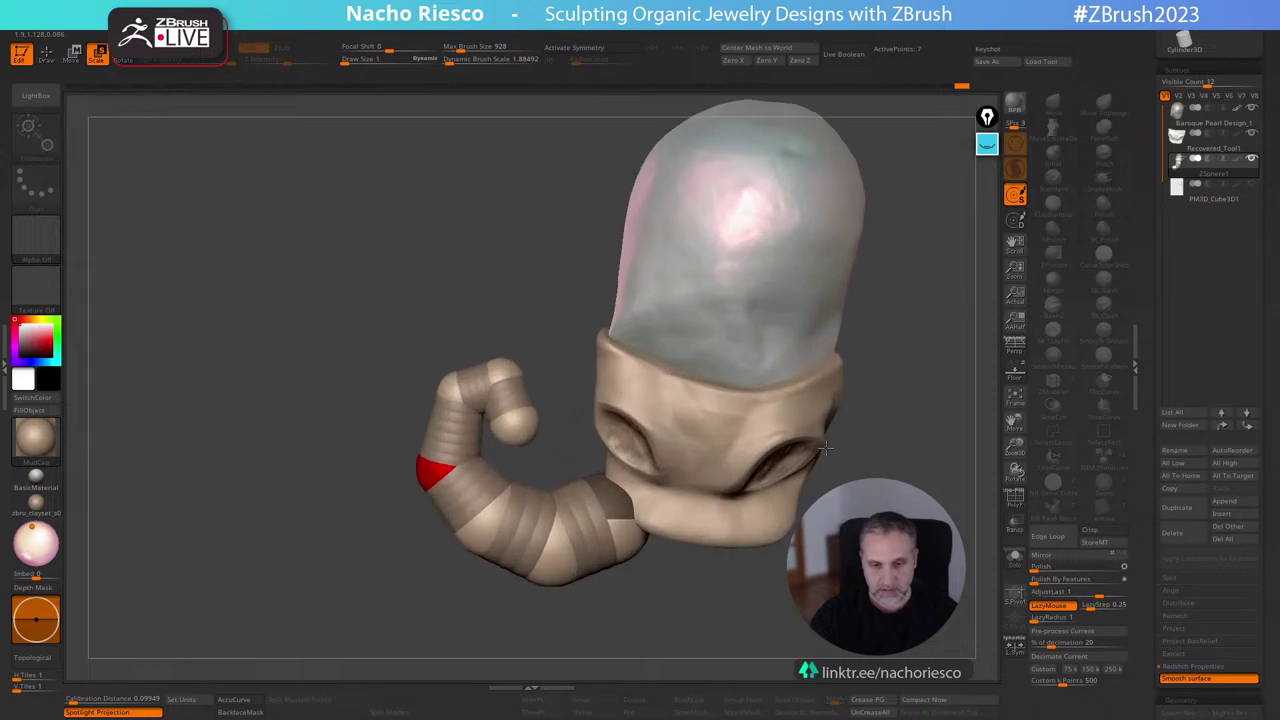
key(w)
drag(451, 386, 464, 352)
drag(438, 464, 424, 427)
drag(505, 372, 519, 336)
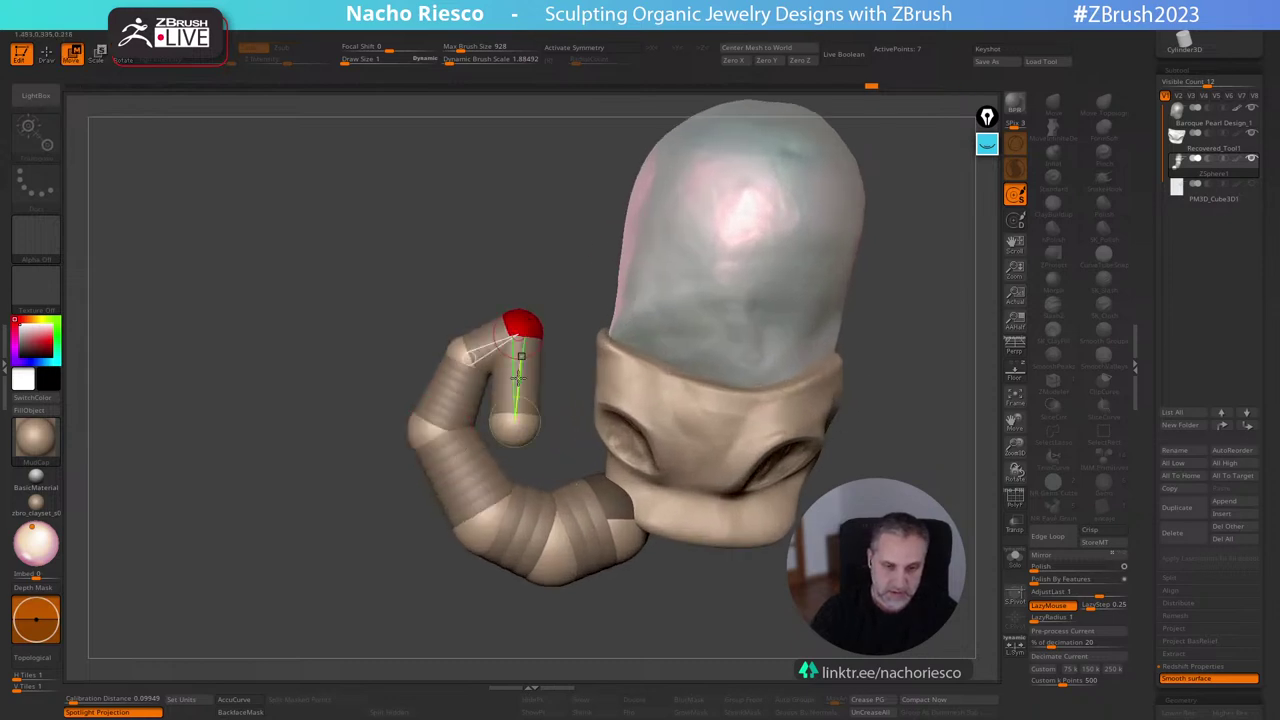
drag(516, 423, 551, 383)
Shift the tentacle's middle and lower ZSpheres in the side and underside views so it bends in depth.
alt+drag(901, 453, 900, 414)
drag(502, 427, 480, 424)
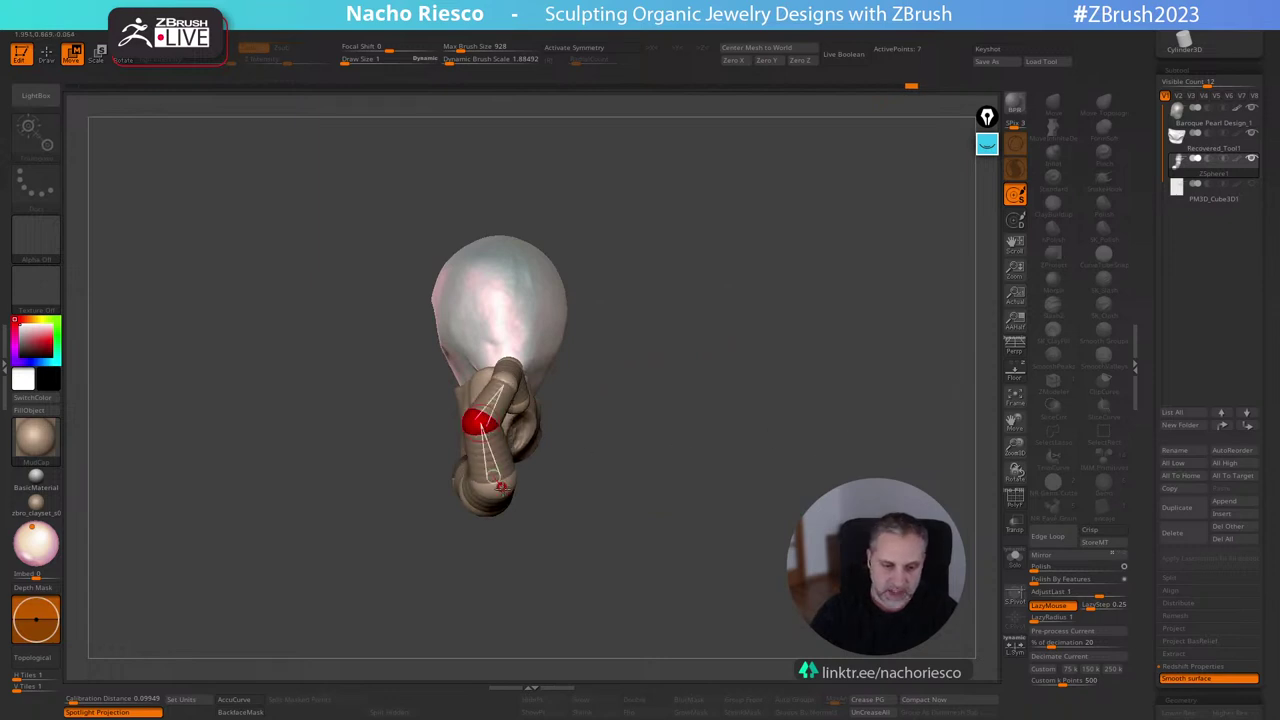
drag(493, 480, 486, 485)
drag(566, 520, 565, 354)
drag(488, 533, 486, 552)
drag(620, 550, 792, 530)
drag(792, 530, 765, 510)
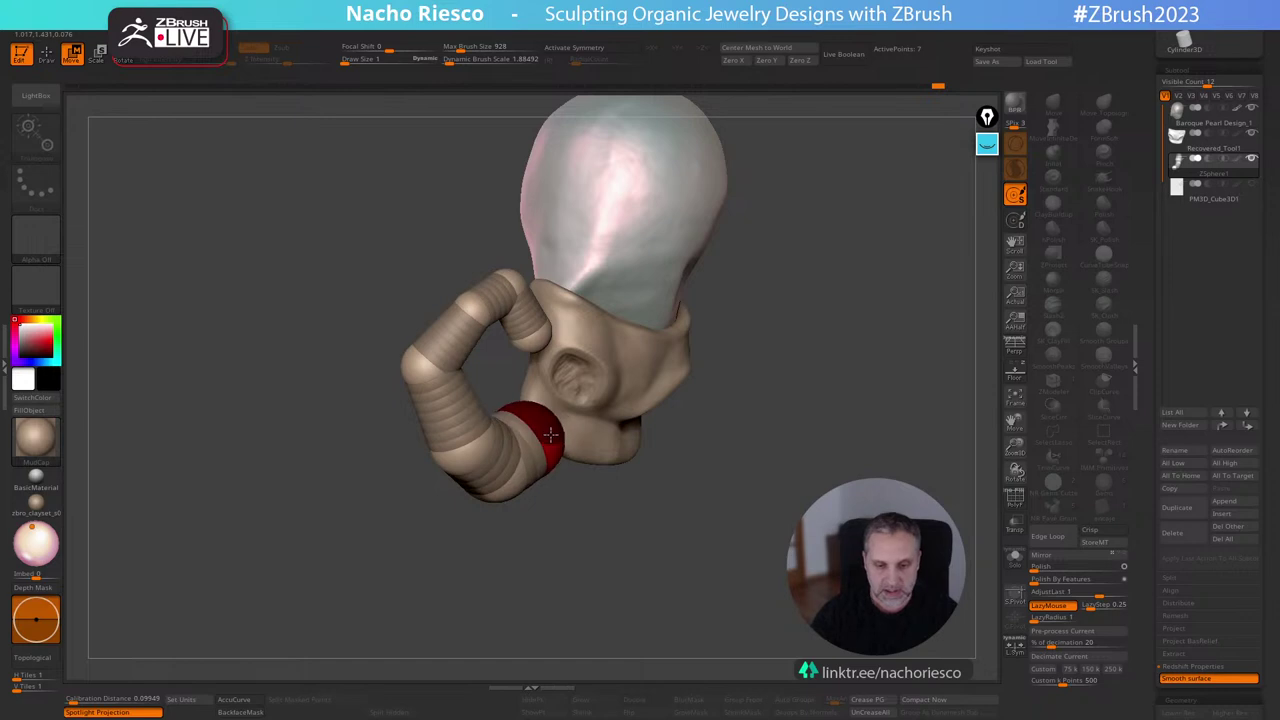
Add another ZSphere at the tentacle's end and move it inward to continue the curled tip.
drag(548, 510, 588, 506)
mouse_move(630, 564)
alt+mouse_down()
mouse_move(623, 527)
mouse_move(631, 575)
alt+mouse_up()
right_drag(631, 573, 623, 582)
key(q)
drag(611, 600, 602, 545)
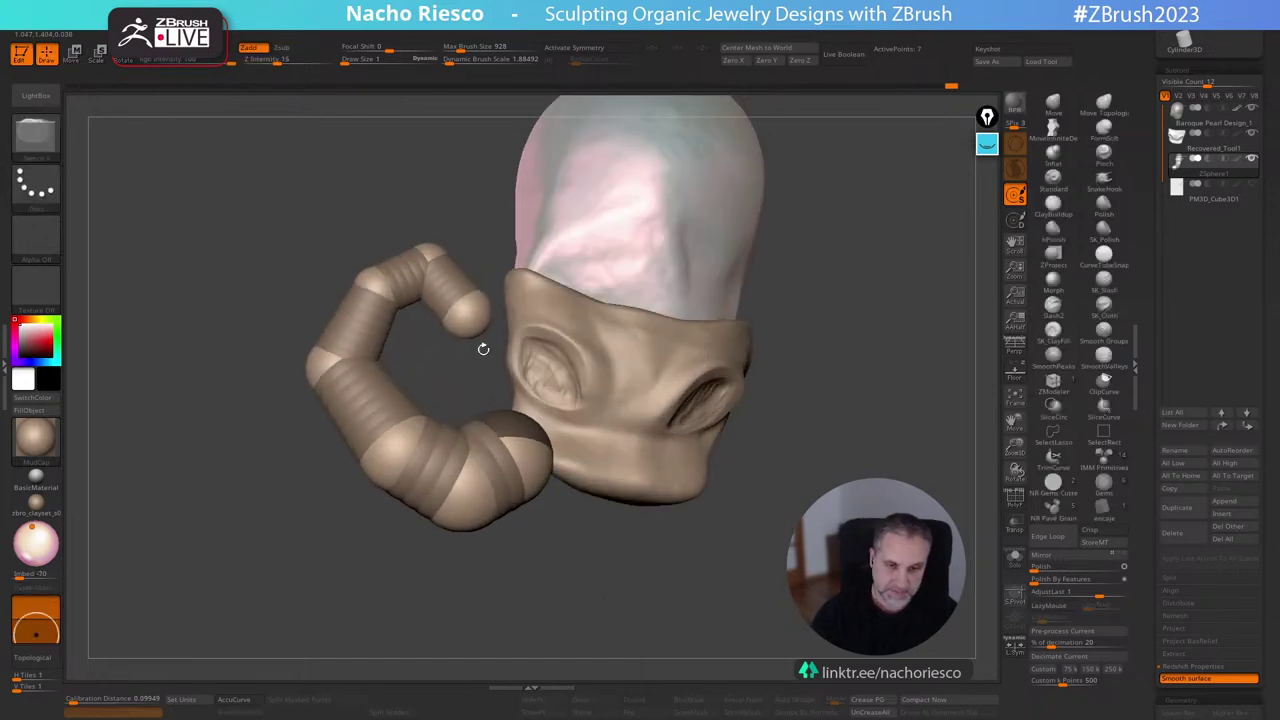
drag(471, 332, 472, 353)
right_drag(472, 350, 543, 529)
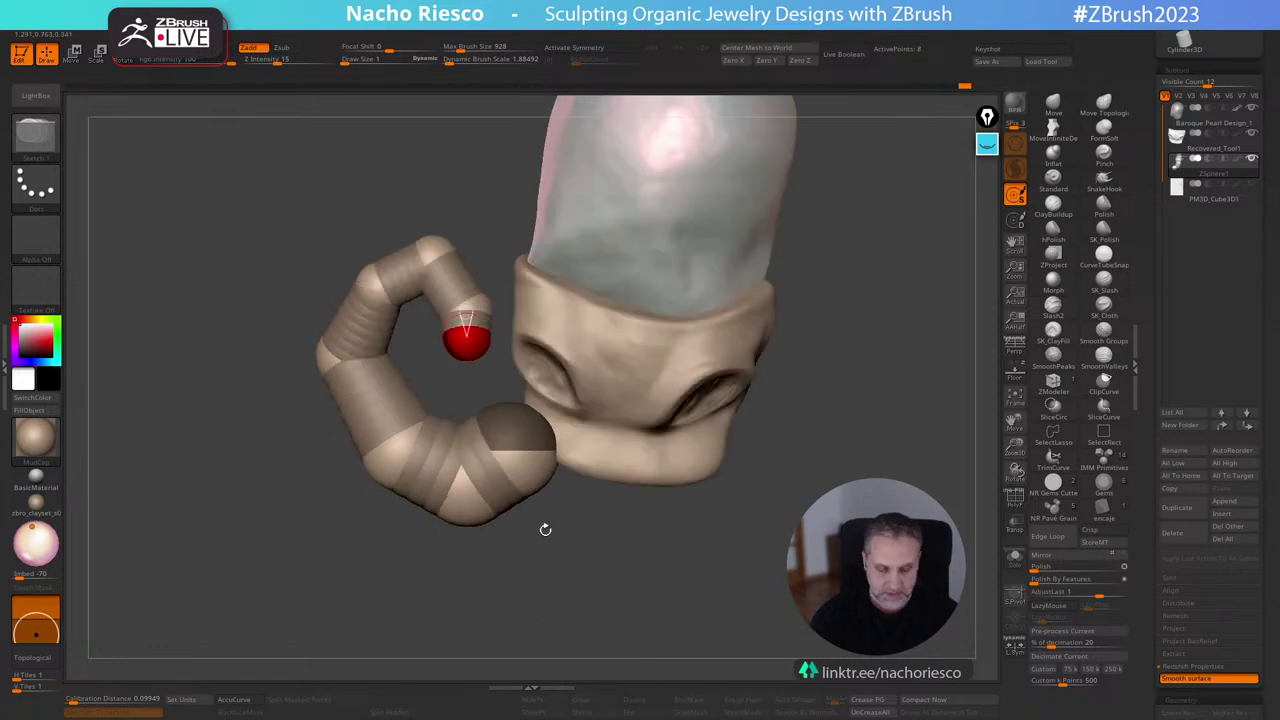
key(w)
drag(456, 360, 451, 361)
mouse_move(667, 590)
alt+mouse_down()
mouse_move(678, 572)
mouse_move(668, 585)
alt+mouse_up()
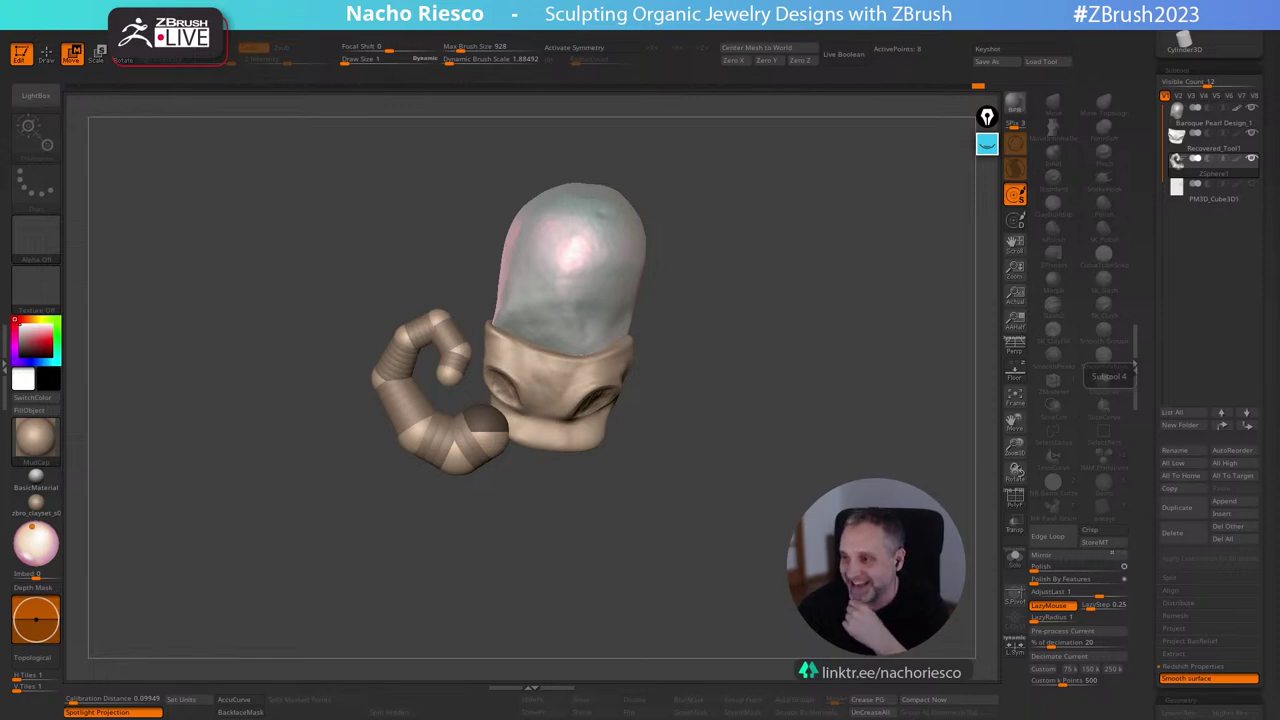
Duplicate the ZSphere tentacle subtool and rotate the copy about its base so it hangs below the original.
mouse_move(740, 439)
mouse_down()
mouse_move(760, 525)
mouse_move(722, 518)
mouse_move(718, 494)
mouse_up()
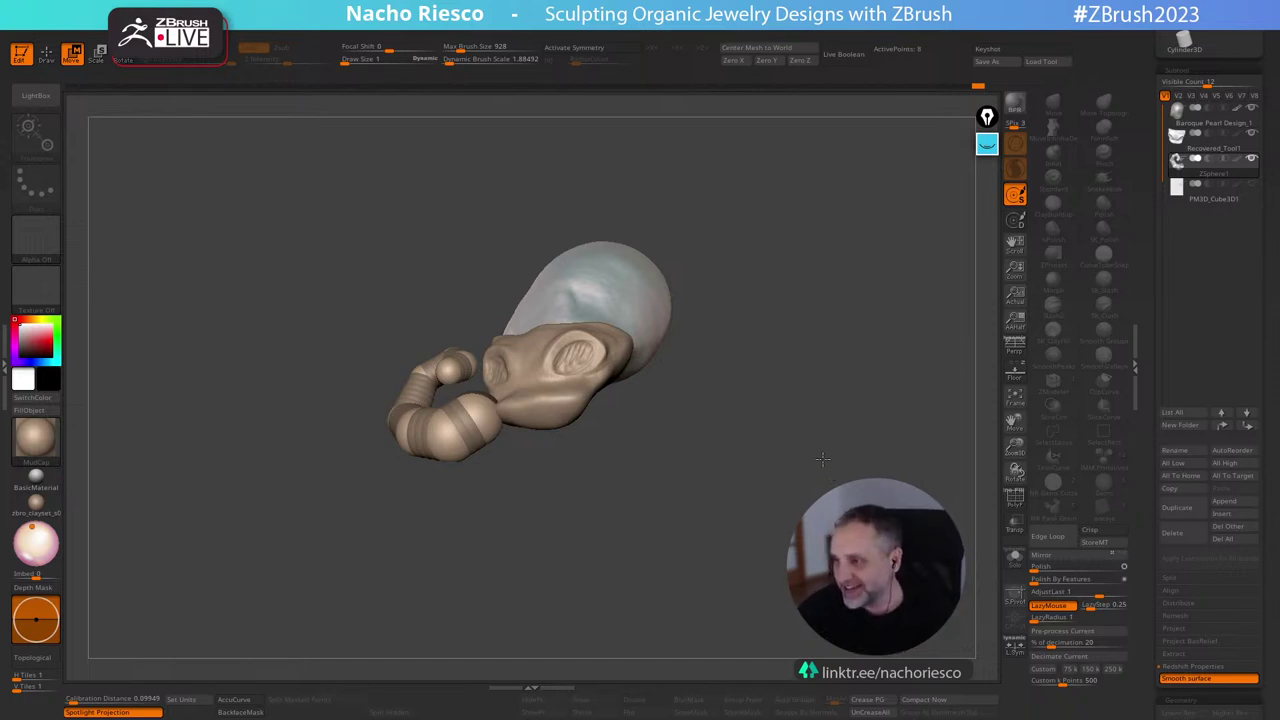
mouse_move(822, 459)
mouse_down()
mouse_move(766, 575)
mouse_move(784, 569)
mouse_move(800, 600)
mouse_up()
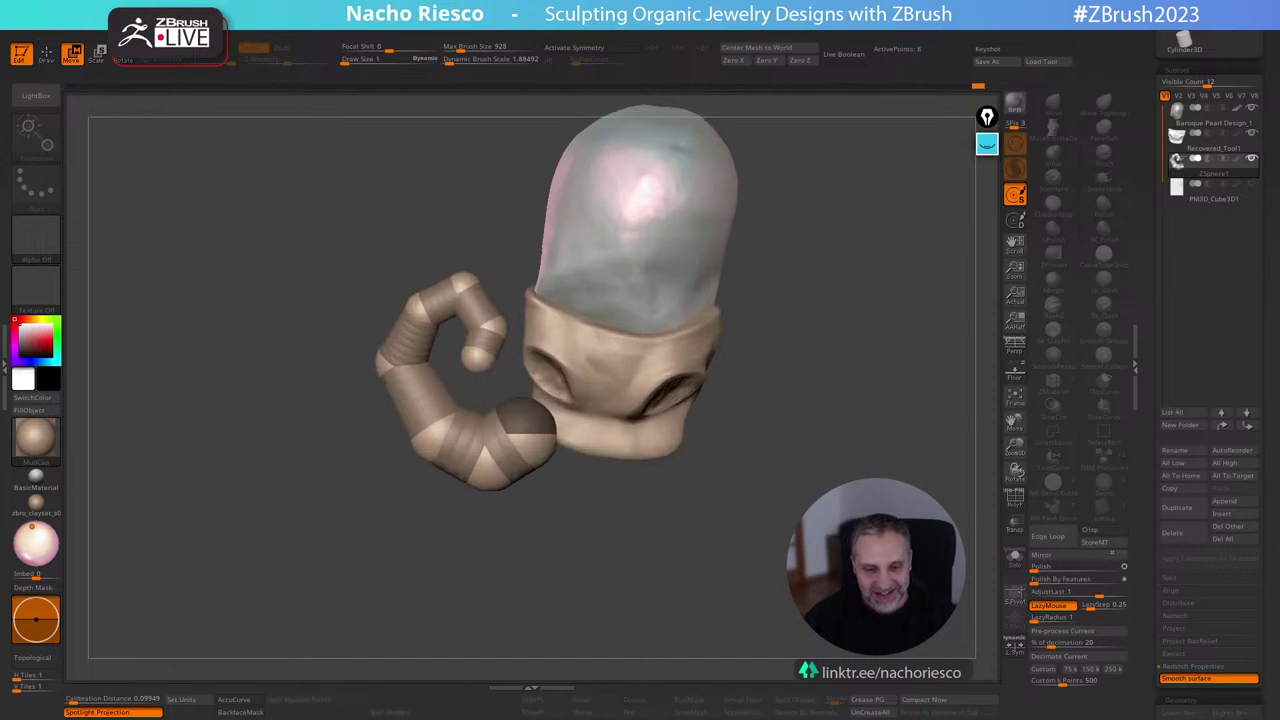
click(1180, 508)
key(r)
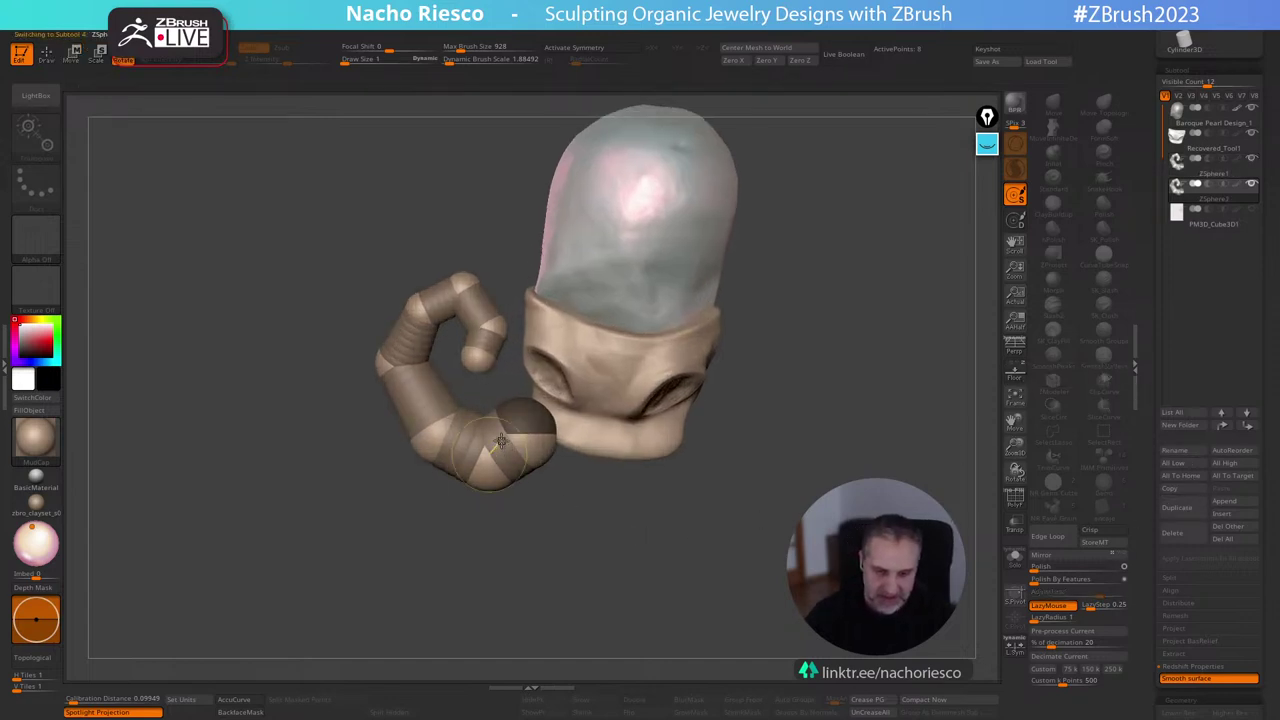
drag(503, 445, 660, 540)
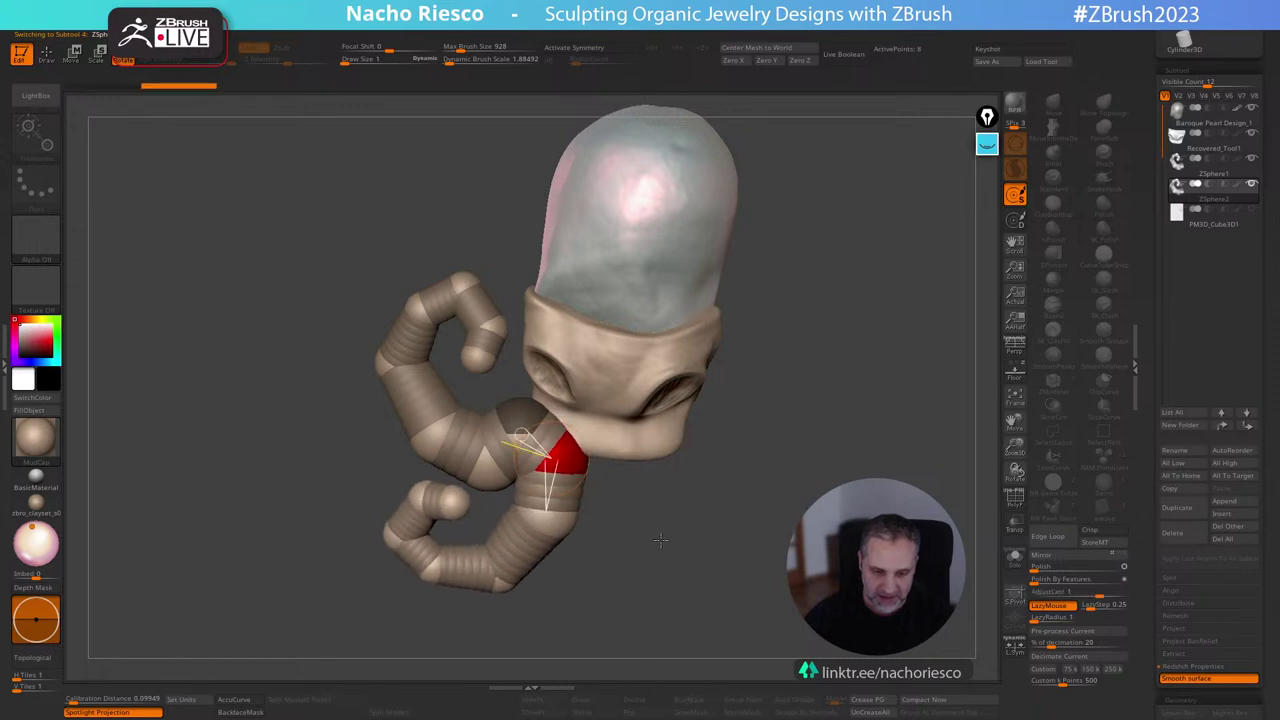
Move the copied tentacle's ZSpheres near its base downward to straighten its start below the socket piece.
key(w)
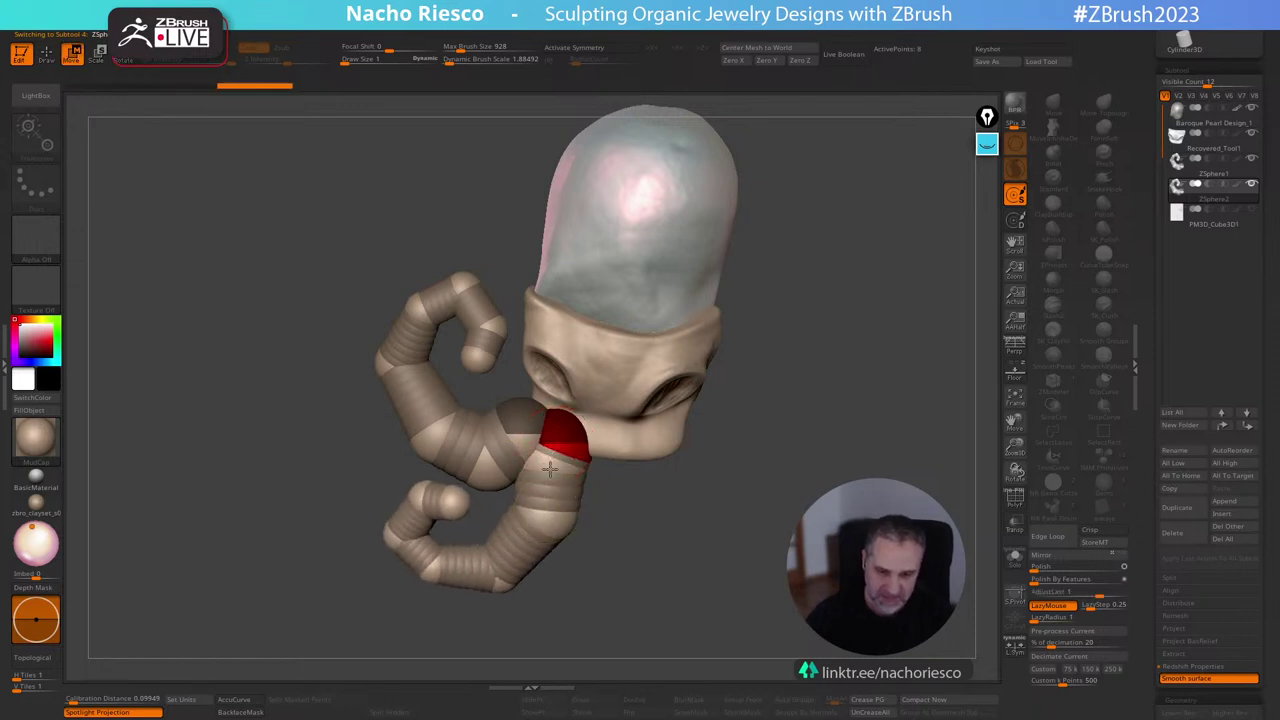
drag(557, 443, 562, 541)
drag(569, 478, 562, 485)
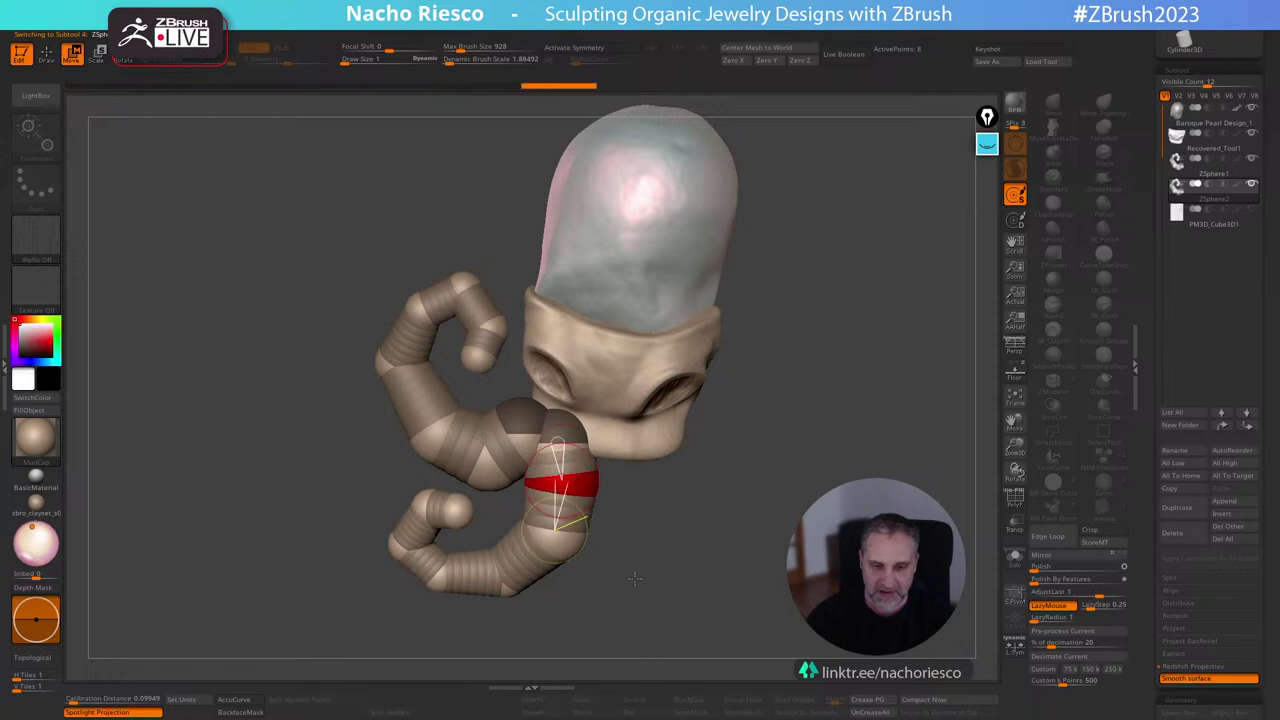
mouse_move(652, 572)
alt+mouse_down()
mouse_move(665, 541)
mouse_move(747, 512)
mouse_move(727, 530)
mouse_move(556, 522)
alt+mouse_up()
Rotate the copied tentacle's lower sections downward to open its bend into a longer, gentler curve.
key(r)
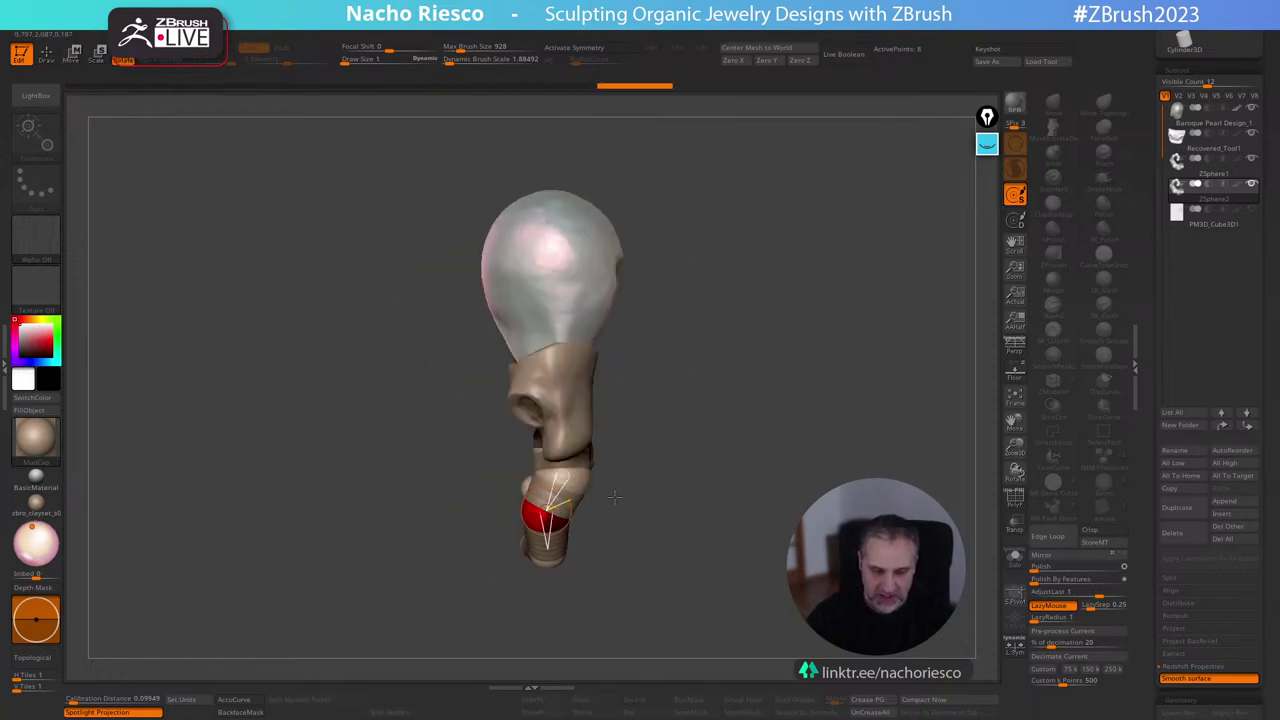
drag(650, 510, 760, 465)
drag(690, 517, 665, 503)
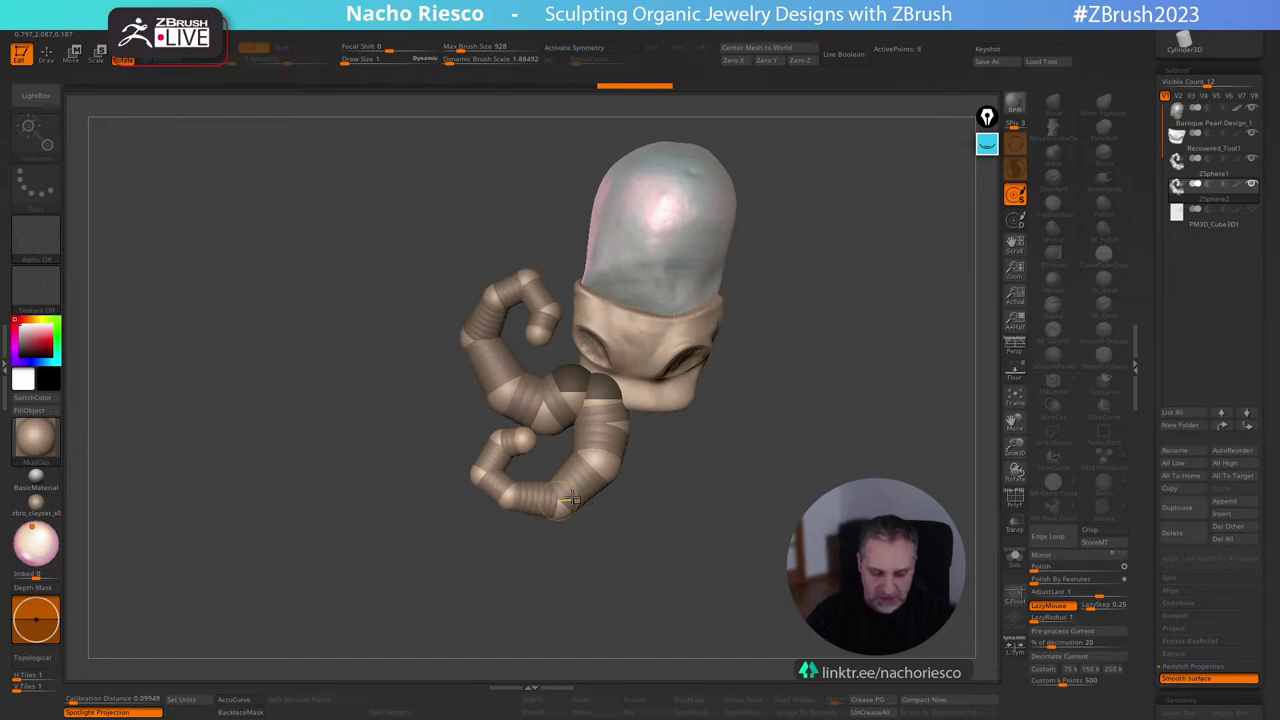
mouse_move(570, 500)
mouse_down()
mouse_move(598, 516)
mouse_move(554, 525)
mouse_move(500, 480)
mouse_up()
drag(548, 524, 597, 520)
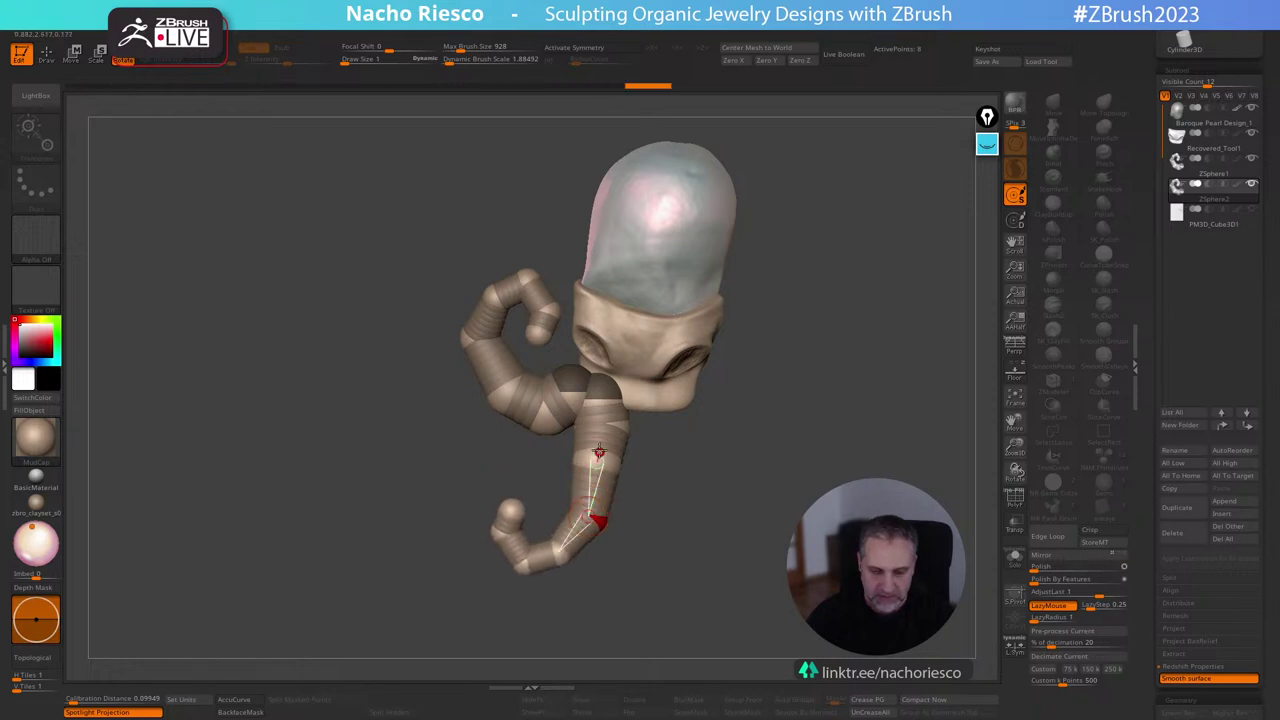
Rotate the copied tentacle's lower half sideways in the side view to give it an S-shaped bend.
key(w)
right_drag(565, 467, 658, 527)
key(r)
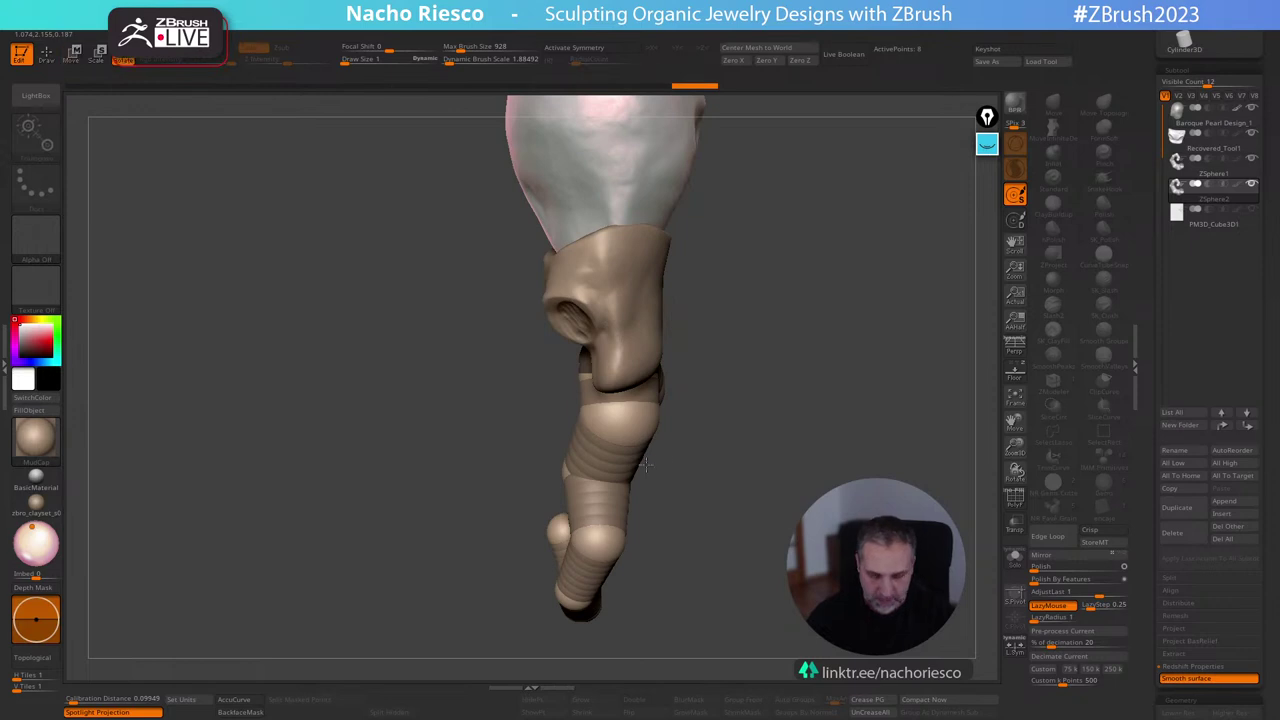
drag(602, 518, 631, 524)
right_drag(672, 472, 702, 452)
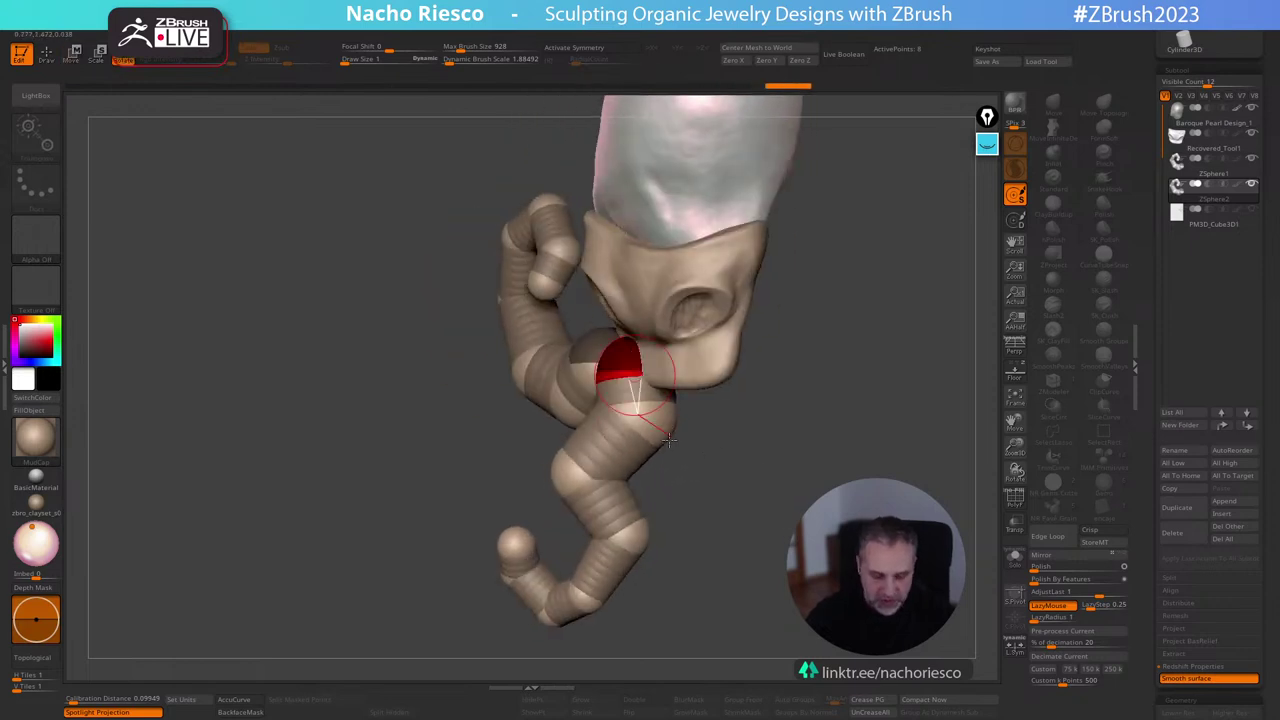
Move the copied tentacle's uppermost ZSpheres to tuck its base under the socket piece's lower edge.
key(w)
drag(651, 420, 650, 442)
drag(622, 356, 658, 370)
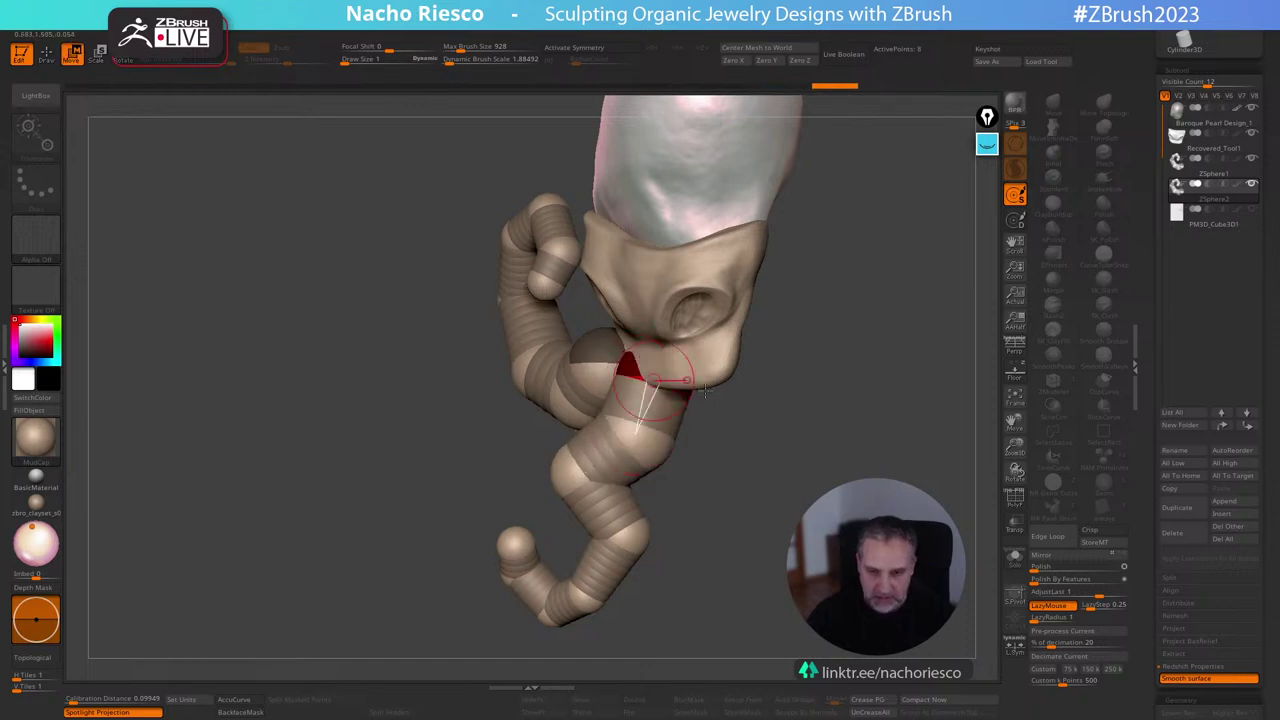
mouse_move(738, 412)
right_down()
mouse_move(812, 409)
mouse_move(749, 466)
right_up()
drag(618, 376, 626, 378)
right_drag(742, 490, 770, 420)
ctrl+right_drag(800, 510, 809, 461)
alt+right_drag(809, 461, 729, 441)
mouse_move(729, 441)
ctrl+right_down()
mouse_move(740, 527)
mouse_move(757, 497)
mouse_move(738, 621)
mouse_move(696, 544)
mouse_move(722, 545)
mouse_move(720, 531)
mouse_move(704, 527)
mouse_move(710, 592)
ctrl+right_up()
Annotate the tentacle's lower section with a yellow cut line and a rounded hinge tab with a pin hole.
click(988, 150)
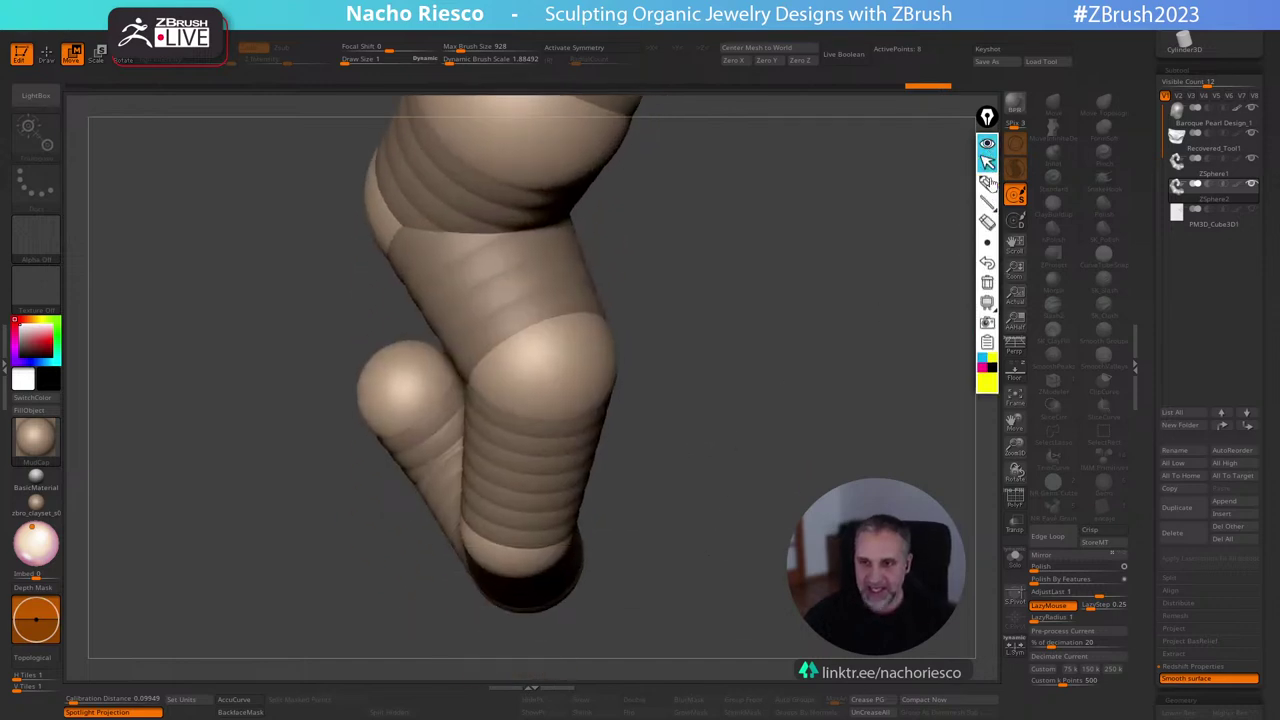
mouse_move(987, 309)
click(987, 245)
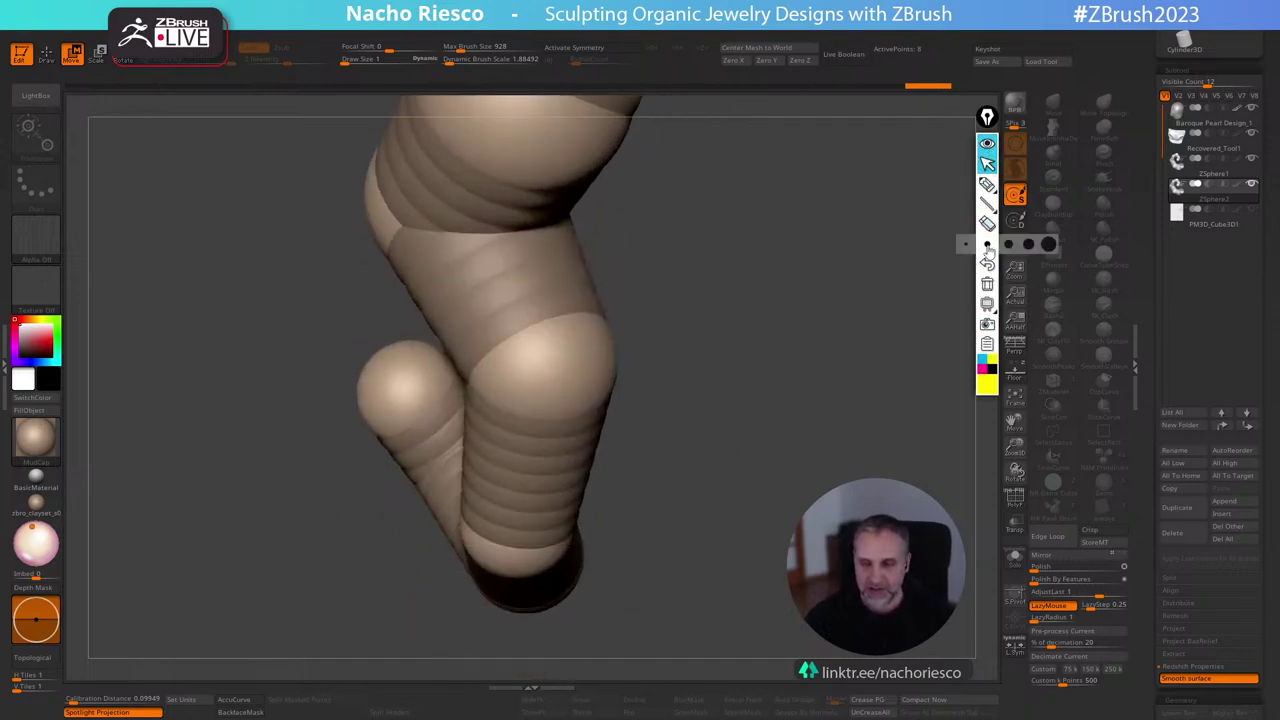
click(987, 184)
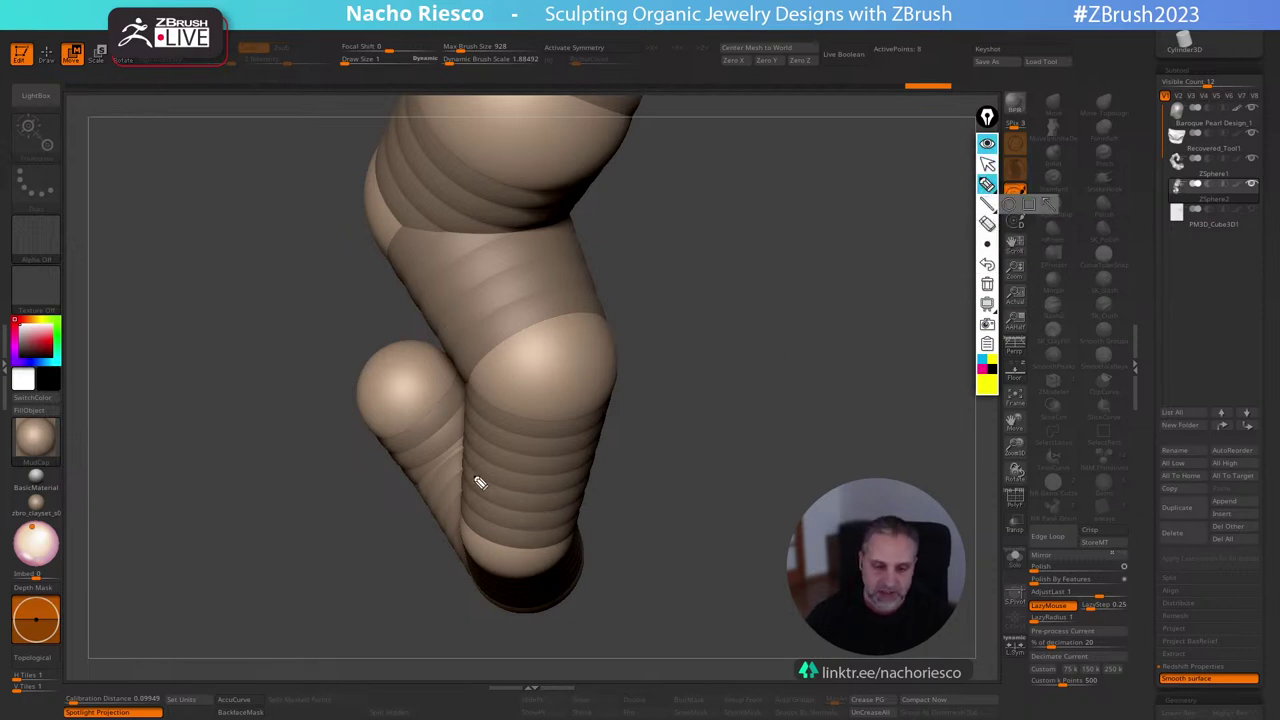
drag(465, 469, 624, 501)
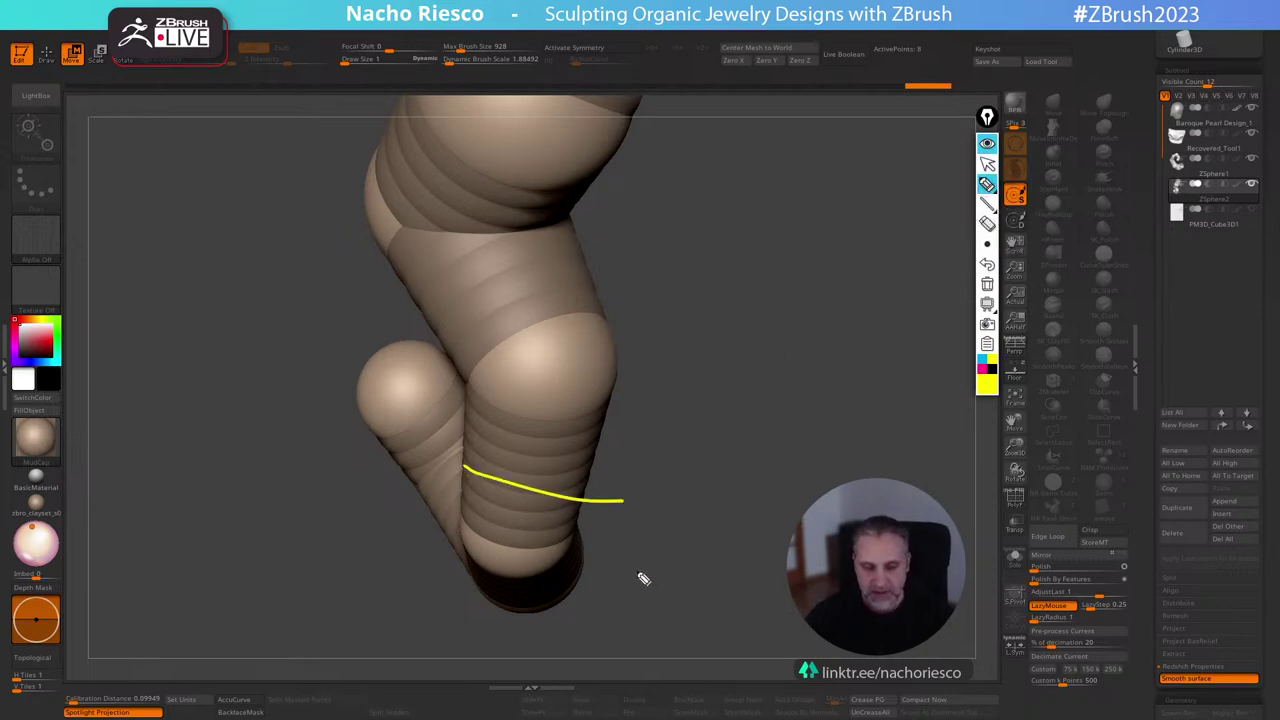
mouse_move(513, 484)
mouse_down()
mouse_move(509, 460)
mouse_move(574, 446)
mouse_move(564, 498)
mouse_up()
drag(541, 455, 541, 451)
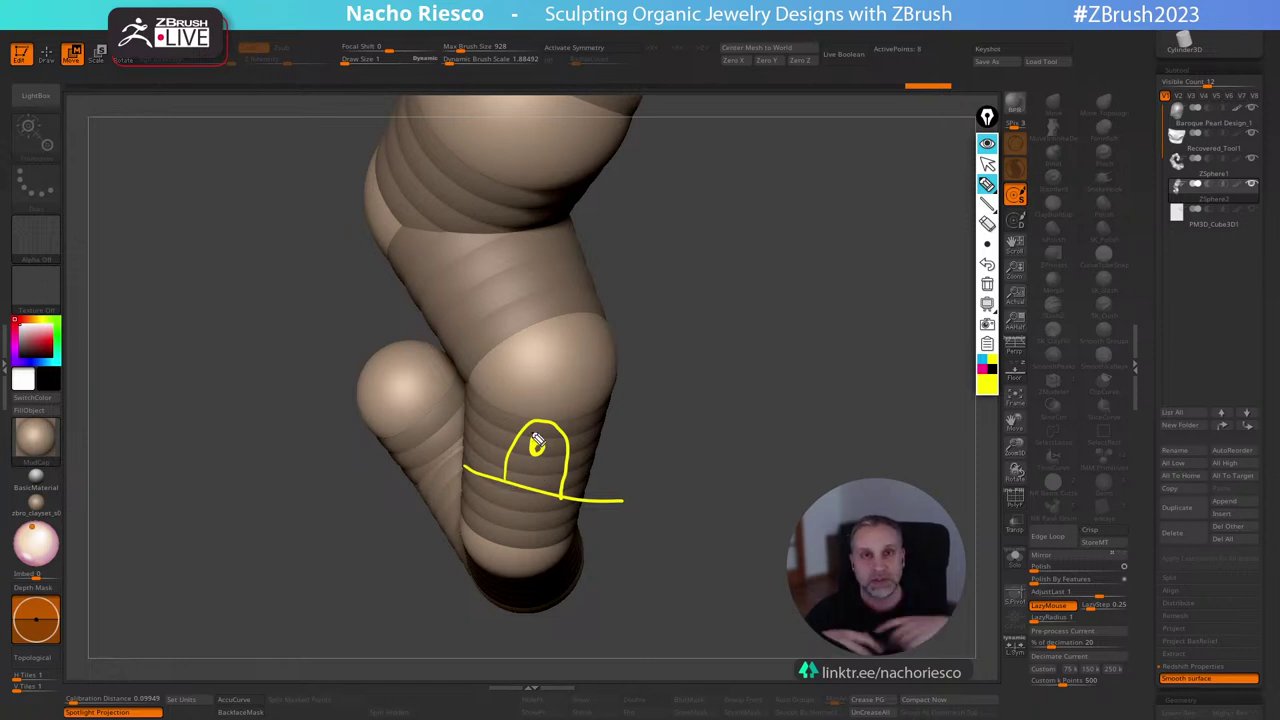
Clear the yellow annotations from the screen and set the annotation pen's colour to black.
click(987, 284)
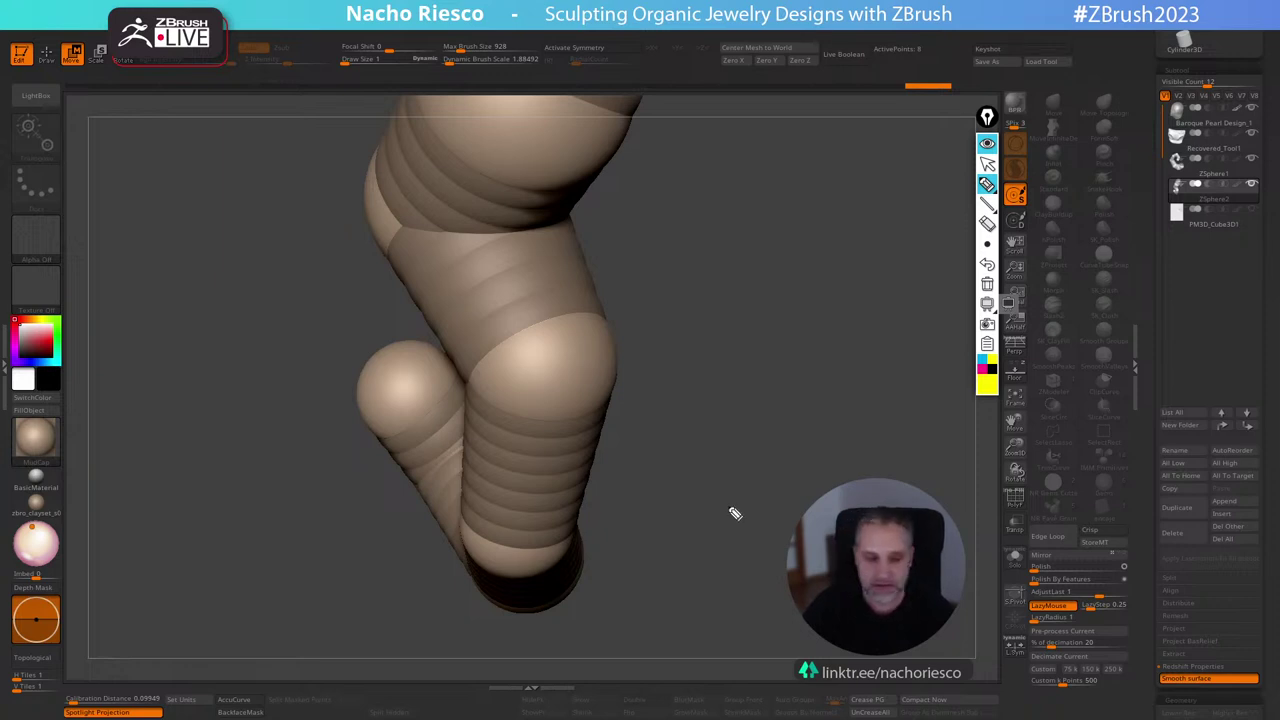
drag(737, 529, 800, 514)
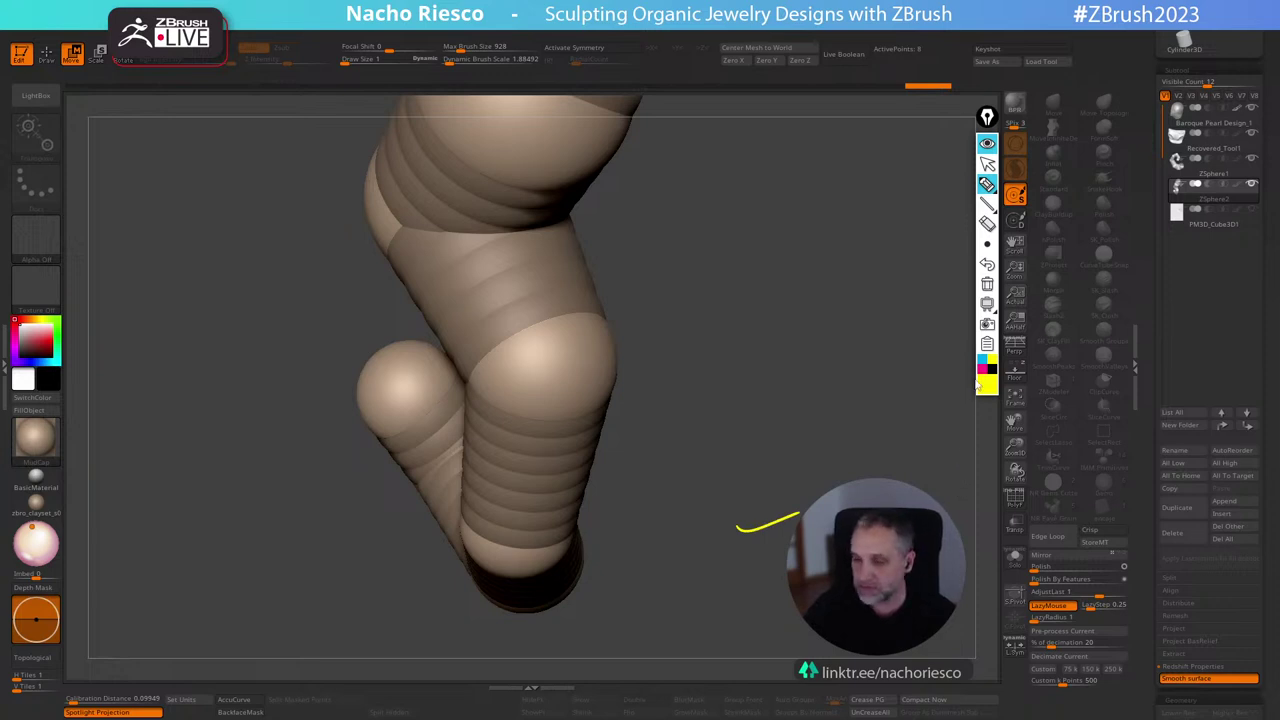
click(987, 285)
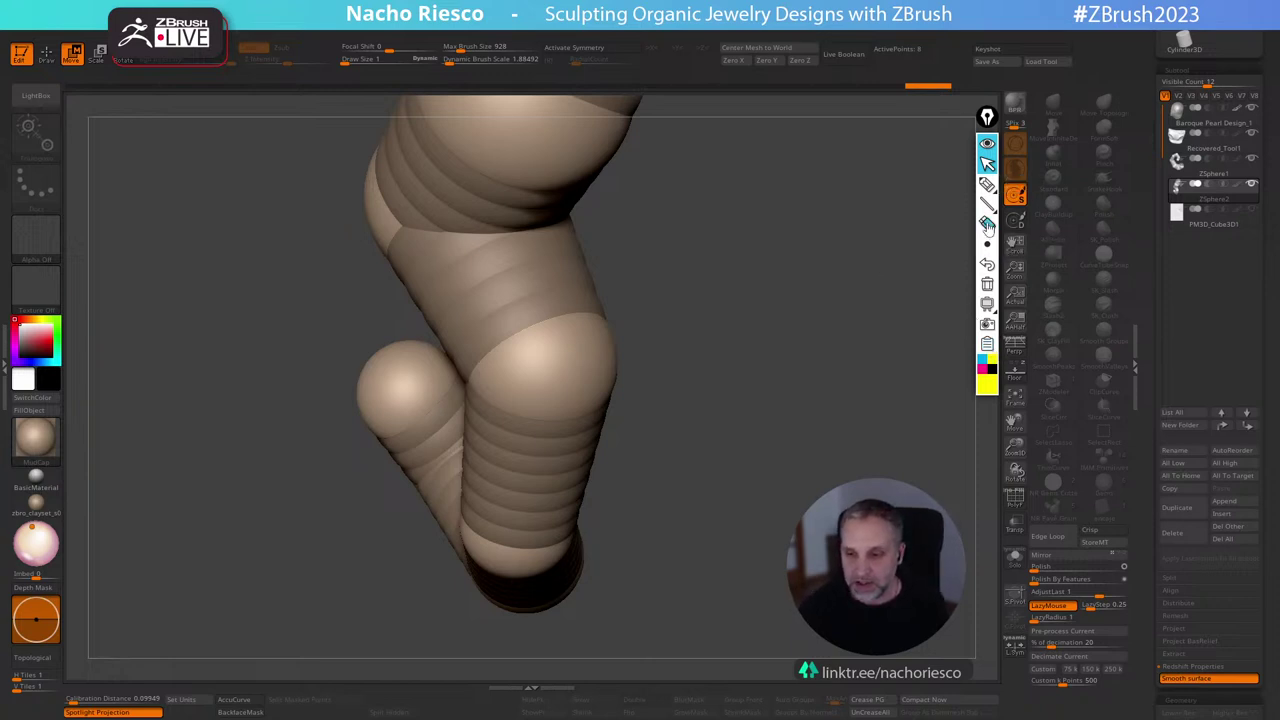
click(987, 184)
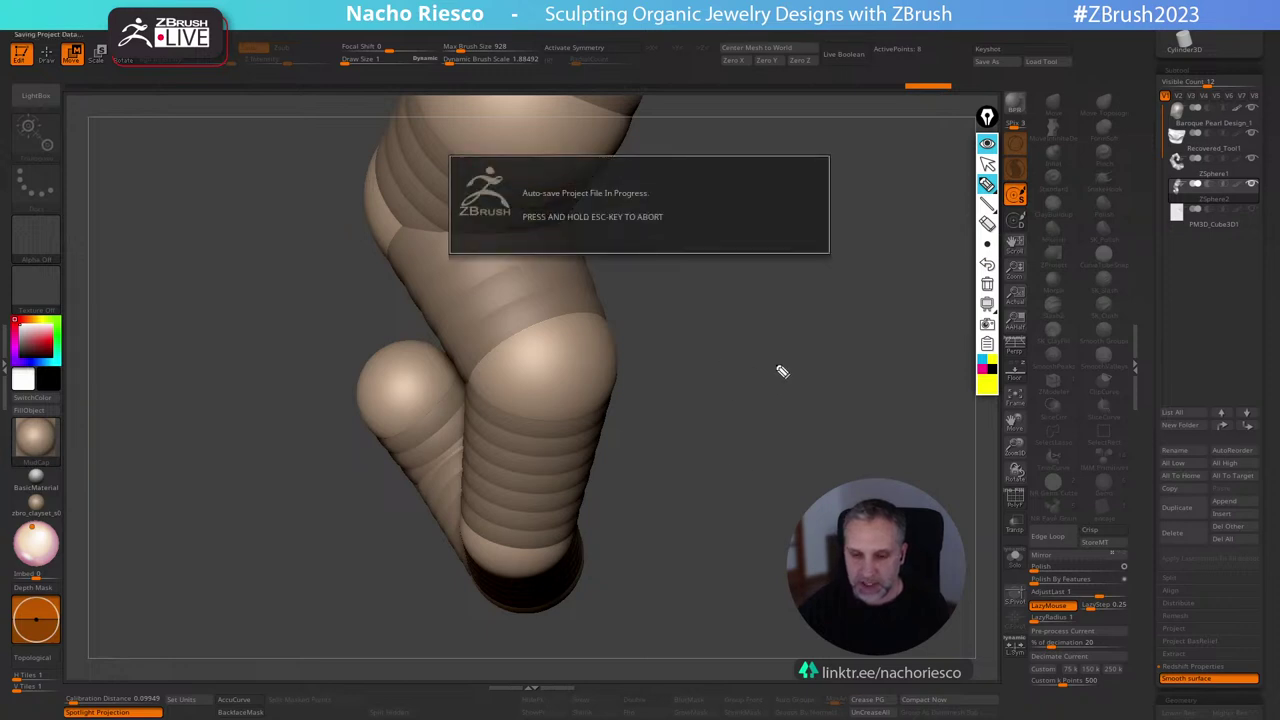
click(991, 373)
click(987, 186)
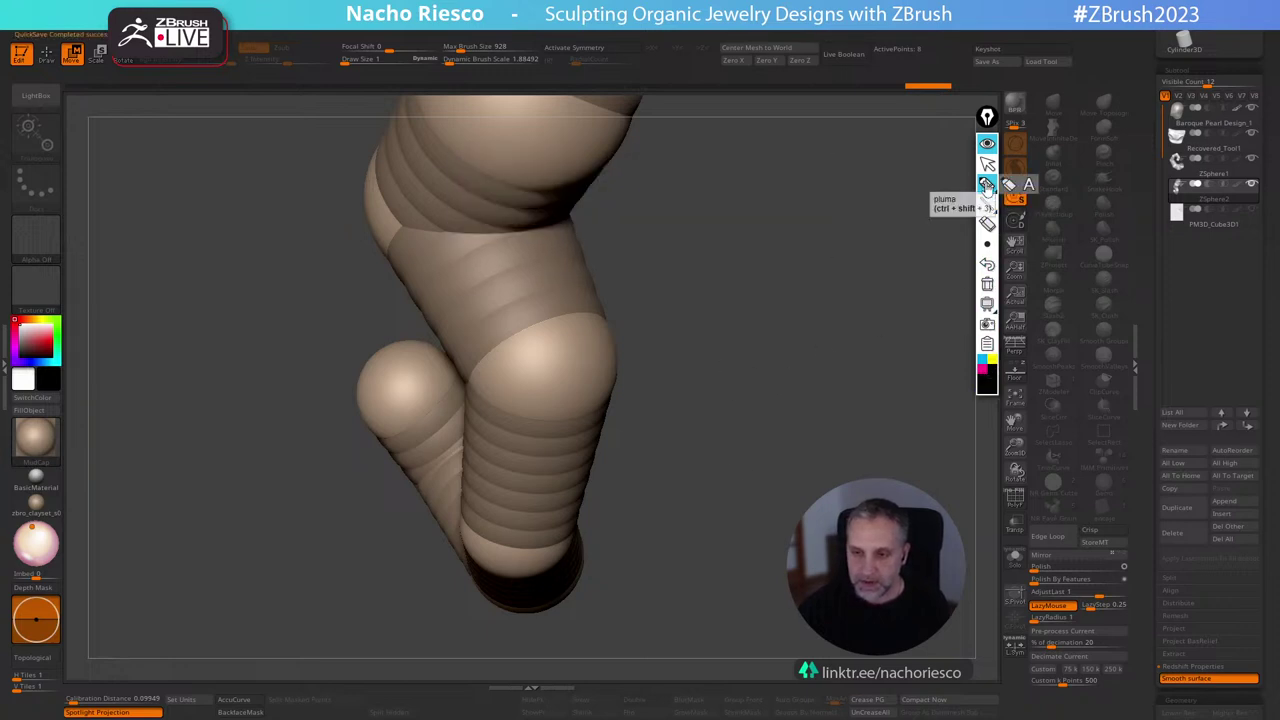
Sketch a separated hinge joint beside the tentacle, with a central tab above, two lugs below, and pin holes in all three.
mouse_move(726, 261)
mouse_down()
mouse_move(694, 389)
mouse_move(729, 391)
mouse_move(718, 430)
mouse_move(746, 466)
mouse_move(774, 454)
mouse_move(764, 413)
mouse_move(749, 429)
mouse_move(760, 460)
mouse_move(790, 401)
mouse_move(757, 394)
mouse_move(822, 403)
mouse_move(858, 222)
mouse_up()
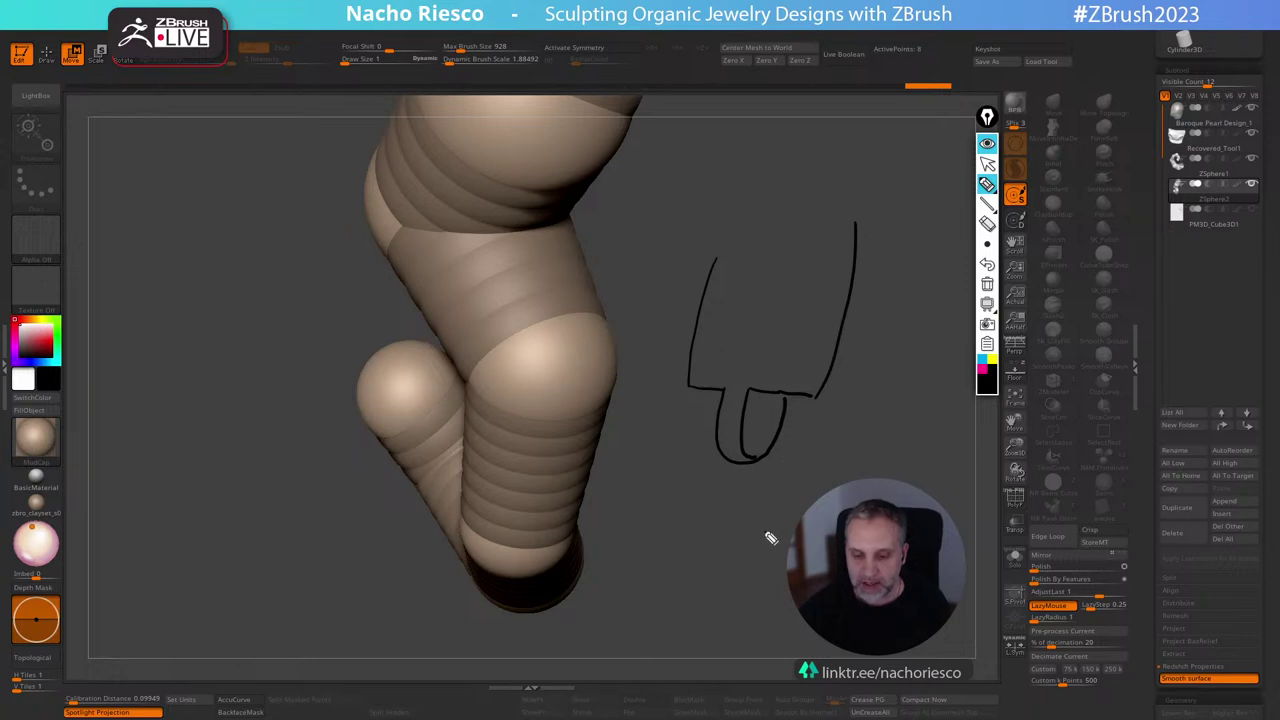
mouse_move(768, 537)
mouse_down()
mouse_move(772, 498)
mouse_move(815, 497)
mouse_move(777, 466)
mouse_move(754, 540)
mouse_move(683, 514)
mouse_move(726, 470)
mouse_move(721, 524)
mouse_up()
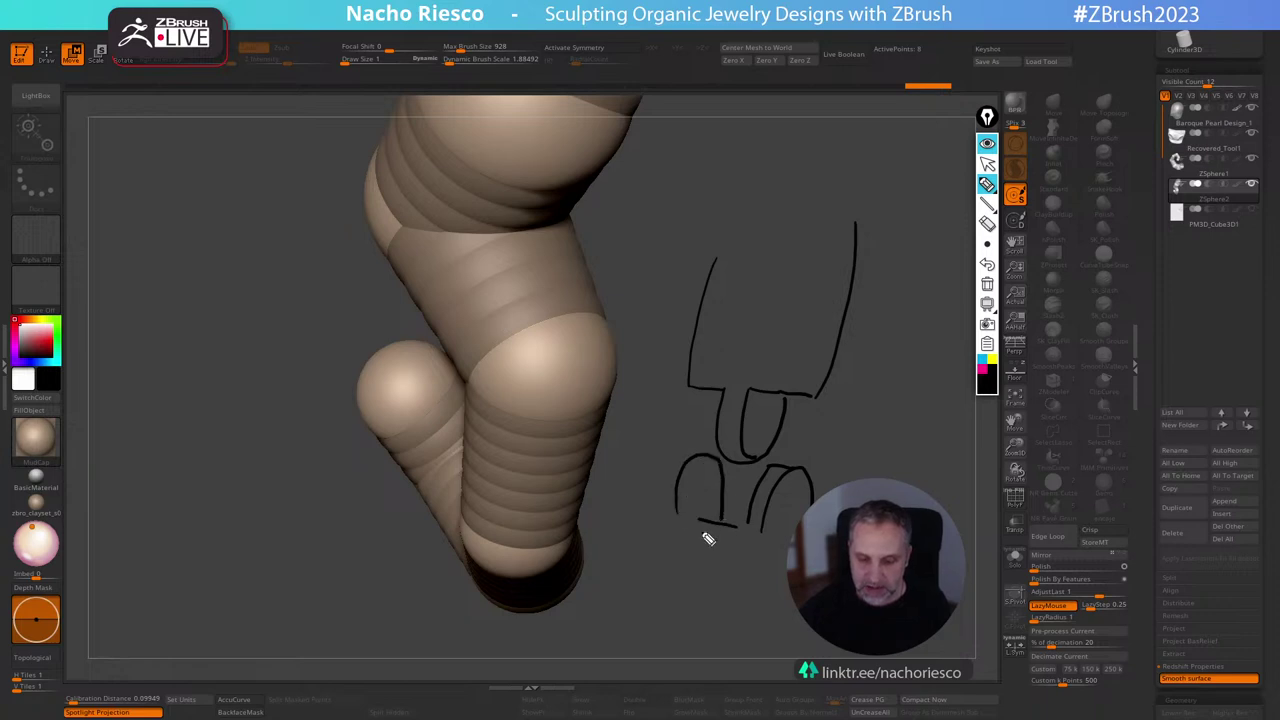
mouse_move(706, 469)
mouse_down()
mouse_move(693, 514)
mouse_move(674, 517)
mouse_move(665, 630)
mouse_up()
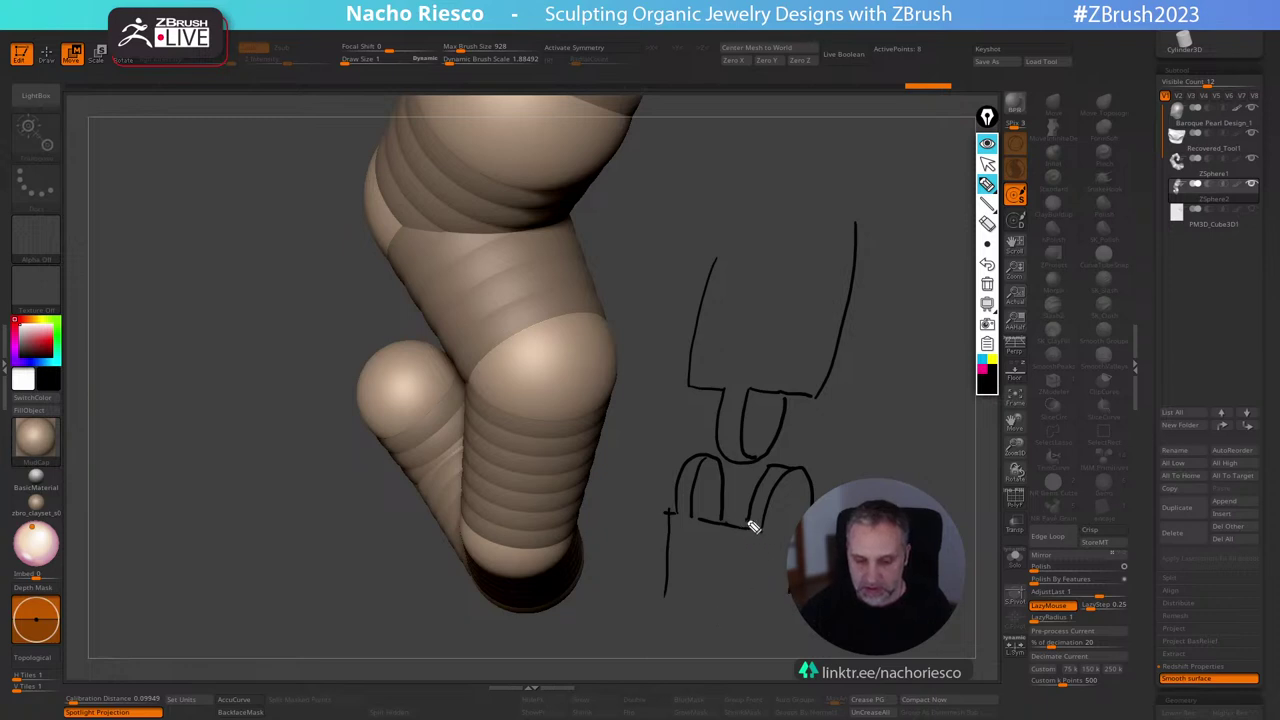
mouse_move(751, 523)
mouse_down()
mouse_move(805, 575)
mouse_move(766, 645)
mouse_move(740, 657)
mouse_up()
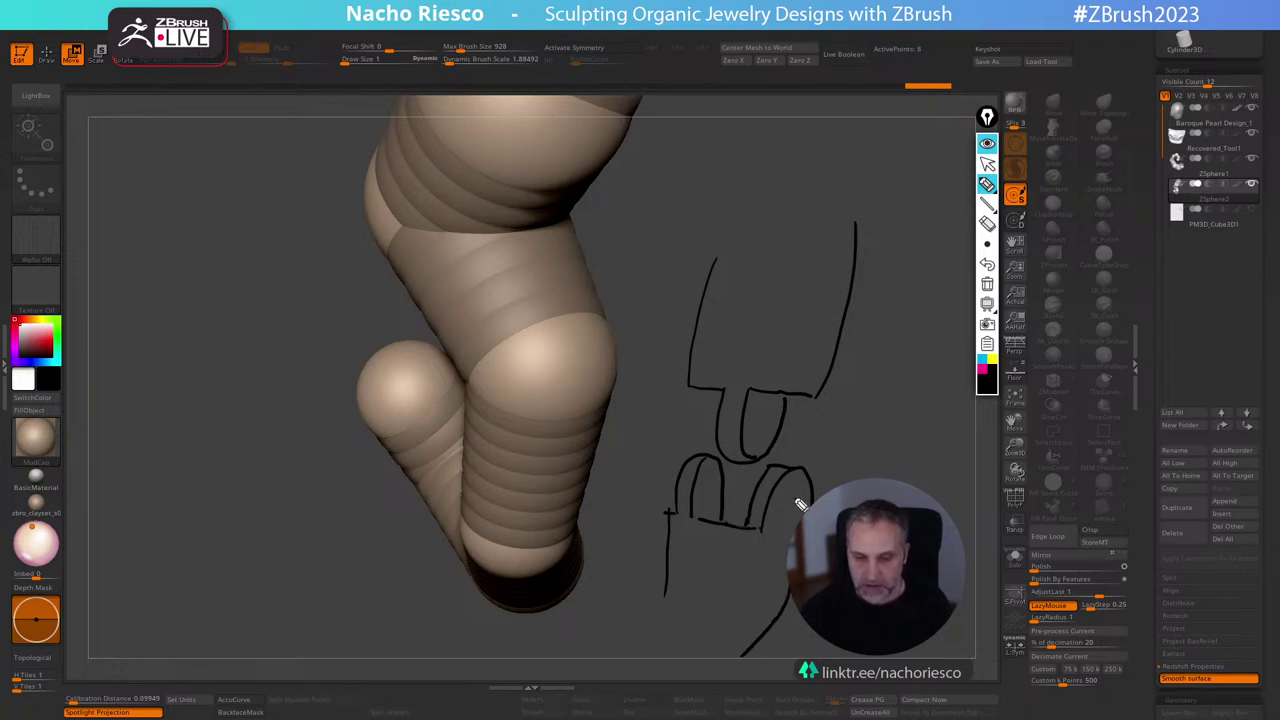
drag(763, 427, 762, 426)
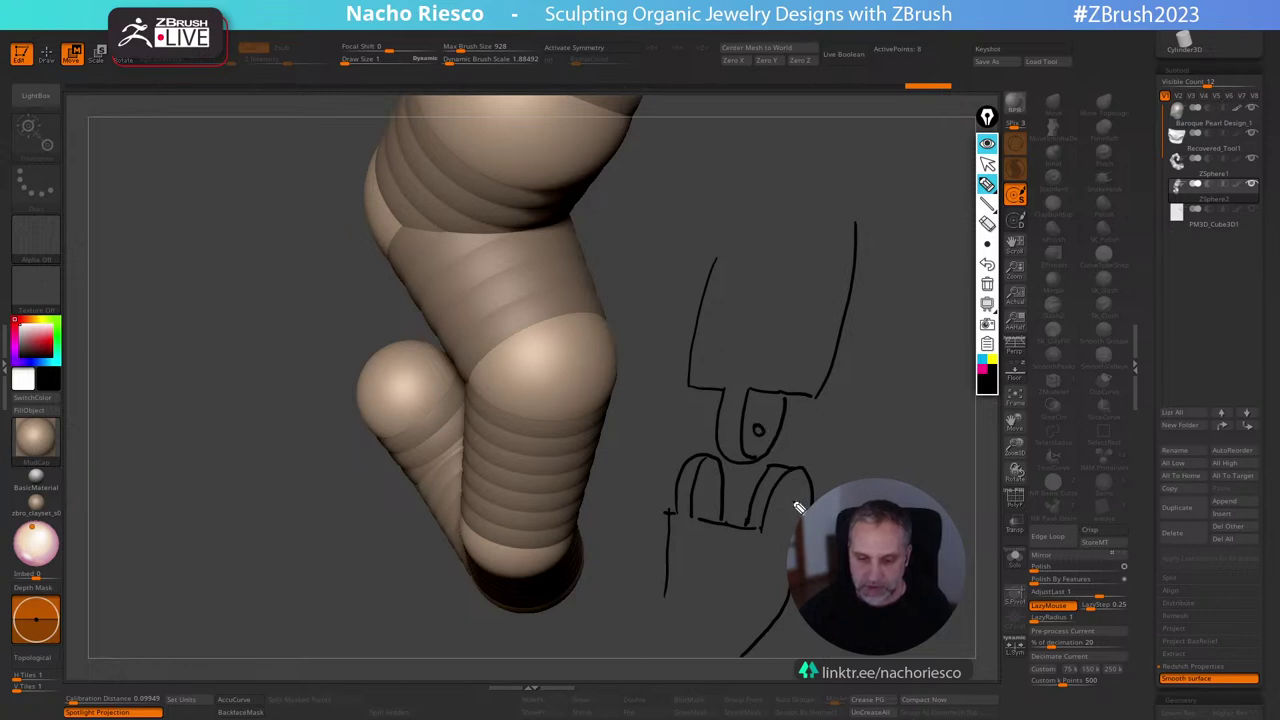
drag(793, 497, 789, 496)
drag(709, 491, 706, 485)
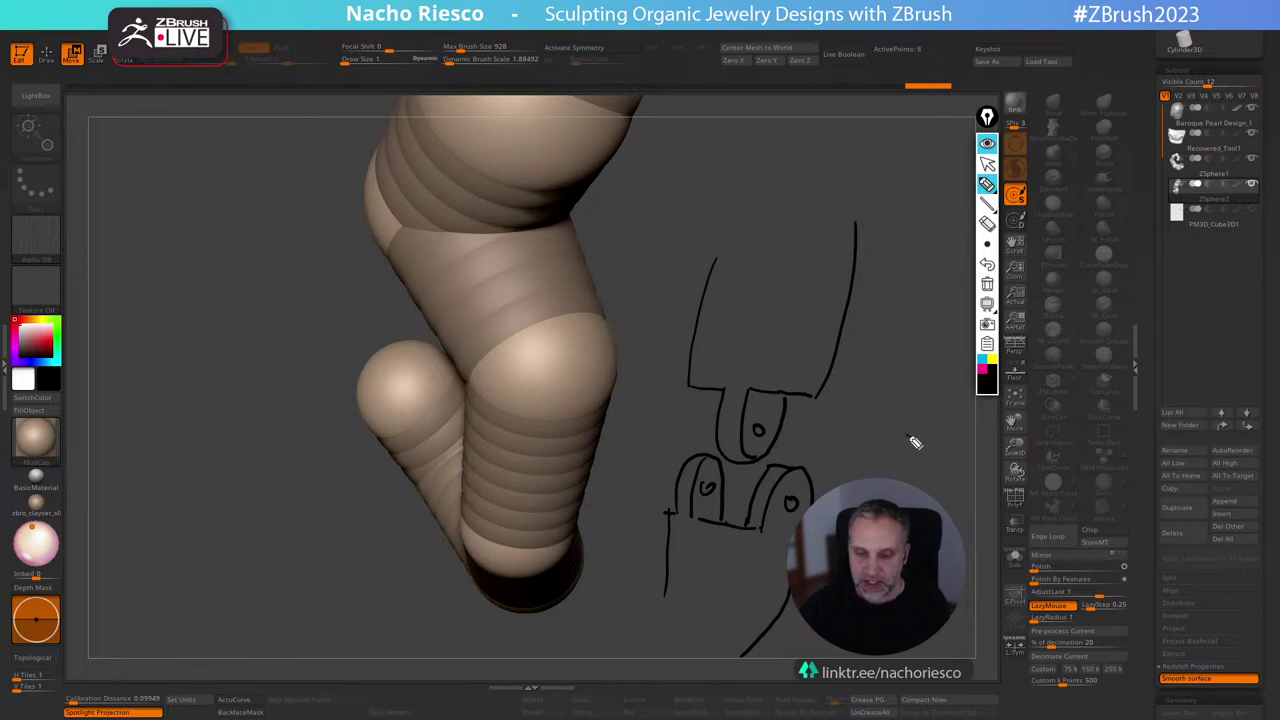
Sketch a black hinge pin beside the joint and add cyan arrows showing its direction of insertion through the holes.
mouse_move(912, 441)
mouse_down()
mouse_move(857, 434)
mouse_move(943, 453)
mouse_up()
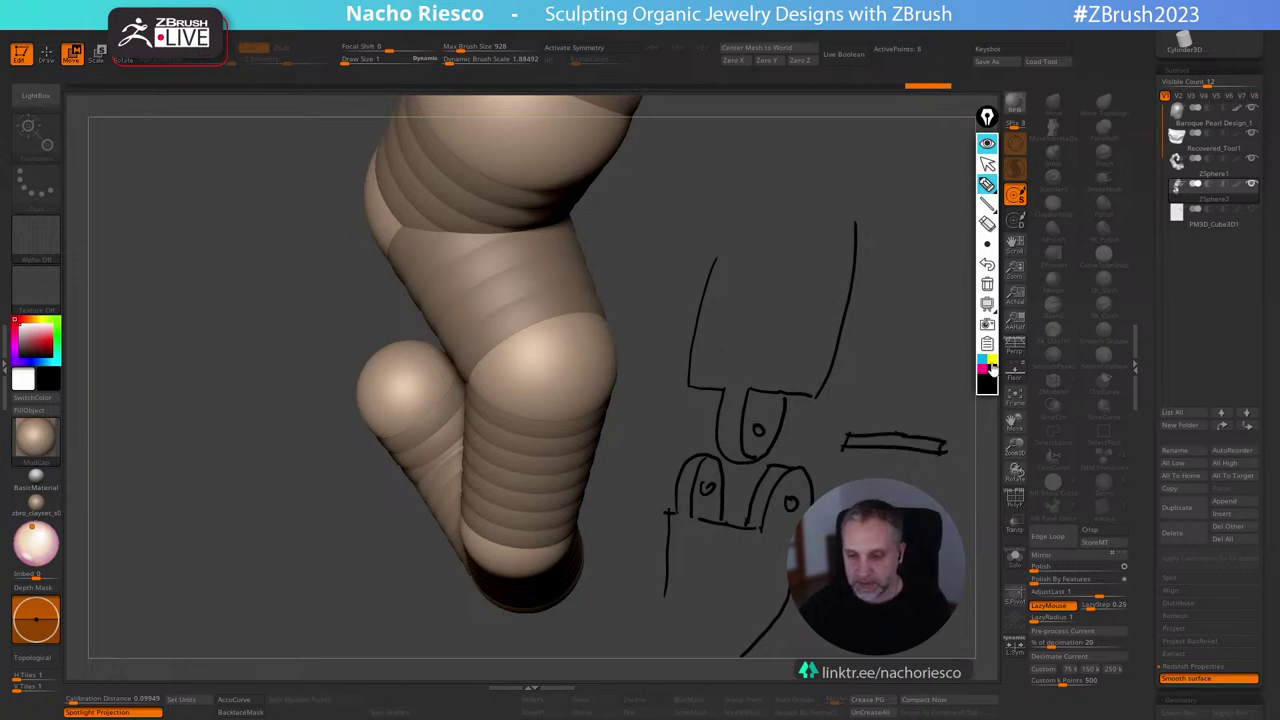
click(983, 359)
drag(838, 432, 765, 438)
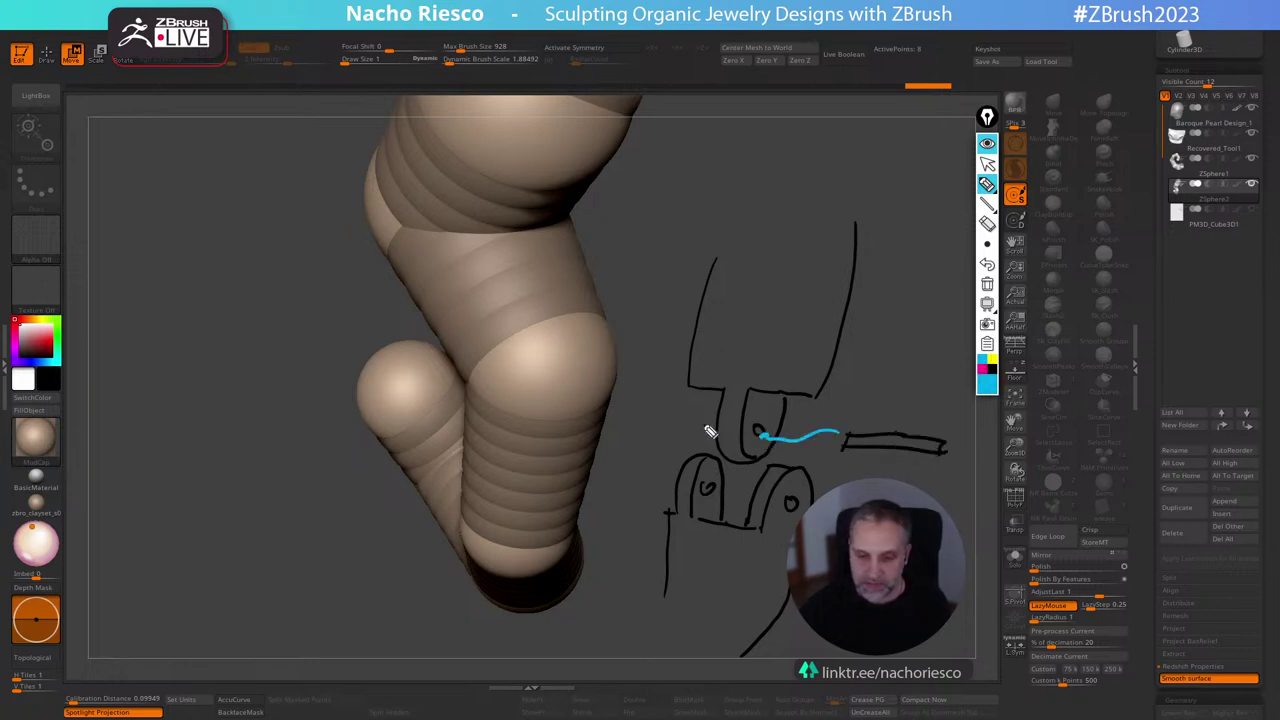
drag(656, 420, 705, 425)
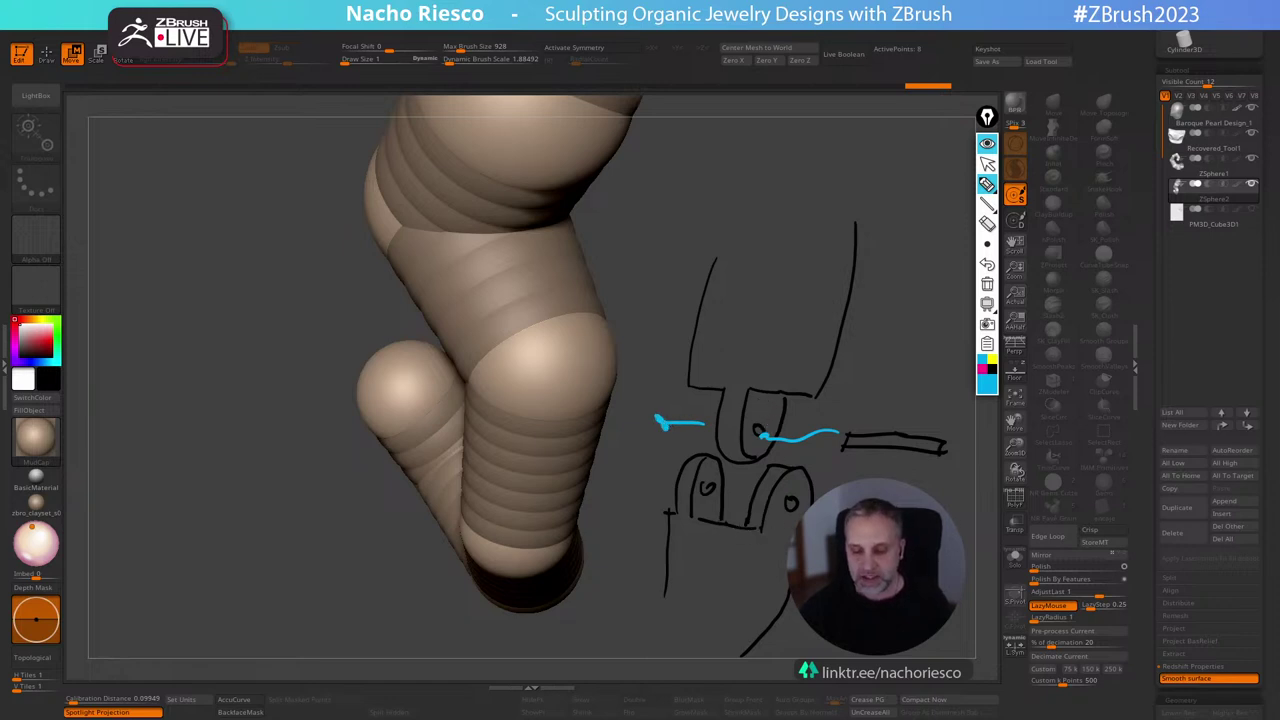
drag(790, 583, 720, 586)
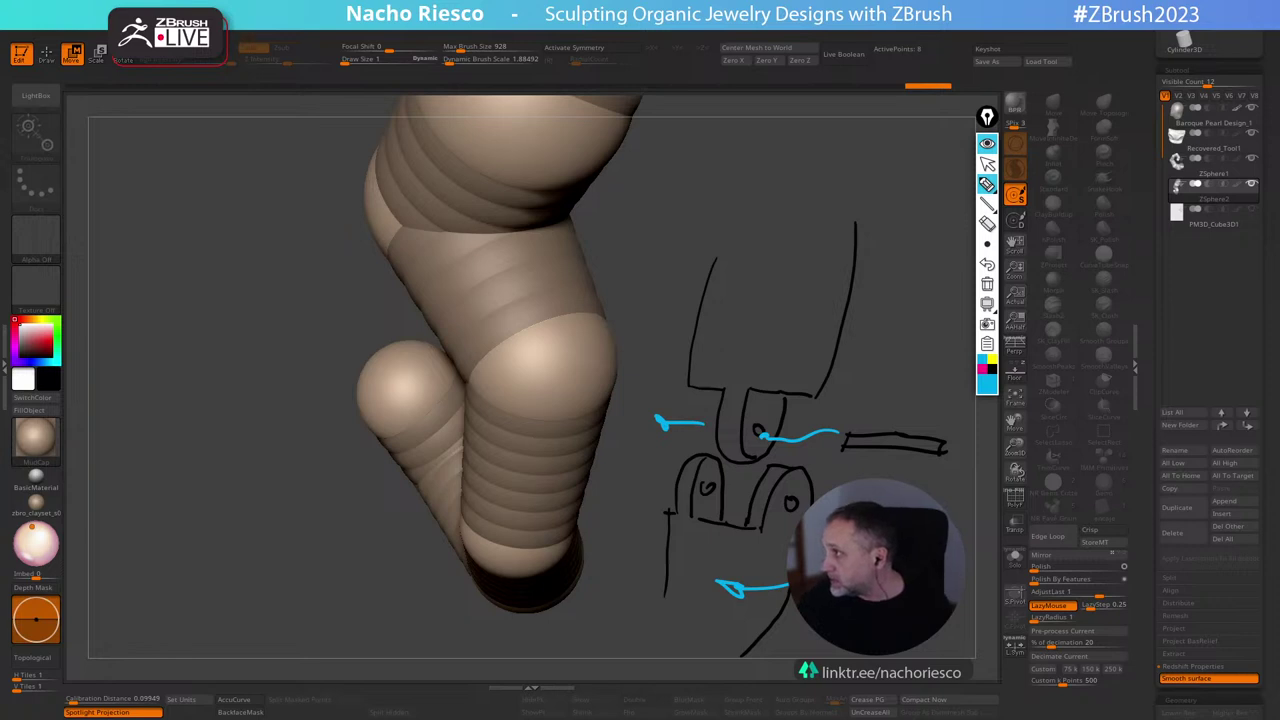
Clear the hinge sketch from the screen and return to the normal pointer for modelling.
click(987, 284)
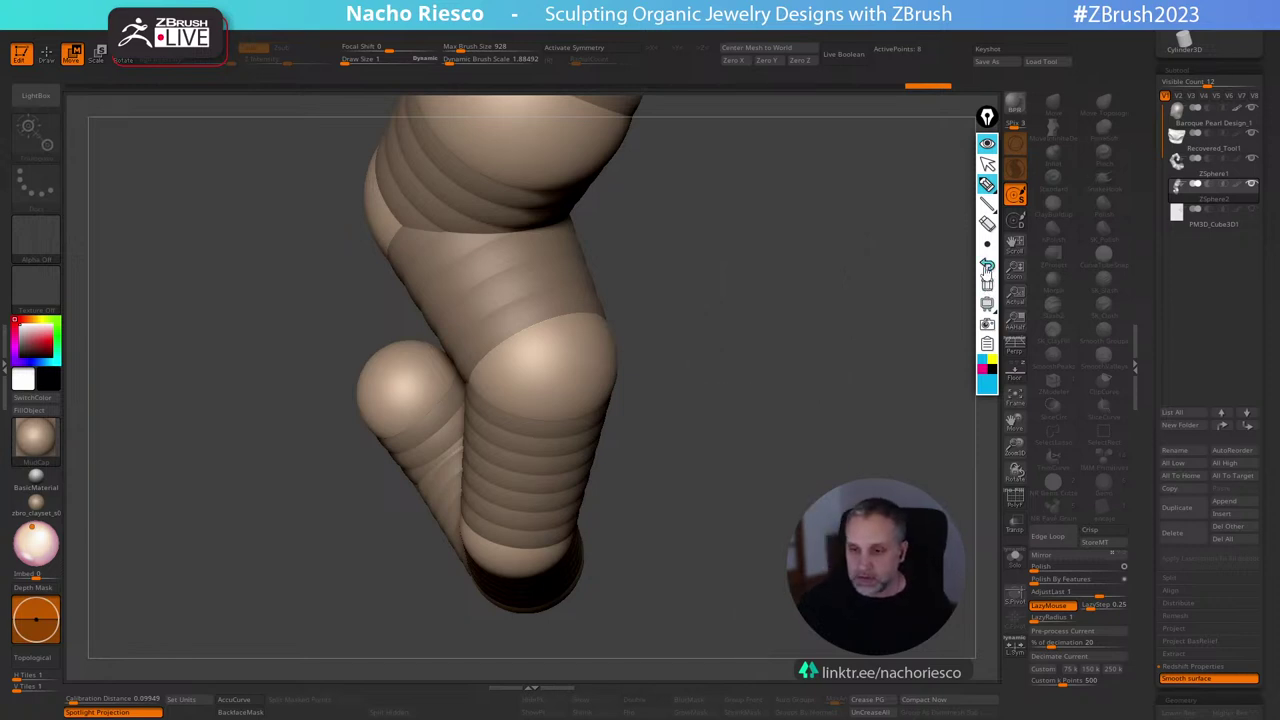
click(987, 164)
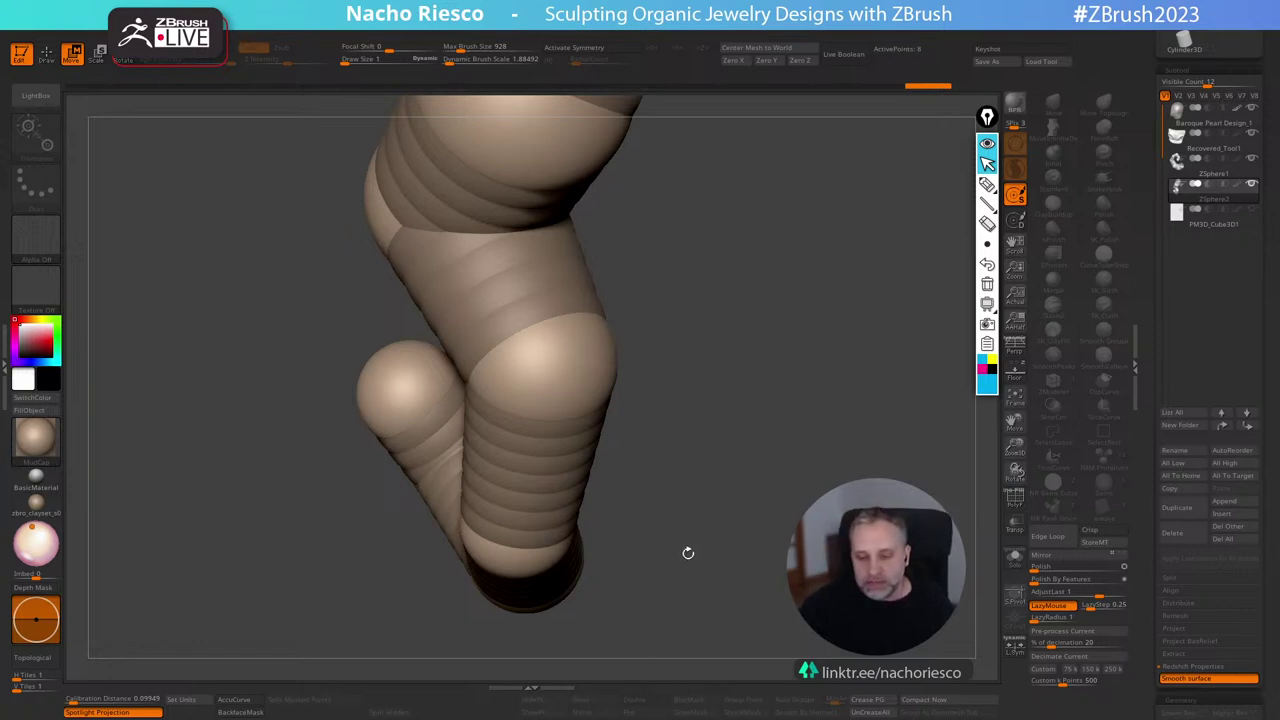
Reposition the copied tentacle's base and uppermost bends beneath the socket piece's lower edge, undoing the last adjustment.
drag(686, 551, 734, 586)
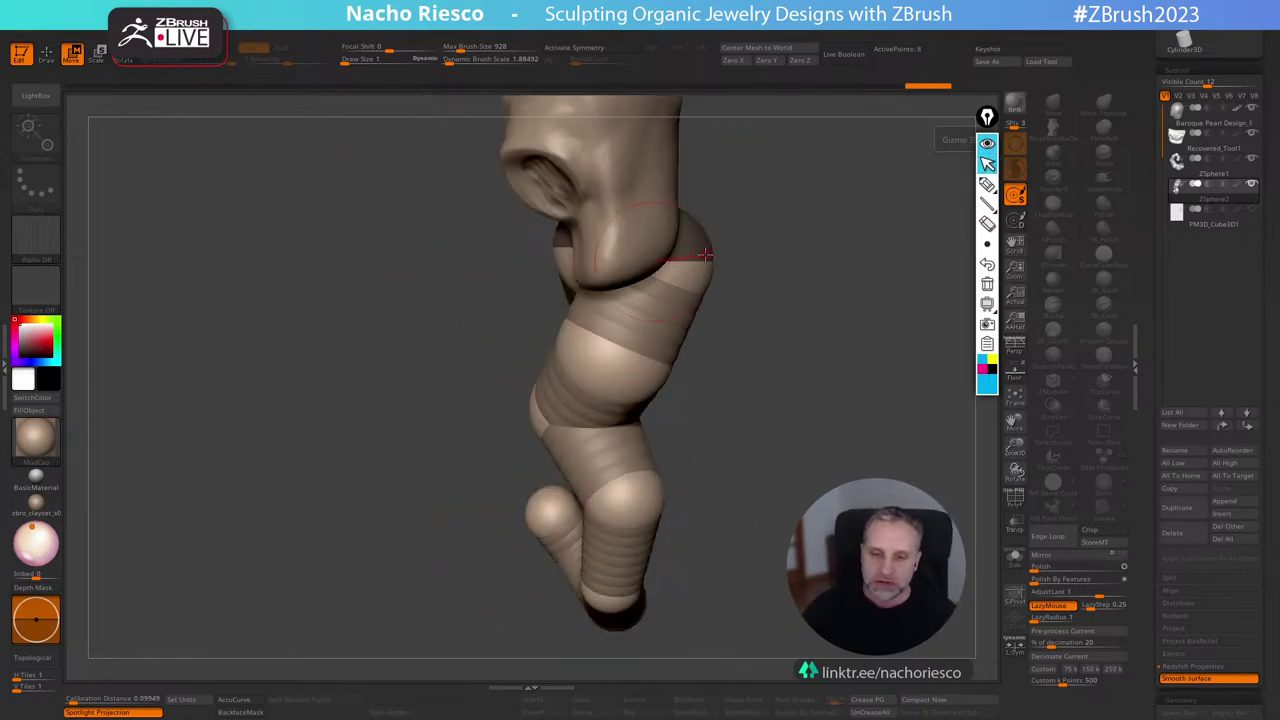
drag(703, 254, 676, 256)
drag(735, 300, 715, 448)
drag(612, 318, 611, 349)
drag(613, 453, 605, 480)
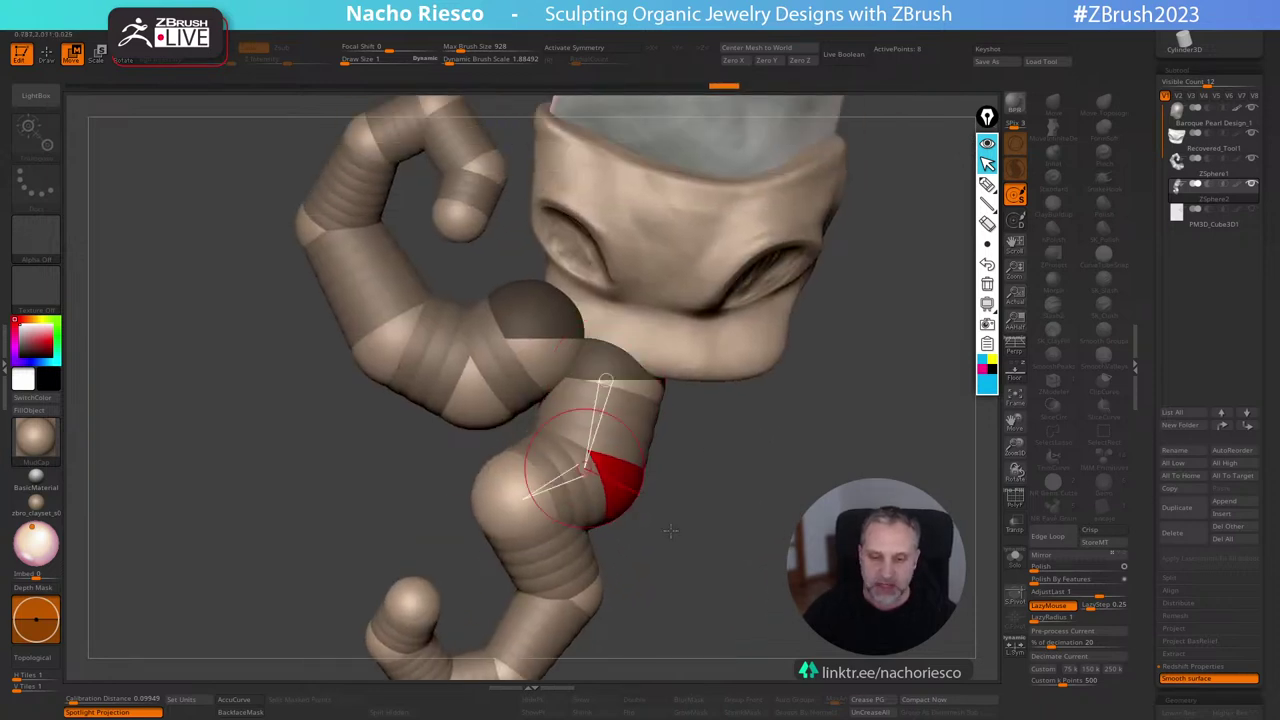
alt+drag(664, 522, 659, 447)
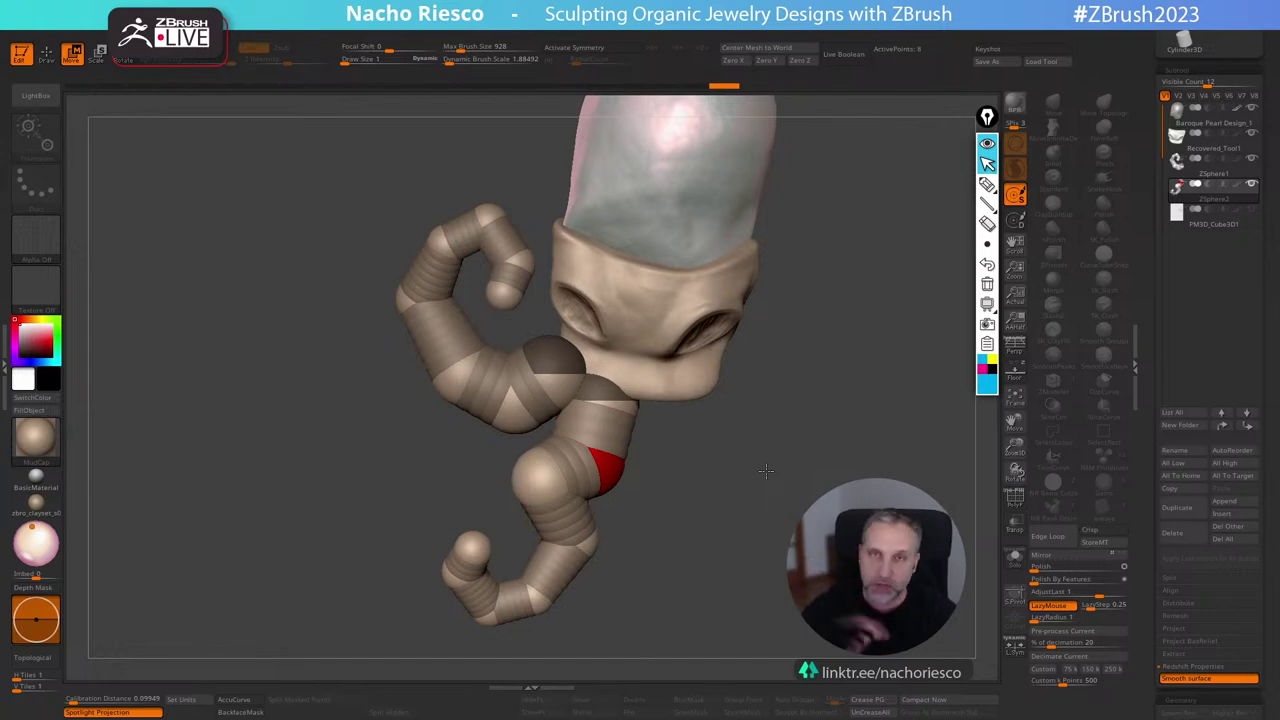
key(ctrl+z)
mouse_move(690, 500)
alt+mouse_down()
mouse_move(710, 473)
mouse_move(706, 510)
alt+mouse_up()
Shift the copied tentacle's middle ZSpheres sideways to reshape its S-curve as seen from the front.
click(551, 453)
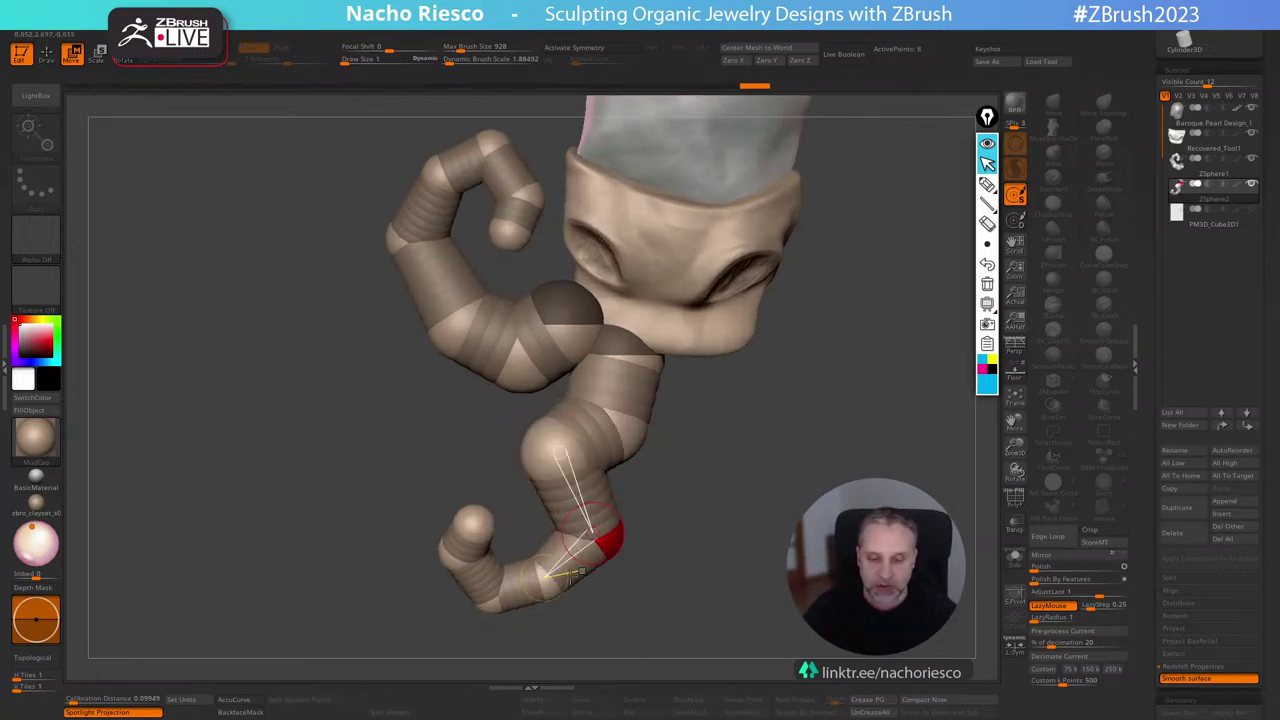
drag(687, 555, 723, 528)
drag(553, 453, 510, 451)
drag(596, 441, 516, 459)
drag(562, 540, 585, 542)
drag(566, 449, 642, 484)
Rotate the copied tentacle's chain at its middle bend and adjust the neighbouring ZSpheres' positions.
key(r)
drag(589, 446, 704, 478)
key(w)
drag(603, 508, 574, 510)
shift+drag(676, 484, 630, 480)
drag(640, 407, 639, 417)
Working from the side, rotate the tentacle's lower chain and move the ZSphere below its base to bend the upper section.
alt+drag(742, 482, 746, 446)
right_drag(748, 490, 818, 484)
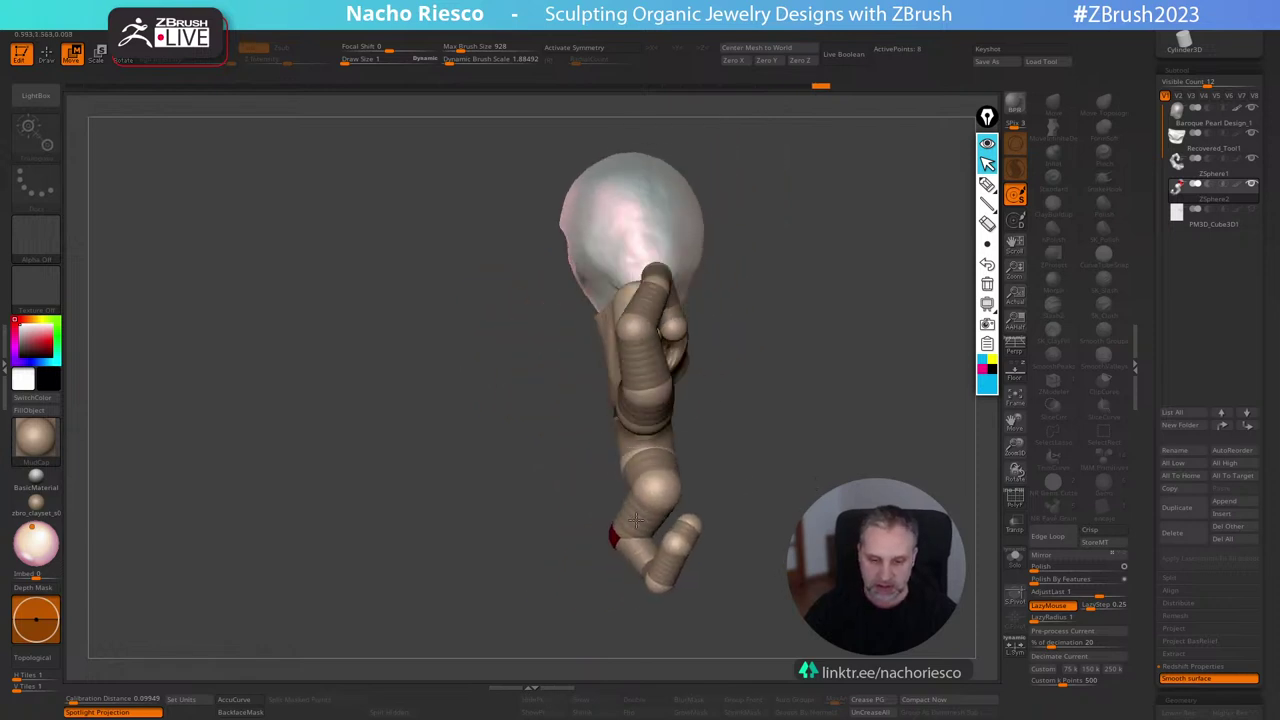
key(r)
drag(644, 526, 613, 528)
right_drag(920, 460, 822, 459)
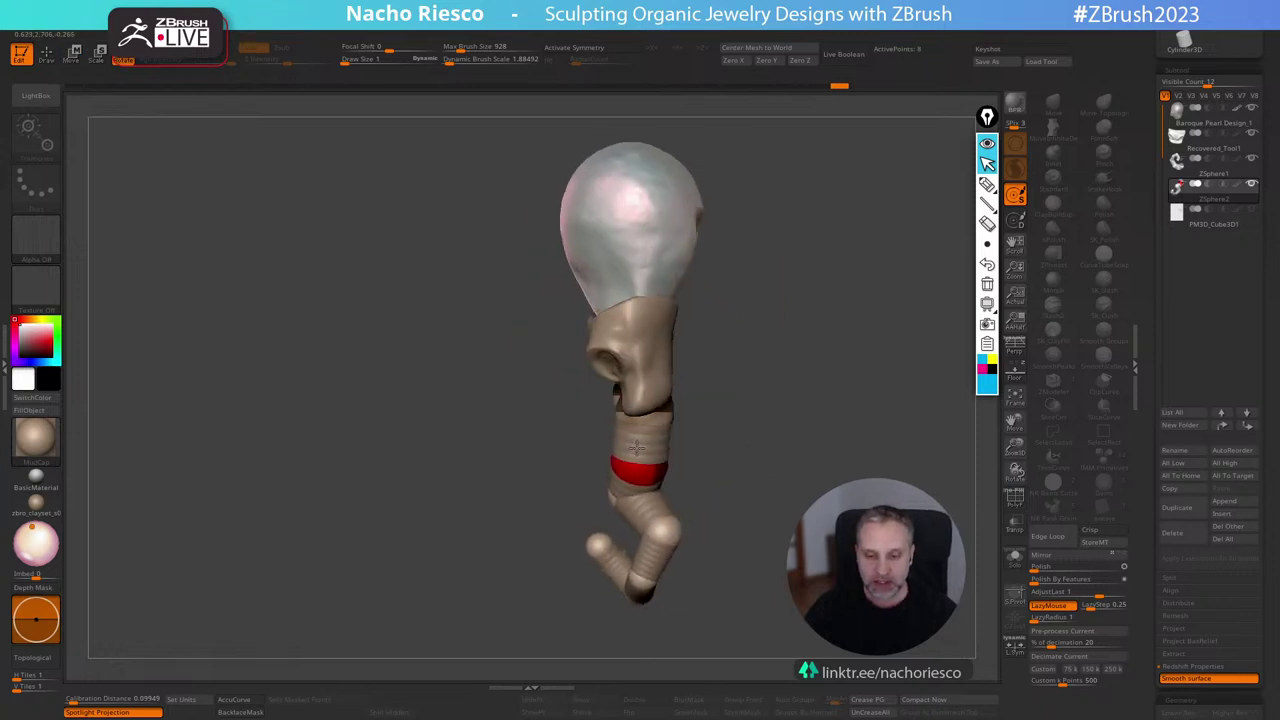
key(w)
drag(639, 471, 627, 467)
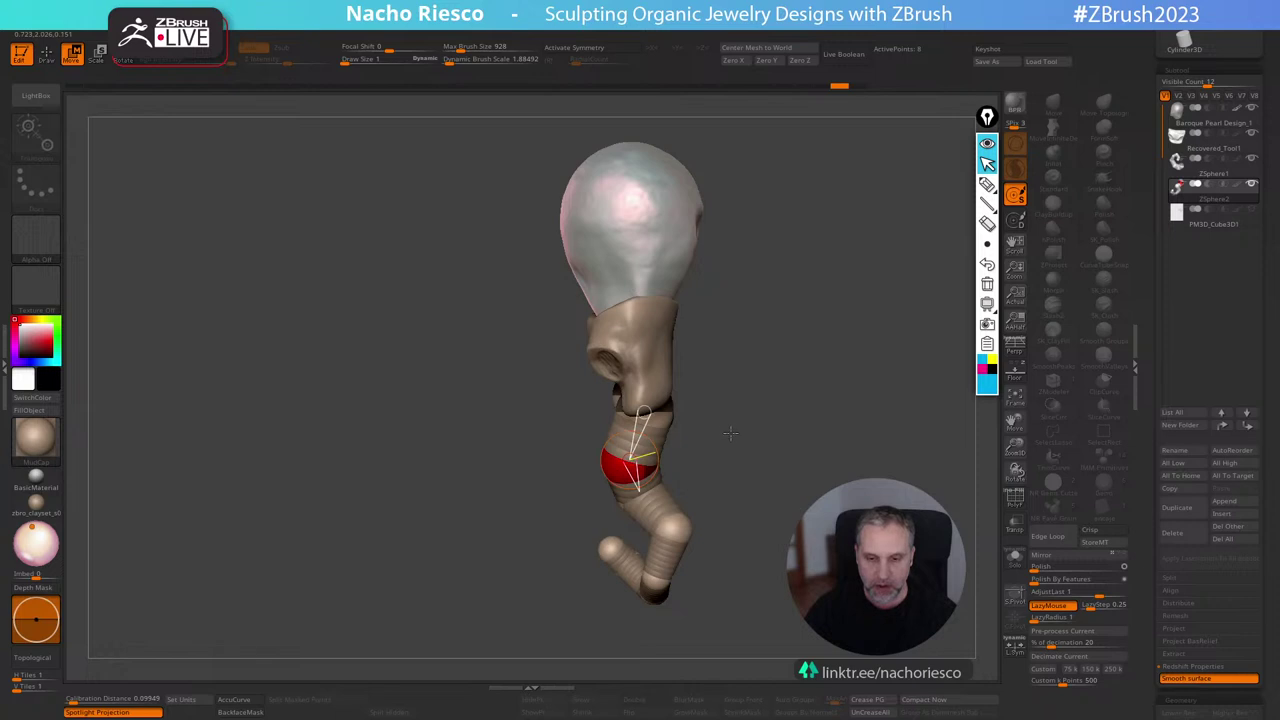
Lower the copied tentacle's elbow ZSpheres and shift its upper bends sideways to lengthen the curve.
right_drag(728, 428, 906, 417)
drag(903, 422, 891, 427)
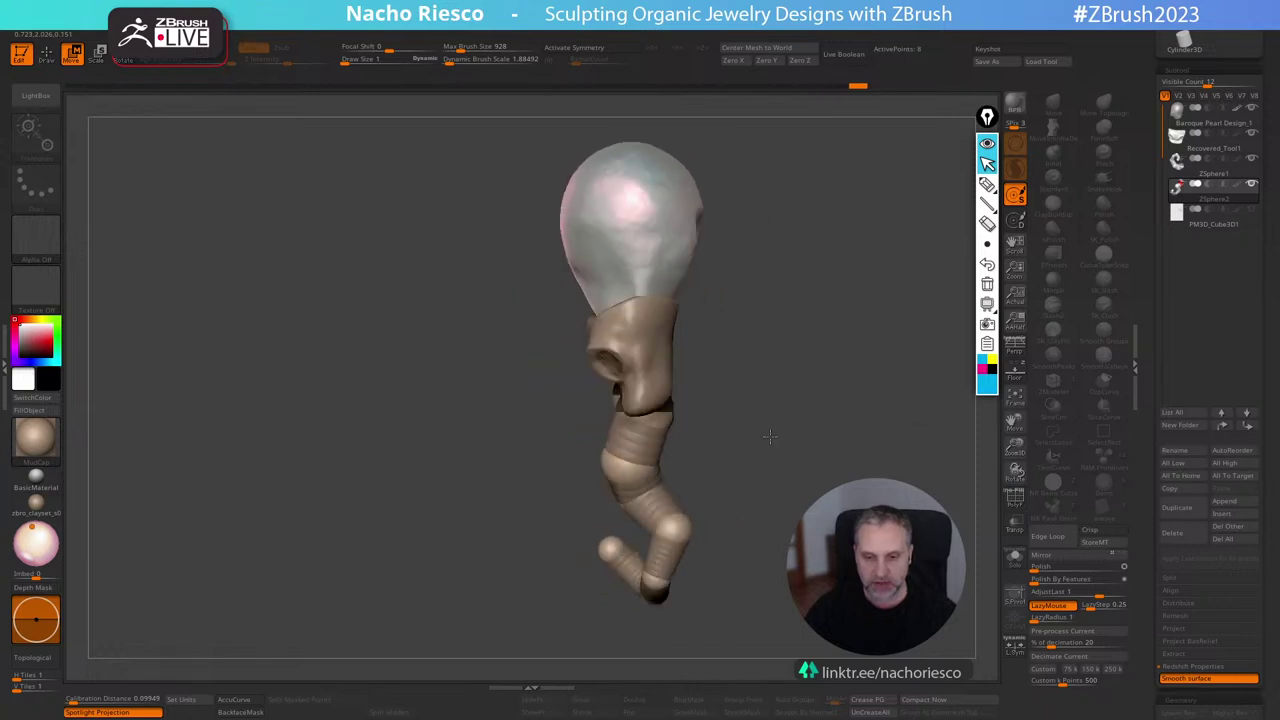
drag(777, 442, 751, 446)
drag(570, 512, 567, 546)
drag(588, 476, 586, 490)
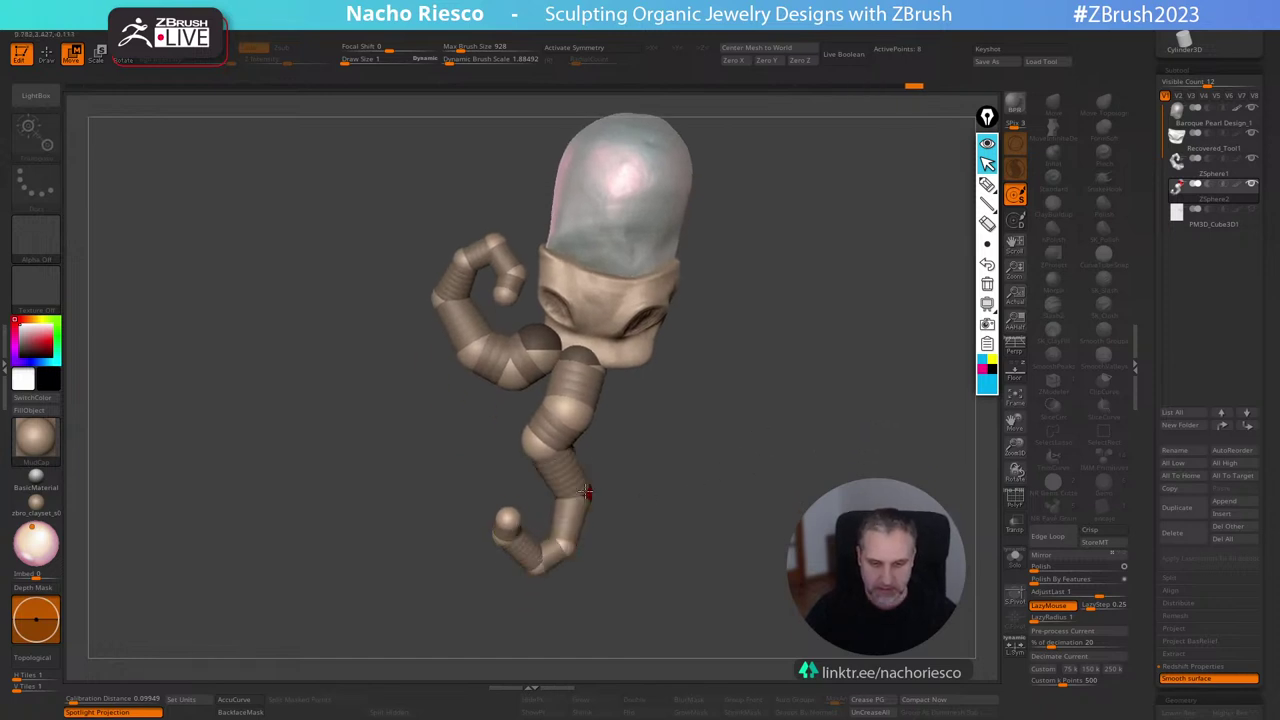
drag(540, 440, 534, 457)
drag(571, 411, 540, 415)
Align the copied tentacle's base and the ZSpheres beneath it to straighten its upper section.
shift+drag(652, 412, 682, 402)
drag(585, 368, 577, 374)
drag(540, 412, 556, 418)
drag(521, 463, 528, 462)
drag(560, 420, 550, 416)
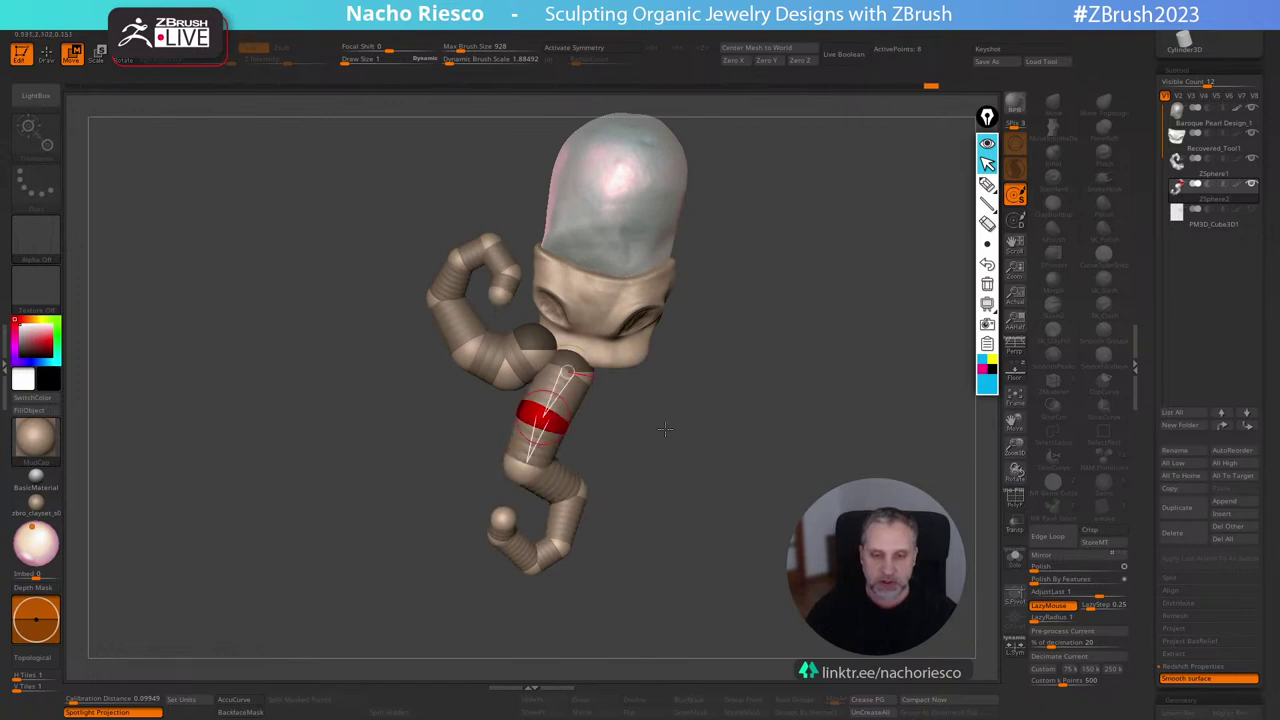
Refine the copied tentacle's upper bends from the side and front so its curve flows from the socket piece.
key(f)
drag(684, 407, 789, 406)
drag(546, 450, 556, 446)
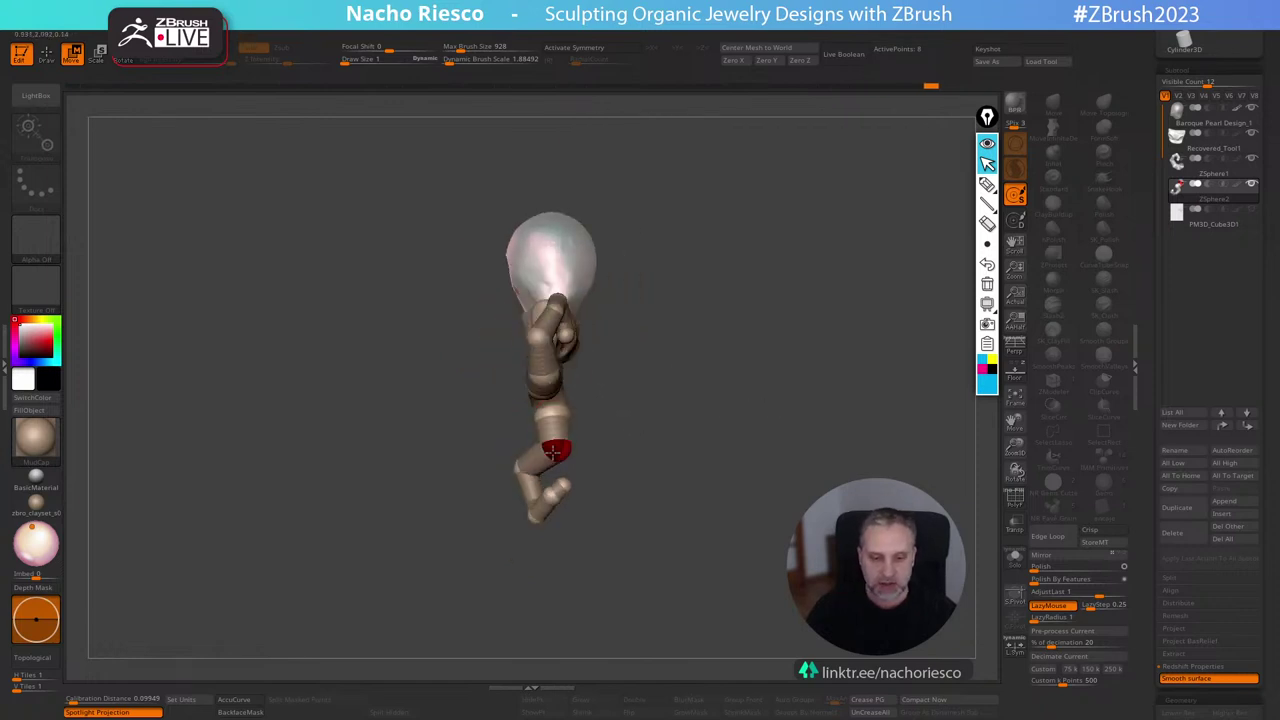
drag(722, 417, 640, 550)
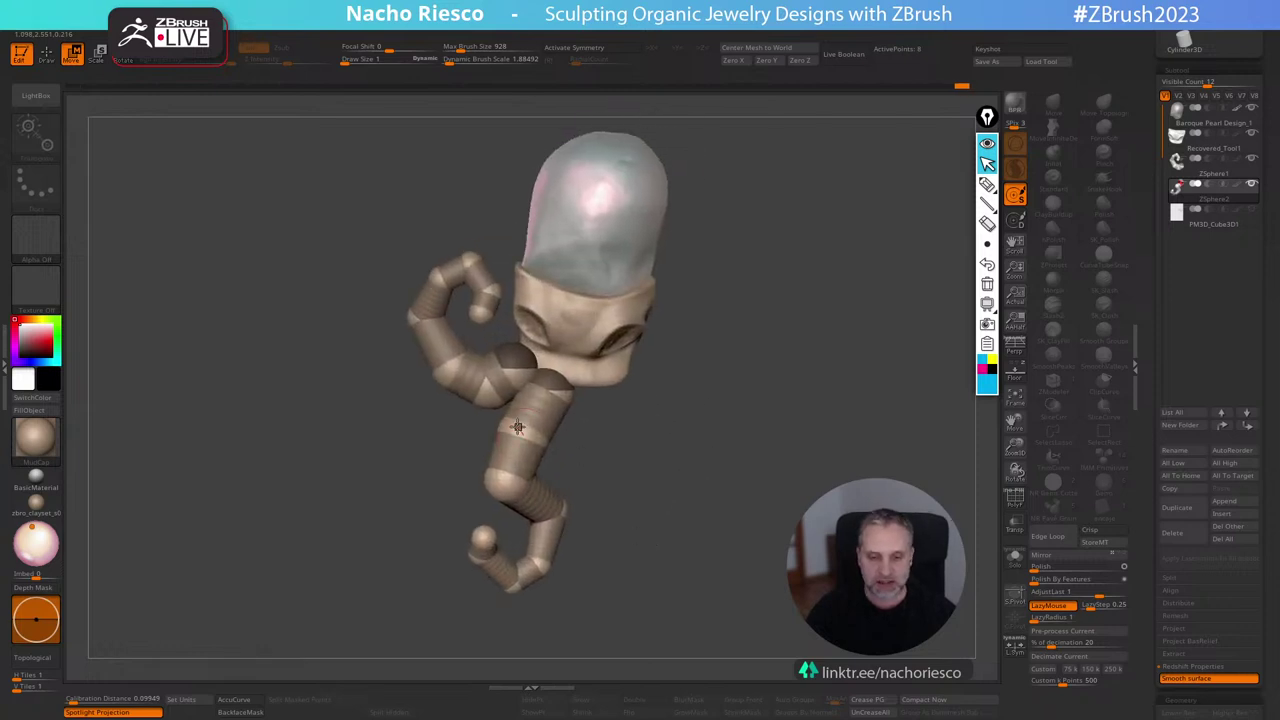
drag(517, 427, 514, 432)
drag(664, 399, 708, 421)
drag(525, 435, 517, 431)
drag(620, 364, 596, 390)
Select the first curled tentacle and move its base ZSphere to tuck it under the socket piece's edge.
alt+click(506, 366)
drag(503, 367, 497, 363)
drag(596, 374, 582, 386)
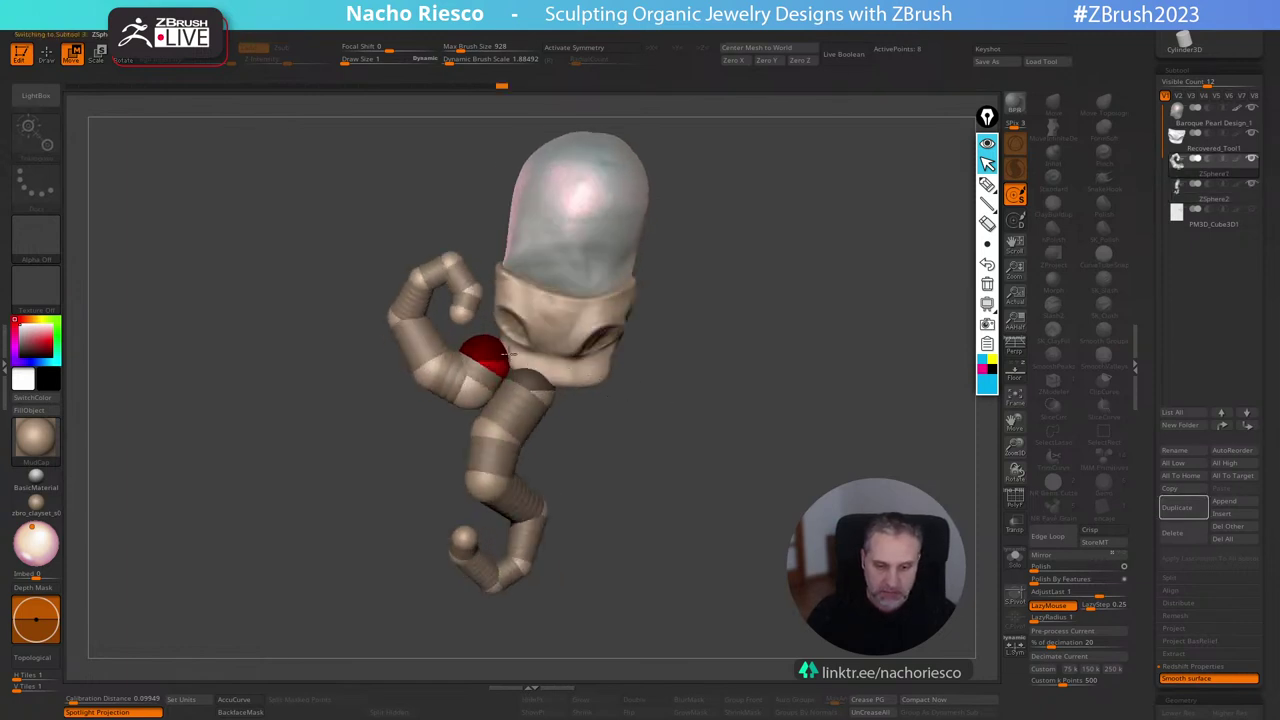
drag(486, 358, 500, 369)
alt+drag(638, 460, 646, 489)
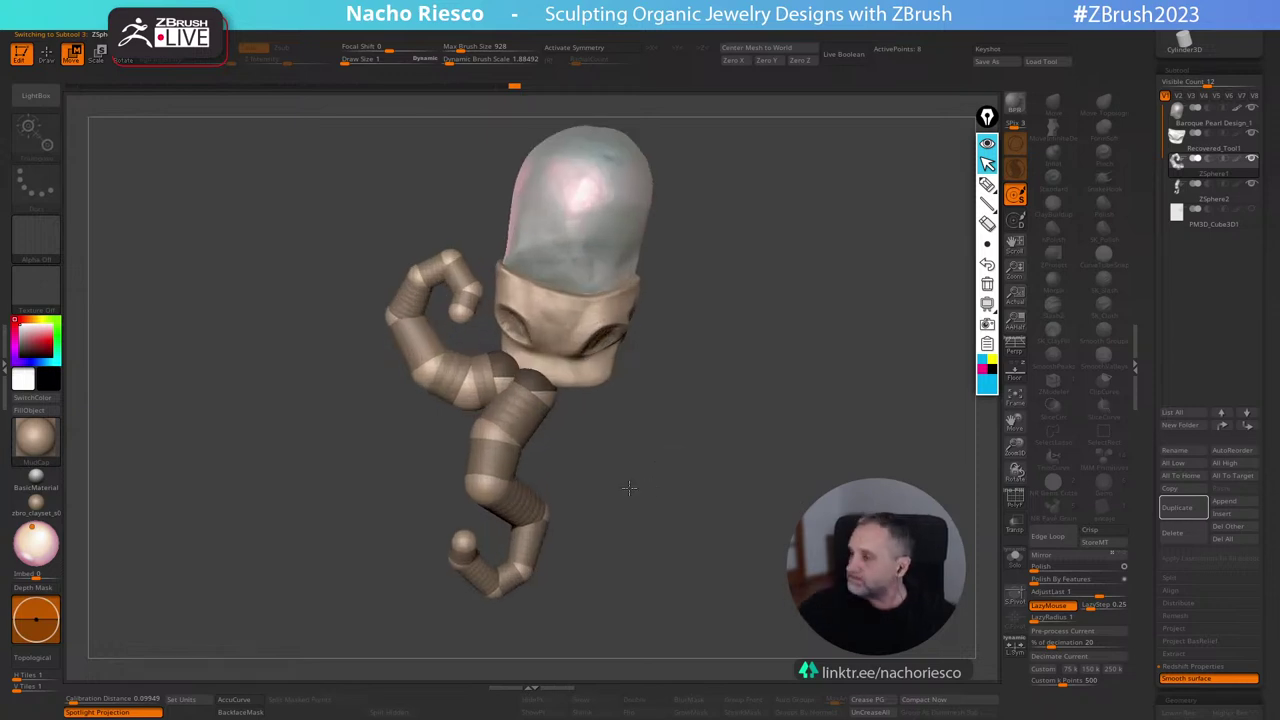
drag(628, 488, 767, 536)
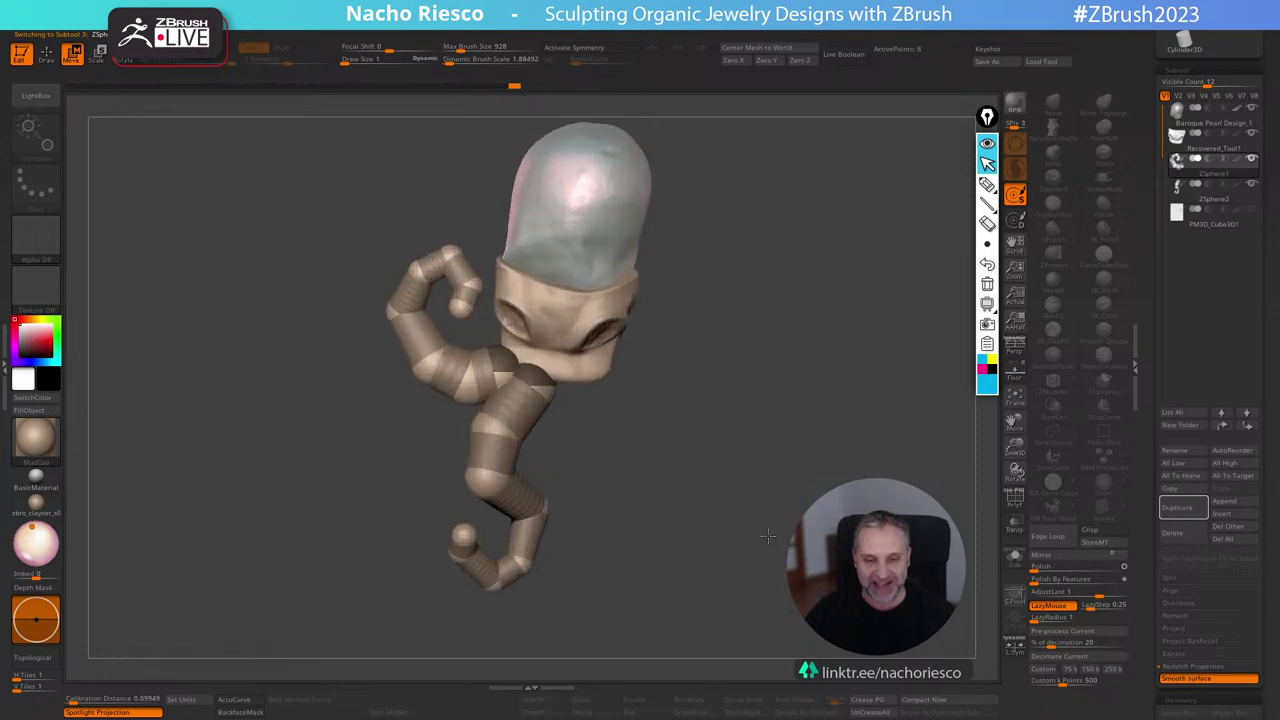
alt+drag(686, 479, 683, 550)
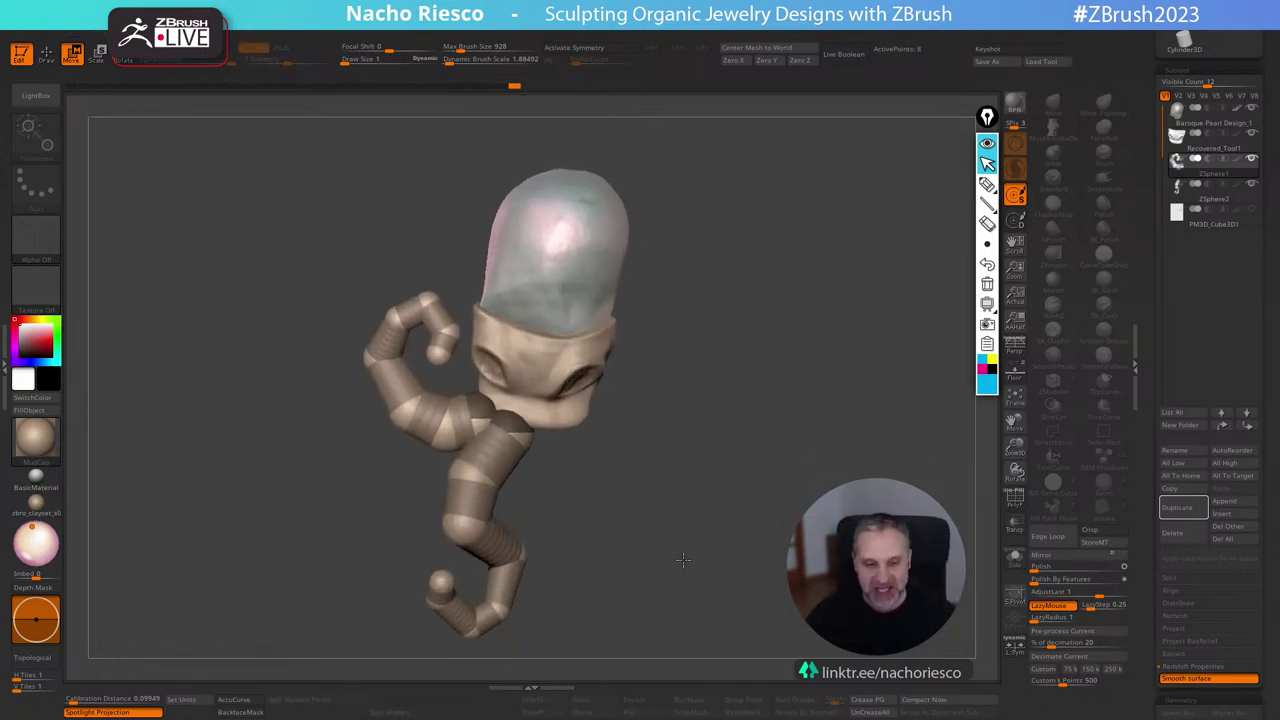
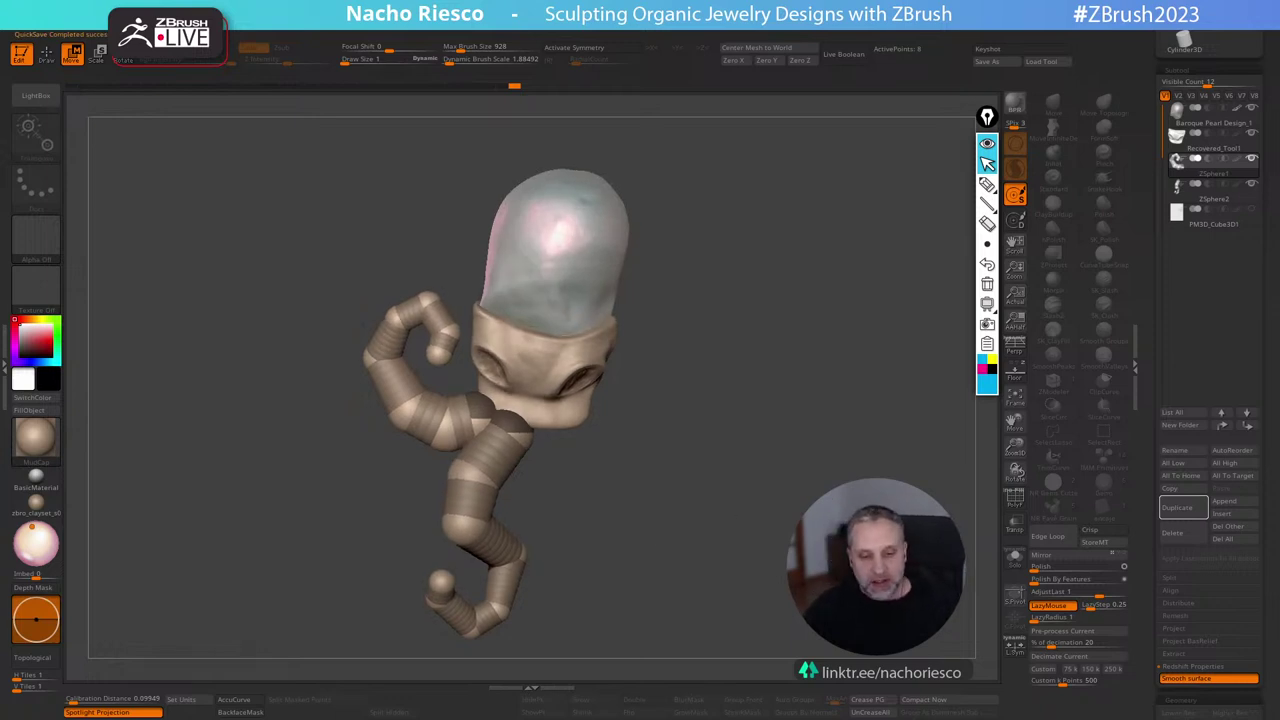
Select the hanging tentacle and move its upper joint ZSphere sideways as seen from the side.
mouse_move(745, 575)
alt+mouse_down()
mouse_move(745, 657)
mouse_move(789, 585)
mouse_move(650, 600)
alt+mouse_up()
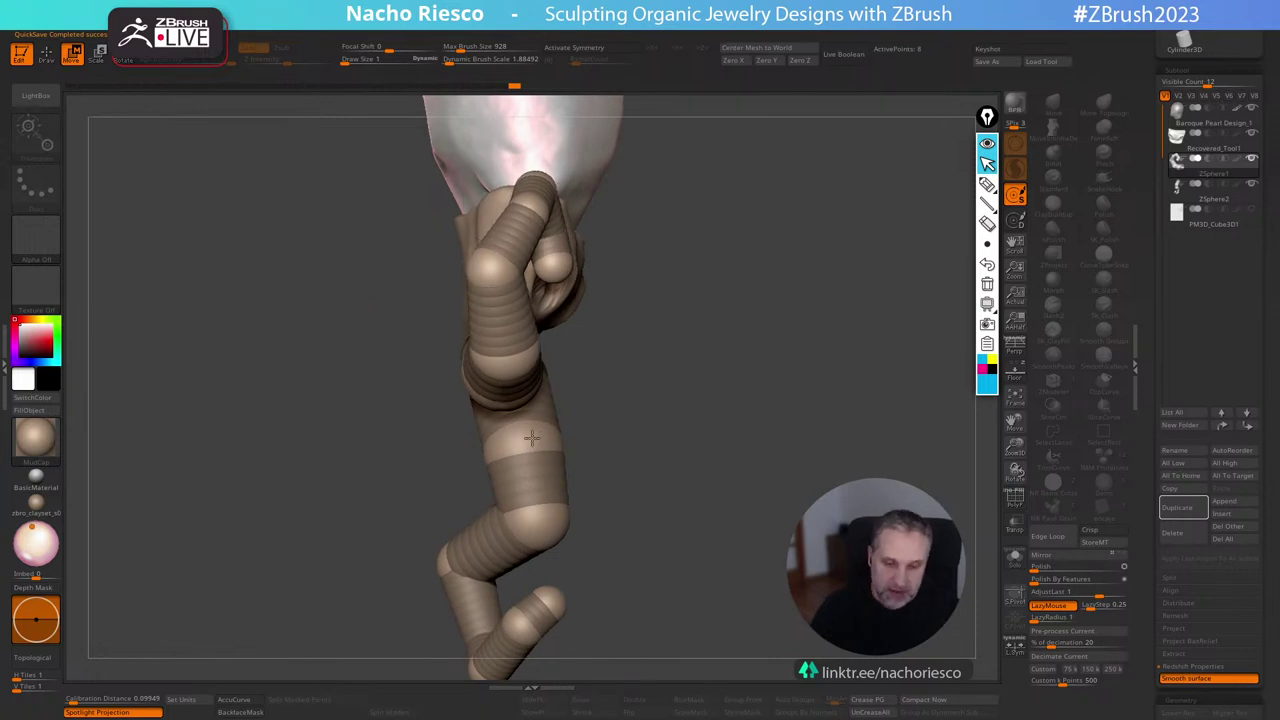
mouse_move(532, 438)
right_down()
mouse_move(511, 443)
mouse_move(530, 437)
right_up()
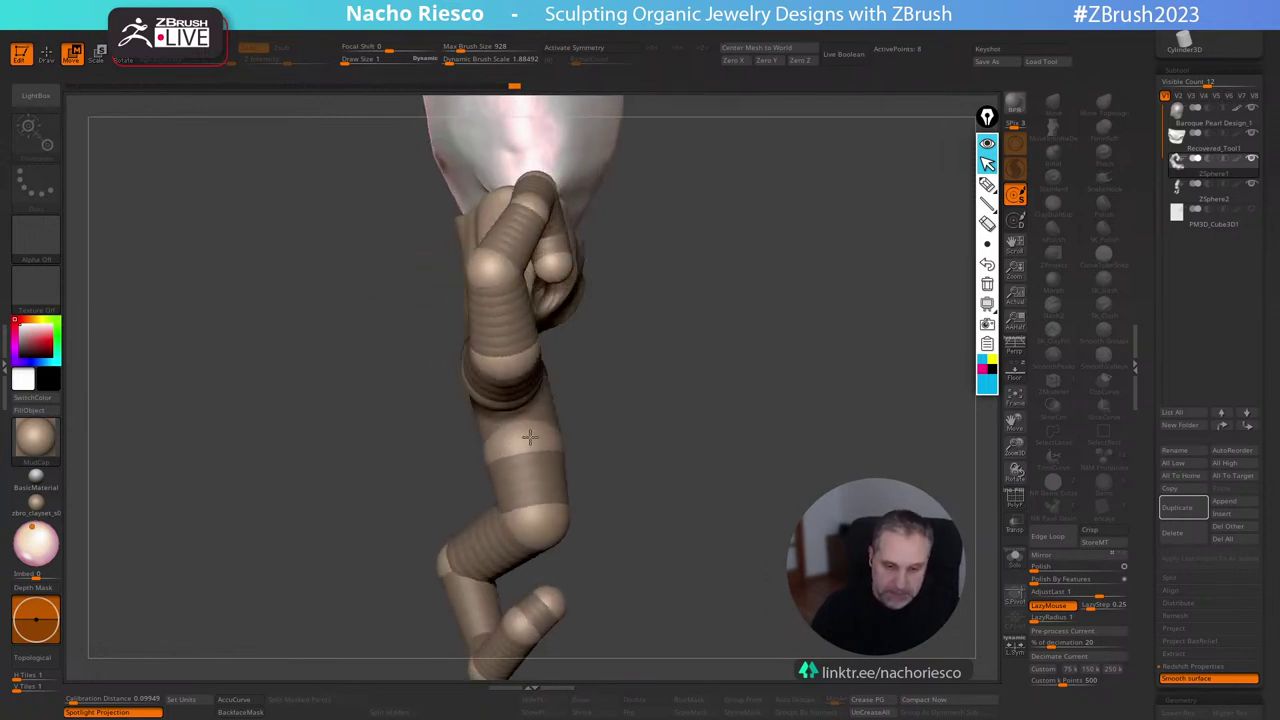
alt+click(530, 438)
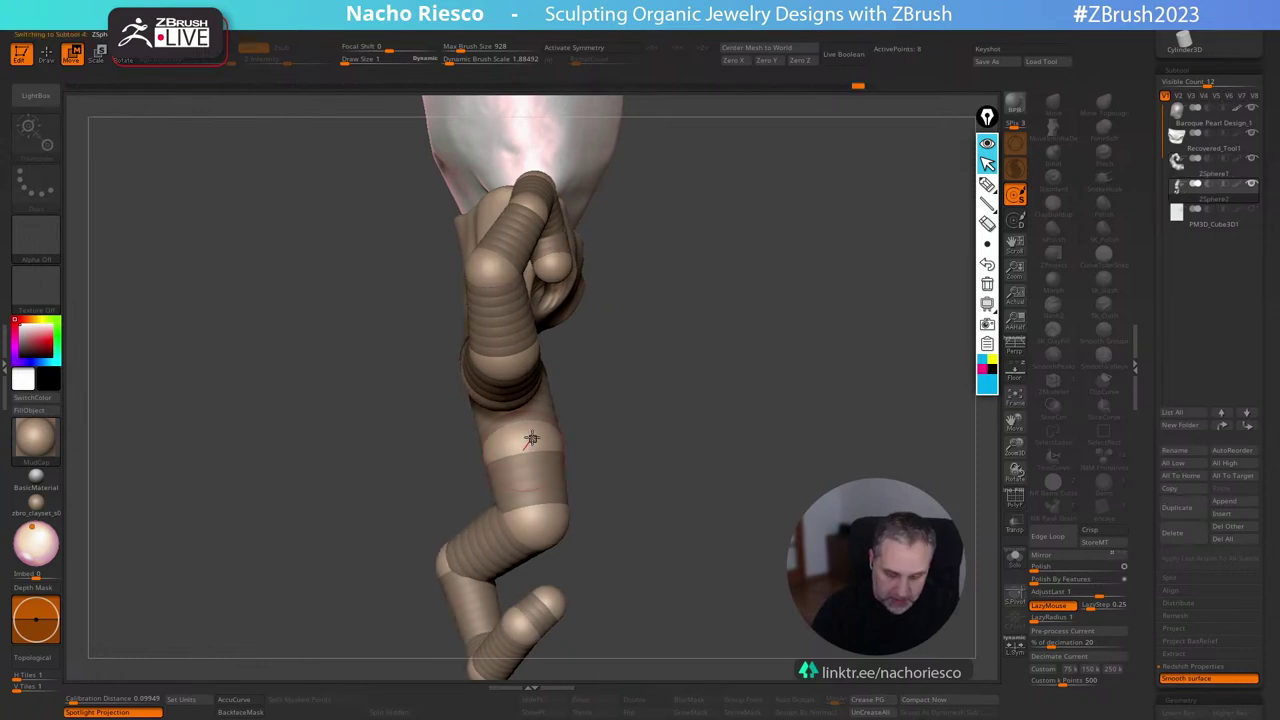
drag(532, 438, 497, 438)
Select the socket piece and build up clay across its lower face between the eye hollows and lower edge with ClayBuildup.
right_drag(631, 426, 703, 492)
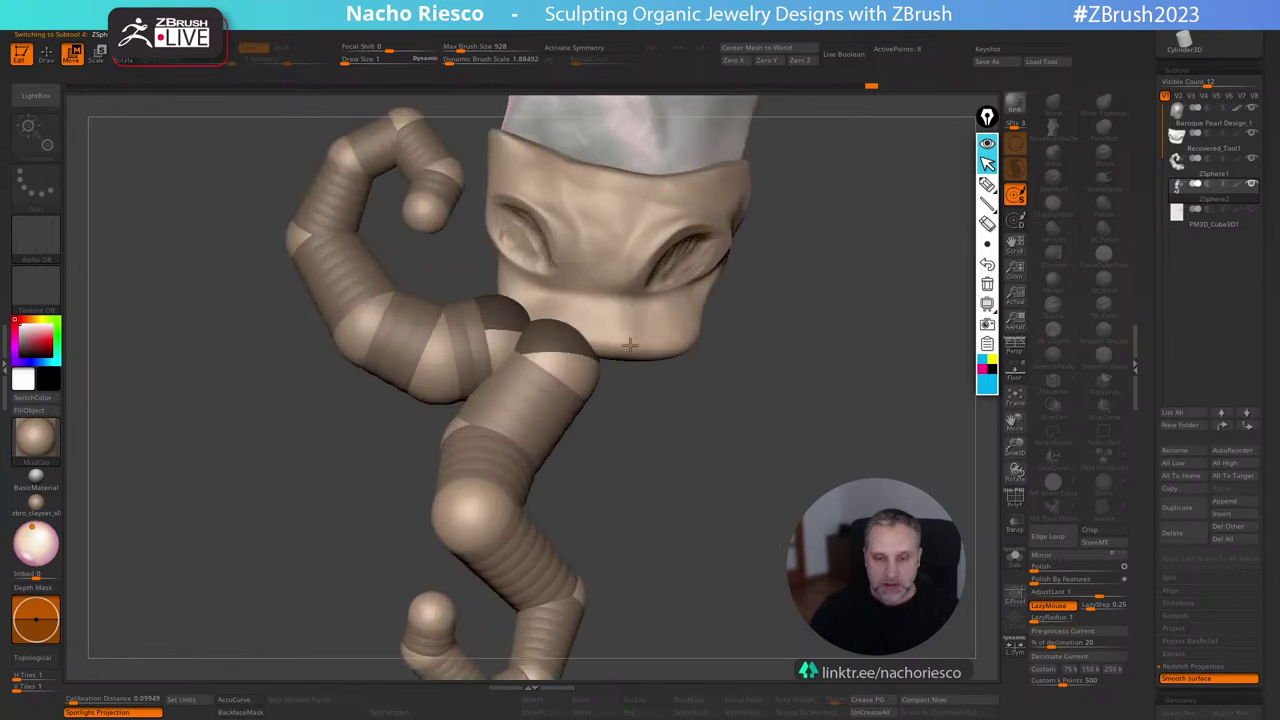
alt+click(641, 327)
alt+right_drag(934, 294, 912, 354)
click(1055, 212)
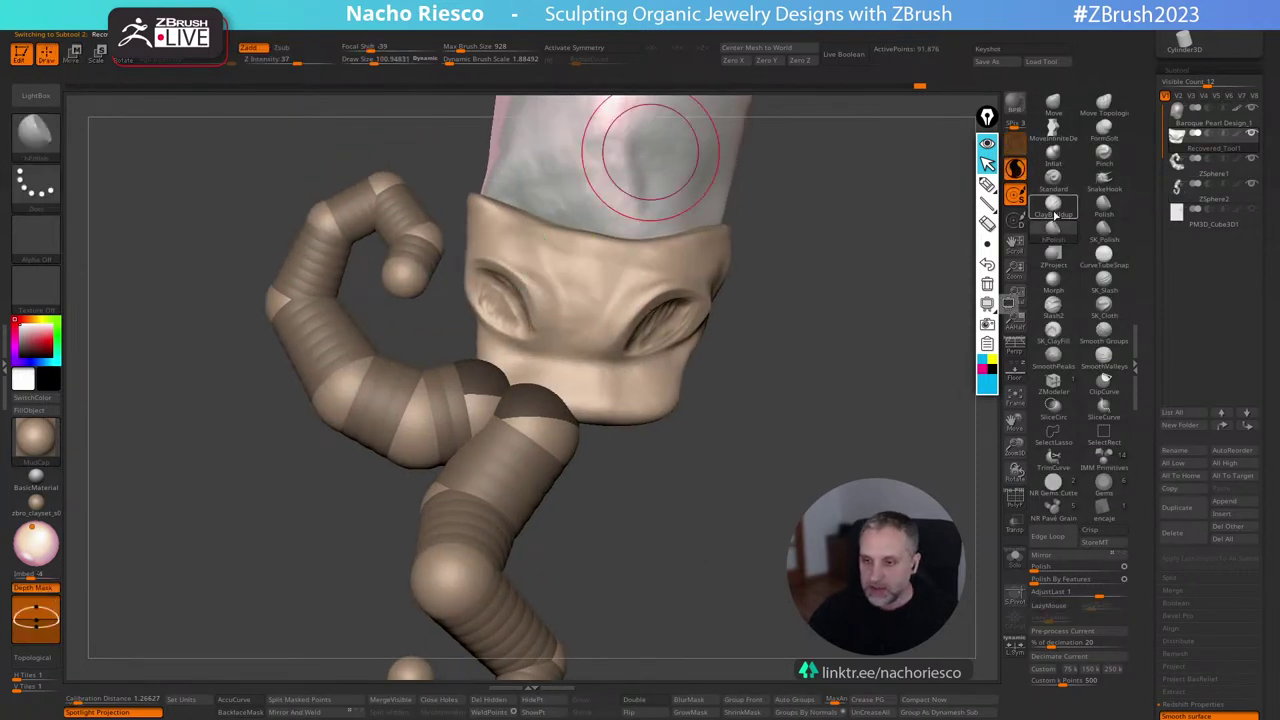
key(s)
drag(572, 367, 600, 370)
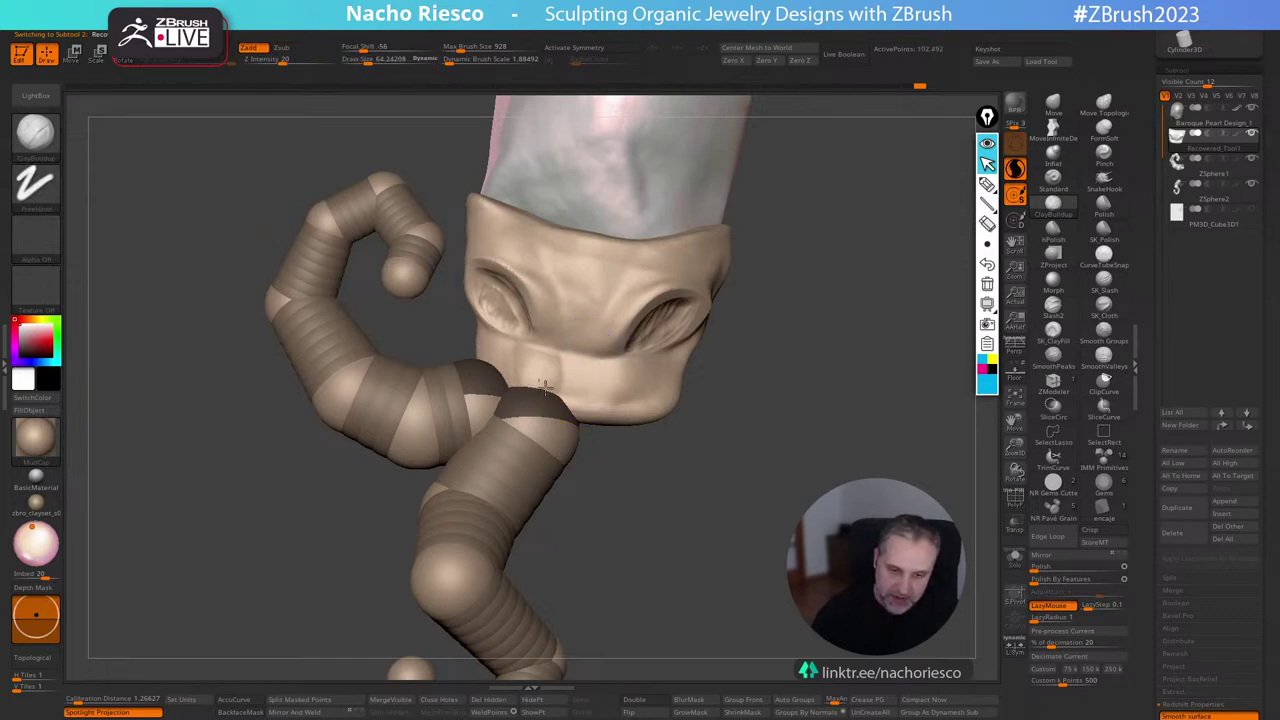
drag(625, 394, 681, 352)
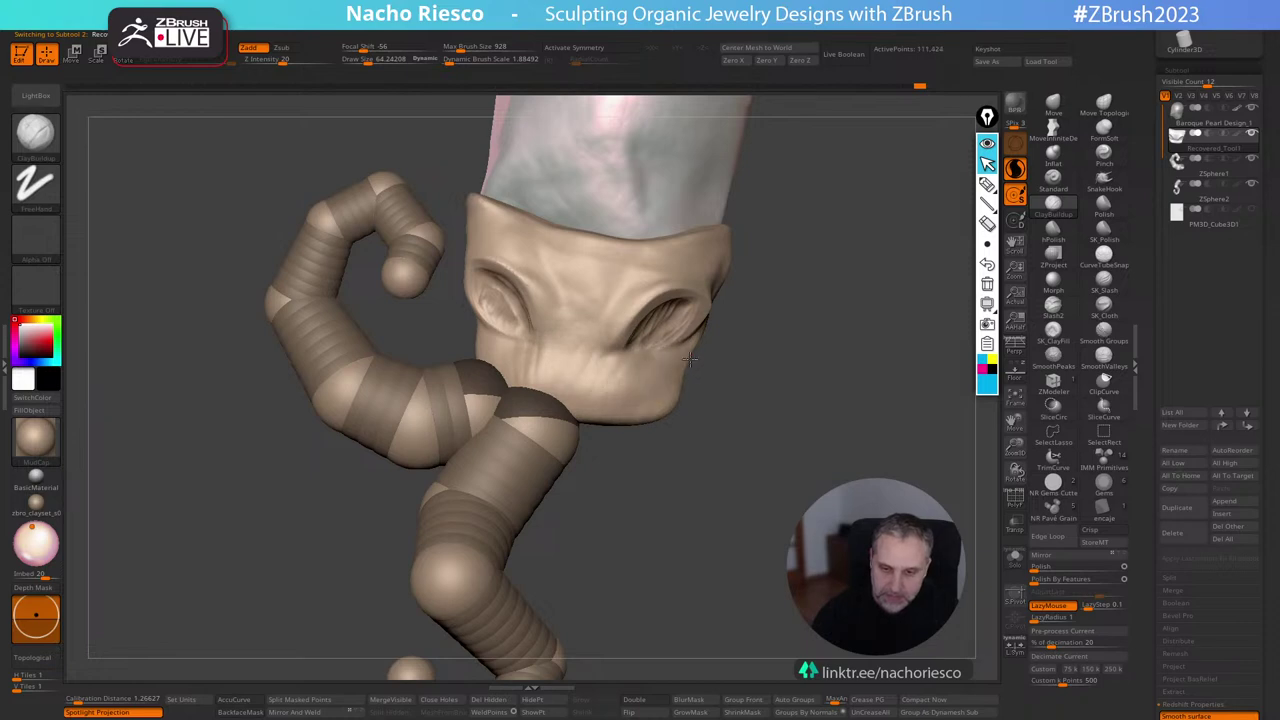
right_drag(660, 356, 615, 368)
drag(598, 367, 575, 375)
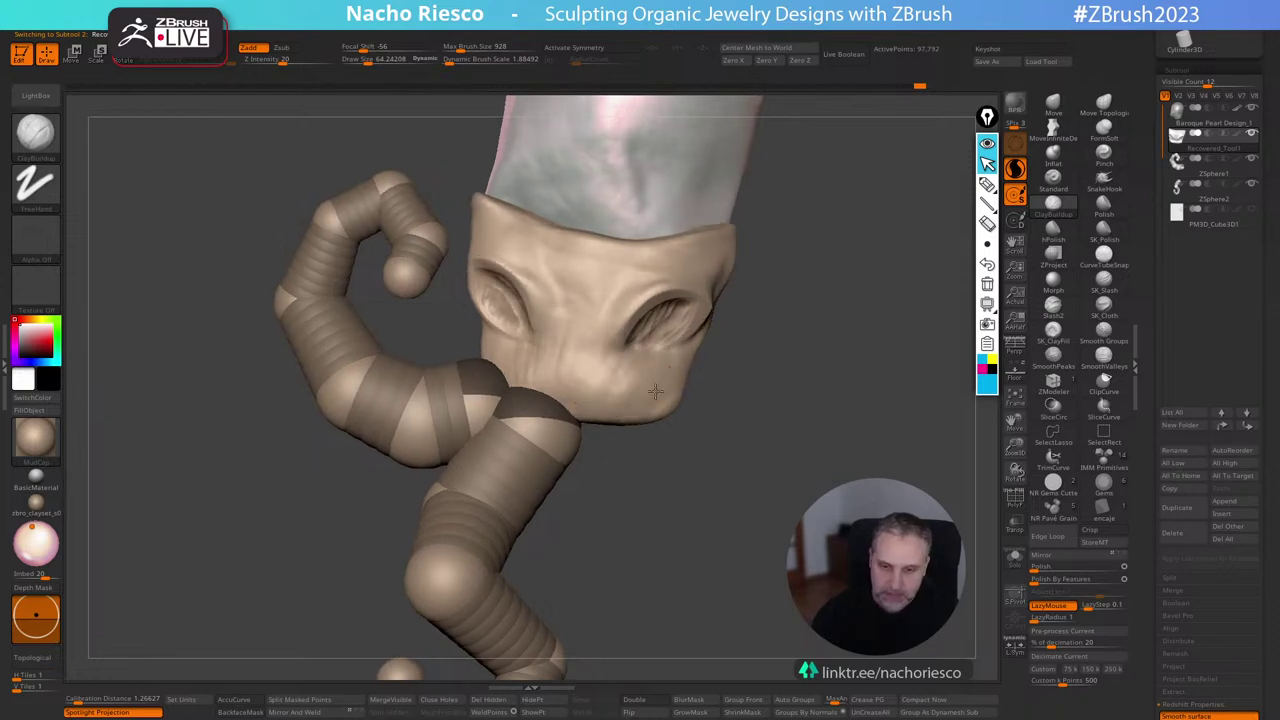
right_drag(655, 392, 680, 386)
drag(514, 382, 530, 388)
Shift the socket piece slightly with the transform gizmo to reseat it beneath the pearl.
right_drag(630, 456, 671, 472)
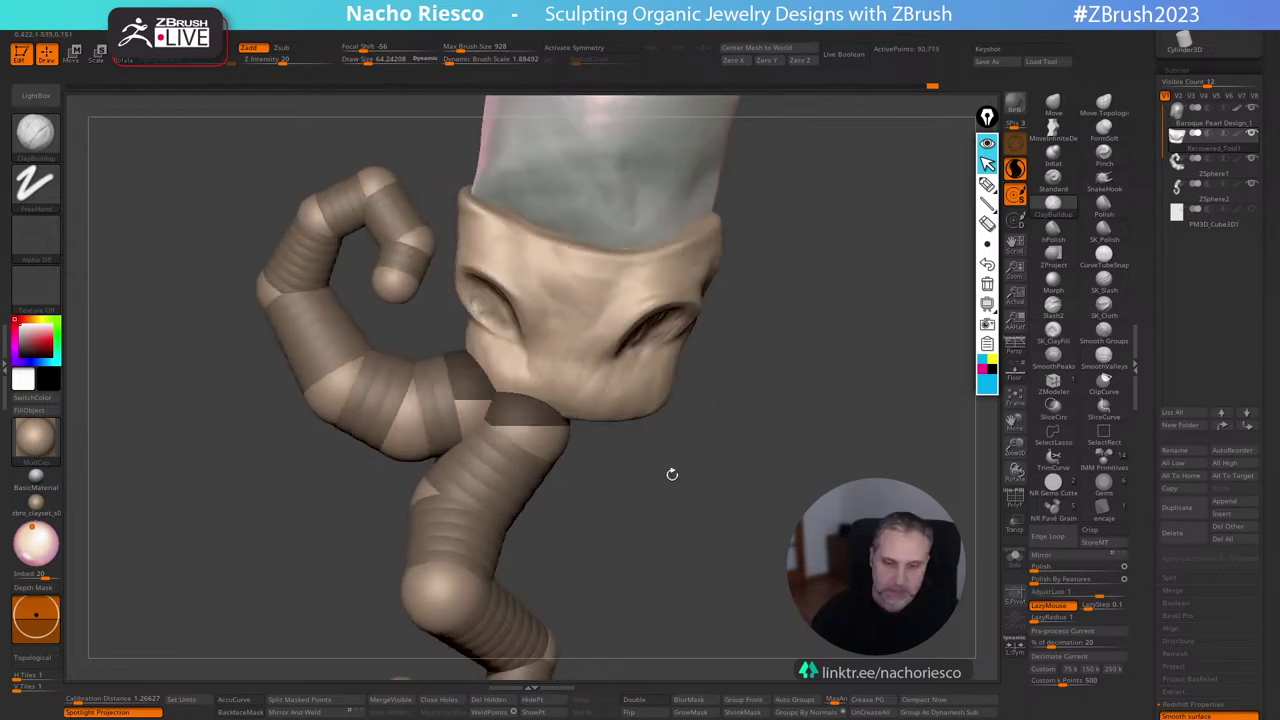
mouse_move(717, 529)
ctrl+right_down()
mouse_move(737, 322)
mouse_move(724, 465)
ctrl+right_up()
alt+right_drag(724, 465, 757, 511)
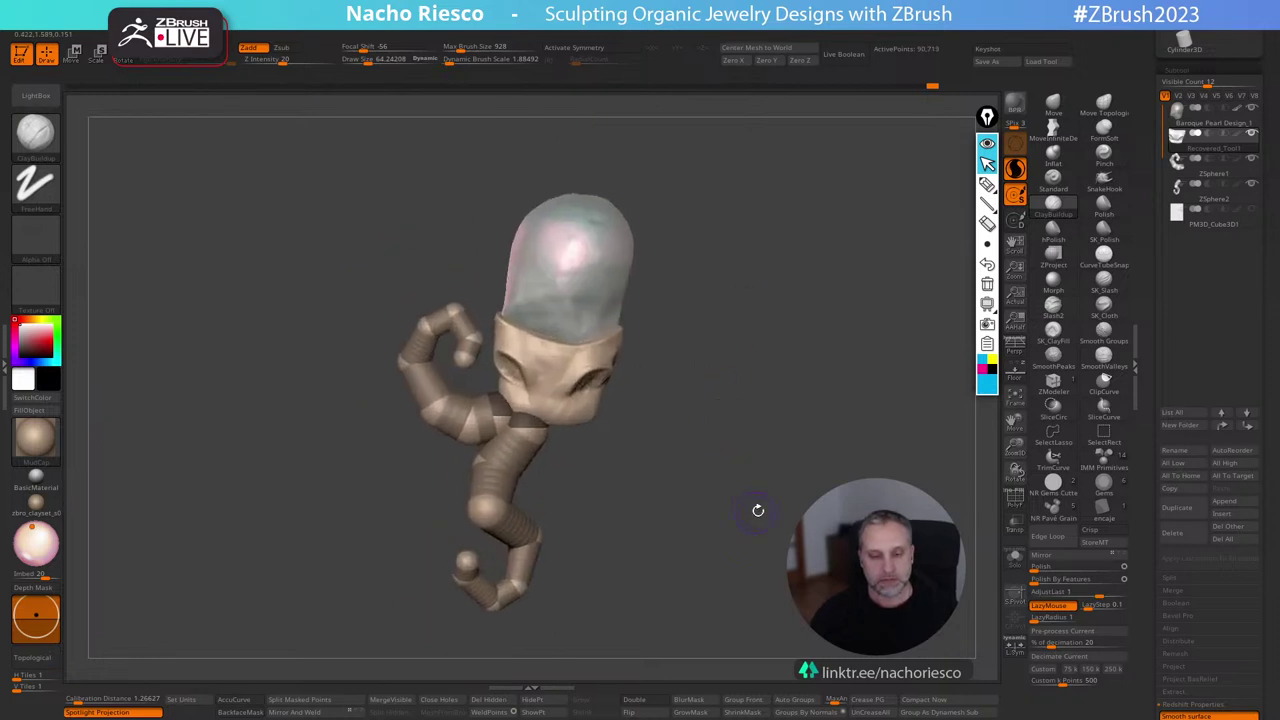
key(w)
ctrl+right_drag(697, 440, 683, 468)
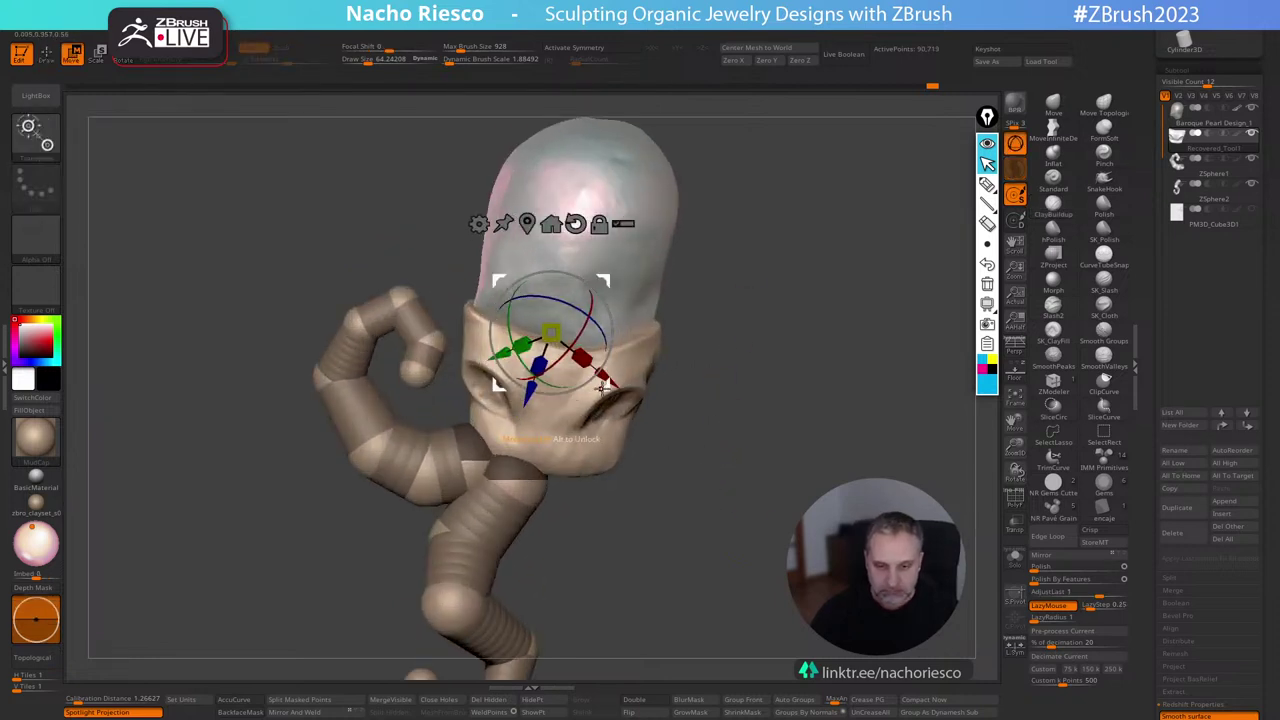
drag(601, 388, 599, 412)
mouse_move(706, 408)
right_down()
mouse_move(606, 400)
mouse_move(632, 393)
mouse_move(603, 415)
mouse_move(728, 374)
mouse_move(728, 490)
right_up()
key(q)
key(w)
Use the Move brush at a draw size of about 175 to pull the socket piece's upper rim around the pearl's base.
click(1052, 130)
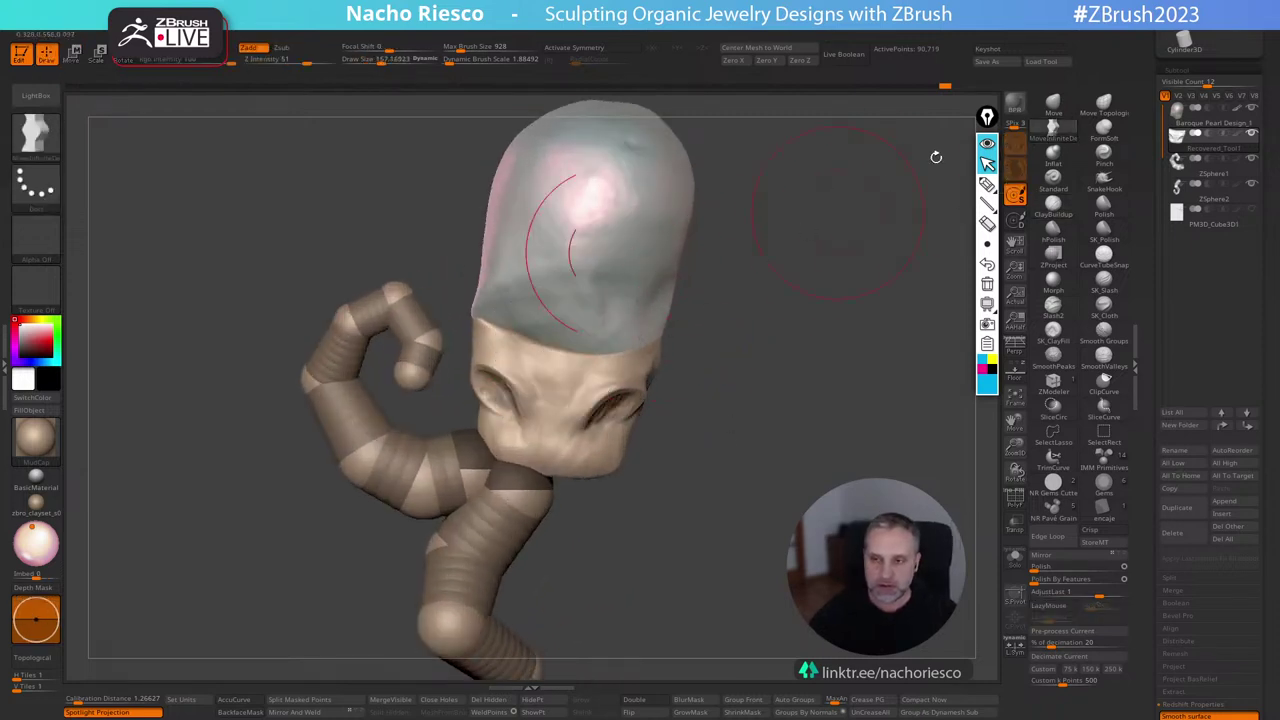
click(1053, 105)
key(s)
drag(564, 362, 568, 362)
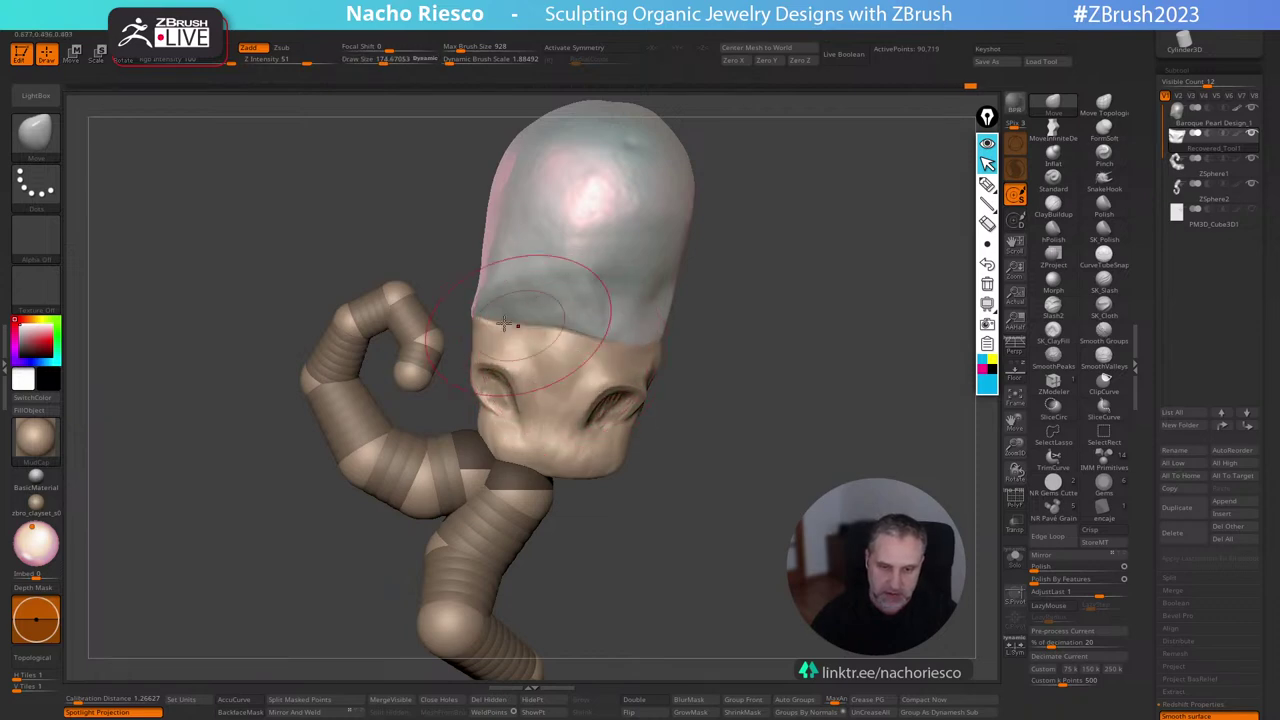
drag(707, 355, 645, 350)
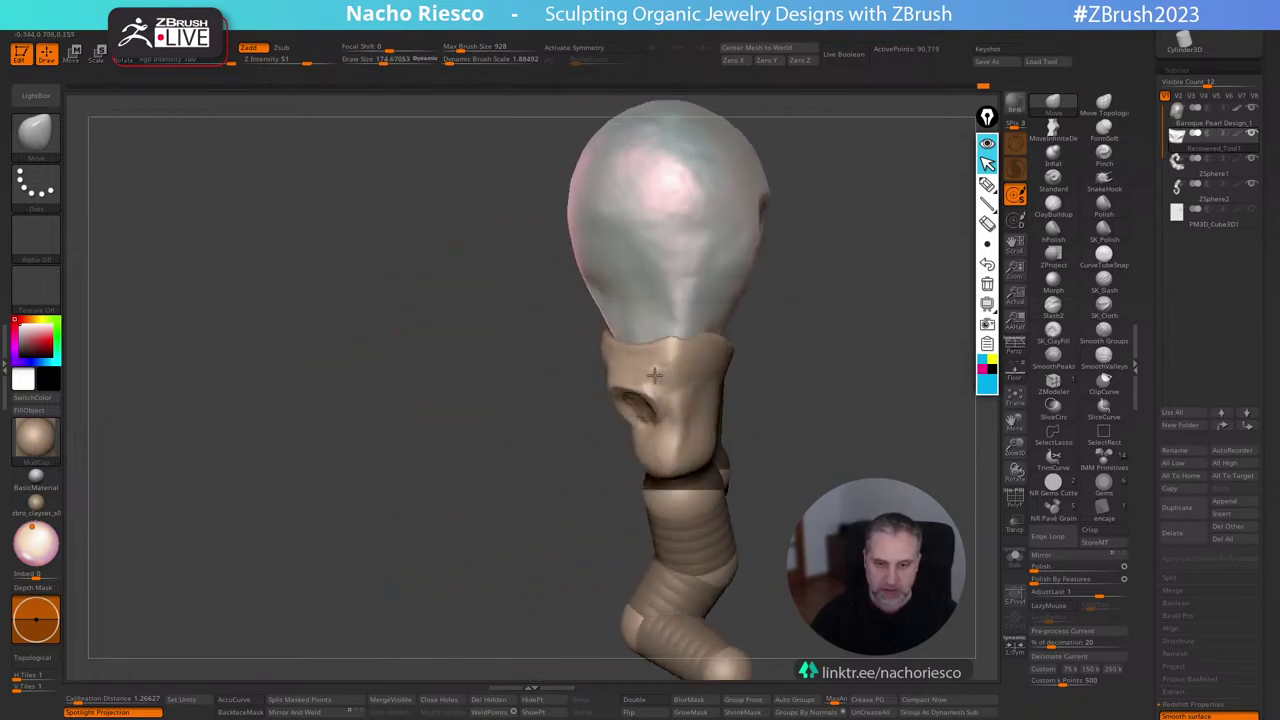
mouse_move(778, 309)
mouse_down()
mouse_move(751, 350)
mouse_move(909, 414)
mouse_move(903, 402)
mouse_move(752, 474)
mouse_up()
Reduce the Move brush to about 120 and reshape the inner edges of both eye hollows on the socket piece.
key(s)
mouse_move(742, 416)
mouse_down()
mouse_move(729, 416)
mouse_move(778, 392)
mouse_up()
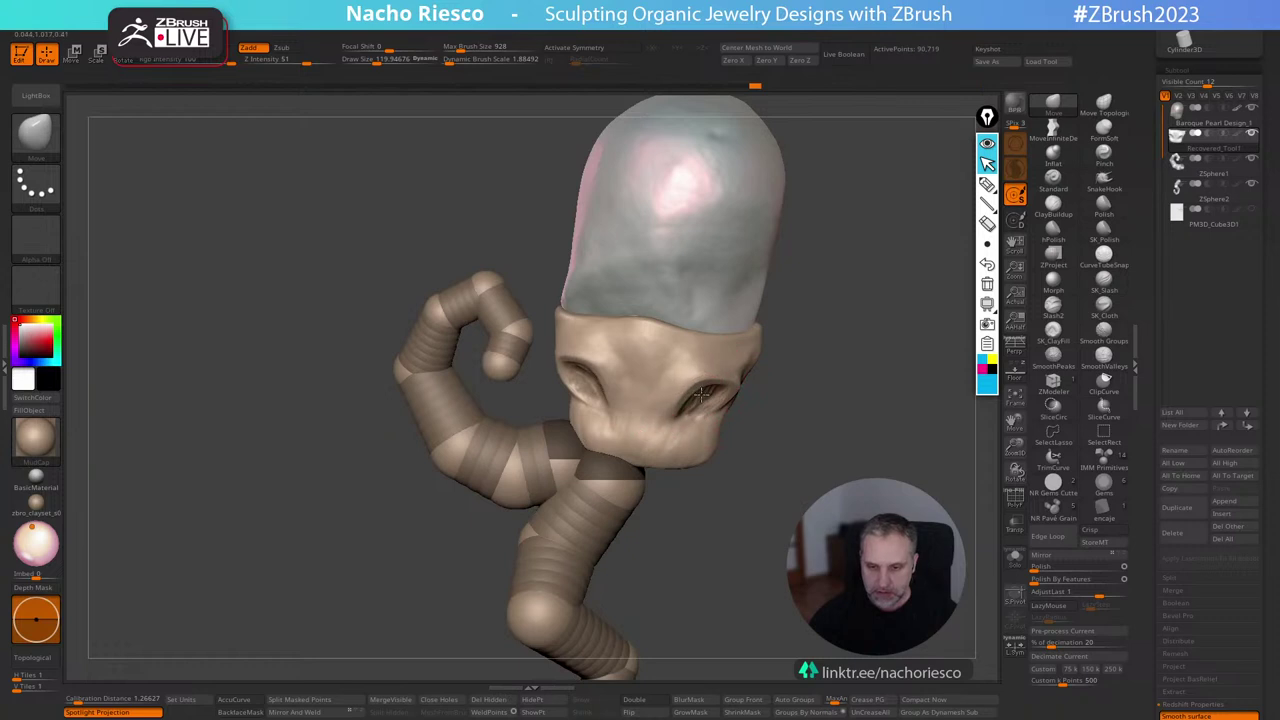
drag(694, 390, 692, 382)
drag(790, 398, 832, 404)
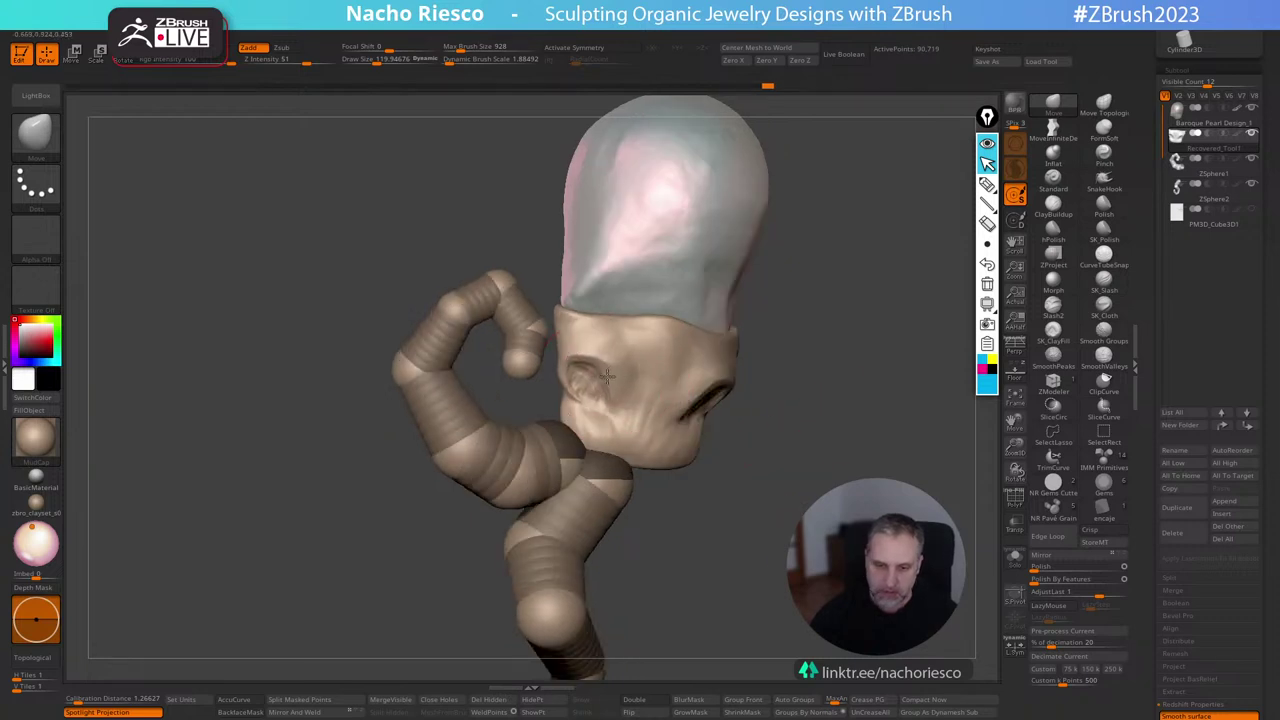
mouse_move(606, 375)
mouse_down()
mouse_move(817, 406)
mouse_move(710, 390)
mouse_up()
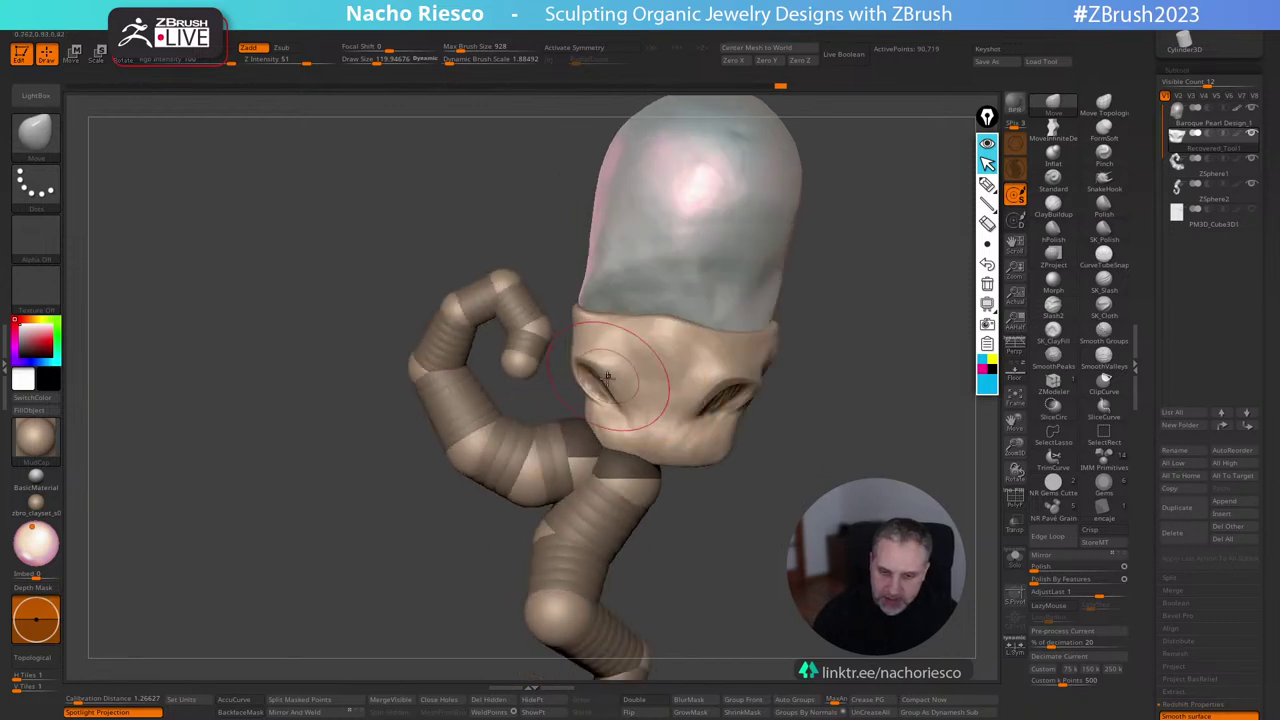
drag(634, 376, 628, 383)
mouse_move(822, 390)
mouse_down()
mouse_move(836, 382)
mouse_move(760, 385)
mouse_up()
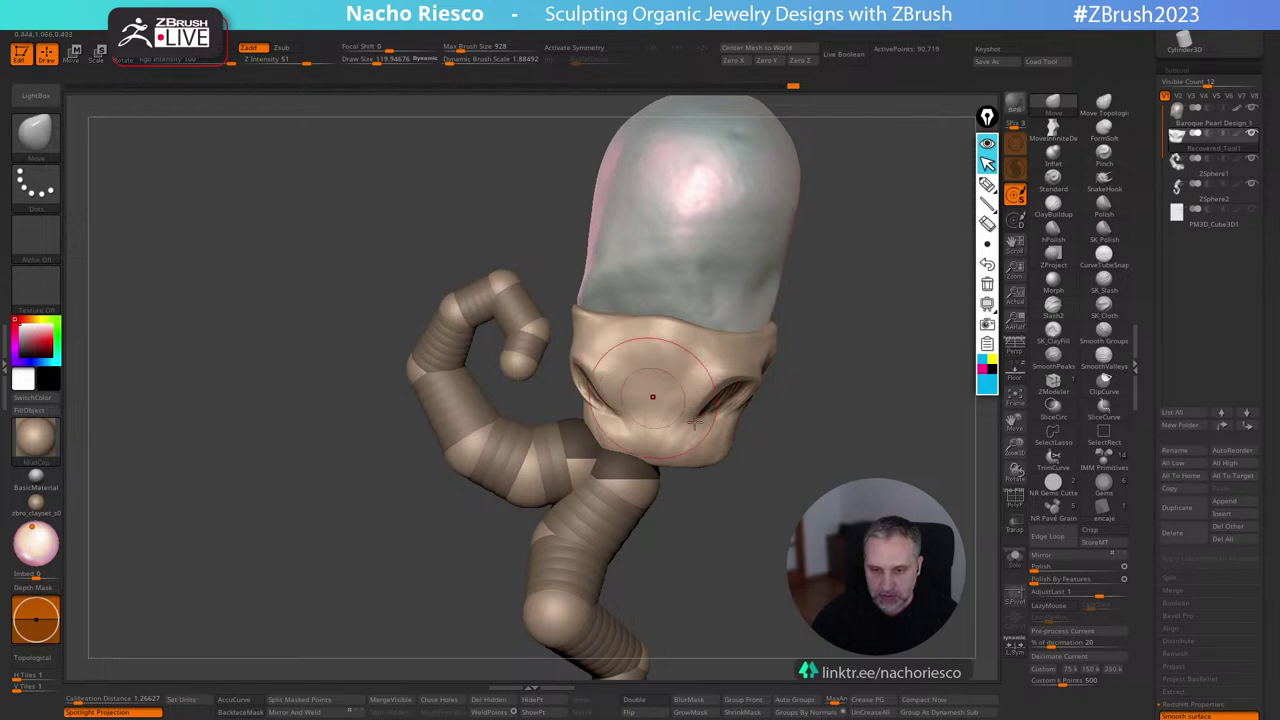
Reduce the Move brush to about 68 and refine the rims of the eye hollows from the sides.
drag(652, 396, 600, 368)
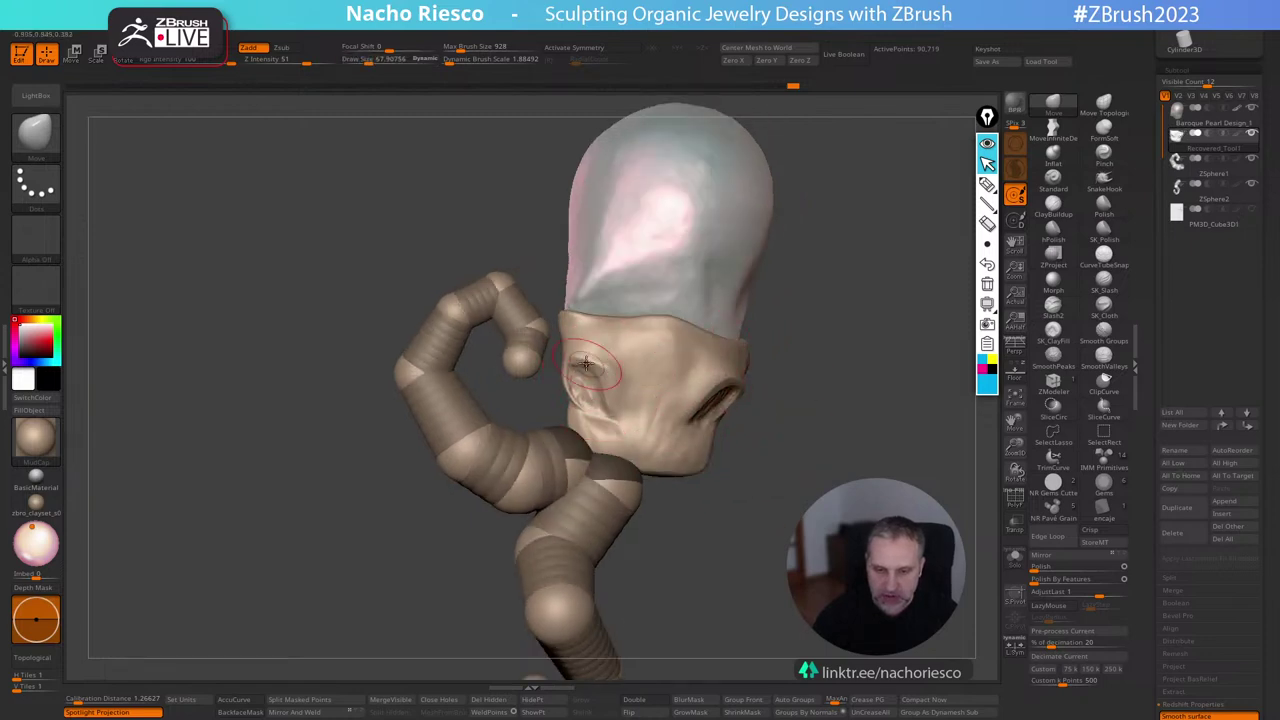
mouse_move(800, 386)
mouse_down()
mouse_move(710, 388)
mouse_move(728, 370)
mouse_move(723, 423)
mouse_up()
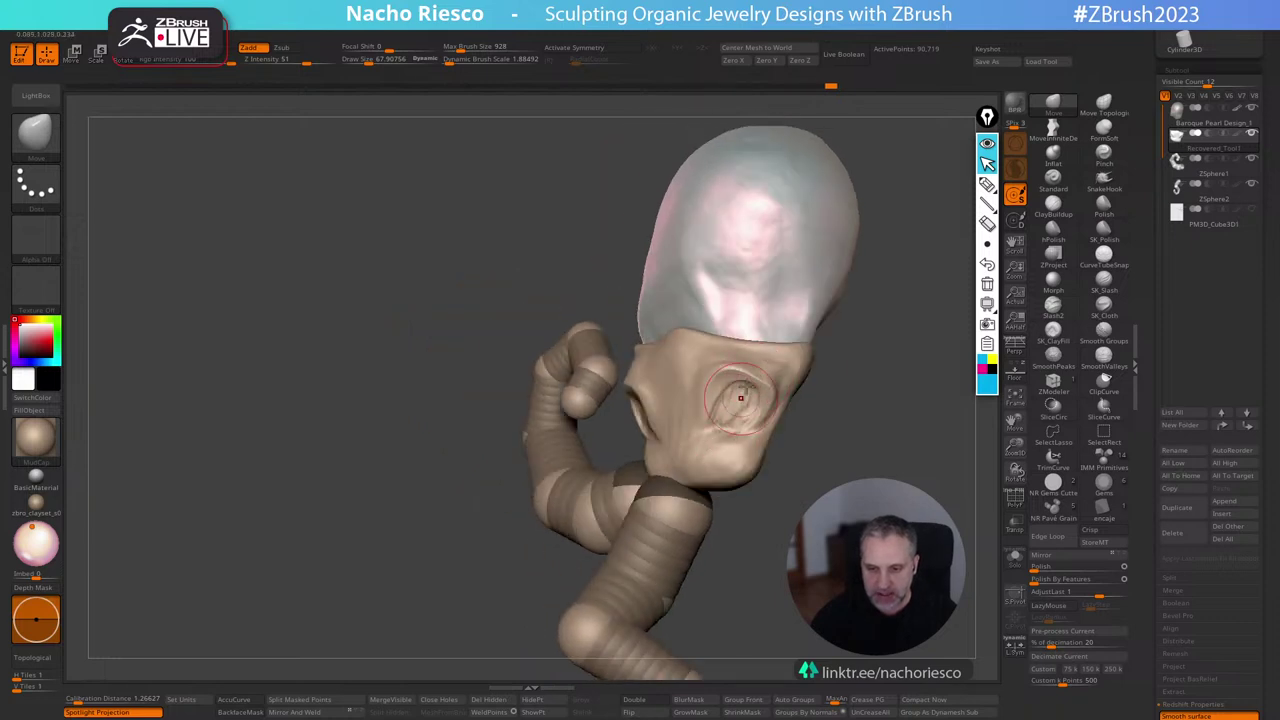
drag(773, 380, 745, 376)
drag(738, 378, 728, 366)
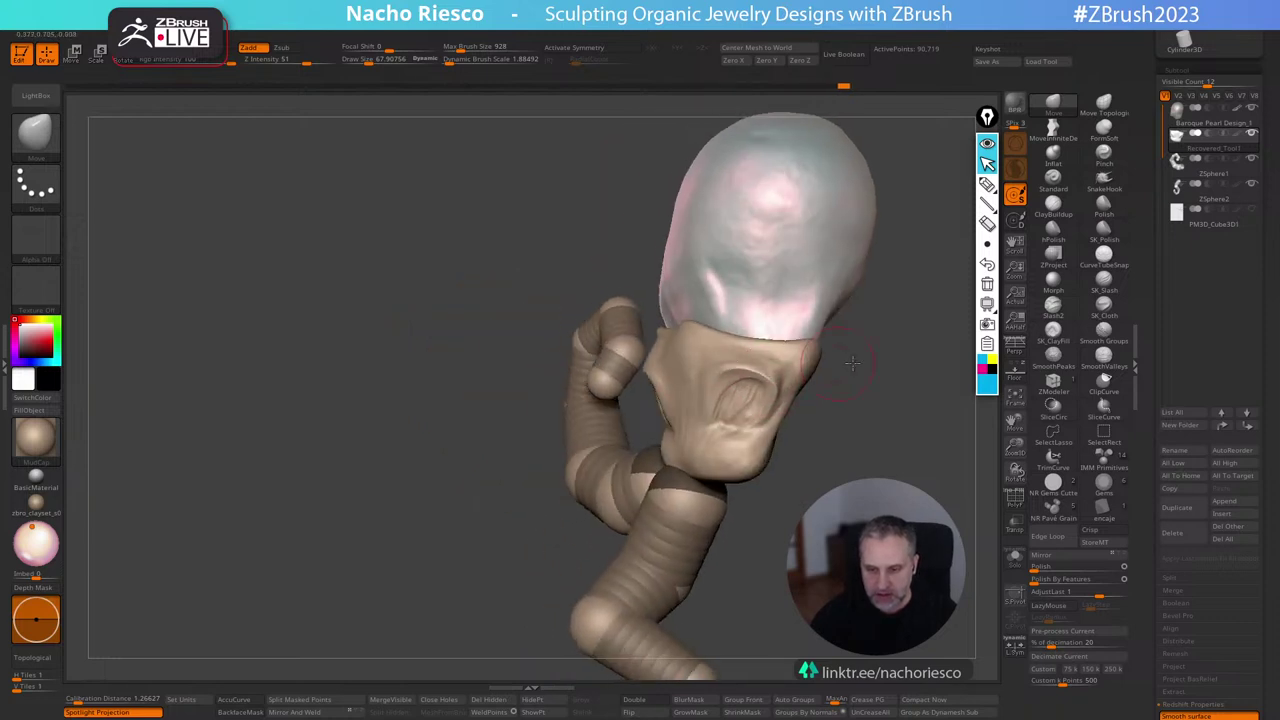
drag(851, 363, 915, 352)
Set the Move brush to about 64 and lift the brow edges above both eye hollows.
key(s)
click(766, 400)
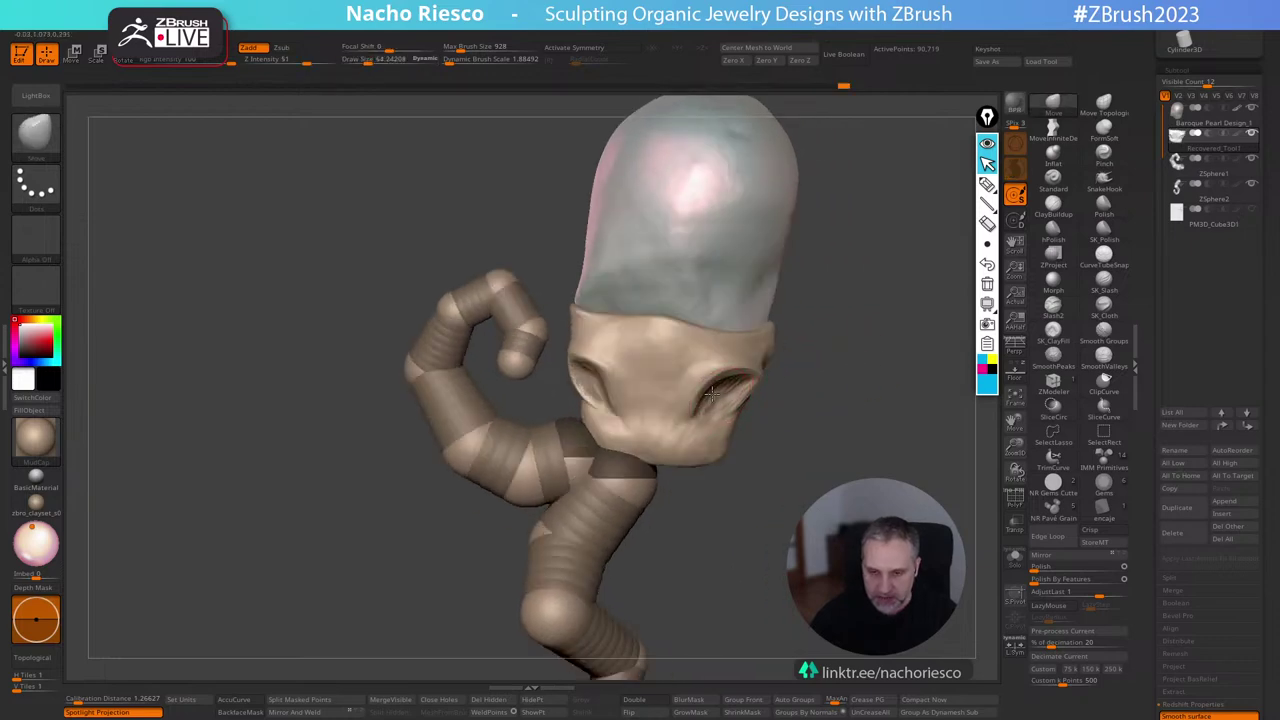
drag(785, 405, 780, 386)
drag(629, 379, 629, 365)
drag(812, 390, 736, 383)
drag(602, 341, 612, 337)
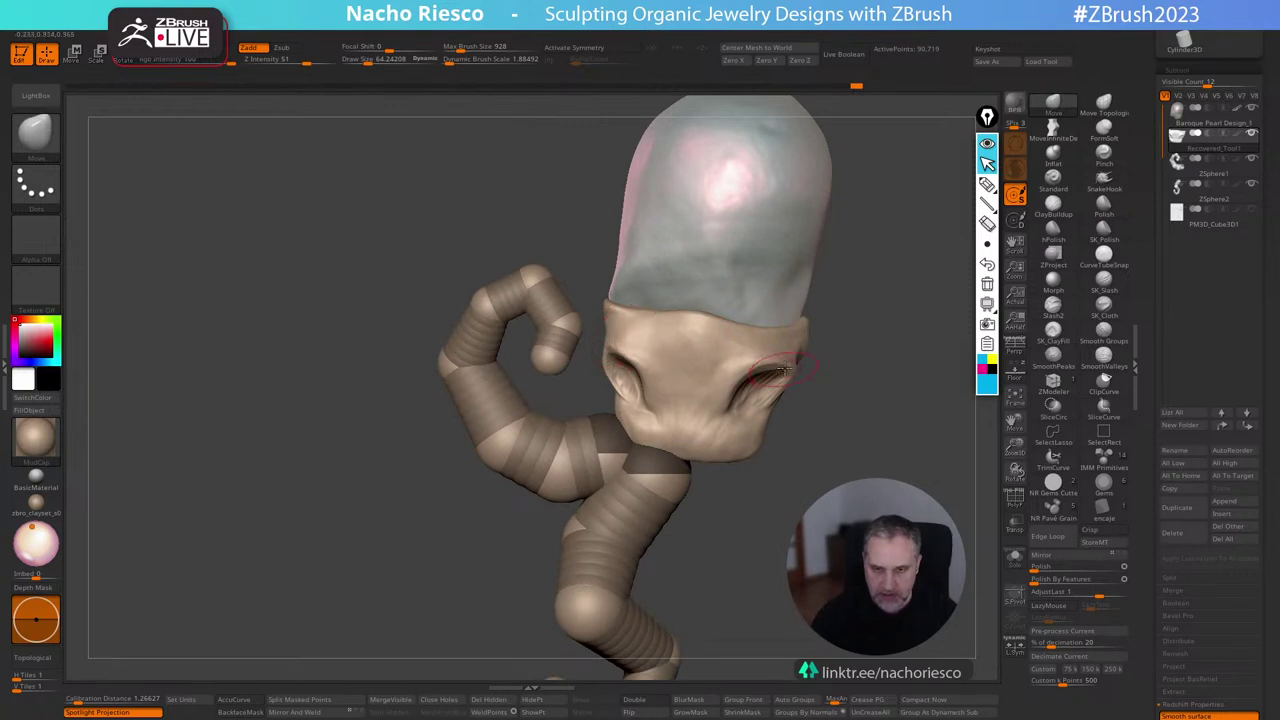
Enlarge the Move brush to about 80 and shape the face from the eye hollows down to a narrower lower edge.
key(s)
click(748, 375)
mouse_move(740, 375)
mouse_down()
mouse_move(580, 420)
mouse_move(620, 490)
mouse_up()
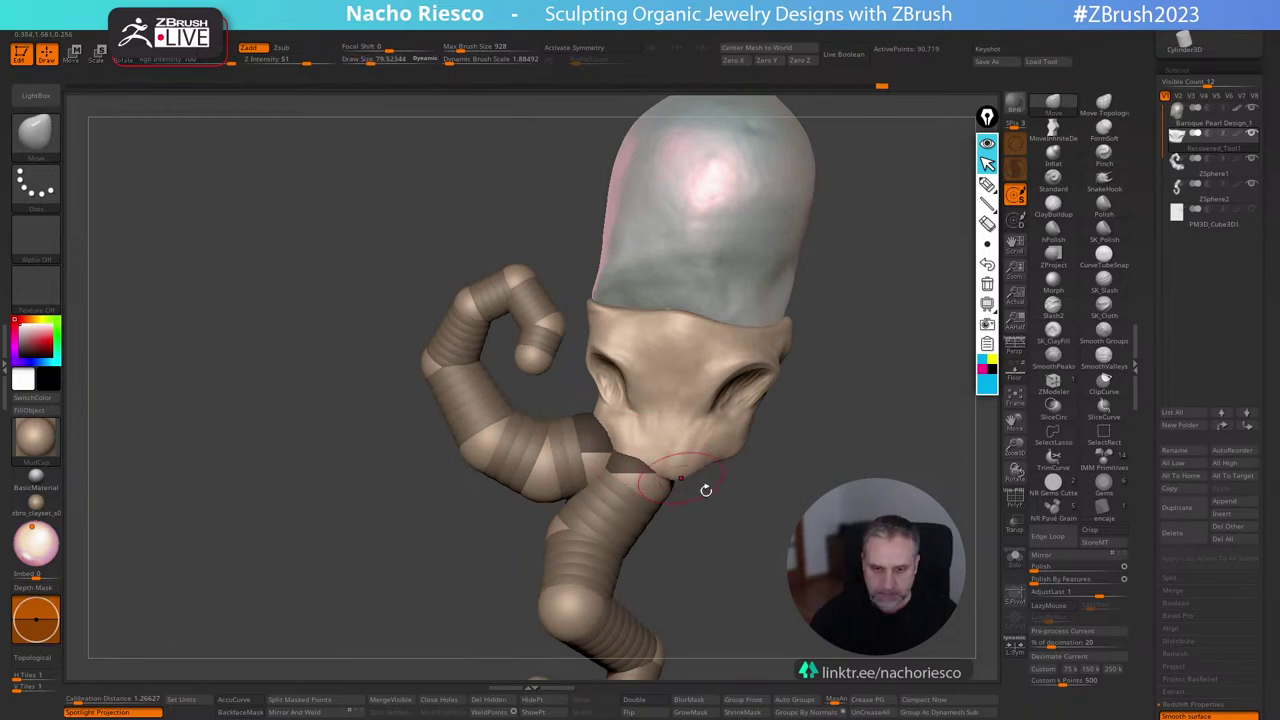
mouse_move(706, 489)
mouse_down()
mouse_move(769, 477)
mouse_move(727, 493)
mouse_move(700, 474)
mouse_move(750, 430)
mouse_move(821, 414)
mouse_move(829, 491)
mouse_move(818, 505)
mouse_move(787, 487)
mouse_move(803, 437)
mouse_up()
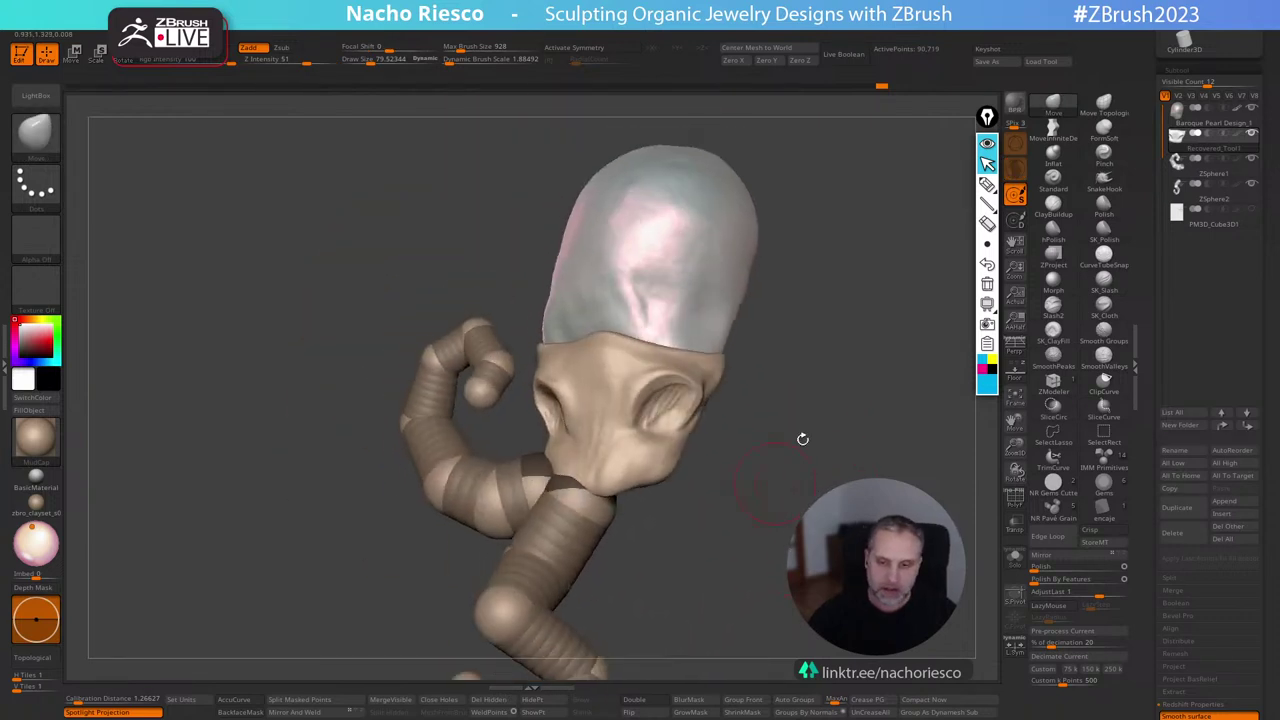
Try to insert a marquise gem into one of the socket piece's eye hollows with the Gems brush.
click(1030, 516)
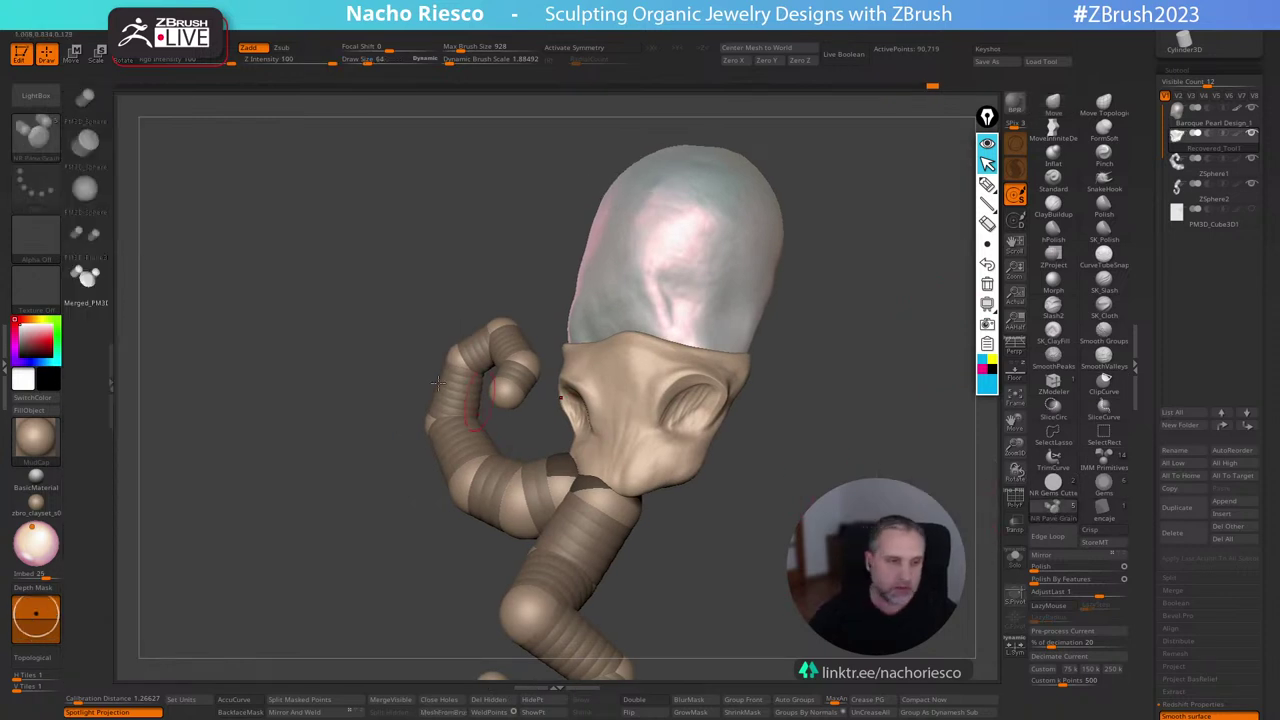
click(1103, 482)
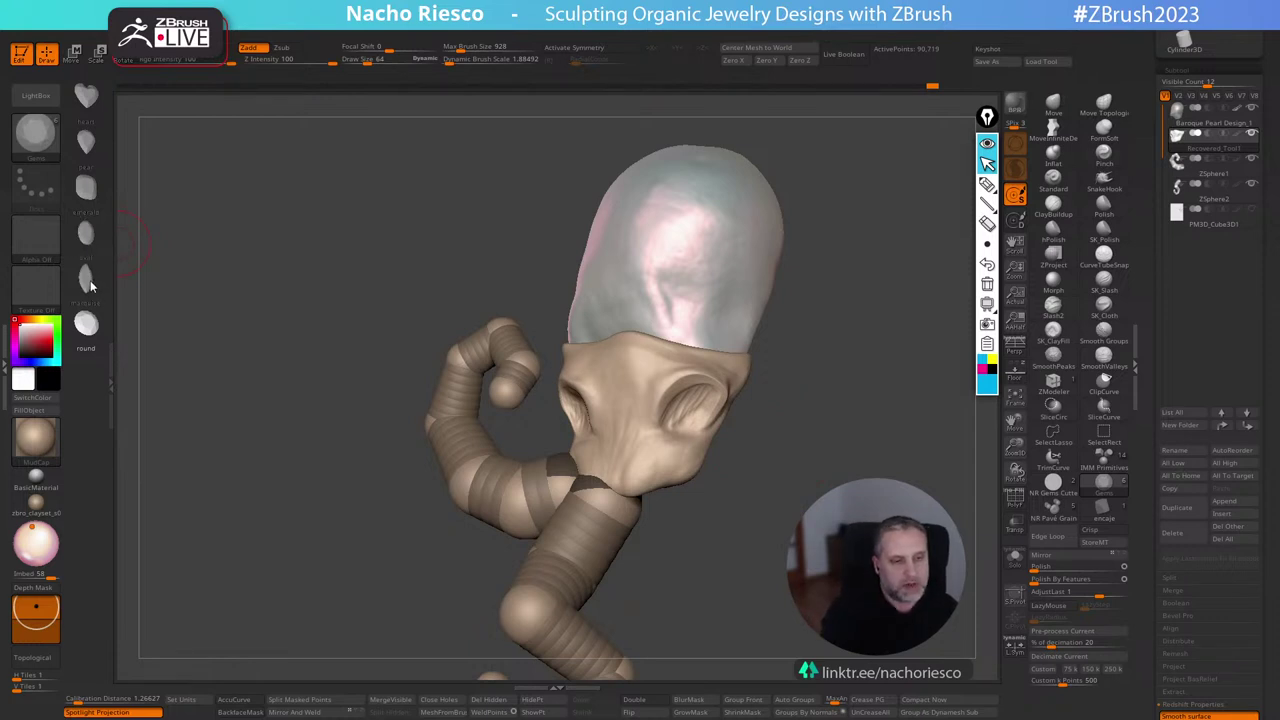
click(86, 286)
drag(732, 442, 757, 471)
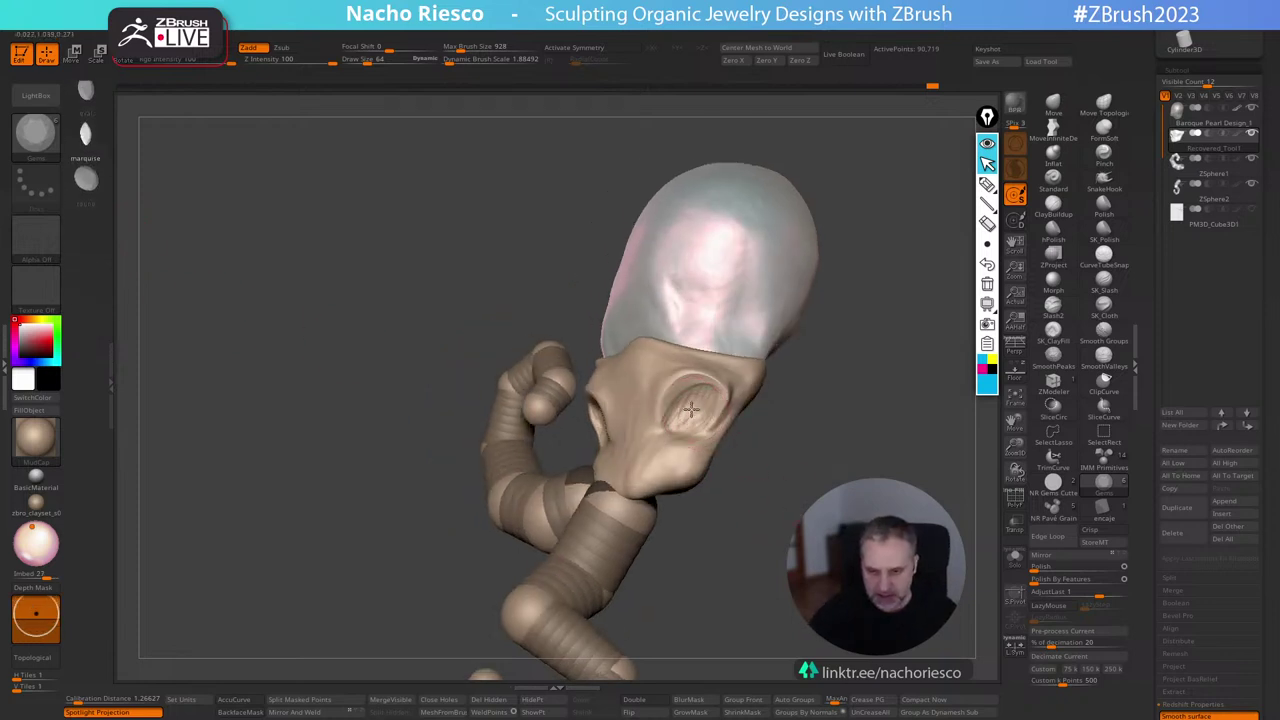
drag(690, 410, 666, 434)
drag(755, 505, 754, 569)
ctrl+click(743, 563)
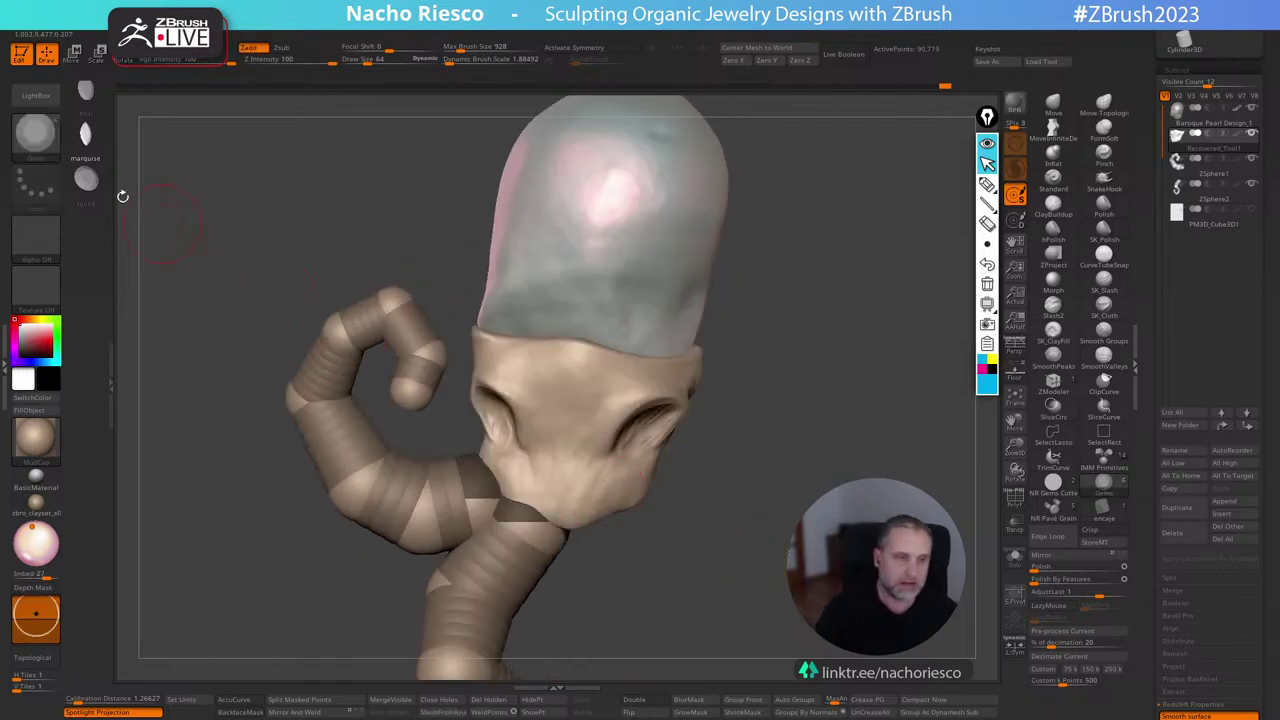
Choose the oval gem, adjust its embed depth, and insert it into one eye hollow of the socket piece.
click(88, 265)
drag(672, 543, 690, 550)
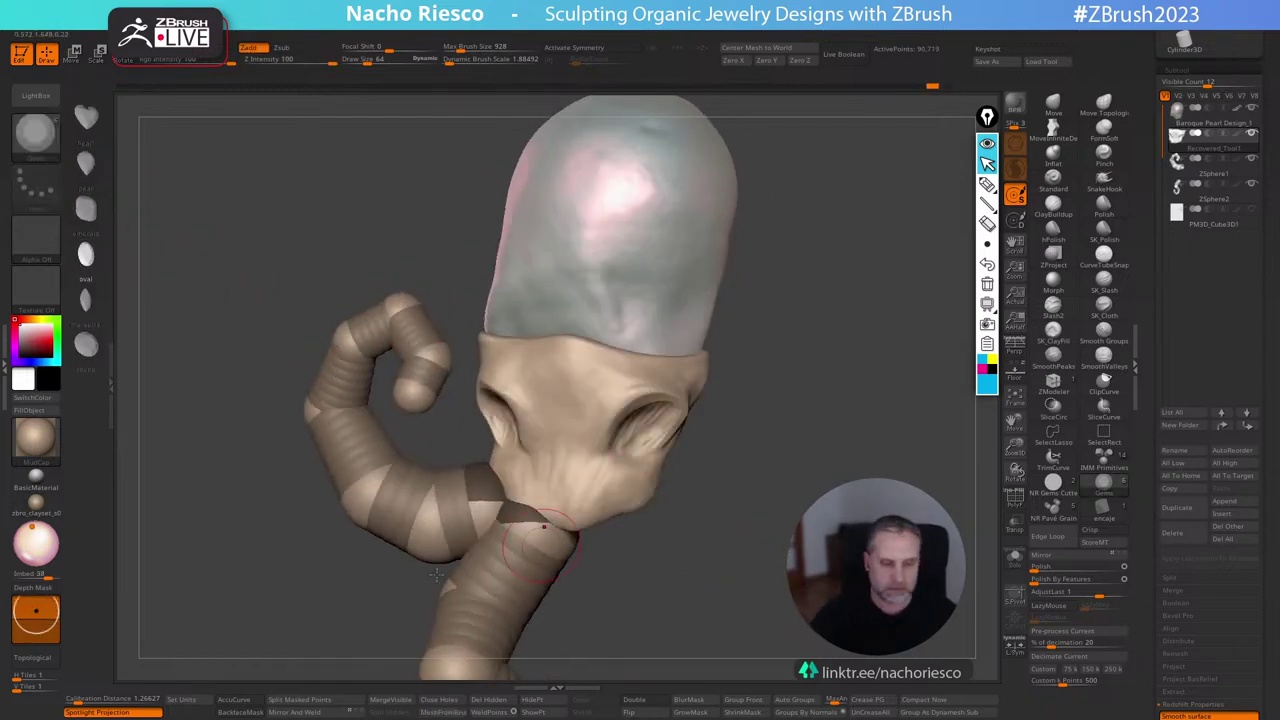
drag(36, 607, 36, 614)
drag(646, 437, 624, 460)
drag(765, 522, 743, 543)
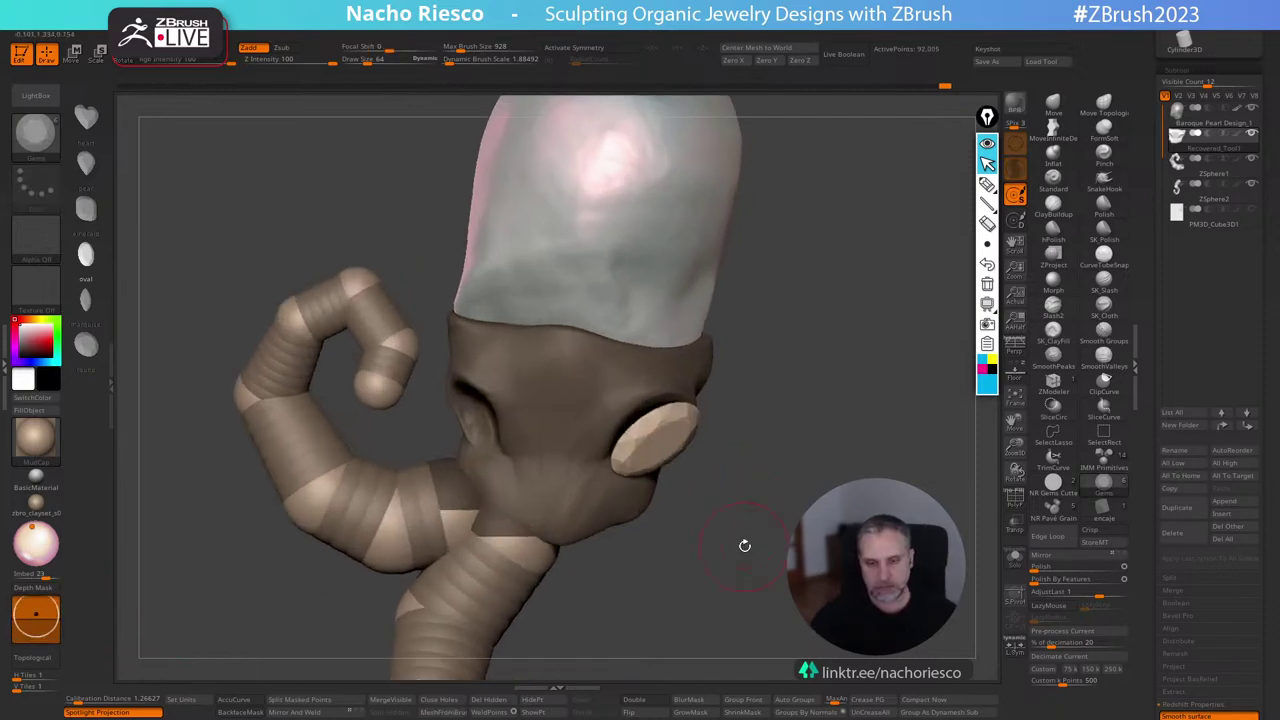
Move and scale down the oval gem with the gizmo so it sits inside the eye hollow.
key(w)
drag(663, 474, 653, 431)
drag(722, 484, 780, 490)
mouse_move(666, 451)
mouse_down()
mouse_move(654, 435)
mouse_move(740, 497)
mouse_move(663, 457)
mouse_up()
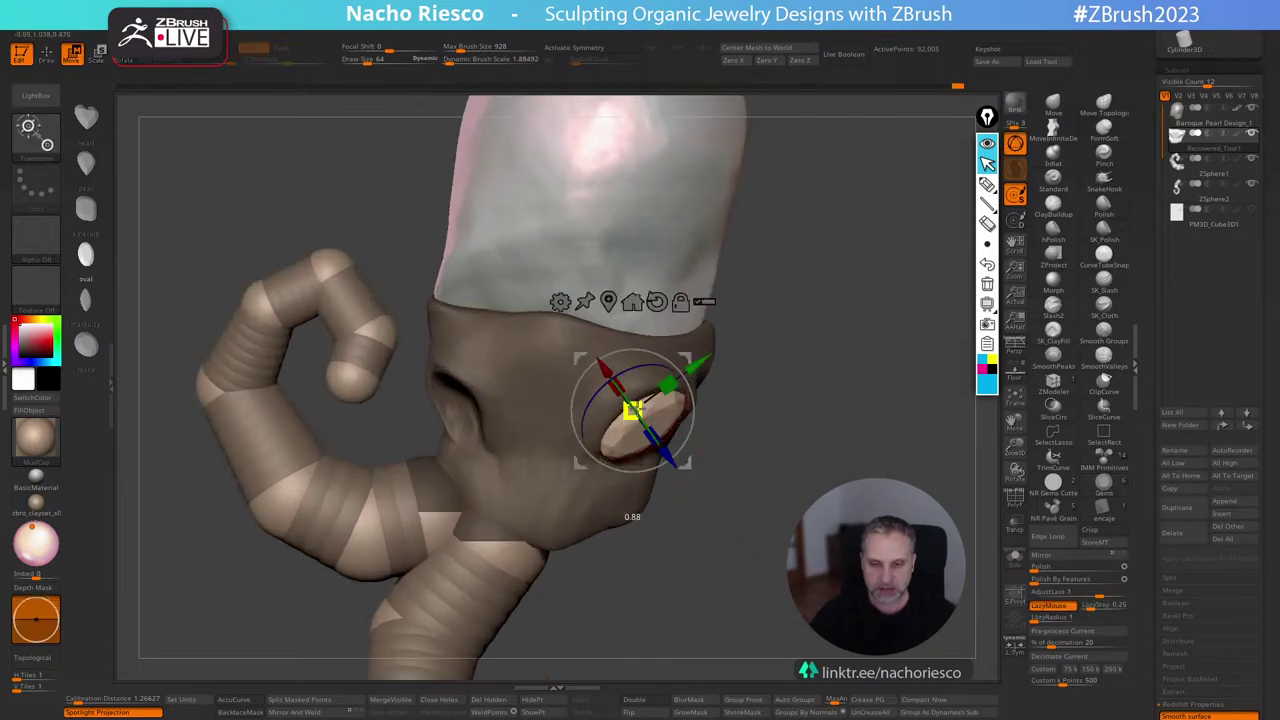
key(q)
key(f)
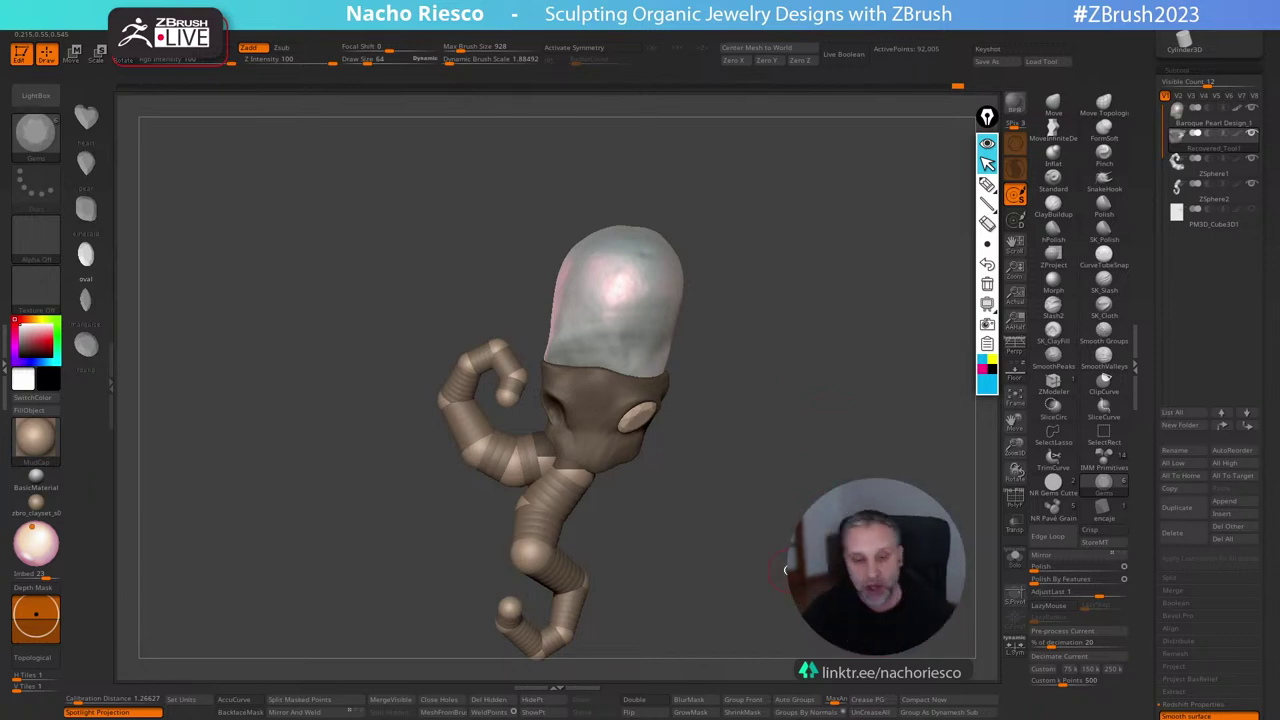
alt+drag(791, 472, 820, 545)
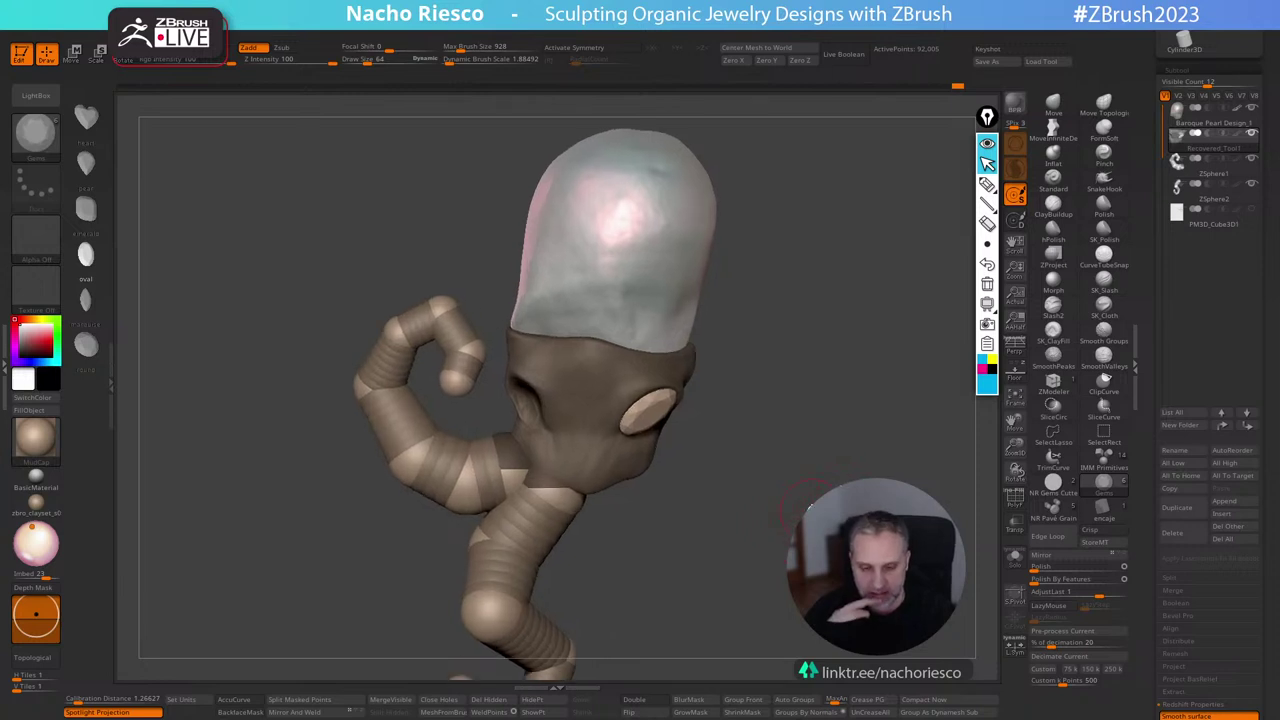
Split the oval gem from the masked socket piece into its own subtool, then hide it and select the socket piece.
click(305, 699)
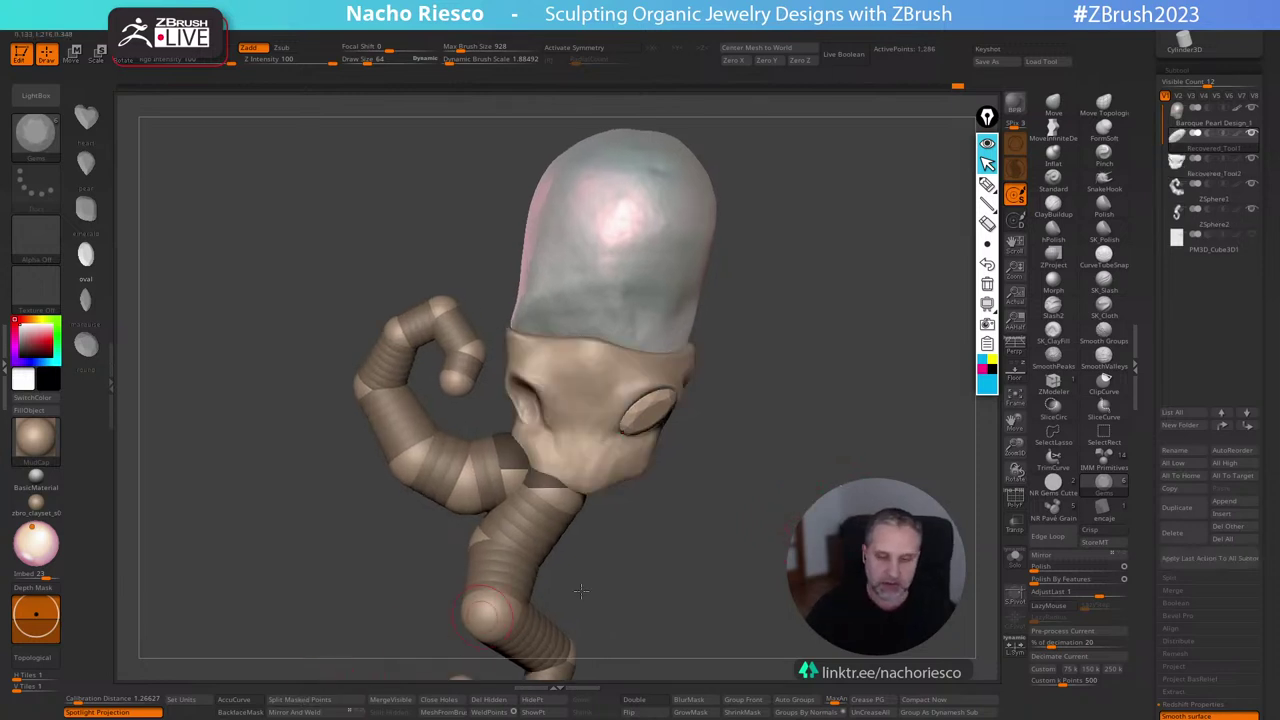
mouse_move(830, 575)
mouse_down()
mouse_move(808, 584)
mouse_move(812, 565)
mouse_move(828, 578)
mouse_up()
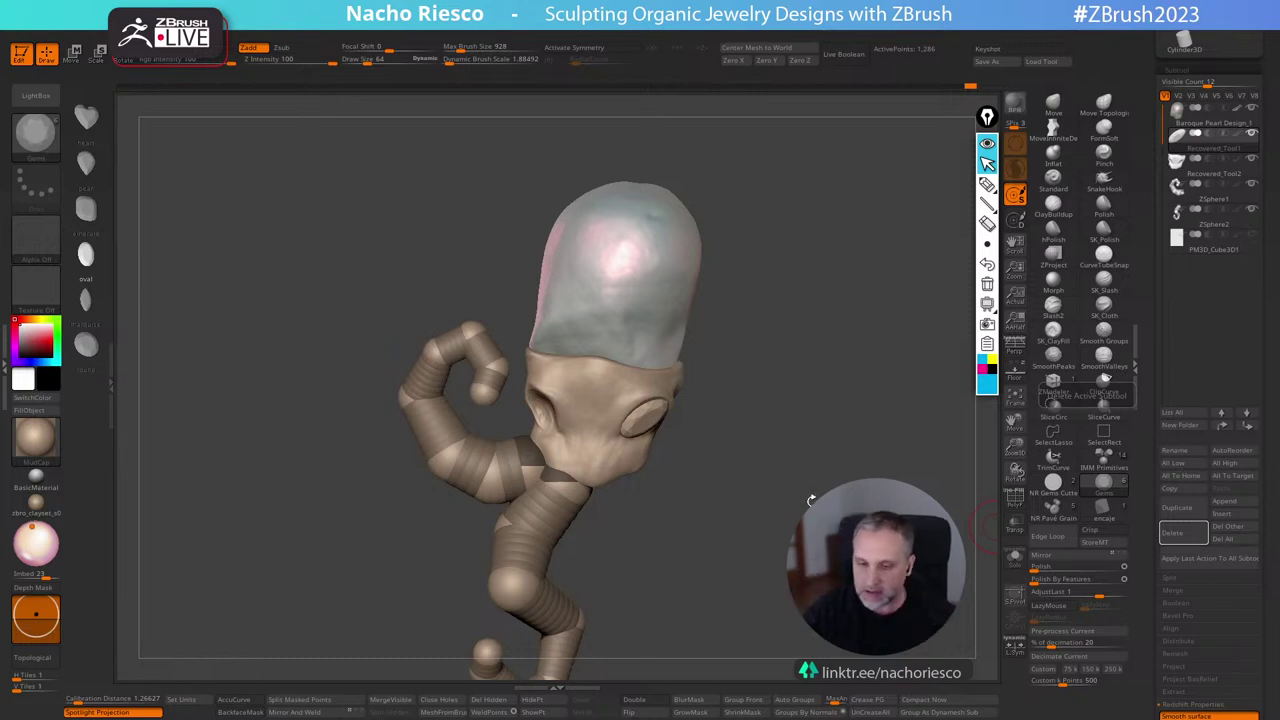
drag(811, 500, 835, 535)
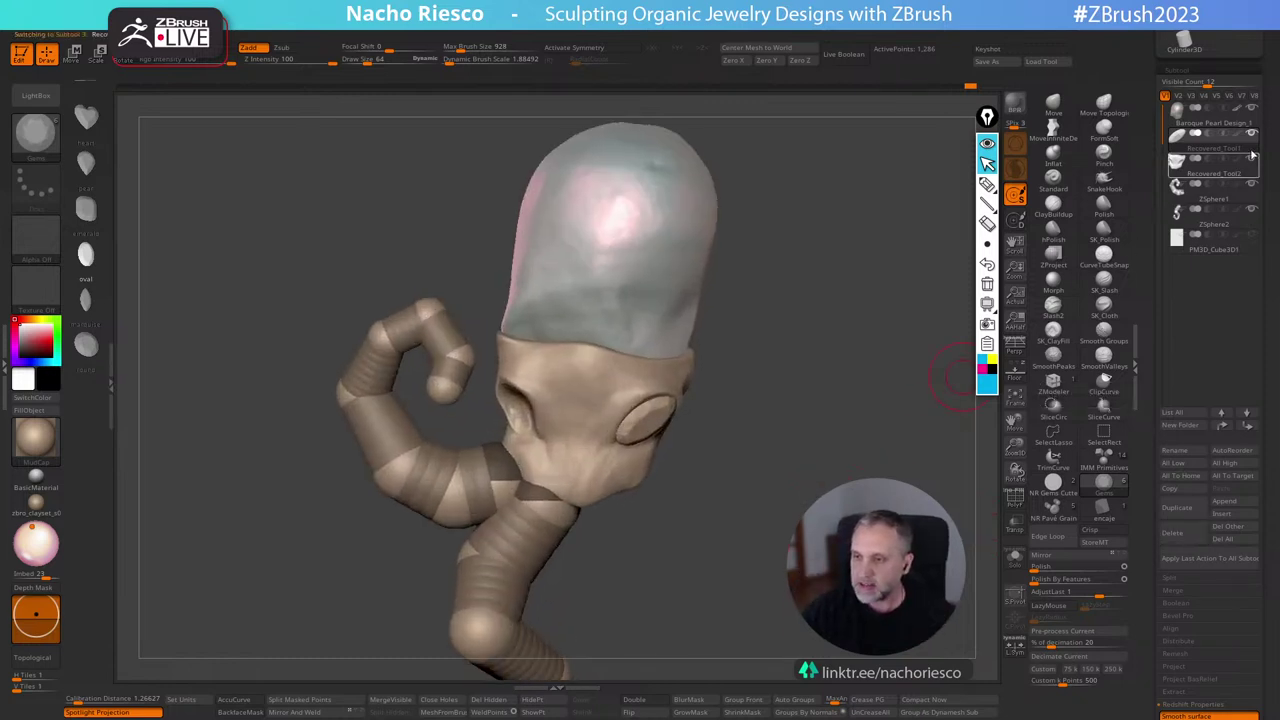
click(1252, 156)
Insert an IMM Primitives sphere with adjusted embed depth into an eye hollow and split it into its own subtool.
click(1103, 458)
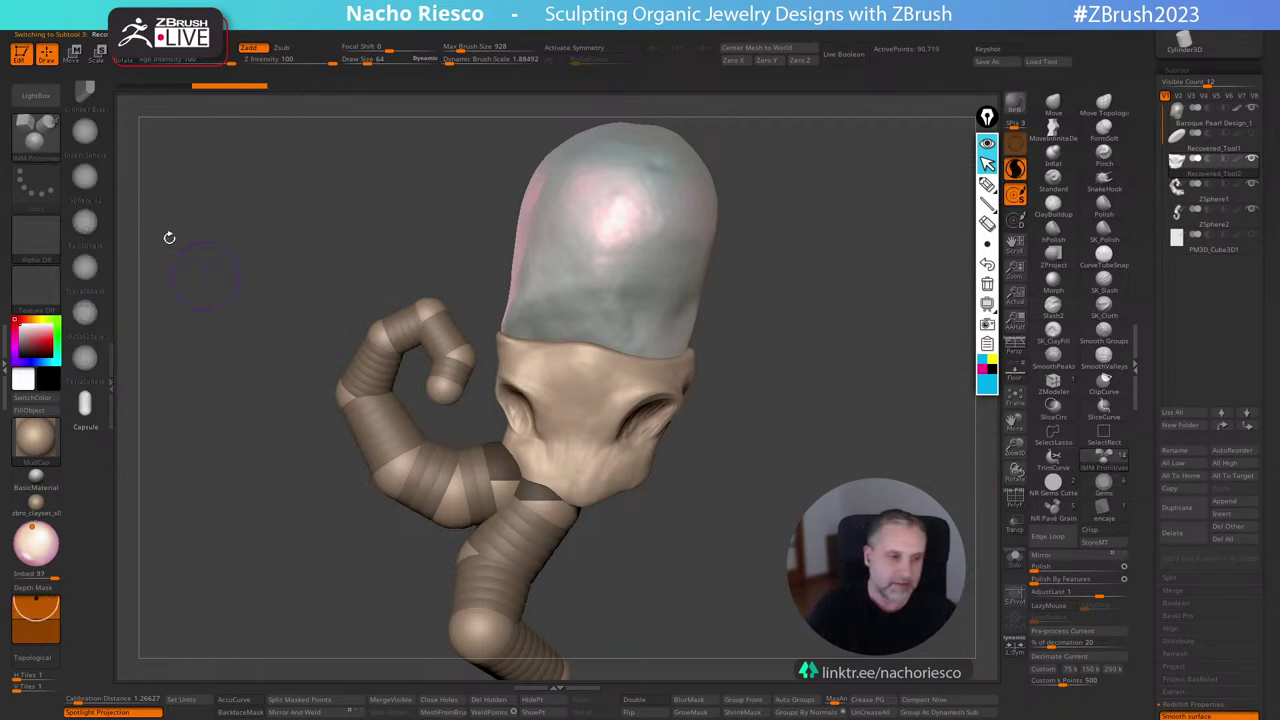
click(86, 132)
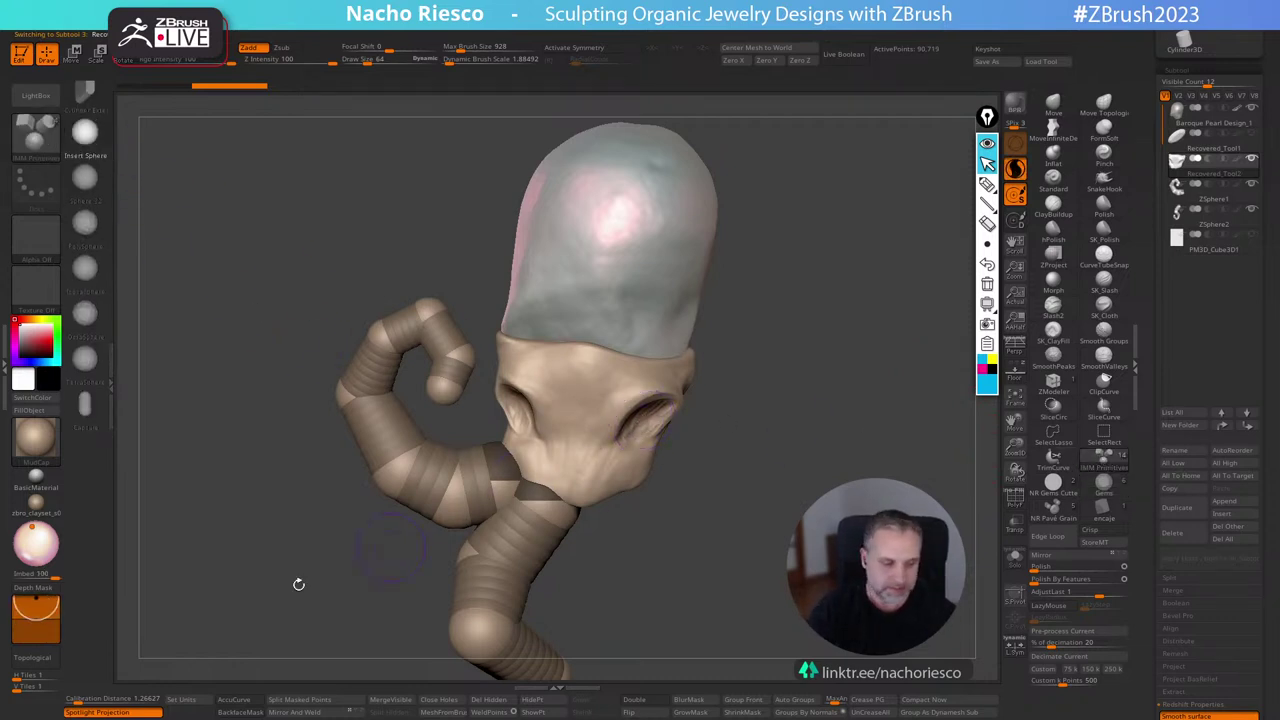
drag(37, 598, 37, 613)
drag(647, 422, 652, 468)
drag(734, 586, 403, 649)
Copy the sphere into the opposite eye hollow and fine-tune the copy's position from the front and side.
key(w)
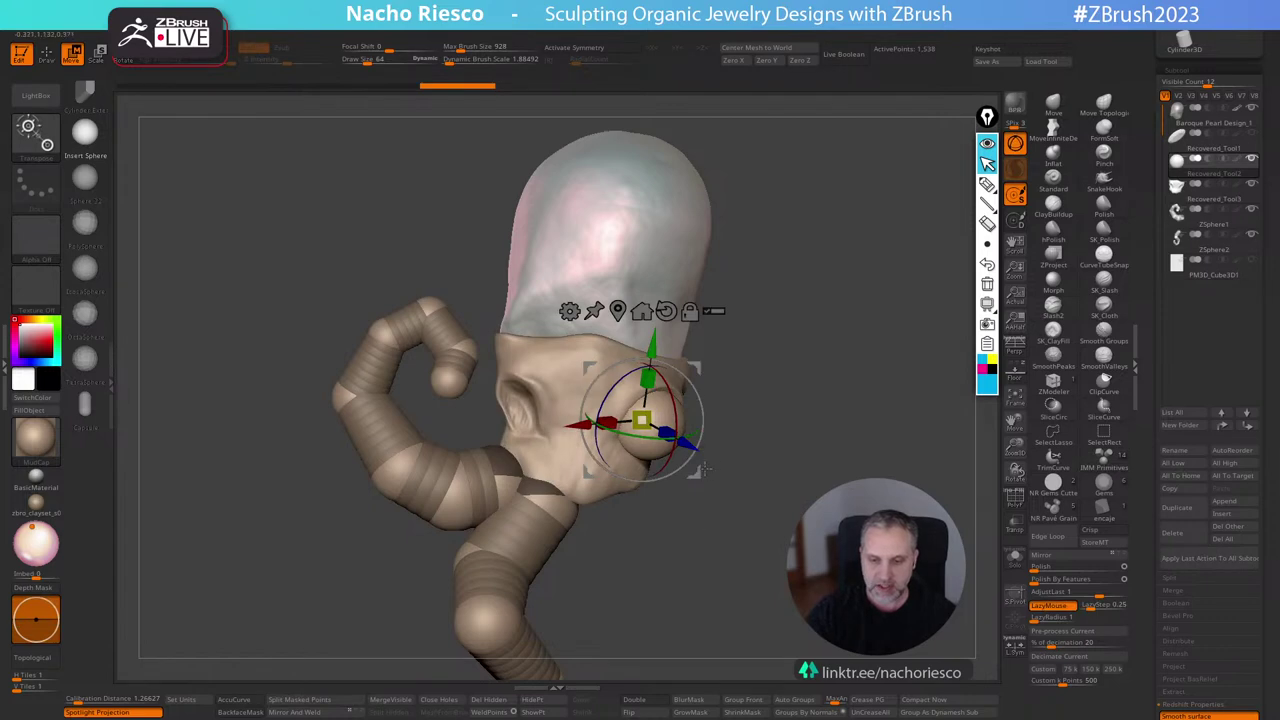
ctrl+drag(700, 470, 568, 452)
drag(765, 437, 764, 471)
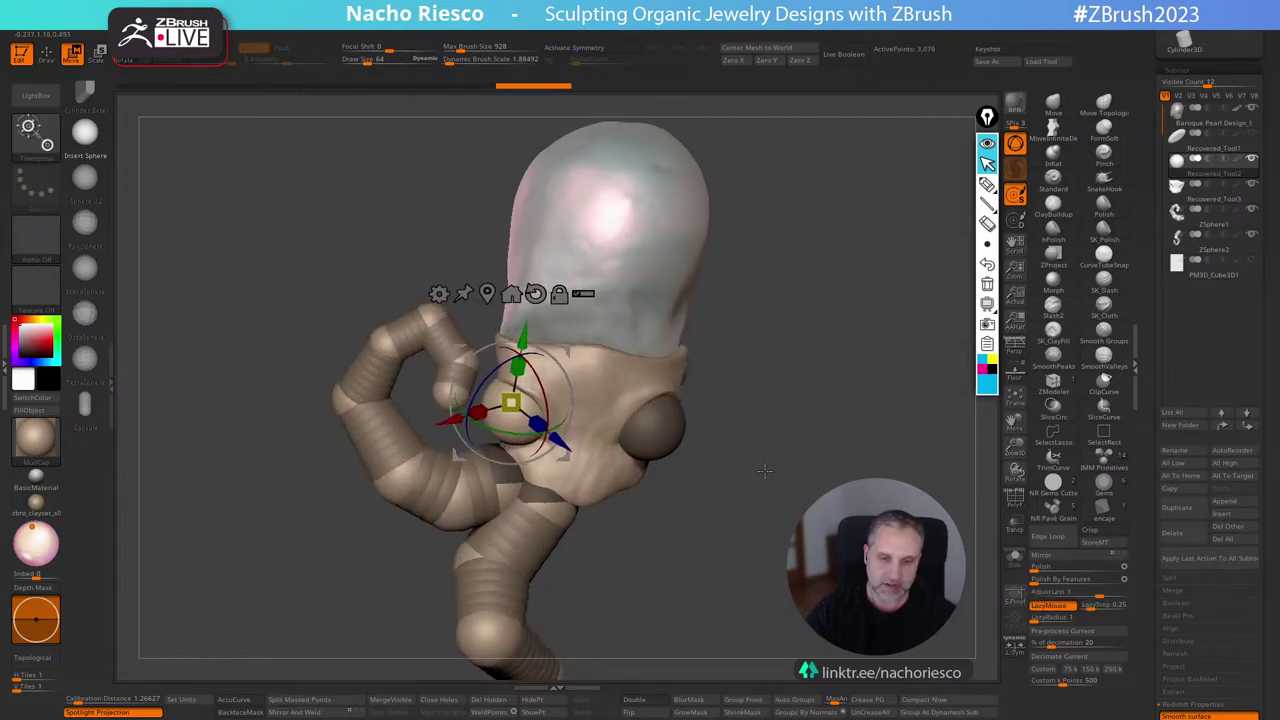
drag(566, 455, 572, 457)
drag(705, 455, 825, 358)
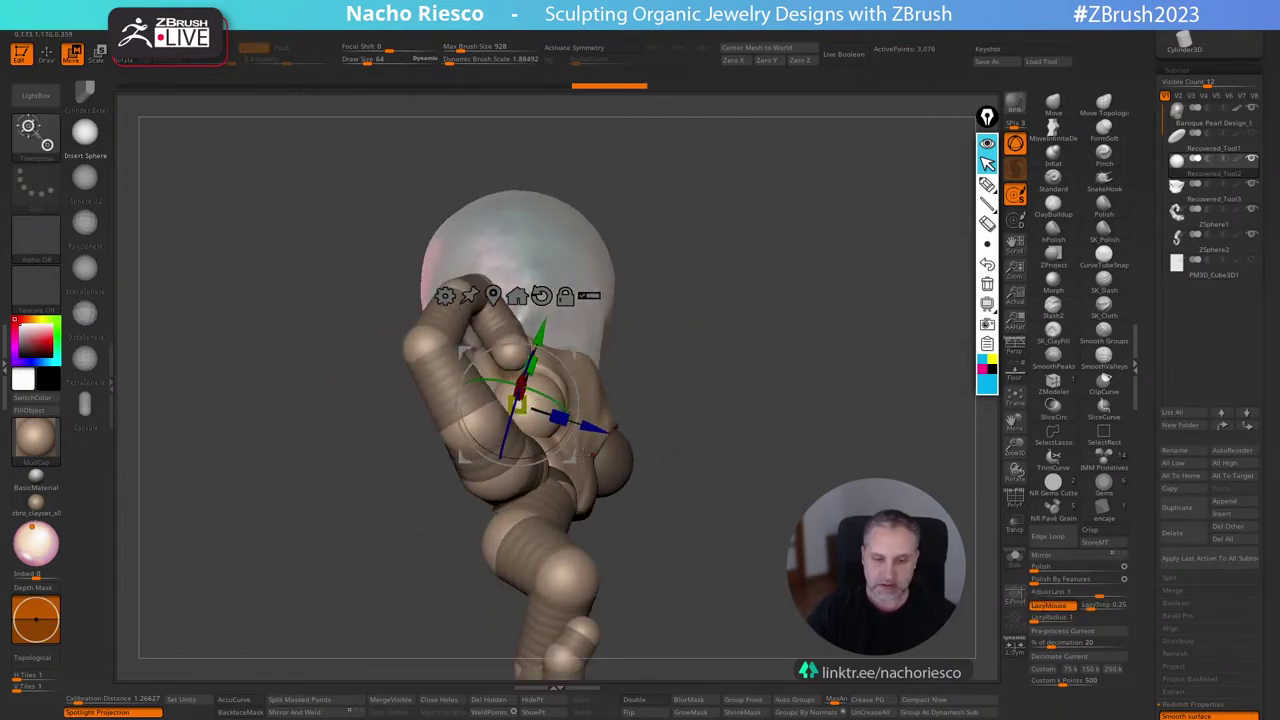
drag(574, 457, 586, 447)
mouse_move(845, 410)
mouse_down()
mouse_move(763, 496)
mouse_move(740, 412)
mouse_up()
key(q)
key(w)
drag(578, 456, 573, 452)
mouse_move(712, 396)
mouse_down()
mouse_move(782, 476)
mouse_move(771, 451)
mouse_move(760, 460)
mouse_move(768, 496)
mouse_up()
Flatten the front of one eye sphere with the hPolish brush at an enlarged brush size.
key(q)
click(1053, 238)
key(s)
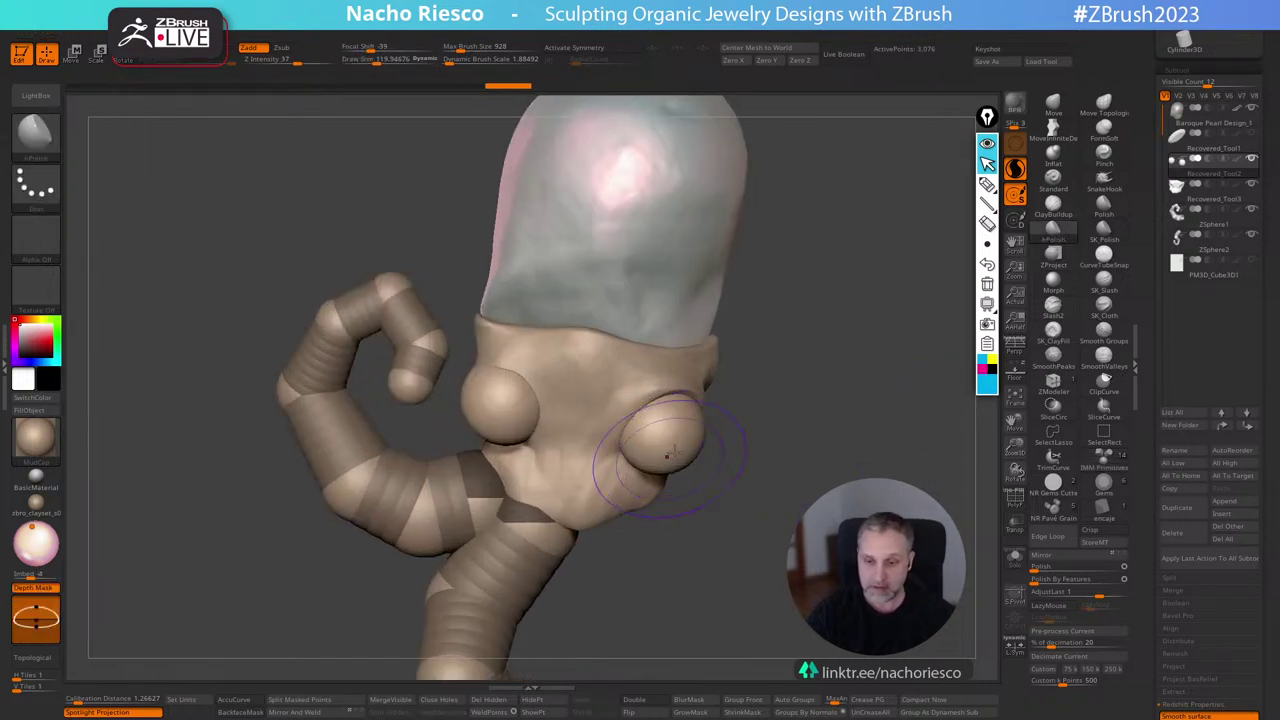
click(1015, 169)
key(s)
click(680, 445)
drag(680, 443, 682, 444)
mouse_move(735, 544)
alt+mouse_down()
mouse_move(776, 456)
mouse_move(768, 518)
mouse_move(711, 523)
alt+mouse_up()
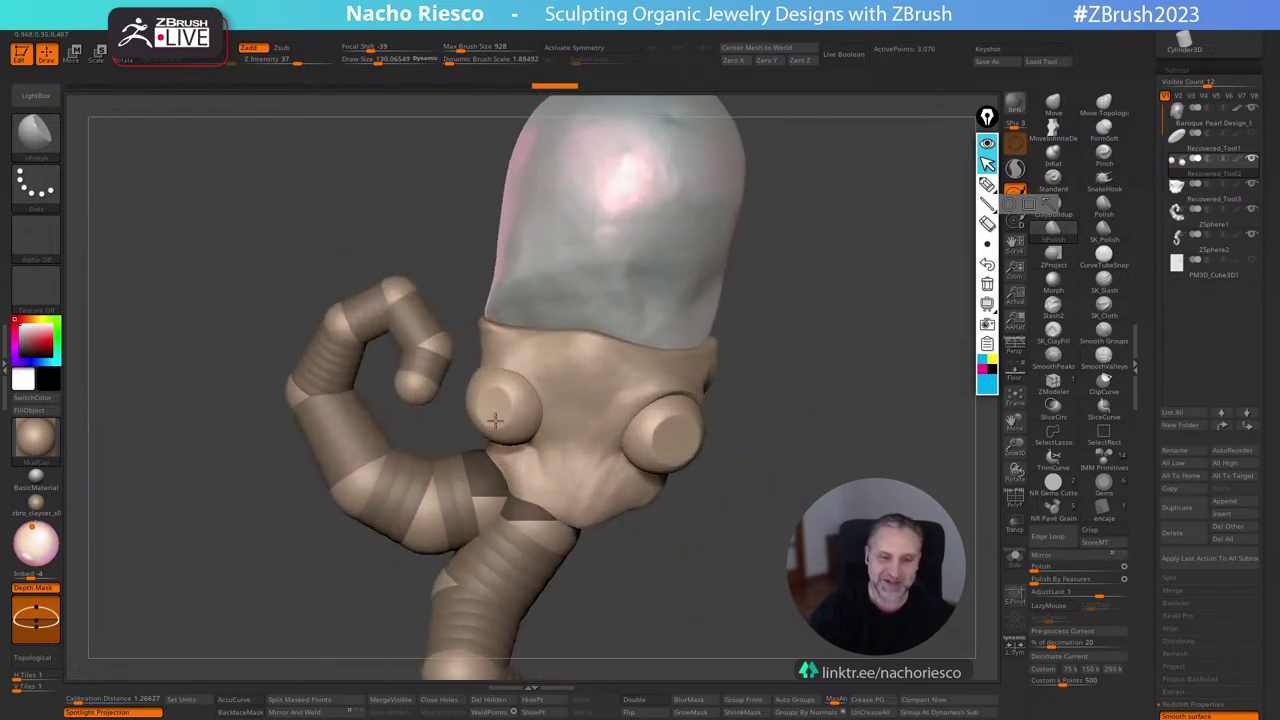
Flatten the front of the opposite eye sphere and refine the flat faces on both eyes.
drag(495, 421, 497, 420)
mouse_move(781, 567)
alt+mouse_down()
mouse_move(788, 514)
mouse_move(792, 545)
mouse_move(735, 510)
mouse_move(671, 437)
mouse_move(648, 440)
alt+mouse_up()
key(ctrl+z)
mouse_move(736, 437)
mouse_down()
mouse_move(775, 444)
mouse_move(763, 484)
mouse_up()
drag(464, 407, 453, 402)
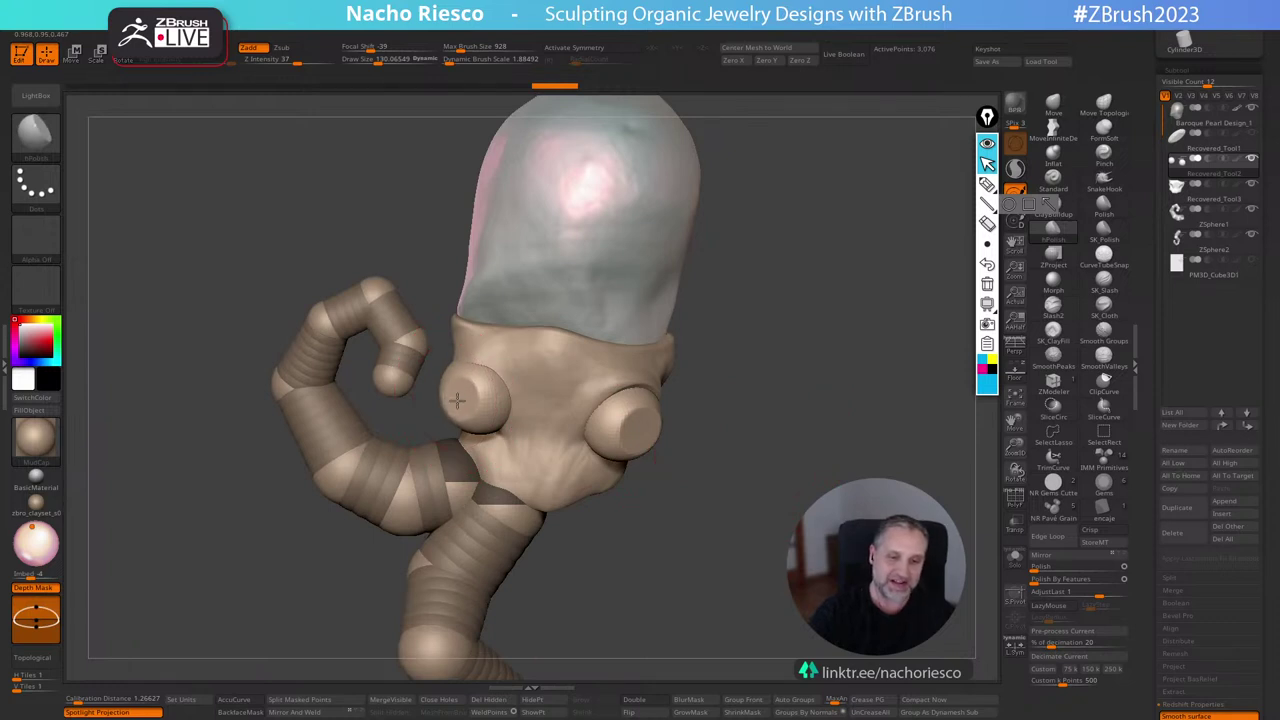
key(ctrl+shift+z)
drag(628, 449, 641, 431)
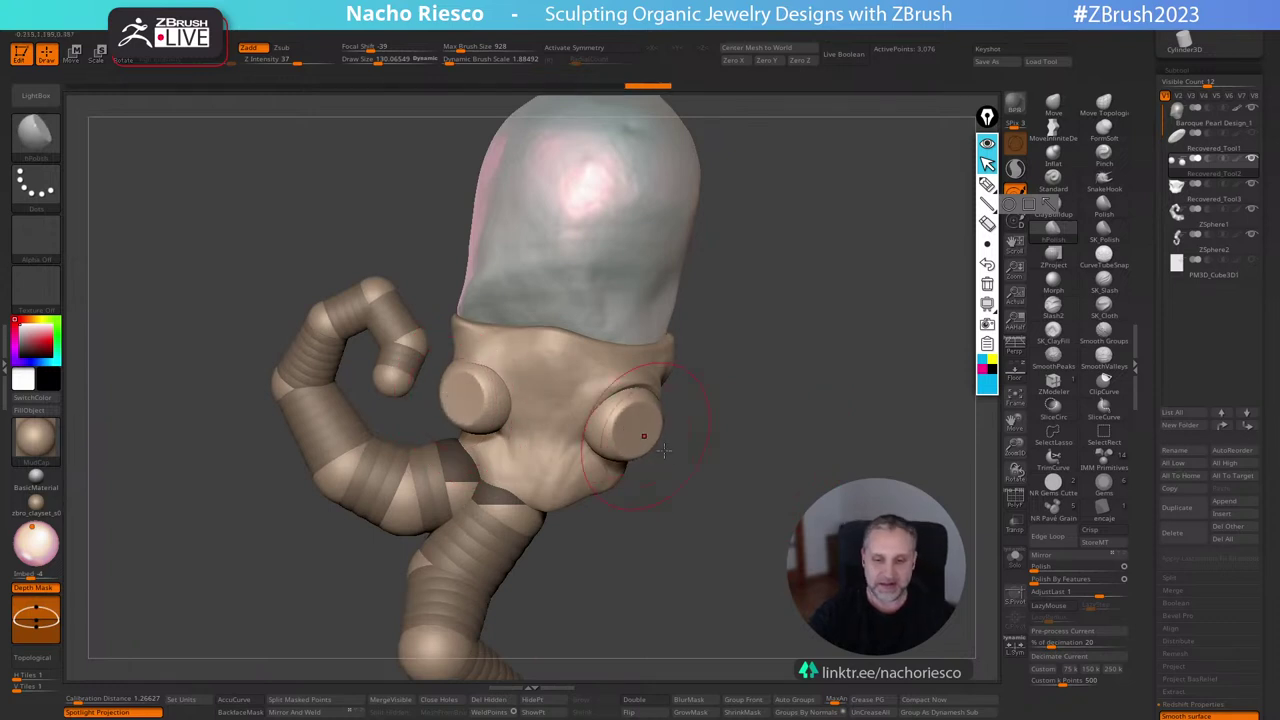
alt+drag(739, 447, 737, 397)
mouse_move(742, 444)
mouse_down()
mouse_move(731, 443)
mouse_move(749, 429)
mouse_move(784, 606)
mouse_up()
Select the socket piece and reshape its upper rim above the eyes with the Move brush.
click(1062, 110)
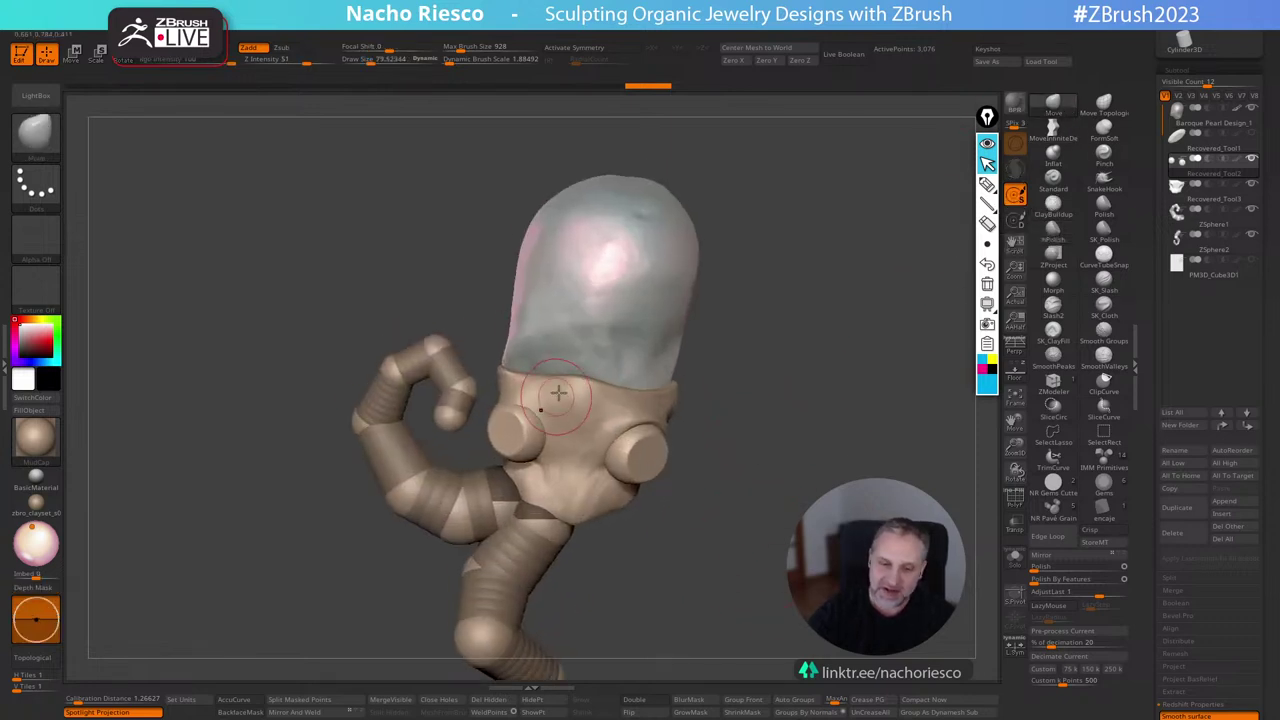
key(s)
drag(740, 352, 768, 346)
key(s)
drag(552, 375, 557, 375)
drag(544, 392, 542, 370)
drag(650, 430, 650, 417)
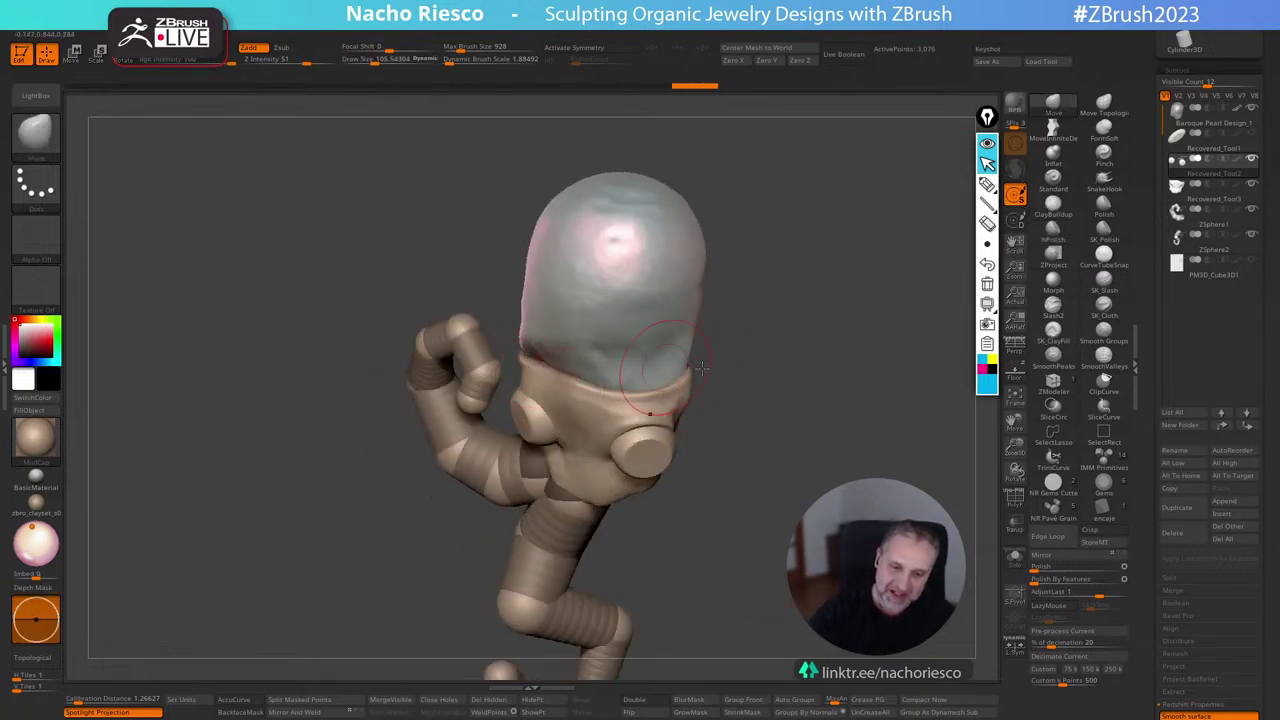
drag(738, 332, 742, 350)
alt+click(567, 396)
drag(548, 379, 544, 368)
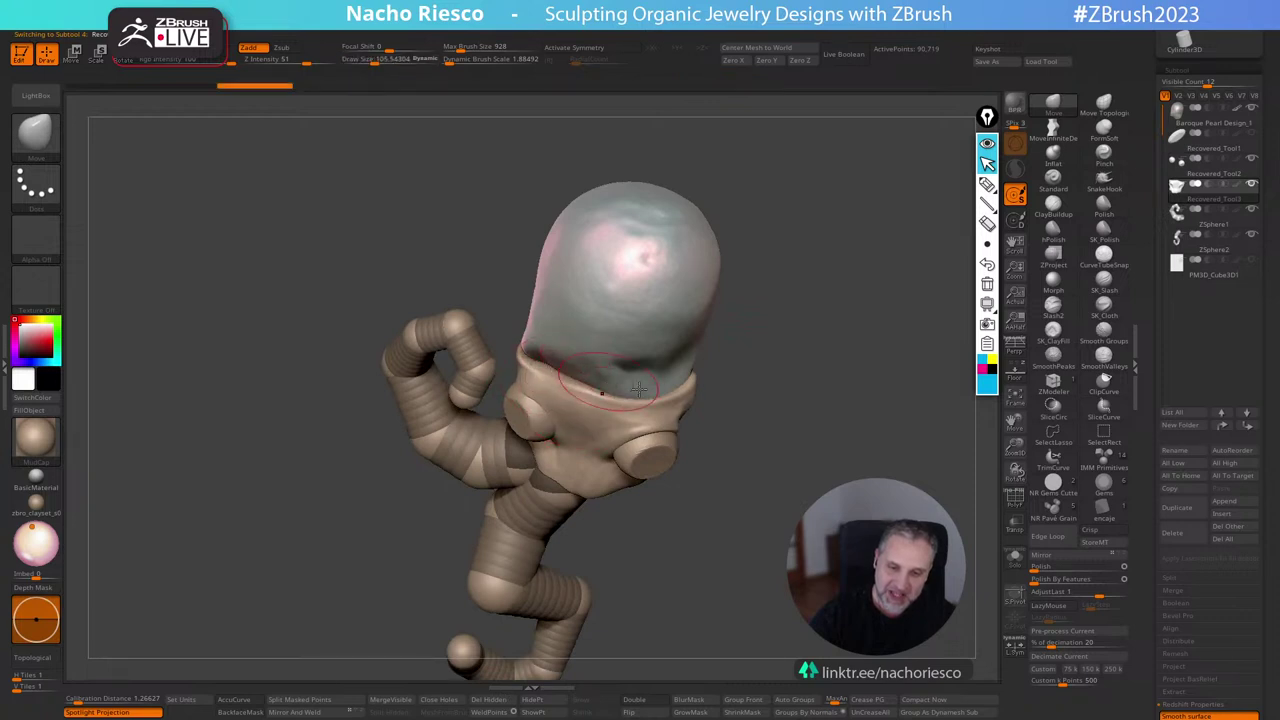
drag(621, 400, 629, 394)
mouse_move(780, 346)
mouse_down()
mouse_move(786, 322)
mouse_move(766, 457)
mouse_move(801, 430)
mouse_up()
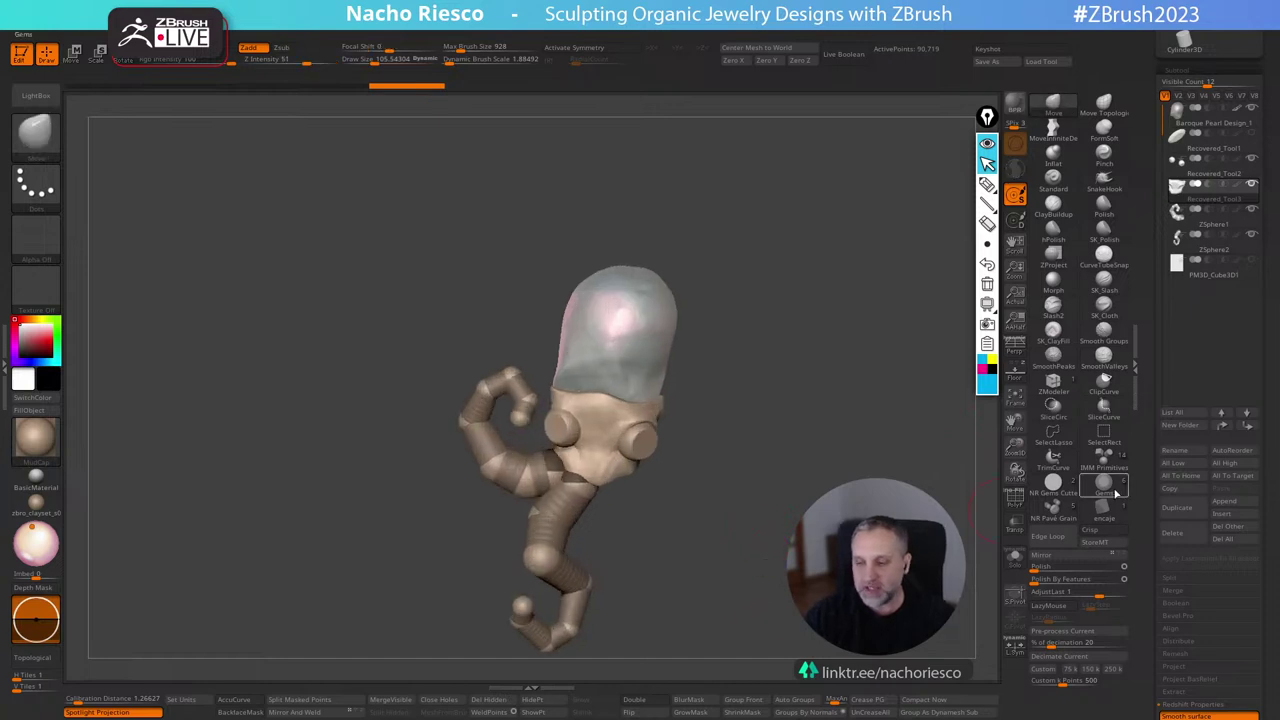
Move the middle joint of the lower ZSphere tentacle upward to bend it beneath the socket piece.
mouse_move(1115, 492)
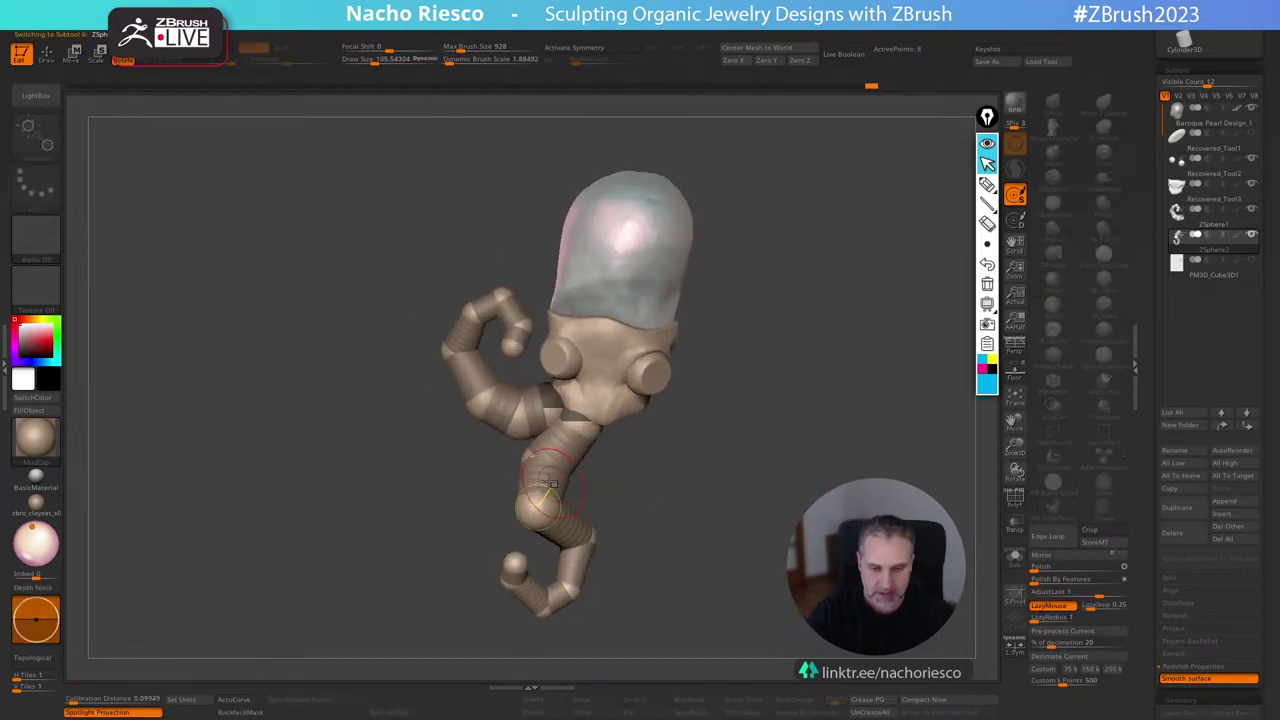
drag(548, 484, 540, 428)
mouse_move(660, 455)
alt+mouse_down()
mouse_move(713, 435)
mouse_move(696, 403)
mouse_move(700, 489)
alt+mouse_up()
Sketch curling tentacle paths in black around and below the socket piece with the annotation pen, and clear the sketch.
click(987, 185)
click(992, 369)
mouse_move(986, 181)
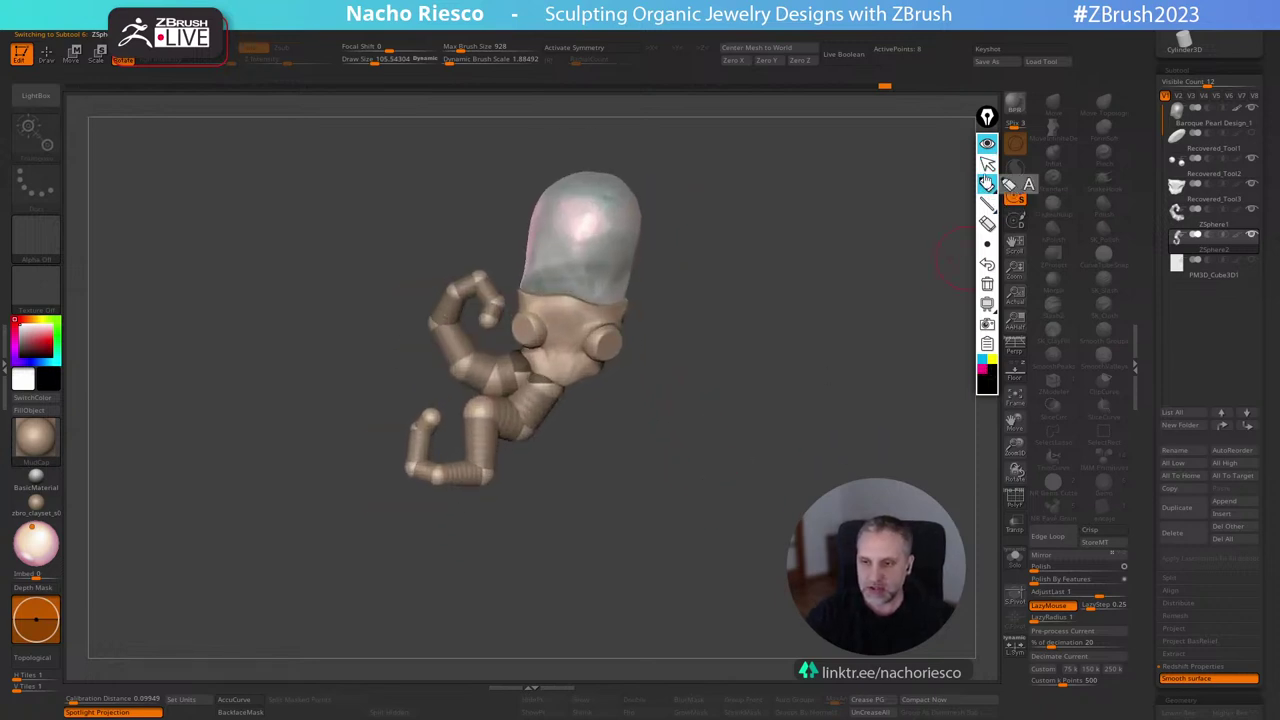
mouse_move(542, 395)
mouse_down()
mouse_move(415, 464)
mouse_move(438, 402)
mouse_up()
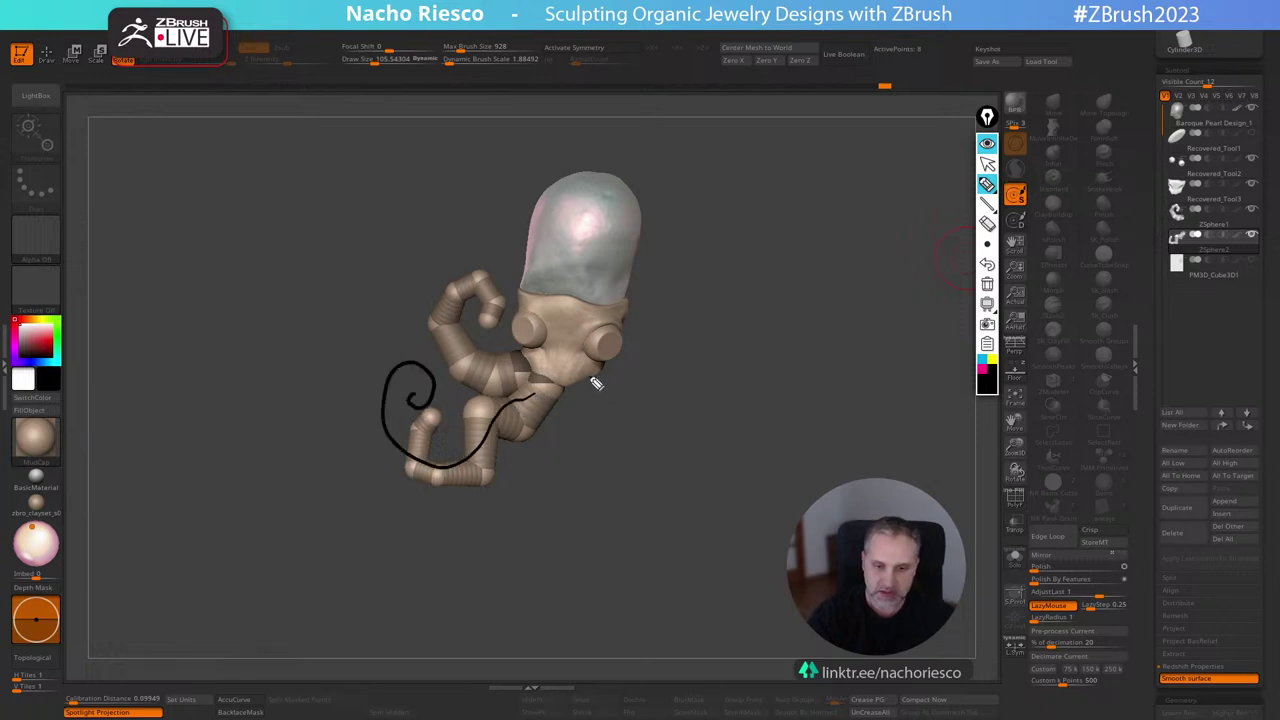
mouse_move(596, 383)
mouse_down()
mouse_move(669, 423)
mouse_move(712, 312)
mouse_move(672, 345)
mouse_up()
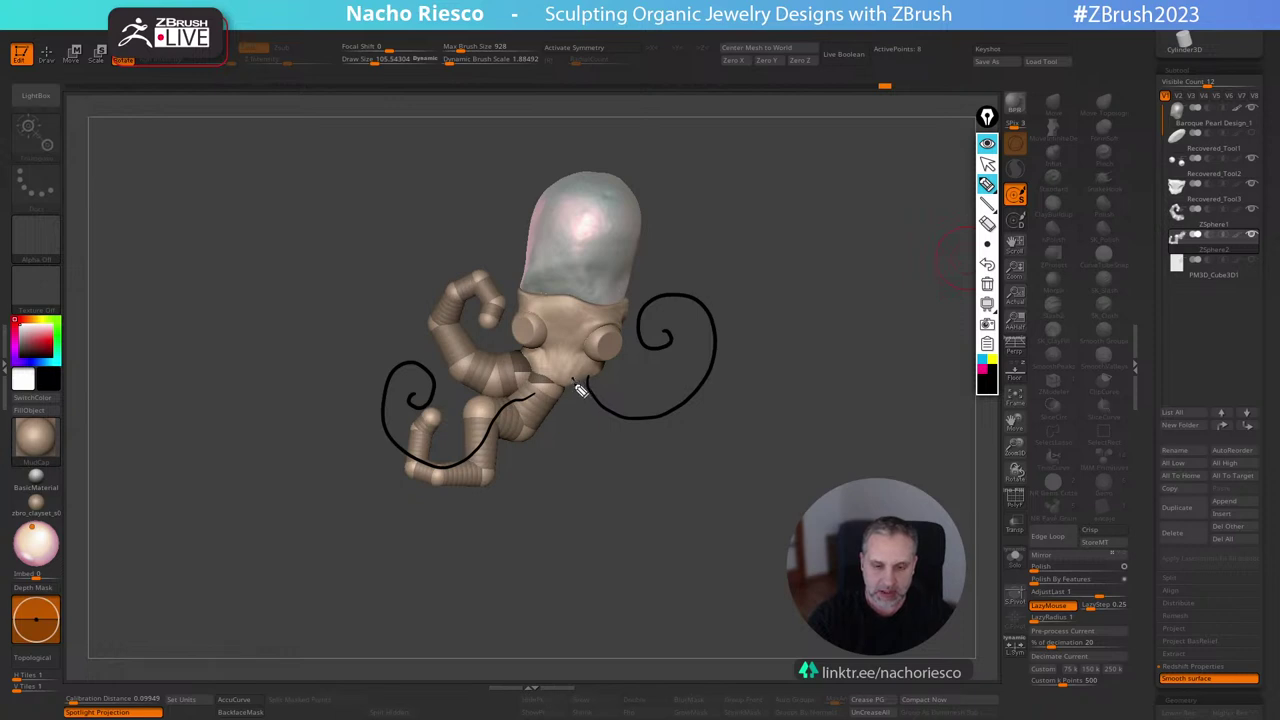
mouse_move(580, 386)
mouse_down()
mouse_move(536, 462)
mouse_move(522, 552)
mouse_move(497, 502)
mouse_up()
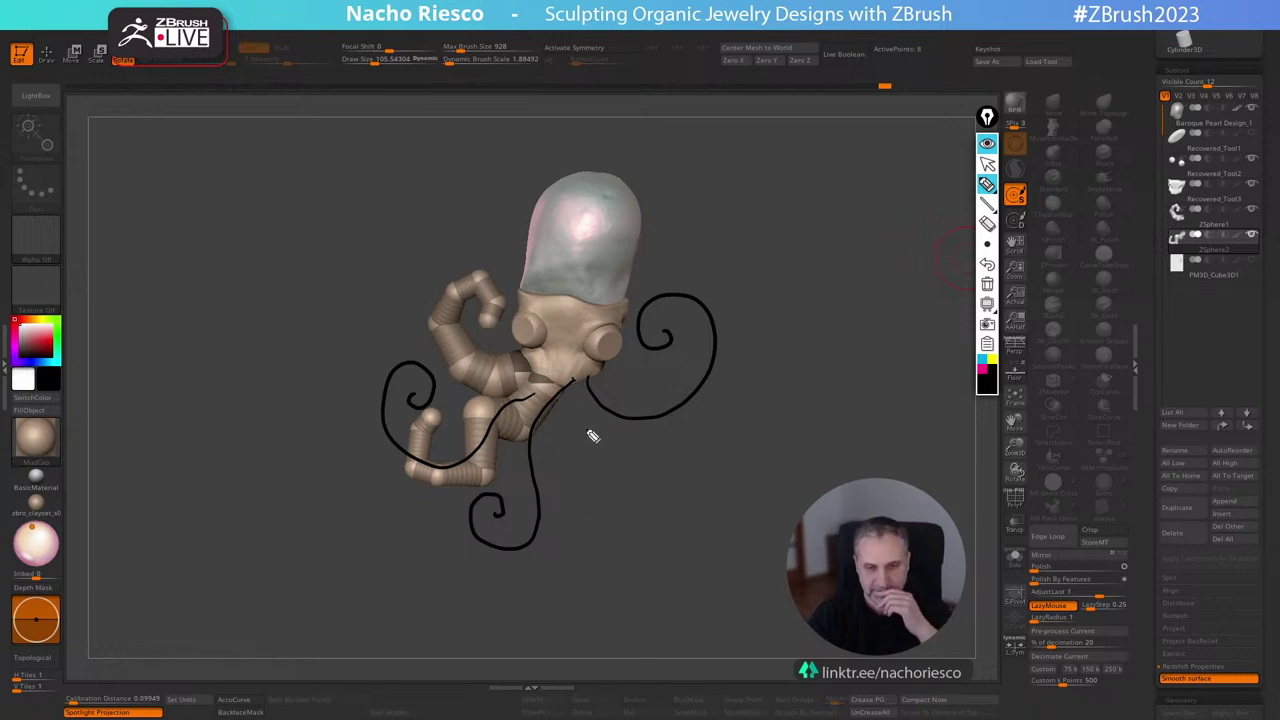
drag(575, 396, 571, 454)
drag(619, 503, 585, 563)
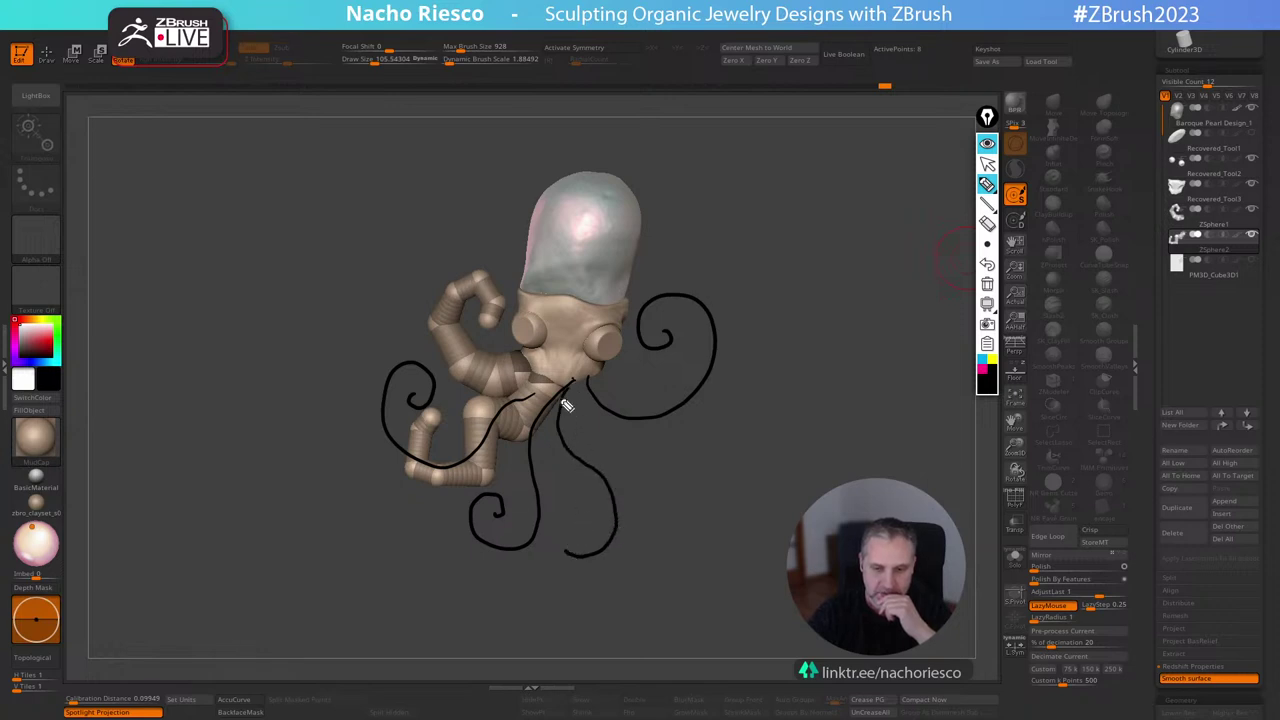
mouse_move(566, 405)
mouse_down()
mouse_move(562, 530)
mouse_move(598, 513)
mouse_move(575, 548)
mouse_move(560, 420)
mouse_move(574, 432)
mouse_move(563, 574)
mouse_move(604, 527)
mouse_move(567, 575)
mouse_move(566, 414)
mouse_move(492, 520)
mouse_up()
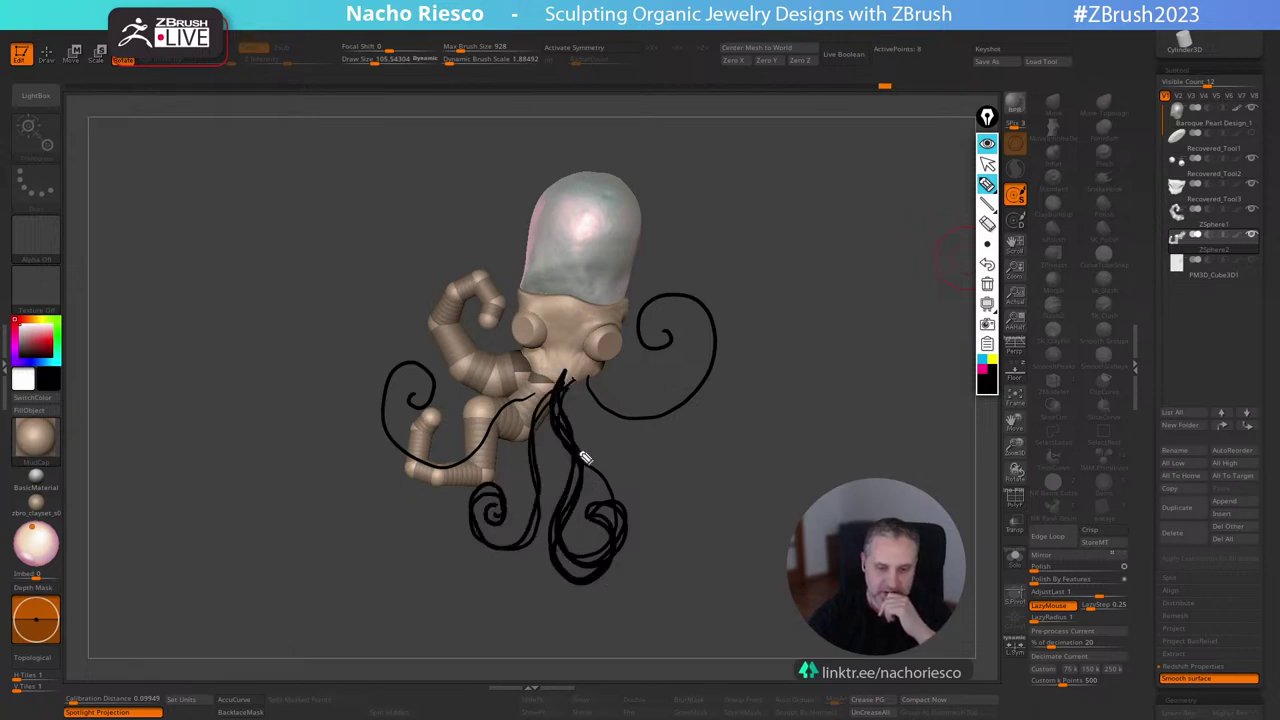
mouse_move(566, 397)
mouse_down()
mouse_move(623, 437)
mouse_move(612, 472)
mouse_move(646, 478)
mouse_move(578, 392)
mouse_move(604, 350)
mouse_up()
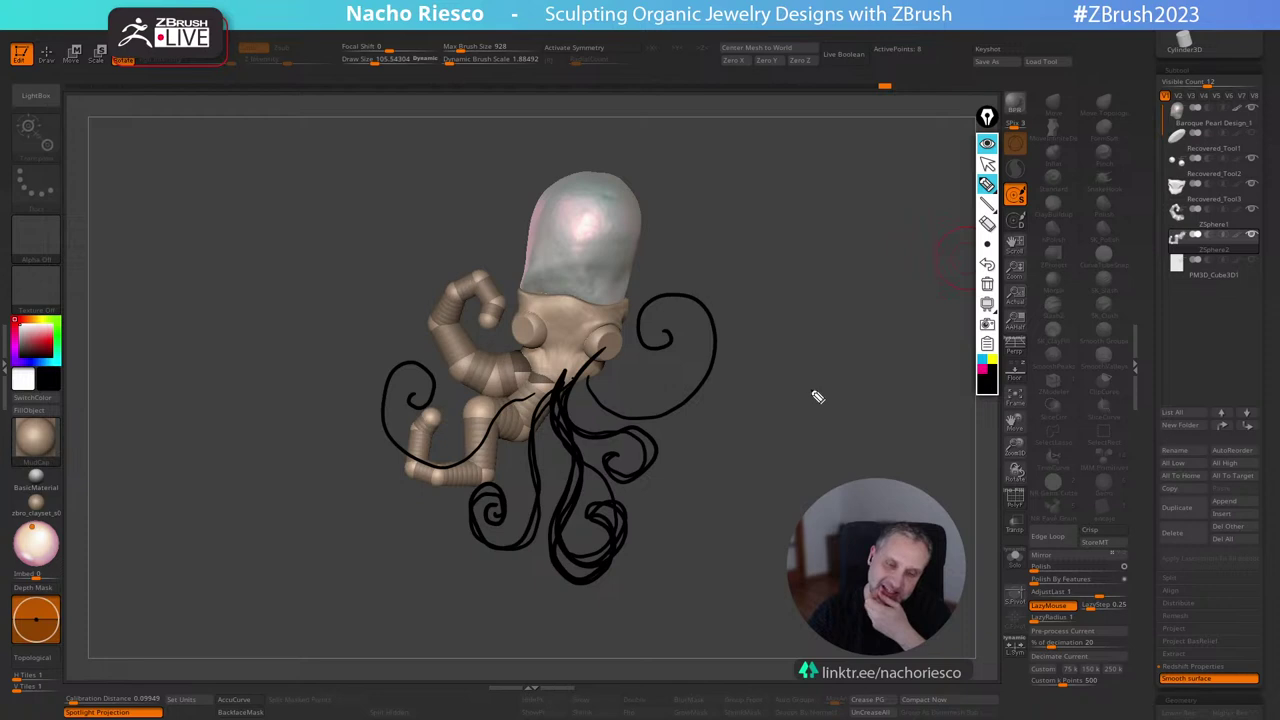
drag(535, 400, 464, 499)
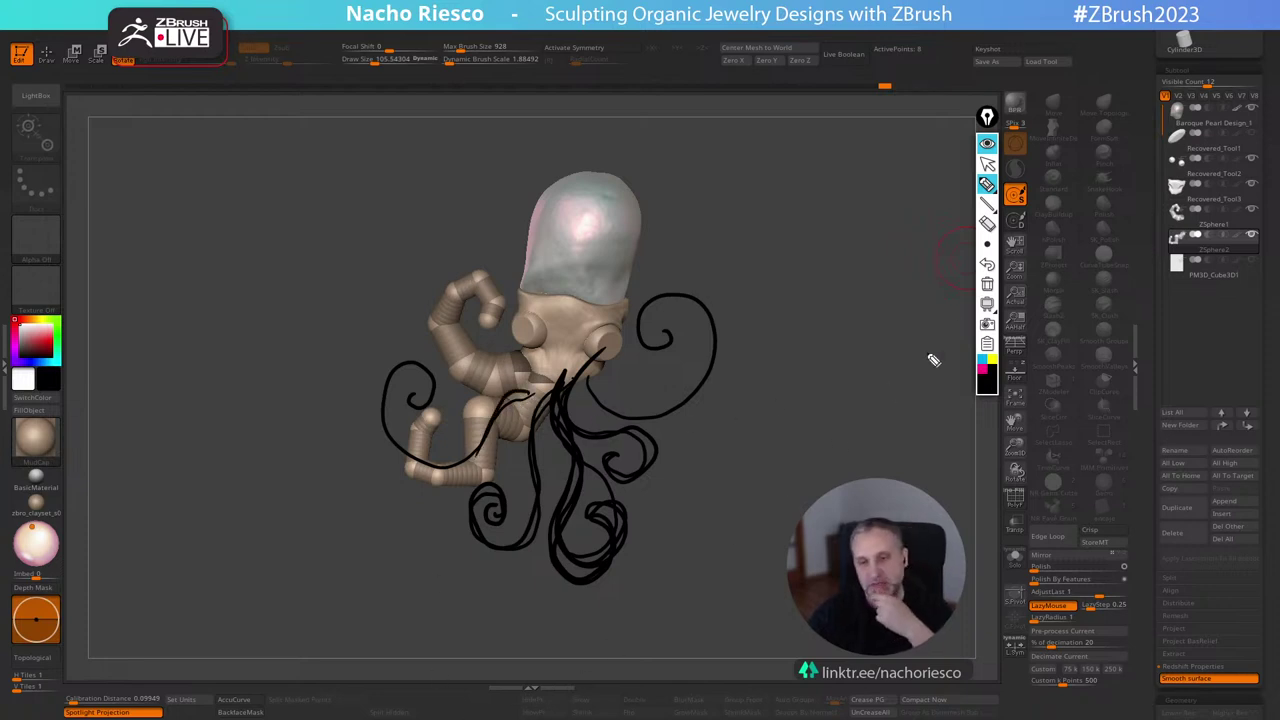
click(988, 286)
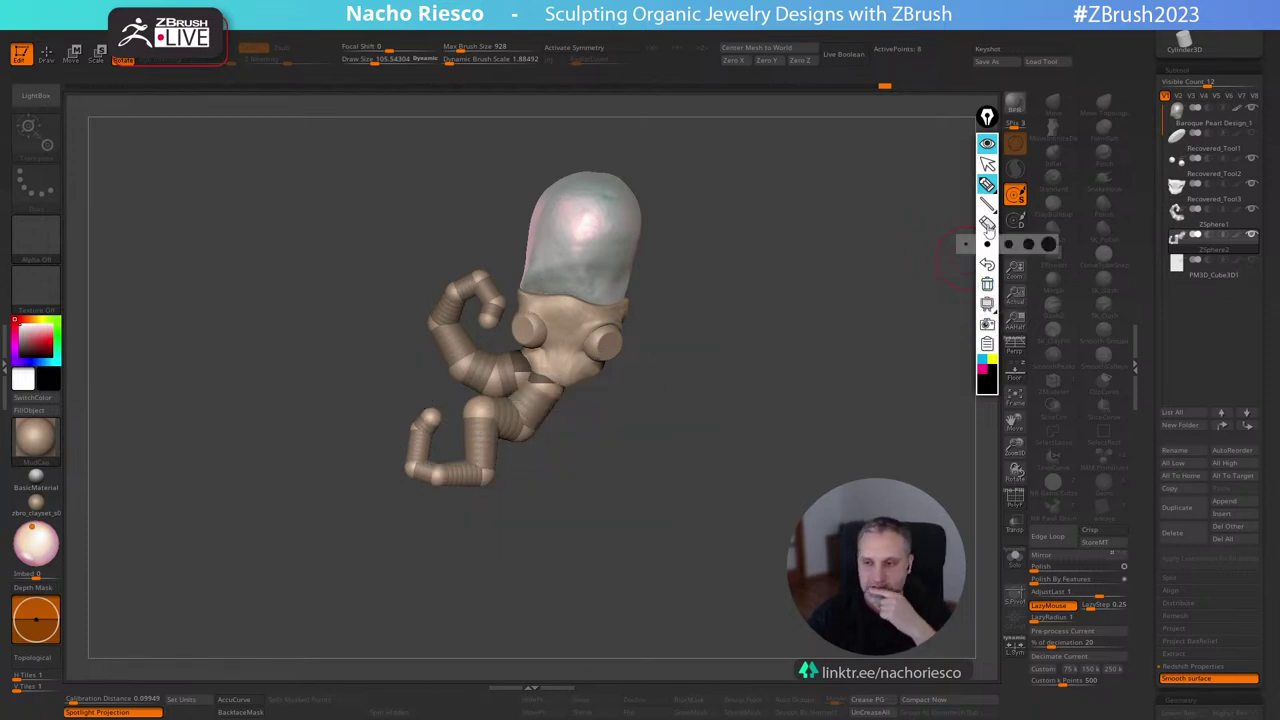
Sketch a second tentacle layout in thin black lines, with a spiral beside the face and intertwined curls below.
mouse_move(986, 184)
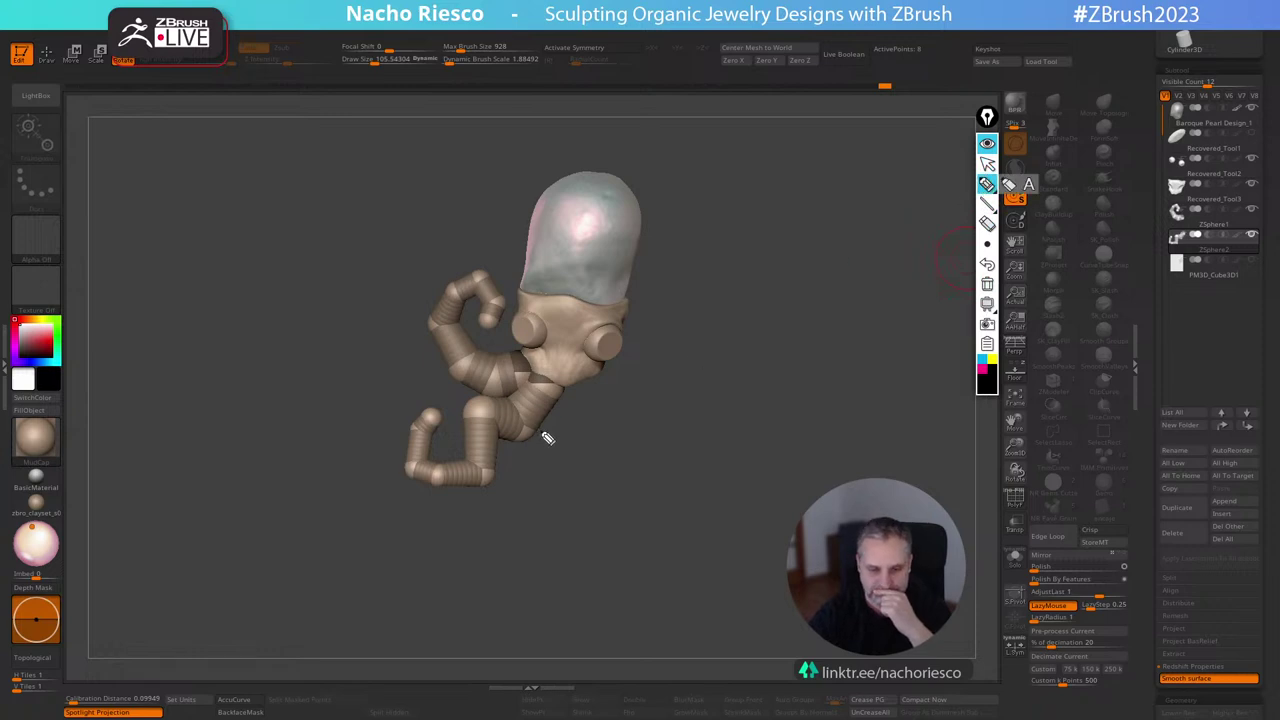
drag(601, 373, 599, 388)
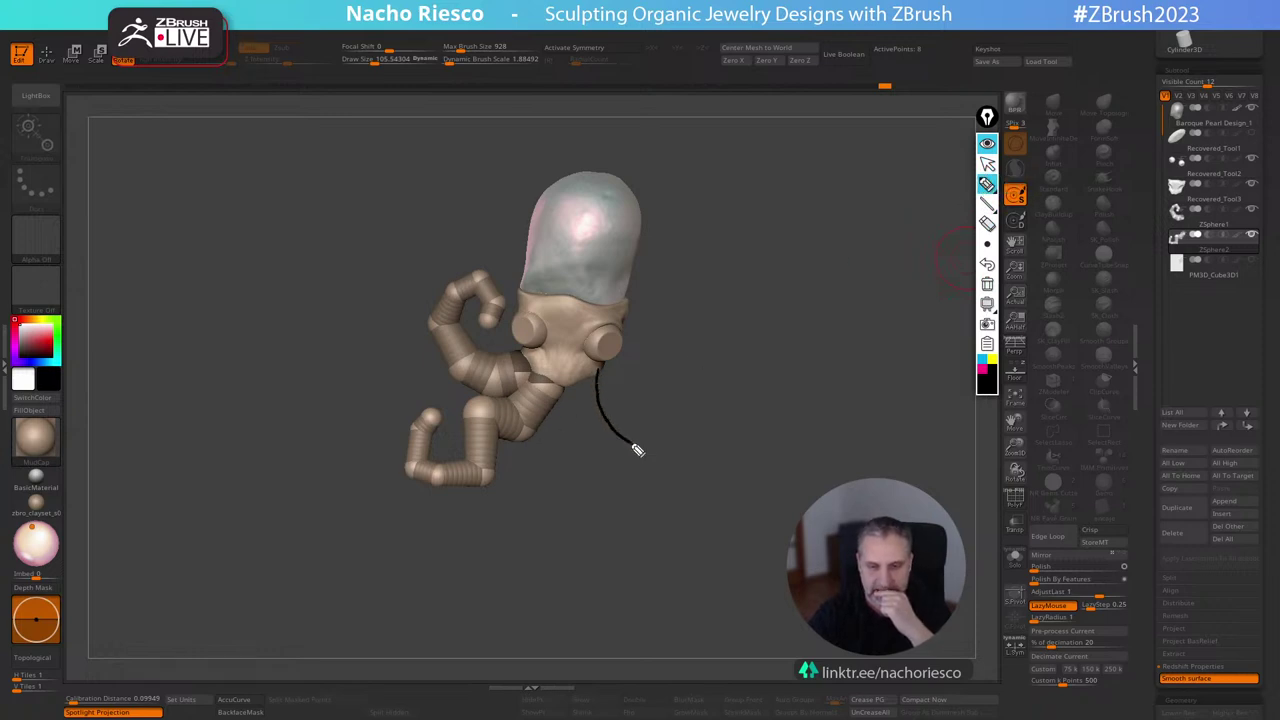
mouse_move(638, 450)
mouse_down()
mouse_move(694, 402)
mouse_move(651, 372)
mouse_move(684, 434)
mouse_move(634, 369)
mouse_up()
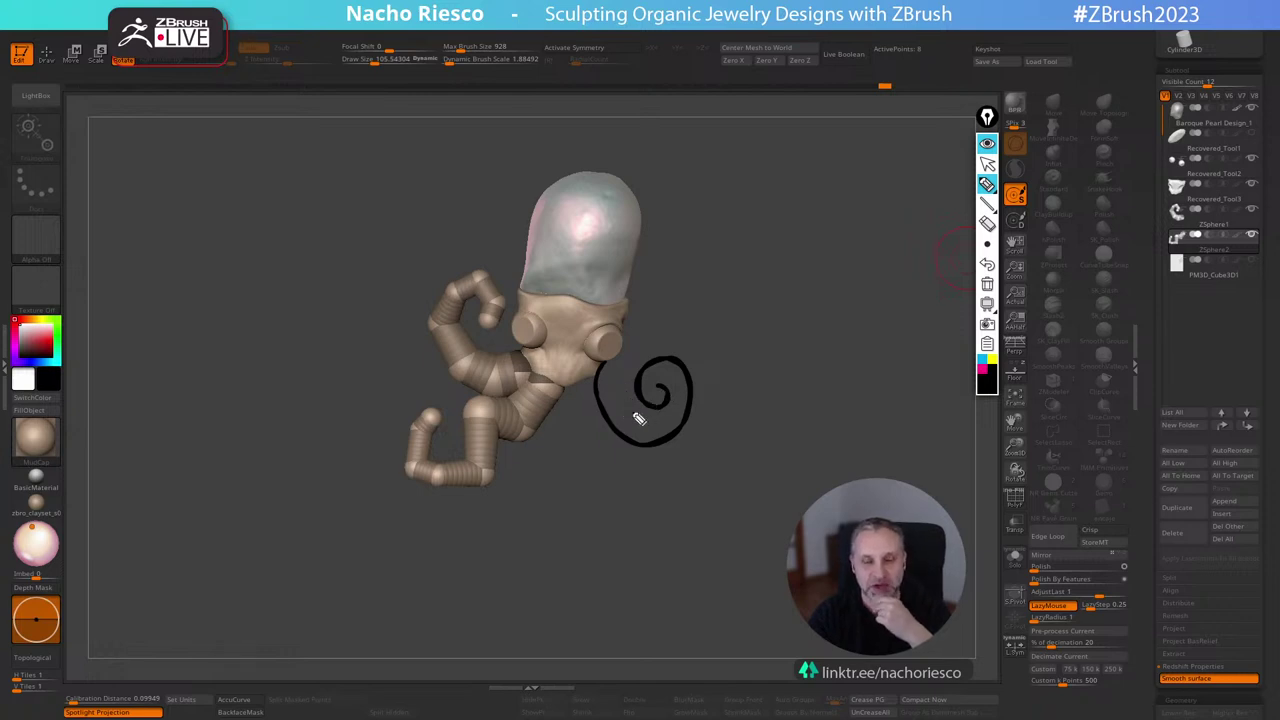
mouse_move(594, 383)
mouse_down()
mouse_move(568, 488)
mouse_move(585, 562)
mouse_up()
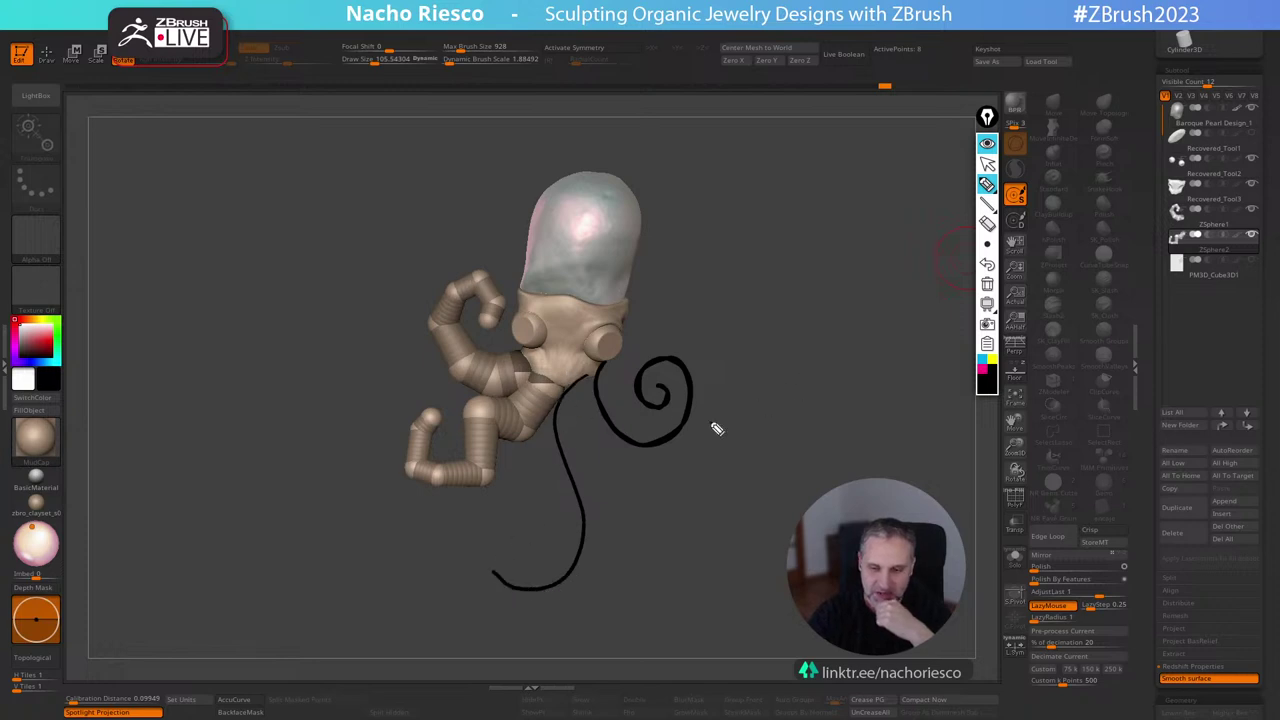
mouse_move(548, 408)
mouse_down()
mouse_move(500, 514)
mouse_move(437, 574)
mouse_move(470, 572)
mouse_move(474, 531)
mouse_move(565, 355)
mouse_move(556, 424)
mouse_move(638, 490)
mouse_move(598, 530)
mouse_move(565, 376)
mouse_move(505, 428)
mouse_move(545, 525)
mouse_move(534, 600)
mouse_move(538, 557)
mouse_move(565, 545)
mouse_move(525, 392)
mouse_move(556, 558)
mouse_up()
drag(553, 425, 605, 543)
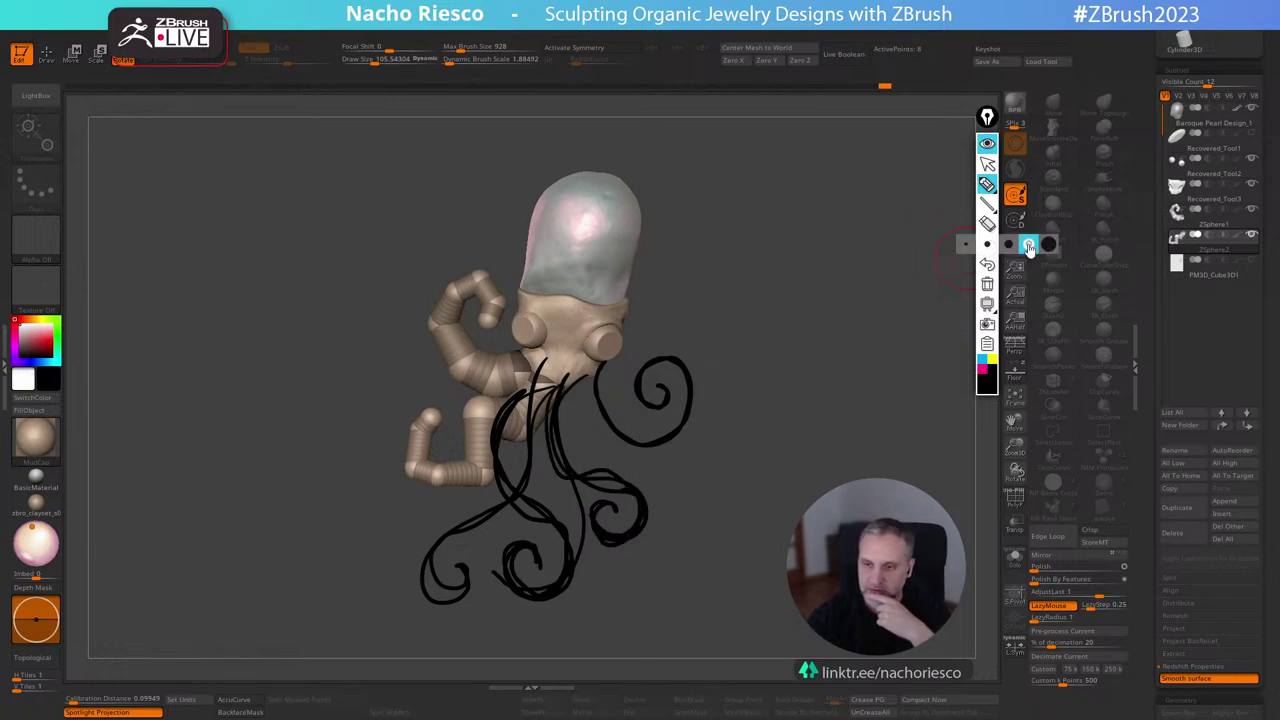
Thicken the sketched tentacles with a wider pen, add extra curls at both sides, and clear the annotations.
mouse_move(580, 380)
mouse_down()
mouse_move(562, 425)
mouse_move(606, 482)
mouse_move(623, 534)
mouse_move(578, 457)
mouse_up()
mouse_move(535, 398)
mouse_down()
mouse_move(510, 495)
mouse_move(534, 598)
mouse_move(515, 565)
mouse_up()
mouse_move(553, 378)
mouse_down()
mouse_move(463, 536)
mouse_move(483, 547)
mouse_up()
mouse_move(608, 378)
mouse_down()
mouse_move(592, 445)
mouse_move(648, 363)
mouse_move(668, 410)
mouse_up()
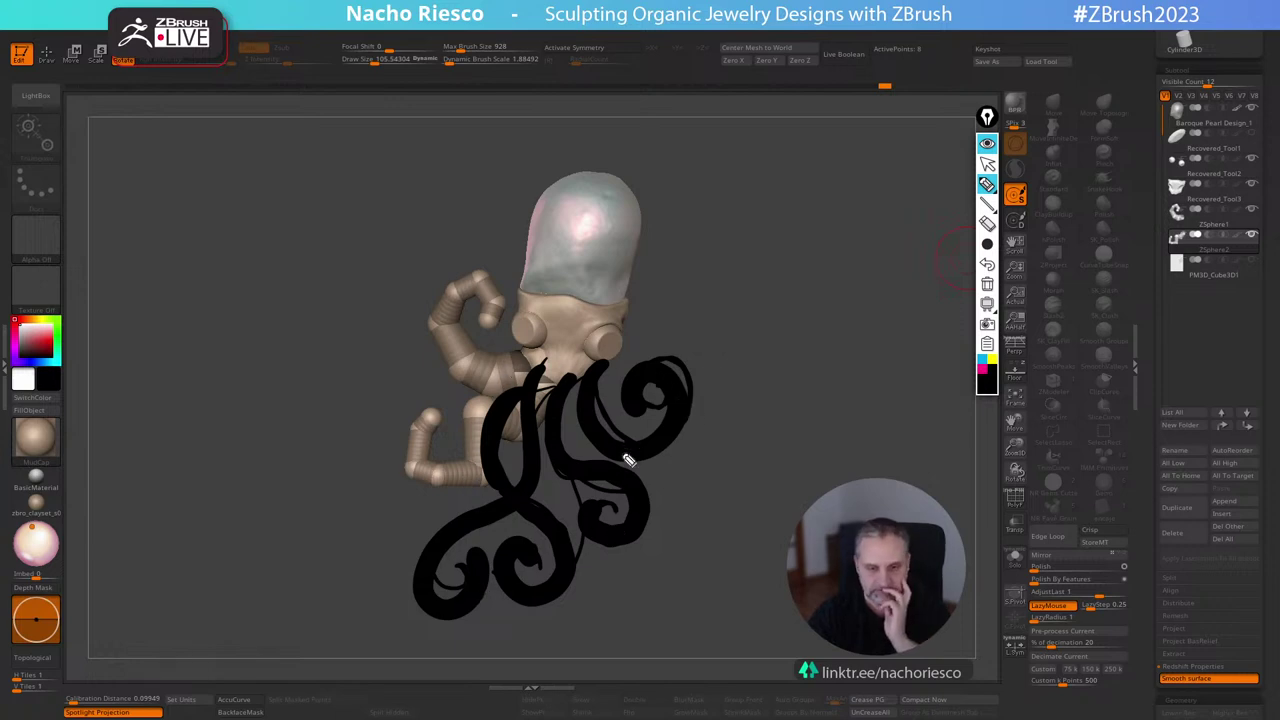
mouse_move(663, 470)
mouse_down()
mouse_move(686, 477)
mouse_move(670, 503)
mouse_up()
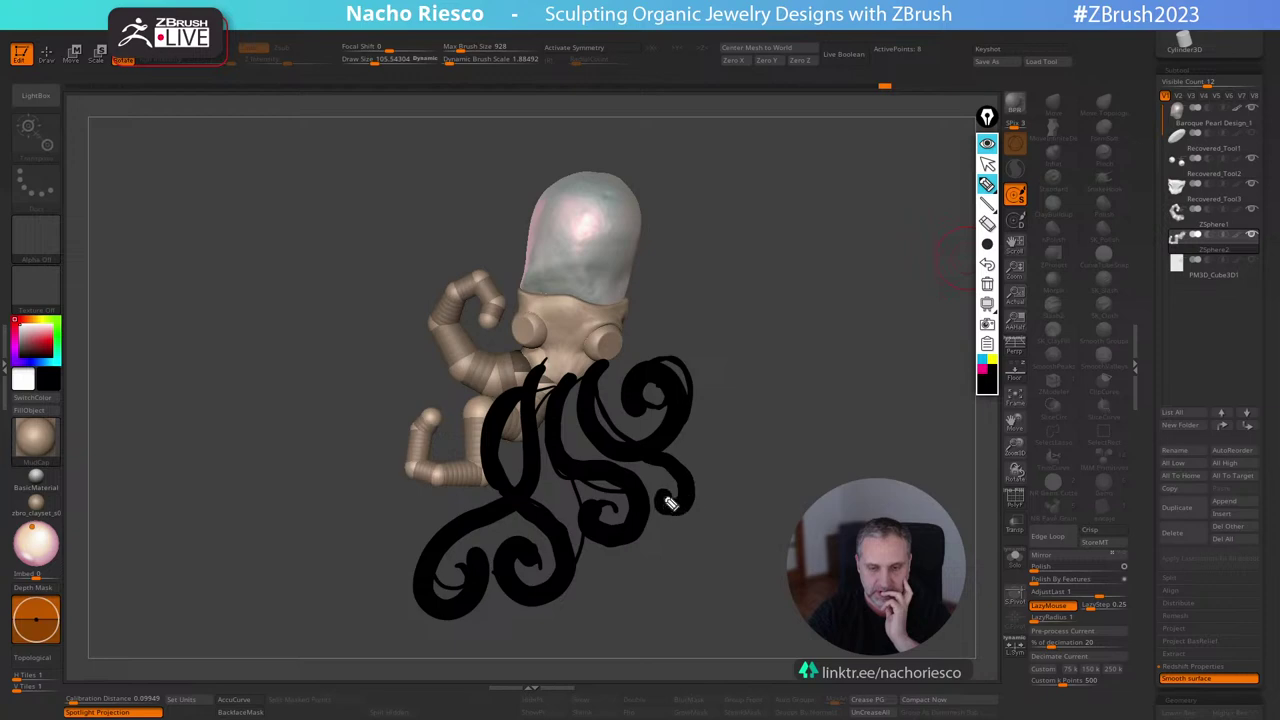
mouse_move(462, 405)
mouse_down()
mouse_move(445, 380)
mouse_move(415, 420)
mouse_move(405, 400)
mouse_up()
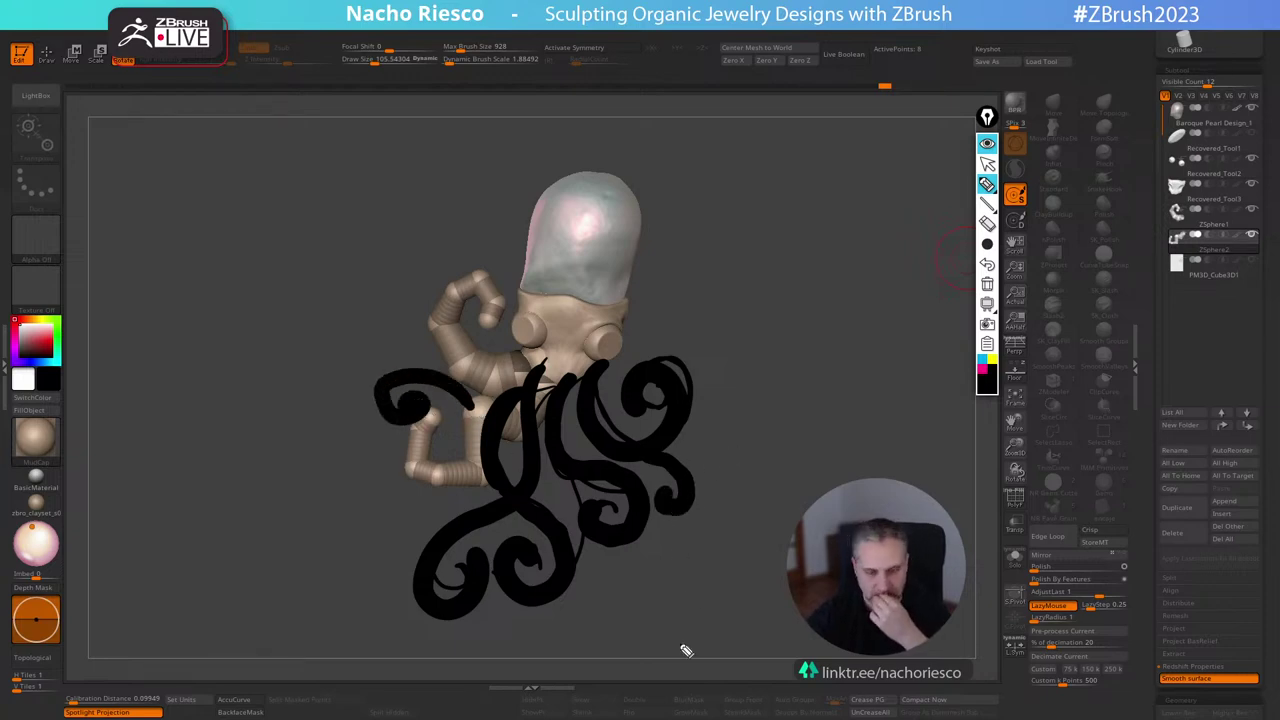
click(988, 285)
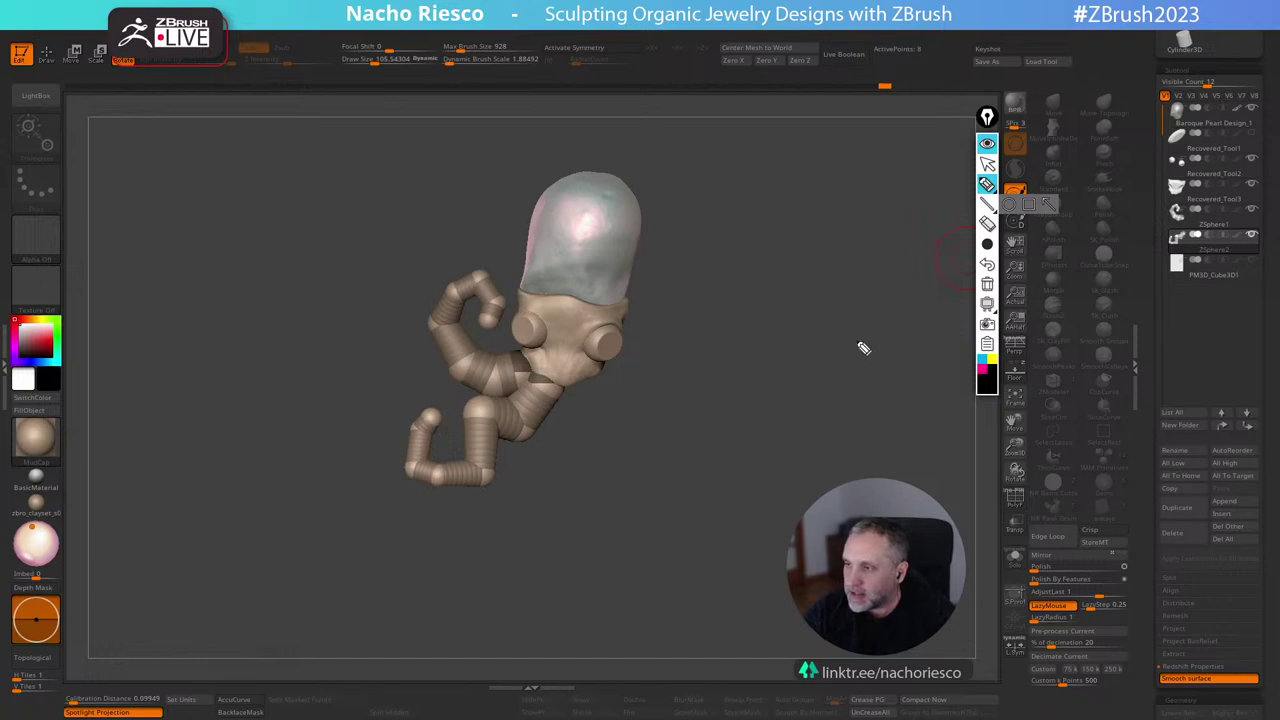
Sketch a simpler layout of five thick curling tentacles fanning out from the socket's base, and clear it.
mouse_move(560, 396)
mouse_down()
mouse_move(508, 491)
mouse_move(557, 596)
mouse_move(600, 586)
mouse_move(568, 558)
mouse_up()
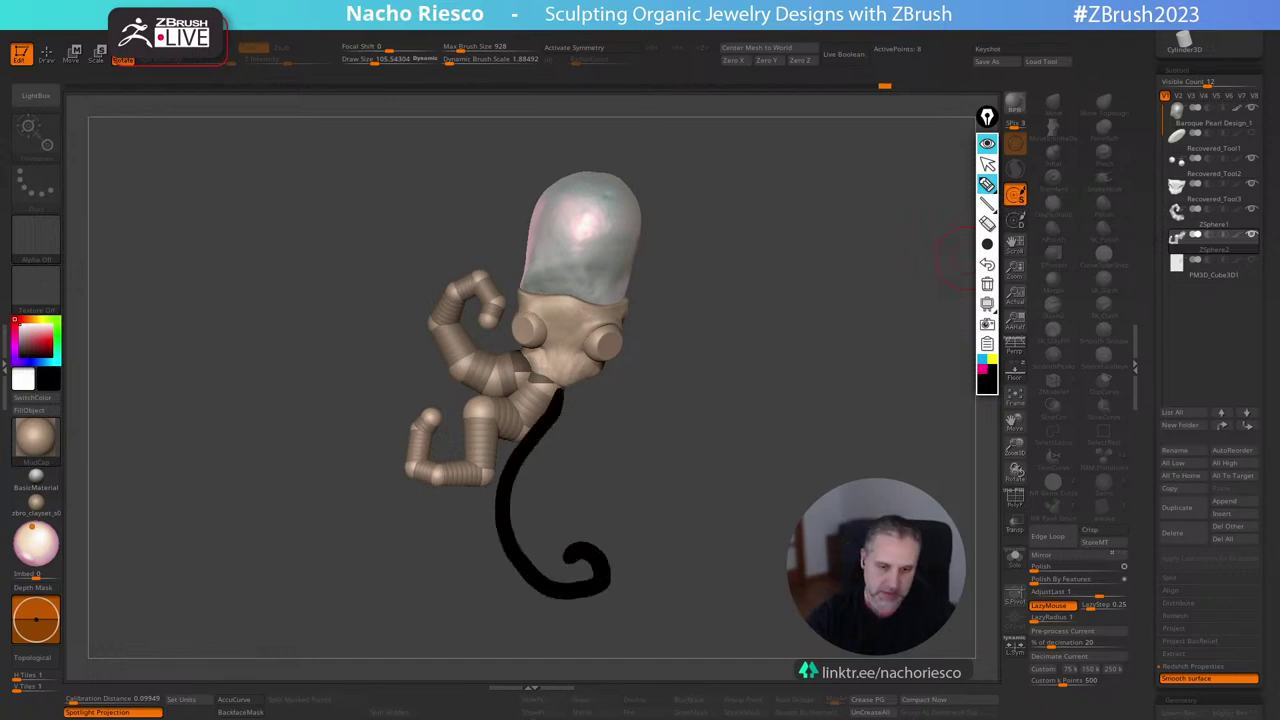
mouse_move(580, 384)
mouse_down()
mouse_move(566, 414)
mouse_move(610, 514)
mouse_move(628, 467)
mouse_move(626, 484)
mouse_move(598, 414)
mouse_move(648, 384)
mouse_up()
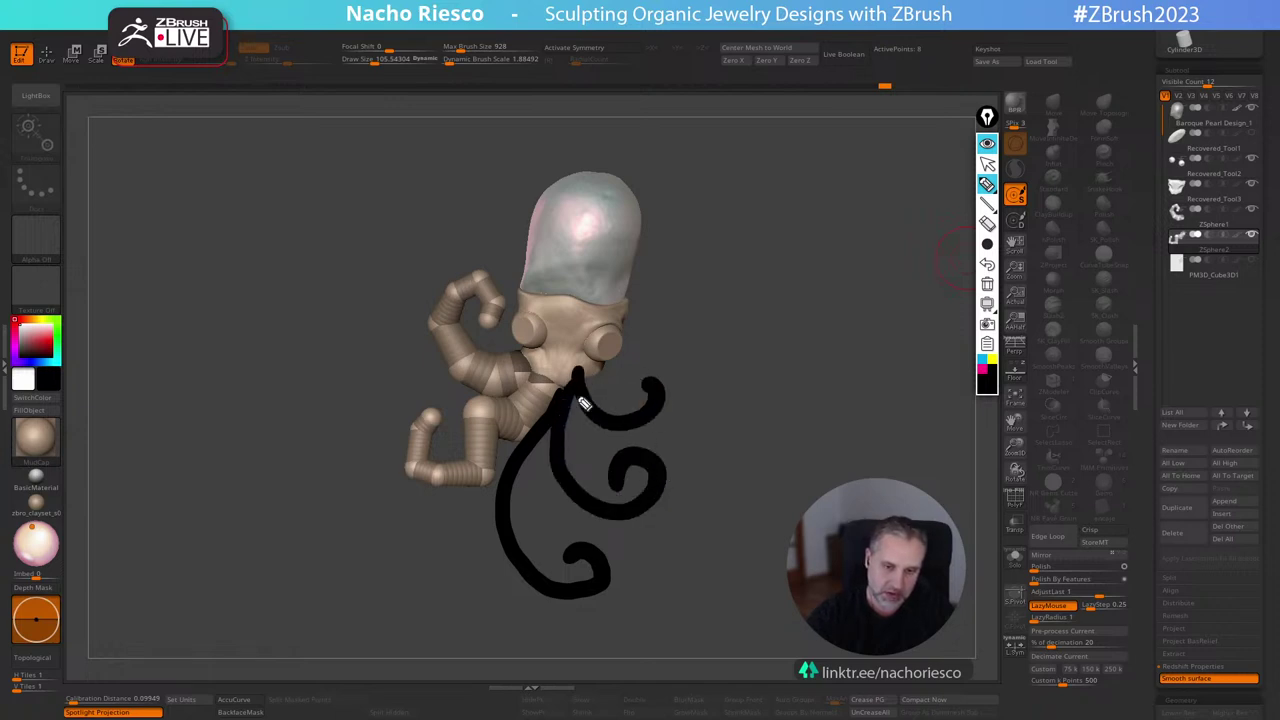
mouse_move(537, 396)
mouse_down()
mouse_move(445, 535)
mouse_move(462, 493)
mouse_up()
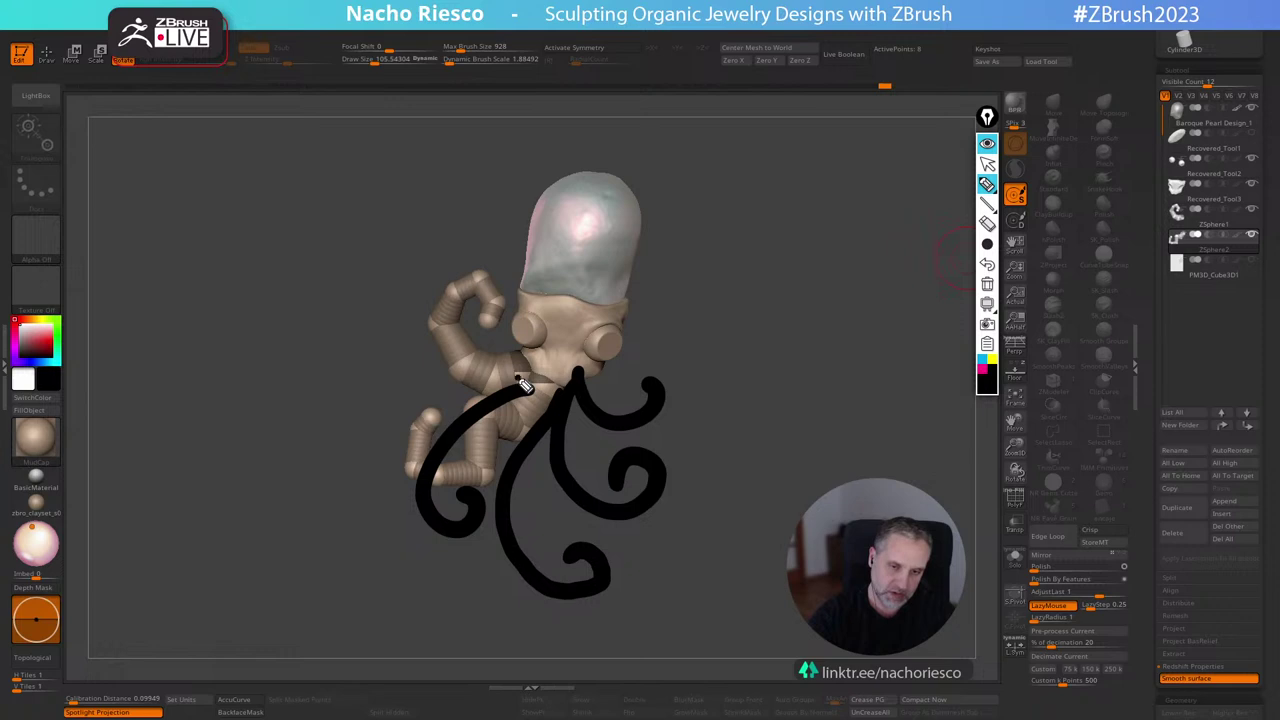
mouse_move(528, 385)
mouse_down()
mouse_move(413, 388)
mouse_move(480, 404)
mouse_up()
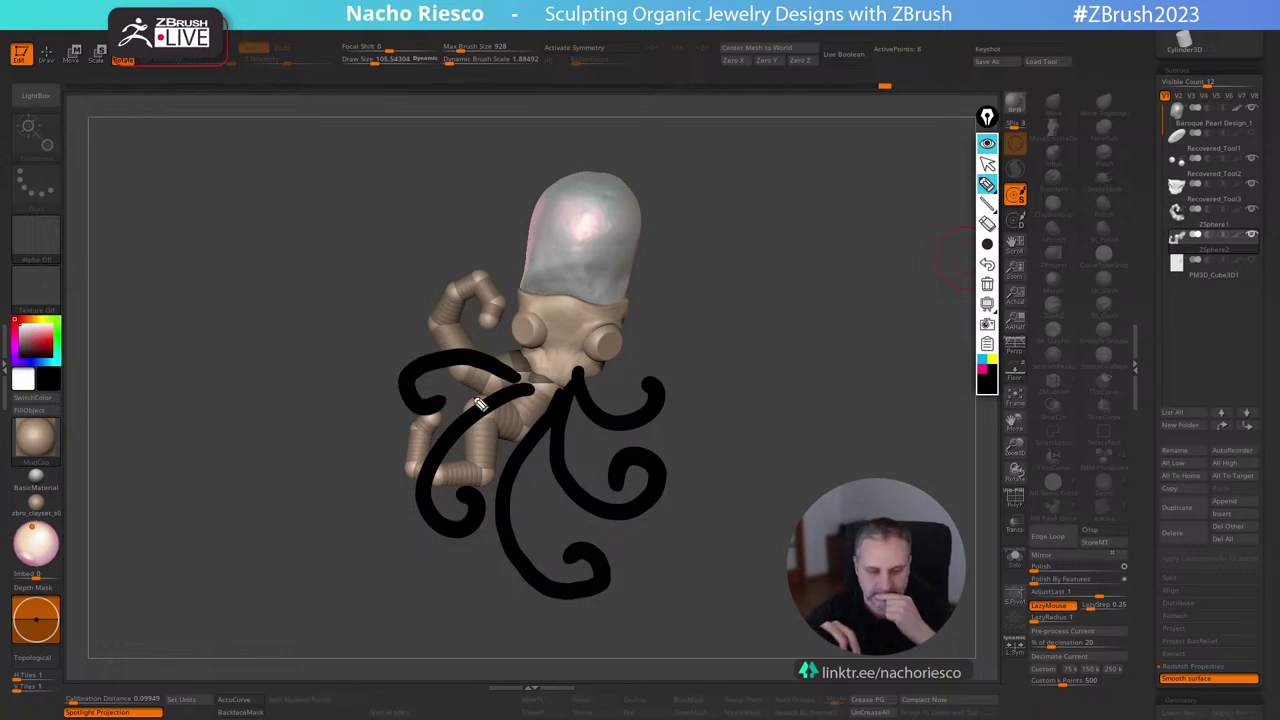
click(988, 285)
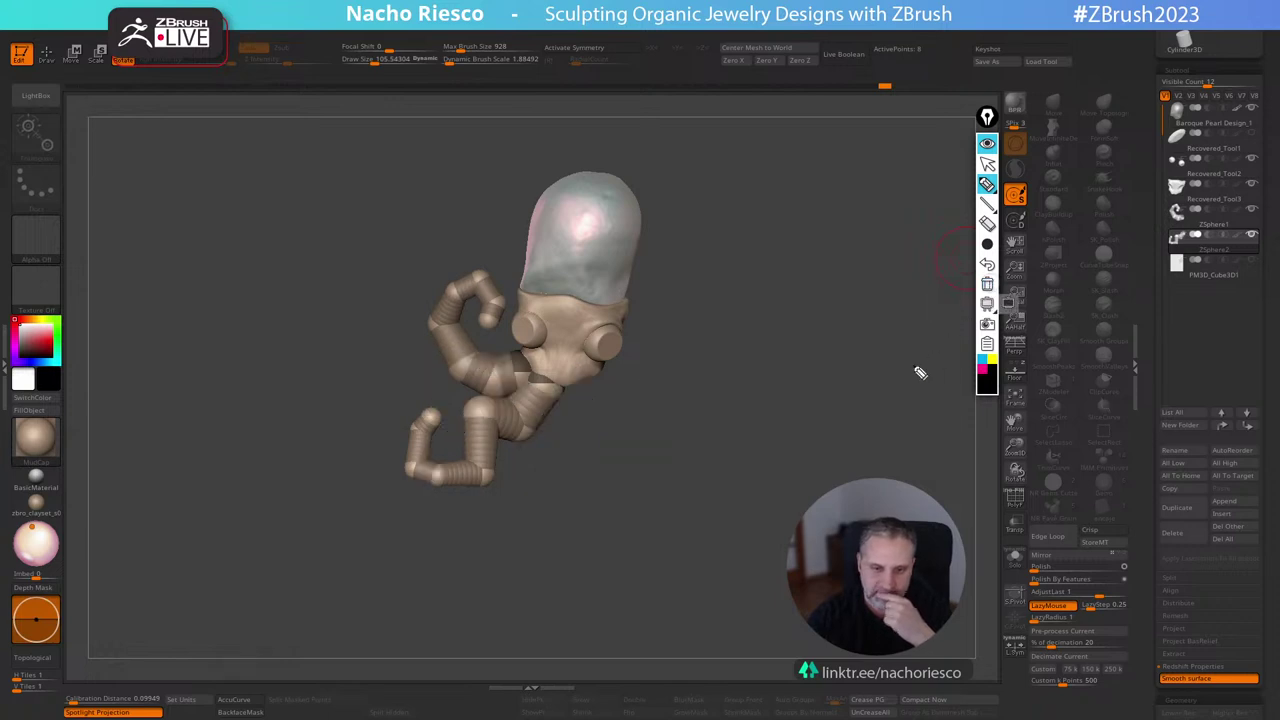
Draw a few small example strokes in the empty space beside the pearl with a thin annotation pen.
click(987, 164)
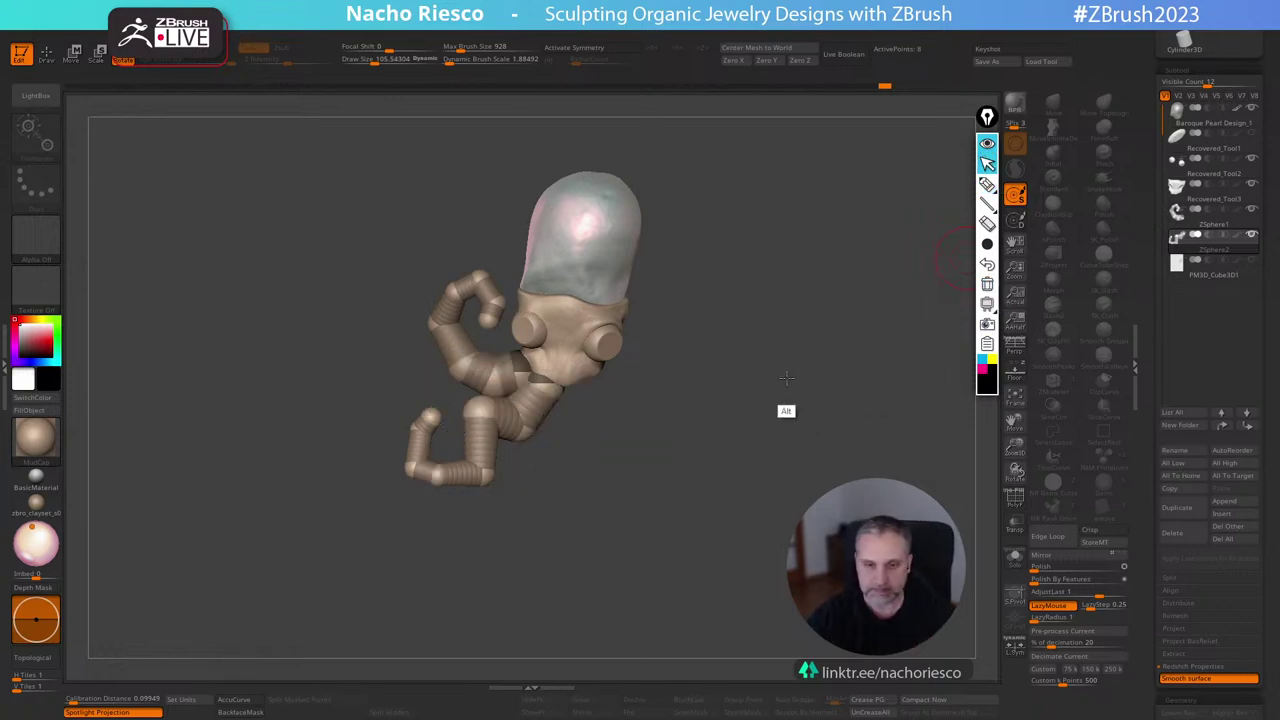
mouse_move(768, 394)
mouse_down()
mouse_move(789, 411)
mouse_move(780, 357)
mouse_move(771, 412)
mouse_move(866, 381)
mouse_up()
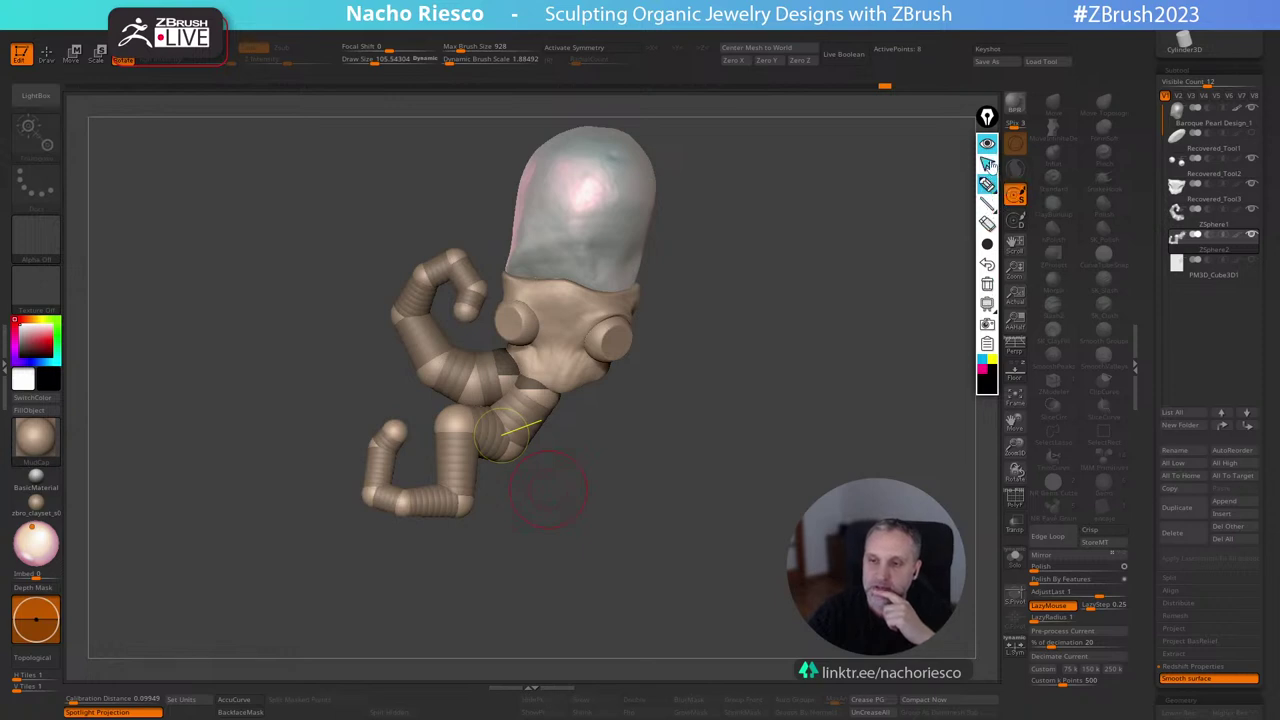
mouse_move(988, 246)
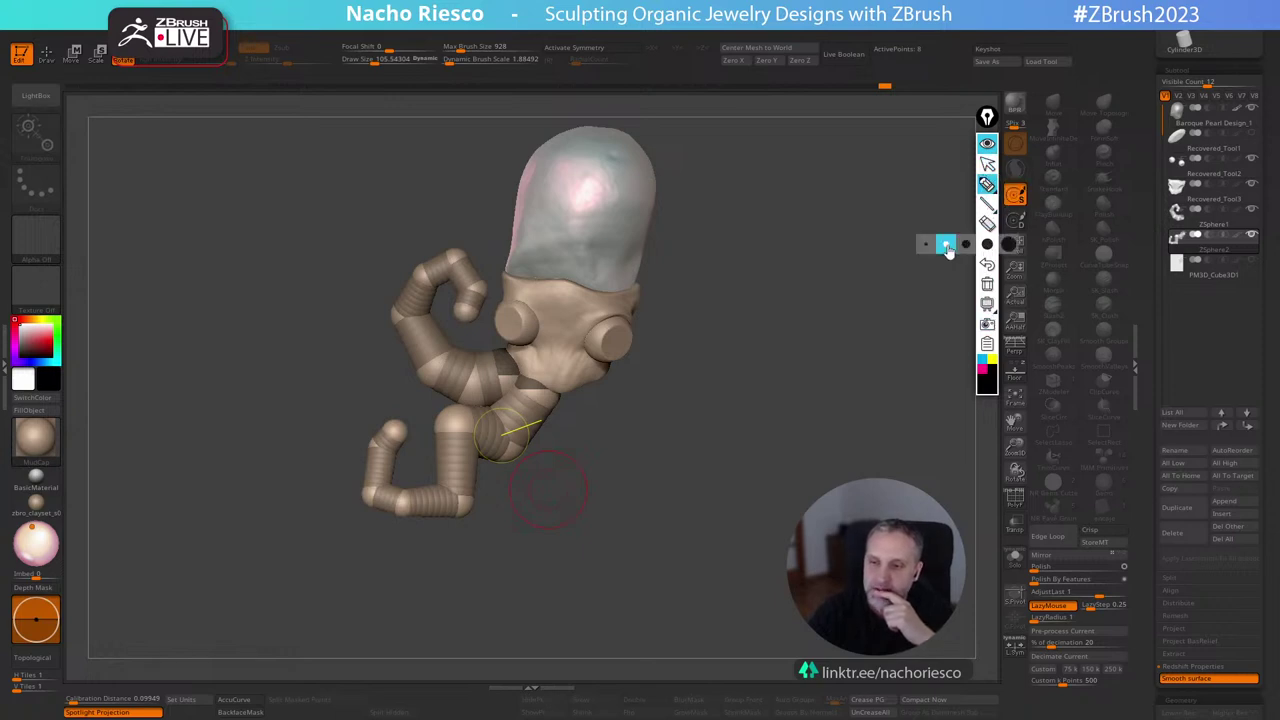
click(947, 246)
drag(785, 147, 806, 167)
mouse_move(786, 157)
mouse_down()
mouse_move(804, 143)
mouse_move(840, 170)
mouse_move(894, 157)
mouse_move(923, 166)
mouse_move(909, 157)
mouse_move(933, 172)
mouse_move(945, 142)
mouse_up()
drag(906, 187, 968, 180)
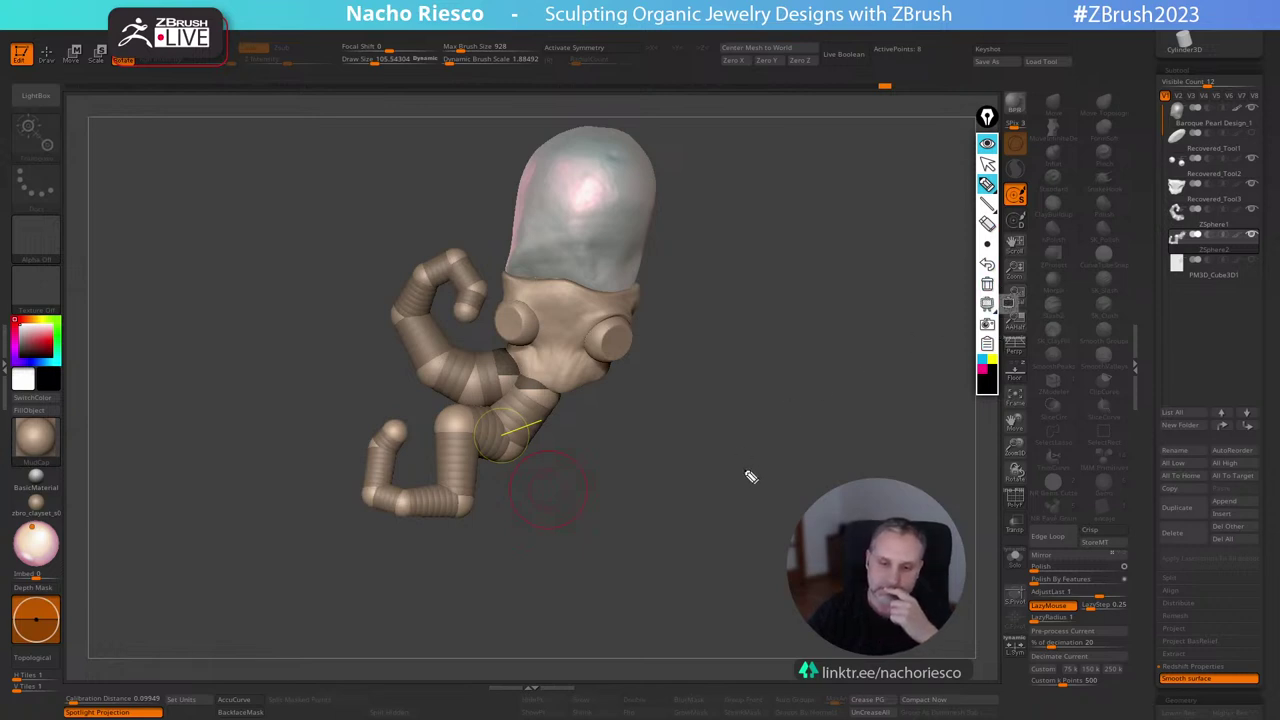
Sketch five black curling tentacle paths from the socket's base with a medium annotation pen, including a spiral under the face.
mouse_move(987, 244)
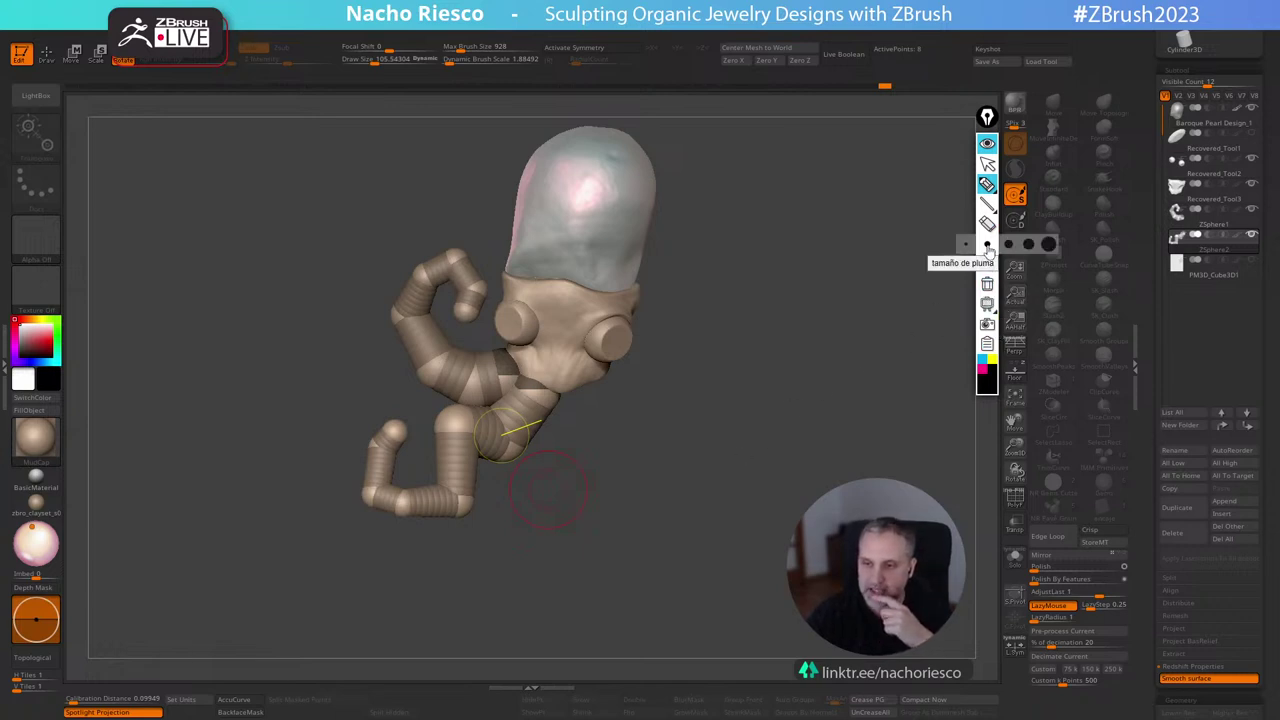
click(1008, 244)
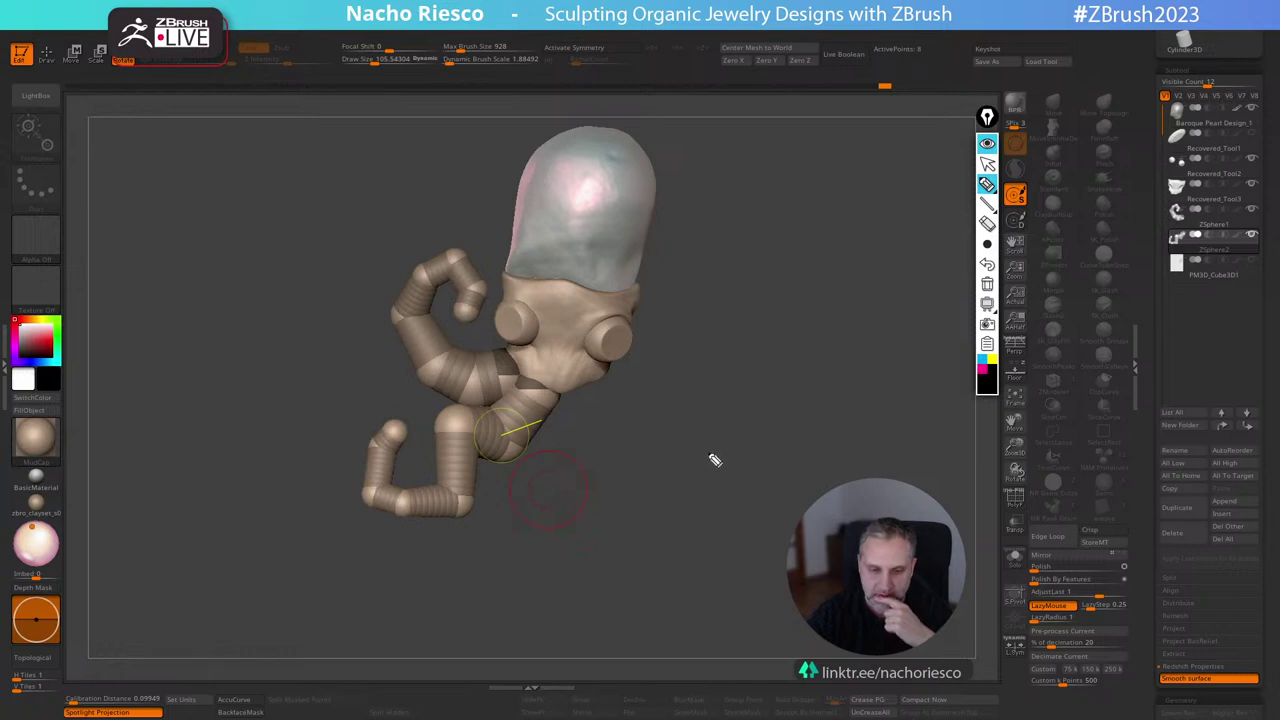
mouse_move(560, 395)
mouse_down()
mouse_move(543, 534)
mouse_move(557, 626)
mouse_move(500, 630)
mouse_move(515, 590)
mouse_up()
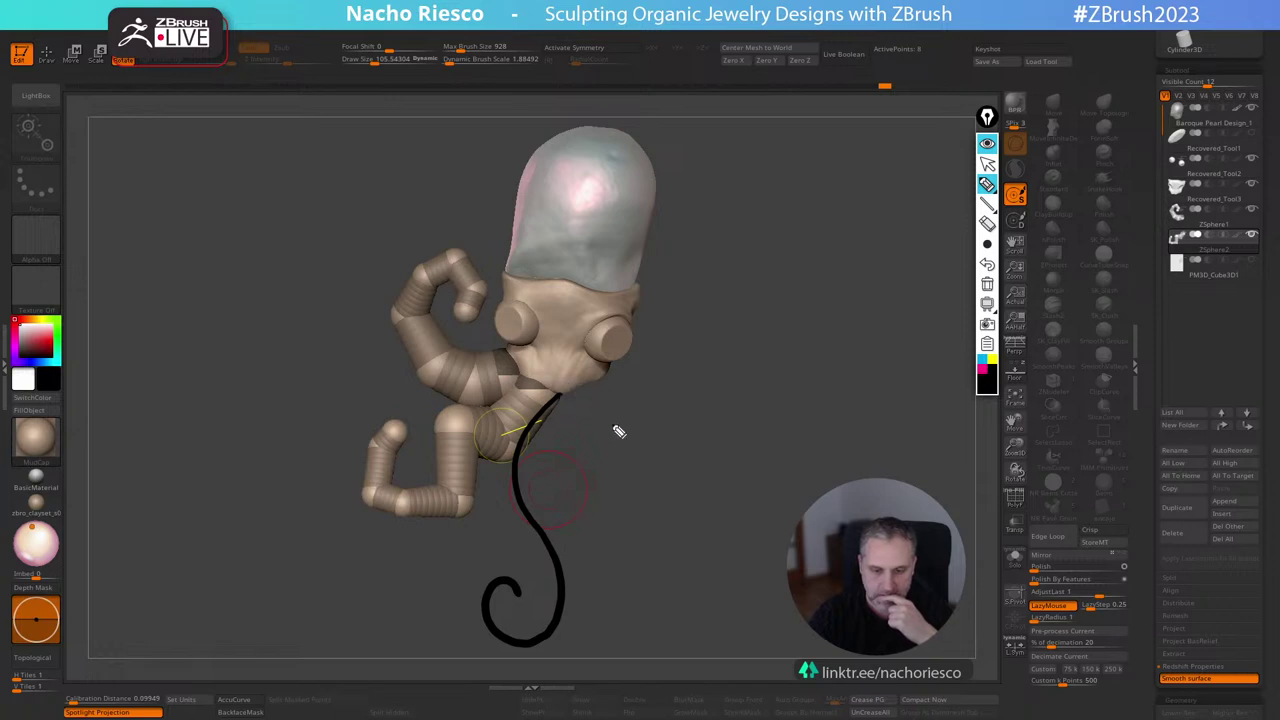
mouse_move(568, 392)
mouse_down()
mouse_move(614, 443)
mouse_move(542, 495)
mouse_move(597, 452)
mouse_up()
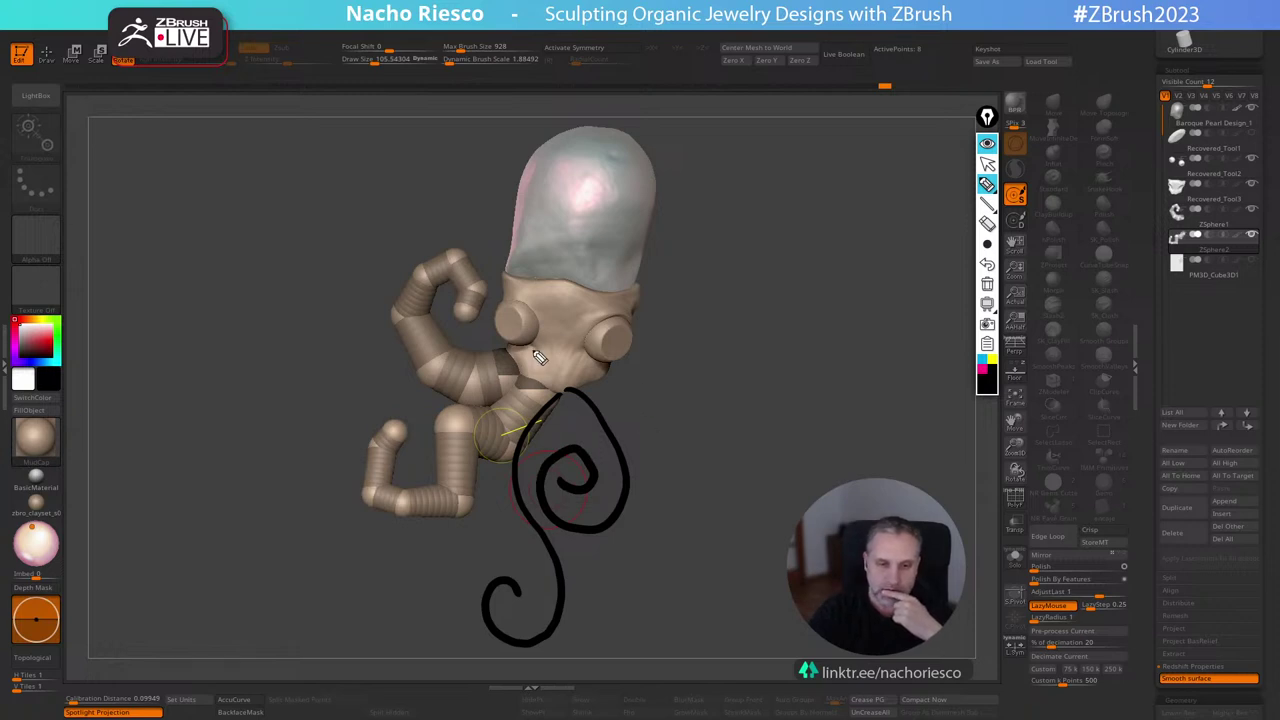
mouse_move(528, 364)
mouse_down()
mouse_move(372, 447)
mouse_move(428, 440)
mouse_up()
mouse_move(533, 390)
mouse_down()
mouse_move(464, 478)
mouse_move(512, 524)
mouse_up()
mouse_move(605, 383)
mouse_down()
mouse_move(720, 435)
mouse_move(648, 458)
mouse_up()
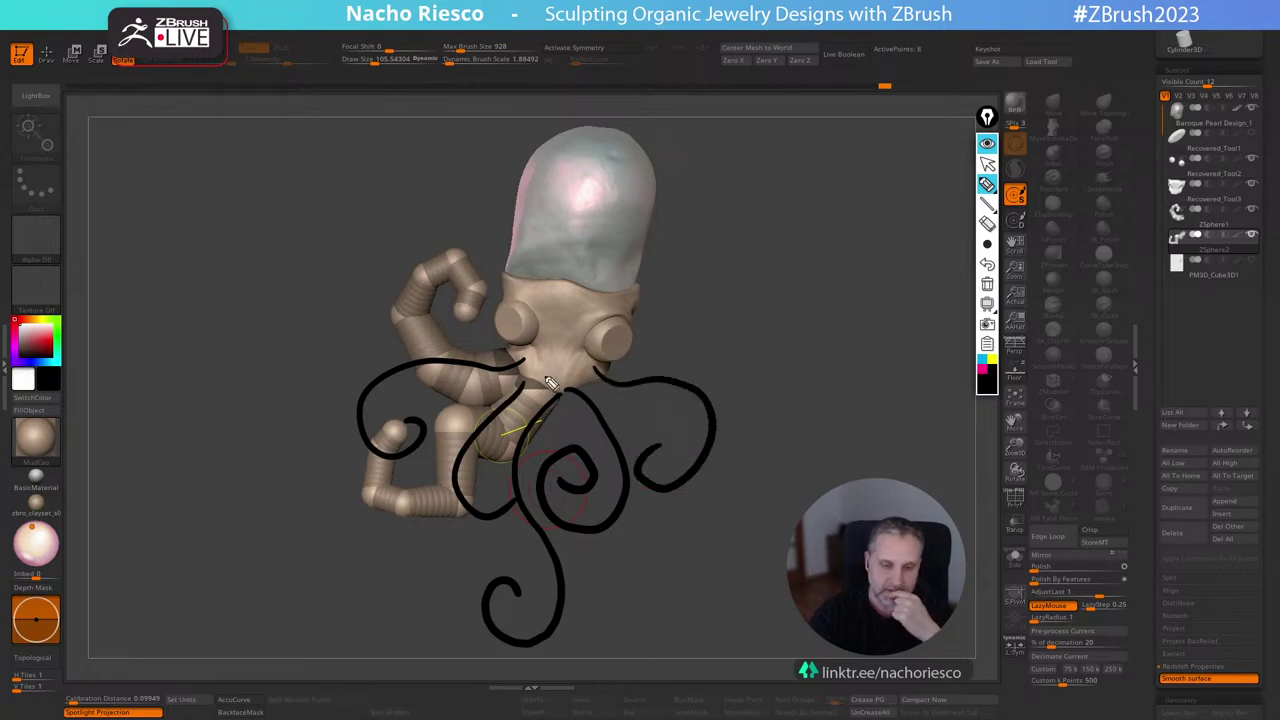
Add an upper curling tentacle on each side of the face and mark the sketched tentacles with short ticks.
mouse_move(506, 352)
mouse_down()
mouse_move(440, 298)
mouse_move(415, 332)
mouse_move(405, 316)
mouse_up()
mouse_move(600, 372)
mouse_down()
mouse_move(620, 379)
mouse_move(760, 334)
mouse_move(712, 348)
mouse_move(768, 364)
mouse_up()
drag(716, 462, 718, 476)
drag(624, 525, 627, 537)
drag(586, 594, 588, 607)
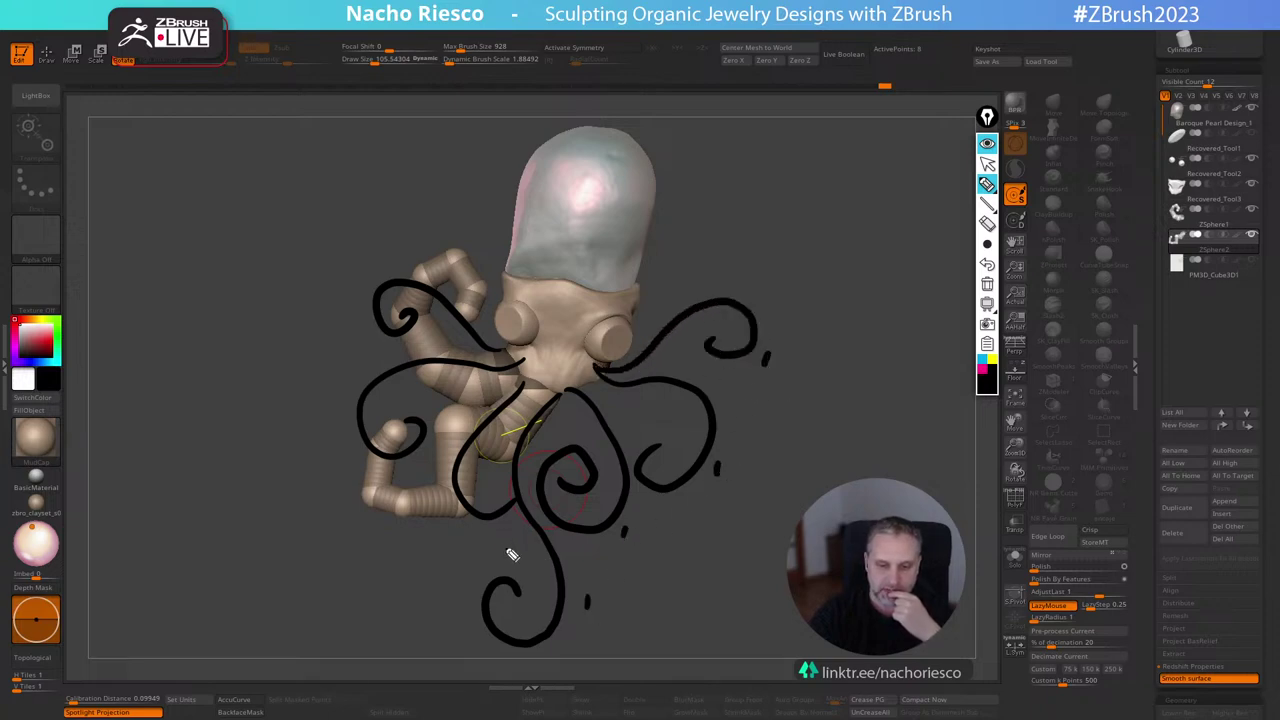
drag(493, 532, 496, 542)
drag(405, 463, 407, 477)
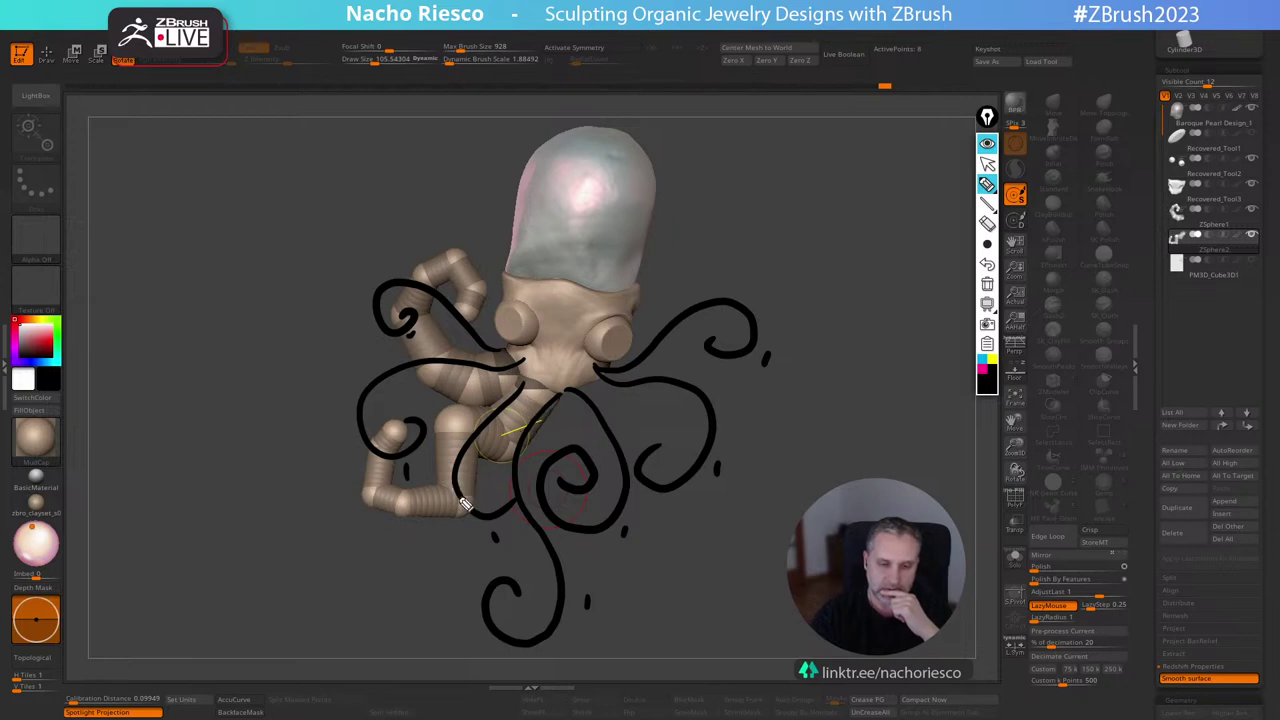
Extend the lower sketched tentacle into a spiral and draw second contour lines along the tentacles to suggest thickness.
mouse_move(465, 505)
mouse_down()
mouse_move(448, 474)
mouse_move(462, 550)
mouse_move(405, 478)
mouse_move(436, 488)
mouse_up()
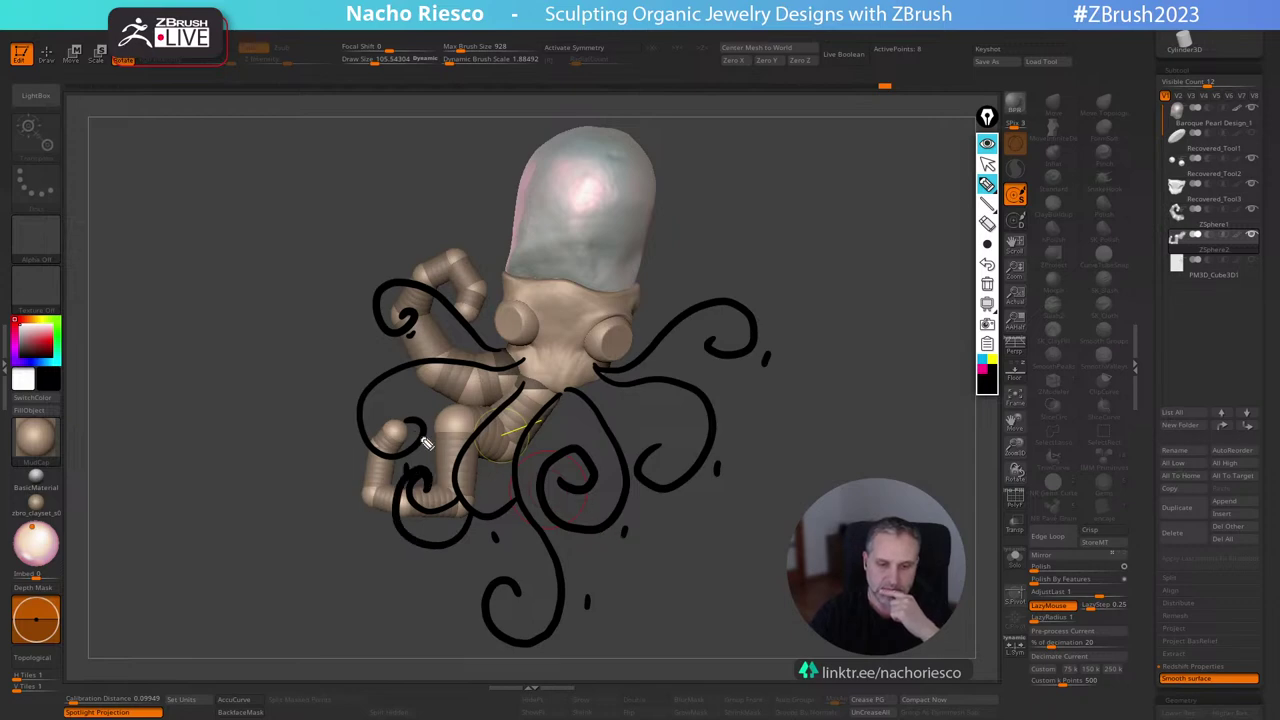
mouse_move(412, 440)
mouse_down()
mouse_move(450, 406)
mouse_move(494, 408)
mouse_up()
drag(408, 320, 431, 306)
drag(473, 369, 432, 332)
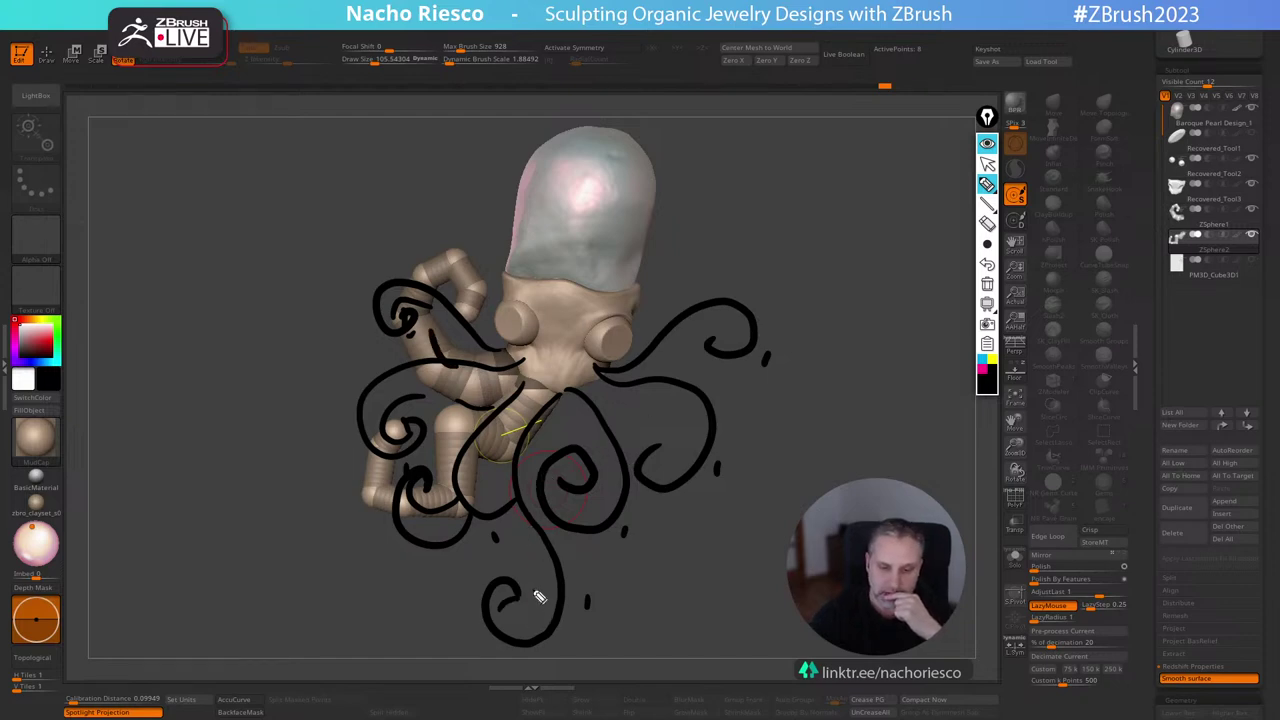
drag(540, 616, 507, 510)
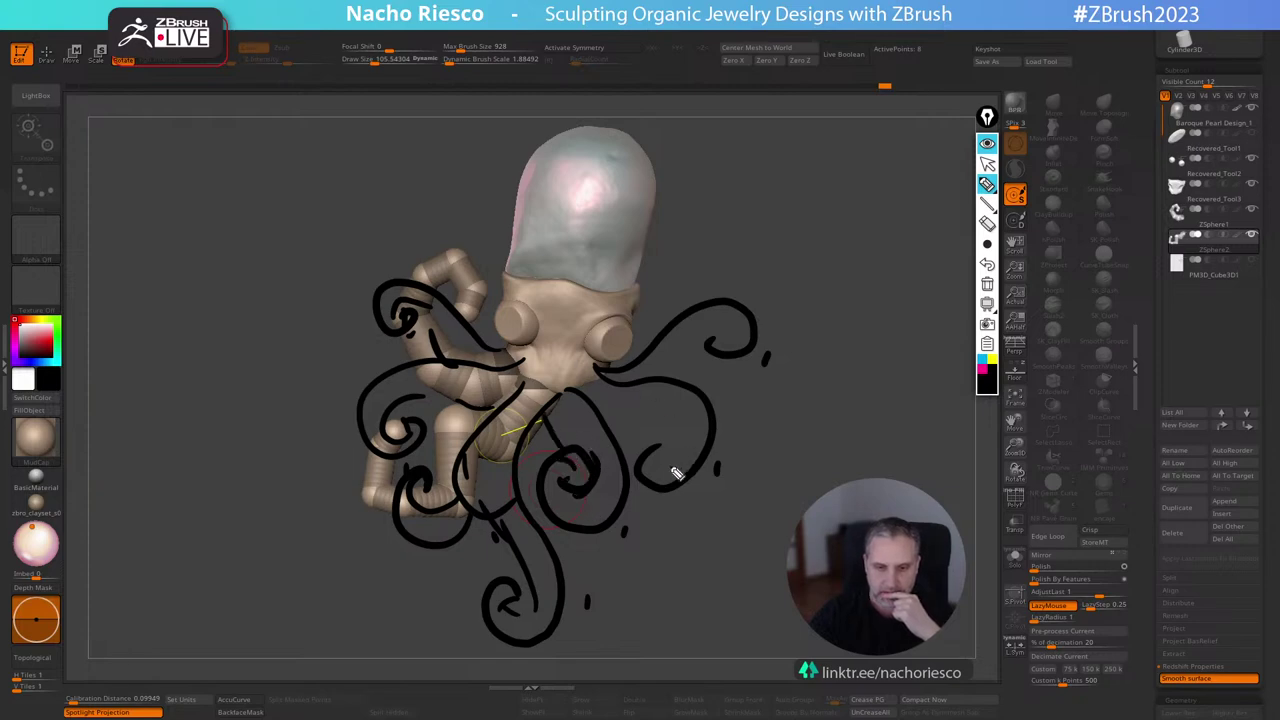
mouse_move(677, 462)
mouse_down()
mouse_move(635, 399)
mouse_move(584, 402)
mouse_up()
drag(657, 374, 687, 340)
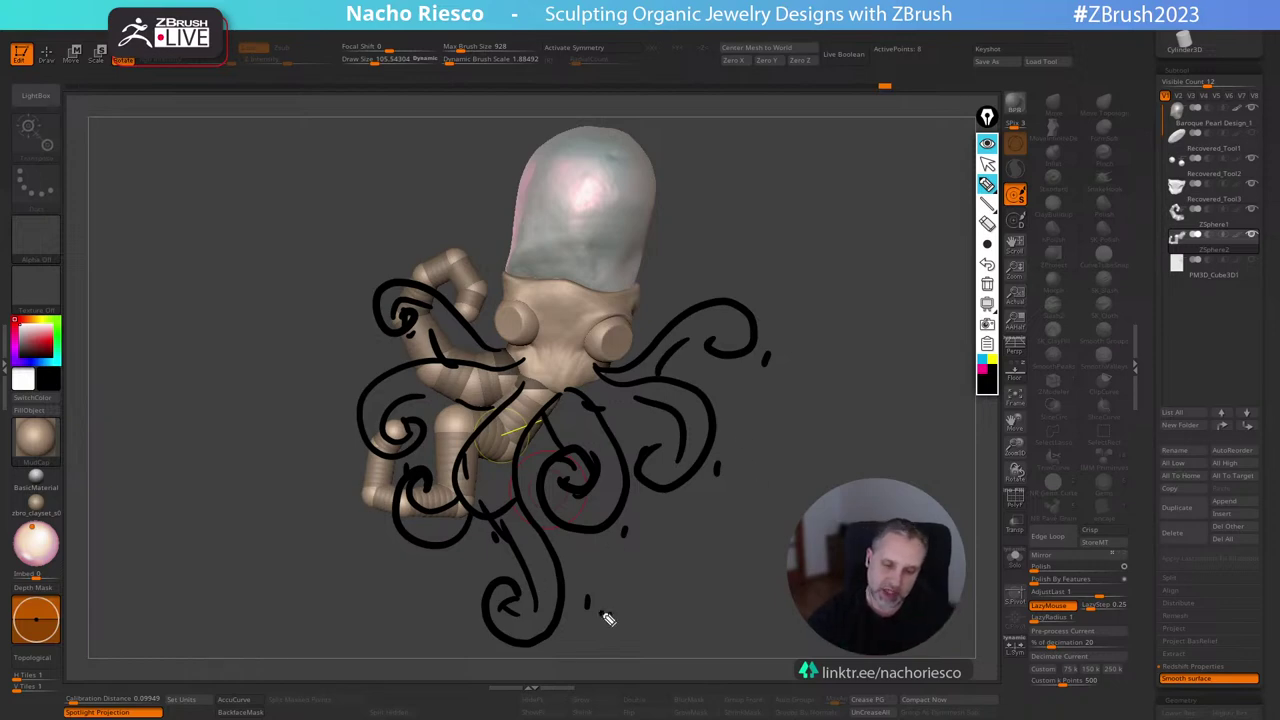
Draw an arrow beside the lowest curl and small curl shapes away from the model, and clear all annotations.
drag(603, 614, 680, 565)
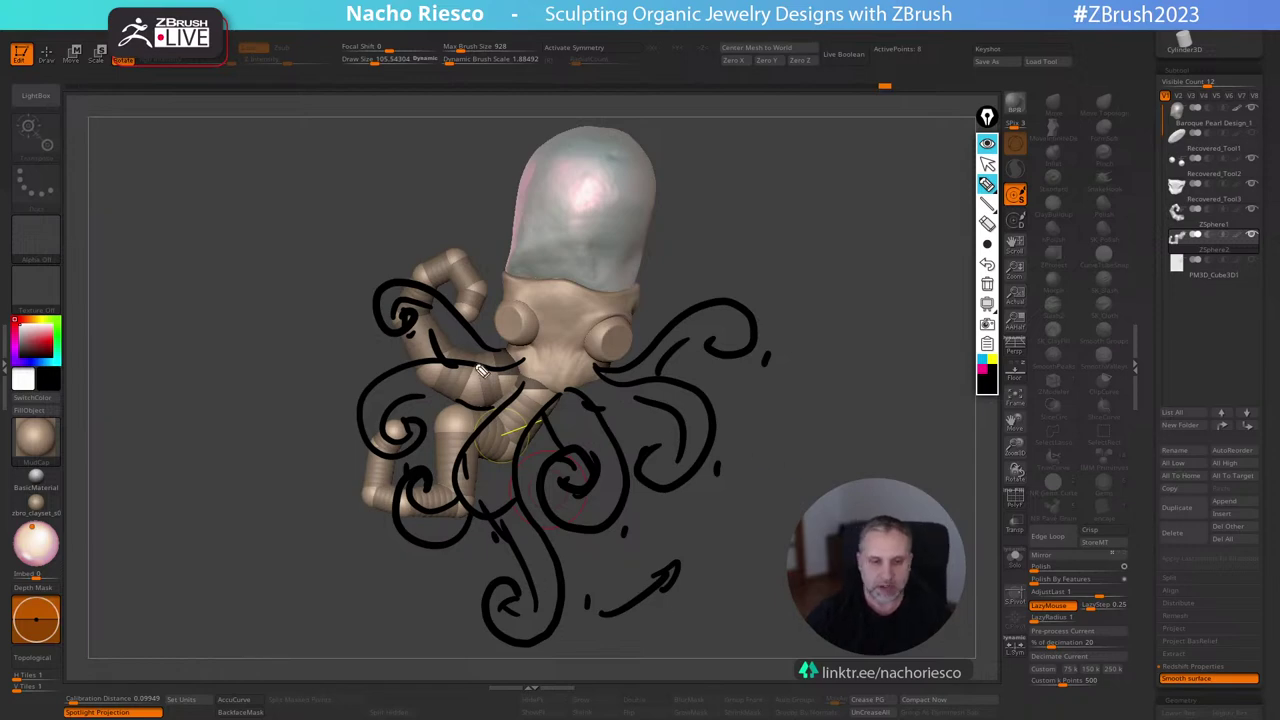
mouse_move(227, 153)
mouse_down()
mouse_move(157, 191)
mouse_move(178, 185)
mouse_move(247, 219)
mouse_up()
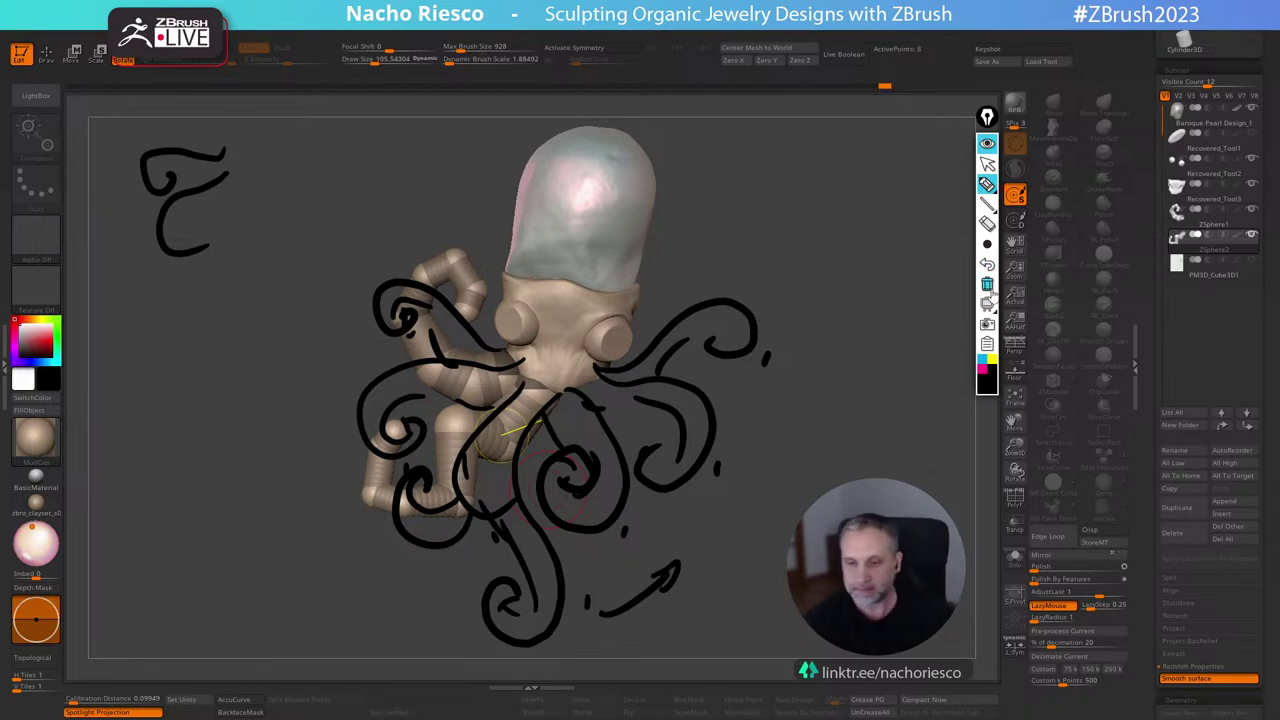
click(987, 284)
click(987, 163)
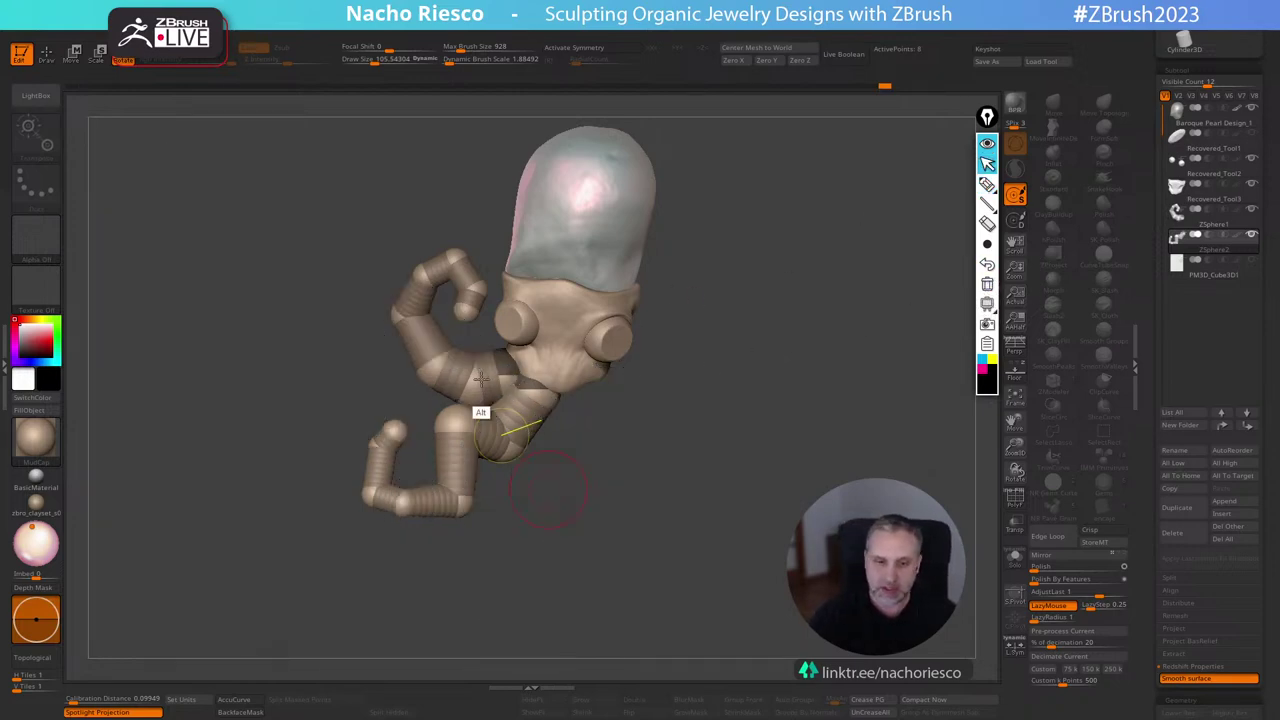
Select the upper ZSphere tentacle for moving, frame it, and isolate it with Solo.
alt+click(475, 379)
drag(674, 396, 777, 397)
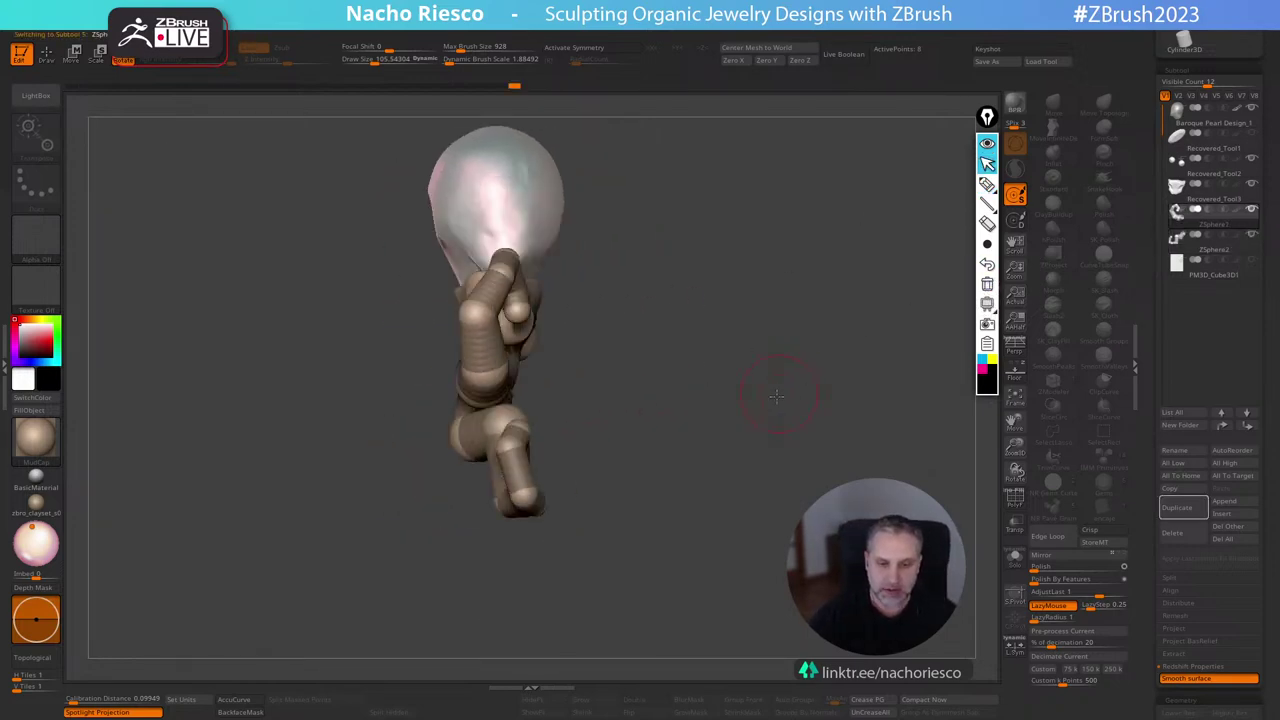
key(w)
drag(486, 328, 457, 418)
drag(612, 358, 692, 394)
key(f)
click(1013, 560)
Move the isolated tentacle's ZSpheres in depth so its outer segments swing sideways into a curl.
drag(640, 352, 620, 324)
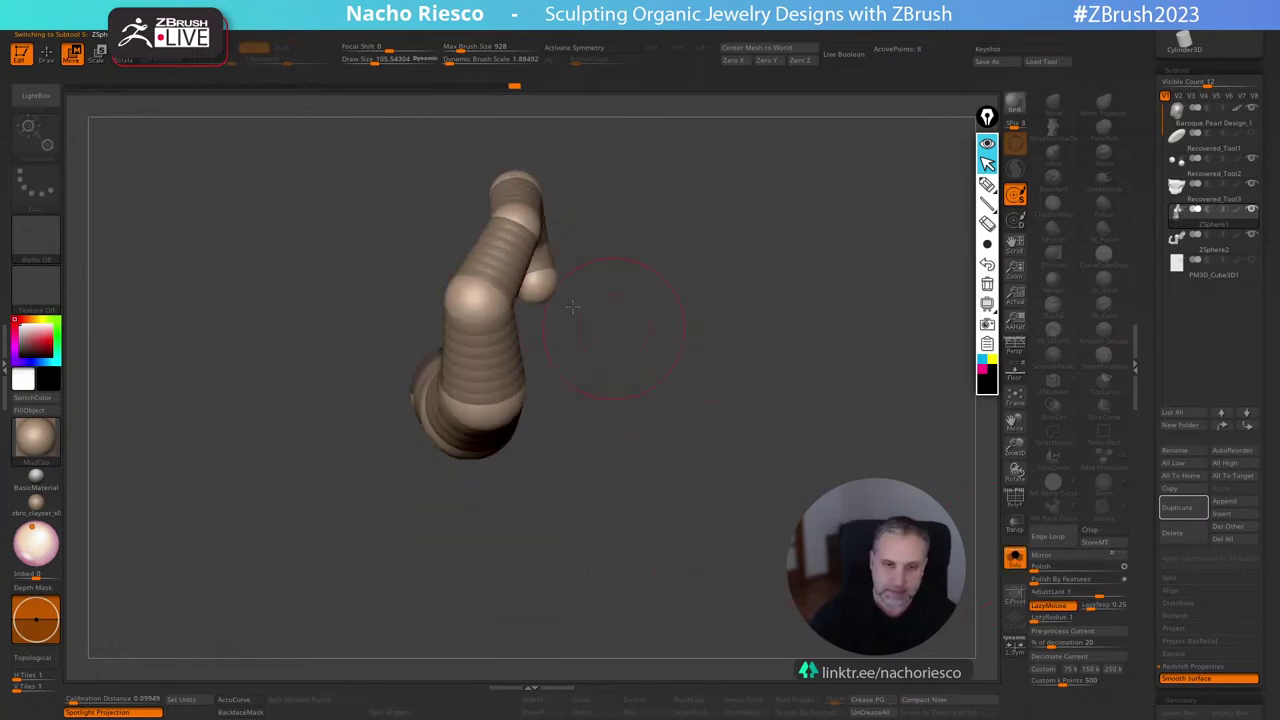
drag(522, 238, 569, 316)
drag(475, 304, 481, 340)
drag(577, 423, 628, 577)
drag(526, 404, 445, 446)
drag(483, 466, 497, 488)
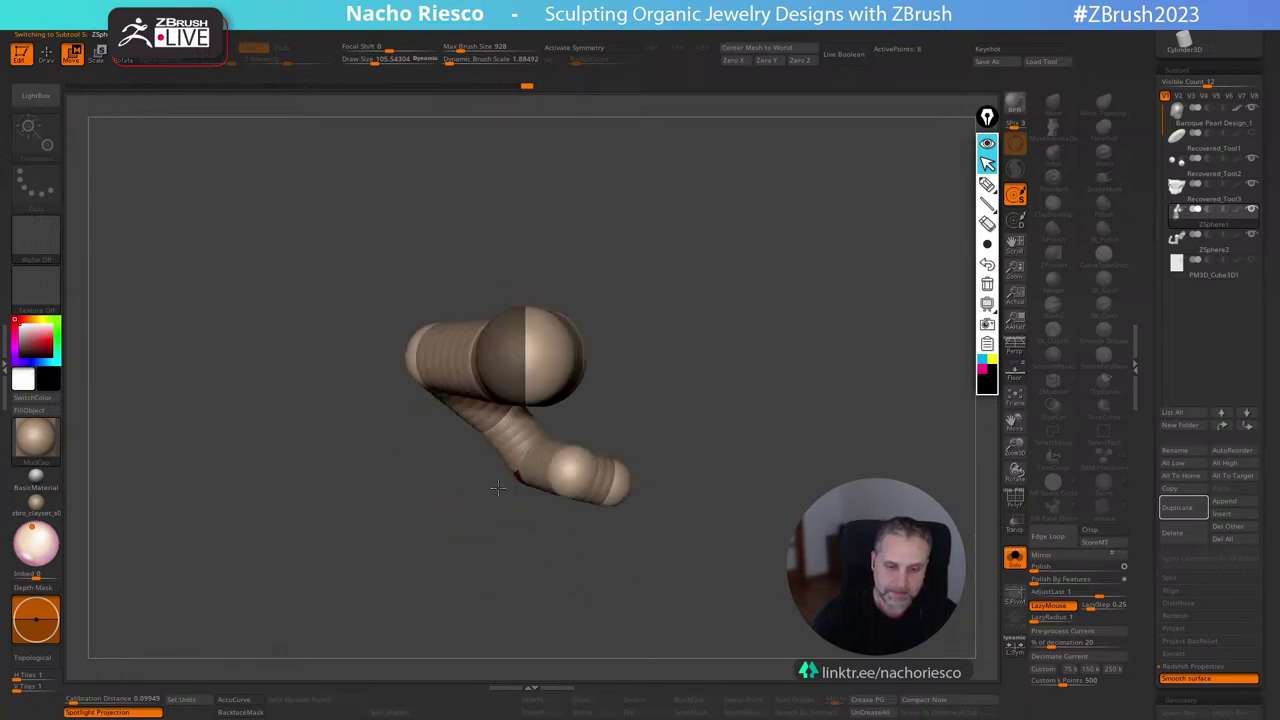
drag(704, 460, 626, 420)
drag(471, 440, 576, 472)
drag(730, 480, 587, 462)
drag(750, 440, 820, 415)
drag(678, 435, 730, 423)
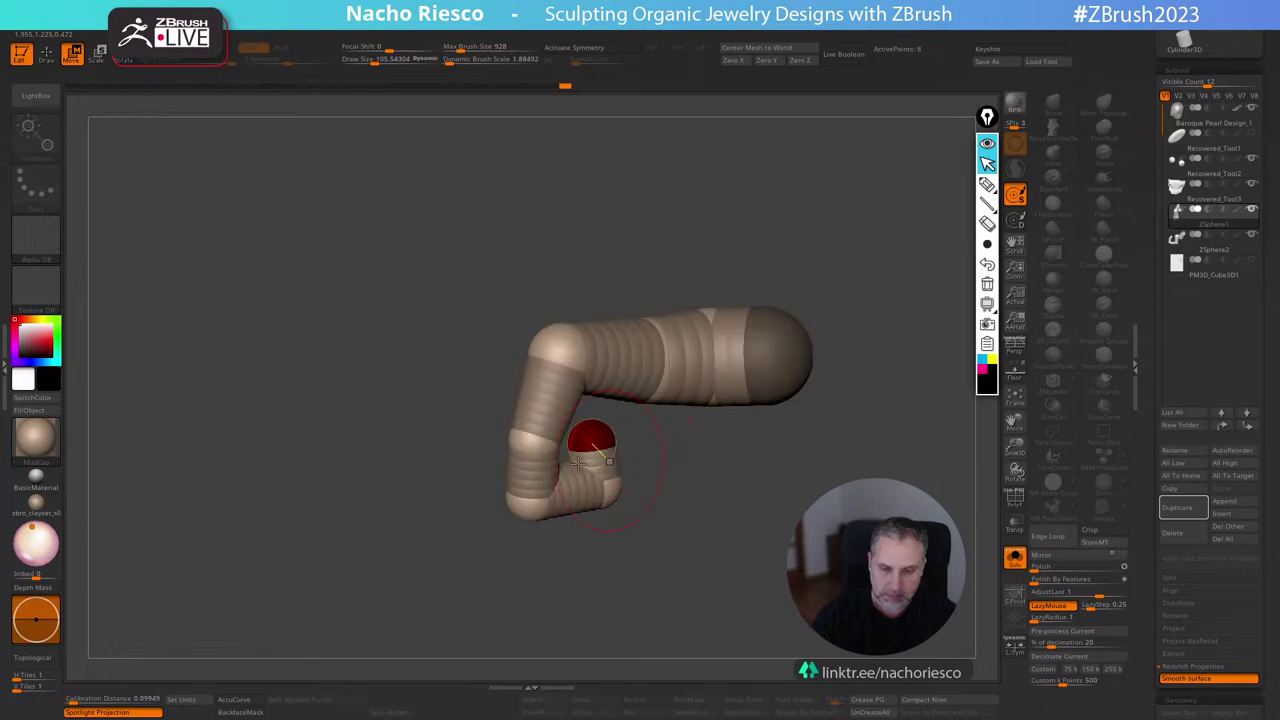
Reshape the isolated tentacle's outer joints into a rounder hook by moving its elbow, middle and tip ZSpheres.
drag(530, 497, 508, 490)
key(ctrl+z)
drag(535, 440, 501, 402)
drag(517, 498, 502, 472)
key(s)
mouse_move(570, 501)
mouse_down()
mouse_move(540, 501)
mouse_move(590, 499)
mouse_move(563, 500)
mouse_up()
drag(591, 431, 594, 456)
drag(562, 351, 558, 329)
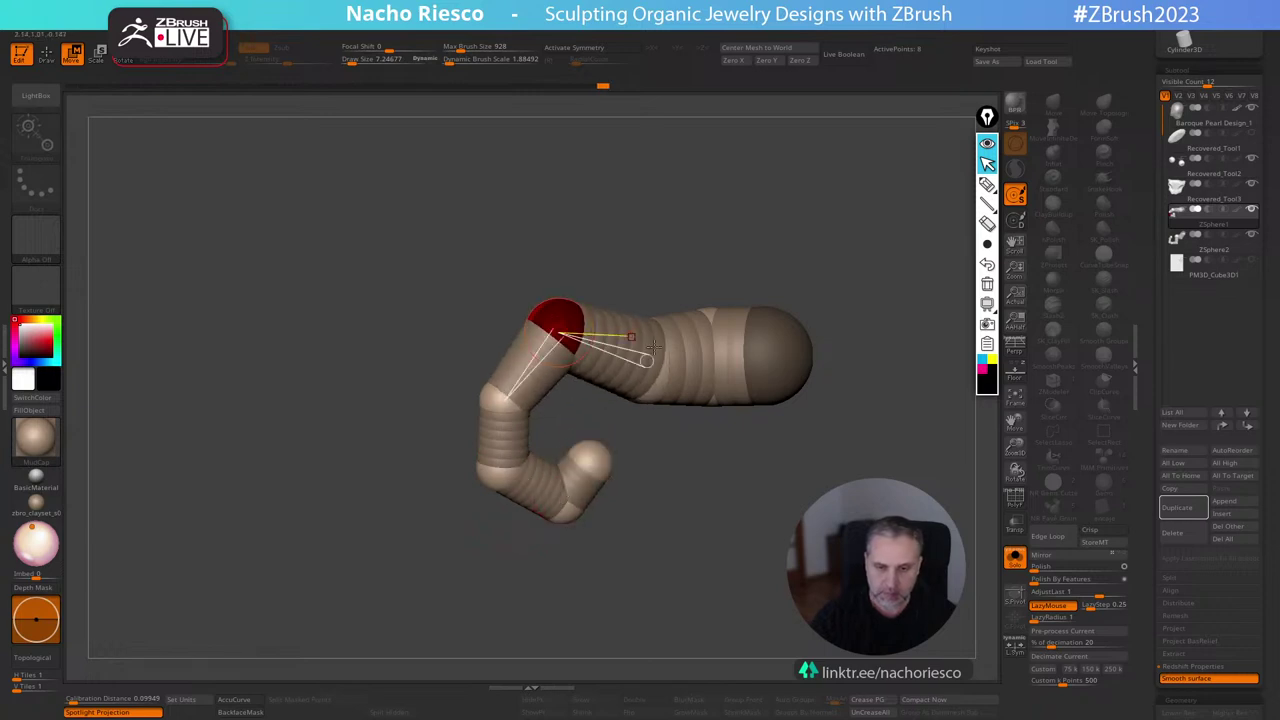
Adjust the joints near the isolated tentacle's root and turn off Solo to bring back the whole model.
drag(656, 362, 645, 393)
drag(716, 357, 716, 328)
key(r)
click(1015, 557)
alt+drag(841, 579, 797, 445)
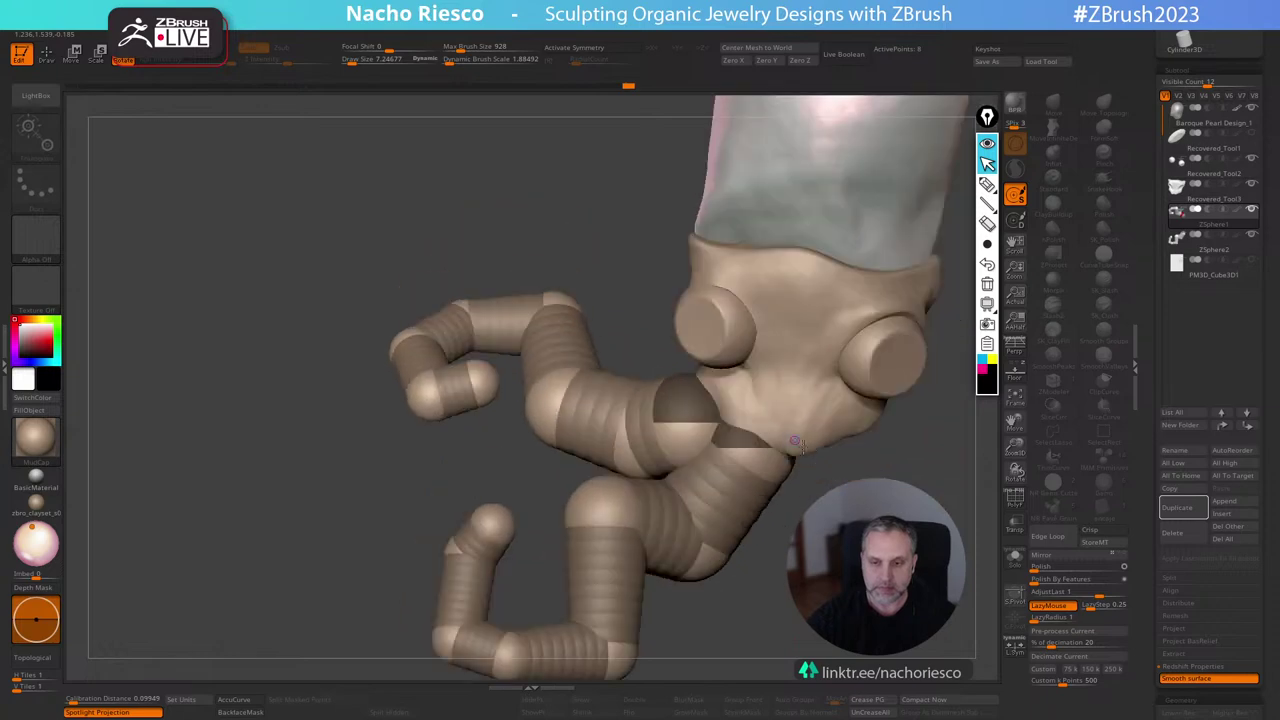
Rotate the upper tentacle's outer section toward the face and move its joints to lift the curl beside the socket.
drag(575, 400, 588, 376)
drag(522, 458, 622, 452)
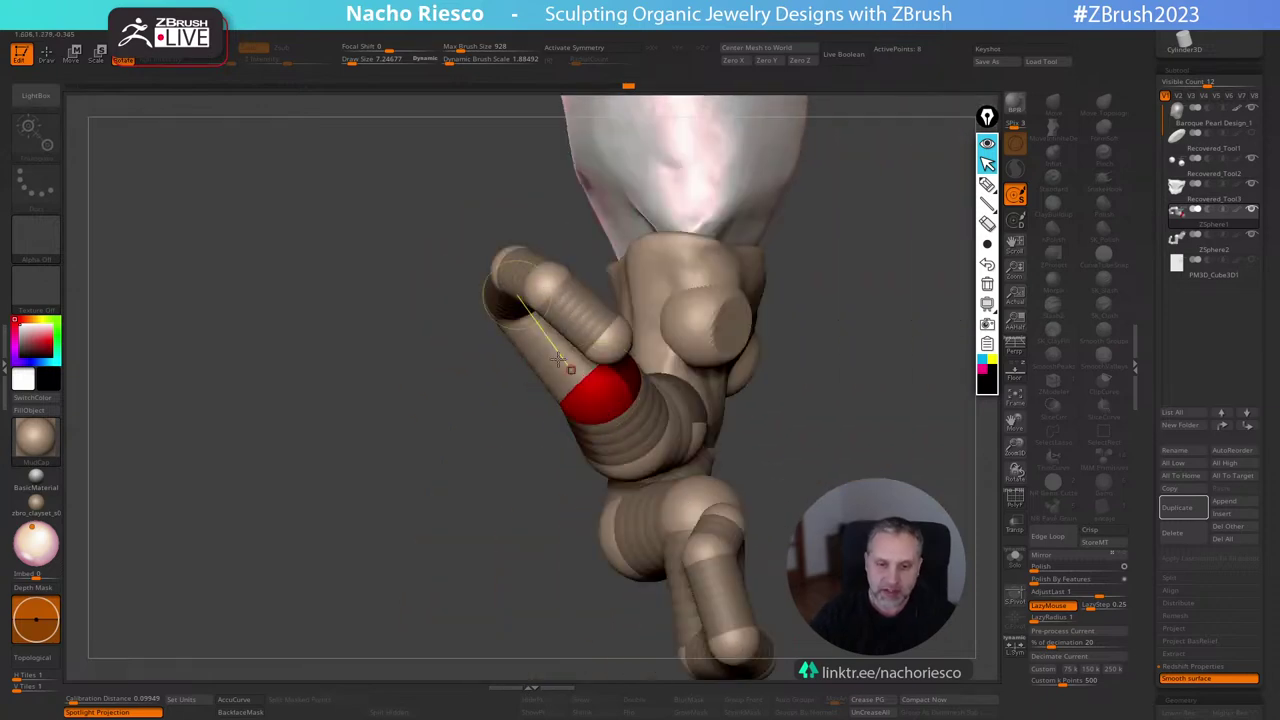
drag(565, 366, 612, 314)
key(w)
drag(596, 379, 618, 384)
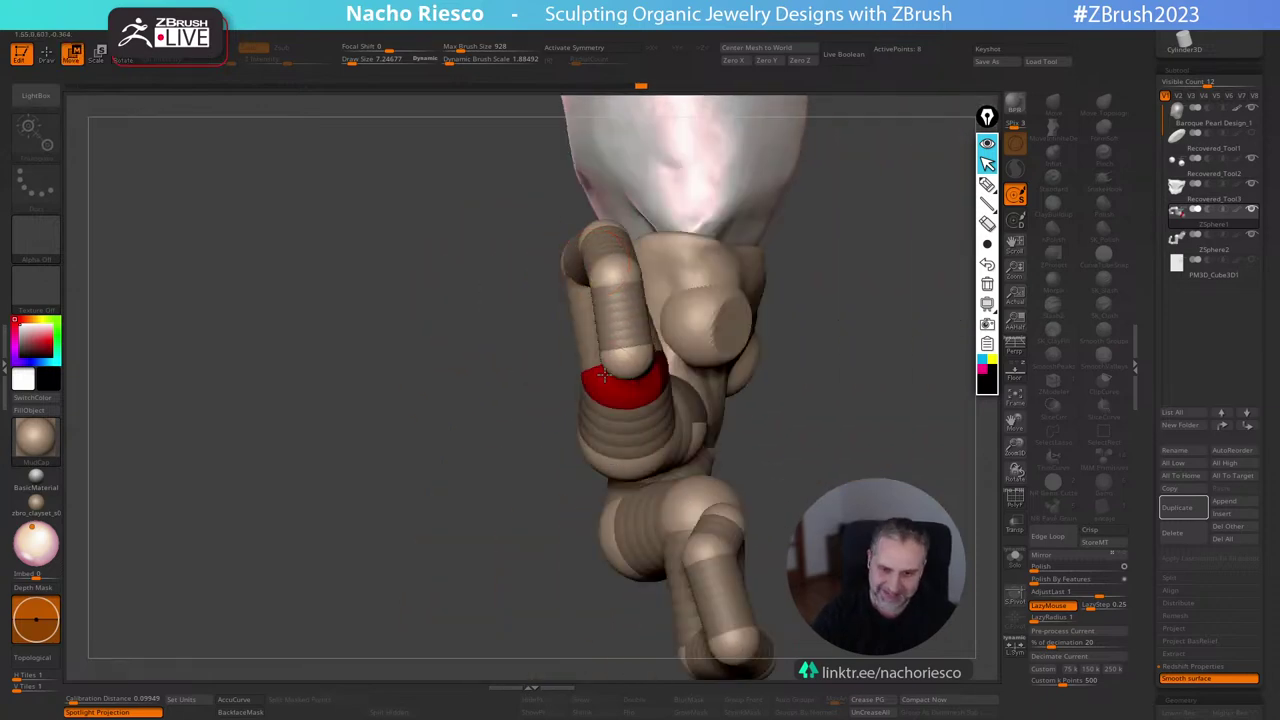
drag(577, 288, 614, 247)
drag(535, 465, 402, 472)
drag(675, 413, 669, 428)
drag(566, 306, 608, 306)
key(ctrl+z)
key(r)
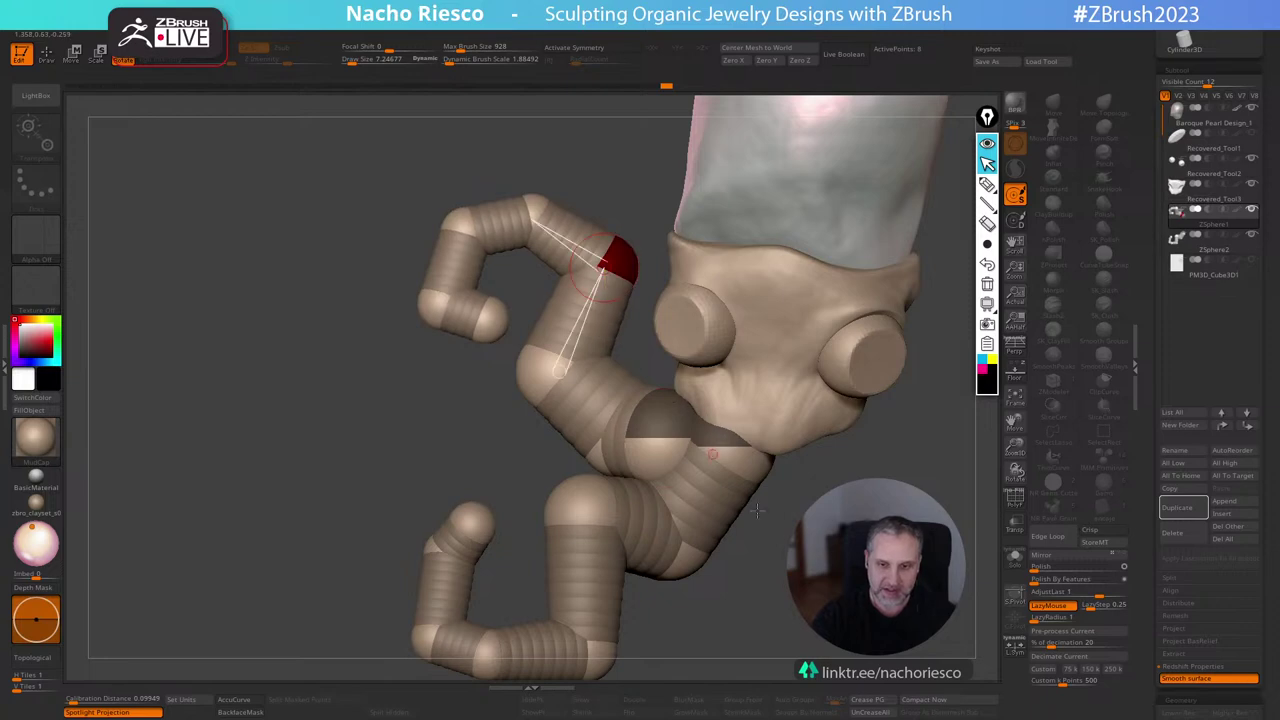
Select the lower ZSphere tentacle and rotate its outer section so the curl turns inward beneath the face.
alt+drag(795, 570, 772, 467)
key(w)
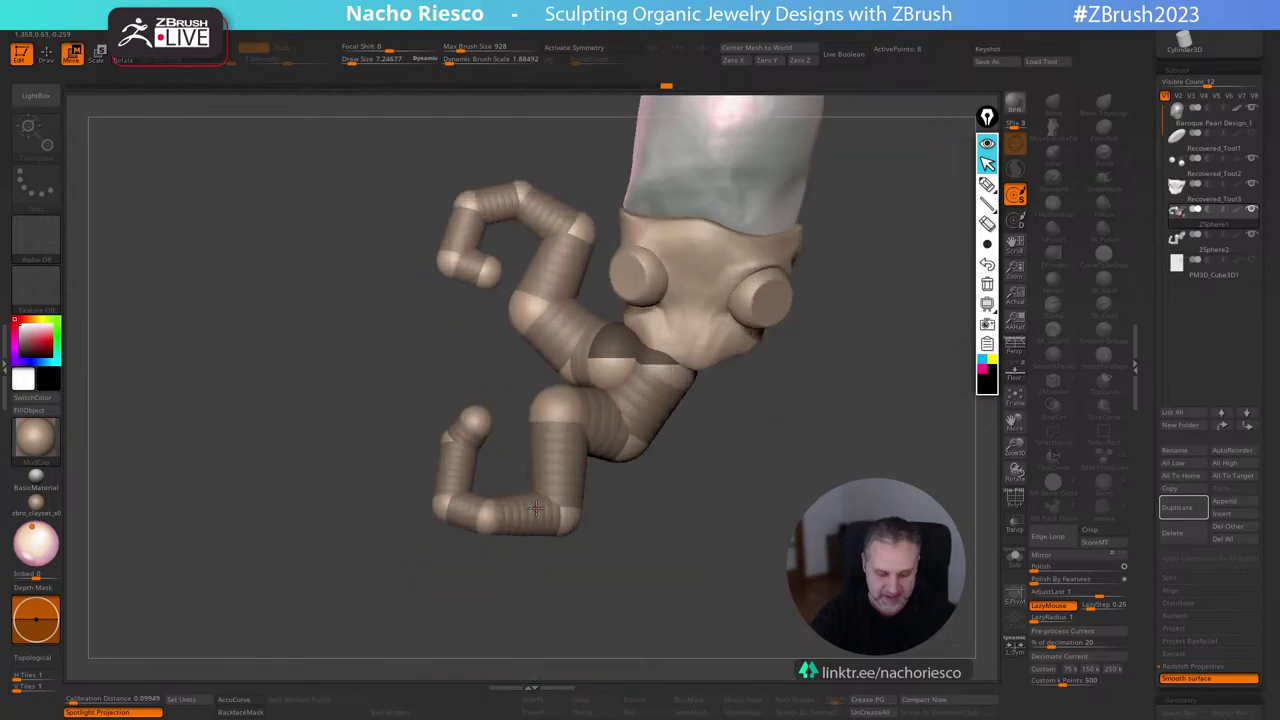
key(r)
drag(516, 553, 757, 466)
alt+click(558, 479)
drag(634, 514, 596, 510)
drag(775, 472, 806, 460)
Move the lower tentacle's elbow joints outward and up, and pull its end joints in to form a rounder hook.
key(w)
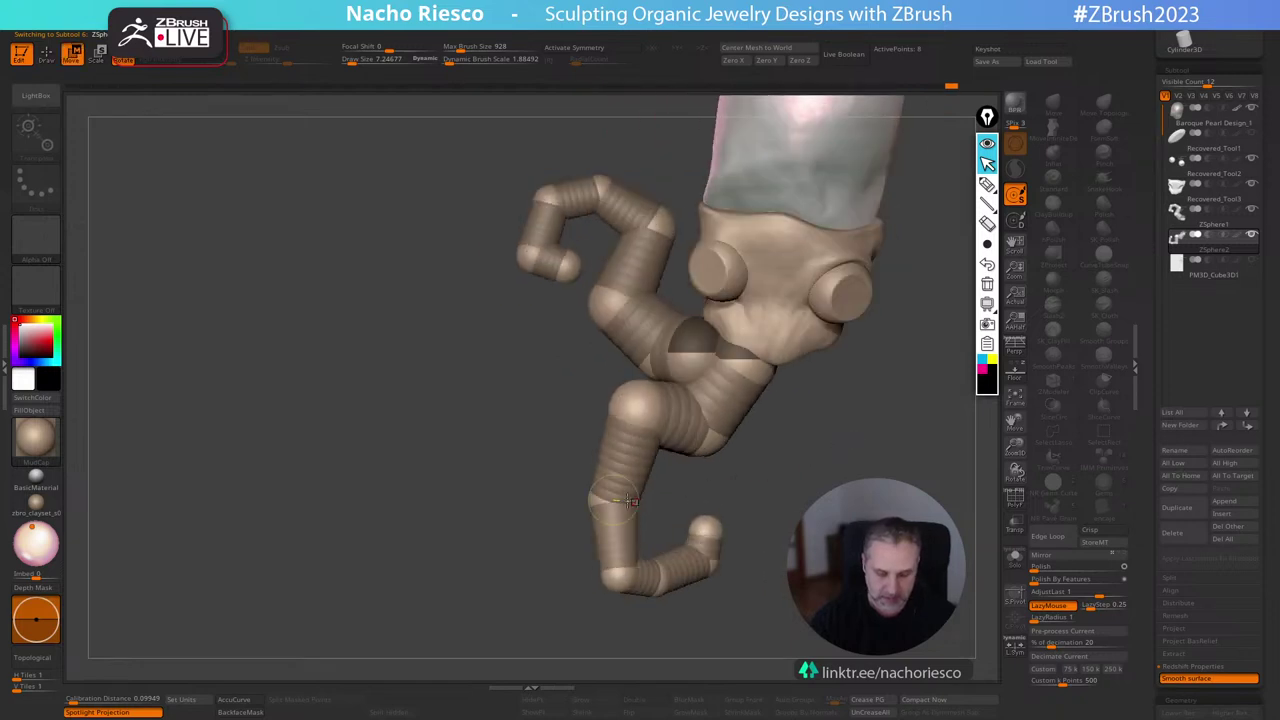
drag(606, 497, 566, 464)
drag(609, 407, 620, 385)
drag(575, 464, 569, 433)
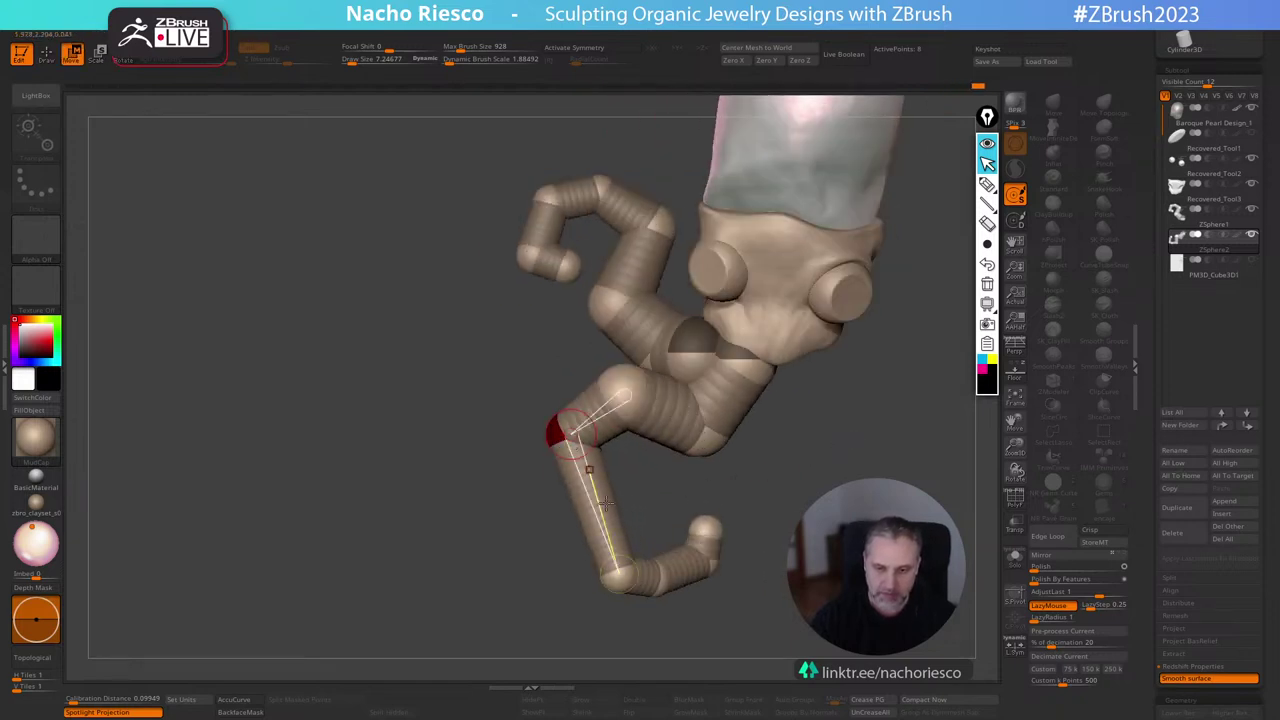
mouse_move(618, 574)
mouse_down()
mouse_move(579, 504)
mouse_move(632, 588)
mouse_move(604, 558)
mouse_up()
drag(775, 530, 627, 491)
mouse_move(703, 535)
mouse_down()
mouse_move(783, 540)
mouse_move(692, 520)
mouse_up()
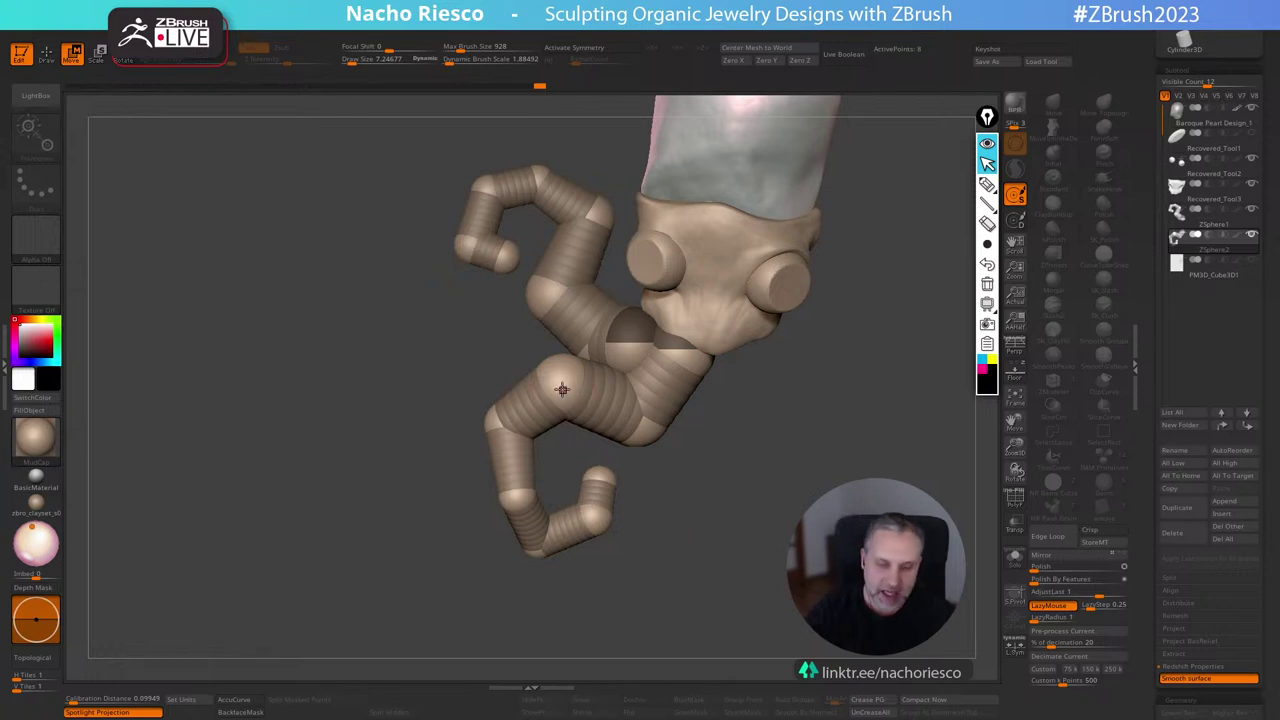
Raise the lower tentacle's middle joints further and adjust its bend to widen the curl.
drag(564, 388, 557, 376)
drag(497, 419, 487, 394)
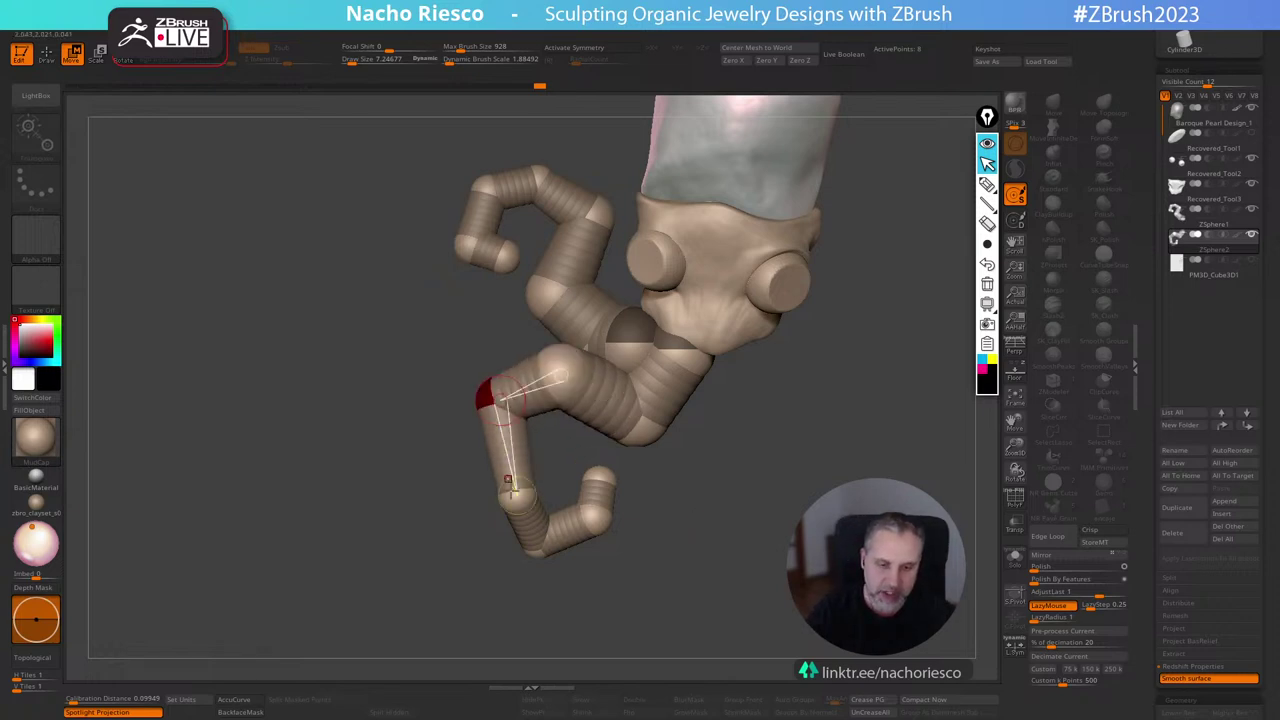
drag(513, 492, 488, 456)
drag(595, 579, 507, 463)
drag(635, 455, 602, 425)
drag(611, 354, 618, 366)
drag(672, 415, 634, 466)
Select the upper ZSphere tentacle and move its base and adjoining joints to fit beneath the chin.
alt+click(569, 339)
drag(579, 326, 571, 330)
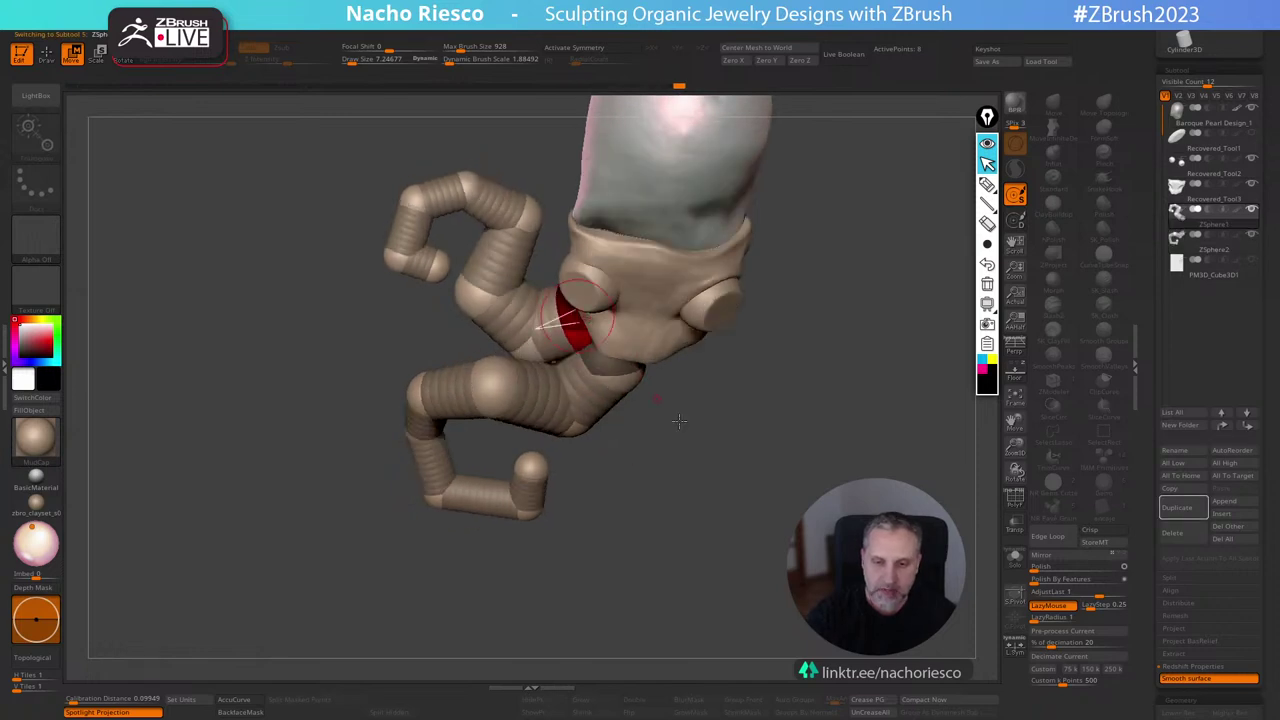
drag(677, 420, 668, 408)
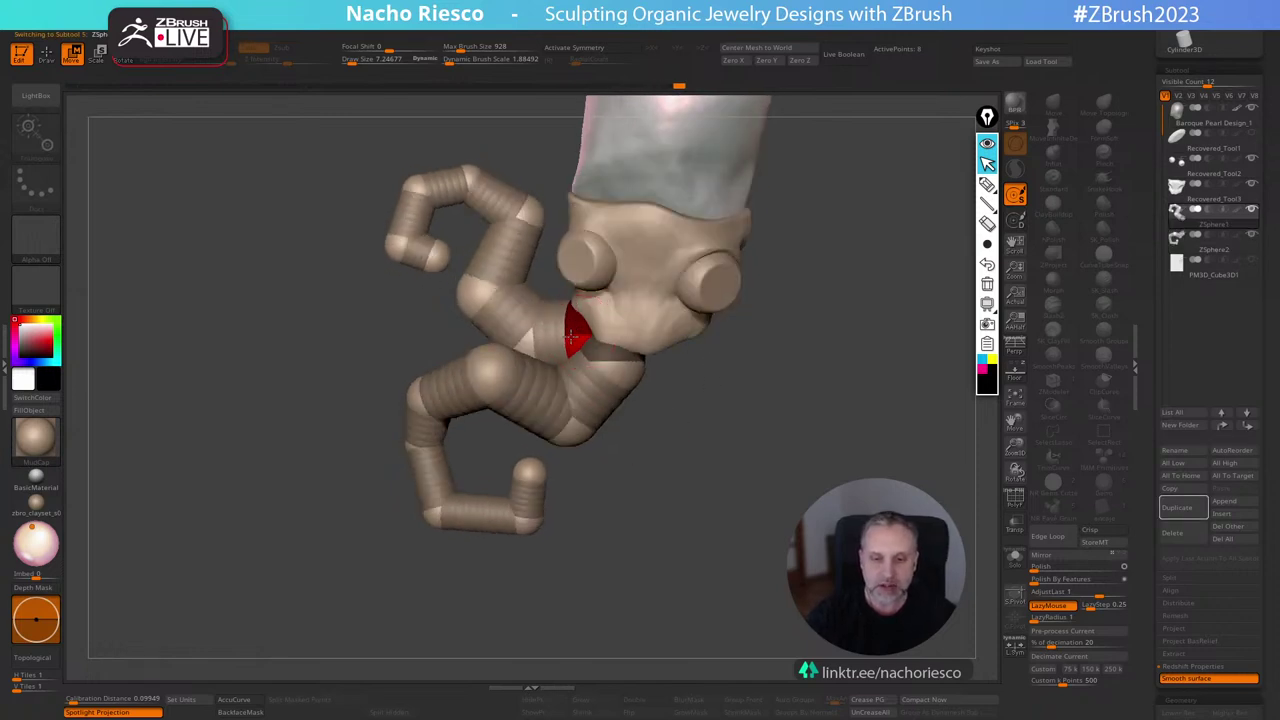
drag(525, 345, 527, 348)
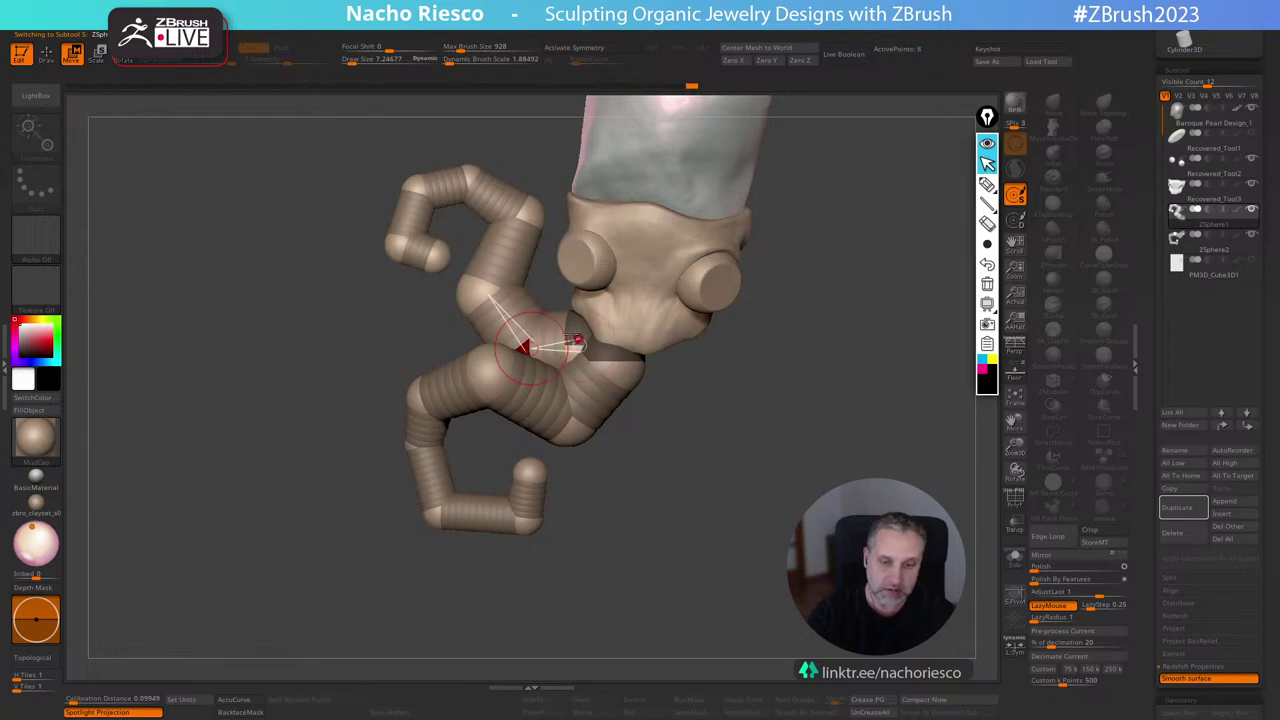
alt+drag(655, 416, 696, 398)
ctrl+right_drag(696, 398, 694, 464)
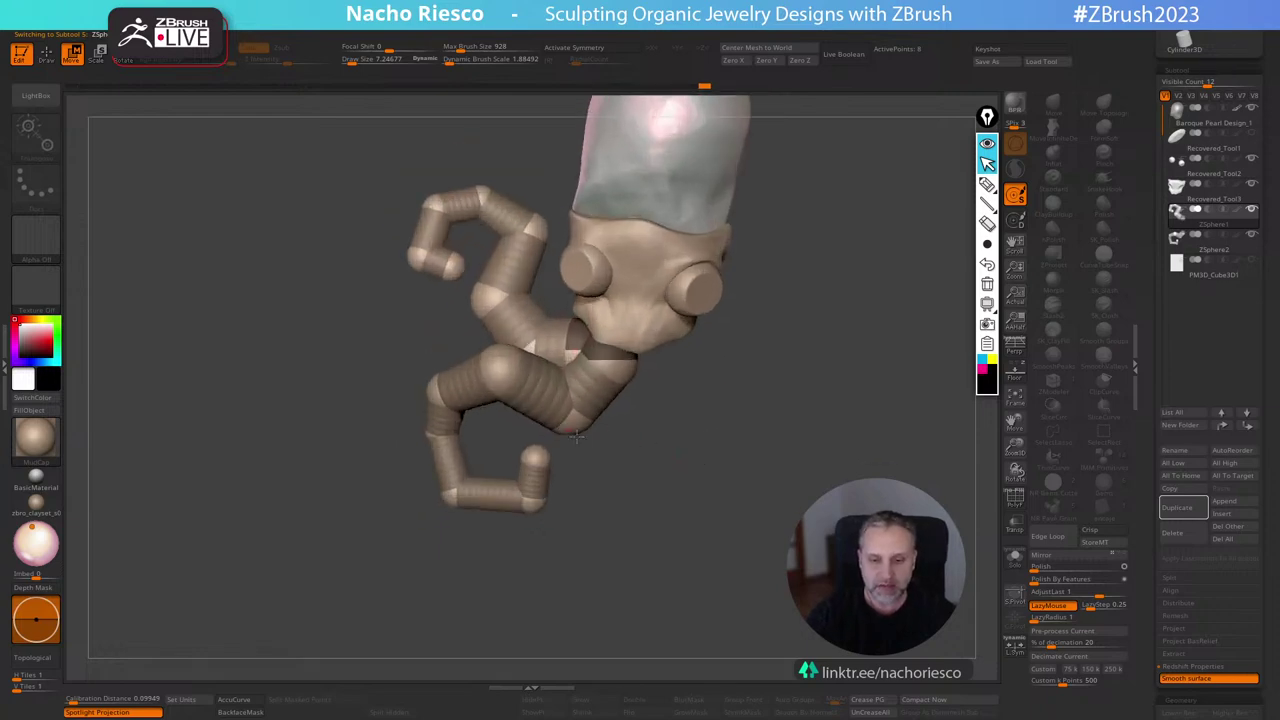
right_drag(576, 436, 655, 479)
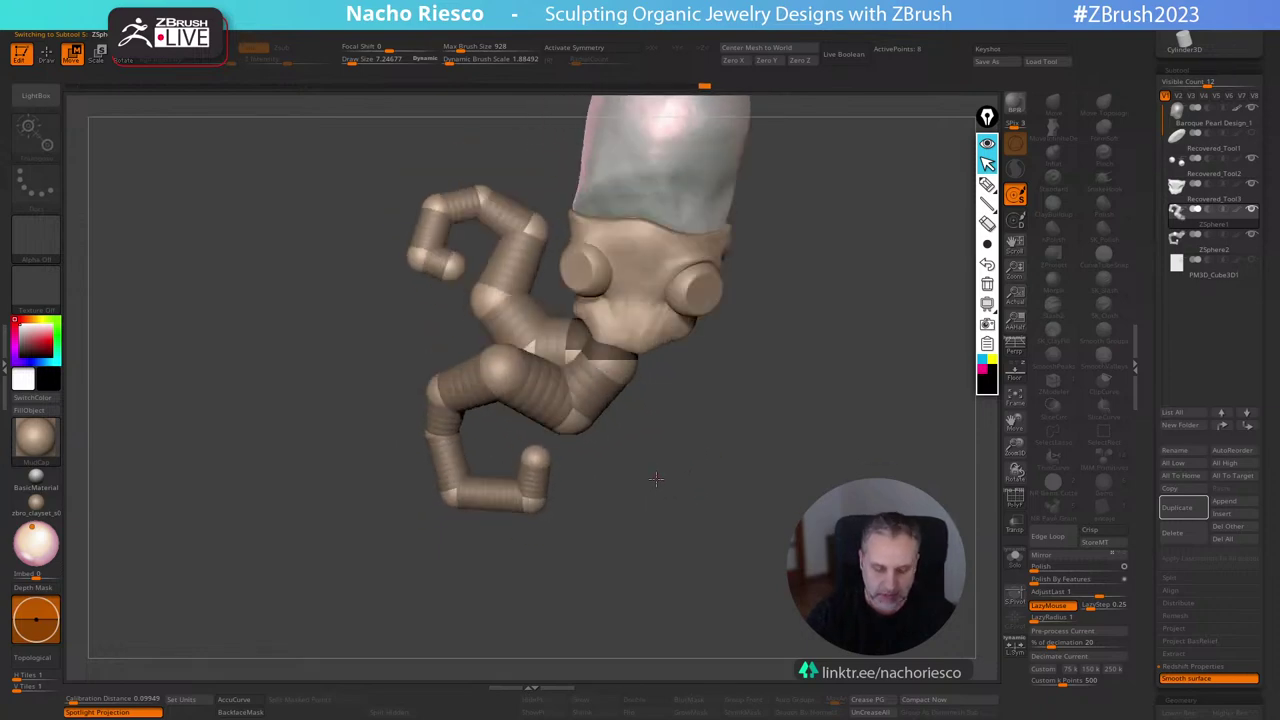
Rotate the lower tentacle's outer section and move its elbow and base joints to adjust its depth under the face.
key(r)
drag(505, 375, 558, 387)
right_drag(497, 393, 539, 412)
key(w)
drag(543, 414, 501, 403)
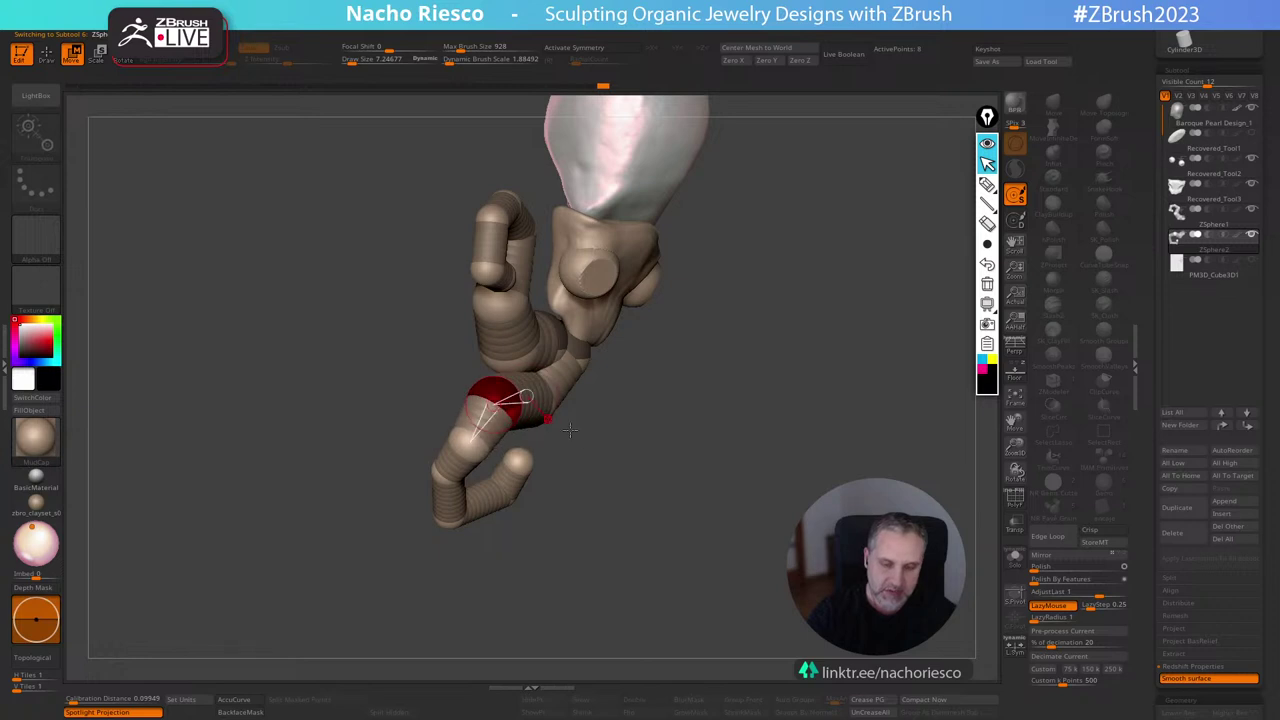
right_drag(636, 436, 600, 430)
drag(598, 437, 588, 448)
drag(660, 352, 663, 370)
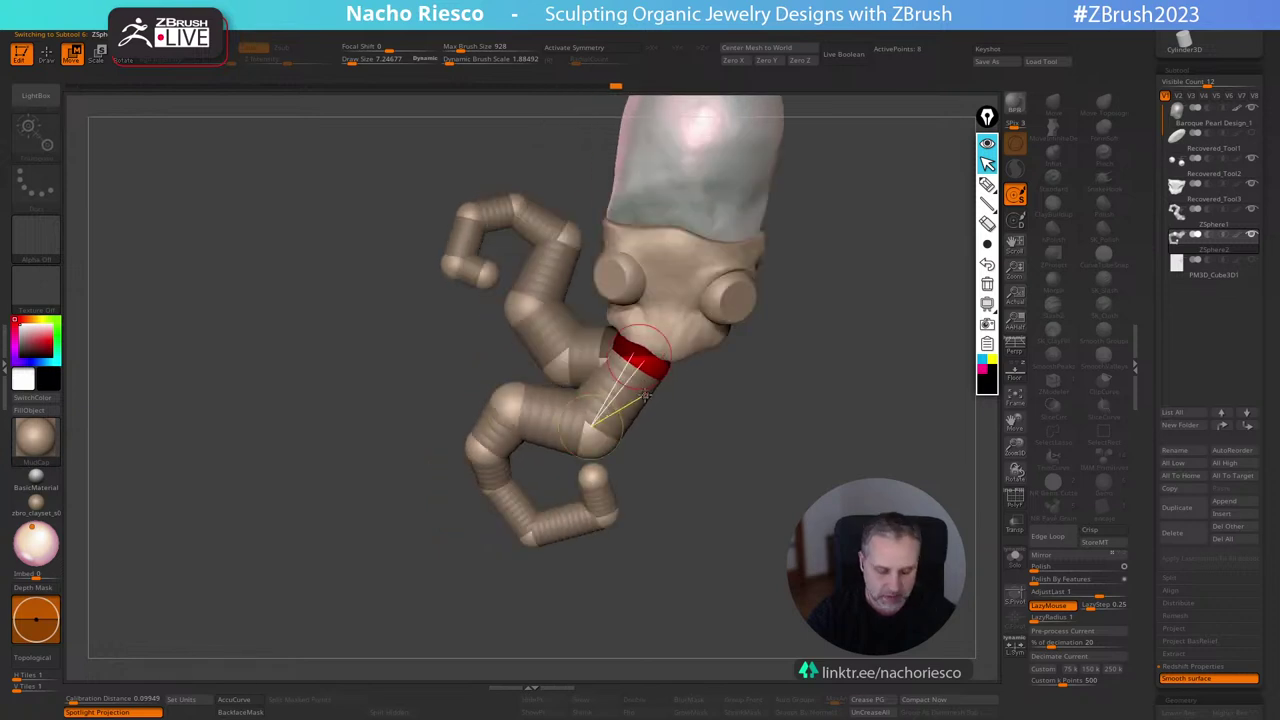
Pull the lower tentacle's end joints inward and raise its middle joints to make the curl more compact.
drag(610, 519, 510, 490)
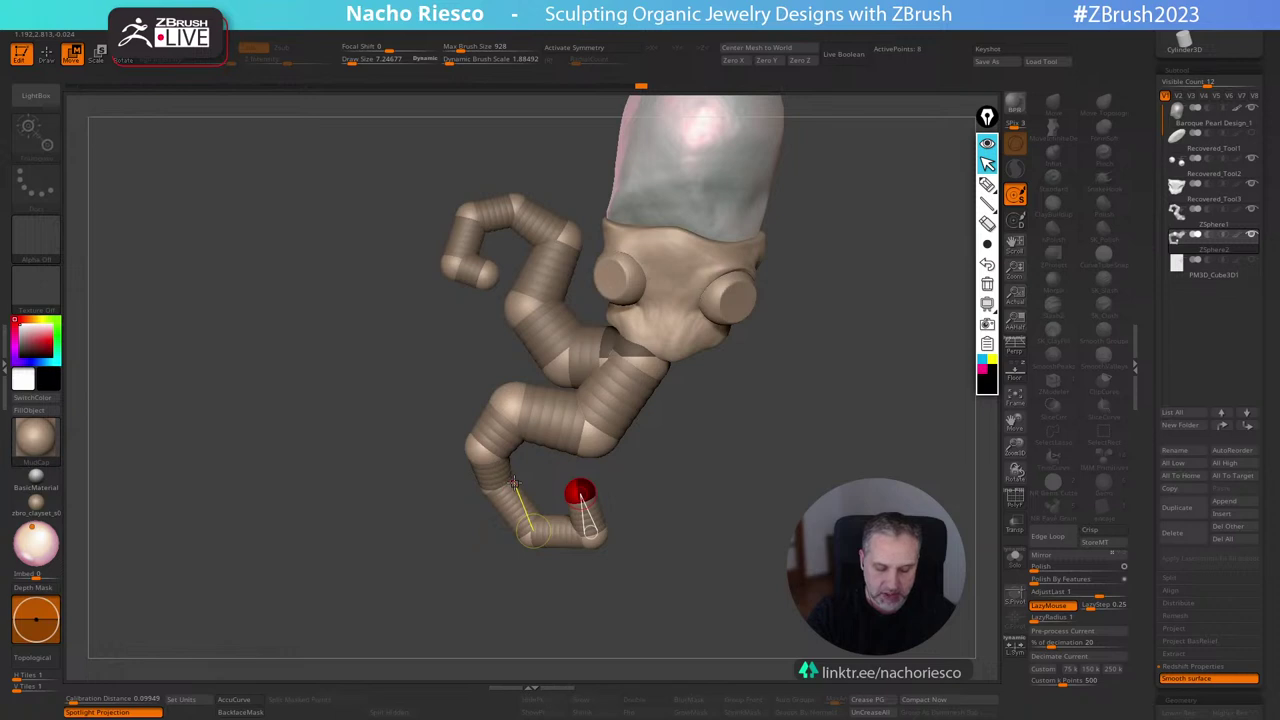
drag(512, 480, 577, 503)
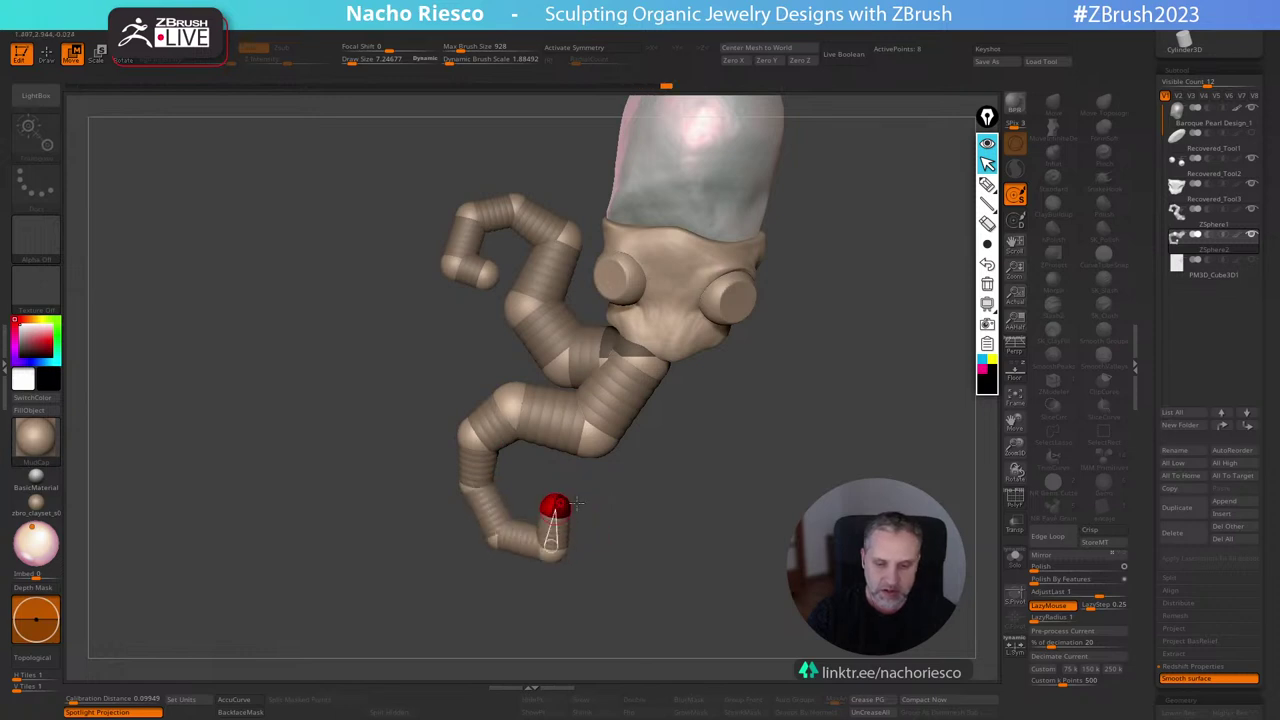
click(593, 448)
mouse_move(678, 499)
alt+mouse_down()
mouse_move(676, 466)
mouse_move(659, 498)
alt+mouse_up()
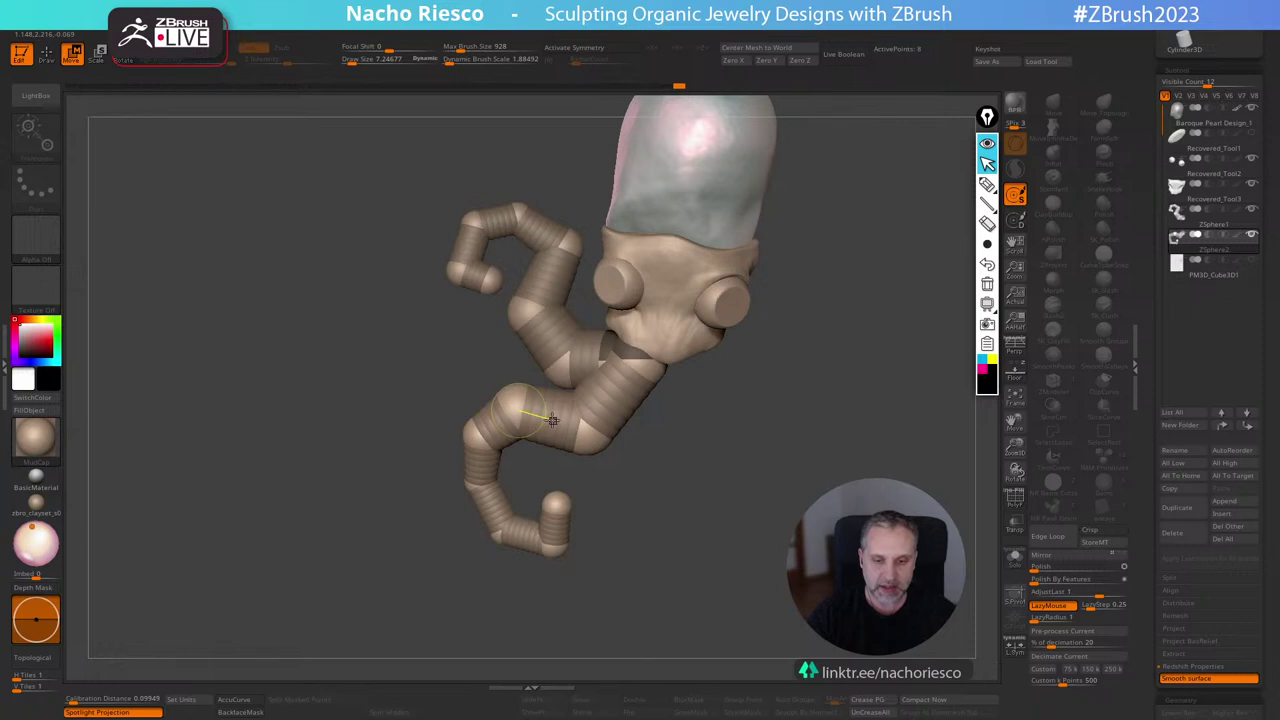
drag(552, 420, 488, 398)
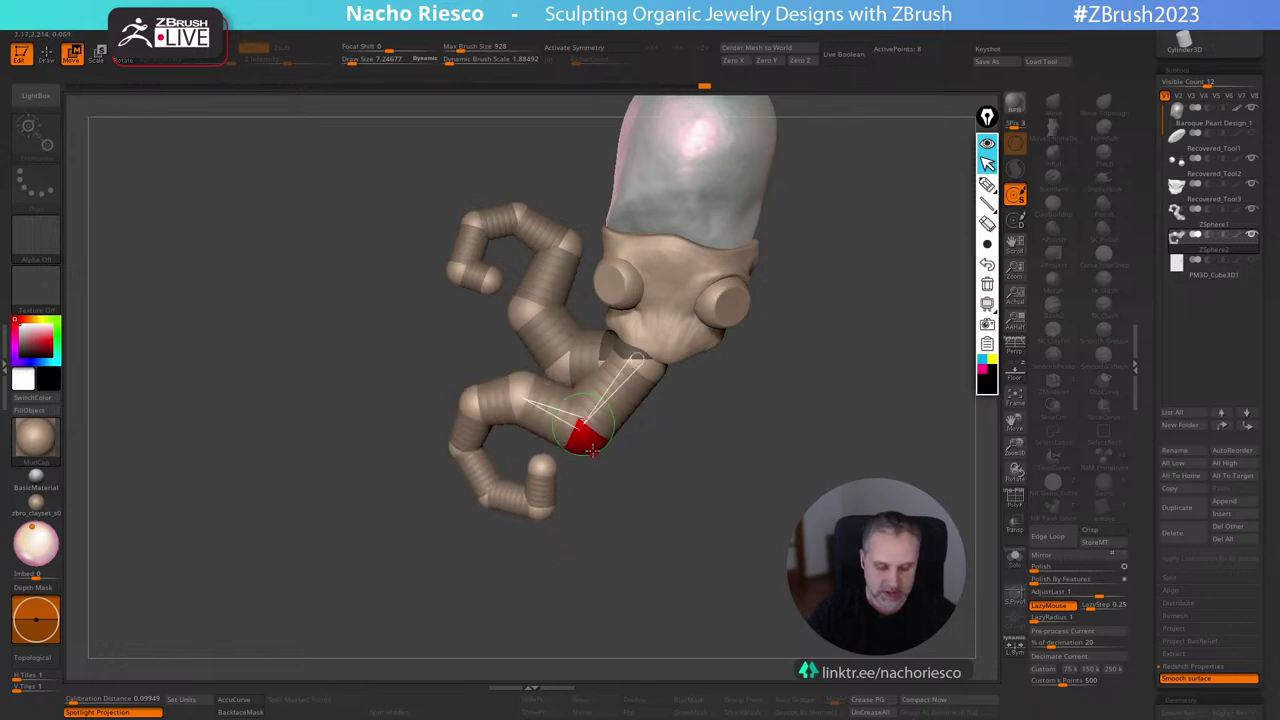
Scale the lower tentacle's elbow and base joints to refine its thickness near the face.
key(e)
drag(587, 439, 583, 412)
drag(638, 360, 646, 346)
alt+drag(735, 418, 683, 446)
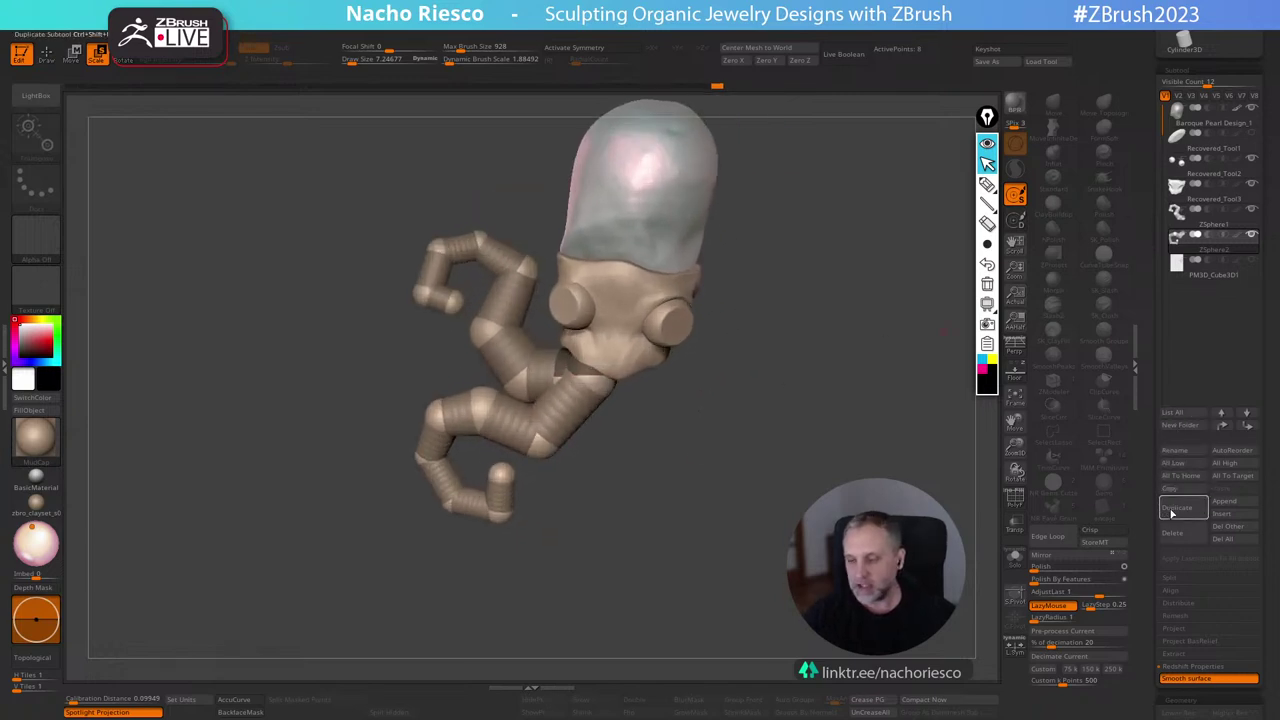
Duplicate the lower tentacle and save the tool.
click(1178, 508)
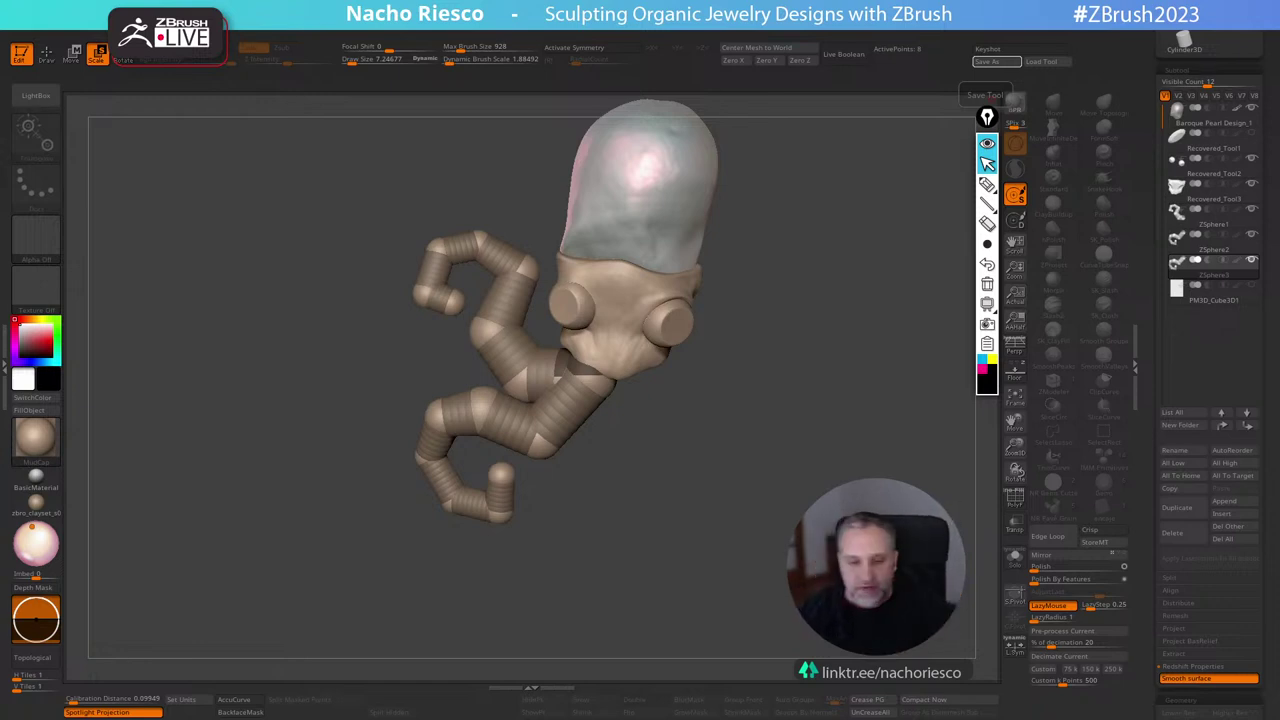
click(986, 61)
Rotate the duplicated tentacle downward and move its base joint beneath the middle of the chin.
key(r)
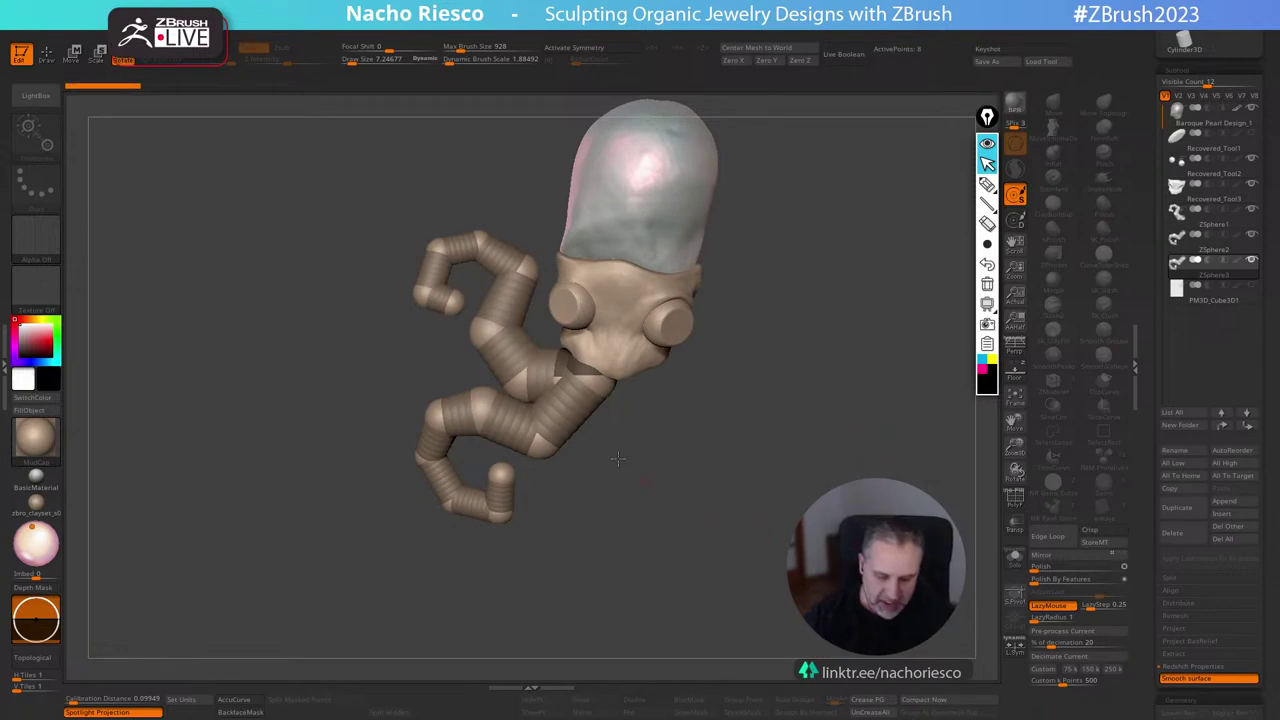
drag(570, 416, 604, 421)
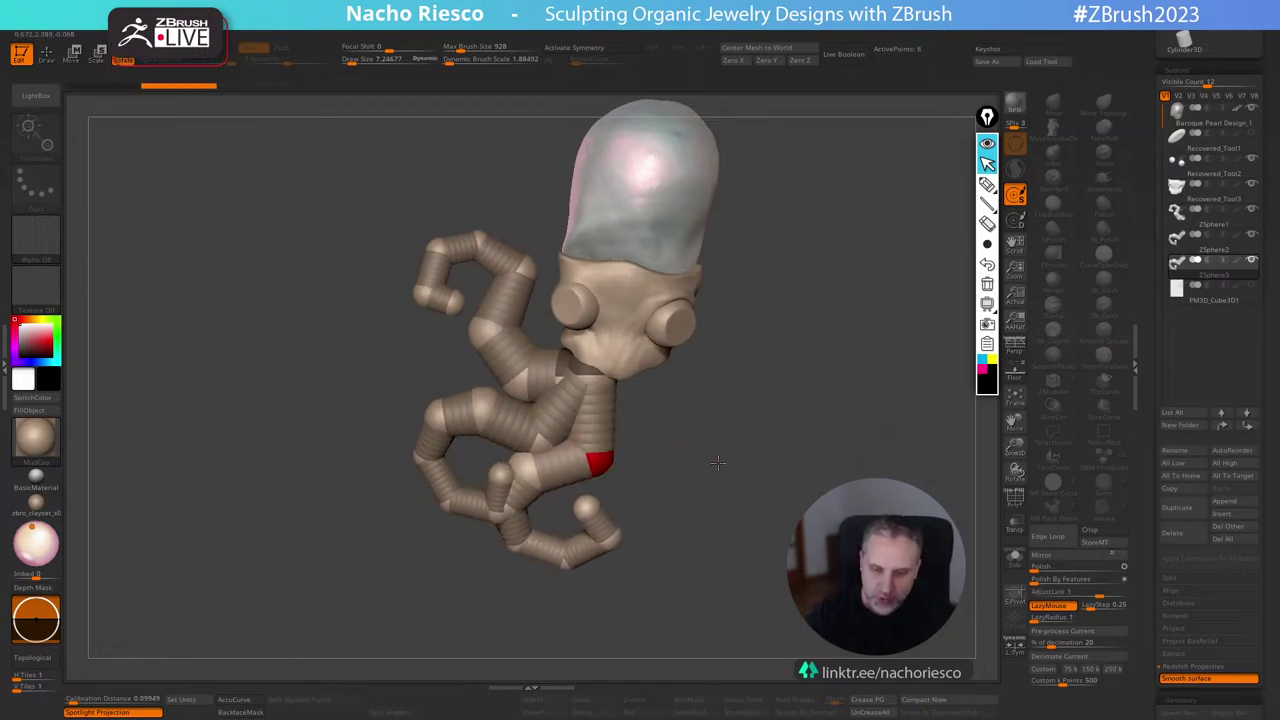
key(w)
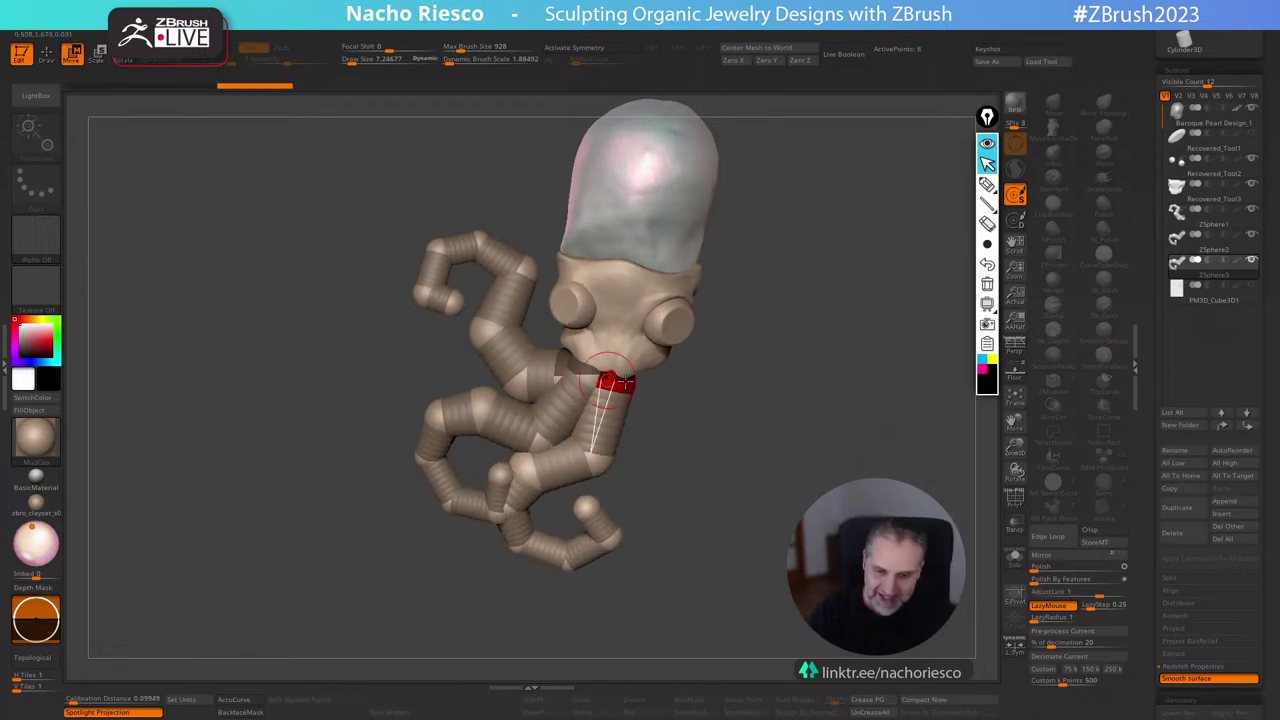
drag(686, 432, 791, 411)
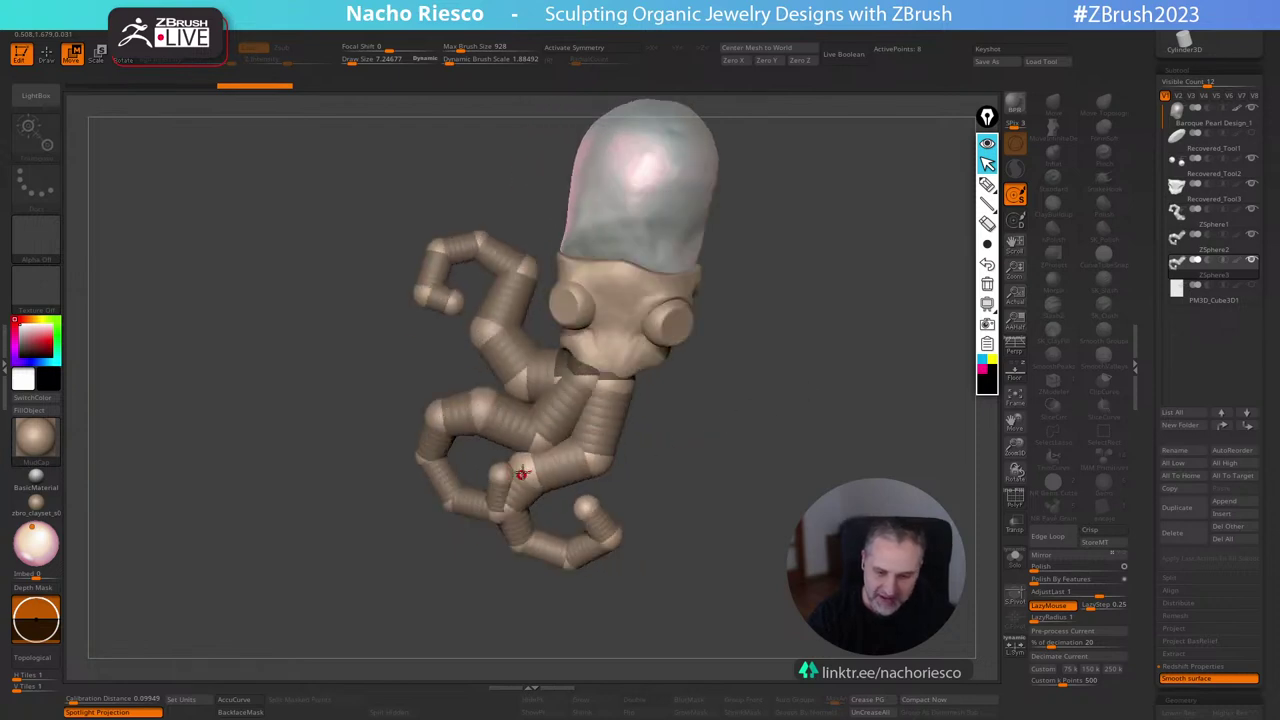
Move the third tentacle's middle joints downward to straighten its upper part, and adjust their depth from the side.
drag(521, 473, 566, 584)
drag(514, 510, 531, 529)
drag(540, 482, 553, 500)
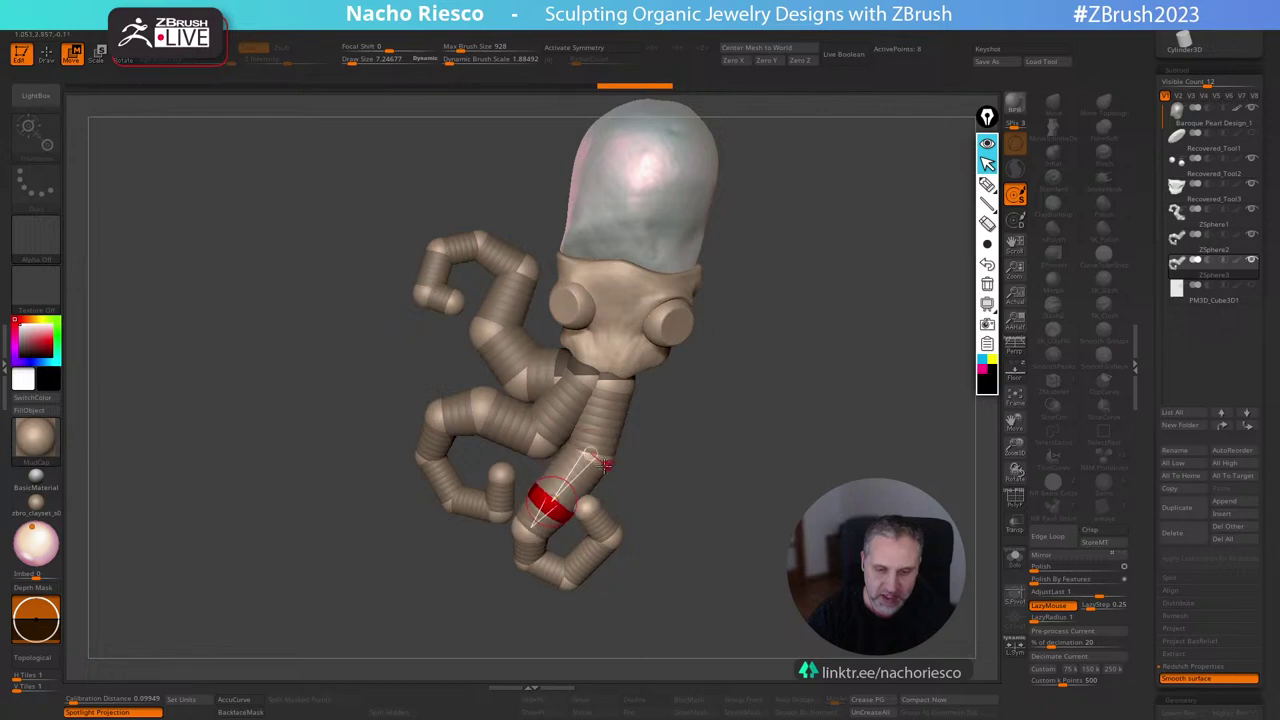
drag(605, 466, 588, 460)
drag(689, 465, 612, 465)
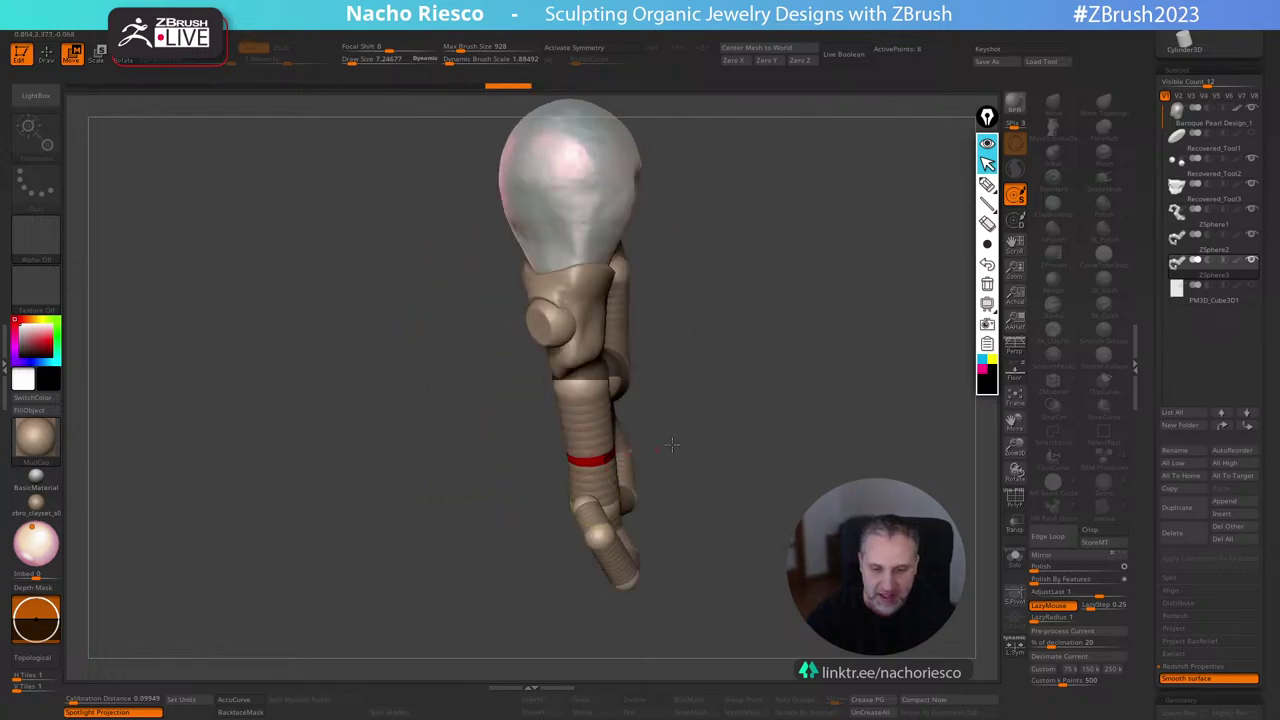
right_drag(672, 444, 648, 430)
mouse_move(608, 459)
mouse_down()
mouse_move(545, 510)
mouse_move(612, 454)
mouse_move(661, 449)
mouse_move(572, 482)
mouse_up()
Rotate the third tentacle's outer section downward and move its end joints to form an open hook.
key(r)
drag(692, 402, 656, 466)
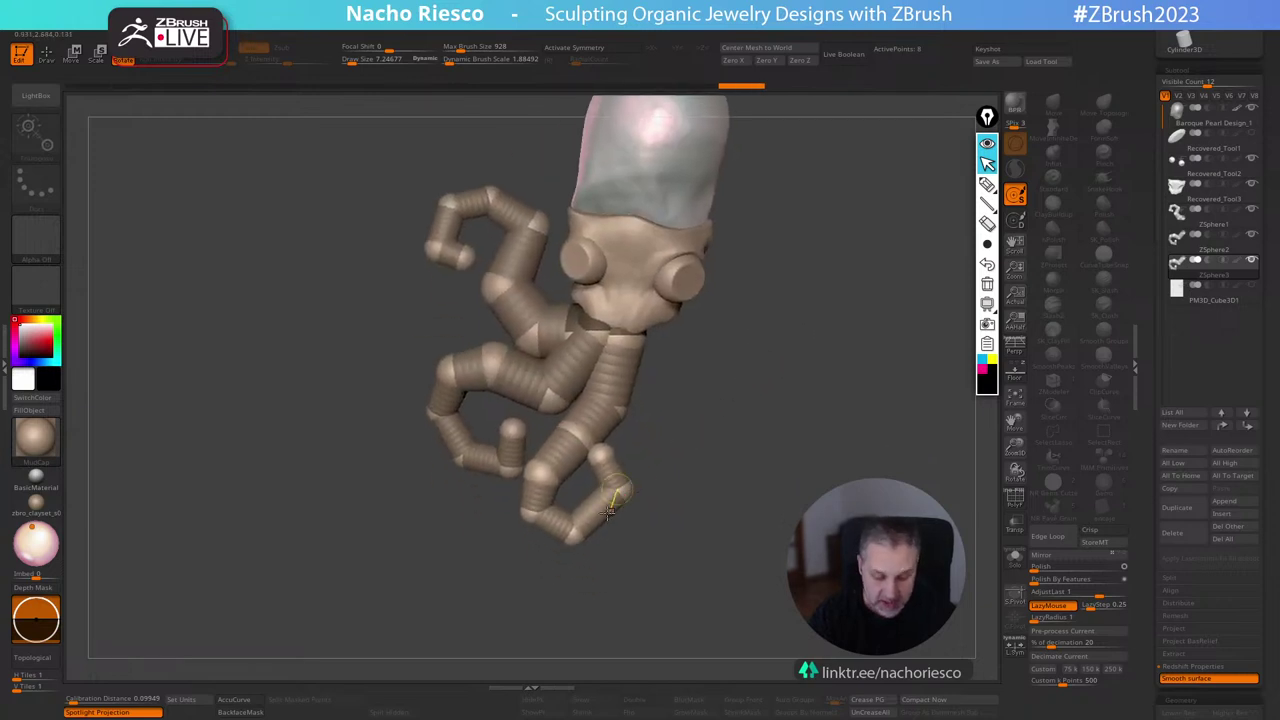
drag(593, 512, 516, 513)
key(w)
drag(543, 471, 545, 476)
drag(606, 579, 603, 590)
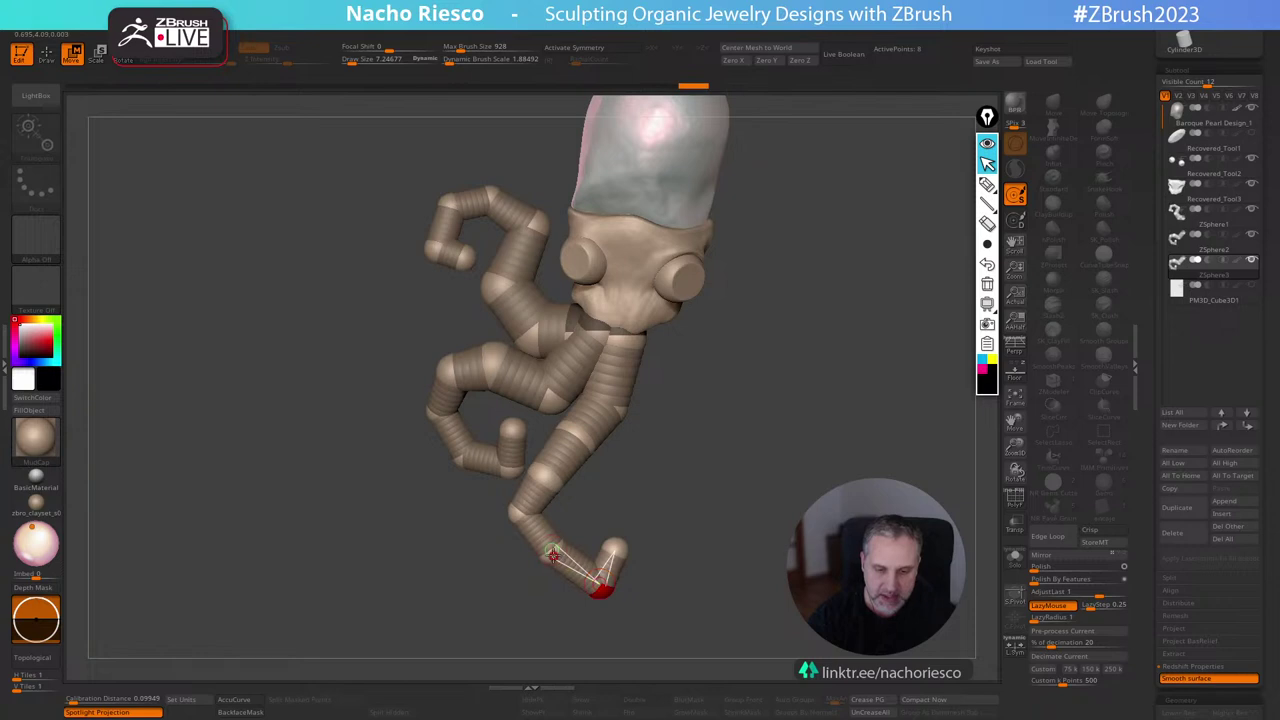
drag(550, 553, 532, 560)
drag(601, 584, 511, 509)
Adjust the third tentacle's side profile by moving its middle joint and rotating the sections below the elbow.
drag(666, 462, 606, 463)
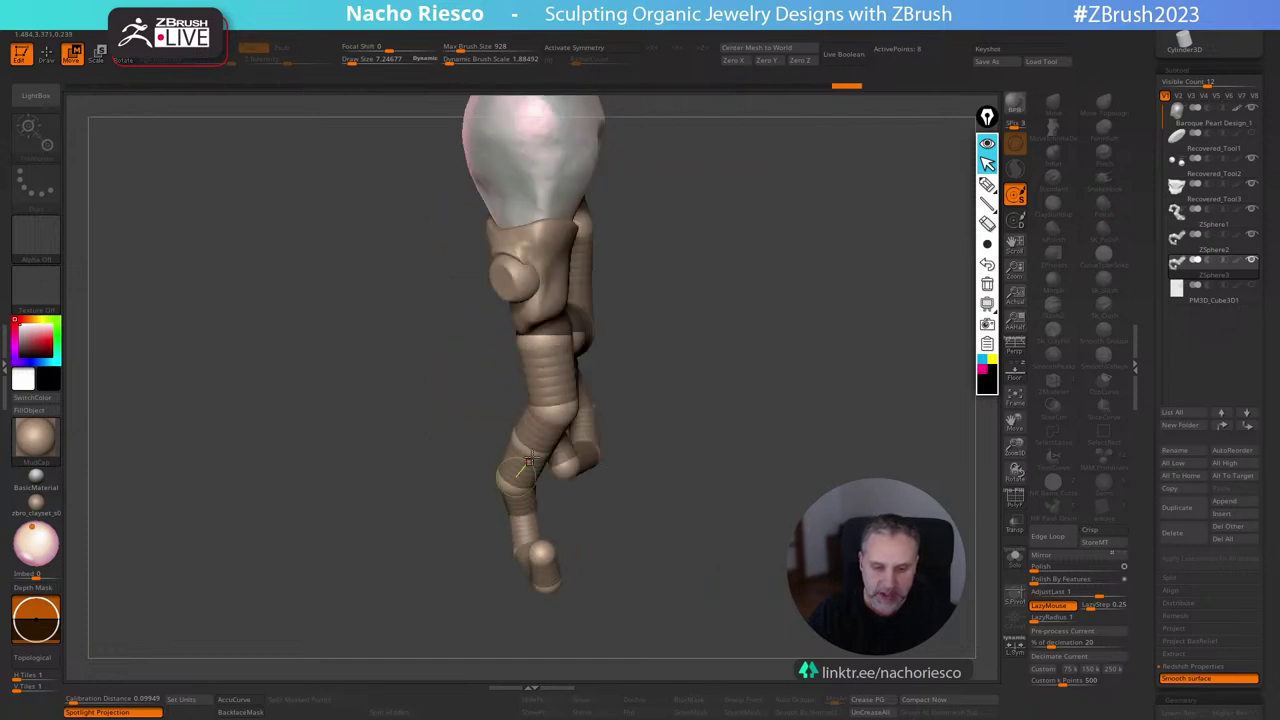
drag(528, 463, 577, 452)
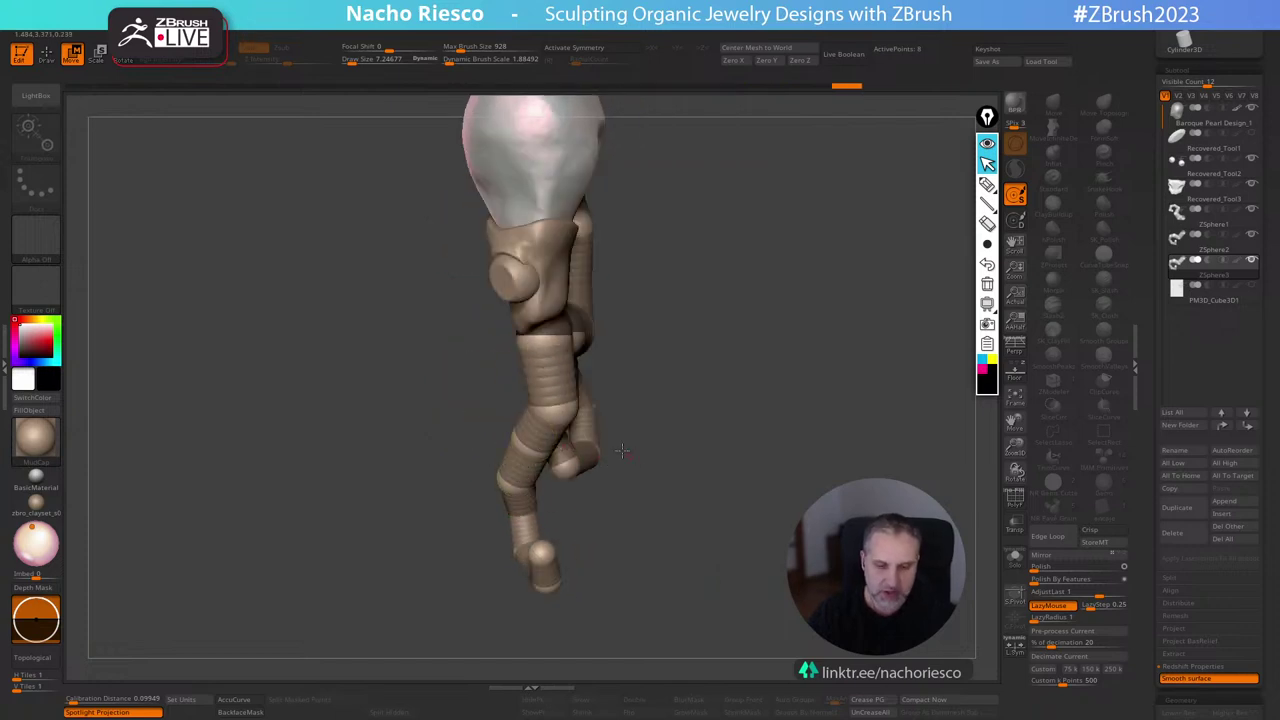
key(r)
drag(519, 433, 514, 460)
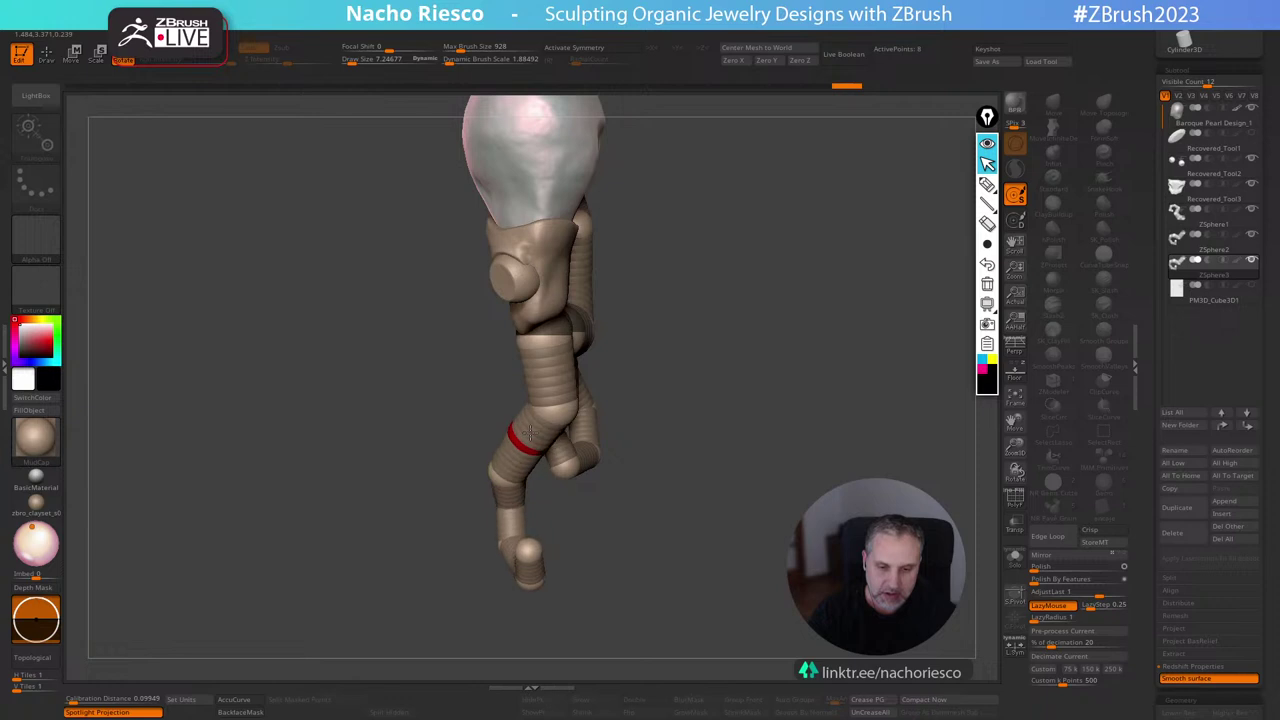
mouse_move(561, 407)
mouse_down()
mouse_move(553, 379)
mouse_move(544, 396)
mouse_up()
drag(710, 331, 630, 395)
drag(530, 433, 536, 535)
Move the third tentacle's outer joints upward and inward to shorten it and round its end hook.
drag(665, 425, 773, 405)
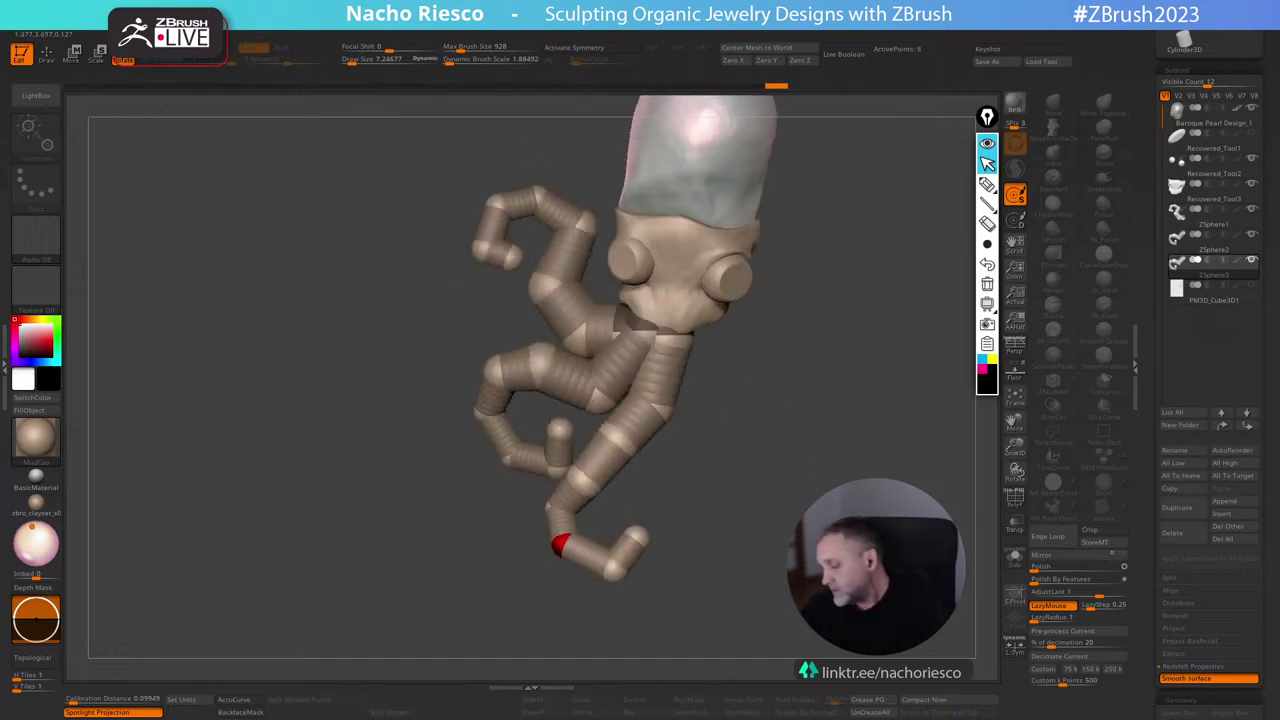
mouse_move(764, 432)
ctrl+right_down()
mouse_move(766, 445)
mouse_move(766, 384)
mouse_move(747, 420)
ctrl+right_up()
key(w)
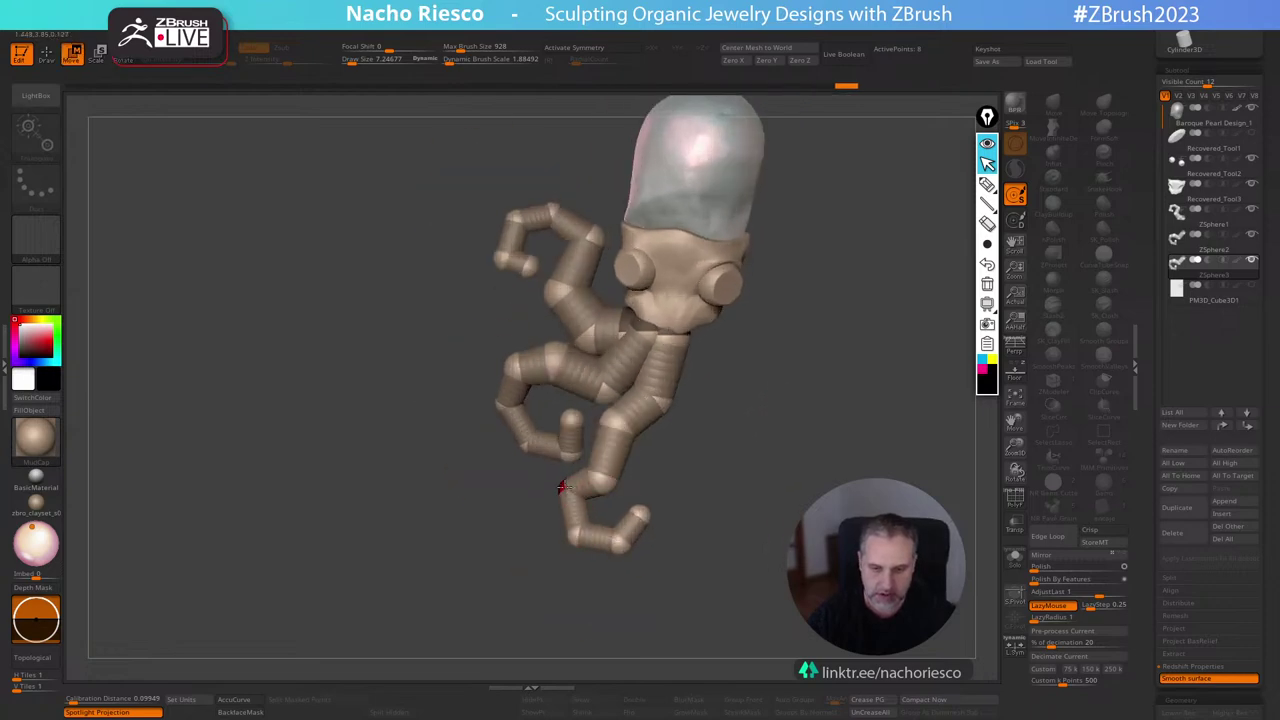
ctrl+right_drag(719, 482, 726, 376)
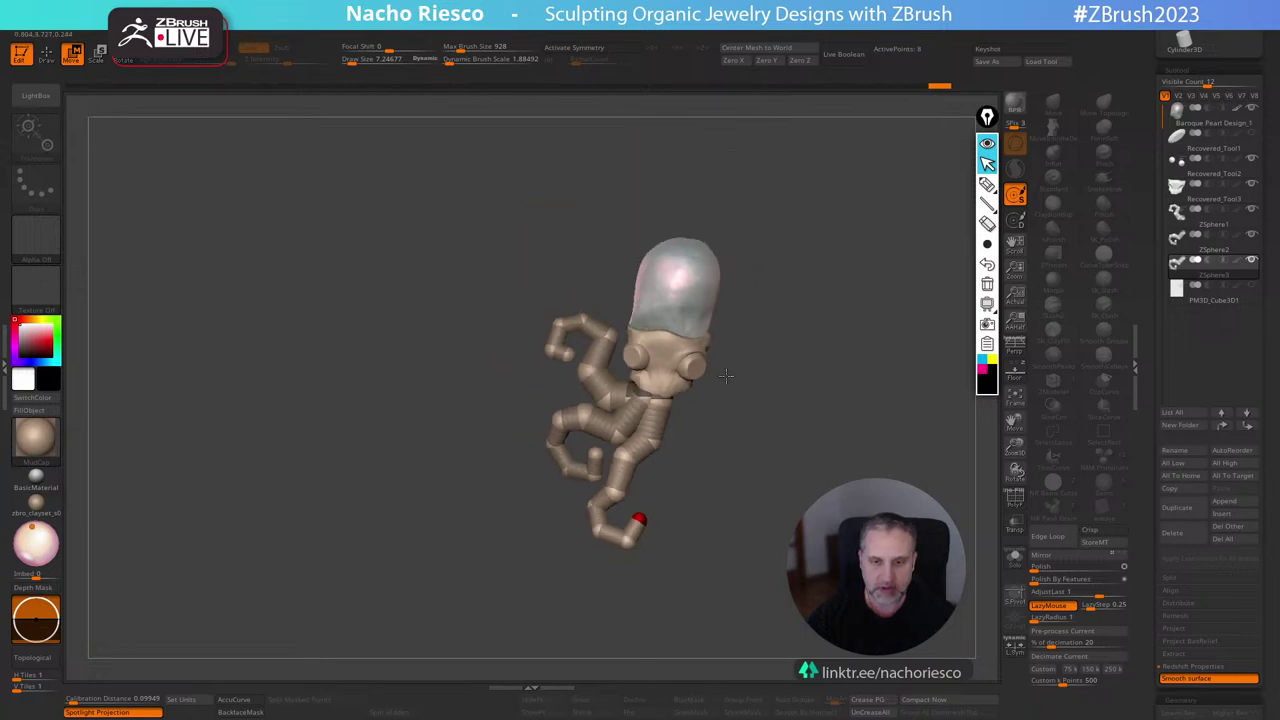
drag(725, 375, 711, 471)
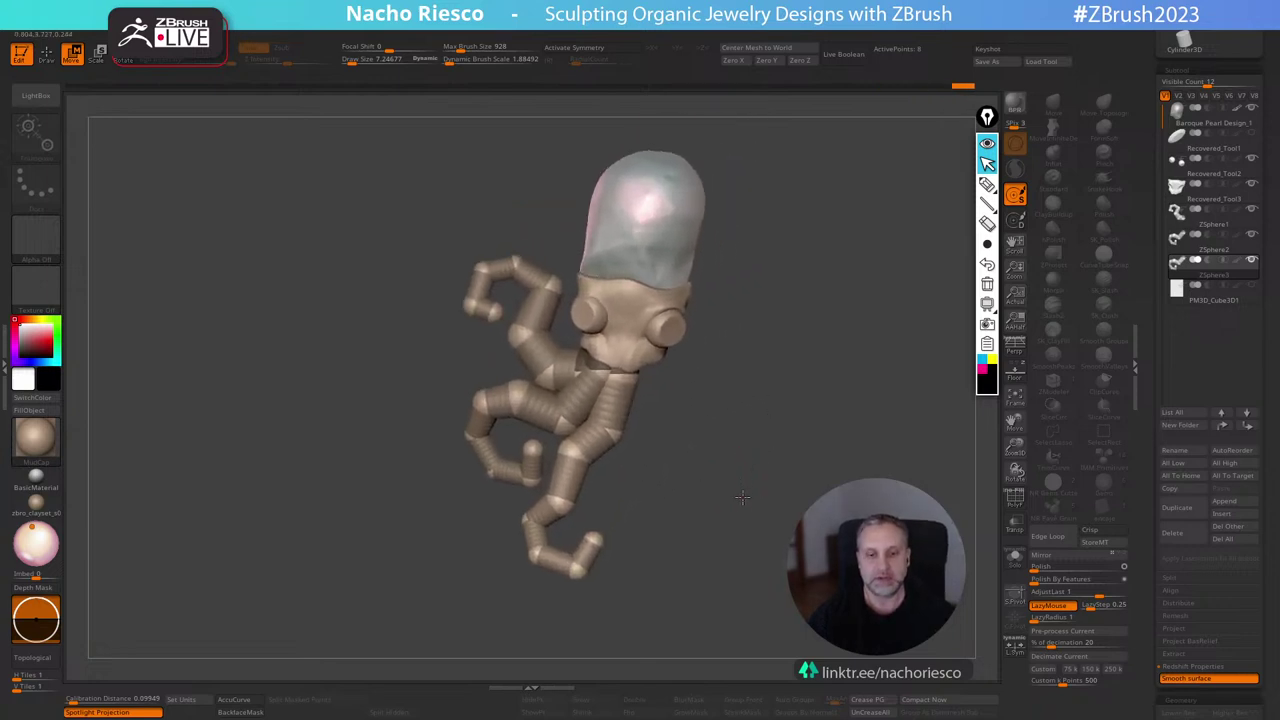
Duplicate the third tentacle and rotate the copy away from it to create a fourth tentacle.
click(1178, 508)
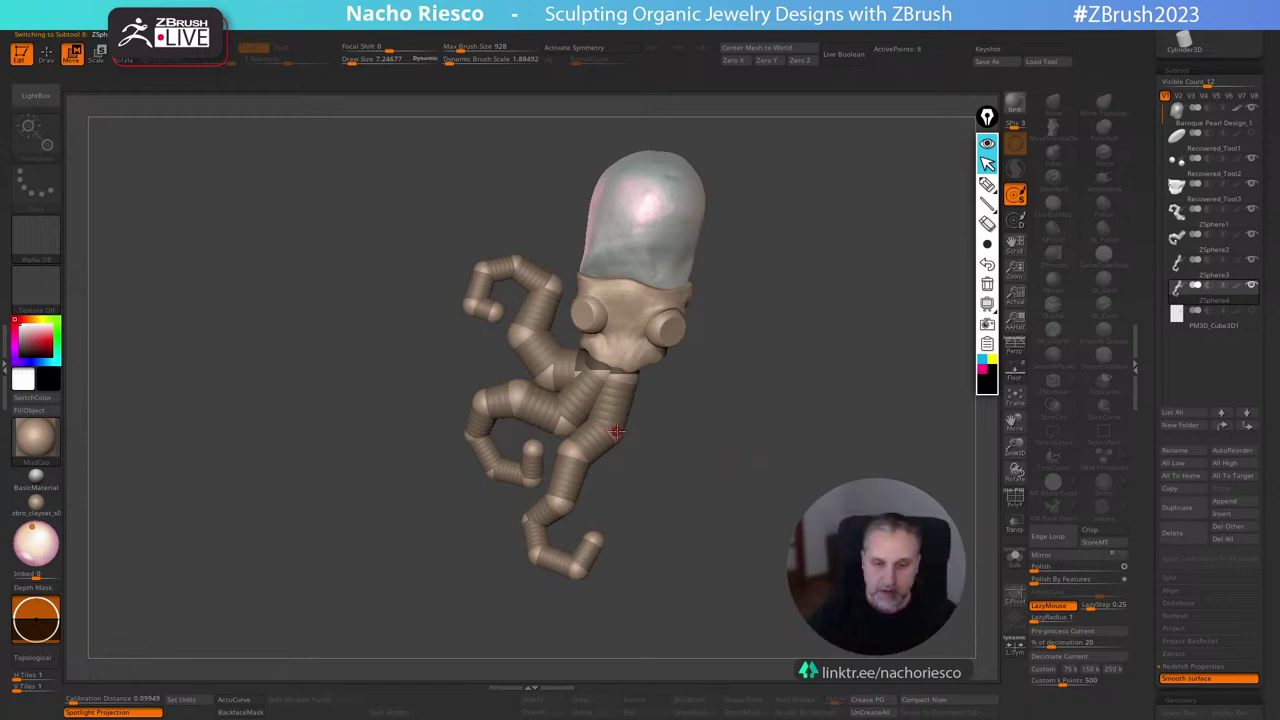
key(r)
drag(609, 432, 648, 426)
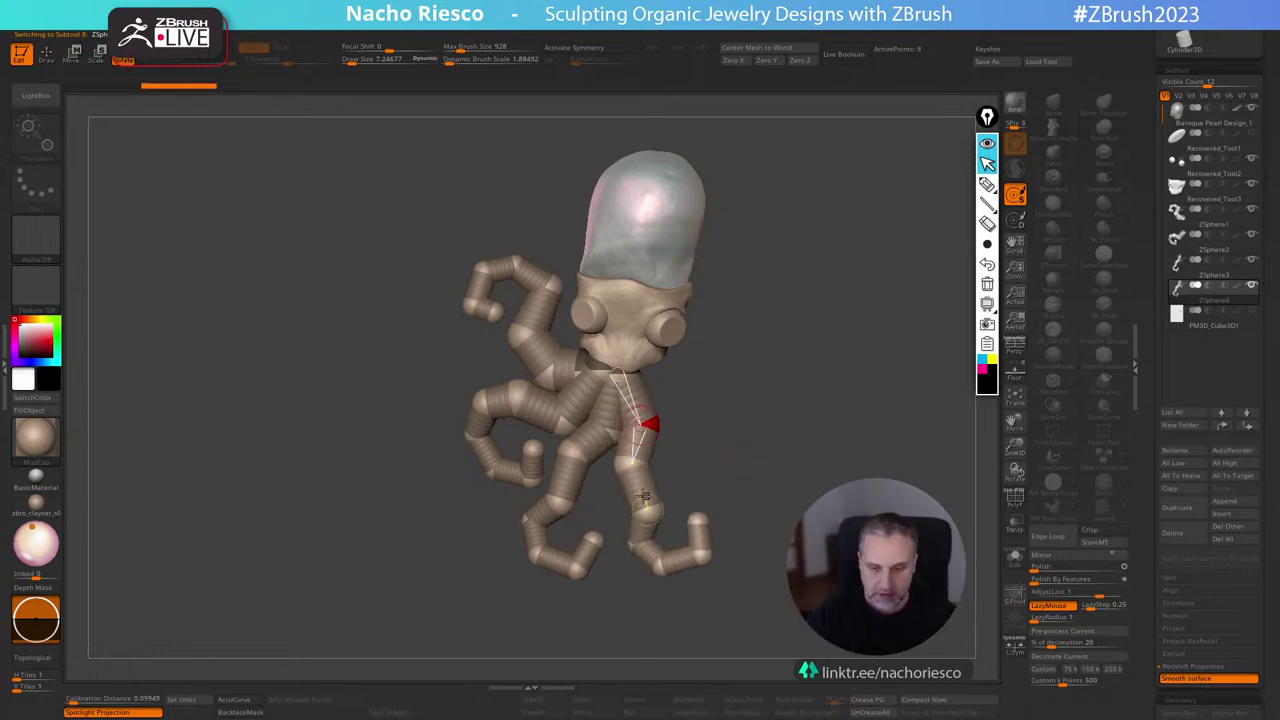
Rotate the fourth tentacle's outer sections inward so its end curls across the third tentacle, and hide it.
drag(646, 507, 641, 514)
drag(672, 563, 606, 582)
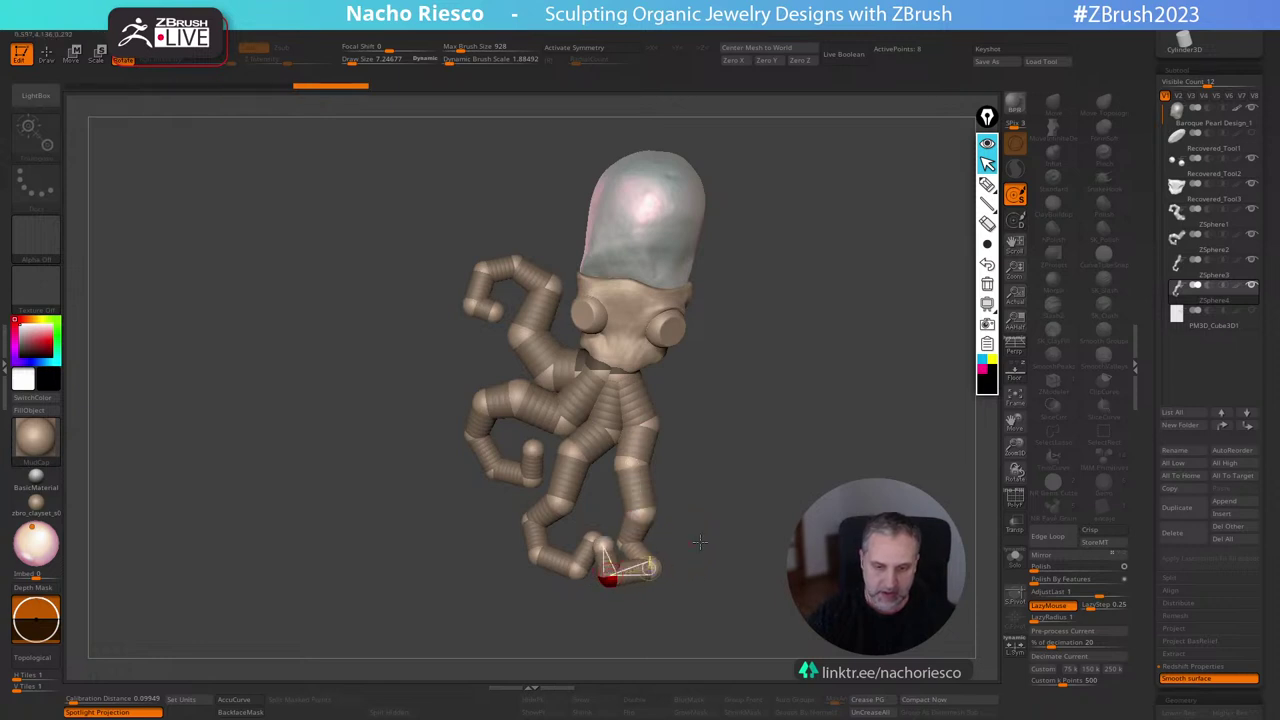
alt+drag(720, 512, 672, 490)
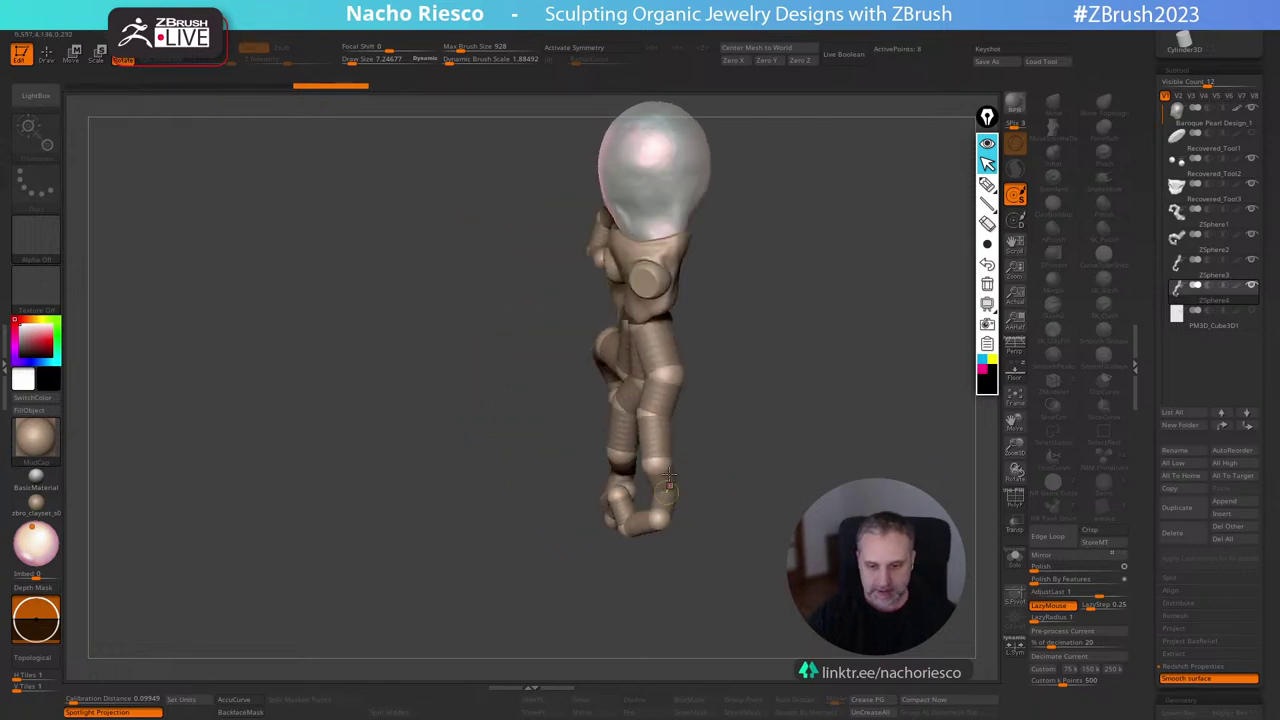
drag(656, 438, 629, 453)
alt+drag(729, 460, 680, 488)
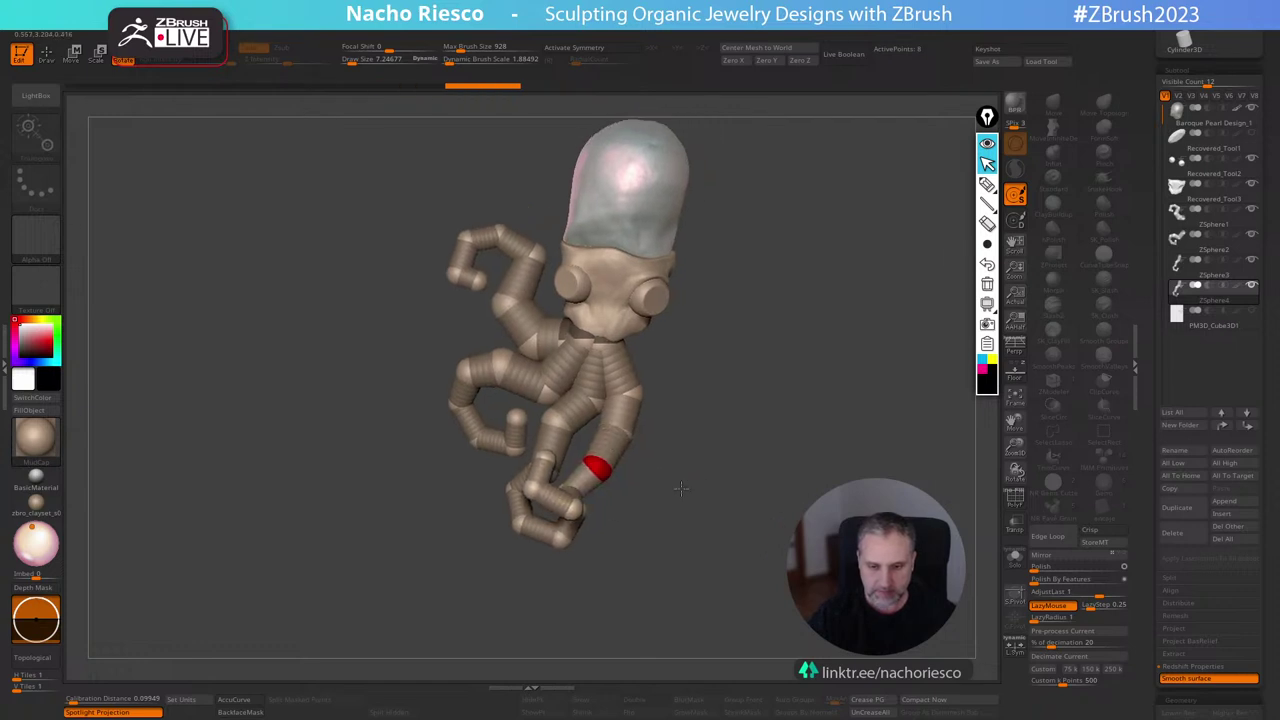
click(1243, 290)
Duplicate the upper tentacle and mirror the copy to the opposite side of the face.
alt+click(547, 348)
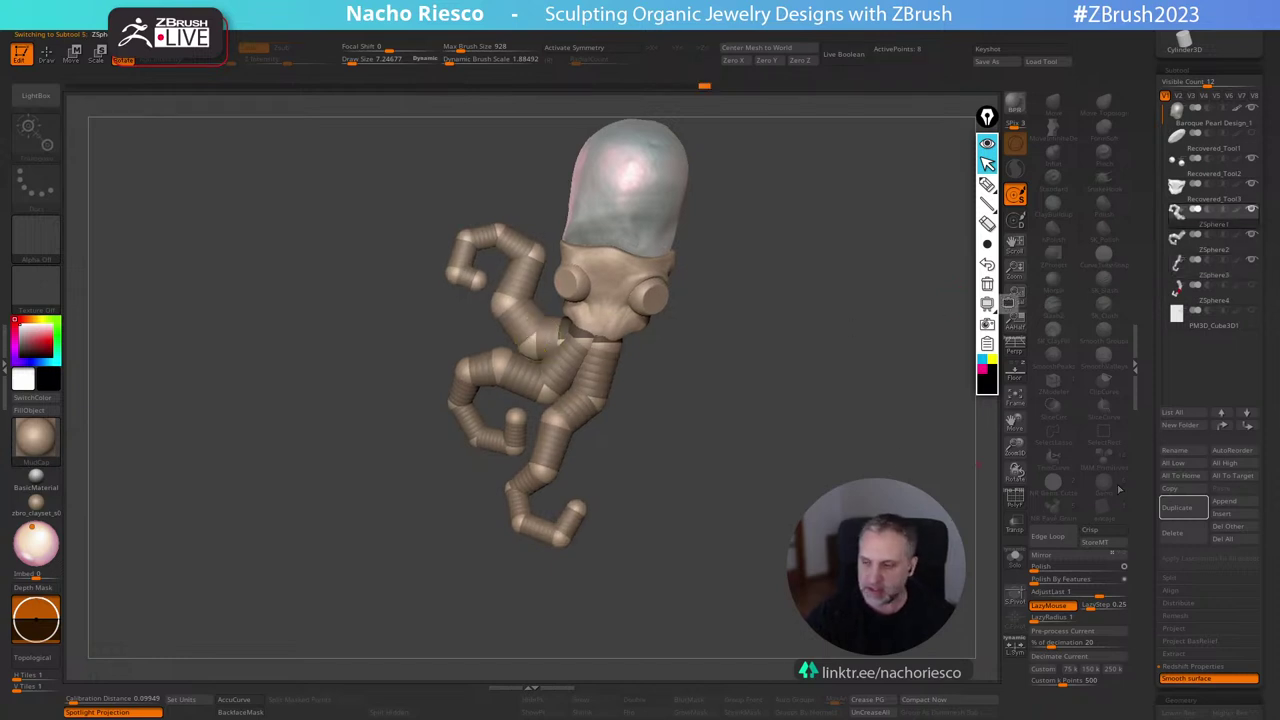
click(1180, 512)
click(1096, 558)
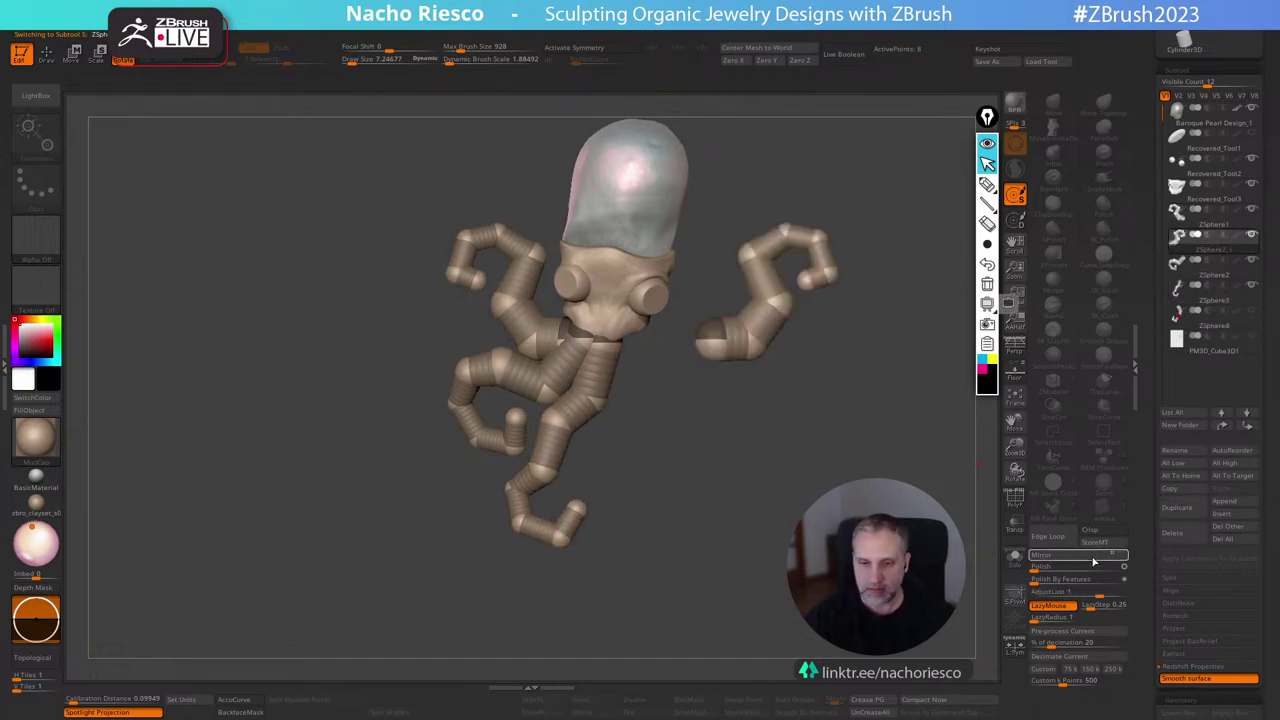
Position the mirrored tentacle's base joints beneath the face and straighten its outer section upward and outward.
alt+drag(725, 300, 604, 399)
key(w)
drag(748, 378, 650, 440)
drag(603, 400, 593, 404)
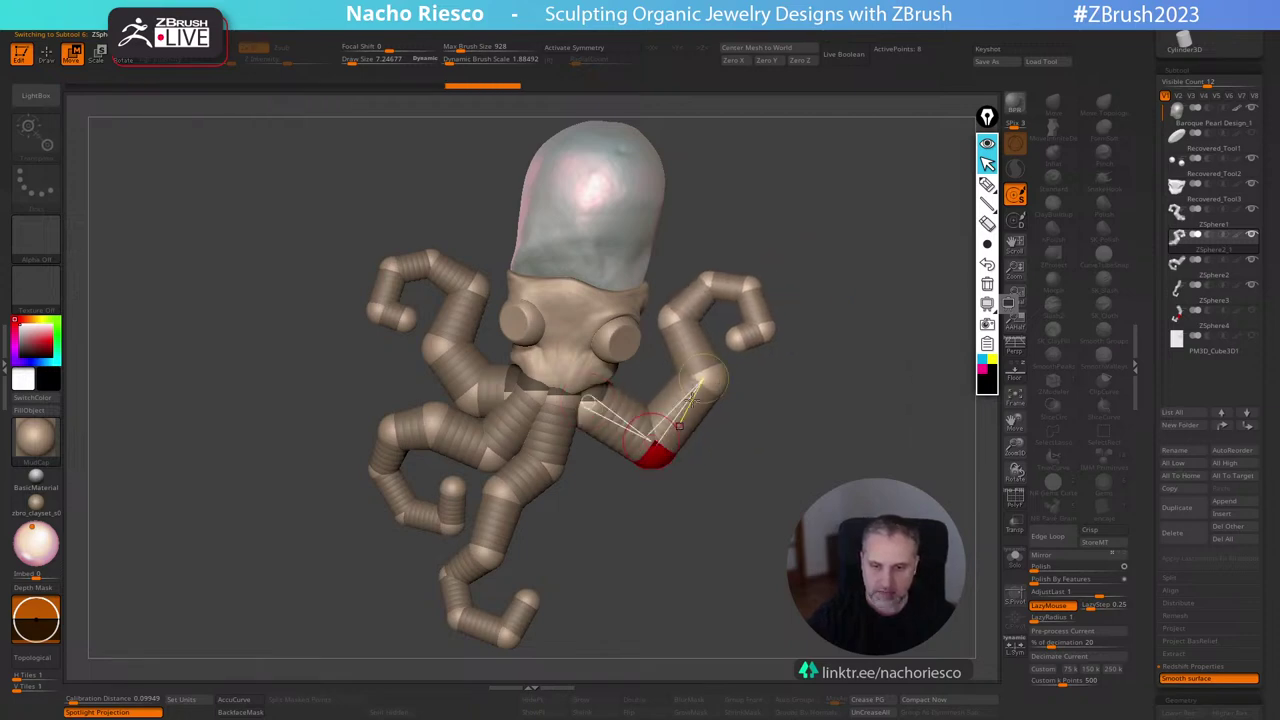
drag(712, 375, 714, 386)
drag(670, 321, 763, 330)
drag(767, 329, 775, 306)
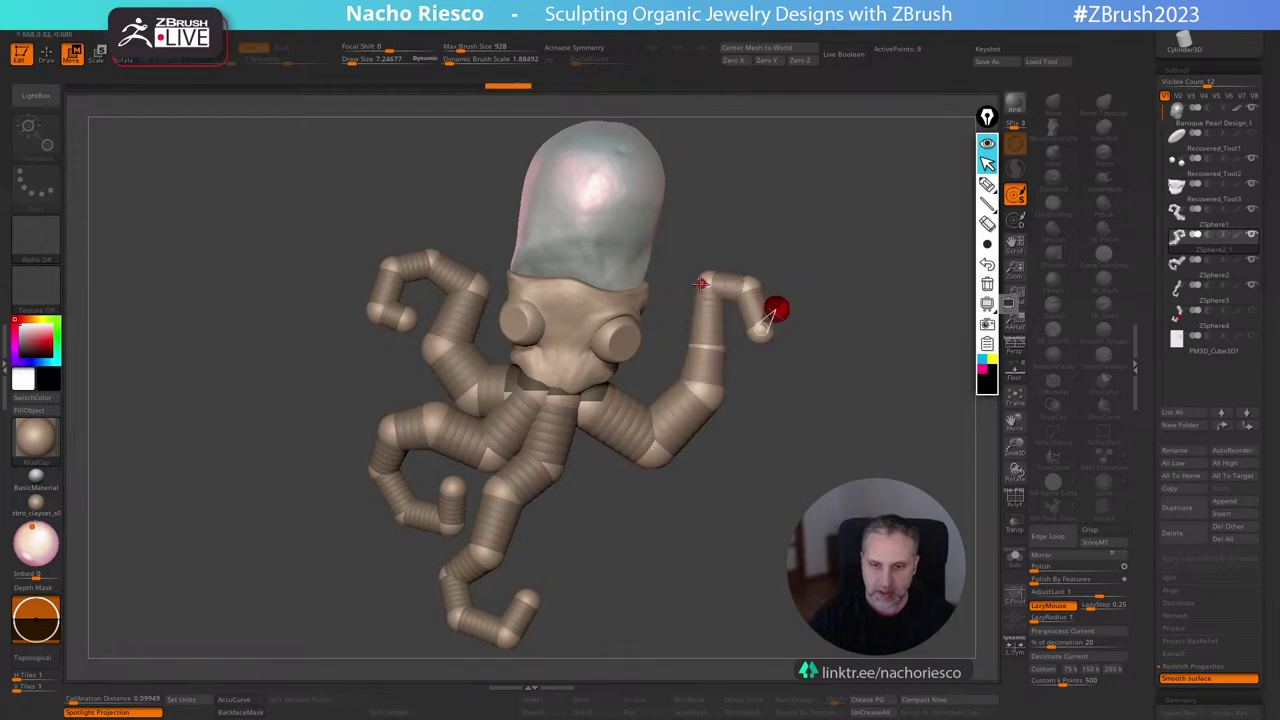
Move the mirrored tentacle's end joints inward toward the pearl so its tip folds back over the arm.
drag(709, 282, 699, 303)
drag(777, 307, 720, 271)
drag(761, 329, 719, 251)
drag(696, 302, 688, 318)
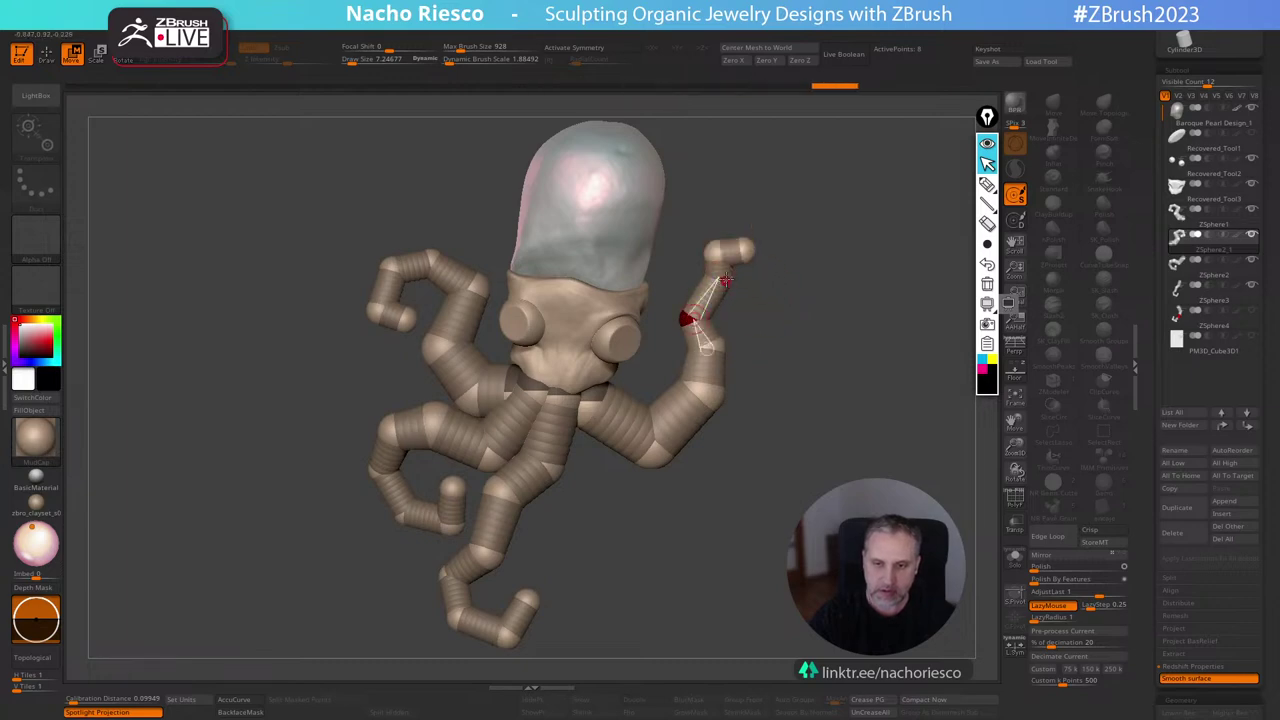
drag(723, 266, 666, 273)
drag(766, 271, 713, 323)
drag(775, 290, 824, 305)
drag(718, 272, 718, 281)
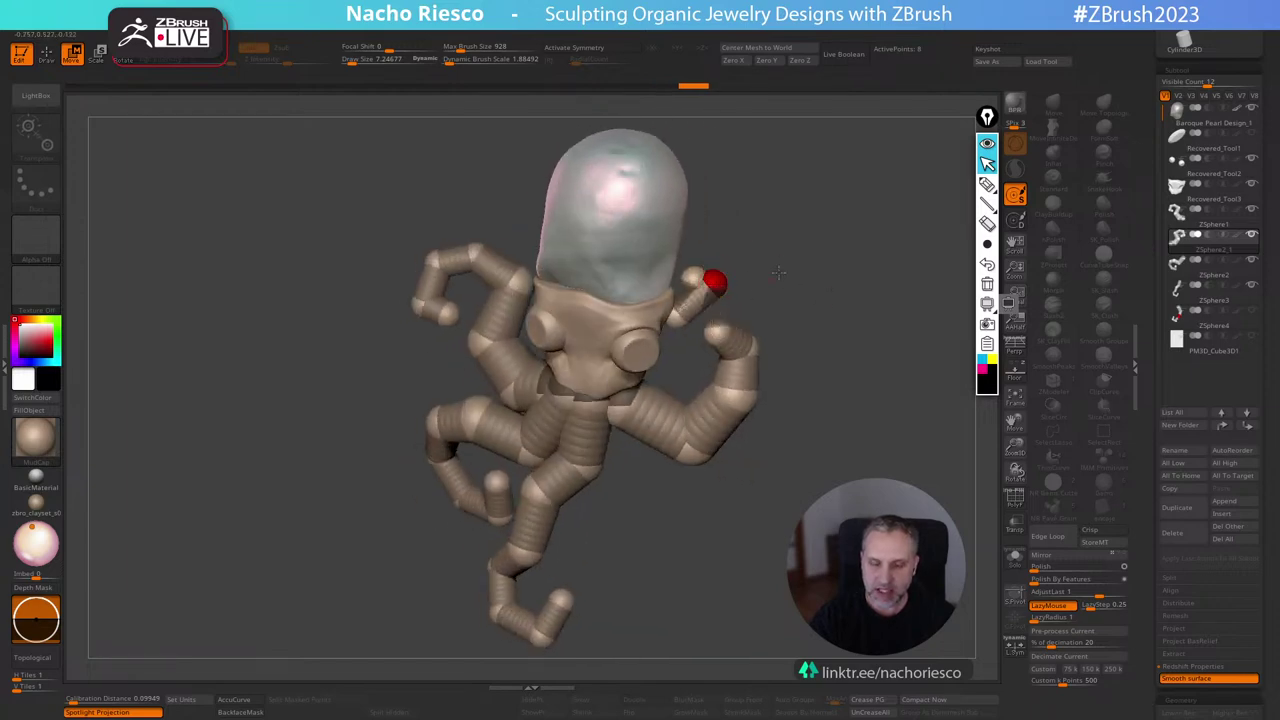
Lower the joint near the mirrored tentacle's tip beside the eye to form an S-shaped curl.
ctrl+right_drag(718, 283, 707, 340)
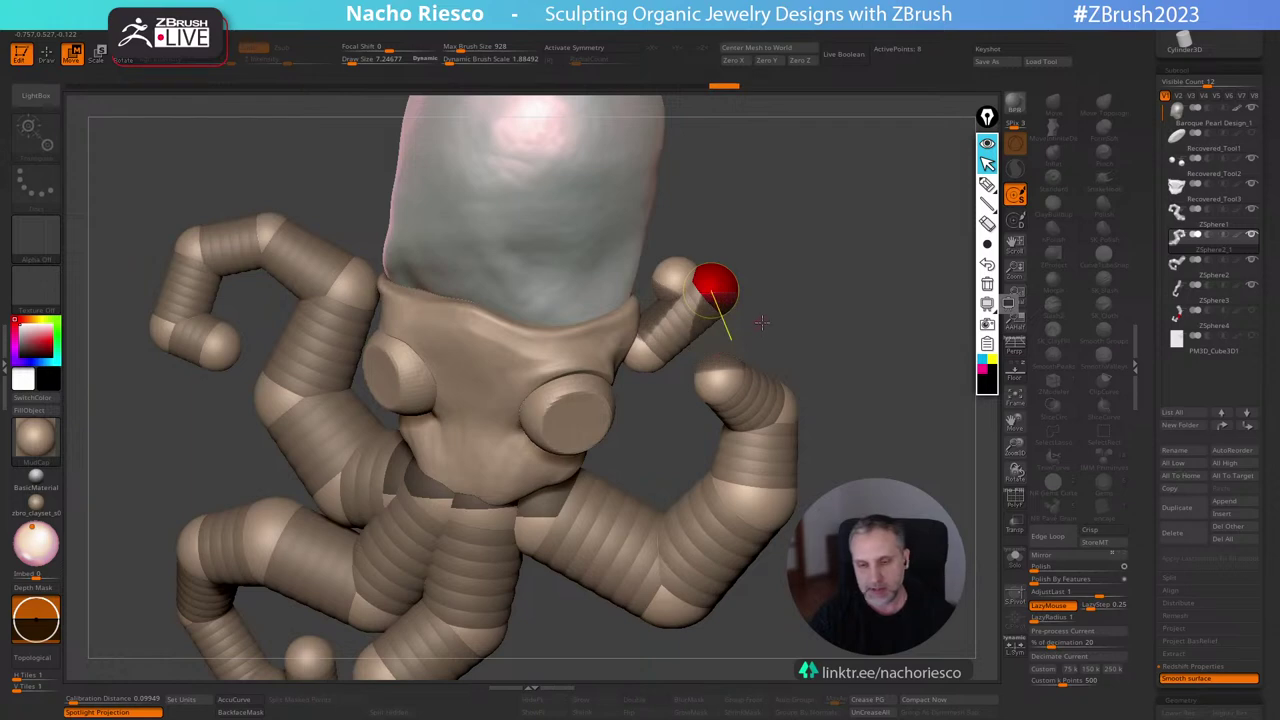
drag(762, 322, 799, 339)
drag(712, 291, 669, 397)
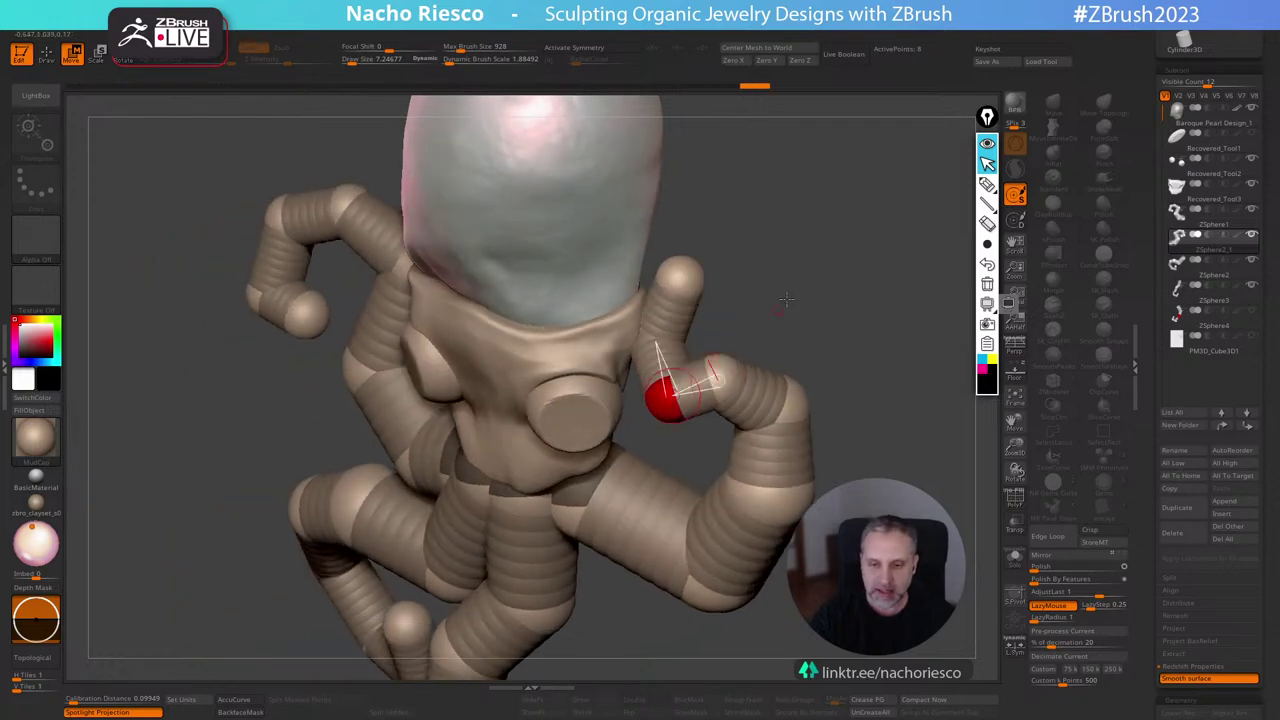
drag(786, 299, 832, 252)
drag(712, 338, 704, 364)
drag(798, 300, 786, 332)
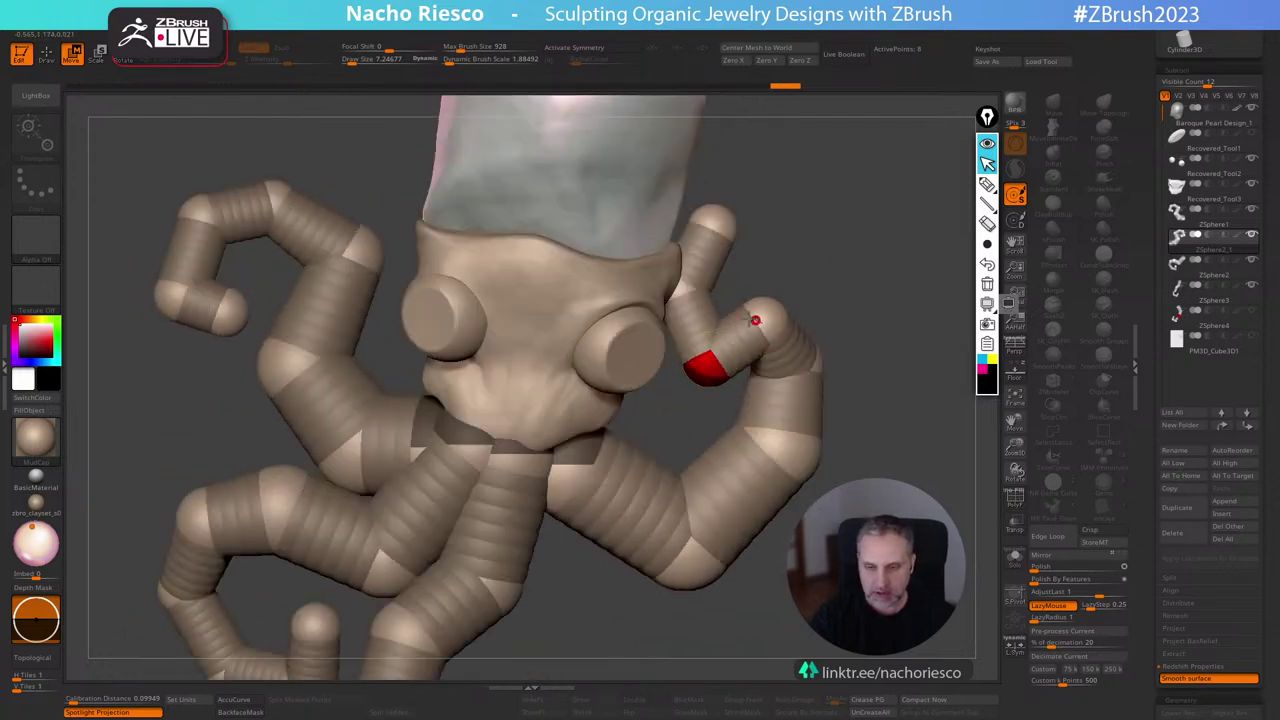
drag(701, 365, 709, 365)
drag(713, 222, 731, 241)
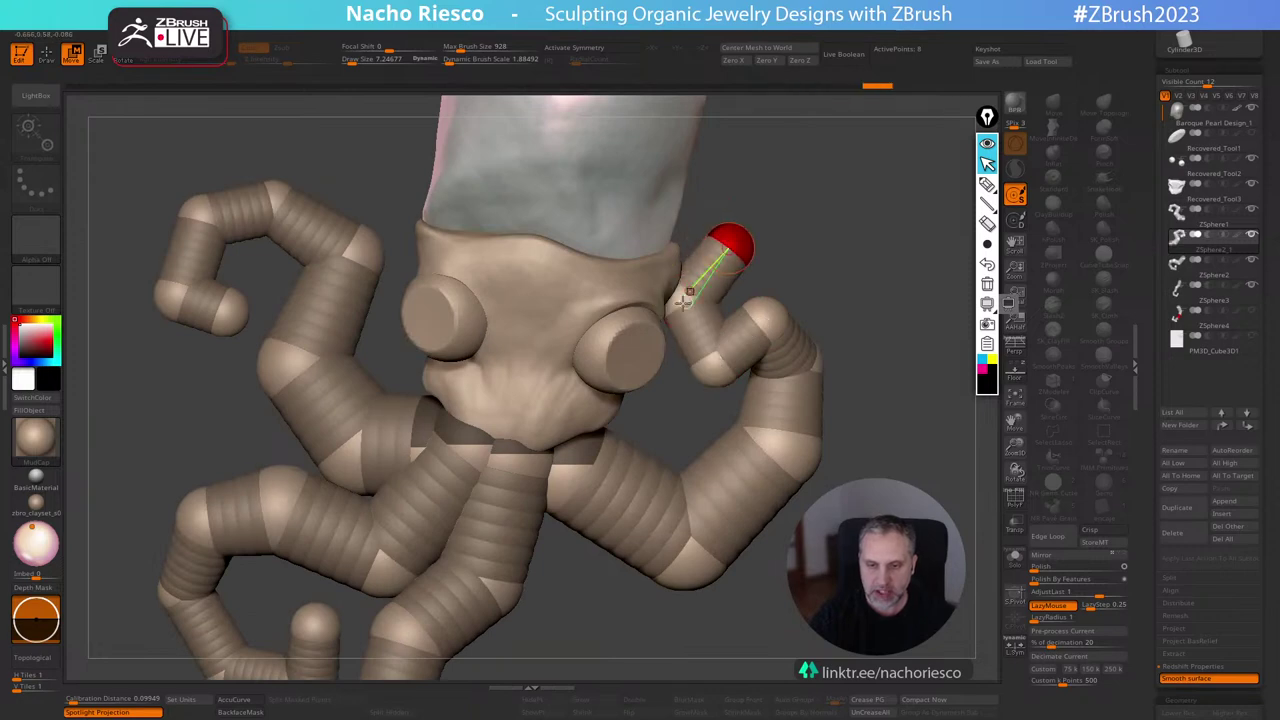
Refine the curl's joints and align the mirrored tentacle's elbow in depth from the side view.
drag(689, 296, 696, 300)
drag(715, 372, 718, 361)
drag(765, 315, 782, 327)
drag(862, 352, 768, 377)
drag(806, 452, 765, 465)
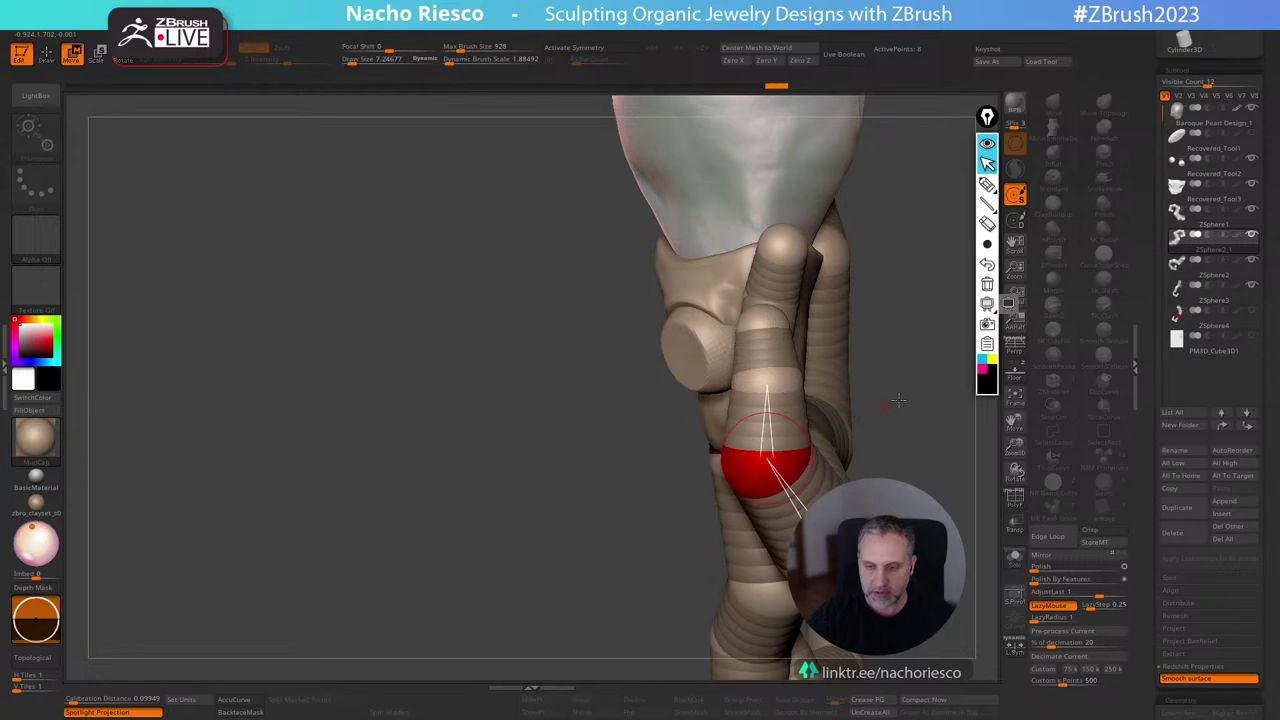
drag(897, 400, 958, 377)
drag(759, 243, 768, 257)
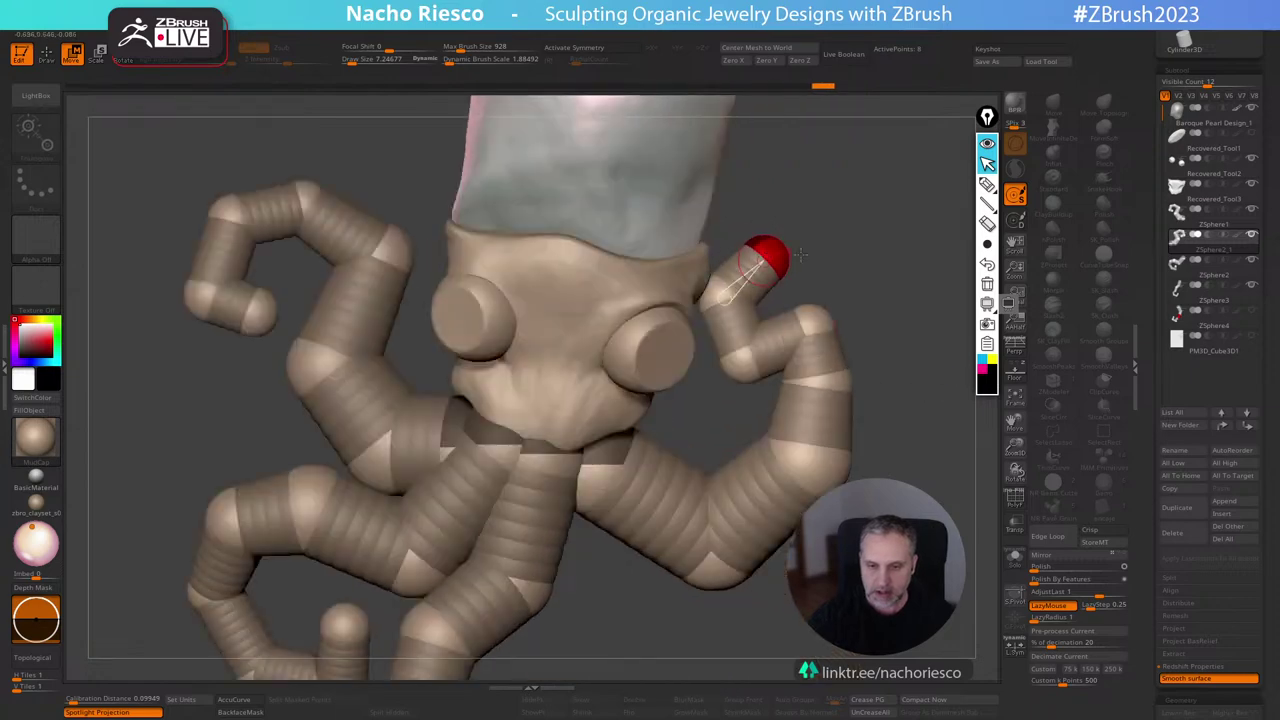
Move the mirrored tentacle's middle and end joints slightly outward to smooth its arc and space out the curl.
drag(888, 281, 863, 296)
drag(821, 378, 844, 379)
drag(811, 458, 829, 448)
drag(744, 358, 759, 364)
drag(727, 293, 727, 304)
drag(767, 259, 778, 266)
drag(729, 306, 733, 317)
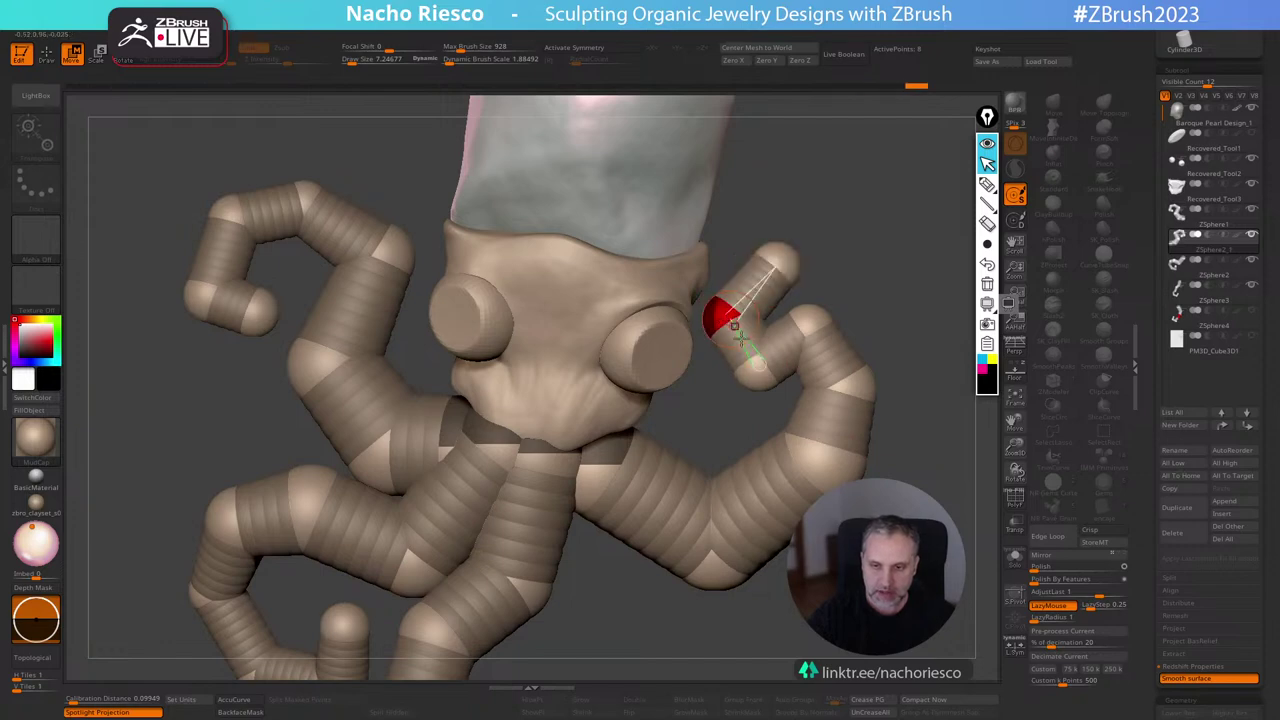
drag(759, 365, 753, 367)
drag(811, 328, 825, 333)
drag(853, 385, 884, 445)
ctrl+right_drag(886, 446, 882, 475)
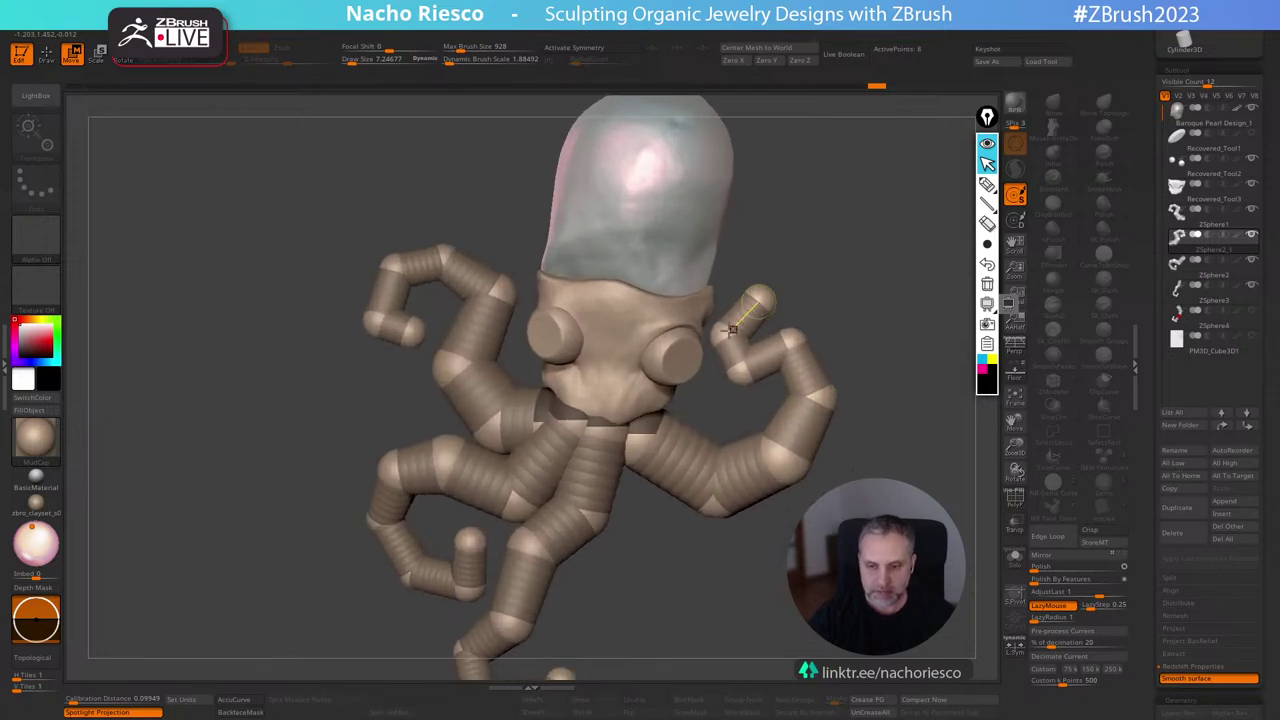
Tuck the mirrored tentacle's root joint under the edge of the face.
mouse_move(733, 328)
mouse_down()
mouse_move(738, 355)
mouse_move(768, 305)
mouse_move(735, 345)
mouse_move(741, 375)
mouse_move(803, 348)
mouse_move(773, 301)
mouse_move(737, 366)
mouse_move(657, 429)
mouse_up()
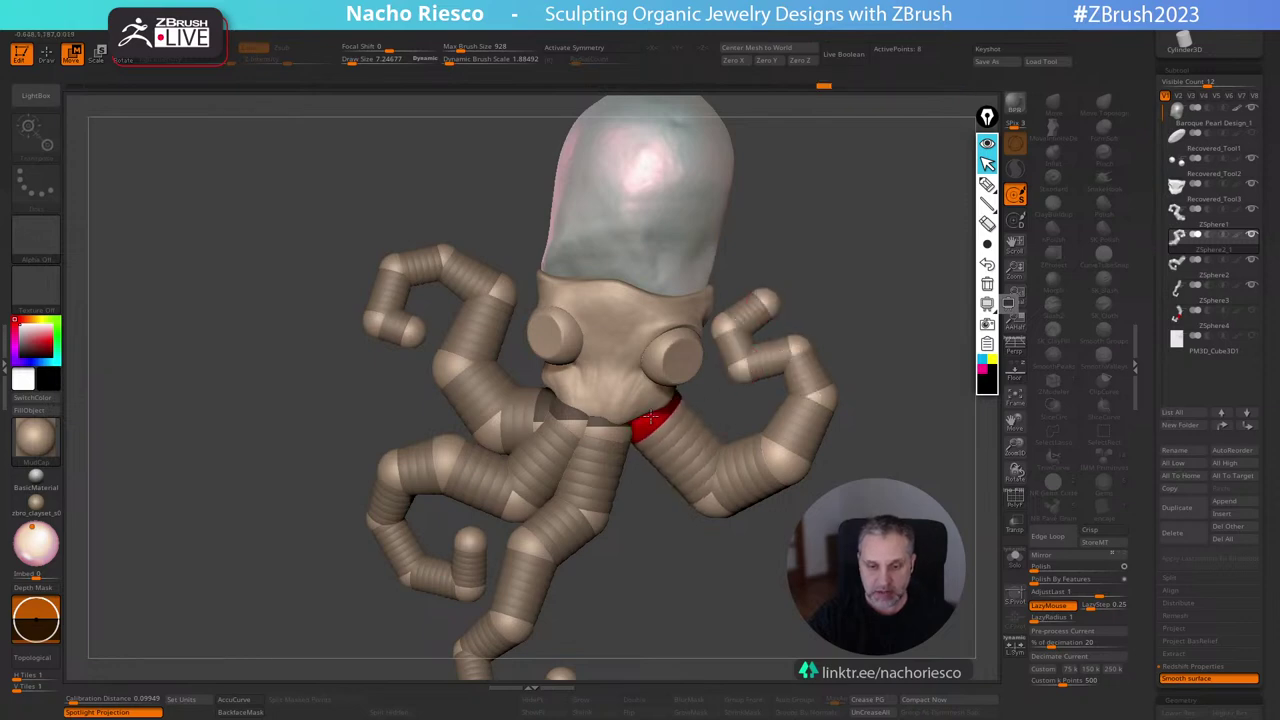
ctrl+right_drag(645, 493, 714, 571)
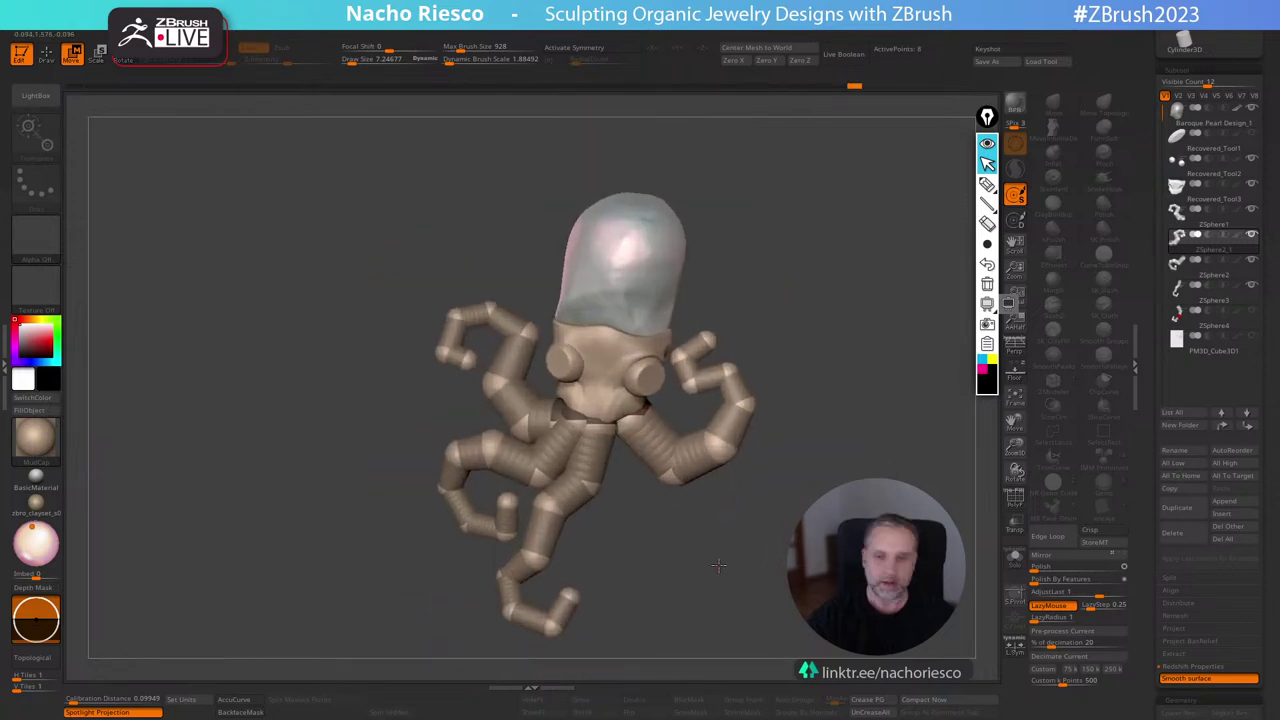
drag(720, 566, 722, 588)
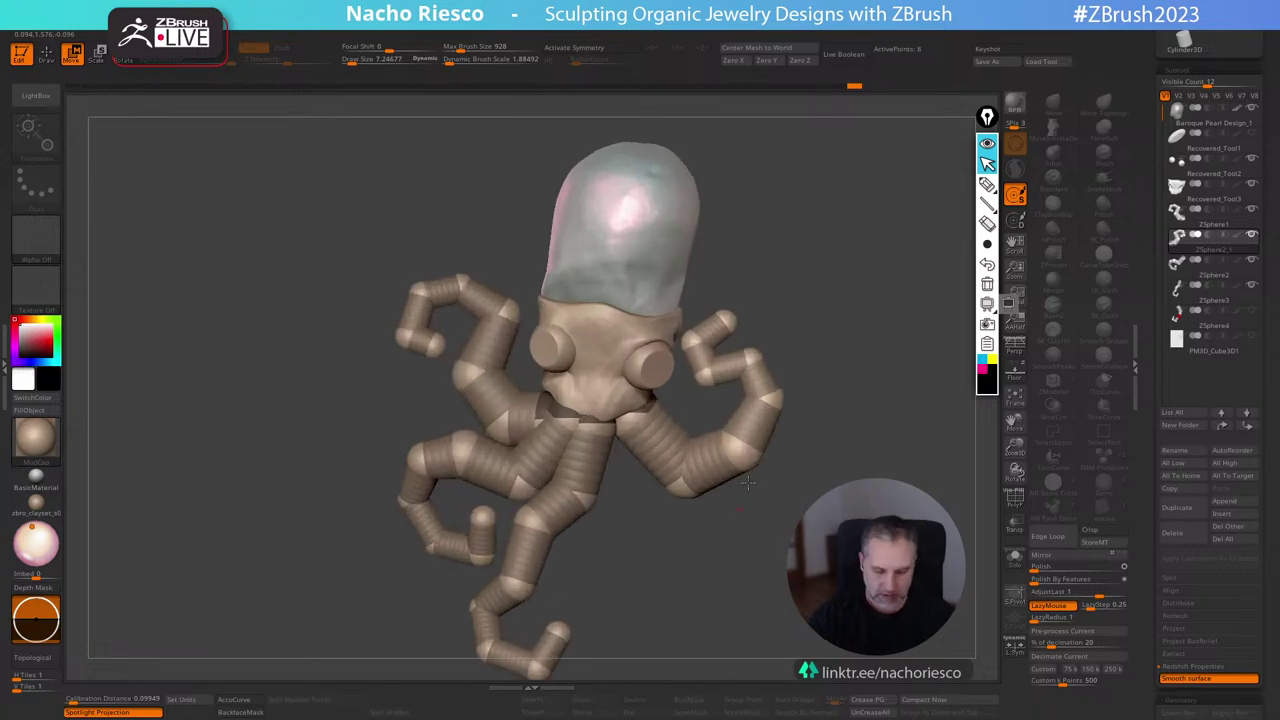
Reposition the mirrored tentacle's outer joints so its tip turns outward, and adjust the scale of its elbow joints.
drag(757, 376, 766, 403)
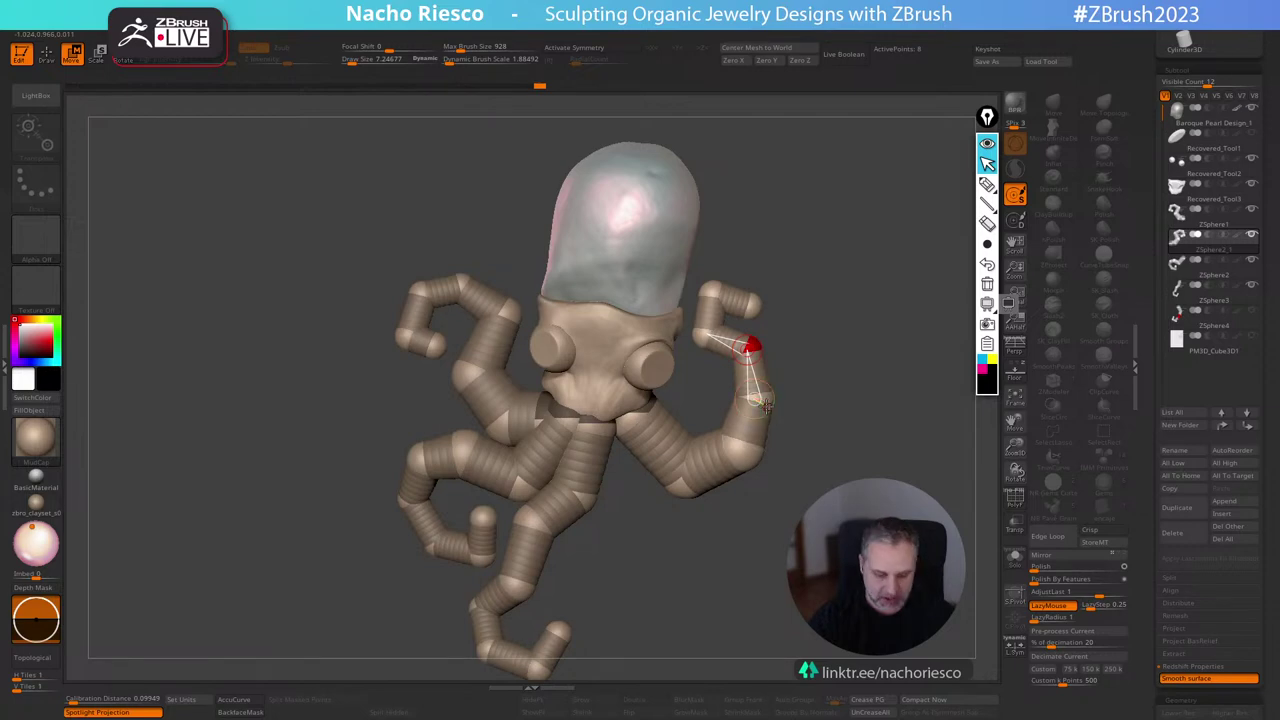
key(e)
drag(742, 451, 734, 461)
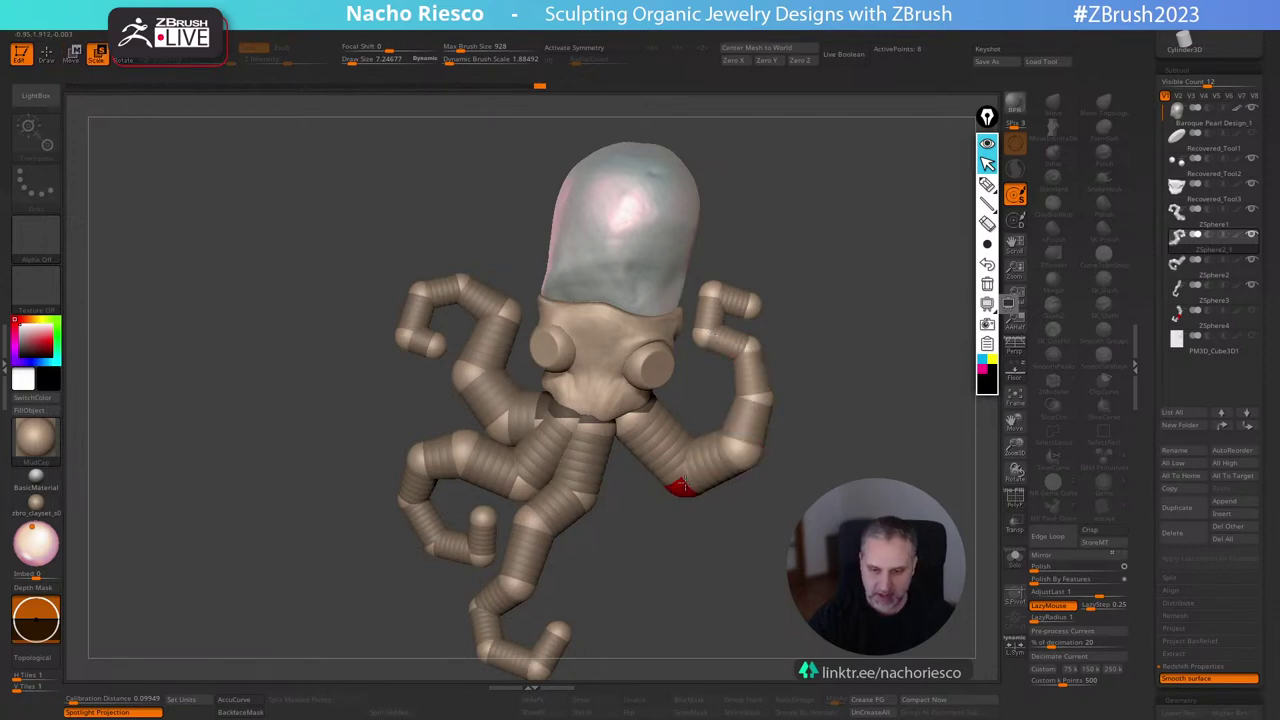
alt+drag(836, 376, 848, 290)
mouse_move(788, 345)
alt+mouse_down()
mouse_move(782, 378)
mouse_move(807, 346)
alt+mouse_up()
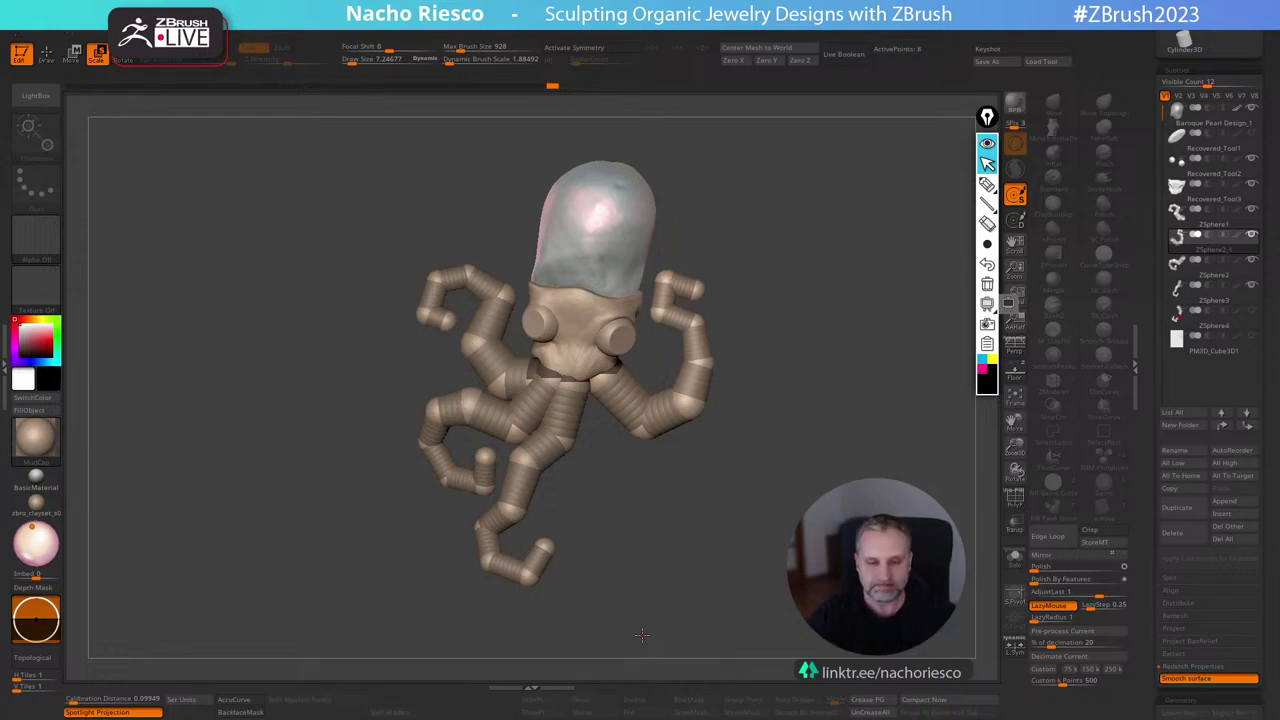
Select the face socket, hide the eyes, and scale the socket down slightly under the pearl.
alt+click(585, 350)
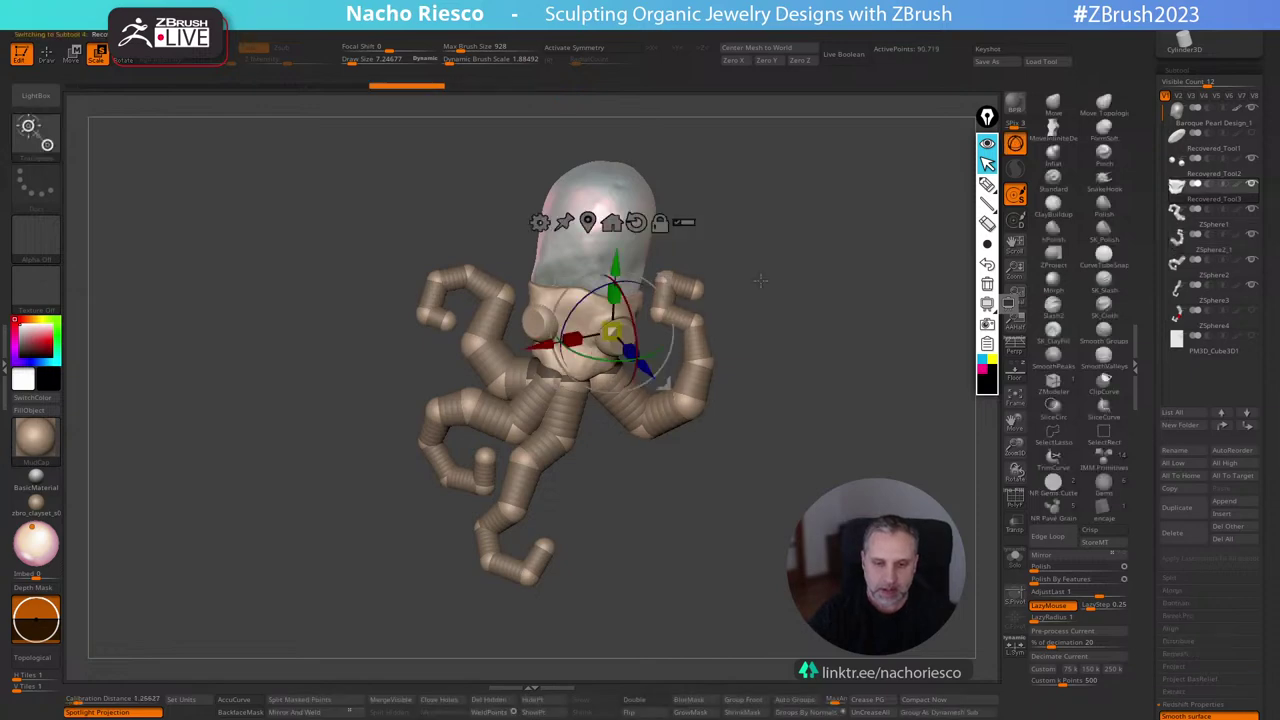
alt+drag(763, 281, 779, 355)
key(w)
drag(628, 405, 629, 410)
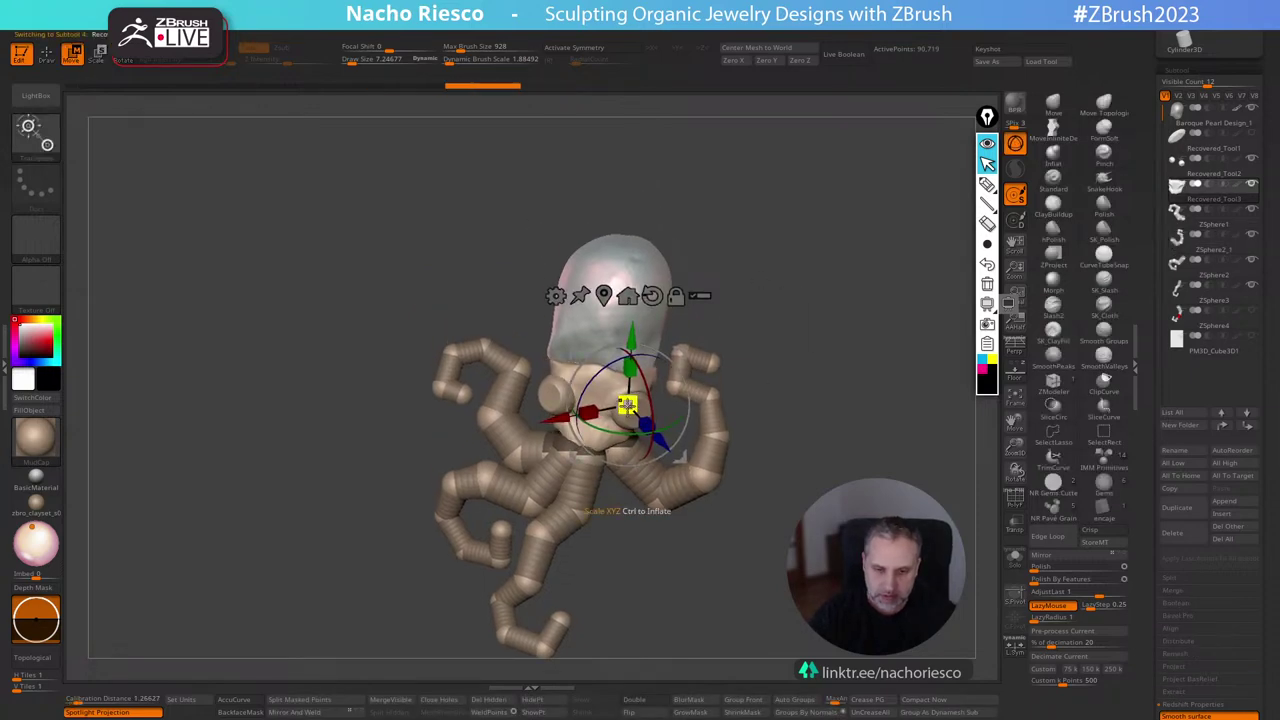
mouse_move(1253, 168)
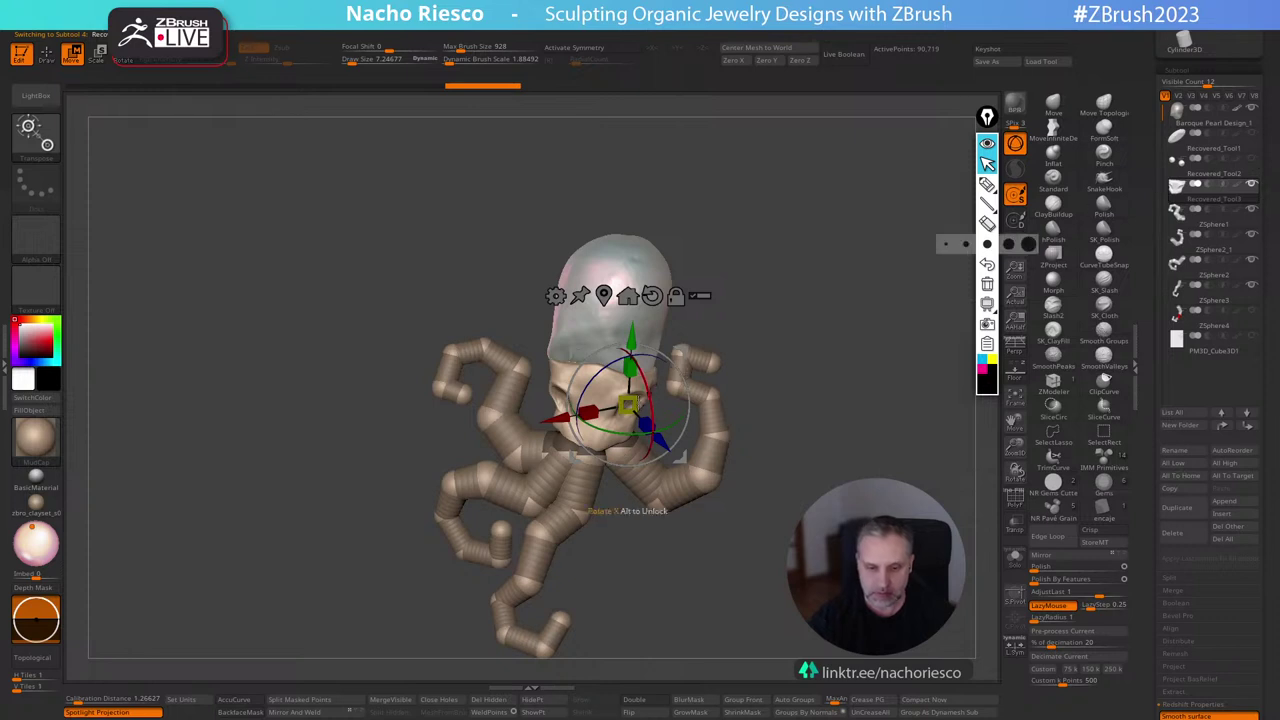
drag(627, 405, 624, 409)
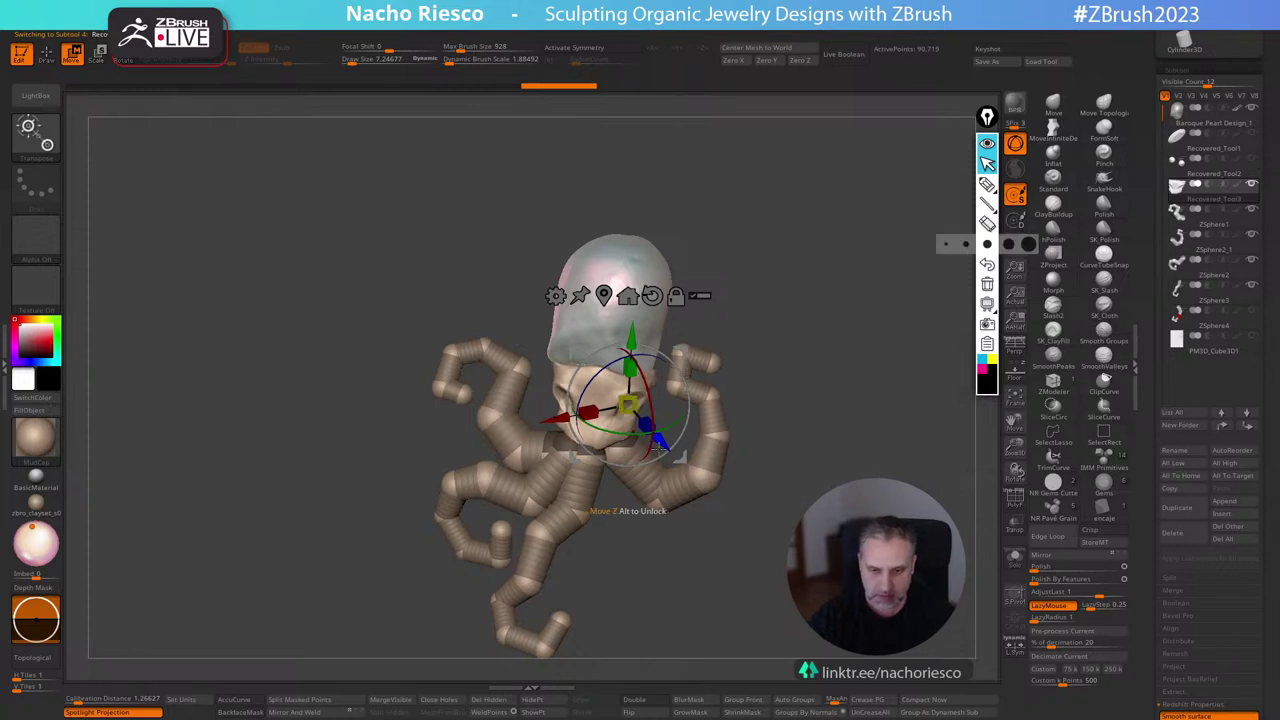
mouse_move(683, 457)
mouse_down()
mouse_move(687, 432)
mouse_move(676, 467)
mouse_up()
Activate the Move brush for the face socket and bring up its draw size setting.
key(q)
mouse_move(800, 355)
mouse_down()
mouse_move(834, 363)
mouse_move(830, 422)
mouse_move(818, 421)
mouse_up()
key(s)
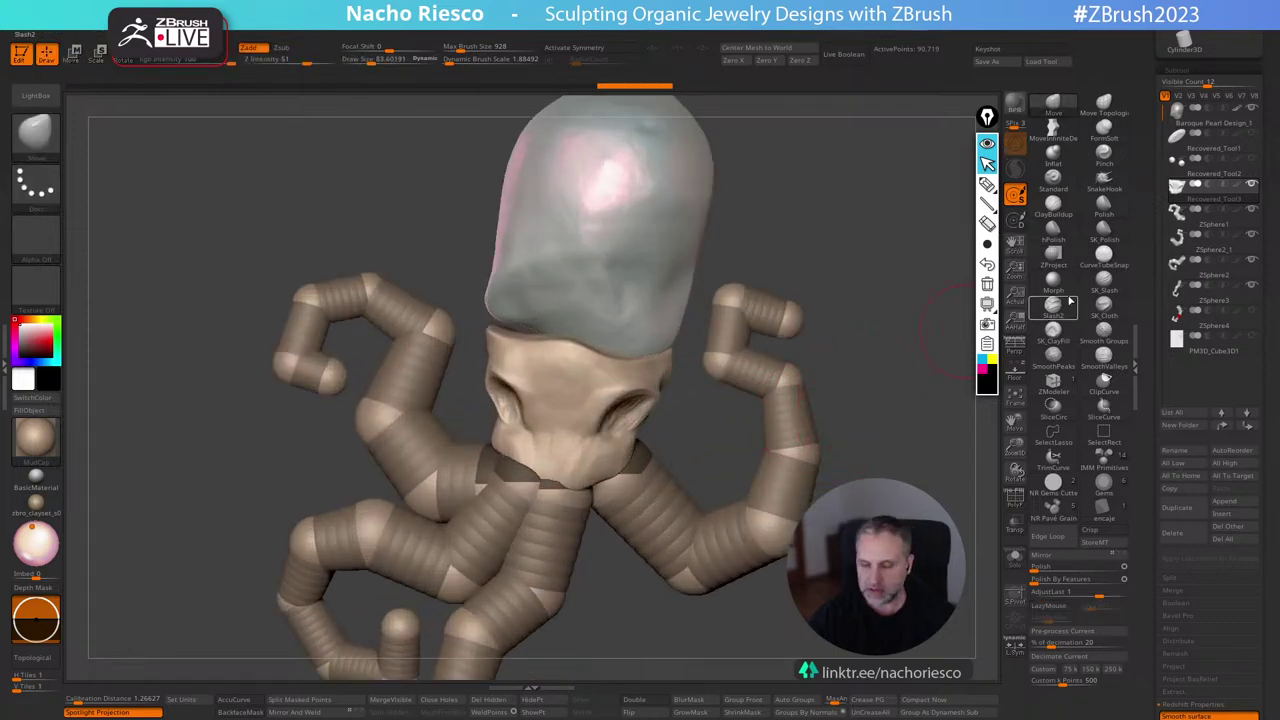
Fill in the two eye sockets of the octopus head piece with the ClayBuildup brush.
click(1053, 206)
mouse_move(667, 431)
mouse_down()
mouse_move(674, 402)
mouse_move(602, 411)
mouse_move(738, 425)
mouse_up()
mouse_move(533, 406)
mouse_down()
mouse_move(508, 402)
mouse_move(606, 412)
mouse_up()
drag(872, 397, 888, 391)
right_drag(887, 390, 913, 381)
With the Move brush at draw size about 193, pull the head piece's upper rim up against the pearl and extend its lower edge.
click(1053, 104)
key(s)
drag(594, 364, 609, 369)
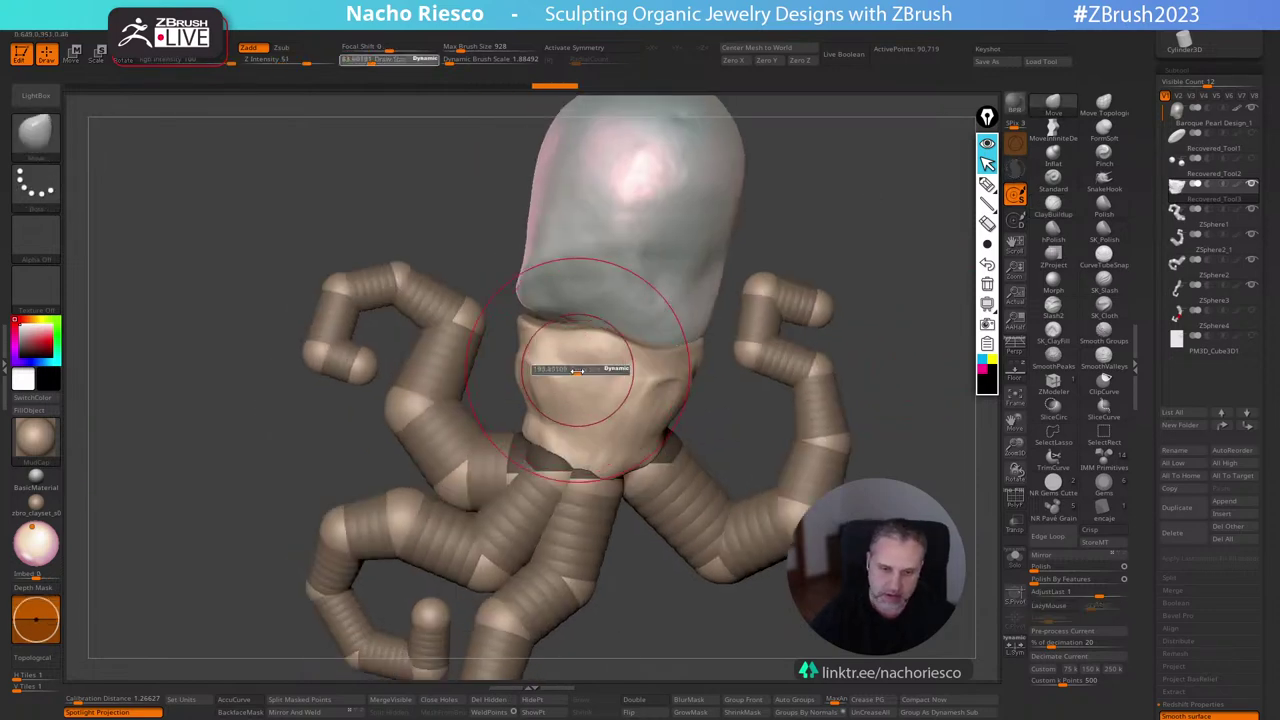
drag(534, 348, 529, 318)
drag(517, 392, 508, 392)
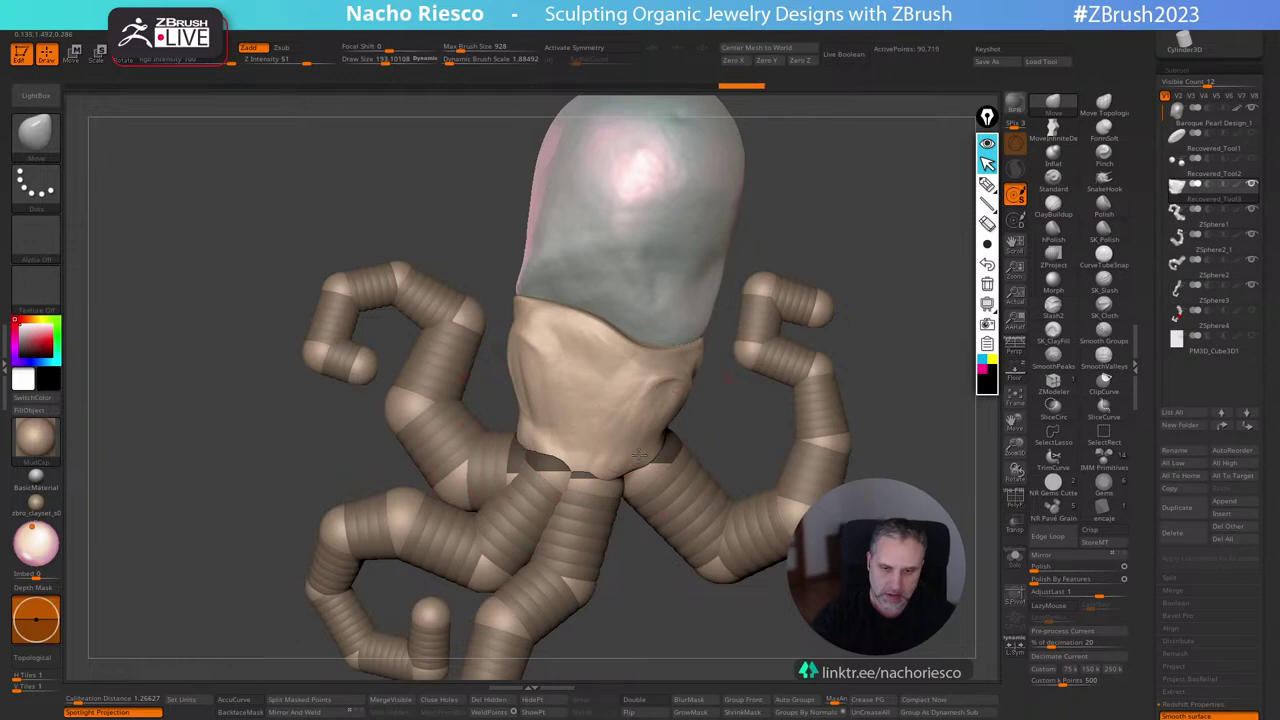
drag(614, 466, 616, 477)
mouse_move(689, 352)
mouse_down()
mouse_move(698, 340)
mouse_move(652, 330)
mouse_up()
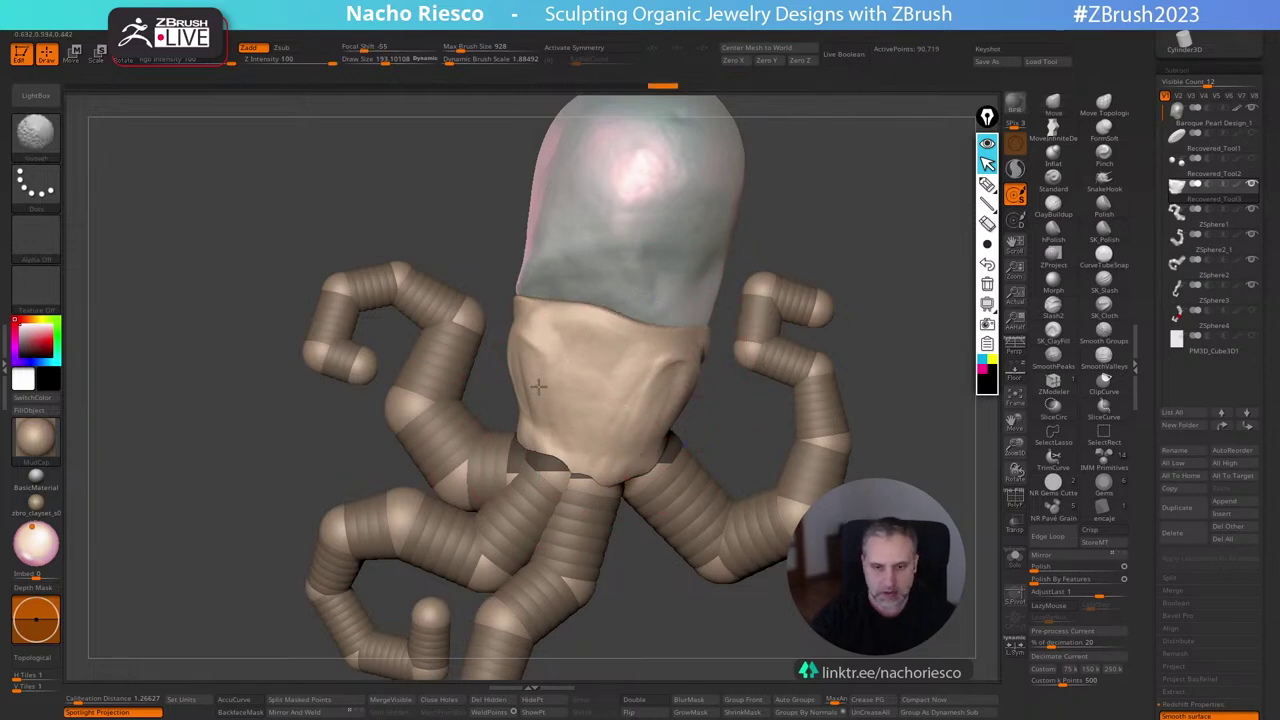
Smooth out the ridges and old face details across the head piece at draw size about 169.
shift+drag(537, 386, 534, 404)
click(1019, 174)
key(s)
drag(686, 379, 680, 379)
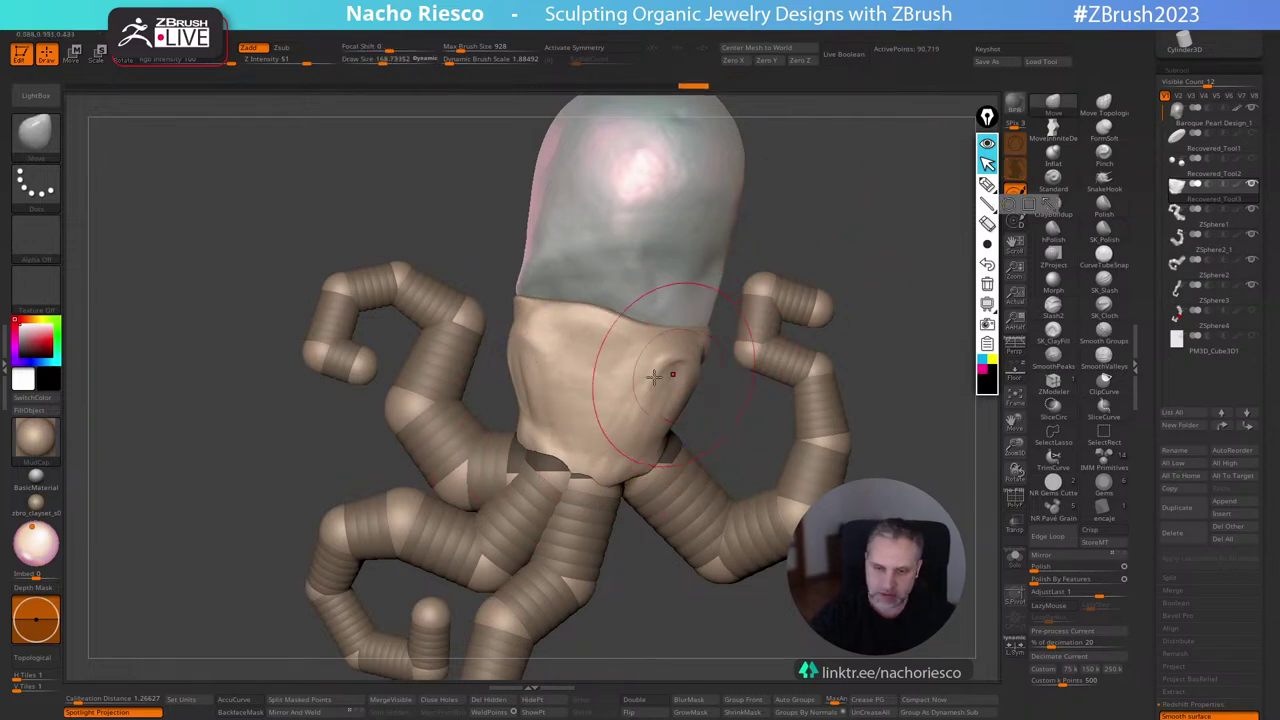
shift+drag(527, 330, 538, 432)
shift+drag(641, 465, 682, 385)
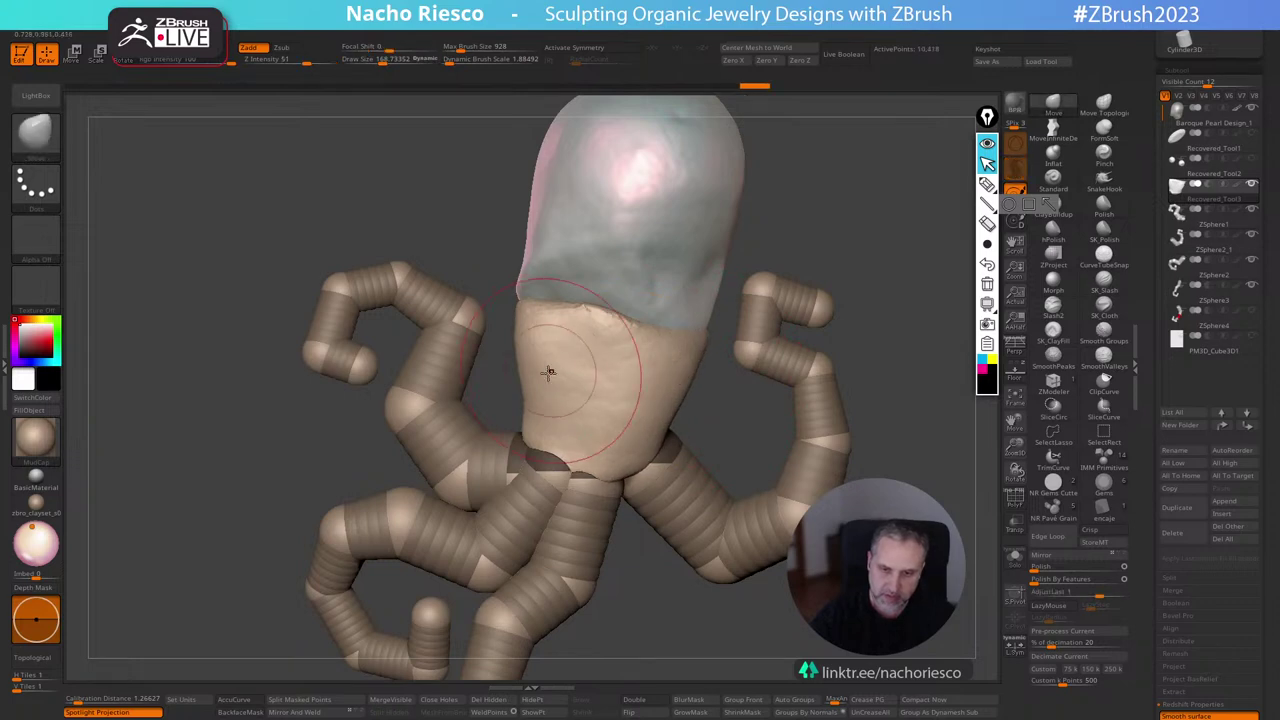
Pull the smoothed head piece's rim back up to the pearl's lower edge with the Move brush and quick-save the project.
drag(526, 363, 517, 303)
drag(680, 344, 685, 336)
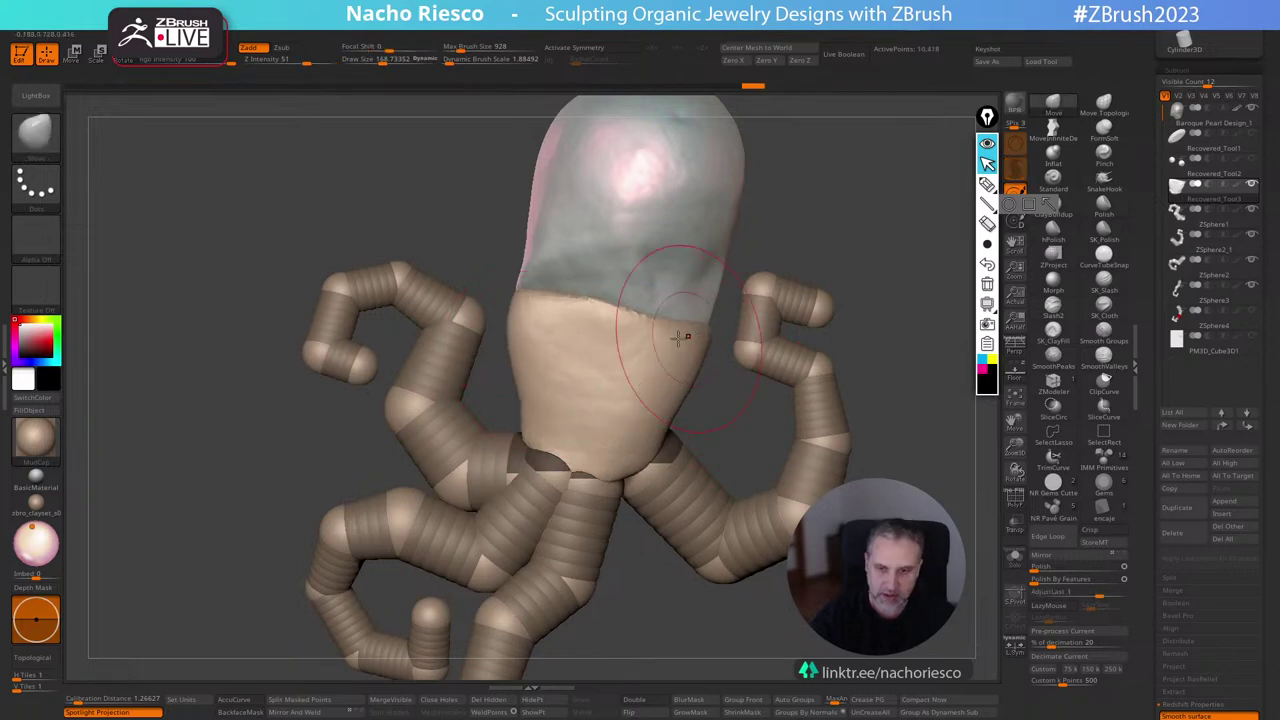
drag(598, 318, 602, 308)
alt+drag(852, 257, 870, 212)
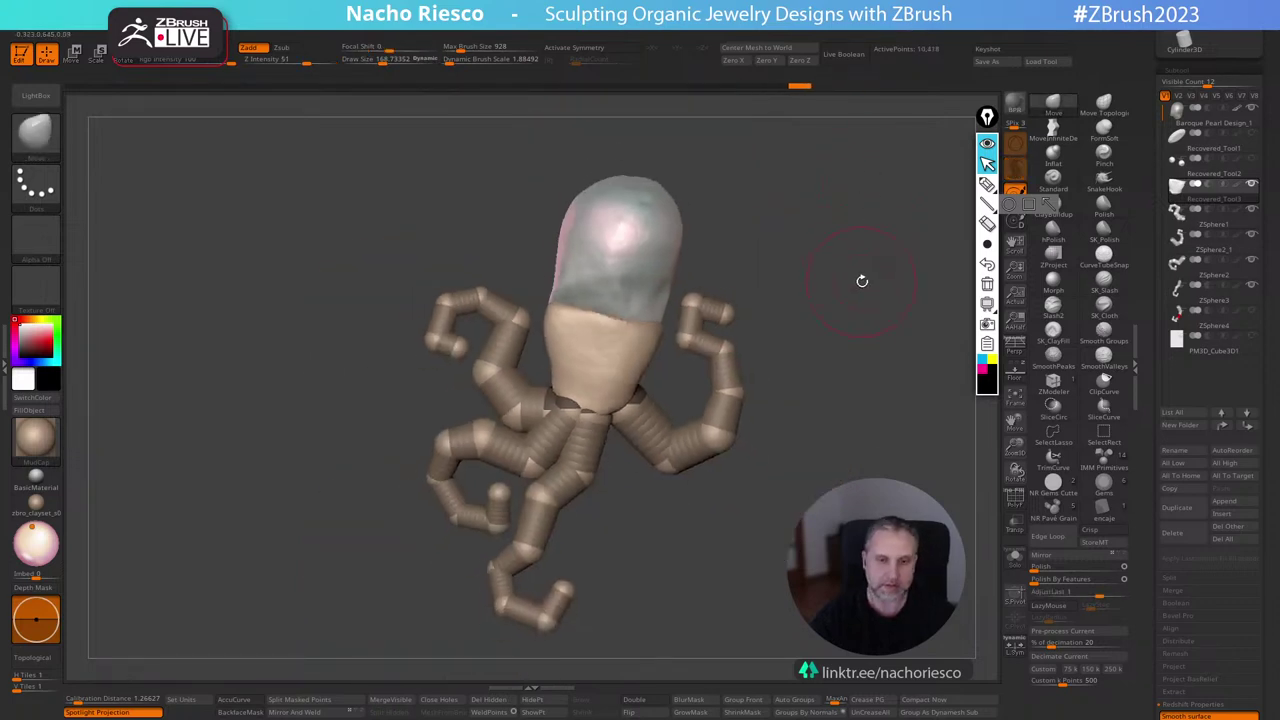
alt+drag(863, 280, 863, 261)
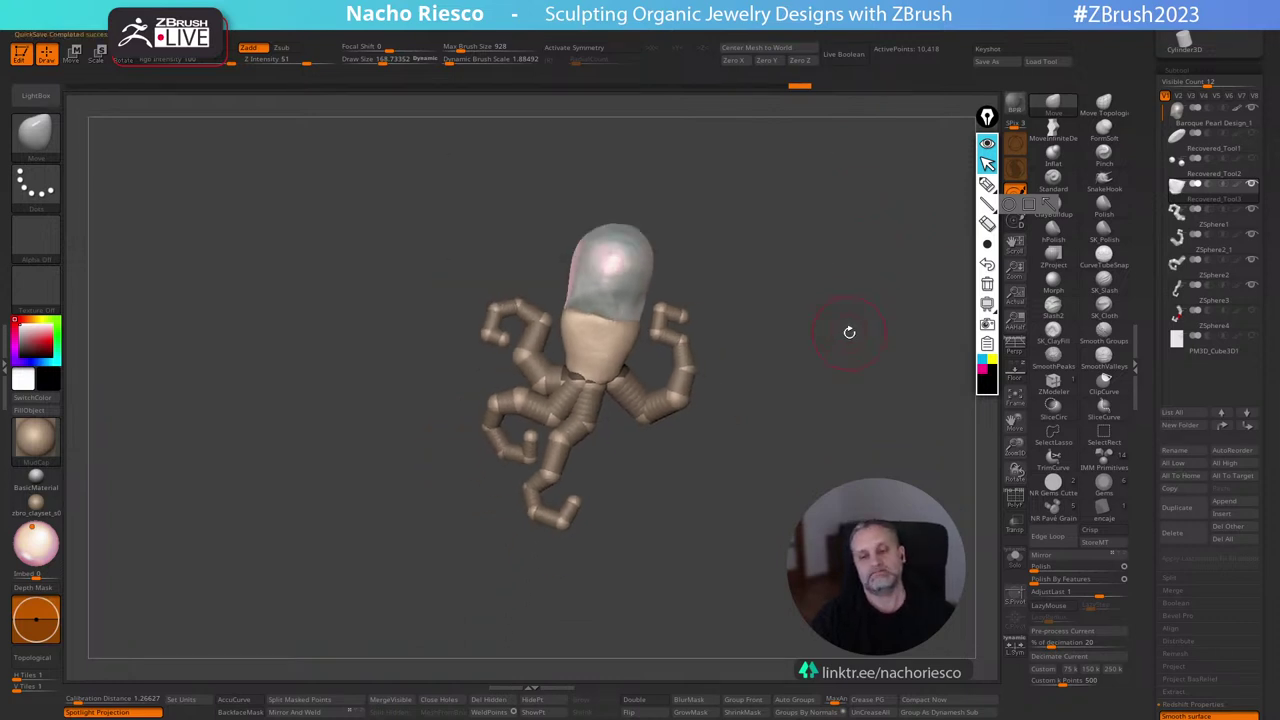
drag(855, 327, 732, 350)
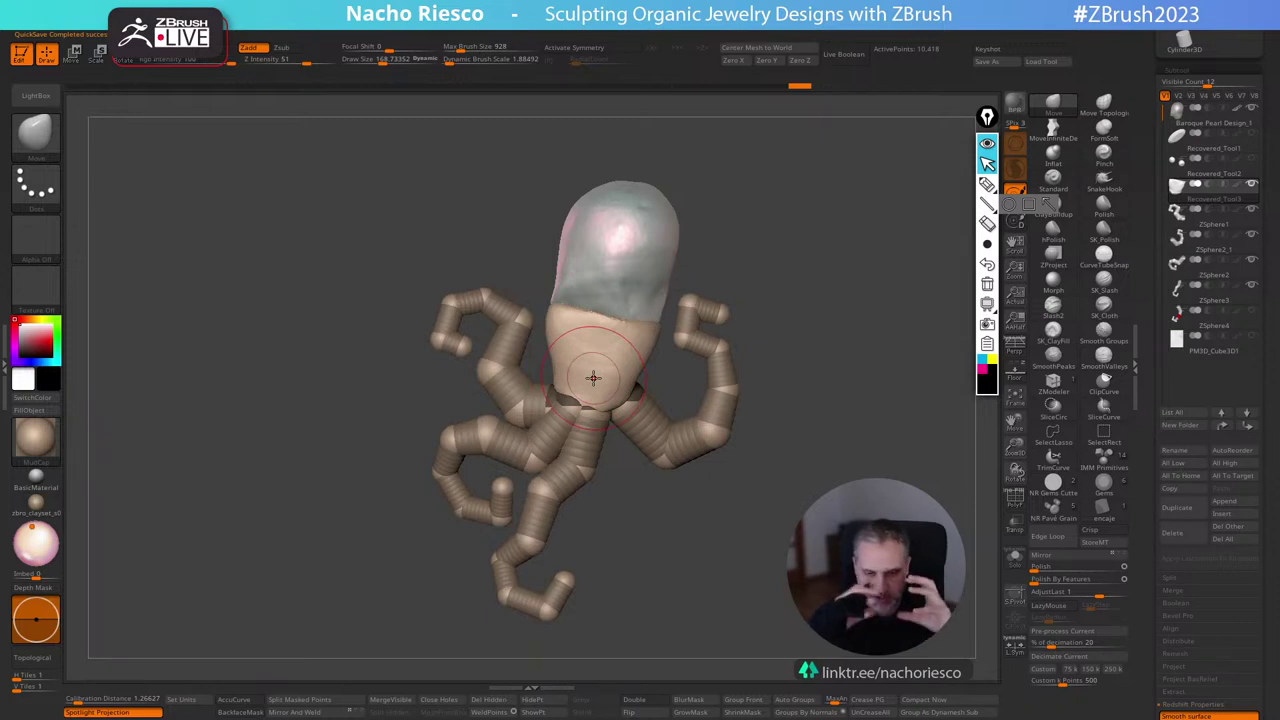
Reposition and slightly rotate the head piece beneath the pearl with the transform gizmo.
key(w)
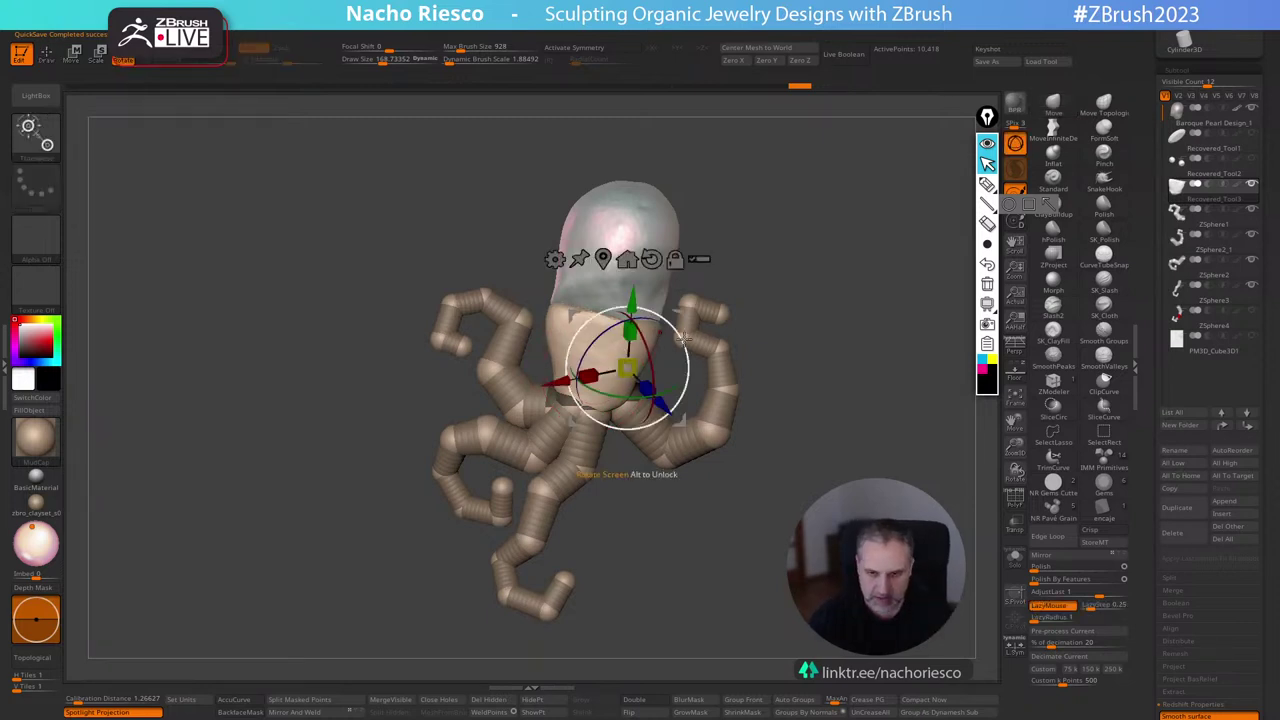
drag(681, 419, 687, 413)
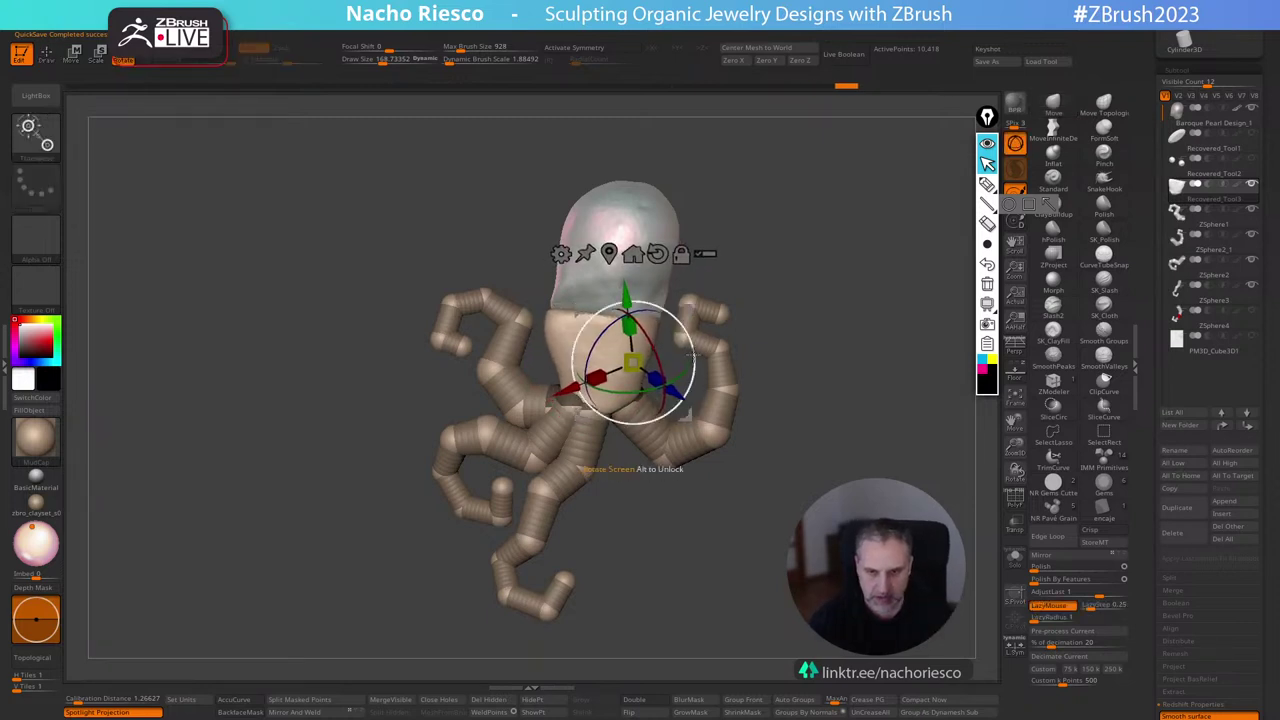
drag(693, 343, 693, 345)
drag(686, 413, 686, 407)
key(q)
mouse_move(775, 345)
alt+mouse_down()
mouse_move(775, 366)
mouse_move(715, 352)
alt+mouse_up()
Reshape the head piece's rim and sides along the pearl with the Move brush at draw sizes of about 233 and 175.
key(s)
drag(588, 338, 589, 338)
drag(521, 297, 528, 294)
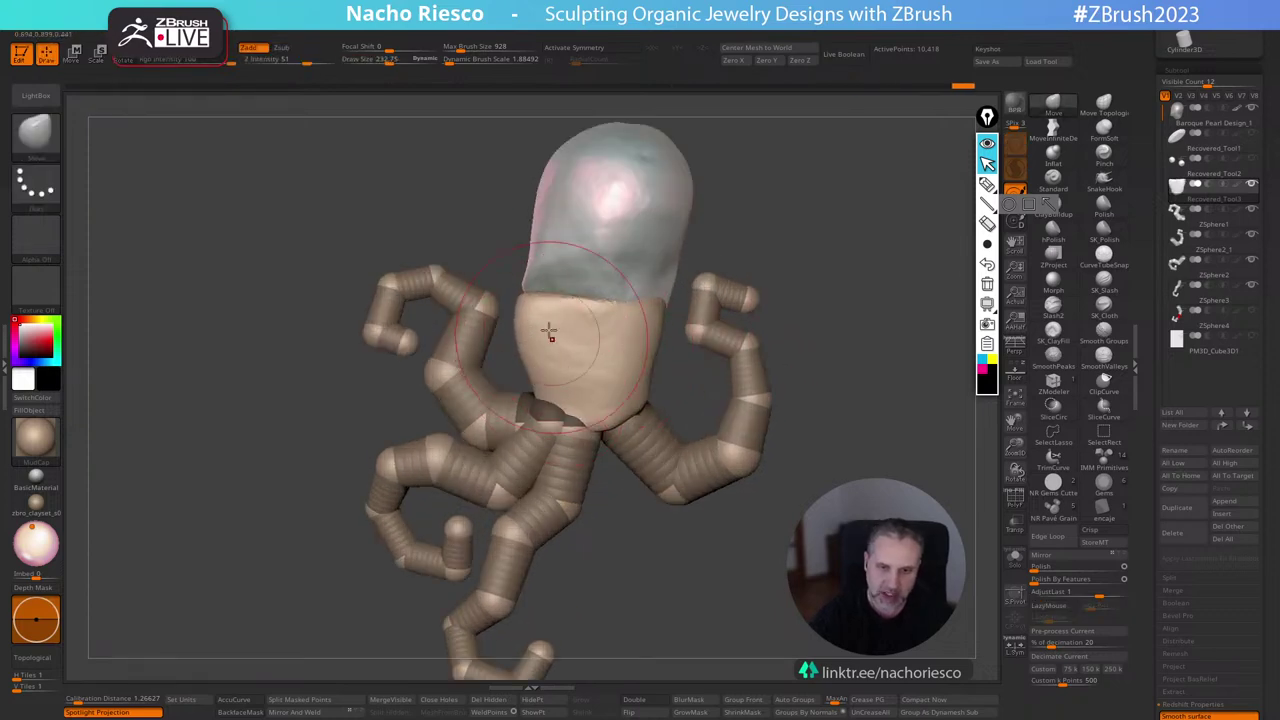
key(s)
drag(664, 305, 601, 320)
right_drag(587, 307, 664, 305)
right_drag(570, 289, 540, 302)
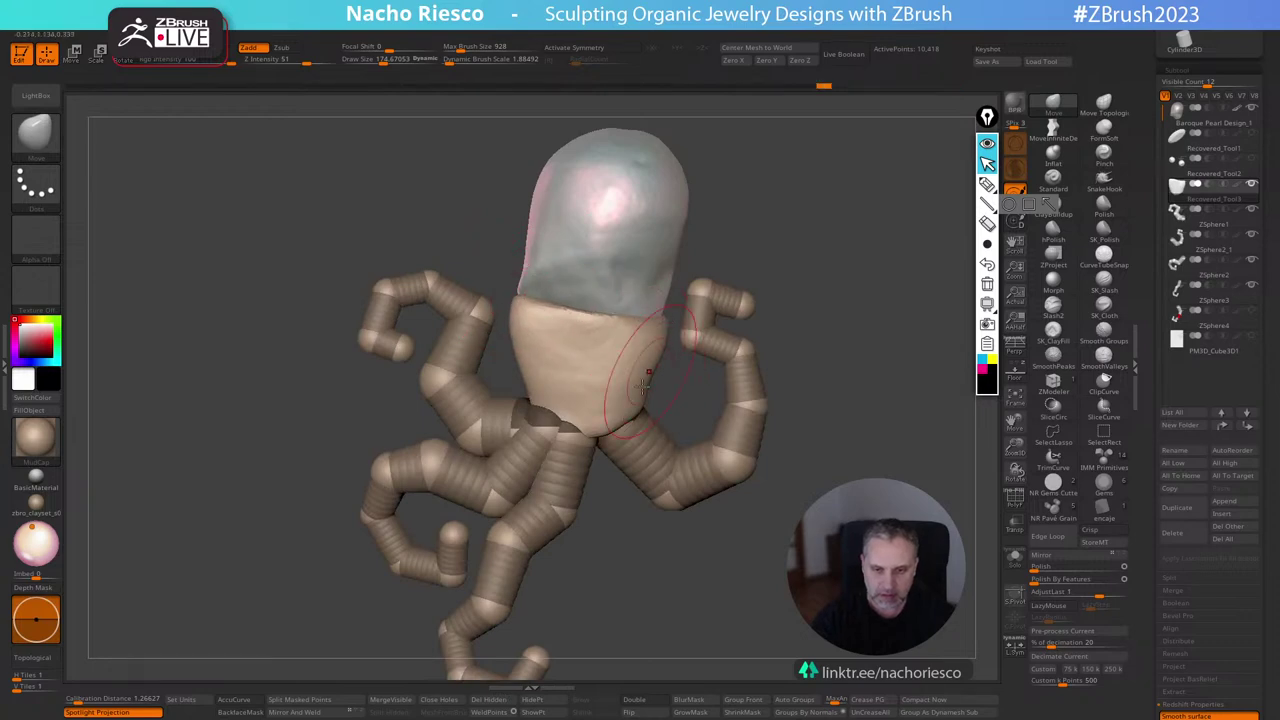
Round out the lower body of the head piece from several angles with the Move brush at draw size about 187.
right_drag(827, 311, 574, 380)
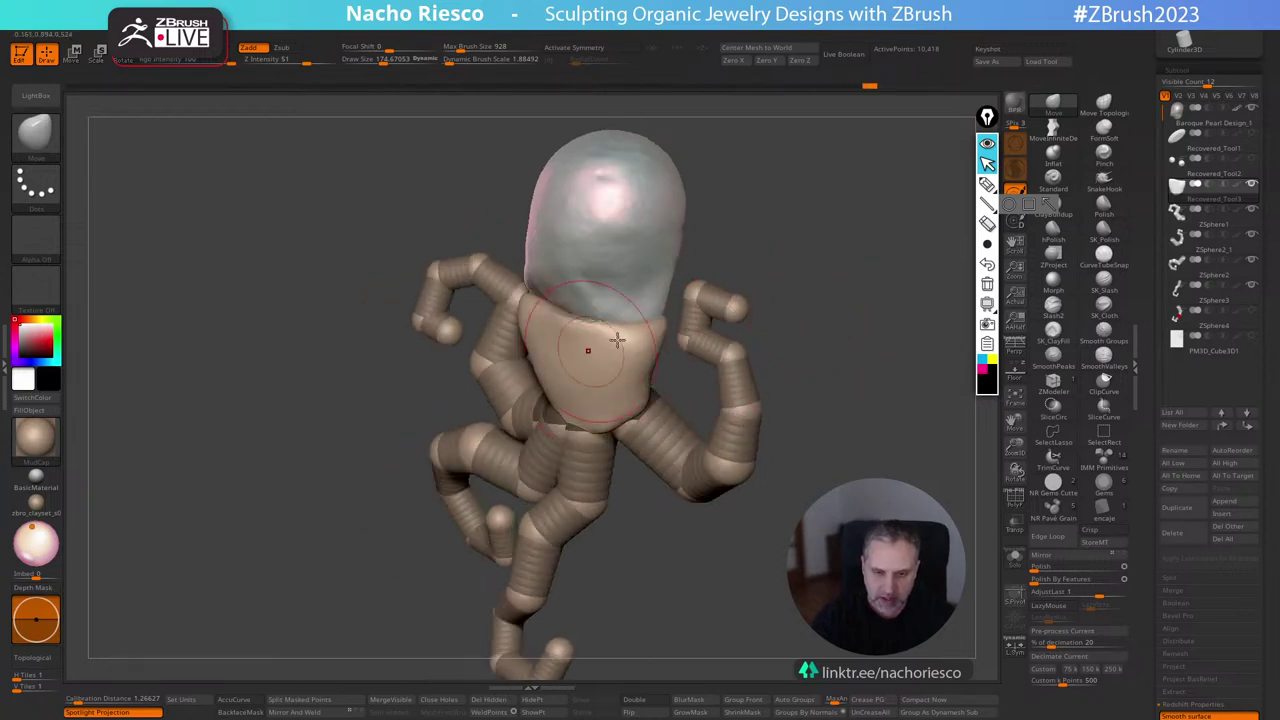
right_drag(617, 340, 557, 372)
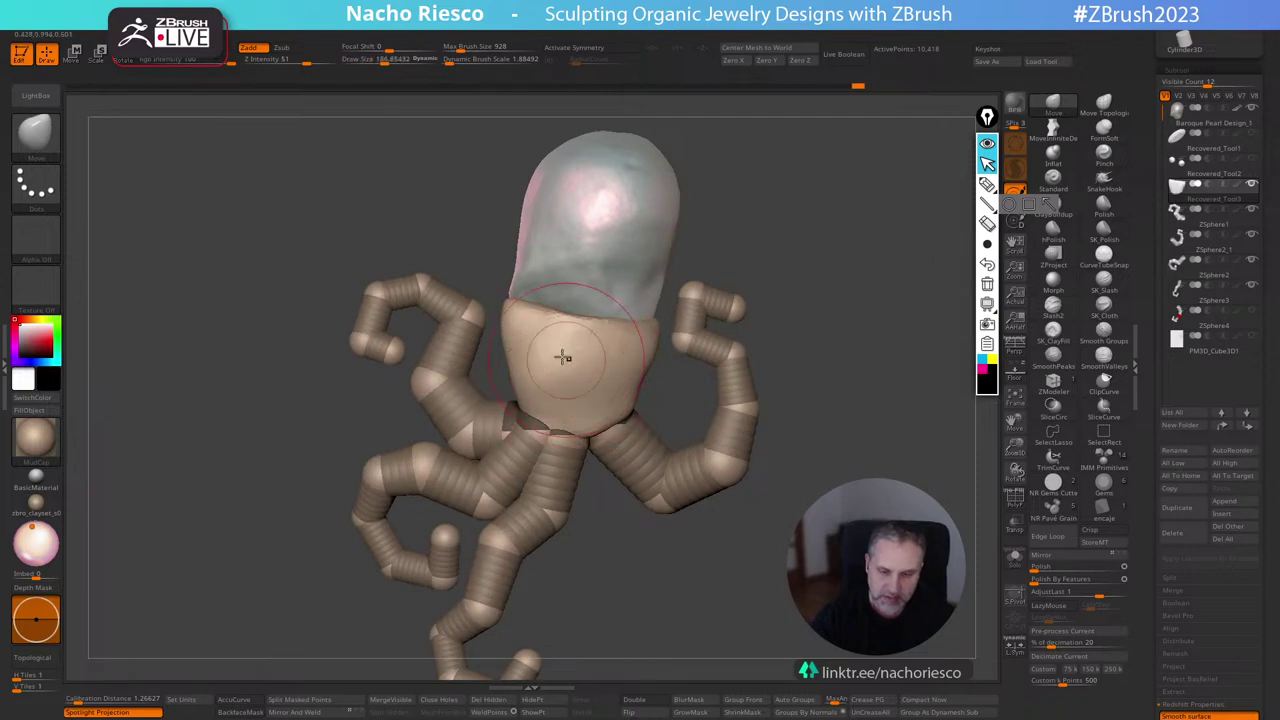
right_drag(620, 403, 791, 269)
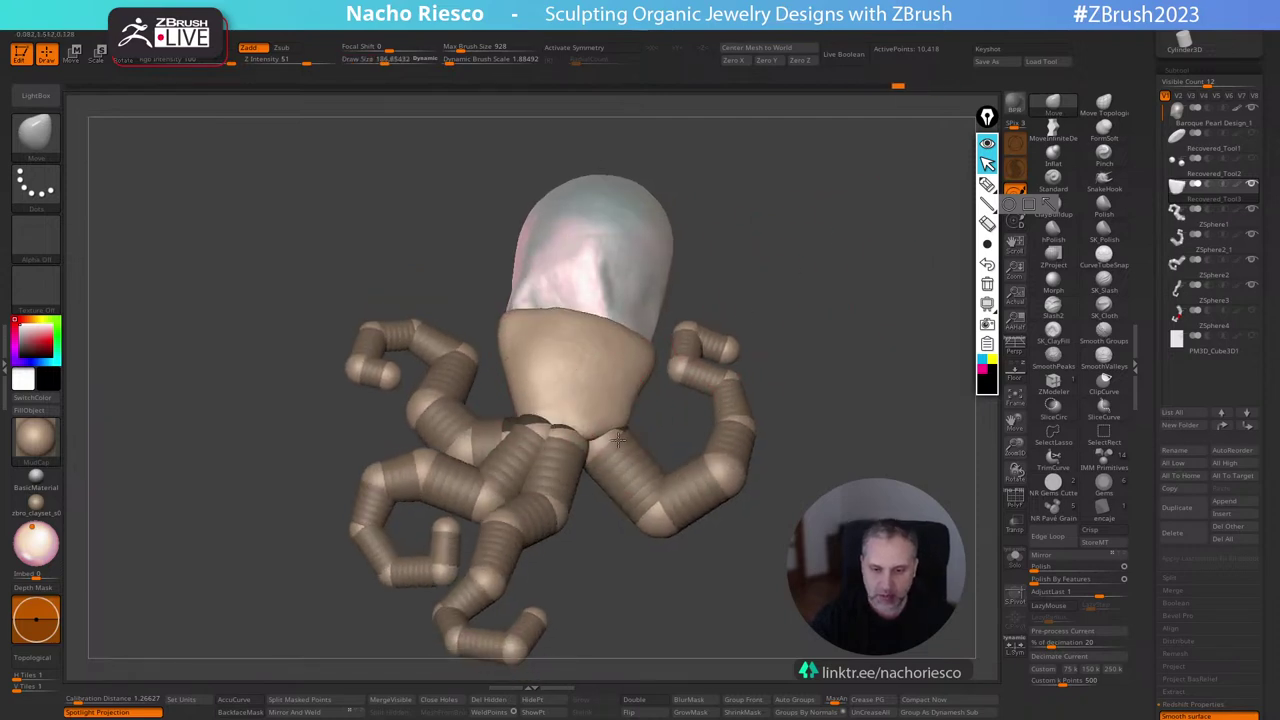
right_drag(698, 379, 671, 386)
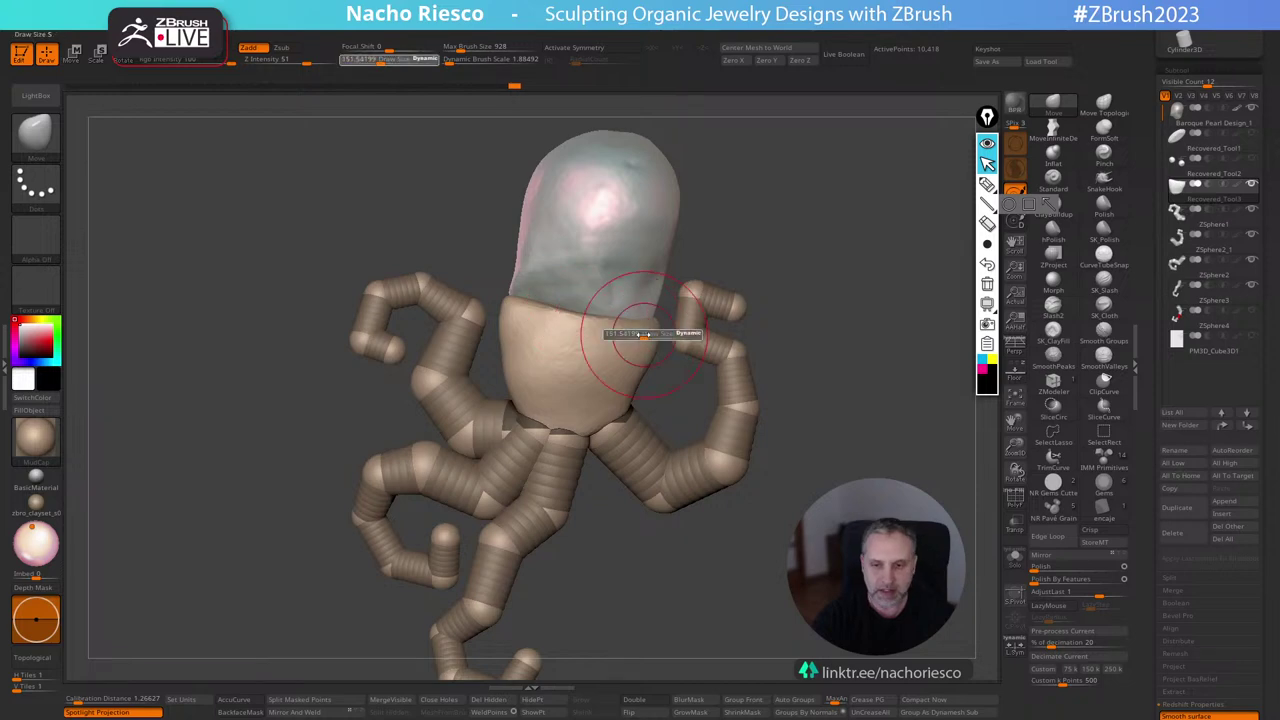
Adjust the head piece's rim and side profile against the pearl and tentacles with the Move brush at draw size about 141.
drag(643, 327, 649, 328)
mouse_move(825, 281)
mouse_down()
mouse_move(778, 273)
mouse_move(718, 326)
mouse_move(737, 329)
mouse_up()
drag(866, 262, 778, 274)
drag(743, 332, 750, 322)
drag(803, 249, 906, 226)
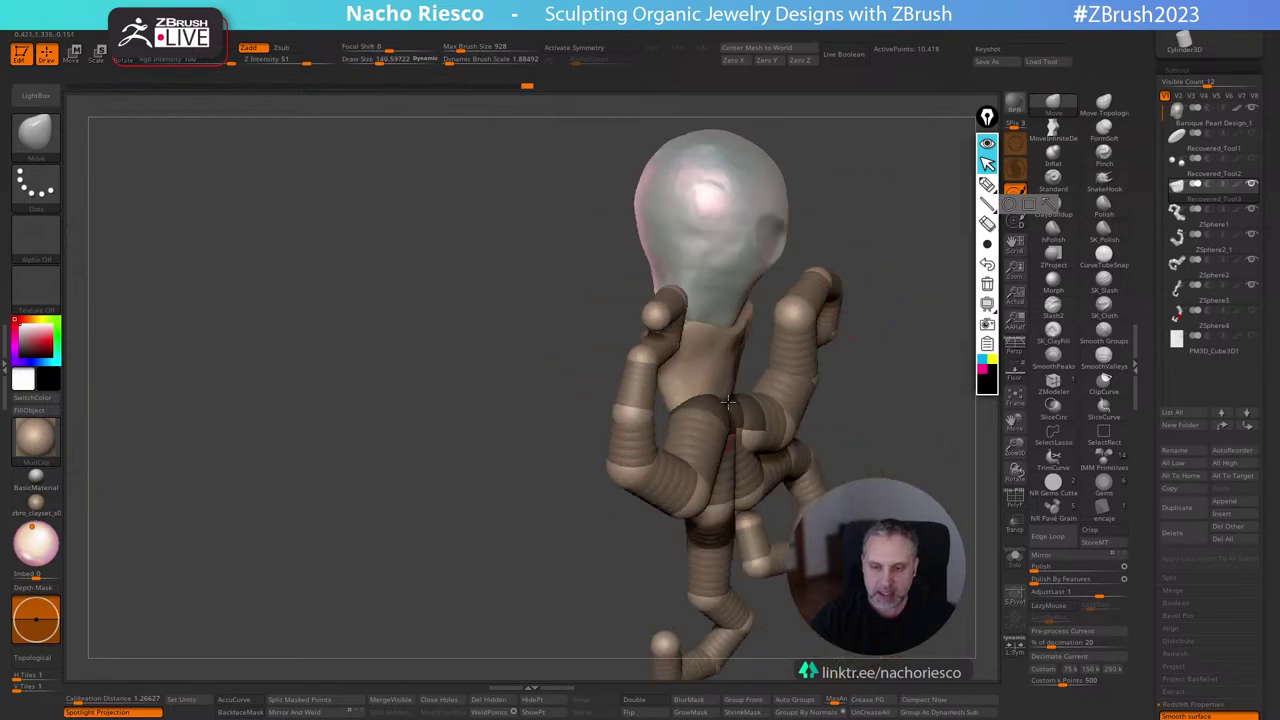
drag(738, 385, 731, 382)
drag(858, 360, 925, 351)
mouse_move(808, 354)
mouse_down()
mouse_move(845, 350)
mouse_move(713, 372)
mouse_move(837, 326)
mouse_move(872, 231)
mouse_up()
key(w)
ctrl+right_drag(785, 305, 949, 285)
key(q)
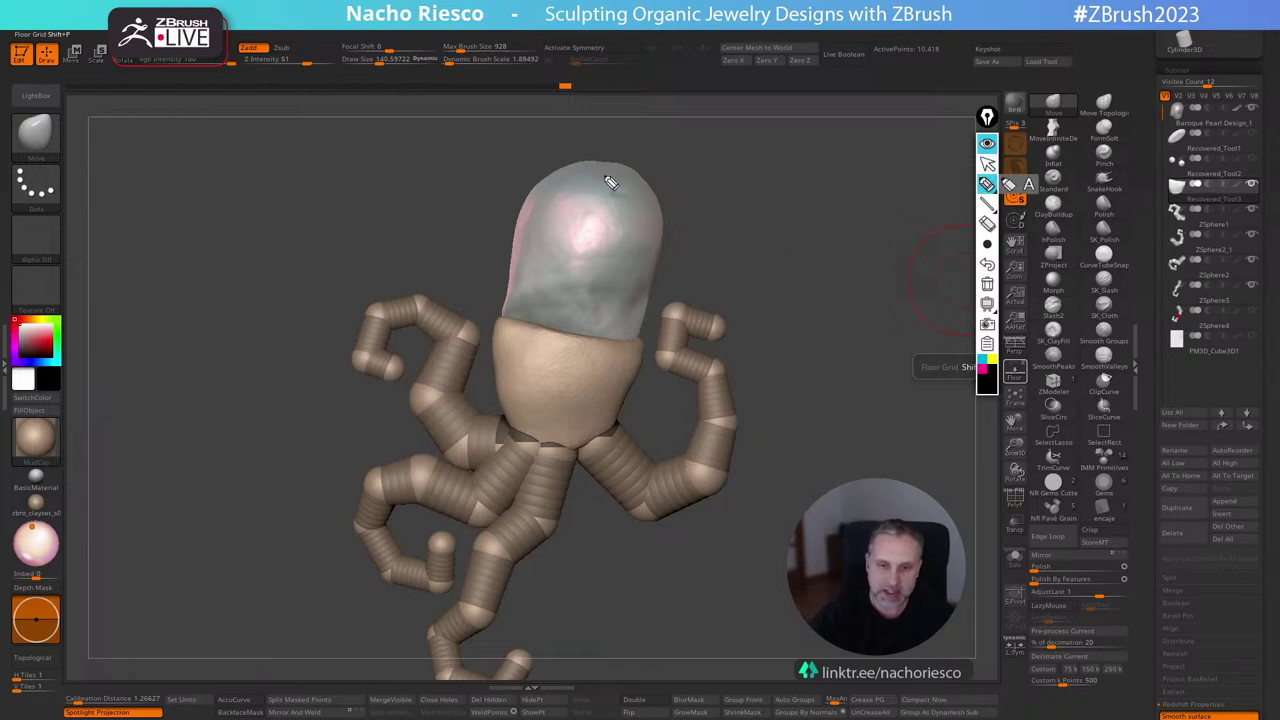
Annotate the figure with a straight axis line through pearl and head and a bent line beside it, and clear the annotations.
ctrl+shift+drag(606, 177, 515, 535)
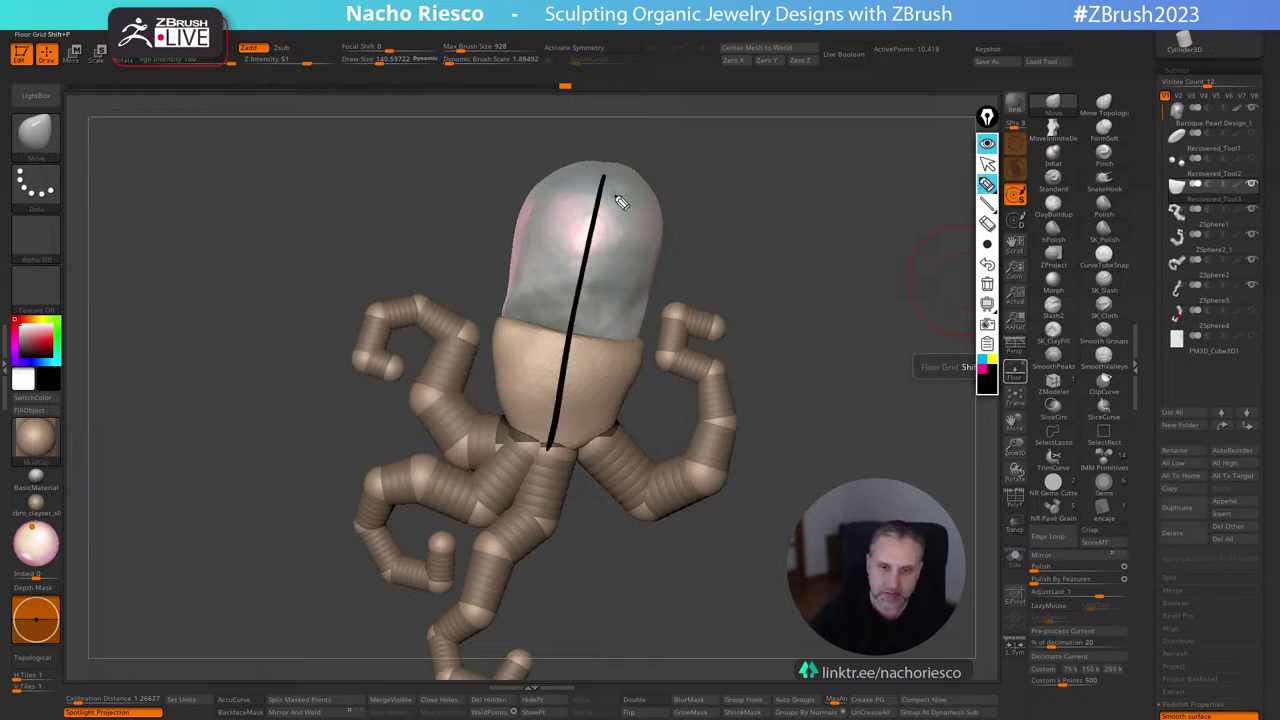
mouse_move(617, 196)
ctrl+shift+mouse_down()
mouse_move(583, 360)
mouse_move(608, 420)
ctrl+shift+mouse_up()
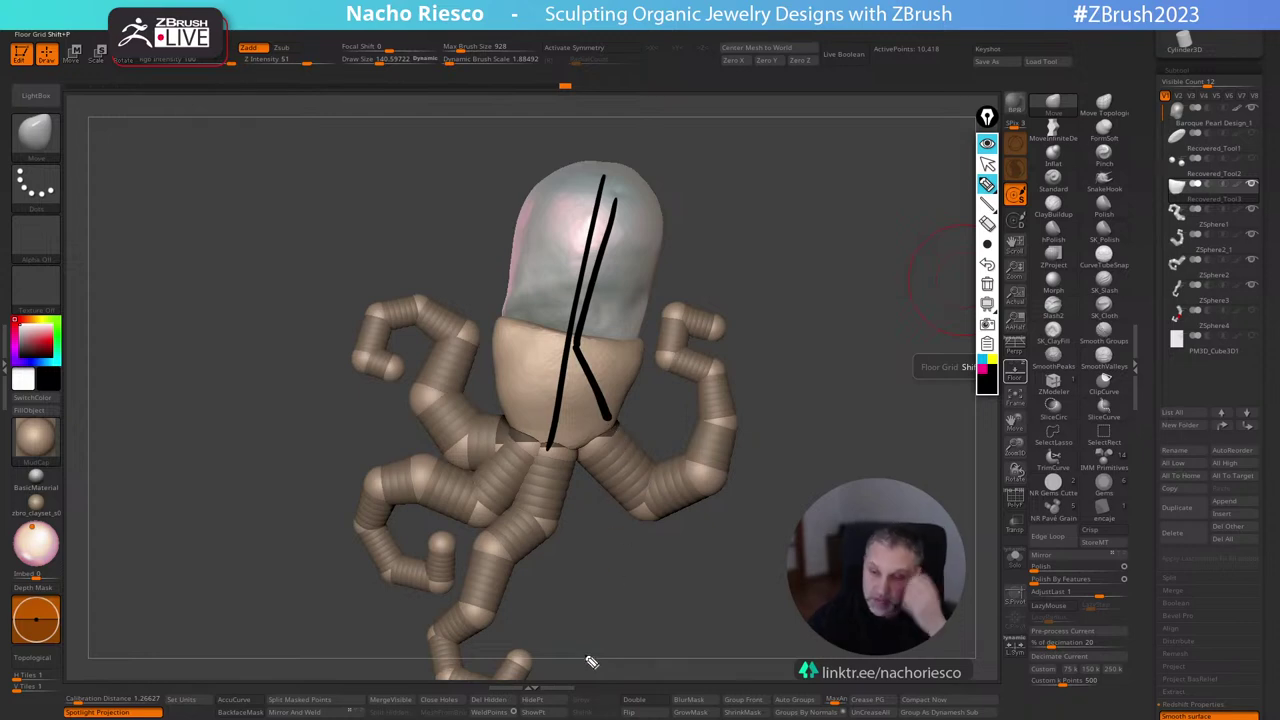
click(987, 284)
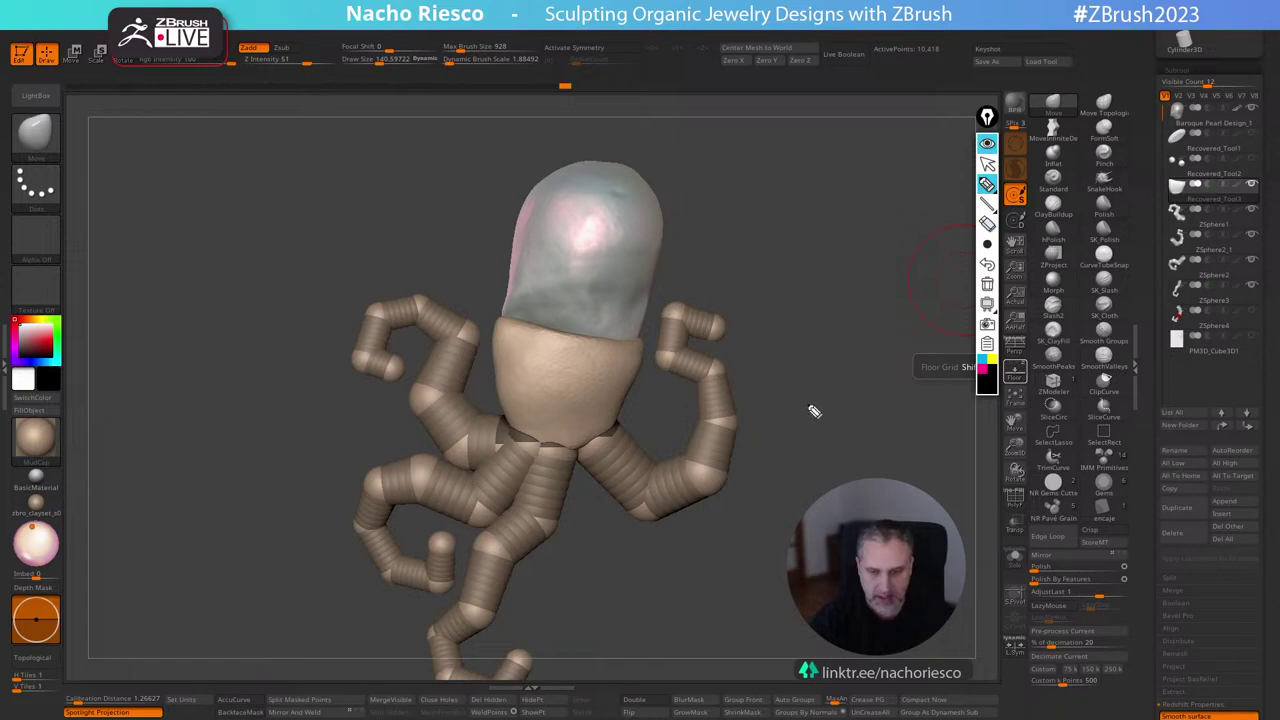
click(837, 411)
click(987, 285)
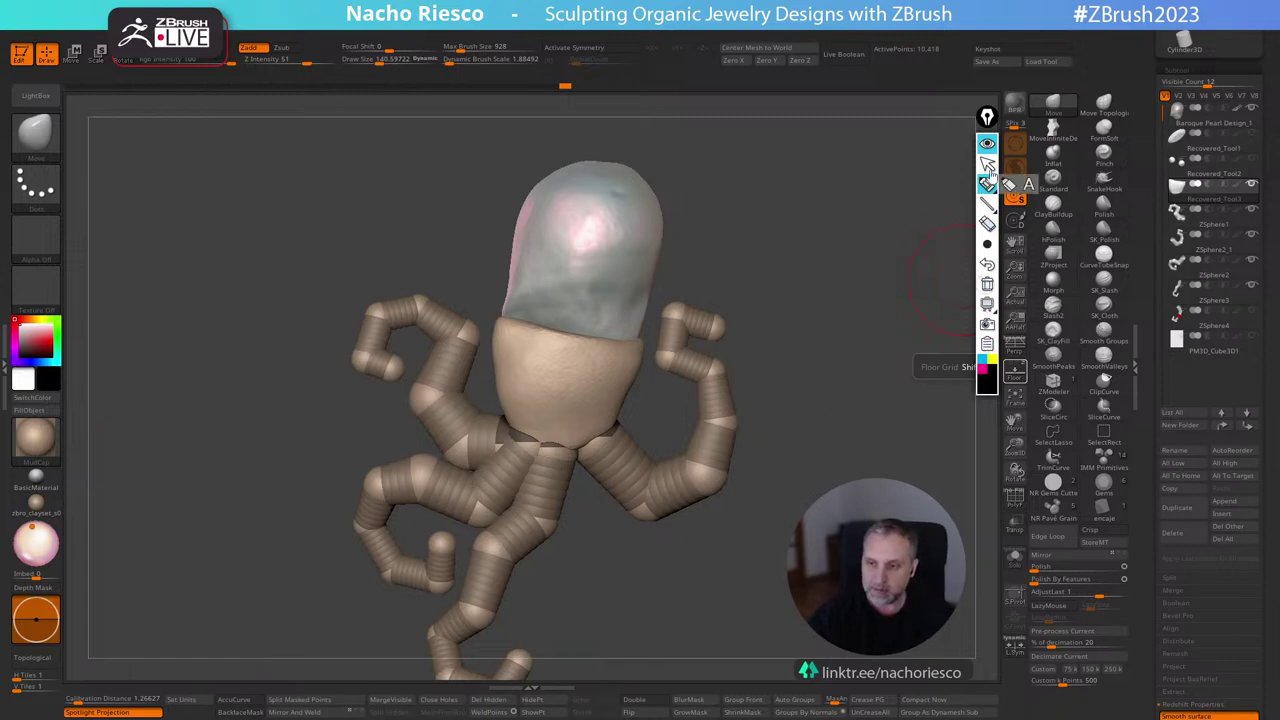
click(989, 168)
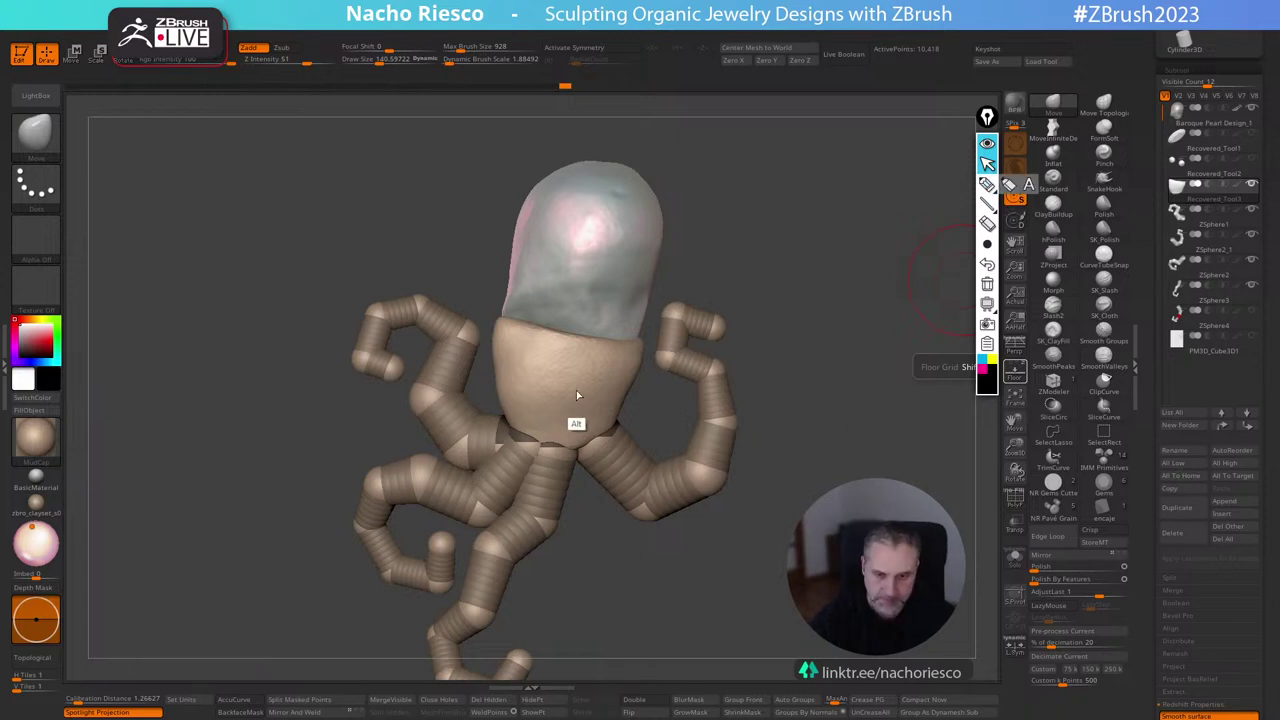
Realign the head piece under the pearl with the transform gizmo.
key(w)
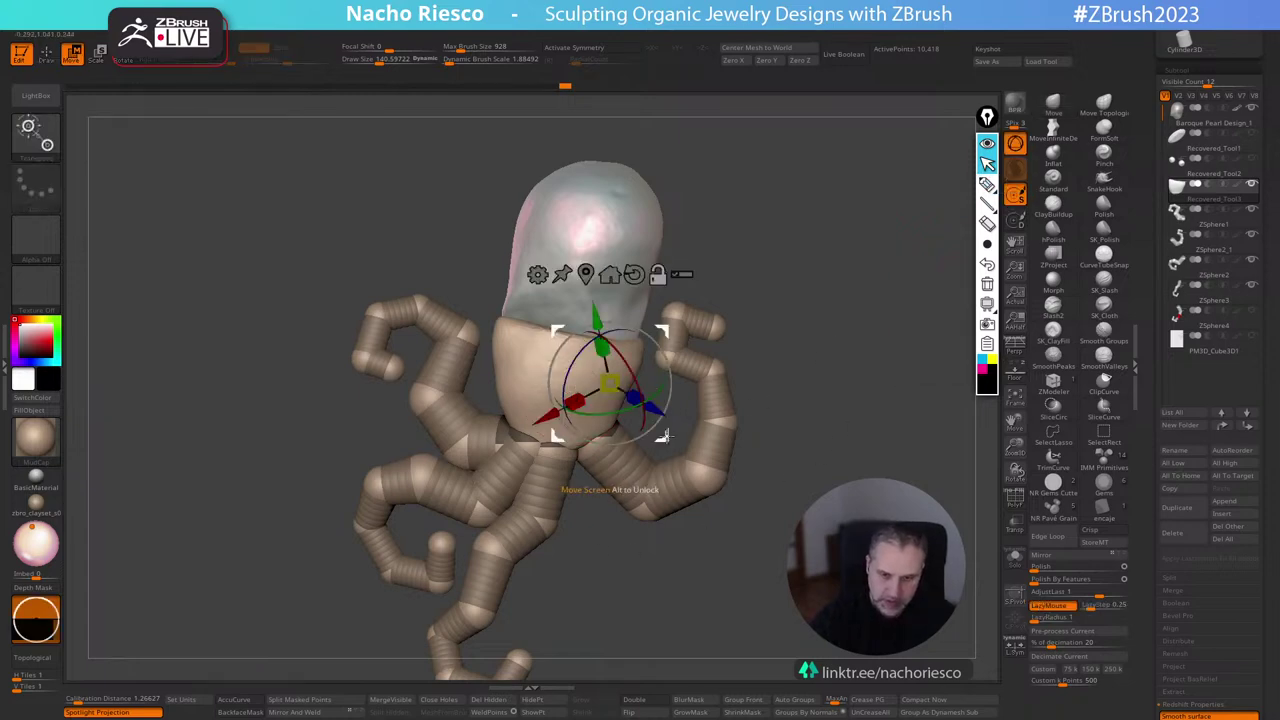
mouse_move(663, 437)
mouse_down()
mouse_move(608, 417)
mouse_move(618, 430)
mouse_move(611, 417)
mouse_move(674, 371)
mouse_up()
key(q)
Widen the head piece's rim and shape its chin with the Move brush at draw size about 199, and smooth the surface.
key(s)
drag(641, 308, 652, 322)
drag(514, 338, 521, 321)
key(s)
drag(542, 407, 574, 428)
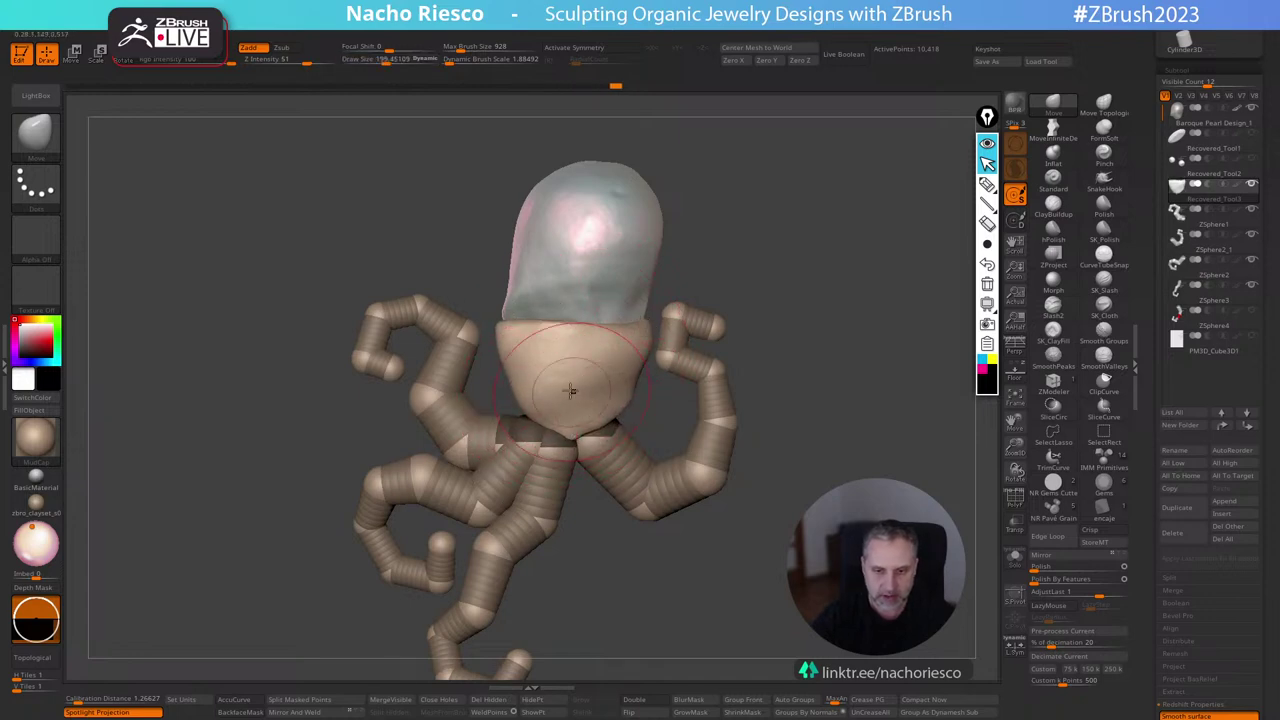
shift+drag(559, 358, 617, 345)
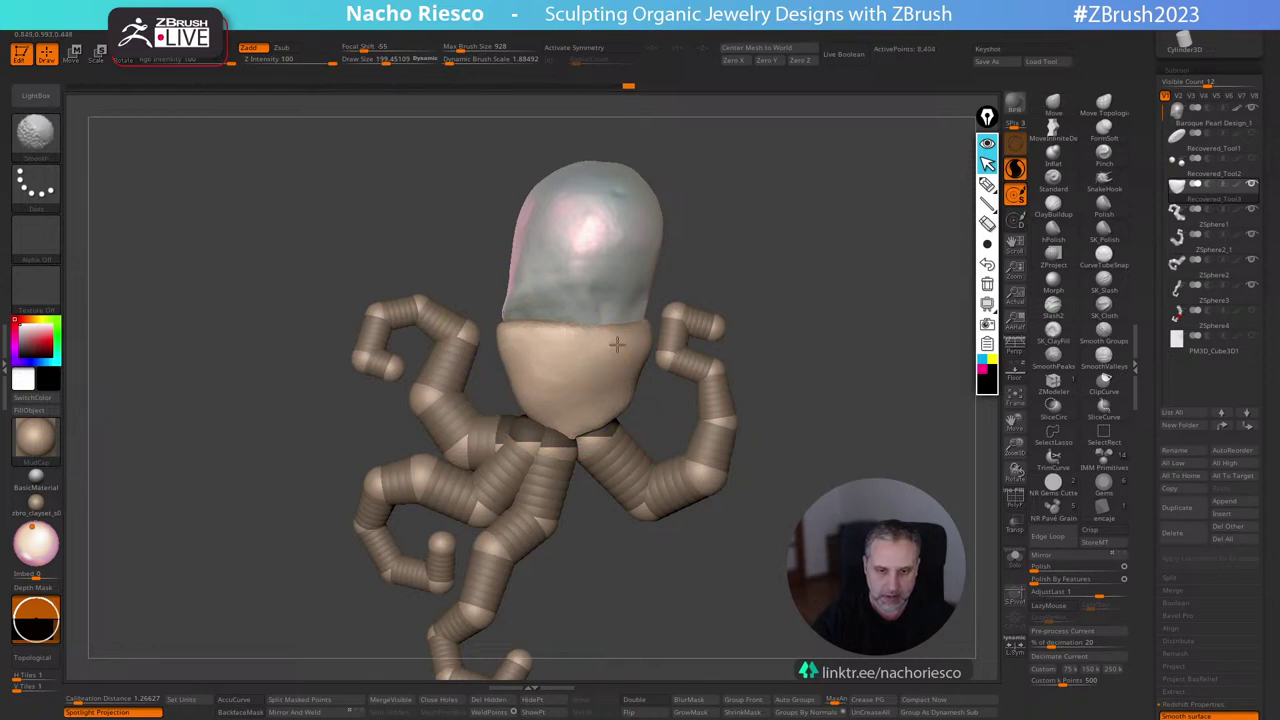
Rotate the head piece with the gizmo and pull its rim up over the pearl's lower edge with the Move brush.
key(w)
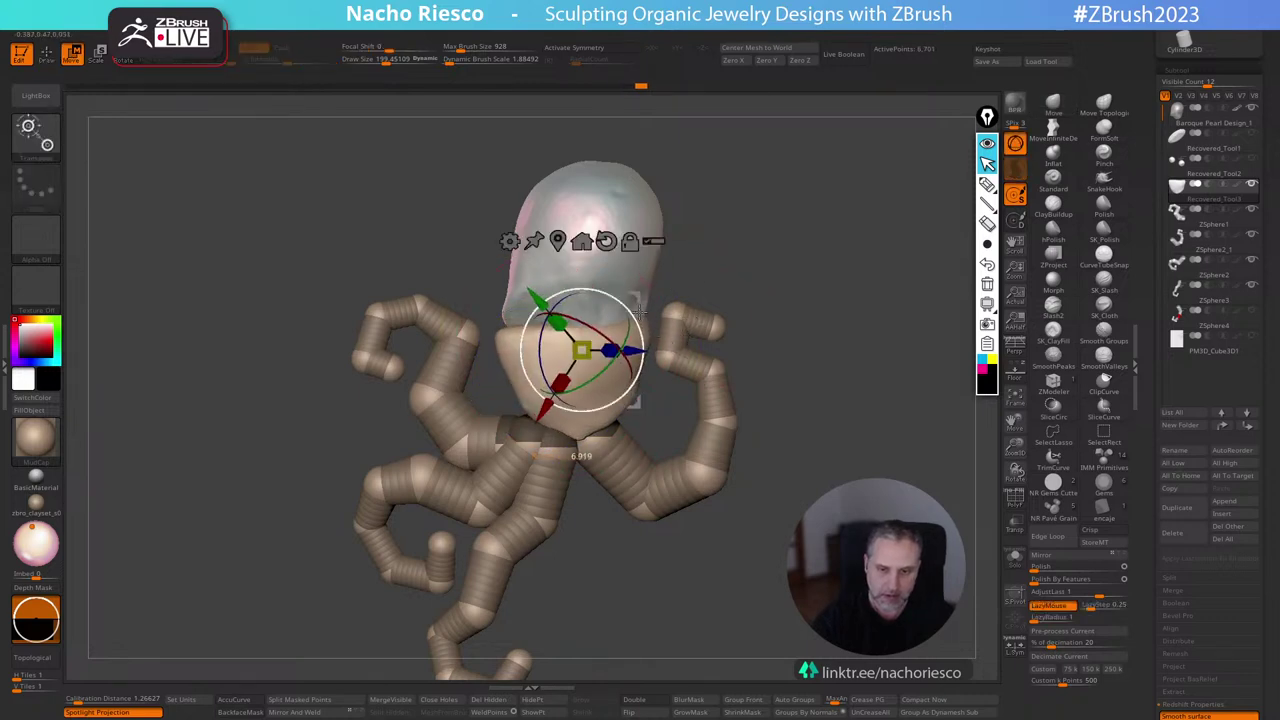
key(q)
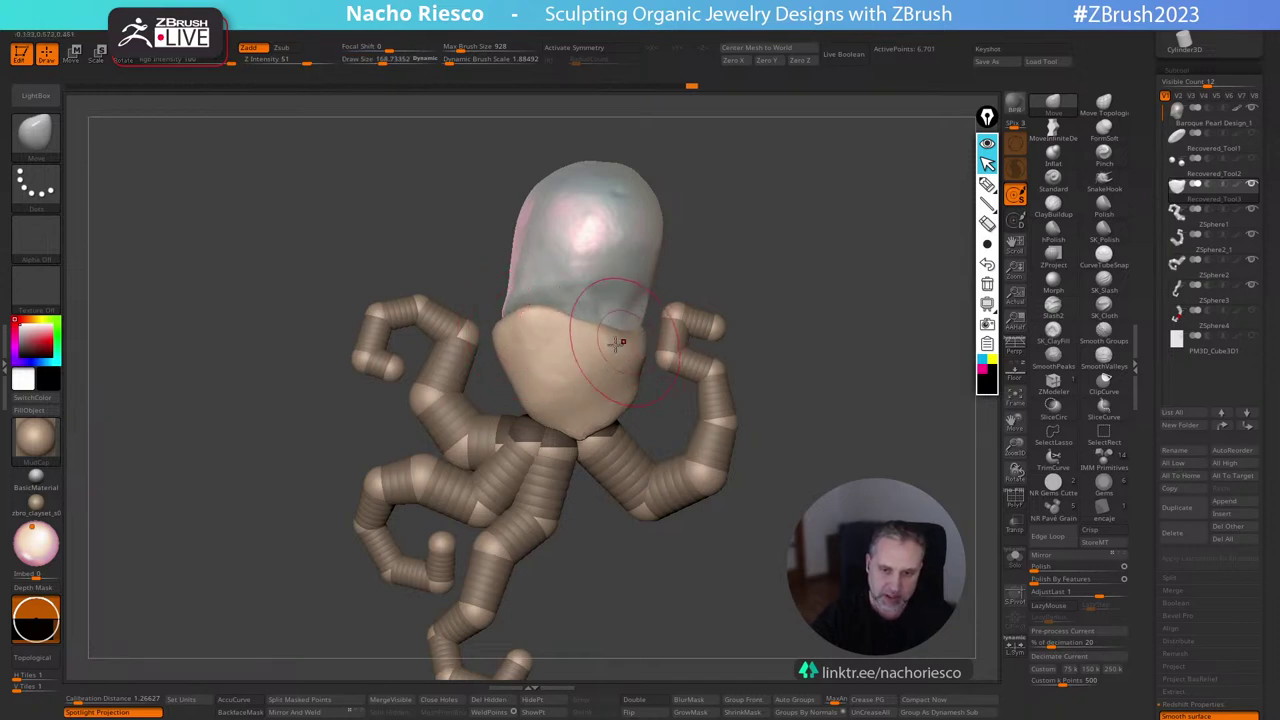
key(s)
drag(499, 332, 520, 317)
drag(528, 309, 529, 315)
Refine the head piece's rim where it meets the pearl, working from a turned view with the Move brush.
right_drag(617, 308, 583, 329)
key(s)
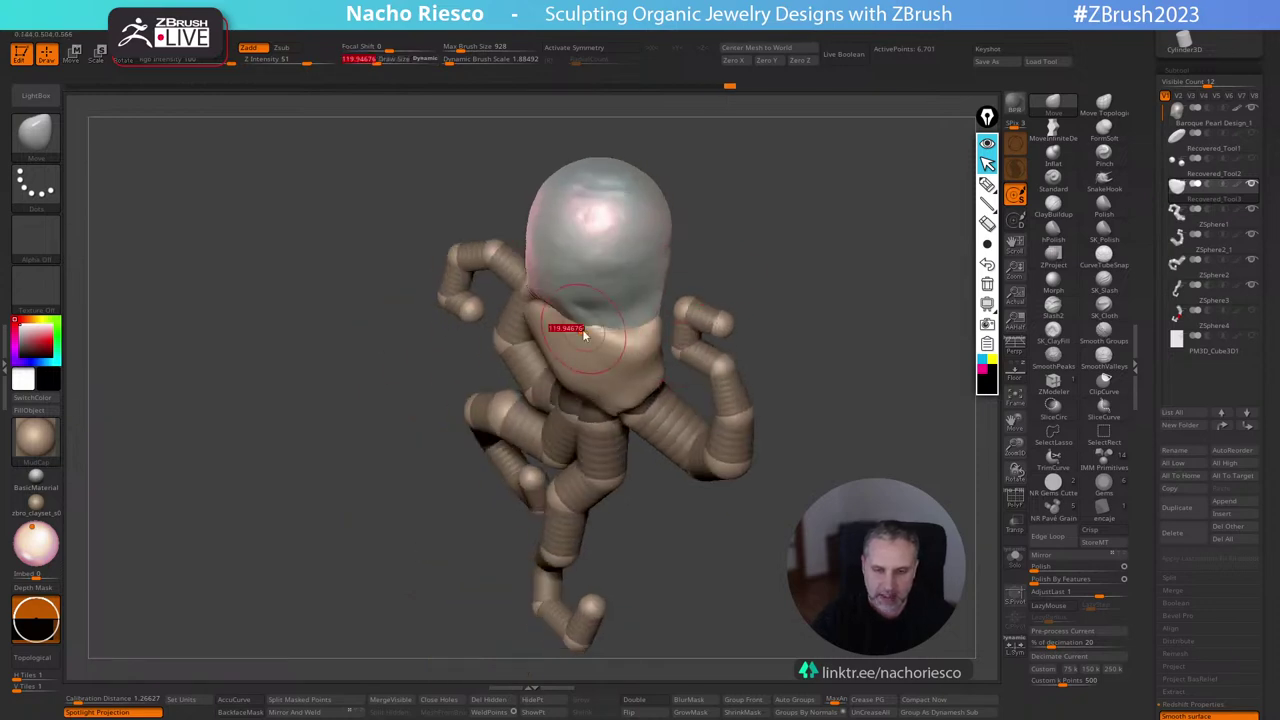
drag(574, 328, 581, 328)
mouse_move(742, 287)
right_down()
mouse_move(655, 305)
mouse_move(665, 292)
mouse_move(866, 260)
mouse_move(855, 307)
mouse_move(958, 201)
right_up()
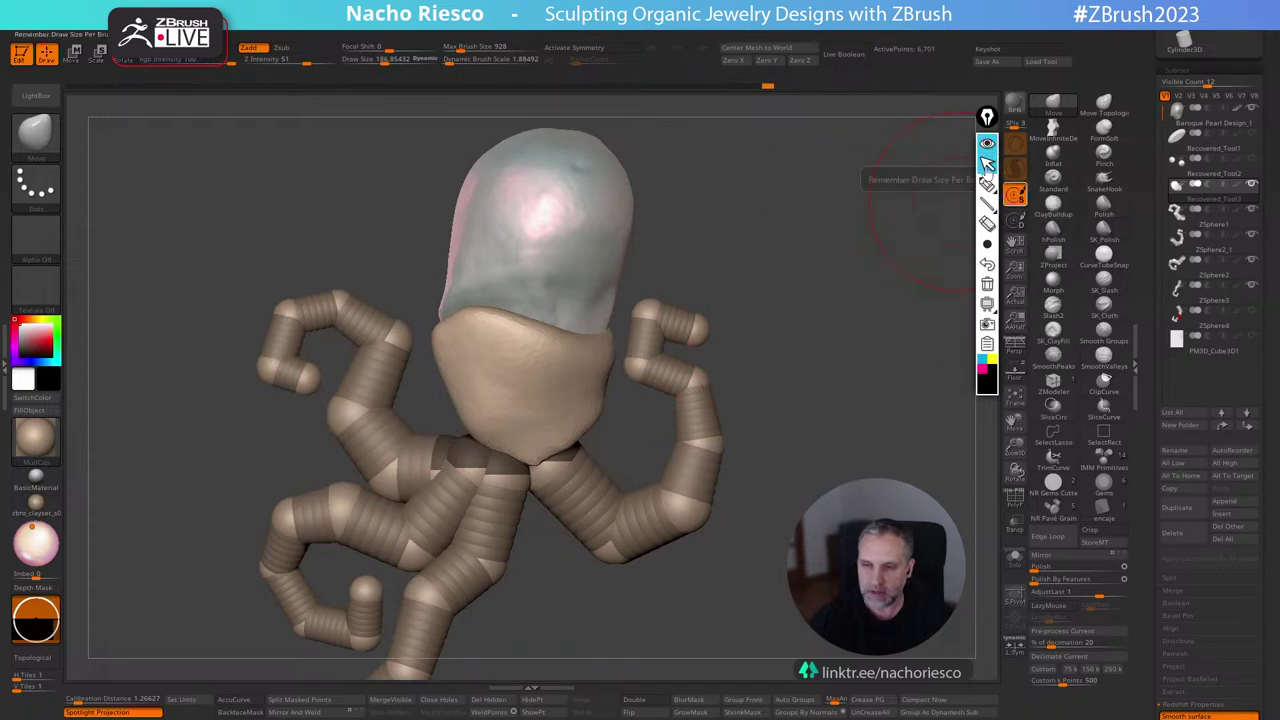
Build up two rounded eye bulges on the head piece with the ClayBuildup brush at draw size about 72.
click(1052, 205)
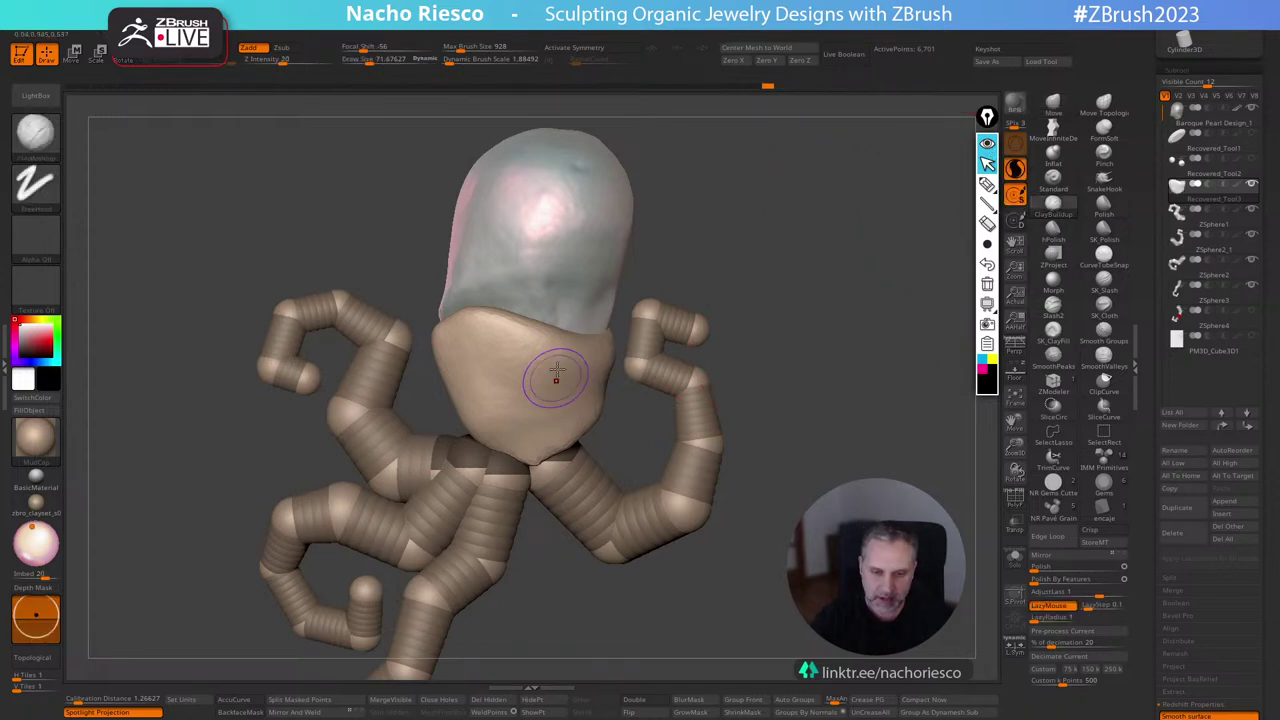
drag(551, 369, 550, 378)
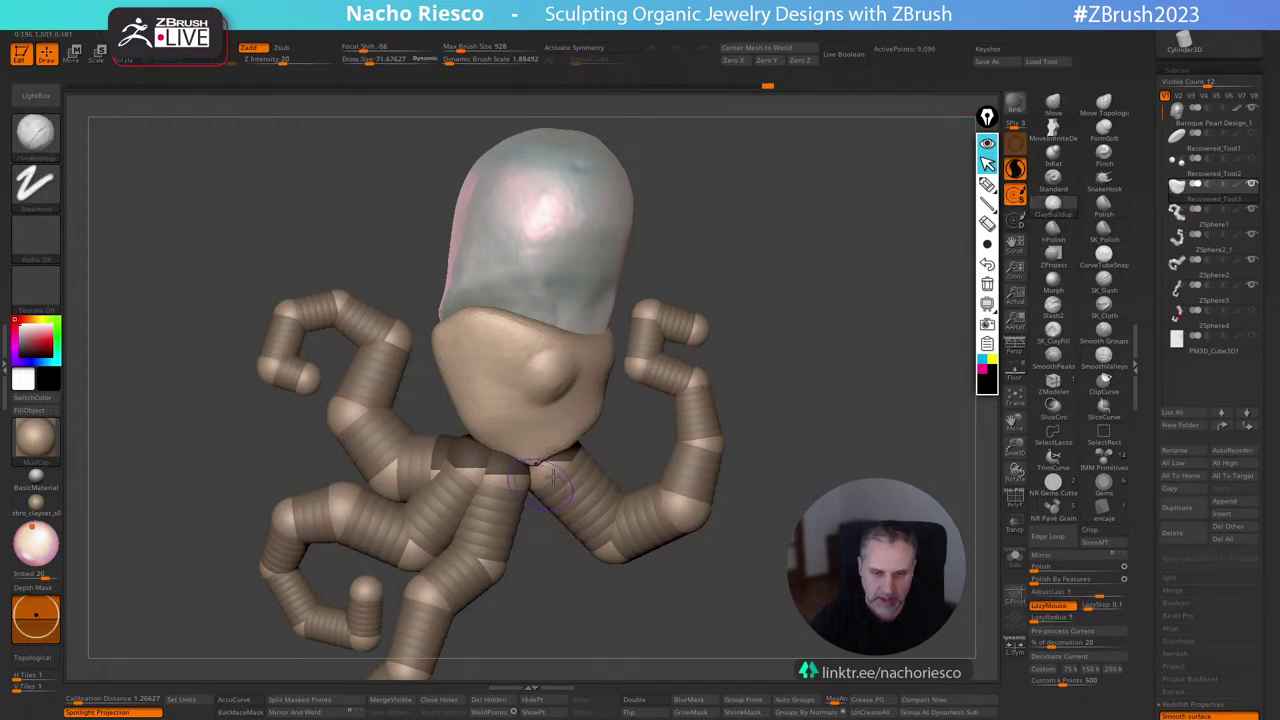
drag(707, 328, 630, 346)
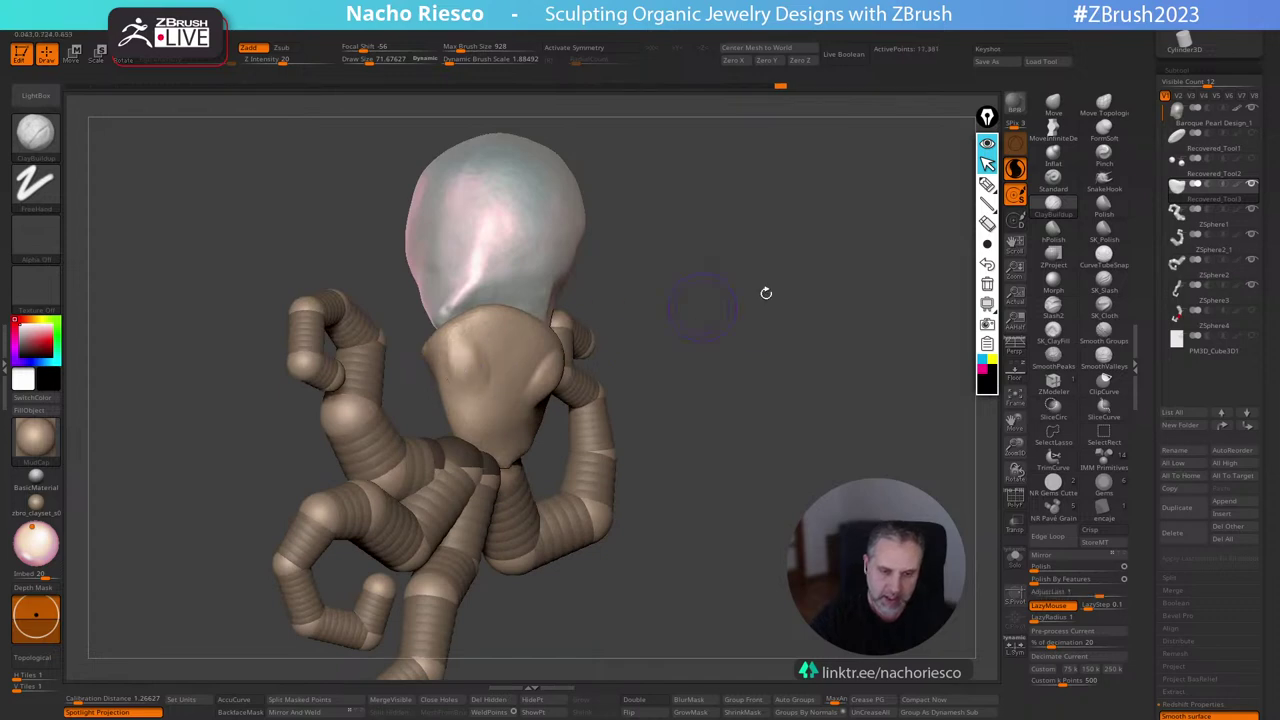
drag(766, 291, 821, 297)
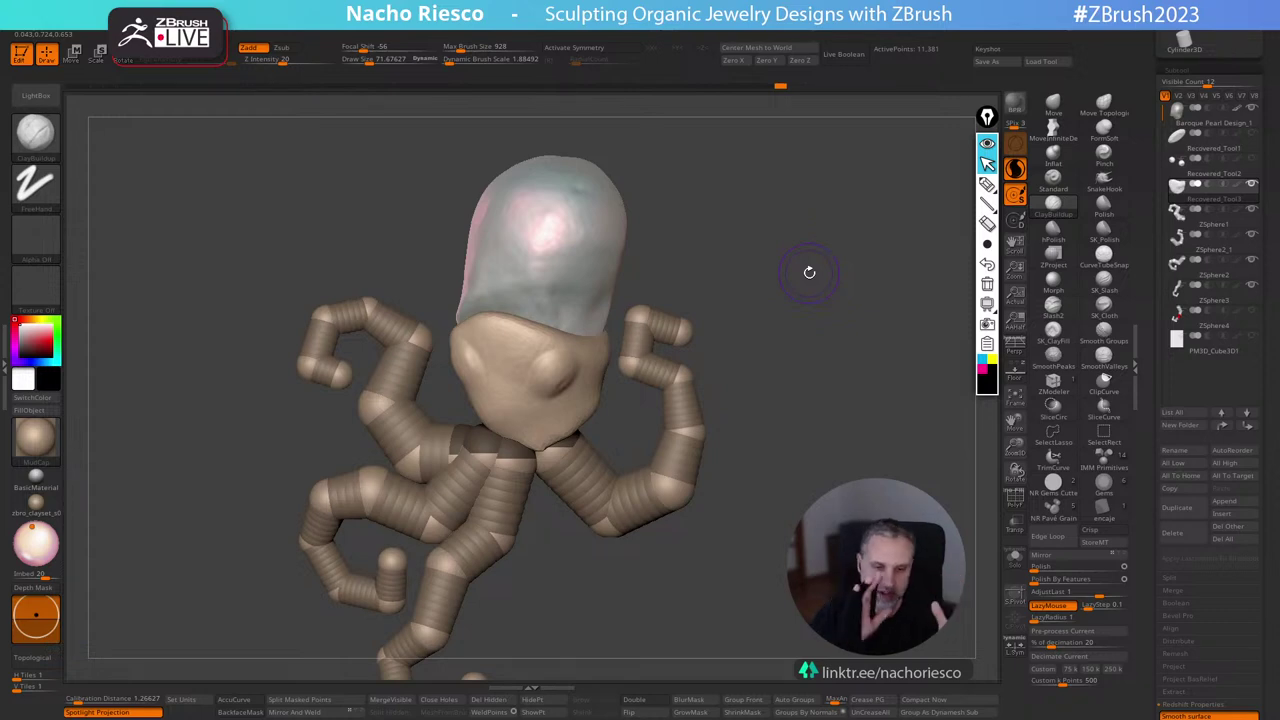
Build up the eye bulges on the head piece further with the ClayBuildup brush at draw size about 72.
drag(556, 380, 556, 376)
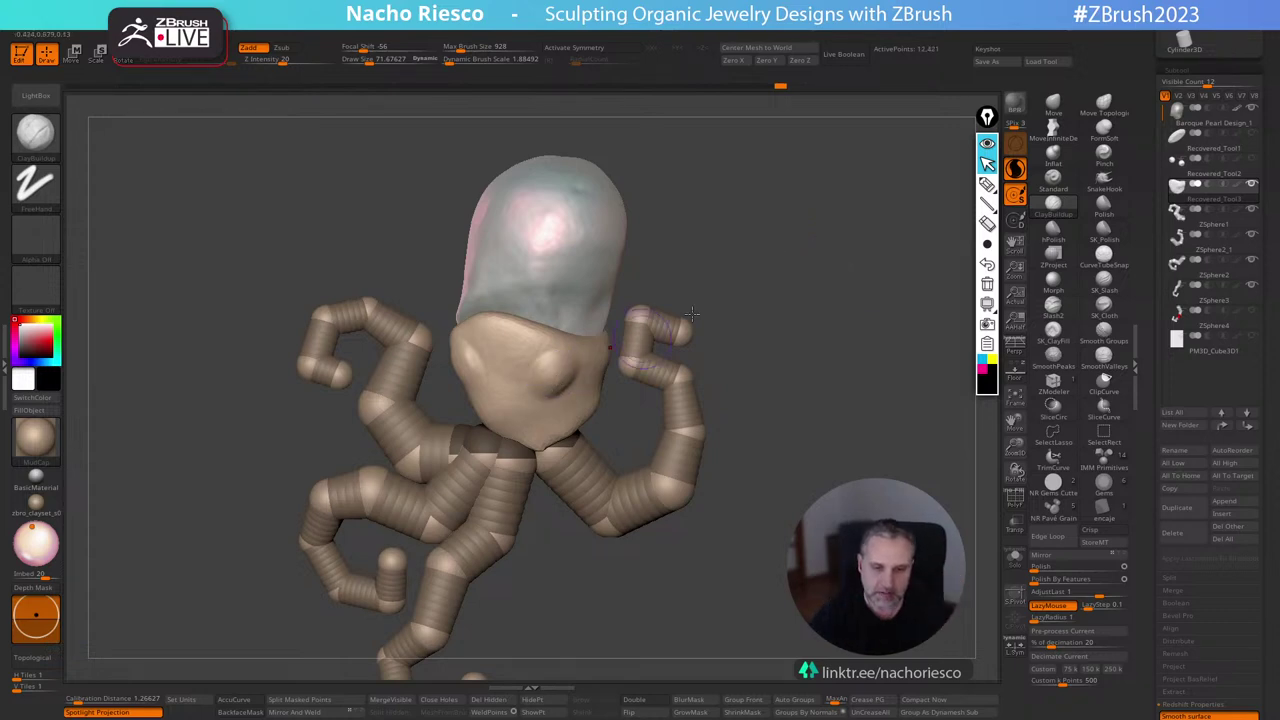
alt+drag(750, 320, 750, 370)
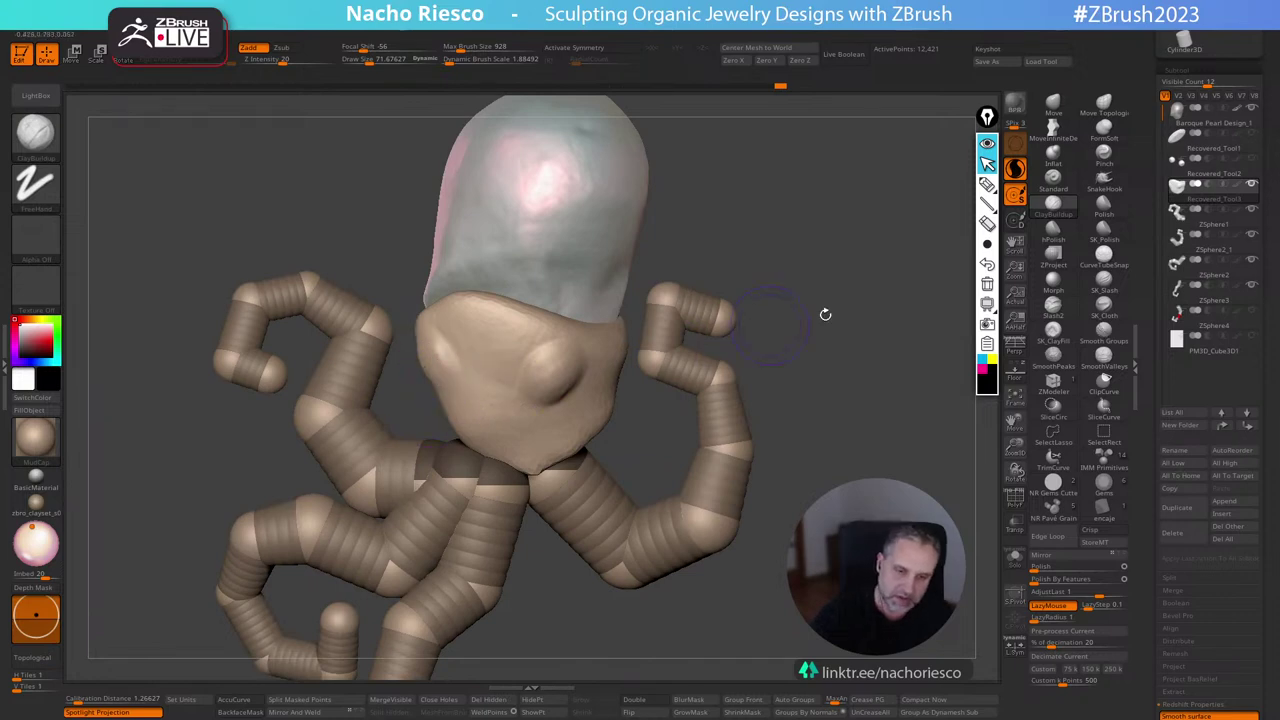
drag(823, 314, 485, 365)
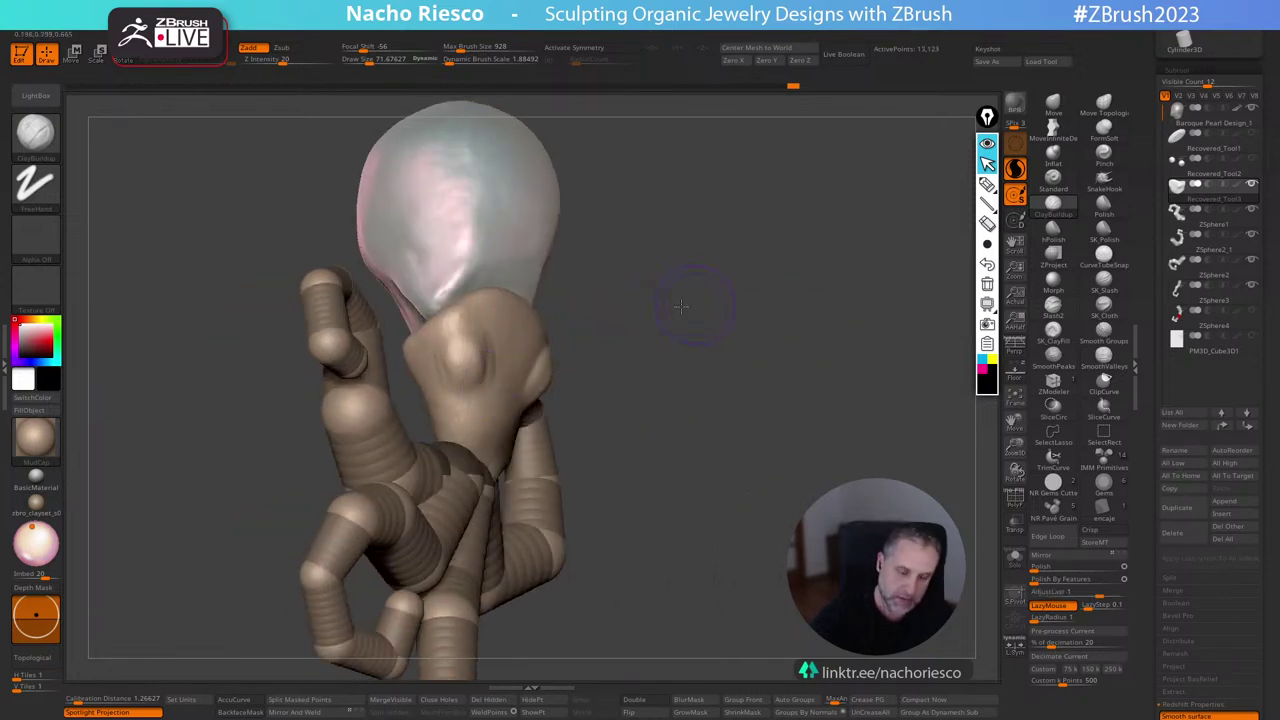
Turn off Sculptris Pro and flatten the eye bulges with the hPolish brush at draw size about 84.
mouse_move(686, 286)
mouse_down()
mouse_move(817, 371)
mouse_move(863, 374)
mouse_move(868, 412)
mouse_up()
click(1053, 231)
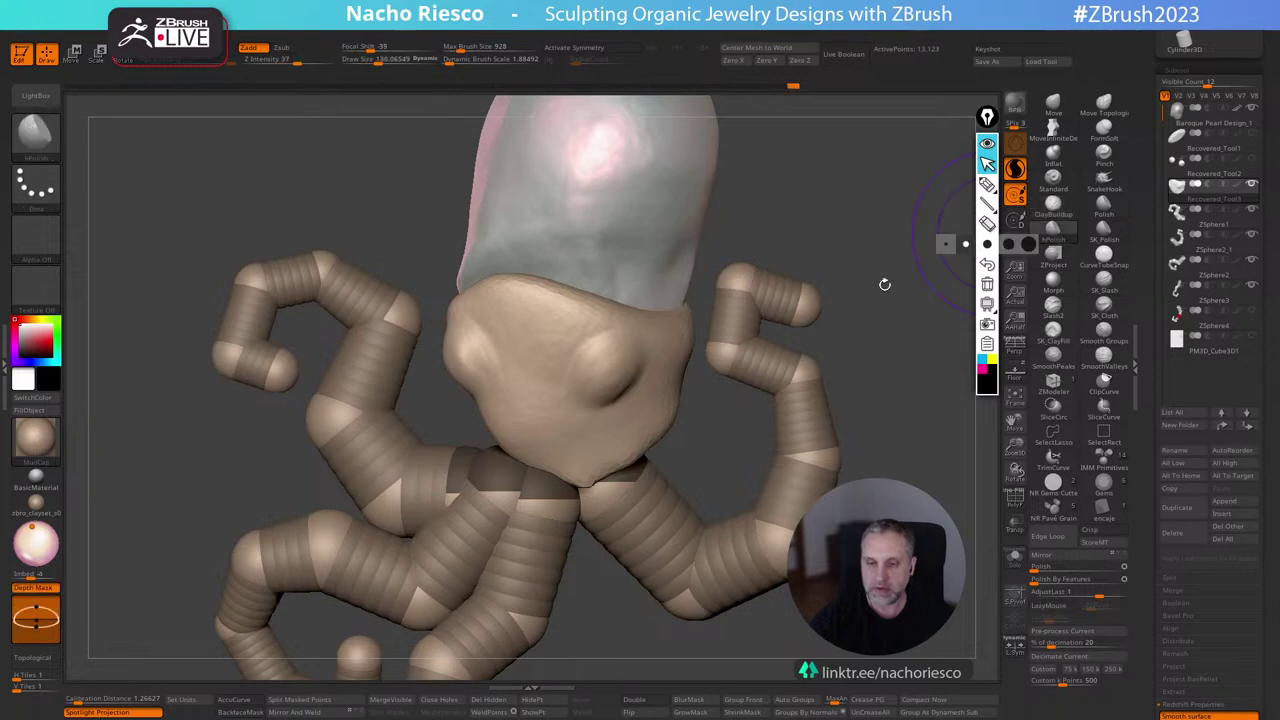
key(s)
drag(618, 375, 615, 374)
mouse_move(610, 374)
mouse_down()
mouse_move(610, 362)
mouse_move(595, 378)
mouse_move(620, 352)
mouse_move(586, 386)
mouse_up()
key(ctrl+z)
click(1016, 168)
key(s)
drag(835, 250, 935, 234)
drag(457, 348, 455, 346)
mouse_move(820, 277)
mouse_down()
mouse_move(908, 417)
mouse_move(875, 247)
mouse_up()
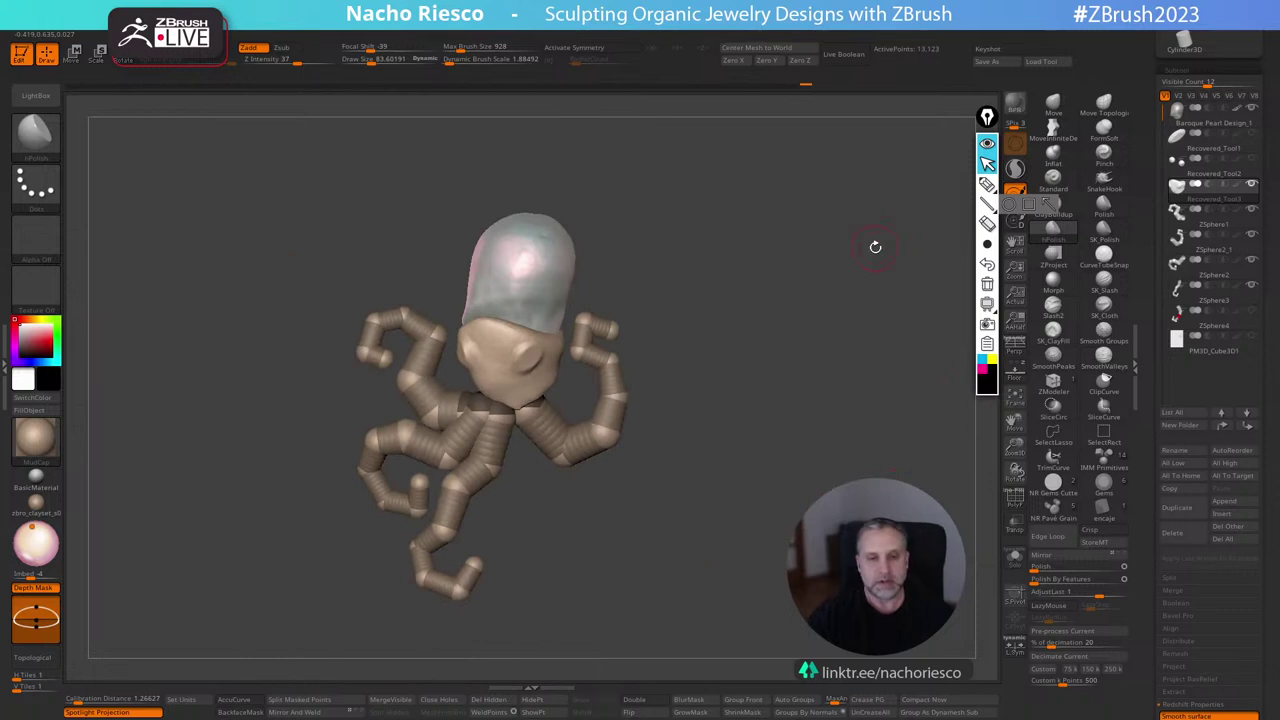
Draw a black annotation arrow curving from the top of the pearl through the head to below the tentacles.
alt+drag(788, 440, 747, 512)
drag(710, 555, 637, 482)
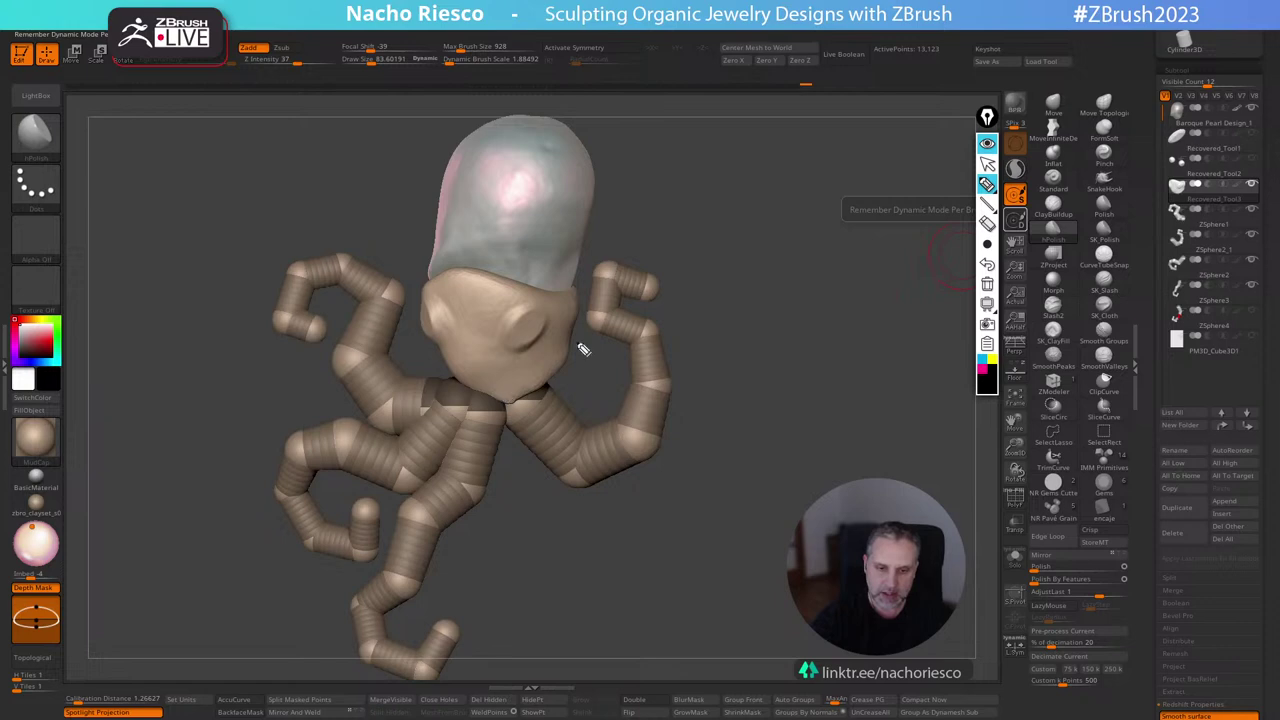
drag(720, 225, 724, 260)
mouse_move(530, 128)
mouse_down()
mouse_move(483, 234)
mouse_move(470, 372)
mouse_move(575, 608)
mouse_move(557, 559)
mouse_up()
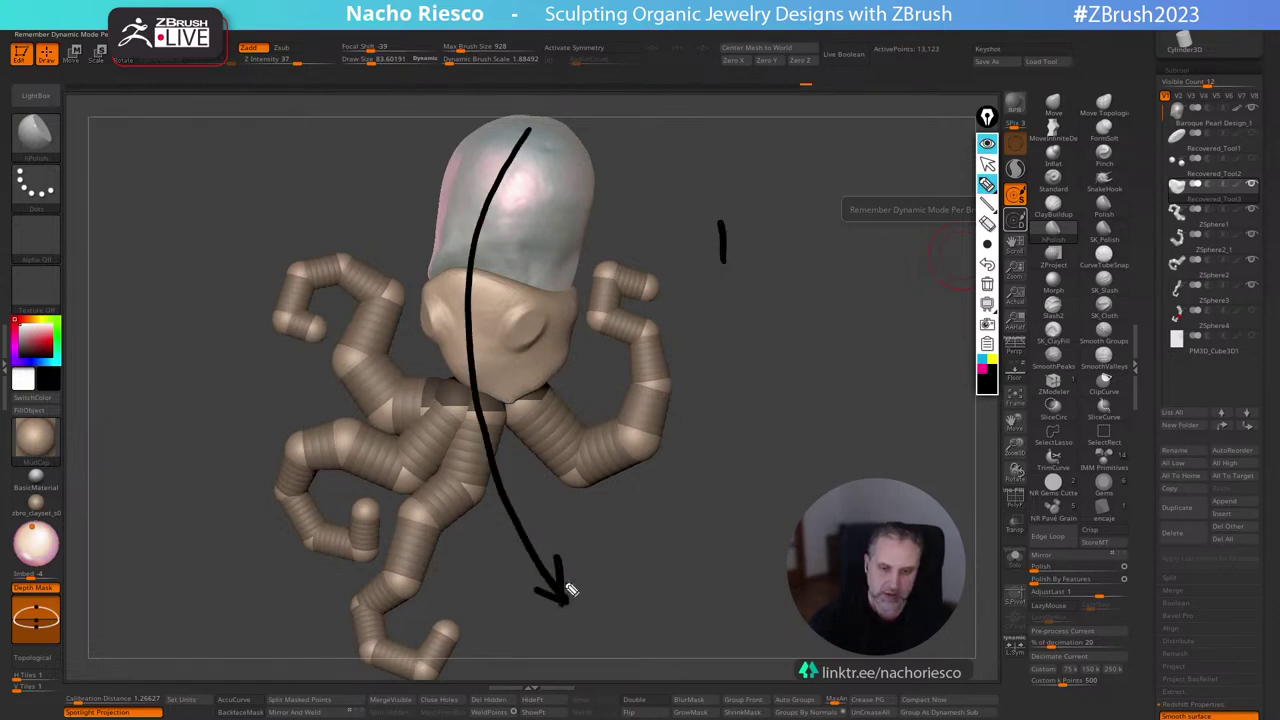
Draw cyan flow lines along the pearl, head and lower tentacle with an arrow towards the black one, and clear all annotations.
click(994, 377)
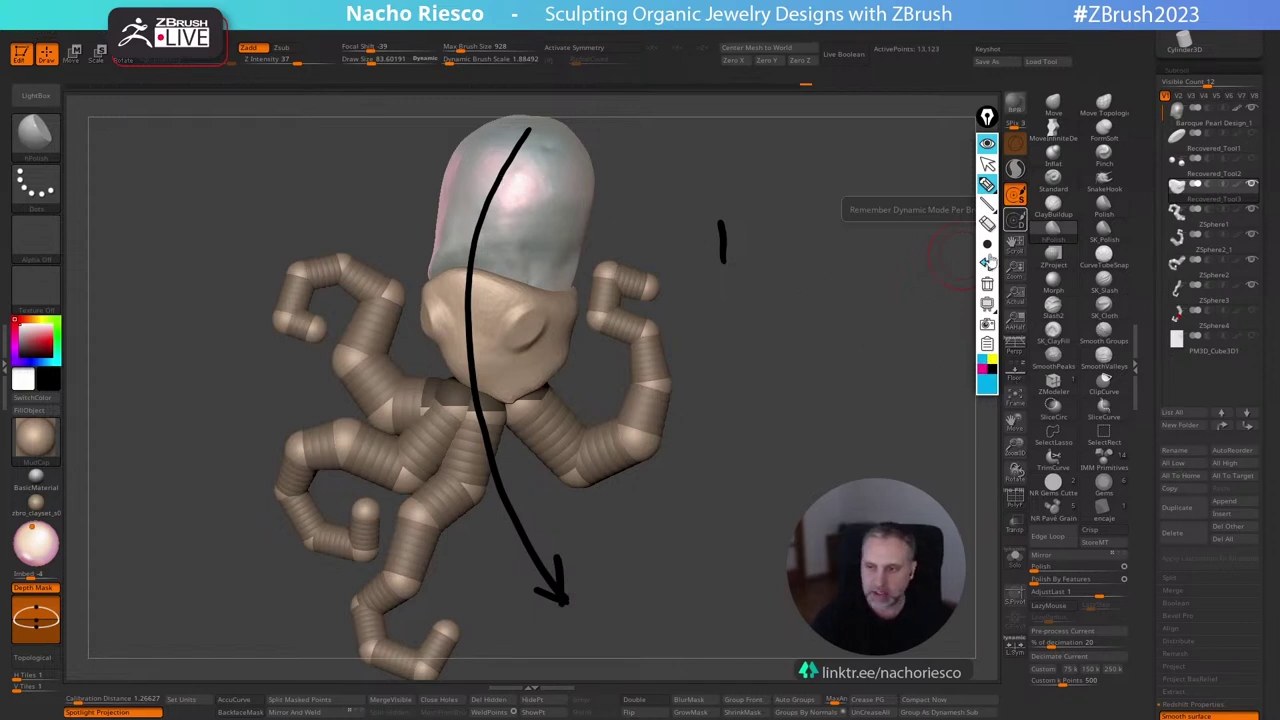
click(965, 246)
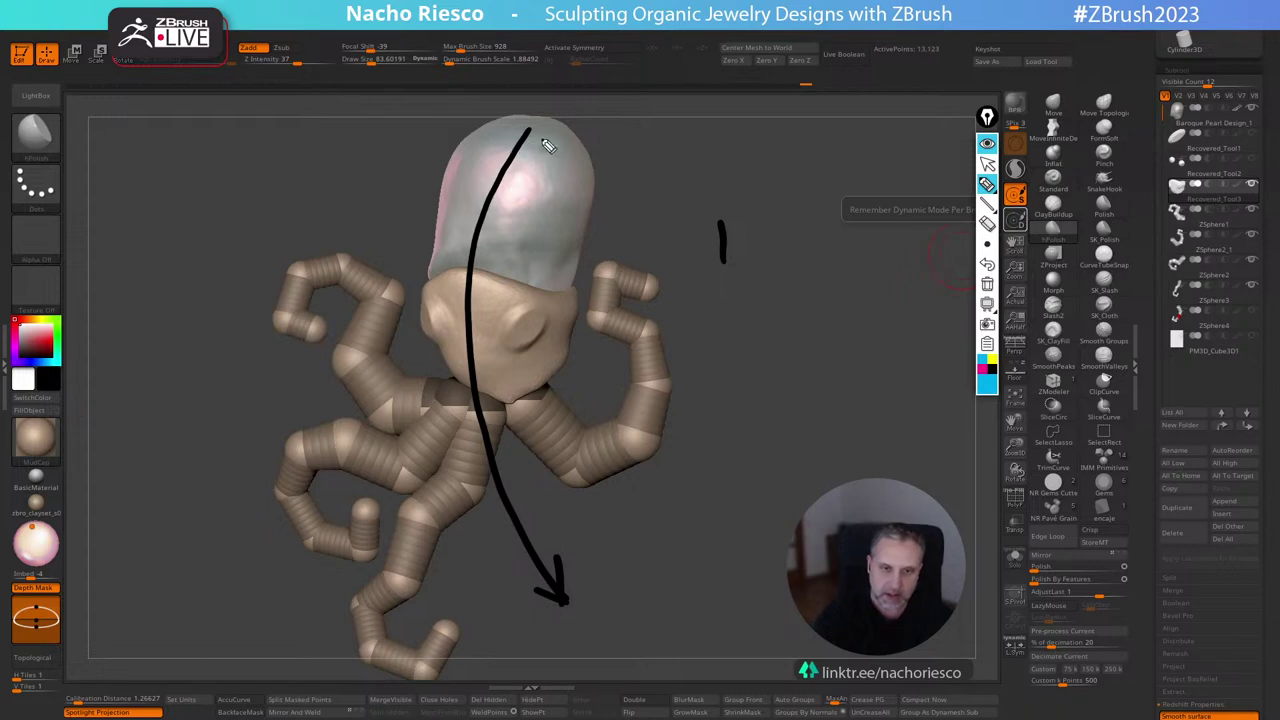
mouse_move(541, 147)
mouse_down()
mouse_move(509, 229)
mouse_move(513, 355)
mouse_move(487, 477)
mouse_move(408, 540)
mouse_up()
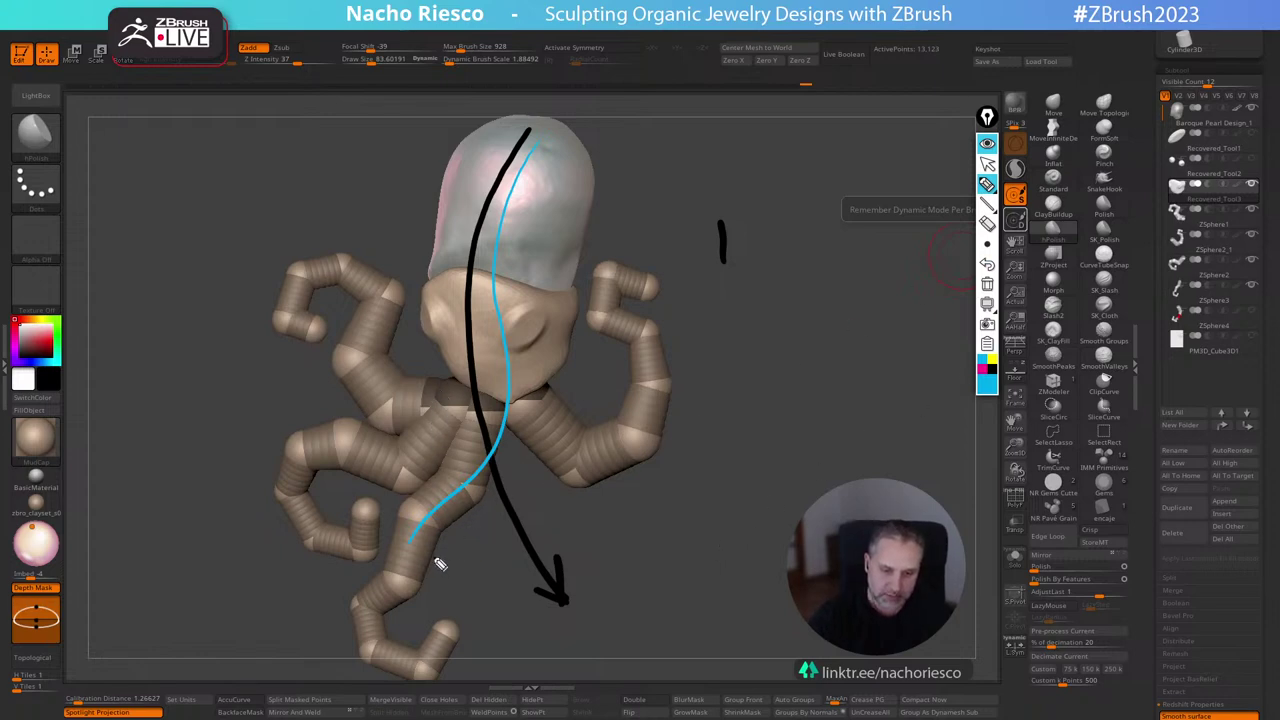
mouse_move(436, 560)
mouse_down()
mouse_move(562, 540)
mouse_move(556, 556)
mouse_up()
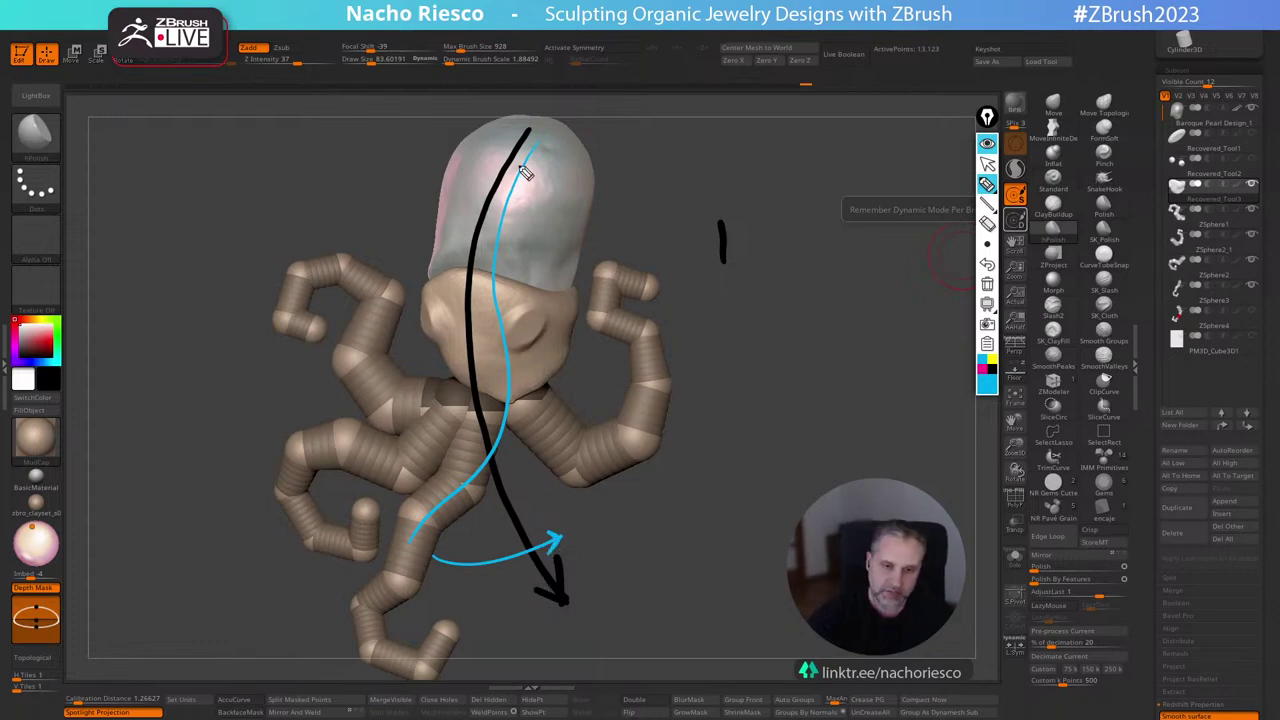
mouse_move(528, 150)
mouse_down()
mouse_move(588, 612)
mouse_move(543, 593)
mouse_up()
mouse_move(570, 552)
mouse_down()
mouse_move(586, 607)
mouse_move(543, 600)
mouse_move(590, 613)
mouse_up()
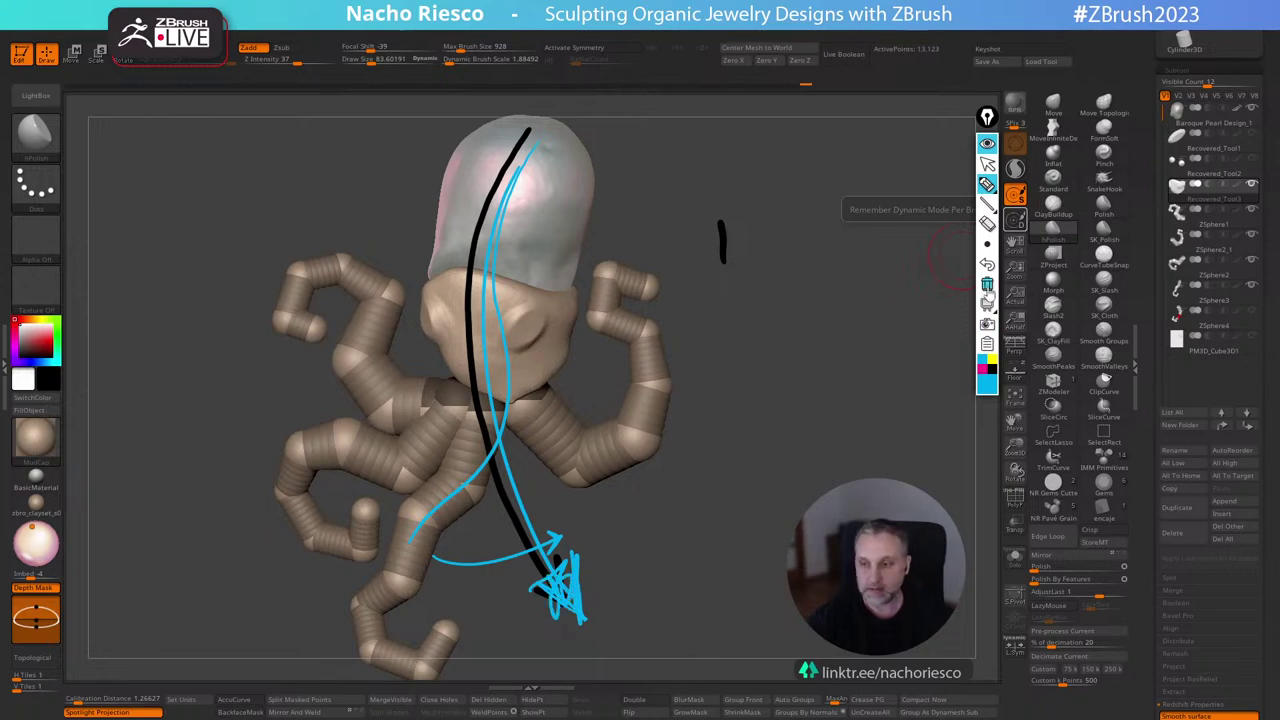
click(987, 284)
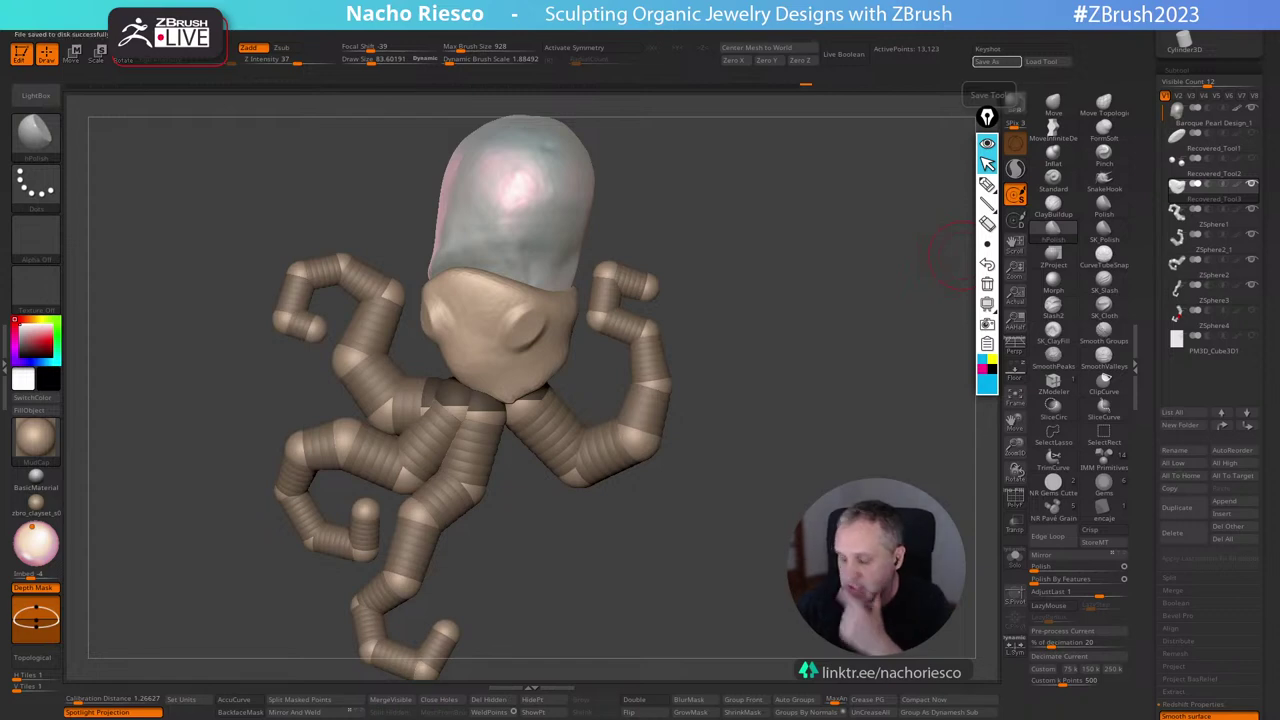
Switch to the Chisel brush, reduce its draw size to about 22 and try a groove on the head piece.
key(b)
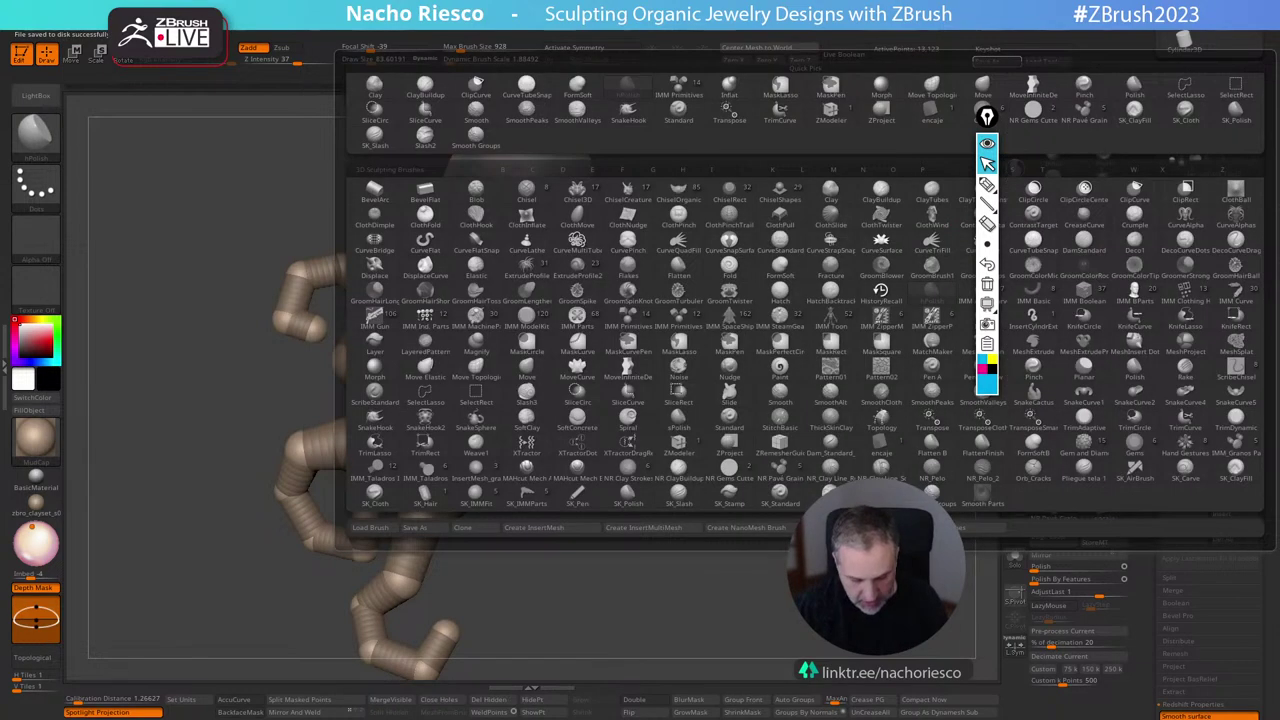
key(c)
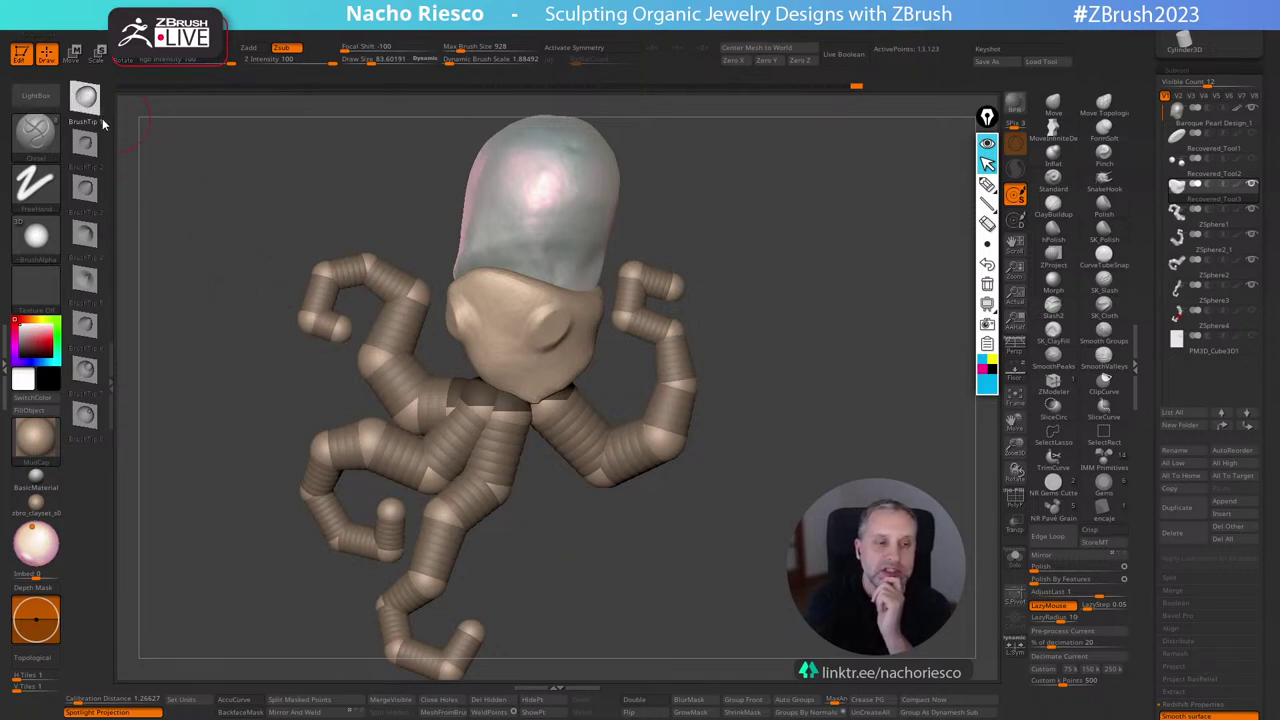
mouse_move(797, 397)
mouse_down()
mouse_move(820, 389)
mouse_move(923, 544)
mouse_up()
key(s)
drag(597, 380, 584, 379)
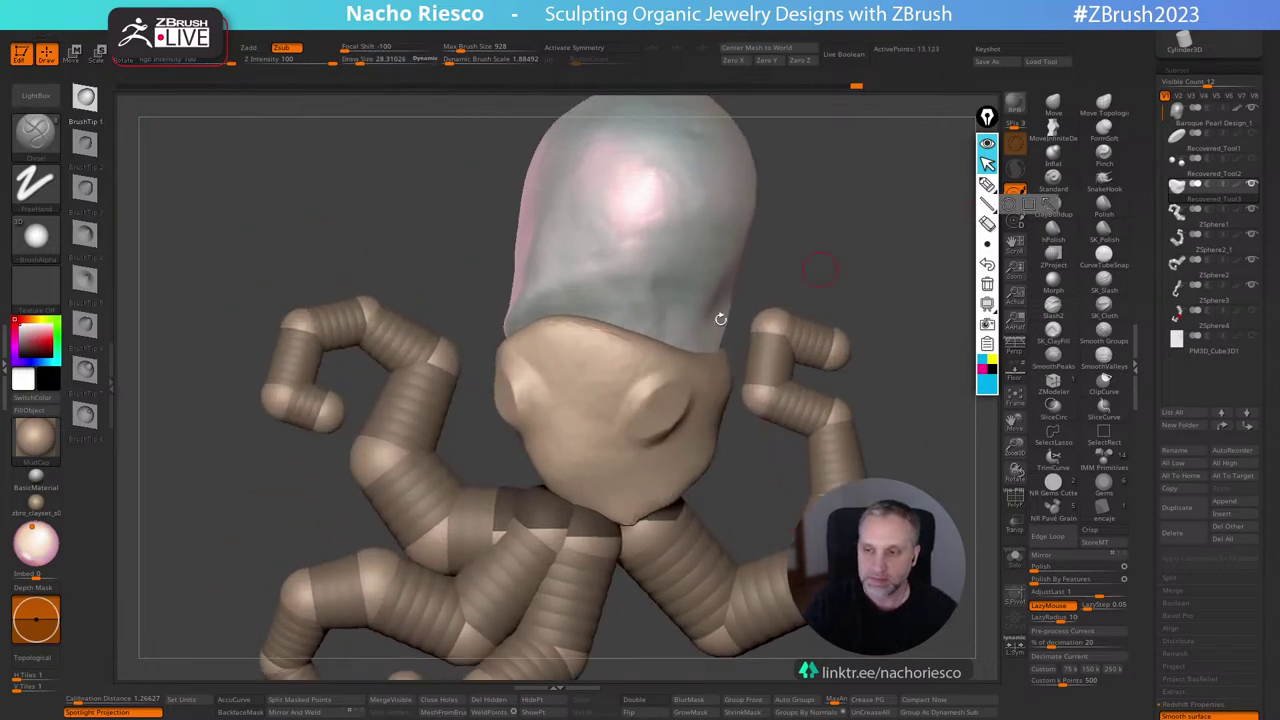
drag(871, 357, 846, 363)
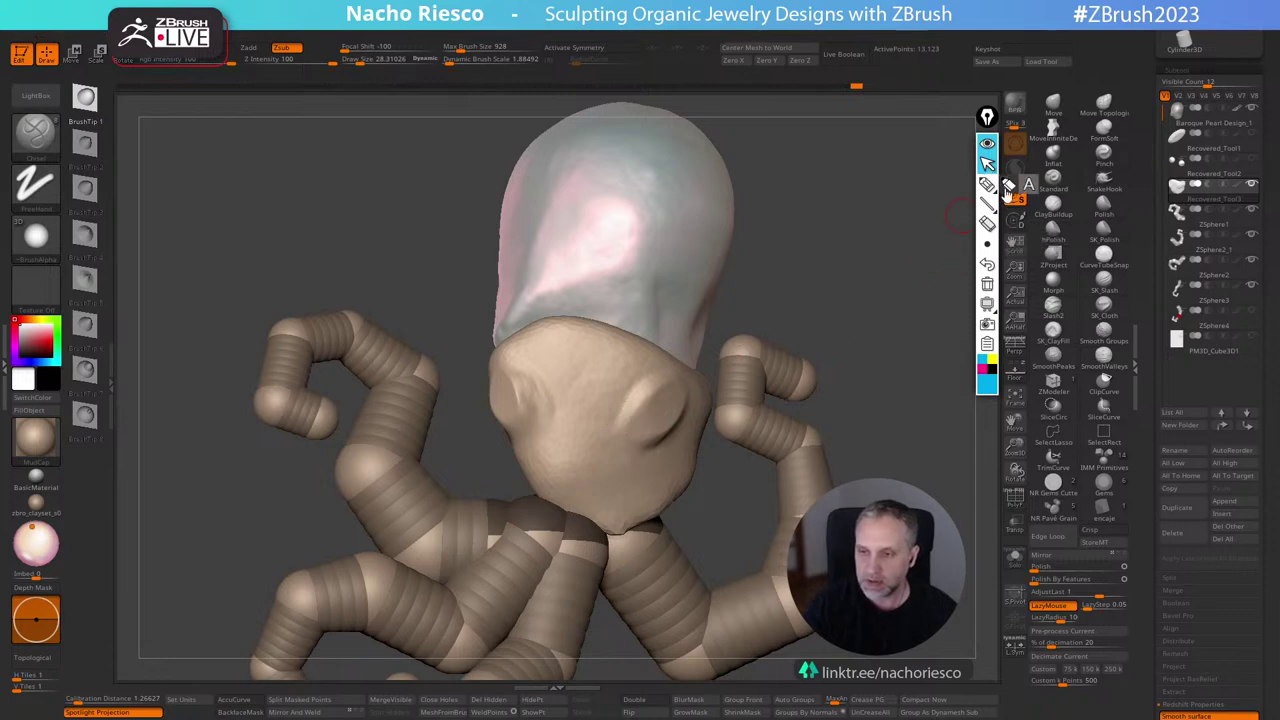
mouse_move(866, 368)
mouse_down()
mouse_move(908, 409)
mouse_move(850, 392)
mouse_up()
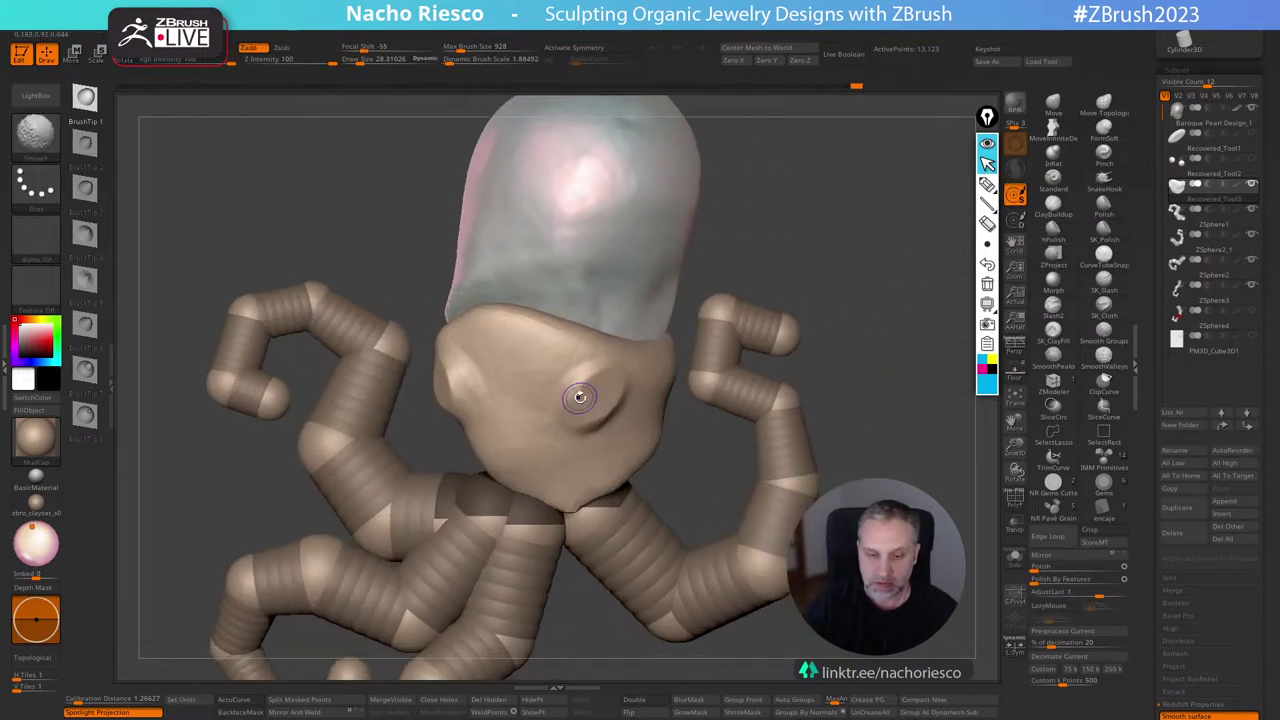
shift+drag(580, 397, 578, 394)
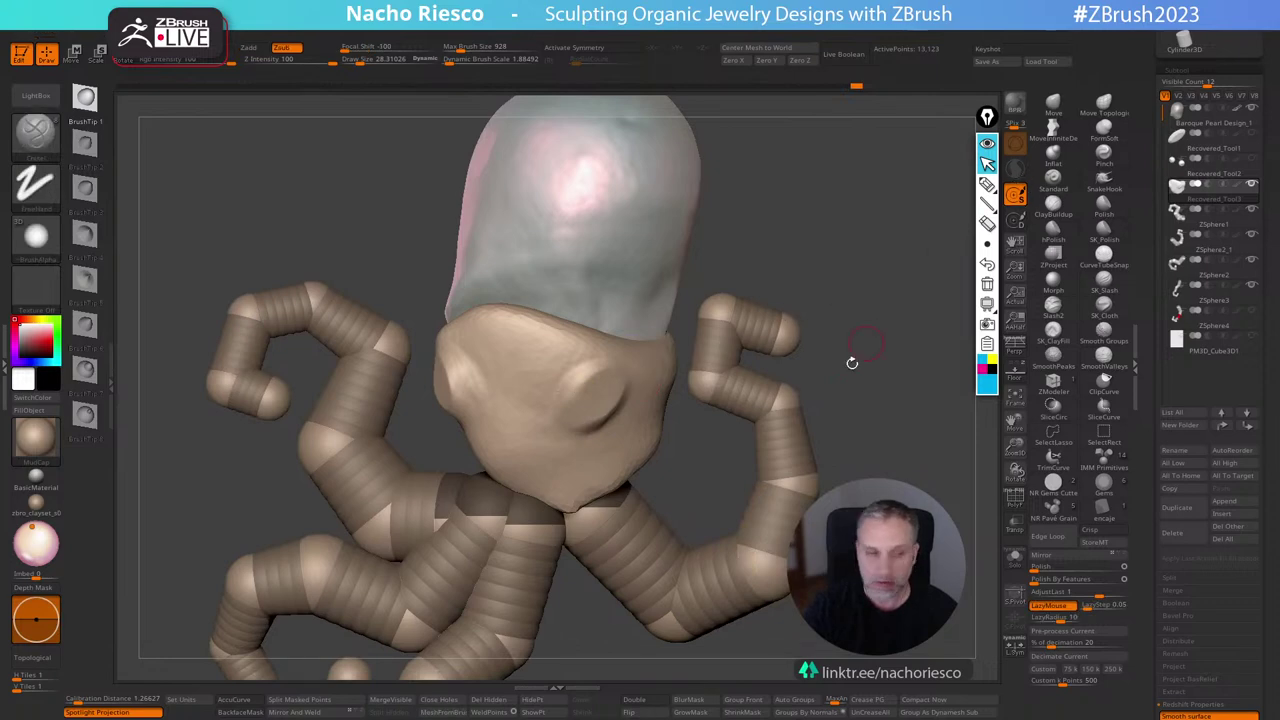
key(s)
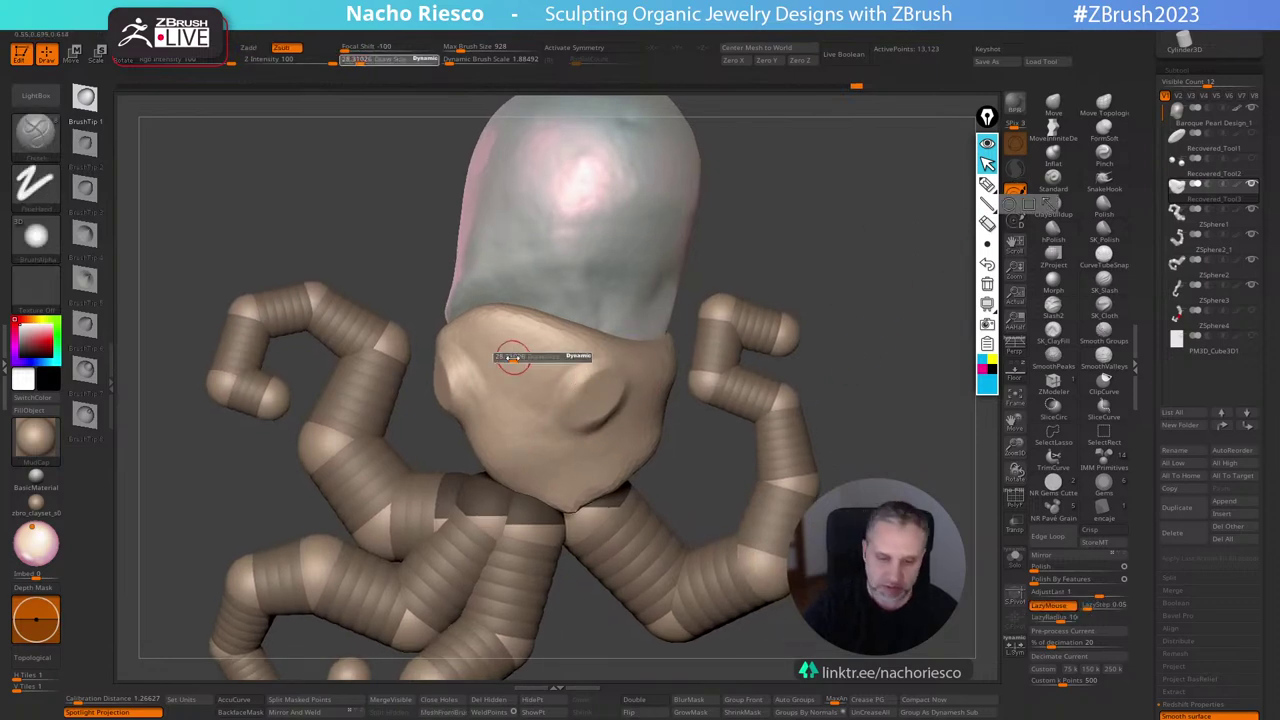
mouse_move(513, 358)
mouse_down()
mouse_move(537, 449)
mouse_move(558, 475)
mouse_up()
key(ctrl+z)
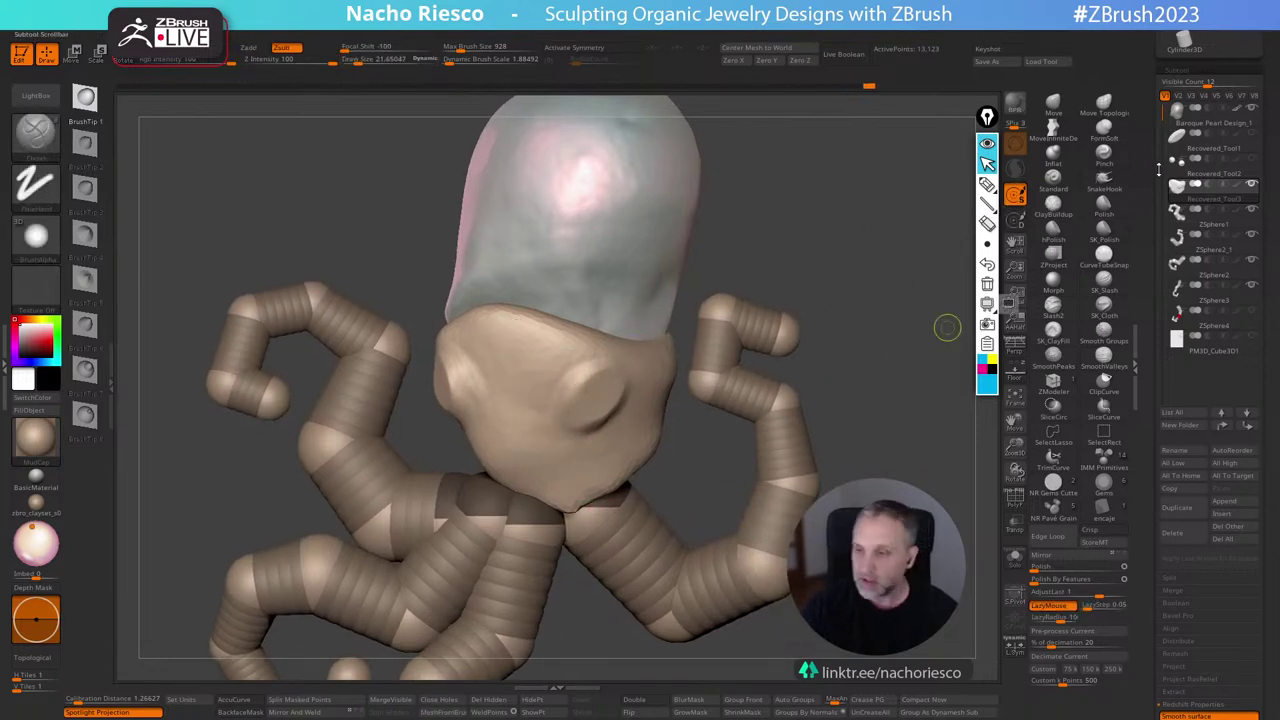
Load a new Sphere3D tool, convert it to a PolyMesh3D and subdivide it to about 2.08 million points.
scroll(1158, 170, up, 5)
click(1184, 383)
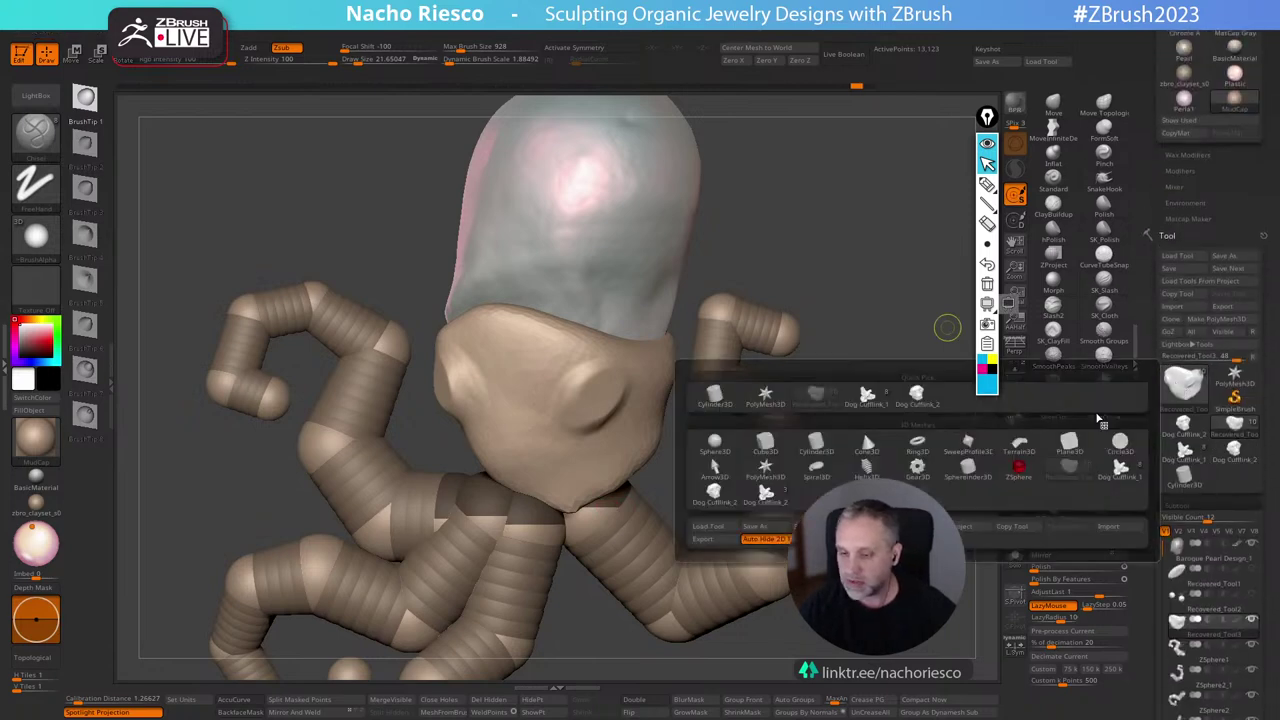
click(714, 443)
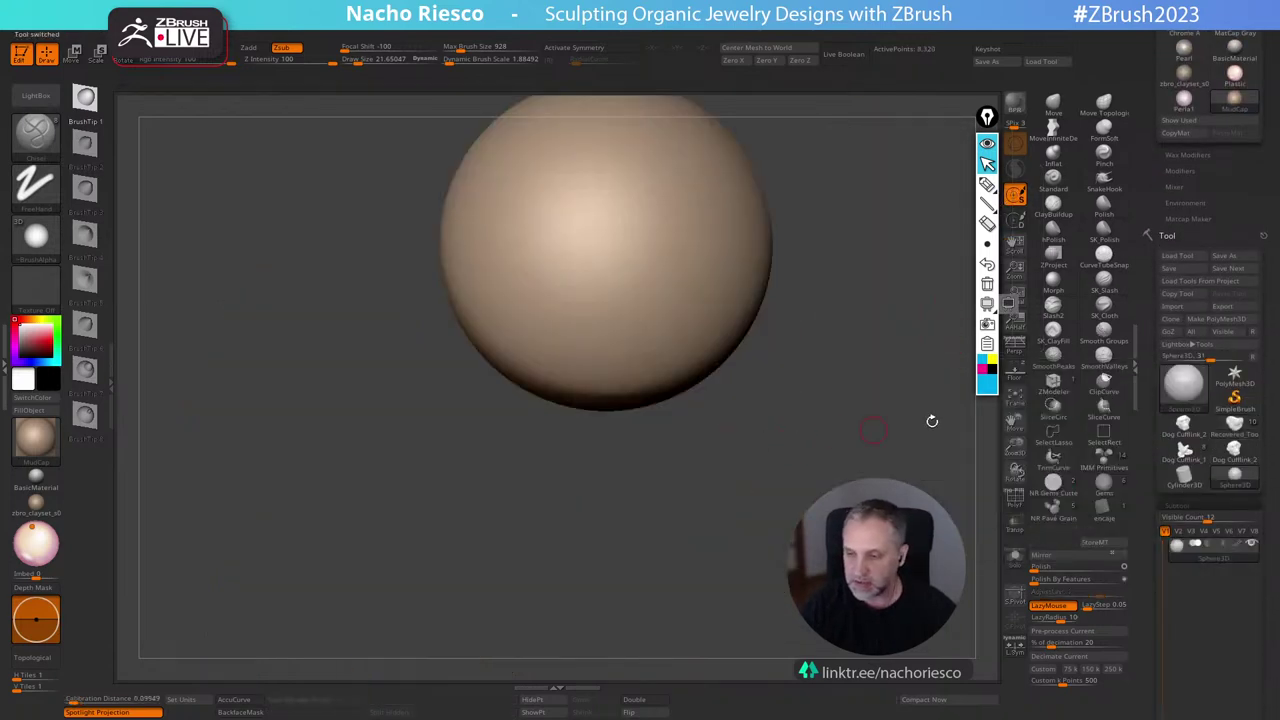
click(1218, 319)
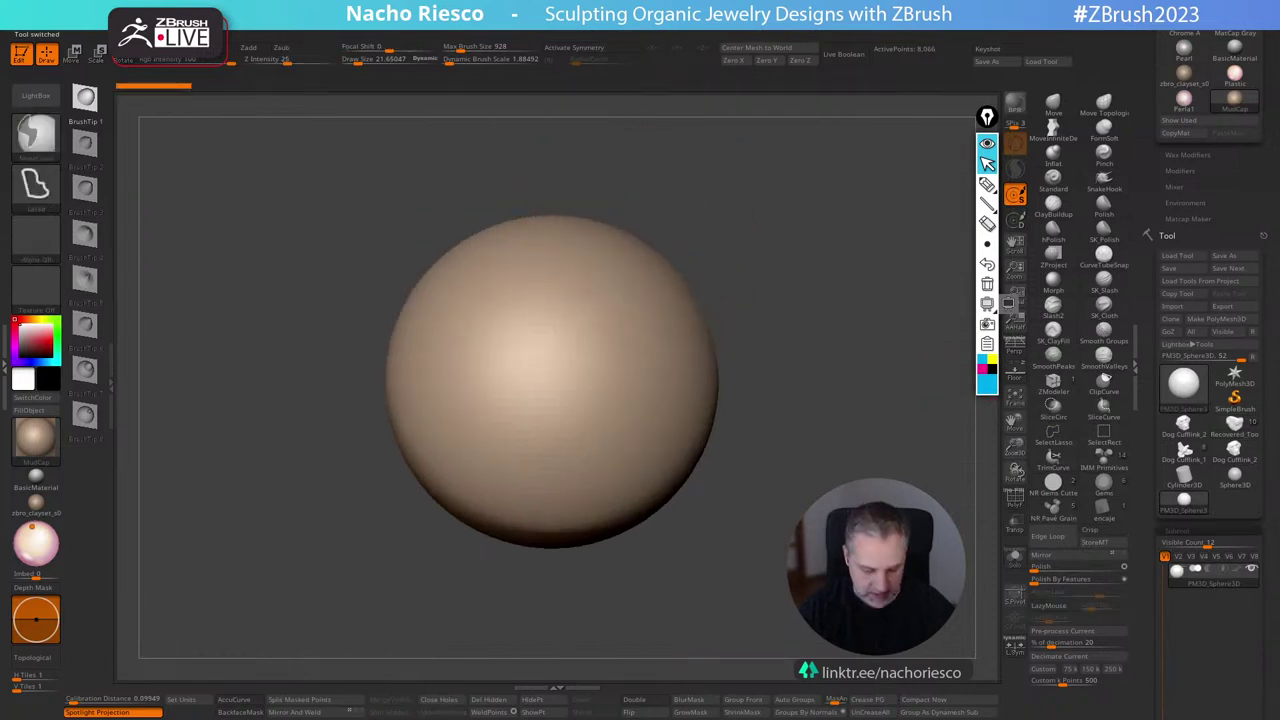
key(ctrl+d)
key(ctrl+d)
key(ctrl+d)
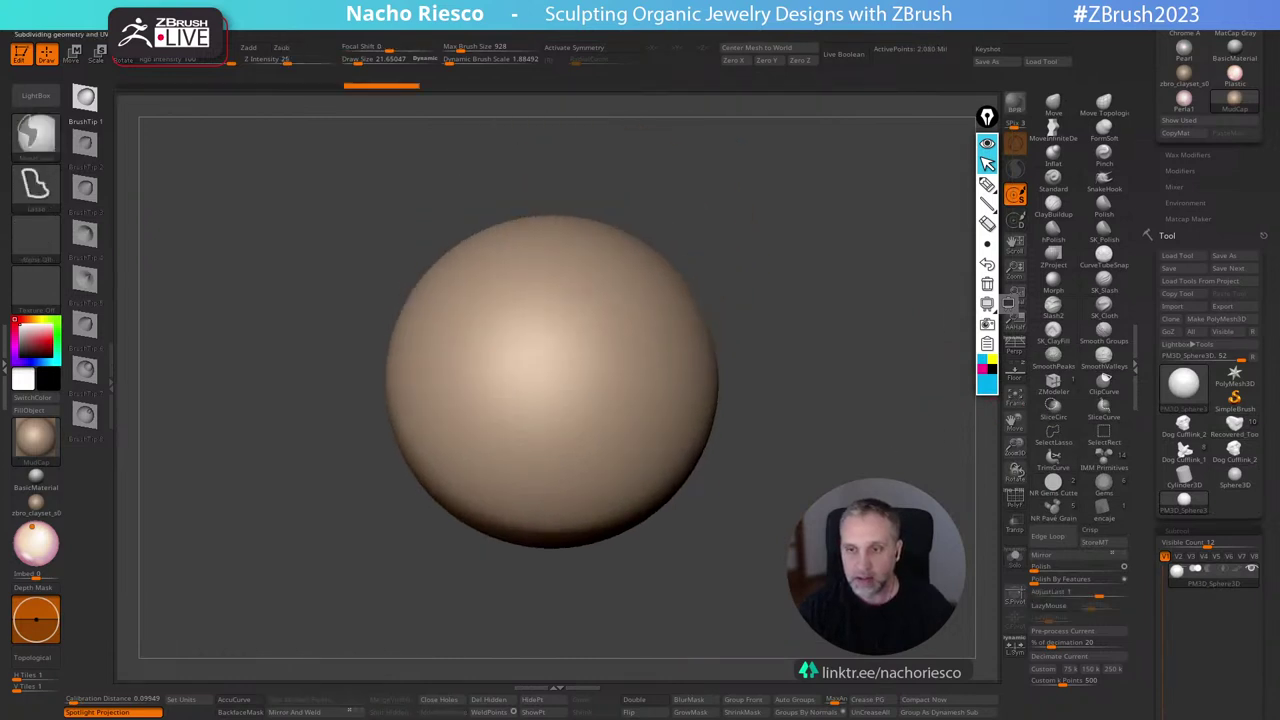
Carve a spiral groove into the front of the sphere with the Chisel brush's BrushTip 1 at draw size about 22.
alt+drag(803, 484, 775, 518)
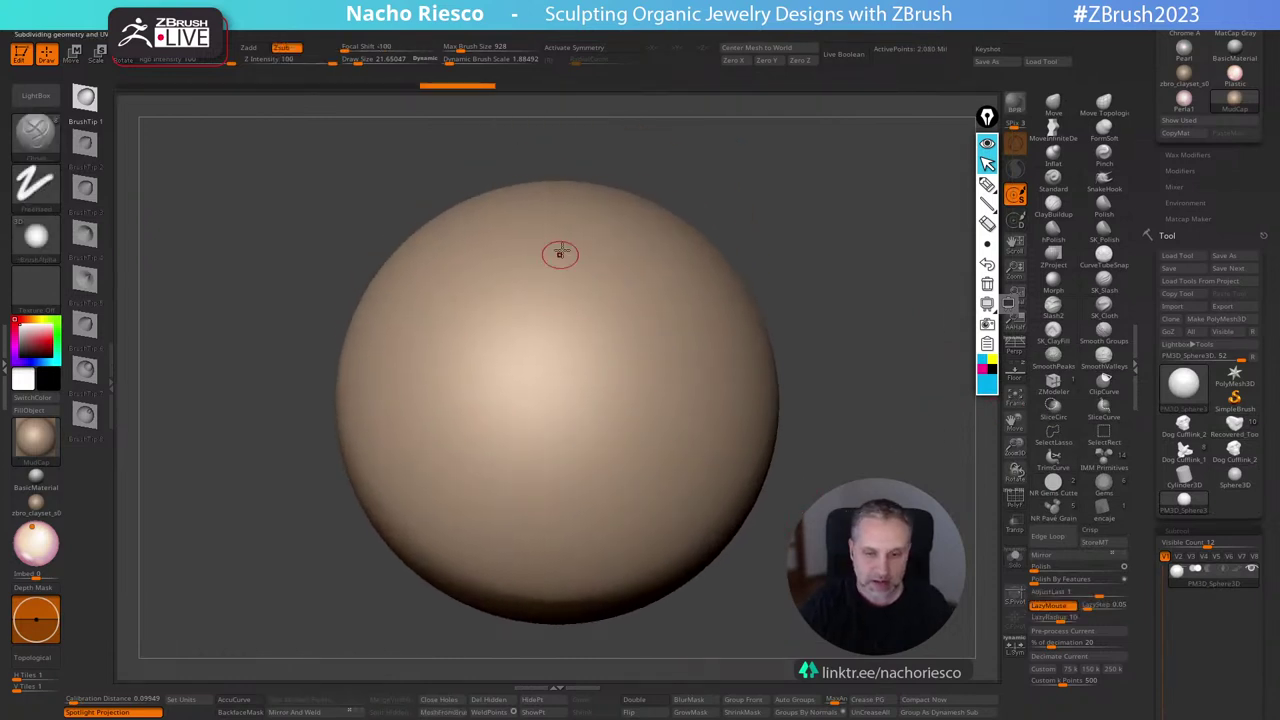
mouse_move(560, 251)
mouse_down()
mouse_move(486, 371)
mouse_move(531, 491)
mouse_move(665, 450)
mouse_move(611, 323)
mouse_move(537, 367)
mouse_move(550, 440)
mouse_up()
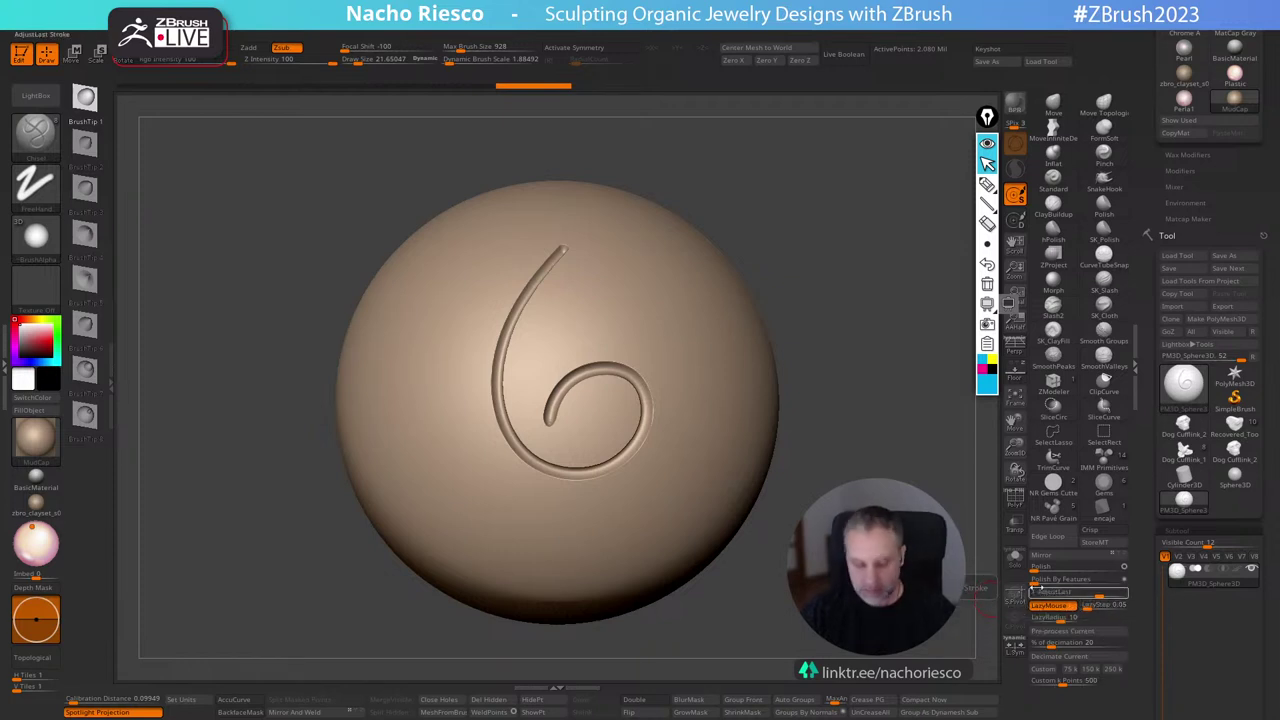
key(shift)
key(shift+F3)
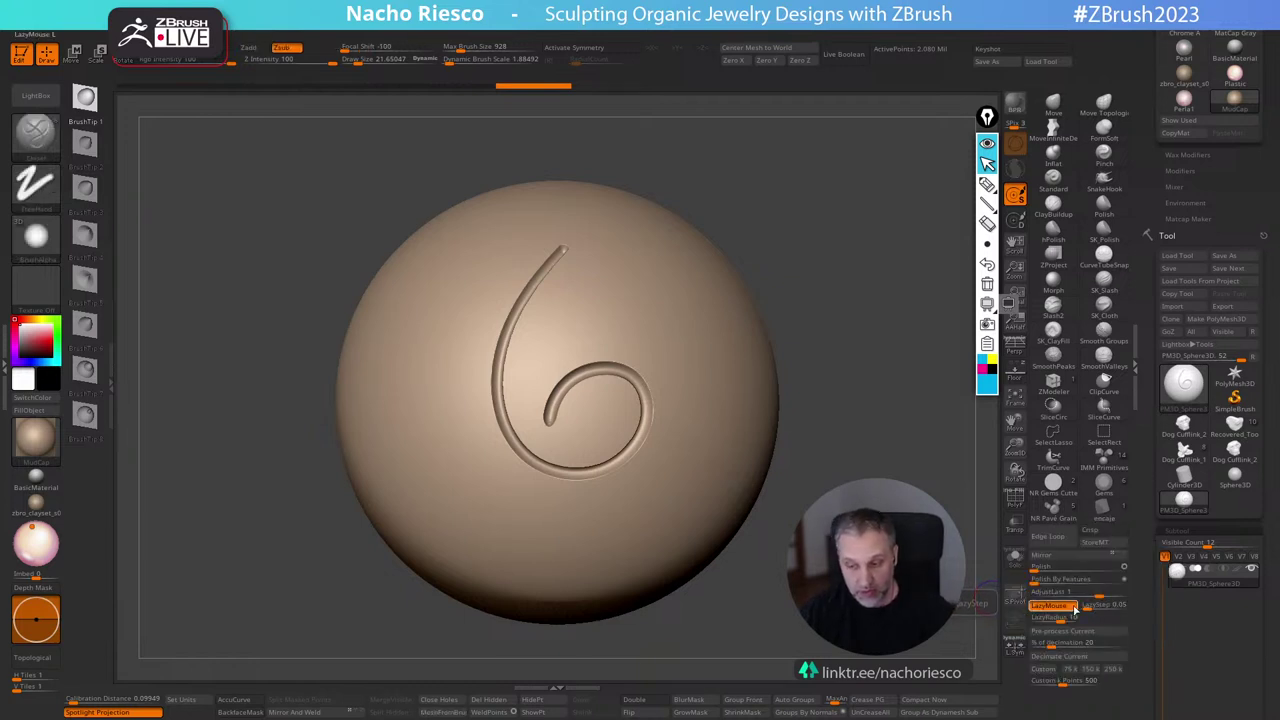
Check the stroke's Curve and Lazy Mouse settings, and carve a winding groove around the spiral with BrushTip 2.
mouse_move(603, 33)
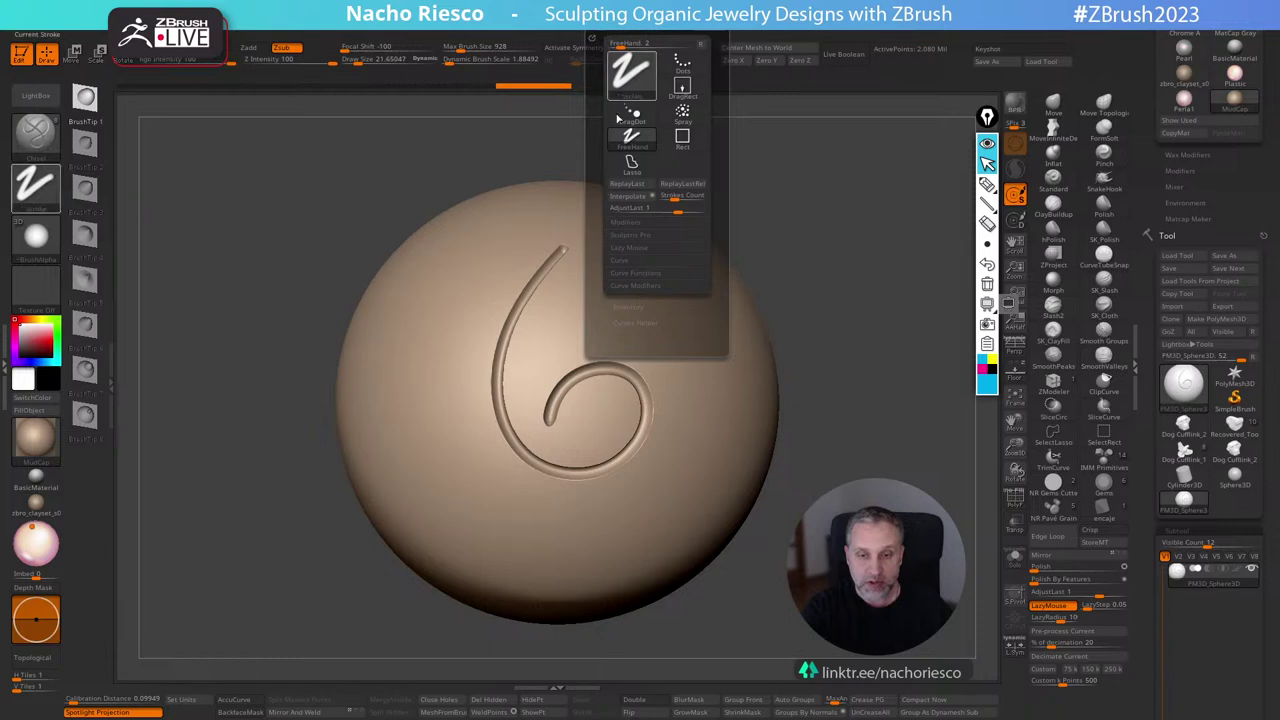
click(633, 260)
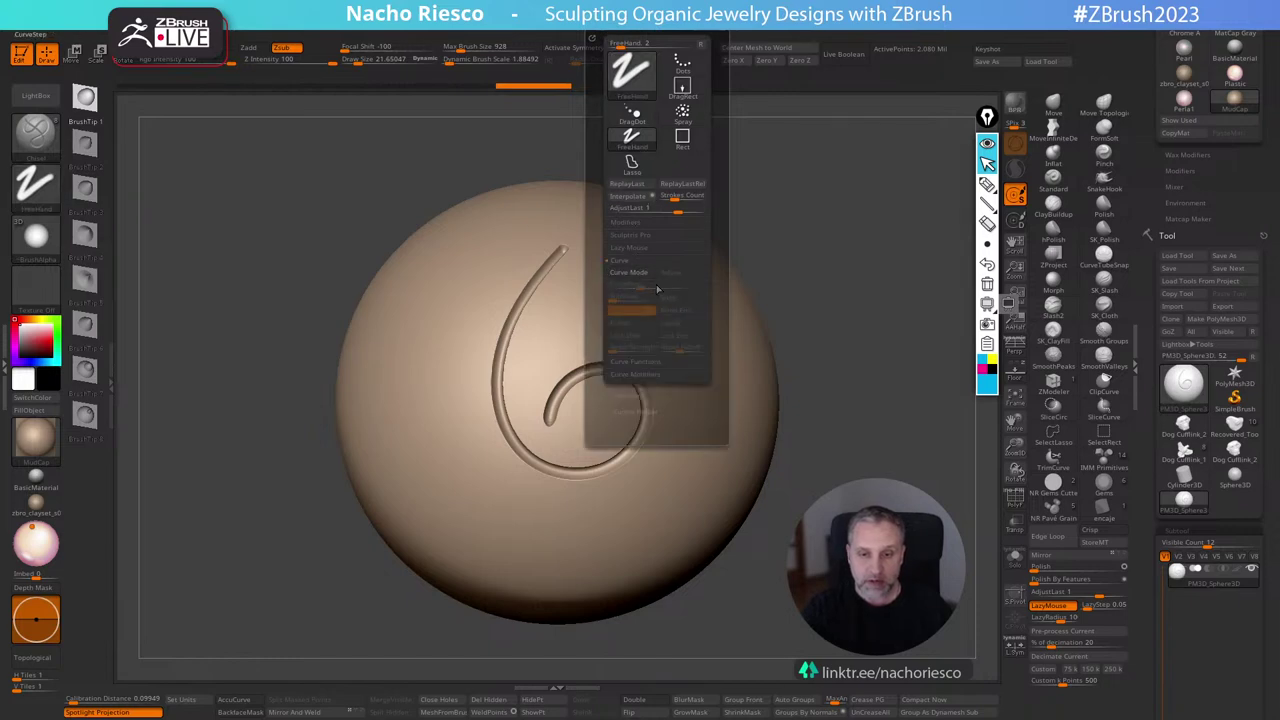
click(640, 248)
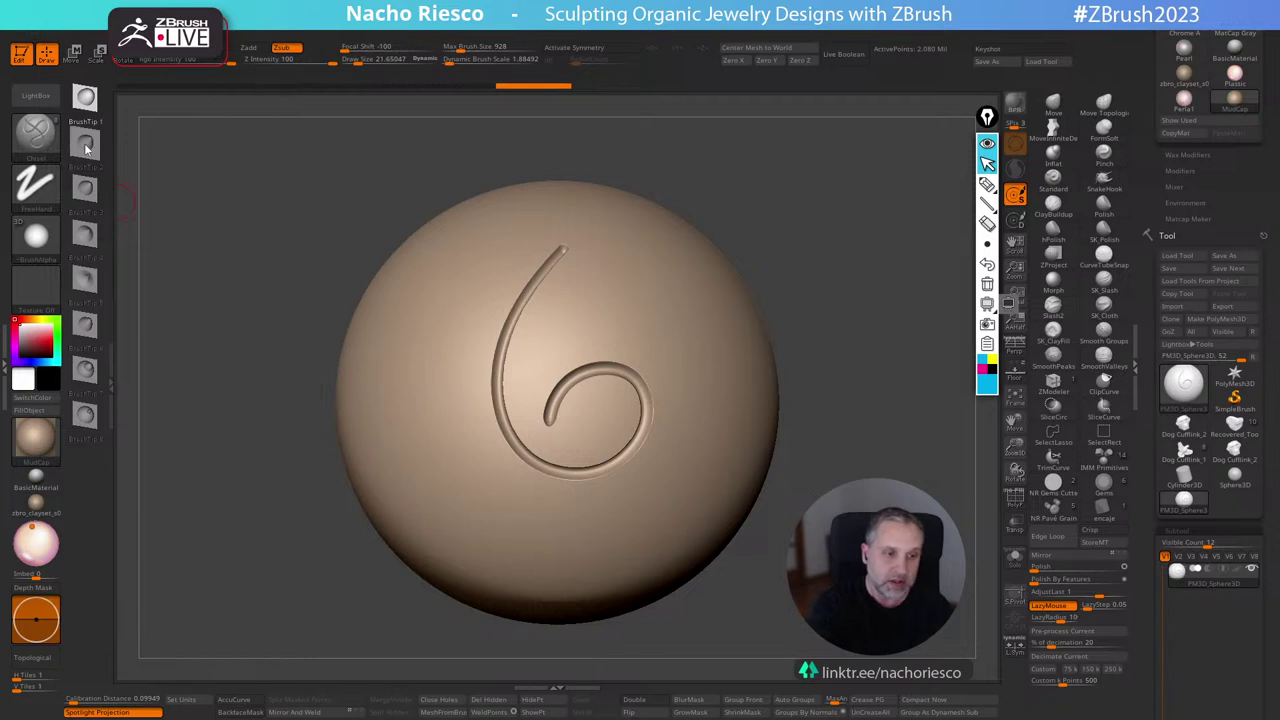
mouse_move(490, 254)
mouse_down()
mouse_move(428, 368)
mouse_move(449, 481)
mouse_move(559, 543)
mouse_move(682, 504)
mouse_move(687, 347)
mouse_move(605, 212)
mouse_move(655, 228)
mouse_up()
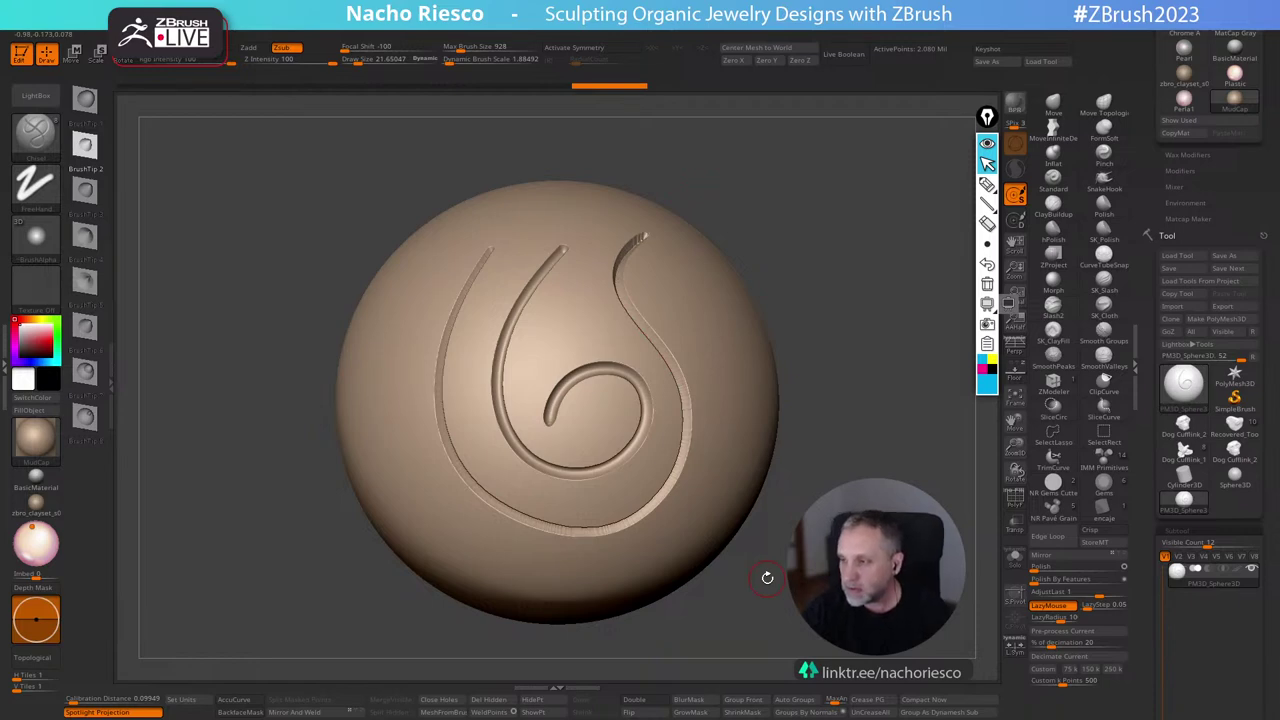
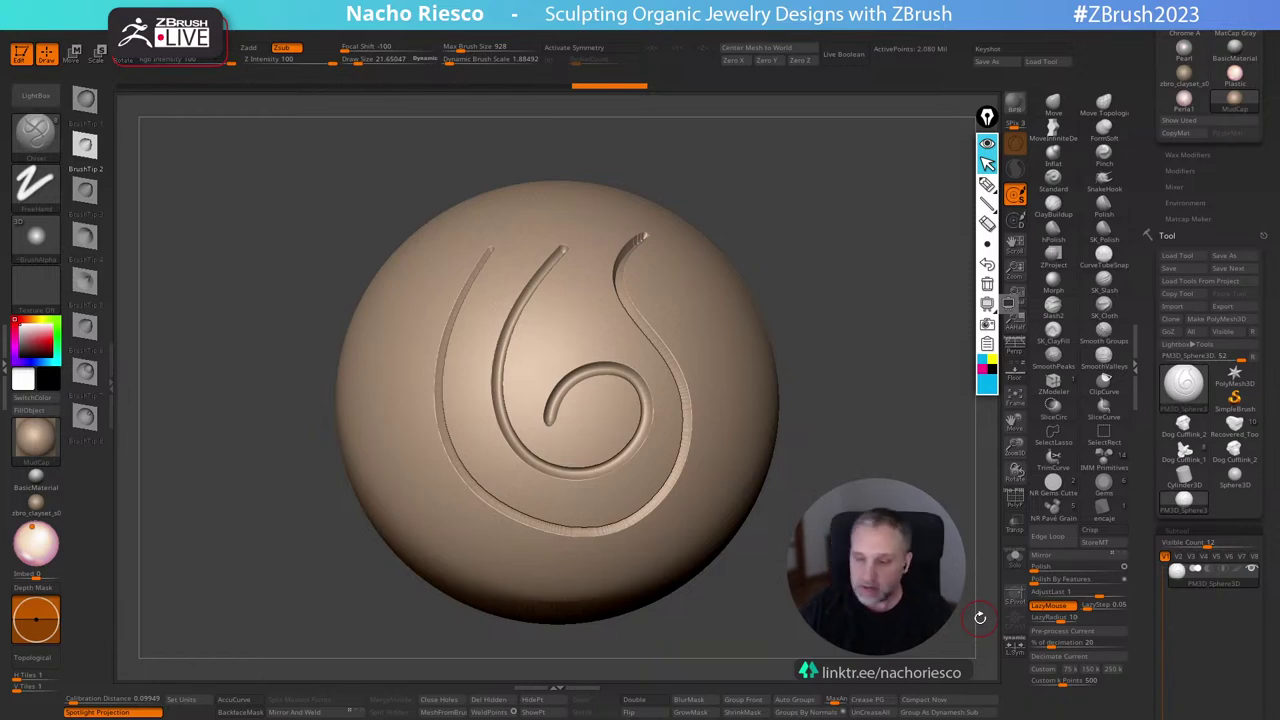
Switch from the test sphere back to the octopus tool Recovered_Tool3.
drag(1147, 457, 1153, 475)
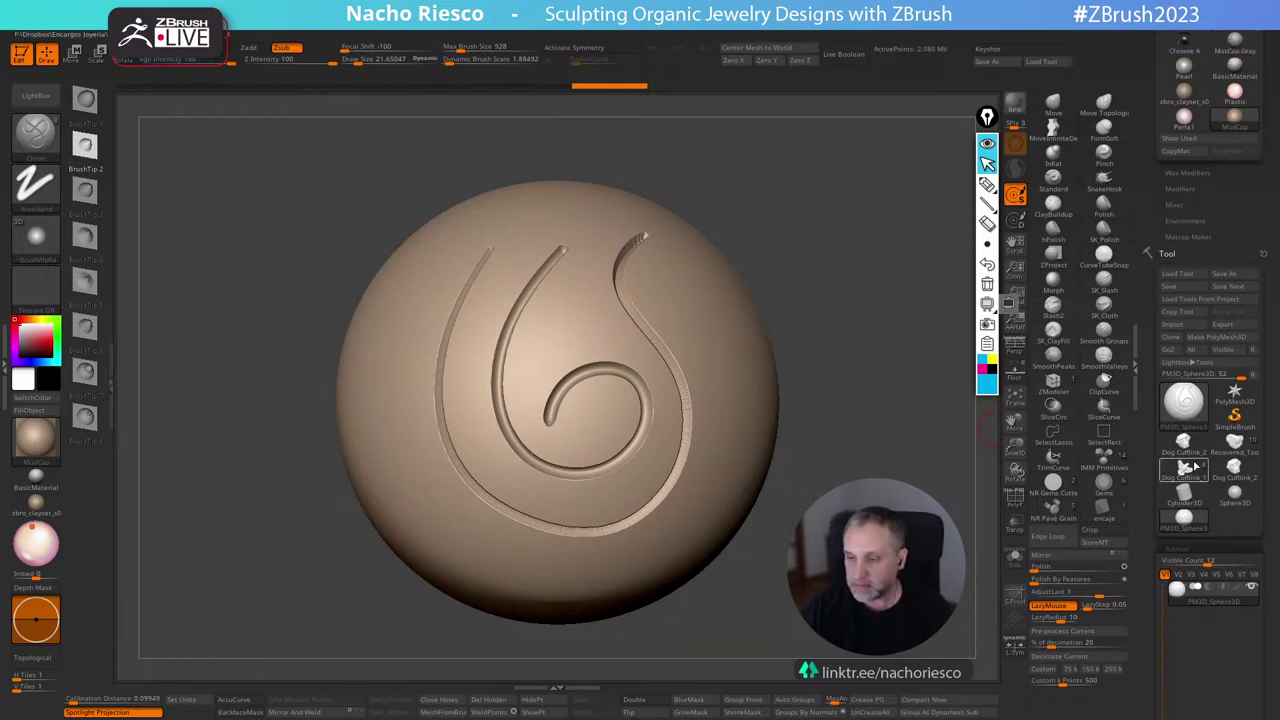
click(1240, 492)
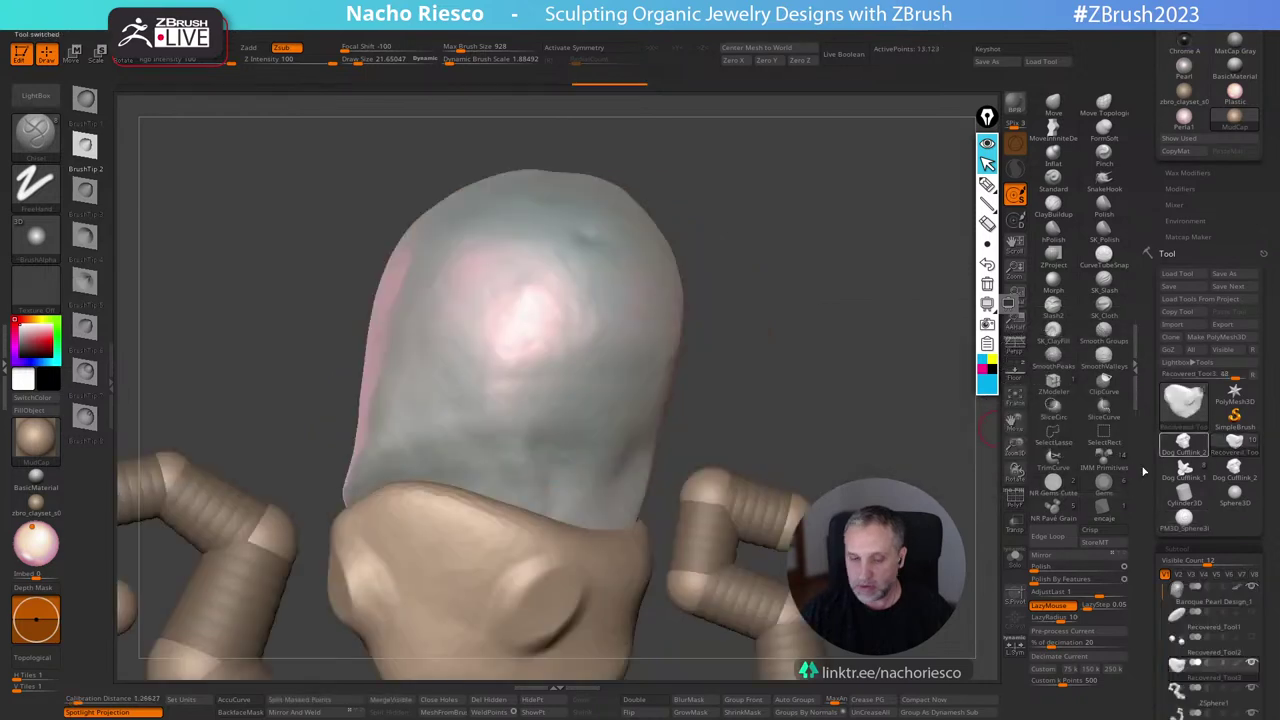
Rotate the front, lower and raised side tentacles at their bases to spread them apart beneath the head.
drag(868, 450, 932, 412)
alt+click(486, 433)
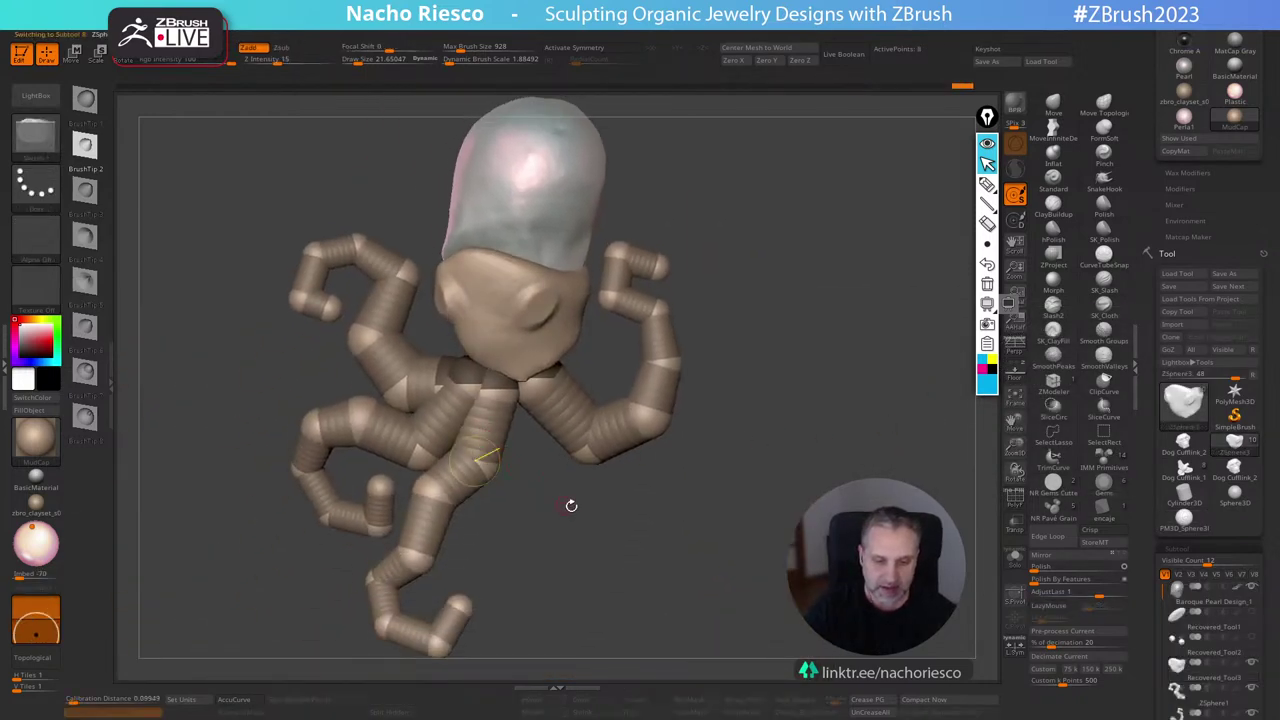
key(r)
mouse_move(481, 441)
mouse_down()
mouse_move(525, 418)
mouse_move(537, 448)
mouse_up()
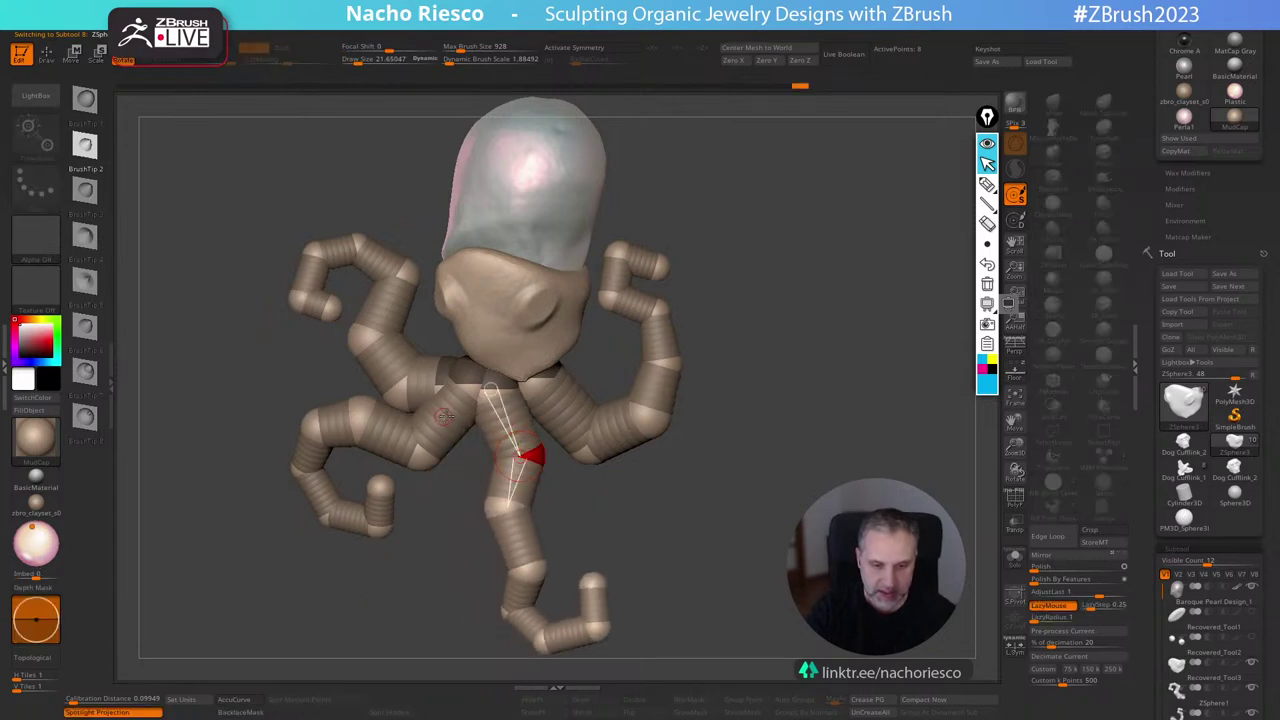
drag(440, 420, 482, 416)
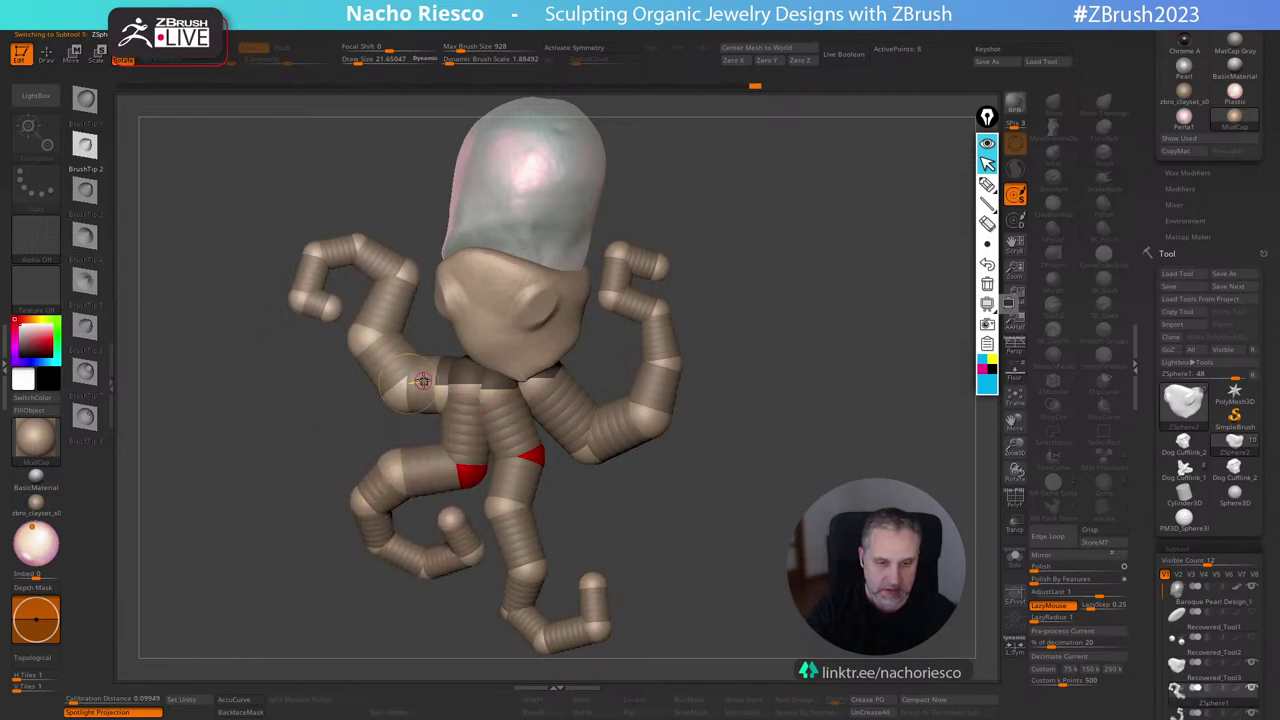
drag(424, 378, 470, 358)
Move the joints of the raised ZSphere1 tentacle to reshape its elbow and curled tip.
key(w)
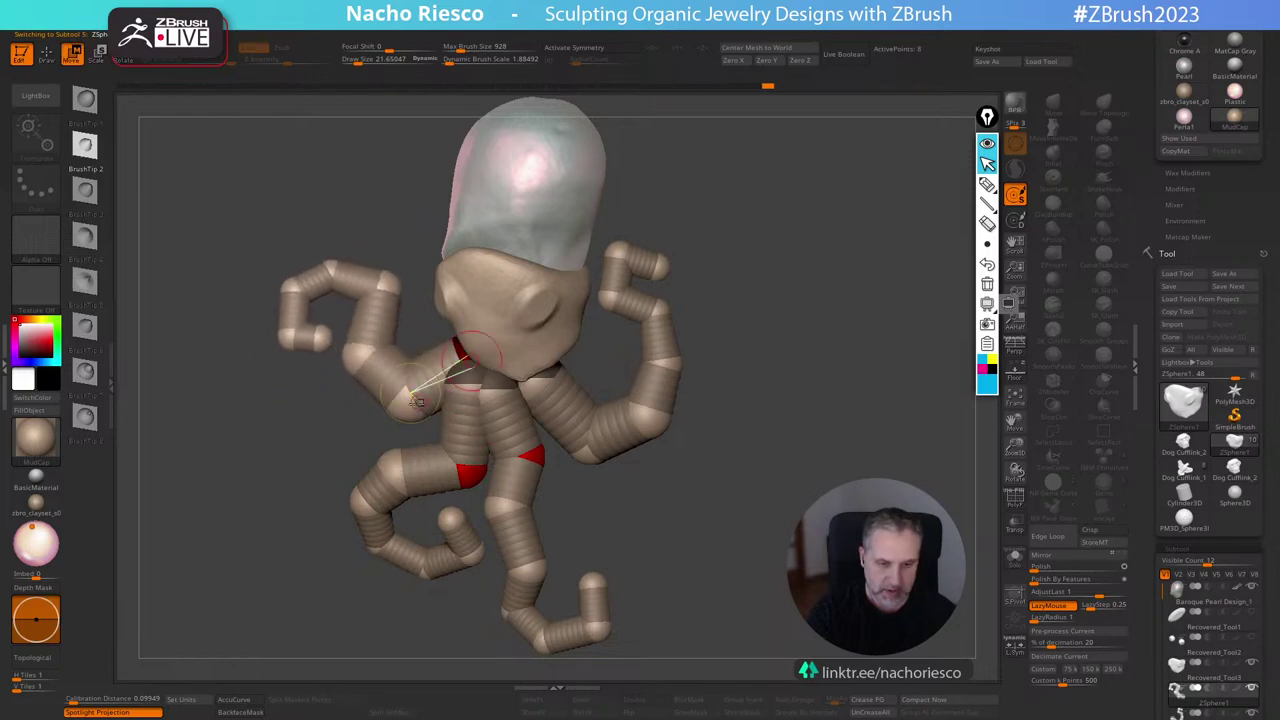
drag(388, 282, 417, 300)
mouse_move(331, 270)
mouse_down()
mouse_move(353, 267)
mouse_move(323, 279)
mouse_up()
mouse_move(322, 339)
mouse_down()
mouse_move(336, 347)
mouse_move(298, 341)
mouse_up()
drag(322, 279, 363, 270)
drag(334, 348, 343, 349)
drag(299, 343, 314, 337)
Adjust the depth of the ZSphere1 tentacle's middle and outer joints as seen from the side.
drag(722, 288, 844, 270)
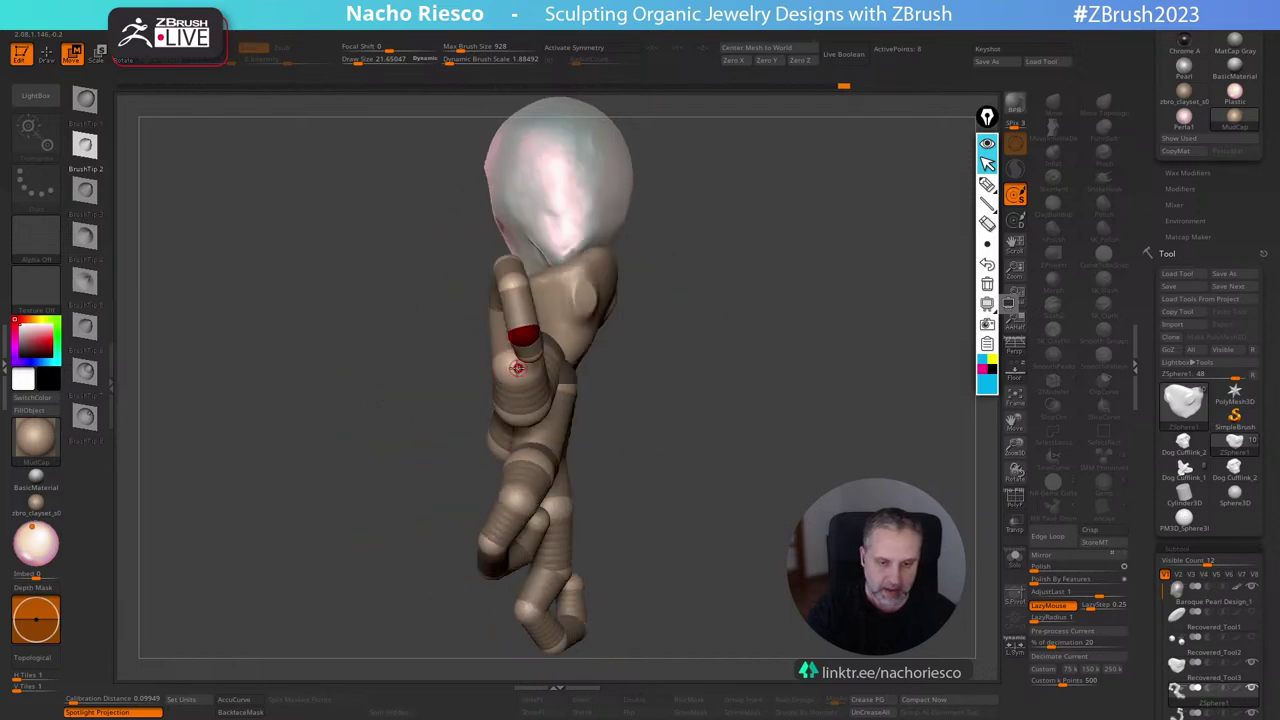
drag(517, 365, 536, 366)
drag(491, 301, 498, 307)
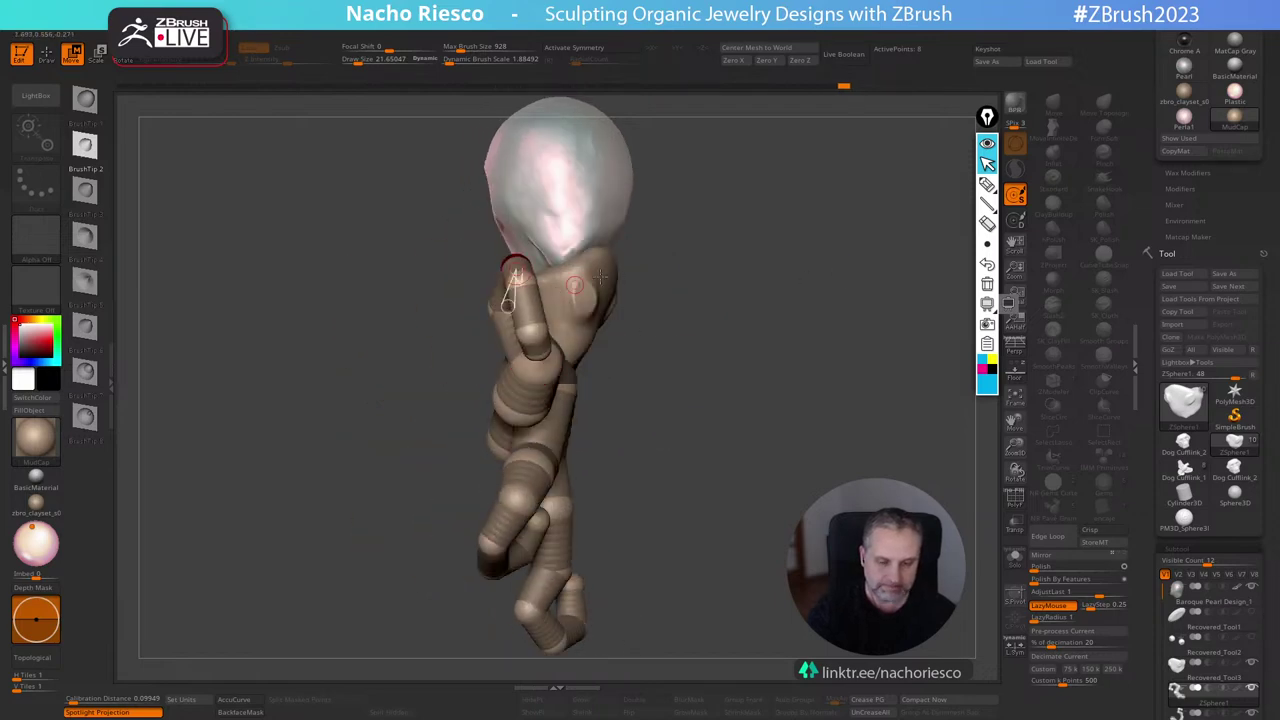
drag(695, 287, 643, 295)
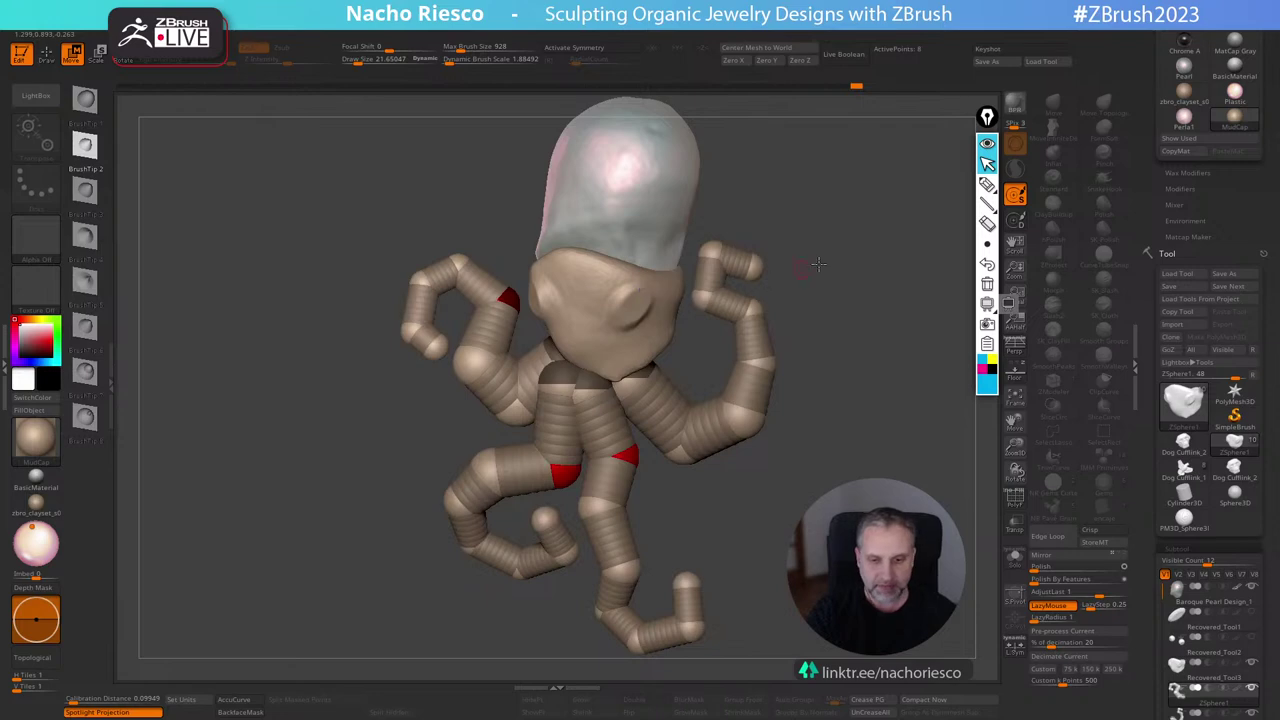
drag(818, 263, 804, 286)
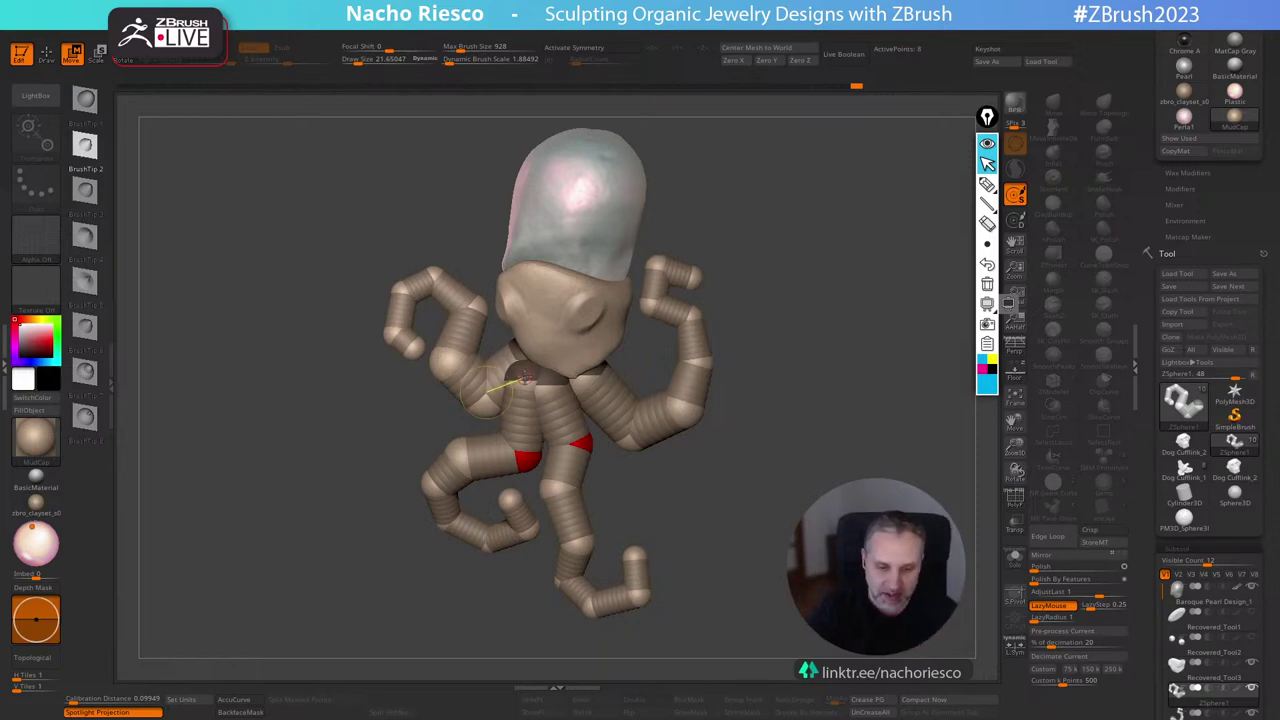
Move the roots of the ZSphere1 and ZSphere2 tentacles up against the underside of the head.
drag(503, 384, 530, 357)
alt+click(522, 385)
click(524, 361)
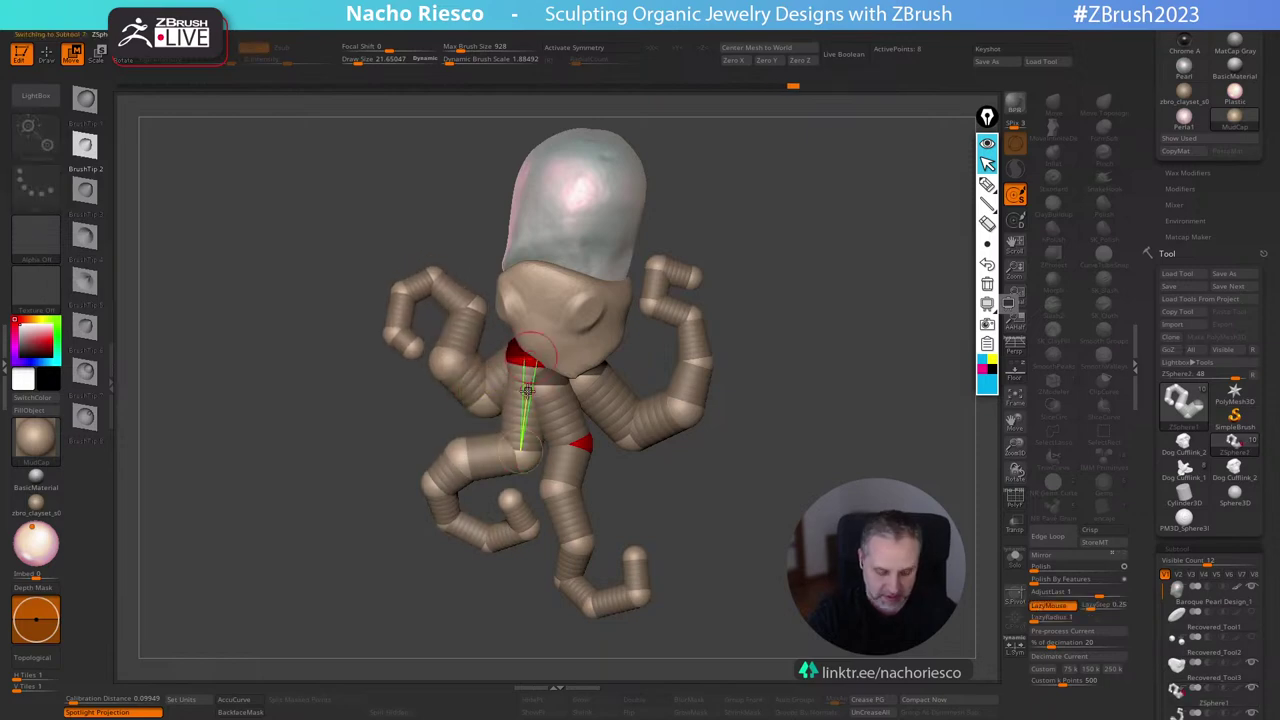
Insert an extra ZSphere in the first segment of the ZSphere2 tentacle and shift the upper joints to round its bend.
mouse_move(768, 298)
mouse_down()
mouse_move(752, 306)
mouse_move(758, 280)
mouse_move(800, 284)
mouse_up()
key(q)
click(517, 406)
key(w)
drag(519, 402, 558, 356)
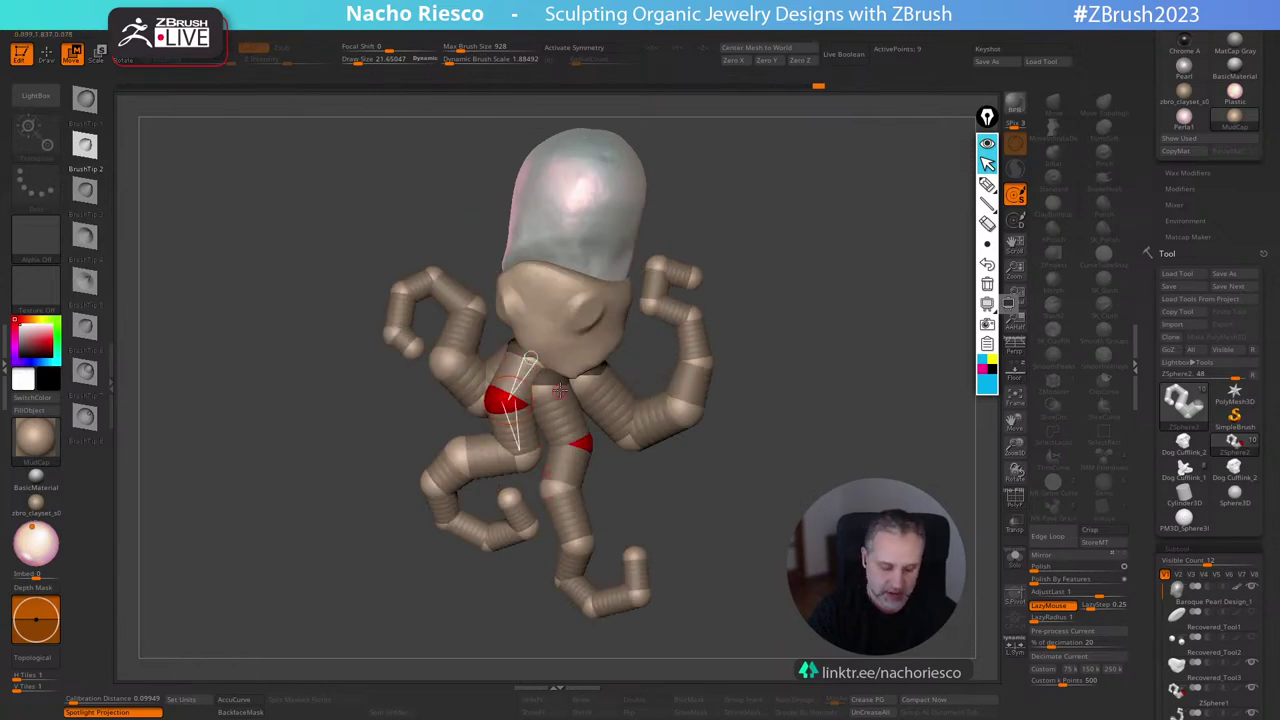
mouse_move(537, 357)
mouse_down()
mouse_move(527, 350)
mouse_move(513, 405)
mouse_move(521, 352)
mouse_move(522, 400)
mouse_move(551, 378)
mouse_up()
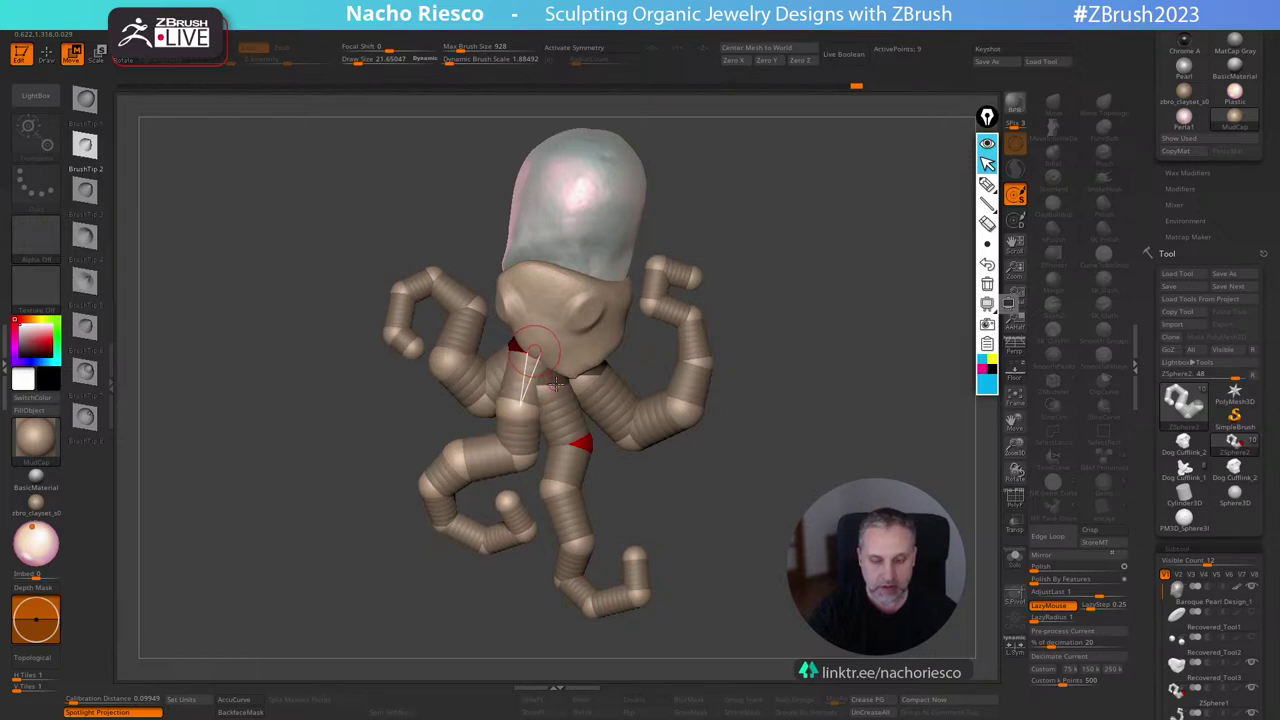
Move the ZSphere3 front tentacle's root up under the head and offset its upper joints to give it a wavy bend.
drag(584, 444, 586, 447)
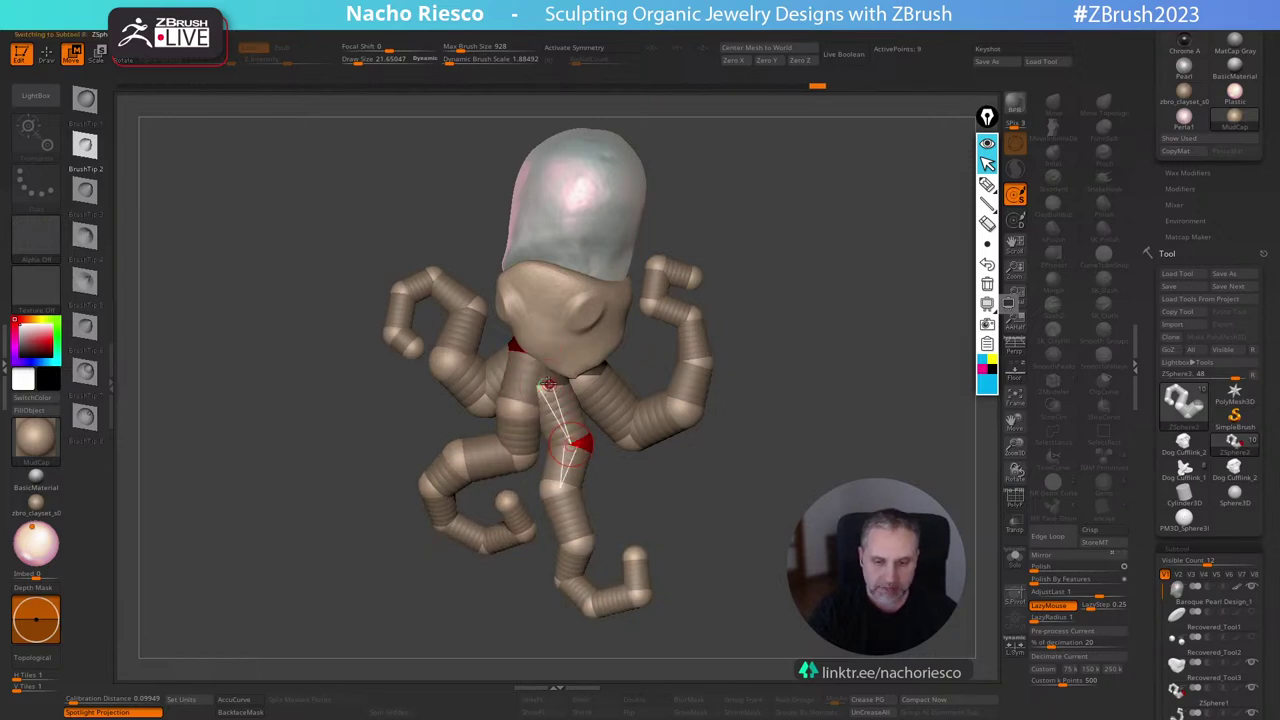
drag(549, 384, 552, 377)
drag(795, 280, 703, 326)
click(550, 437)
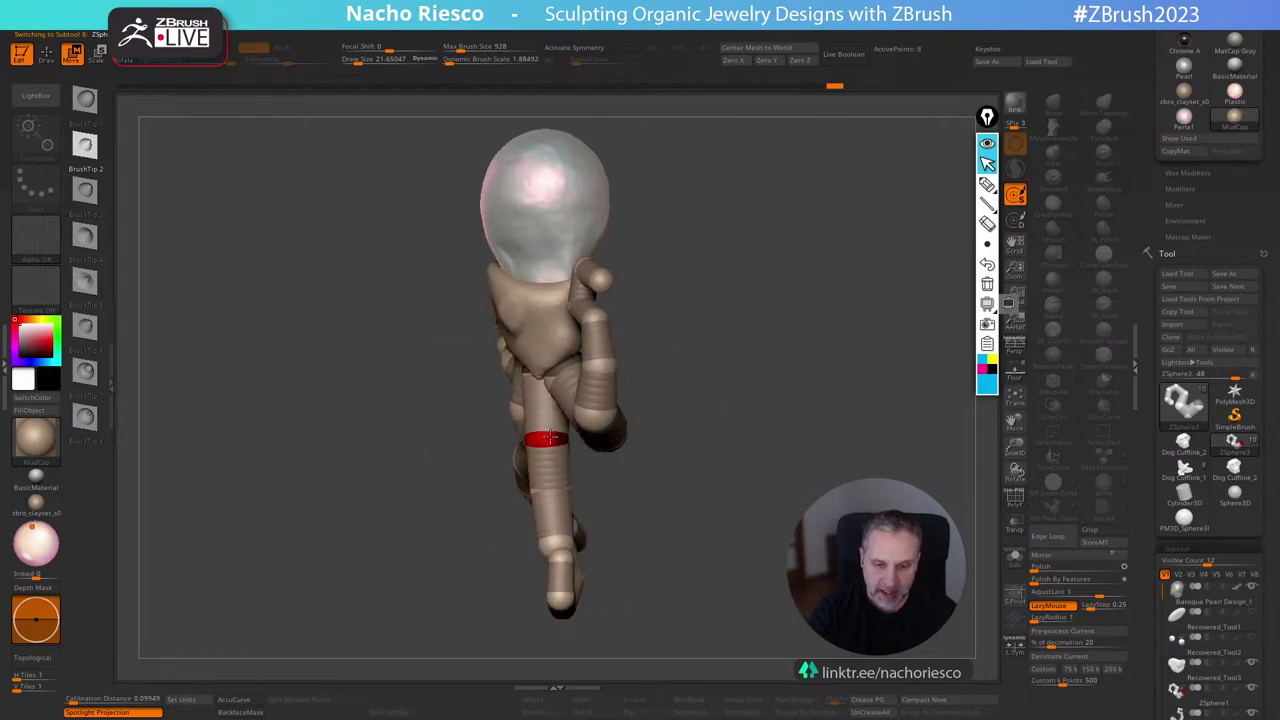
right_drag(549, 437, 766, 304)
drag(541, 371, 545, 370)
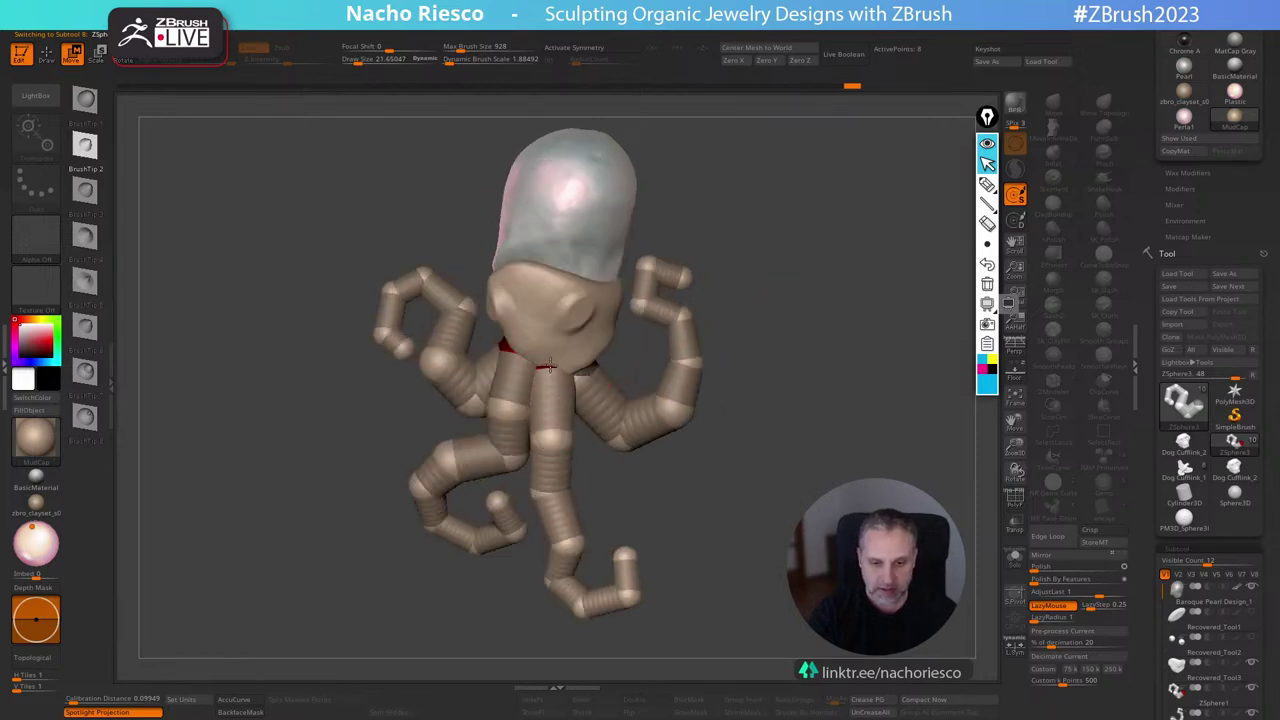
drag(551, 436, 530, 486)
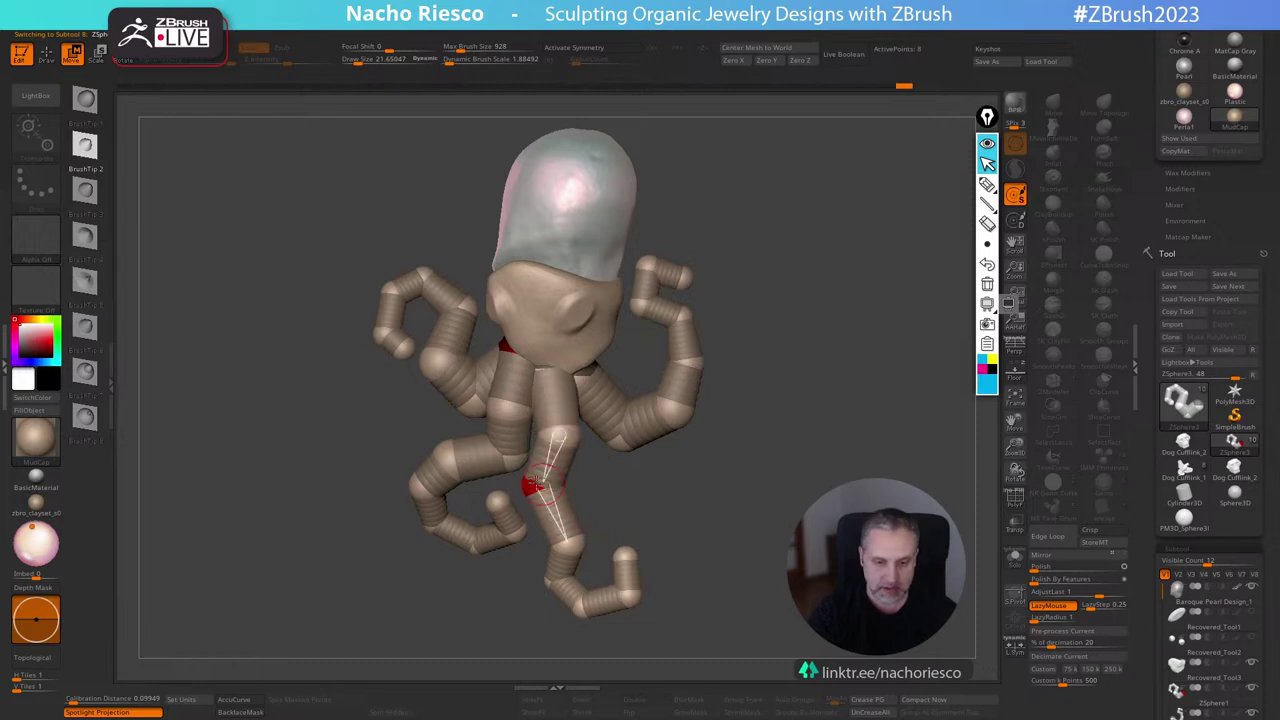
alt+right_drag(697, 486, 684, 396)
drag(706, 428, 711, 440)
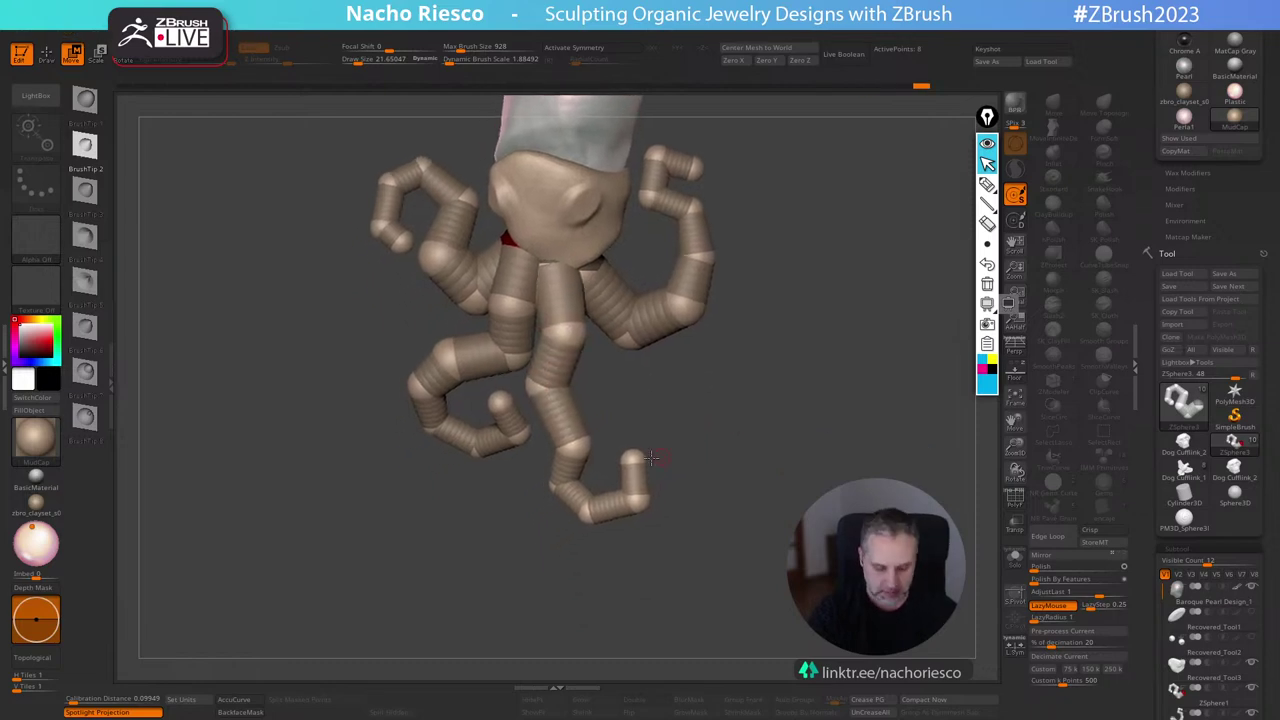
Rotate the end section of the front tentacle and reposition its last joints in depth from the side.
key(r)
drag(588, 514, 475, 472)
key(w)
drag(500, 544, 486, 542)
drag(513, 583, 592, 536)
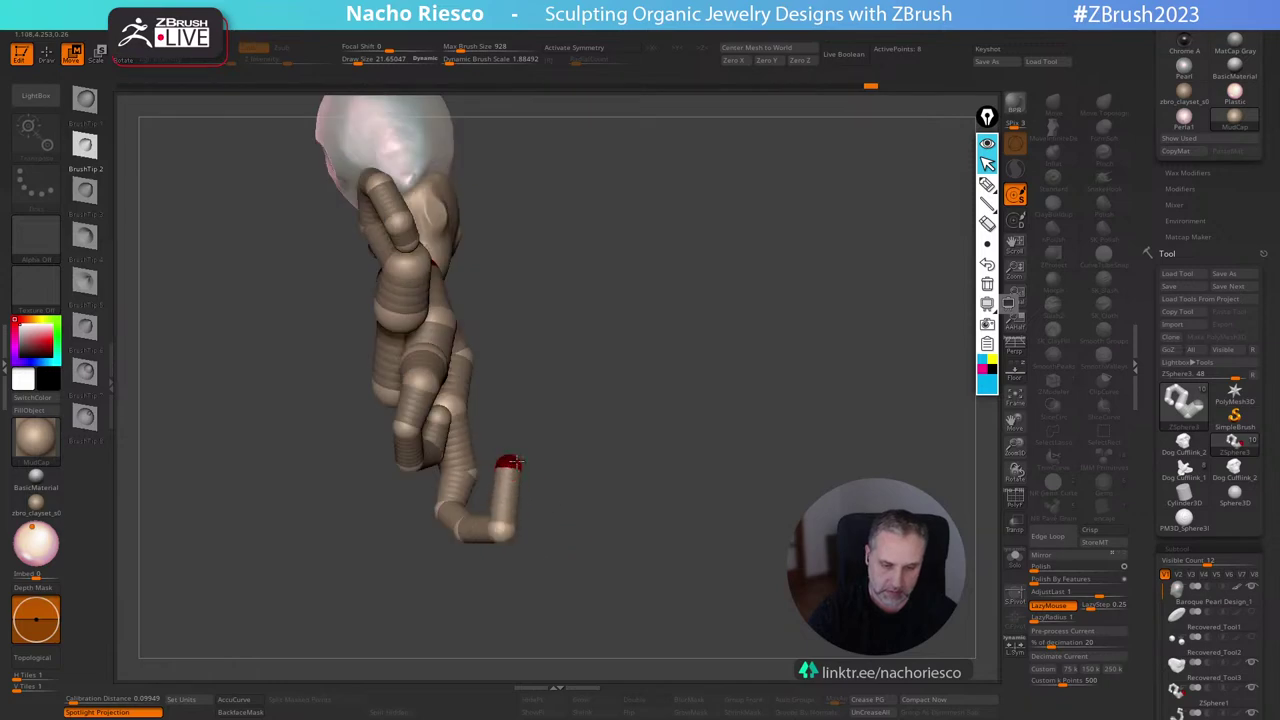
drag(518, 461, 514, 462)
drag(597, 528, 590, 441)
Rotate the front tentacle's tip inward and push the joint above it outward to open the curl.
key(r)
drag(506, 464, 442, 497)
drag(560, 451, 597, 568)
drag(525, 501, 546, 502)
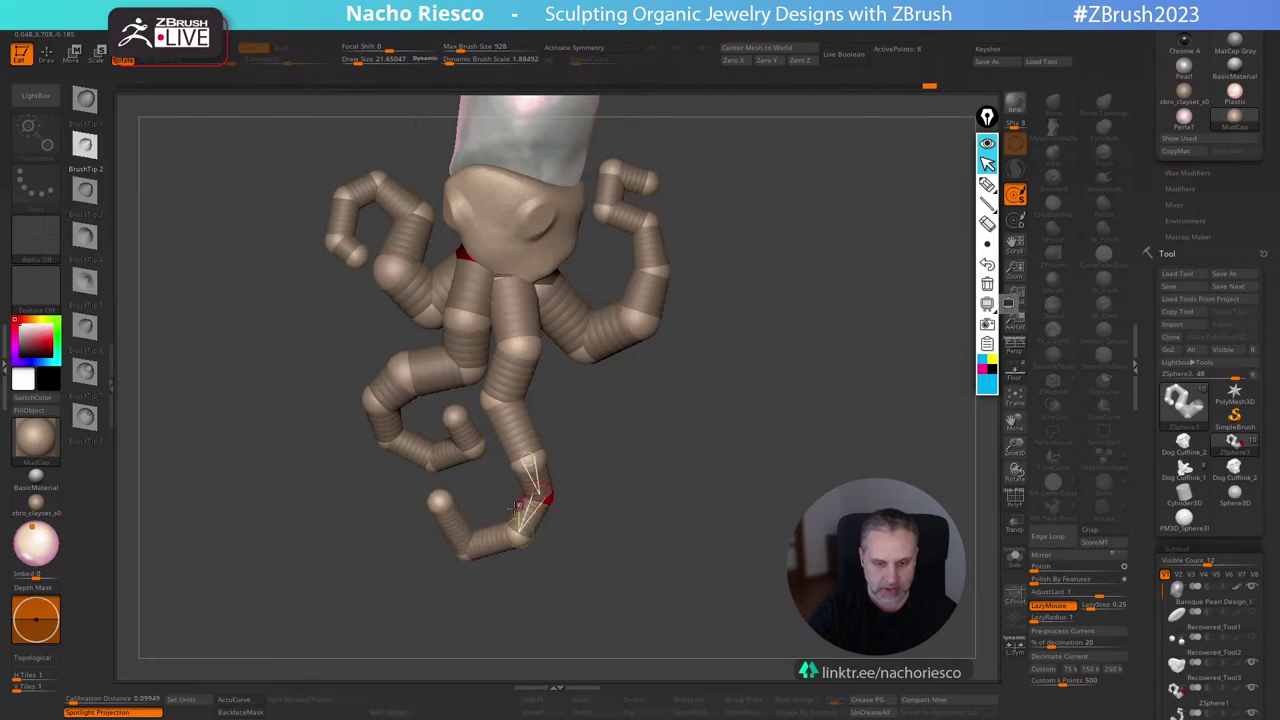
mouse_move(638, 460)
alt+mouse_down()
mouse_move(645, 503)
mouse_move(707, 460)
mouse_move(721, 467)
alt+mouse_up()
Insert an extra ZSphere in the front tentacle's last segment and move the end joints into a rounded curl.
key(w)
key(q)
mouse_move(507, 509)
mouse_down()
mouse_move(518, 512)
mouse_move(477, 516)
mouse_up()
key(w)
drag(493, 471, 507, 467)
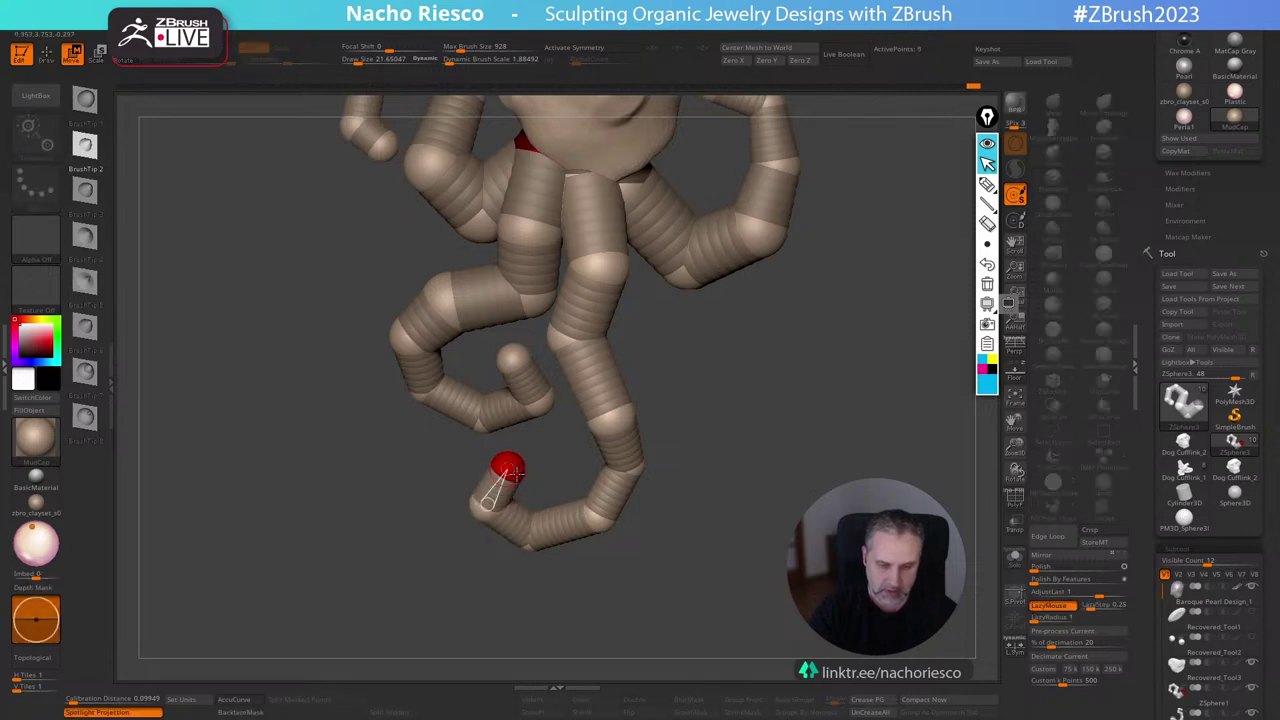
mouse_move(477, 514)
mouse_down()
mouse_move(475, 490)
mouse_move(518, 454)
mouse_up()
drag(528, 544, 515, 541)
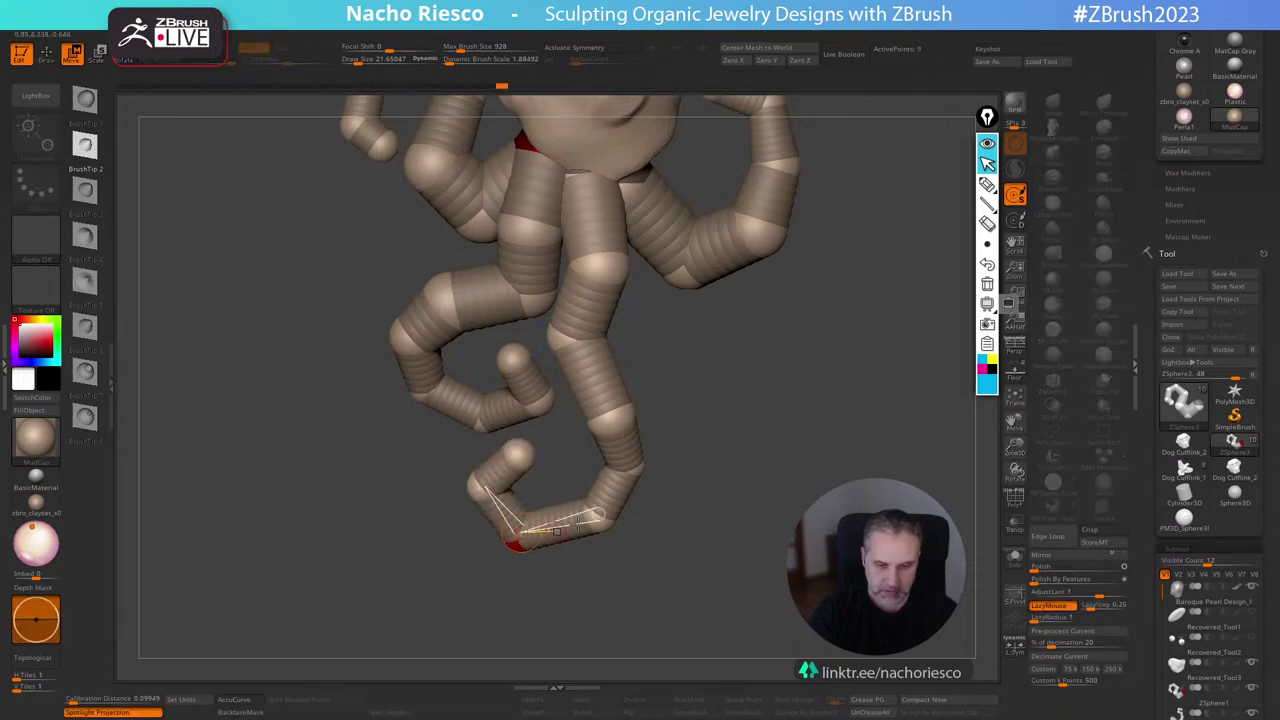
drag(601, 520, 597, 529)
drag(648, 493, 576, 501)
Select the raised ZSphere2_1 tentacle and move its root so that it tucks in under the head.
key(r)
alt+drag(736, 459, 794, 437)
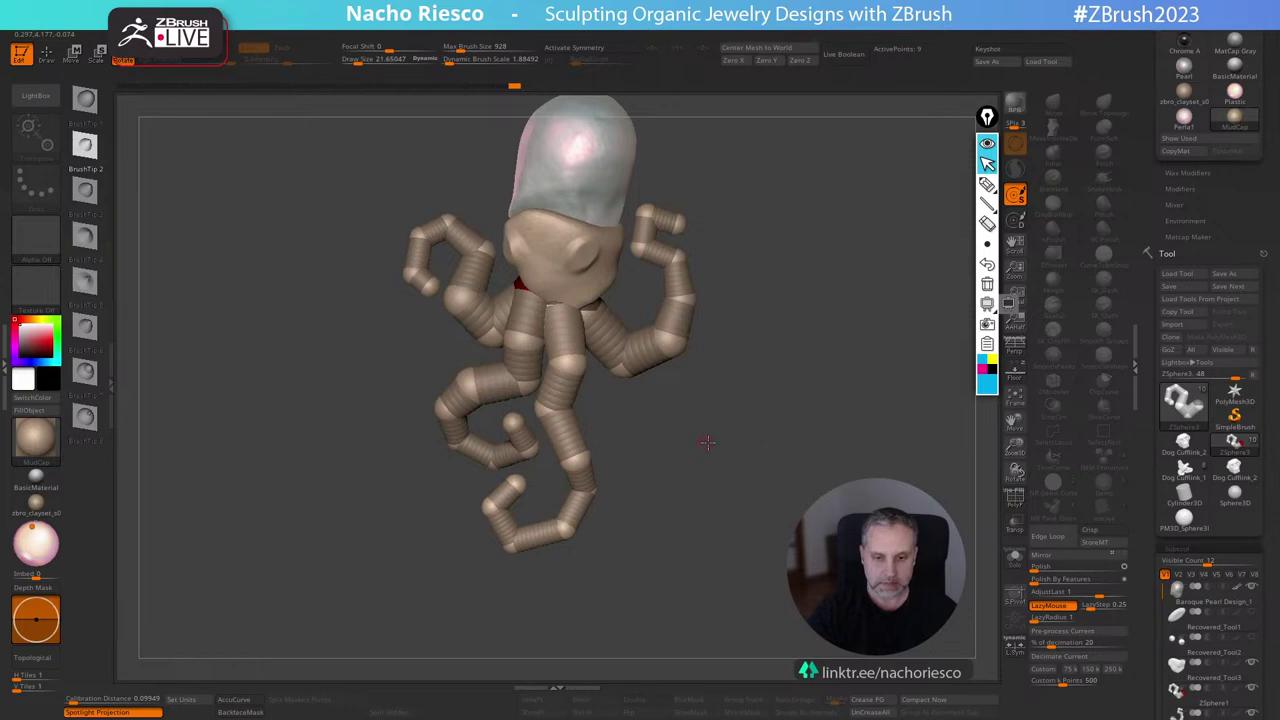
drag(707, 442, 522, 406)
key(w)
drag(597, 393, 693, 376)
alt+drag(689, 424, 702, 474)
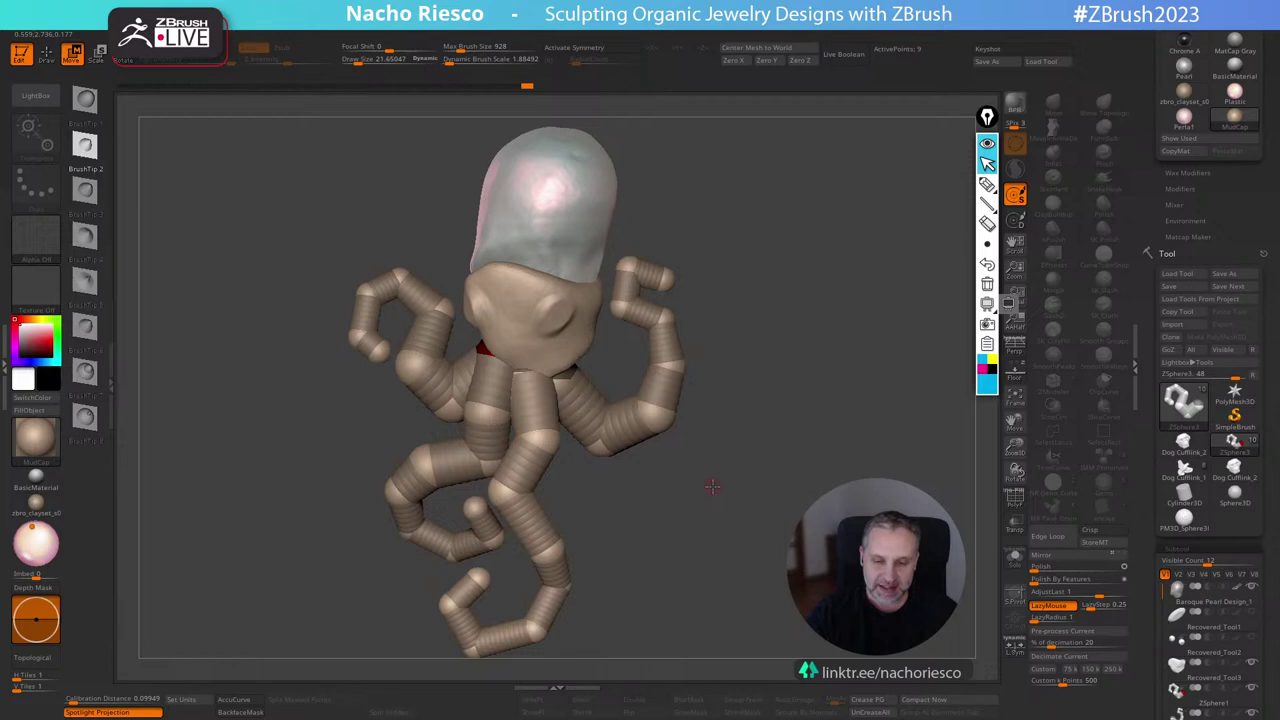
alt+click(587, 419)
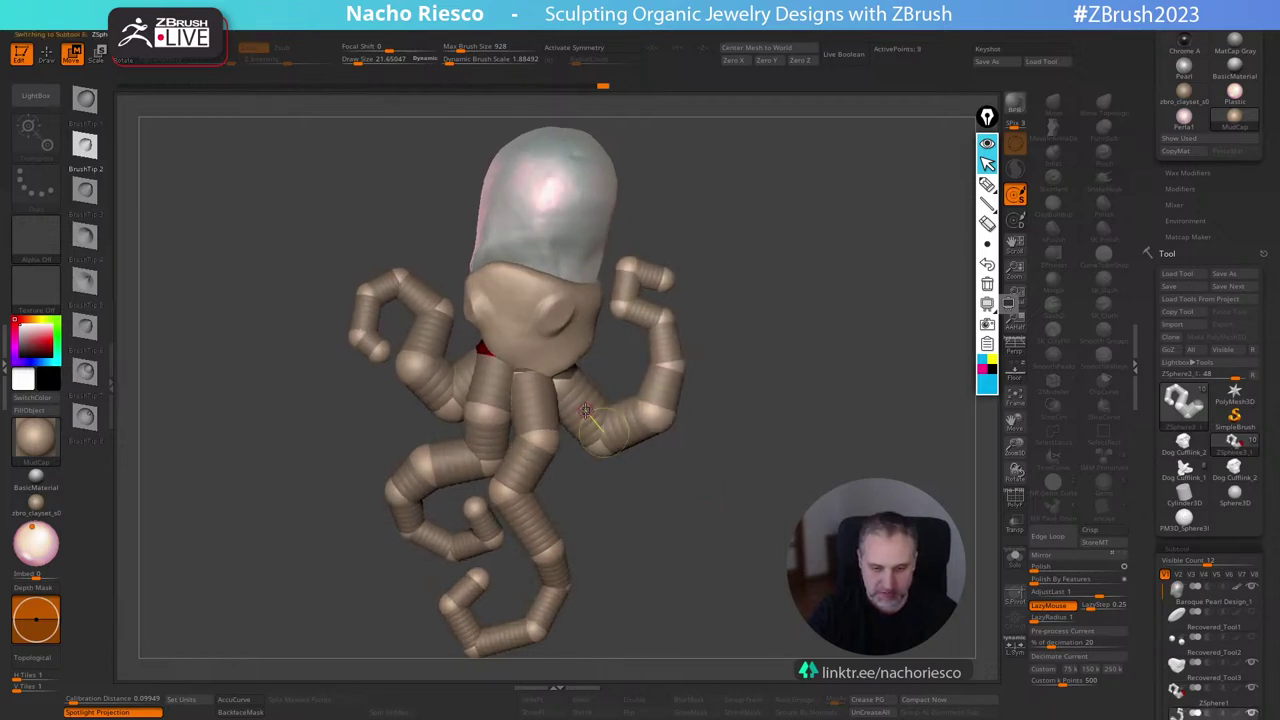
drag(586, 411, 620, 408)
alt+drag(606, 480, 608, 468)
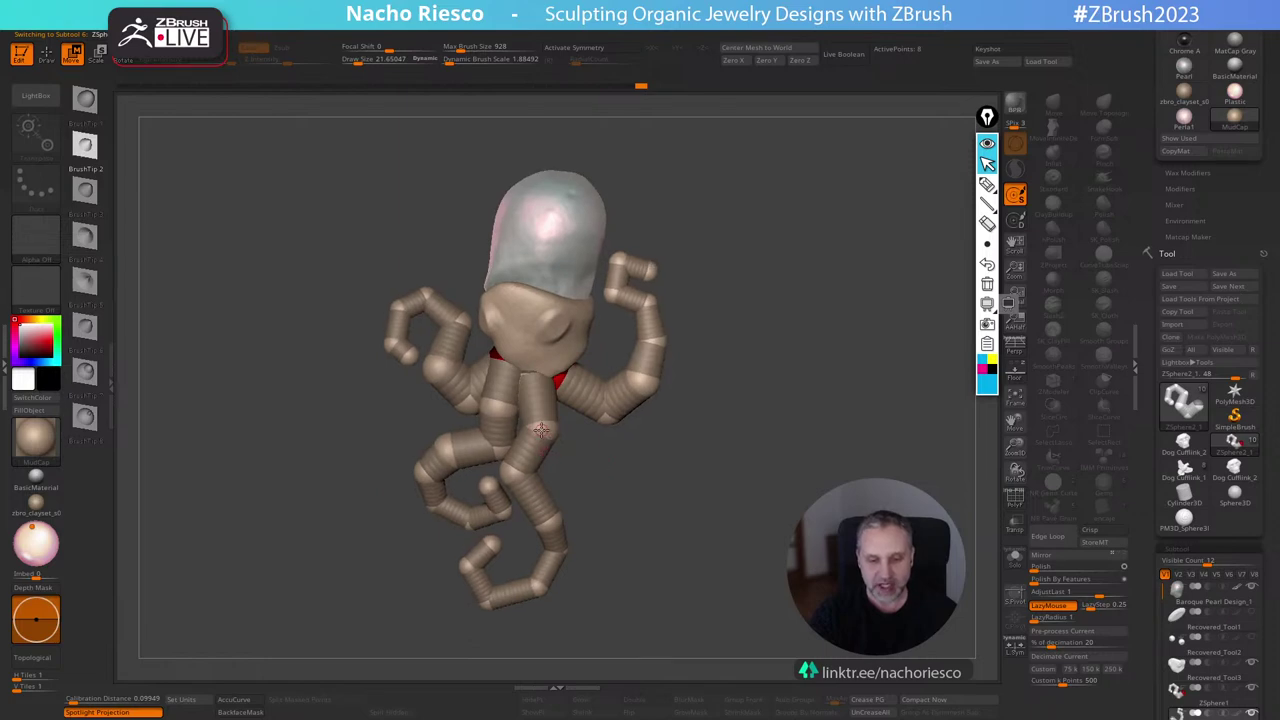
Duplicate the ZSphere3 front tentacle and swing the copy out toward the ZSphere2_1 tentacle.
alt+click(543, 433)
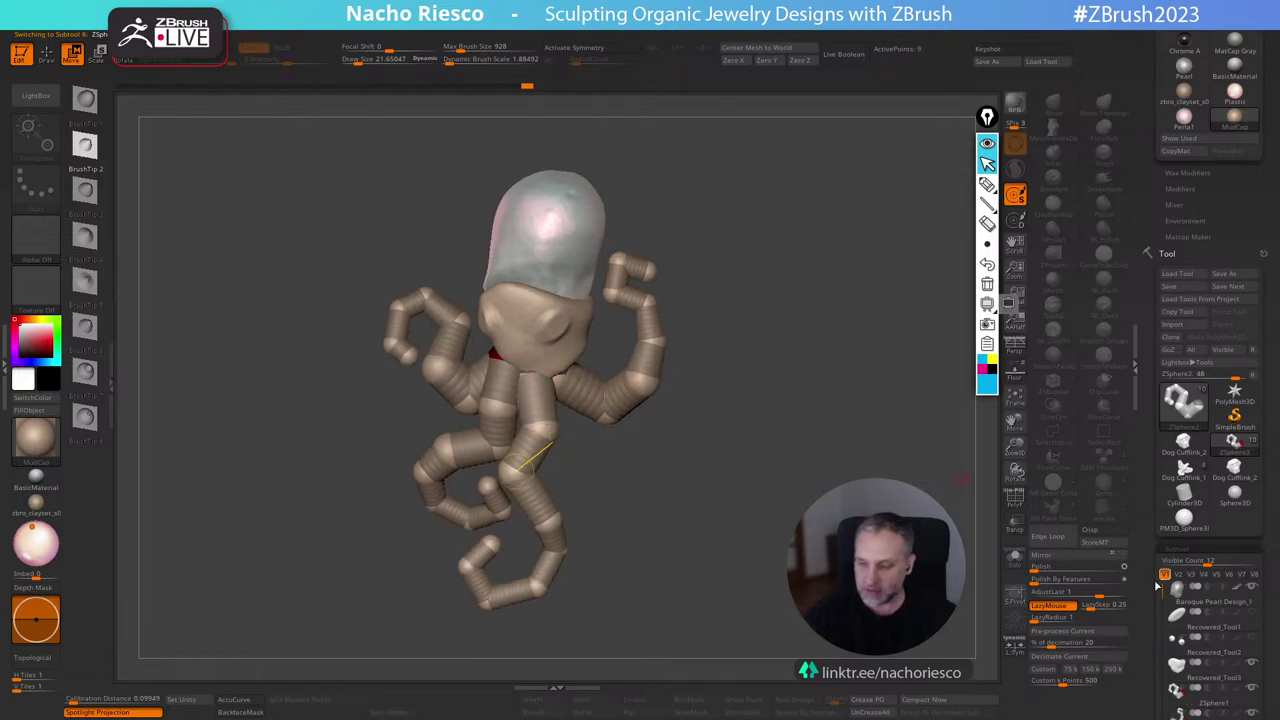
drag(1140, 540, 1133, 432)
click(1188, 518)
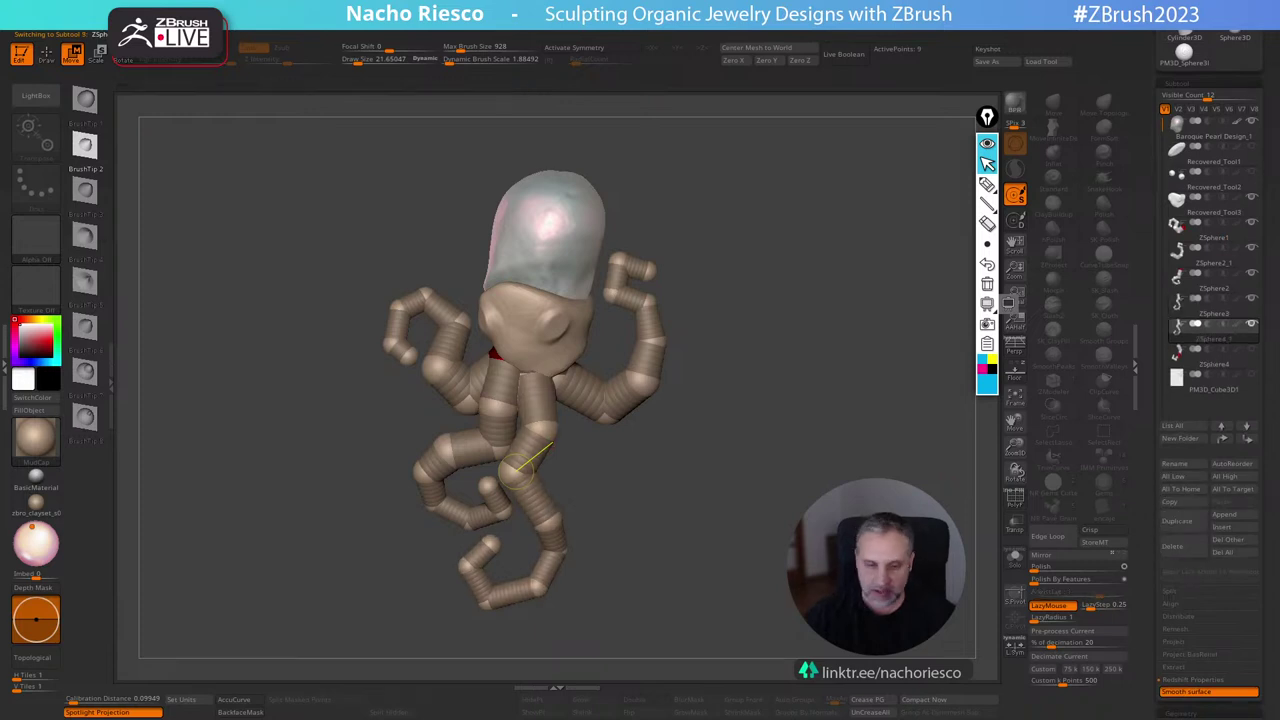
drag(560, 408, 612, 446)
drag(619, 511, 627, 503)
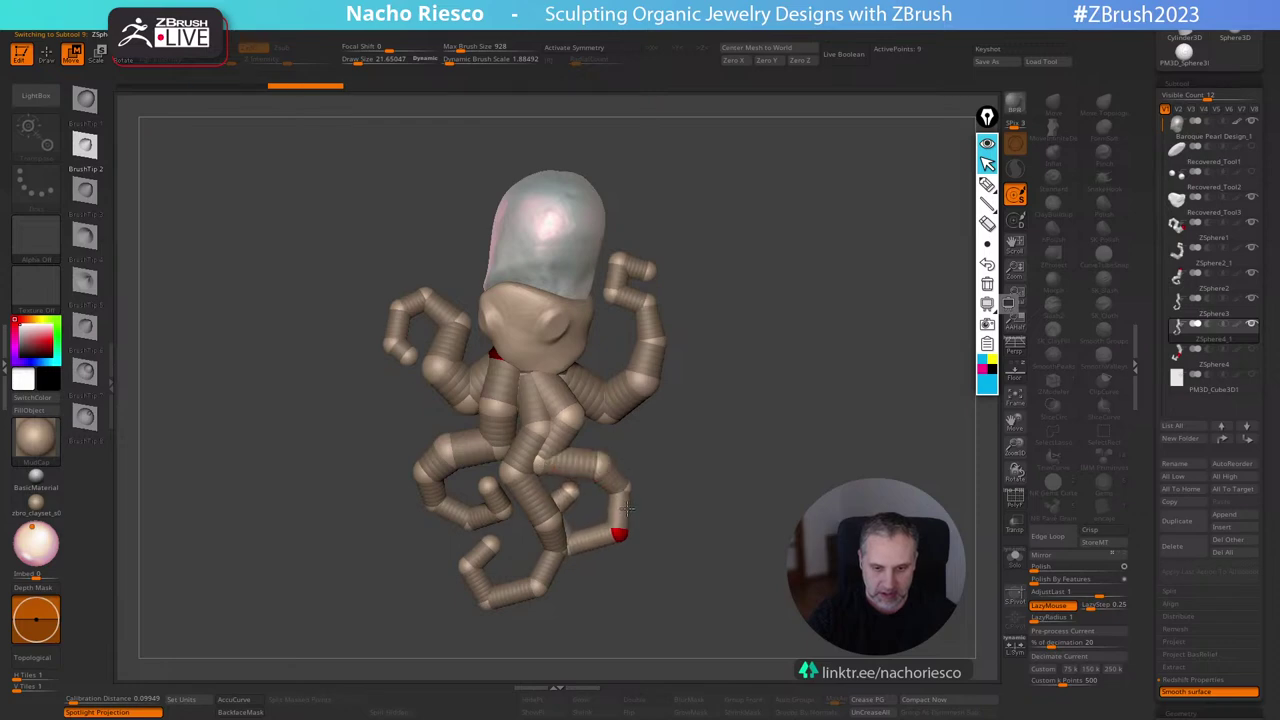
Move and rotate the lower joints of the duplicated tentacle to tighten its curl and separate its tip from the original.
drag(748, 464, 688, 462)
drag(617, 535, 584, 514)
drag(682, 449, 722, 482)
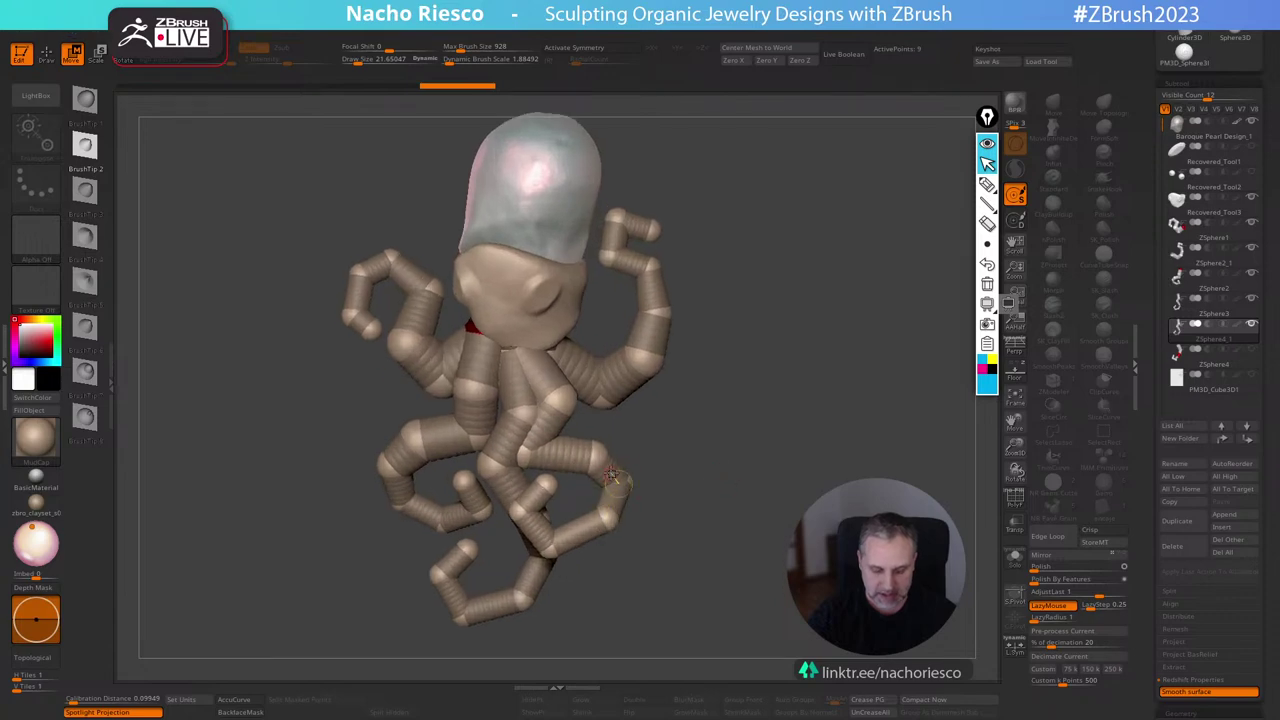
key(r)
drag(614, 474, 628, 461)
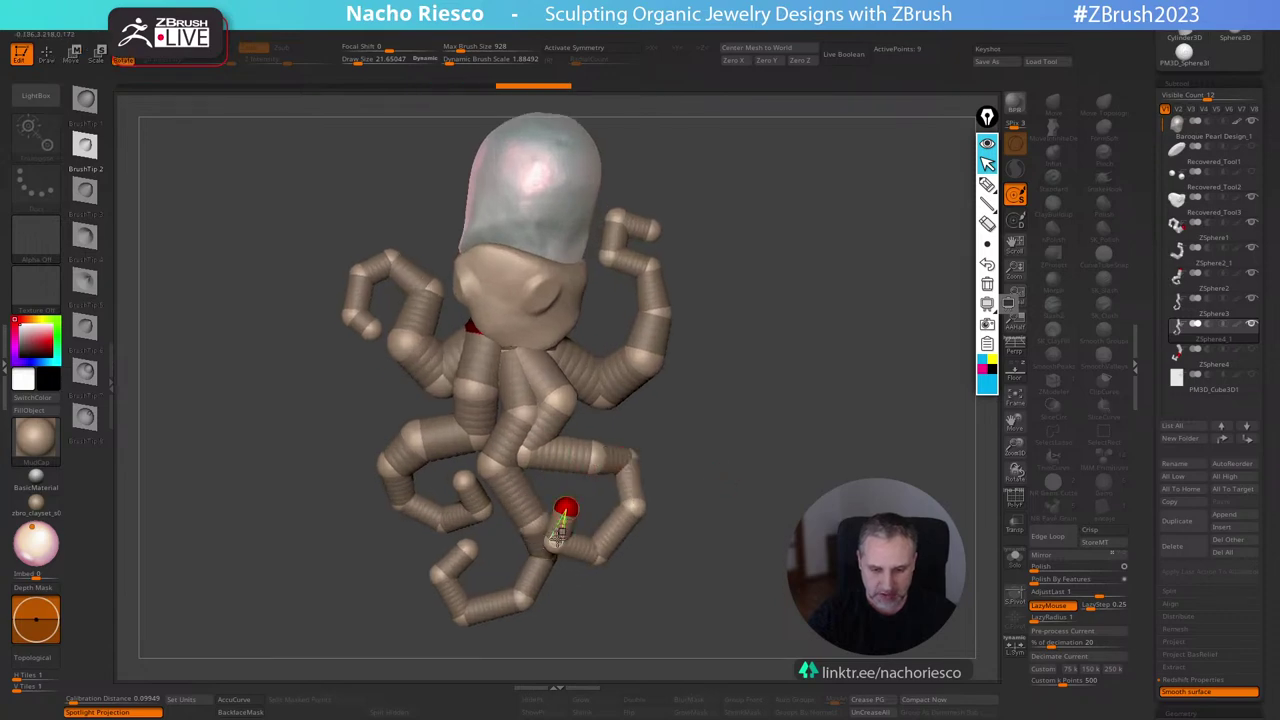
key(w)
drag(565, 507, 586, 492)
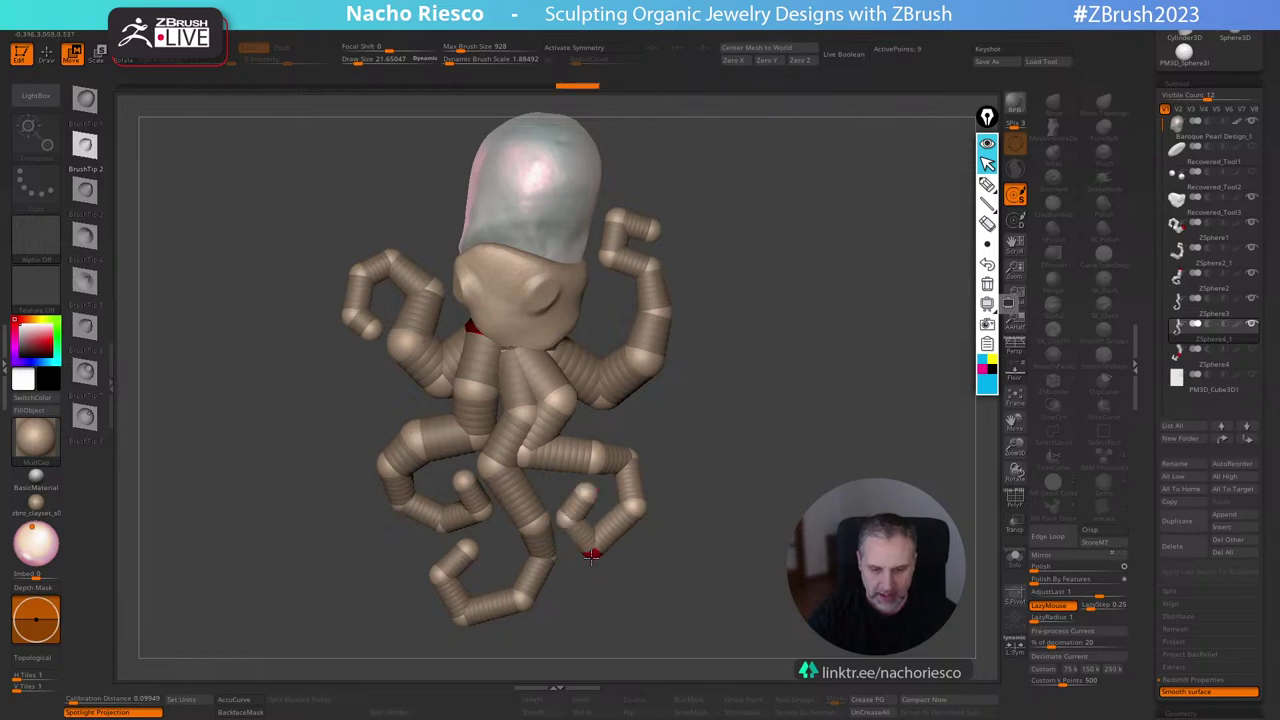
Lower the duplicated tentacle's two upper joints and shift its root sideways under the head.
drag(527, 456, 552, 461)
drag(557, 401, 559, 433)
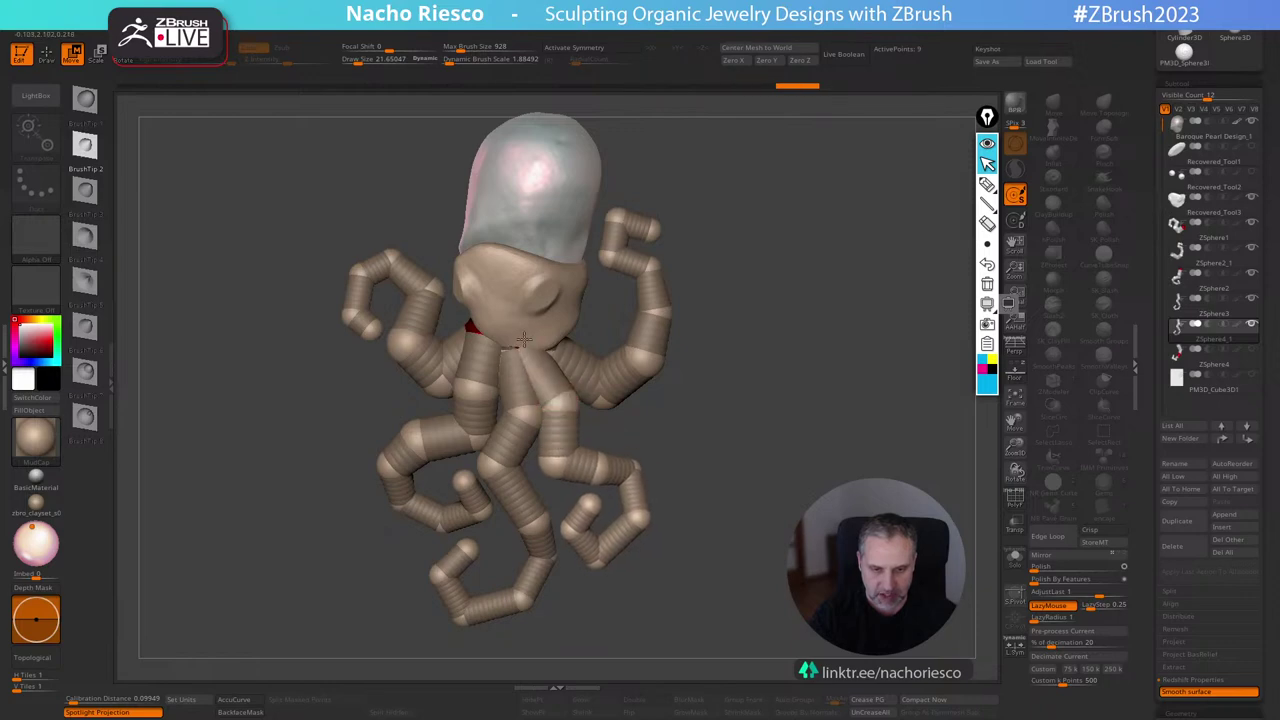
drag(524, 340, 540, 349)
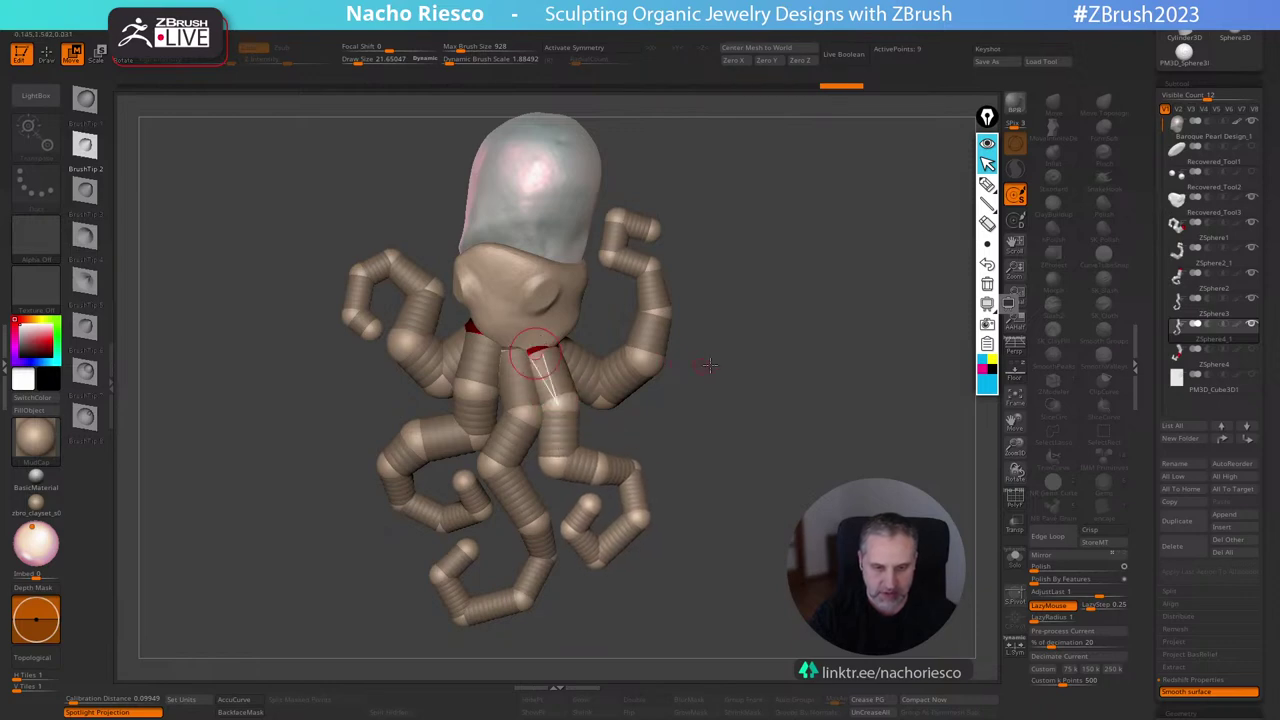
mouse_move(707, 365)
mouse_down()
mouse_move(721, 326)
mouse_move(711, 362)
mouse_up()
Reselect the original ZSphere3 tentacle and move its knee joint and root away from the duplicate, beneath the head.
alt+click(525, 414)
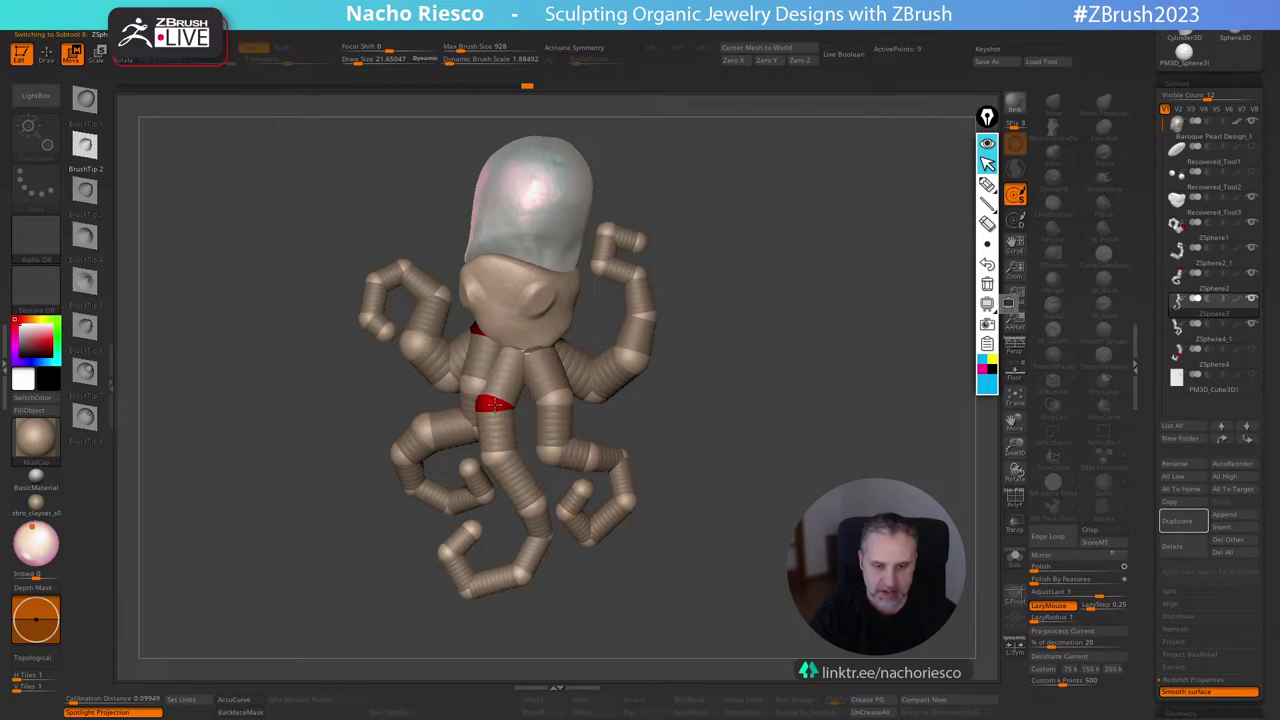
drag(492, 403, 498, 405)
mouse_move(706, 355)
mouse_down()
mouse_move(627, 357)
mouse_move(731, 322)
mouse_move(738, 240)
mouse_up()
drag(522, 327, 611, 358)
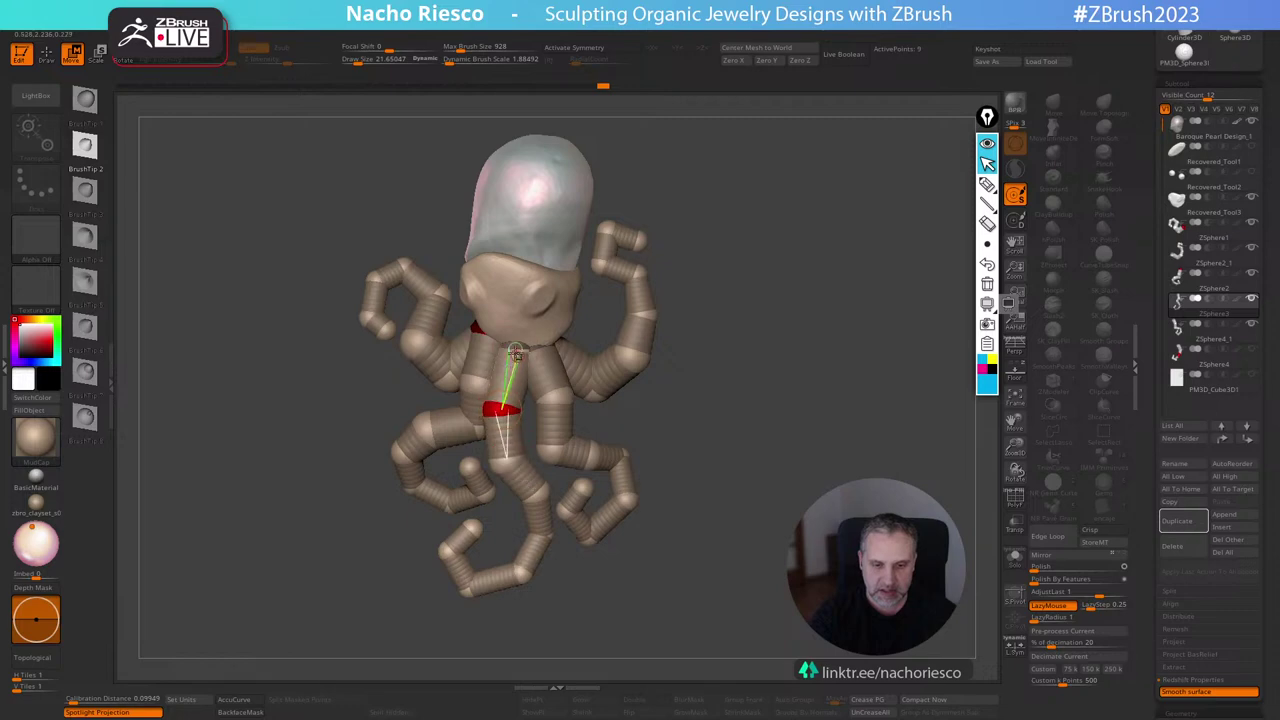
drag(714, 379, 723, 344)
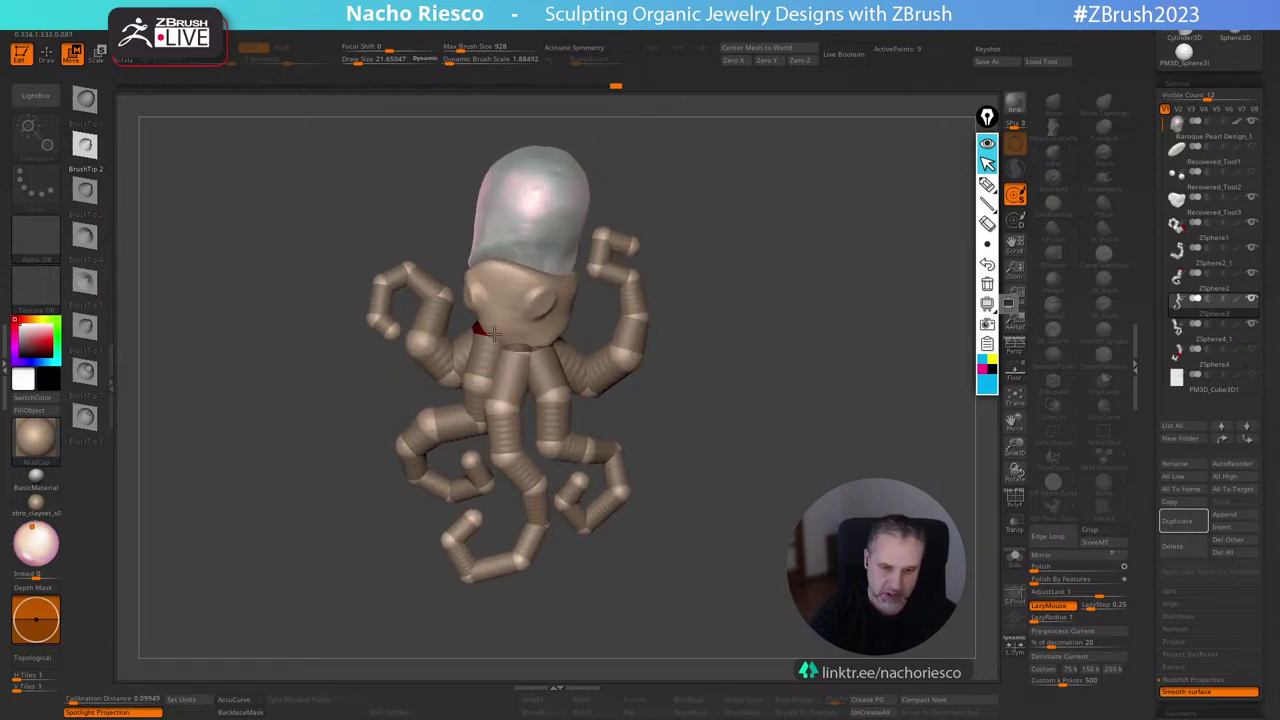
Select the ZSphere2 tentacle, reshape its outer bend, and shift its tip sideways within the curl.
alt+click(480, 371)
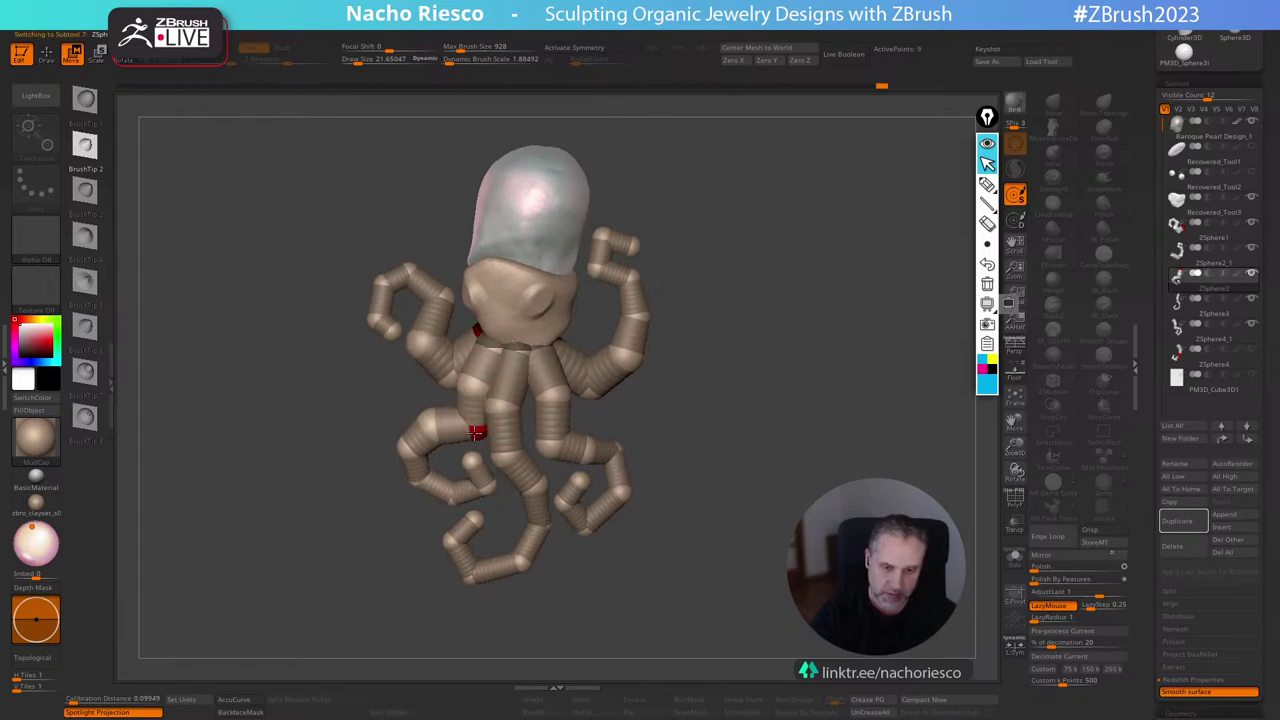
drag(412, 439, 448, 504)
drag(471, 461, 464, 461)
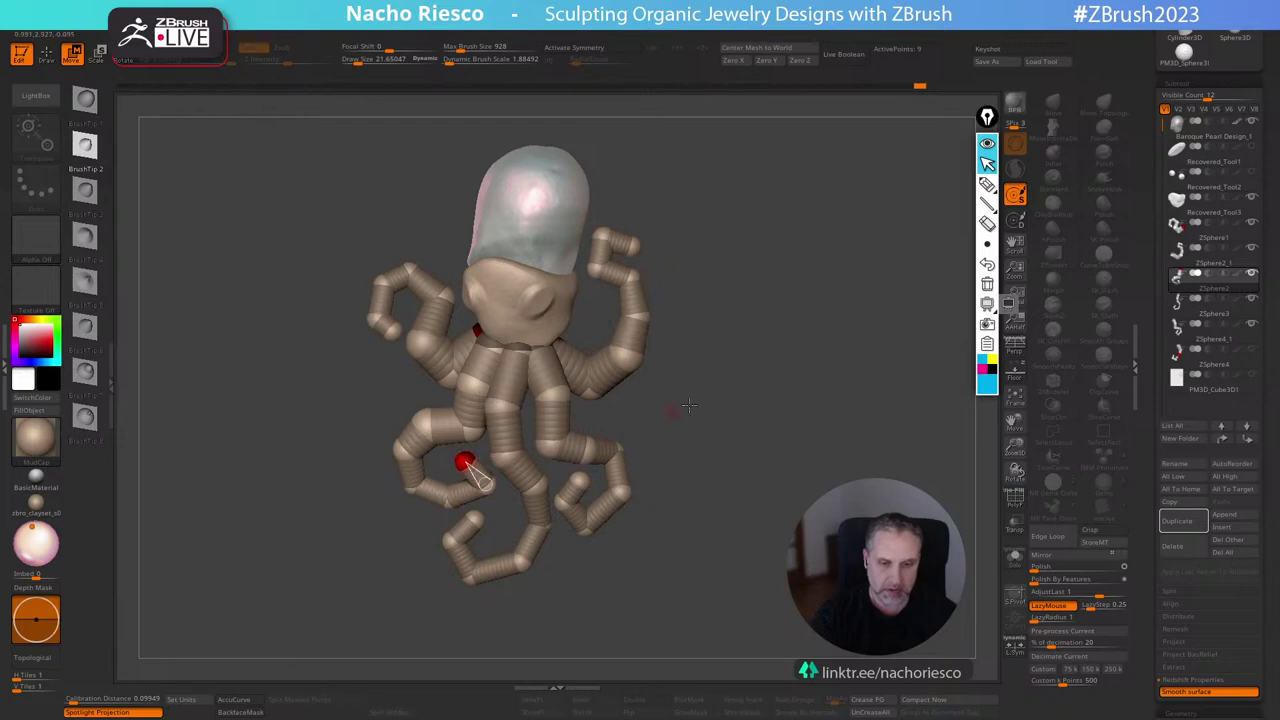
Insert a joint near the tip of the ZSphere2 tentacle and move the tip inward to extend its curl.
mouse_move(689, 405)
alt+mouse_down()
mouse_move(803, 374)
mouse_move(801, 402)
alt+mouse_up()
key(q)
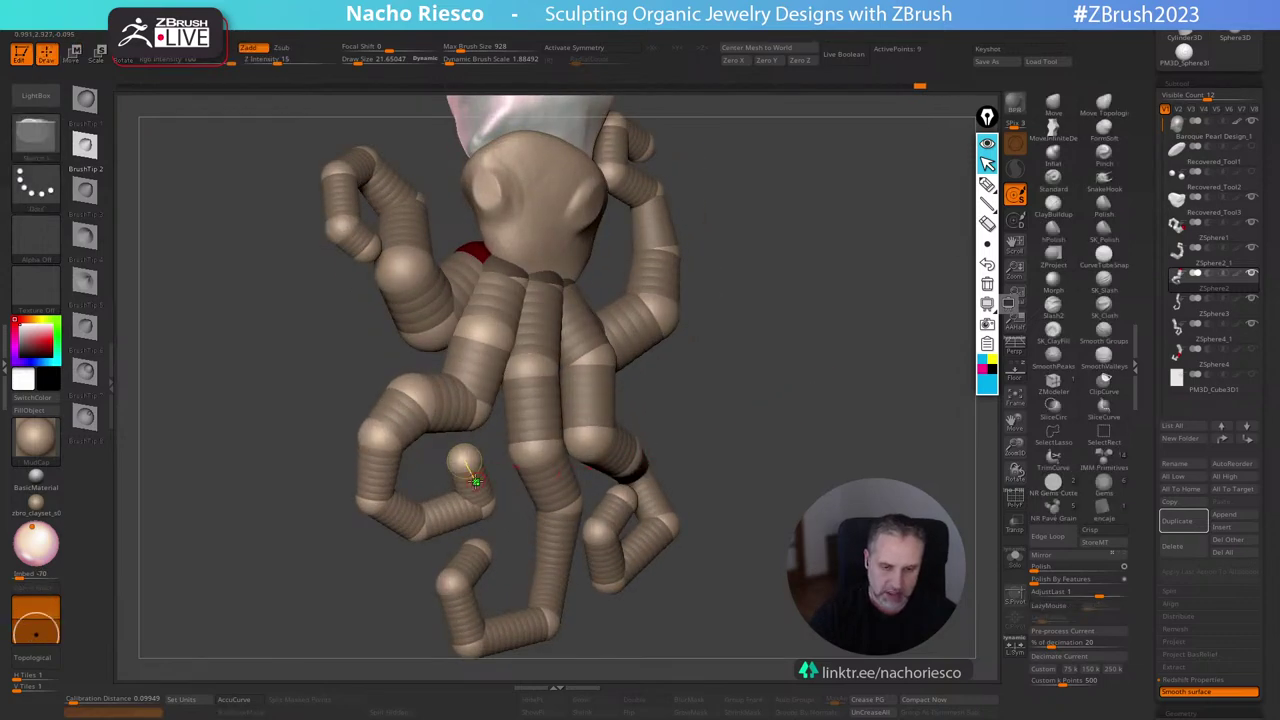
mouse_move(623, 414)
mouse_down()
mouse_move(629, 386)
mouse_move(645, 404)
mouse_up()
key(w)
drag(471, 455, 448, 459)
alt+drag(768, 383, 735, 330)
Select the ZSphere3 front tentacle and reposition its lower joints to reshape the curl beneath the body.
alt+click(535, 497)
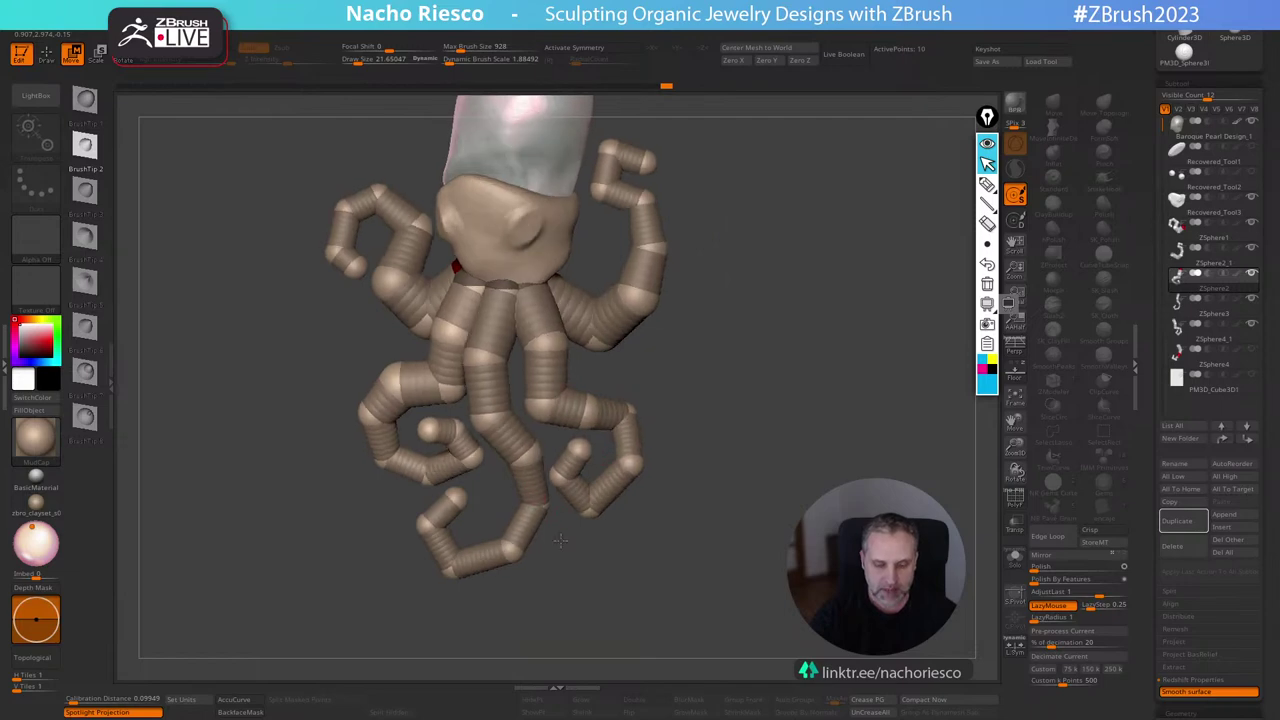
drag(570, 555, 528, 514)
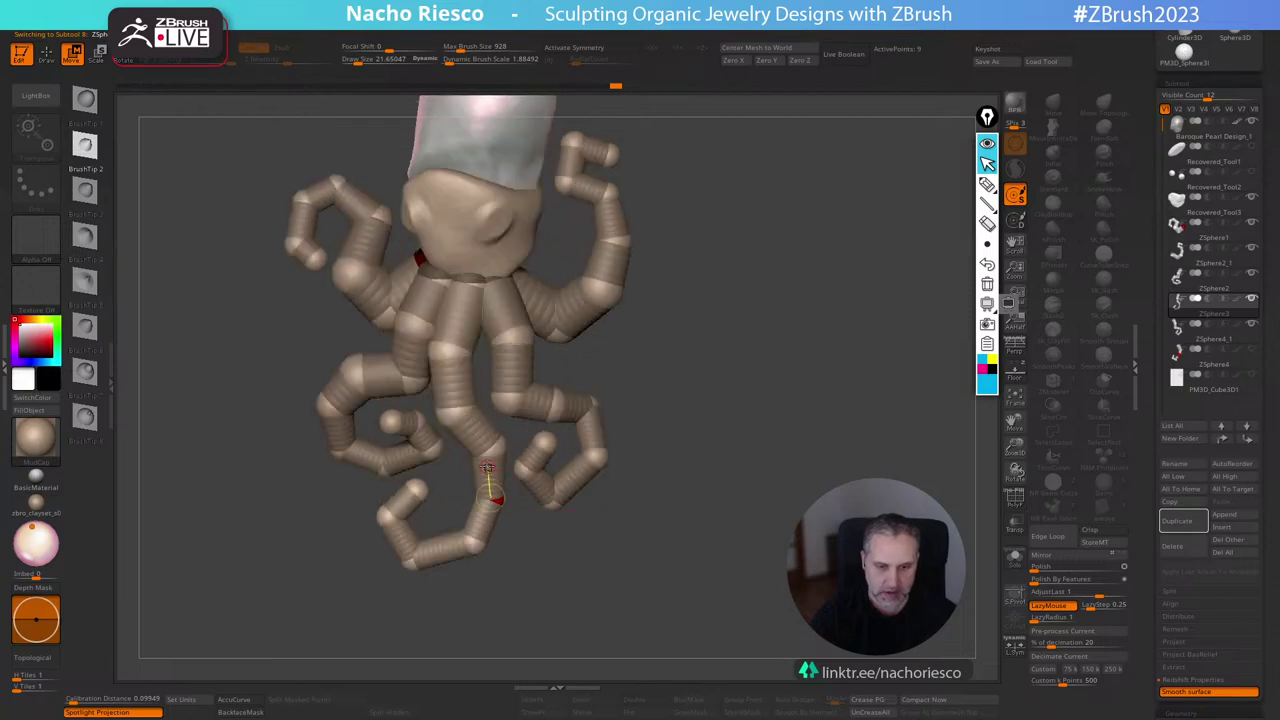
drag(476, 541, 473, 571)
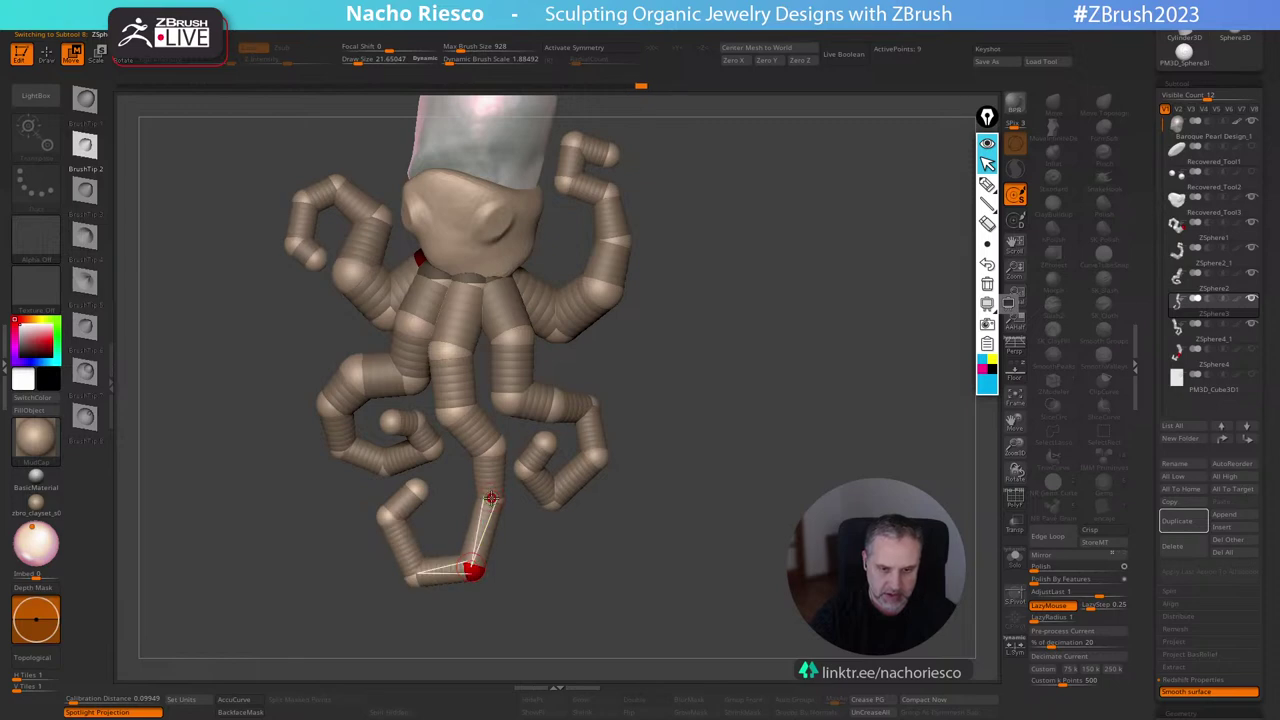
drag(491, 497, 426, 491)
drag(414, 577, 450, 583)
drag(469, 535, 465, 530)
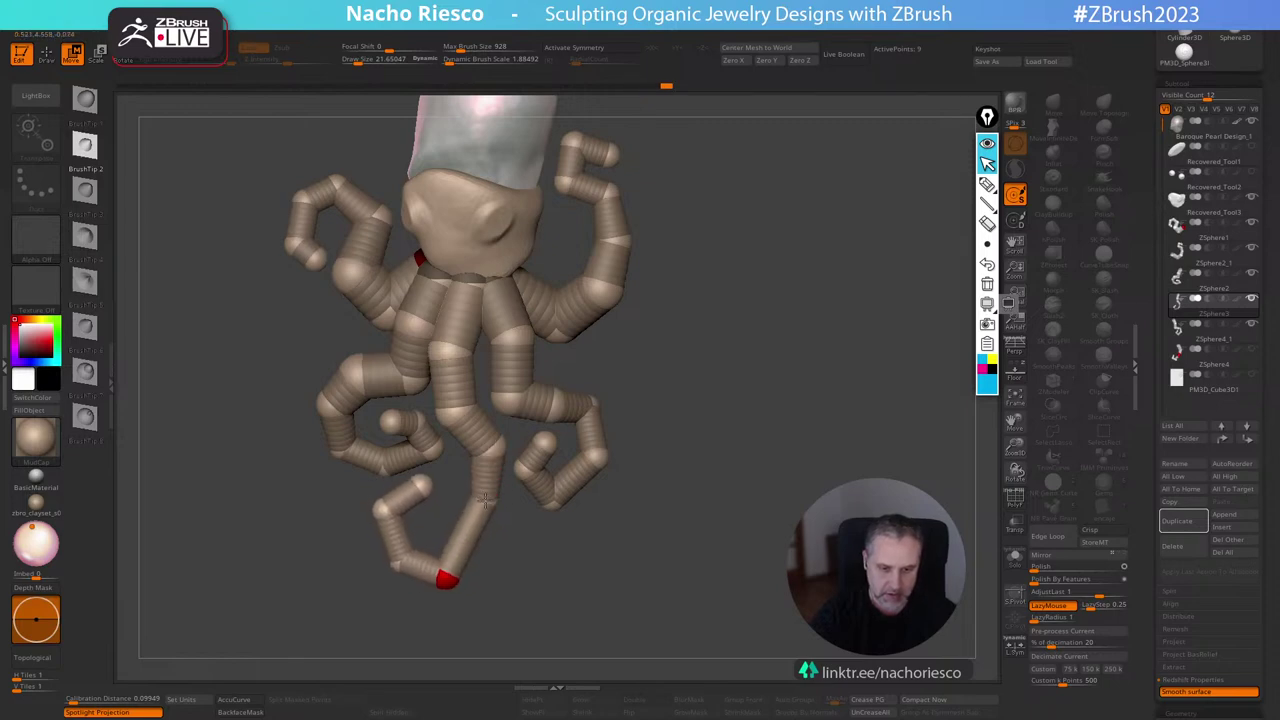
drag(446, 579, 455, 572)
Insert a joint in the ZSphere3 tentacle's lower segment and round the curl by moving the neighbouring joints.
key(q)
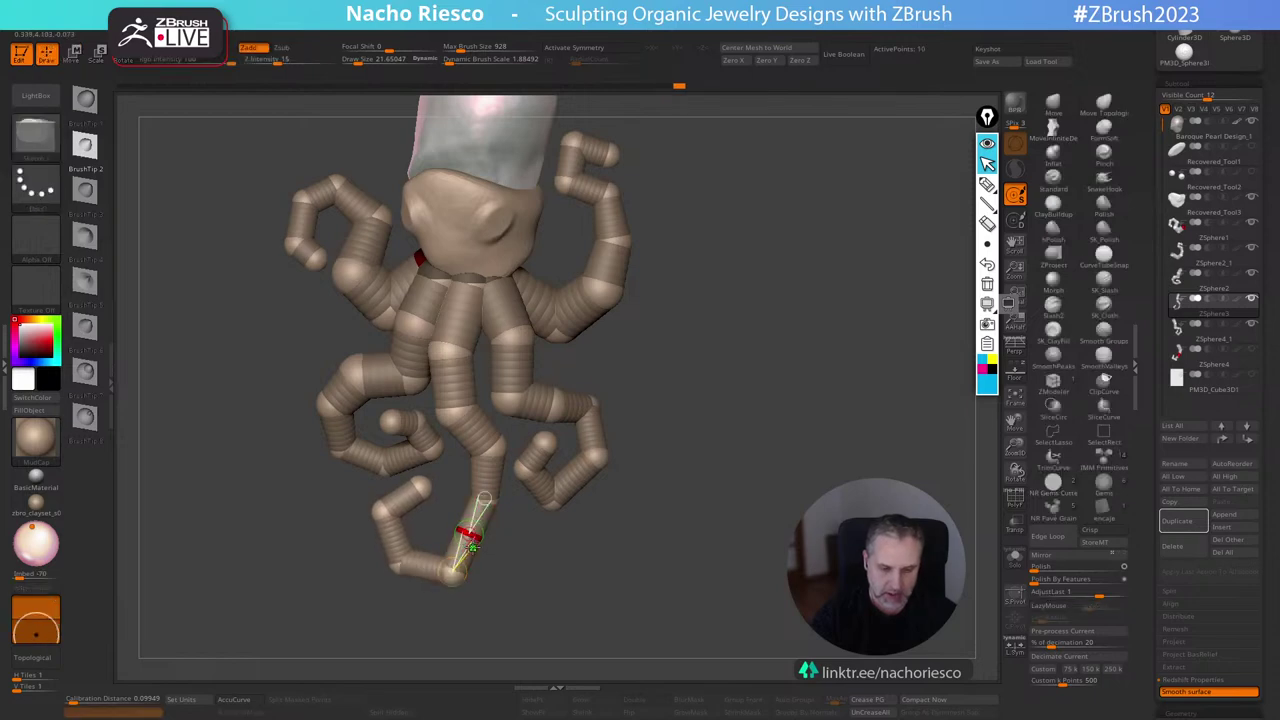
key(w)
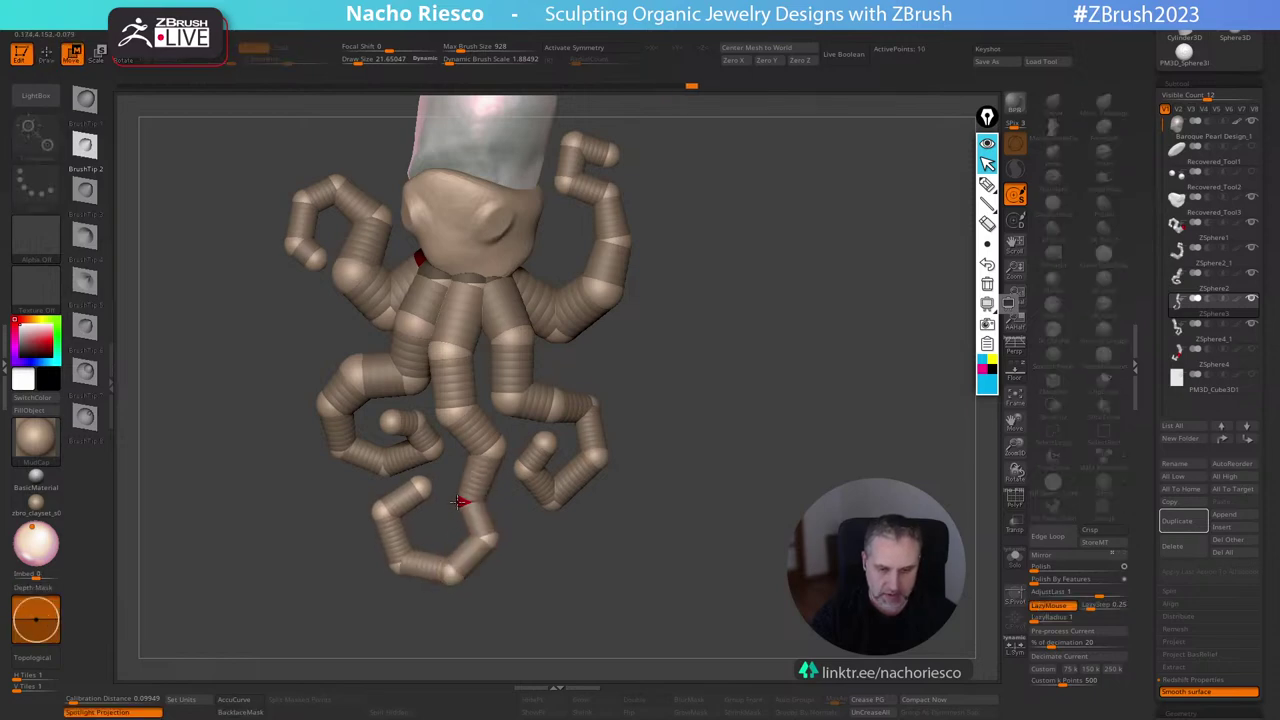
mouse_move(539, 568)
mouse_down()
mouse_move(539, 542)
mouse_move(541, 556)
mouse_up()
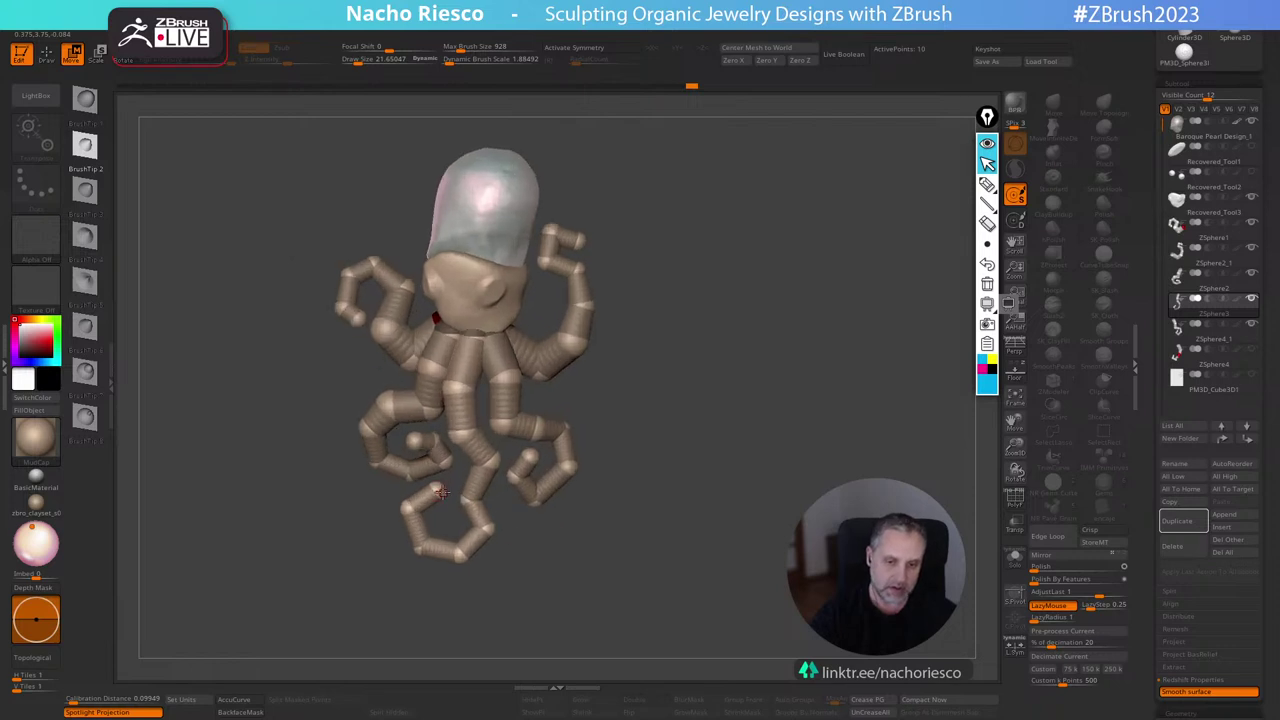
click(441, 497)
alt+drag(580, 510, 581, 551)
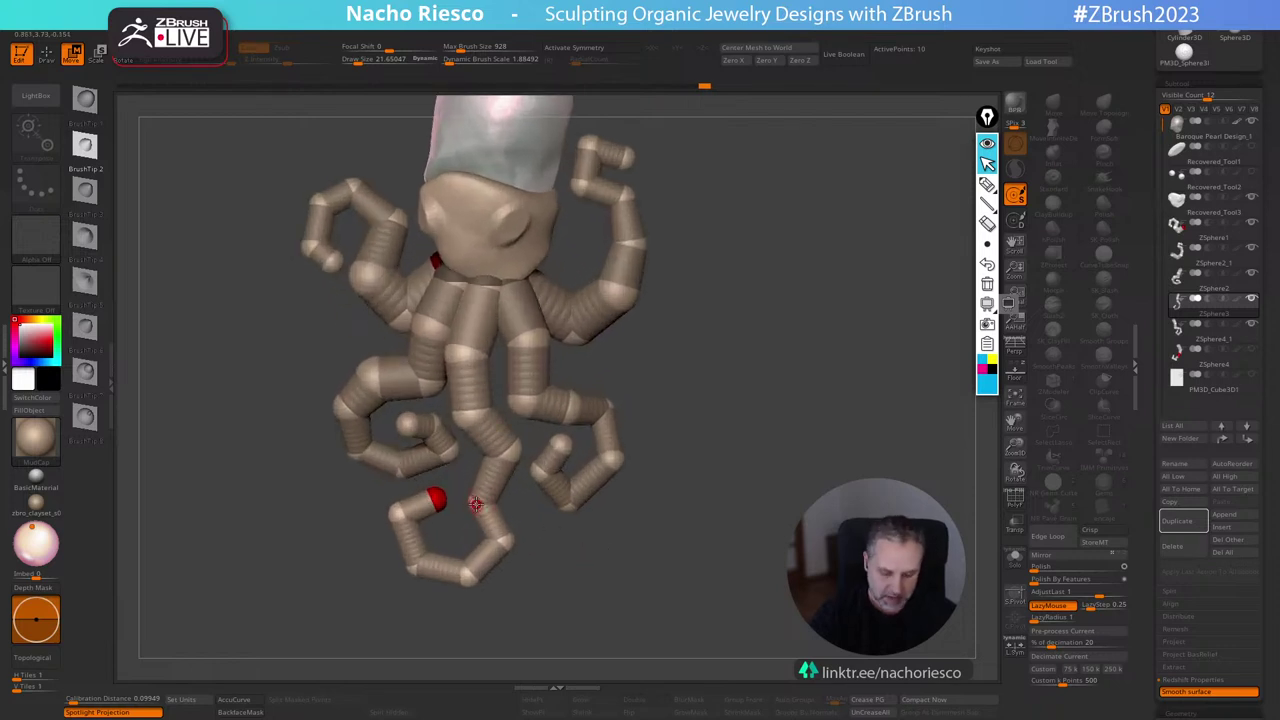
Scale the lower joints of the ZSphere3 tentacle to thicken it toward the curl.
key(e)
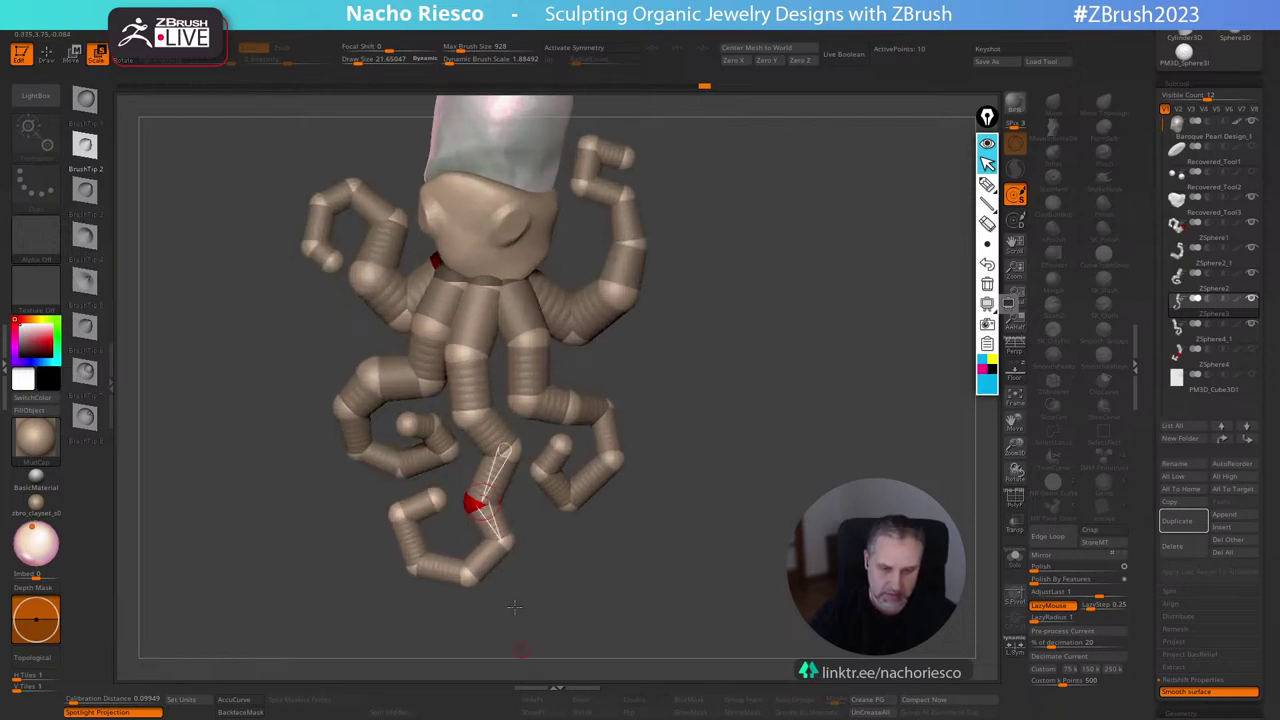
drag(506, 543, 567, 680)
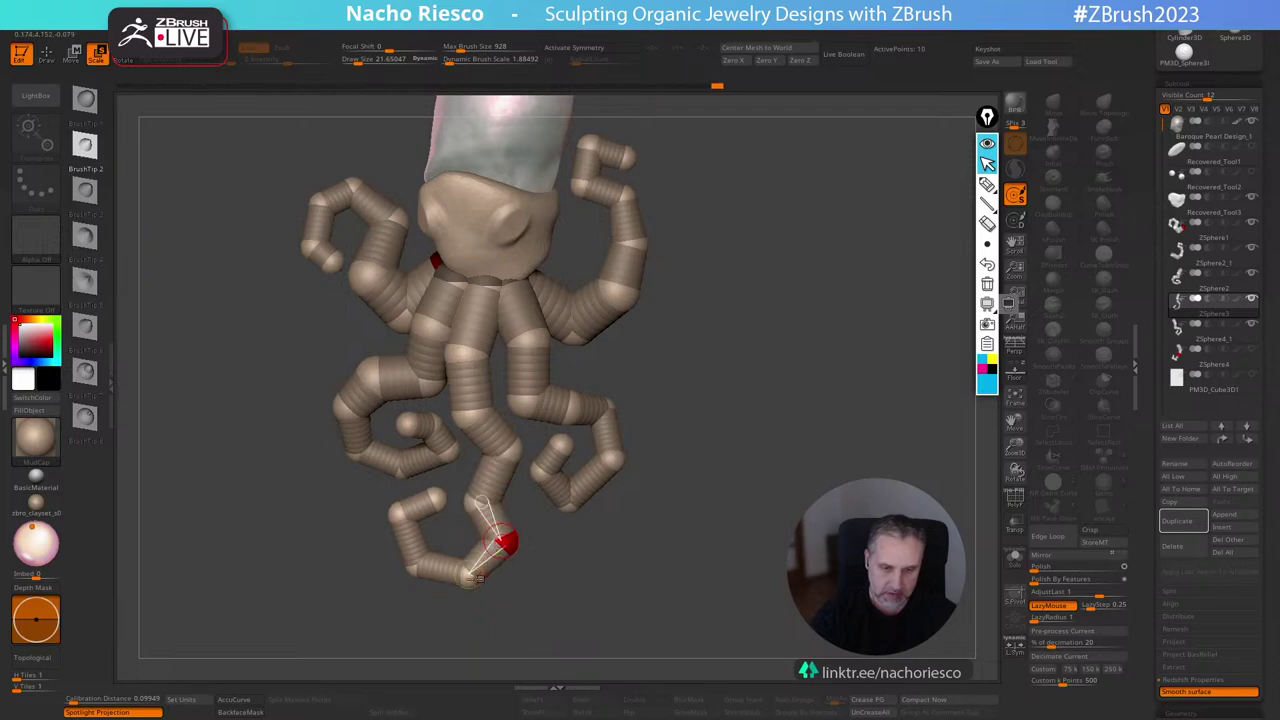
click(506, 452)
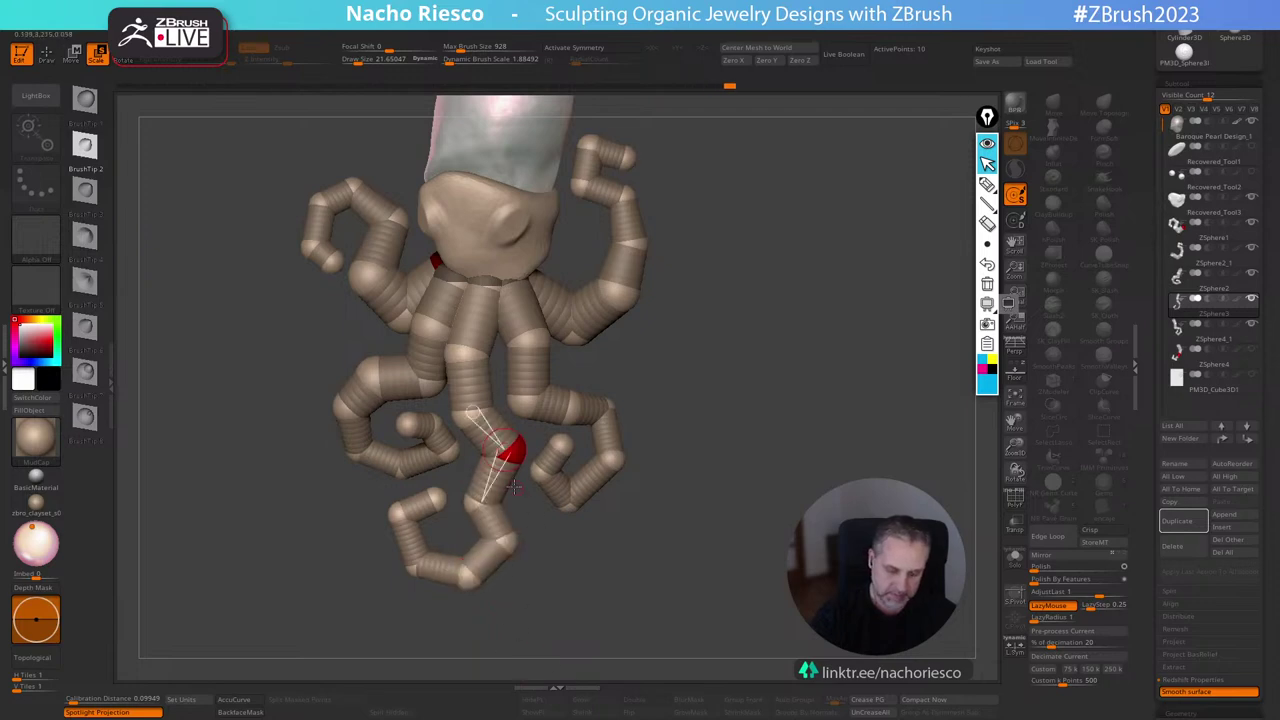
click(437, 497)
mouse_move(662, 545)
alt+mouse_down()
mouse_move(709, 481)
mouse_move(729, 558)
mouse_move(758, 581)
alt+mouse_up()
key(q)
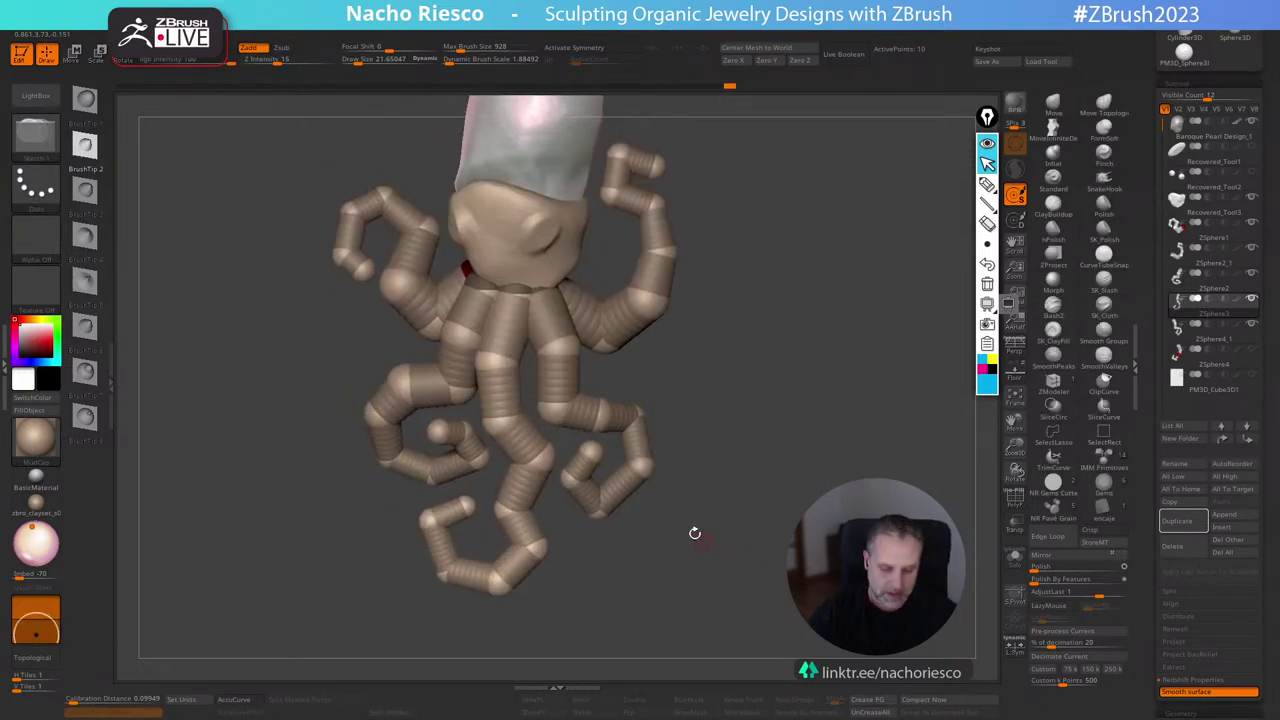
Rotate the lower sections of the ZSphere2 and ZSphere3 tentacles slightly outward from their knee joints.
alt+click(449, 375)
key(r)
drag(461, 372, 446, 367)
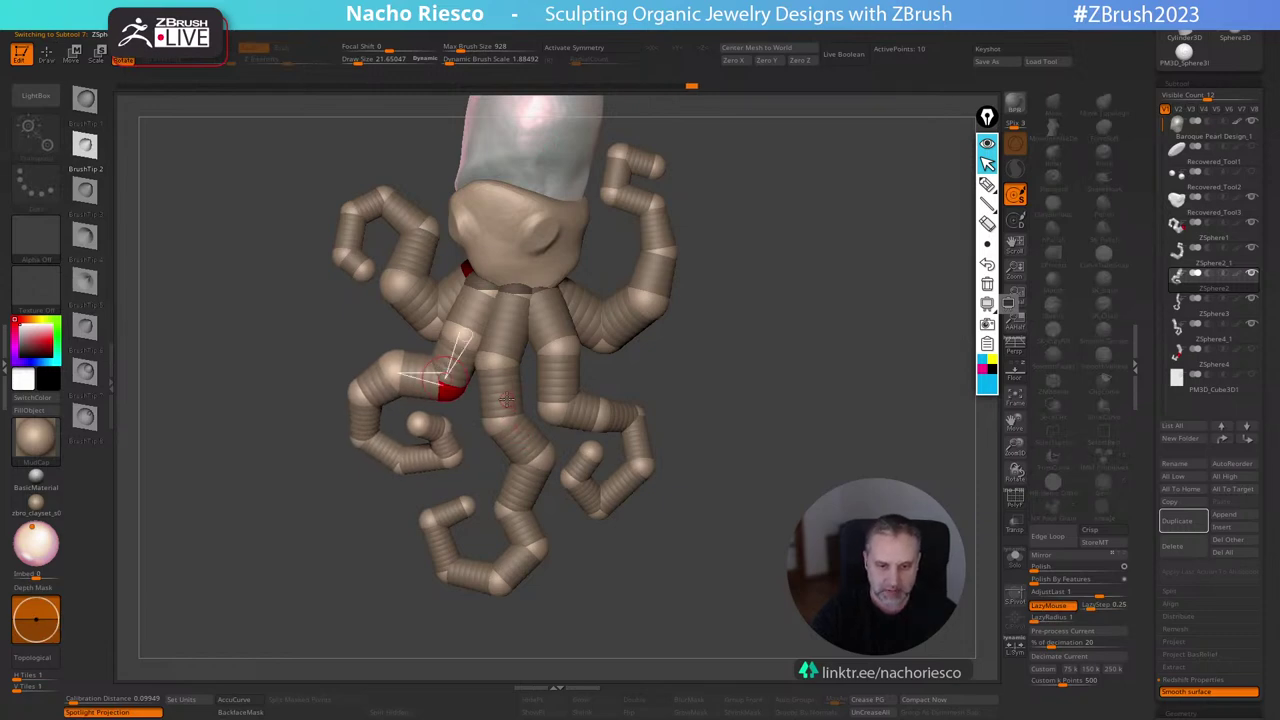
alt+click(506, 401)
drag(507, 401, 502, 402)
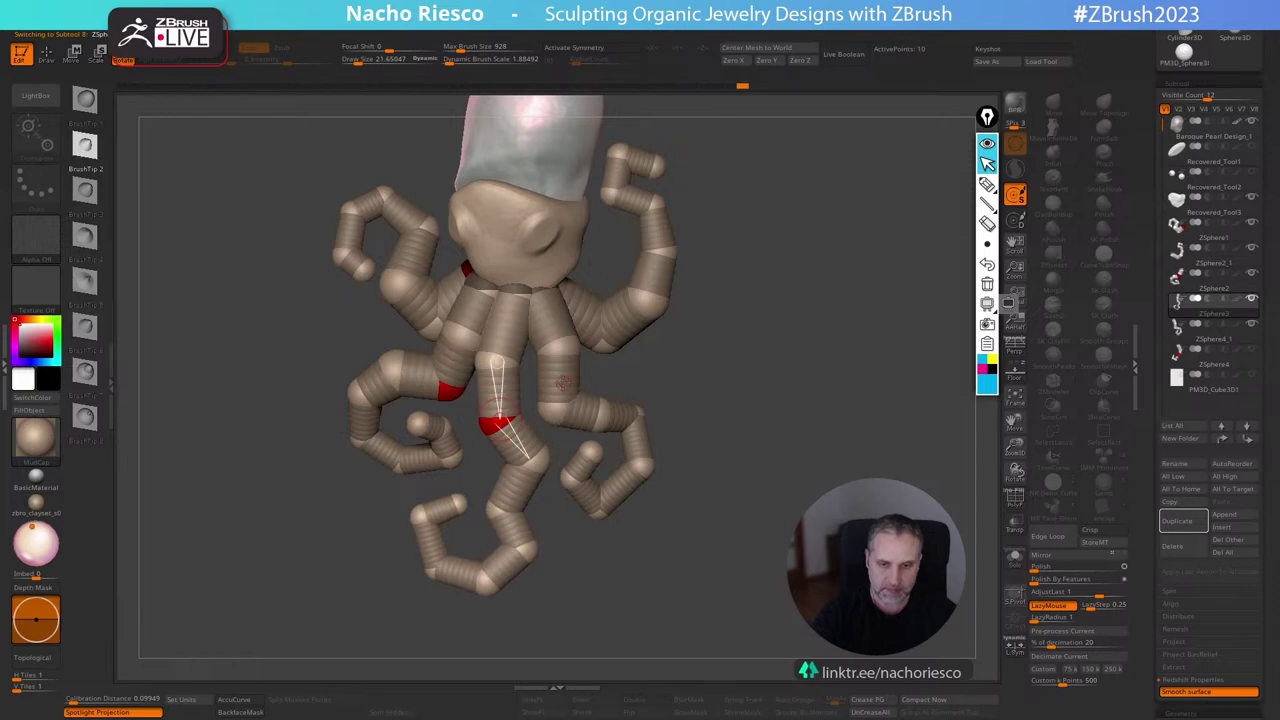
alt+click(565, 382)
alt+drag(712, 248, 691, 259)
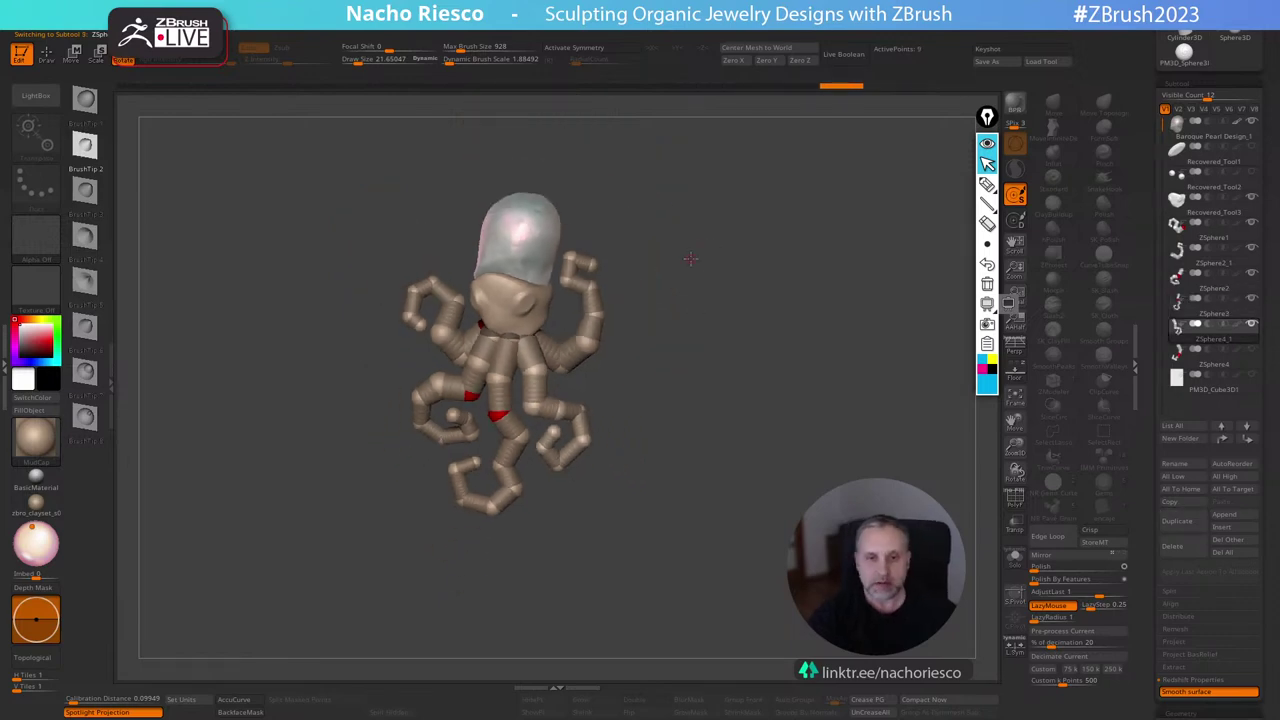
alt+right_drag(690, 258, 747, 512)
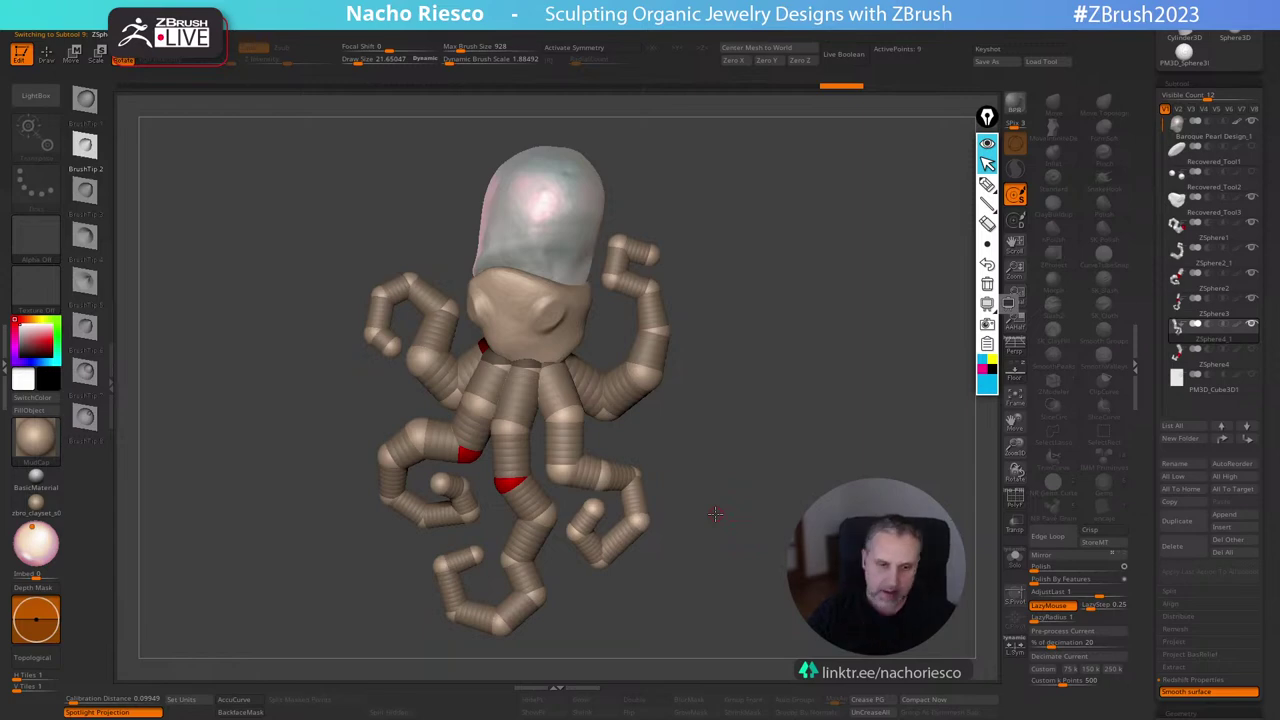
Duplicate the raised ZSphere1 tentacle and mirror the copy to the opposite side of the head.
alt+click(445, 378)
click(1185, 528)
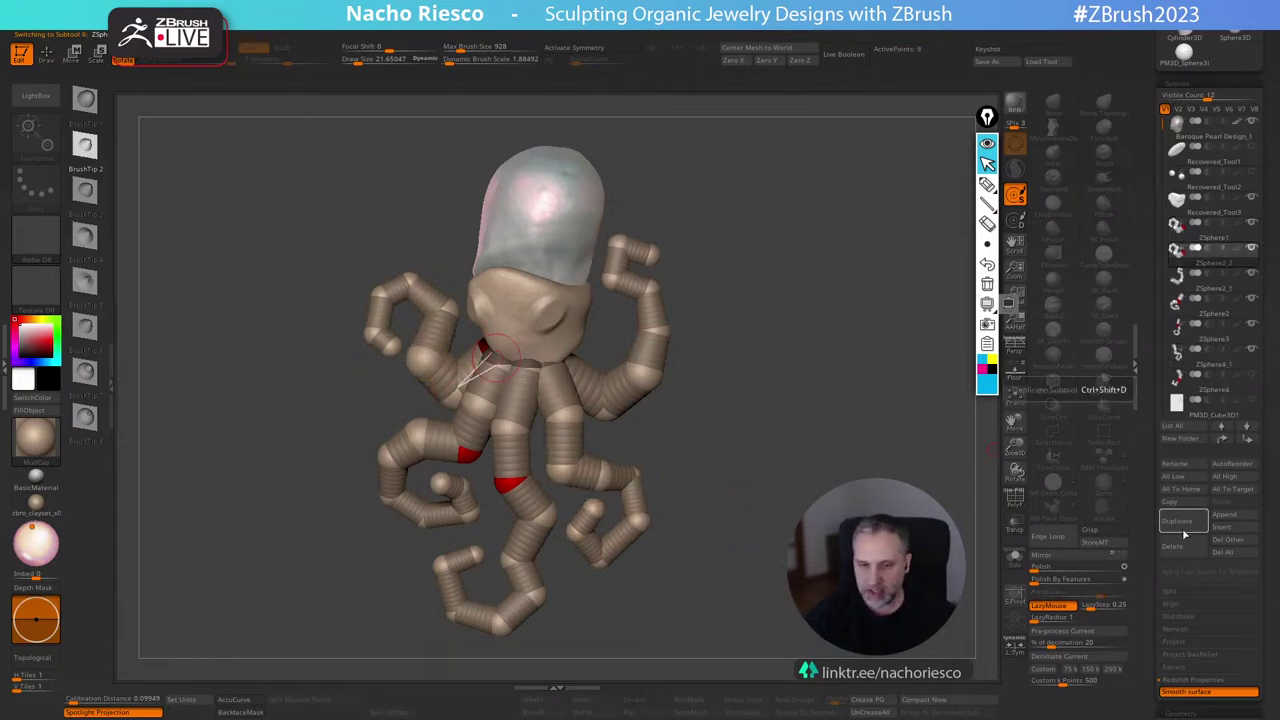
click(1045, 556)
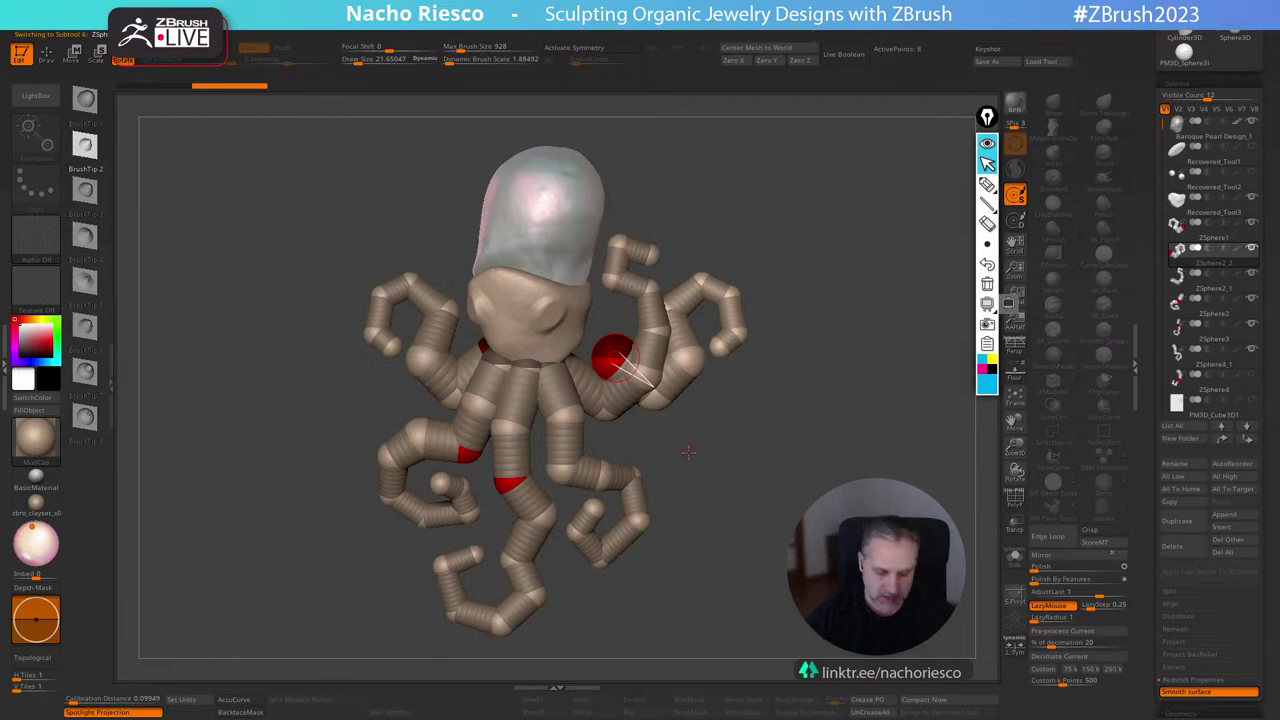
Move the mirrored tentacle's root and upper joints so it attaches beneath the head, behind the ZSphere2_1 tentacle.
key(w)
drag(614, 357, 643, 440)
drag(692, 364, 686, 413)
click(594, 408)
shift+drag(730, 450, 561, 307)
click(500, 283)
drag(550, 410, 555, 413)
shift+drag(470, 438, 690, 441)
drag(544, 410, 535, 419)
shift+drag(645, 443, 580, 417)
drag(668, 455, 640, 350)
drag(588, 490, 828, 440)
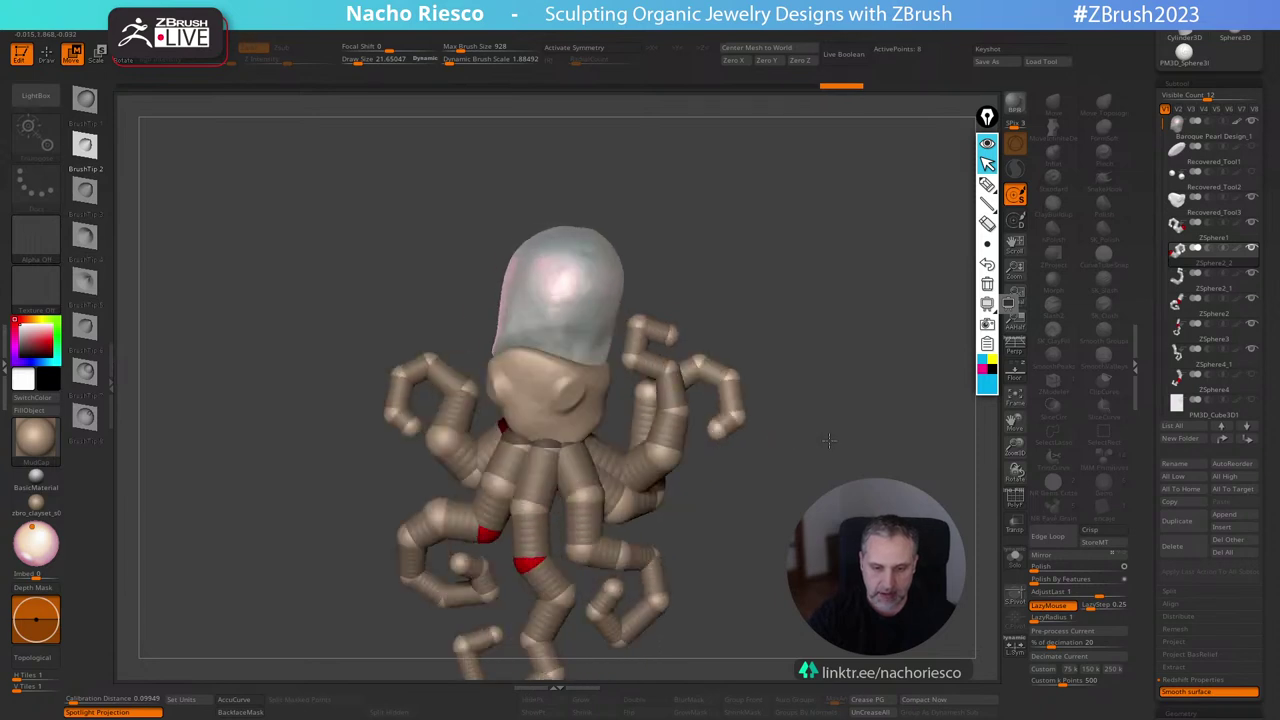
Lower the mirrored tentacle's bends and spread them outward so its curl clears the neighbouring ZSphere2_1 tentacle.
drag(647, 389, 627, 418)
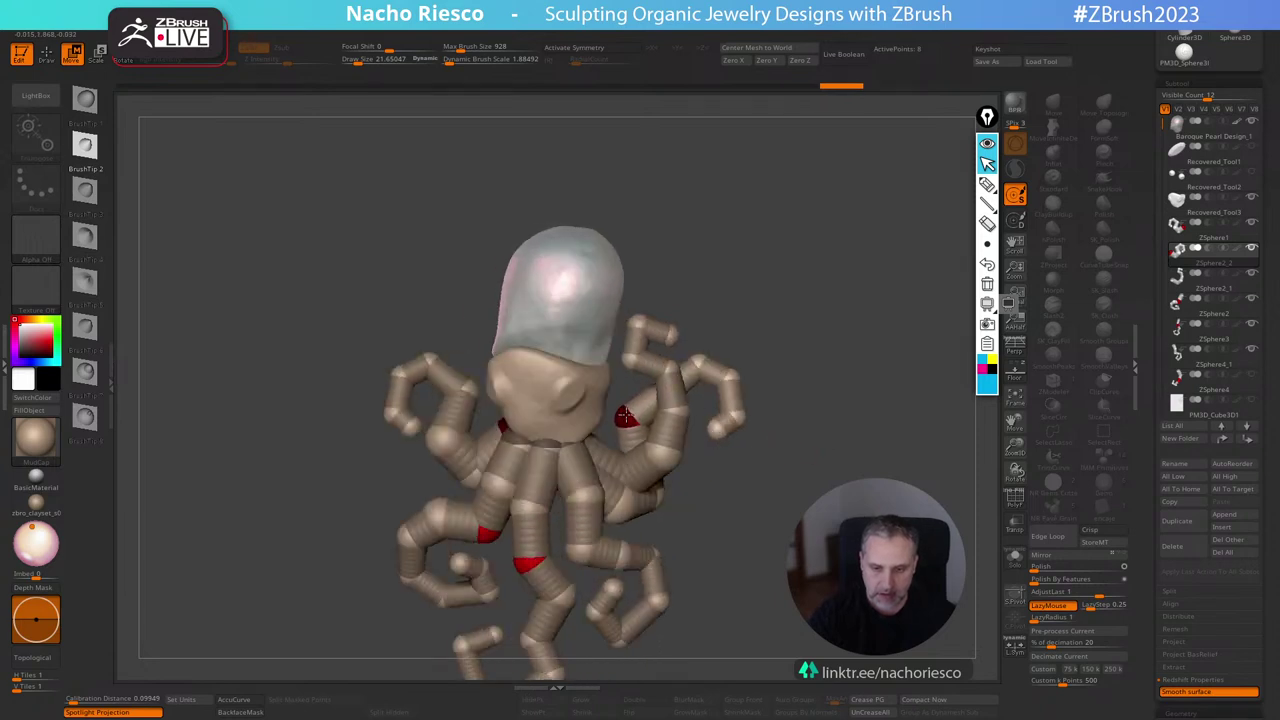
drag(752, 496, 790, 490)
drag(645, 512, 770, 544)
drag(641, 415, 736, 438)
drag(709, 496, 706, 504)
drag(772, 575, 950, 565)
drag(727, 548, 649, 437)
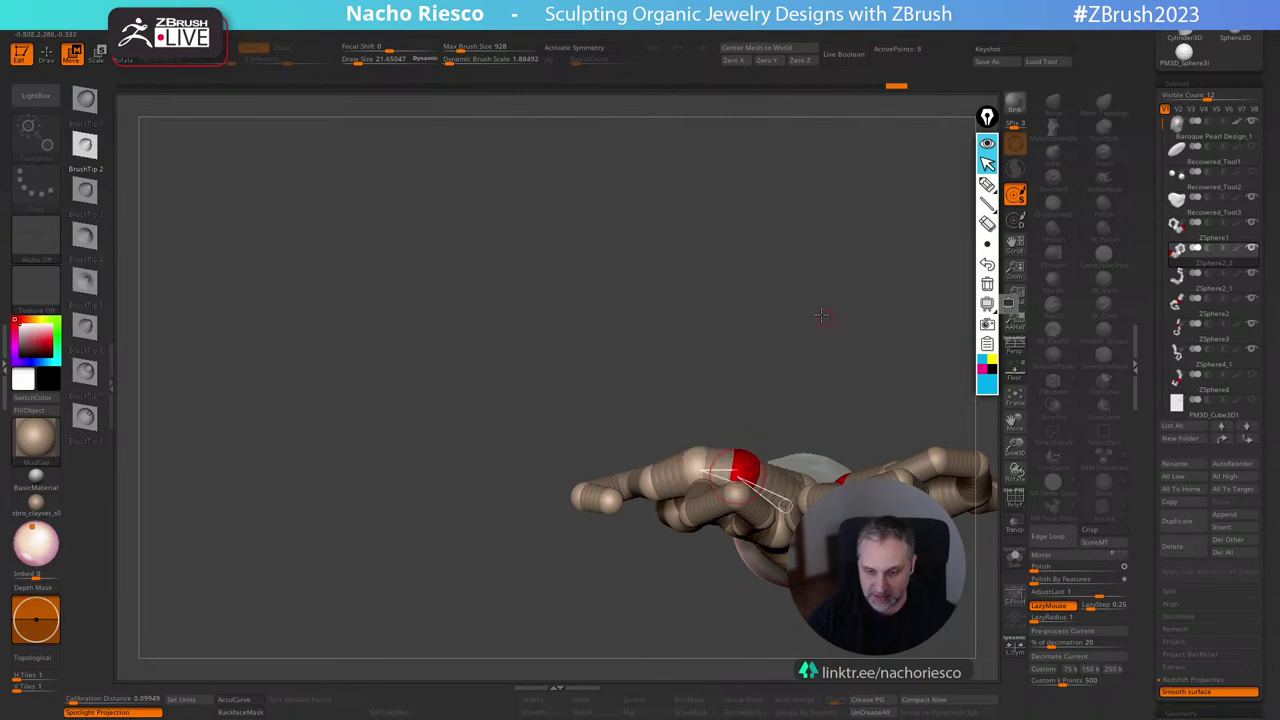
Undo the last joint move and reposition the mirrored tentacle's knee joint from the back and side.
drag(822, 315, 669, 500)
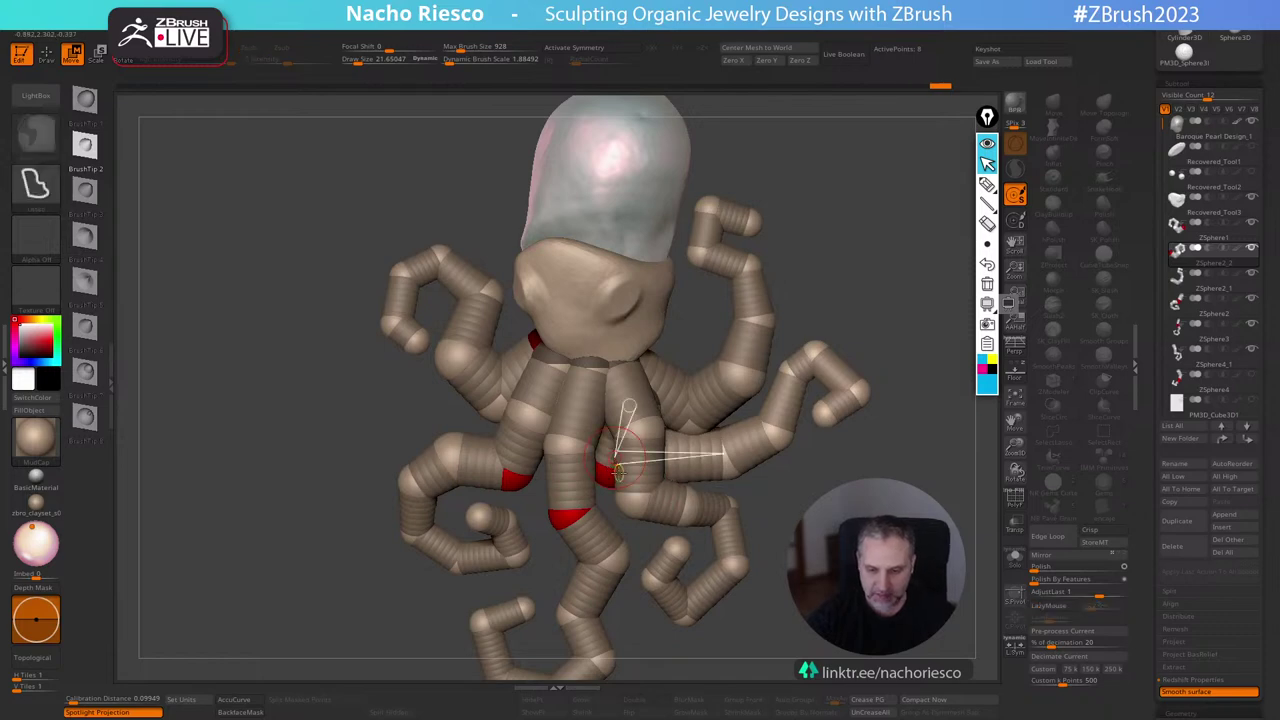
key(ctrl+z)
drag(797, 513, 754, 456)
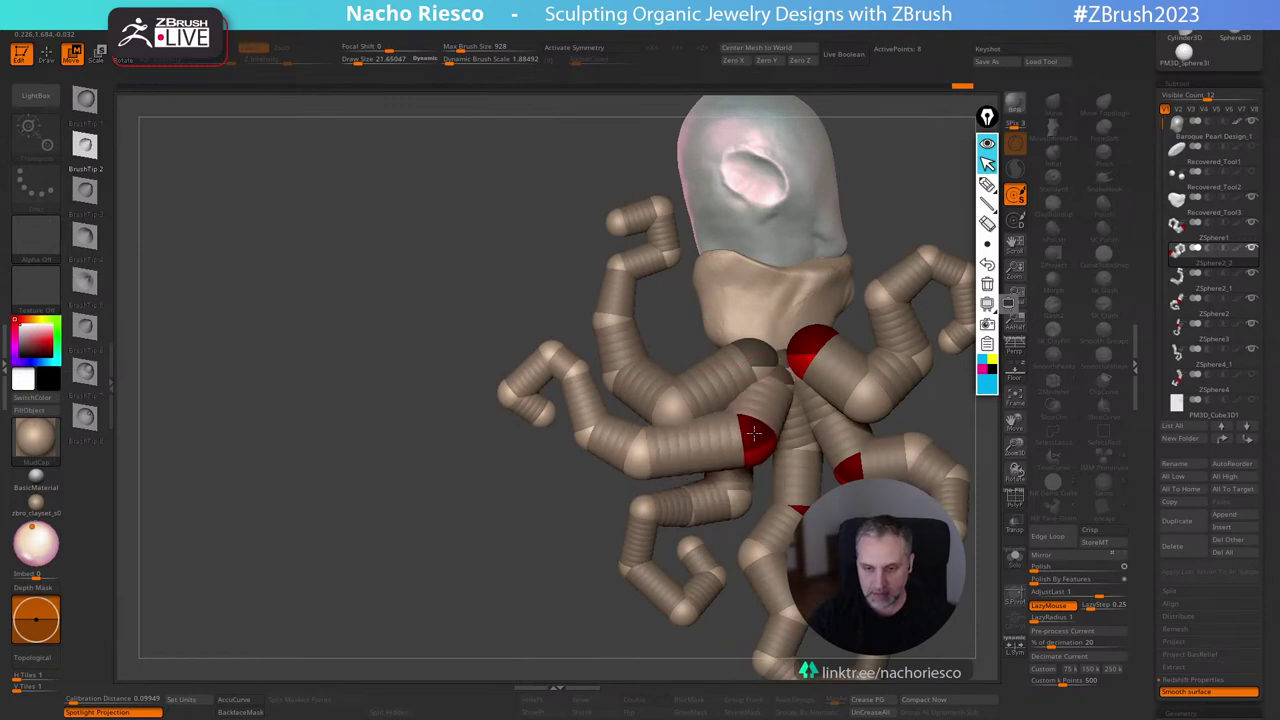
drag(500, 520, 606, 529)
drag(780, 464, 748, 447)
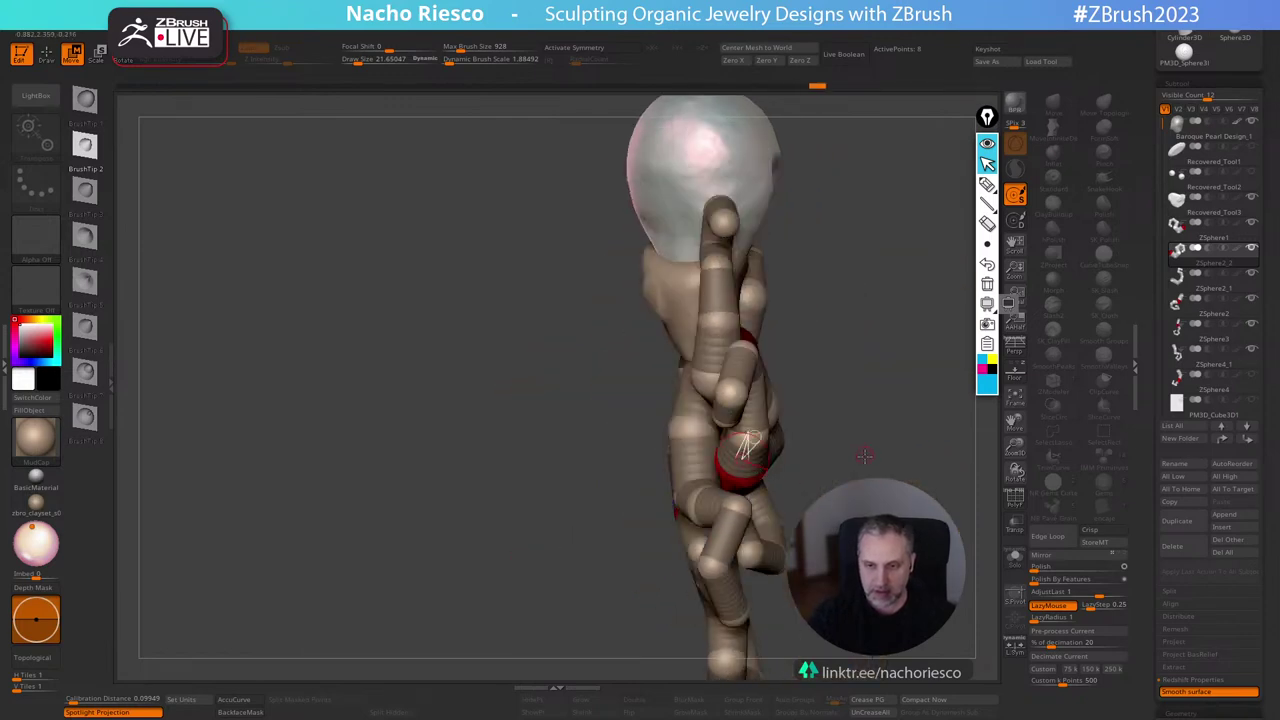
alt+drag(865, 457, 880, 480)
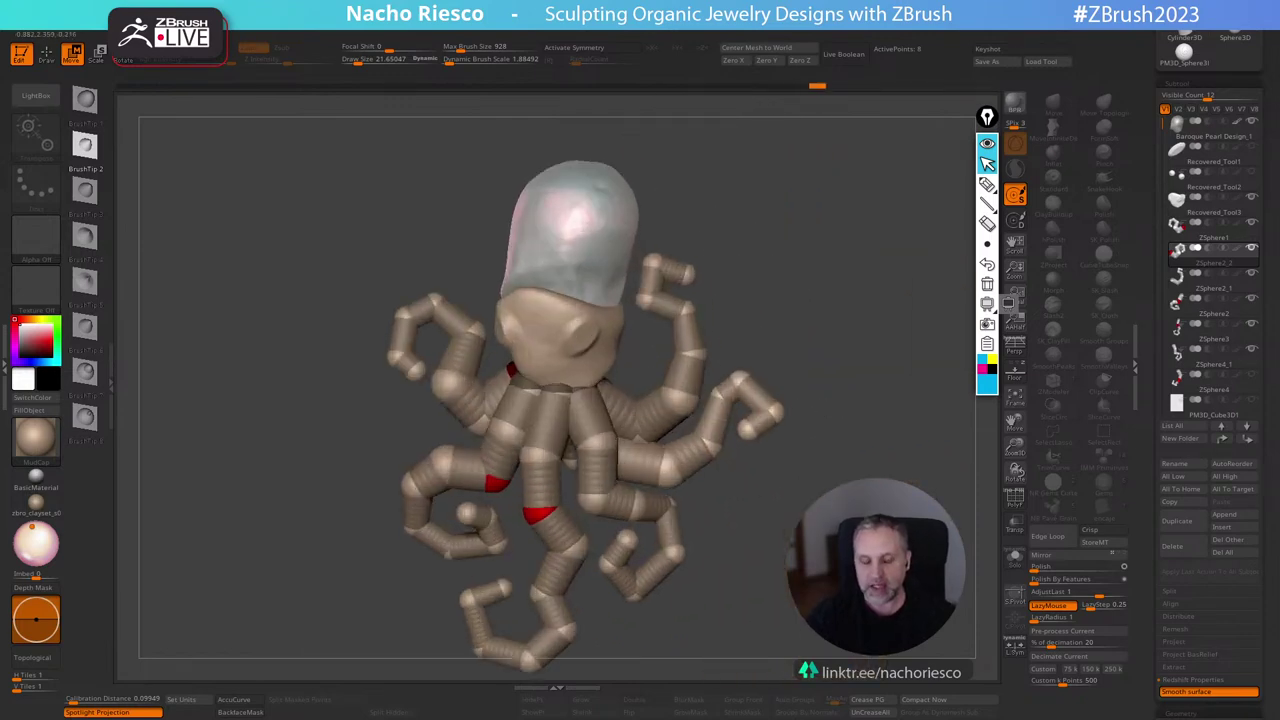
Show the PM3D_Cube3D1 reference plate behind the octopus.
click(1252, 401)
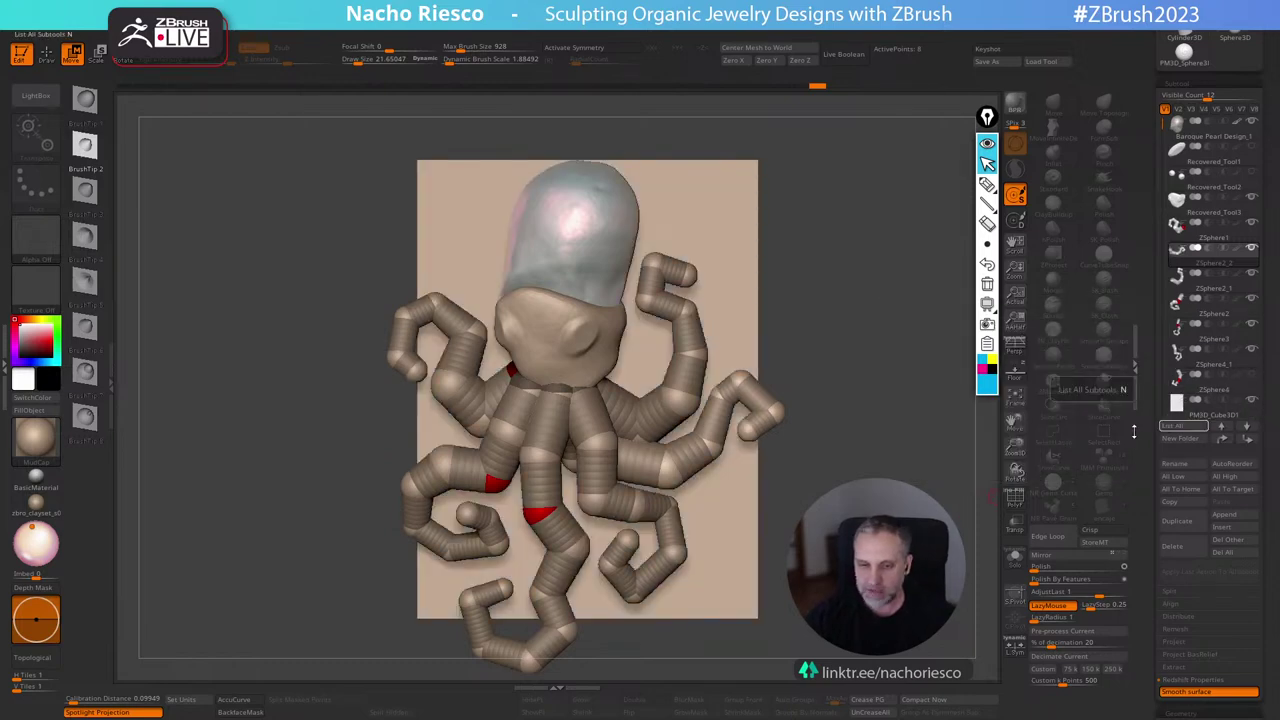
mouse_move(880, 440)
alt+mouse_down()
mouse_move(885, 385)
mouse_move(865, 380)
mouse_move(865, 430)
alt+mouse_up()
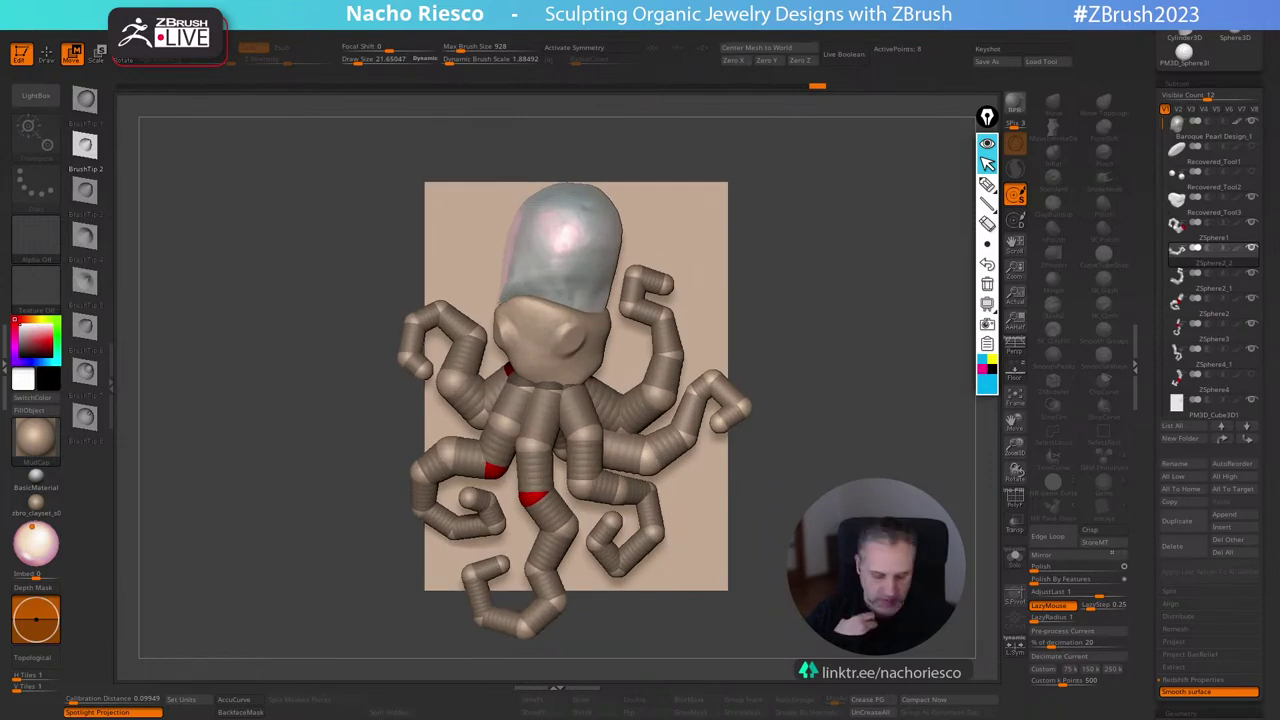
alt+drag(865, 430, 849, 396)
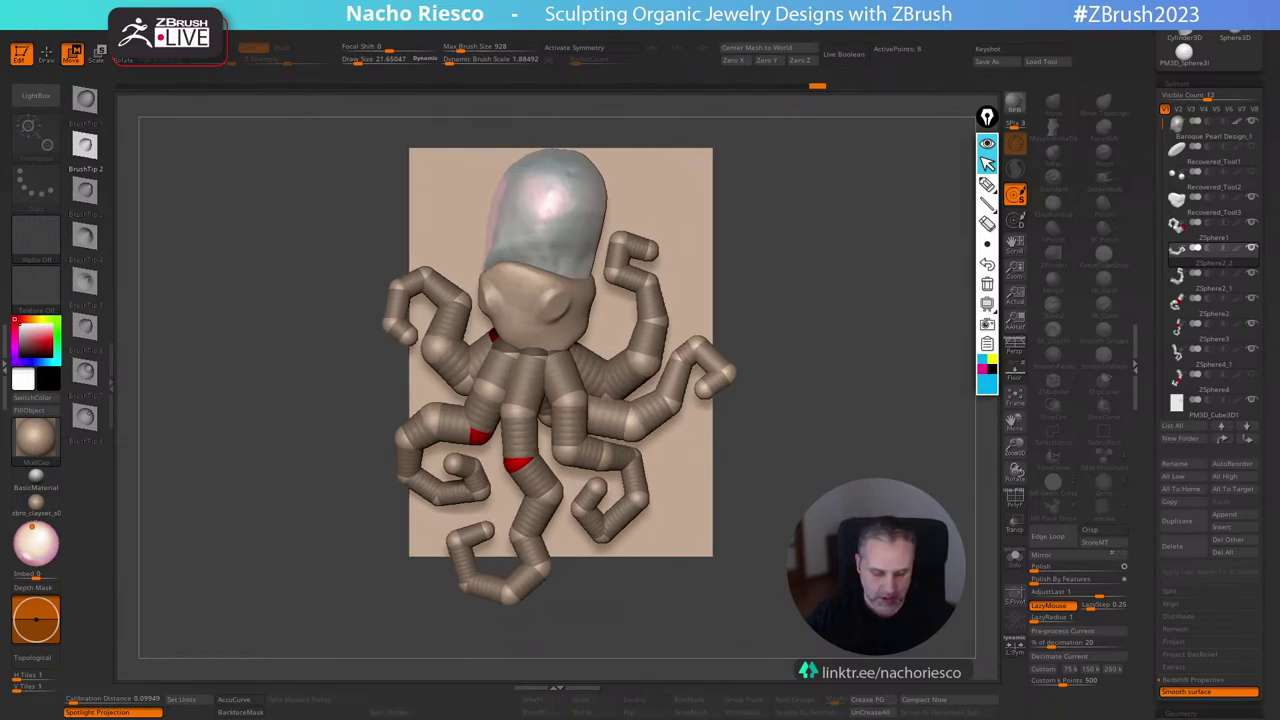
drag(880, 292, 870, 328)
Select the head and measure the design's full height with a vertical transpose line from pearl top to lowest tentacle.
alt+click(548, 340)
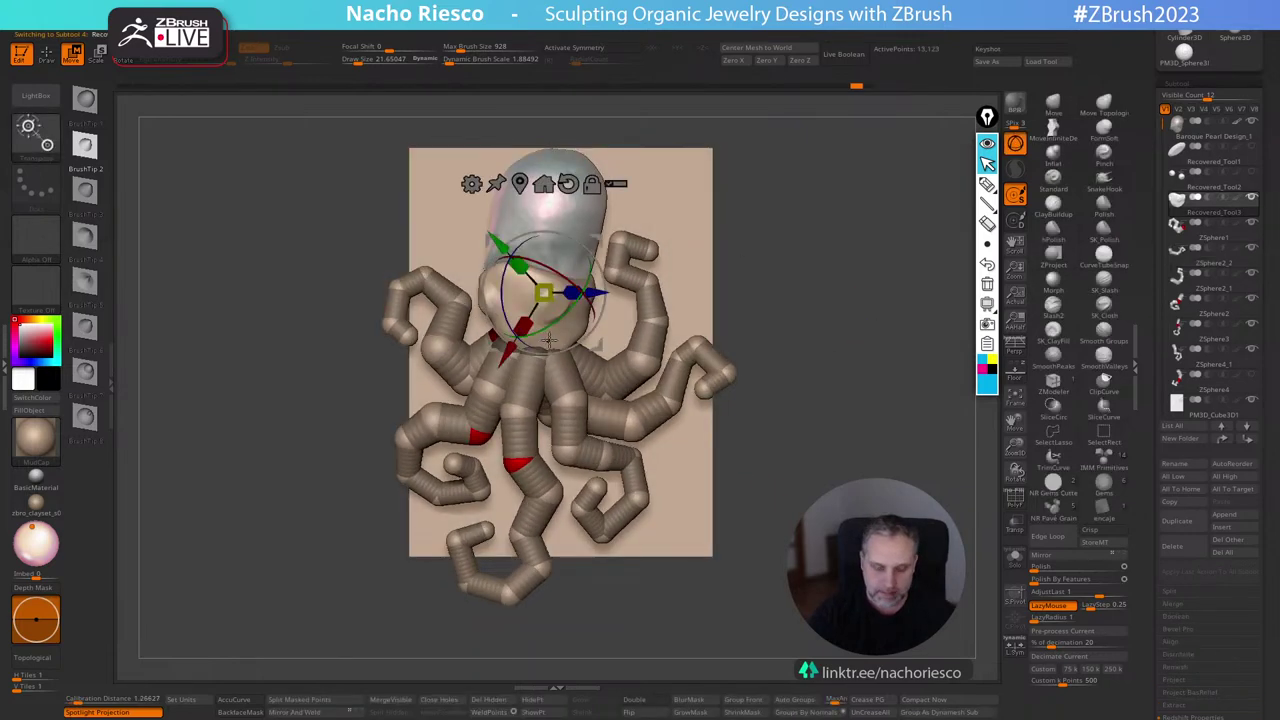
key(y)
mouse_move(555, 149)
shift+mouse_down()
mouse_move(540, 601)
mouse_move(555, 638)
mouse_move(565, 614)
shift+mouse_up()
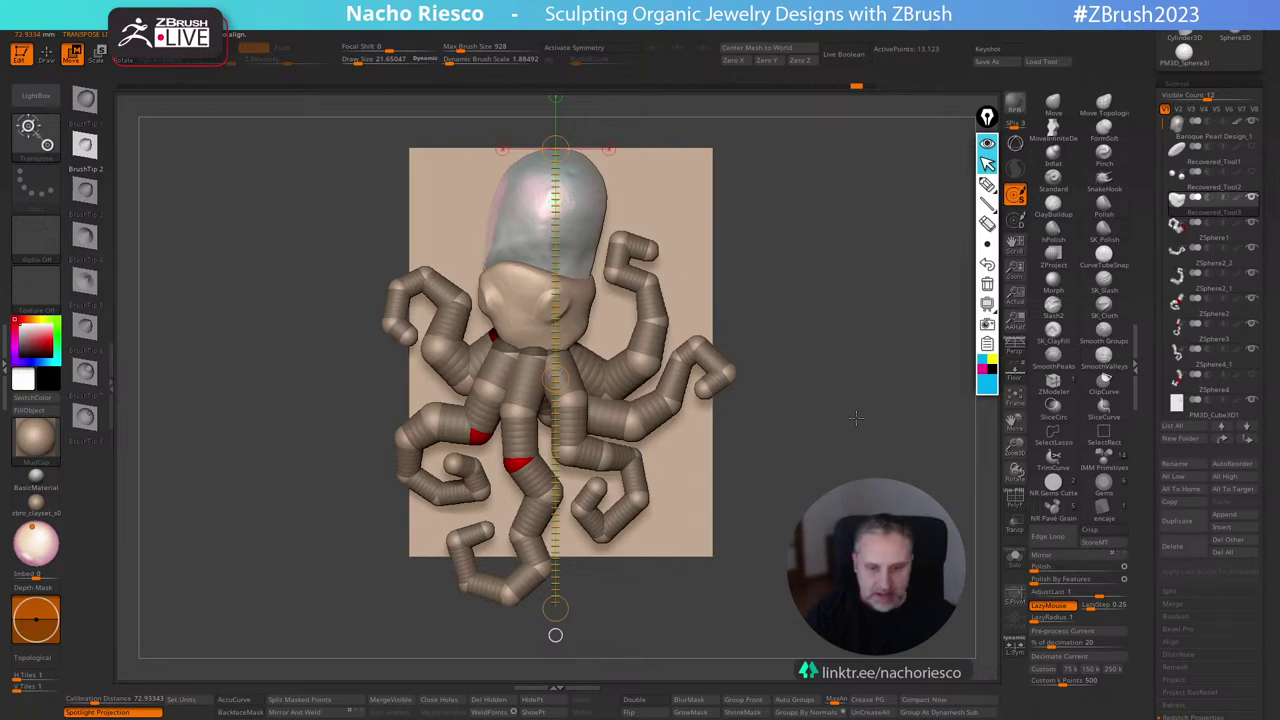
Reselect the ZSphere2 tentacle and raise its outer bend and curled end slightly.
mouse_move(731, 385)
alt+mouse_down()
mouse_move(731, 465)
mouse_move(743, 467)
alt+mouse_up()
alt+click(482, 443)
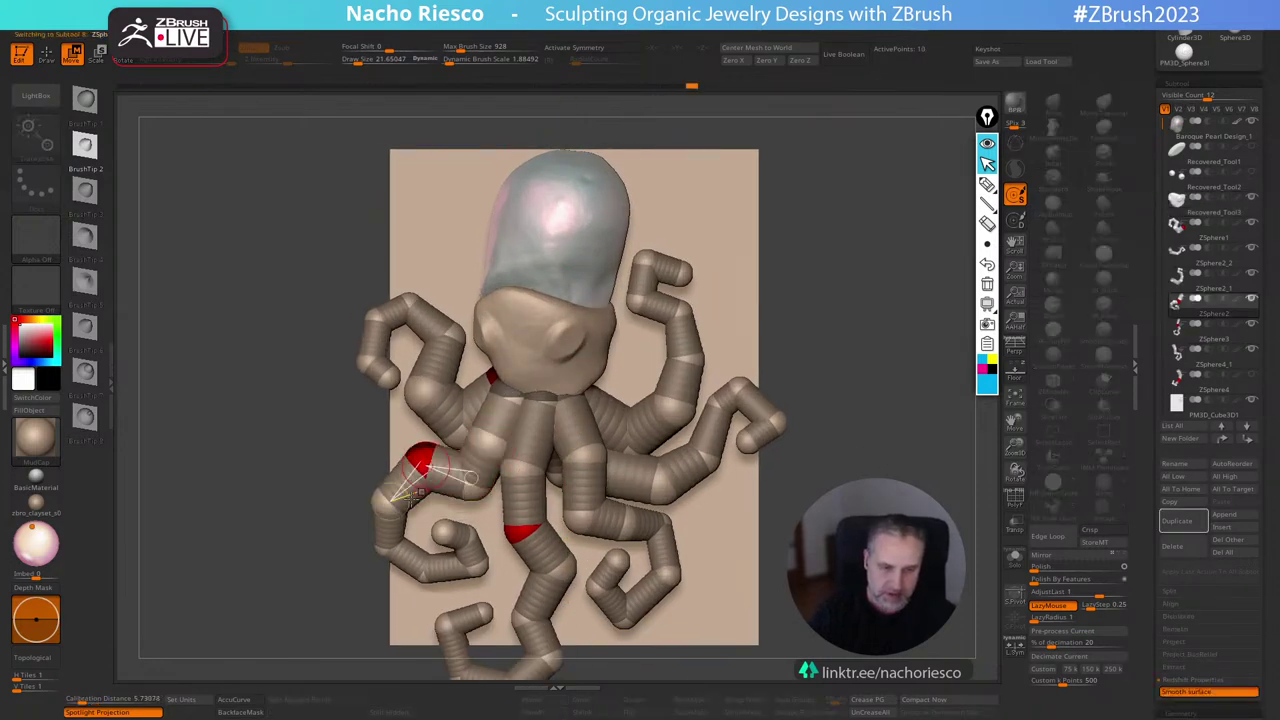
drag(389, 530, 381, 533)
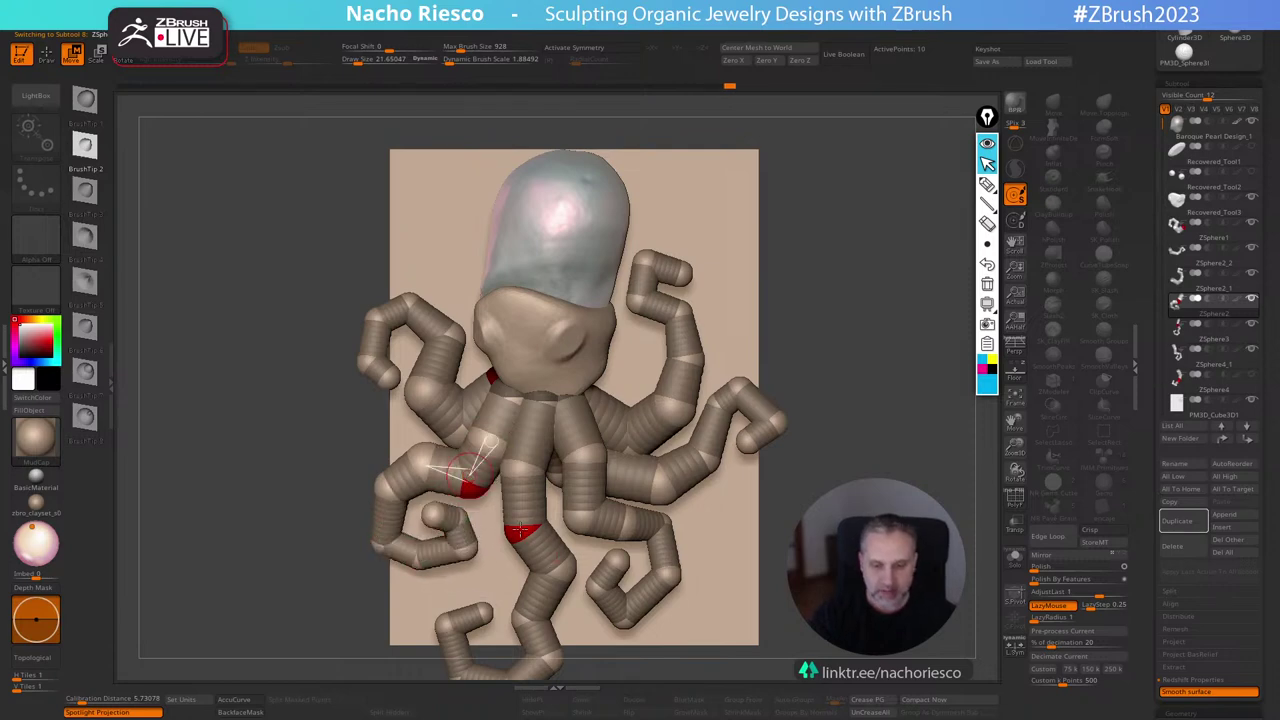
Select the ZSphere3 lower front tentacle and shift its joints up, raising its end curl toward the reference plate.
alt+right_drag(520, 530, 550, 469)
alt+click(550, 468)
drag(550, 467, 528, 456)
drag(588, 506, 580, 496)
drag(552, 555, 542, 535)
drag(585, 592, 575, 575)
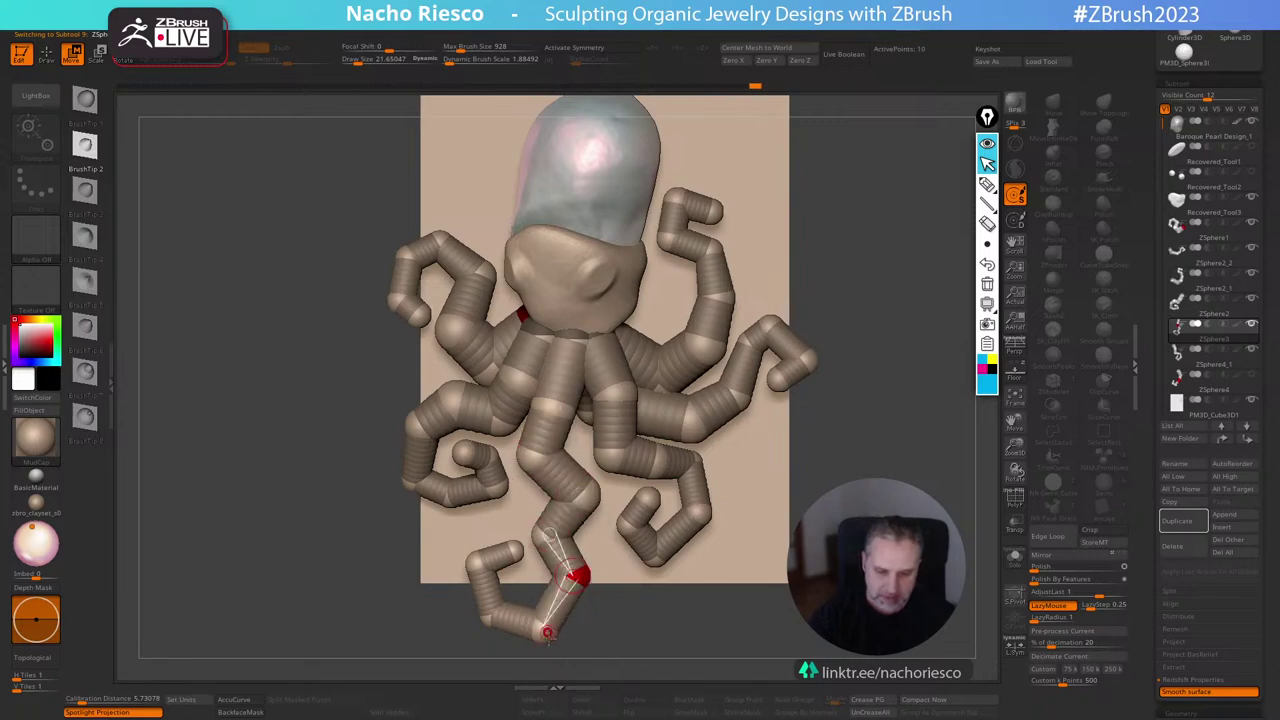
drag(548, 633, 491, 597)
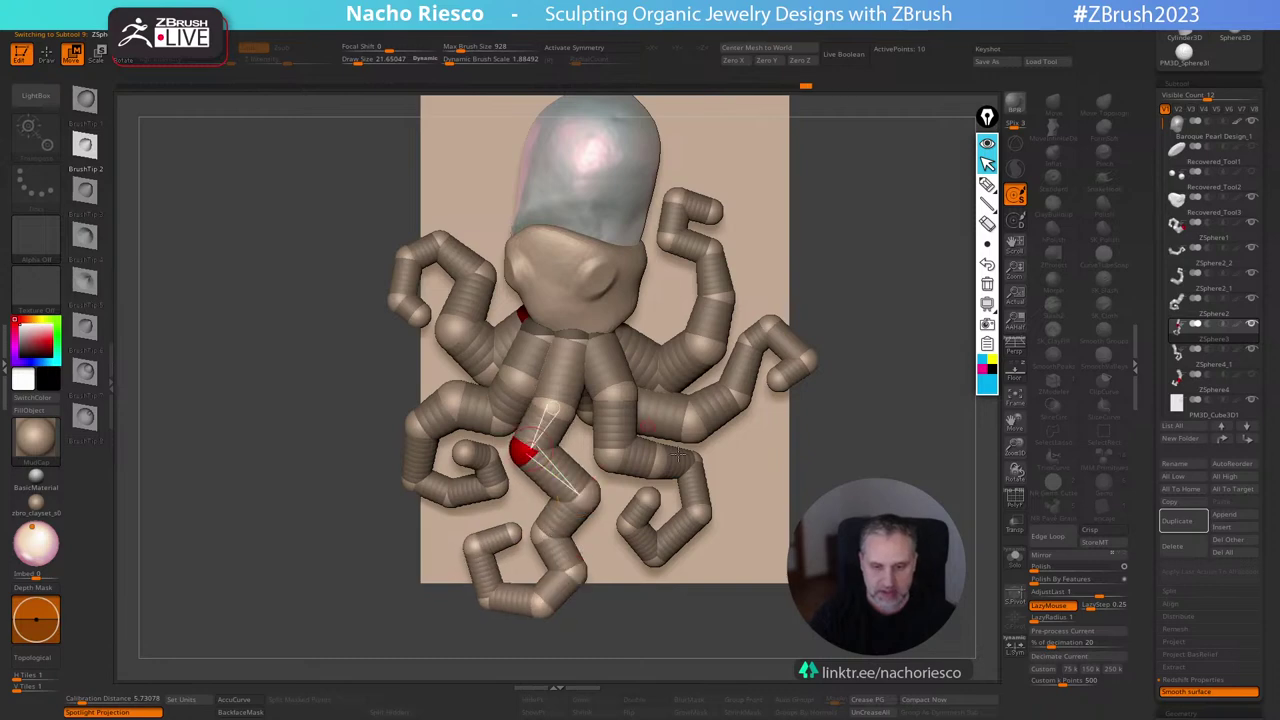
Set the PM3D_Cube3D1 plate to subtract and enable Live Boolean.
drag(865, 462, 837, 469)
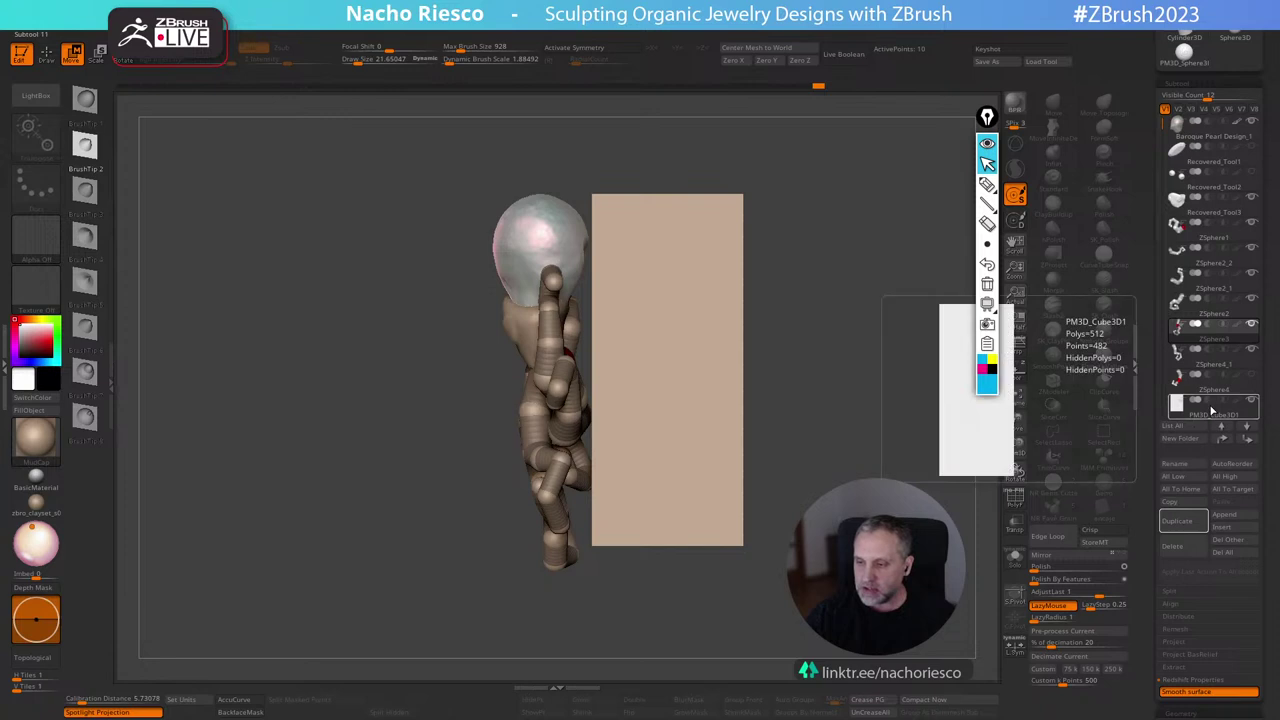
click(844, 53)
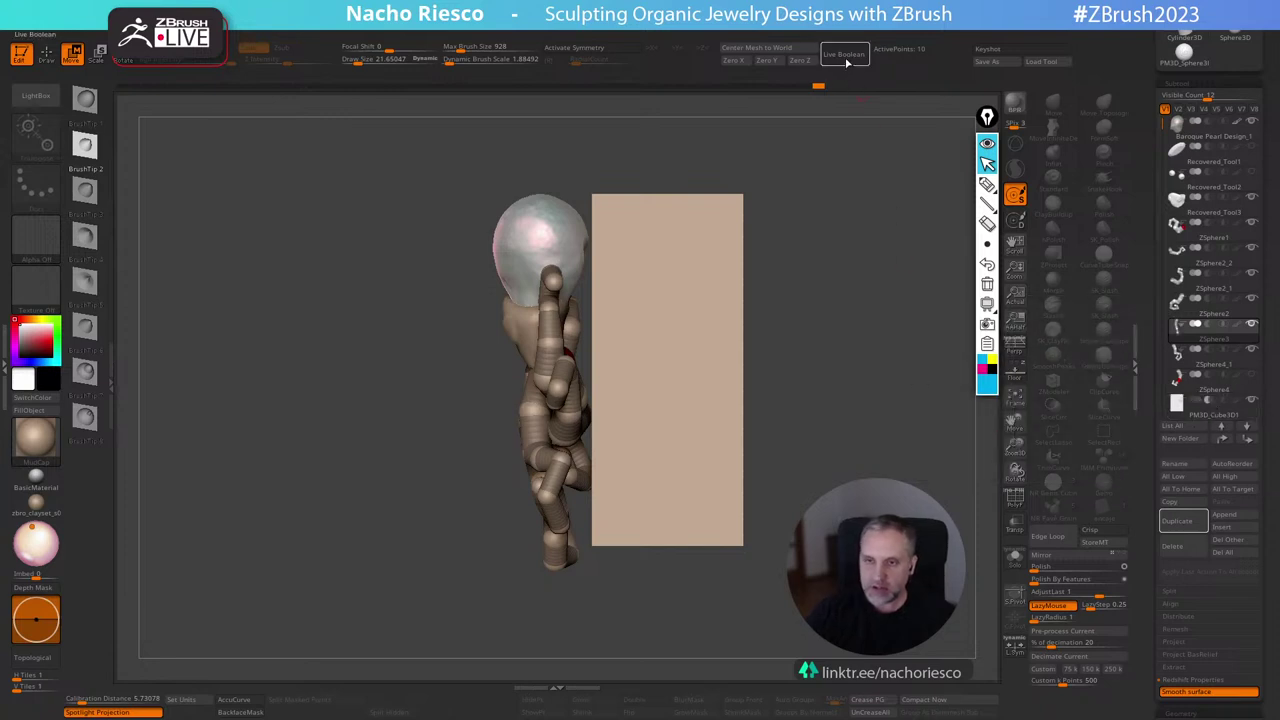
drag(830, 380, 886, 377)
Turn on Transparency and select the reference plate with the Gizmo active.
click(1015, 523)
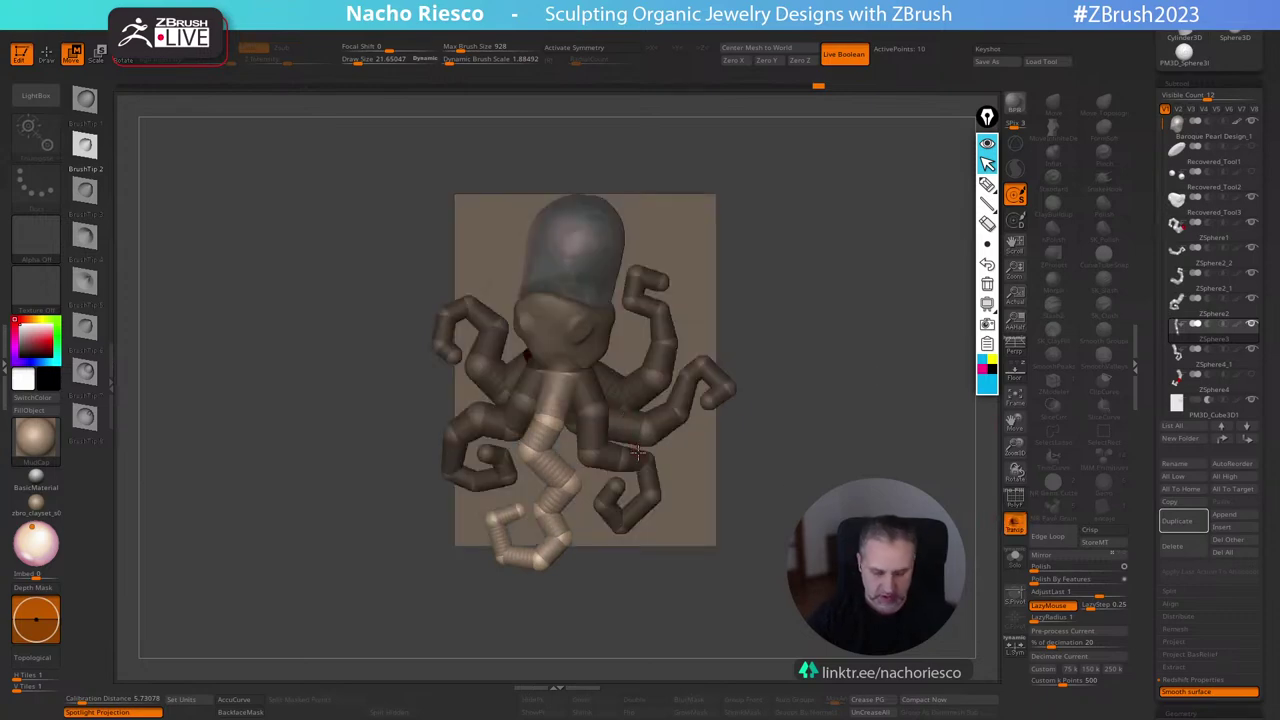
alt+click(682, 462)
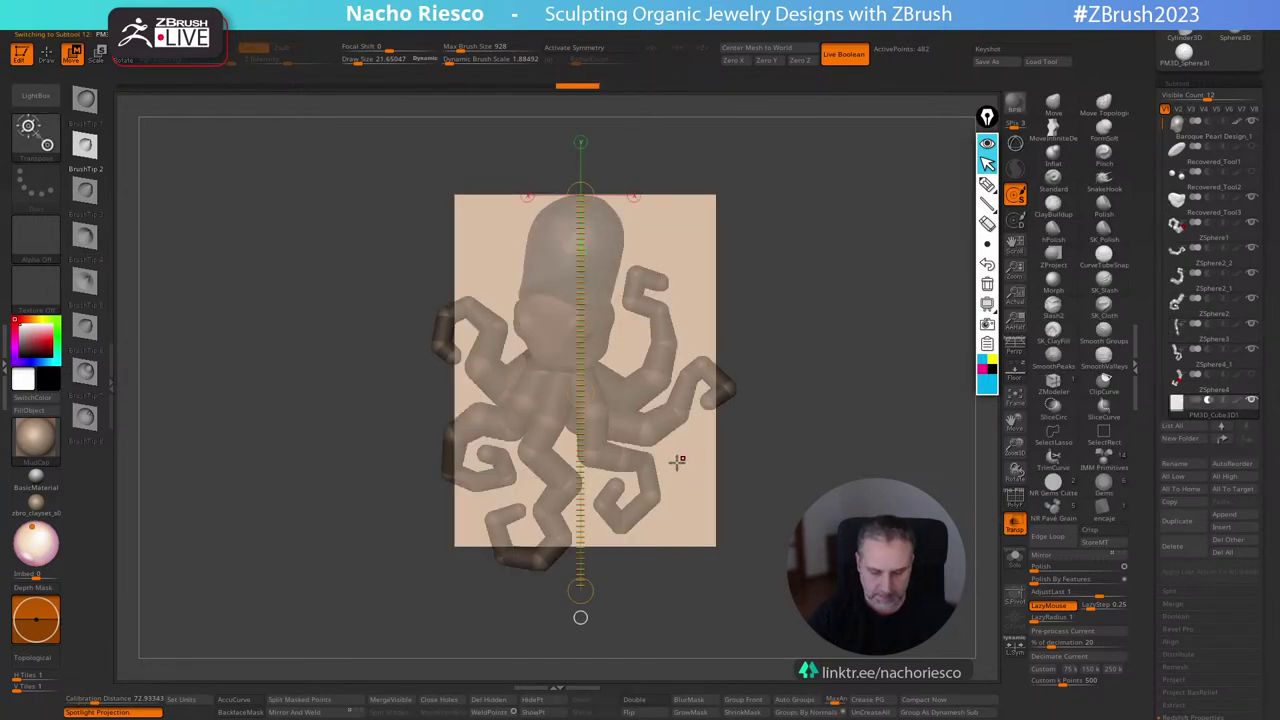
key(y)
drag(628, 371, 791, 366)
key(ctrl+z)
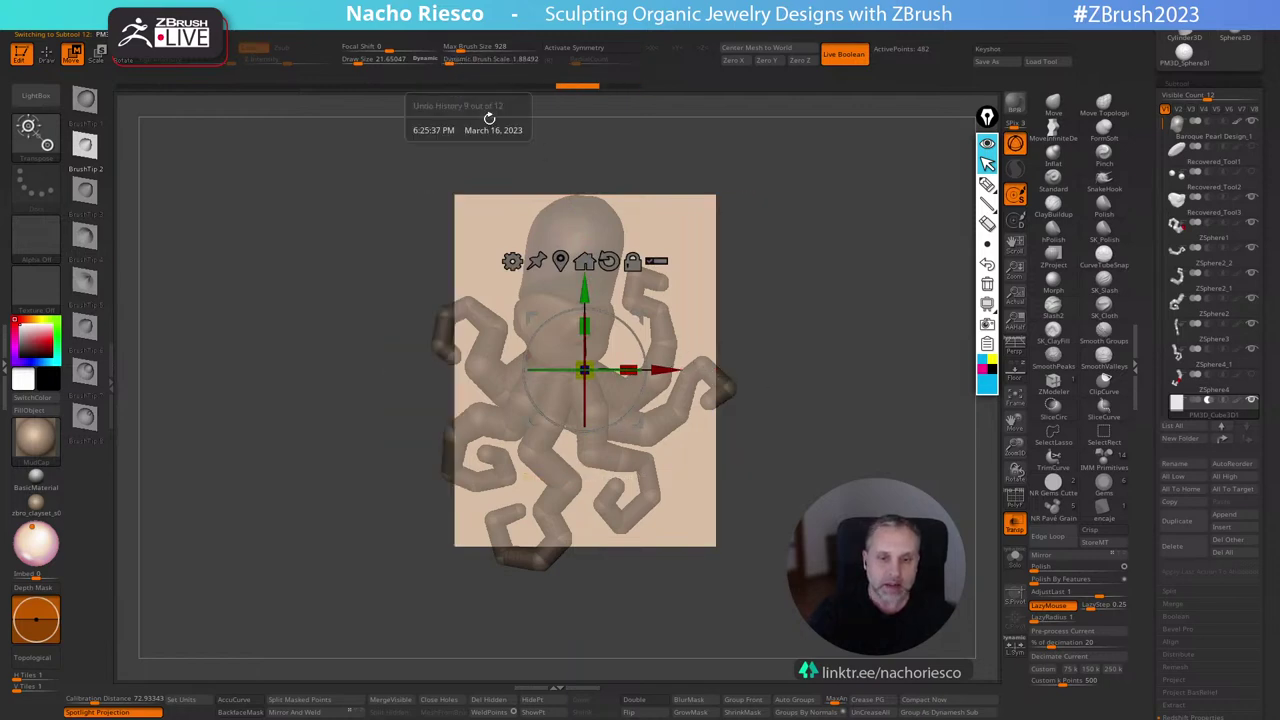
drag(602, 370, 760, 355)
key(ctrl+z)
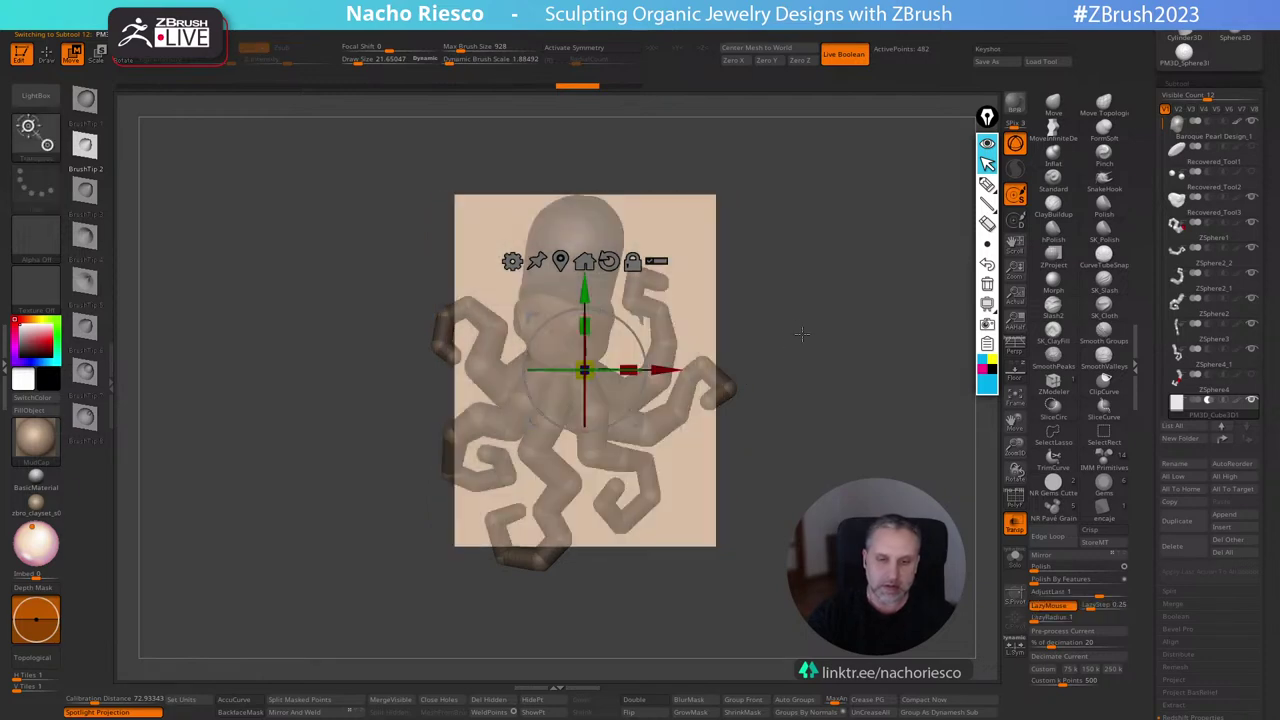
drag(628, 370, 688, 368)
key(ctrl+z)
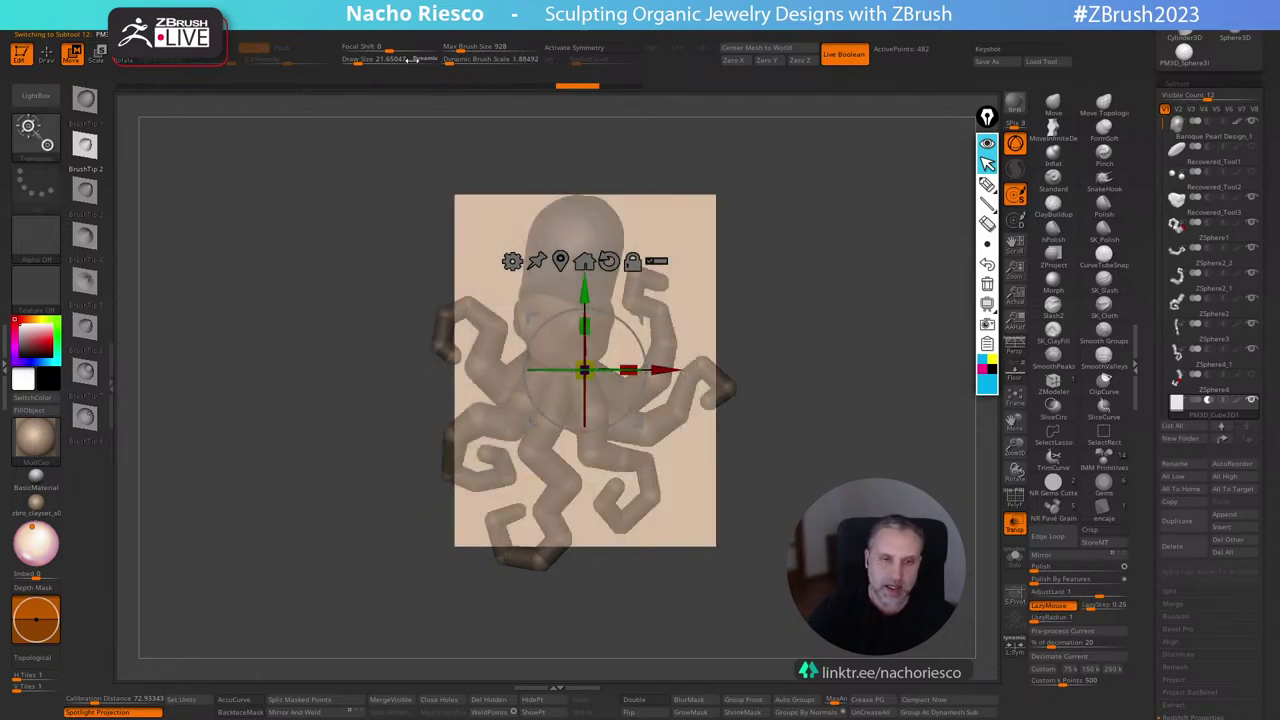
Set Focal Shift to -100, widen the plate horizontally beyond the tentacles on both sides, and turn off Transparency.
drag(389, 48, 320, 45)
drag(627, 371, 707, 375)
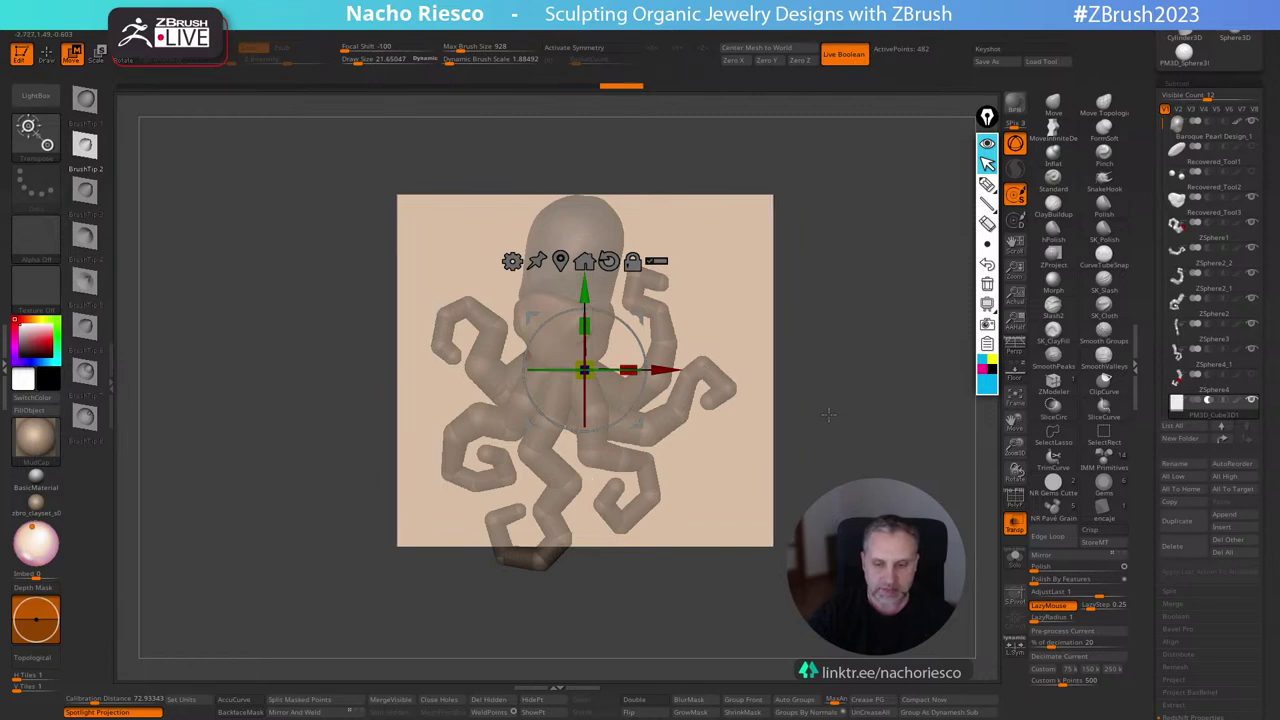
shift+drag(844, 433, 690, 465)
click(1013, 523)
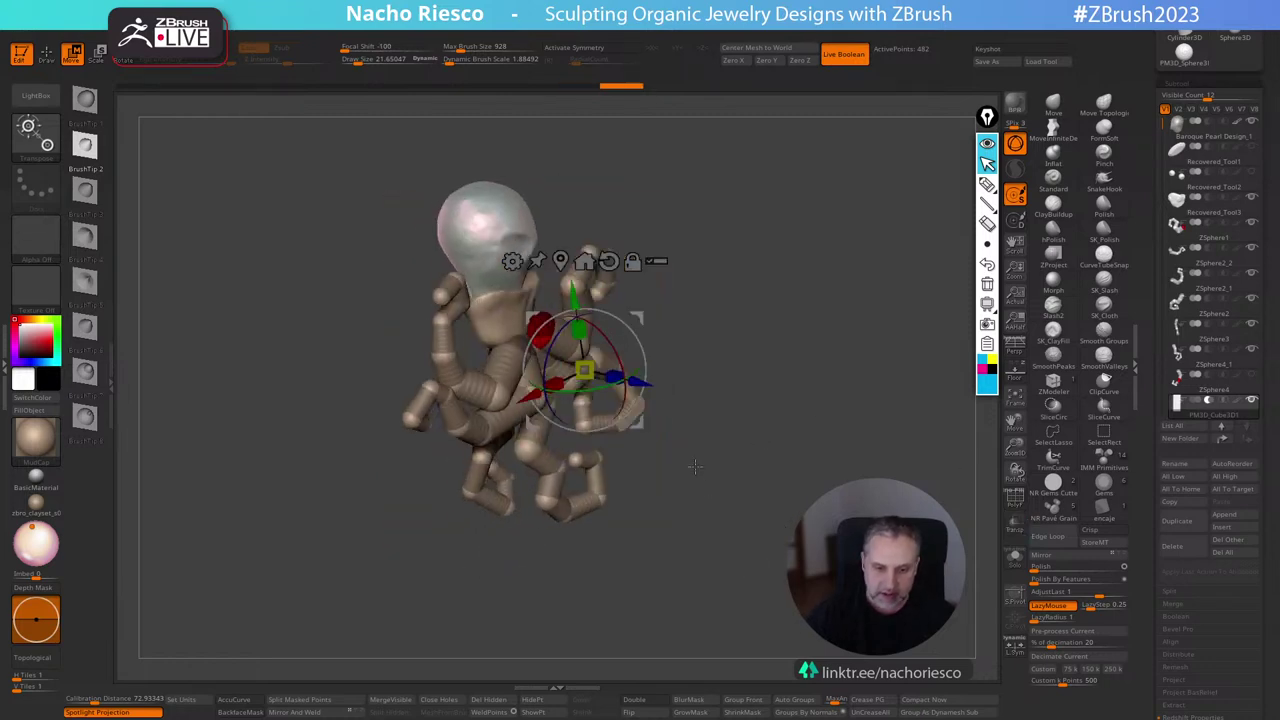
Move the subtracting plate along the depth axis in side view so it cuts the octopus's back flat.
mouse_move(637, 389)
mouse_down()
mouse_move(629, 381)
mouse_move(710, 362)
mouse_move(657, 374)
mouse_up()
key(ctrl+z)
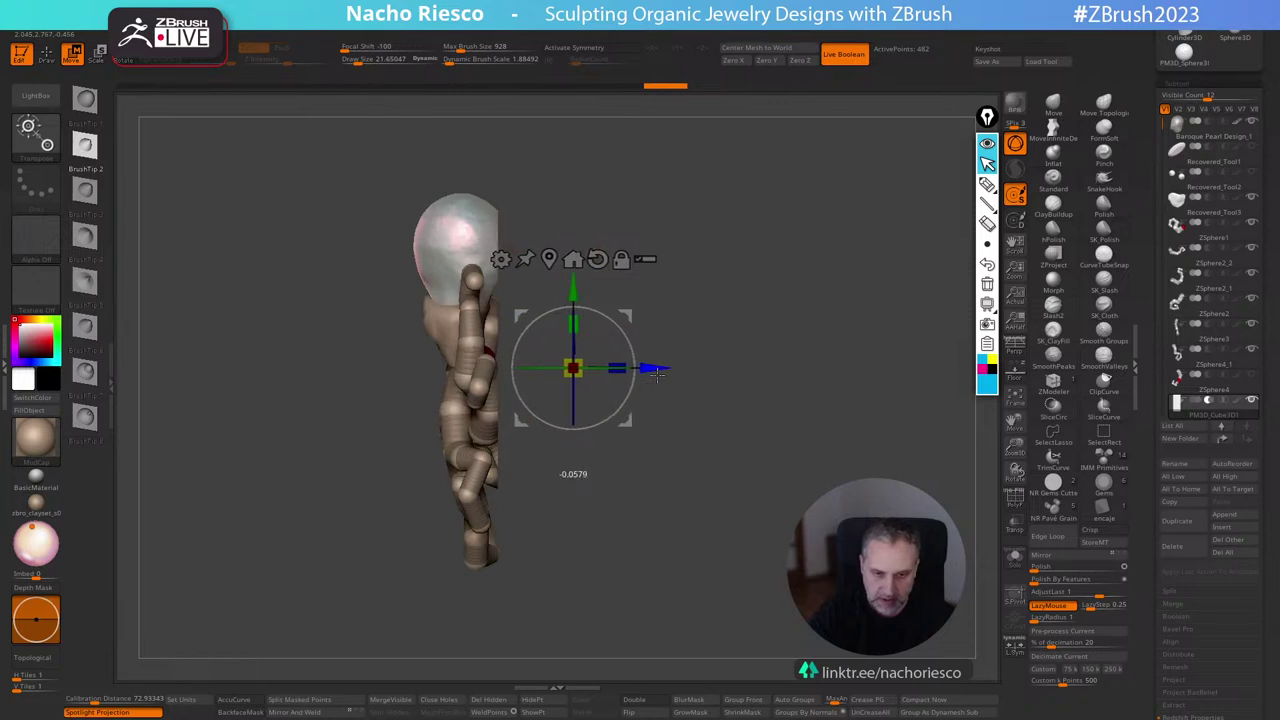
alt+drag(735, 352, 800, 402)
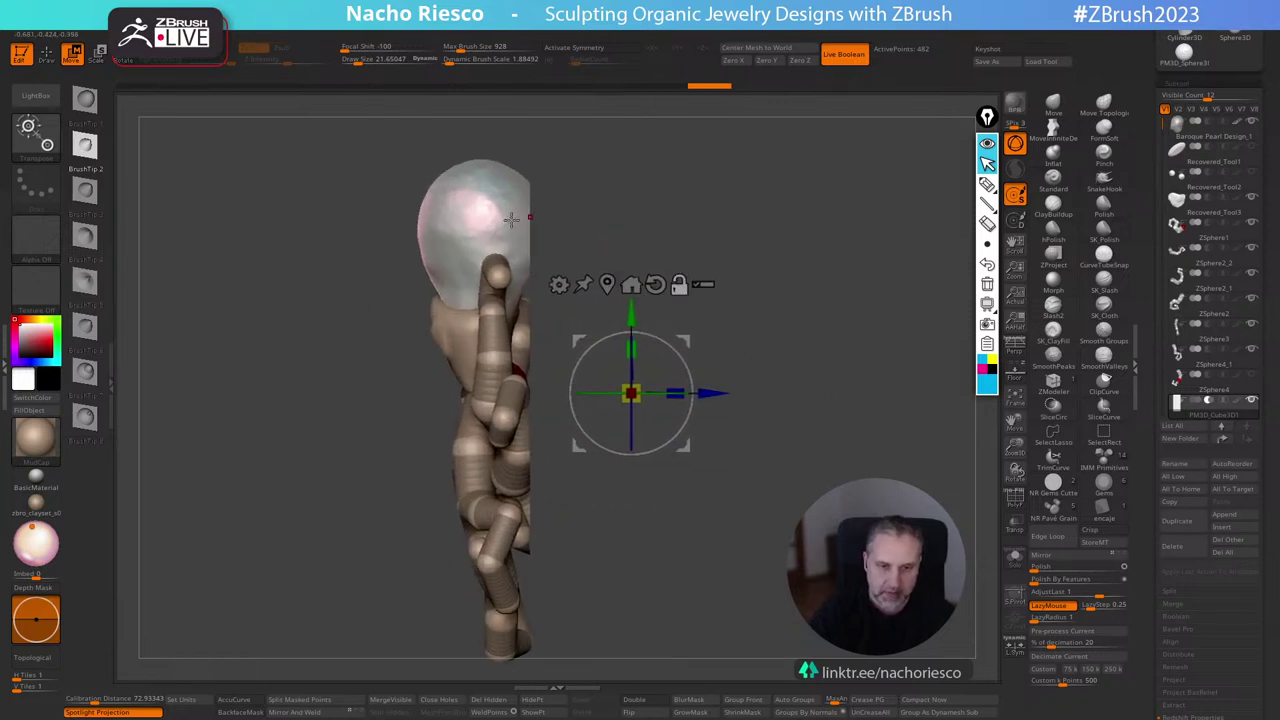
alt+drag(752, 288, 842, 338)
Select the pearl, move it slightly forward from the cutting plane, and tilt it around a pivot lowered to its base.
click(1229, 134)
key(ctrl+shift+d)
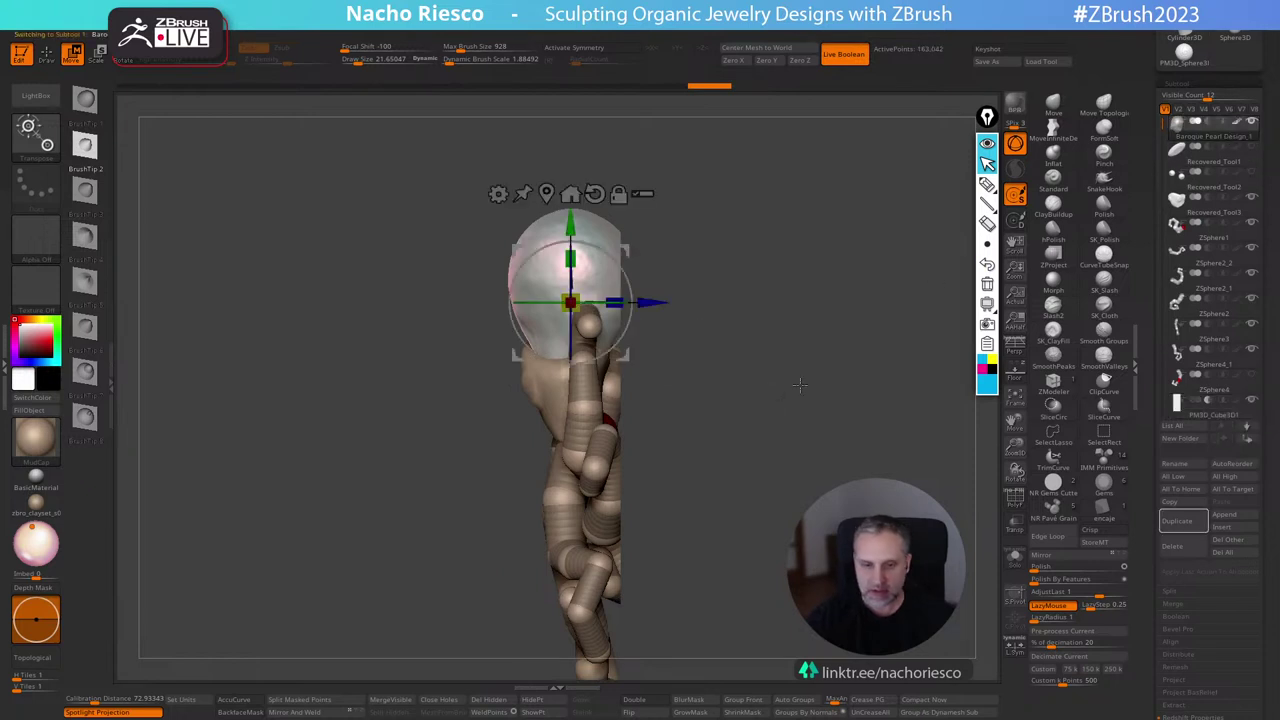
drag(654, 302, 650, 302)
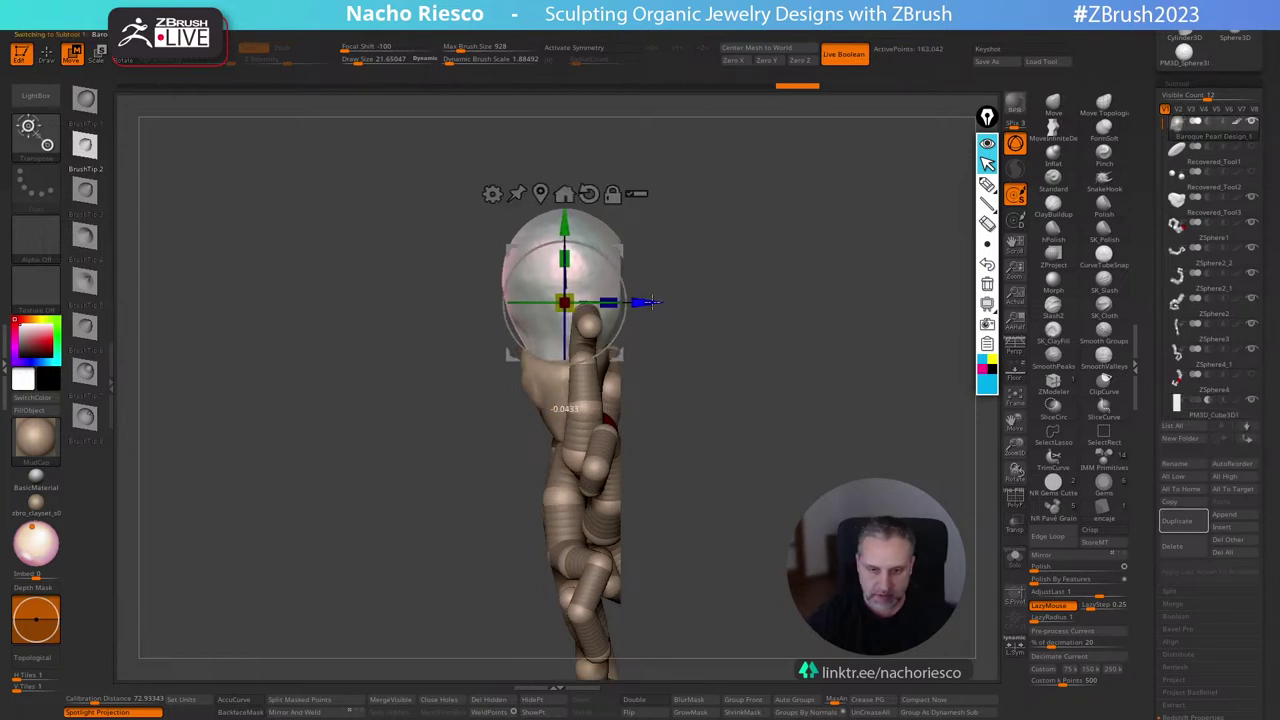
alt+drag(618, 355, 610, 396)
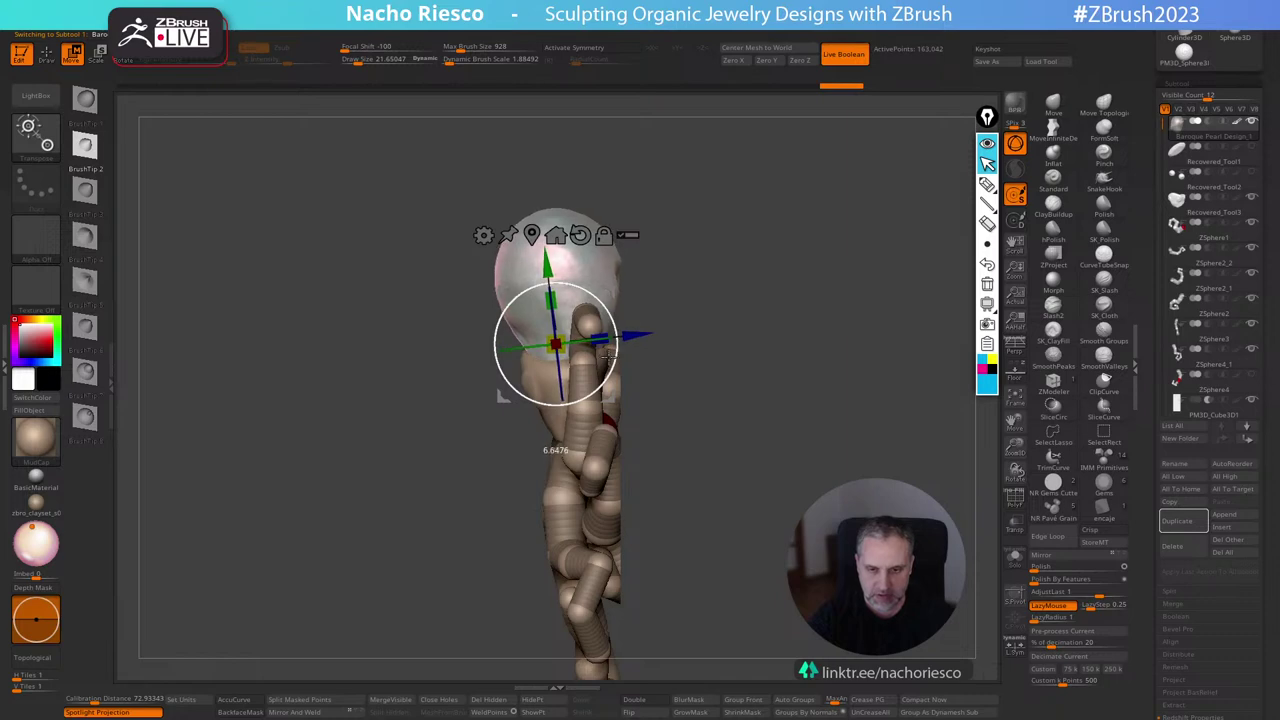
drag(748, 300, 670, 294)
key(q)
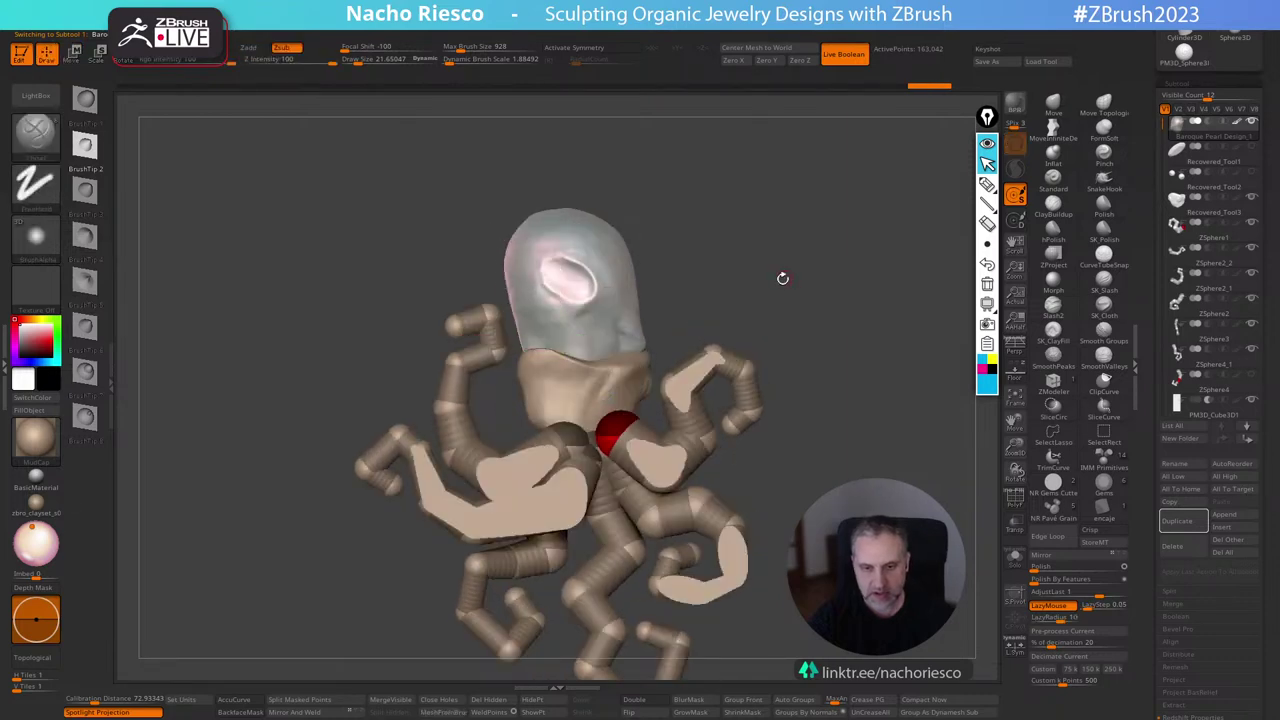
drag(783, 277, 931, 273)
mouse_move(884, 309)
mouse_down()
mouse_move(840, 306)
mouse_move(803, 340)
mouse_up()
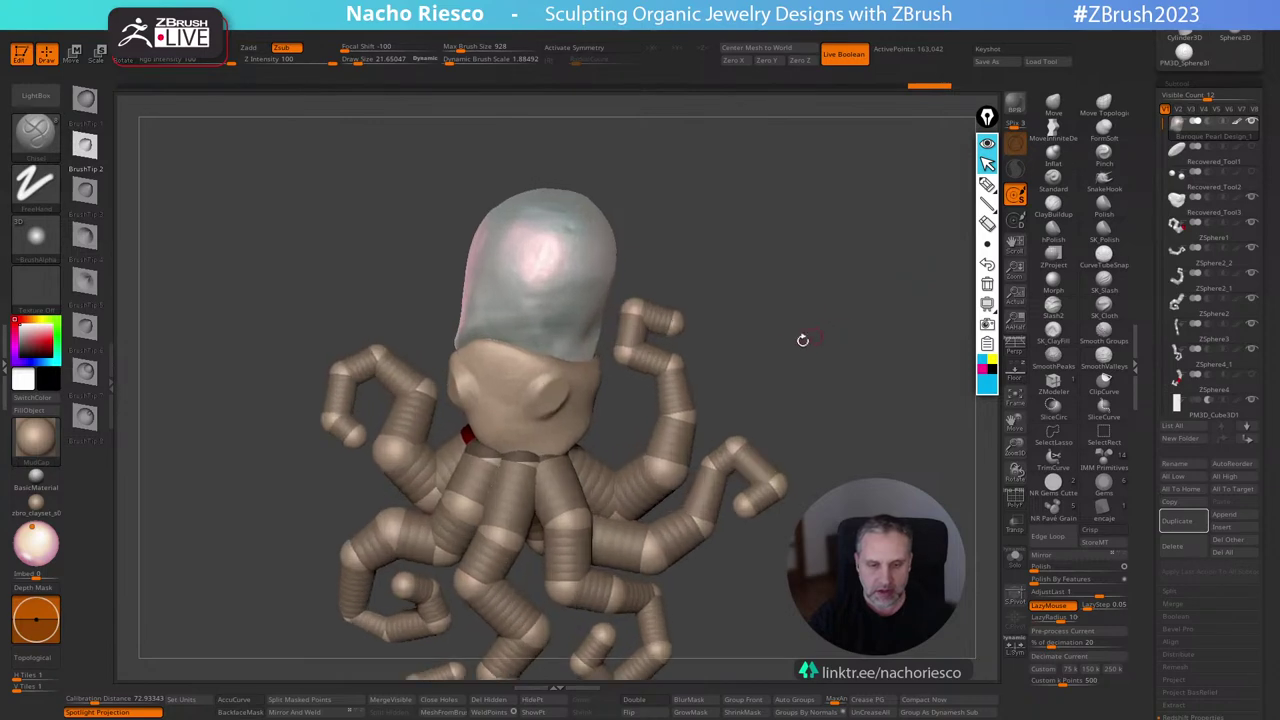
Rotate the pearl in front view with the Gizmo so it leans sideways toward the raised tentacle.
key(w)
drag(609, 319, 613, 331)
drag(613, 397, 610, 402)
drag(612, 328, 613, 334)
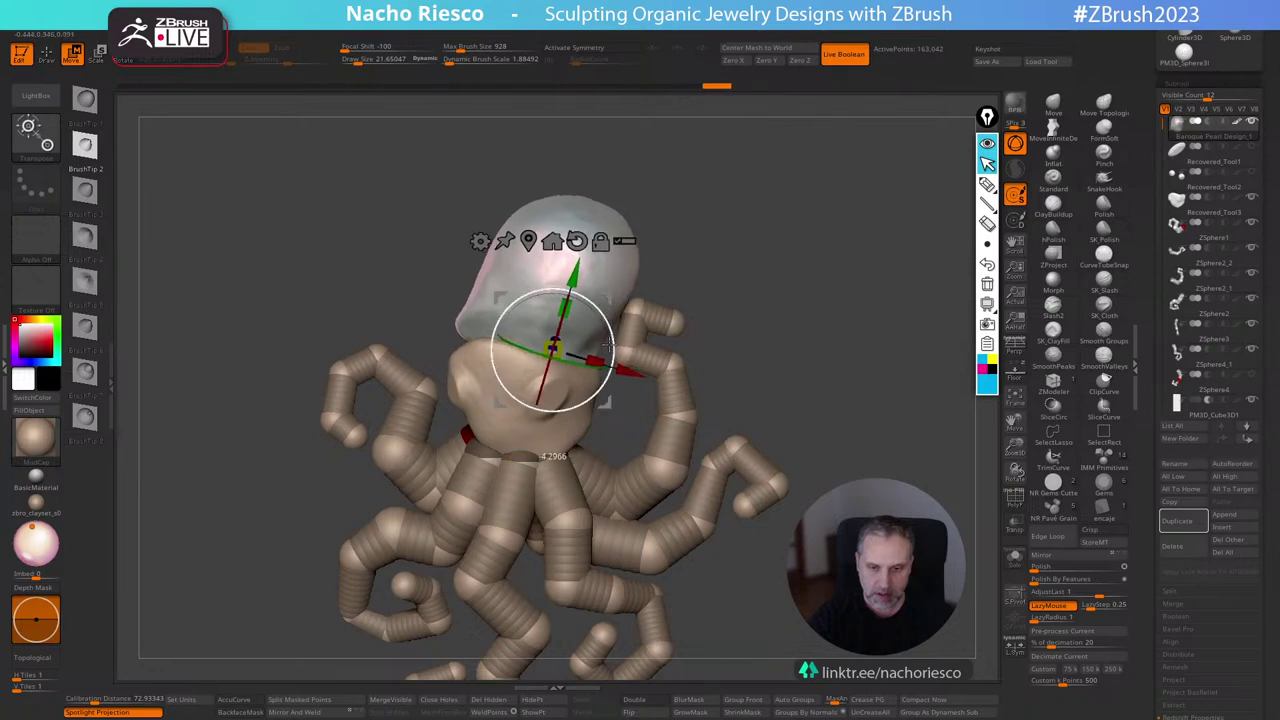
drag(610, 402, 609, 401)
key(q)
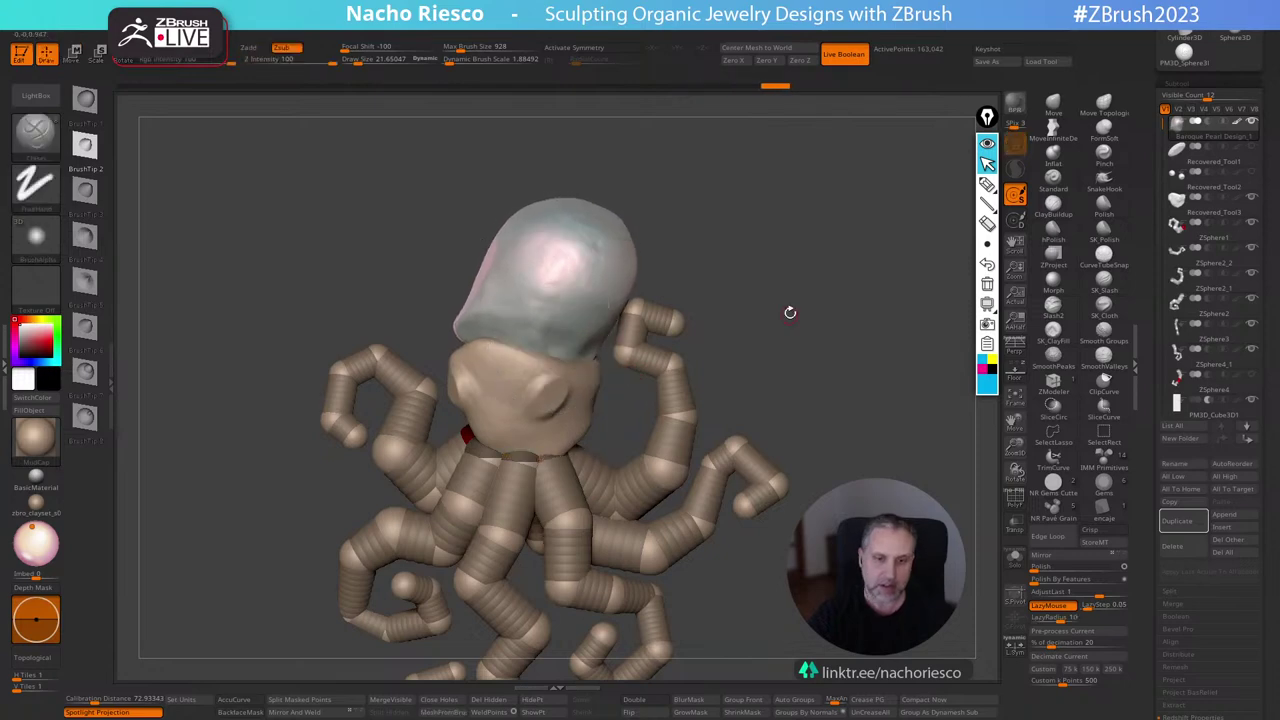
Lower the pearl slightly along its own vertical axis to seat it in the head.
mouse_move(789, 311)
mouse_down()
mouse_move(793, 322)
mouse_move(811, 297)
mouse_up()
key(w)
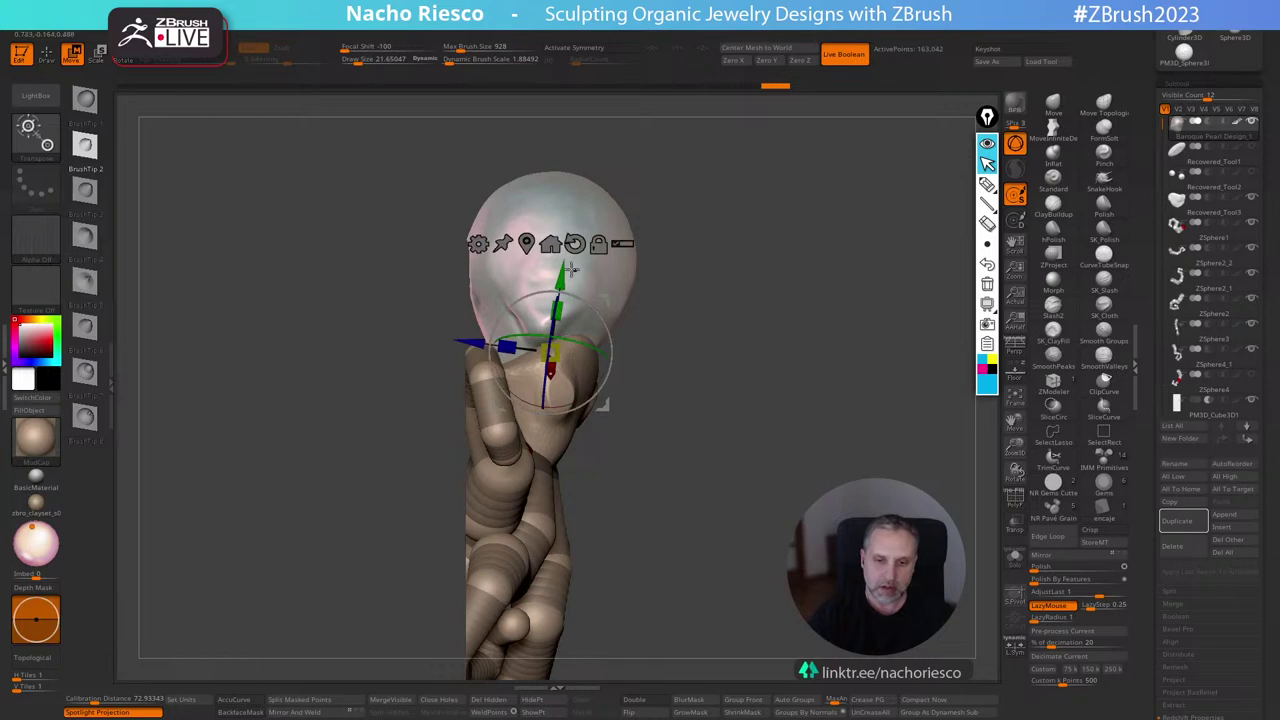
drag(555, 268, 555, 273)
drag(645, 286, 789, 291)
key(q)
drag(705, 348, 742, 352)
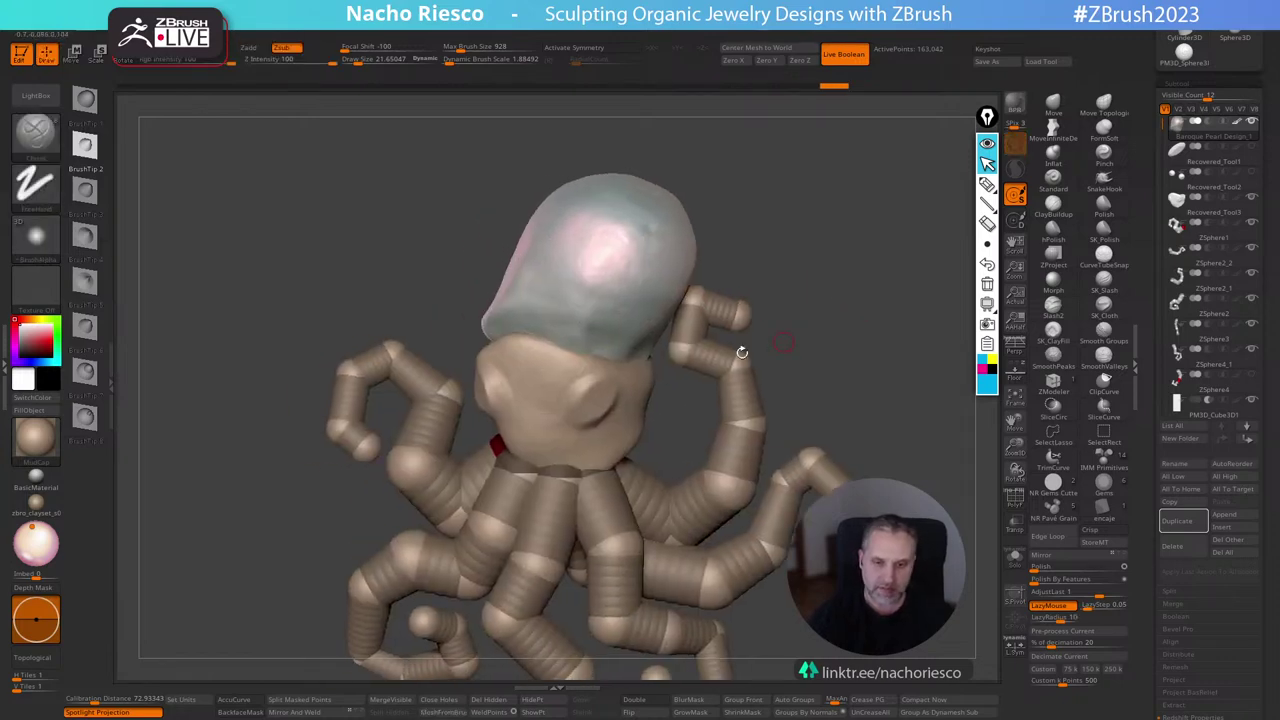
Select the head and reshape its upper rim around the tilted pearl with a large Move brush.
click(1053, 104)
key(s)
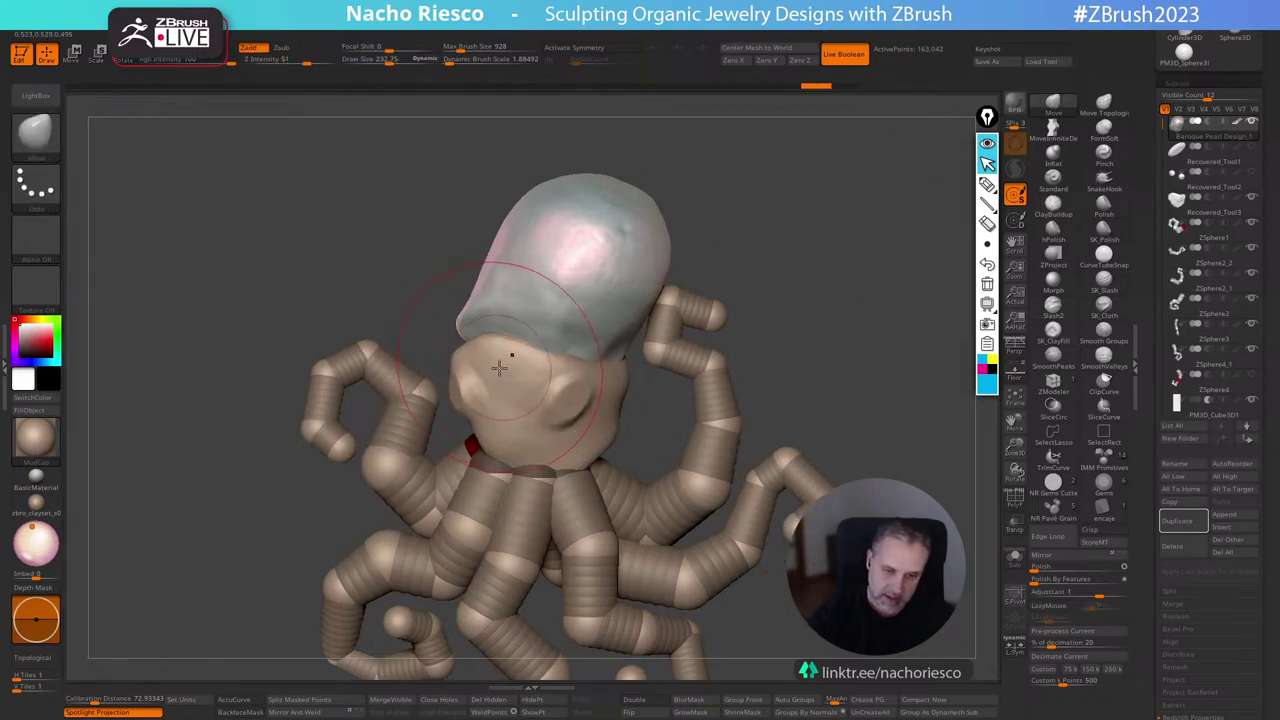
click(1213, 193)
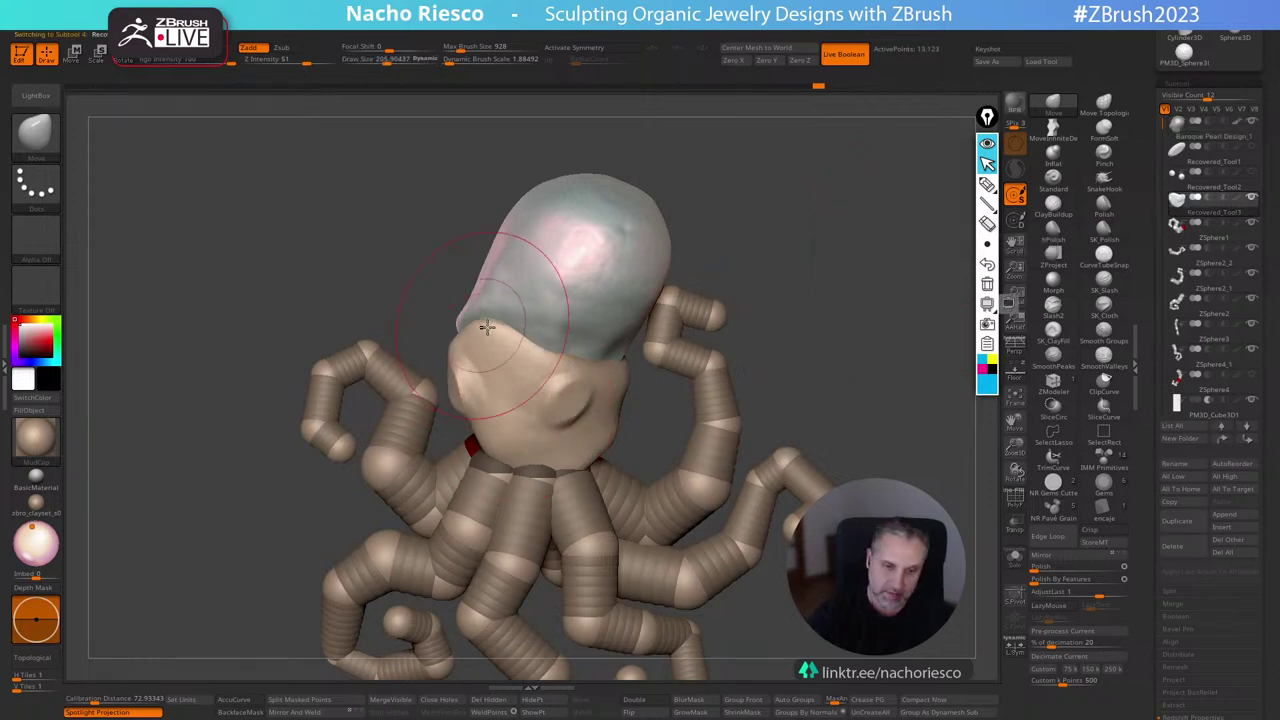
drag(767, 277, 731, 210)
drag(540, 340, 553, 362)
mouse_move(777, 269)
mouse_down()
mouse_move(815, 337)
mouse_move(823, 281)
mouse_up()
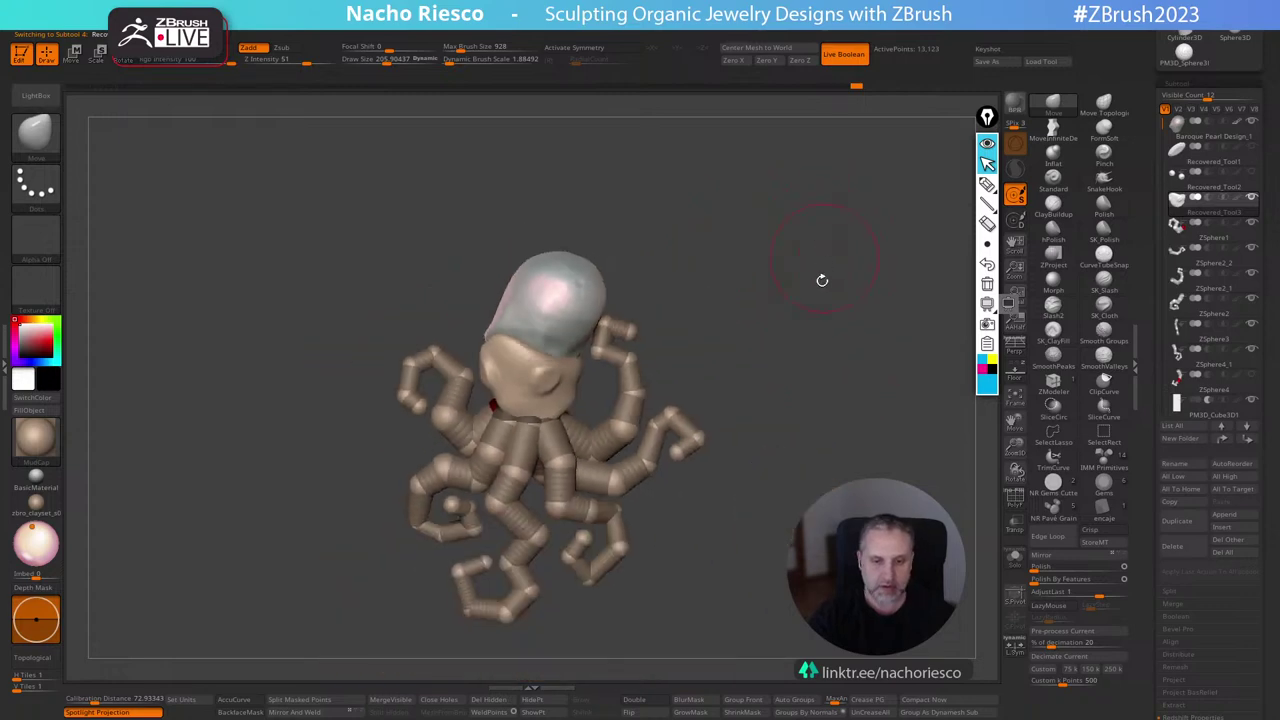
Reduce the Move brush to about 120 and reshape the head's side below the eye and its back edge.
mouse_move(813, 329)
alt+mouse_down()
mouse_move(816, 307)
mouse_move(815, 354)
alt+mouse_up()
key(s)
drag(580, 390, 575, 390)
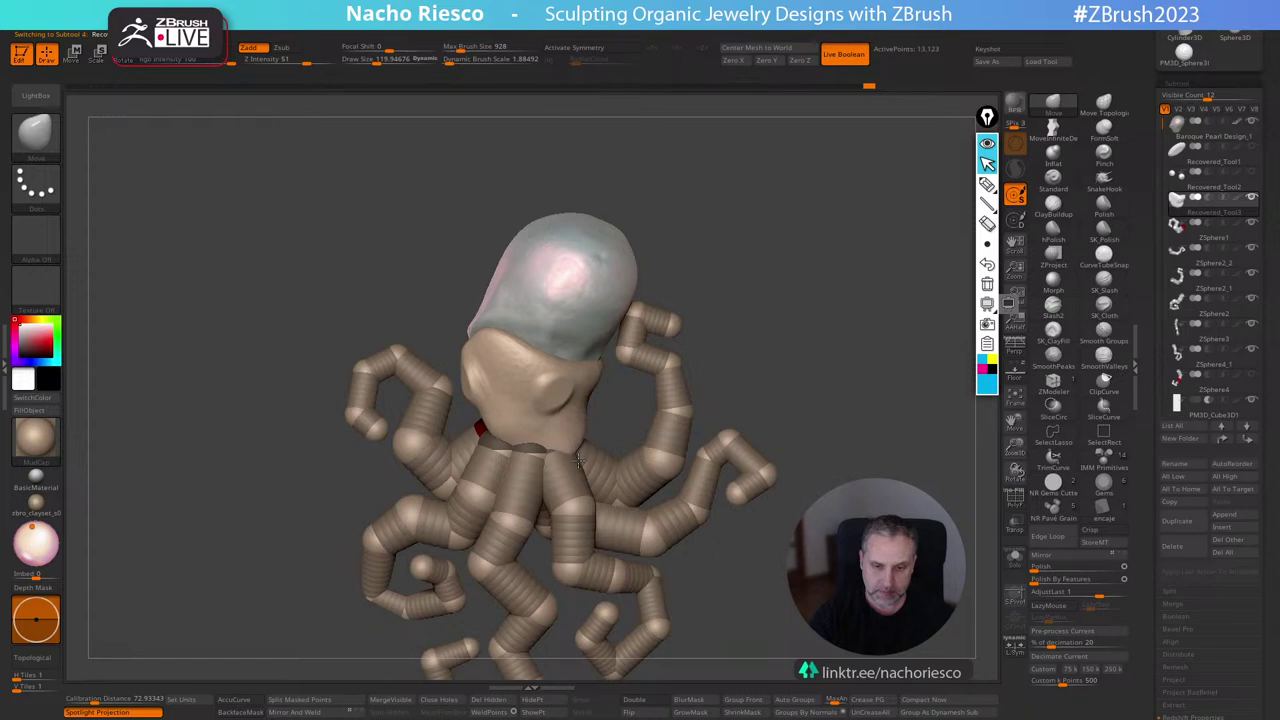
drag(690, 378, 618, 430)
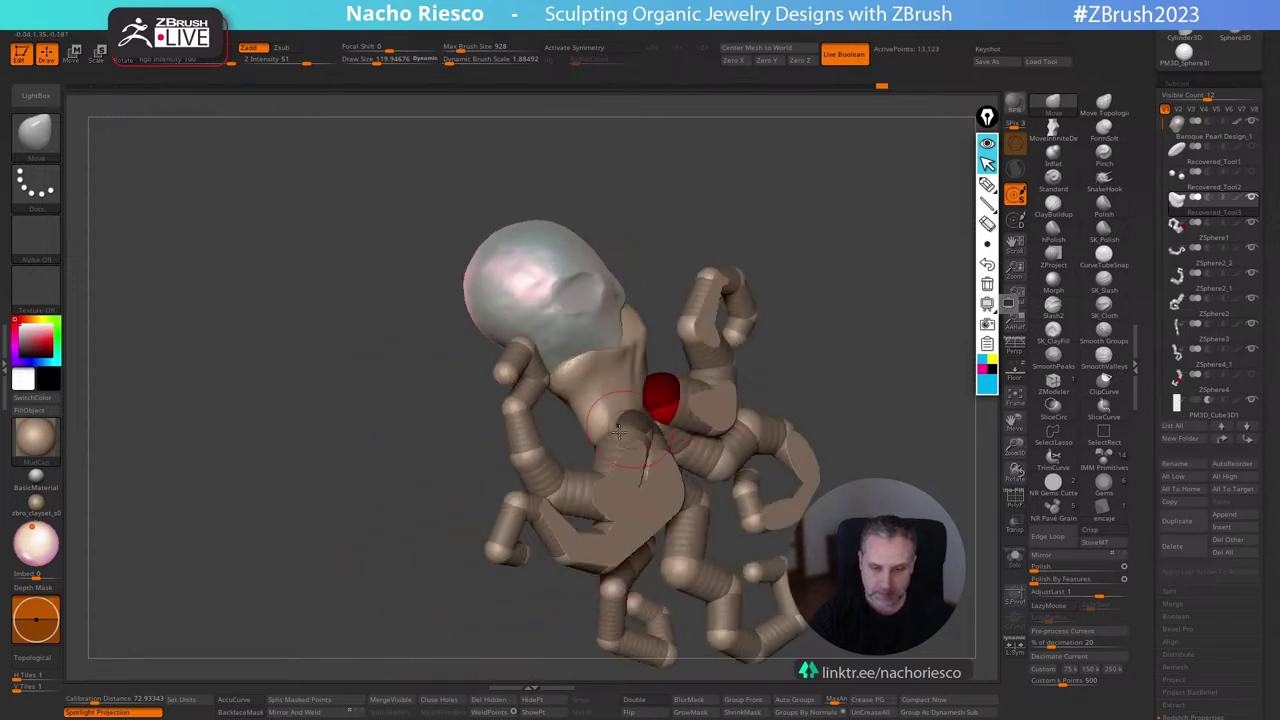
drag(784, 368, 800, 357)
drag(648, 390, 638, 378)
drag(770, 335, 899, 307)
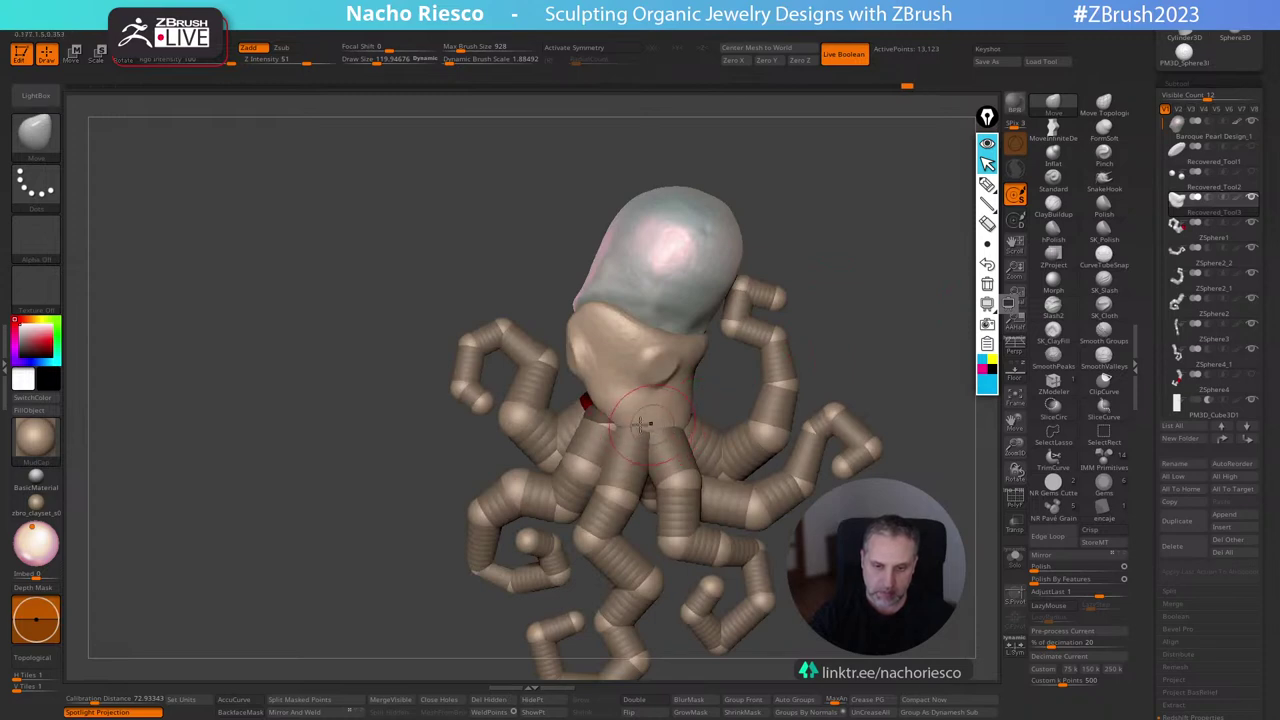
Shape the head's lower neck with the Move brush so its base meets the roots of the front tentacles.
key(s)
drag(594, 392, 603, 415)
drag(891, 291, 932, 295)
key(s)
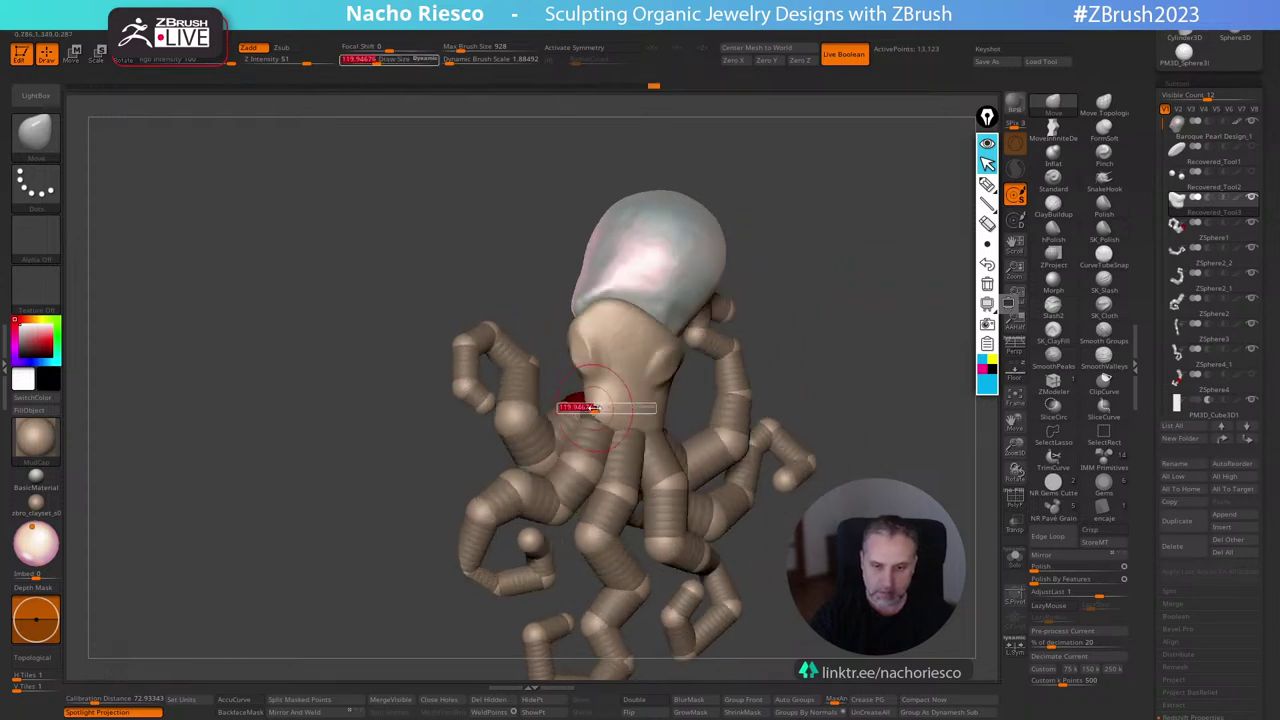
drag(591, 414, 585, 418)
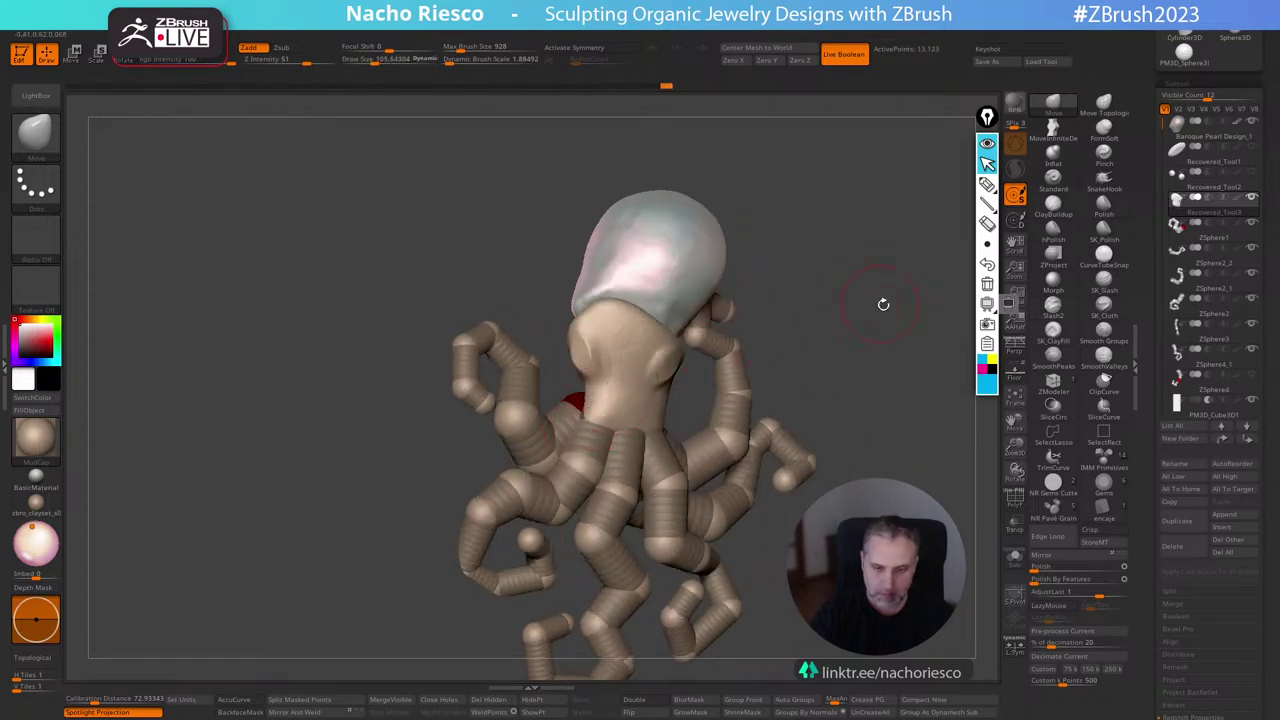
drag(883, 304, 610, 428)
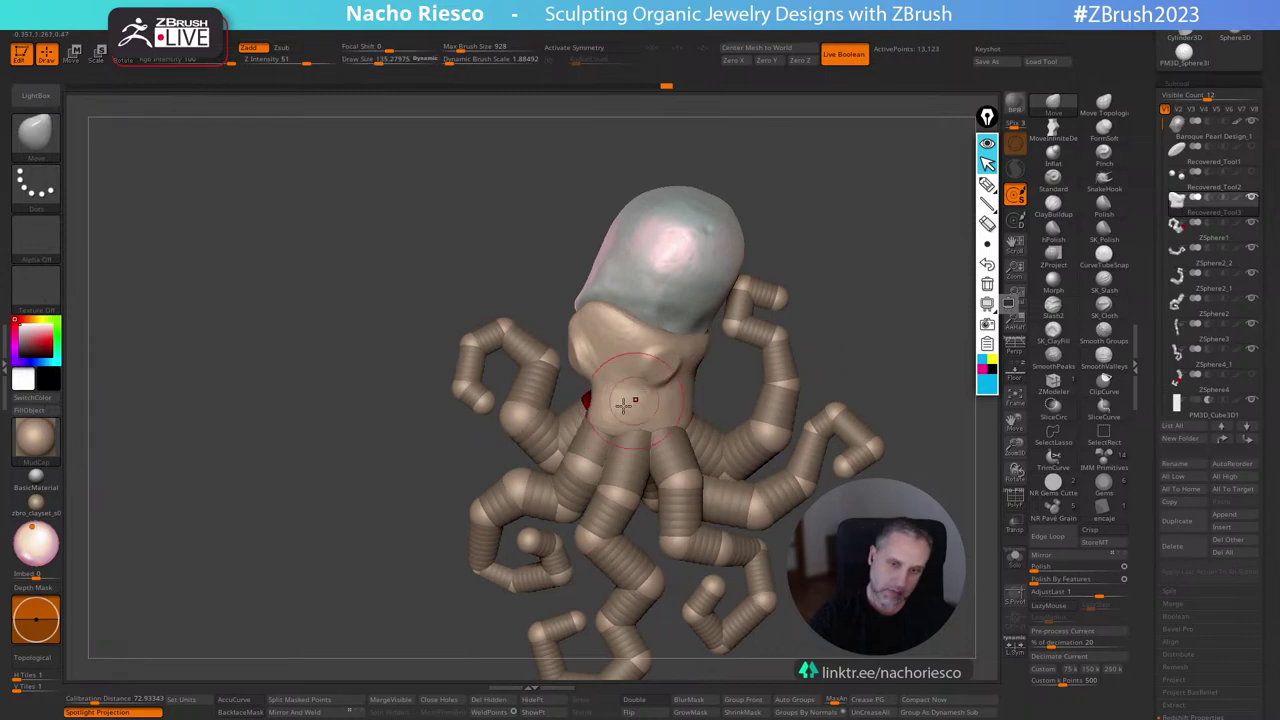
drag(650, 428, 653, 427)
mouse_move(845, 326)
alt+mouse_down()
mouse_move(857, 231)
mouse_move(860, 264)
mouse_move(800, 309)
mouse_move(802, 420)
alt+mouse_up()
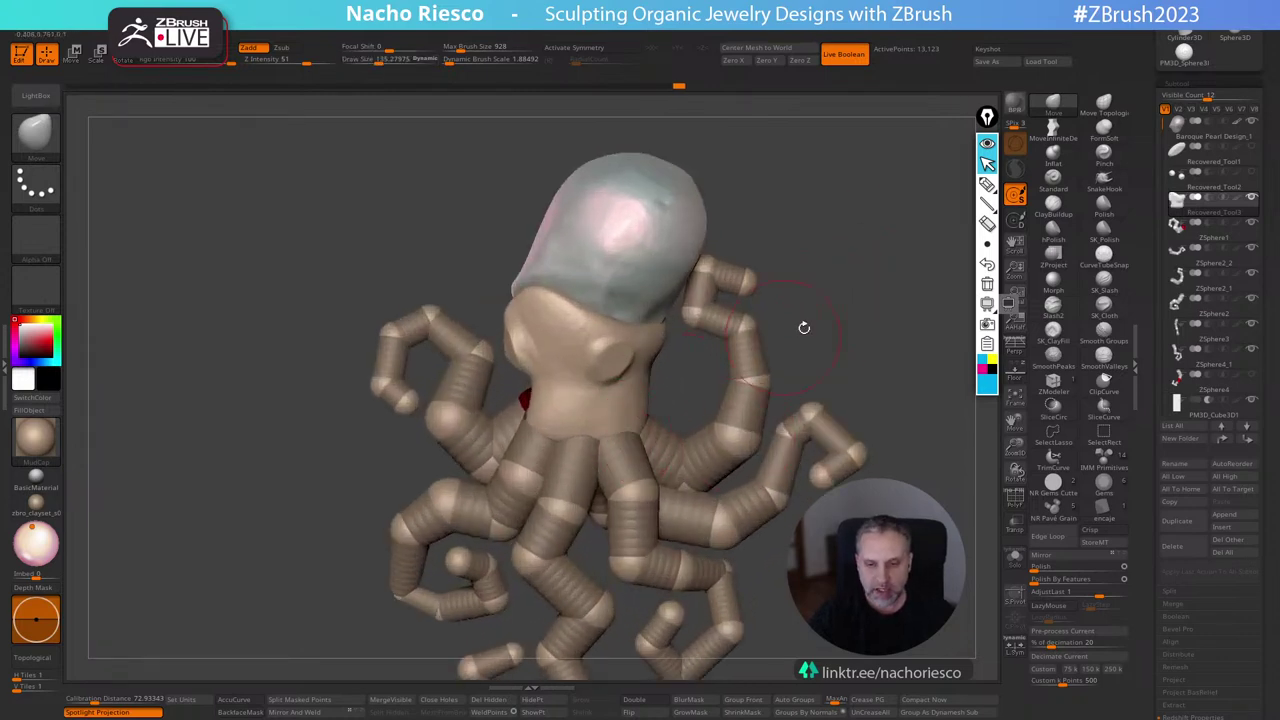
Refine the head's profile around the eye in side view and pull its upper rear rim toward the pearl.
drag(804, 327, 700, 363)
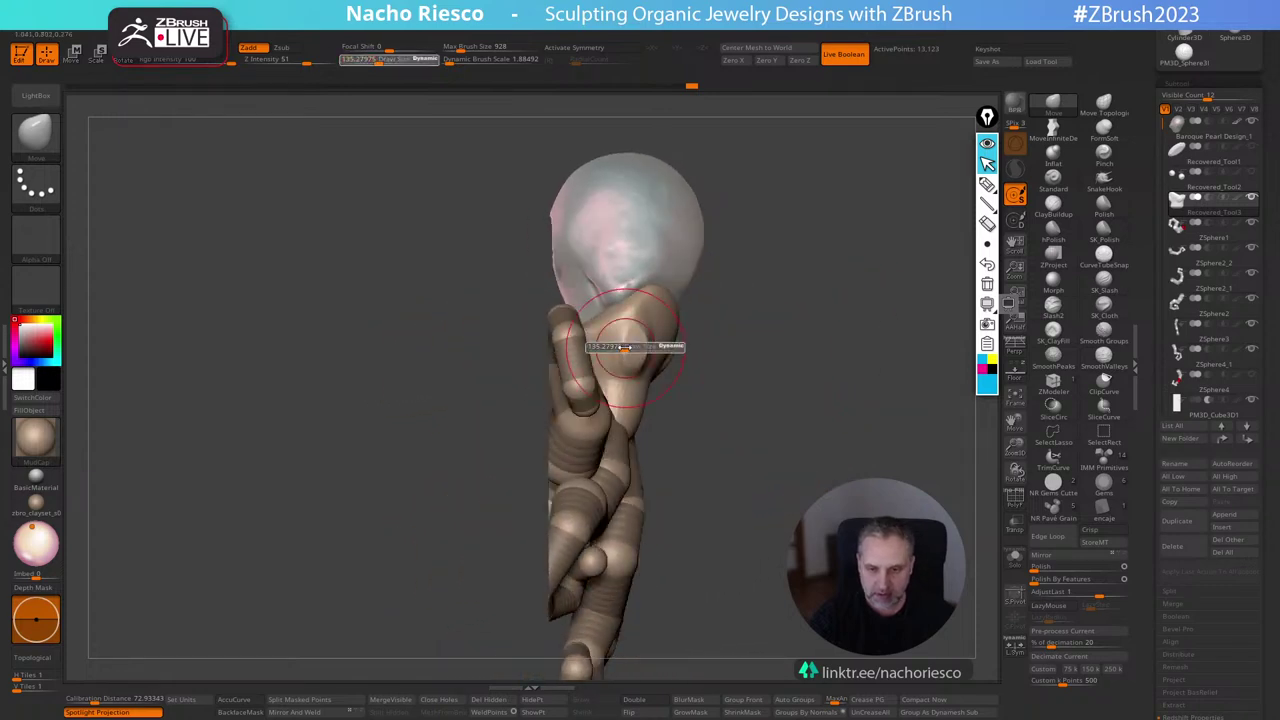
drag(624, 347, 620, 345)
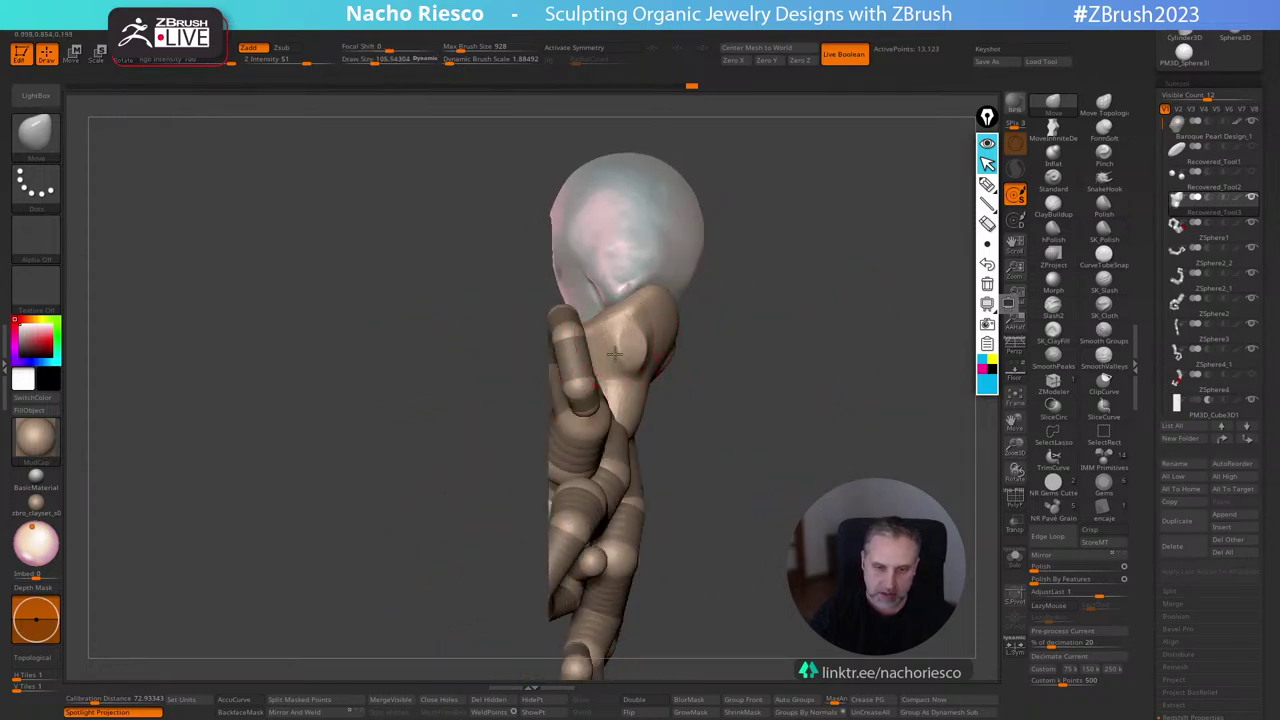
mouse_move(709, 297)
mouse_down()
mouse_move(822, 287)
mouse_move(771, 298)
mouse_move(790, 395)
mouse_move(680, 328)
mouse_up()
key(s)
drag(587, 320, 573, 301)
mouse_move(711, 279)
mouse_down()
mouse_move(740, 263)
mouse_move(769, 275)
mouse_move(769, 260)
mouse_up()
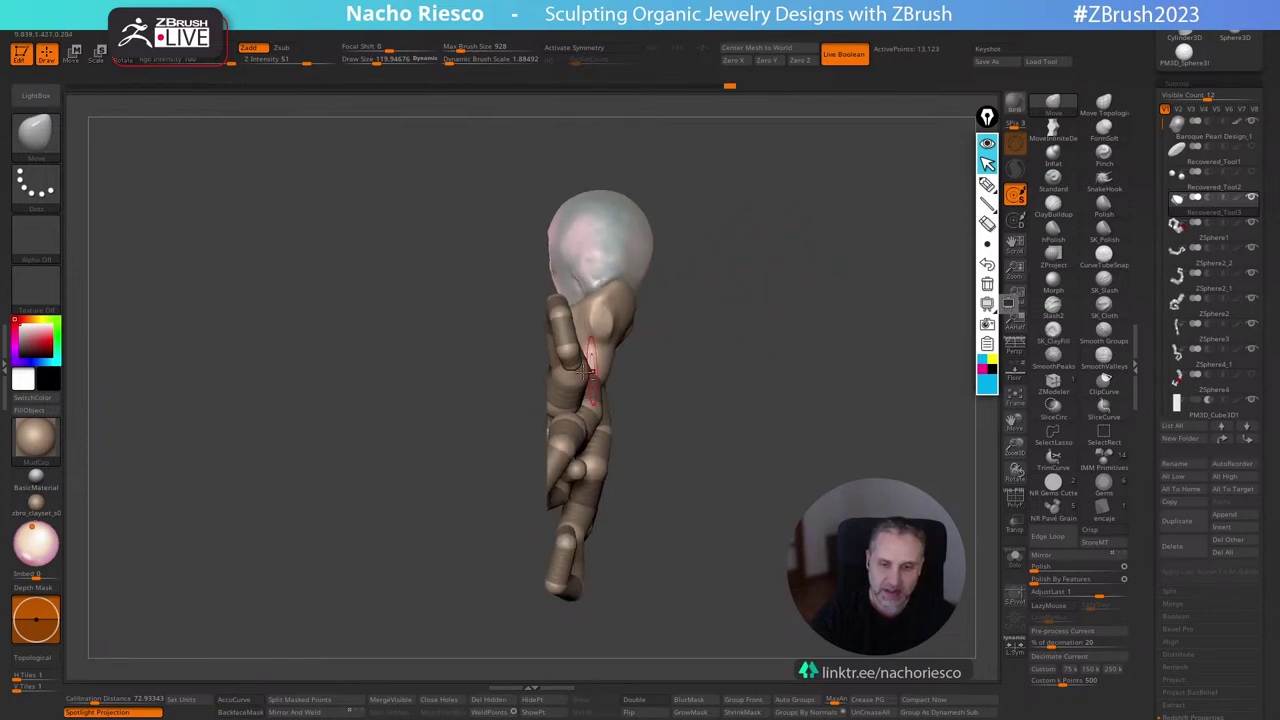
Turn on the silhouette thumbnail of the model in the preferences and enlarge it to a size of 471.
drag(659, 361, 743, 381)
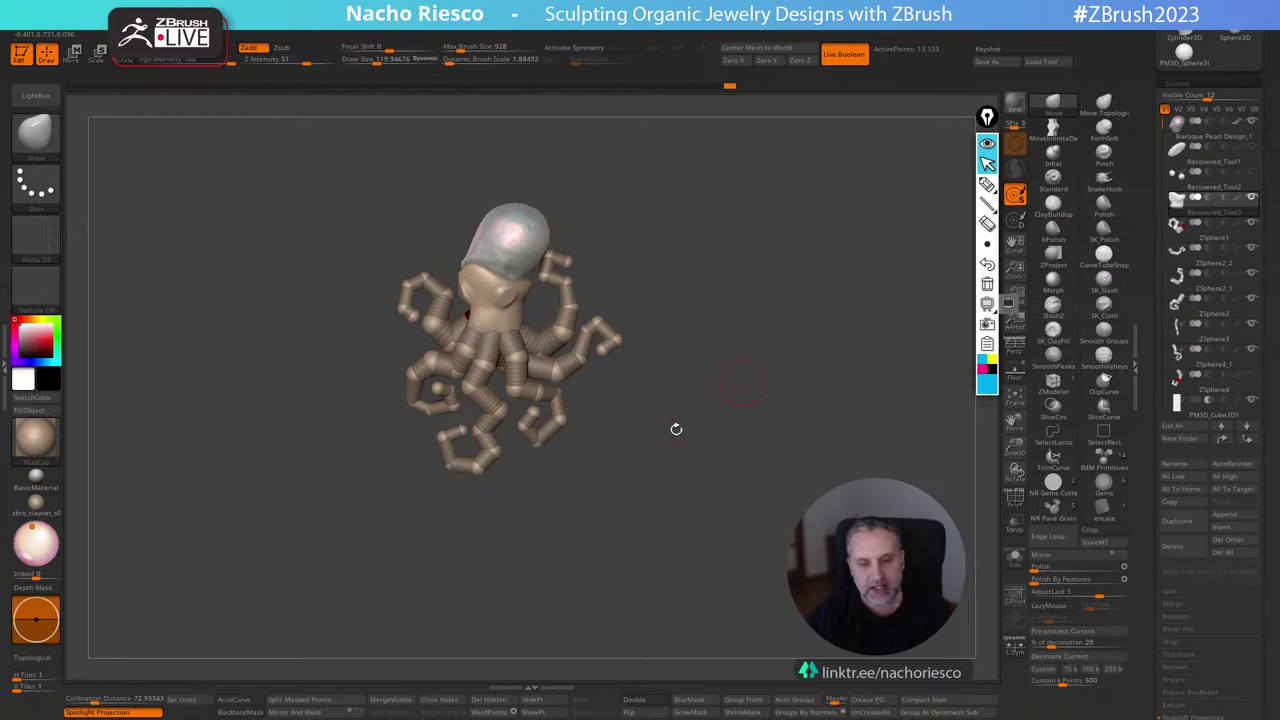
alt+drag(701, 457, 731, 517)
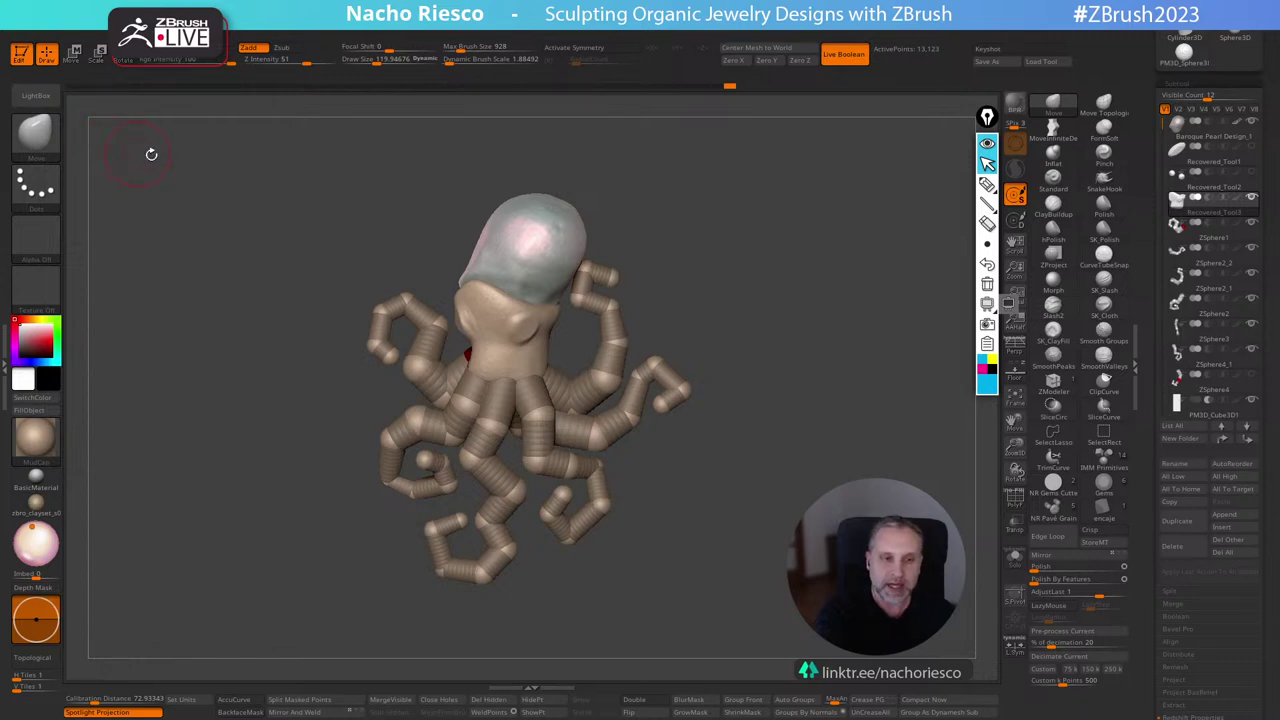
click(500, 37)
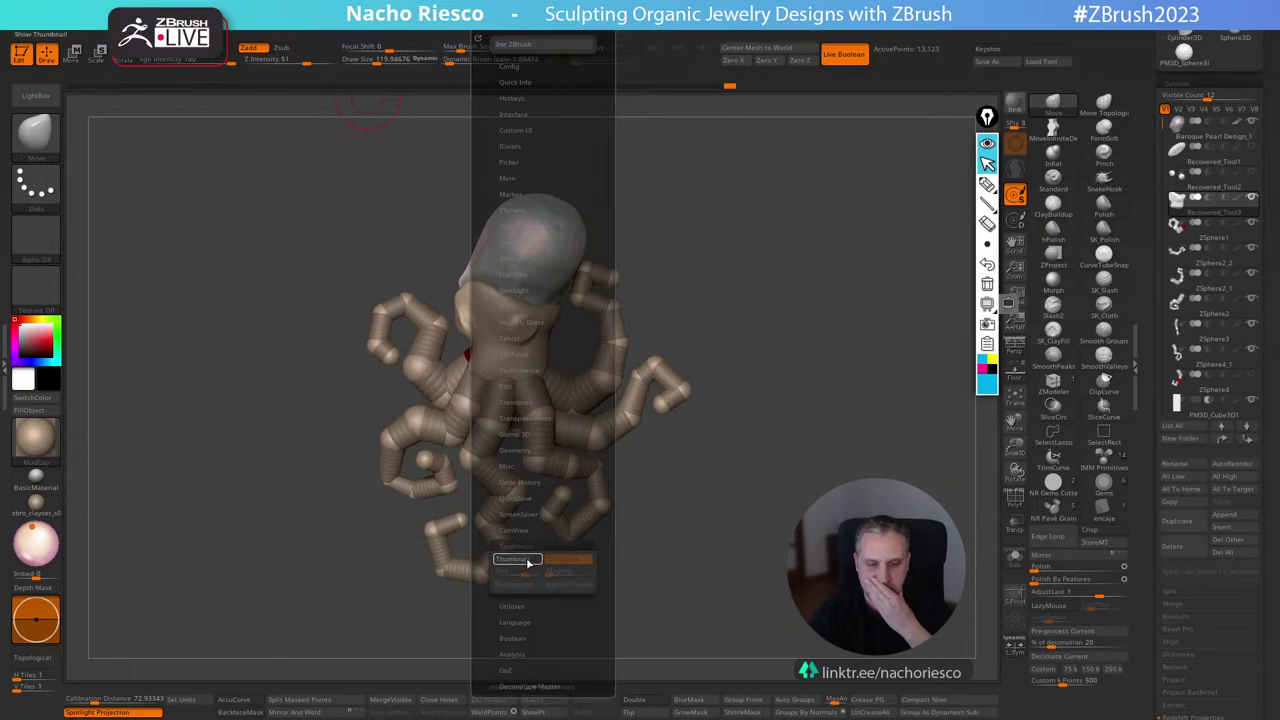
click(530, 562)
drag(236, 193, 381, 350)
mouse_move(802, 471)
mouse_down()
mouse_move(729, 509)
mouse_move(794, 521)
mouse_move(770, 515)
mouse_move(840, 482)
mouse_move(857, 366)
mouse_move(860, 430)
mouse_up()
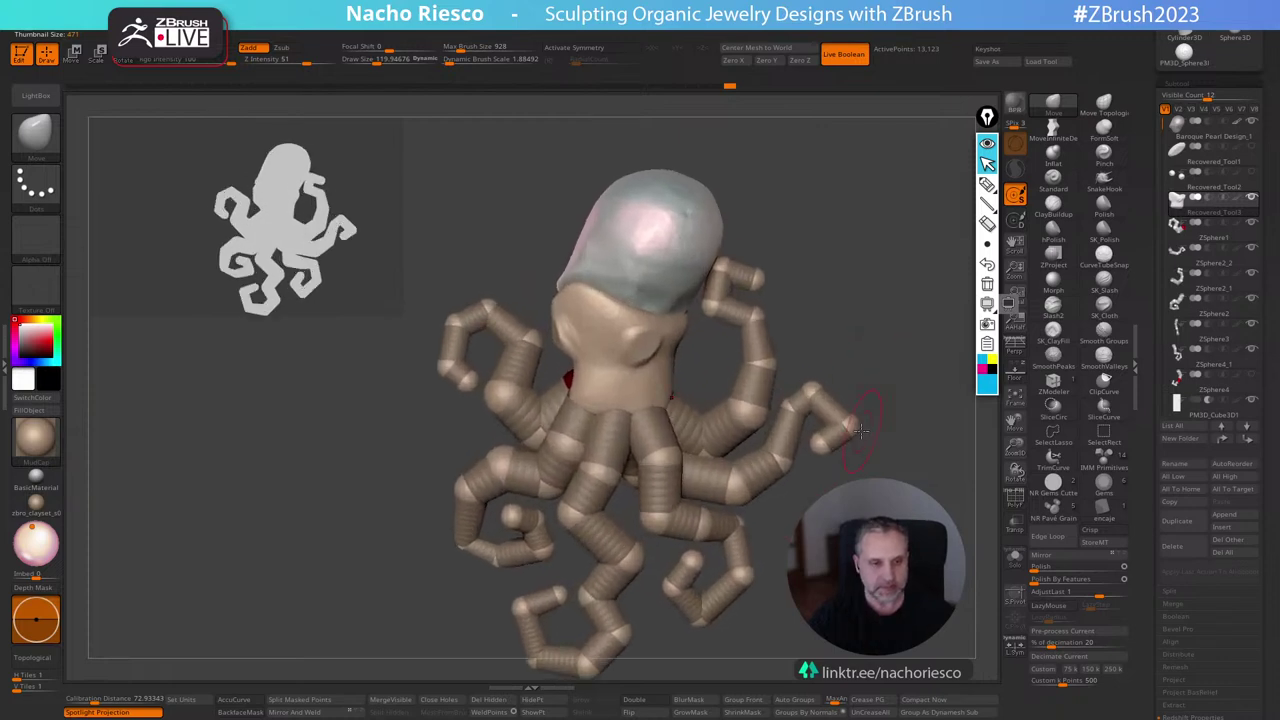
drag(810, 506, 782, 519)
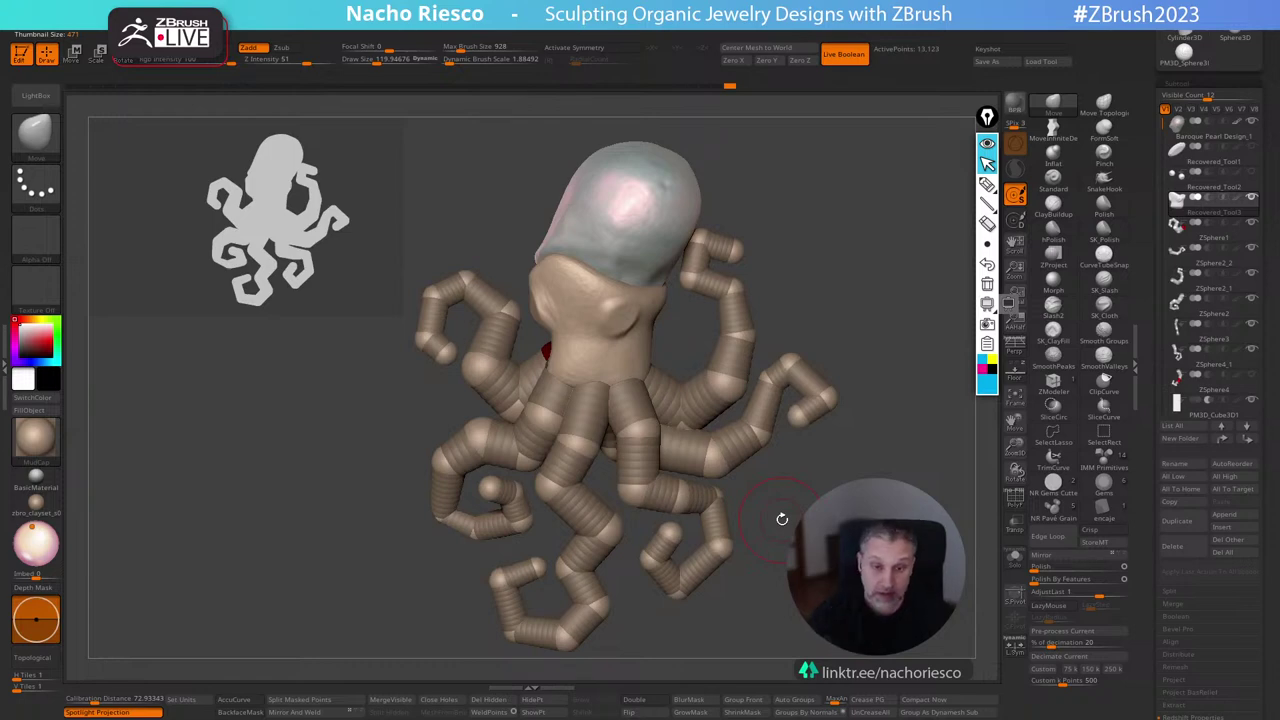
Select the raised tentacle beside the pearl and move its joints outward, reducing the draw size to about 24.
alt+click(733, 349)
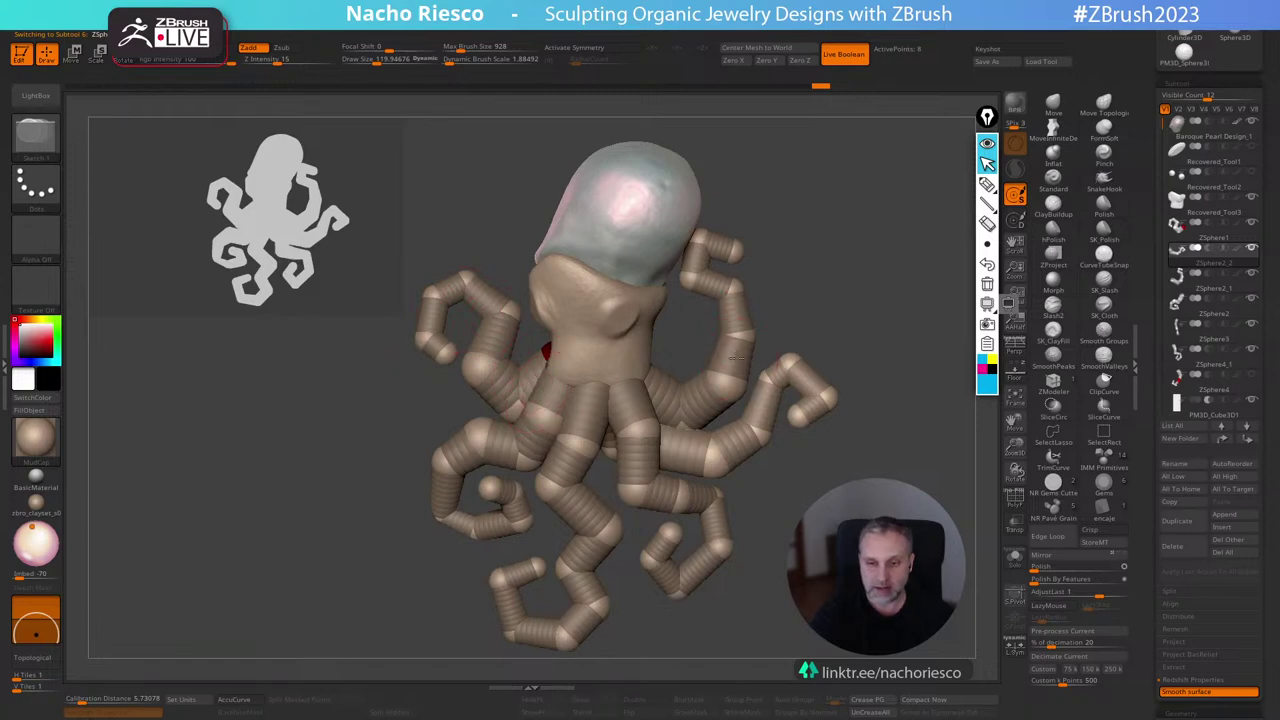
key(w)
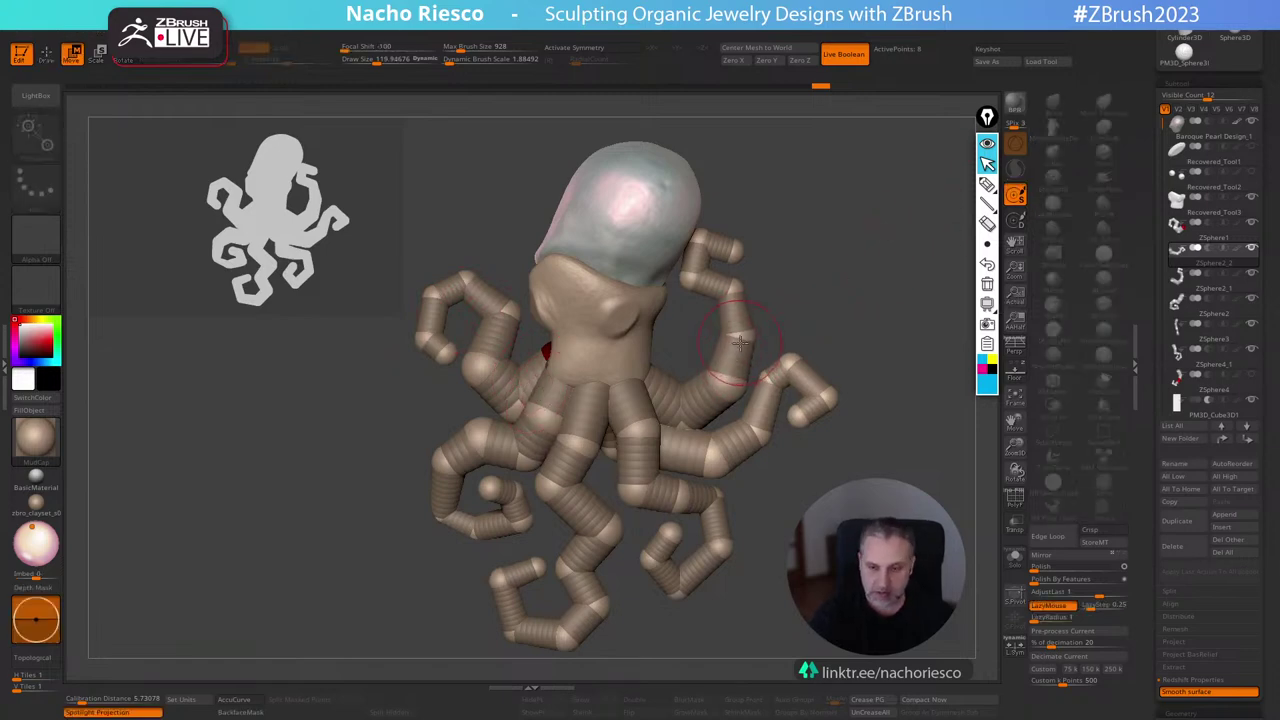
alt+click(746, 336)
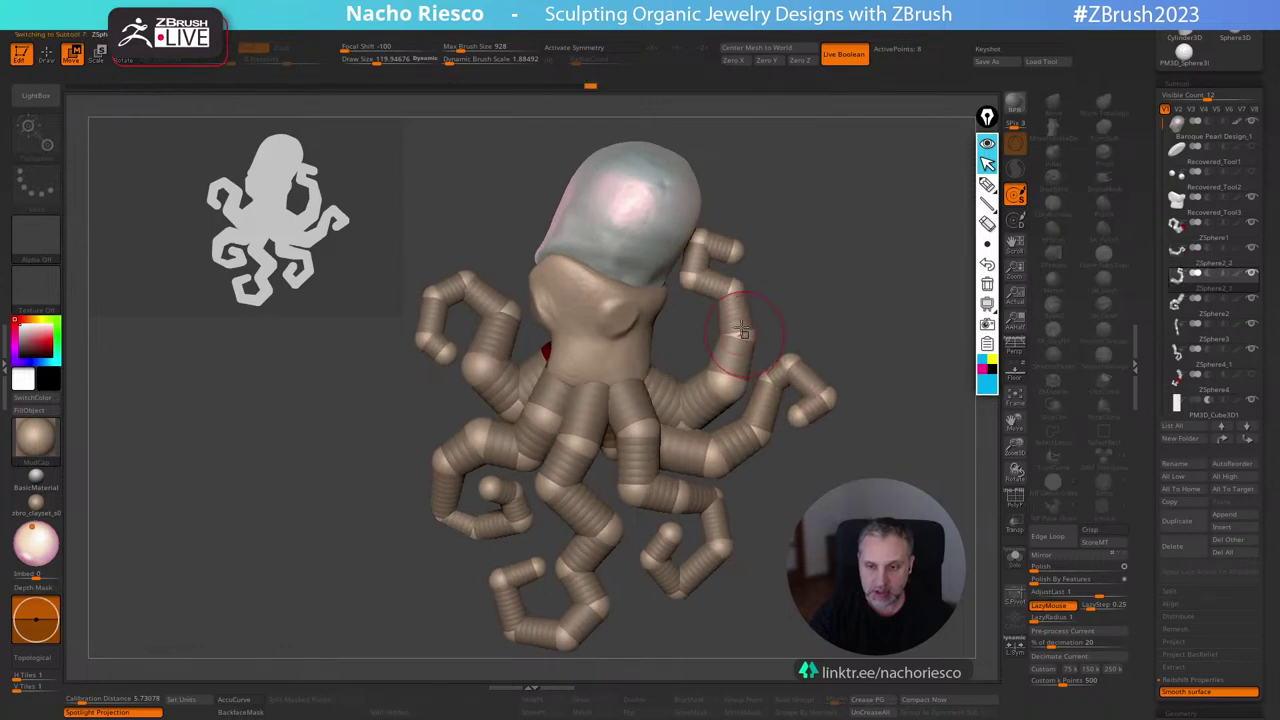
drag(738, 289, 746, 297)
drag(705, 238, 746, 271)
key(ctrl+z)
mouse_move(852, 324)
mouse_down()
mouse_move(860, 308)
mouse_move(856, 323)
mouse_move(838, 304)
mouse_up()
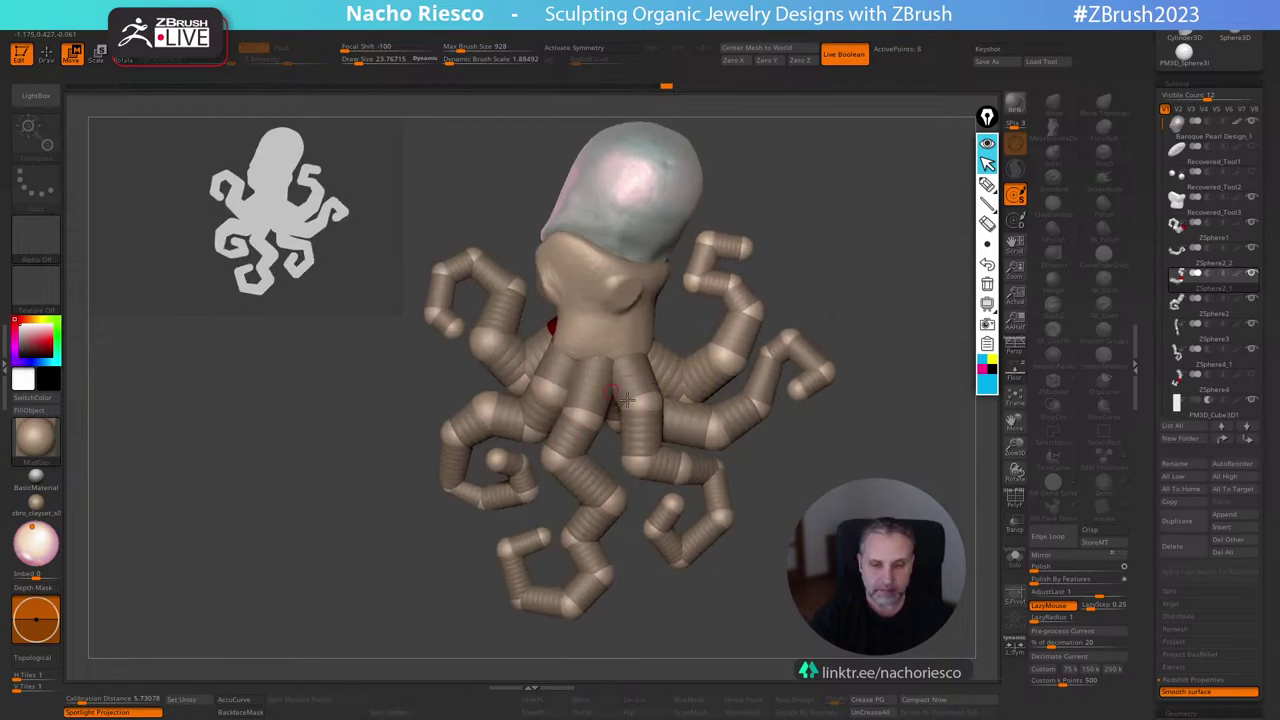
mouse_move(873, 287)
mouse_down()
mouse_move(903, 275)
mouse_move(873, 287)
mouse_up()
Select the lower curled tentacle on the octopus's opposite side and reposition its curl joints in side and front views.
alt+click(534, 440)
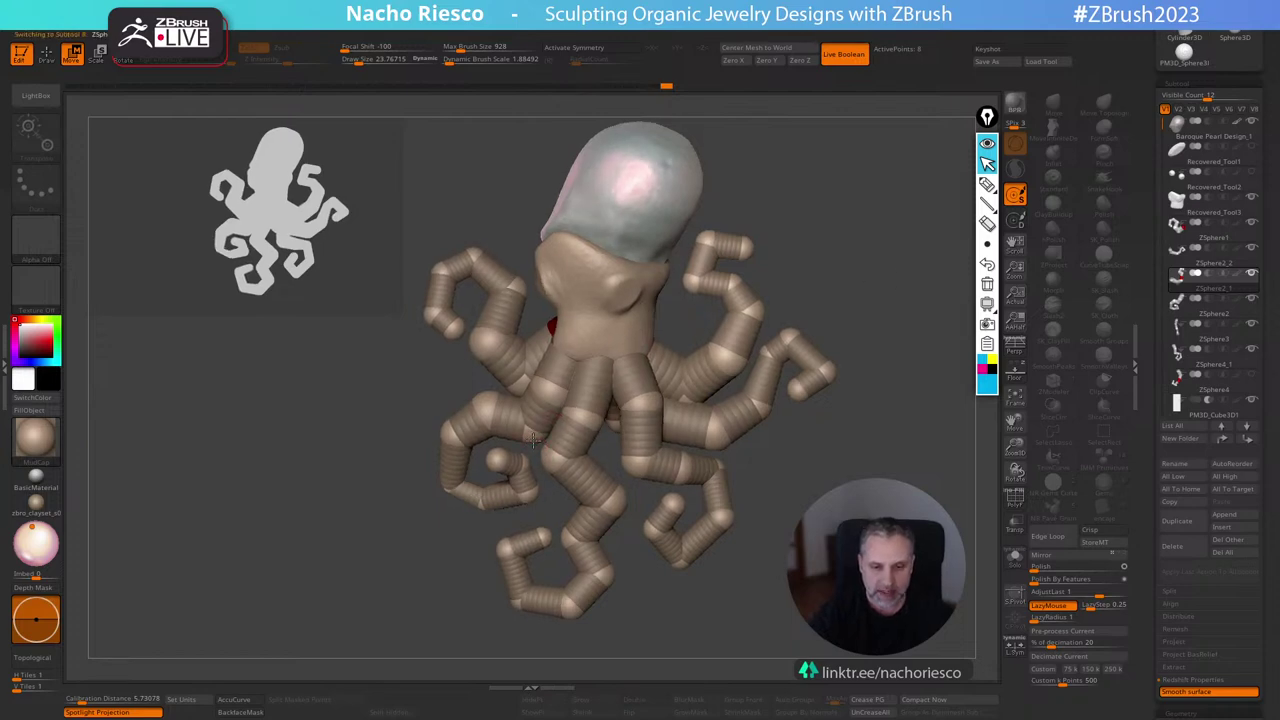
drag(449, 487, 446, 592)
drag(460, 588, 470, 458)
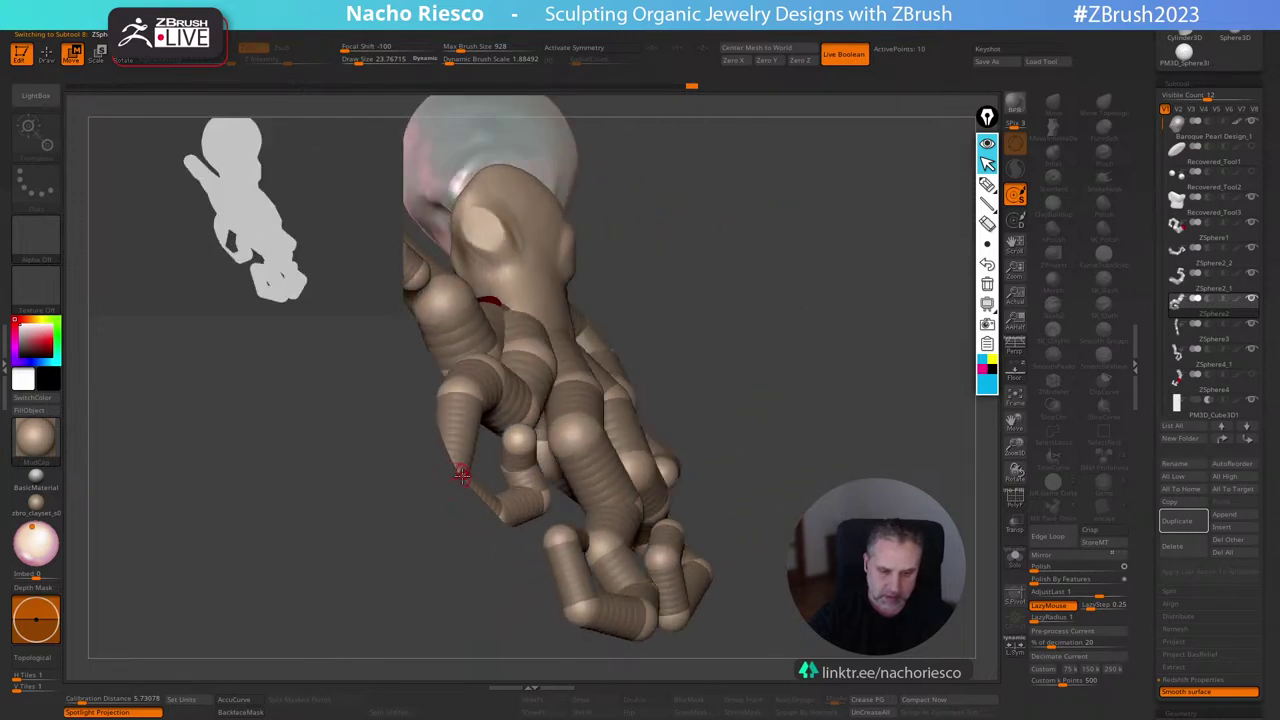
drag(532, 491, 538, 488)
drag(735, 412, 831, 377)
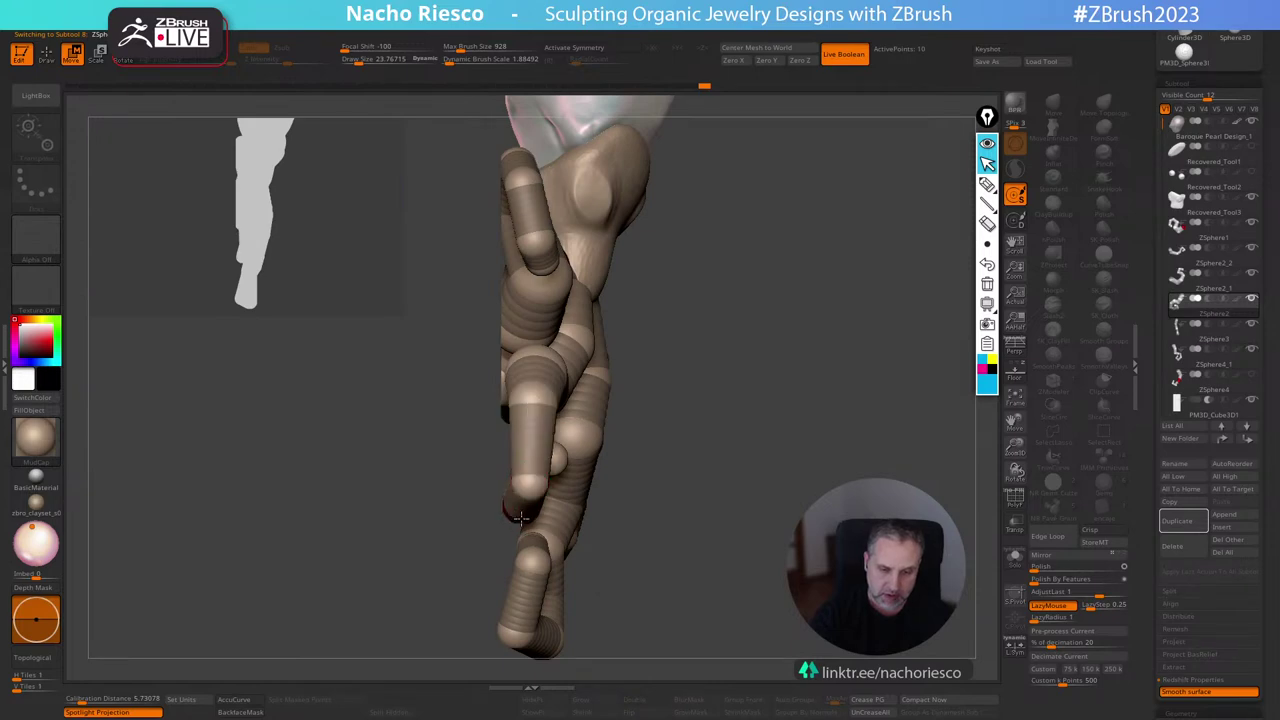
drag(529, 506, 562, 500)
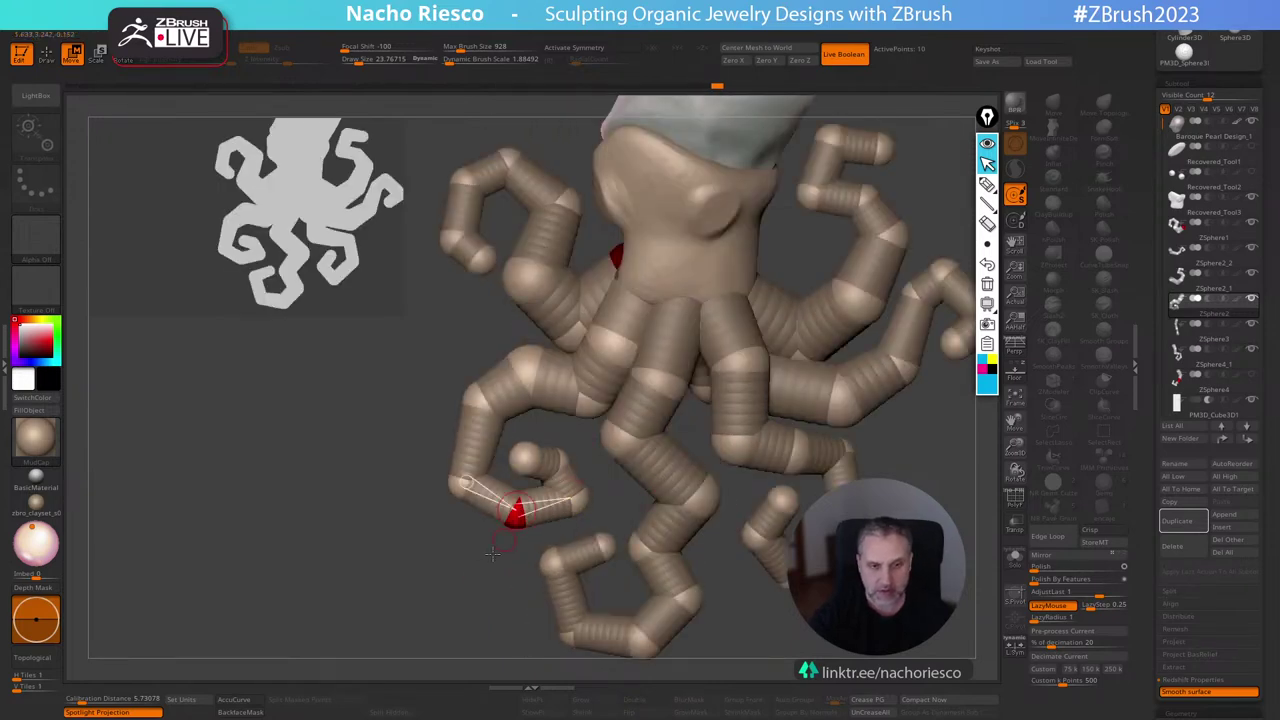
key(f)
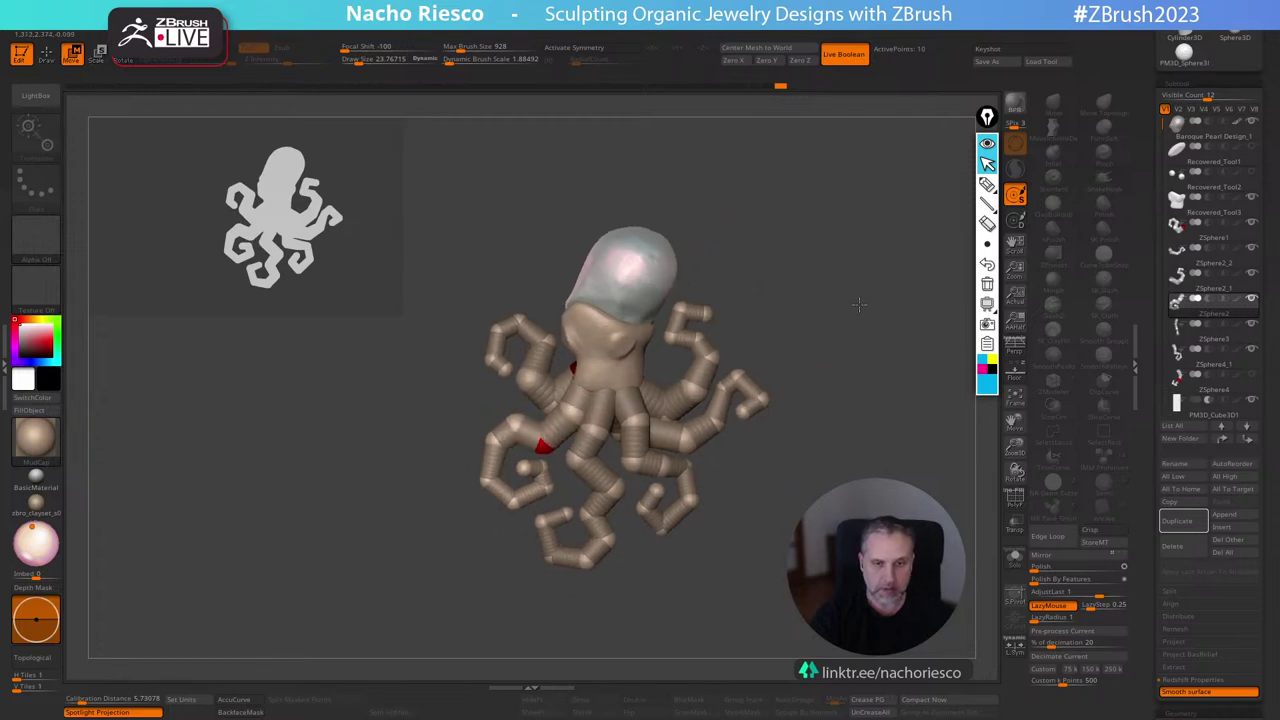
mouse_move(857, 333)
alt+mouse_down()
mouse_move(843, 354)
mouse_move(864, 335)
alt+mouse_up()
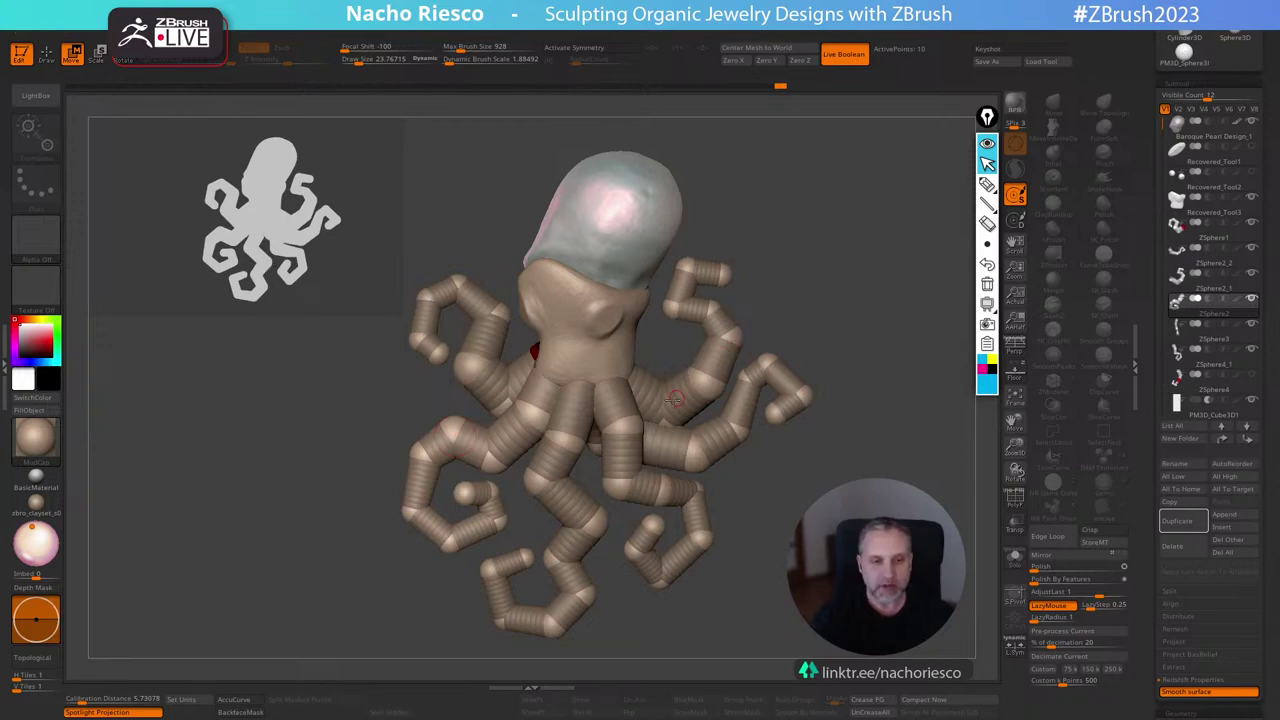
Select the front tentacle below the octopus's eye and shift its root, first bend and lower joints.
alt+click(629, 426)
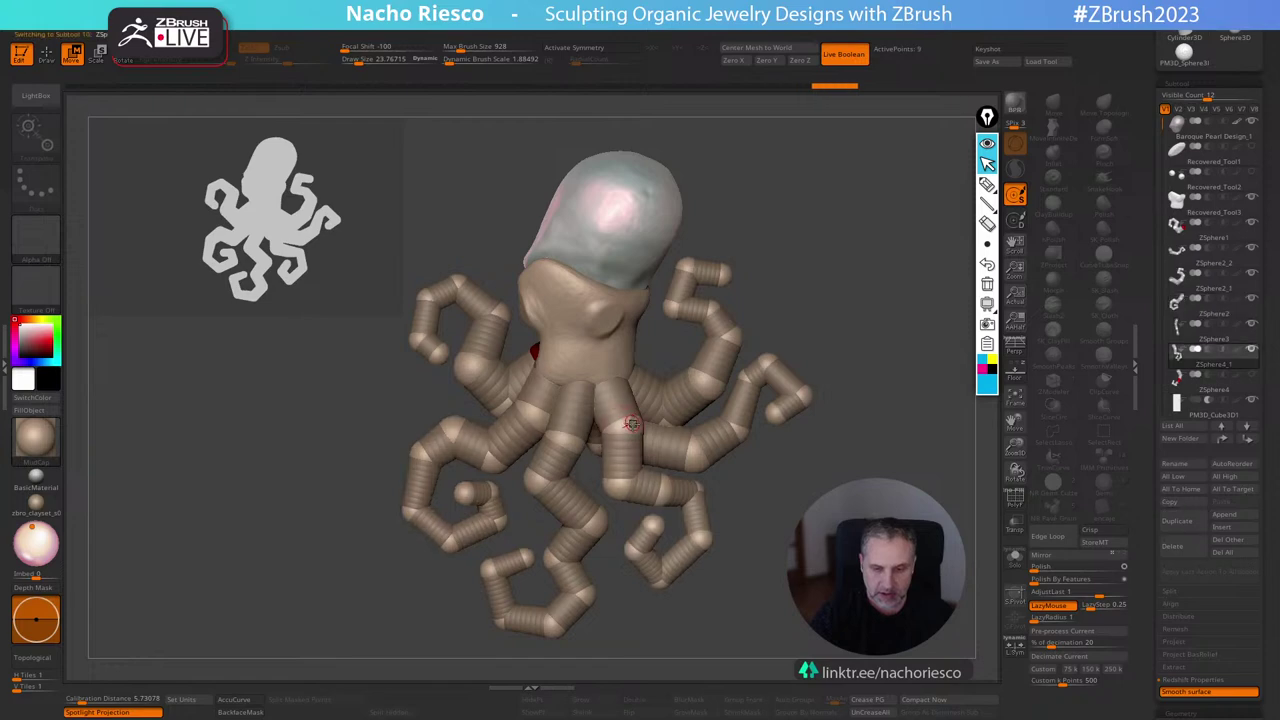
drag(624, 402, 630, 427)
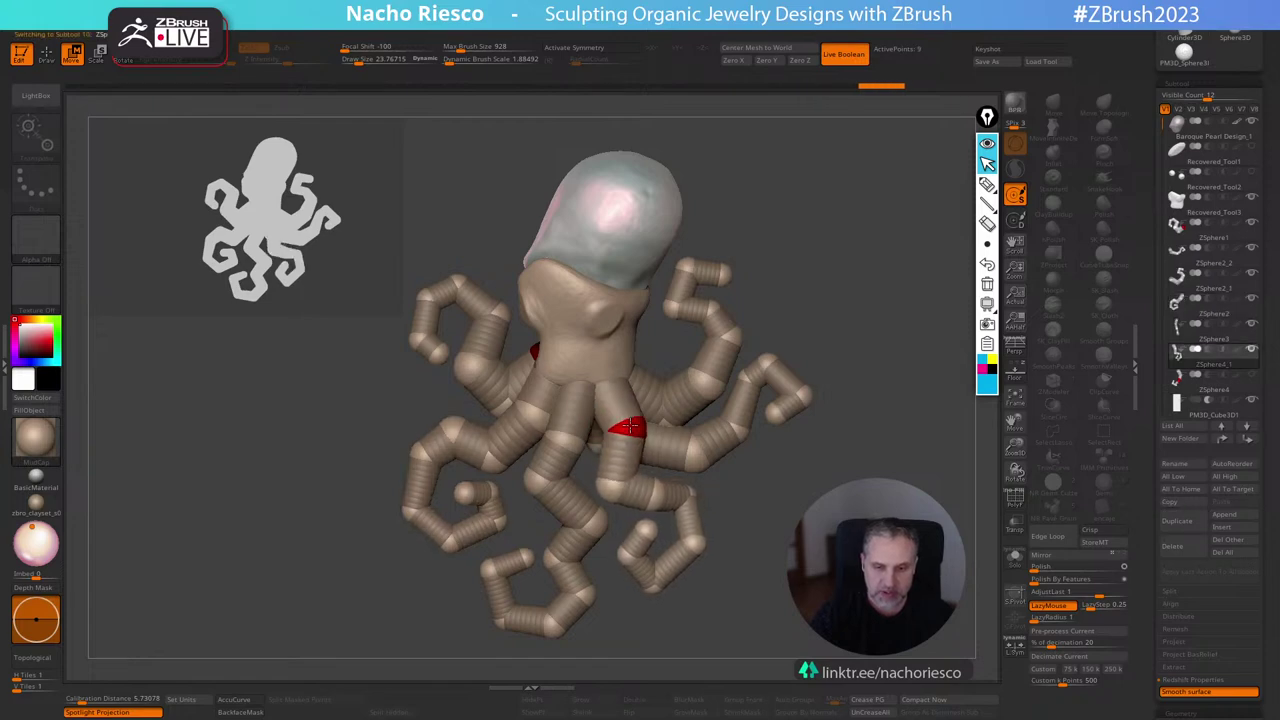
drag(606, 384, 611, 386)
drag(626, 430, 648, 430)
Select the outer tentacle behind that front one and adjust its root and first bends from back, side and front views.
alt+click(688, 451)
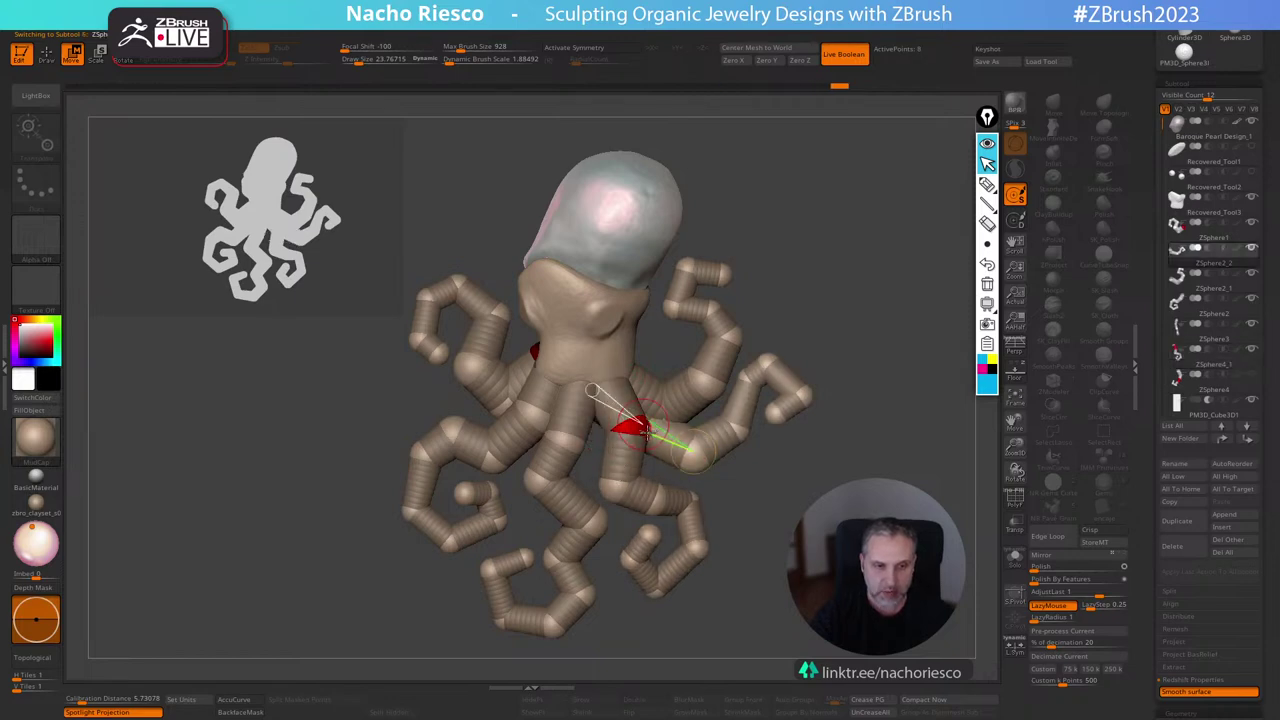
shift+drag(868, 306, 722, 322)
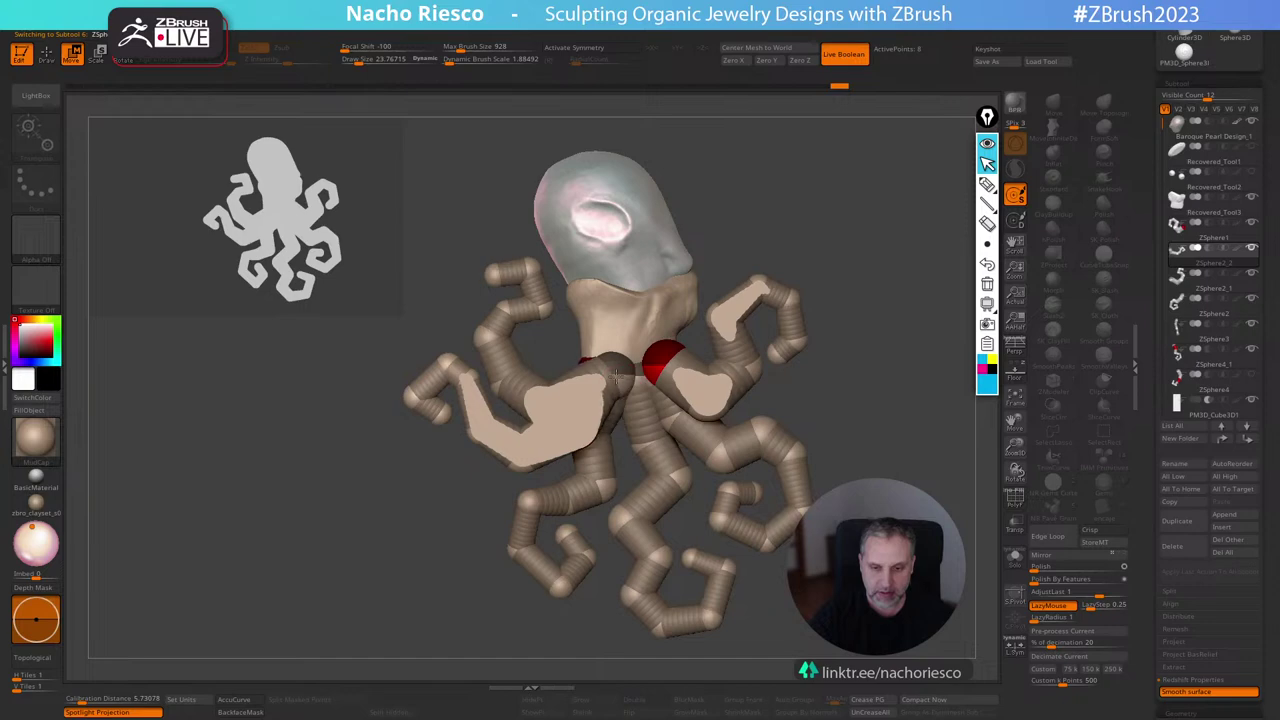
drag(616, 376, 606, 370)
shift+drag(829, 305, 940, 293)
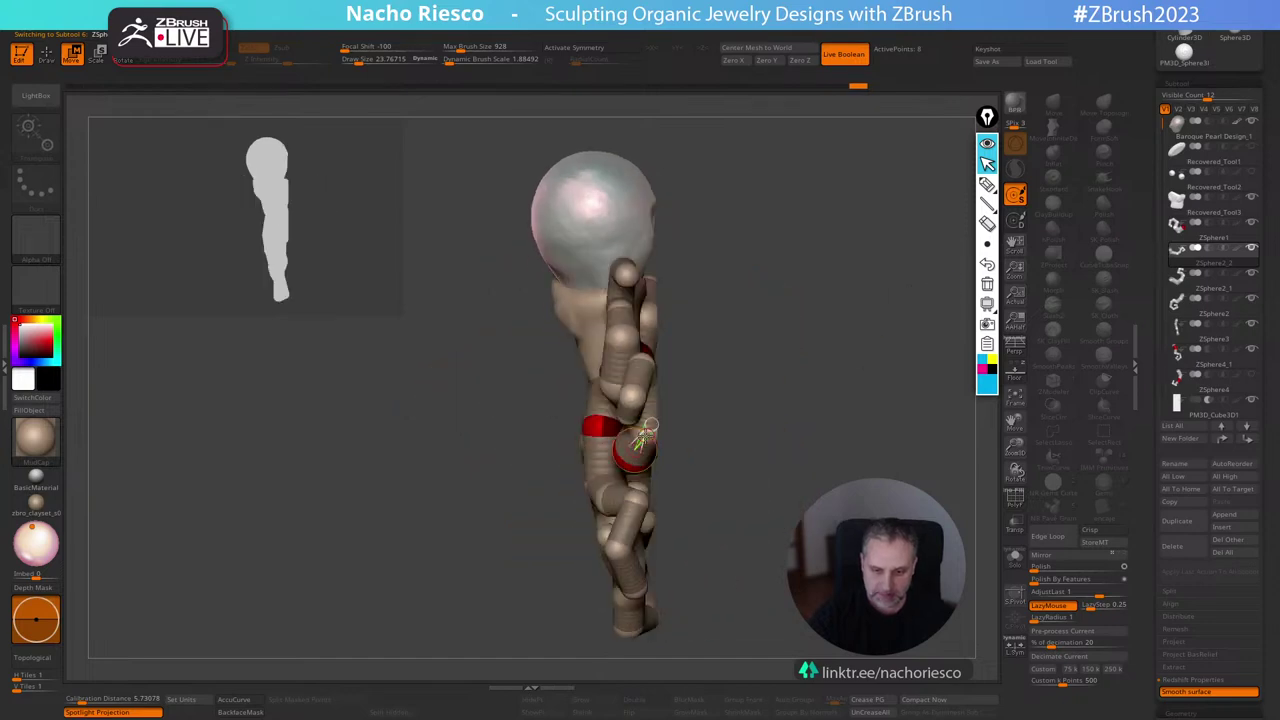
drag(644, 436, 654, 434)
mouse_move(740, 348)
mouse_down()
mouse_move(840, 366)
mouse_move(846, 343)
mouse_move(844, 355)
mouse_move(690, 380)
mouse_move(761, 376)
mouse_up()
drag(609, 391, 604, 381)
drag(785, 290, 810, 284)
drag(608, 389, 612, 390)
drag(742, 328, 740, 345)
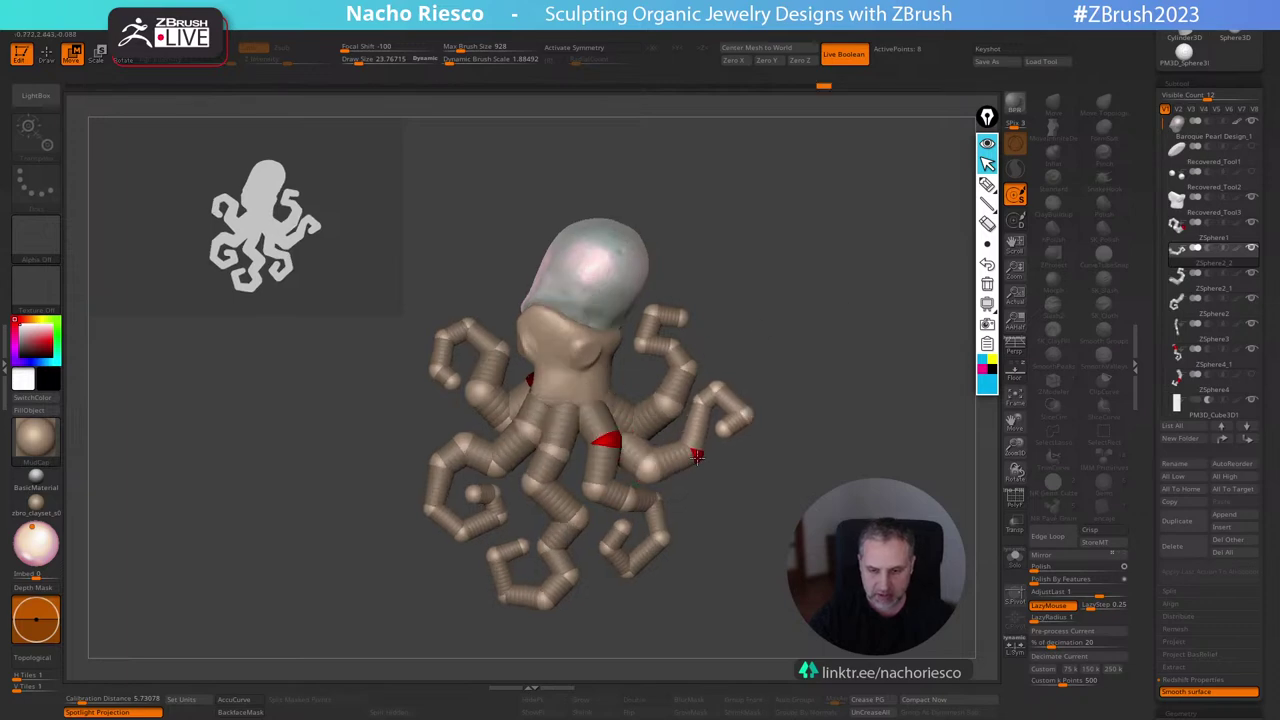
Refine the outer tentacle's bends in depth from a top view so its curve stays smooth from the front.
key(a)
key(a)
key(a)
key(a)
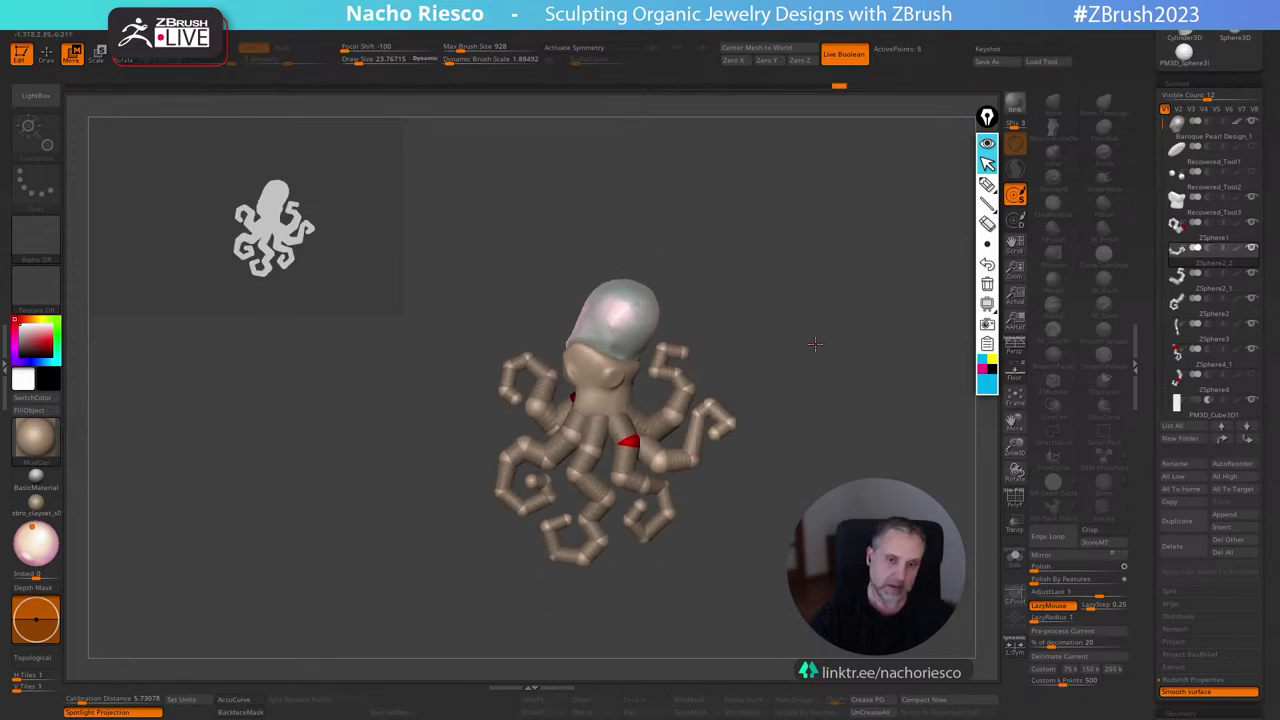
drag(808, 402, 728, 523)
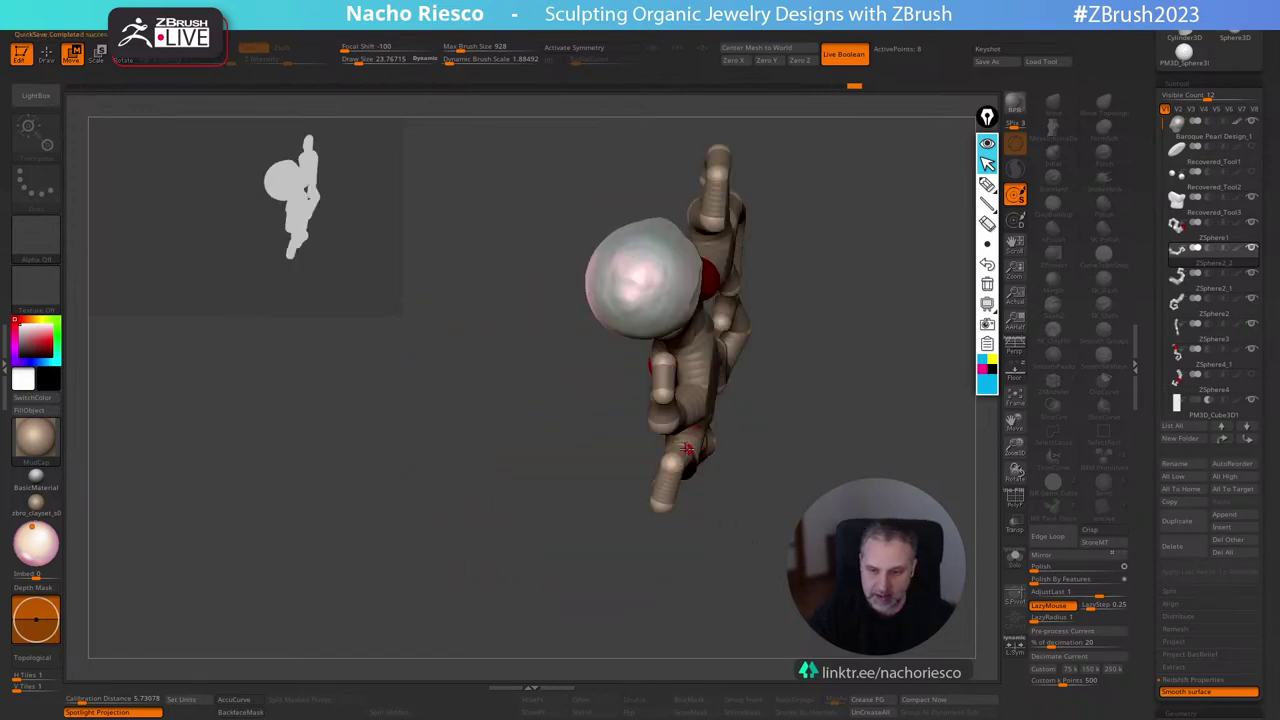
drag(687, 449, 835, 366)
drag(731, 513, 712, 456)
drag(735, 512, 690, 520)
drag(690, 472, 706, 460)
mouse_move(735, 512)
mouse_down()
mouse_move(569, 548)
mouse_move(560, 430)
mouse_move(725, 440)
mouse_up()
alt+drag(869, 497, 885, 417)
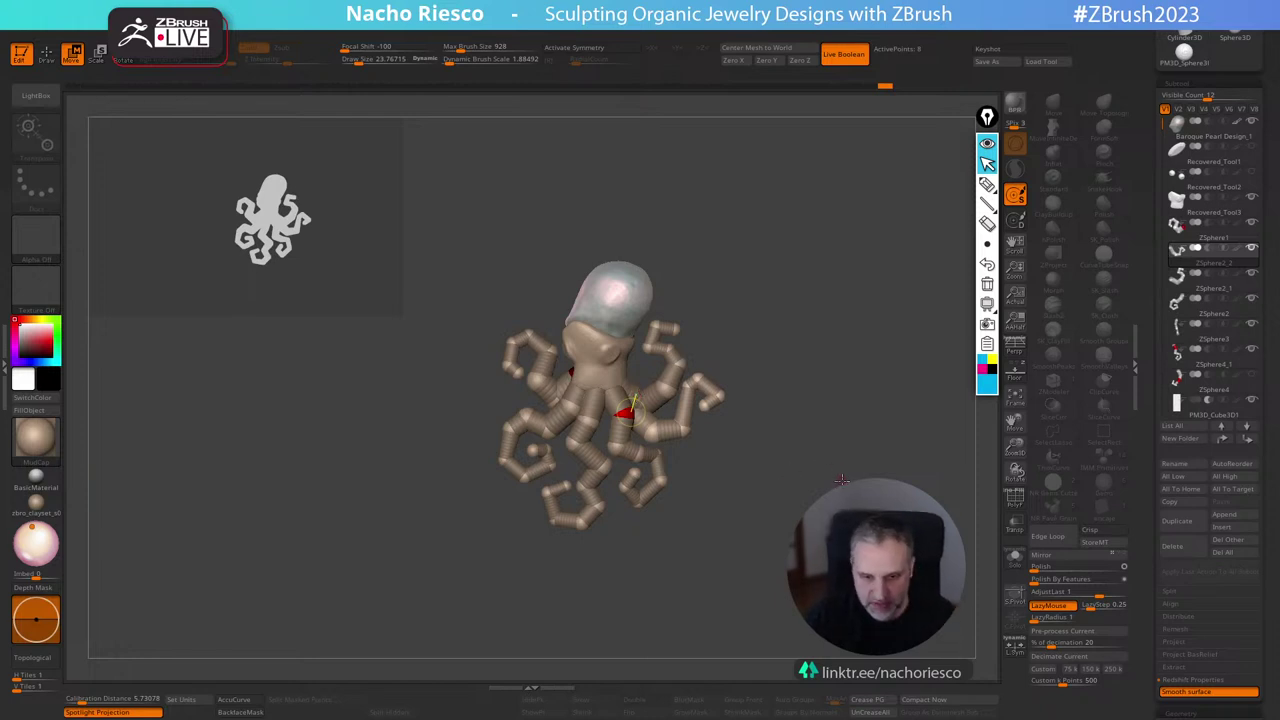
alt+drag(842, 480, 849, 525)
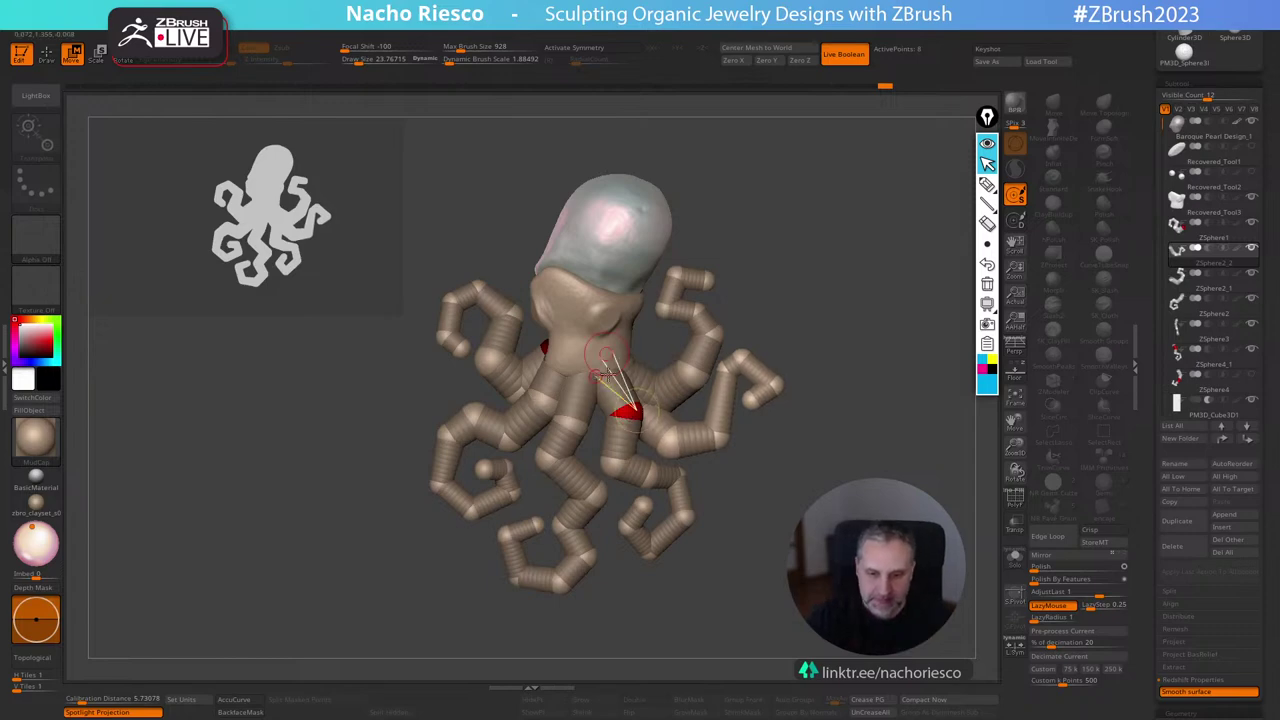
Undo the trial move on the outer tentacle and turn on the PolyFrame display.
drag(626, 392, 624, 412)
key(ctrl+z)
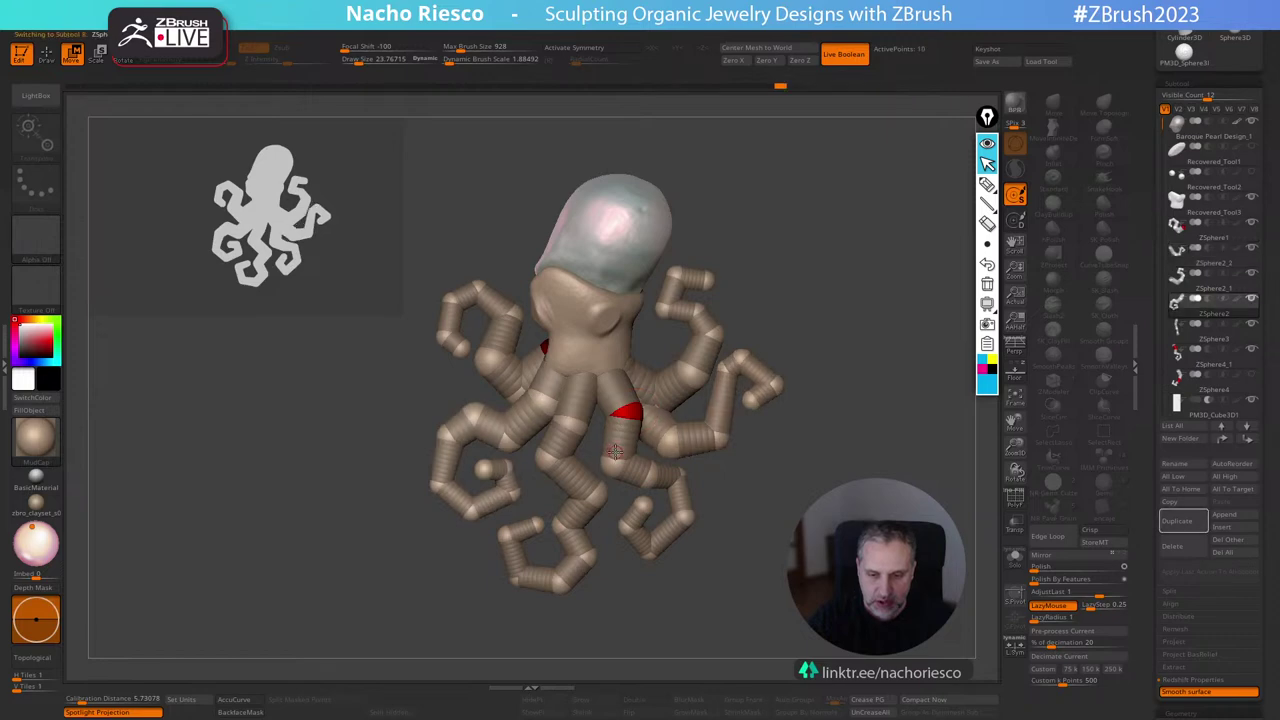
alt+click(625, 415)
key(a)
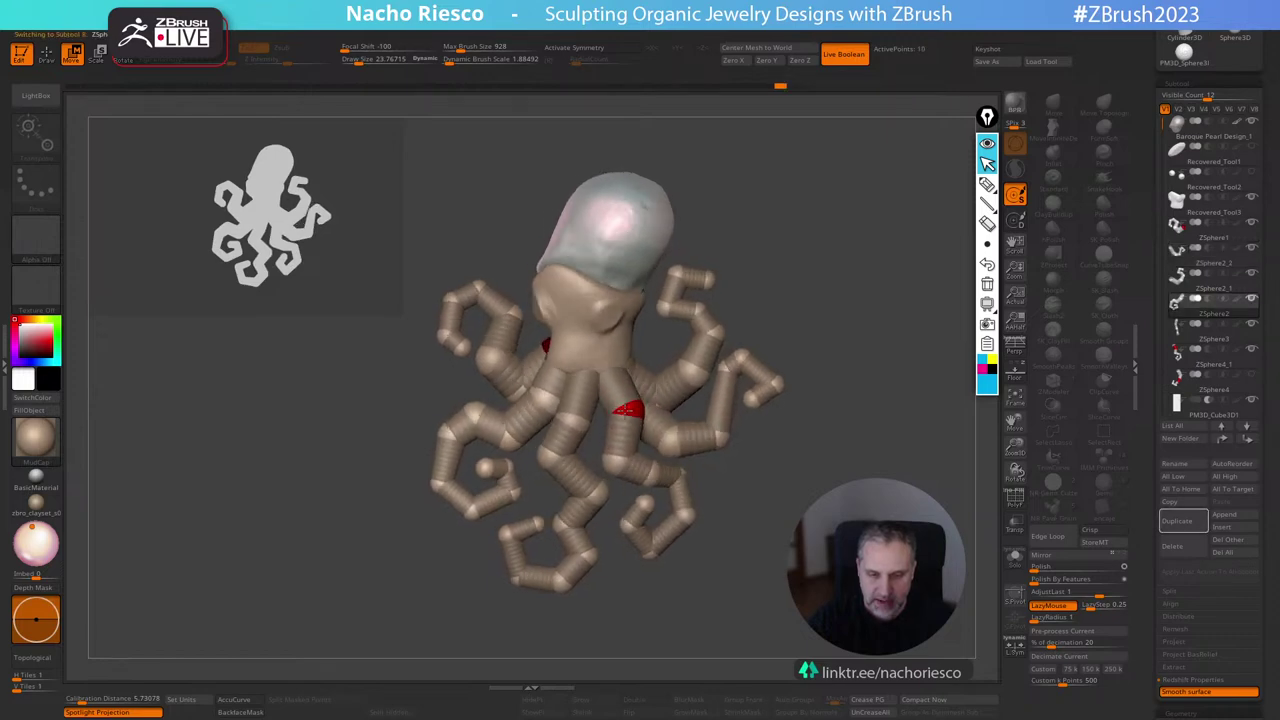
key(a)
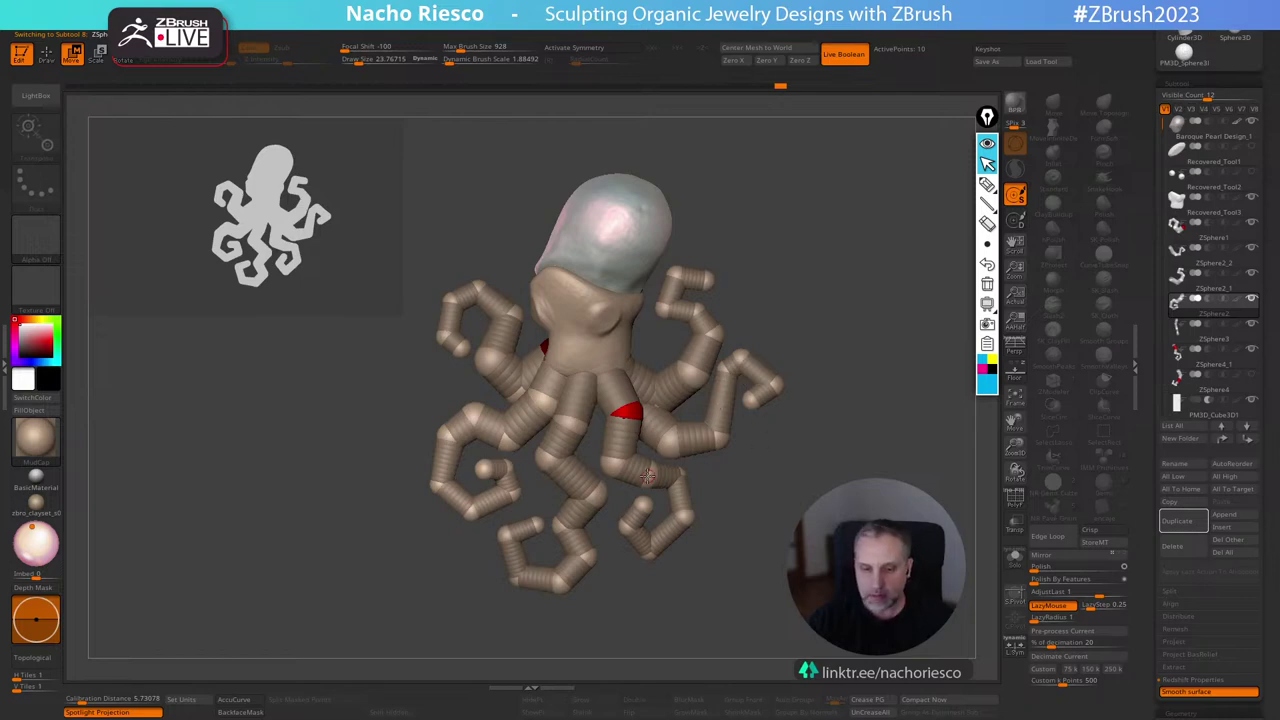
click(1016, 500)
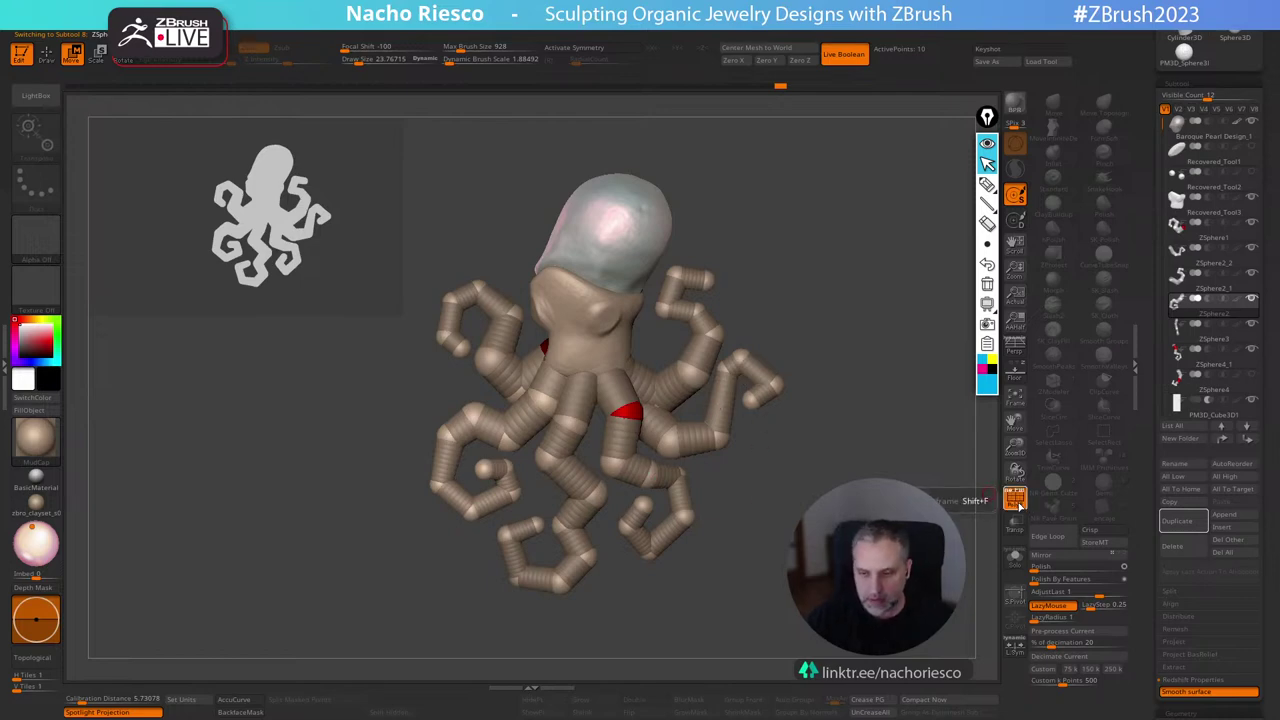
key(a)
Select the front tentacle below the eye again and move its first bend inward, adjusting the joint beneath it.
alt+click(625, 412)
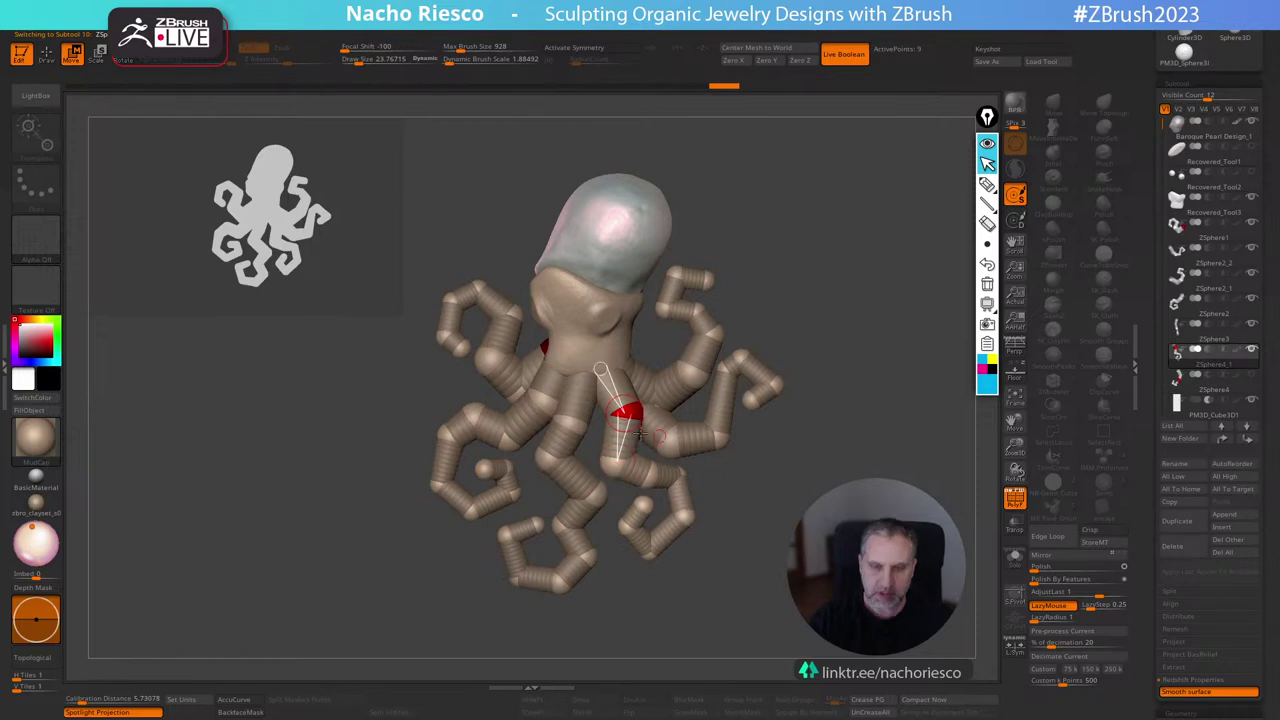
drag(626, 415, 607, 416)
drag(617, 463, 618, 466)
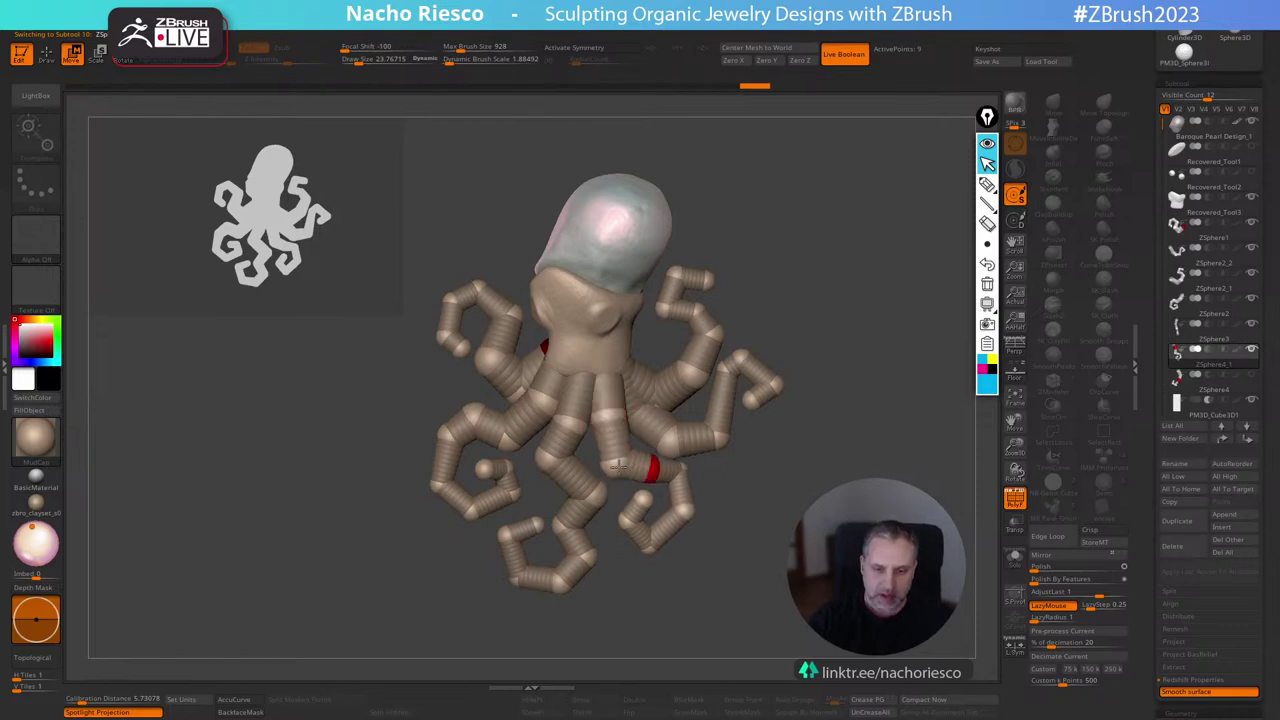
Select the central front tentacle and move its first bend and root joint to fit against the base of the head.
alt+click(573, 425)
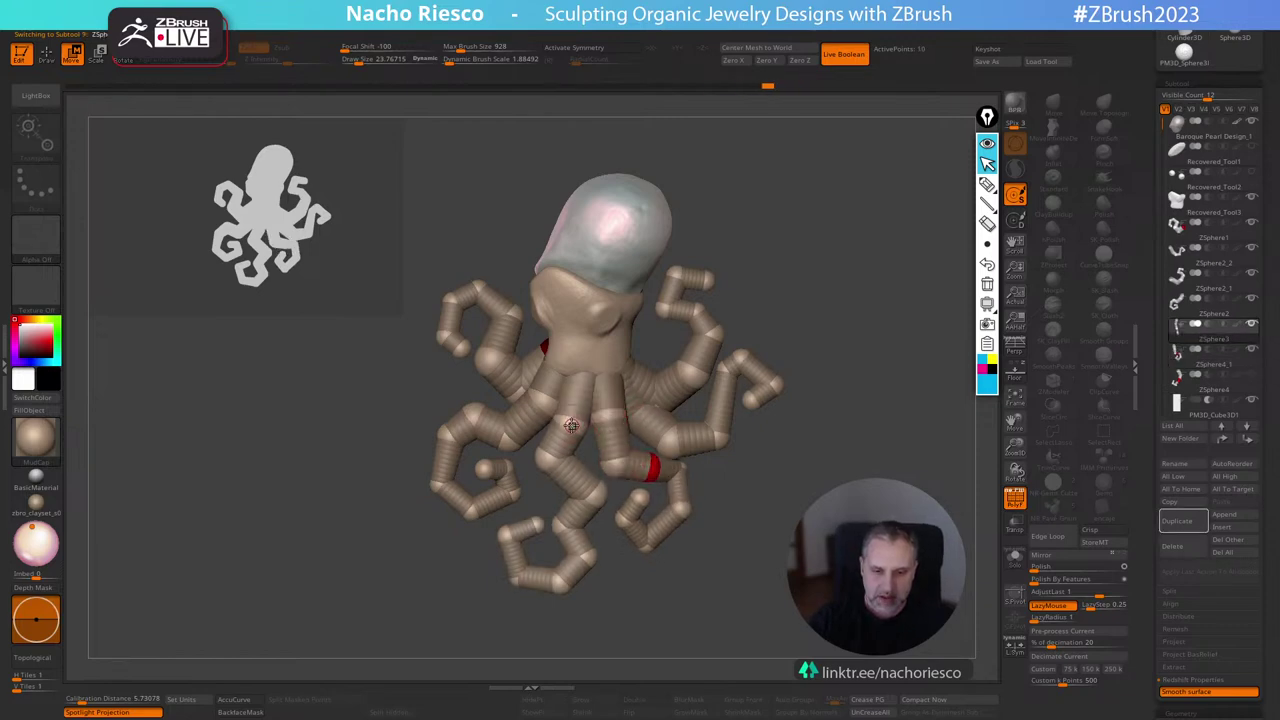
drag(572, 424, 565, 425)
drag(789, 331, 777, 320)
drag(573, 367, 575, 364)
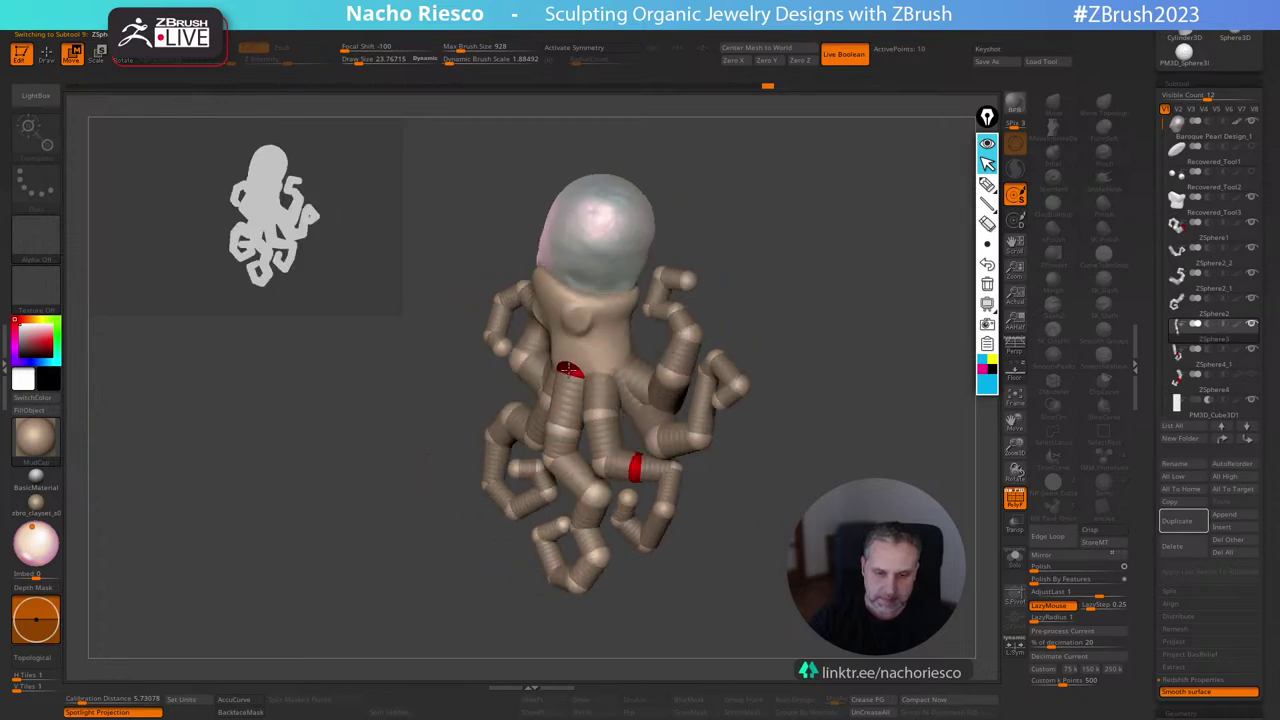
drag(790, 300, 812, 284)
drag(583, 366, 577, 363)
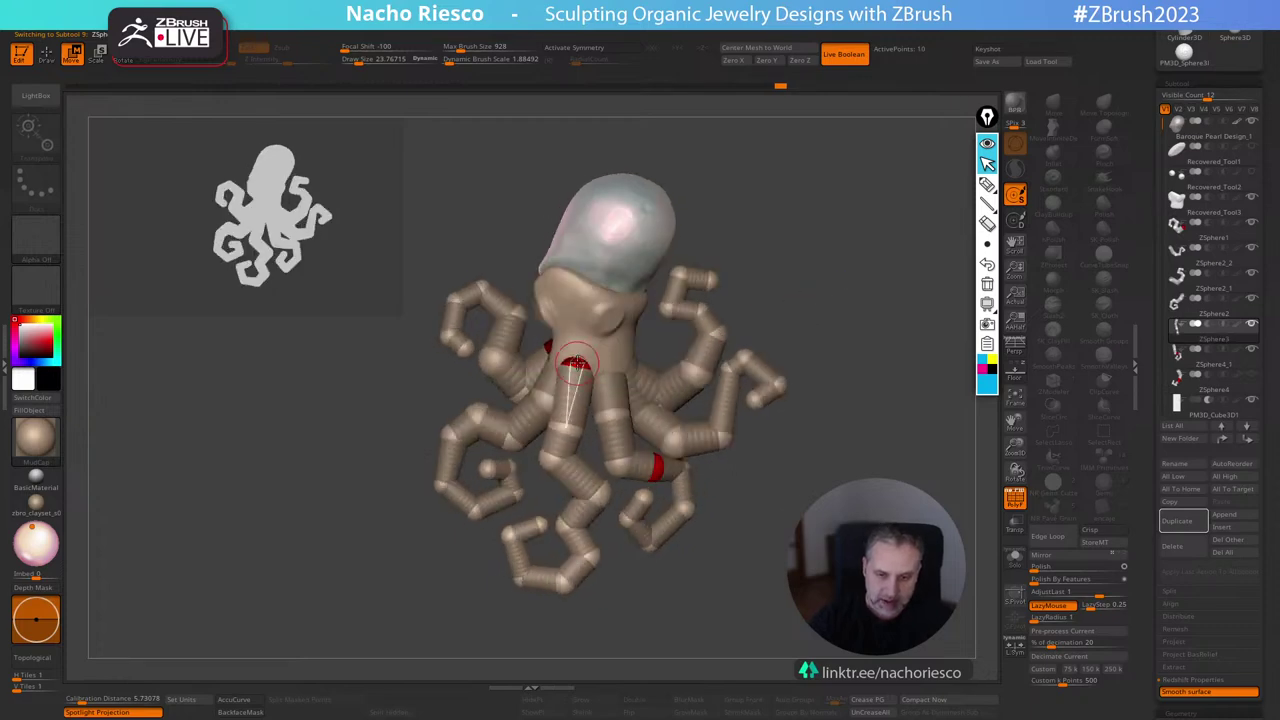
drag(788, 302, 732, 304)
drag(567, 366, 572, 362)
drag(775, 296, 819, 316)
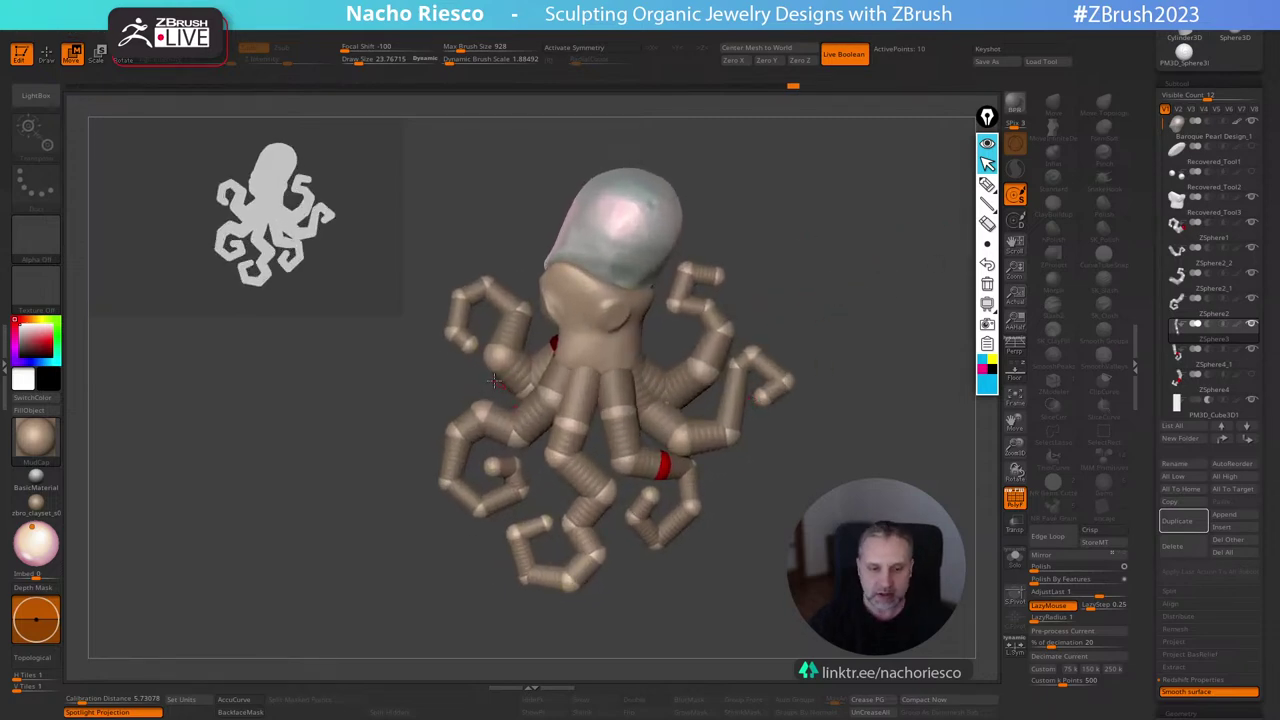
Sketch small spiral curls beside the side tentacles with the annotation pen and clear all the marks.
click(987, 185)
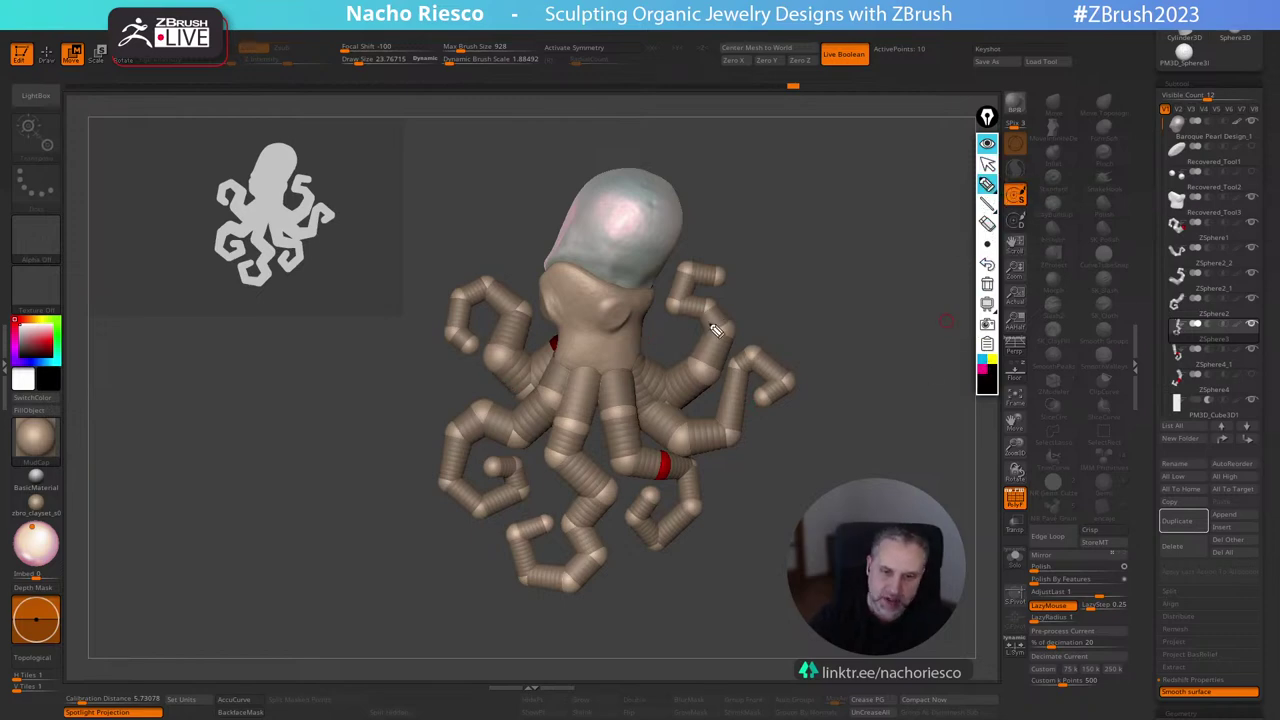
mouse_move(493, 385)
mouse_down()
mouse_move(462, 372)
mouse_move(452, 402)
mouse_move(466, 390)
mouse_up()
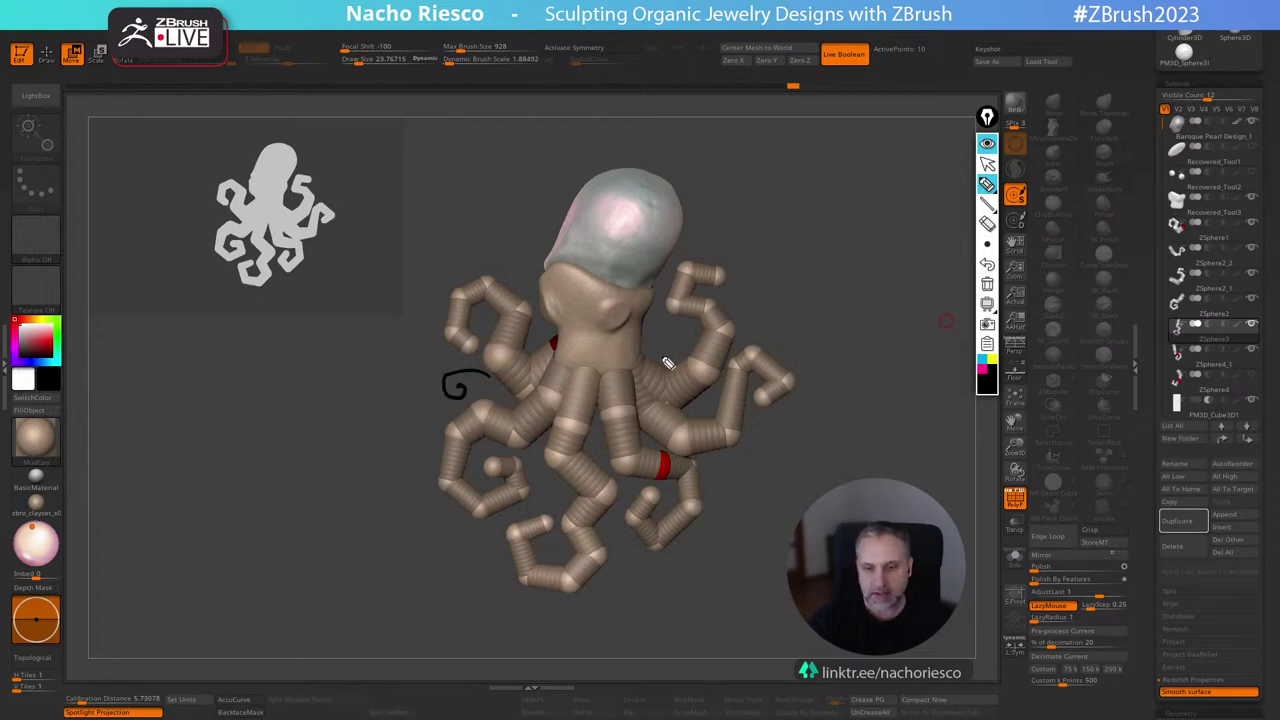
drag(664, 332, 678, 334)
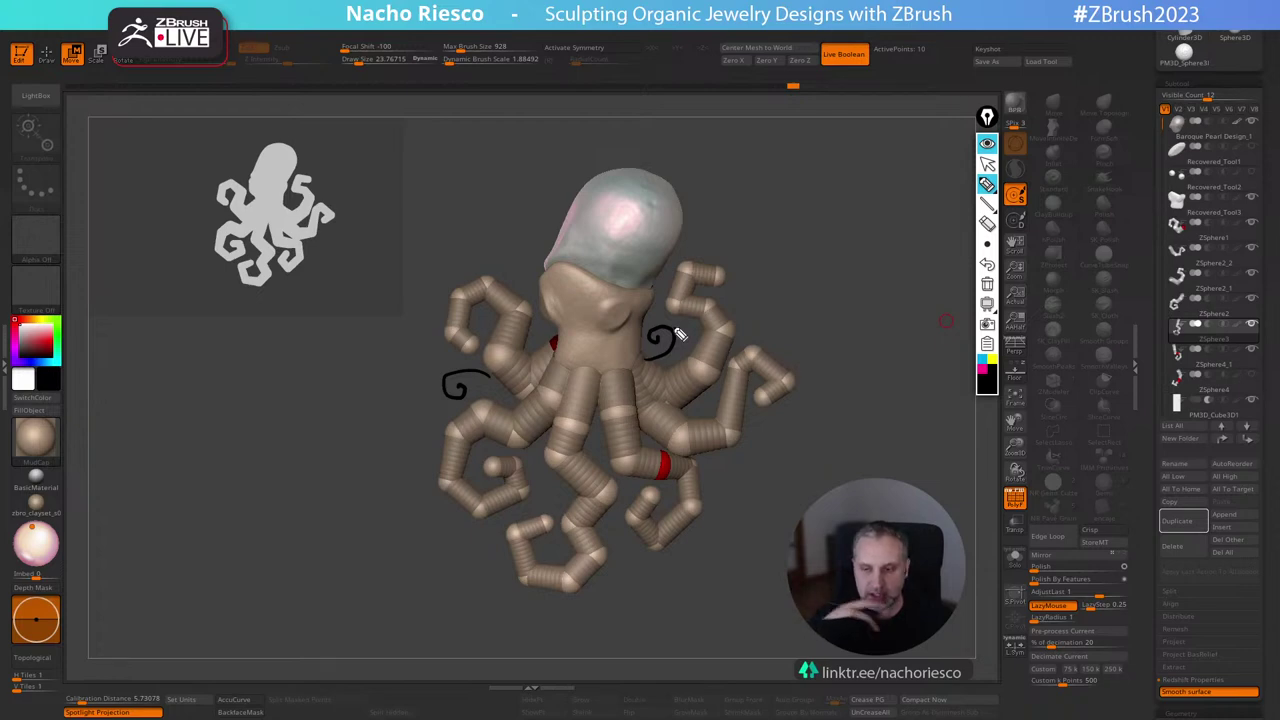
click(987, 284)
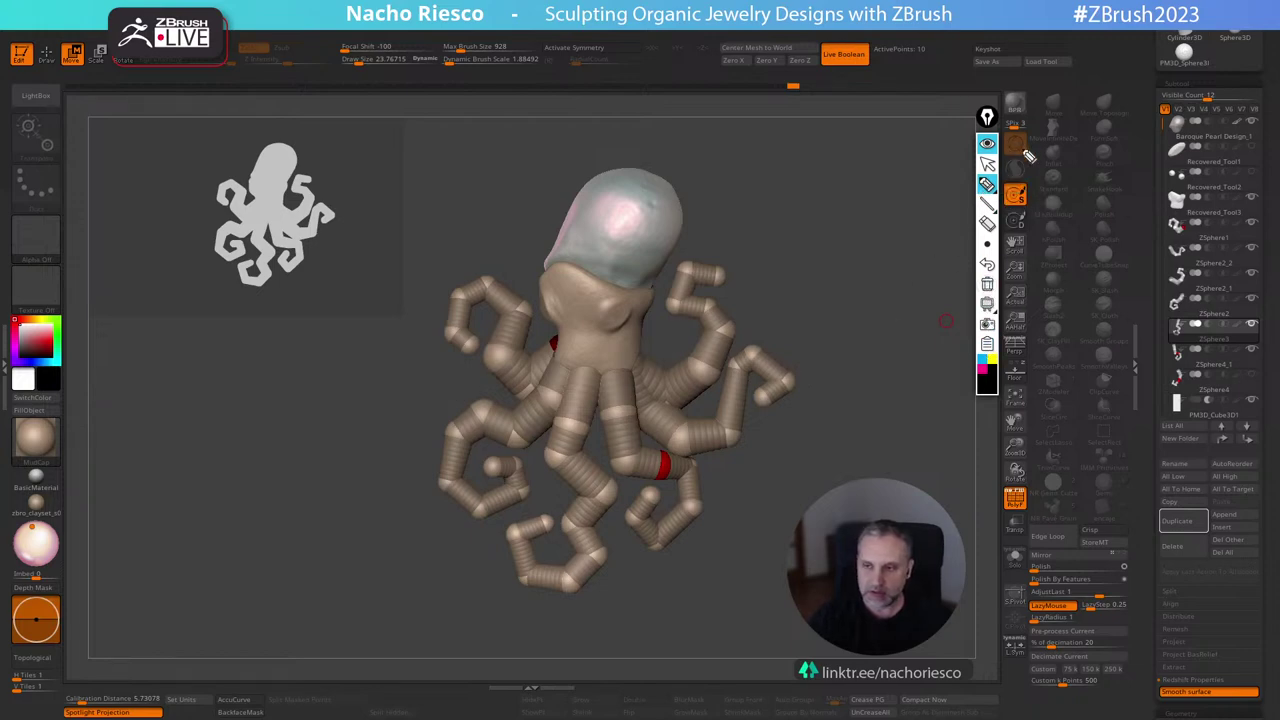
drag(839, 410, 832, 456)
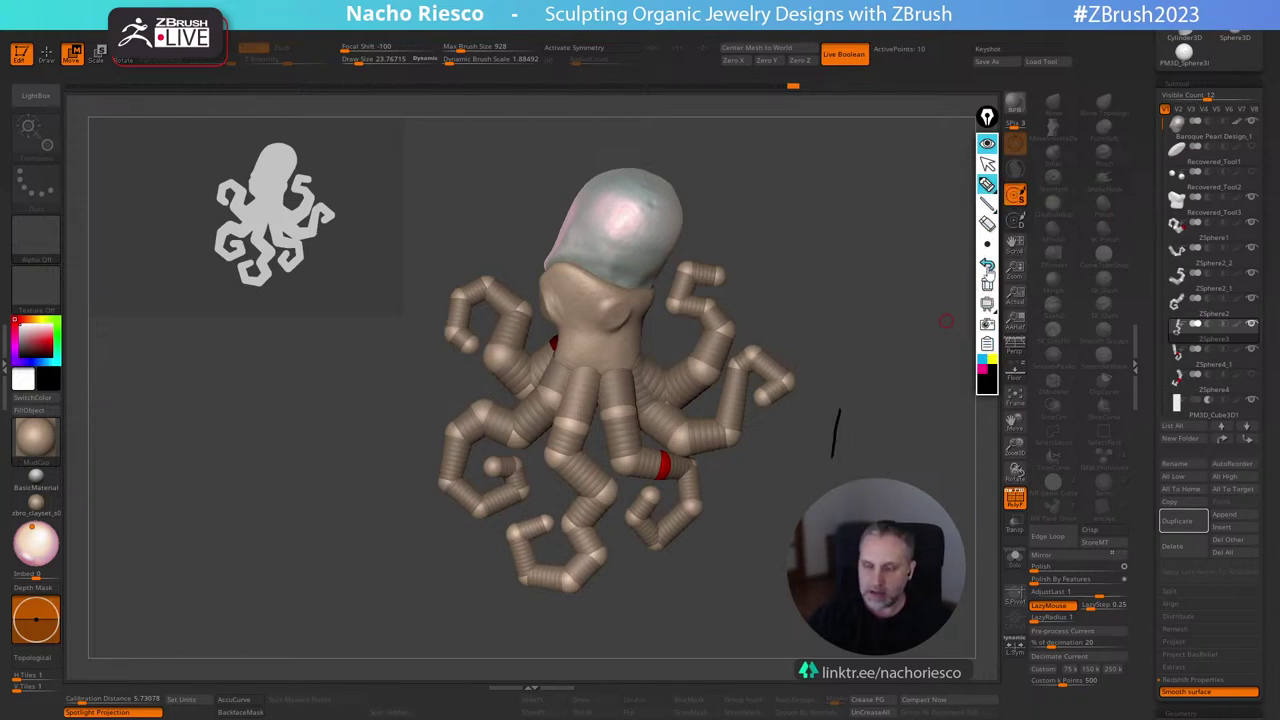
click(987, 284)
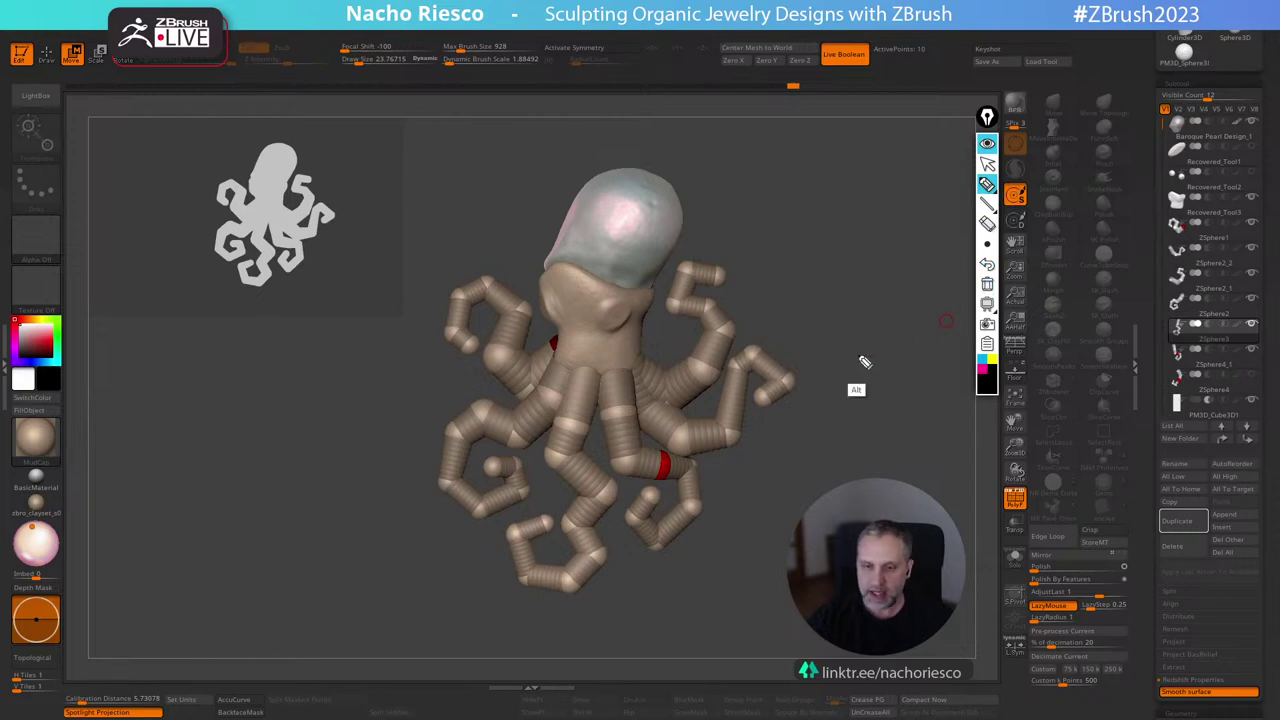
click(987, 163)
Sketch a tilted box around the head and pearl with a thinner annotation pen, outlining its front, side and top planes.
mouse_move(862, 300)
mouse_down()
mouse_move(855, 355)
mouse_move(877, 214)
mouse_move(908, 350)
mouse_move(897, 343)
mouse_move(960, 344)
mouse_up()
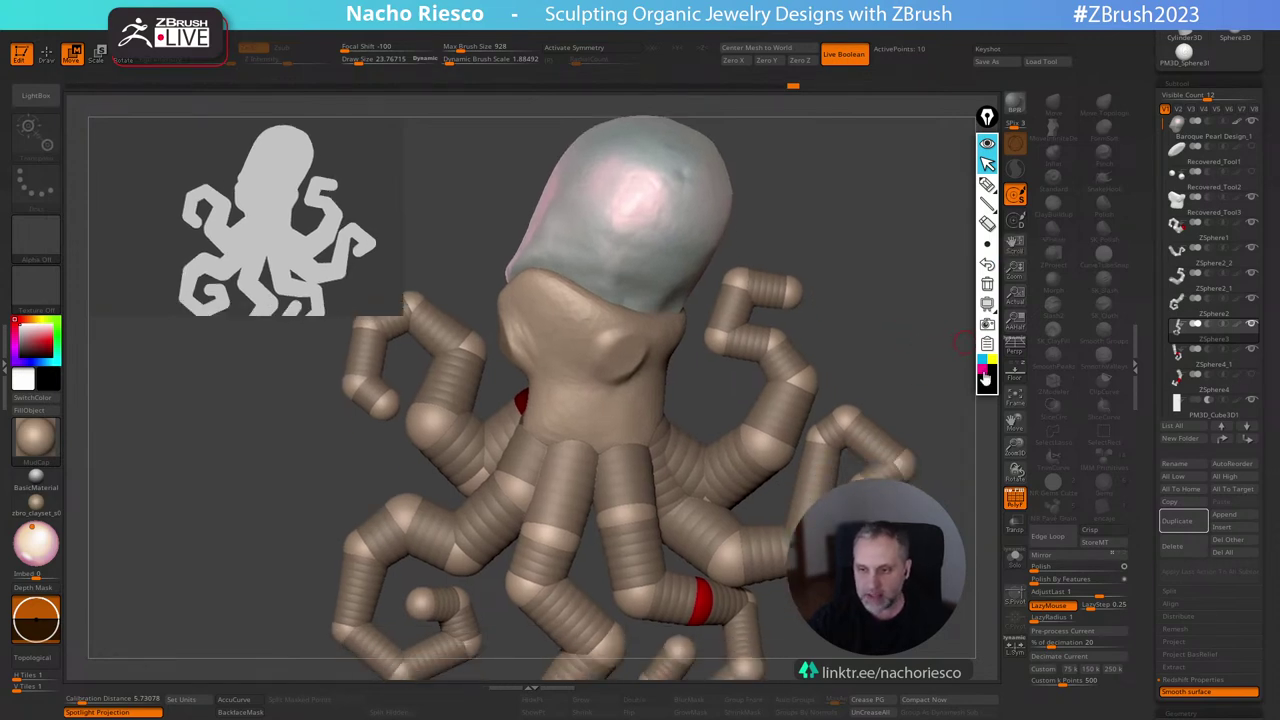
click(987, 184)
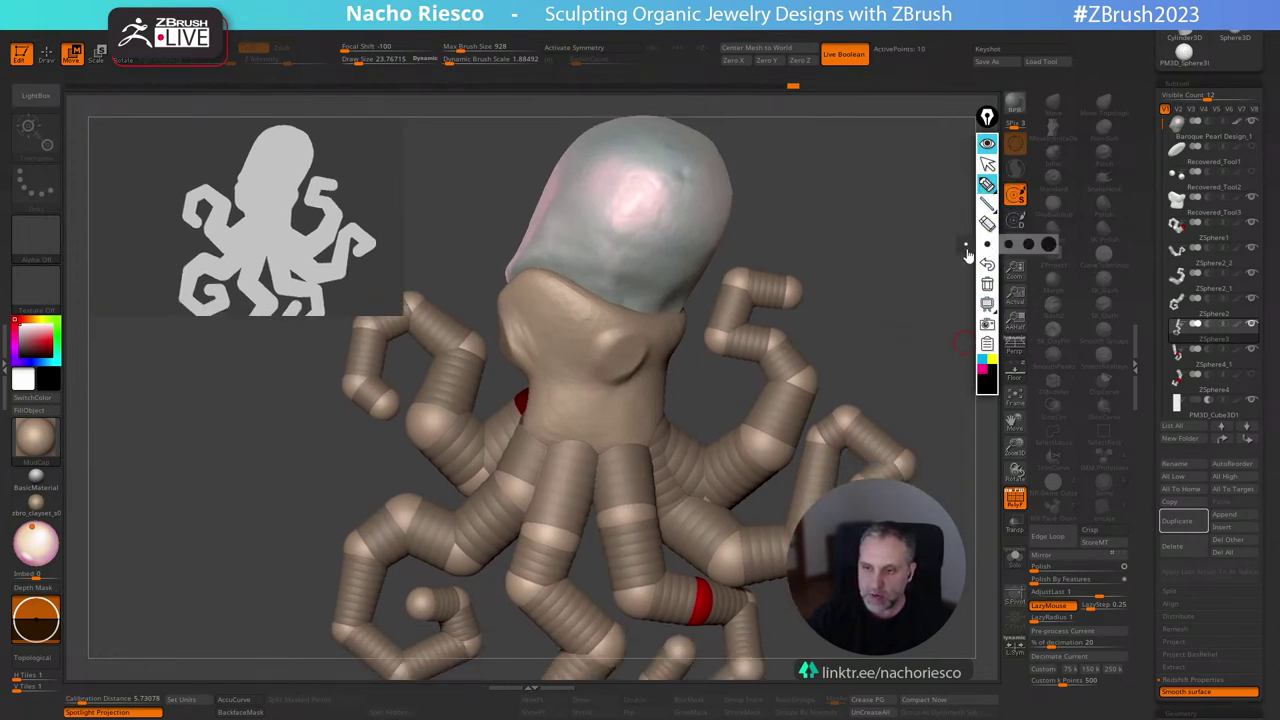
click(966, 246)
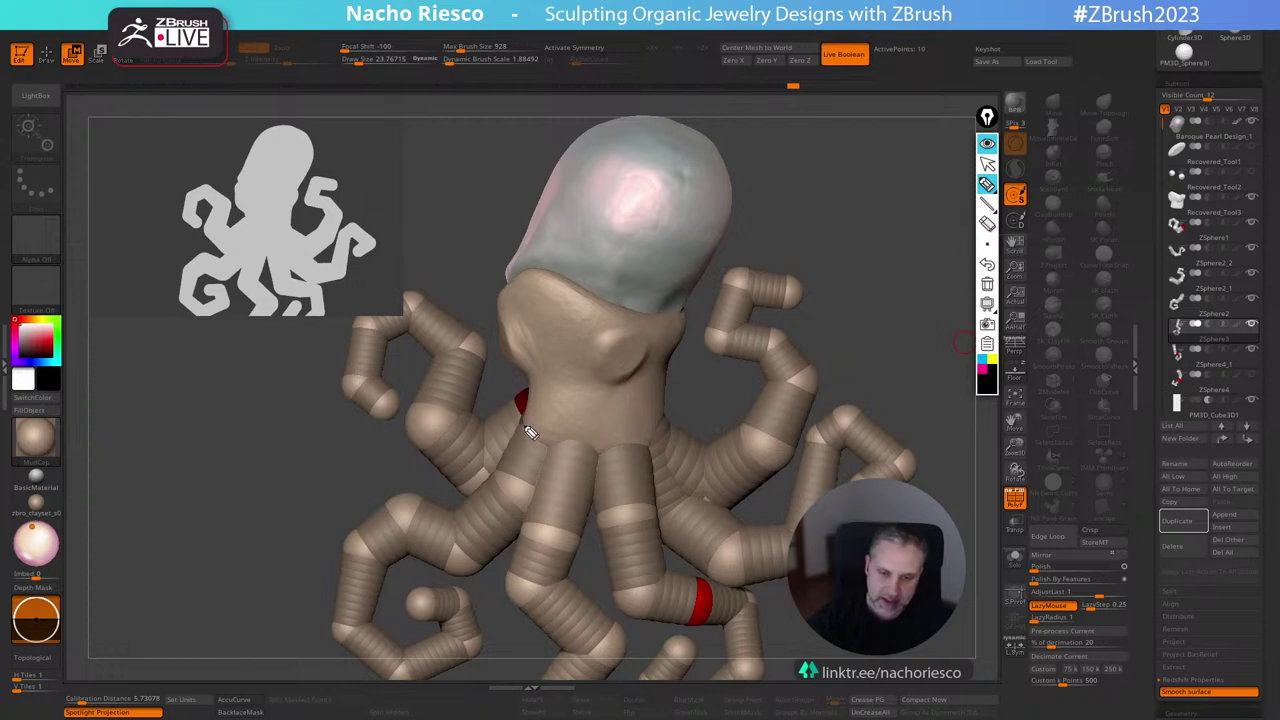
mouse_move(526, 428)
mouse_down()
mouse_move(591, 439)
mouse_move(597, 358)
mouse_move(698, 172)
mouse_up()
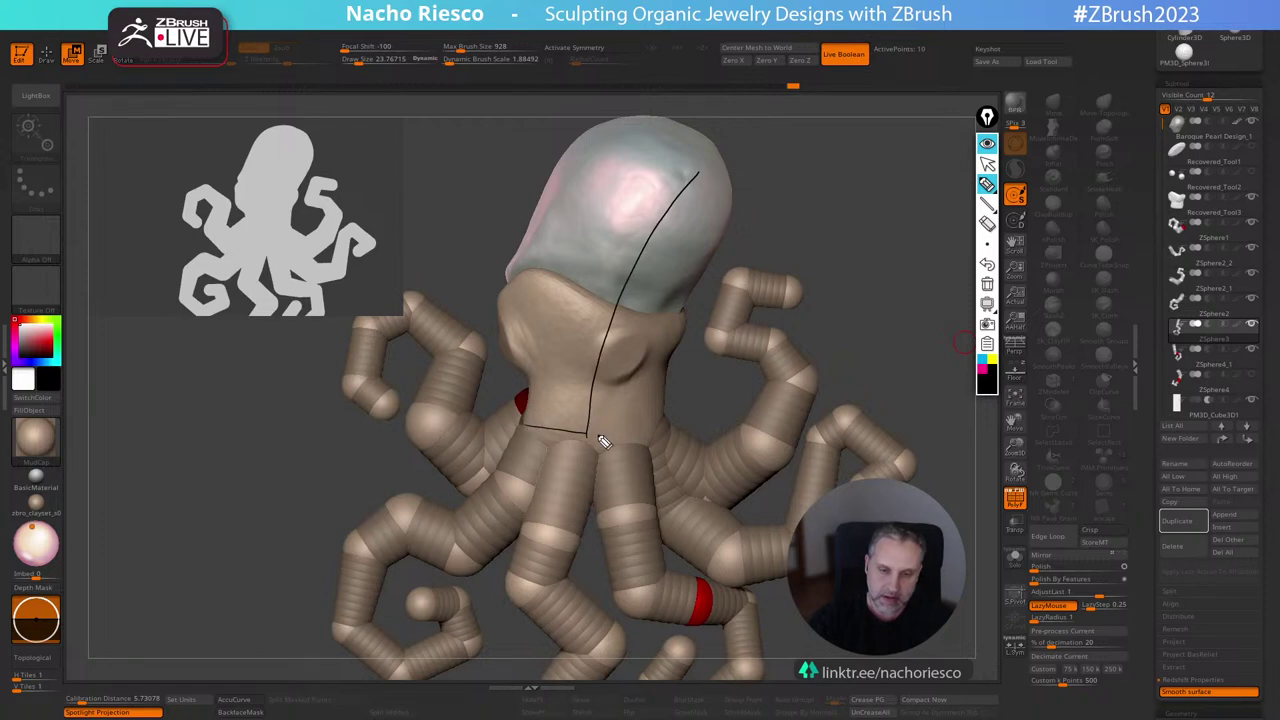
drag(588, 437, 669, 414)
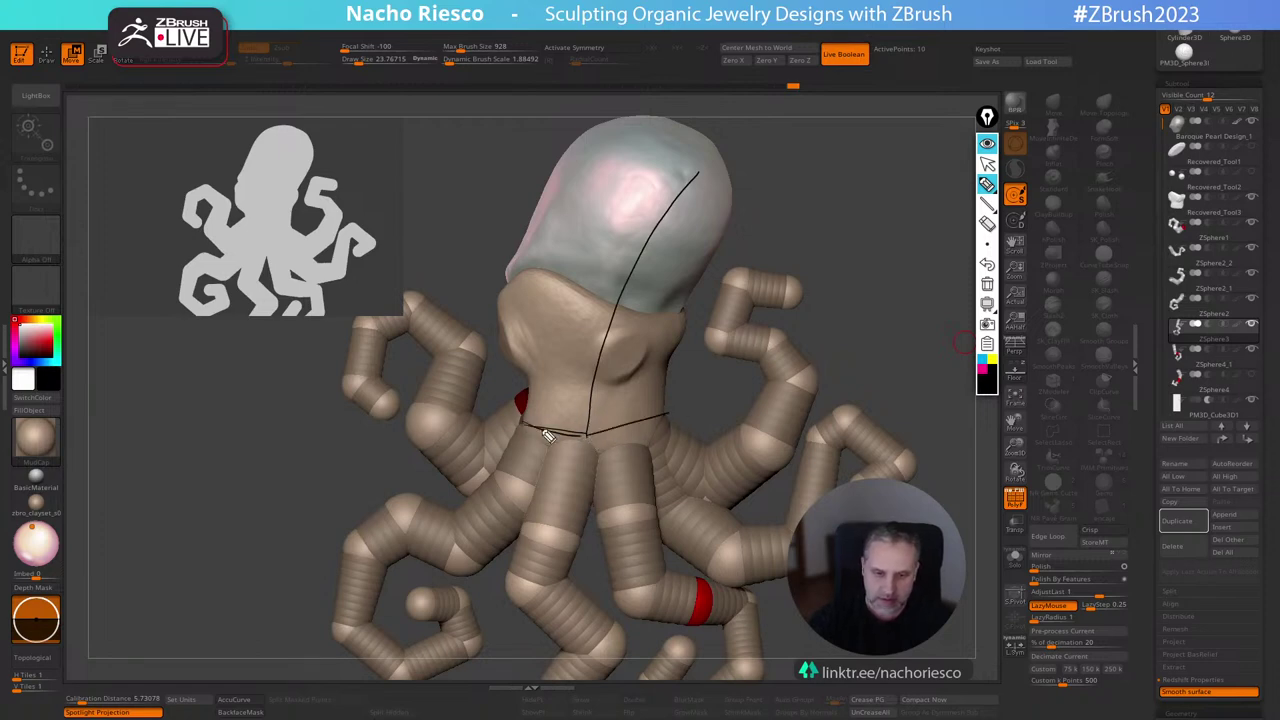
mouse_move(545, 437)
mouse_down()
mouse_move(526, 398)
mouse_move(606, 128)
mouse_move(725, 185)
mouse_up()
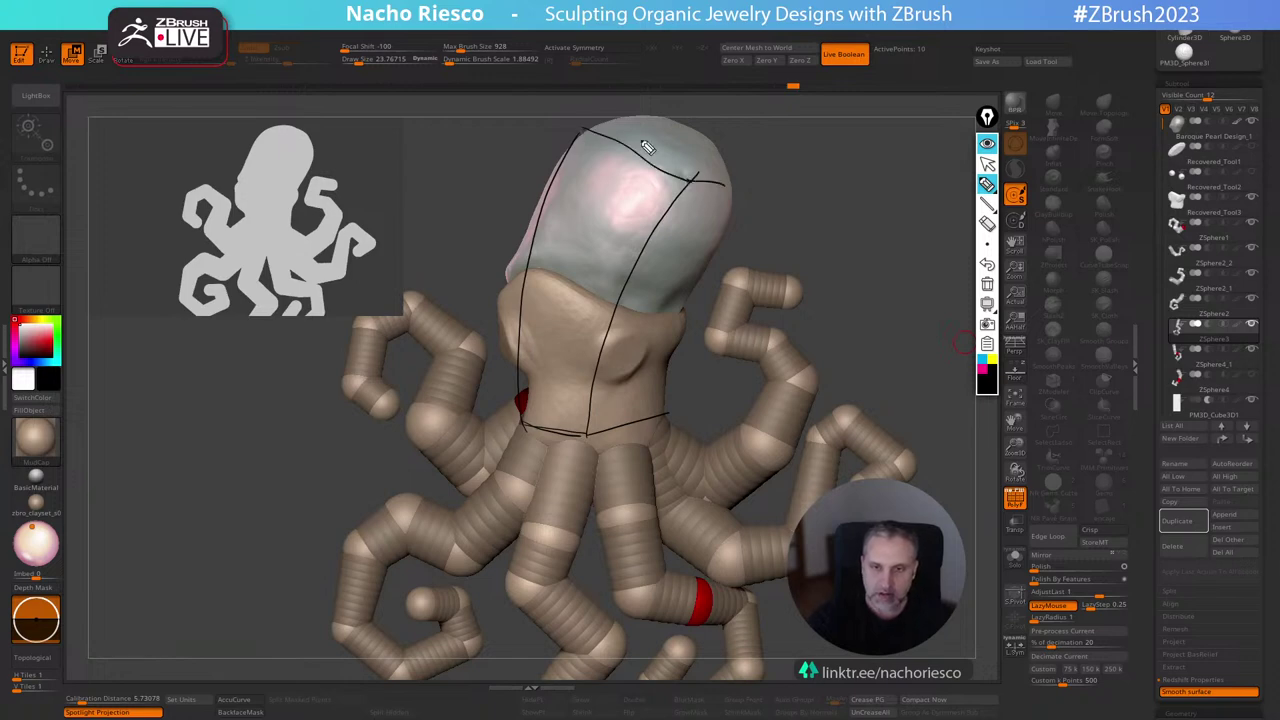
mouse_move(586, 131)
mouse_down()
mouse_move(654, 115)
mouse_move(750, 173)
mouse_up()
drag(648, 117, 732, 164)
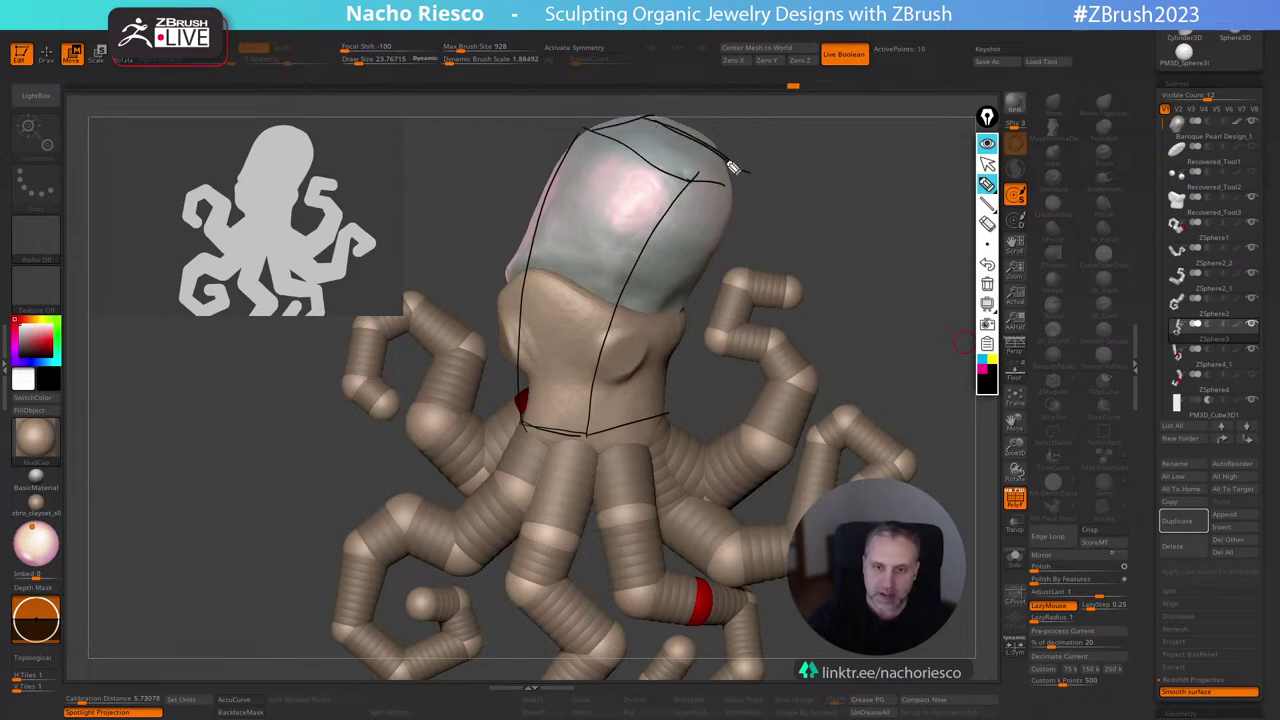
mouse_move(602, 136)
mouse_down()
mouse_move(703, 184)
mouse_move(750, 172)
mouse_move(698, 262)
mouse_up()
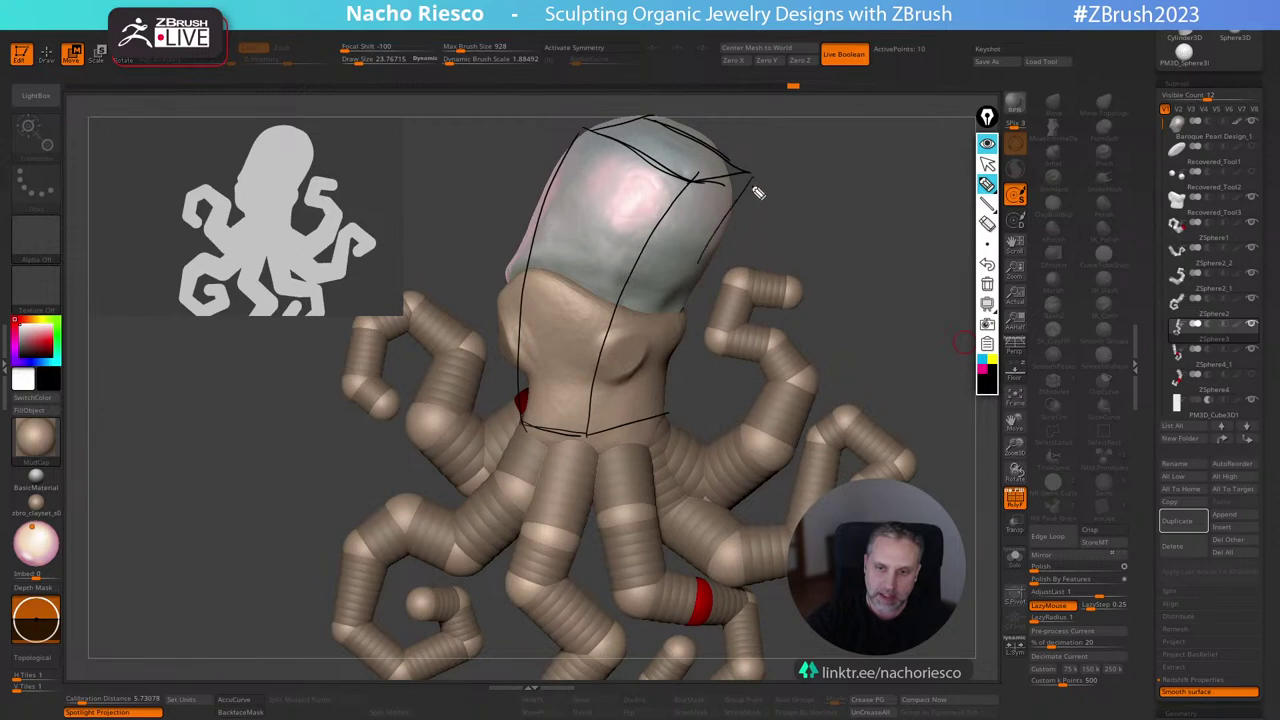
mouse_move(750, 185)
mouse_down()
mouse_move(676, 337)
mouse_move(667, 411)
mouse_up()
mouse_move(667, 411)
mouse_down()
mouse_move(675, 339)
mouse_move(749, 187)
mouse_up()
drag(698, 278, 686, 306)
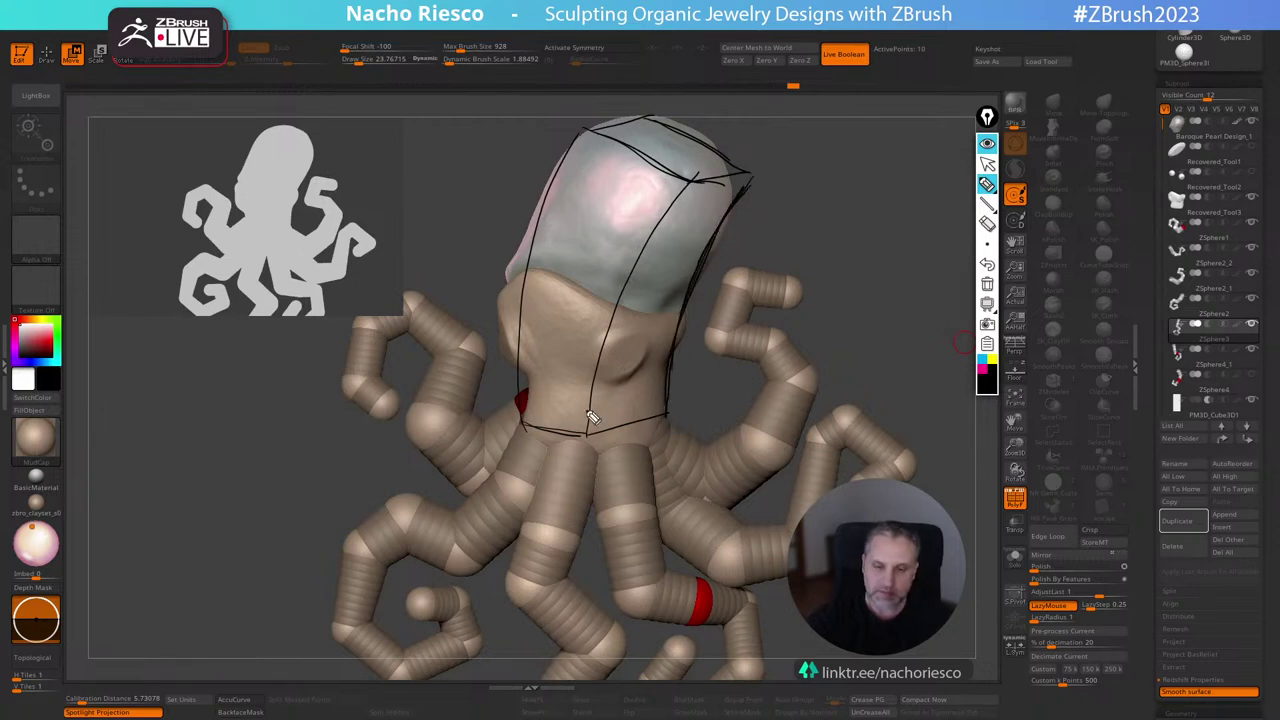
Retrace the box's vertical and lower edges, mark an eye on each side plane, and clear the annotation.
mouse_move(588, 432)
mouse_down()
mouse_move(639, 268)
mouse_move(689, 182)
mouse_up()
drag(689, 182, 596, 415)
drag(518, 396, 573, 147)
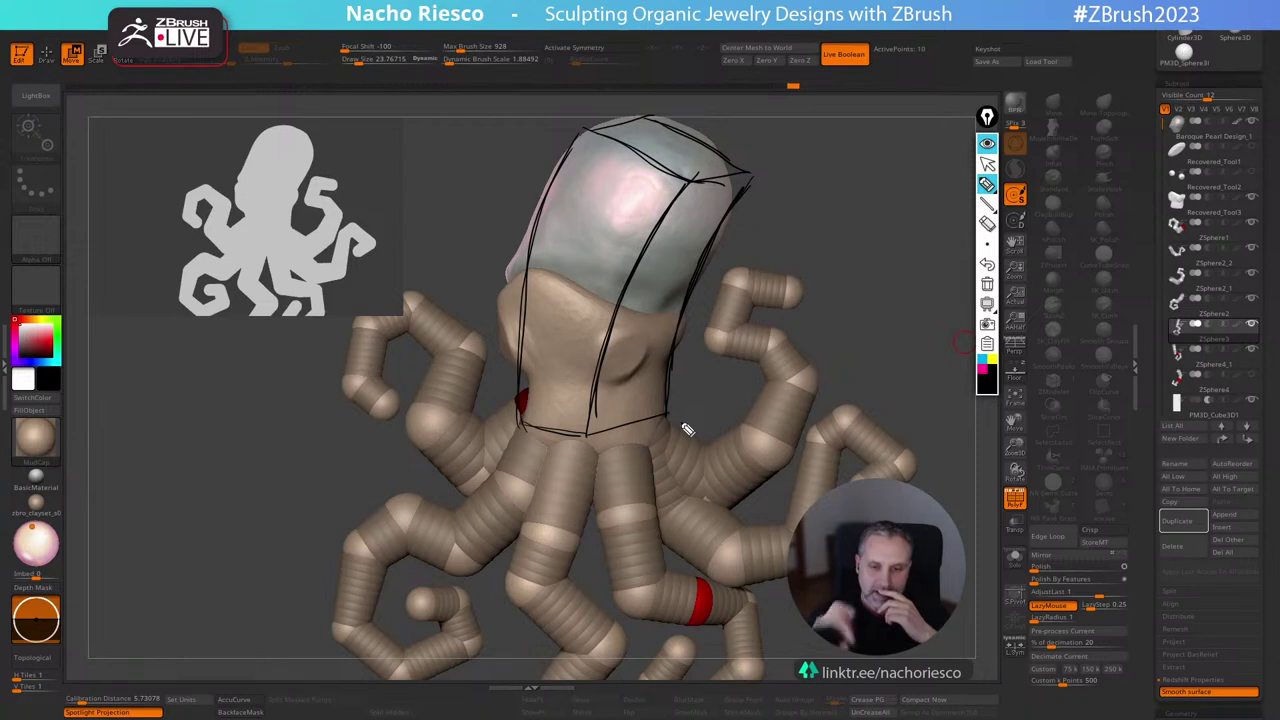
drag(582, 446, 668, 420)
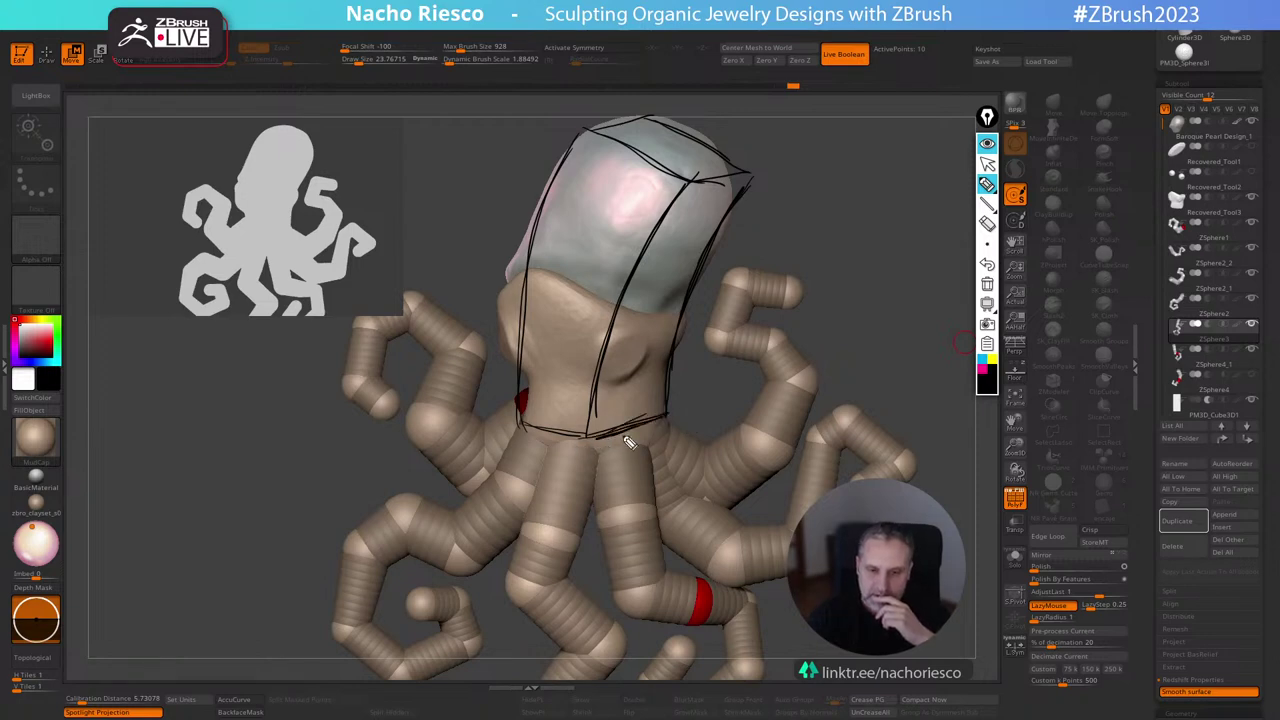
mouse_move(642, 355)
mouse_down()
mouse_move(652, 348)
mouse_move(610, 372)
mouse_up()
mouse_move(517, 336)
mouse_down()
mouse_move(510, 326)
mouse_move(520, 368)
mouse_up()
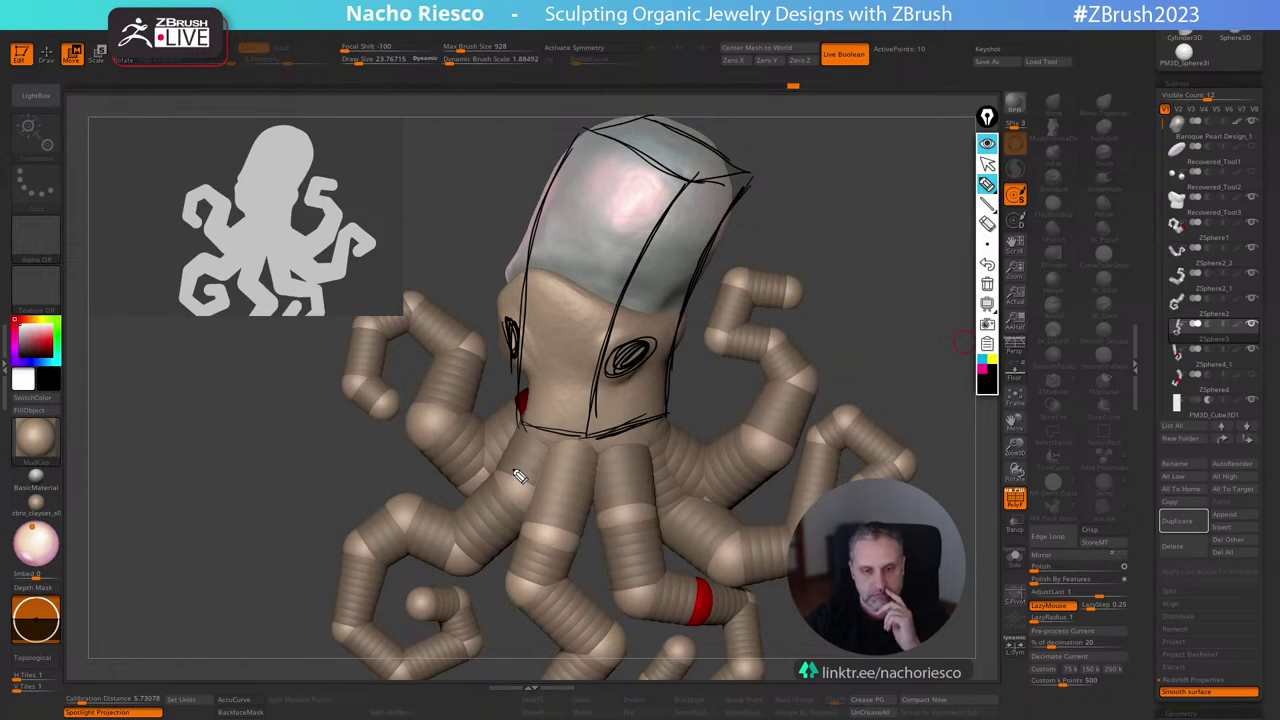
click(987, 284)
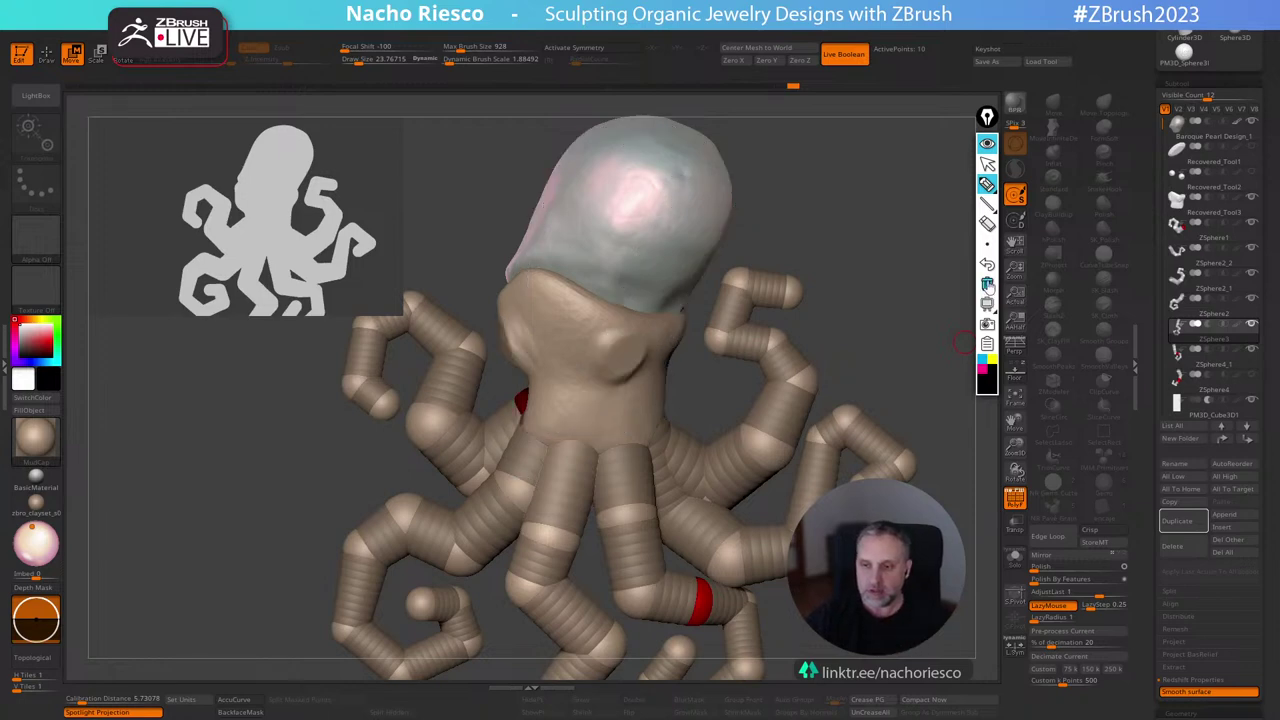
click(987, 163)
Select the head subtool, turn off PolyFrame and shape the edge between the front and side planes beside the eye with SK_Cloth.
mouse_move(1031, 208)
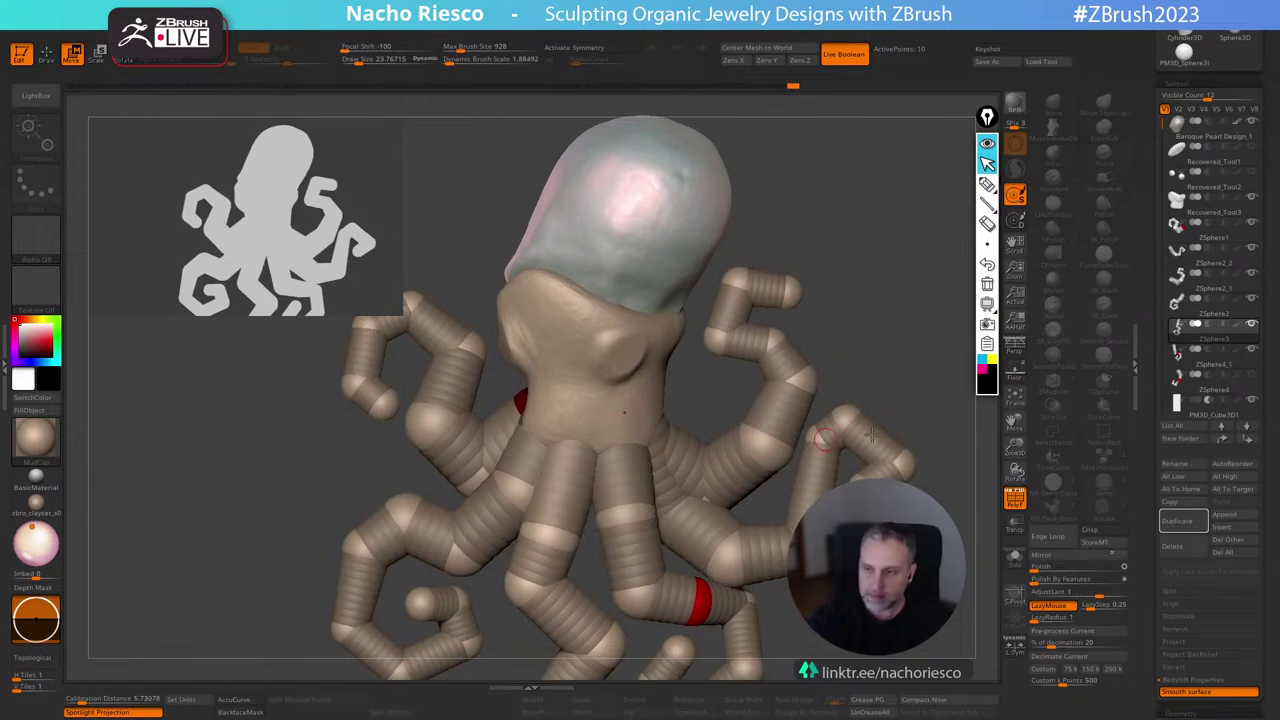
click(1207, 209)
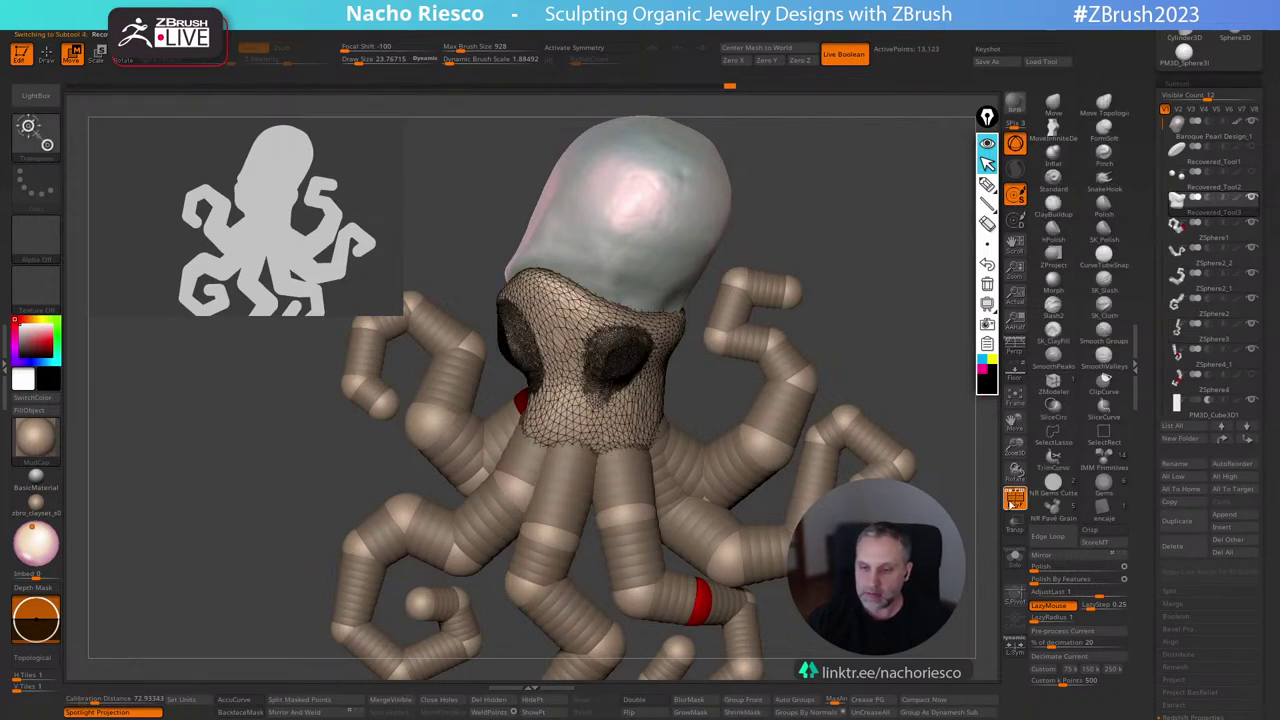
click(1013, 499)
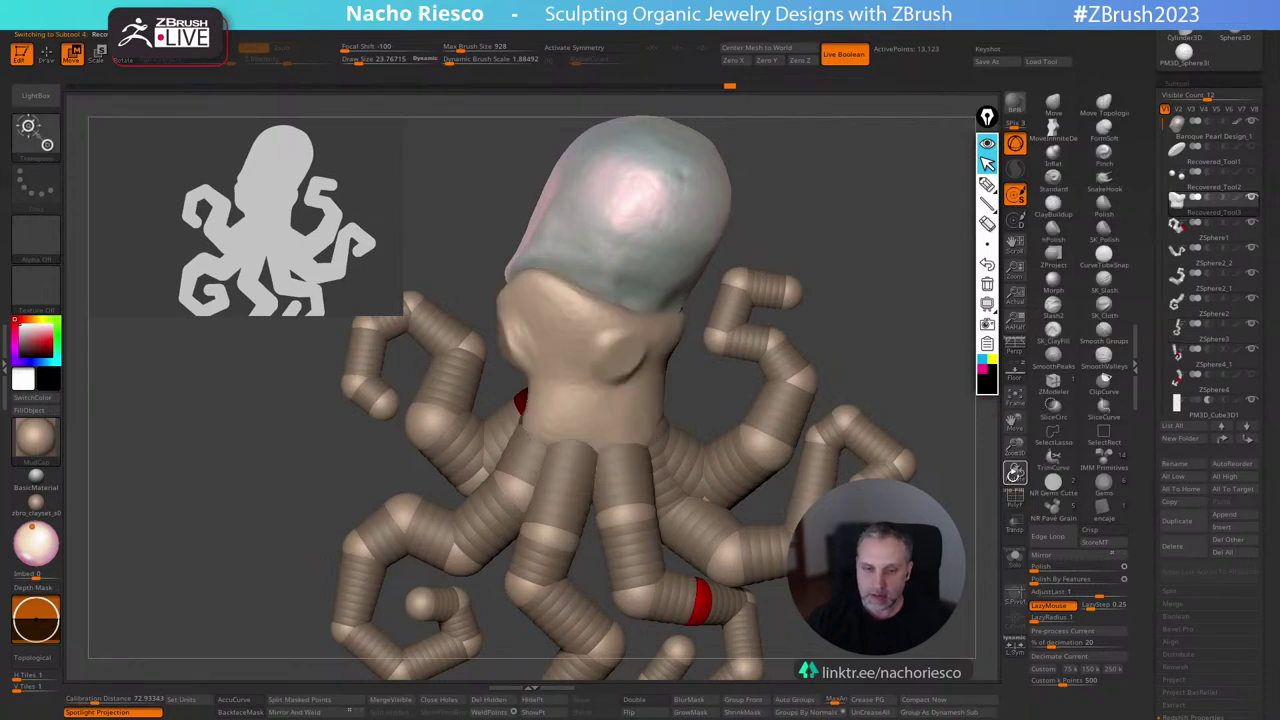
click(1103, 301)
key(s)
drag(602, 414, 660, 265)
key(s)
drag(612, 385, 619, 385)
mouse_move(597, 439)
mouse_down()
mouse_move(638, 303)
mouse_move(598, 402)
mouse_move(628, 328)
mouse_up()
alt+drag(826, 251, 792, 297)
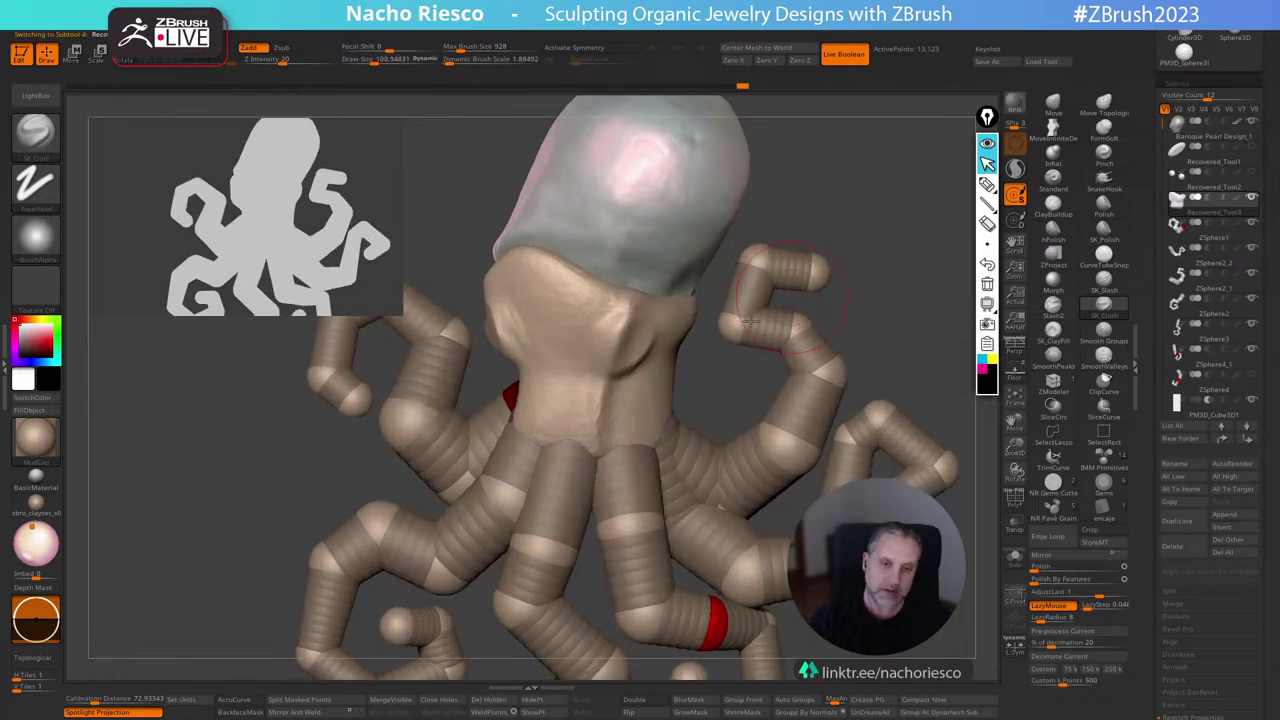
Build up the front plane of the head with ClayBuildup and push the ridge above the eye into shape with Move.
click(1053, 203)
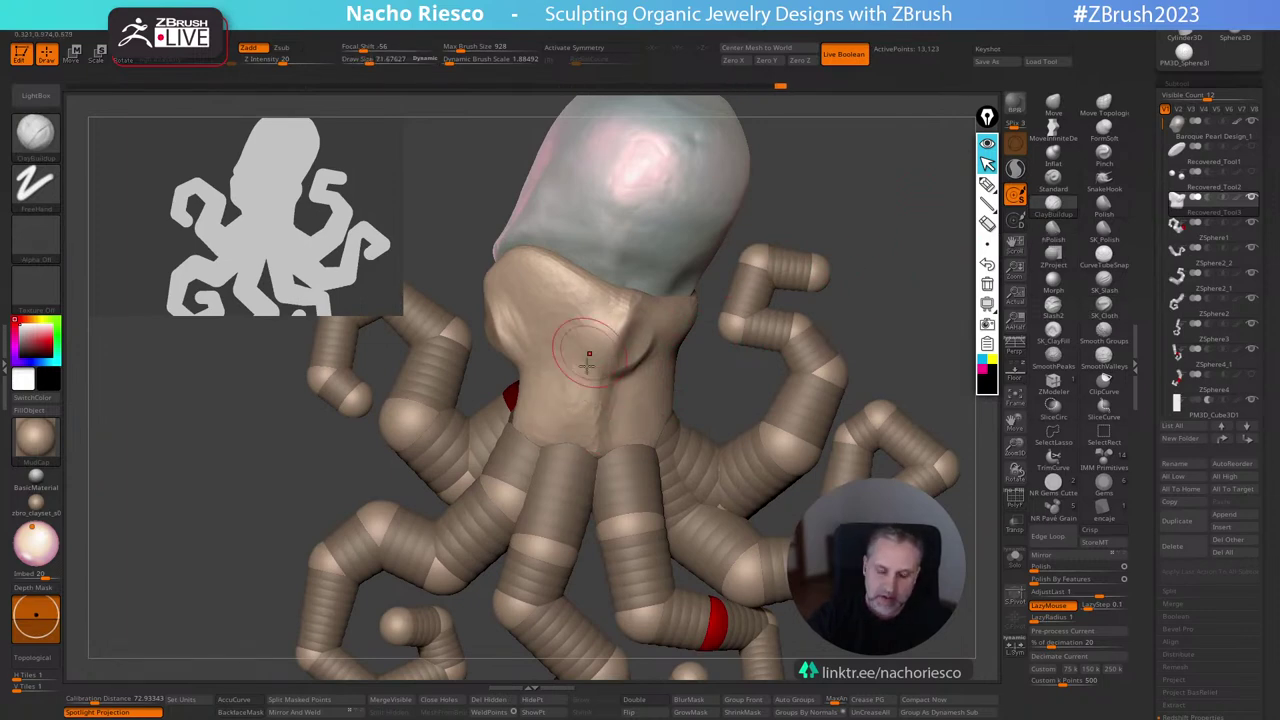
mouse_move(583, 388)
mouse_down()
mouse_move(551, 366)
mouse_move(578, 393)
mouse_up()
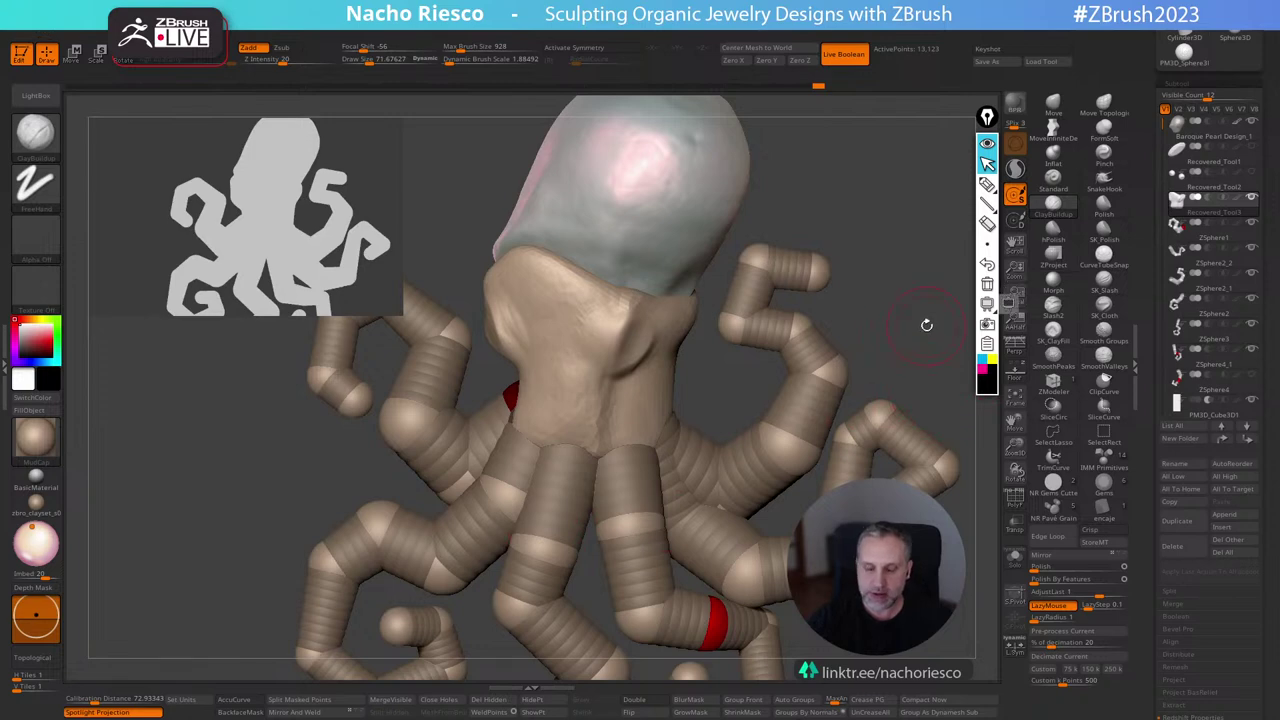
click(1053, 103)
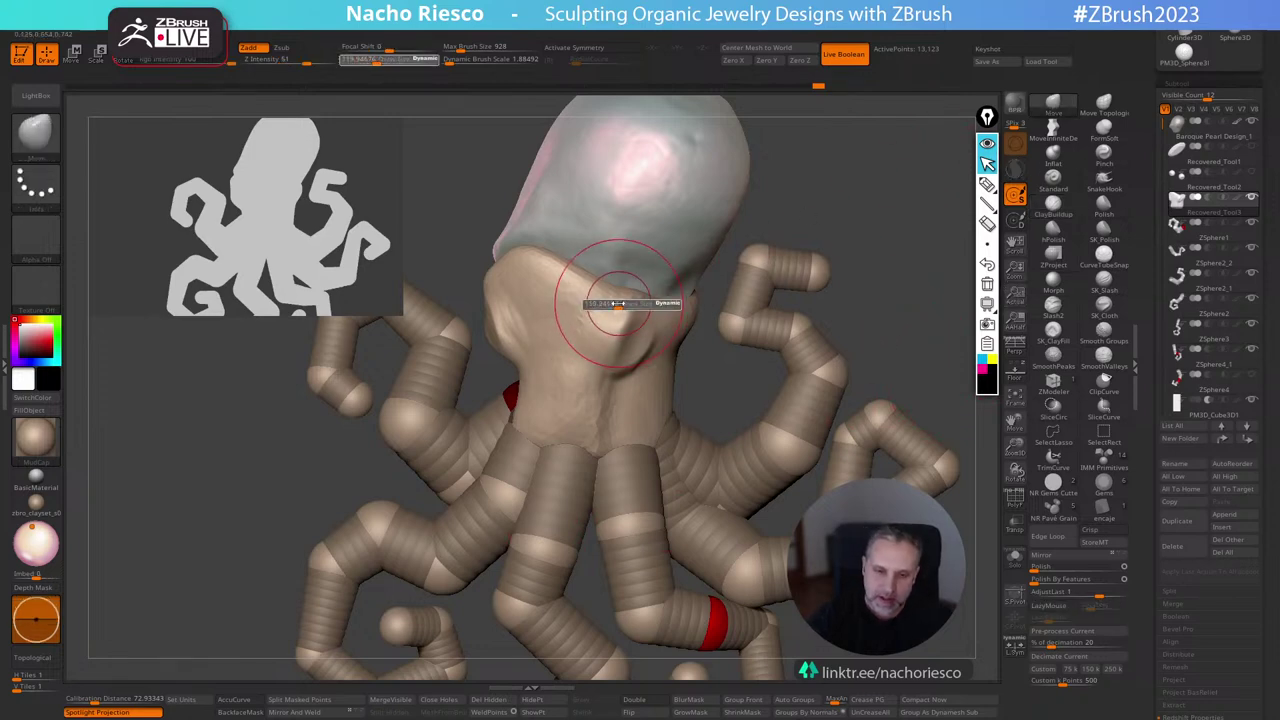
key(bracketleft)
mouse_move(606, 293)
mouse_down()
mouse_move(643, 295)
mouse_move(632, 306)
mouse_up()
key(bracketright)
key(bracketright)
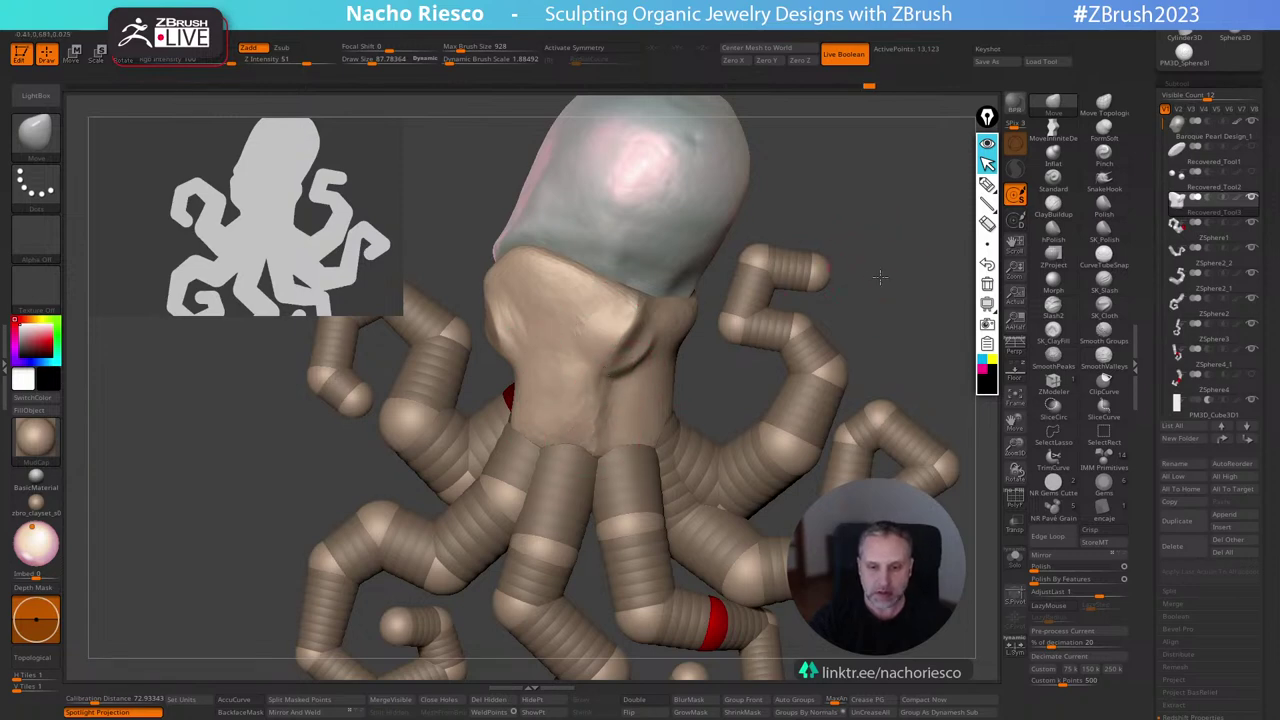
Carve a sharp almond-shaped crease around the eye with SK_Slash at a draw size of about 57 and LazyRadius 20.
mouse_move(880, 277)
mouse_down()
mouse_move(828, 282)
mouse_move(920, 300)
mouse_up()
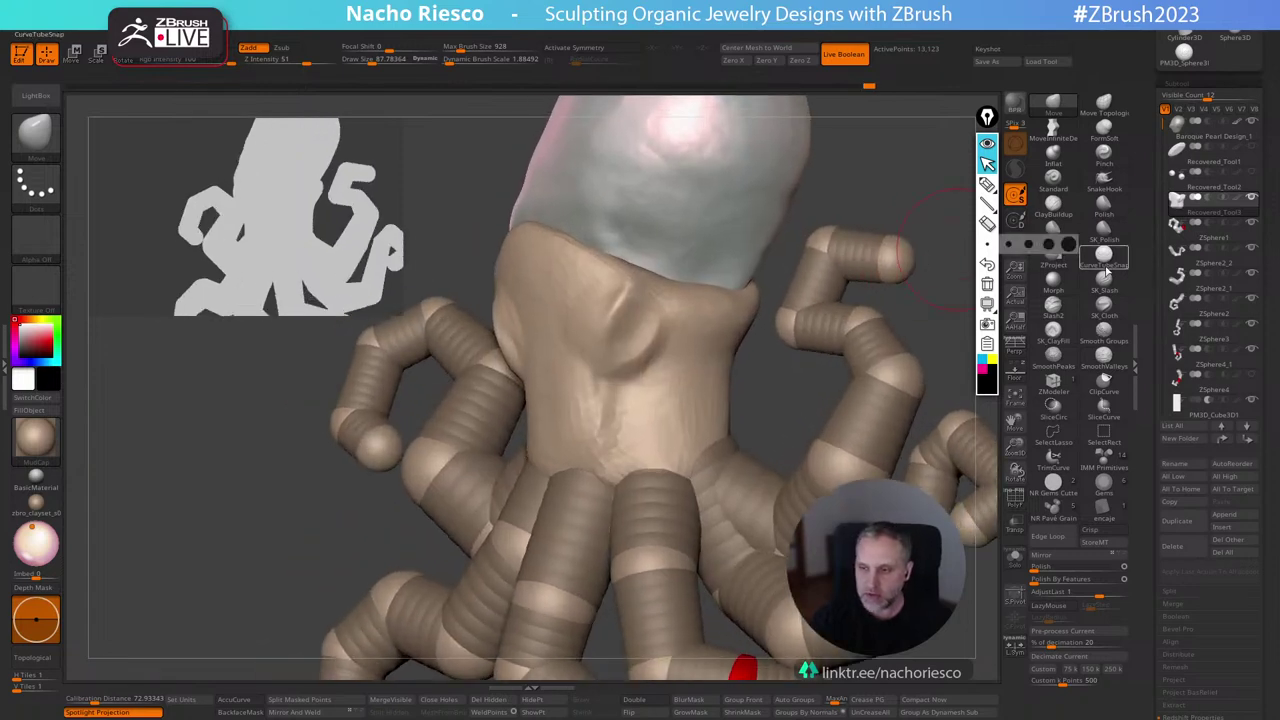
click(1104, 277)
key(s)
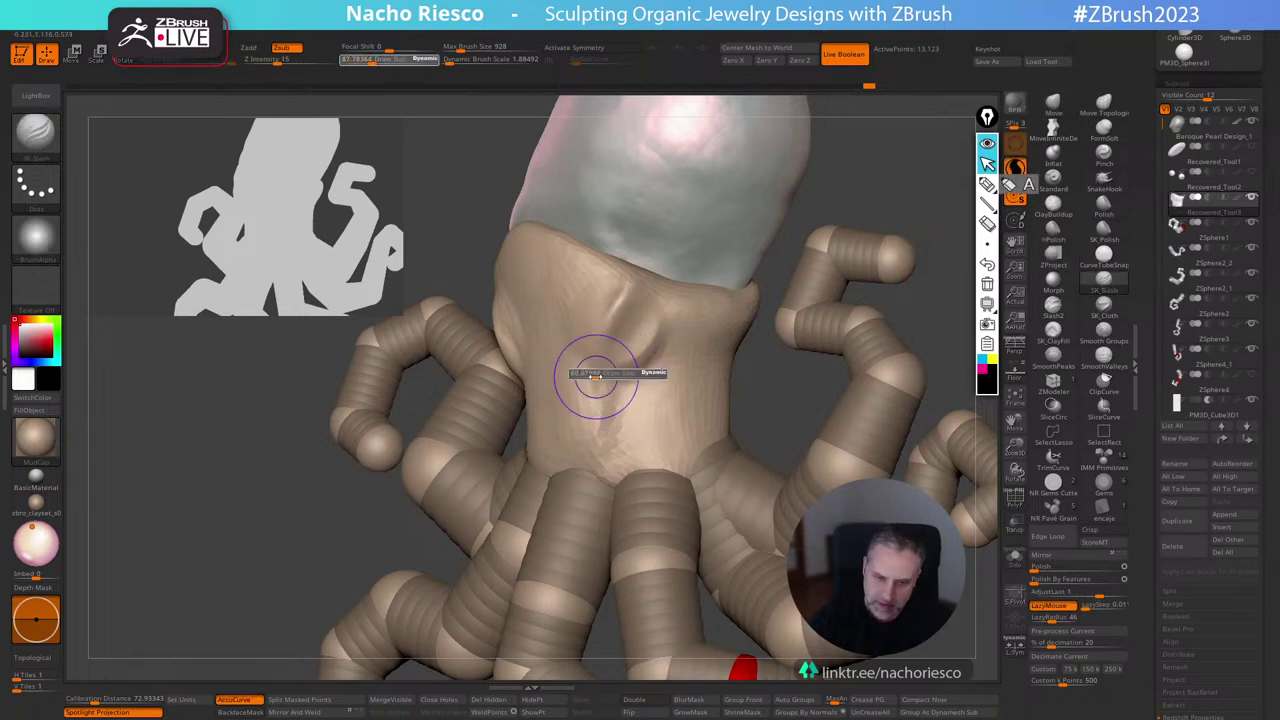
drag(596, 376, 593, 358)
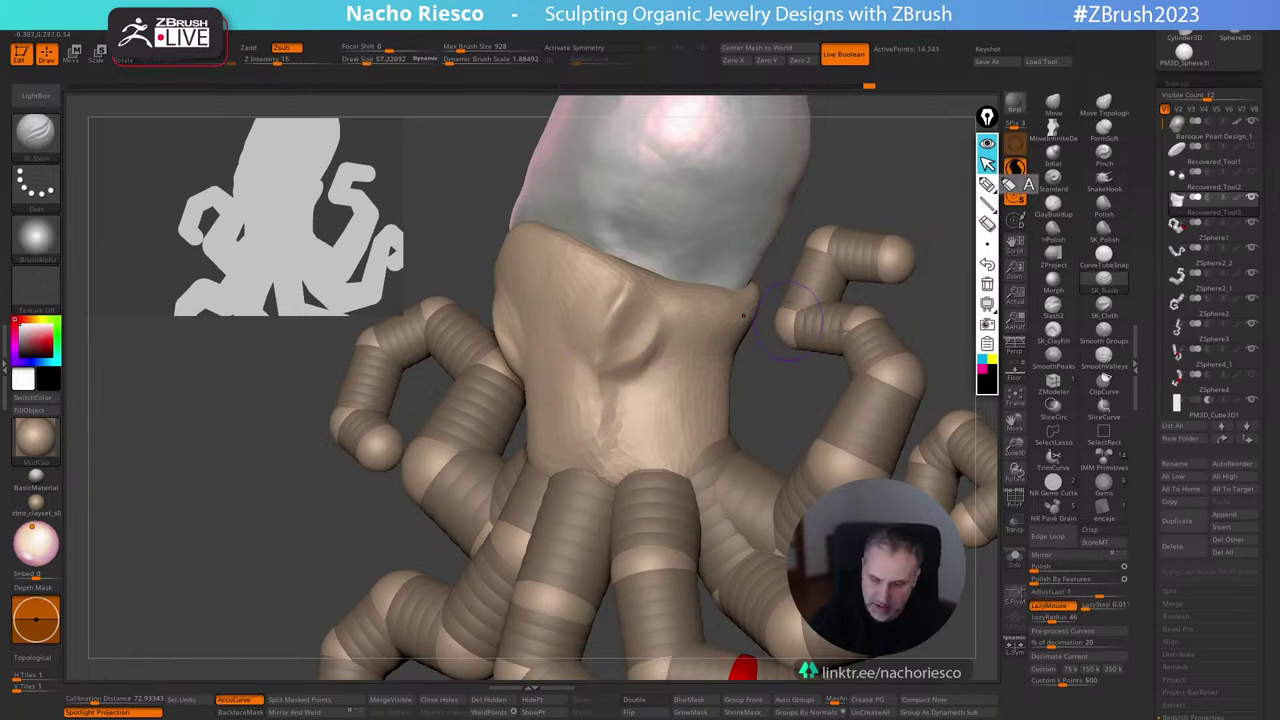
click(1050, 618)
drag(1046, 619, 1045, 619)
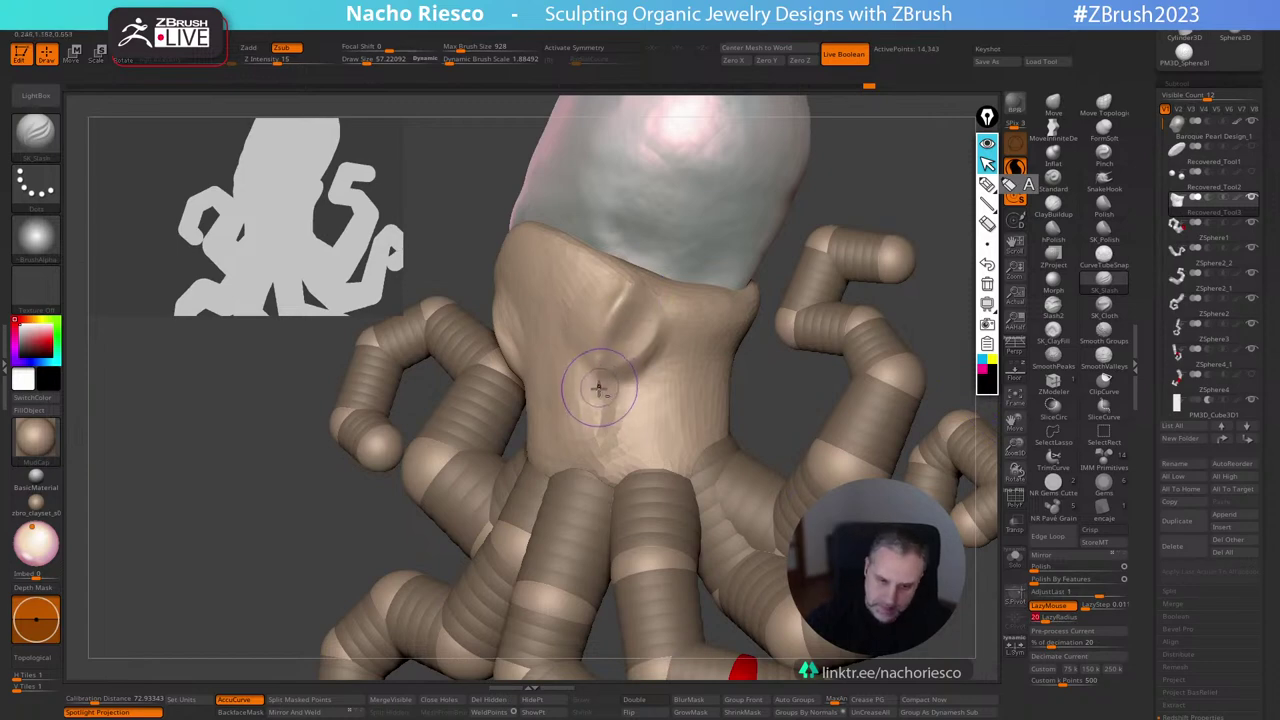
drag(599, 388, 597, 343)
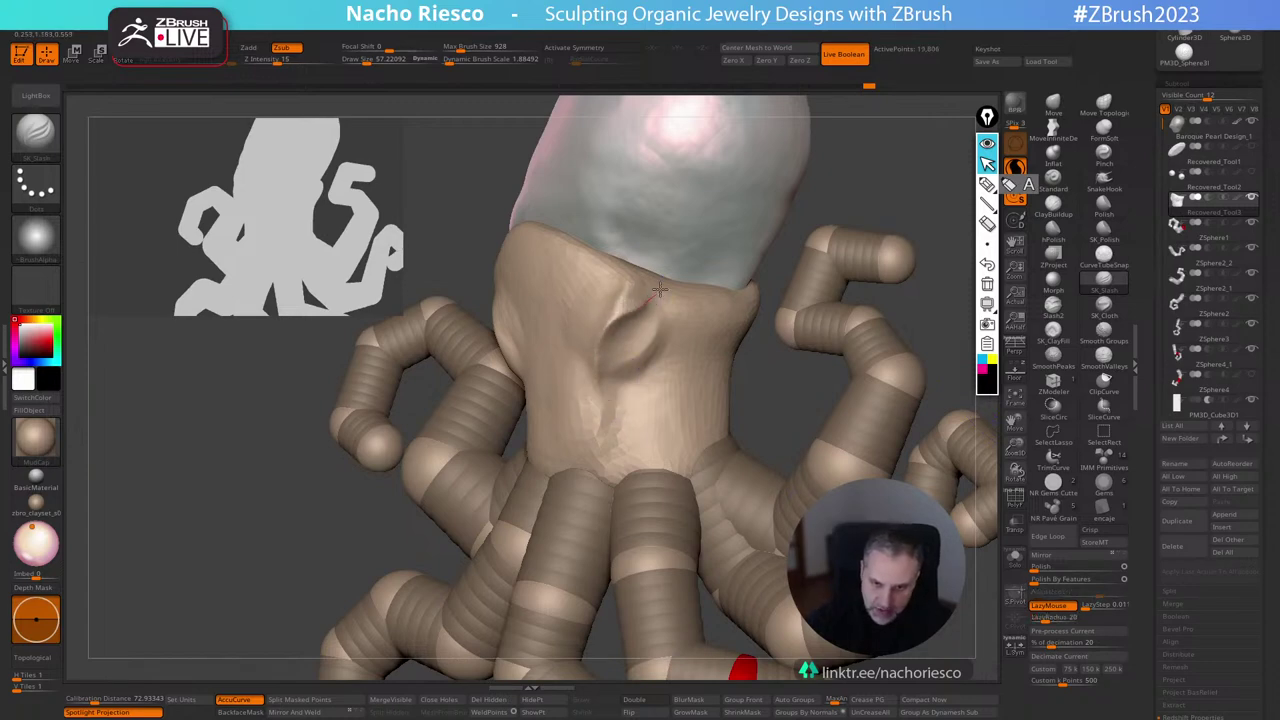
drag(660, 289, 644, 304)
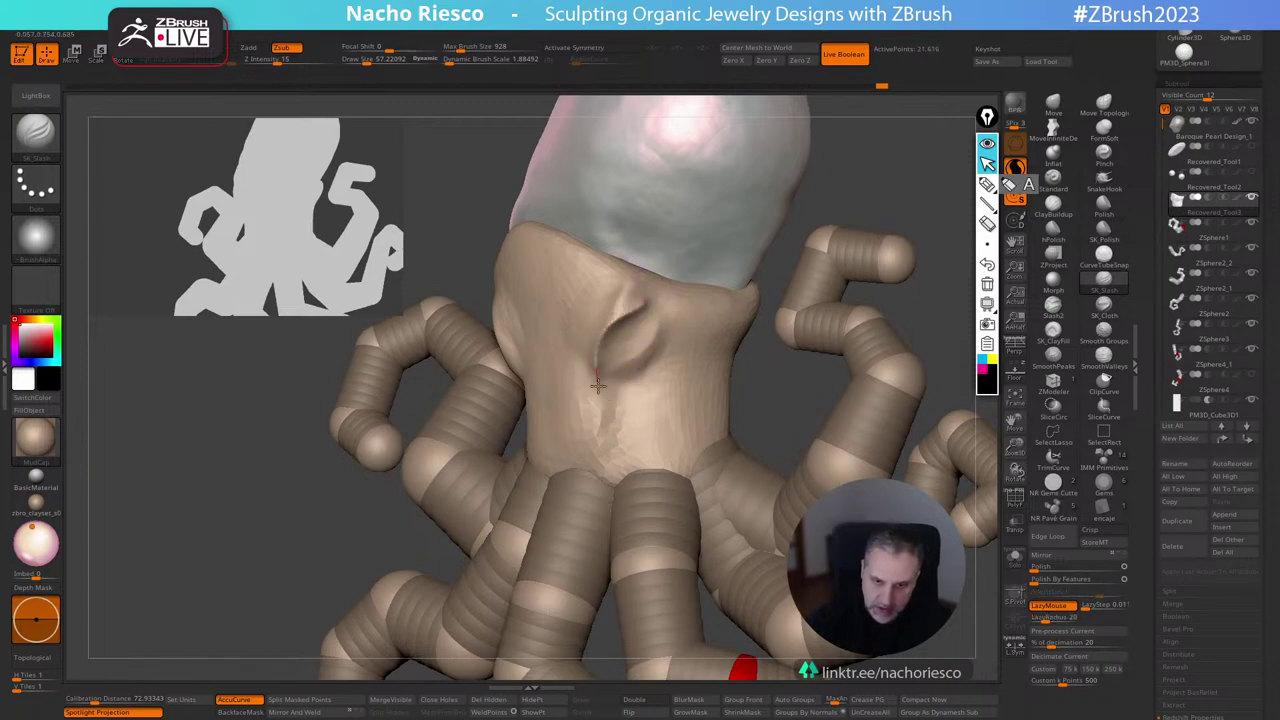
mouse_move(597, 385)
mouse_down()
mouse_move(648, 332)
mouse_move(658, 294)
mouse_up()
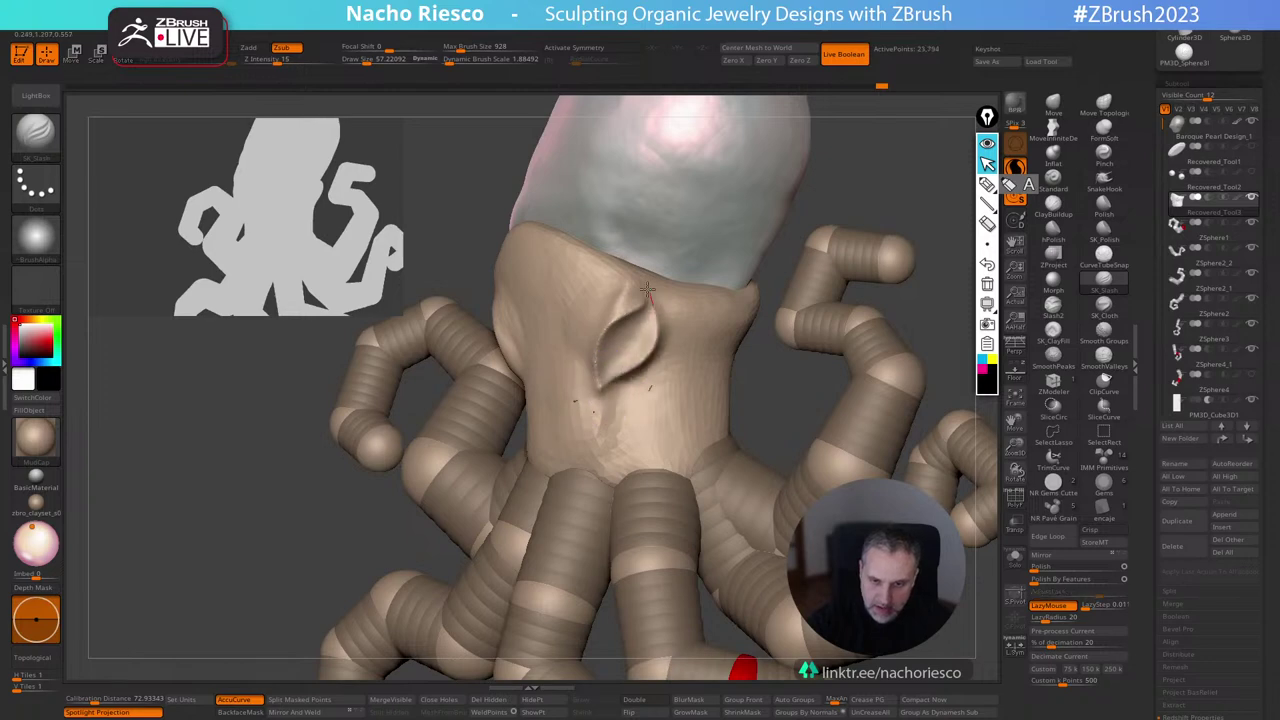
mouse_move(943, 345)
mouse_down()
mouse_move(958, 340)
mouse_move(540, 350)
mouse_up()
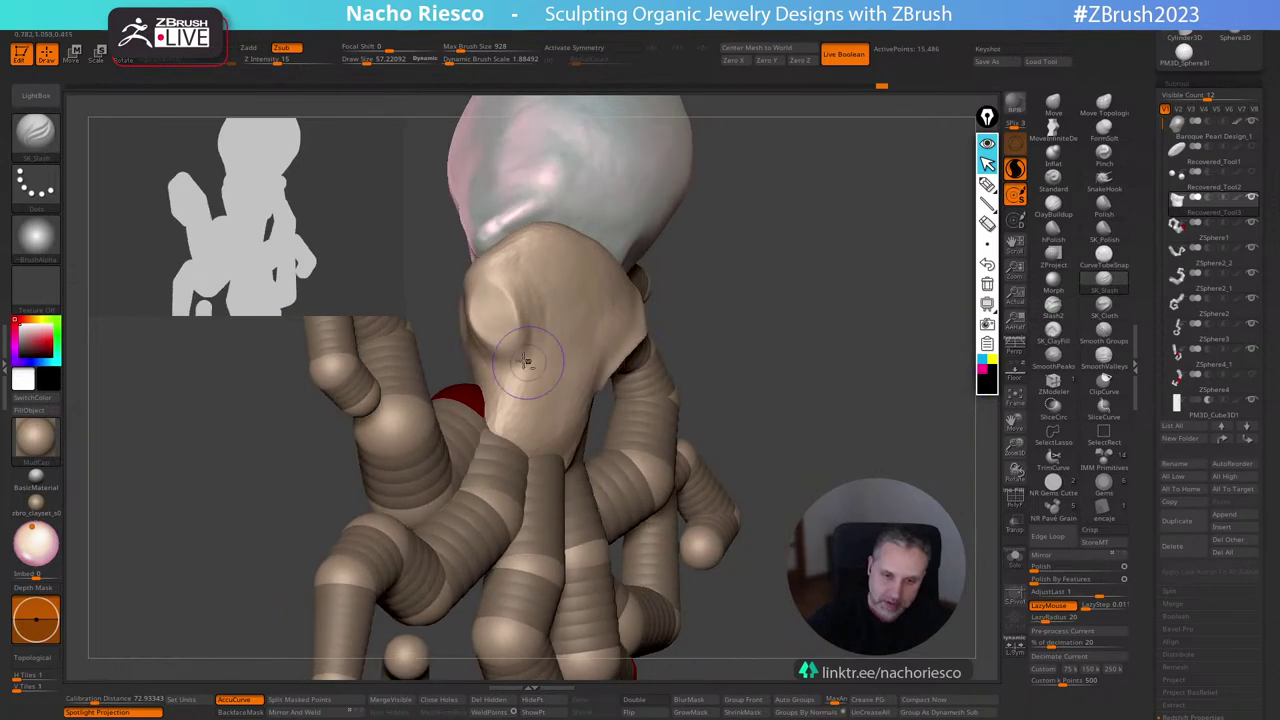
Carve the crease around the eye on the opposite side of the head with SK_Slash, along its upper and lower edges.
drag(510, 305, 478, 276)
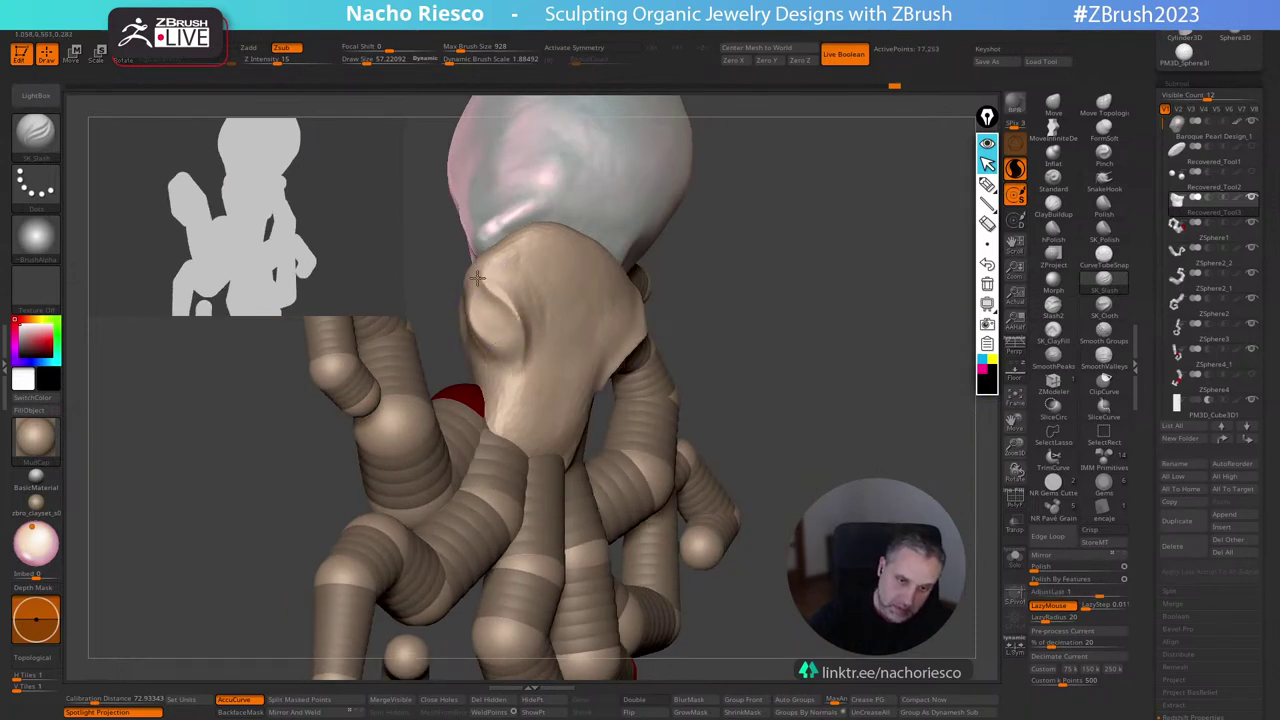
drag(489, 348, 525, 387)
mouse_move(905, 380)
mouse_down()
mouse_move(769, 404)
mouse_move(815, 423)
mouse_move(925, 392)
mouse_up()
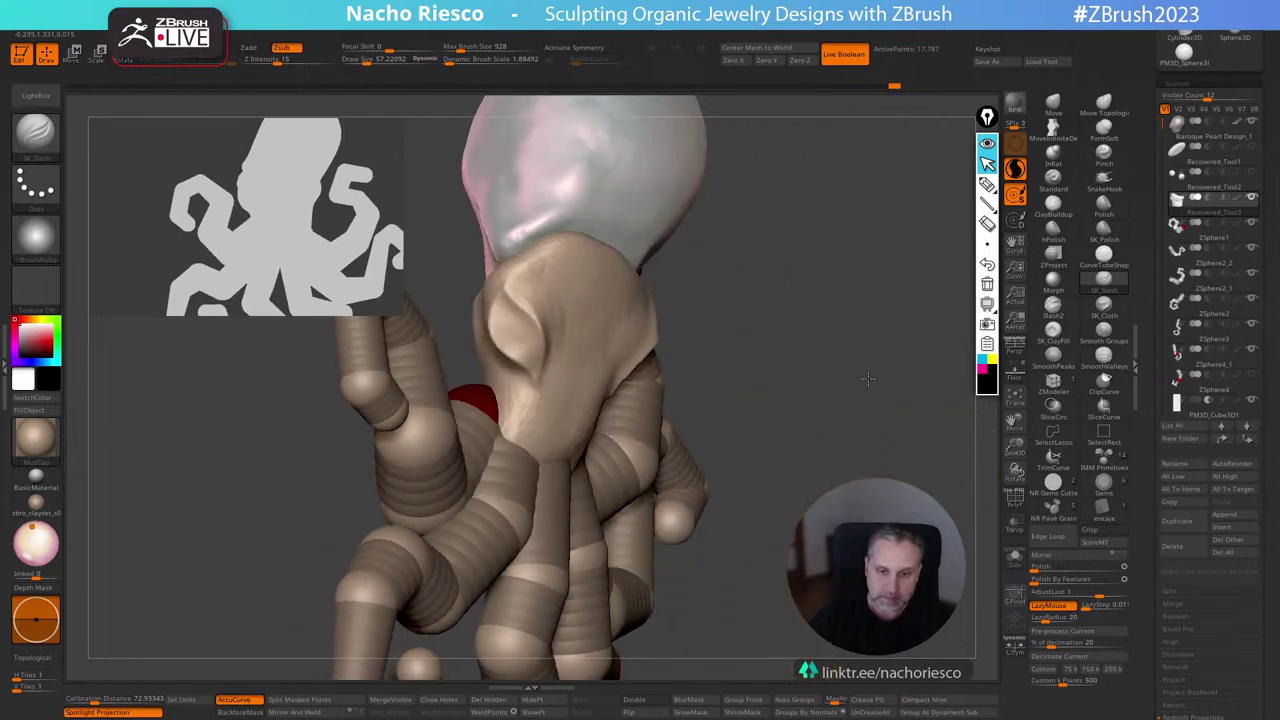
Build up the cheek below the eye and the lower front plane with ClayBuildup at a draw size of about 64.
click(1053, 206)
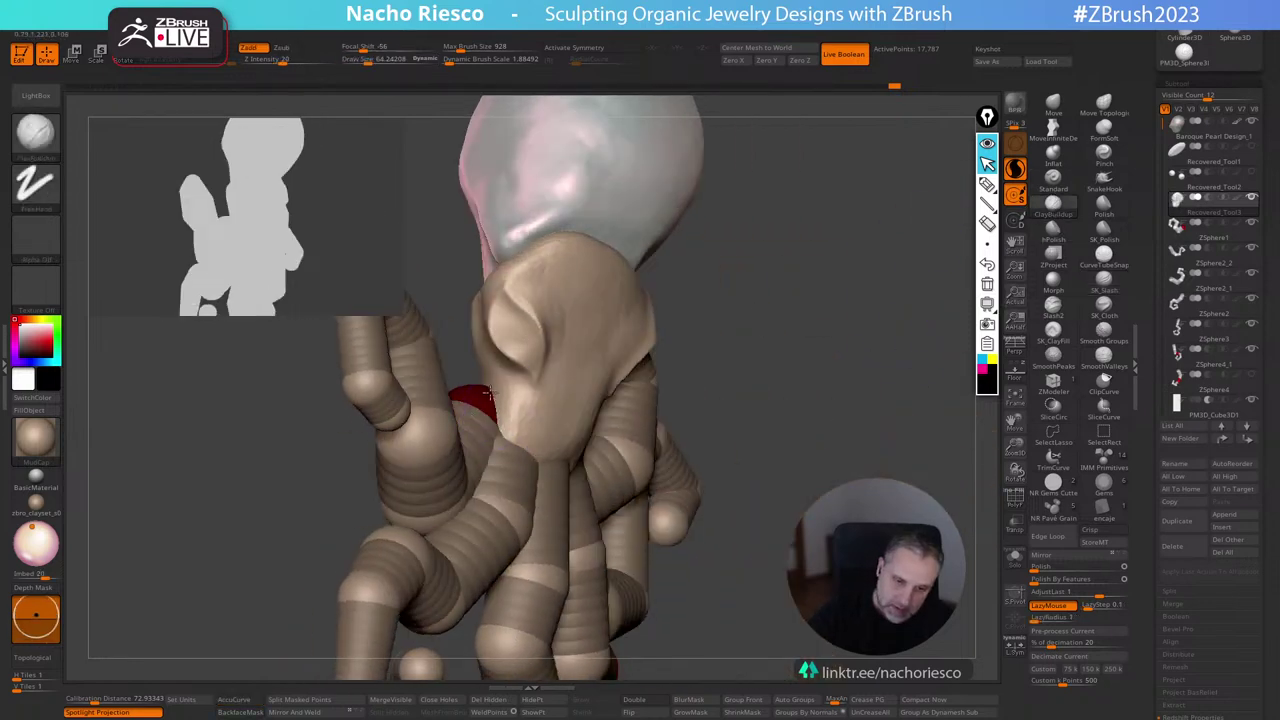
drag(478, 385, 494, 393)
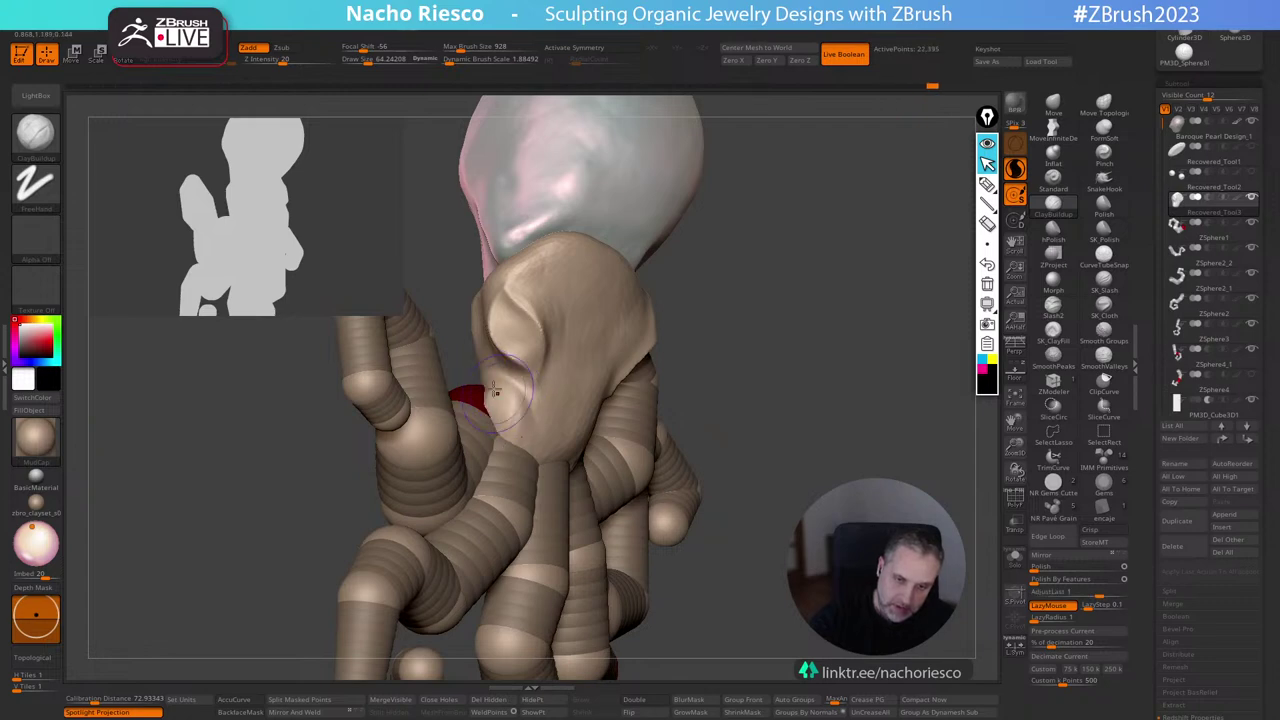
drag(905, 340, 843, 360)
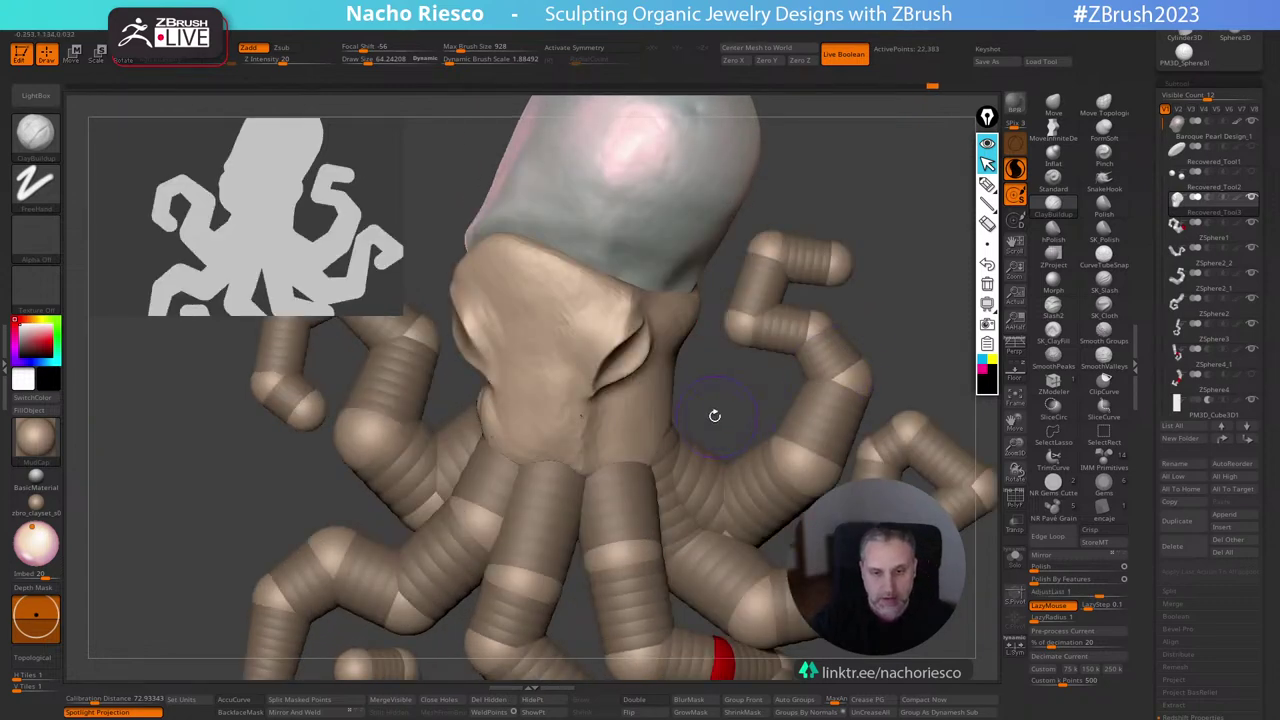
drag(476, 413, 507, 444)
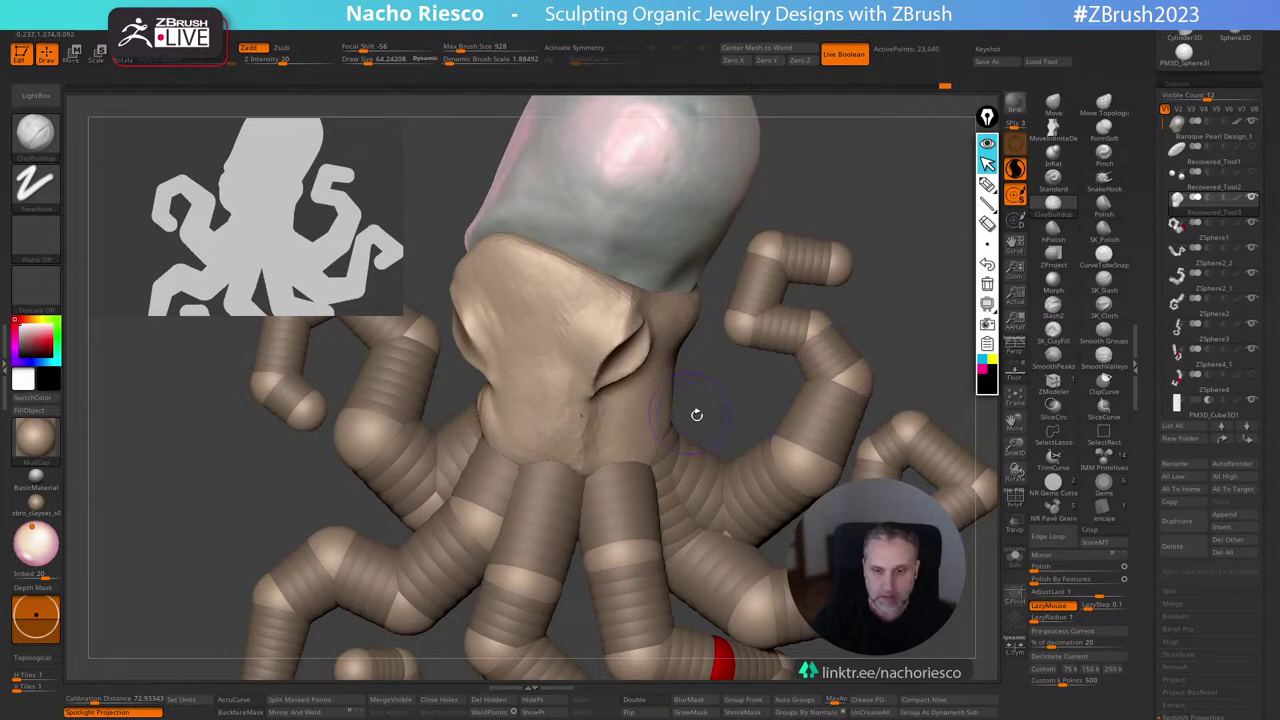
Flatten the surface of the eye inside its crease with hPolish at a draw size of about 51.
drag(697, 415, 595, 337)
click(1053, 232)
key(s)
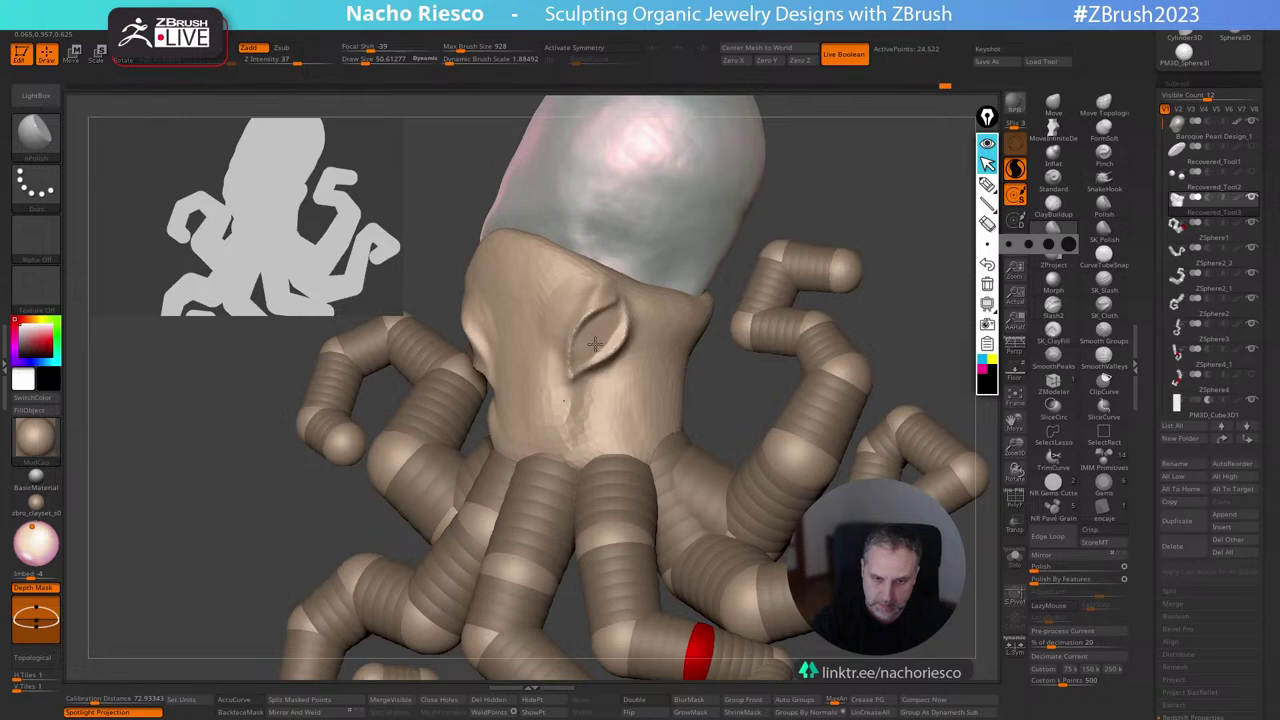
drag(589, 345, 622, 306)
mouse_move(830, 225)
mouse_down()
mouse_move(891, 277)
mouse_move(897, 251)
mouse_move(855, 258)
mouse_up()
Reshape the upper rim of the eye and the ridge above it with Move at a draw size of about 41.
click(1053, 105)
key(s)
mouse_move(612, 312)
mouse_down()
mouse_move(604, 292)
mouse_move(635, 301)
mouse_up()
mouse_move(634, 298)
mouse_down()
mouse_move(592, 316)
mouse_move(629, 271)
mouse_up()
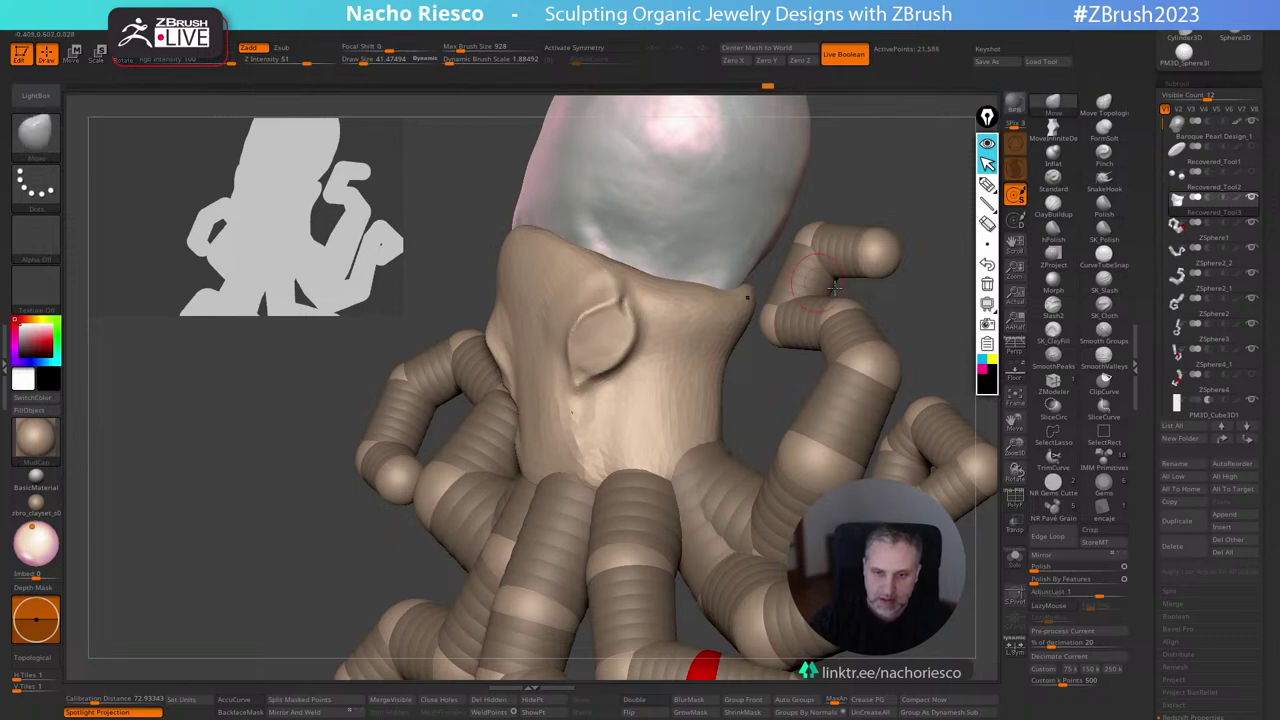
drag(931, 287, 836, 300)
drag(622, 288, 617, 286)
drag(850, 325, 923, 386)
key(f)
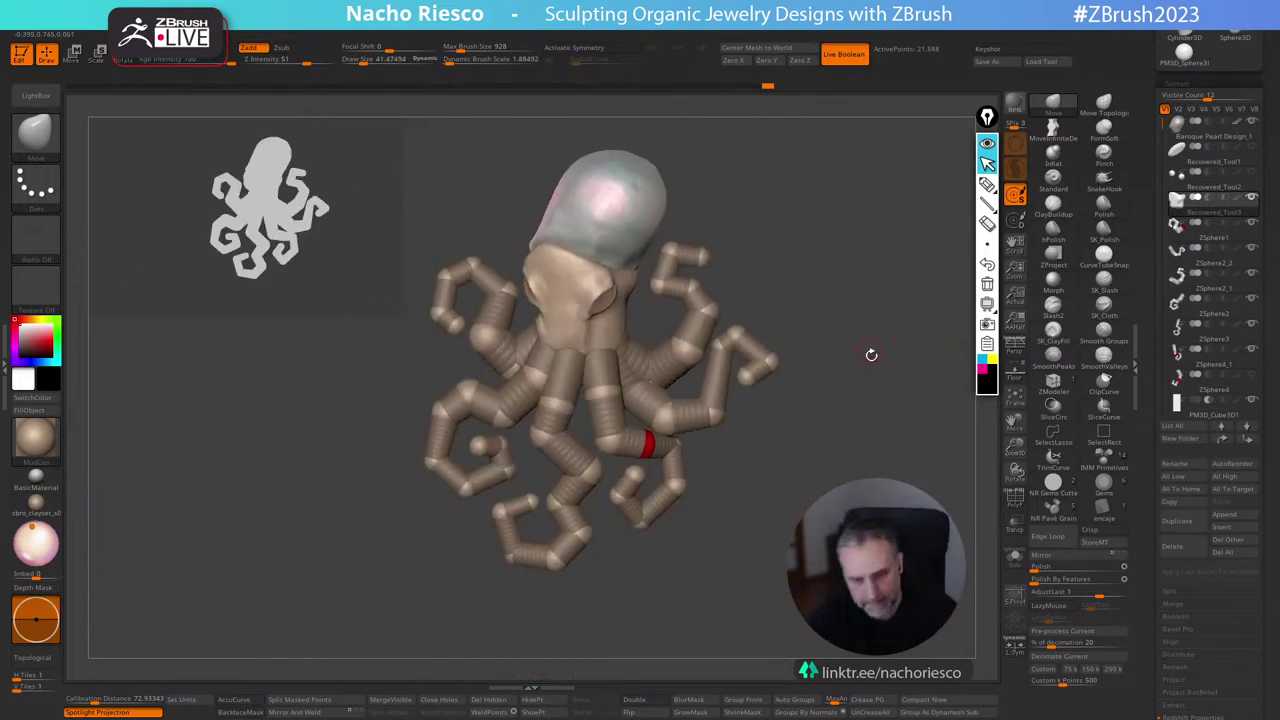
Adjust the broad shape of the brow and upper front plane below the pearl with Move at a draw size of about 96.
alt+drag(871, 355, 912, 555)
key(s)
drag(591, 416, 607, 415)
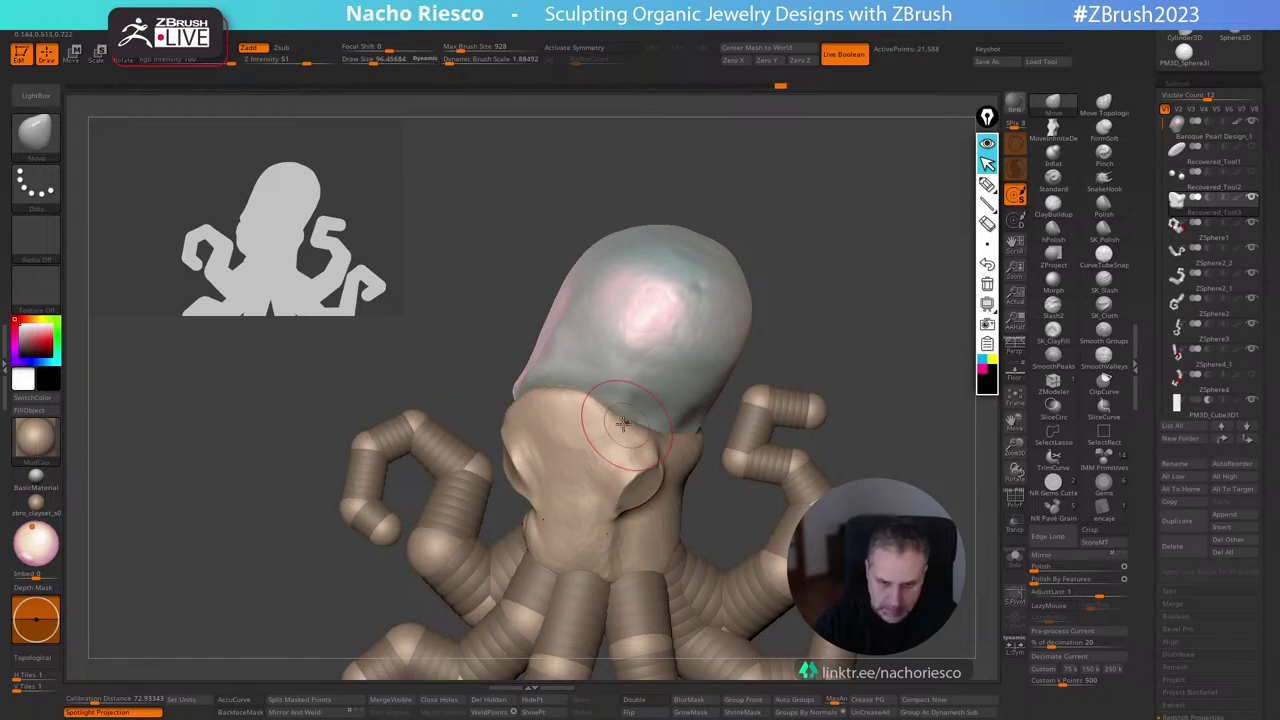
mouse_move(614, 420)
mouse_down()
mouse_move(608, 410)
mouse_move(576, 433)
mouse_up()
key(s)
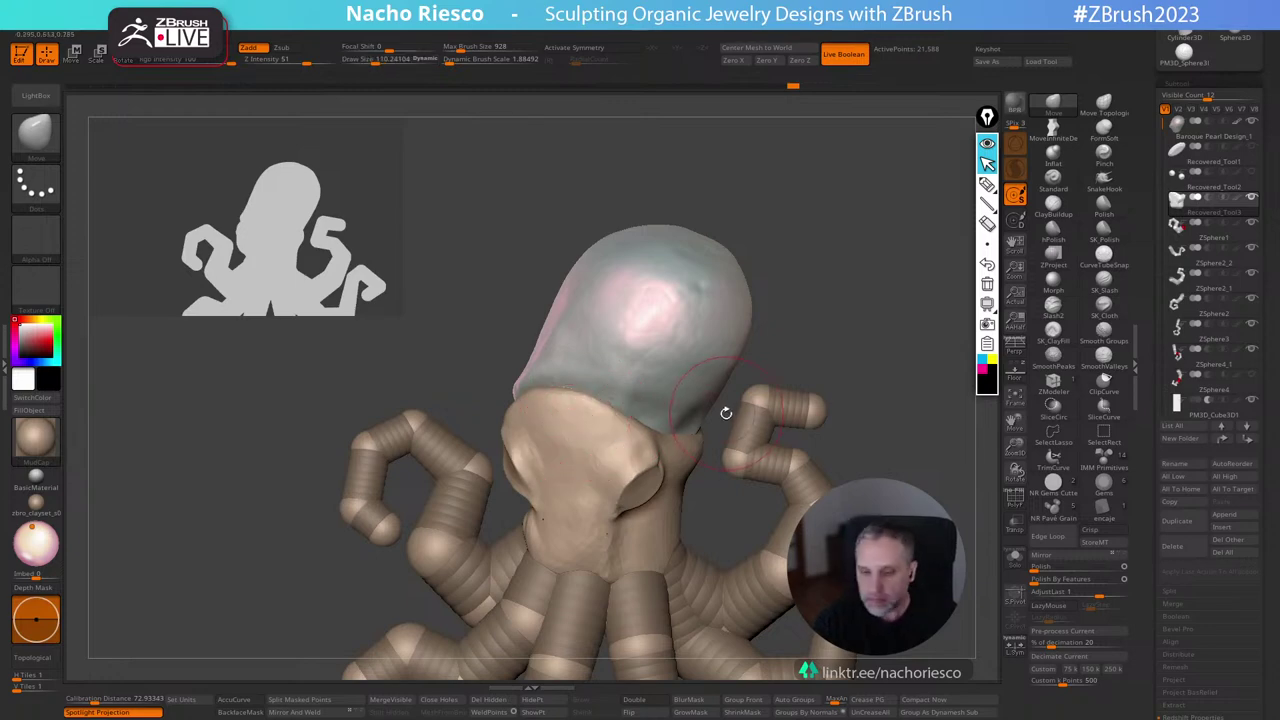
Refine the brow ridges and the forehead contour from several angles with Move at a draw size of about 47.
drag(726, 412, 605, 451)
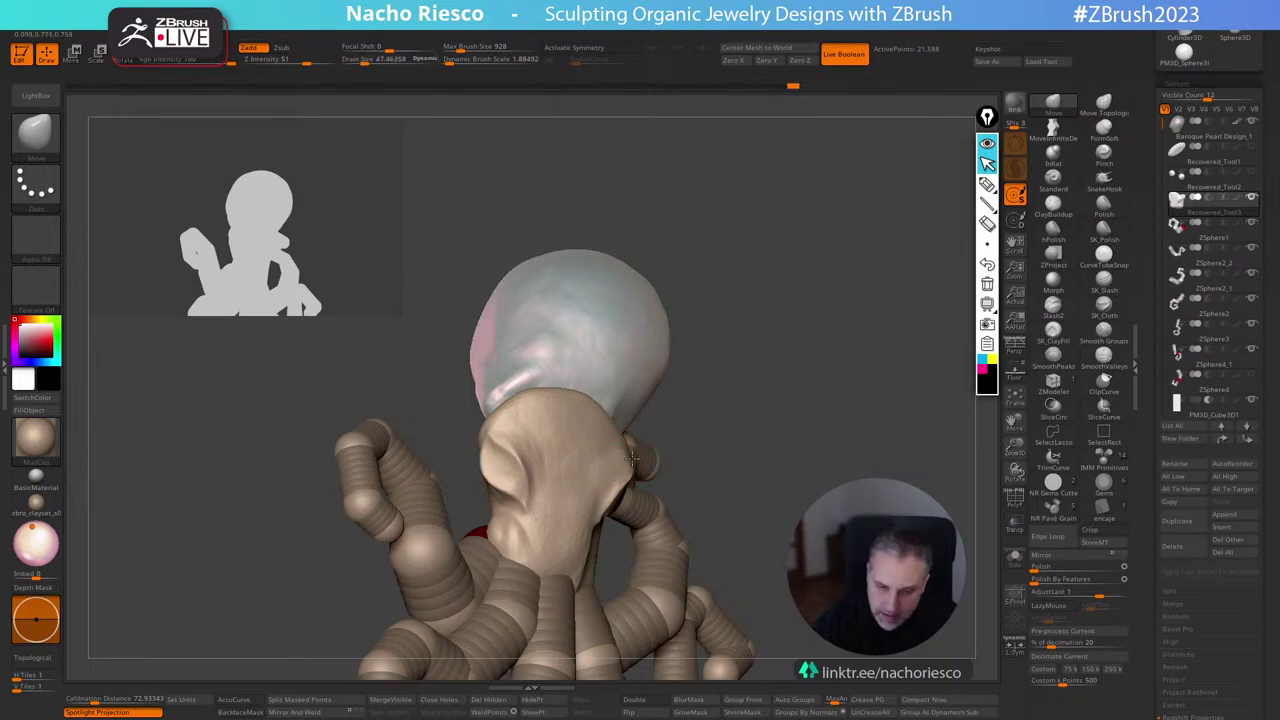
drag(669, 431, 645, 440)
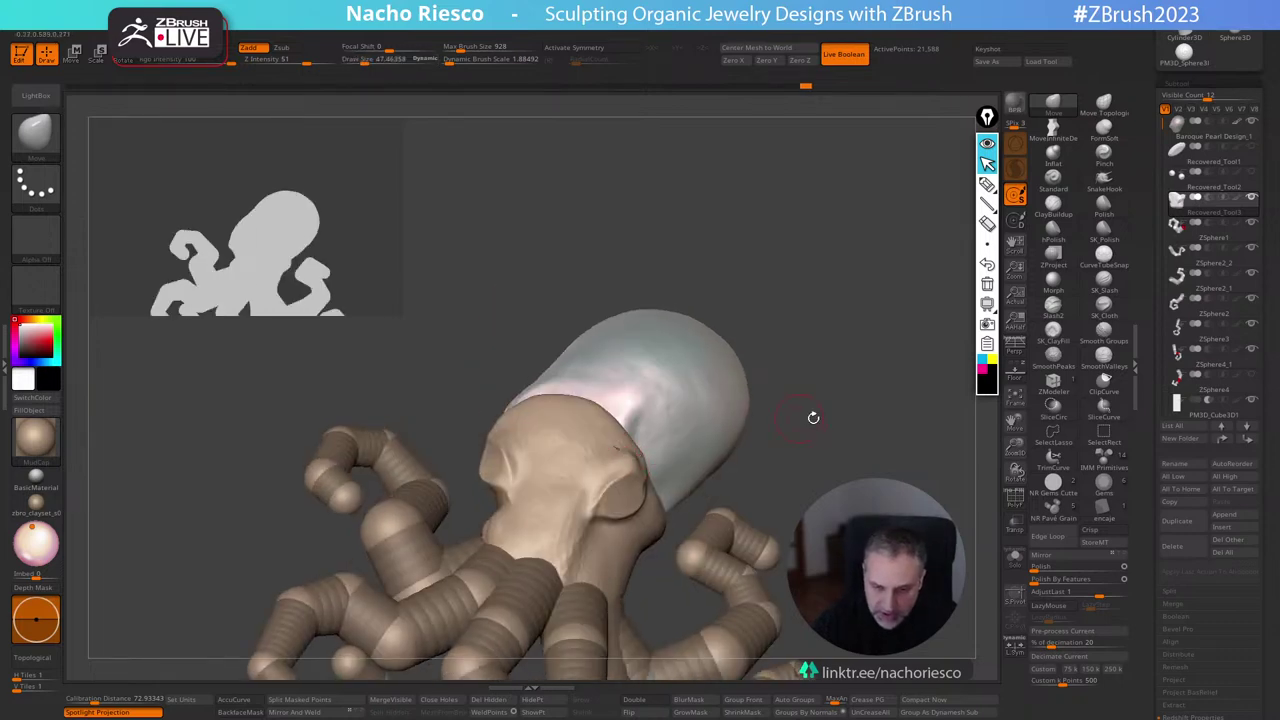
drag(813, 417, 626, 458)
drag(589, 412, 624, 462)
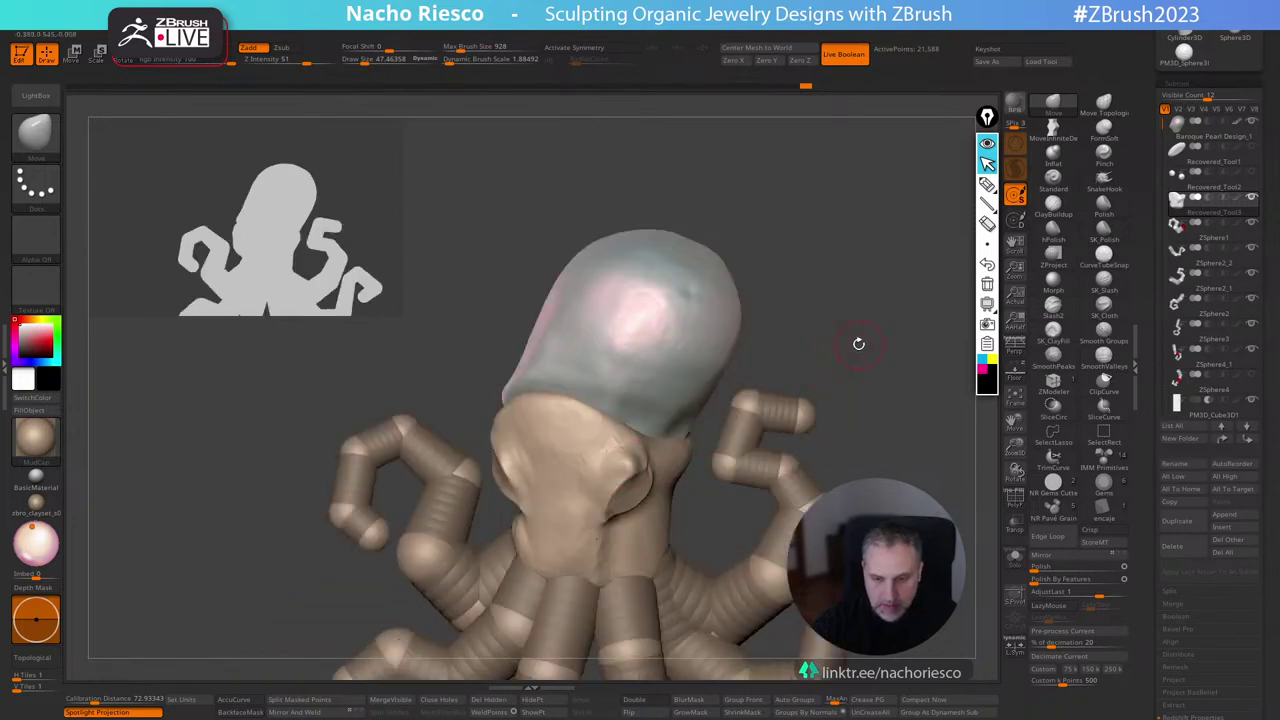
Polish the ridge above the eye, the forehead and the eye surface with hPolish at a draw size of about 39.
mouse_move(858, 344)
mouse_down()
mouse_move(805, 325)
mouse_move(830, 385)
mouse_up()
click(1054, 233)
key(s)
drag(673, 464, 651, 466)
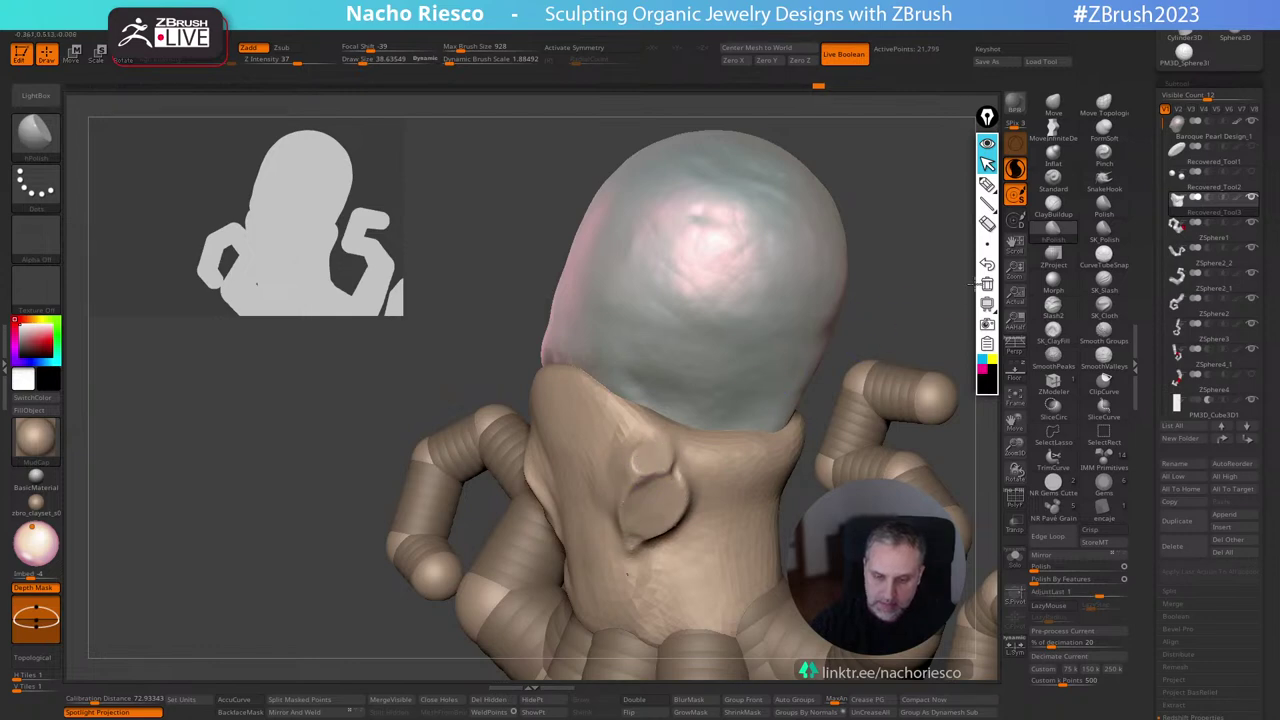
drag(974, 284, 1040, 290)
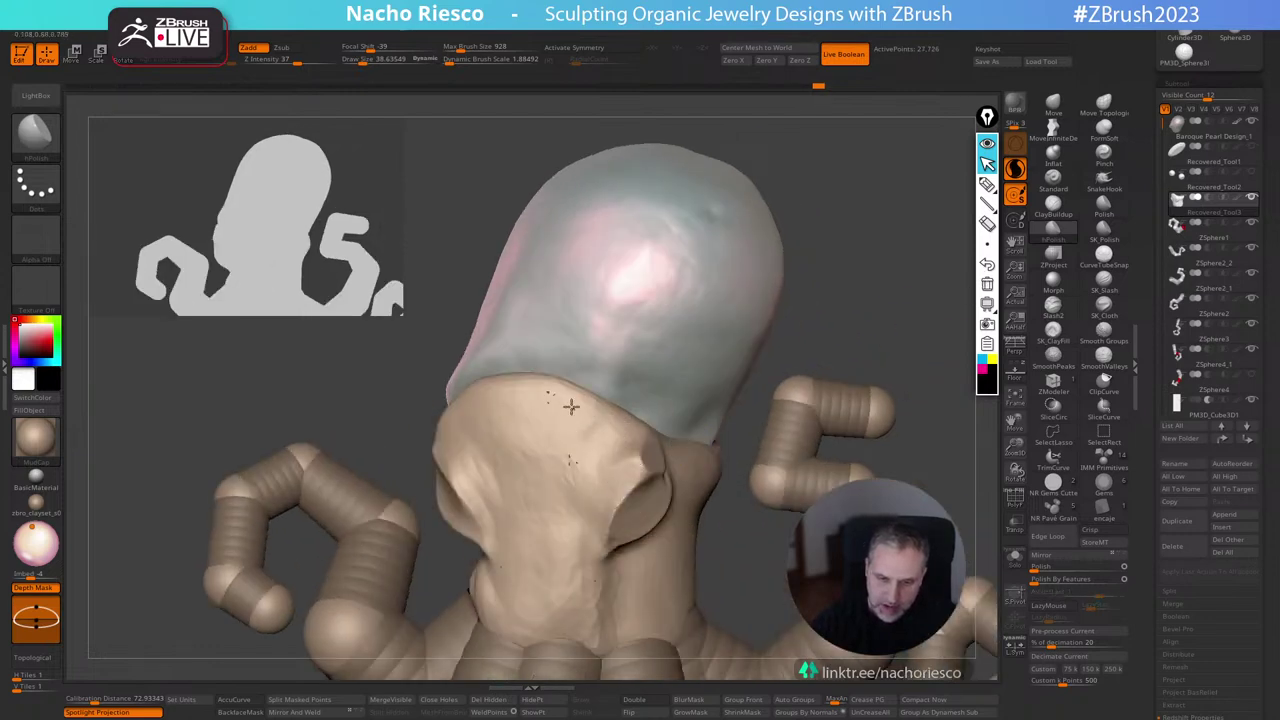
drag(571, 406, 575, 410)
mouse_move(819, 353)
mouse_down()
mouse_move(914, 315)
mouse_move(844, 361)
mouse_up()
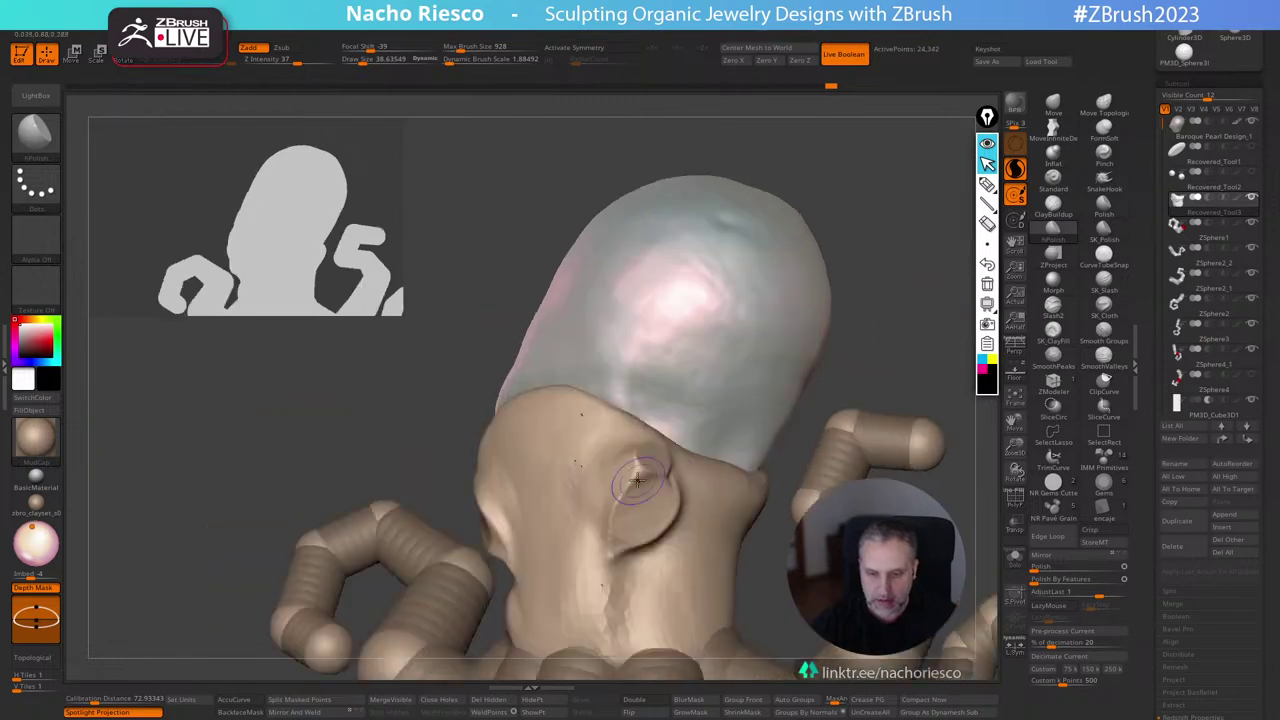
drag(647, 510, 650, 508)
mouse_move(903, 340)
mouse_down()
mouse_move(942, 350)
mouse_move(897, 366)
mouse_move(899, 268)
mouse_up()
Pull the ridge above the eye upward toward the pearl with Move at a draw size of about 68.
click(1053, 105)
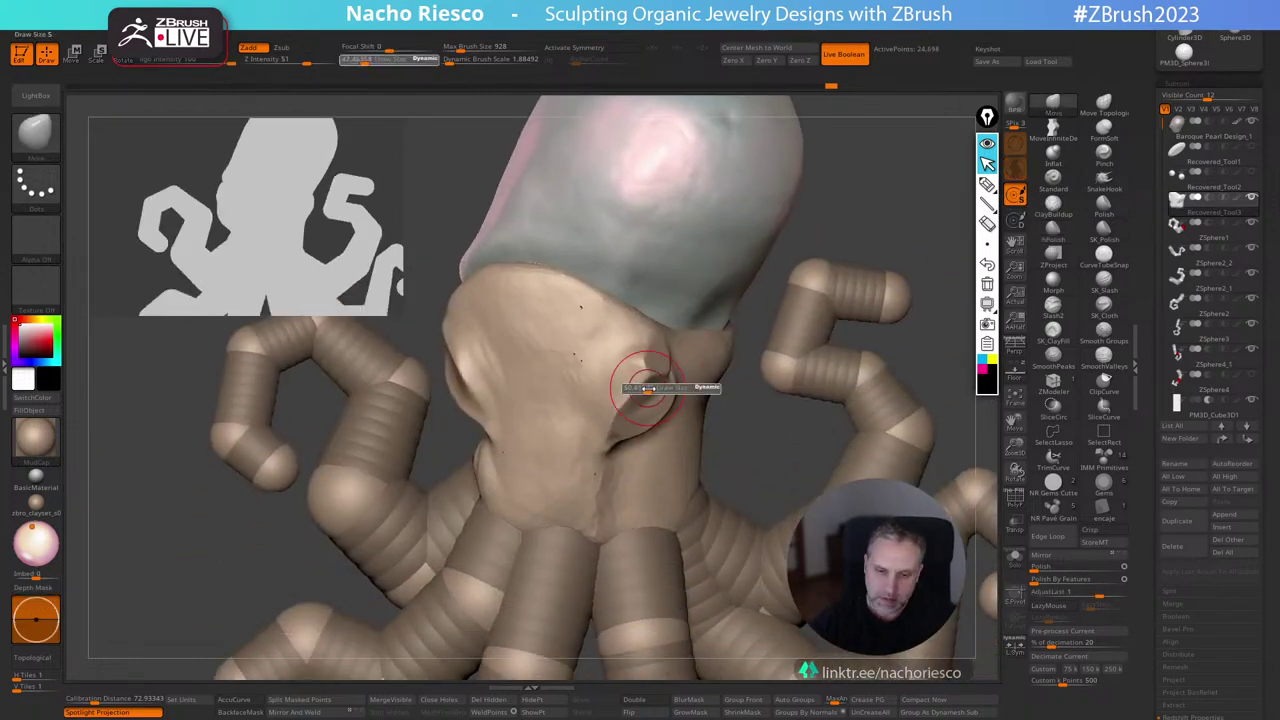
key(s)
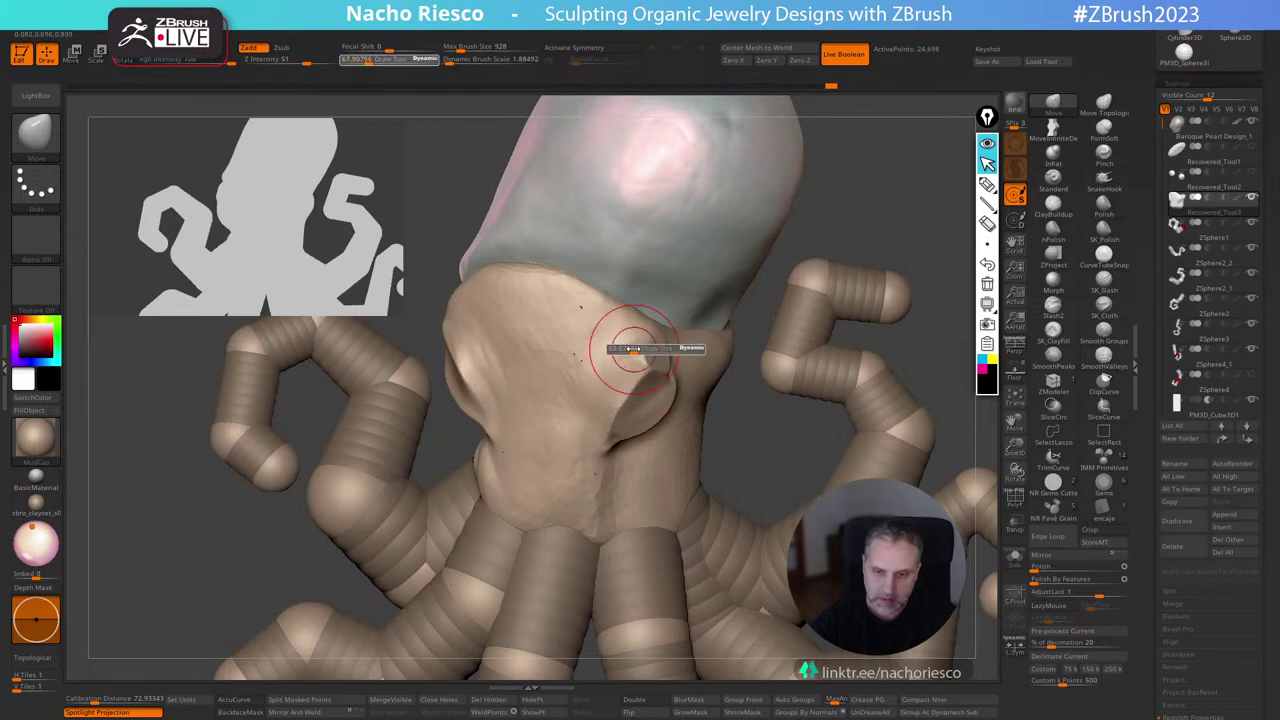
mouse_move(634, 348)
mouse_down()
mouse_move(618, 351)
mouse_move(629, 331)
mouse_up()
Fill out the brow ridge and the forehead beside the eye with SK_ClayFill at a draw size of about 44.
click(1054, 331)
key(s)
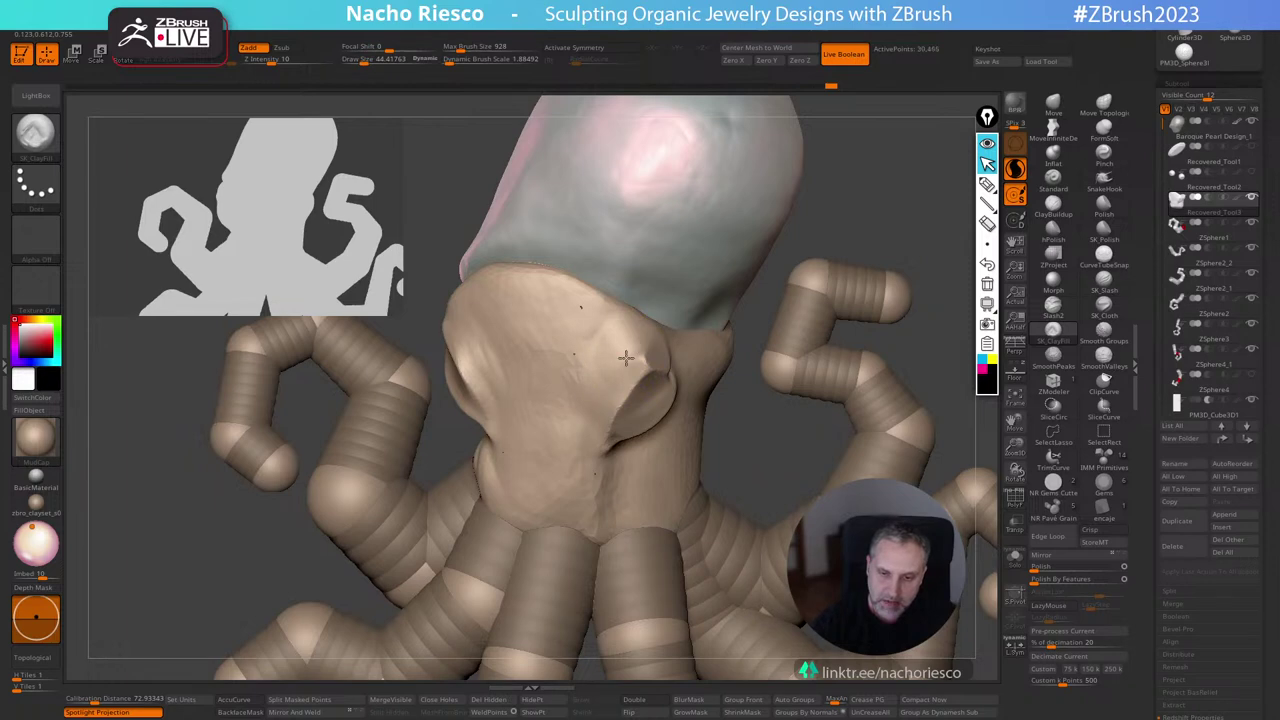
alt+drag(926, 255, 955, 240)
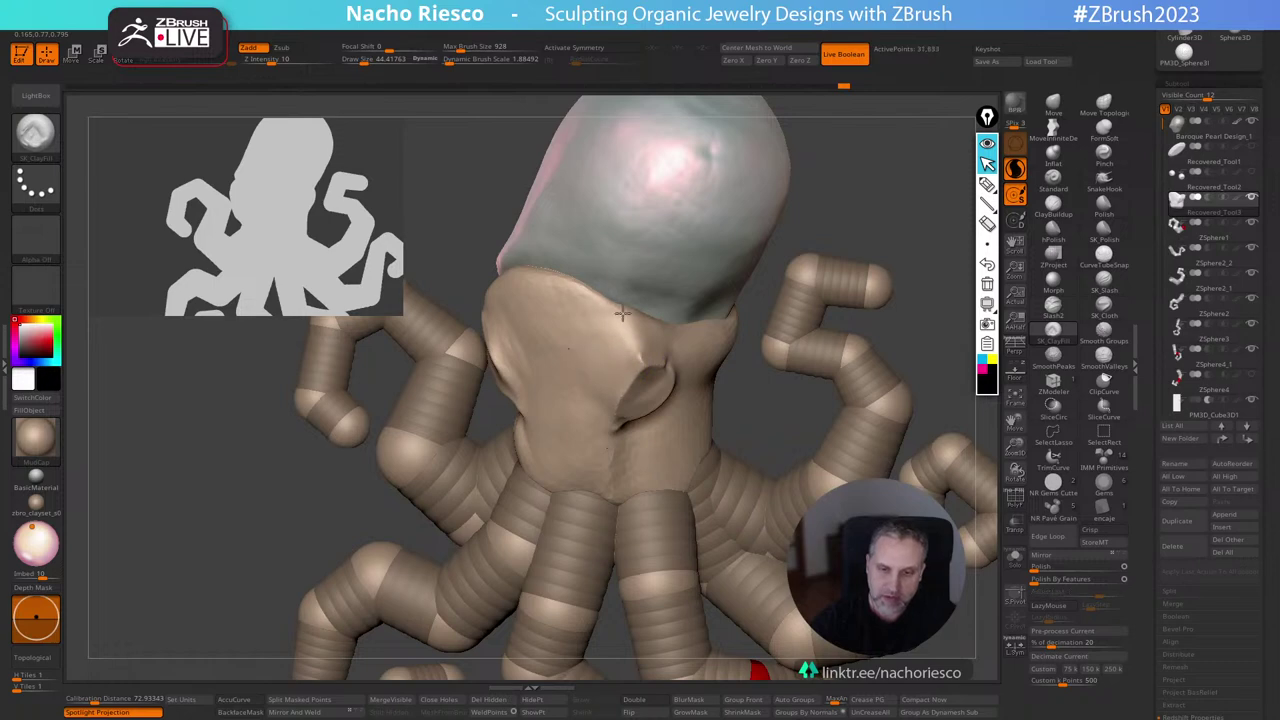
right_drag(645, 436, 630, 457)
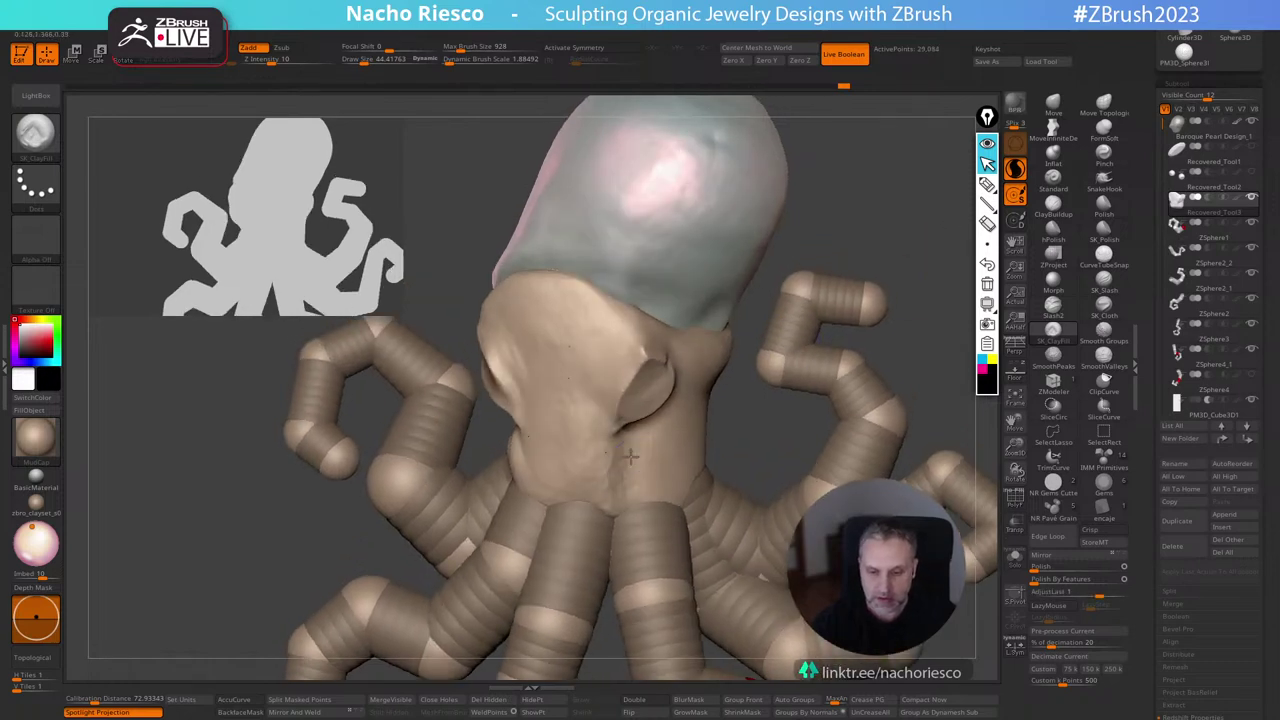
ctrl+drag(733, 336, 885, 303)
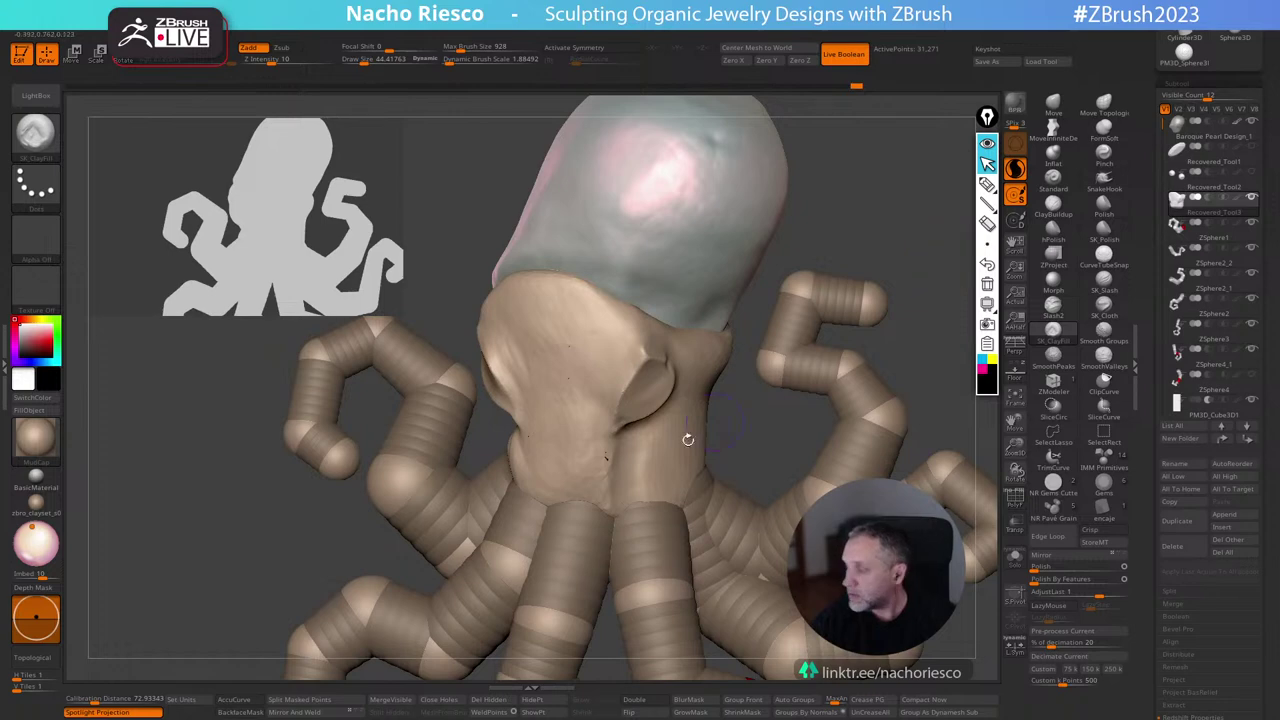
Fill the side plane of the head beneath the eye, down to the tentacle bases, with SK_ClayFill.
drag(622, 488, 673, 424)
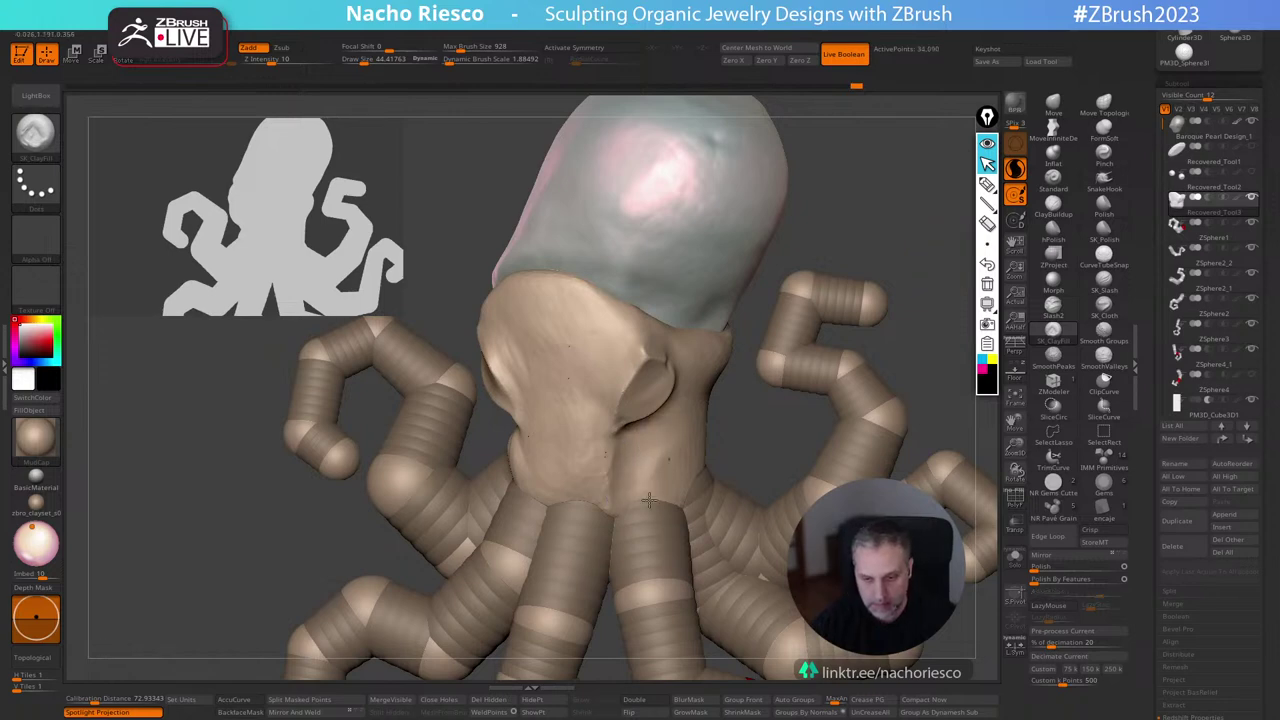
drag(932, 282, 944, 274)
drag(648, 469, 655, 444)
drag(948, 254, 906, 244)
Cut creases from the eye back toward the head's rear edge and down to the tentacles with SK_Slash at draw size about 76.
click(1104, 282)
key(s)
drag(640, 449, 651, 449)
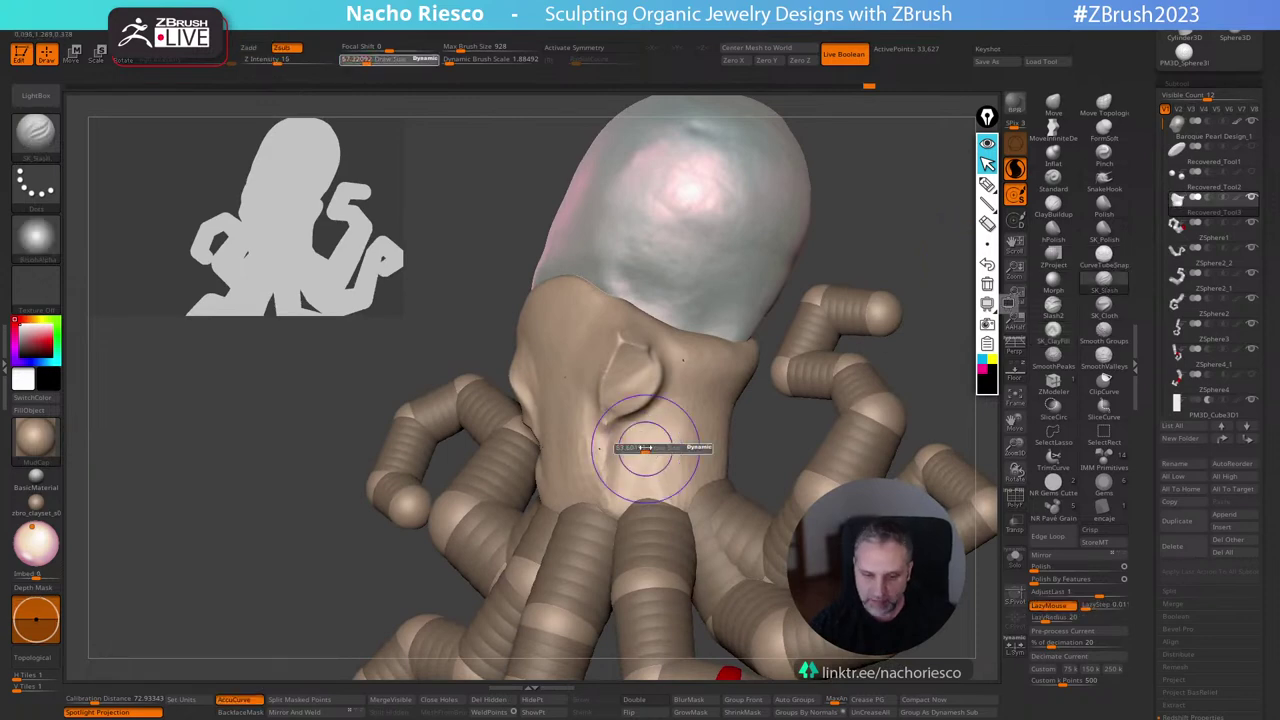
drag(601, 504, 597, 483)
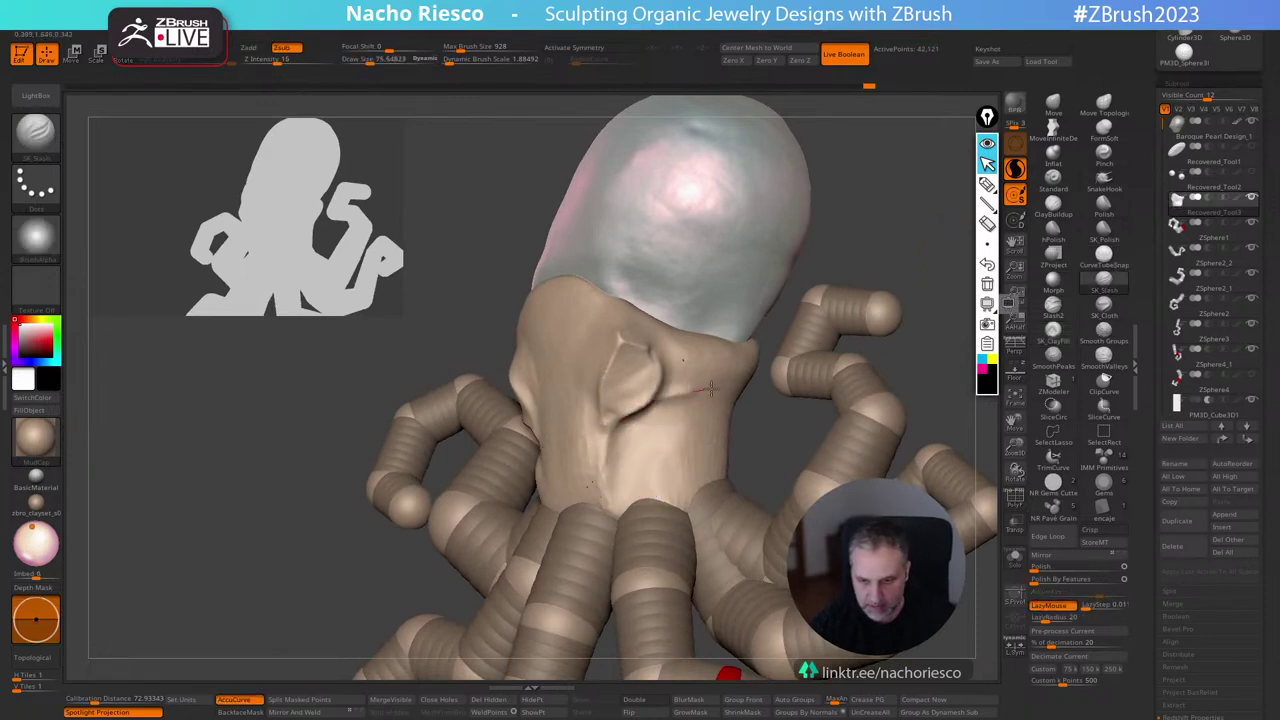
mouse_move(710, 388)
mouse_down()
mouse_move(760, 337)
mouse_move(712, 386)
mouse_up()
drag(609, 443, 748, 420)
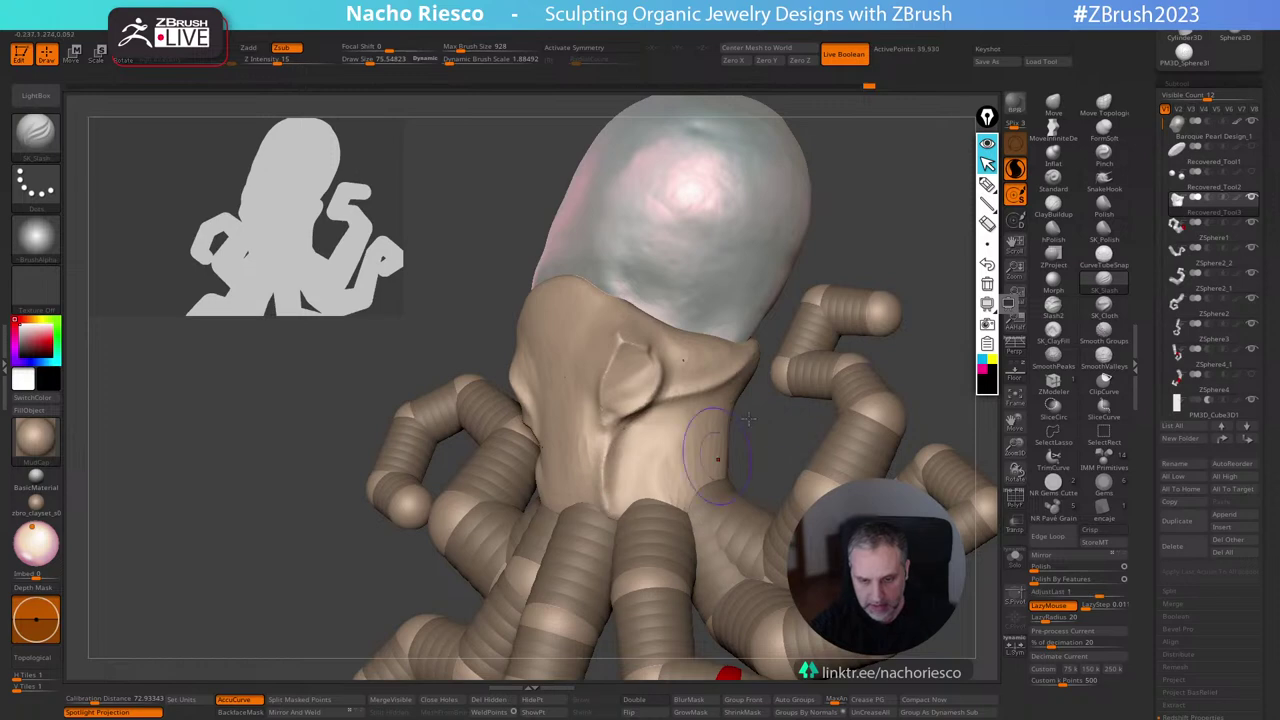
Deepen the eye's outline, upper lid fold and the crease running down from its lower corner with SK_Slash.
drag(616, 409, 602, 430)
drag(631, 357, 665, 344)
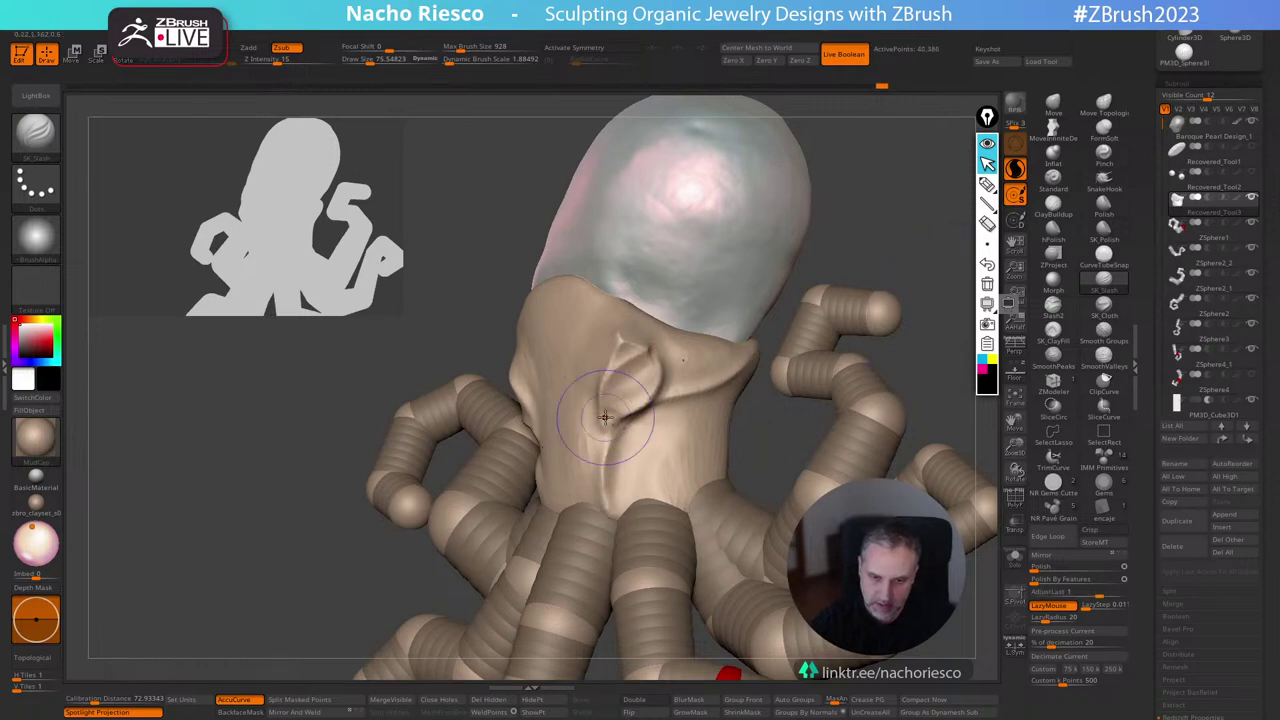
mouse_move(603, 419)
mouse_down()
mouse_move(623, 364)
mouse_move(664, 341)
mouse_move(664, 353)
mouse_up()
drag(612, 428, 603, 470)
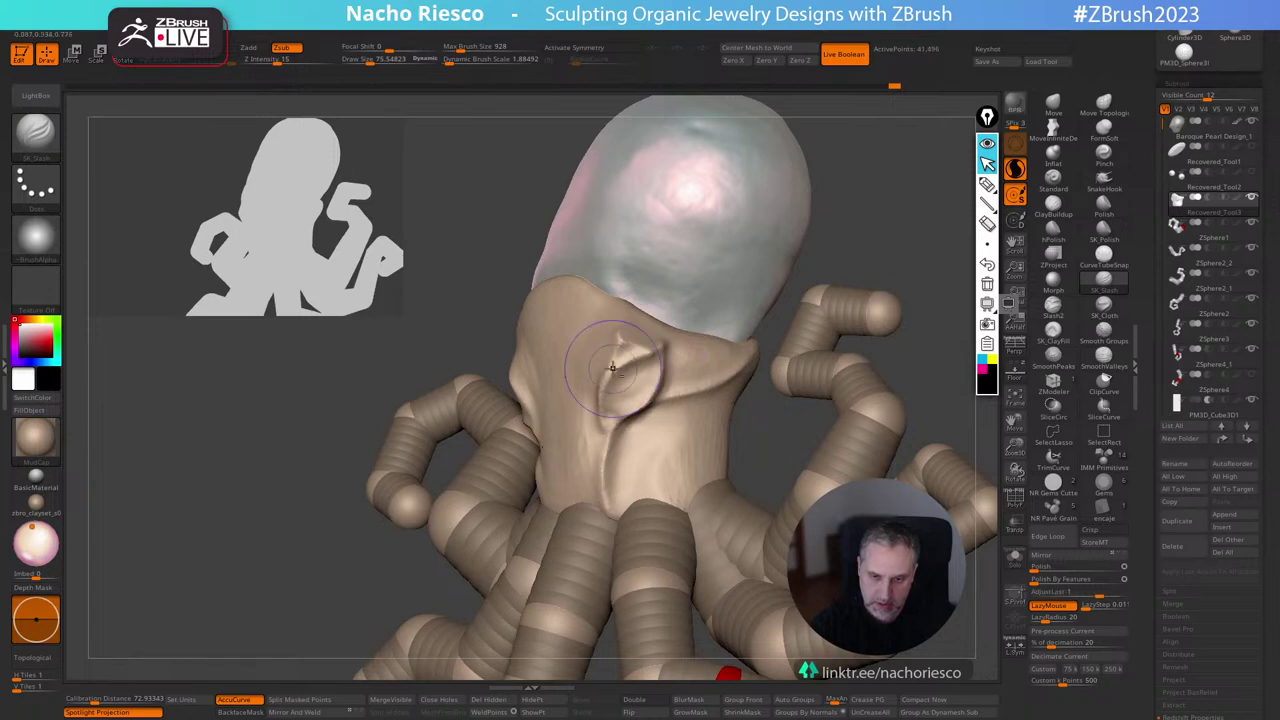
drag(612, 369, 612, 482)
drag(648, 402, 614, 427)
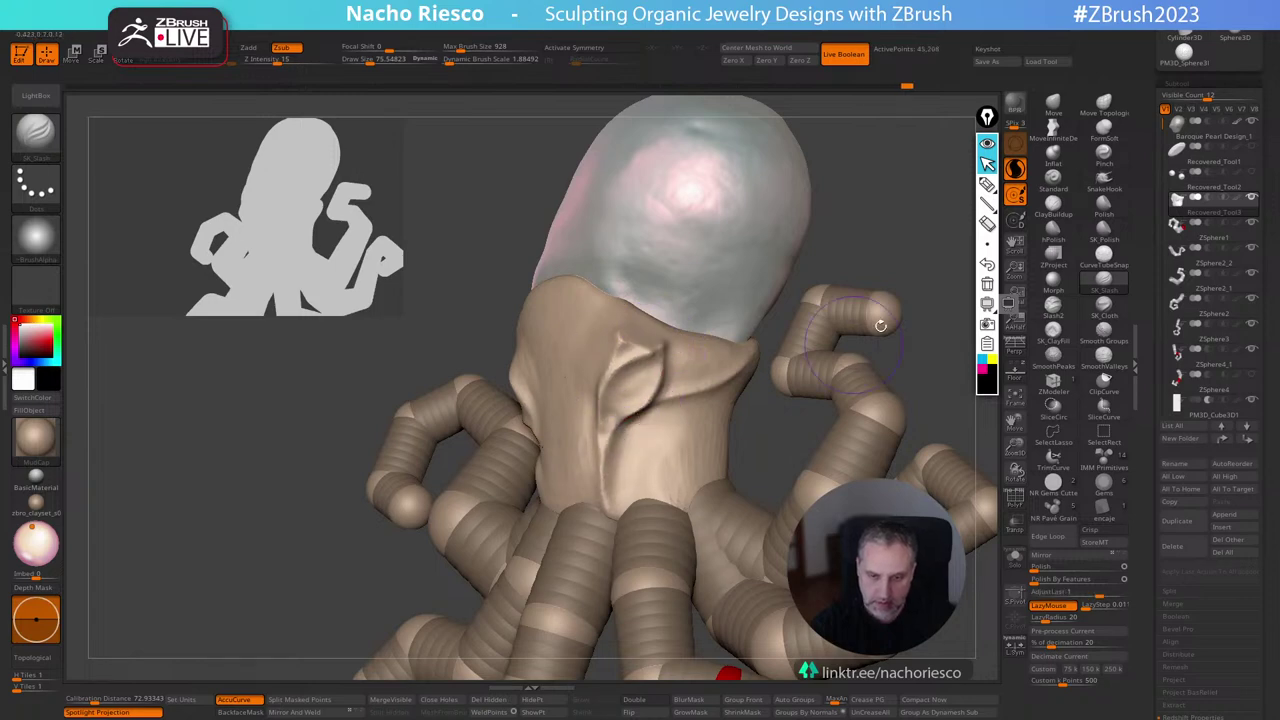
Flatten the eye and its lid with hPolish at a draw size of about 47 and soften them with SmoothValleys.
mouse_move(881, 326)
mouse_down()
mouse_move(923, 343)
mouse_move(923, 277)
mouse_move(932, 317)
mouse_move(880, 304)
mouse_up()
click(1053, 231)
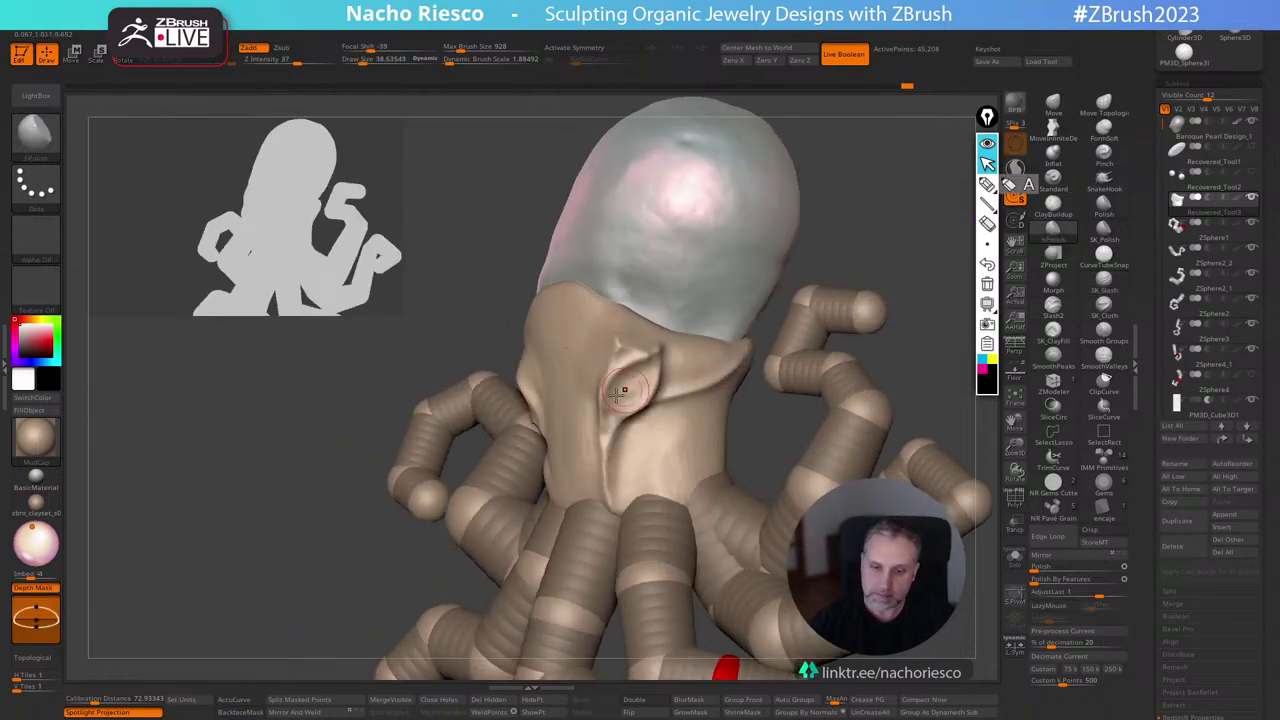
key(bracketright)
drag(633, 374, 627, 389)
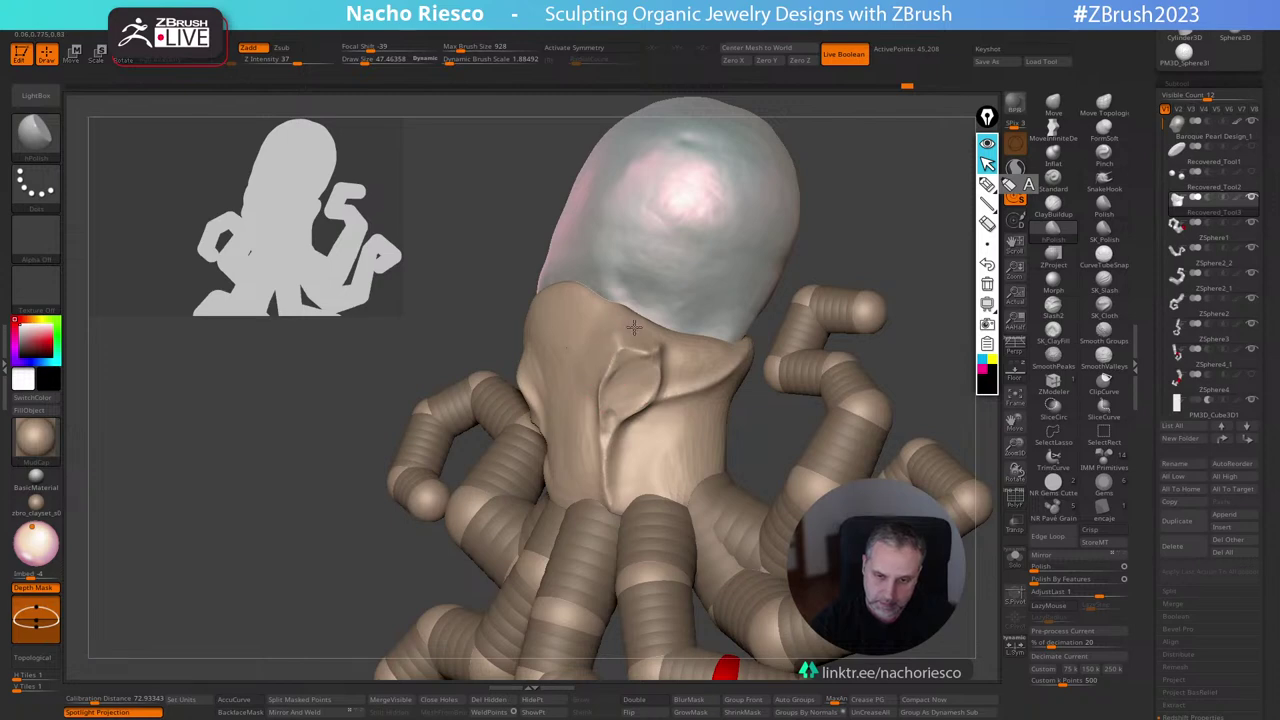
shift+click(1104, 358)
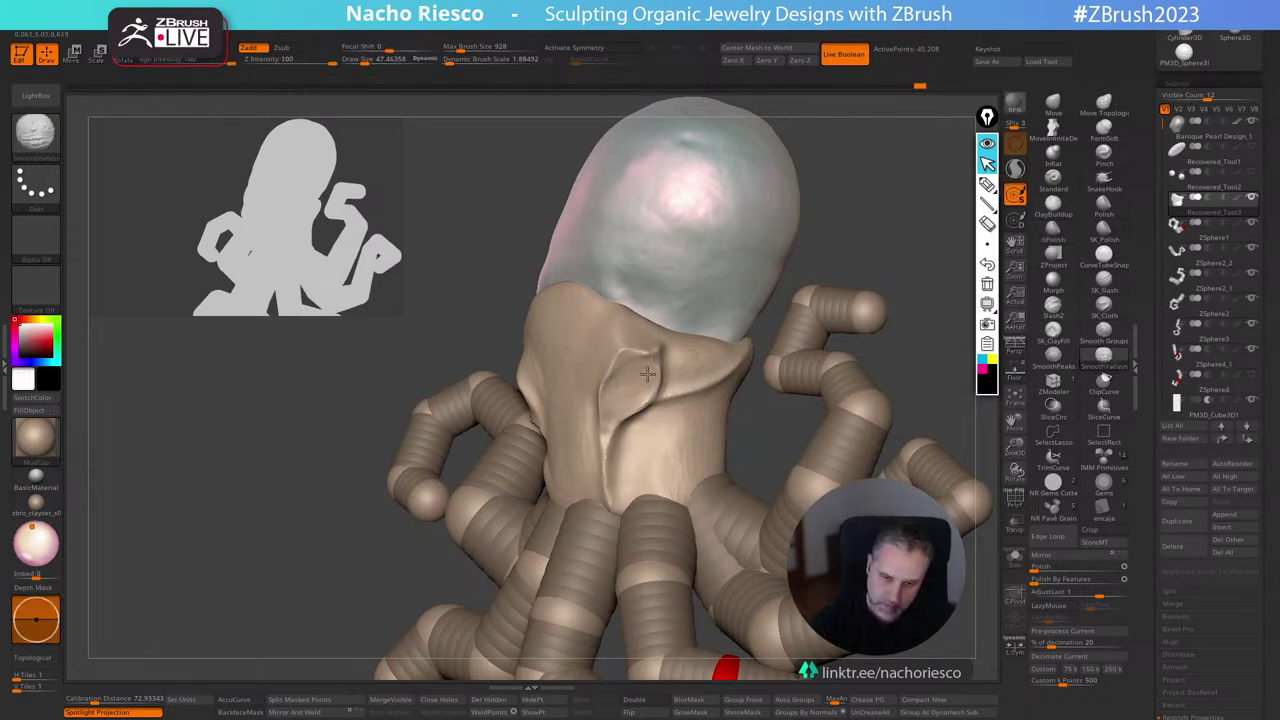
Polish the front planes of the head and the brow edge beneath the pearl with hPolish at a draw size of about 64.
mouse_move(888, 325)
mouse_down()
mouse_move(923, 337)
mouse_move(911, 294)
mouse_move(905, 335)
mouse_up()
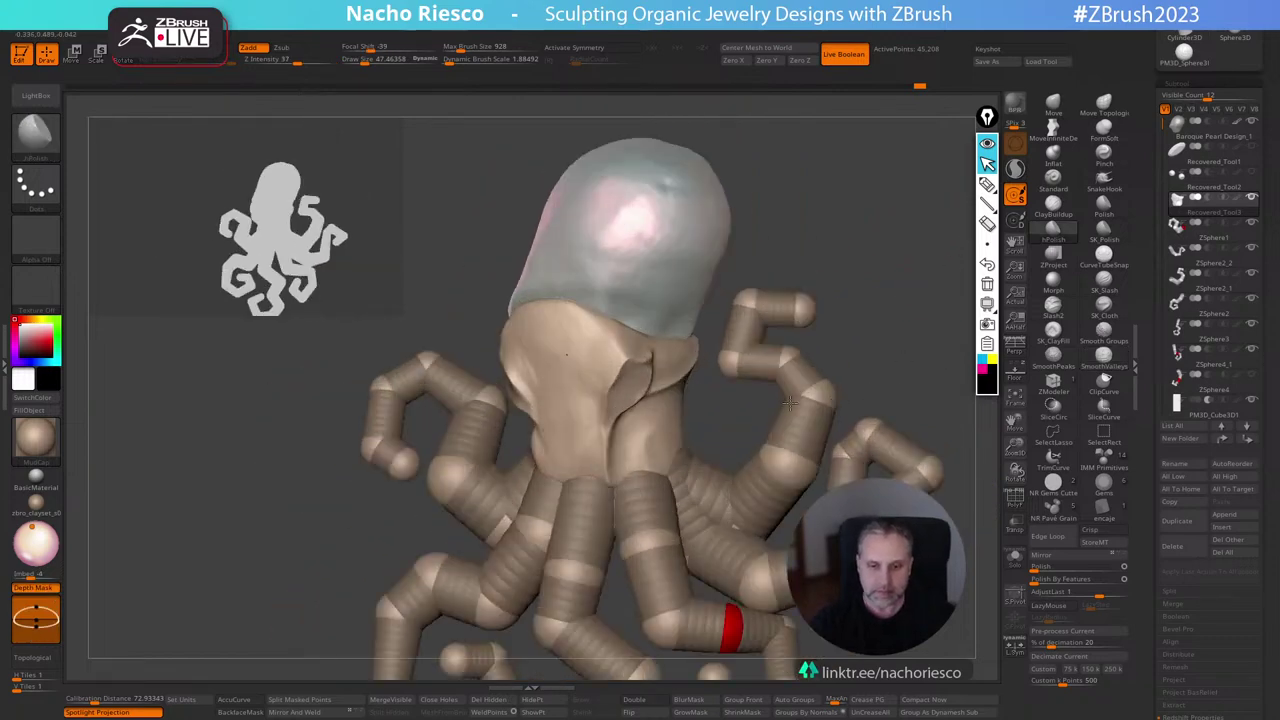
key(bracketright)
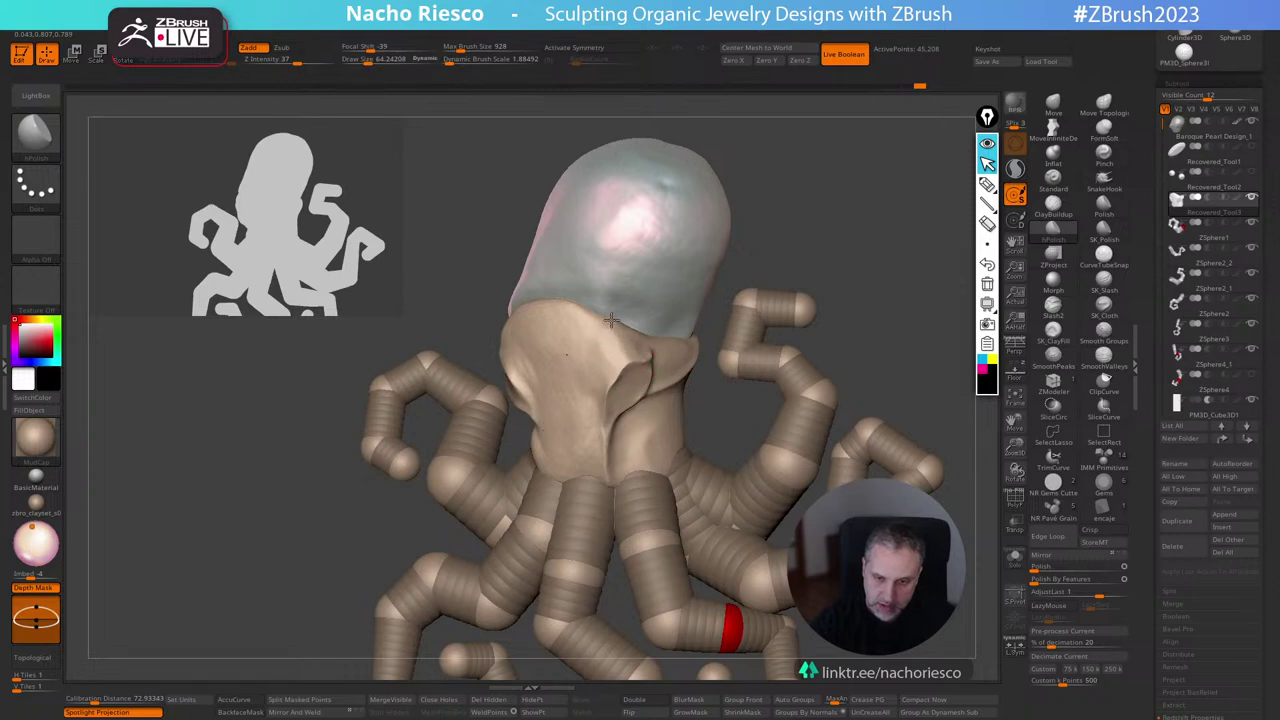
drag(873, 261, 790, 280)
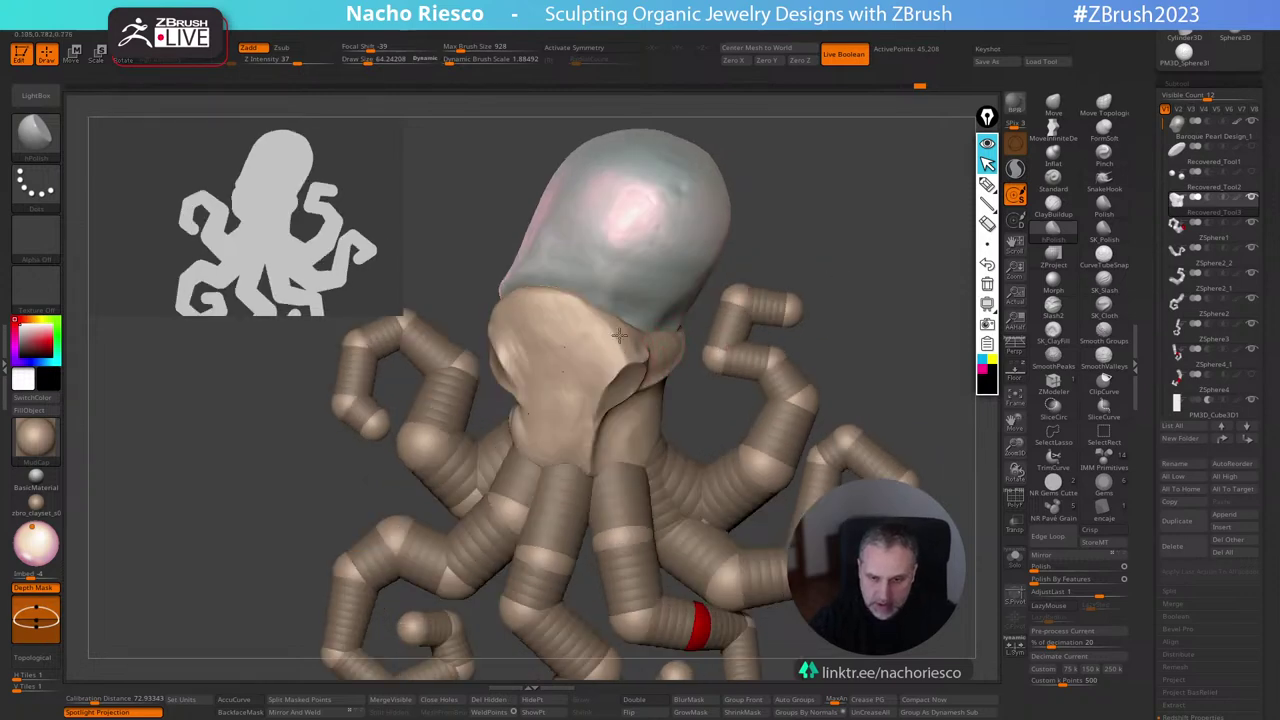
drag(854, 229, 677, 286)
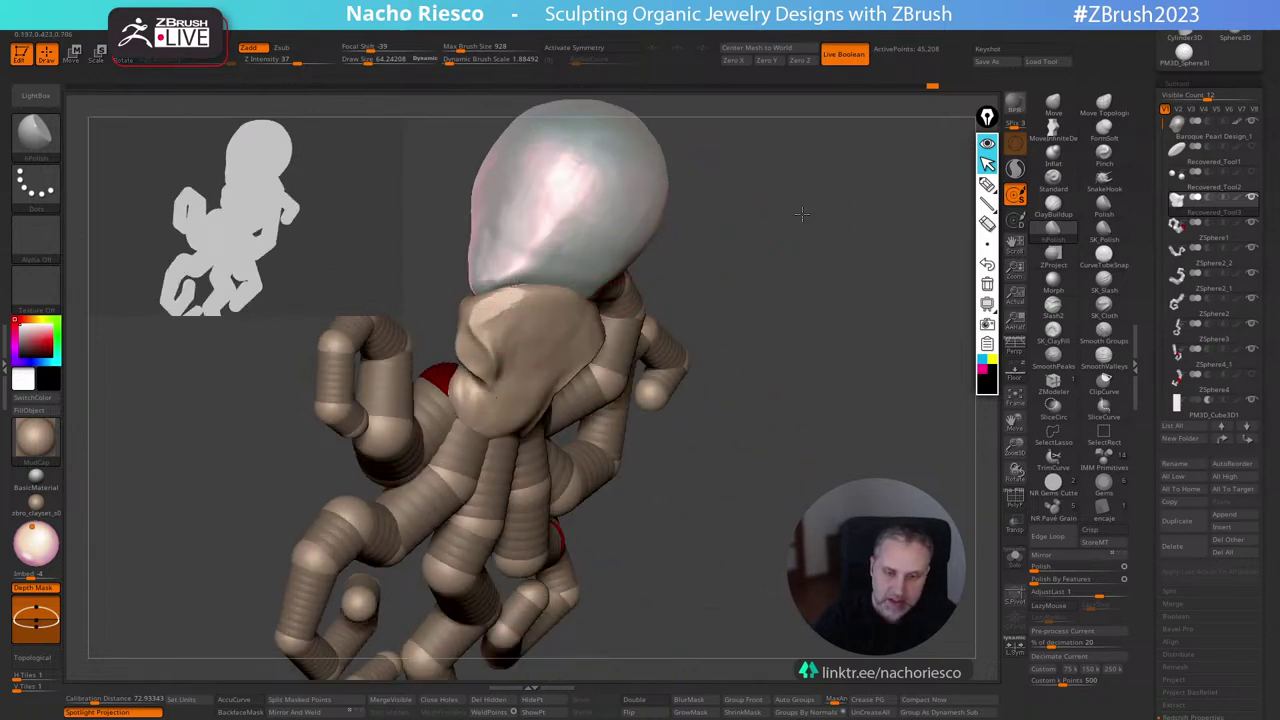
drag(802, 214, 640, 270)
drag(516, 322, 496, 313)
mouse_move(847, 253)
mouse_down()
mouse_move(888, 248)
mouse_move(842, 254)
mouse_up()
drag(532, 298, 538, 293)
mouse_move(800, 246)
mouse_down()
mouse_move(880, 256)
mouse_move(906, 244)
mouse_up()
Reshape the lower part of the head above the tentacle bases with the Move brush, working from several side angles.
click(1053, 105)
key(s)
mouse_move(565, 422)
mouse_down()
mouse_move(590, 422)
mouse_move(622, 390)
mouse_up()
drag(780, 250, 900, 254)
key(s)
drag(547, 415, 528, 416)
drag(740, 324, 865, 390)
key(s)
drag(488, 405, 497, 405)
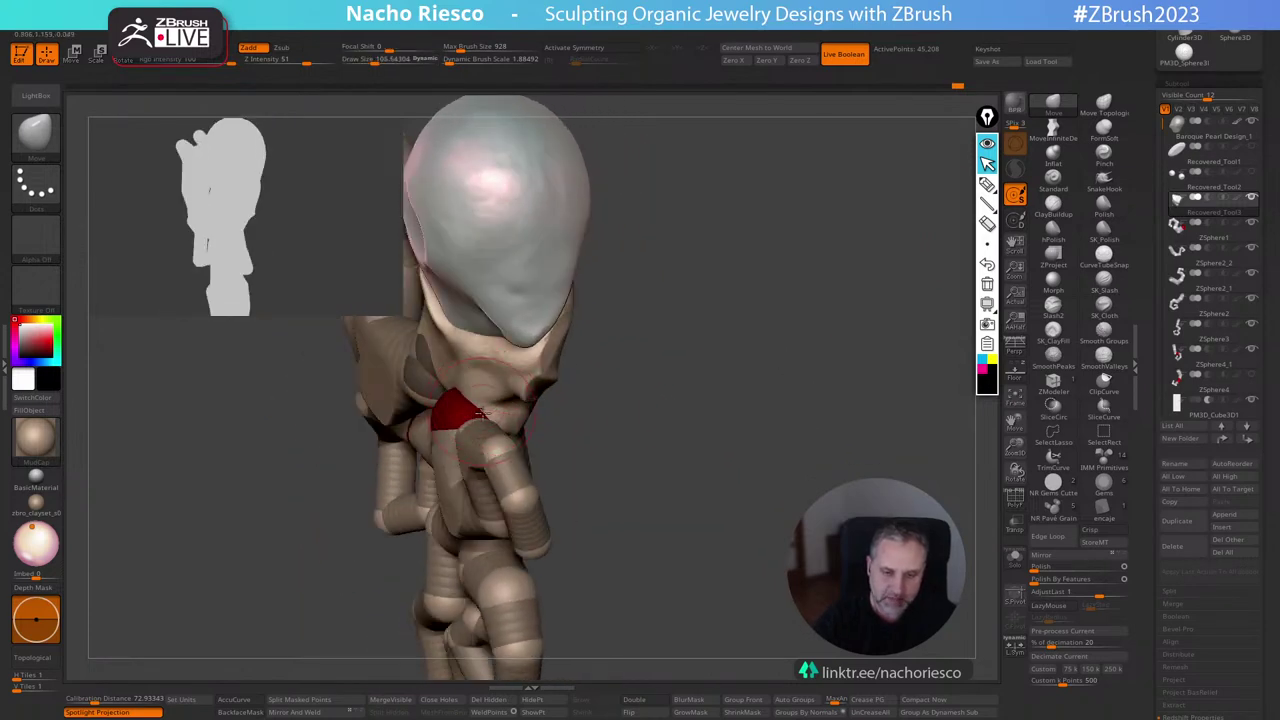
Adjust the head's outline on the side away from the eye with the Move brush at draw sizes of about 84 to 106.
drag(642, 370, 571, 360)
key(s)
drag(490, 352, 488, 352)
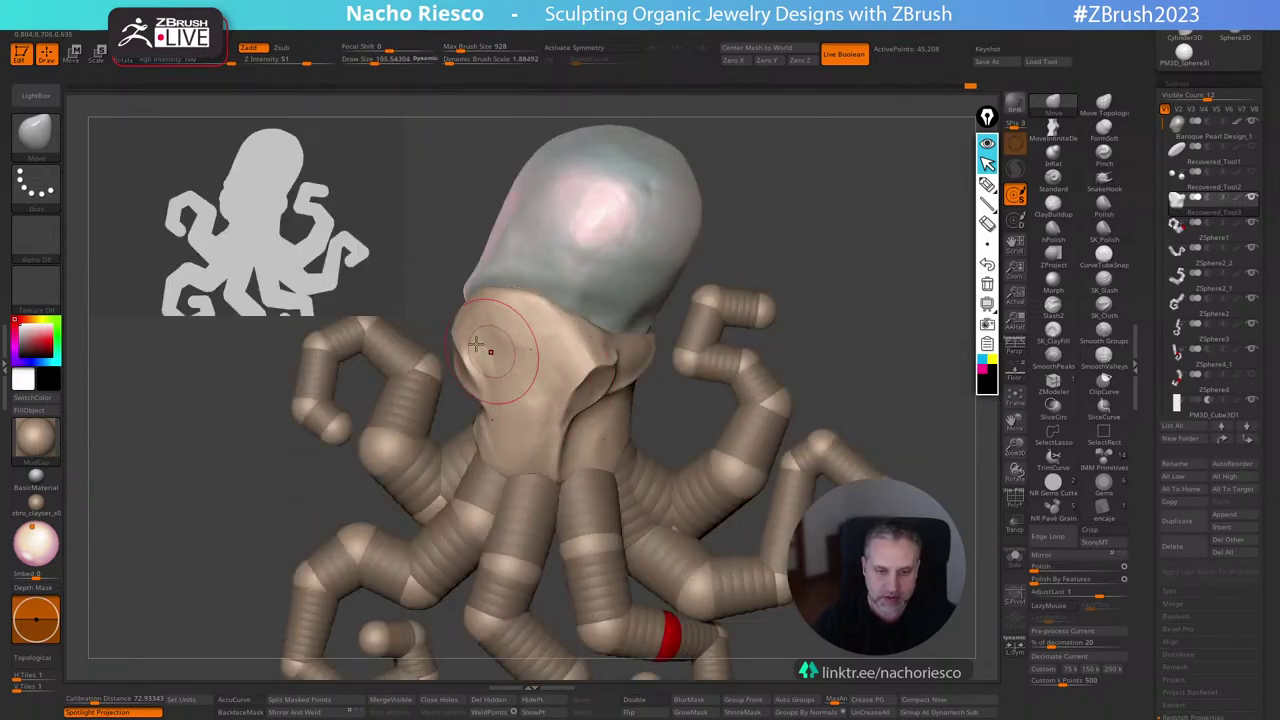
mouse_move(861, 198)
mouse_down()
mouse_move(903, 223)
mouse_move(895, 240)
mouse_up()
mouse_move(733, 322)
alt+mouse_down()
mouse_move(734, 343)
mouse_move(653, 341)
alt+mouse_up()
key(s)
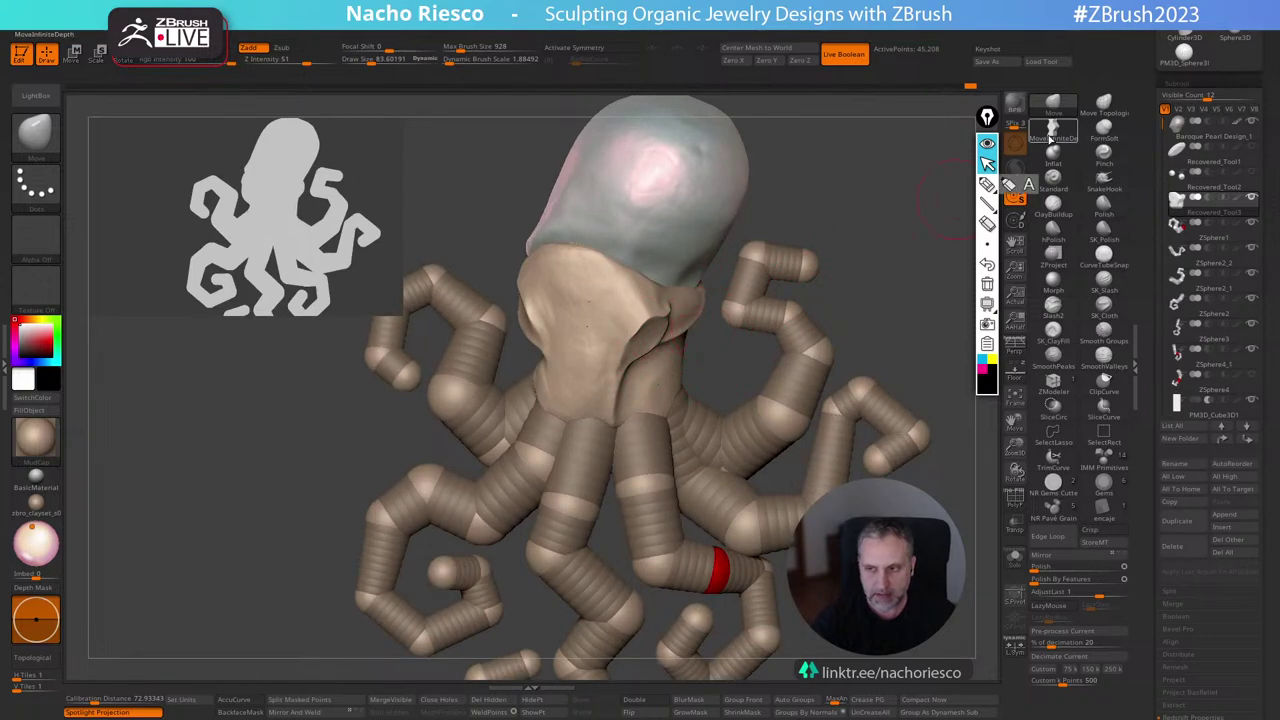
Flatten the surface along the lower edge of the eye with hPolish at a draw size of about 68.
key(s)
drag(643, 341, 645, 341)
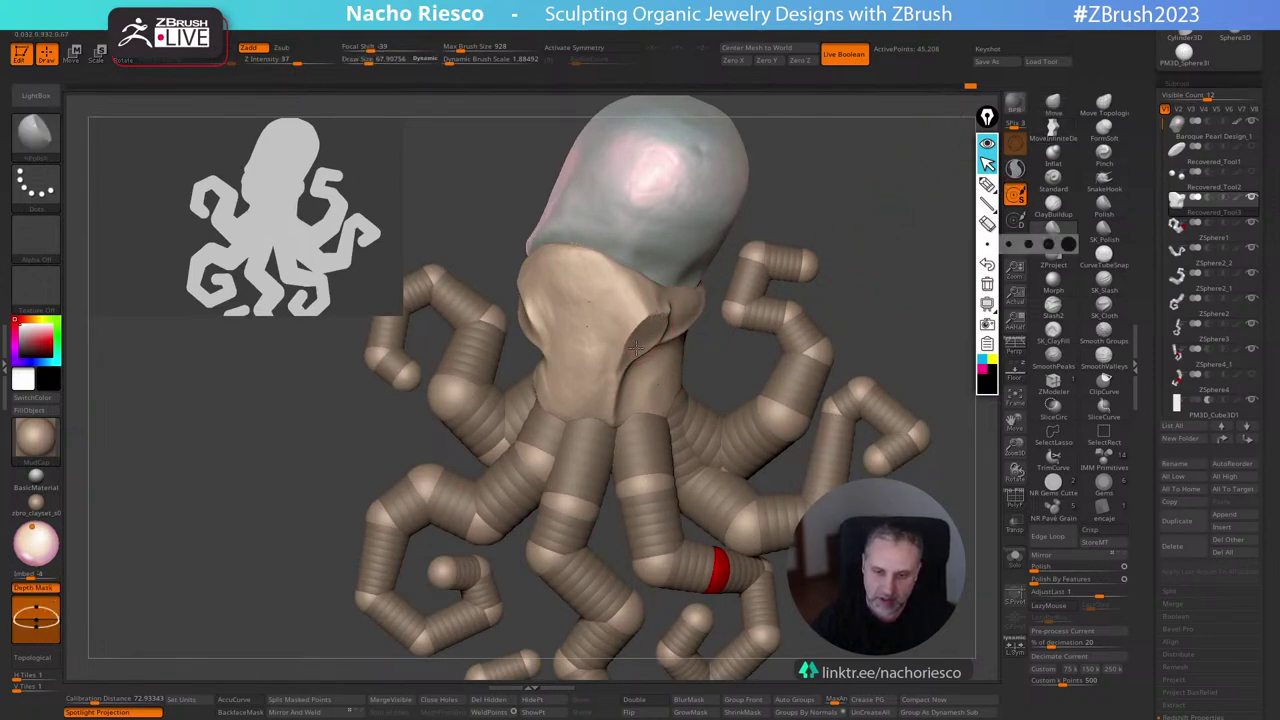
mouse_move(872, 229)
alt+mouse_down()
mouse_move(880, 197)
mouse_move(899, 287)
mouse_move(906, 256)
alt+mouse_up()
Reshape the eye and upper lid with Move at a draw size of about 96, and flatten the surrounding planes with hPolish at about 64.
click(1053, 104)
drag(872, 190, 908, 160)
key(s)
drag(637, 281, 581, 263)
key(s)
mouse_move(645, 279)
right_down()
mouse_move(680, 290)
mouse_move(638, 287)
mouse_move(725, 290)
mouse_move(635, 296)
right_up()
key(s)
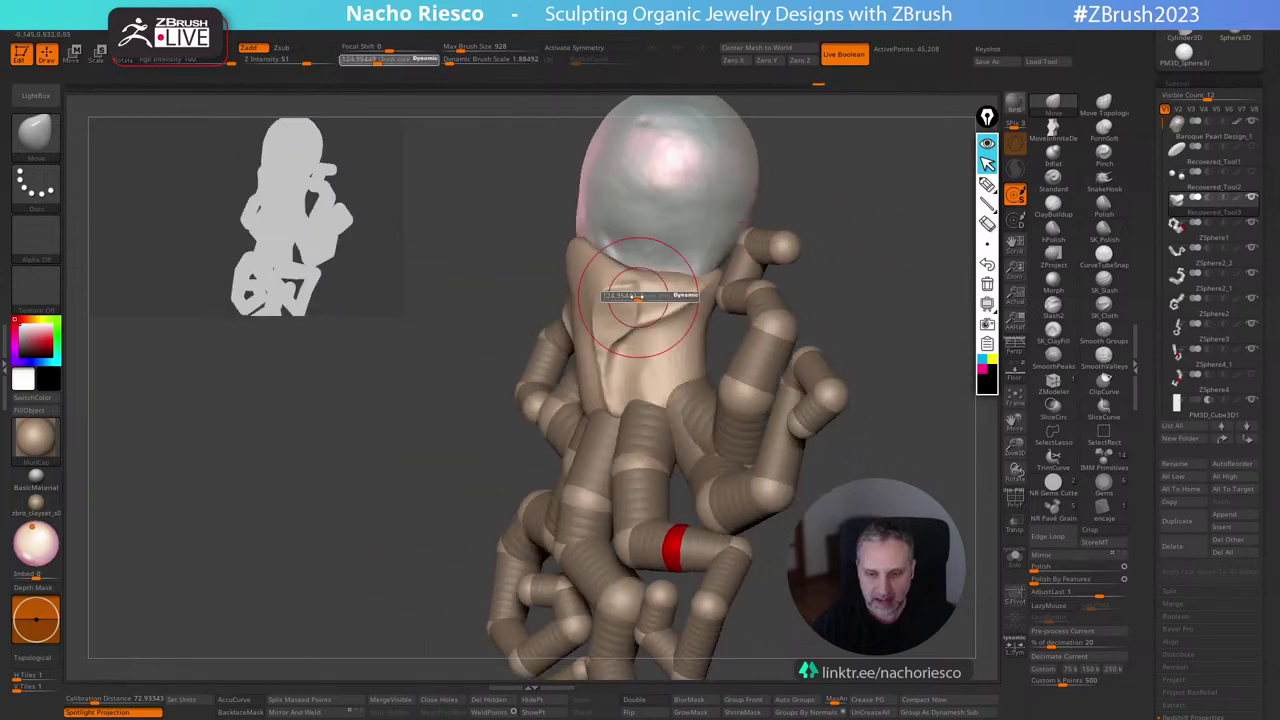
drag(635, 296, 614, 290)
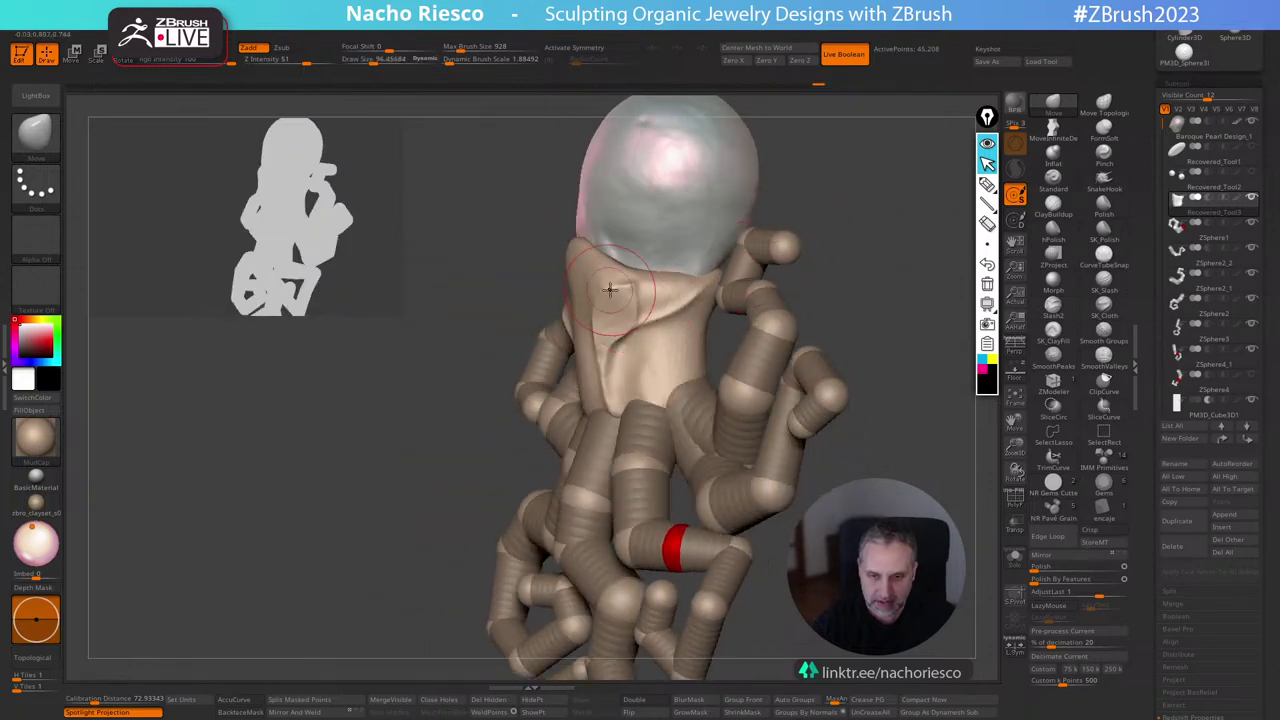
click(1054, 240)
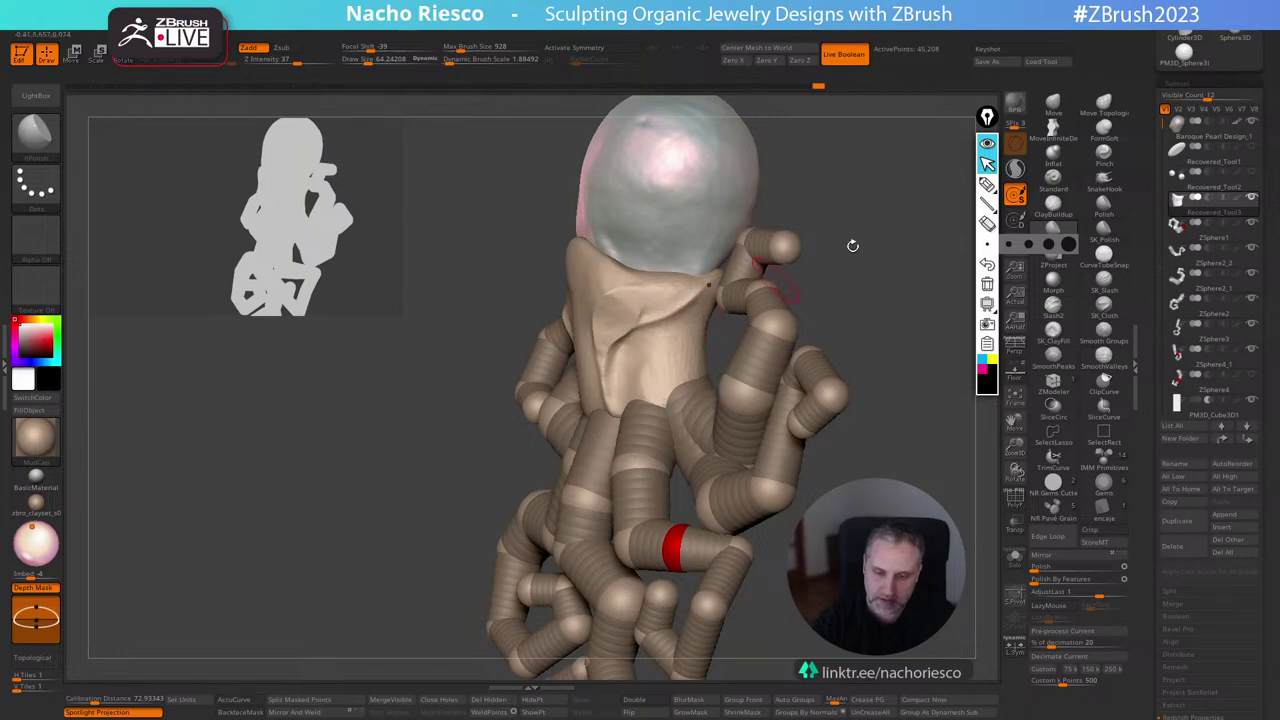
mouse_move(851, 246)
right_down()
mouse_move(908, 260)
mouse_move(882, 225)
mouse_move(857, 258)
right_up()
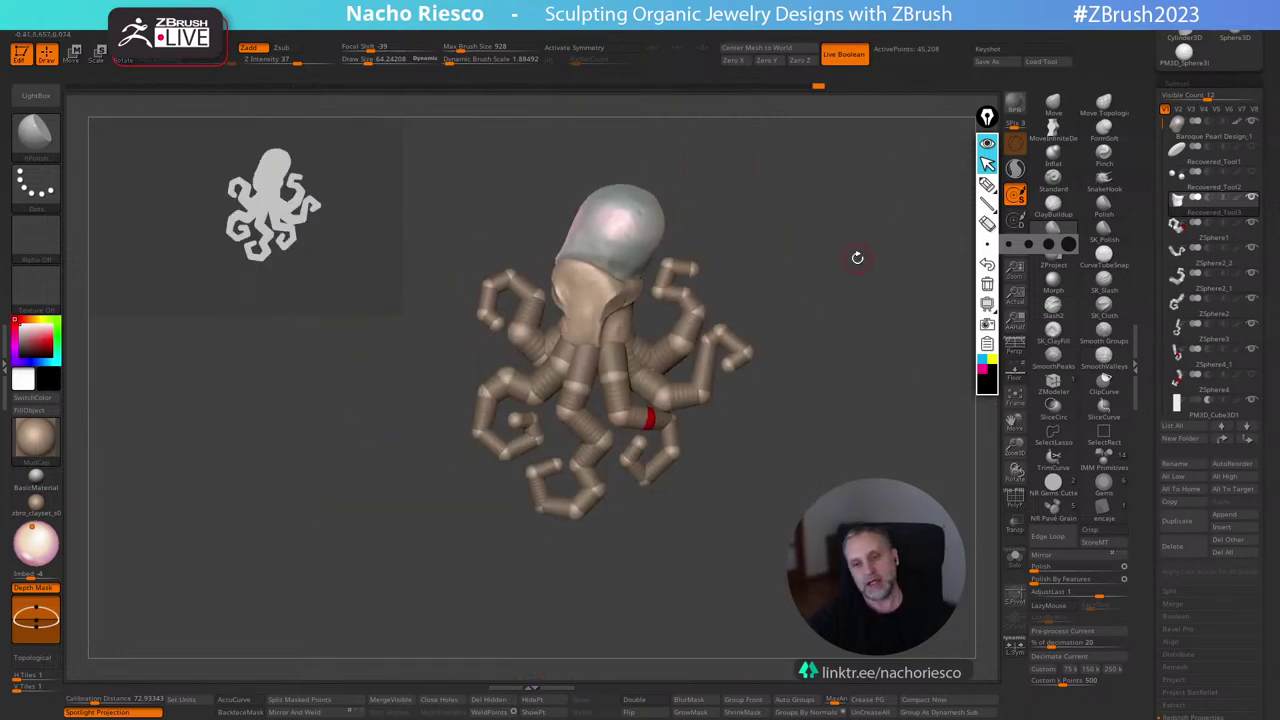
Fit the head's lower edge around the front tentacle bases with the Move brush at a draw size of about 92.
alt+drag(815, 376, 814, 465)
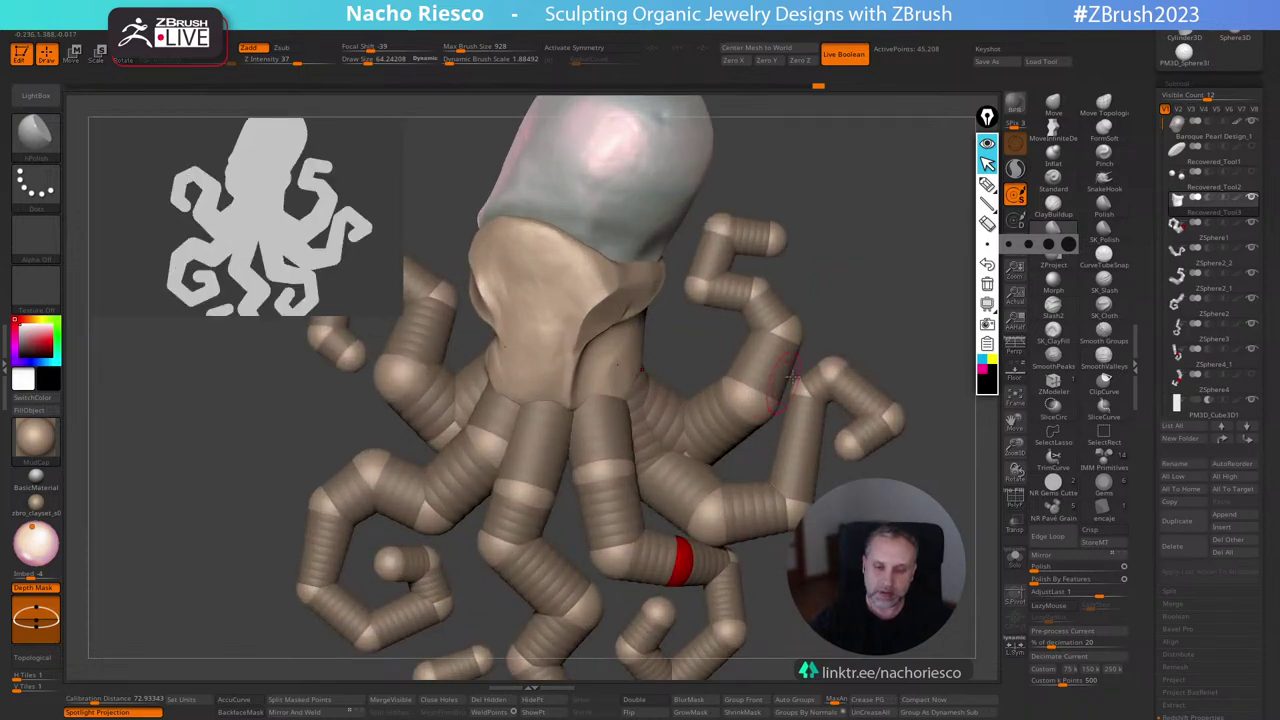
alt+drag(880, 332, 876, 370)
click(1054, 105)
key(s)
drag(566, 418, 569, 418)
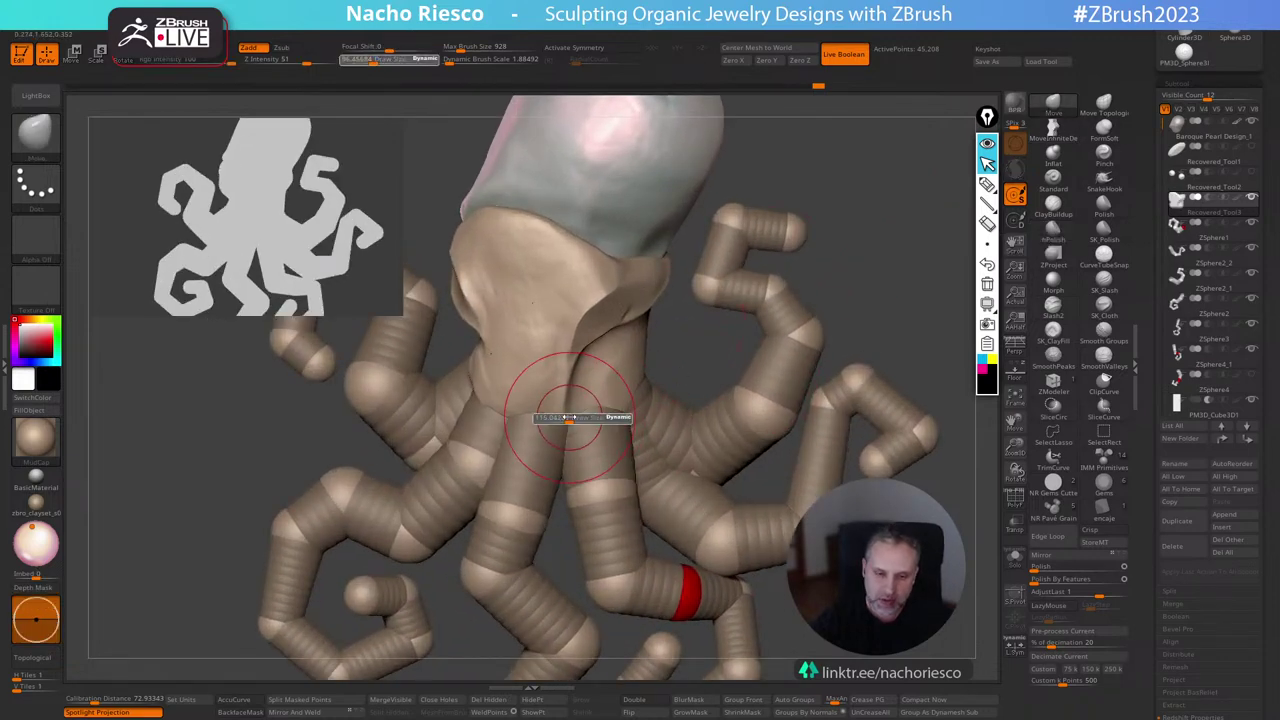
right_drag(906, 241, 842, 240)
key(s)
drag(572, 424, 569, 424)
drag(568, 436, 573, 441)
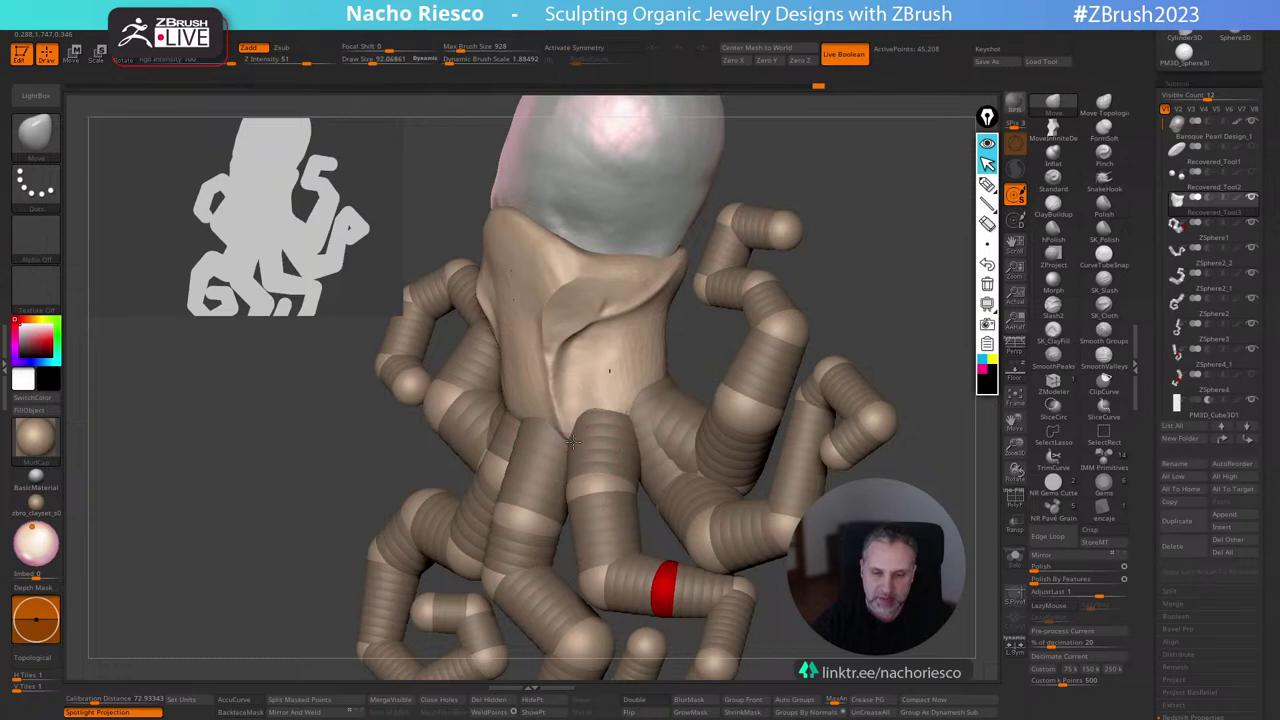
right_drag(572, 442, 566, 436)
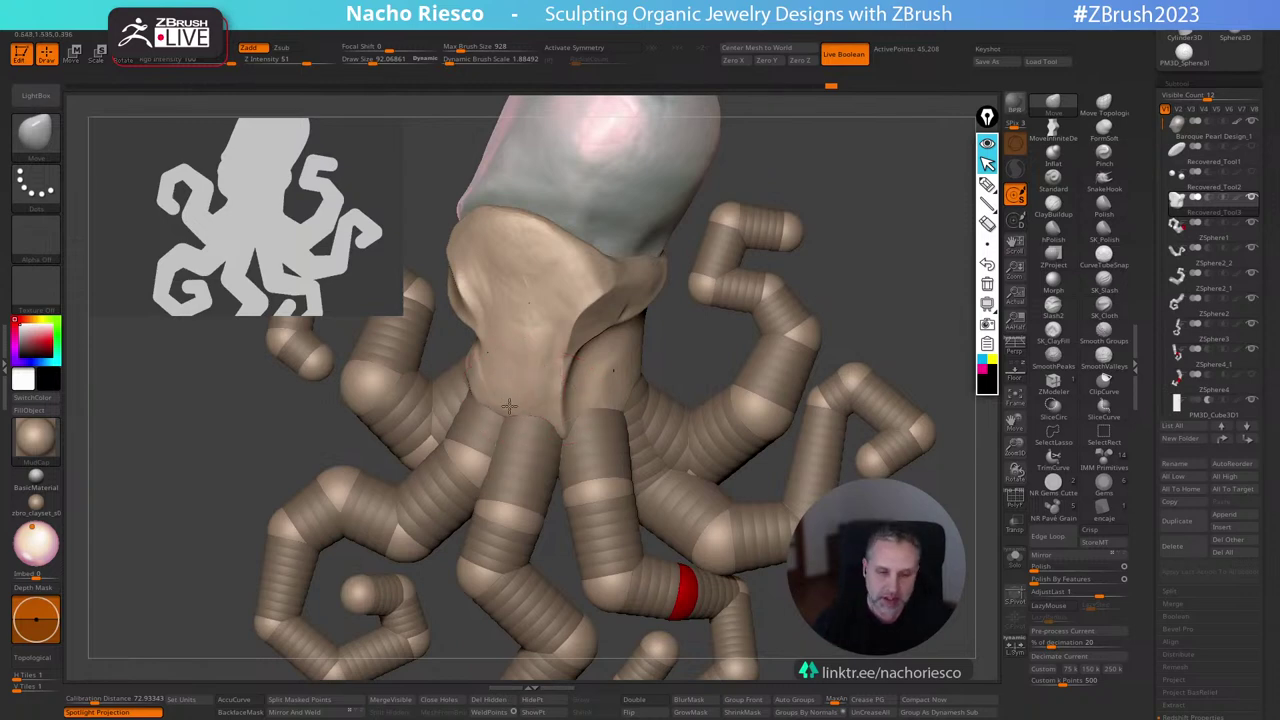
drag(907, 236, 931, 175)
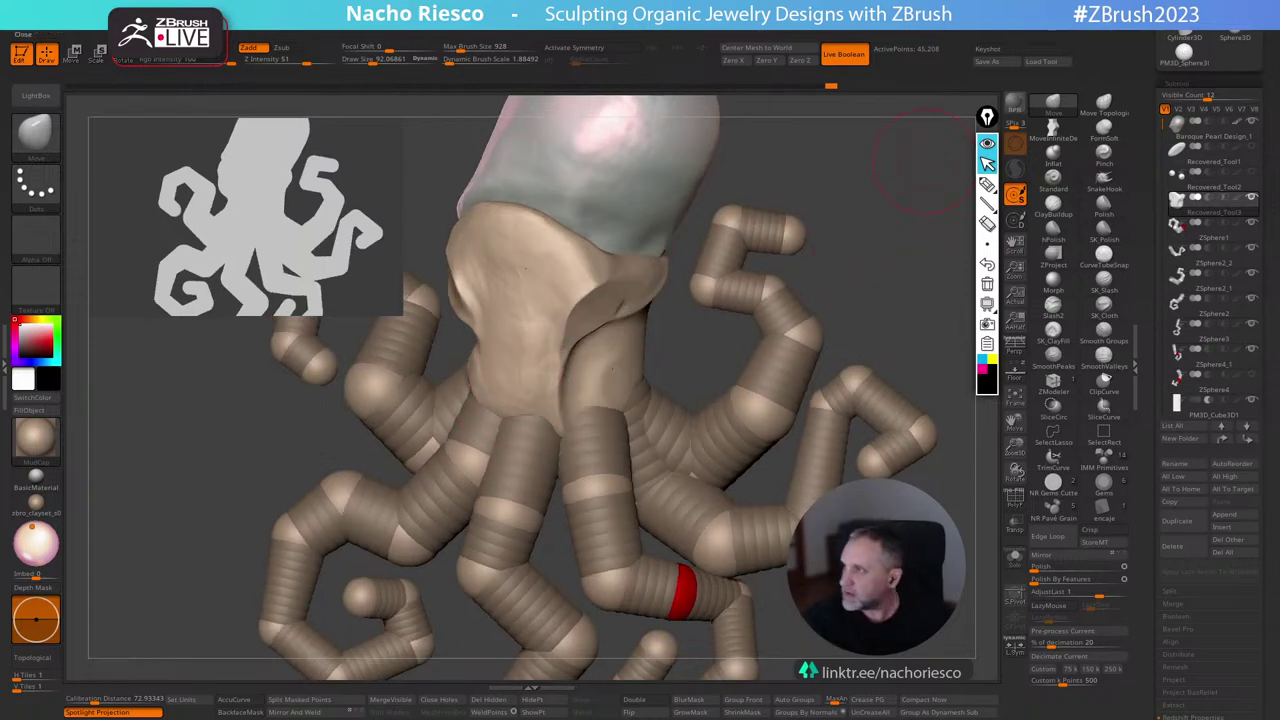
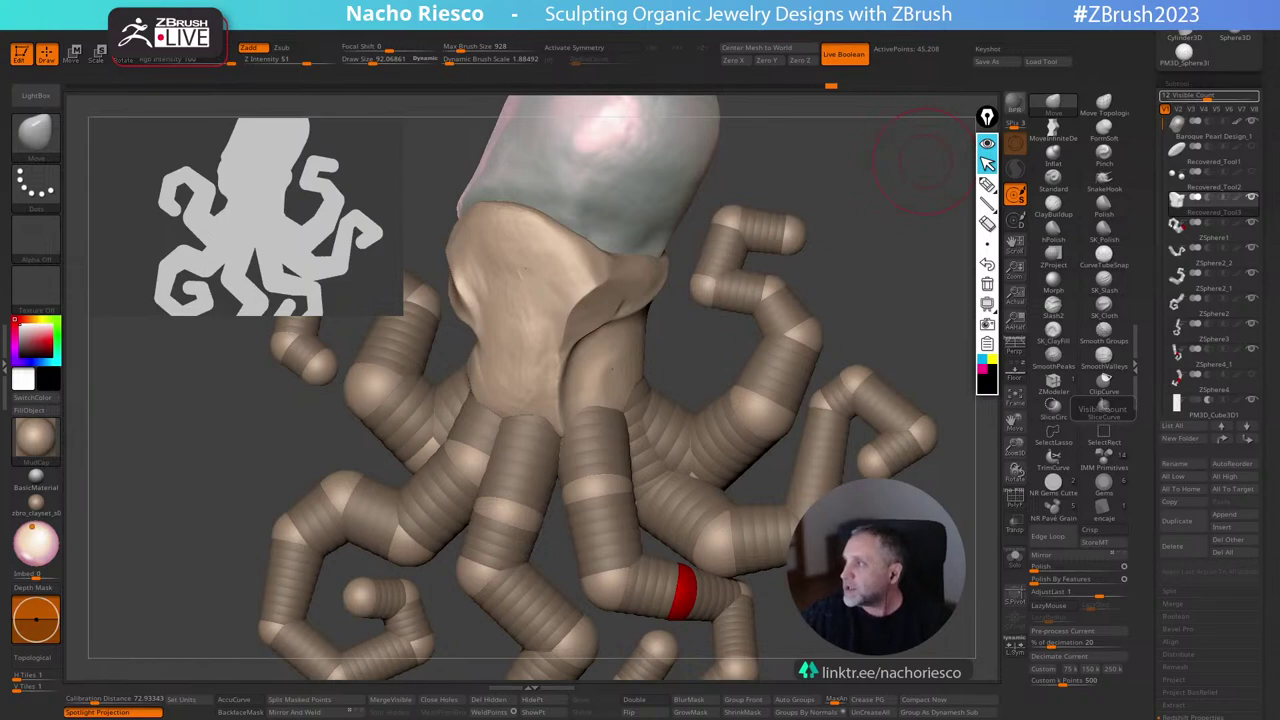
Switch to the browser to consult the English translation of "escorzo" in Google Translate, and put the window away again.
drag(778, 63, 600, 103)
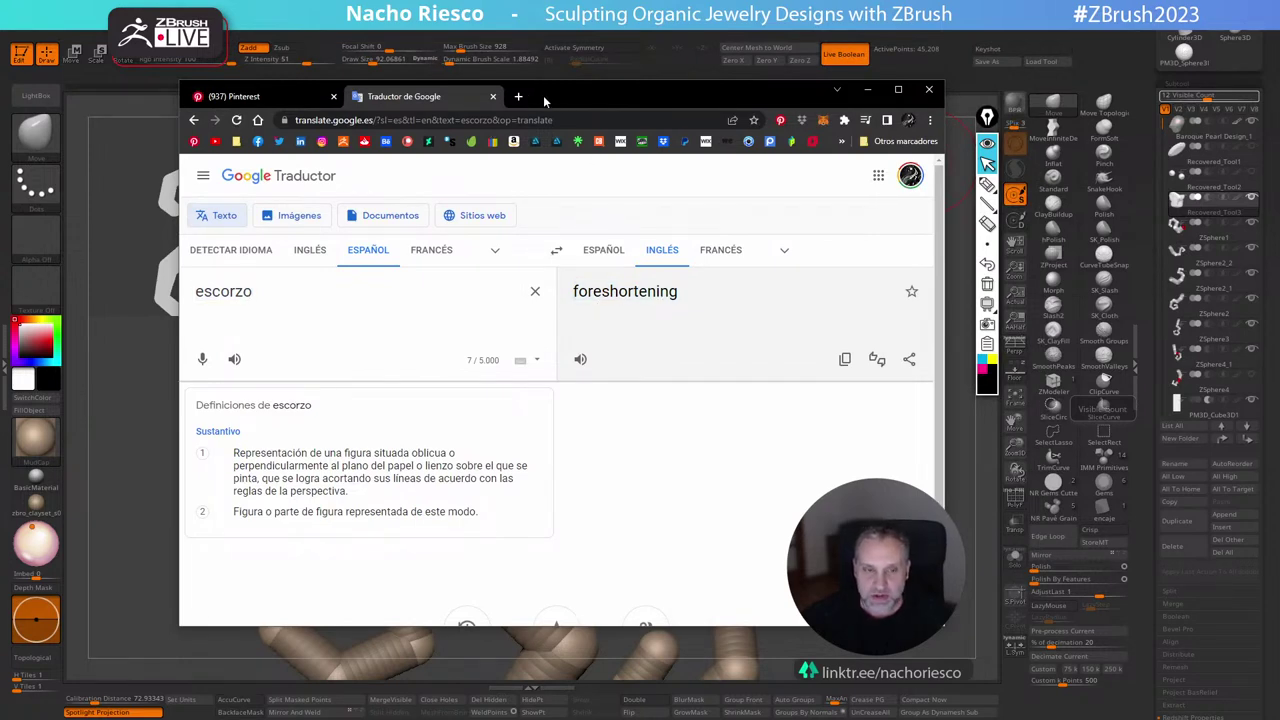
drag(543, 95, 1279, 105)
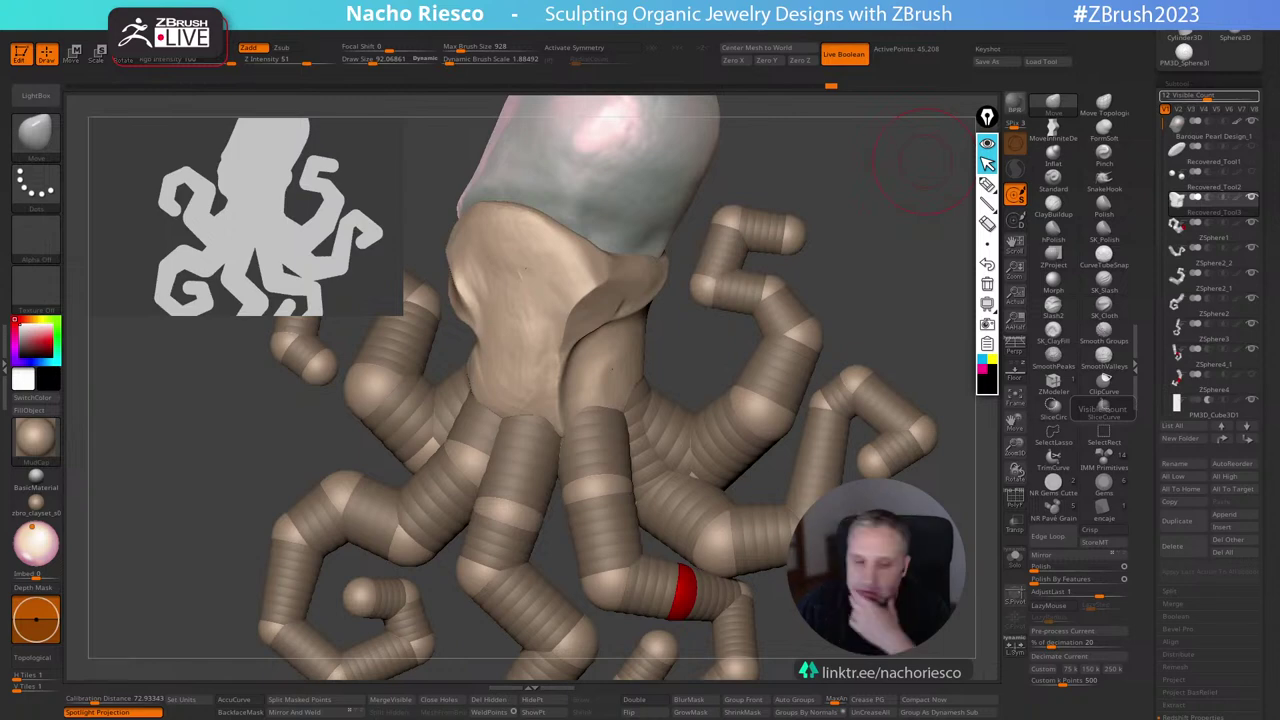
Enlarge the Move brush to a draw size of about 226 and shift the whole head piece up about 0.13 toward the pearl.
drag(880, 283, 909, 336)
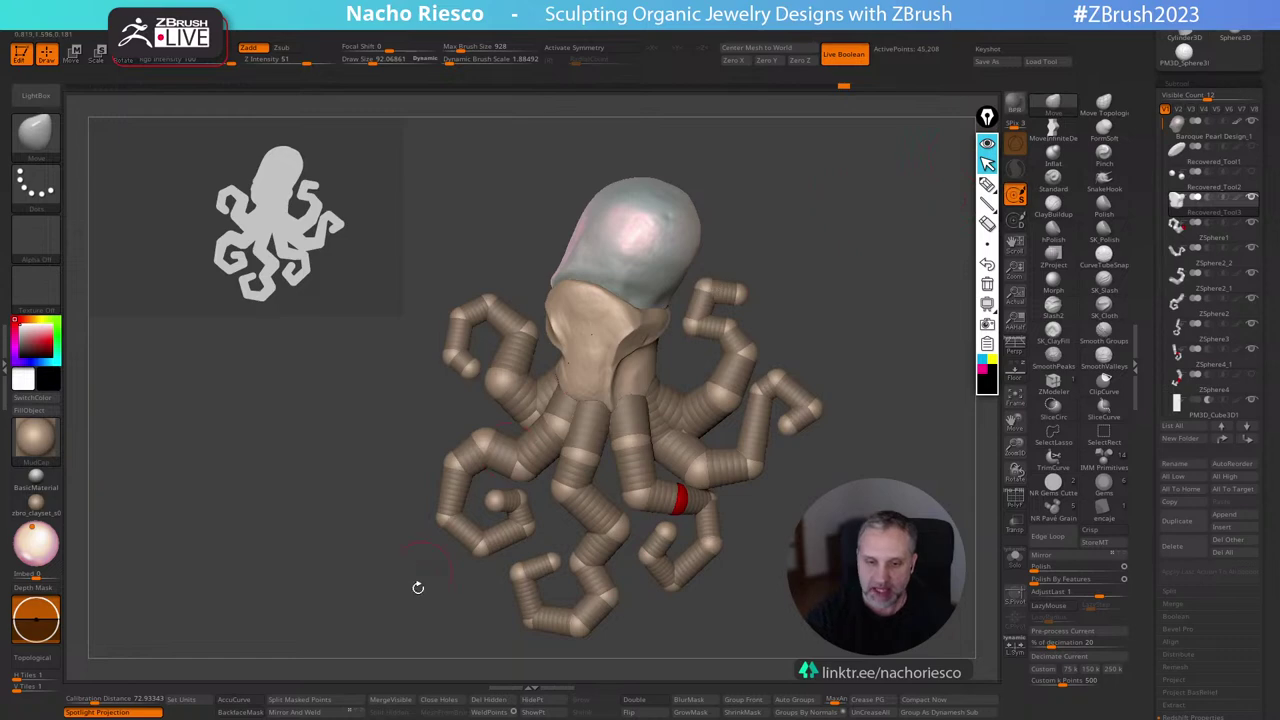
key(s)
mouse_move(597, 303)
mouse_down()
mouse_move(610, 303)
mouse_move(578, 302)
mouse_up()
key(s)
mouse_move(840, 300)
mouse_down()
mouse_move(741, 294)
mouse_move(740, 244)
mouse_move(826, 243)
mouse_up()
key(w)
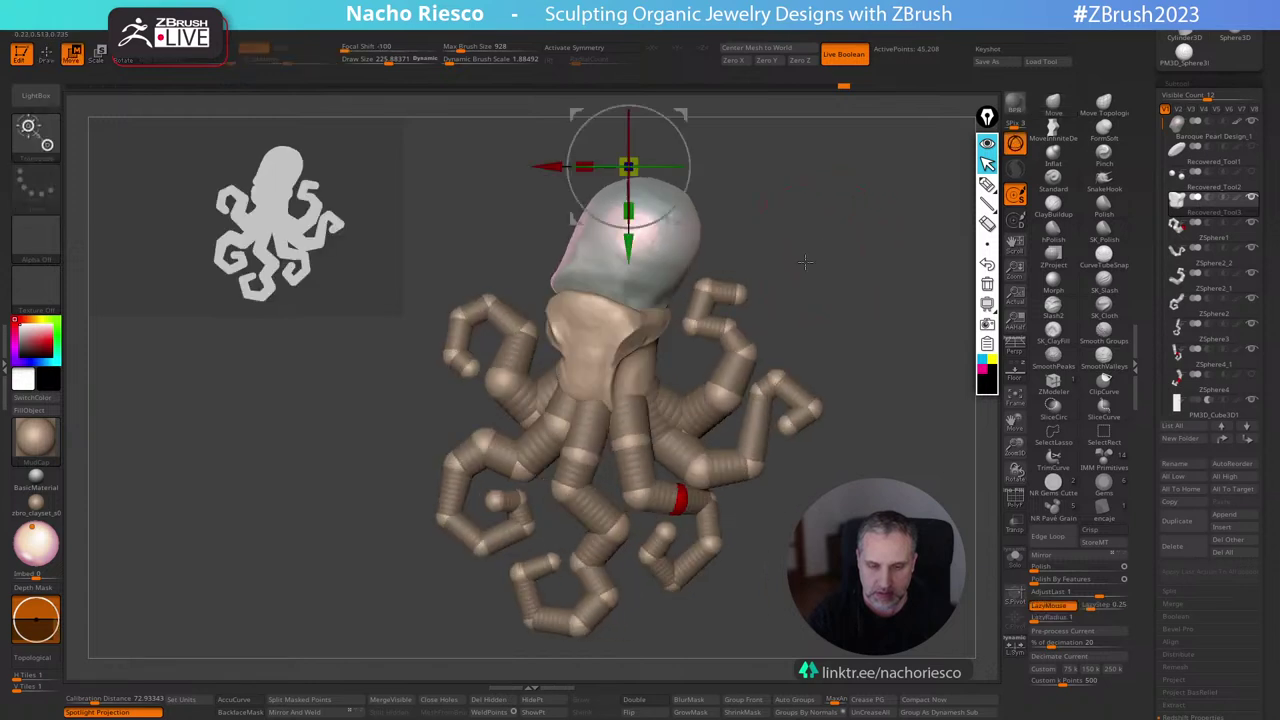
drag(630, 258, 628, 243)
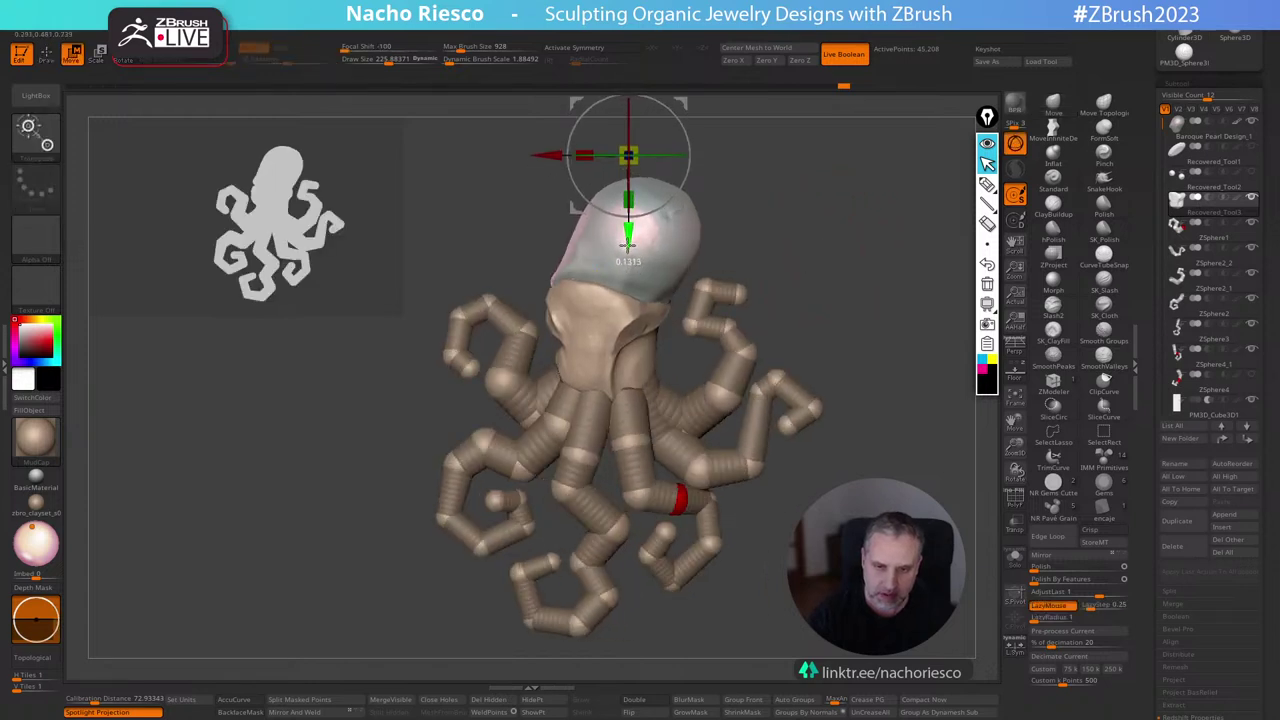
key(q)
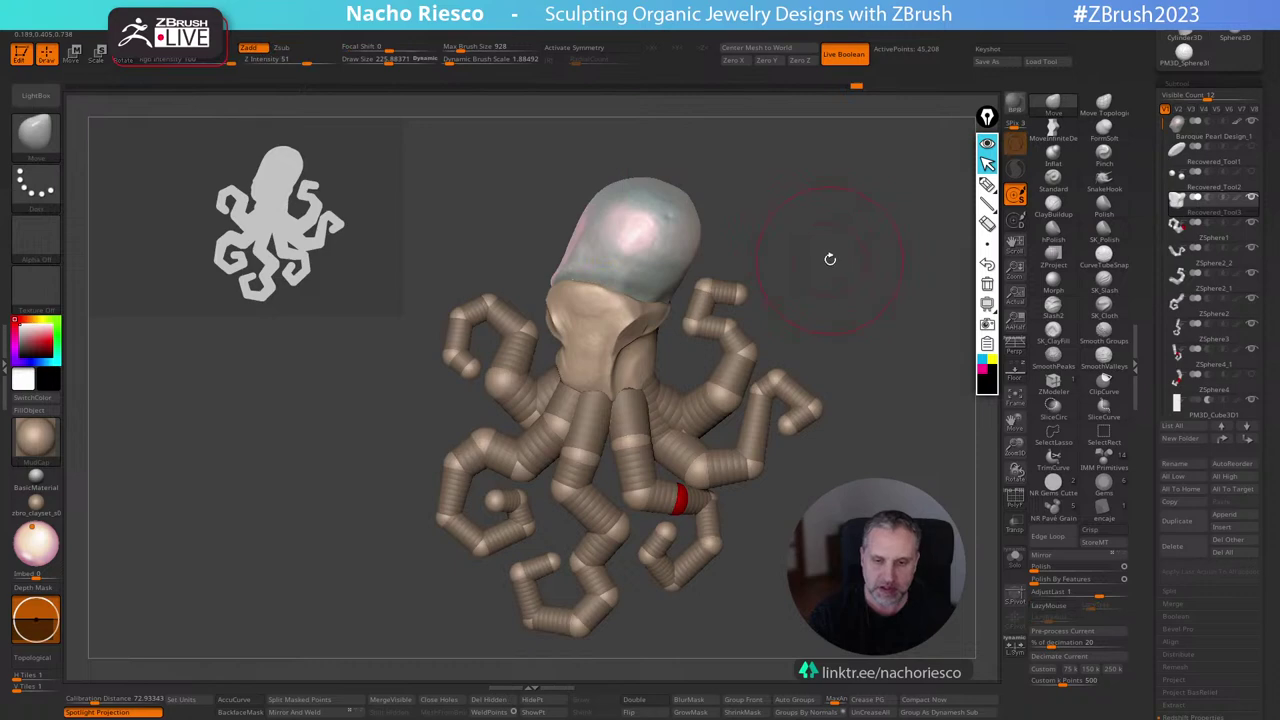
mouse_move(829, 257)
alt+mouse_down()
mouse_move(835, 205)
mouse_move(835, 224)
alt+mouse_up()
alt+click(598, 413)
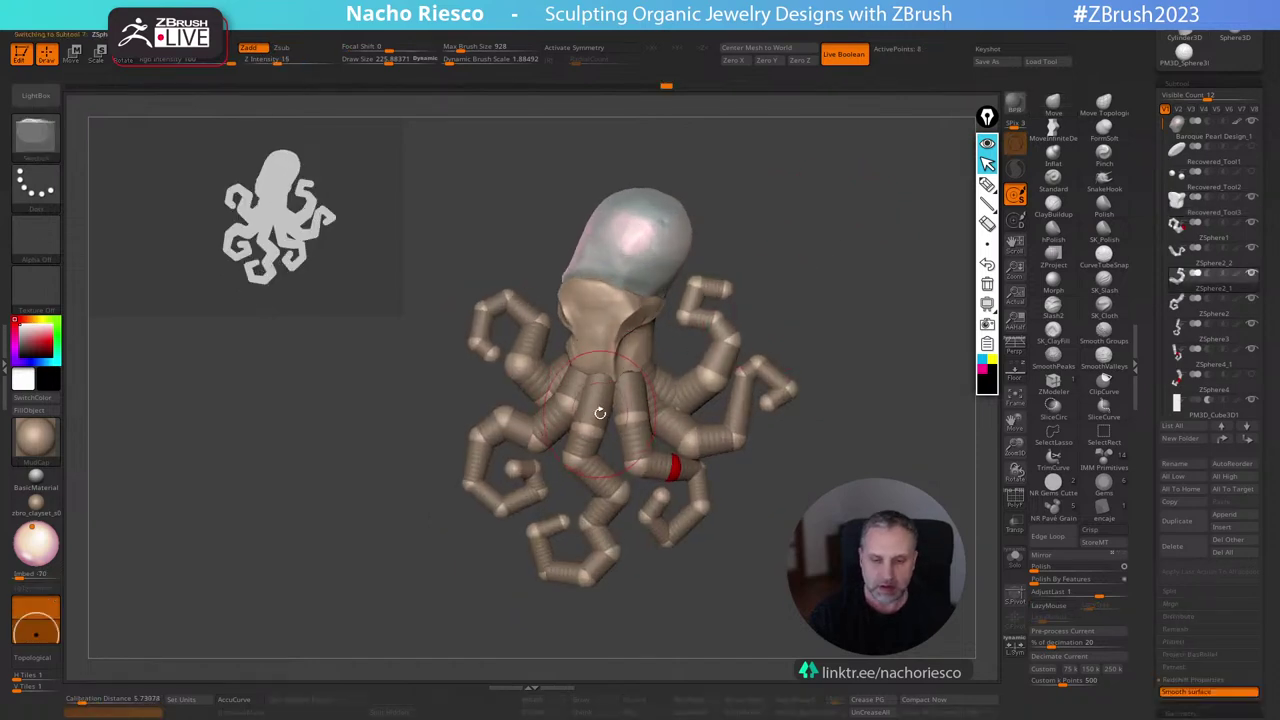
key(w)
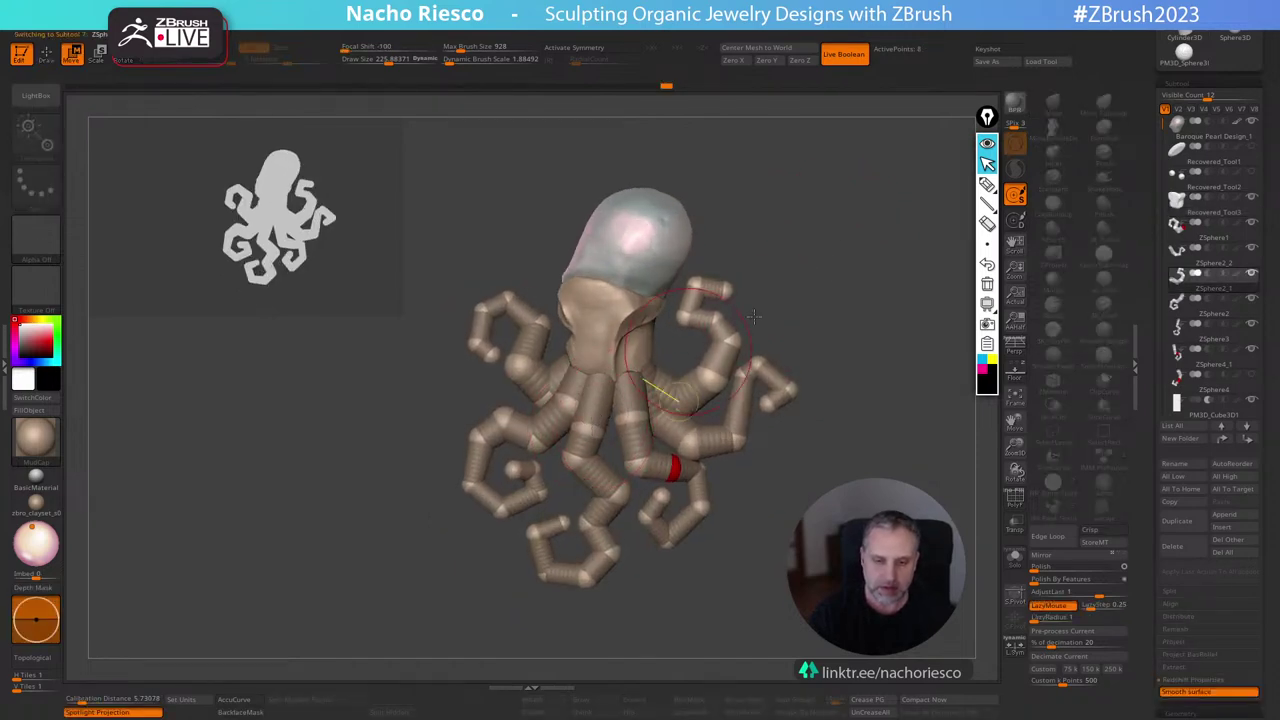
mouse_move(836, 300)
alt+mouse_down()
mouse_move(836, 258)
mouse_move(830, 305)
mouse_move(847, 279)
alt+mouse_up()
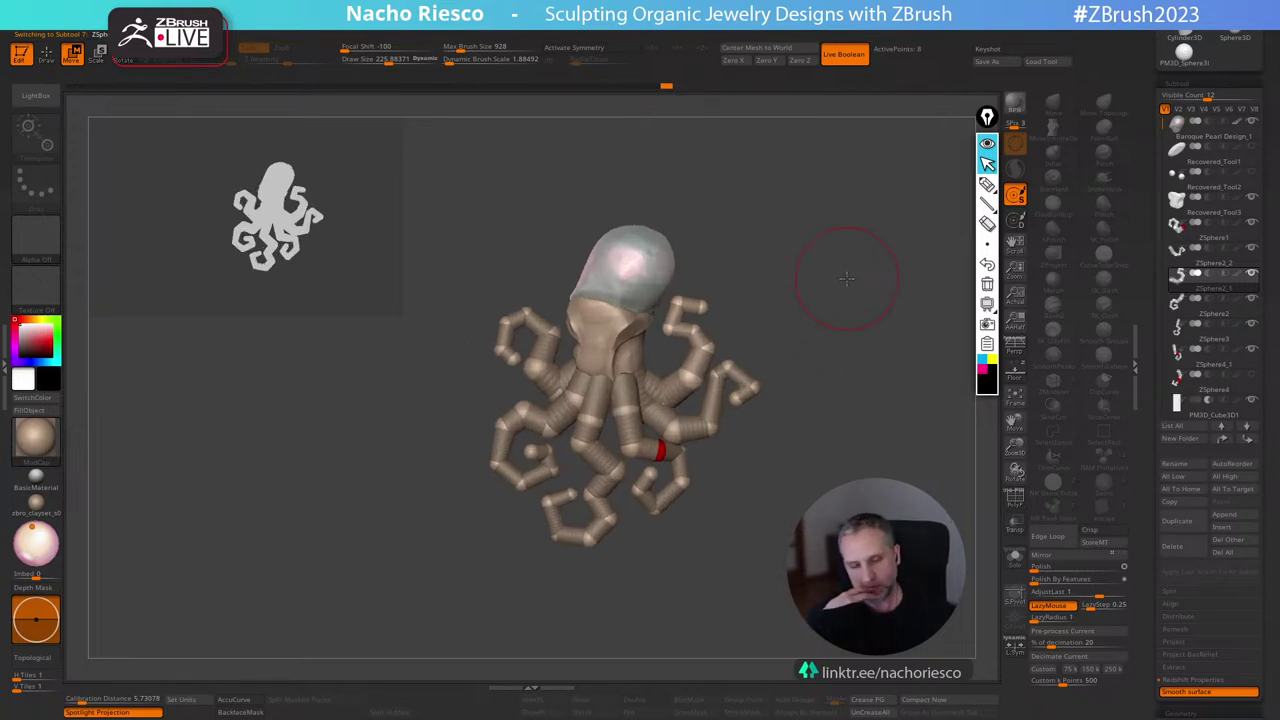
drag(847, 279, 851, 245)
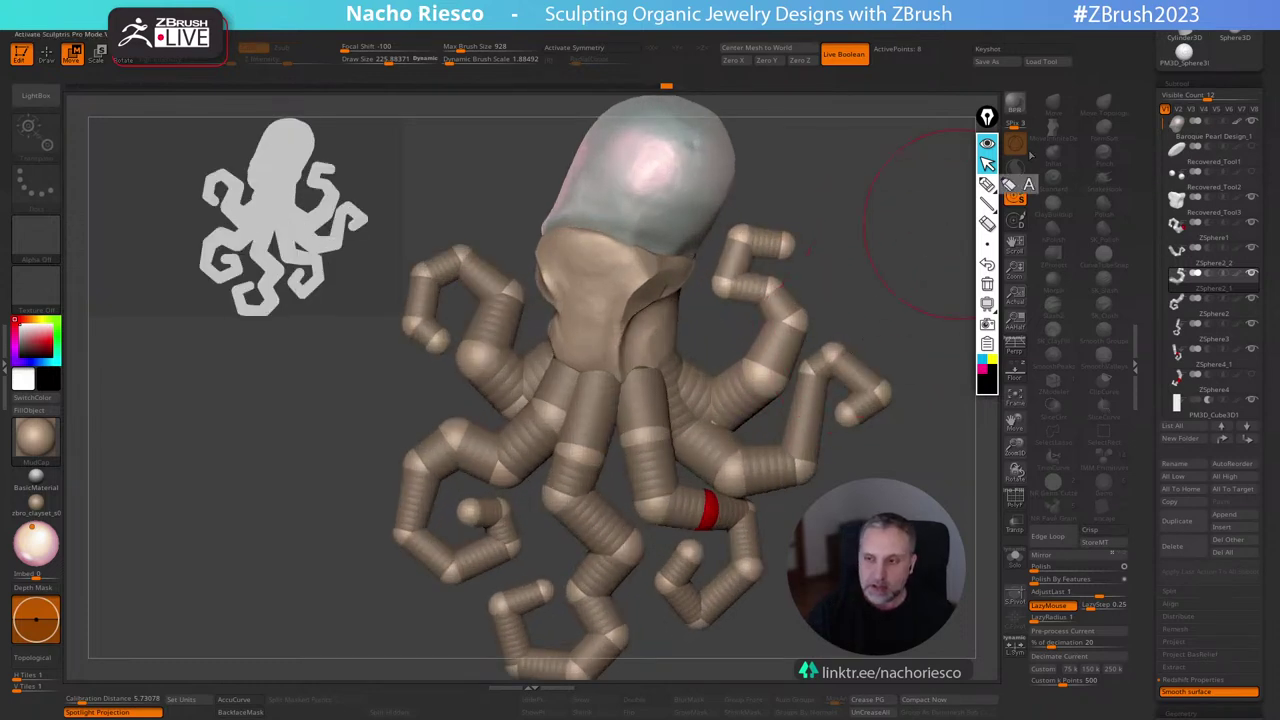
click(987, 184)
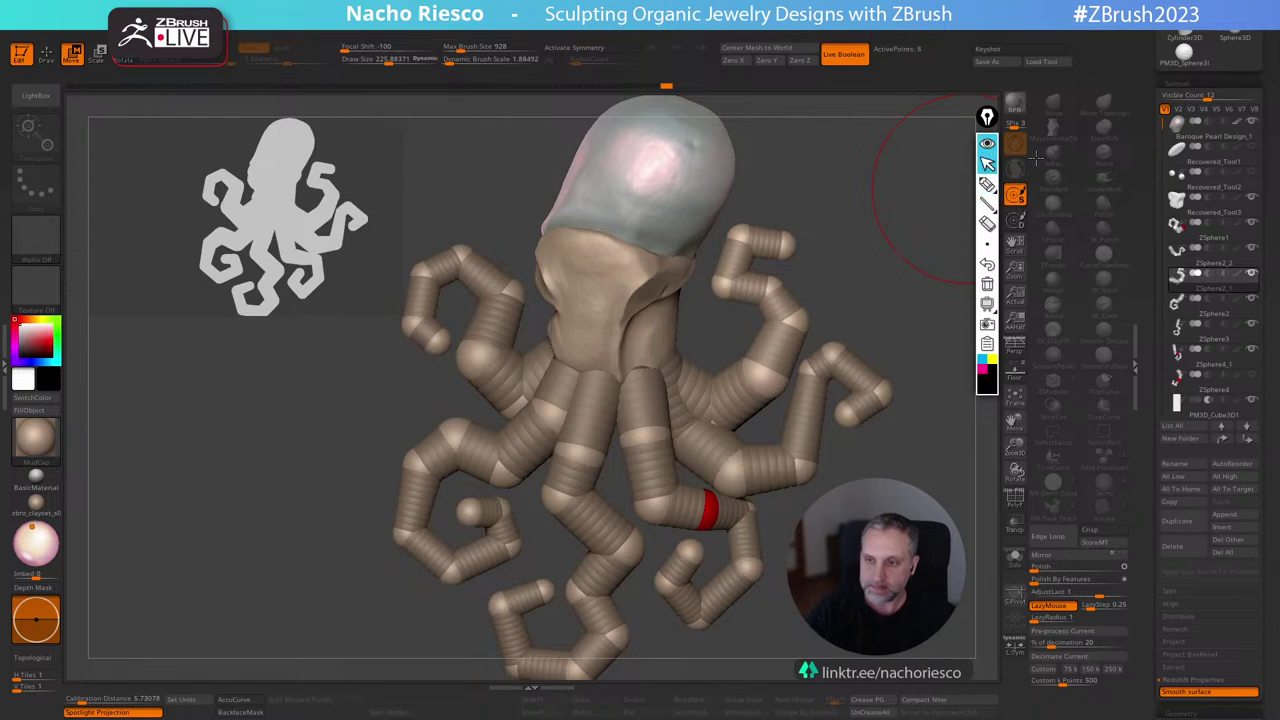
click(987, 243)
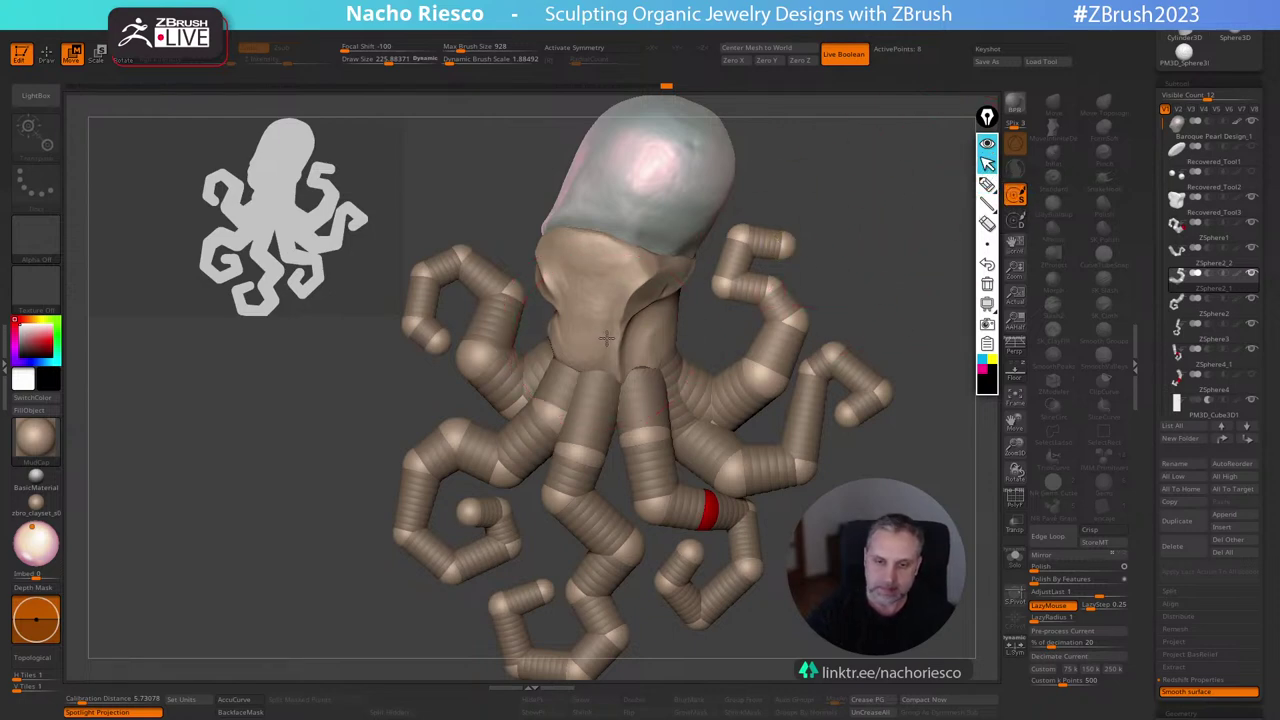
alt+drag(868, 254, 818, 298)
click(886, 334)
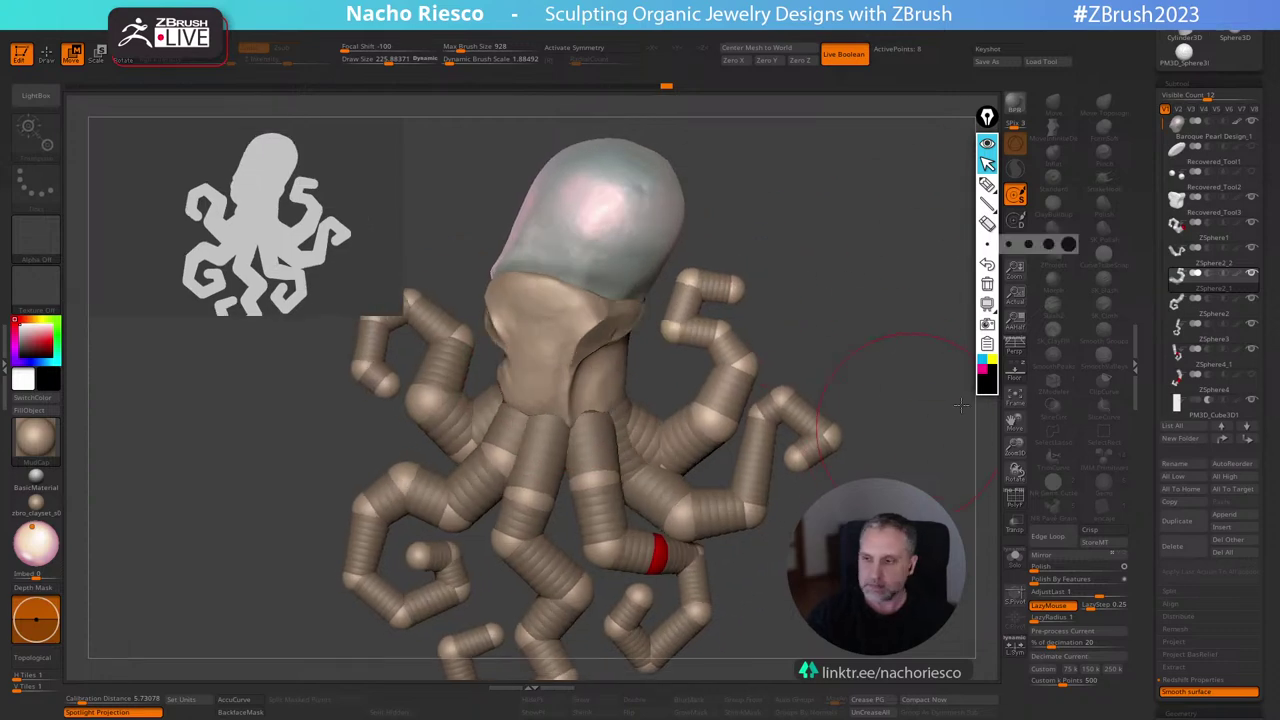
Select the head subtool and reshape its lower front above the tentacles with MoveInfiniteDepth at a draw size of about 206.
click(1198, 210)
click(1053, 126)
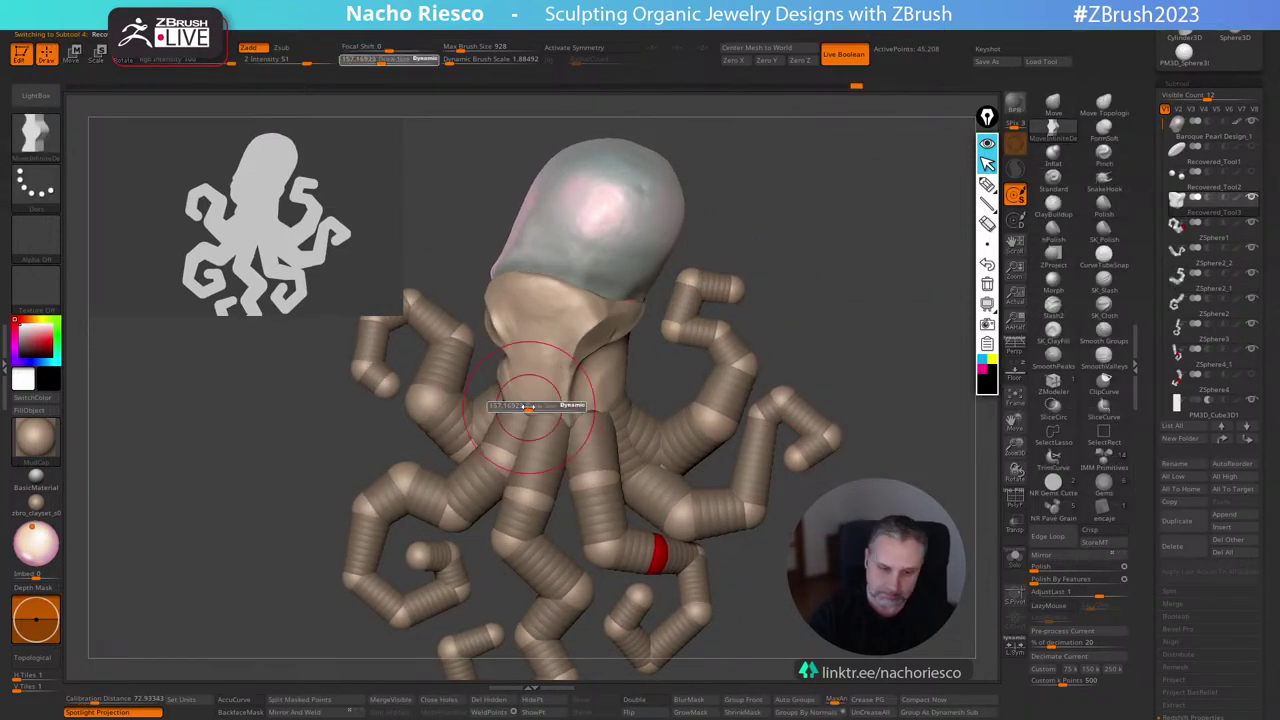
key(s)
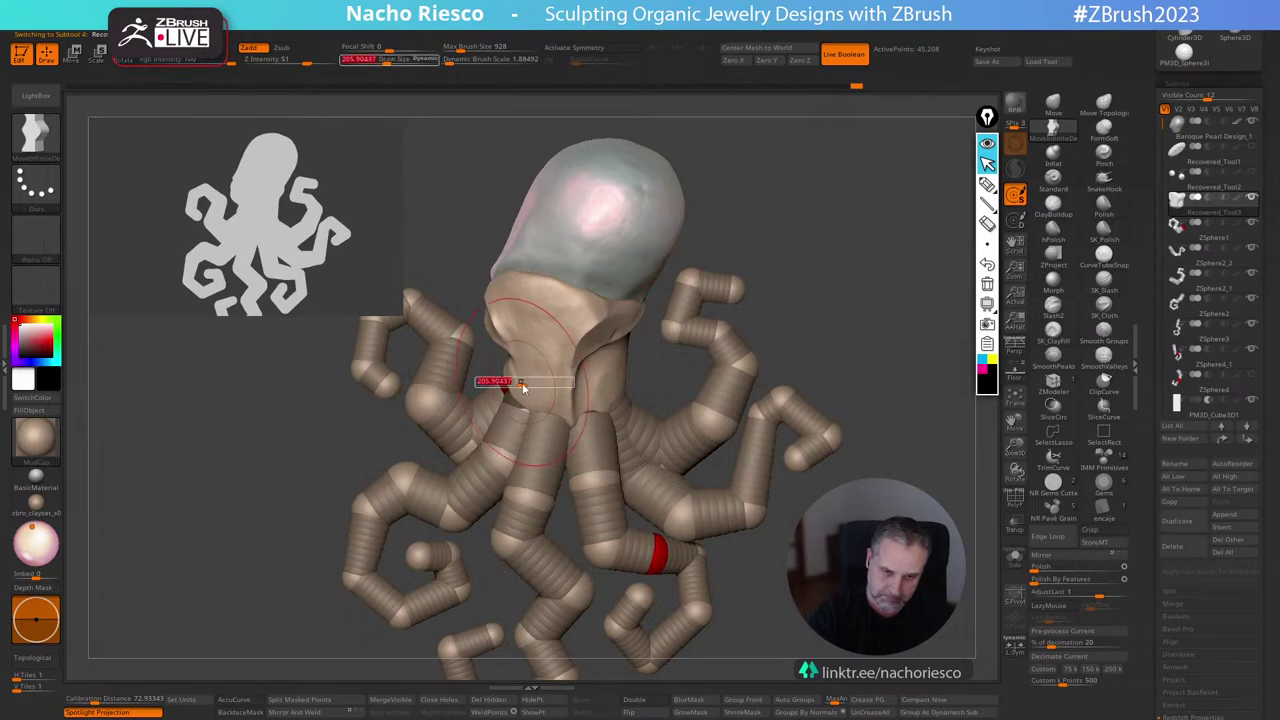
drag(523, 387, 512, 387)
key(s)
mouse_move(505, 343)
mouse_down()
mouse_move(489, 308)
mouse_move(530, 434)
mouse_move(575, 418)
mouse_move(566, 404)
mouse_move(616, 404)
mouse_up()
Smooth the reshaped head around the eye with the SmoothPeaks brush.
key(shift)
click(1016, 172)
shift+click(1060, 360)
mouse_move(650, 325)
mouse_down()
mouse_move(657, 310)
mouse_move(640, 303)
mouse_up()
Reshape the head's edge around the pearl with the Move brush, reducing the draw size to about 157.
key(s)
mouse_move(785, 225)
mouse_down()
mouse_move(803, 292)
mouse_move(842, 290)
mouse_up()
click(1050, 118)
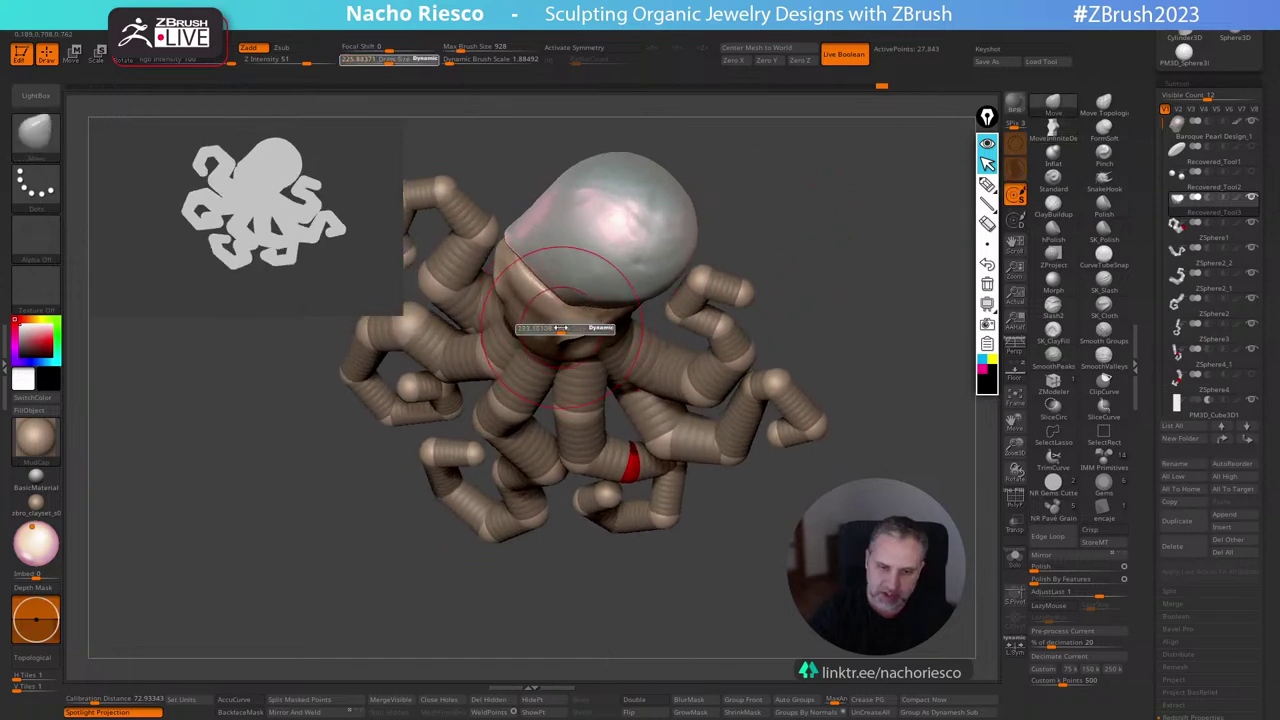
right_drag(622, 232, 617, 249)
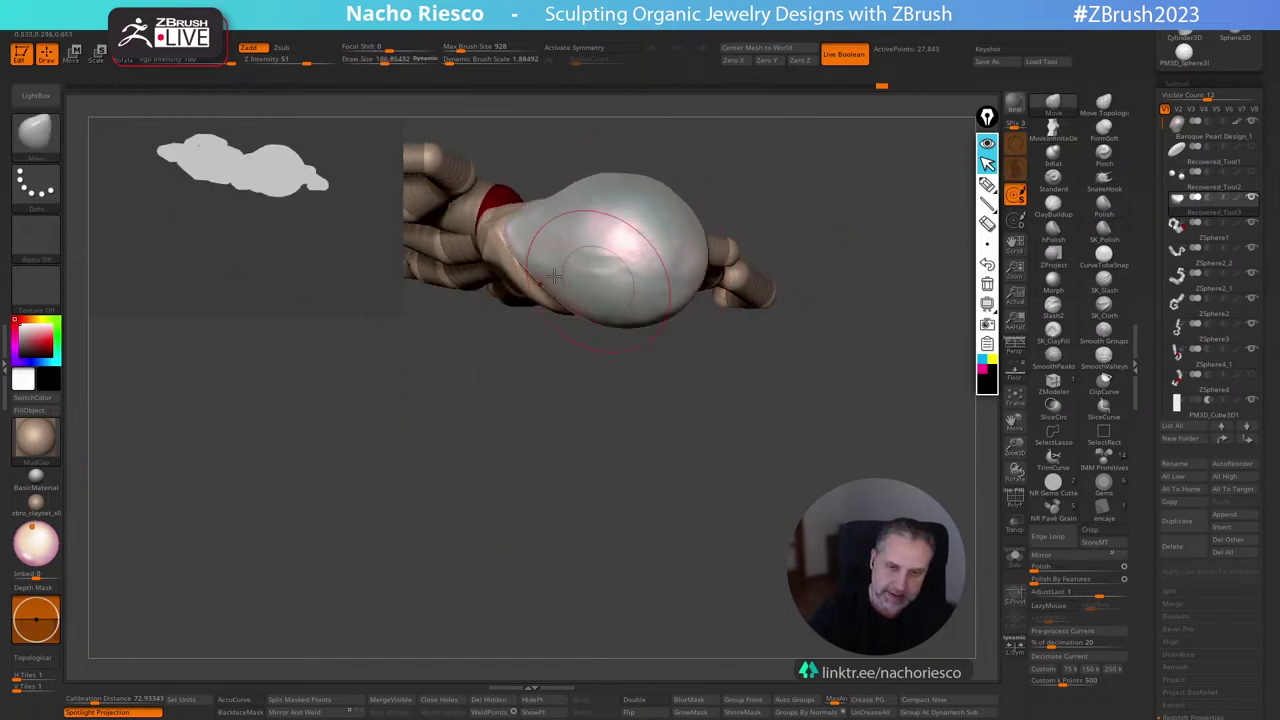
key(s)
drag(521, 248, 508, 250)
right_drag(508, 252, 650, 252)
ctrl+right_drag(868, 319, 873, 354)
key(f)
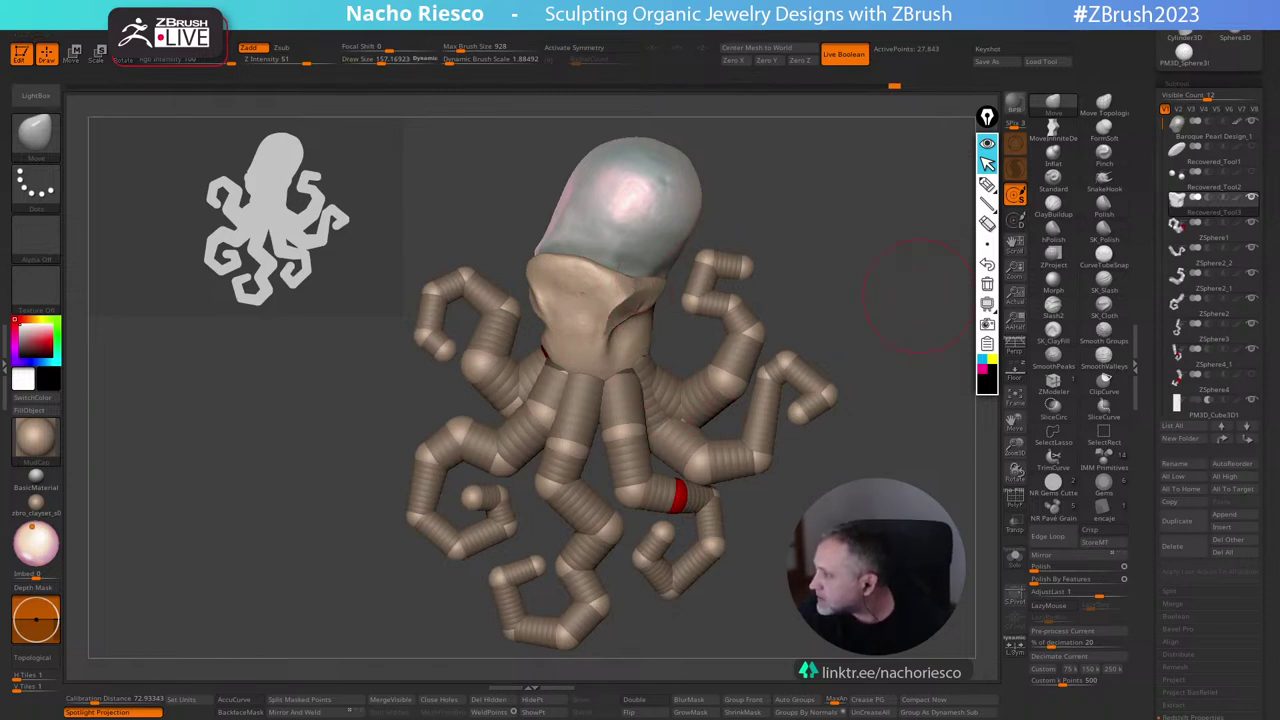
ctrl+right_drag(847, 280, 844, 300)
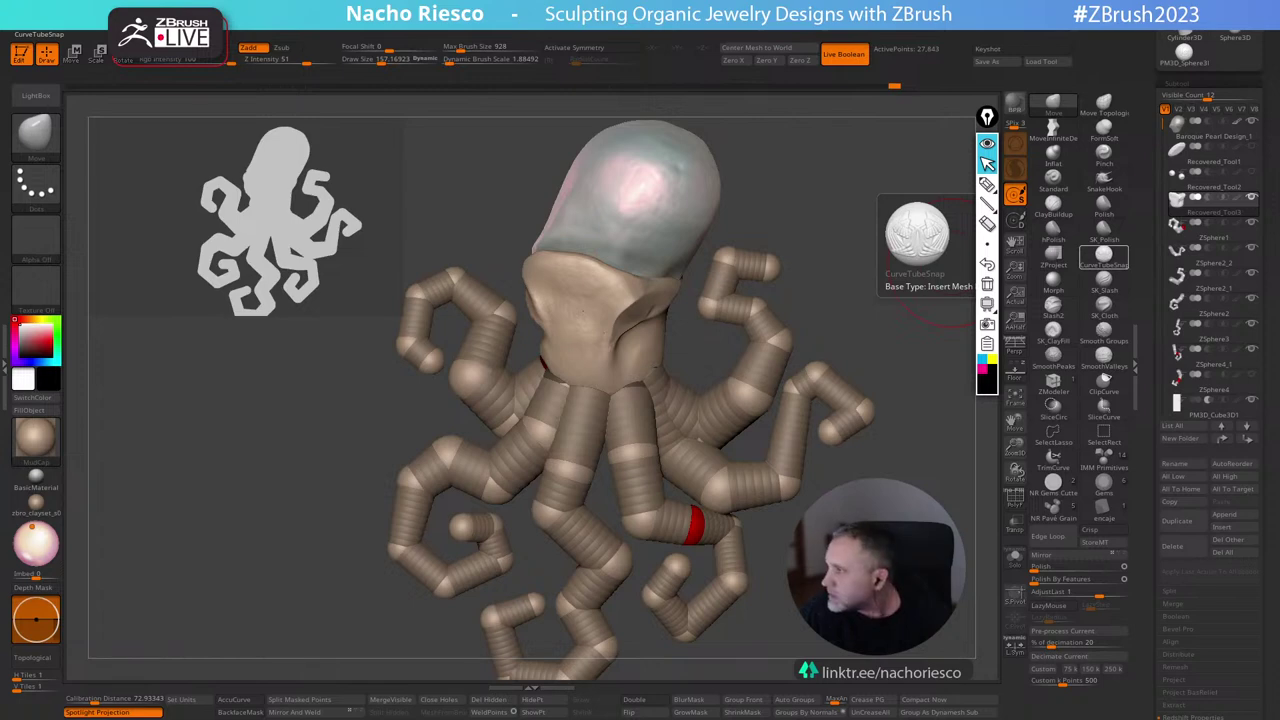
Show and select the eyes subtool and move both eyes slightly upward on the head.
mouse_move(862, 290)
alt+mouse_down()
mouse_move(904, 285)
mouse_move(902, 317)
alt+mouse_up()
click(1251, 174)
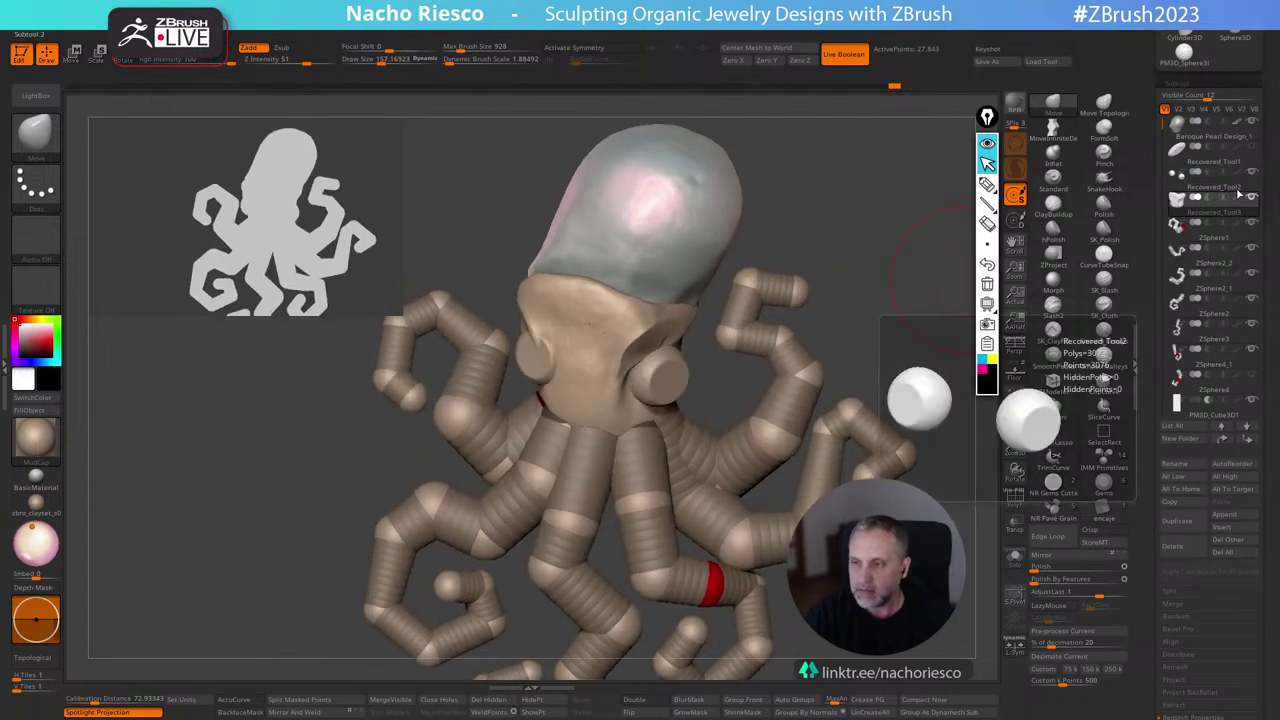
click(1236, 185)
key(w)
drag(927, 365, 727, 392)
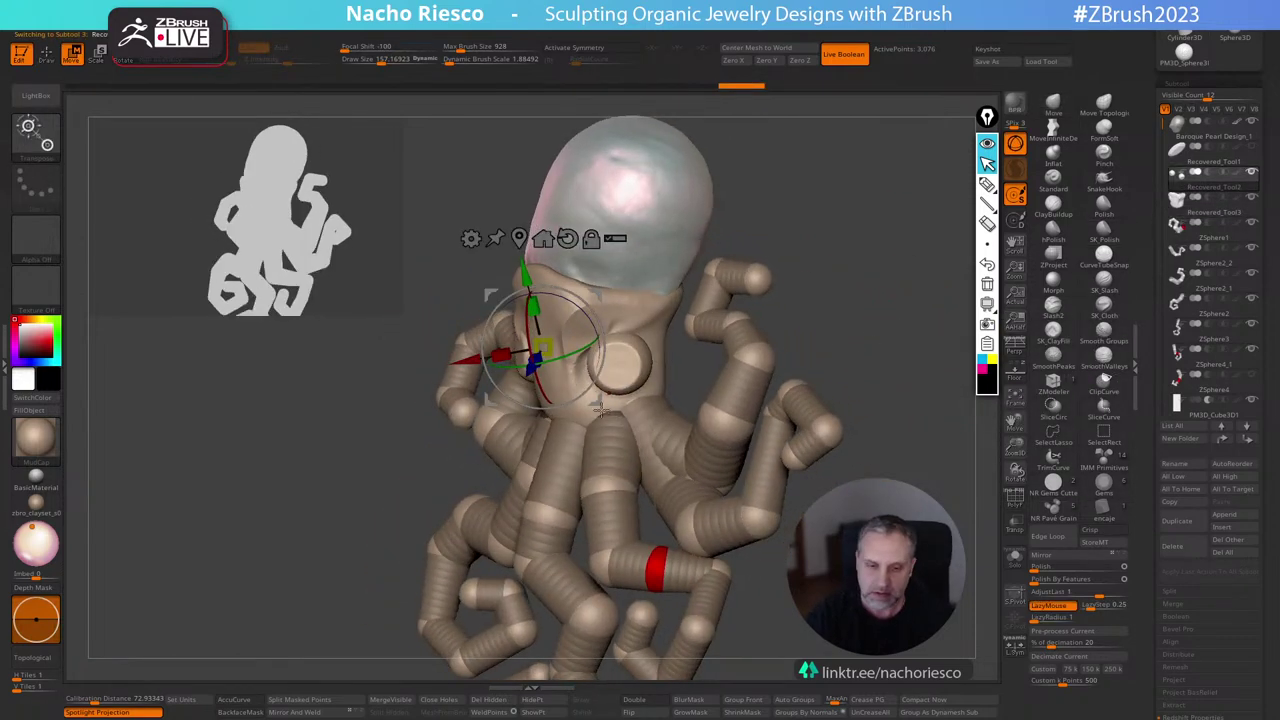
drag(601, 406, 571, 379)
drag(765, 296, 818, 292)
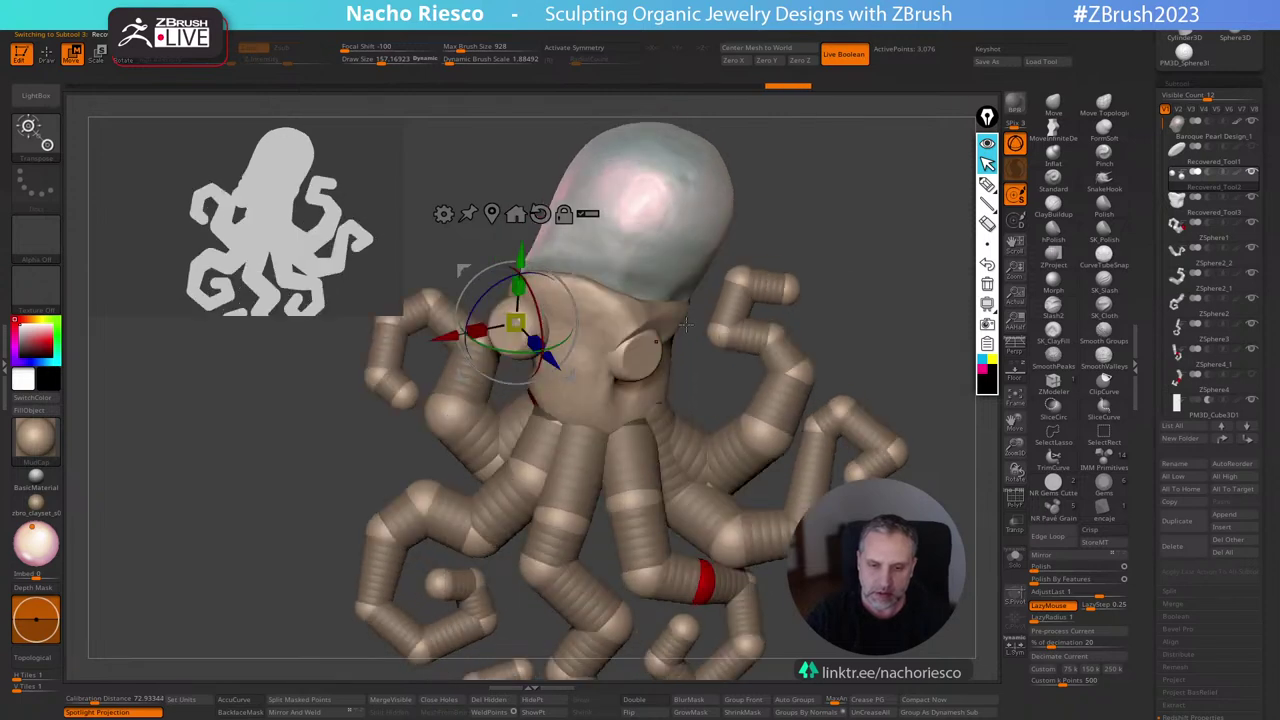
Mask the left-hand eye, centre the gizmo on the unmasked right-hand eye, and rotate and shift it into its socket.
mouse_move(837, 239)
ctrl+mouse_down()
mouse_move(568, 384)
mouse_move(778, 438)
ctrl+mouse_up()
ctrl+click(875, 303)
click(492, 213)
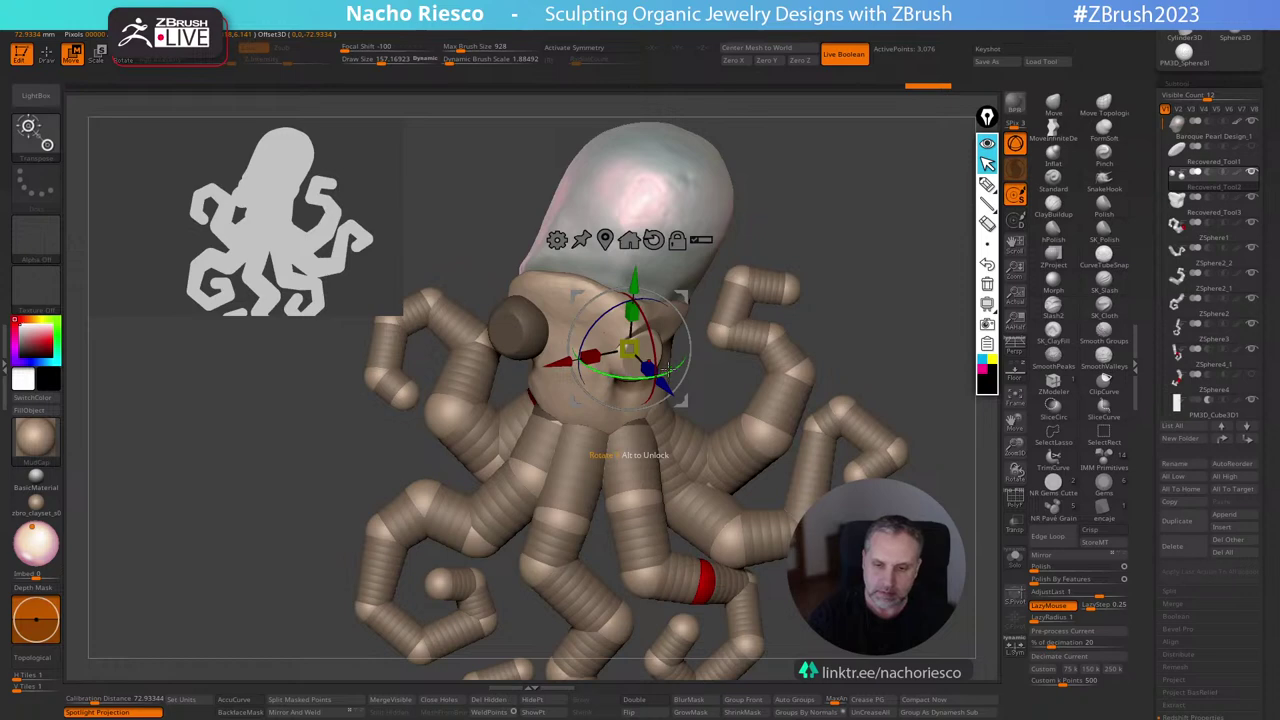
mouse_move(667, 371)
mouse_down()
mouse_move(688, 362)
mouse_move(666, 356)
mouse_move(663, 375)
mouse_up()
mouse_move(650, 387)
mouse_down()
mouse_move(629, 390)
mouse_move(691, 397)
mouse_up()
key(q)
Invert the mask and rotate and move the left-hand eye until it sits properly in the head.
ctrl+click(879, 278)
key(w)
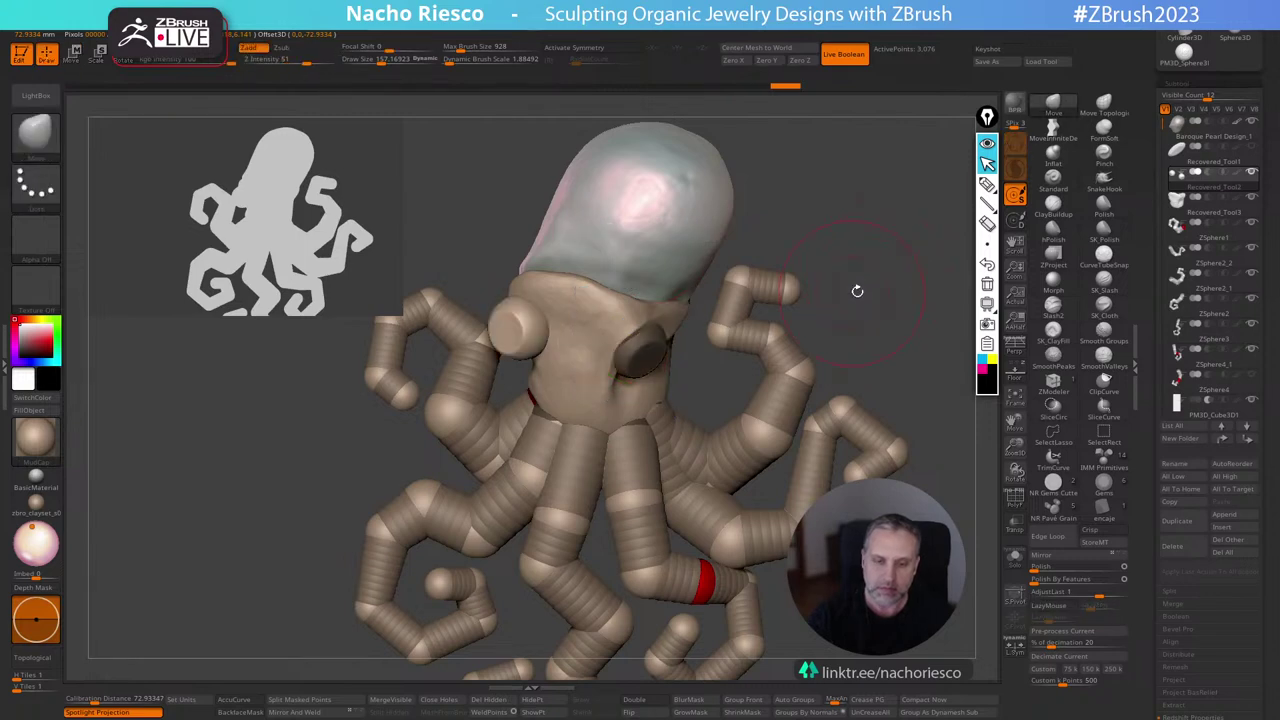
click(520, 325)
drag(547, 299, 490, 303)
drag(765, 217, 800, 215)
drag(548, 290, 547, 289)
drag(742, 258, 830, 252)
mouse_move(560, 370)
mouse_down()
mouse_move(550, 354)
mouse_move(562, 380)
mouse_up()
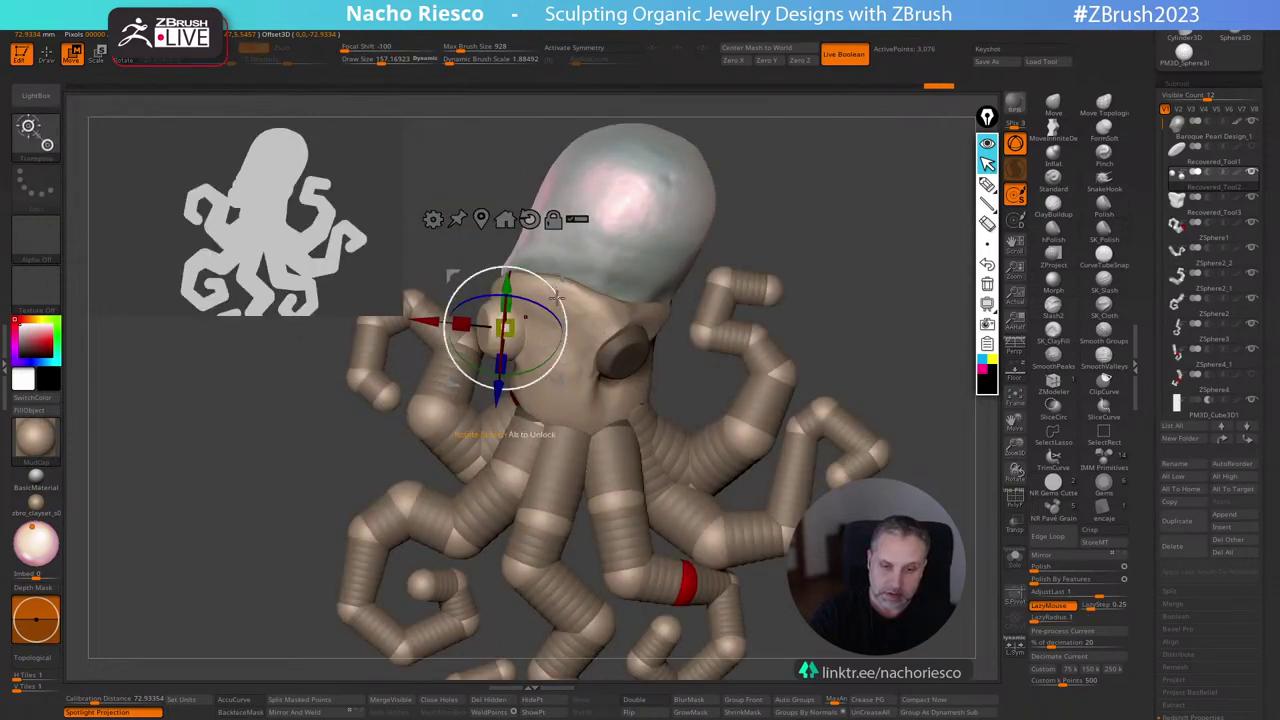
drag(655, 262, 530, 386)
right_drag(522, 368, 653, 264)
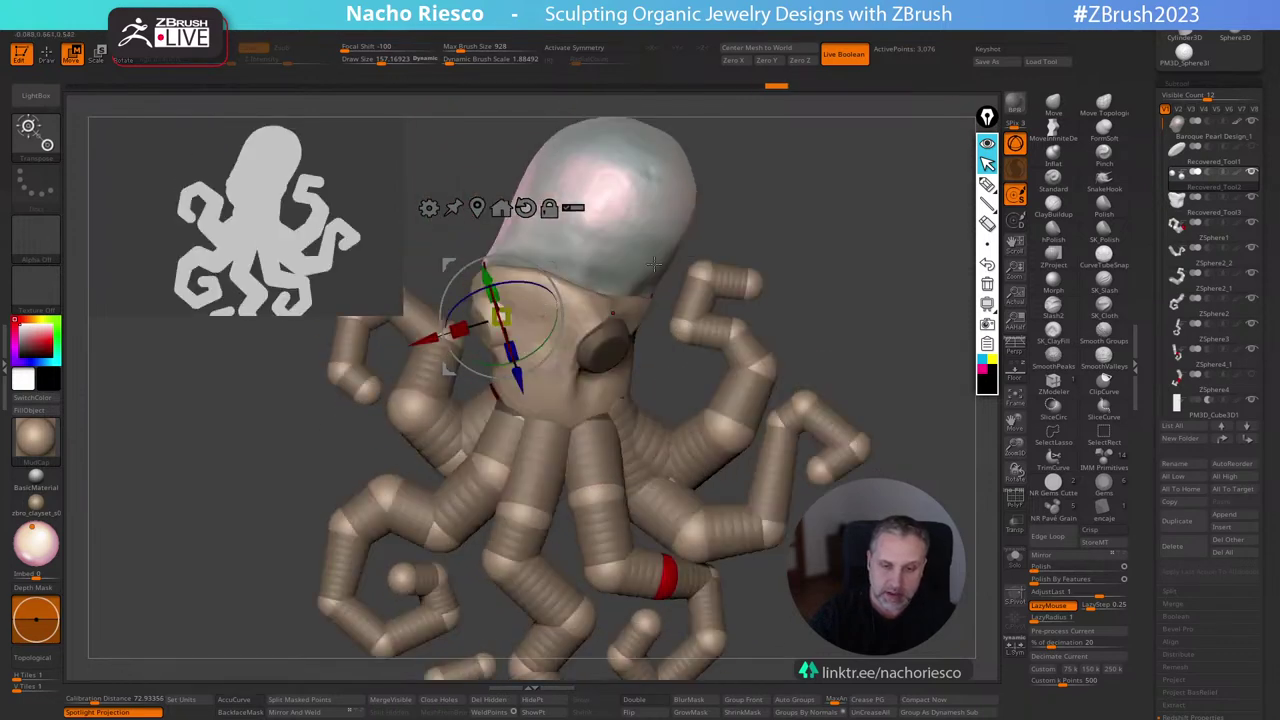
drag(541, 366, 546, 380)
drag(773, 218, 567, 387)
Fine-tune the left-hand eye's position against the head from the side and clear the mask on the eyes.
key(q)
mouse_move(836, 310)
alt+mouse_down()
mouse_move(841, 247)
mouse_move(846, 280)
mouse_move(884, 286)
mouse_move(886, 312)
alt+mouse_up()
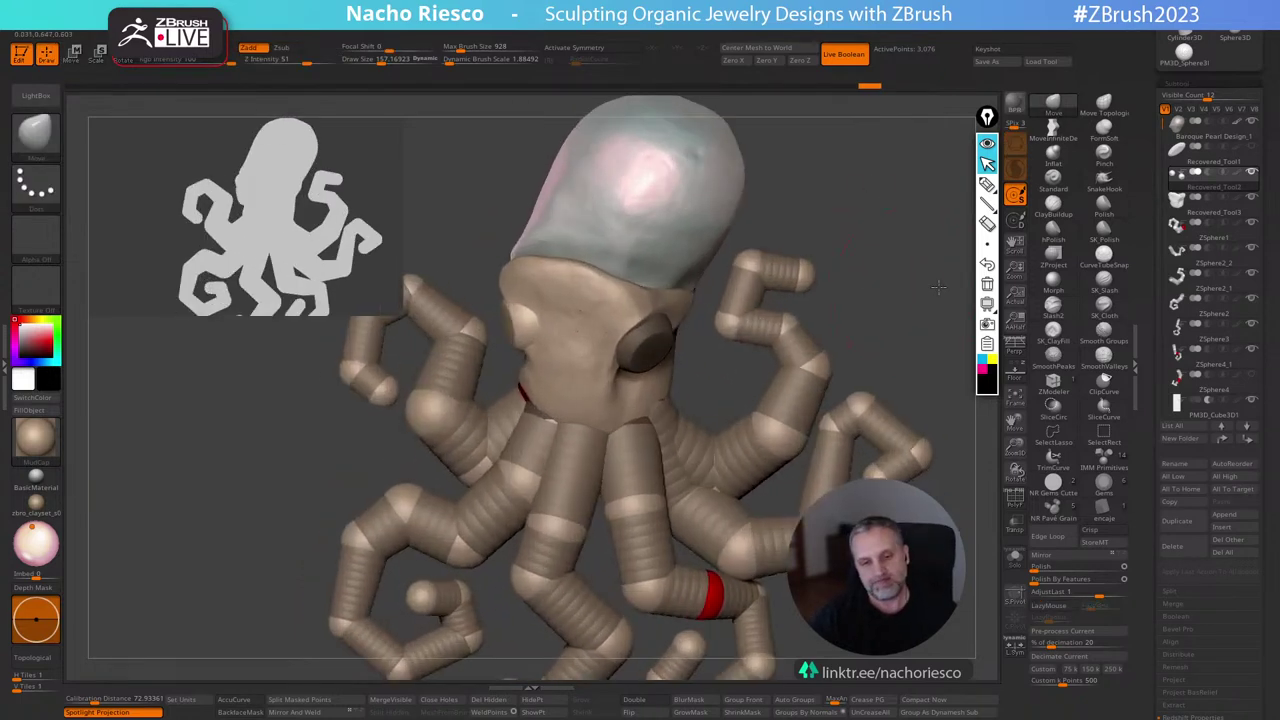
key(w)
drag(800, 300, 892, 298)
drag(585, 372, 577, 373)
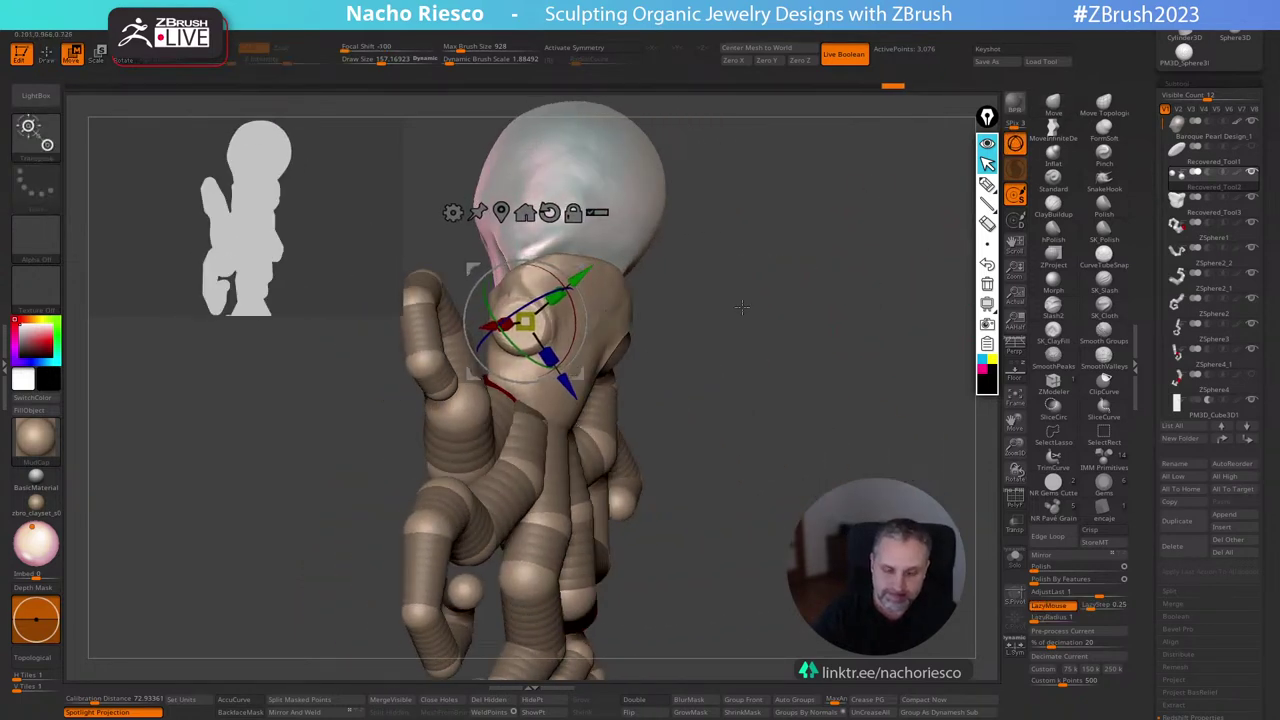
mouse_move(935, 288)
mouse_down()
mouse_move(854, 280)
mouse_move(889, 205)
mouse_up()
key(q)
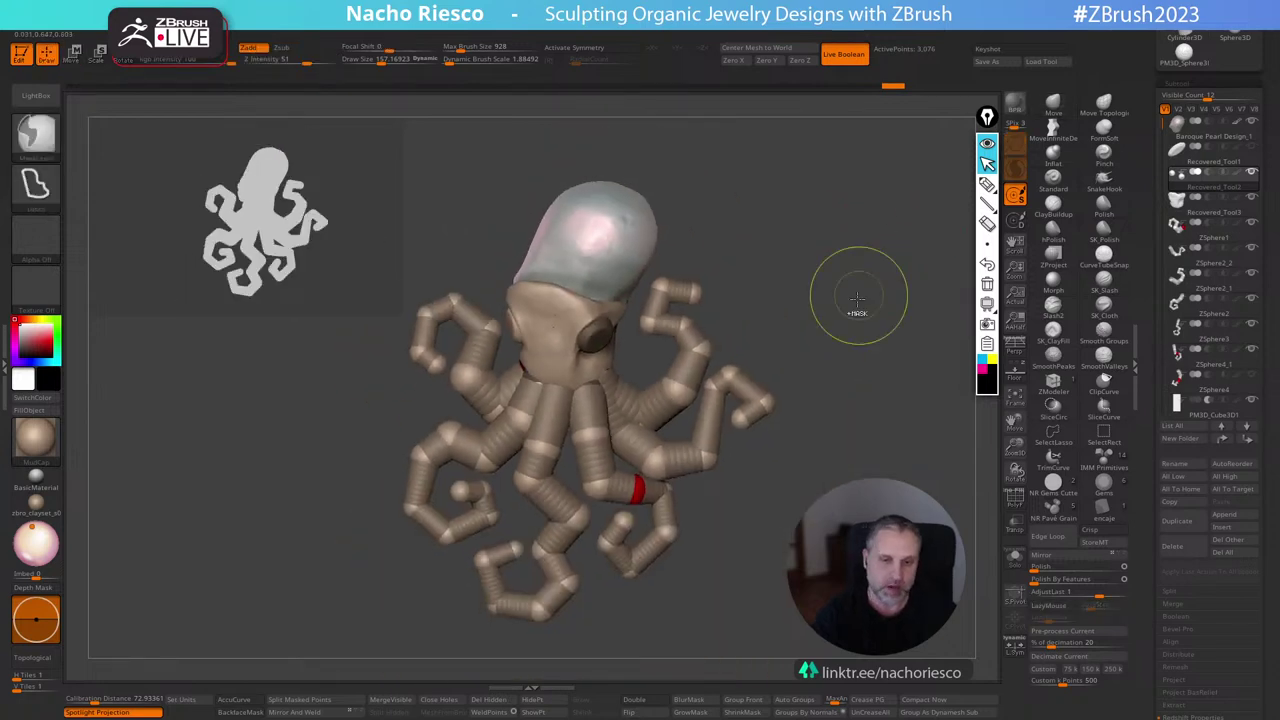
ctrl+right_drag(866, 291, 866, 230)
mouse_move(863, 288)
ctrl+mouse_down()
mouse_move(858, 328)
mouse_move(900, 309)
mouse_move(849, 313)
mouse_move(870, 279)
mouse_move(872, 312)
ctrl+mouse_up()
Create a subtool folder named Zspheres from the ZSphere1 tentacle and move the other ZSphere tentacles into it.
alt+click(607, 405)
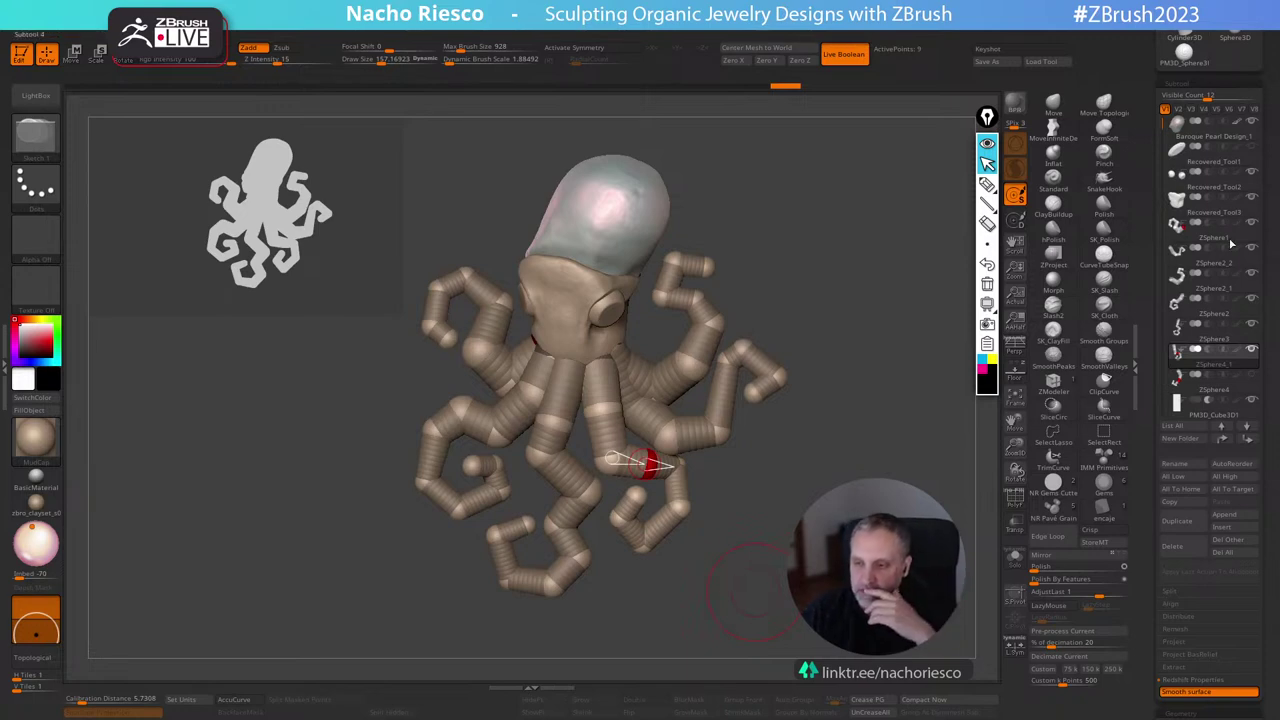
mouse_move(1234, 238)
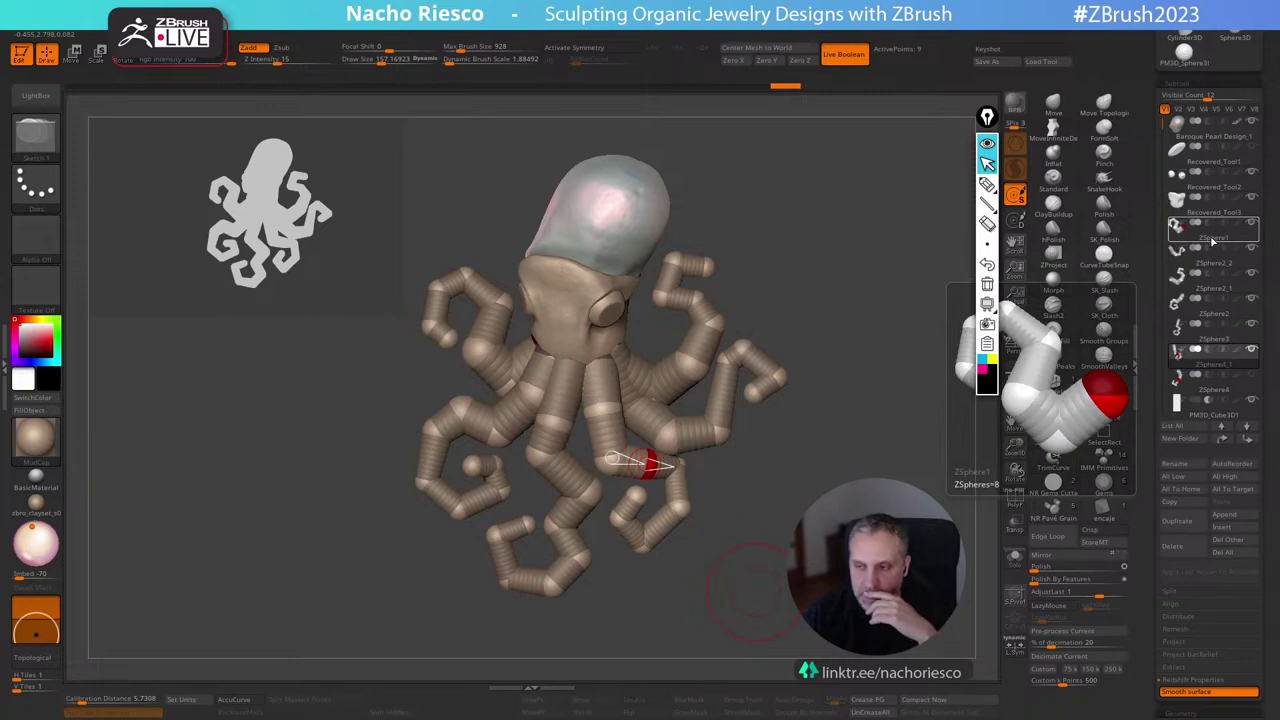
click(1210, 242)
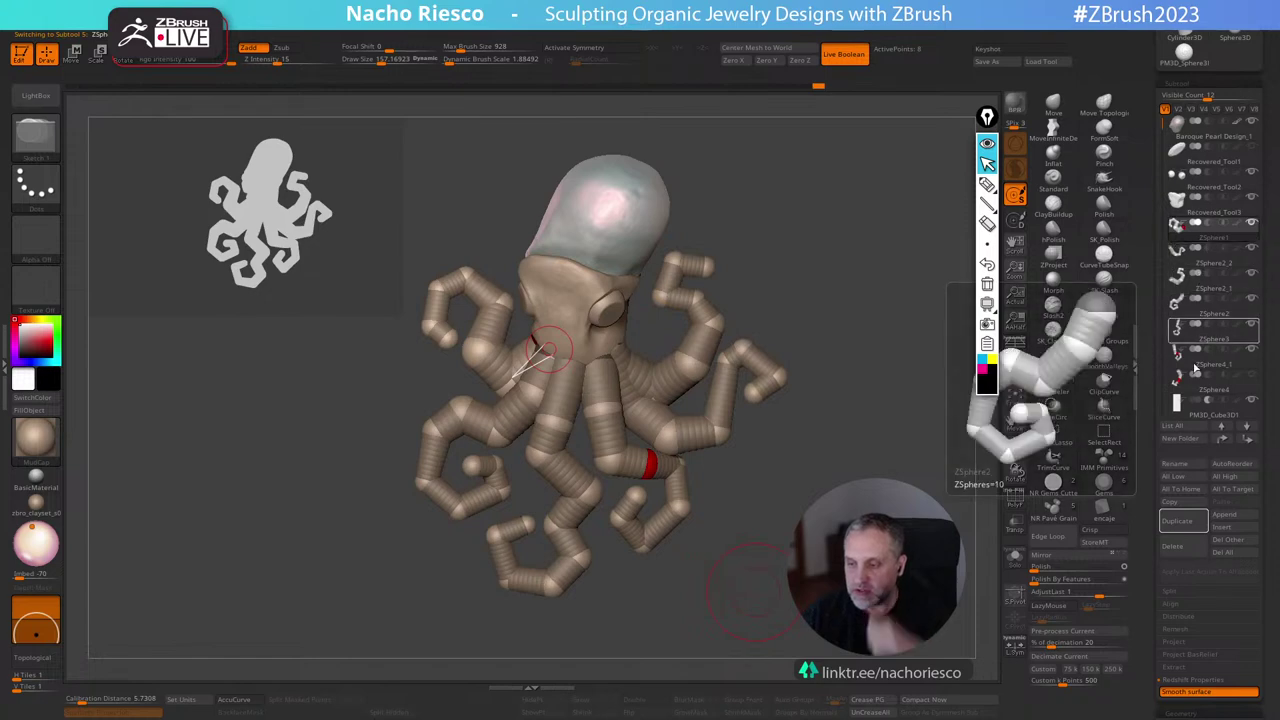
click(1180, 440)
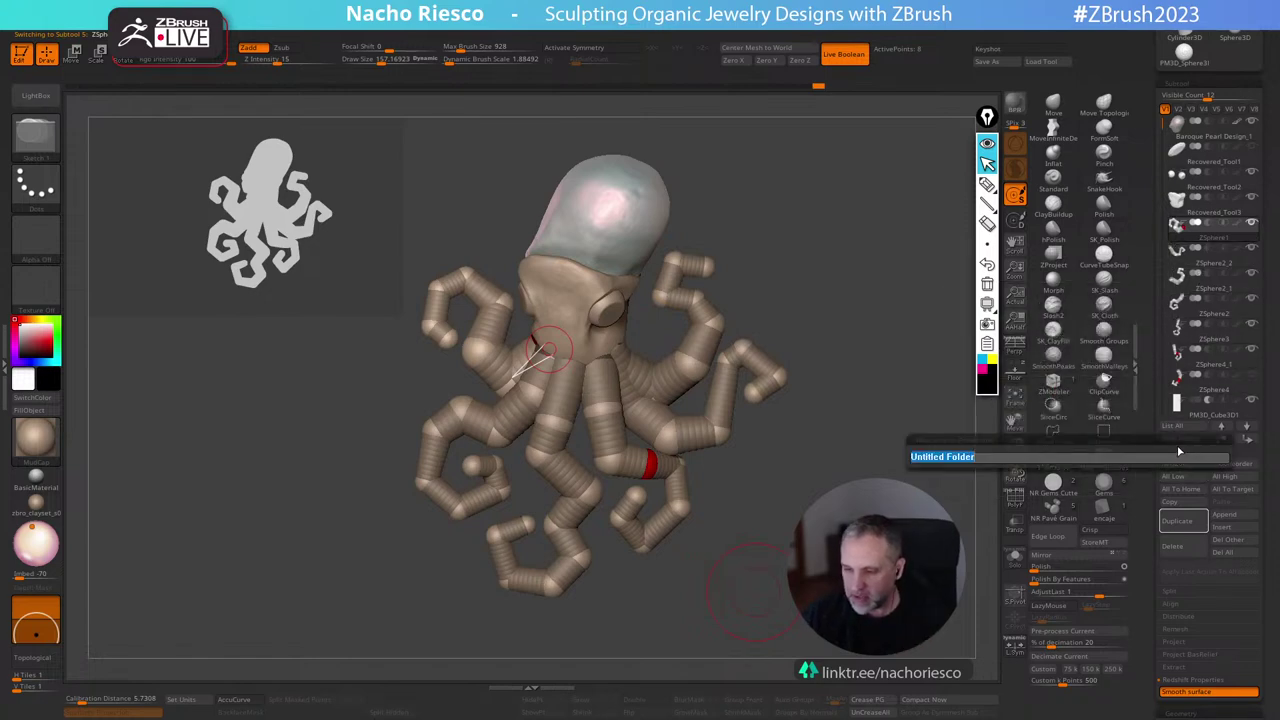
key(BackSpace)
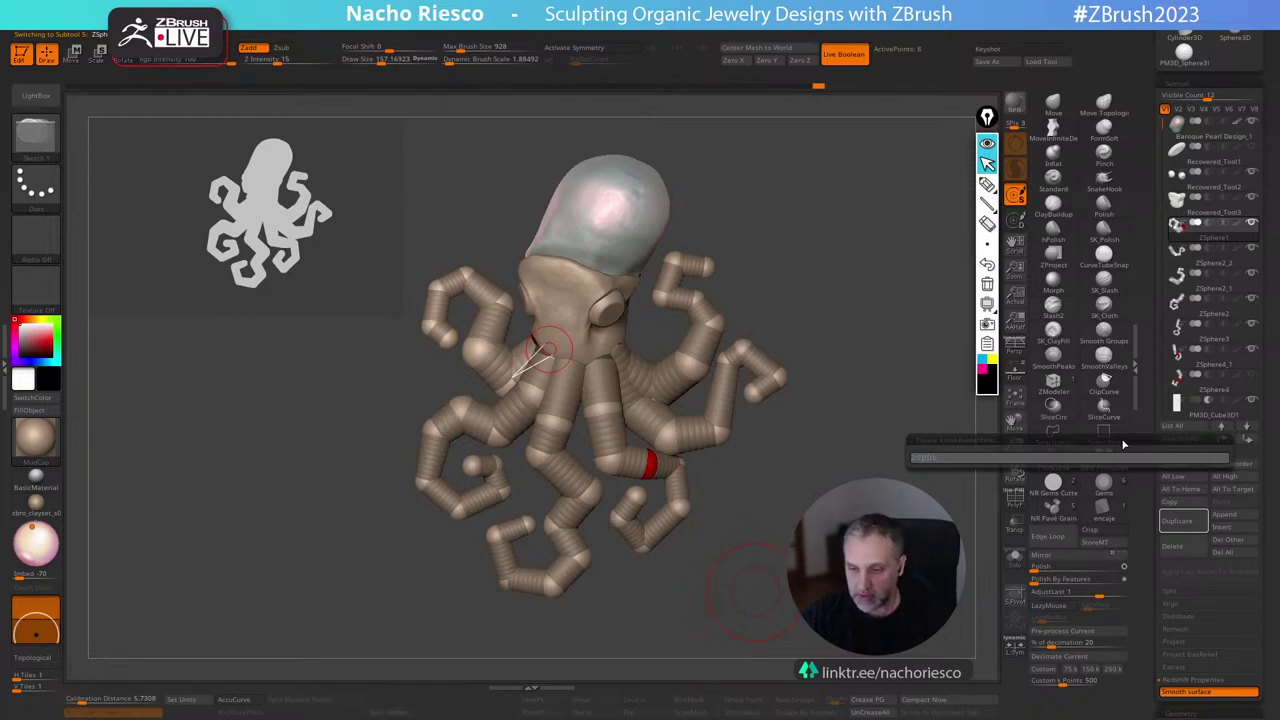
key(Return)
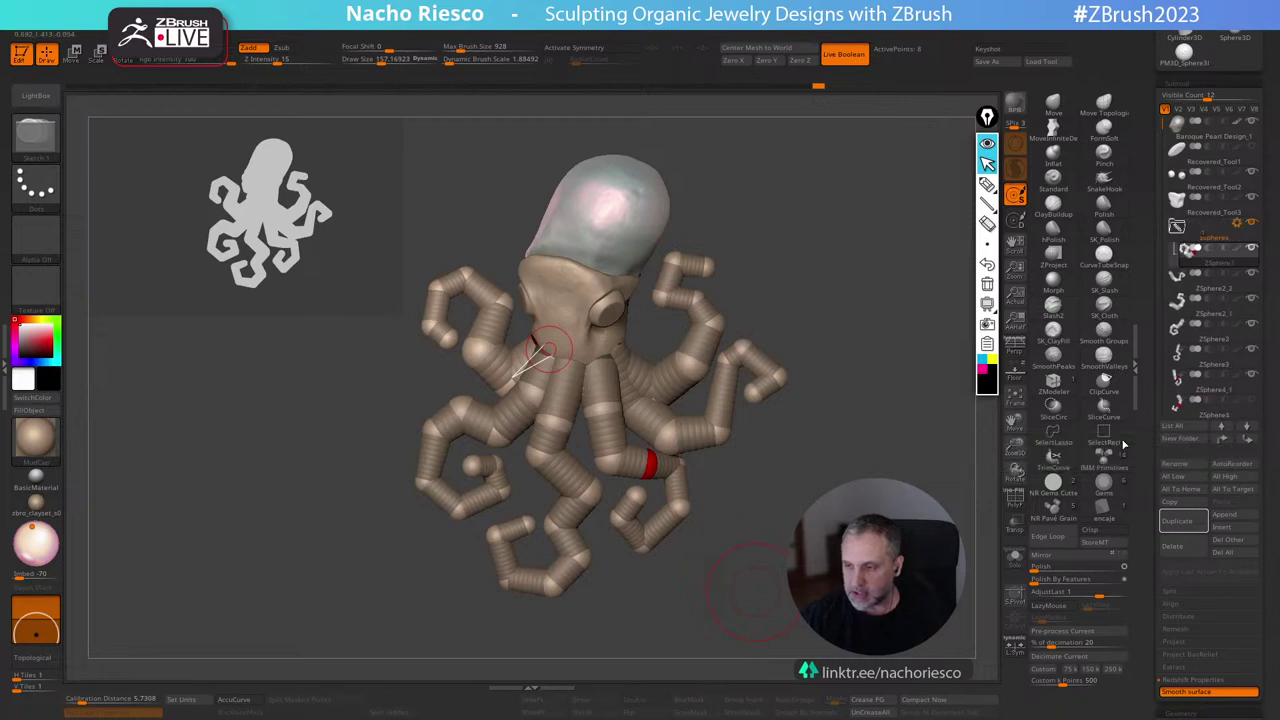
drag(1228, 305, 1218, 377)
Delete the leftover ZSphere4 subtool outside the folder, choosing to skip the deletion note until restart.
mouse_move(1213, 421)
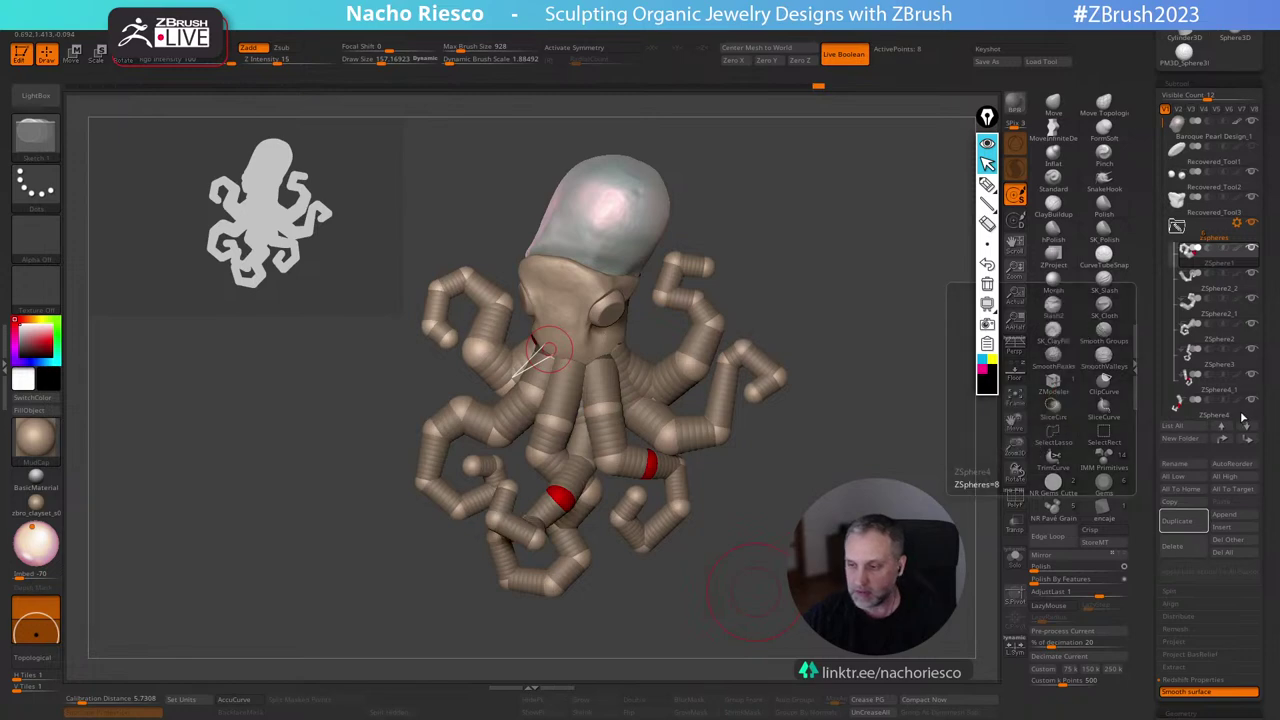
click(1246, 416)
click(1182, 548)
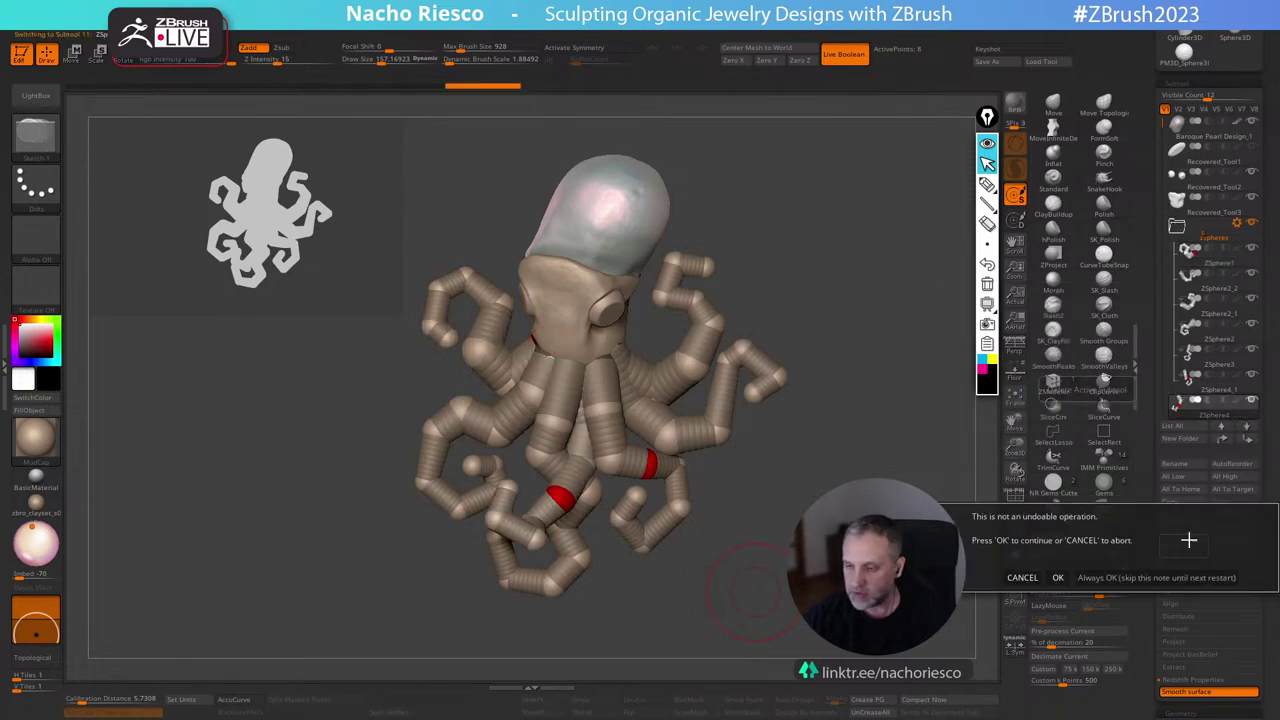
click(1152, 577)
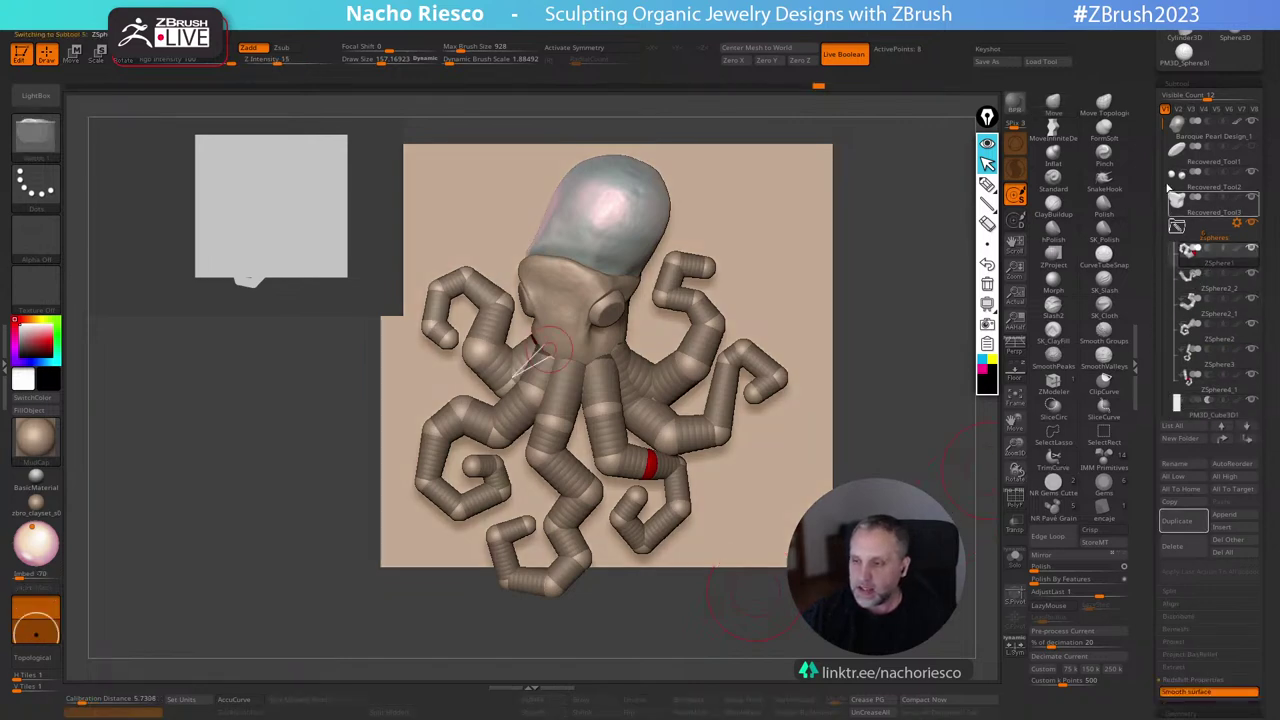
Isolate the ZSphere1 tentacle, preview its adaptive skin at DynaMesh resolution 256, and inspect the mesh wireframe.
scroll(1178, 250, down, 3)
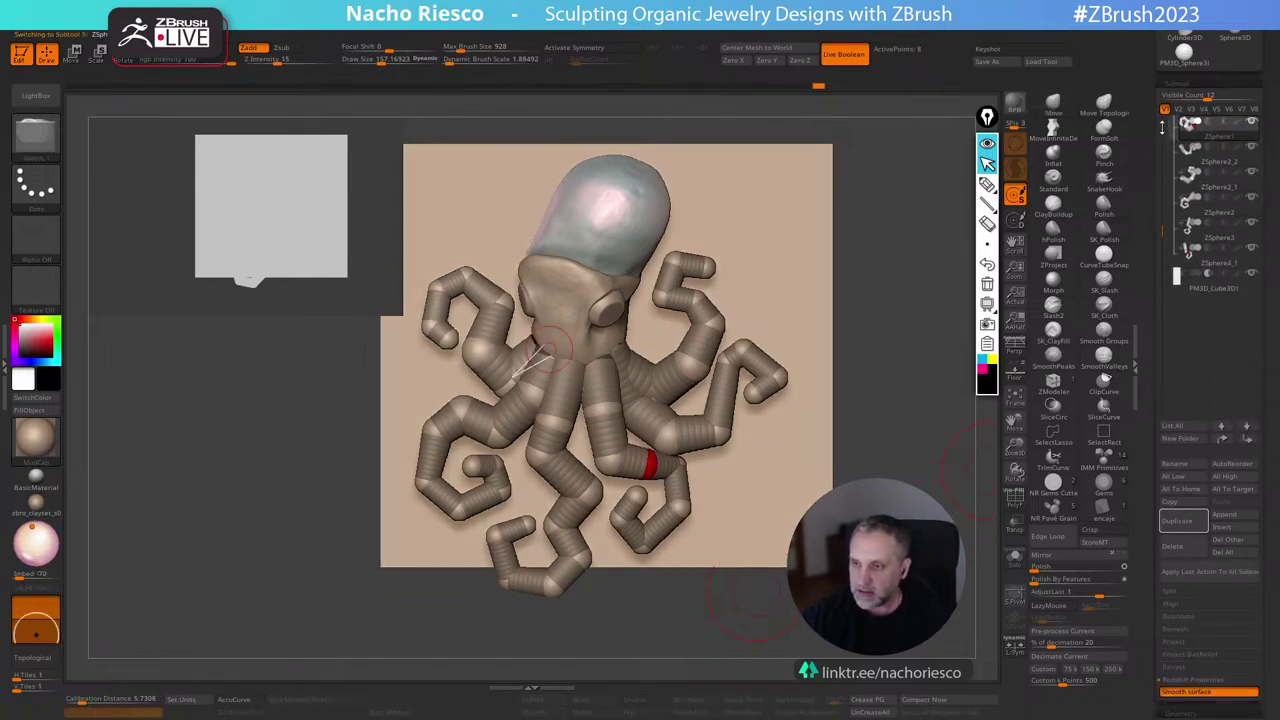
drag(1162, 128, 1167, 297)
scroll(1145, 480, down, 10)
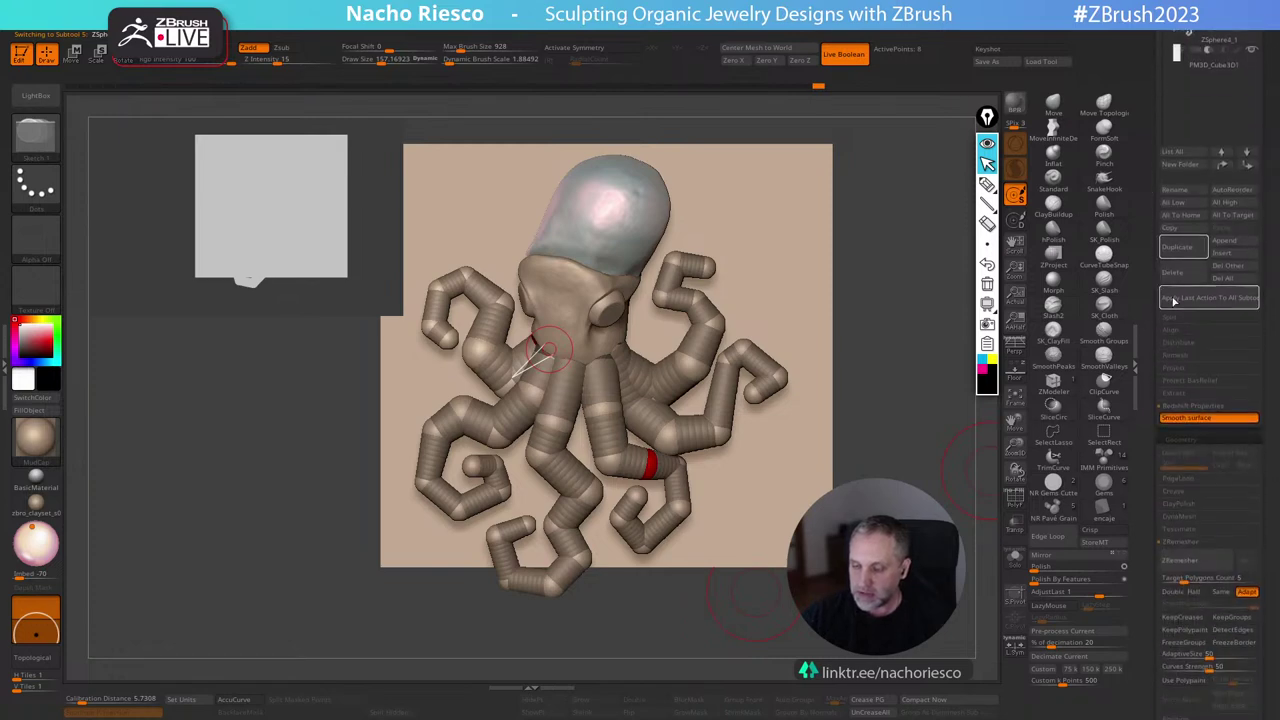
scroll(1170, 620, down, 3)
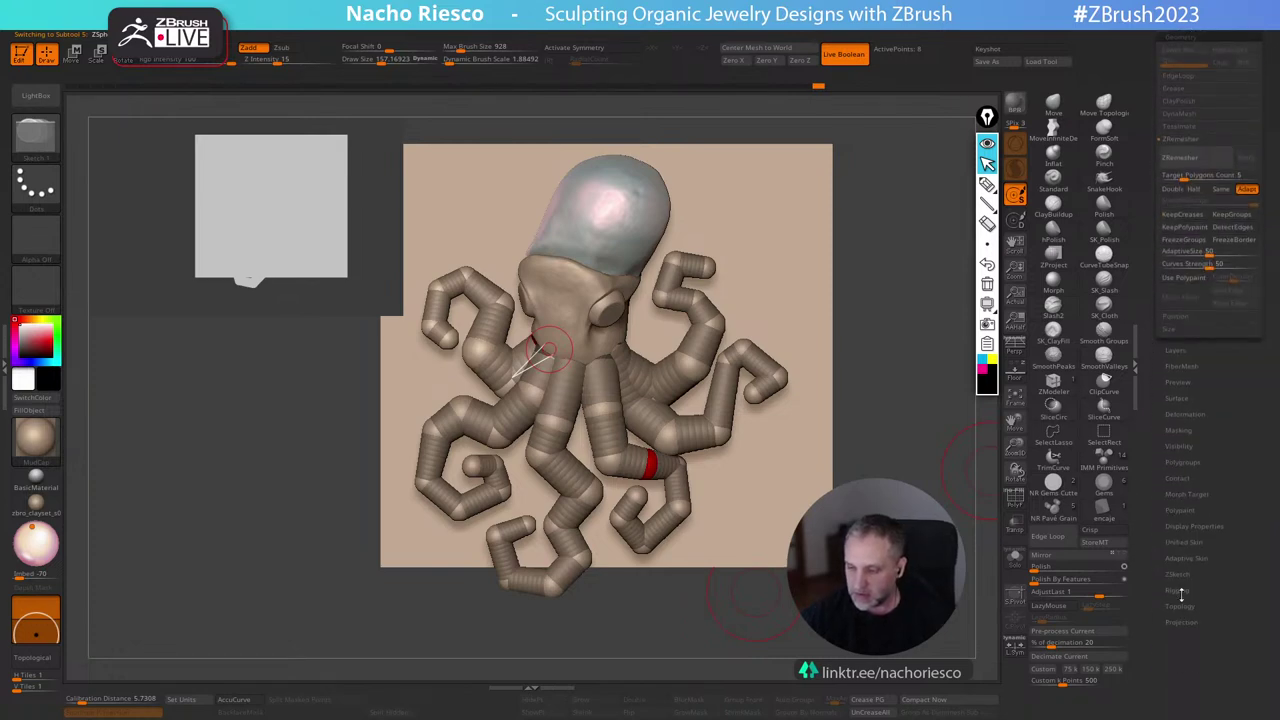
click(1181, 559)
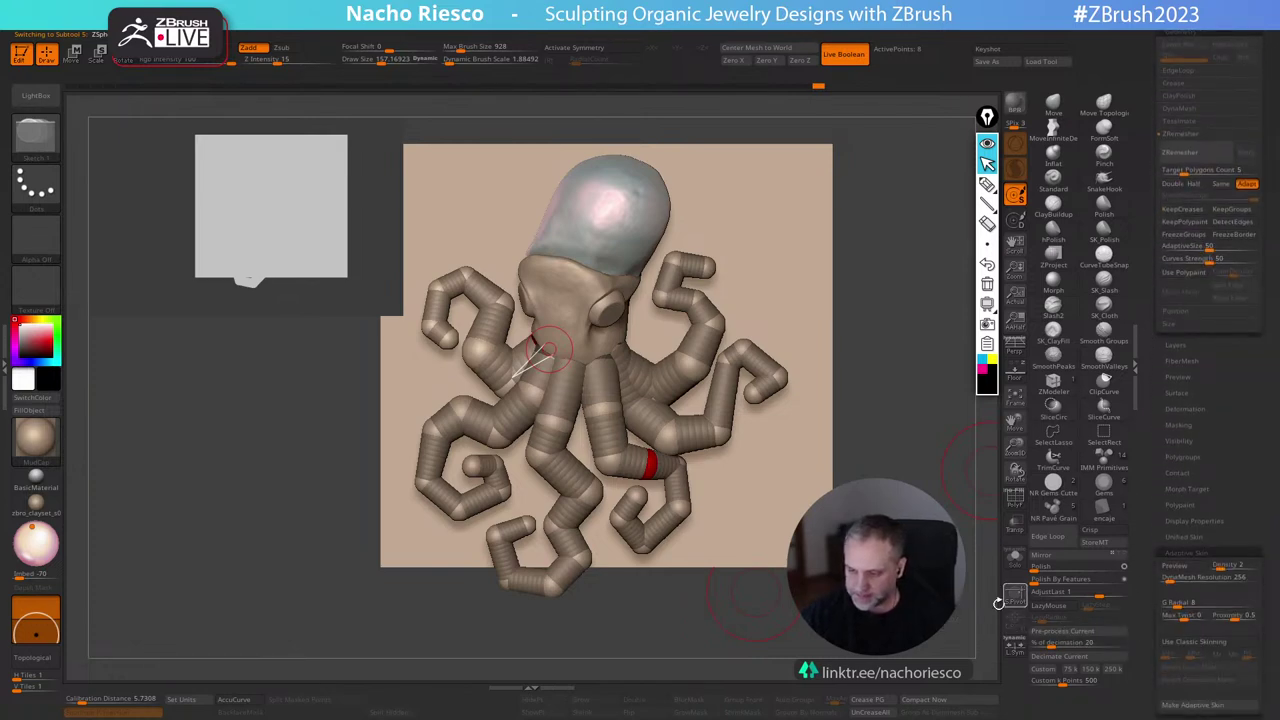
click(1014, 557)
click(1175, 565)
alt+drag(680, 440, 843, 544)
click(1015, 500)
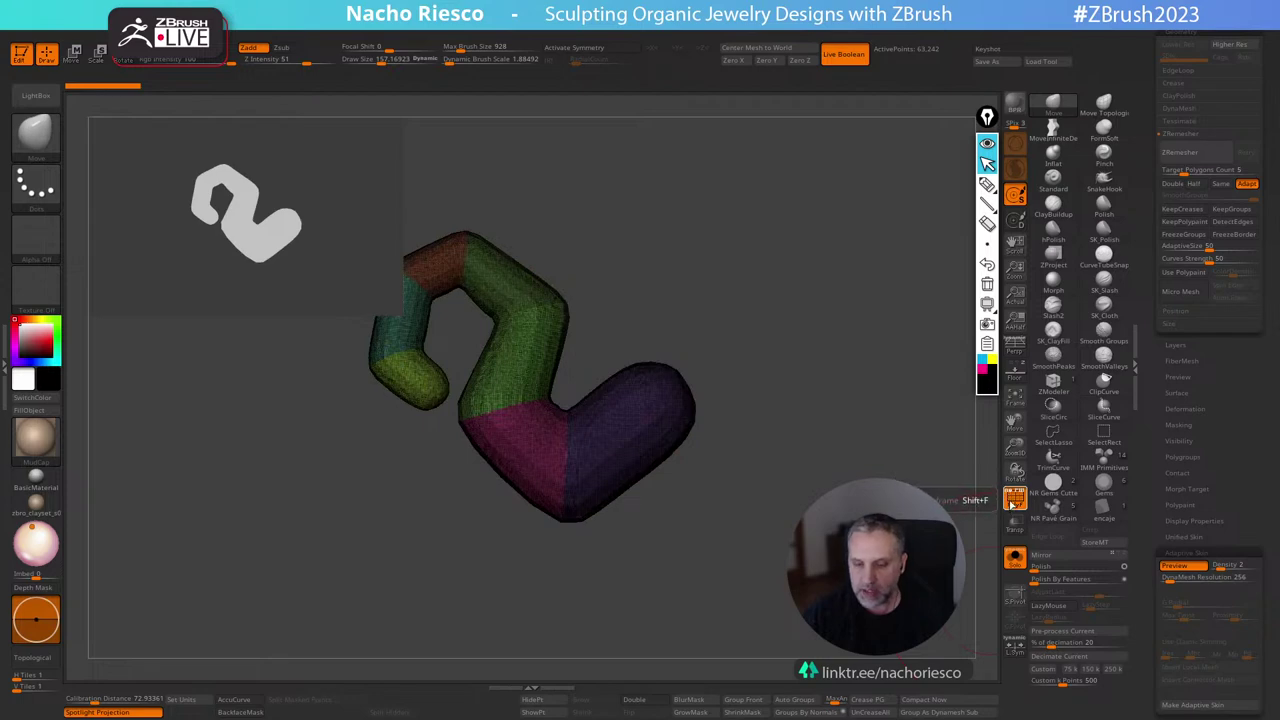
click(1015, 500)
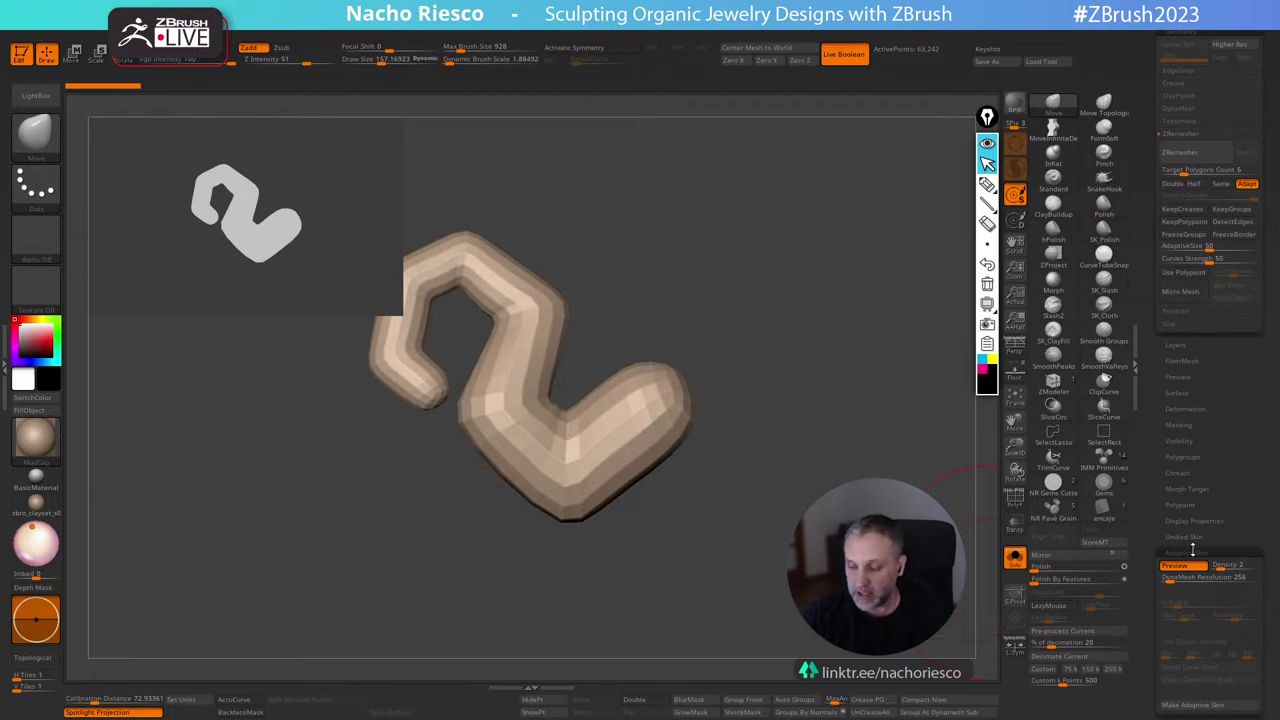
Leave the adaptive skin preview and shrink the silhouette thumbnail in the viewport.
key(a)
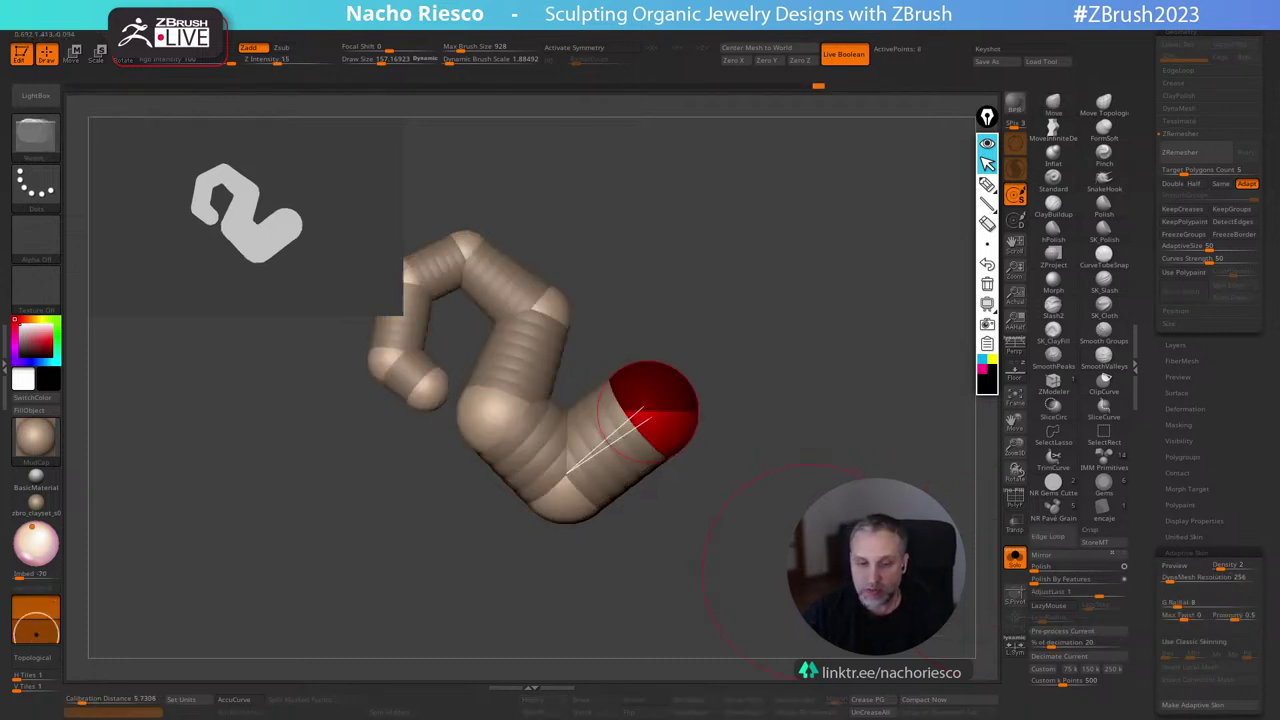
alt+drag(810, 570, 697, 489)
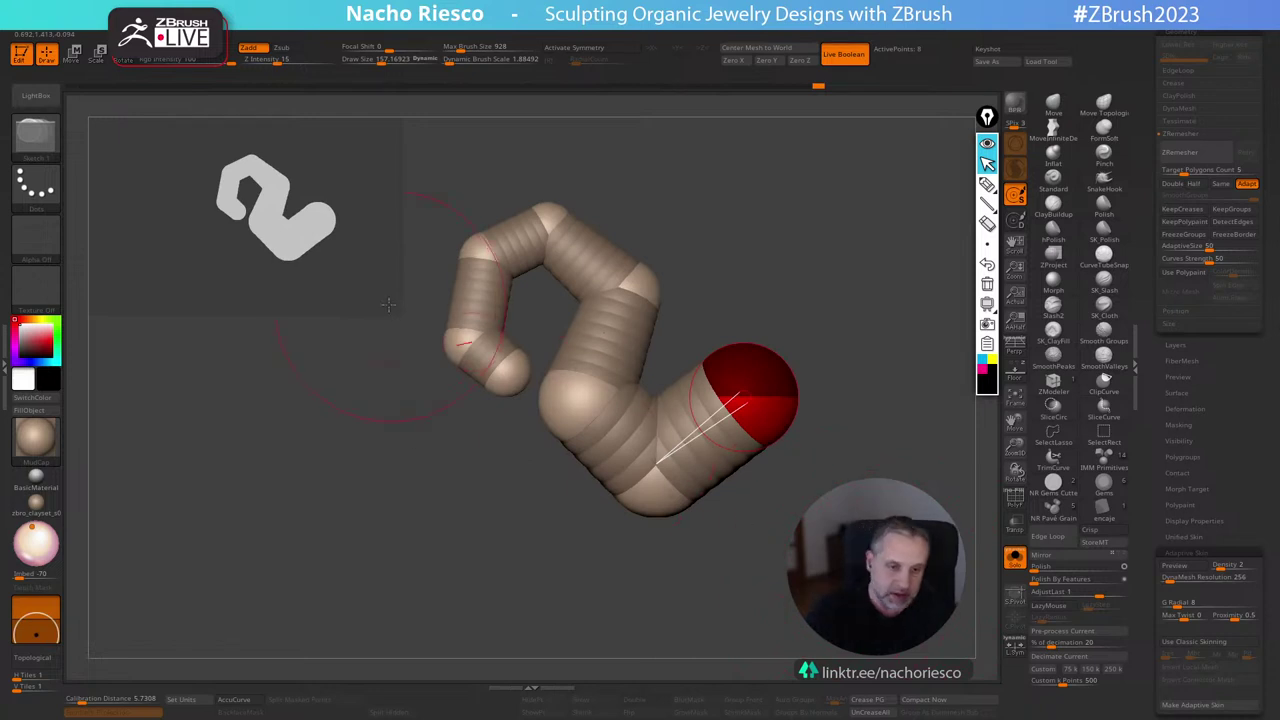
drag(389, 305, 251, 219)
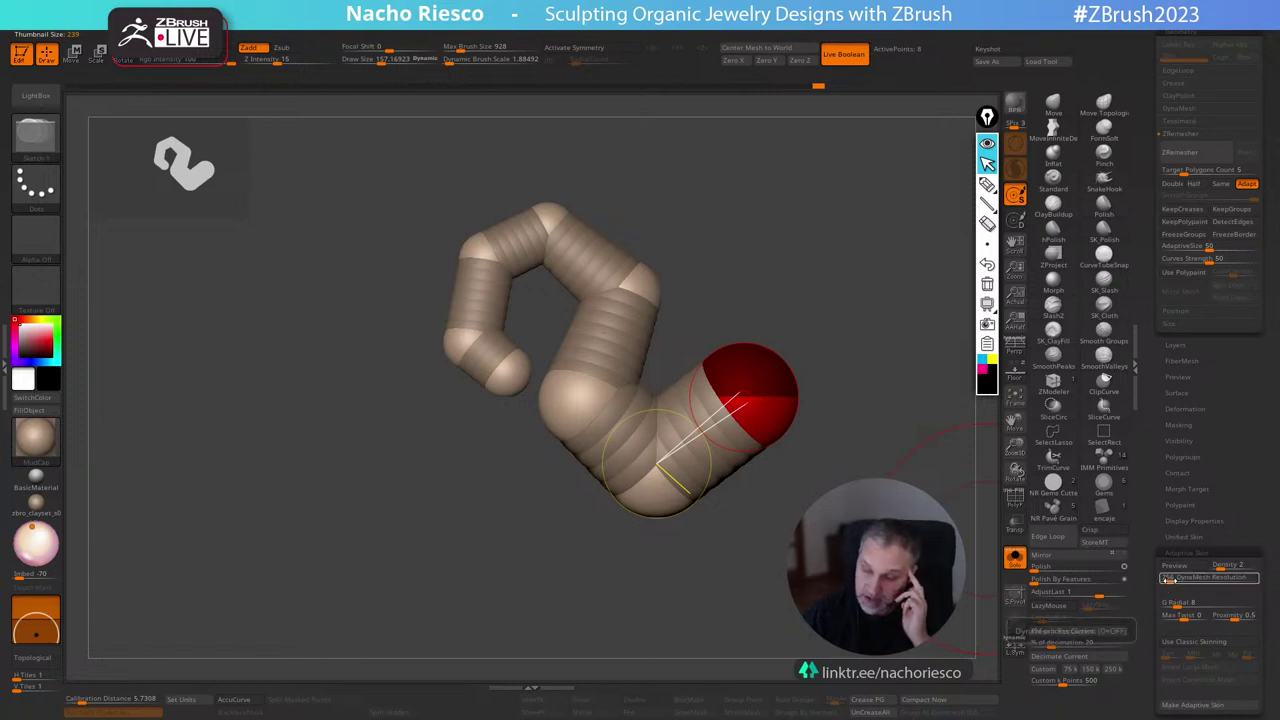
Set the adaptive skin's DynaMesh resolution to 0, preview the tentacle again and check its wireframe.
drag(1170, 581, 1158, 581)
click(1181, 567)
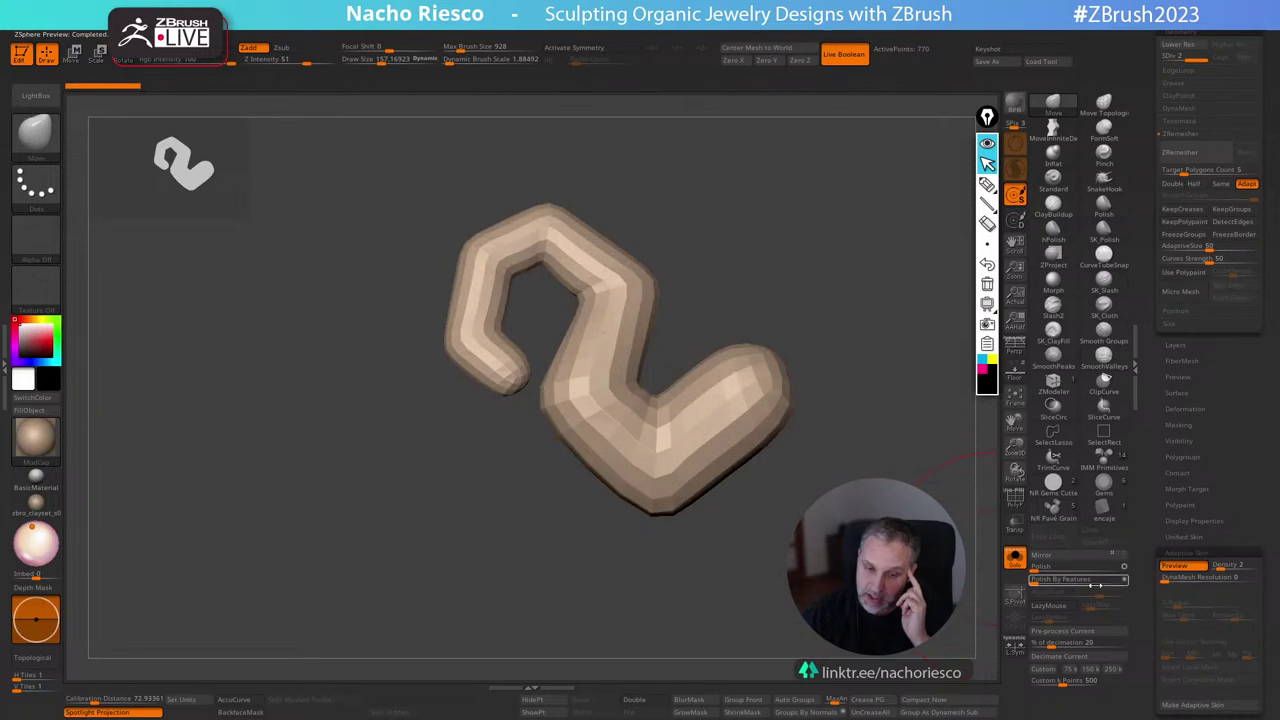
click(1016, 500)
click(1016, 500)
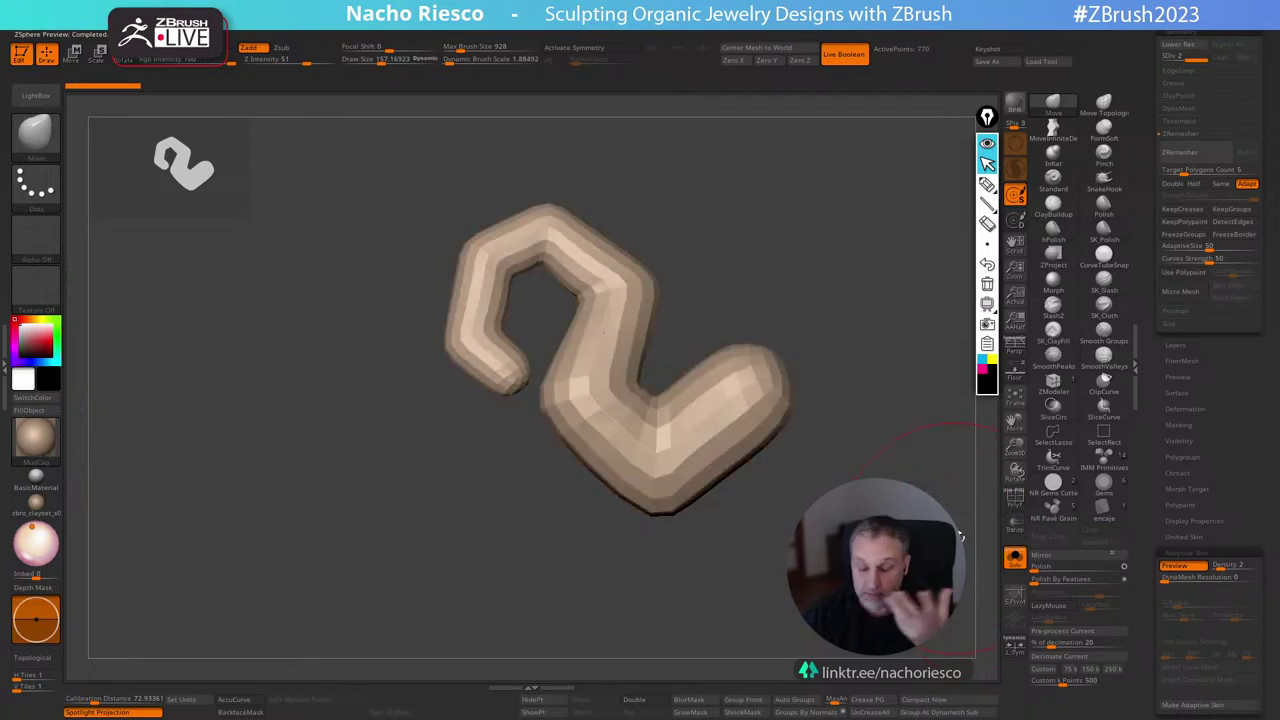
alt+drag(833, 592, 795, 598)
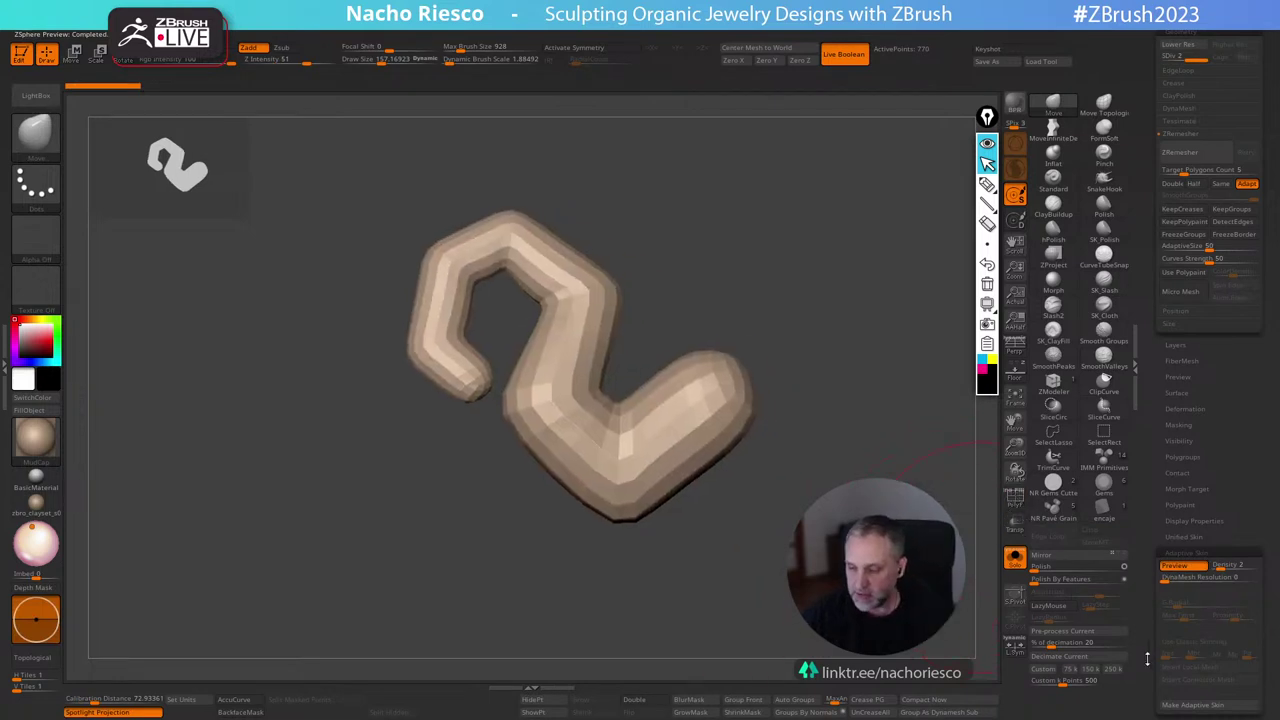
Make the adaptive skin mesh from the ZSphere1 tentacle.
scroll(1186, 598, down, 3)
click(1190, 601)
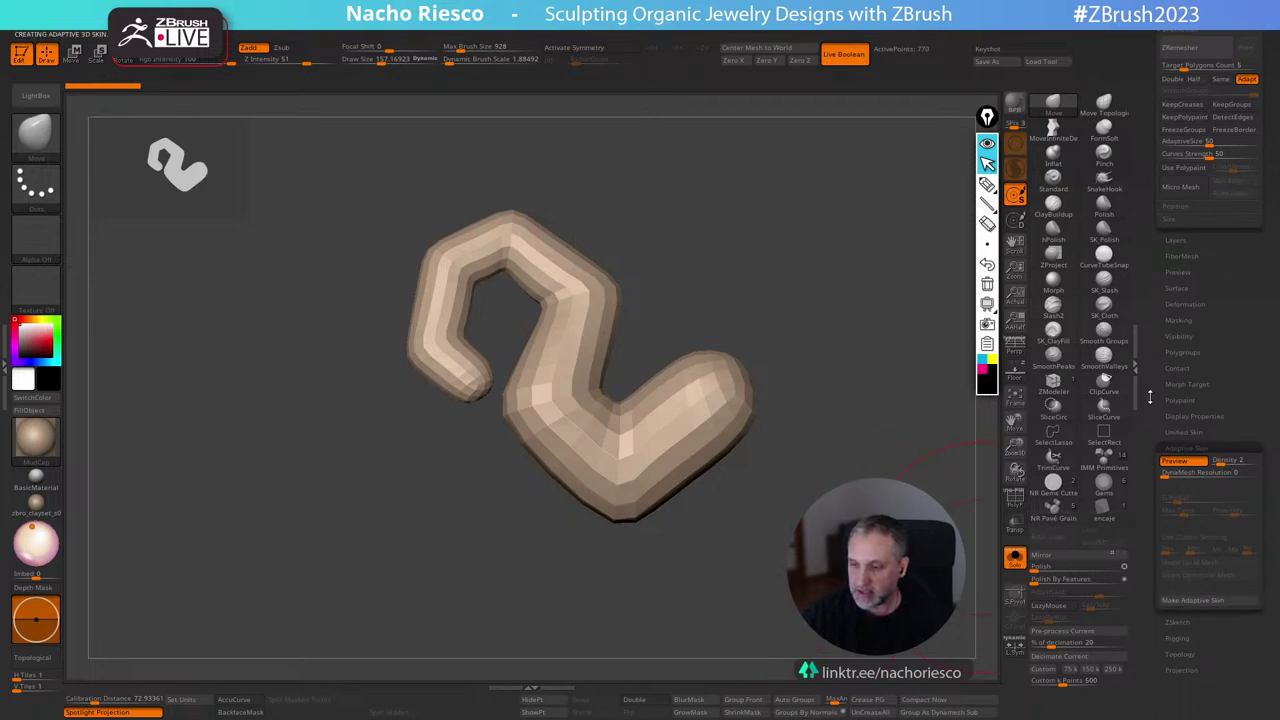
Select the ZSphere2_2 tentacle, set its adaptive skin's DynaMesh resolution to 0, and make the adaptive skin mesh.
scroll(1150, 398, up, 10)
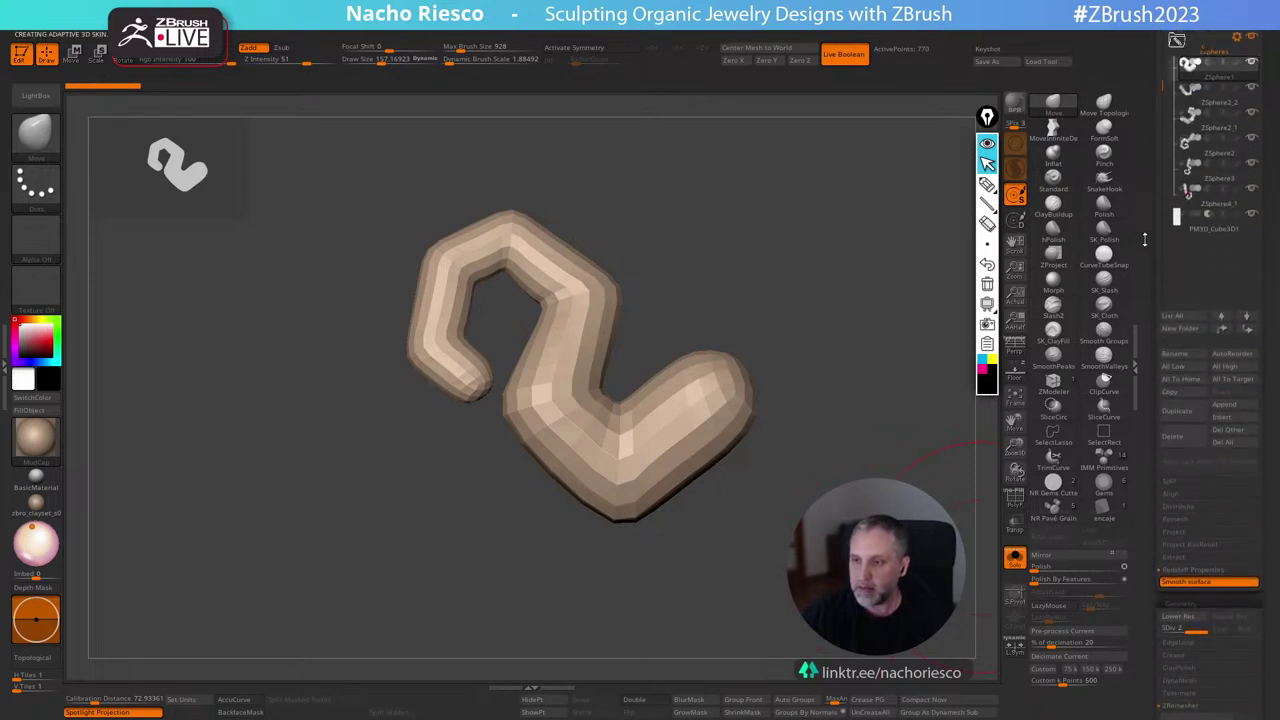
click(1187, 207)
scroll(1149, 446, down, 10)
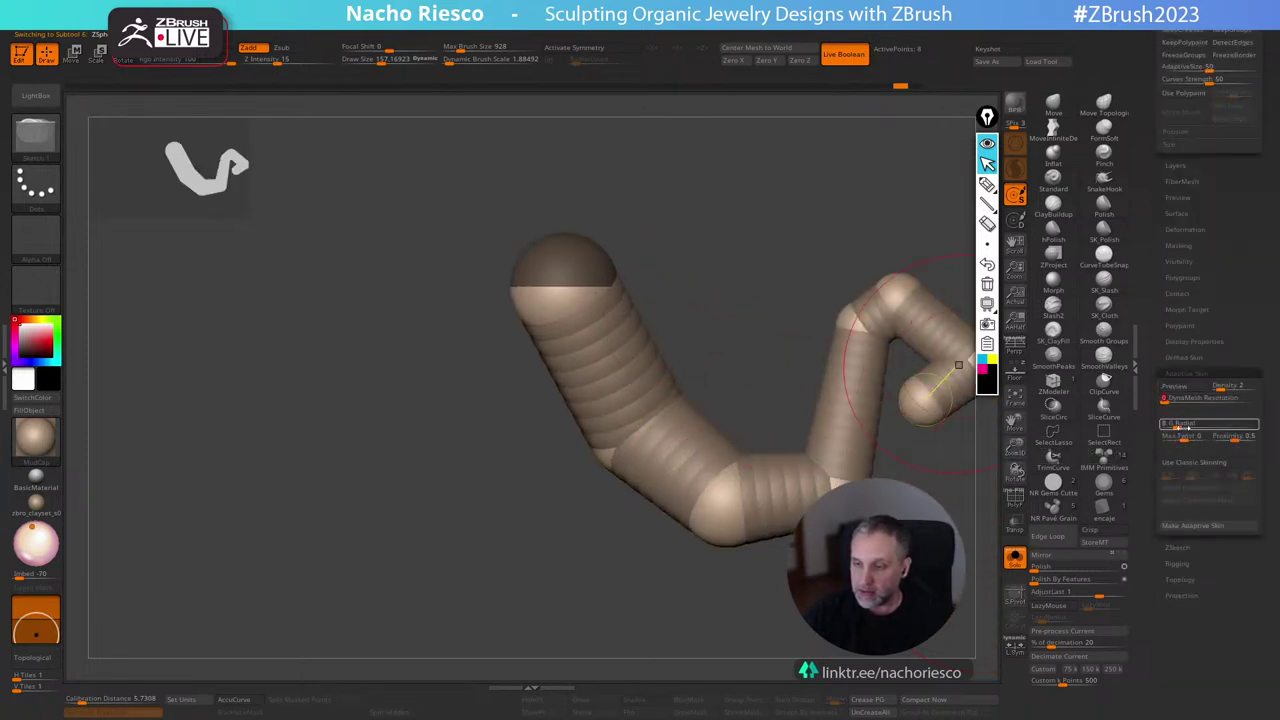
click(1187, 517)
Select the ZSphere2_1 tentacle and make its adaptive skin mesh with the DynaMesh resolution at 0.
scroll(1147, 505, up, 10)
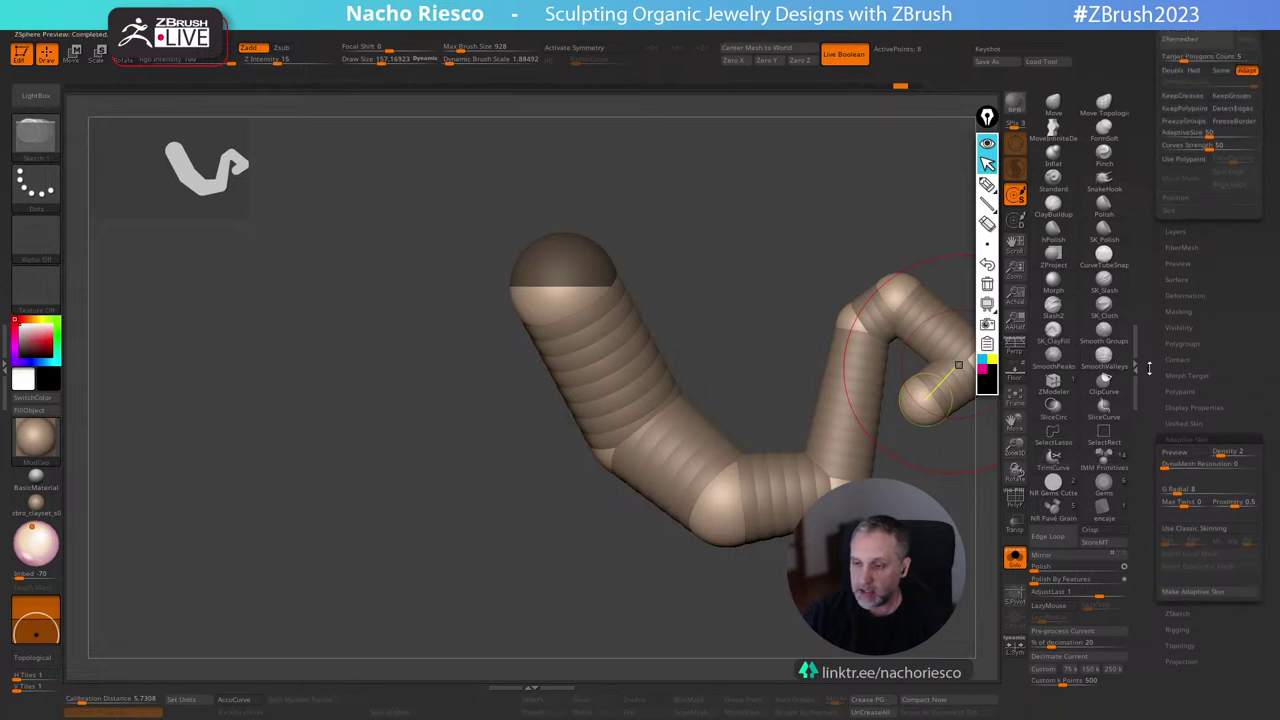
drag(1146, 501, 1146, 497)
click(1212, 288)
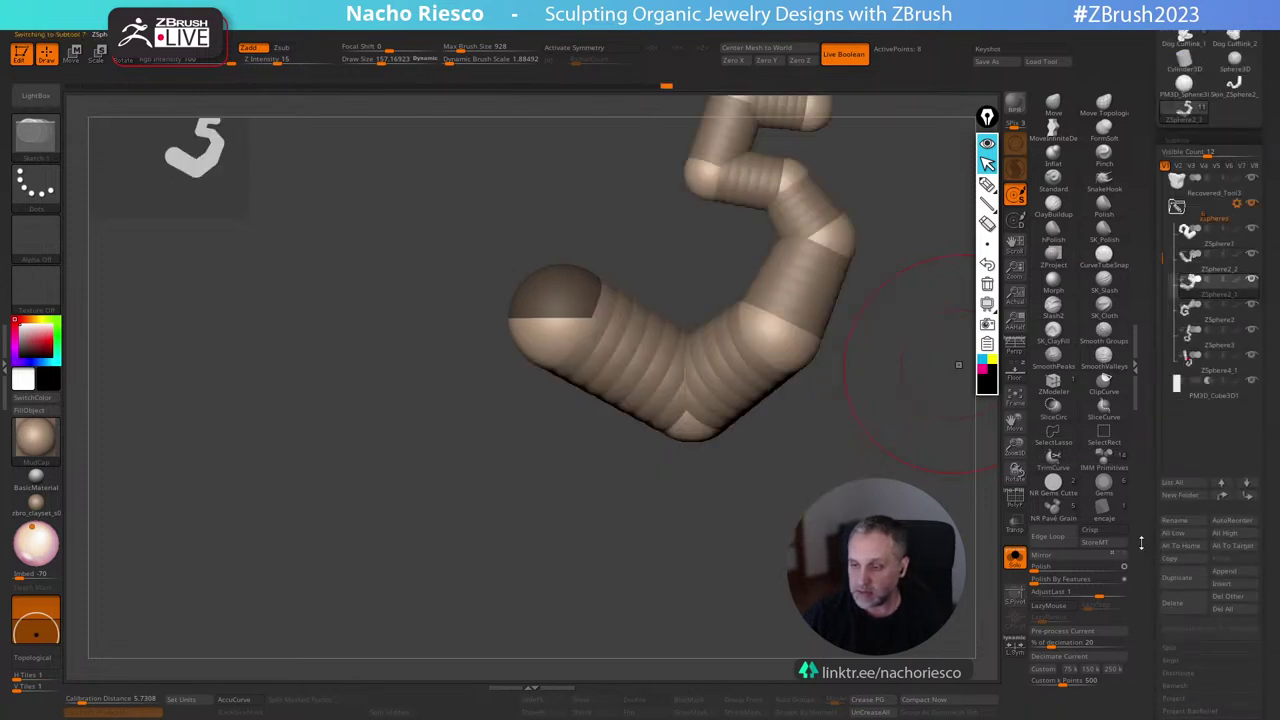
drag(1141, 543, 1143, 370)
scroll(1143, 370, down, 8)
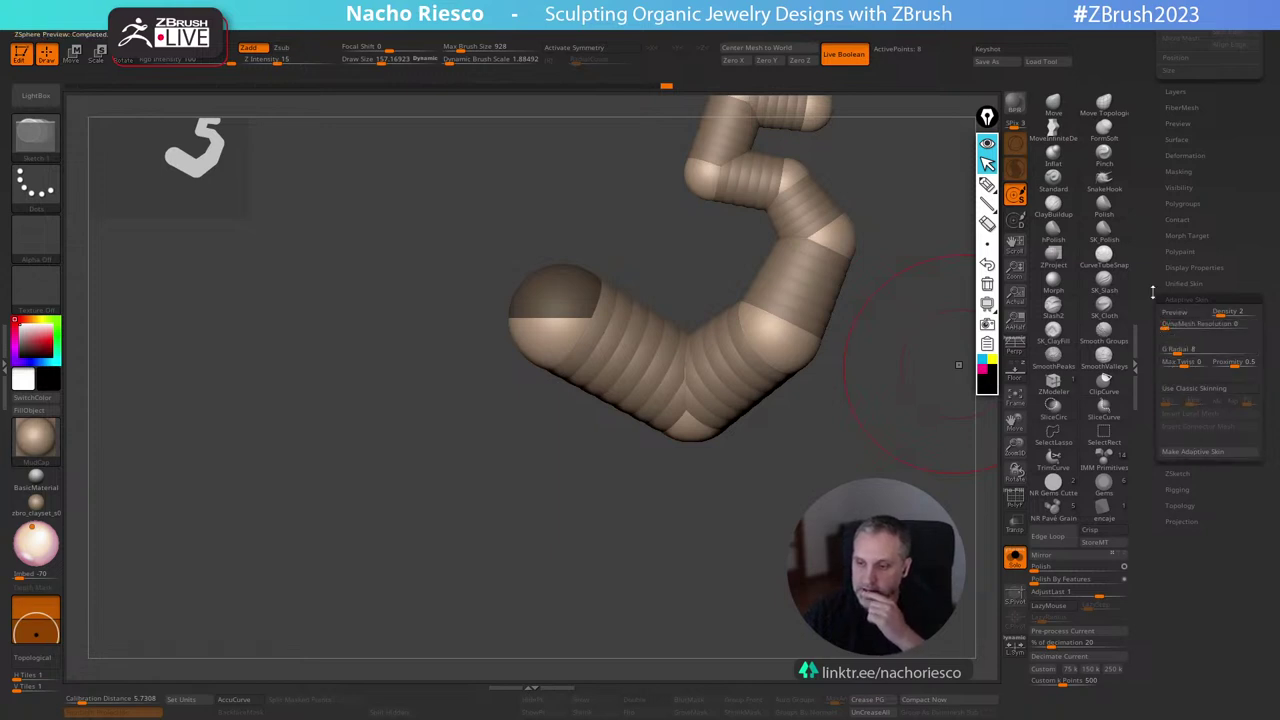
Select the ZSphere2 tentacle subtool for adaptive skin conversion.
drag(1152, 292, 1154, 477)
click(1207, 196)
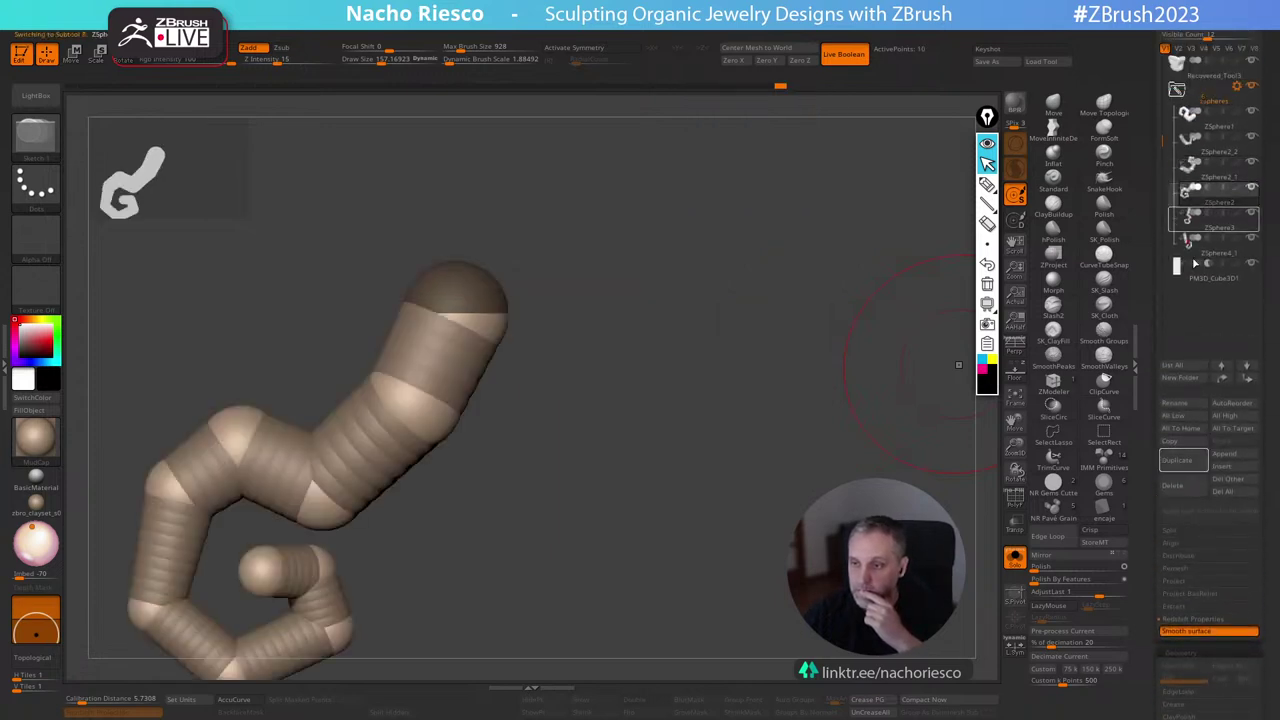
Set the DynaMesh resolution to 0 for the ZSphere2 tentacle and make its adaptive skin.
scroll(1150, 474, down, 10)
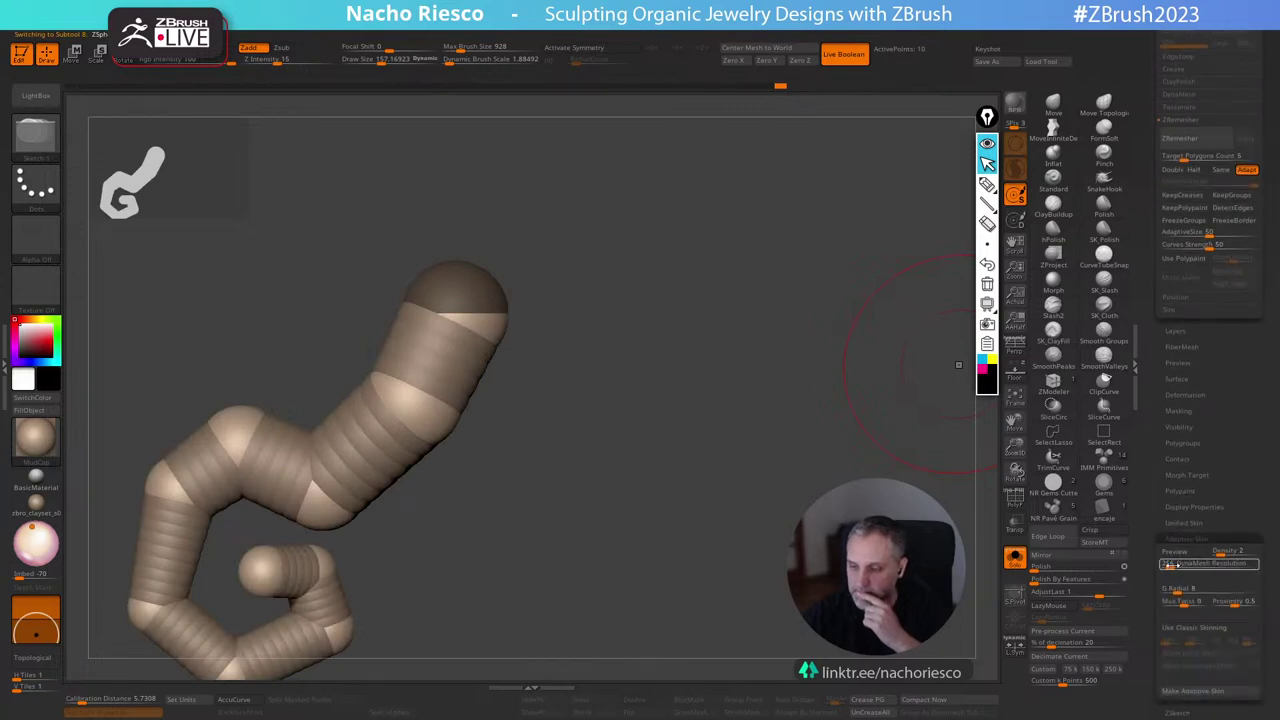
scroll(1148, 570, up, 5)
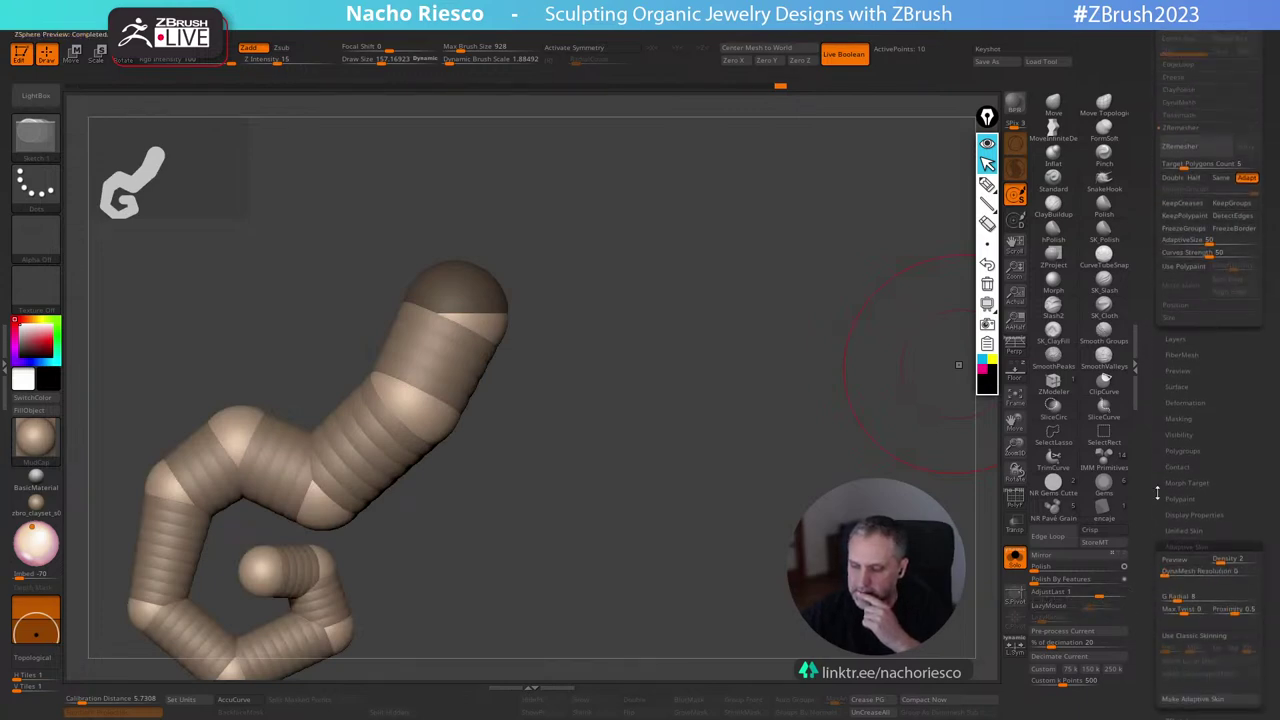
scroll(1154, 531, up, 4)
Select ZSphere3, set its DynaMesh resolution to 0 and make its adaptive skin.
click(1217, 159)
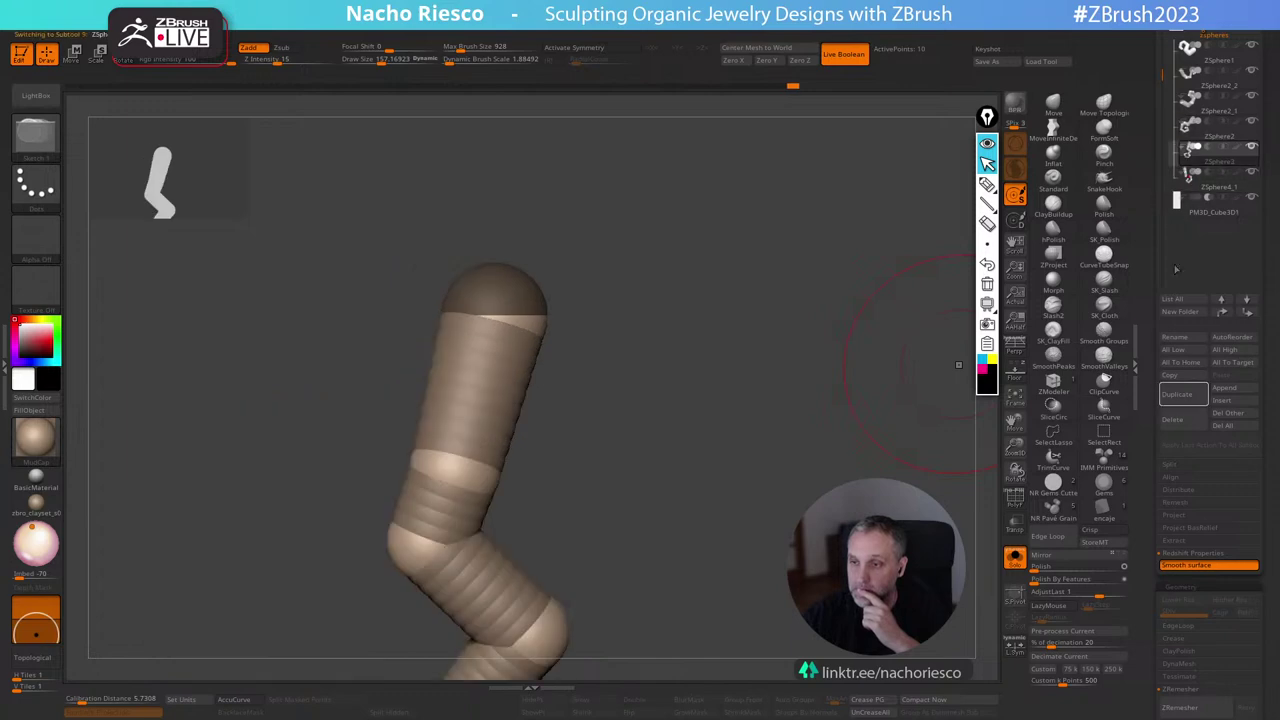
scroll(1150, 466, down, 8)
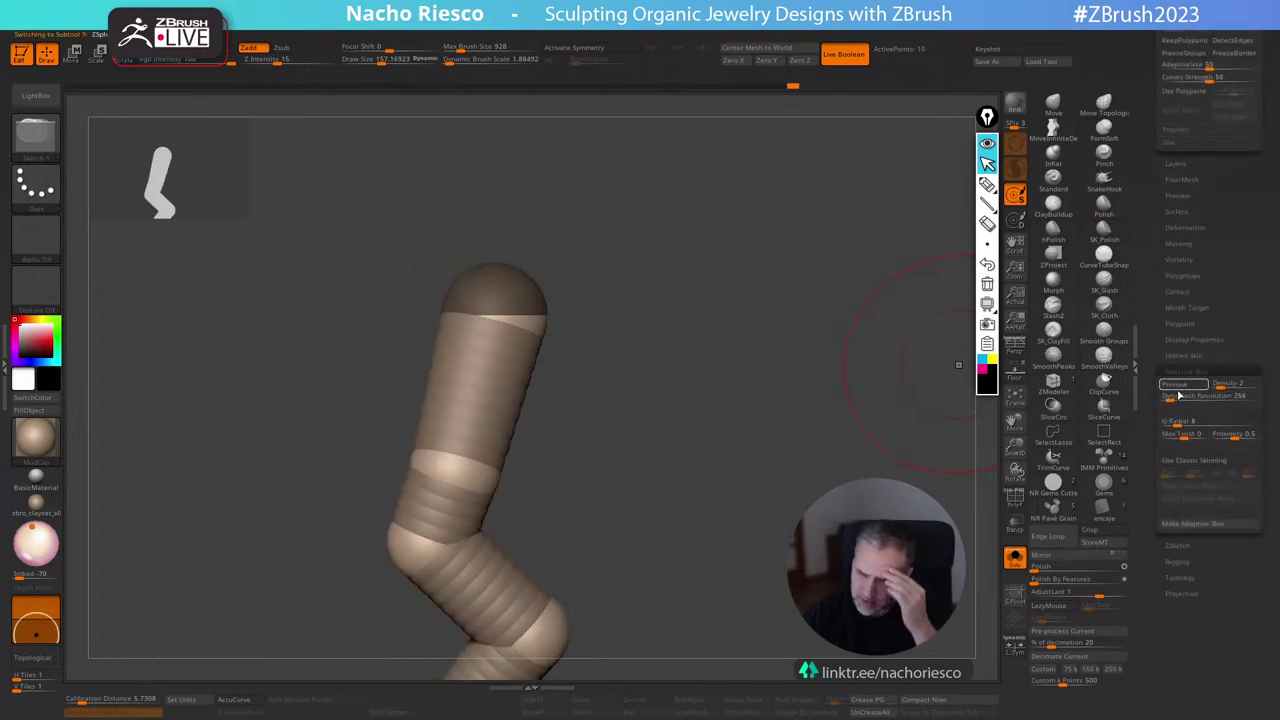
drag(1168, 400, 1152, 645)
click(1183, 525)
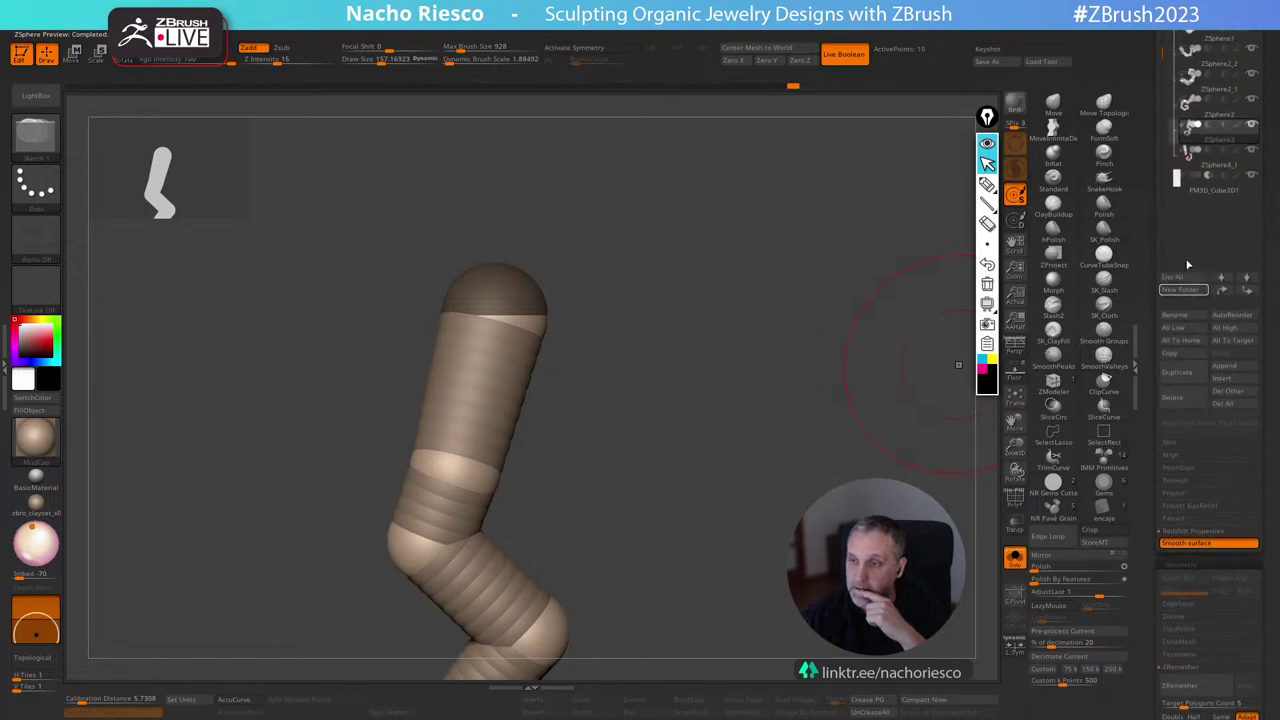
Select ZSphere4_1, keep its DynaMesh resolution at 0 and make its adaptive skin.
click(1207, 161)
scroll(1164, 528, down, 8)
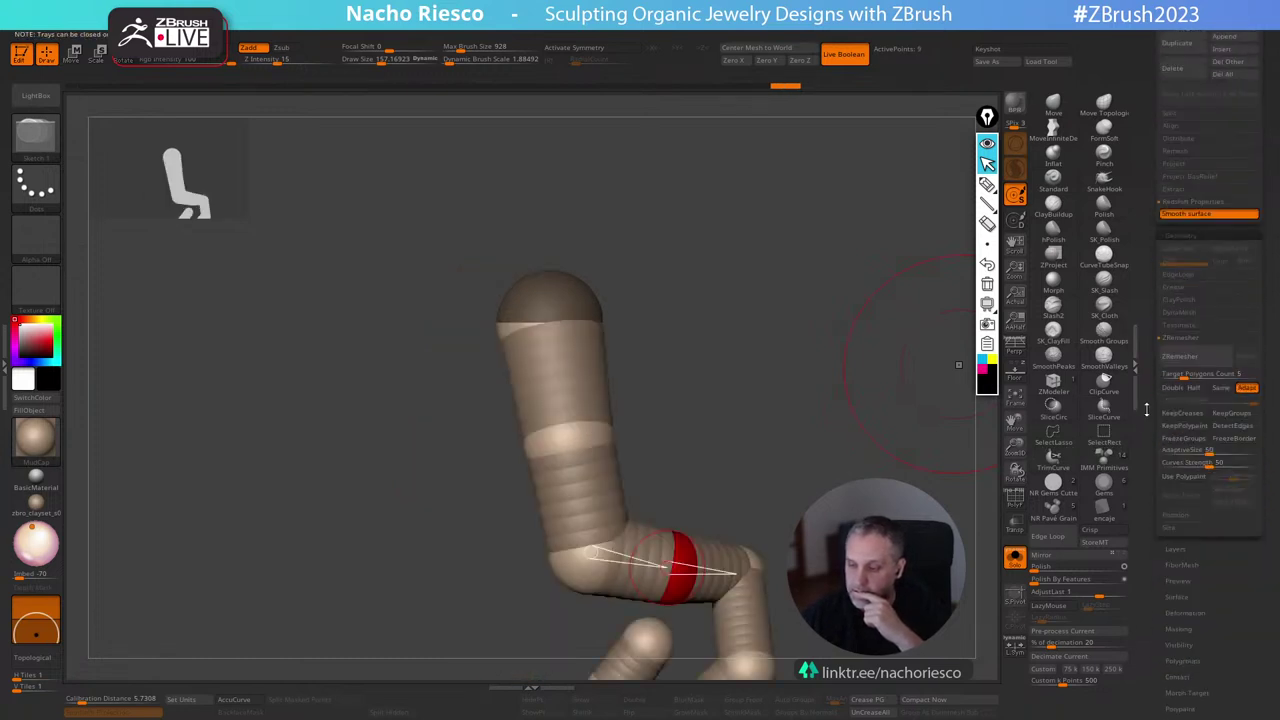
scroll(1172, 570, down, 3)
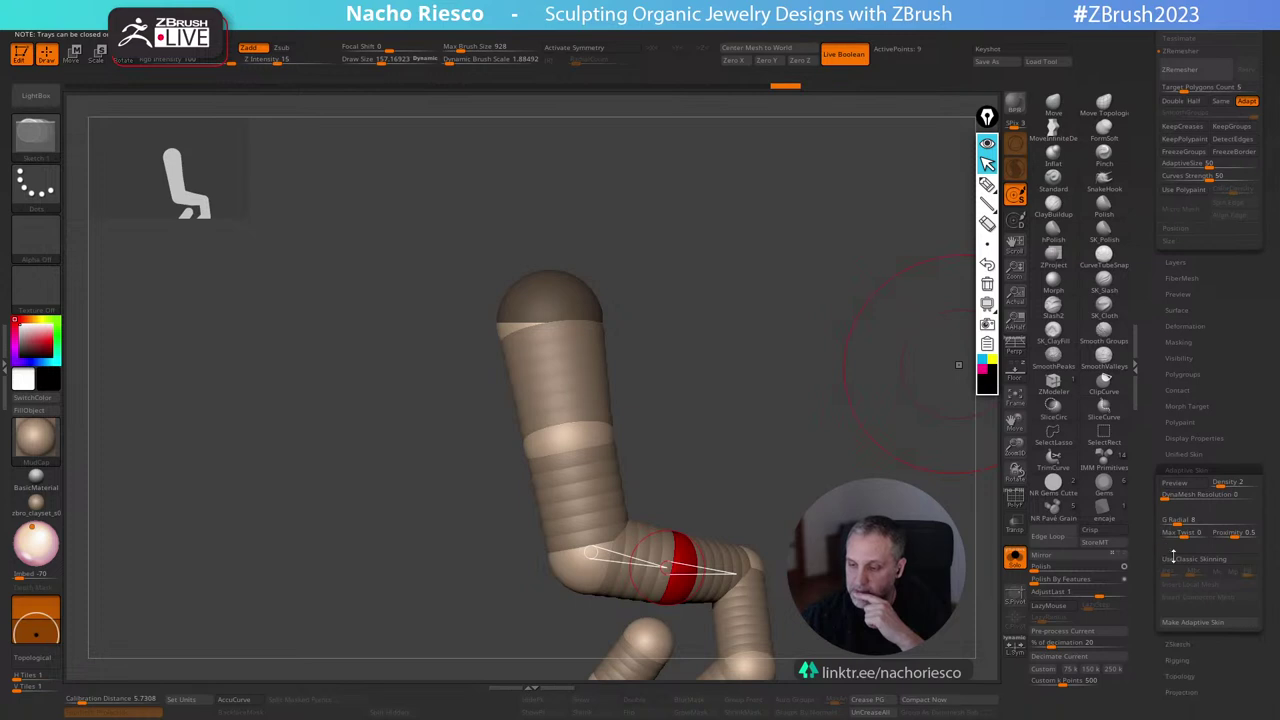
click(1196, 624)
scroll(1178, 481, up, 10)
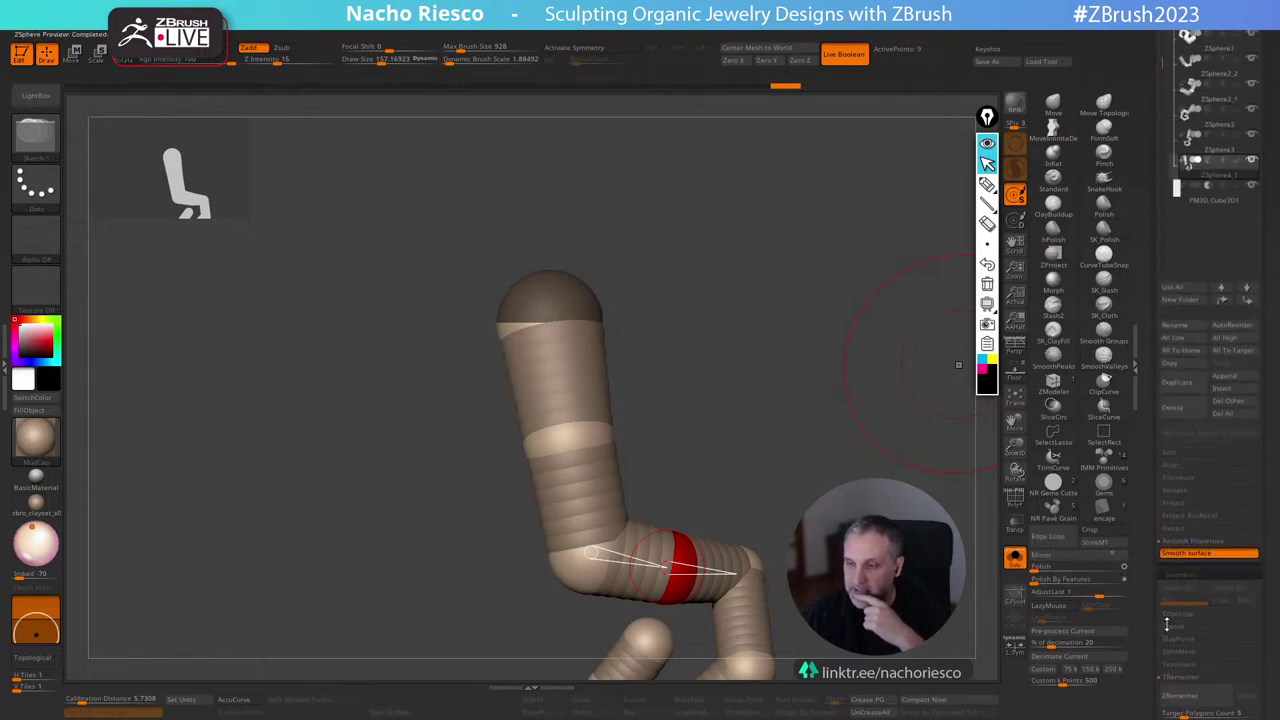
Collapse the ZSpheres folder and insert the skins made from ZSphere4_1, ZSphere3 and ZSphere2 as subtools.
click(1177, 94)
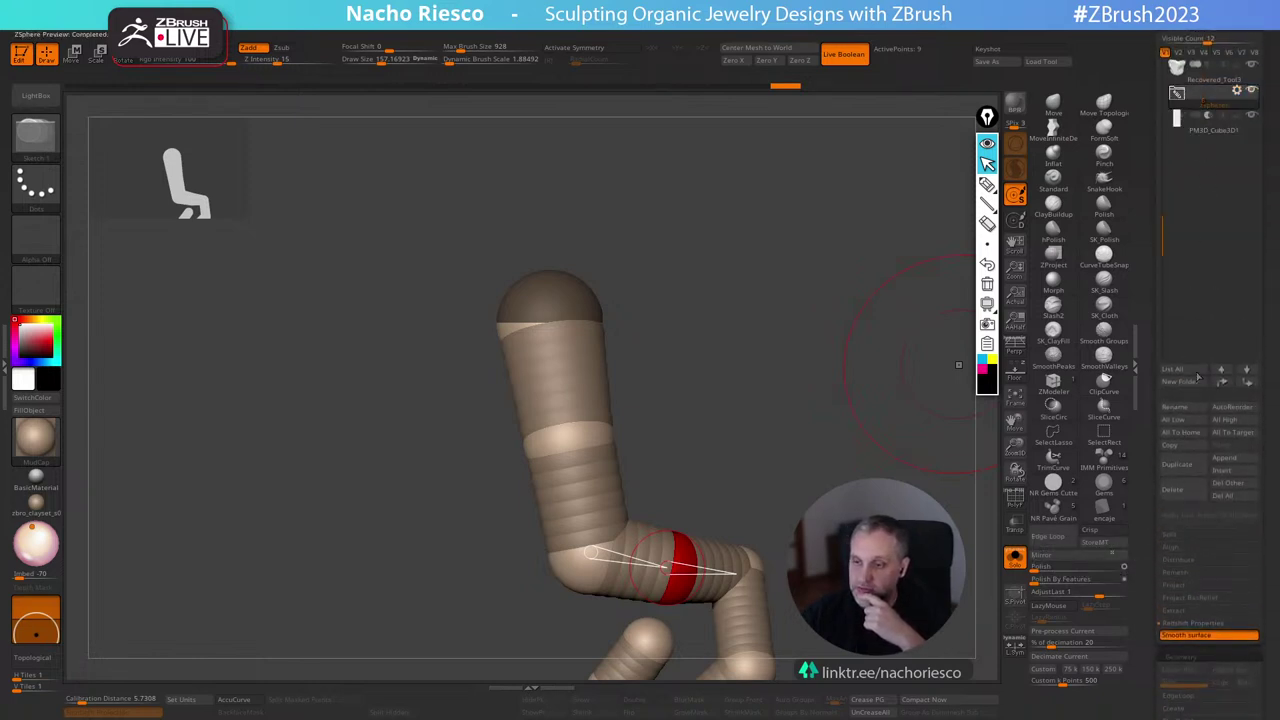
click(1221, 472)
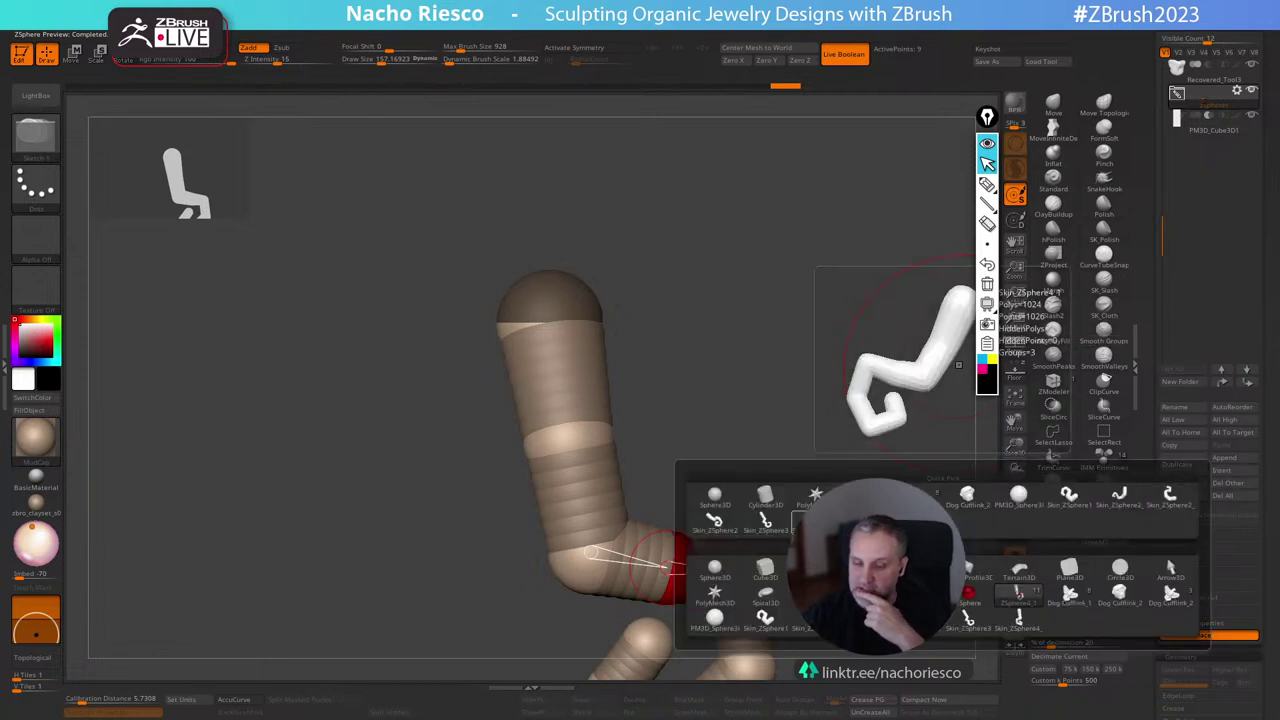
click(805, 522)
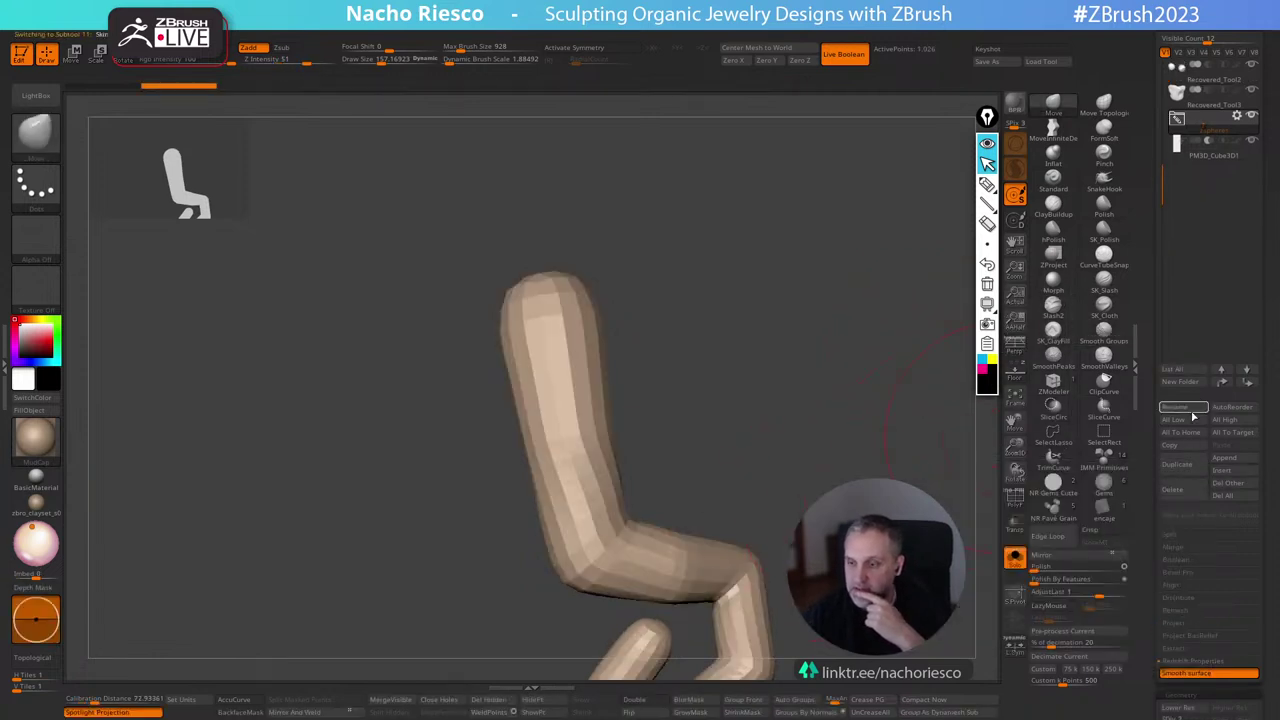
click(1221, 470)
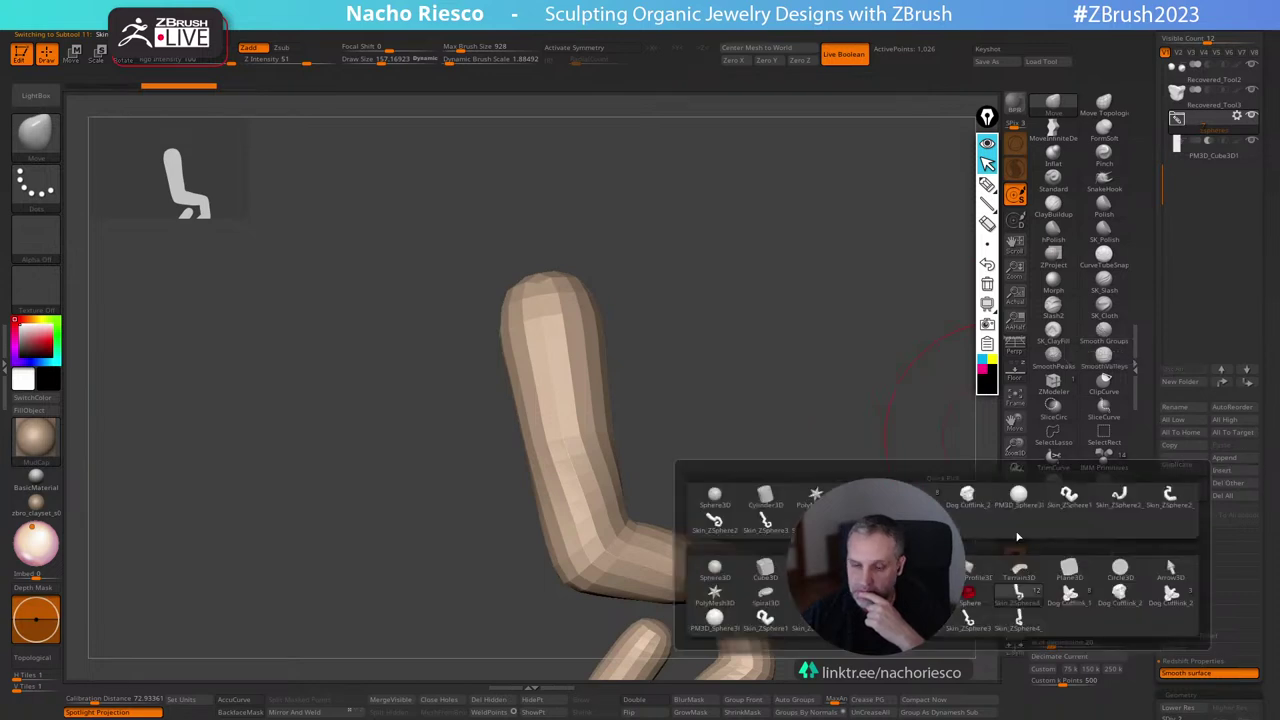
click(766, 522)
click(1234, 472)
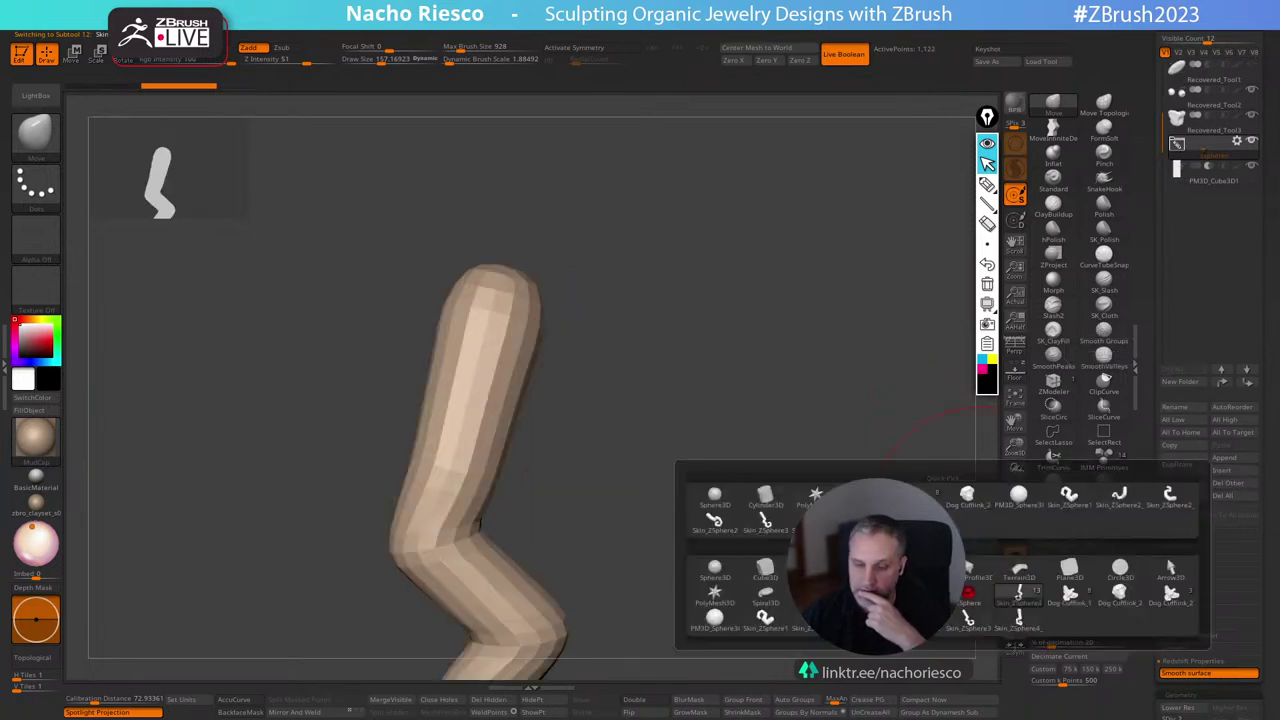
click(731, 526)
Insert the skins made from ZSphere2_1, ZSphere2_2 and ZSphere1 as subtools.
click(1226, 472)
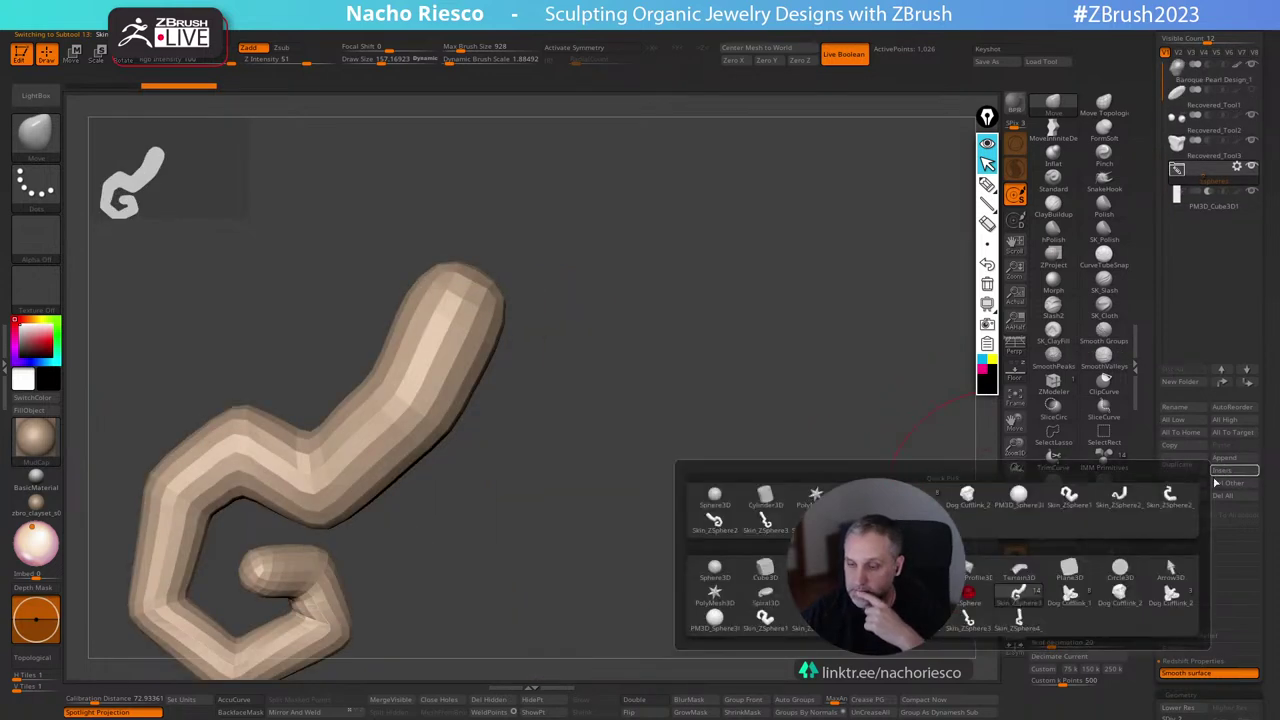
click(1168, 496)
click(1226, 472)
click(1160, 496)
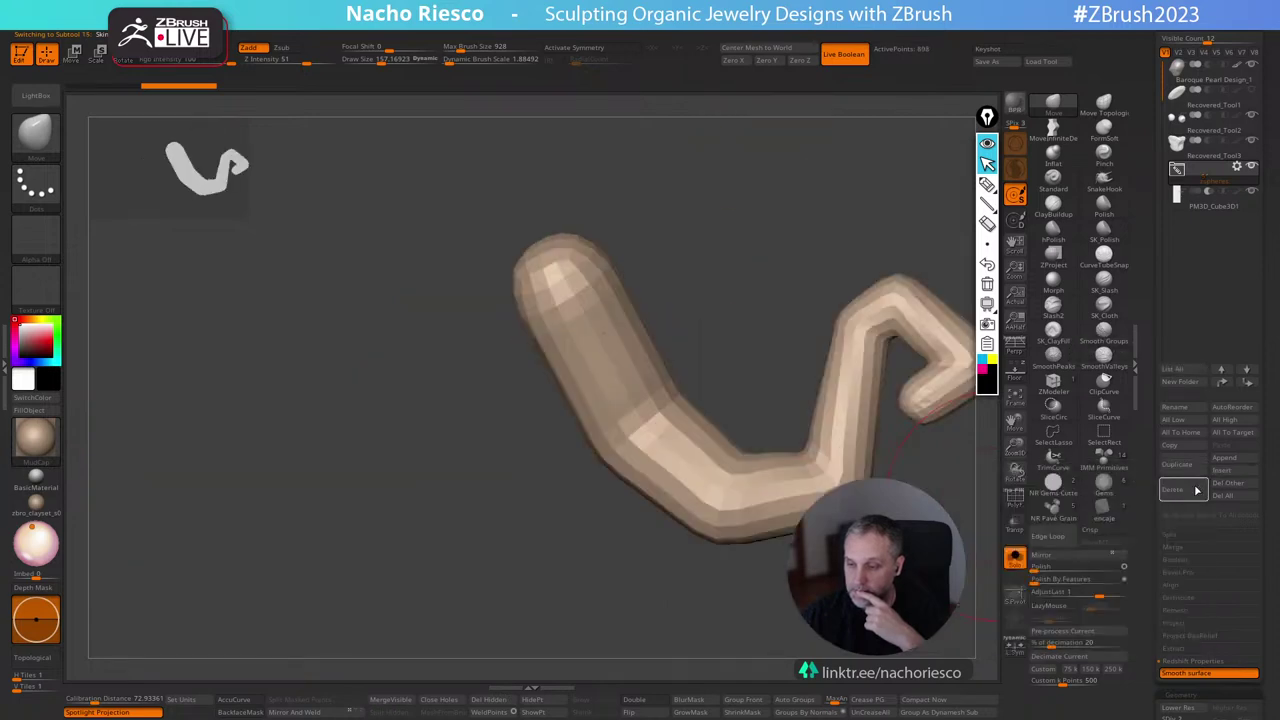
click(1226, 472)
click(1075, 505)
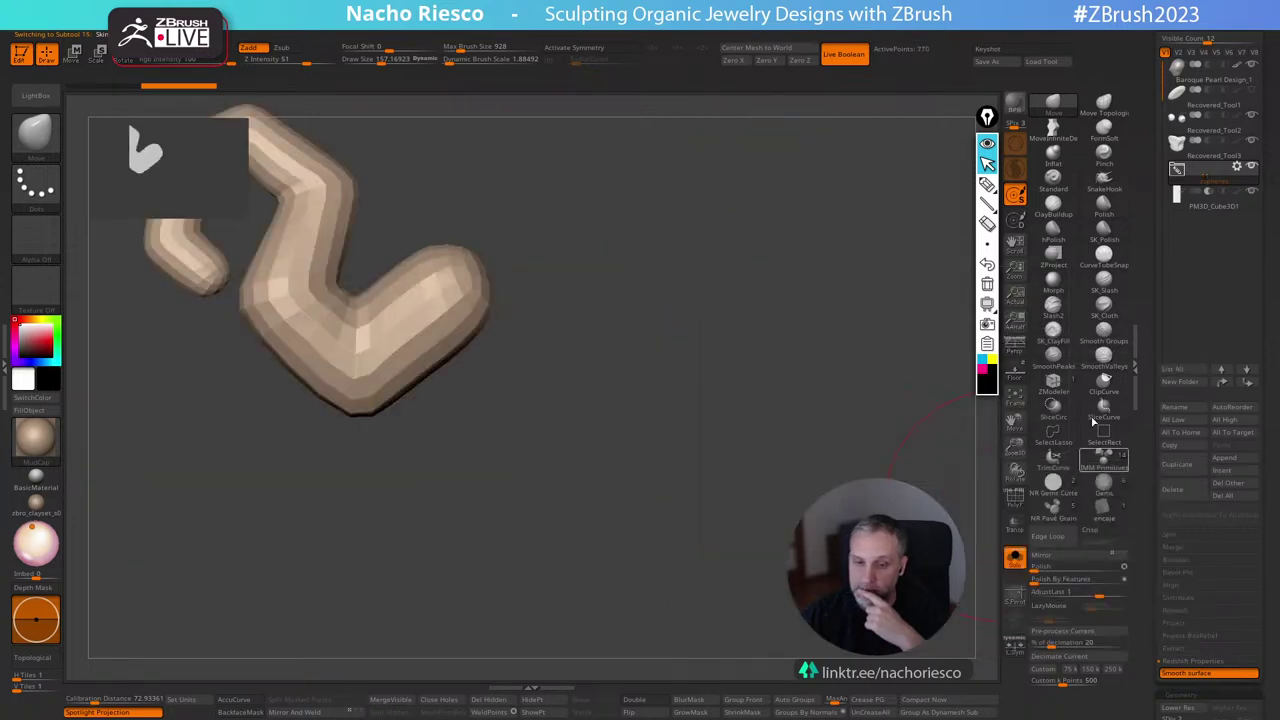
Move Skin_ZSphere4_2 and Skin_ZSphere4 out of the ZSpheres folder, then collapse the folder.
click(1178, 282)
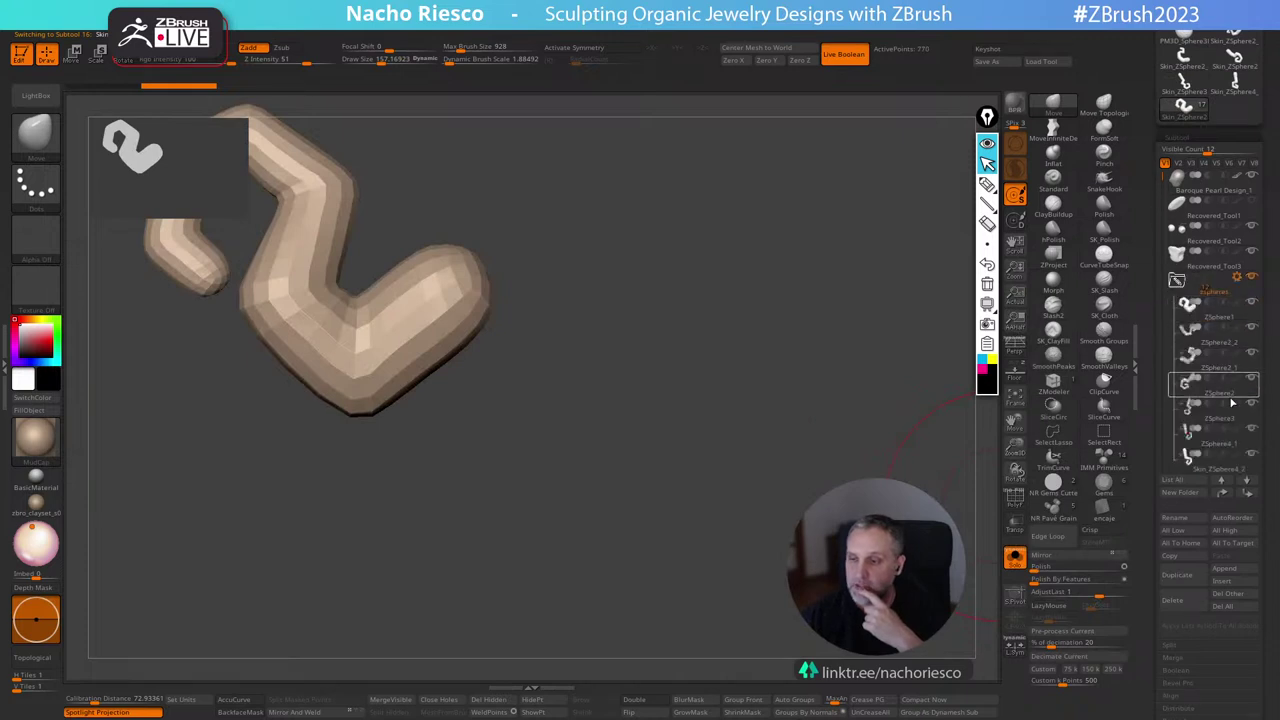
mouse_move(1205, 353)
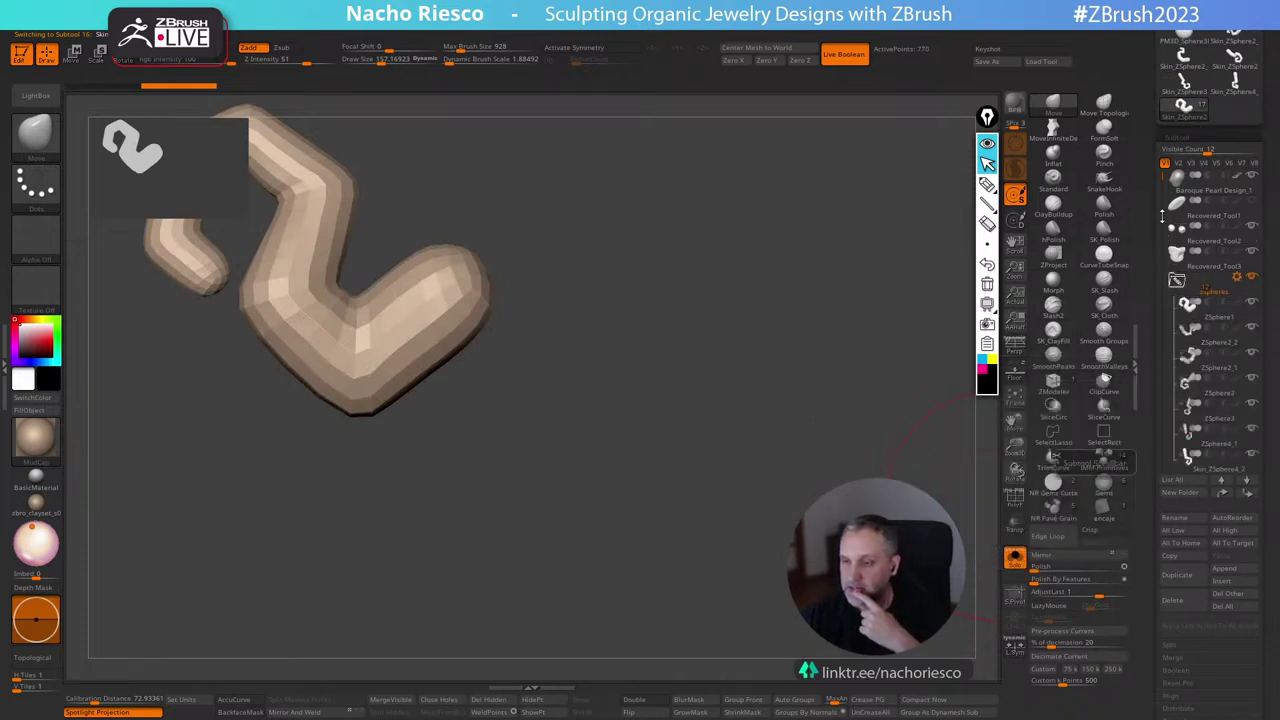
scroll(1190, 340, down, 5)
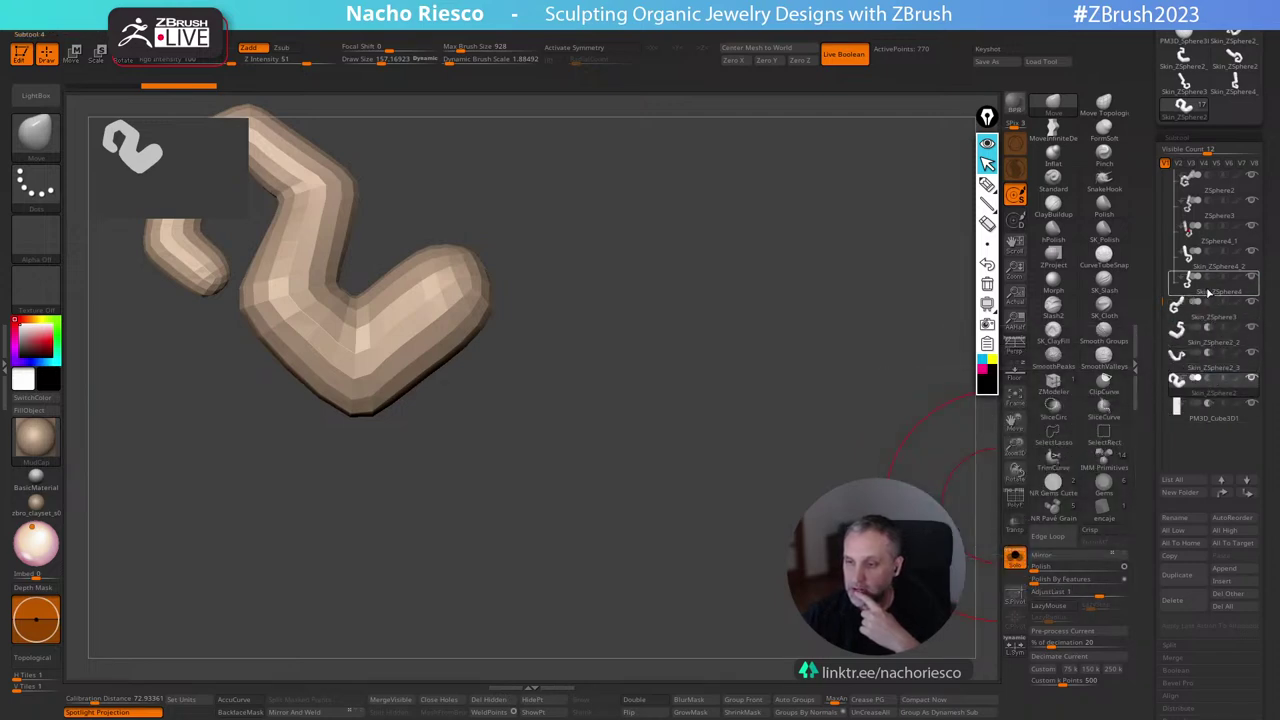
mouse_move(1210, 280)
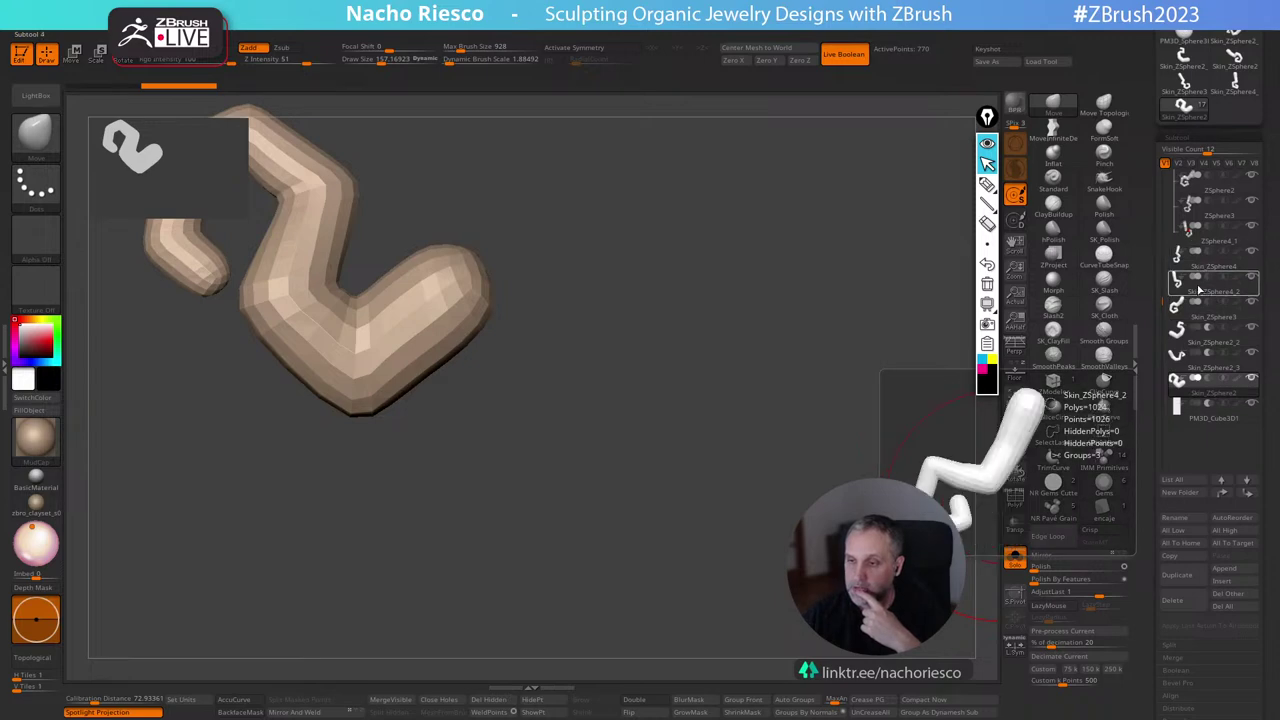
drag(1160, 291, 1160, 240)
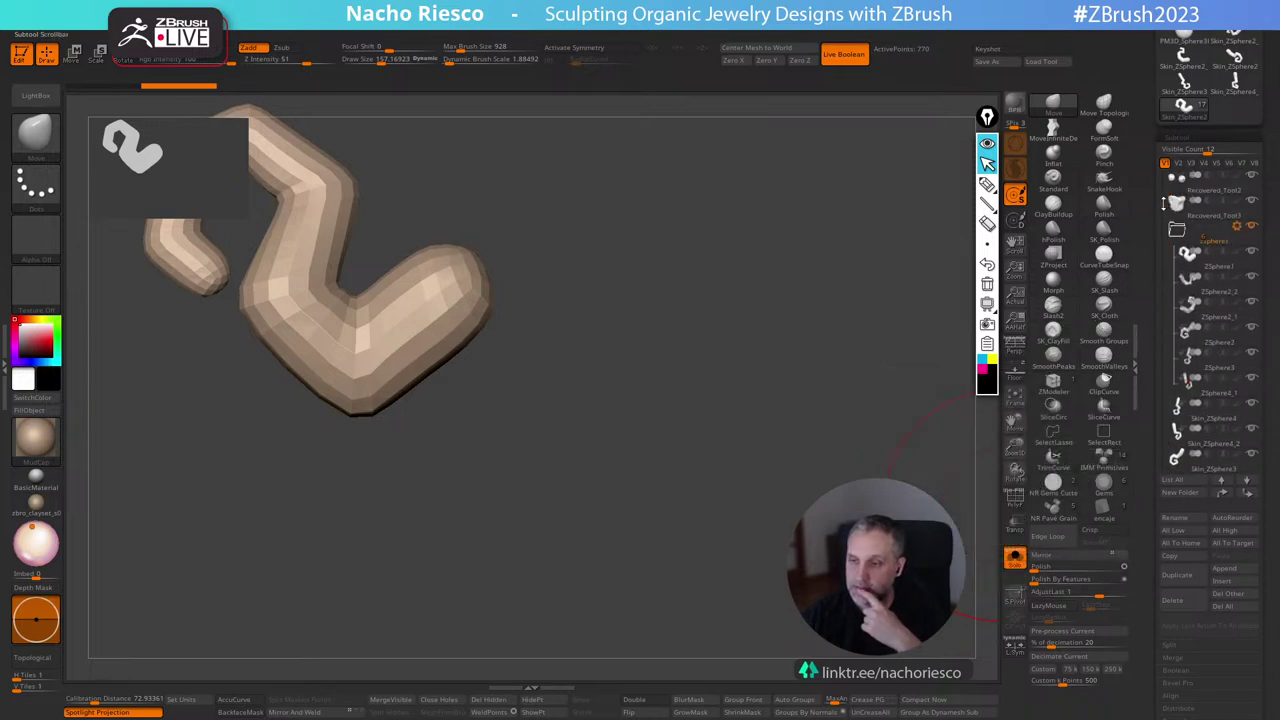
click(1177, 229)
Turn off Solo with Skin_ZSphere4 selected, and hide the ZSpheres folder so the octopus is framed with only its skinned tentacles.
click(1211, 259)
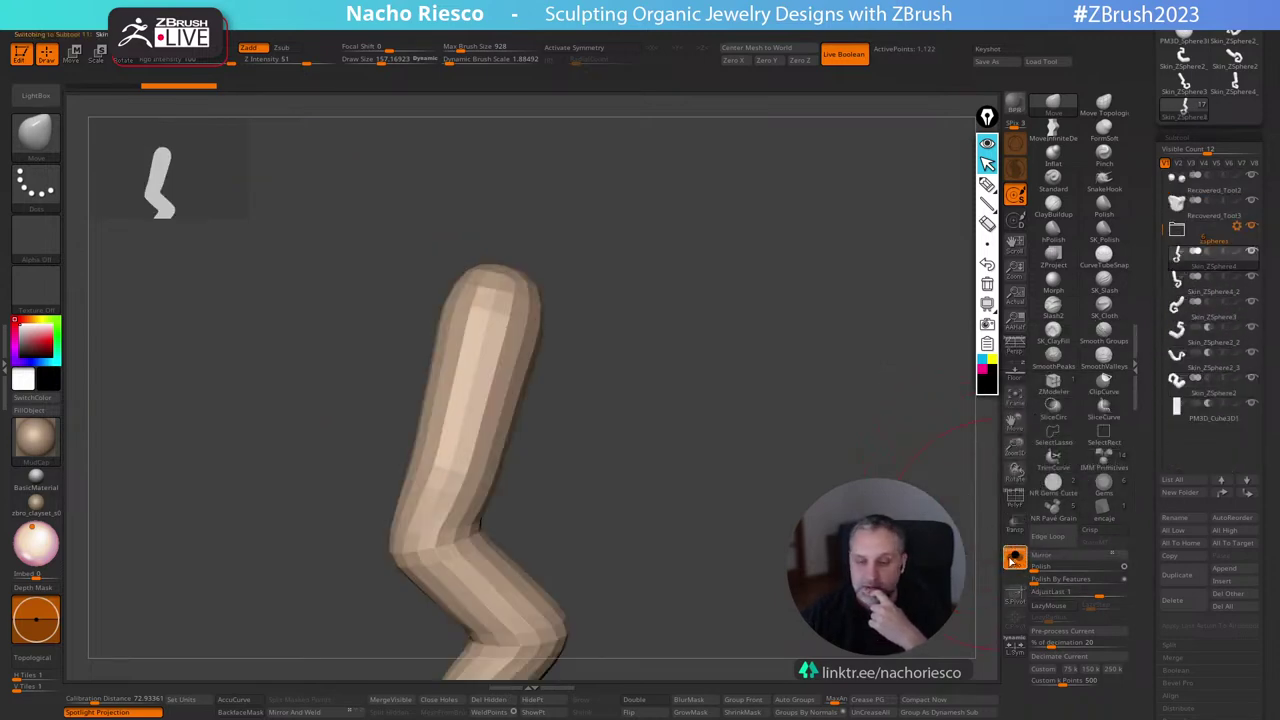
click(1013, 559)
click(1252, 227)
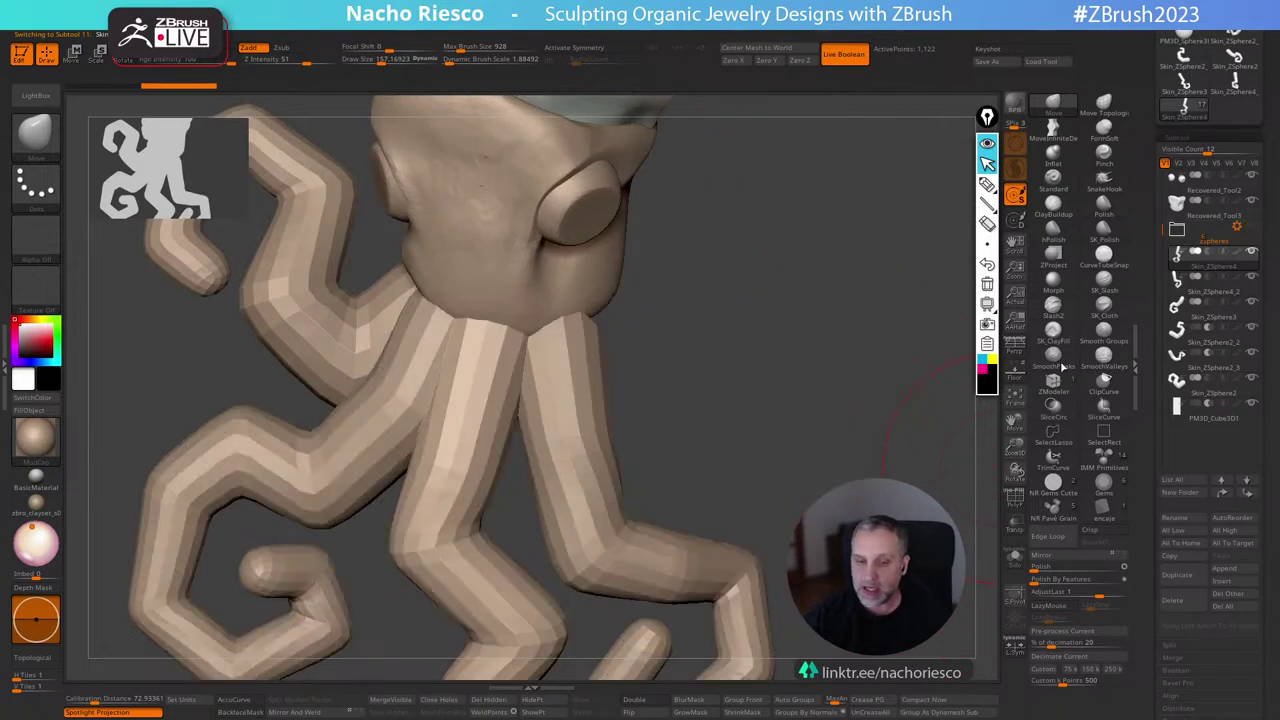
key(f)
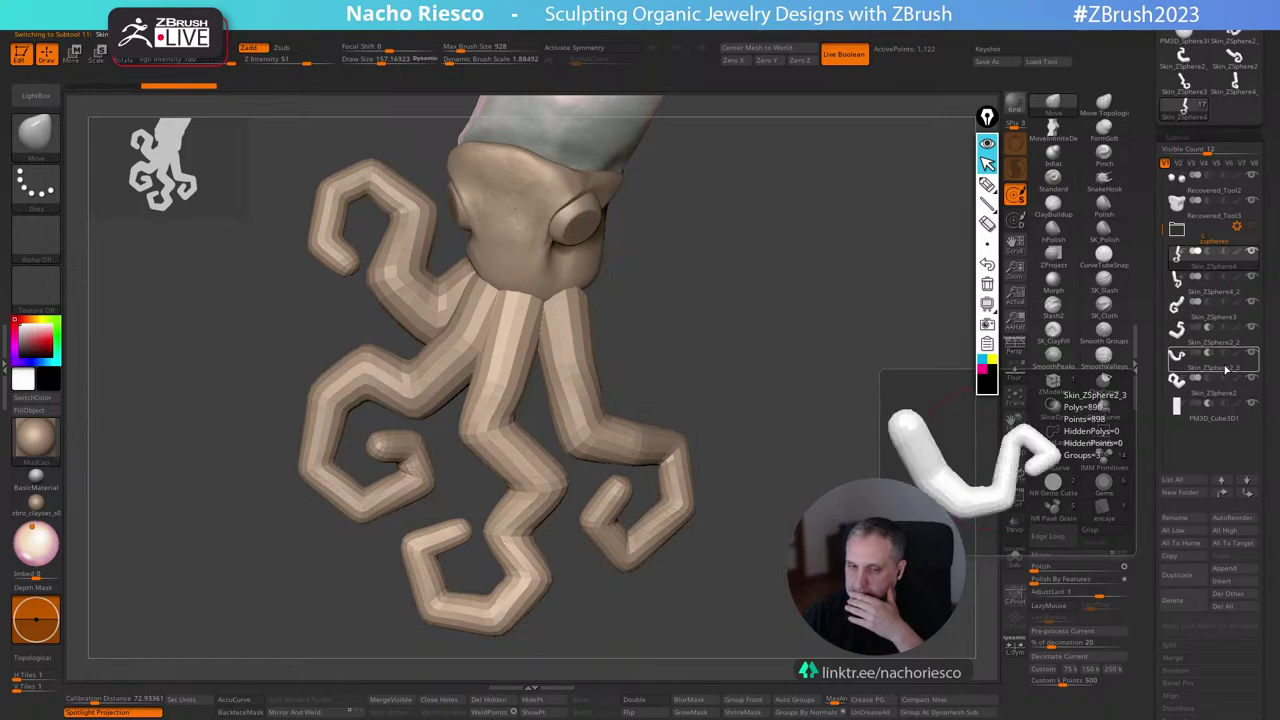
Expand and show the ZSpheres folder to compare the original ZSpheres with the skinned tentacles, and hide it again.
click(1182, 230)
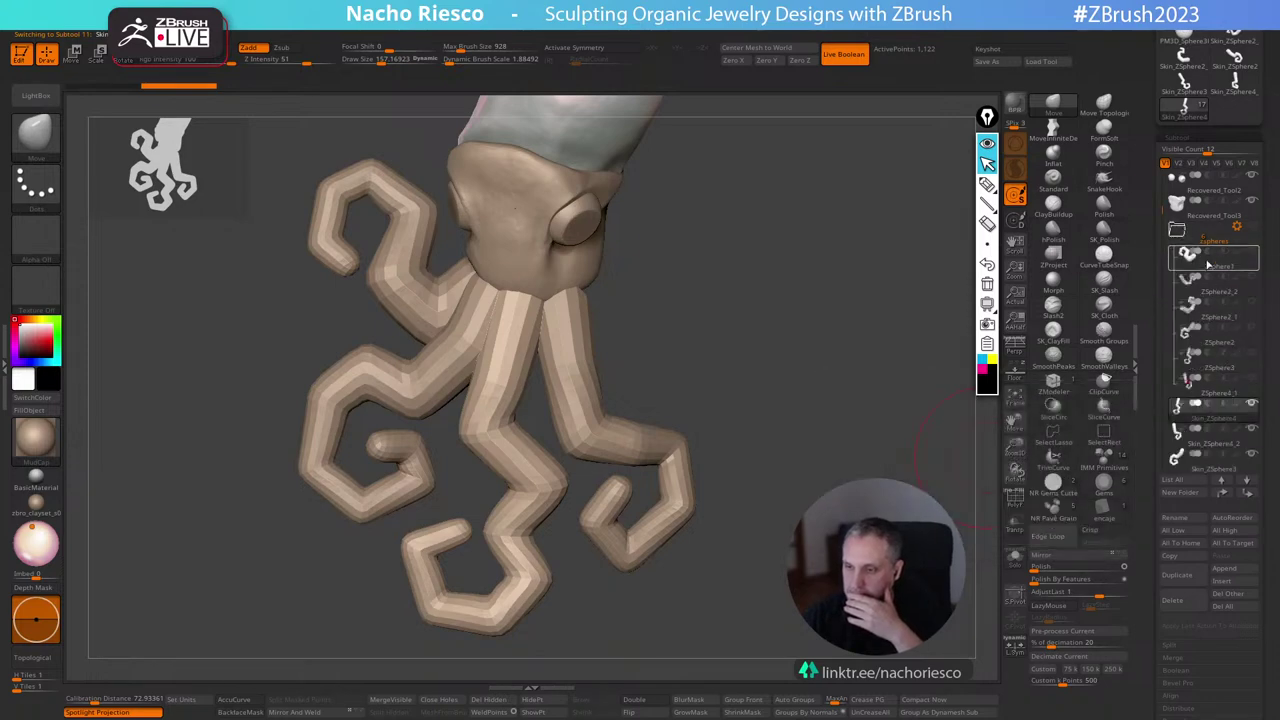
click(1256, 358)
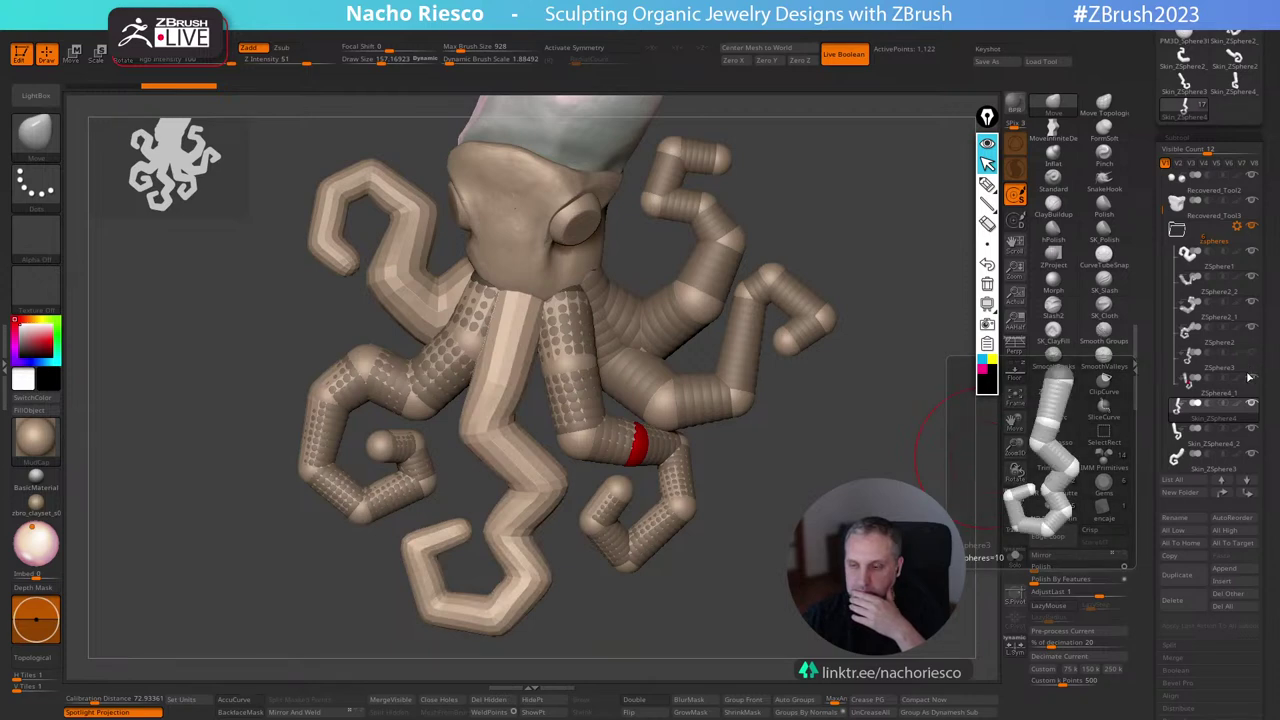
click(1255, 432)
click(1230, 447)
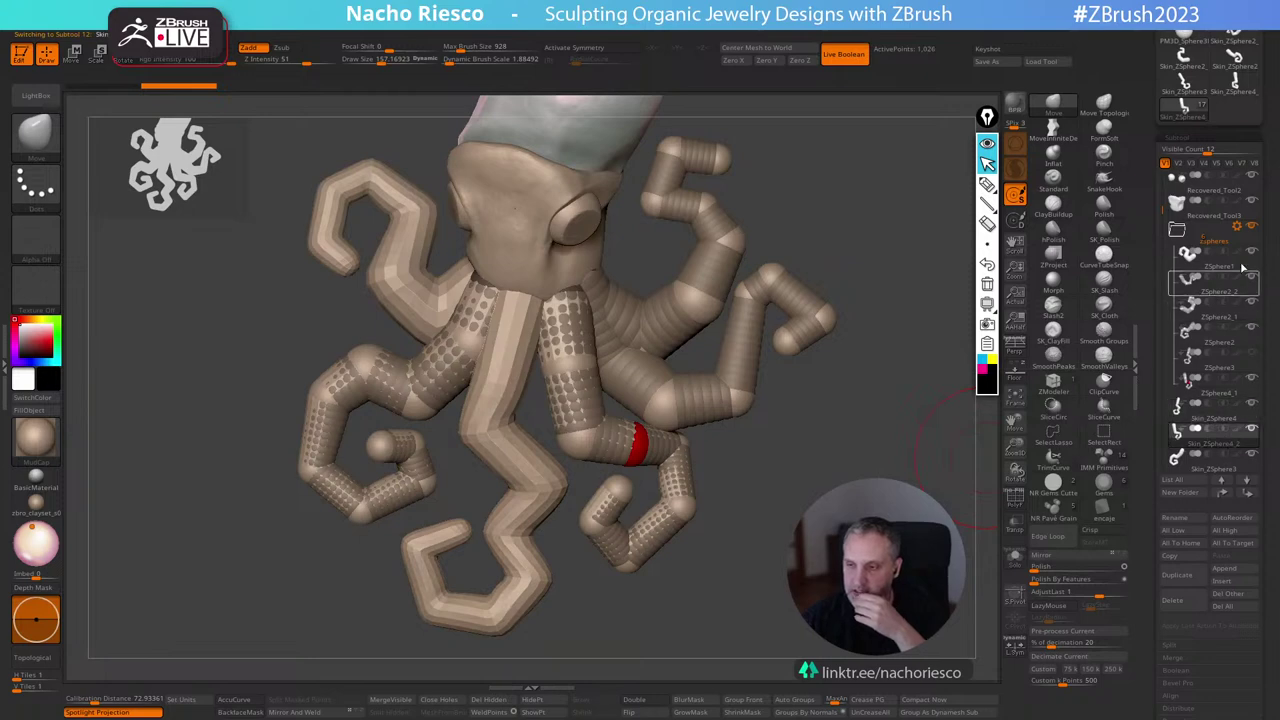
click(1252, 228)
Toggle the visibility of Skin_ZSphere4_2 and Skin_ZSphere3 to check which tentacle each one is.
click(1234, 417)
click(1252, 433)
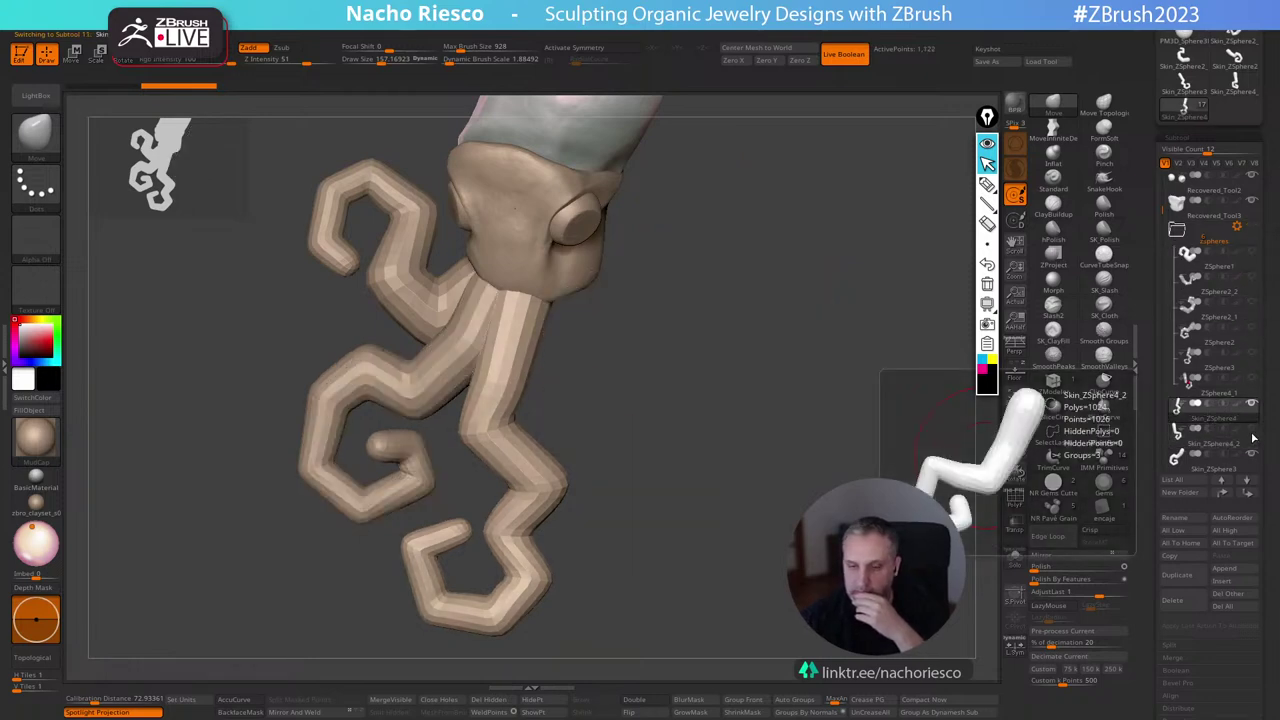
click(1252, 435)
click(1252, 457)
drag(1157, 212, 1156, 256)
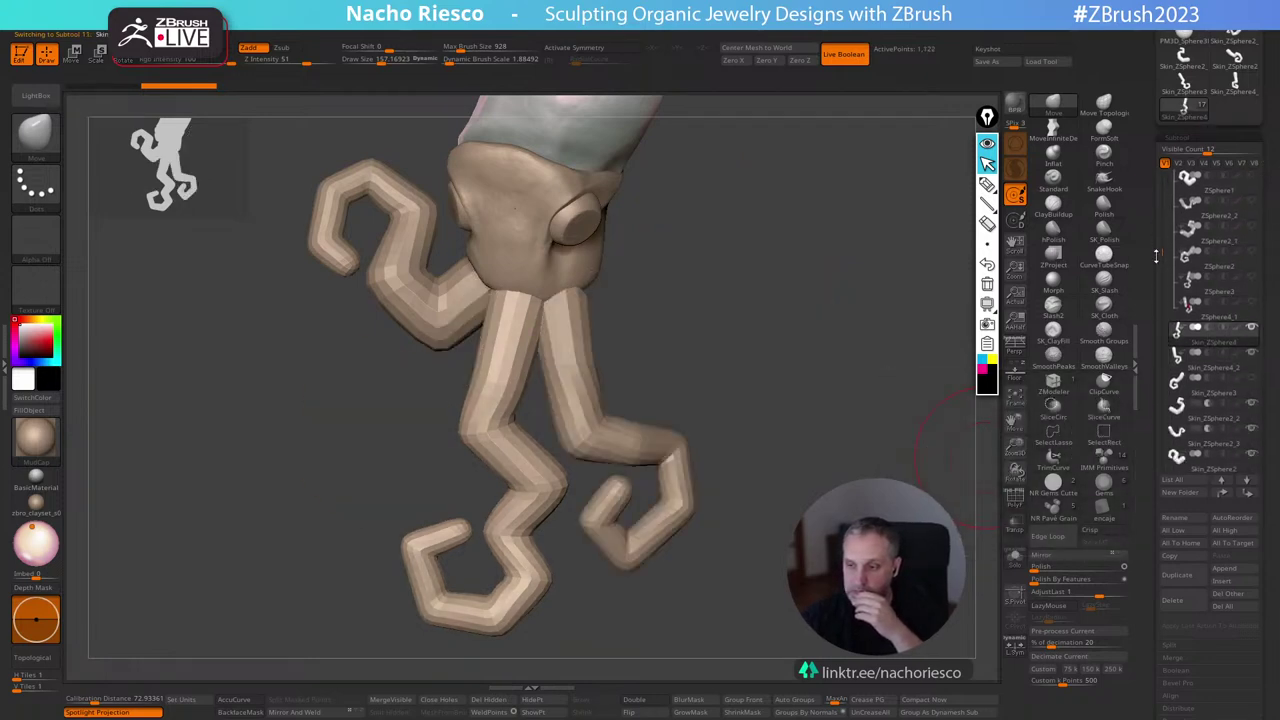
click(1254, 383)
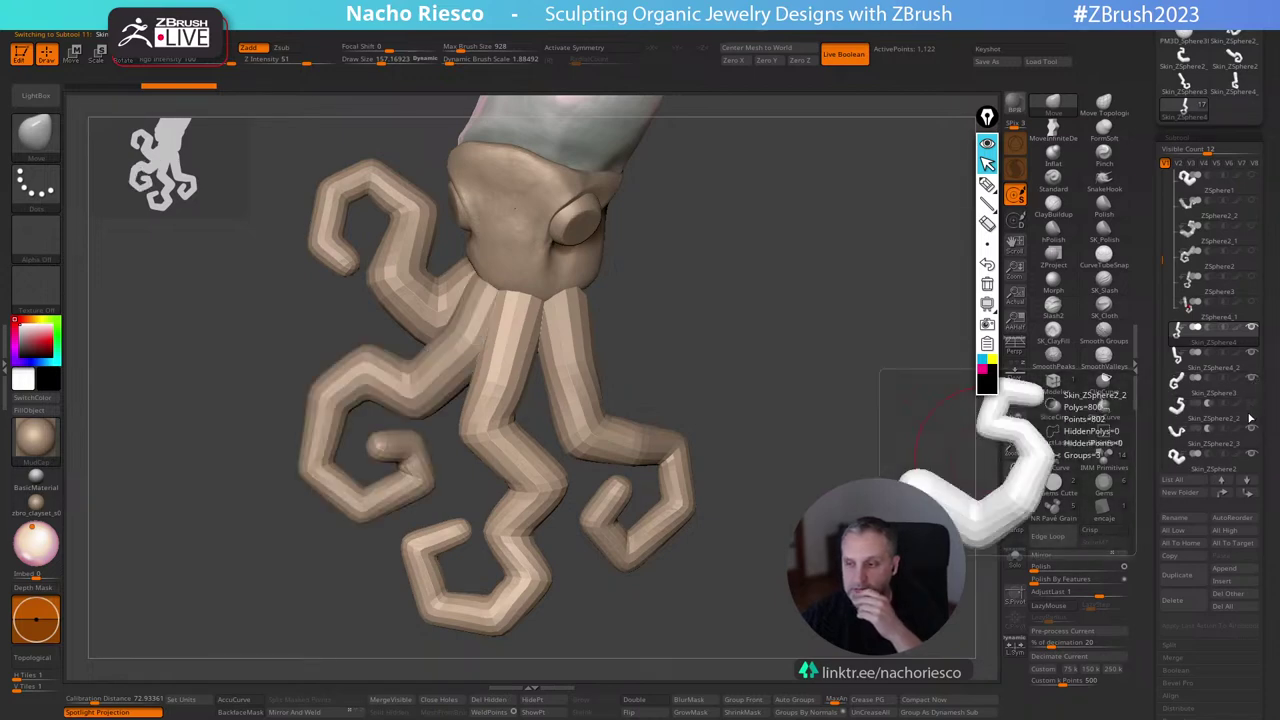
Select Skin_ZSphere2_2 and switch transparency on and off to locate the missing rear tentacles.
click(1228, 410)
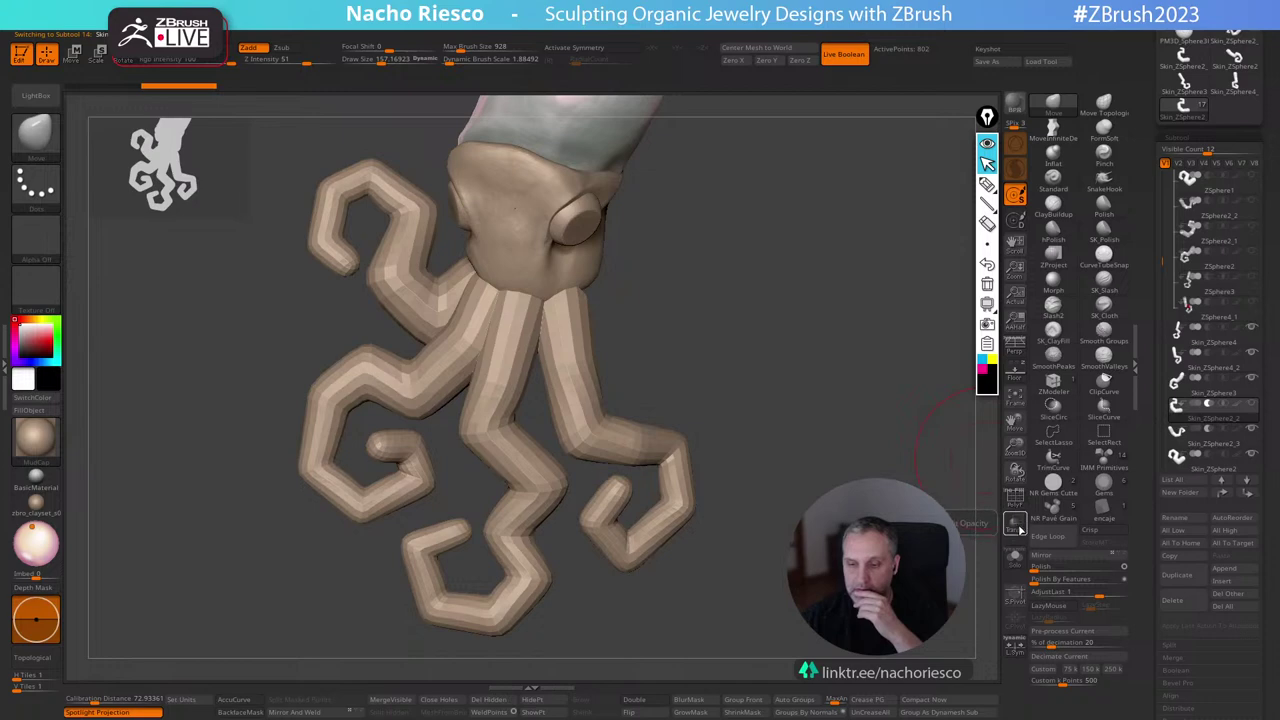
click(1018, 530)
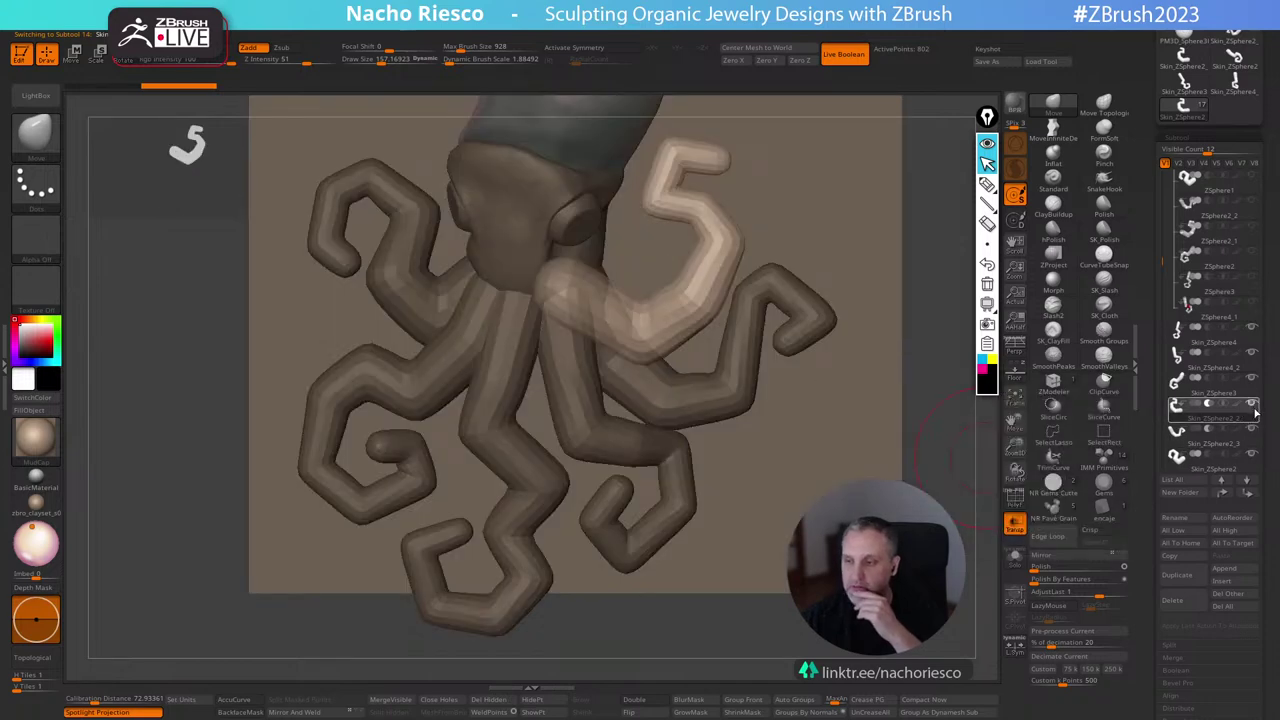
click(1012, 530)
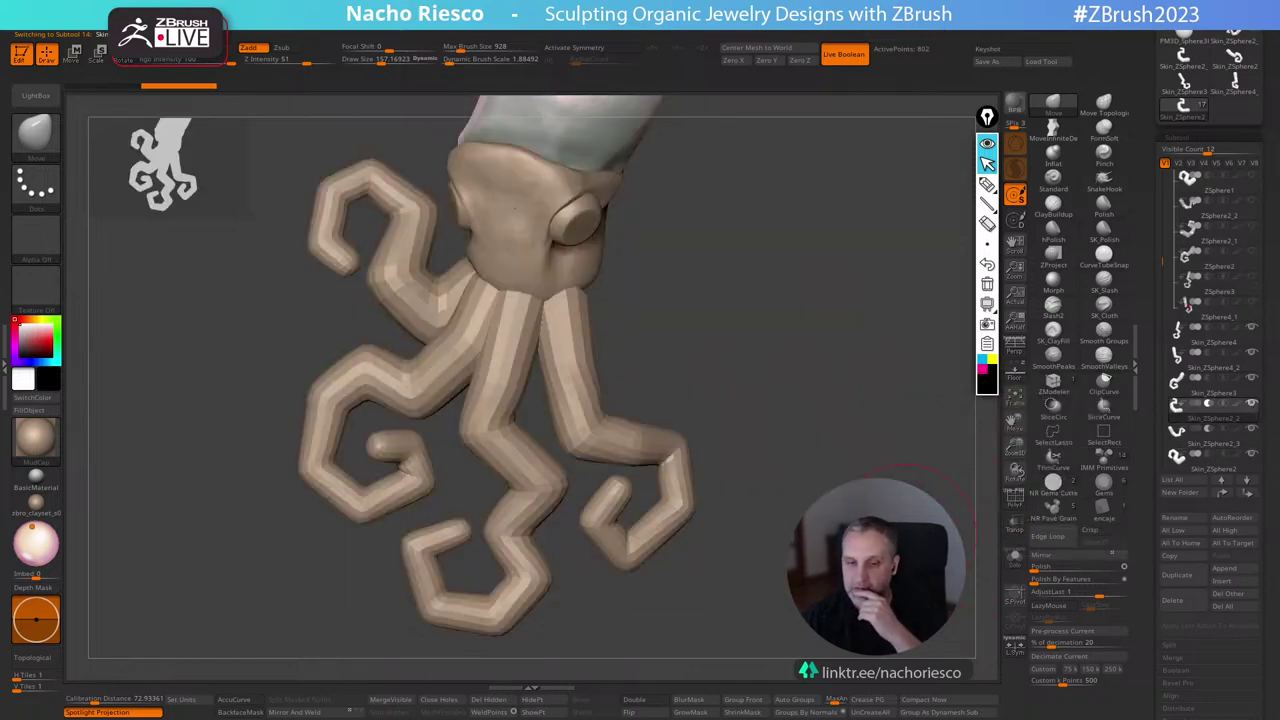
Set the Boolean operation of Skin_ZSphere2_2 and Skin_ZSphere2_3 to addition so both tentacles display.
drag(893, 553, 908, 552)
click(1195, 404)
click(1195, 429)
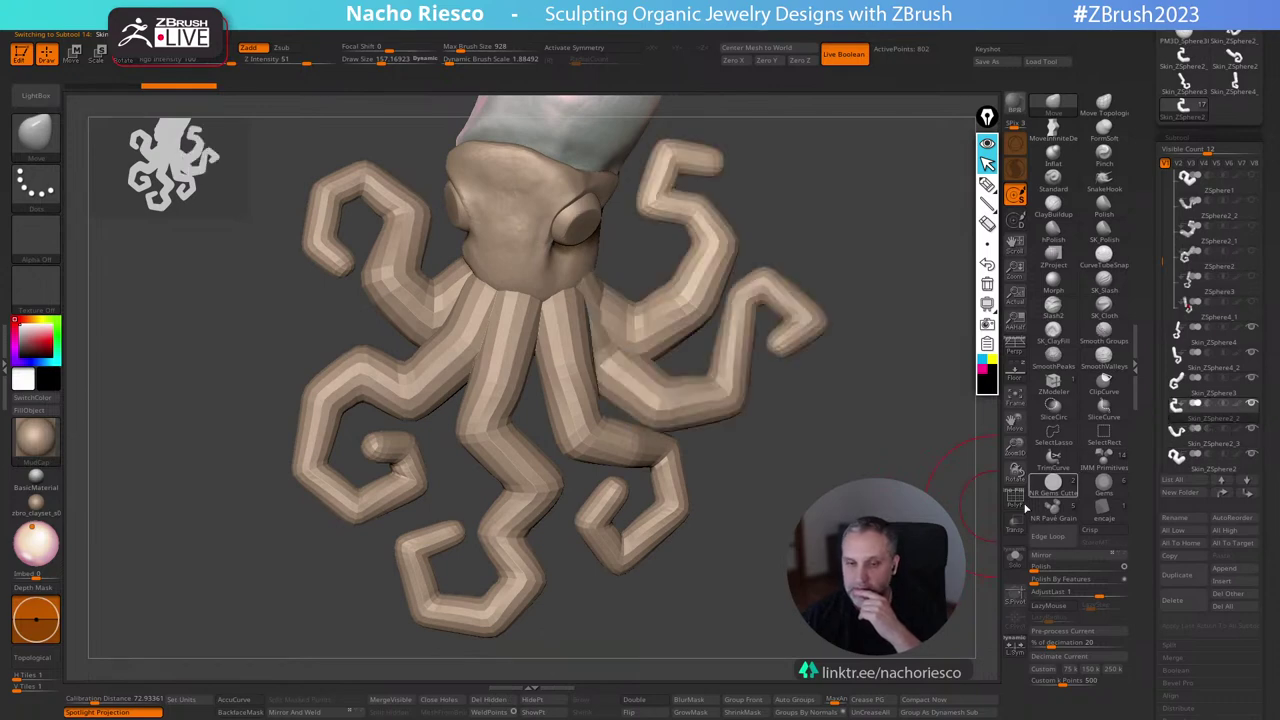
click(1197, 412)
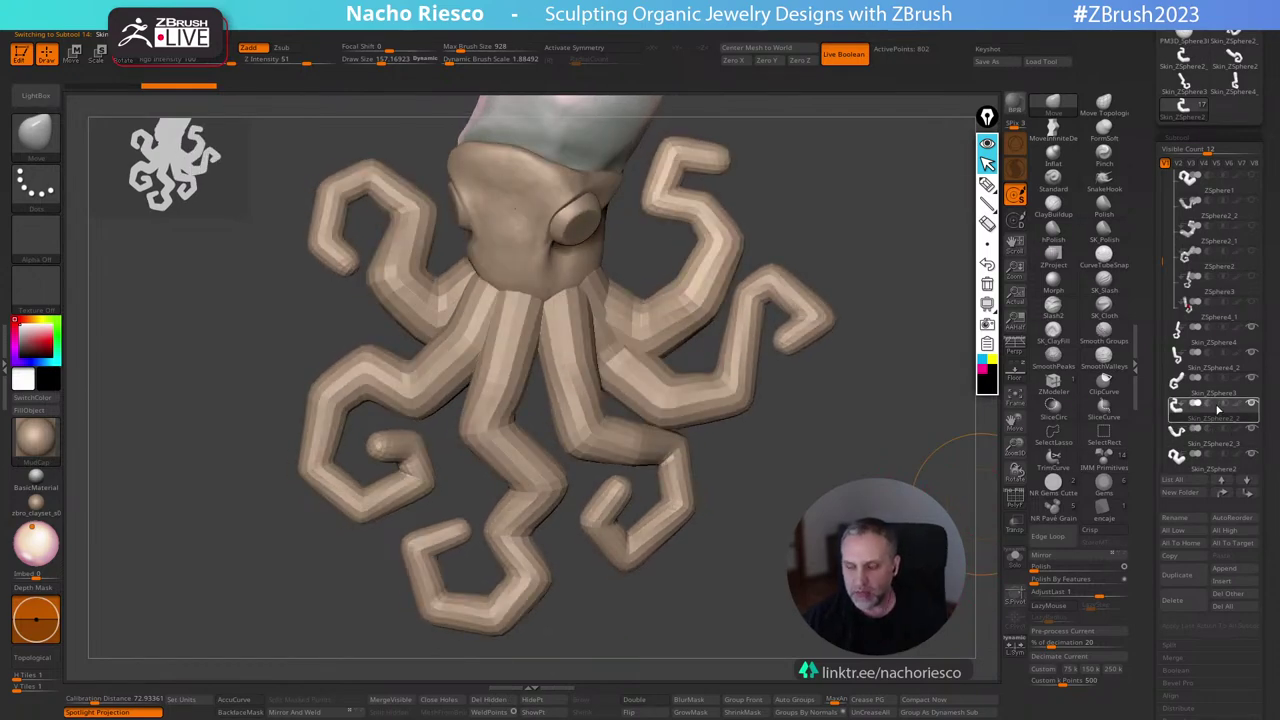
Select Skin_ZSphere4 and merge the other skinned tentacles below it down into this one subtool.
mouse_move(1214, 411)
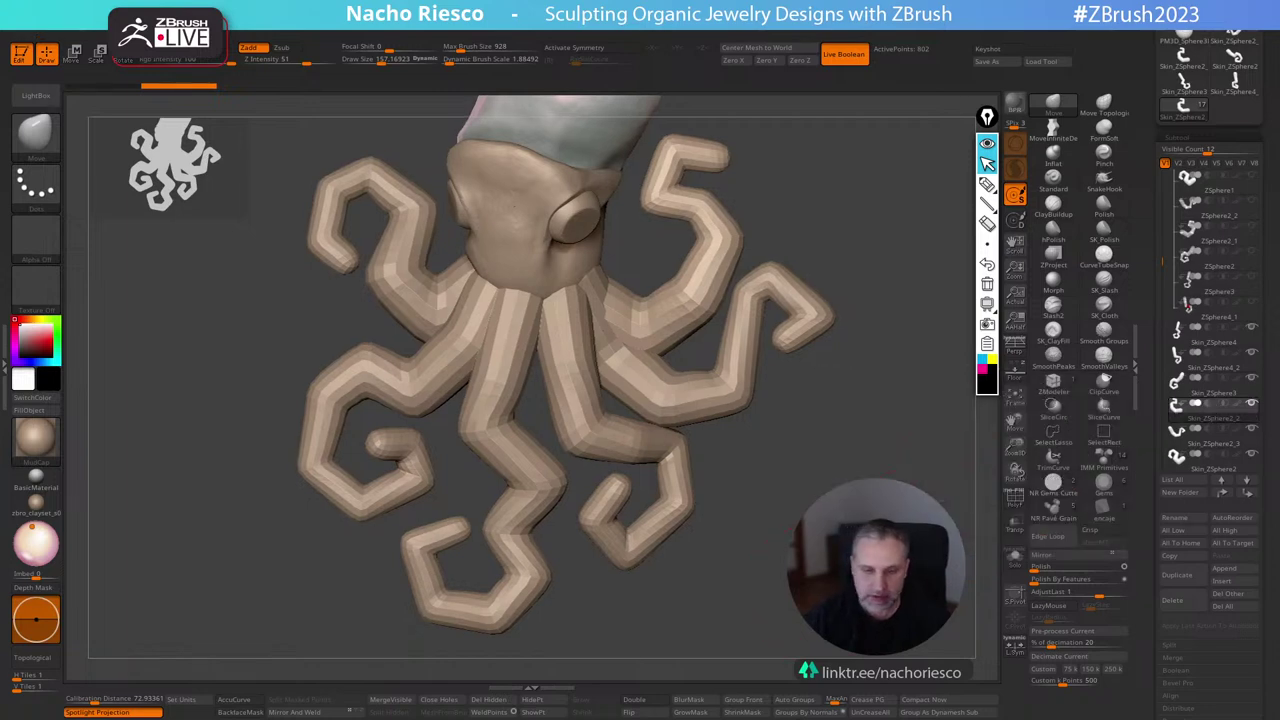
alt+drag(835, 590, 795, 544)
click(1205, 330)
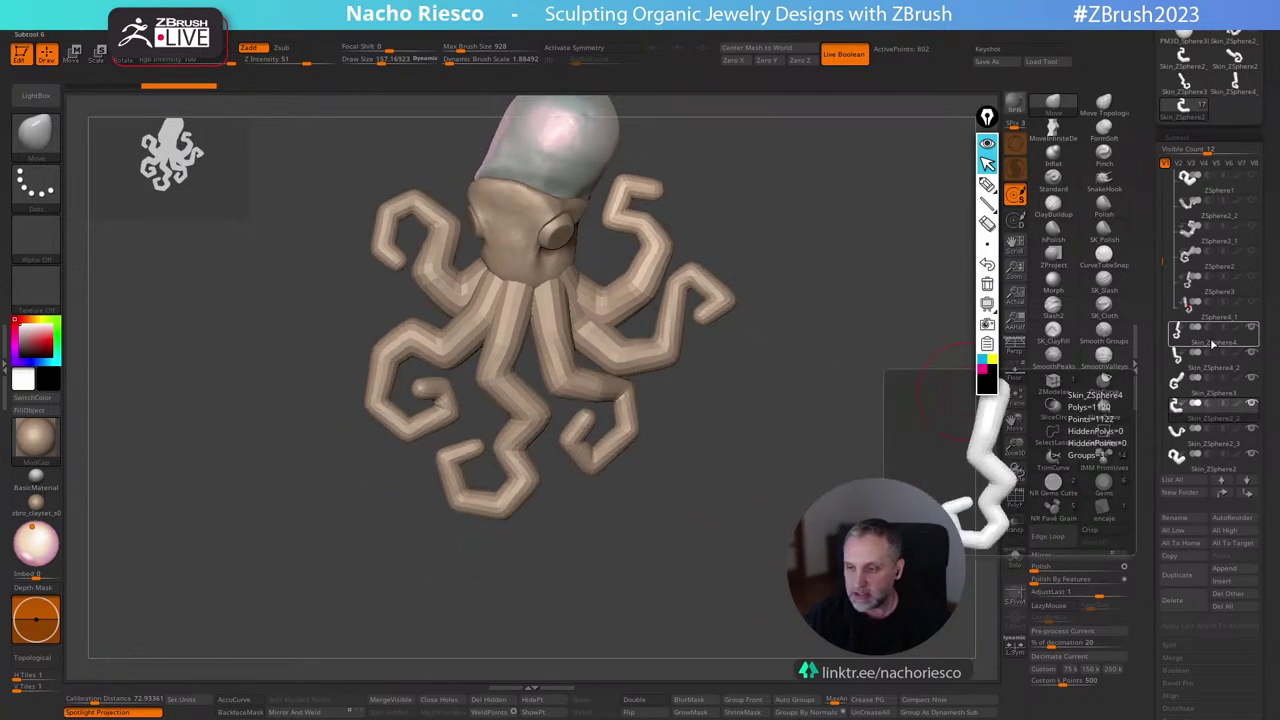
scroll(1151, 490, down, 2)
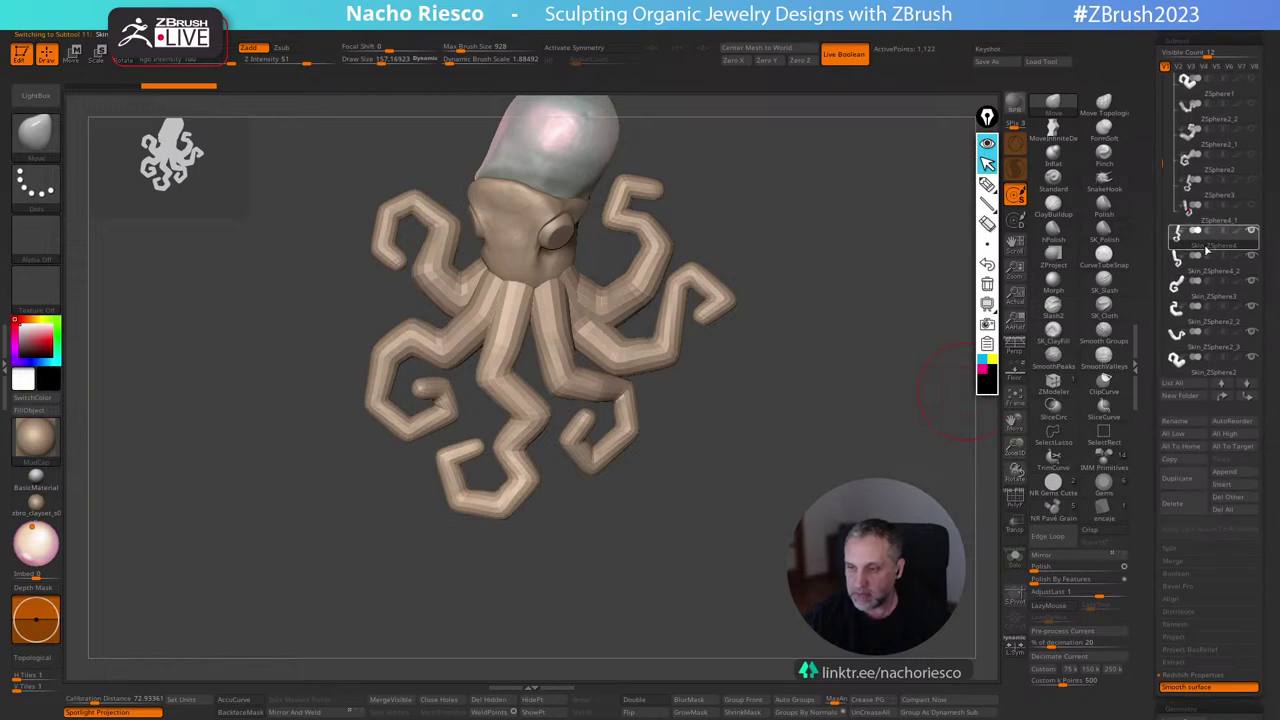
click(1177, 561)
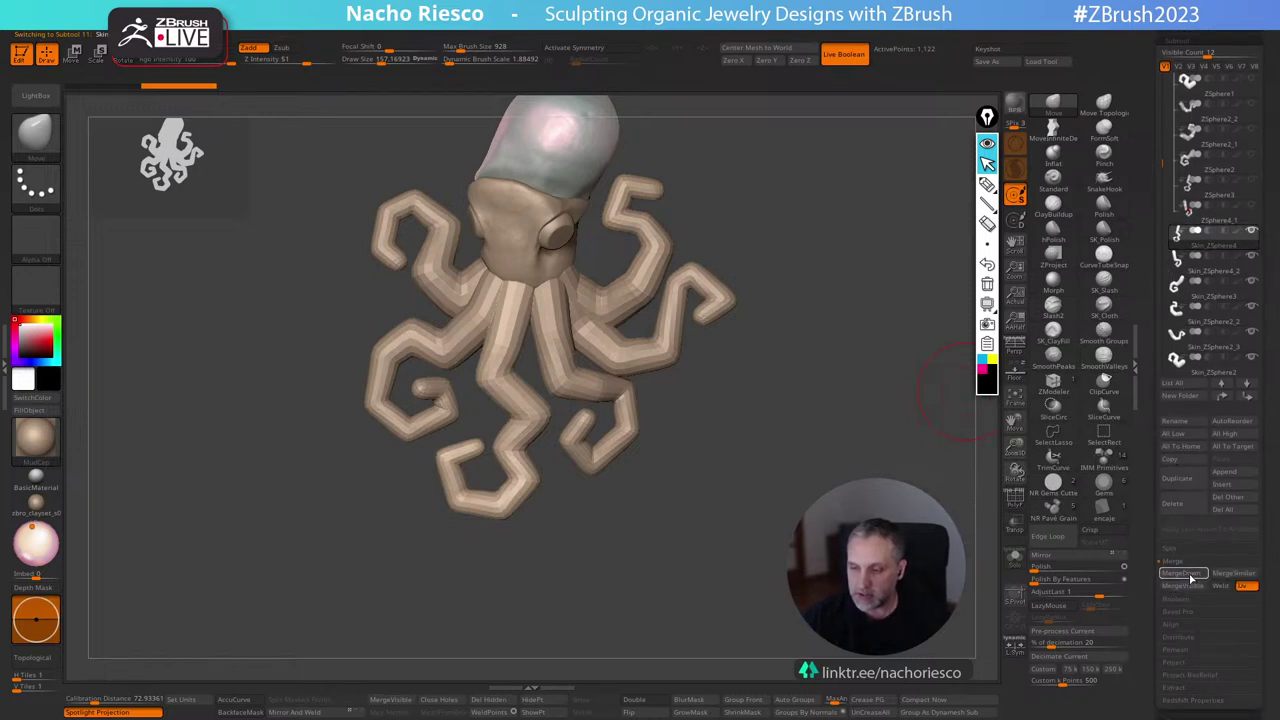
click(1184, 586)
click(1186, 598)
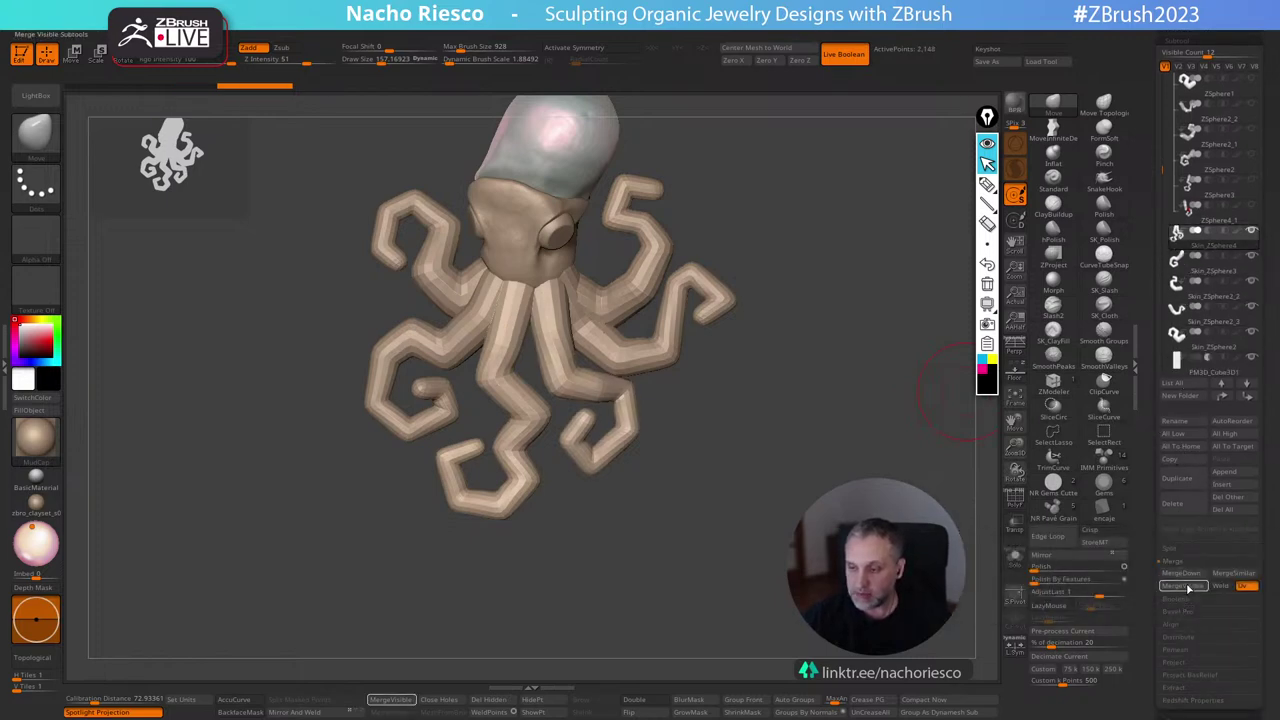
click(1190, 576)
click(1190, 576)
click(1190, 576)
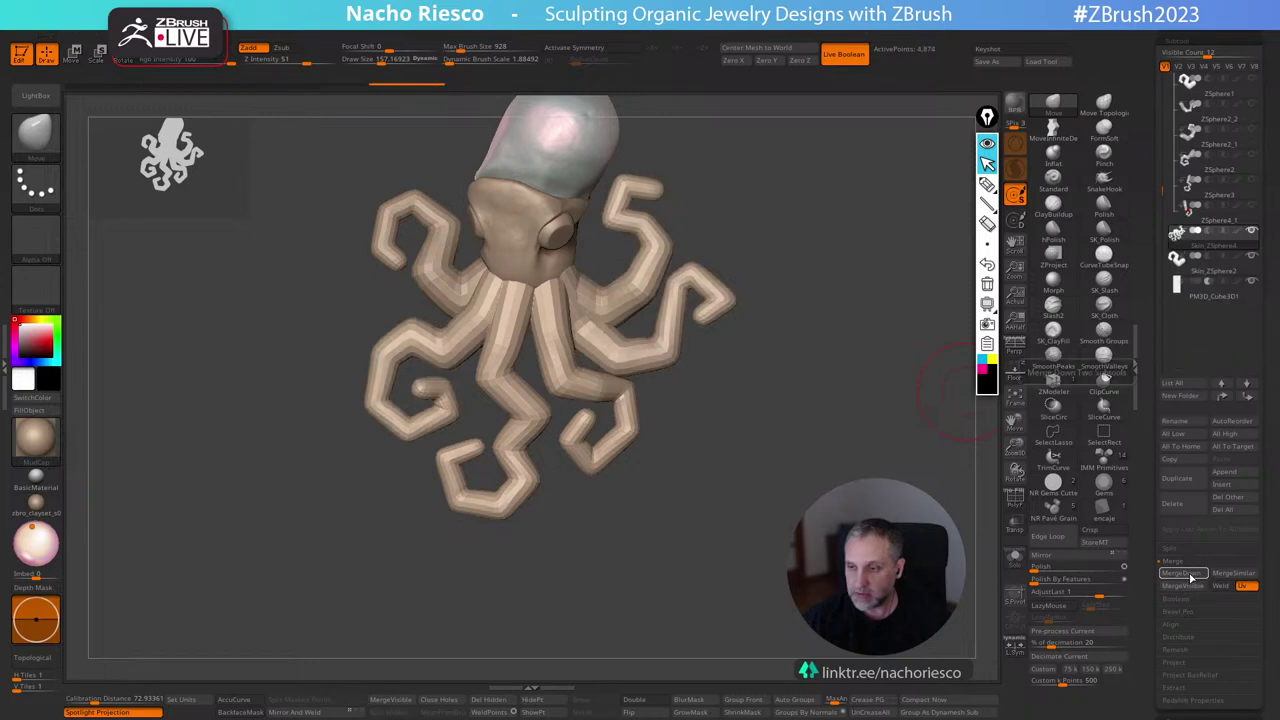
click(1190, 576)
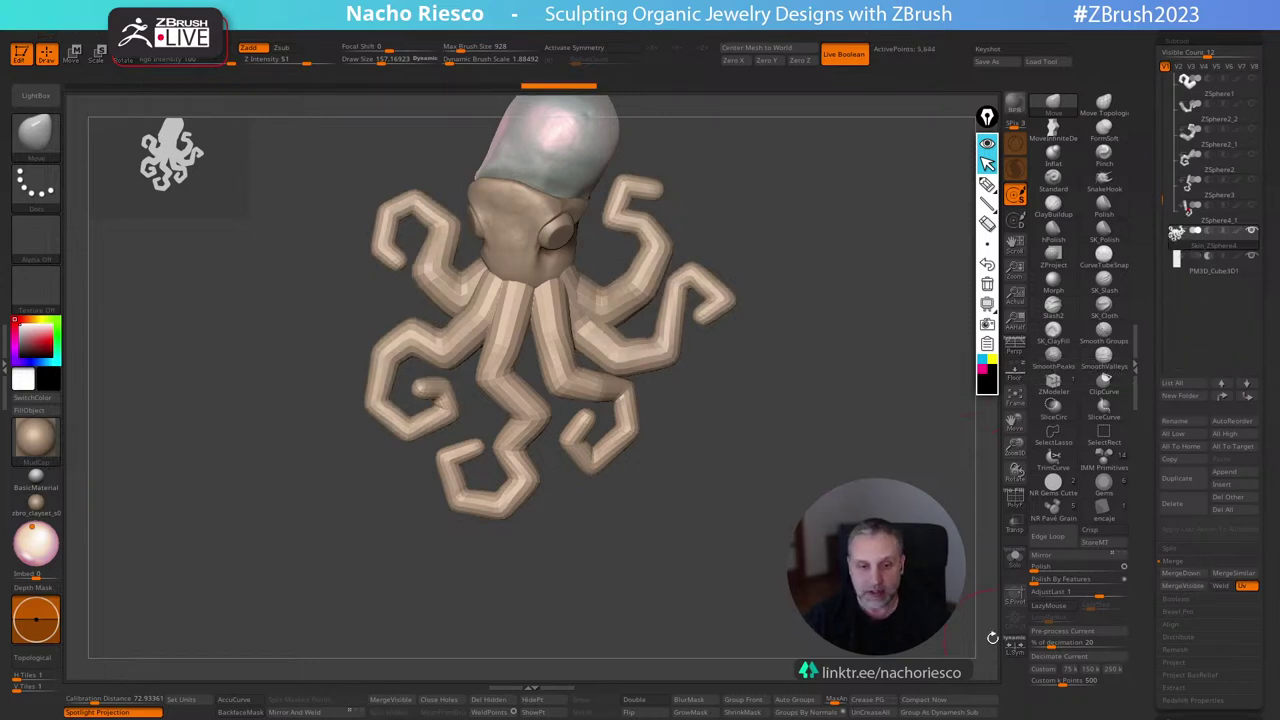
Polish the merged tentacle mesh repeatedly to smooth the angular bends into flowing curves.
drag(782, 530, 785, 566)
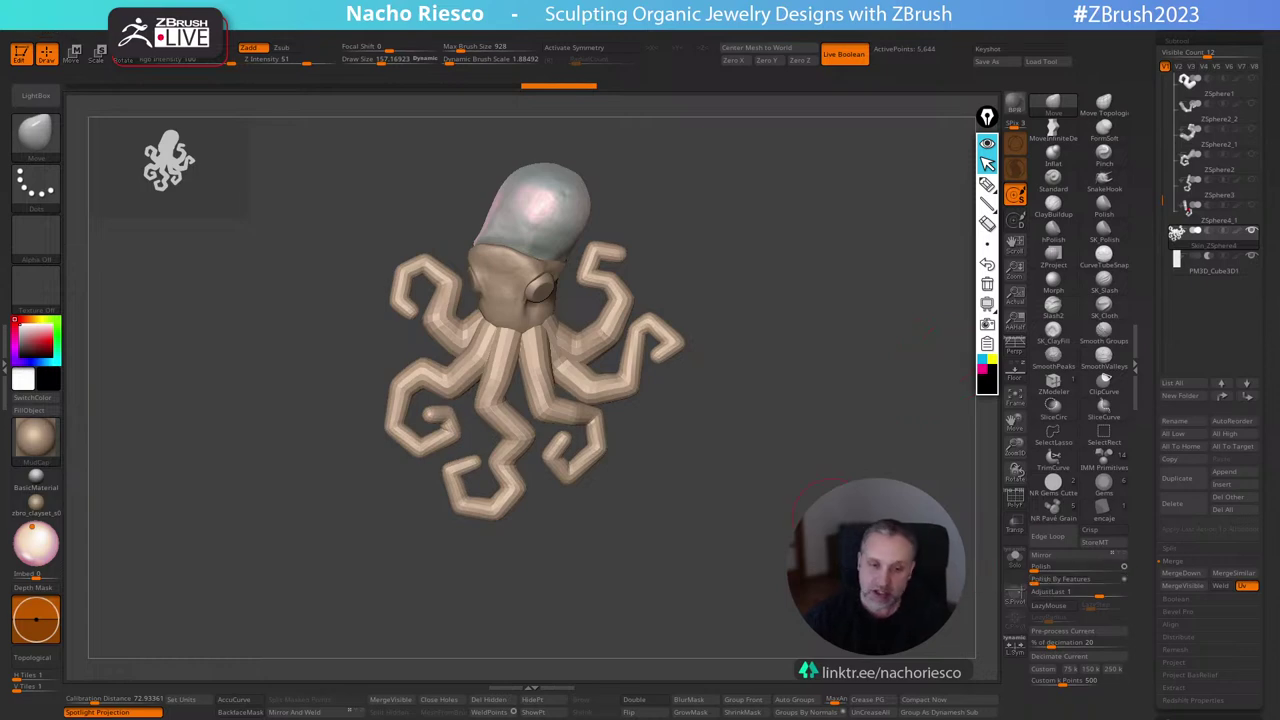
alt+drag(822, 512, 844, 566)
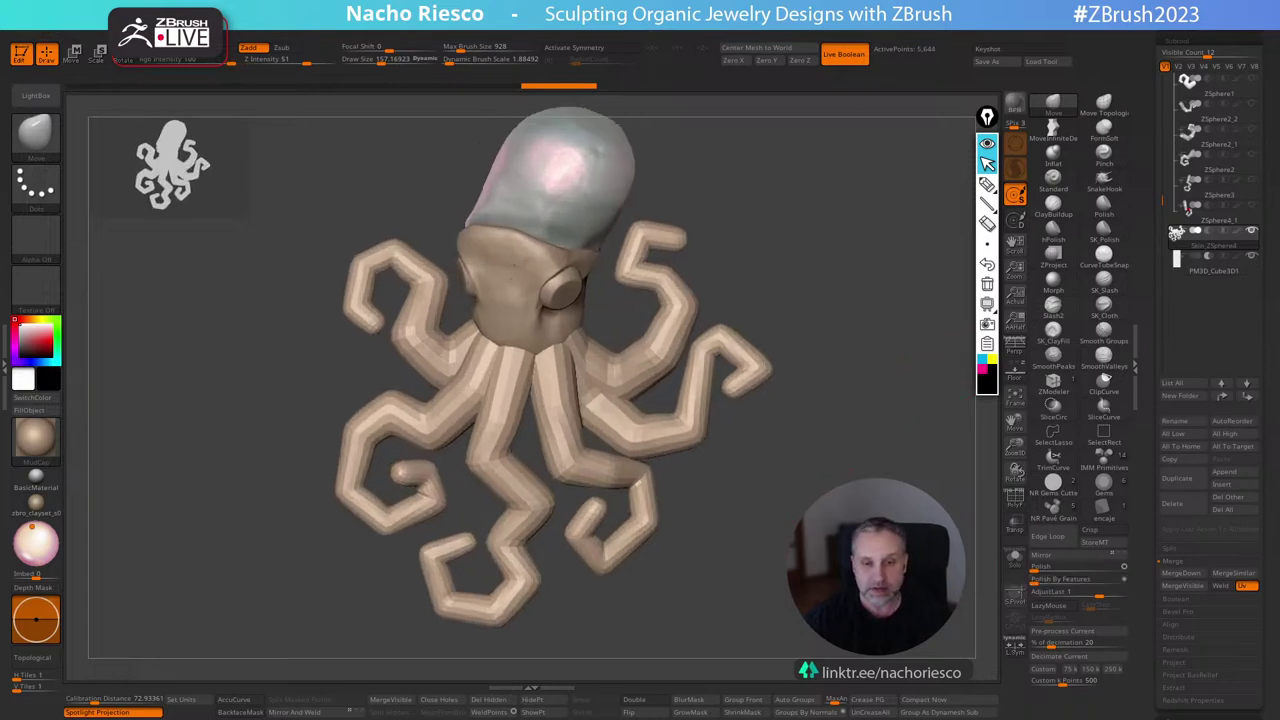
click(1046, 568)
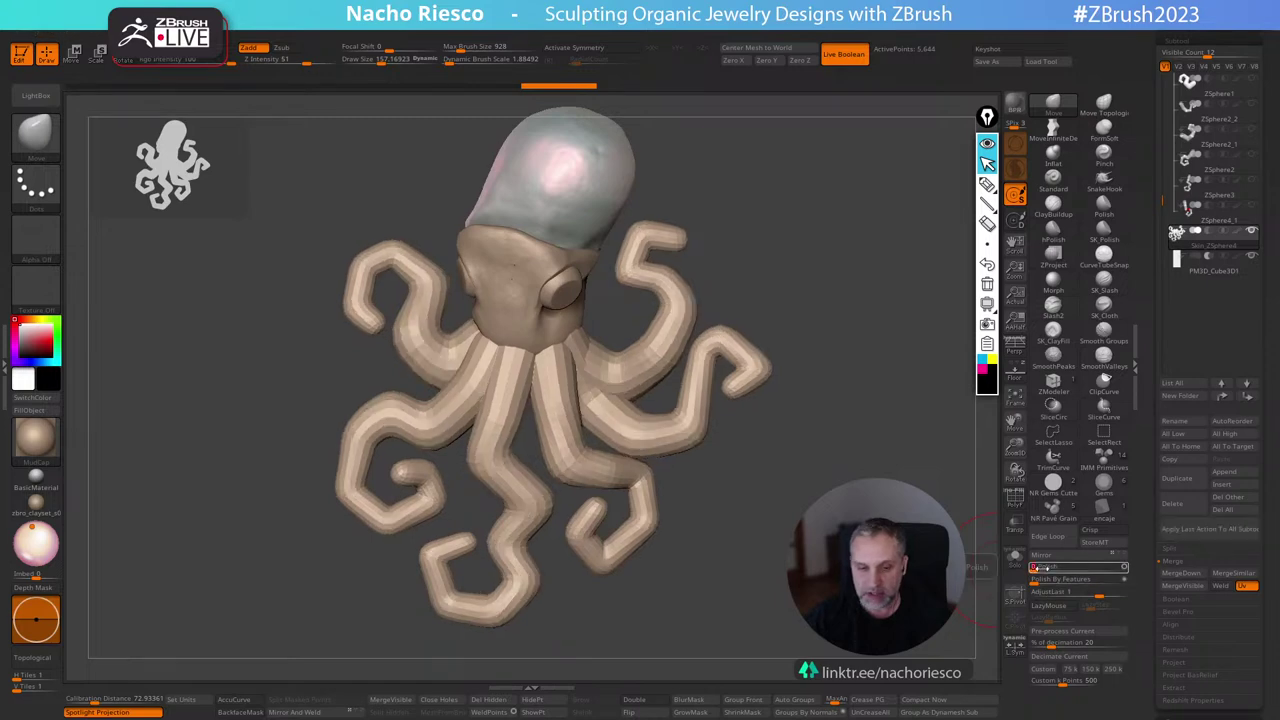
click(1047, 568)
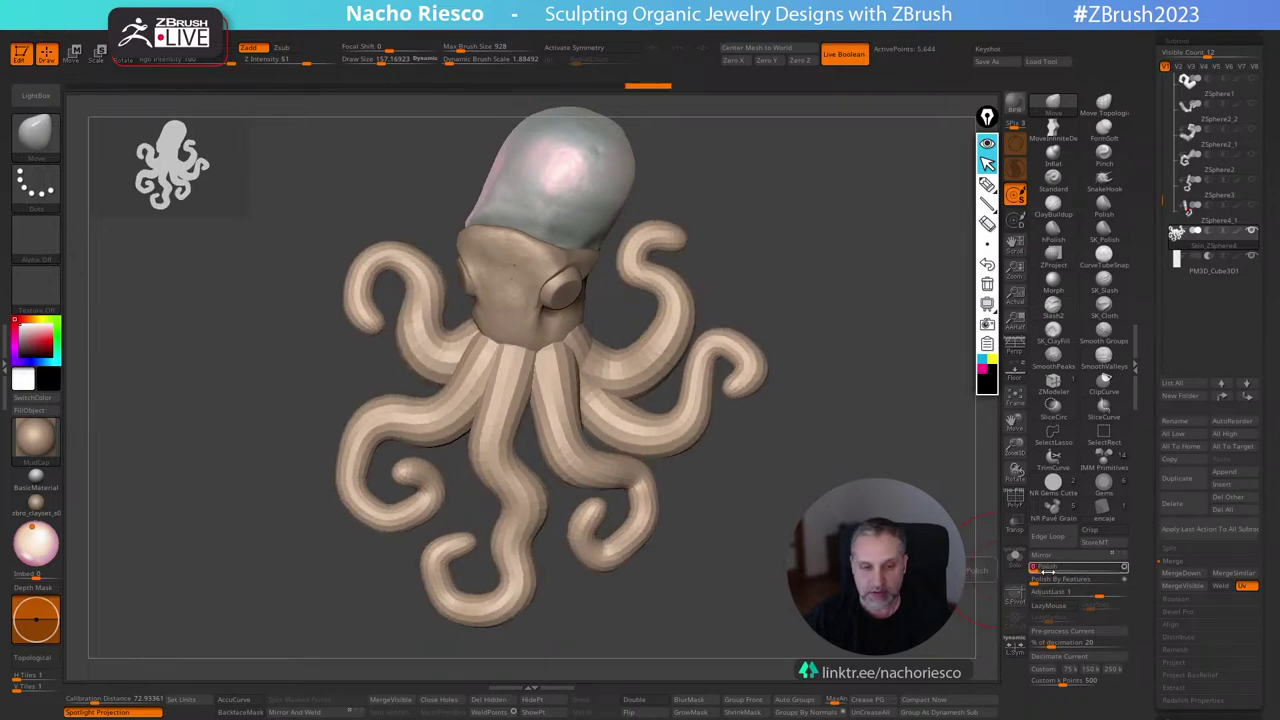
click(1047, 568)
mouse_move(945, 605)
alt+mouse_down()
mouse_move(942, 548)
mouse_move(960, 575)
alt+mouse_up()
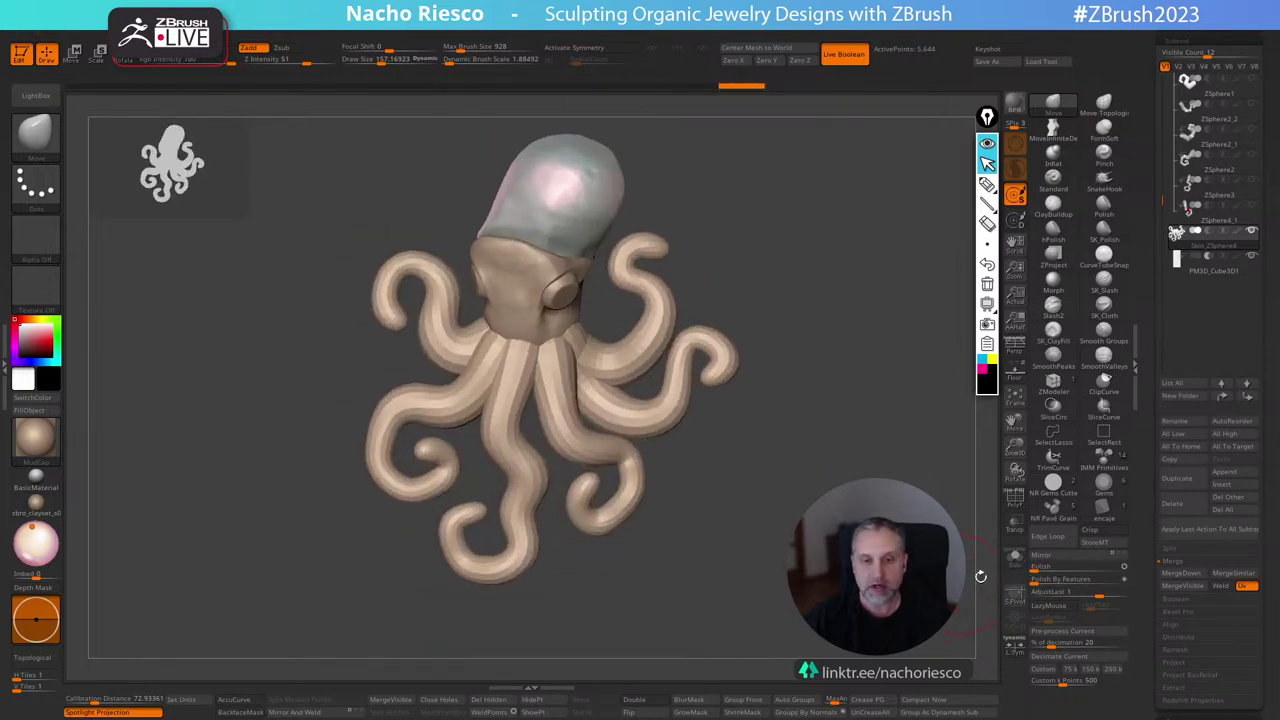
drag(1047, 568, 1030, 573)
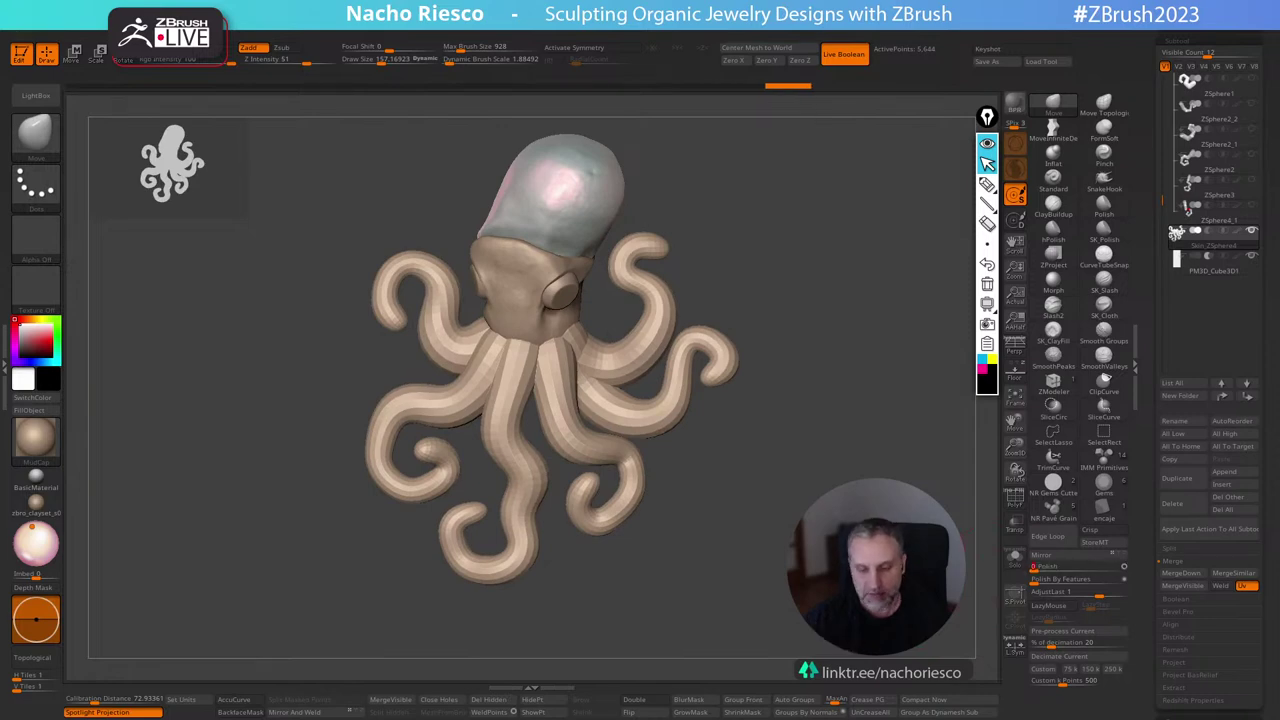
Scale the merged tentacles down slightly with the gizmo and reposition them beneath the octopus's head.
alt+drag(800, 545, 786, 497)
key(w)
alt+drag(645, 304, 626, 386)
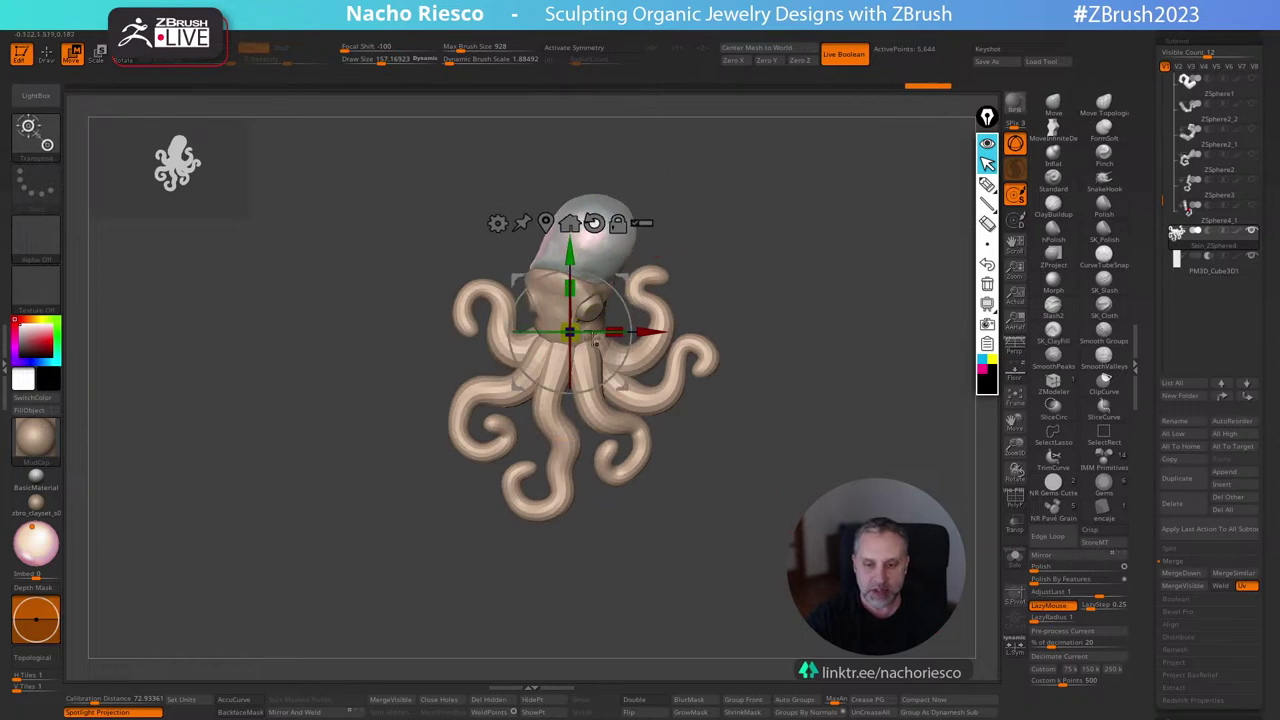
drag(575, 328, 567, 335)
mouse_move(612, 378)
mouse_down()
mouse_move(606, 388)
mouse_move(626, 353)
mouse_move(627, 386)
mouse_up()
key(q)
drag(809, 351, 757, 428)
key(w)
drag(582, 420, 585, 425)
key(q)
mouse_move(749, 354)
mouse_down()
mouse_move(788, 352)
mouse_move(786, 289)
mouse_move(789, 350)
mouse_move(820, 314)
mouse_move(779, 330)
mouse_up()
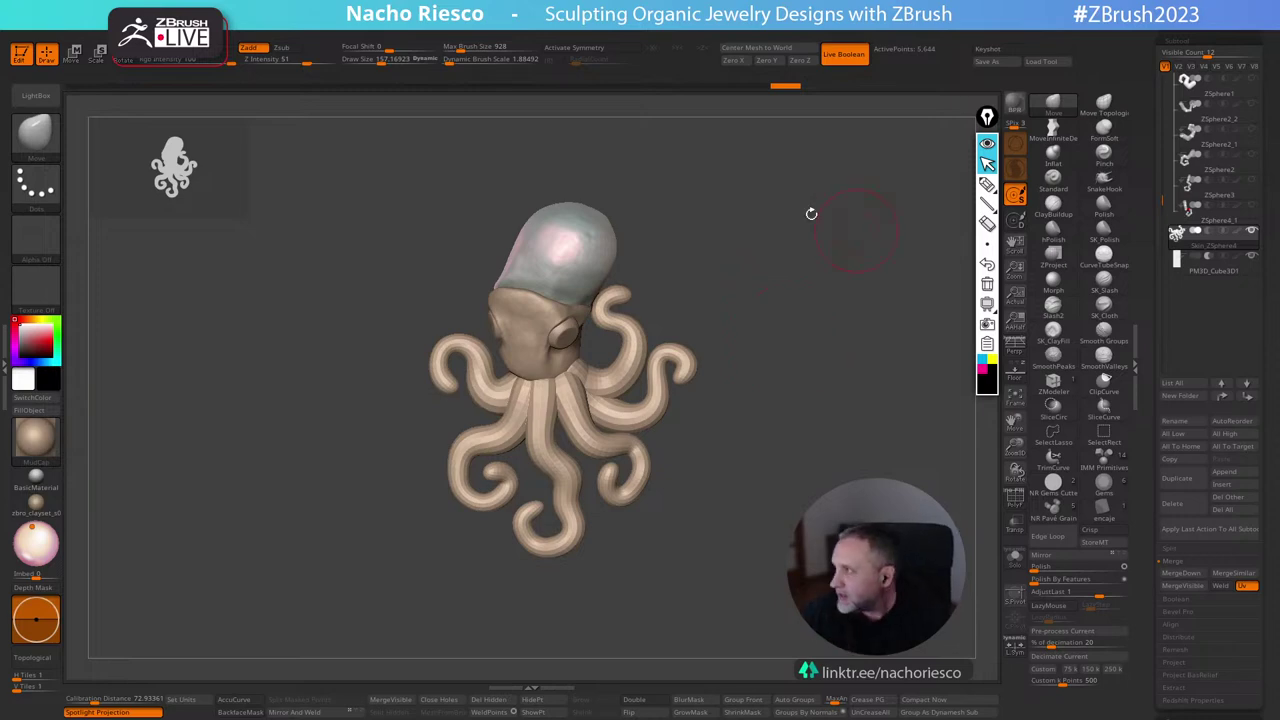
Switch to the browser and look through the Pinterest octopus sculpture results, enlarging the window for viewing.
mouse_move(1188, 83)
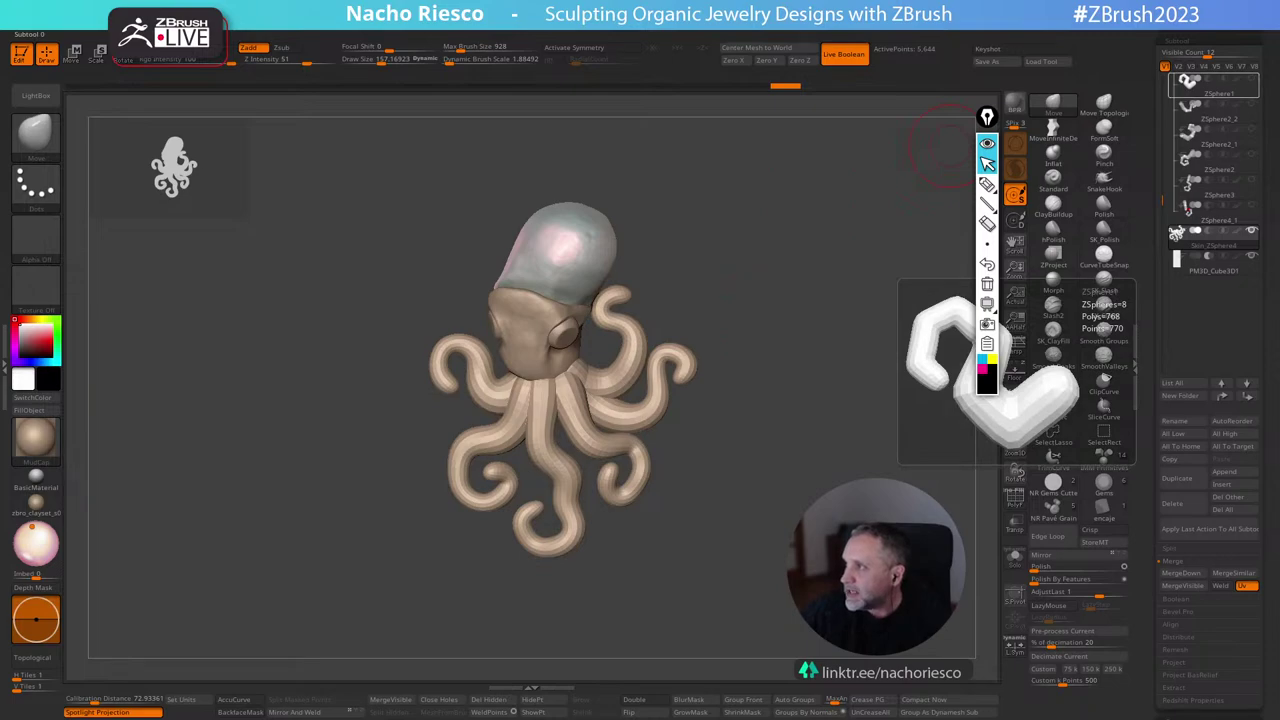
drag(1279, 88, 255, 56)
scroll(600, 405, down, 2)
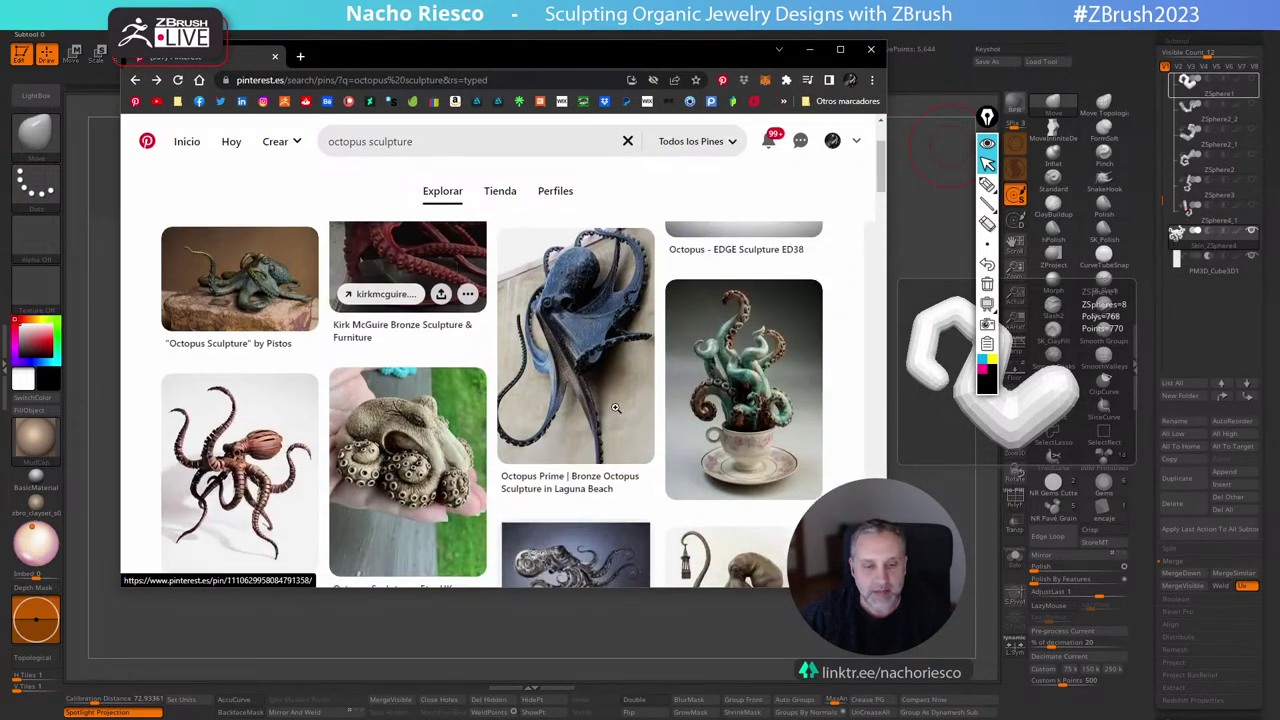
scroll(616, 408, down, 5)
scroll(437, 441, down, 1)
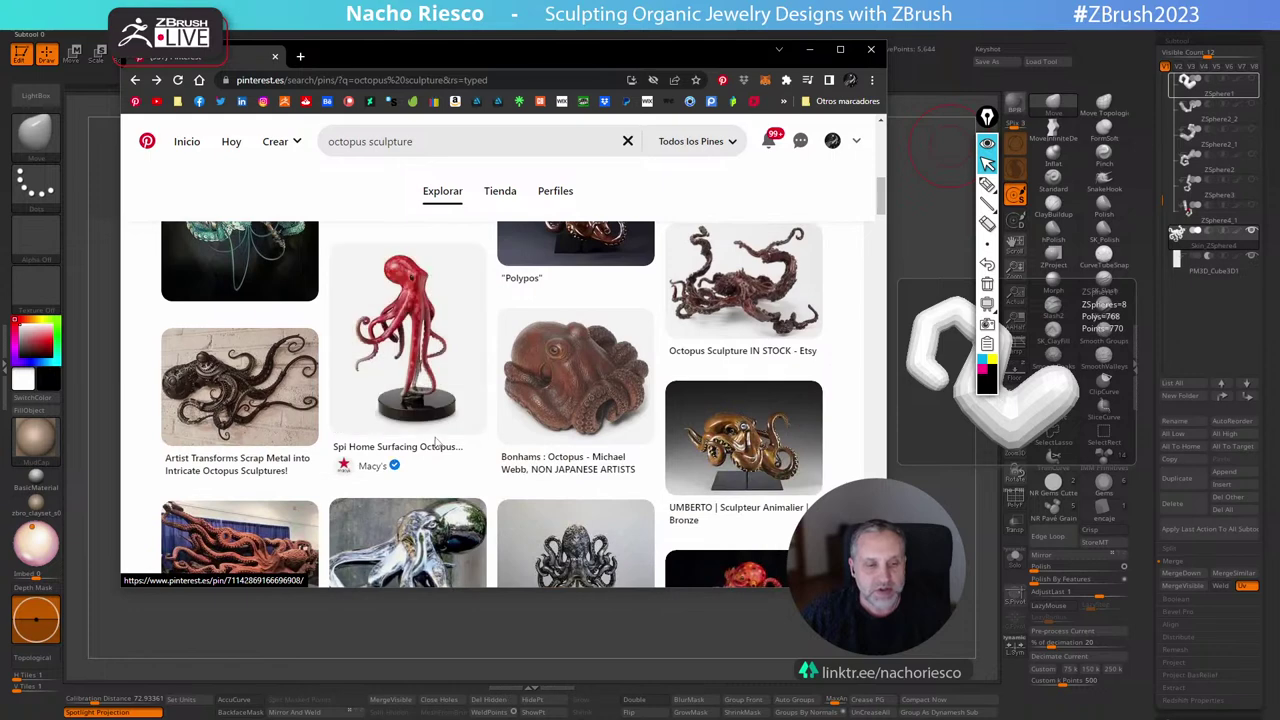
scroll(437, 441, down, 2)
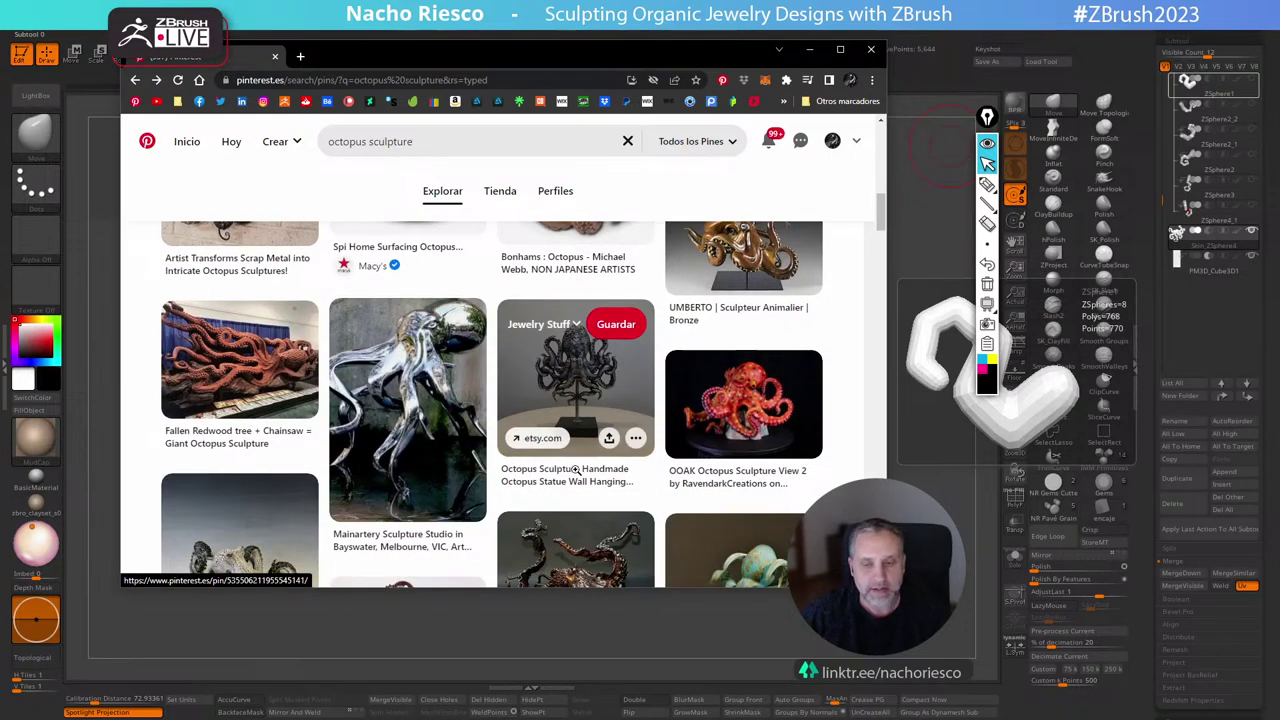
scroll(576, 470, up, 2)
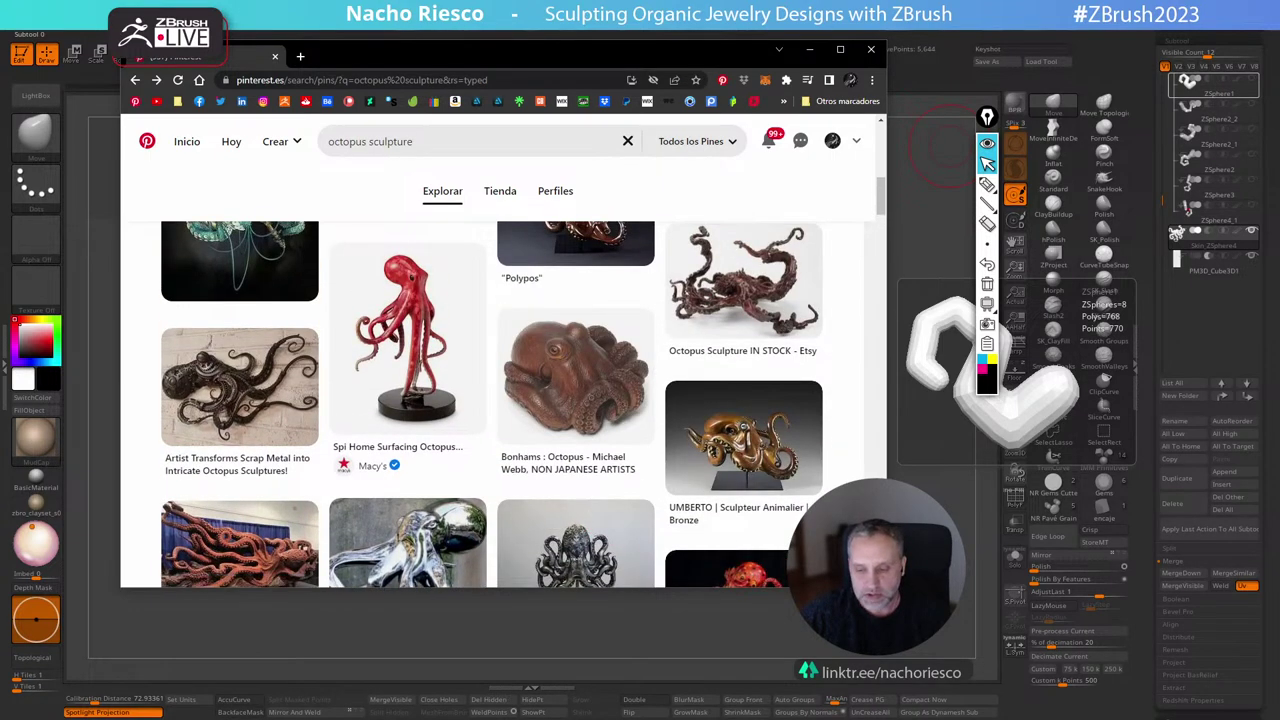
drag(886, 587, 946, 626)
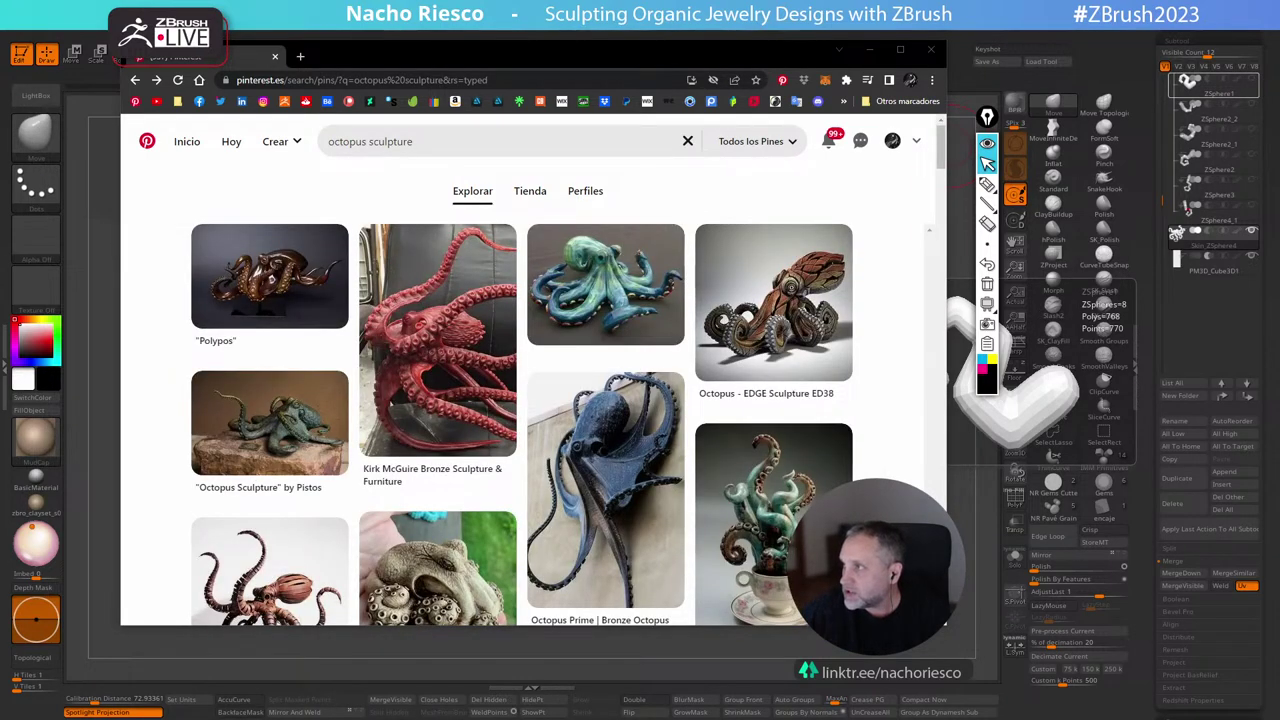
Bring up the reference board and examine its pearl jewelry and octopus pendant images.
drag(2, 99, 514, 120)
scroll(514, 120, up, 4)
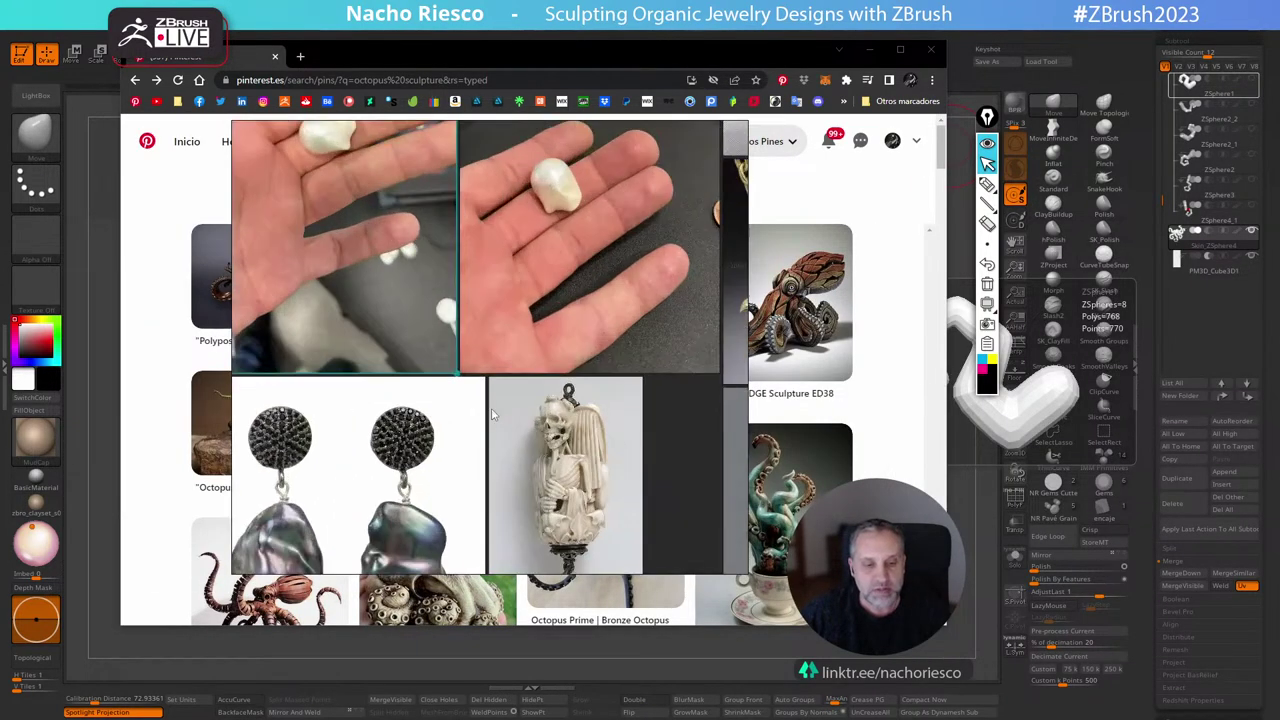
middle_drag(470, 398, 500, 362)
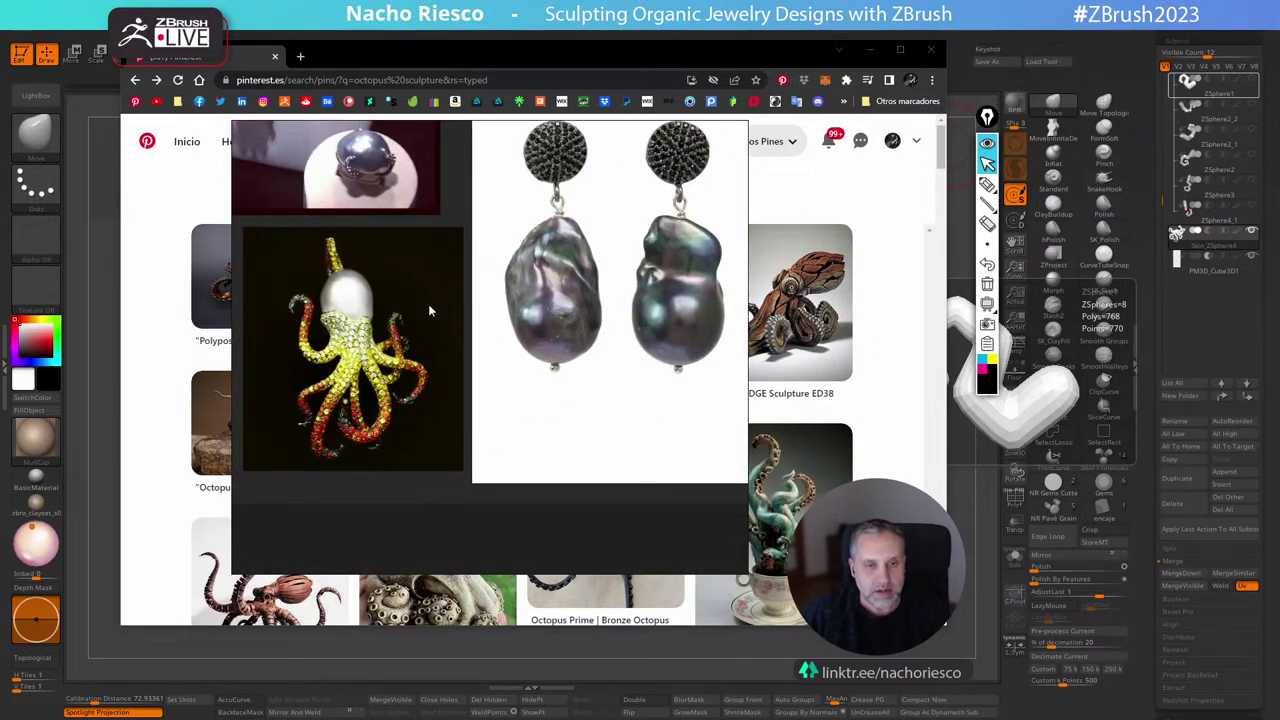
scroll(426, 320, down, 2)
middle_drag(463, 331, 494, 460)
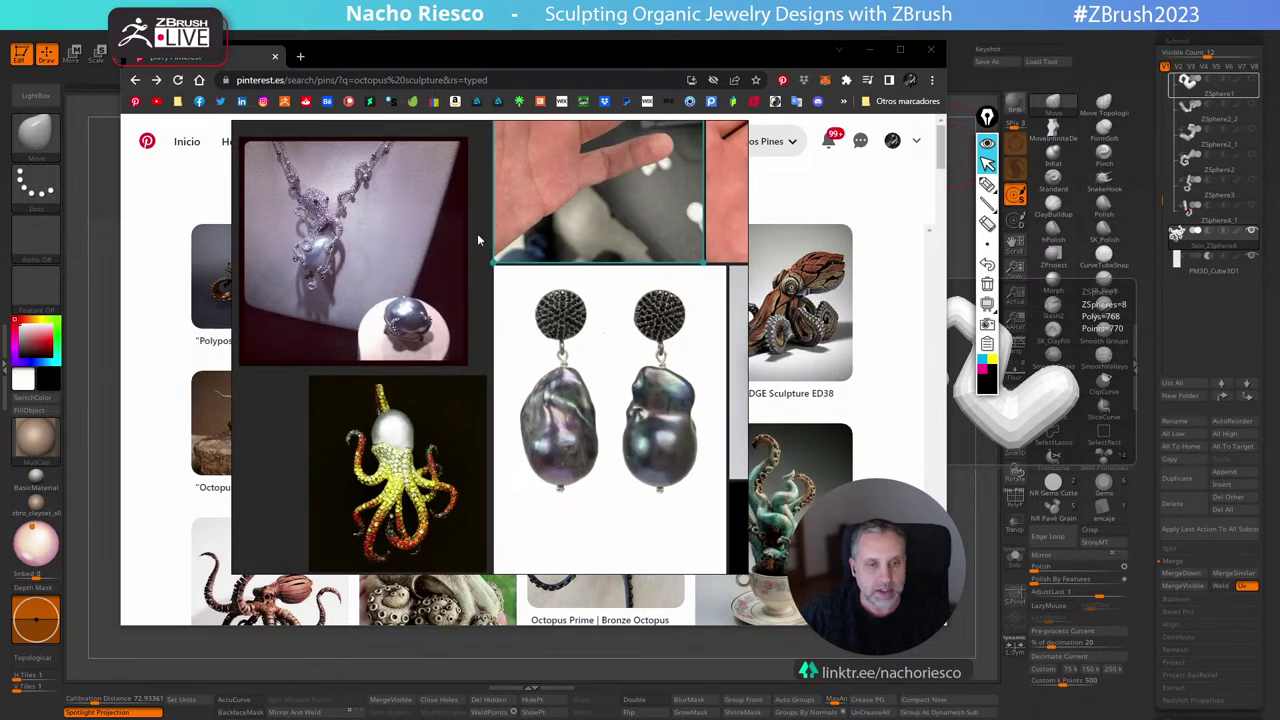
middle_drag(735, 210, 543, 283)
middle_drag(735, 250, 542, 316)
middle_drag(630, 266, 497, 296)
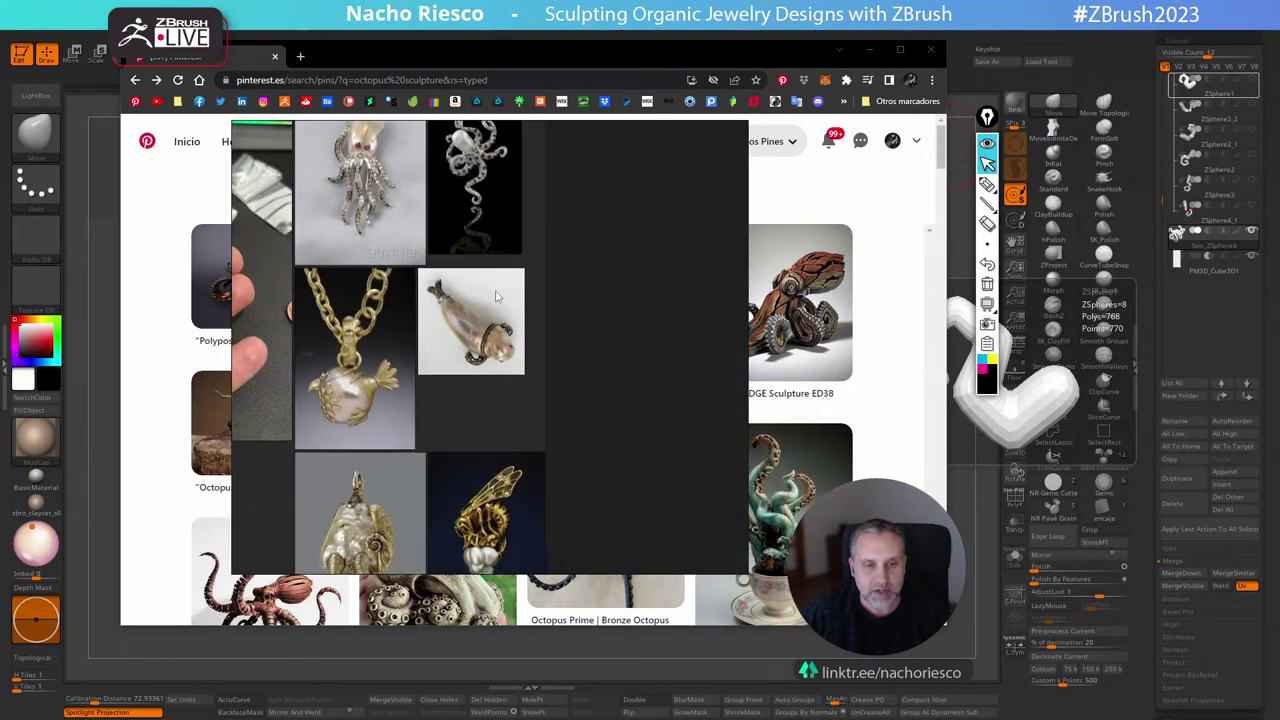
scroll(495, 296, down, 2)
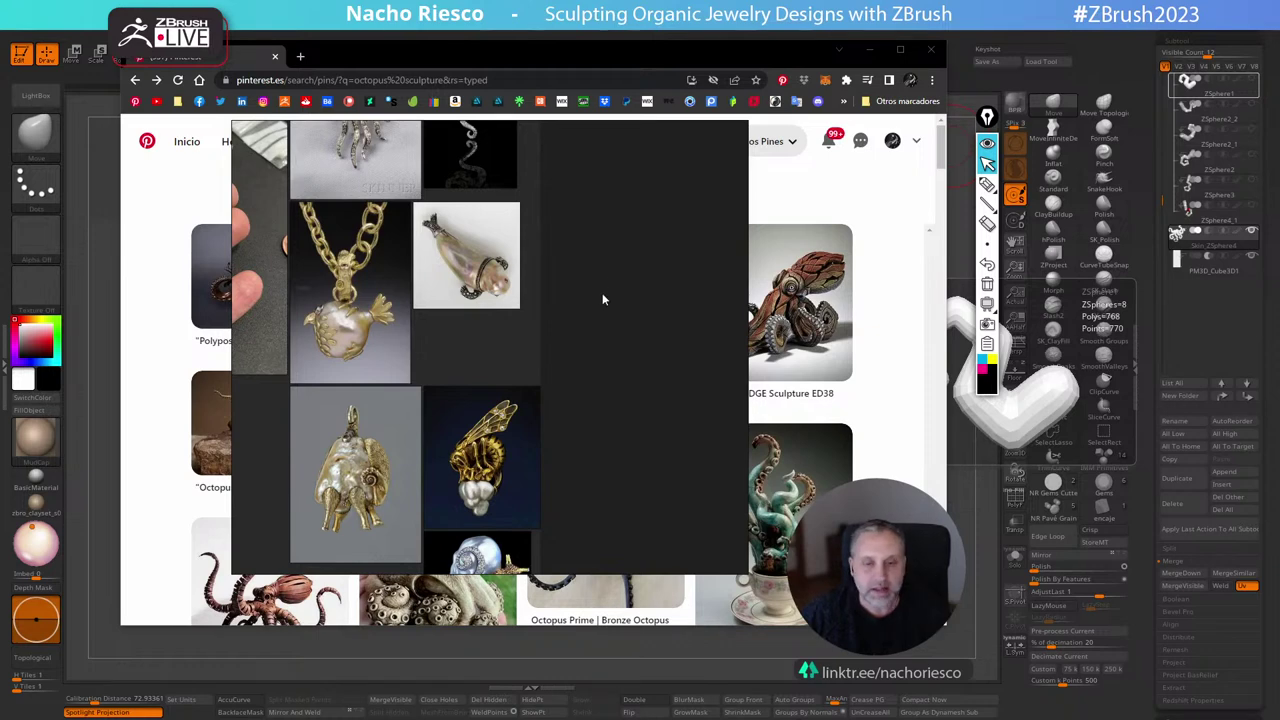
right_drag(581, 315, 589, 315)
Move the reference board and the browser off this screen to return to the octopus in ZBrush.
right_drag(576, 247, 1279, 278)
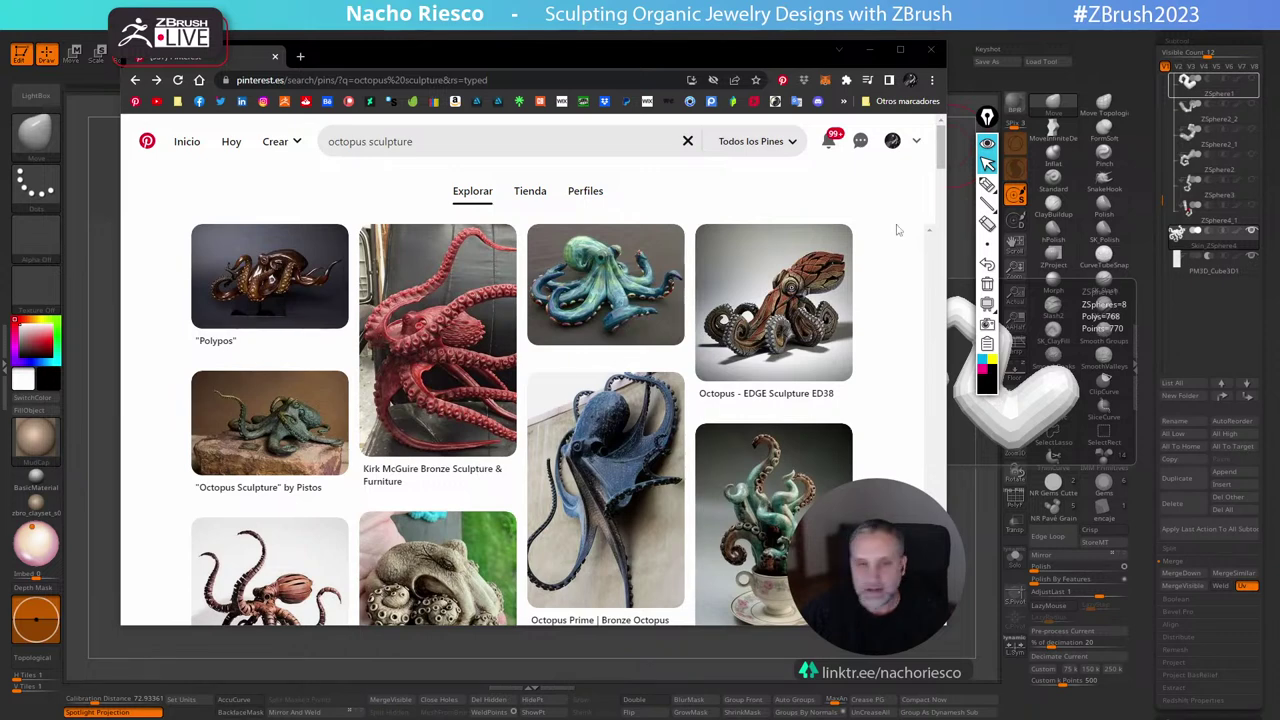
right_click(392, 57)
click(386, 57)
right_click(377, 57)
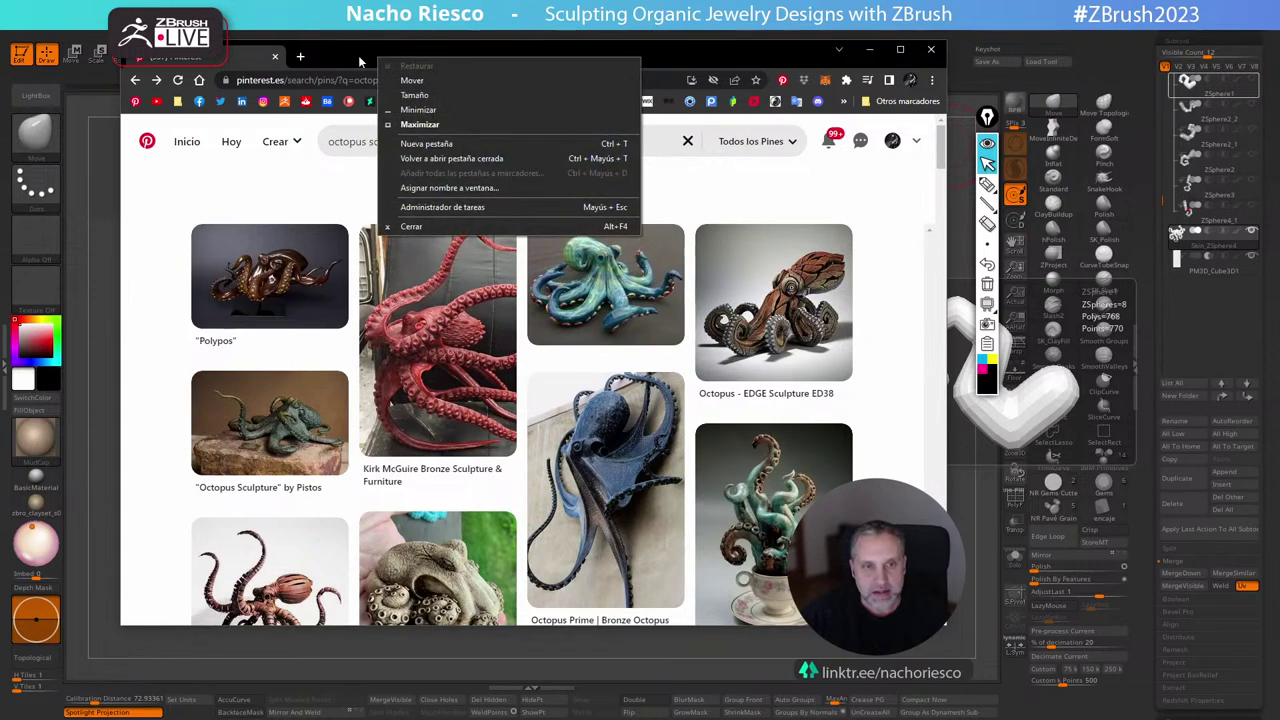
drag(359, 58, 1279, 62)
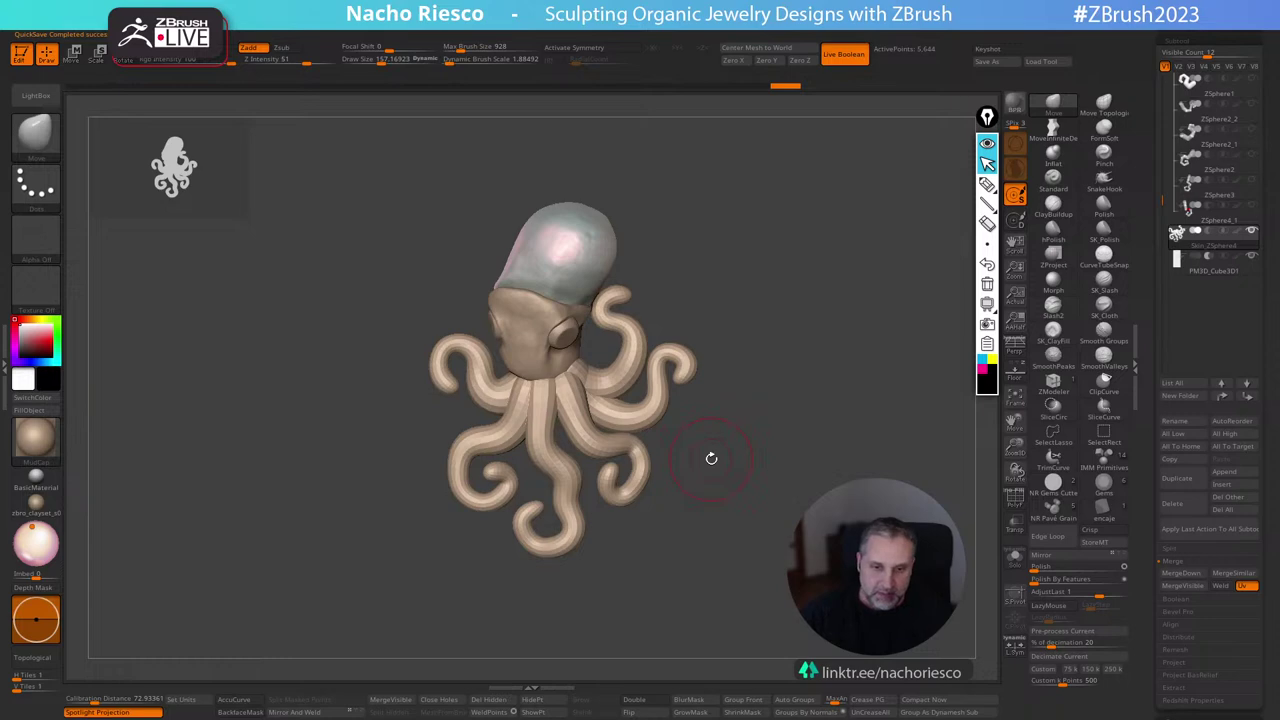
Rotate the merged tentacles slightly with the gizmo to realign their direction beneath the octopus's head.
drag(855, 409, 855, 507)
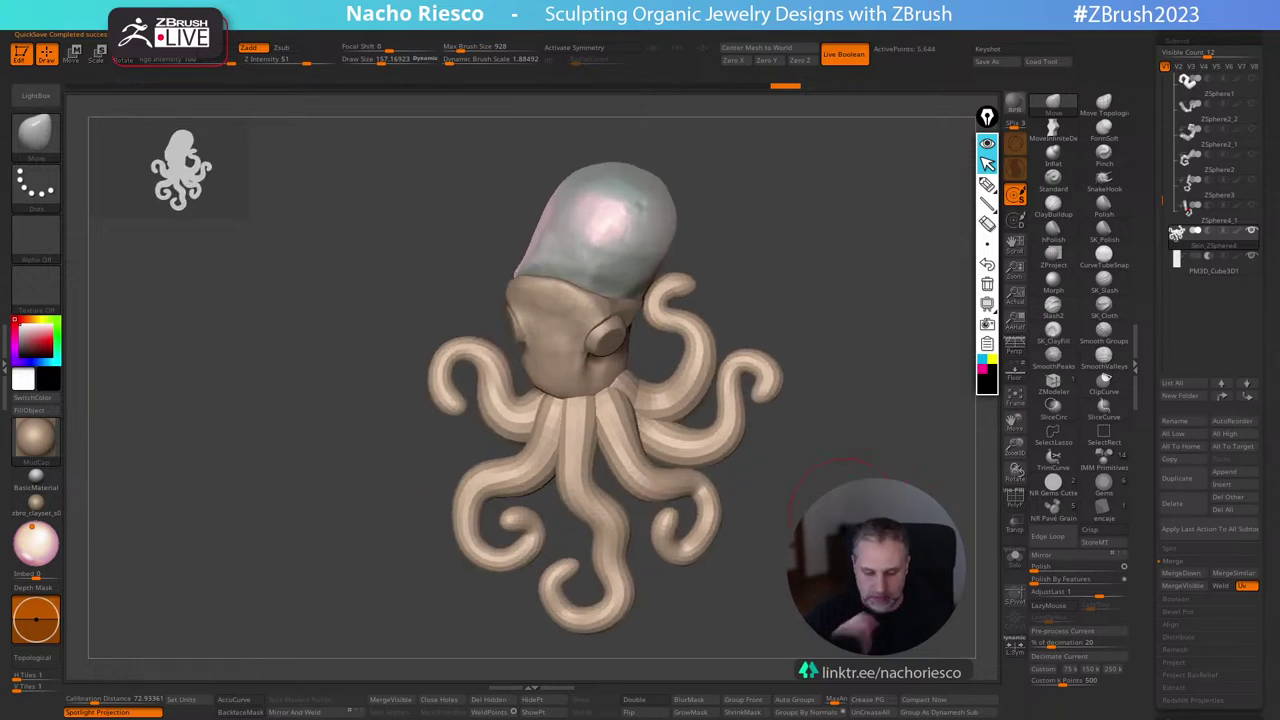
key(w)
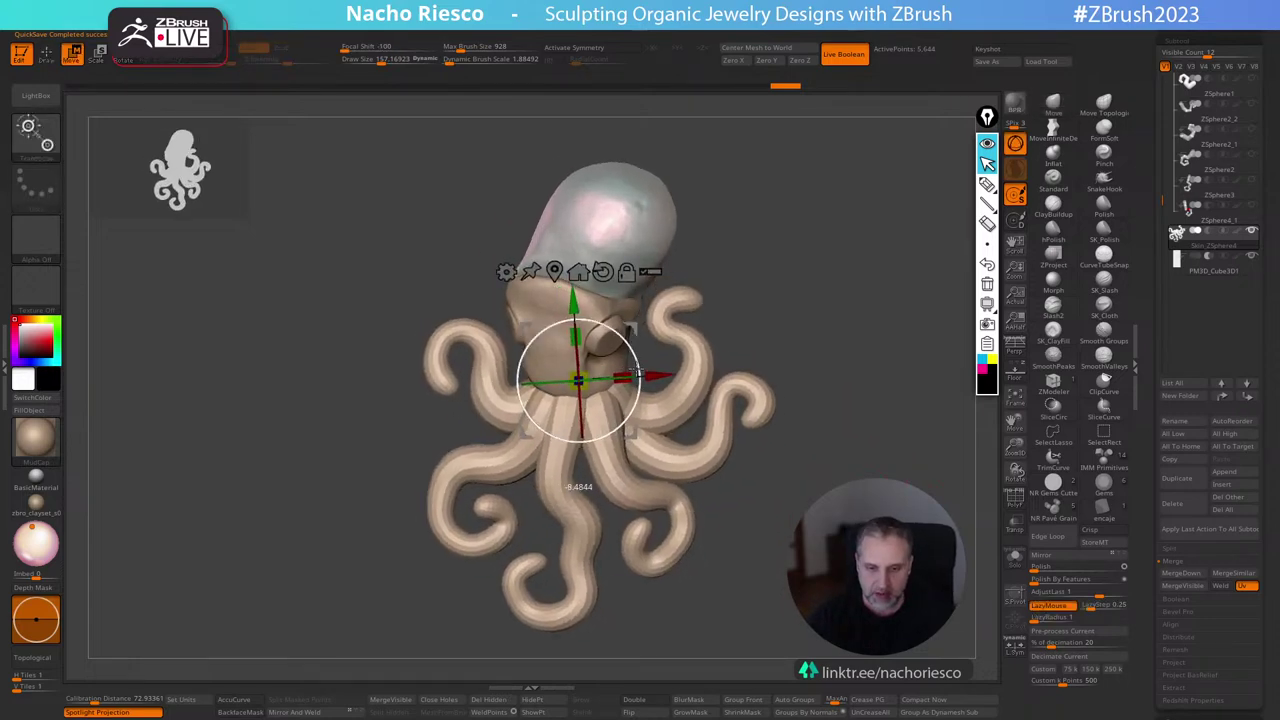
drag(637, 371, 627, 327)
key(q)
mouse_move(811, 366)
alt+mouse_down()
mouse_move(821, 316)
mouse_move(768, 379)
alt+mouse_up()
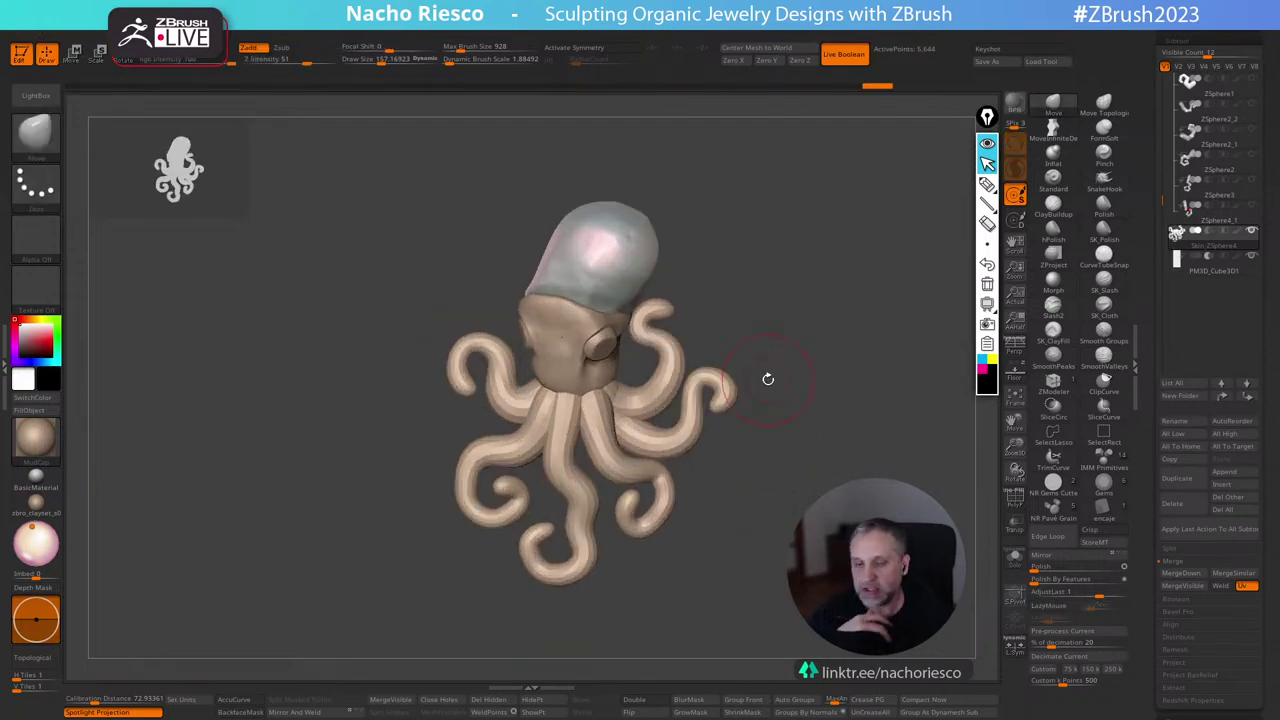
Choose the MoveInfiniteDepth brush, set its draw size to about 487 and enable Topological masking for the tentacles.
ctrl+right_drag(800, 400, 811, 400)
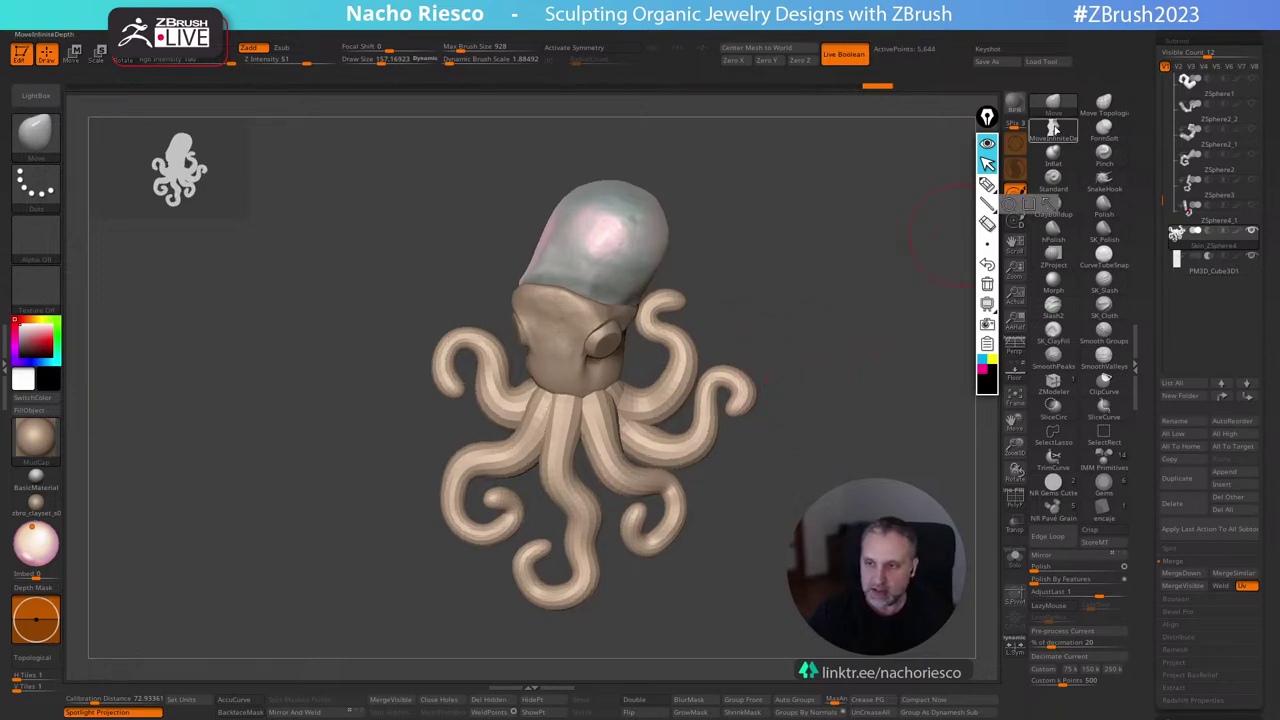
click(1053, 128)
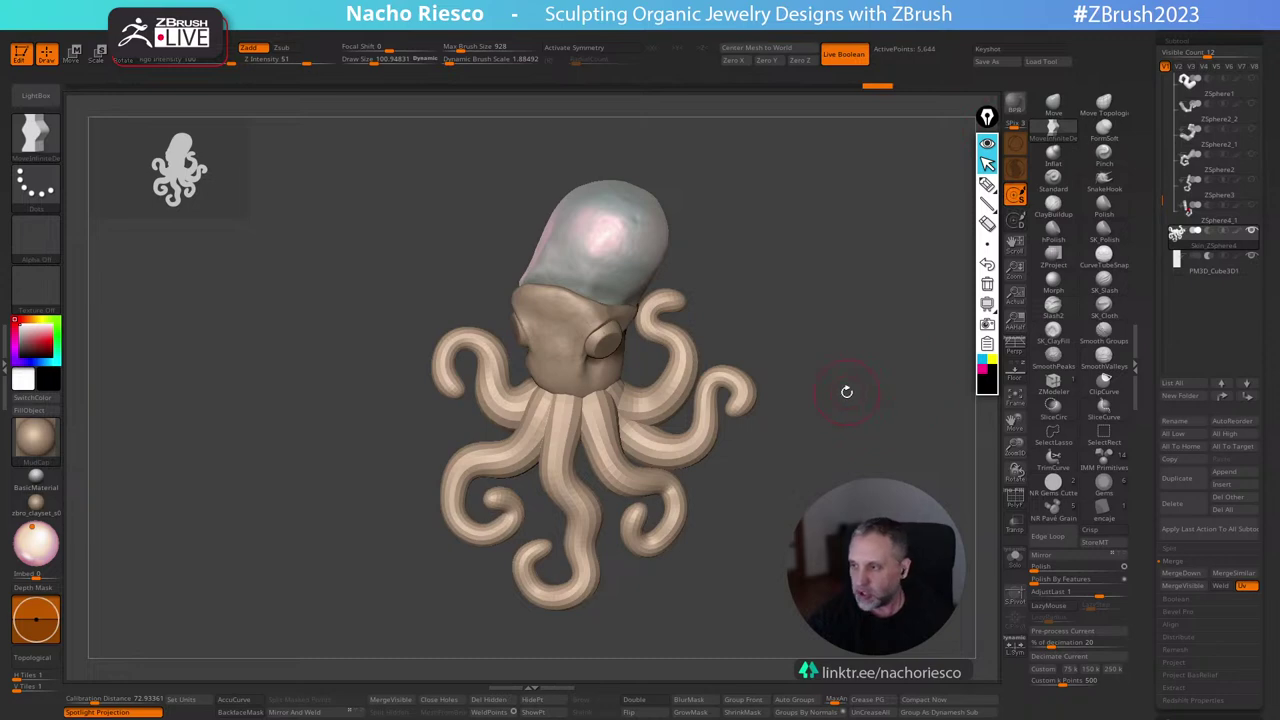
key(s)
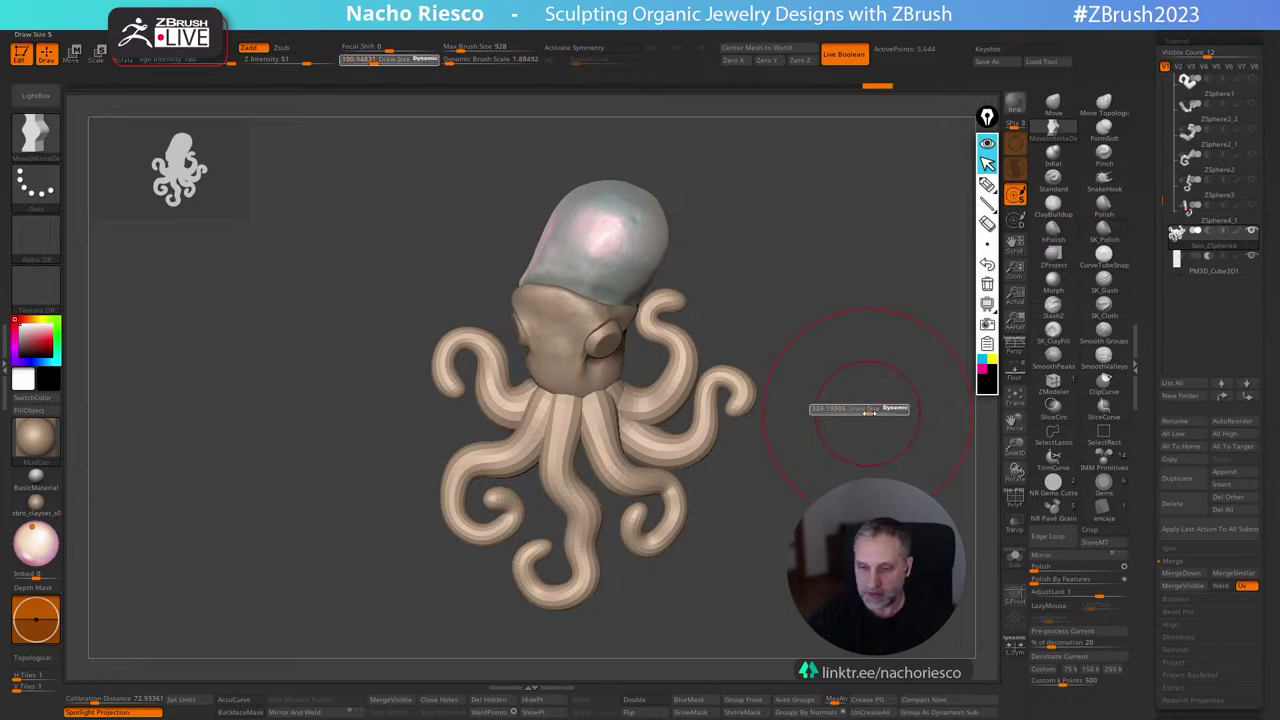
drag(869, 413, 877, 414)
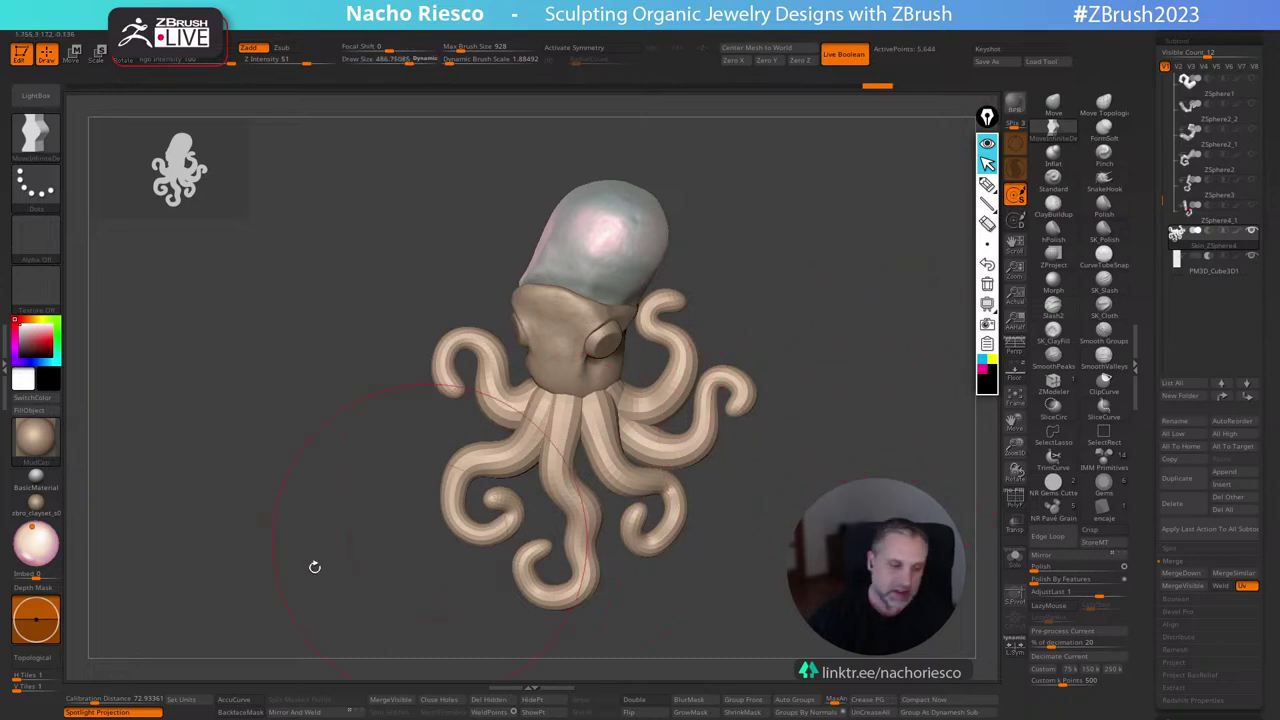
click(42, 662)
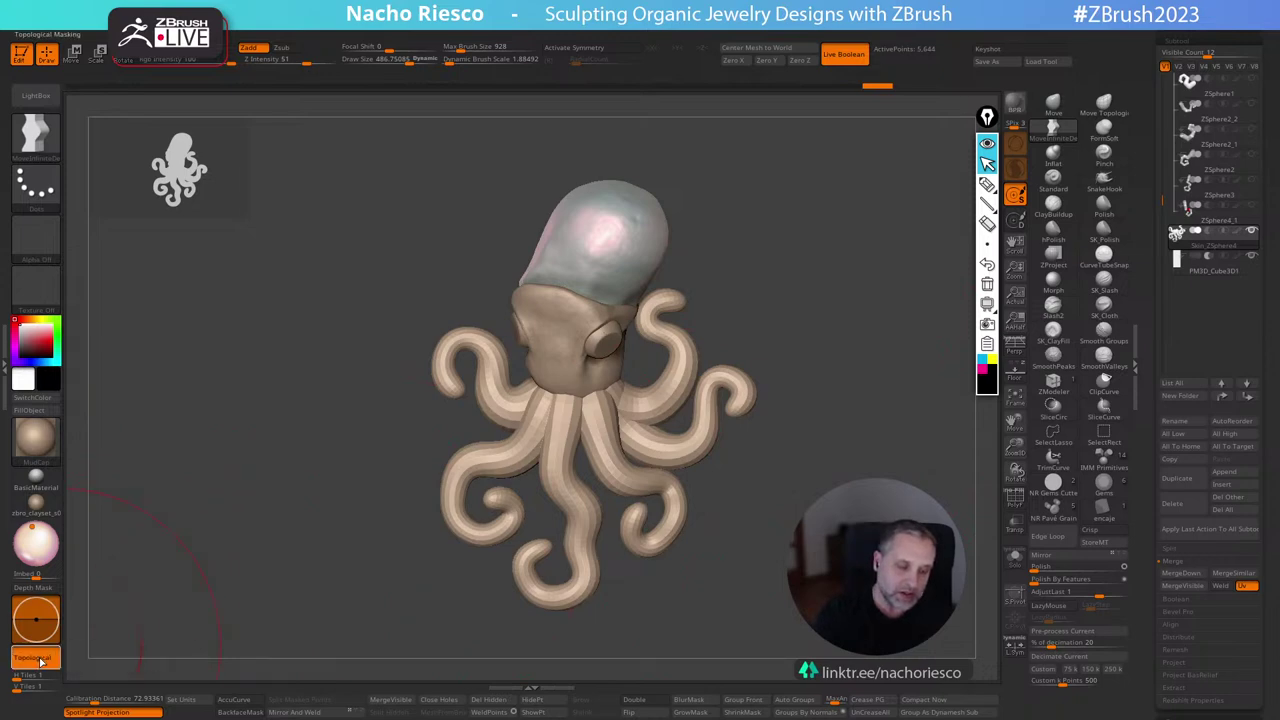
alt+drag(706, 588, 686, 563)
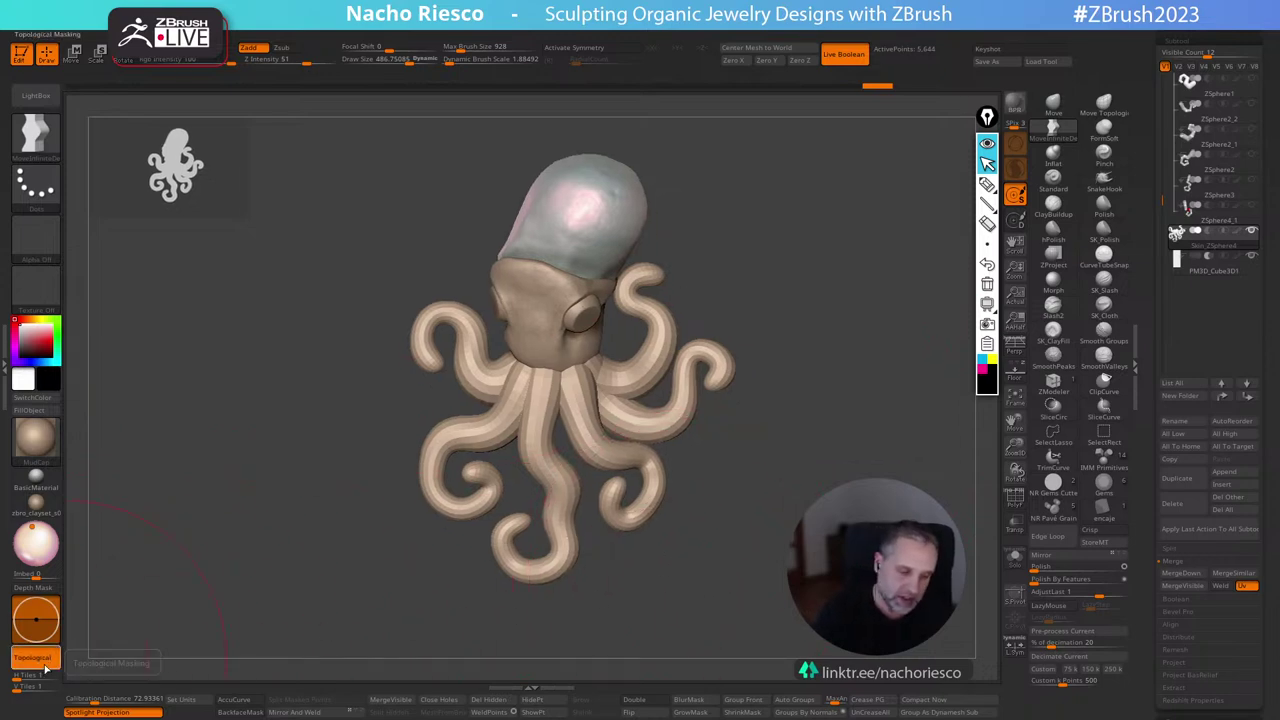
drag(594, 594, 624, 382)
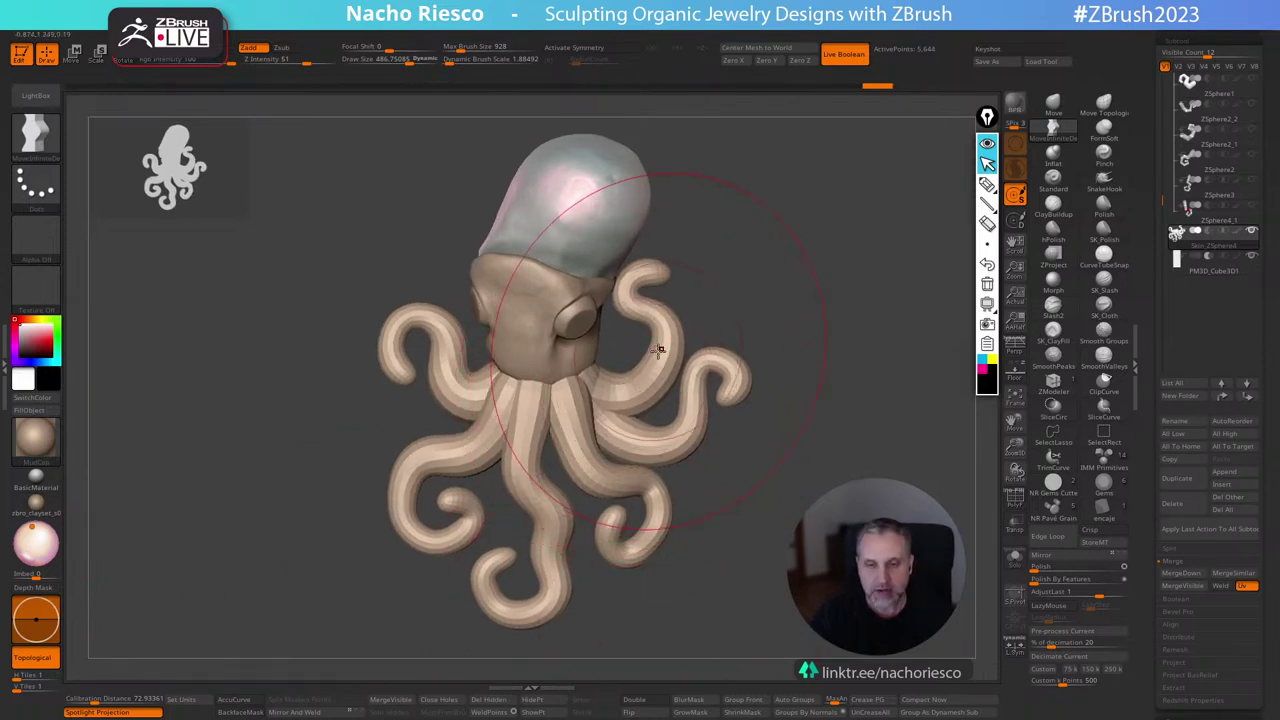
Reduce the draw size to about 348 and nudge the octopus's upper-left tentacle outward.
key(s)
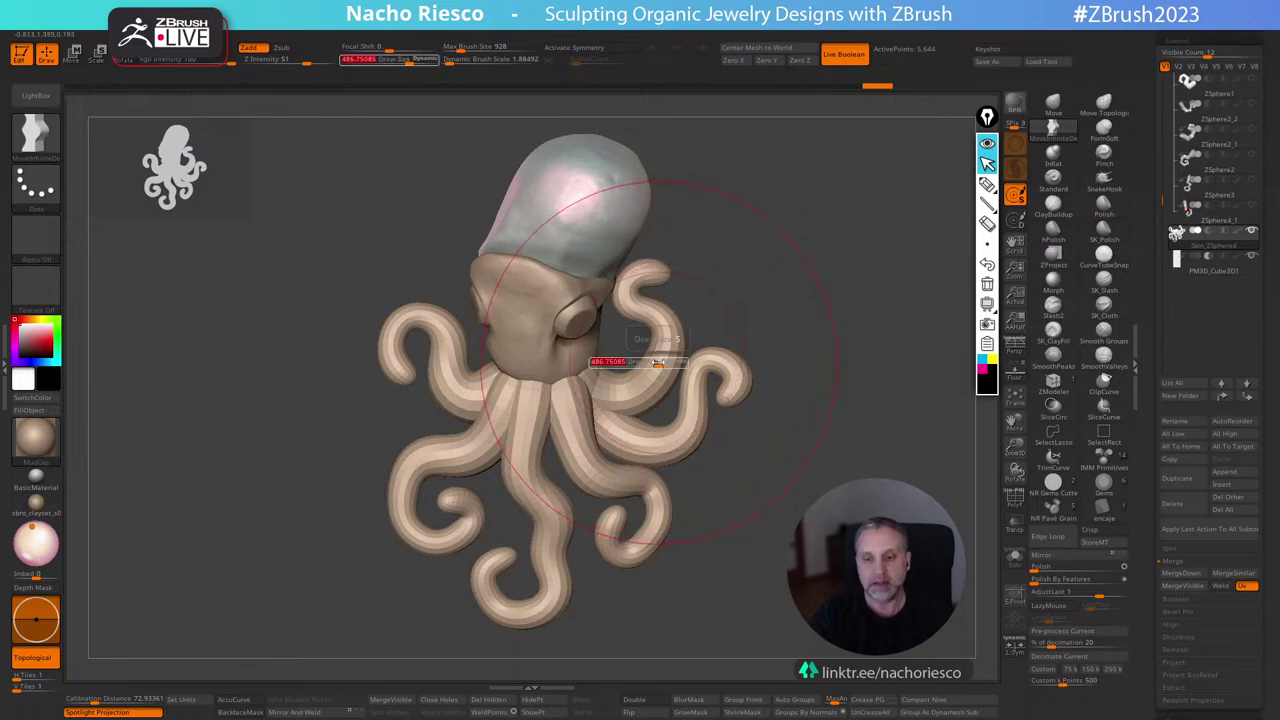
drag(656, 360, 645, 360)
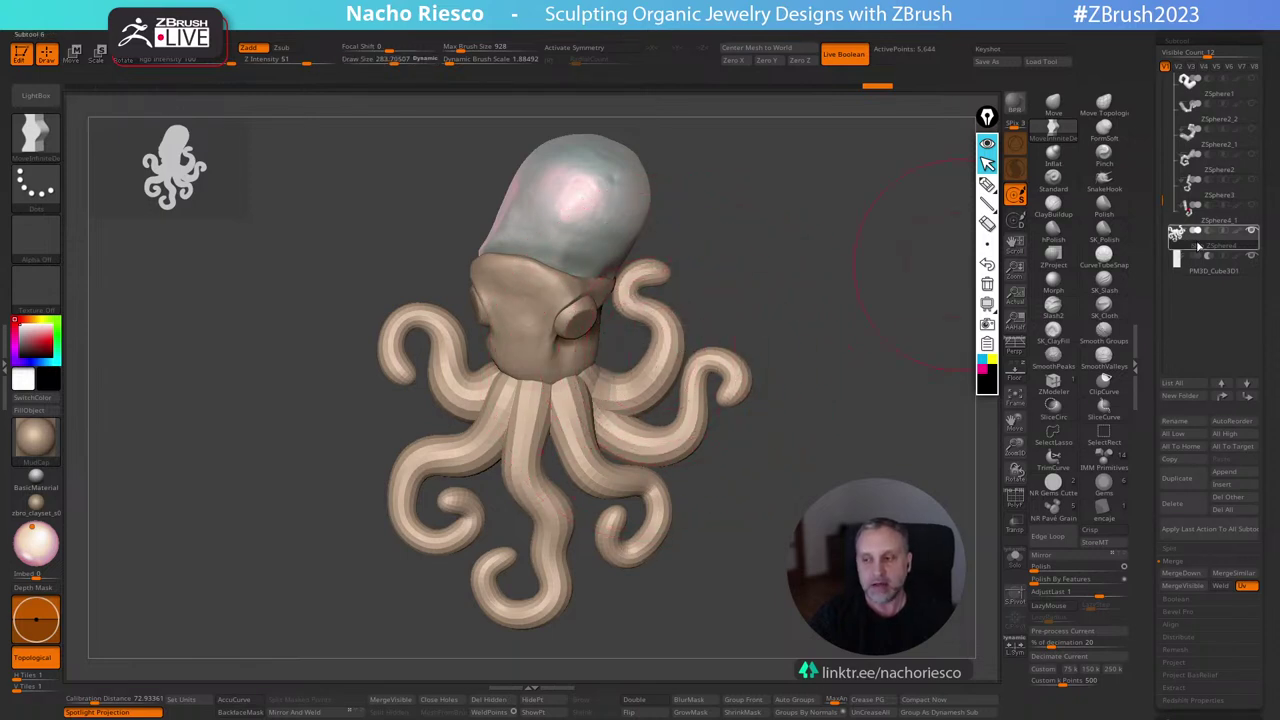
key(s)
drag(622, 393, 632, 393)
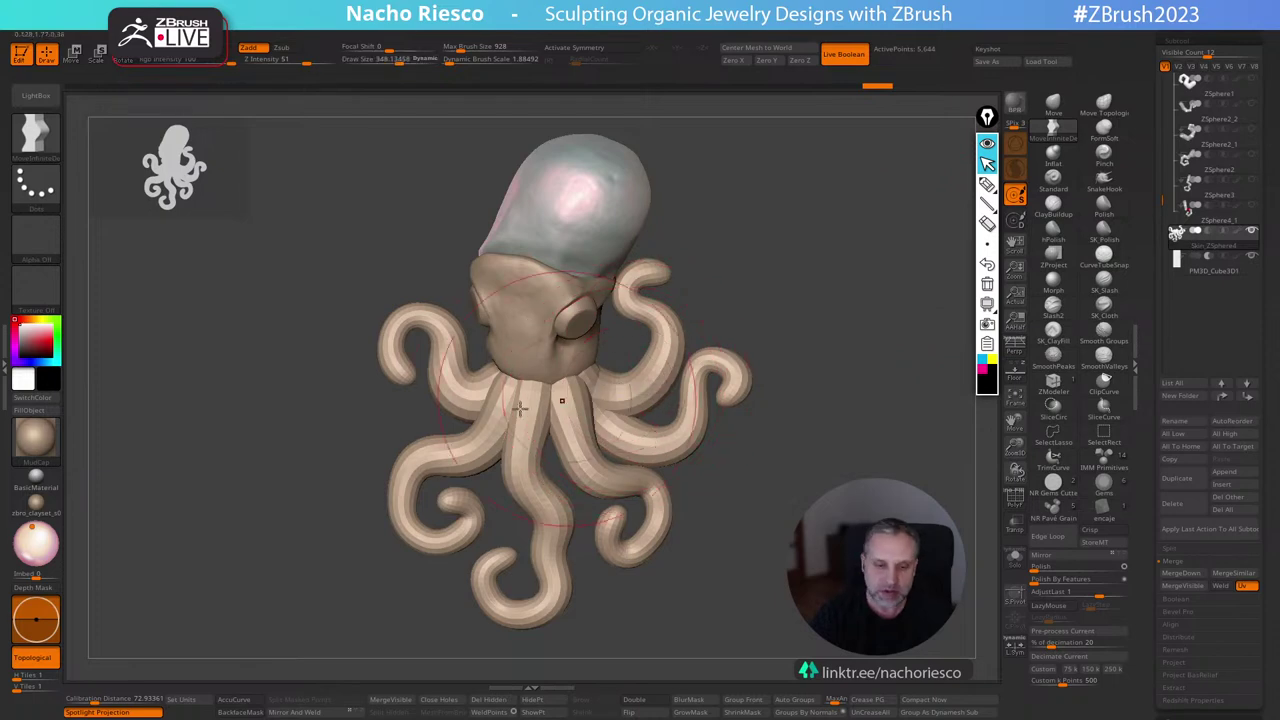
drag(418, 370, 406, 357)
mouse_move(475, 398)
mouse_down()
mouse_move(464, 380)
mouse_move(470, 363)
mouse_move(484, 371)
mouse_up()
Adjust the bend and hooked end of the upper-left tentacle using a draw size of about 193.
key(s)
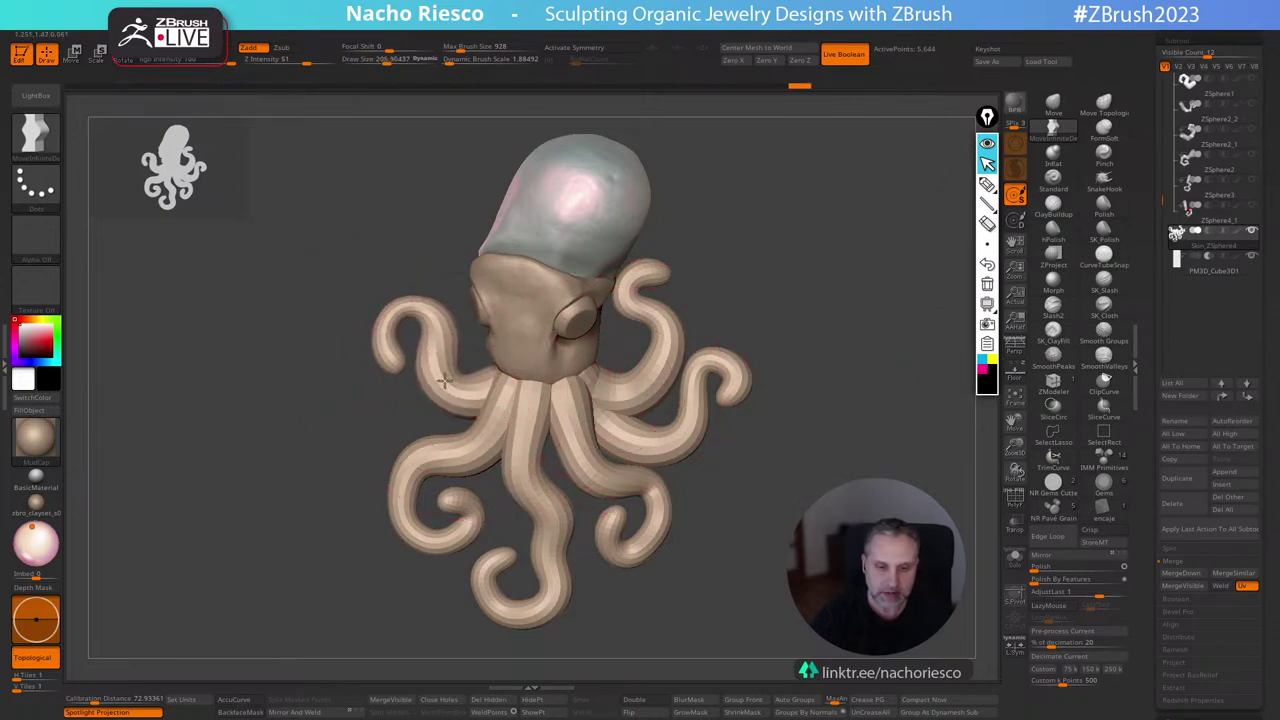
key(s)
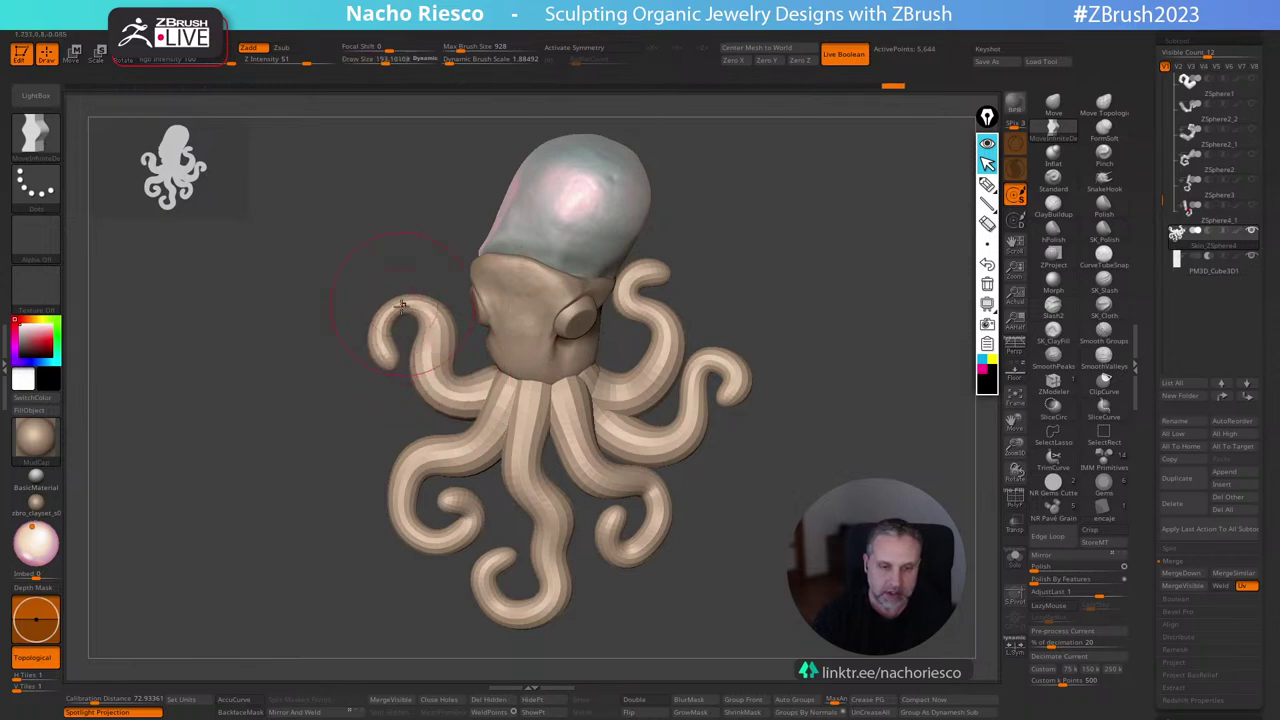
alt+drag(334, 439, 340, 520)
key(s)
drag(392, 376, 388, 376)
mouse_move(387, 368)
shift+mouse_down()
mouse_move(378, 326)
mouse_move(391, 391)
mouse_move(376, 364)
mouse_move(424, 361)
mouse_move(365, 361)
shift+mouse_up()
Open up the upper-left tentacle's curled tip at a draw size of about 175, with backface masking enabled only for this adjustment.
key(b)
key(m)
key(t)
key(s)
click(255, 712)
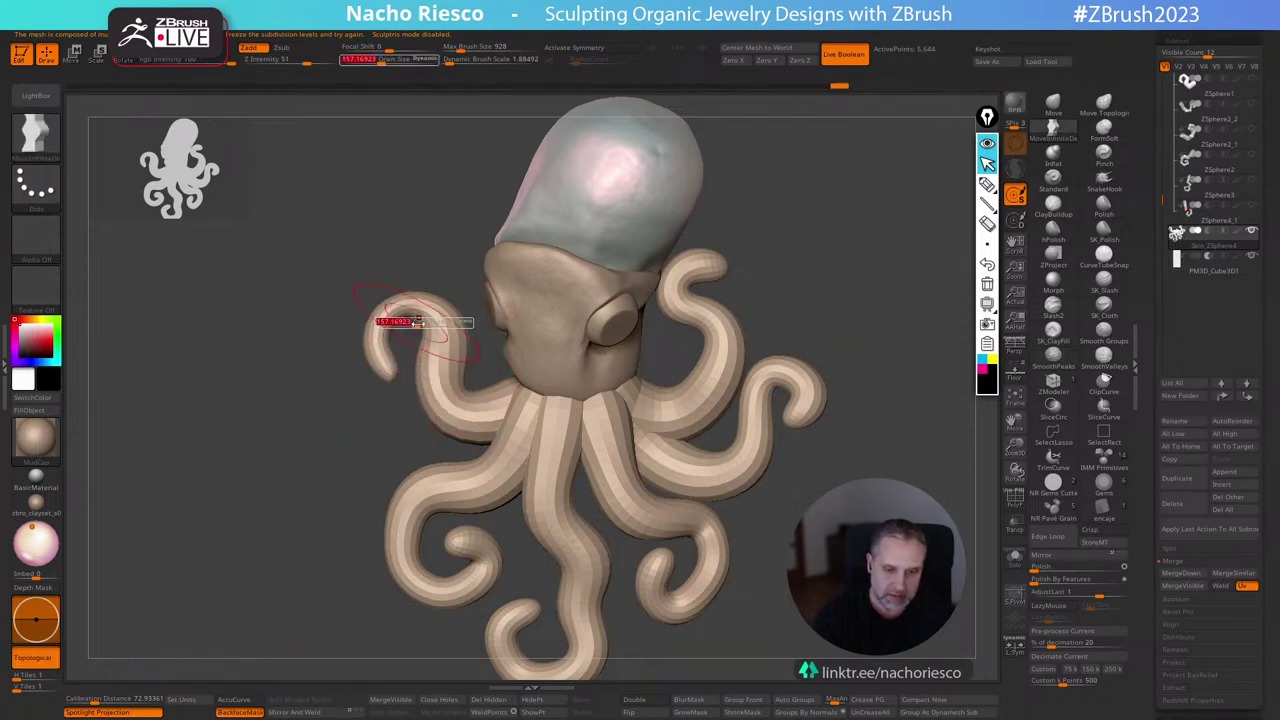
mouse_move(424, 334)
mouse_down()
mouse_move(405, 332)
mouse_move(410, 297)
mouse_move(380, 332)
mouse_up()
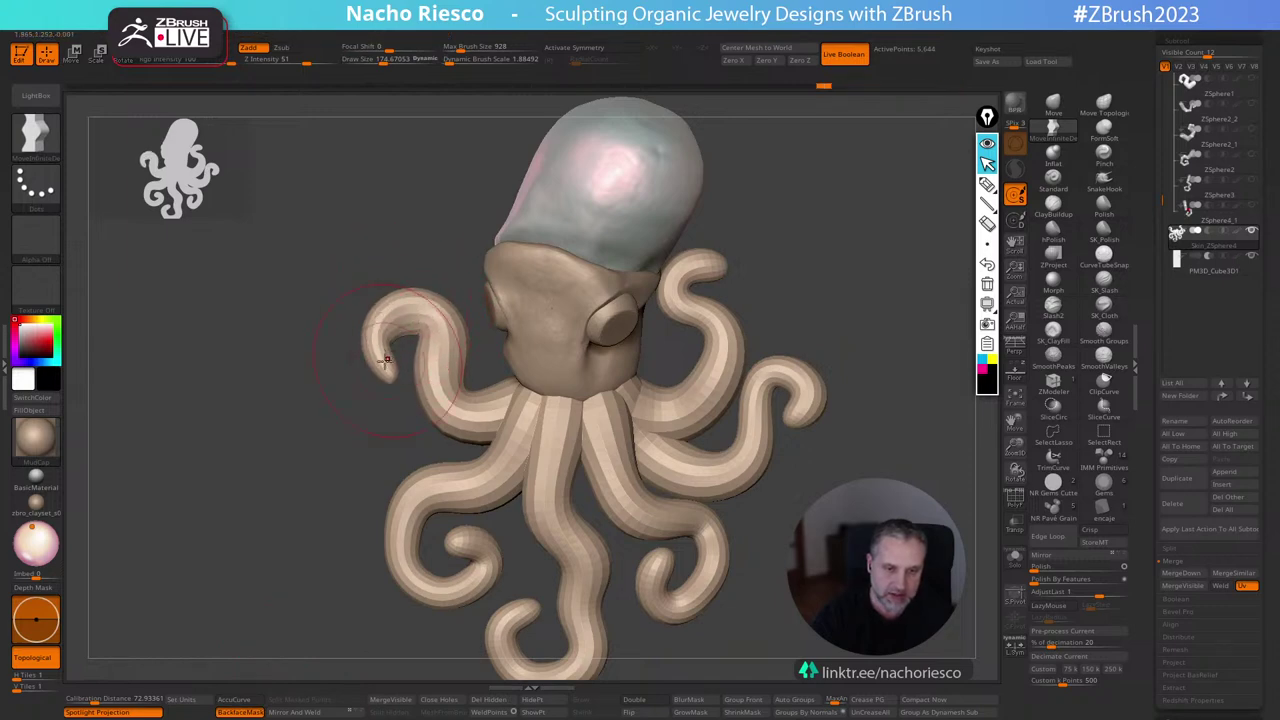
alt+drag(814, 297, 819, 266)
click(241, 712)
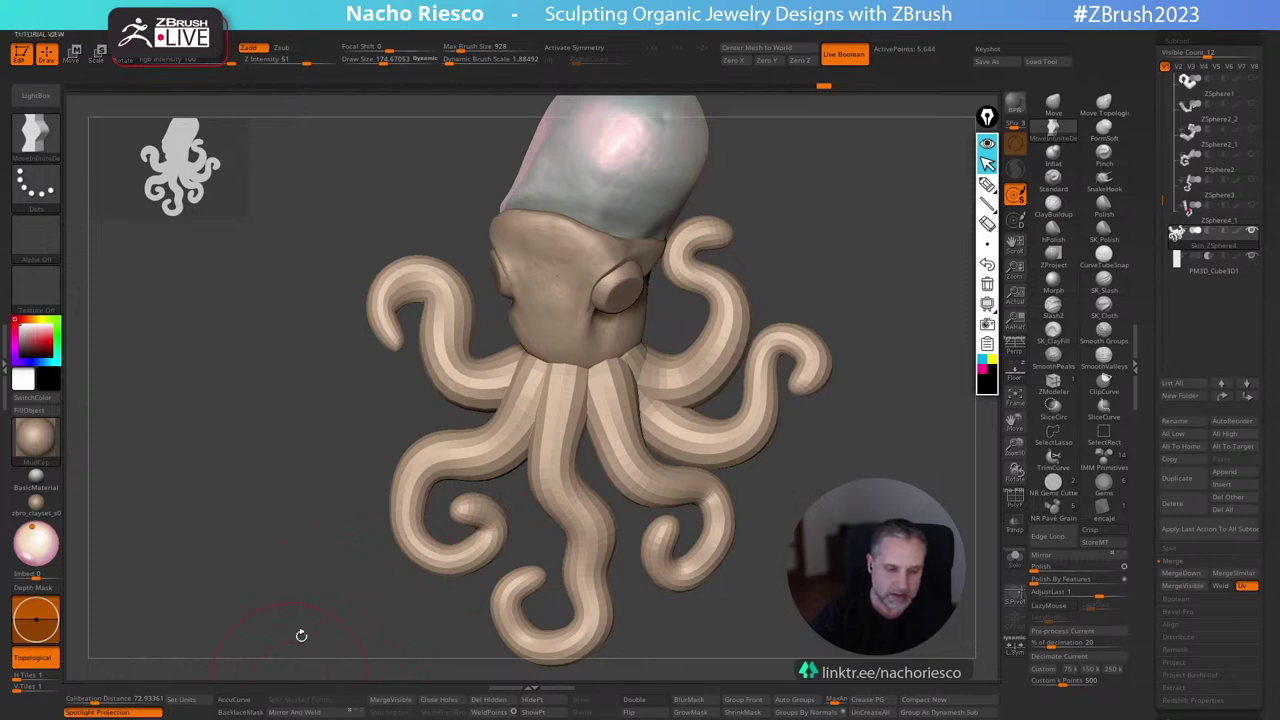
Regroup the merged tentacles with Auto Groups so each one becomes its own polygroup, using the polyframe display to check.
key(s)
drag(464, 478, 474, 478)
click(1016, 500)
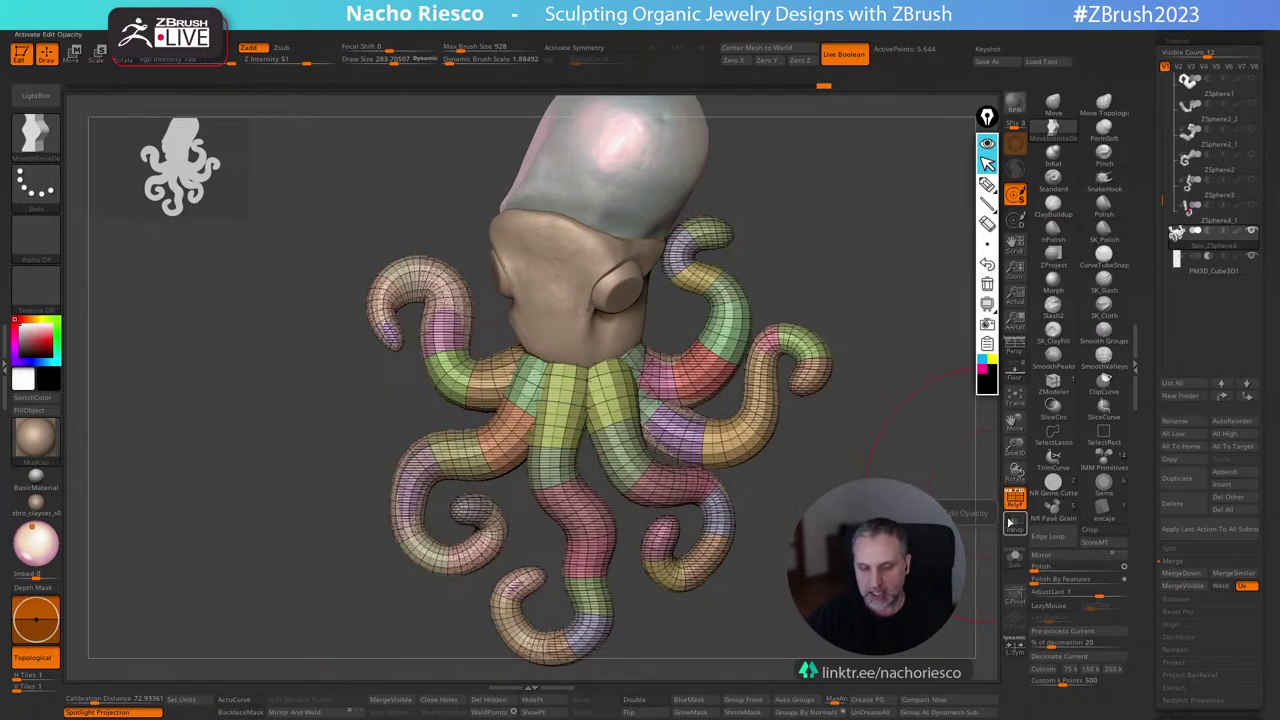
click(1009, 492)
click(801, 702)
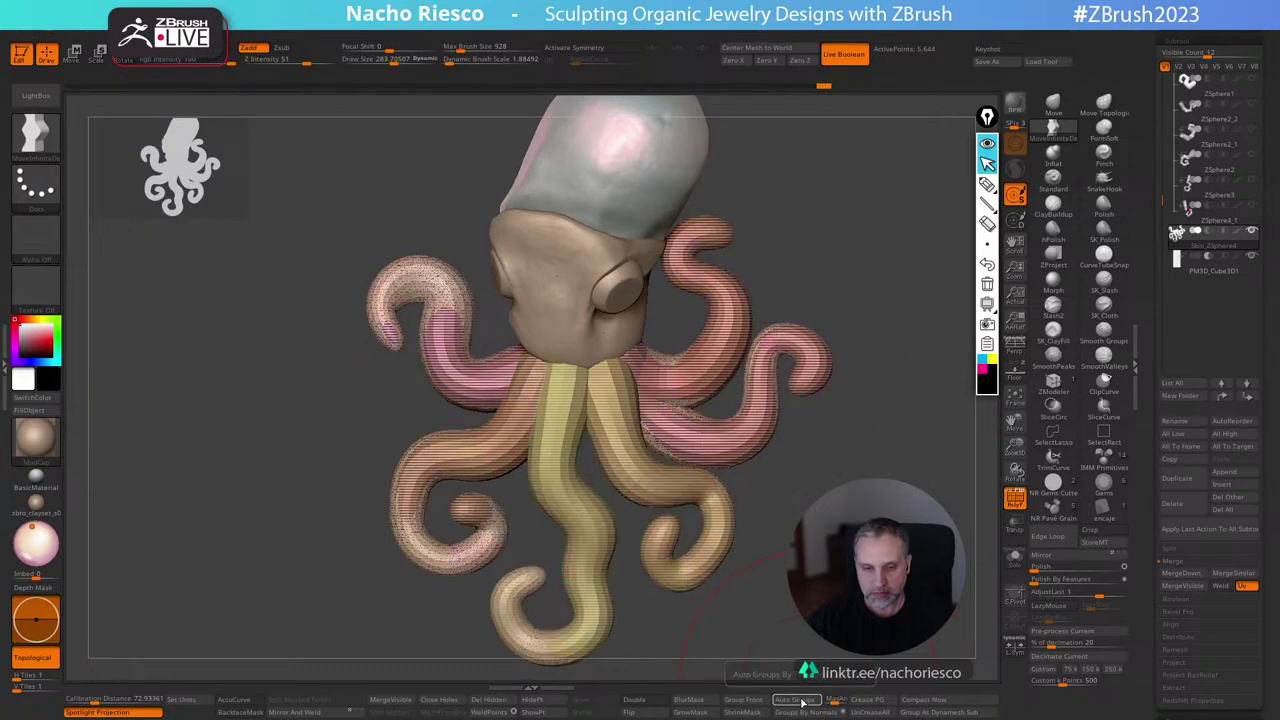
click(1015, 500)
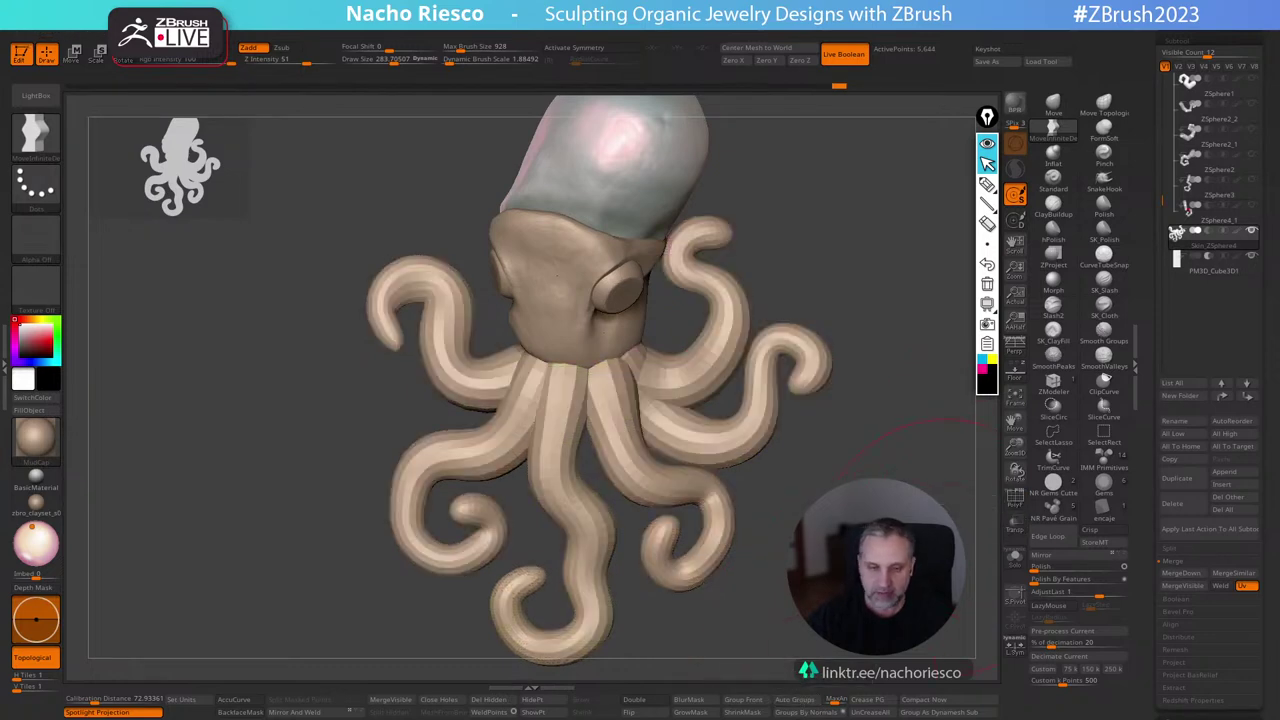
Mask everything except the lower-left tentacle, rotate it about 7 degrees and shift it slightly outward with the gizmo.
key(e)
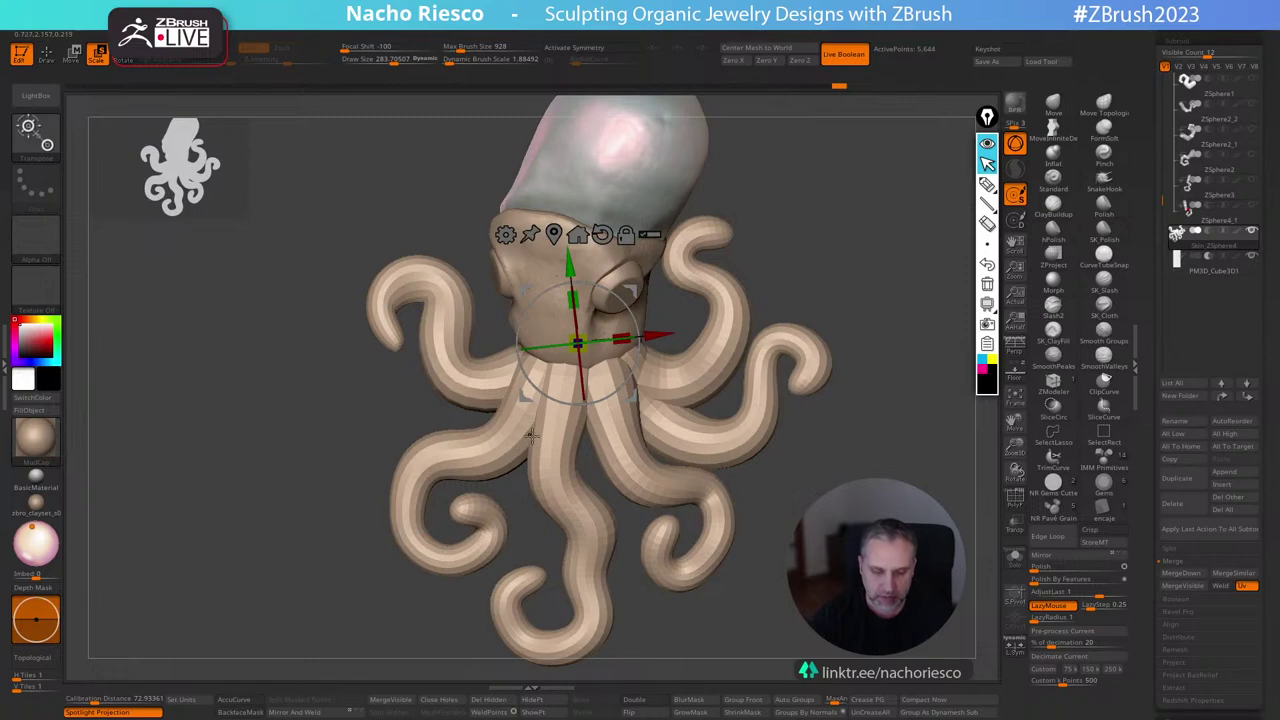
ctrl+click(498, 443)
drag(549, 413, 554, 436)
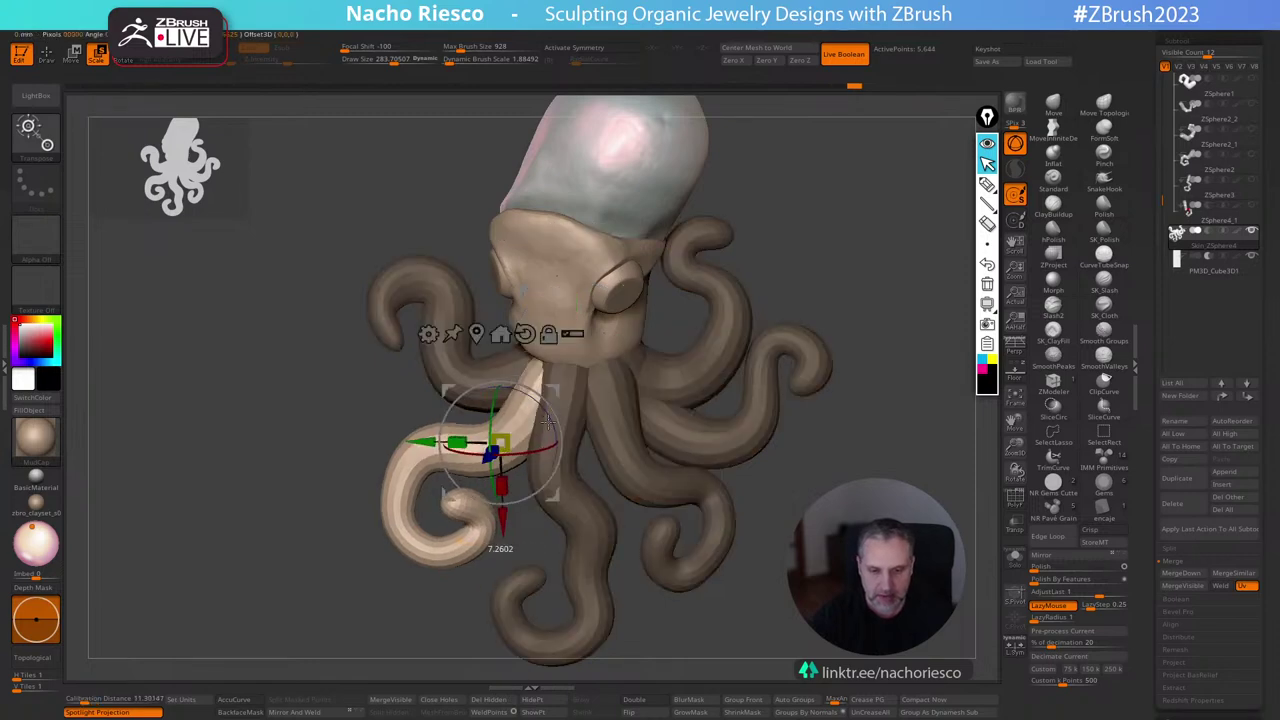
drag(552, 483, 547, 483)
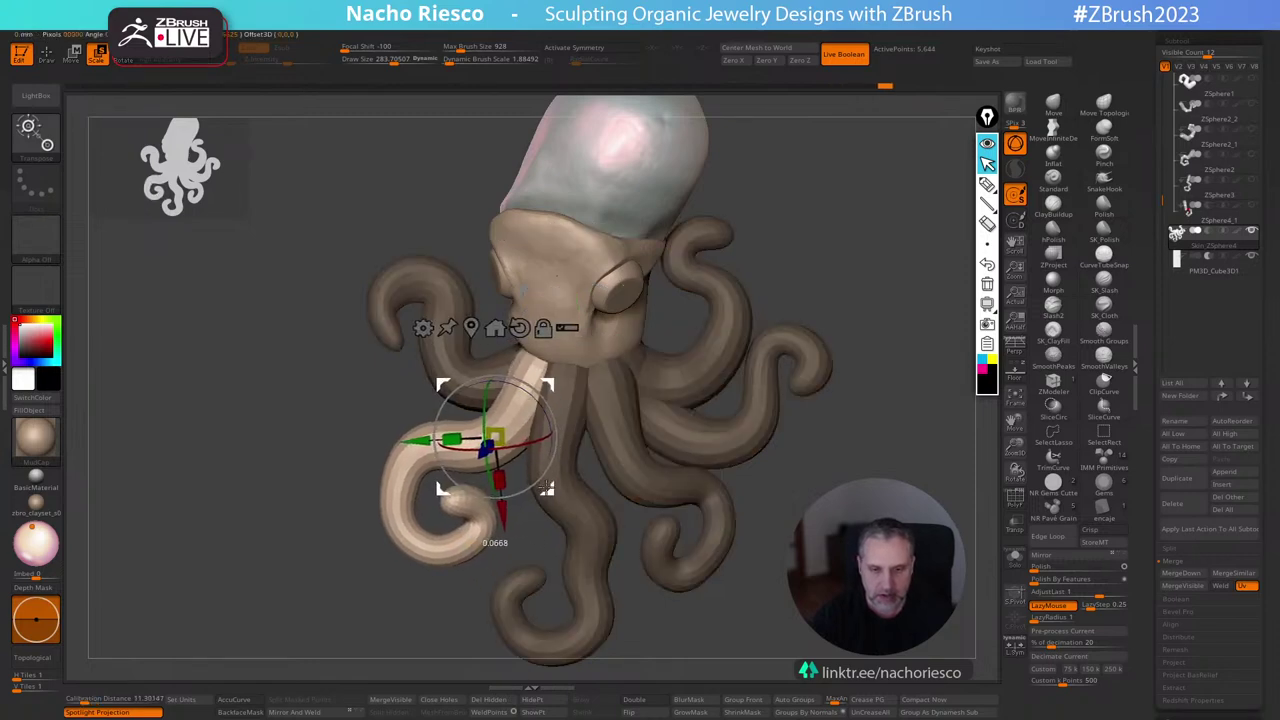
key(q)
Reshape the lower-left tentacle's spiral with the move brush, reducing the draw size to about 175 and 140 toward its tip.
key(s)
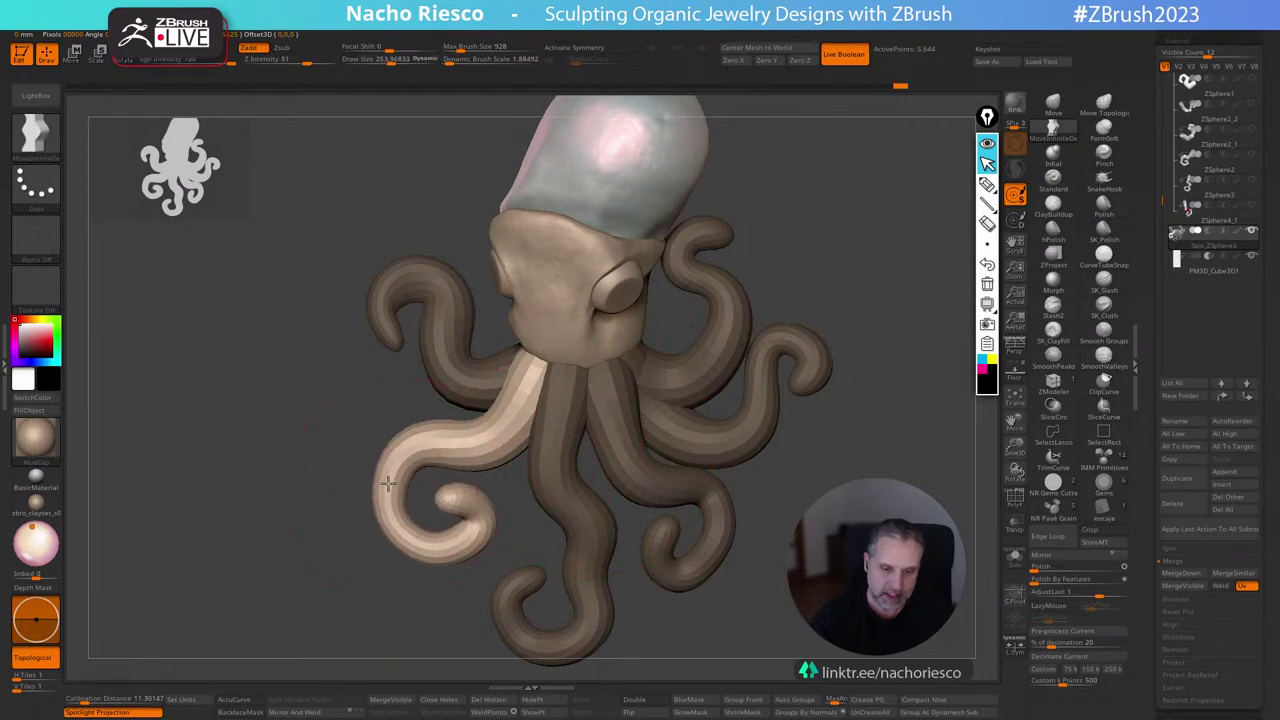
key(s)
drag(434, 532, 419, 532)
drag(391, 488, 385, 490)
key(s)
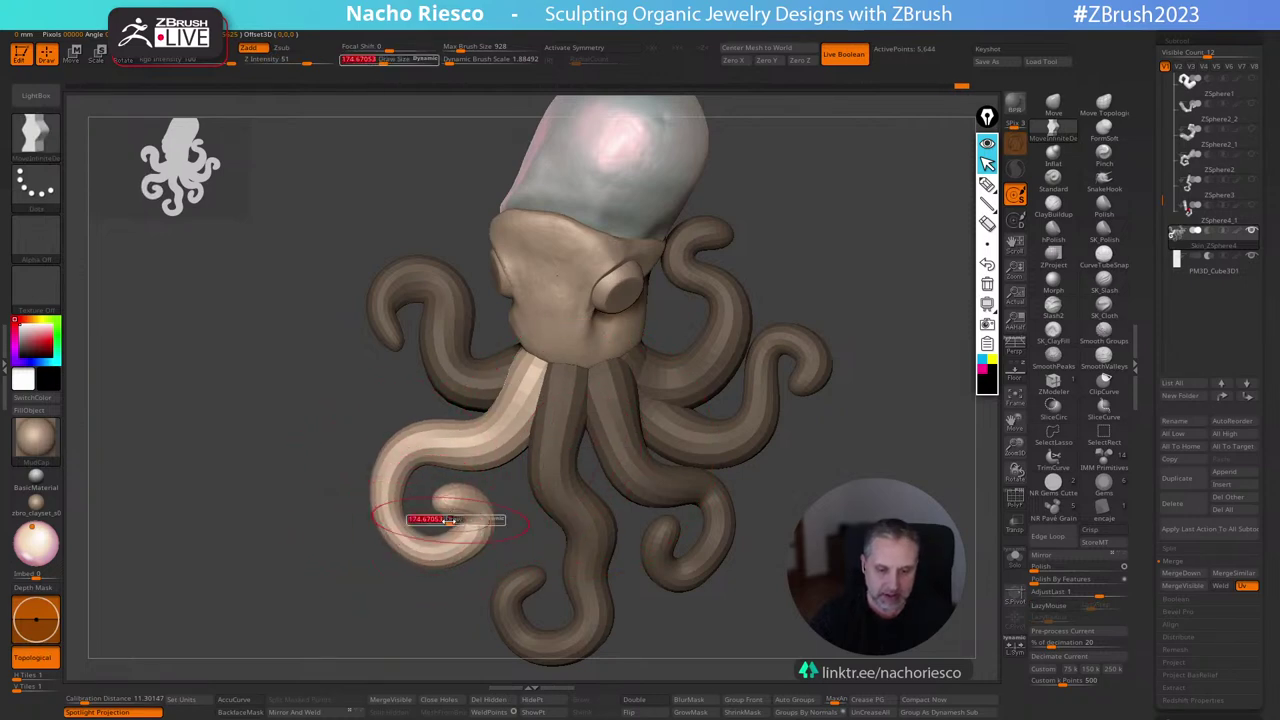
mouse_move(455, 524)
mouse_down()
mouse_move(458, 508)
mouse_move(467, 531)
mouse_up()
key(s)
click(475, 525)
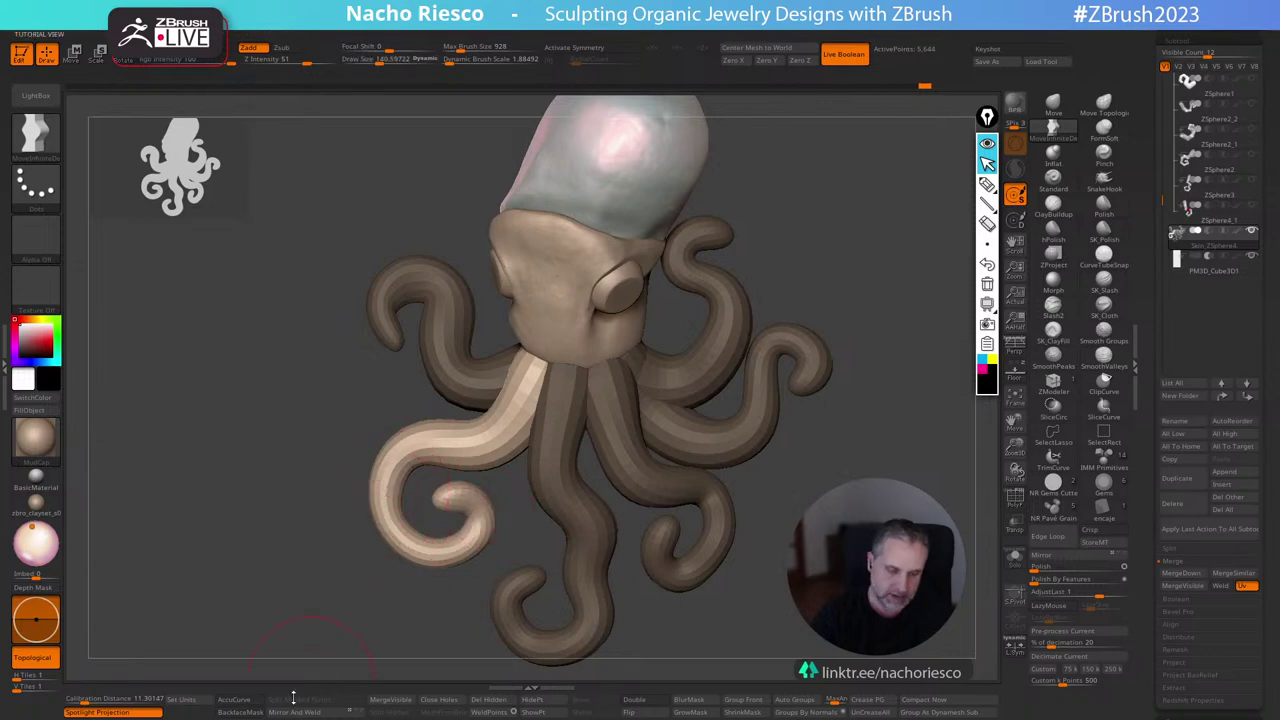
Push out and round the outer bend of the lower-left tentacle at a draw size of about 207 with backface masking.
key(bracketright)
drag(384, 500, 376, 498)
drag(401, 449, 397, 443)
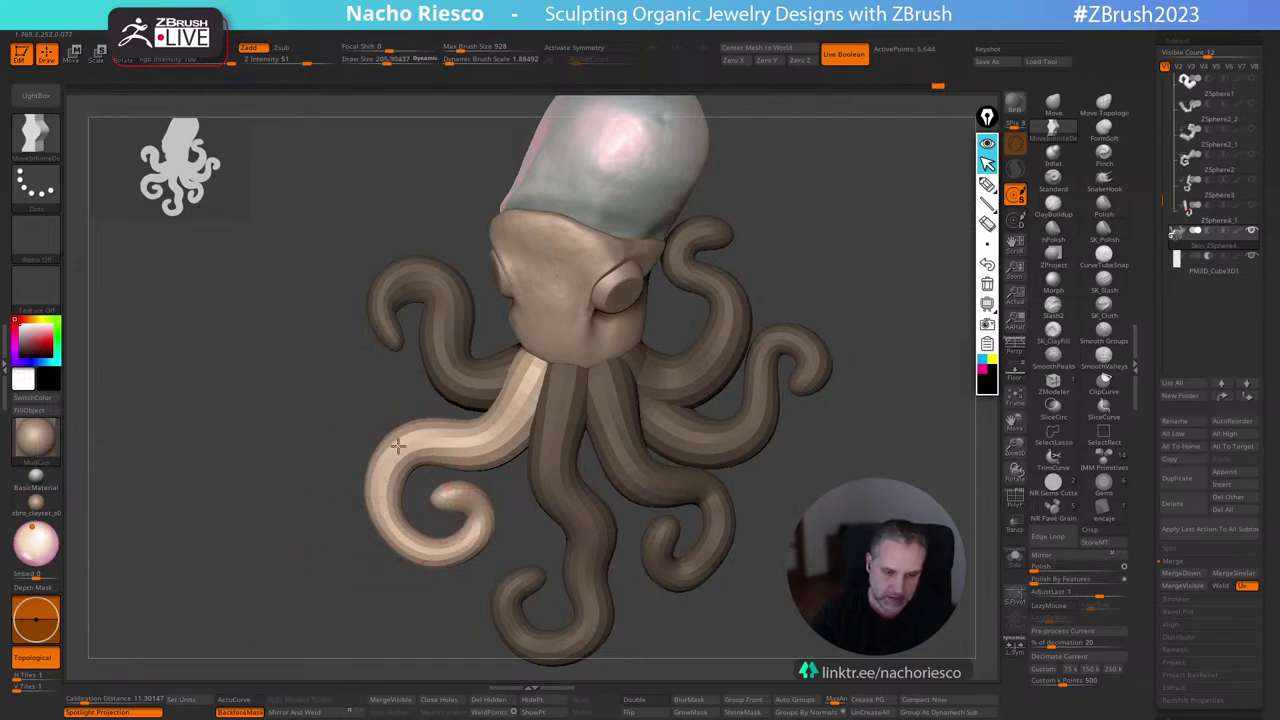
drag(404, 535, 430, 554)
Pull the root of the lower-left tentacle up toward the underside of the head from an angled view.
mouse_move(872, 434)
mouse_down()
mouse_move(874, 410)
mouse_move(822, 454)
mouse_up()
key(s)
drag(492, 432, 521, 376)
key(s)
drag(627, 314, 688, 323)
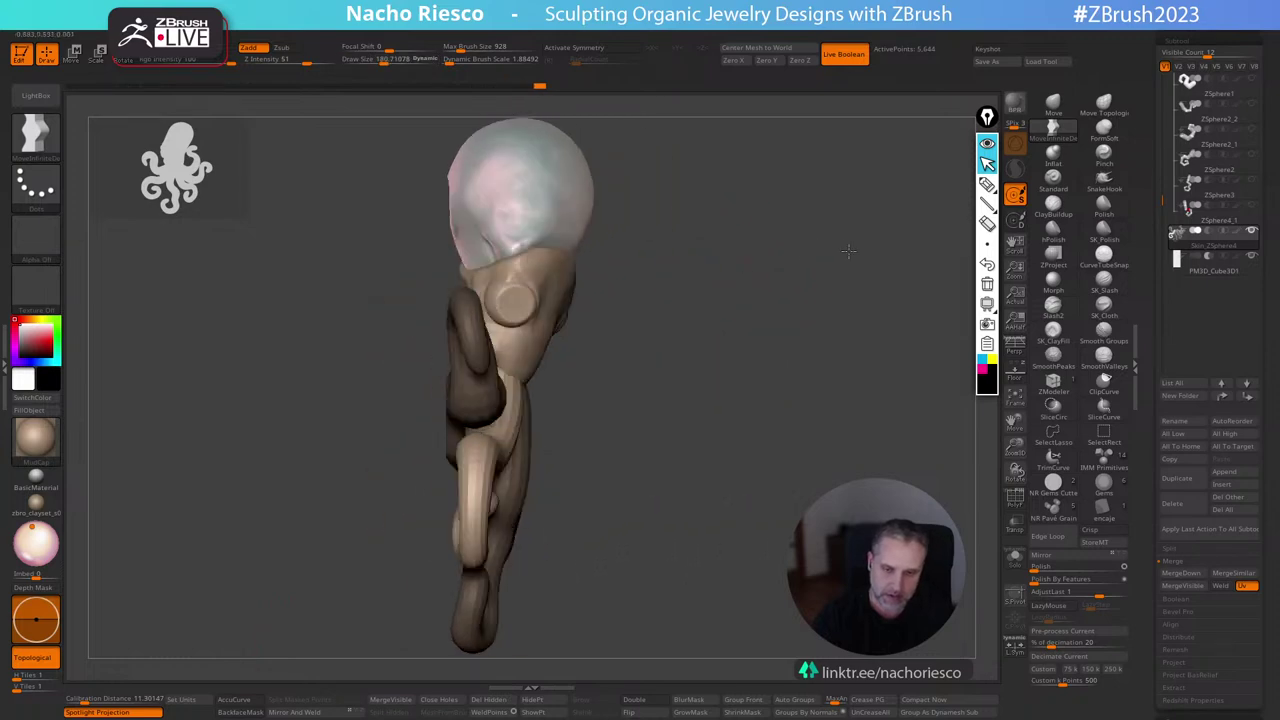
Invert the mask to protect the lower tentacle and reshape the neighbouring upper tentacle's root from behind the octopus.
drag(625, 357, 738, 329)
ctrl+click(738, 346)
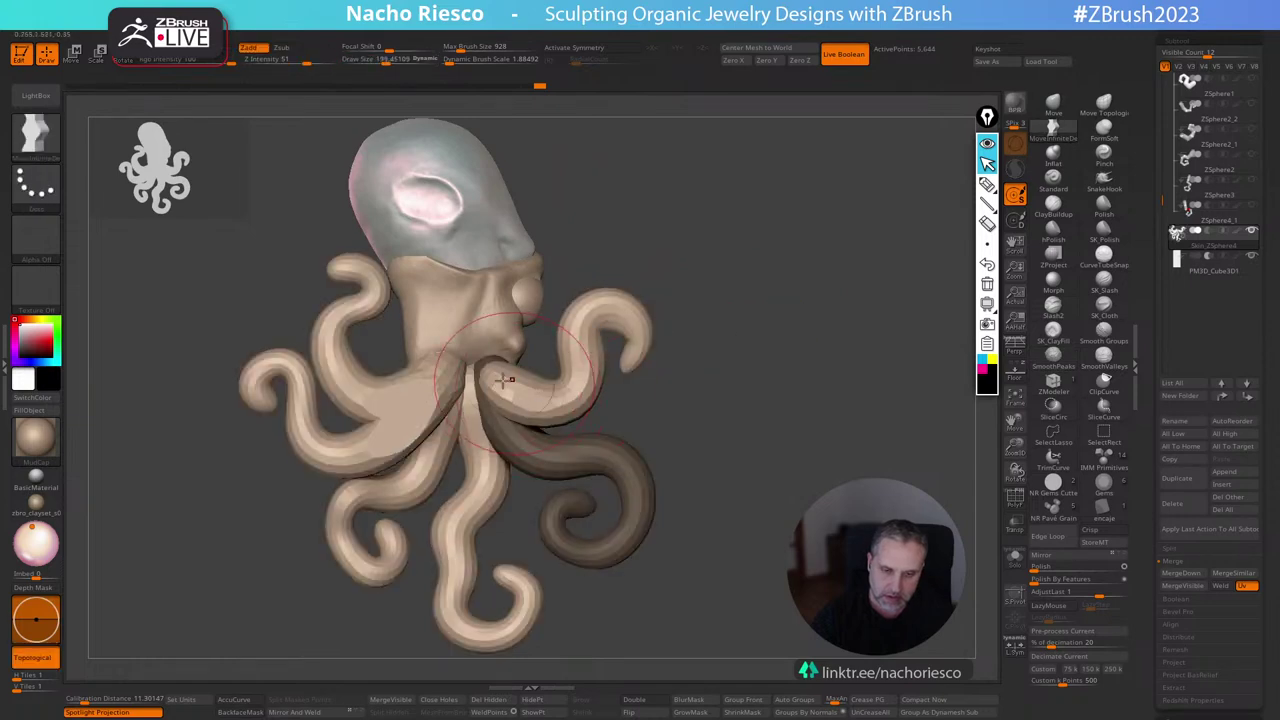
mouse_move(508, 377)
mouse_down()
mouse_move(491, 362)
mouse_move(580, 345)
mouse_up()
key(s)
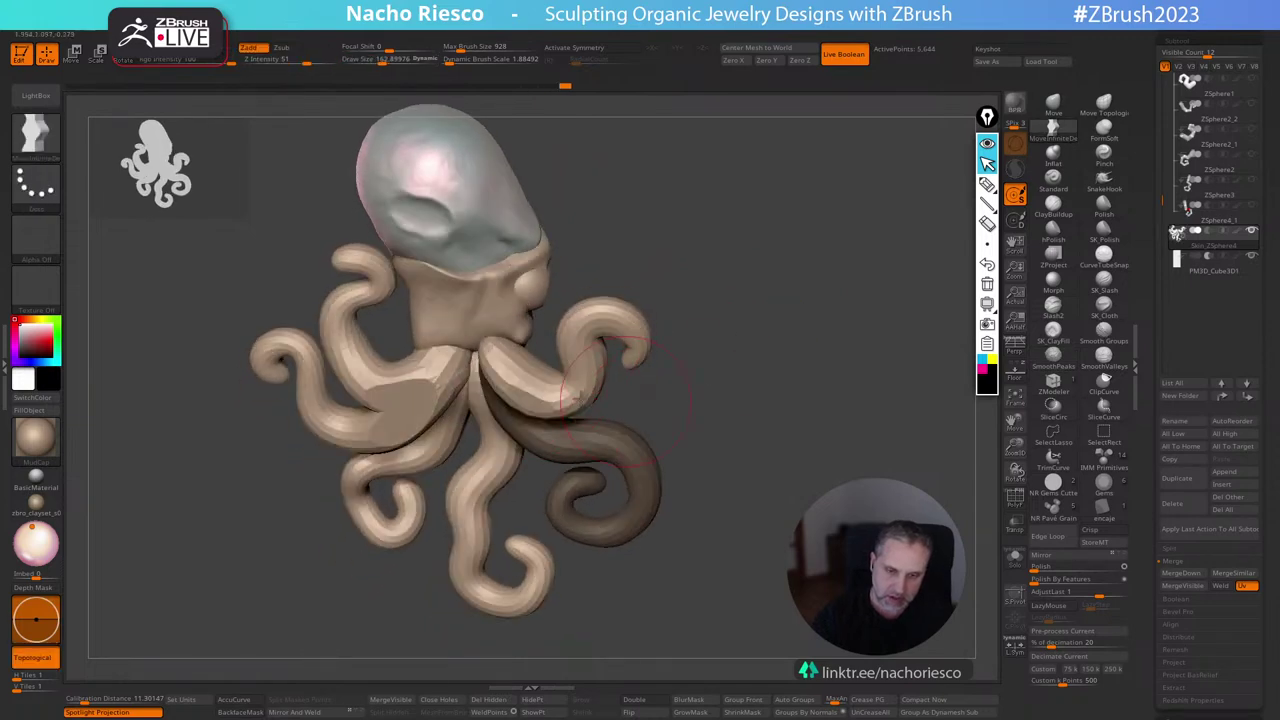
drag(563, 400, 578, 399)
Refine the upper-left tentacle's curve from root to tip in the front view, reducing the draw size to about 106.
shift+drag(686, 294, 596, 329)
key(s)
click(463, 375)
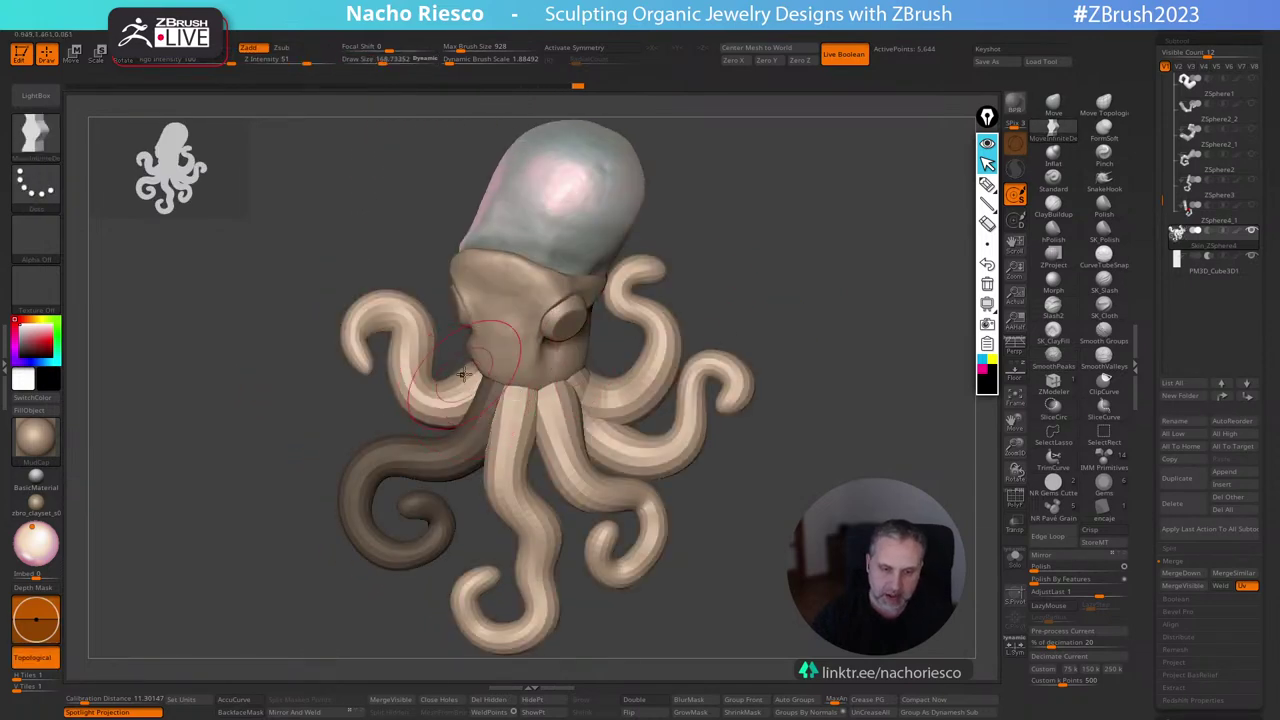
key(s)
drag(456, 371, 447, 371)
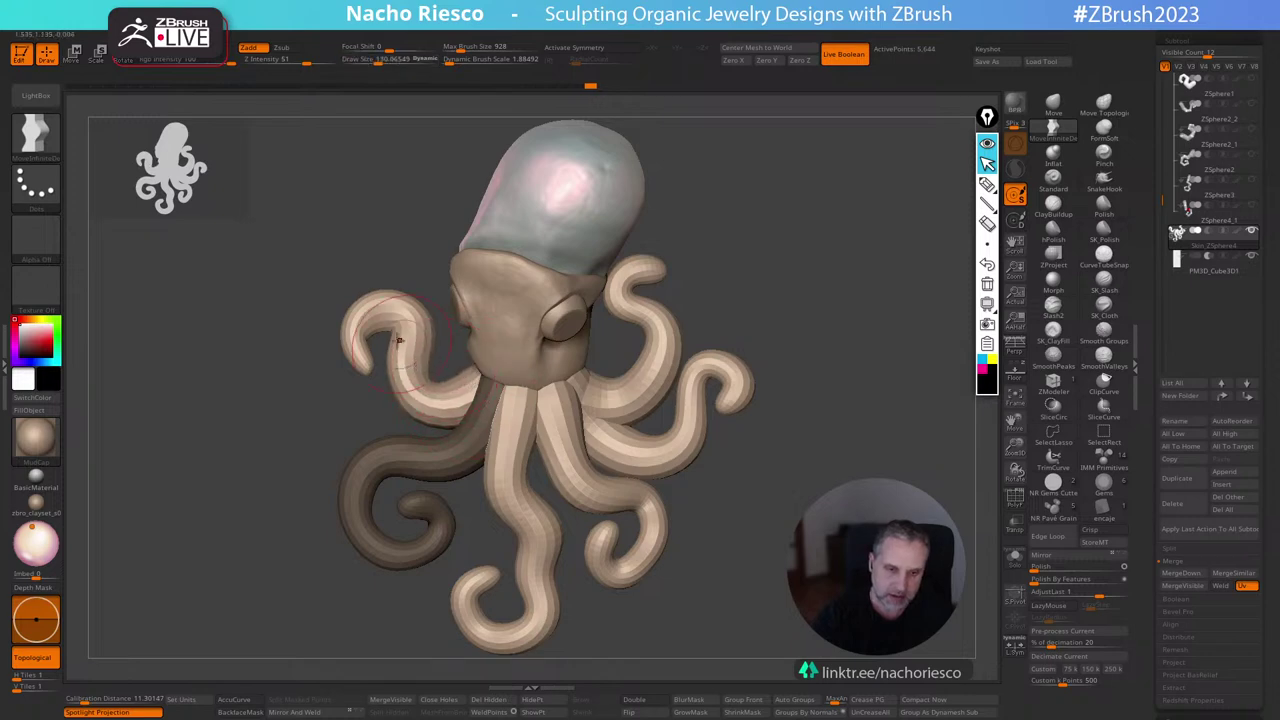
key(bracketleft)
drag(380, 327, 357, 348)
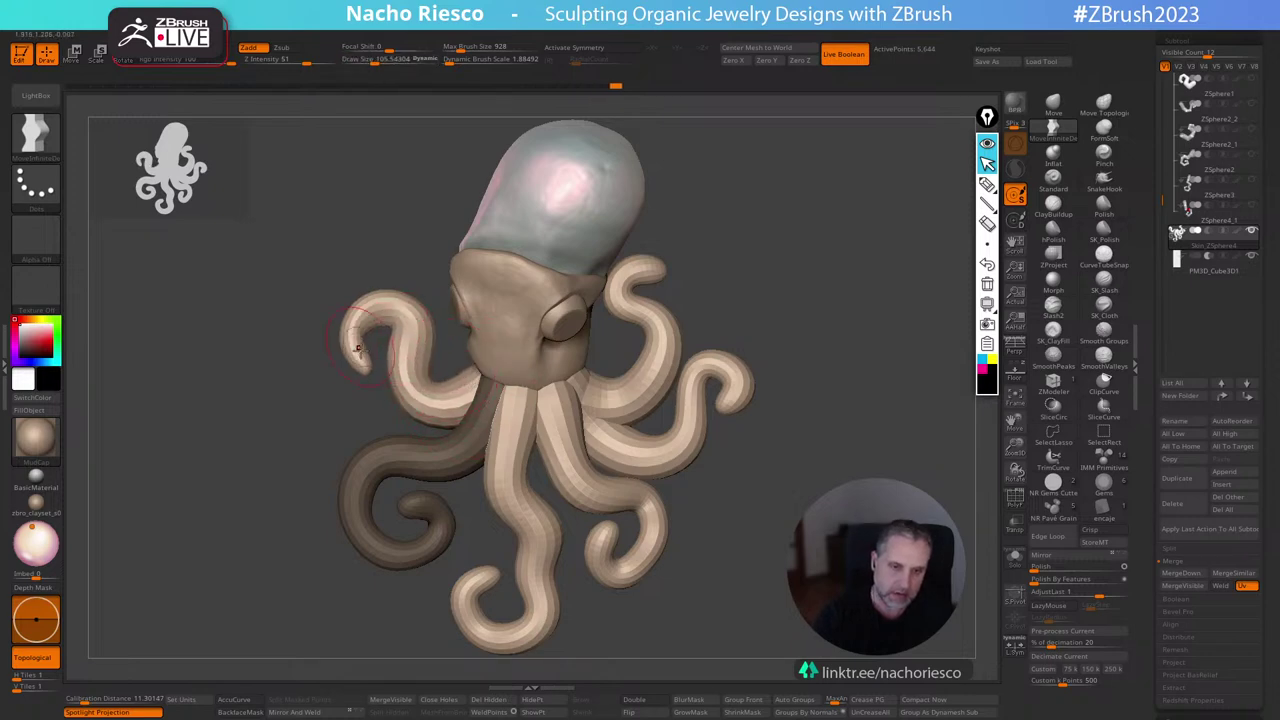
Clear the mask, lasso-mask the upper-left tentacle beyond its root and invert the mask to free only that section.
mouse_move(838, 315)
alt+mouse_down()
mouse_move(874, 291)
mouse_move(868, 266)
mouse_move(867, 350)
alt+mouse_up()
ctrl+drag(297, 351, 318, 362)
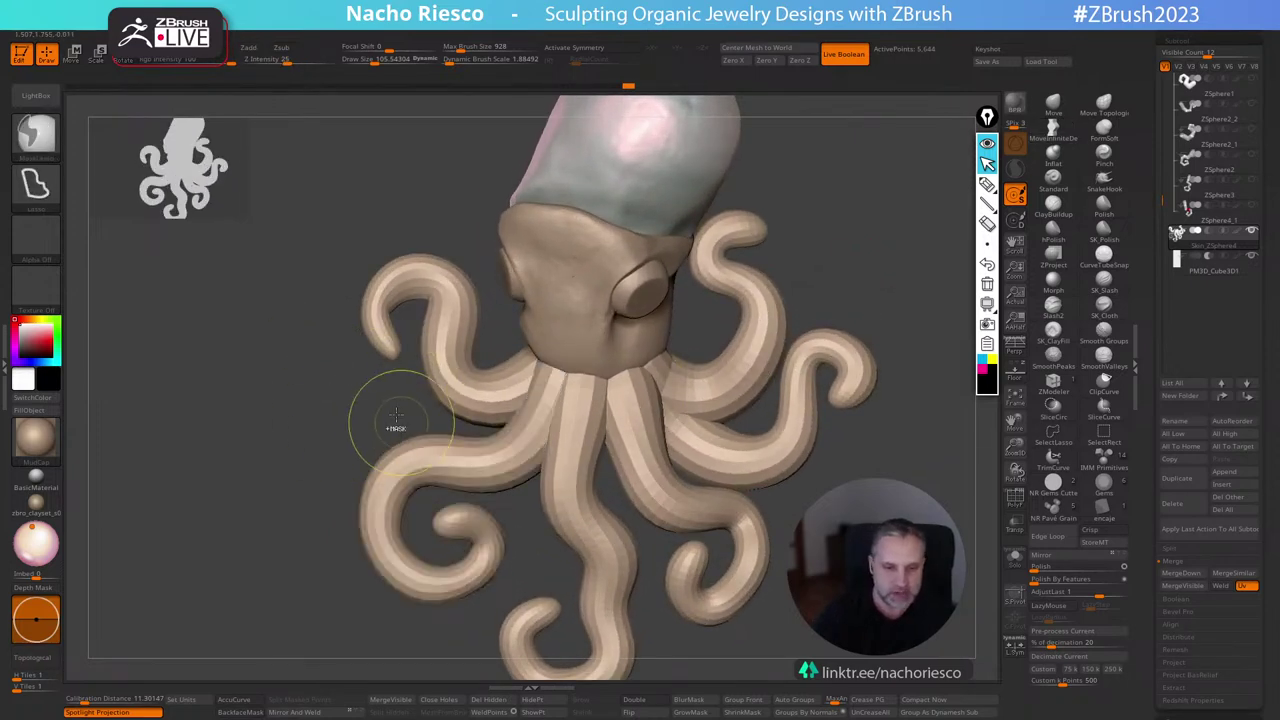
ctrl+drag(362, 400, 428, 416)
mouse_move(489, 345)
mouse_down()
mouse_move(362, 206)
mouse_move(258, 445)
mouse_up()
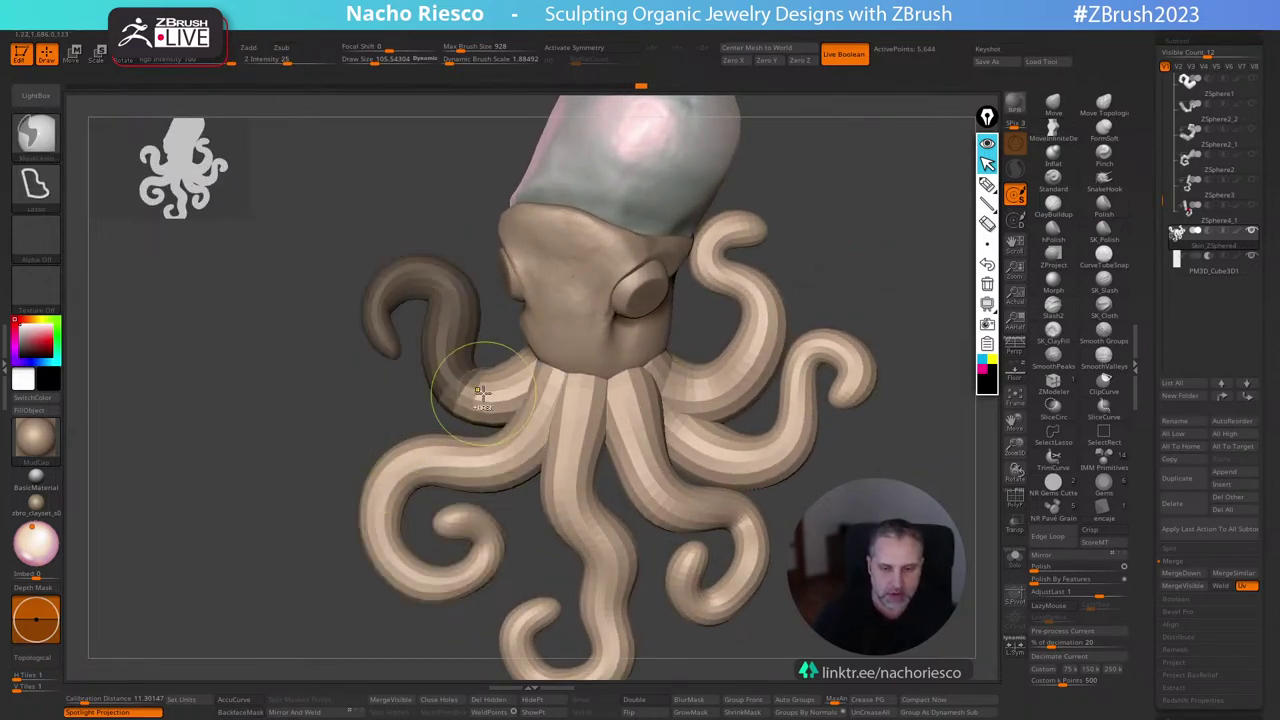
key(w)
ctrl+click(528, 532)
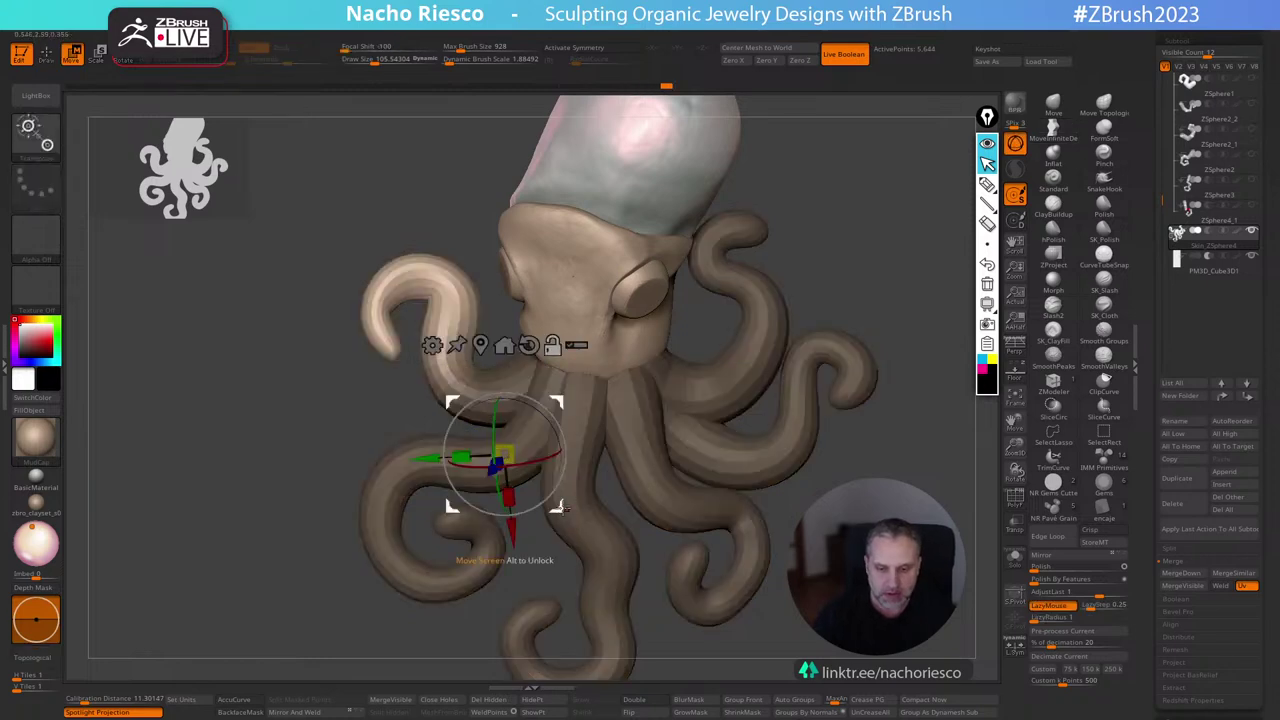
Relocate the gizmo near the upper-left tentacle's root and rotate the unmasked section slightly toward the head.
alt+drag(558, 508, 534, 410)
drag(538, 357, 524, 414)
key(q)
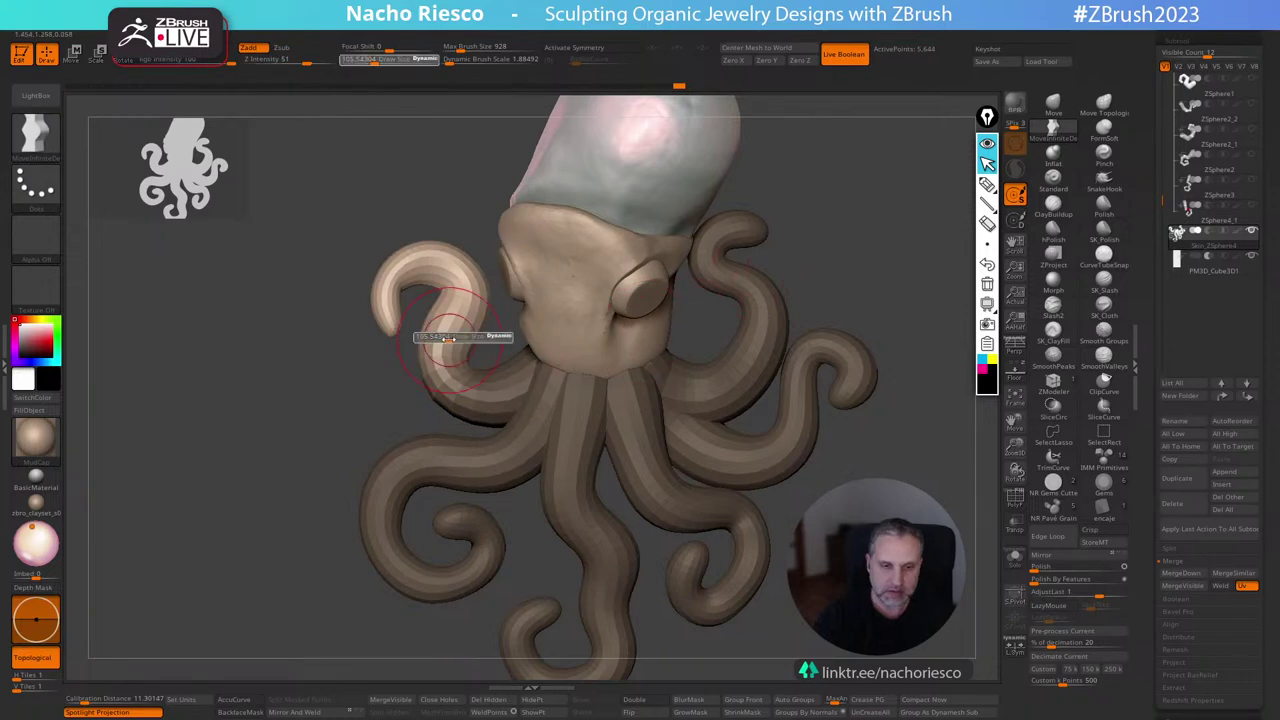
Clear the mask, mask every tentacle except the central front one, and set the draw size to about 247.
ctrl+drag(856, 268, 719, 348)
key(w)
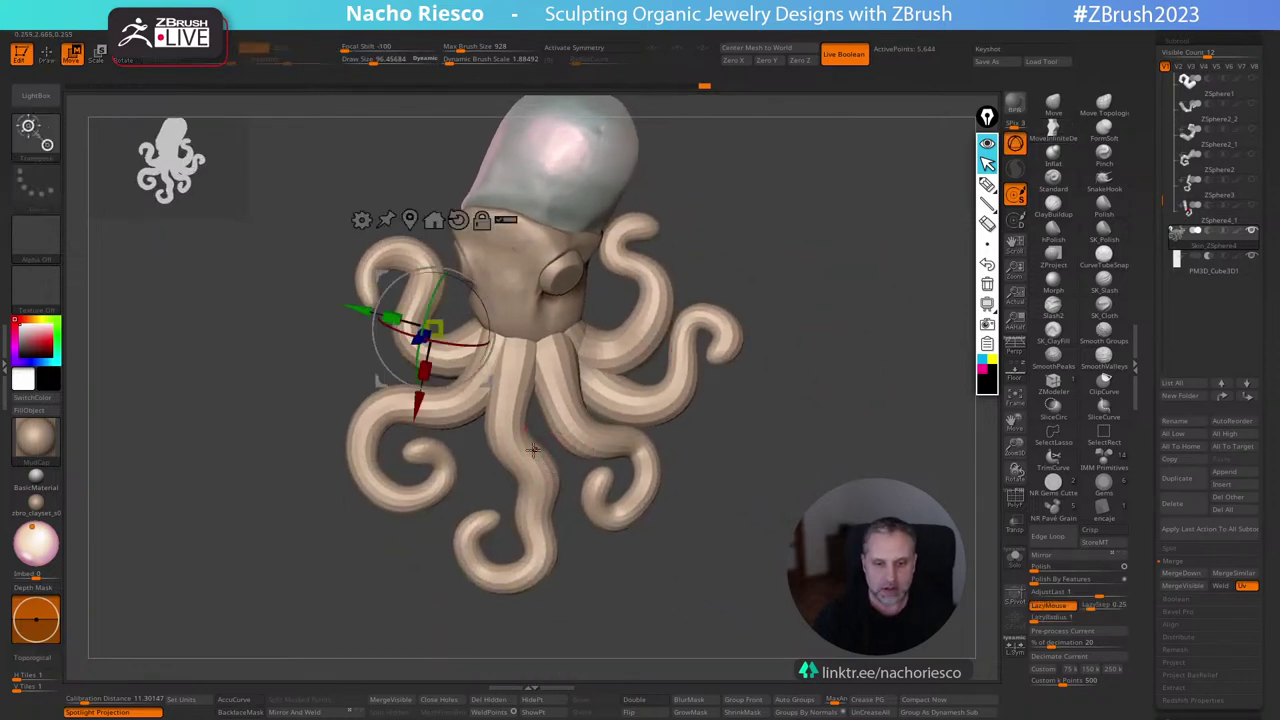
ctrl+click(519, 452)
key(q)
key(s)
drag(510, 434, 520, 434)
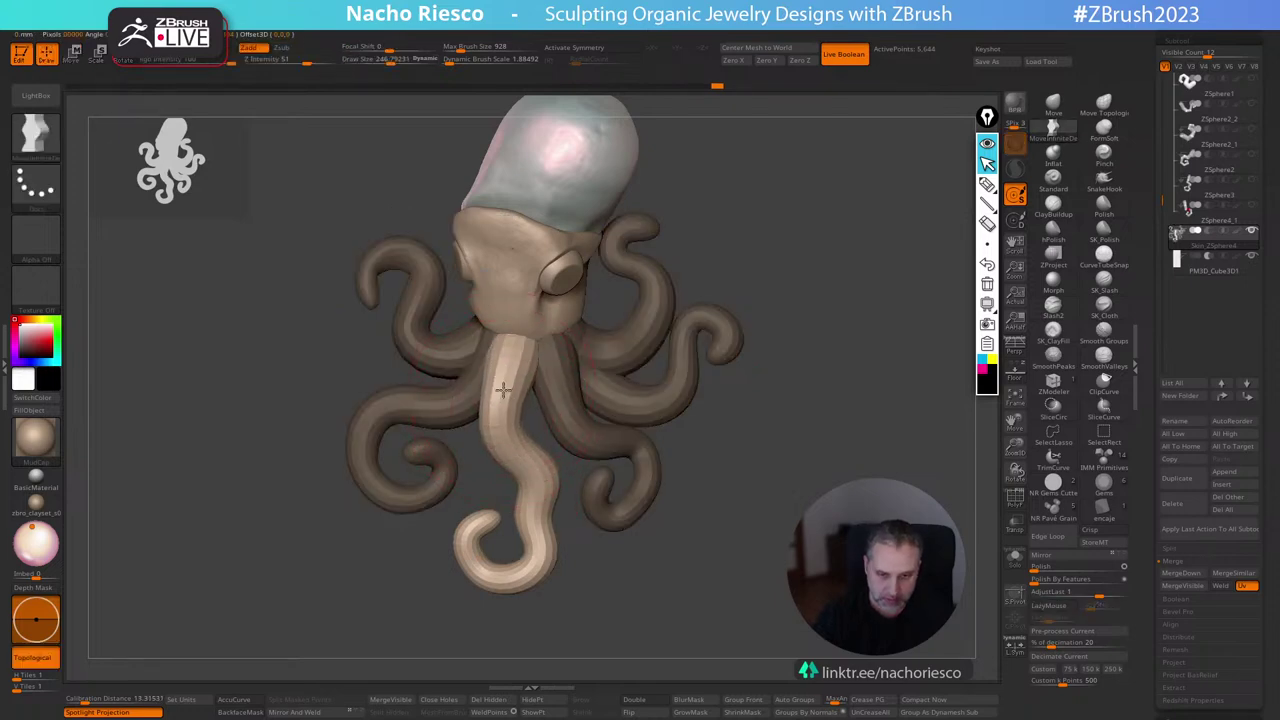
Check the central tentacle's depth from both sides and shift its lower curl slightly left with a draw size of about 331.
drag(579, 505, 495, 465)
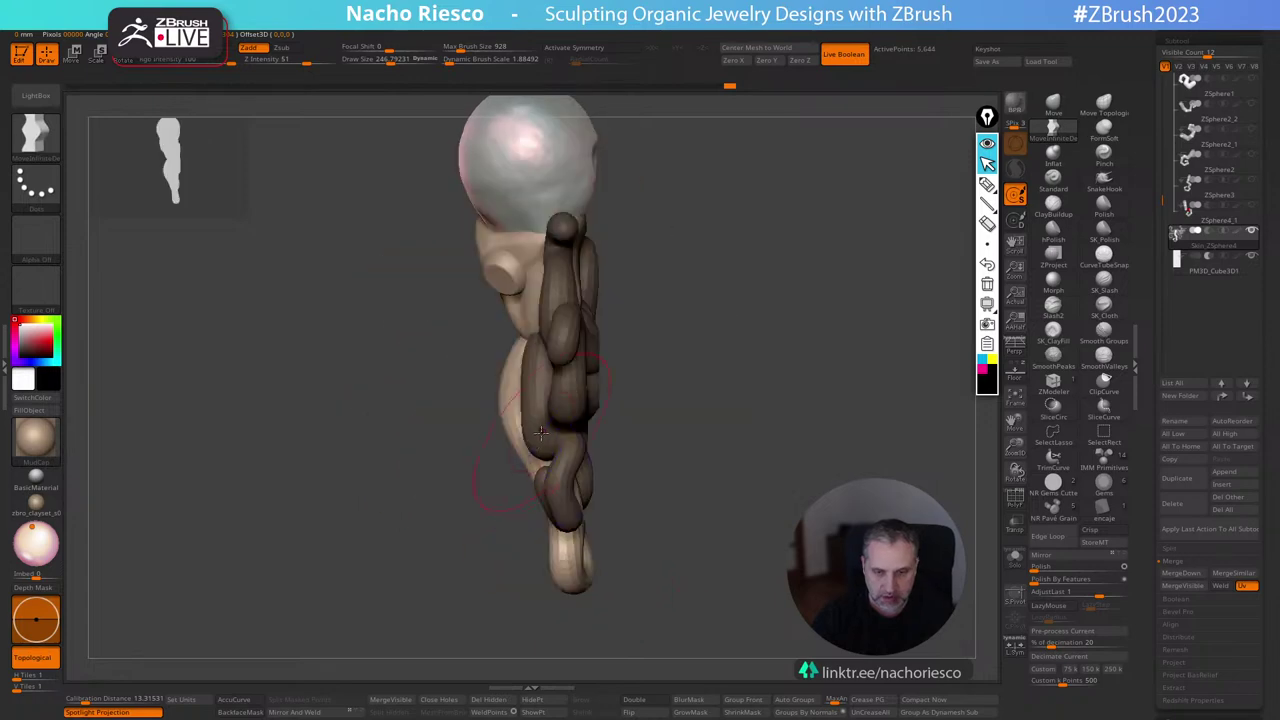
drag(686, 386, 794, 358)
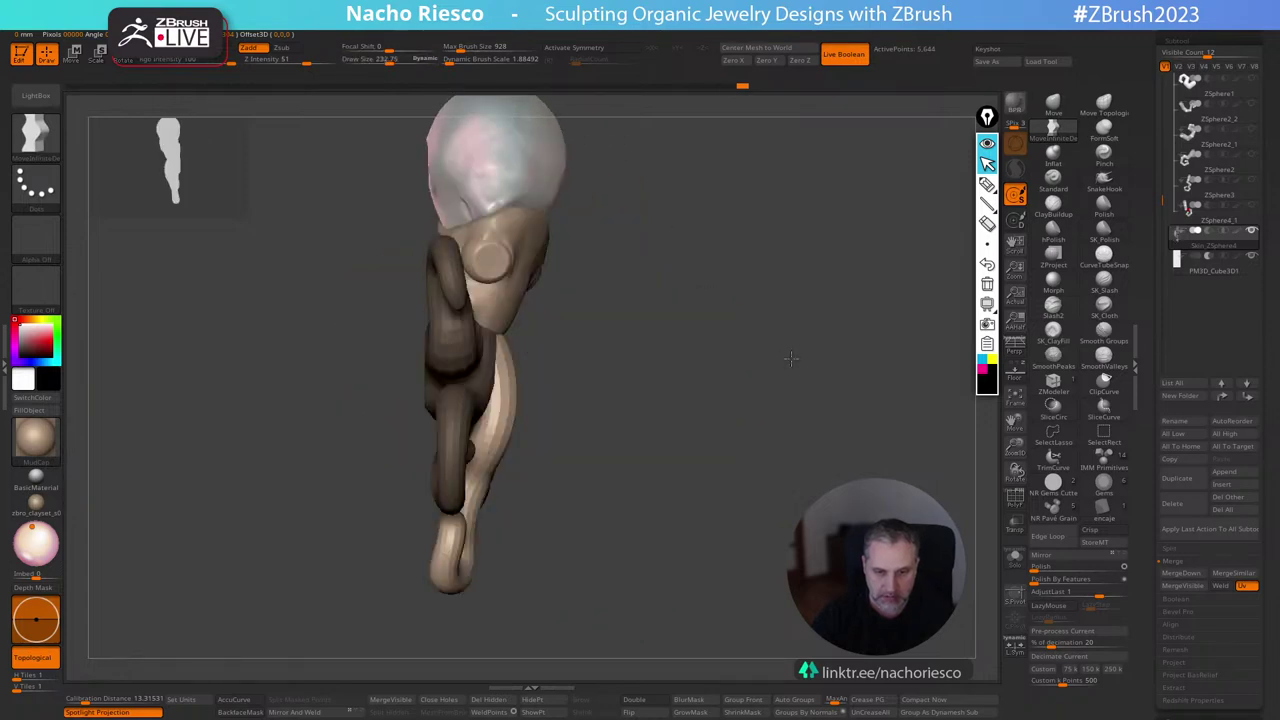
mouse_move(563, 494)
mouse_down()
mouse_move(492, 490)
mouse_move(526, 493)
mouse_up()
key(s)
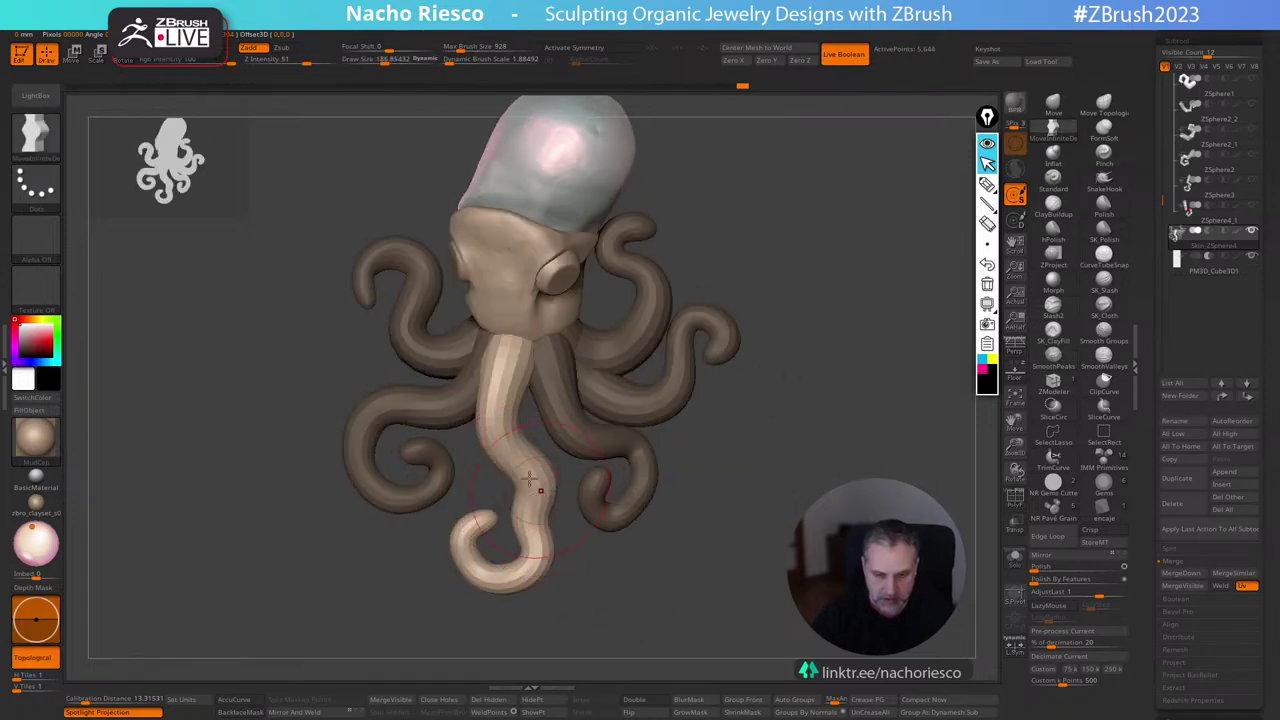
key(w)
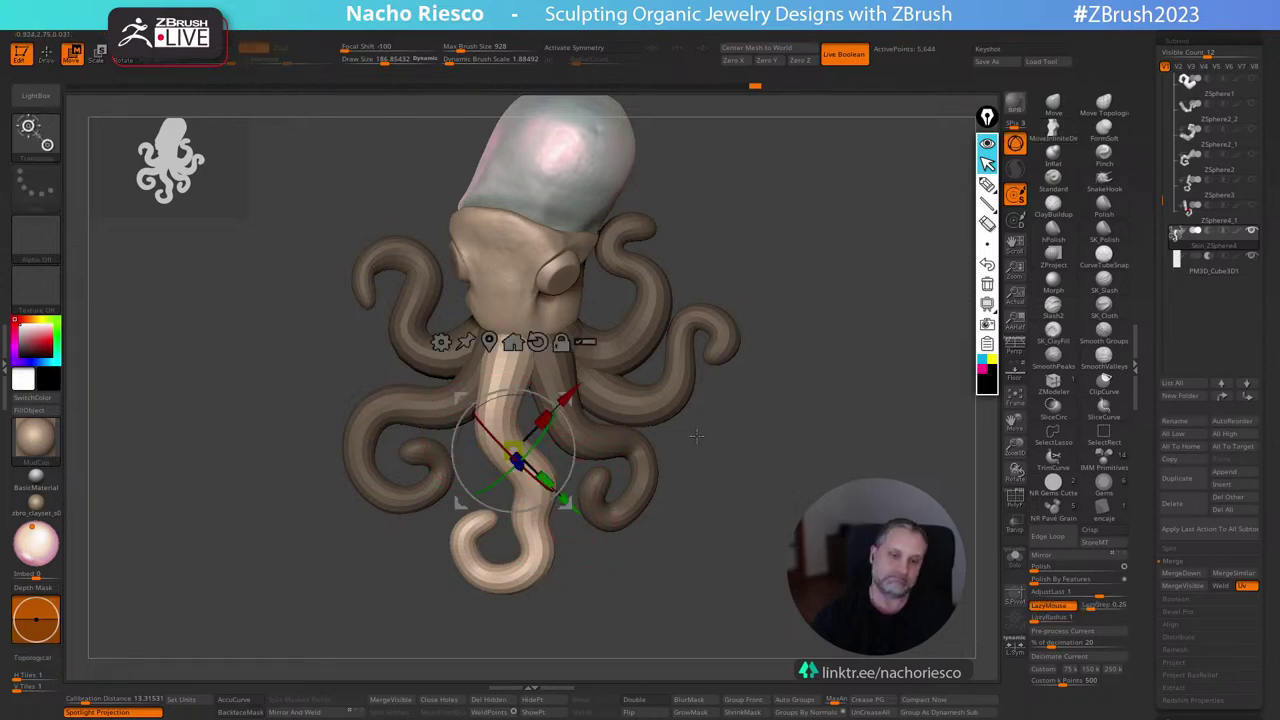
key(q)
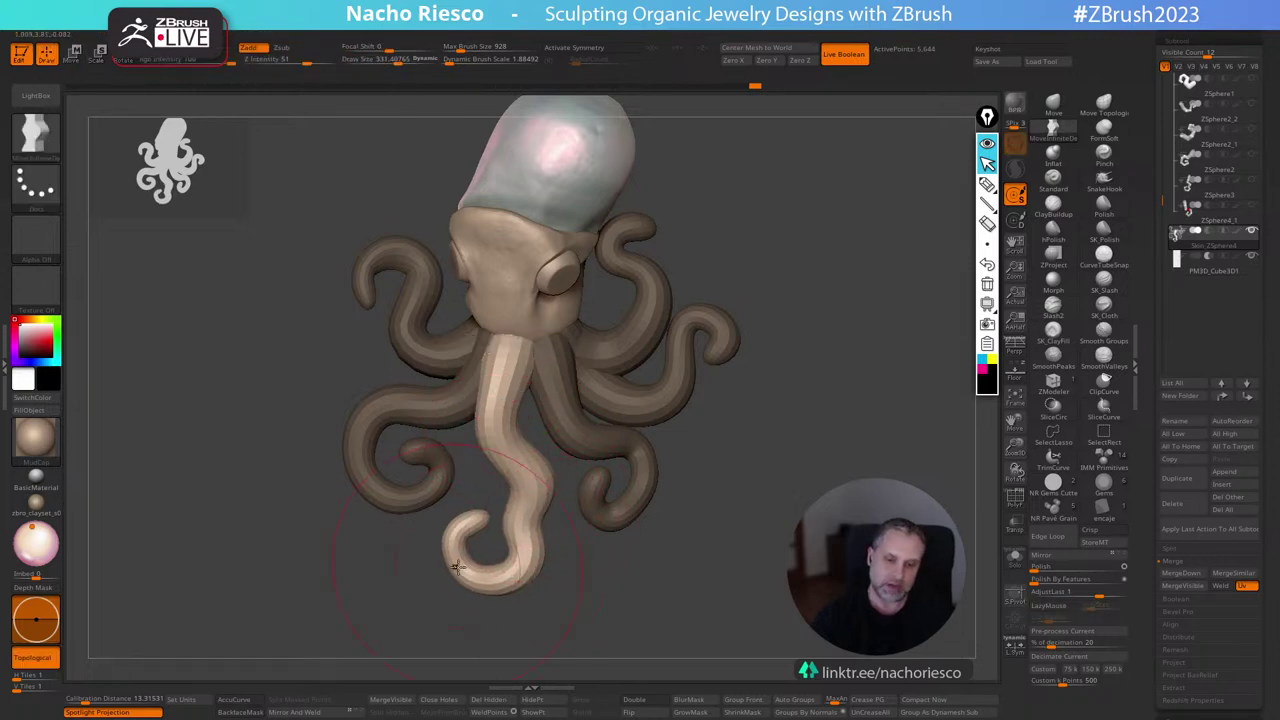
drag(457, 567, 452, 566)
Reduce the draw size to about 199 and nudge the central tentacle's root up under the head.
key(s)
drag(527, 488, 522, 488)
key(s)
mouse_move(509, 342)
mouse_down()
mouse_move(475, 341)
mouse_move(510, 339)
mouse_up()
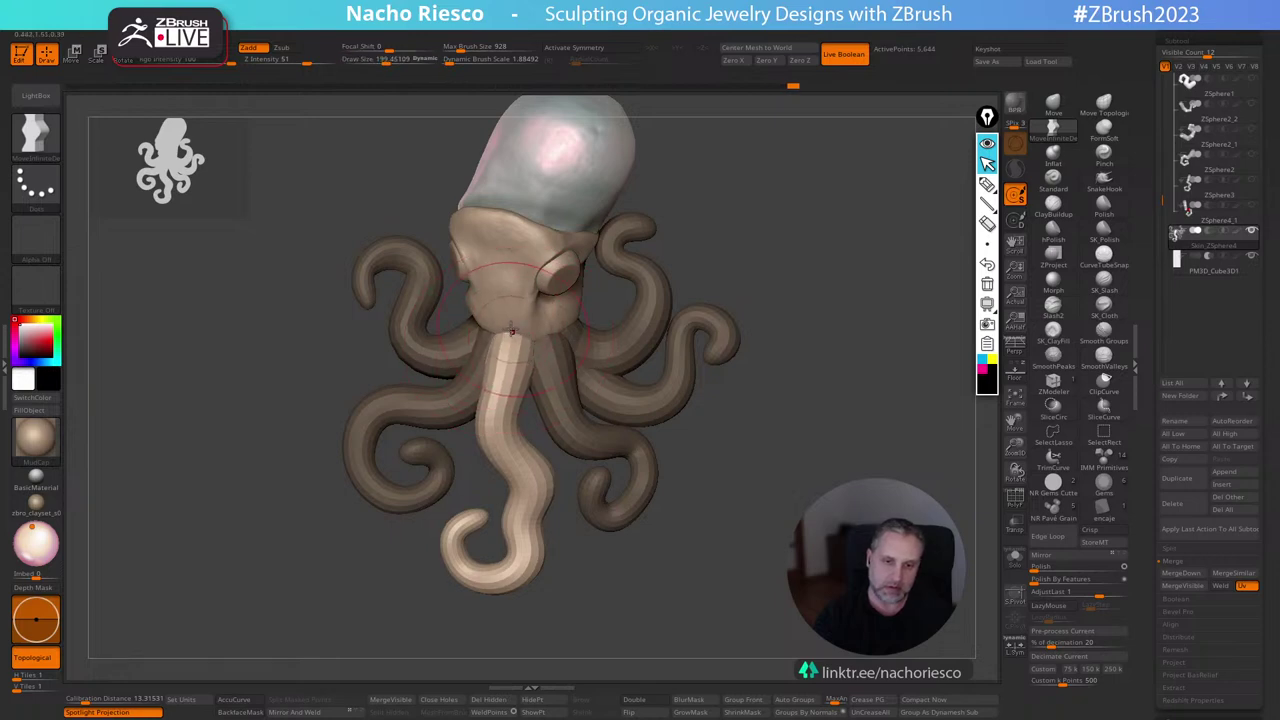
alt+drag(573, 583, 587, 527)
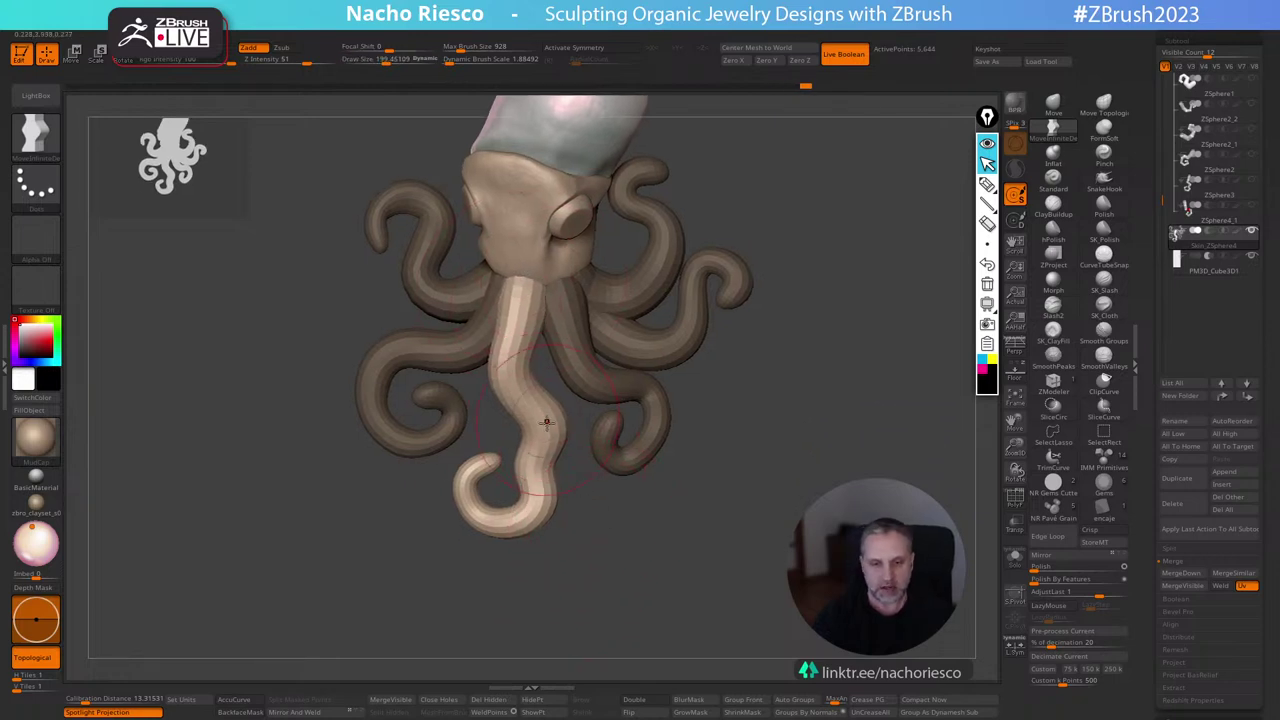
Adjust the bend just above the central tentacle's lower curl with a draw size of about 181.
key(s)
drag(541, 477, 536, 477)
drag(530, 470, 539, 469)
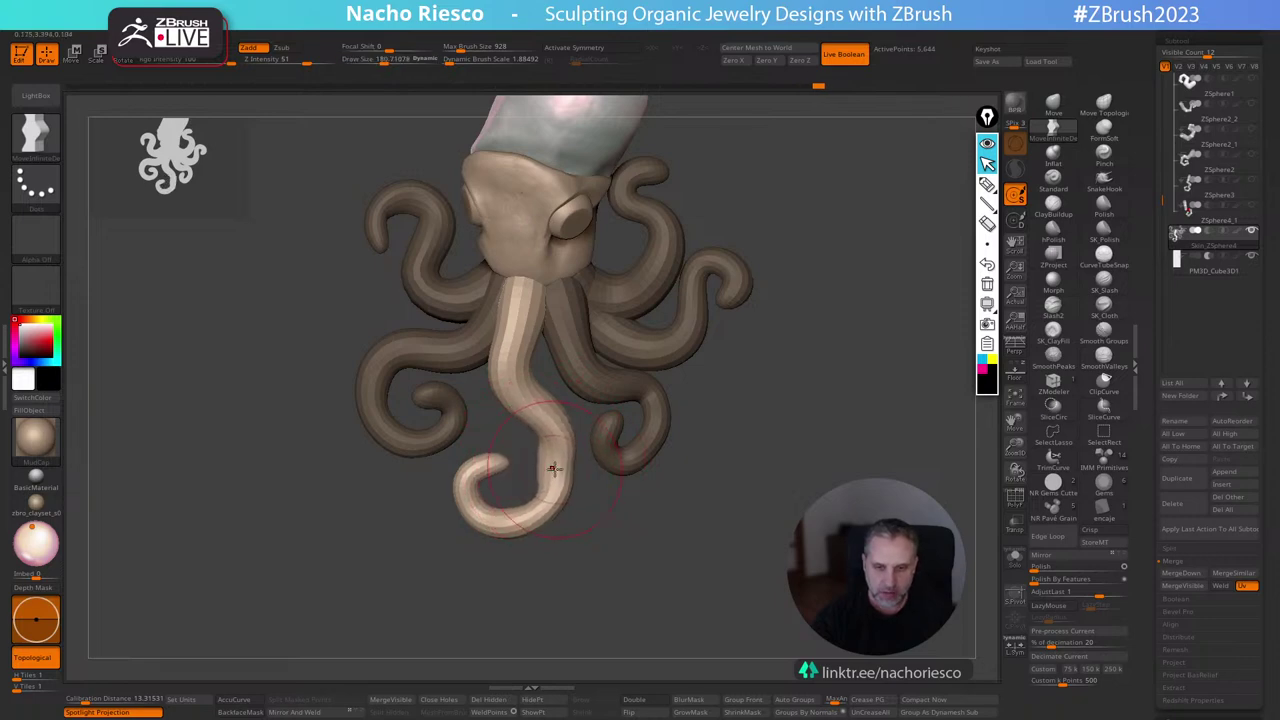
mouse_move(553, 469)
mouse_down()
mouse_move(572, 466)
mouse_move(538, 457)
mouse_up()
key(s)
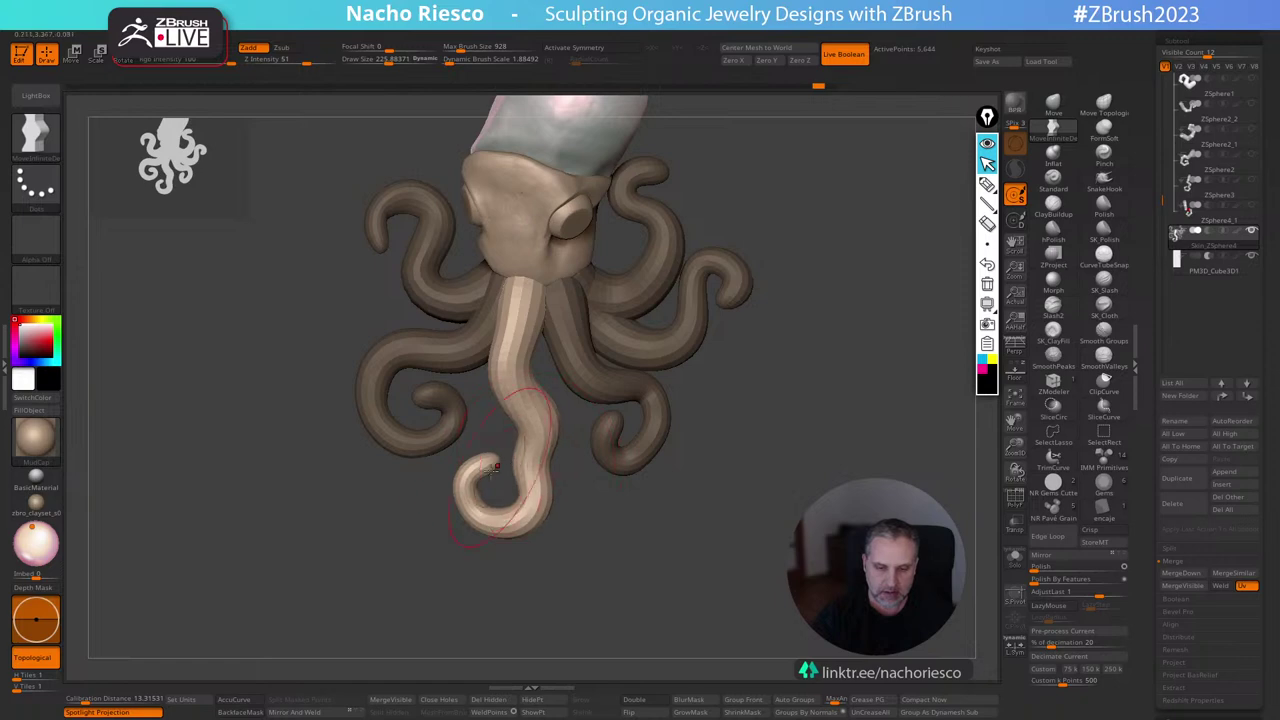
Clear the mask, lasso-mask the central tentacle's lower curl, invert the mask and rotate only that section about 42°.
mouse_move(583, 525)
ctrl+mouse_down()
mouse_move(564, 432)
mouse_move(568, 450)
ctrl+mouse_up()
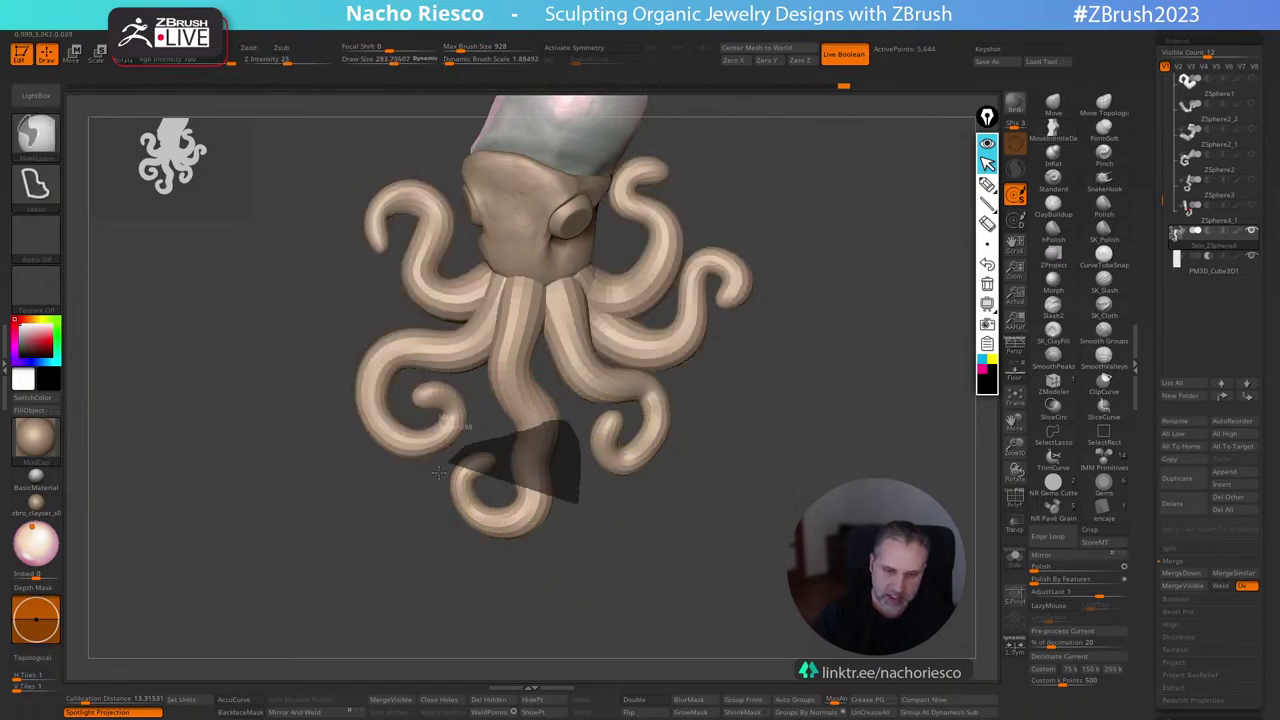
ctrl+drag(438, 472, 440, 470)
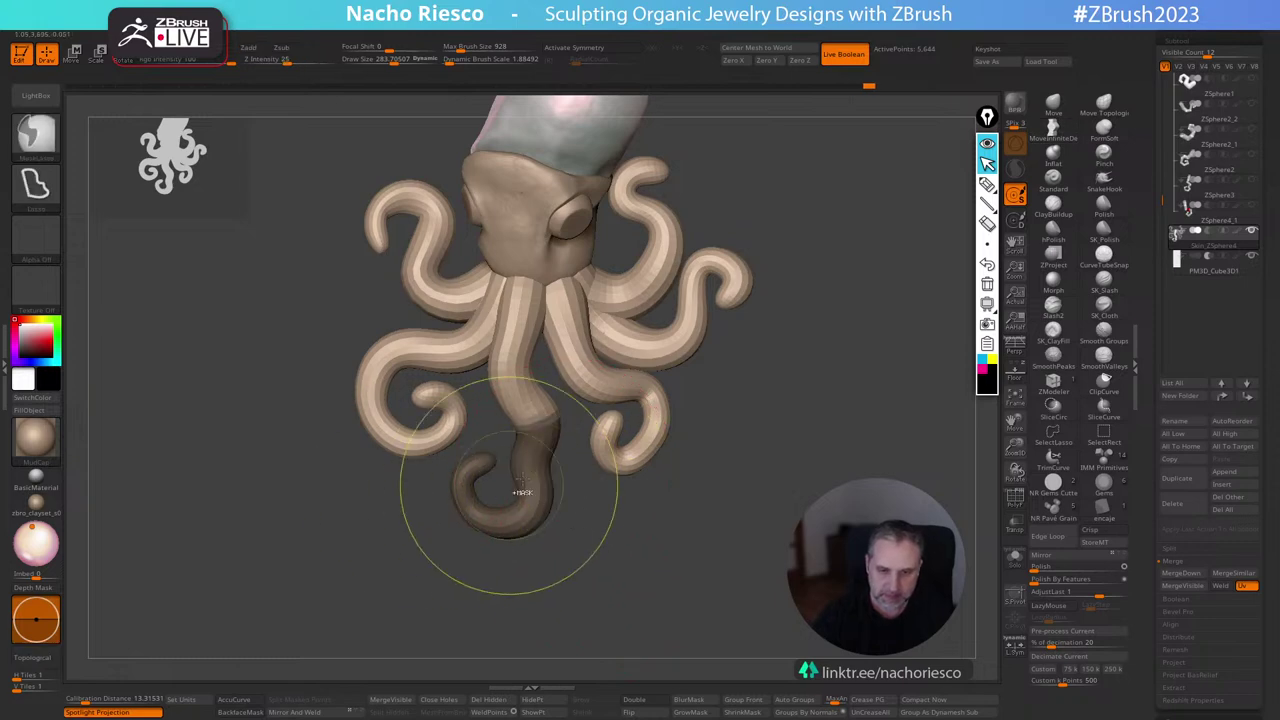
key(w)
ctrl+click(598, 513)
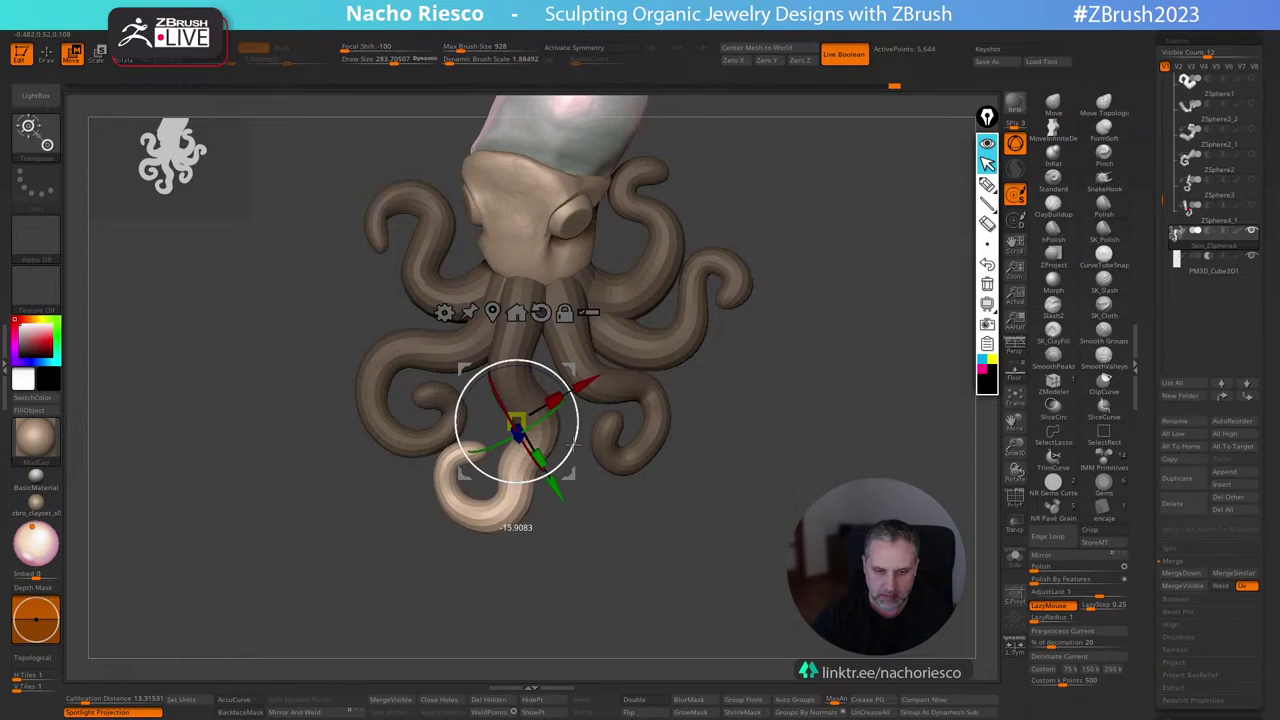
drag(574, 442, 569, 410)
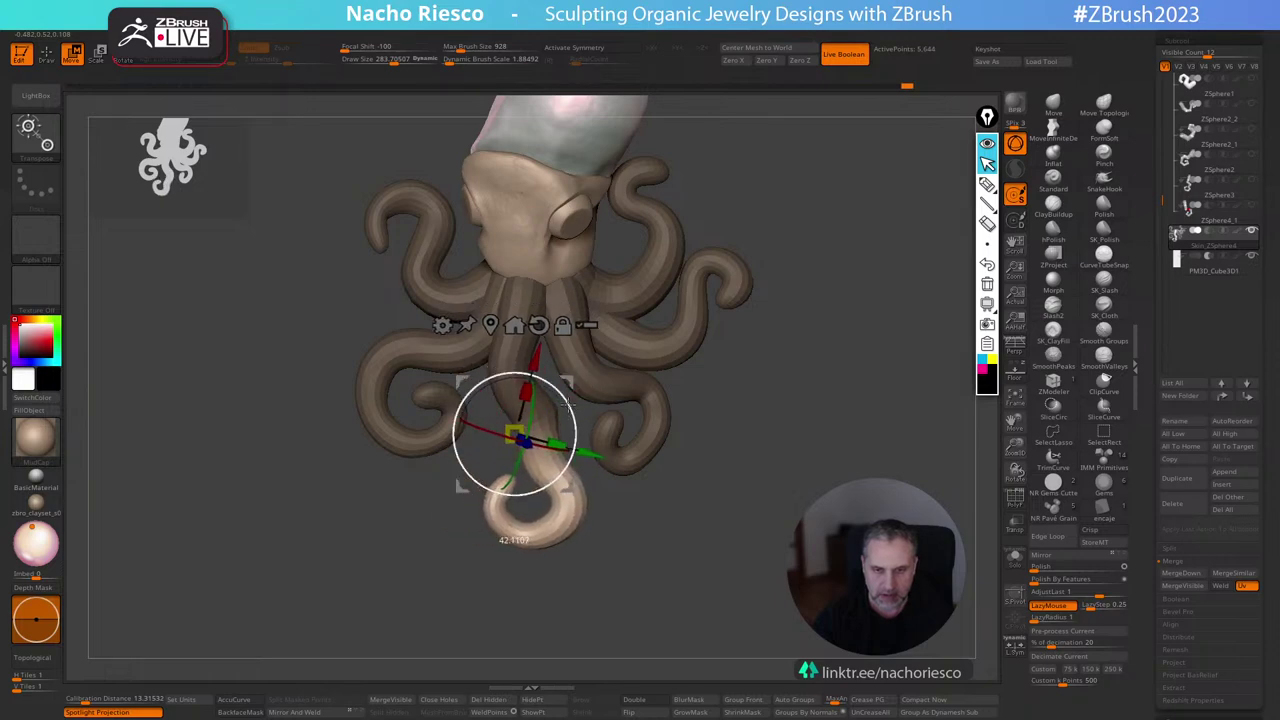
Clear the mask and reshape the central tentacle's upper and middle bends into a smooth S-curve, reducing the draw size to about 141.
key(q)
key(s)
ctrl+drag(607, 491, 625, 512)
key(s)
drag(563, 453, 512, 420)
key(shift)
key(s)
mouse_move(525, 465)
mouse_down()
mouse_move(540, 436)
mouse_move(519, 522)
mouse_up()
key(s)
key(s)
key(s)
key(s)
mouse_move(521, 431)
mouse_down()
mouse_move(505, 432)
mouse_move(487, 332)
mouse_move(515, 382)
mouse_up()
key(s)
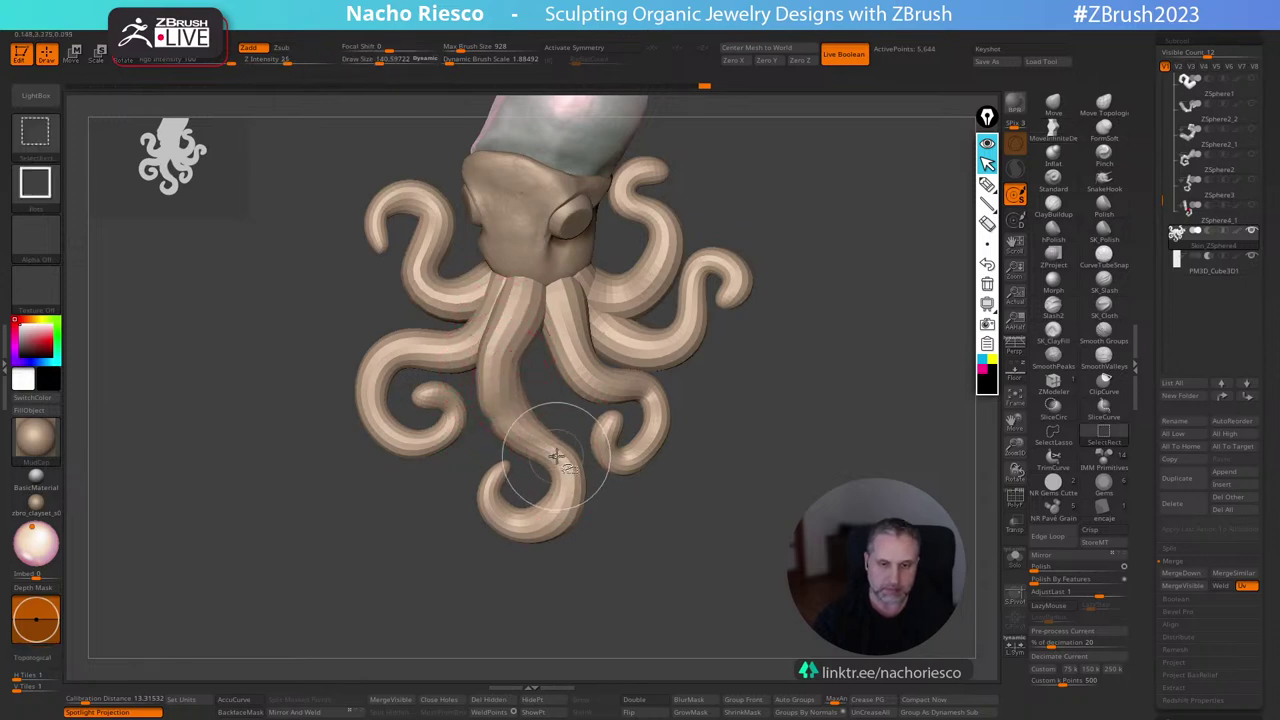
Isolate the central tentacle, polish its surface slightly and show the whole tentacle mesh again.
ctrl+shift+click(556, 456)
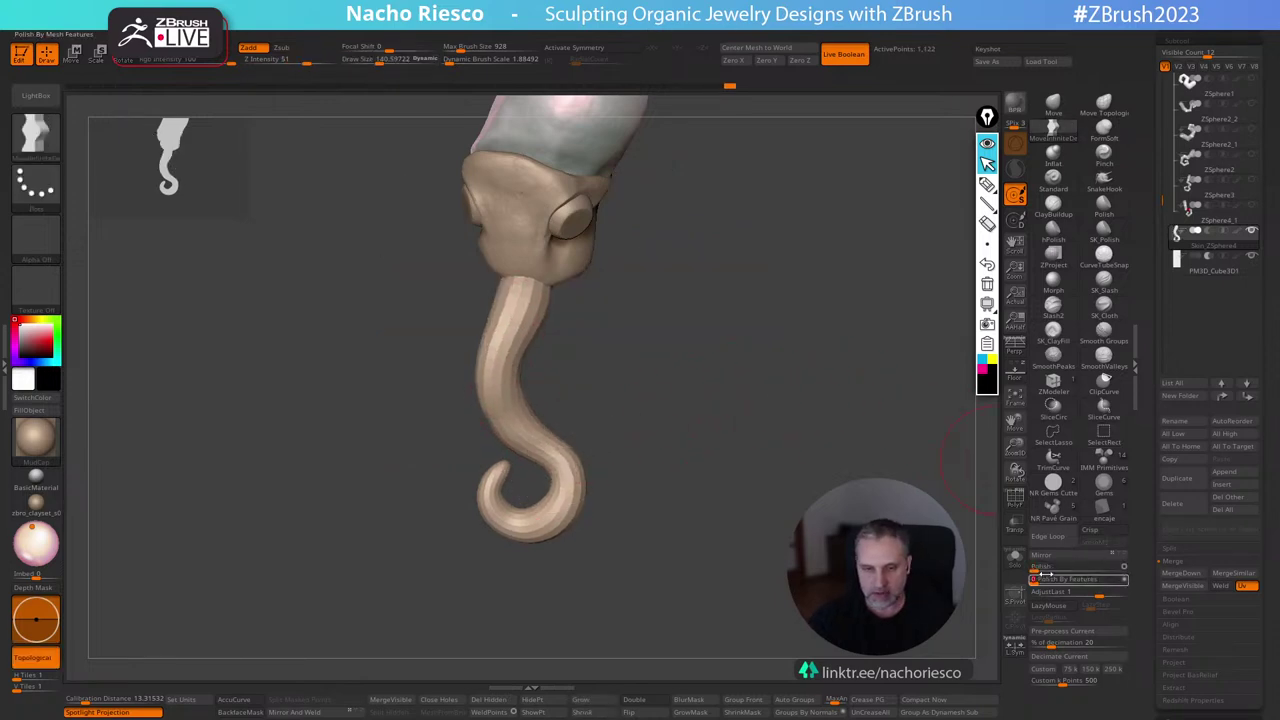
drag(1046, 568, 1060, 568)
ctrl+shift+click(770, 400)
alt+drag(770, 400, 740, 310)
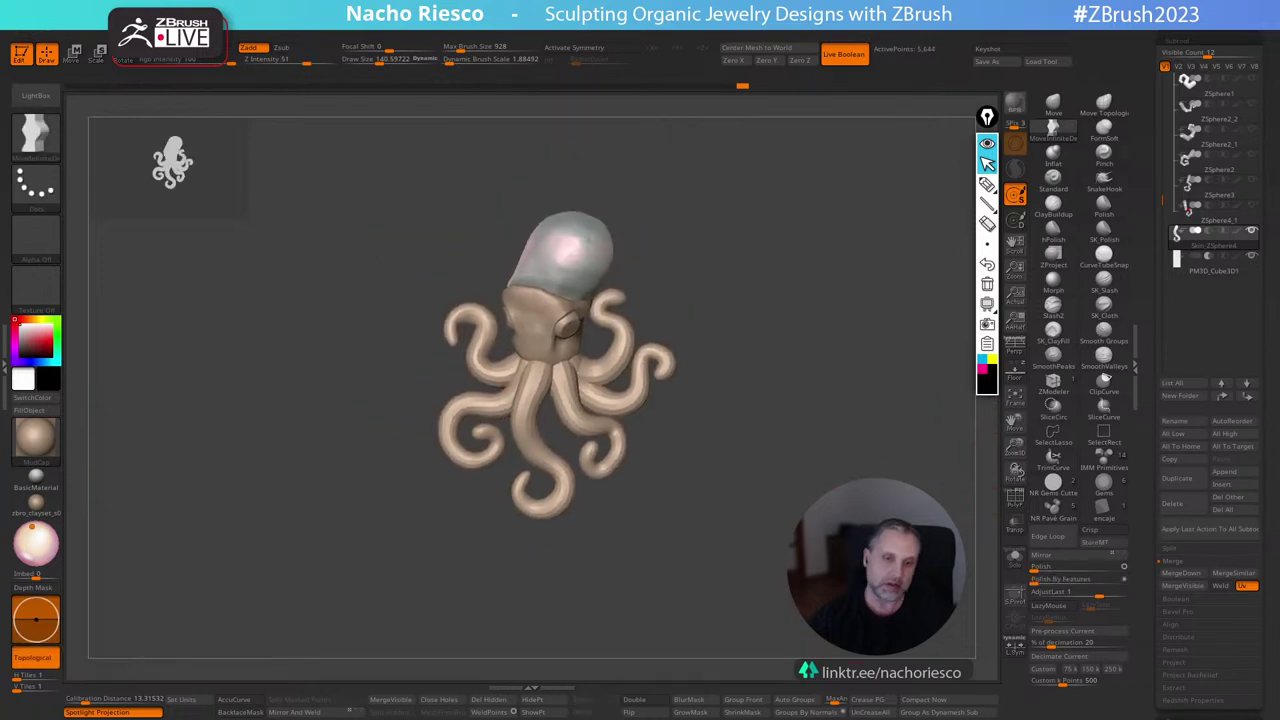
alt+drag(766, 490, 772, 559)
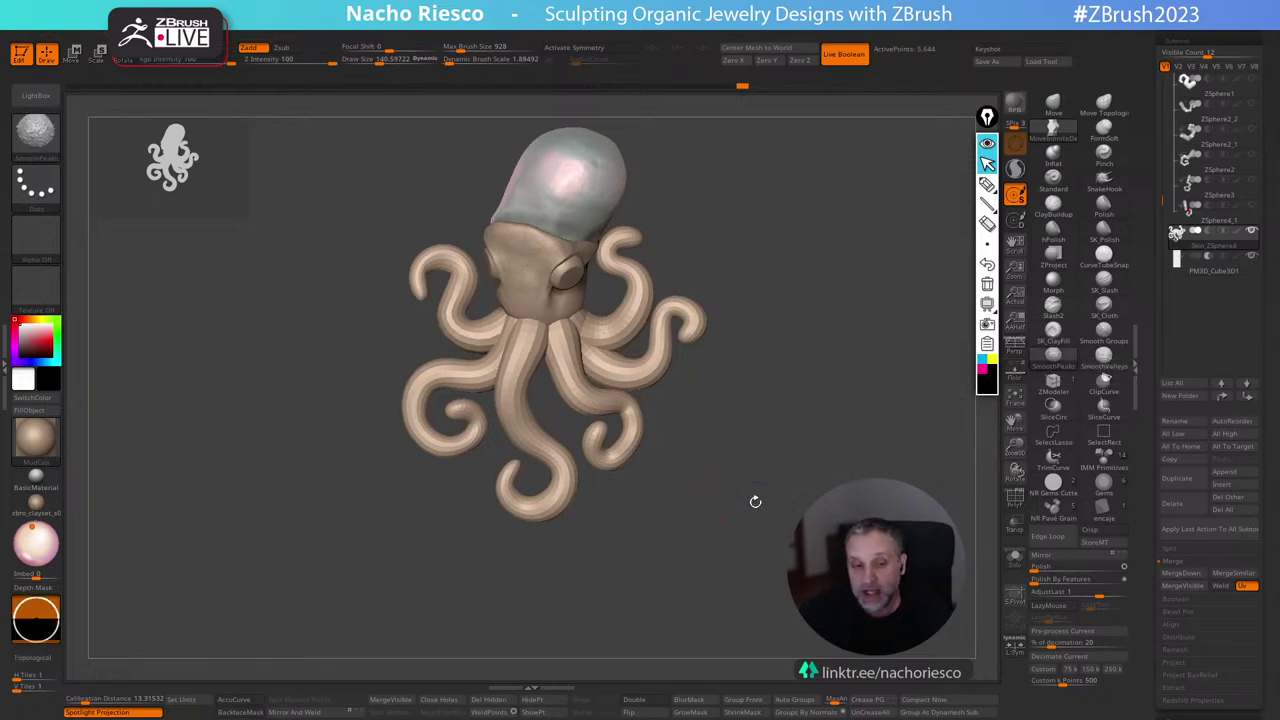
Nudge the root of the central tentacle beneath the head, varying the draw size between about 135 and 219.
drag(754, 503, 802, 514)
key(s)
click(528, 440)
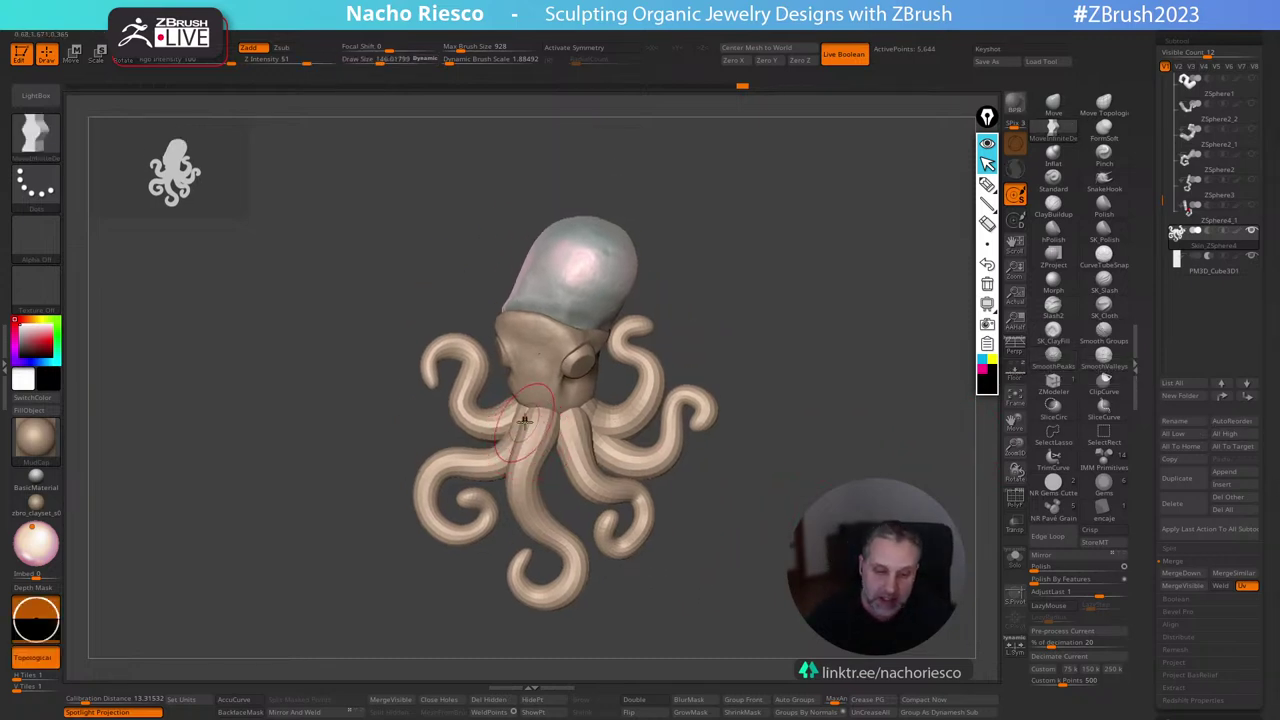
drag(545, 406, 537, 408)
key(s)
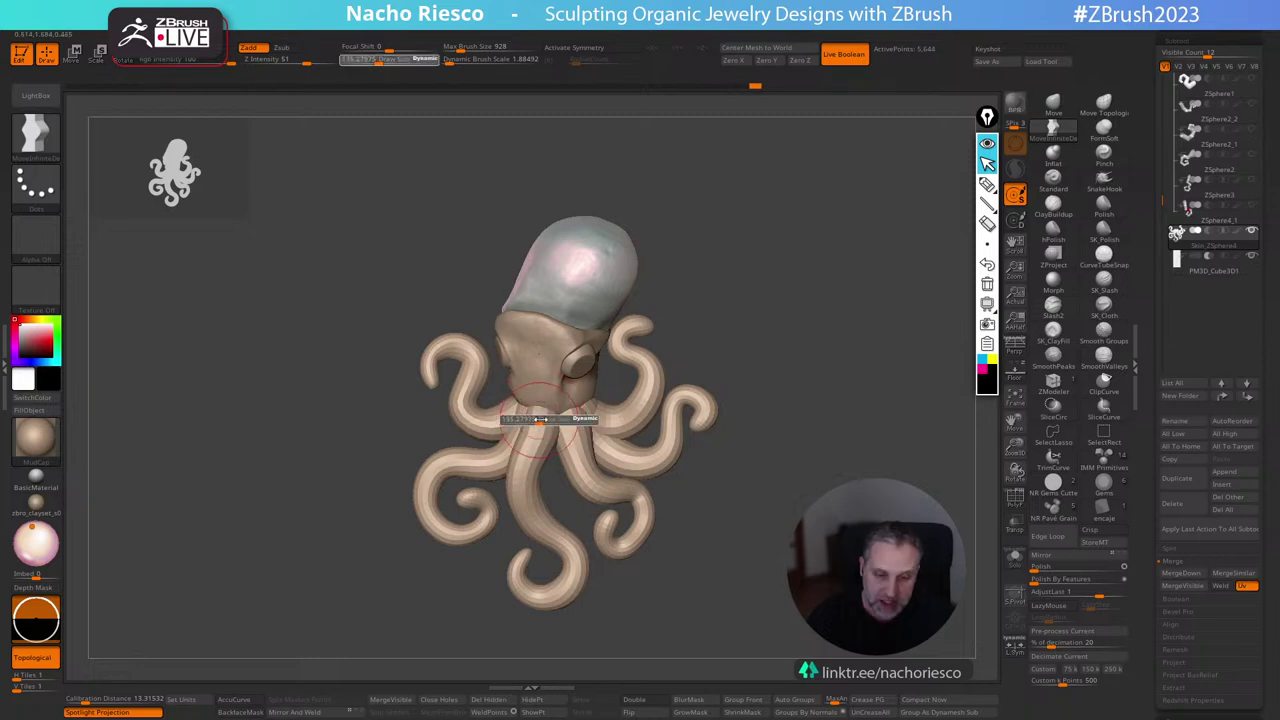
click(540, 425)
key(bracketright)
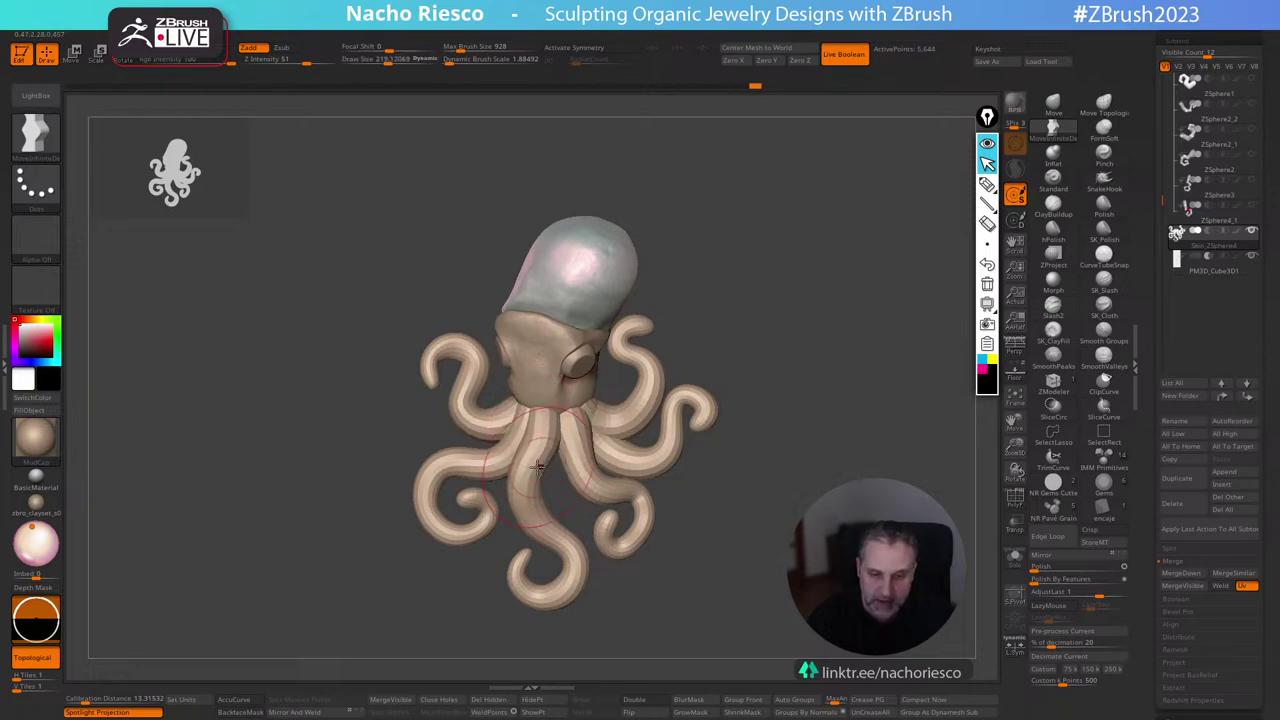
key(bracketleft)
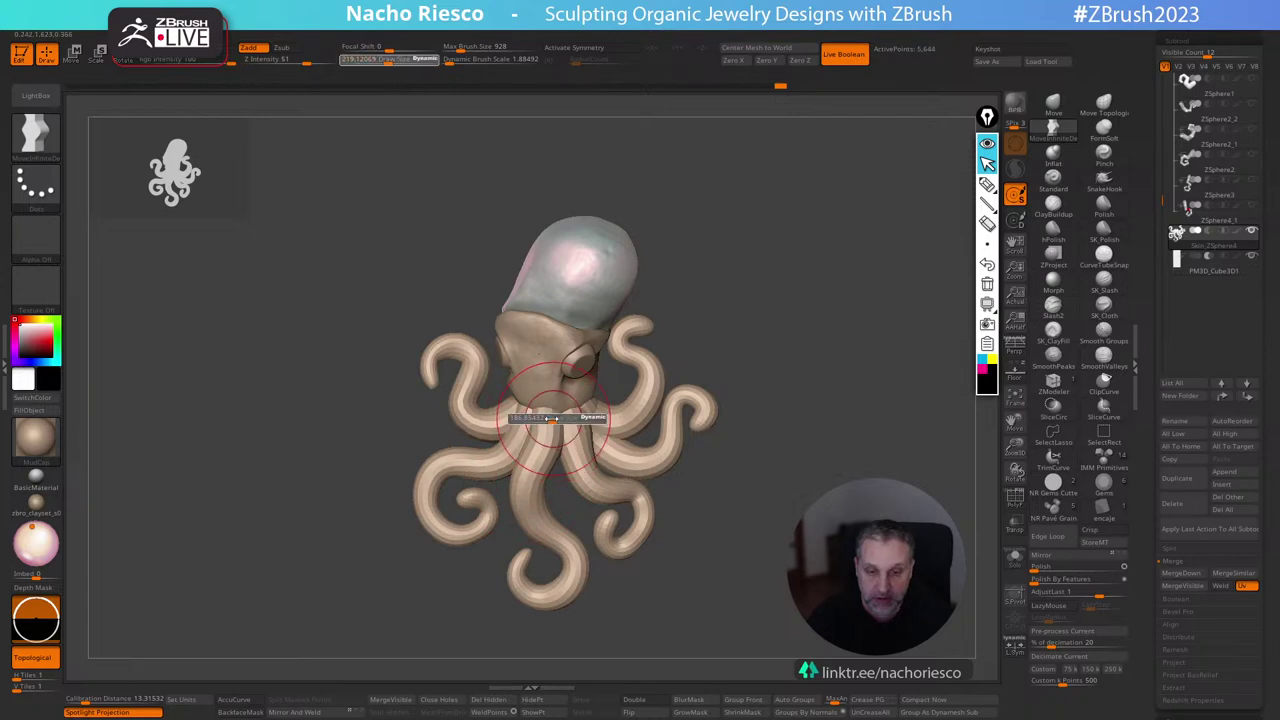
Turn on backface masking and draw the front tentacles' roots closer together beneath the head with a draw size of about 175.
click(240, 712)
right_drag(626, 374, 640, 376)
ctrl+right_drag(640, 376, 612, 430)
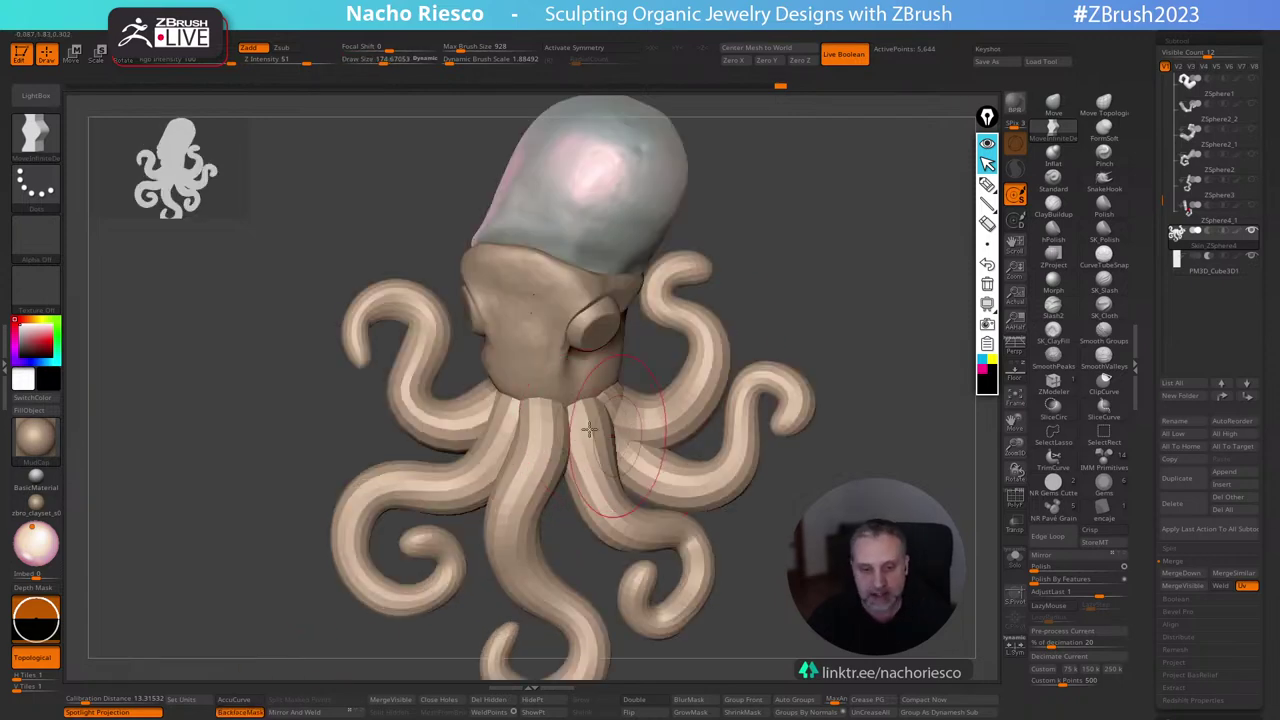
mouse_move(812, 286)
right_down()
mouse_move(768, 292)
mouse_move(555, 401)
right_up()
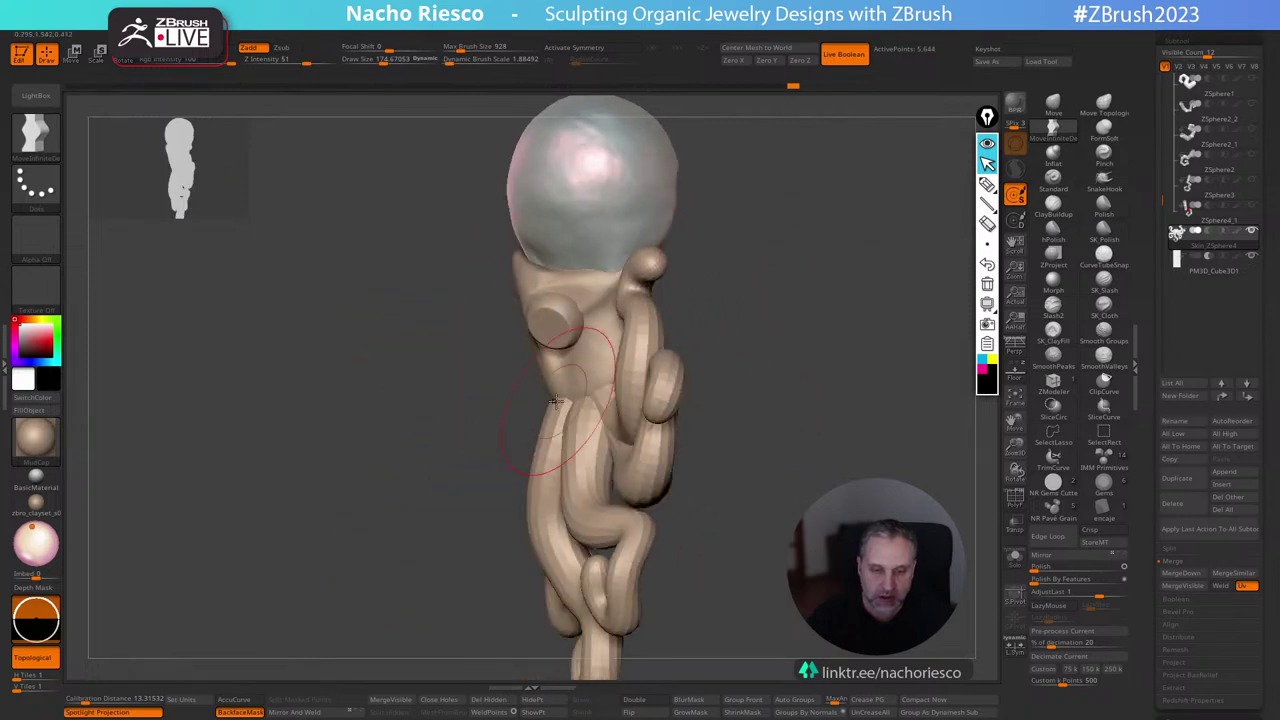
right_drag(818, 302, 818, 360)
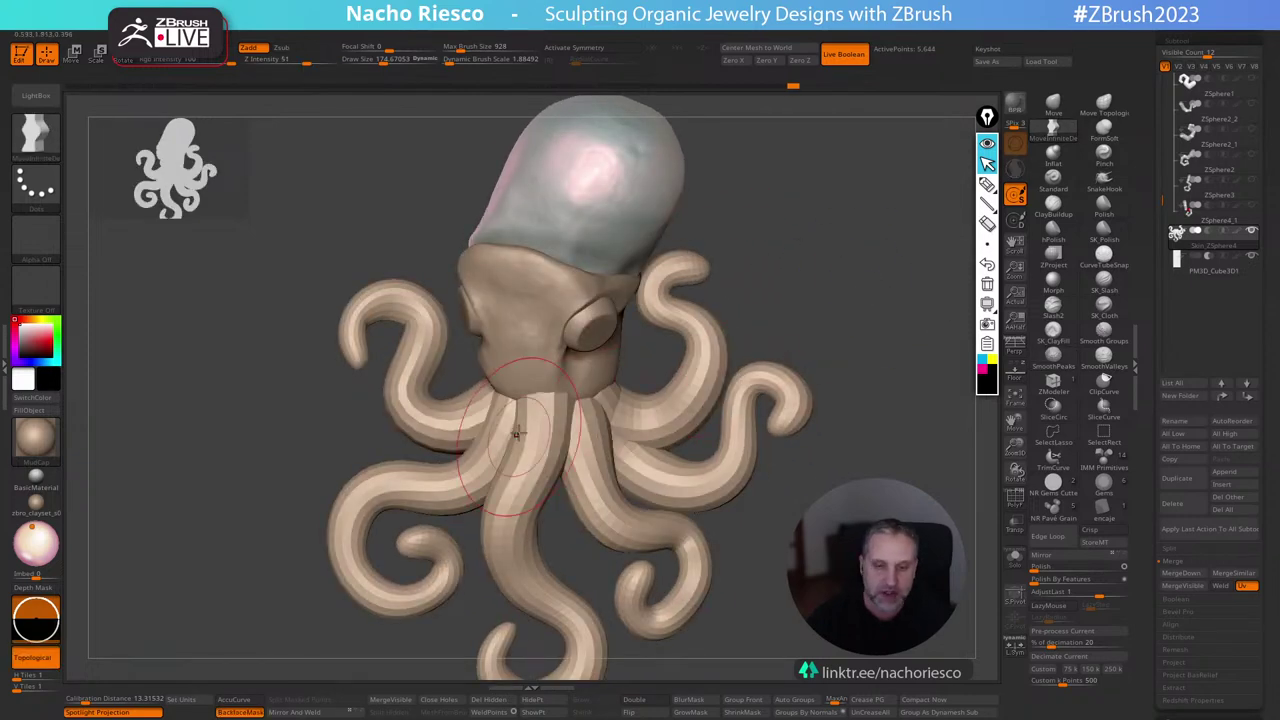
right_drag(494, 404, 746, 206)
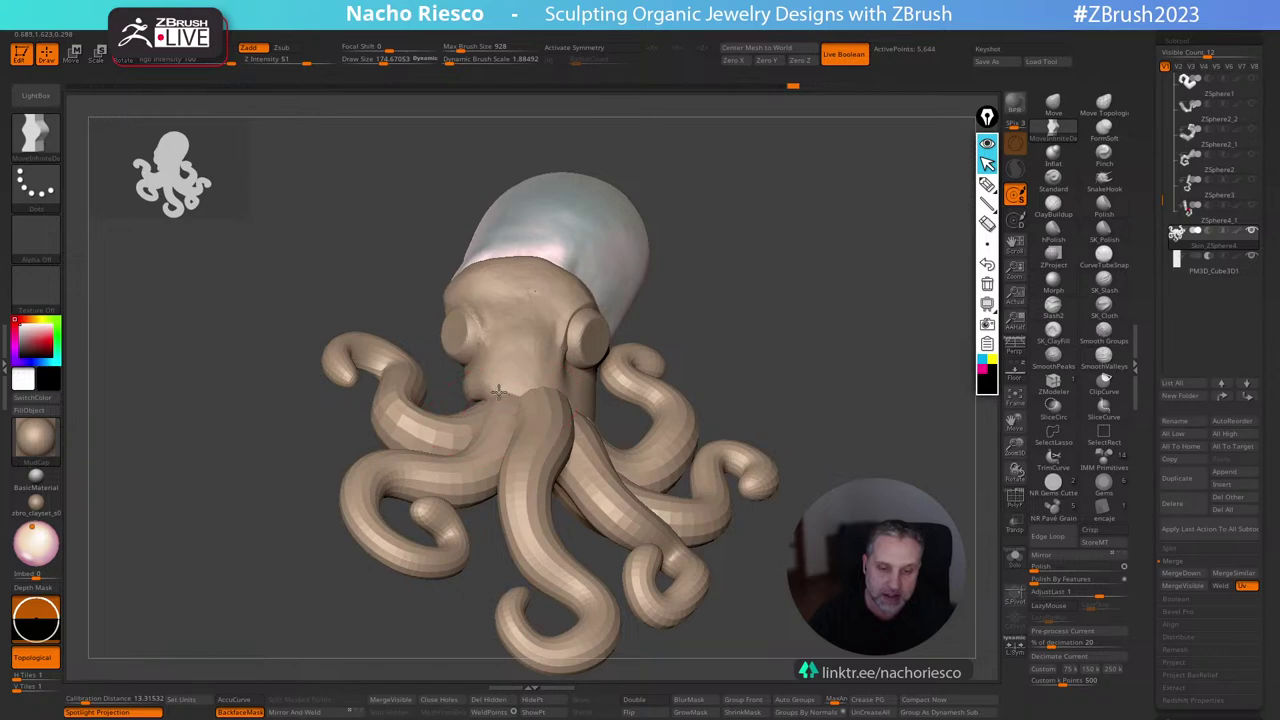
right_drag(498, 392, 792, 320)
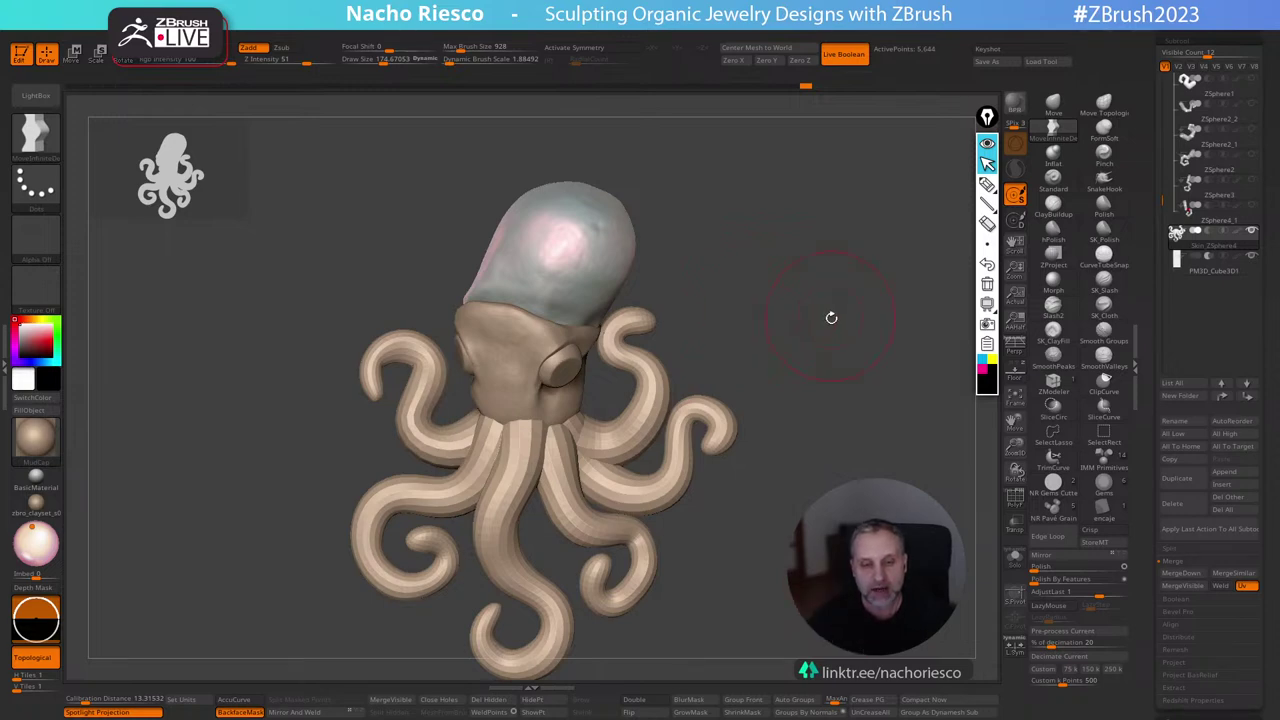
drag(831, 317, 959, 140)
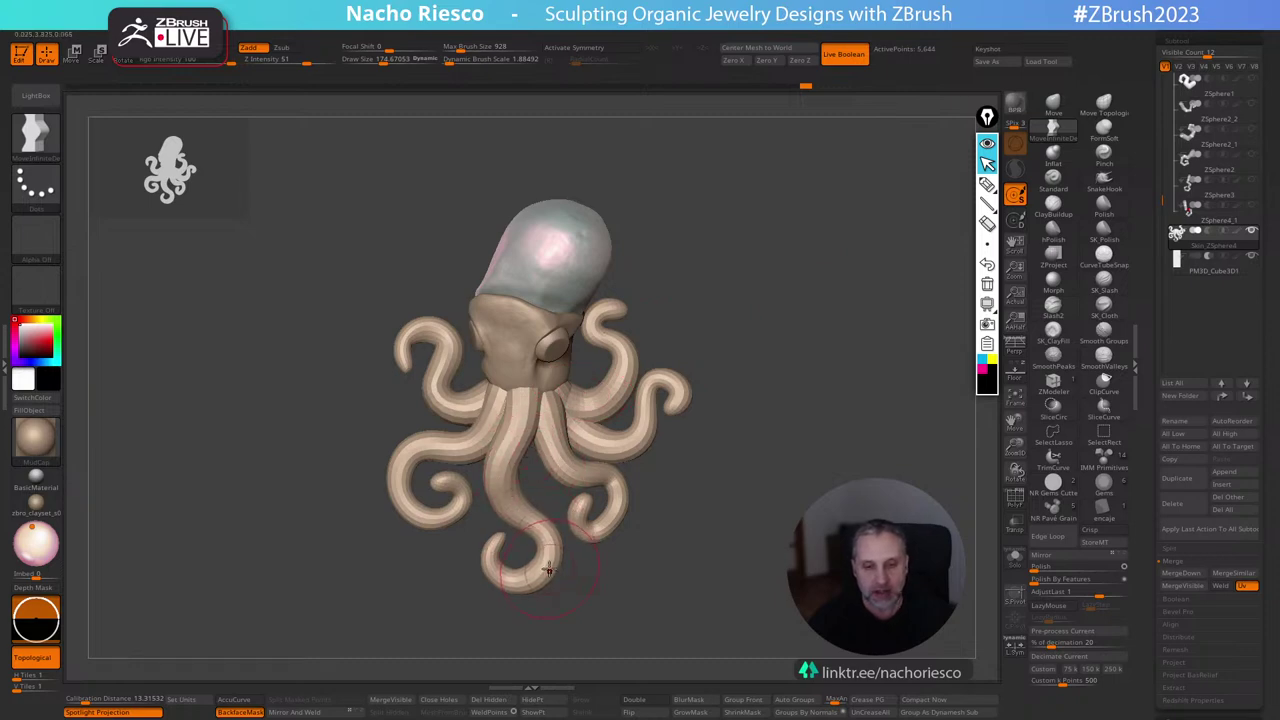
mouse_move(777, 357)
mouse_down()
mouse_move(686, 360)
mouse_move(737, 383)
mouse_move(824, 342)
mouse_move(815, 364)
mouse_up()
key(1)
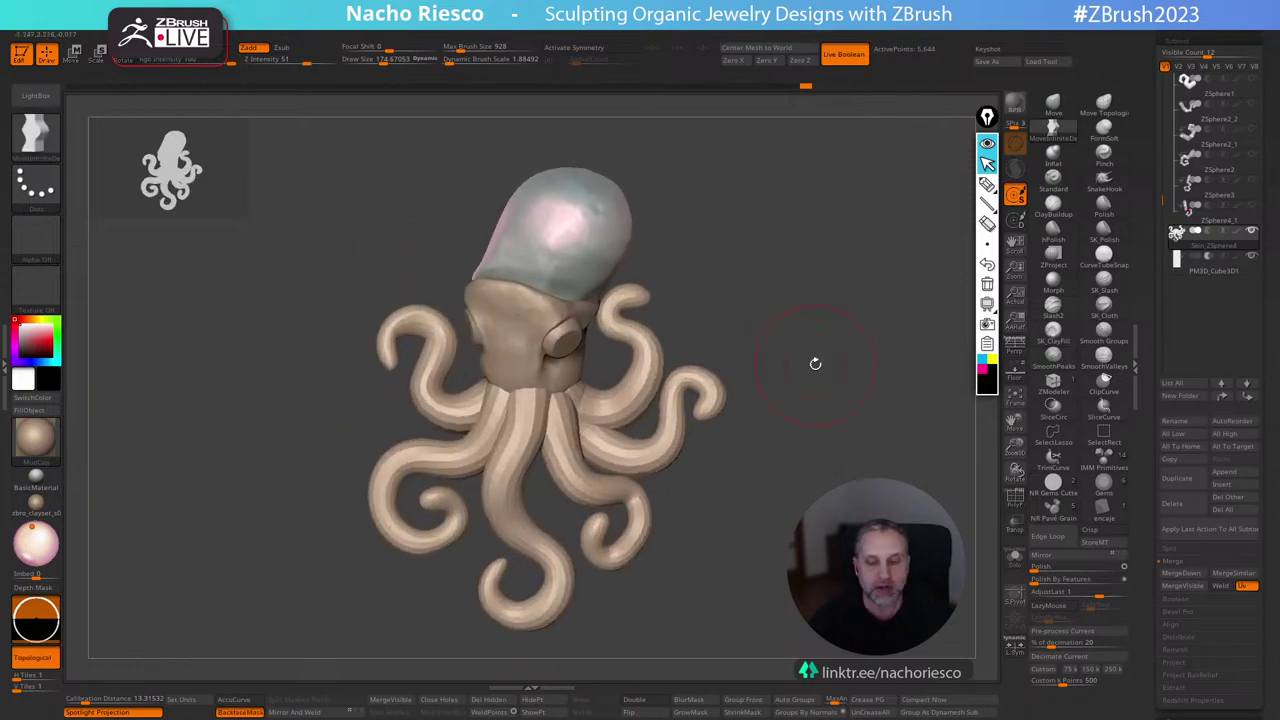
key(s)
drag(716, 388, 722, 382)
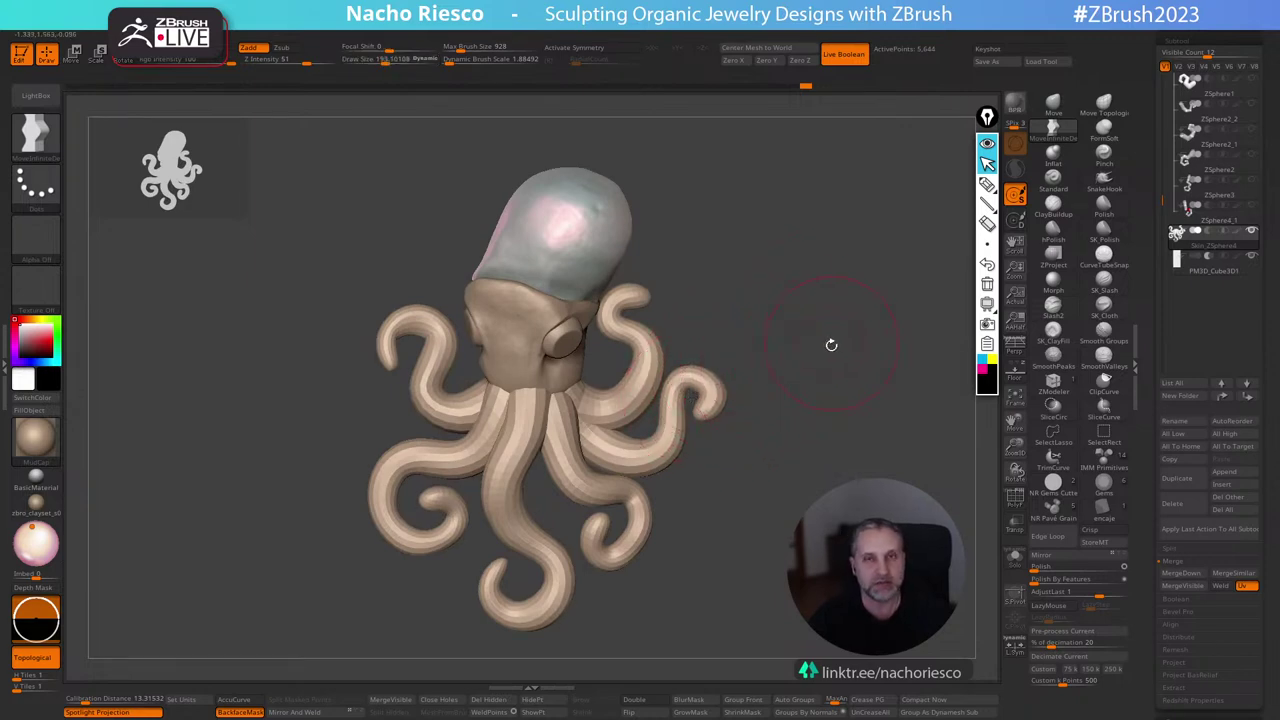
drag(830, 354, 790, 400)
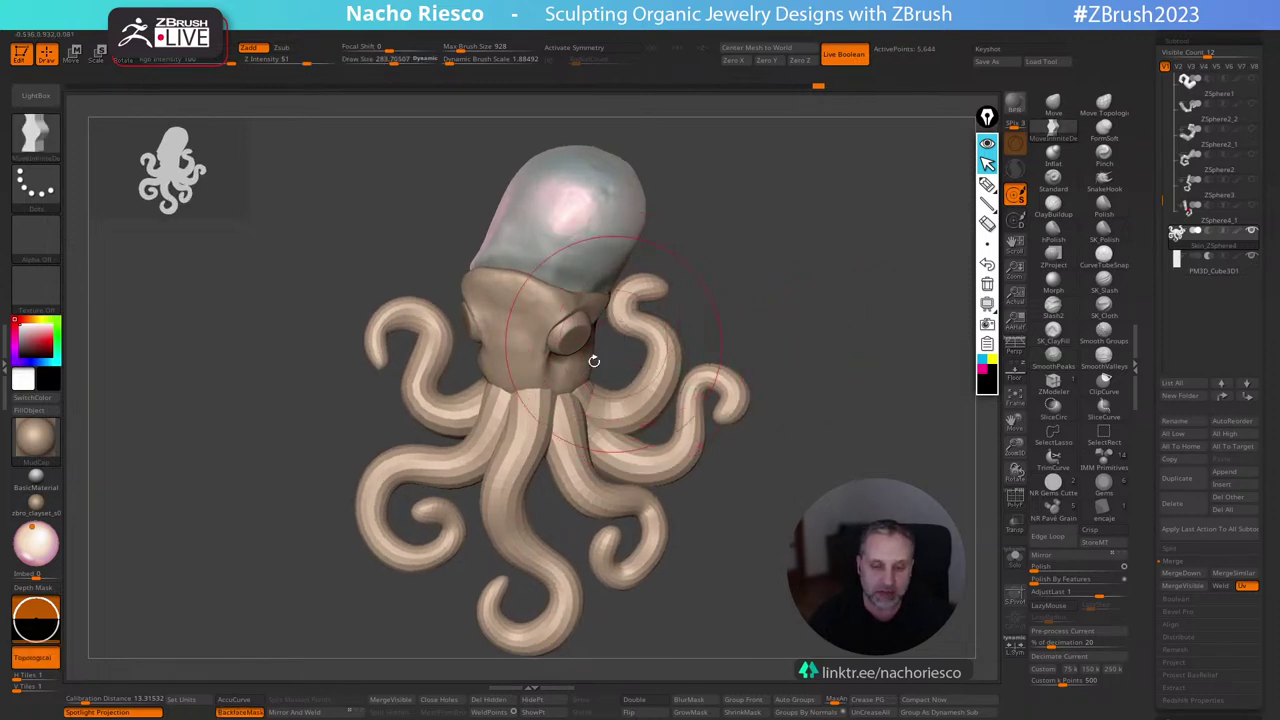
Turn off backface masking and nudge the upper-right tentacle's inner bend beside the eye, reducing the draw size to about 115.
click(240, 712)
key(s)
mouse_move(625, 335)
mouse_down()
mouse_move(626, 313)
mouse_move(613, 311)
mouse_up()
key(s)
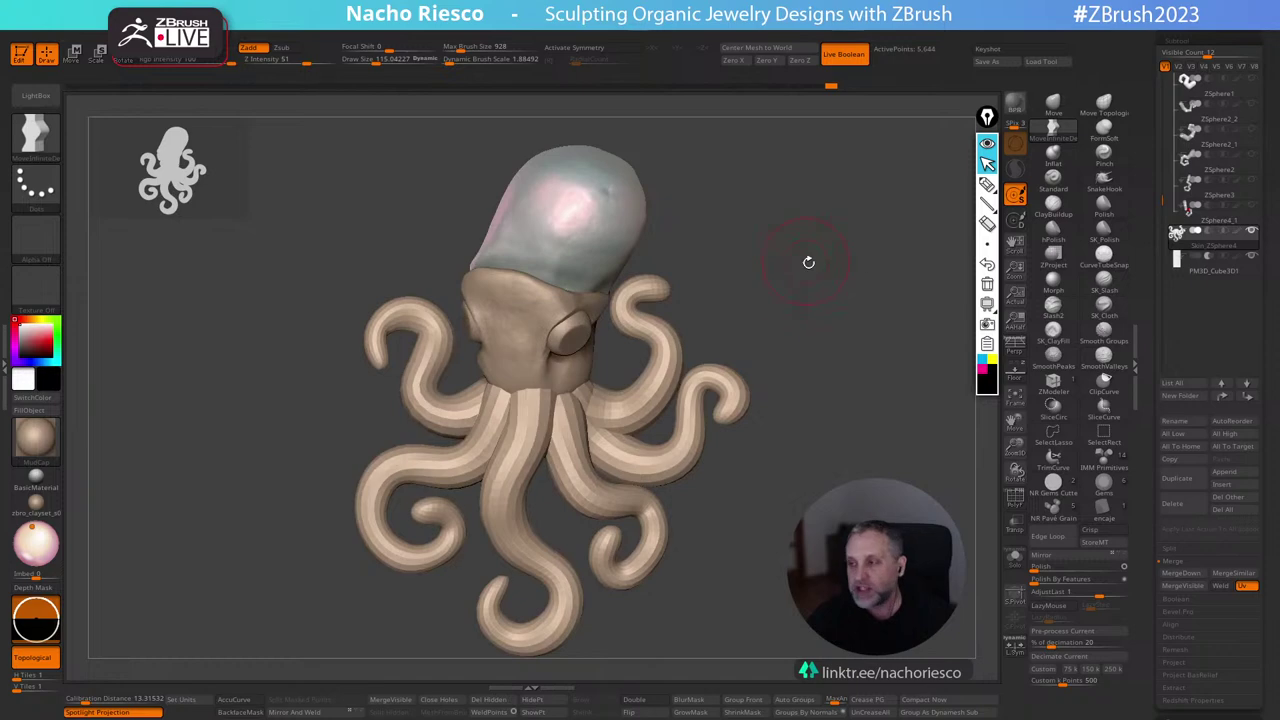
Nudge the roots of the tentacles beneath the visible eye into the head, varying the draw size between about 135 and 199.
mouse_move(808, 262)
alt+mouse_down()
mouse_move(820, 303)
mouse_move(834, 303)
alt+mouse_up()
key(s)
drag(693, 330, 697, 330)
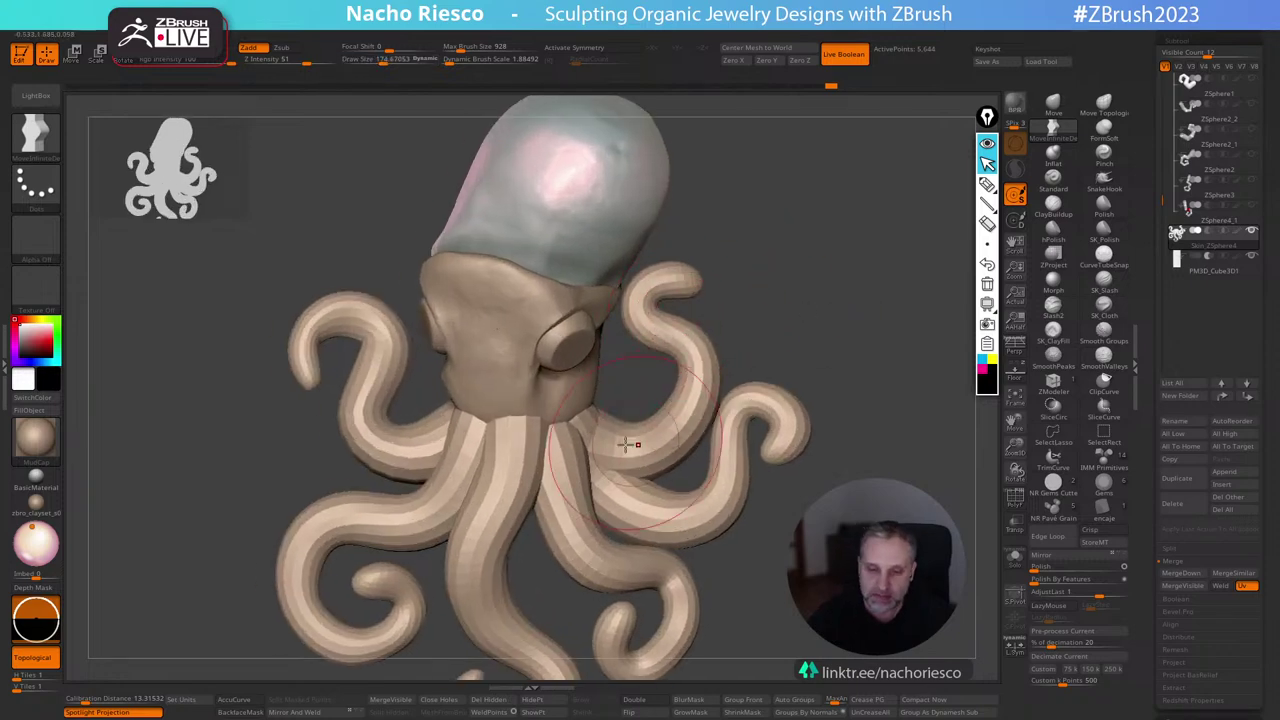
drag(631, 443, 603, 434)
drag(775, 345, 630, 402)
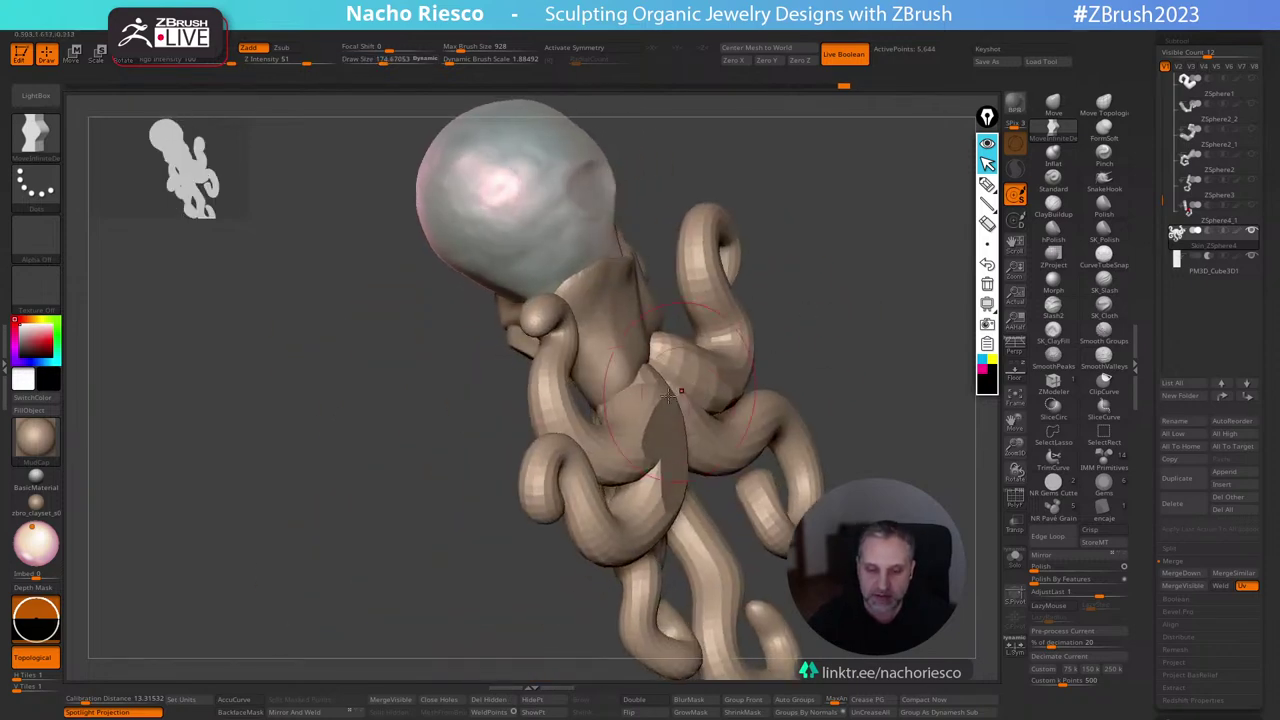
drag(762, 328, 882, 274)
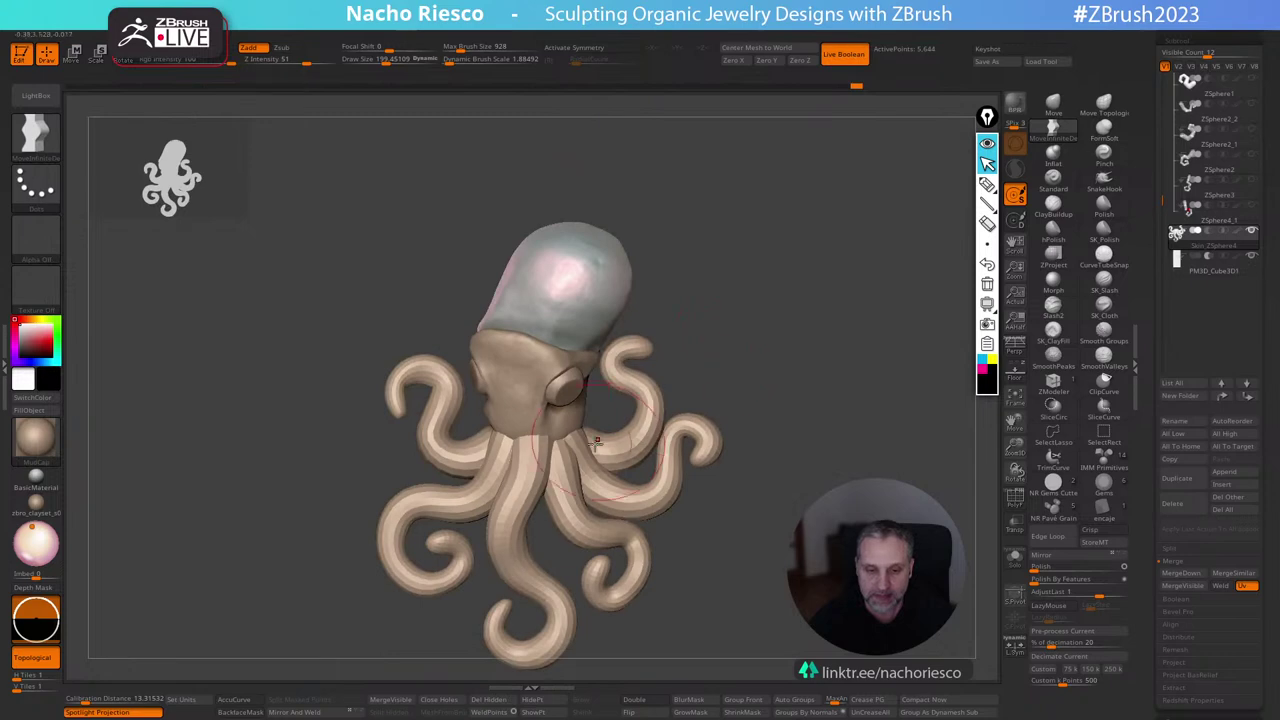
key(s)
drag(579, 429, 577, 429)
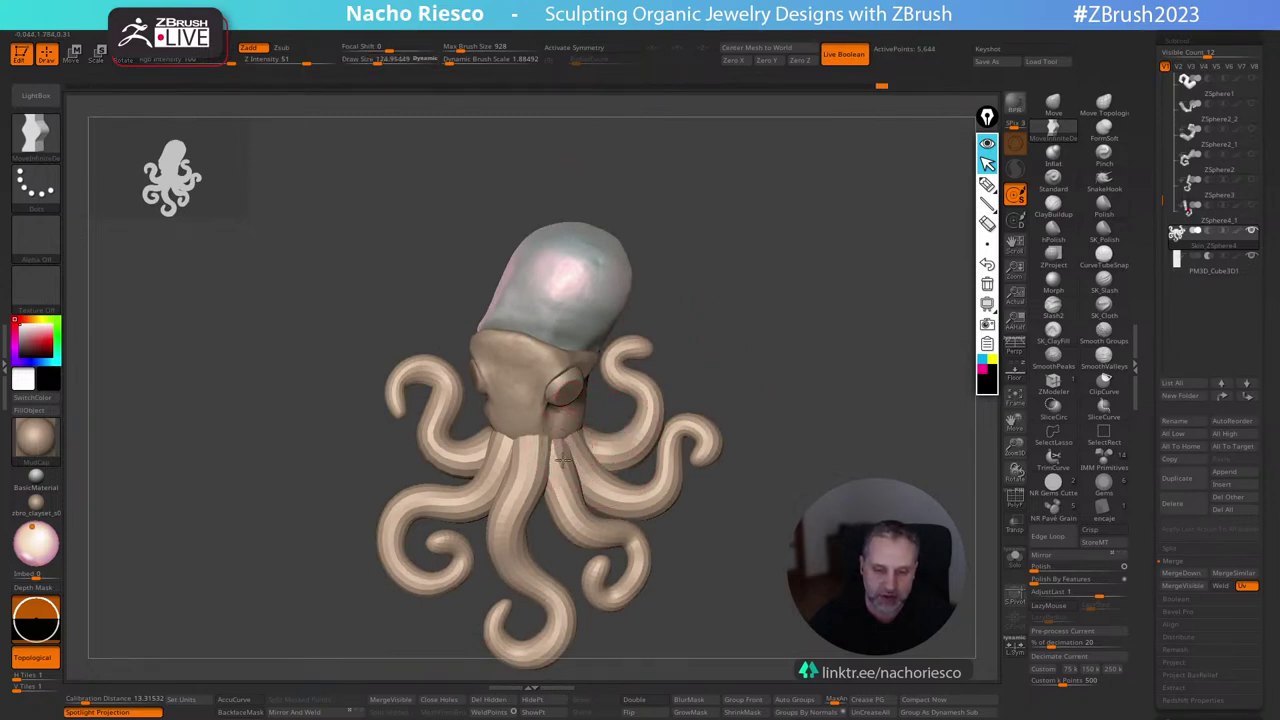
key(bracketright)
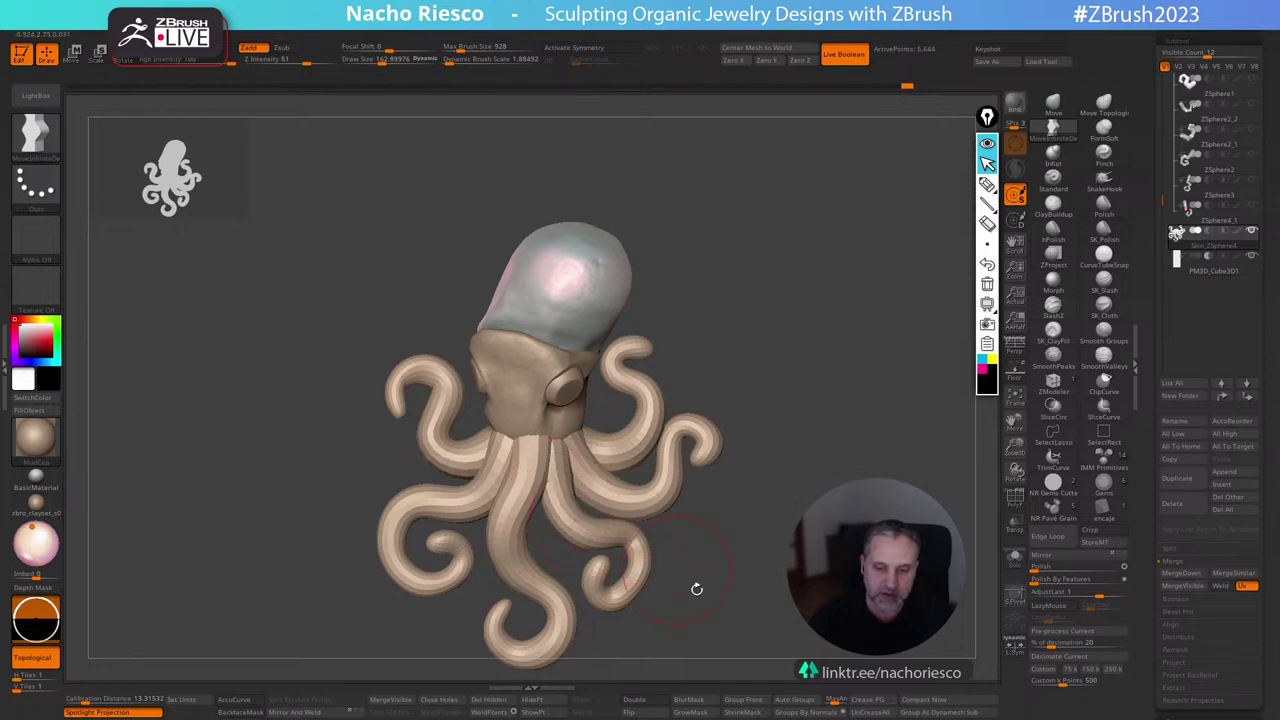
Push the middle bend of the lower-right tentacle into a smoother flow with a draw size of about 226.
alt+drag(697, 589, 714, 490)
key(s)
drag(622, 461, 601, 454)
key(s)
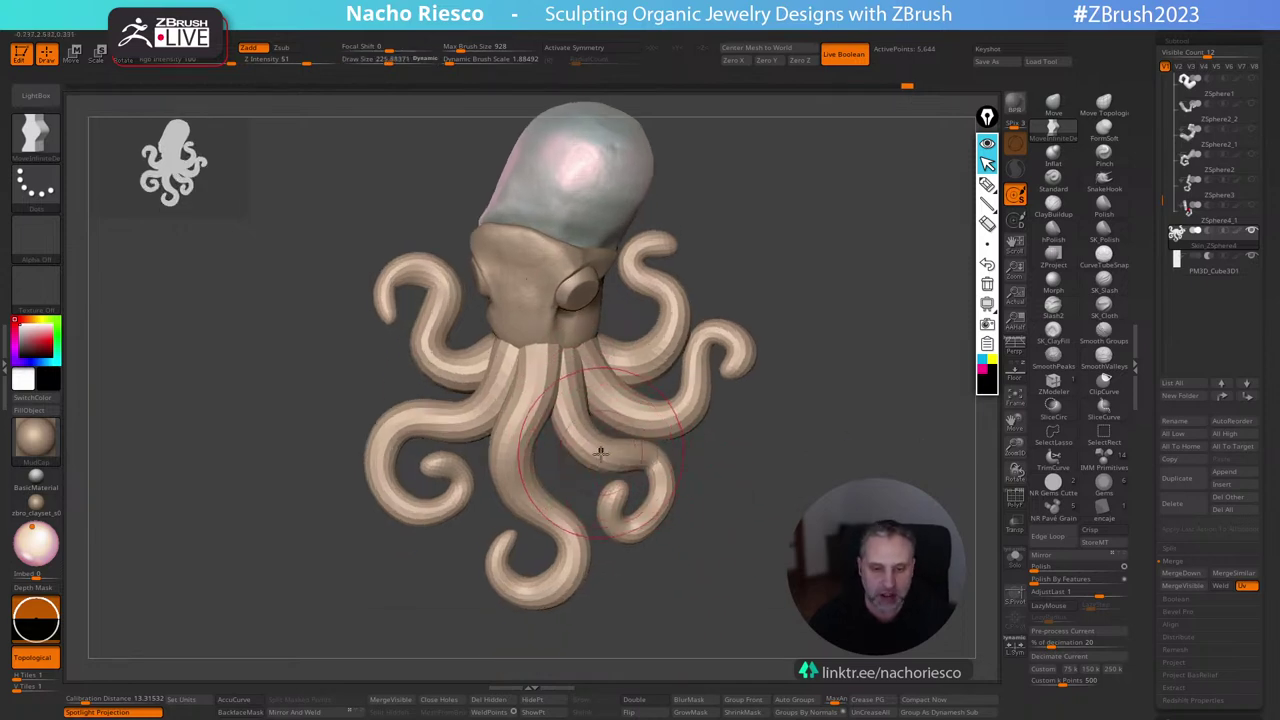
Refine the curl at the end of the lower-right tentacle with smaller draw sizes, starting at about 88, and check its depth in profile.
key(bracketleft)
key(bracketleft)
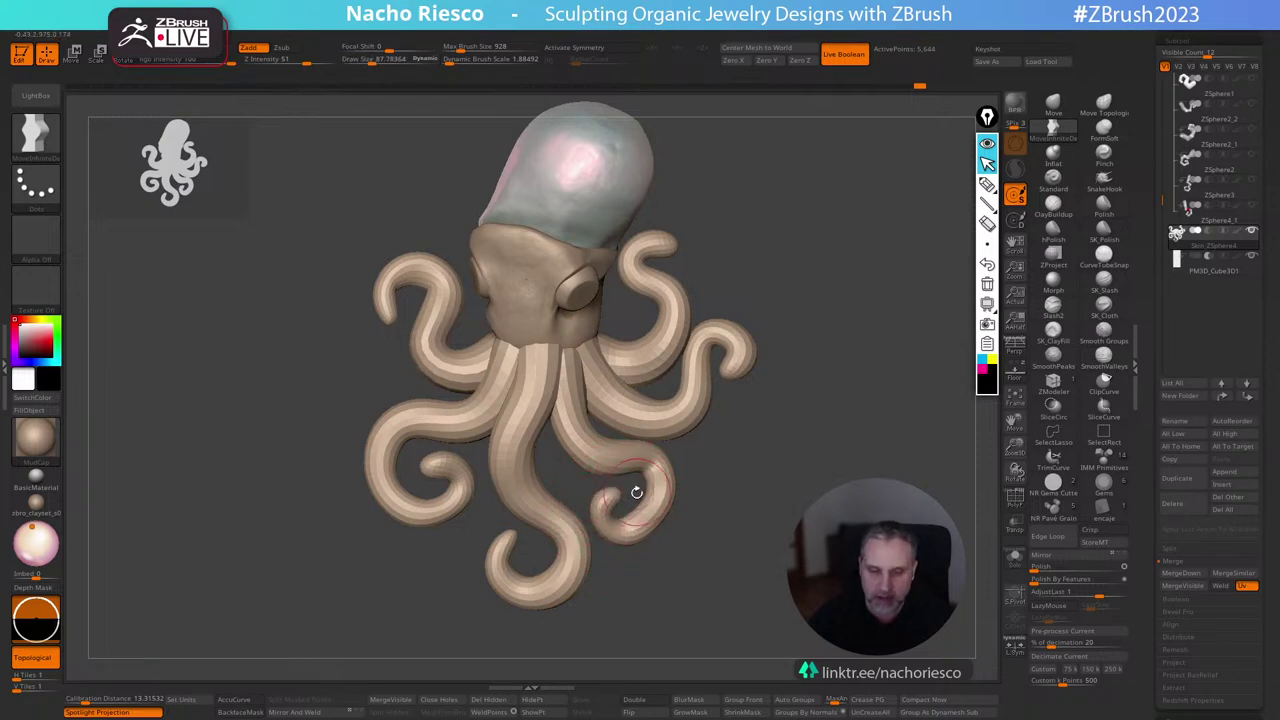
key(bracketright)
drag(645, 506, 646, 500)
key(bracketright)
drag(737, 459, 686, 463)
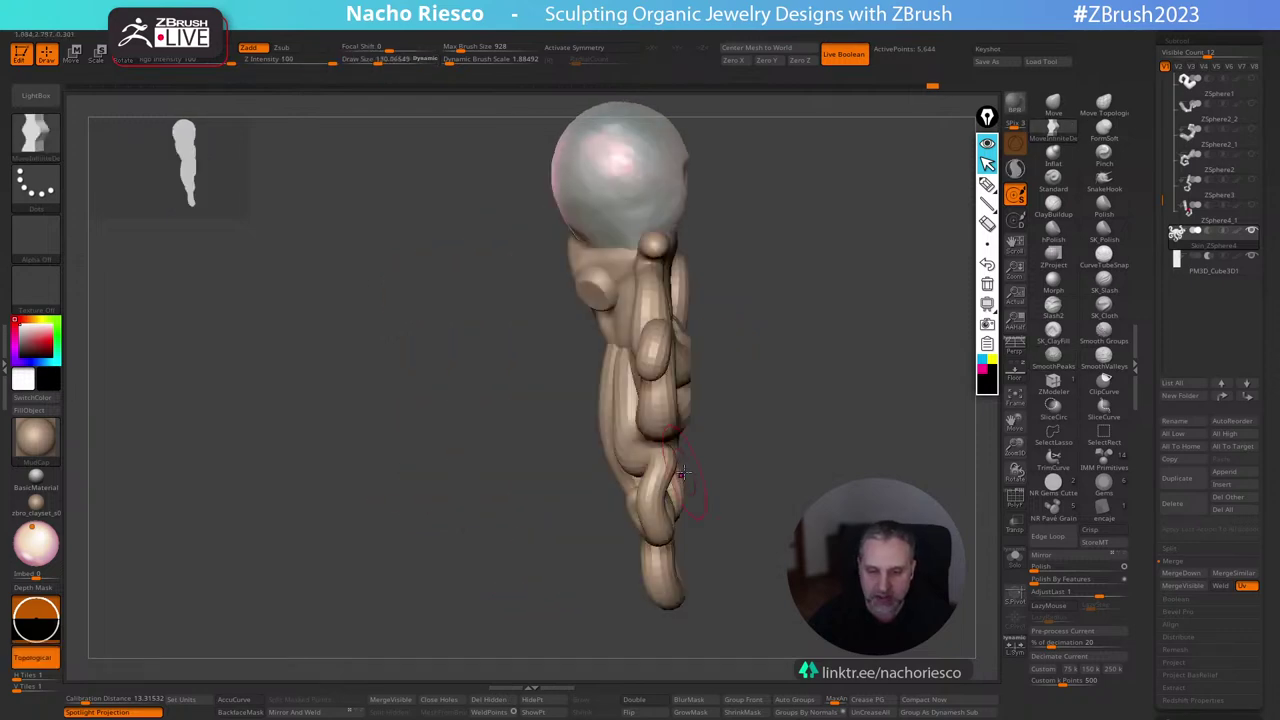
key(bracketright)
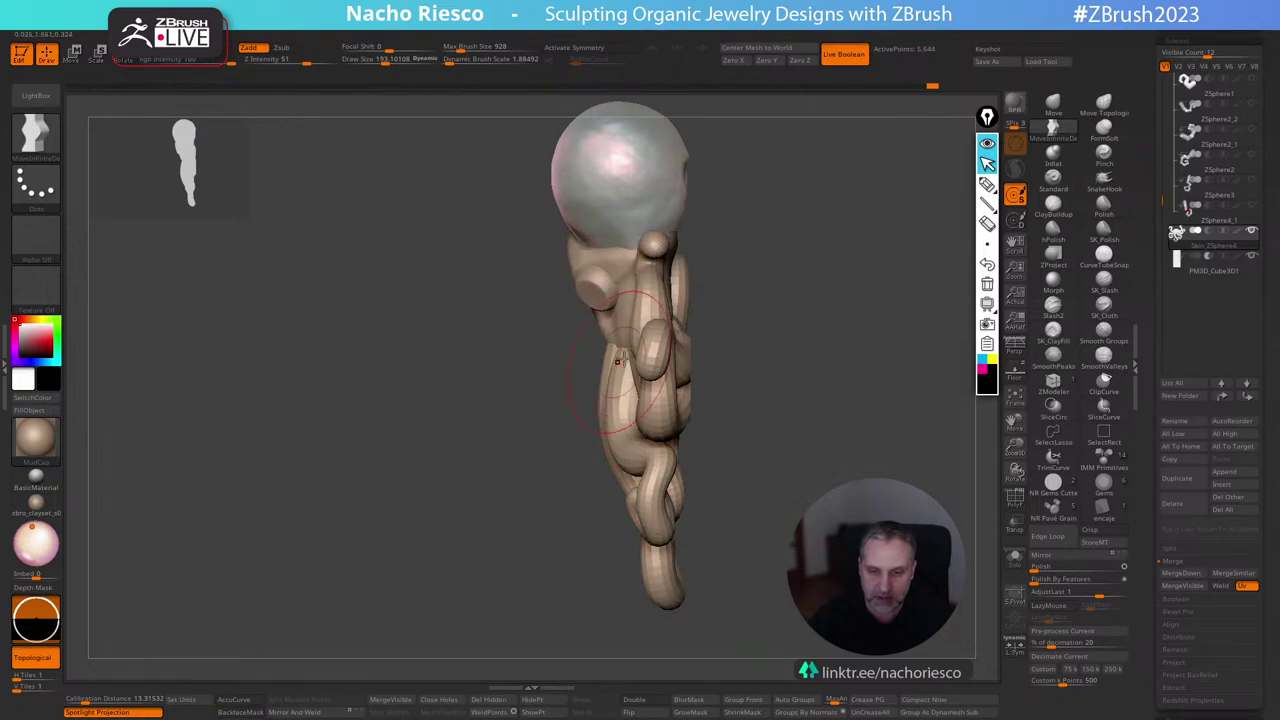
shift+drag(771, 286, 721, 370)
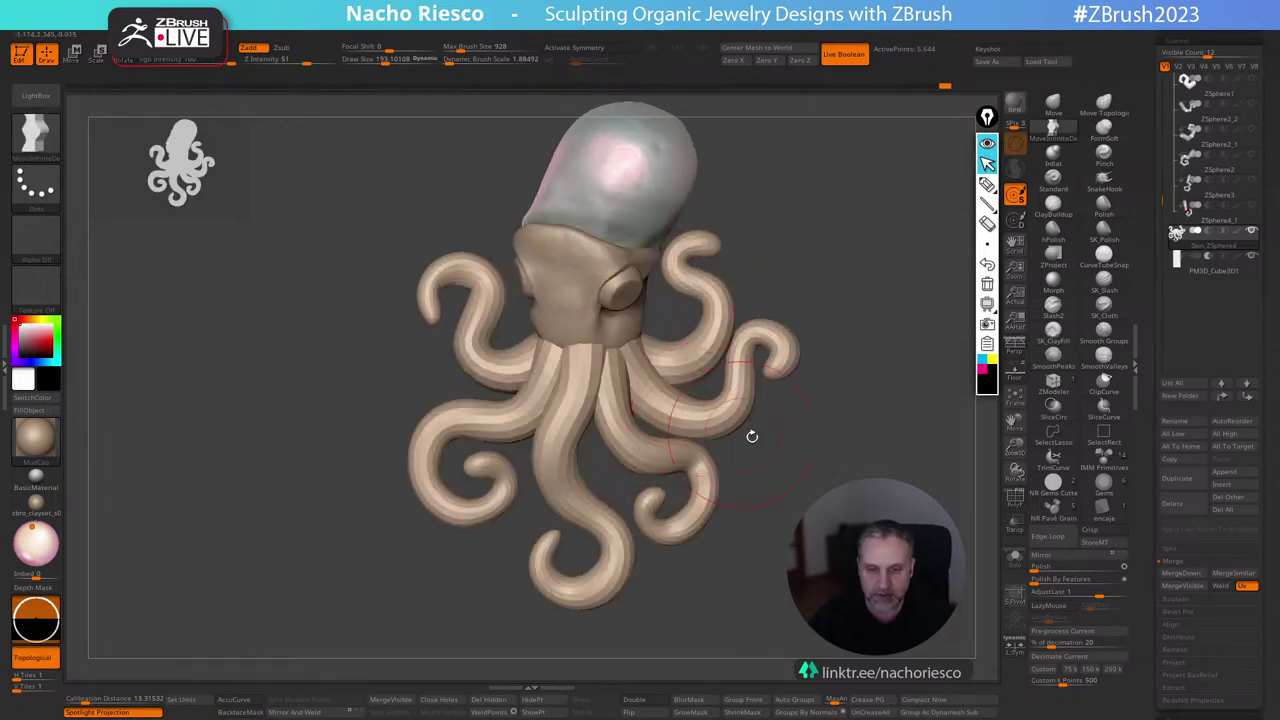
Switch to the Move Topological brush and adjust the depth of the upper-right tentacle with a draw size of about 254.
mouse_move(751, 434)
alt+mouse_down()
mouse_move(791, 346)
mouse_move(724, 413)
alt+mouse_up()
key(s)
mouse_move(768, 366)
alt+mouse_down()
mouse_move(757, 400)
mouse_move(765, 390)
alt+mouse_up()
key(s)
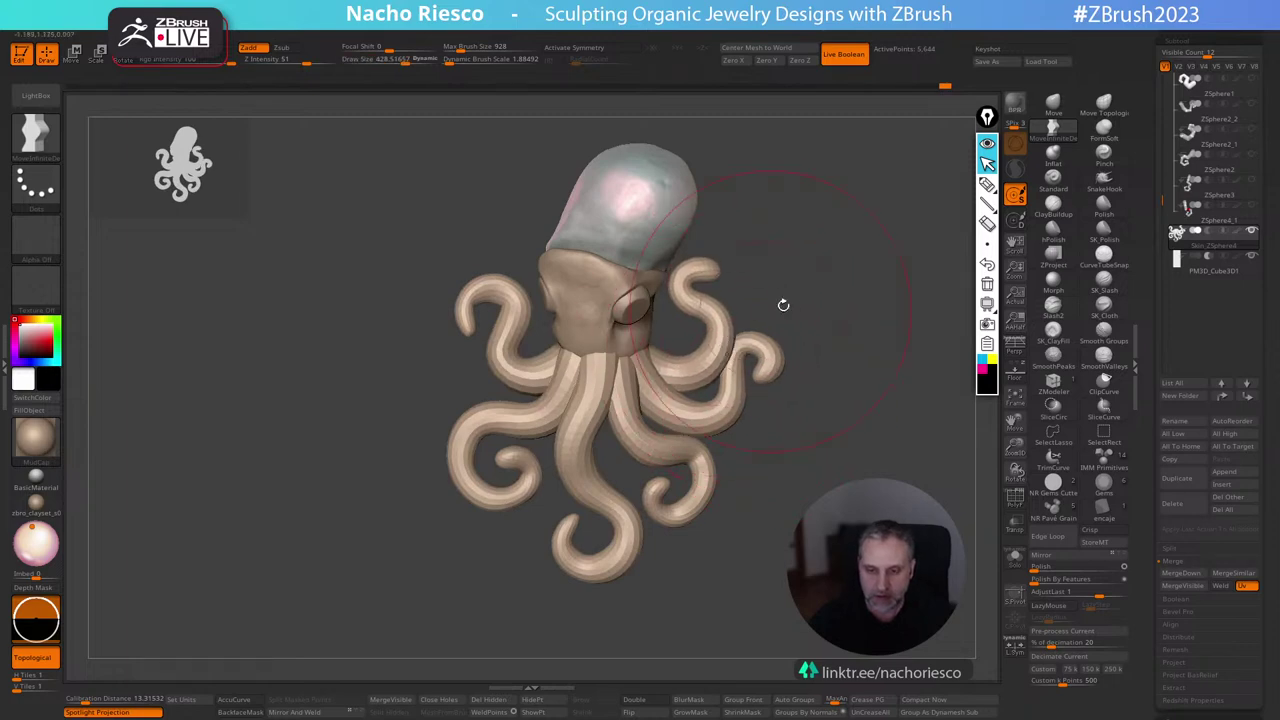
mouse_move(783, 303)
shift+mouse_down()
mouse_move(726, 329)
mouse_move(850, 311)
shift+mouse_up()
alt+drag(850, 311, 845, 345)
click(1104, 105)
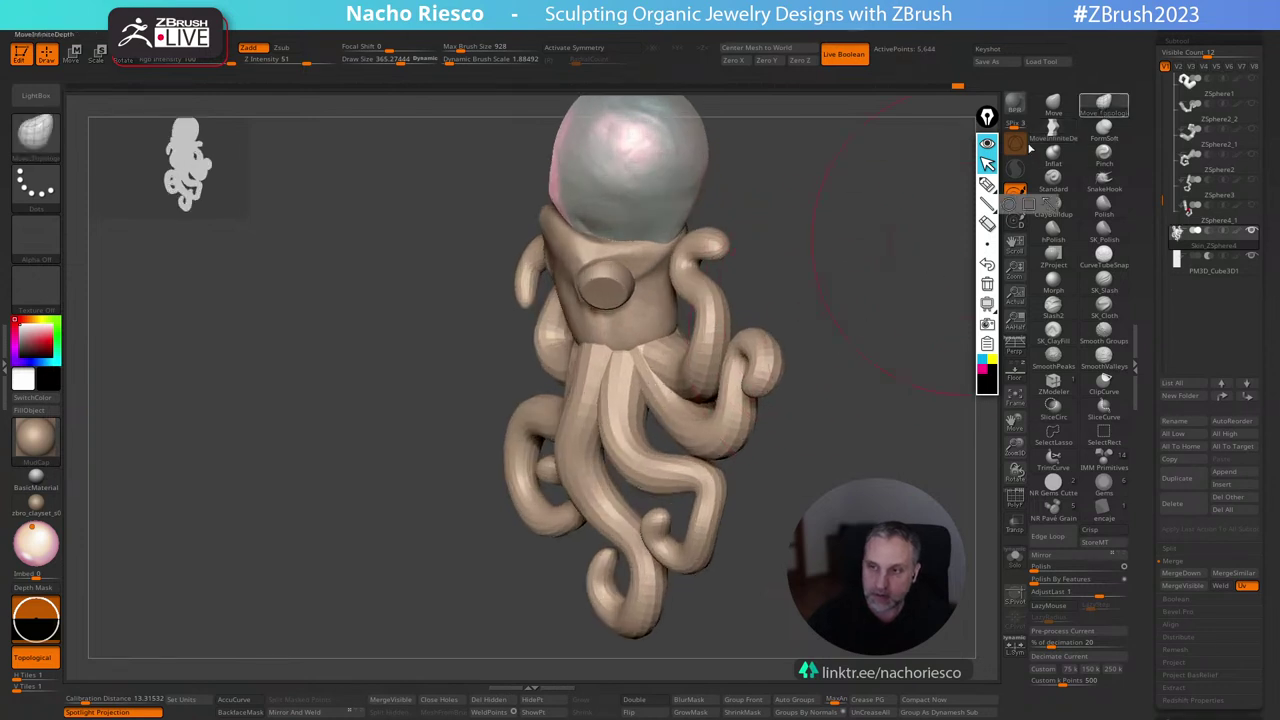
key(s)
drag(709, 353, 720, 355)
key(bracketleft)
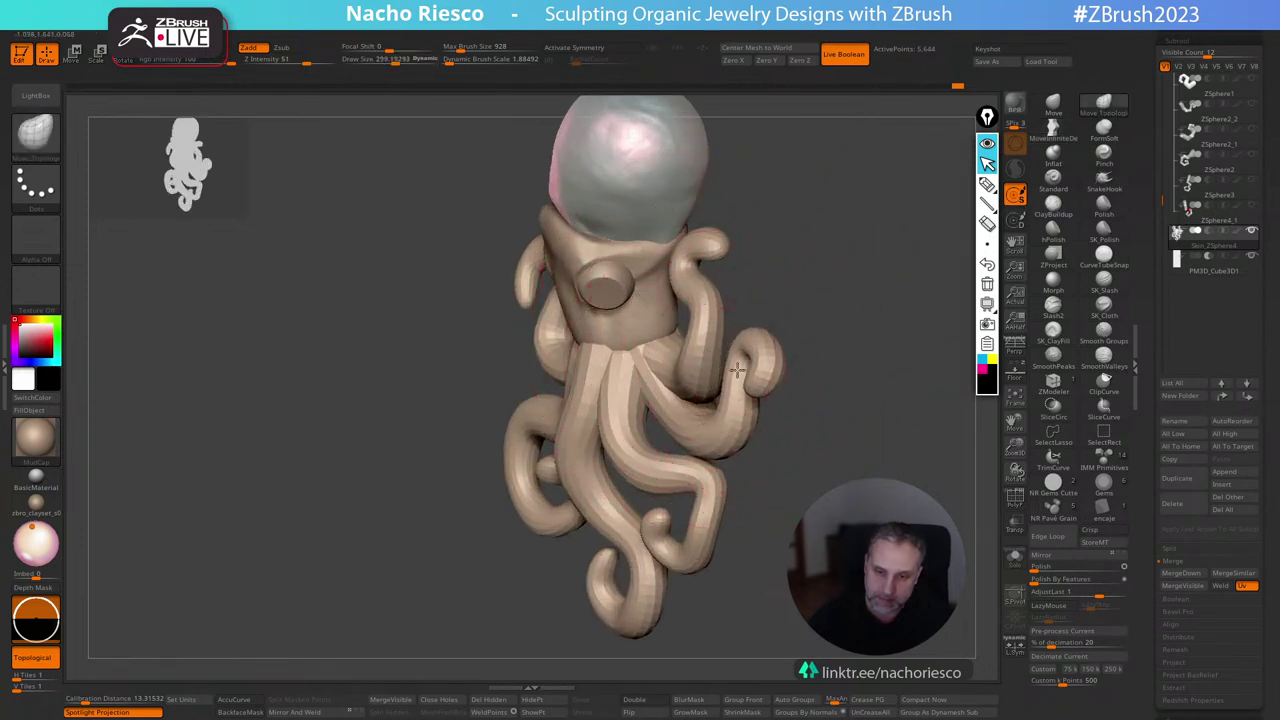
drag(726, 310, 717, 288)
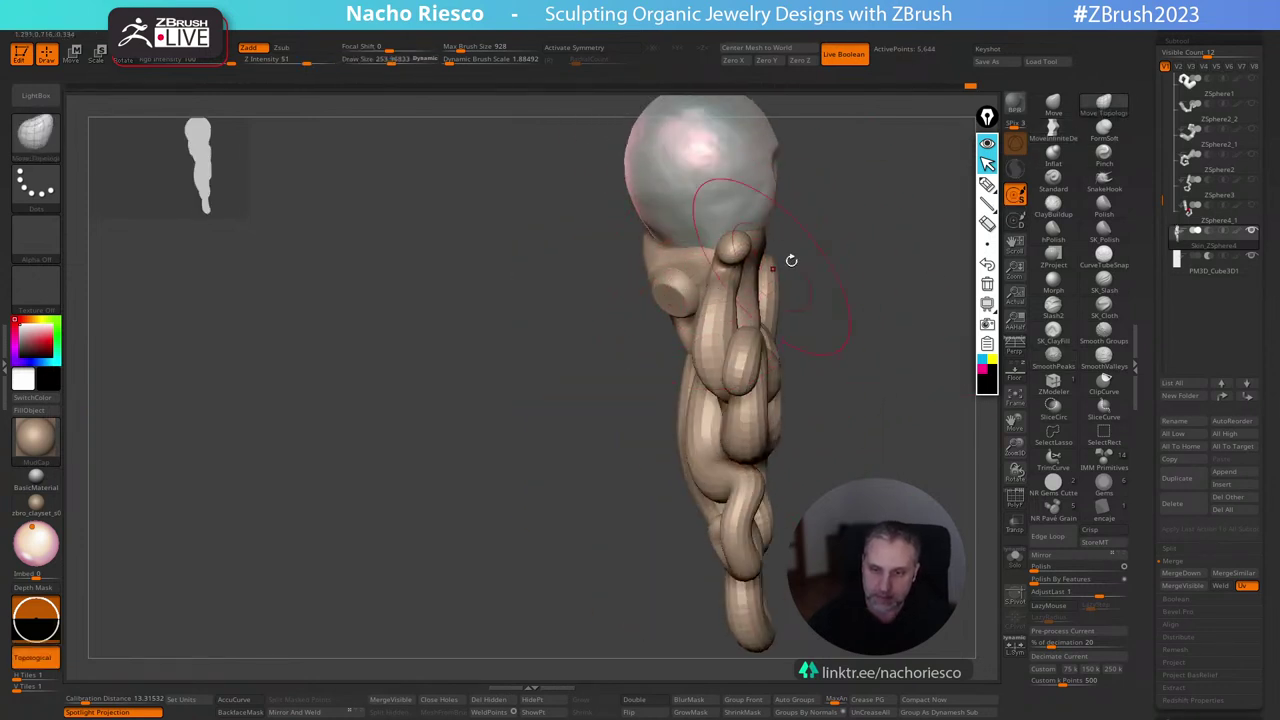
Mask every tentacle except the upper-right one and adjust that tentacle's placement beside the head.
shift+drag(824, 261, 880, 264)
mouse_move(675, 292)
ctrl+mouse_down()
mouse_move(750, 209)
mouse_move(795, 234)
mouse_move(766, 289)
mouse_move(831, 266)
mouse_move(903, 317)
mouse_move(867, 361)
ctrl+mouse_up()
key(w)
mouse_move(679, 662)
alt+mouse_down()
mouse_move(704, 363)
mouse_move(697, 278)
mouse_move(685, 286)
alt+mouse_up()
drag(735, 275, 789, 264)
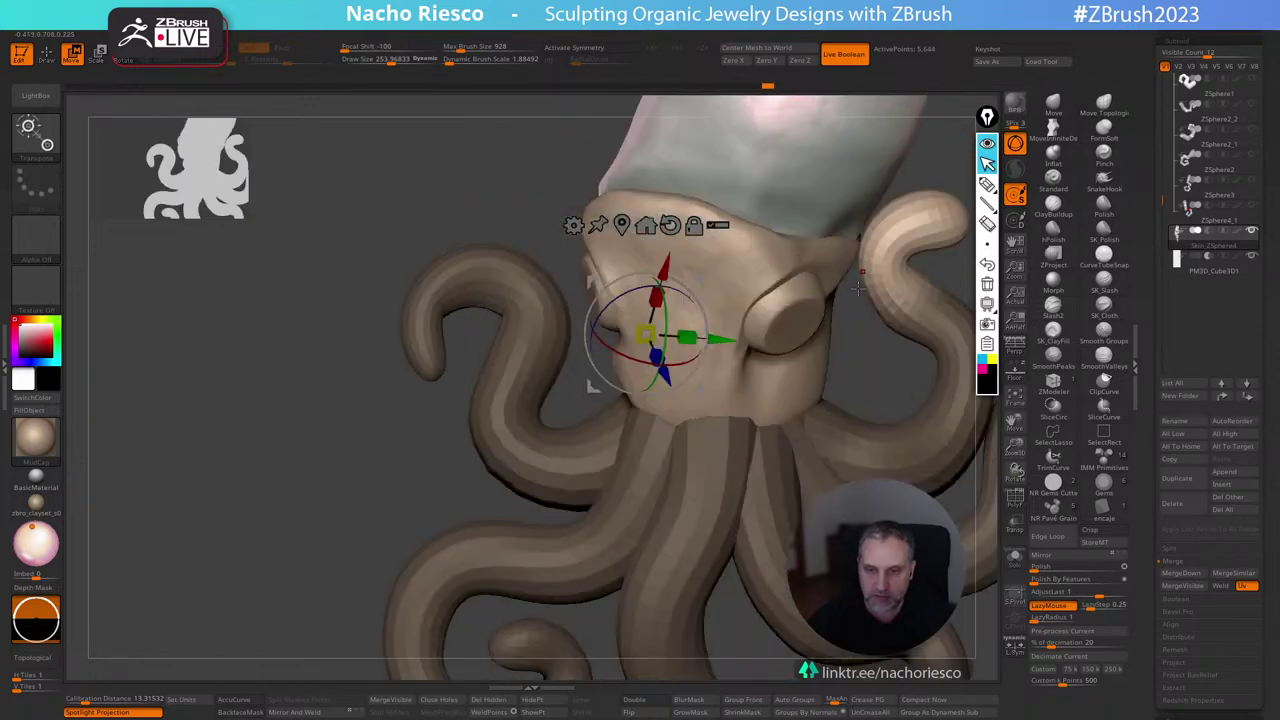
Reshape and smooth the upper-right tentacle's inner bend with Move Topological, reducing the draw size from about 157 to 106.
key(q)
mouse_move(840, 371)
mouse_down()
mouse_move(809, 317)
mouse_move(862, 372)
mouse_up()
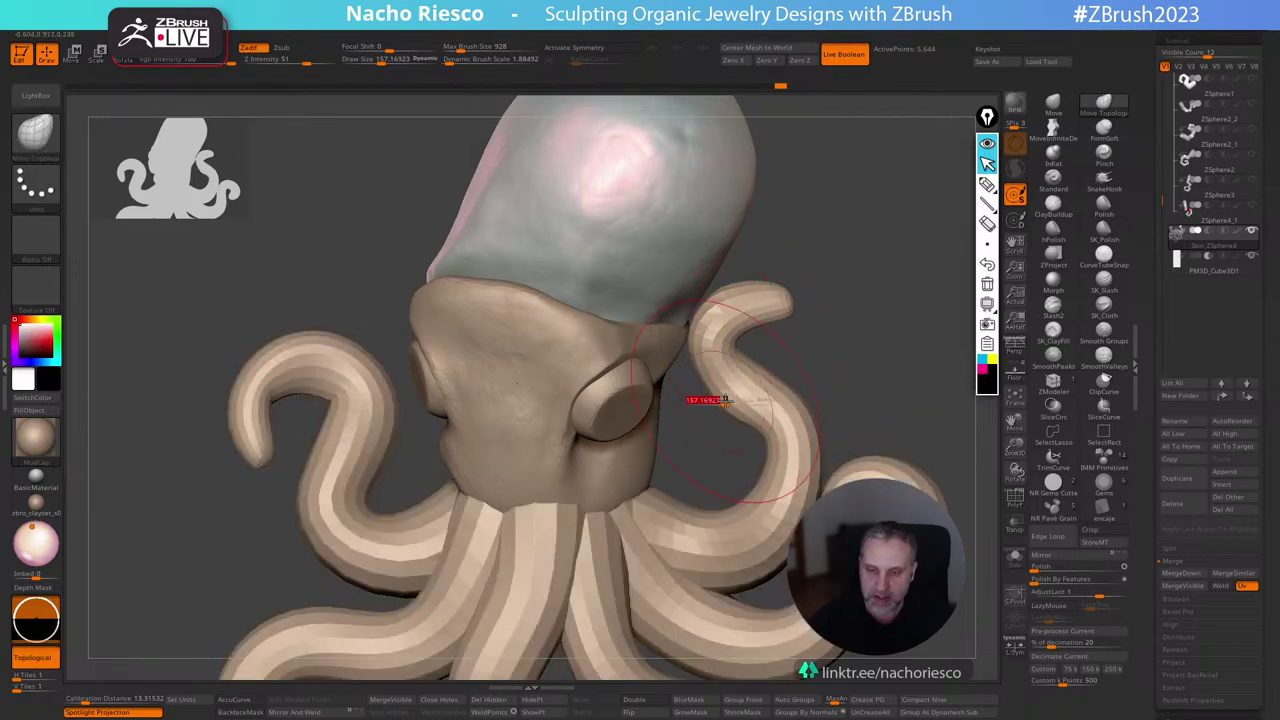
drag(725, 401, 719, 401)
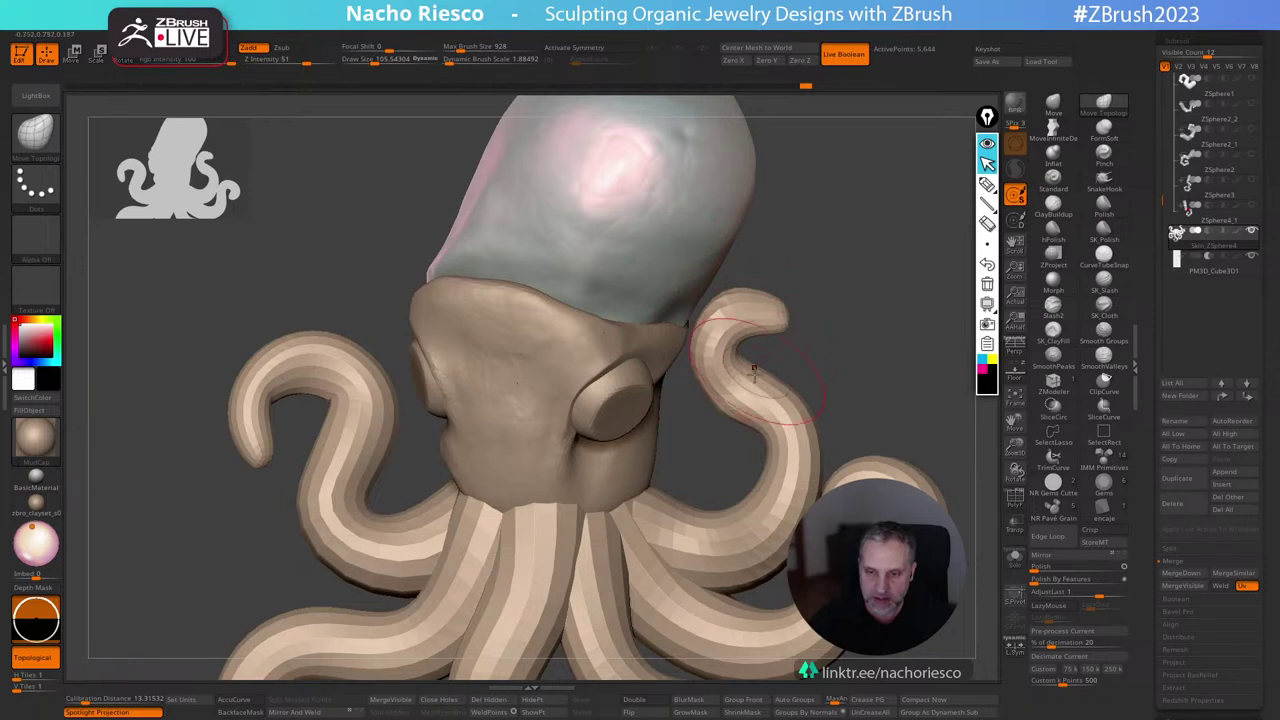
mouse_move(768, 405)
shift+mouse_down()
mouse_move(783, 443)
mouse_move(766, 449)
shift+mouse_up()
Slim and curl the tip of the upper-right tentacle, working with draw sizes between about 146 and 84.
alt+drag(892, 380, 838, 343)
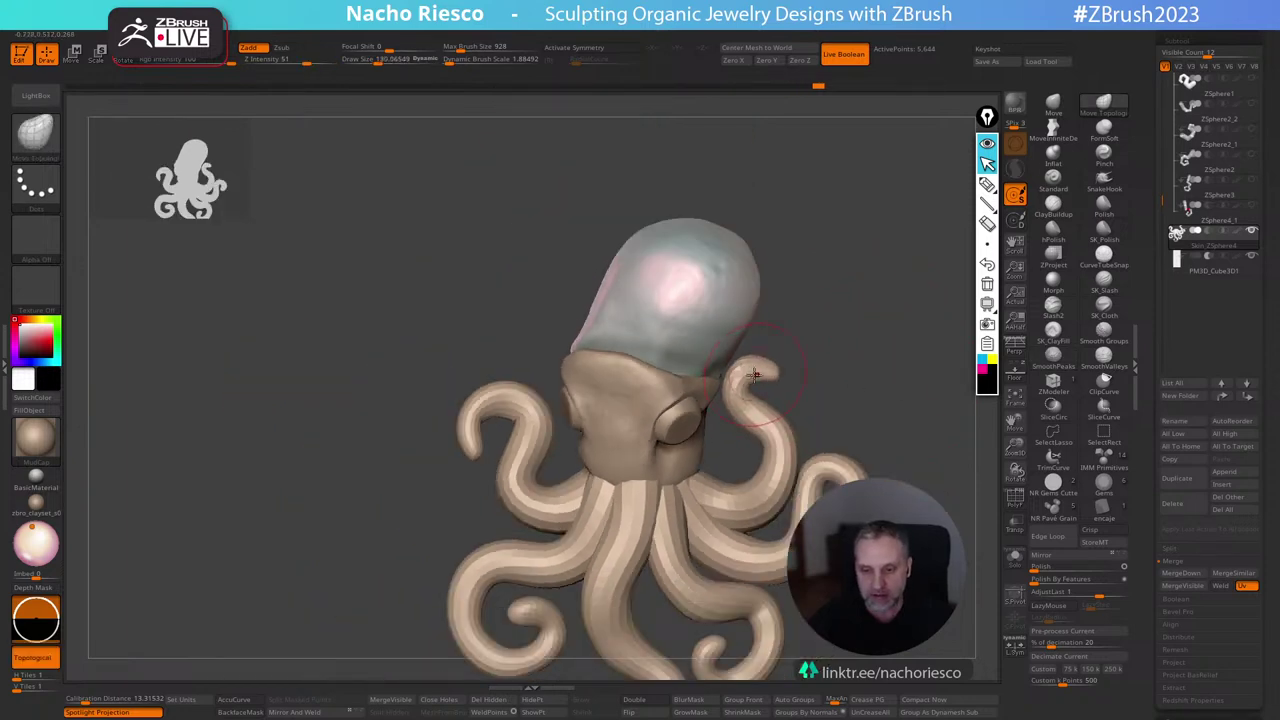
key(])
key(bracketleft)
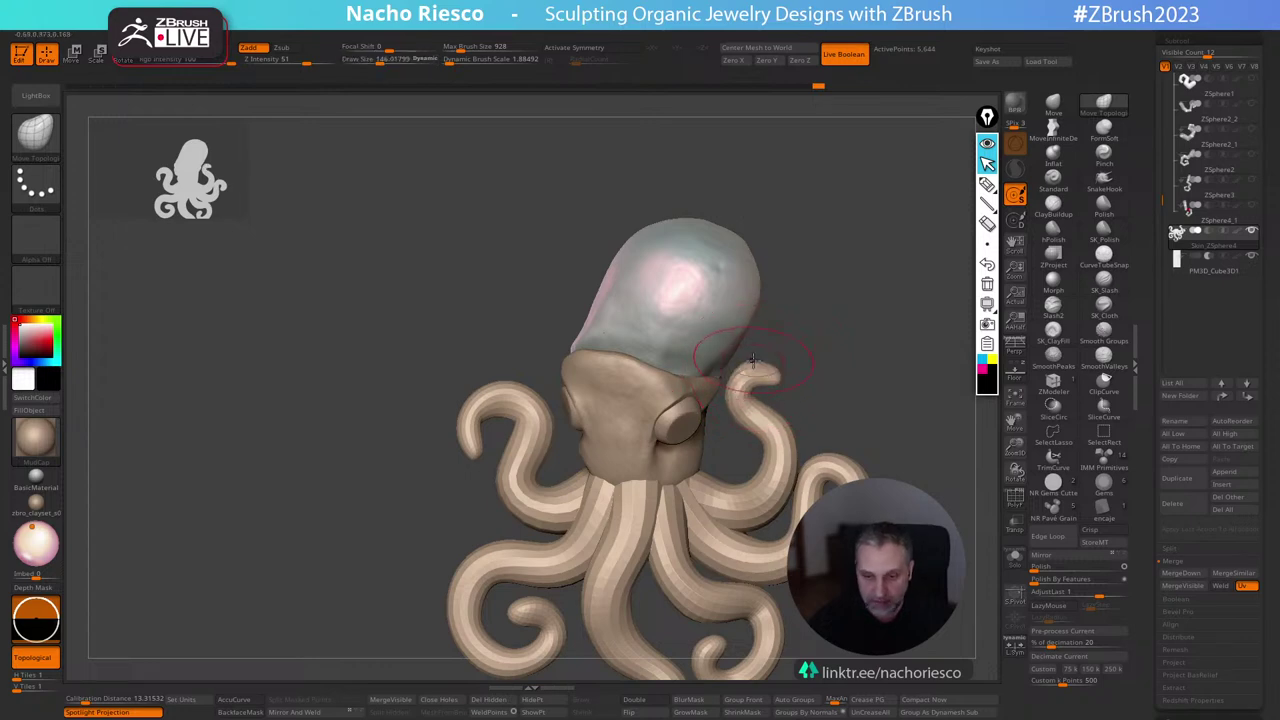
key(bracketleft)
key(bracketleft)
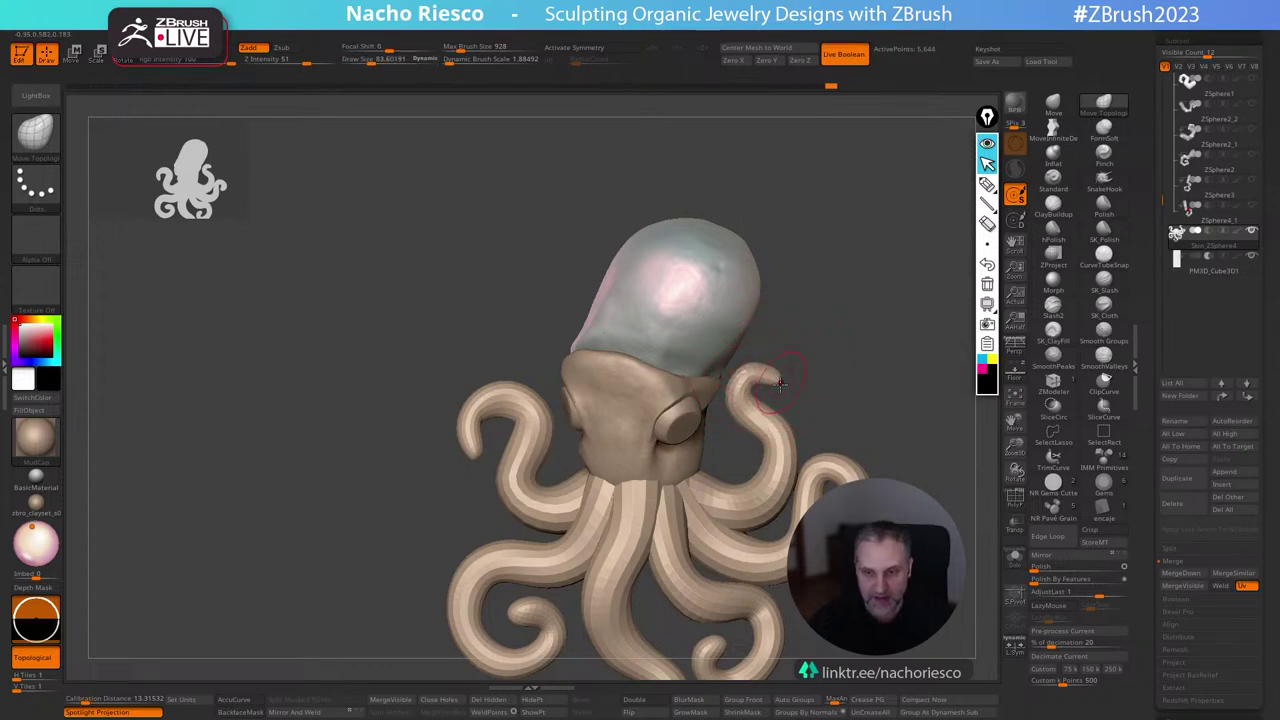
key(s)
mouse_move(827, 344)
alt+mouse_down()
mouse_move(761, 278)
mouse_move(743, 311)
mouse_move(797, 294)
alt+mouse_up()
drag(797, 448, 777, 494)
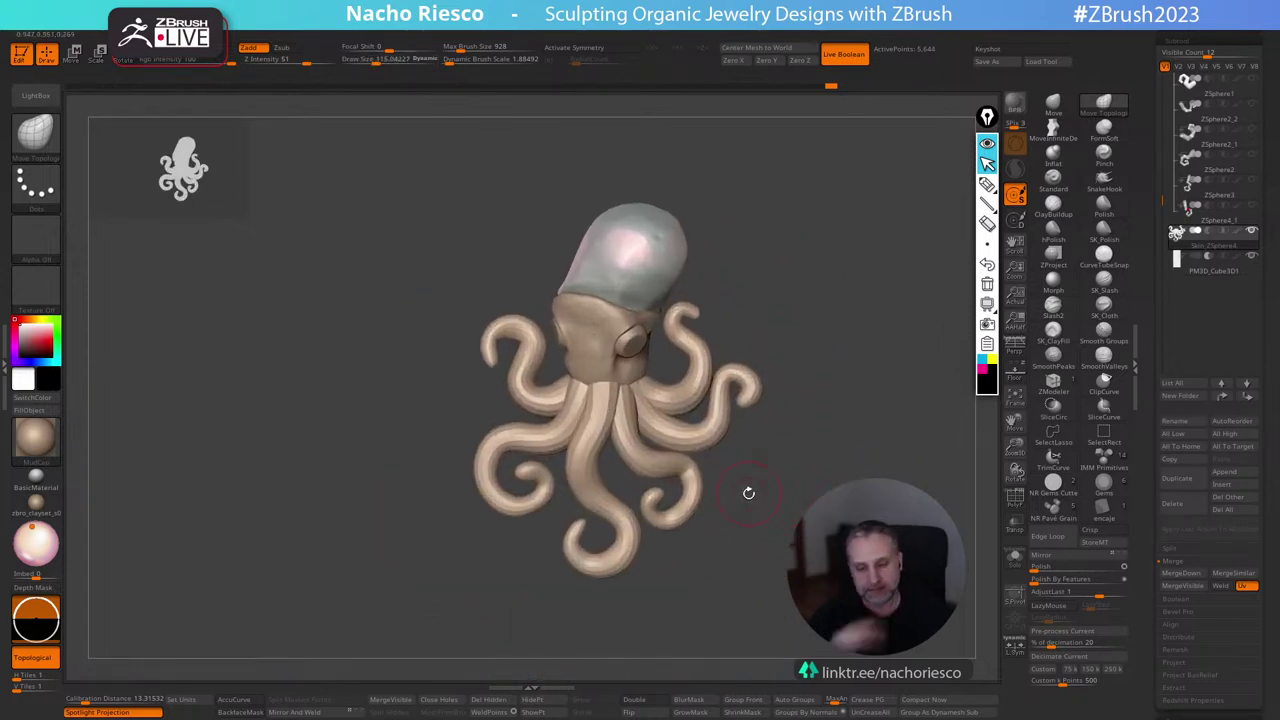
Draw the front tentacles' roots up into the underside of the head with draw sizes of about 193 and 163.
alt+drag(739, 385, 733, 437)
key(s)
drag(562, 453, 574, 453)
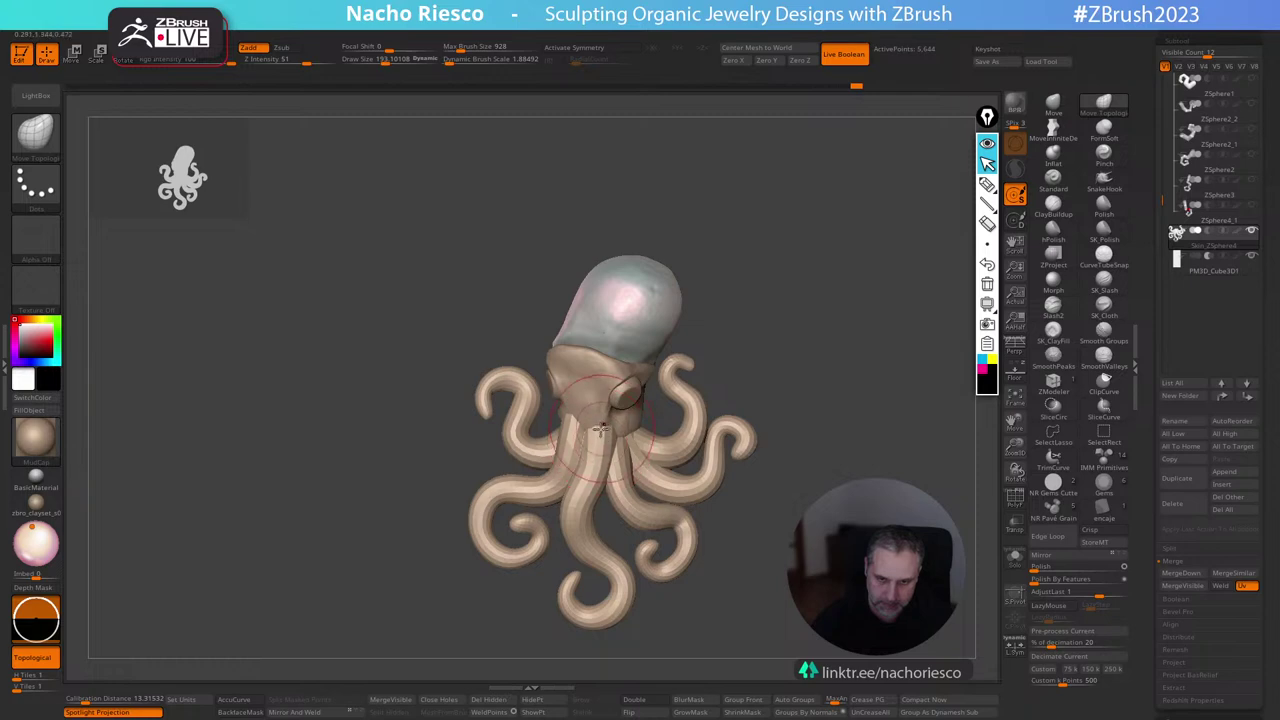
mouse_move(702, 352)
mouse_down()
mouse_move(732, 348)
mouse_move(645, 388)
mouse_move(660, 375)
mouse_move(618, 385)
mouse_up()
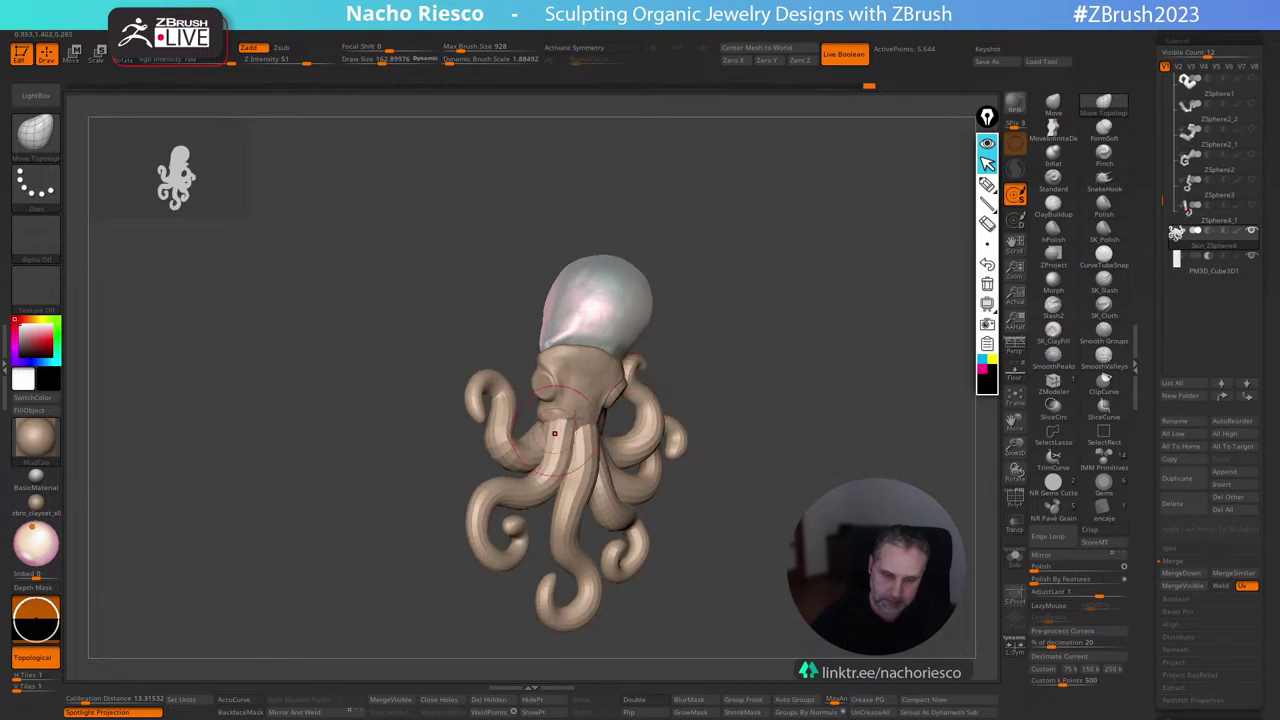
drag(554, 432, 530, 421)
mouse_move(594, 392)
mouse_down()
mouse_move(717, 351)
mouse_move(740, 360)
mouse_move(797, 343)
mouse_move(736, 231)
mouse_move(734, 409)
mouse_move(812, 452)
mouse_move(813, 467)
mouse_up()
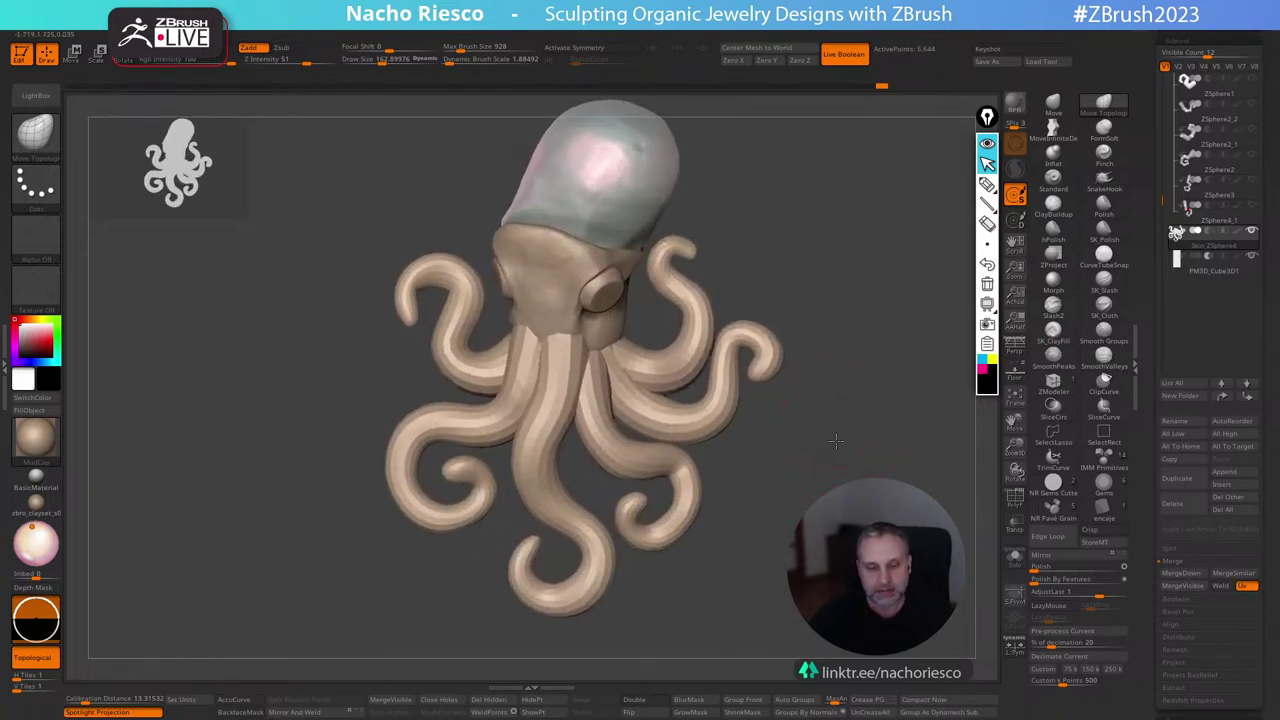
Duplicate the tentacle mesh and delete everything in the copy except the upper-left tentacle.
click(1186, 482)
ctrl+shift+click(485, 372)
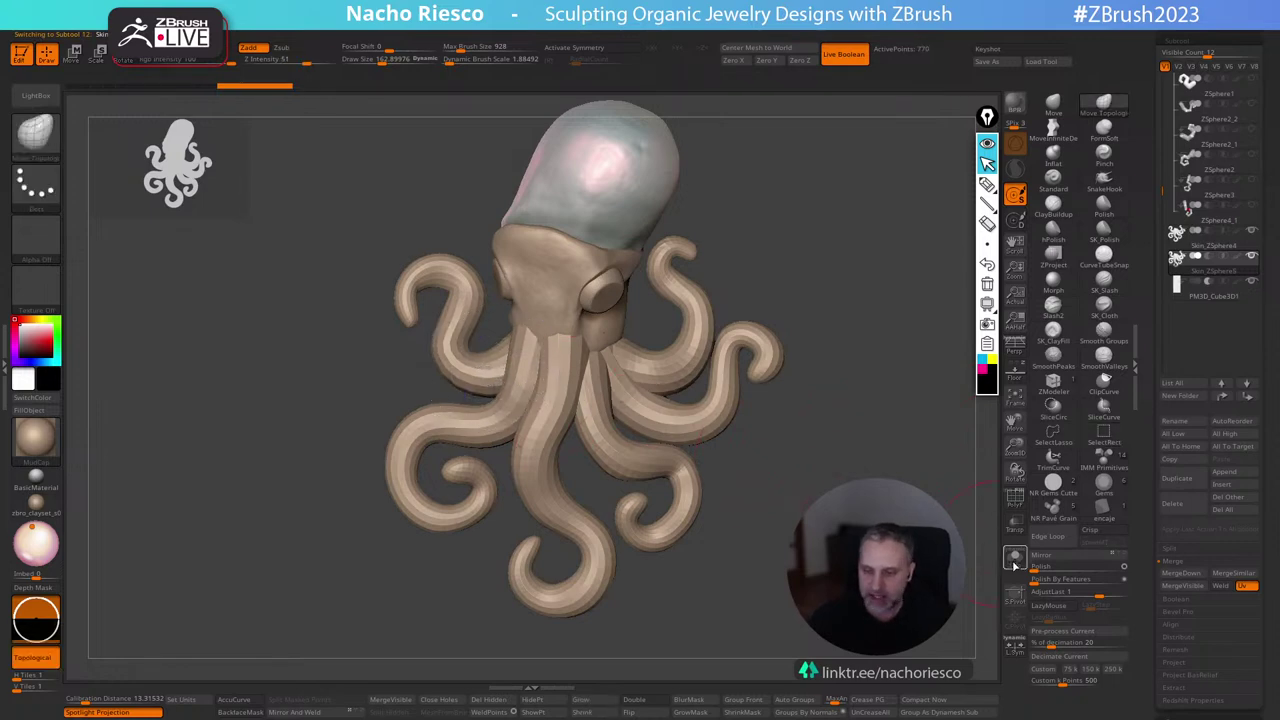
click(489, 701)
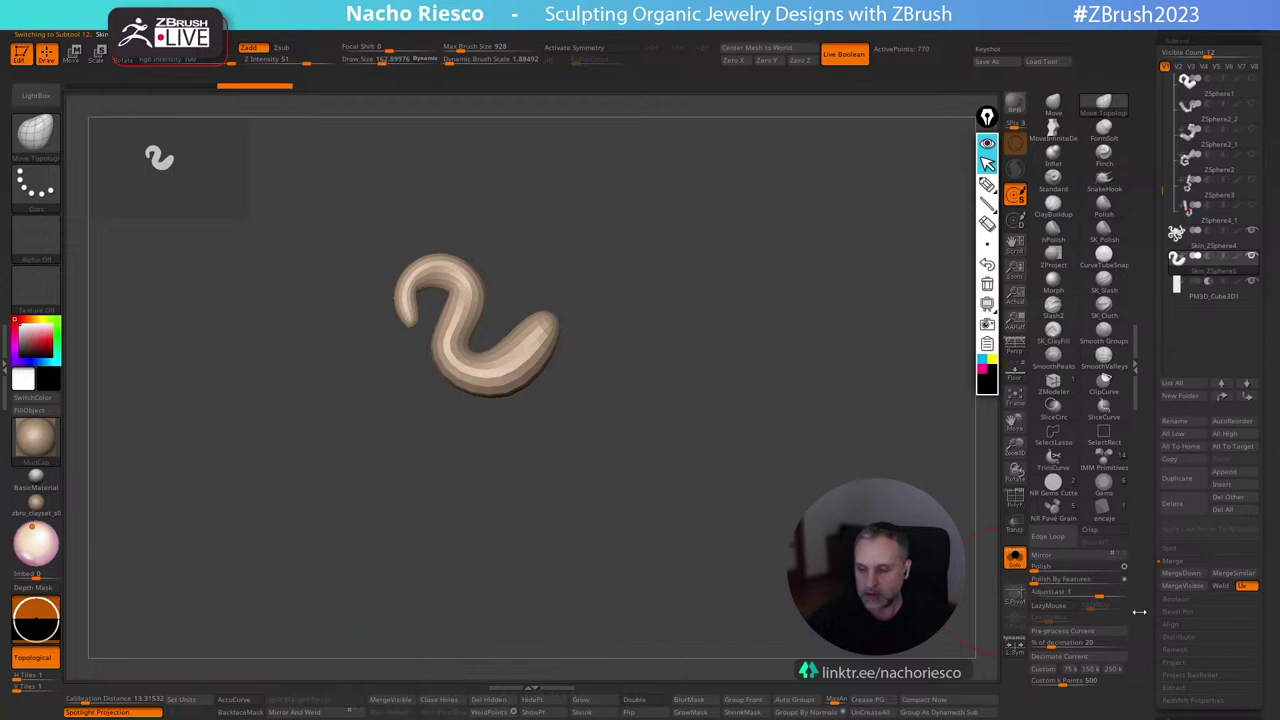
scroll(1155, 519, down, 5)
click(1182, 514)
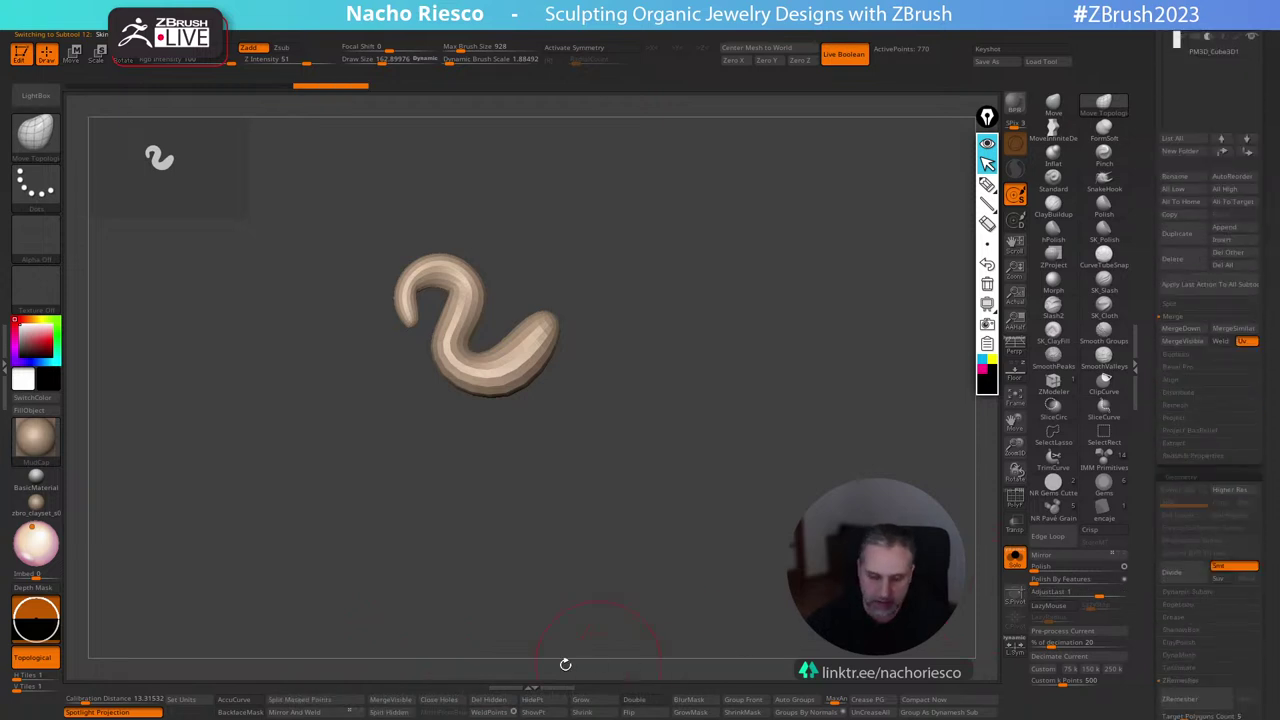
click(490, 704)
click(1017, 566)
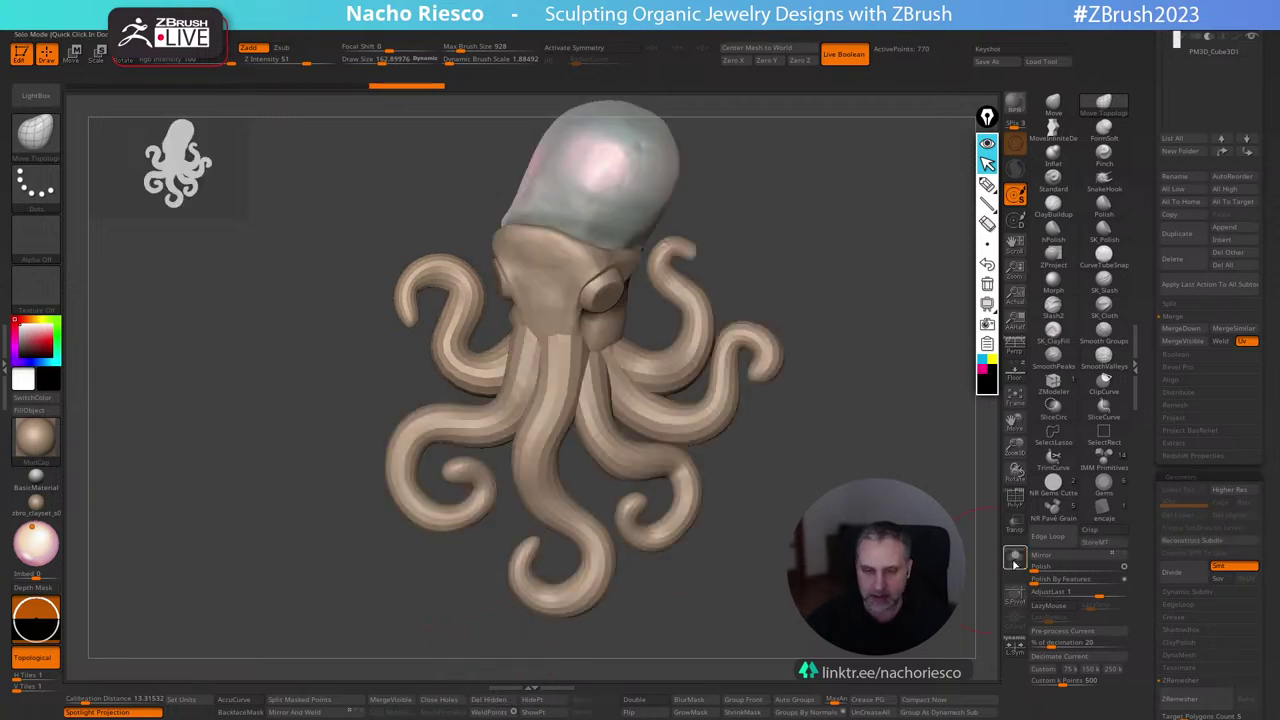
Flip the copied tentacle by 180 degrees and place it behind the two left tentacles so its curl emerges between them.
key(w)
drag(595, 362, 840, 318)
alt+click(524, 258)
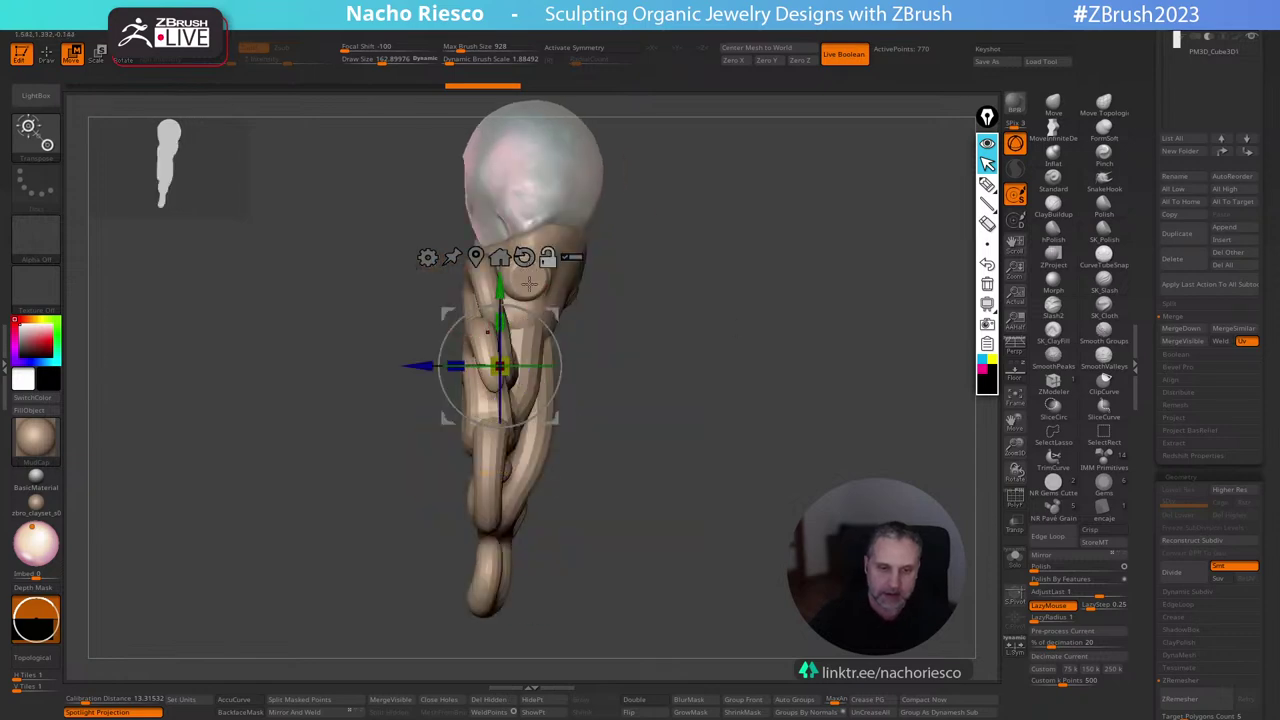
shift+drag(543, 323, 443, 384)
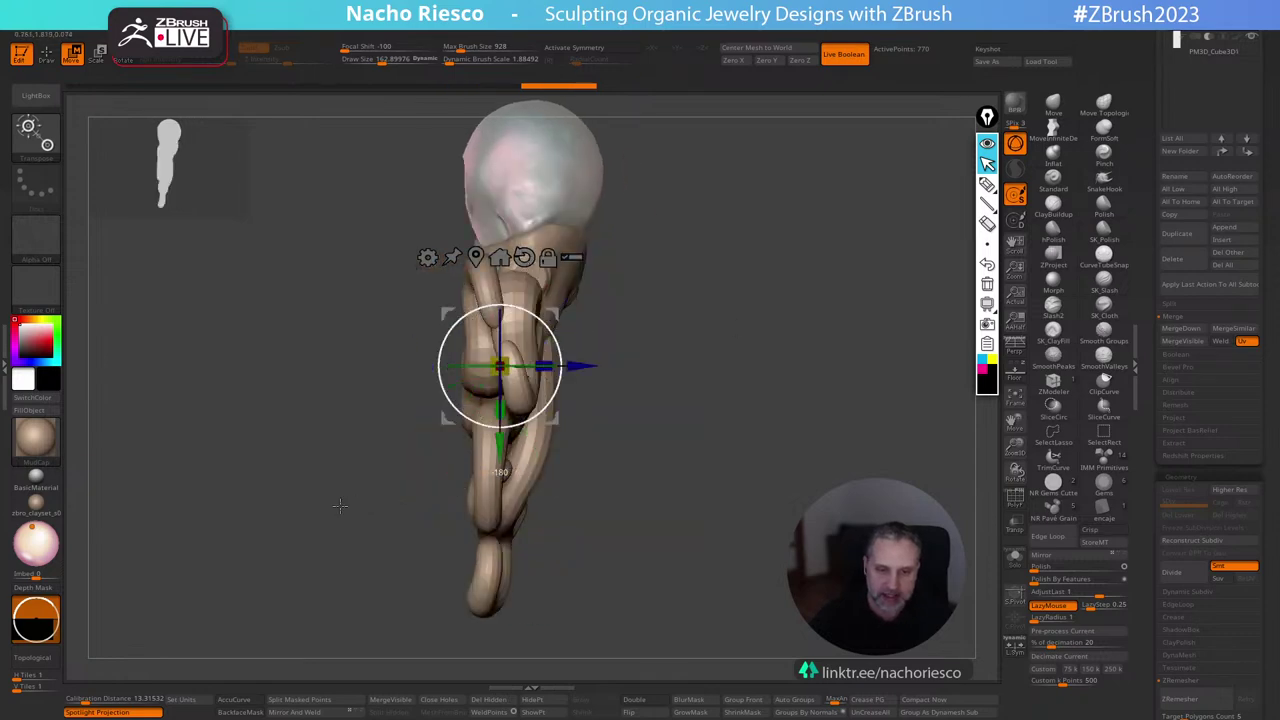
drag(700, 375, 484, 414)
shift+drag(444, 590, 534, 586)
mouse_move(537, 471)
mouse_down()
mouse_move(494, 474)
mouse_move(516, 424)
mouse_move(483, 459)
mouse_move(516, 500)
mouse_move(488, 511)
mouse_up()
key(q)
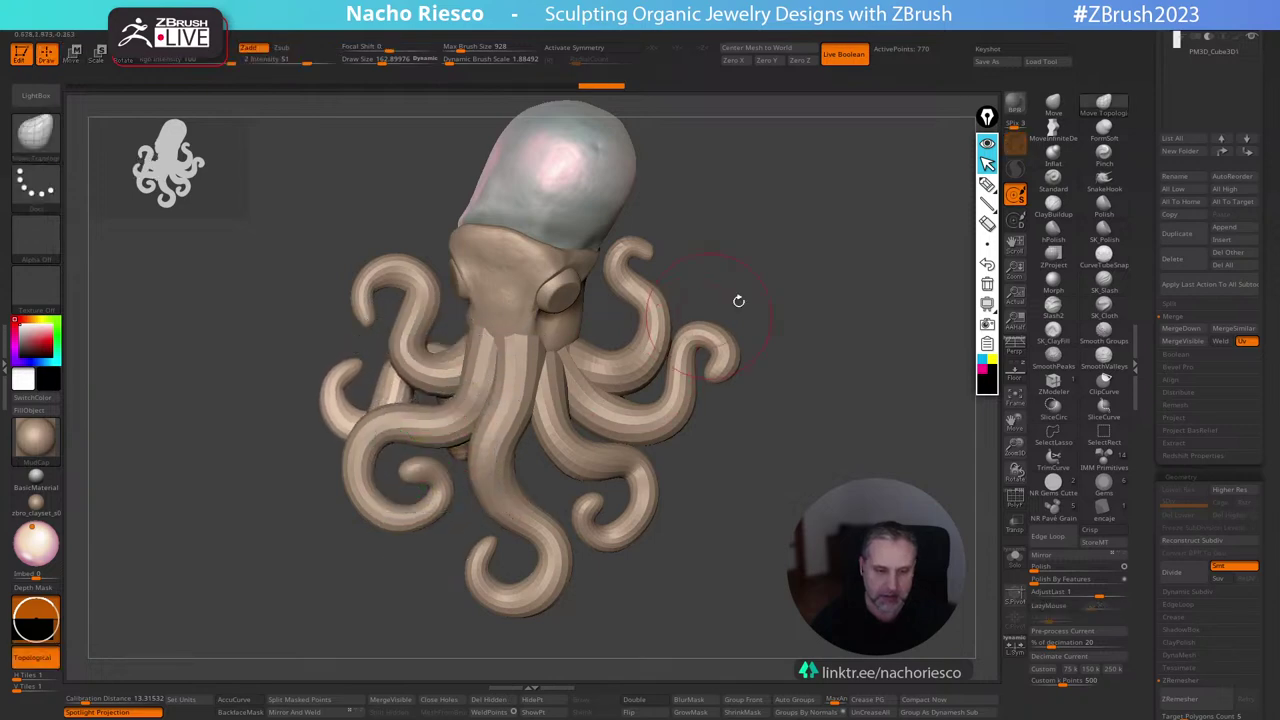
Reshape the copied tentacle's outer curl between the left tentacles with draw sizes of about 131 and 226.
alt+drag(737, 300, 739, 330)
key(s)
mouse_move(371, 423)
mouse_down()
mouse_move(329, 449)
mouse_move(402, 410)
mouse_move(326, 441)
mouse_up()
key(s)
key(s)
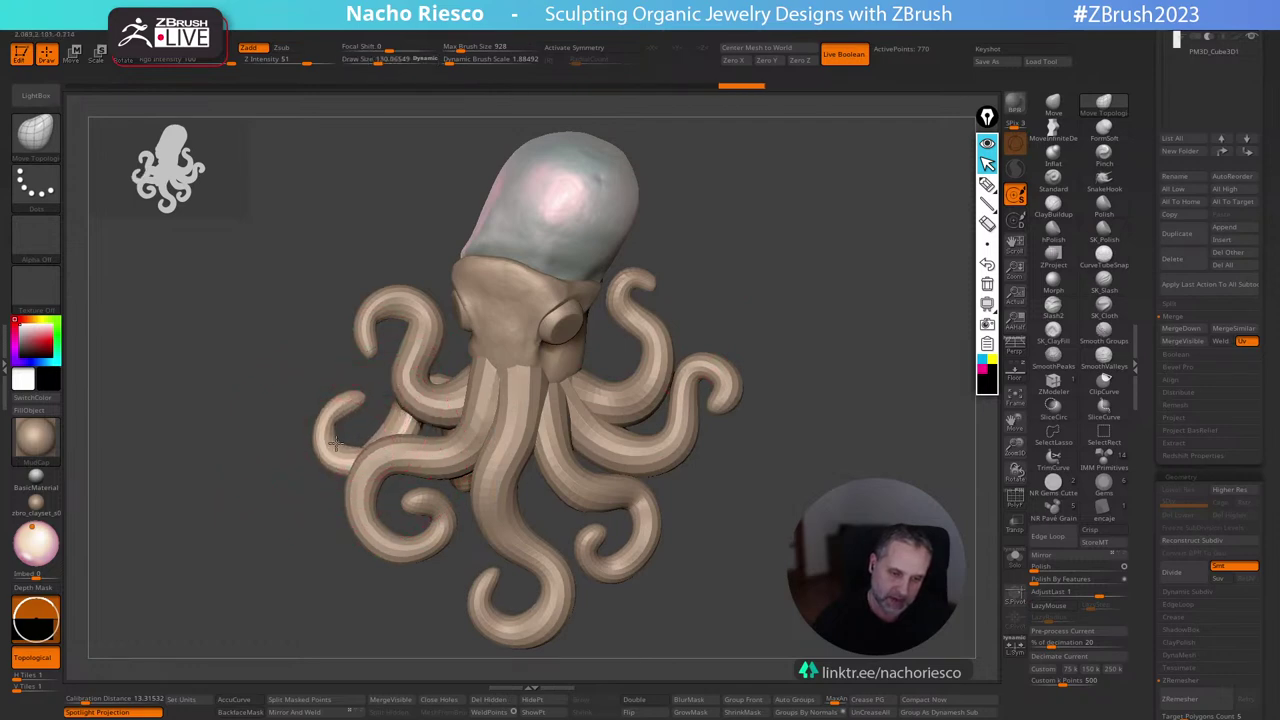
mouse_move(361, 401)
mouse_down()
mouse_move(364, 433)
mouse_move(347, 447)
mouse_up()
key(s)
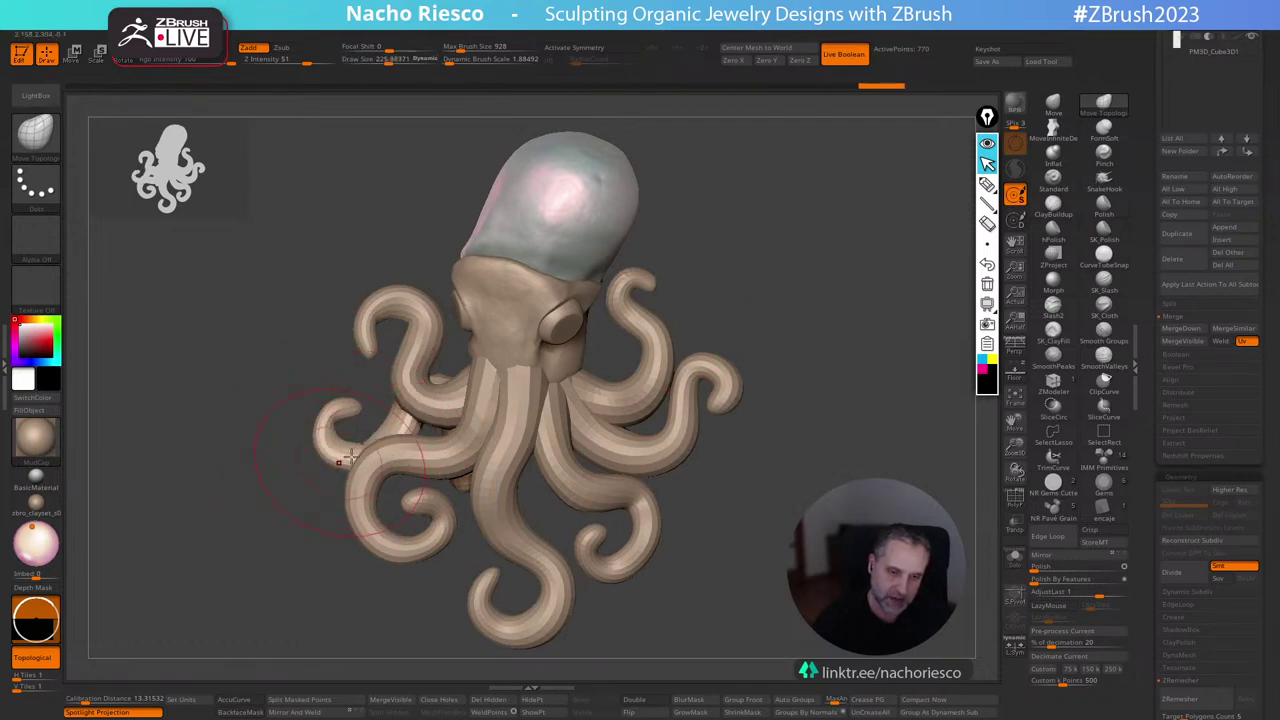
Rotate the copied tentacle slightly so its curl sits closer to the neighbouring left tentacles.
key(w)
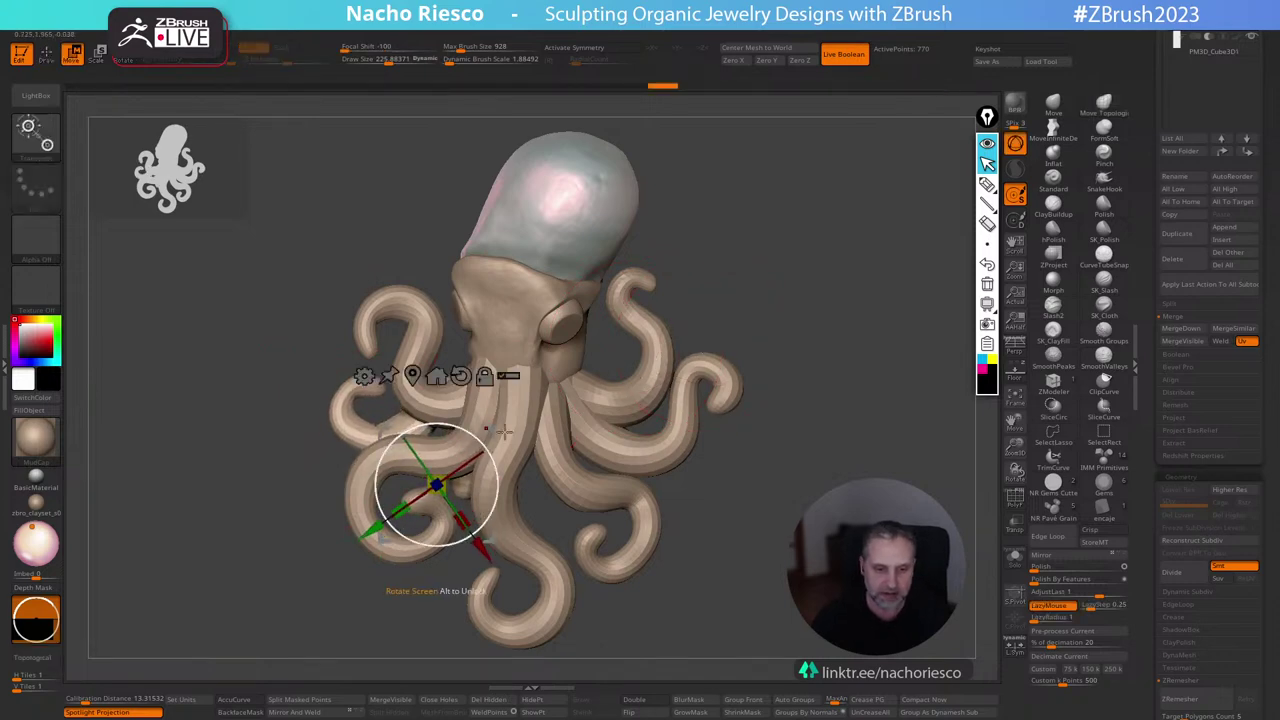
key(q)
mouse_move(777, 331)
mouse_down()
mouse_move(803, 259)
mouse_move(800, 294)
mouse_move(959, 467)
mouse_up()
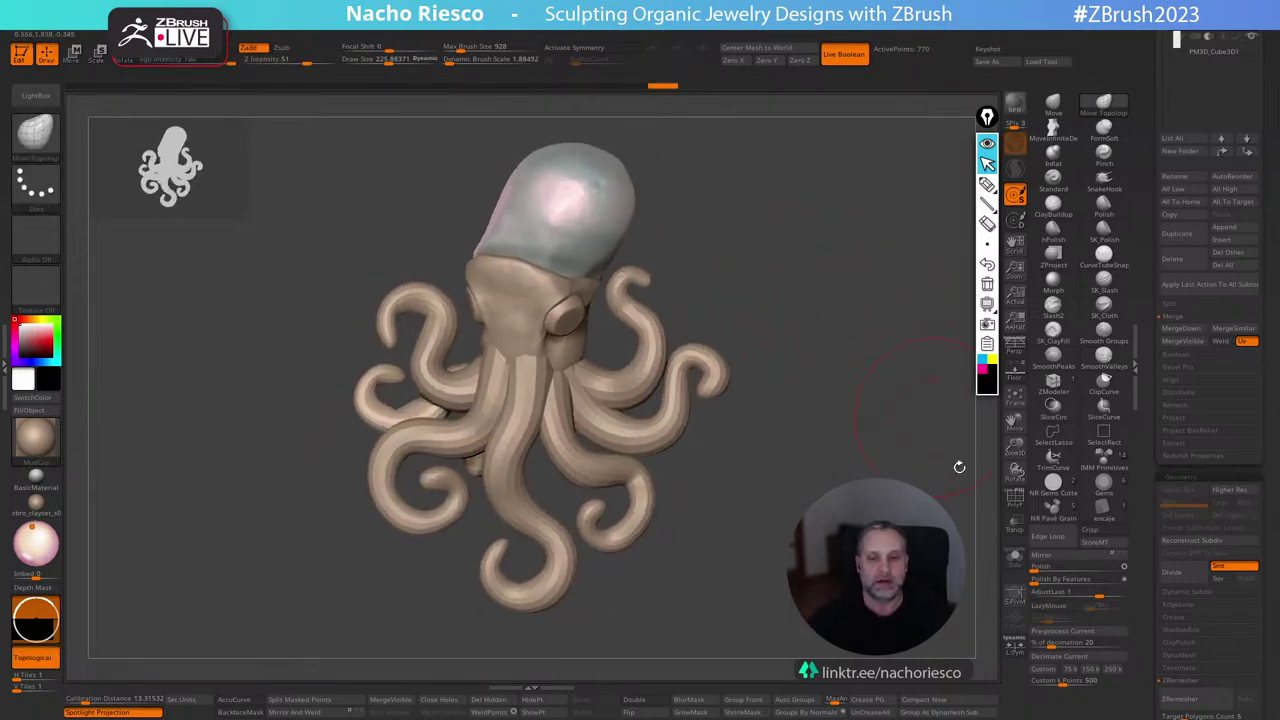
Isolate the copied tentacle and smooth back its bent root with Sculptris Pro at a draw size of about 146.
click(1014, 558)
key(f)
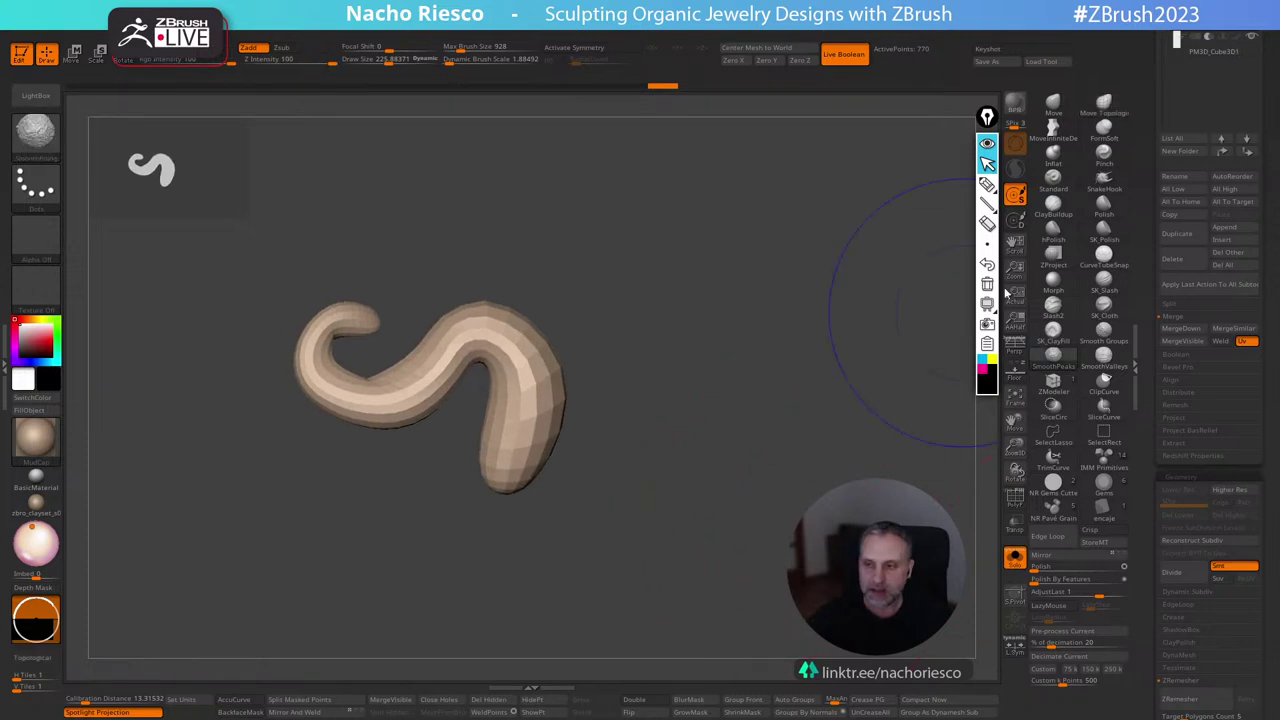
click(1020, 180)
key(s)
drag(565, 450, 556, 450)
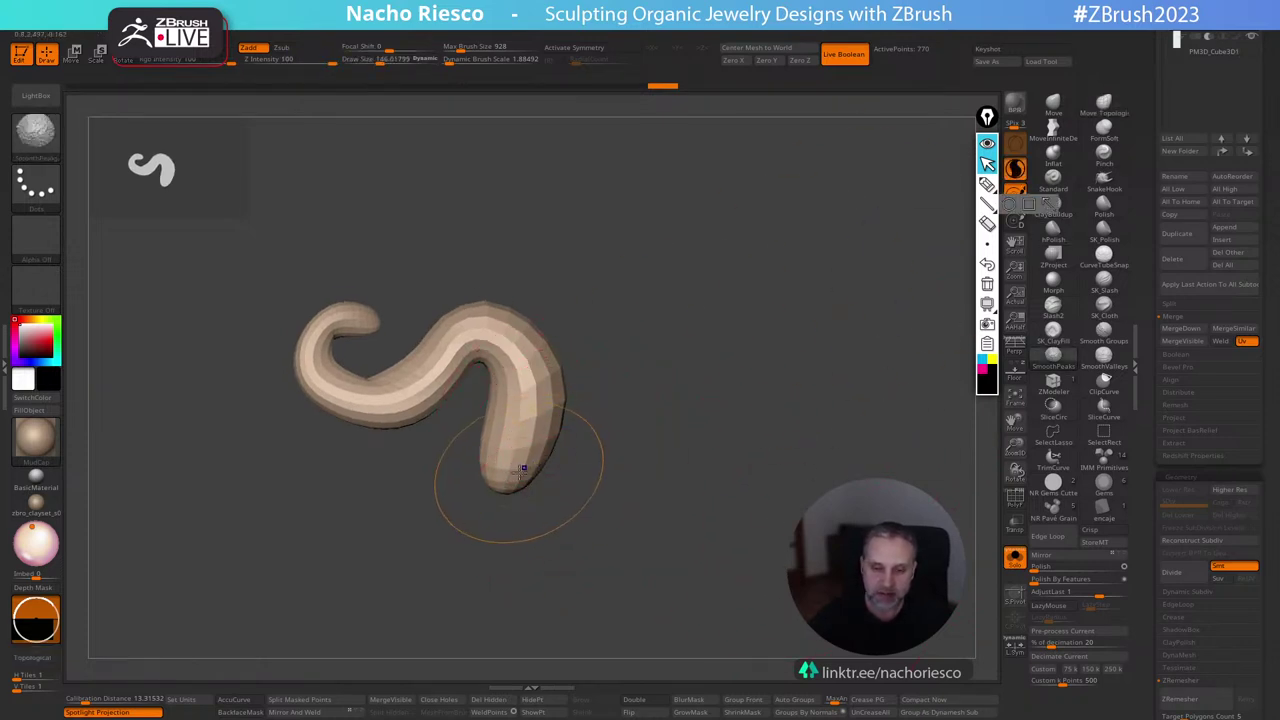
click(1016, 166)
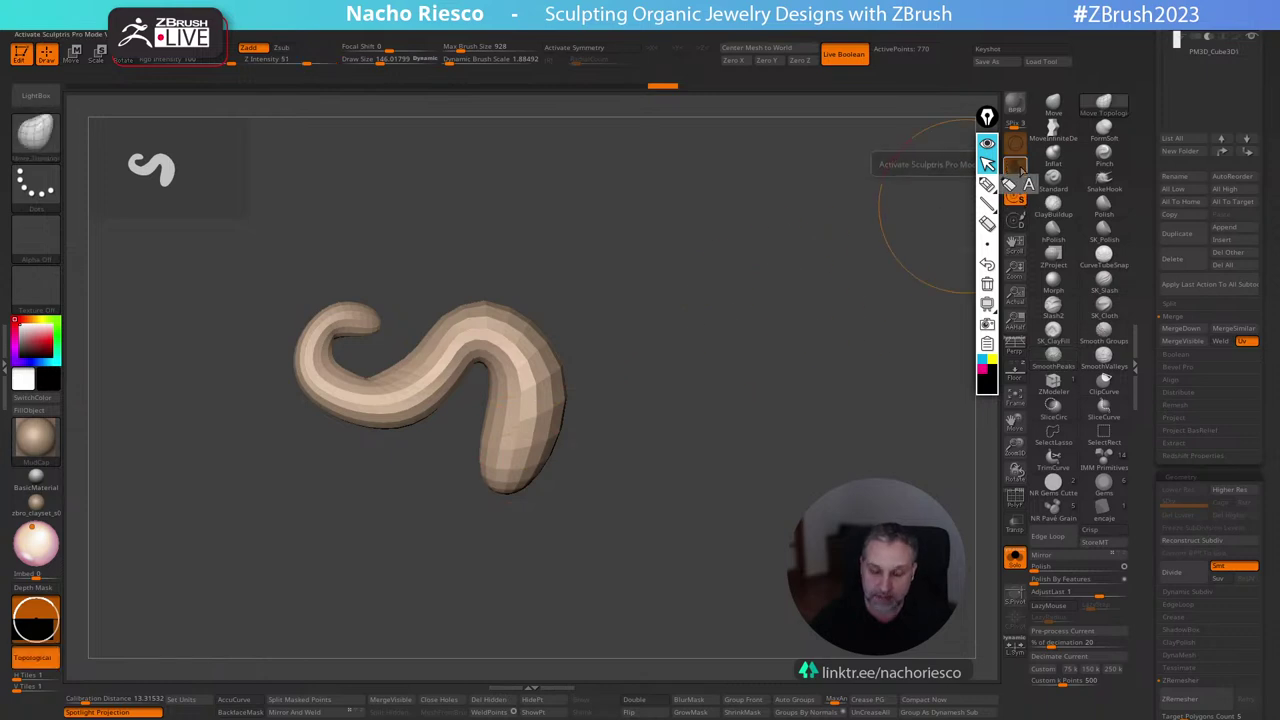
click(1021, 166)
mouse_move(511, 464)
shift+mouse_down()
mouse_move(515, 445)
mouse_move(517, 490)
mouse_move(532, 382)
mouse_move(500, 318)
shift+mouse_up()
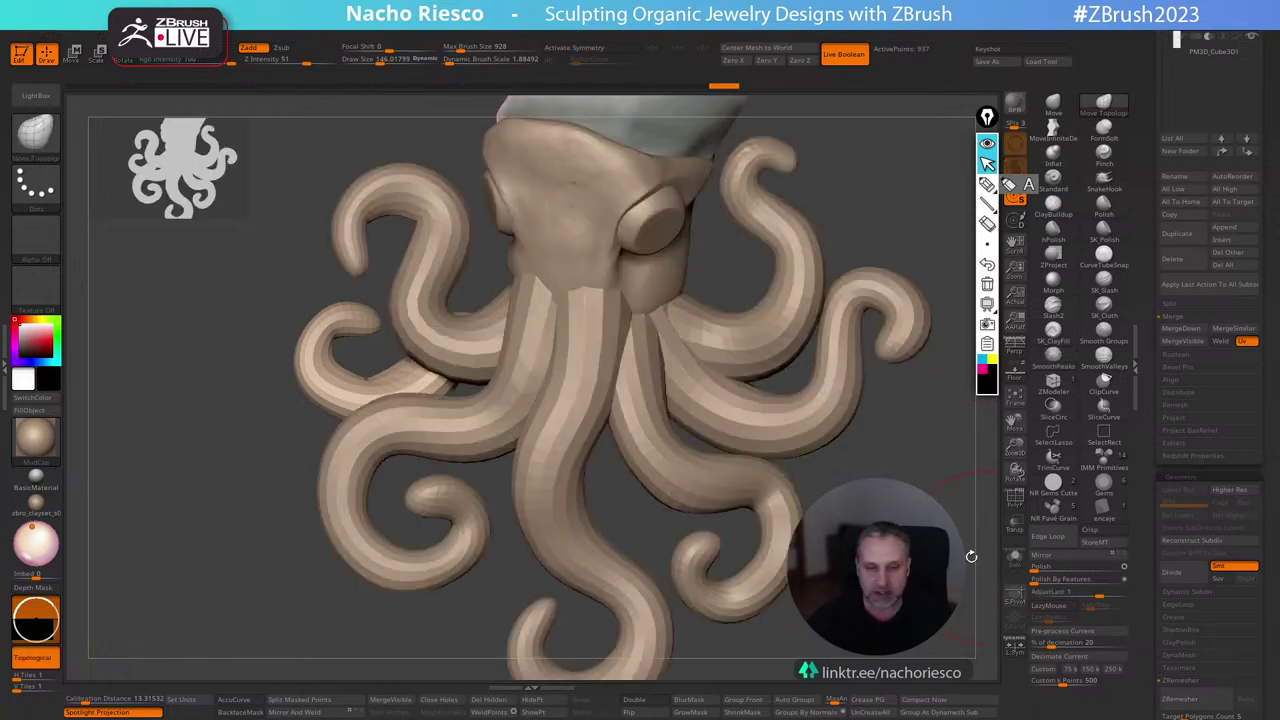
Mask off the isolated tentacle's curl, extend the shortened root end away from it, and clear the mask.
drag(932, 385, 1033, 484)
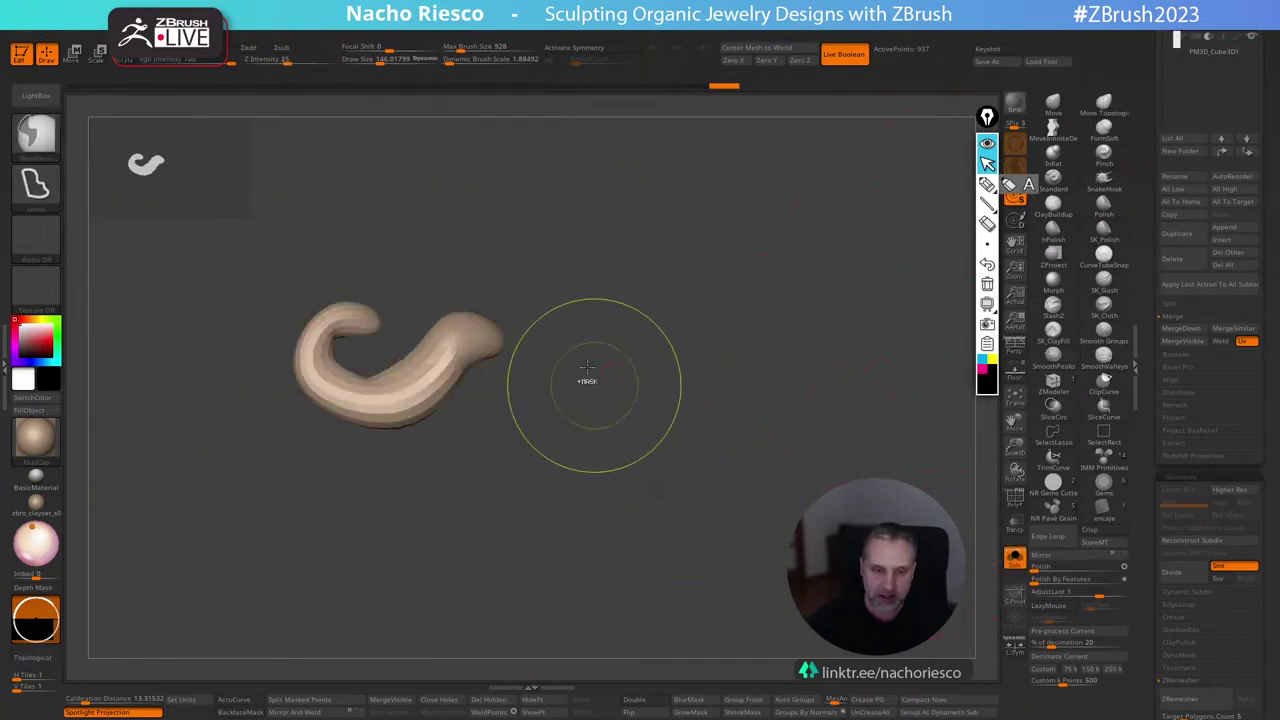
mouse_move(567, 304)
ctrl+mouse_down()
mouse_move(413, 285)
mouse_move(515, 384)
ctrl+mouse_up()
ctrl+click(443, 390)
key(w)
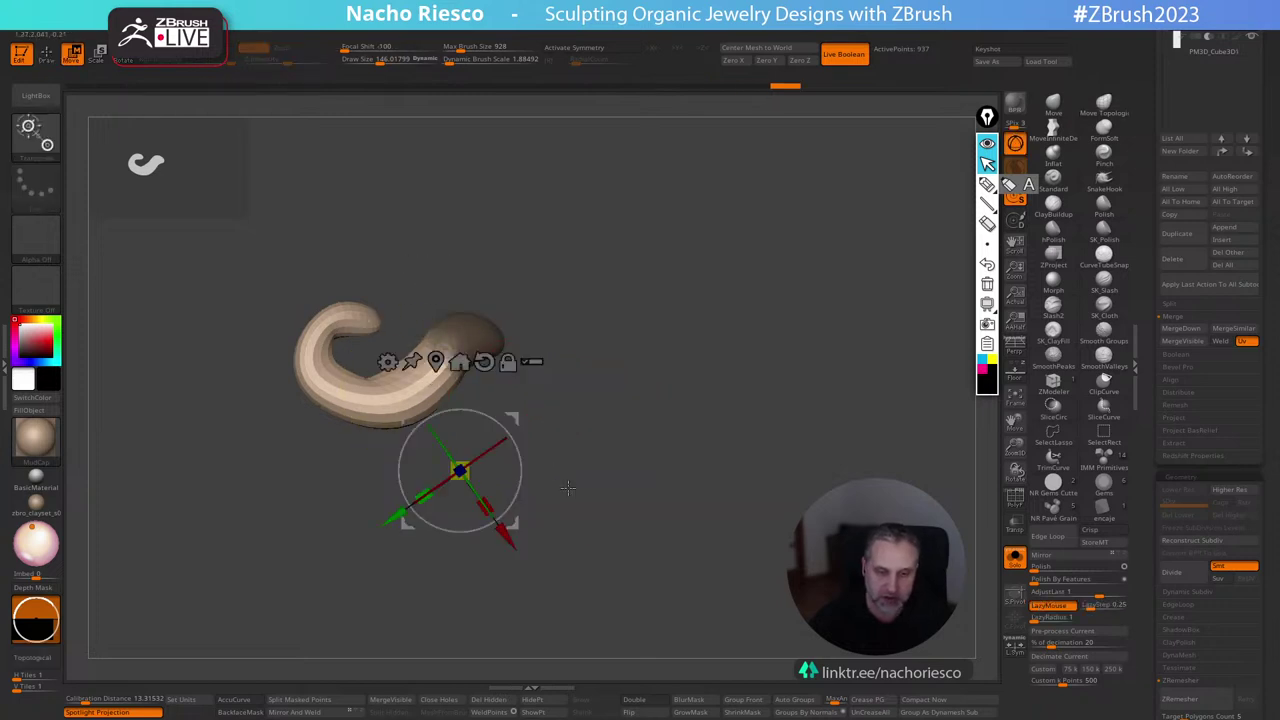
ctrl+click(568, 488)
mouse_move(512, 522)
mouse_down()
mouse_move(563, 488)
mouse_move(540, 427)
mouse_move(509, 435)
mouse_up()
key(q)
ctrl+drag(674, 486, 701, 540)
drag(701, 540, 700, 557)
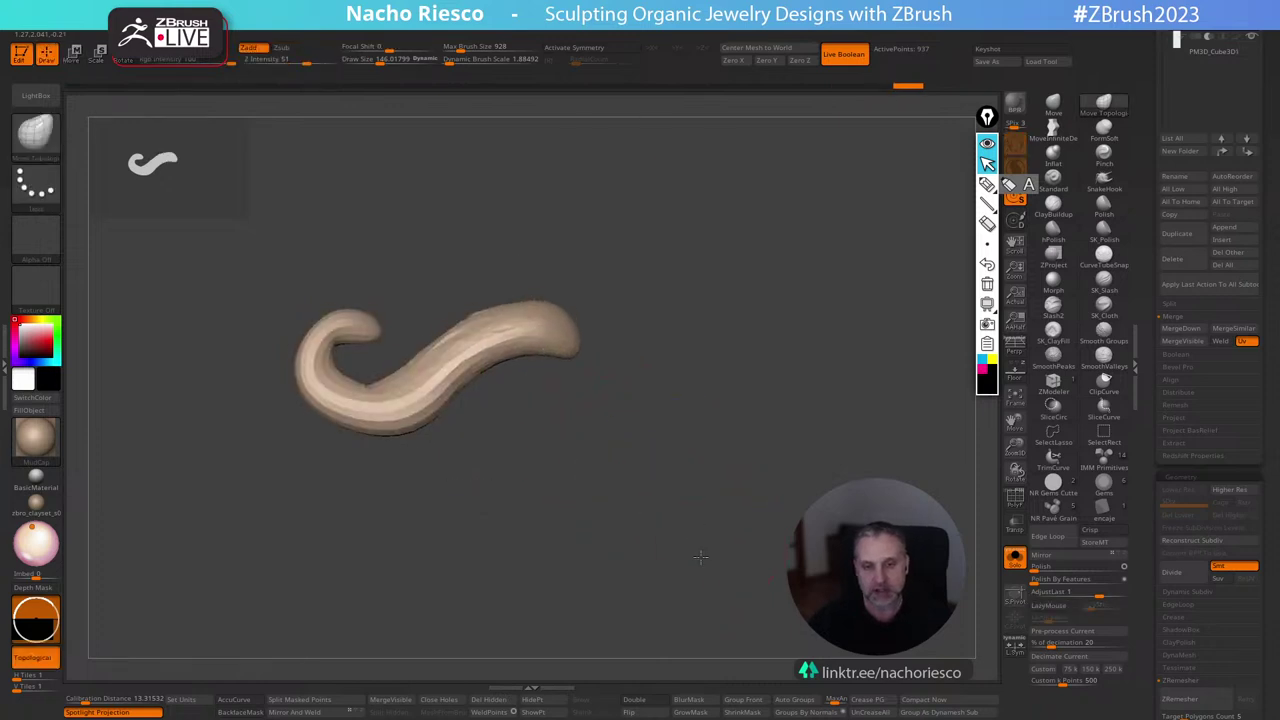
Remesh the isolated tentacle with ZRemesher at Half density and adaptive size 0, and bring the full octopus back into view.
key(f)
click(1003, 504)
click(1012, 497)
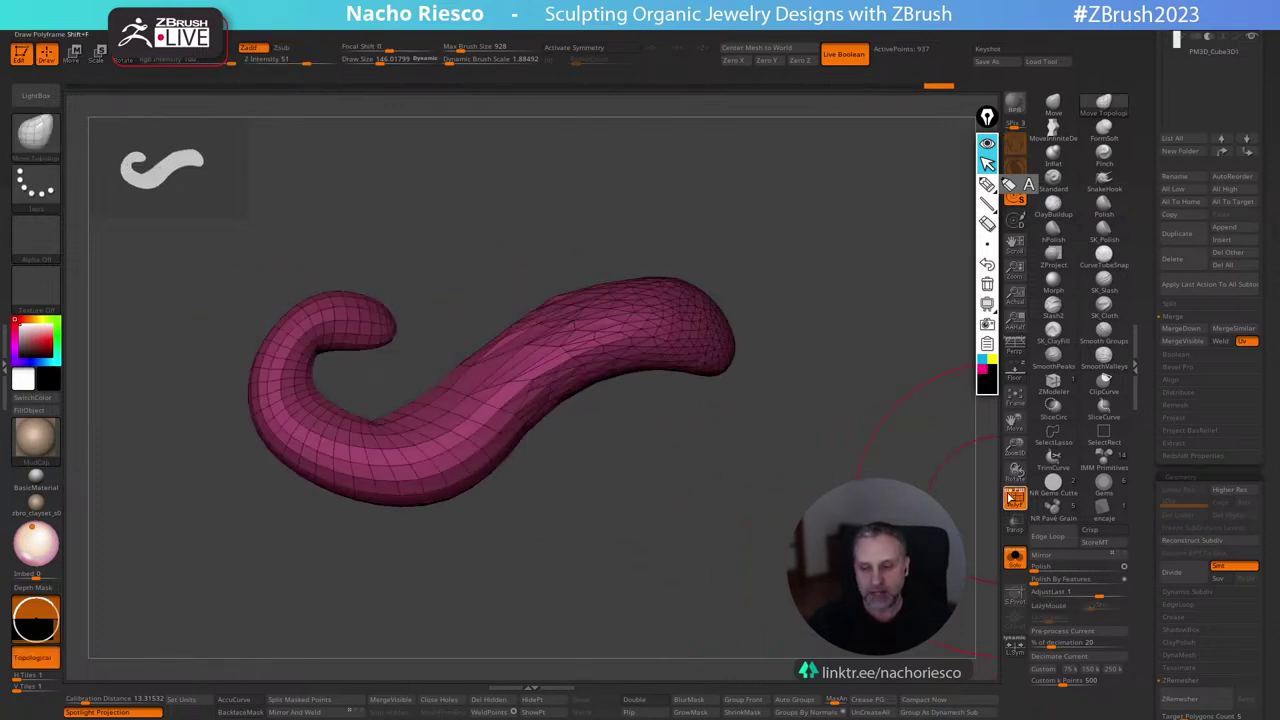
drag(1151, 556, 1151, 480)
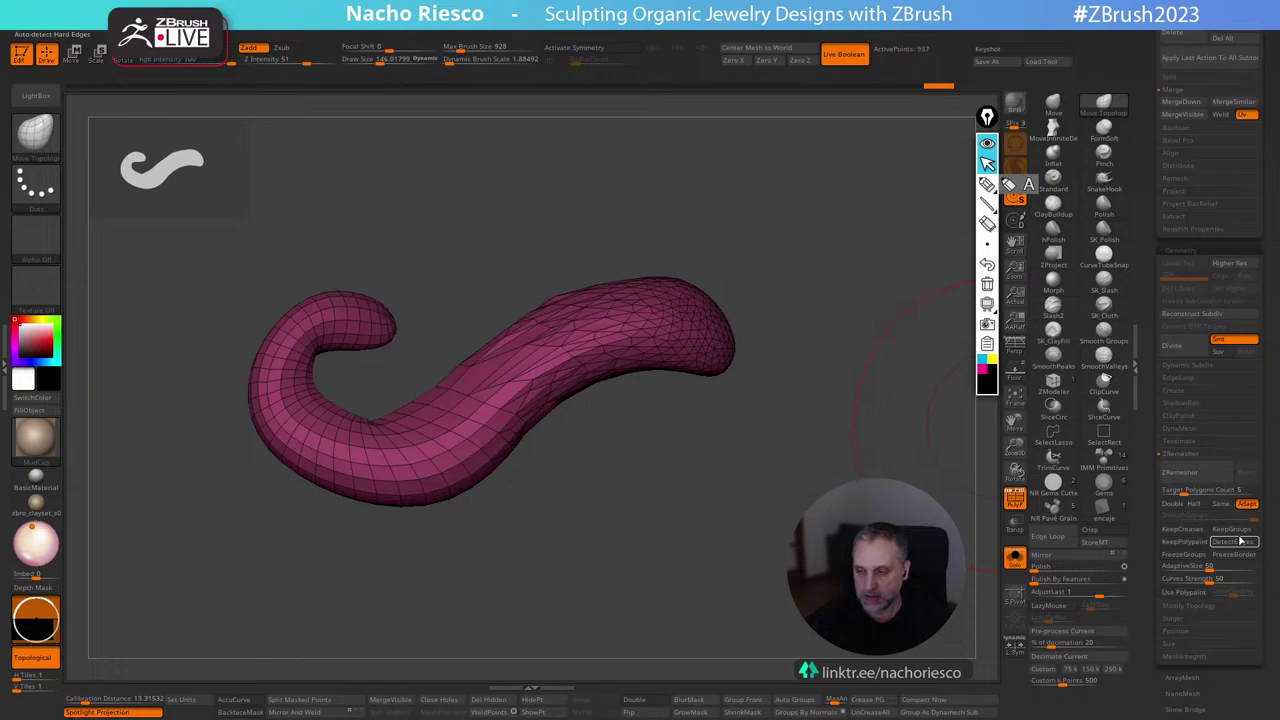
click(1247, 503)
click(1195, 503)
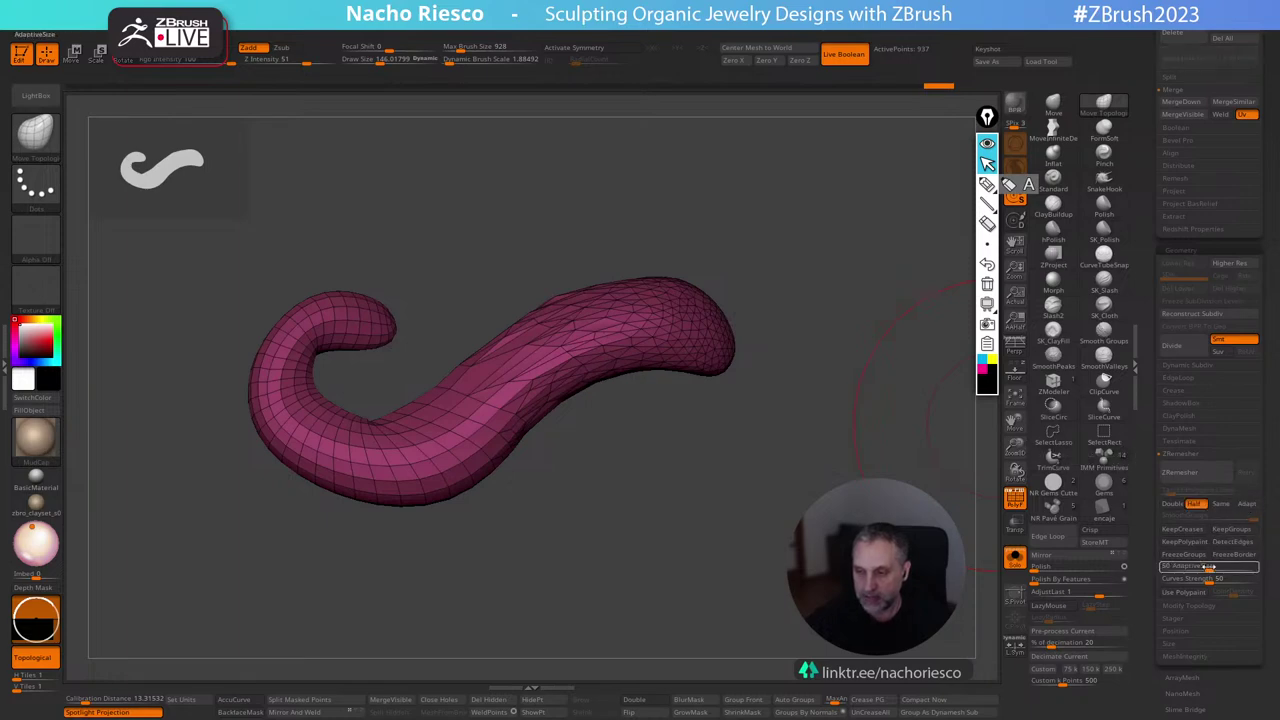
drag(1208, 567, 1160, 567)
click(1180, 472)
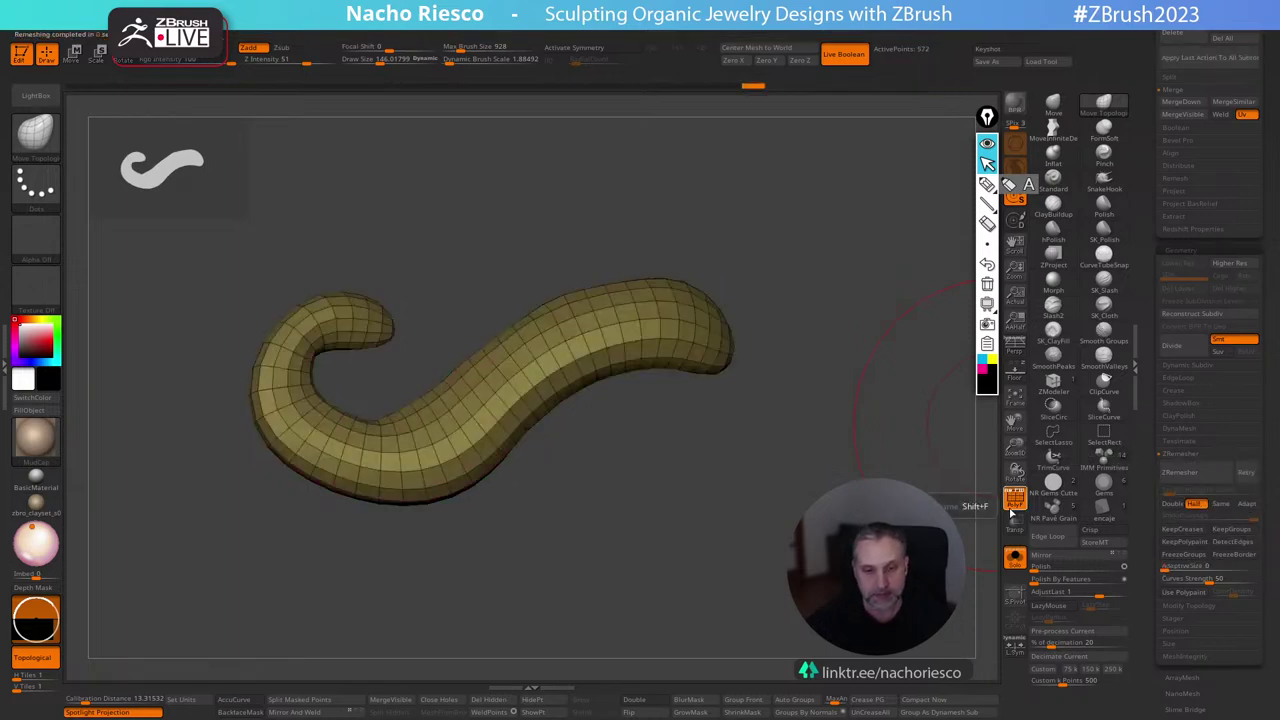
click(1014, 500)
click(1014, 557)
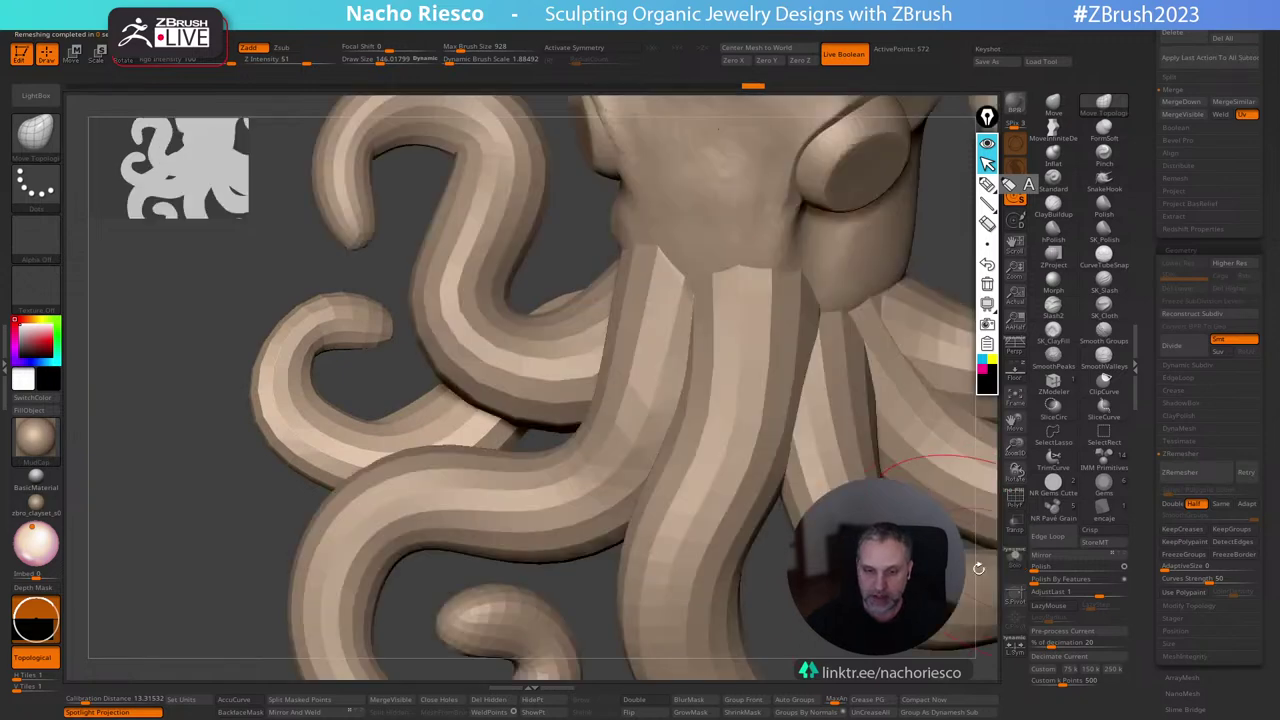
Adjust the copied tentacle's transform and shift it outward and down so its curl sits between the two left tentacles.
alt+drag(800, 625, 880, 531)
key(w)
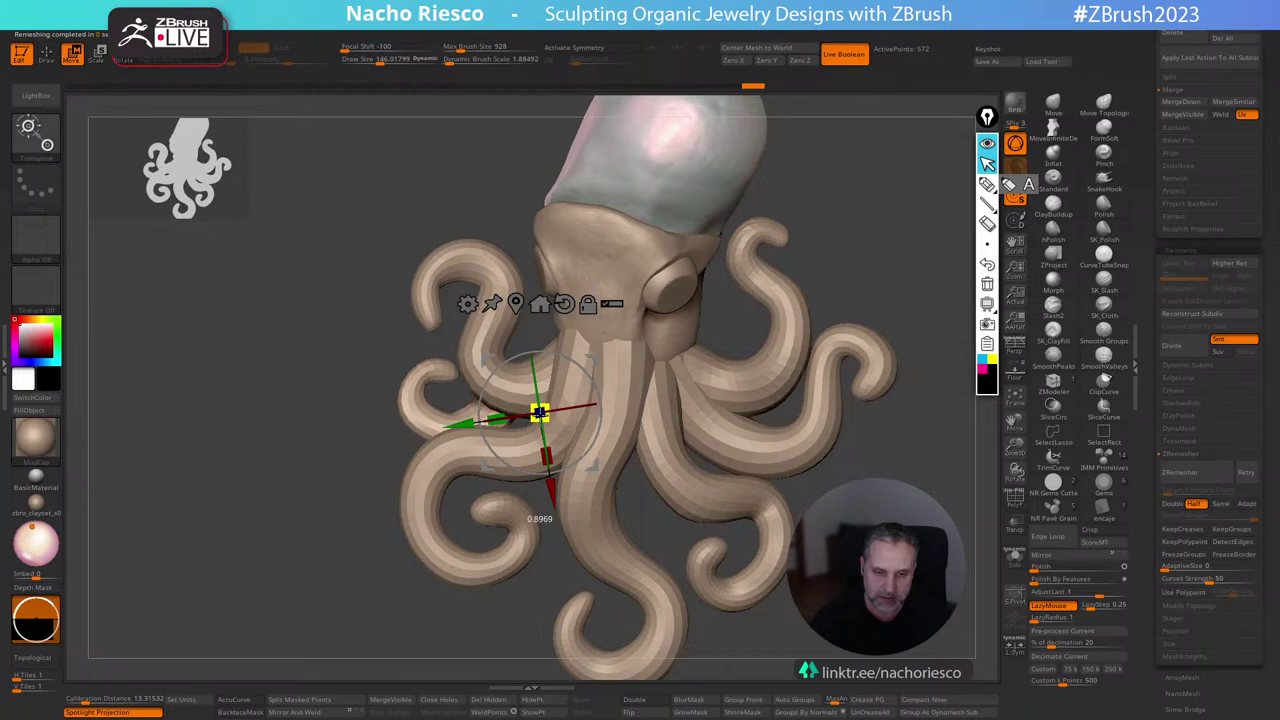
drag(599, 393, 602, 406)
drag(591, 459, 589, 473)
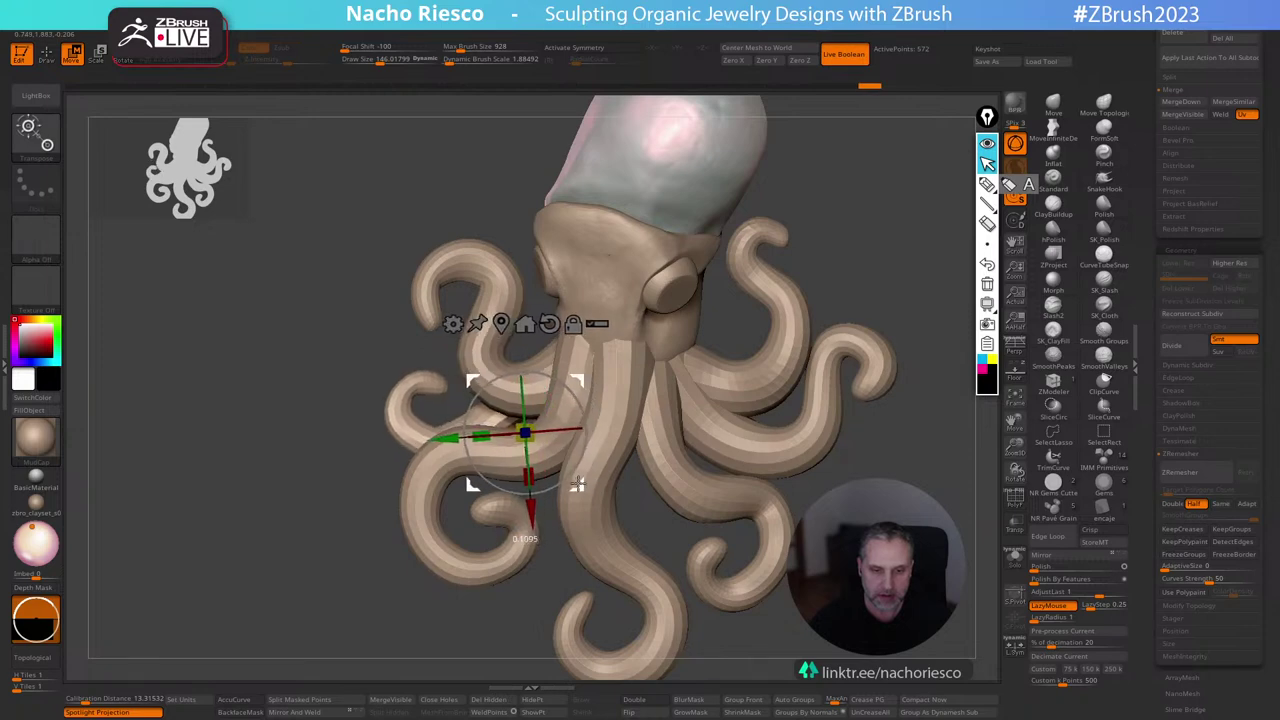
key(q)
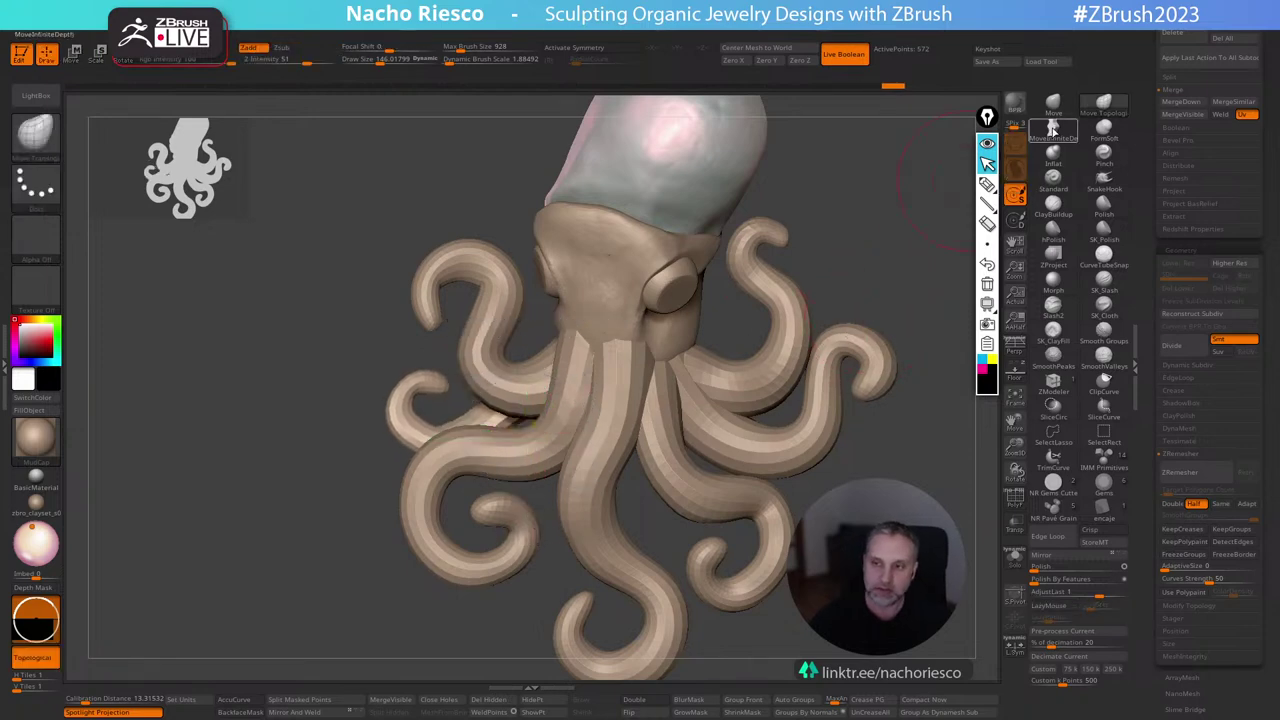
Nudge the copied tentacle's outer curve with the Move Infinite Depth brush at a draw size of about 141.
click(1053, 131)
key(s)
drag(383, 449, 360, 449)
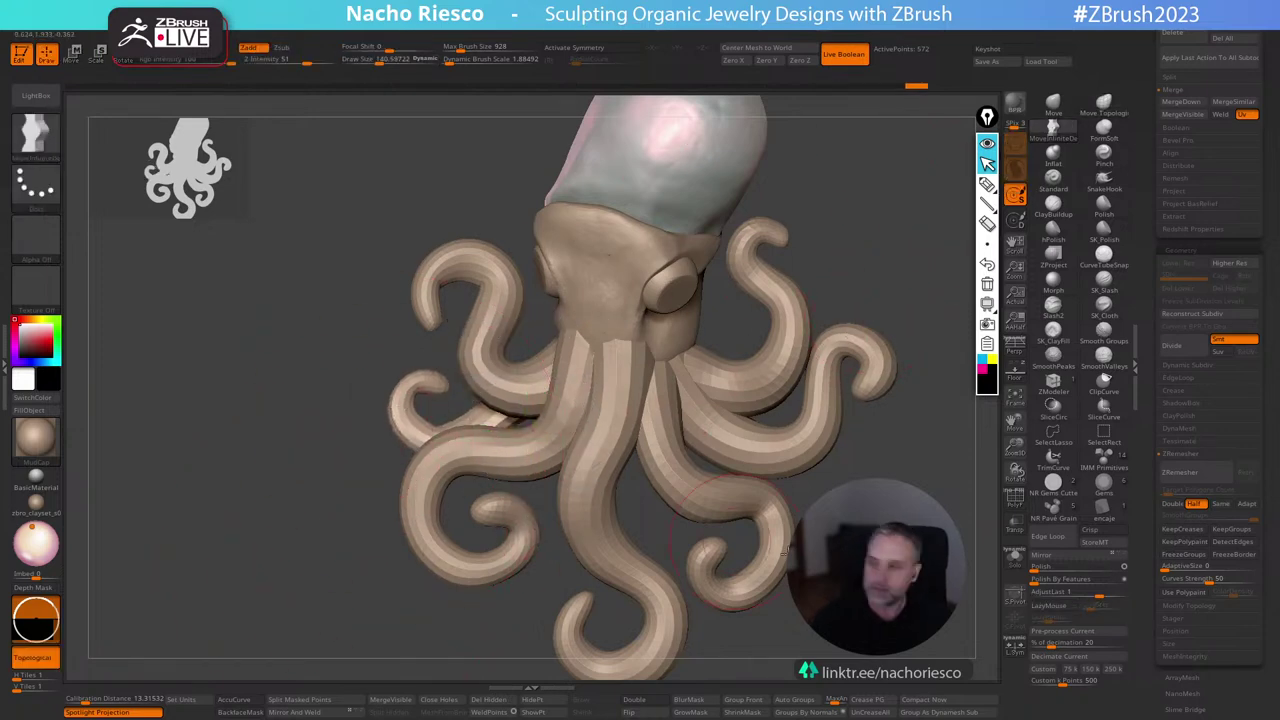
drag(768, 528, 782, 540)
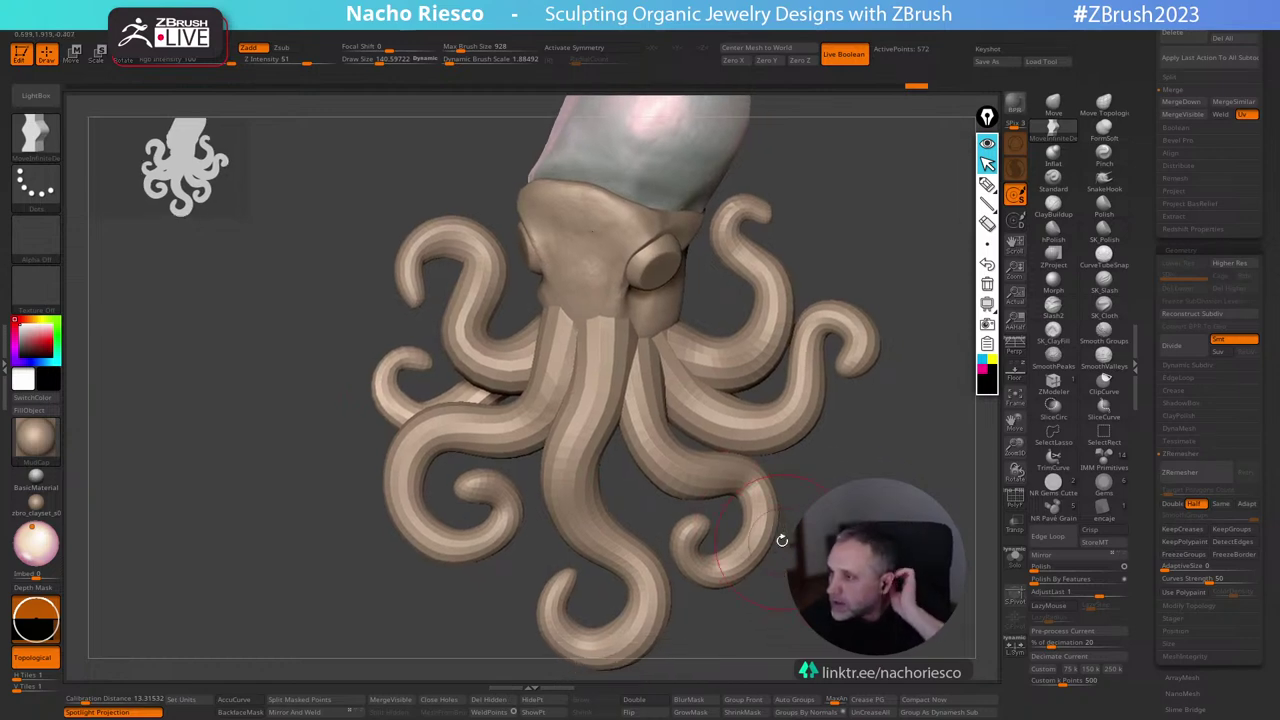
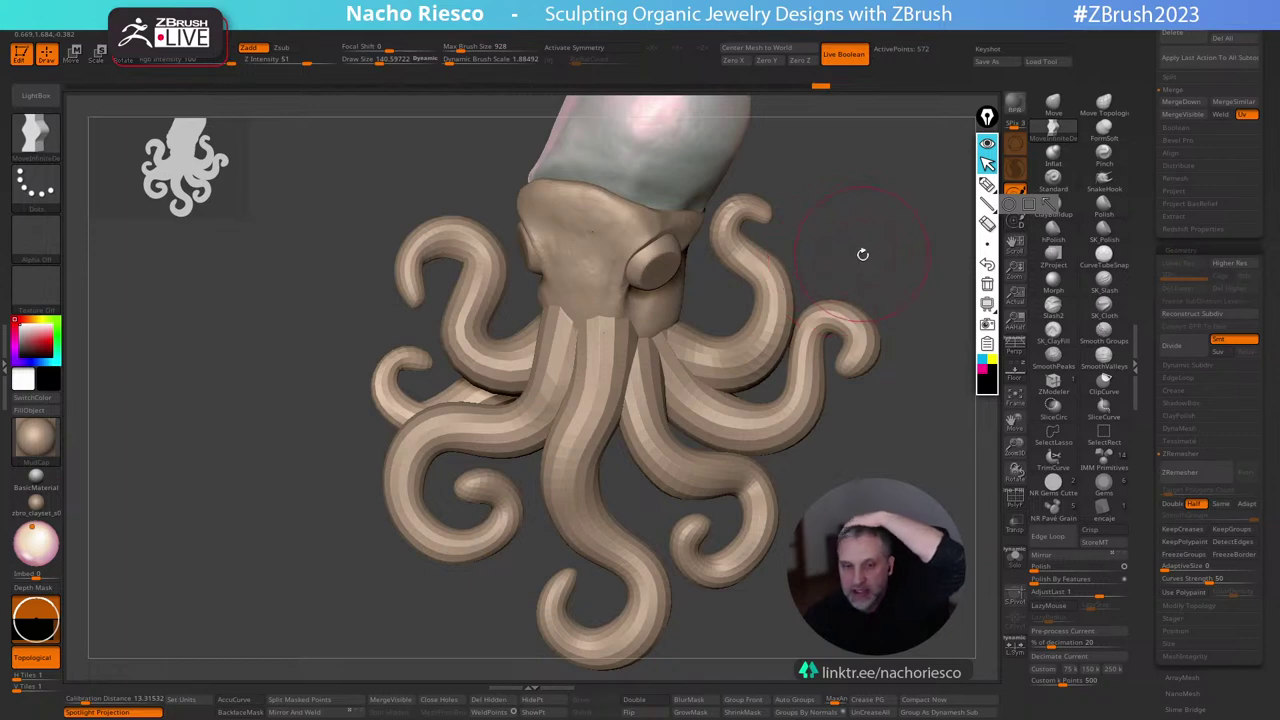
Check the cutting cube's position through transparency, select PM3D_Cube3D1 and shift it along its depth axis behind the octopus.
drag(862, 254, 876, 255)
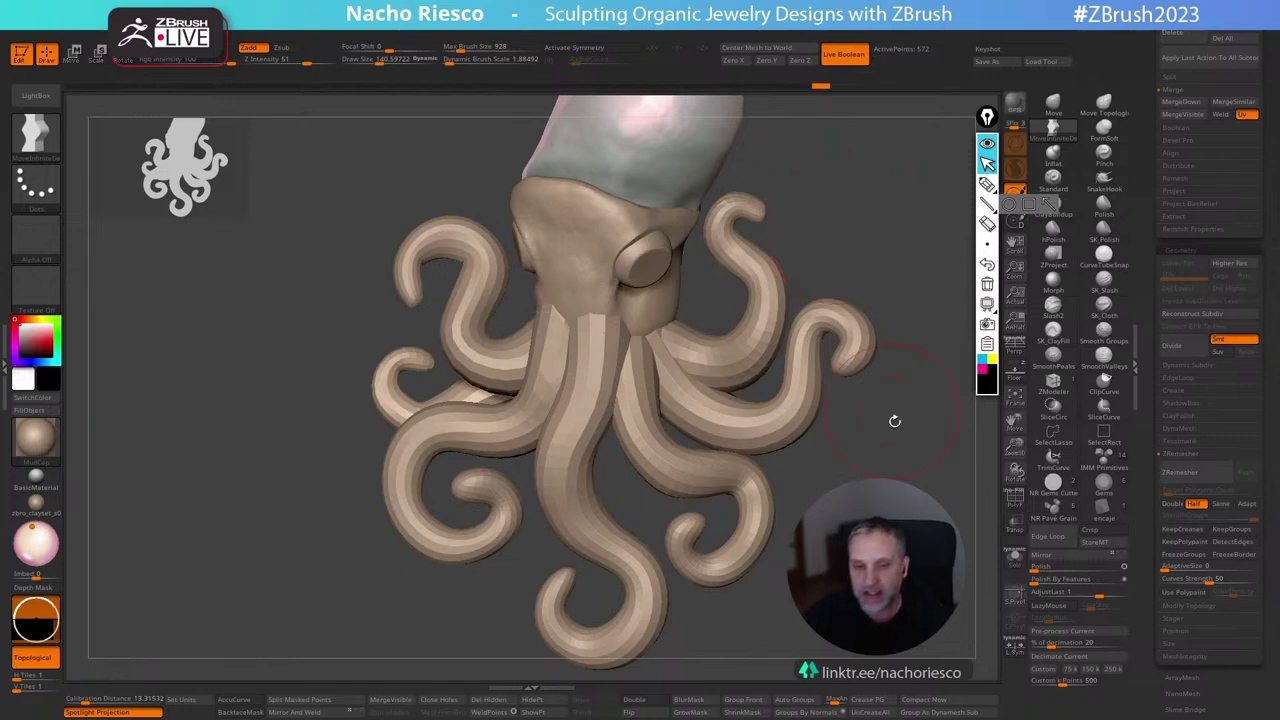
drag(894, 420, 782, 542)
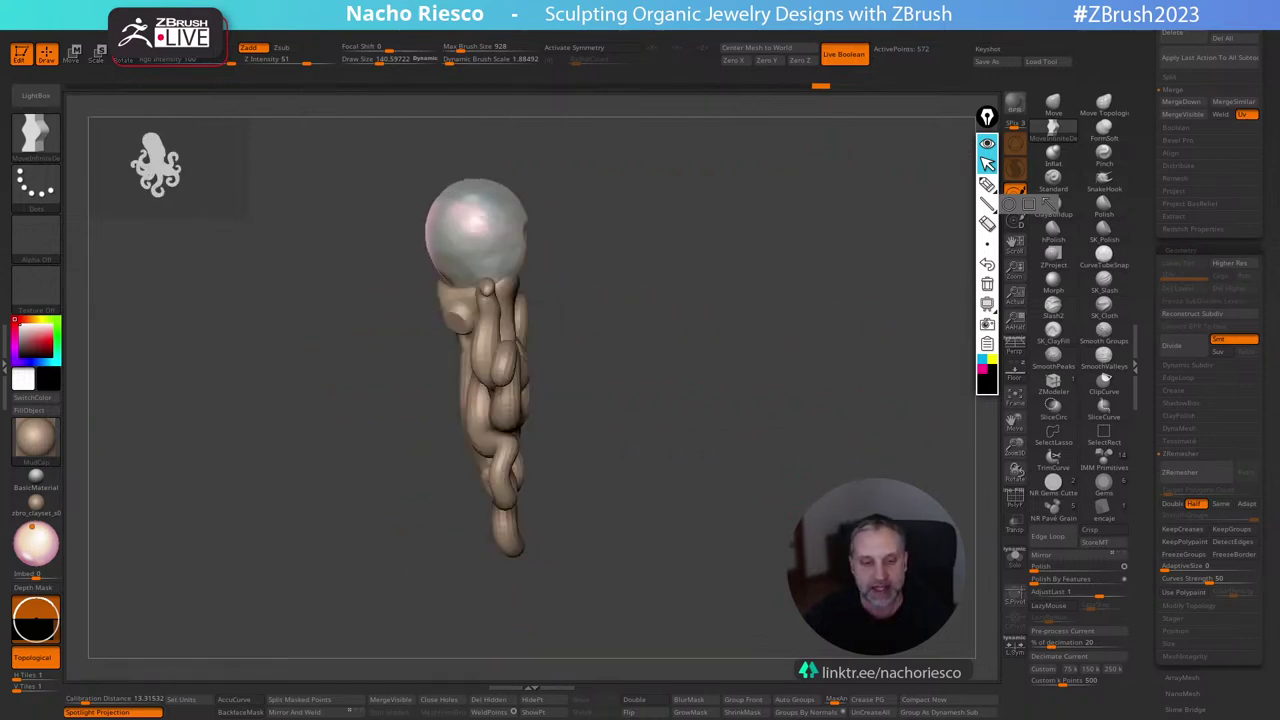
drag(1151, 270, 1150, 620)
mouse_move(1212, 415)
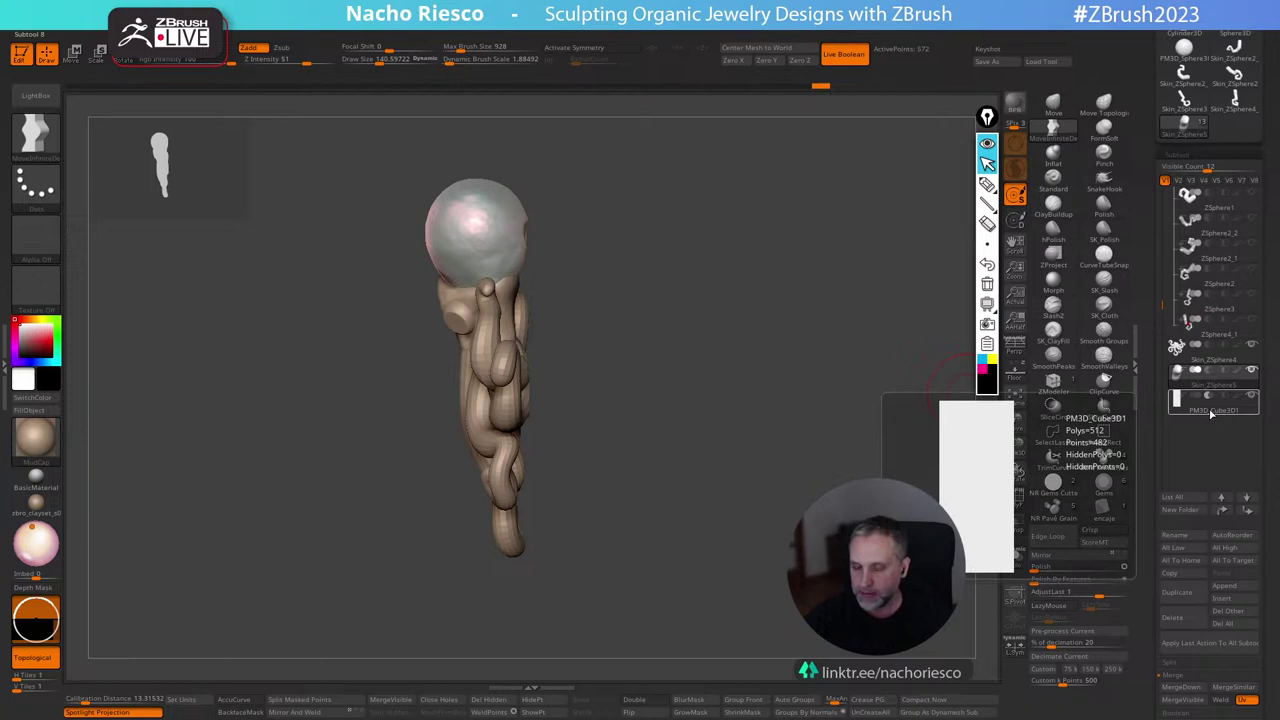
click(1014, 522)
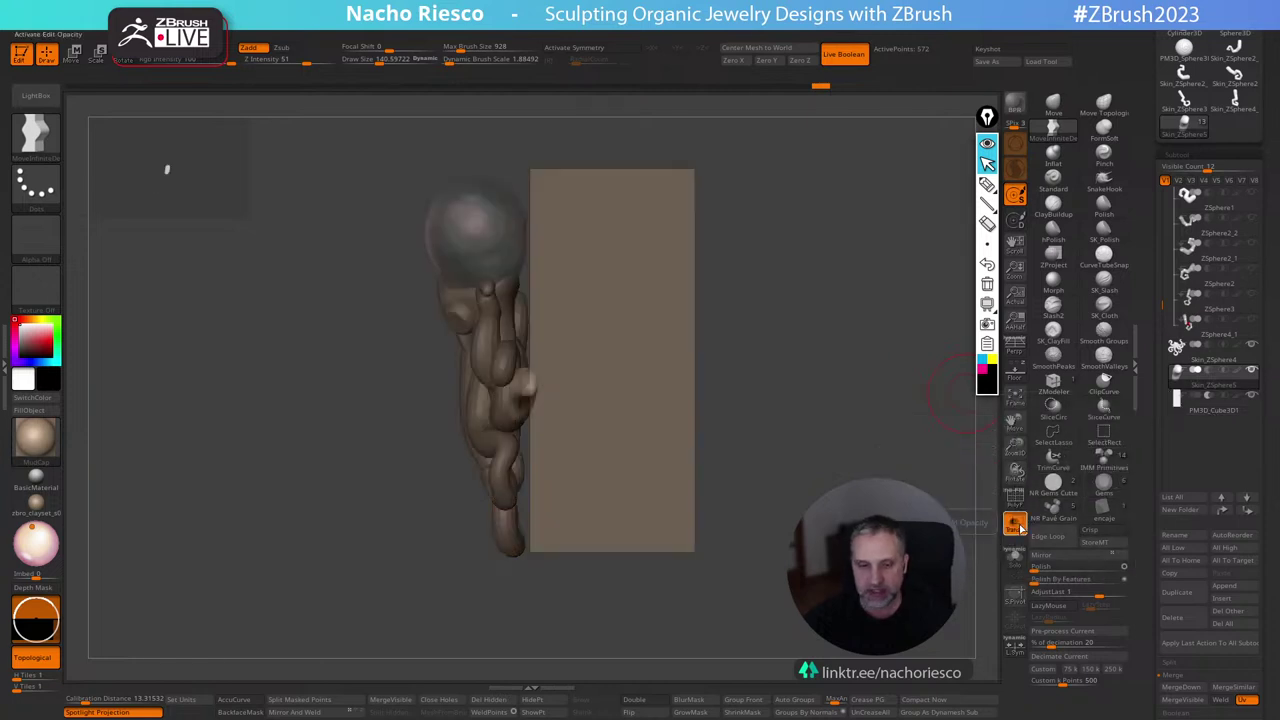
click(1020, 528)
click(1212, 406)
drag(860, 400, 760, 440)
key(w)
mouse_move(612, 368)
mouse_down()
mouse_move(588, 364)
mouse_move(605, 364)
mouse_up()
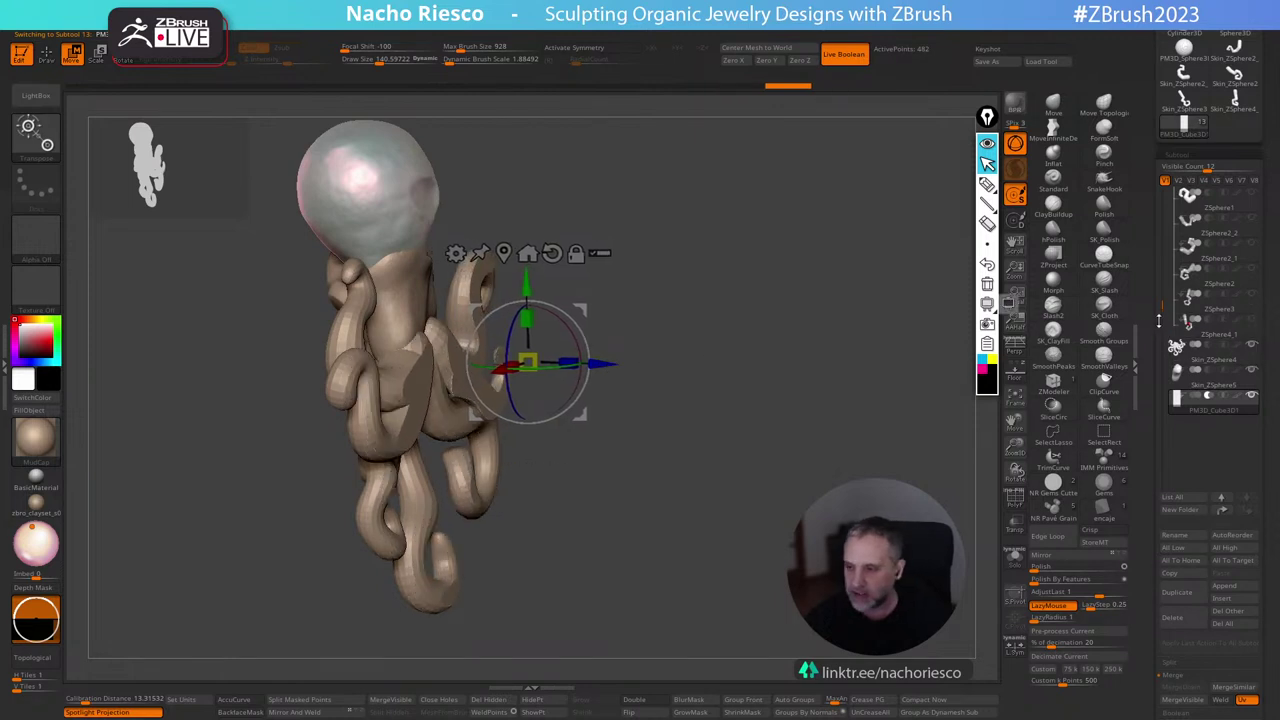
Collapse the zspheres folder and move it to the end of the subtool list.
drag(1164, 224, 1164, 240)
click(1177, 271)
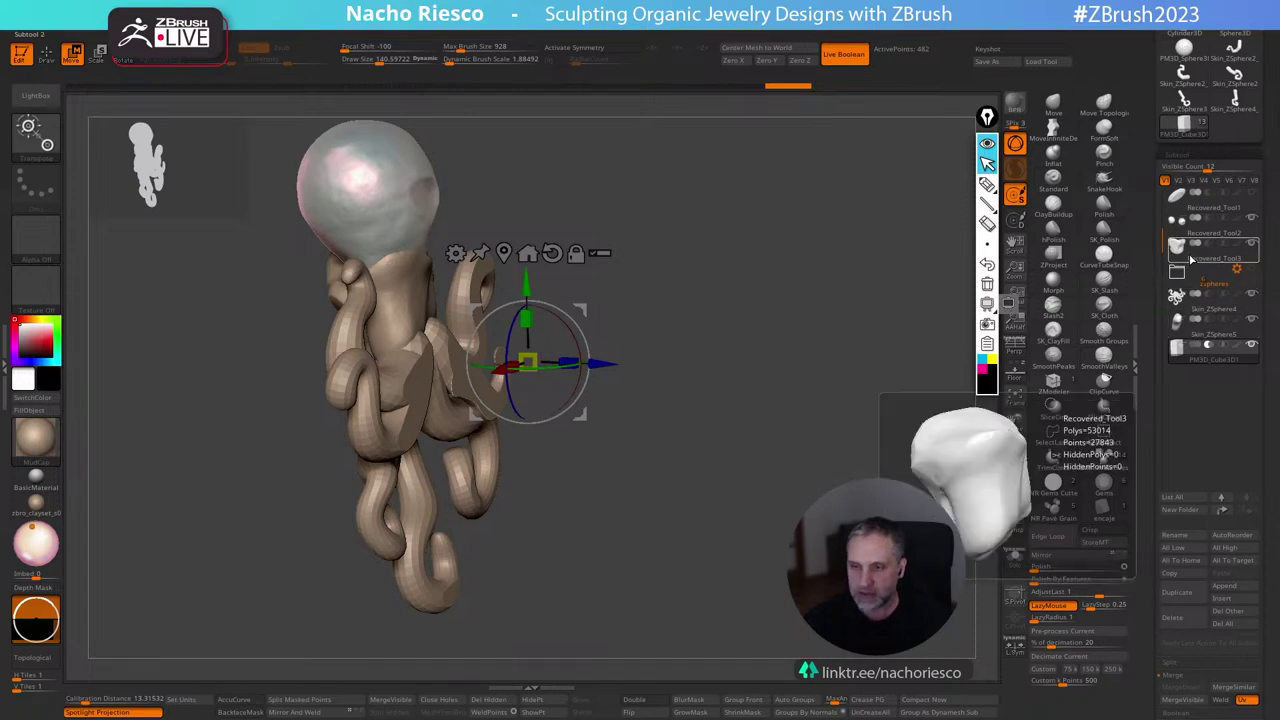
drag(1164, 240, 1164, 218)
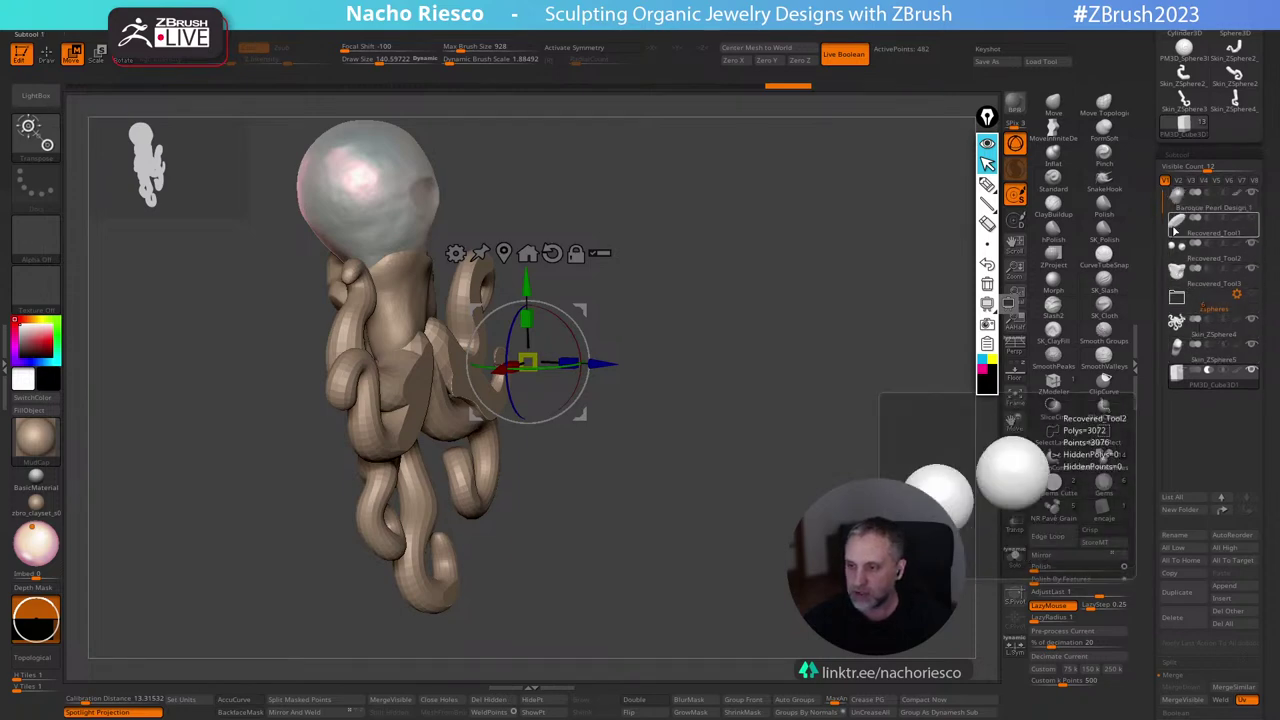
mouse_move(1196, 214)
mouse_move(1193, 301)
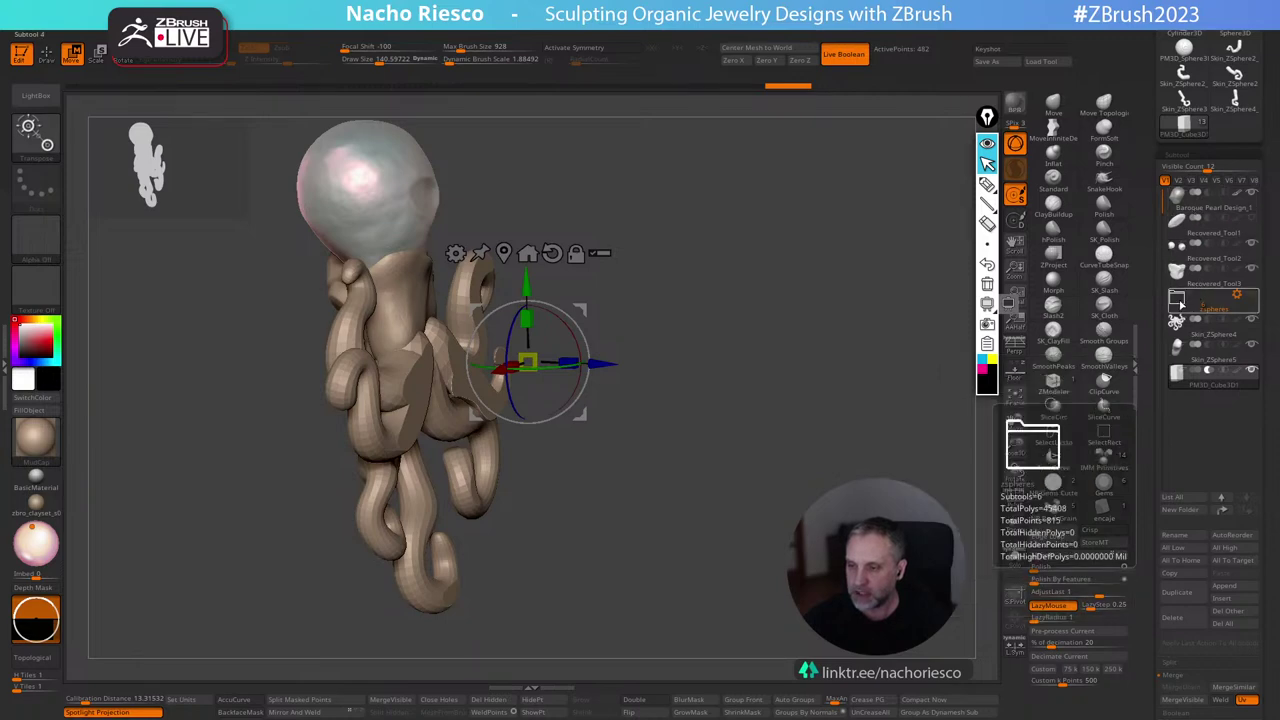
drag(1182, 302, 1187, 408)
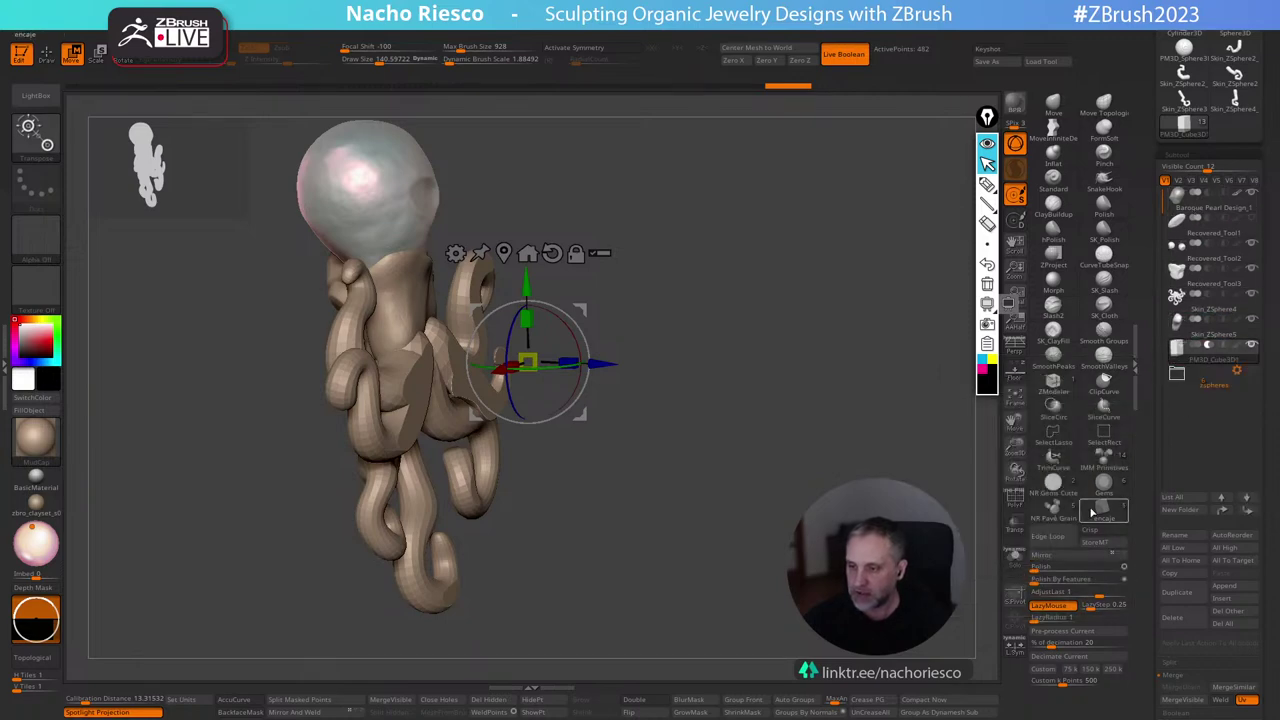
Move the cutting cube back so it trims less off the pearl and tentacles, and check its position through transparency.
right_drag(735, 440, 685, 449)
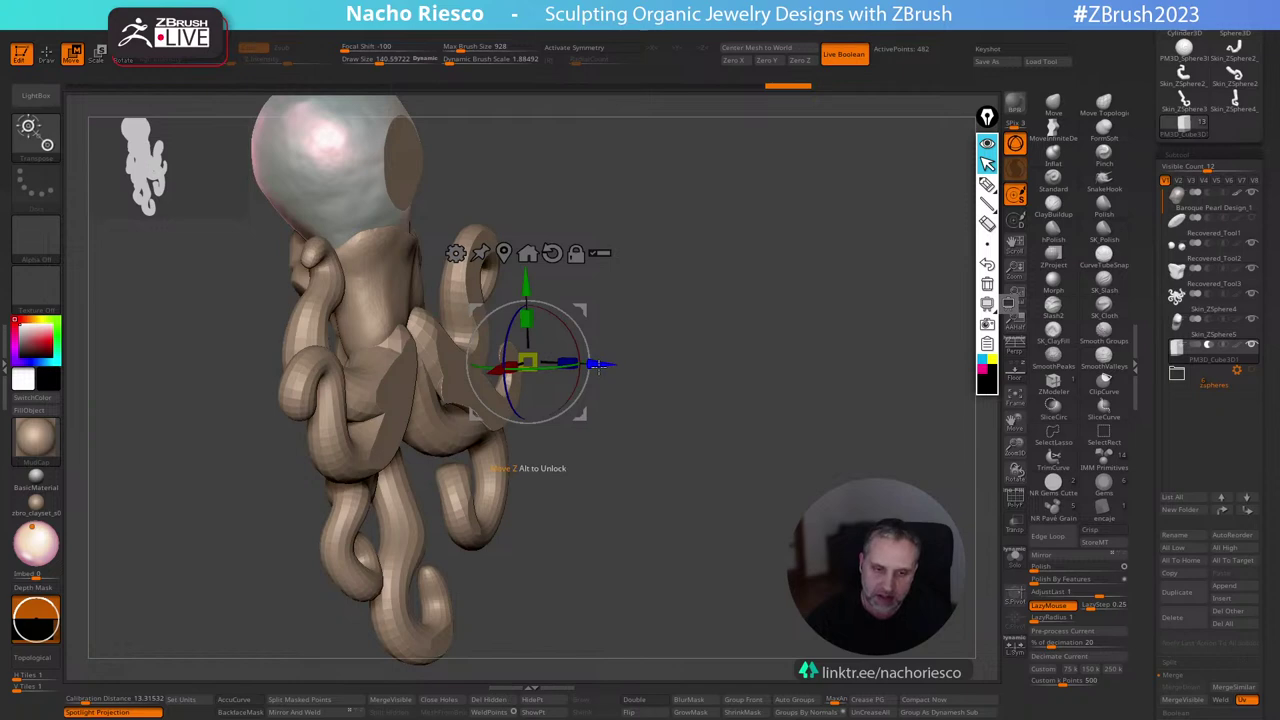
drag(597, 366, 607, 368)
alt+right_drag(454, 165, 512, 281)
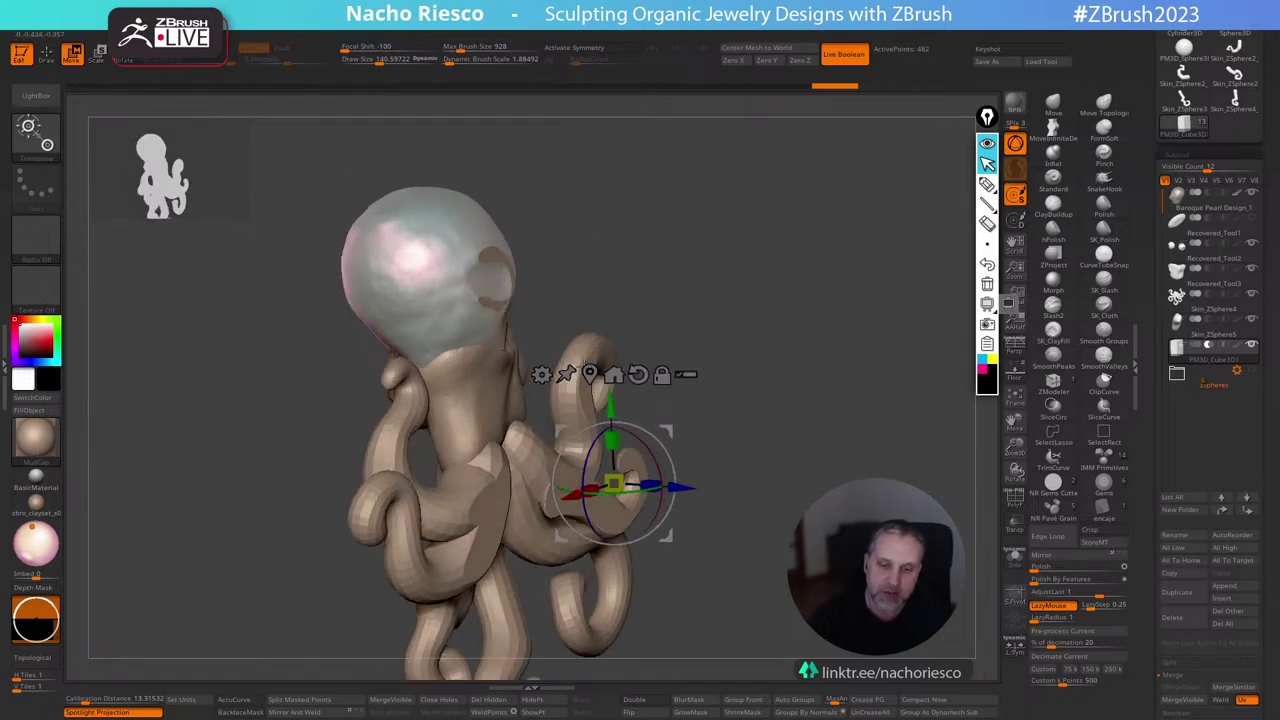
drag(675, 486, 681, 487)
mouse_move(715, 402)
right_down()
mouse_move(880, 376)
mouse_move(889, 312)
mouse_move(832, 350)
mouse_move(766, 260)
mouse_move(775, 318)
right_up()
key(q)
click(1017, 527)
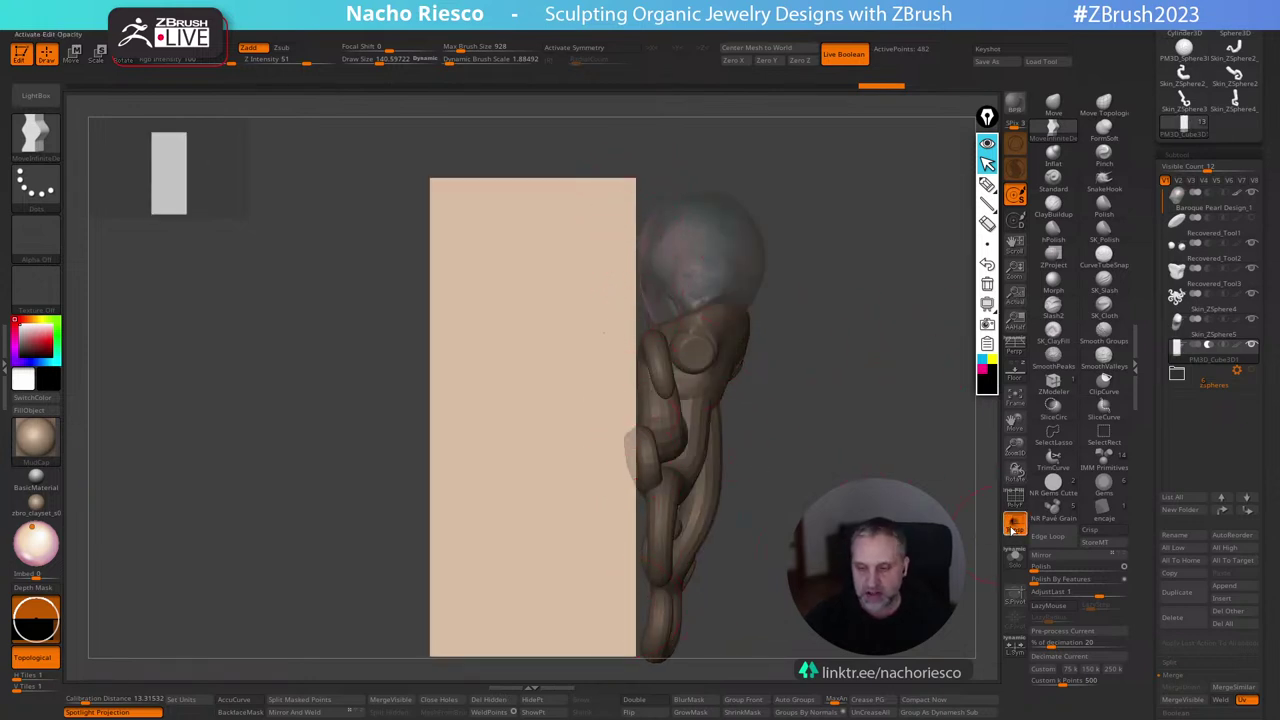
click(1012, 530)
Select the copied tentacle and reshape its coil at the back with the Move Topological brush at a draw size of about 163.
right_drag(860, 430, 740, 427)
alt+click(728, 483)
mouse_move(730, 480)
right_down()
mouse_move(765, 435)
mouse_move(767, 471)
mouse_move(689, 470)
right_up()
key(s)
drag(688, 471, 686, 461)
click(1104, 106)
key(s)
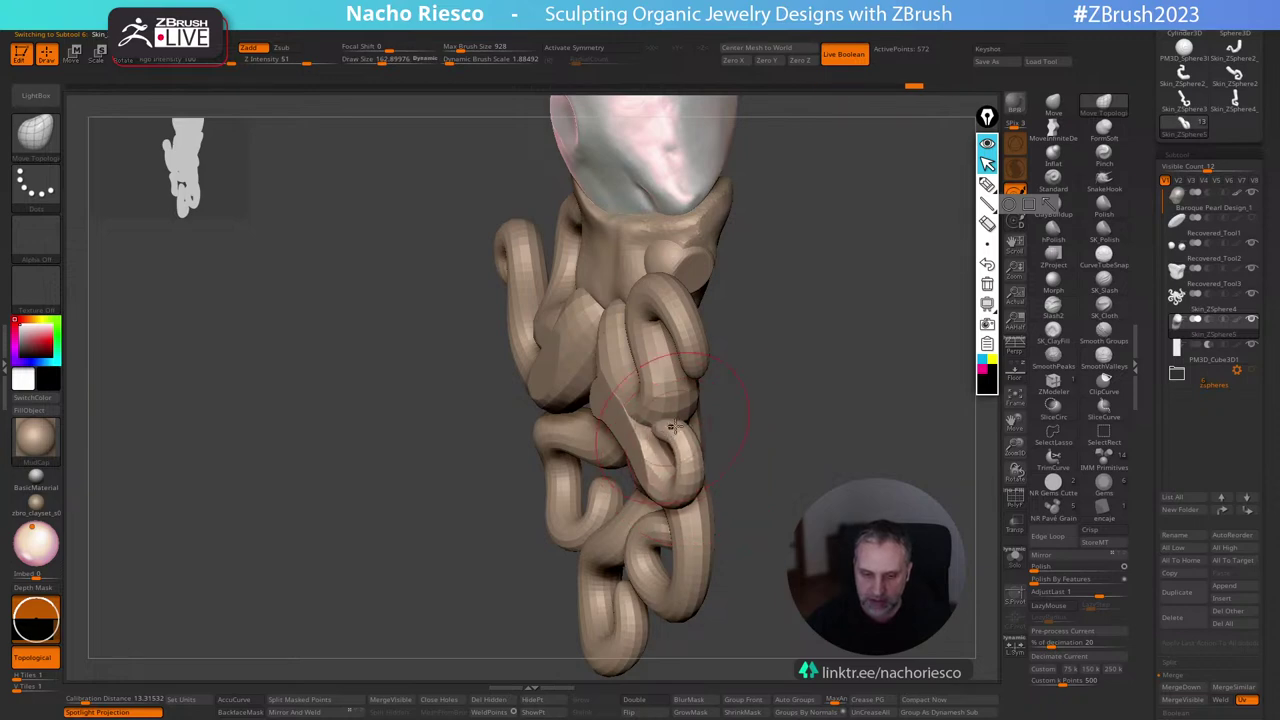
right_drag(675, 427, 686, 436)
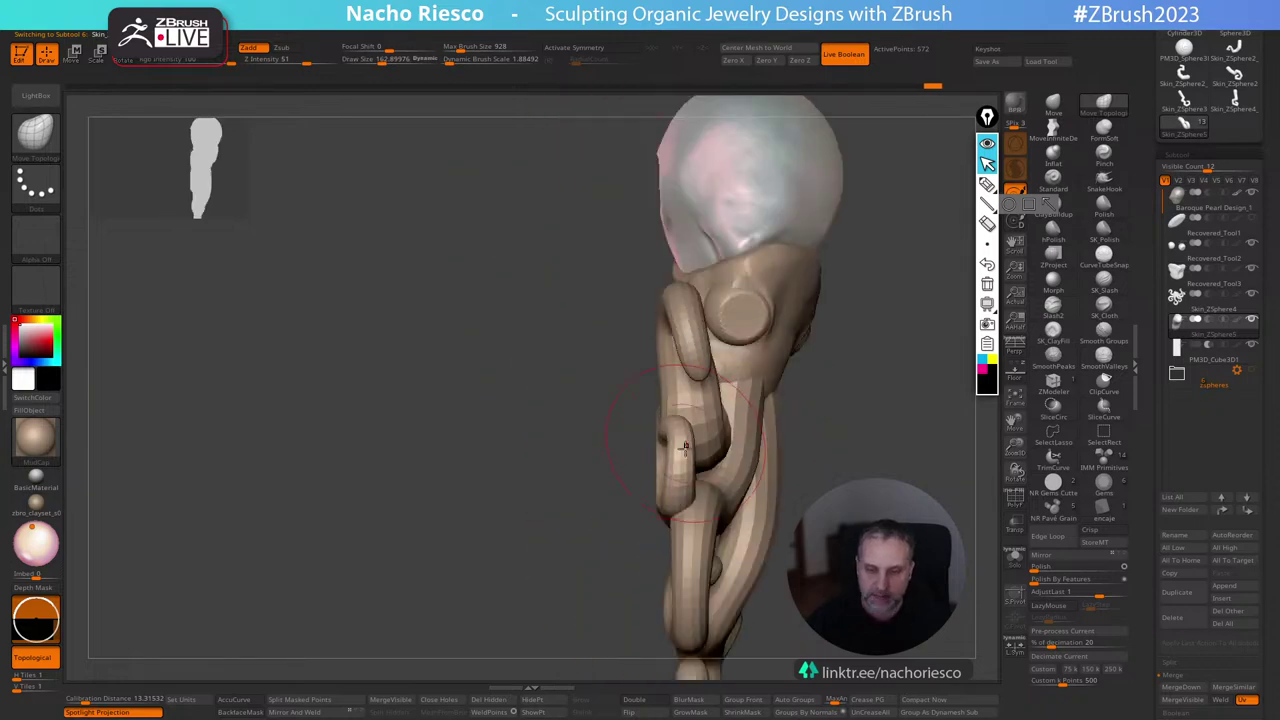
right_drag(676, 486, 553, 487)
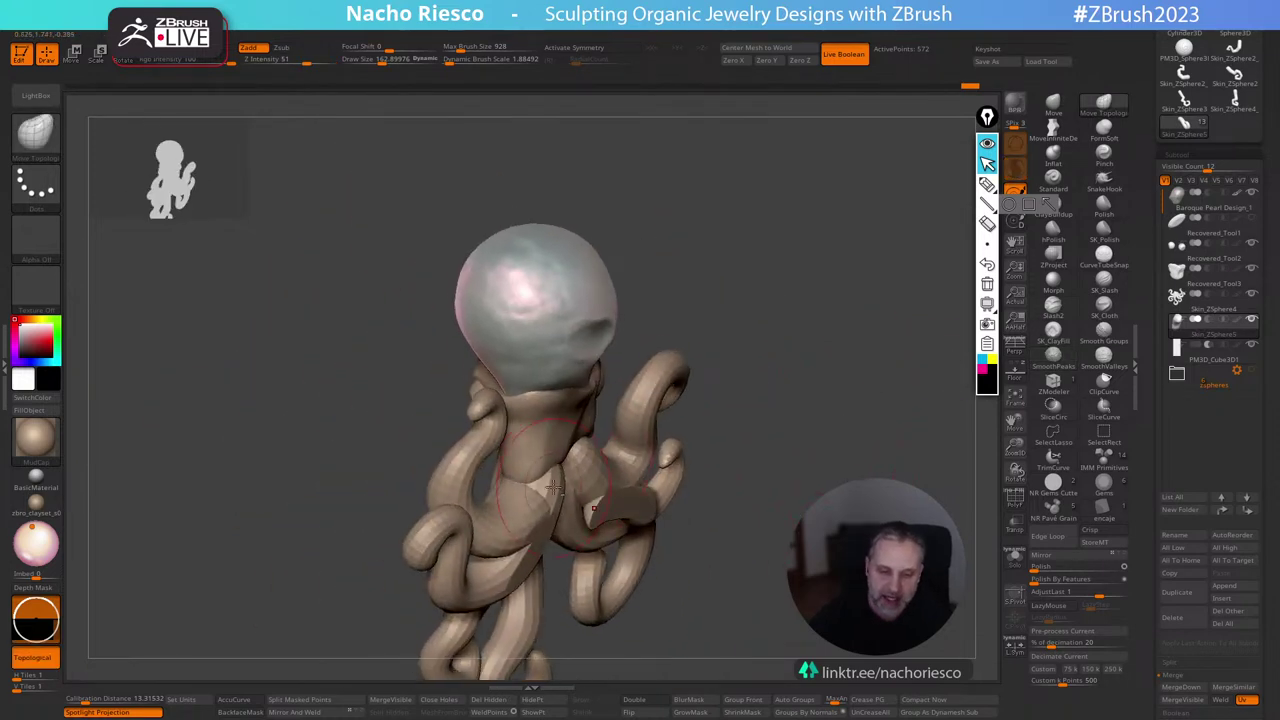
Examine how the copied tentacle sits against the neighbouring tentacles and the flat back, from the side and from behind.
key(bracketleft)
key(bracketleft)
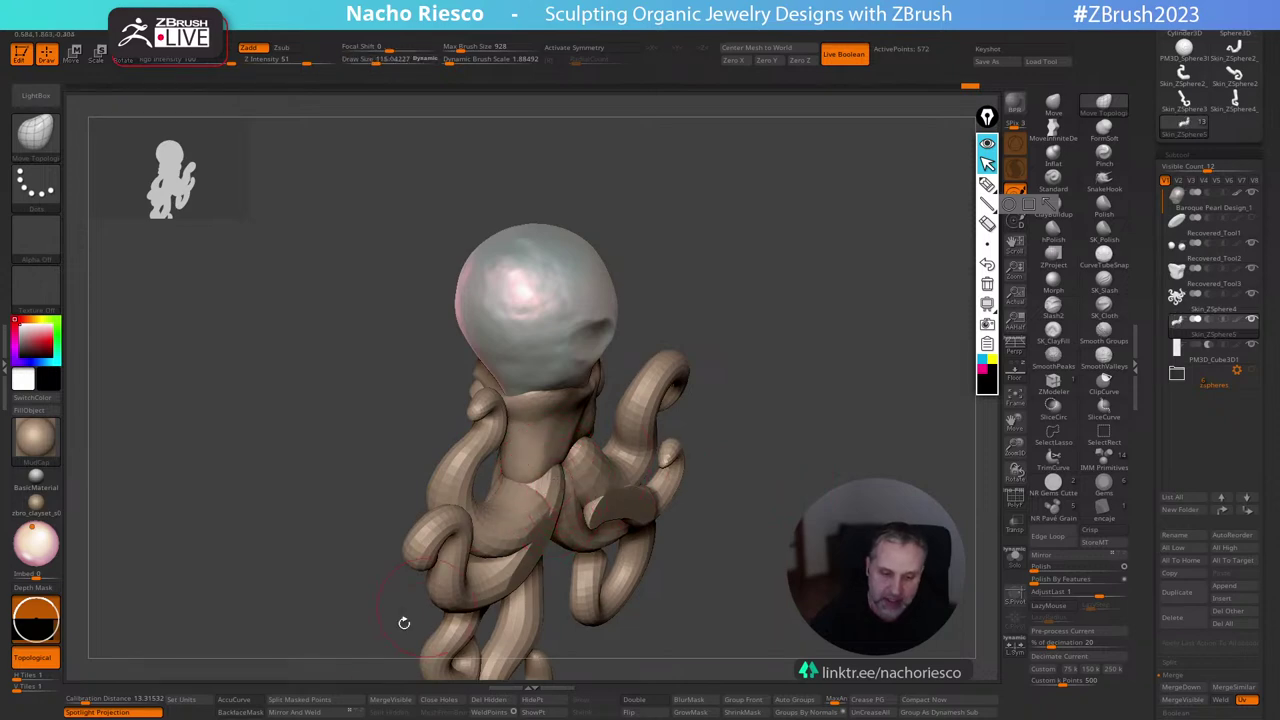
right_drag(404, 622, 751, 469)
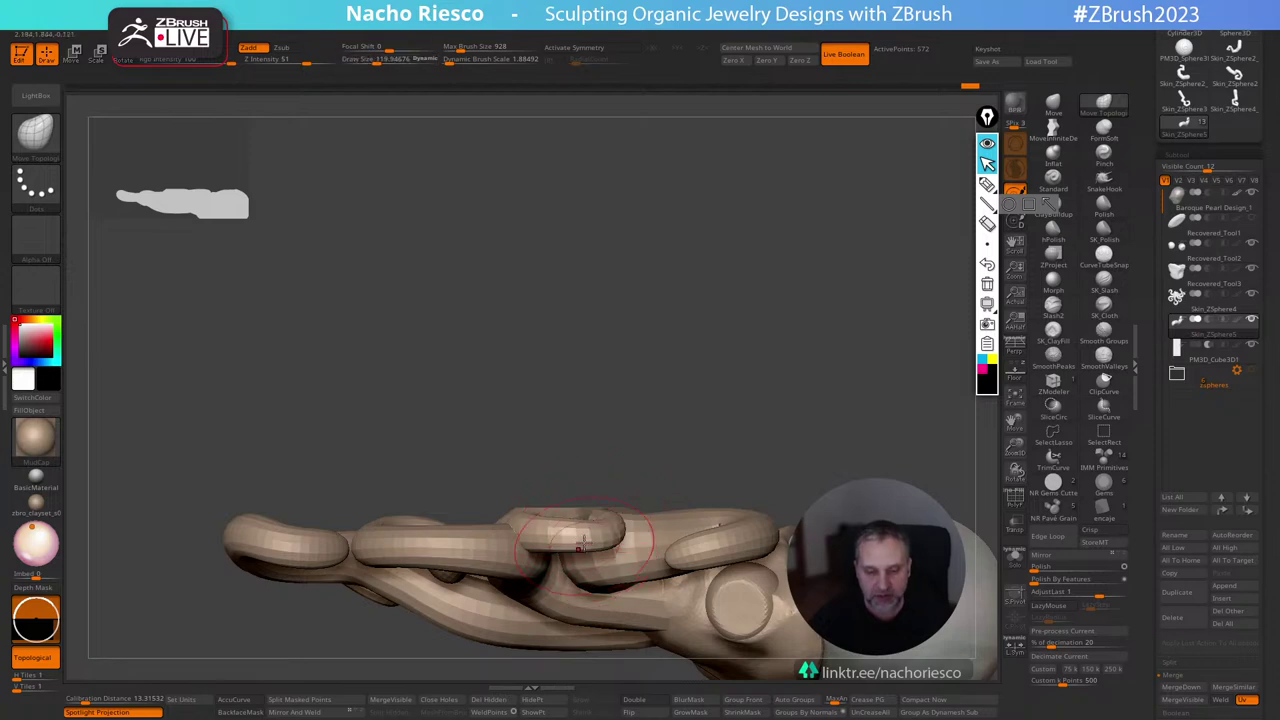
drag(785, 324, 728, 452)
ctrl+right_drag(728, 452, 863, 505)
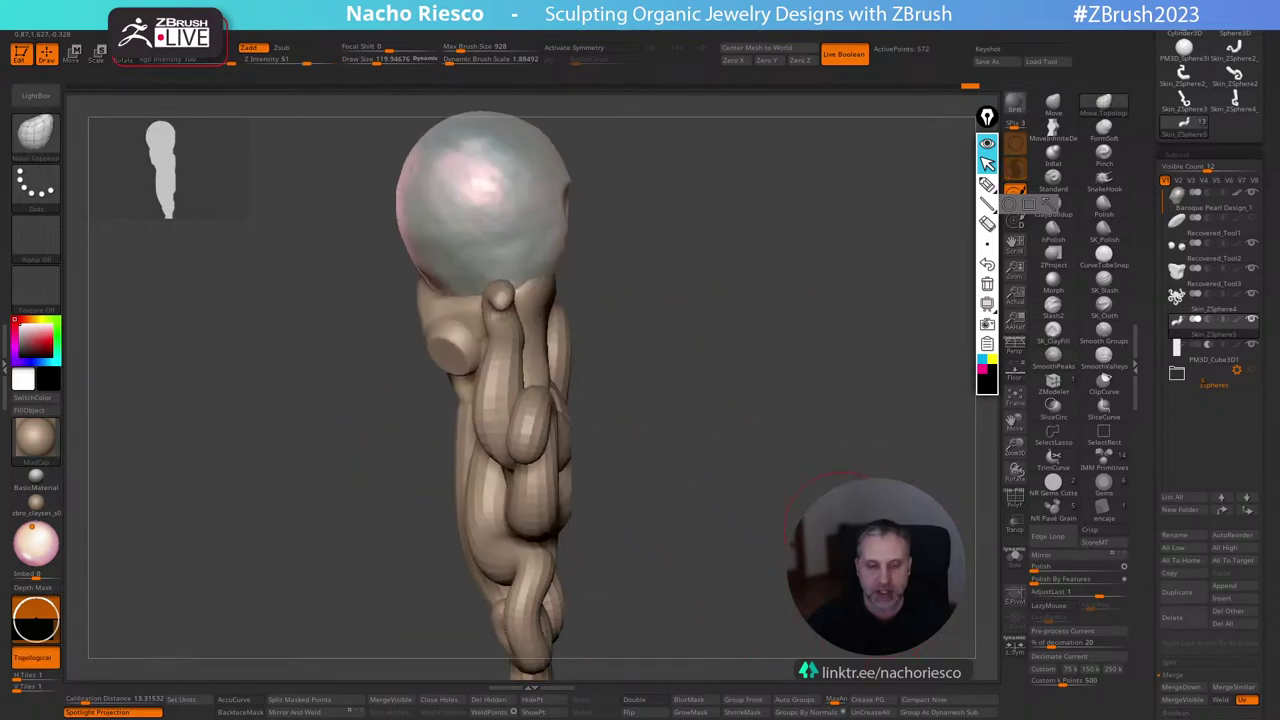
right_drag(930, 540, 835, 565)
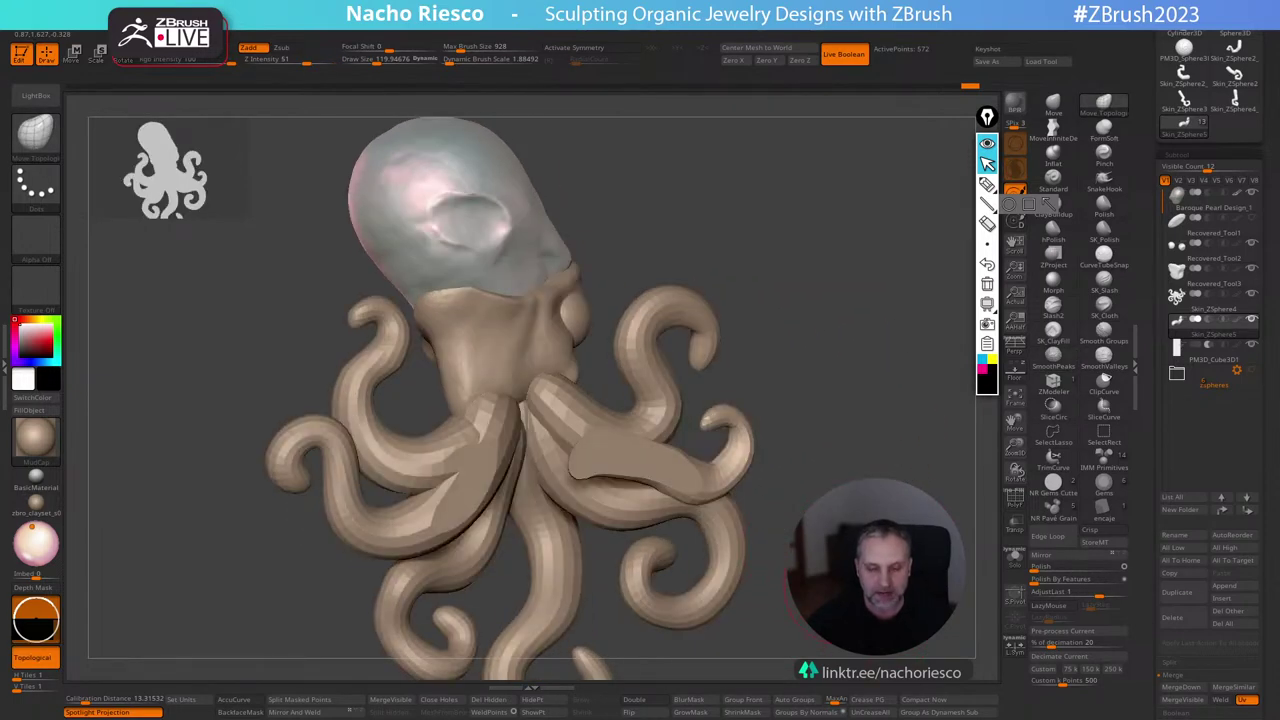
right_drag(835, 565, 815, 565)
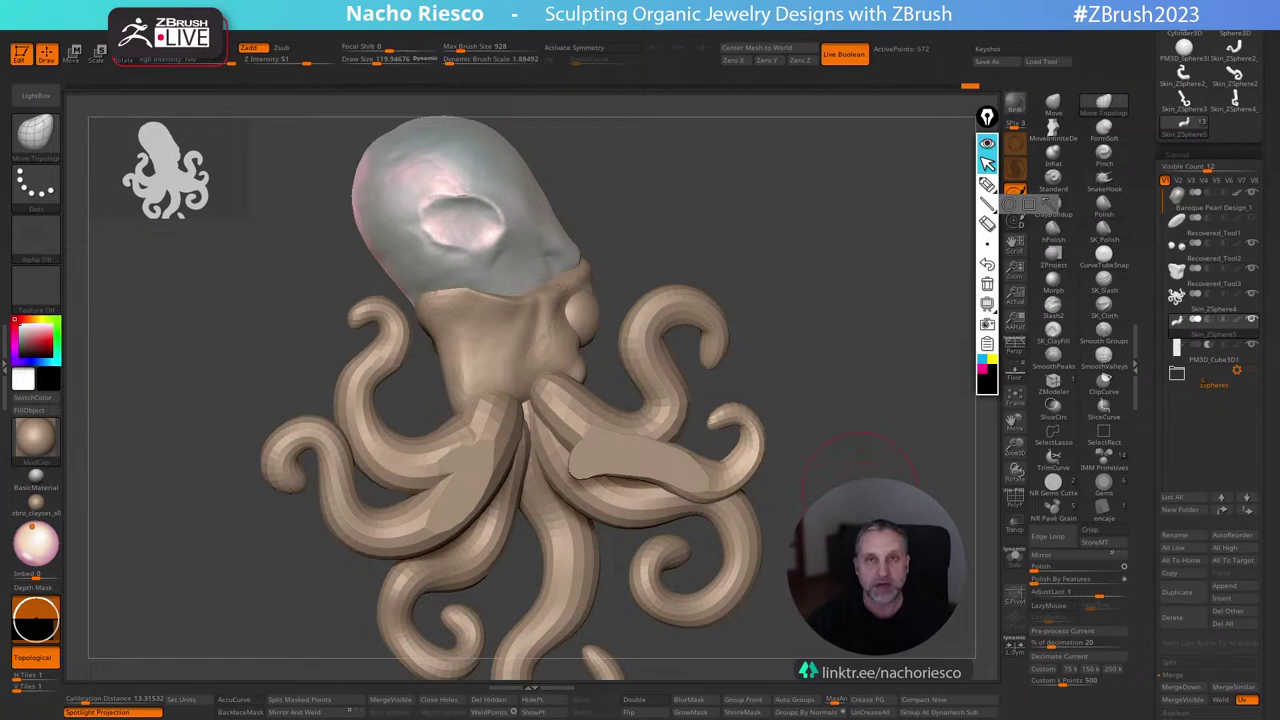
right_drag(740, 525, 810, 518)
ctrl+right_drag(640, 480, 640, 520)
right_drag(560, 510, 640, 497)
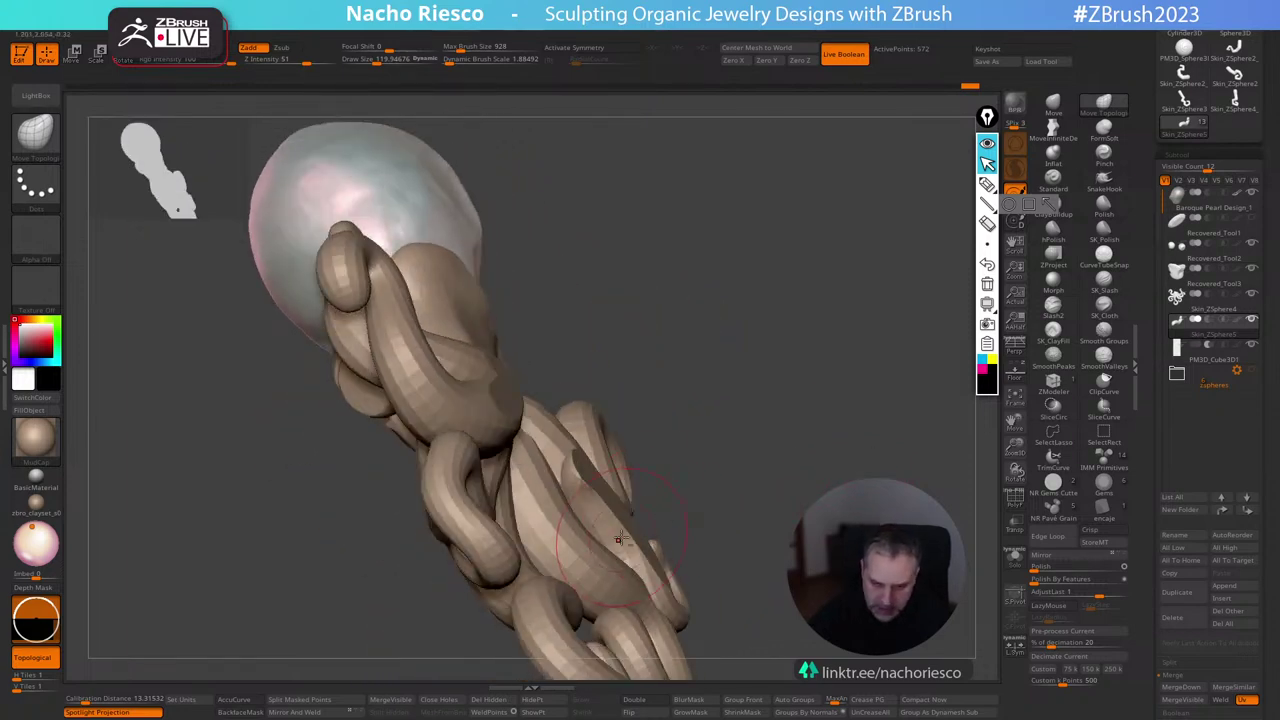
Nudge the inner end of the copied tentacle into its neighbours along the flat back, using Move Topological at a draw size of about 115.
key(s)
click(606, 523)
drag(584, 474, 568, 460)
right_drag(568, 460, 603, 468)
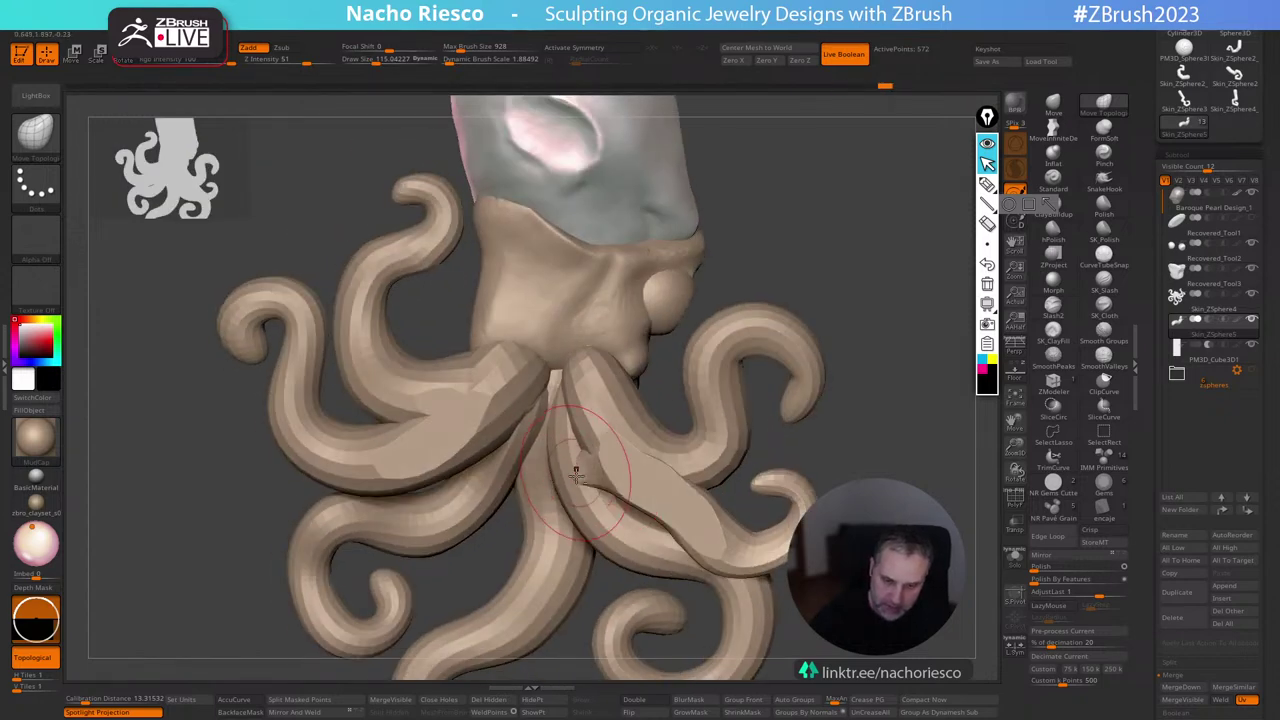
drag(576, 476, 636, 462)
drag(752, 405, 792, 408)
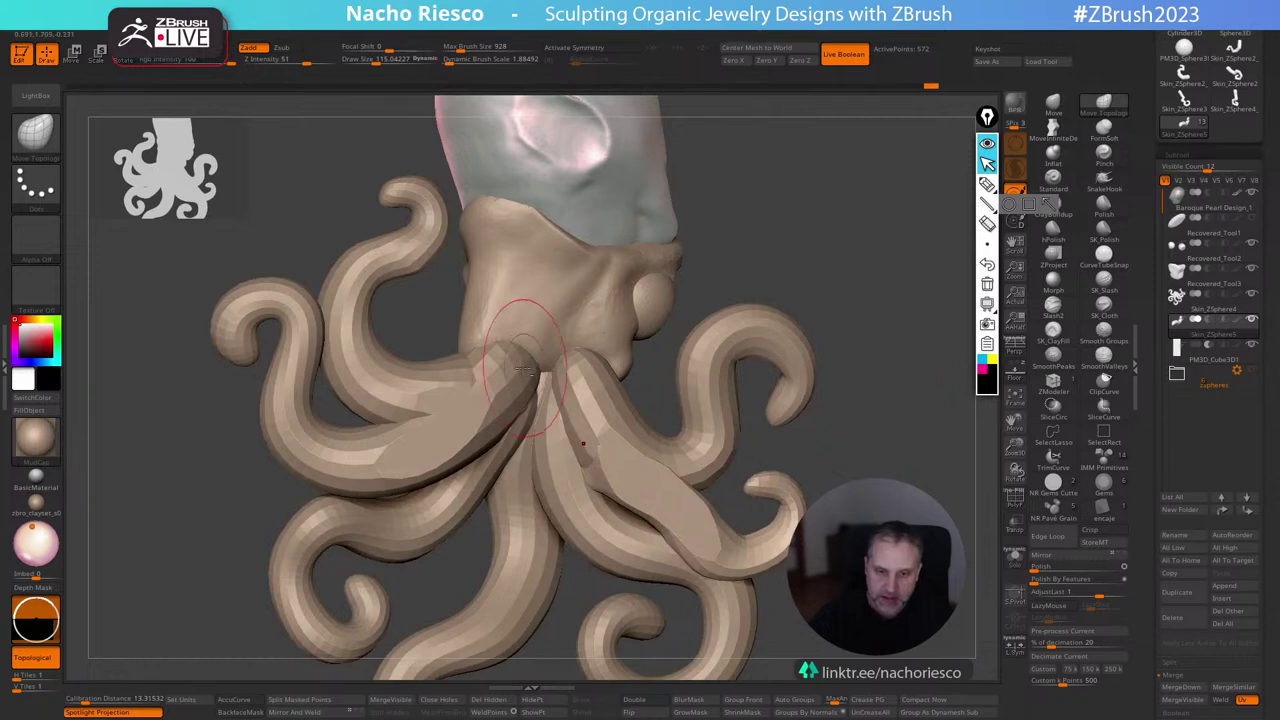
drag(814, 246, 806, 278)
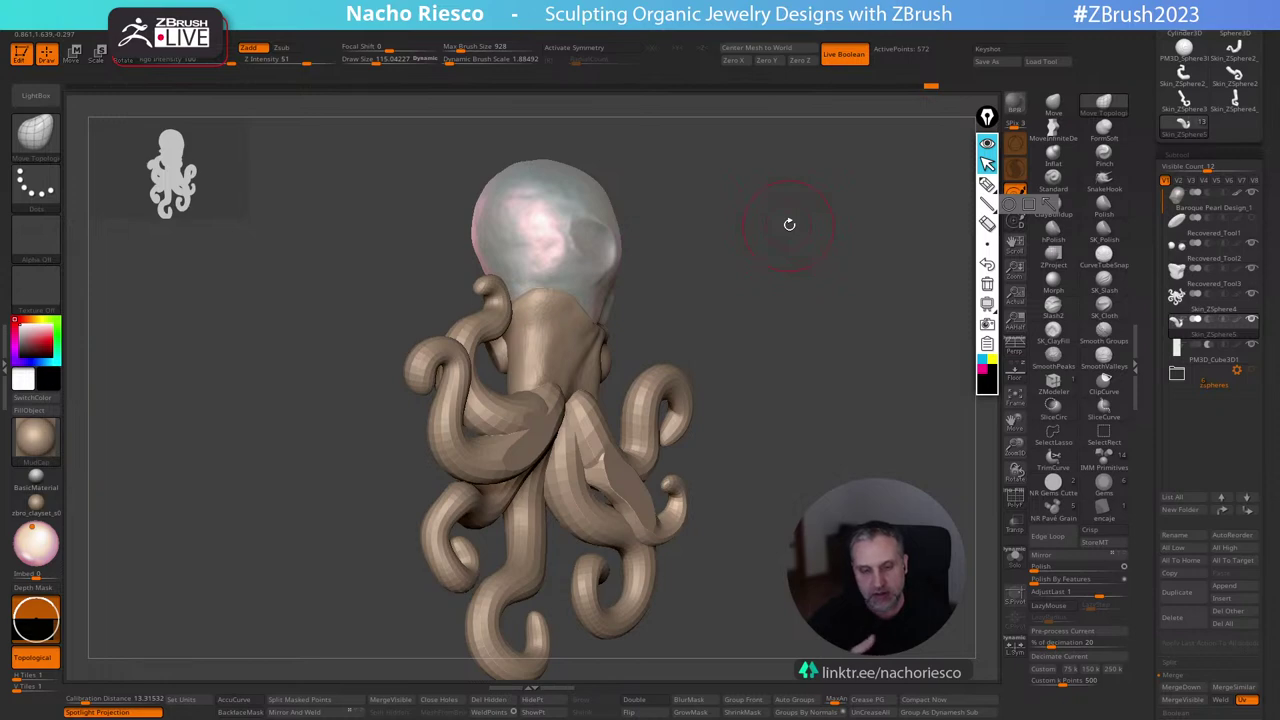
right_drag(855, 400, 606, 449)
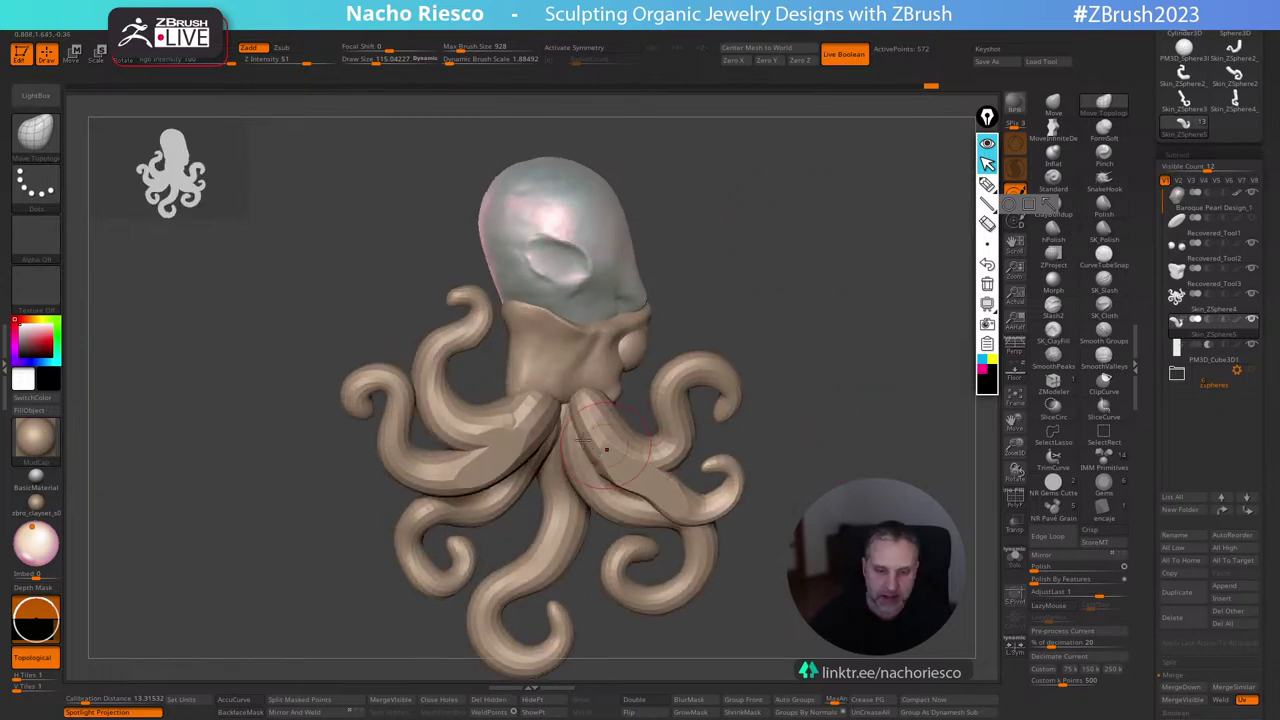
Select the main tentacles subtool and reshape the tentacle roots behind the head with Move Topological at a draw size of about 157.
key(bracketright)
alt+click(537, 413)
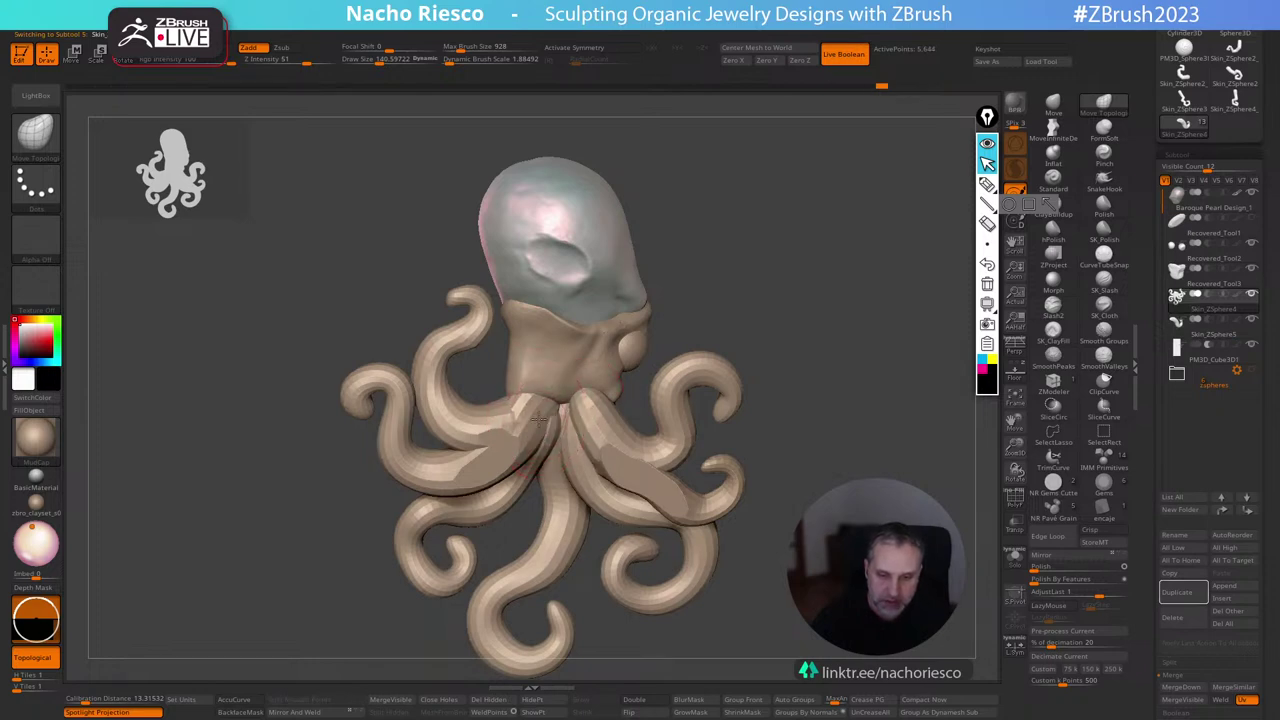
right_drag(587, 388, 700, 375)
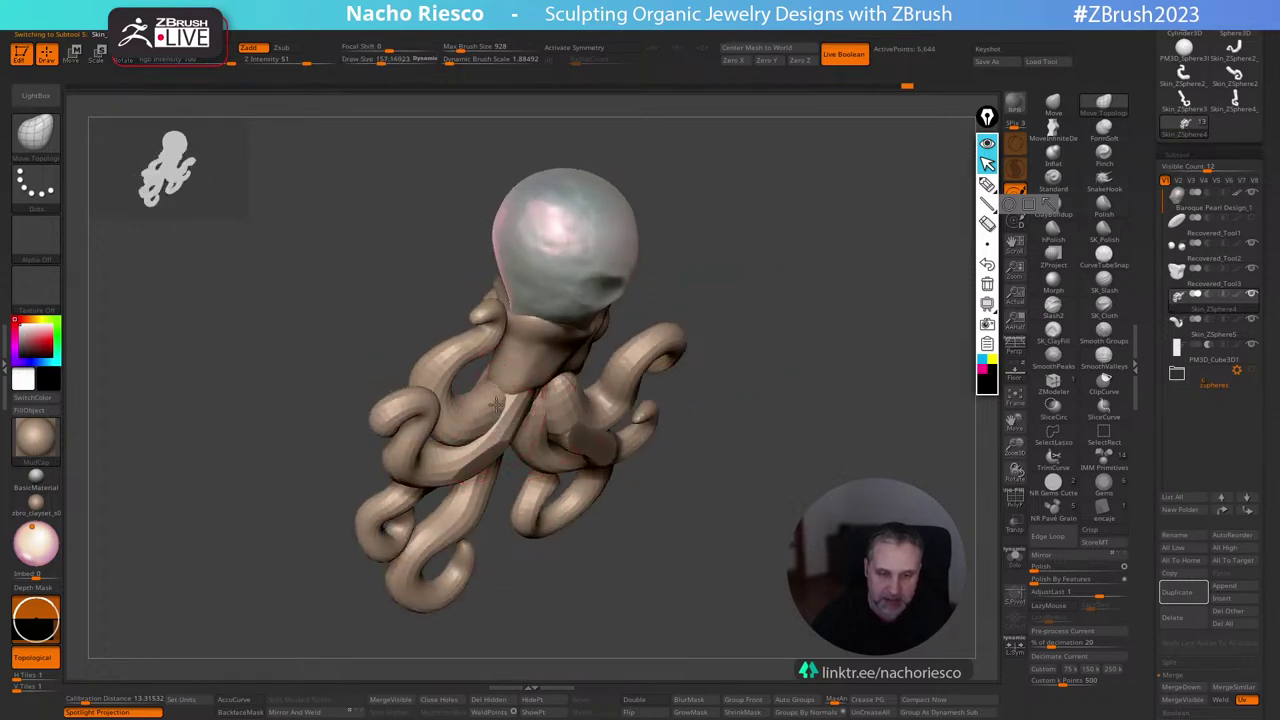
right_drag(483, 405, 698, 330)
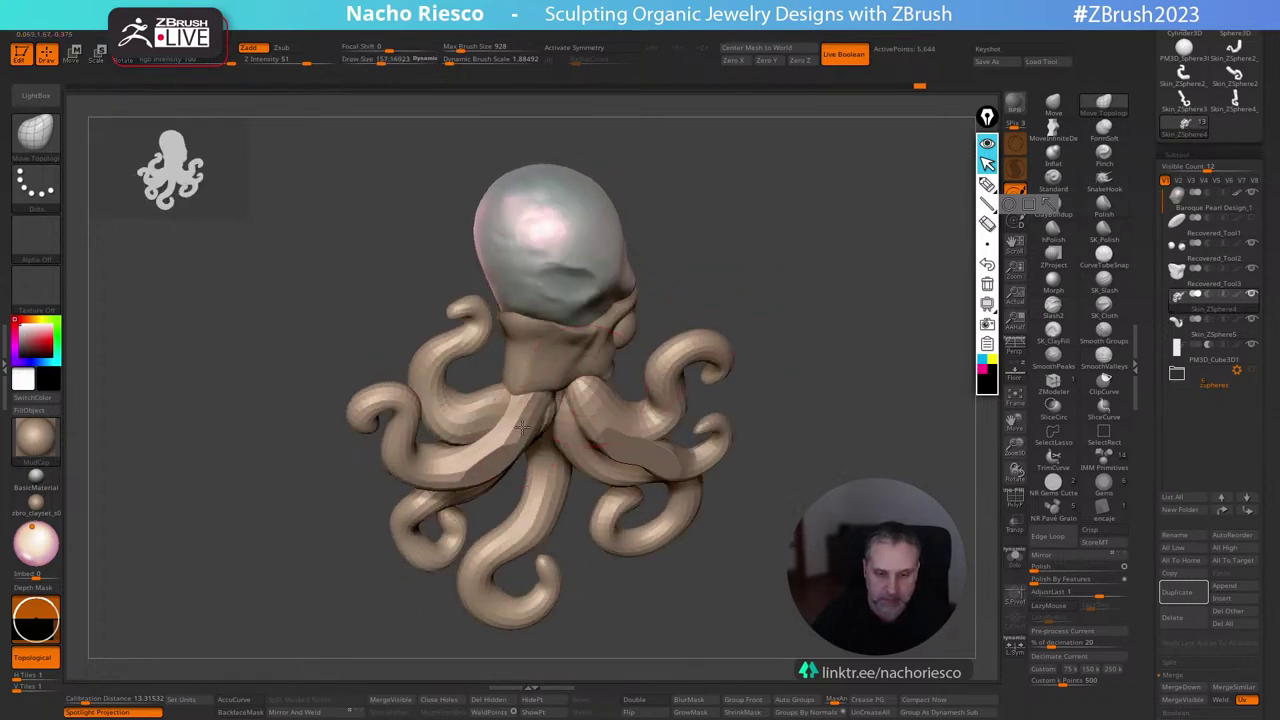
mouse_move(511, 427)
right_down()
mouse_move(806, 277)
mouse_move(575, 424)
mouse_move(771, 314)
mouse_move(548, 432)
right_up()
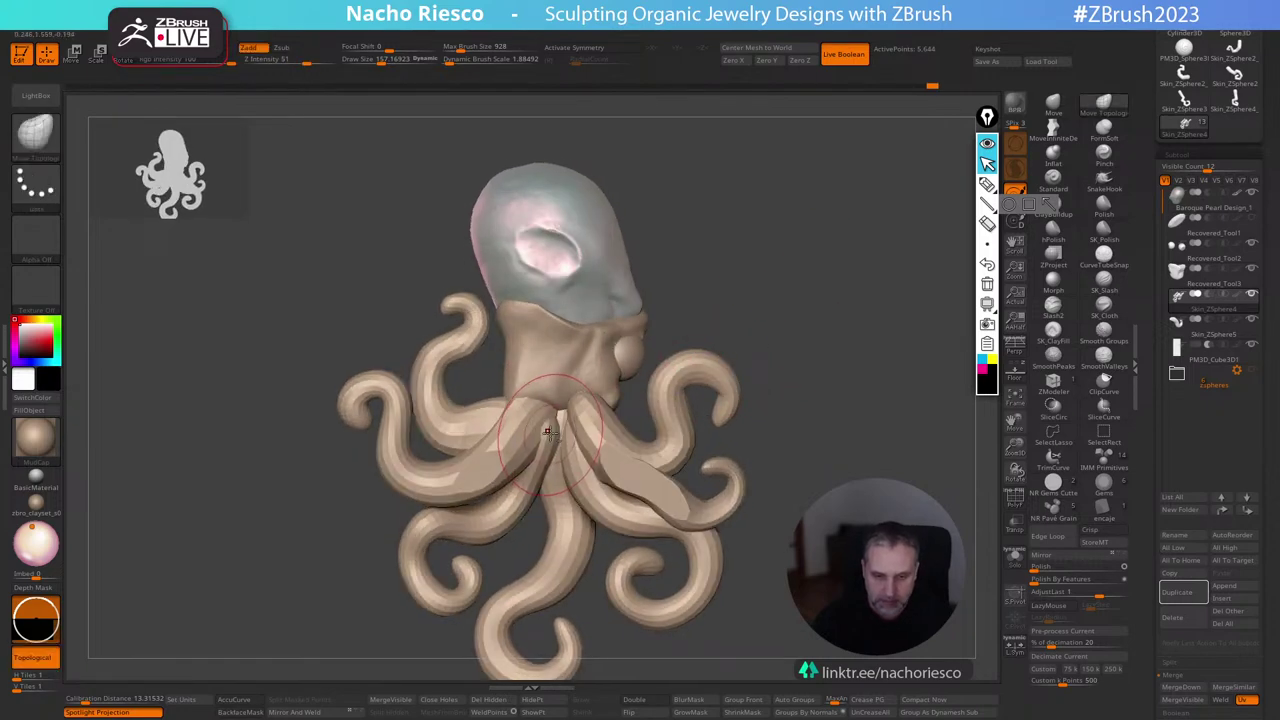
right_drag(800, 296, 552, 442)
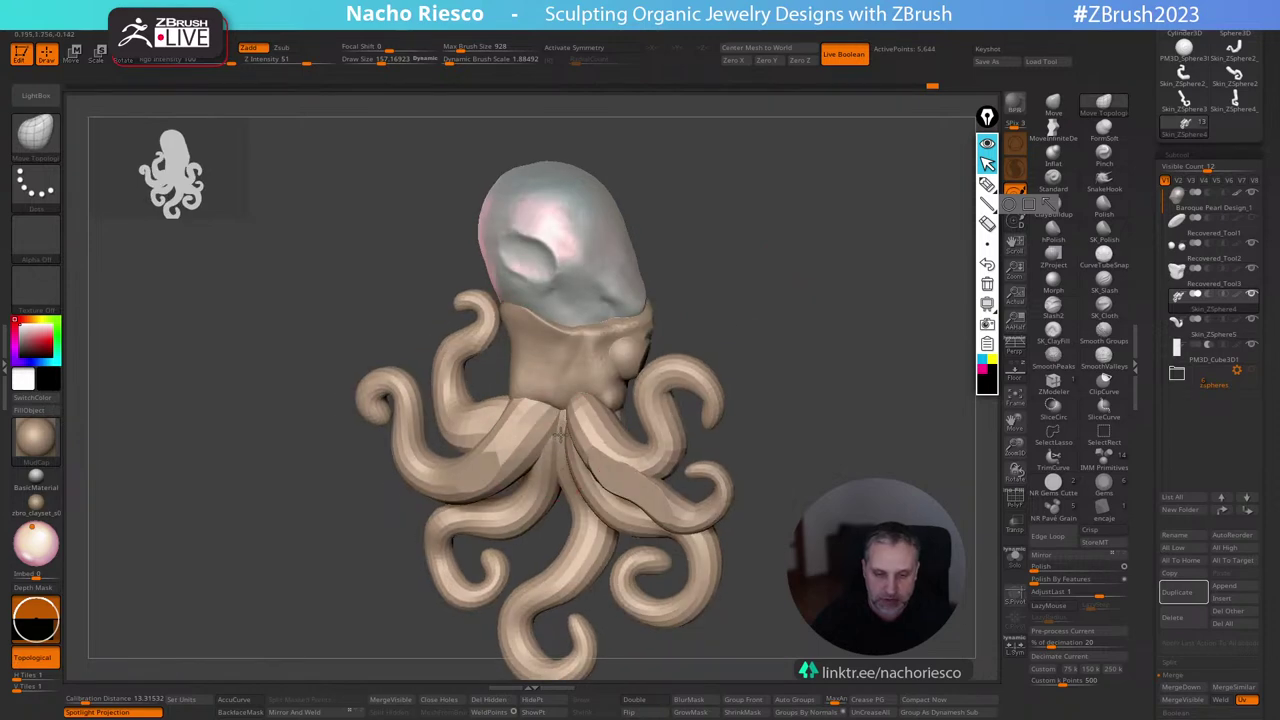
right_drag(775, 298, 567, 442)
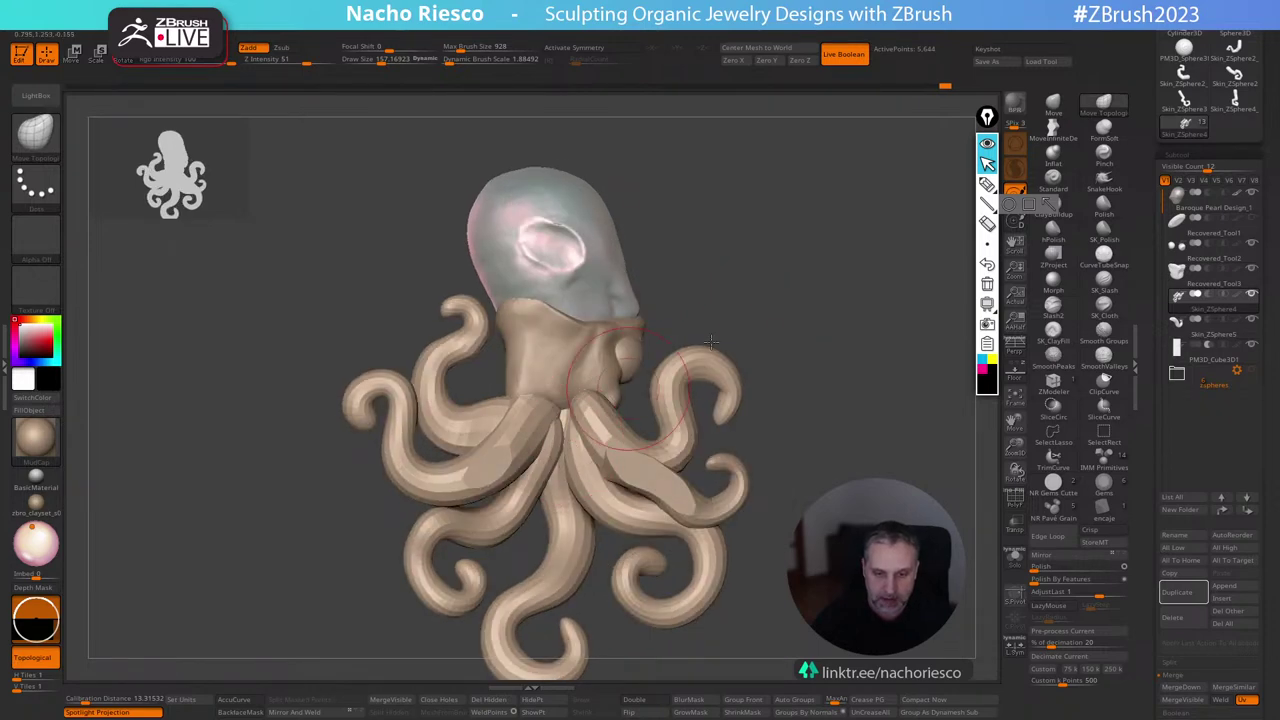
mouse_move(710, 342)
right_down()
mouse_move(577, 421)
mouse_move(646, 404)
right_up()
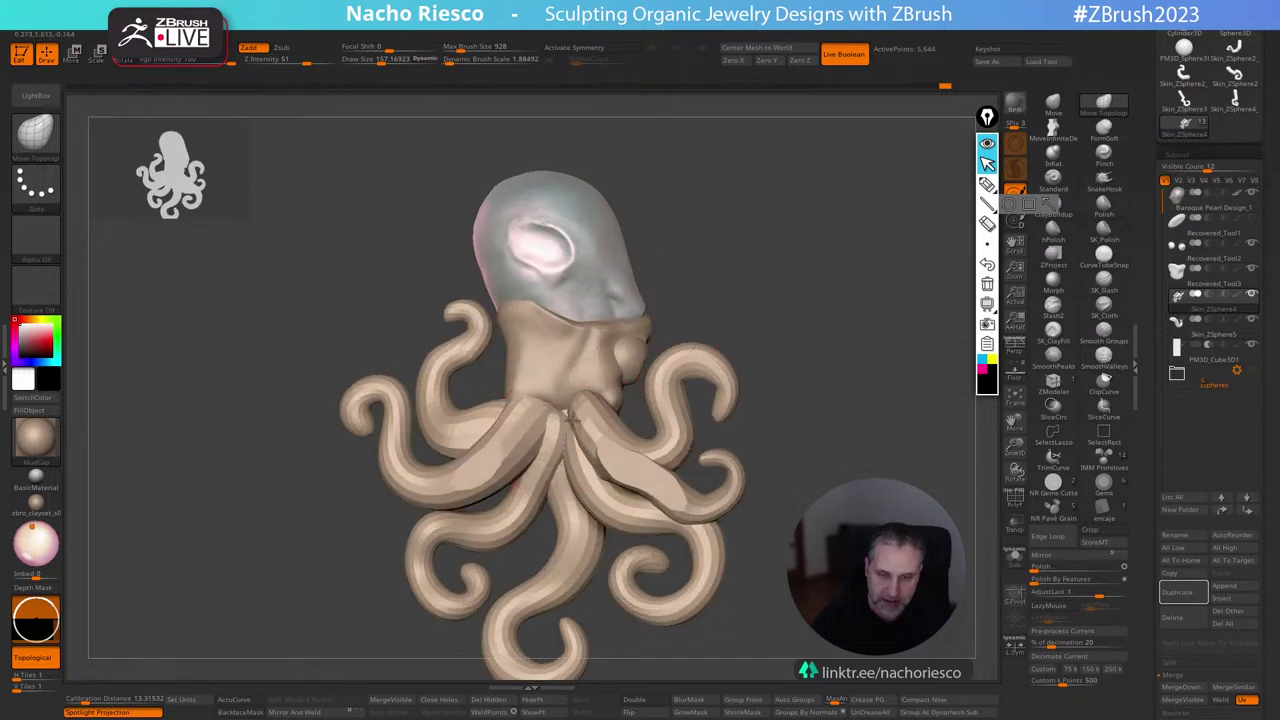
right_drag(707, 315, 563, 421)
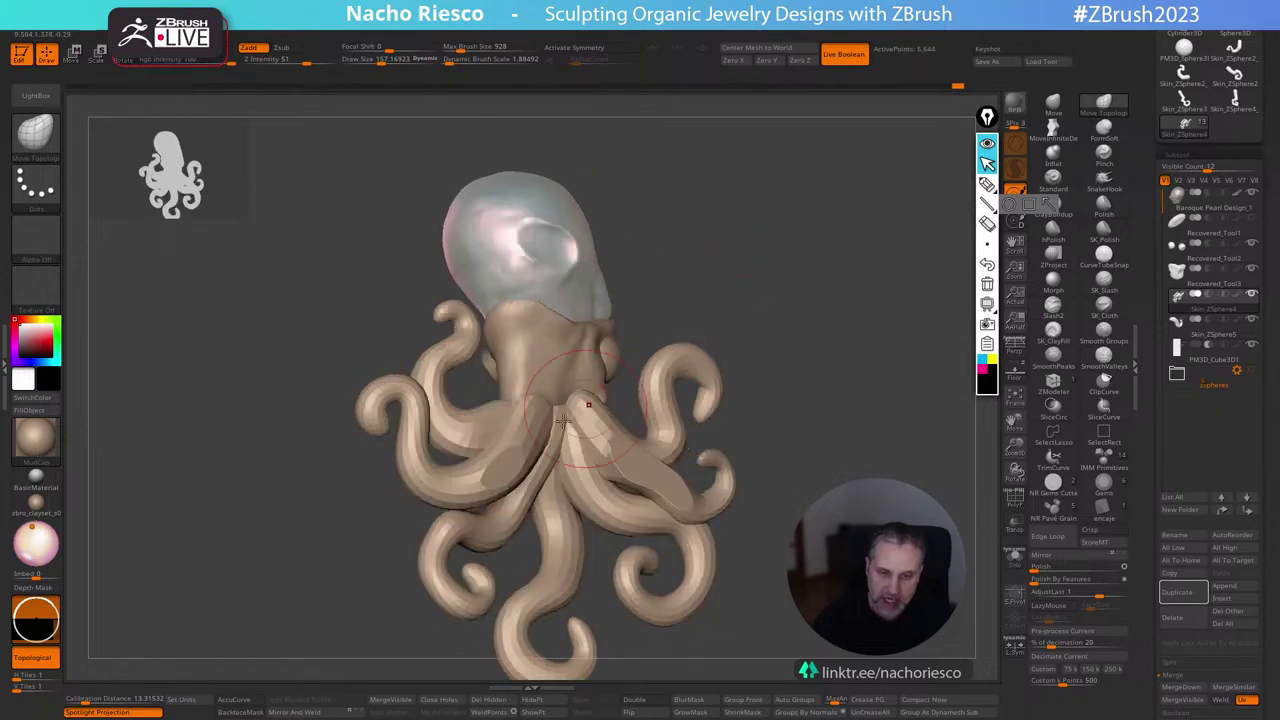
Refine the tentacle root directly beneath the head at the back with Move Topological at a draw size of about 120.
right_drag(681, 329, 766, 308)
mouse_move(805, 332)
mouse_down()
mouse_move(786, 302)
mouse_move(674, 366)
mouse_up()
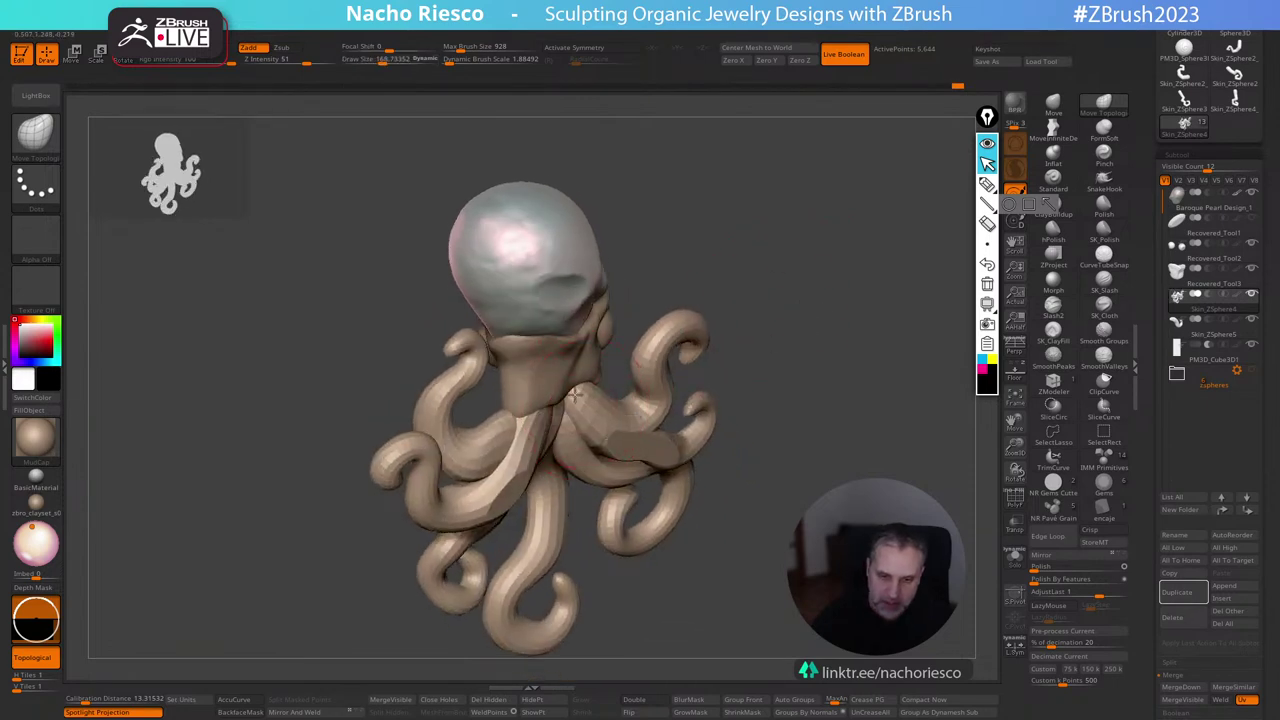
drag(779, 300, 594, 392)
drag(752, 280, 745, 268)
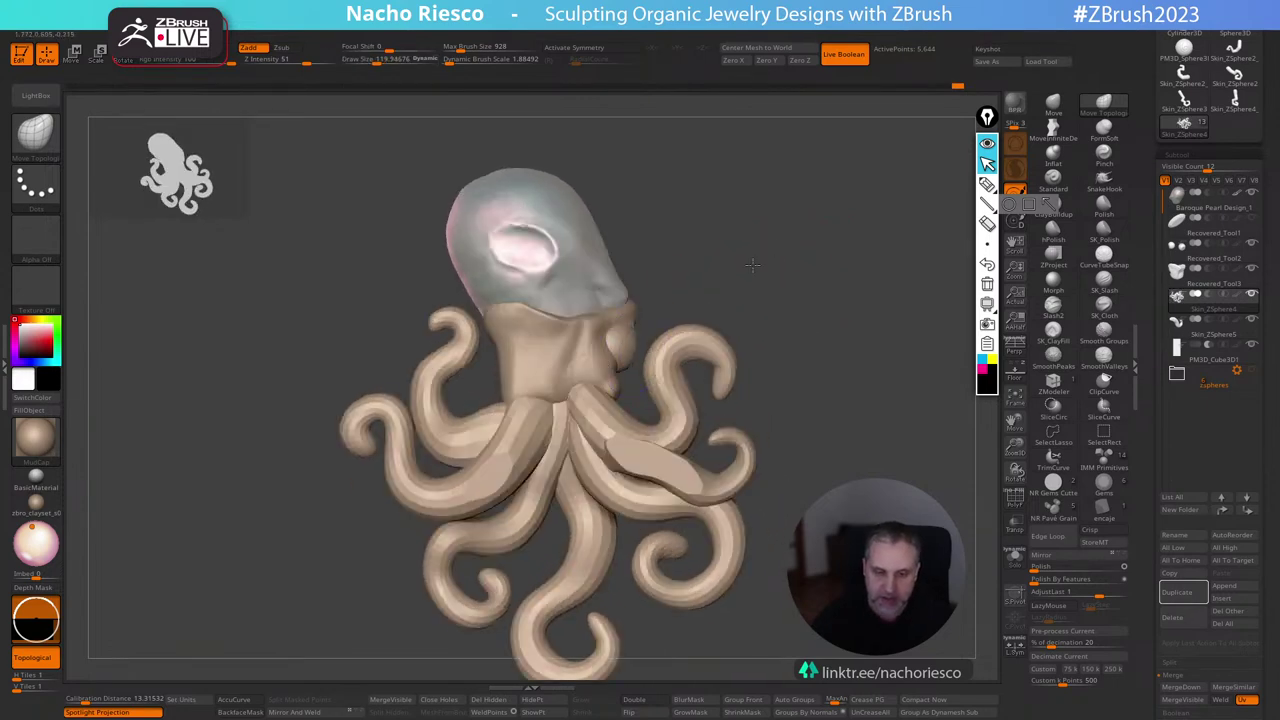
drag(565, 405, 575, 392)
mouse_move(755, 222)
mouse_down()
mouse_move(743, 317)
mouse_move(690, 323)
mouse_move(763, 323)
mouse_move(760, 310)
mouse_move(772, 321)
mouse_move(752, 372)
mouse_up()
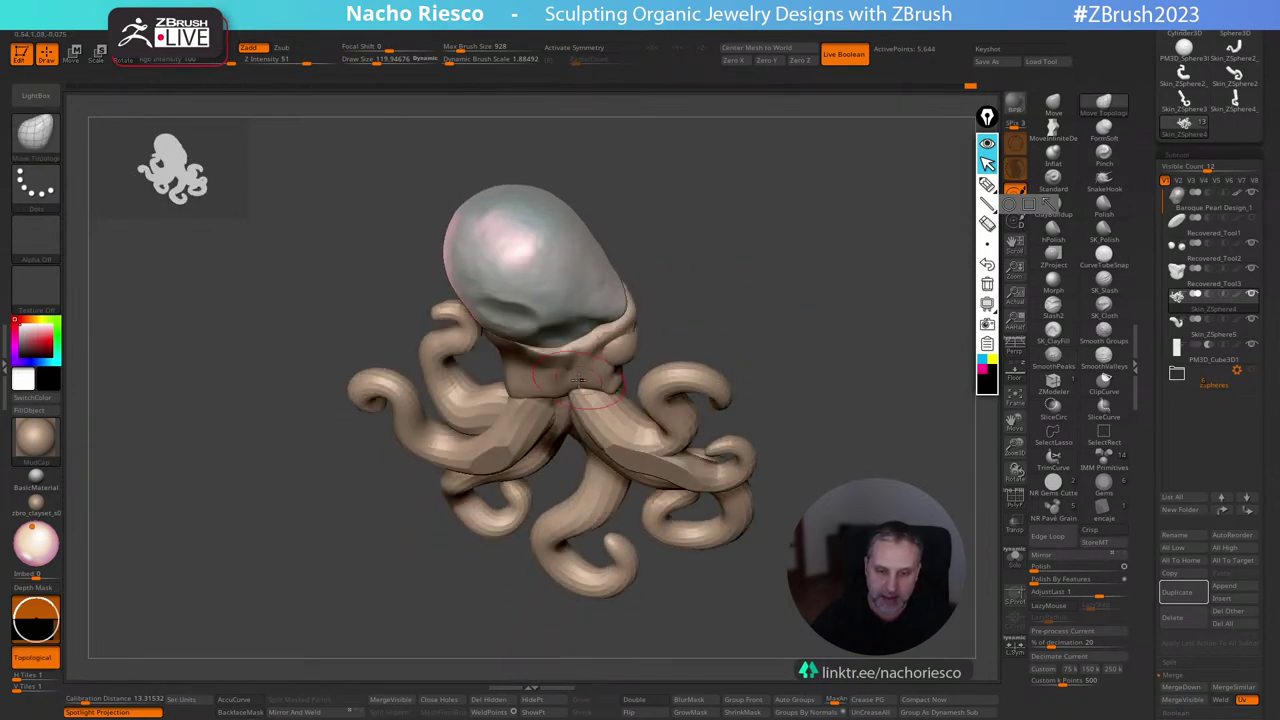
Select Recovered_Tool3 and adjust the back of the head base with Move Topological at a draw size of up to about 226.
drag(580, 380, 585, 379)
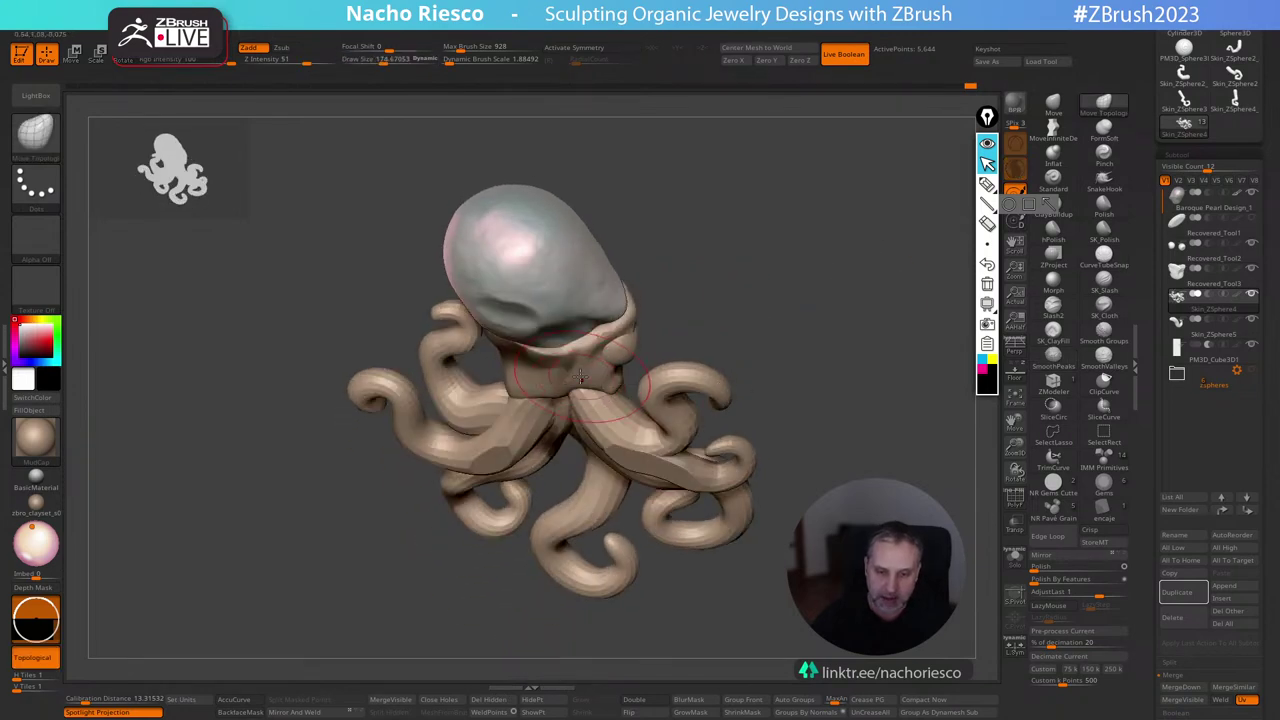
click(1208, 275)
drag(1151, 516, 1157, 367)
scroll(1165, 562, down, 8)
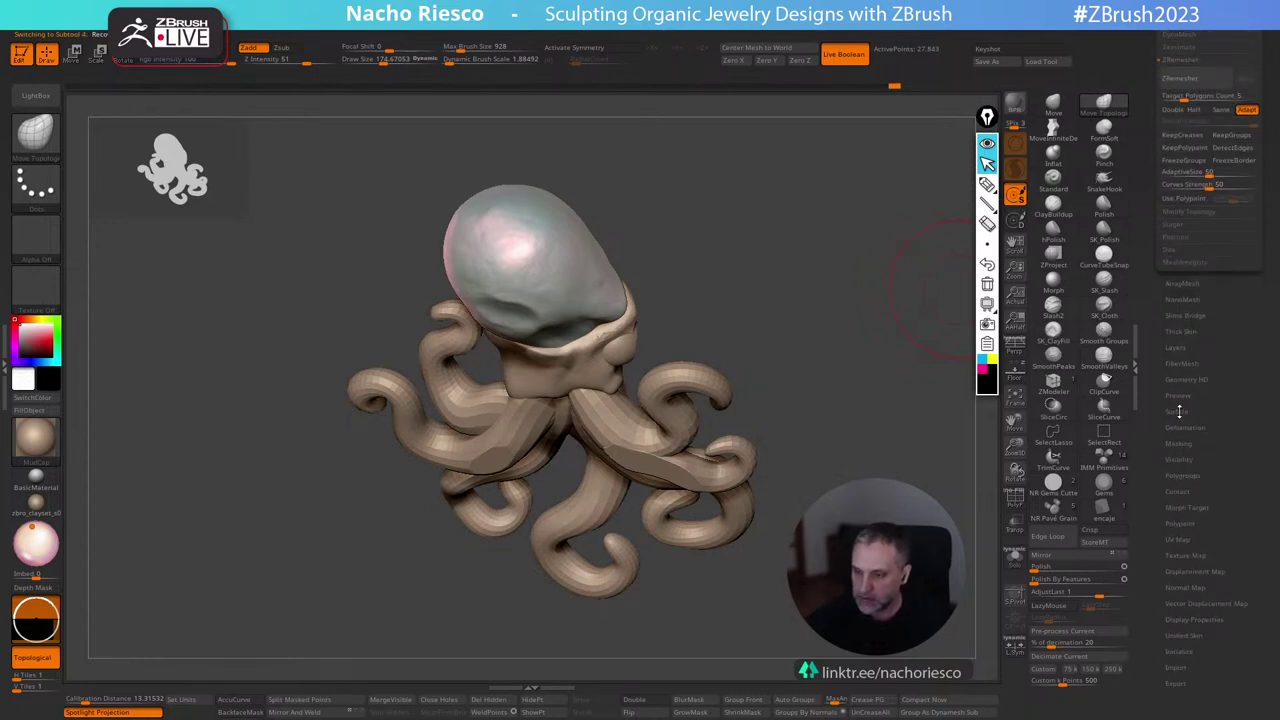
click(1178, 411)
drag(926, 457, 573, 383)
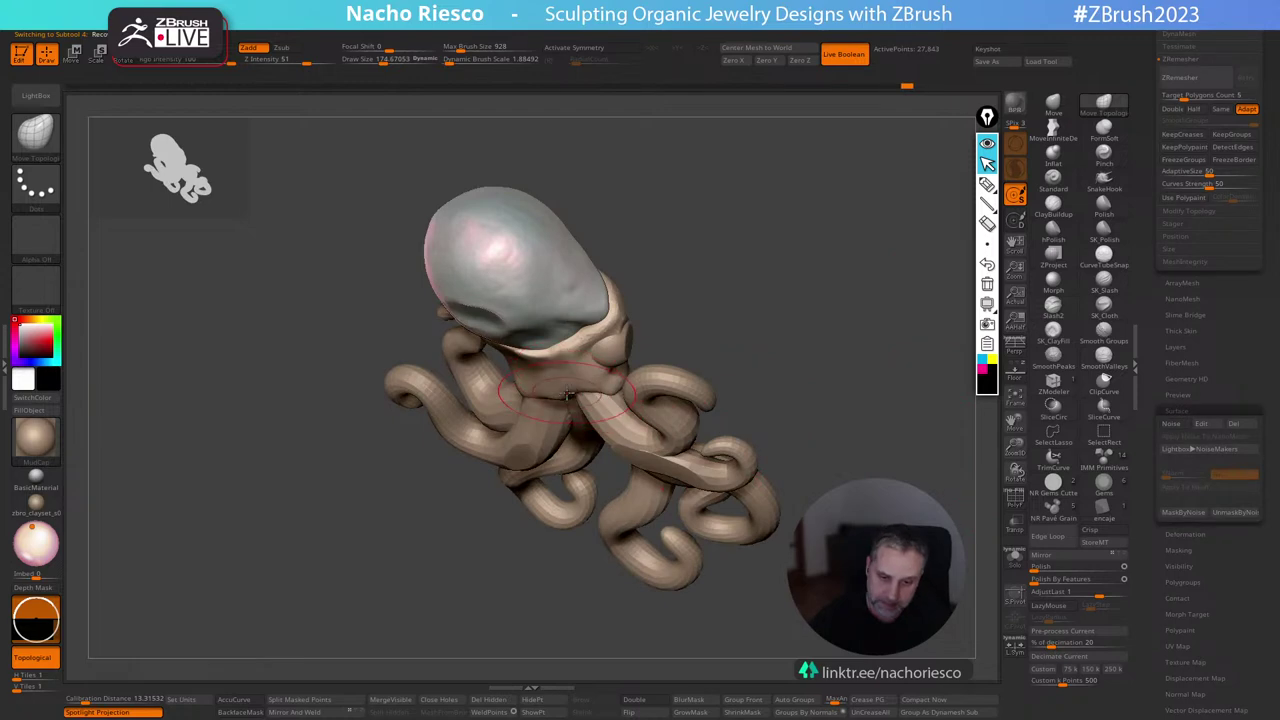
drag(663, 325, 680, 370)
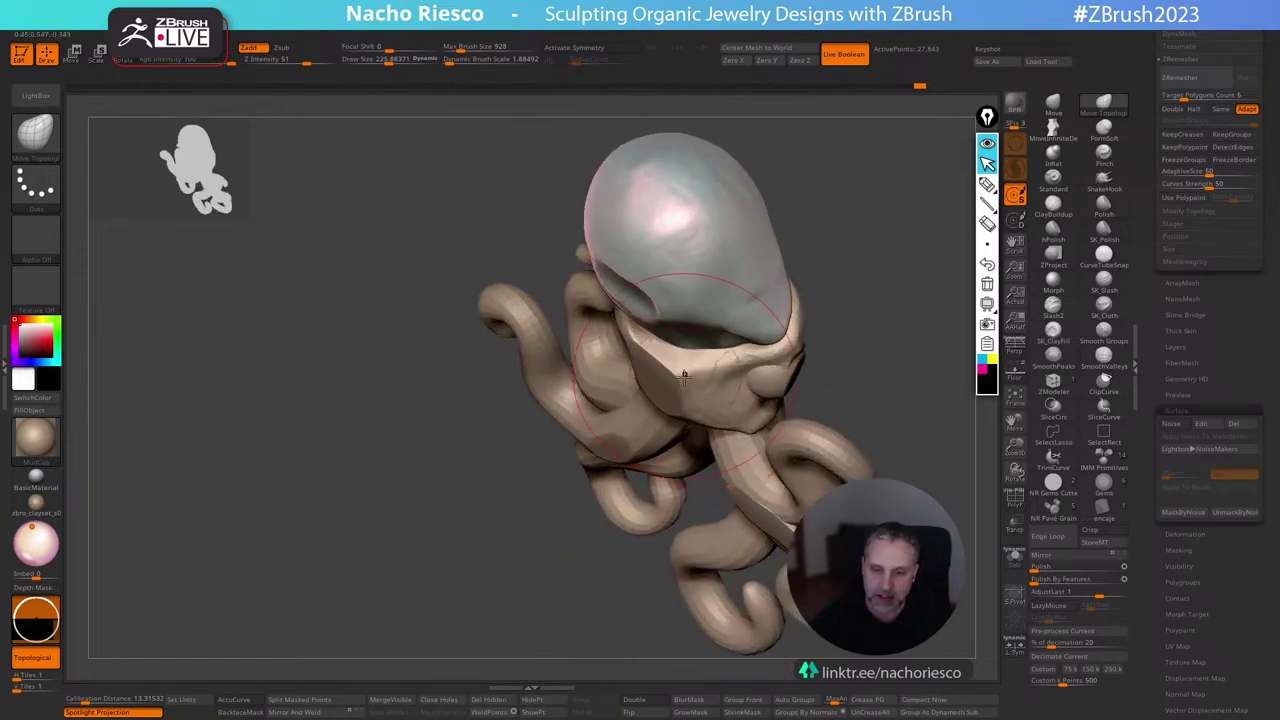
Reshape the back of the head base with the Move brush at about 141, and flatten it with hPolish at a draw size of about 92.
click(1053, 104)
key(s)
drag(664, 384, 670, 384)
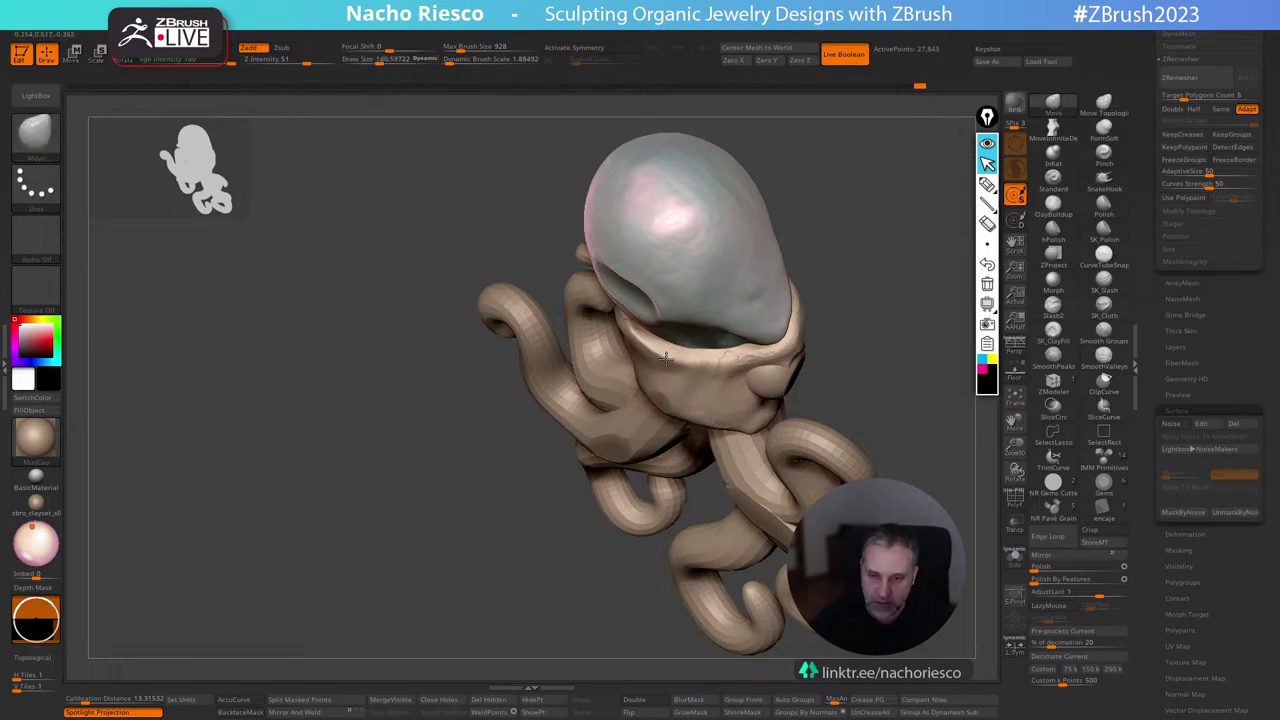
drag(840, 305, 967, 279)
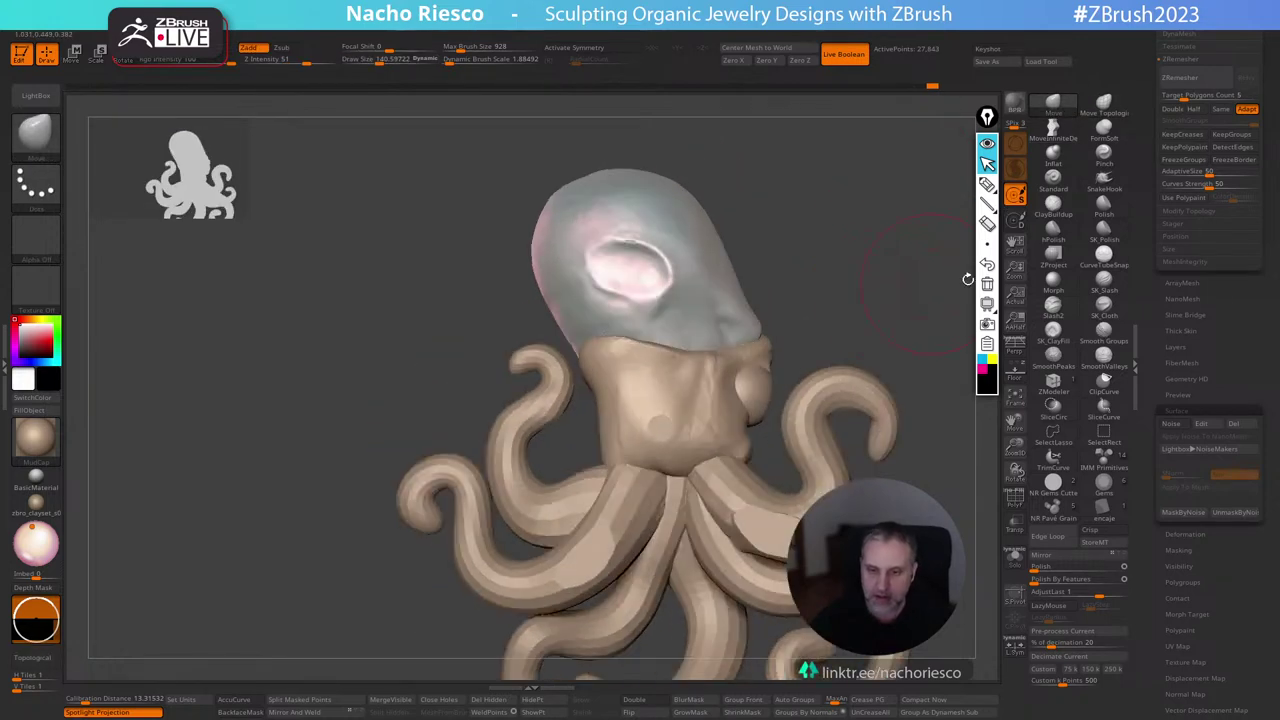
click(1054, 233)
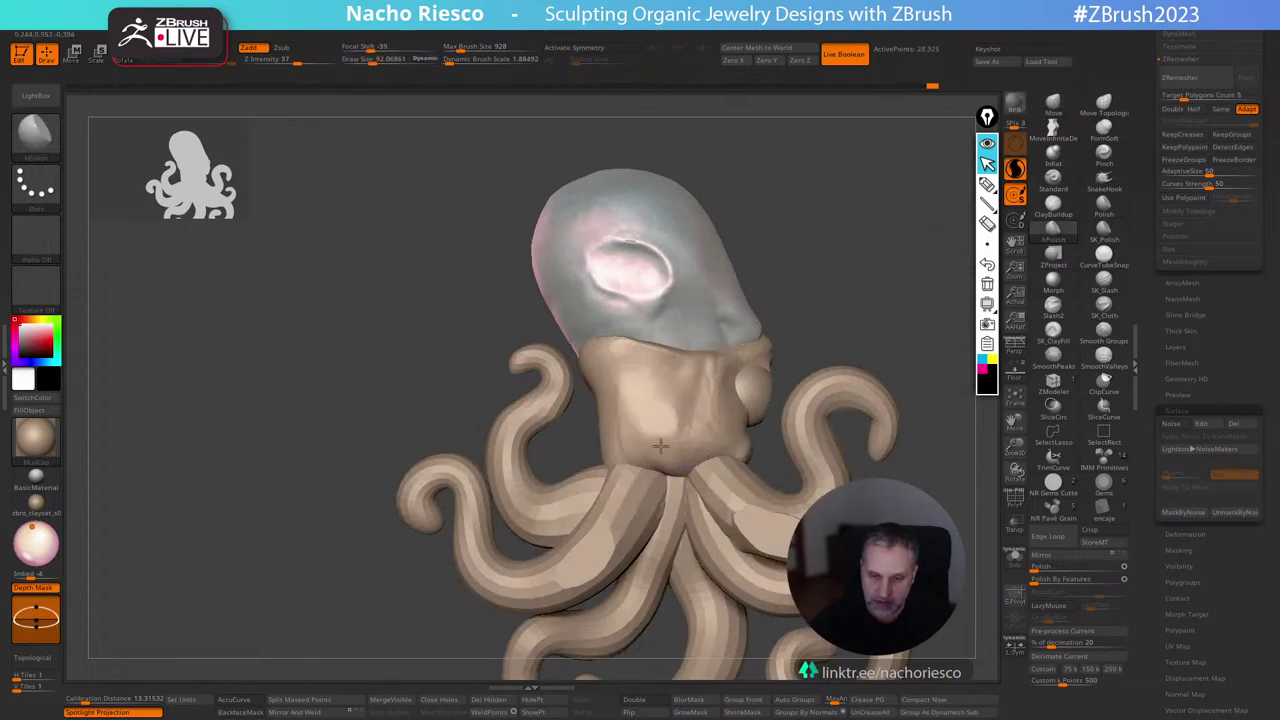
drag(664, 439, 655, 418)
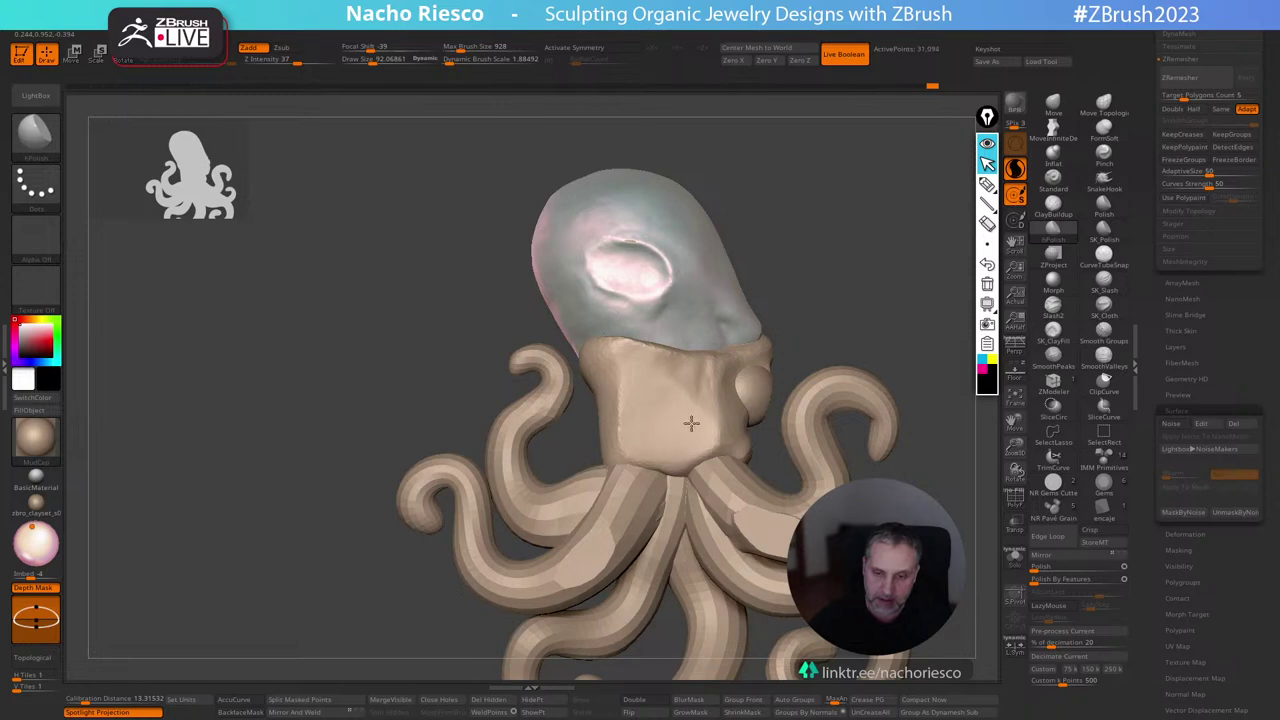
Fit the head base's rim around the pearl with the Move brush at a draw size of about 146, and check the whole octopus.
mouse_move(842, 316)
mouse_down()
mouse_move(880, 349)
mouse_move(857, 394)
mouse_move(863, 317)
mouse_move(894, 424)
mouse_move(934, 337)
mouse_up()
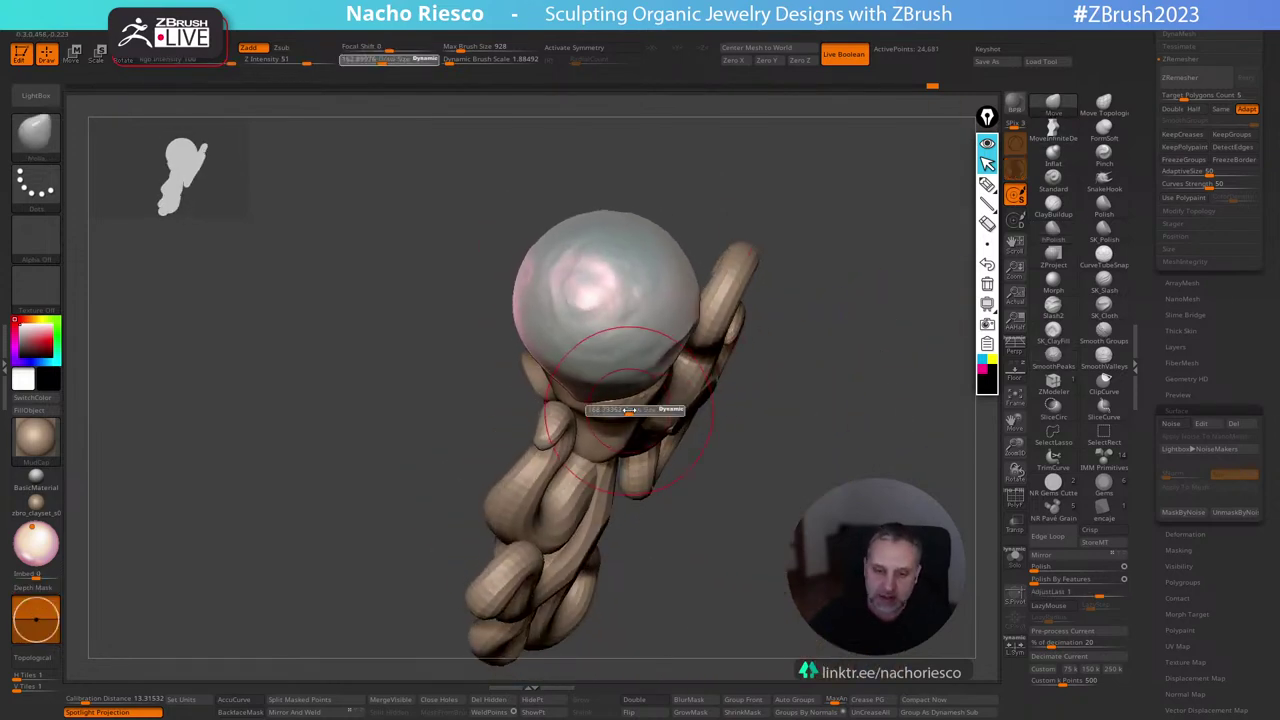
drag(600, 398, 599, 409)
drag(700, 450, 750, 430)
drag(556, 404, 564, 394)
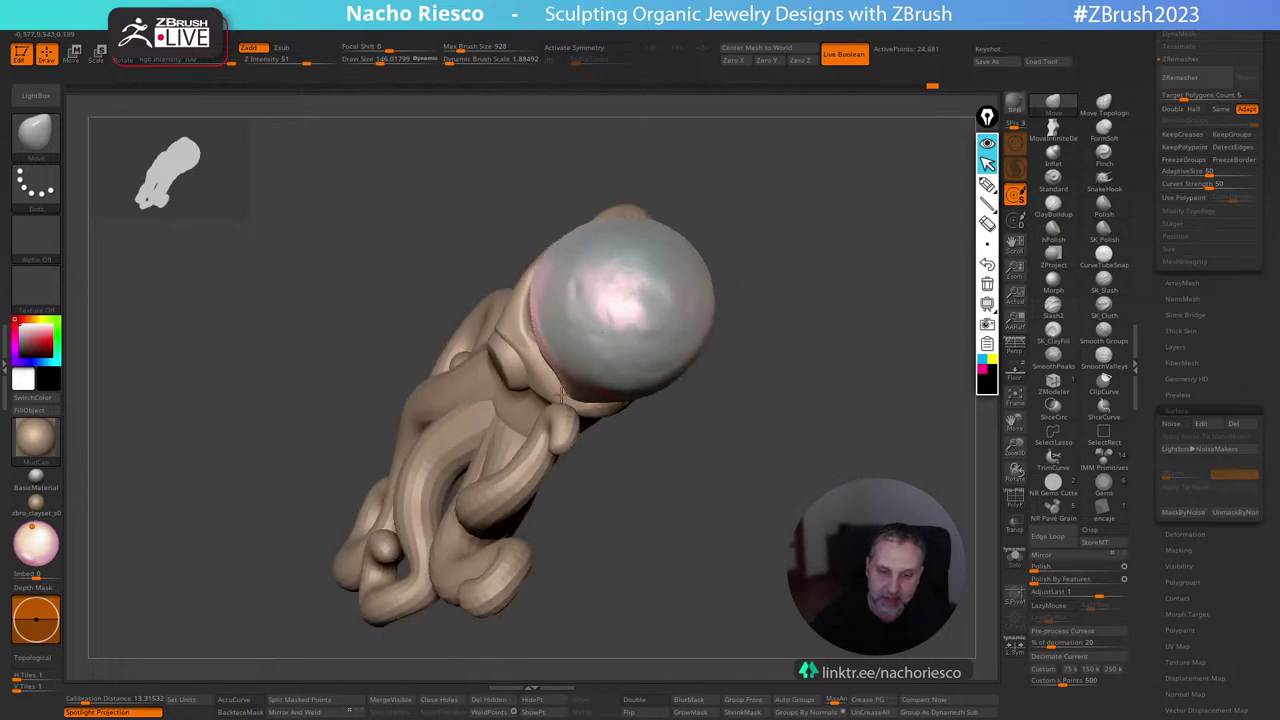
mouse_move(735, 400)
mouse_down()
mouse_move(757, 463)
mouse_move(837, 343)
mouse_move(883, 357)
mouse_move(858, 324)
mouse_move(831, 463)
mouse_move(855, 386)
mouse_up()
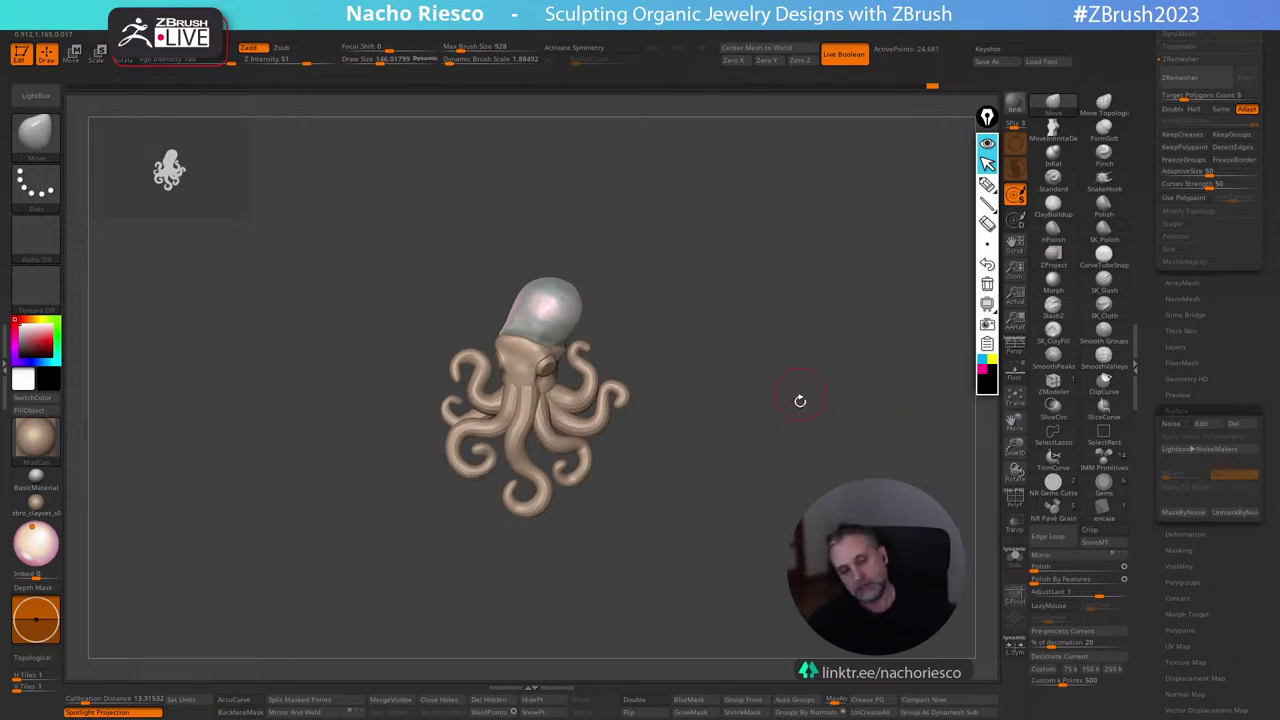
Select the Baroque Pearl Design_1 subtool and shift the pearl by about 0.04 against the rim of the head base.
alt+drag(812, 380, 815, 460)
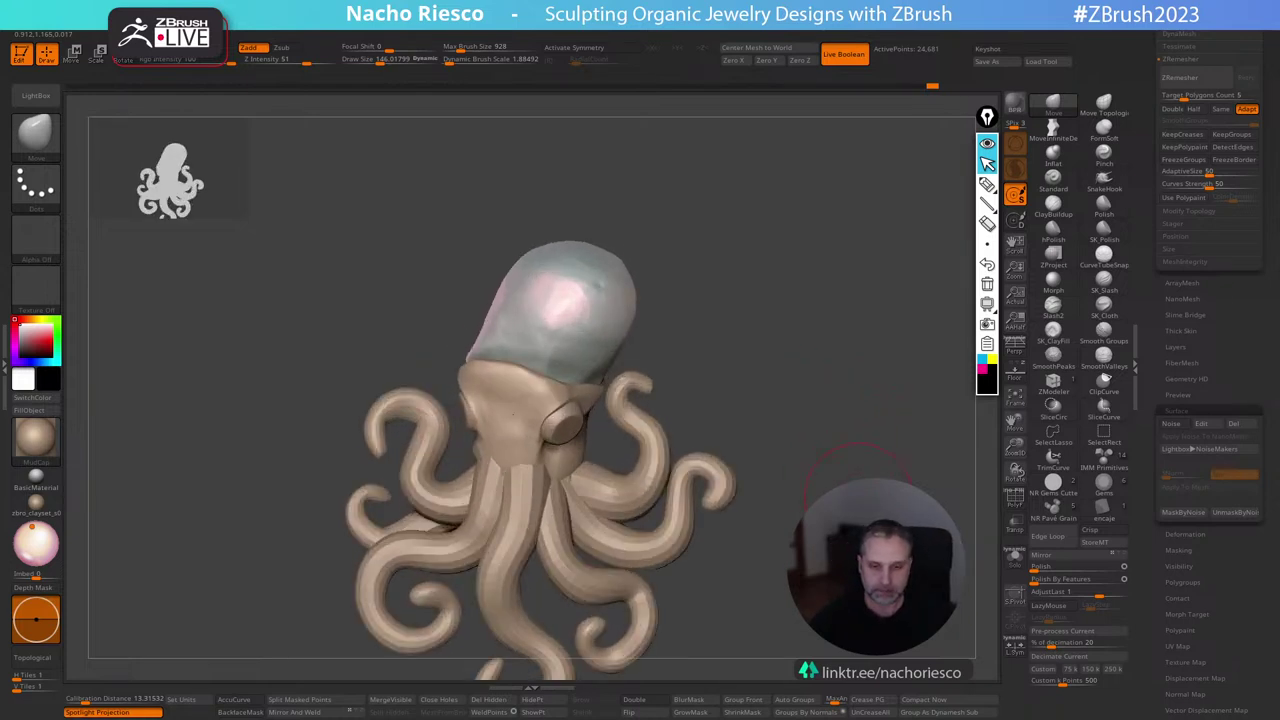
key(w)
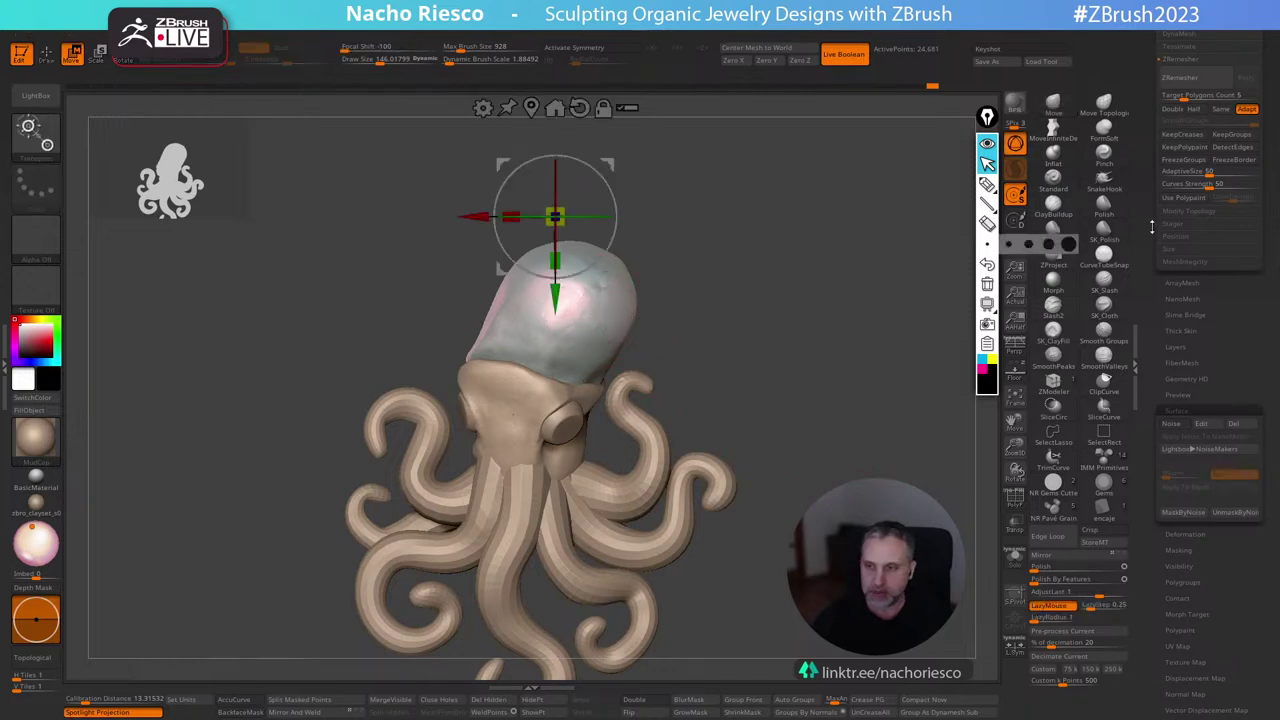
scroll(1137, 380, up, 5)
scroll(1151, 313, up, 3)
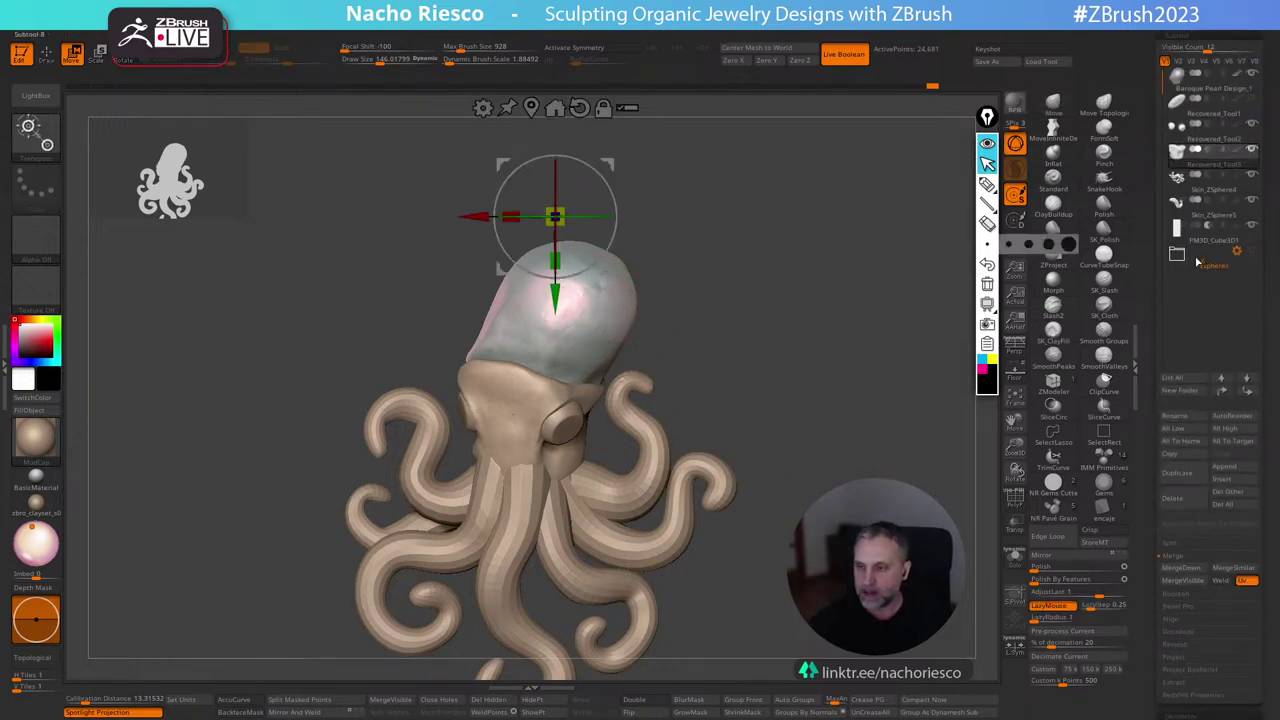
click(1200, 88)
alt+drag(609, 438, 612, 409)
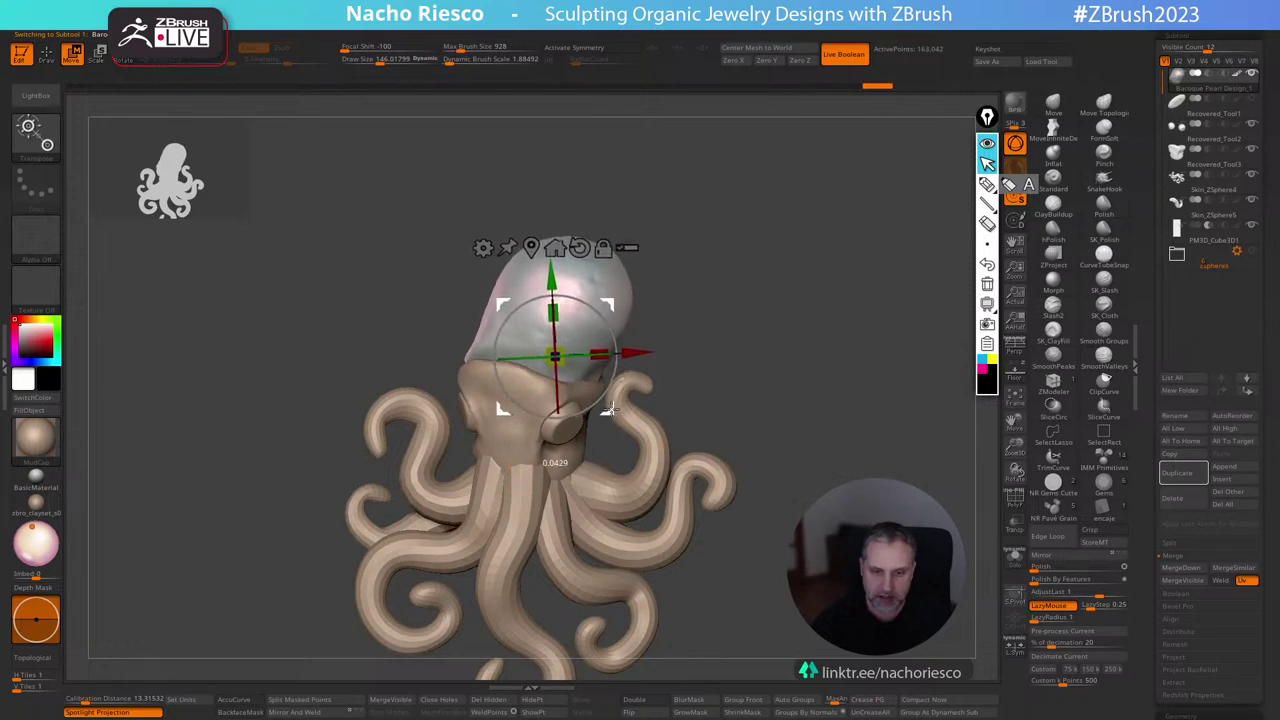
key(q)
Select the Skin_ZSphere4 tentacles, mask all but the front central one, and reposition that tentacle slightly.
alt+drag(737, 371, 613, 474)
alt+click(520, 517)
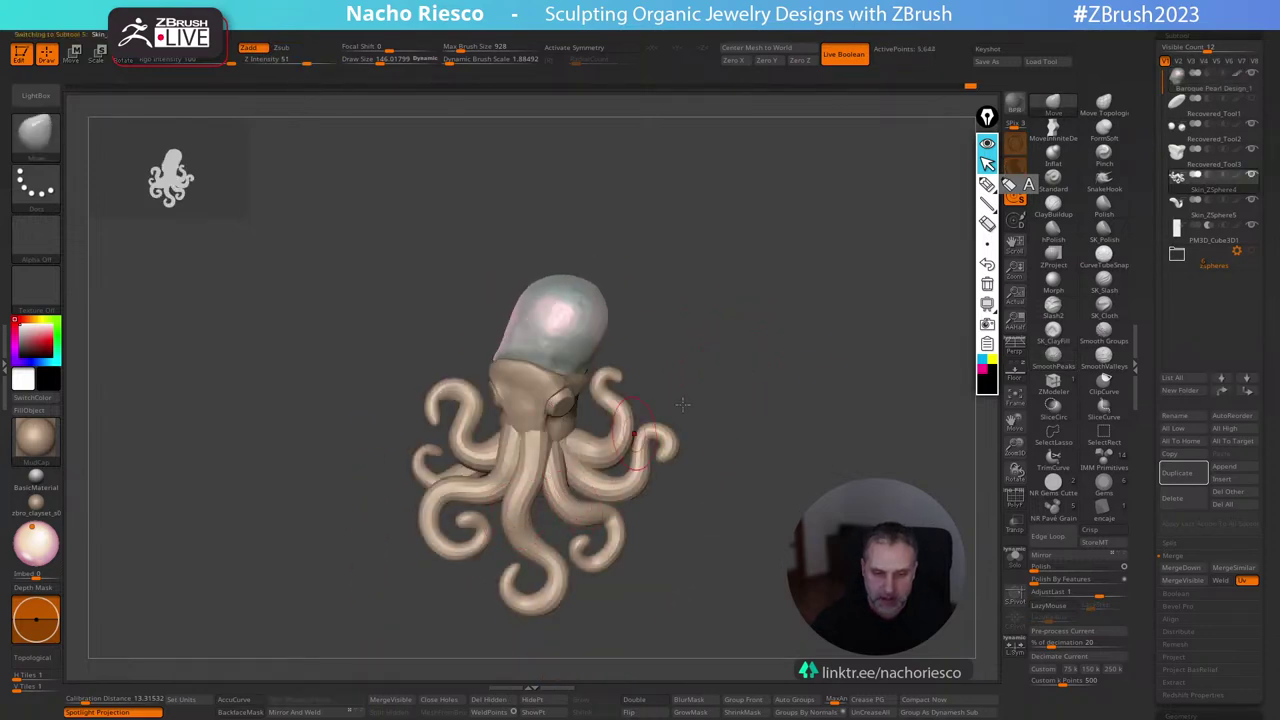
drag(690, 400, 831, 348)
key(w)
ctrl+click(551, 510)
mouse_move(550, 512)
mouse_down()
mouse_move(600, 470)
mouse_move(594, 428)
mouse_up()
mouse_move(700, 420)
mouse_down()
mouse_move(794, 399)
mouse_move(734, 279)
mouse_move(756, 400)
mouse_move(741, 438)
mouse_up()
key(q)
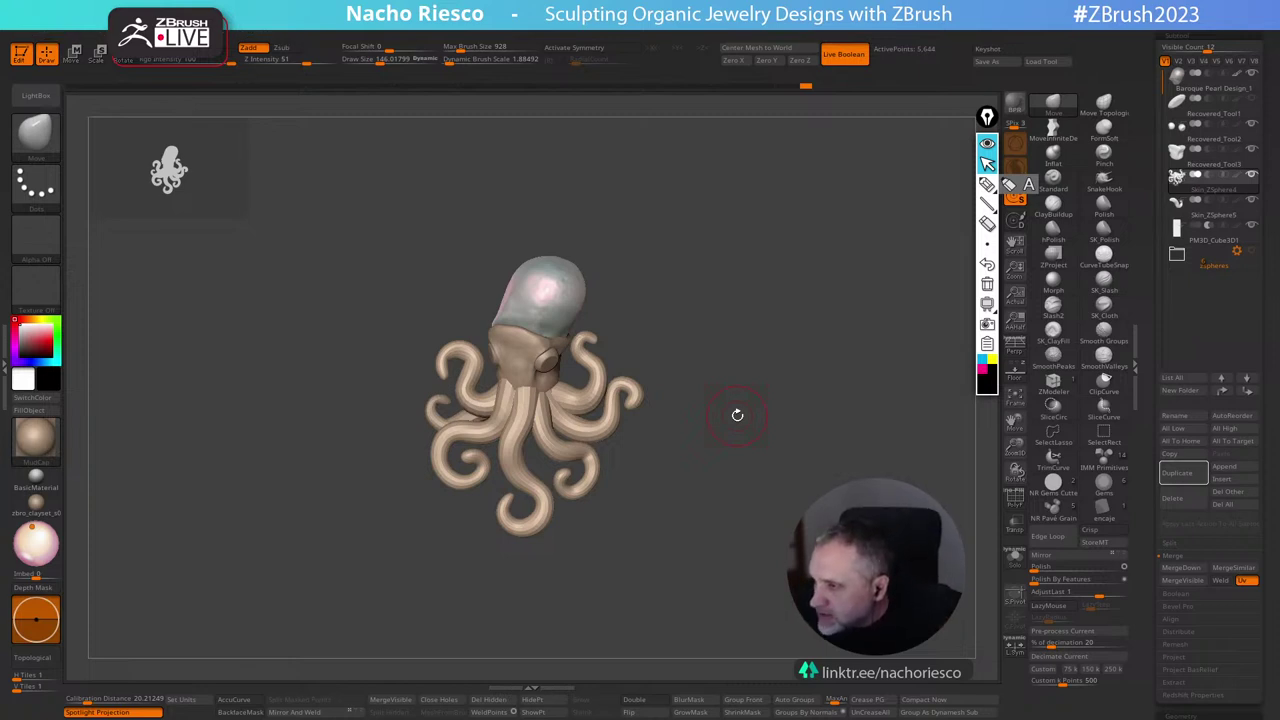
Examine the flat back and the cutting cube's position from the side by switching Live Boolean off and on again.
drag(737, 414, 781, 561)
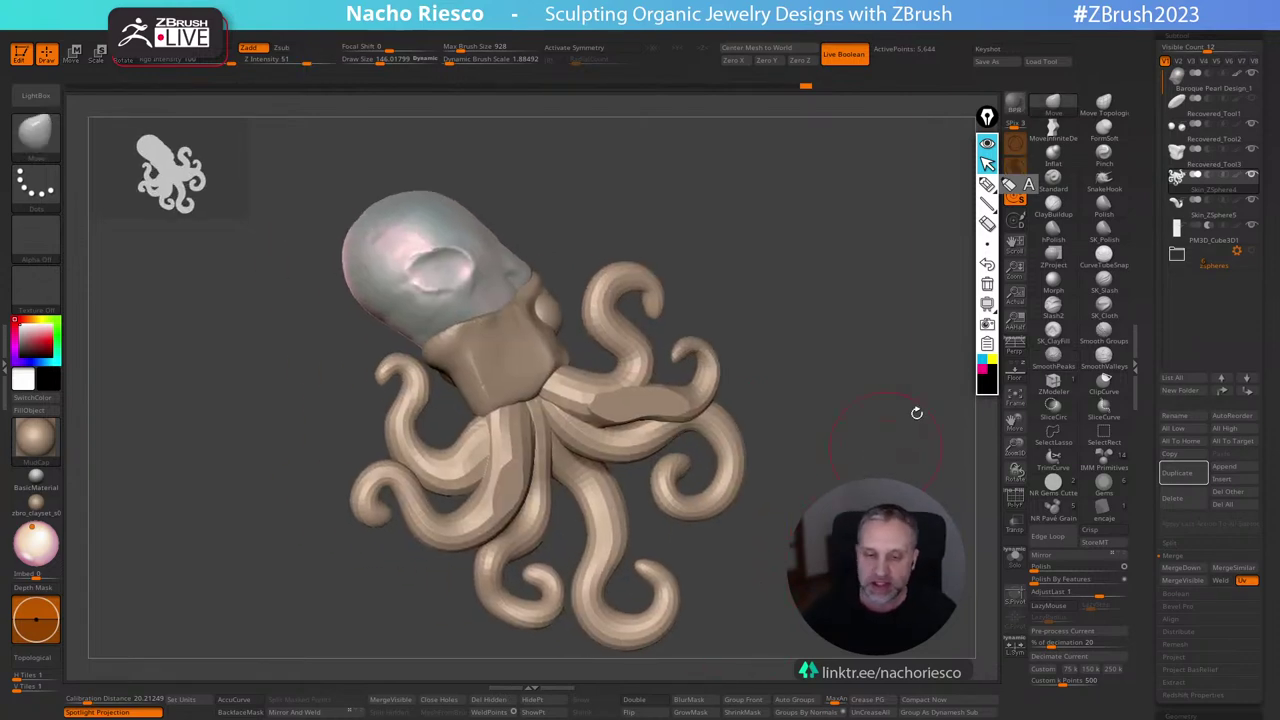
drag(1154, 269, 1155, 298)
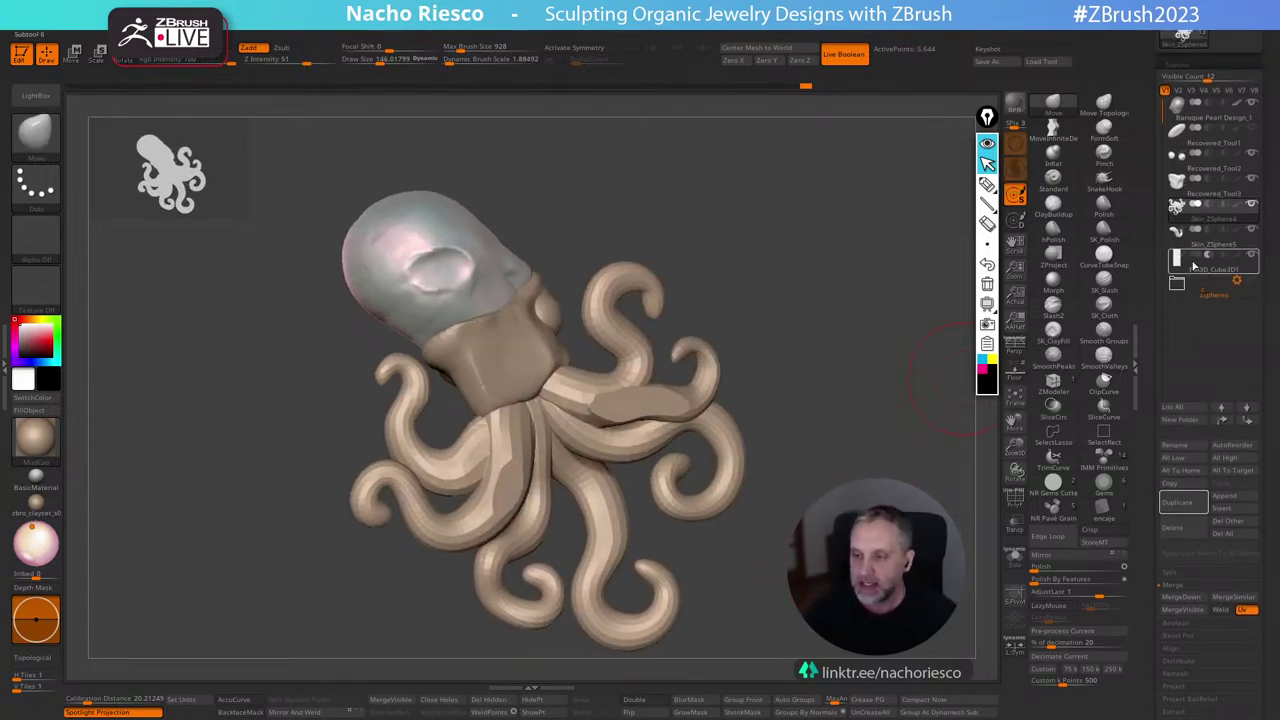
mouse_move(1183, 268)
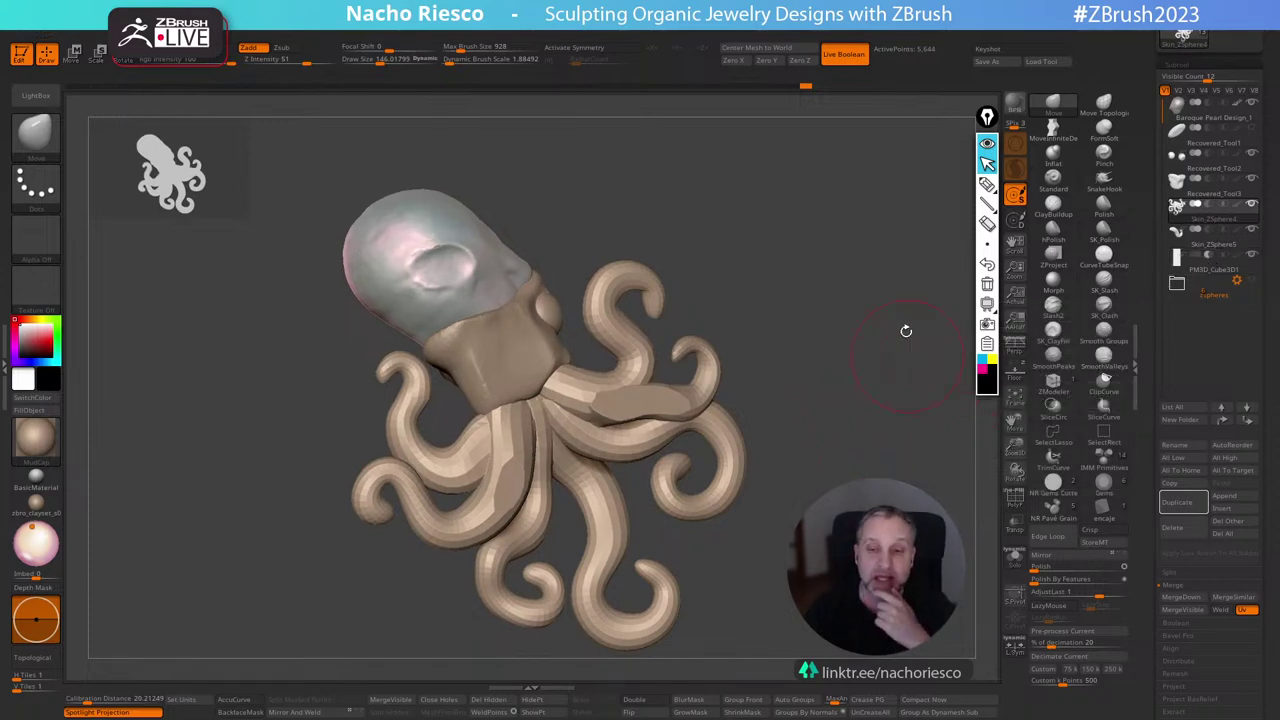
click(845, 56)
drag(920, 338, 882, 403)
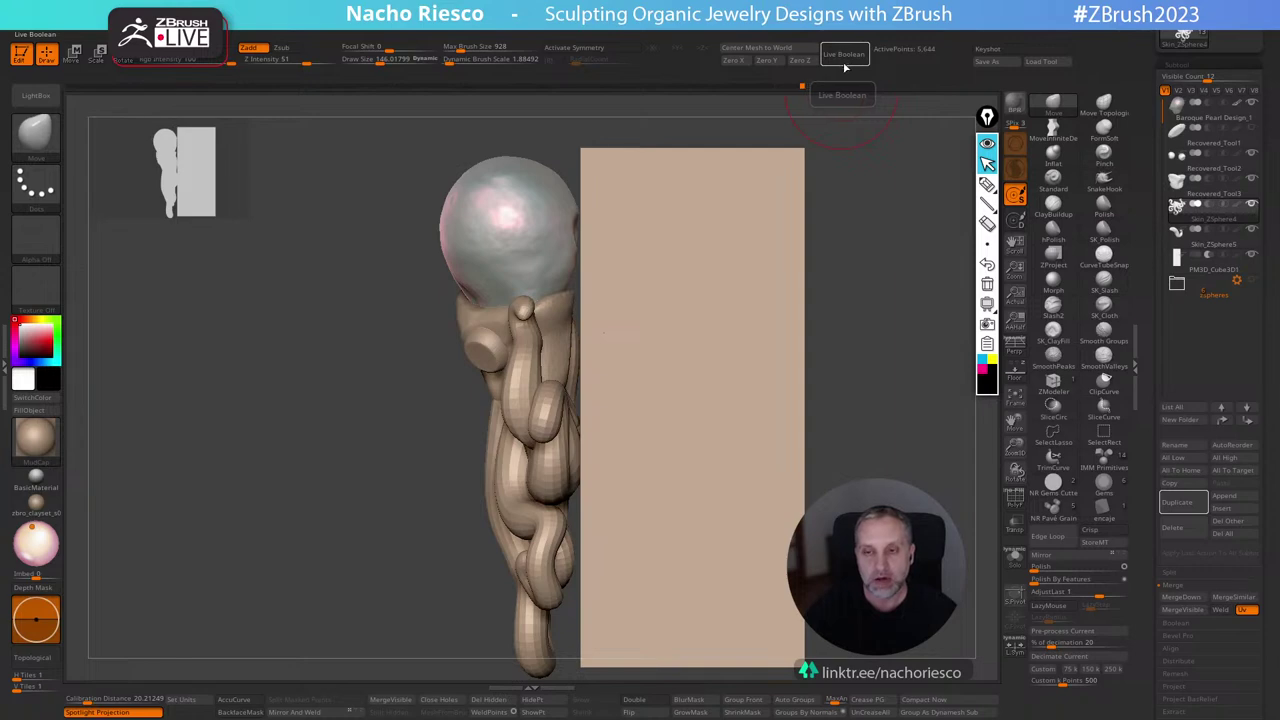
click(845, 55)
Select the PM3D_Cube3D1 cutting cube and nudge it minimally along its depth axis to adjust the flat cut at the back.
drag(914, 462, 957, 456)
click(1207, 258)
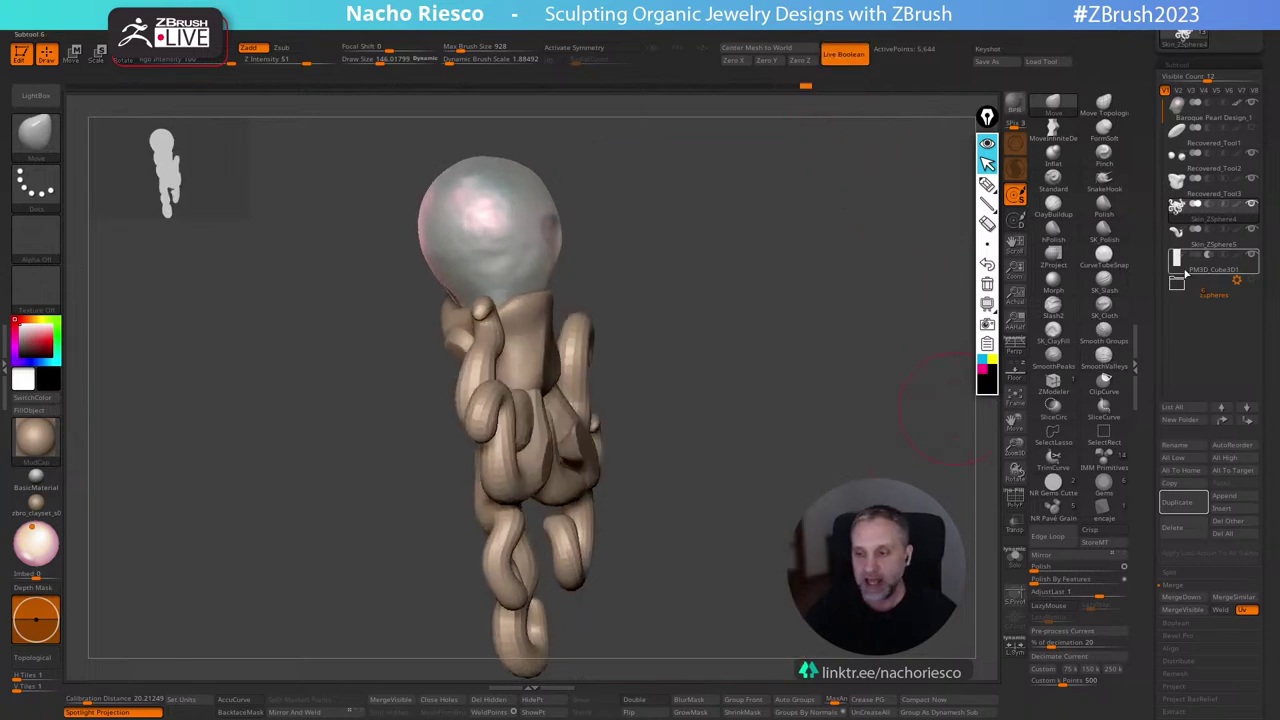
drag(868, 449, 763, 498)
key(w)
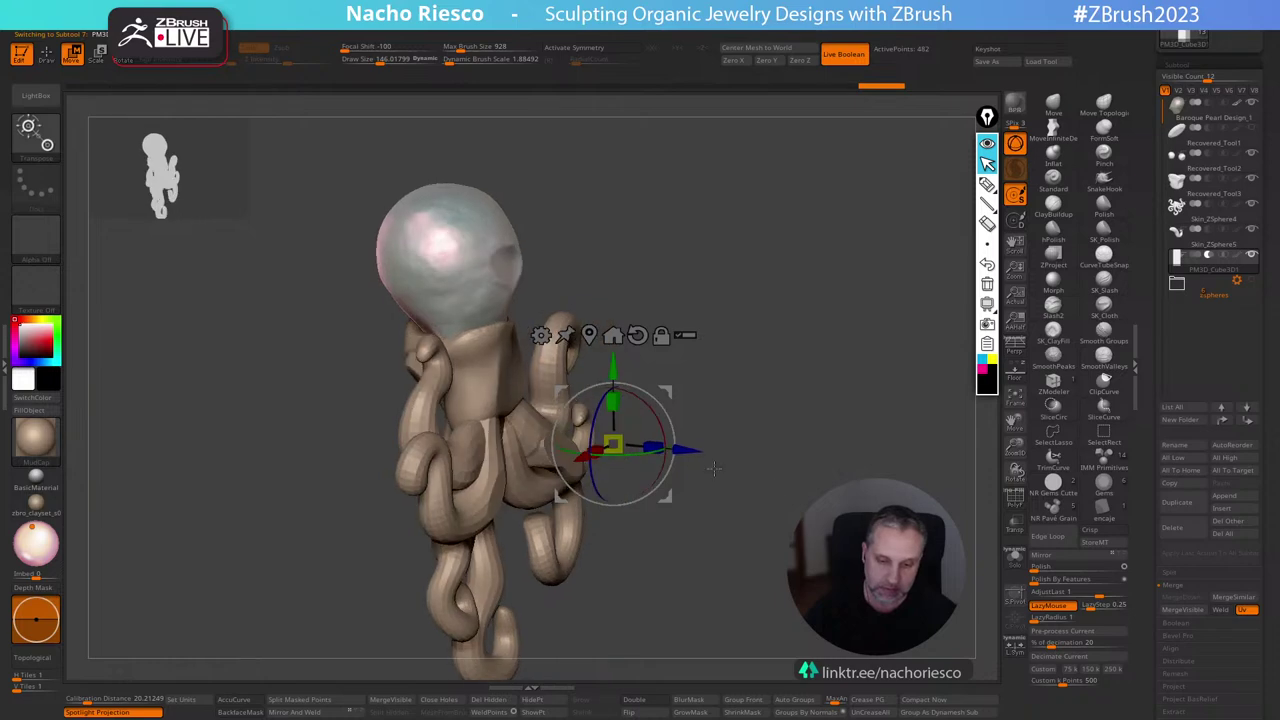
mouse_move(686, 452)
mouse_down()
mouse_move(640, 450)
mouse_move(680, 455)
mouse_up()
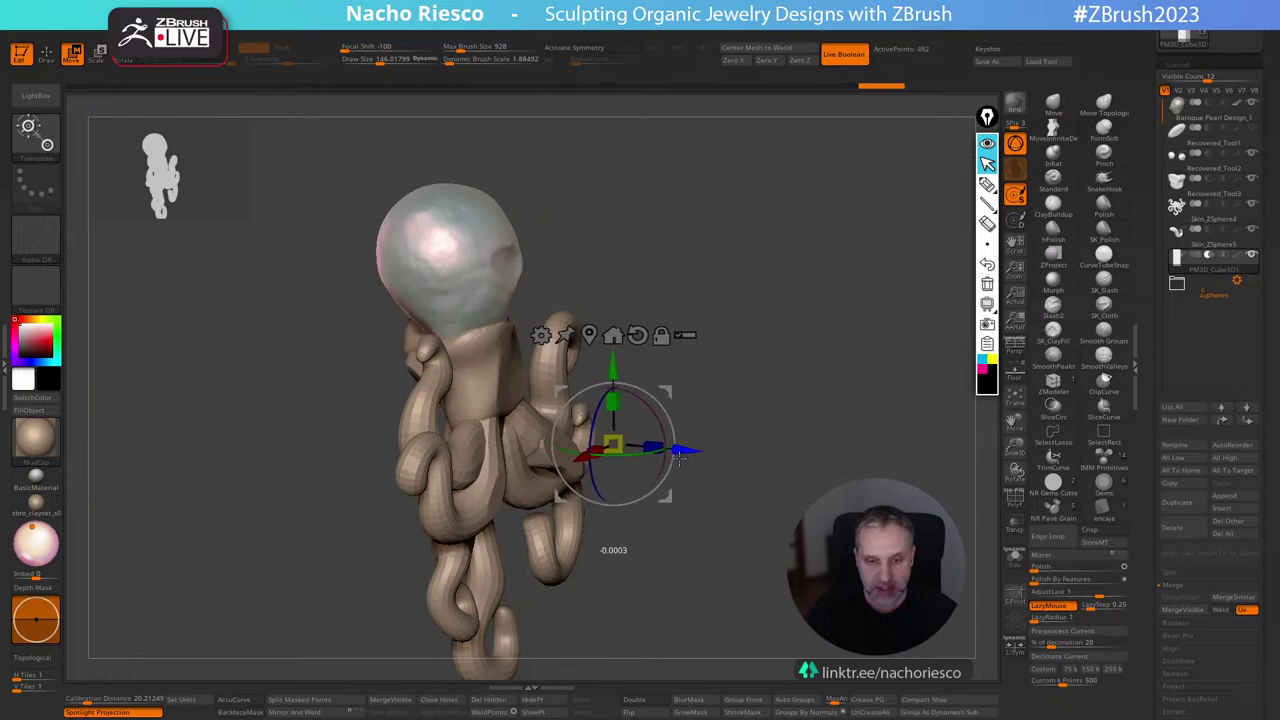
drag(800, 400, 650, 388)
key(q)
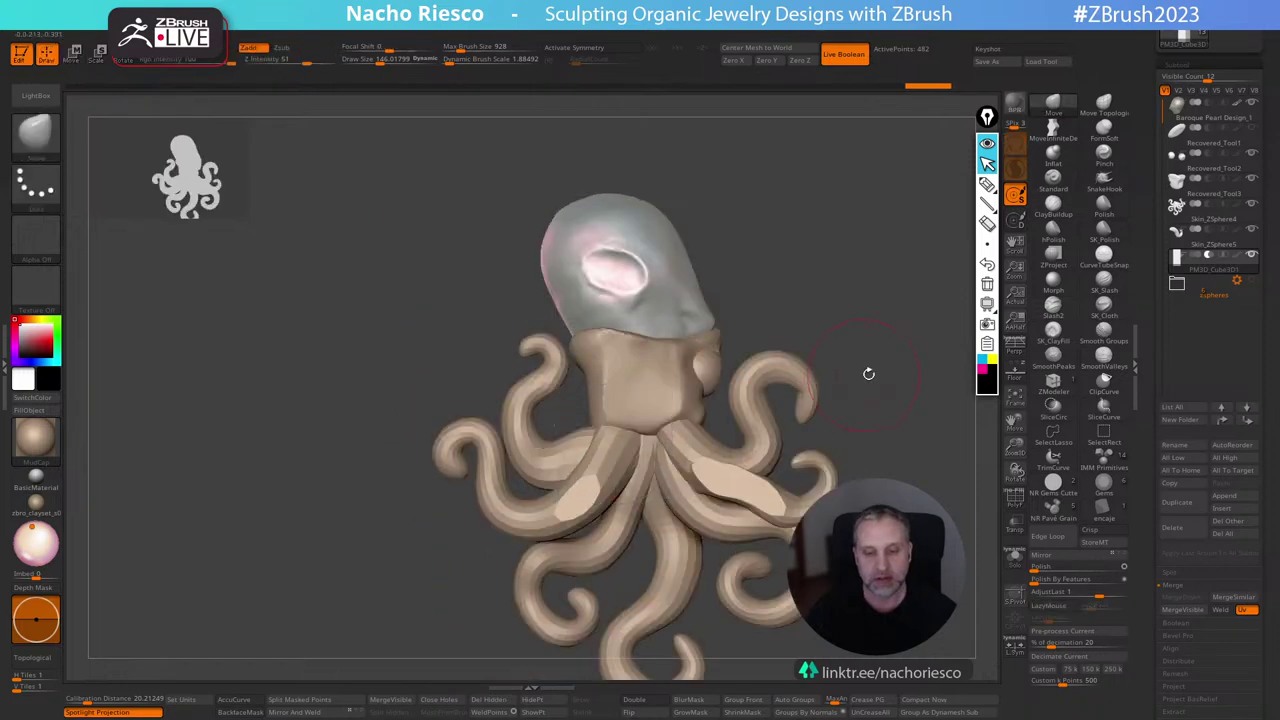
Display the octopus through the cutting cube with transparency, shift the cube slightly down to cover the lowest tentacle, and switch transparency off.
mouse_move(869, 372)
mouse_down()
mouse_move(946, 349)
mouse_move(901, 394)
mouse_move(843, 343)
mouse_move(843, 362)
mouse_up()
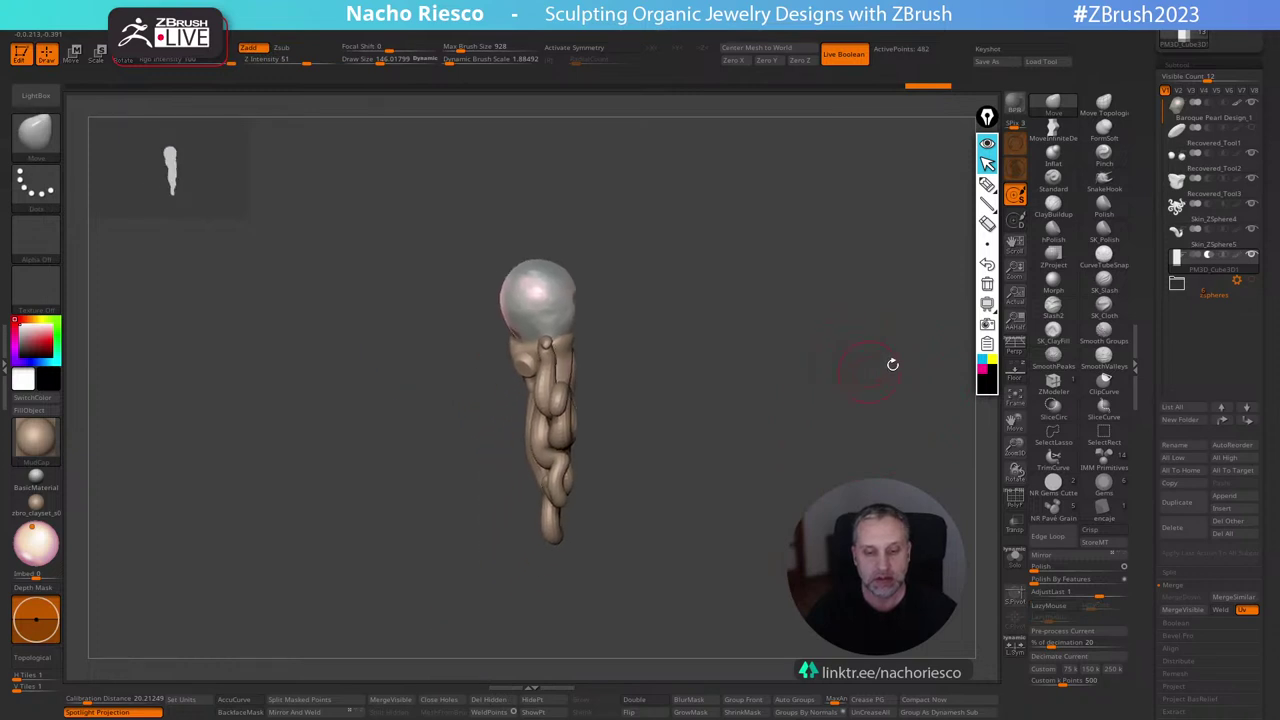
click(1016, 527)
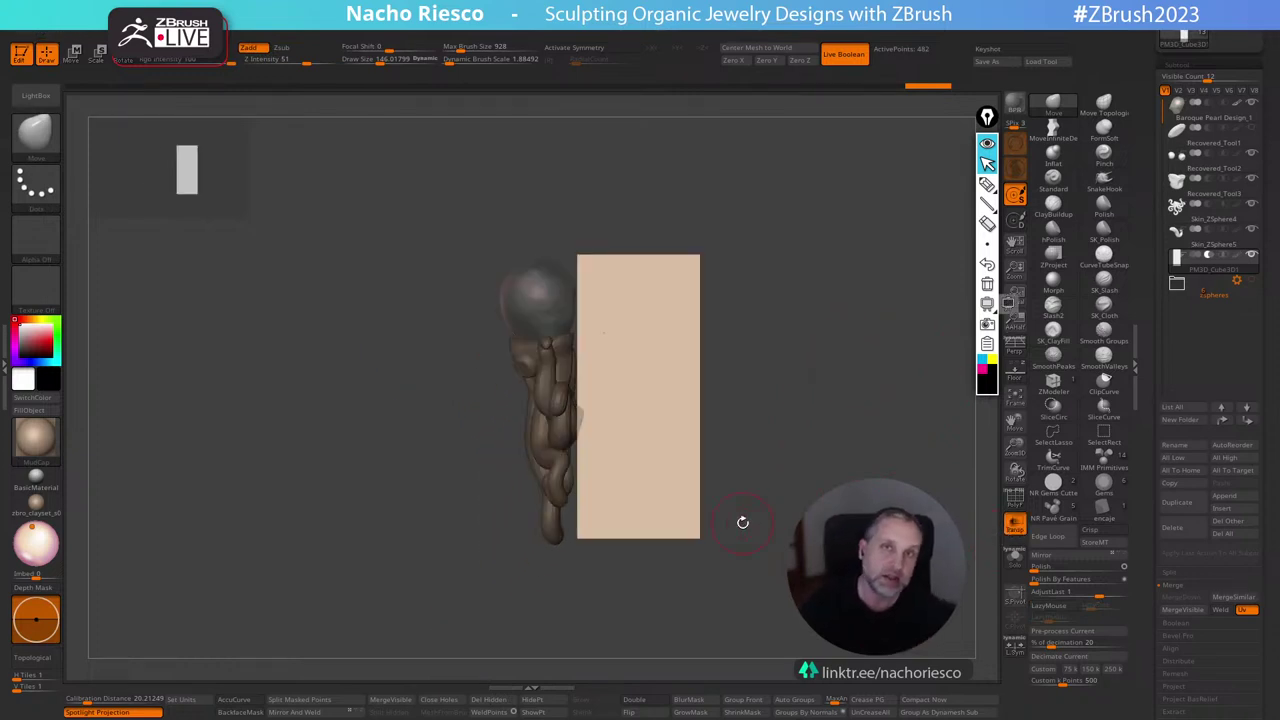
drag(743, 521, 865, 476)
alt+drag(884, 432, 848, 420)
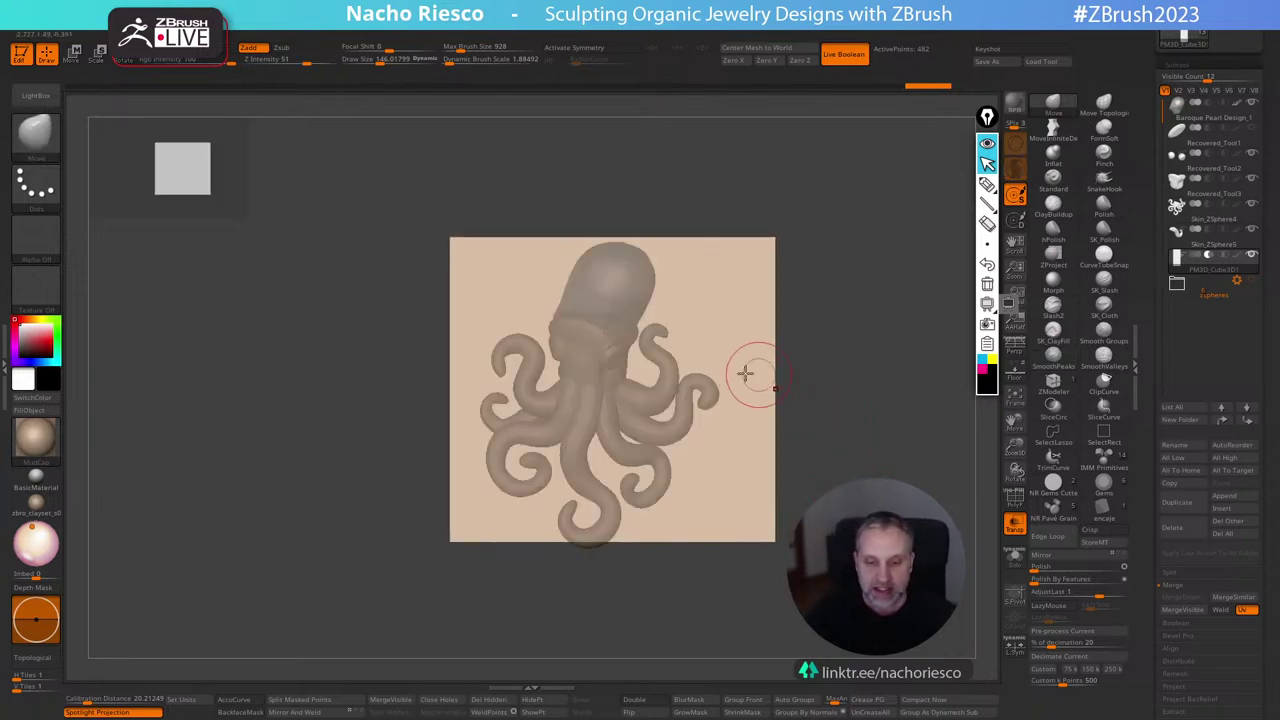
key(w)
drag(611, 307, 611, 312)
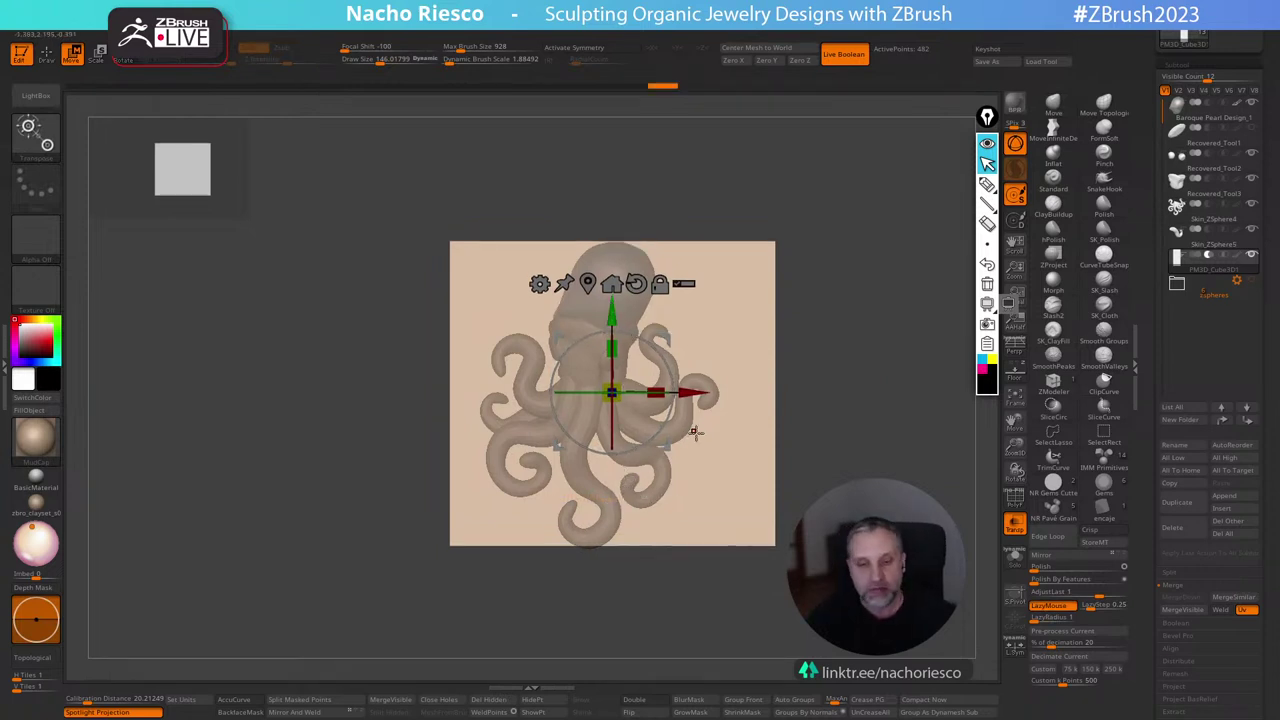
click(1016, 532)
key(q)
Select the Skin_ZSphere5 back tentacle and reshape it with the MoveInfiniteDepth brush, reducing the draw size to about 96.
mouse_move(880, 400)
mouse_down()
mouse_move(850, 405)
mouse_move(850, 455)
mouse_up()
alt+drag(873, 567, 908, 541)
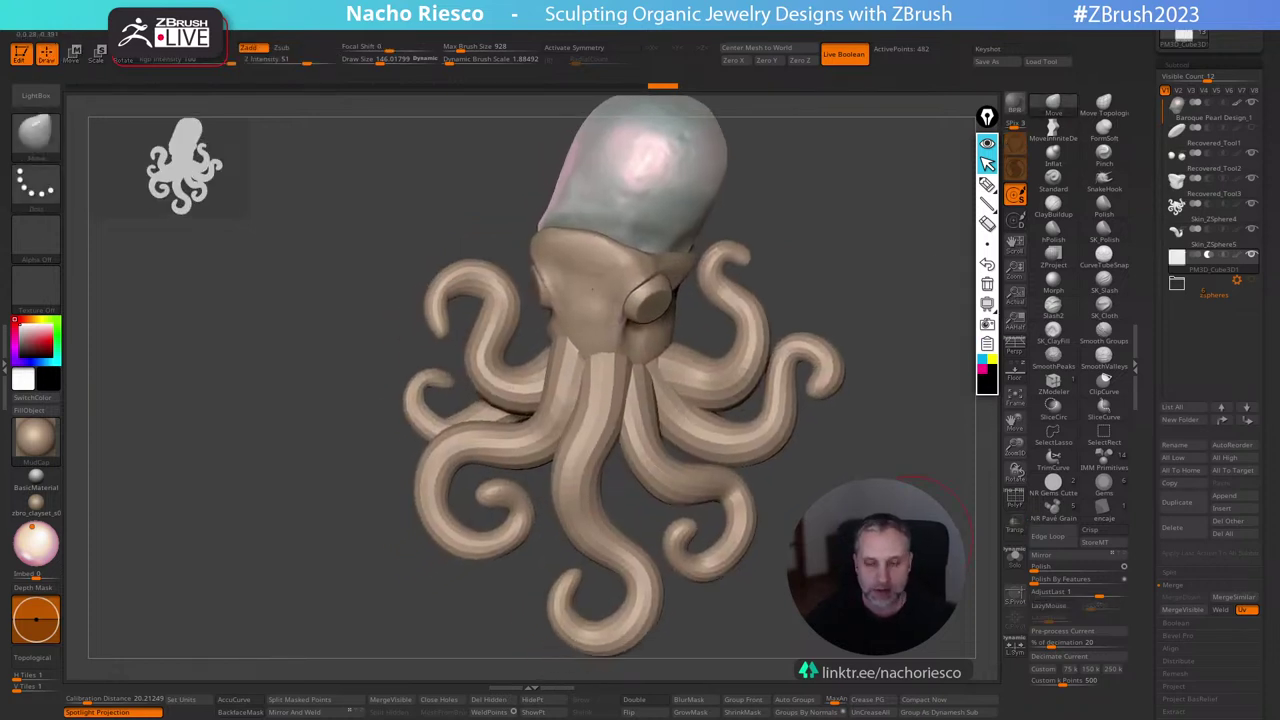
click(1057, 130)
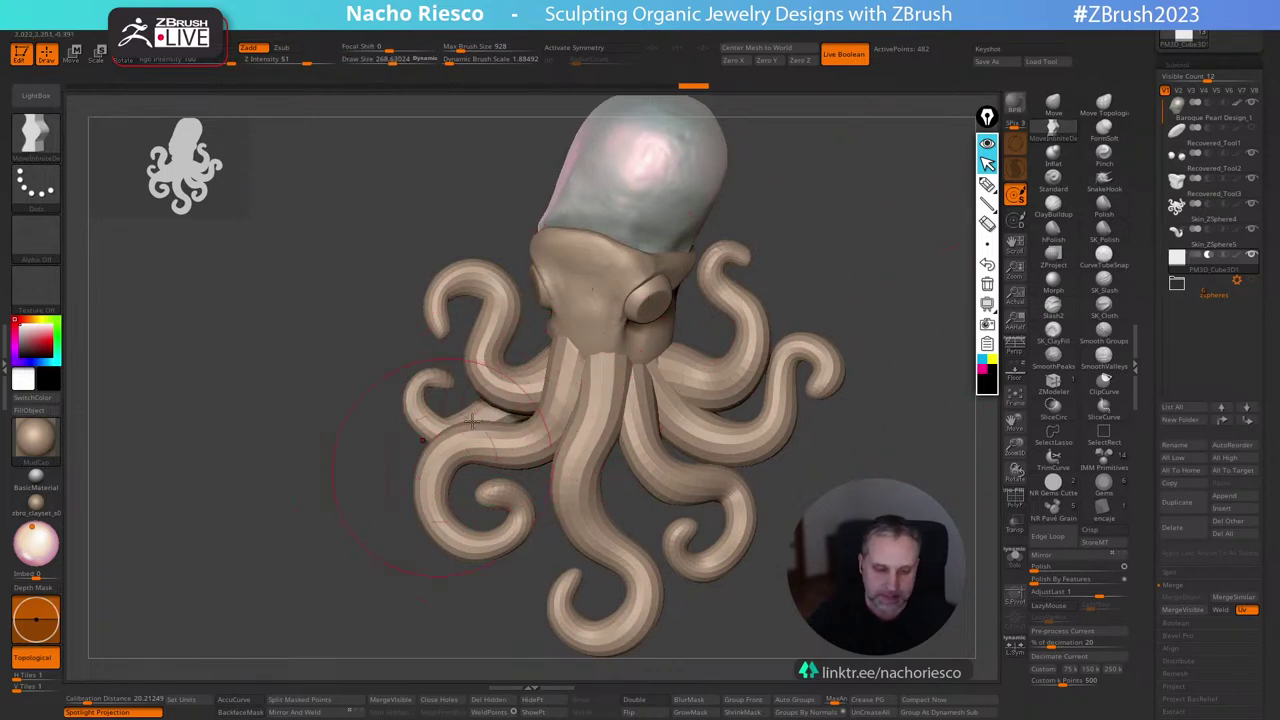
alt+click(488, 412)
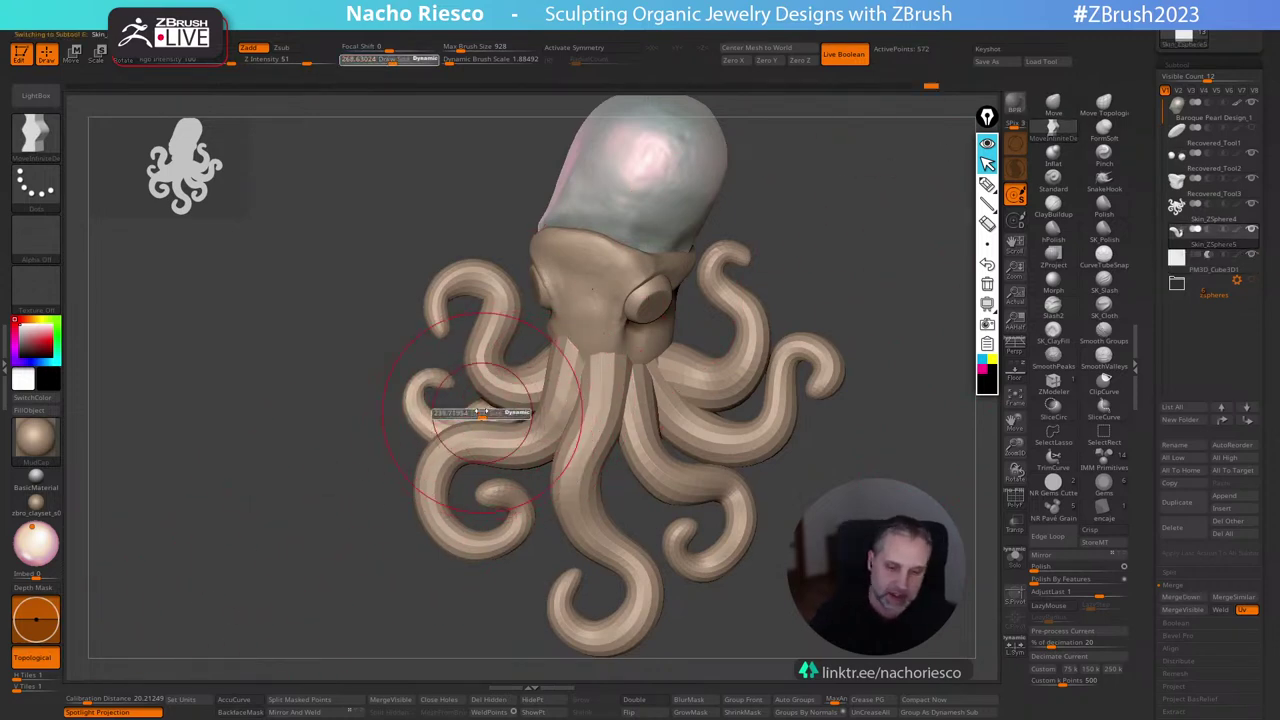
key(s)
drag(492, 410, 506, 418)
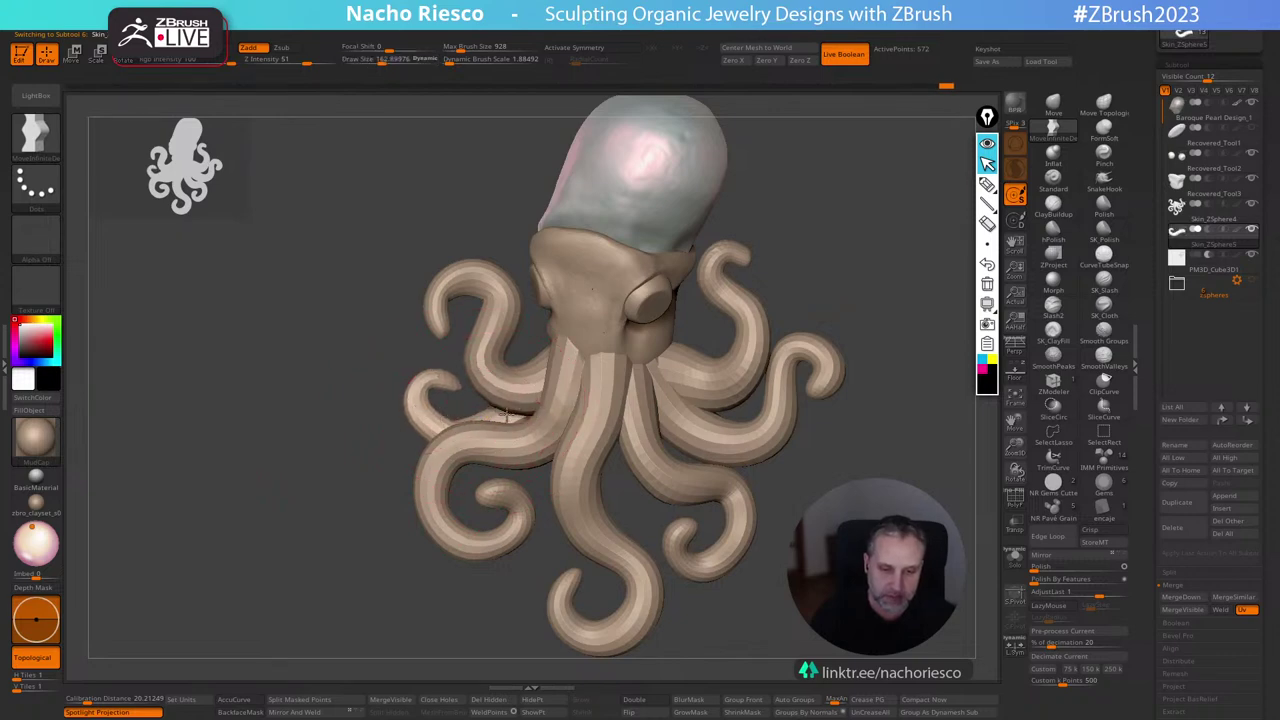
key([)
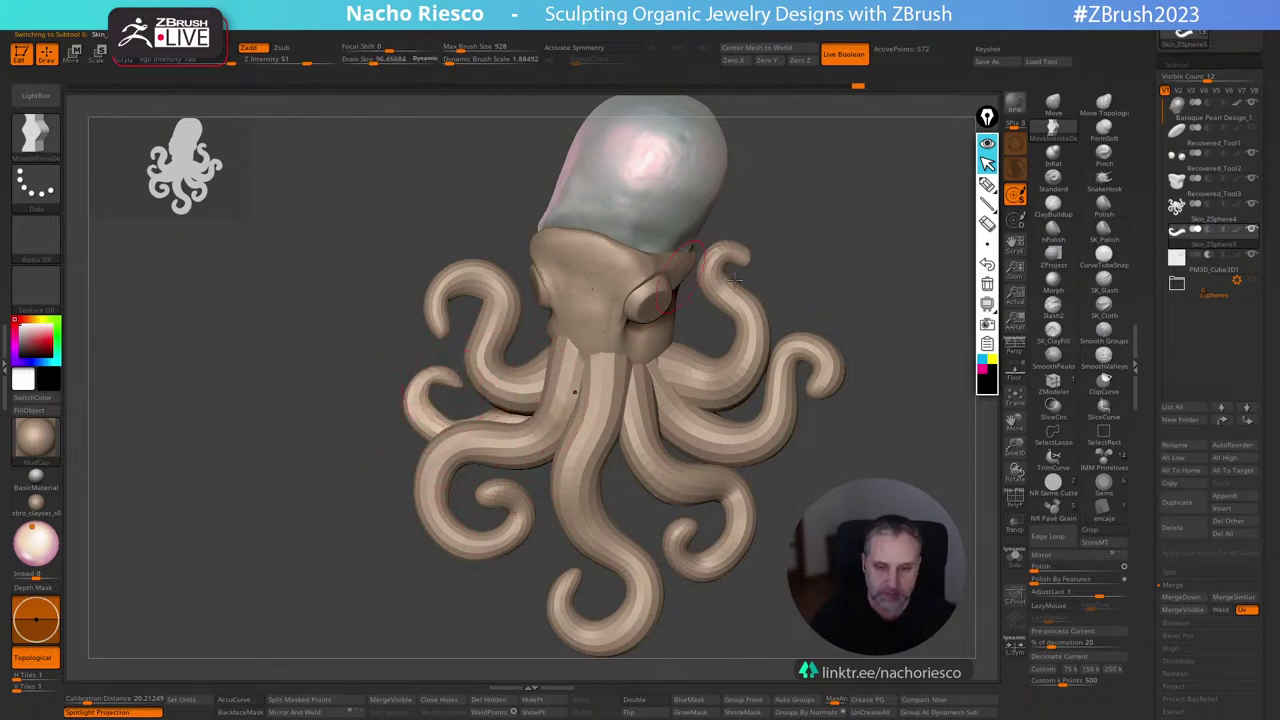
ctrl+right_drag(895, 426, 890, 374)
ctrl+right_drag(847, 417, 838, 449)
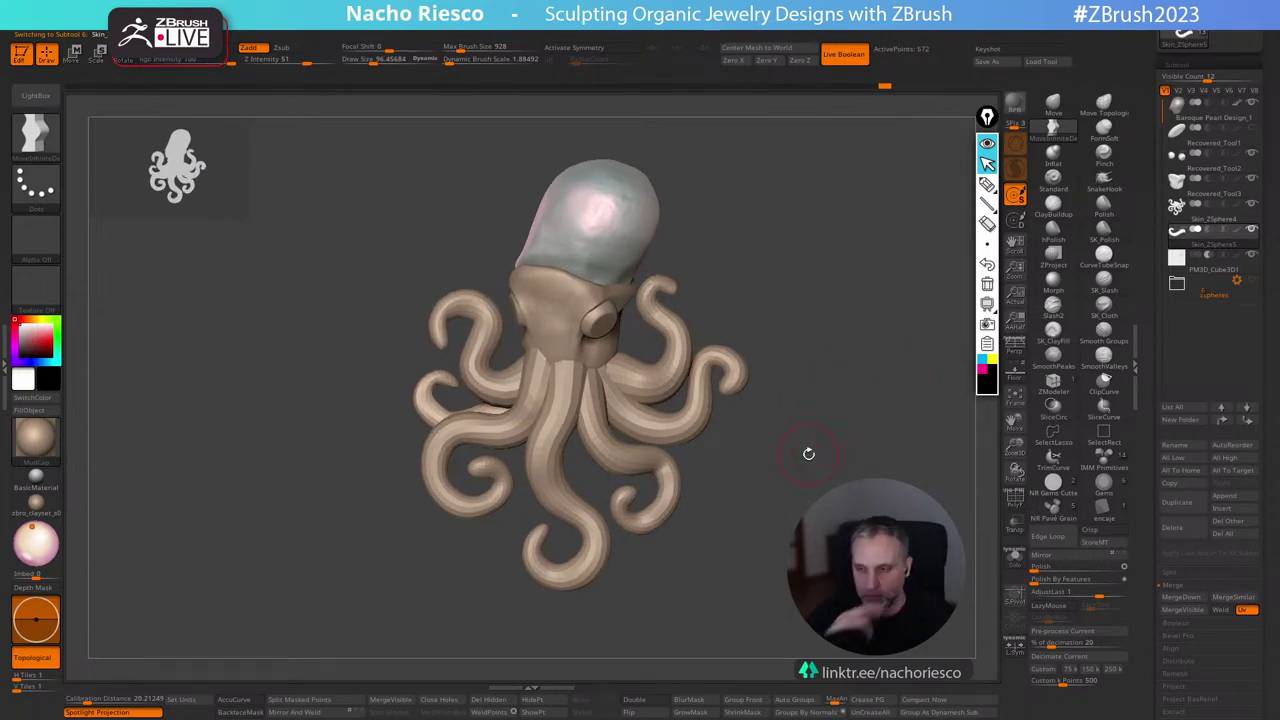
Duplicate Skin_ZSphere5, then rotate and move the copy downward so its curled tip shows between the central and lower-right tentacles.
click(1185, 505)
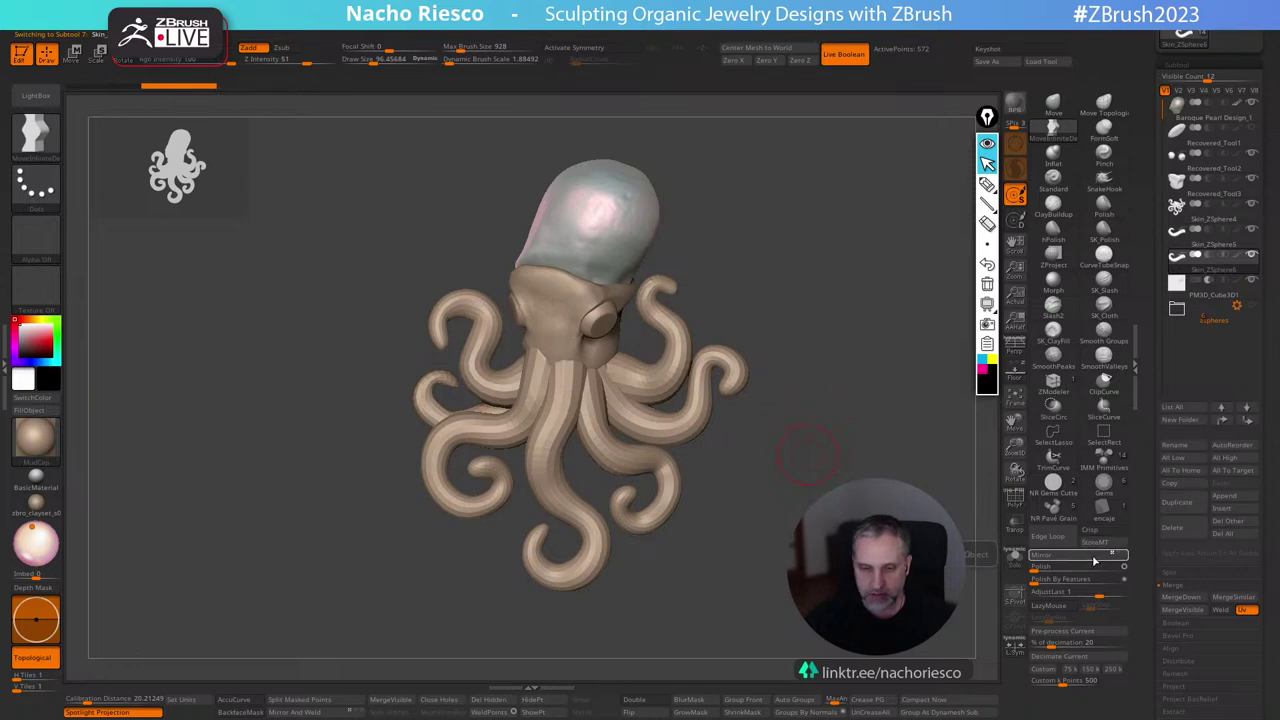
click(1094, 560)
key(ctrl)
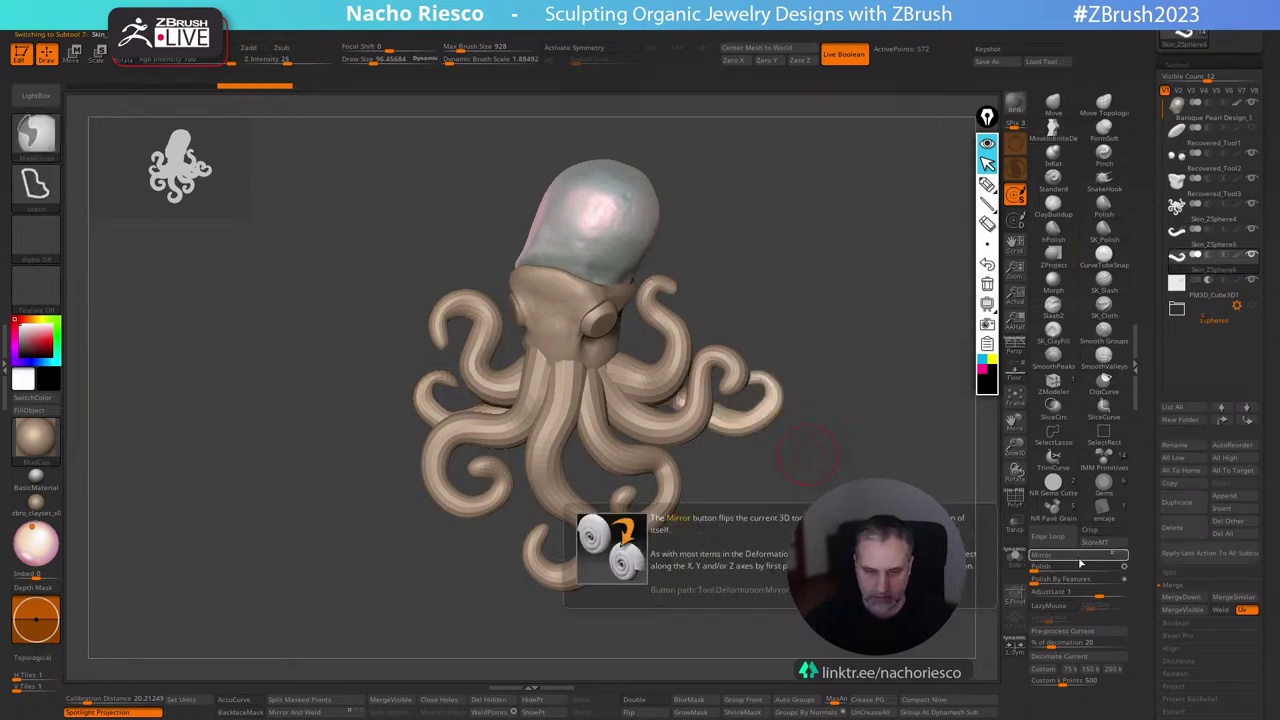
key(ctrl+z)
key(r)
drag(557, 388, 406, 355)
drag(561, 473, 629, 461)
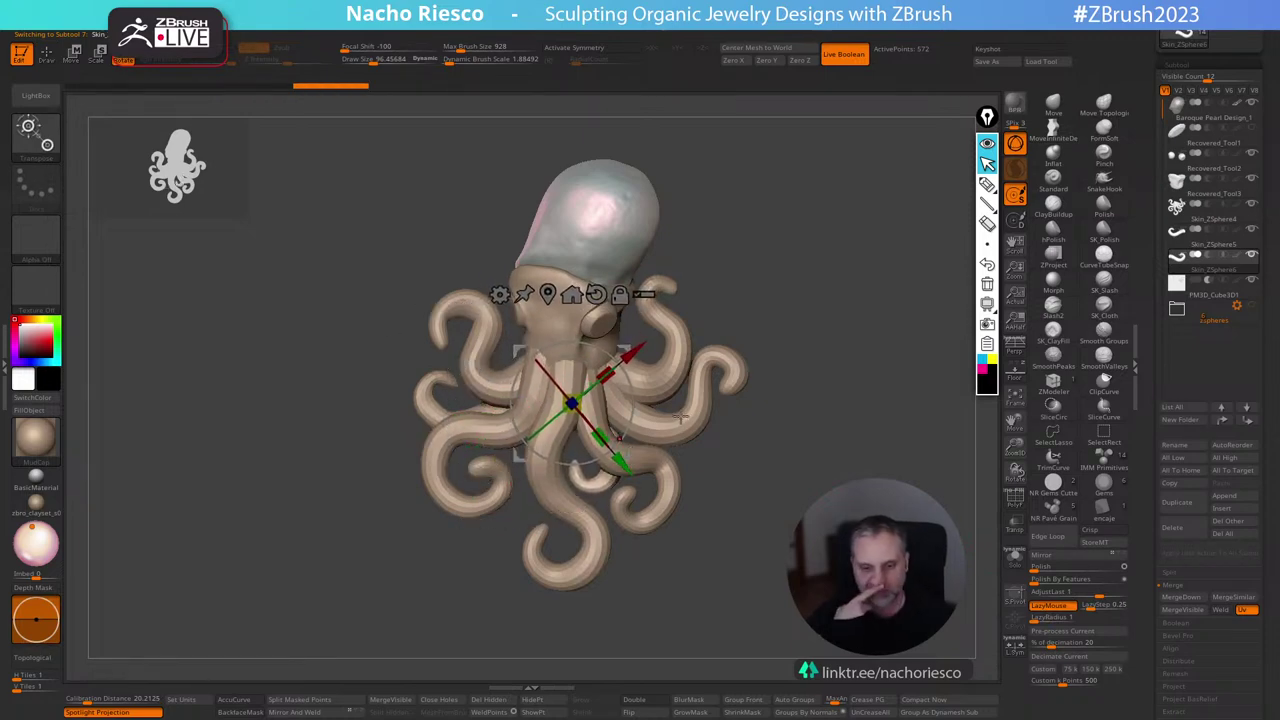
ctrl+right_drag(681, 416, 684, 468)
mouse_move(612, 448)
mouse_down()
mouse_move(628, 427)
mouse_move(609, 487)
mouse_move(597, 465)
mouse_move(604, 480)
mouse_move(622, 463)
mouse_up()
Adjust the curled tip of the duplicated back tentacle with the MoveInfiniteDepth brush at a draw size of about 110.
key(q)
key(s)
key(s)
drag(599, 526, 580, 511)
alt+drag(732, 528, 730, 444)
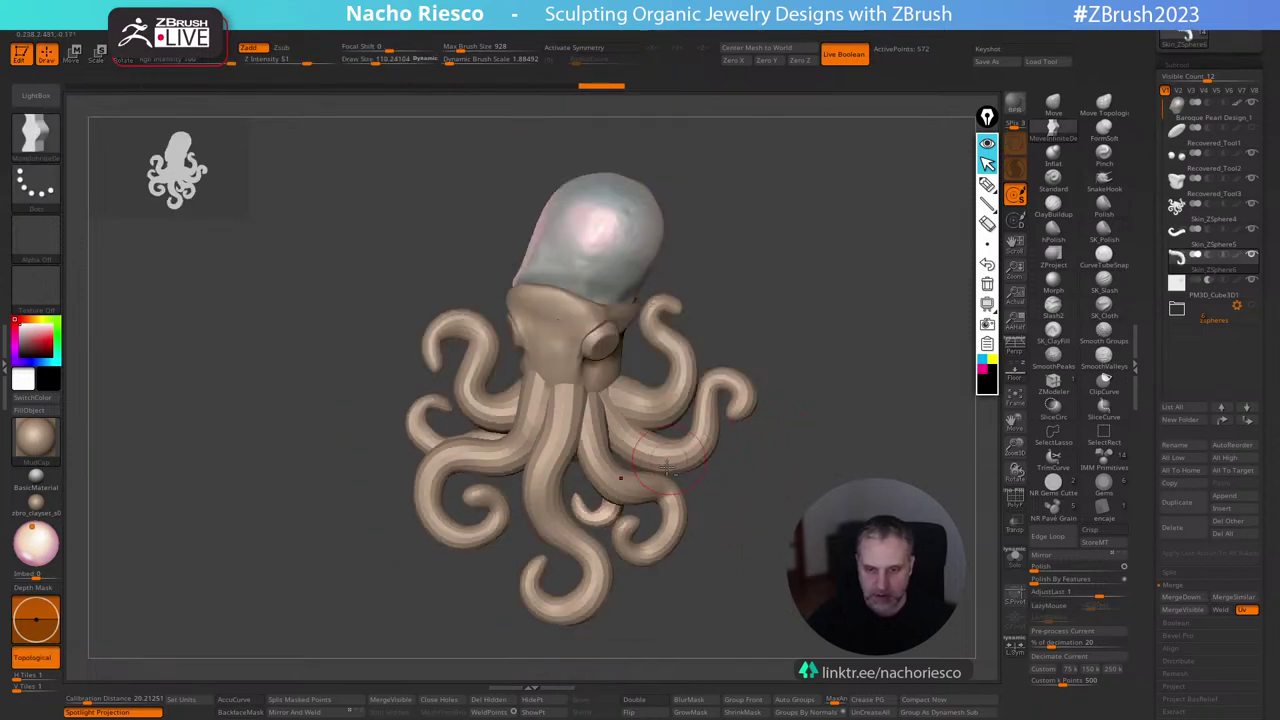
Select Skin_ZSphere4, mask all but the large right-hand tentacle, and shift that tentacle slightly outward.
alt+click(690, 452)
key(w)
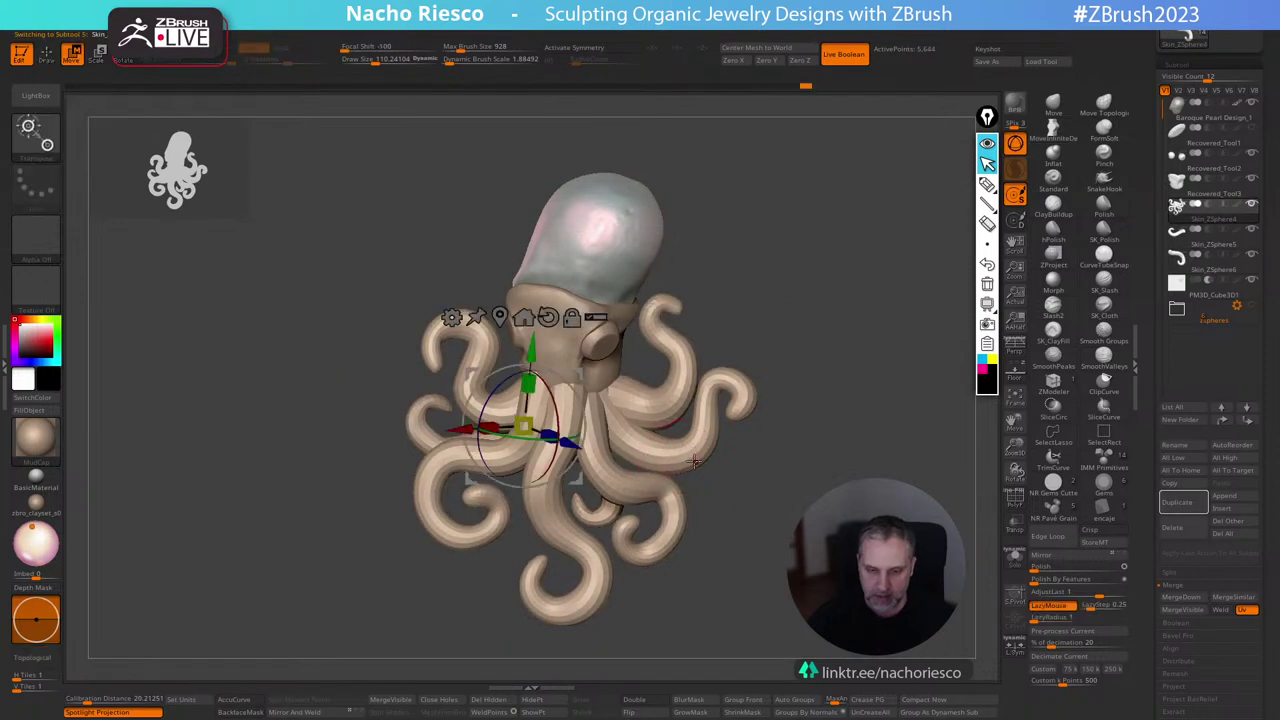
ctrl+click(694, 453)
mouse_move(755, 510)
mouse_down()
mouse_move(747, 495)
mouse_move(763, 505)
mouse_up()
Isolate the lower-right front tentacle by masking, move it by about 0.13, rotate it about 2.37 degrees, and clear the mask.
click(669, 529)
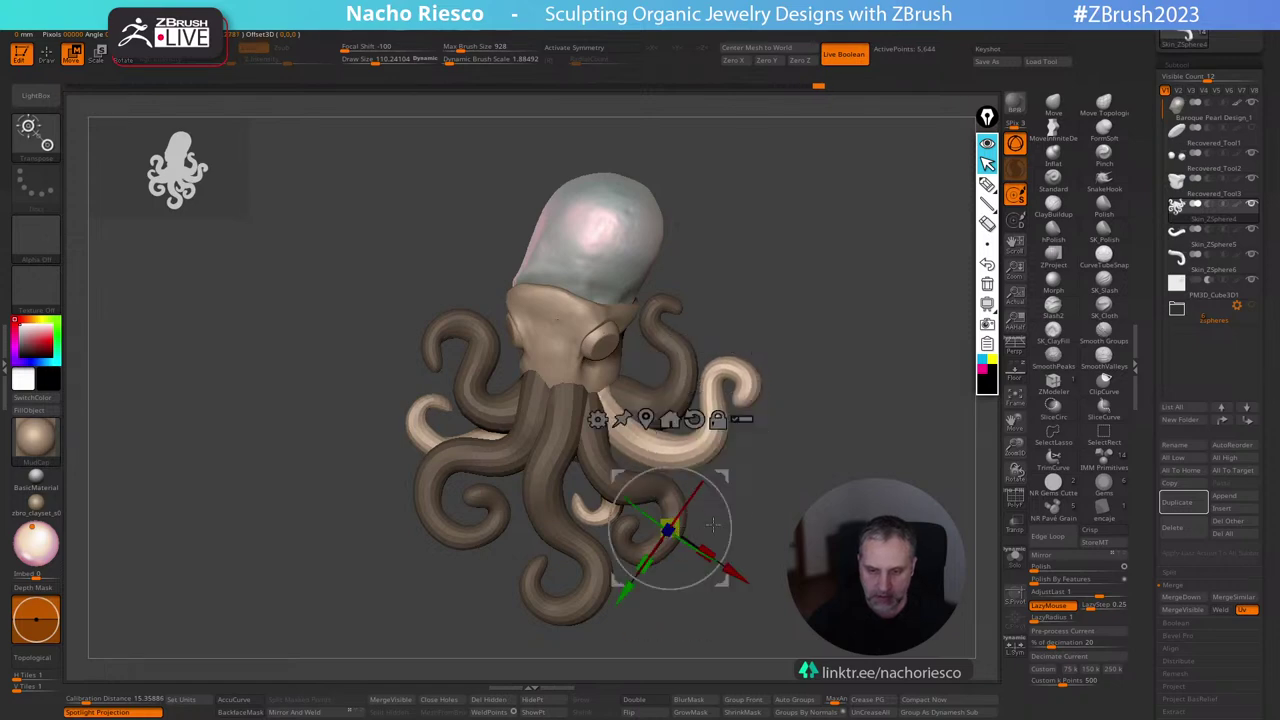
click(595, 462)
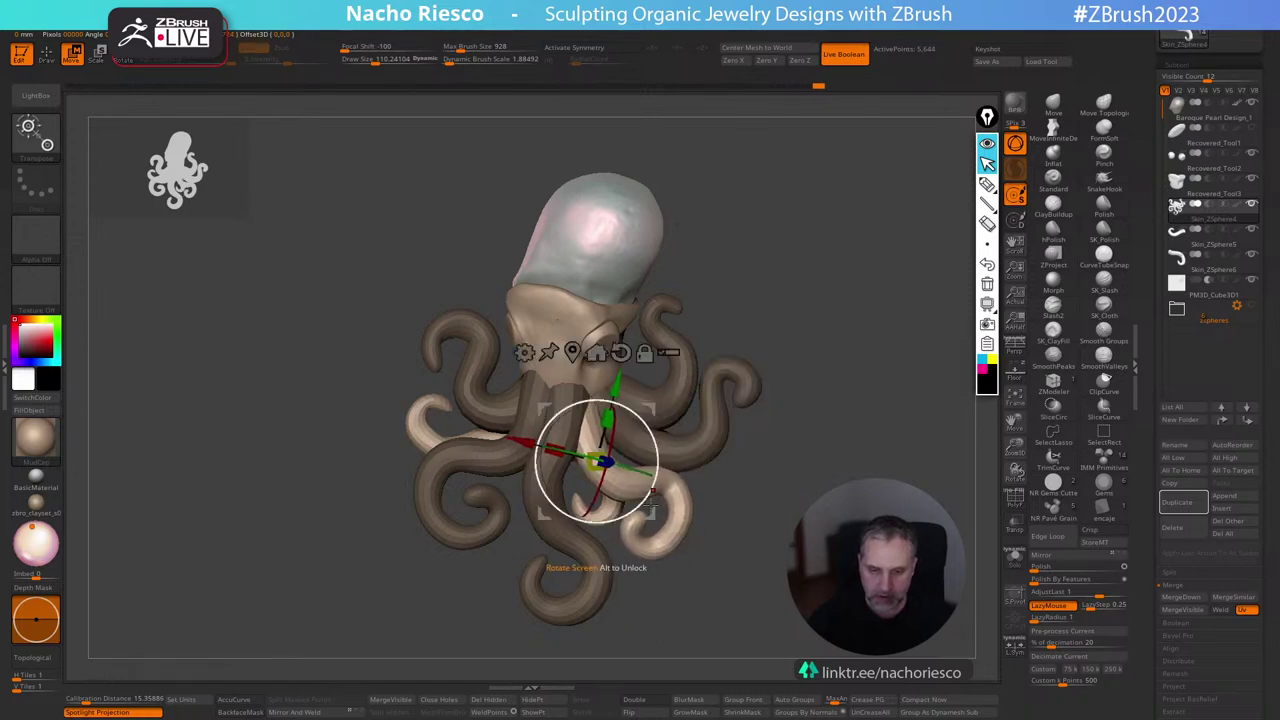
drag(652, 524, 652, 526)
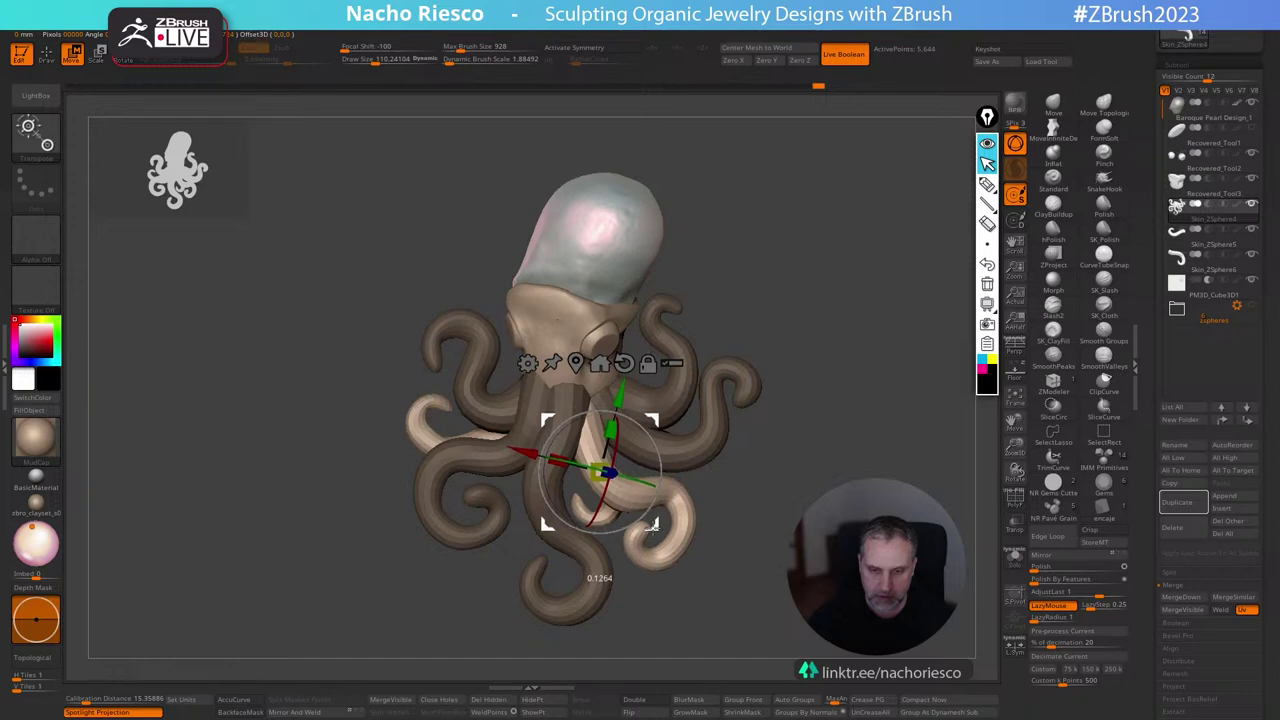
drag(662, 454, 665, 457)
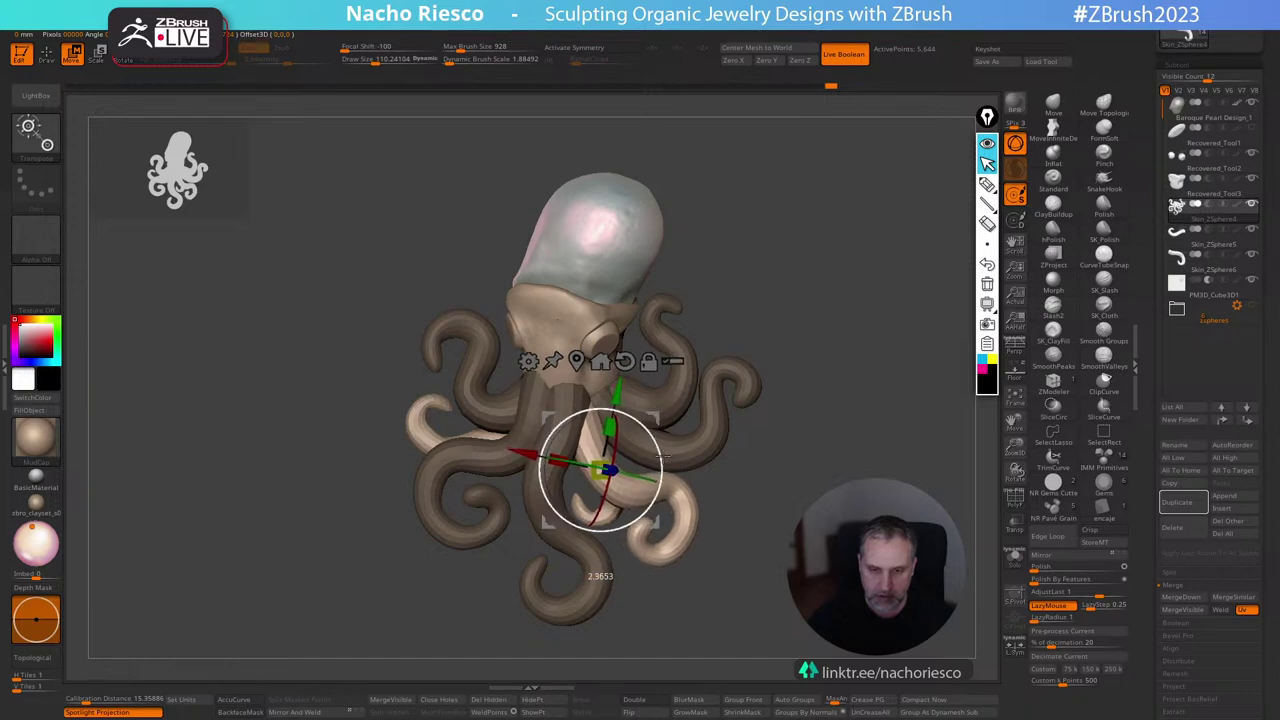
key(q)
mouse_move(808, 446)
ctrl+mouse_down()
mouse_move(832, 468)
mouse_move(826, 454)
mouse_move(793, 510)
mouse_move(845, 422)
ctrl+mouse_up()
Adjust the lower-right front tentacle with Move Topological at a draw size of about 247.
click(1104, 105)
key(s)
drag(678, 465, 695, 464)
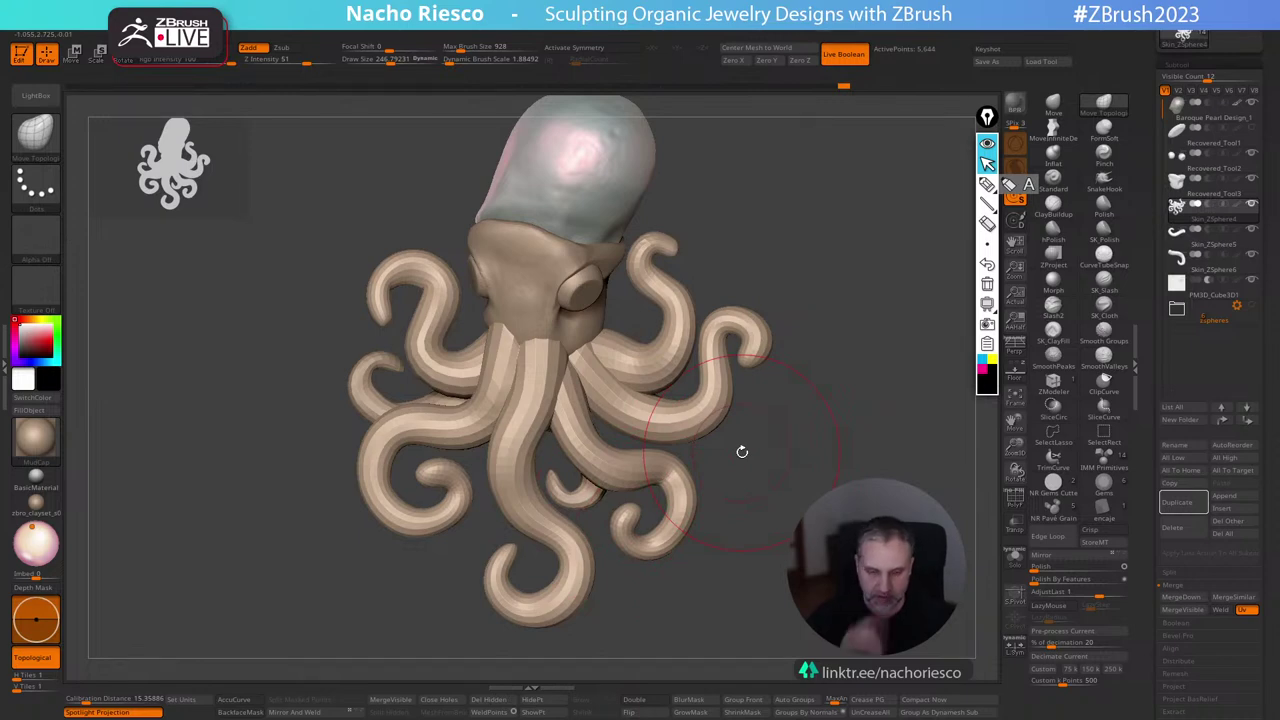
Select the small lower back tentacle, centre the transform gizmo on it, and move it slightly.
alt+click(586, 492)
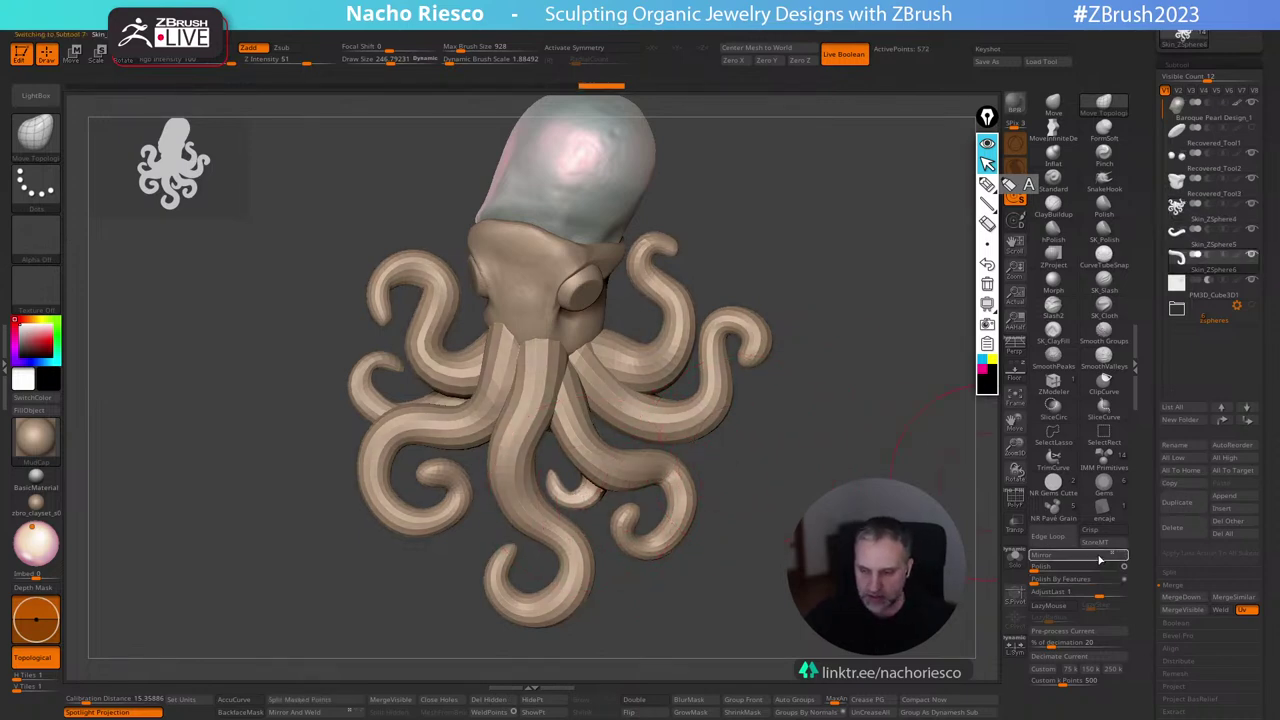
key(w)
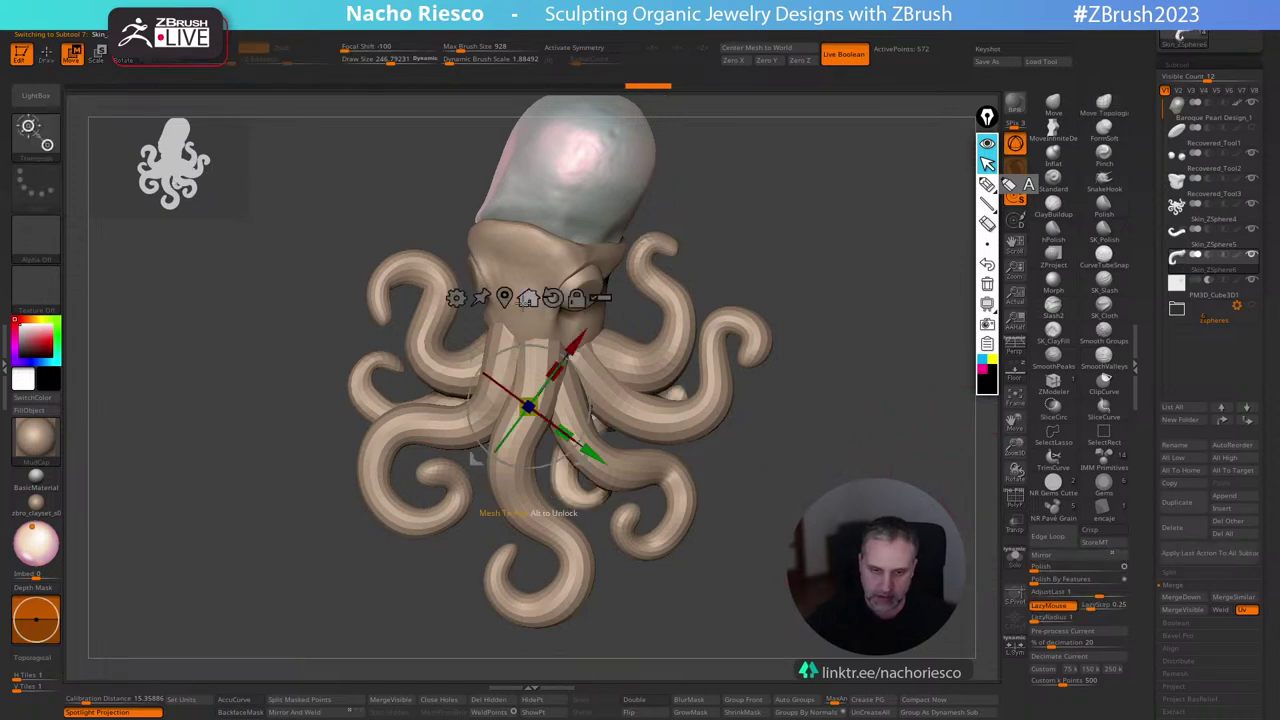
click(505, 298)
drag(660, 494, 633, 492)
drag(632, 505, 632, 506)
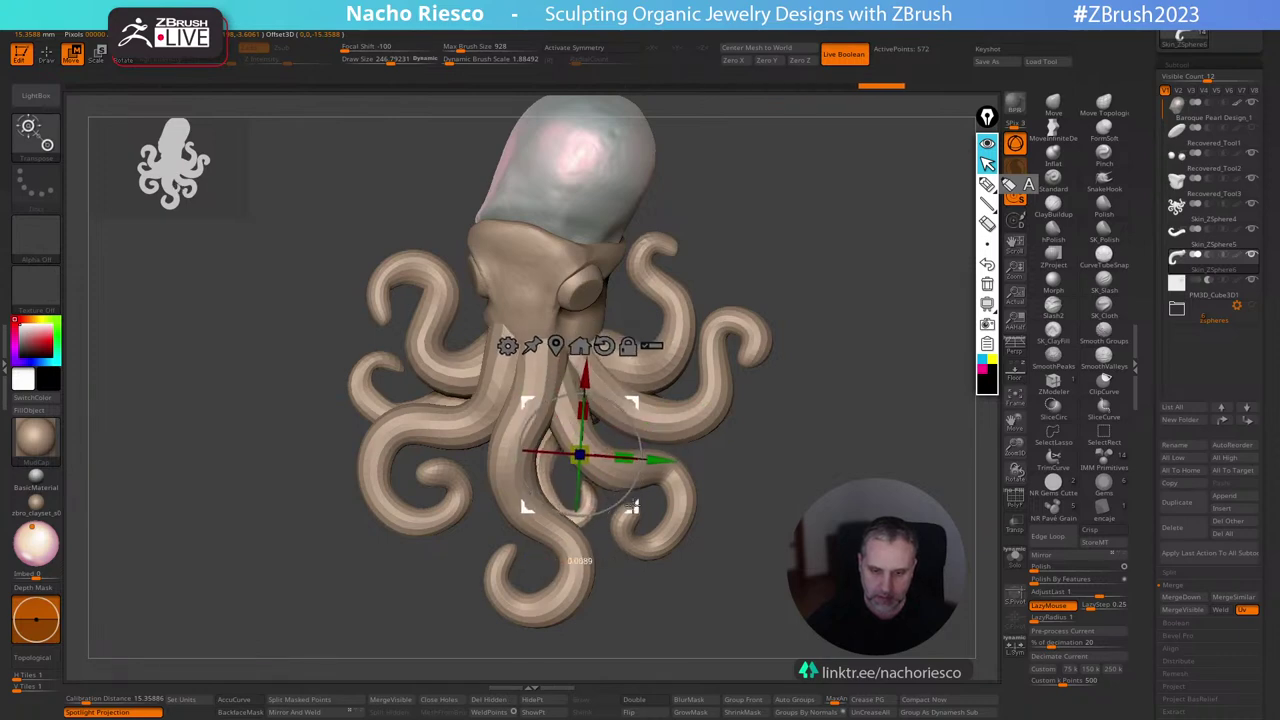
key(q)
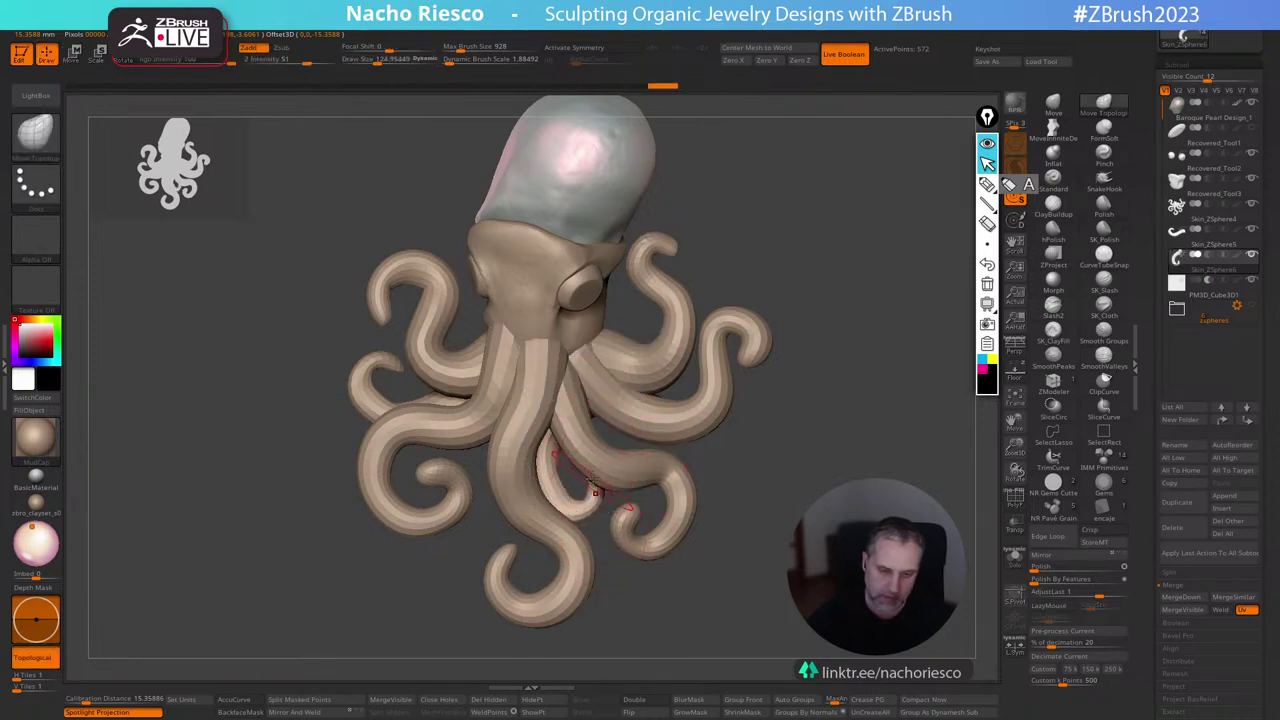
Adjust the small back tentacle with Move Topological at a draw size of about 120, checking it in transparent and solo display.
ctrl+right_drag(680, 490, 740, 500)
click(1015, 525)
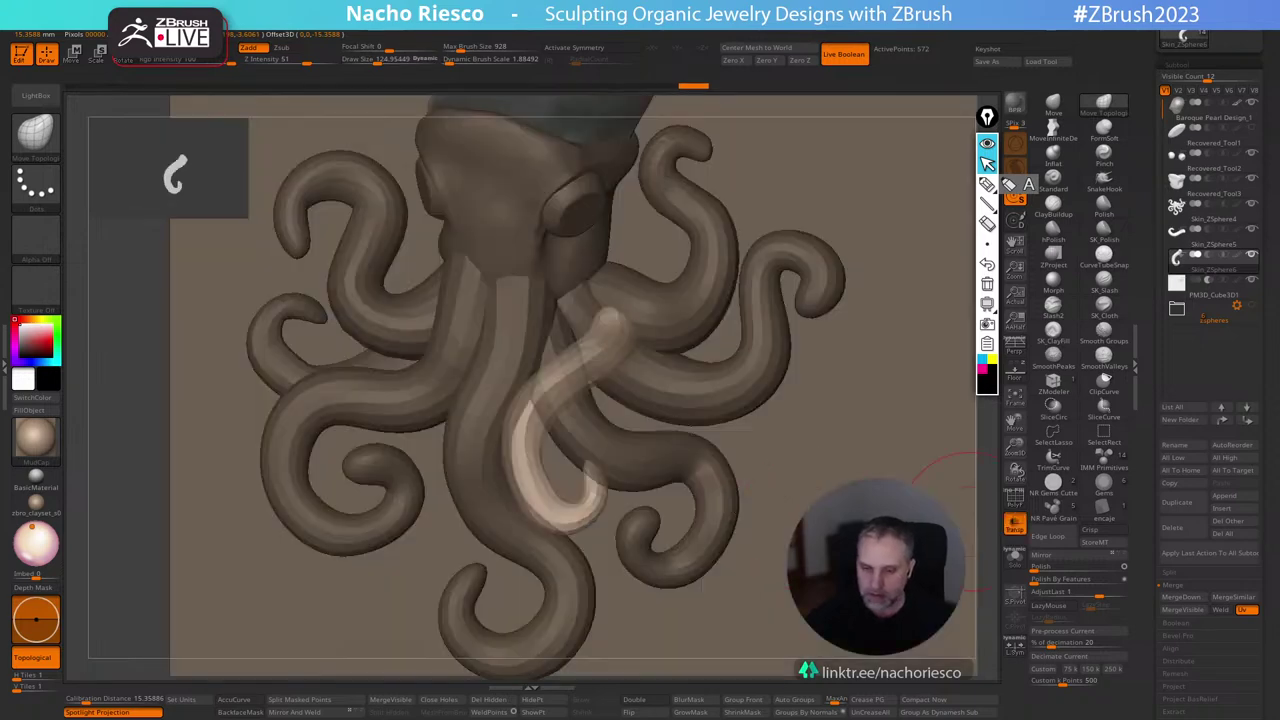
key(s)
drag(606, 480, 601, 480)
click(1015, 557)
key(s)
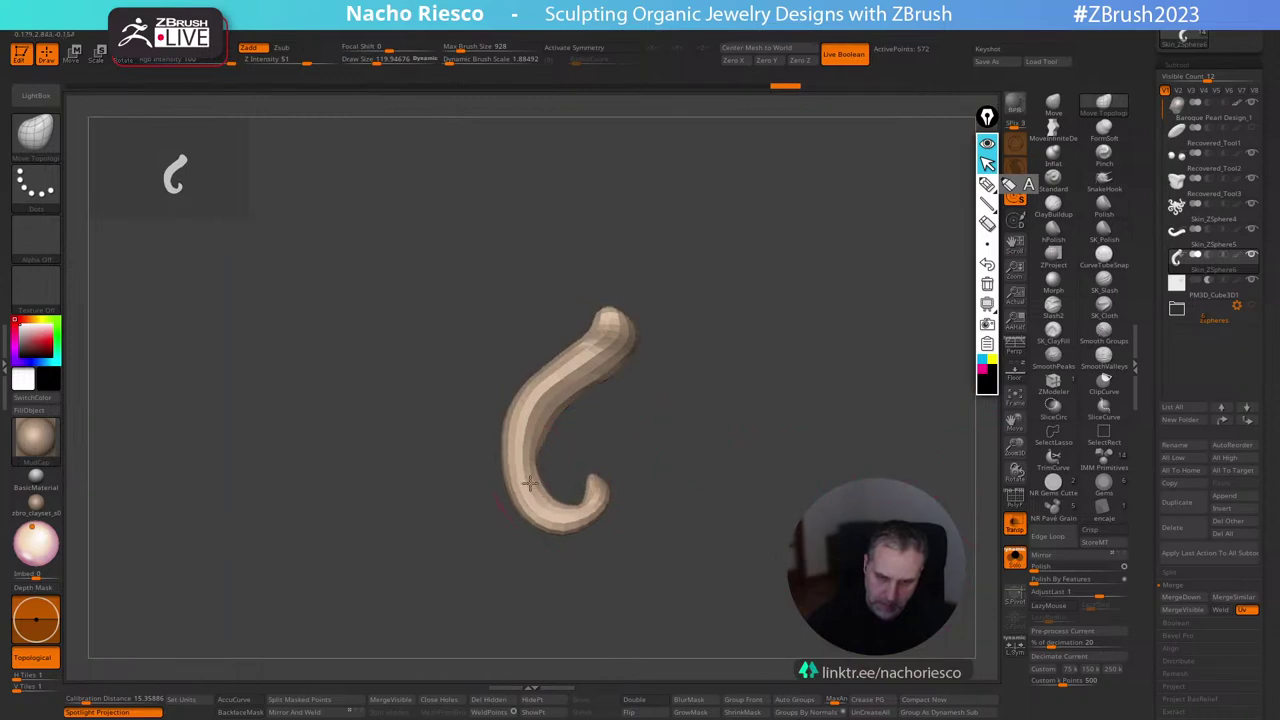
click(1015, 557)
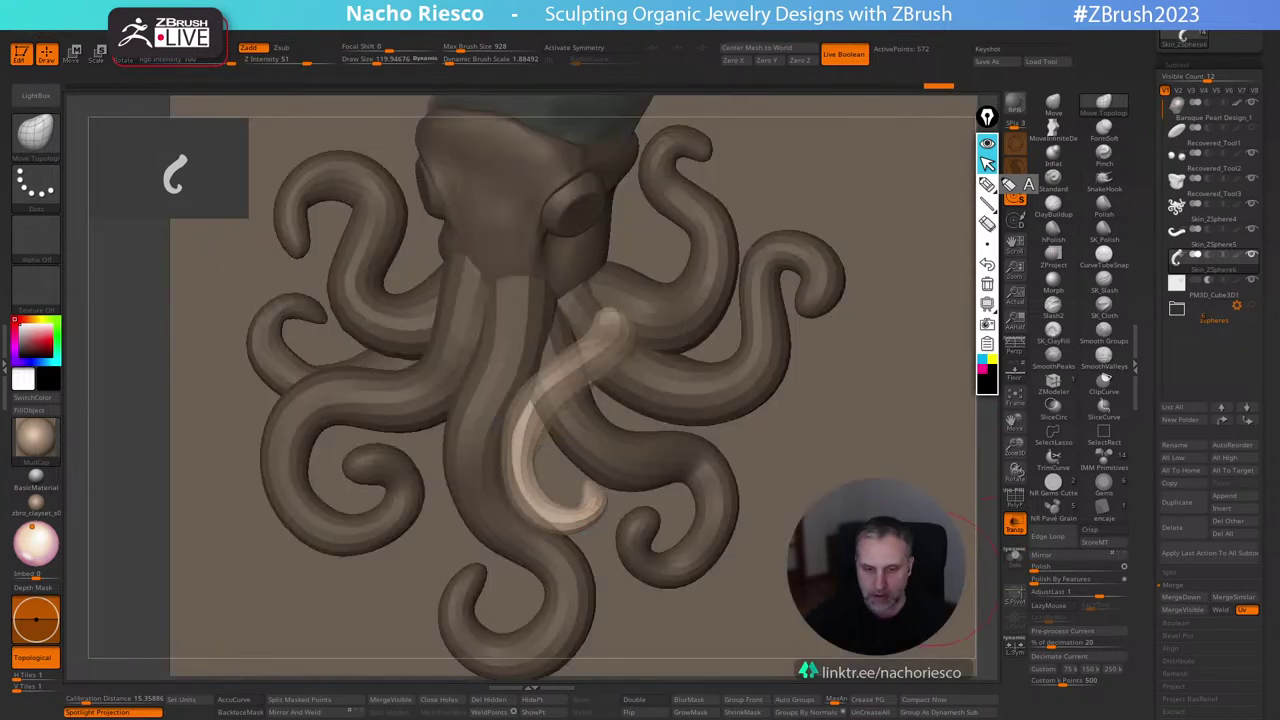
click(1012, 532)
Select Skin_ZSphere4 and widen the curl of the long central front tentacle outward with Move Topological.
ctrl+right_drag(890, 490, 714, 508)
alt+click(531, 492)
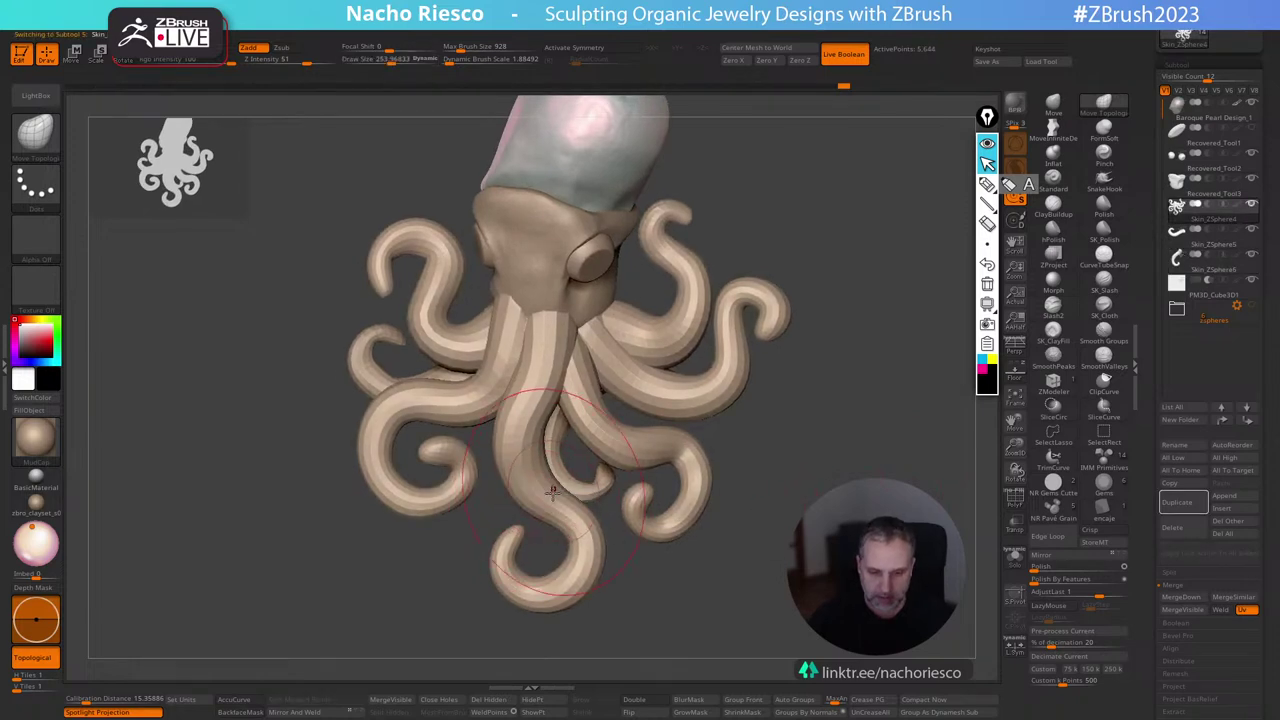
key(s)
drag(531, 506, 518, 507)
mouse_move(534, 575)
mouse_down()
mouse_move(512, 578)
mouse_move(560, 580)
mouse_move(495, 582)
mouse_move(522, 600)
mouse_move(547, 588)
mouse_up()
key(s)
key(s)
key(s)
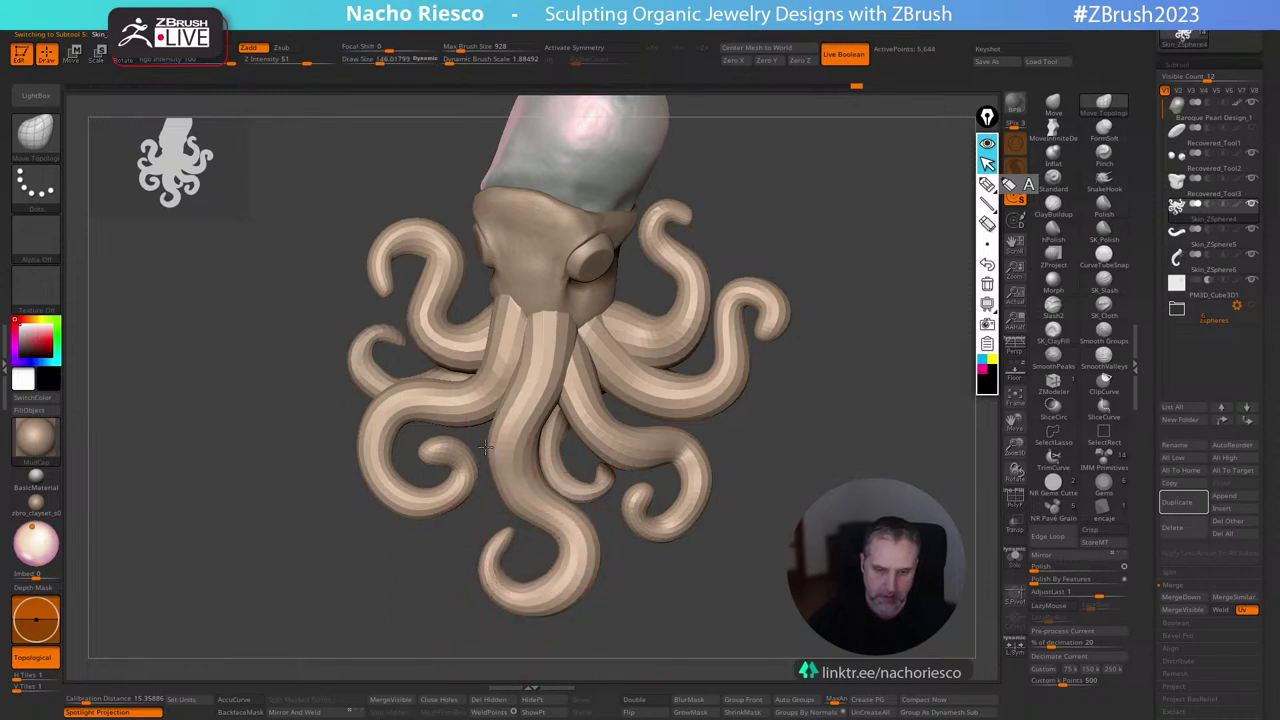
key(s)
drag(559, 487, 570, 475)
Select the small lower back tentacle and nudge its curve with Move Topological at a draw size of about 152.
alt+click(578, 488)
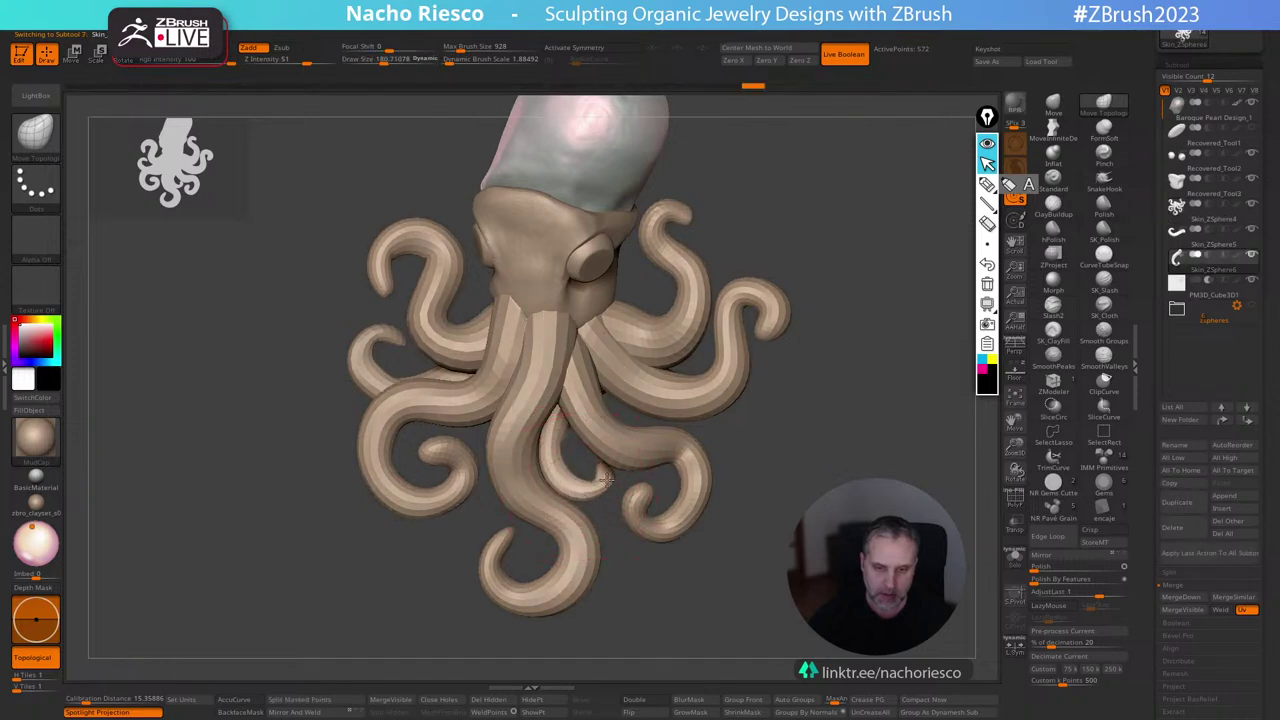
key(s)
drag(583, 474, 579, 474)
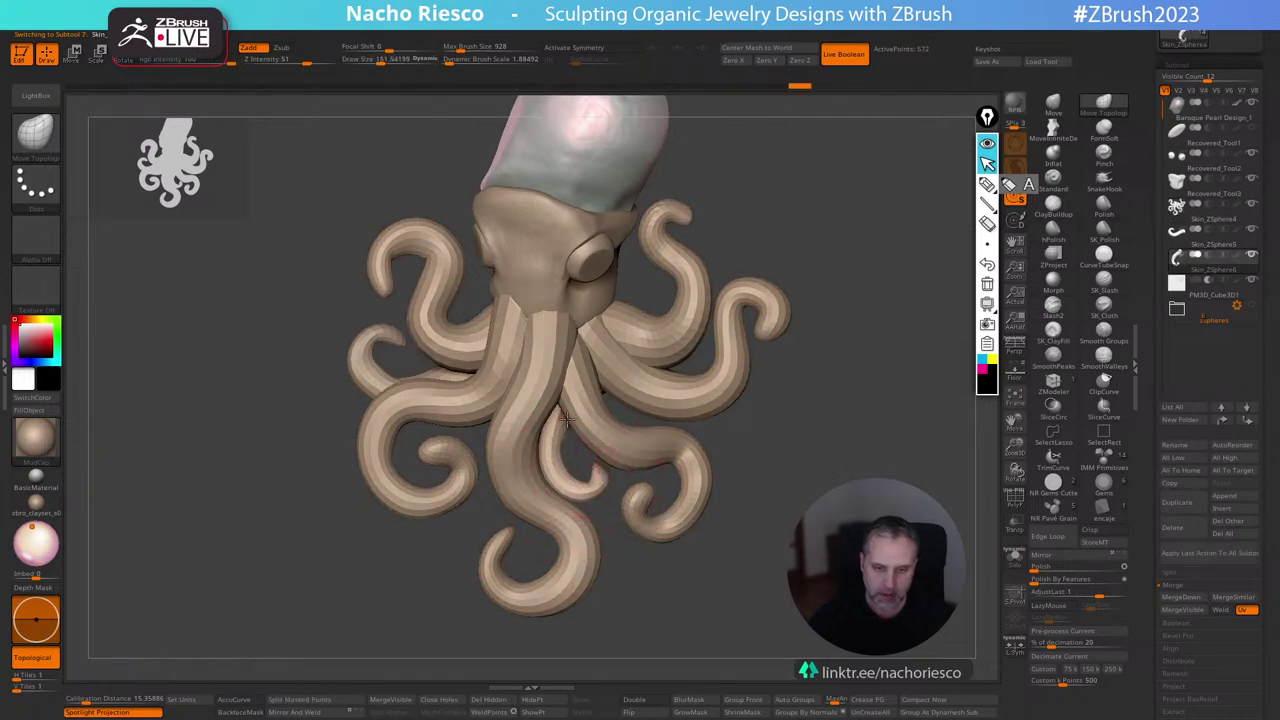
drag(571, 424, 571, 425)
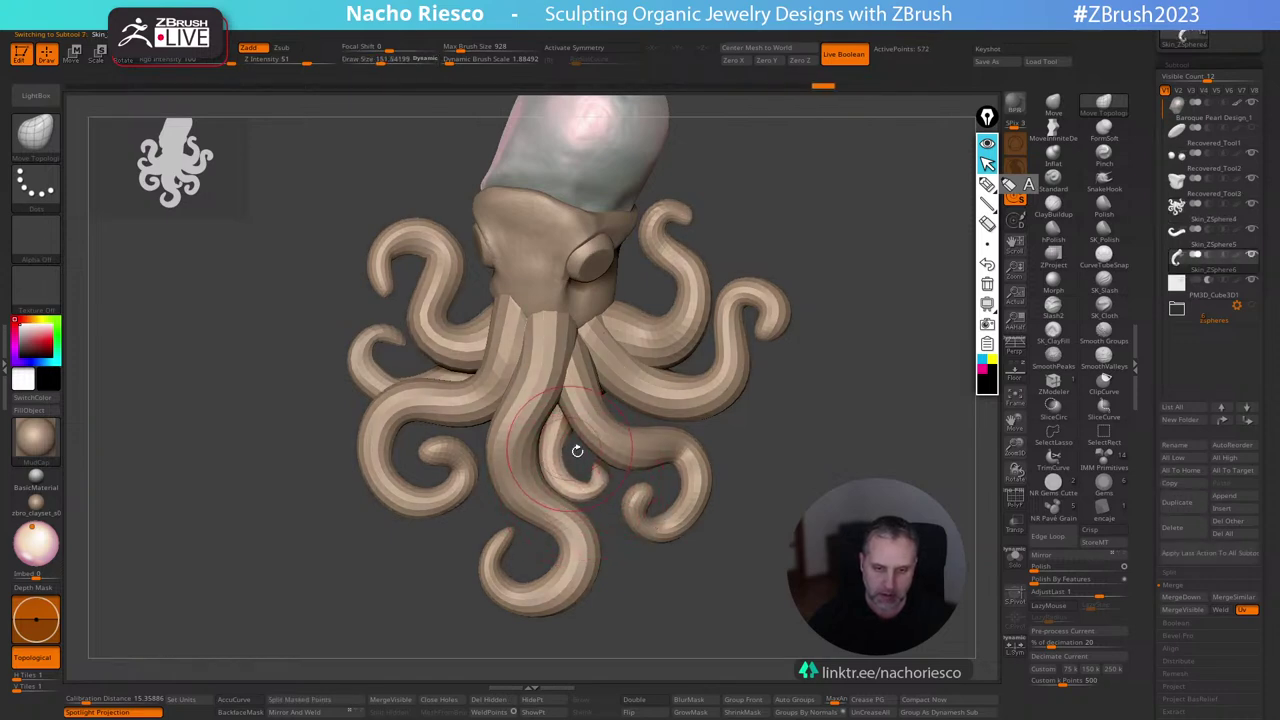
Polish the small lower back tentacle and the left back tentacle, Skin_ZSphere5.
click(1047, 569)
ctrl+right_drag(430, 440, 420, 384)
alt+click(404, 388)
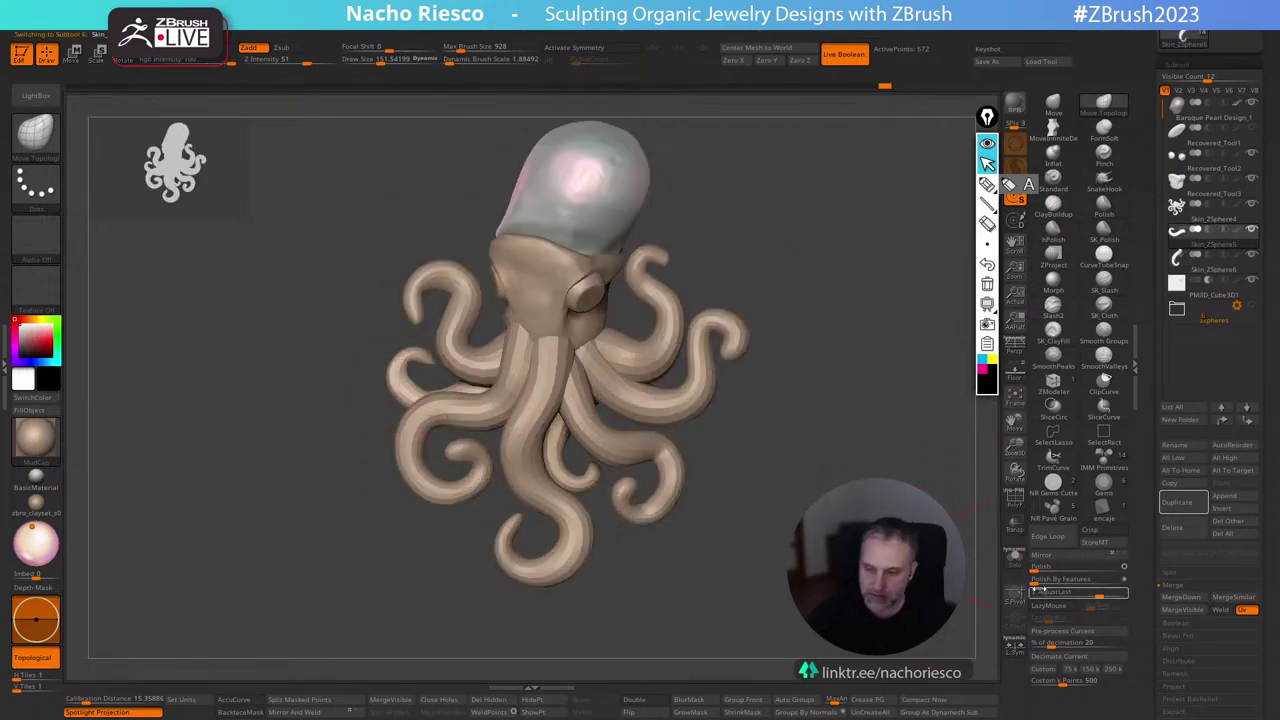
click(1046, 568)
mouse_move(950, 575)
ctrl+right_down()
mouse_move(950, 525)
mouse_move(950, 575)
ctrl+right_up()
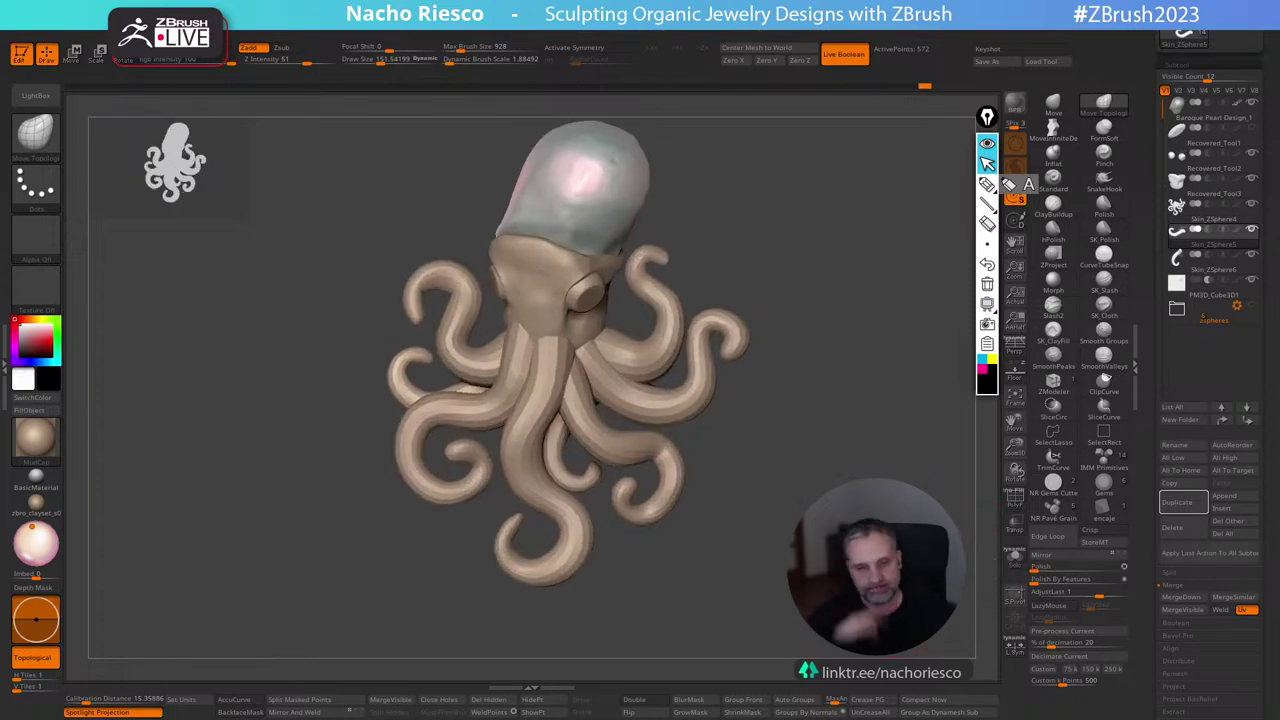
Isolate the central front tentacle of Skin_ZSphere4, mask its upper part, shift the lower curl to the left, and show all tentacles again.
alt+click(533, 429)
ctrl+shift+click(557, 378)
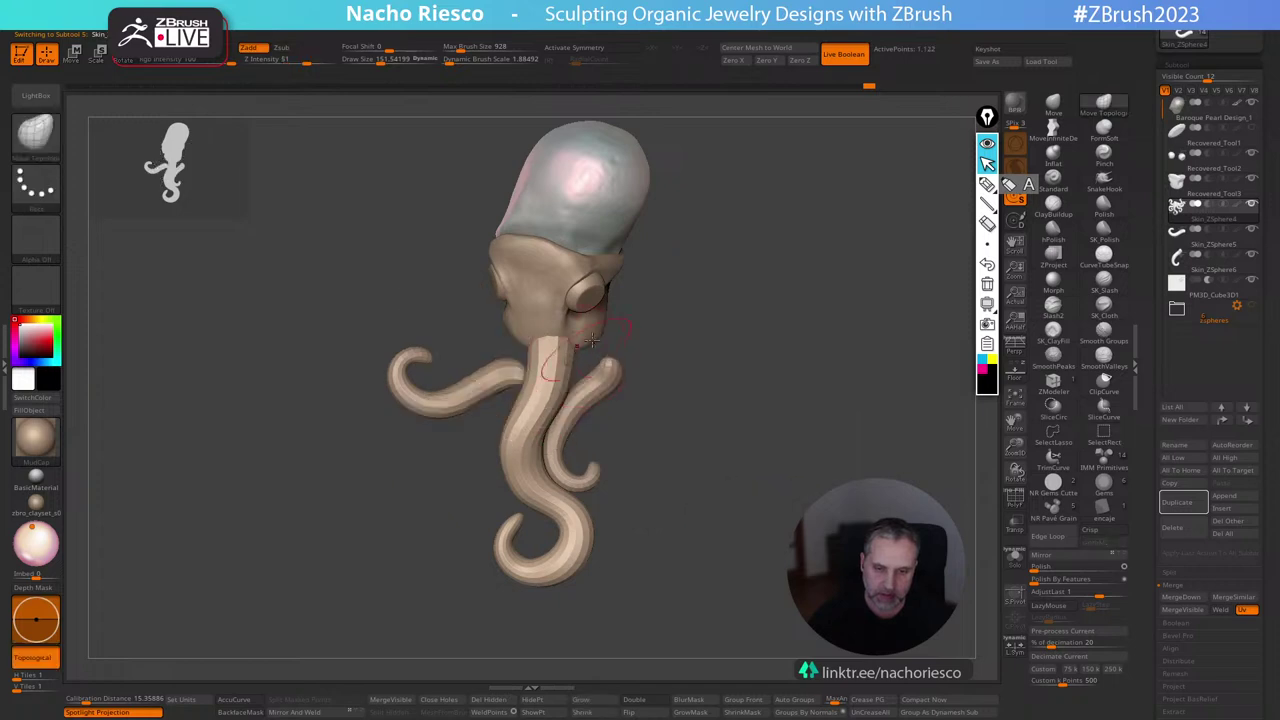
mouse_move(606, 302)
ctrl+mouse_down()
mouse_move(518, 342)
mouse_move(544, 416)
mouse_move(700, 345)
ctrl+mouse_up()
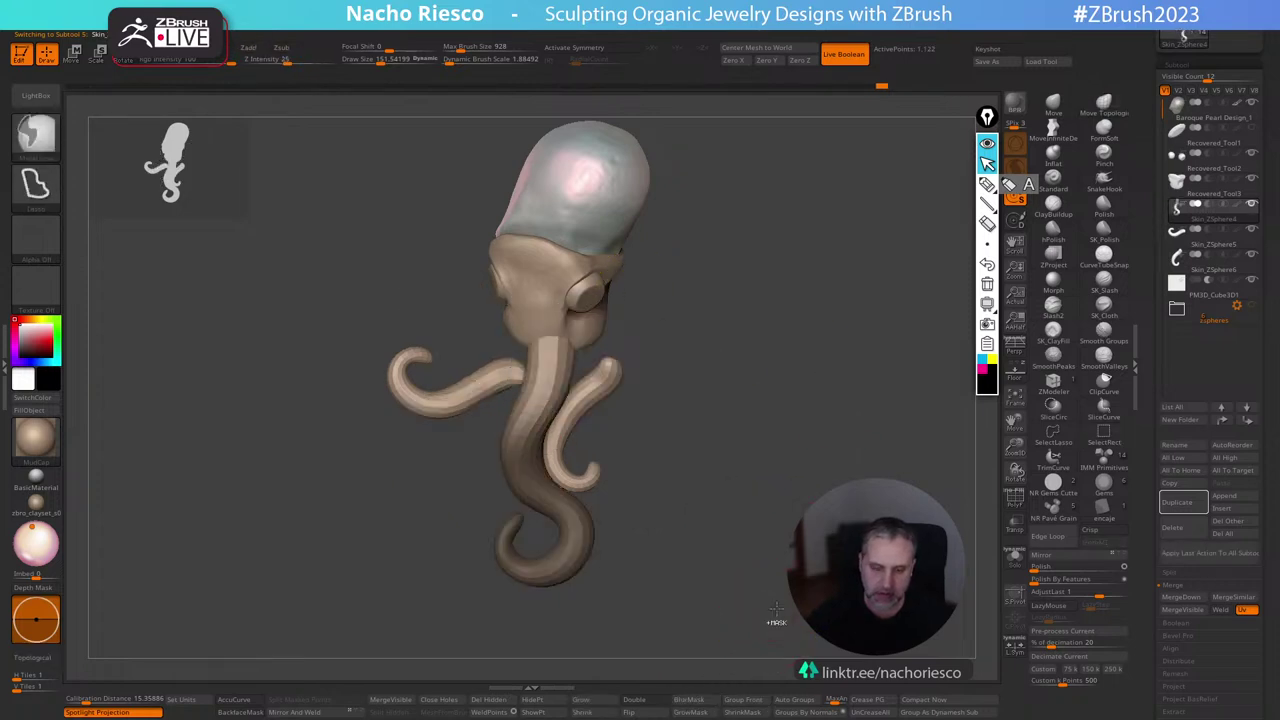
key(w)
alt+drag(635, 474, 594, 466)
drag(600, 390, 595, 402)
key(q)
ctrl+shift+click(762, 464)
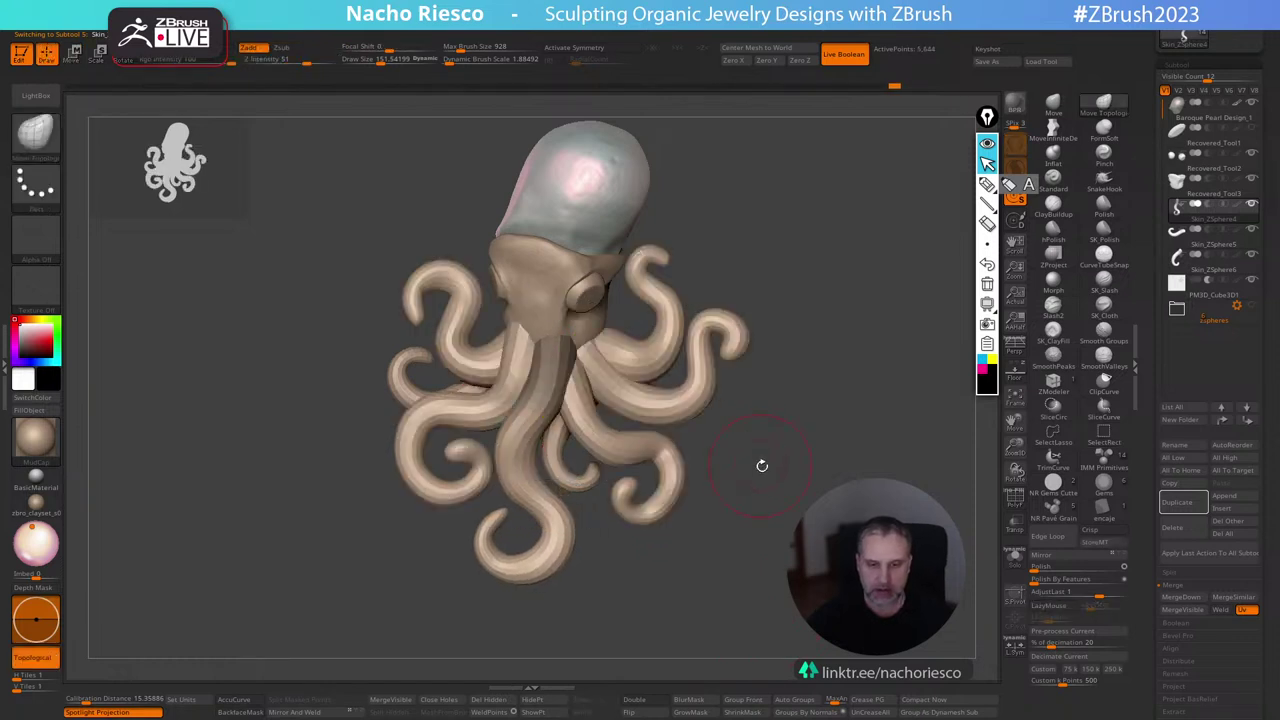
Select the small lower back tentacle and move it slightly right, away from the central front tentacle.
mouse_move(779, 472)
mouse_down()
mouse_move(772, 446)
mouse_move(750, 486)
mouse_up()
alt+click(585, 450)
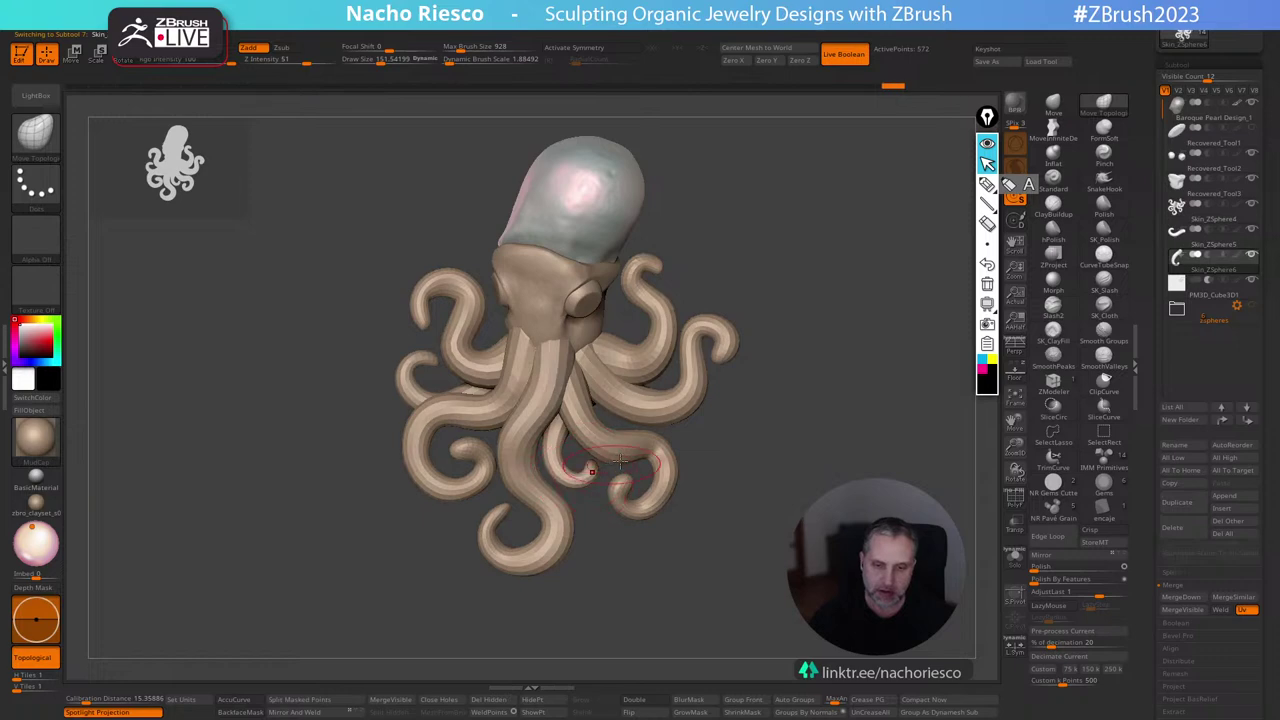
key(w)
mouse_move(622, 479)
mouse_down()
mouse_move(640, 478)
mouse_move(632, 486)
mouse_move(630, 382)
mouse_move(634, 485)
mouse_up()
key(q)
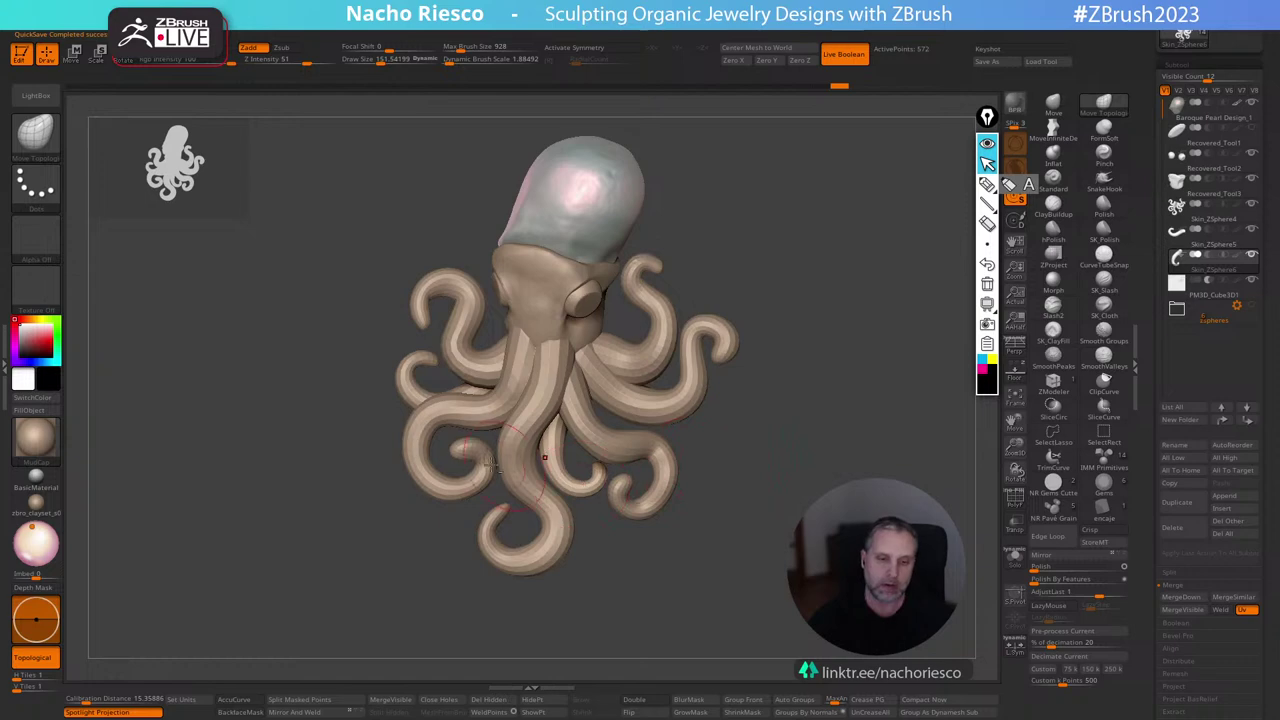
Select Skin_ZSphere4, smooth the curled tip of the lower-left front tentacle, and clear the mask.
alt+click(484, 464)
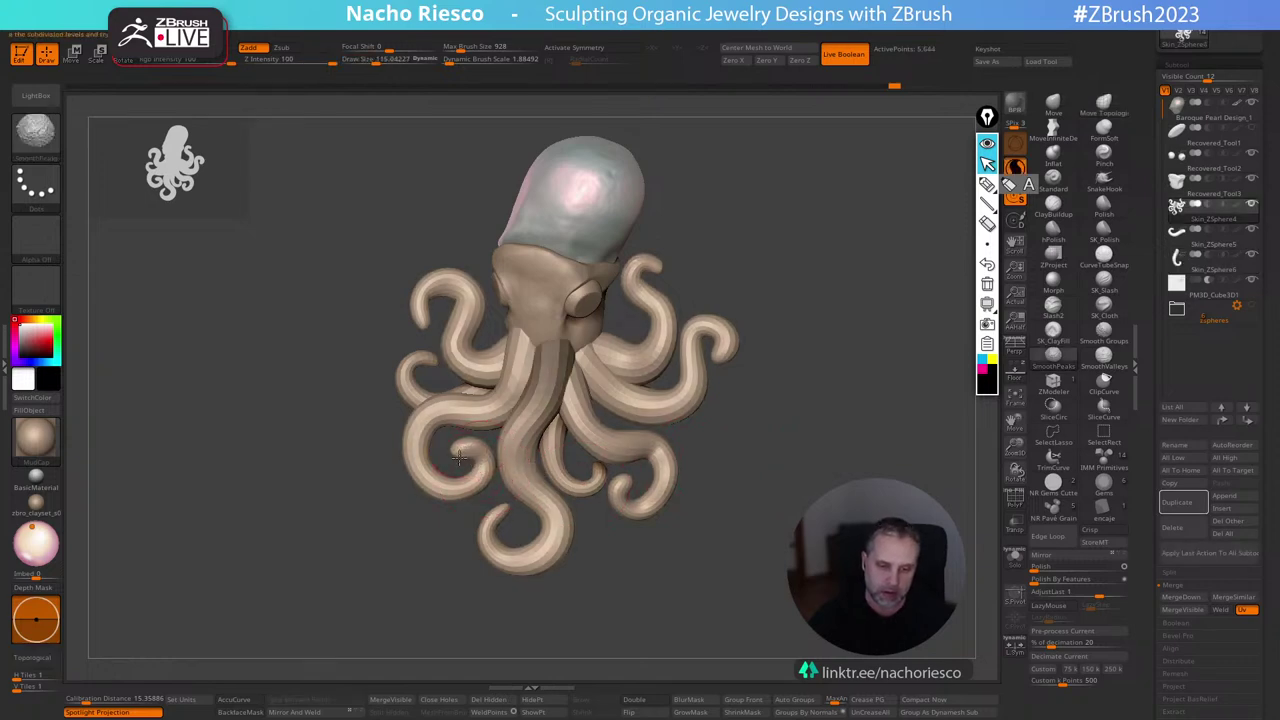
click(468, 456)
mouse_move(700, 515)
ctrl+mouse_down()
mouse_move(730, 535)
mouse_move(773, 451)
mouse_move(773, 605)
ctrl+mouse_up()
Mask everything except the end of the central front tentacle's curl and rotate that end further inward.
key(s)
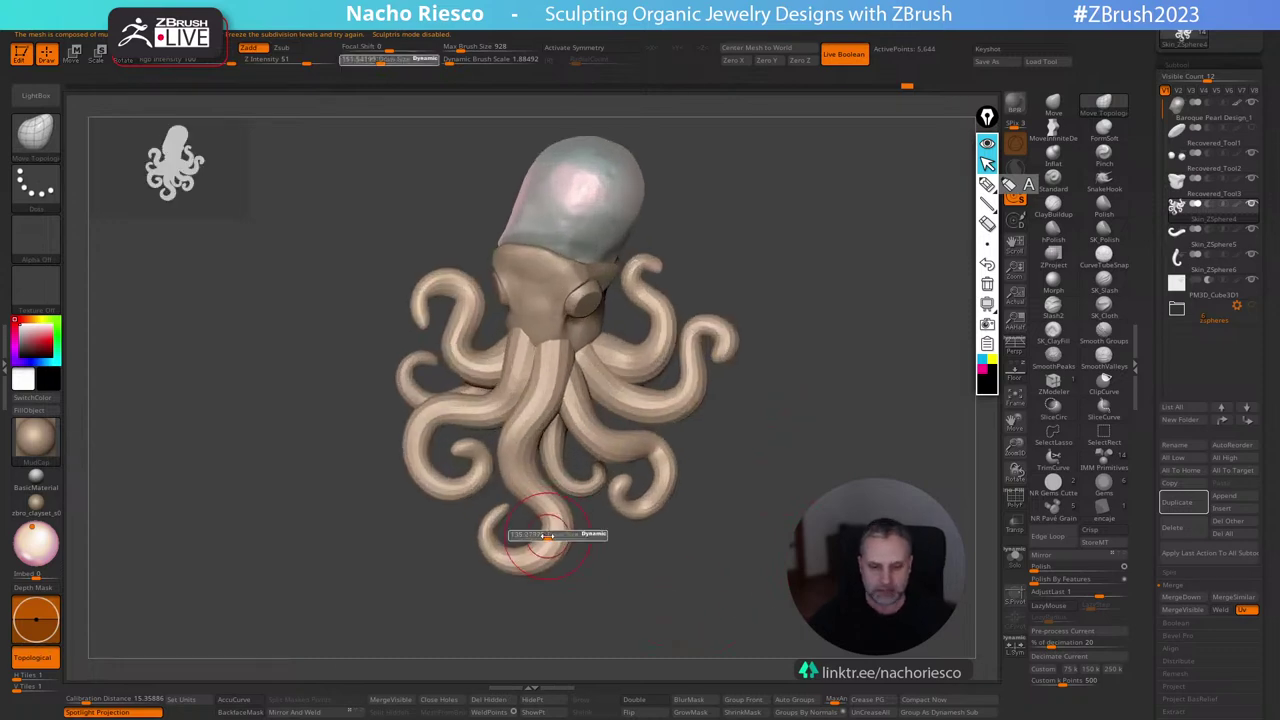
drag(550, 534, 542, 534)
scroll(514, 520, up, 5)
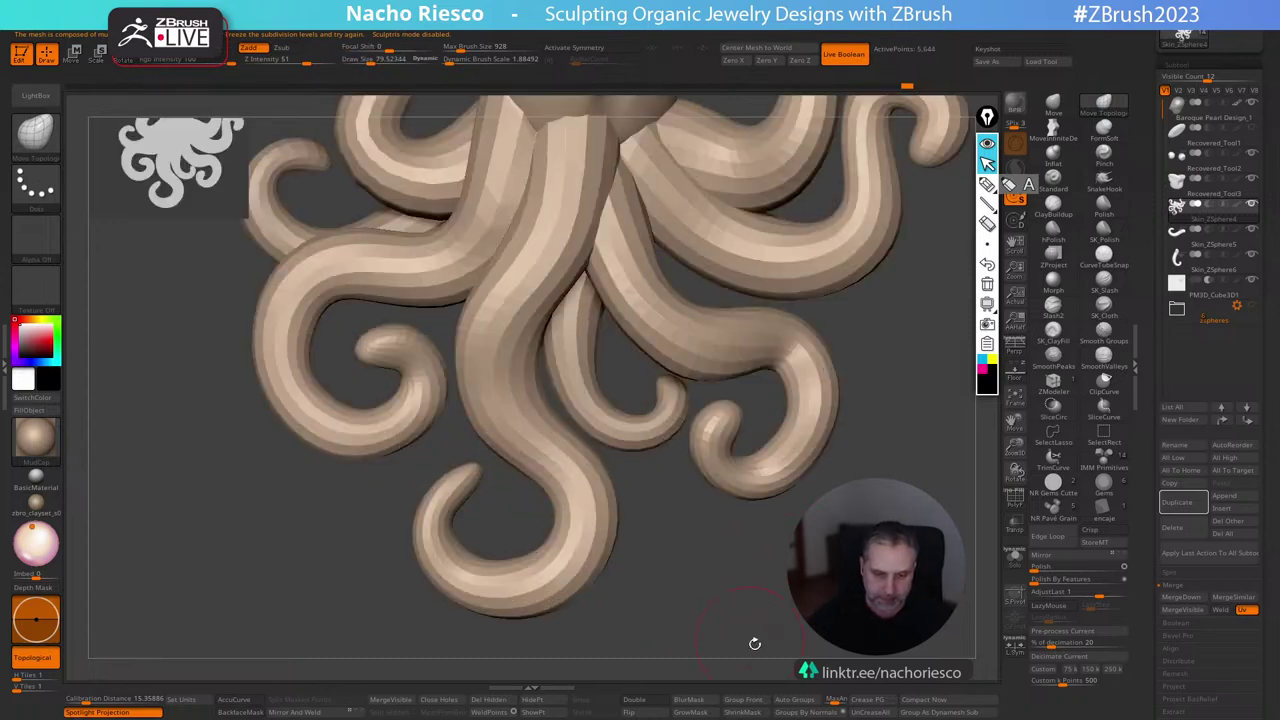
mouse_move(523, 393)
ctrl+mouse_down()
mouse_move(442, 359)
mouse_move(508, 440)
ctrl+mouse_up()
key(w)
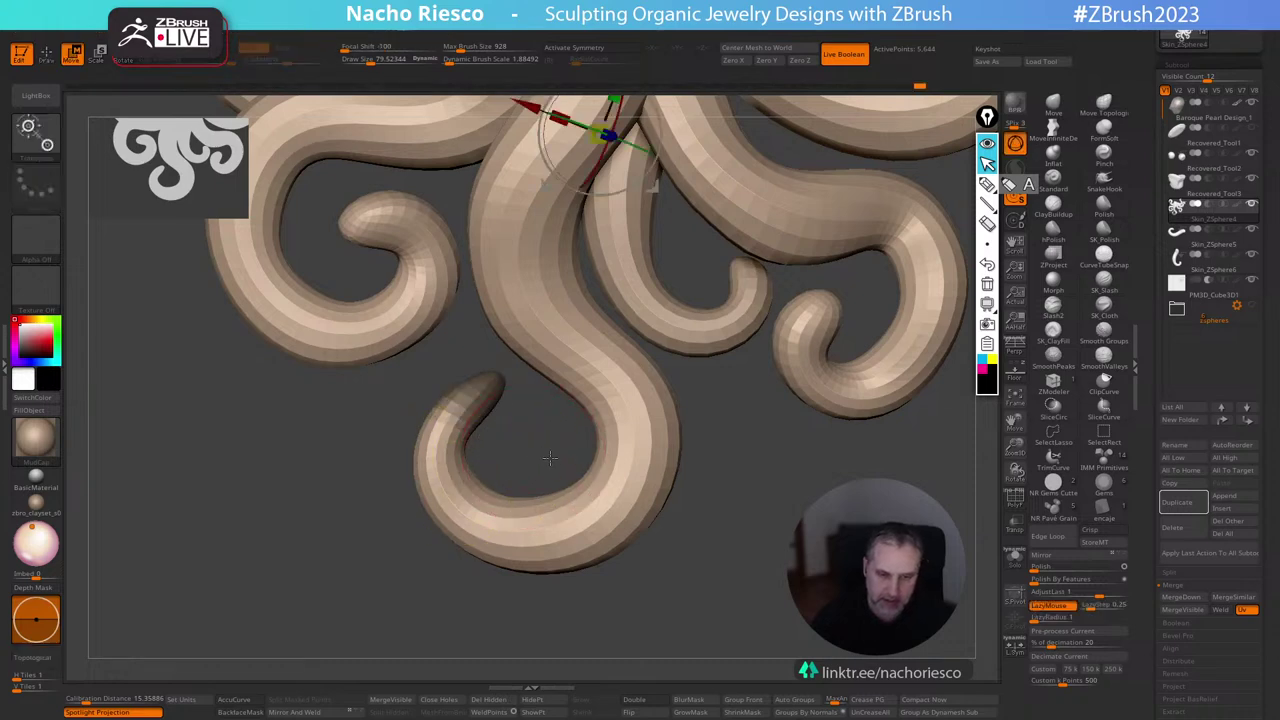
ctrl+click(548, 459)
mouse_move(649, 186)
alt+mouse_down()
mouse_move(555, 408)
mouse_move(537, 495)
alt+mouse_up()
drag(531, 403, 558, 465)
Remask to free only the tip of the central front tentacle, rotate it about 45 degrees inward, and clear the mask.
key(q)
mouse_move(561, 460)
ctrl+mouse_down()
mouse_move(560, 433)
mouse_move(487, 374)
mouse_move(523, 437)
ctrl+mouse_up()
key(w)
ctrl+click(569, 460)
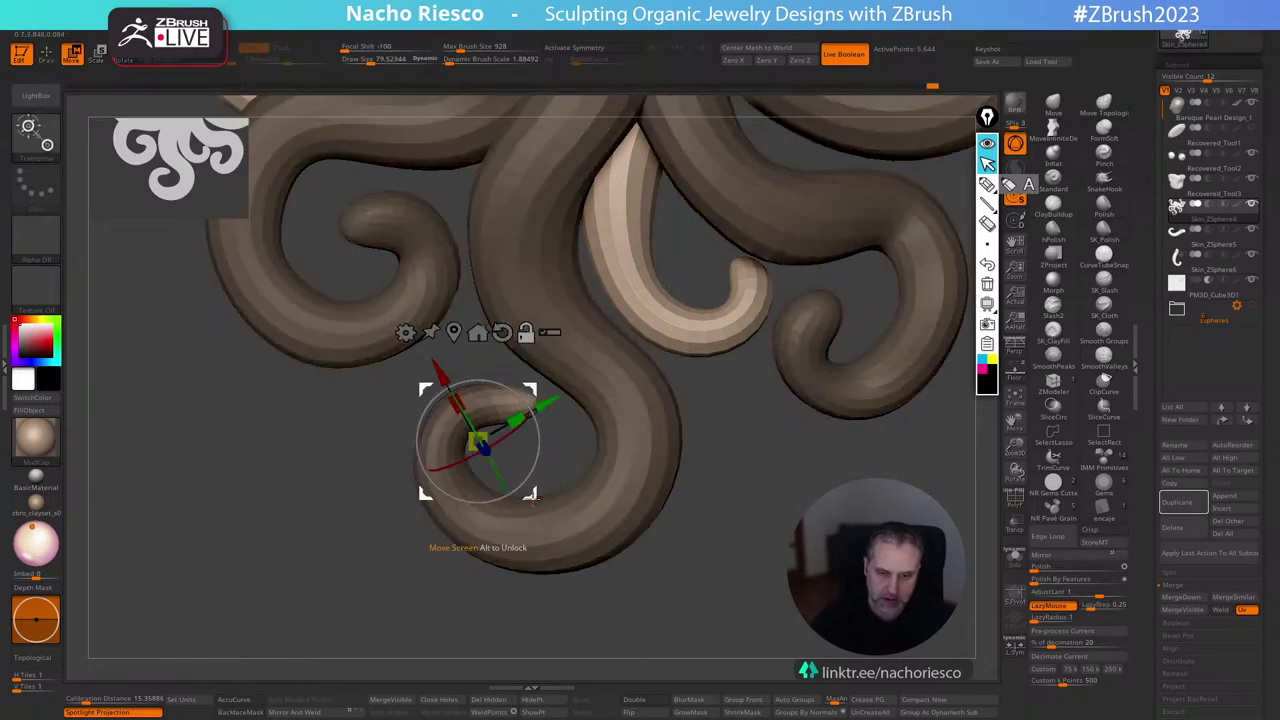
alt+drag(533, 490, 558, 472)
drag(563, 434, 536, 471)
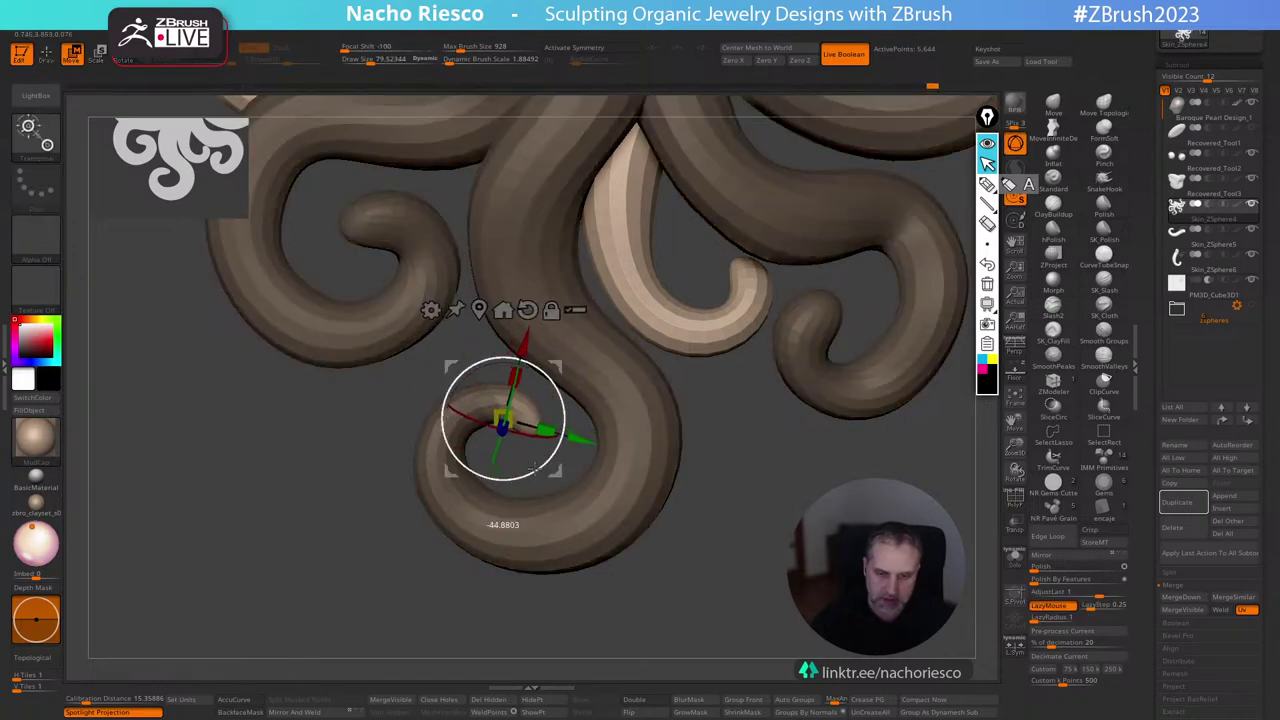
mouse_move(786, 614)
ctrl+mouse_down()
mouse_move(803, 630)
mouse_move(815, 432)
ctrl+mouse_up()
key(q)
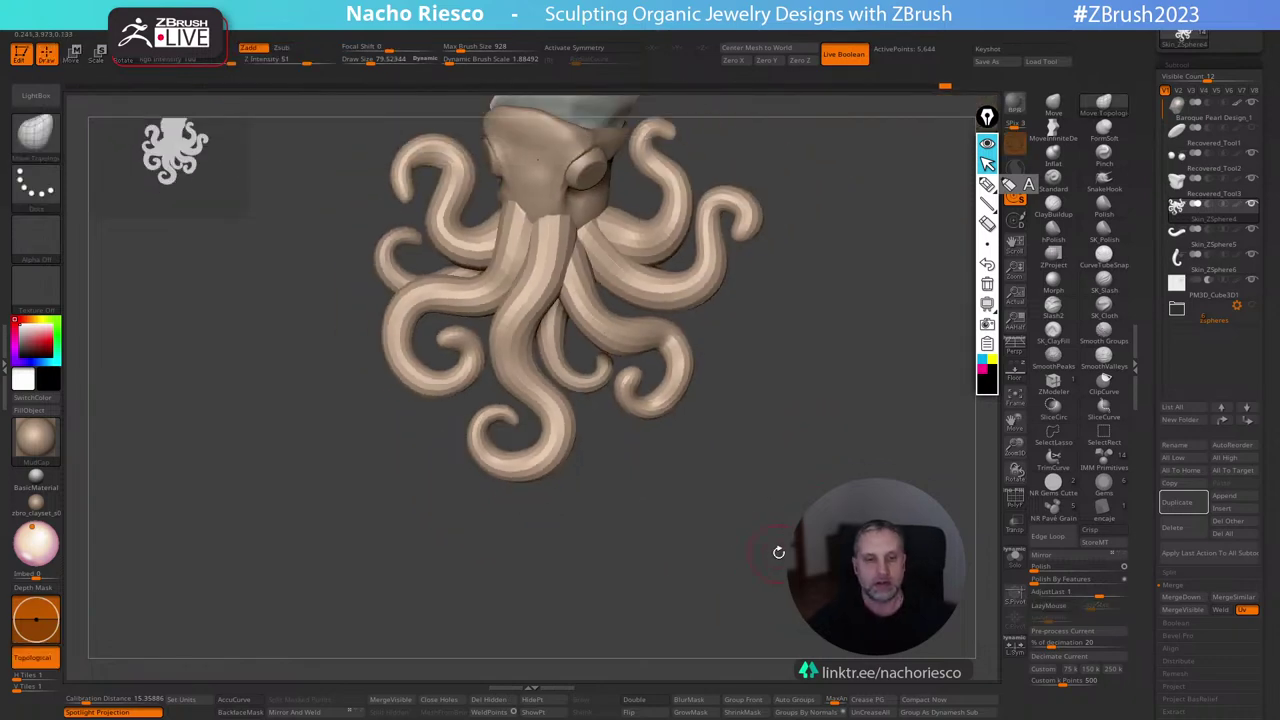
mouse_move(777, 551)
mouse_down()
mouse_move(768, 539)
mouse_move(781, 524)
mouse_move(785, 558)
mouse_up()
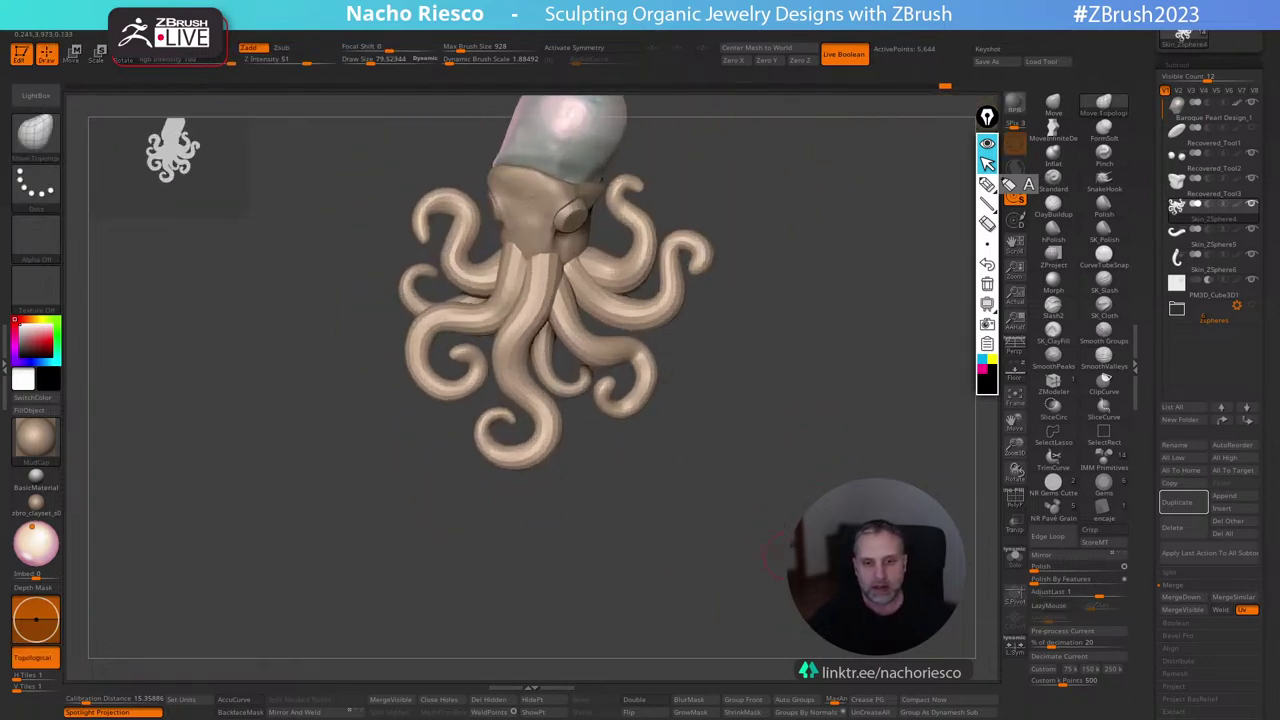
Adjust the upper tentacles with Move Topological at draw sizes of about 161 and 106.
alt+drag(760, 350, 697, 464)
key(s)
mouse_move(609, 302)
mouse_down()
mouse_move(631, 302)
mouse_move(560, 336)
mouse_up()
key(s)
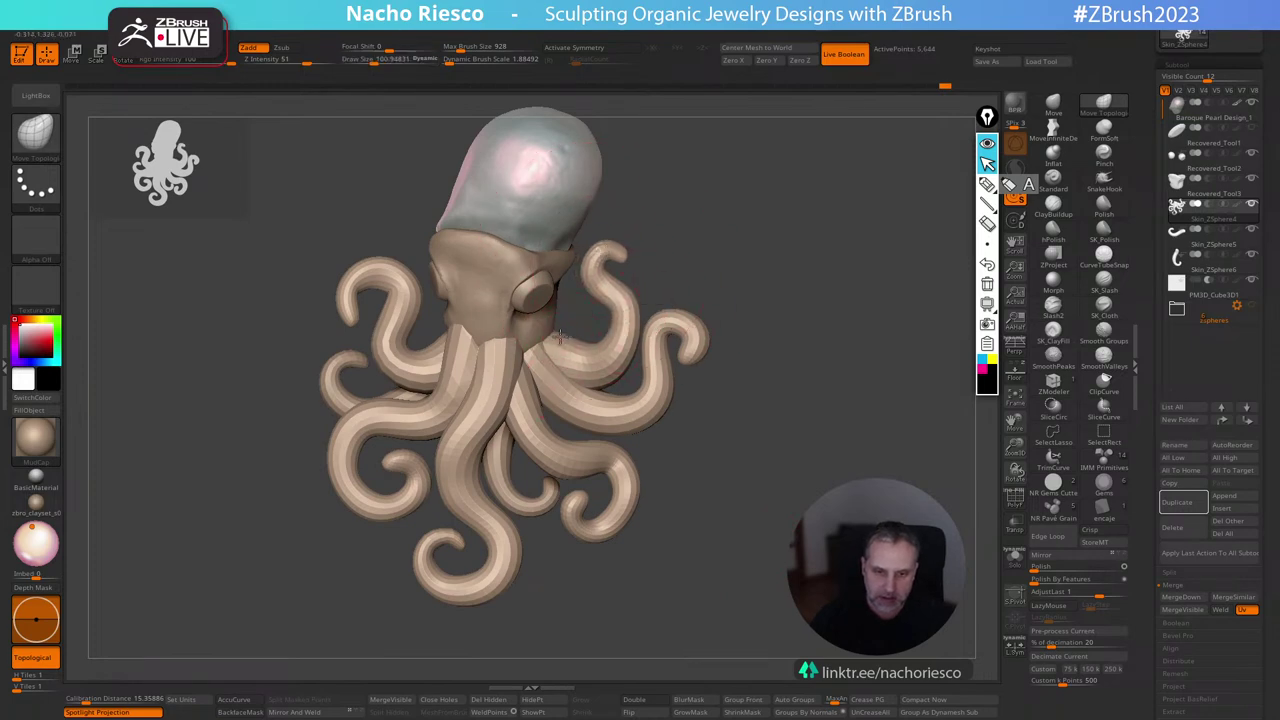
key(s)
click(417, 325)
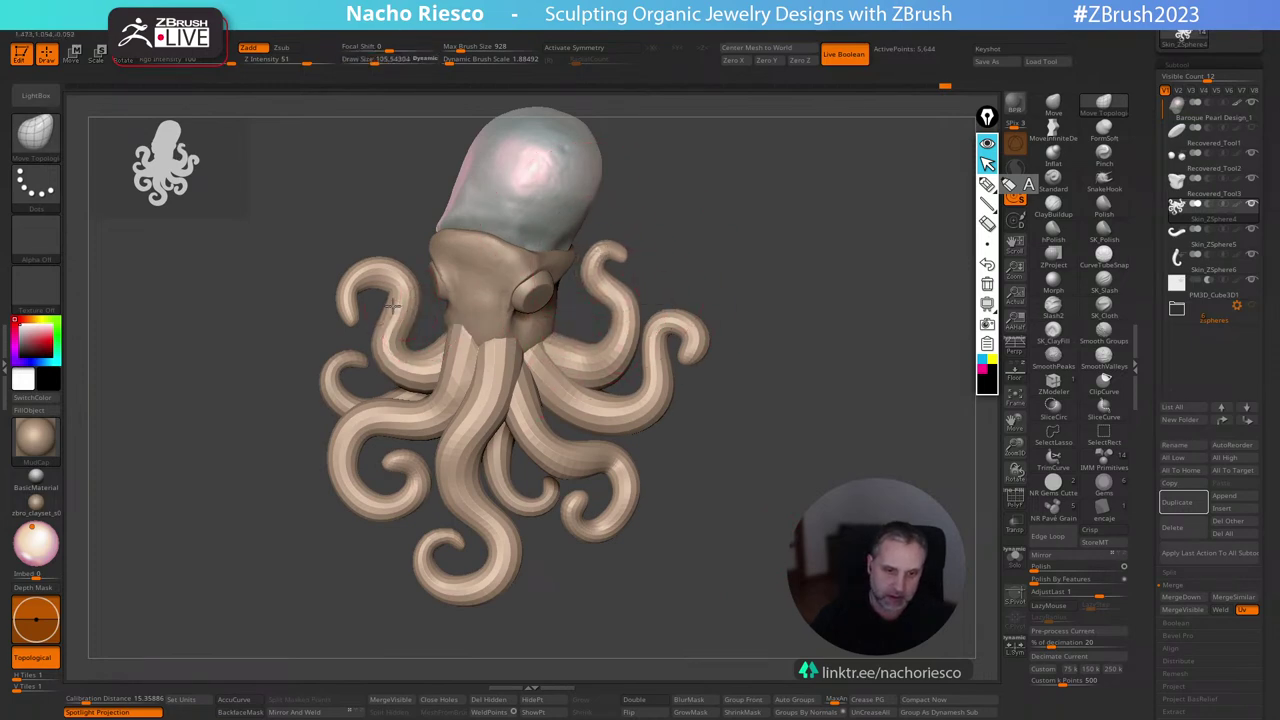
Isolate the upper-left tentacle, polish it, and show all tentacles again.
ctrl+shift+click(409, 318)
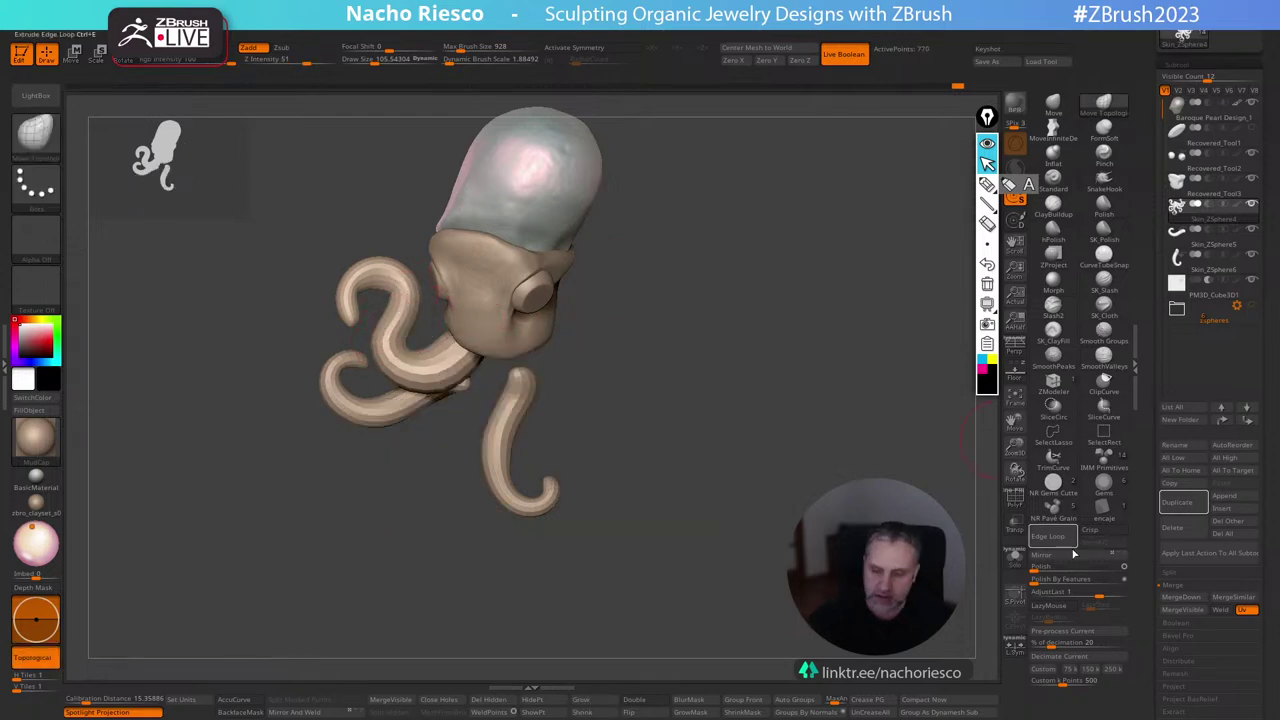
click(1045, 568)
mouse_move(1044, 569)
mouse_down()
mouse_move(1032, 568)
mouse_move(1045, 568)
mouse_up()
ctrl+shift+click(850, 545)
Reshape the base and outer bend of the lower-left front tentacle with Move Topological at draw sizes of about 96 and 139.
mouse_move(850, 545)
alt+mouse_down()
mouse_move(866, 519)
mouse_move(860, 440)
mouse_move(835, 420)
mouse_move(840, 510)
alt+mouse_up()
key(s)
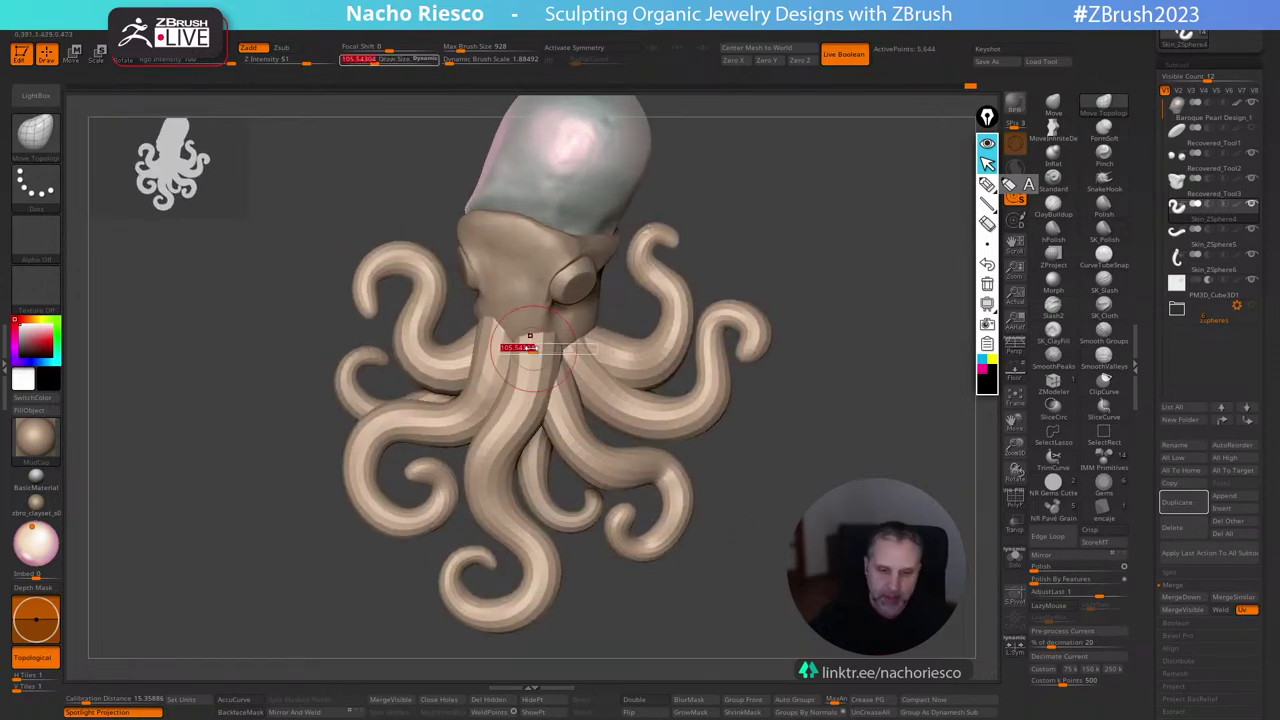
drag(531, 348, 526, 326)
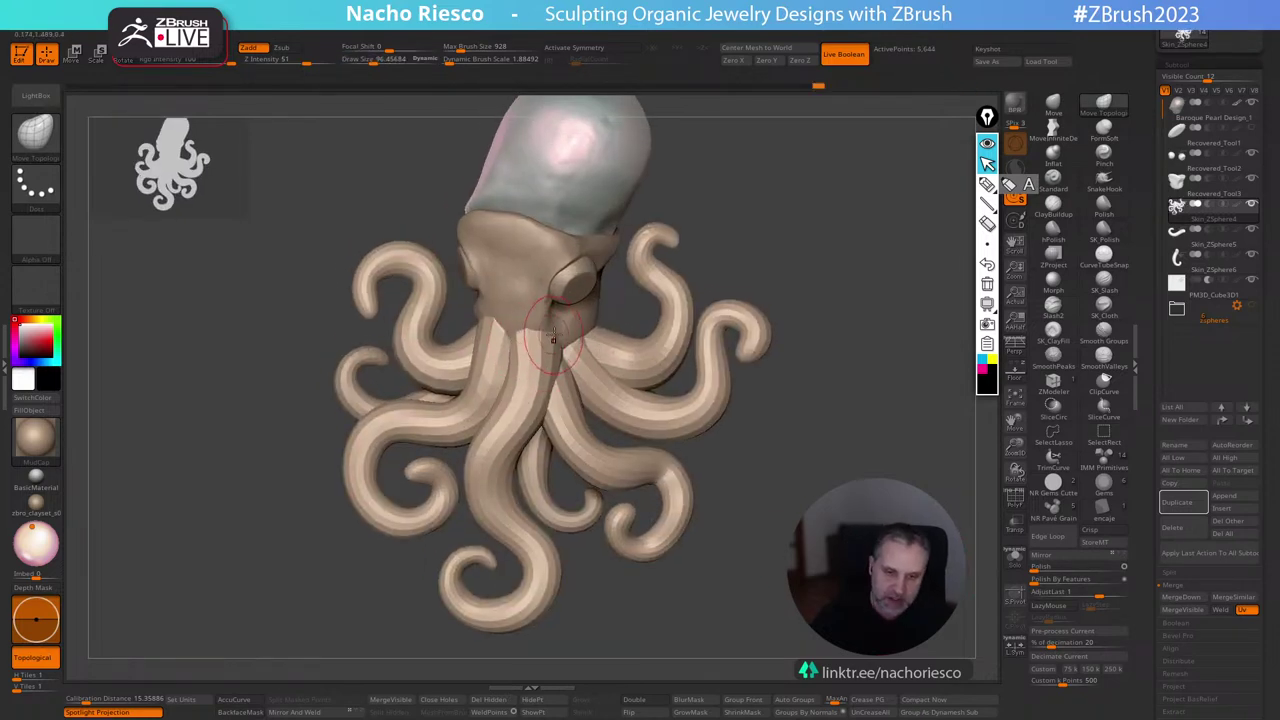
drag(478, 371, 460, 407)
key(s)
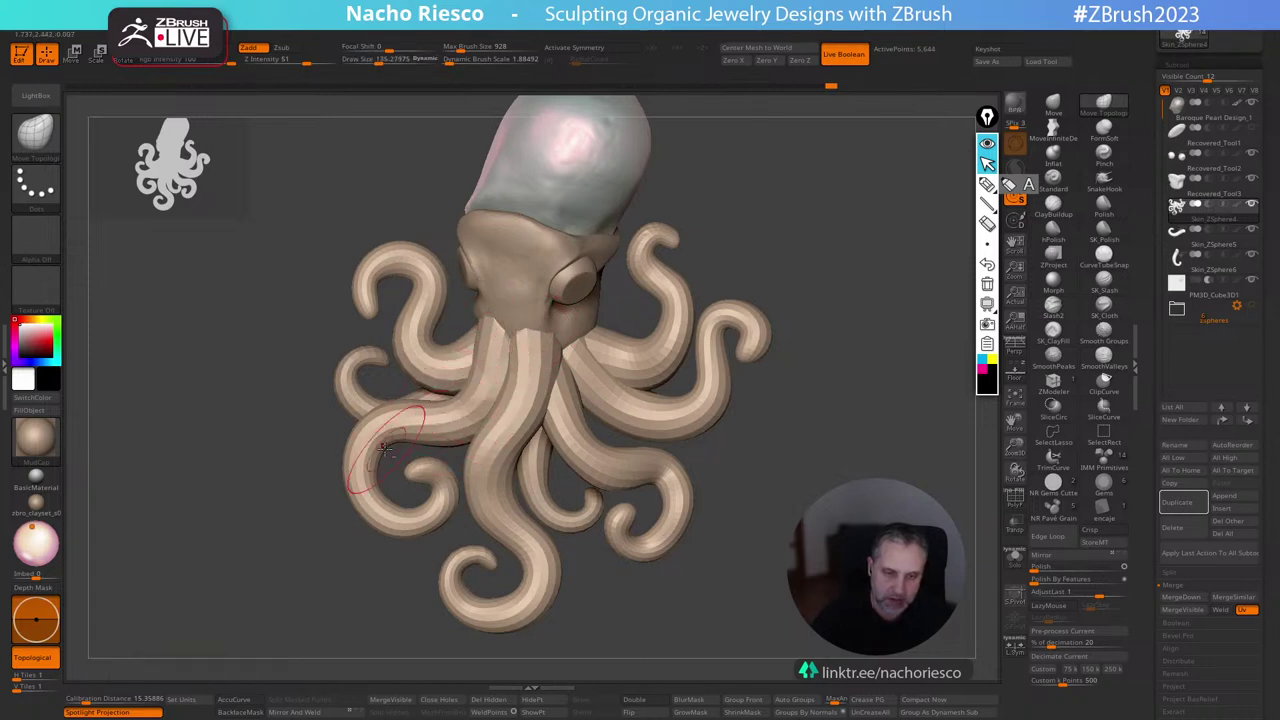
key([)
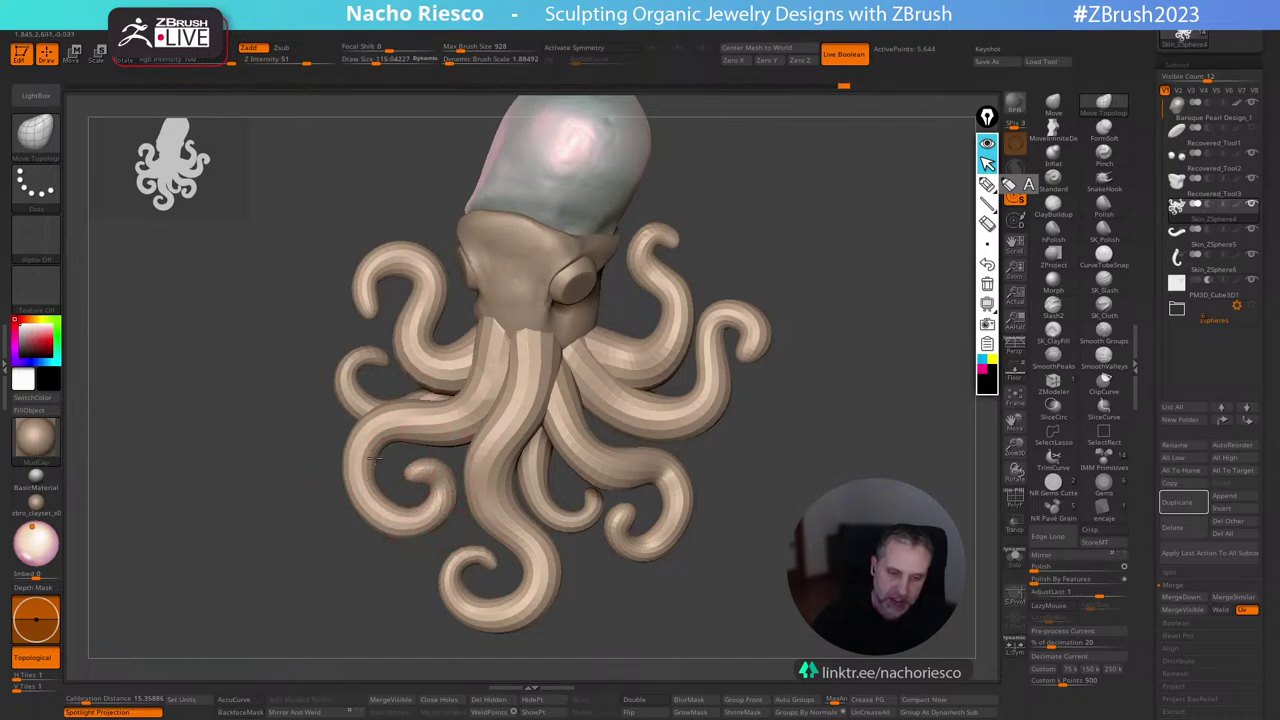
key(d)
mouse_move(880, 540)
alt+mouse_down()
mouse_move(862, 422)
mouse_move(864, 500)
alt+mouse_up()
key([)
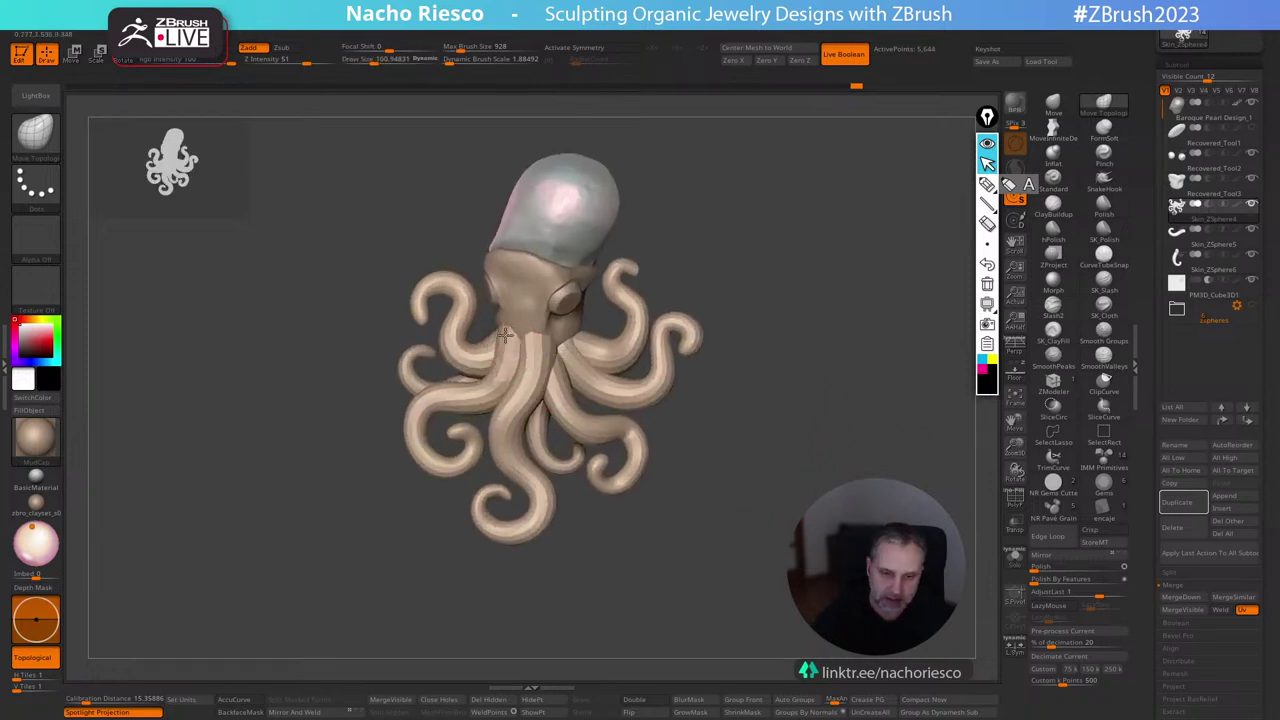
Save the current octopus design as a tool file.
alt+drag(755, 310, 788, 429)
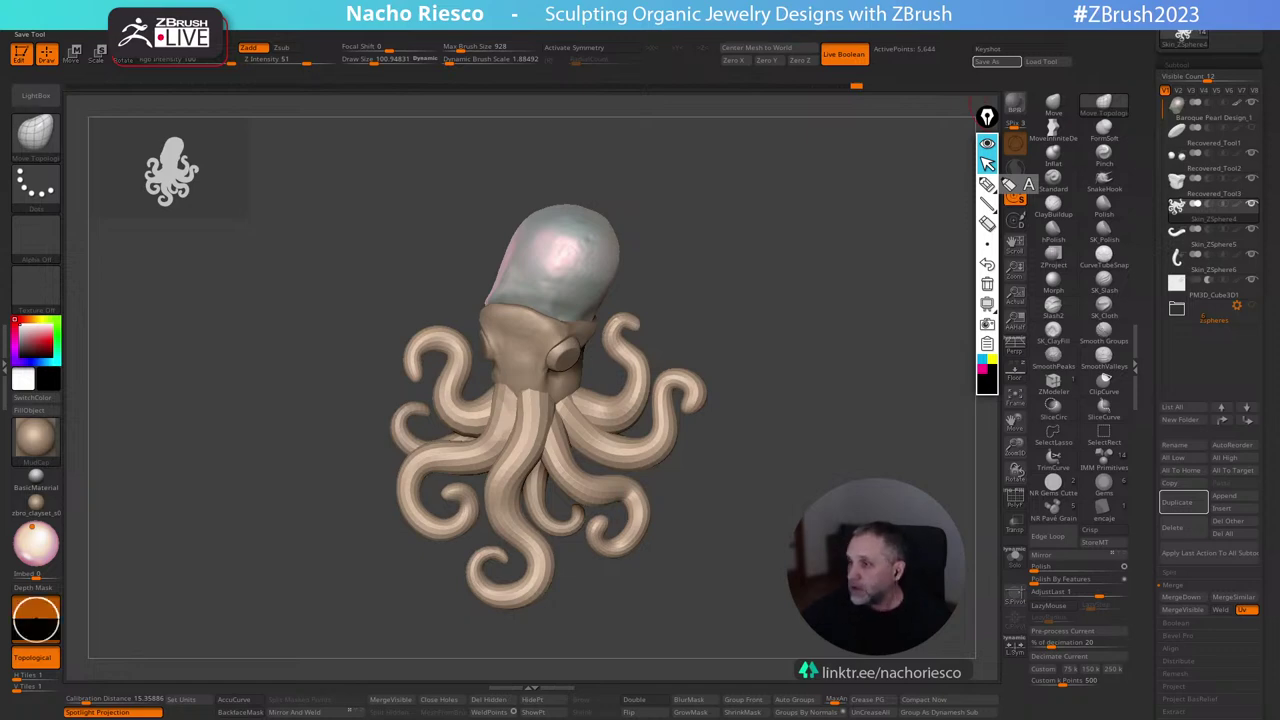
click(985, 61)
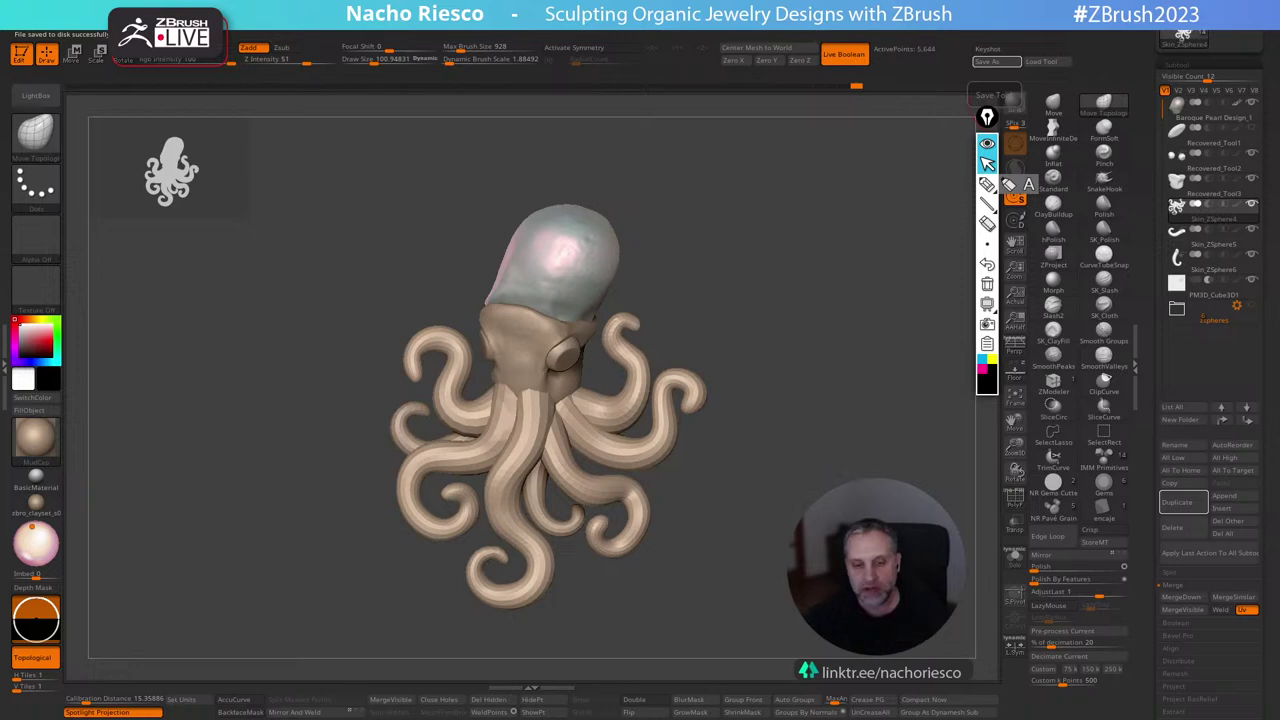
alt+drag(806, 506, 826, 476)
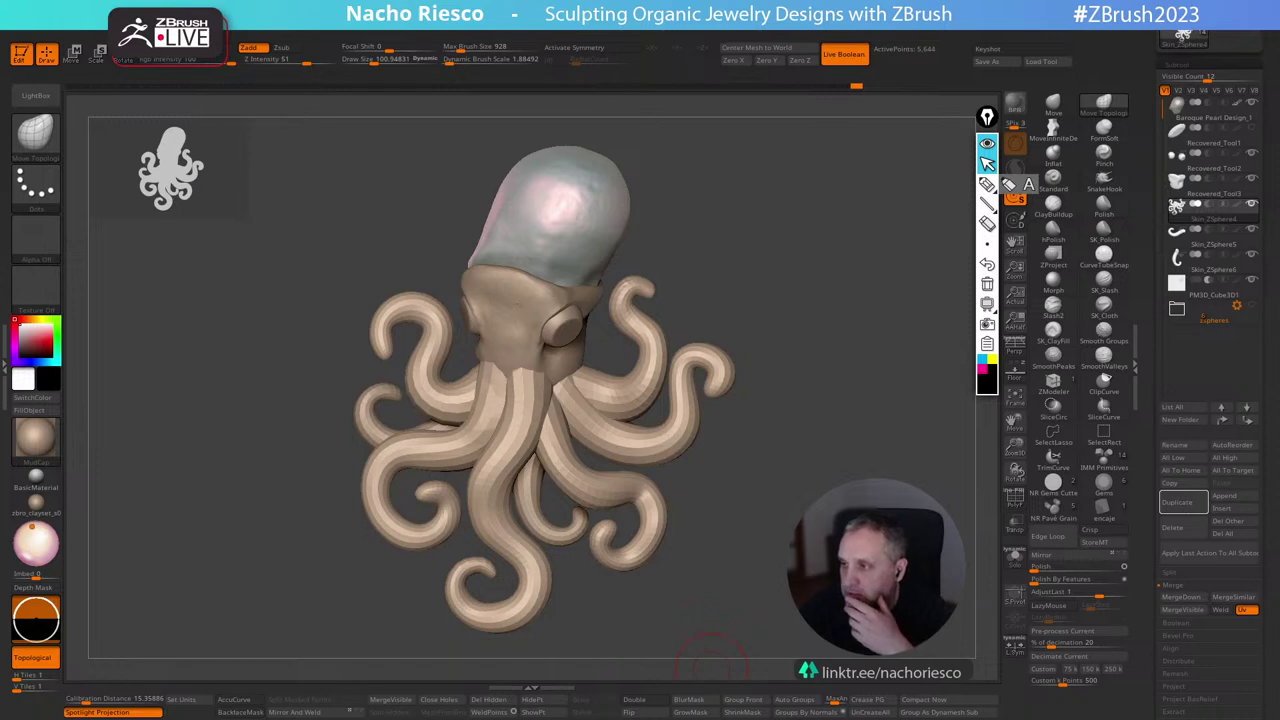
Switch from the octopus to the PM3D_Sphere3D tool and undo the sphere's last two changes.
drag(890, 562, 766, 543)
scroll(1201, 510, up, 5)
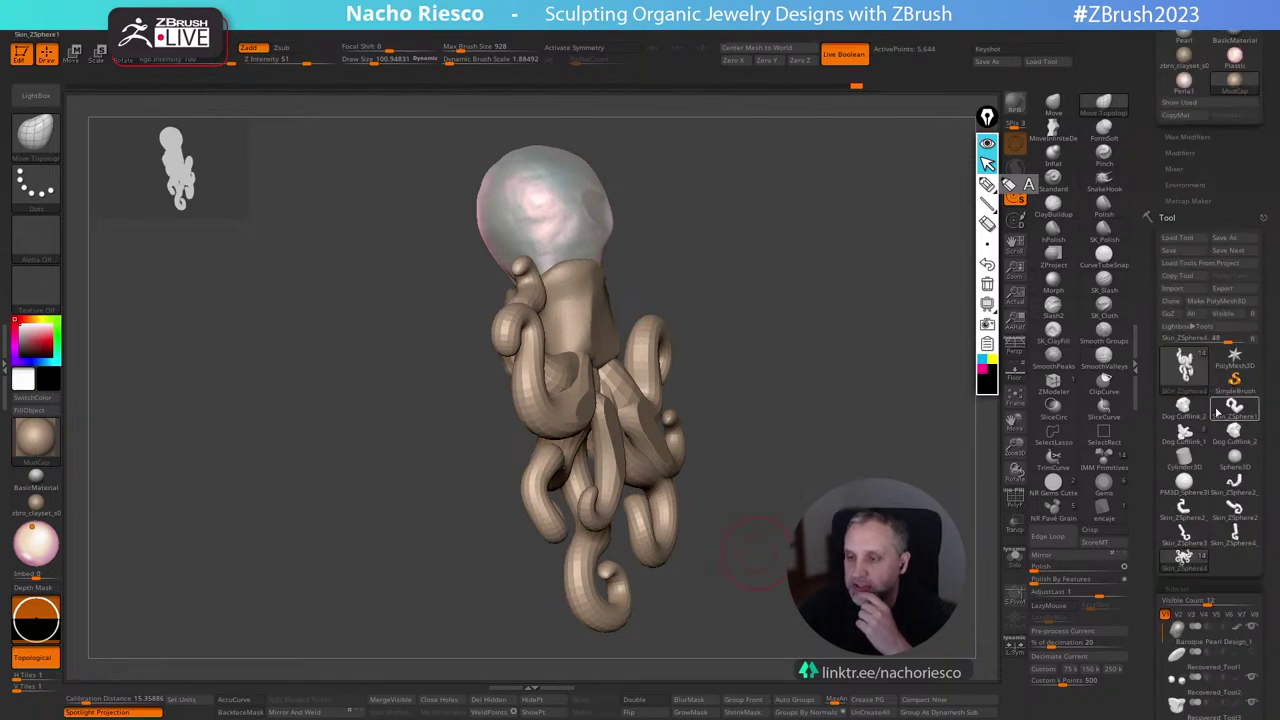
click(1199, 510)
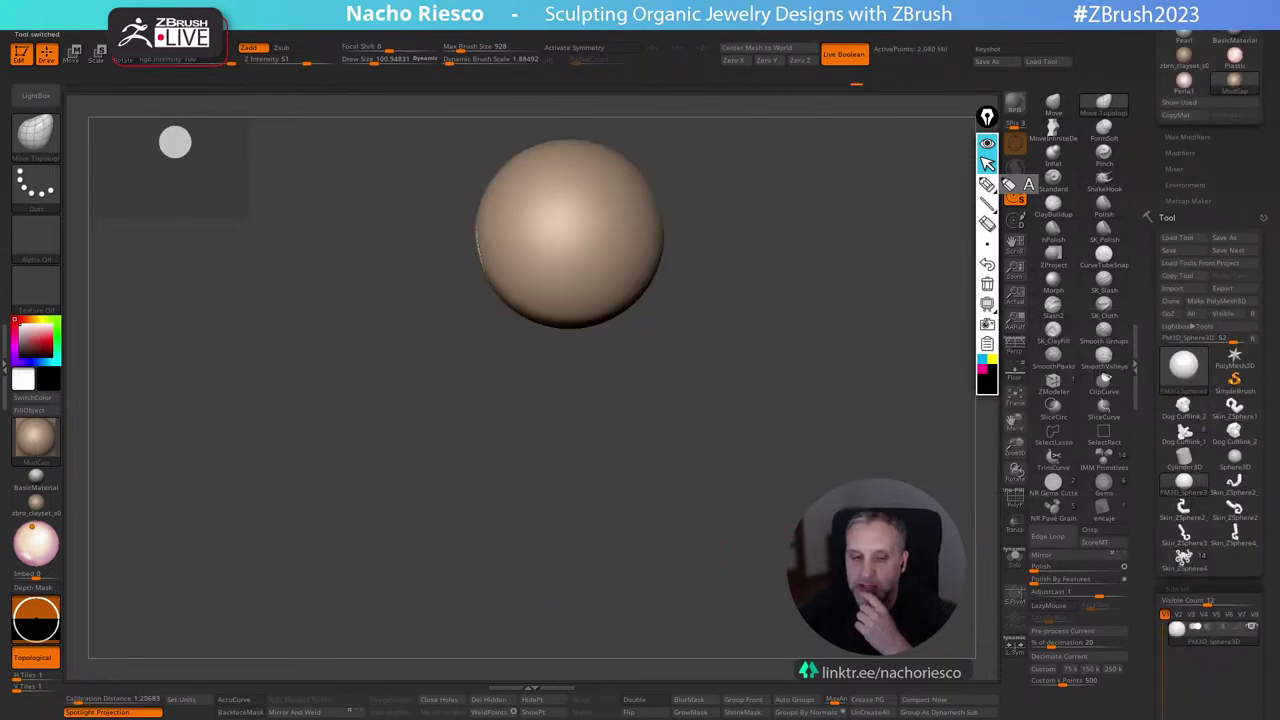
alt+drag(861, 528, 731, 597)
key(ctrl+z)
key(ctrl+z)
scroll(1180, 467, down, 5)
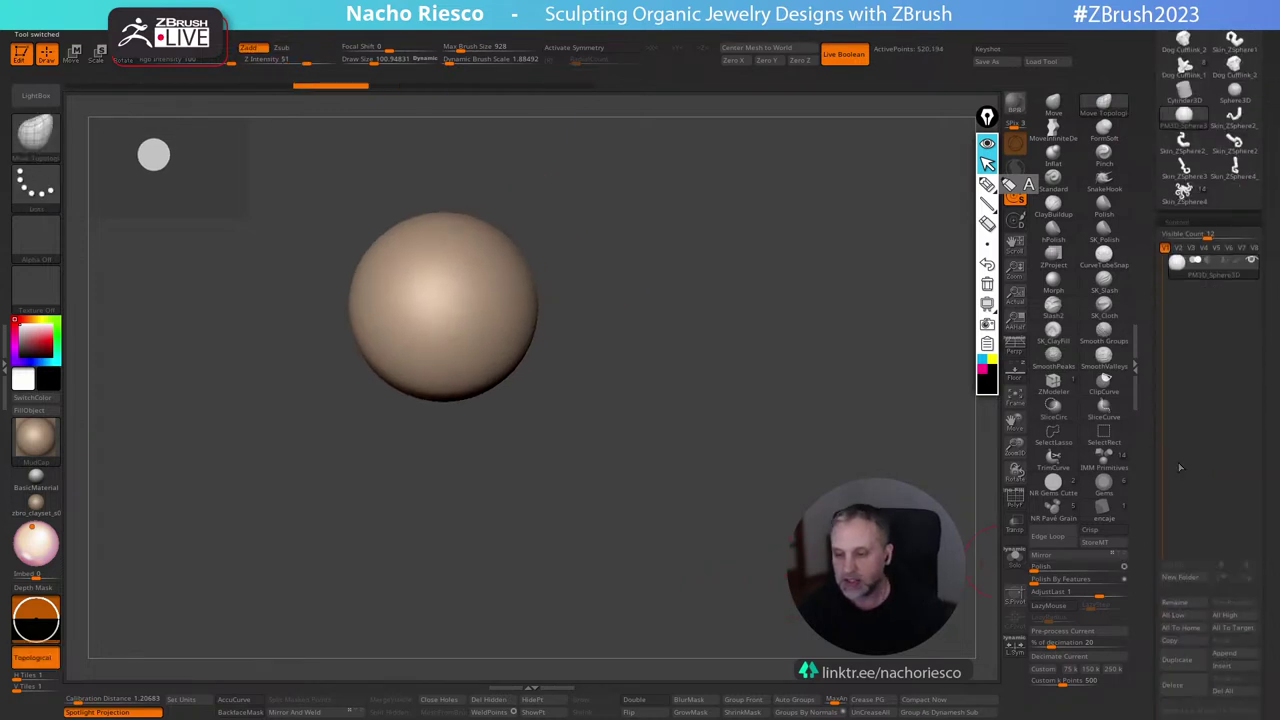
Duplicate the sphere subtool and move the copy sideways until the two spheres only partly overlap.
click(1187, 657)
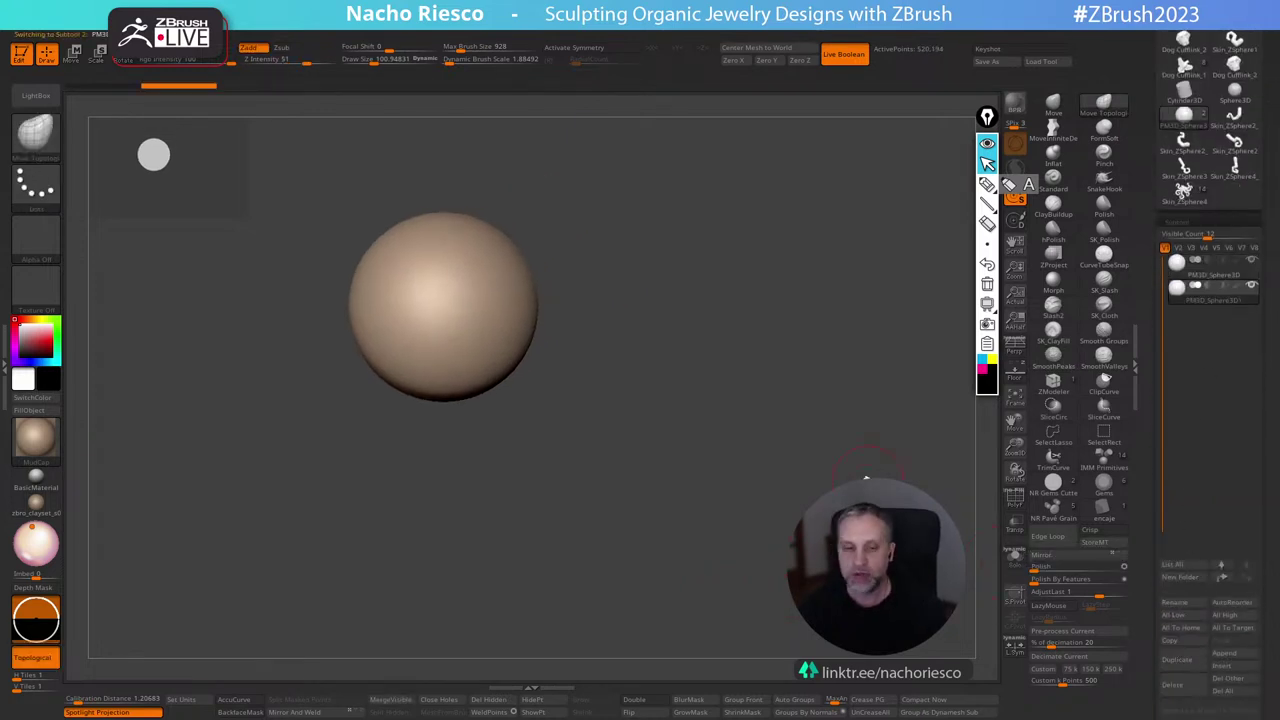
alt+drag(867, 478, 911, 564)
key(w)
mouse_move(572, 398)
mouse_down()
mouse_move(793, 398)
mouse_move(777, 392)
mouse_up()
key(q)
key(f)
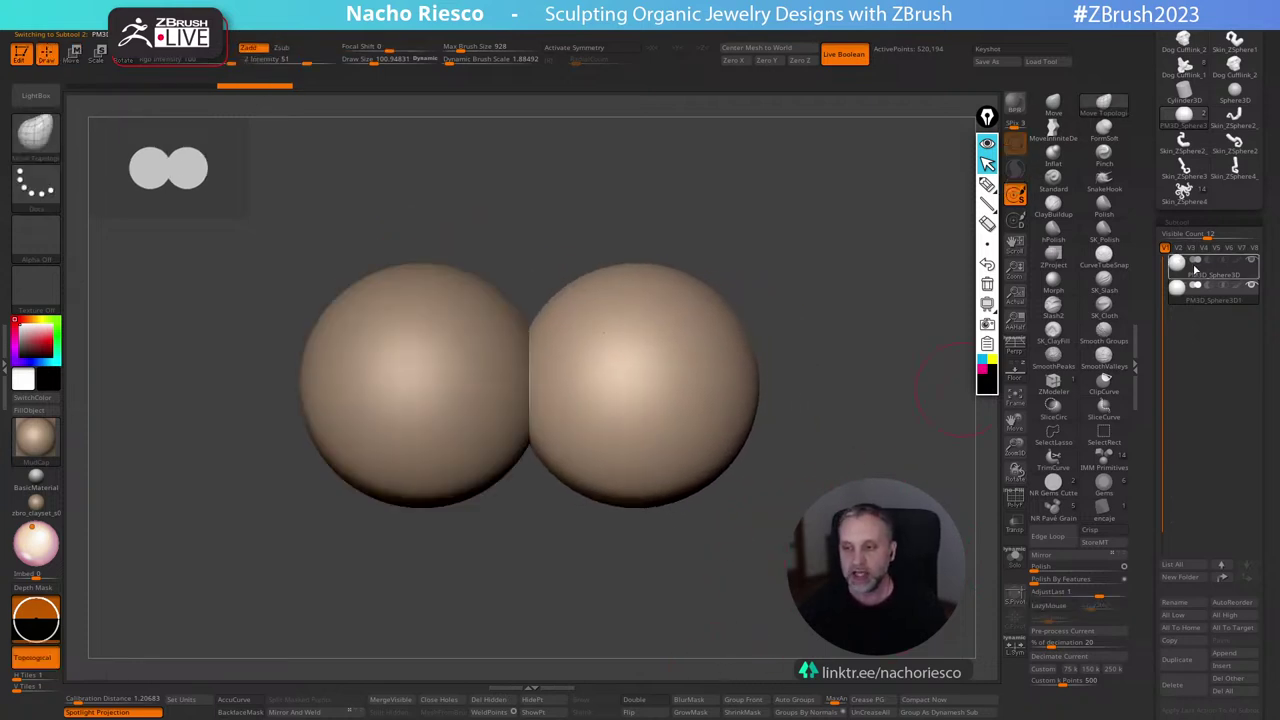
Try subtraction and intersection as the second sphere's Live Boolean operation, finishing with subtraction.
mouse_move(1203, 298)
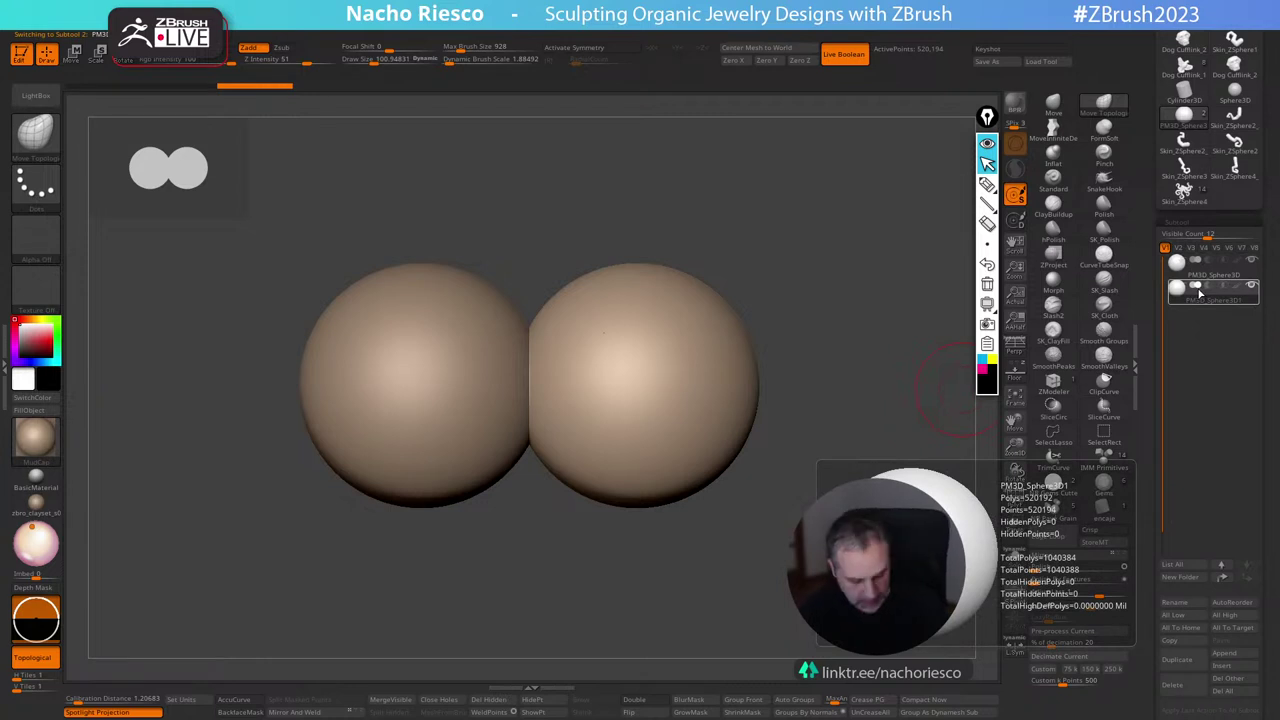
key(ctrl+alt+m)
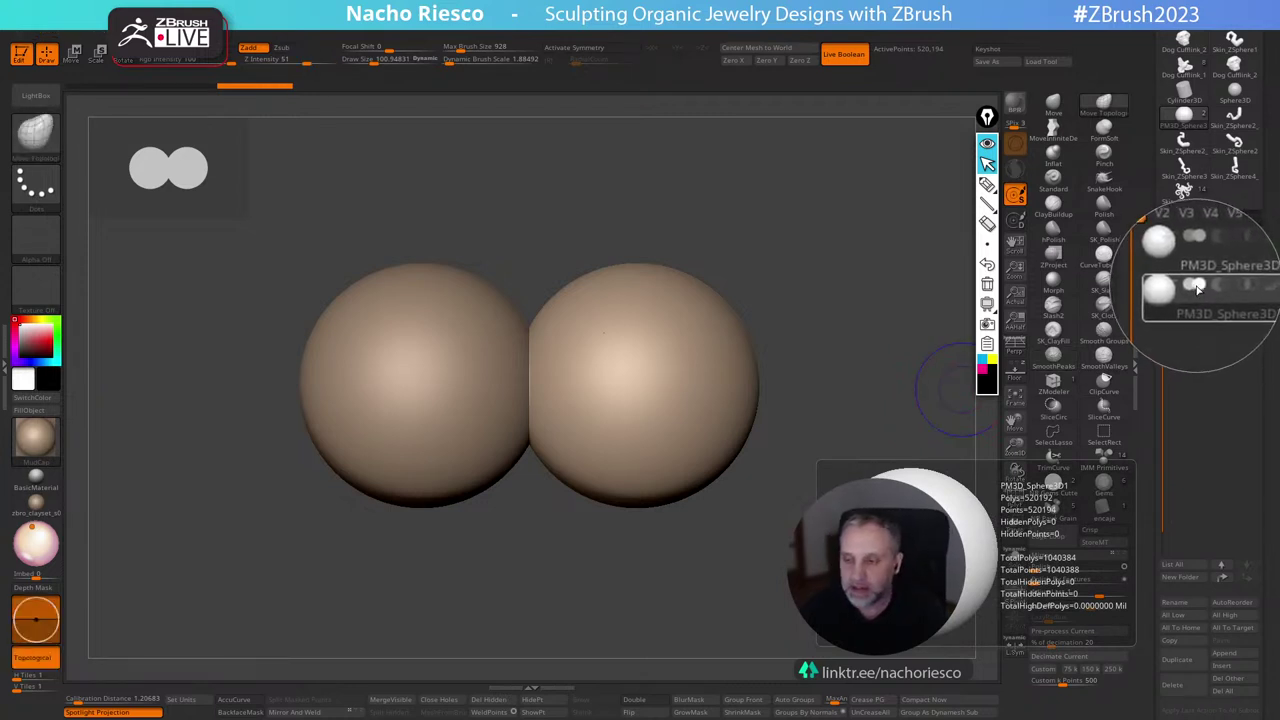
click(1197, 287)
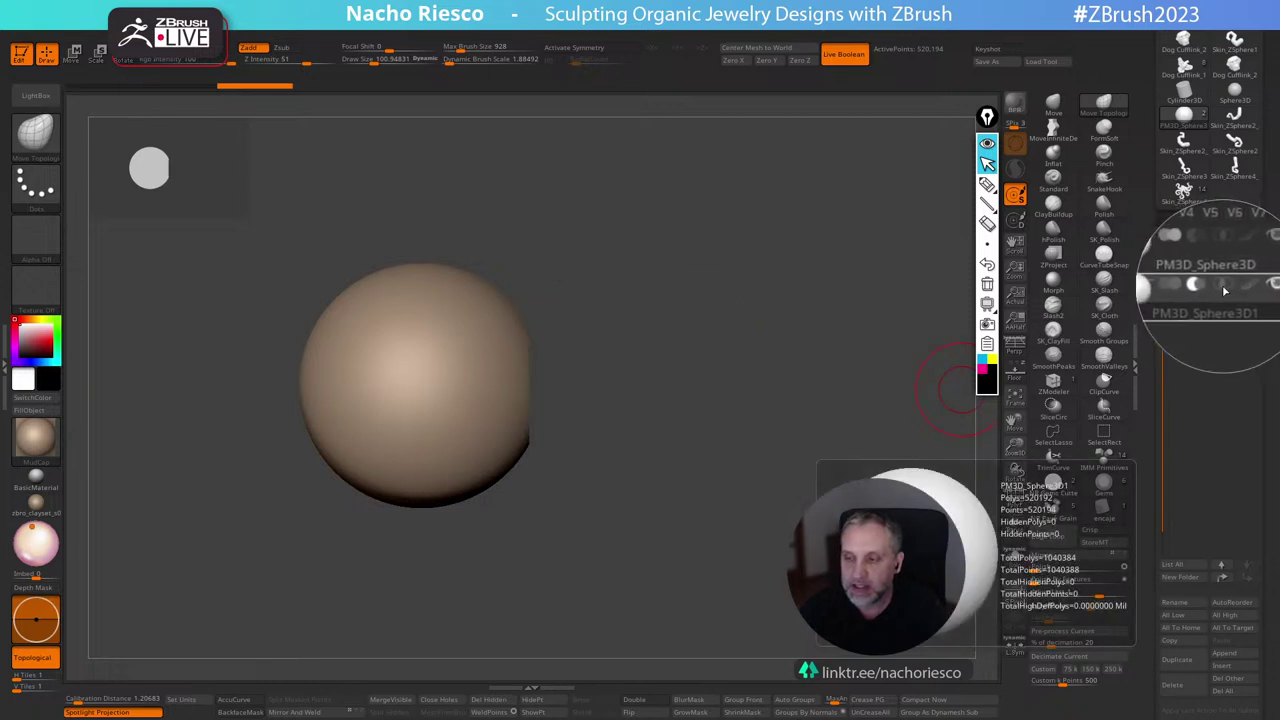
click(1223, 289)
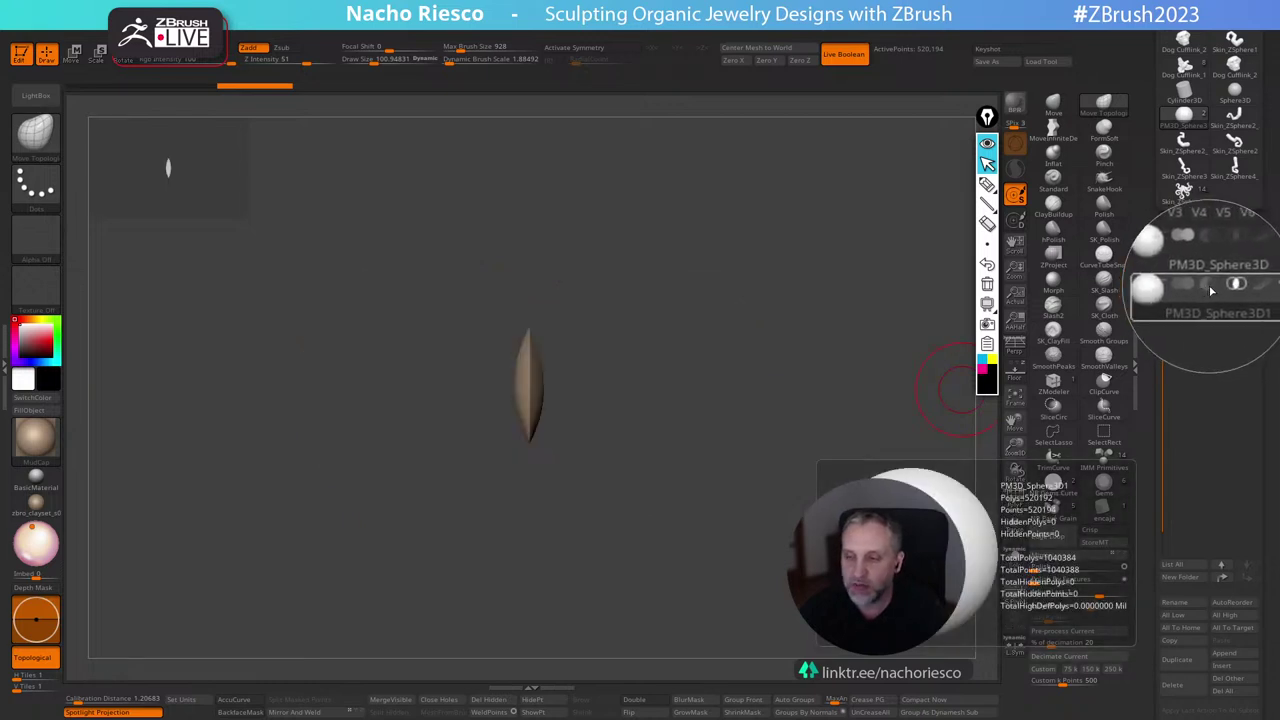
click(1209, 289)
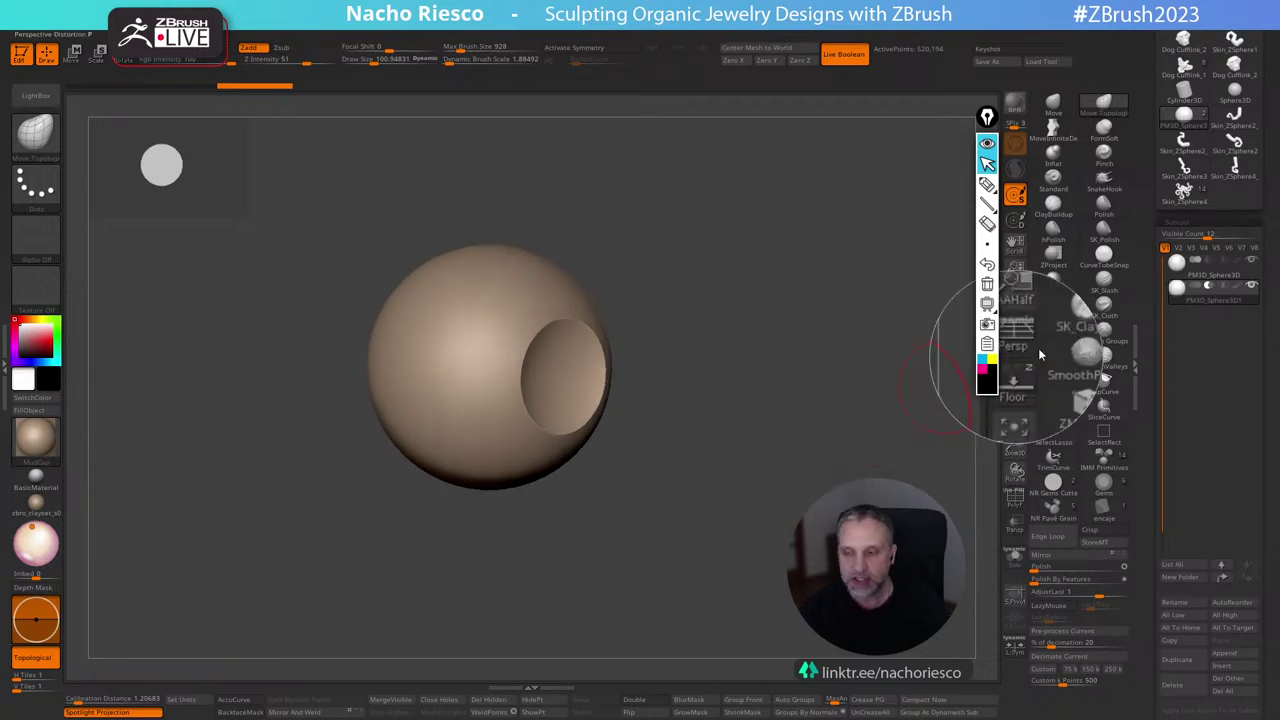
Move the subtracting sphere along X deeper into the first sphere, using transparency briefly to view both.
key(w)
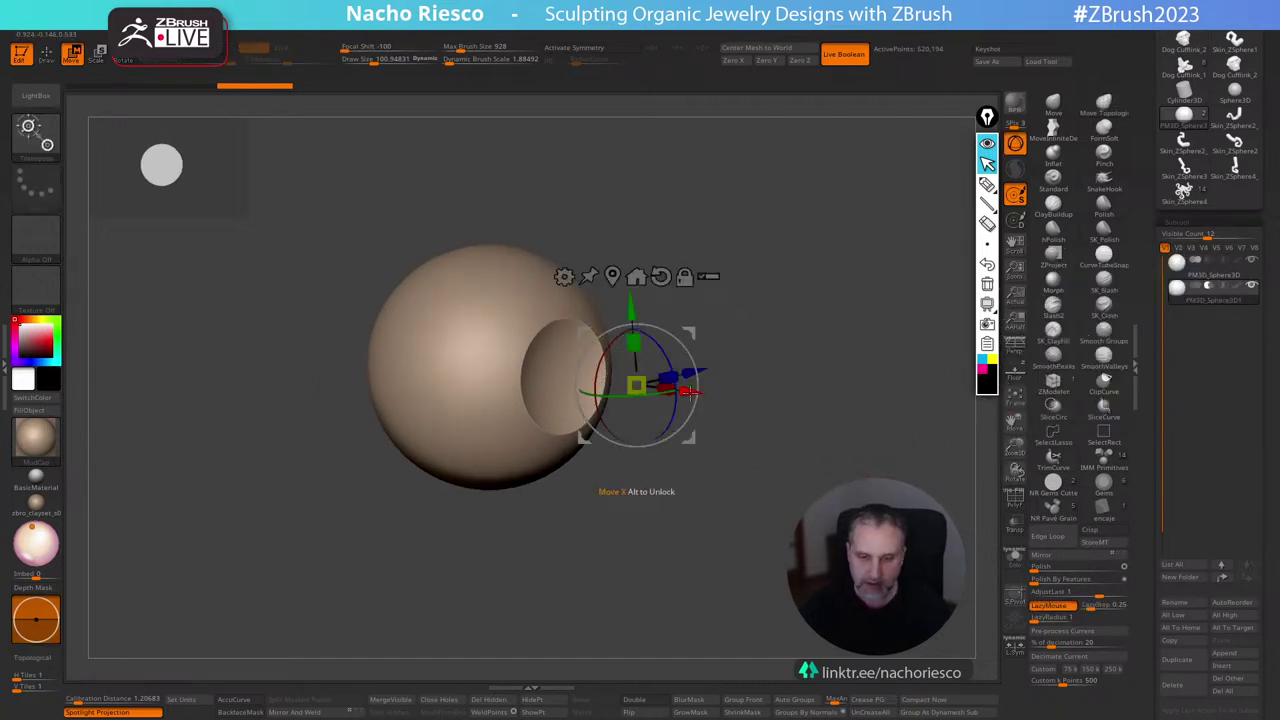
drag(690, 390, 755, 389)
click(1018, 530)
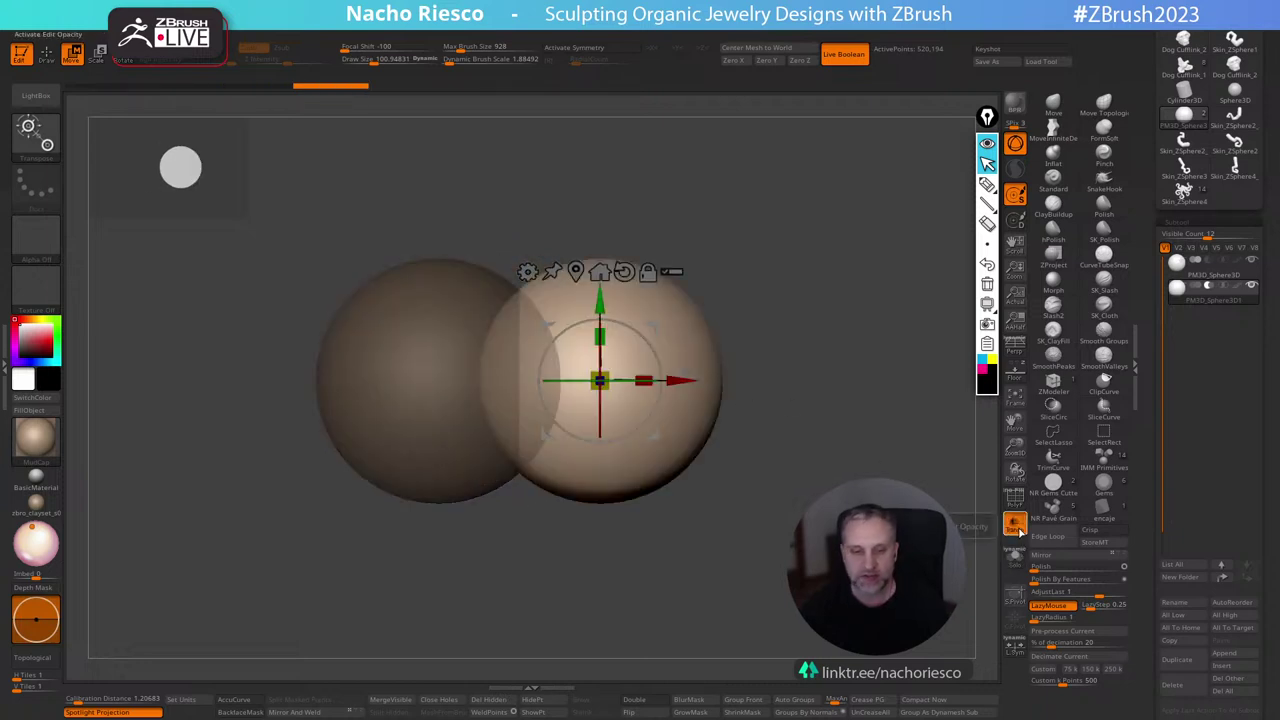
click(1020, 531)
drag(780, 450, 700, 460)
drag(668, 391, 755, 389)
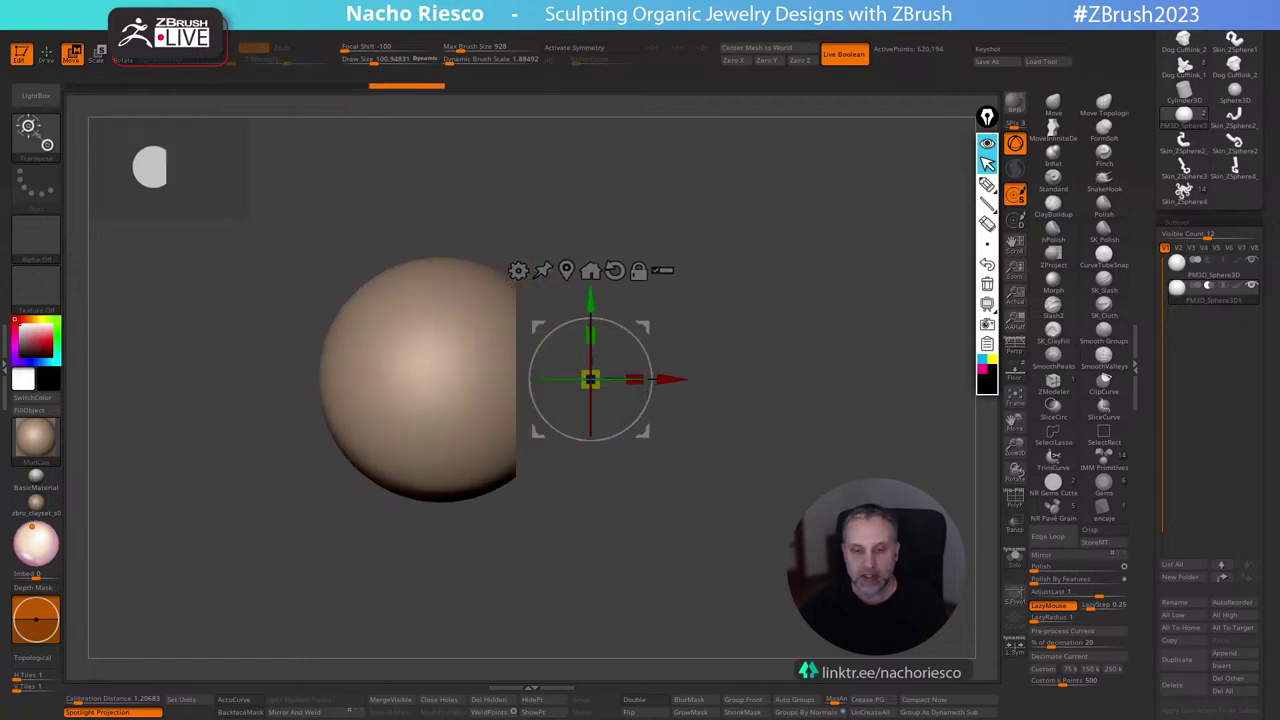
Compare intersection, addition and subtraction on the second sphere with the larger overlap, ending on subtraction.
click(1224, 287)
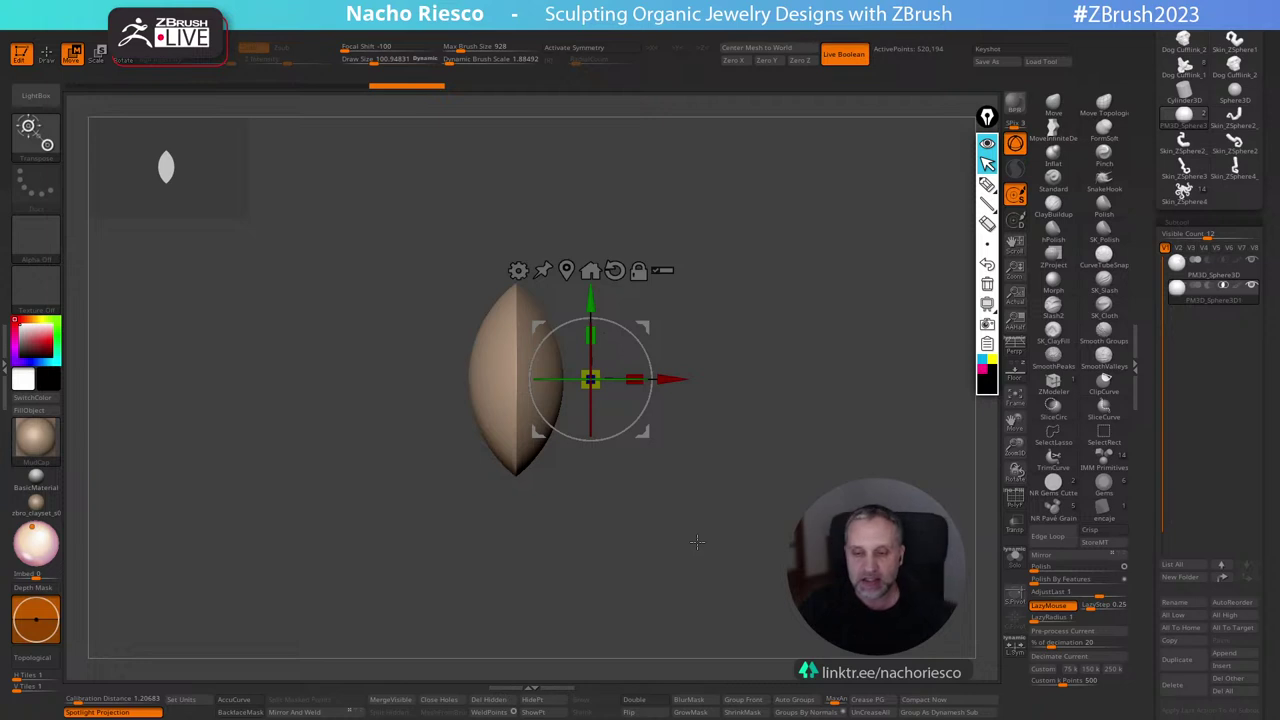
click(1199, 288)
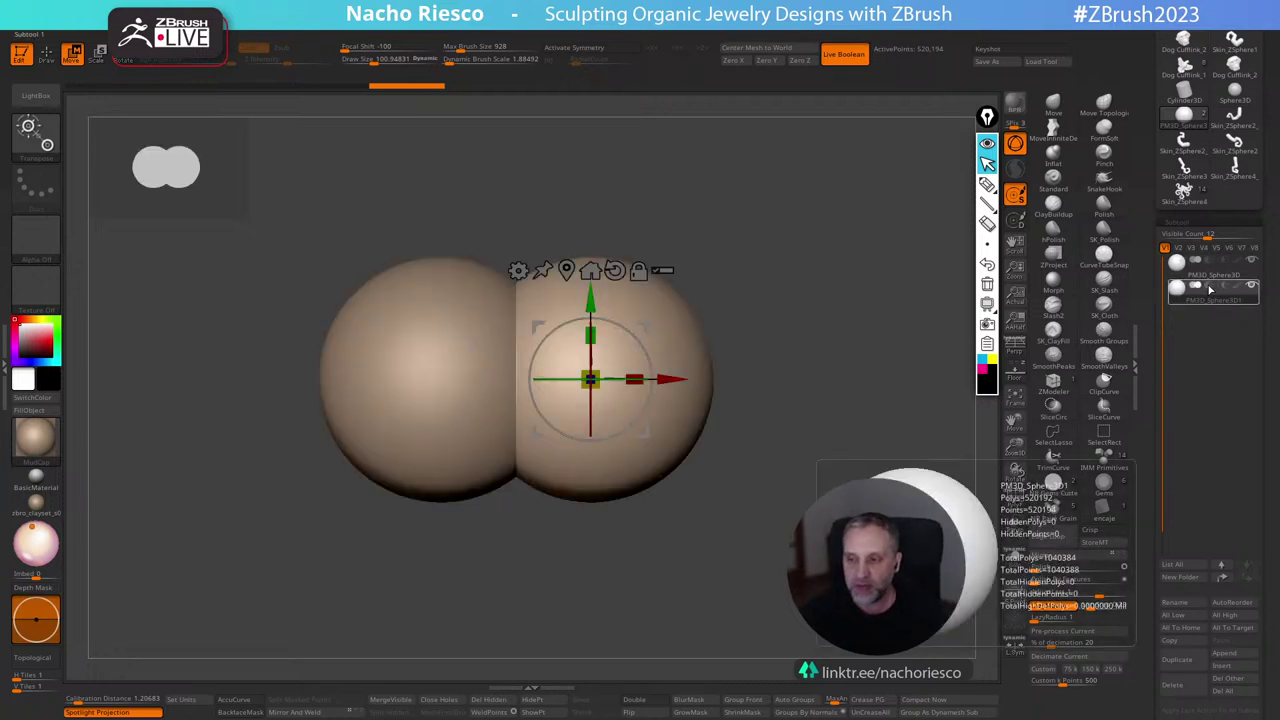
click(1210, 289)
click(1225, 289)
click(1210, 289)
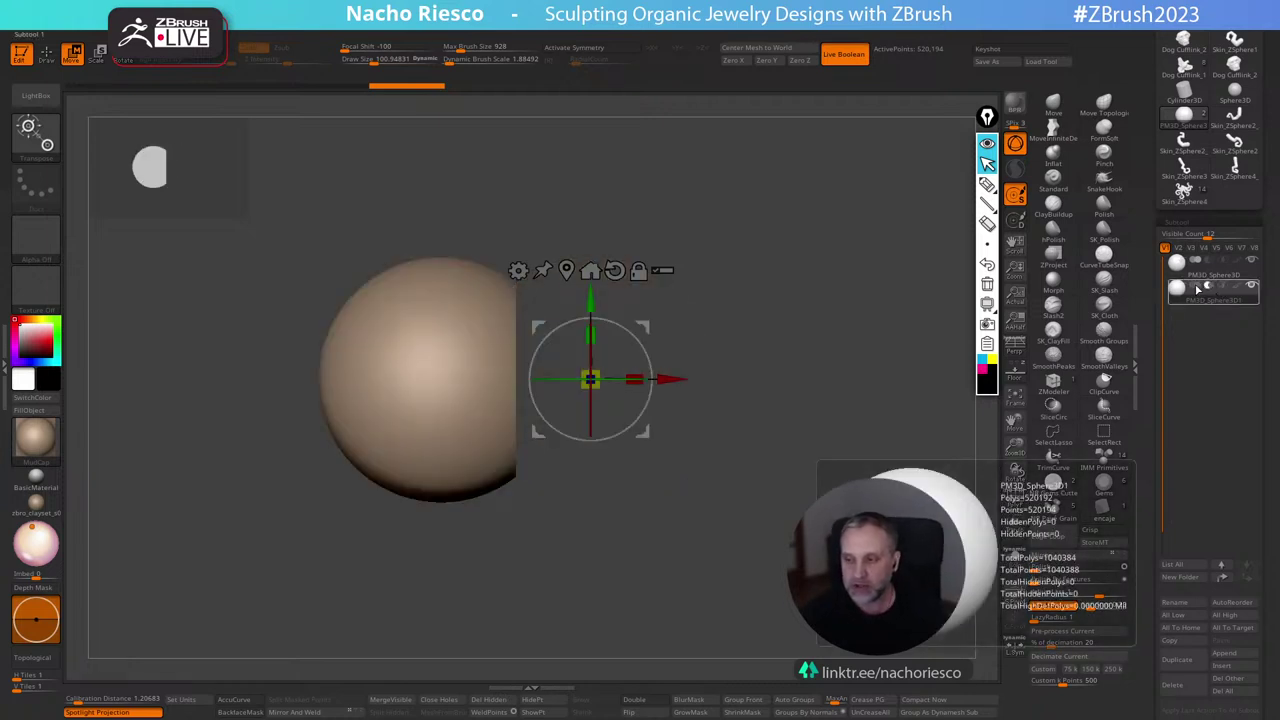
click(1199, 288)
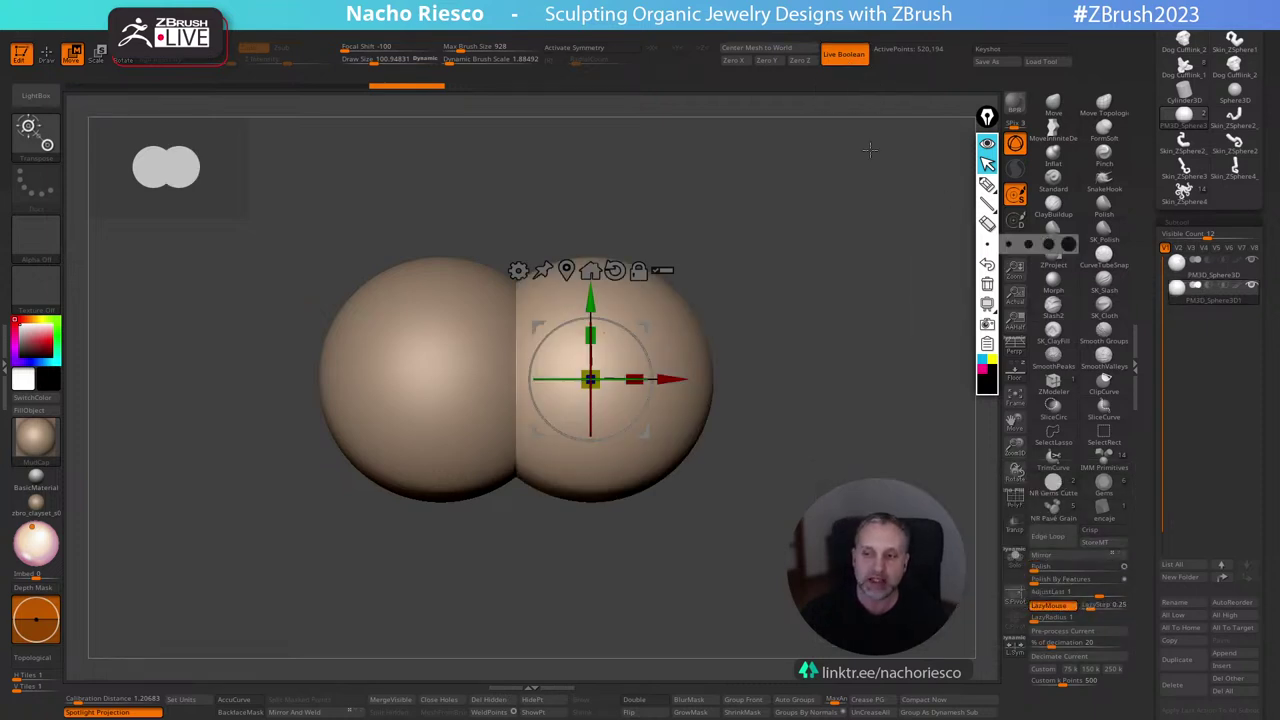
click(1212, 288)
Make a boolean mesh from the two spheres and open the resulting single-mesh tool.
drag(873, 416, 862, 251)
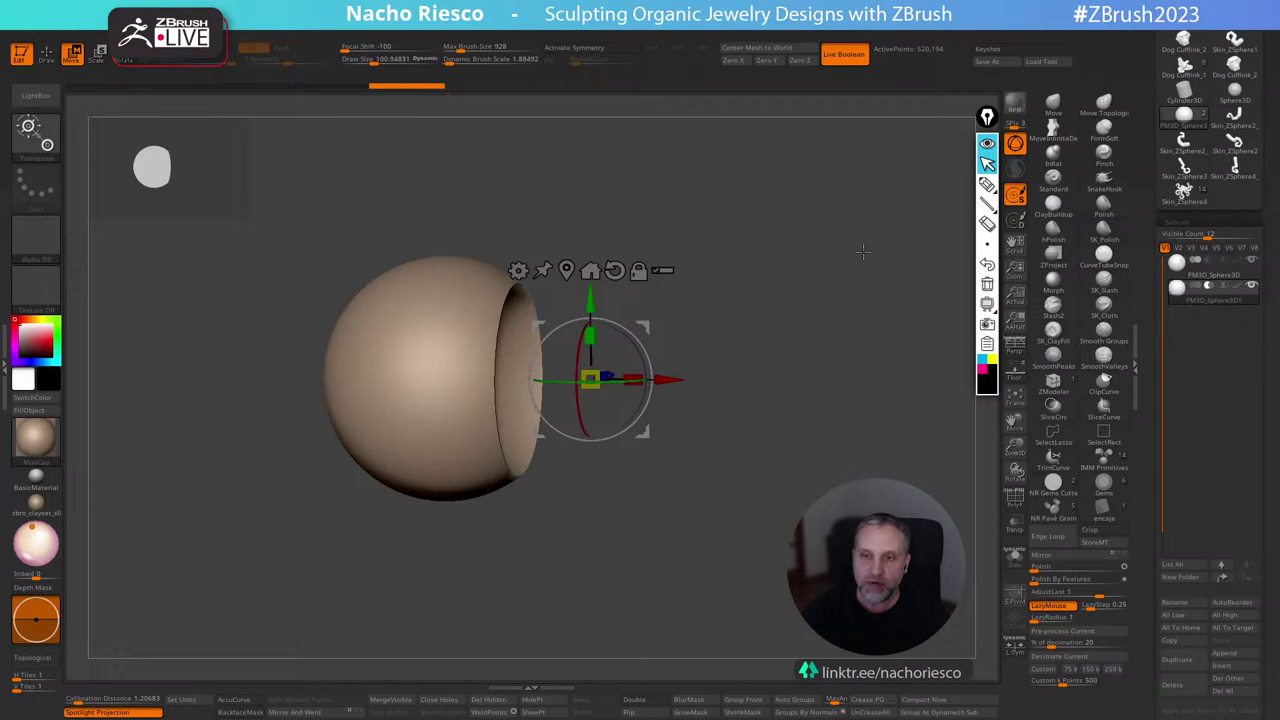
drag(813, 477, 797, 520)
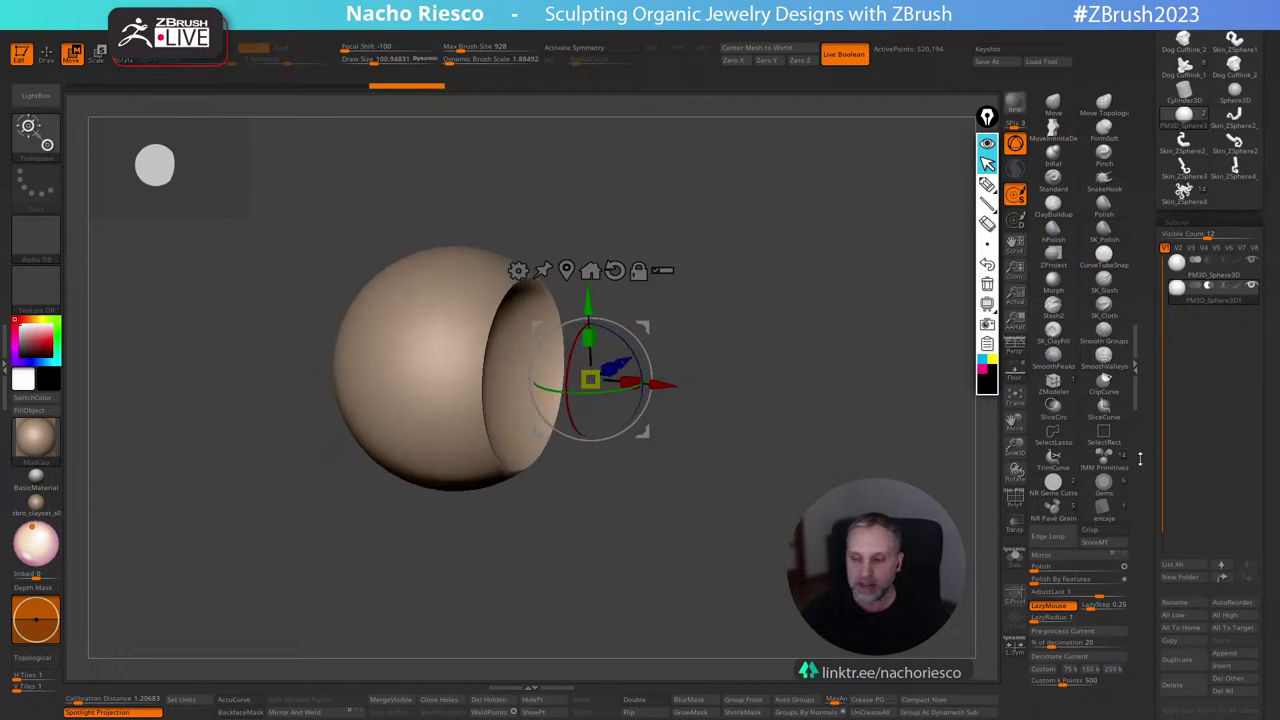
drag(862, 440, 782, 440)
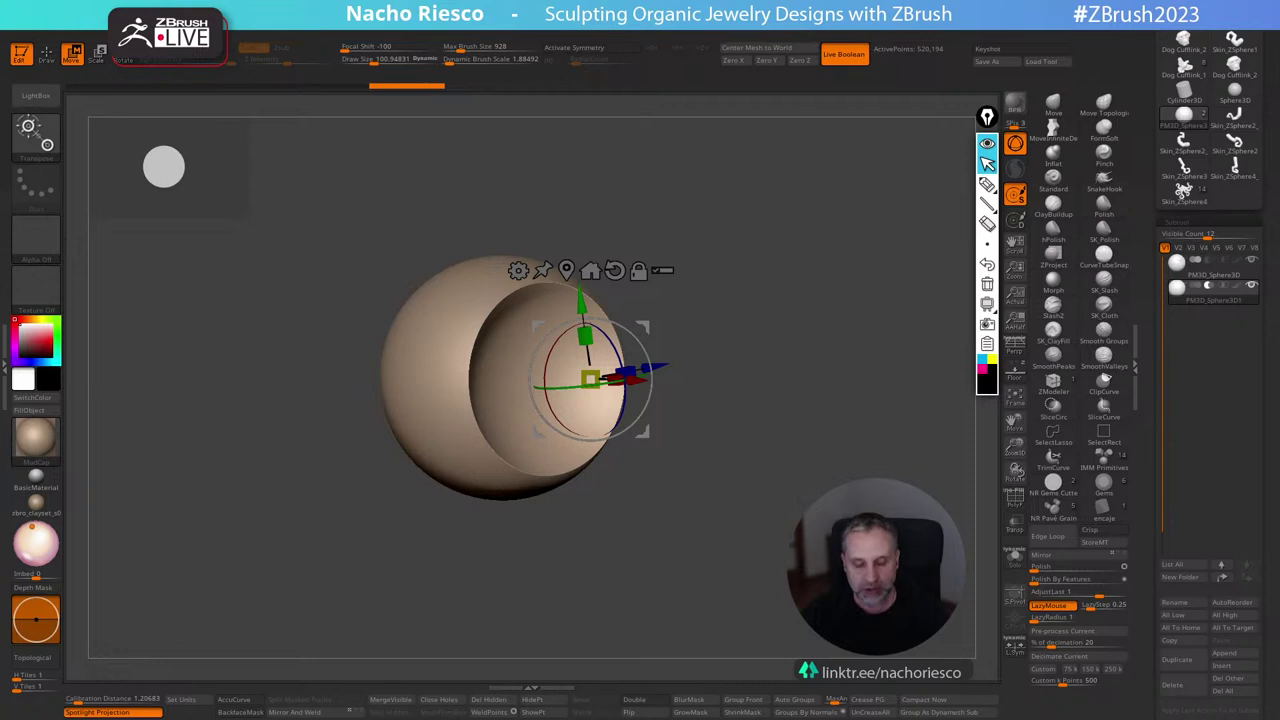
drag(782, 440, 848, 442)
drag(1148, 458, 1145, 384)
scroll(1145, 383, down, 4)
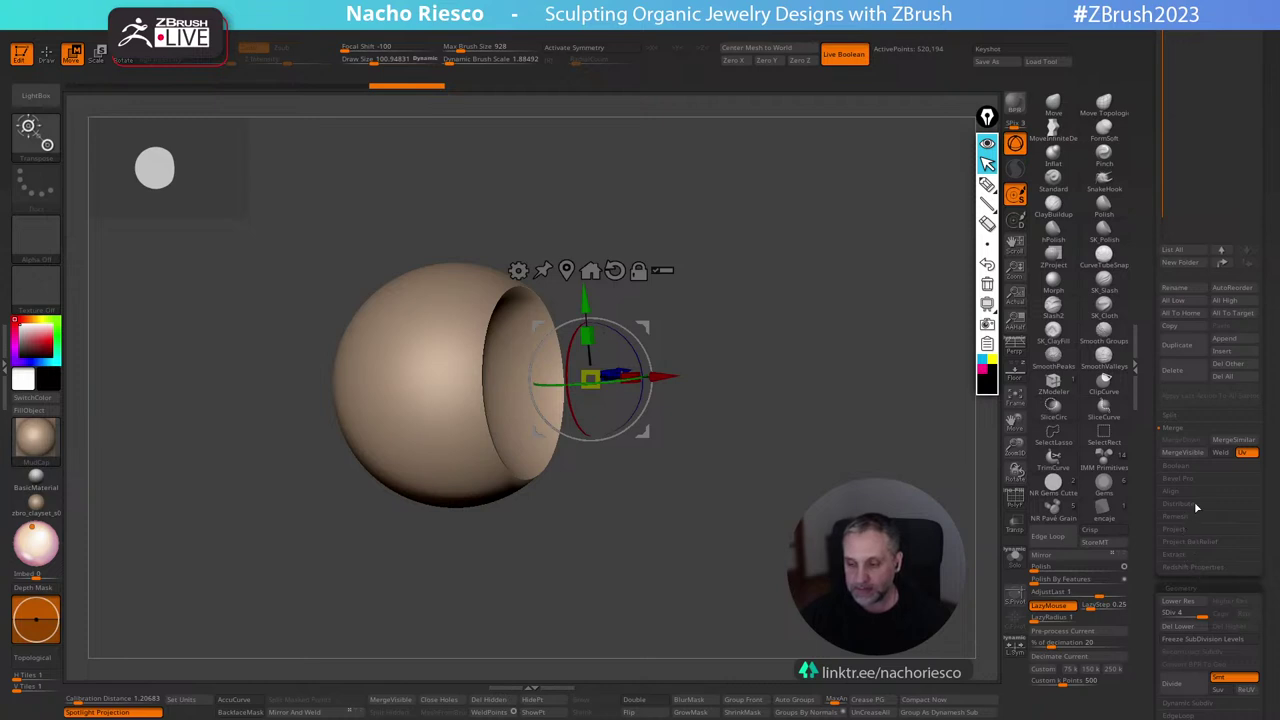
click(1190, 467)
click(1196, 453)
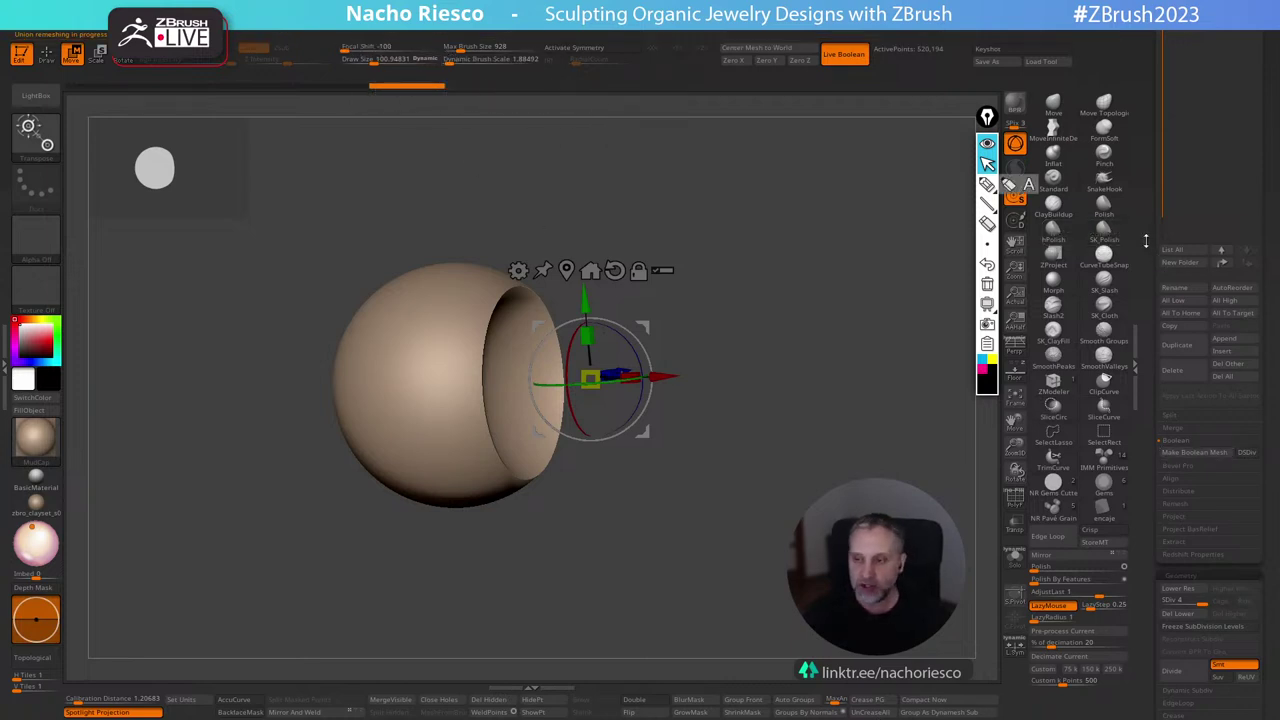
drag(1147, 241, 1151, 158)
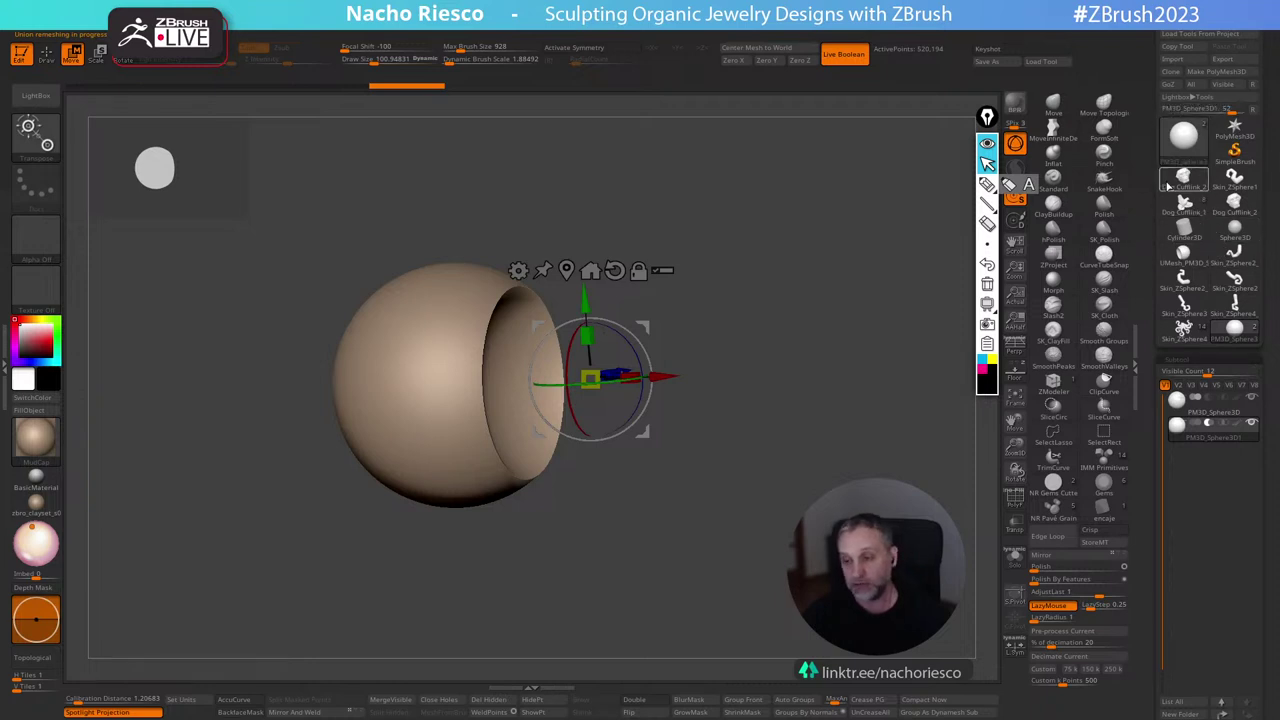
drag(962, 176, 789, 506)
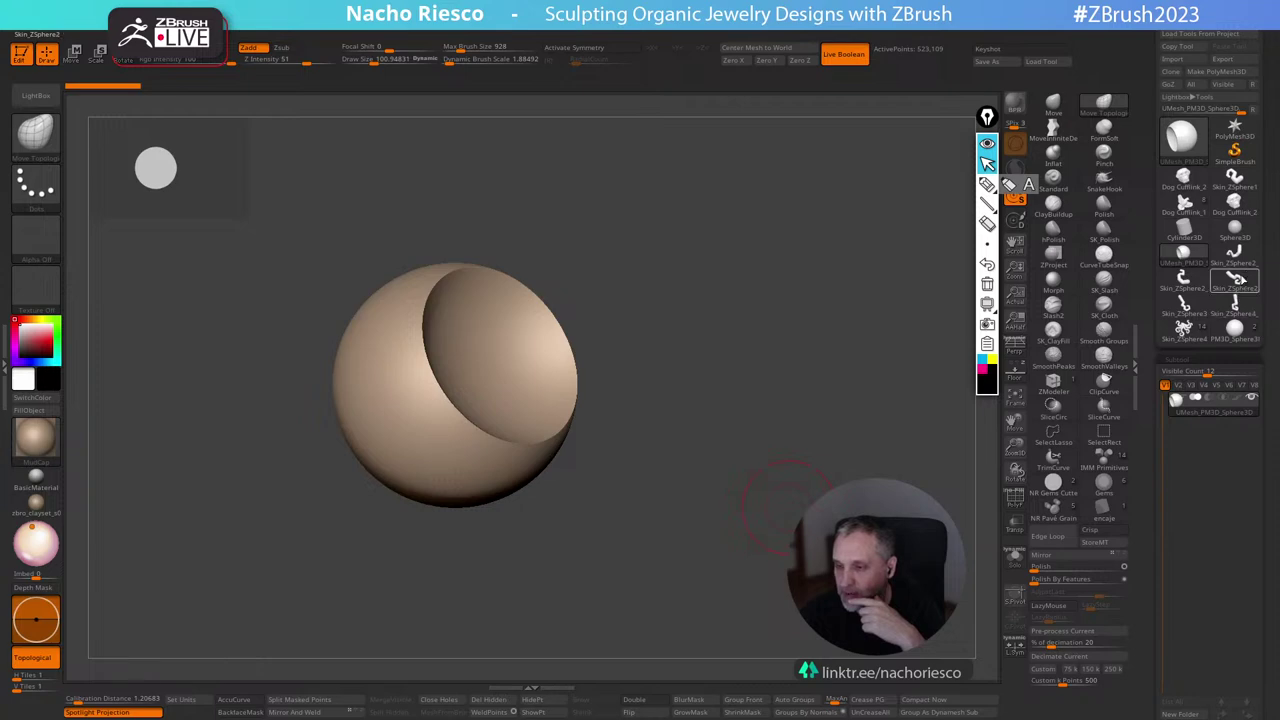
Switch back to the octopus tool and examine the whole design from the front, toggling the polyframe display.
mouse_move(1246, 287)
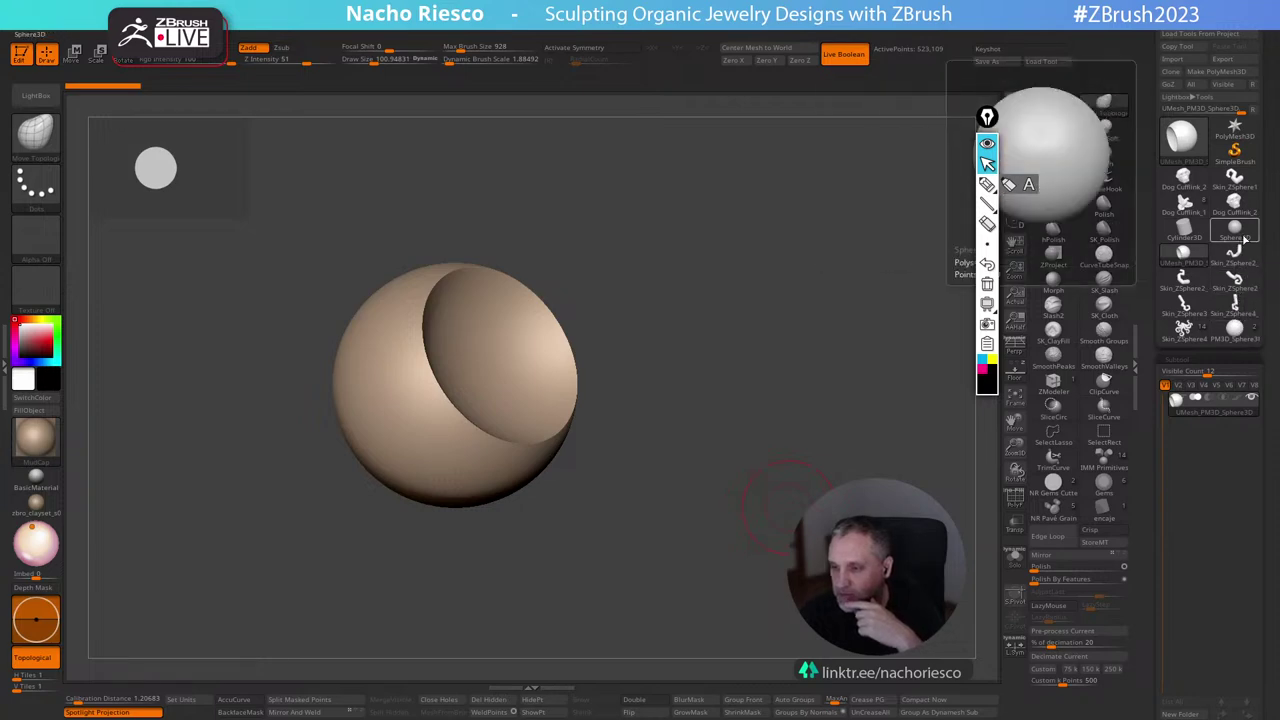
click(1190, 332)
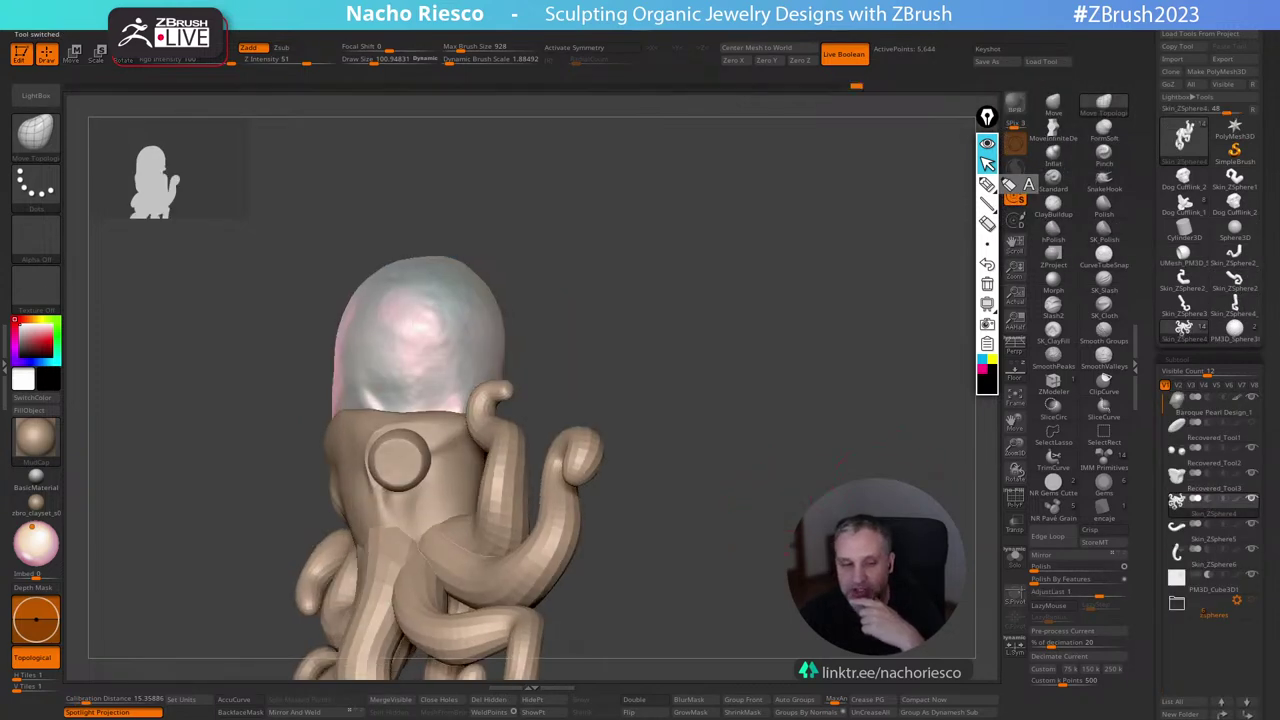
drag(800, 590, 923, 500)
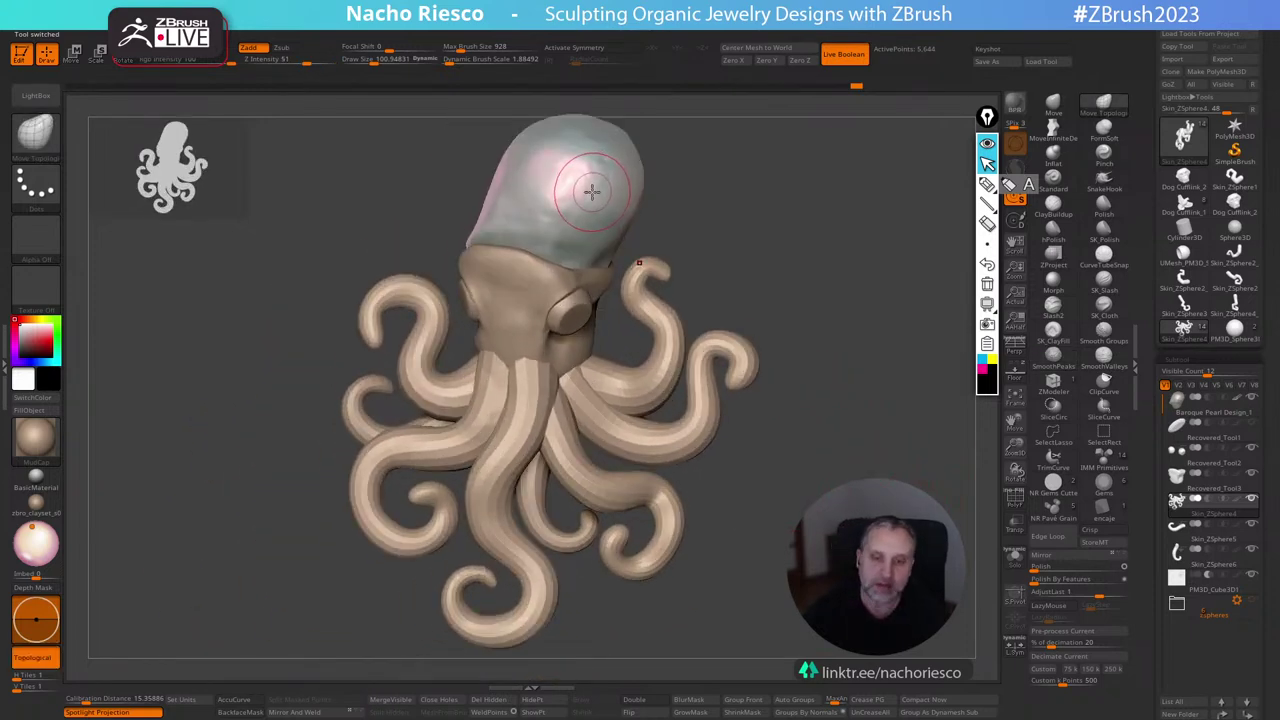
drag(872, 343, 849, 380)
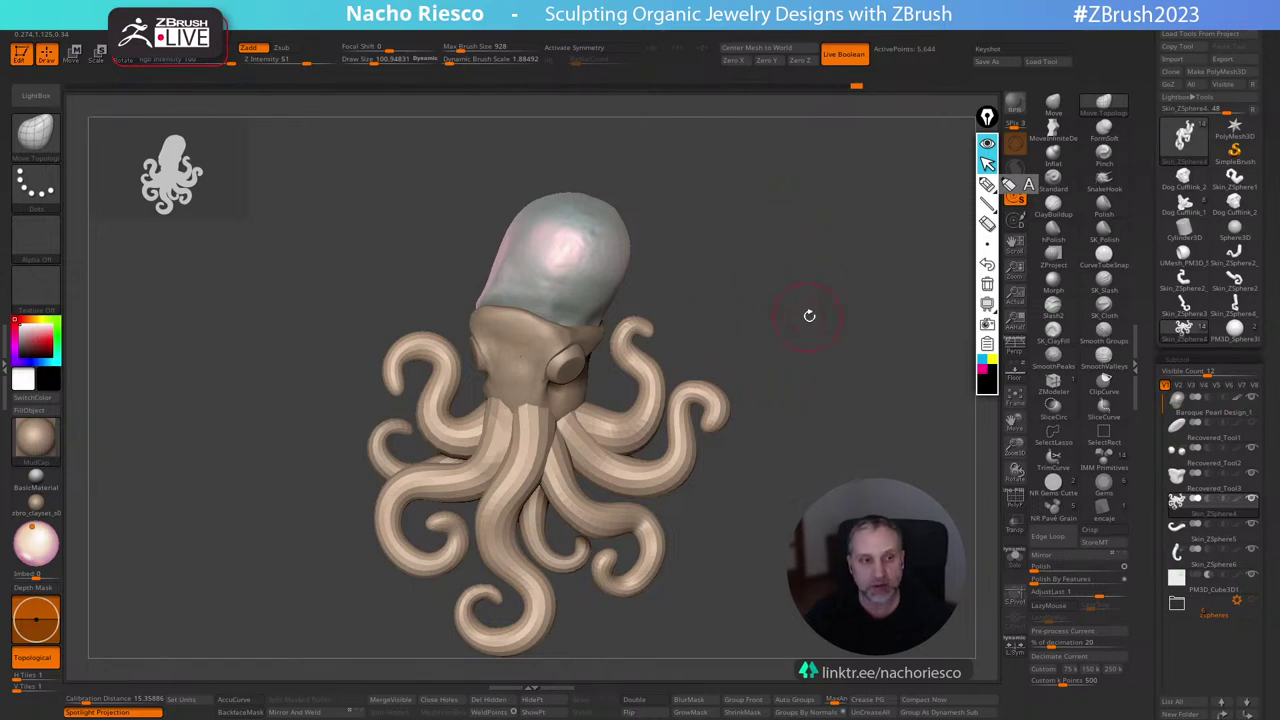
alt+drag(834, 297, 802, 292)
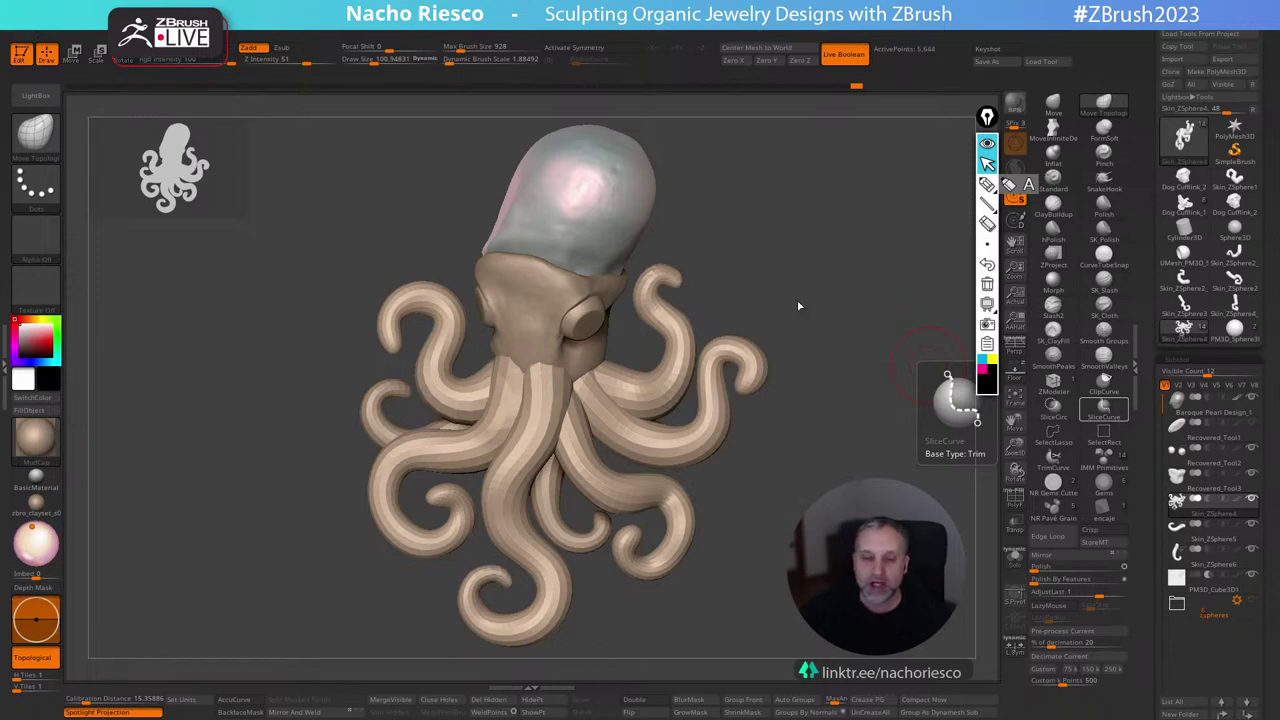
key(shift+f)
key(shift+f)
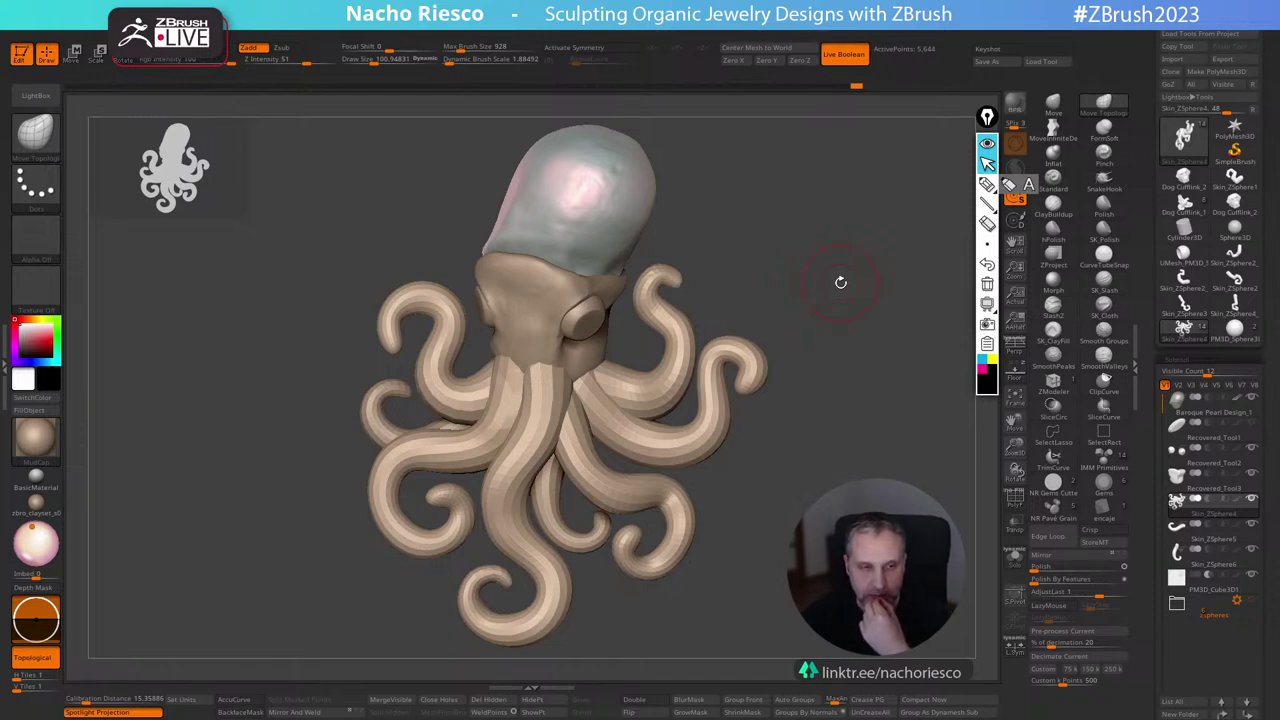
Choose the Move brush with a draw size of about 115 and make the octopus head subtool active.
click(1053, 104)
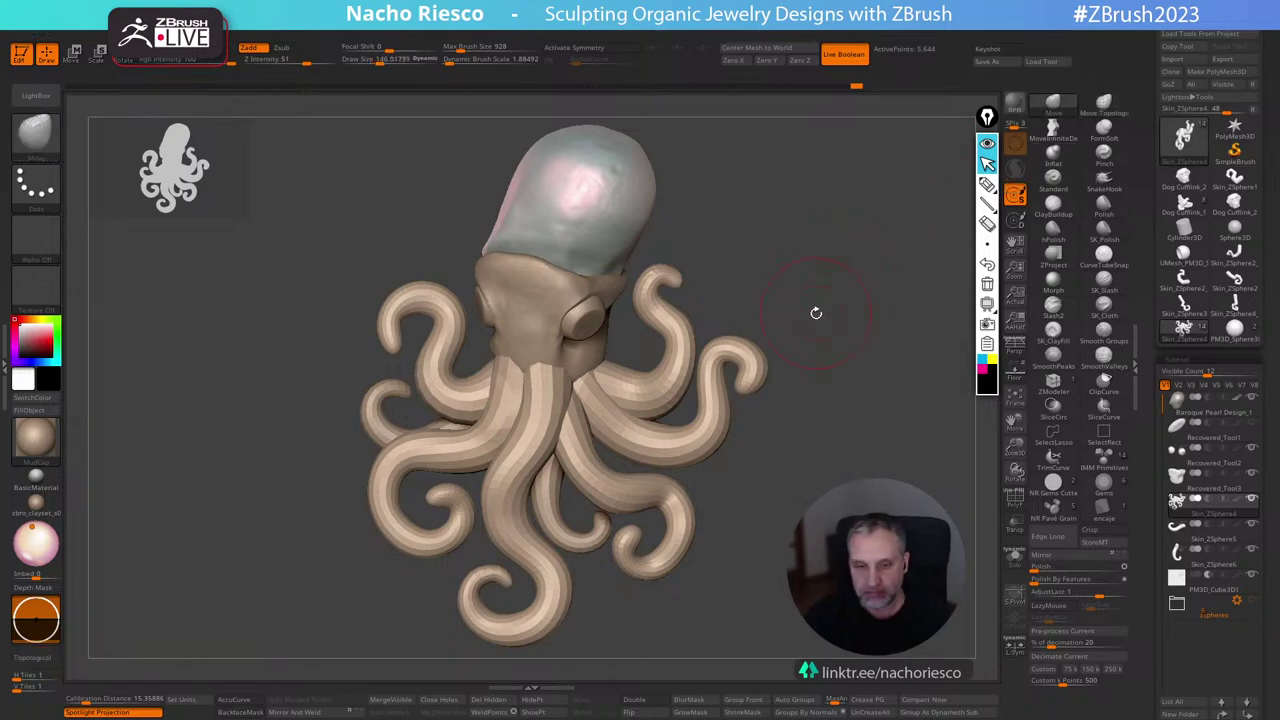
alt+drag(814, 311, 806, 362)
key(s)
drag(618, 348, 600, 343)
alt+click(604, 350)
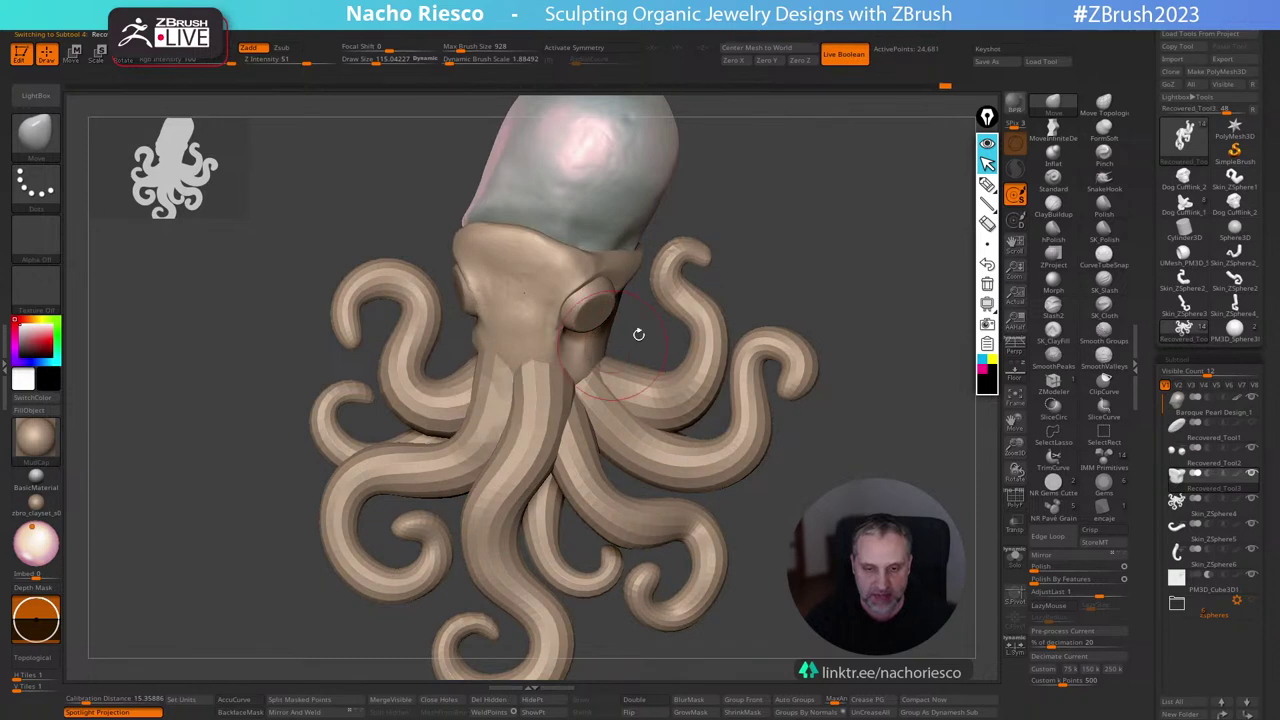
alt+drag(804, 276, 806, 213)
alt+drag(800, 276, 767, 299)
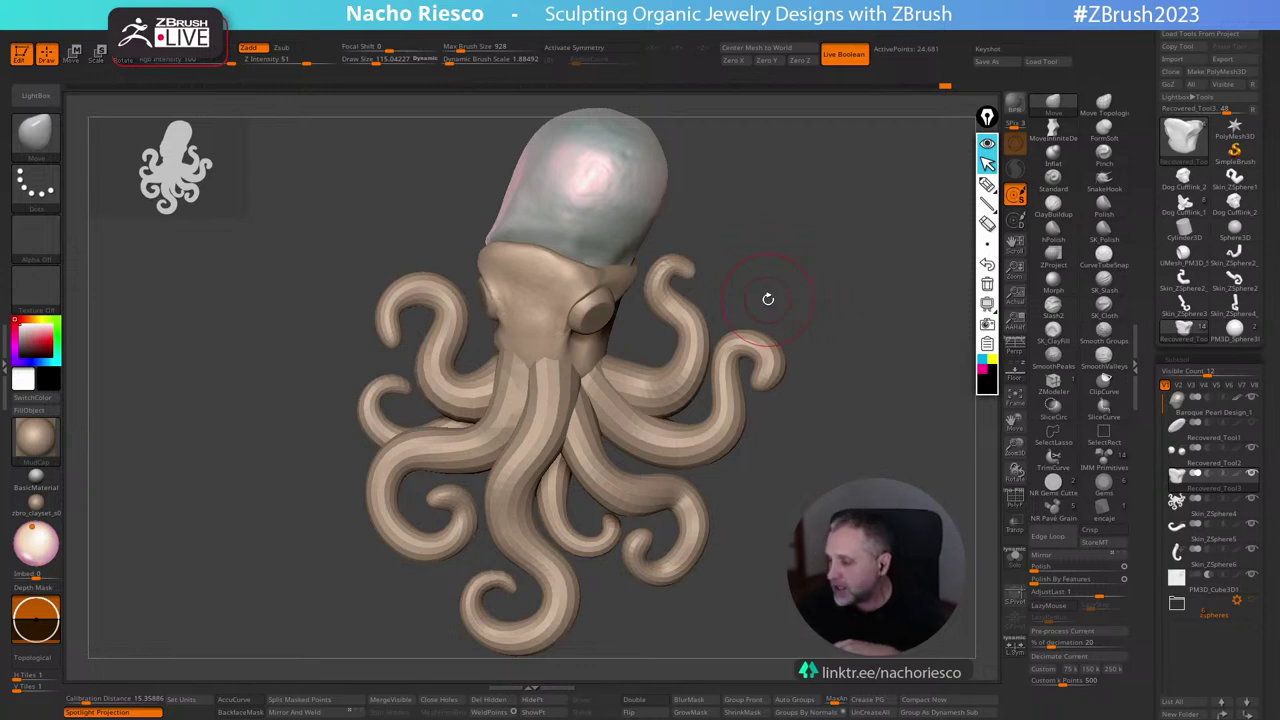
Bring up the jewellery 3D scanner reference image over the canvas, examine it and close it.
mouse_move(1205, 452)
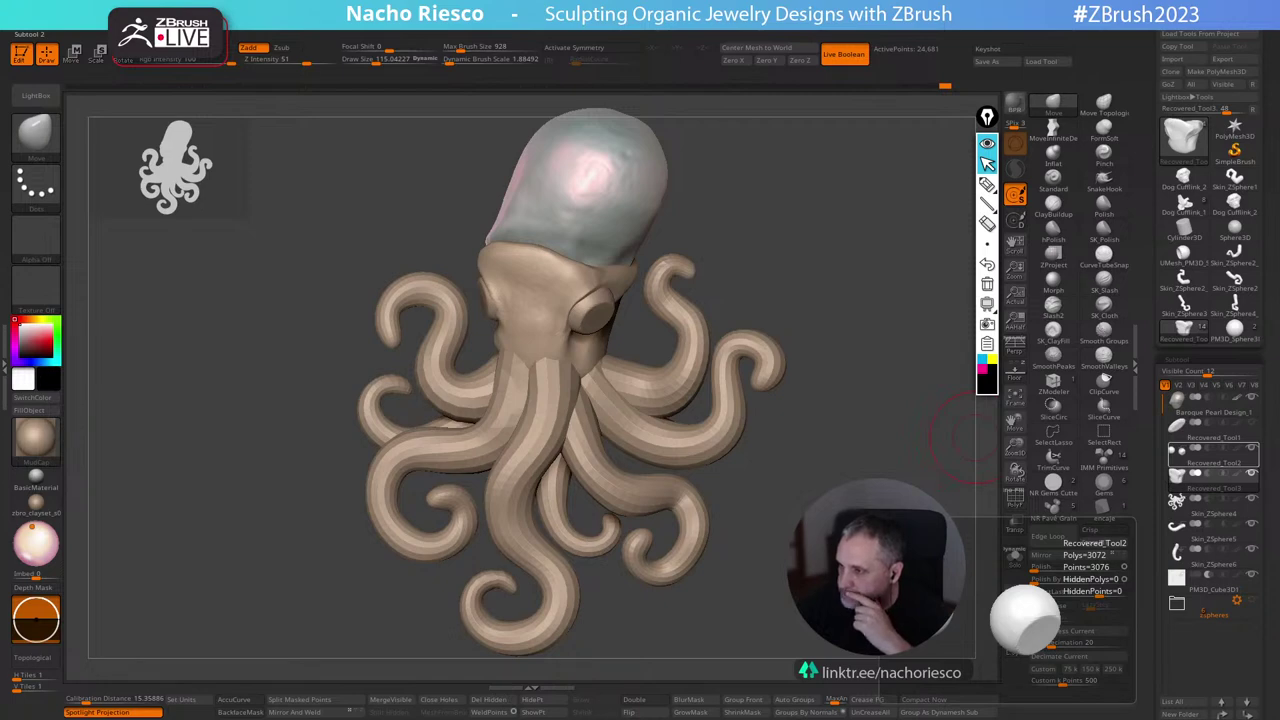
key(super+d)
key(super+d)
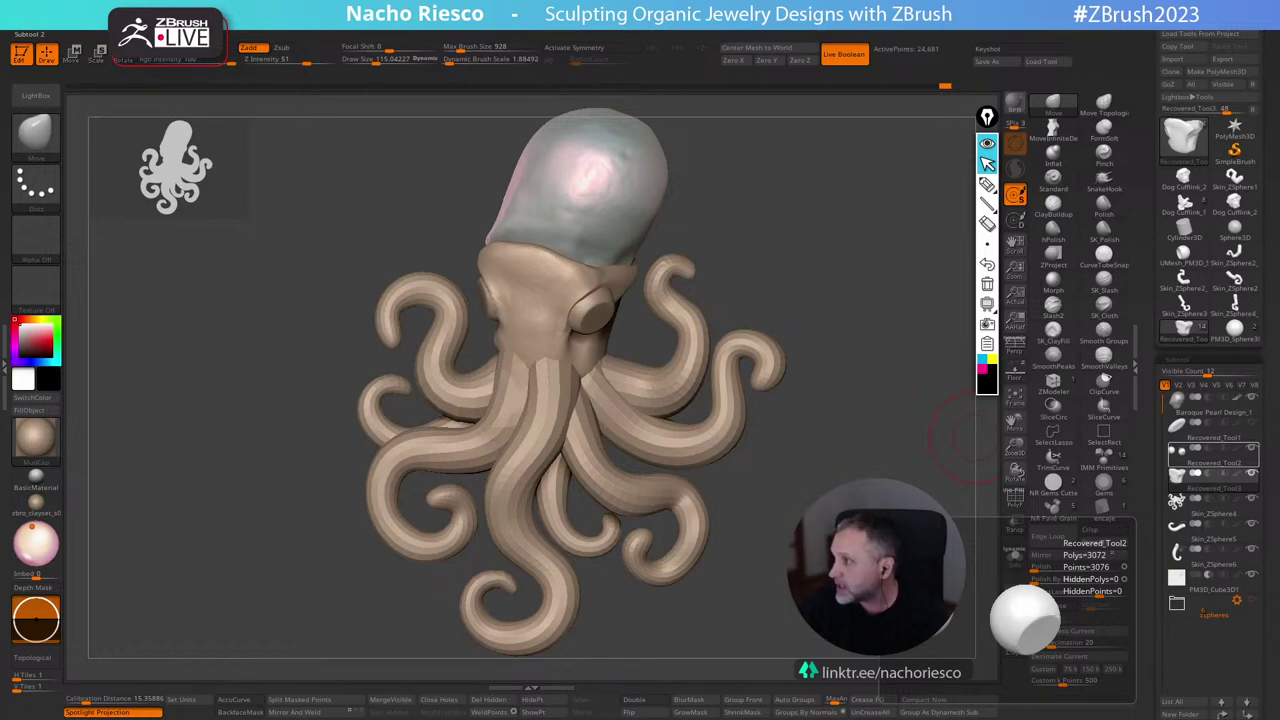
drag(1279, 208, 275, 121)
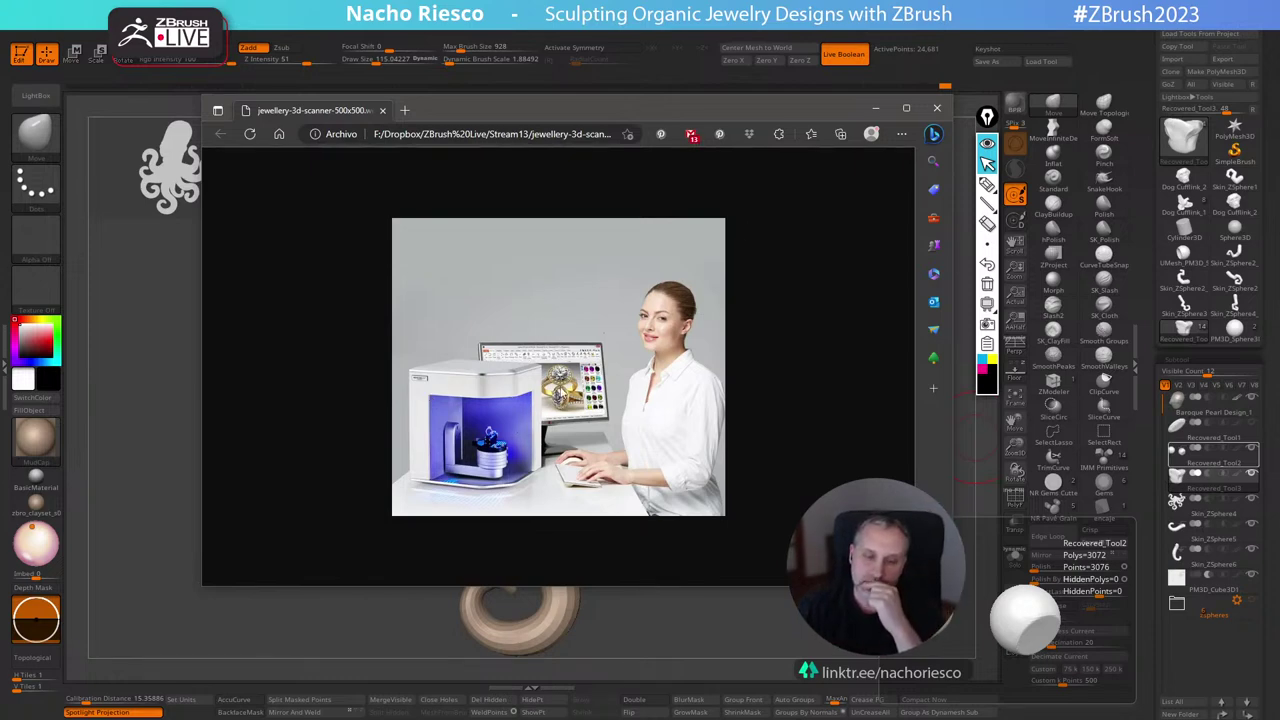
click(937, 112)
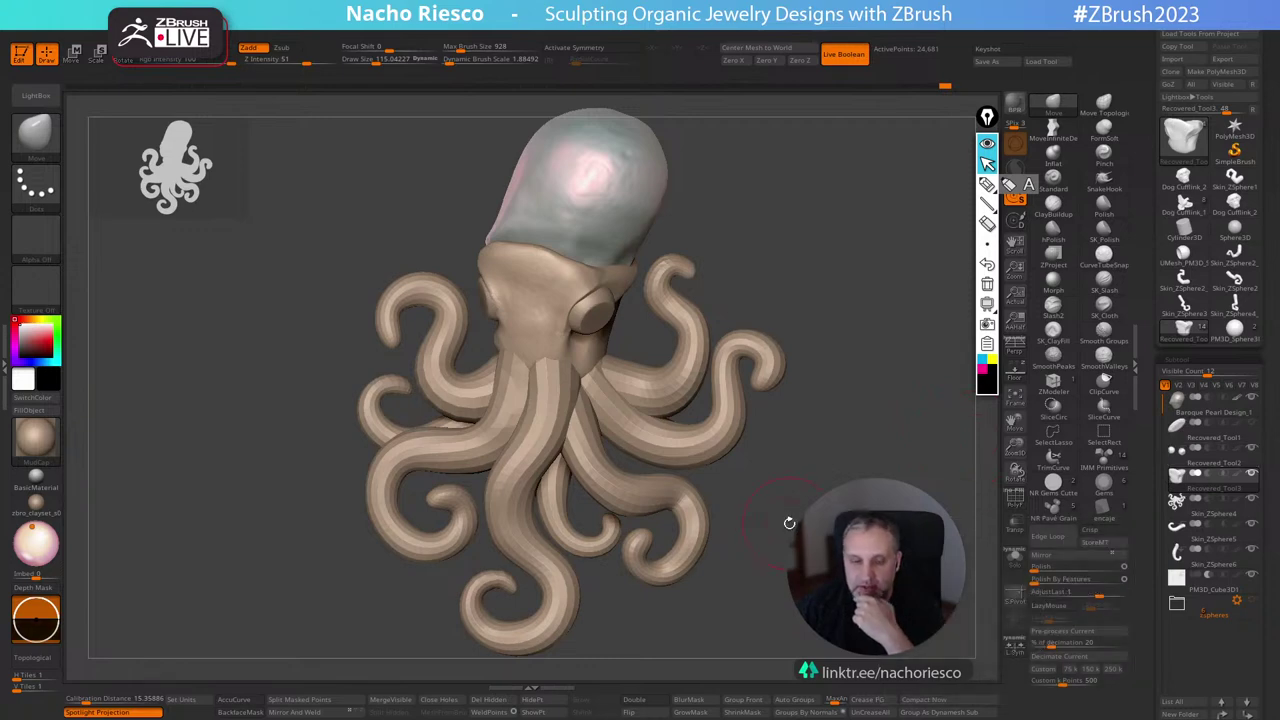
Hide the eyes subtool so the bare head surface can be worked on.
mouse_move(787, 539)
mouse_down()
mouse_move(742, 524)
mouse_move(796, 531)
mouse_up()
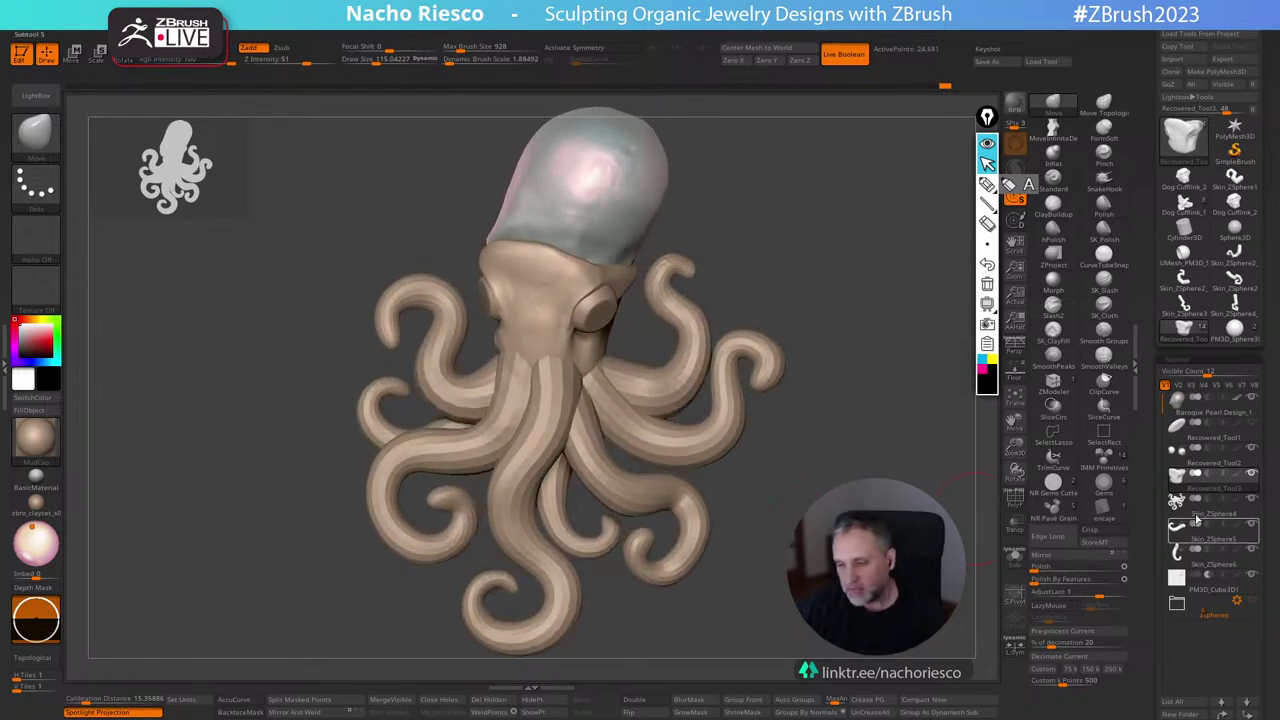
click(1252, 449)
drag(898, 490, 850, 440)
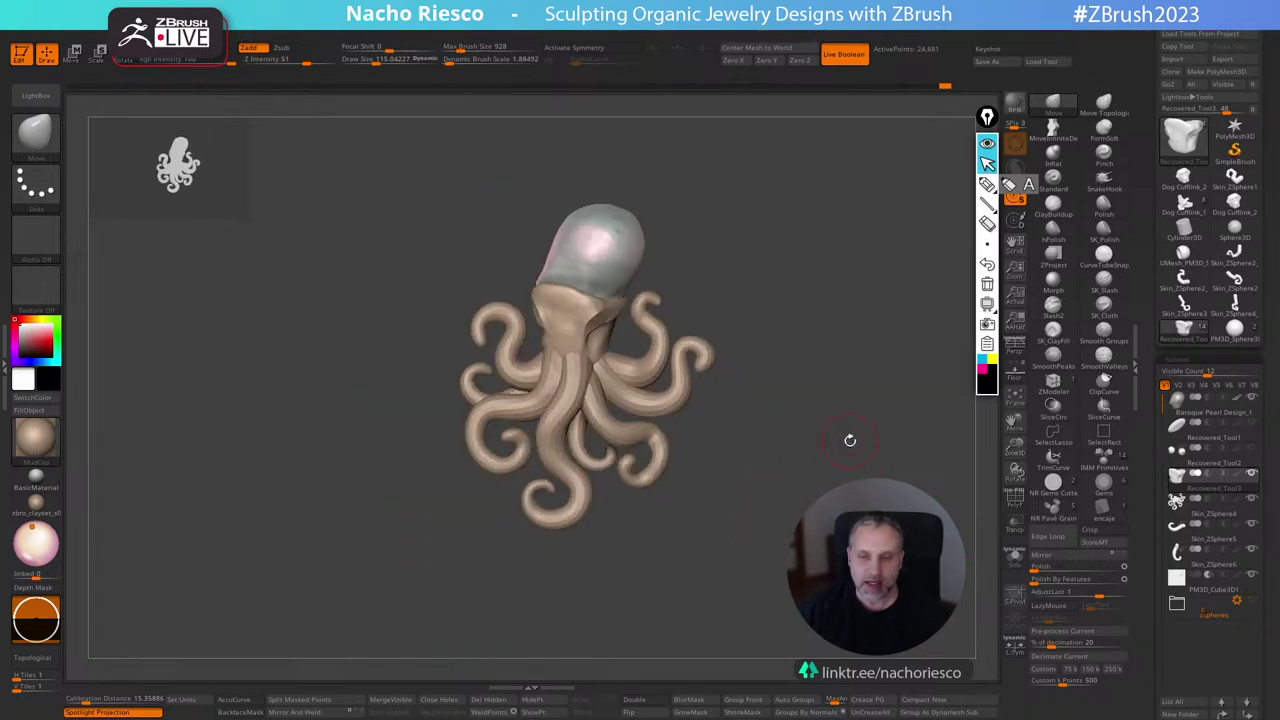
scroll(850, 440, up, 4)
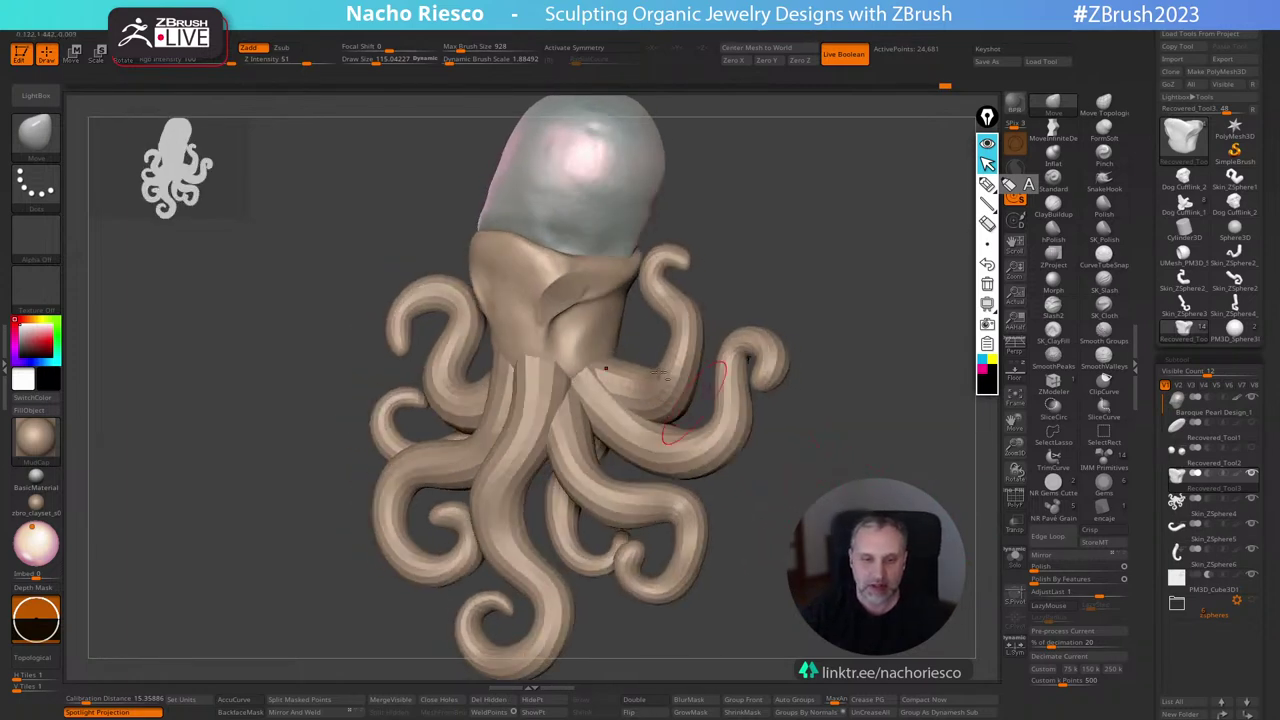
Insert a marquise gem as an eye on the side of the head, push it inward and clear the mask.
click(1104, 481)
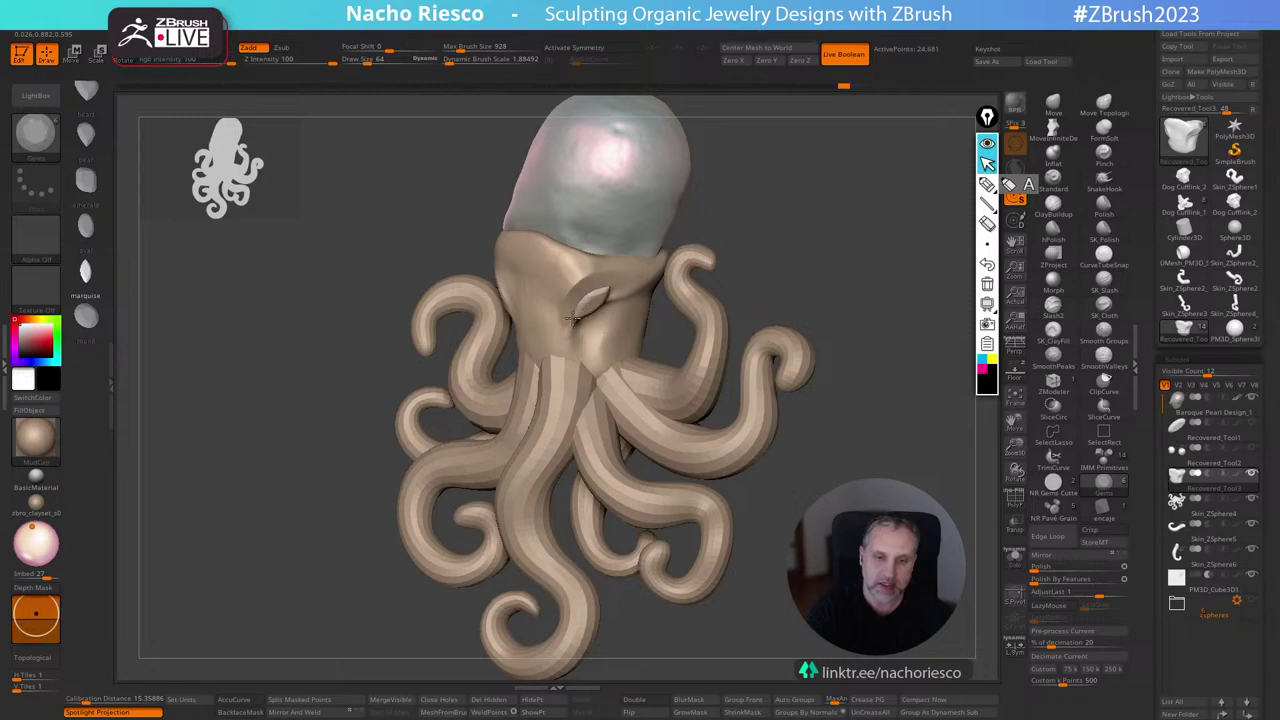
drag(590, 304, 567, 327)
drag(822, 246, 868, 262)
key(w)
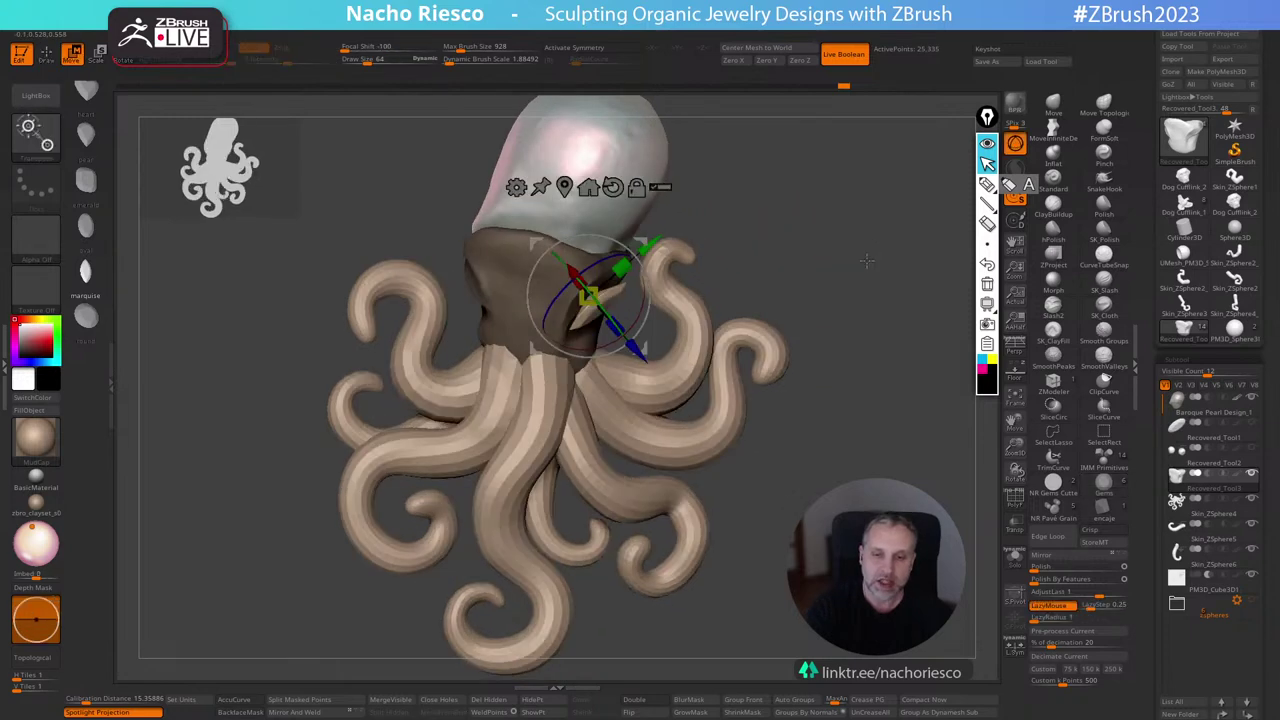
drag(646, 347, 640, 338)
mouse_move(815, 276)
mouse_down()
mouse_move(716, 269)
mouse_move(841, 281)
mouse_up()
key(q)
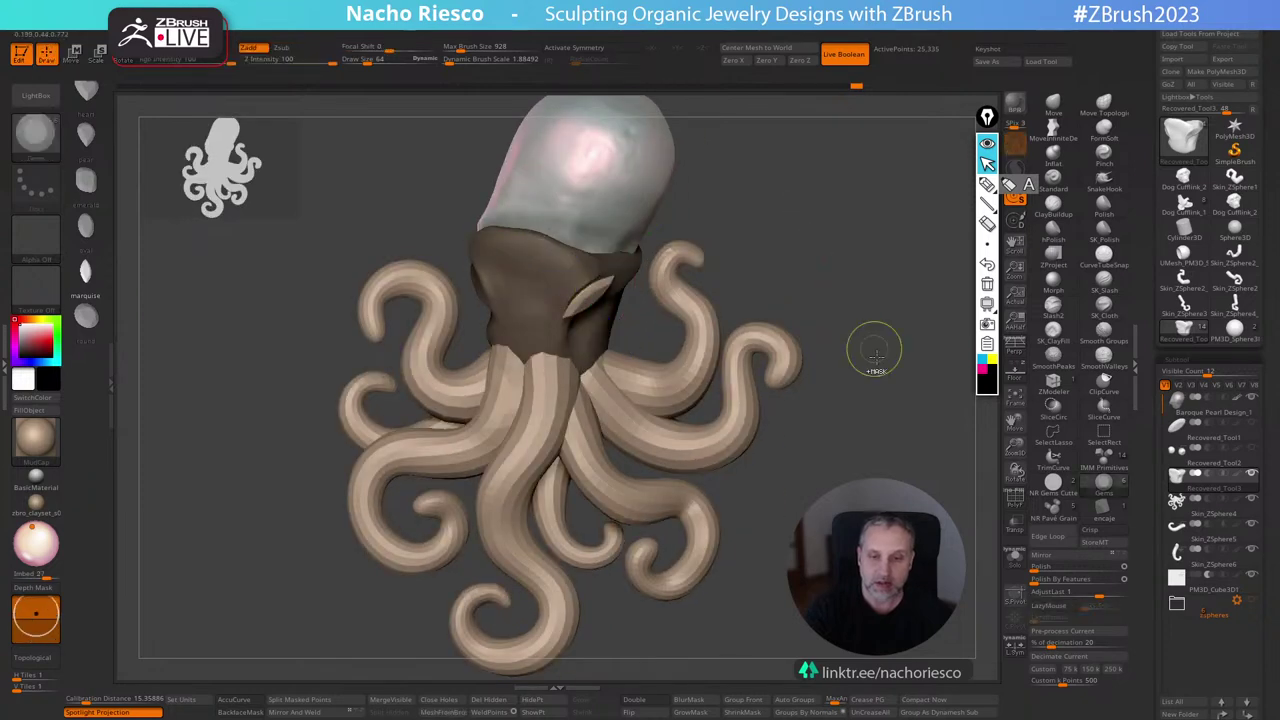
mouse_move(874, 349)
ctrl+mouse_down()
mouse_move(900, 385)
mouse_move(868, 300)
mouse_move(866, 390)
mouse_move(916, 388)
mouse_move(866, 390)
ctrl+mouse_up()
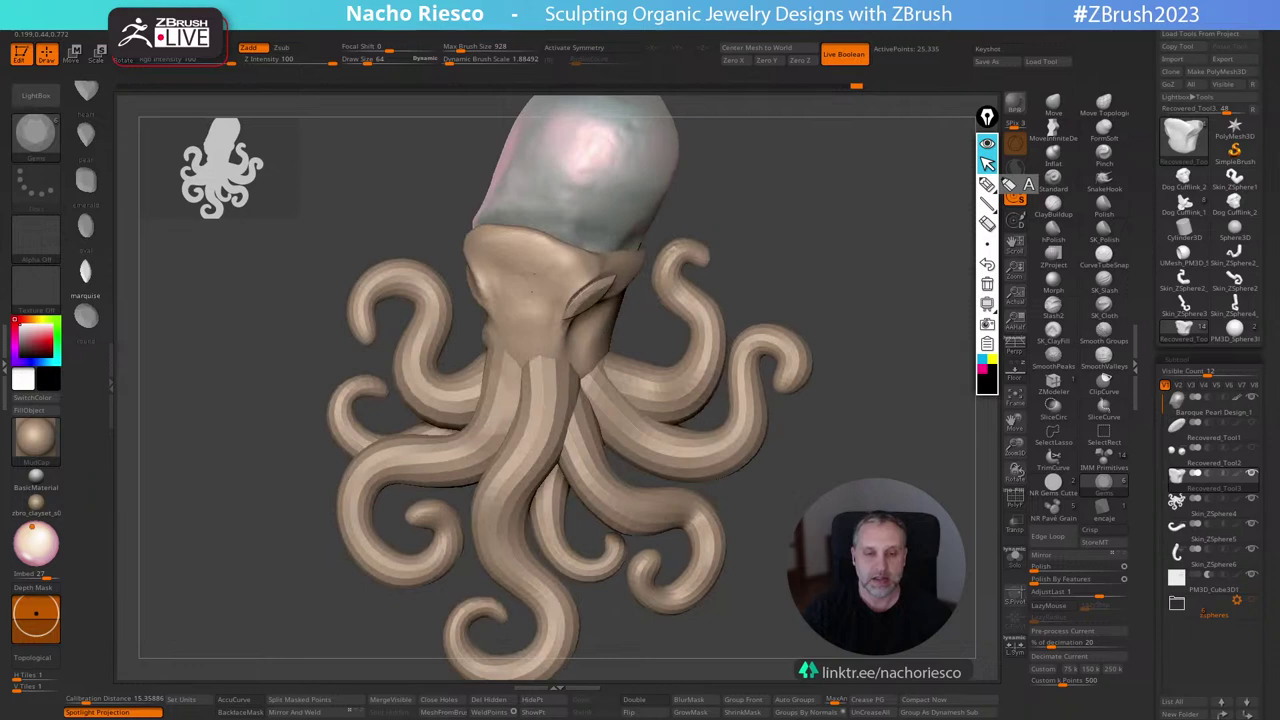
Undo the mask clearing and the marquise gem insertion on the head.
key(ctrl+z)
key(ctrl+z)
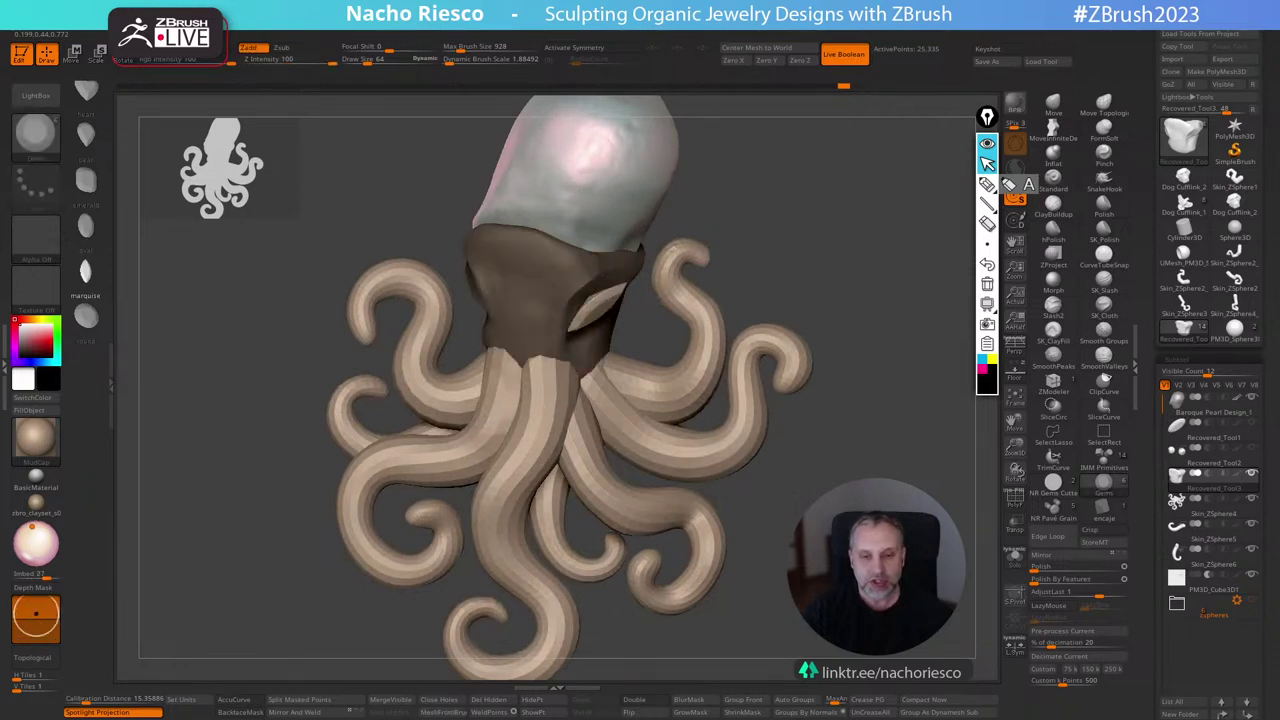
key(ctrl+z)
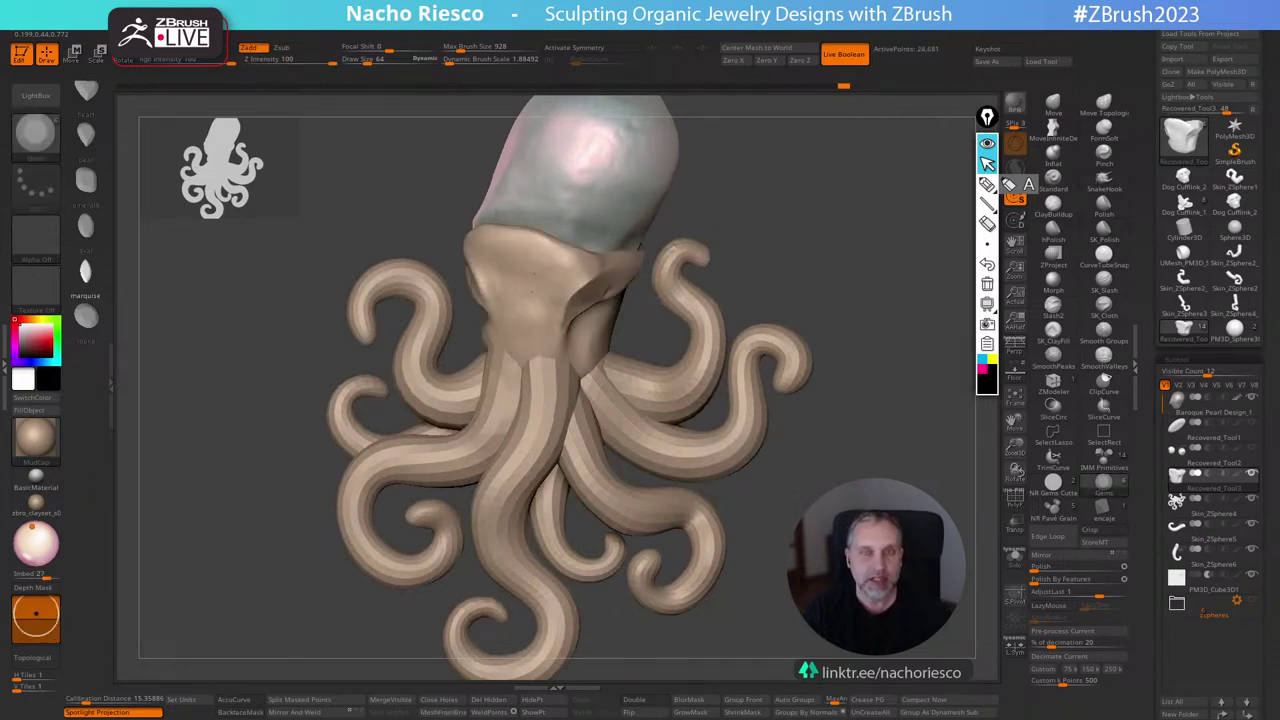